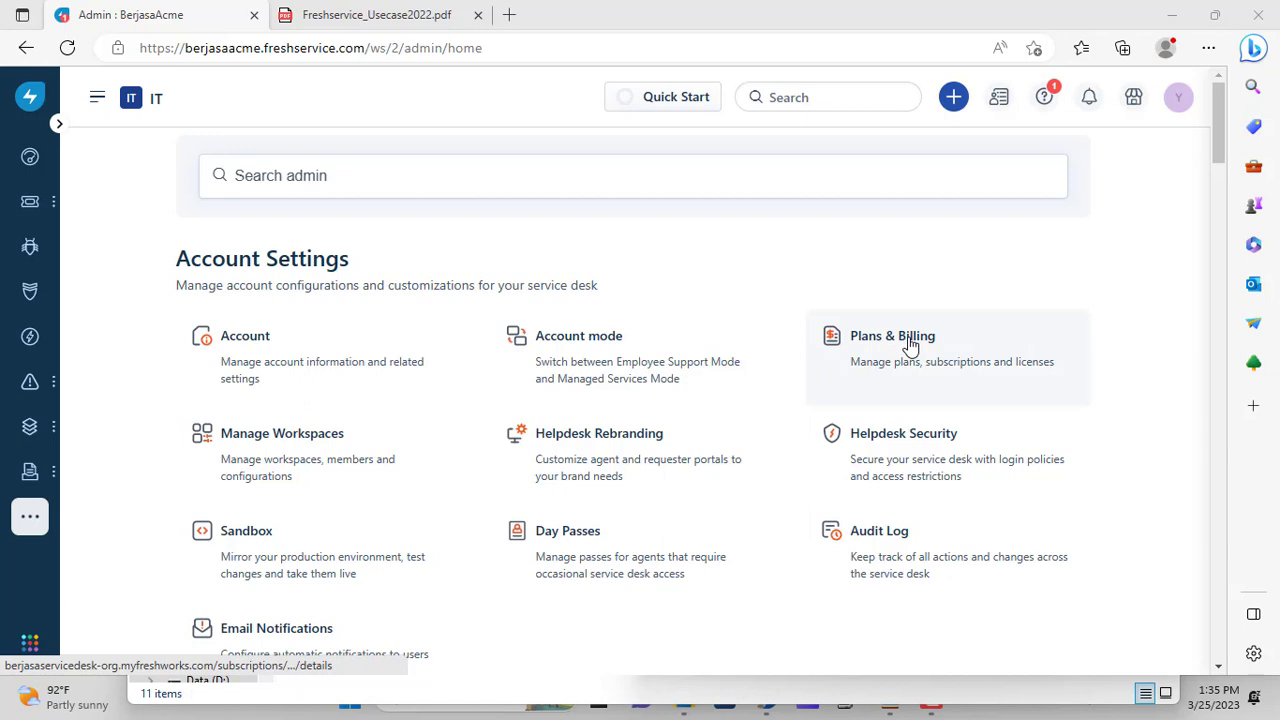
Look over the account's trial plan under plans and billing, then return to admin
click(910, 345)
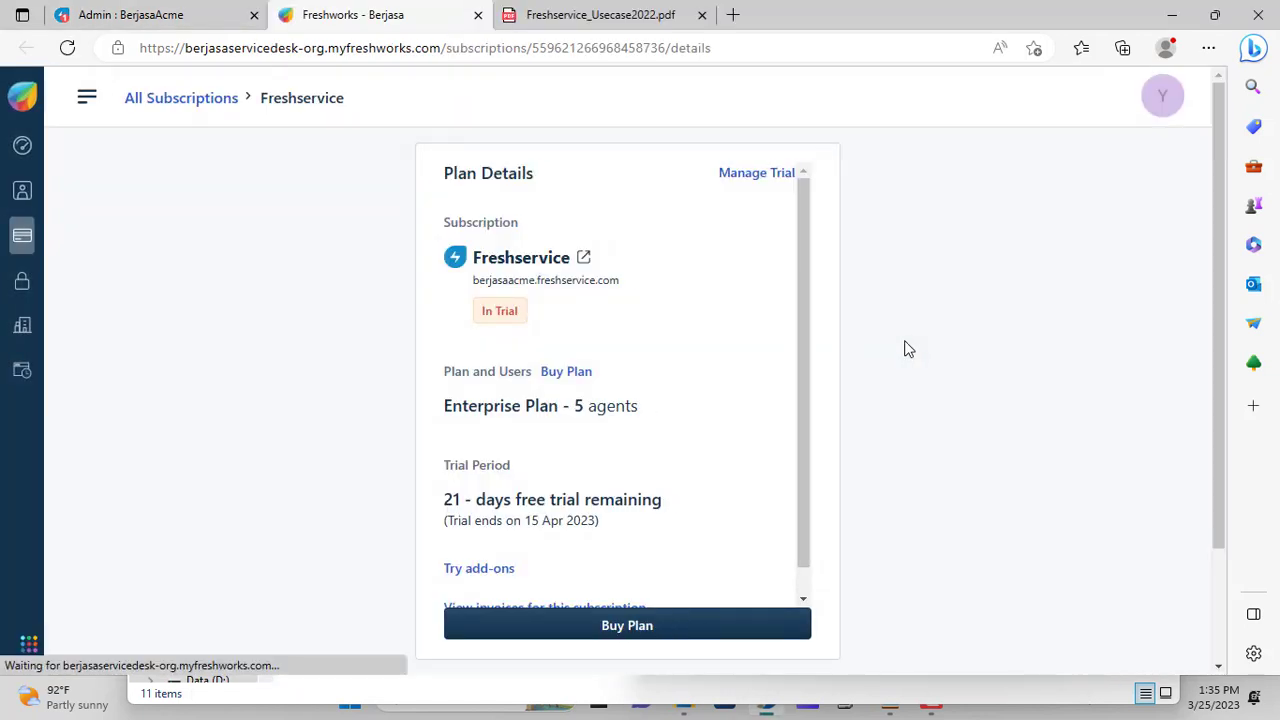
click(777, 180)
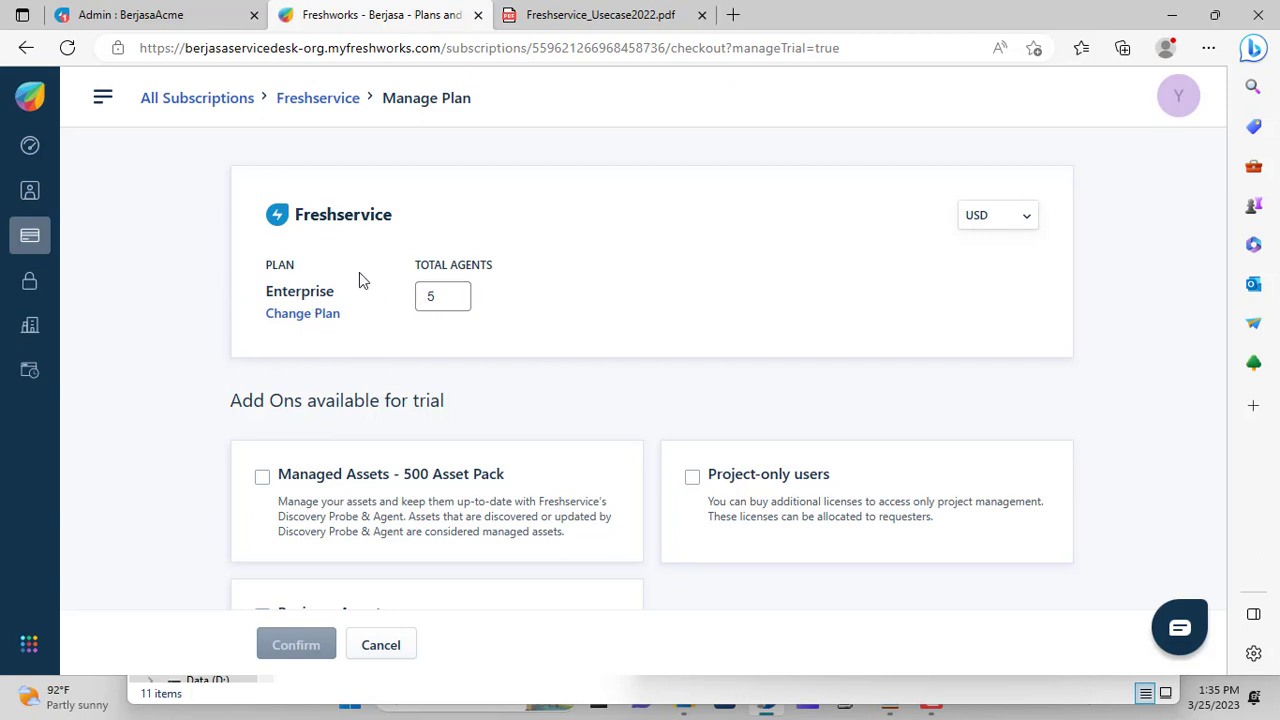
scroll(408, 428, down, 1)
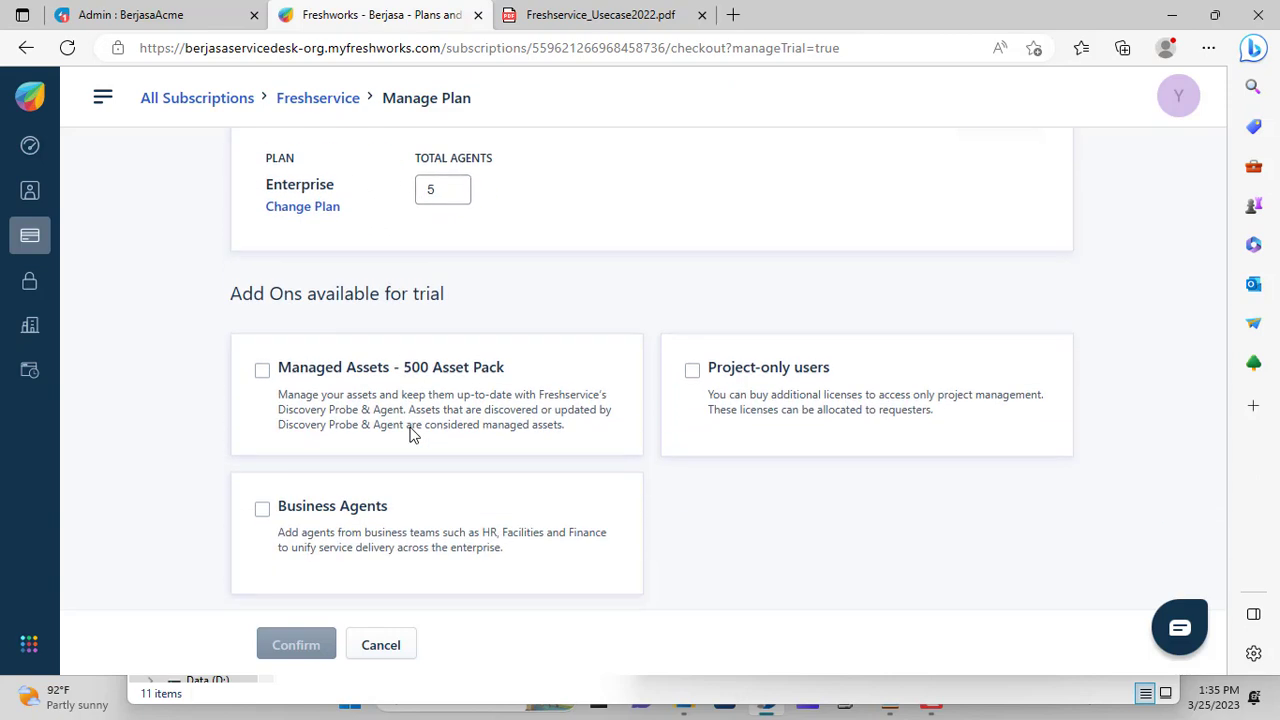
scroll(410, 430, up, 1)
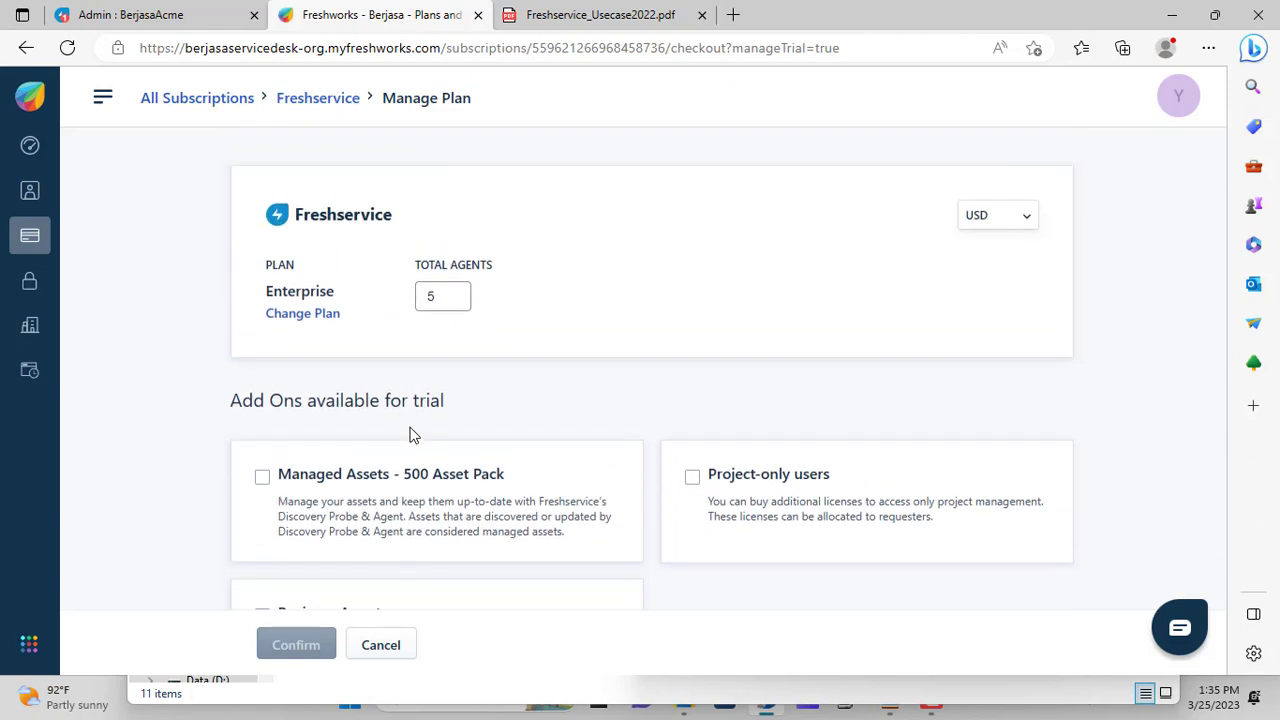
click(477, 15)
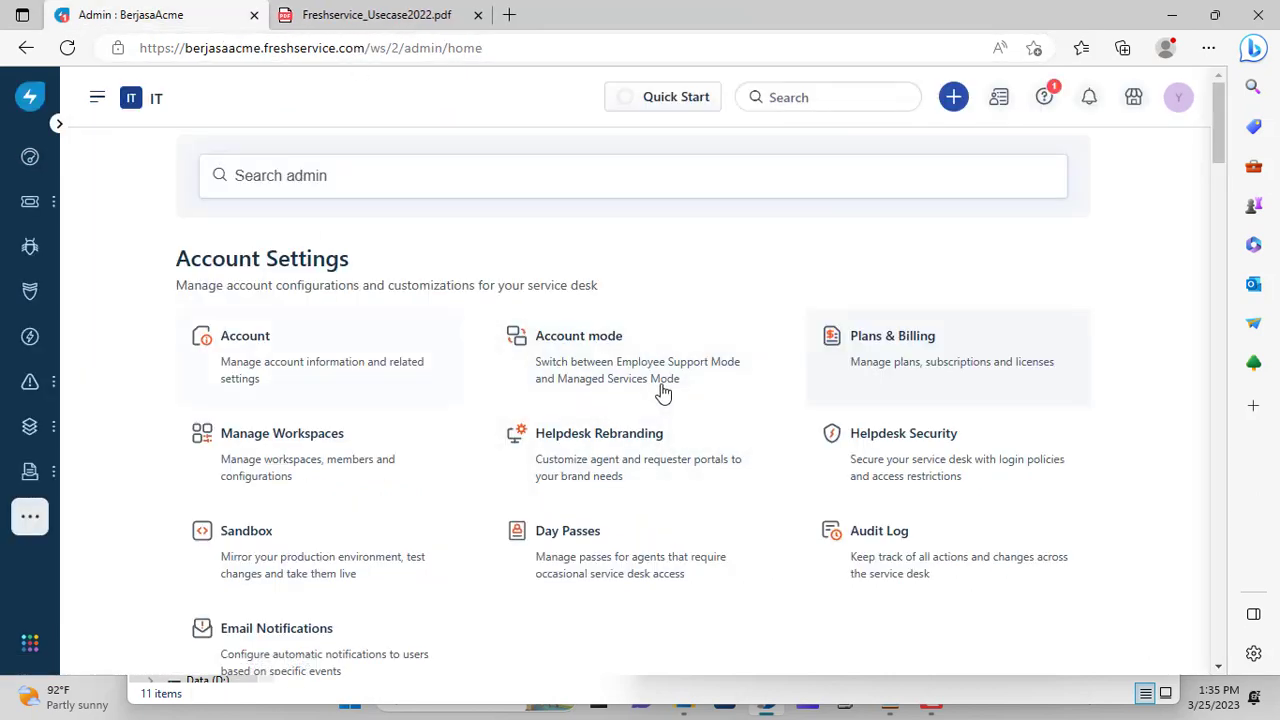
Check the Asia locations, then bring up a blank New Agent form
scroll(663, 393, down, 2)
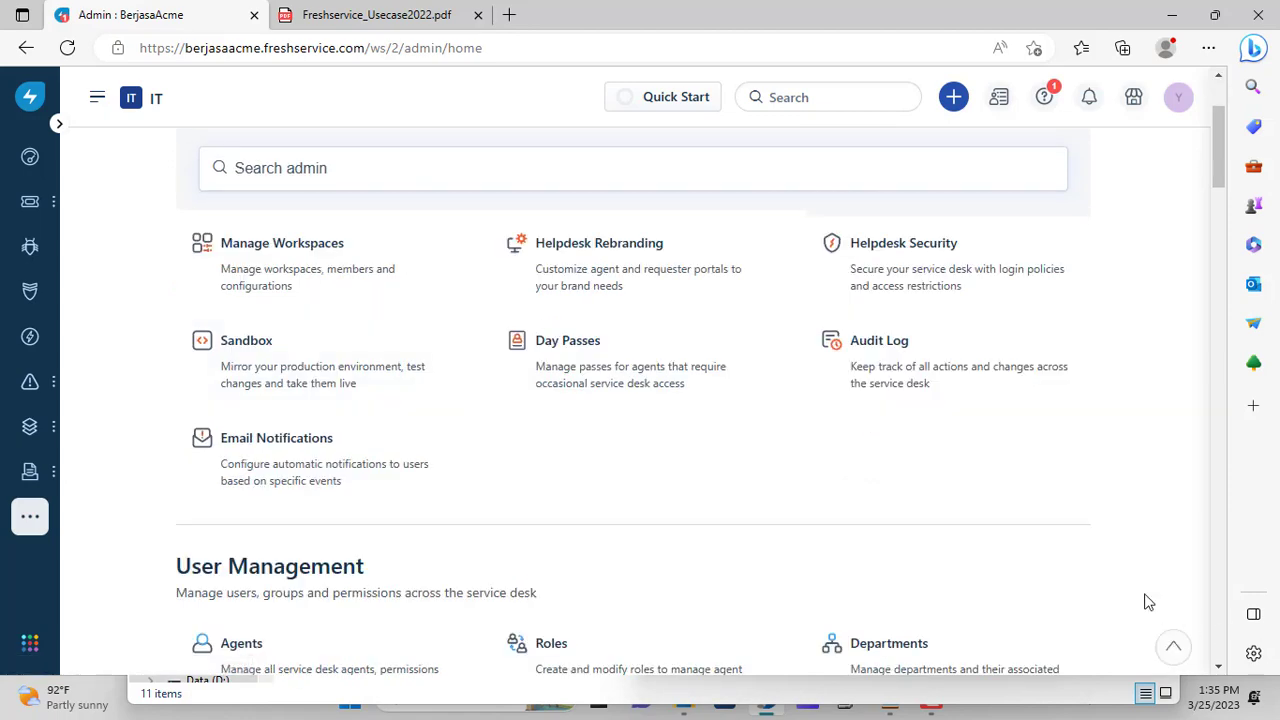
scroll(727, 472, down, 2)
scroll(727, 472, down, 3)
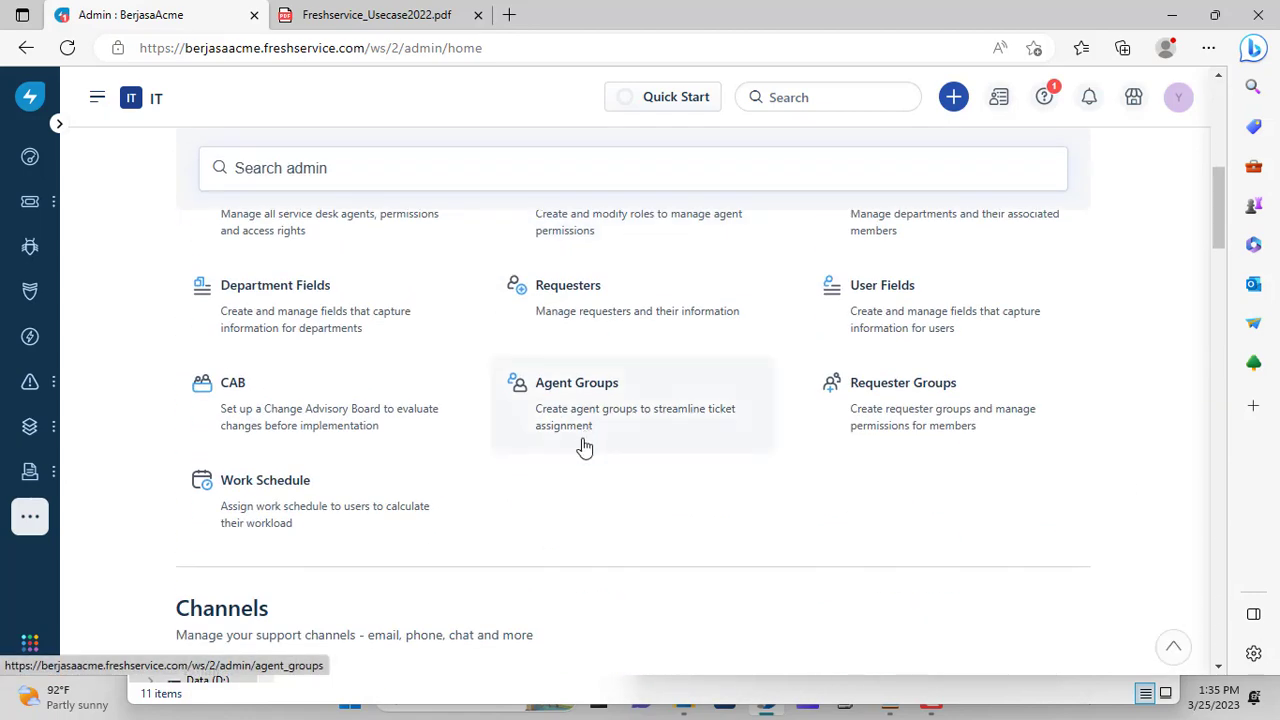
scroll(585, 446, down, 5)
scroll(585, 446, down, 8)
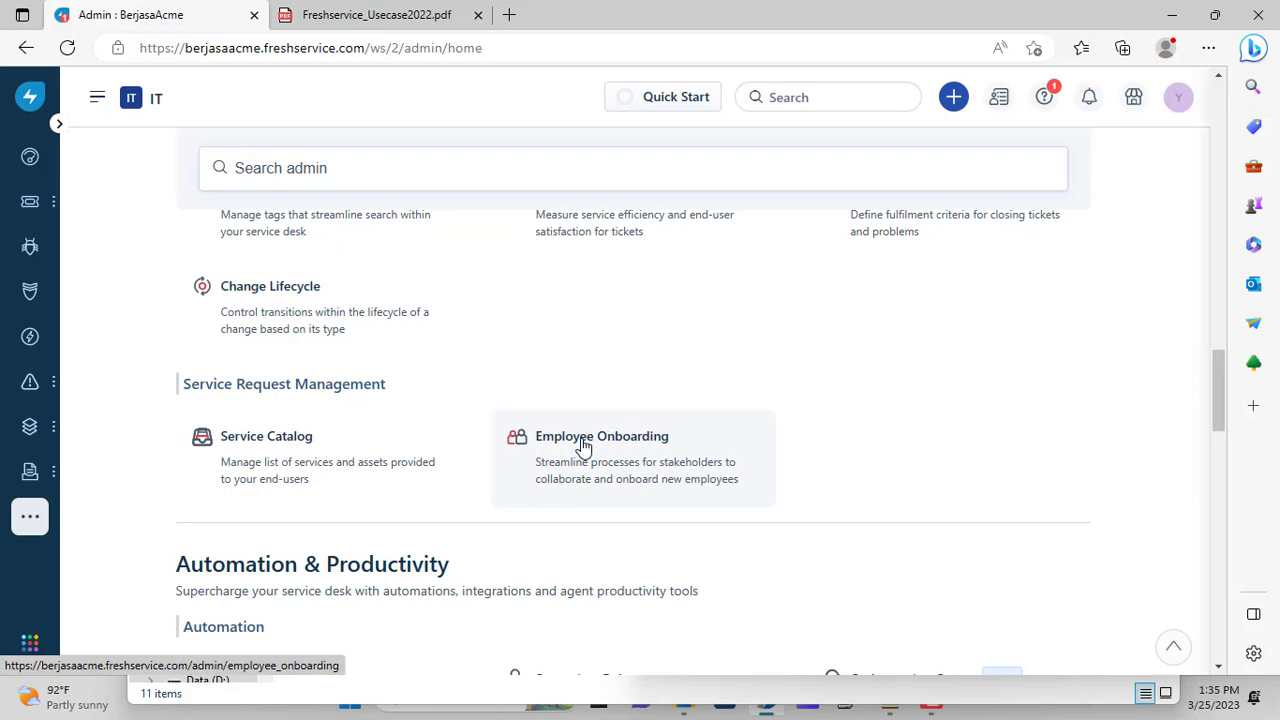
scroll(585, 446, down, 12)
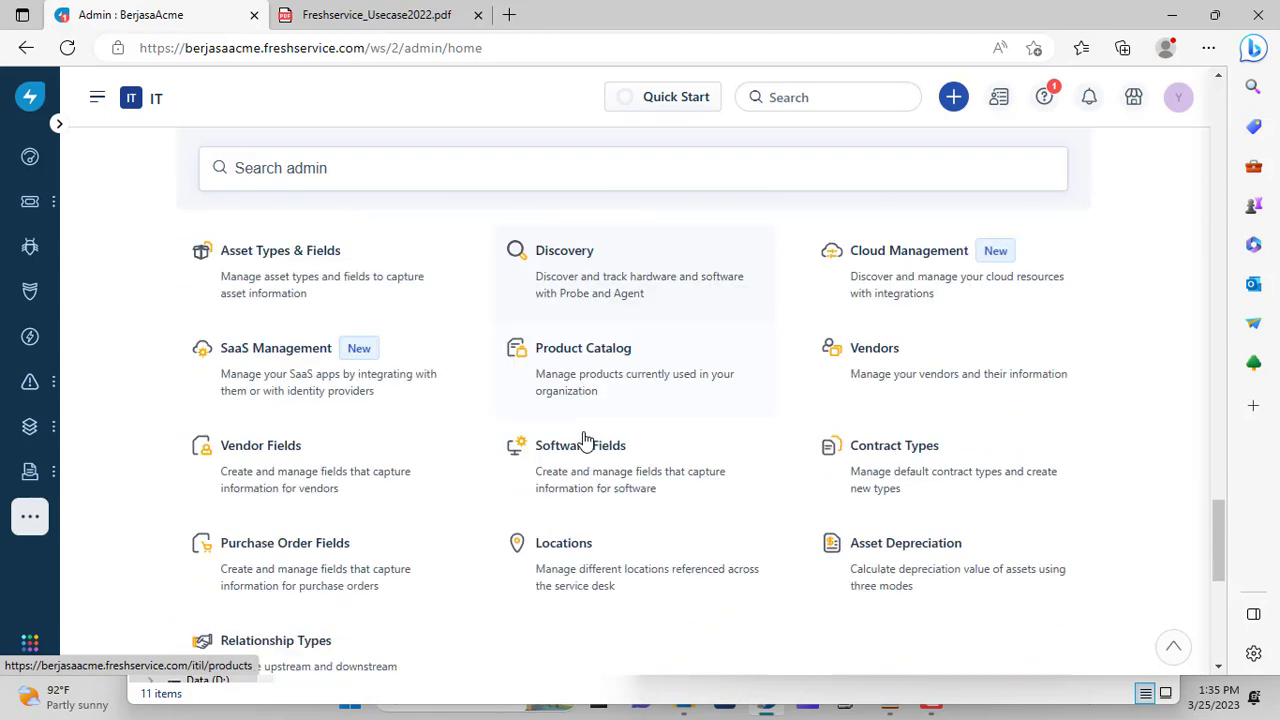
scroll(585, 442, down, 2)
click(585, 442)
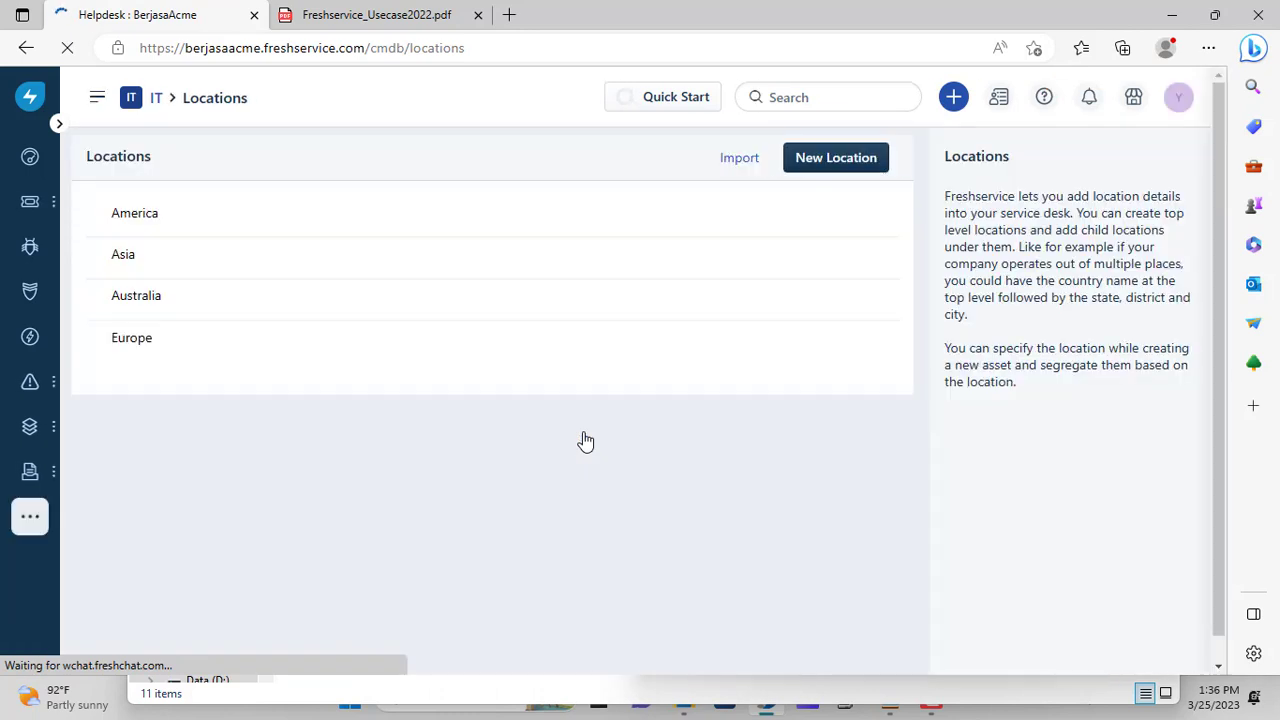
click(95, 254)
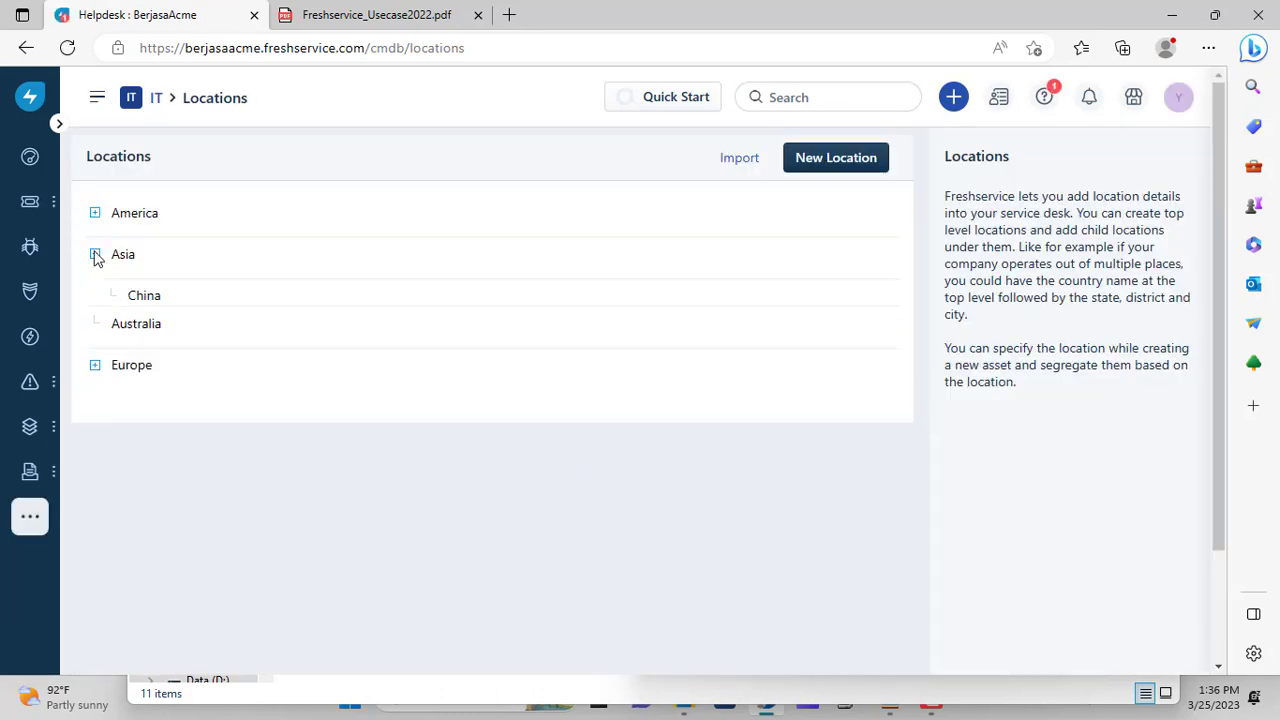
click(826, 160)
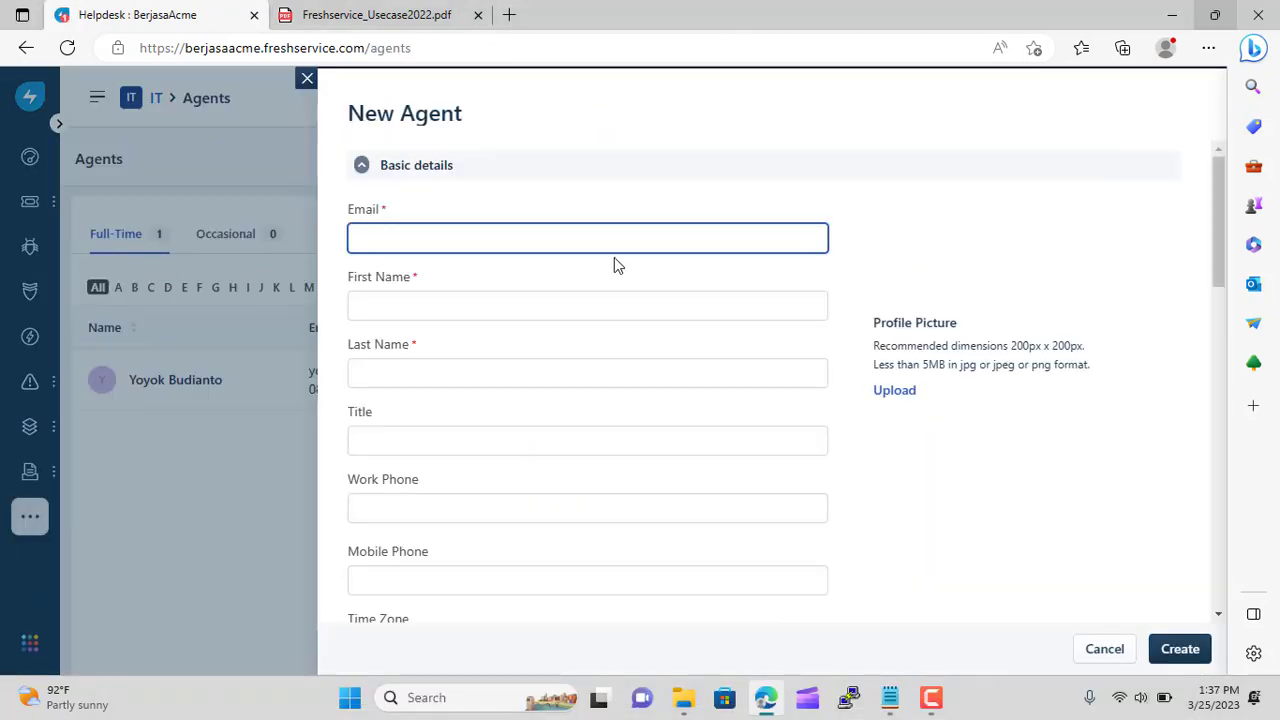
Enter the agent's work e-mail and first name, correcting the autofilled name
click(540, 245)
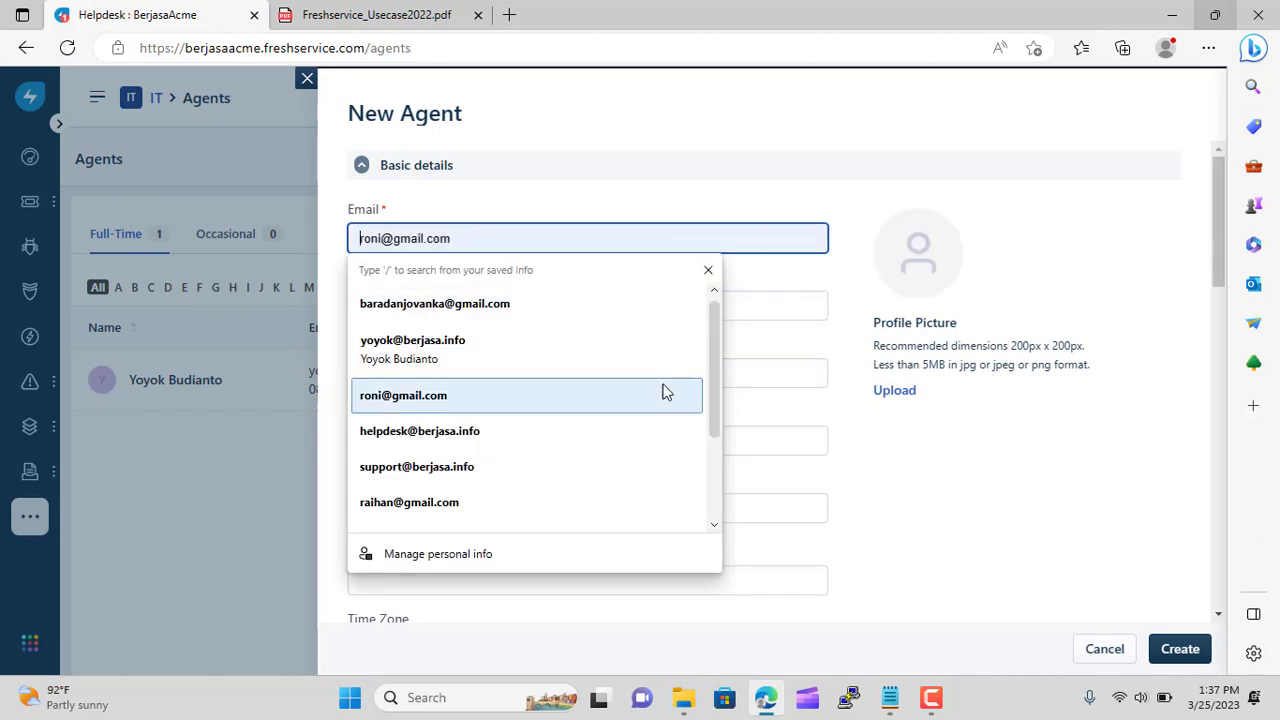
scroll(712, 415, down, 2)
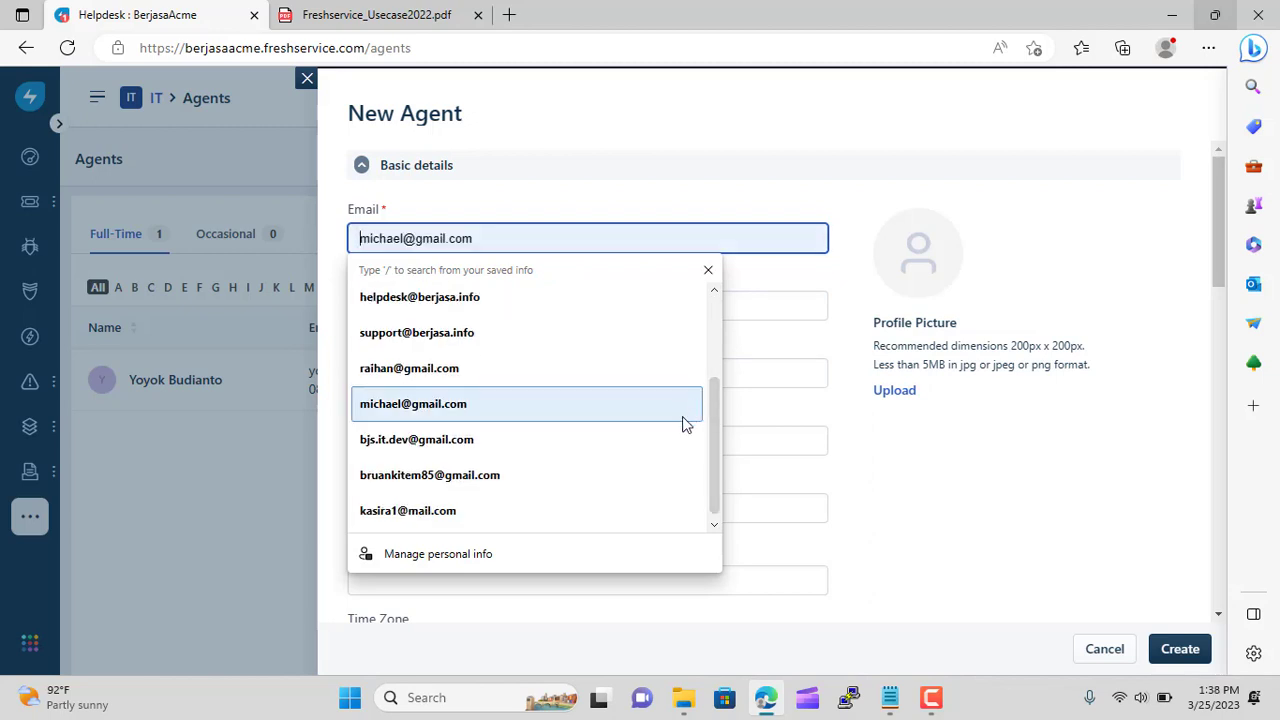
scroll(697, 458, up, 2)
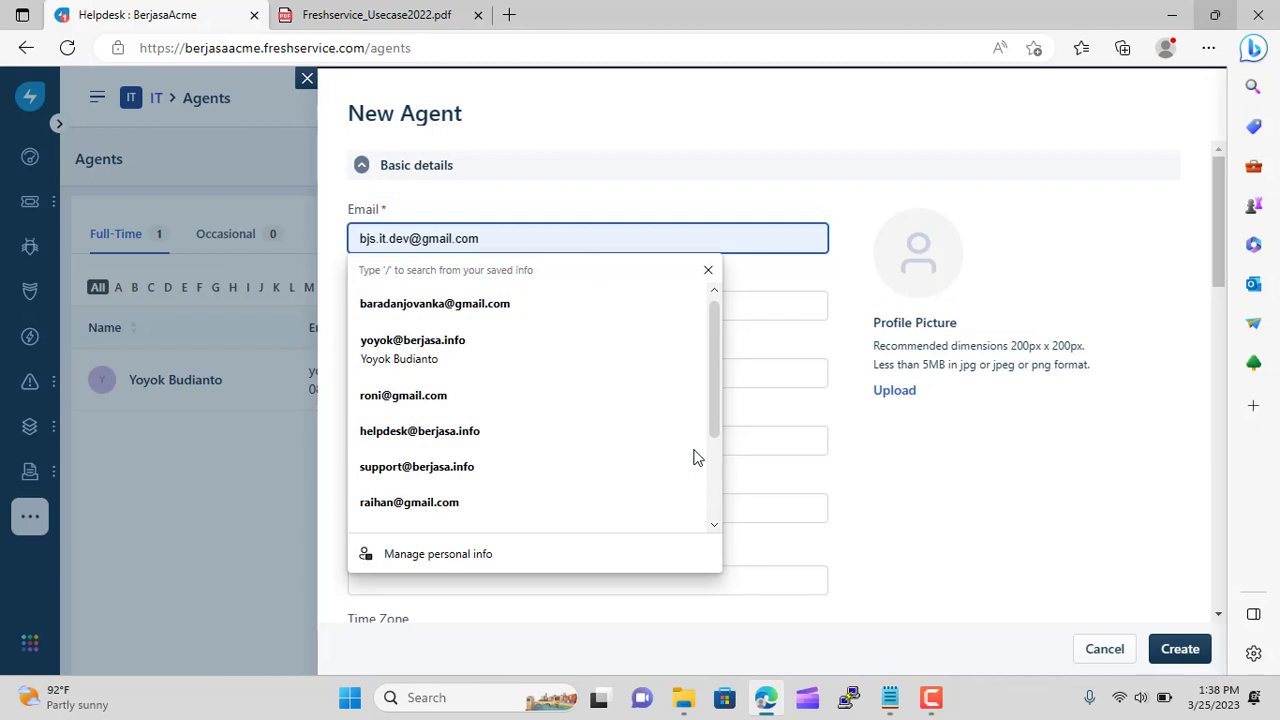
click(577, 184)
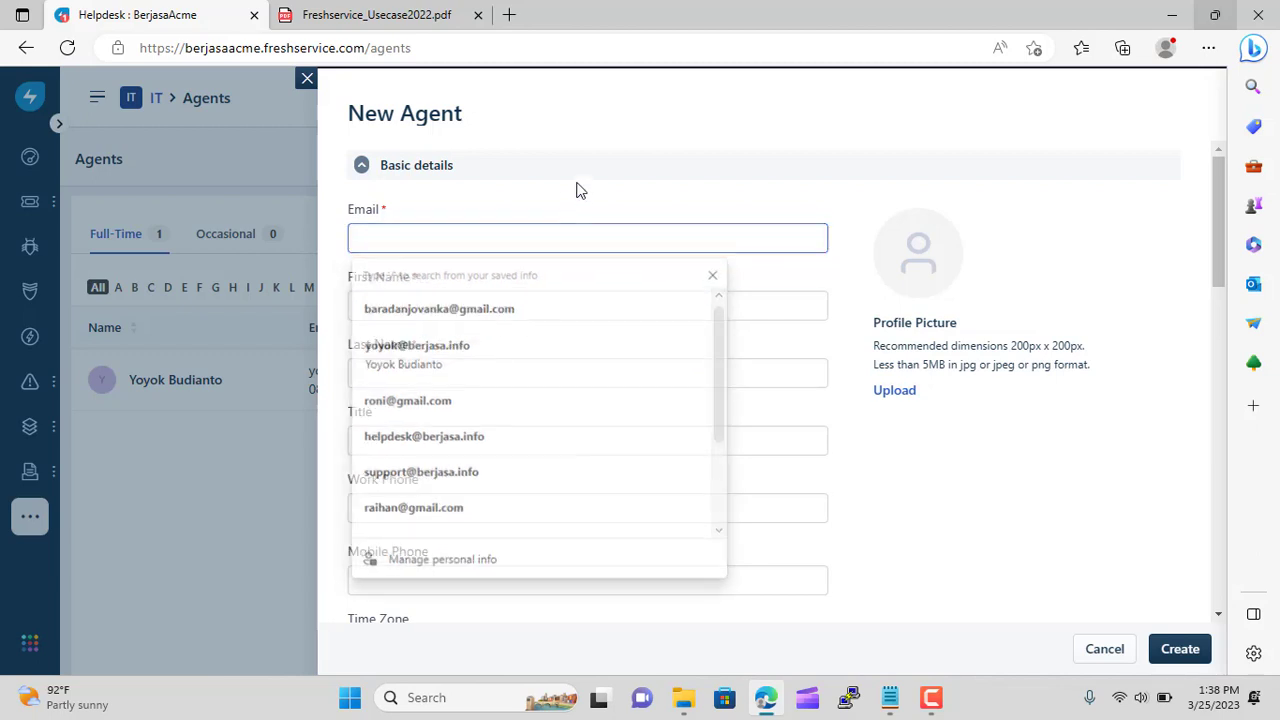
click(429, 241)
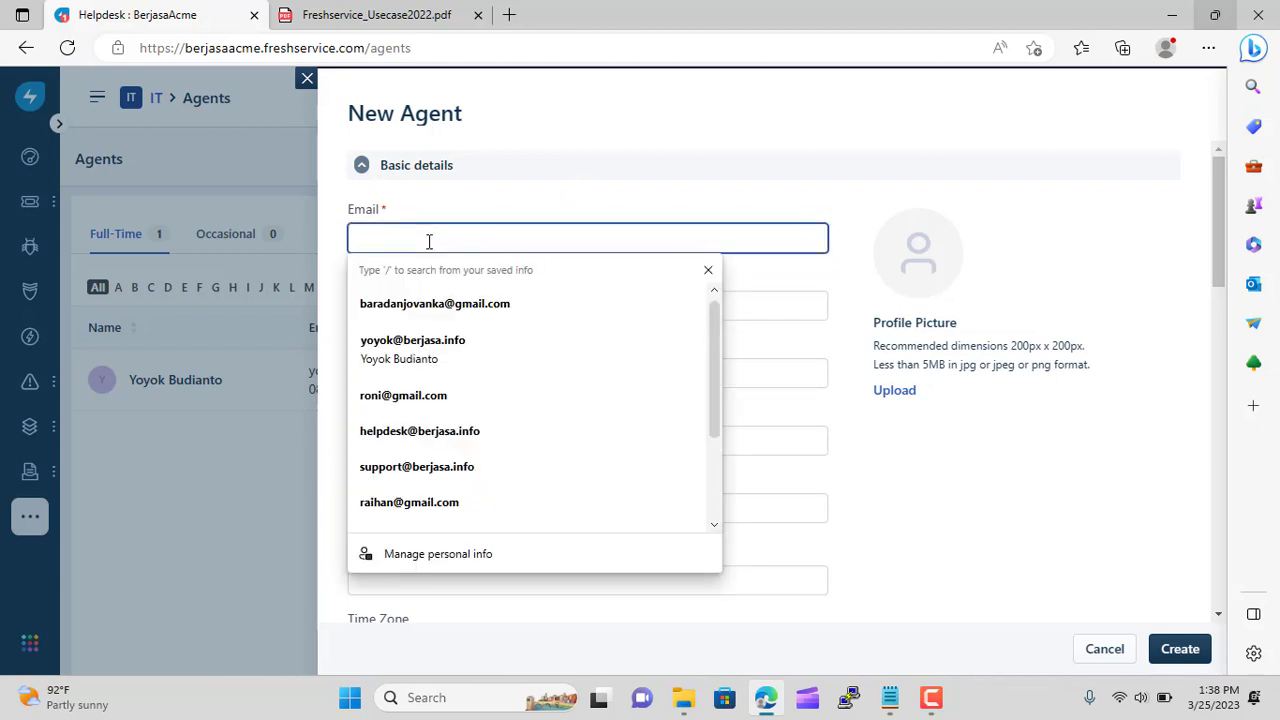
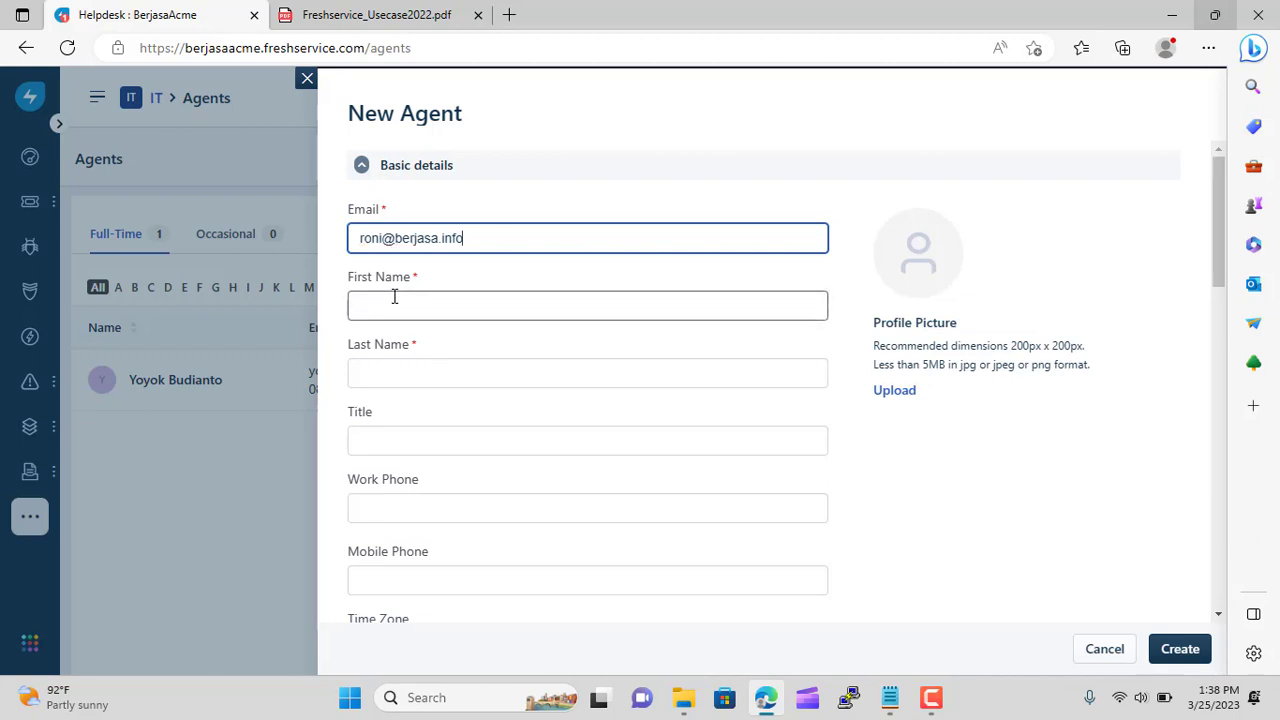
click(395, 297)
text(Ron)
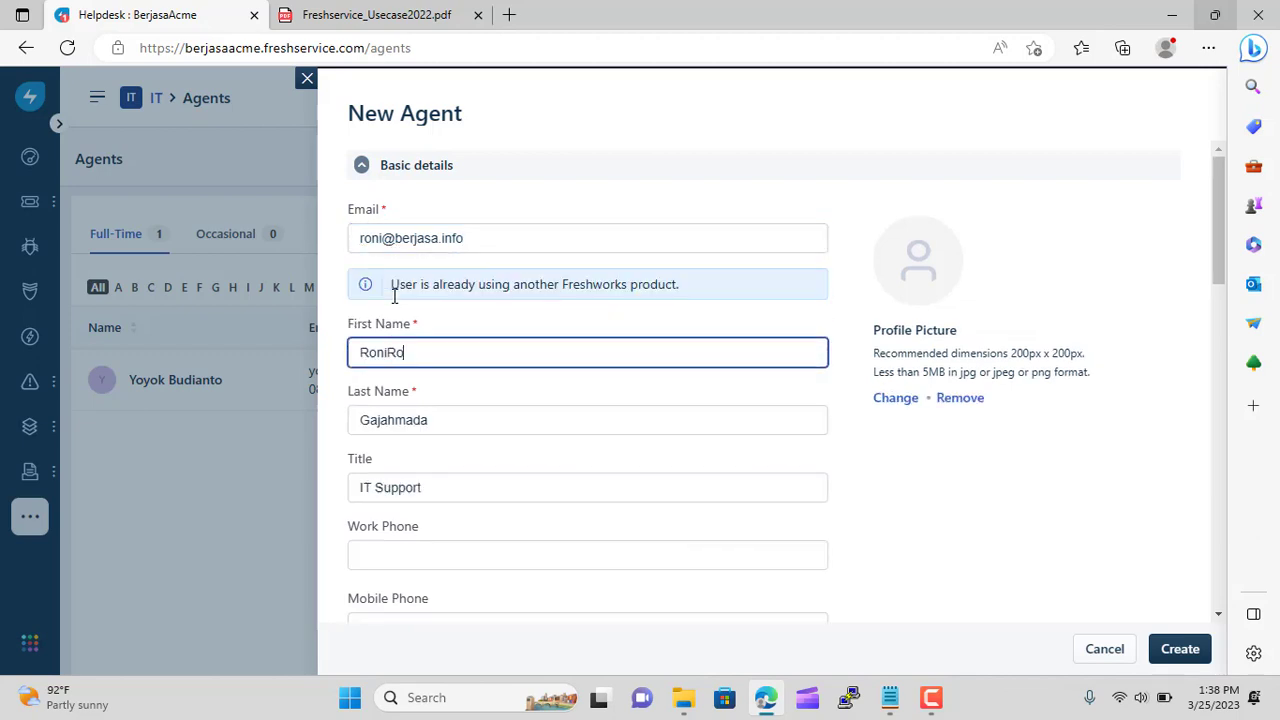
key(BackSpace)
key(BackSpace)
key(BackSpace)
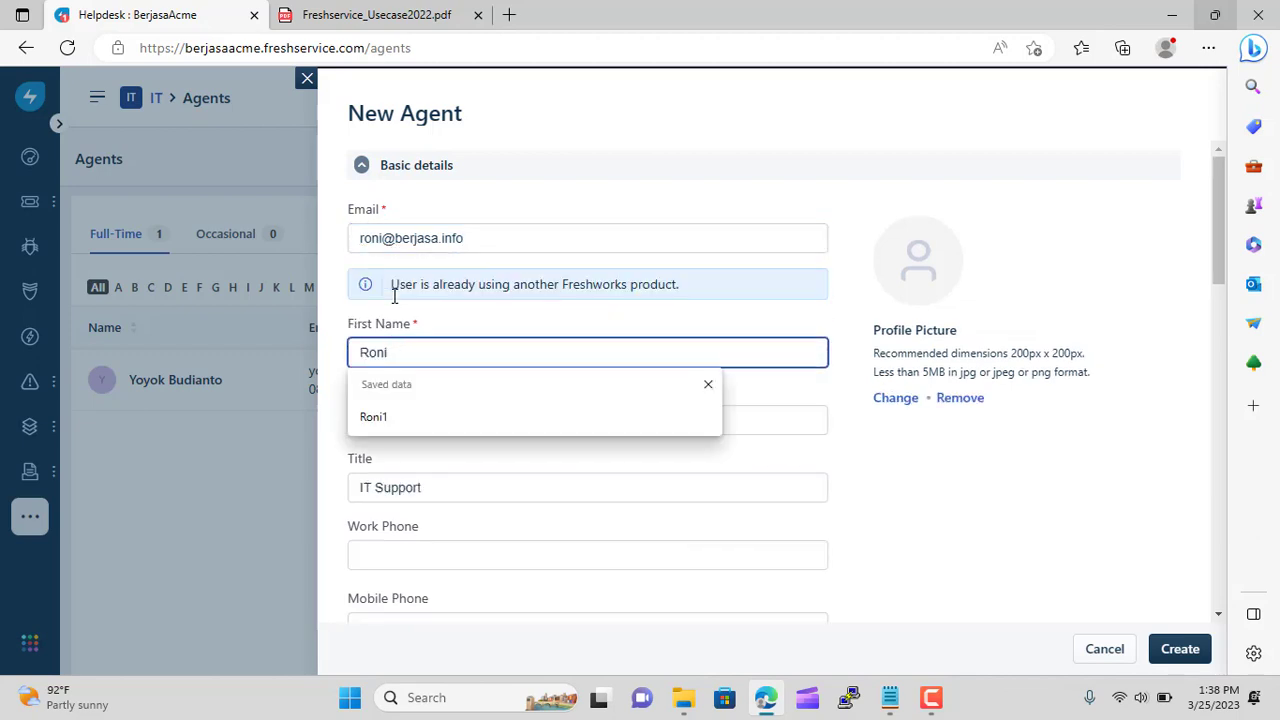
click(1006, 486)
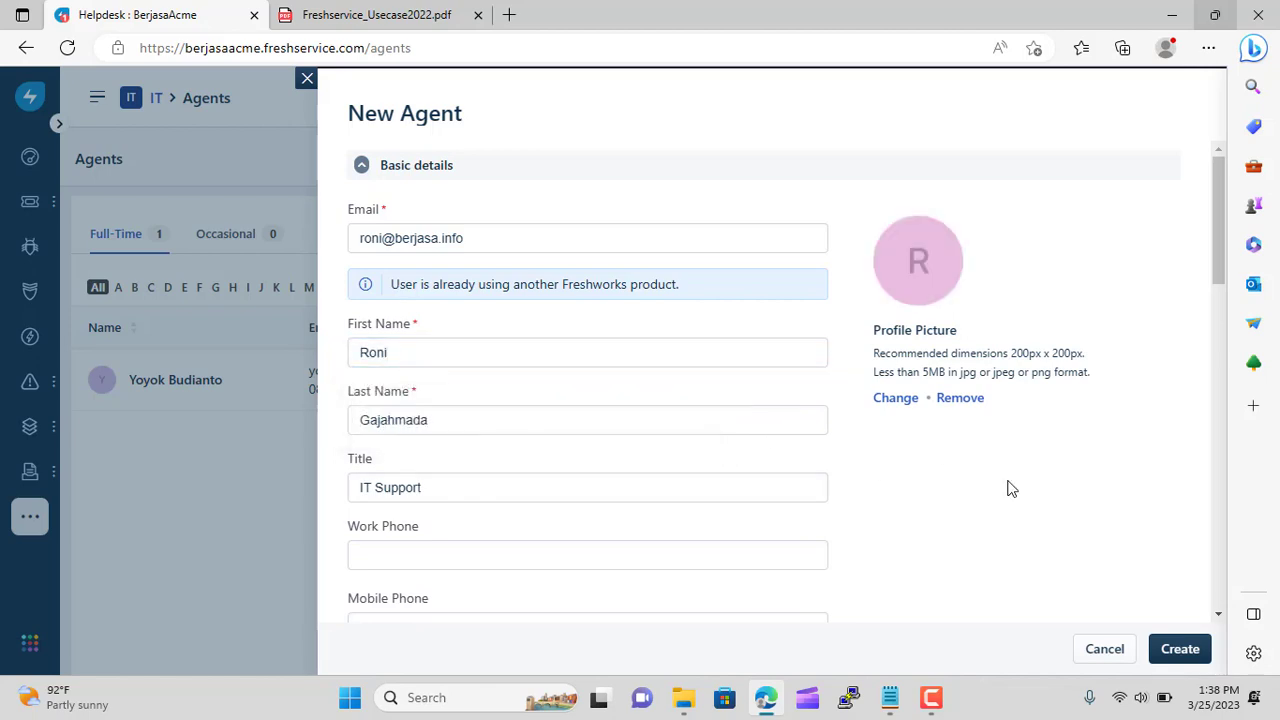
Set the new agent's location to Indonesia
scroll(634, 474, down, 2)
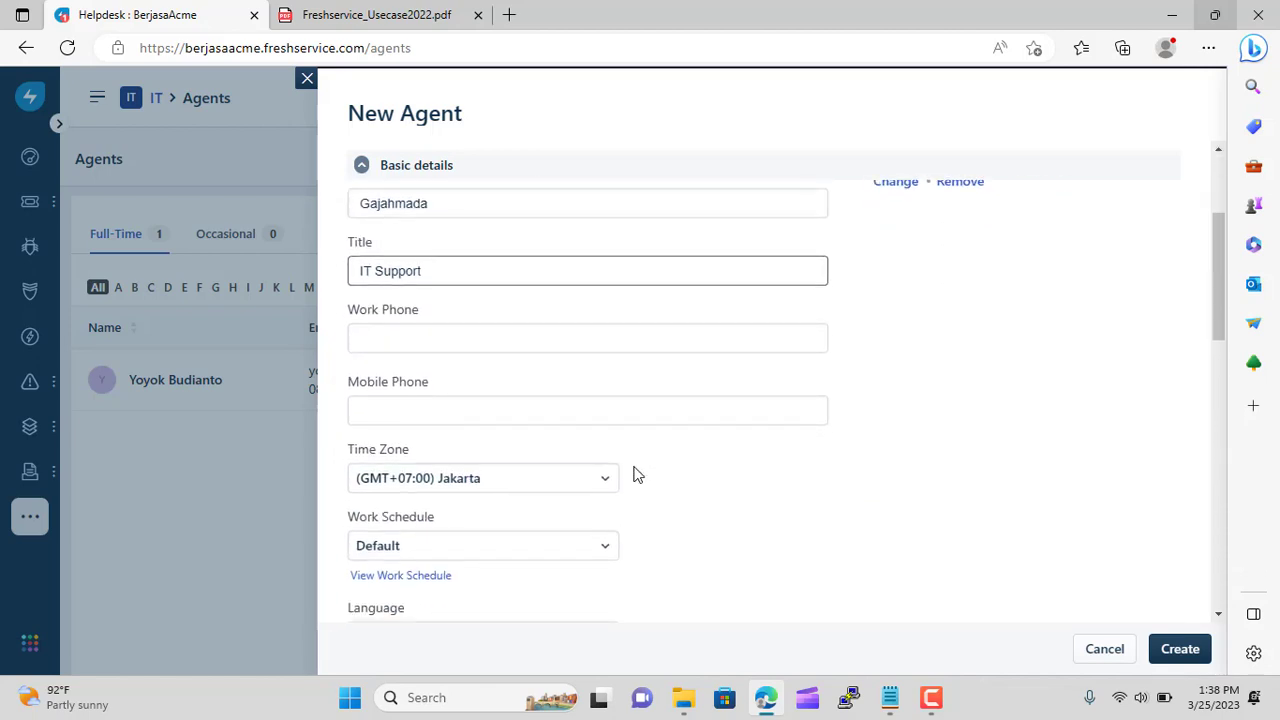
scroll(710, 488, down, 3)
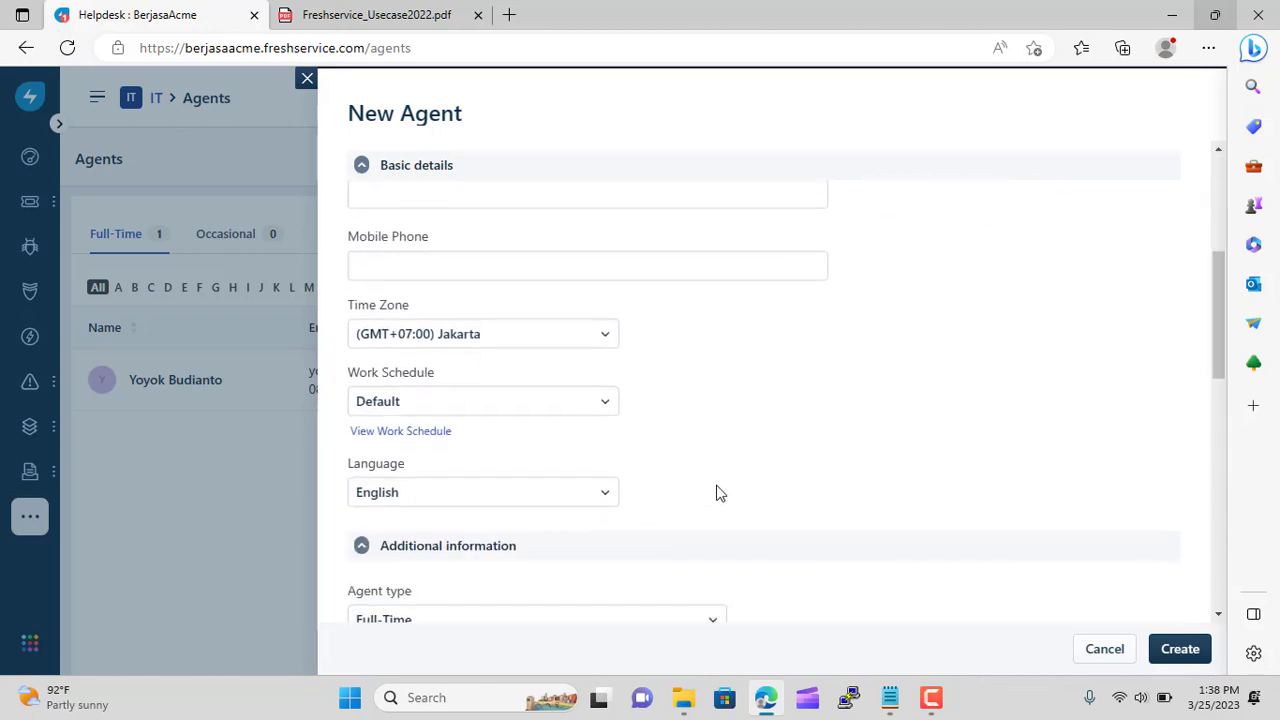
scroll(716, 490, down, 2)
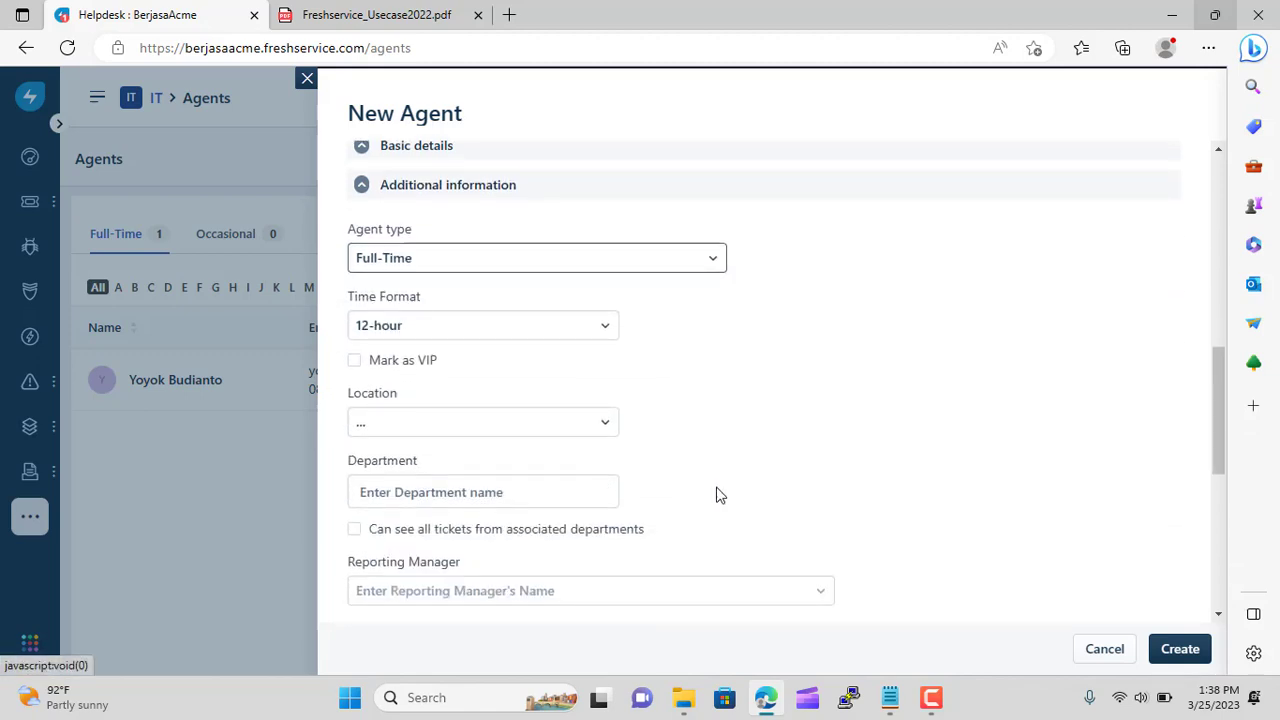
click(607, 428)
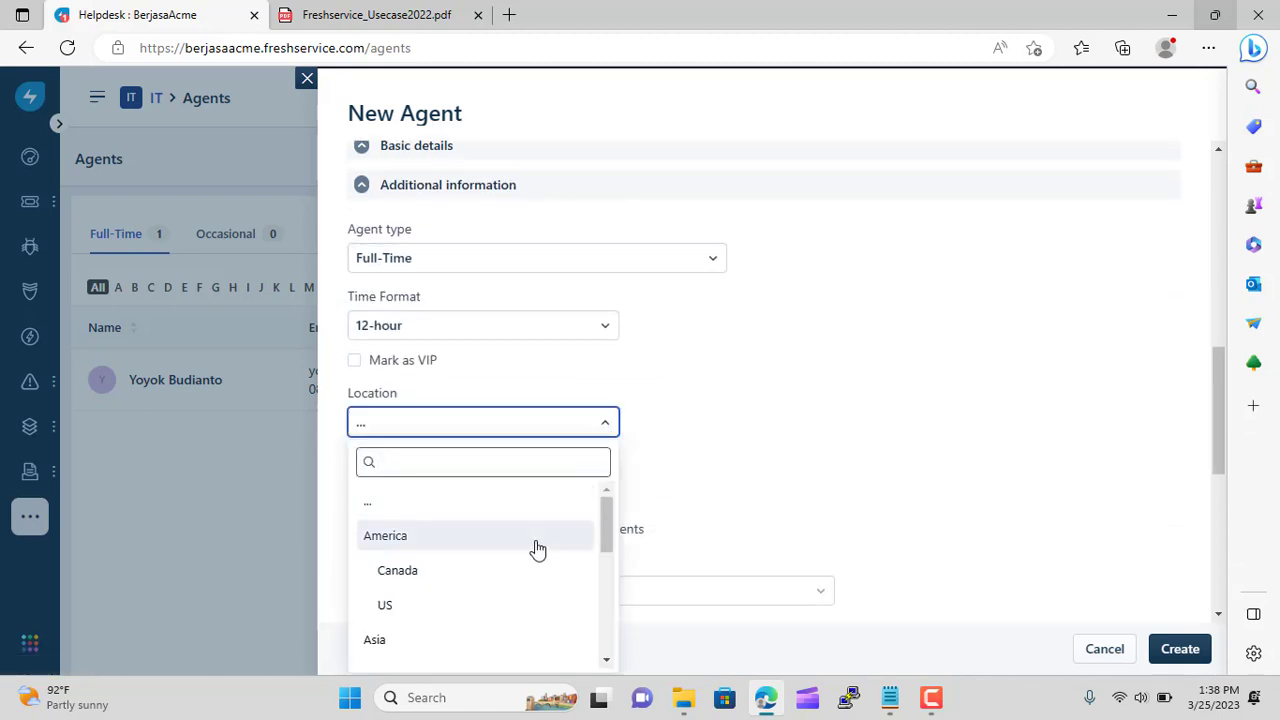
scroll(540, 530, down, 1)
scroll(540, 528, down, 2)
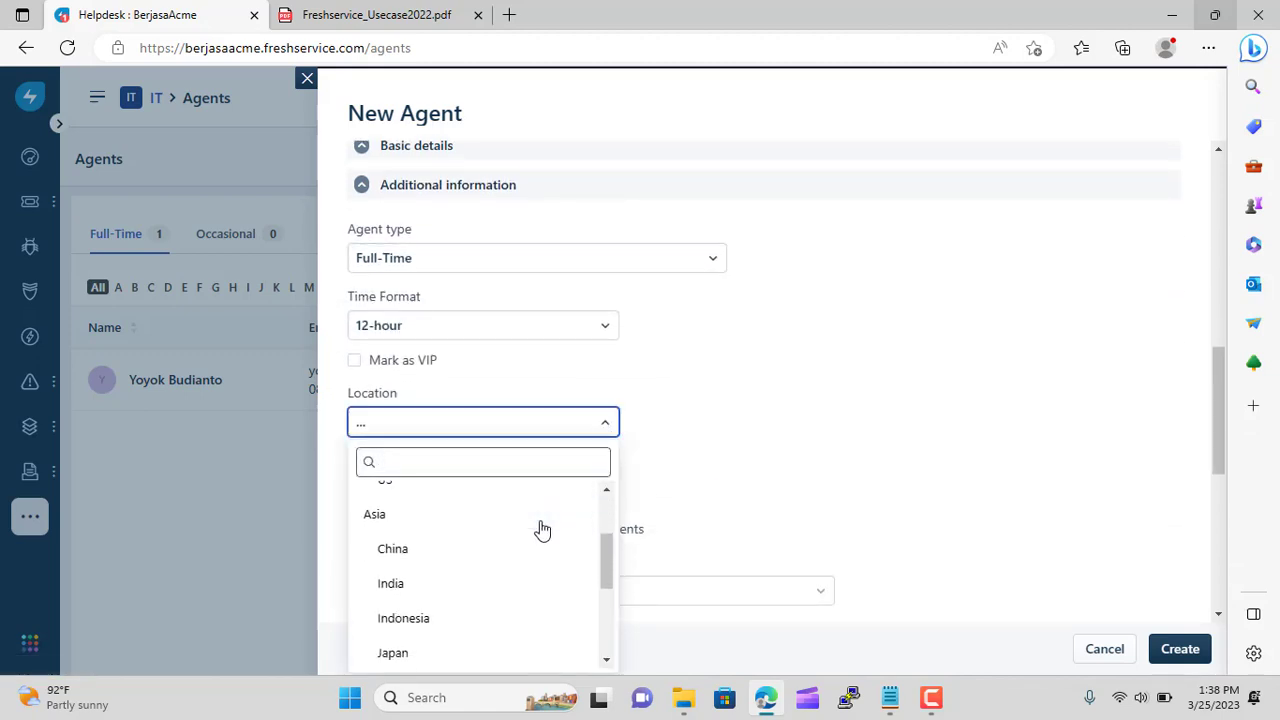
click(521, 609)
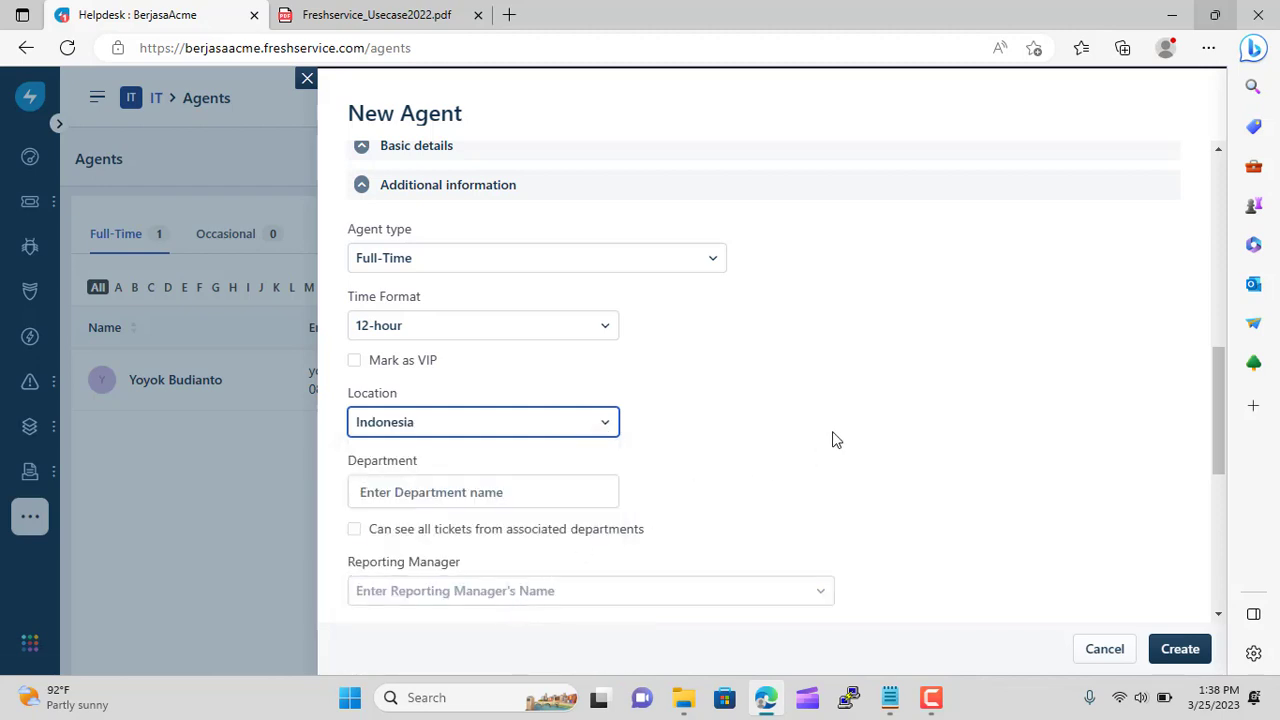
Keep Default as the agent's work schedule
scroll(836, 440, up, 10)
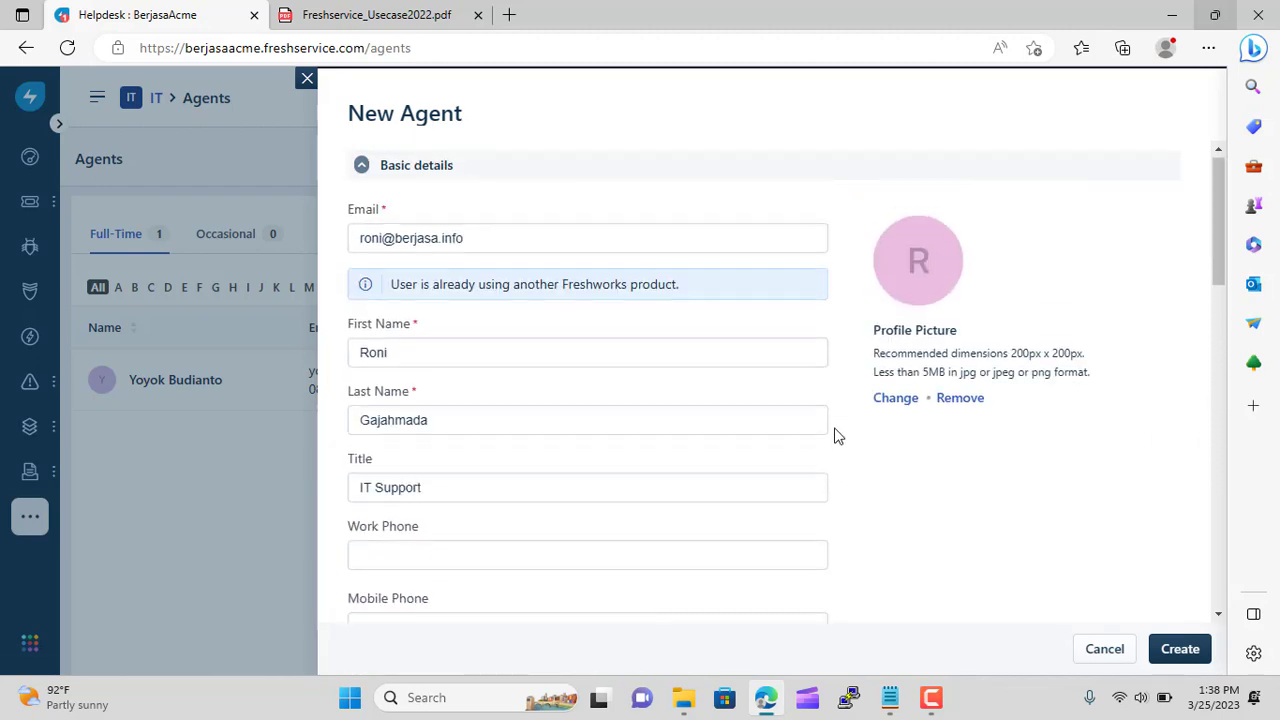
scroll(931, 508, down, 2)
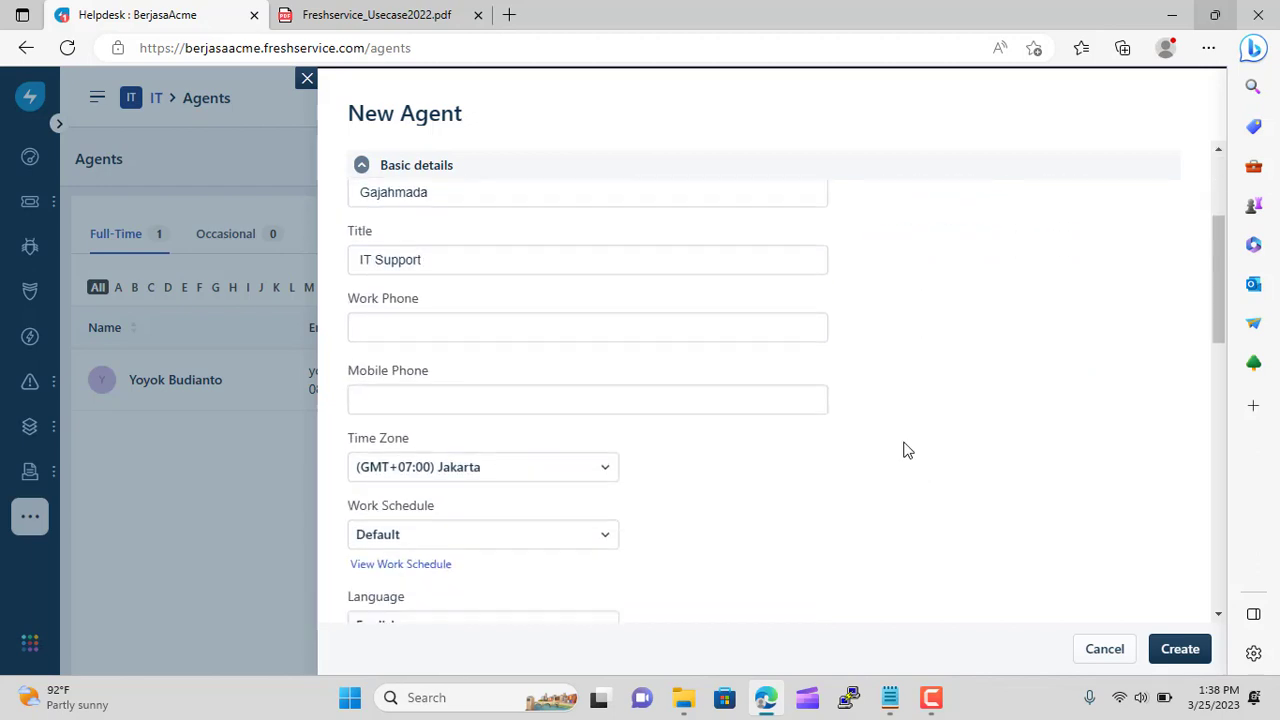
scroll(901, 440, down, 6)
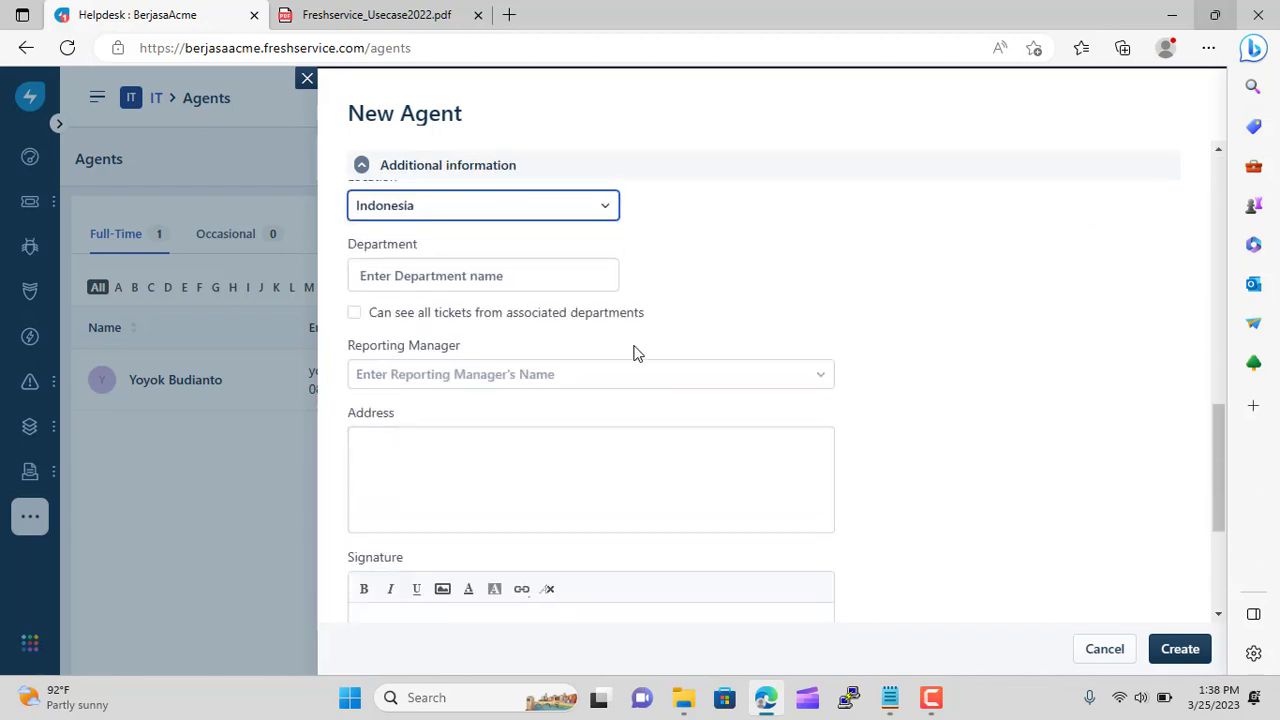
scroll(843, 331, down, 3)
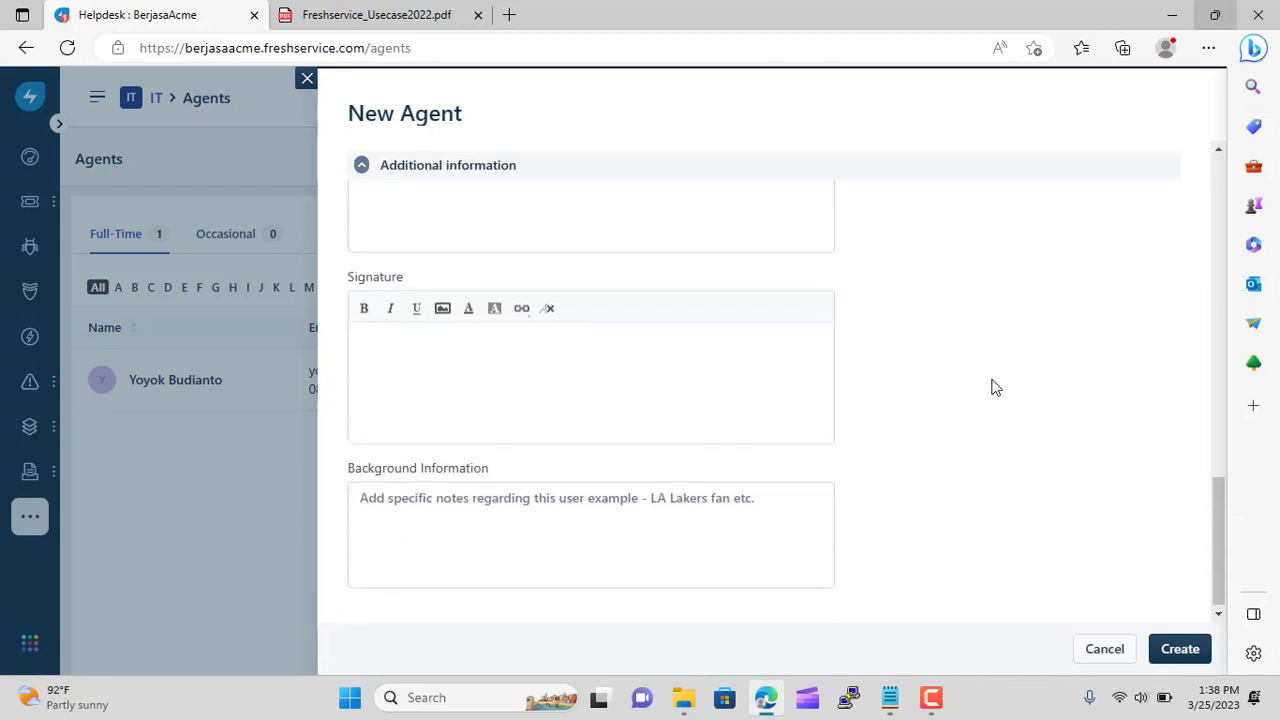
scroll(995, 387, up, 3)
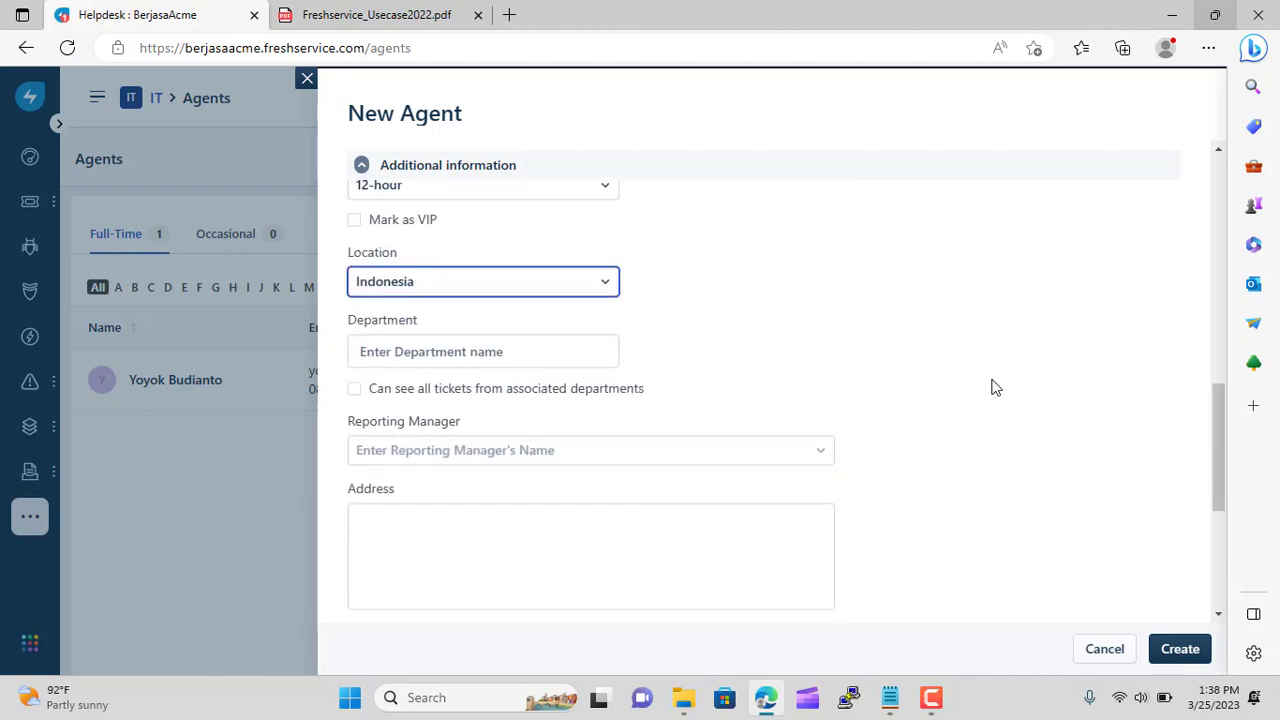
scroll(995, 387, up, 2)
scroll(995, 387, up, 3)
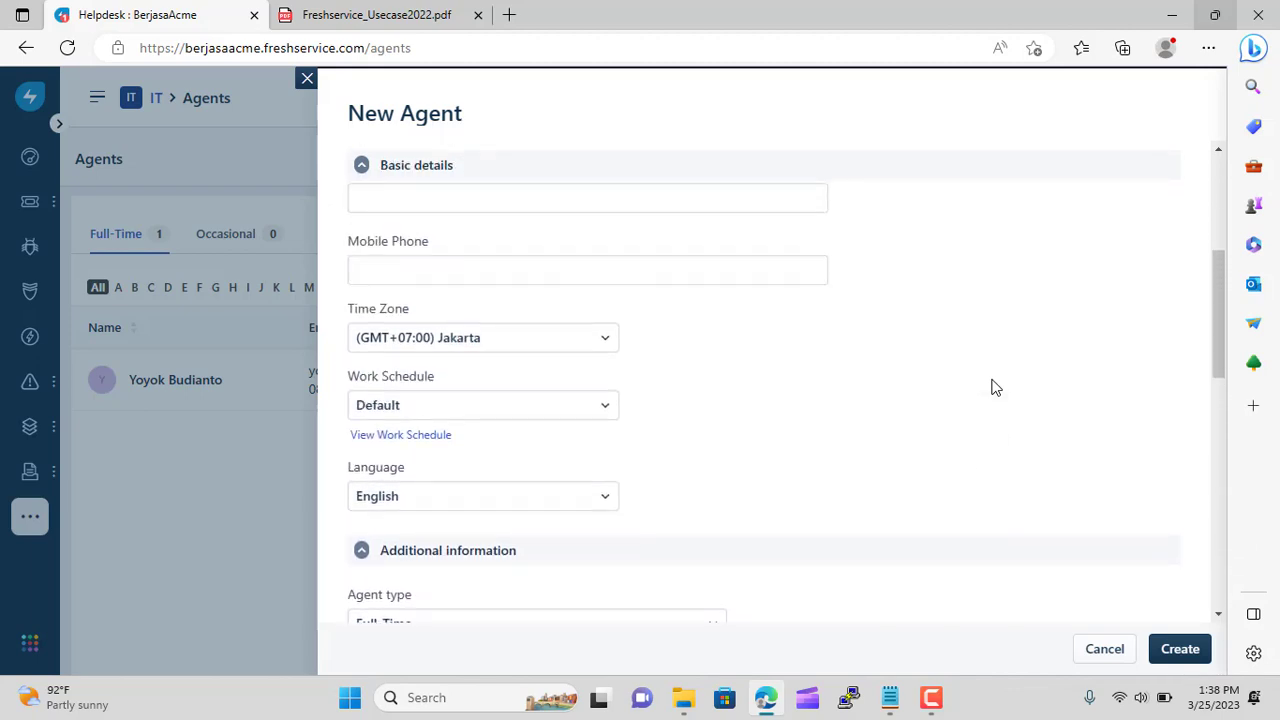
click(607, 414)
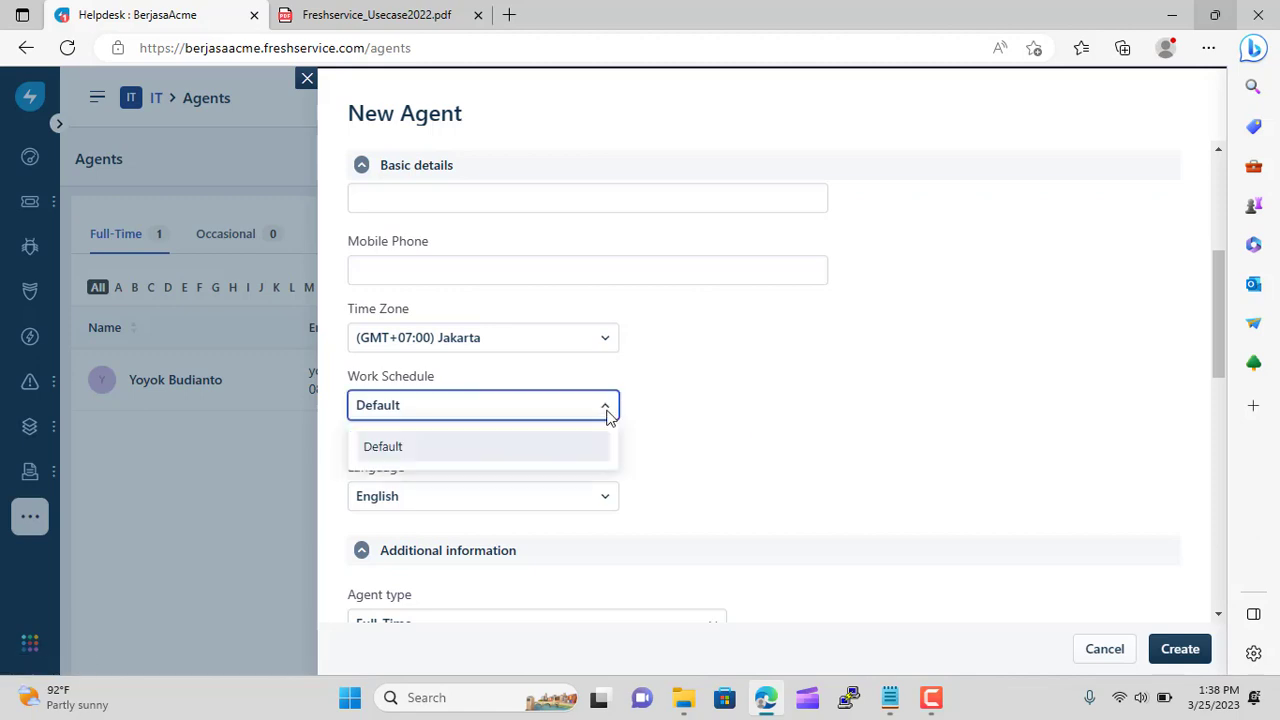
click(517, 449)
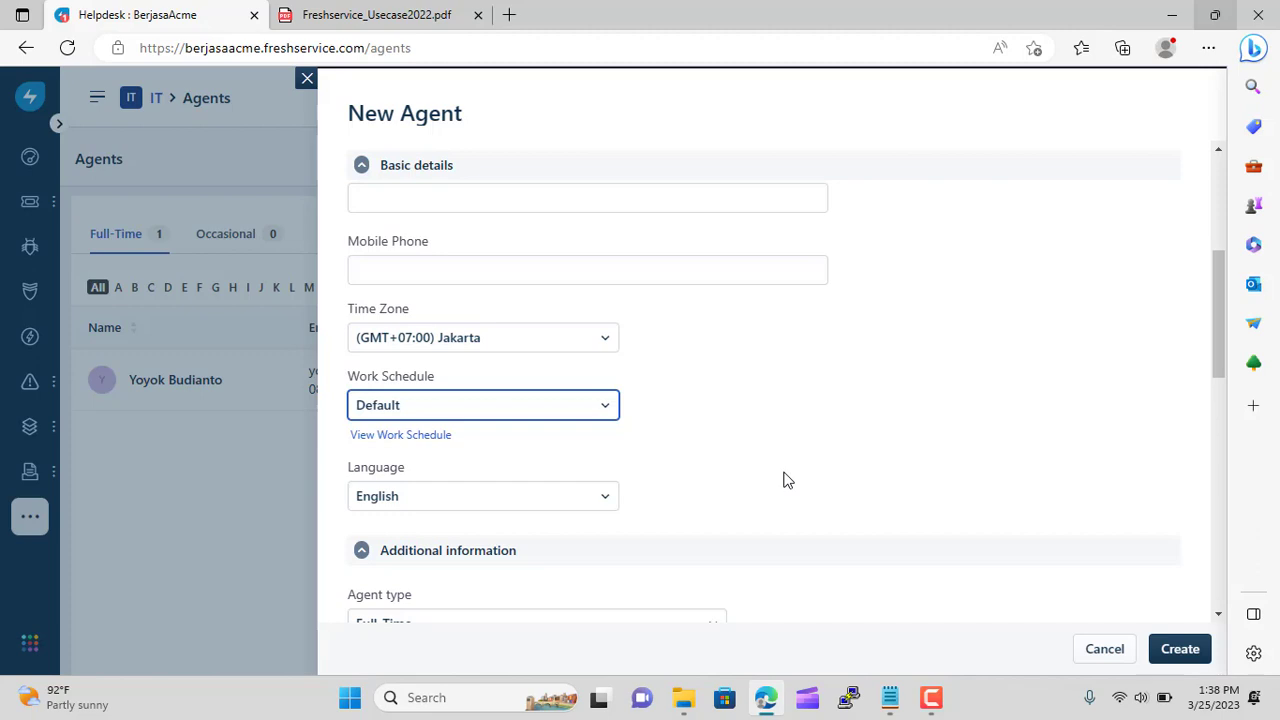
scroll(785, 480, up, 4)
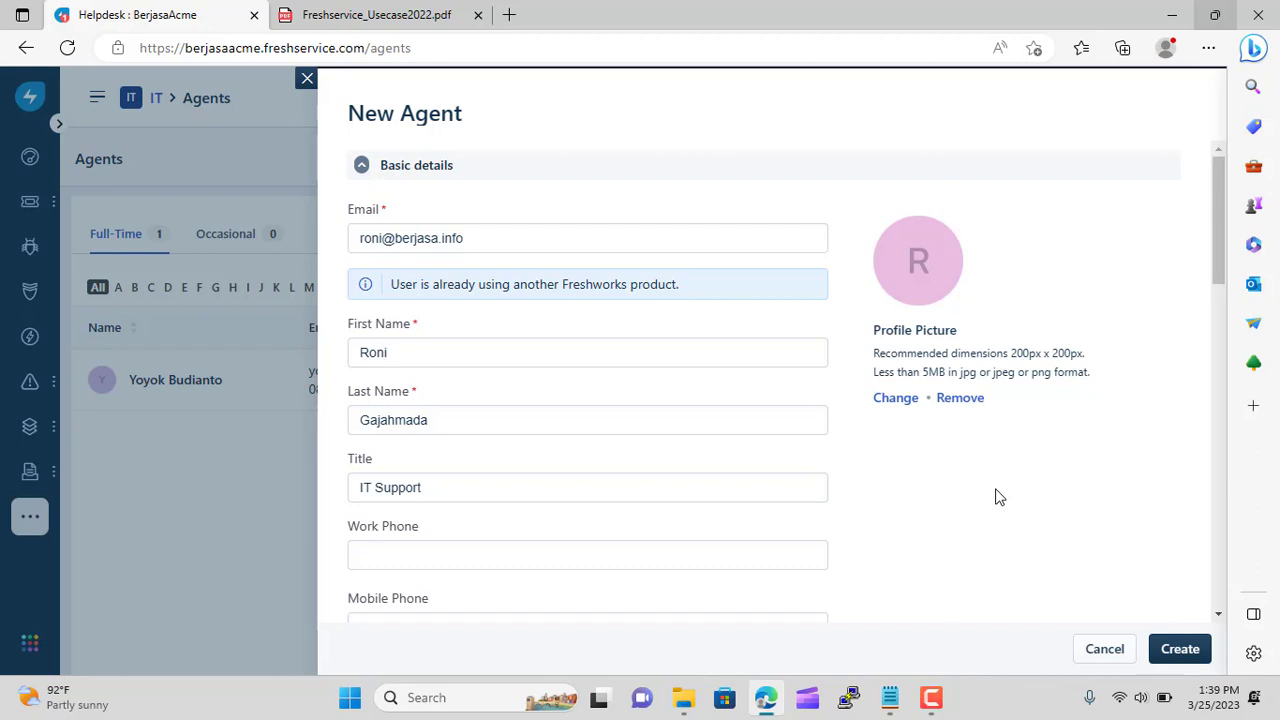
scroll(995, 497, down, 5)
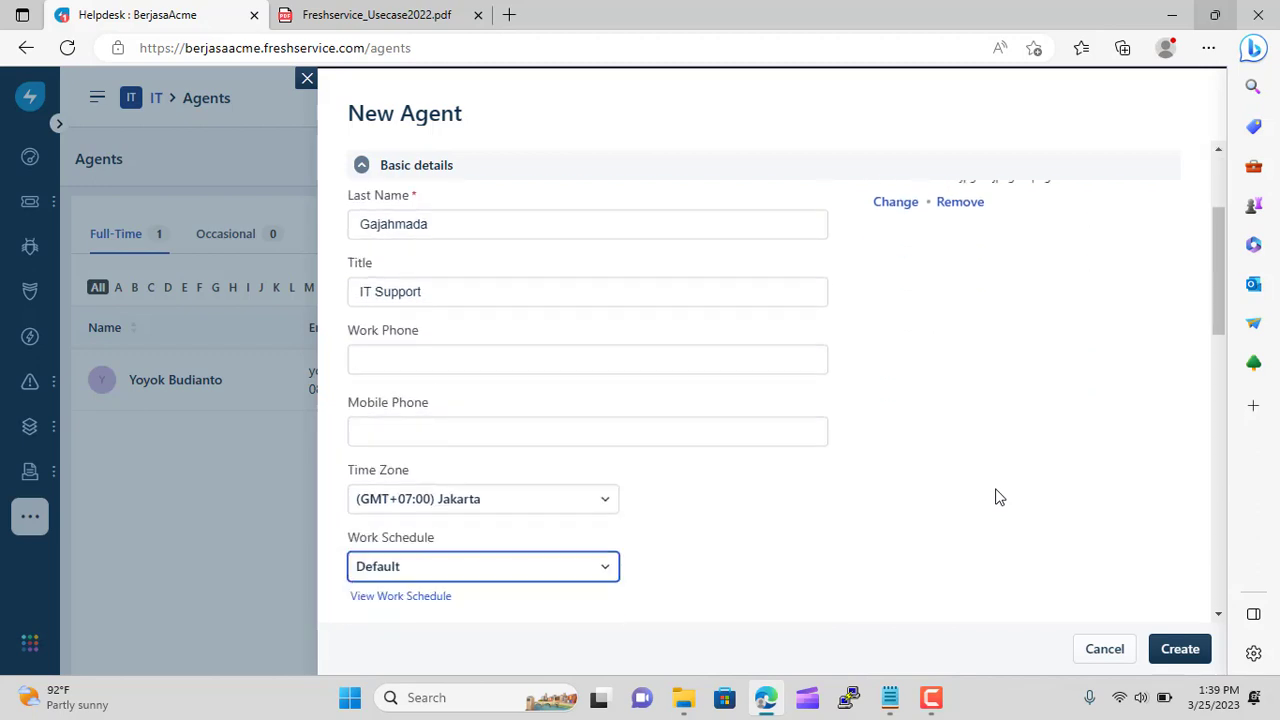
Create the Indonesia agent, review its Jakarta details page, and return to the Agents list
click(1180, 648)
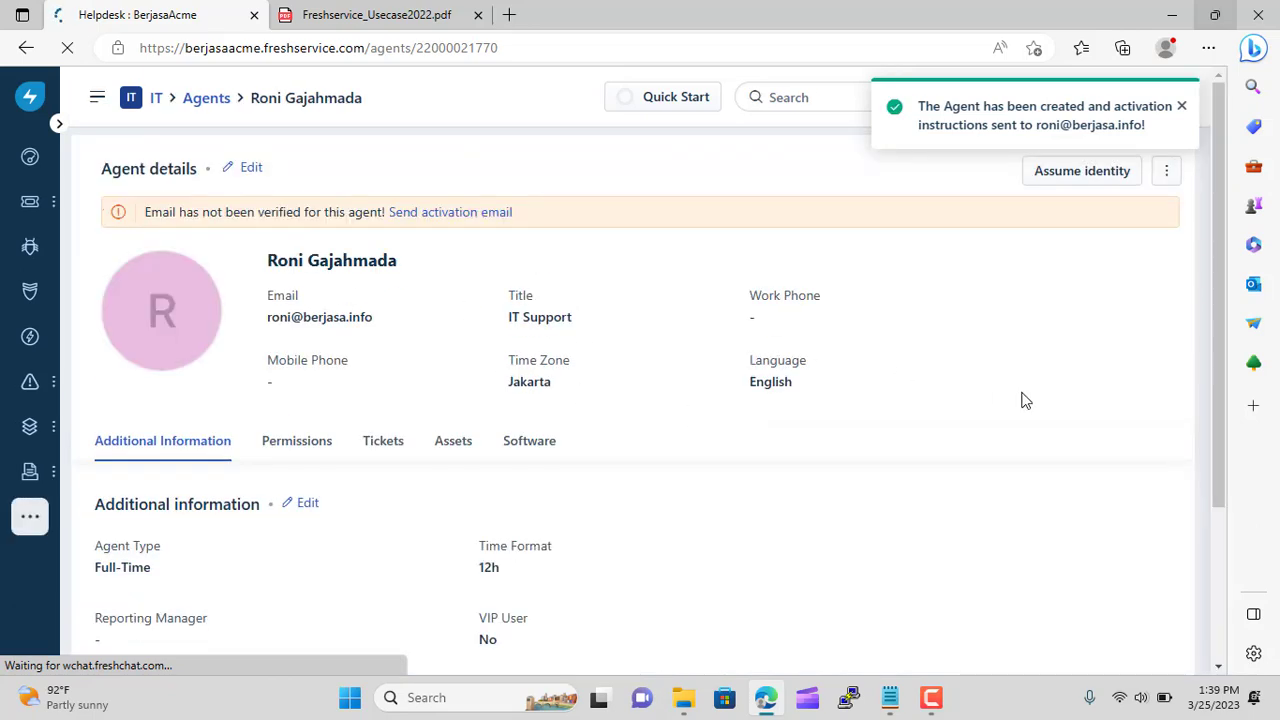
scroll(1025, 400, down, 3)
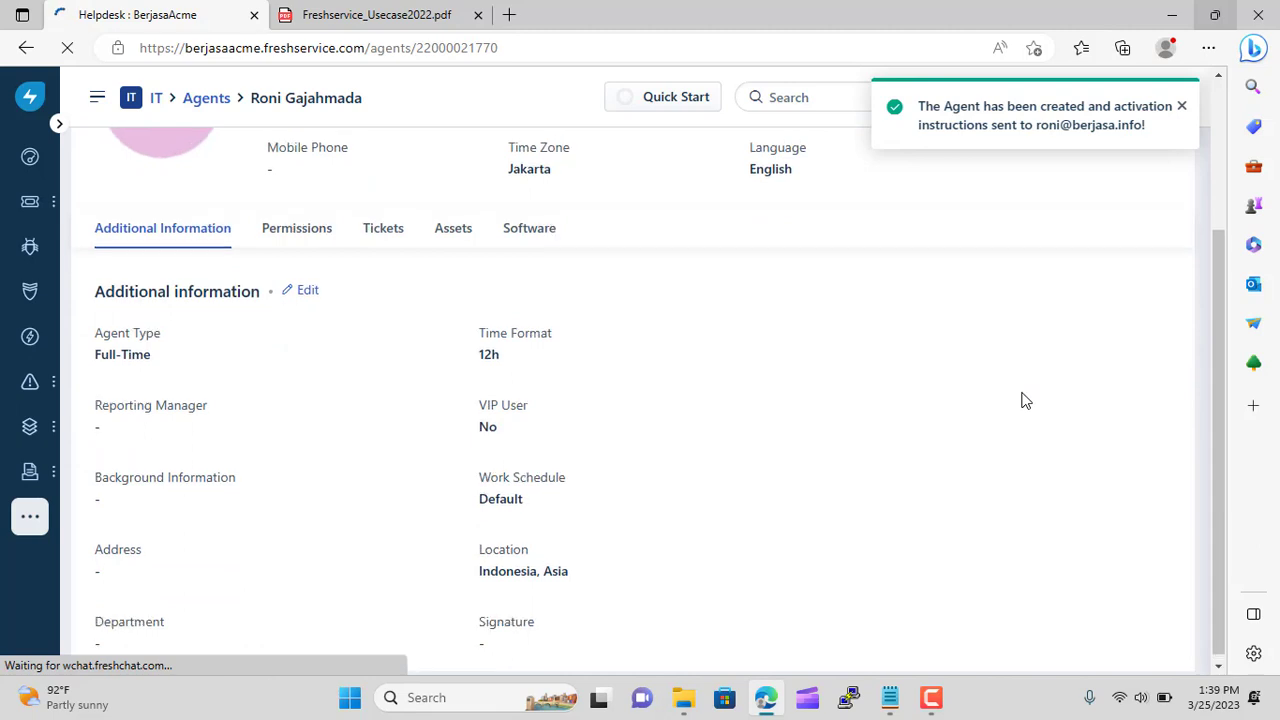
scroll(1025, 400, up, 3)
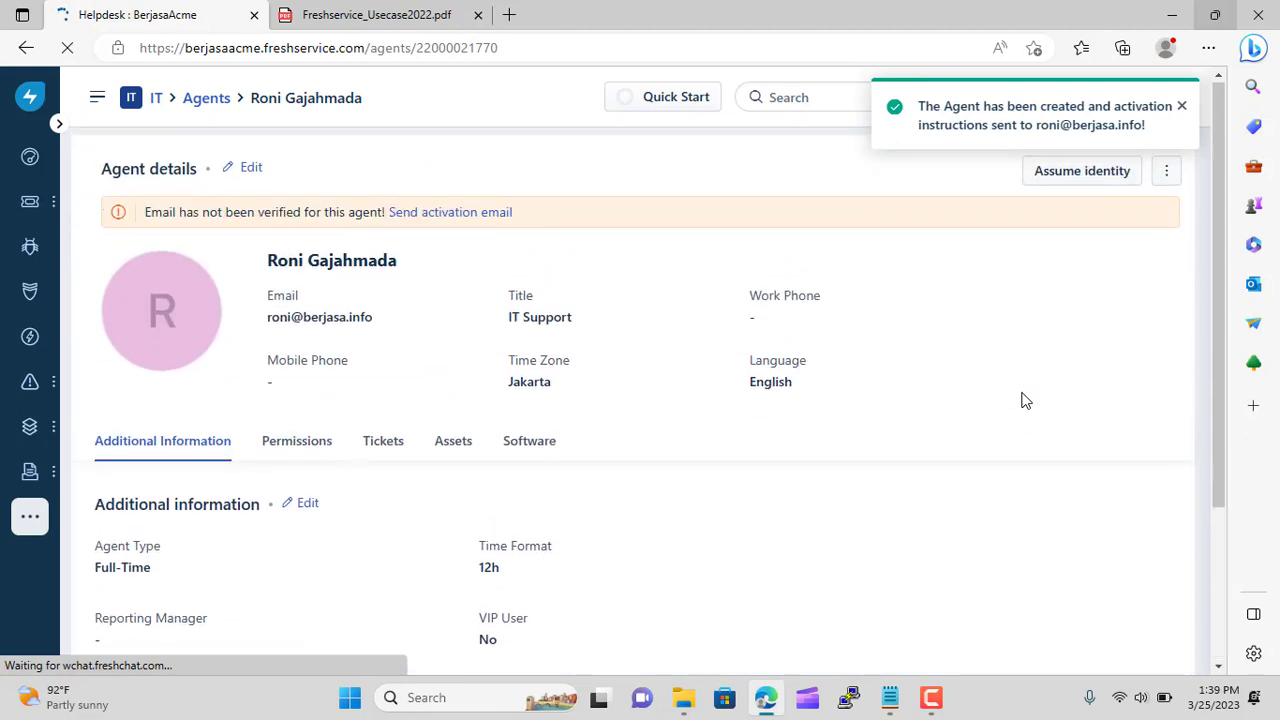
click(1182, 107)
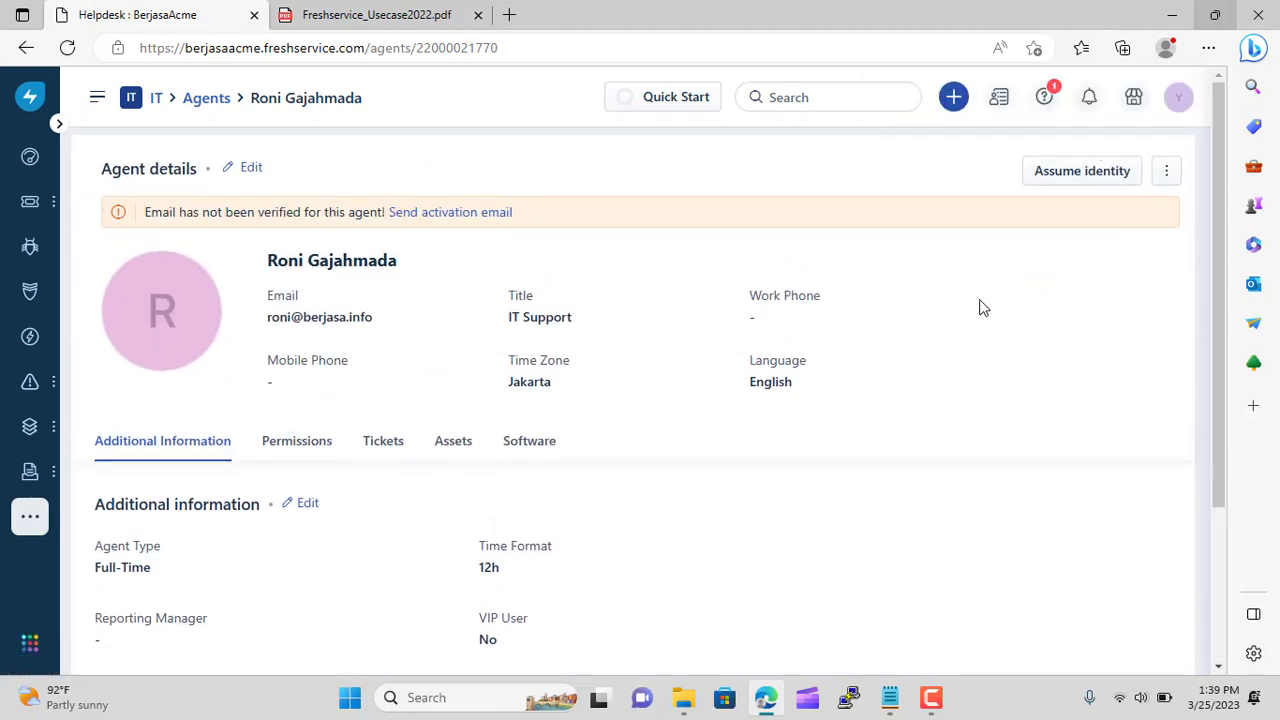
click(203, 100)
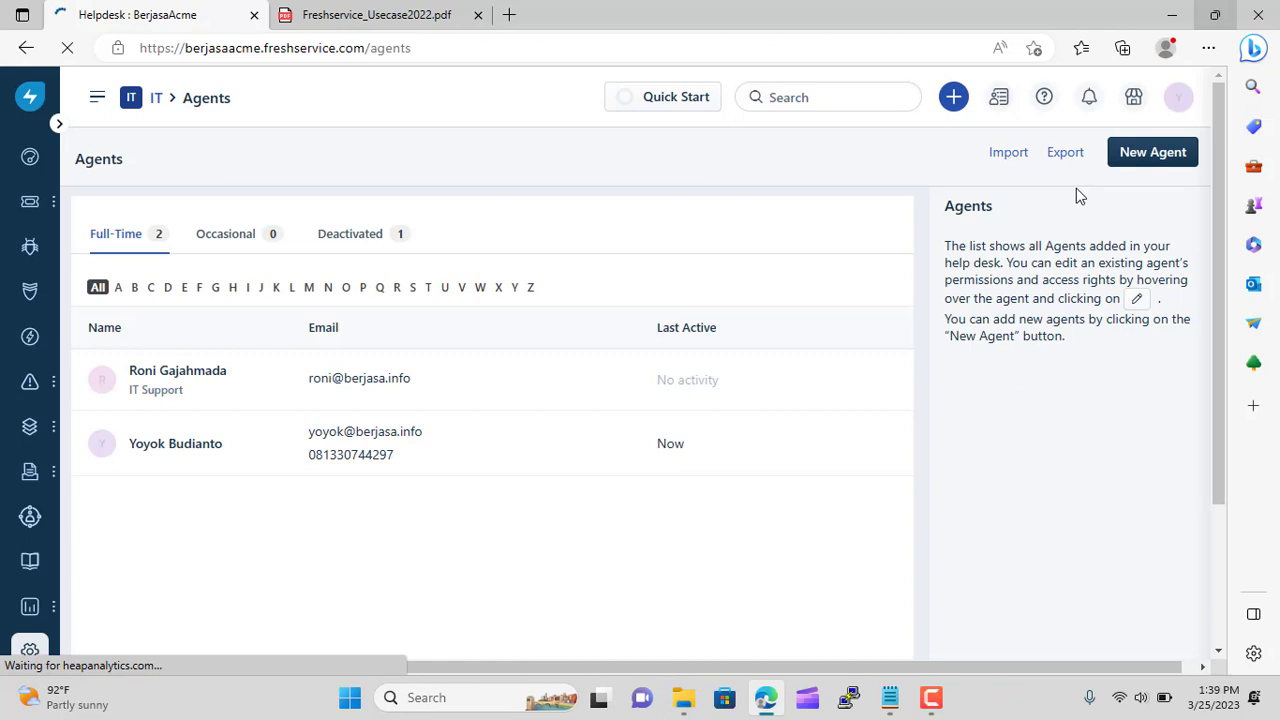
Create a second agent from the saved work e-mail suggestion, with Mumbai details autofilled
click(1135, 158)
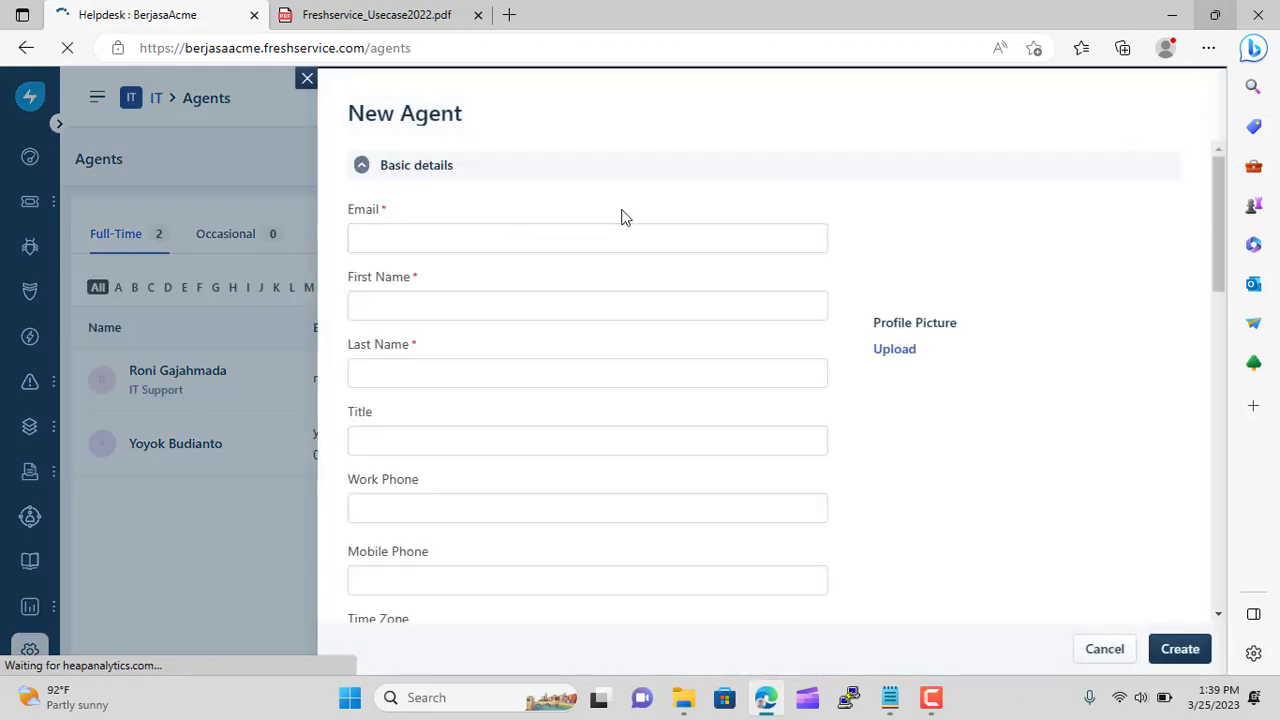
click(404, 229)
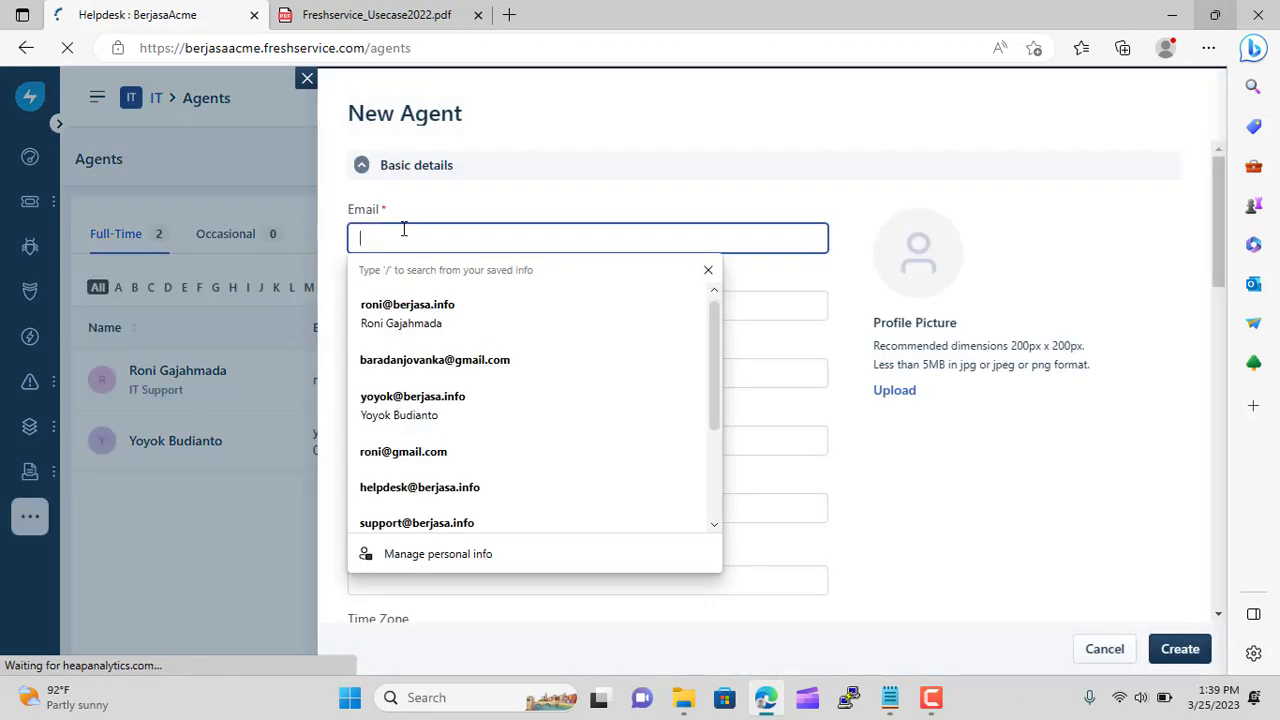
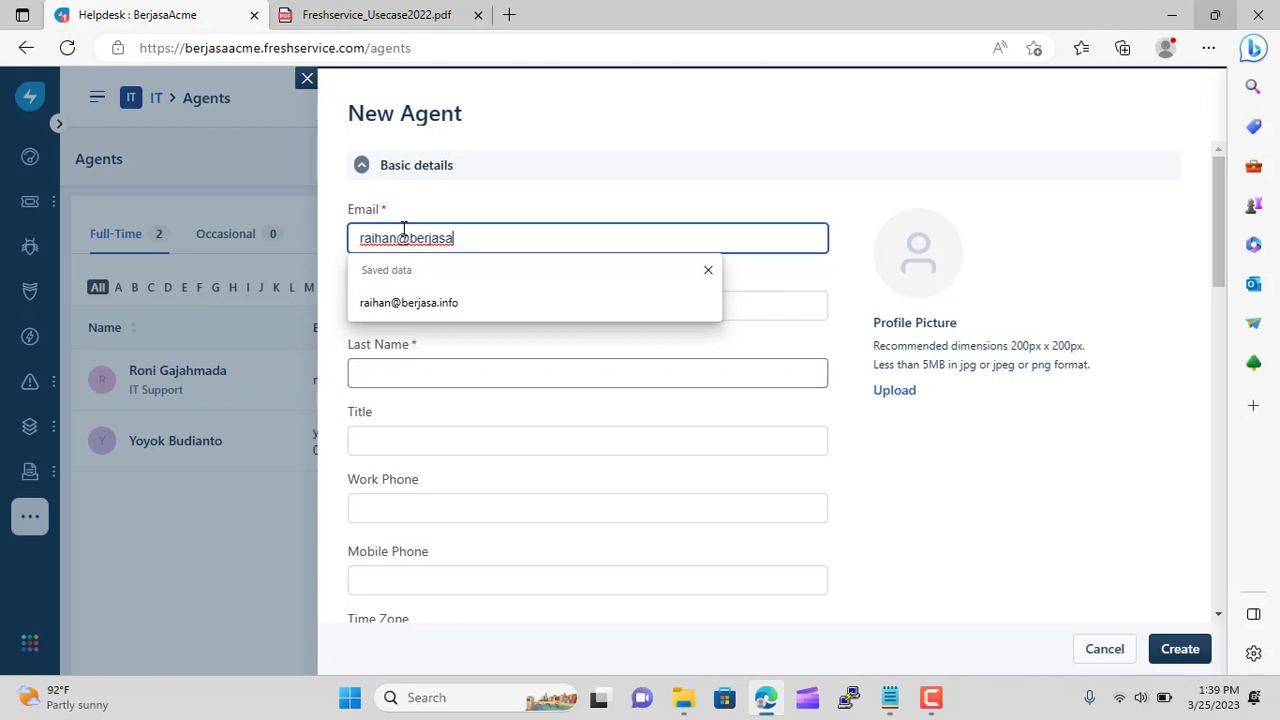
key(Down)
key(Return)
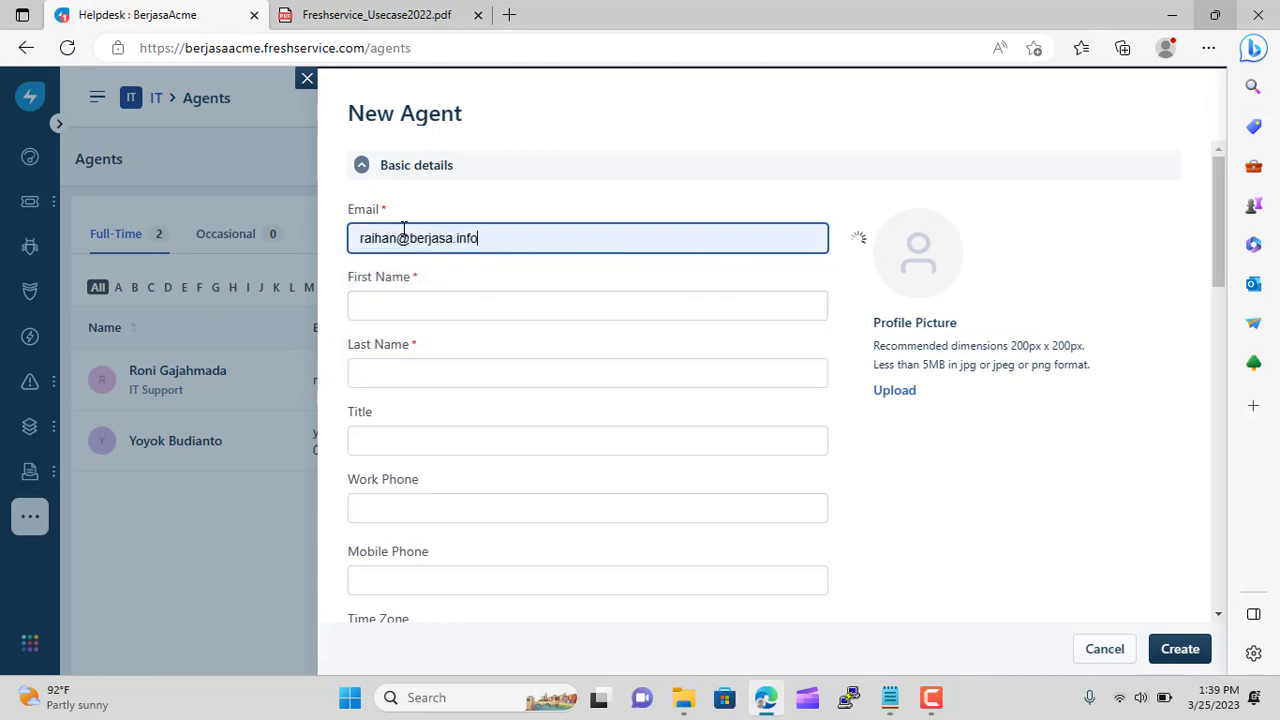
scroll(403, 228, down, 1)
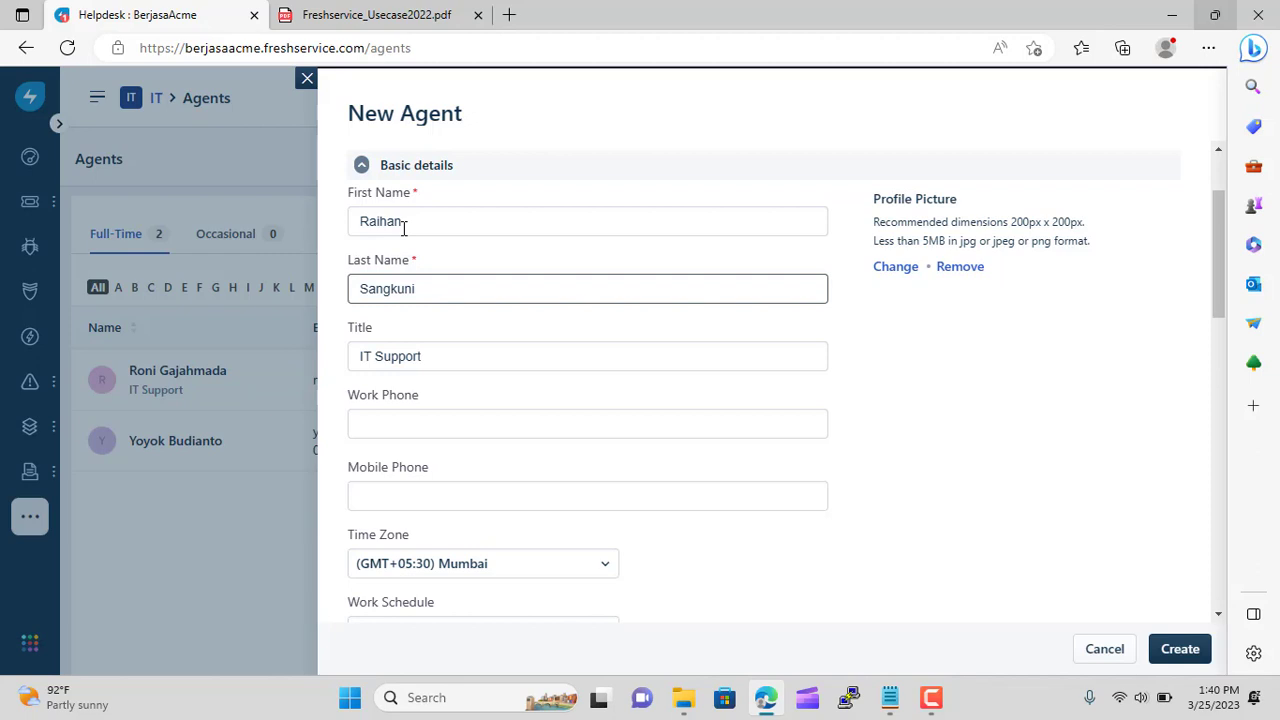
scroll(403, 230, down, 15)
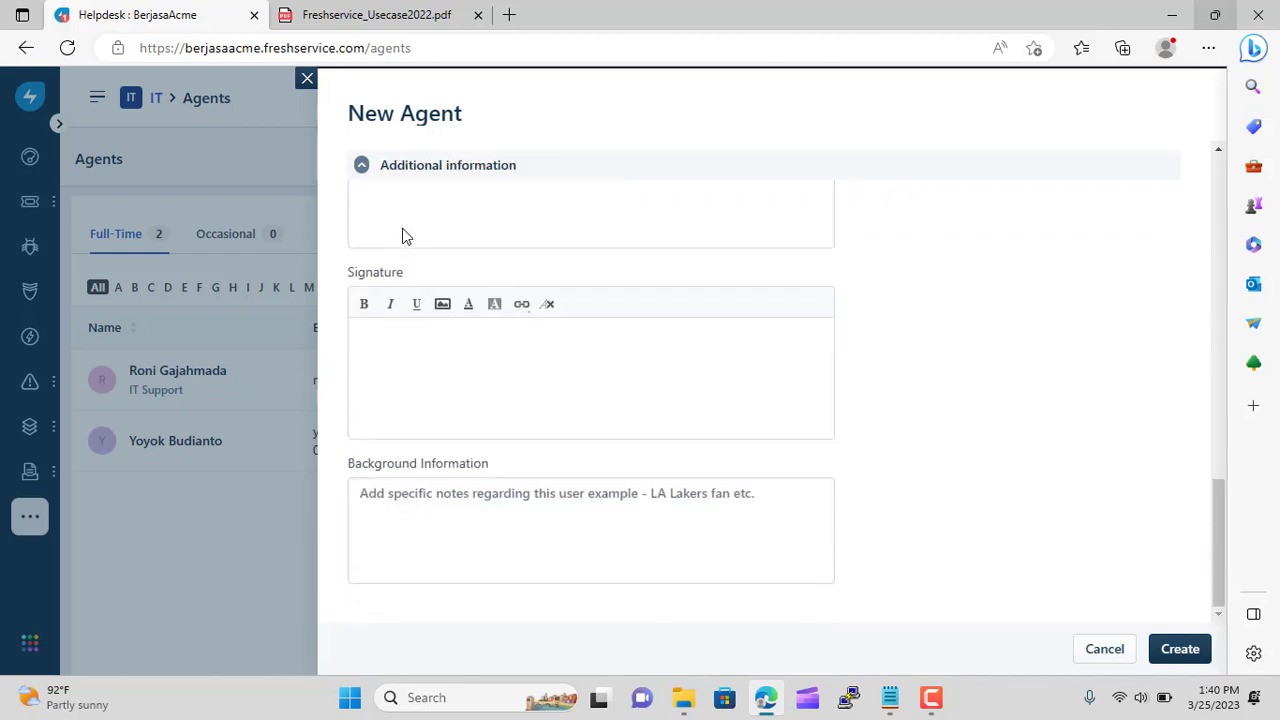
click(1175, 646)
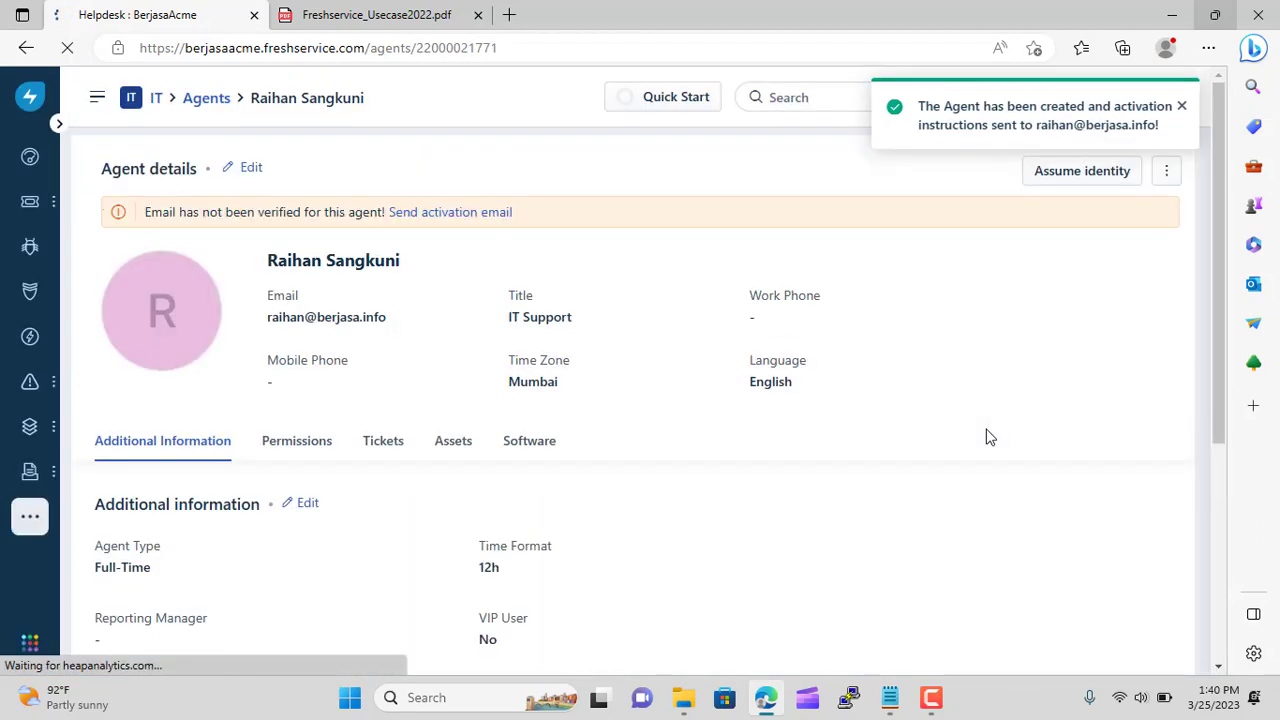
Go back from the new agent's page to the Agents list
click(207, 99)
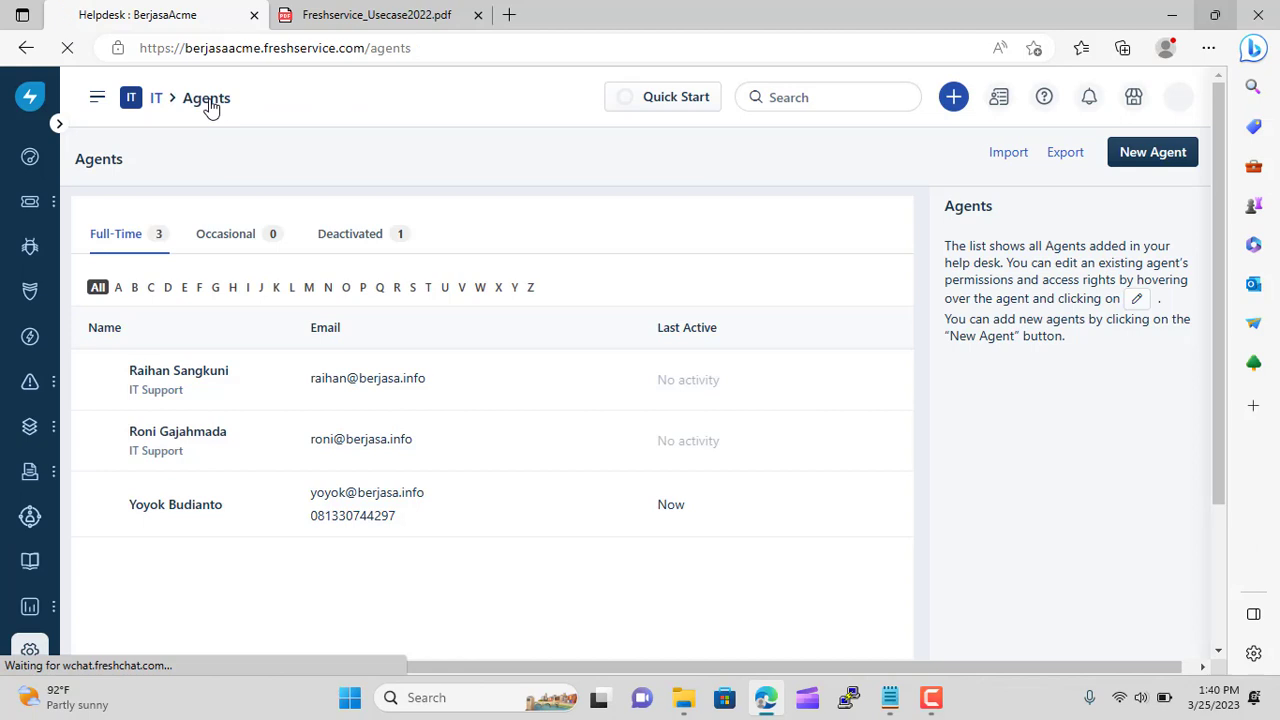
Start a third agent and fill its e-mail from the saved suggestion
click(1146, 155)
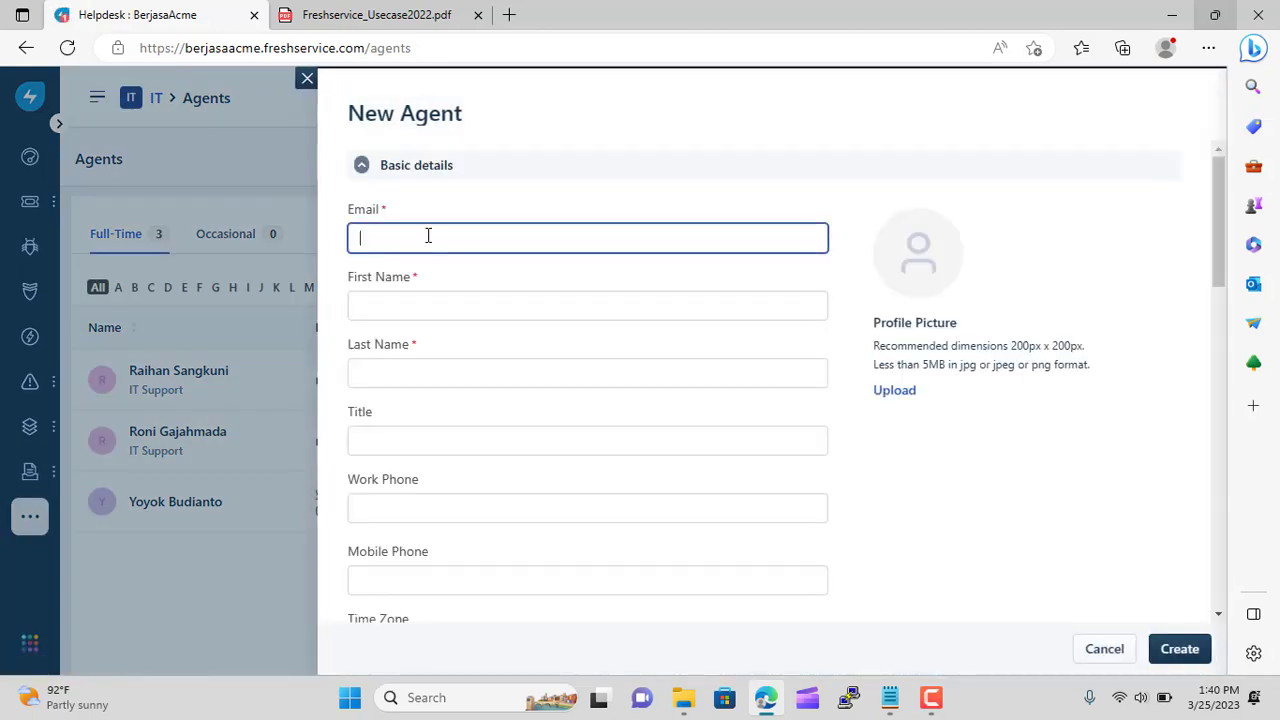
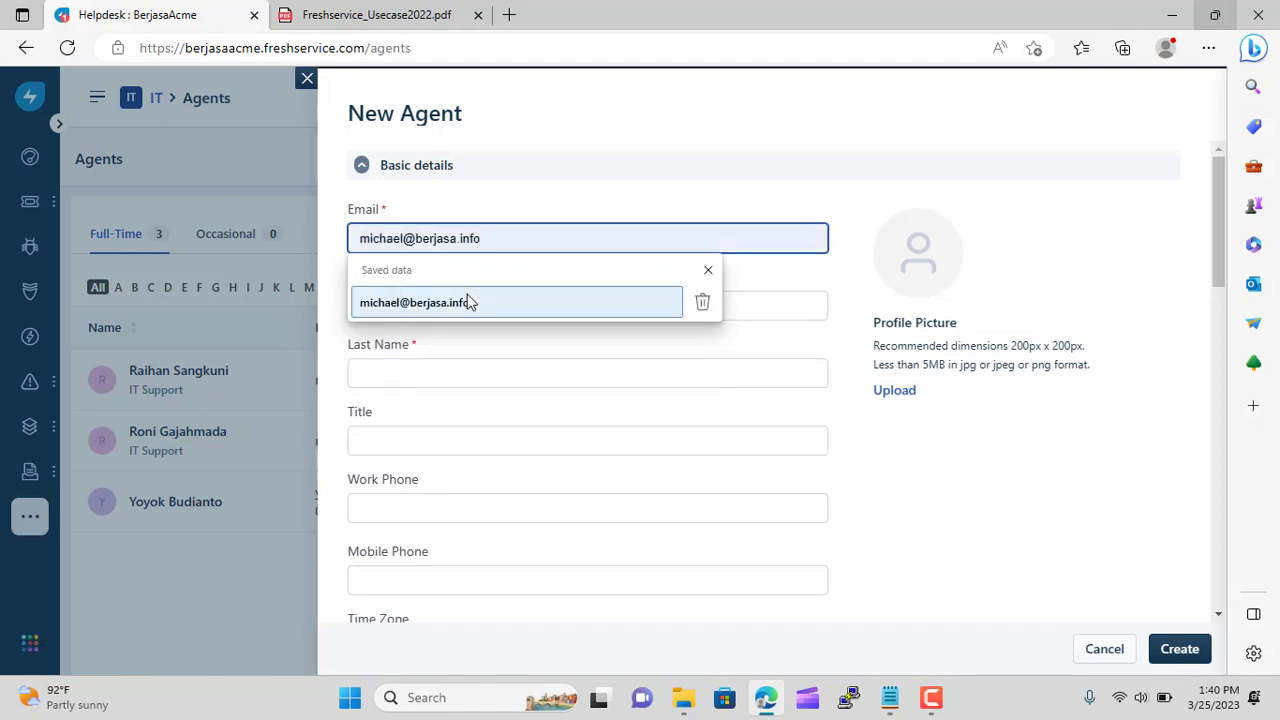
click(471, 302)
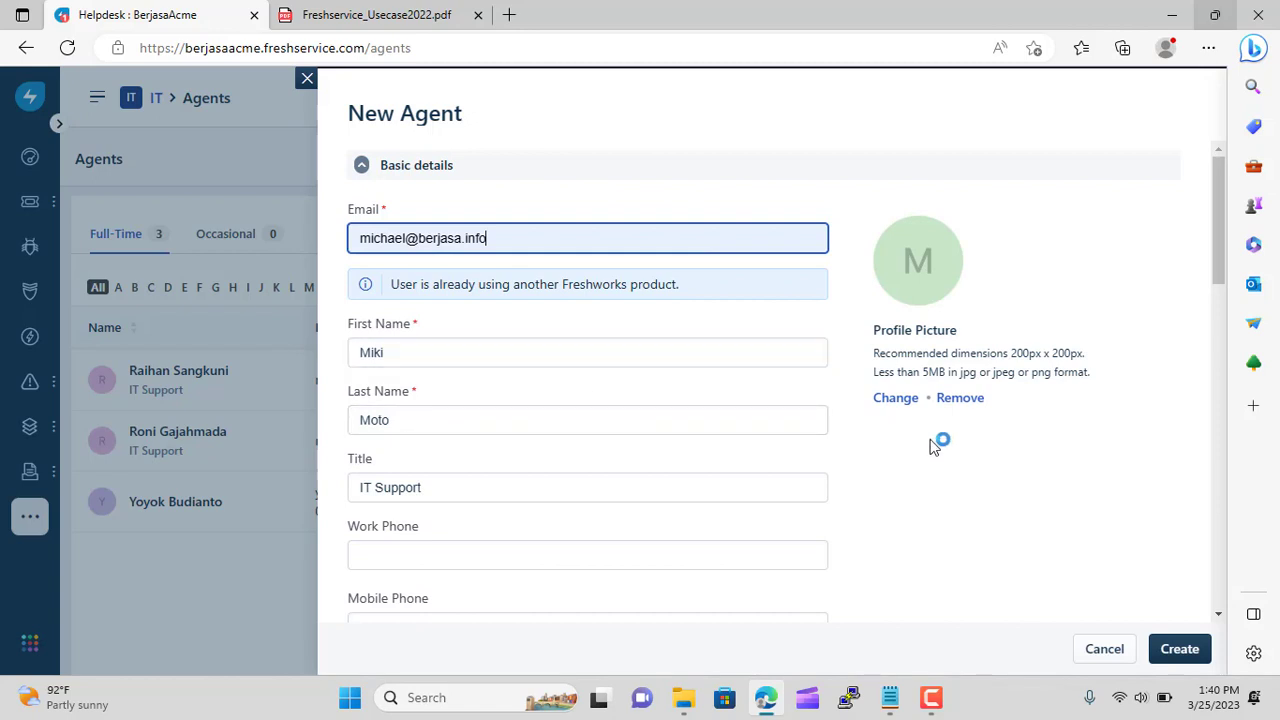
Set the agent's location to Japan and create the agent
scroll(930, 447, down, 5)
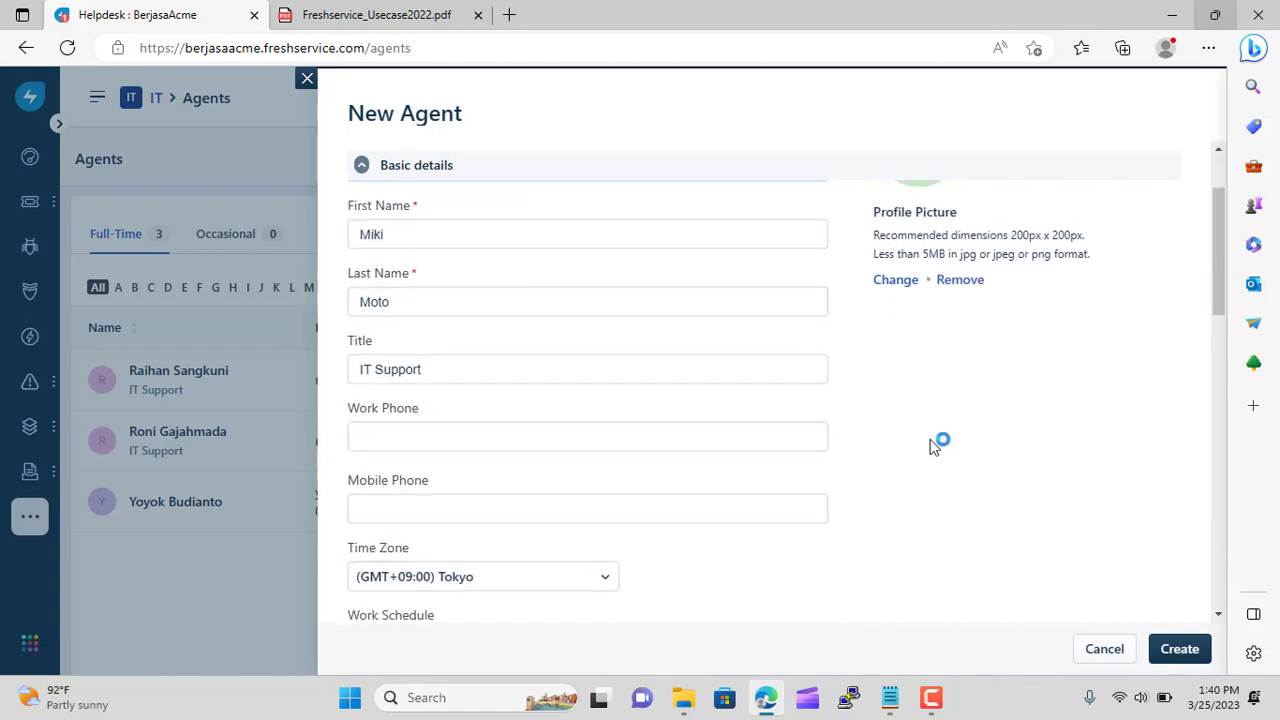
scroll(930, 447, down, 4)
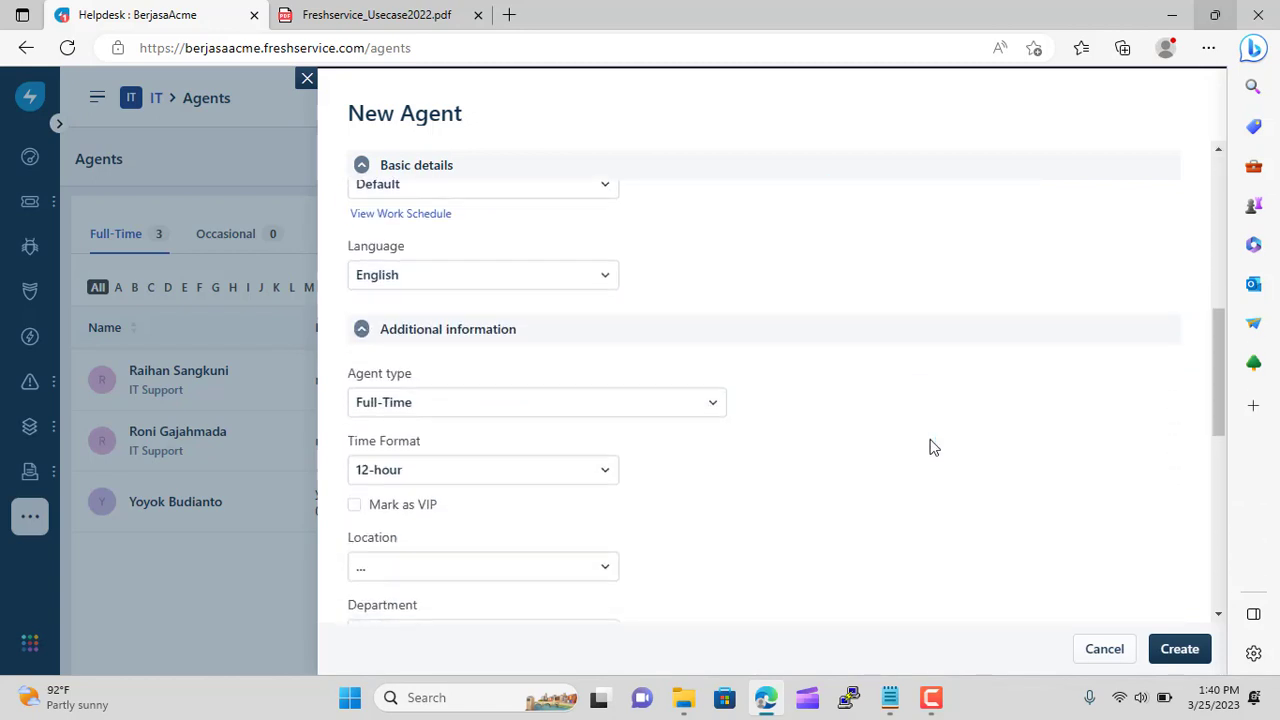
click(615, 432)
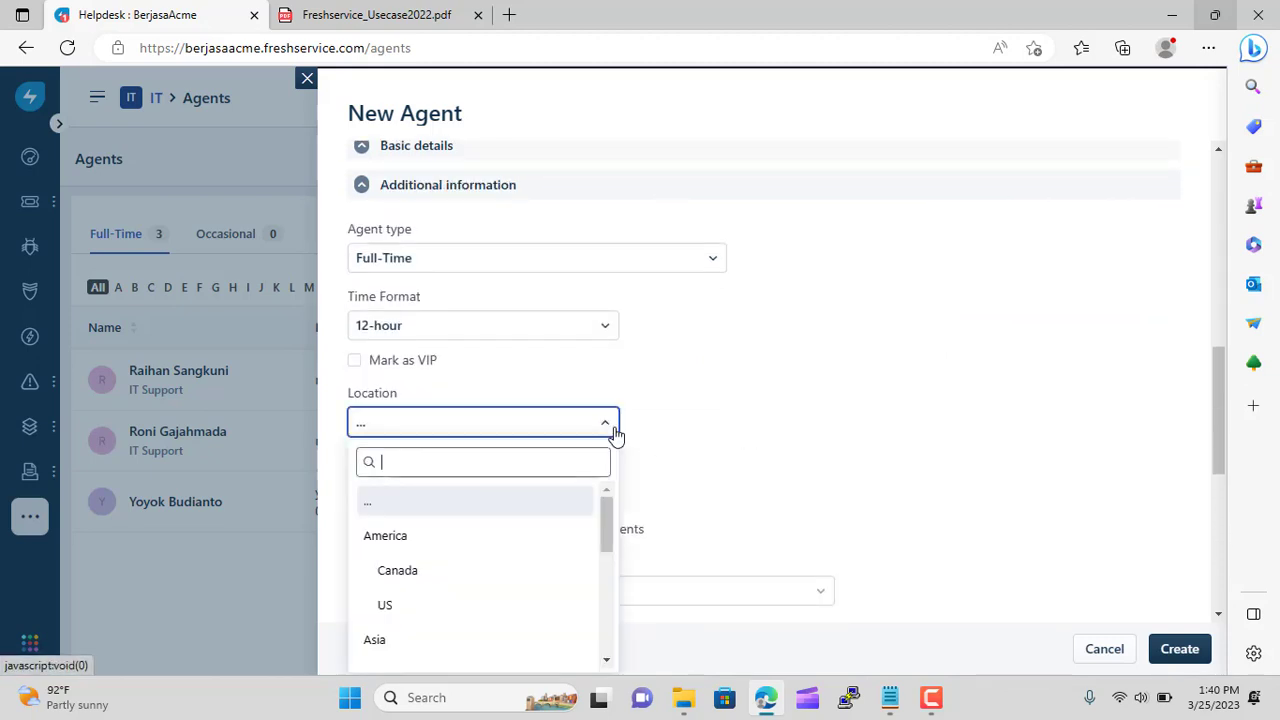
scroll(575, 525, down, 2)
scroll(575, 540, down, 1)
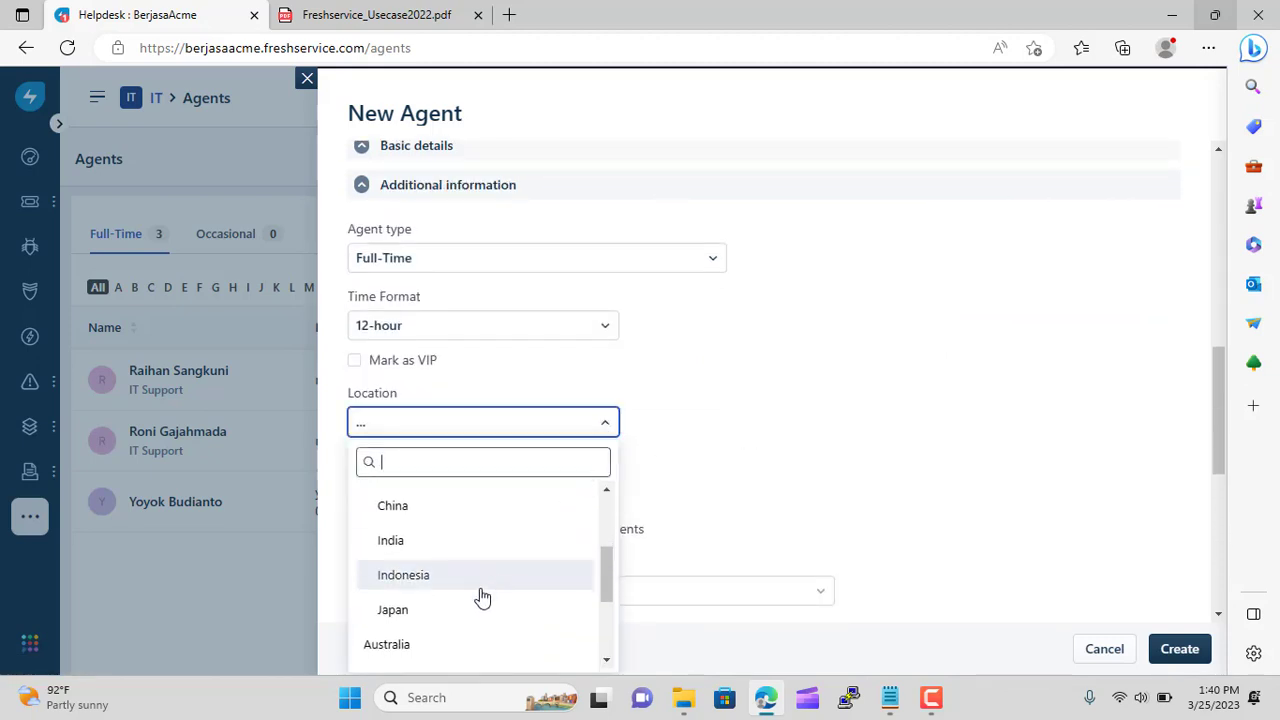
click(456, 611)
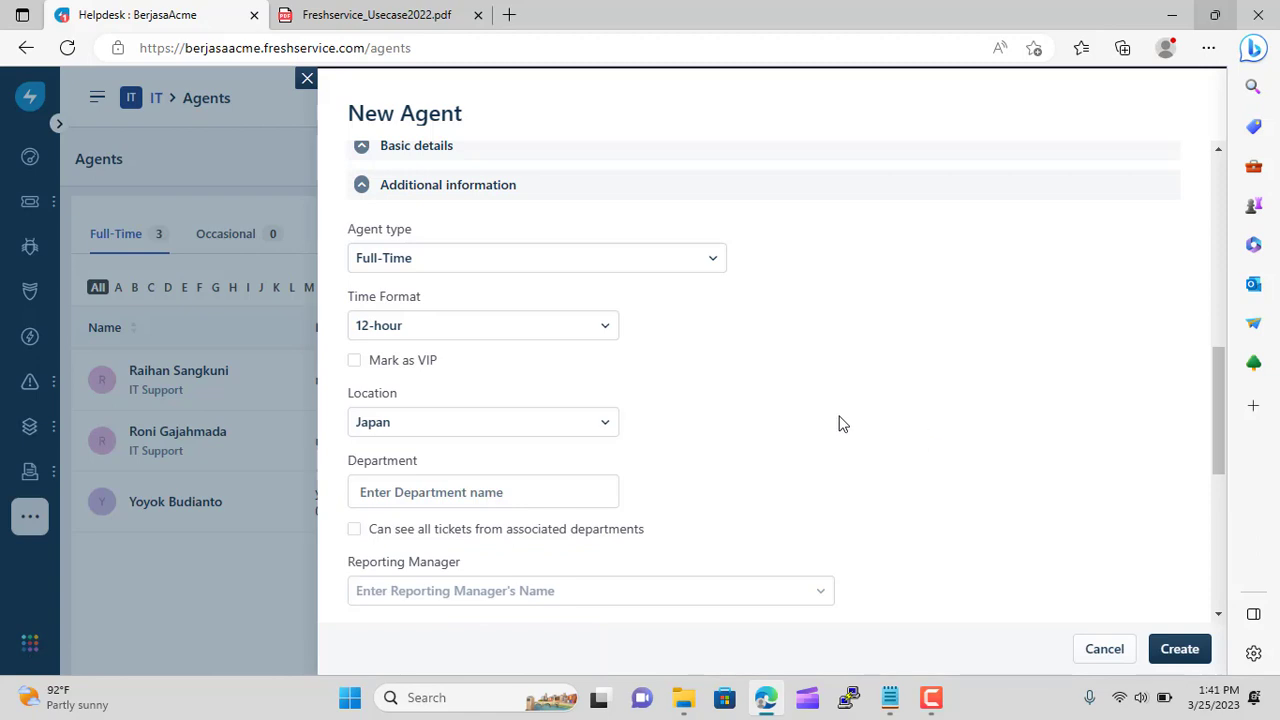
scroll(840, 424, down, 4)
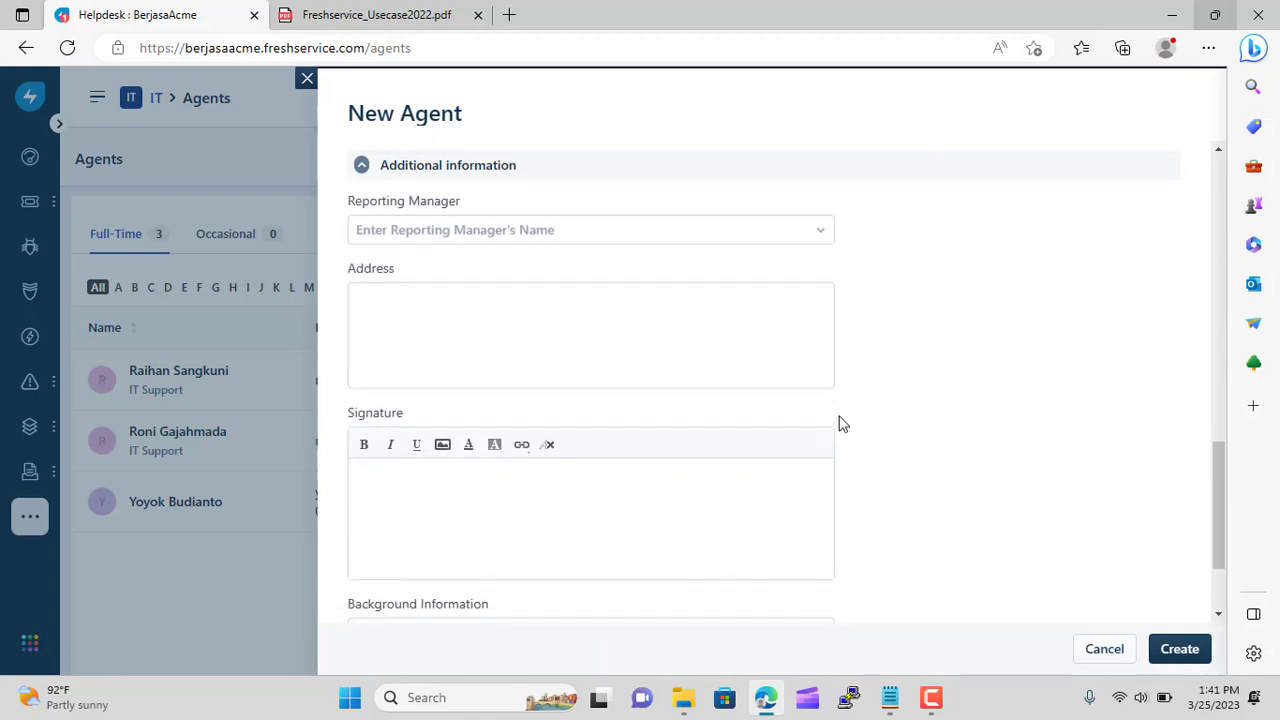
scroll(840, 424, down, 2)
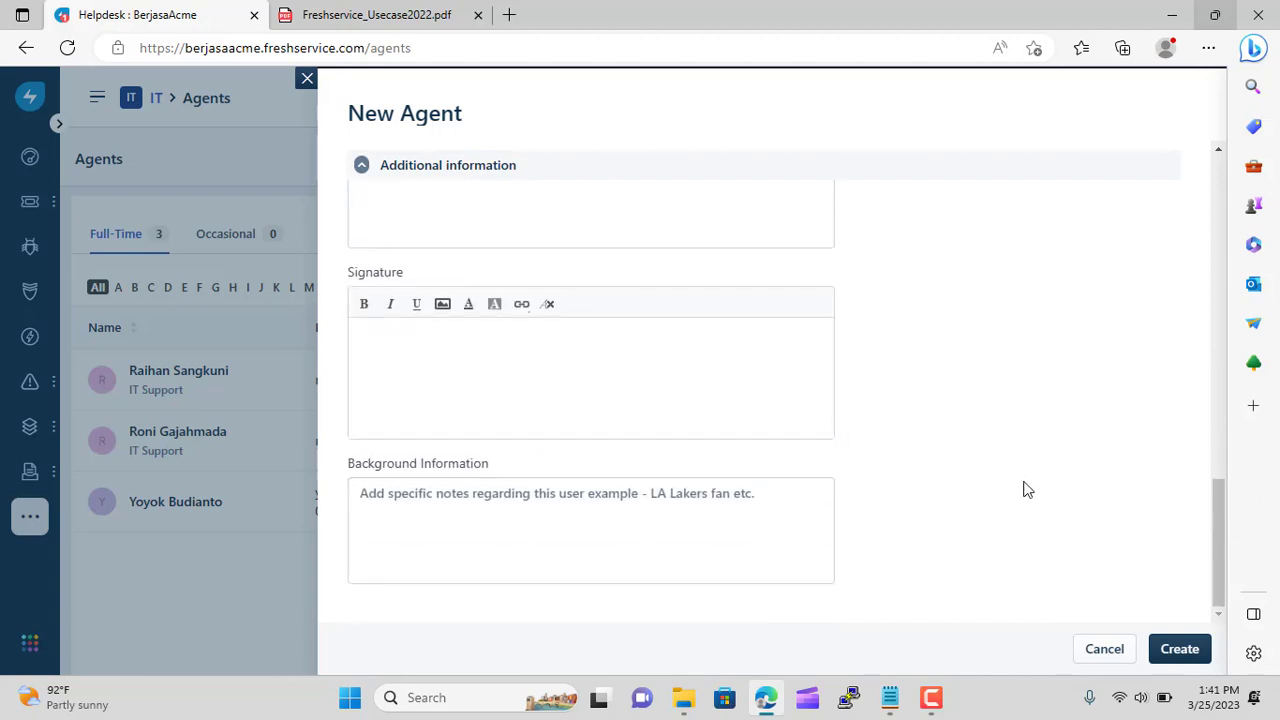
scroll(1025, 489, up, 2)
scroll(1025, 489, up, 2)
scroll(1025, 489, down, 4)
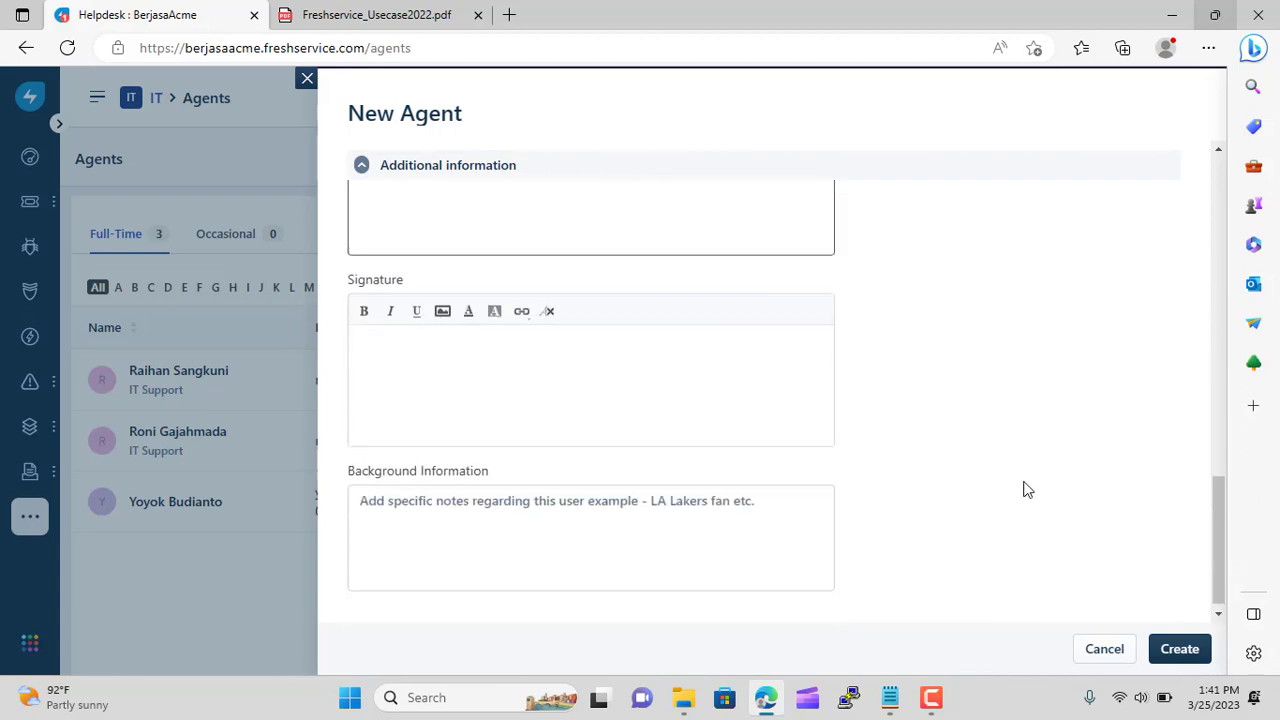
click(1180, 649)
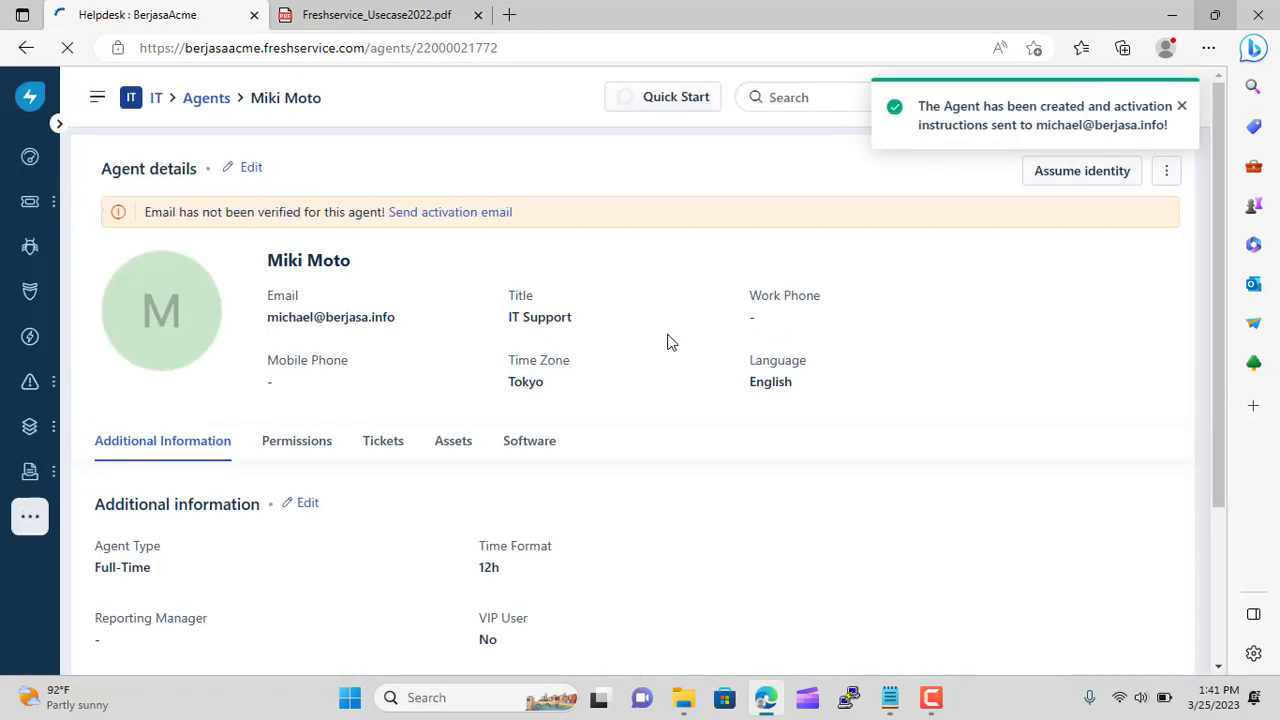
Open Admin settings from the sidebar's extra menu and scroll to User Management
click(30, 516)
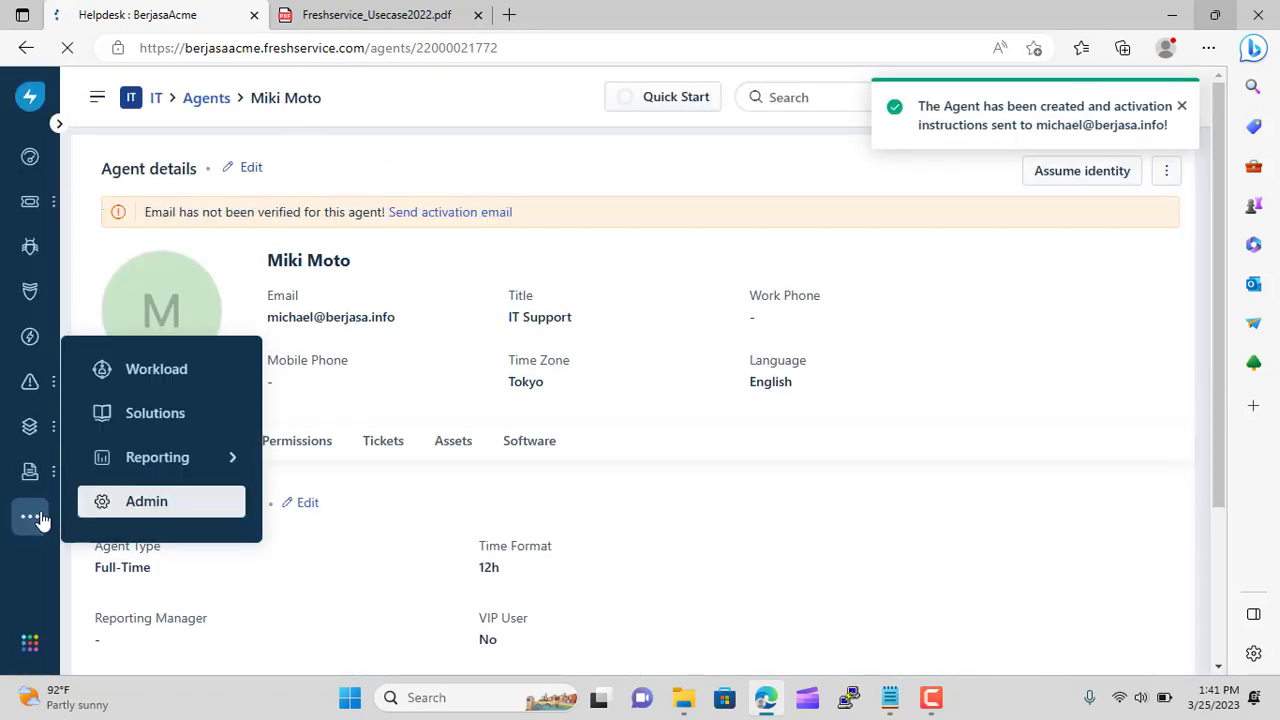
click(137, 502)
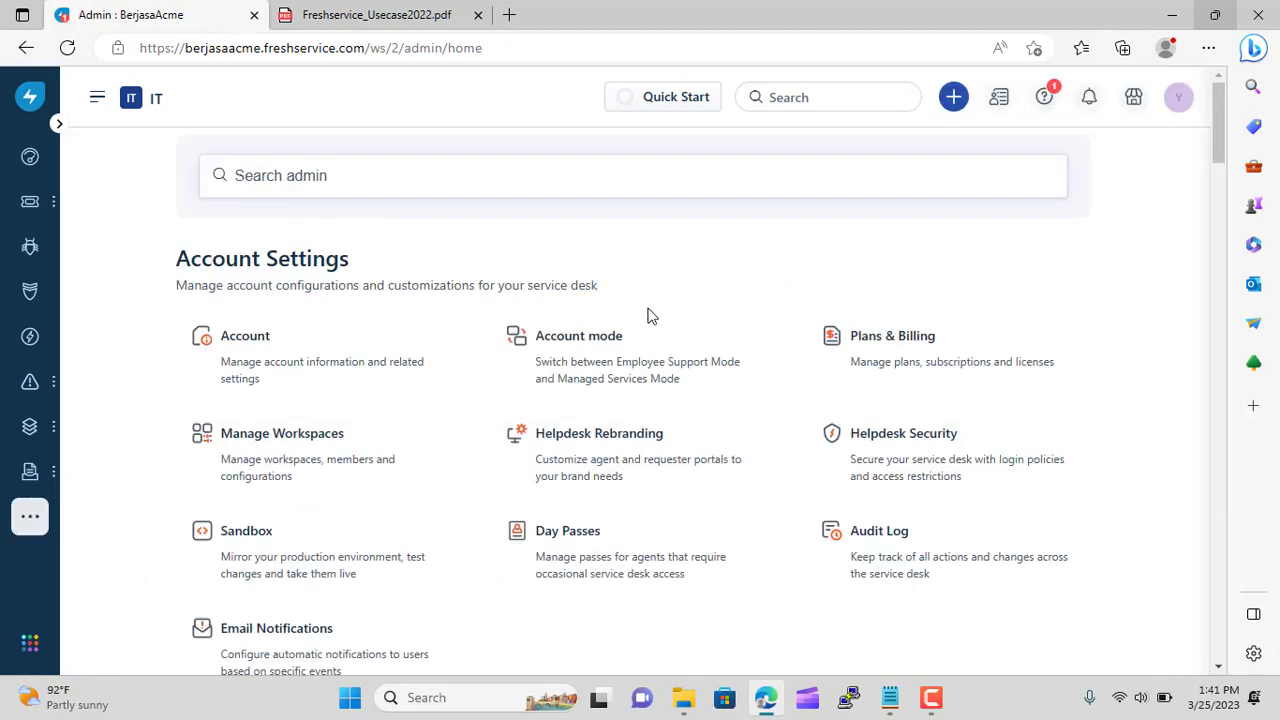
scroll(271, 329, down, 4)
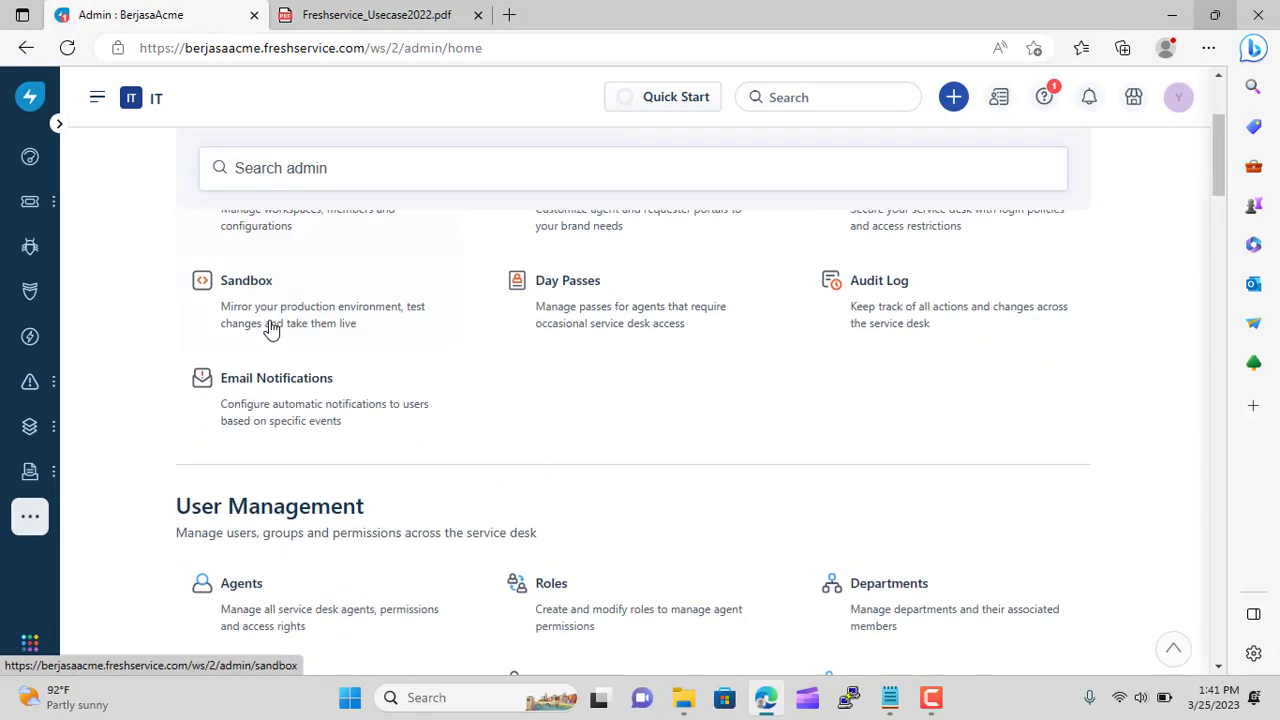
scroll(271, 329, down, 1)
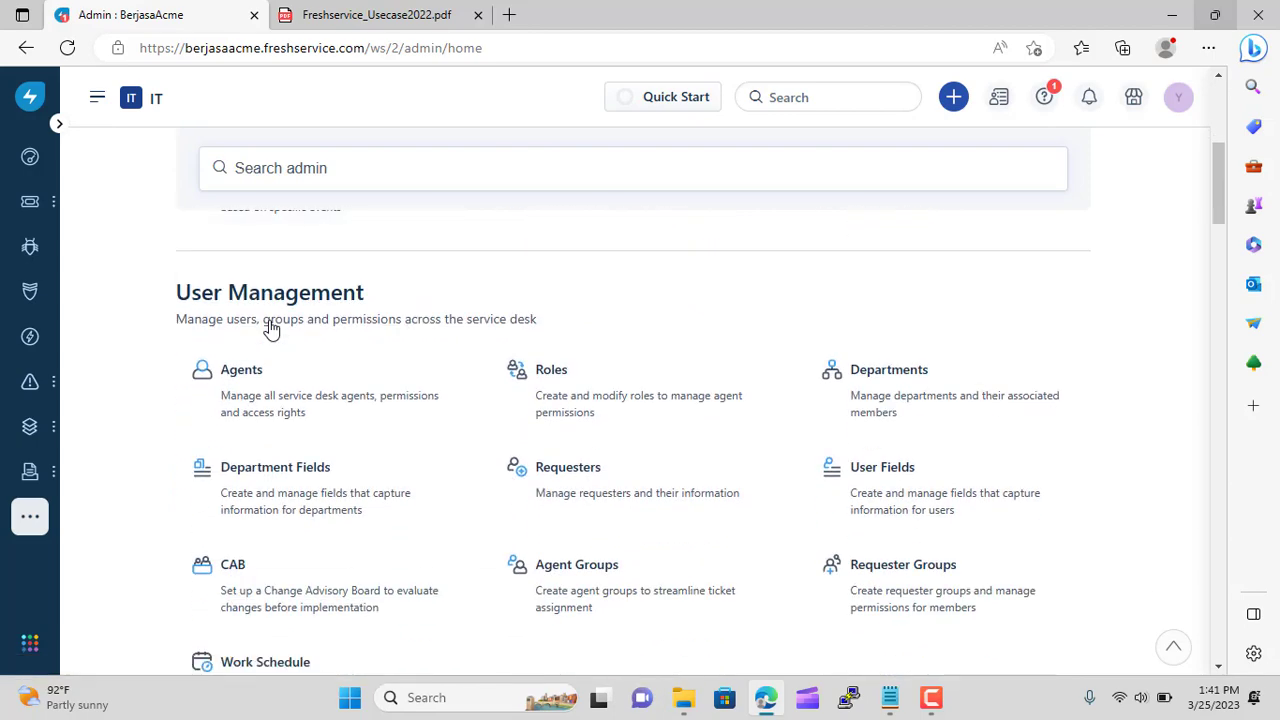
scroll(271, 329, up, 1)
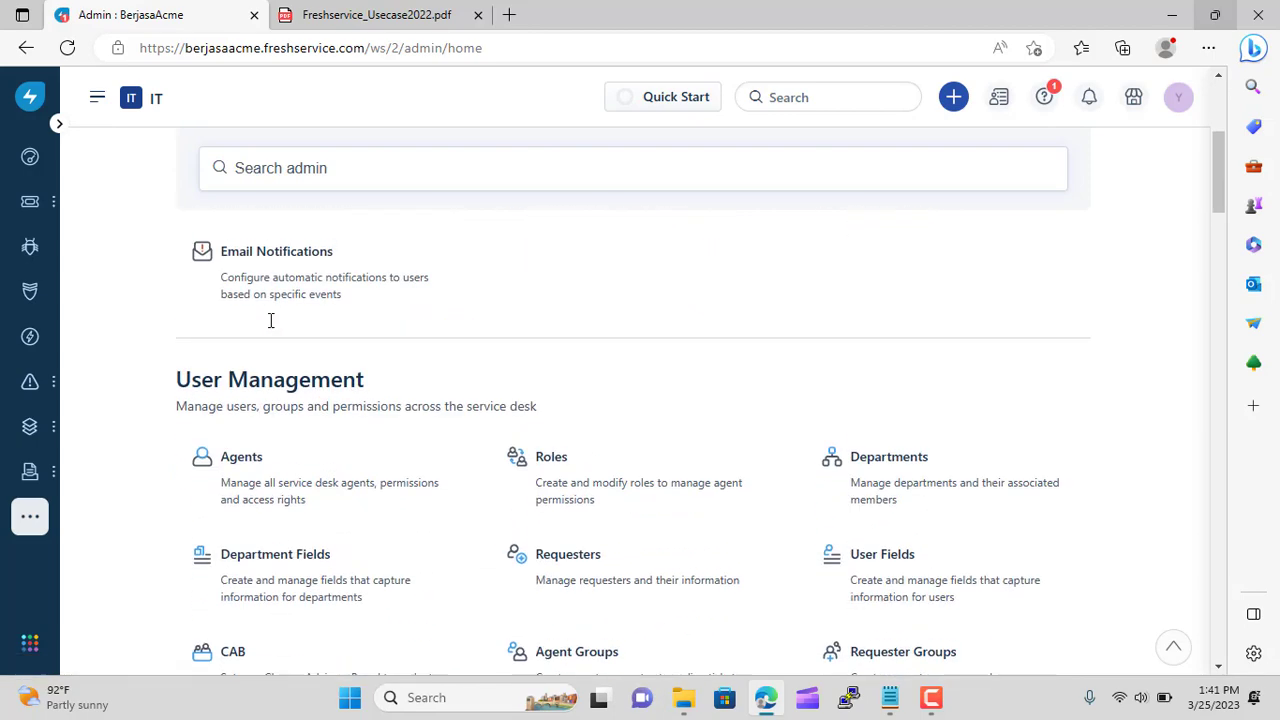
scroll(271, 329, down, 3)
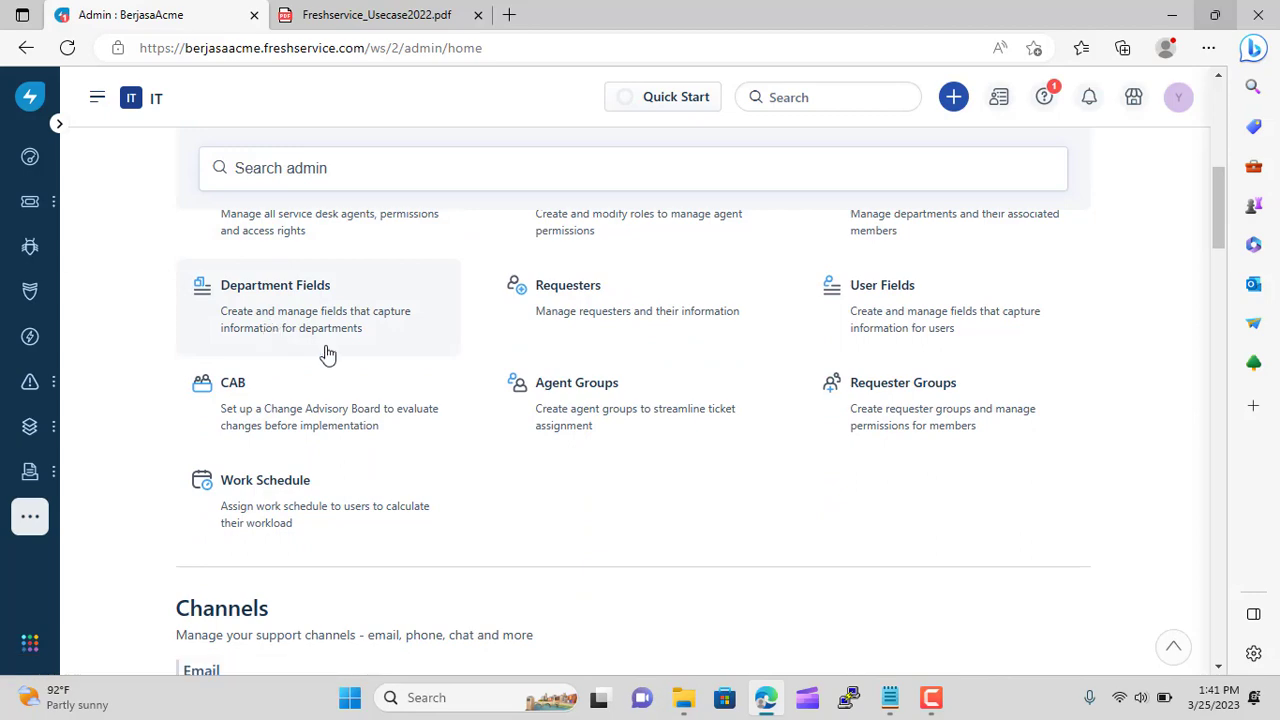
scroll(620, 437, up, 2)
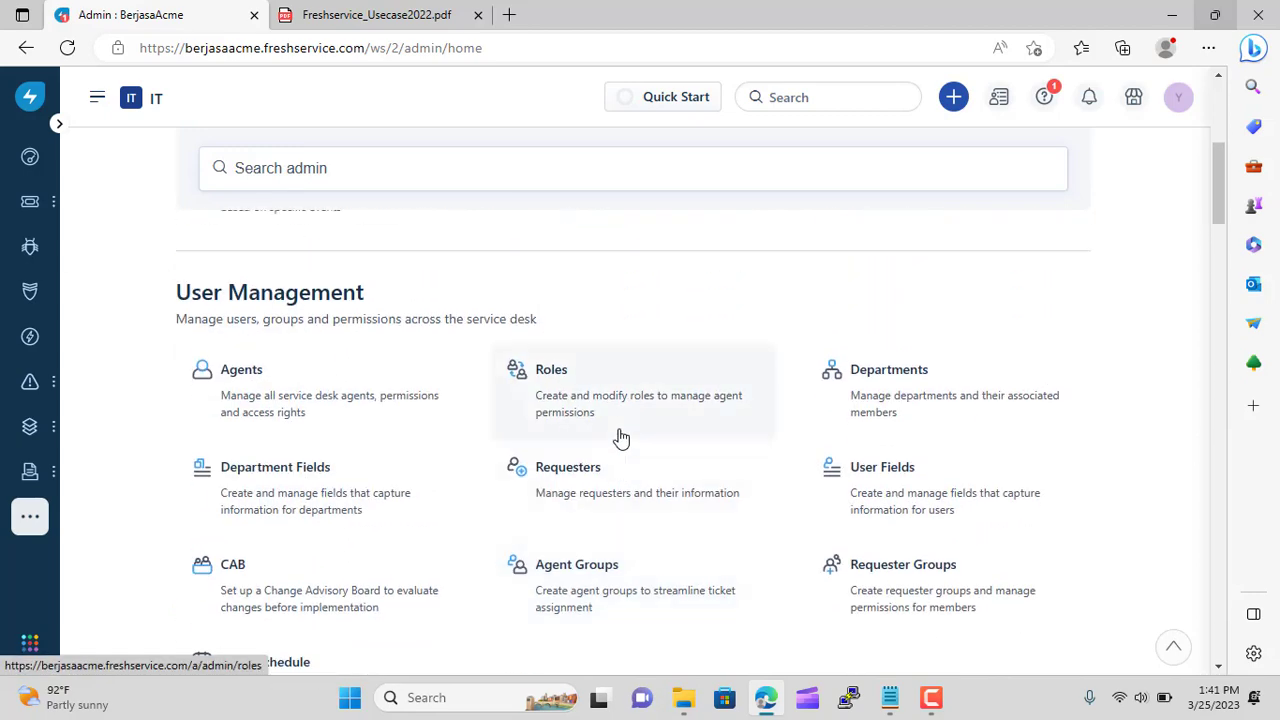
scroll(620, 437, down, 2)
scroll(569, 406, up, 1)
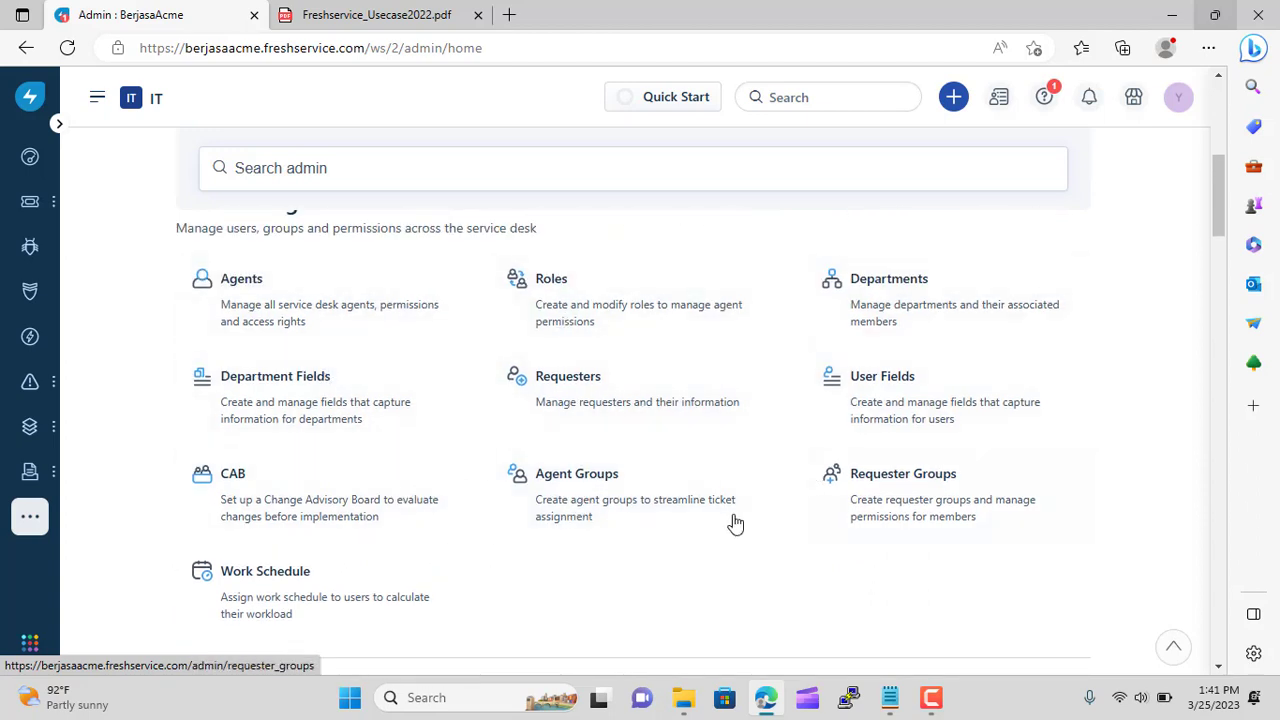
Go to Agent Groups and begin a new group
click(600, 505)
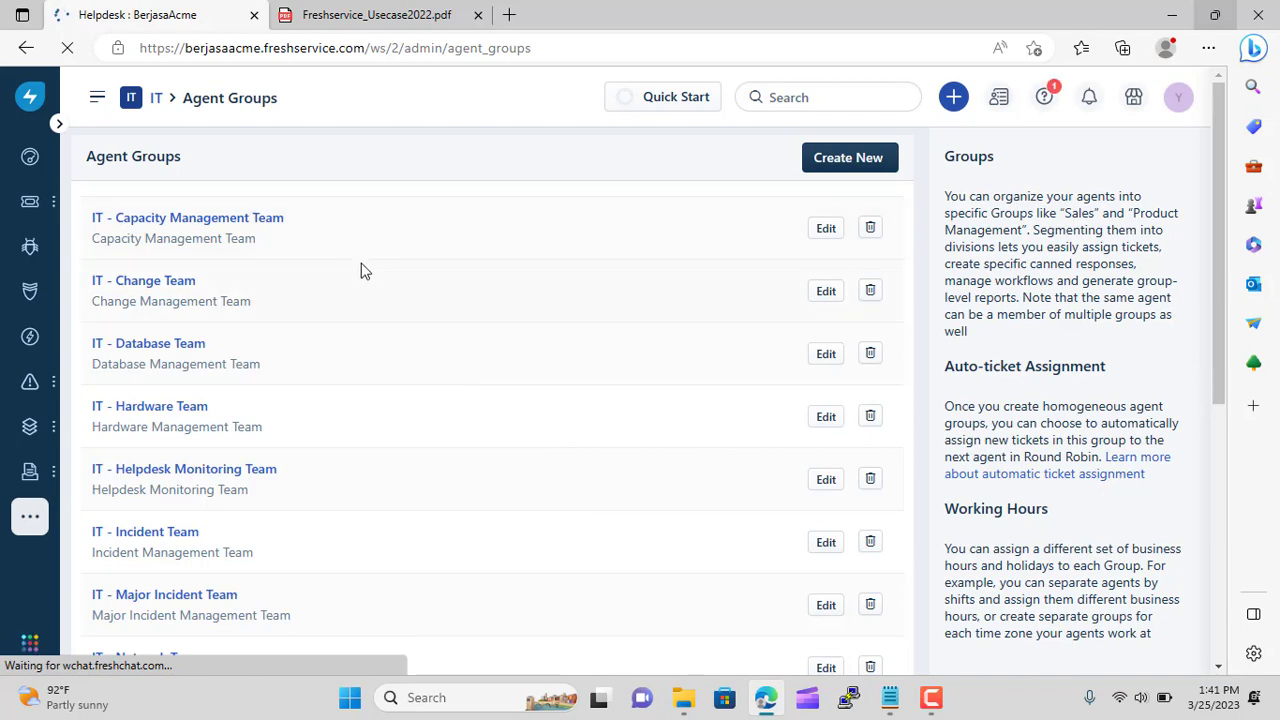
scroll(237, 251, down, 5)
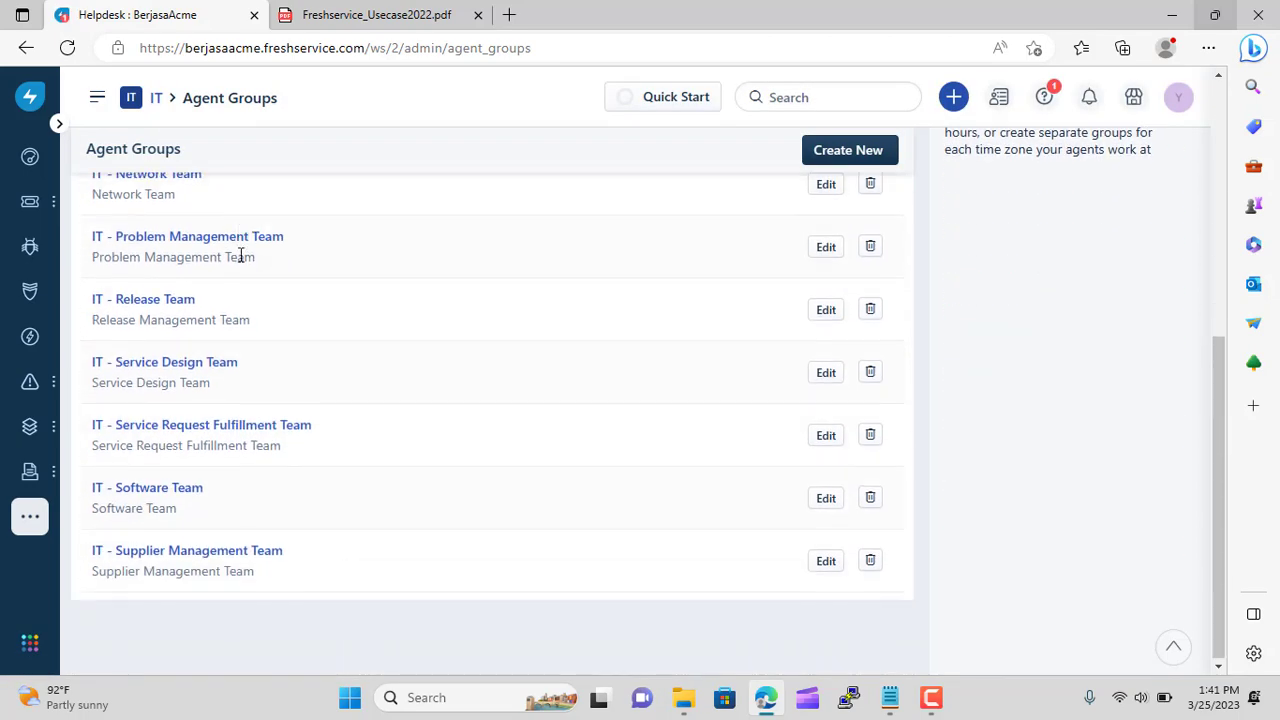
scroll(251, 273, up, 5)
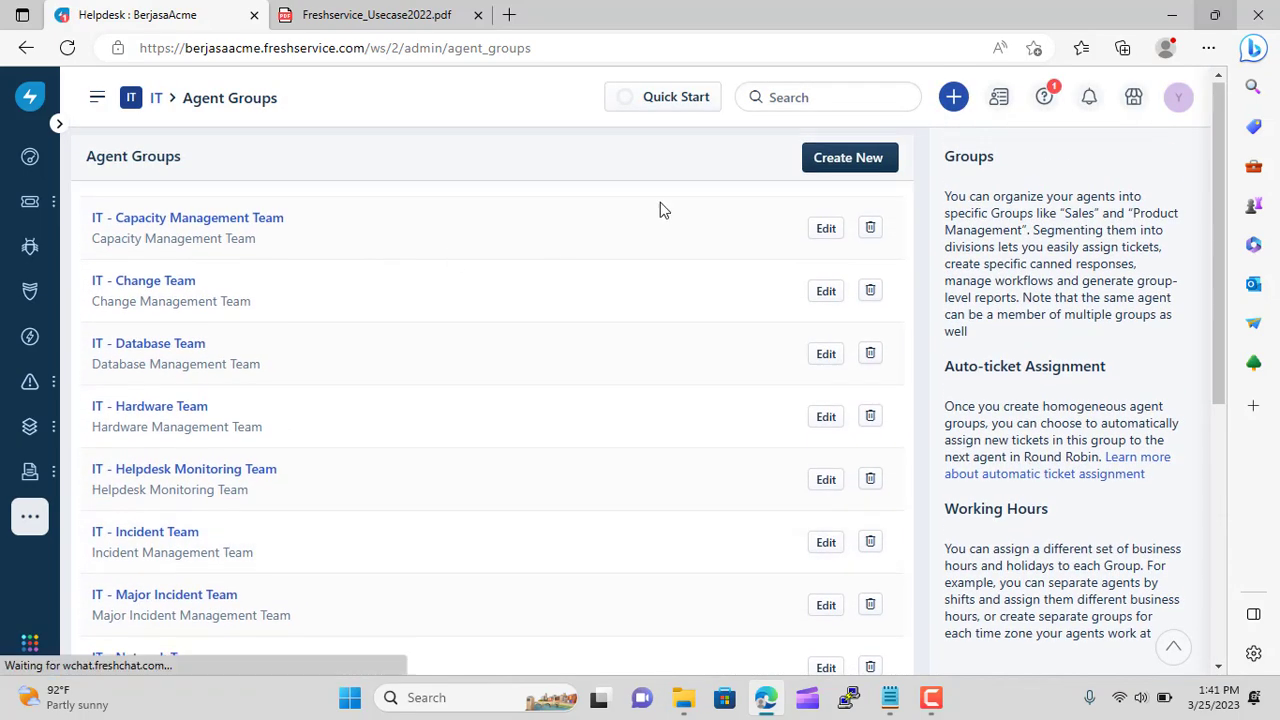
click(833, 167)
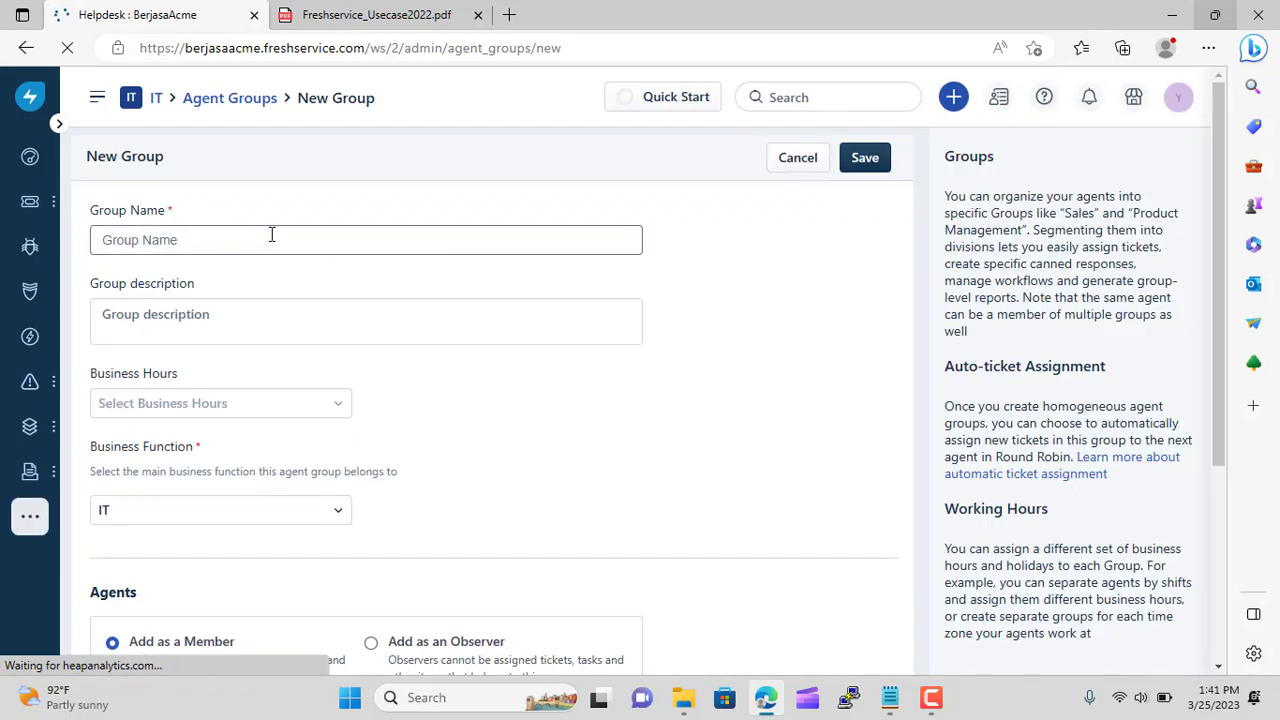
Name the group 'IT Support Indonesia'; the agent member search finds no match
click(271, 235)
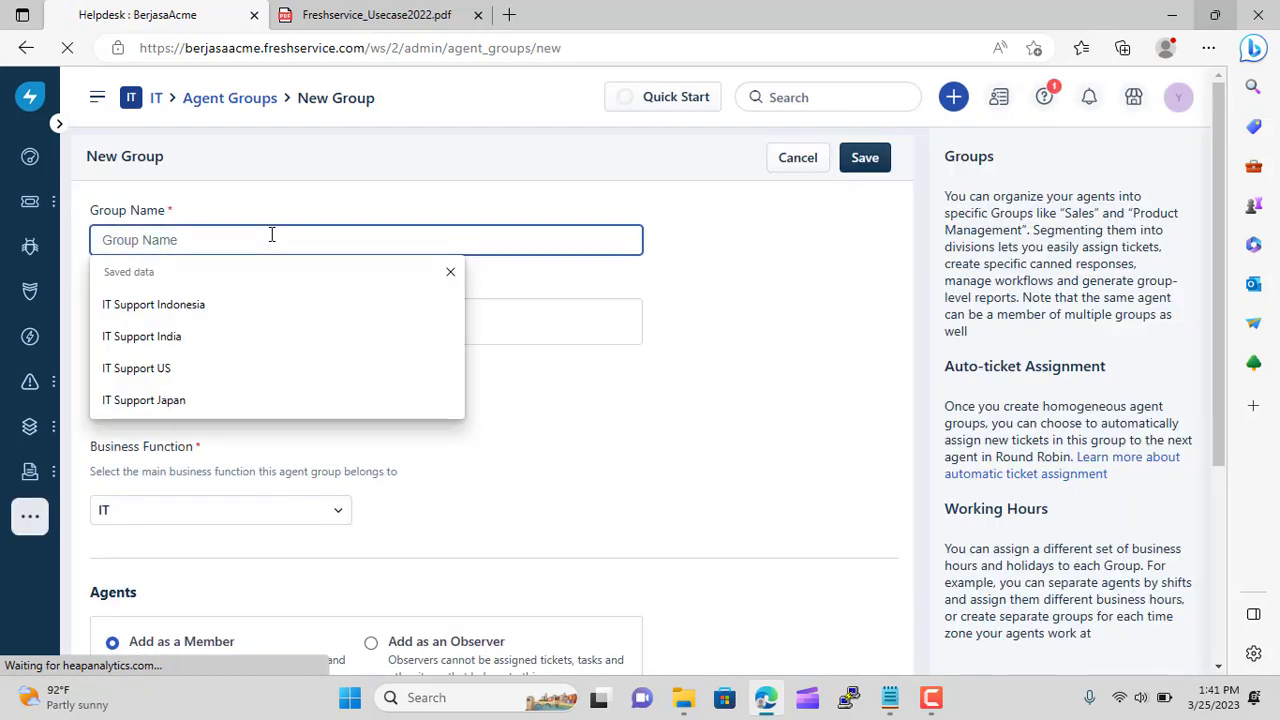
click(251, 306)
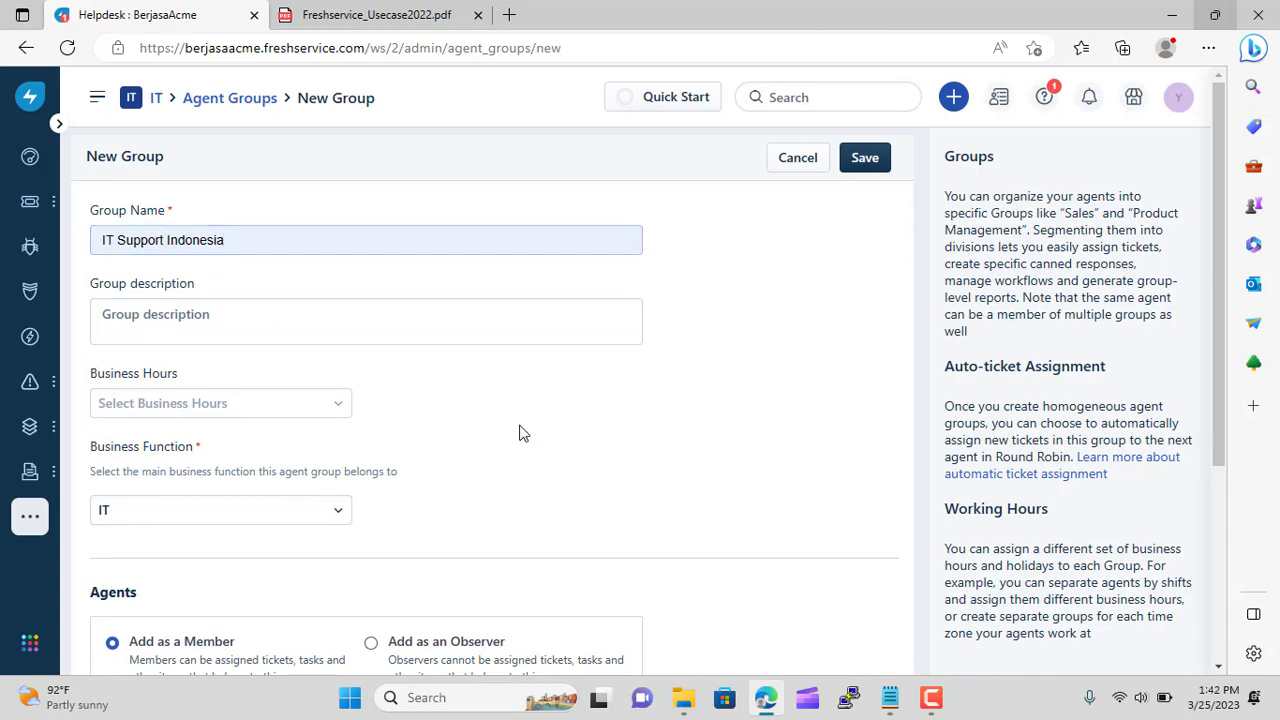
scroll(597, 417, down, 3)
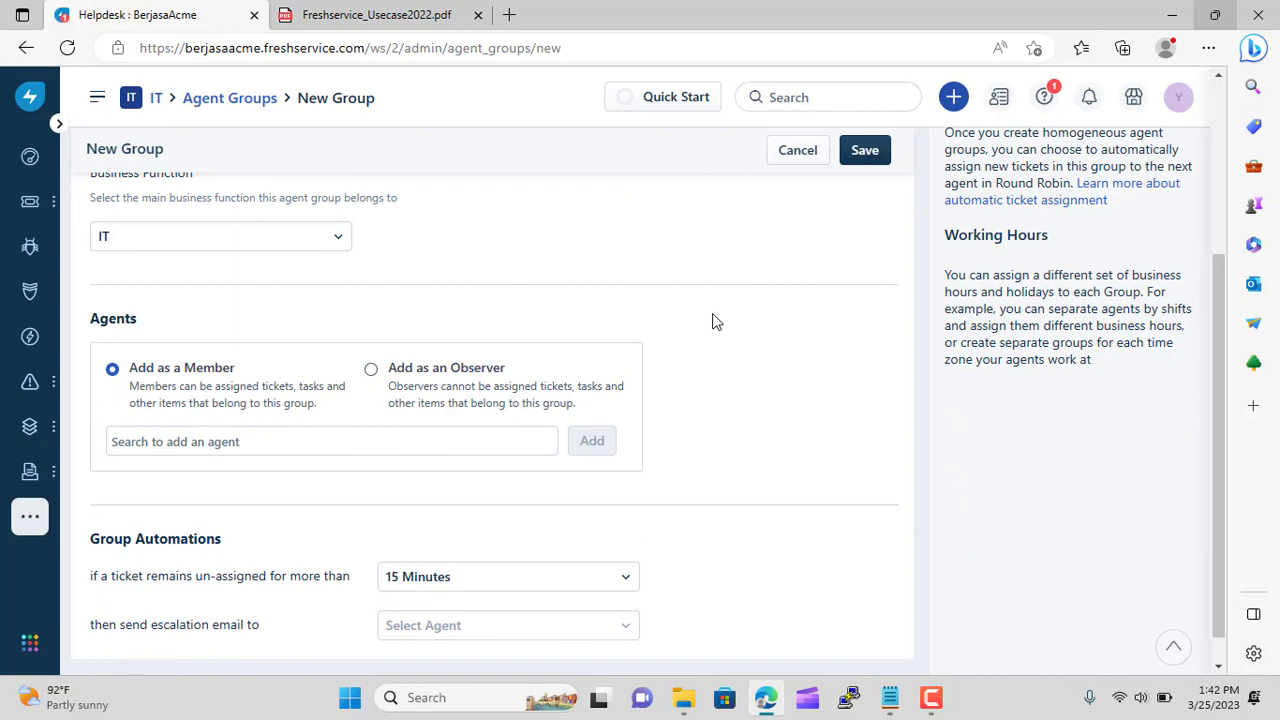
click(204, 441)
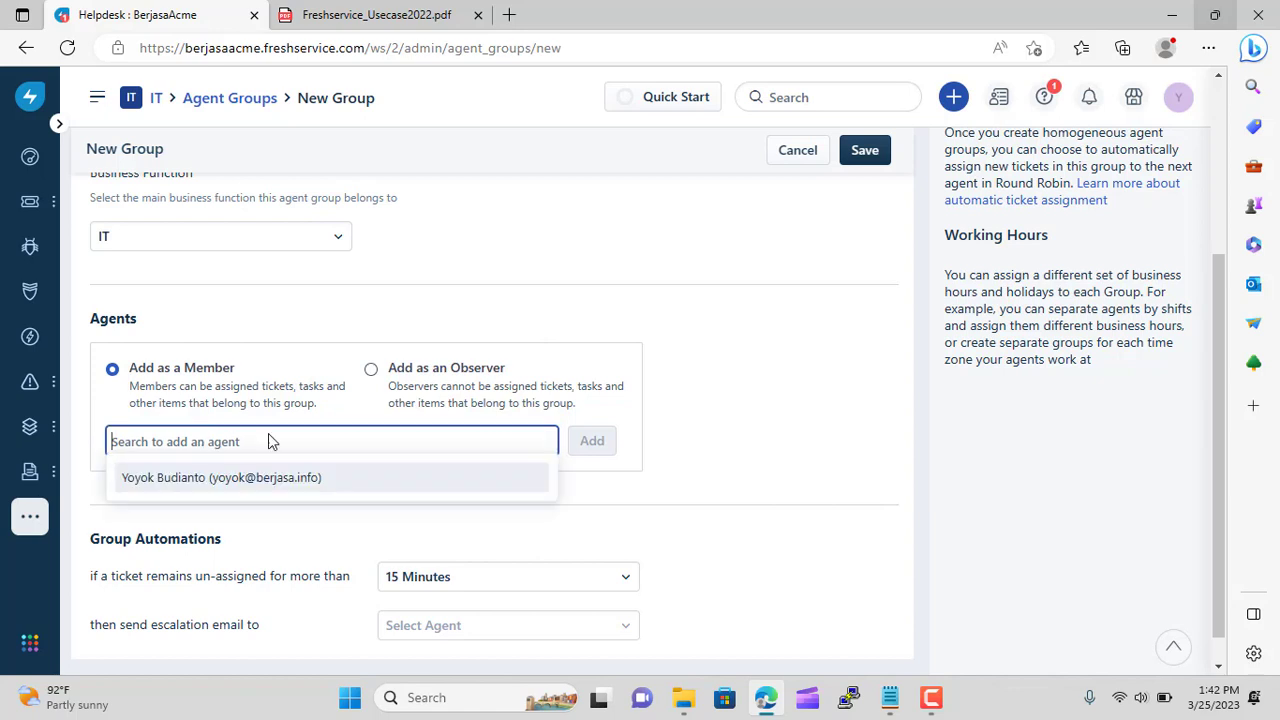
key(Escape)
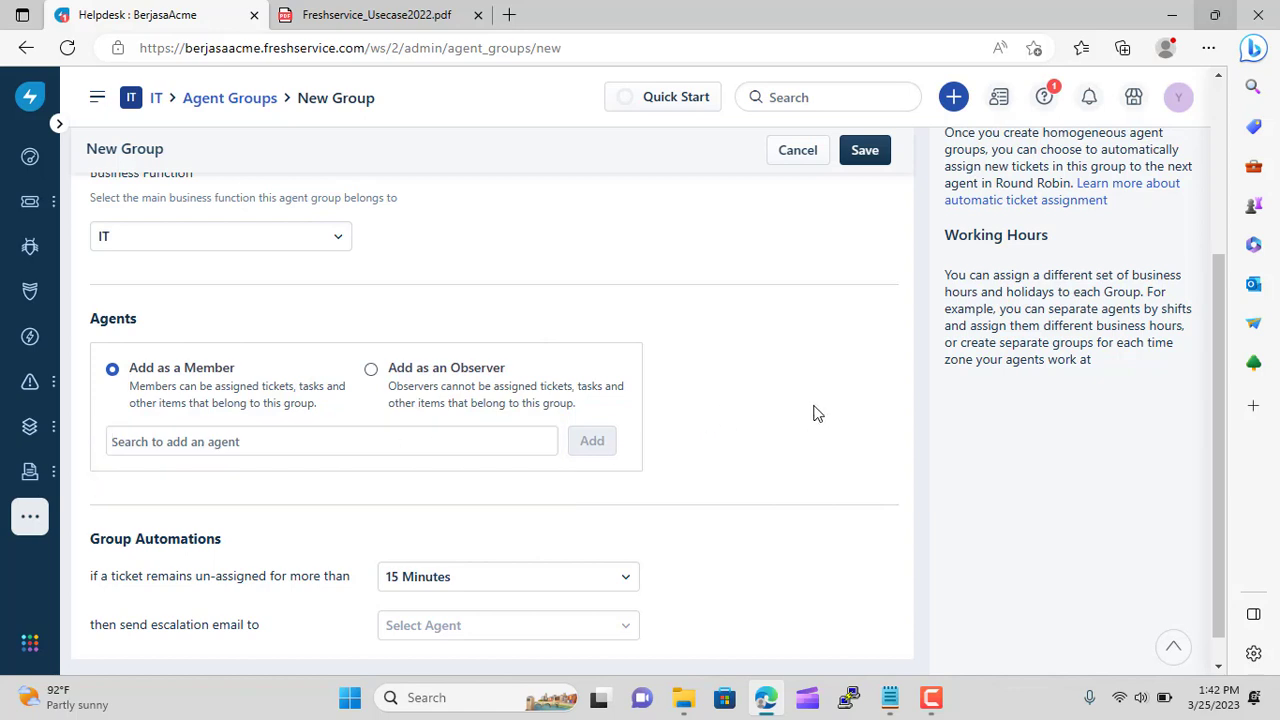
click(248, 437)
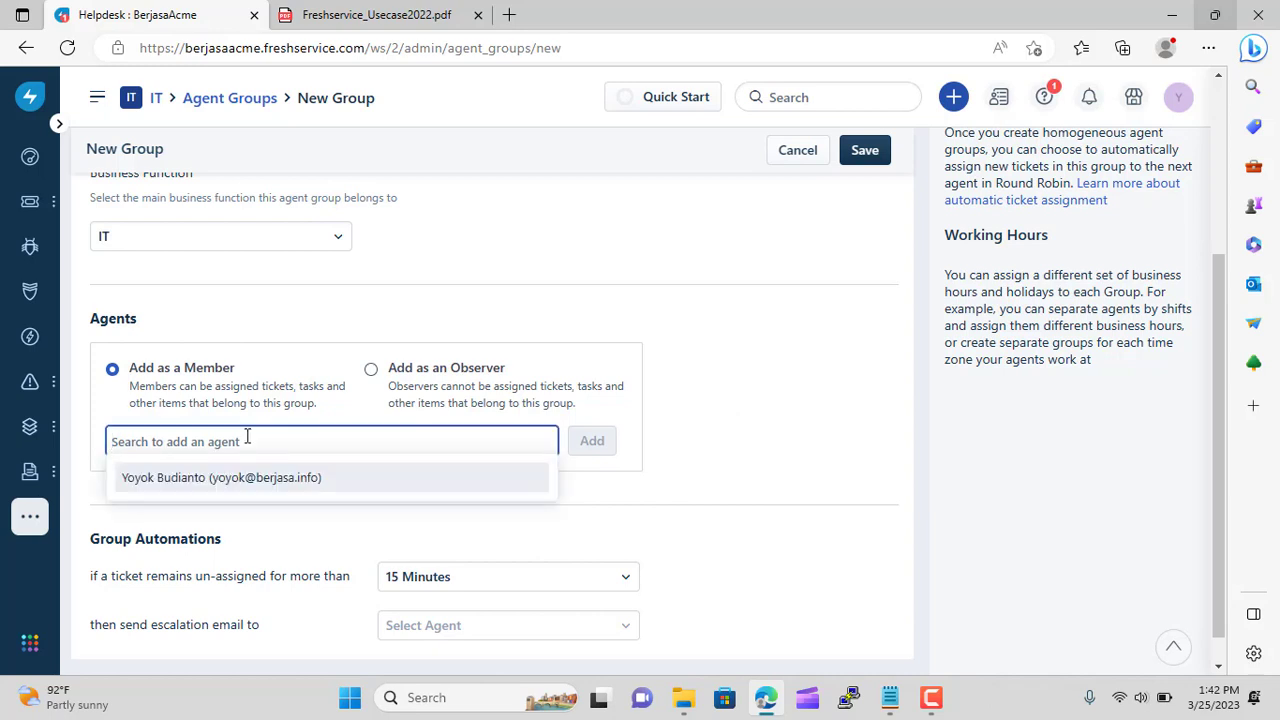
text(ro)
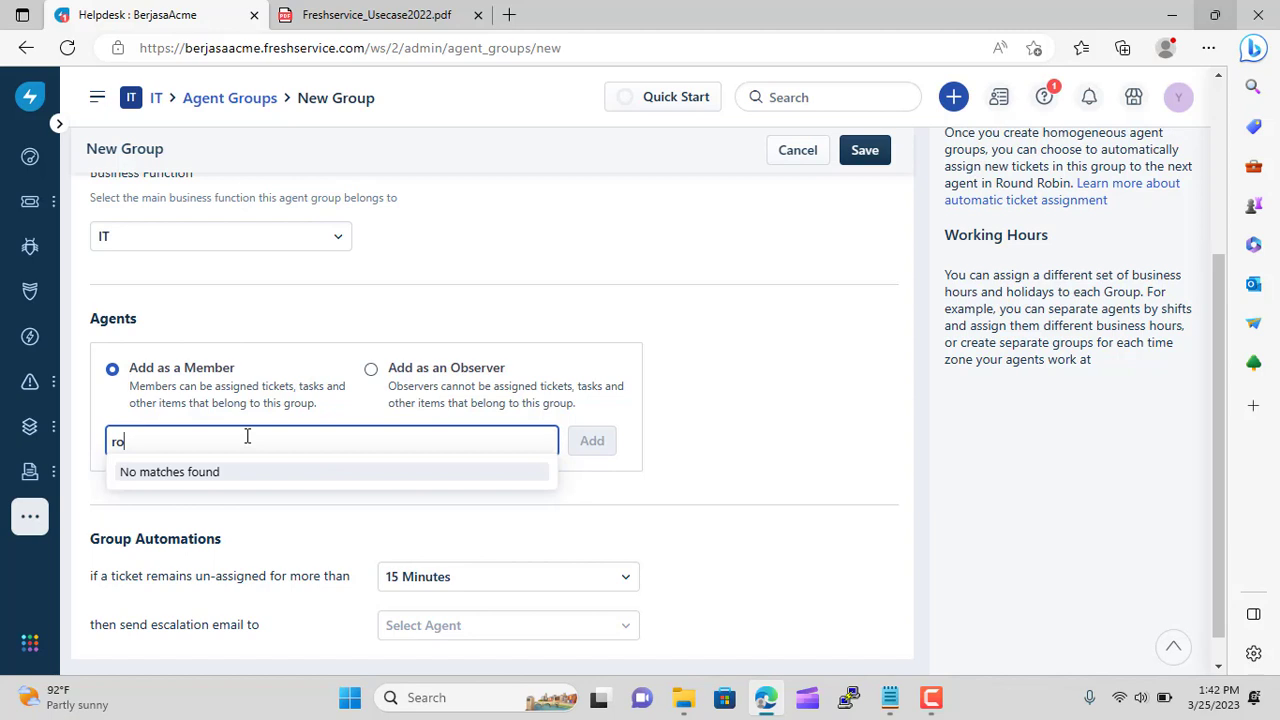
text(ni)
click(750, 380)
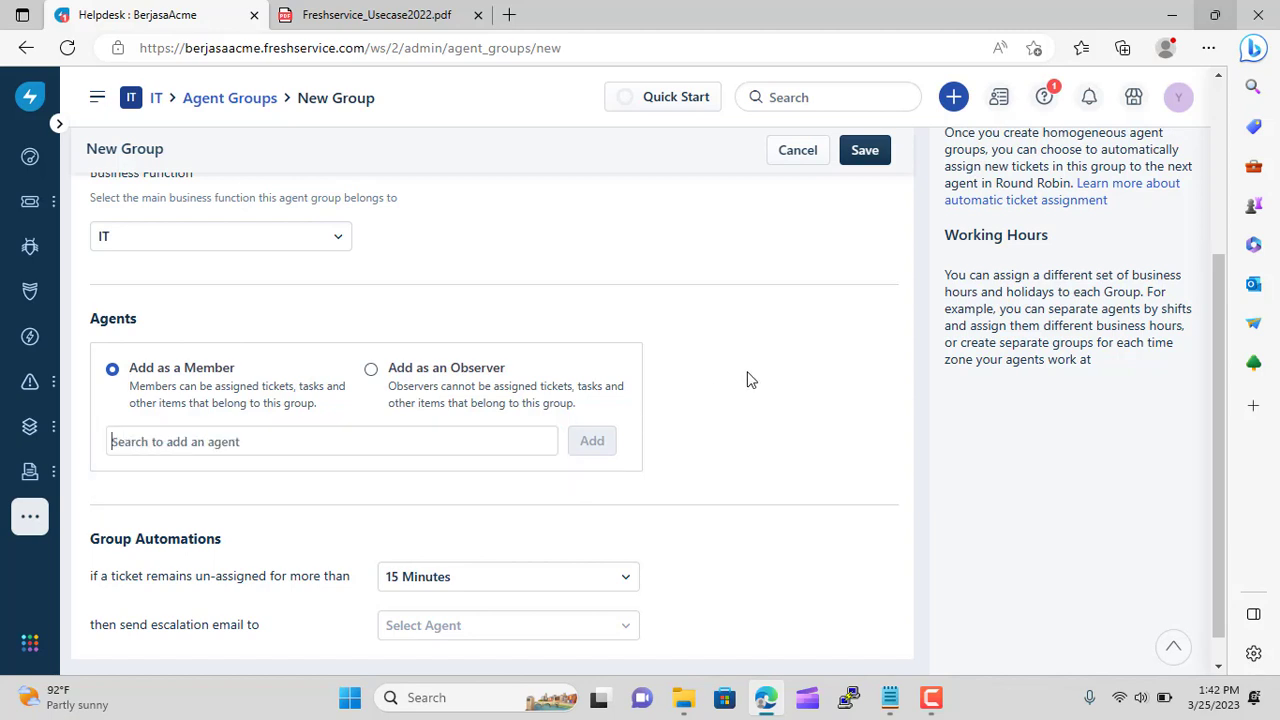
scroll(749, 378, up, 3)
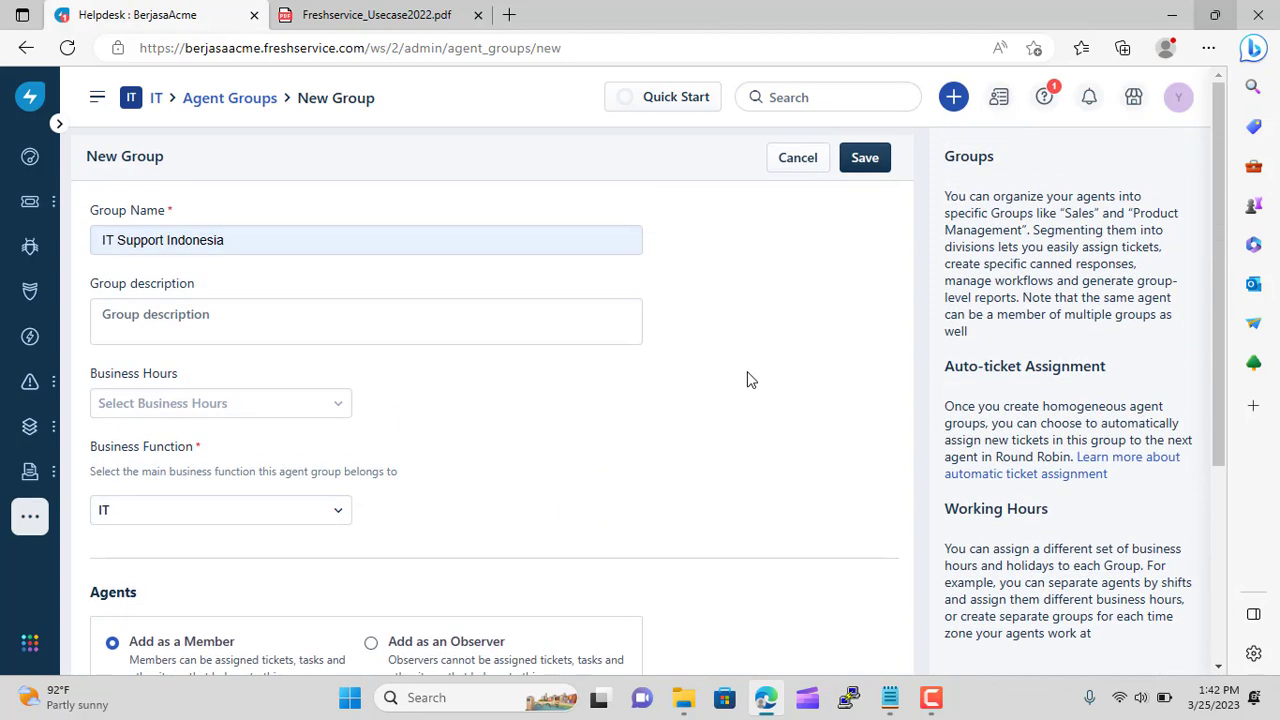
scroll(608, 397, down, 1)
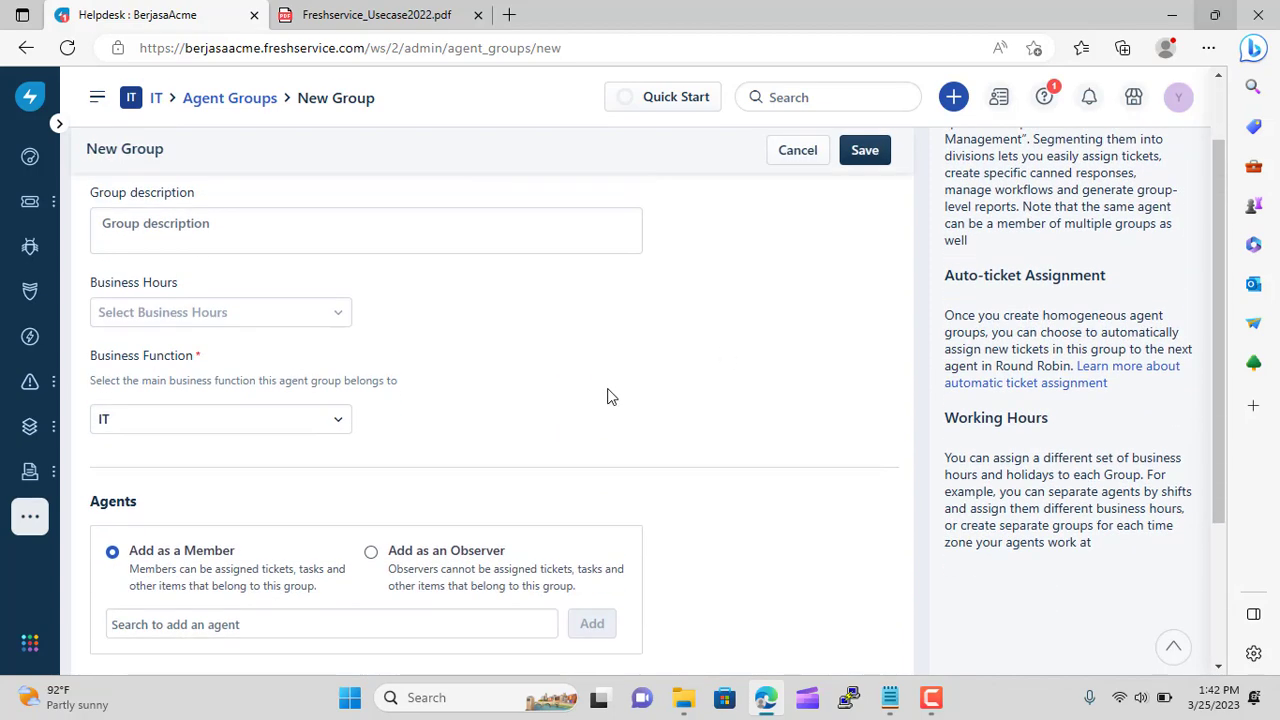
scroll(633, 445, up, 1)
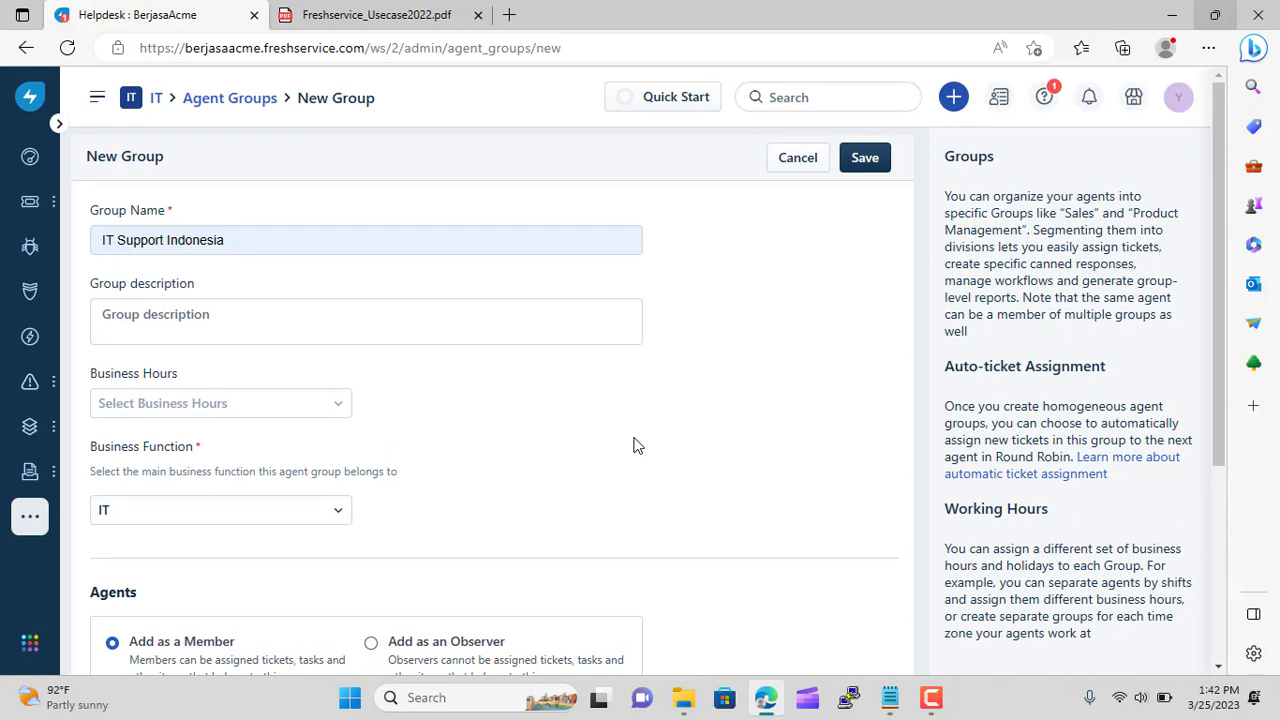
Add the description 'Indonesian IT Support' and save the group
click(297, 318)
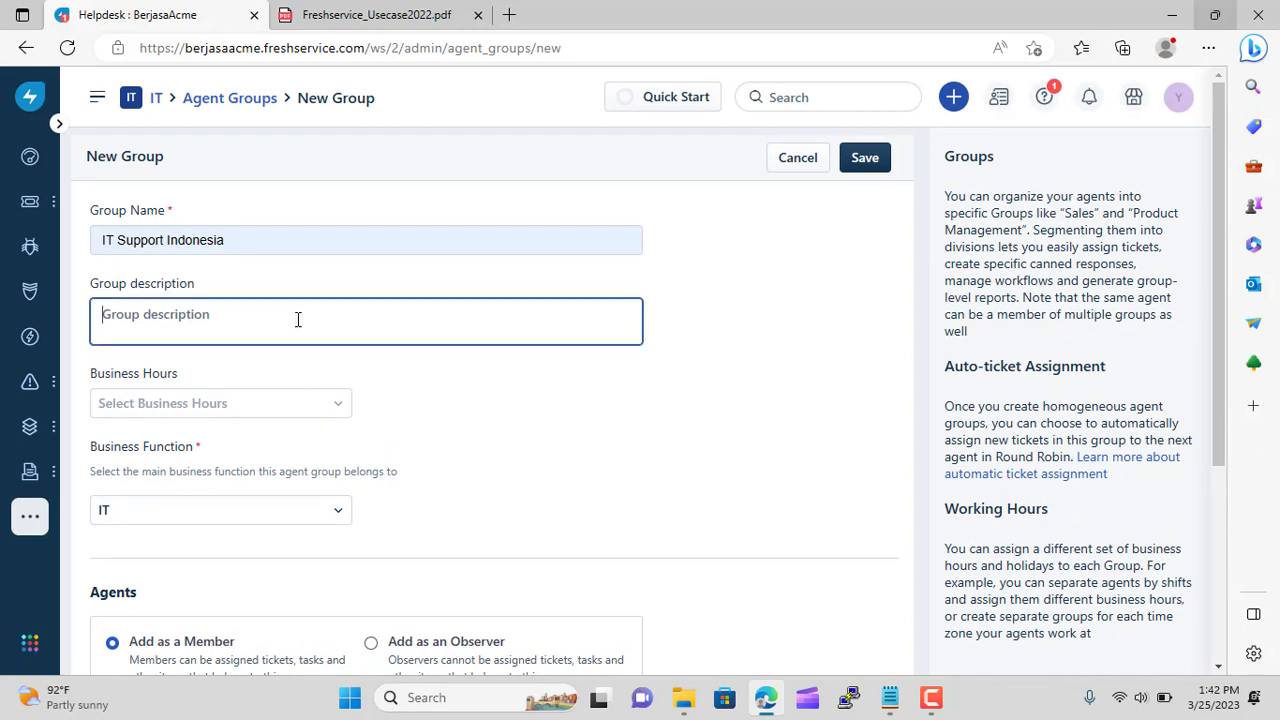
text(Indonesia)
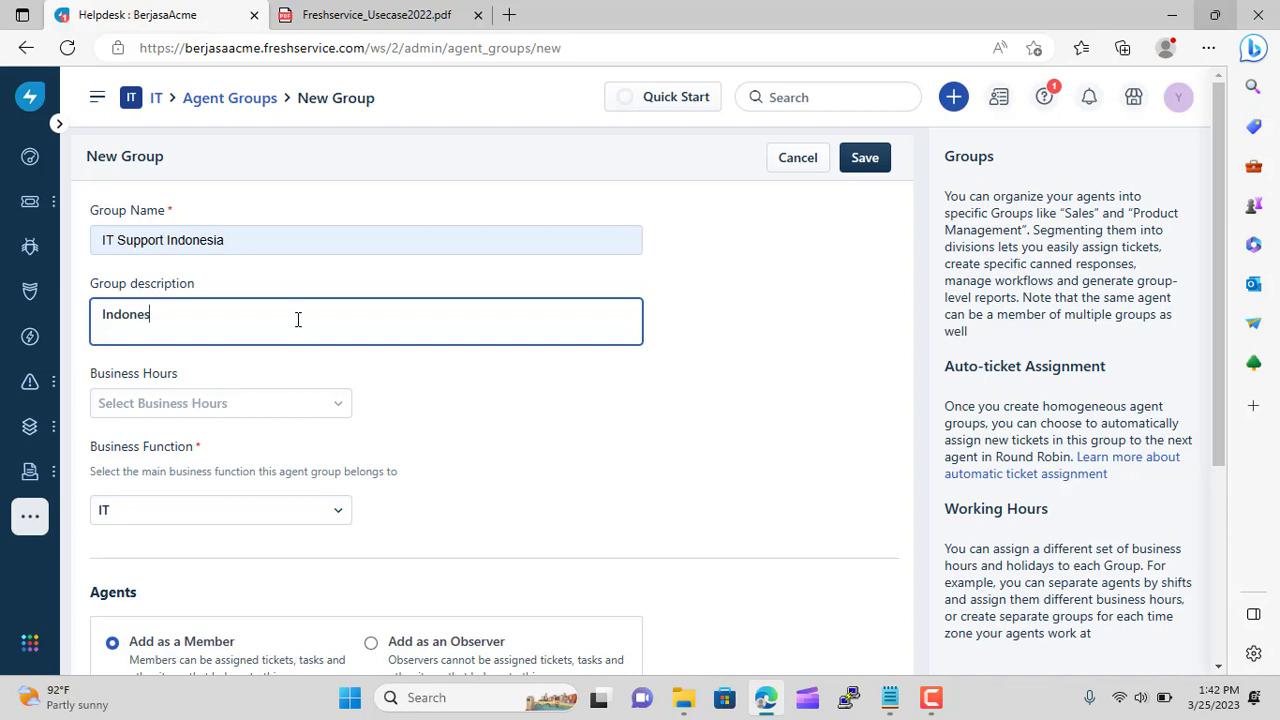
text(n IT SUpport)
key(BackSpace)
key(BackSpace)
key(BackSpace)
key(BackSpace)
text(upport)
click(865, 170)
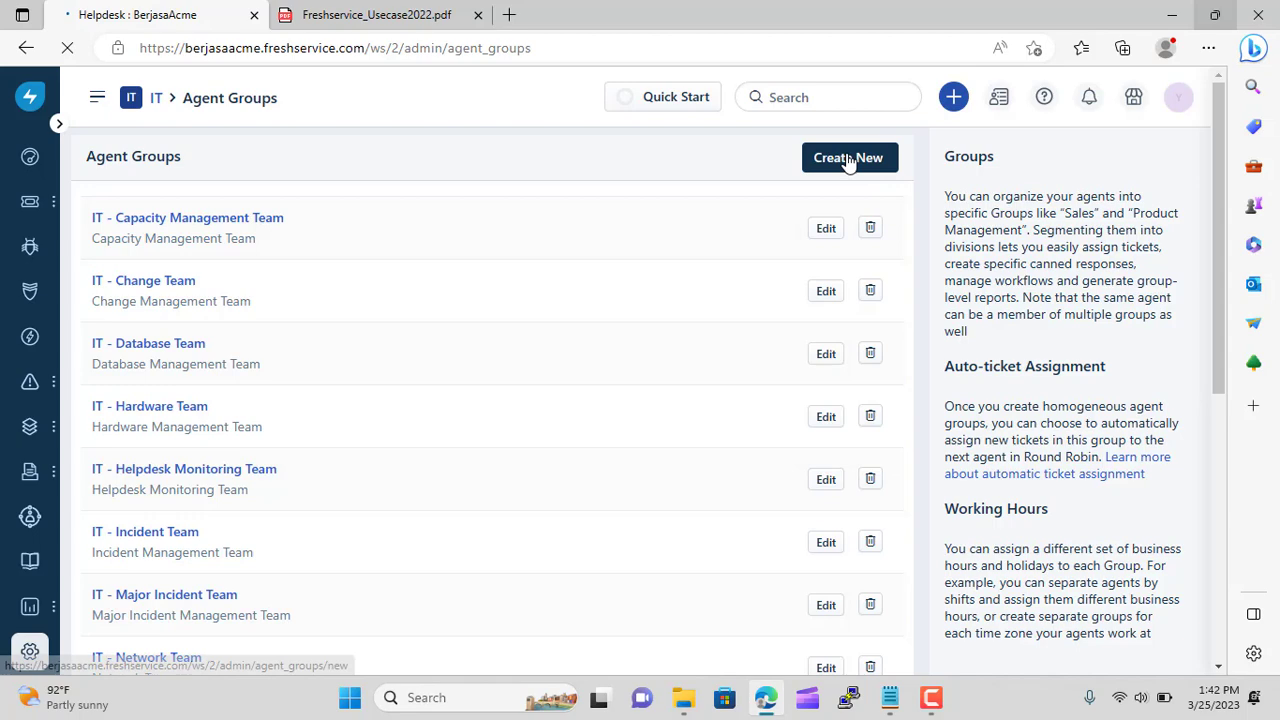
Start a new agent group named IT Support India, described as 'Indian IT Support'
click(848, 160)
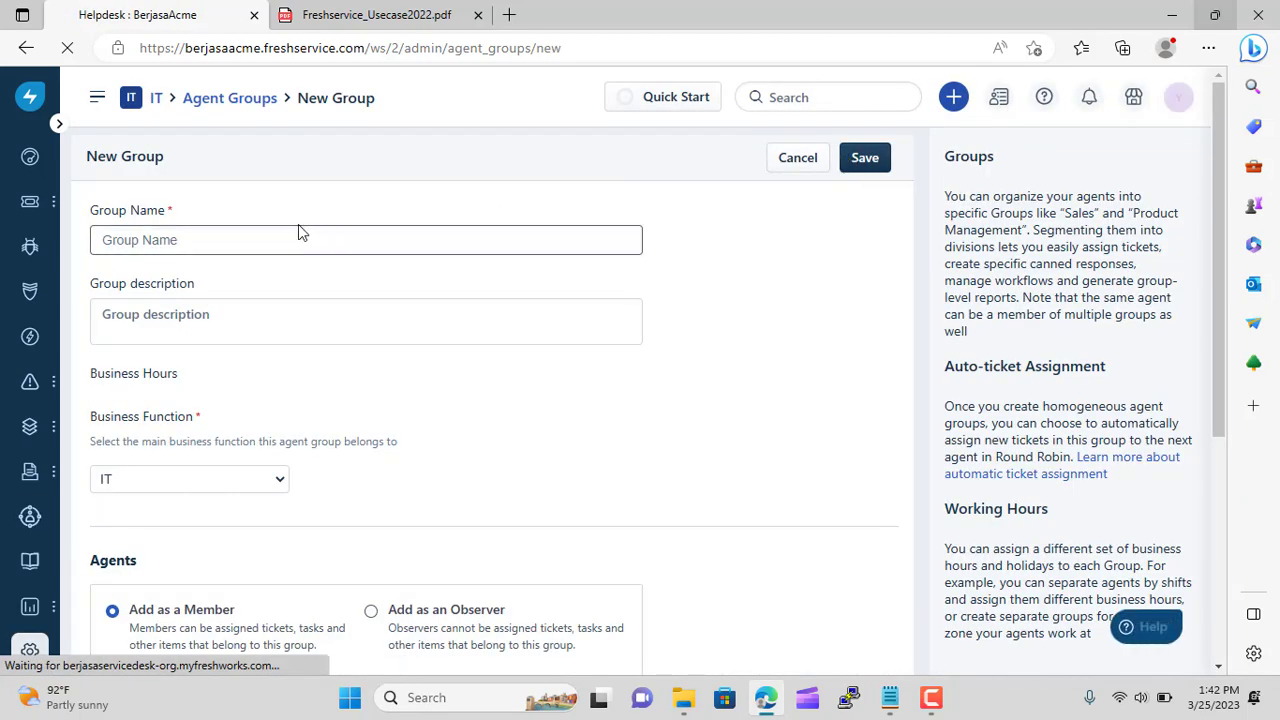
click(293, 237)
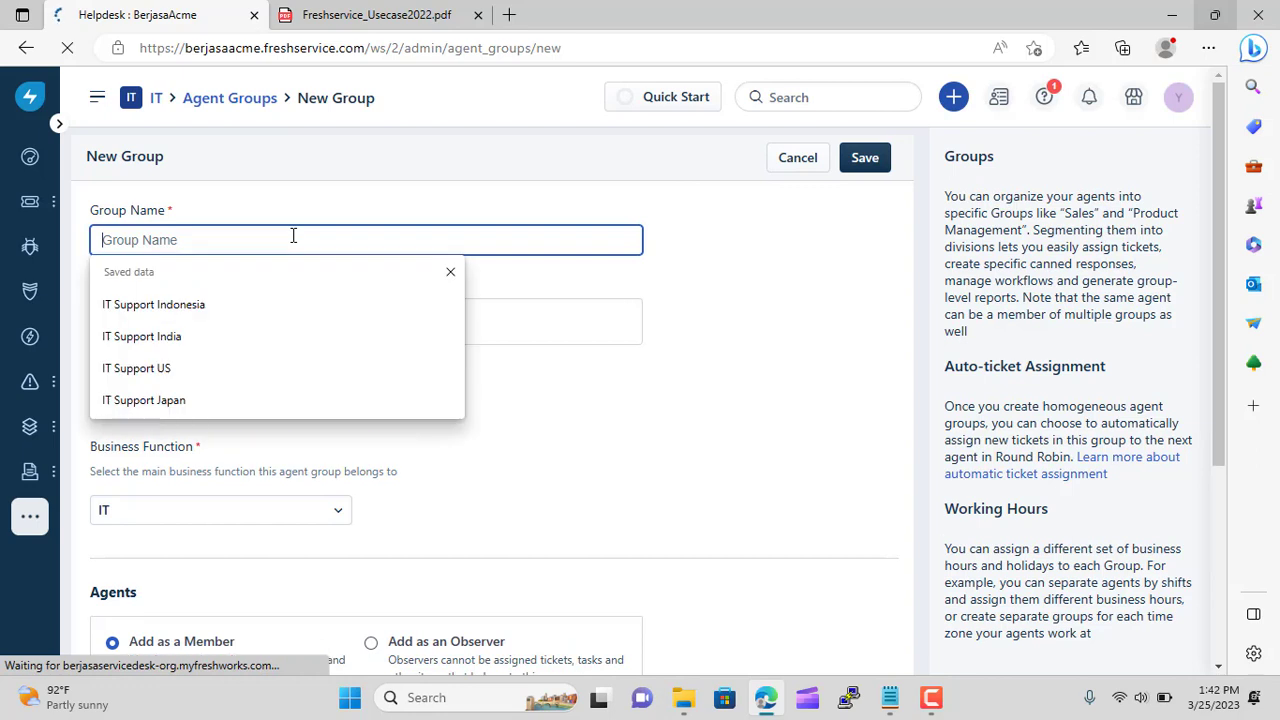
click(250, 343)
click(248, 323)
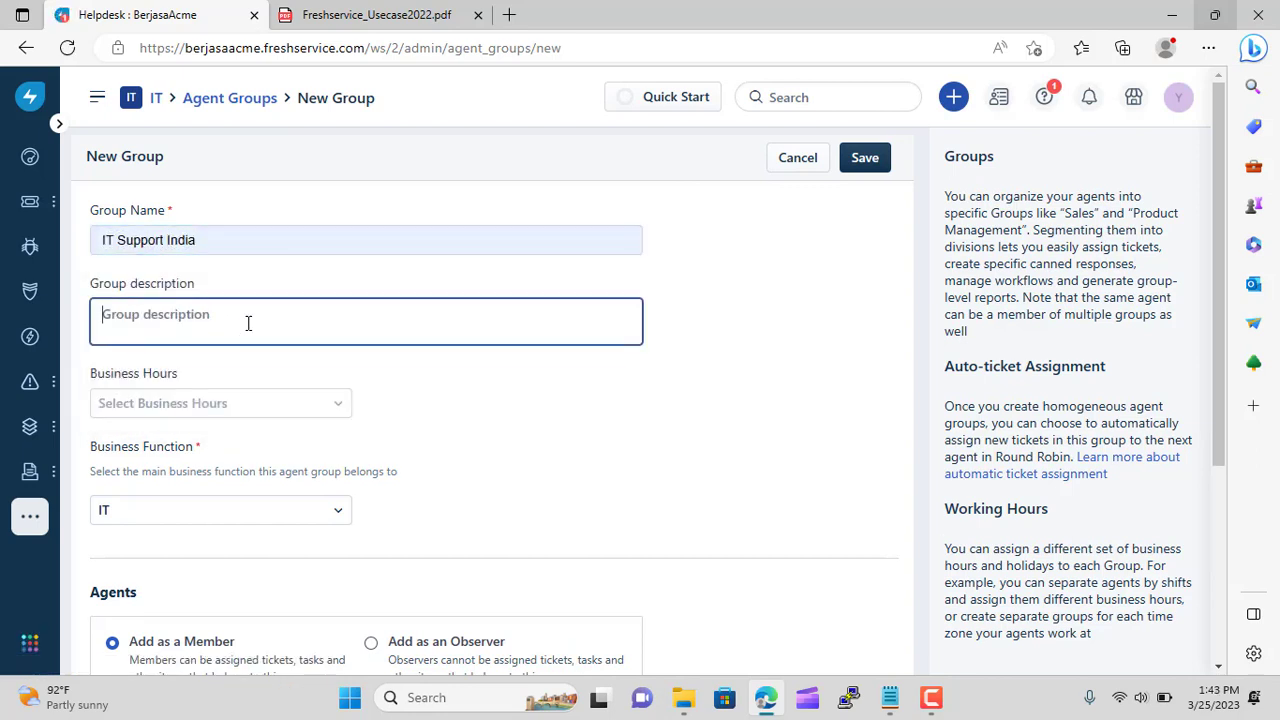
text(In)
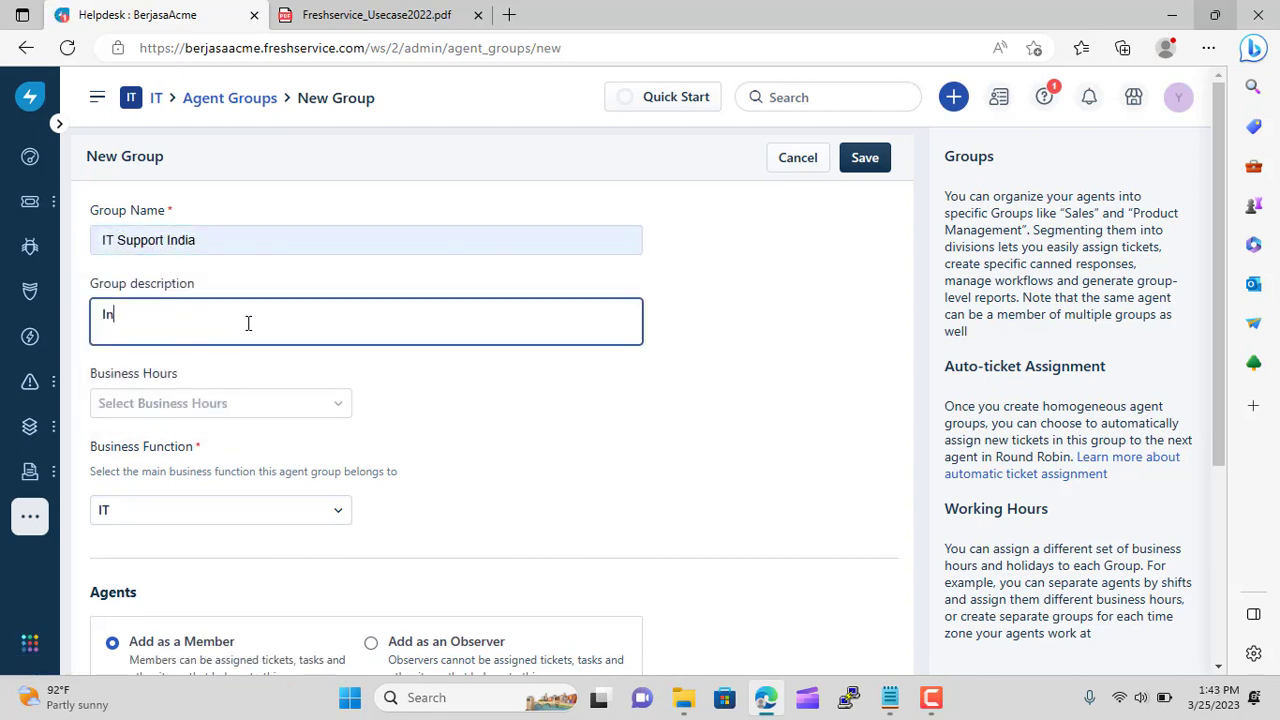
text(dian IT Support)
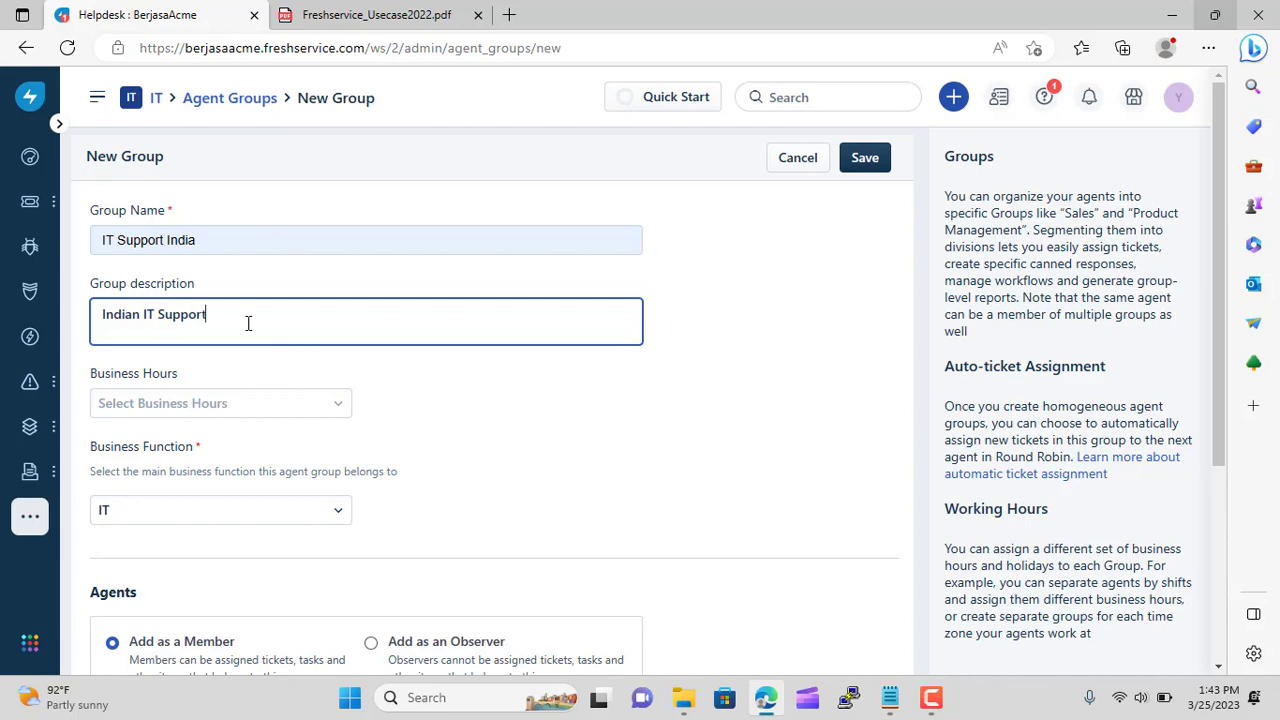
Leave business hours and escalation agent unset and save the IT Support India group
click(338, 403)
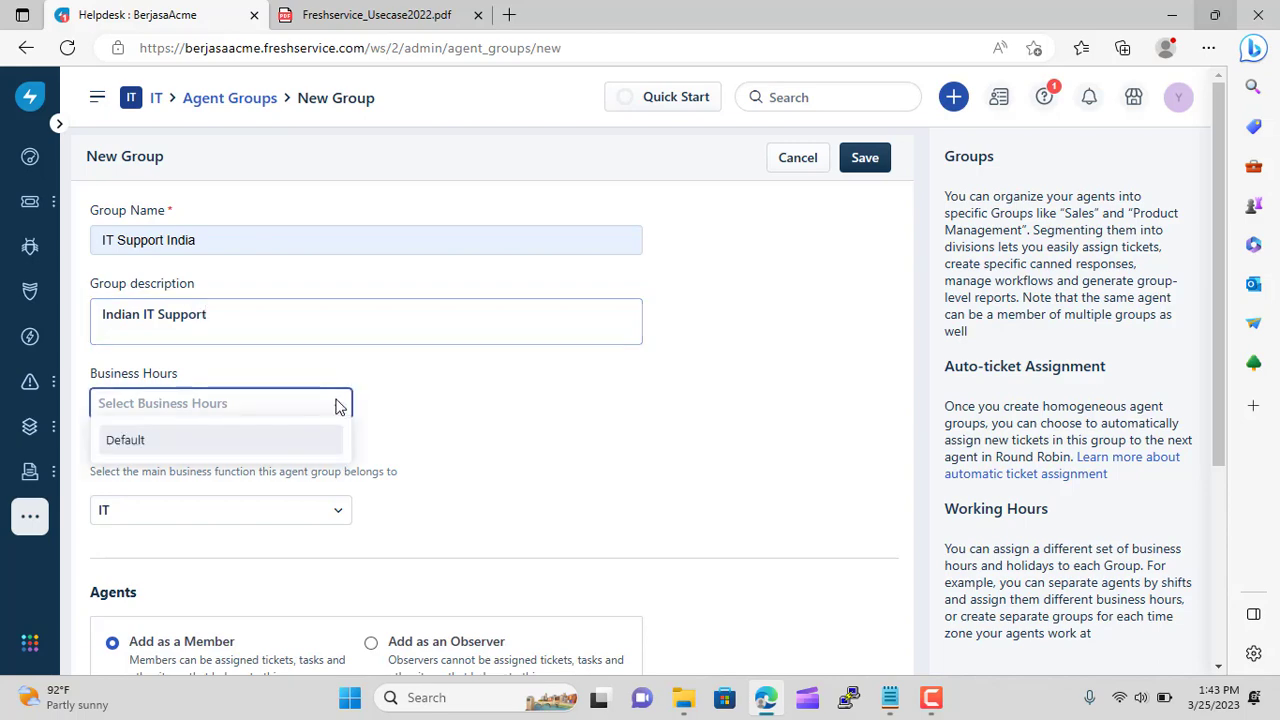
click(520, 428)
scroll(520, 428, down, 3)
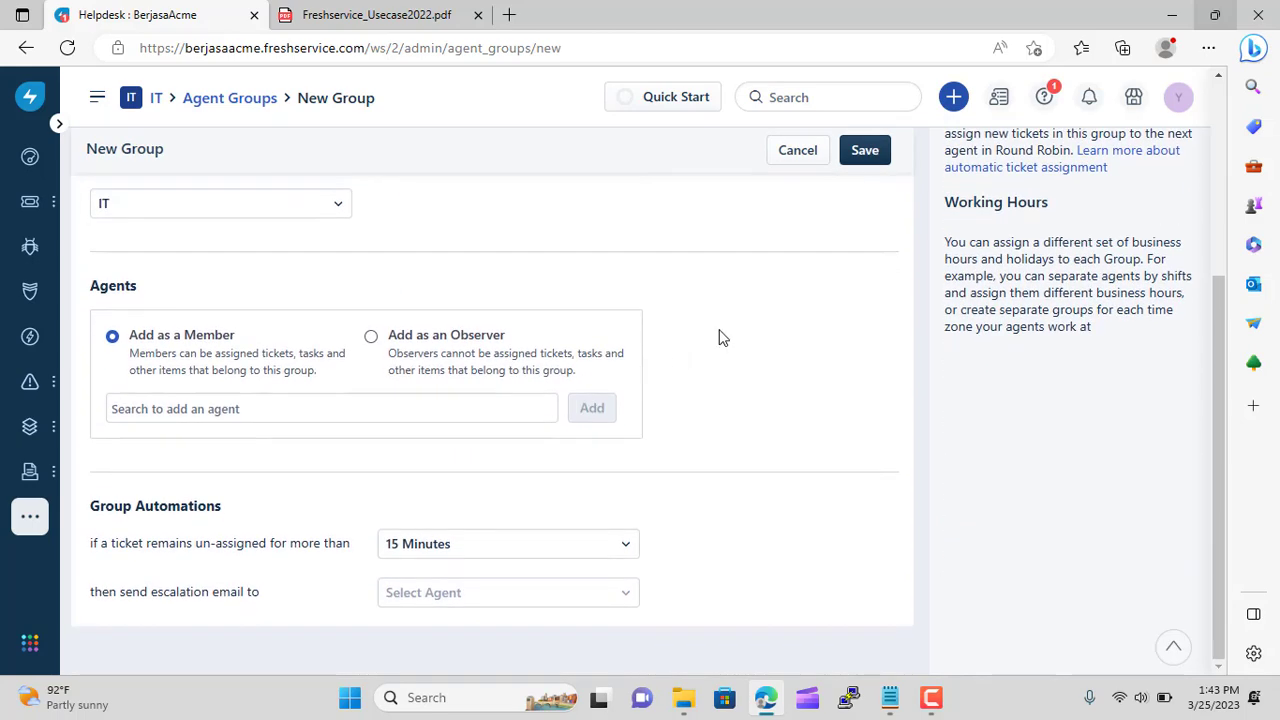
click(242, 408)
click(638, 598)
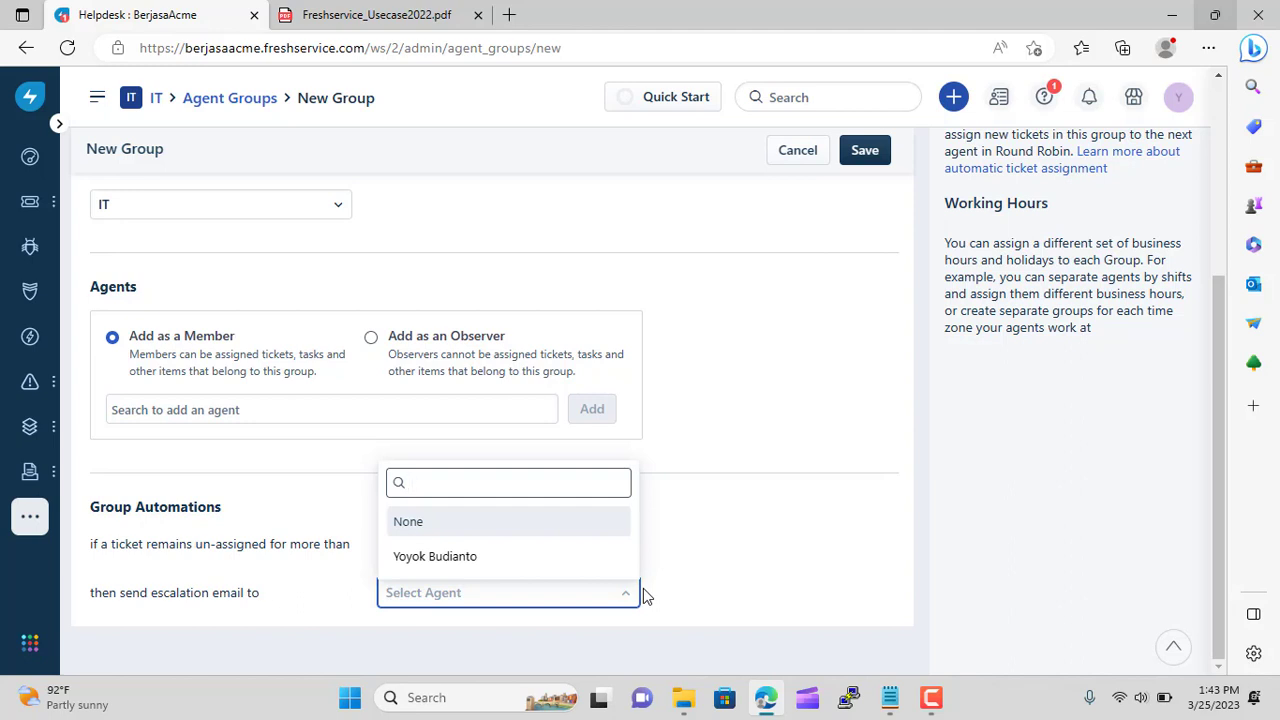
text(ra)
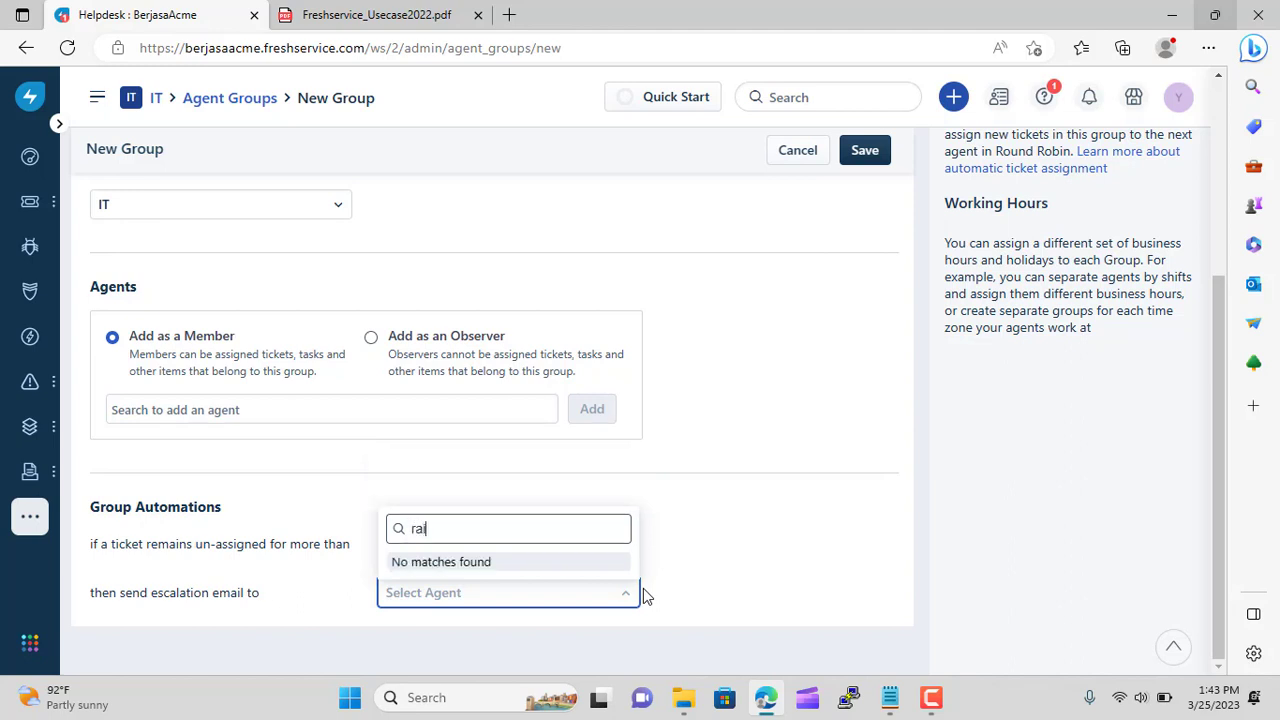
text(i)
key(BackSpace)
key(BackSpace)
key(BackSpace)
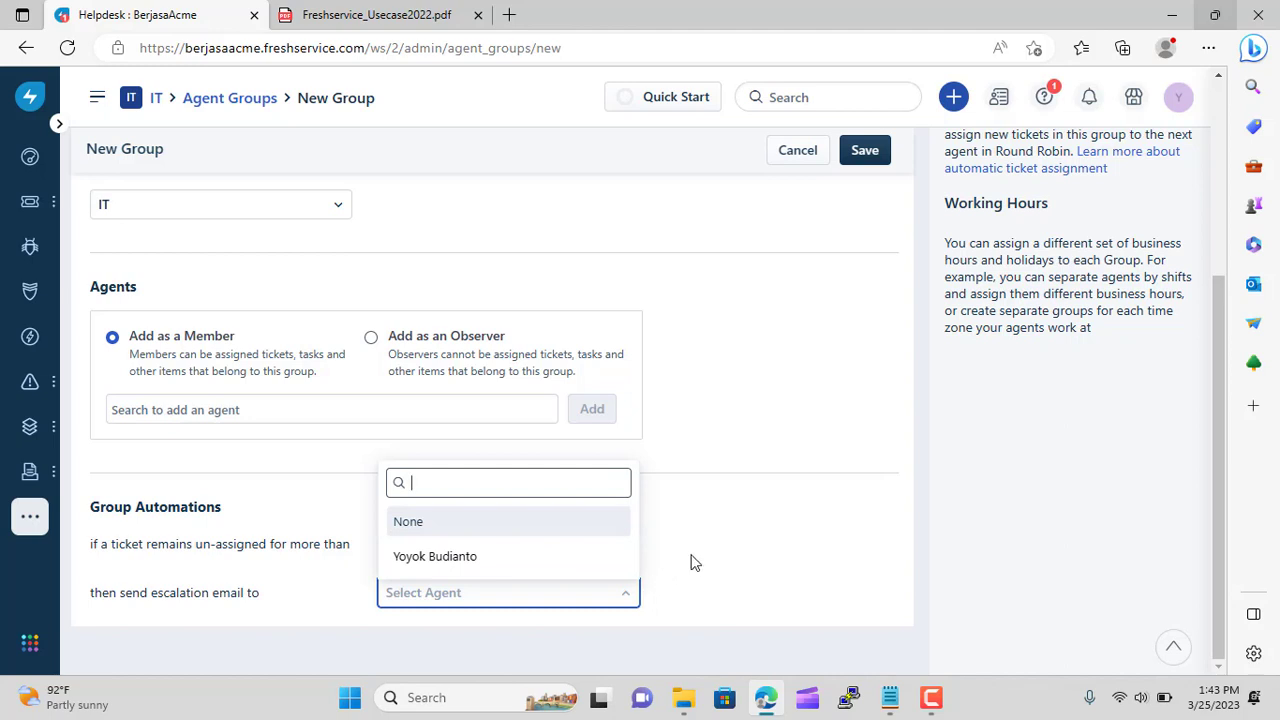
click(752, 546)
click(865, 153)
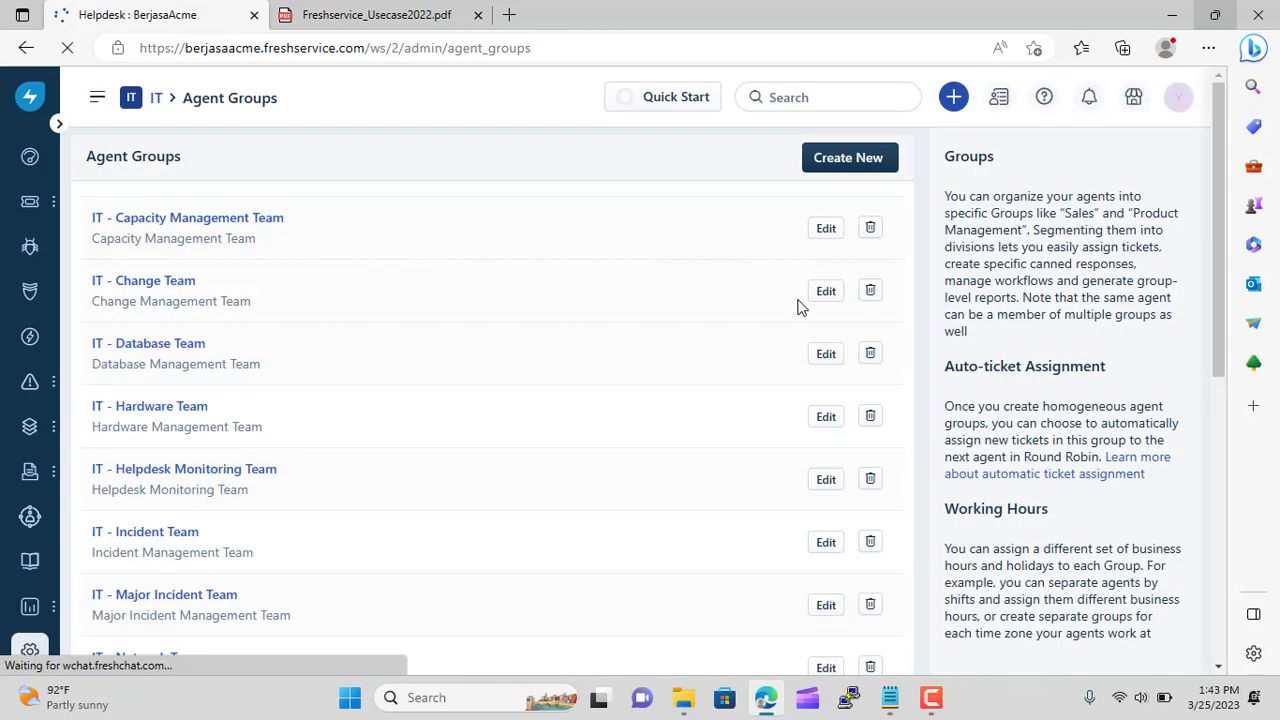
scroll(631, 370, down, 6)
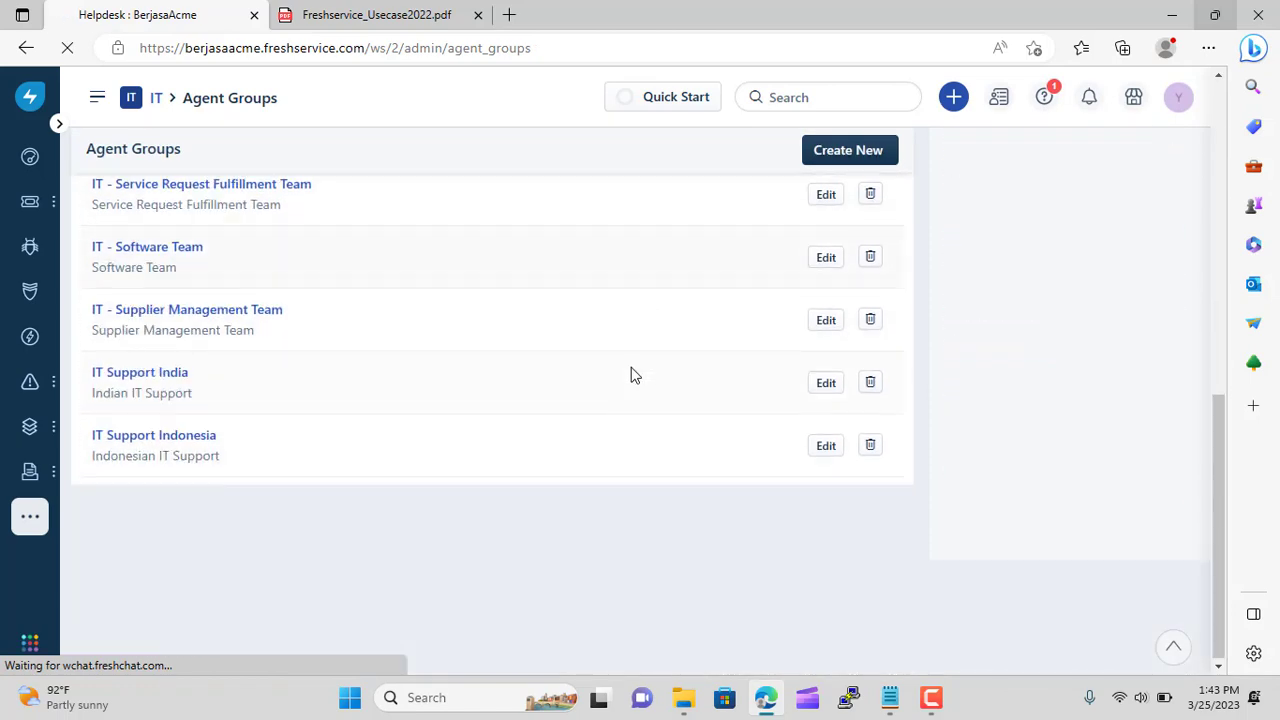
Start a new agent group named IT Support Japan, described as 'Japanese IT Support'
click(836, 158)
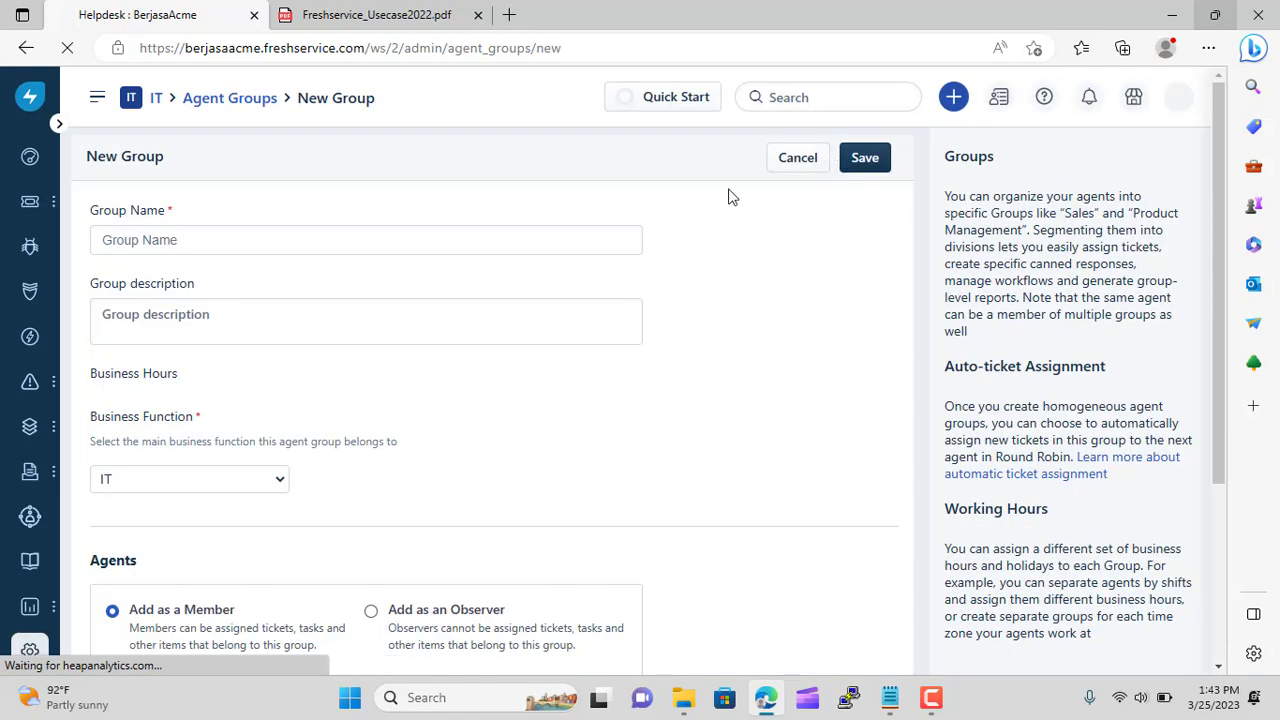
click(240, 240)
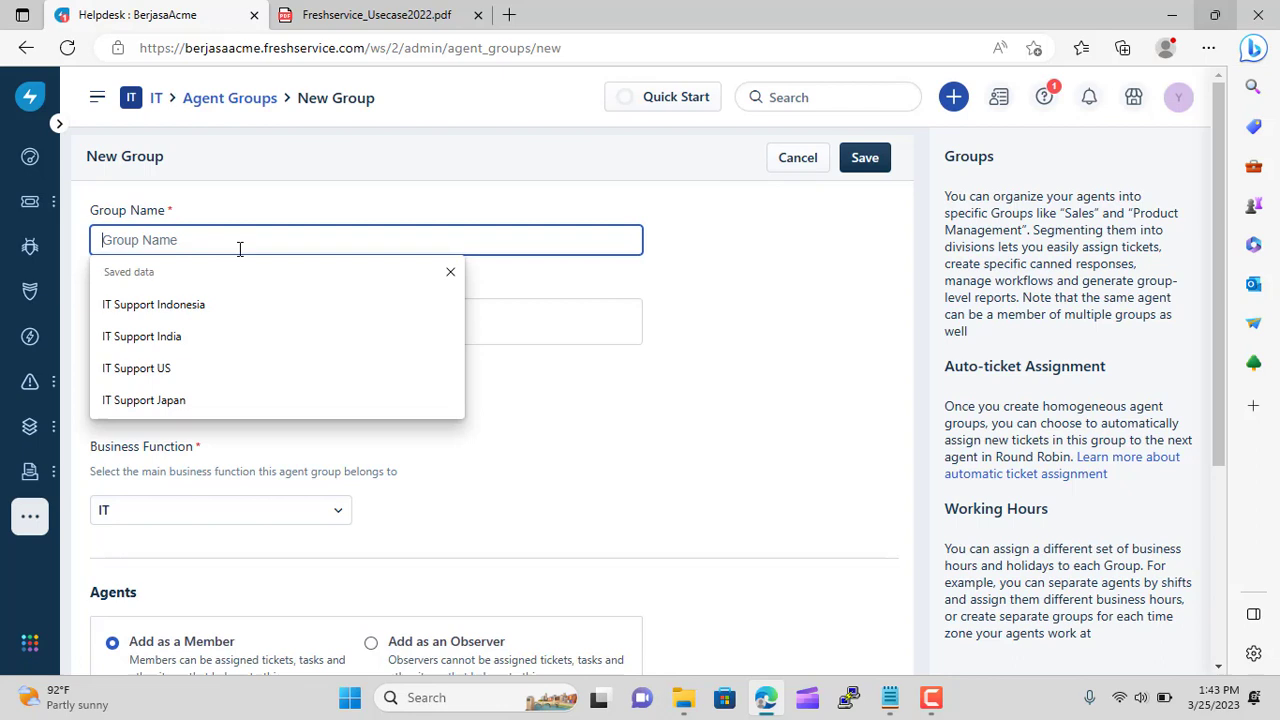
click(236, 402)
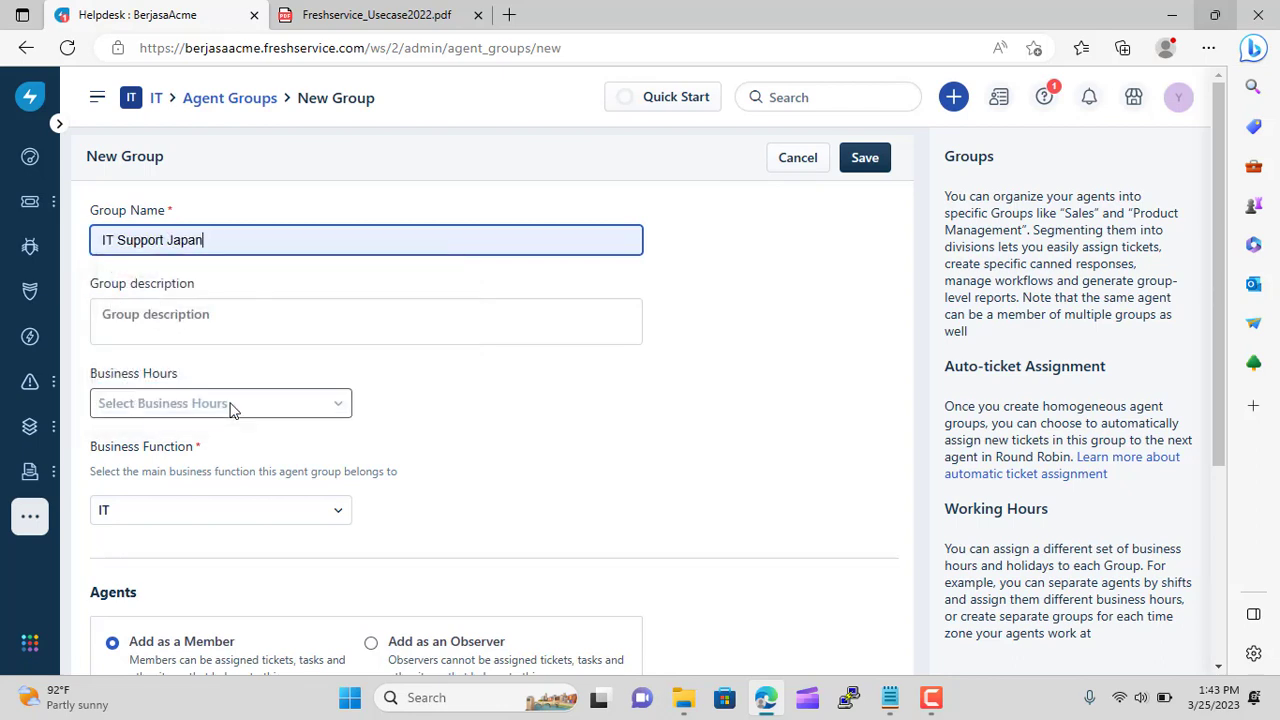
click(315, 335)
text(Japa)
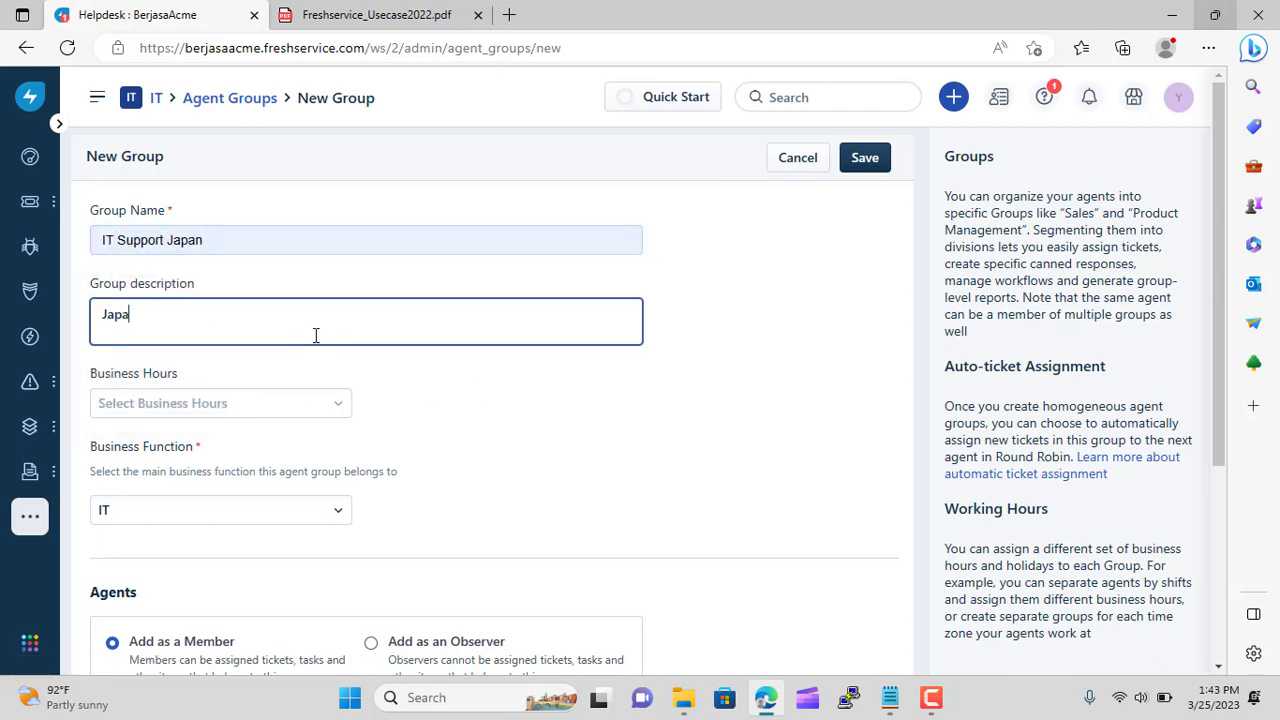
text(nese IT Support)
Save the IT Support Japan group and check the use-case notes in Notepad
click(331, 402)
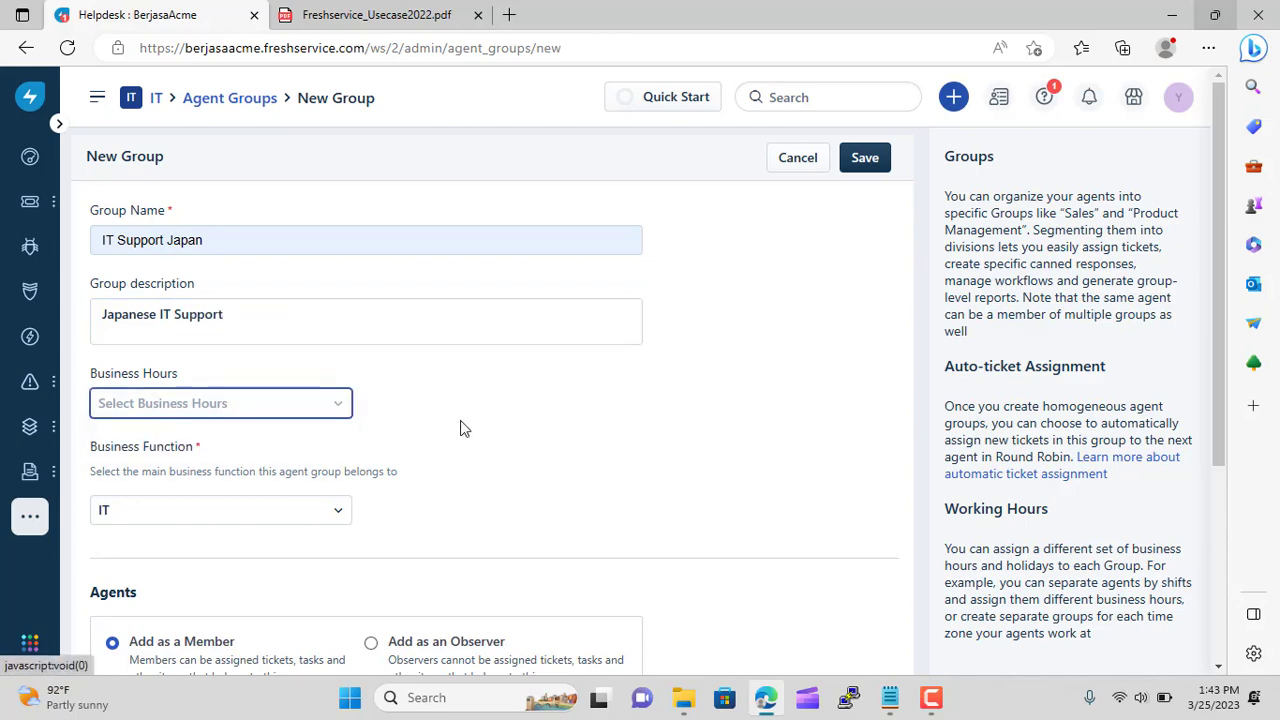
scroll(462, 428, down, 2)
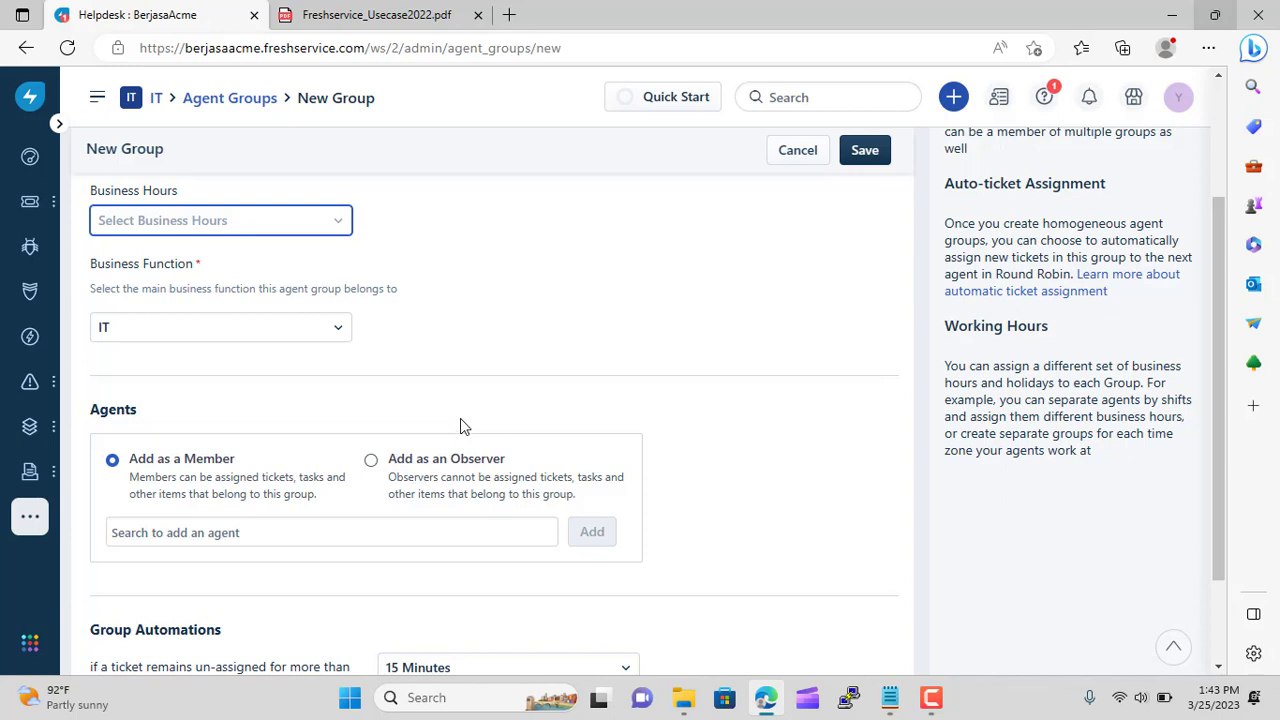
scroll(455, 340, down, 2)
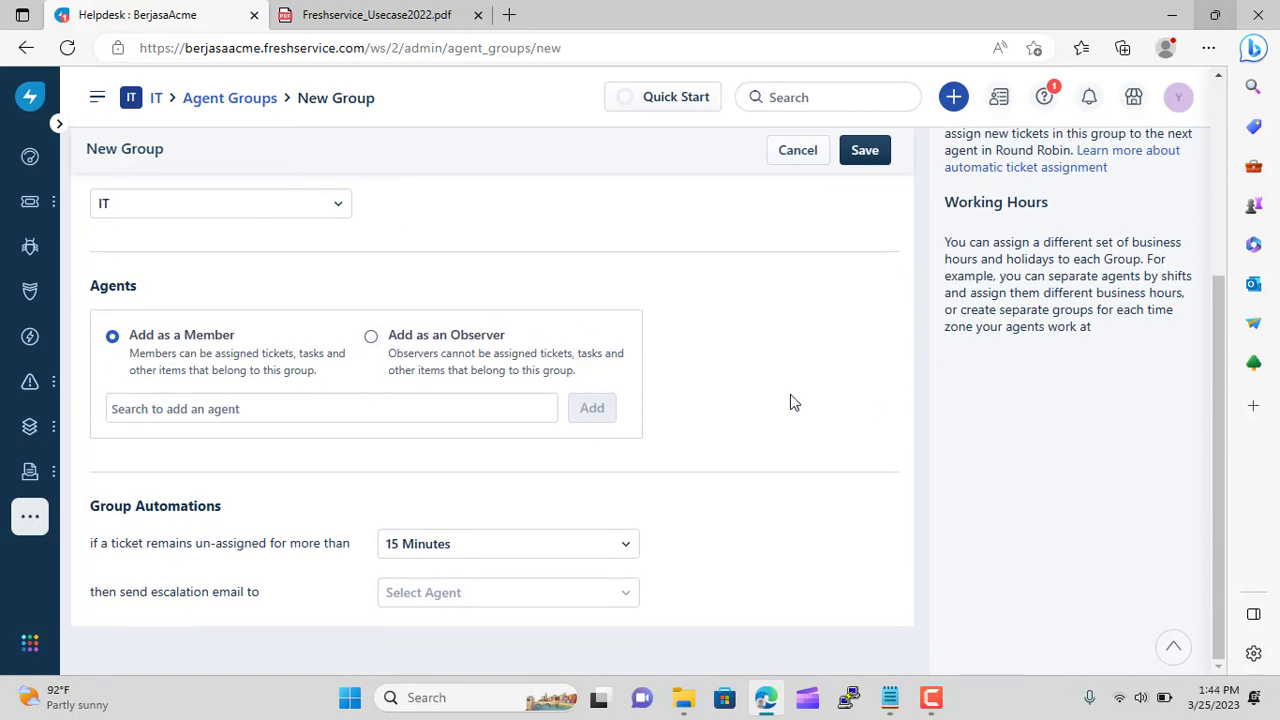
click(865, 151)
click(889, 698)
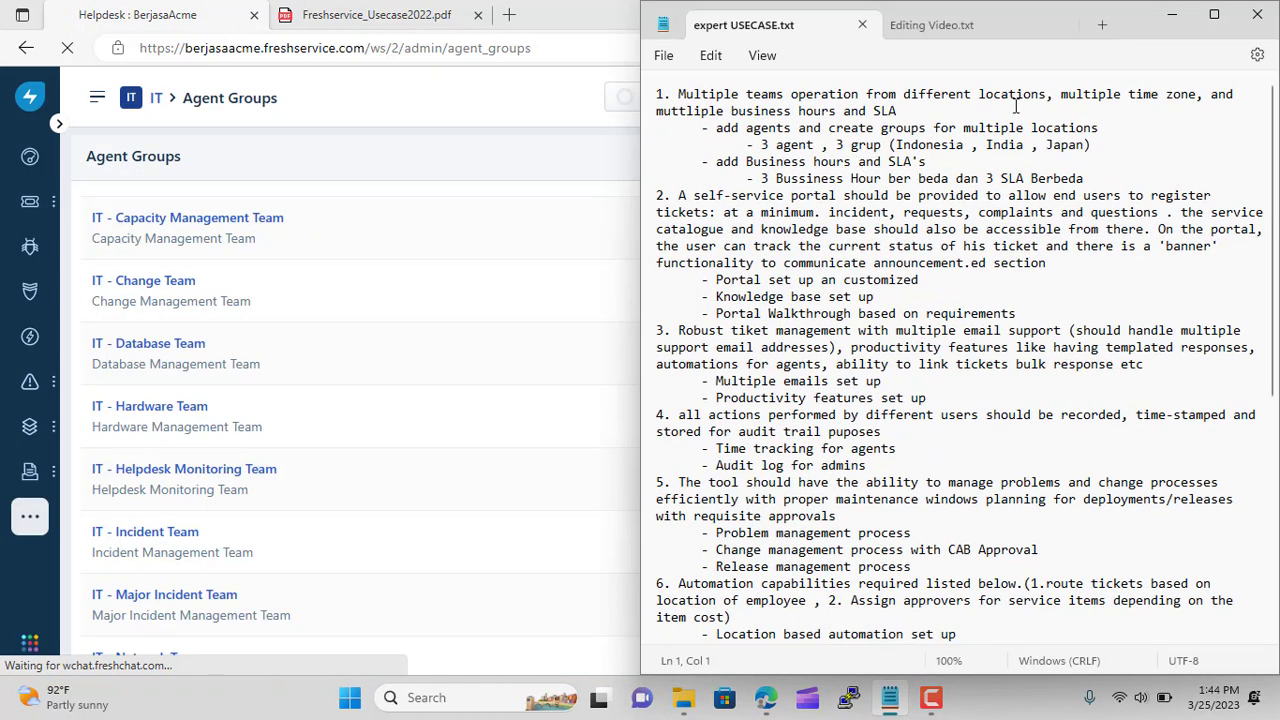
click(1172, 14)
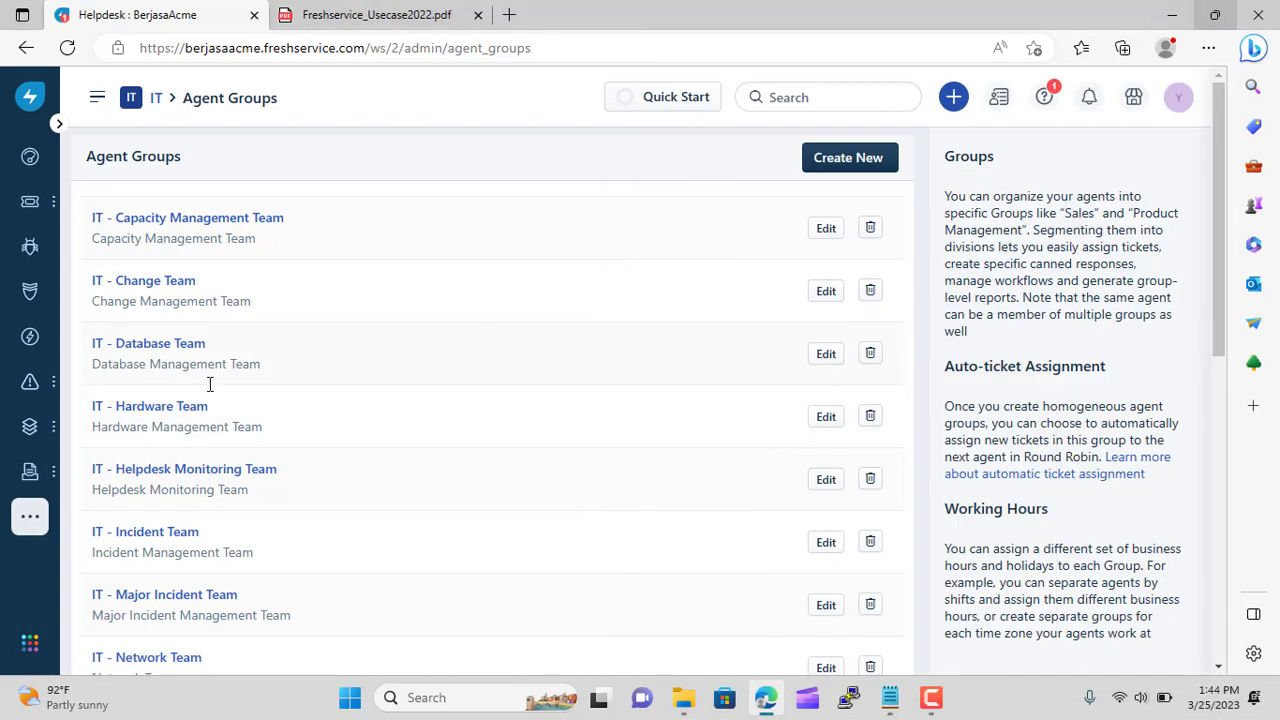
Search the admin settings for 'busi' and open the Business Hours page
mouse_move(46, 500)
click(104, 495)
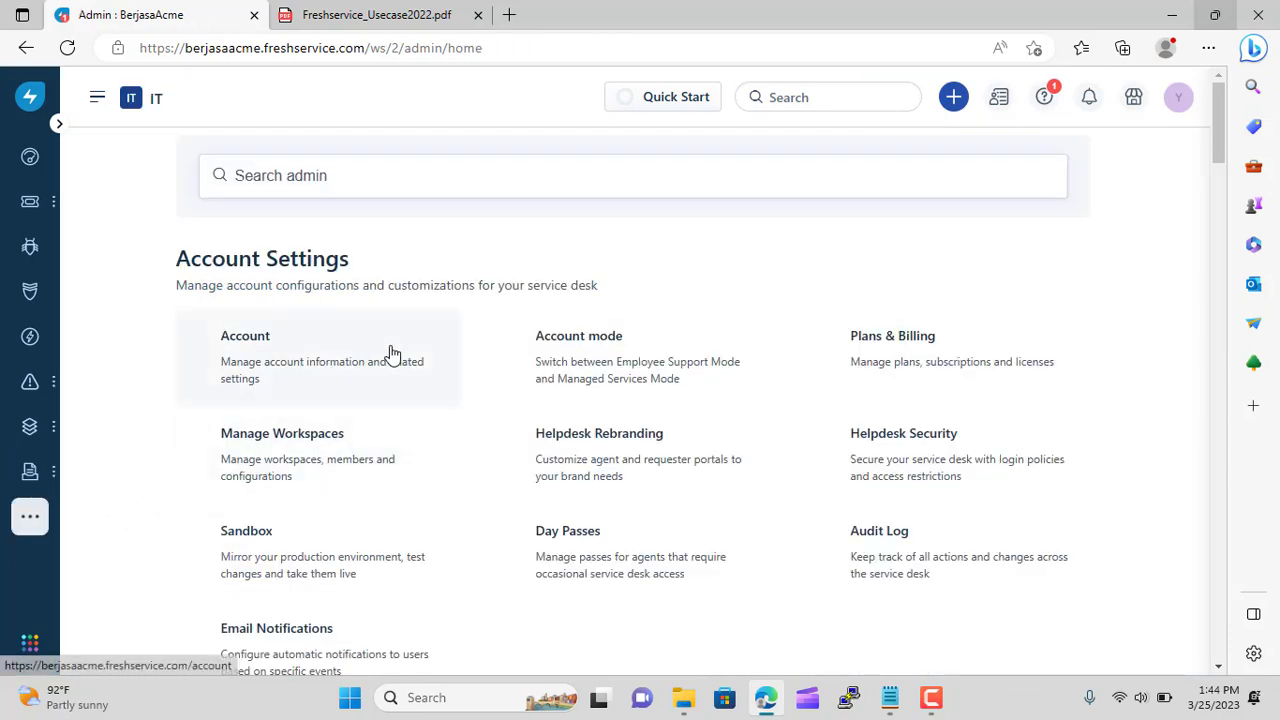
scroll(434, 391, down, 3)
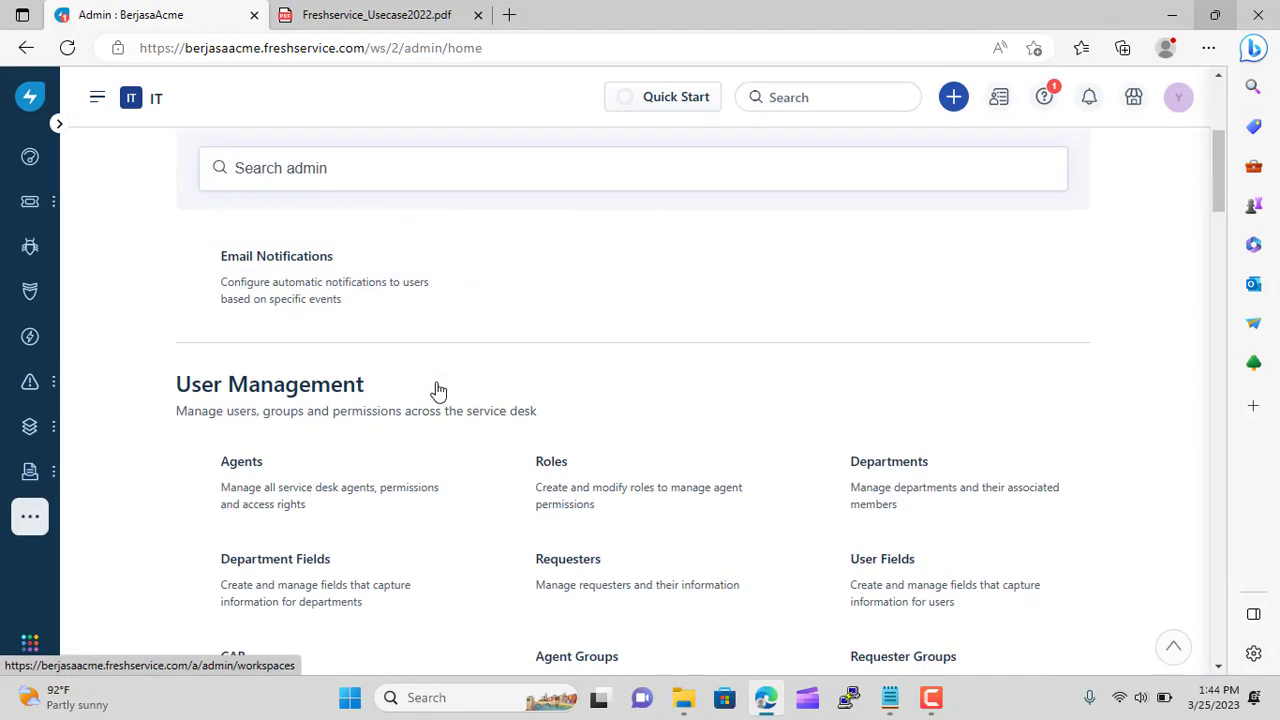
click(349, 486)
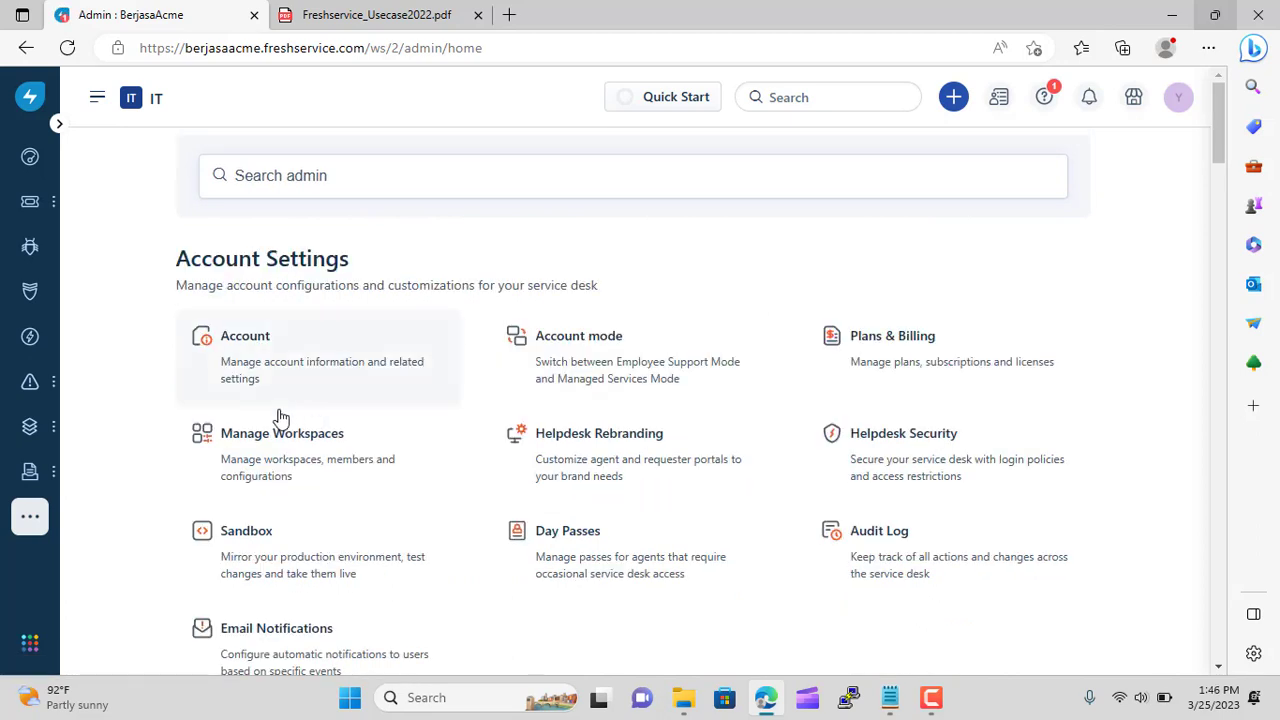
click(340, 183)
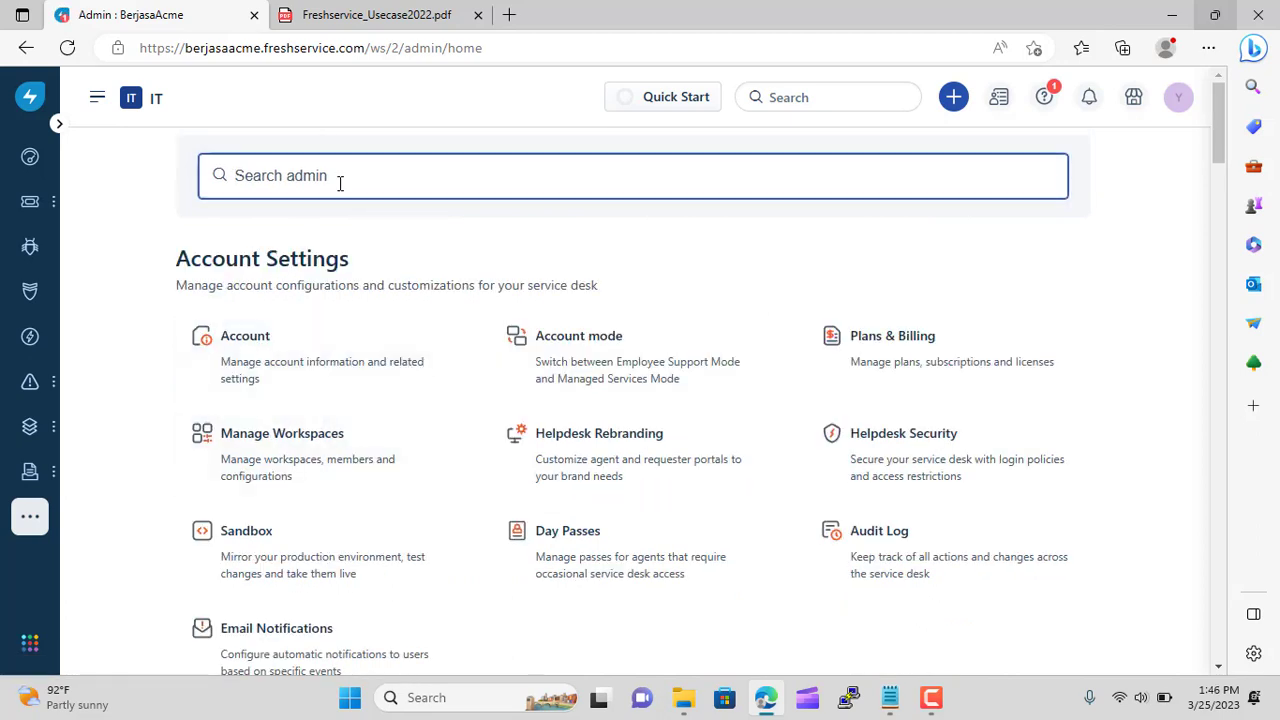
text(busii)
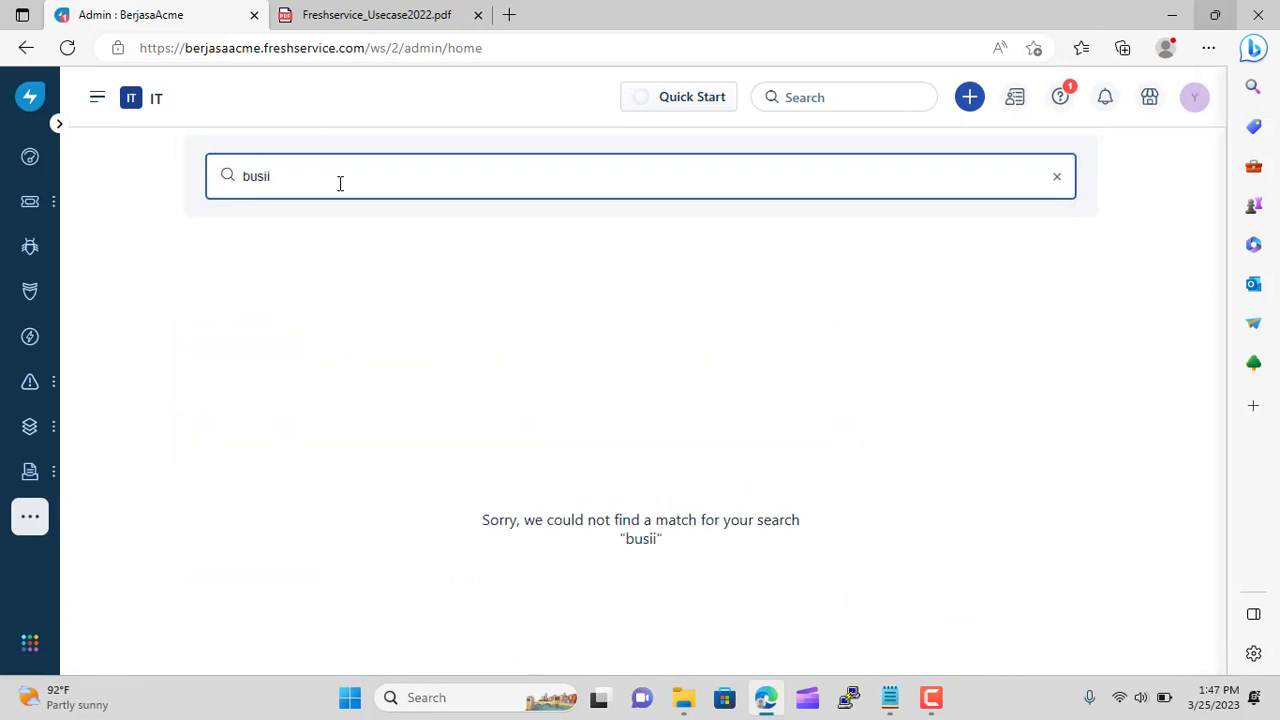
key(BackSpace)
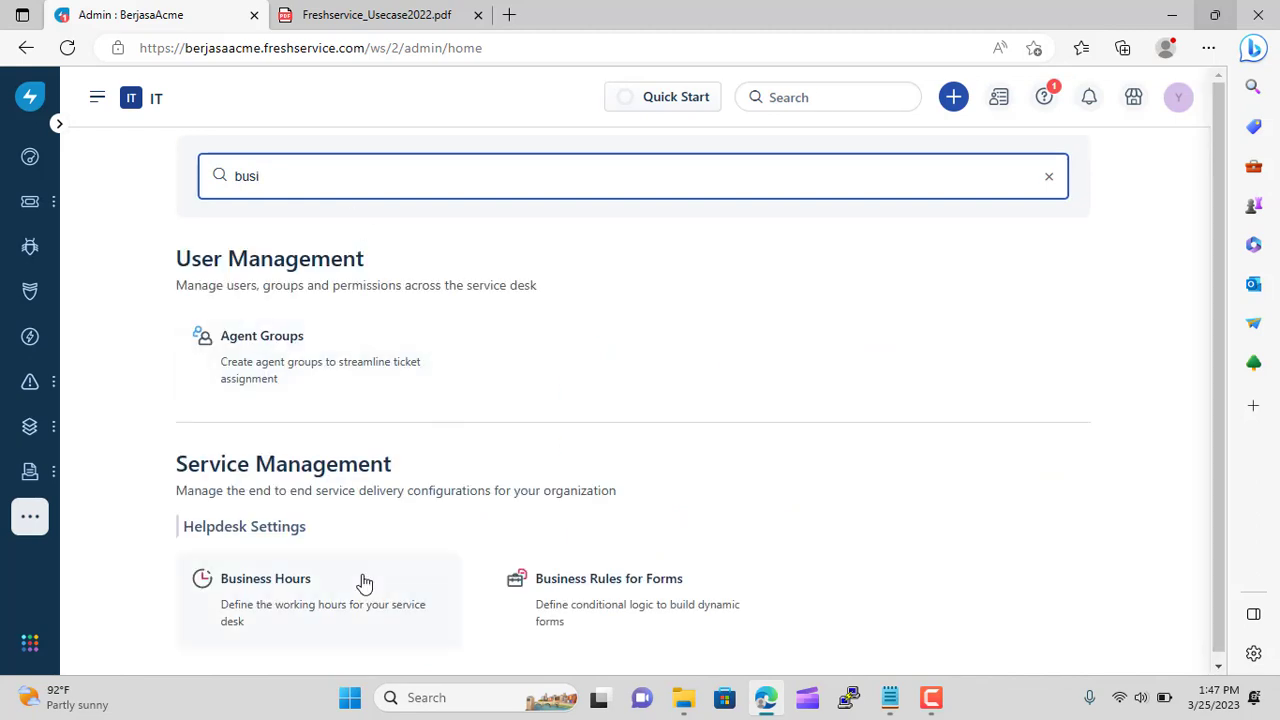
click(321, 578)
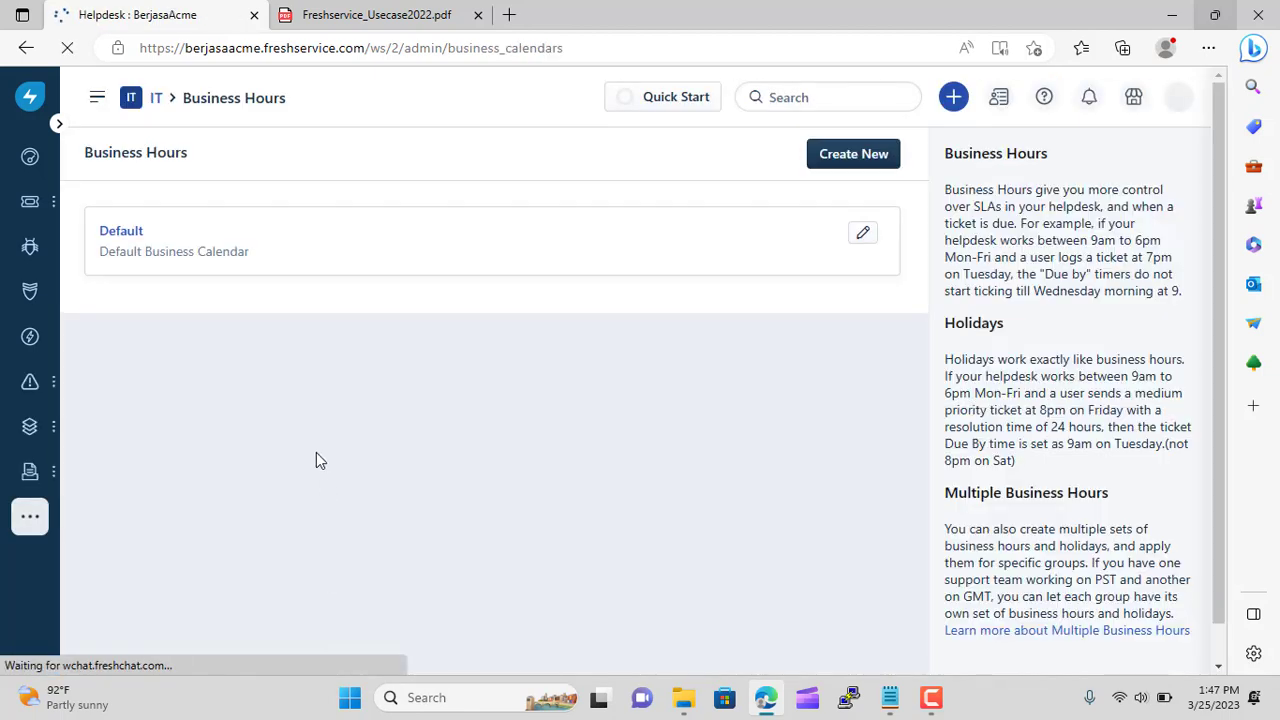
Name a new calendar 'Indonesia Business Hours WIB' with the (GMT+07:00) Jakarta time zone
click(852, 160)
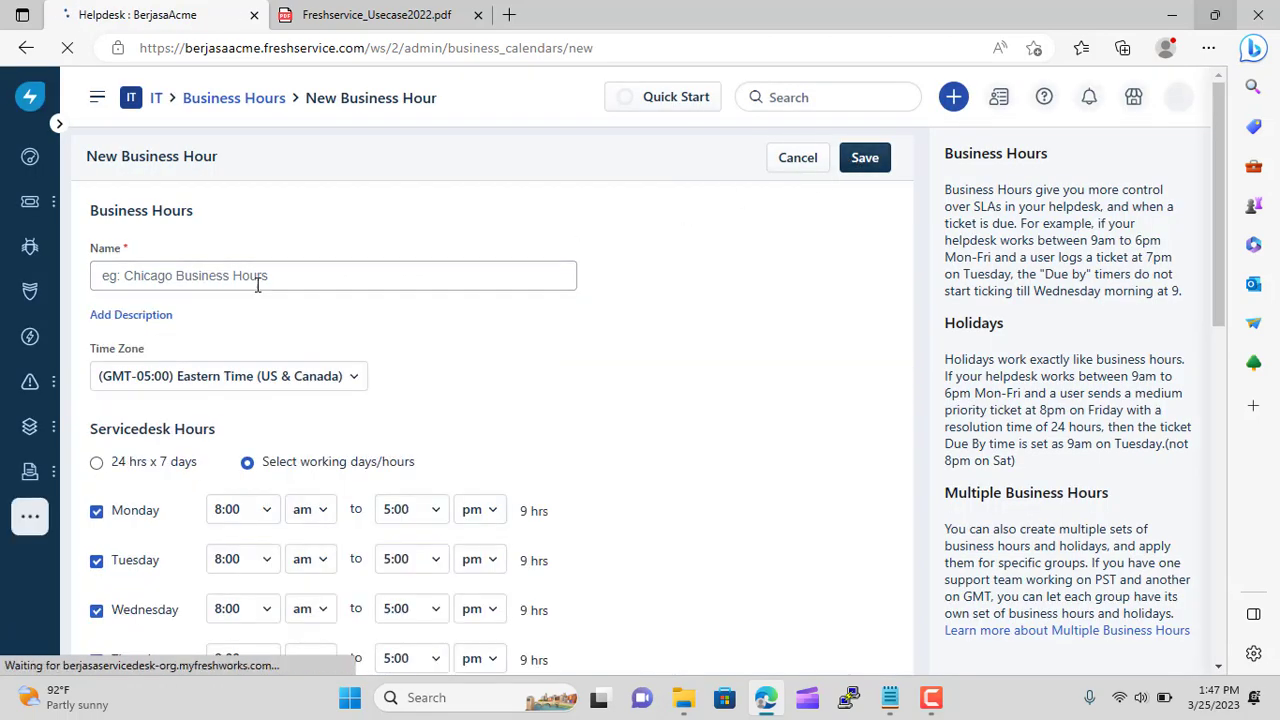
click(255, 283)
click(255, 283)
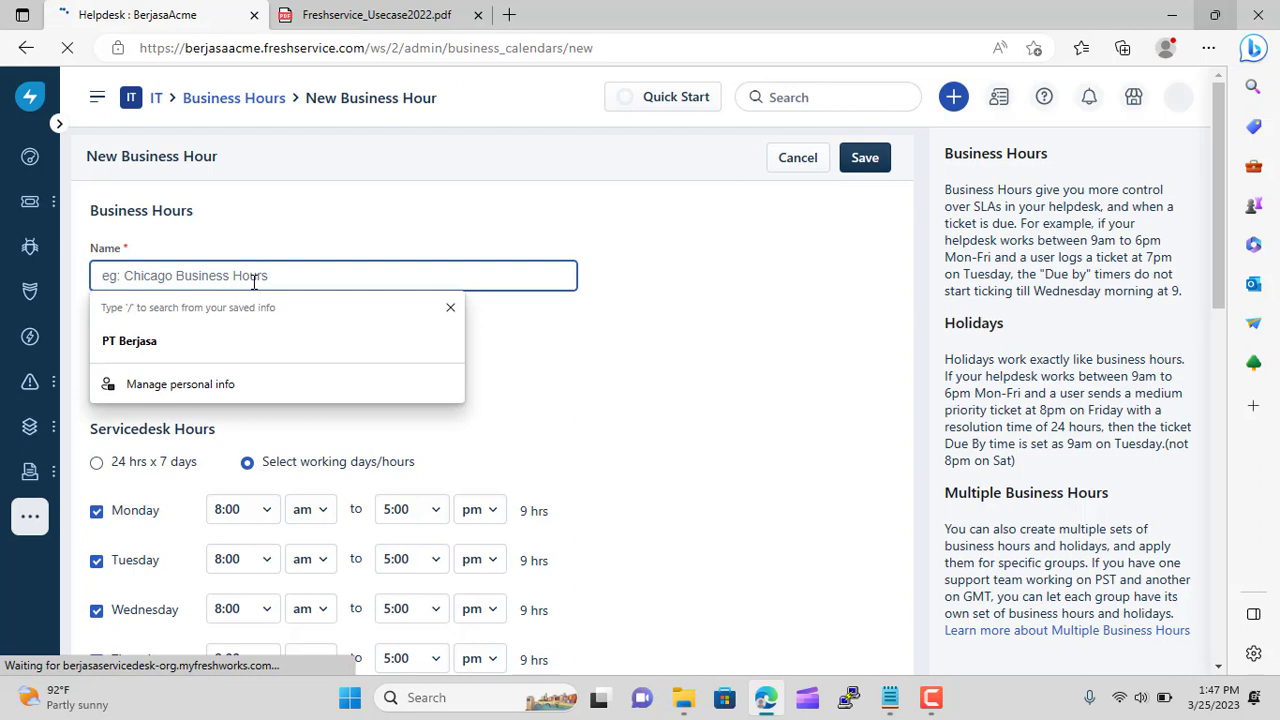
text(INdonesia)
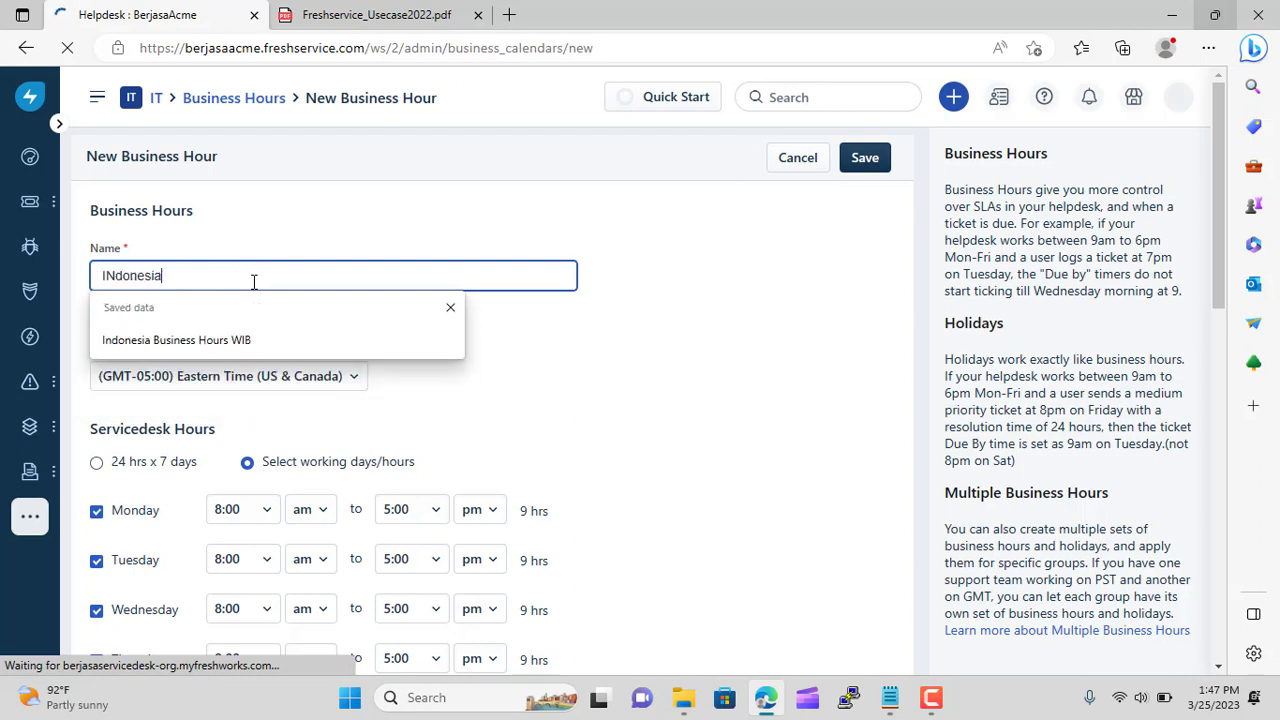
key(Down)
key(Return)
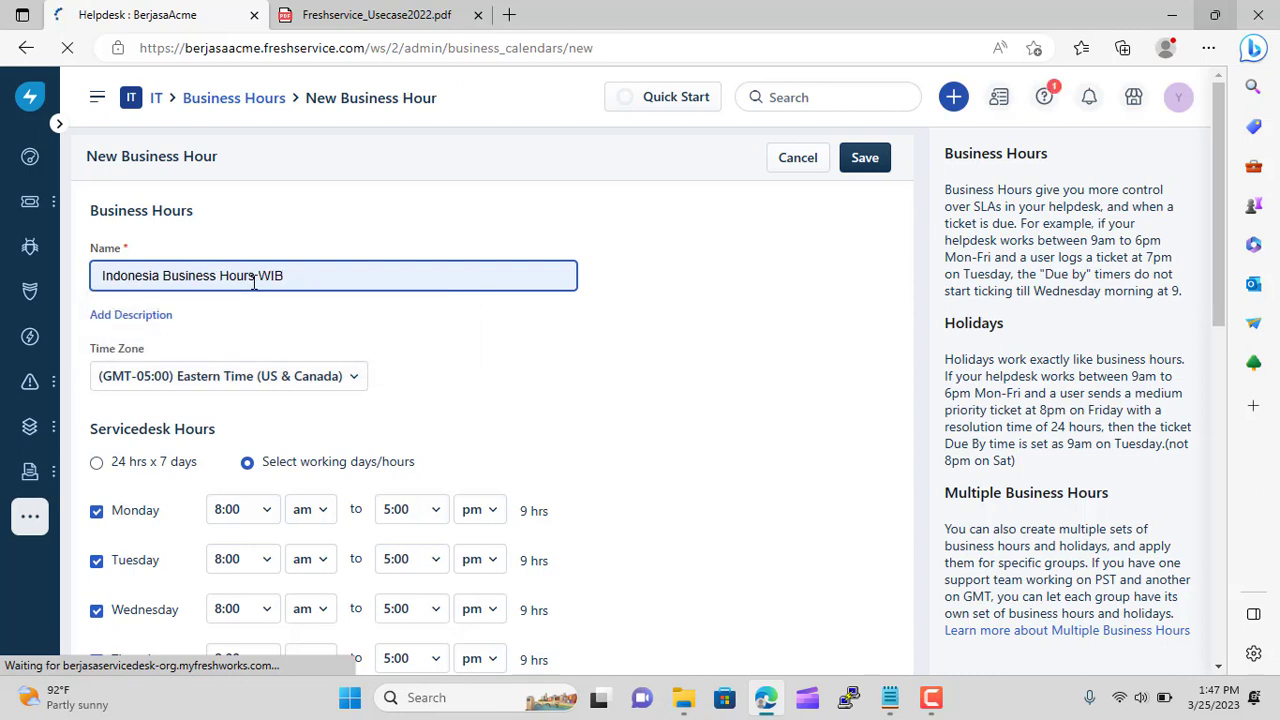
click(343, 376)
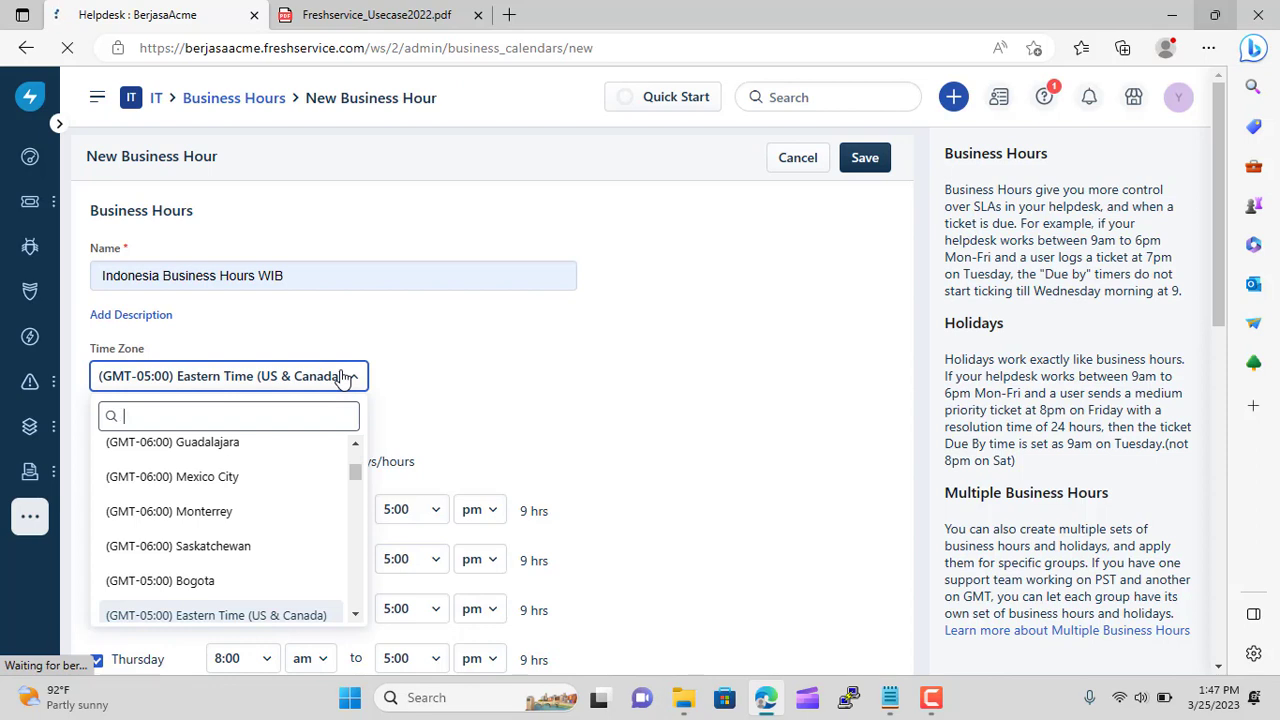
text(jakar)
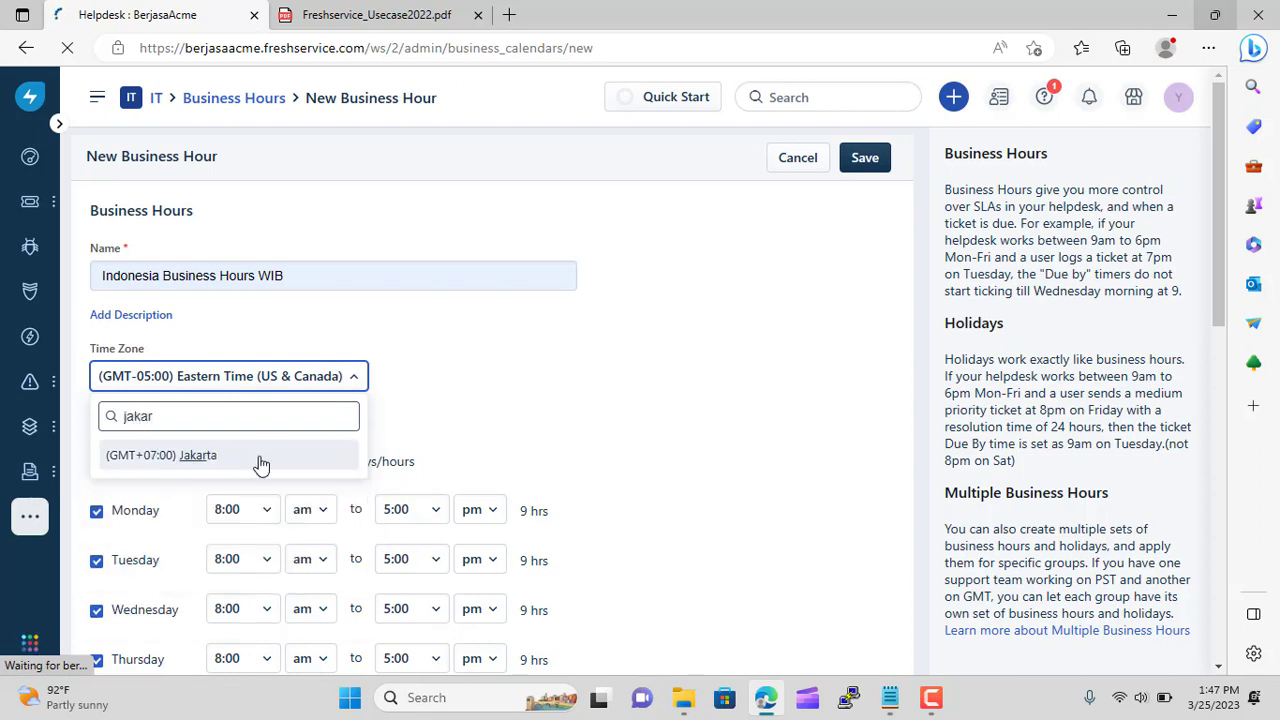
click(257, 459)
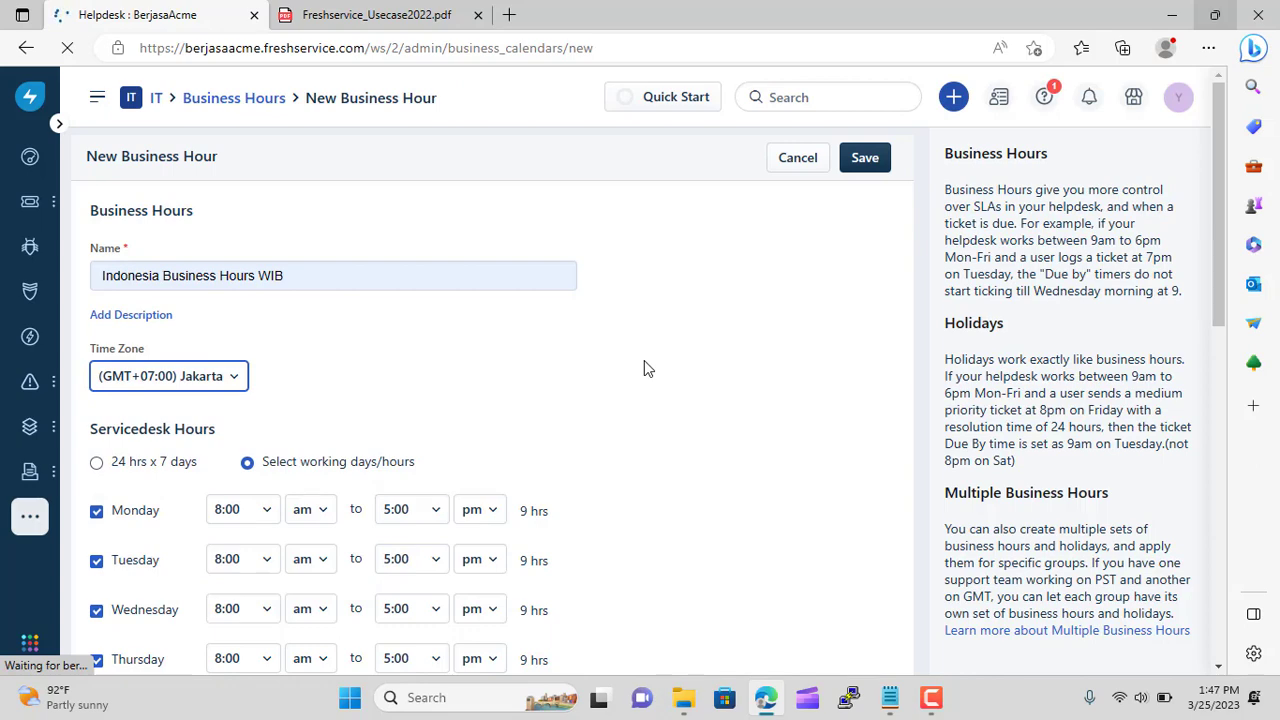
scroll(645, 362, down, 5)
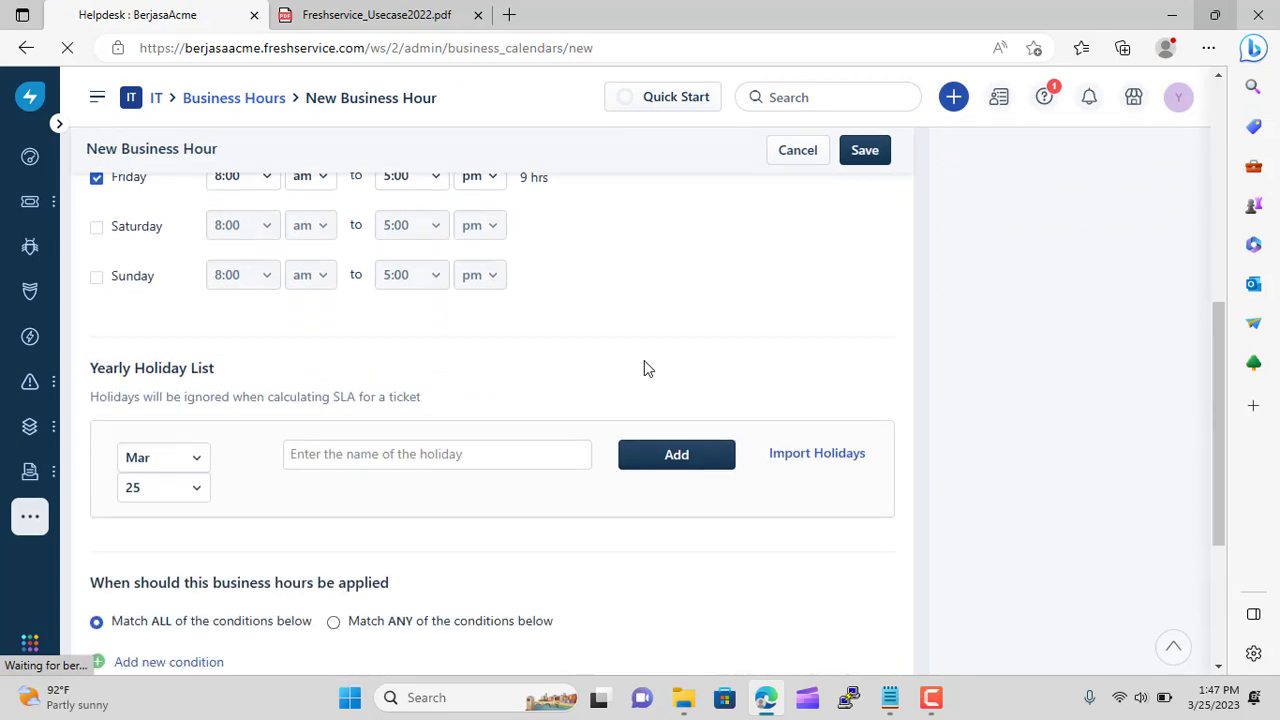
Import the Holidays in Indonesia set into the calendar's holiday list
click(808, 455)
click(632, 166)
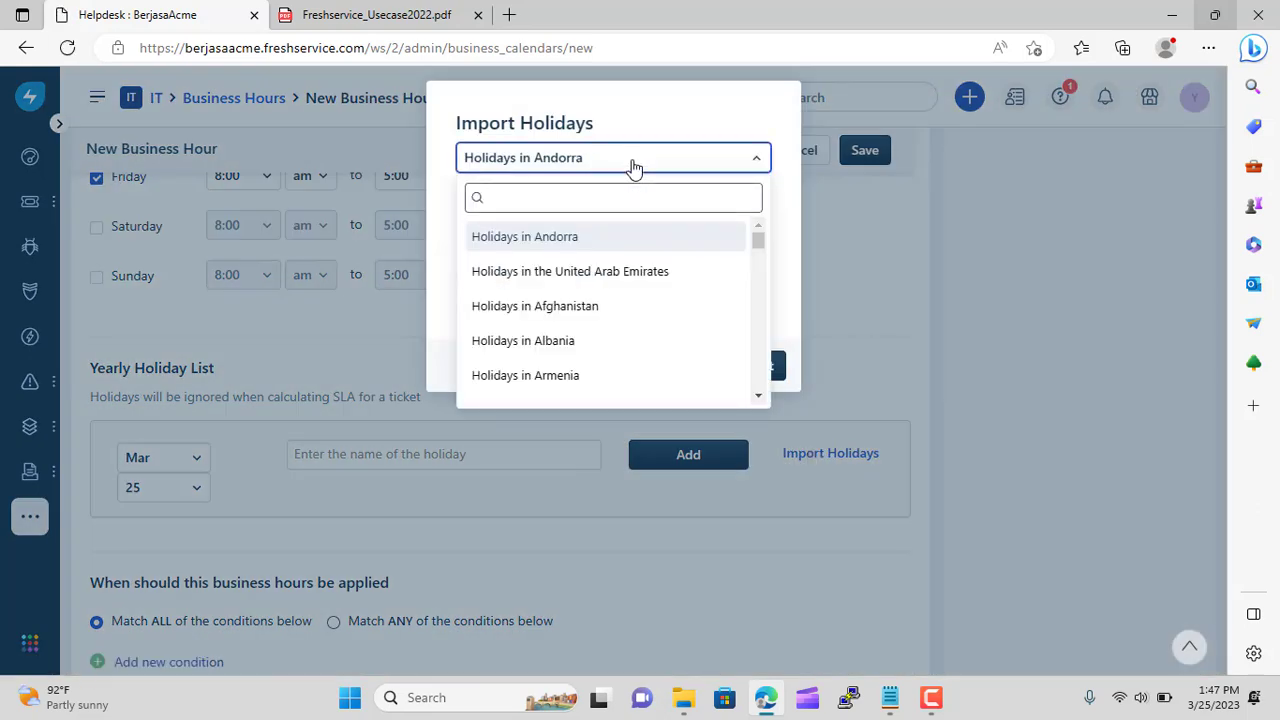
text(indone)
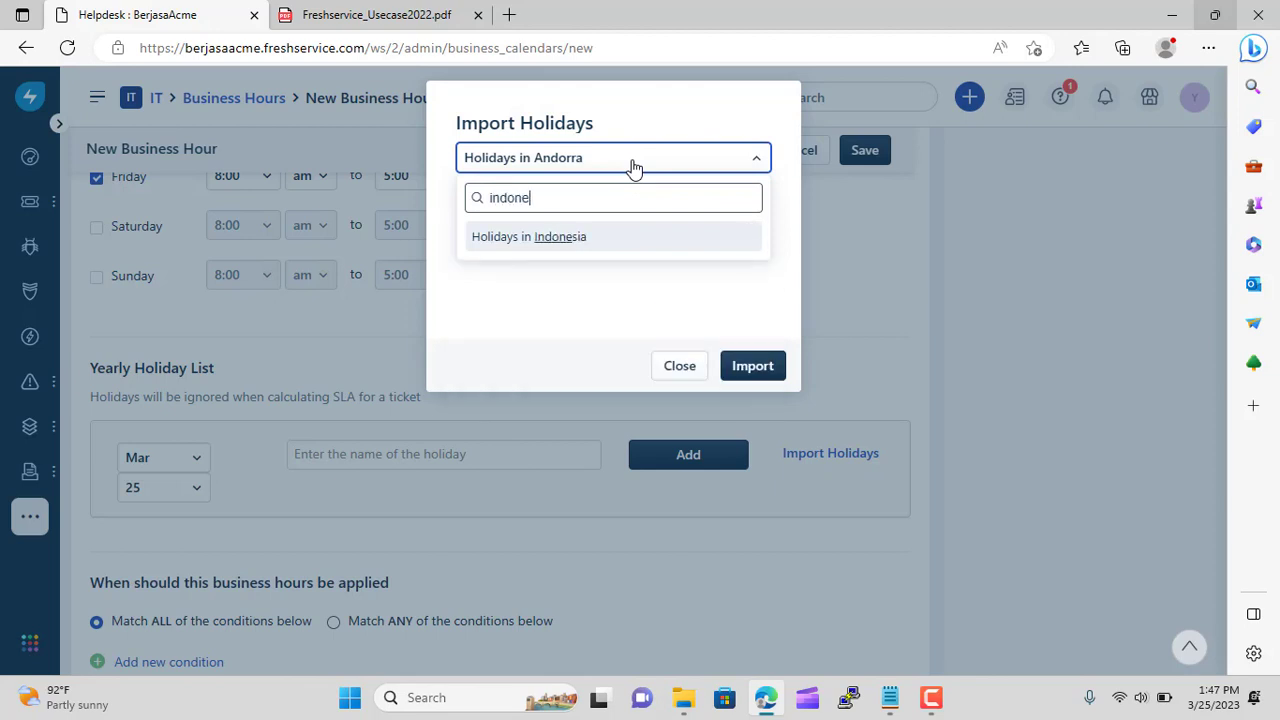
click(600, 244)
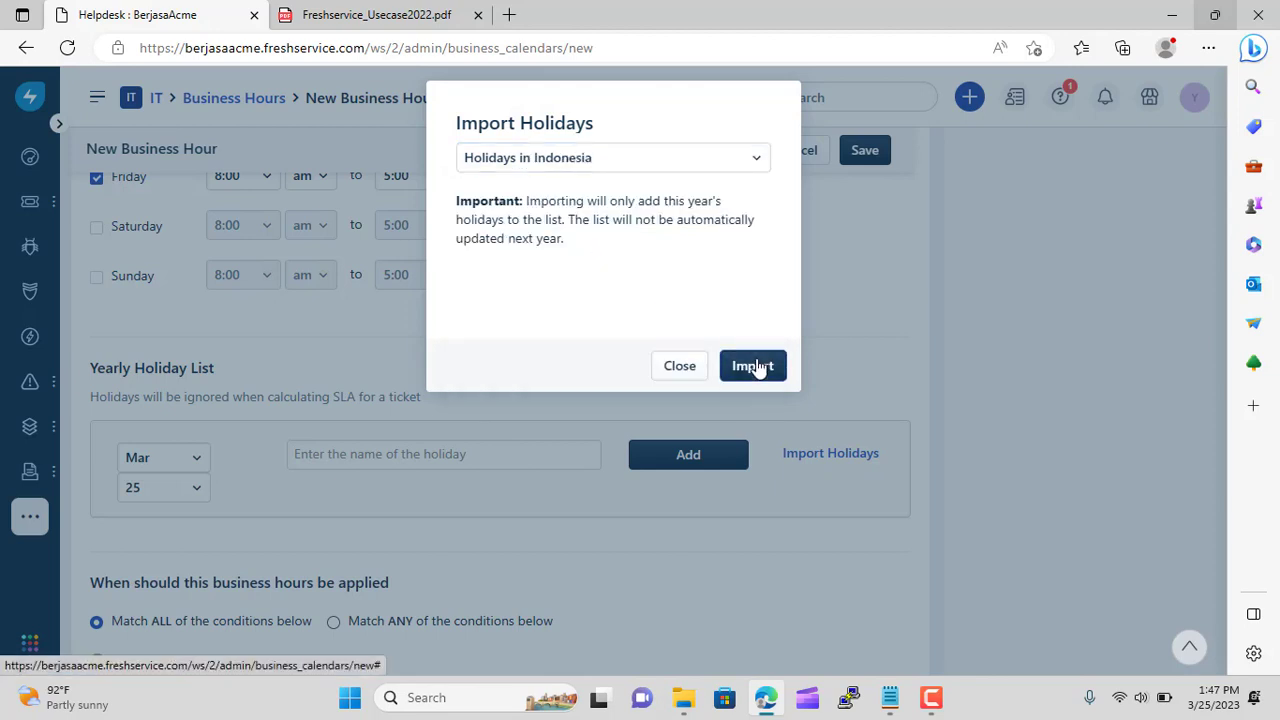
click(754, 366)
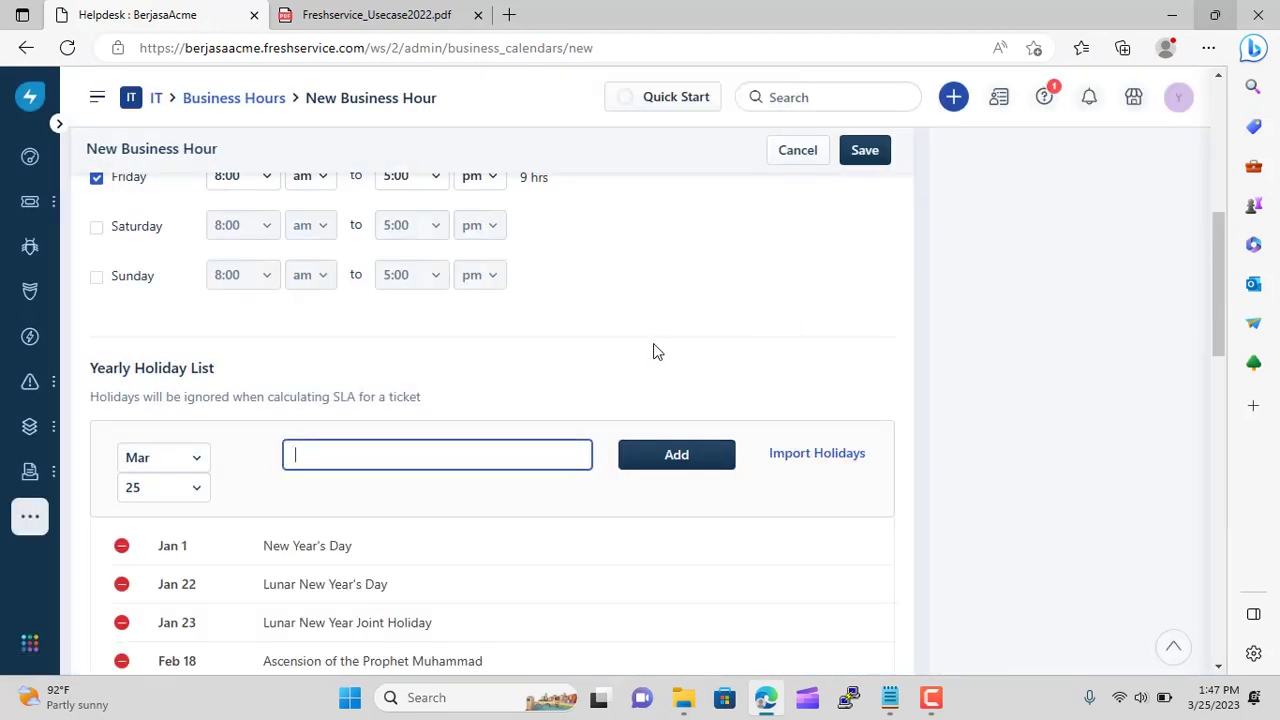
Review the imported holidays and save the Indonesia Business Hours WIB calendar
scroll(652, 350, up, 3)
scroll(653, 350, down, 3)
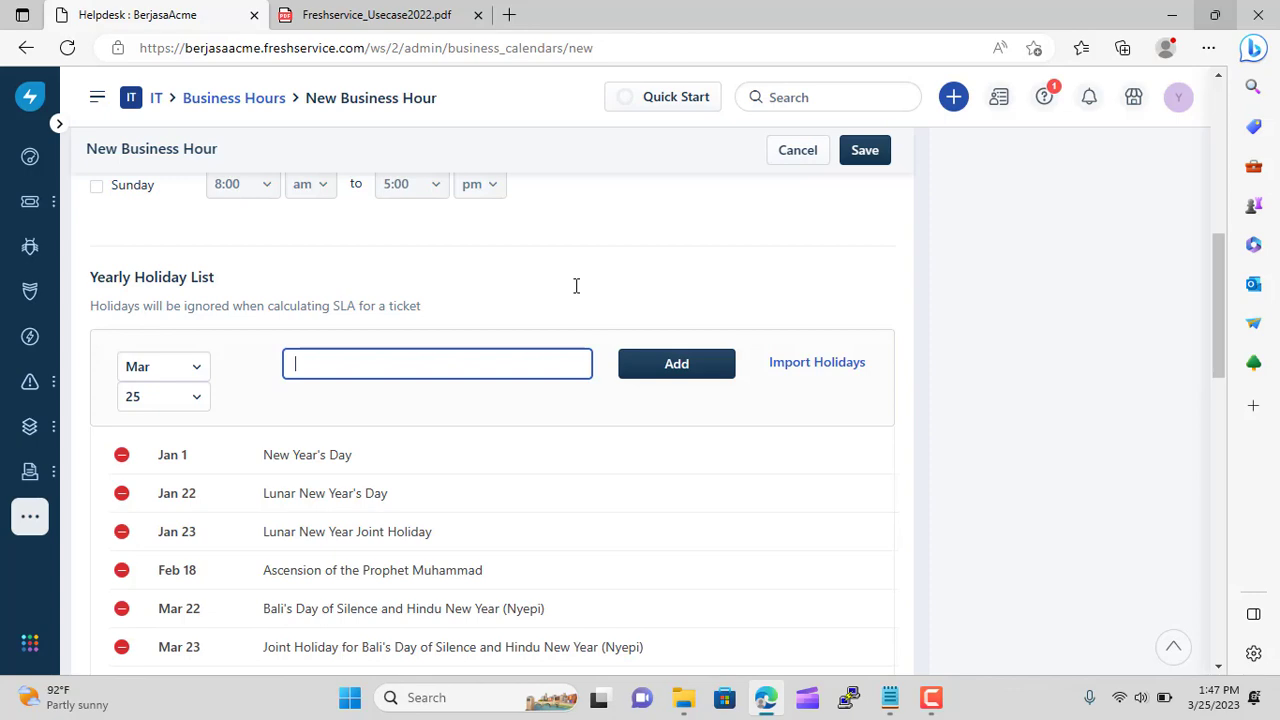
scroll(576, 286, up, 10)
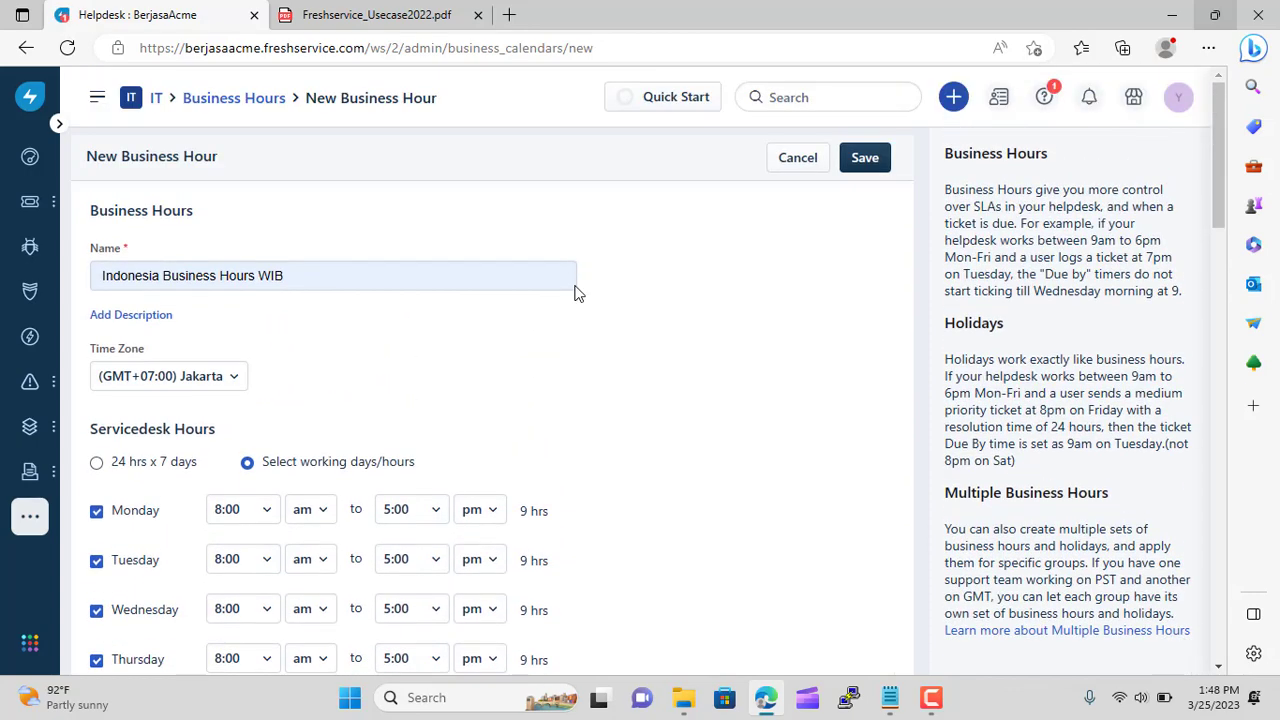
scroll(576, 292, down, 5)
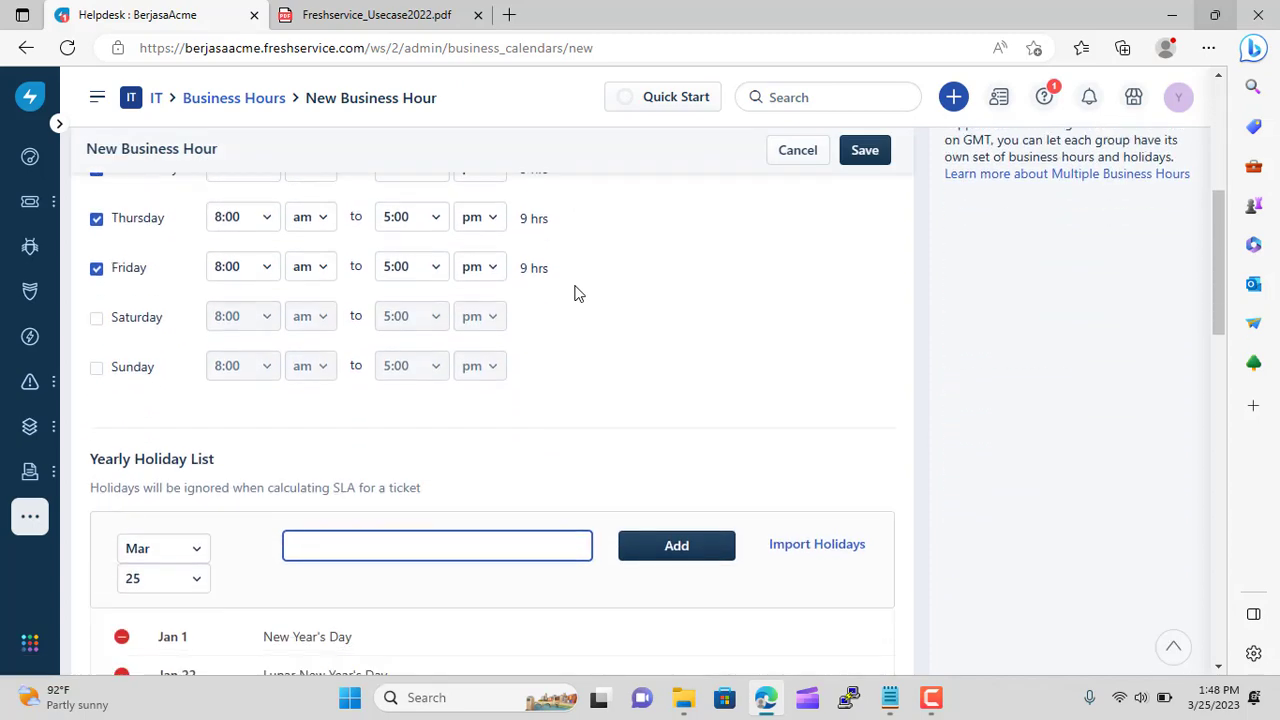
scroll(575, 292, down, 2)
scroll(574, 291, up, 7)
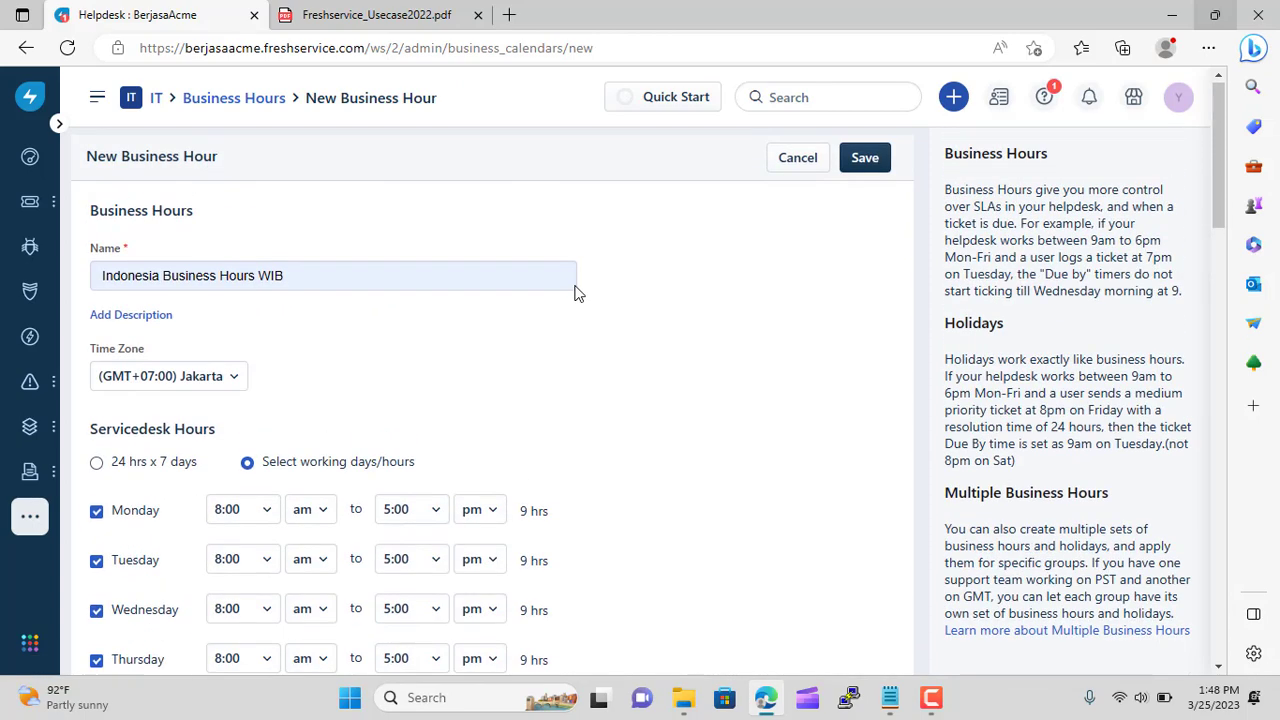
click(860, 163)
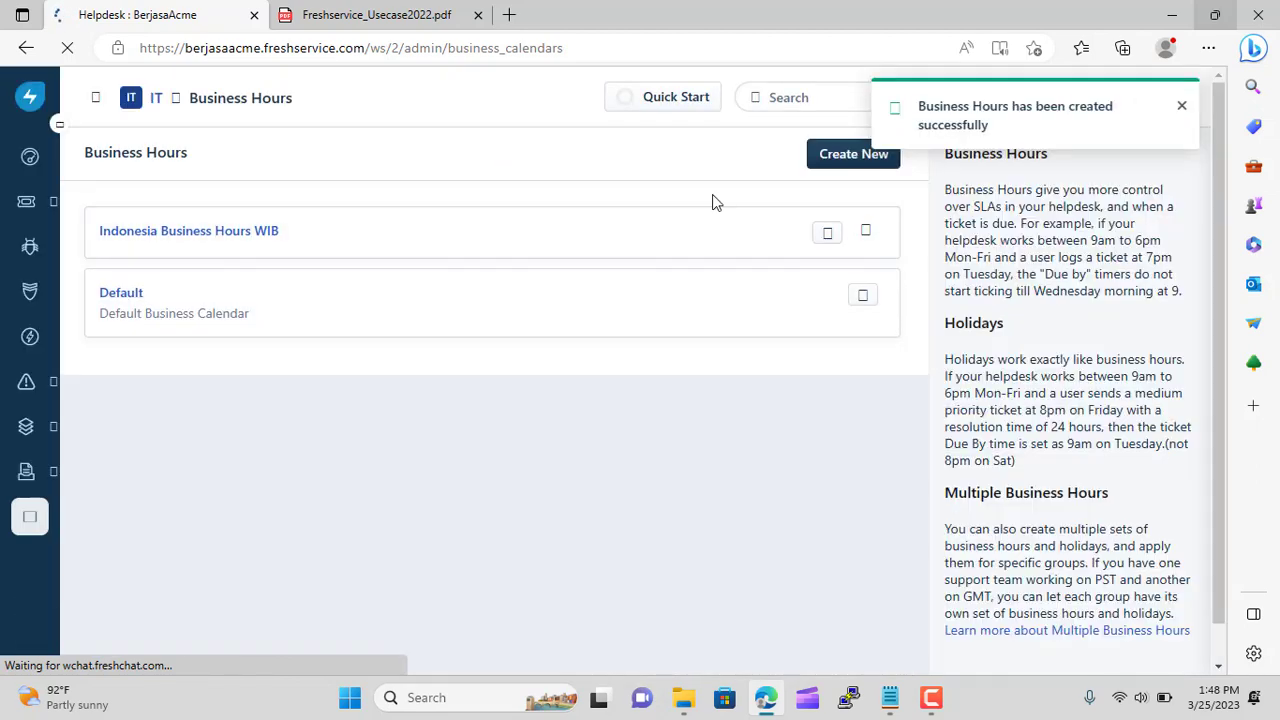
Name the second calendar 'Japan Business Hours' and set its time zone to (GMT+09:00) Tokyo
click(842, 168)
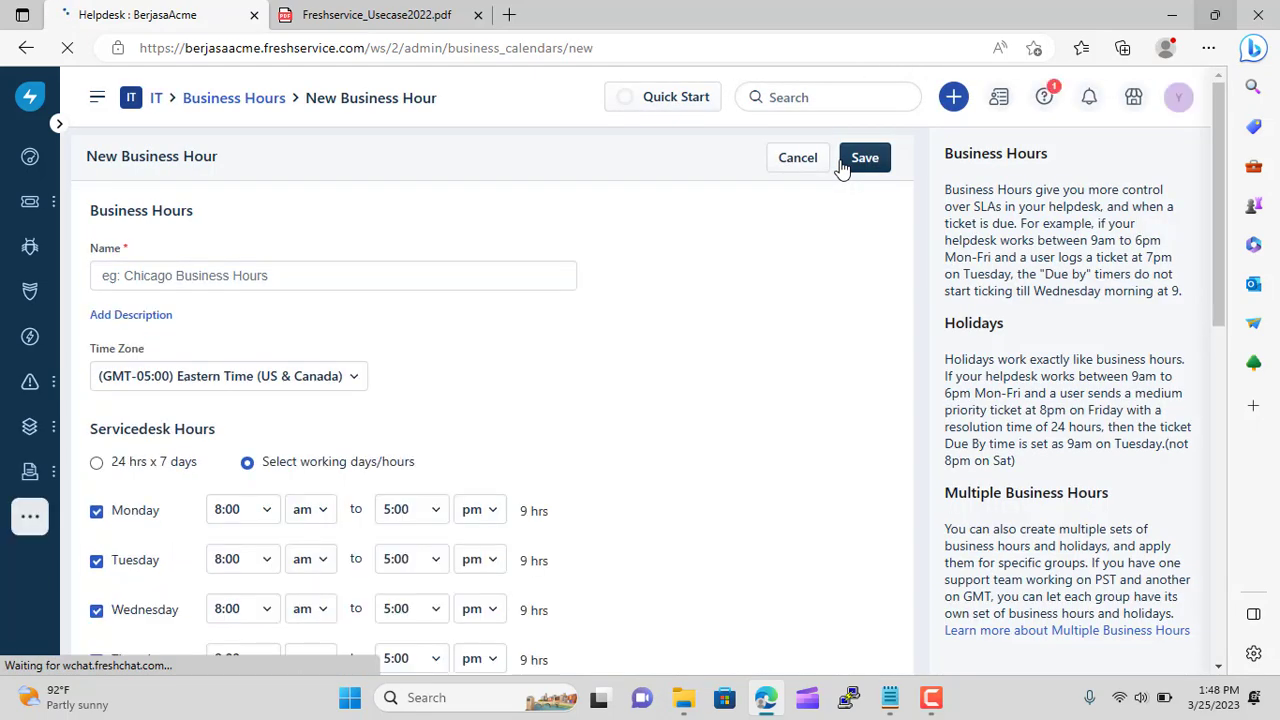
mouse_move(30, 201)
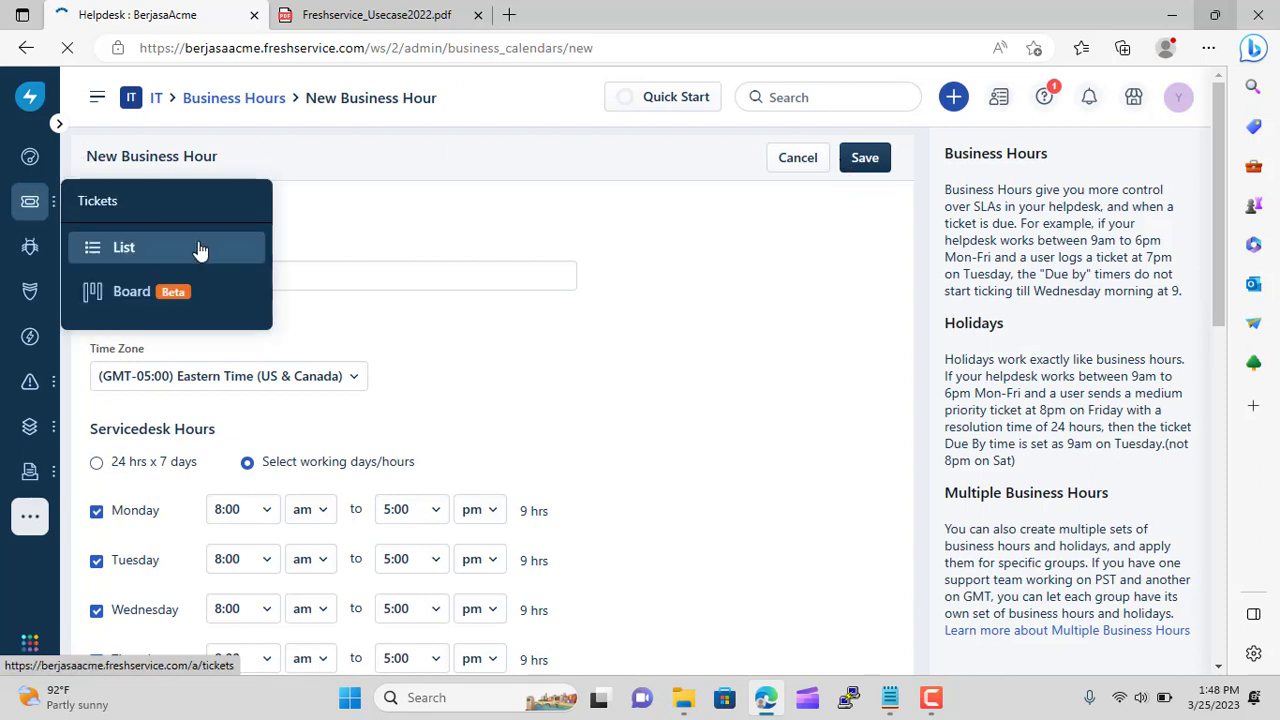
click(327, 276)
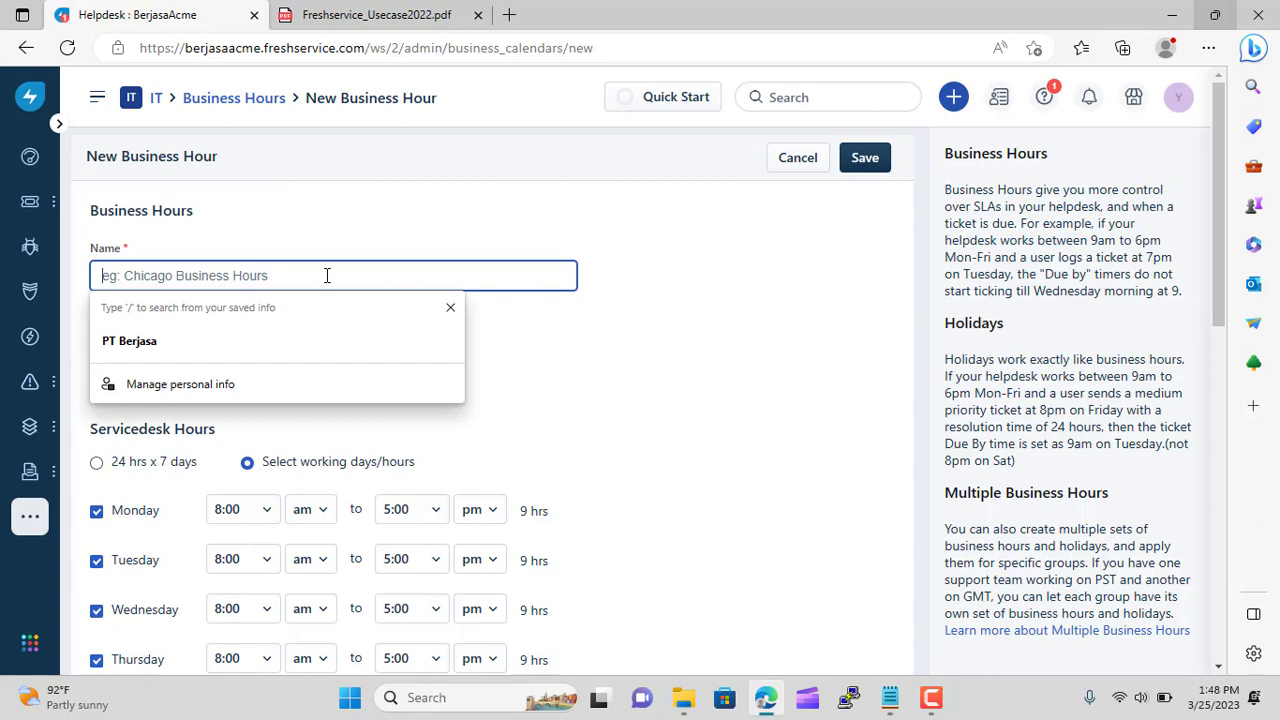
text(Japan Business Hours)
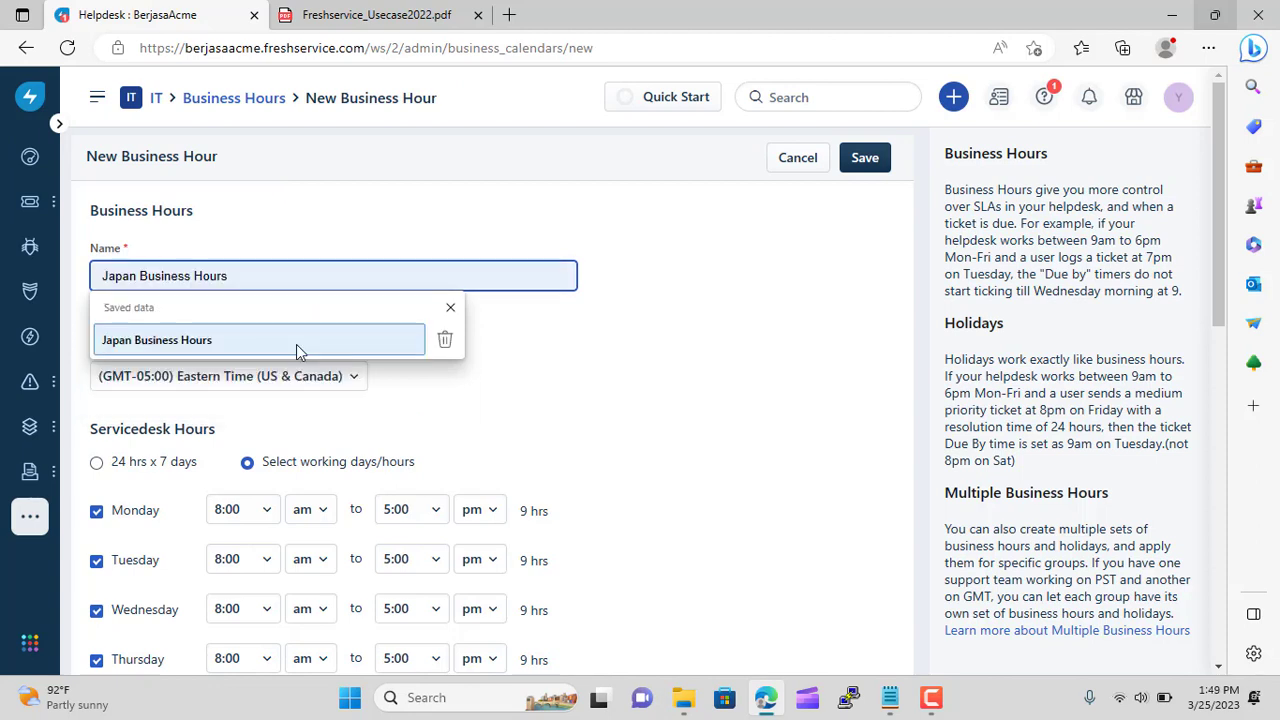
click(296, 342)
click(362, 382)
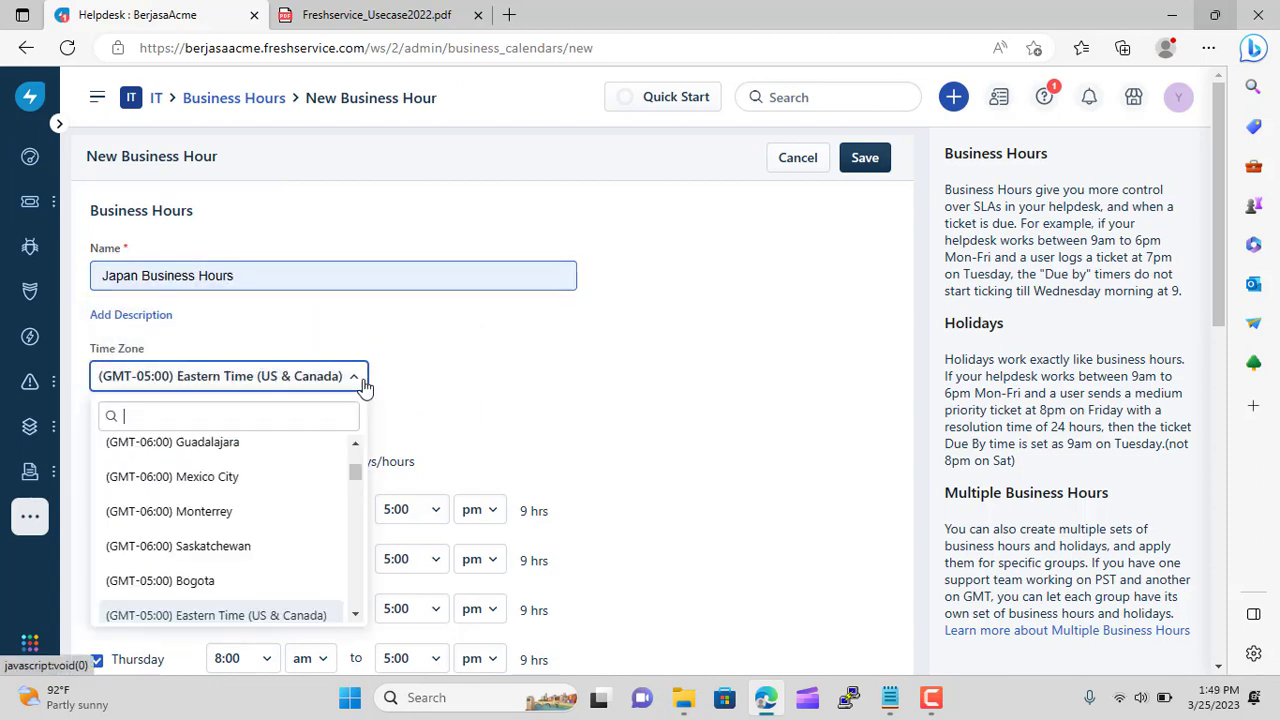
text(tok)
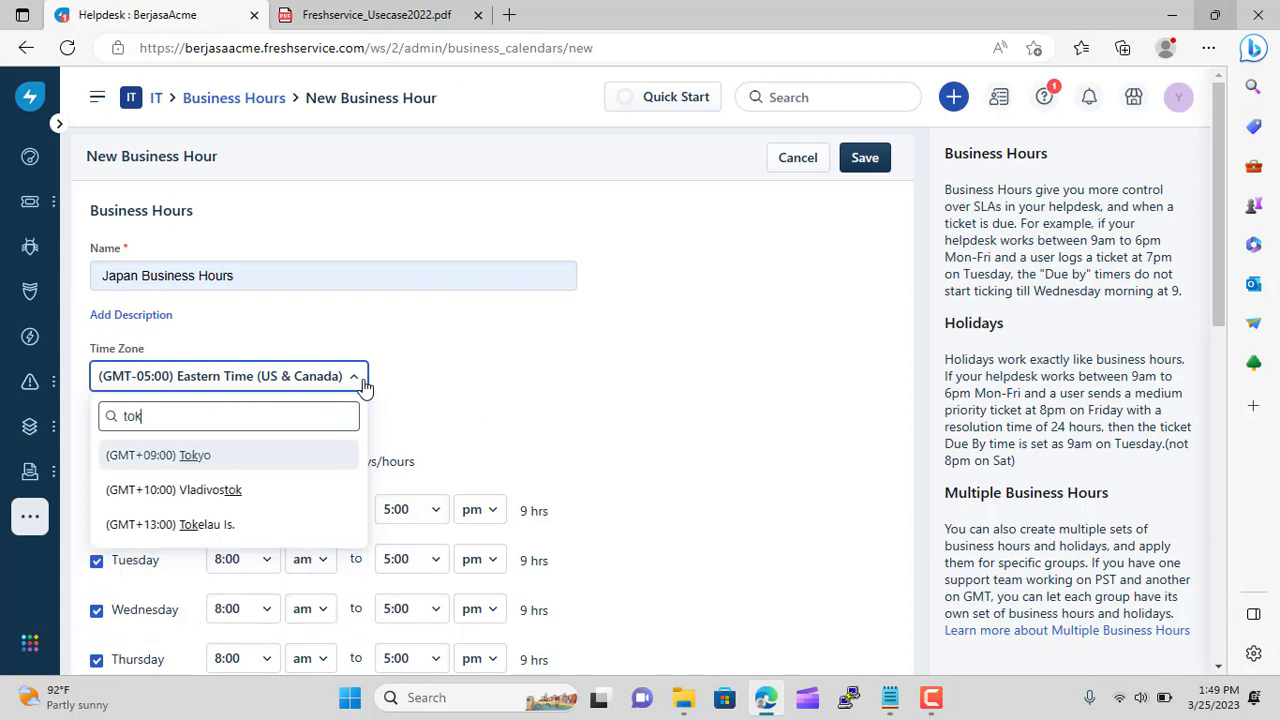
click(253, 457)
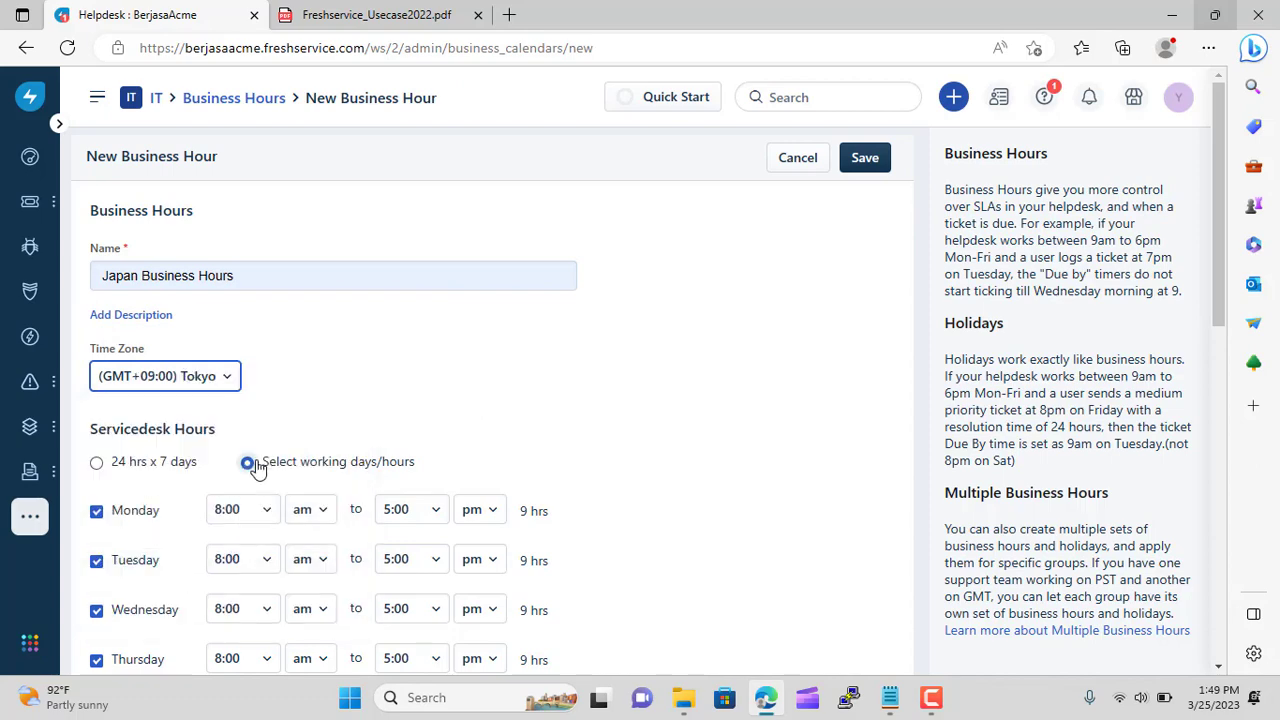
scroll(555, 388, down, 2)
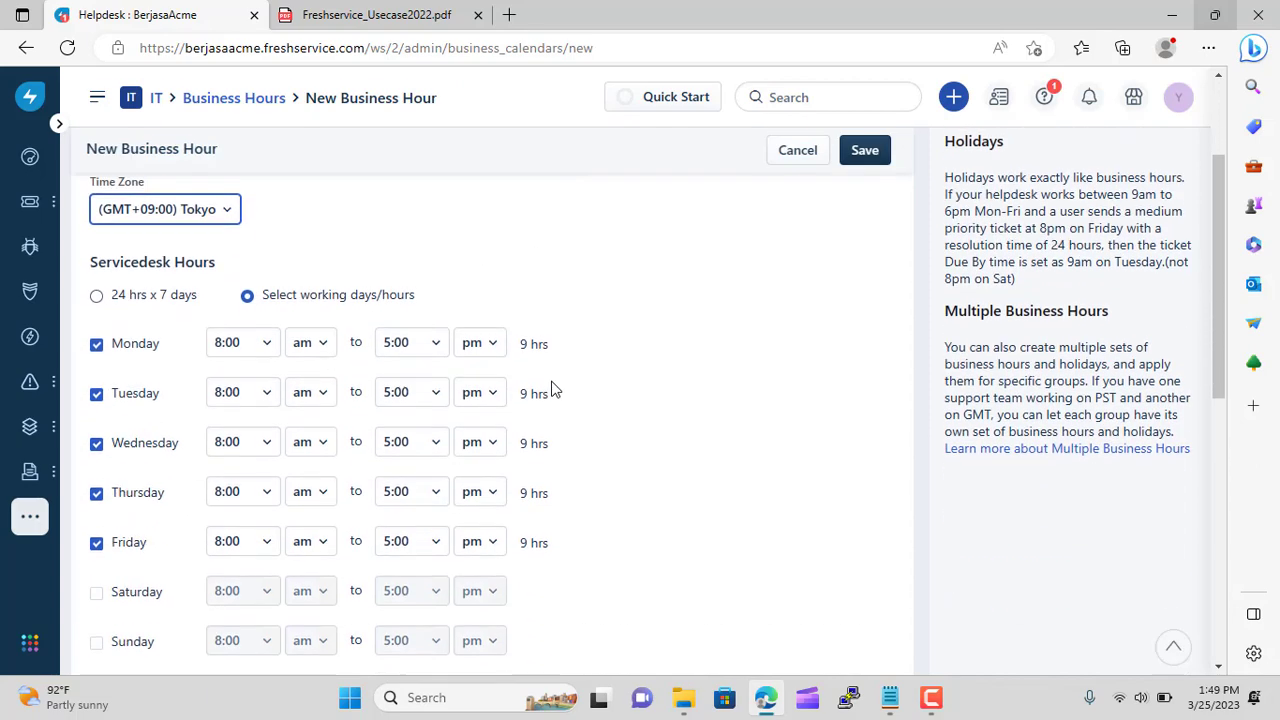
scroll(555, 388, up, 1)
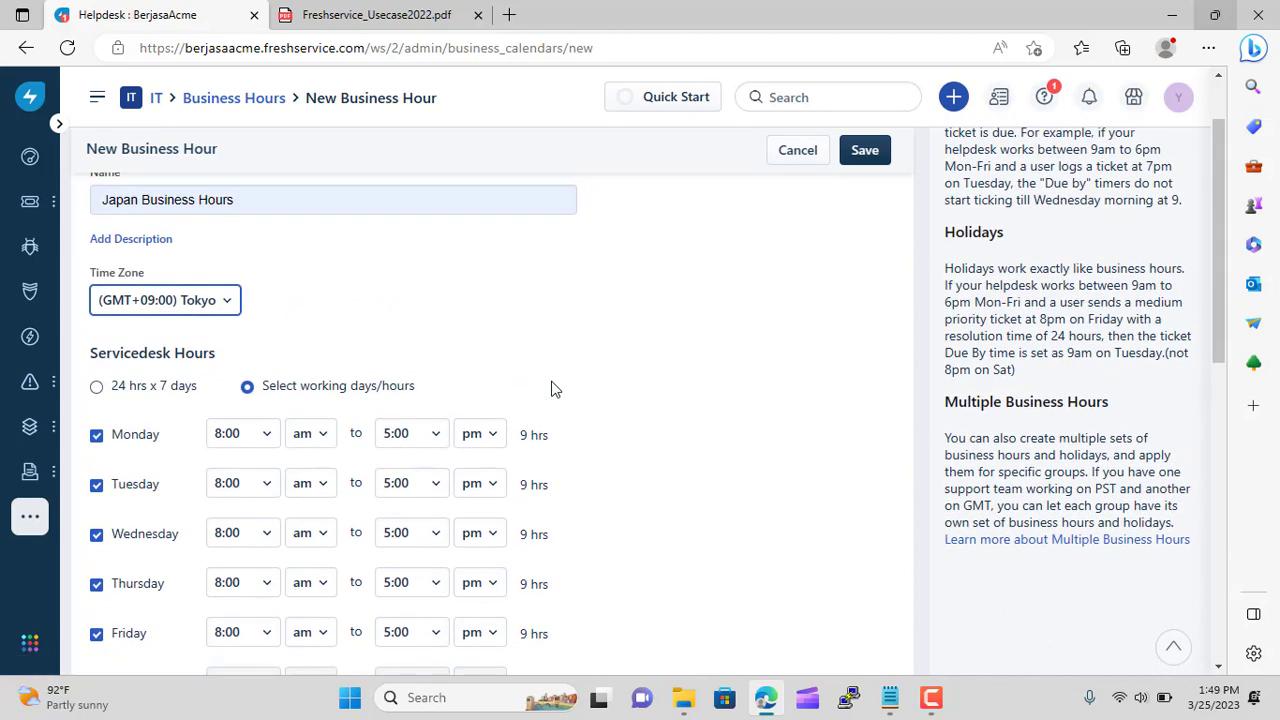
scroll(555, 388, down, 5)
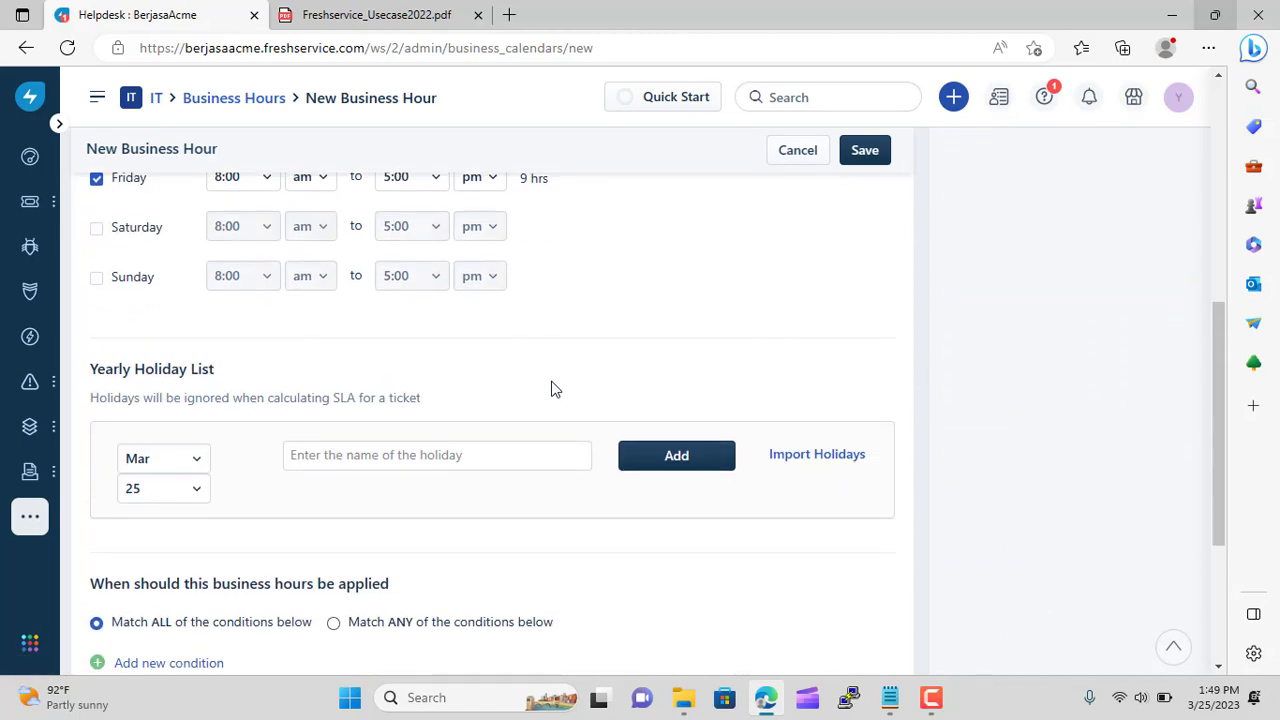
Import the Holidays in Japan set into the holiday list and add an empty condition row
click(780, 455)
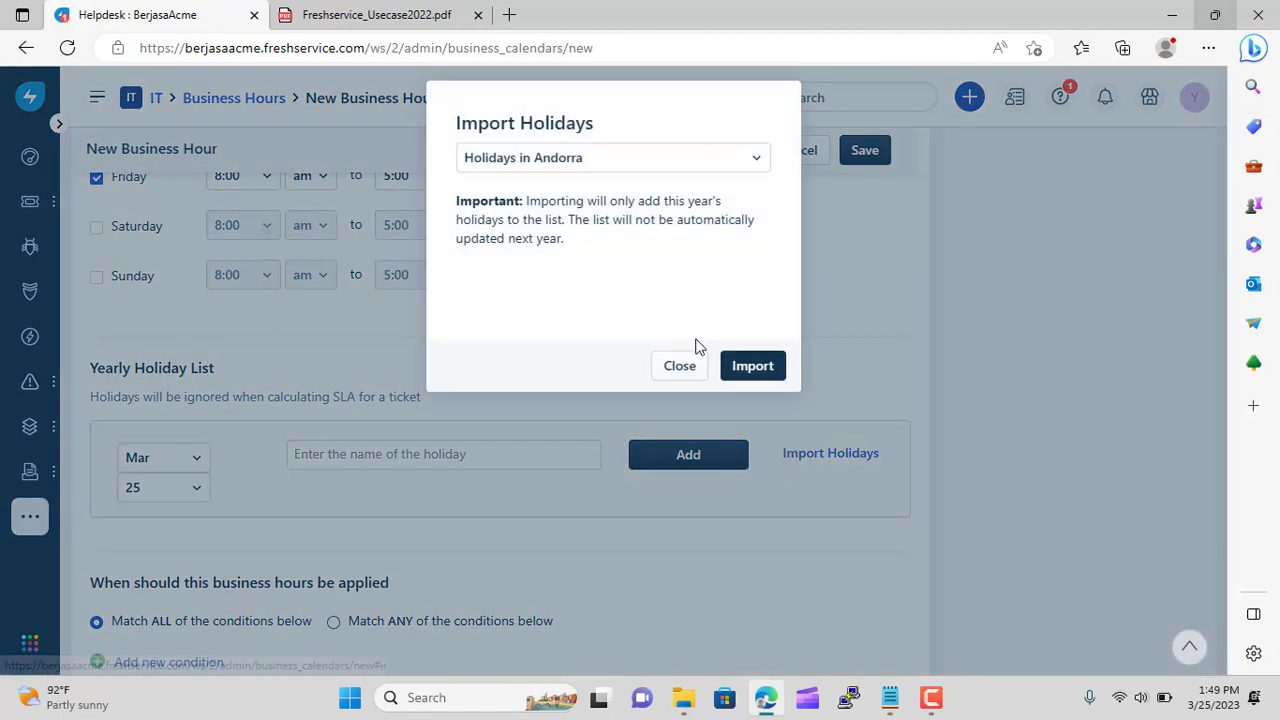
click(645, 162)
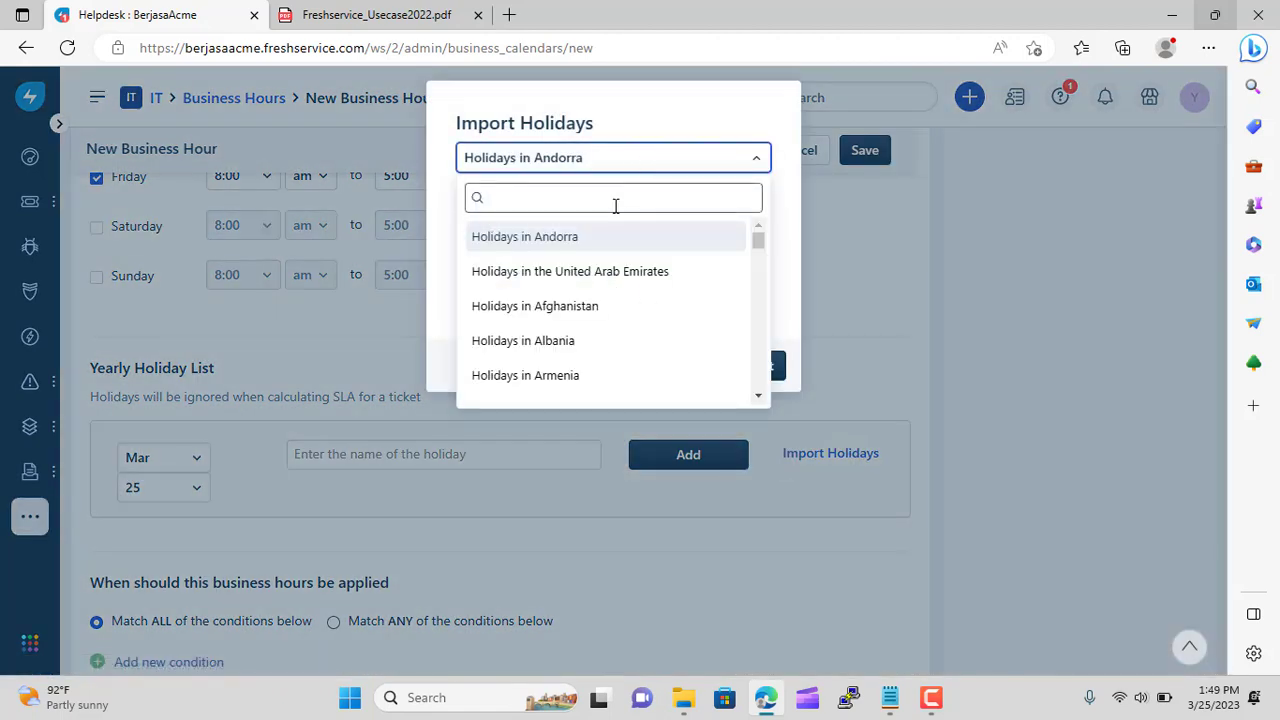
text(japan)
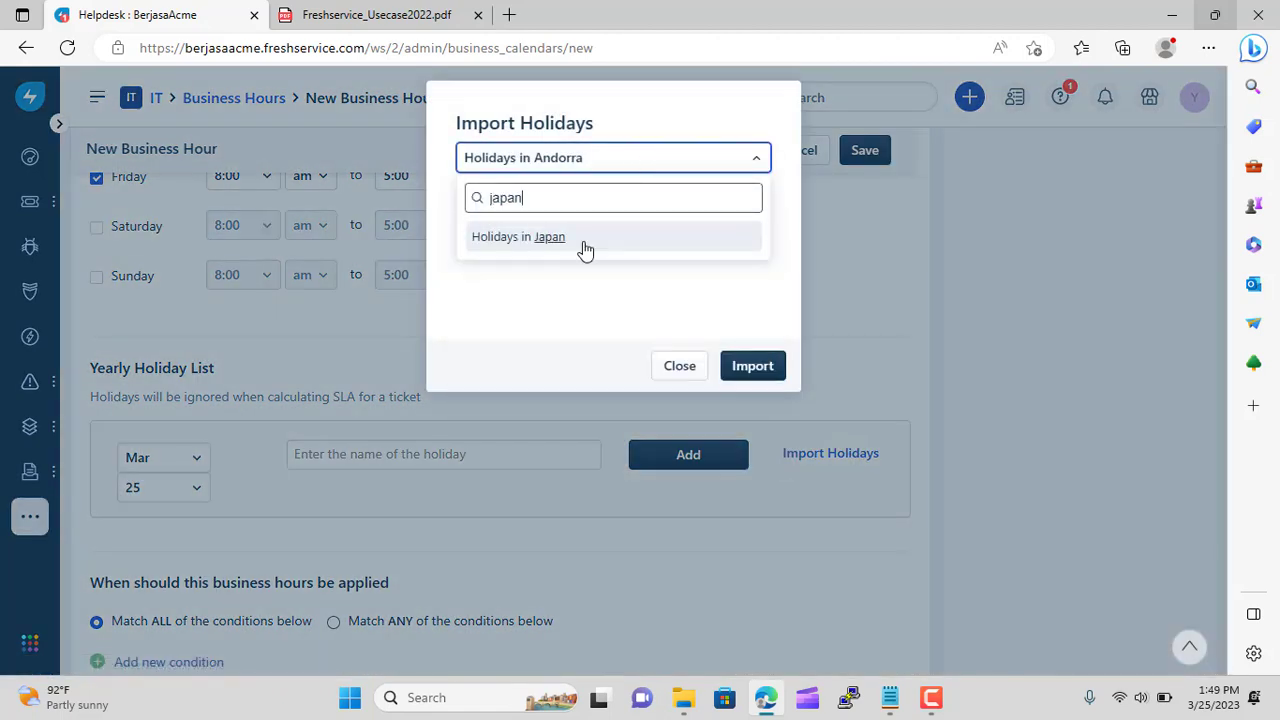
click(578, 240)
click(750, 364)
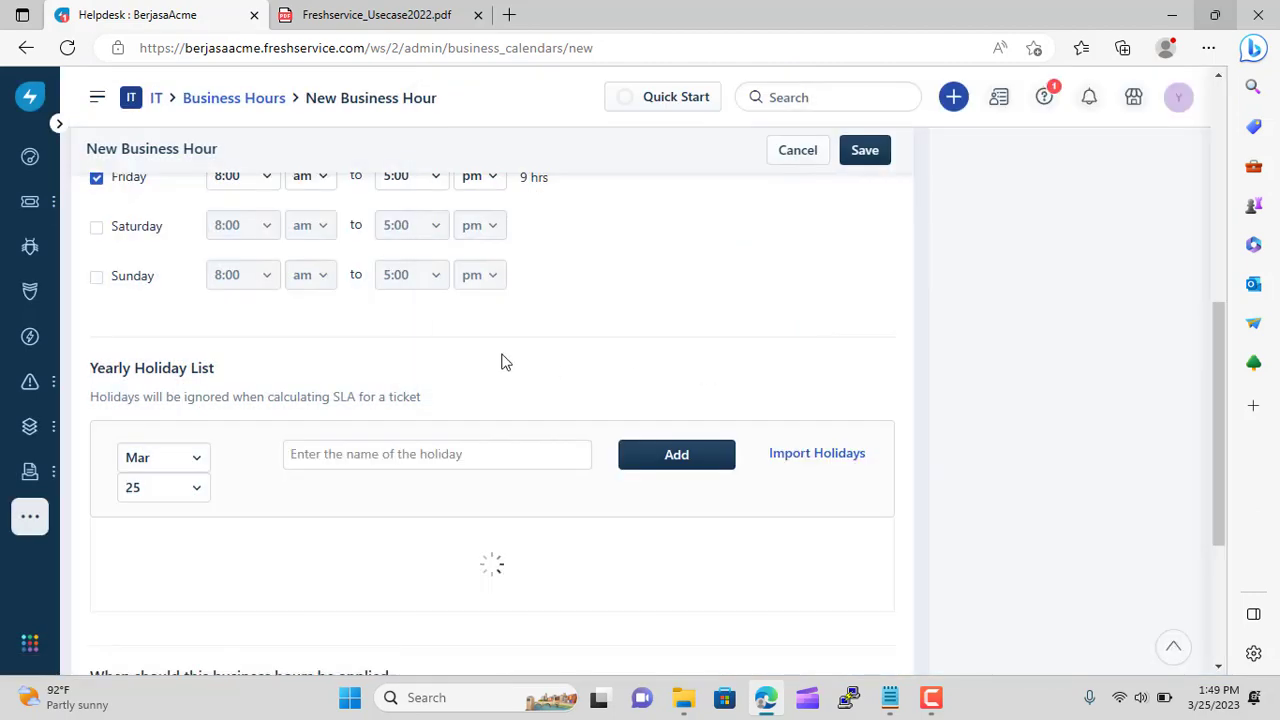
scroll(505, 360, down, 7)
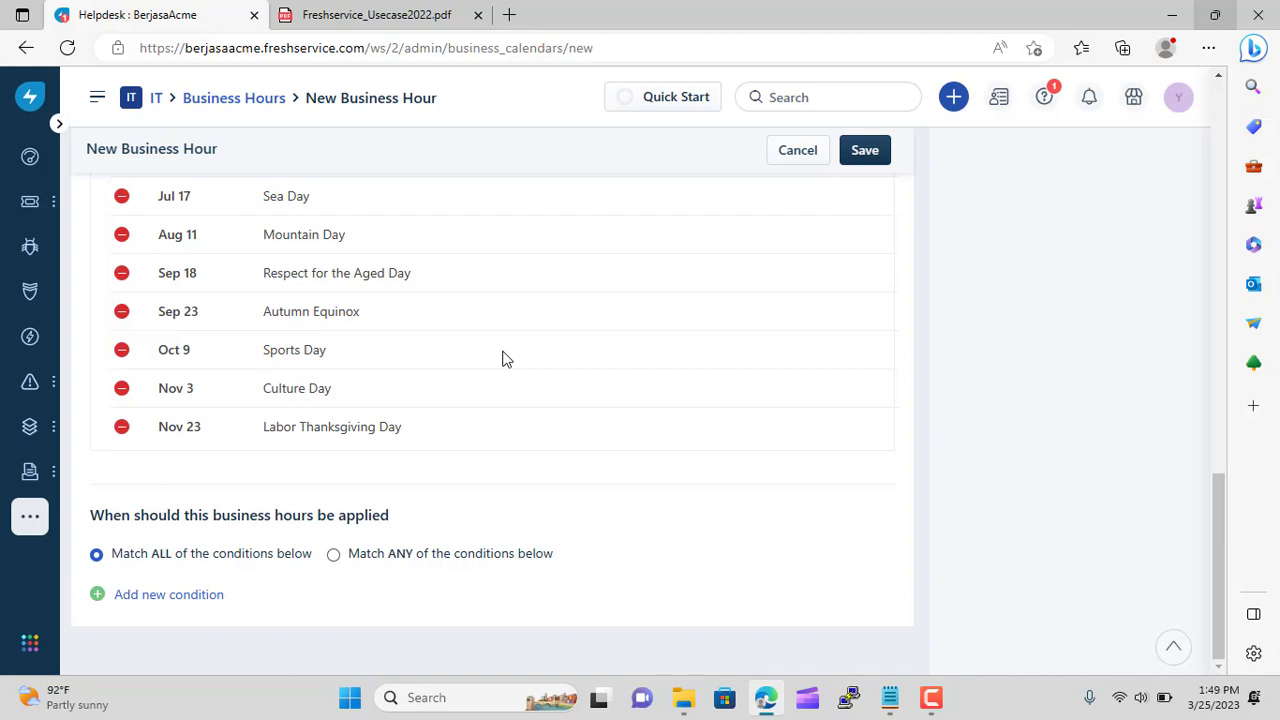
scroll(505, 360, up, 15)
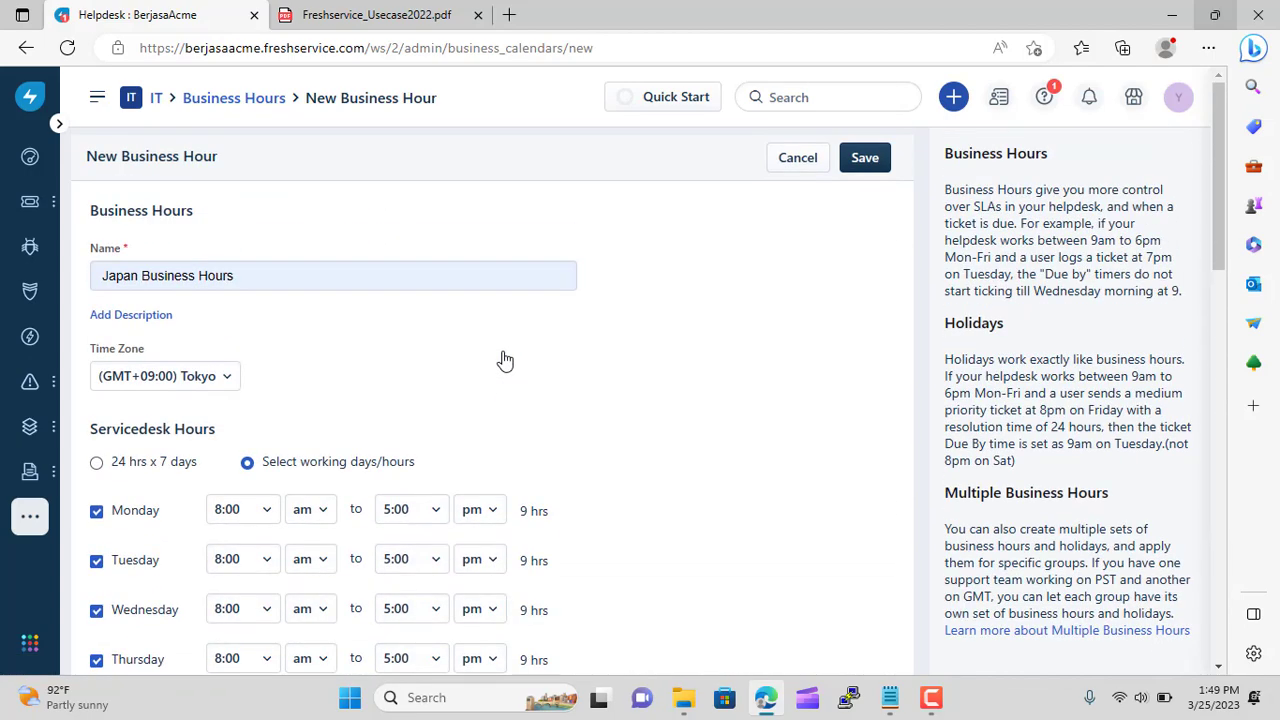
scroll(505, 360, down, 15)
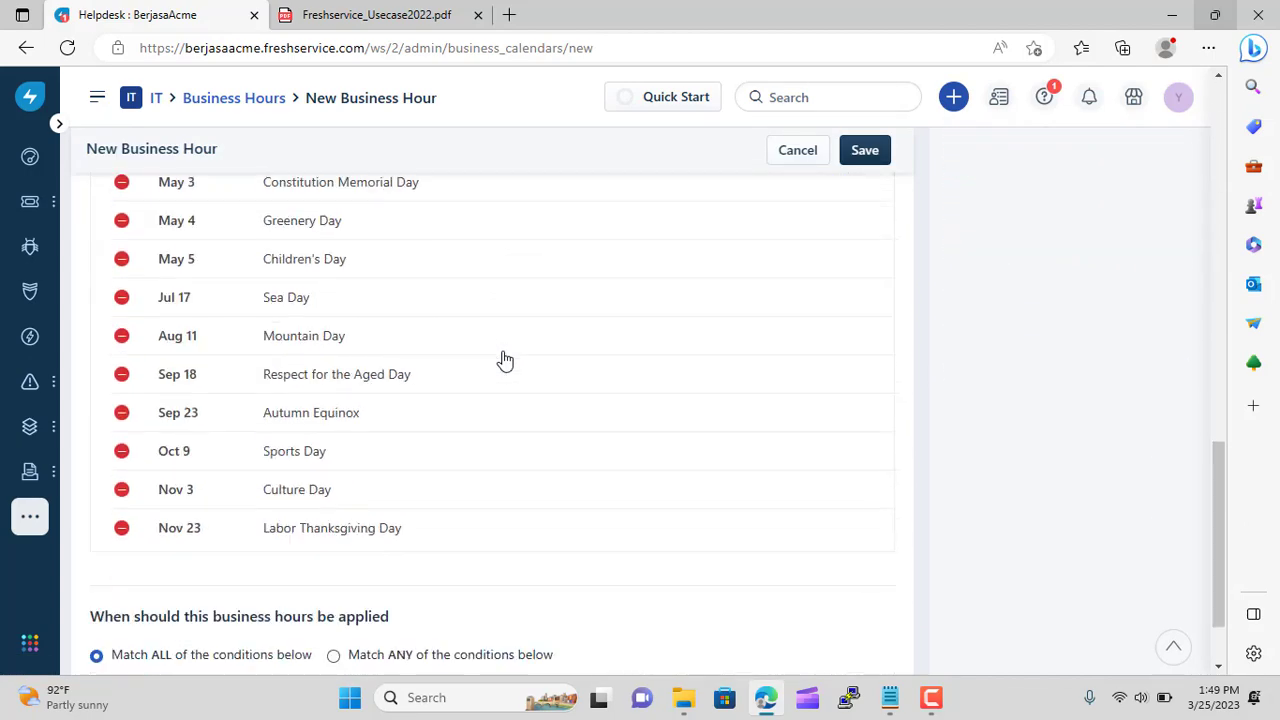
click(104, 594)
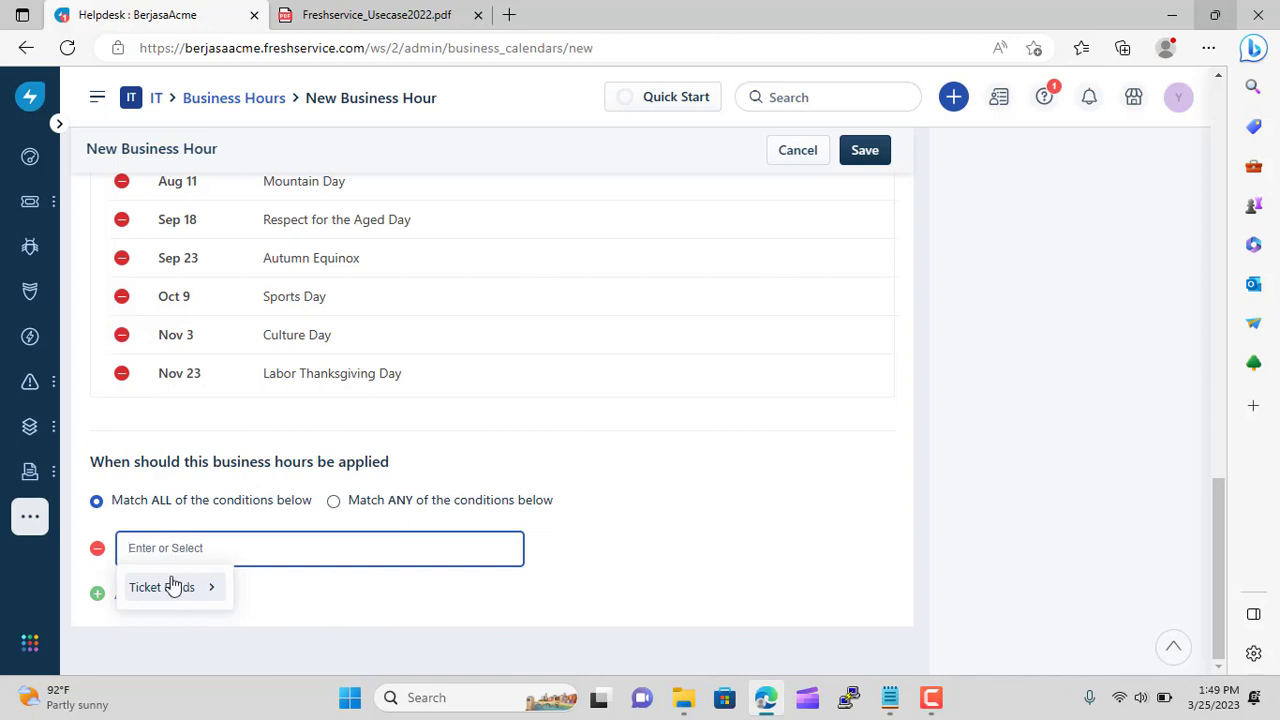
Bring up the ticket field list for the condition, closing an accidental assets flyout
click(171, 587)
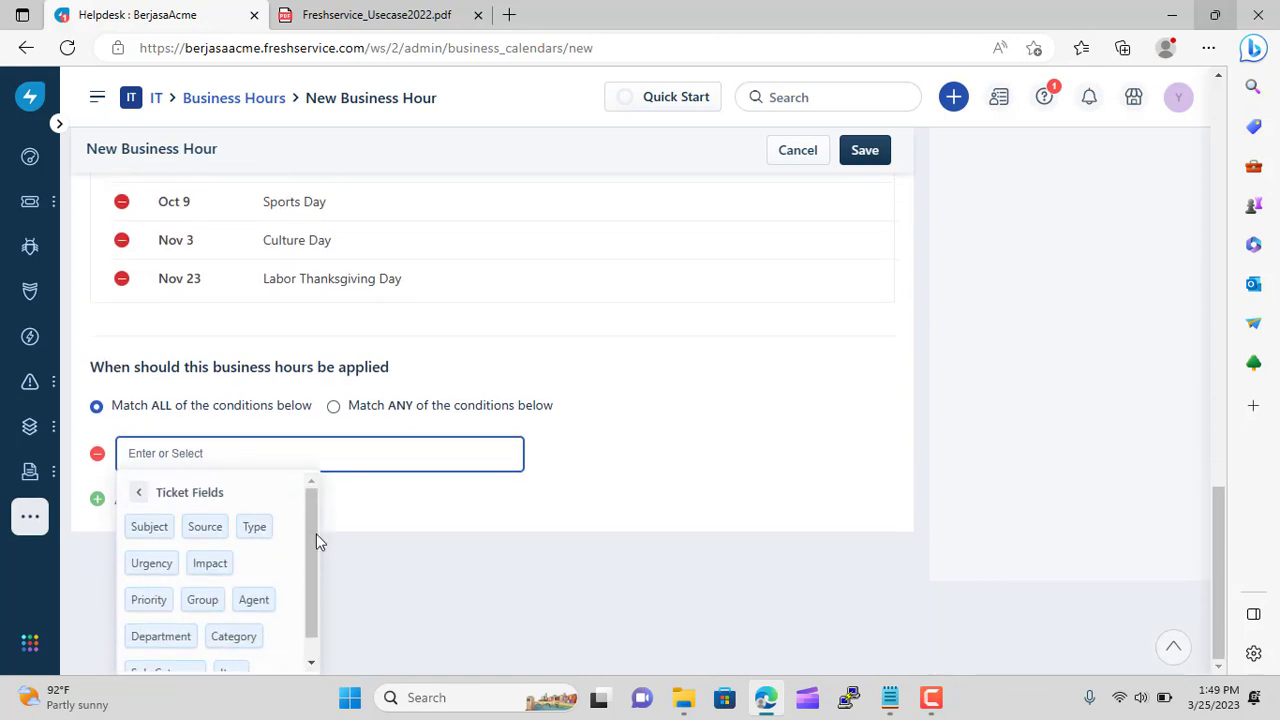
scroll(305, 545, down, 1)
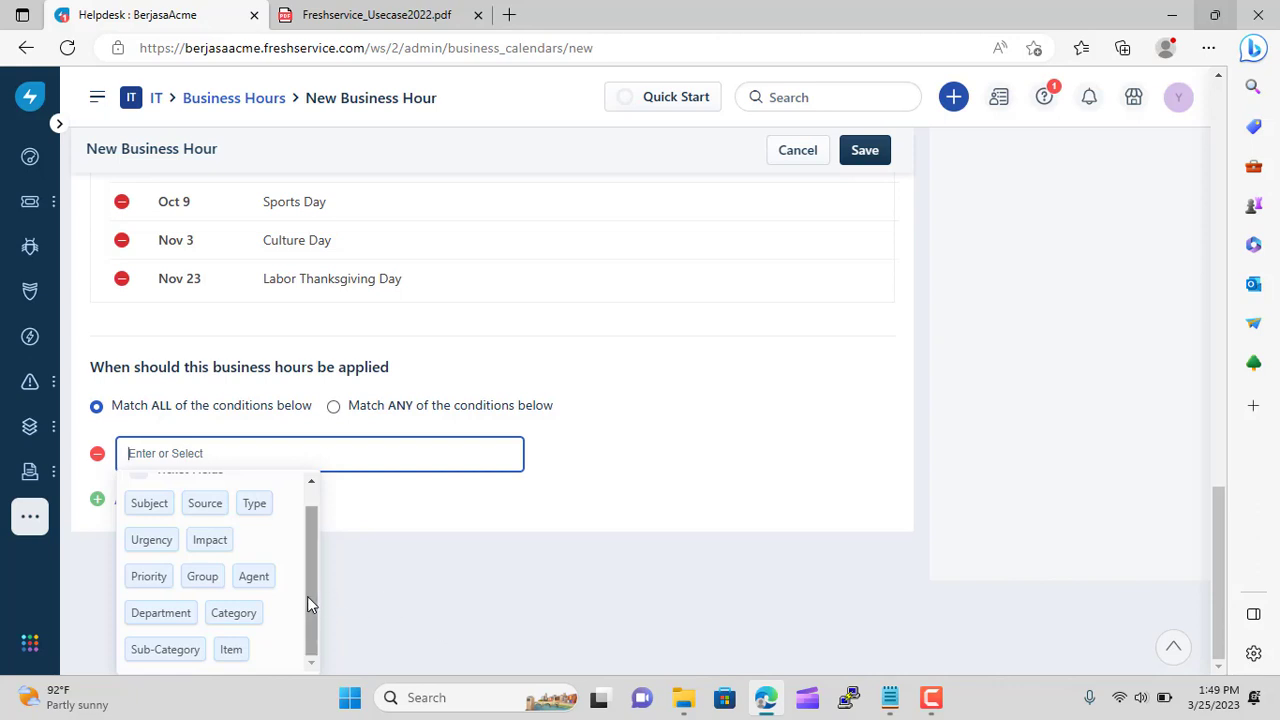
scroll(307, 596, up, 1)
mouse_move(29, 426)
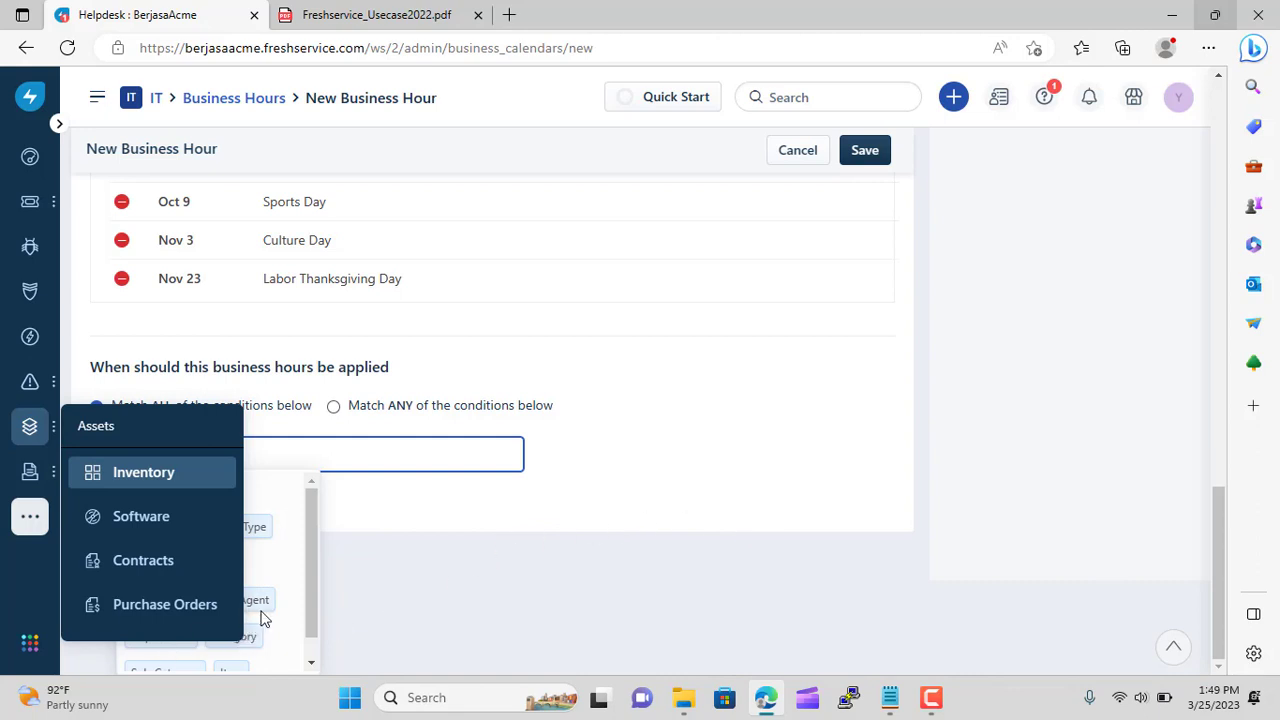
click(292, 608)
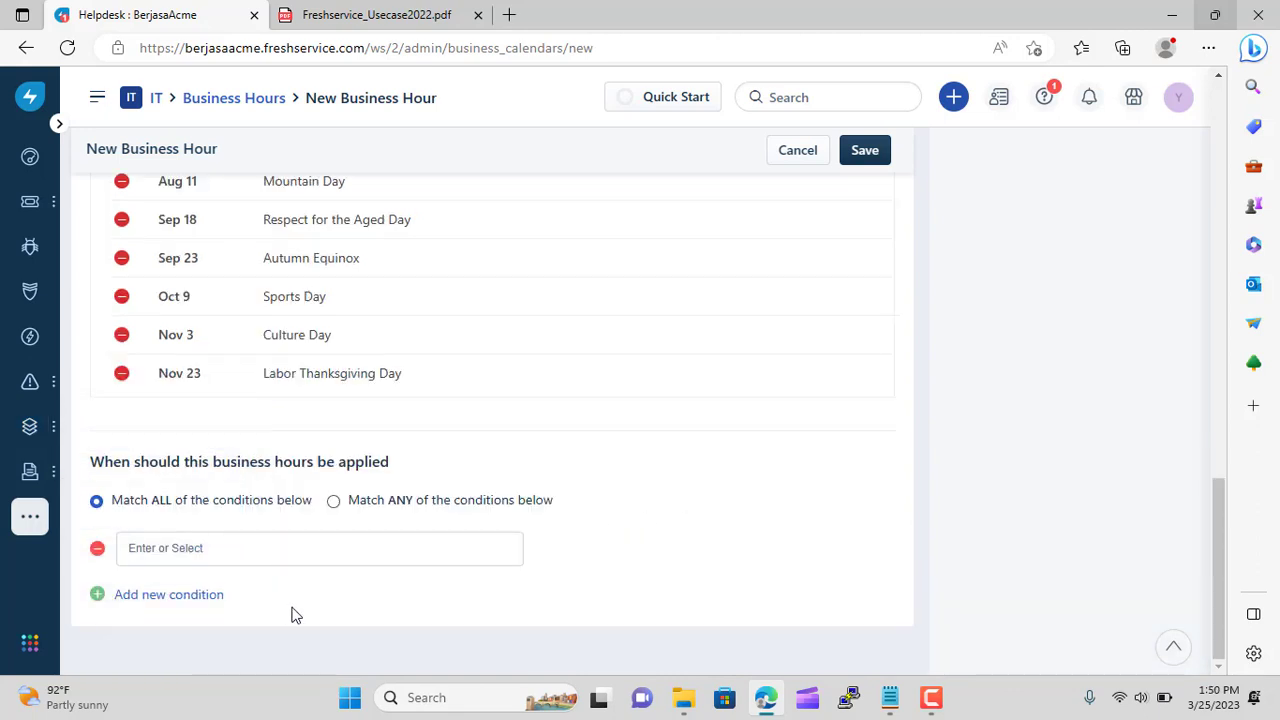
click(185, 553)
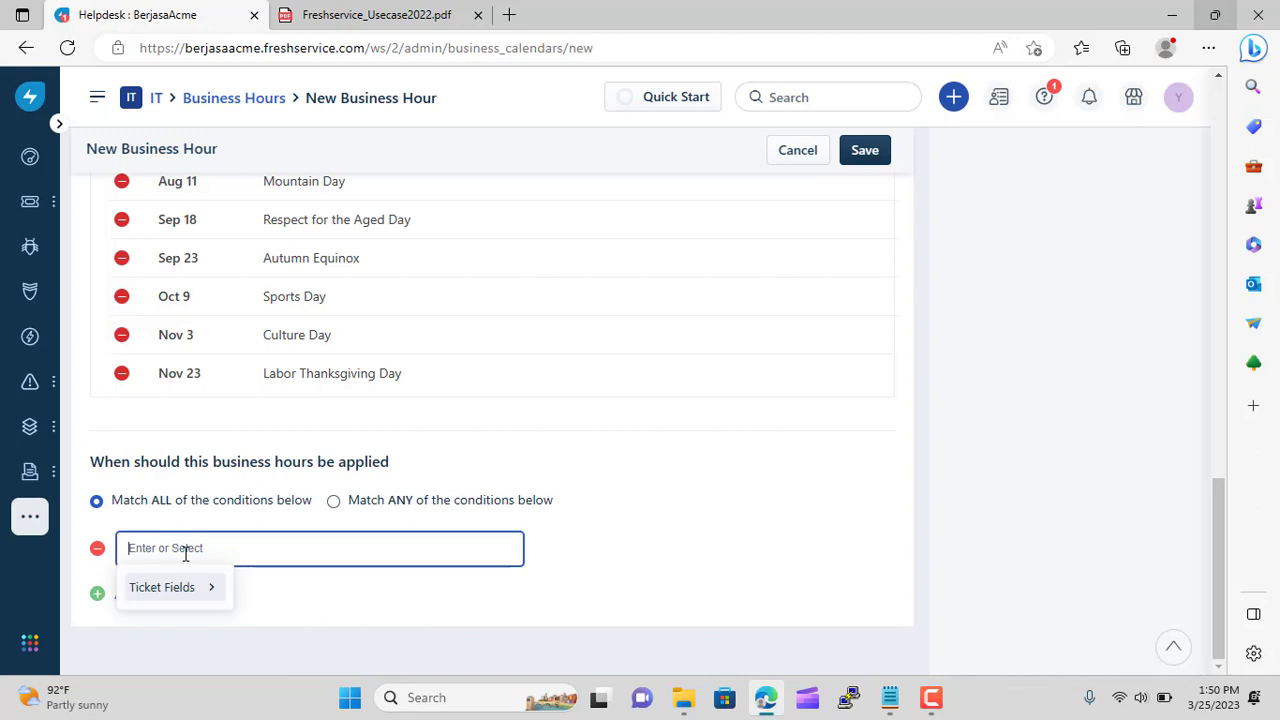
click(200, 590)
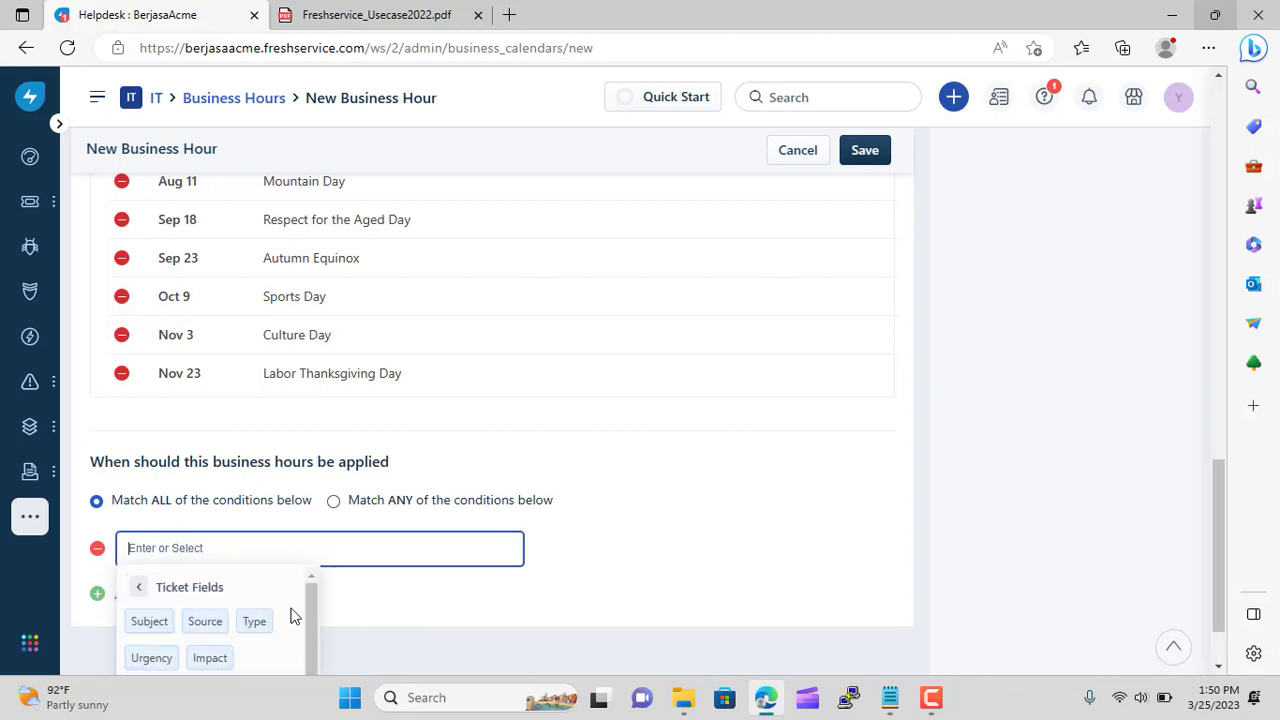
scroll(305, 612, down, 1)
scroll(417, 622, down, 1)
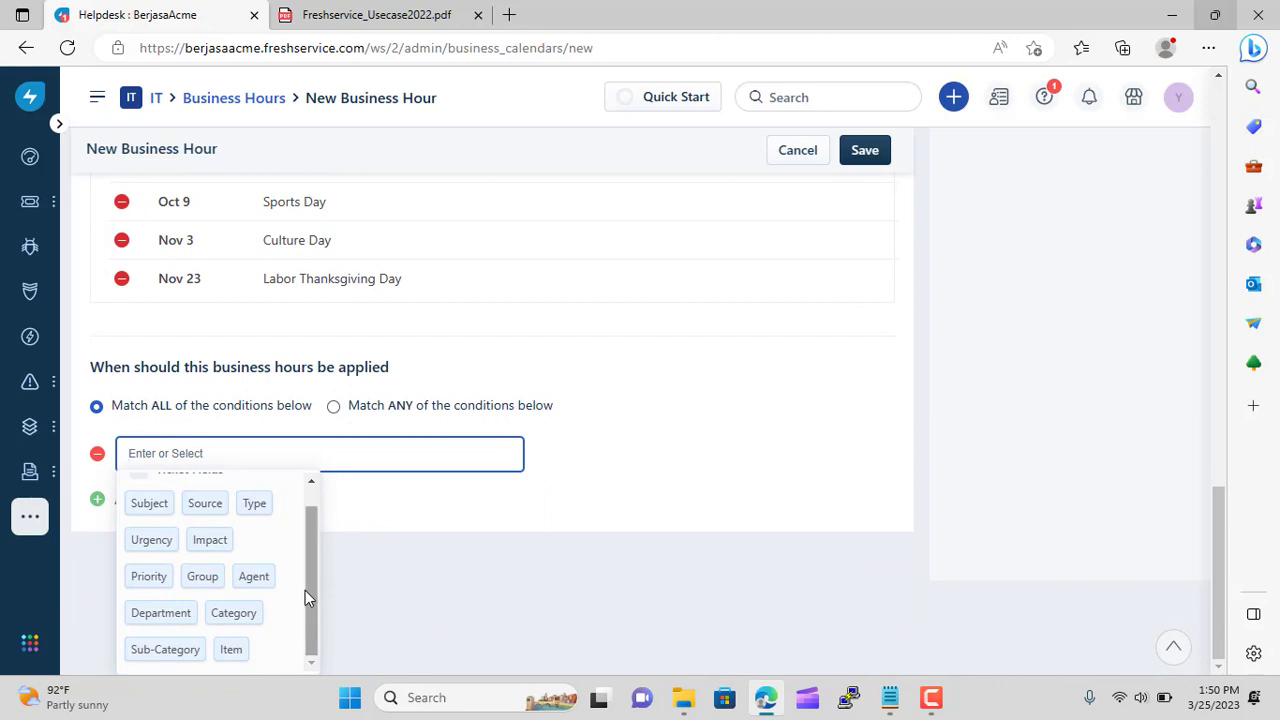
scroll(305, 597, up, 1)
scroll(307, 597, down, 1)
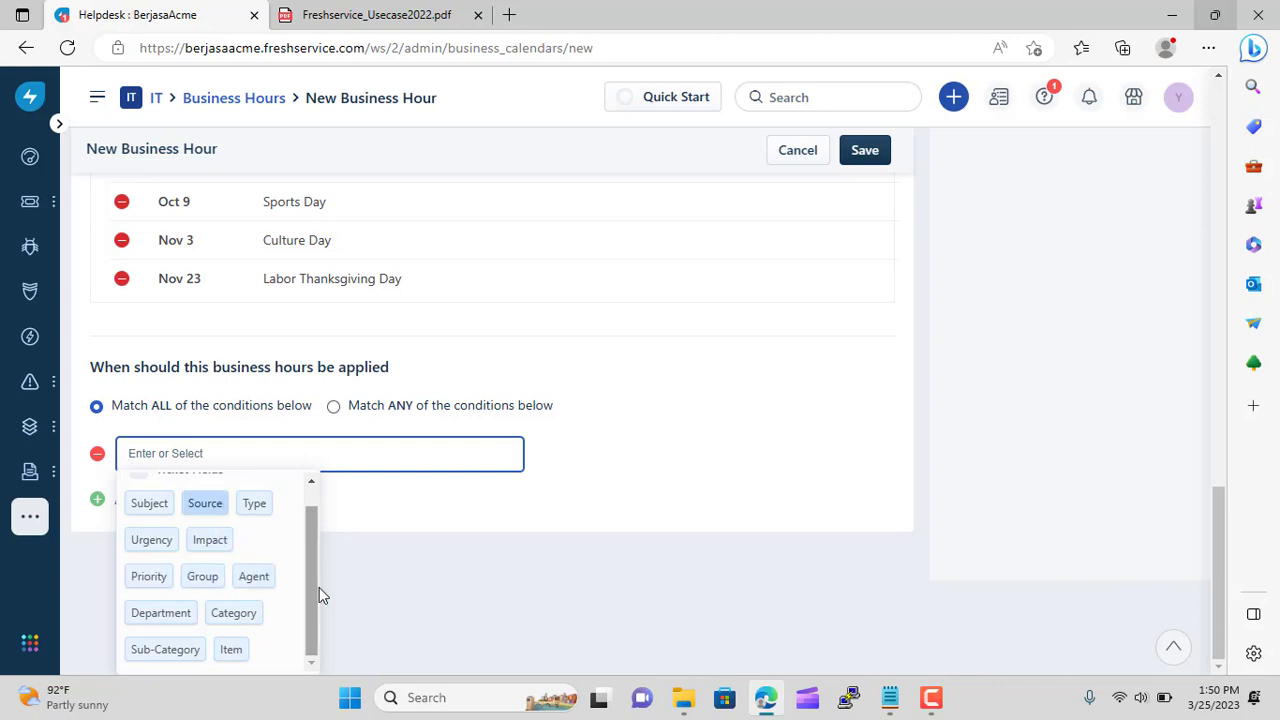
Set the condition to Group is IT Support Japan and save Japan Business Hours
click(202, 576)
click(274, 515)
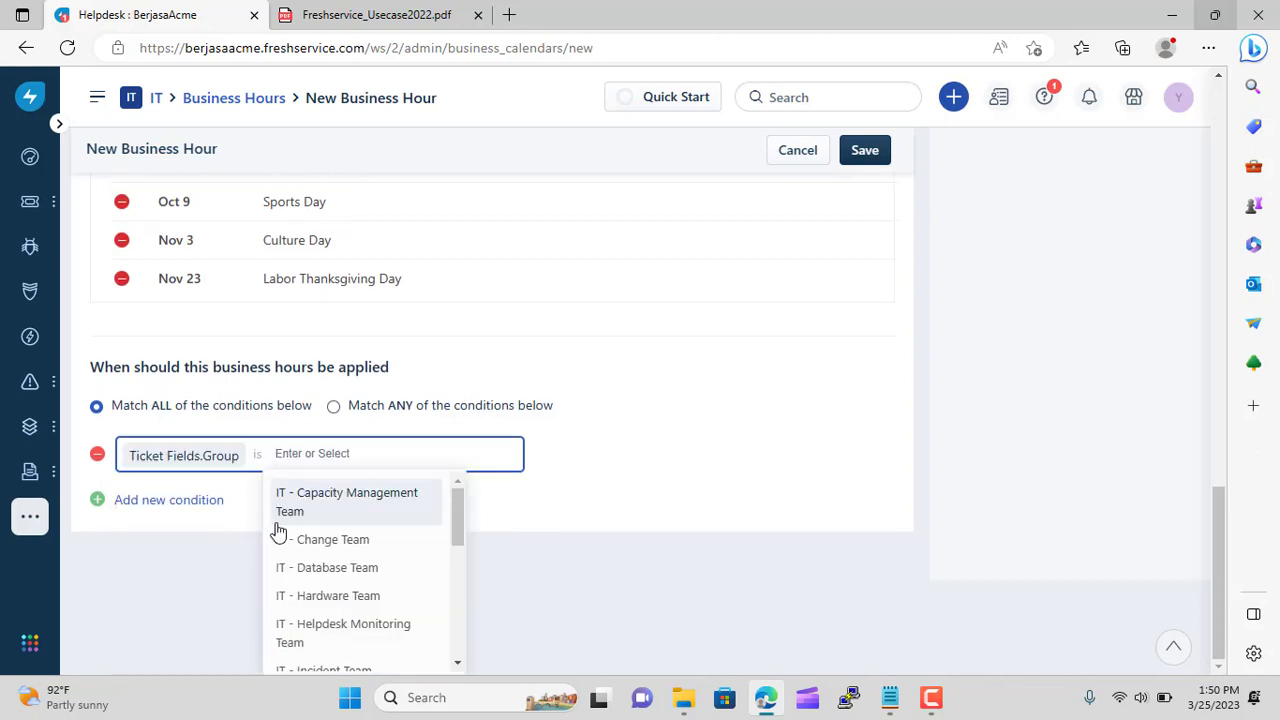
scroll(414, 551, down, 5)
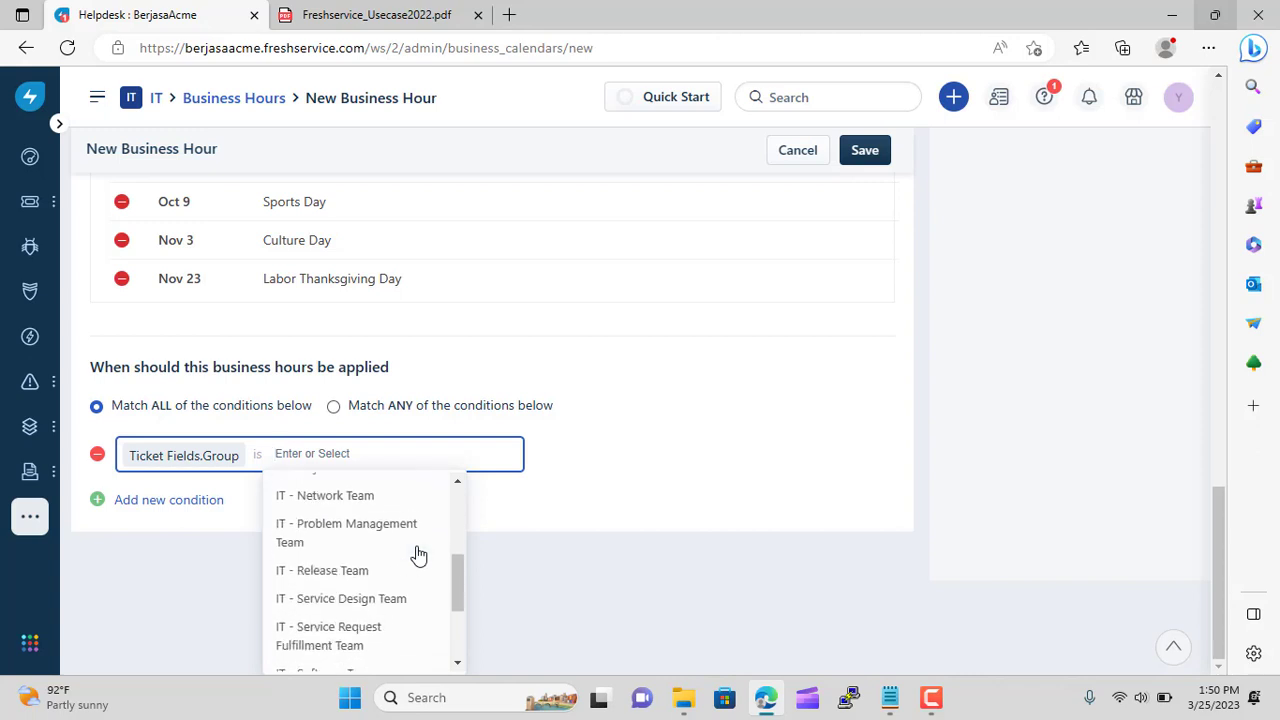
scroll(418, 556, down, 3)
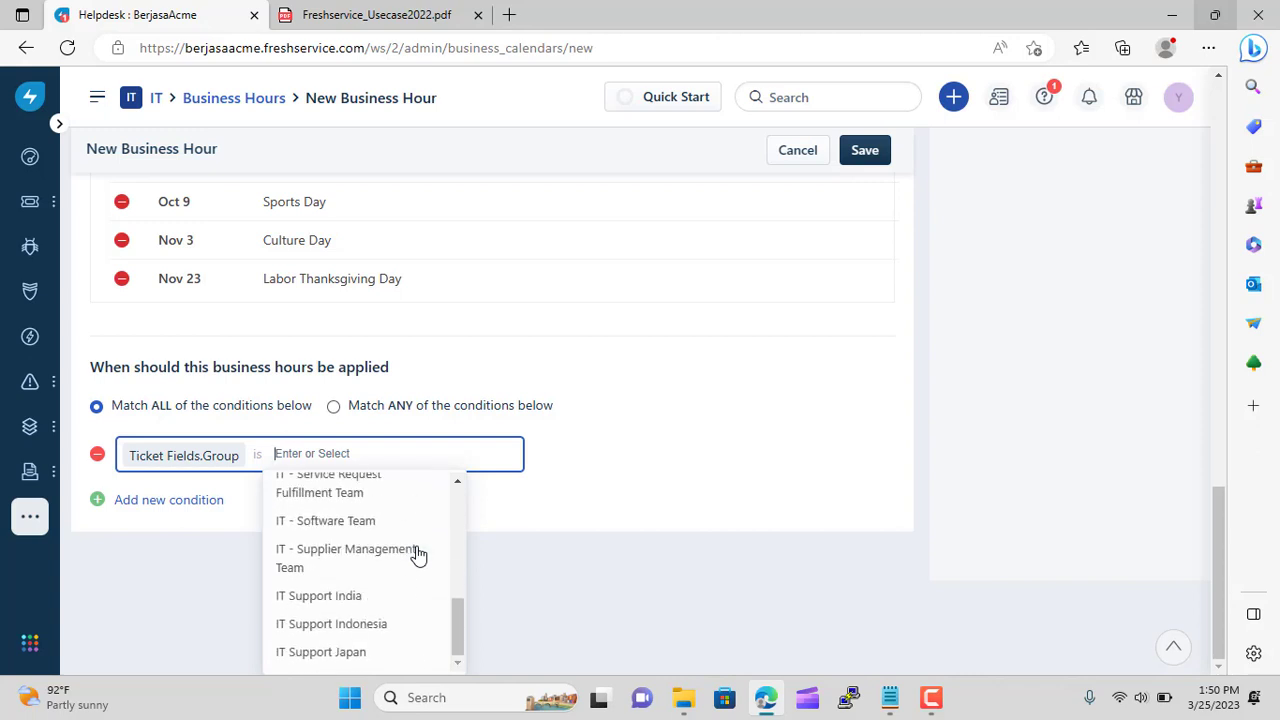
click(366, 652)
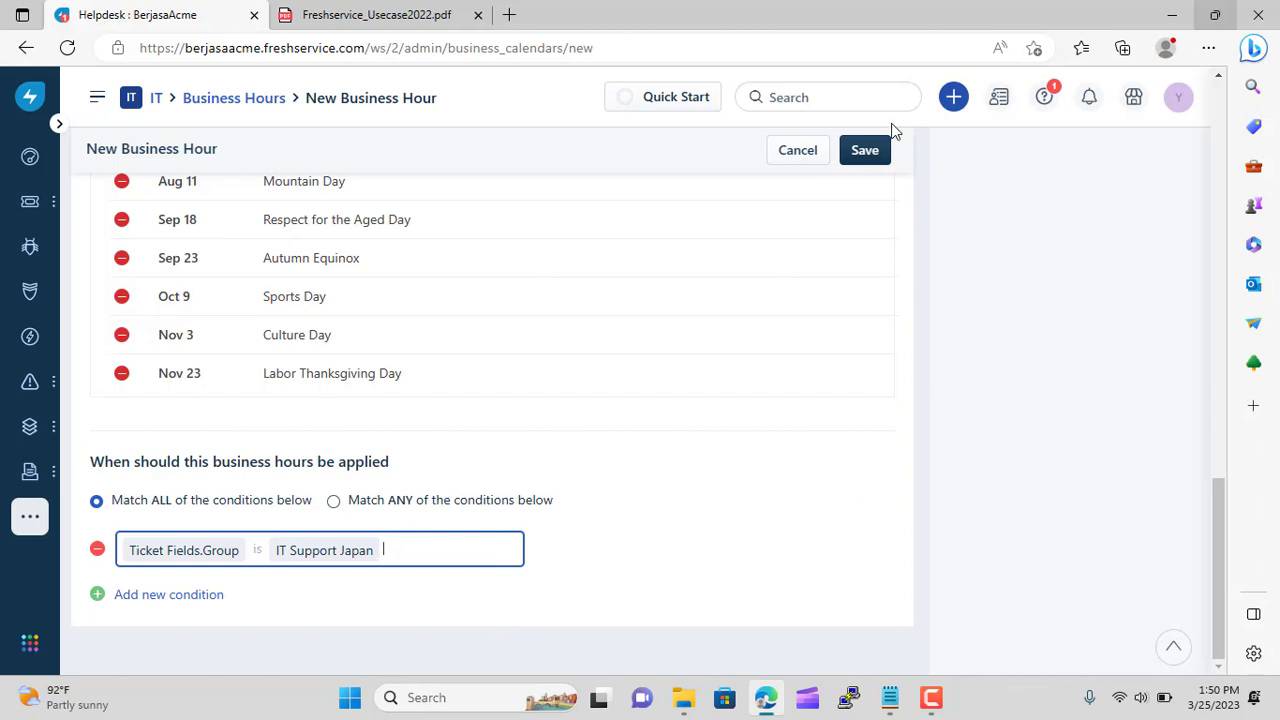
click(865, 156)
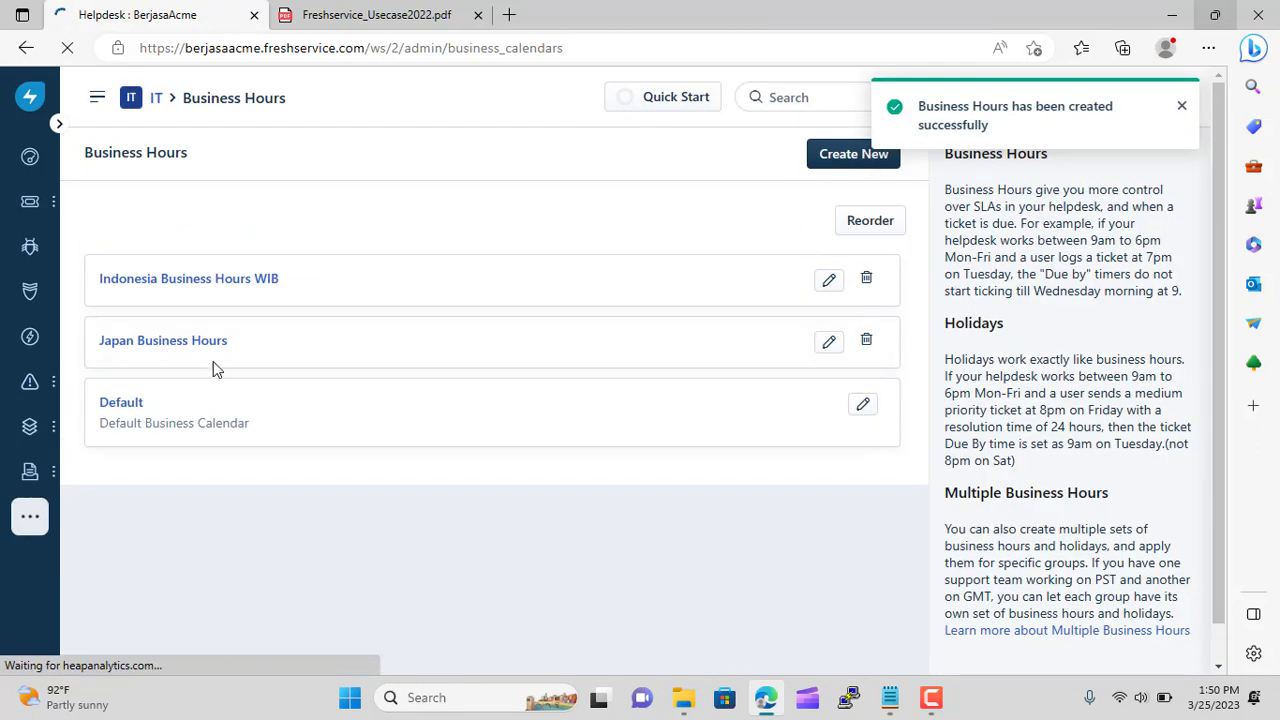
Add condition Group is IT Support Indonesia to Indonesia Business Hours WIB, update it, and start another calendar
click(831, 283)
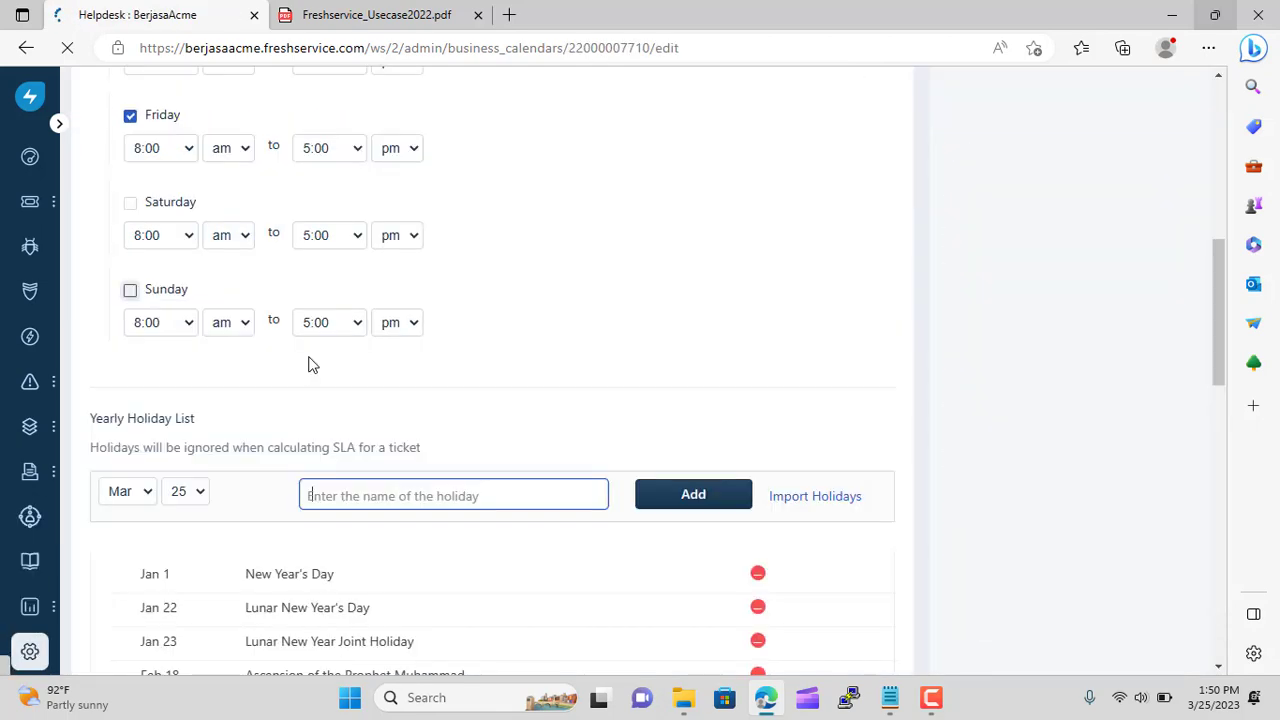
scroll(366, 474, down, 15)
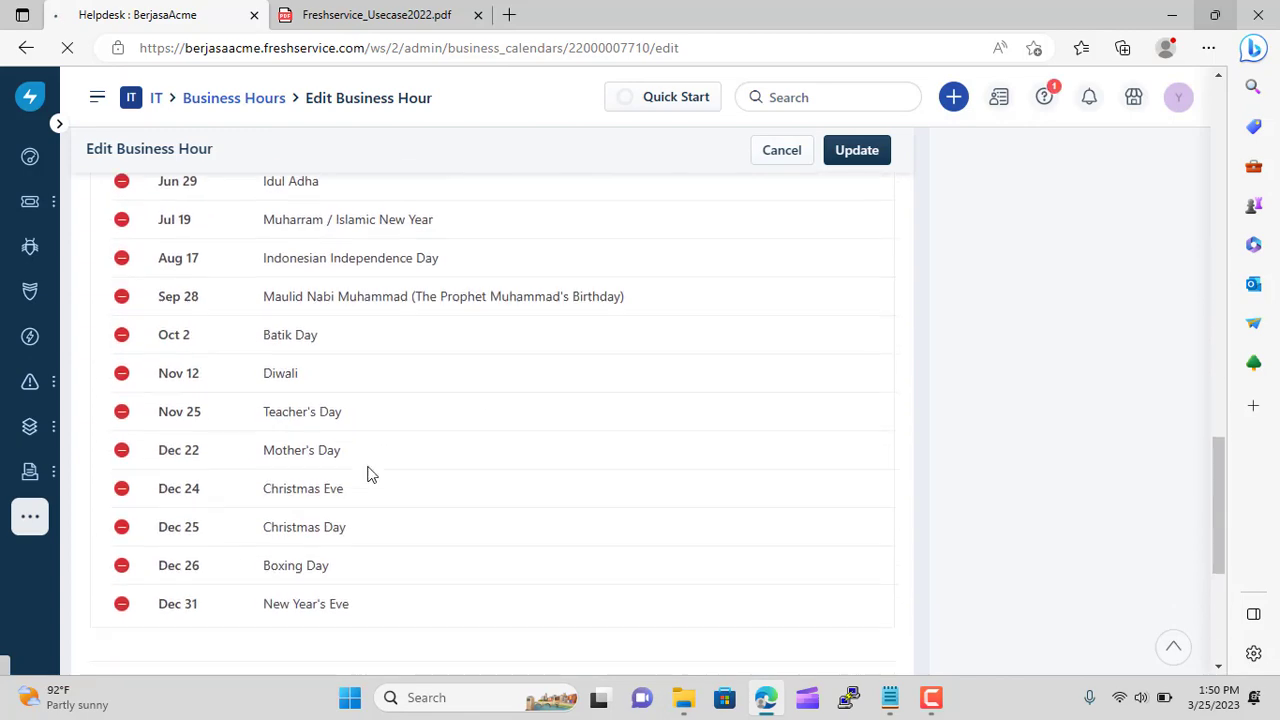
click(104, 510)
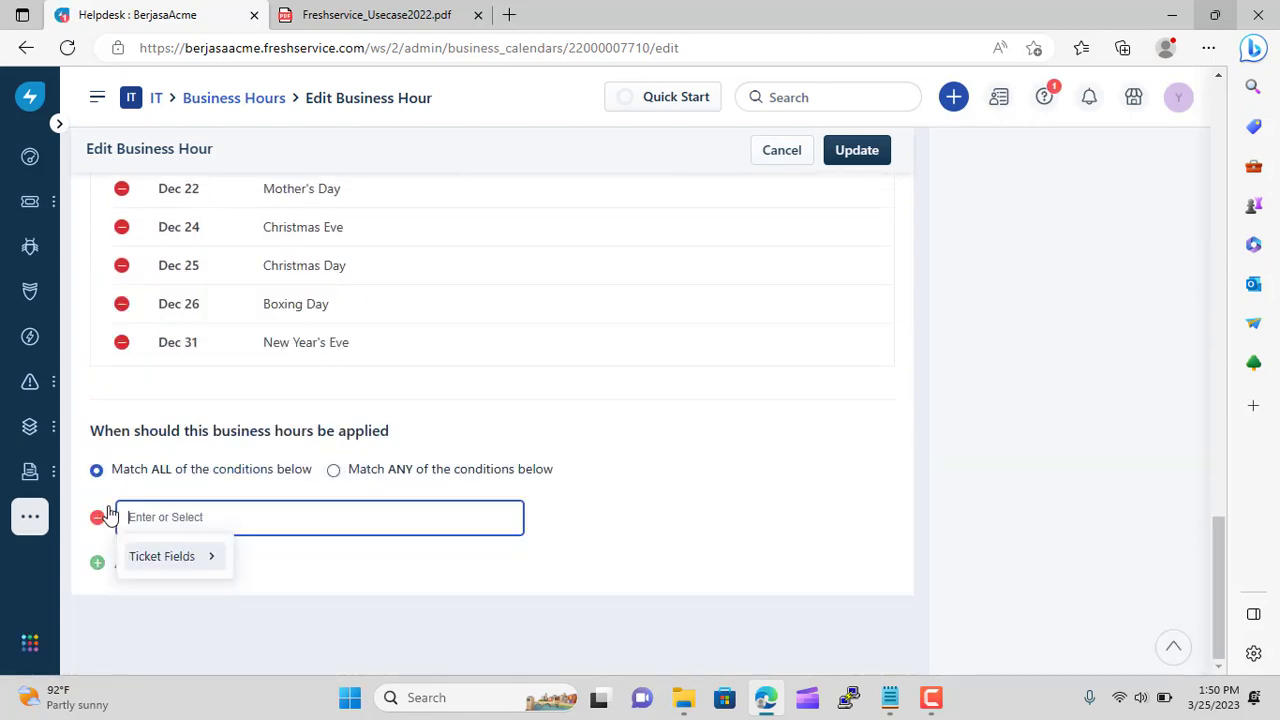
click(190, 558)
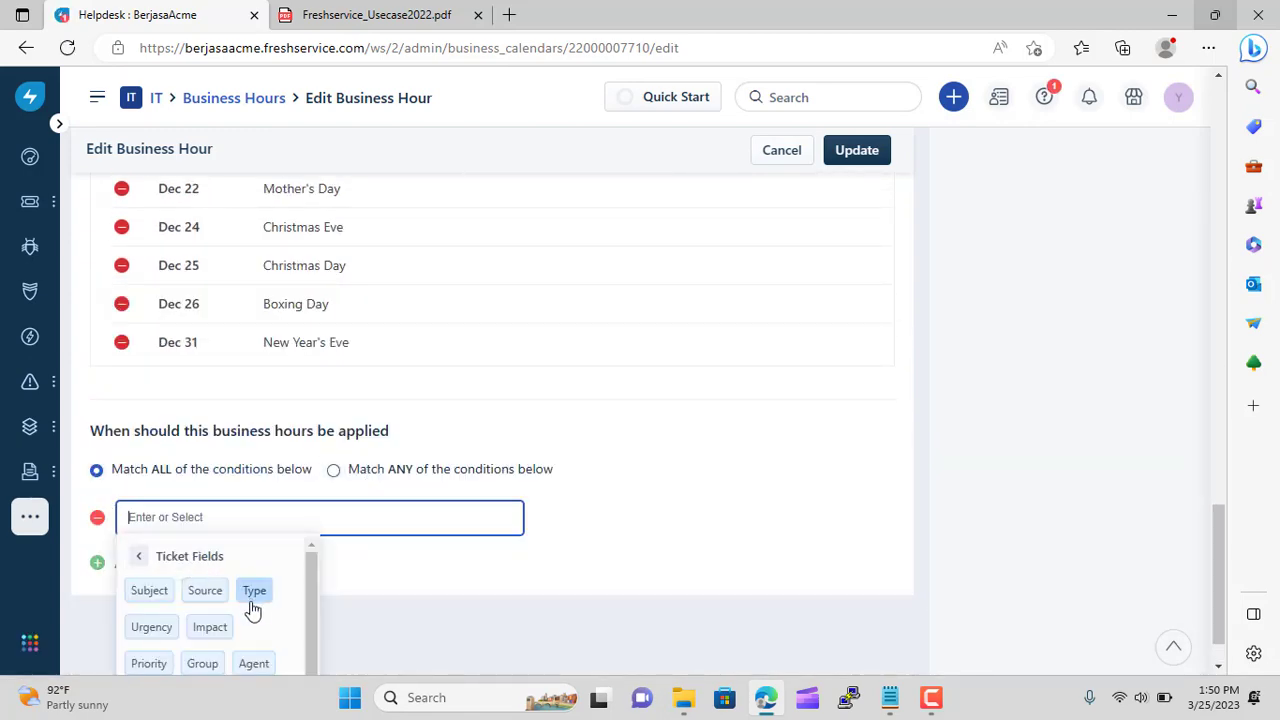
click(205, 663)
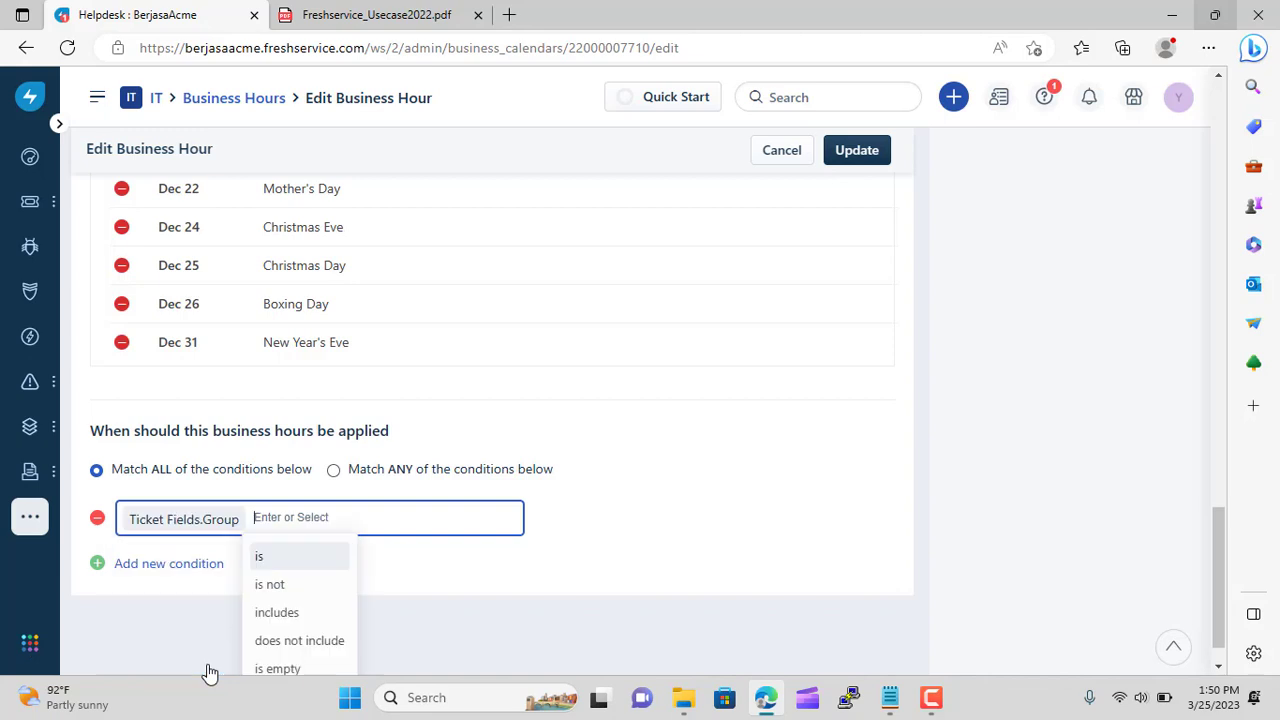
click(266, 557)
scroll(385, 585, down, 5)
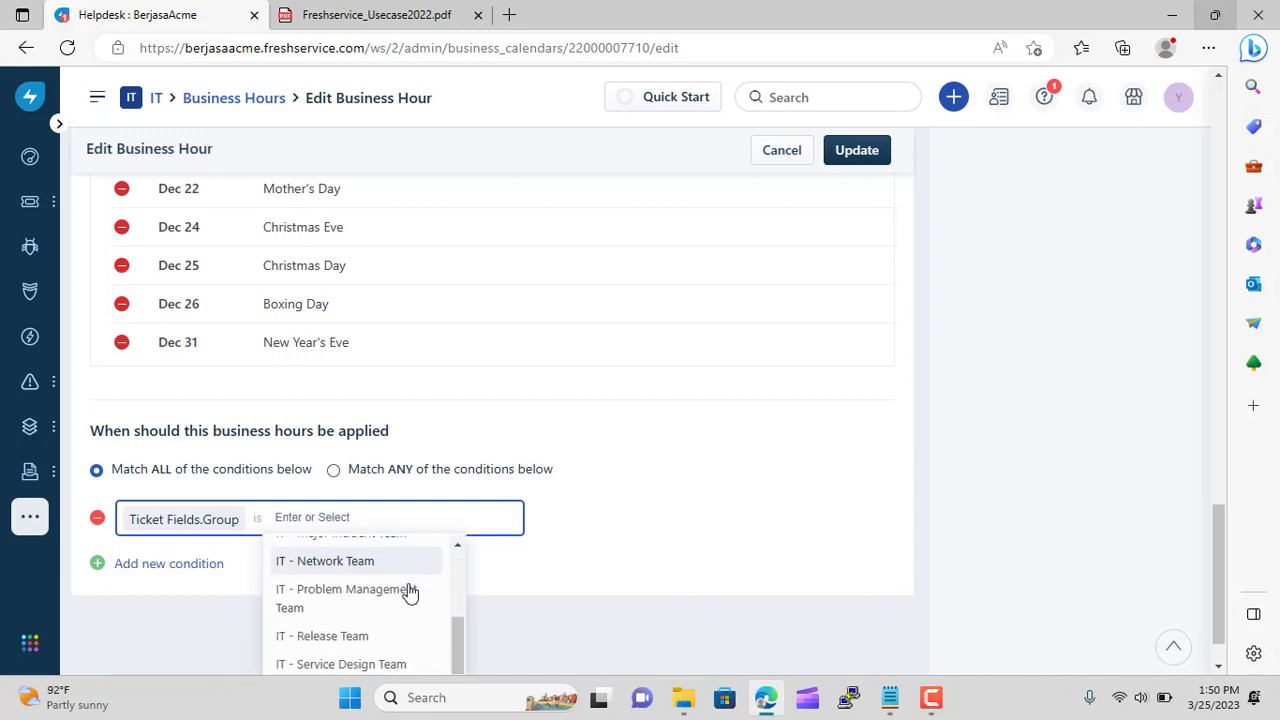
scroll(414, 594, down, 4)
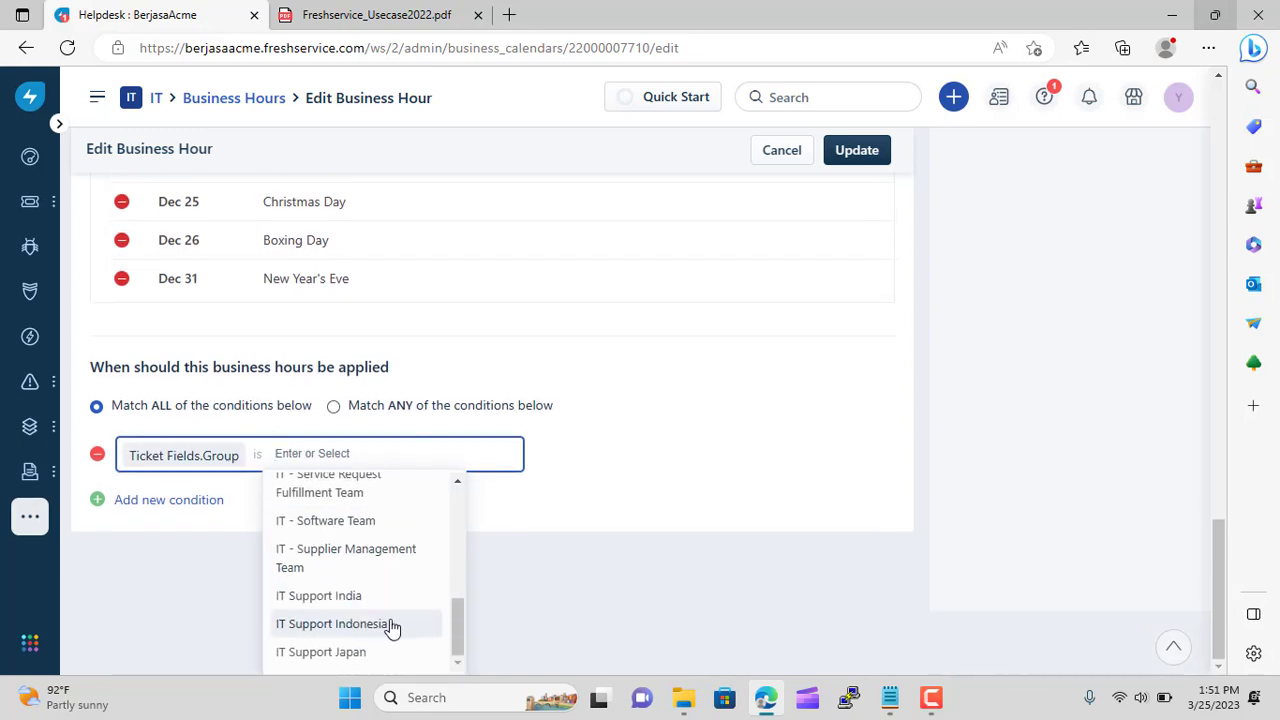
click(392, 624)
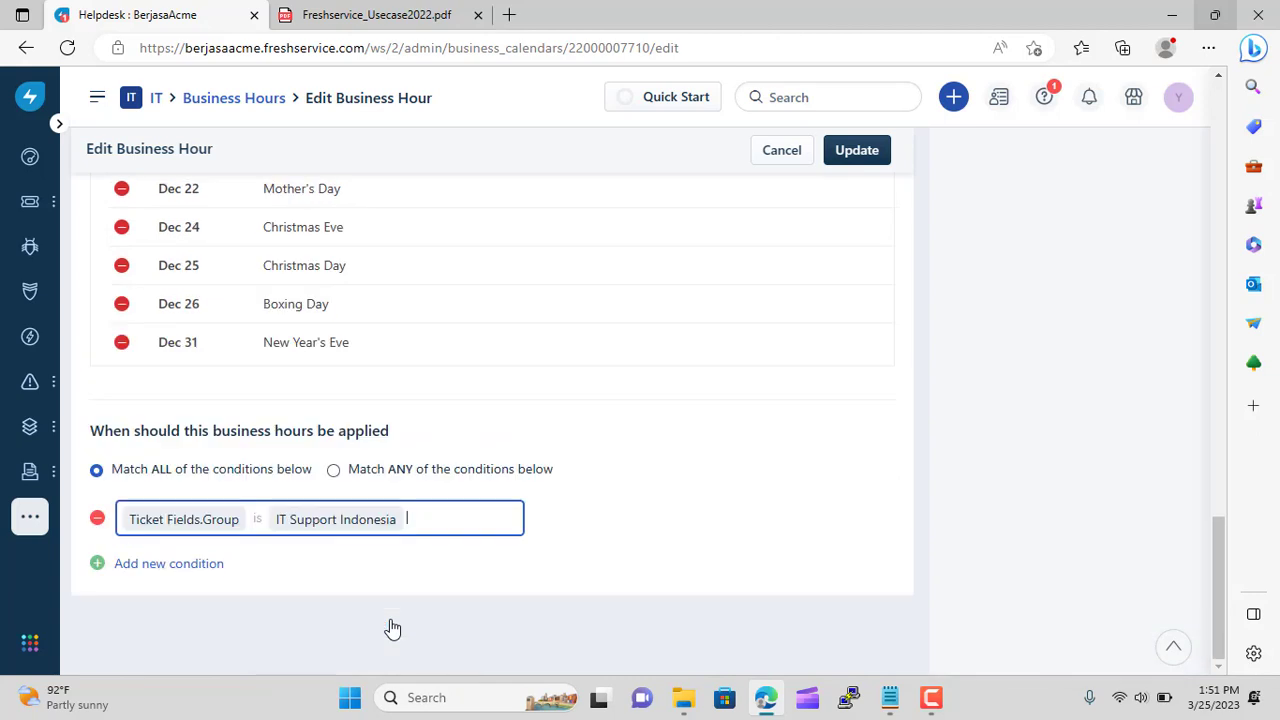
click(852, 151)
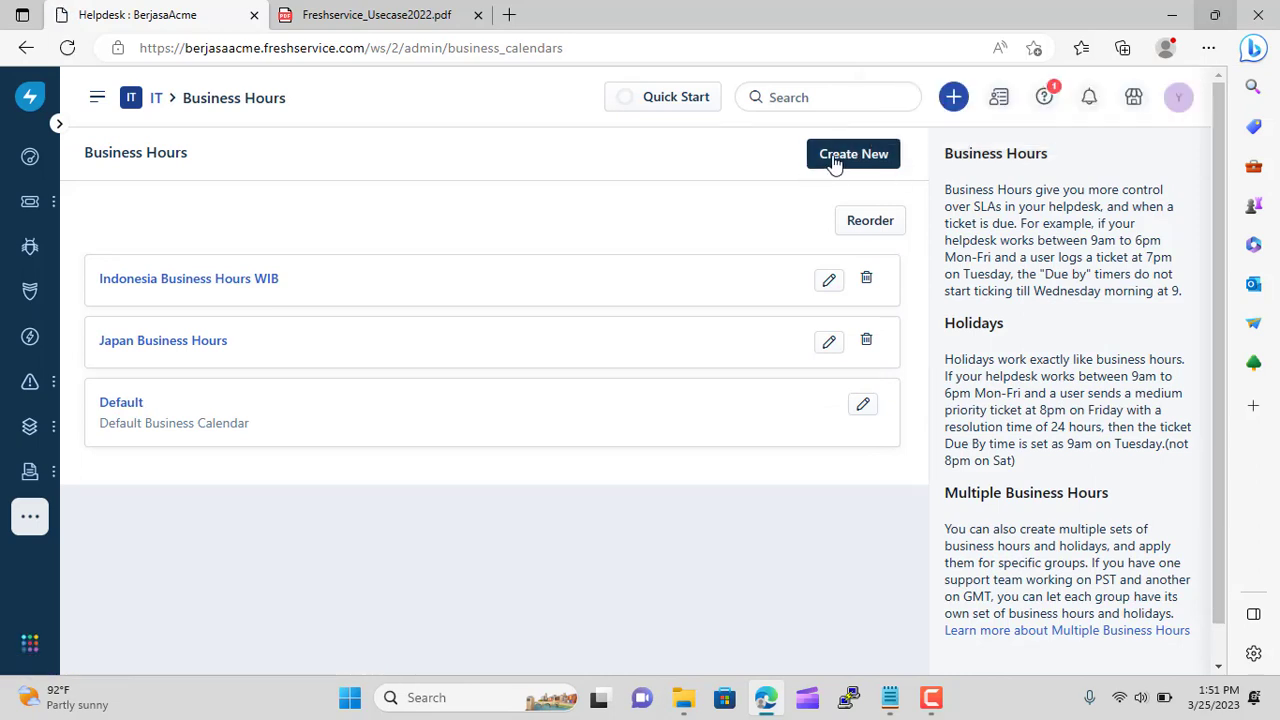
click(834, 160)
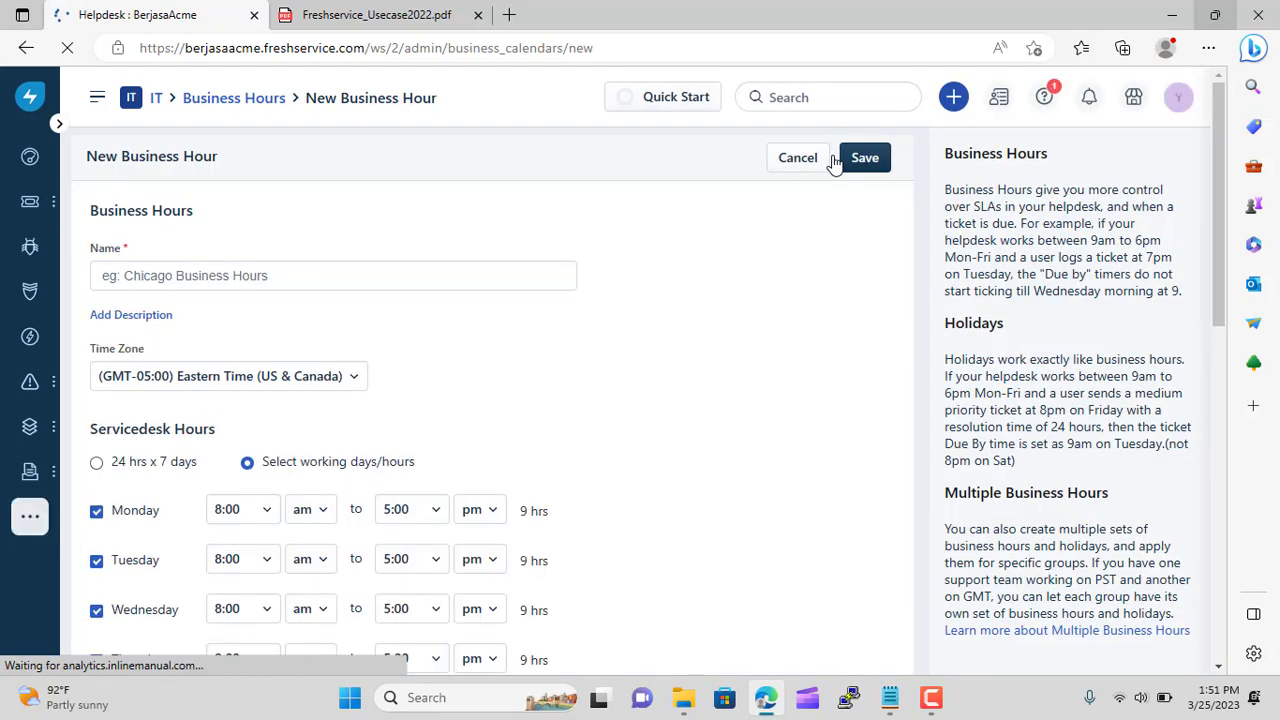
Enter 'India Business Hours' as the name and pick the (GMT+05:30) Mumbai time zone
click(250, 276)
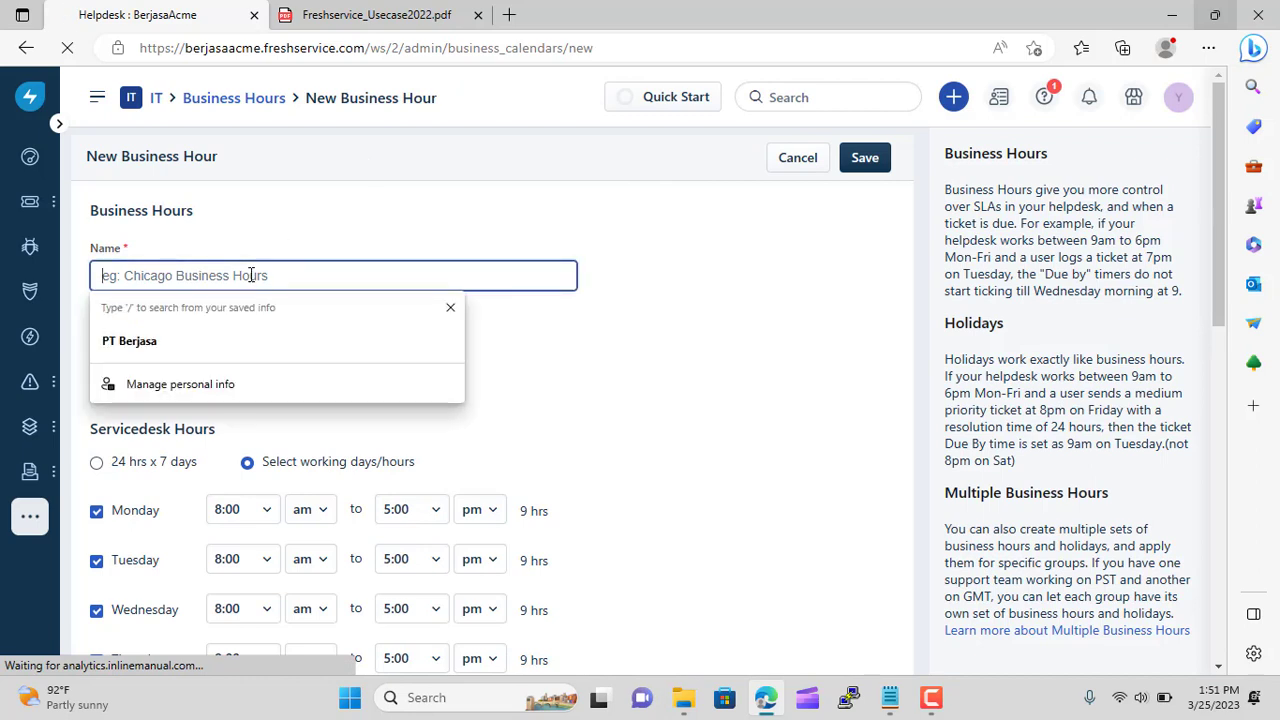
text(Indonesia Business Hours WIB)
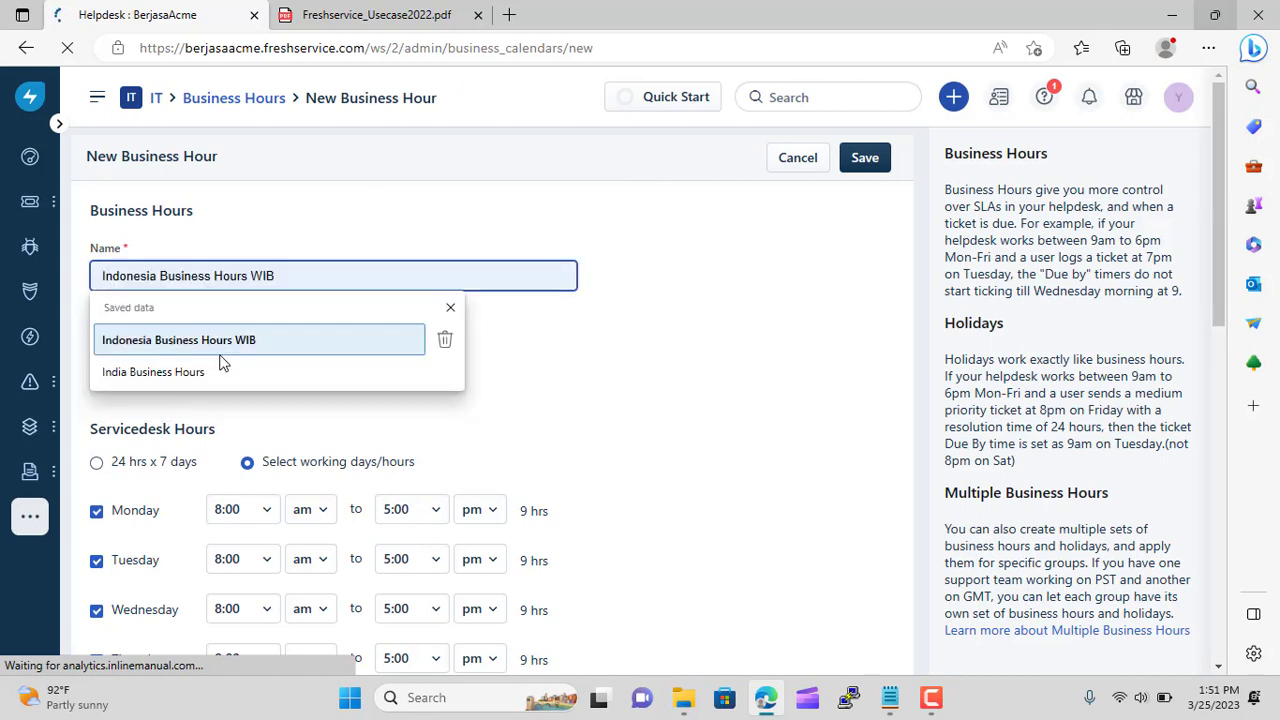
click(200, 372)
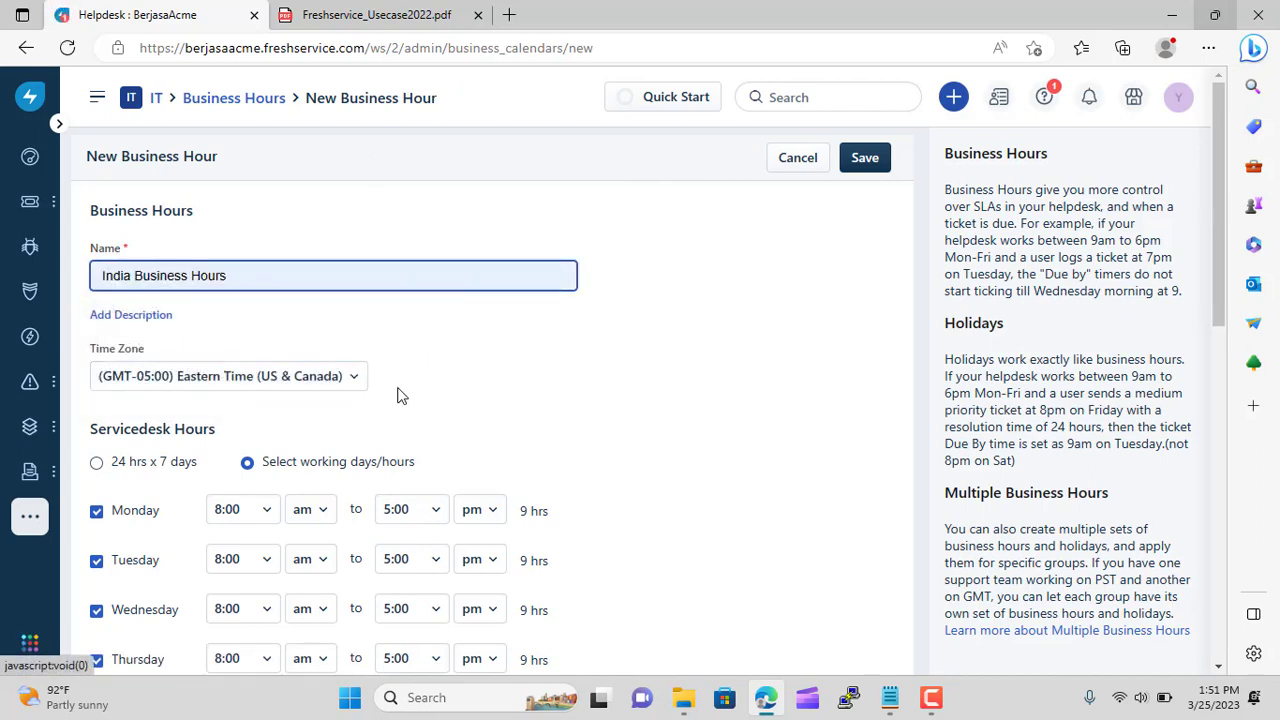
click(349, 384)
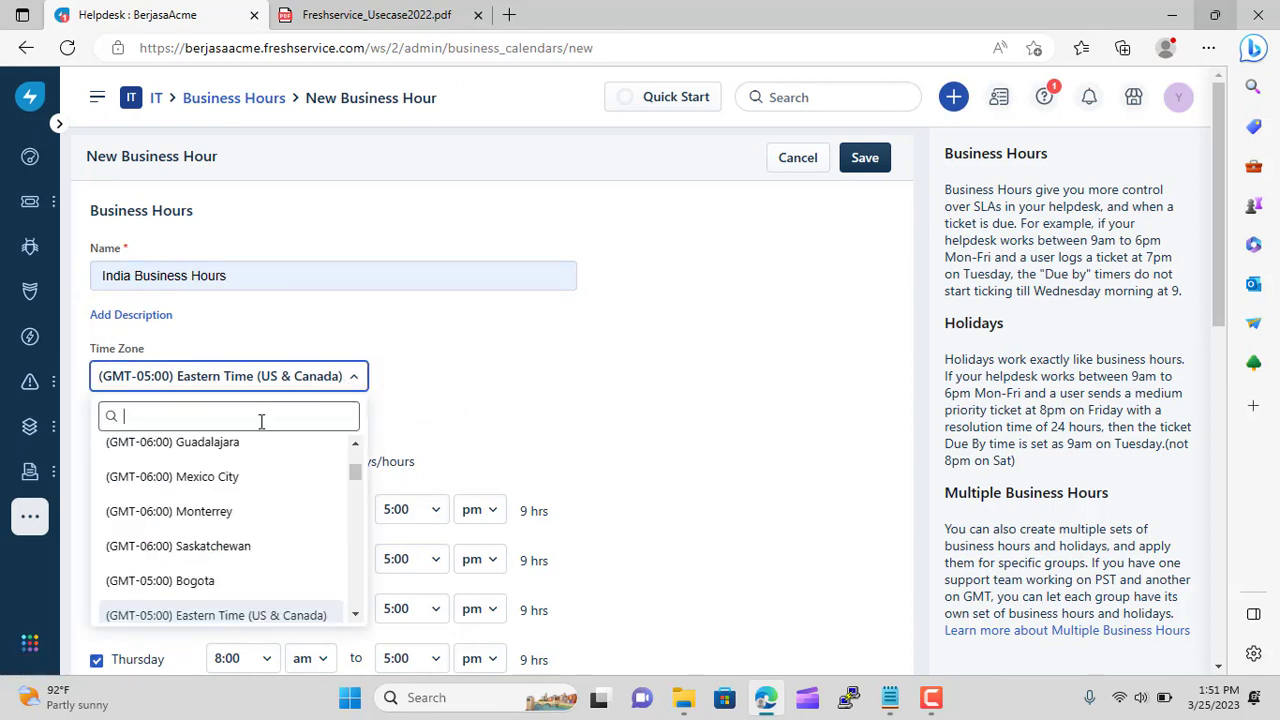
text(mu)
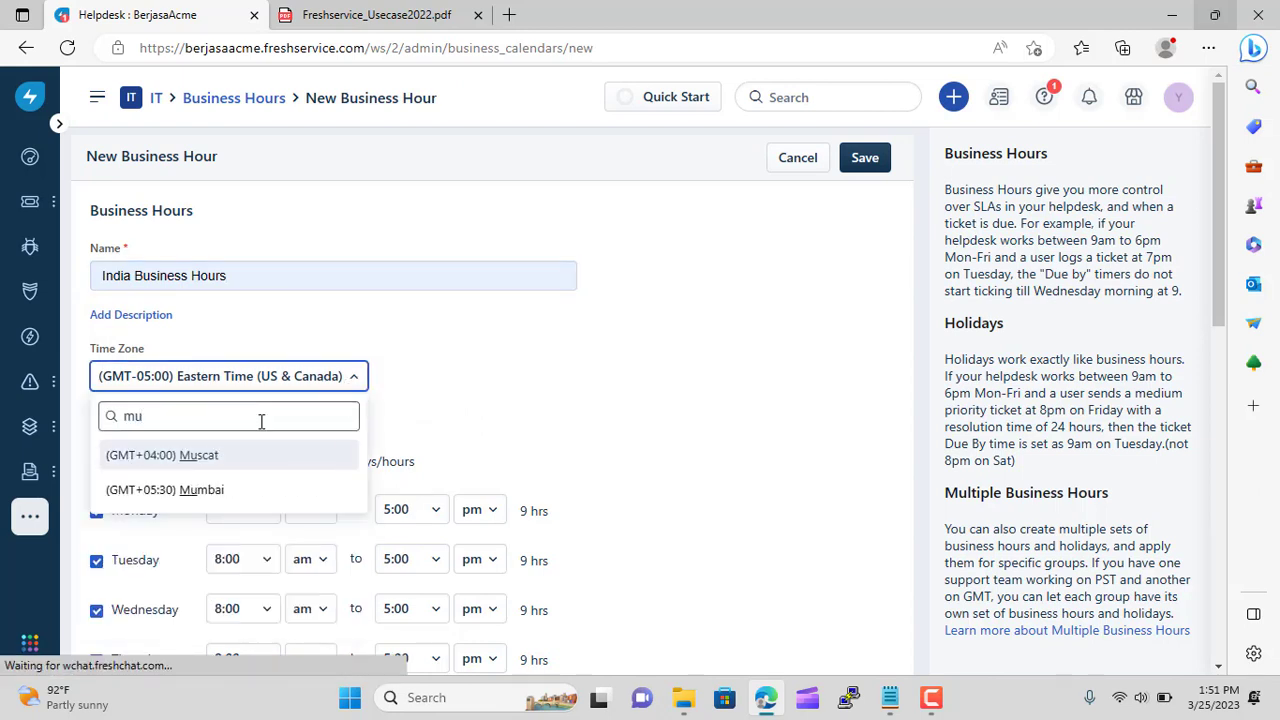
click(223, 489)
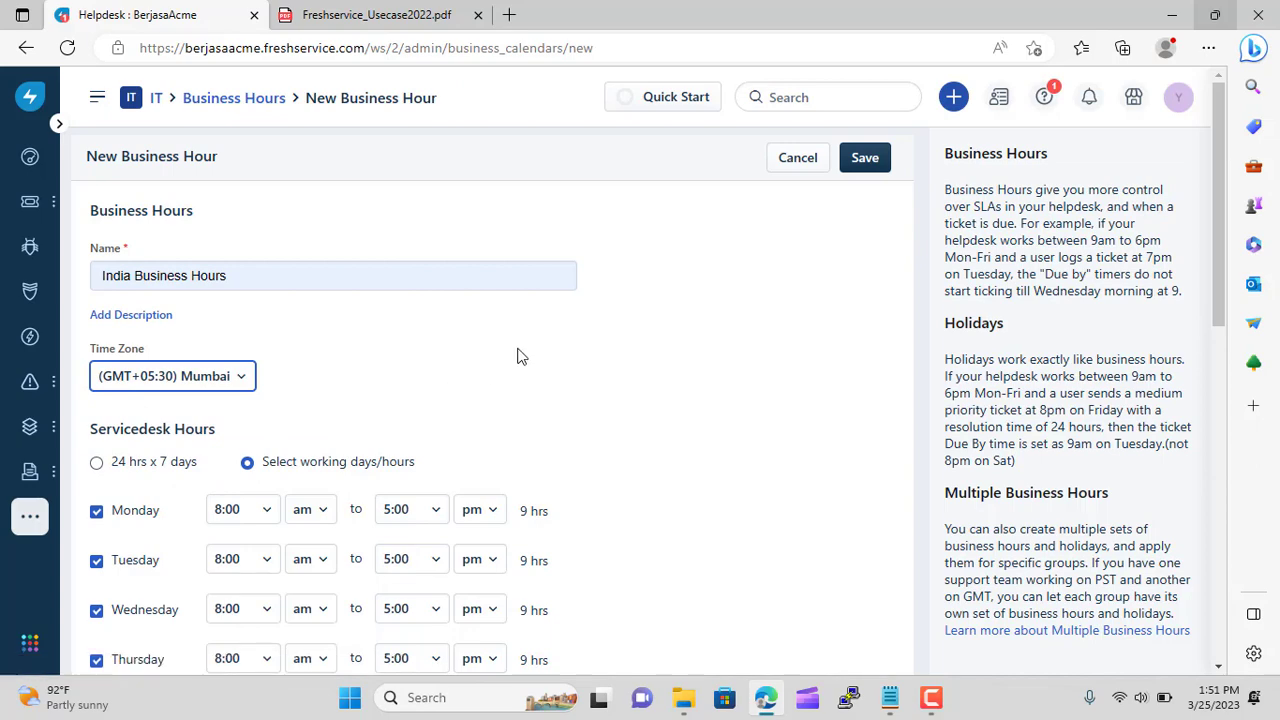
scroll(519, 356, down, 4)
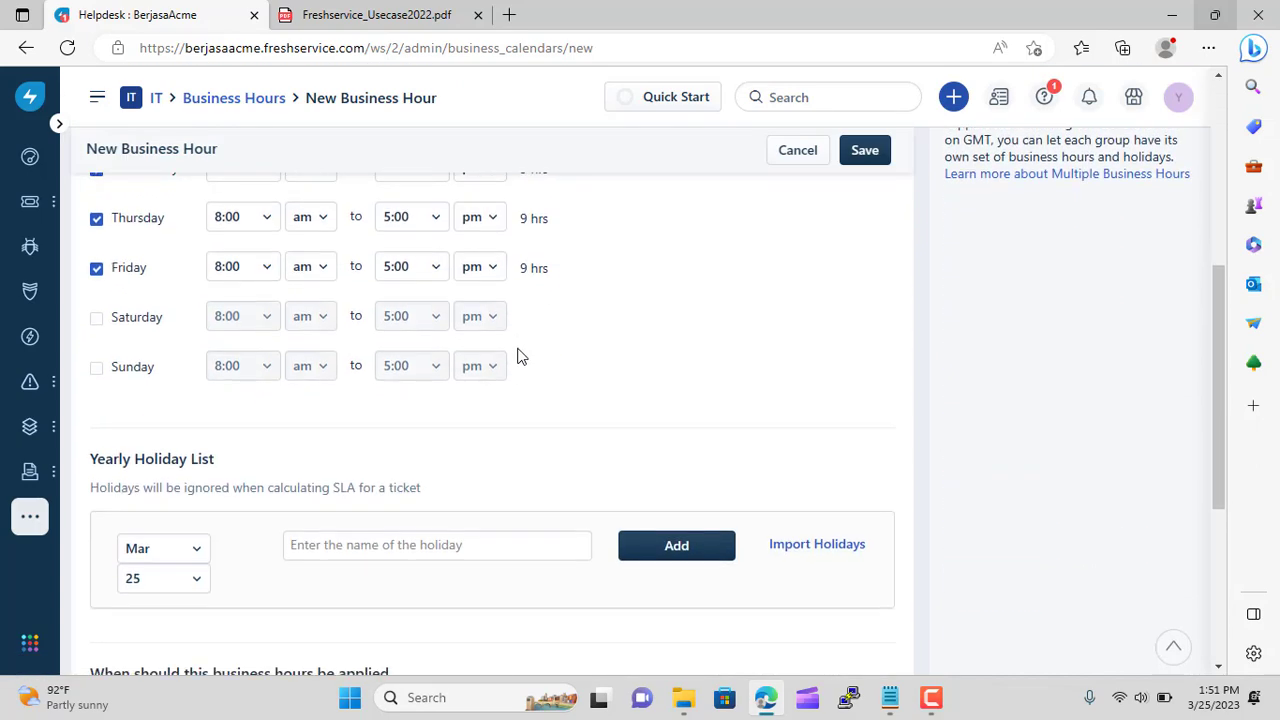
Import the Holidays in India set into the business hours' holiday list
click(821, 547)
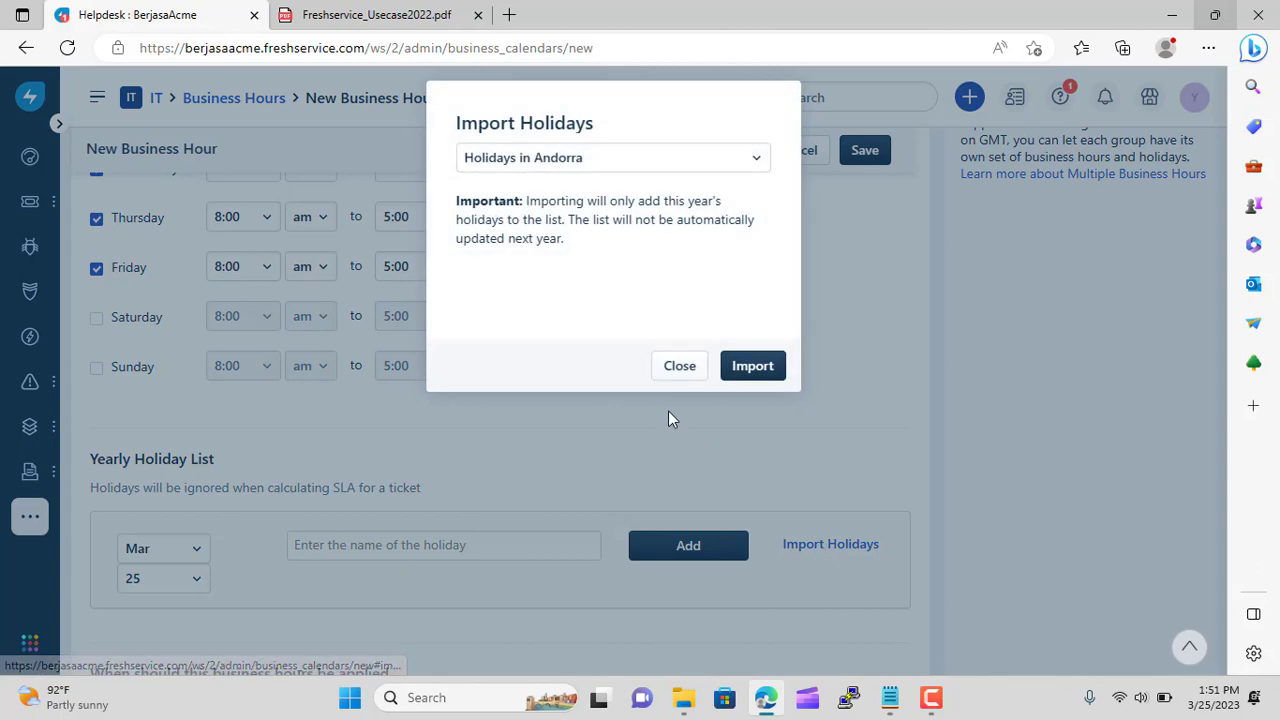
click(685, 163)
text(indi)
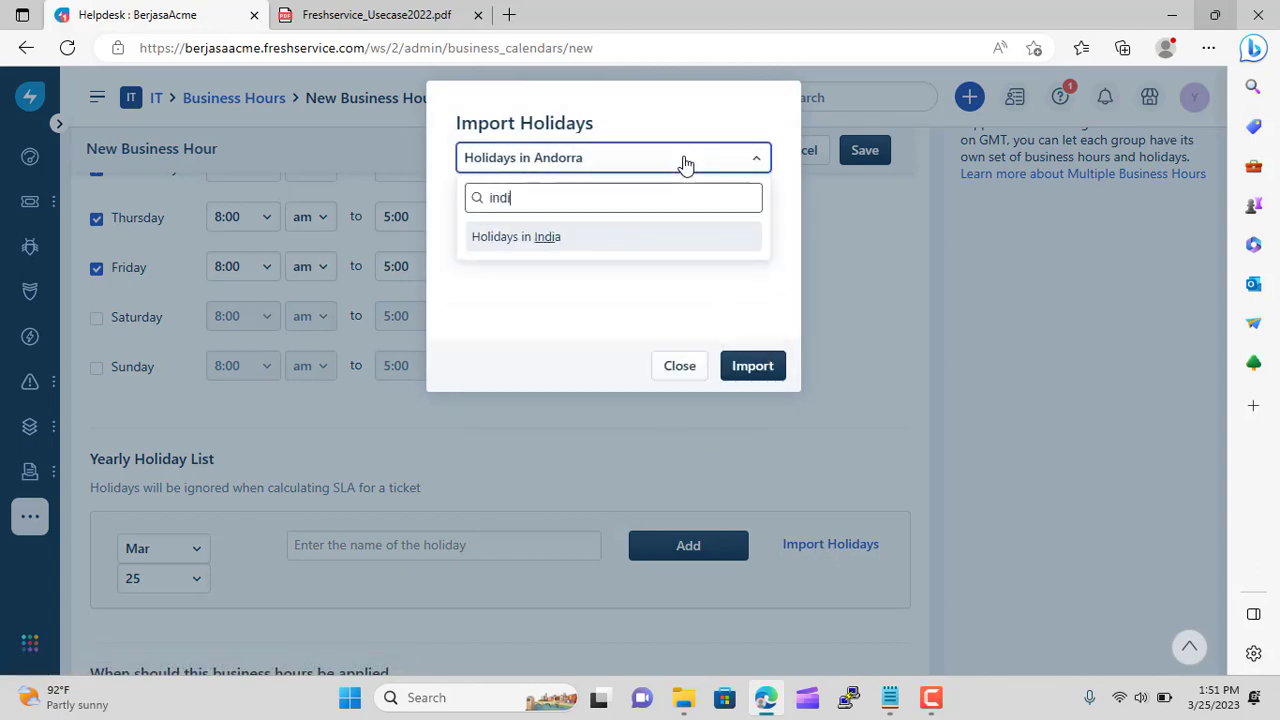
click(586, 244)
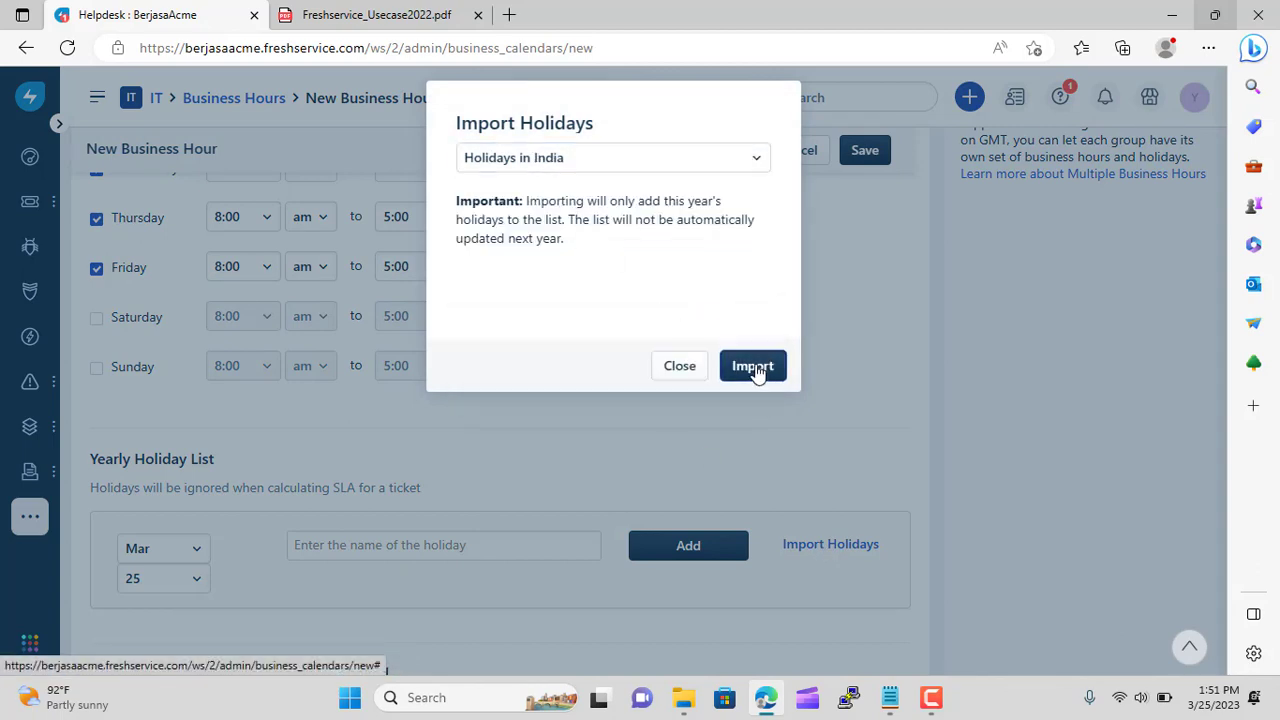
click(757, 368)
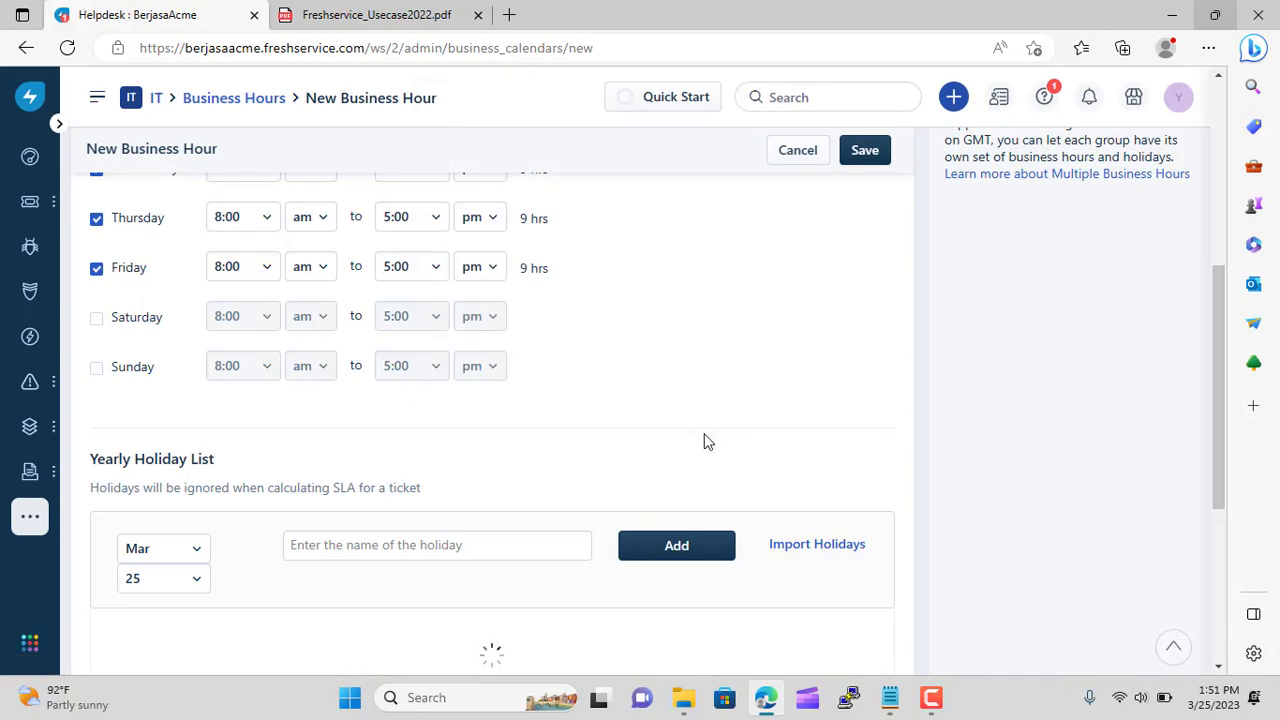
Apply the hours when Ticket Fields Group is IT Support India, then save India Business Hours
scroll(680, 369, down, 12)
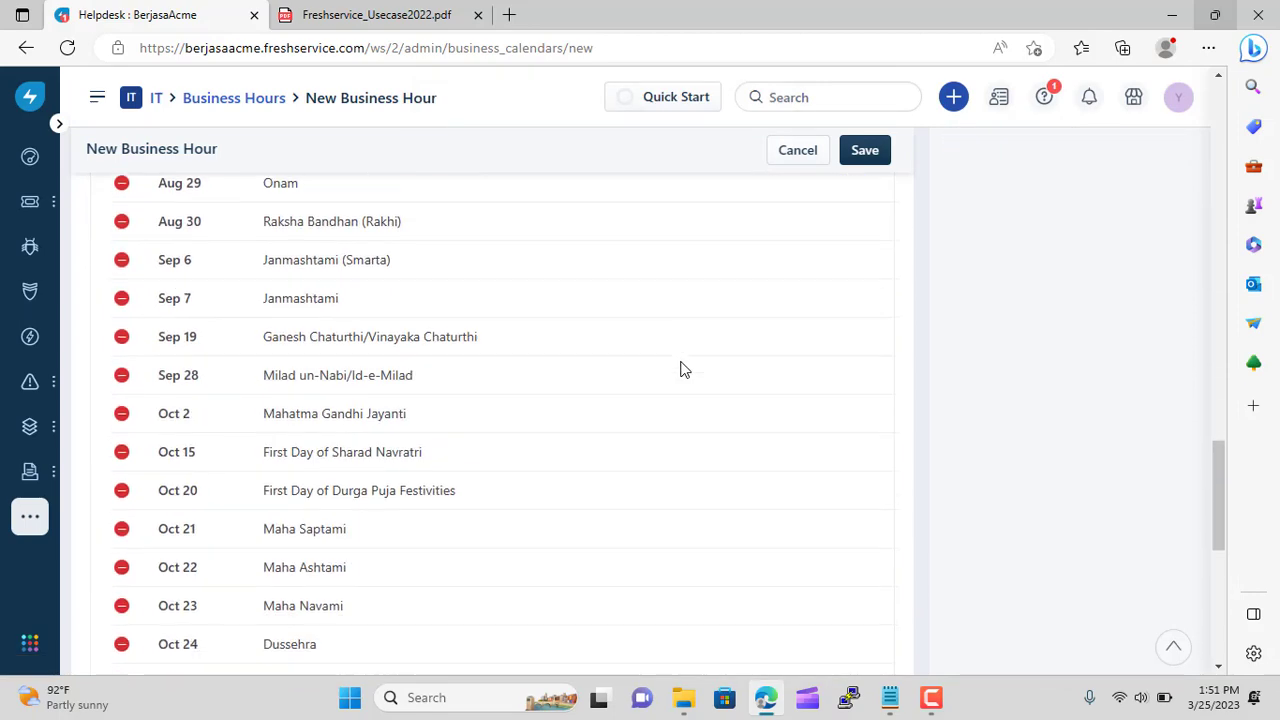
scroll(680, 369, down, 6)
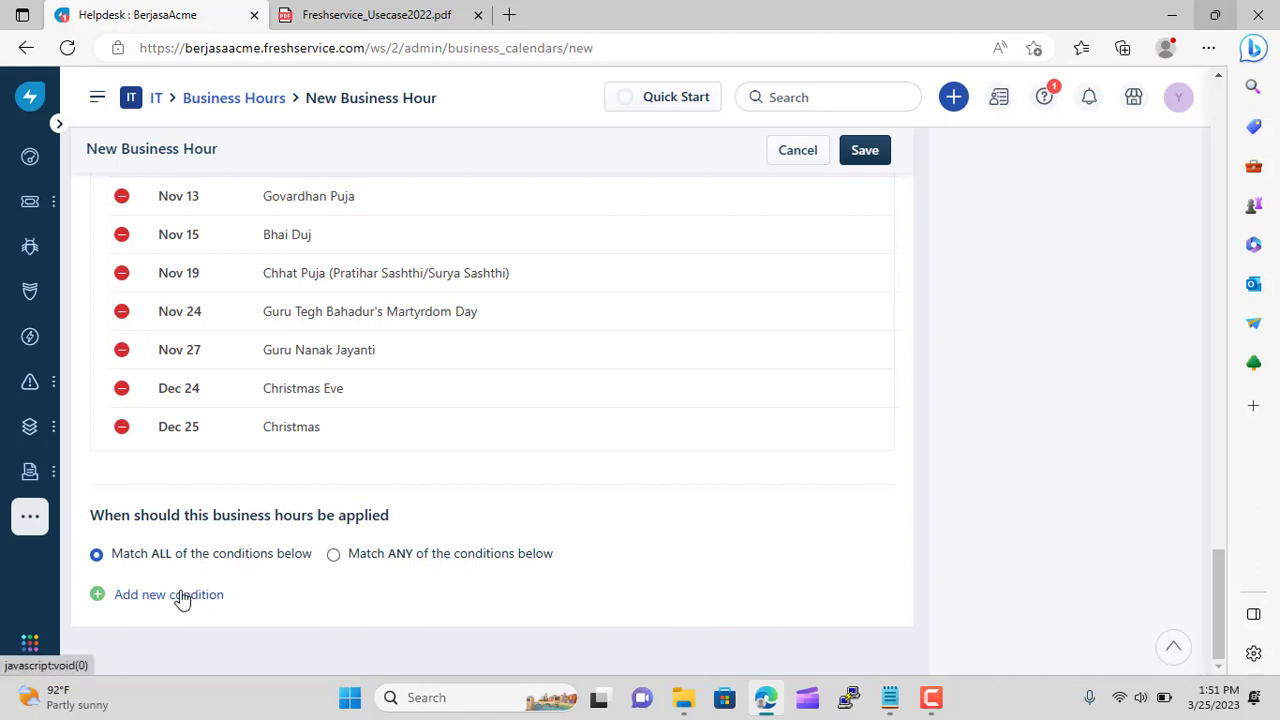
click(181, 598)
click(170, 640)
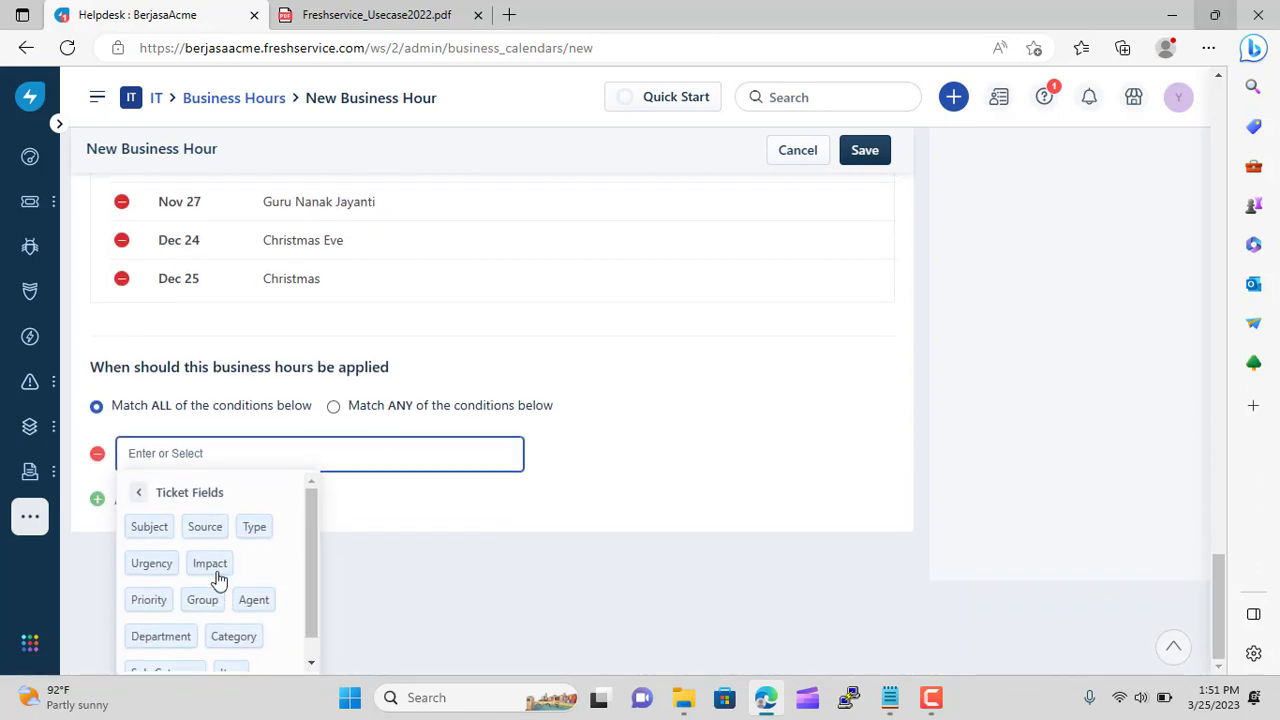
click(202, 600)
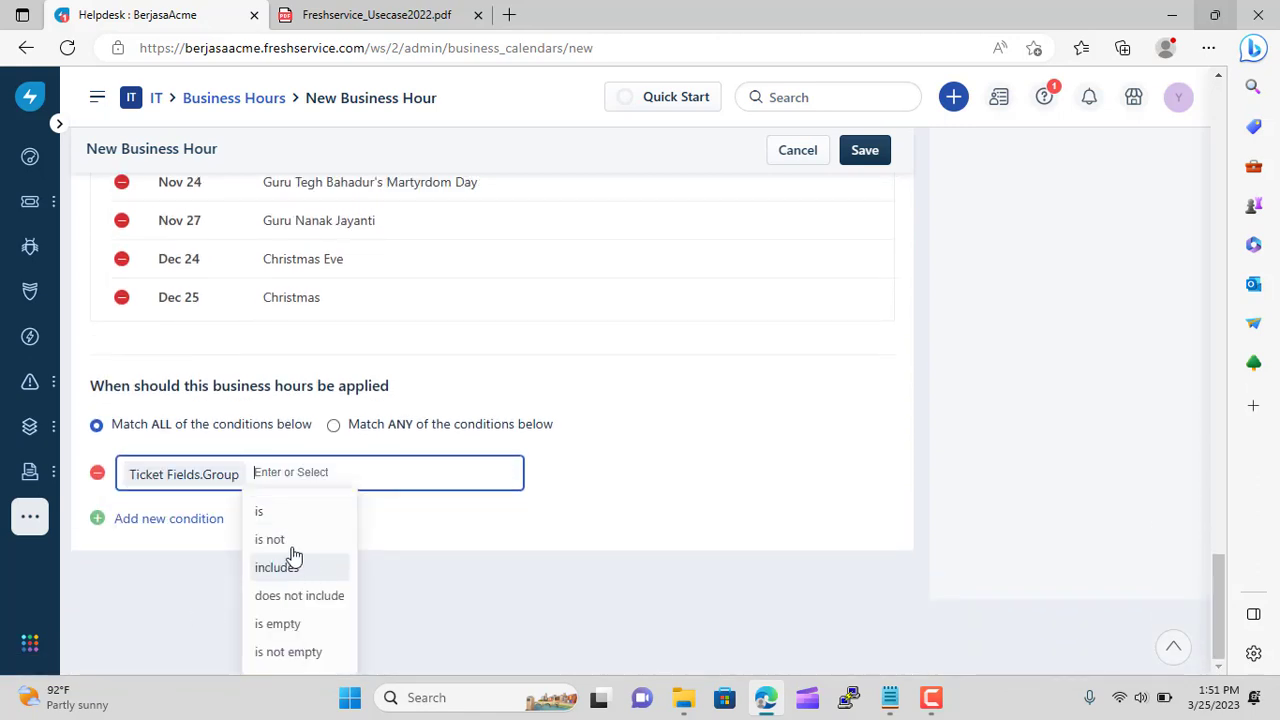
click(285, 606)
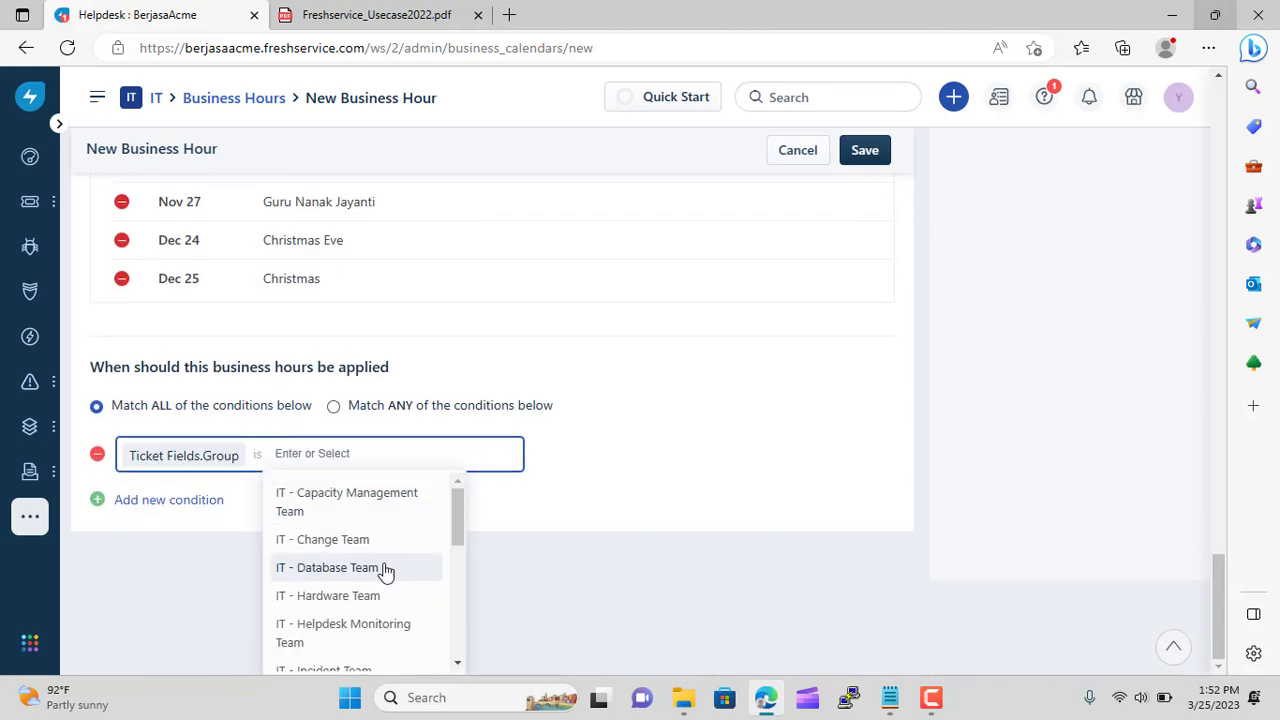
scroll(461, 532, down, 5)
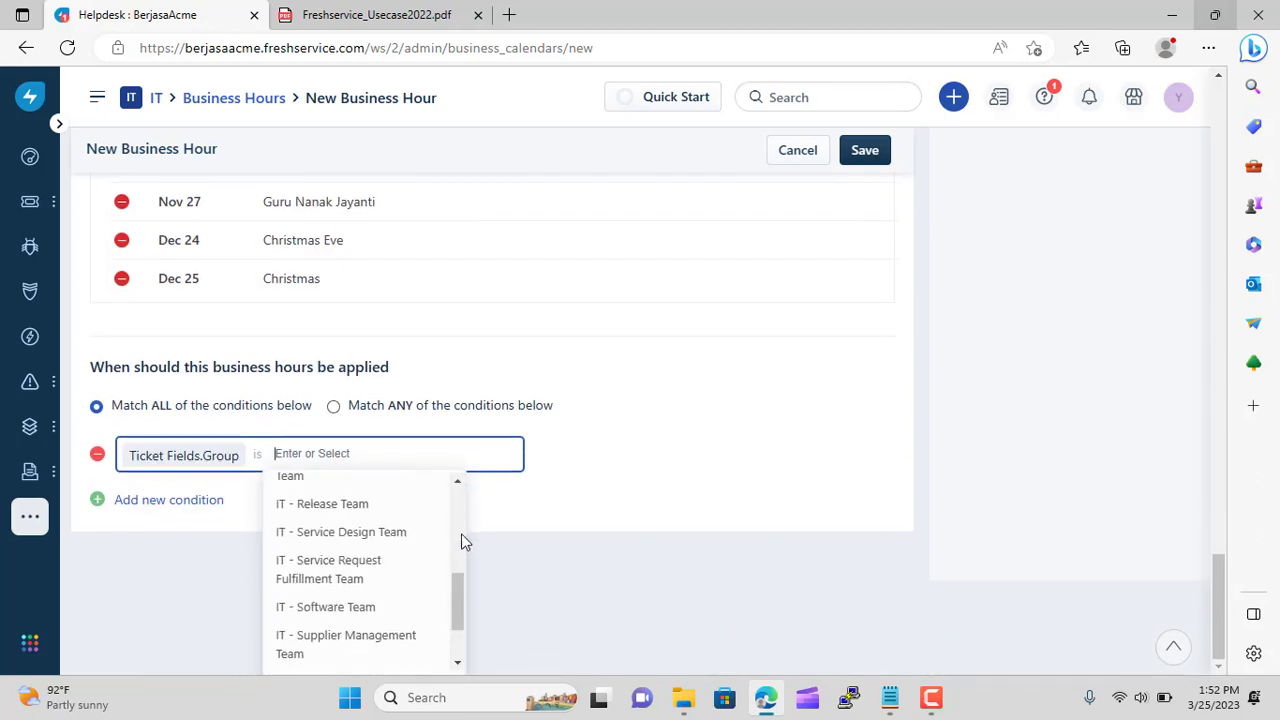
scroll(461, 535, down, 2)
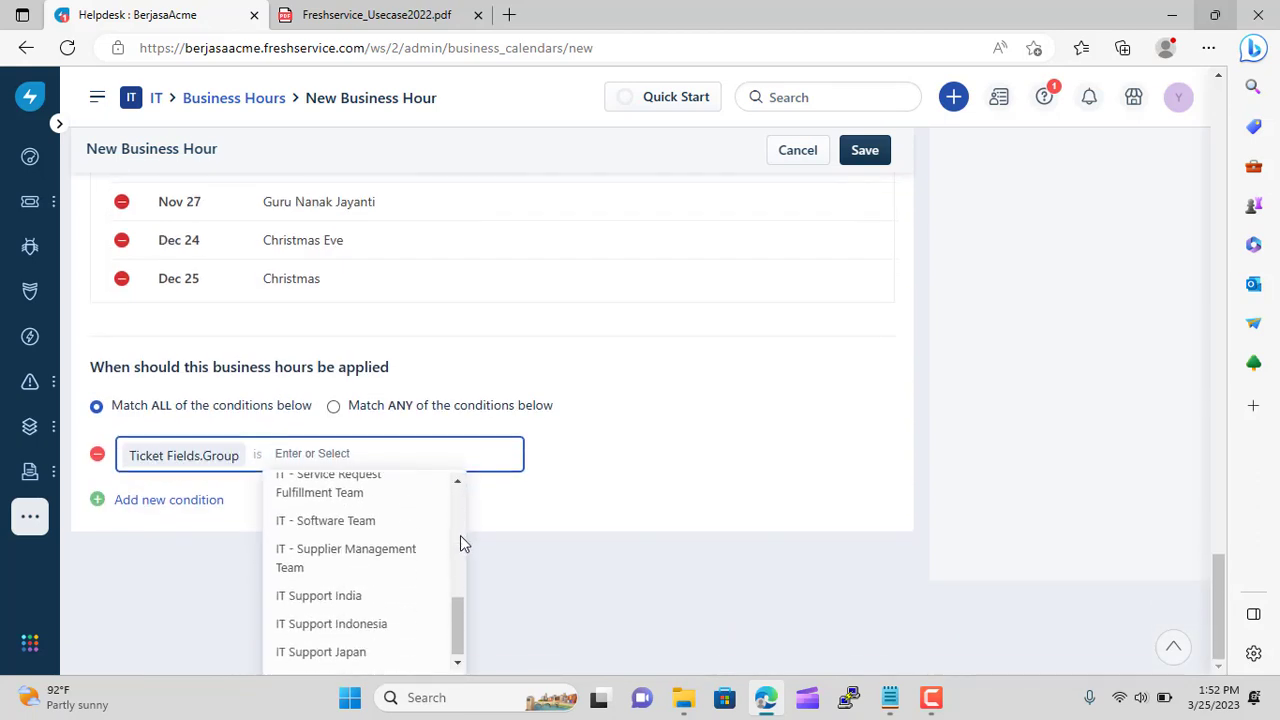
click(330, 596)
click(866, 153)
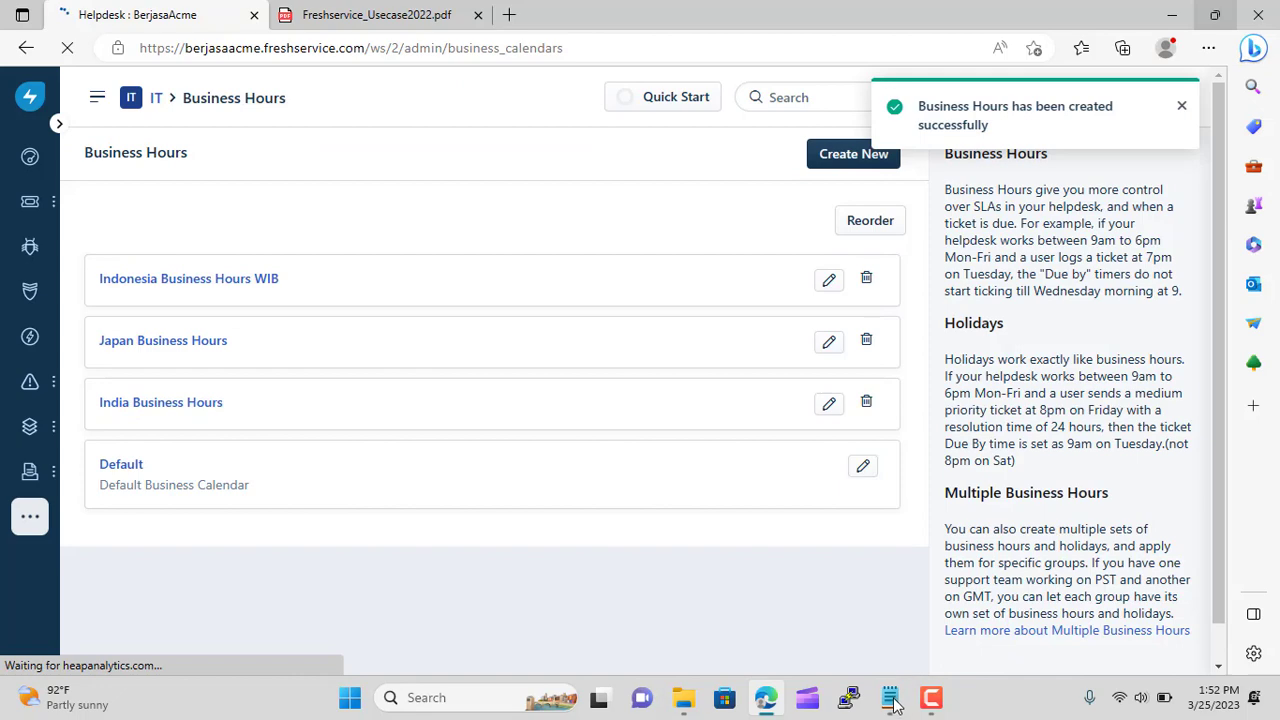
Check the use-case notes, then go from IT admin home to SLA and OLA Policies
click(895, 705)
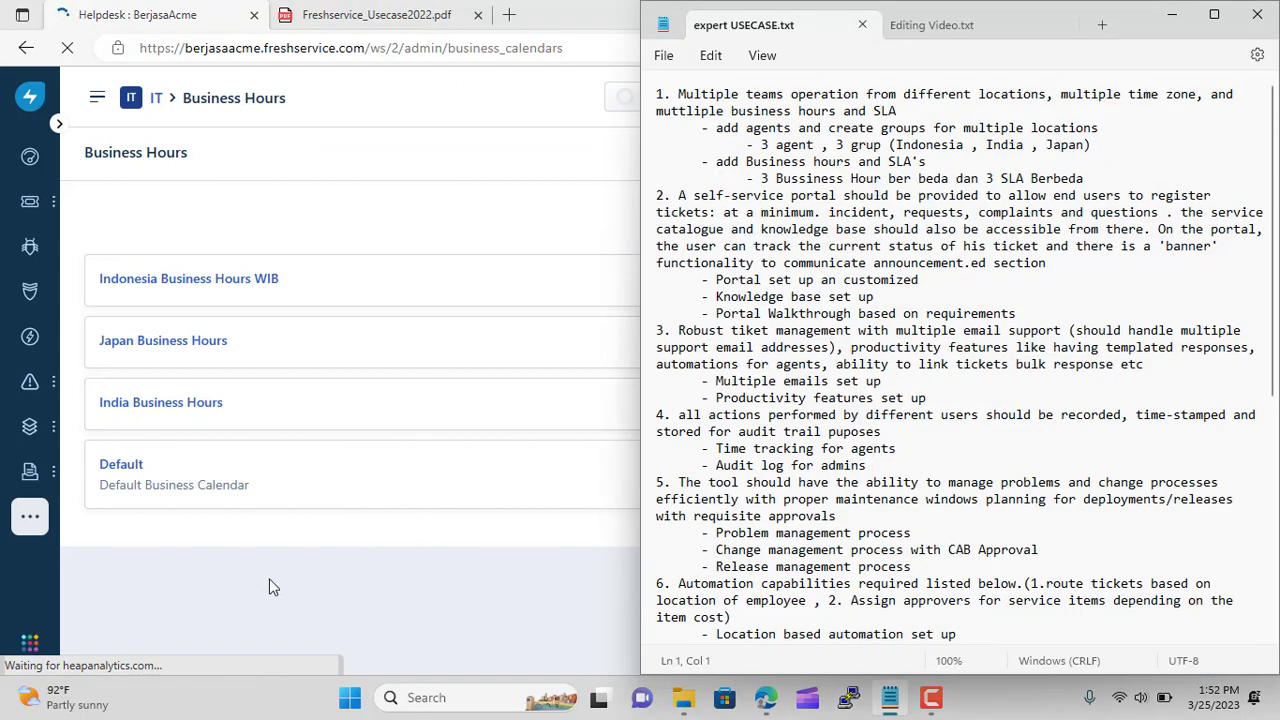
click(240, 602)
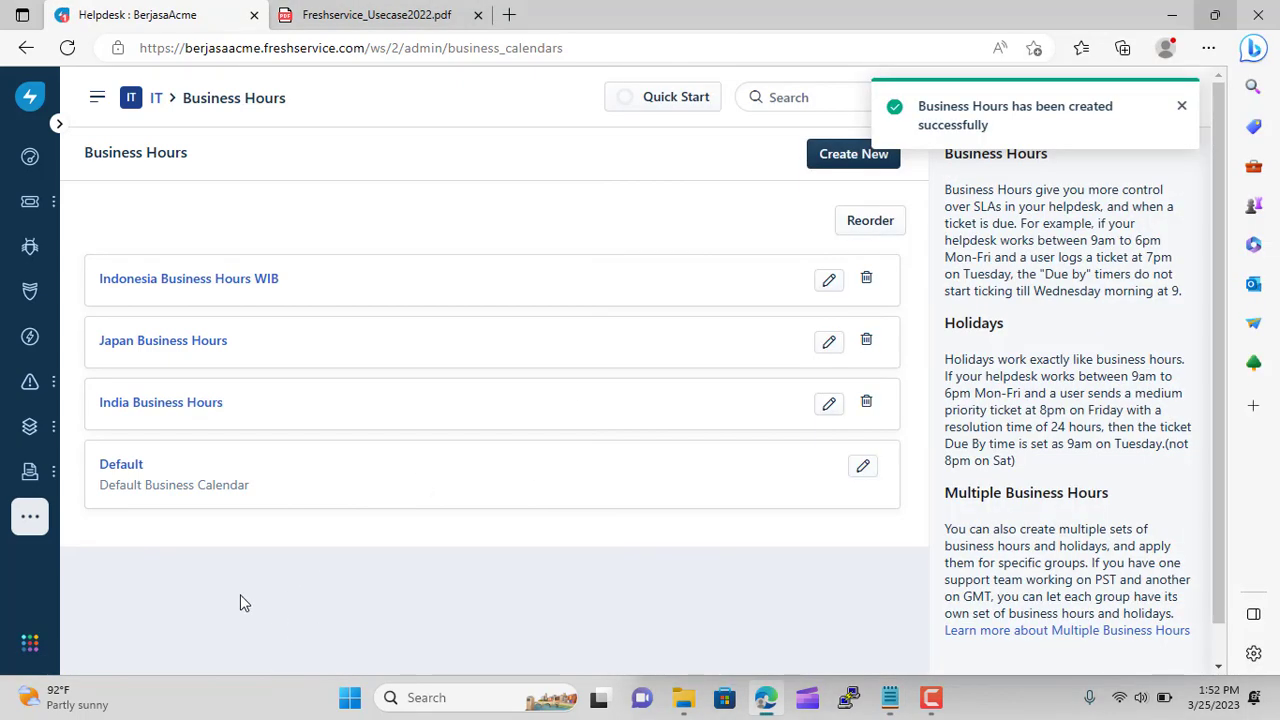
click(156, 100)
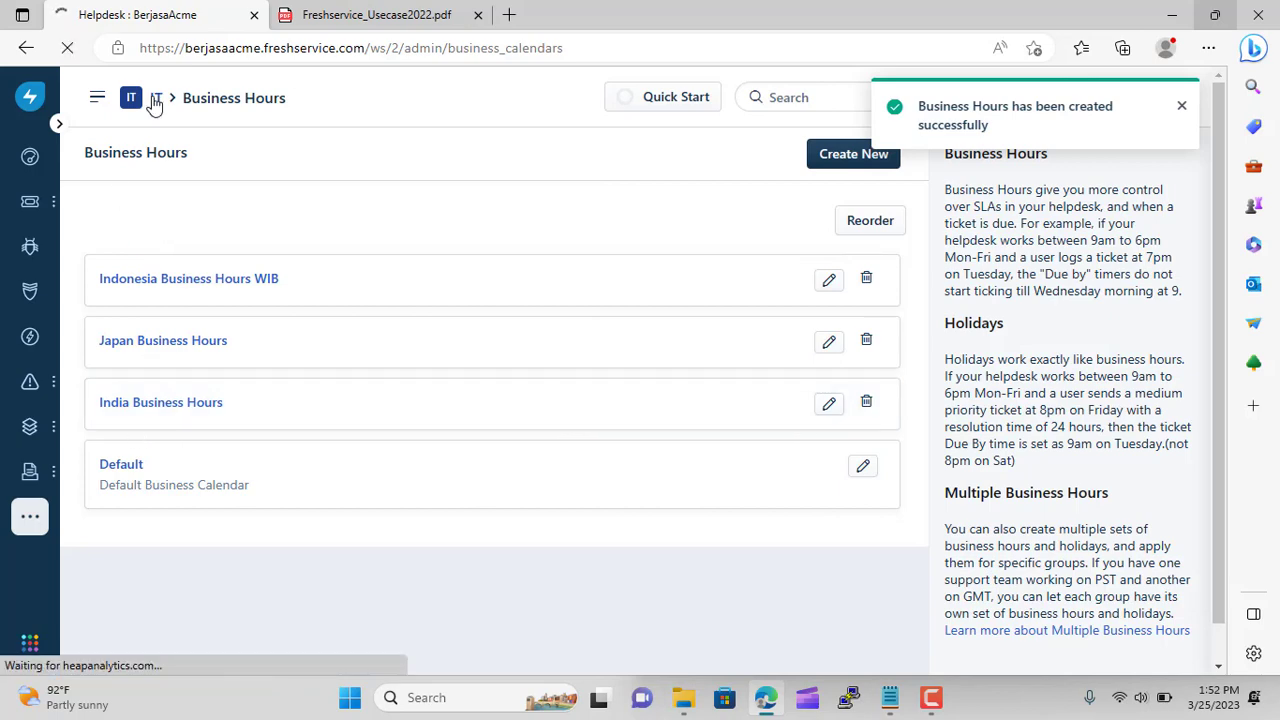
scroll(265, 437, down, 3)
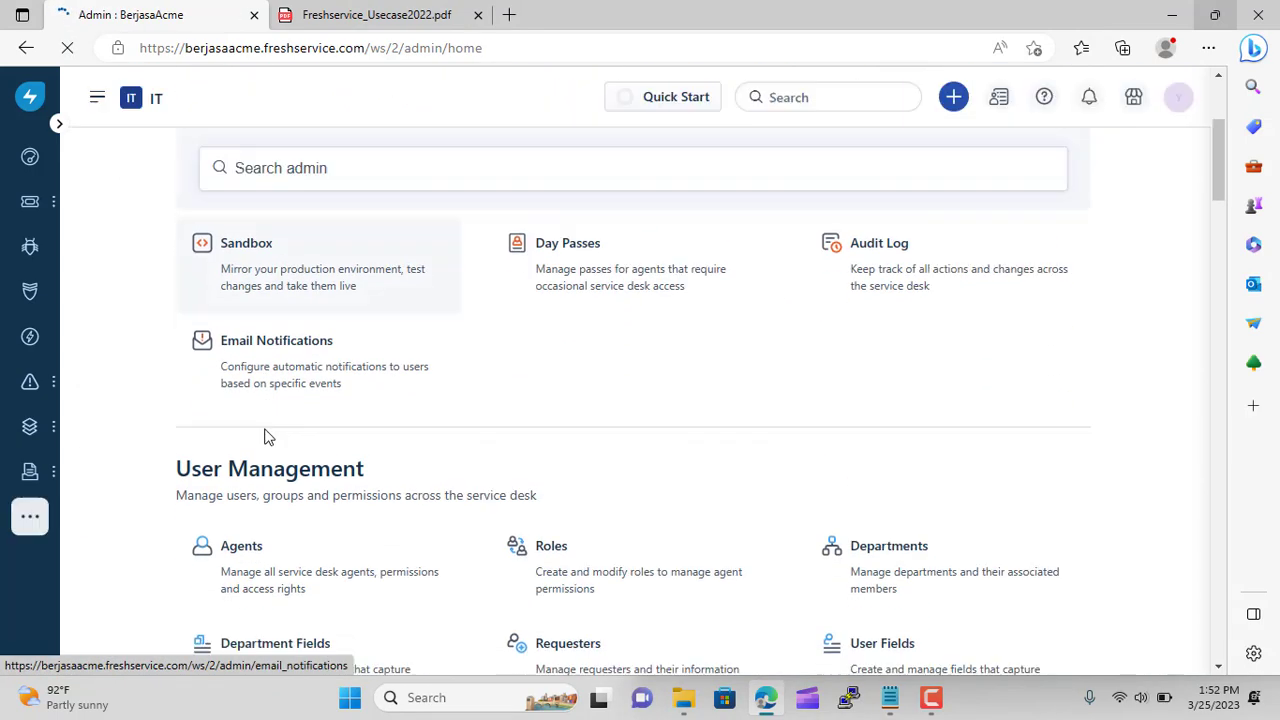
scroll(265, 437, down, 9)
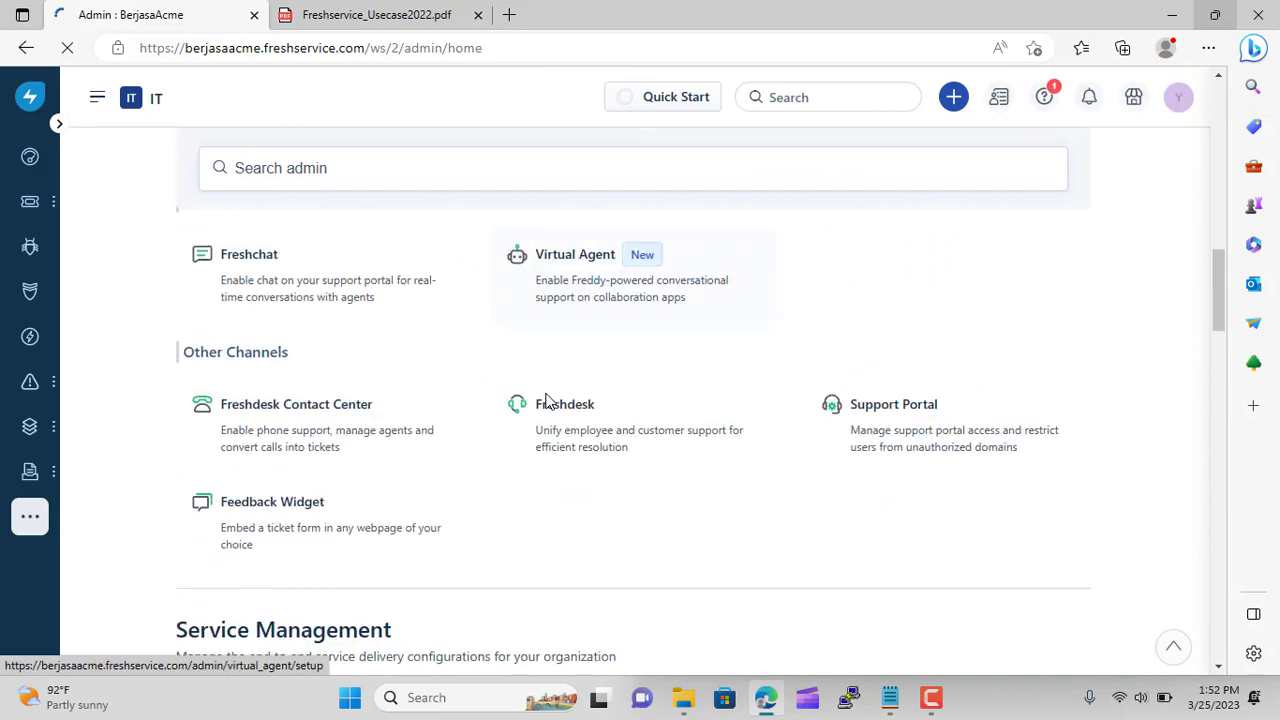
scroll(189, 423, down, 3)
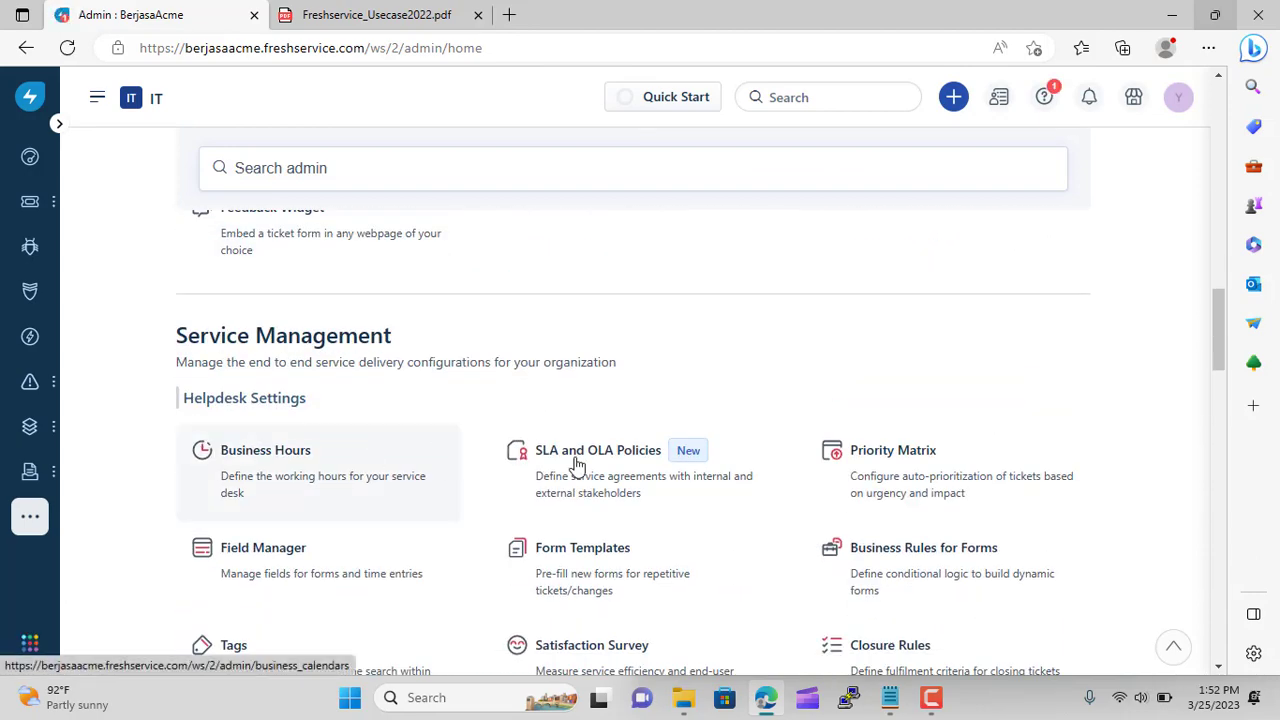
click(598, 481)
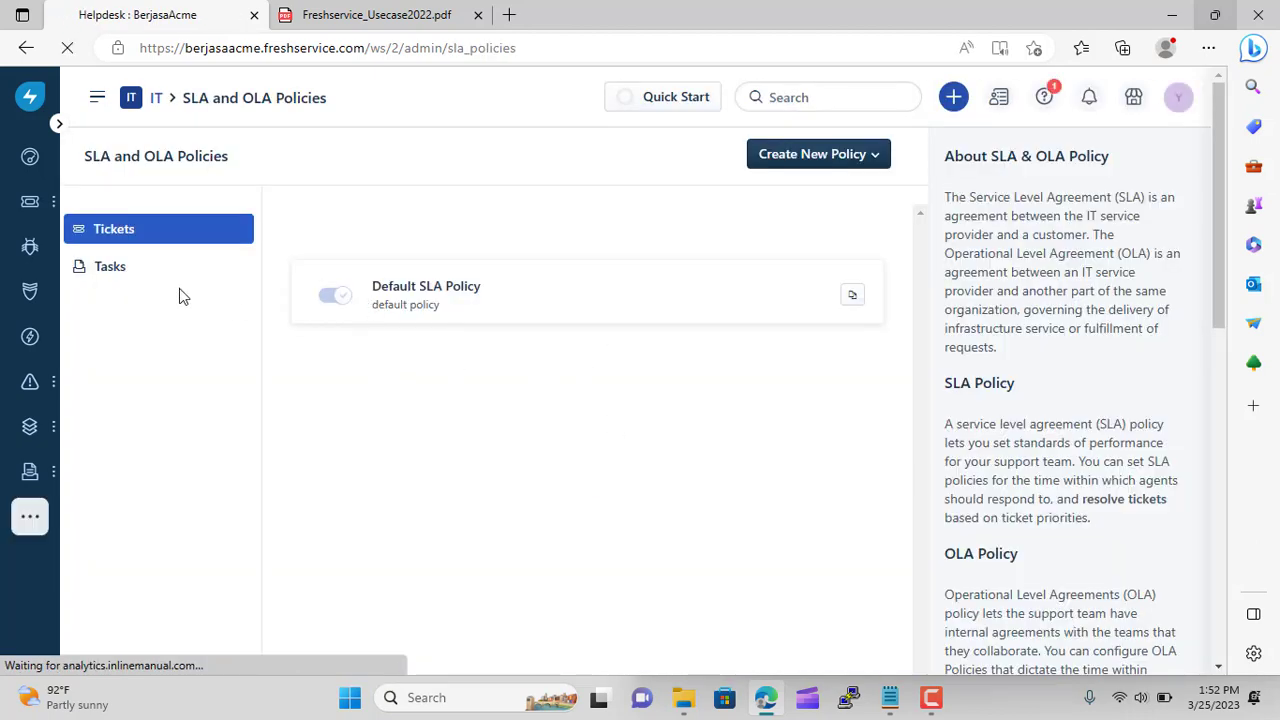
Start a new ticket SLA policy named 'Indonesia SLA Policy'
click(835, 158)
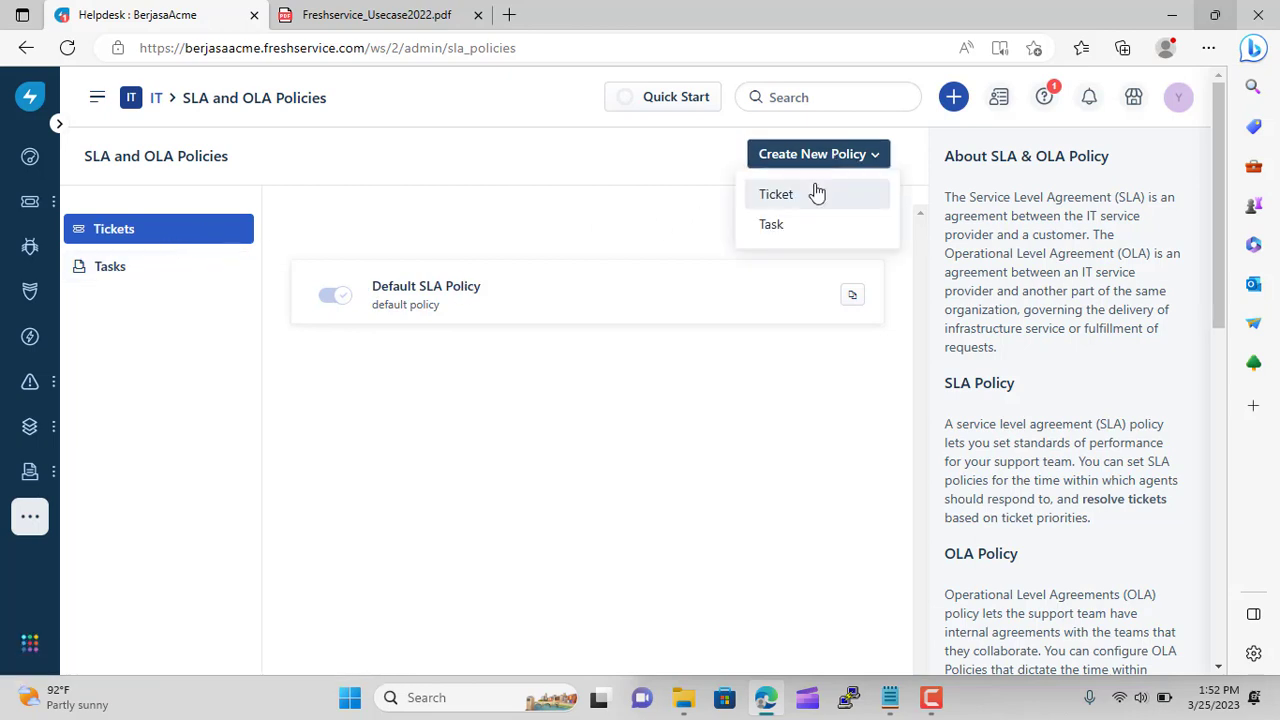
click(817, 193)
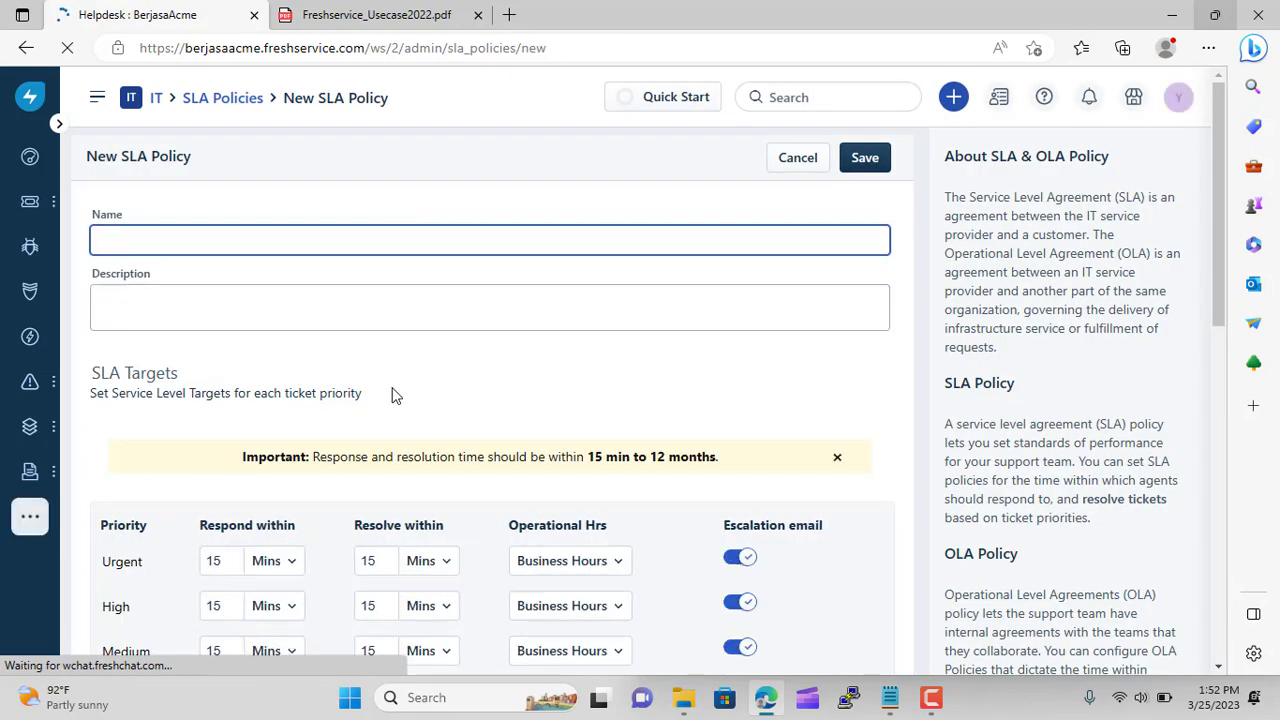
click(142, 233)
text(India)
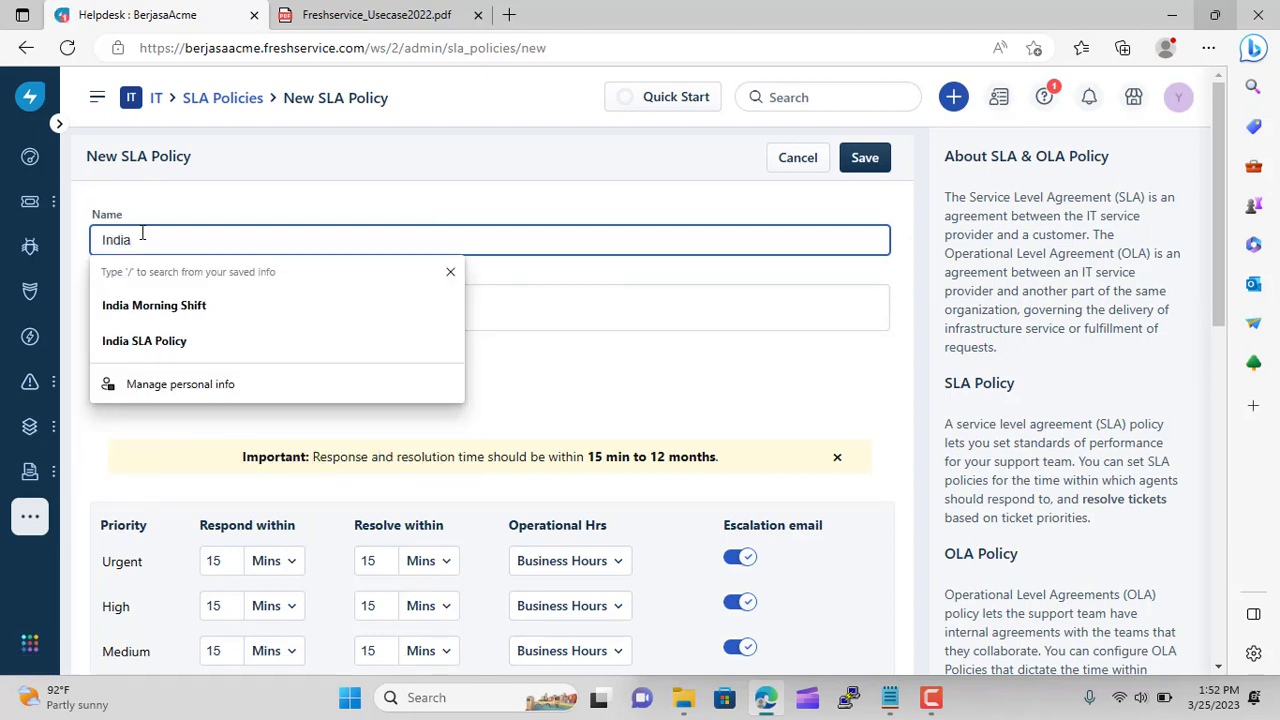
key(BackSpace)
key(BackSpace)
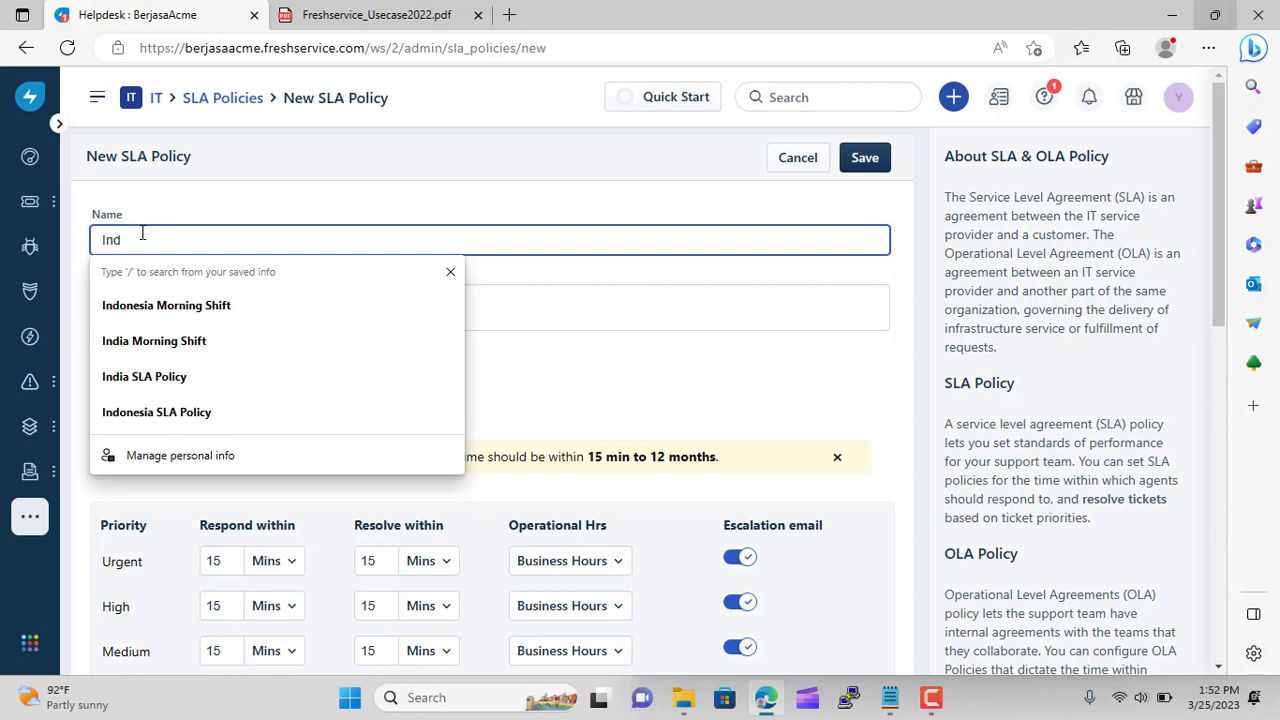
click(224, 412)
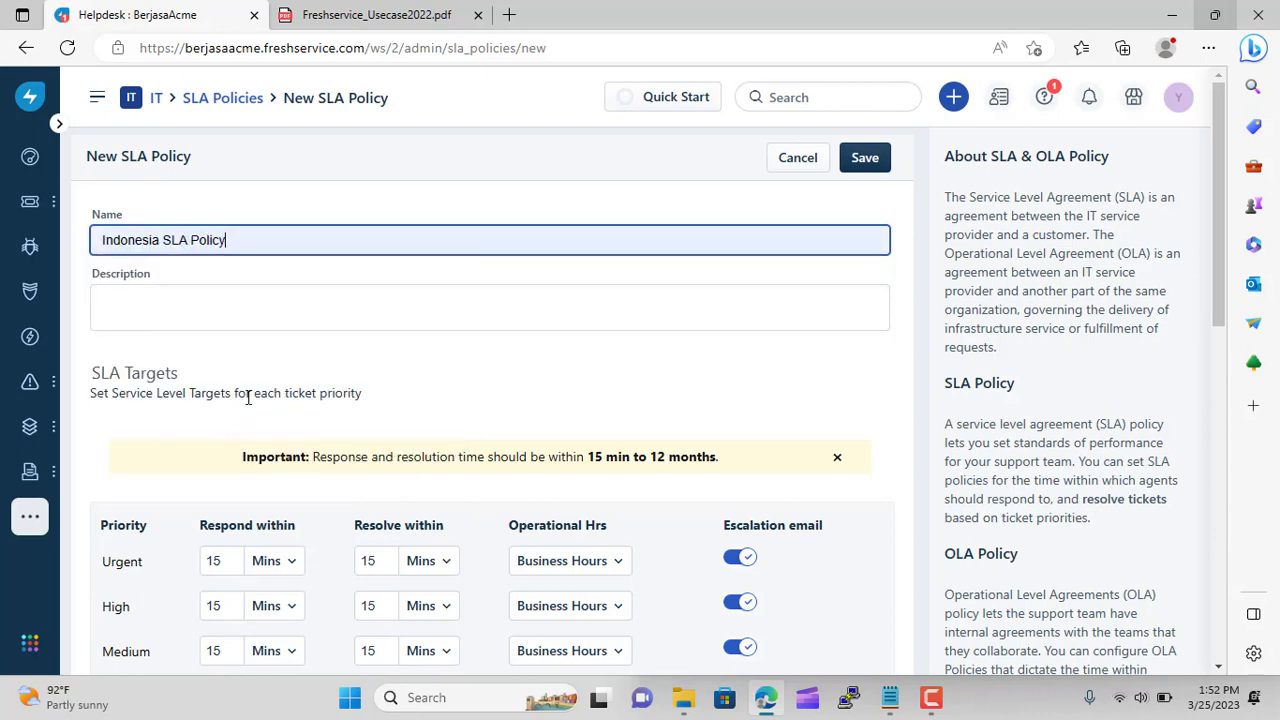
Enter 'Indonesia' as the policy description
click(367, 313)
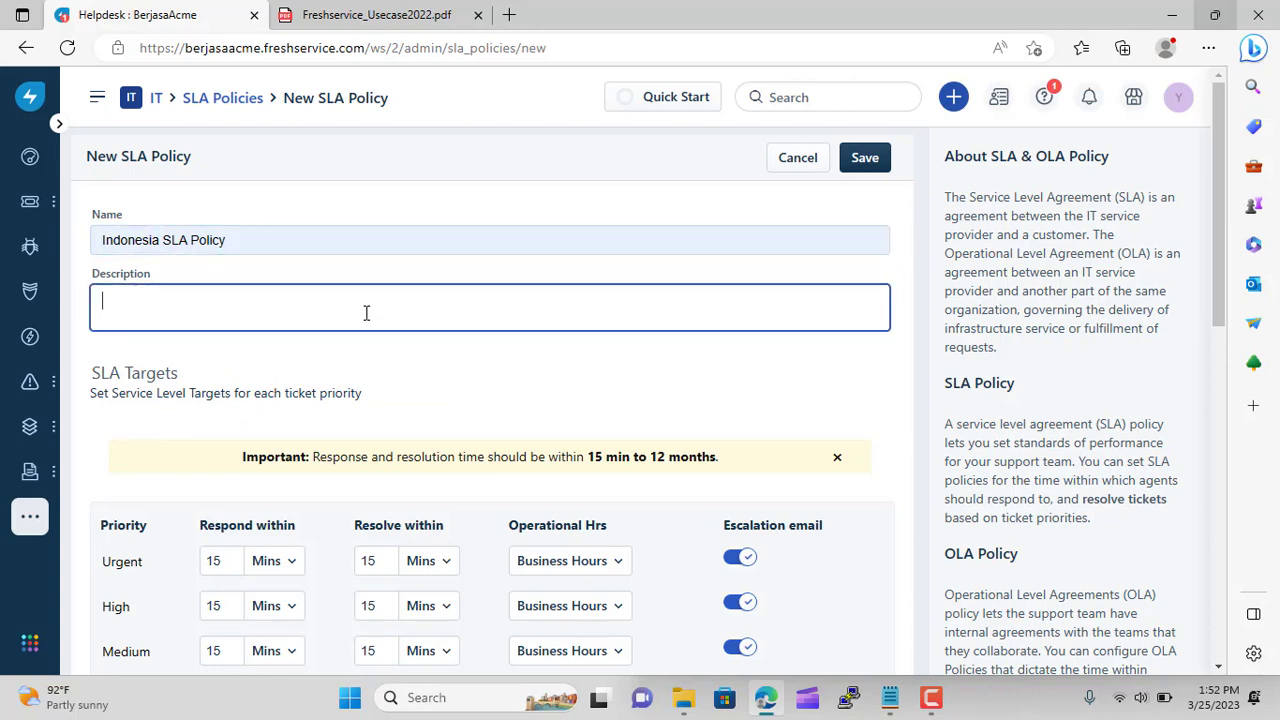
scroll(229, 315, down, 4)
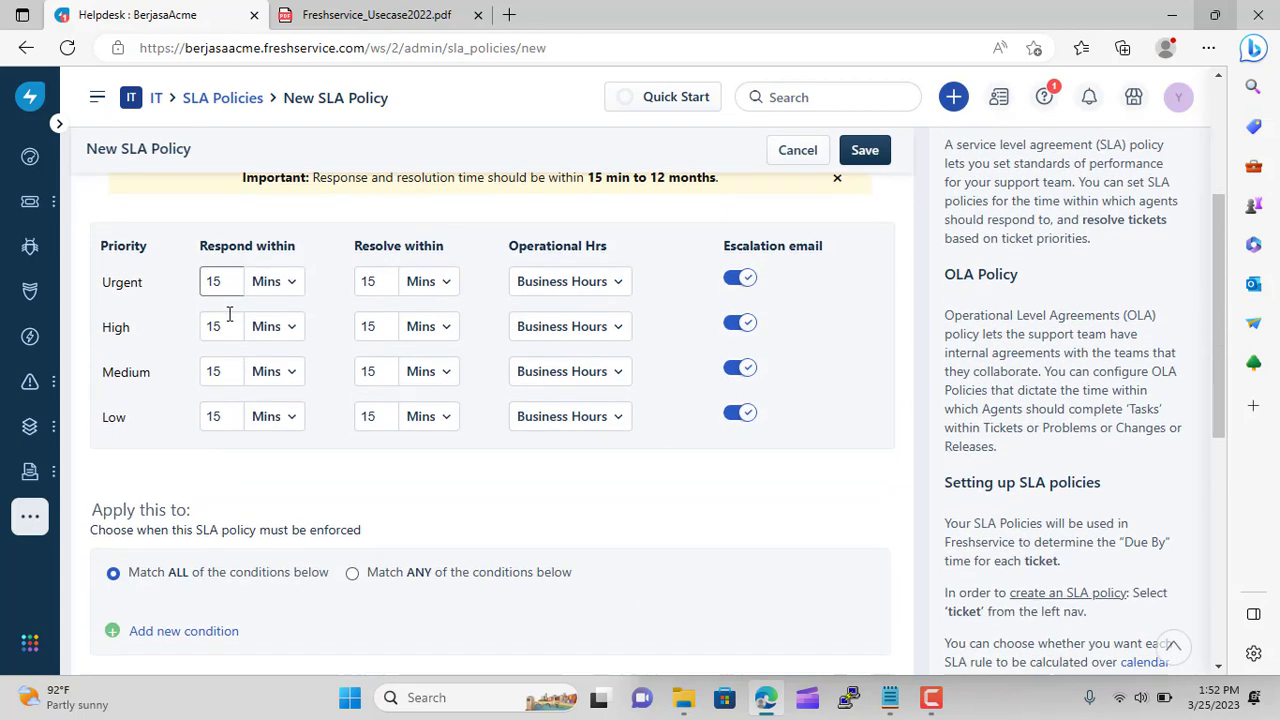
scroll(229, 318, up, 1)
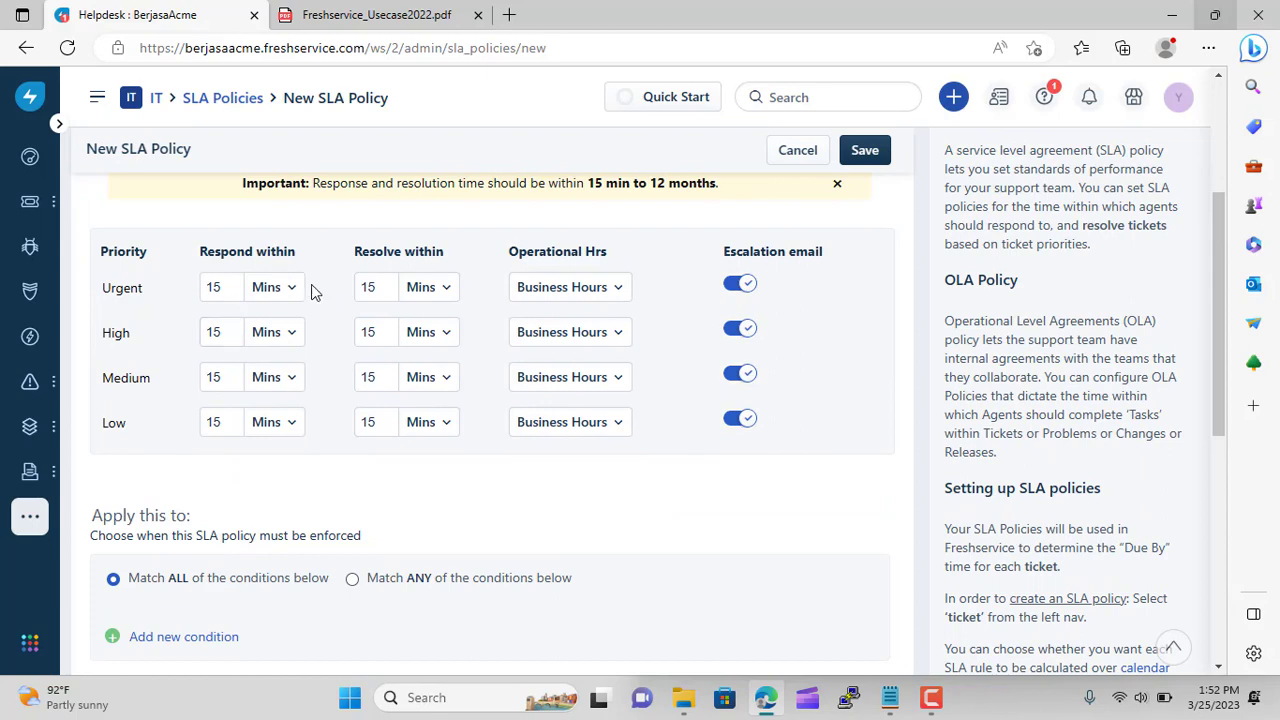
scroll(314, 364, down, 2)
scroll(316, 368, up, 5)
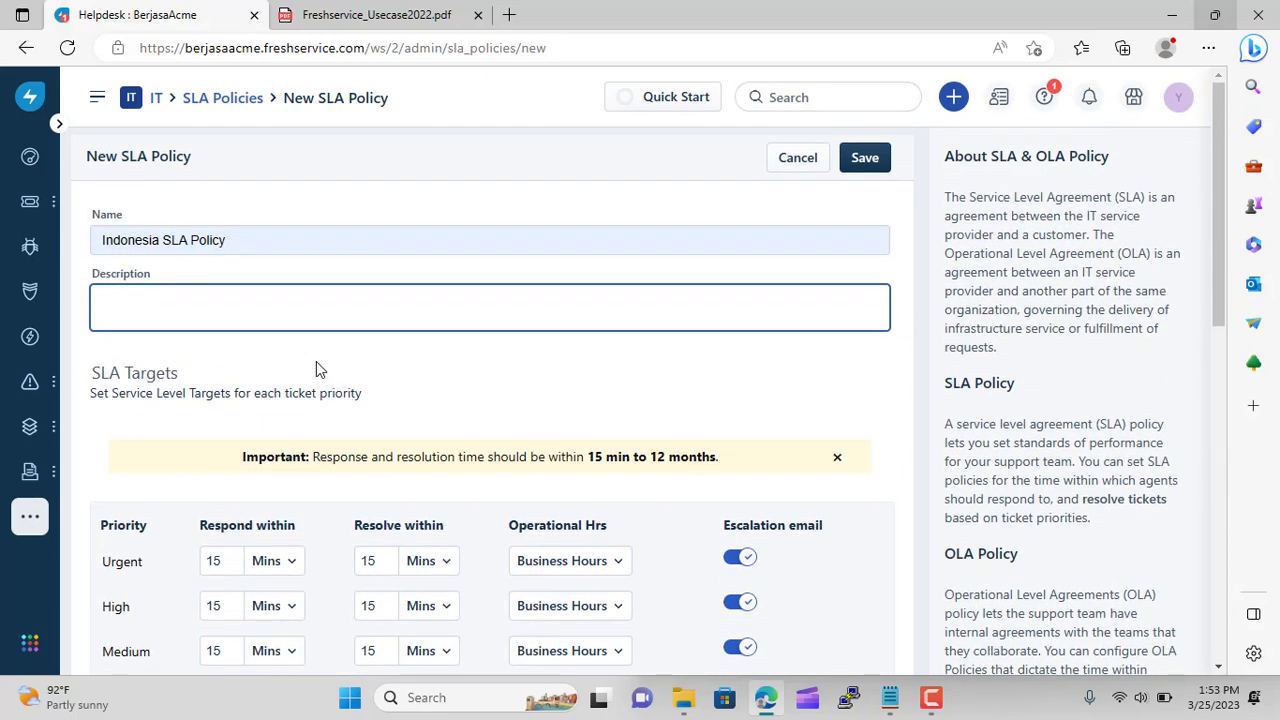
text(Indonesia)
scroll(316, 368, down, 6)
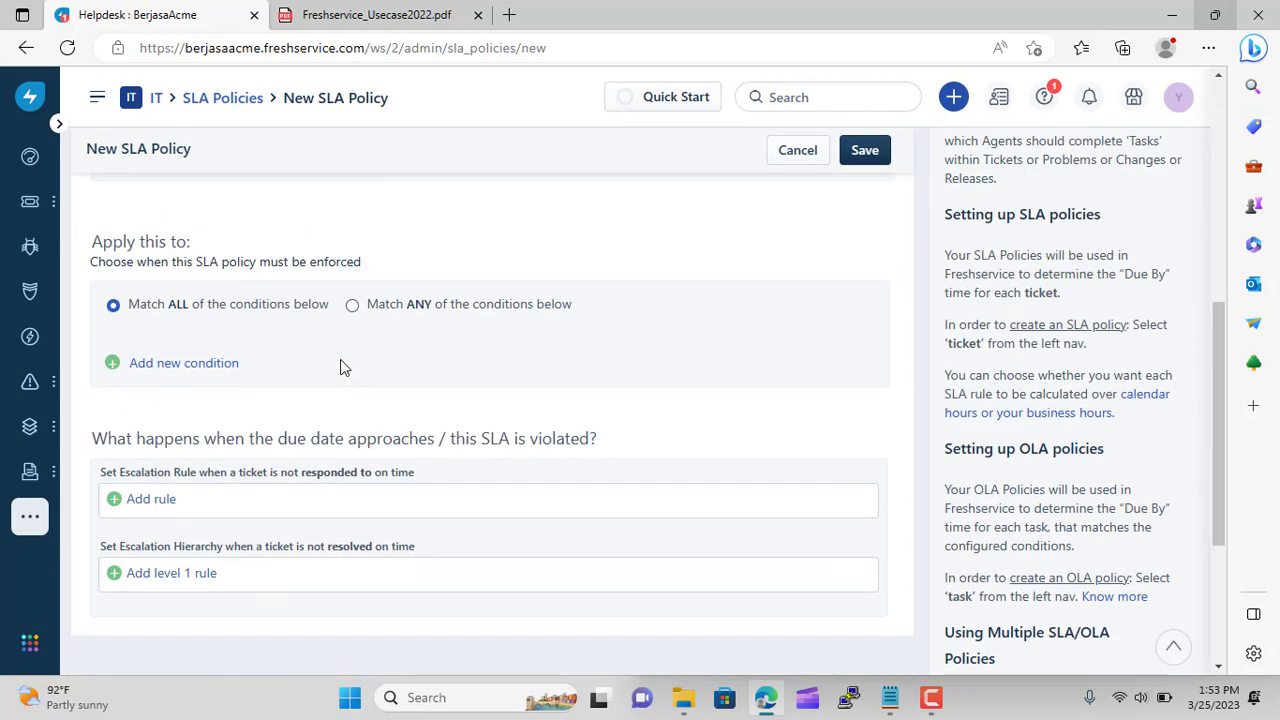
Add a condition on the ticket's Agent field by mistake, then clear it
click(114, 366)
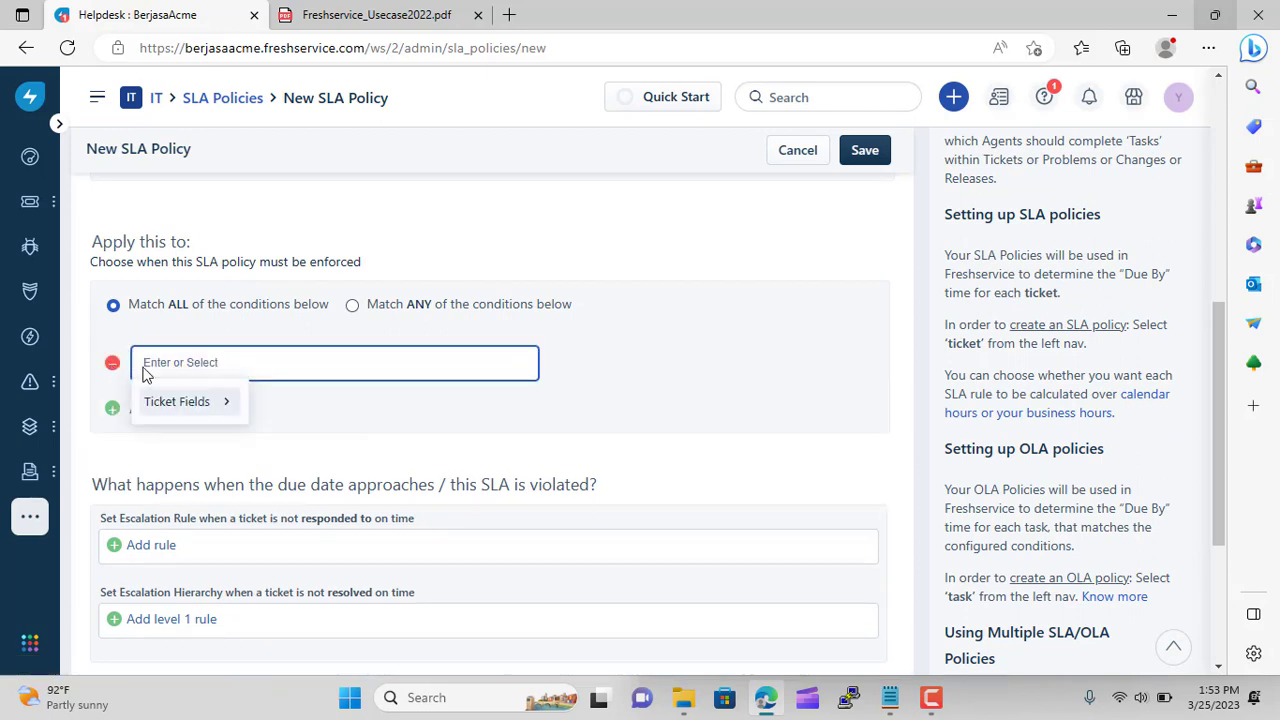
click(206, 408)
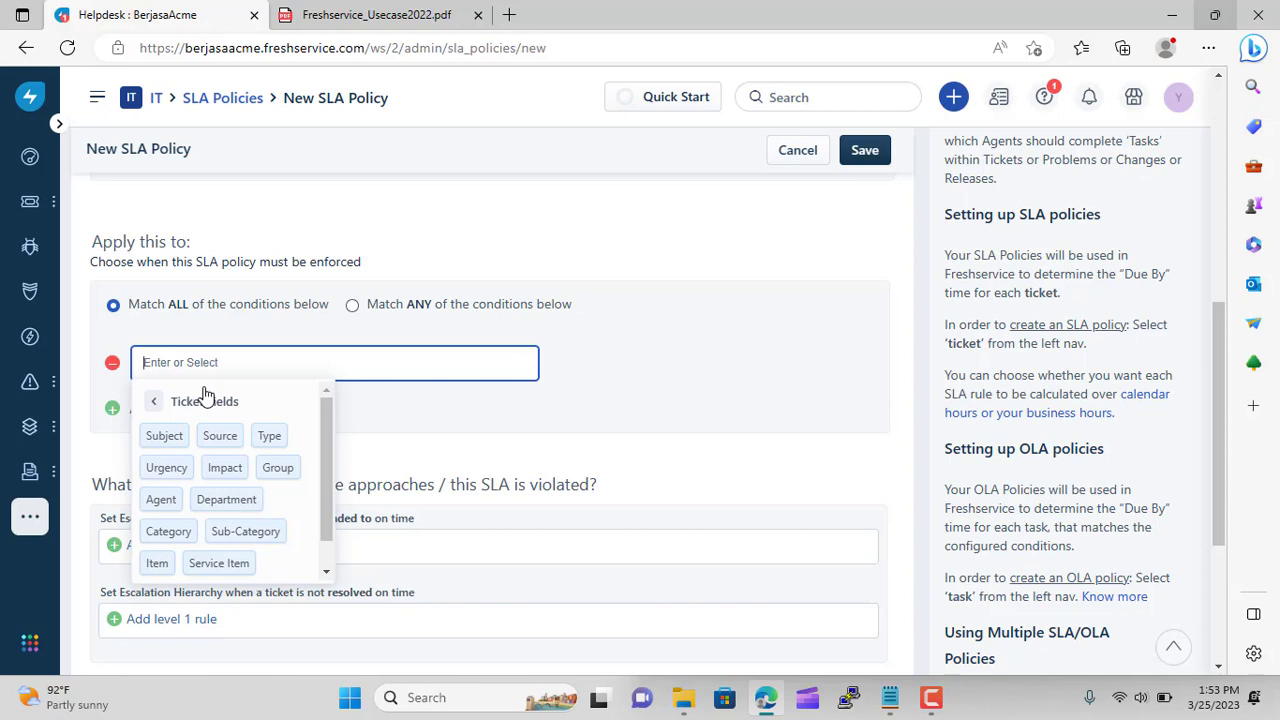
click(161, 500)
click(290, 408)
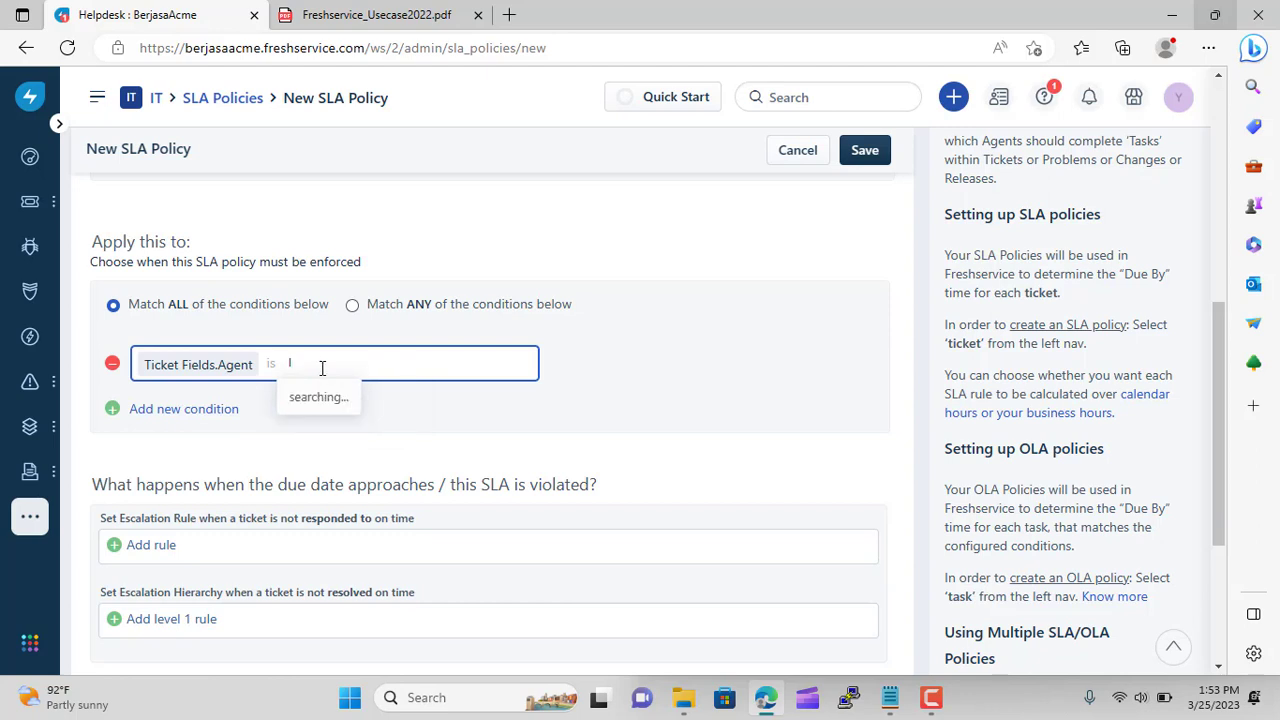
key(BackSpace)
key(BackSpace)
key(BackSpace)
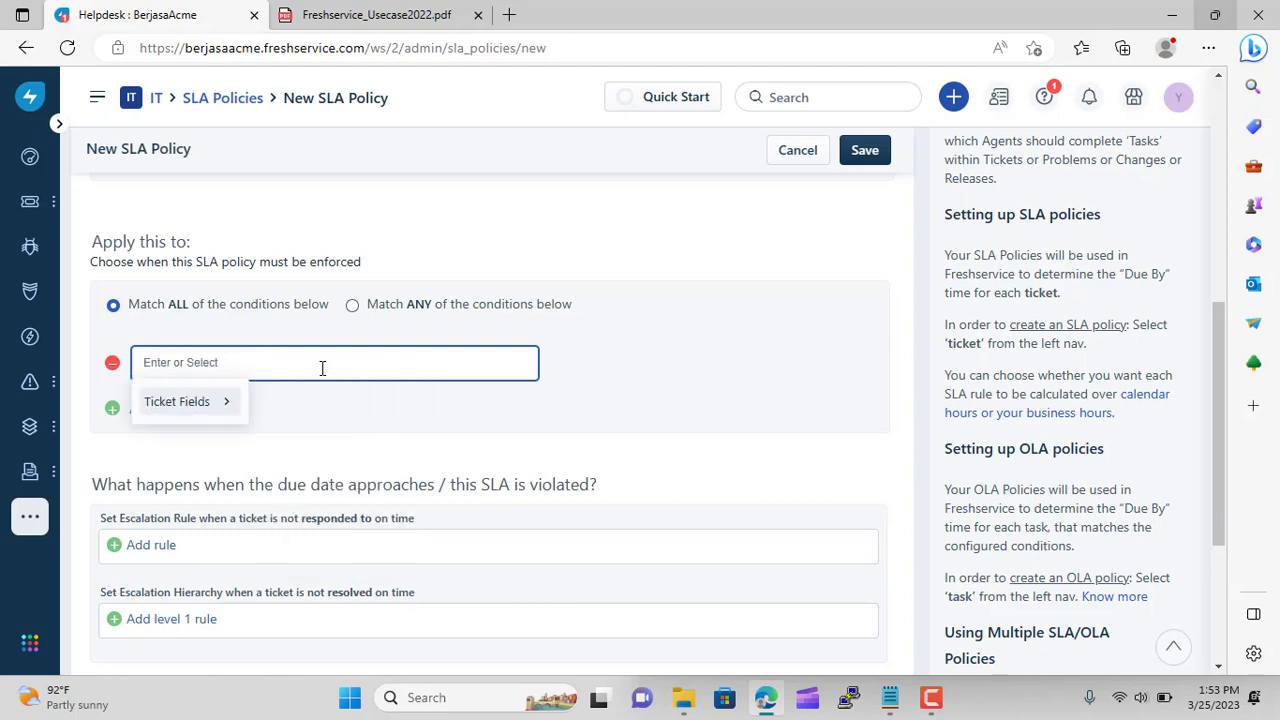
Set the condition to Ticket Fields Group is IT Support Indonesia
click(213, 403)
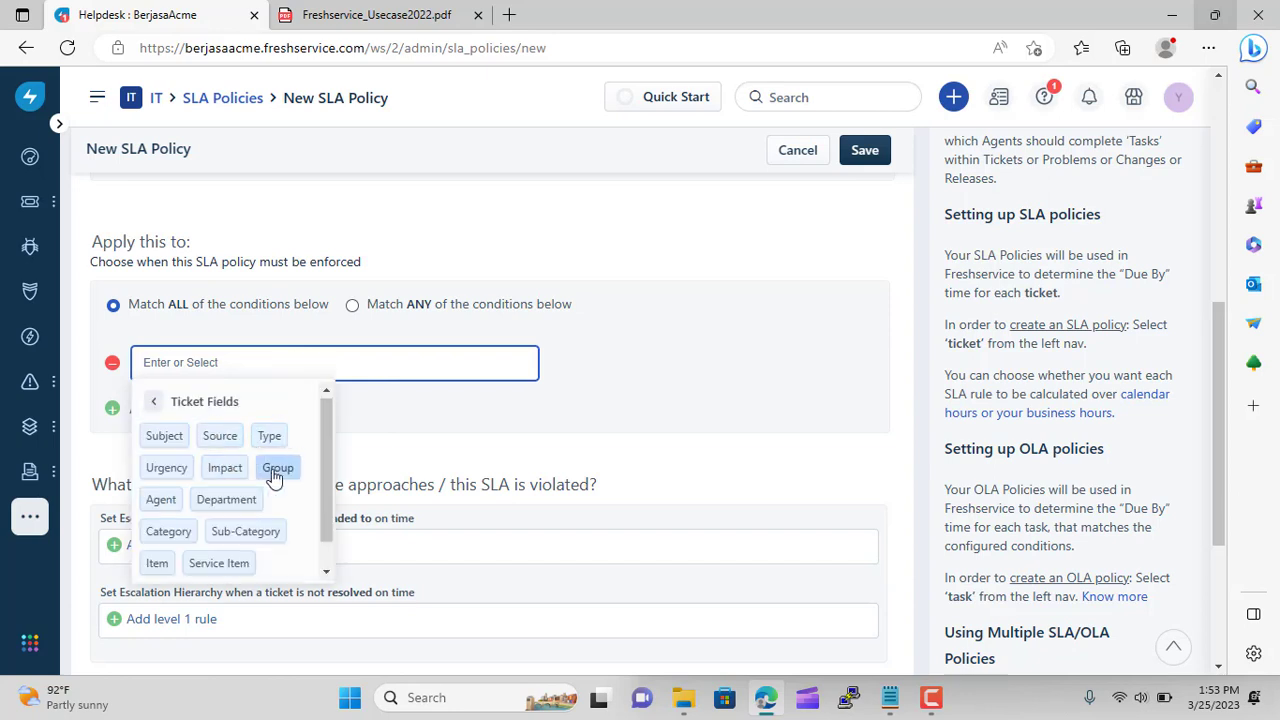
scroll(271, 477, down, 1)
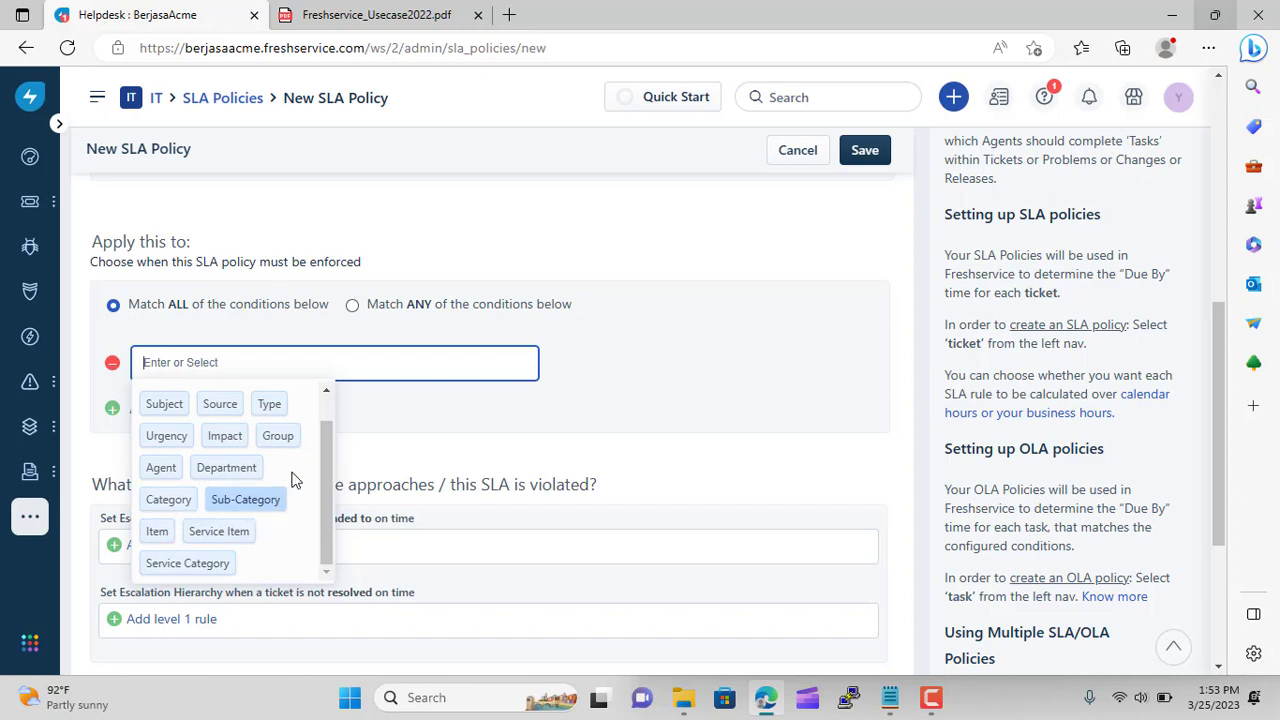
click(285, 440)
click(291, 402)
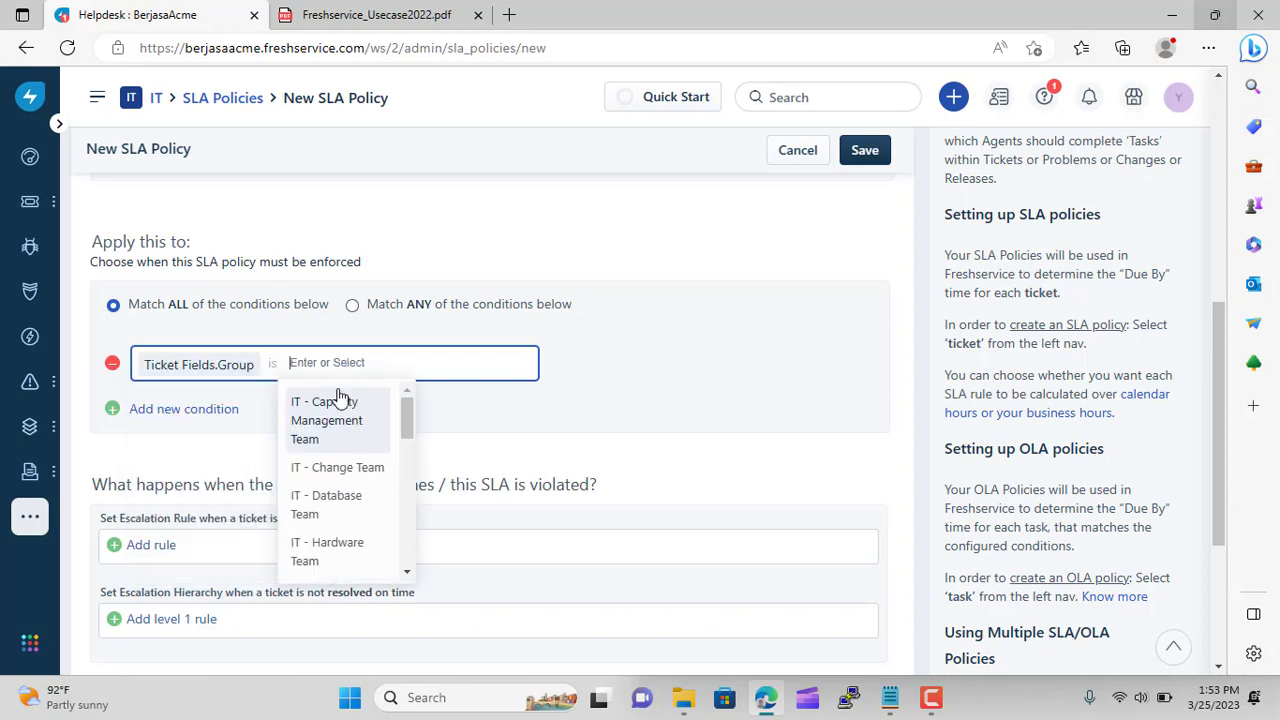
scroll(357, 446, down, 3)
scroll(358, 448, down, 6)
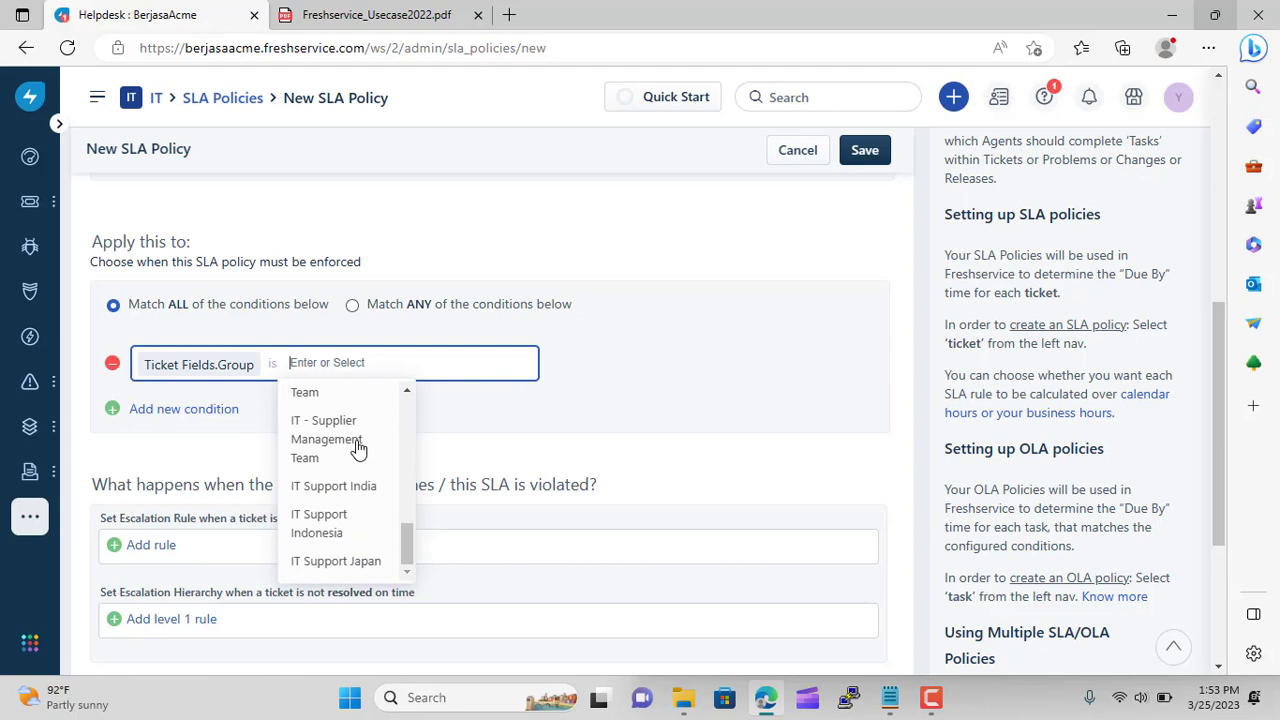
click(341, 525)
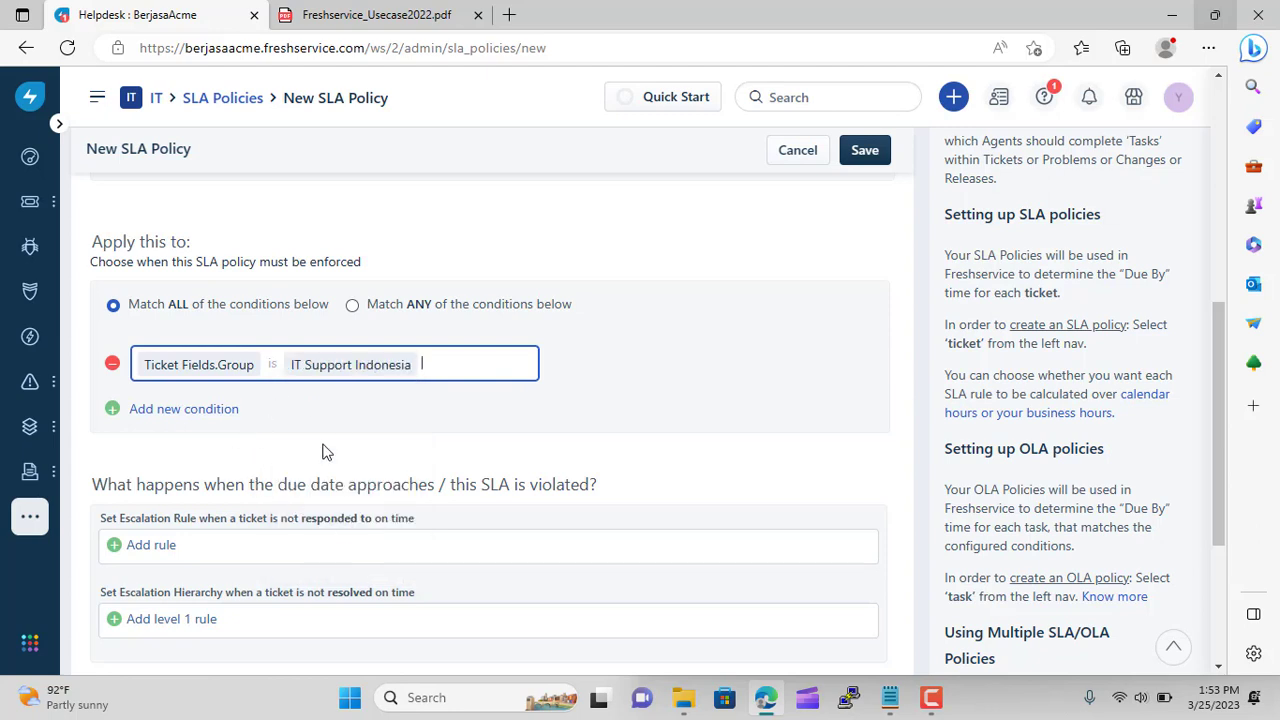
click(597, 450)
Add an escalation rule for late responses, then remove it again
scroll(597, 450, down, 2)
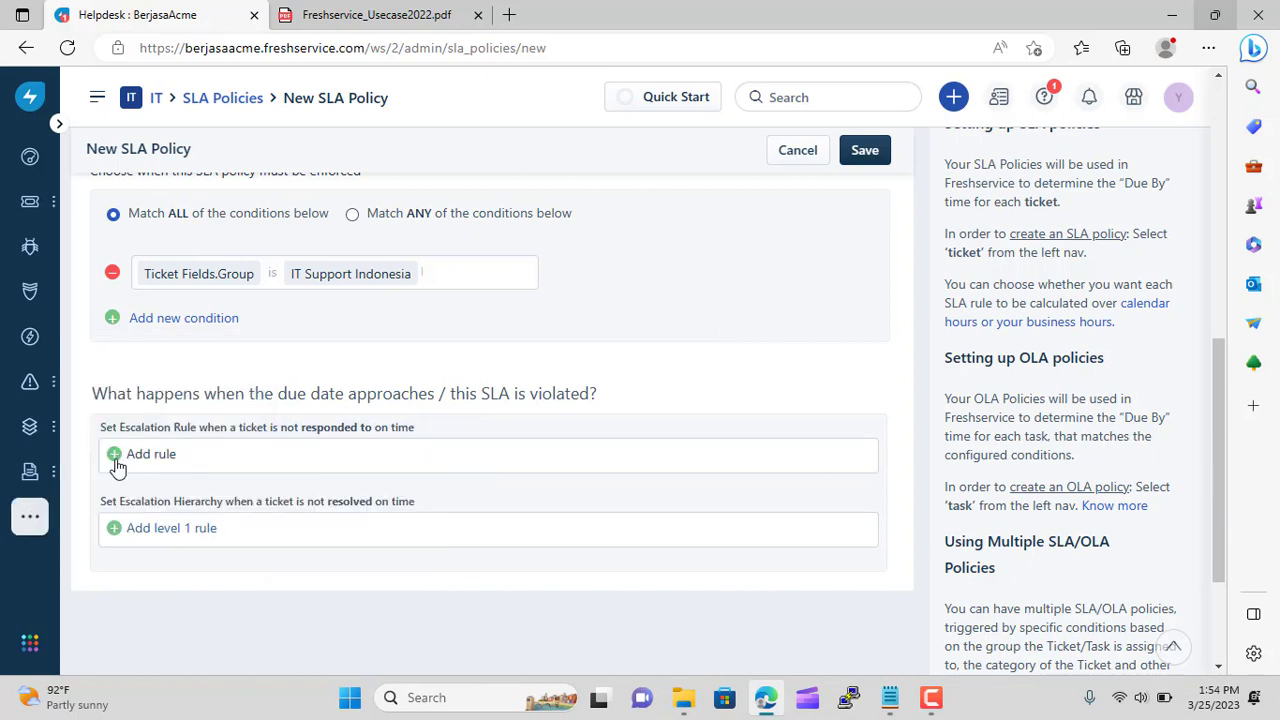
click(140, 454)
click(116, 464)
scroll(609, 460, up, 10)
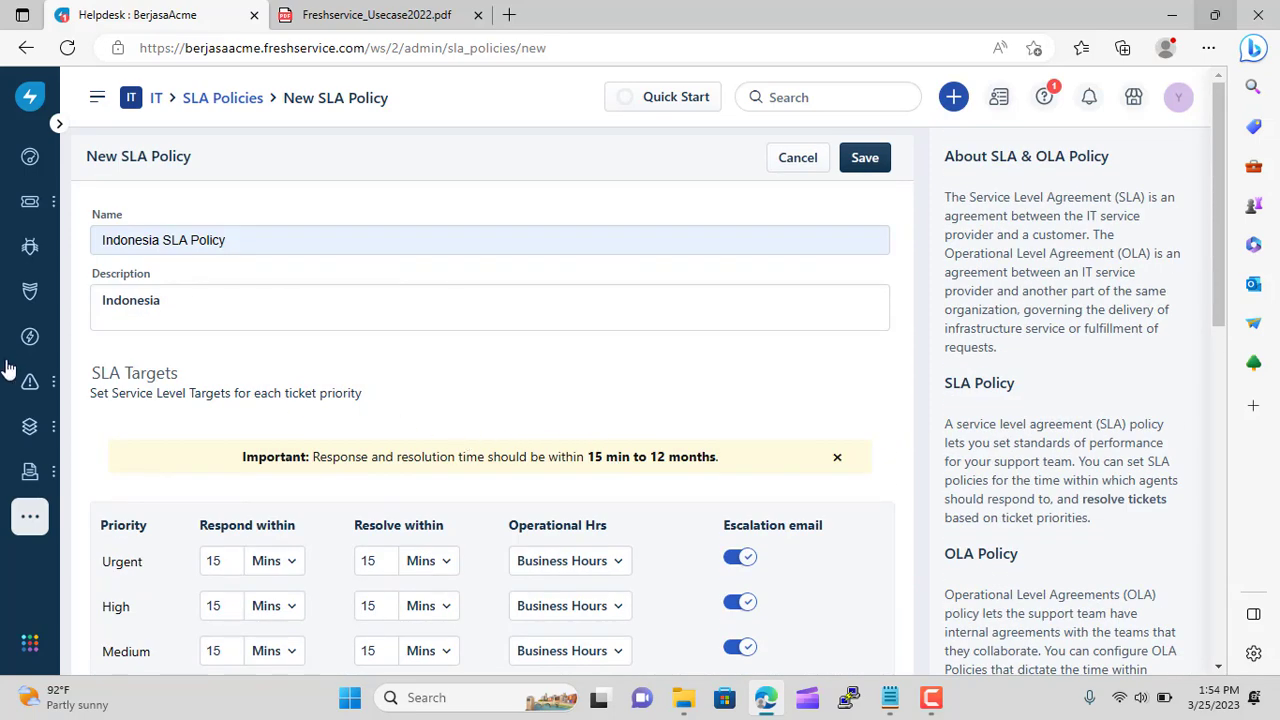
Try saving the Indonesia SLA policy and find the missing-condition error
click(868, 159)
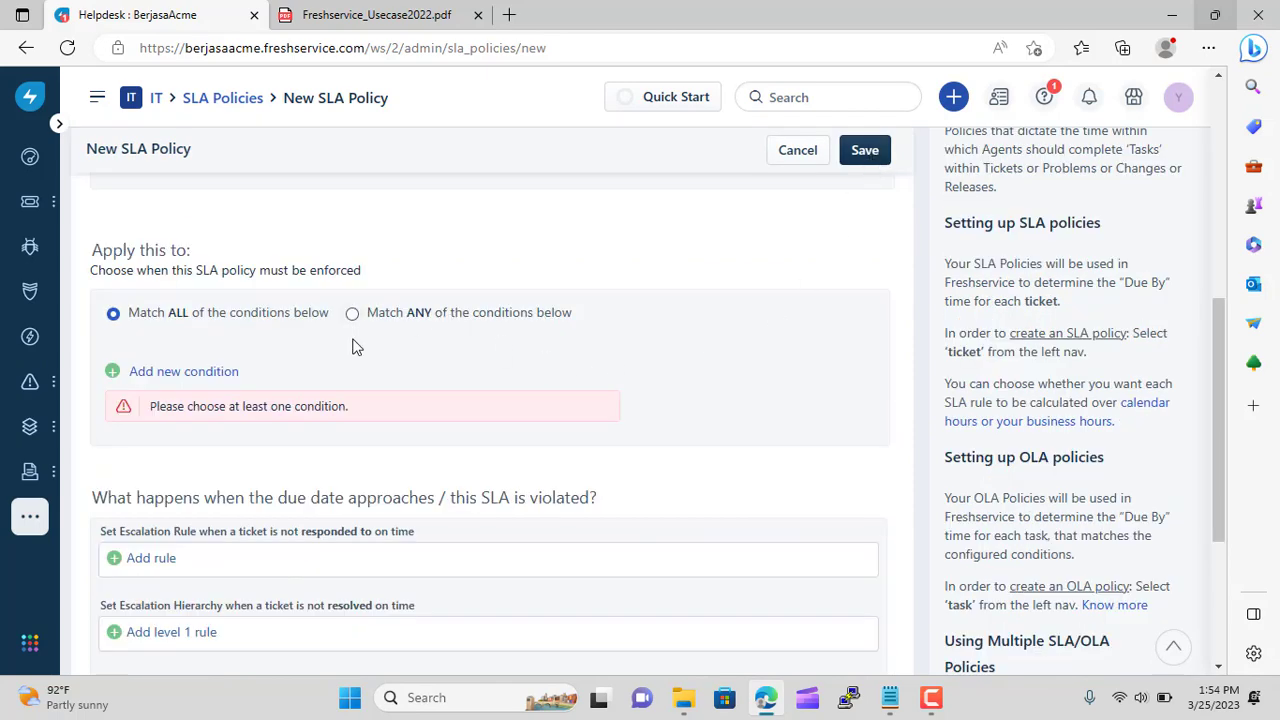
scroll(306, 380, up, 1)
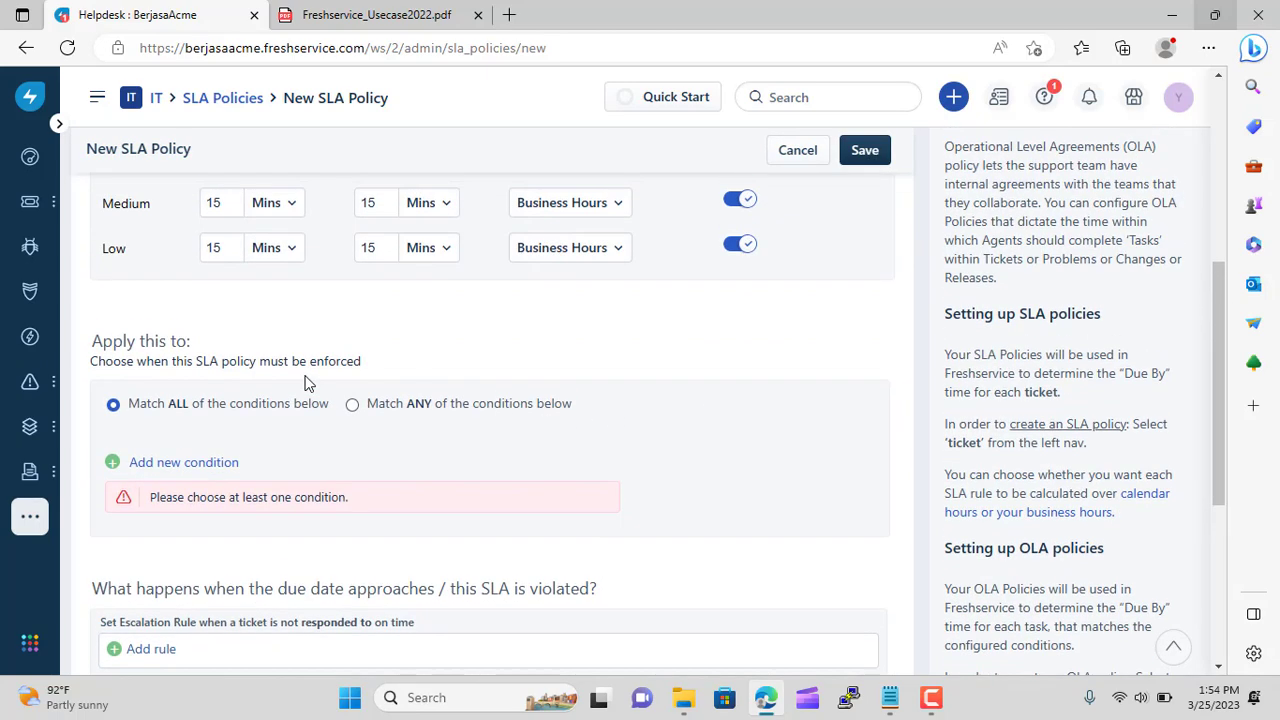
scroll(314, 466, down, 2)
scroll(314, 466, up, 1)
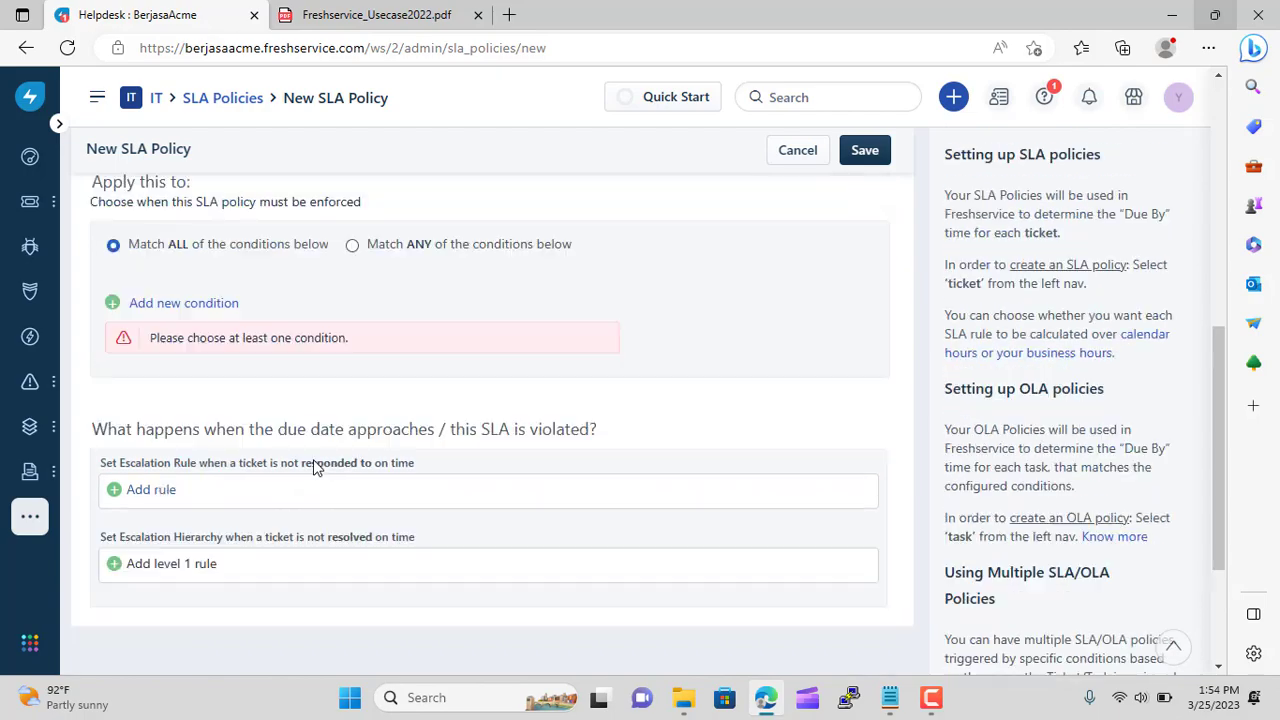
scroll(309, 443, up, 5)
scroll(309, 520, down, 4)
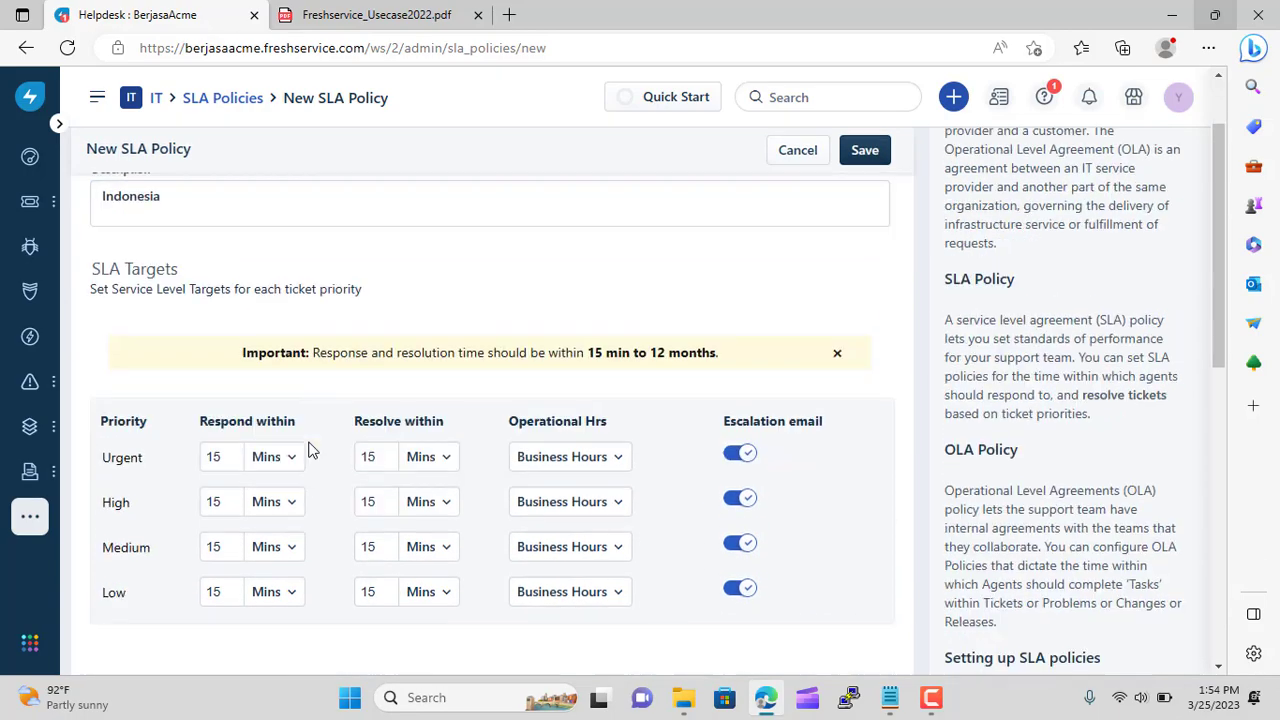
Re-add the condition Ticket Fields Group is IT Support Indonesia
click(115, 456)
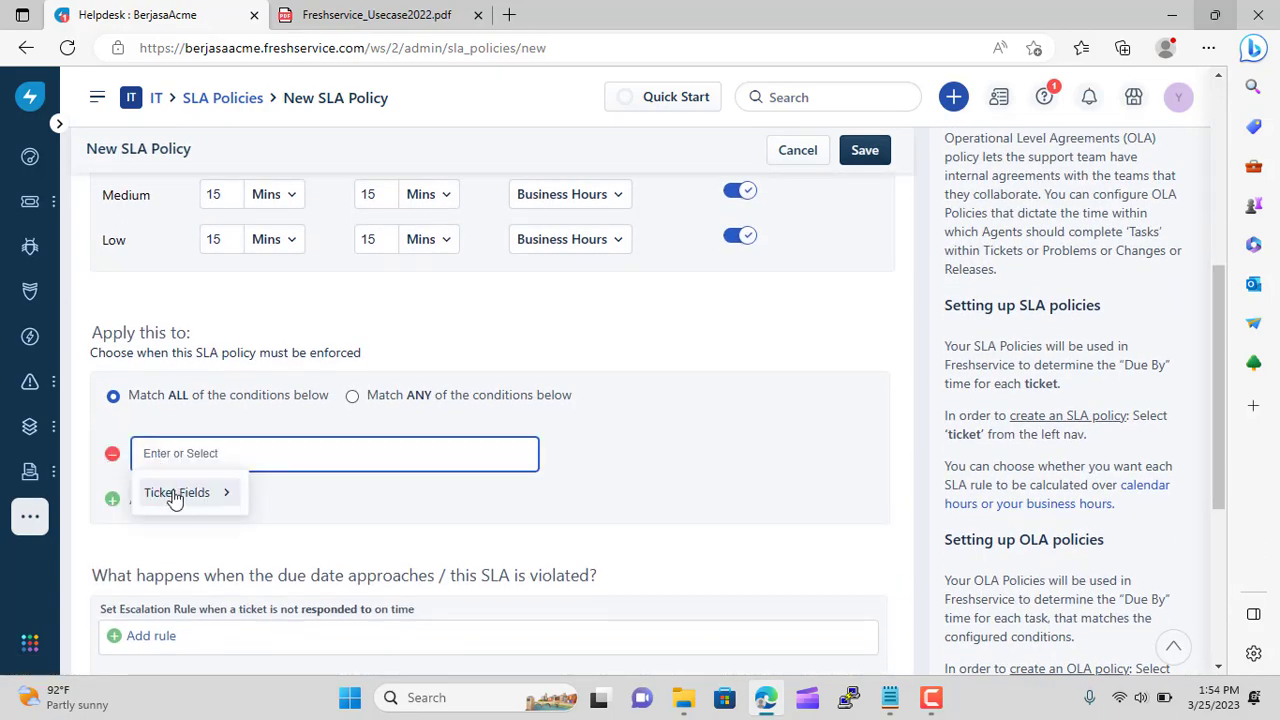
click(173, 493)
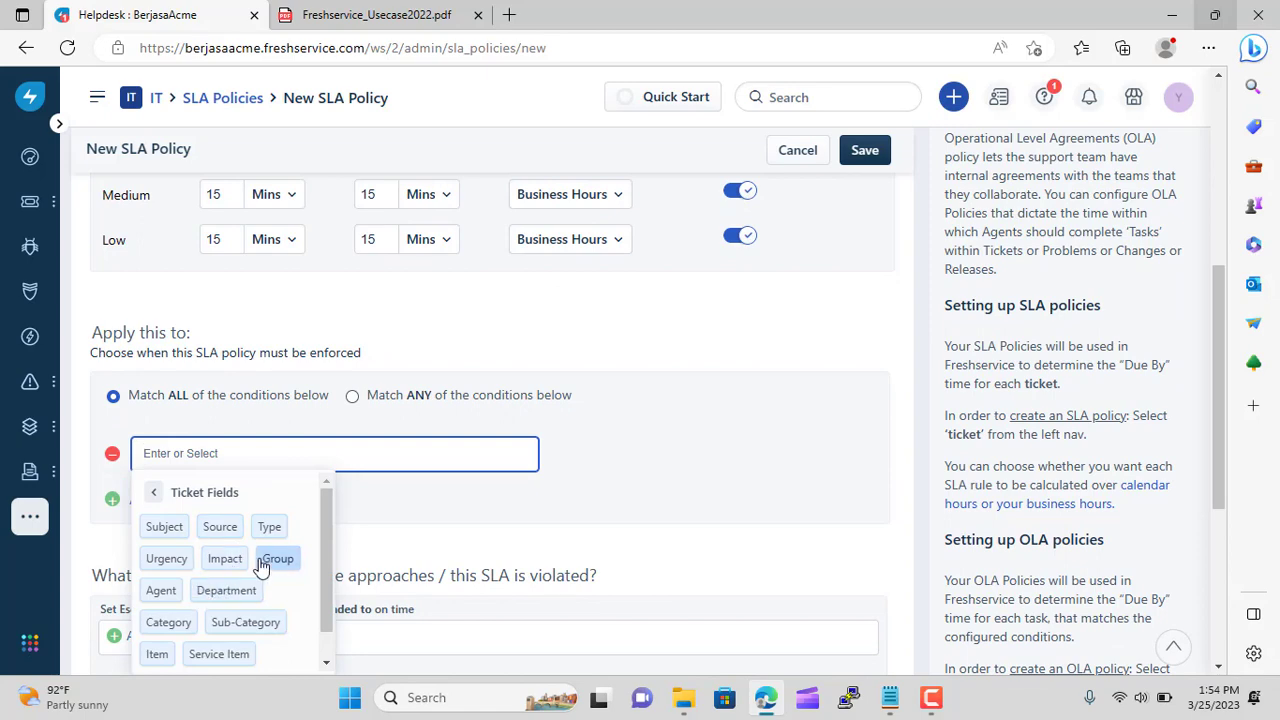
scroll(262, 566, down, 1)
click(277, 528)
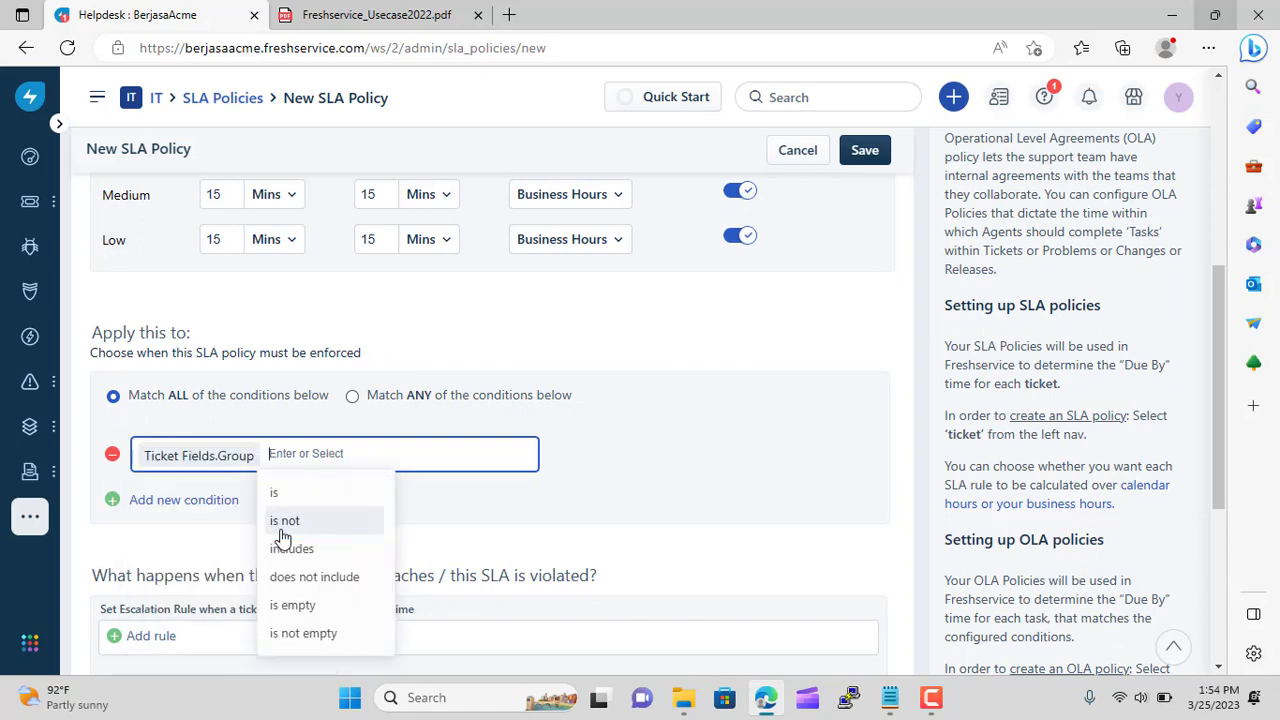
scroll(316, 505, down, 3)
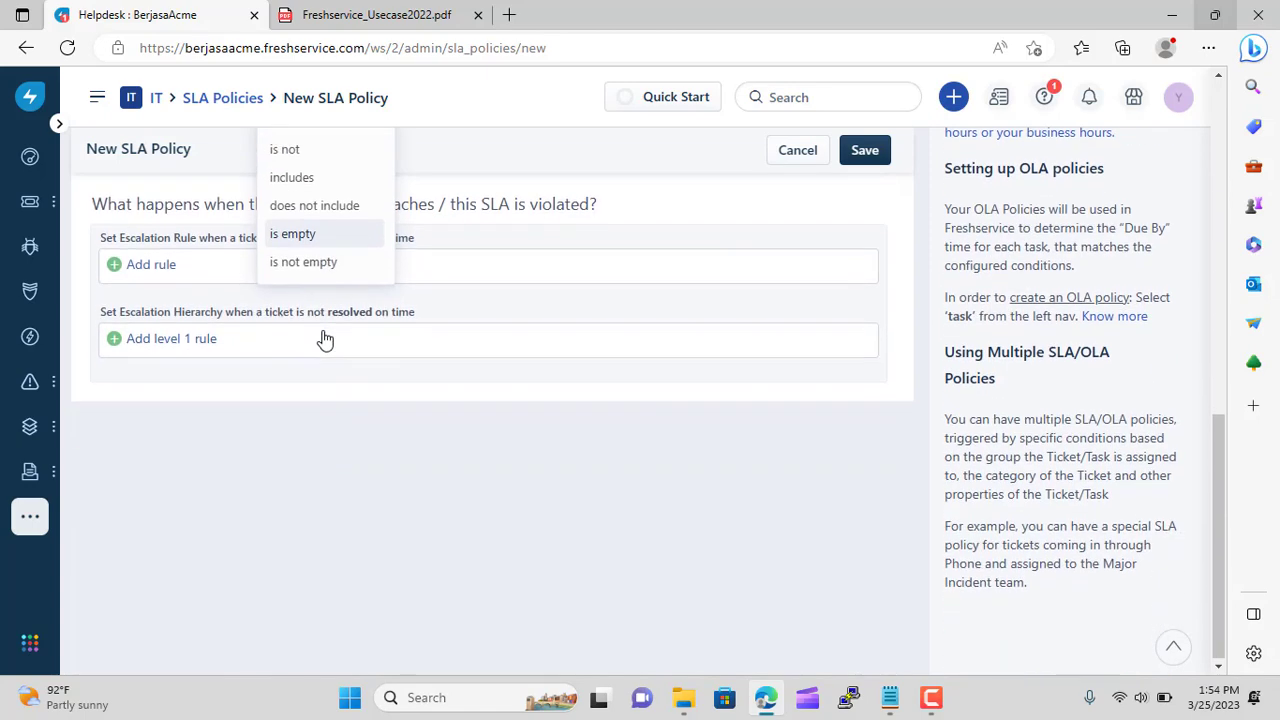
scroll(320, 300, up, 1)
click(292, 306)
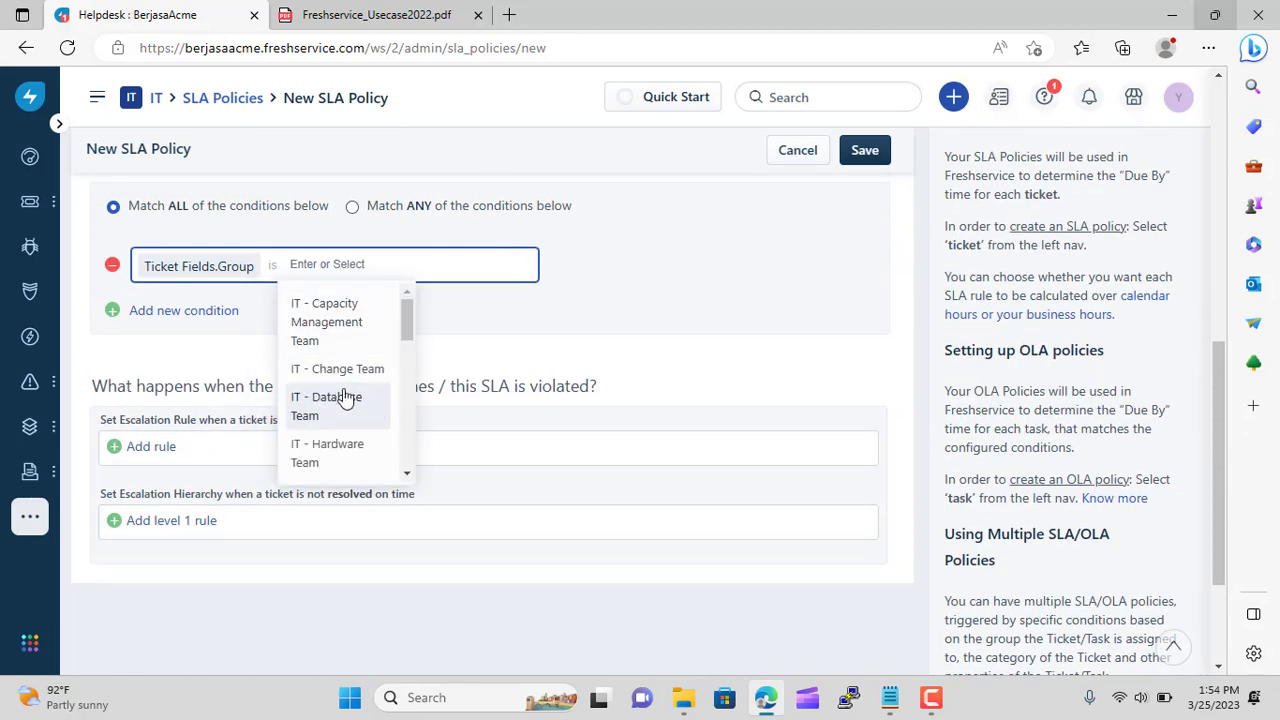
scroll(343, 394, down, 1)
scroll(343, 394, down, 3)
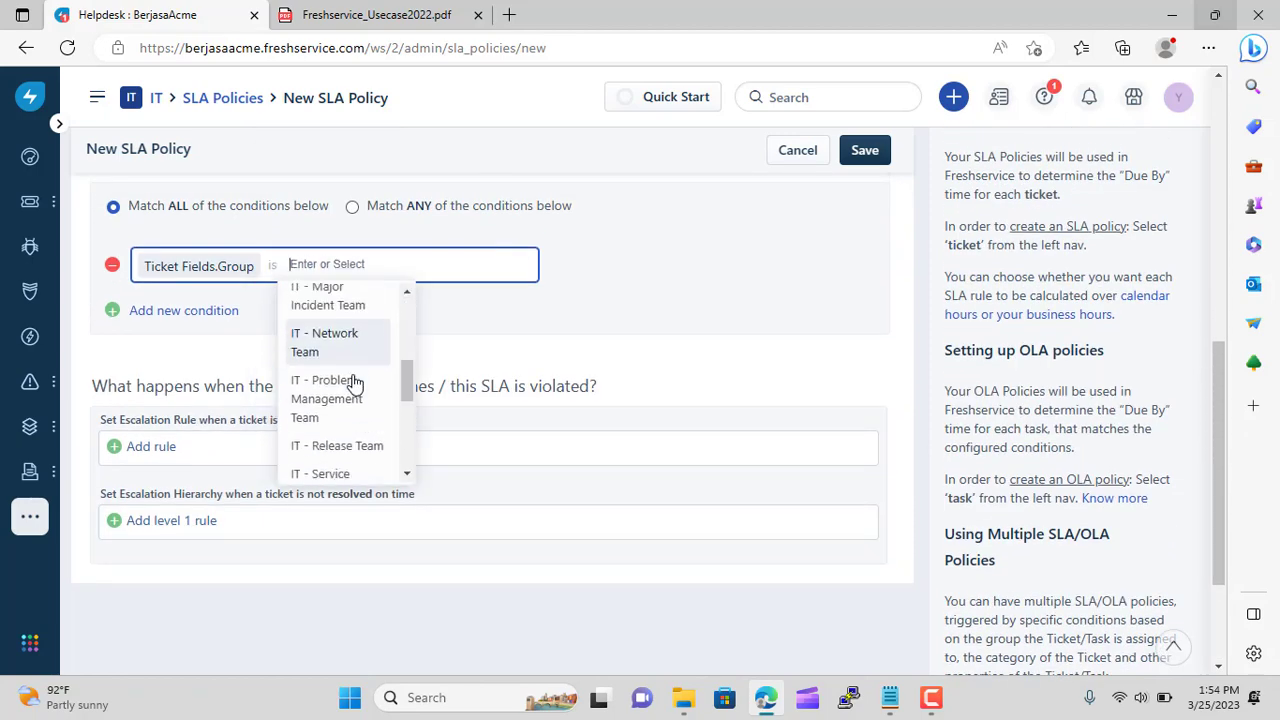
scroll(357, 383, down, 4)
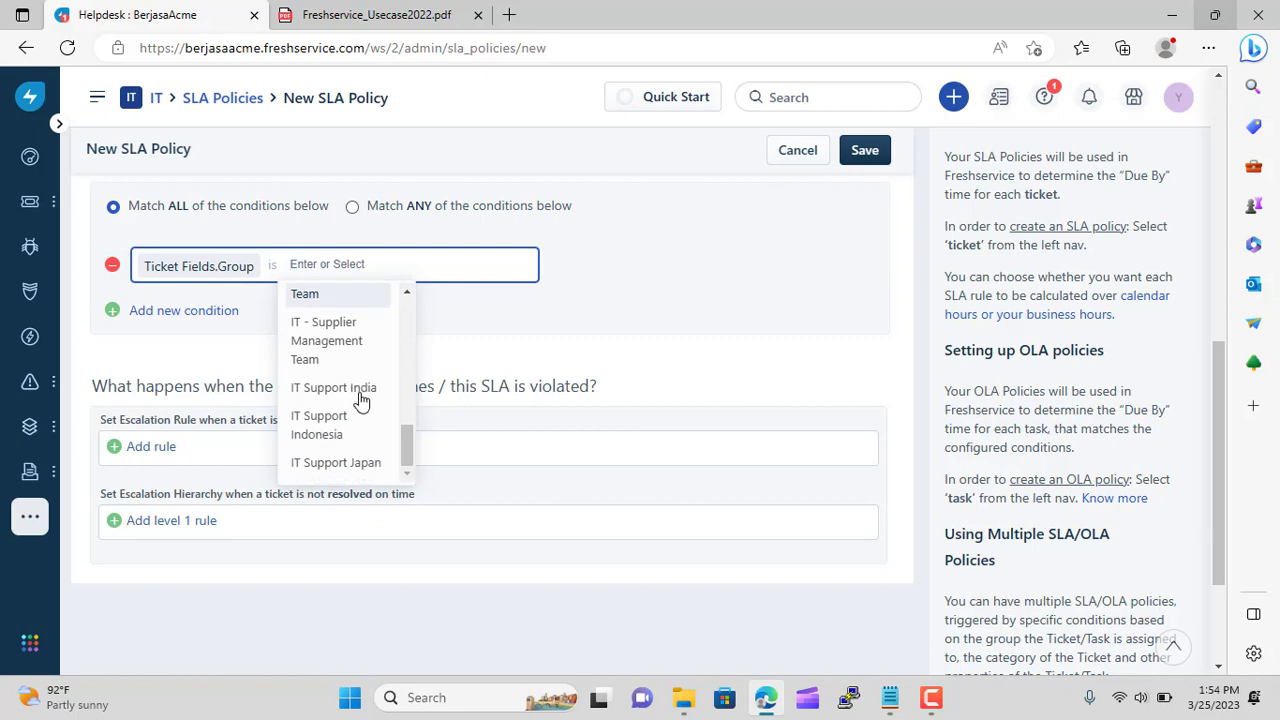
click(354, 421)
click(694, 326)
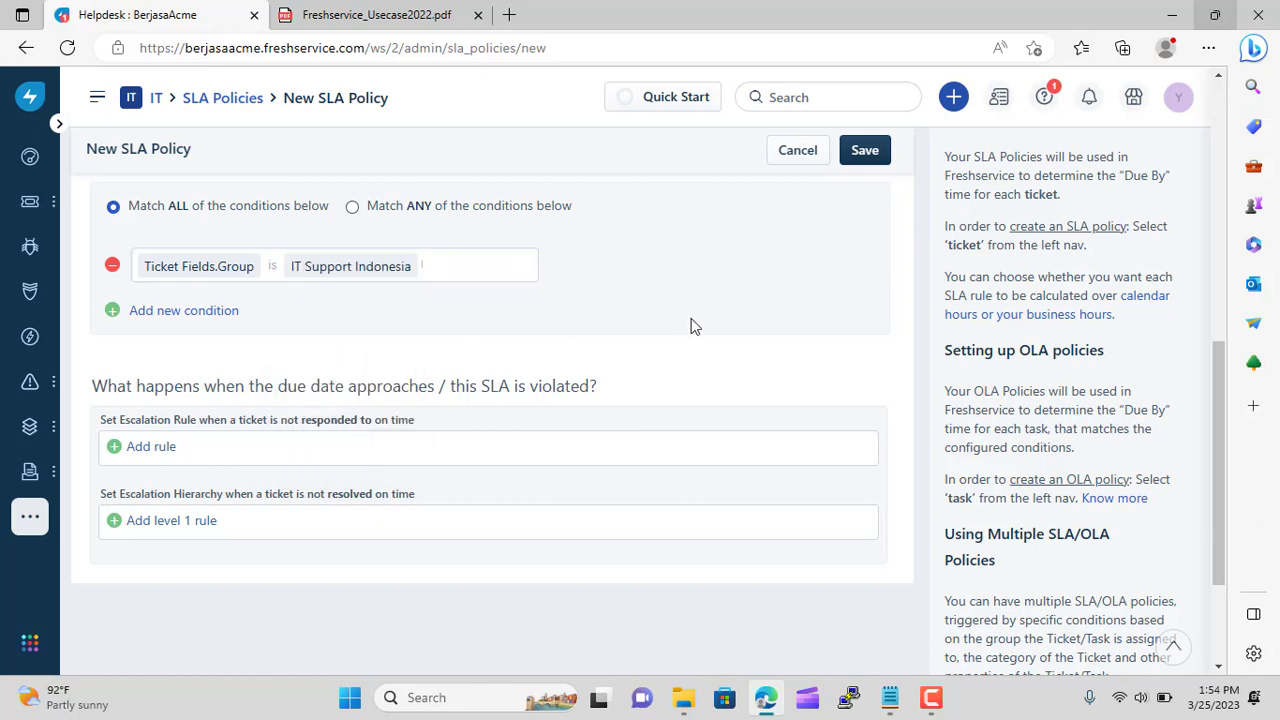
Save the Indonesia policy and start a new ticket SLA policy named 'Japan SLA Policy'
click(880, 160)
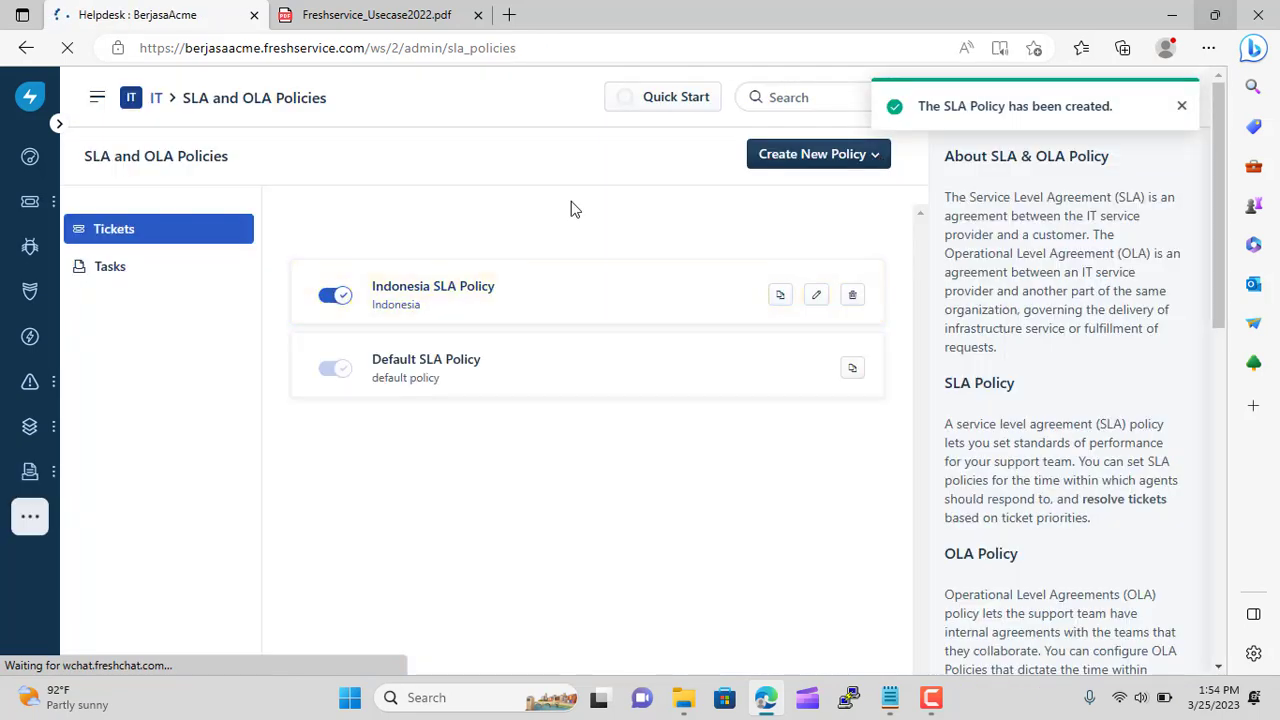
click(801, 162)
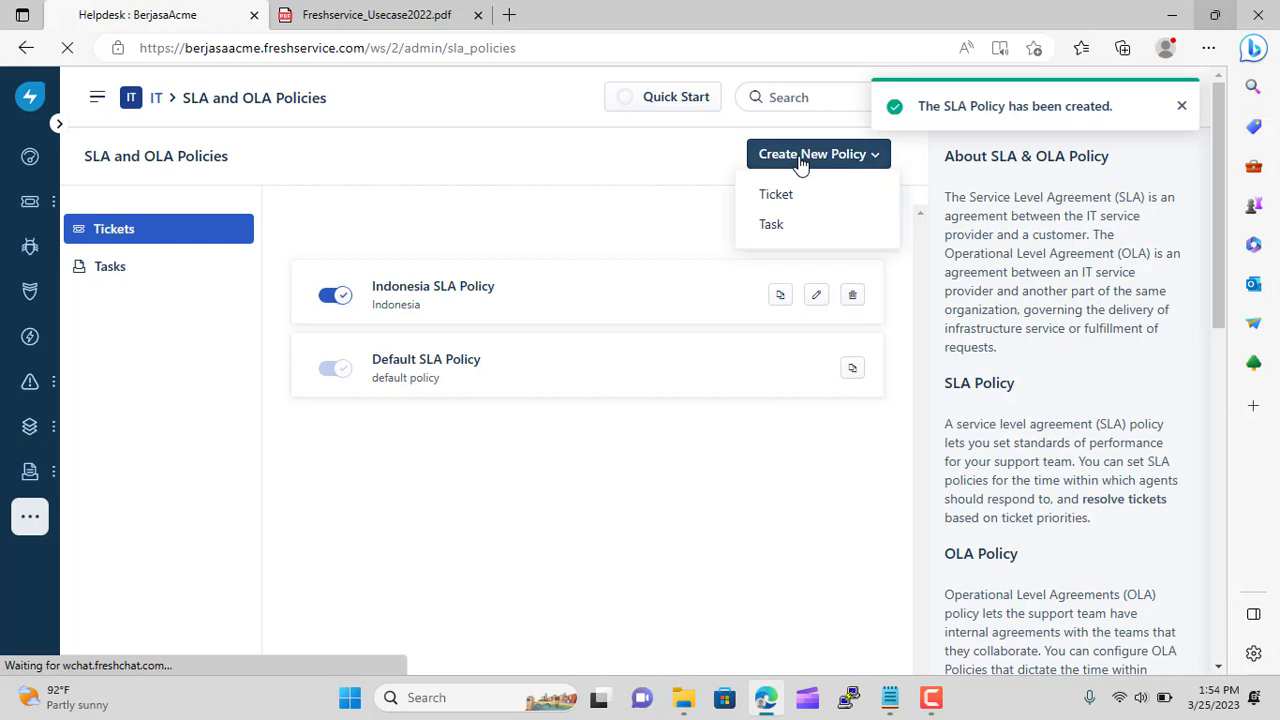
click(785, 205)
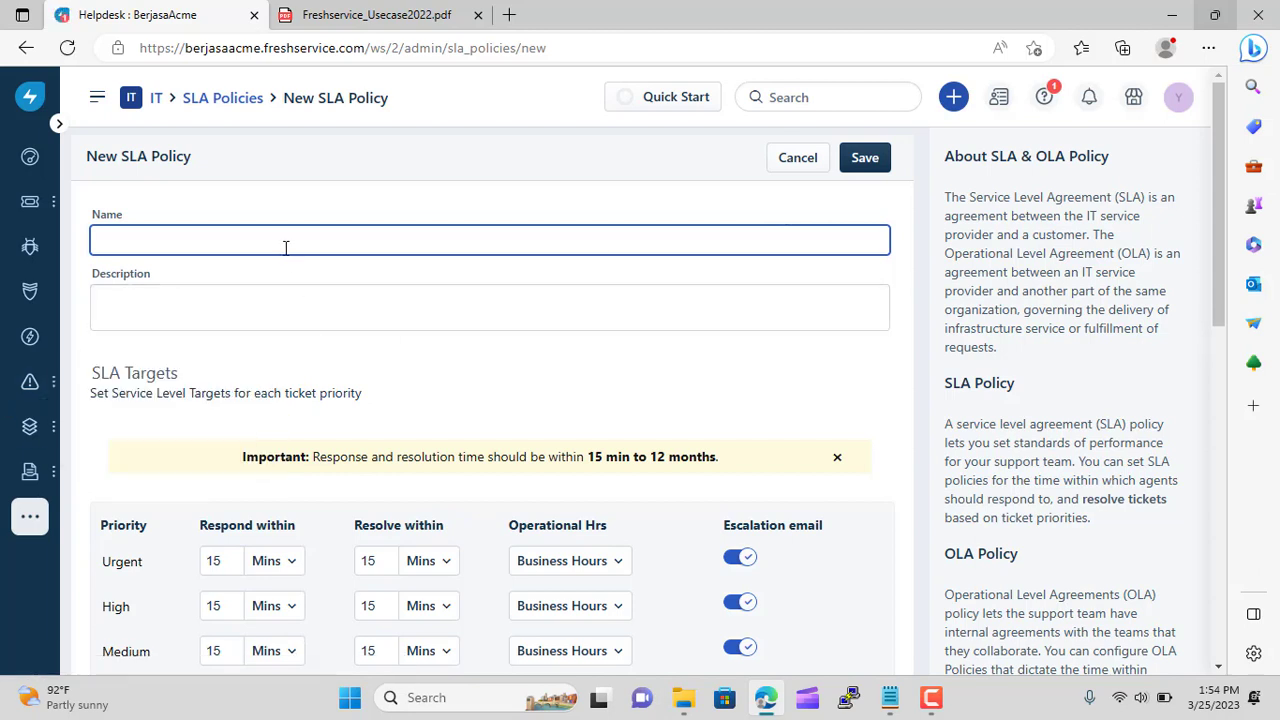
text(Ja)
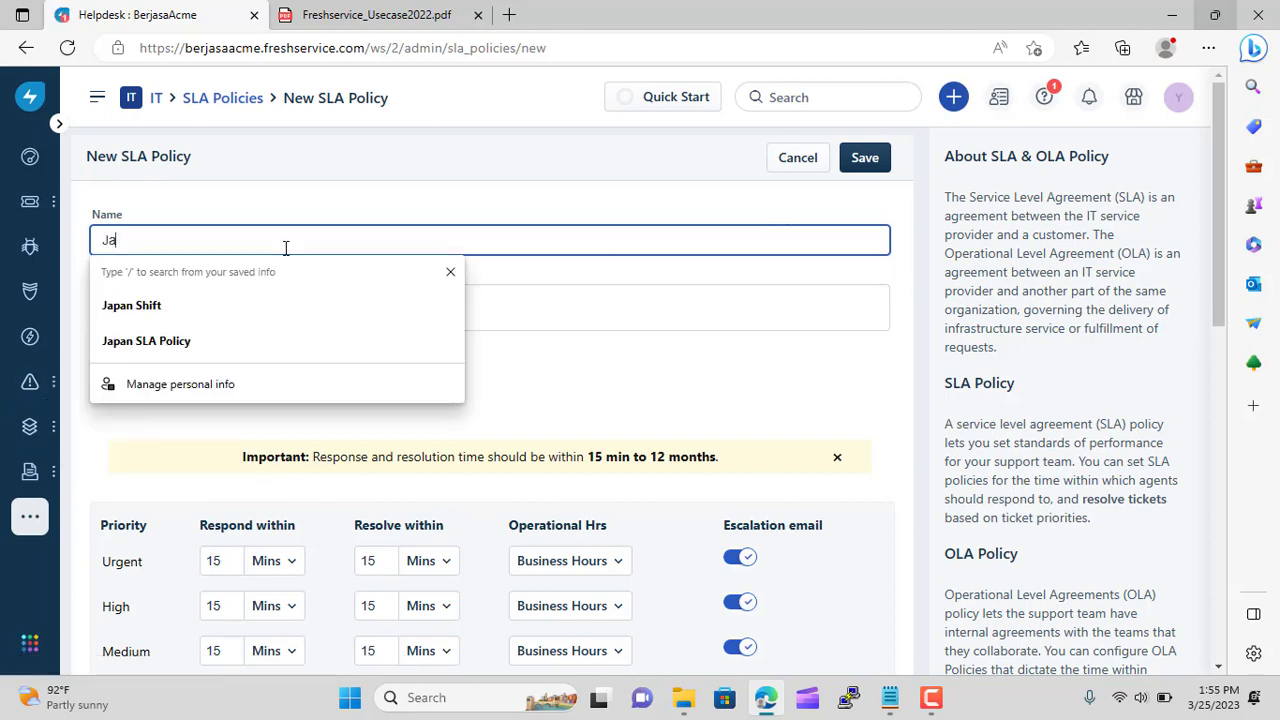
click(239, 341)
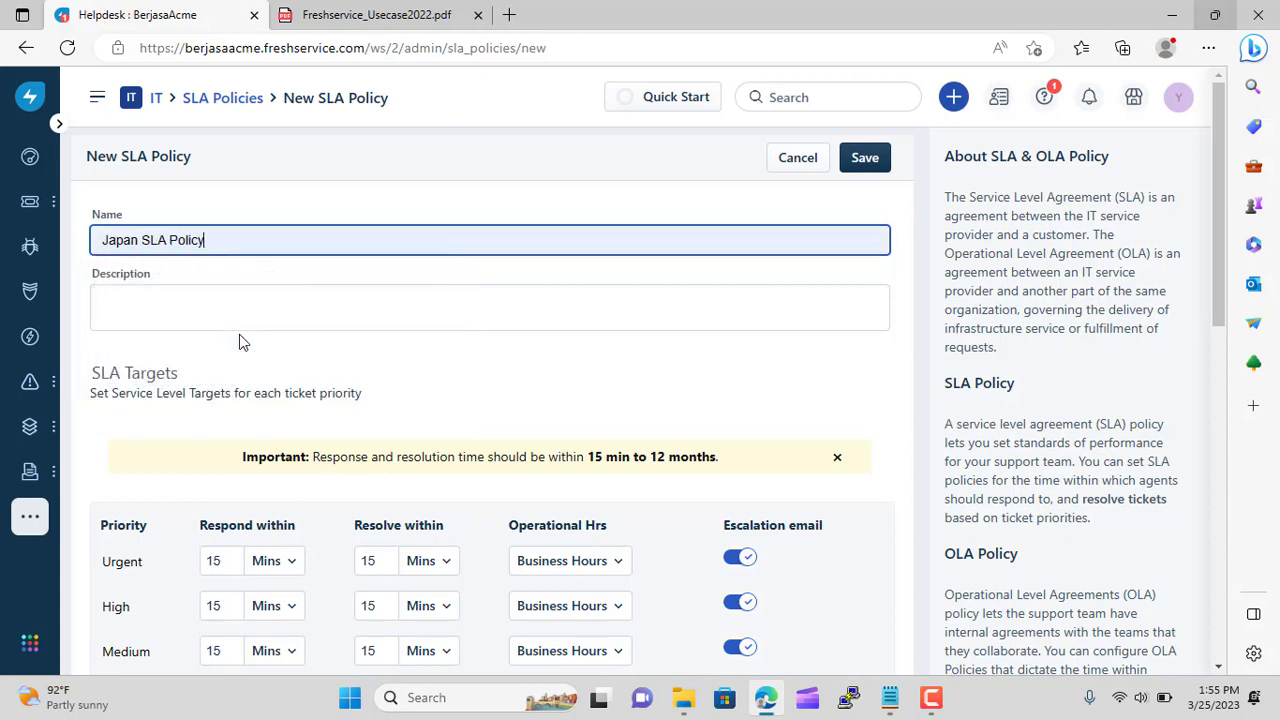
Apply it when Ticket Fields Group is IT Support Japan and save the policy
scroll(490, 452, down, 1)
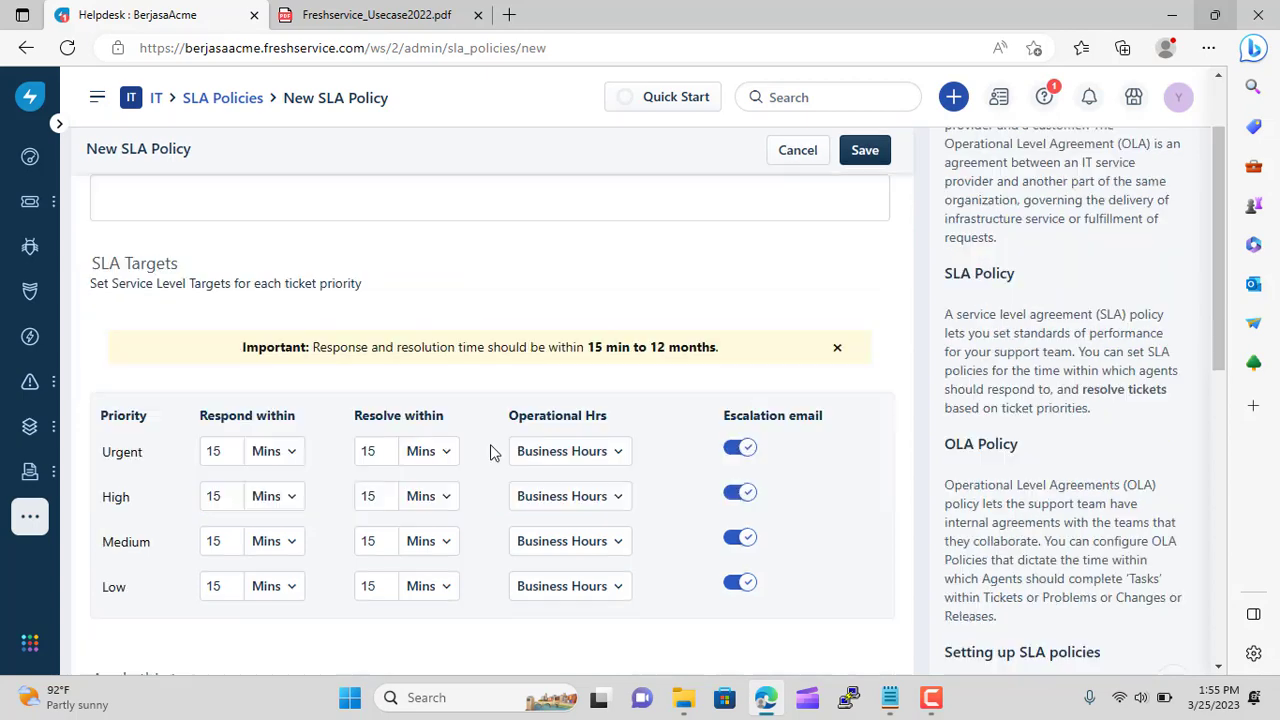
scroll(495, 447, down, 2)
scroll(522, 432, down, 3)
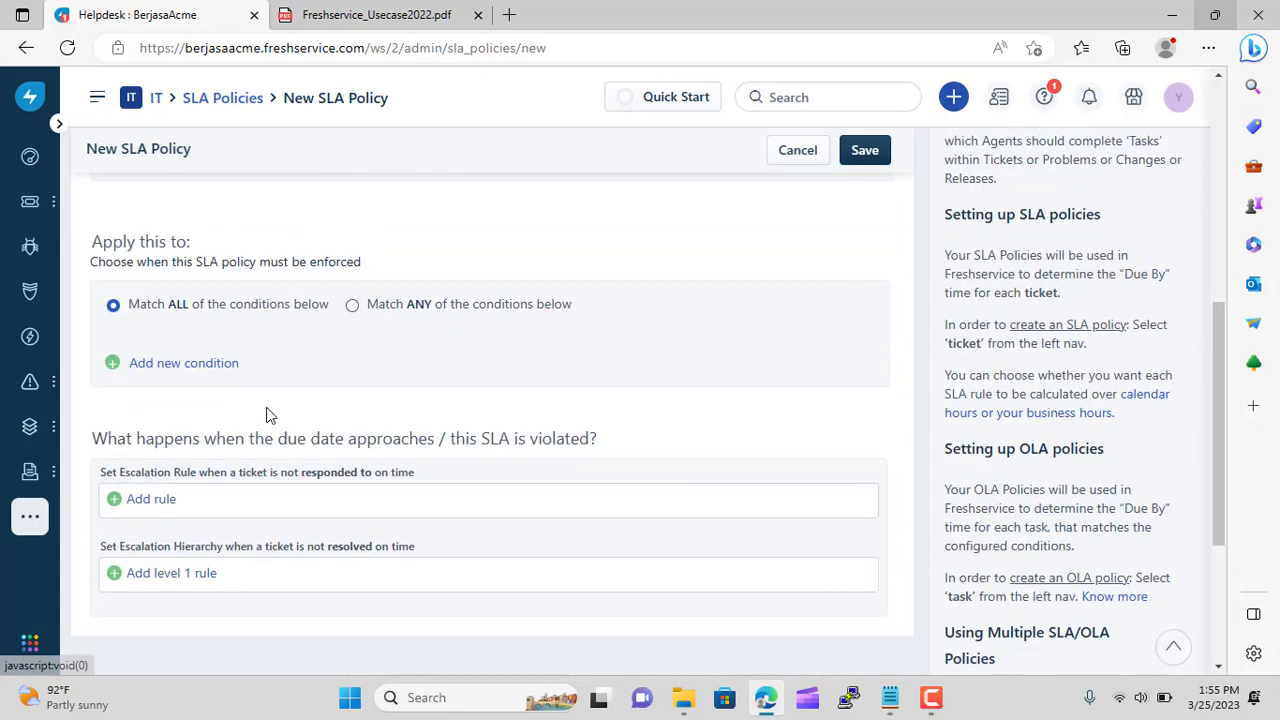
click(116, 366)
click(206, 408)
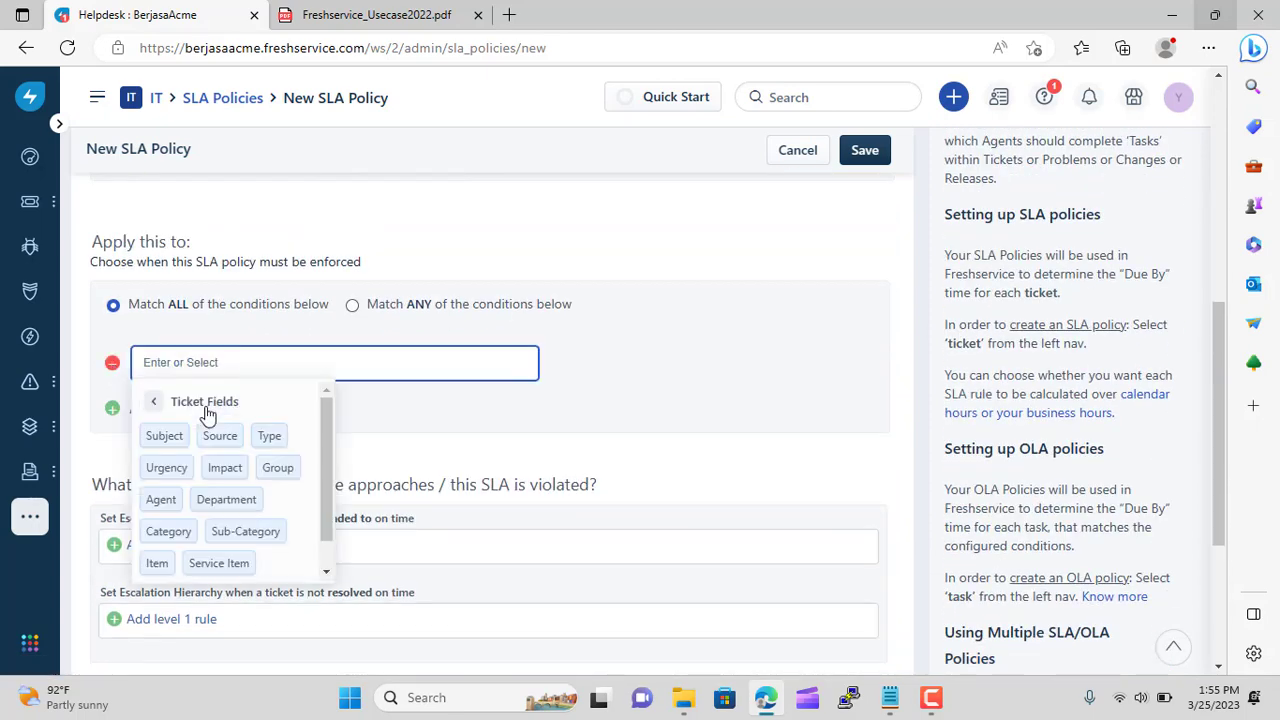
click(276, 466)
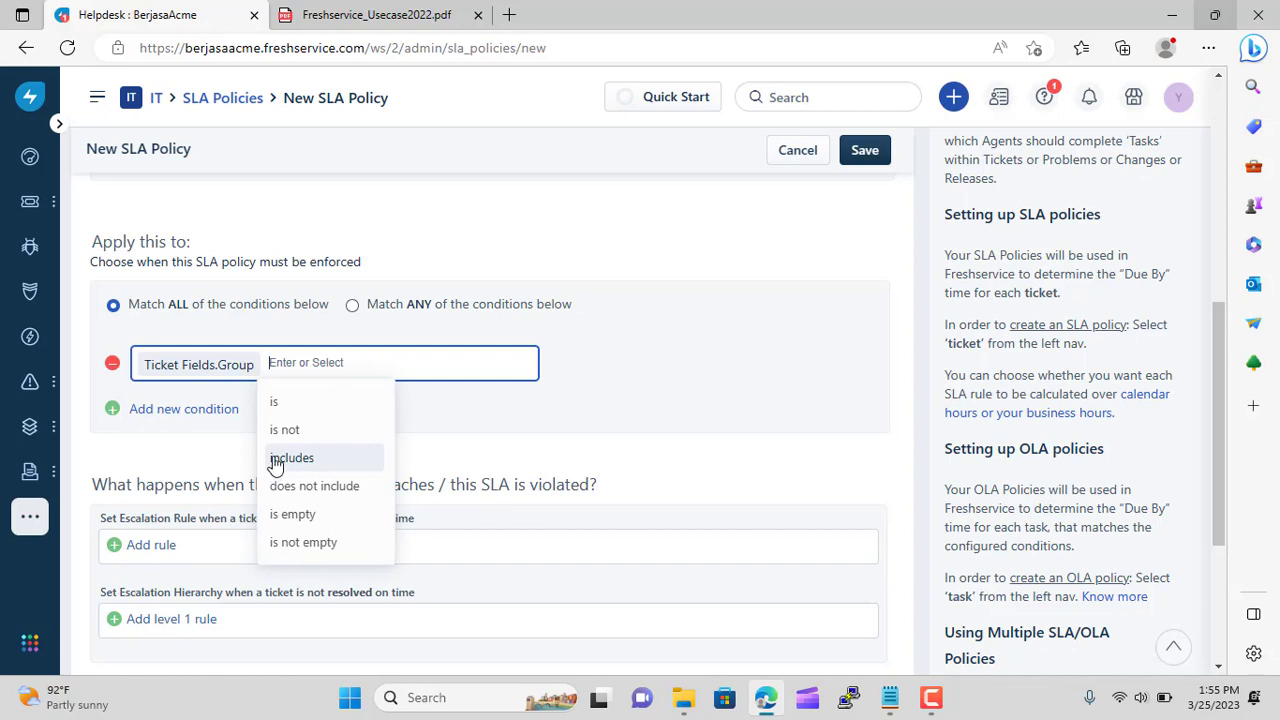
click(312, 404)
scroll(372, 445, down, 3)
scroll(370, 455, down, 6)
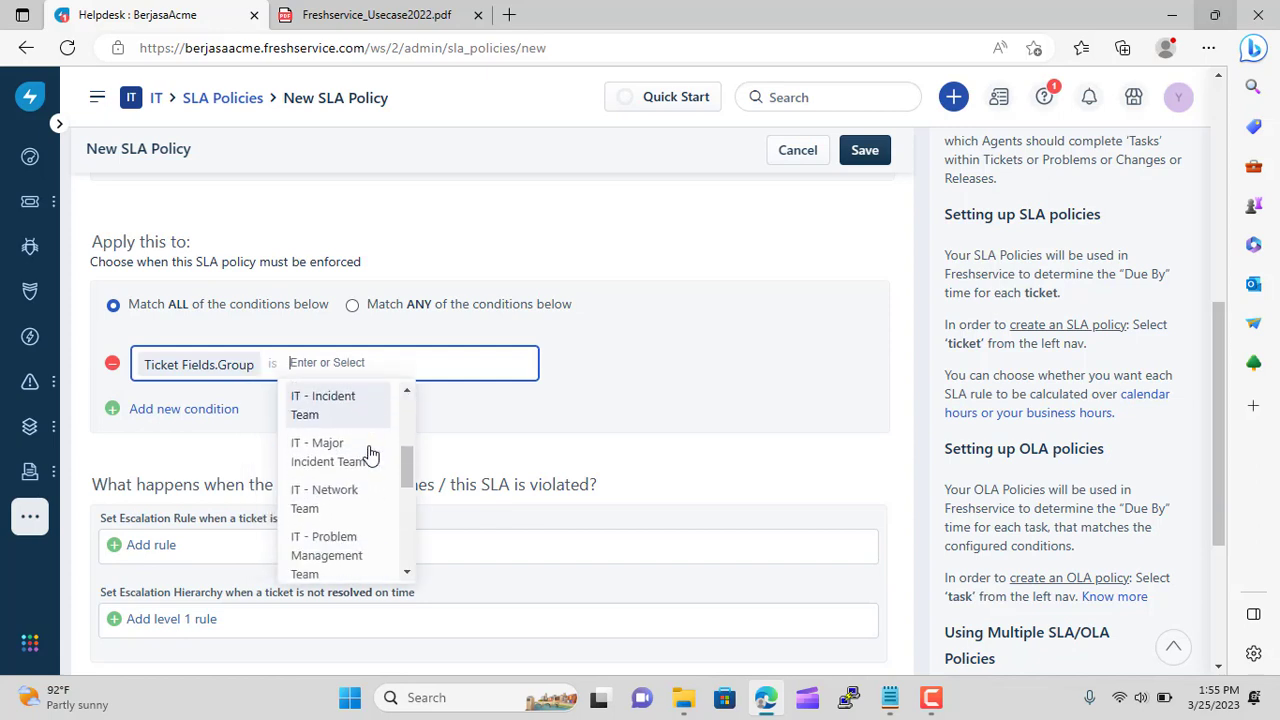
scroll(366, 460, down, 3)
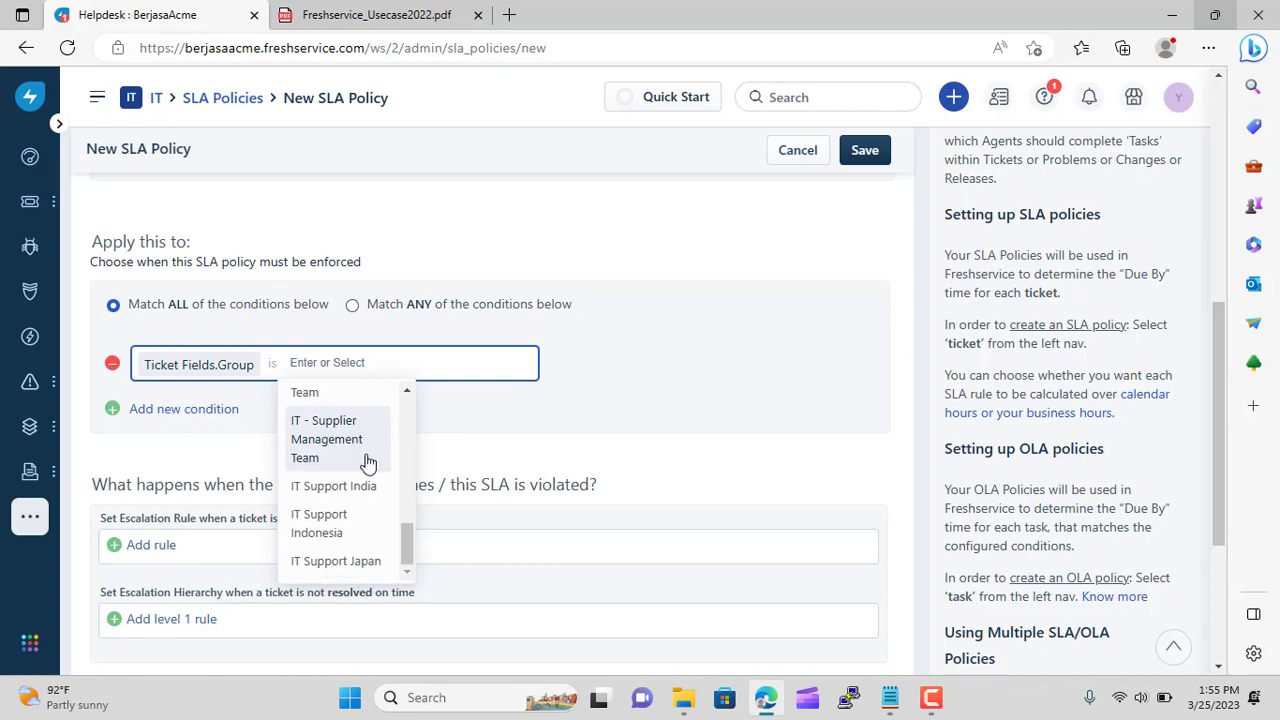
click(369, 557)
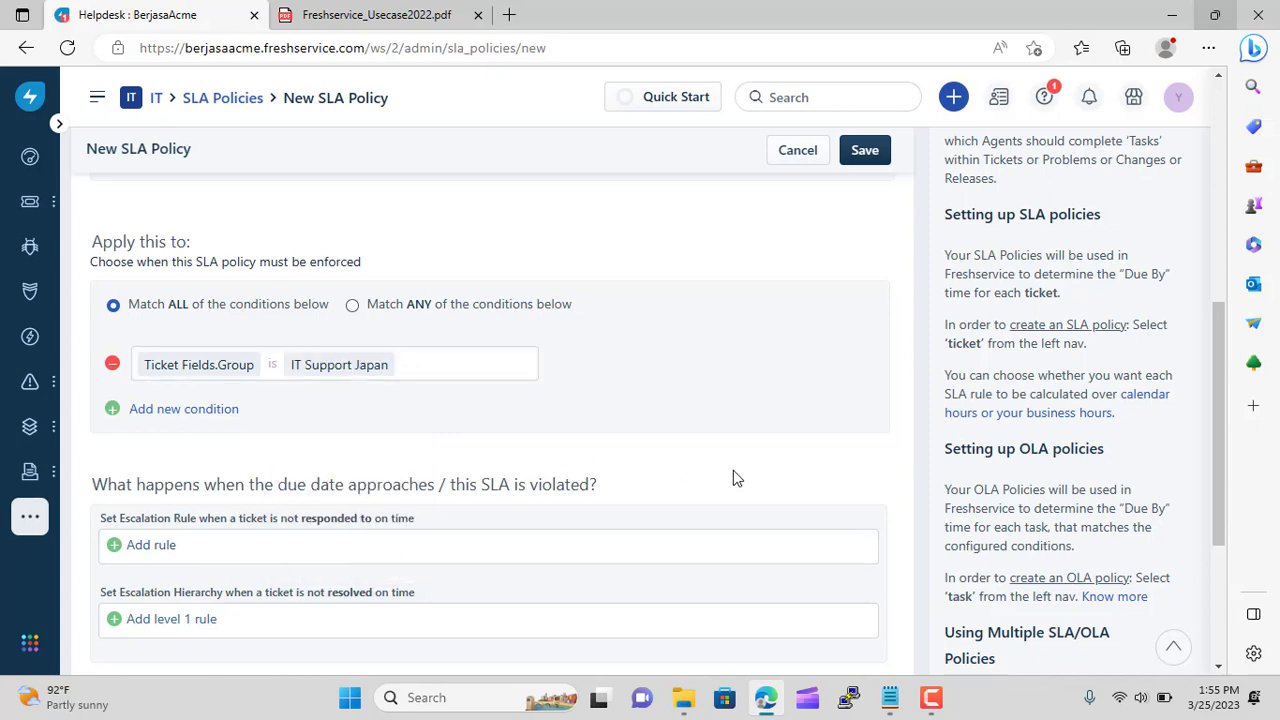
scroll(733, 478, up, 8)
scroll(778, 434, down, 15)
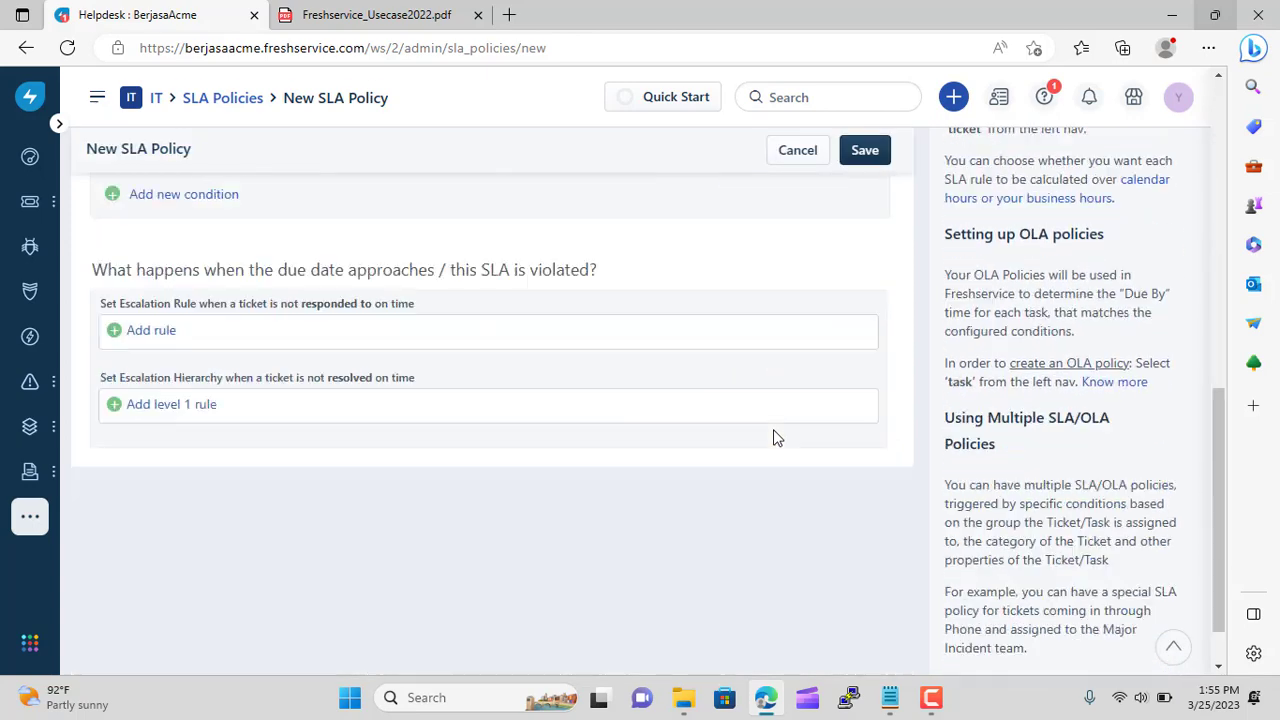
click(876, 160)
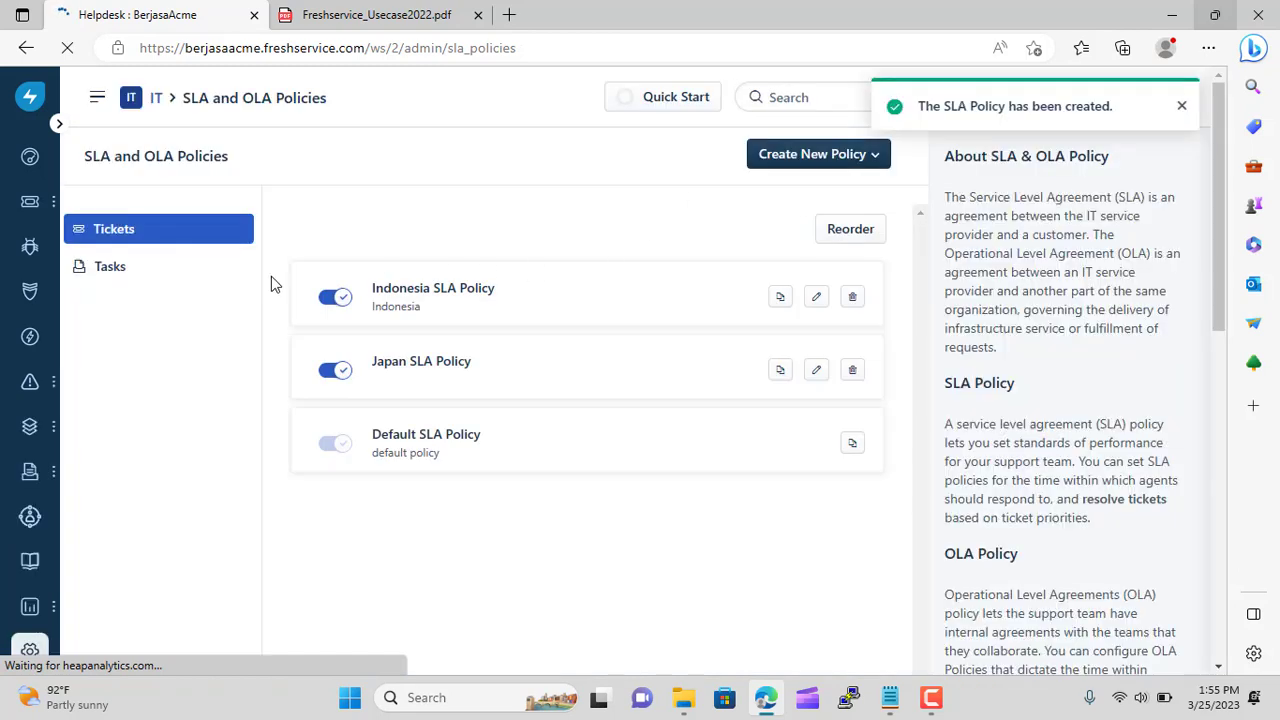
Start a new ticket SLA policy named 'India SLA Policy'
click(816, 160)
click(793, 190)
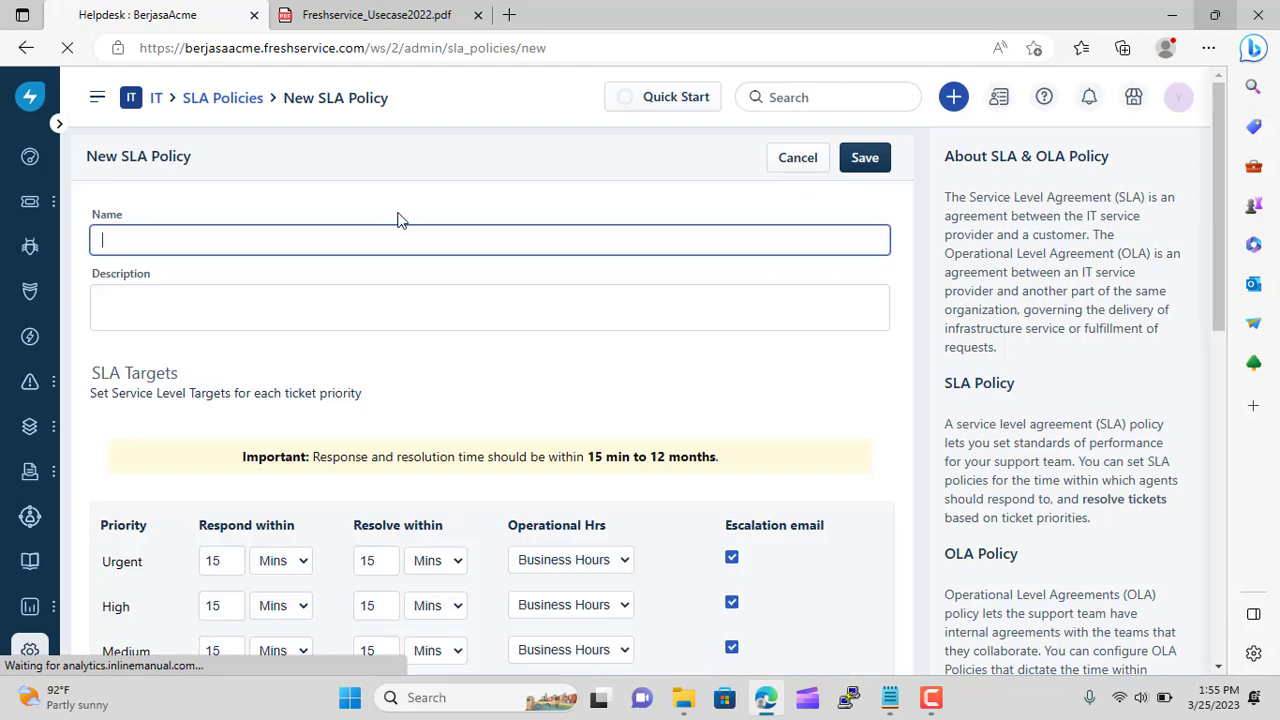
click(141, 237)
text(India SLA Policy)
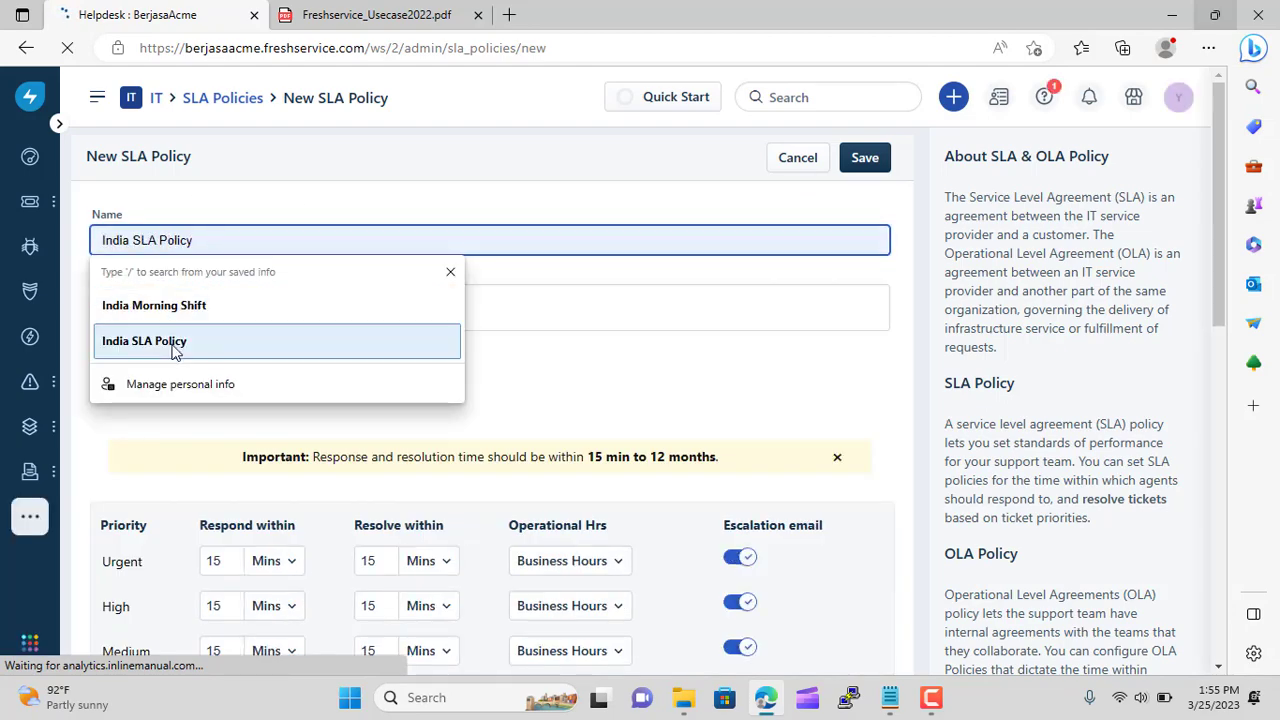
click(165, 341)
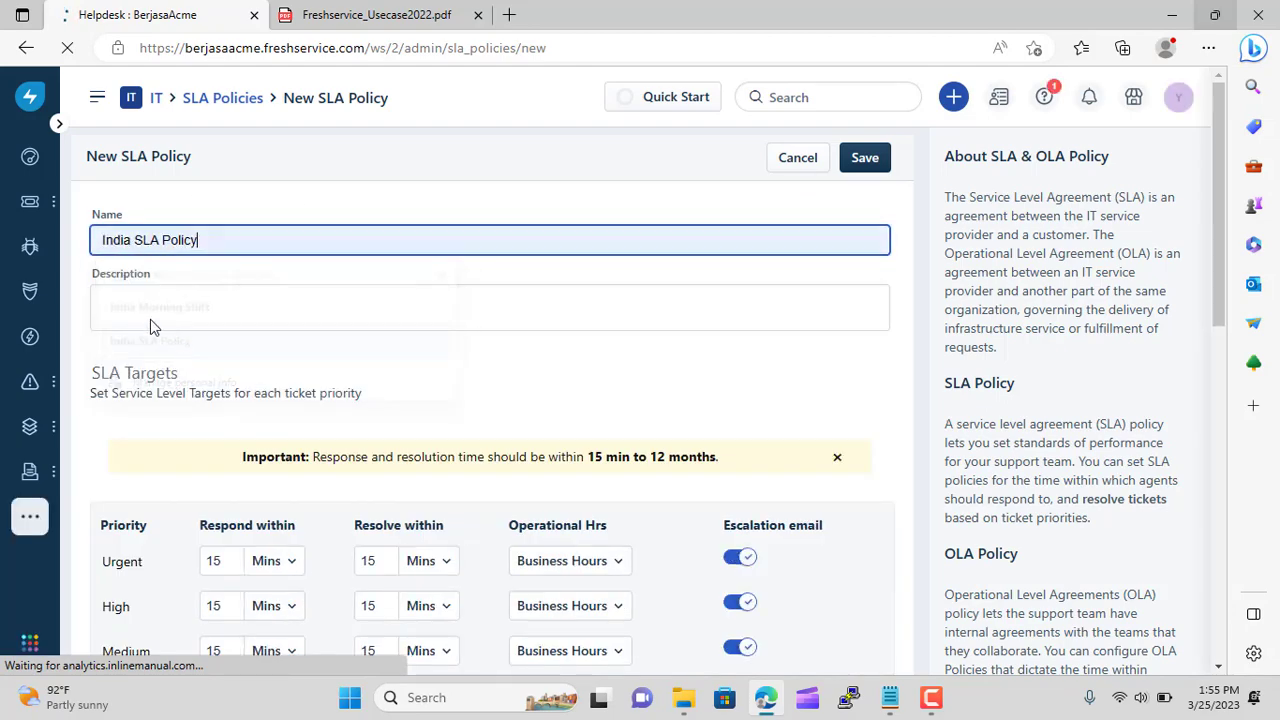
Apply it when Ticket Fields Group is IT Support India and save the policy
scroll(714, 470, down, 5)
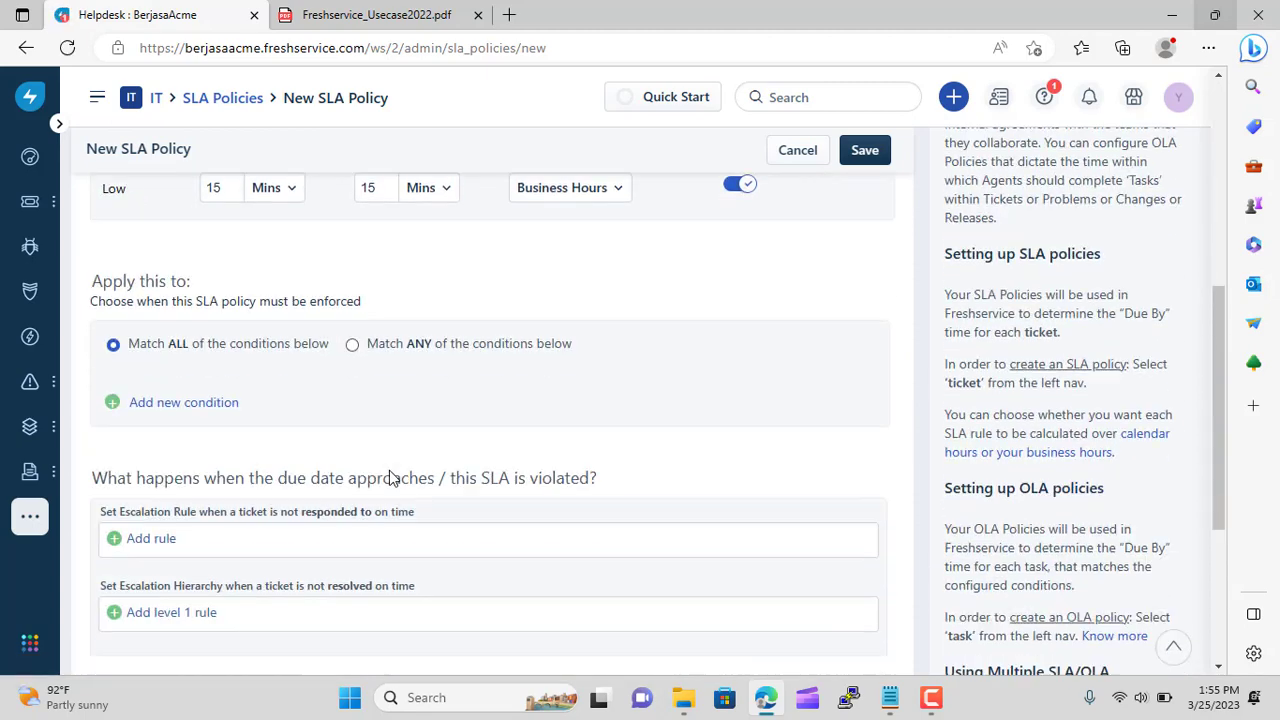
click(113, 363)
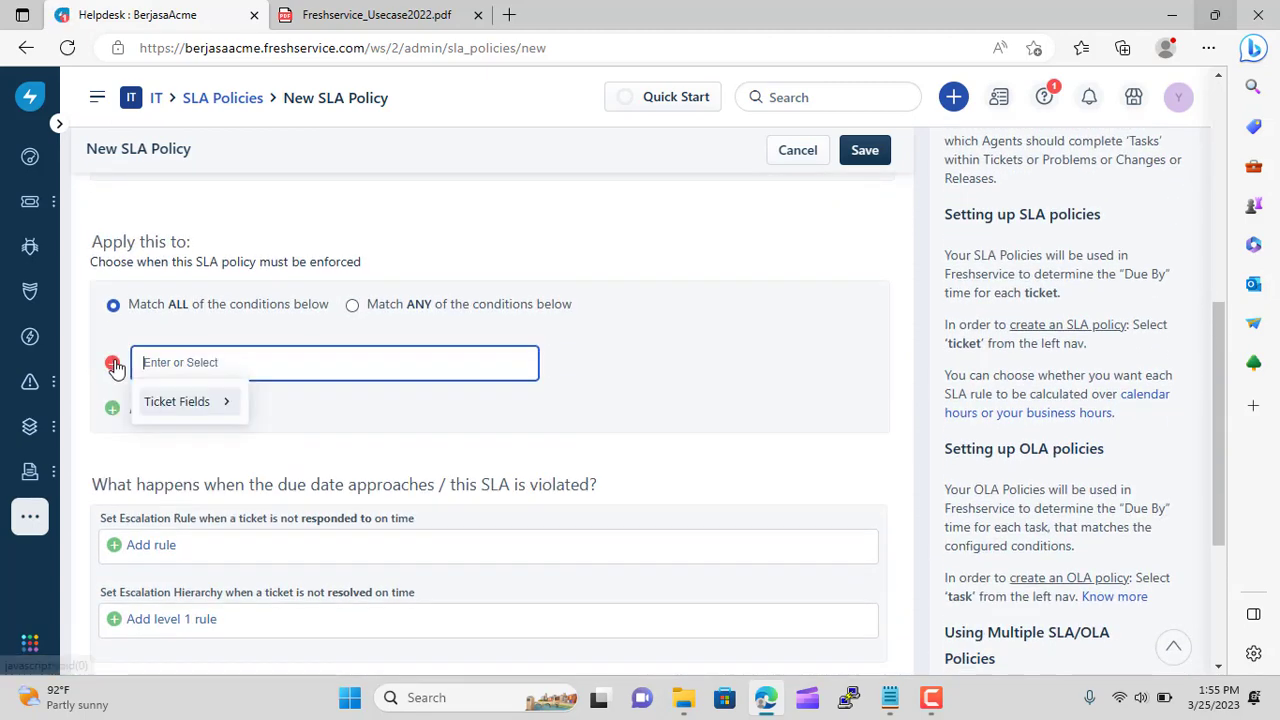
click(213, 425)
click(140, 362)
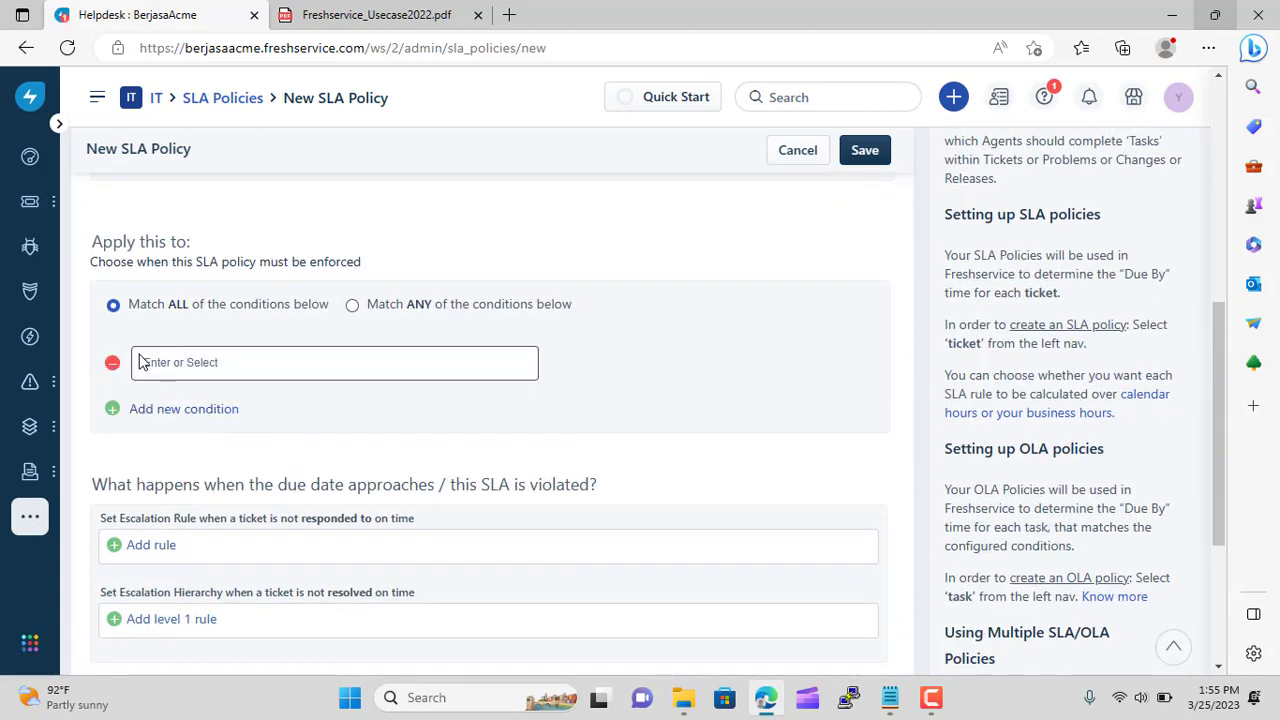
click(177, 400)
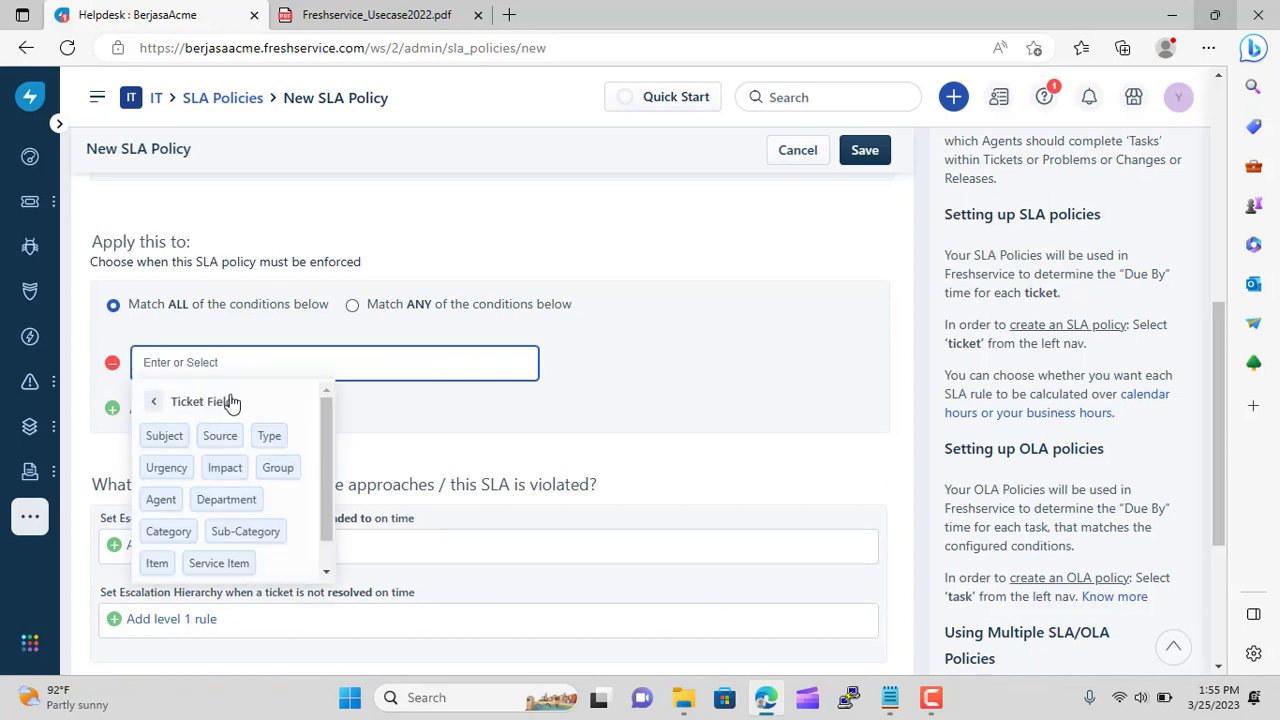
click(277, 467)
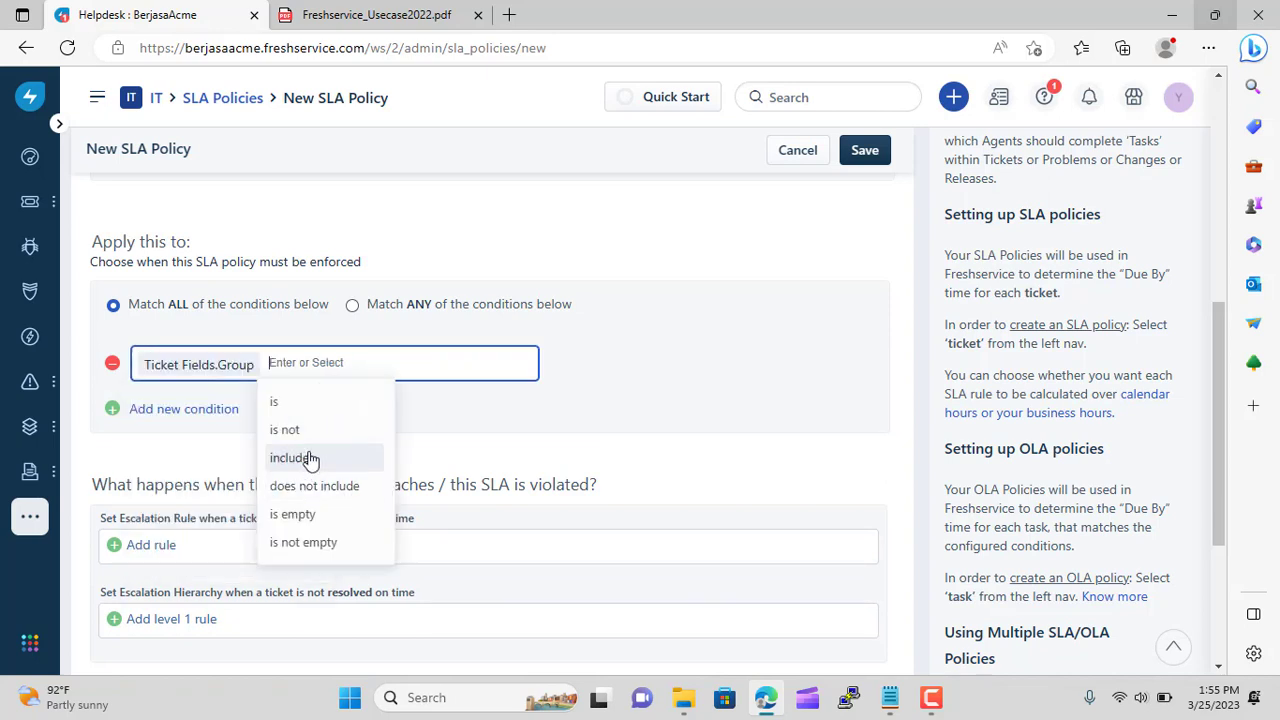
click(314, 399)
scroll(340, 450, down, 1)
scroll(355, 462, down, 3)
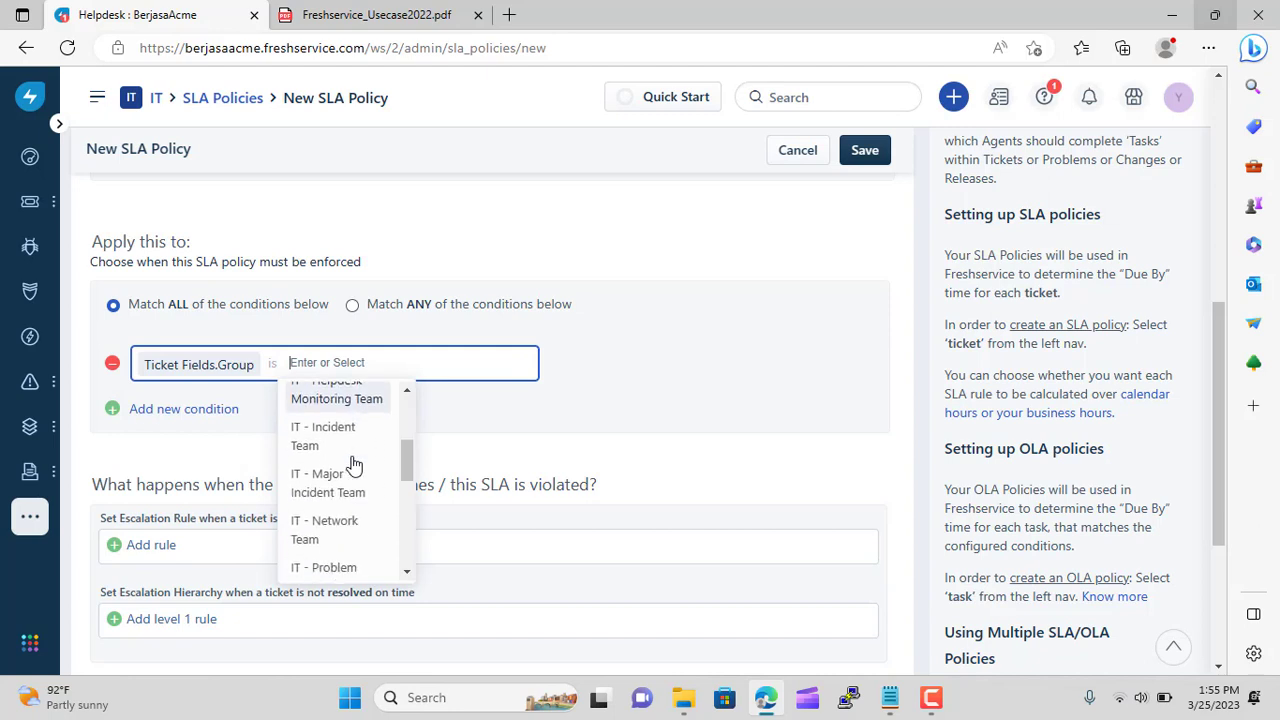
scroll(350, 462, down, 4)
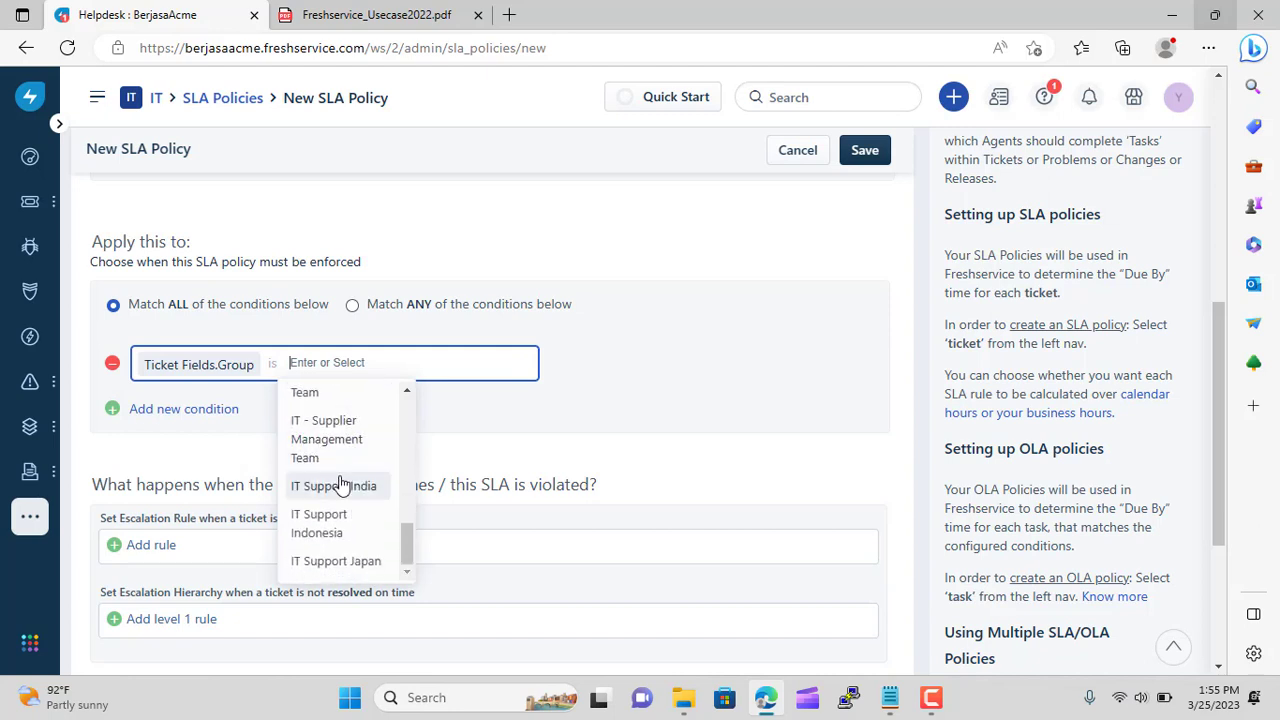
click(338, 486)
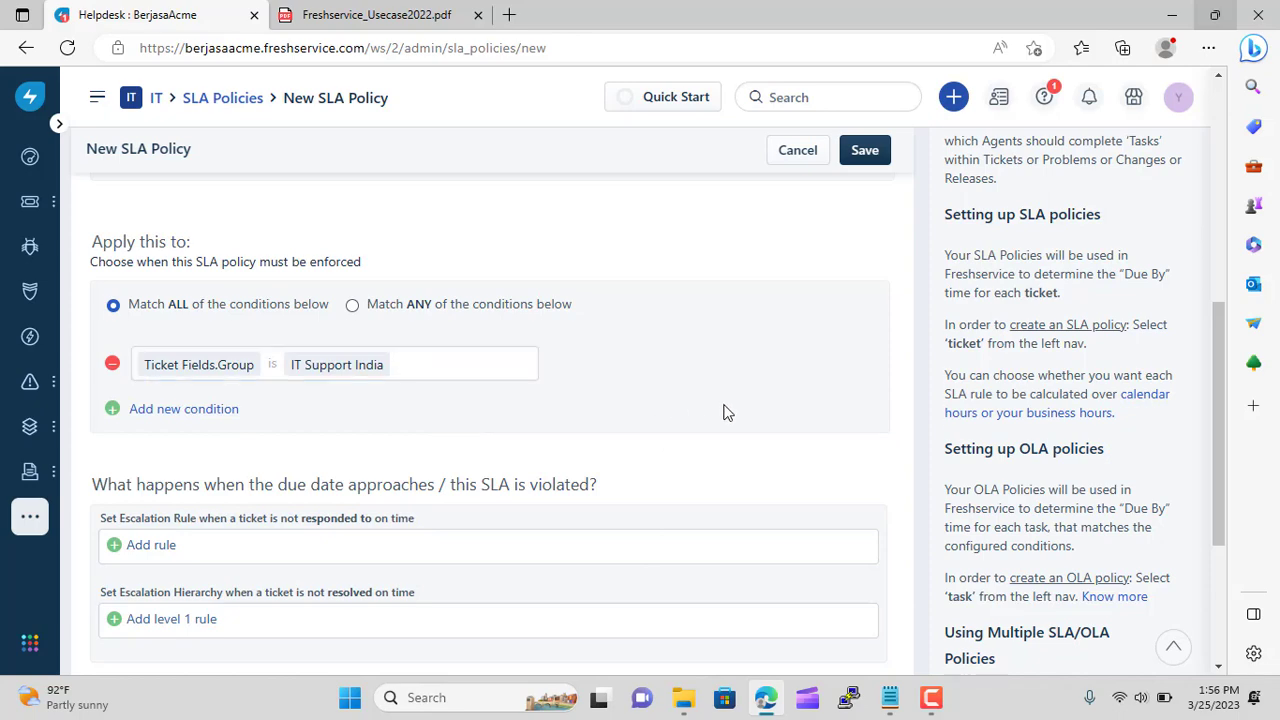
scroll(723, 415, up, 5)
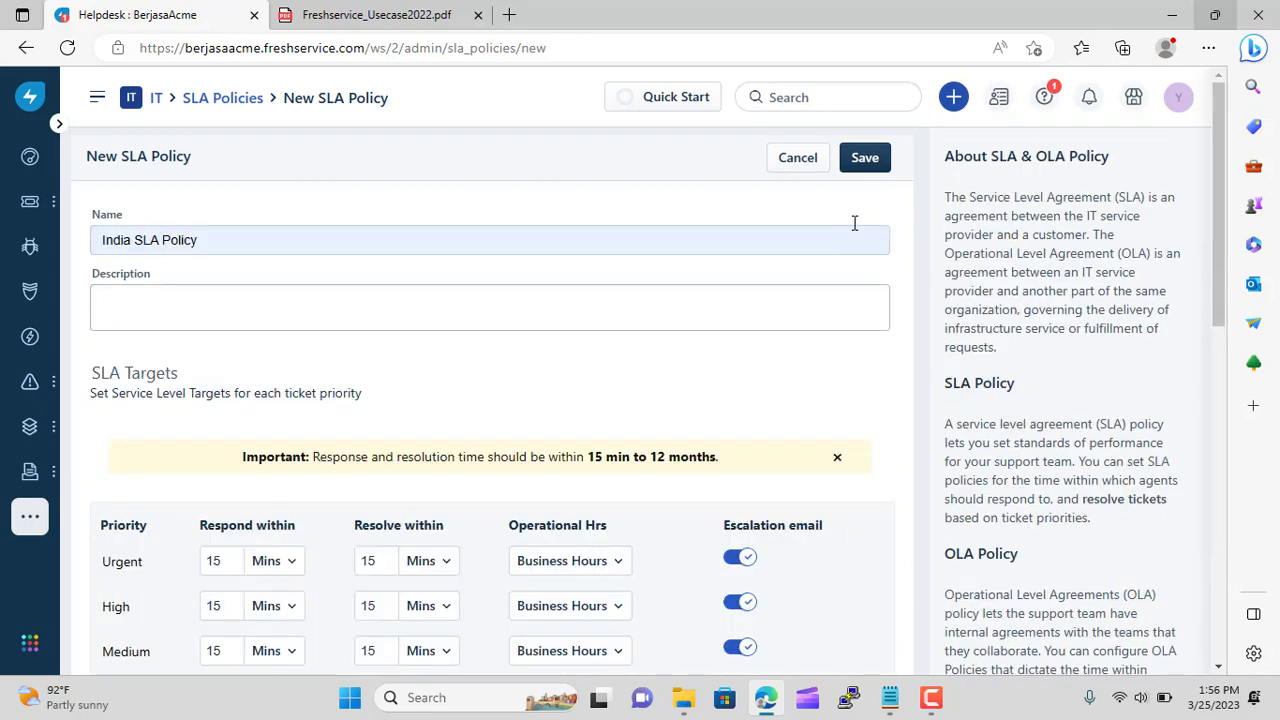
click(865, 159)
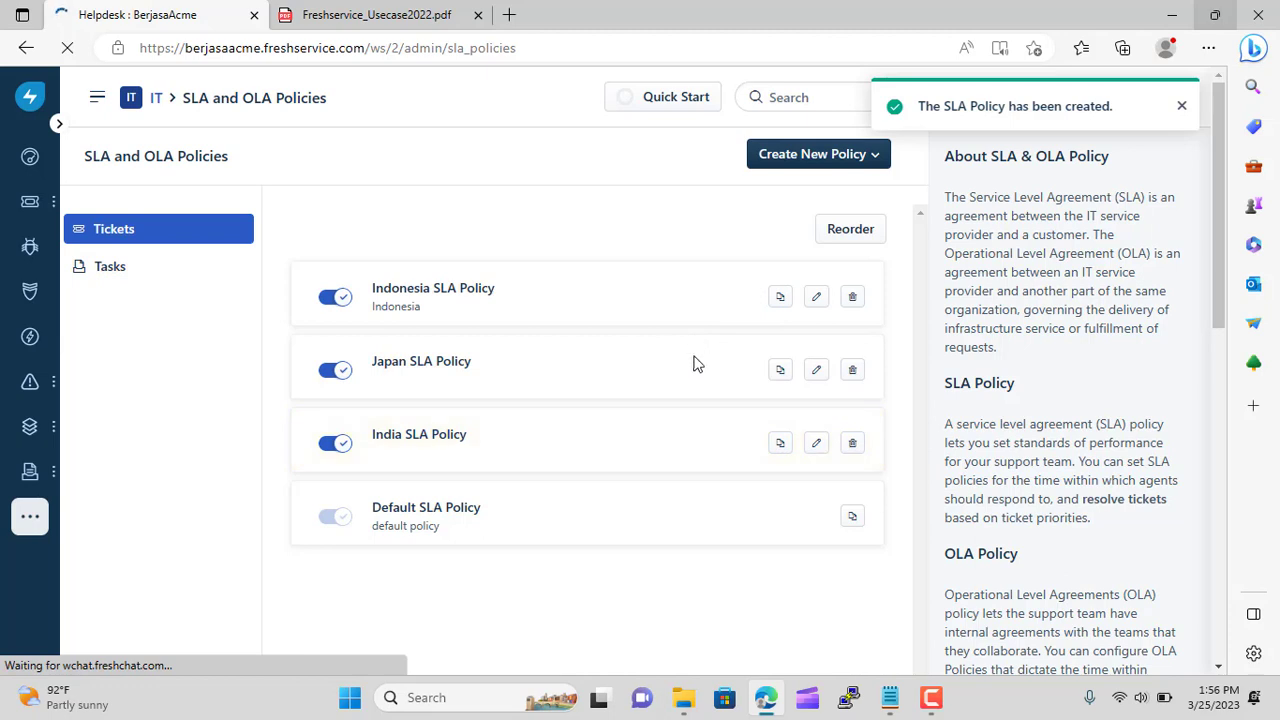
Confirm the list shows Indonesia, Japan, India and Default SLA policies
click(890, 697)
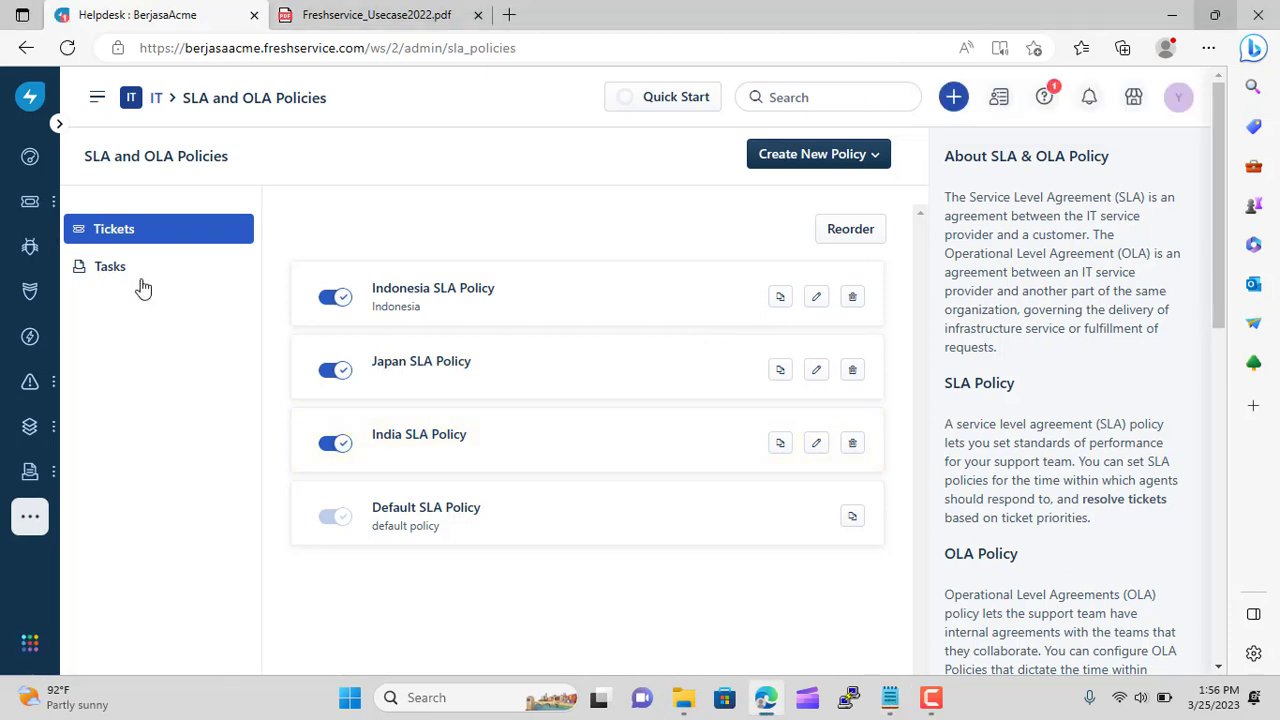
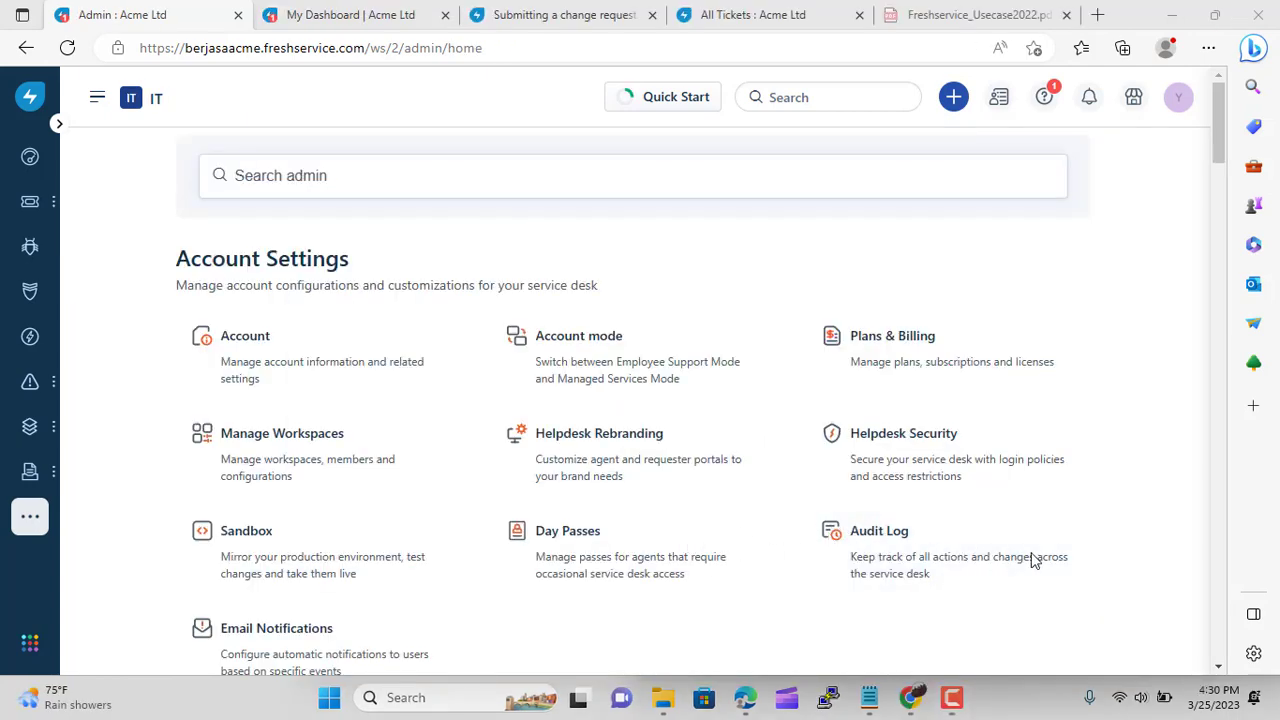
Open Work Schedule under User Management, which lists only the Default schedule
scroll(408, 477, down, 3)
scroll(312, 455, down, 4)
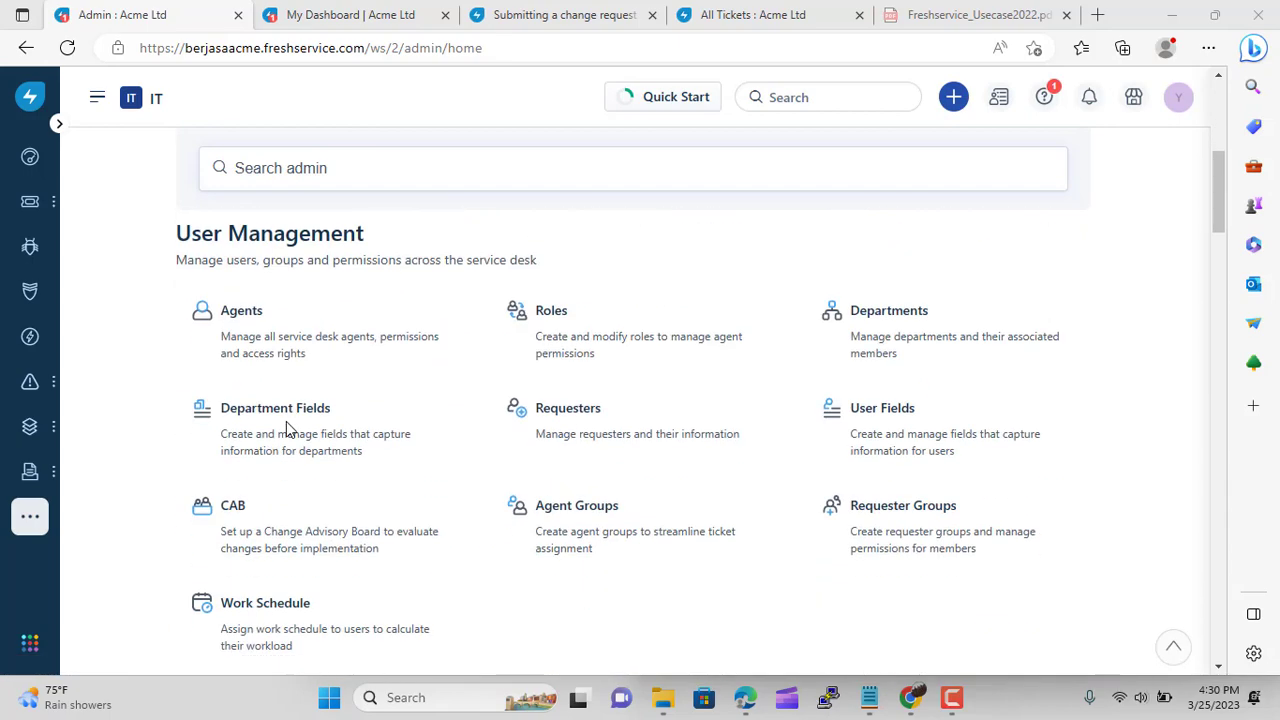
click(295, 505)
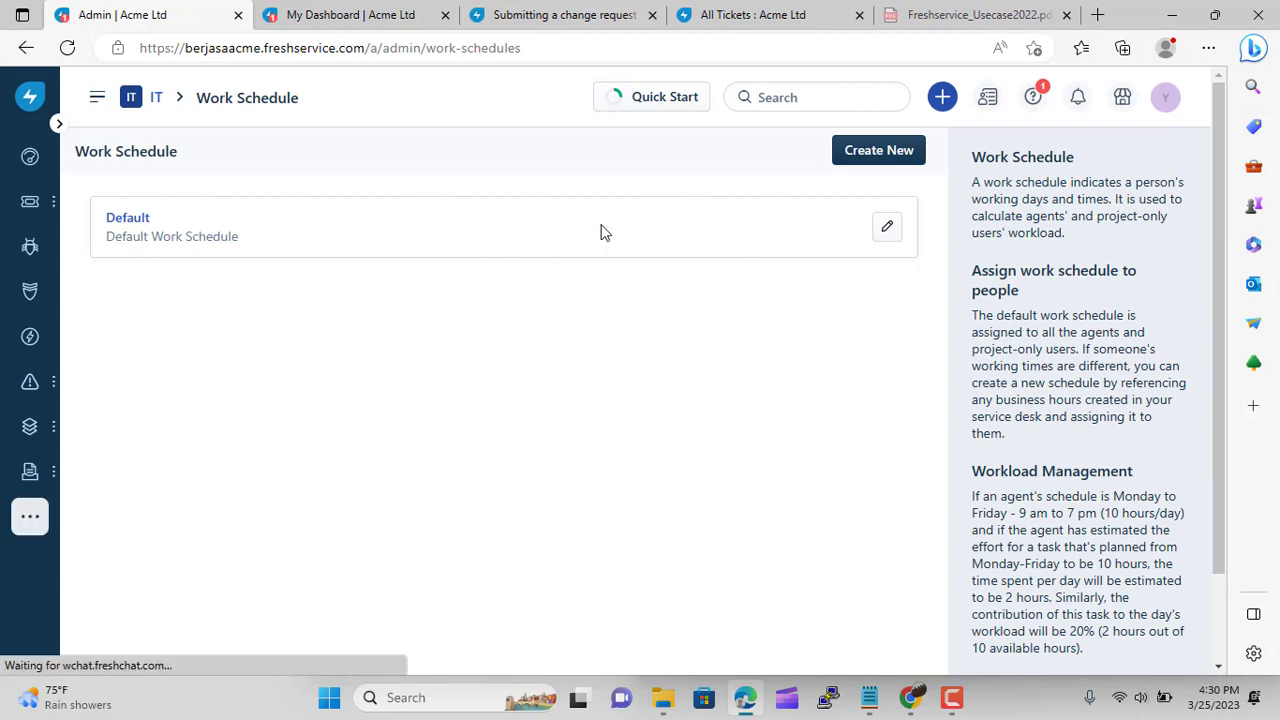
Start a work schedule named Indonesia Morning Shift, described Shift Pagi, using Indonesia Business Hours WIB
click(879, 155)
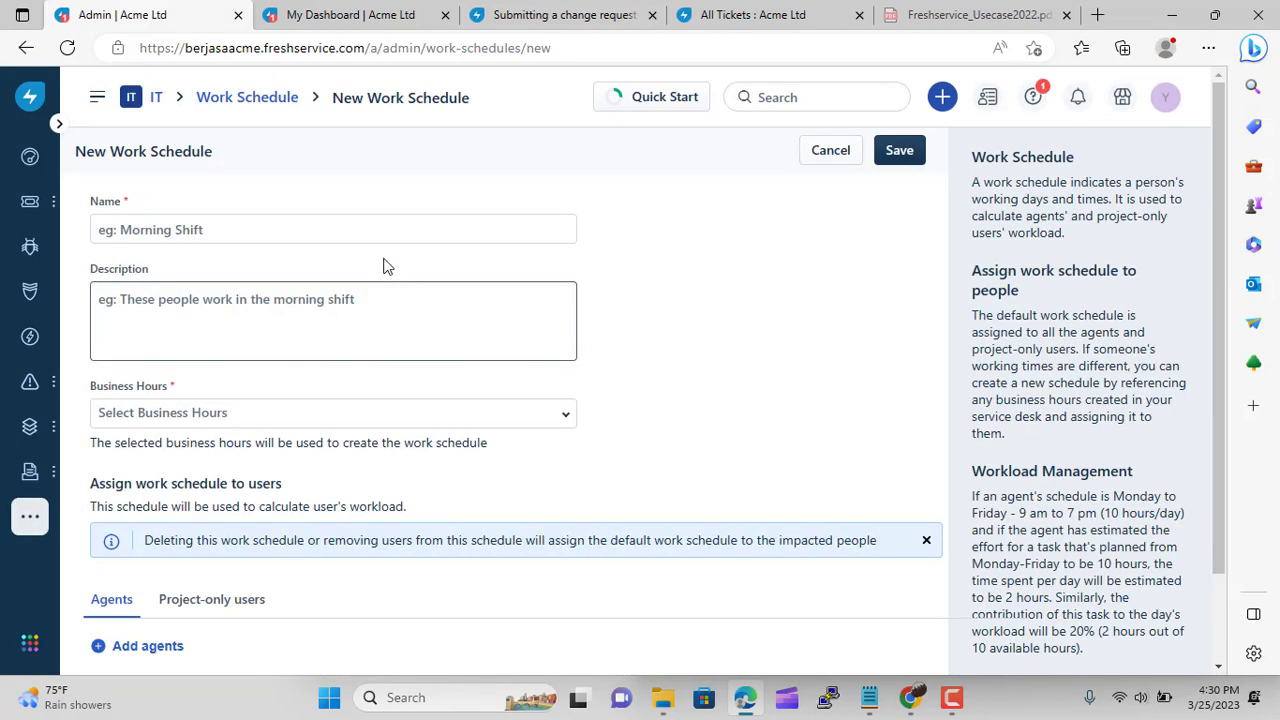
click(276, 230)
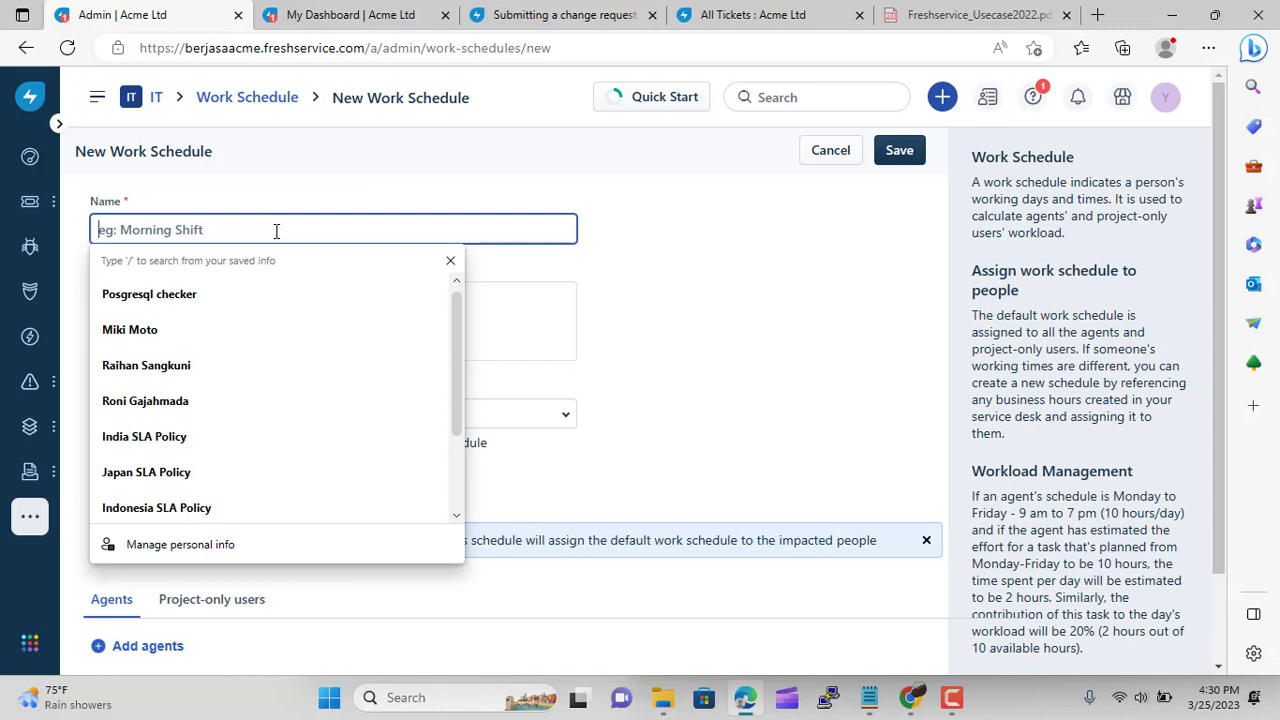
text(Indonesia Morning Shift)
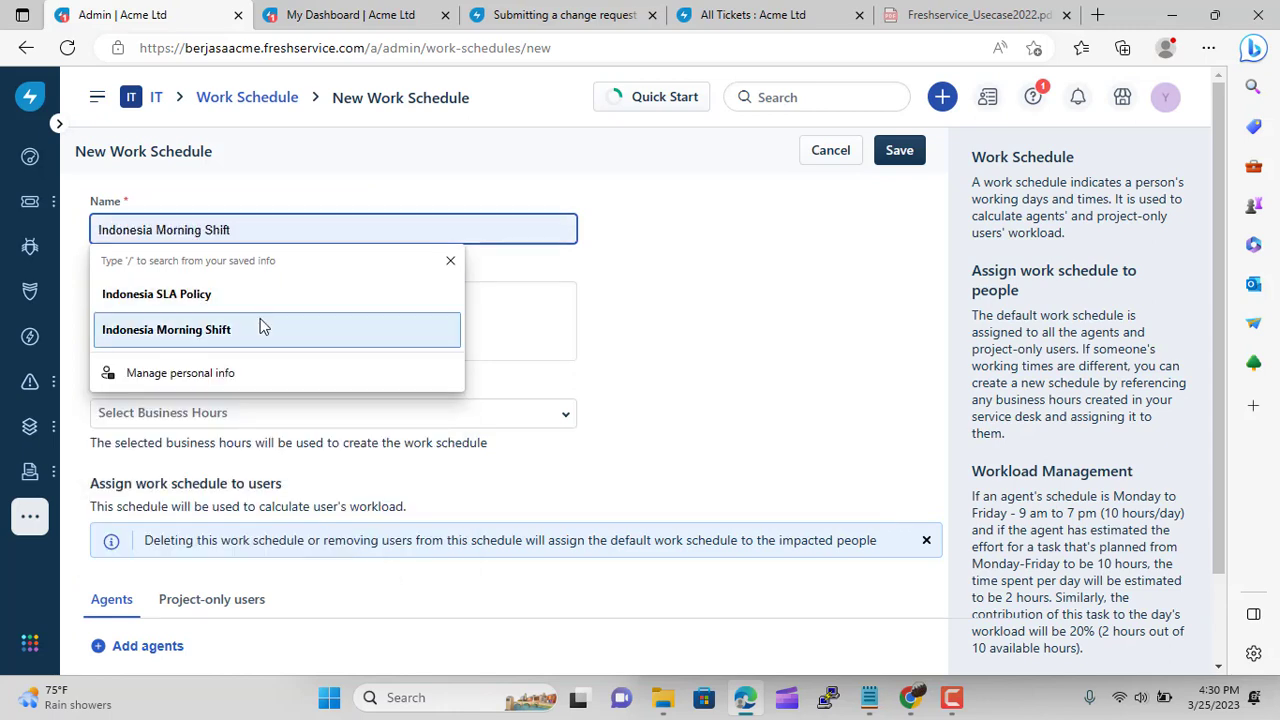
click(260, 325)
click(261, 318)
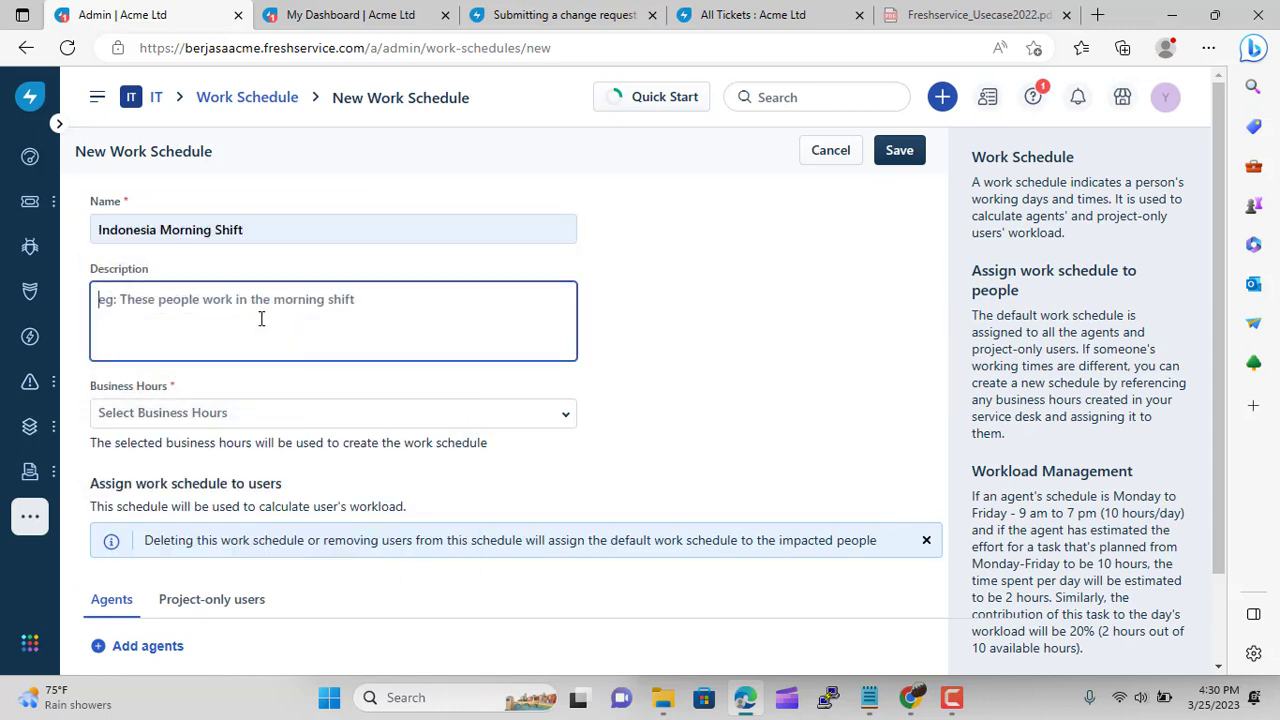
text(Shift Pagi)
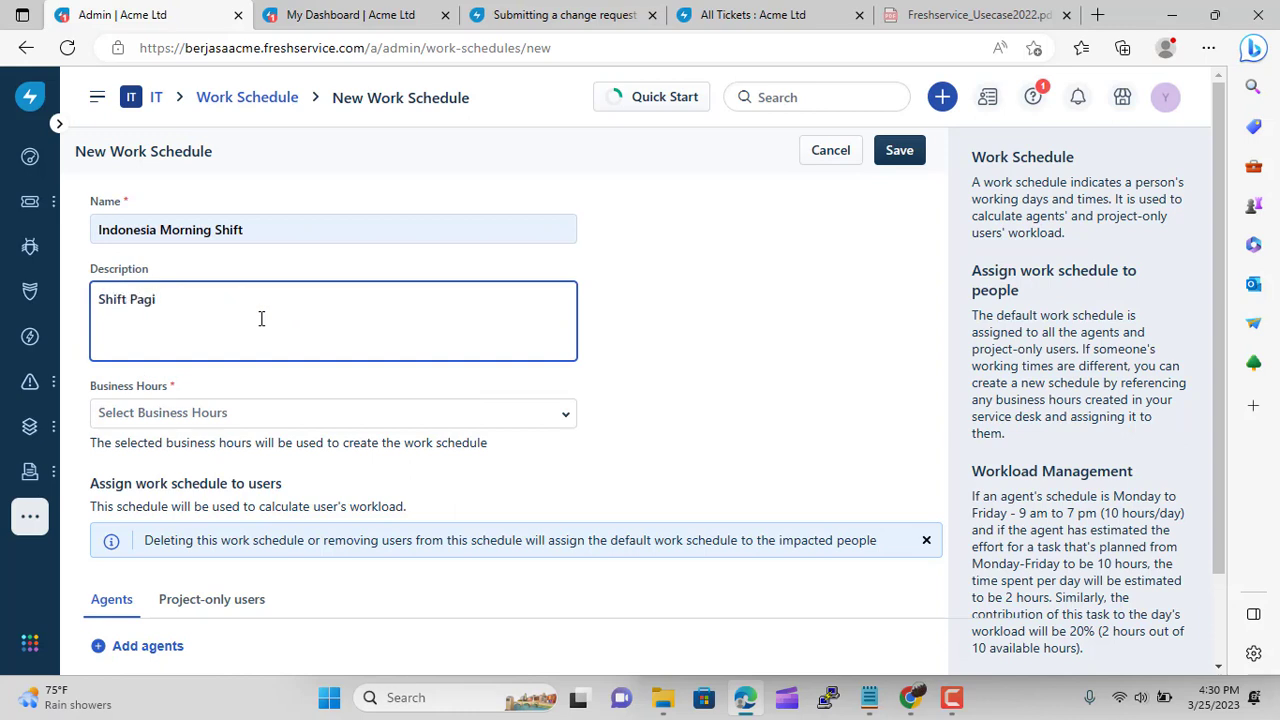
click(297, 404)
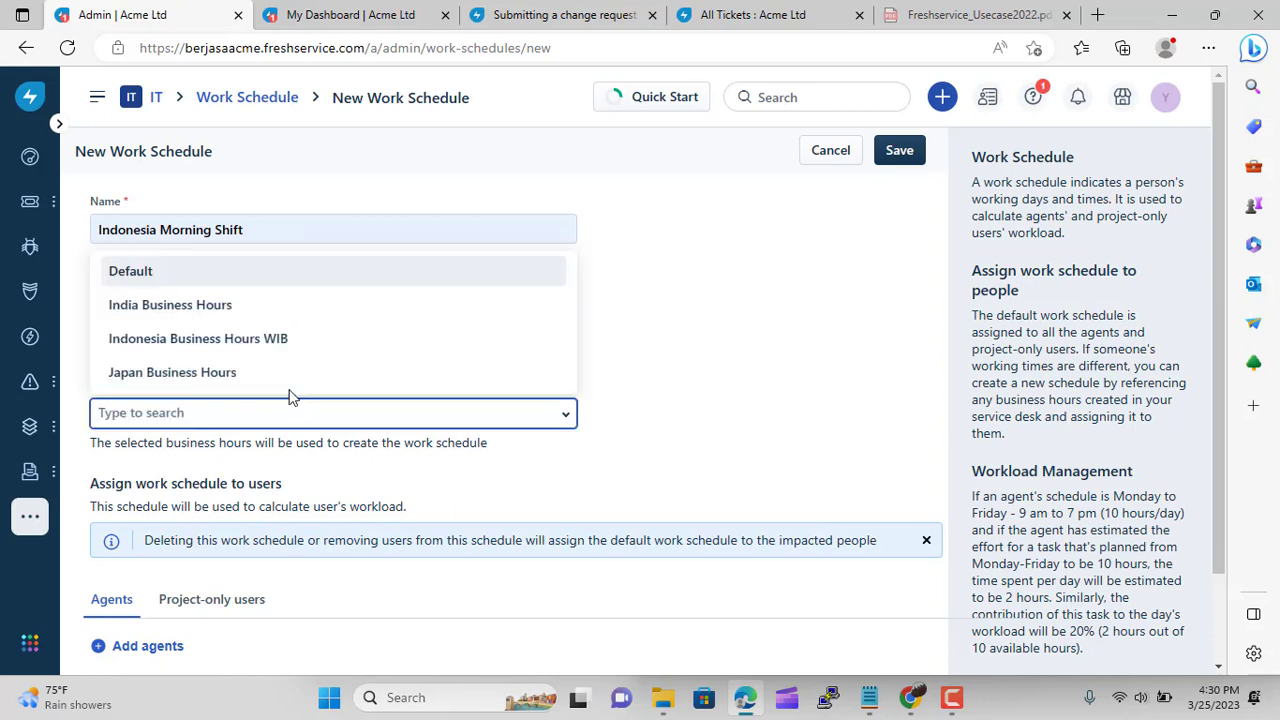
click(277, 340)
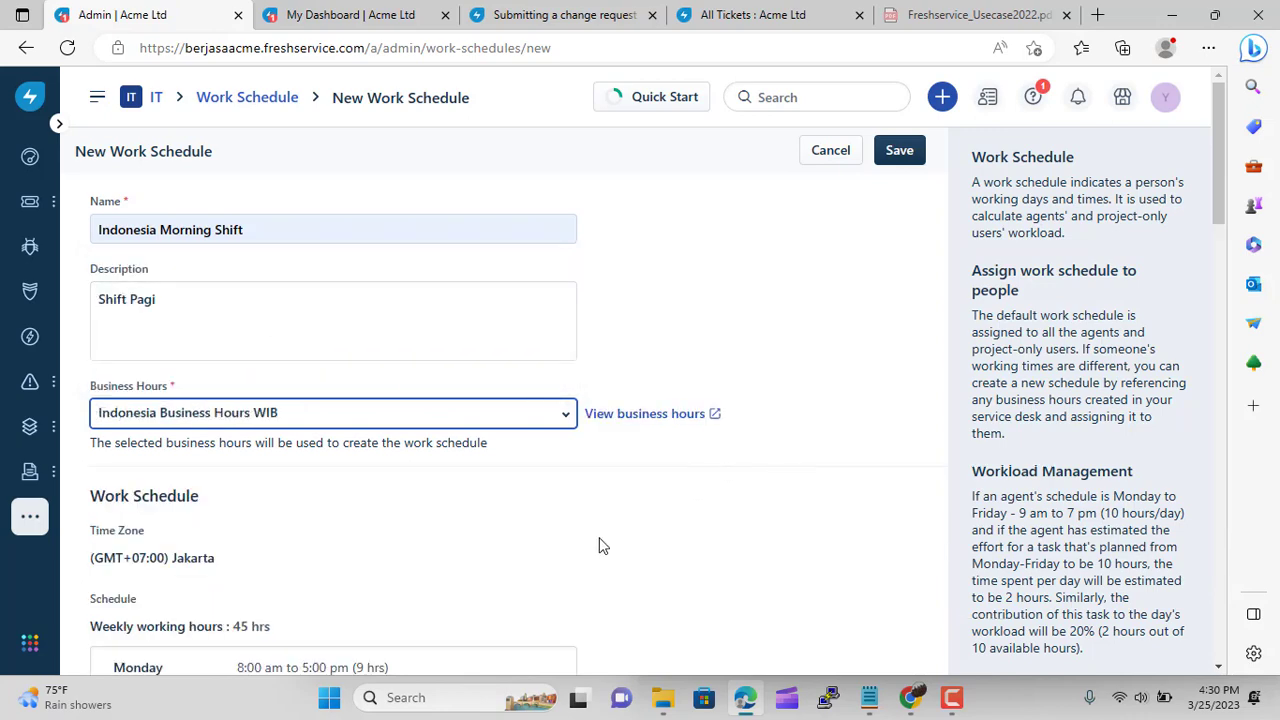
Assign two agents to the schedule and save it, leaving a blank new schedule form
scroll(651, 525, down, 15)
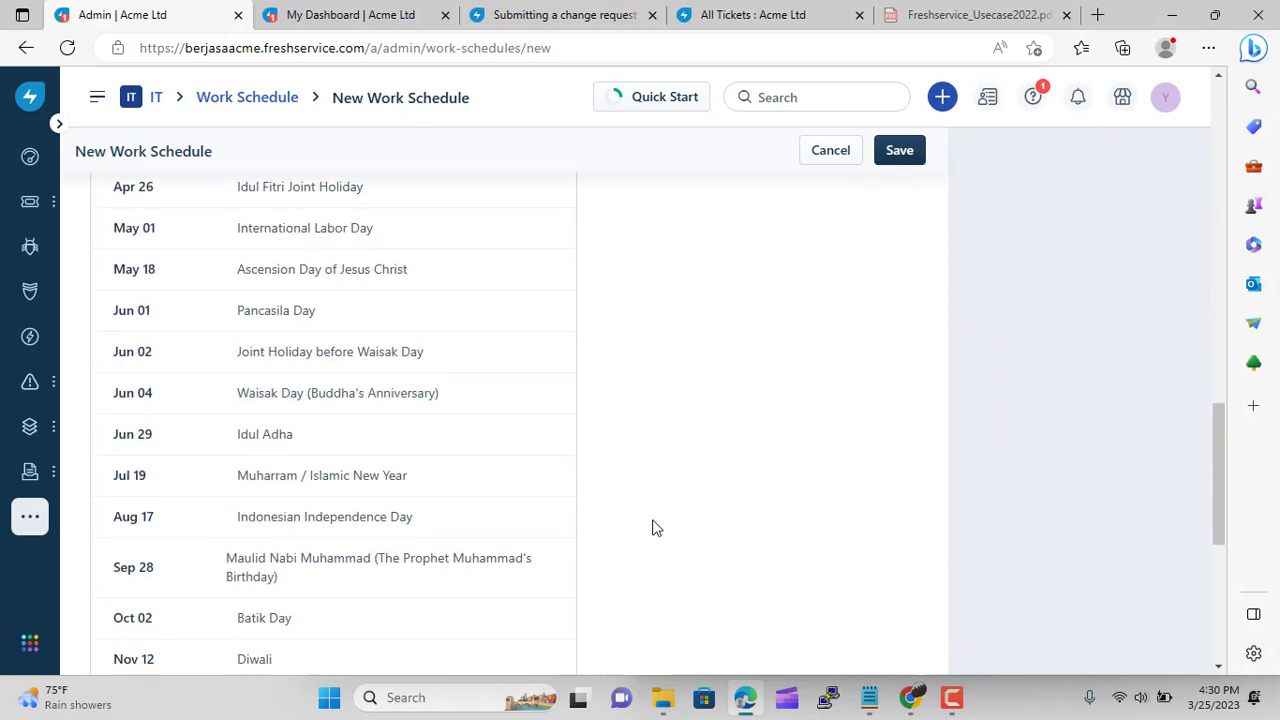
scroll(652, 527, down, 5)
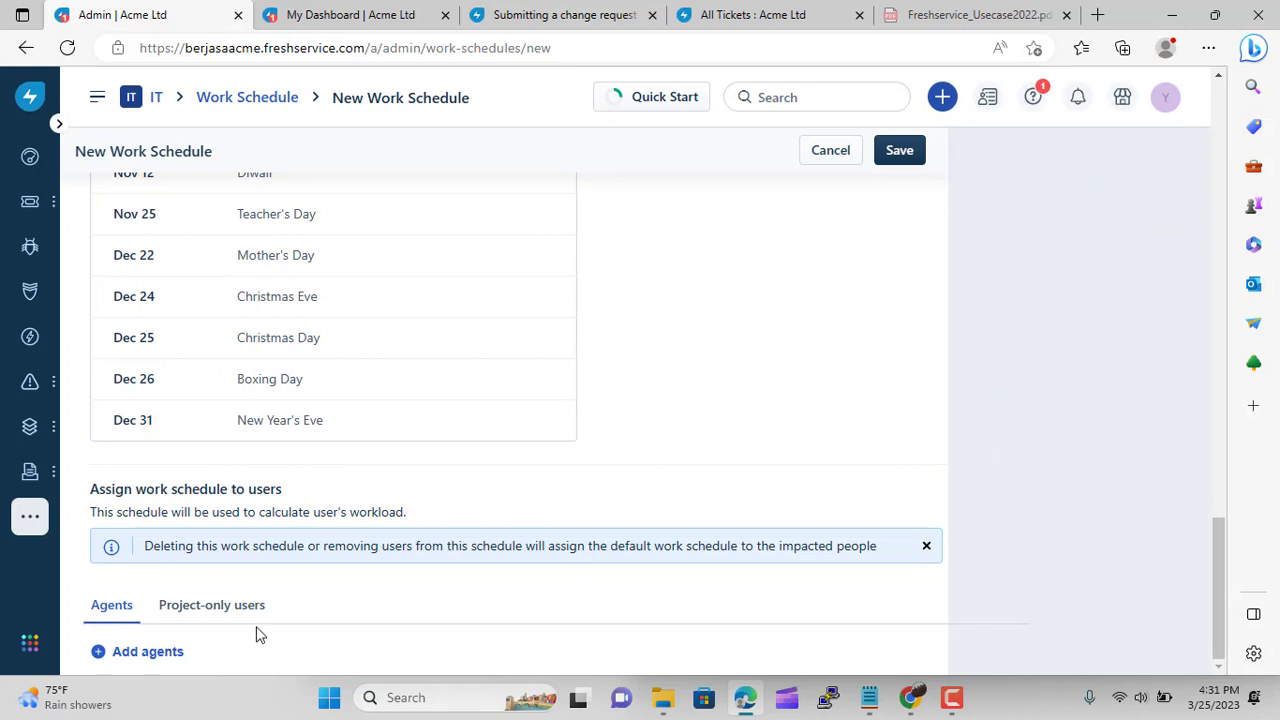
click(140, 654)
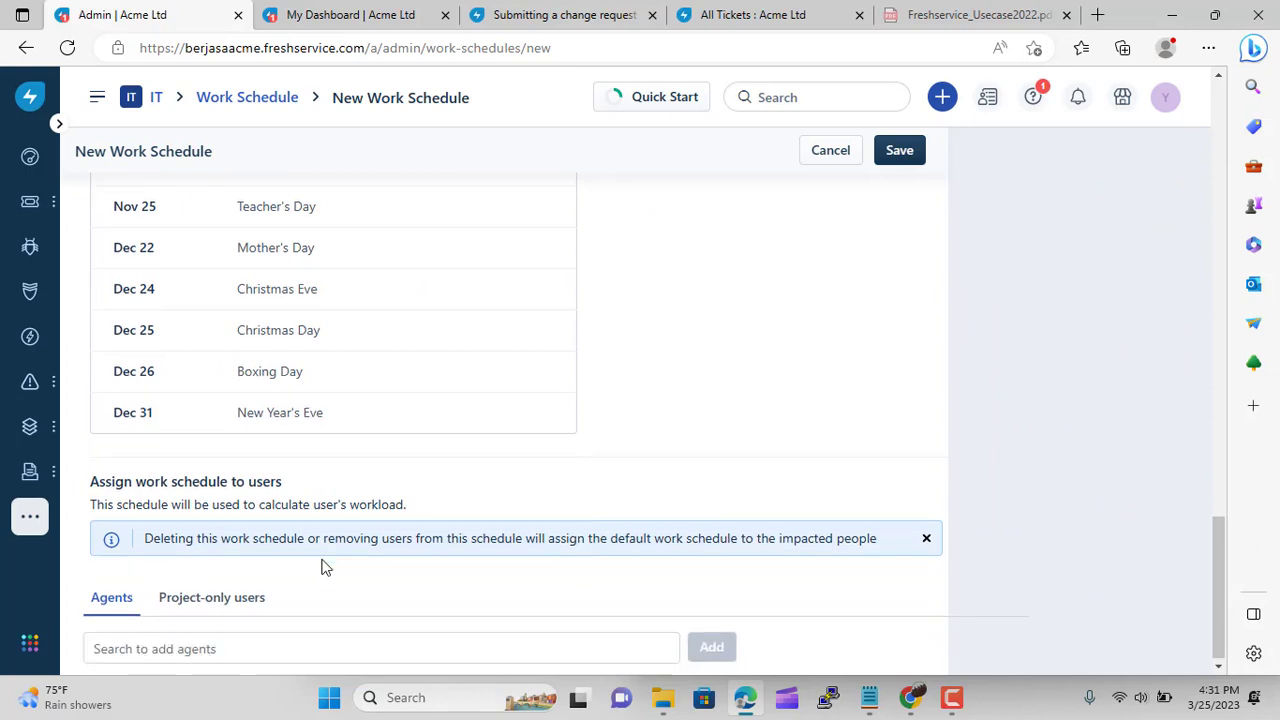
click(651, 643)
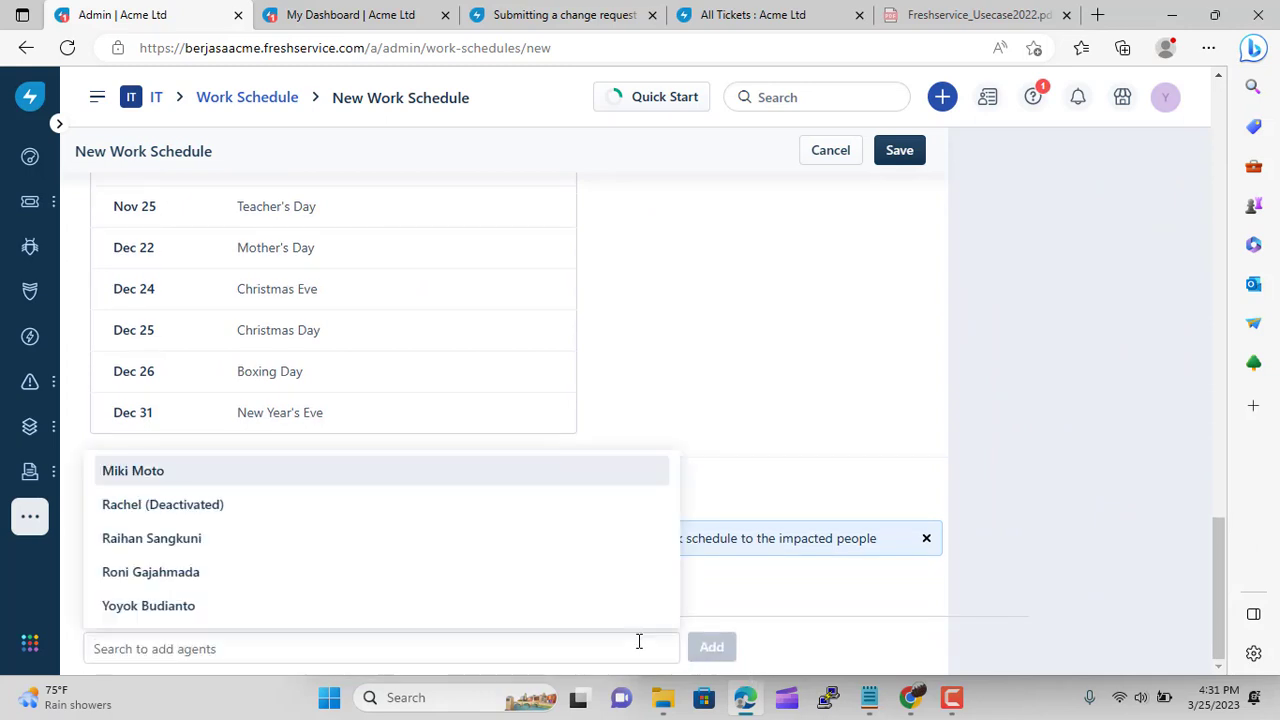
click(168, 580)
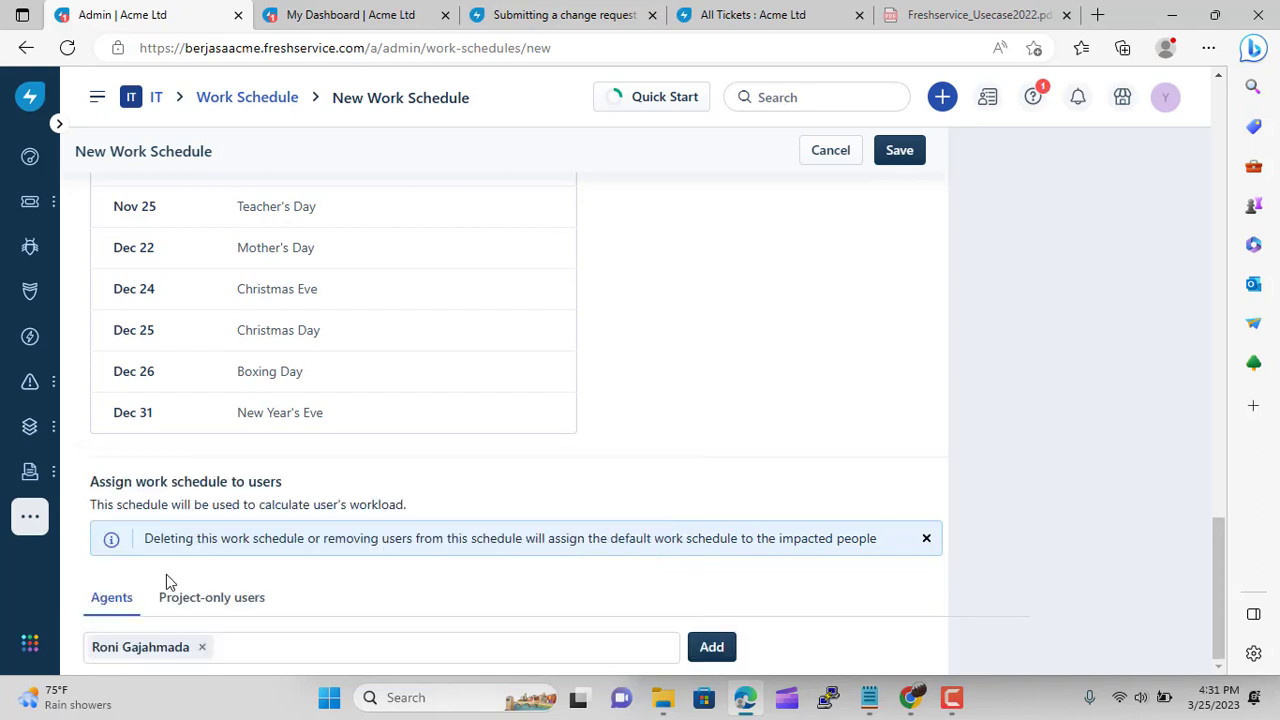
click(578, 656)
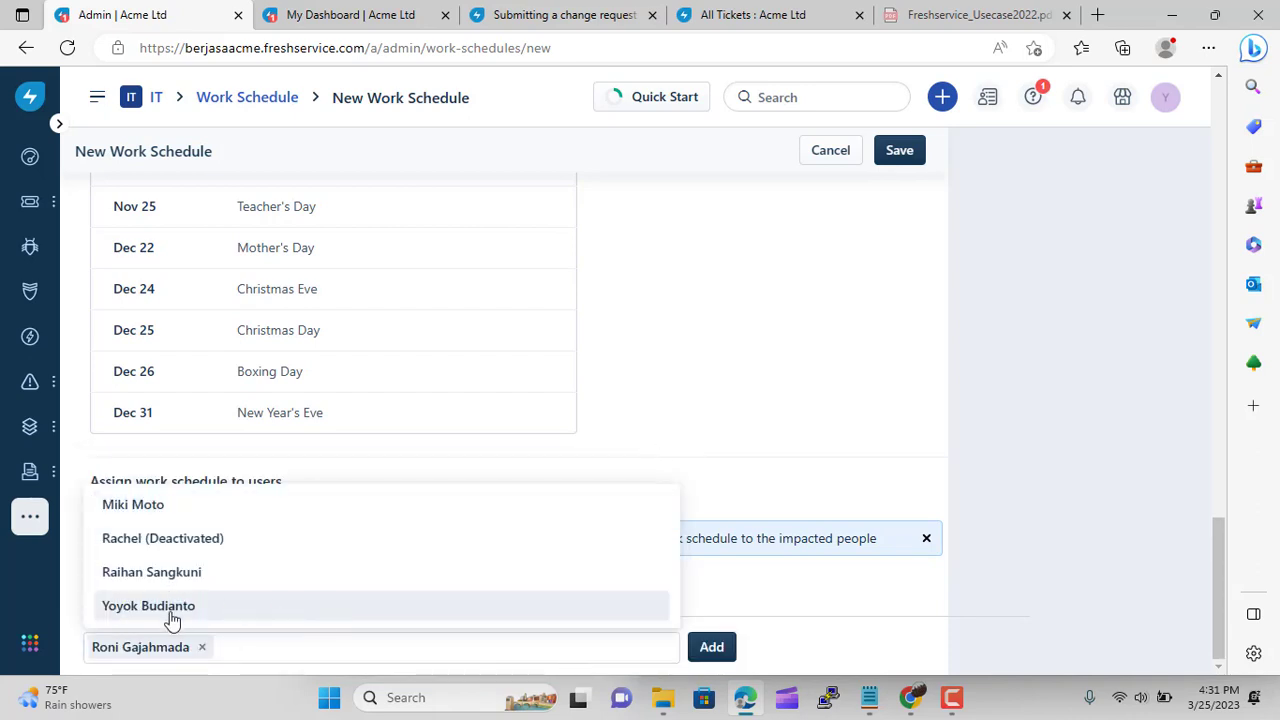
click(170, 607)
click(713, 648)
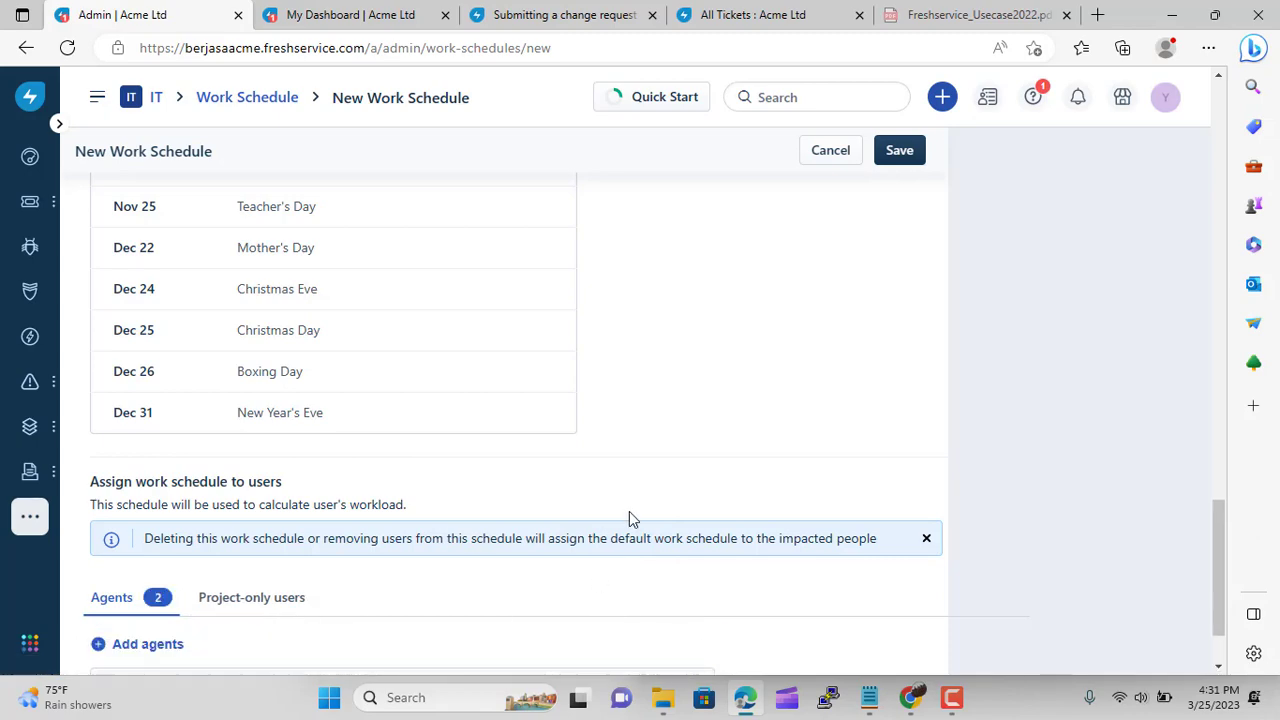
scroll(630, 515, up, 20)
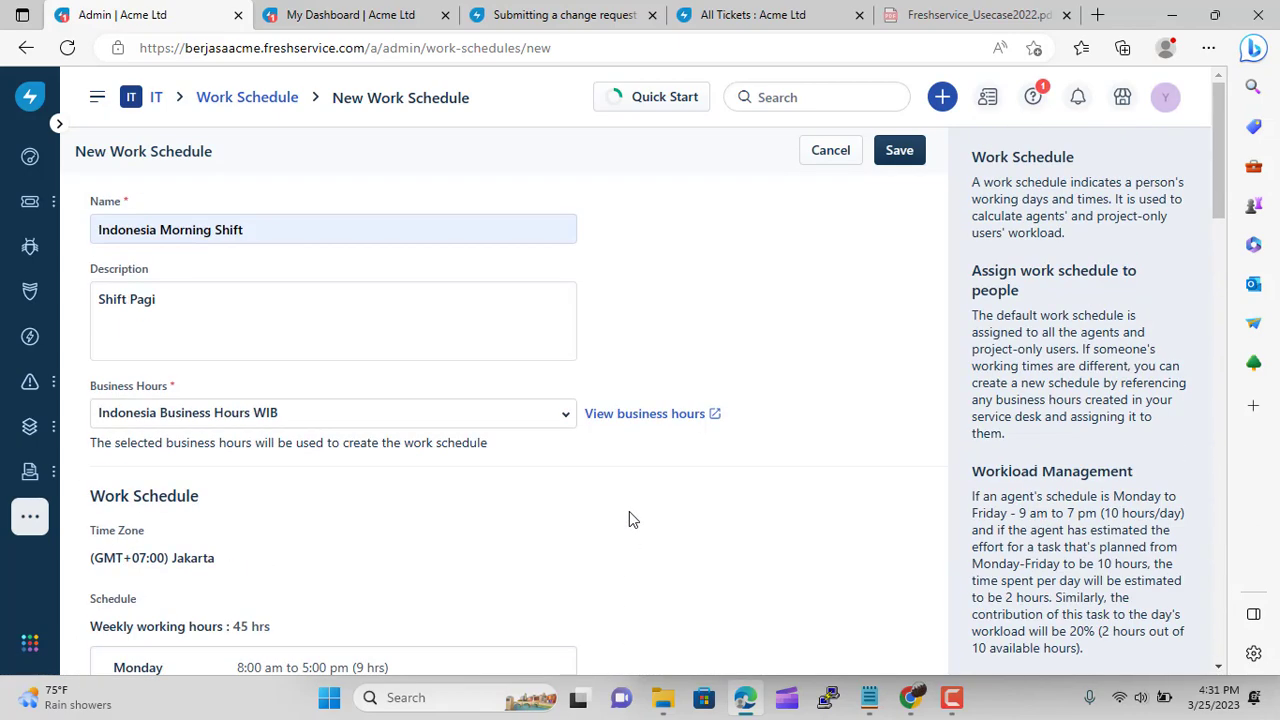
click(897, 160)
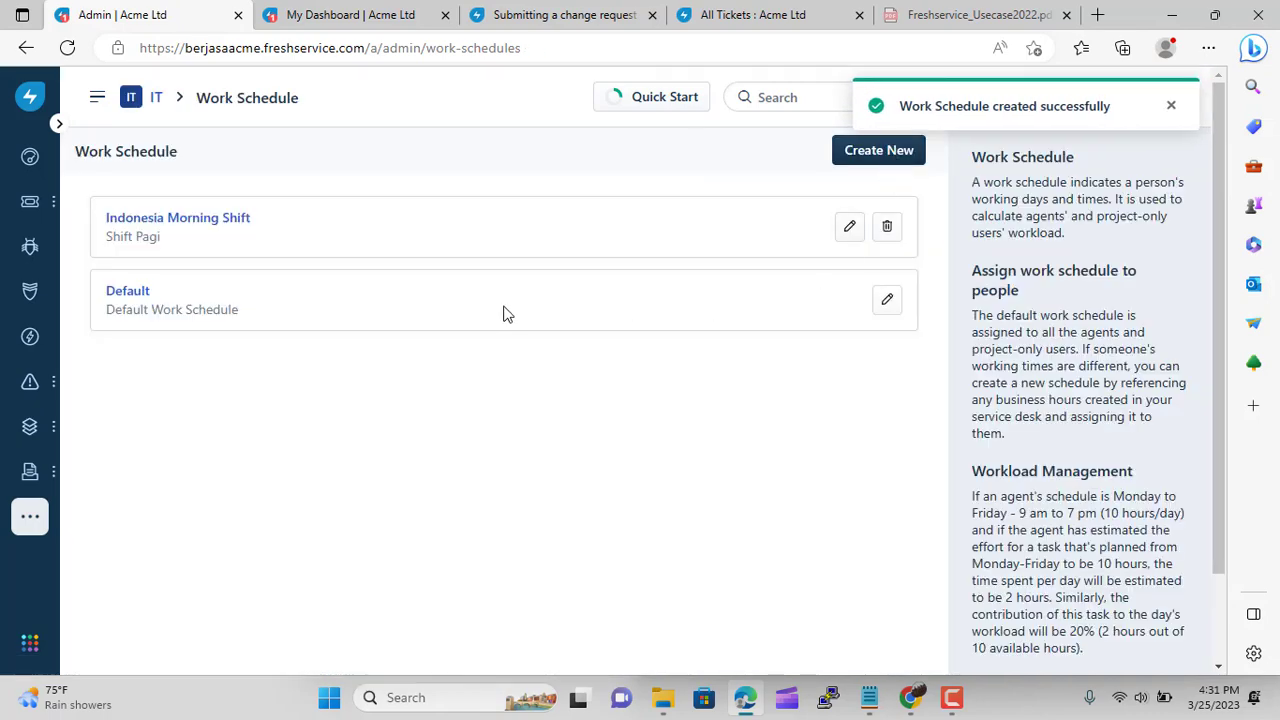
click(851, 158)
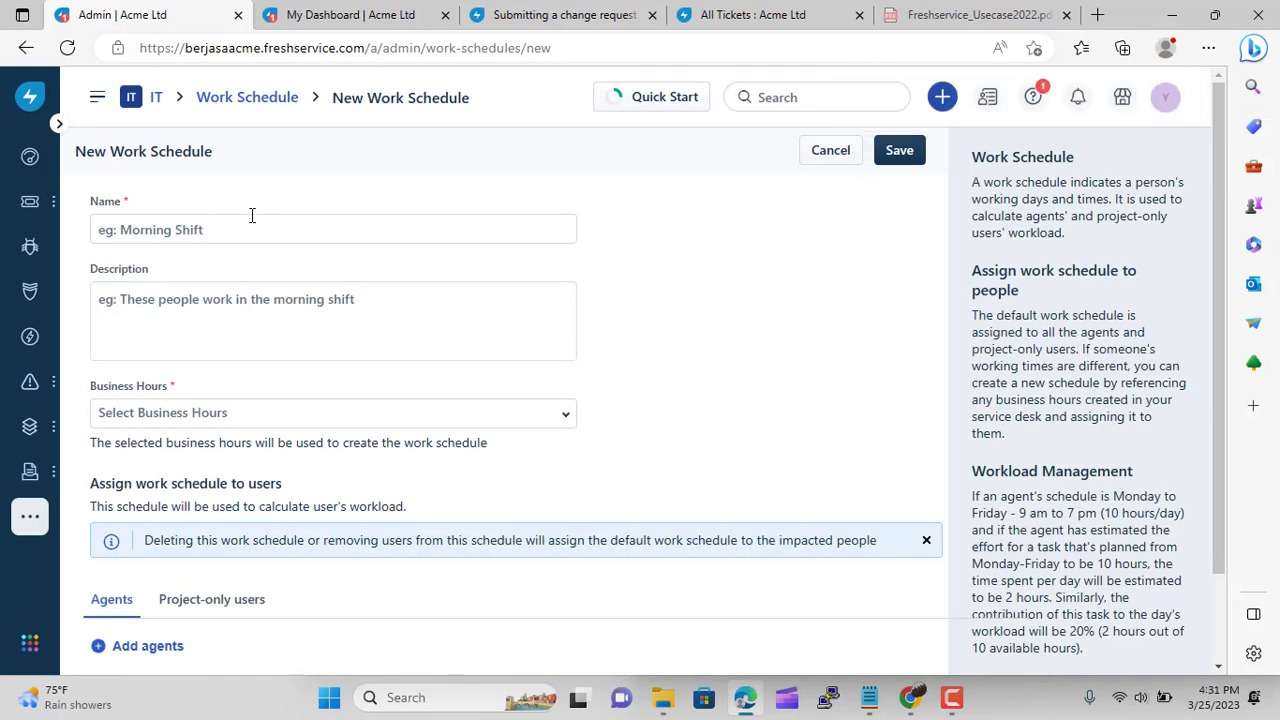
Name the new schedule Japan Shift and give it Japan Business Hours
click(248, 222)
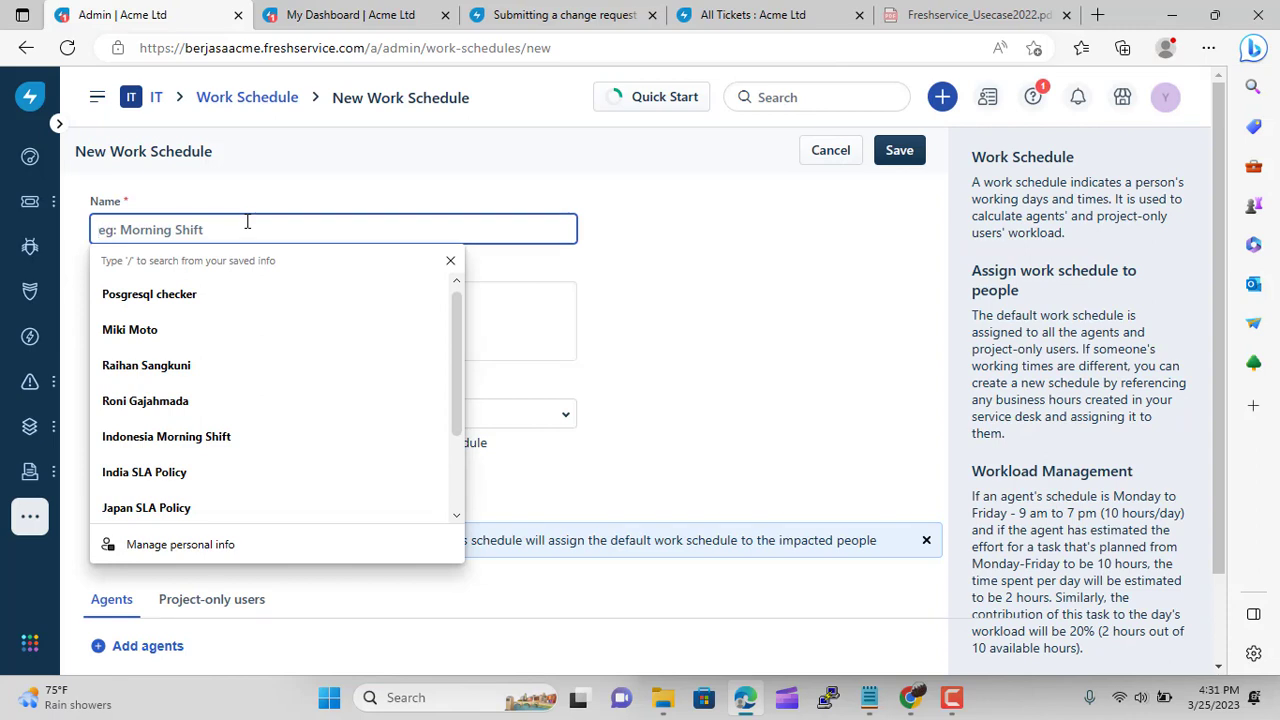
text(Ja)
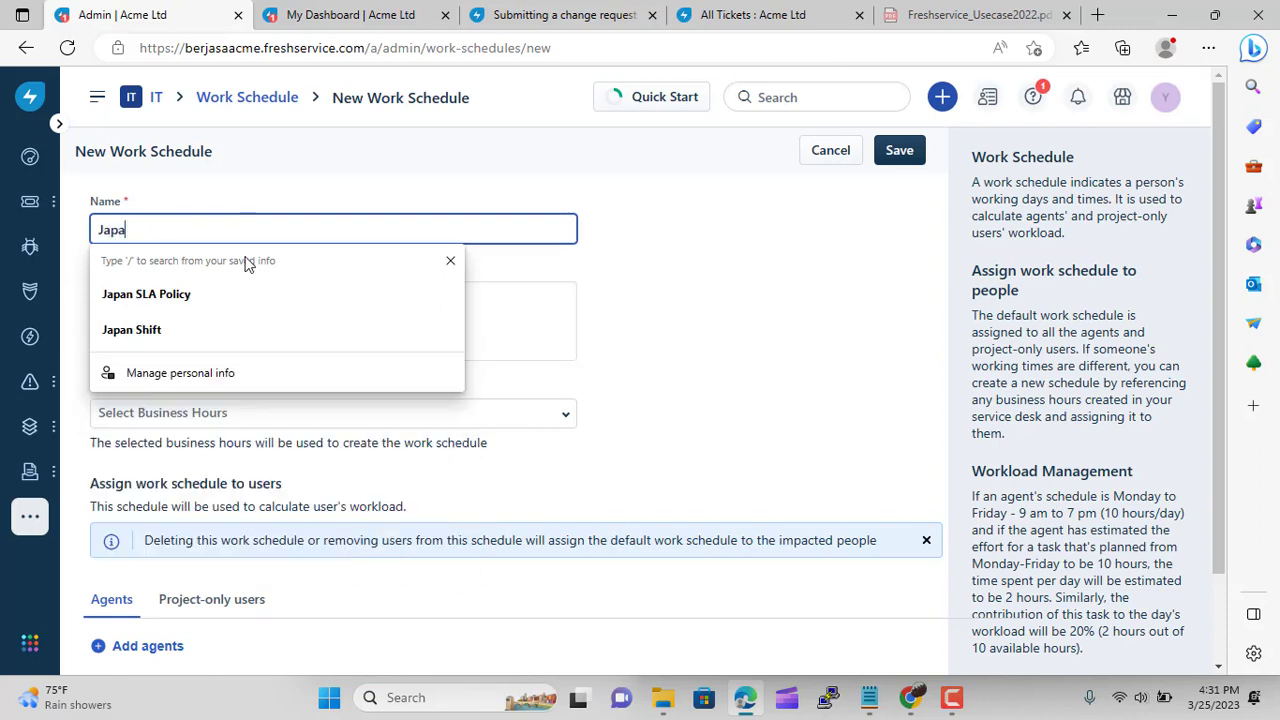
text(pa)
click(214, 334)
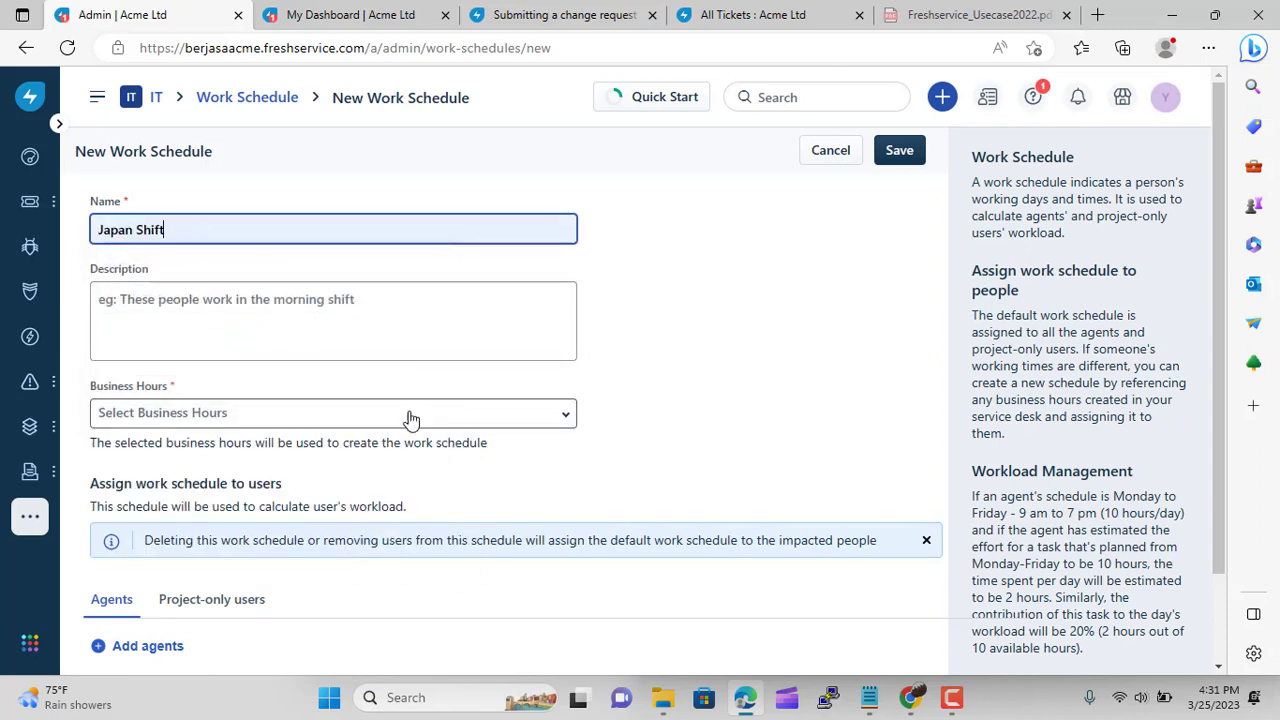
click(480, 418)
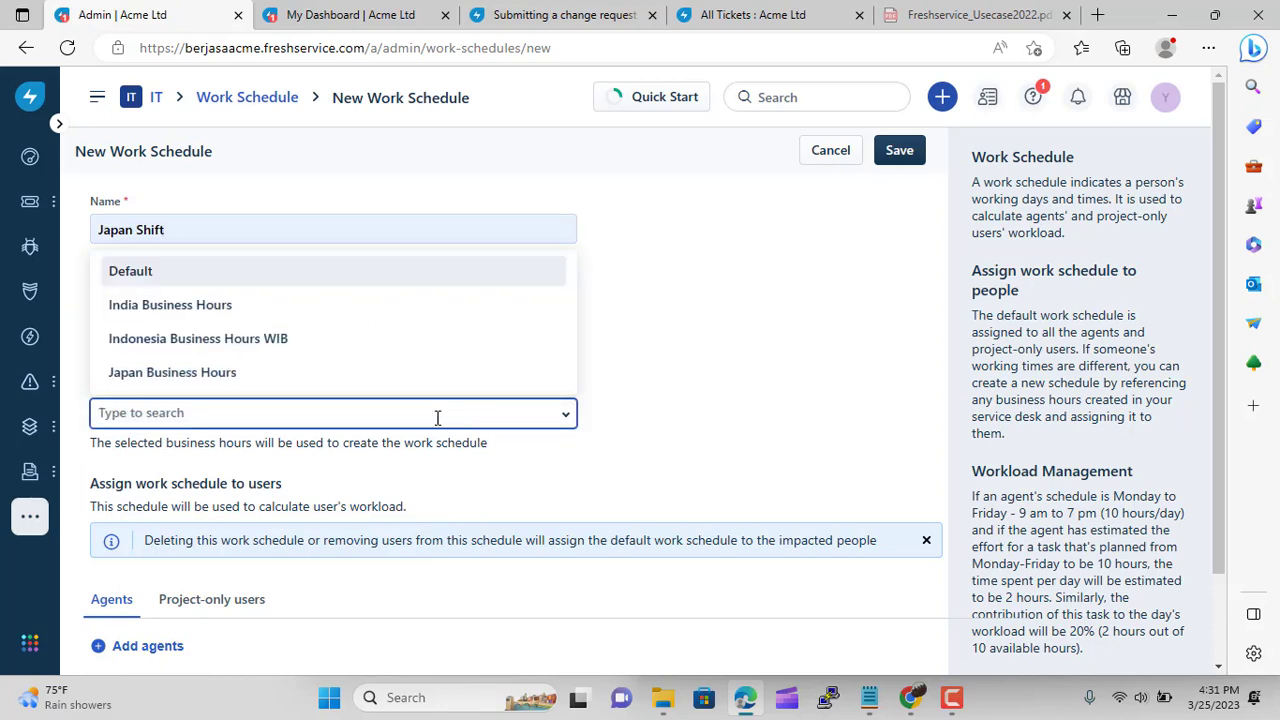
click(270, 374)
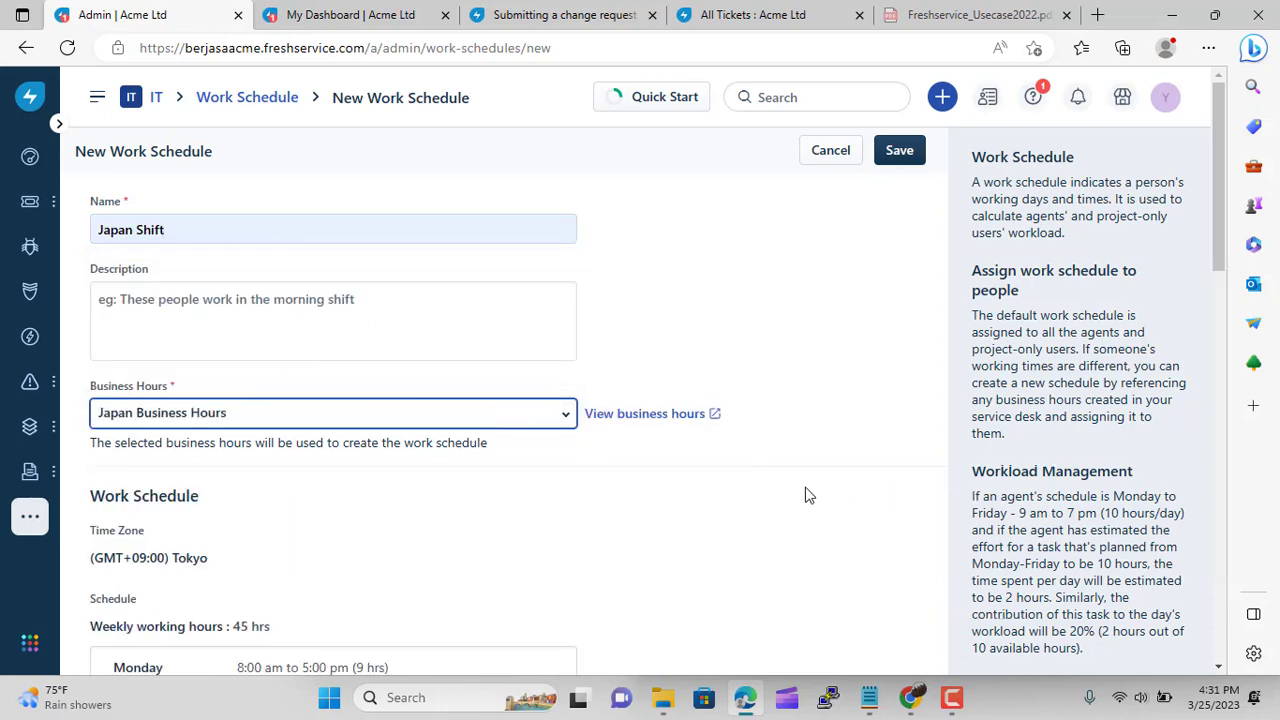
Assign one agent to Japan Shift and save the schedule
scroll(760, 470, down, 15)
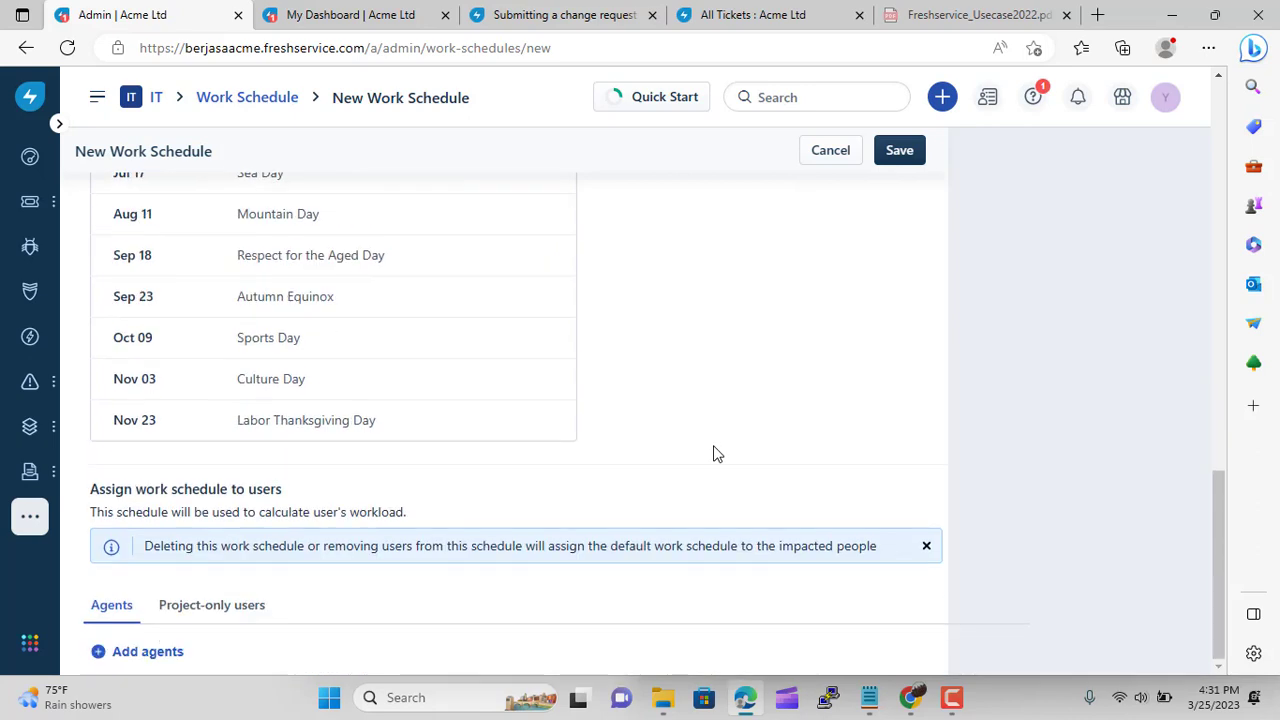
click(128, 655)
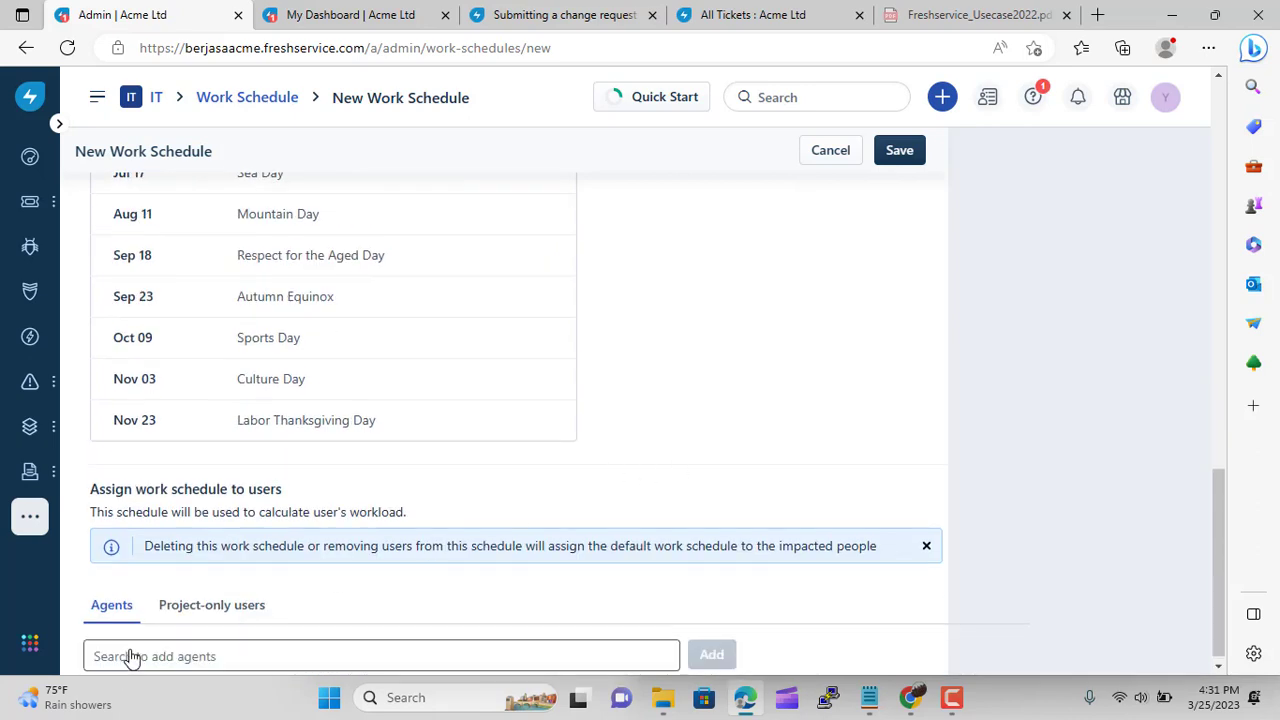
click(534, 652)
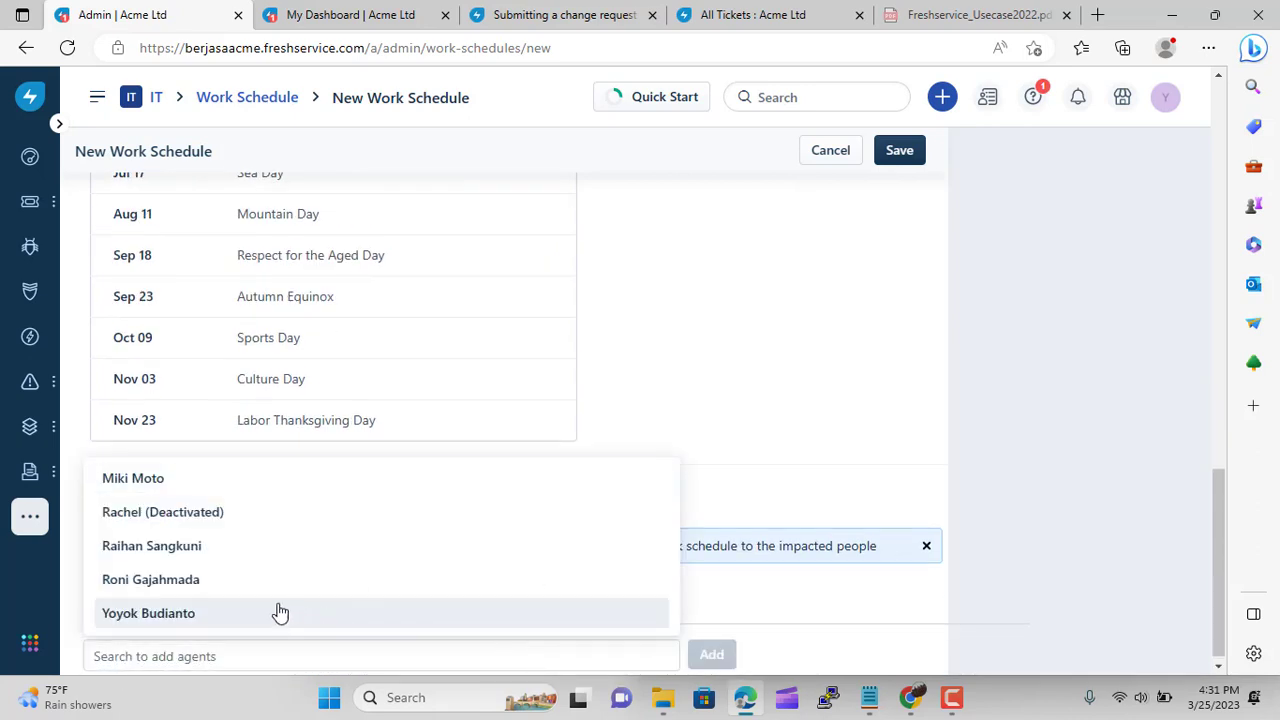
click(215, 481)
click(711, 654)
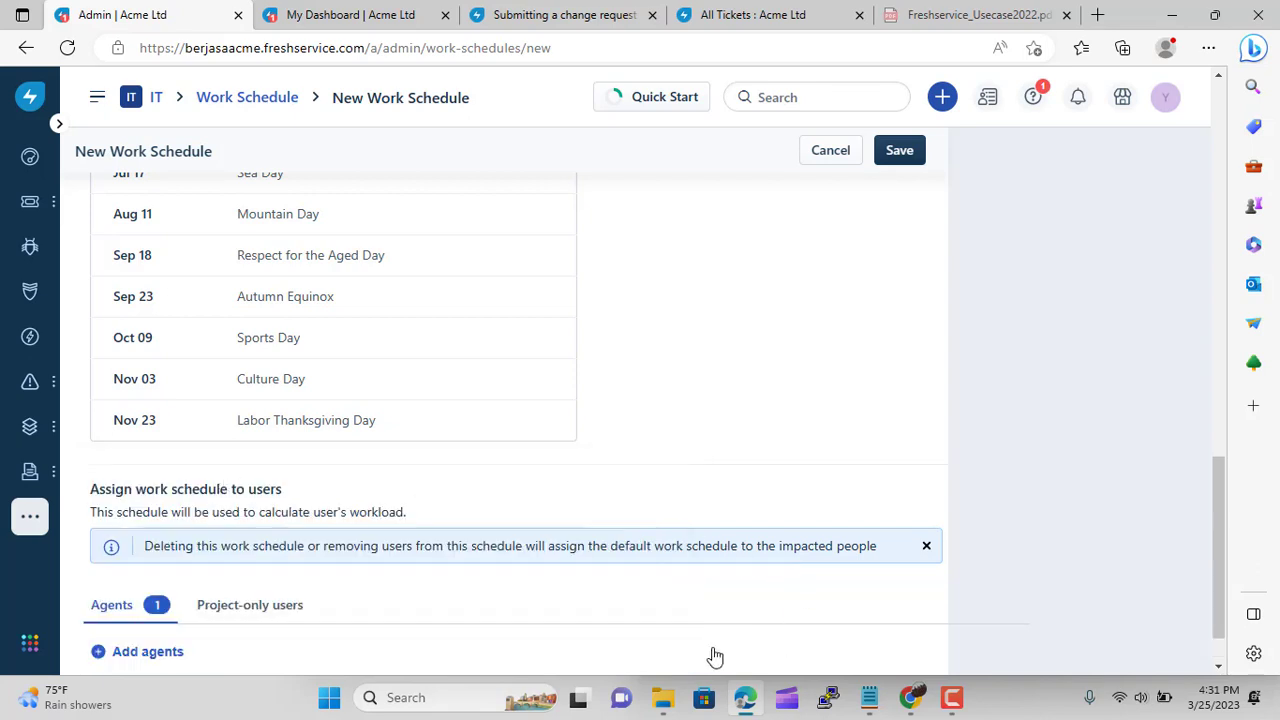
scroll(810, 400, up, 4)
click(900, 152)
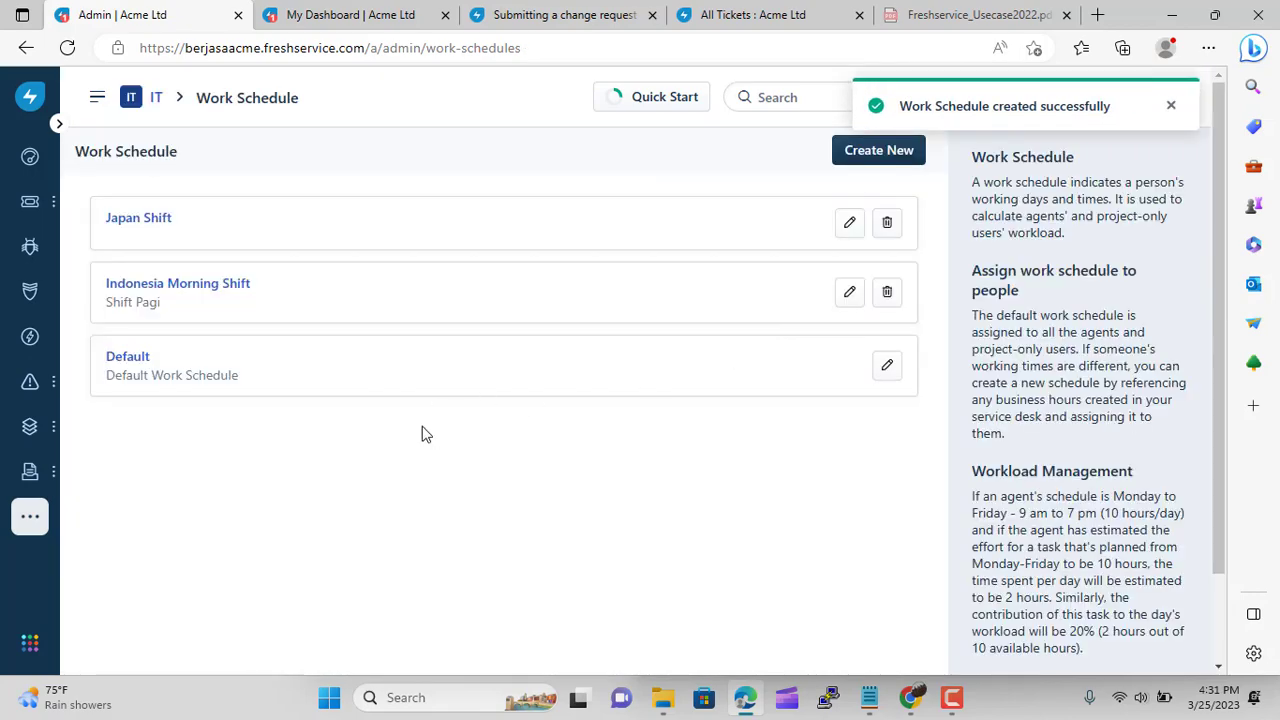
Start a work schedule named India Shift using India Business Hours
click(849, 158)
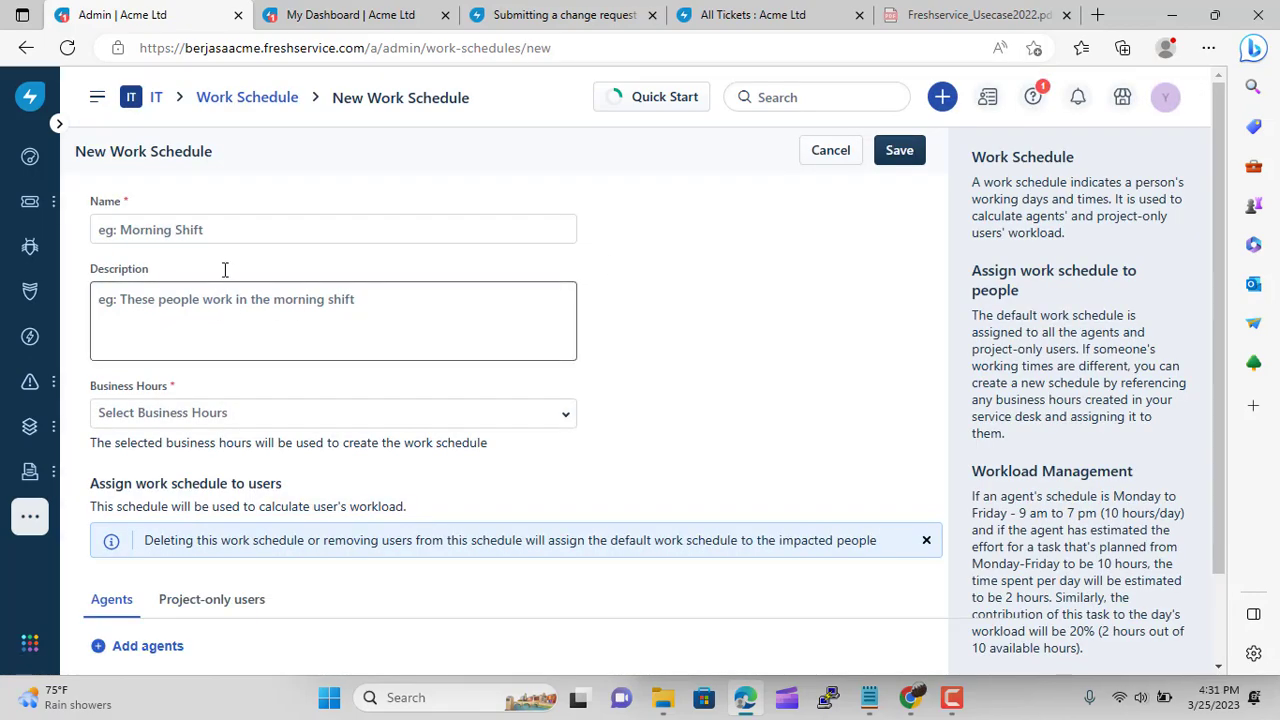
click(238, 229)
text(Indi)
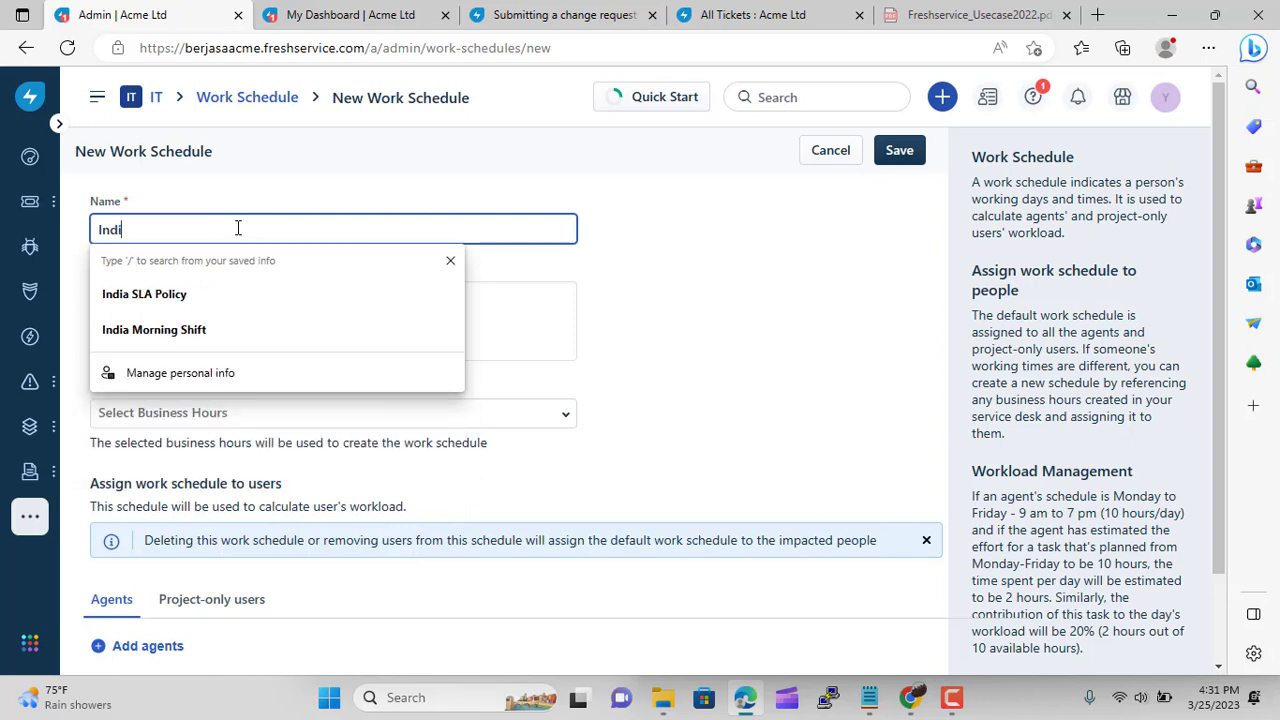
text(a Morning Shift)
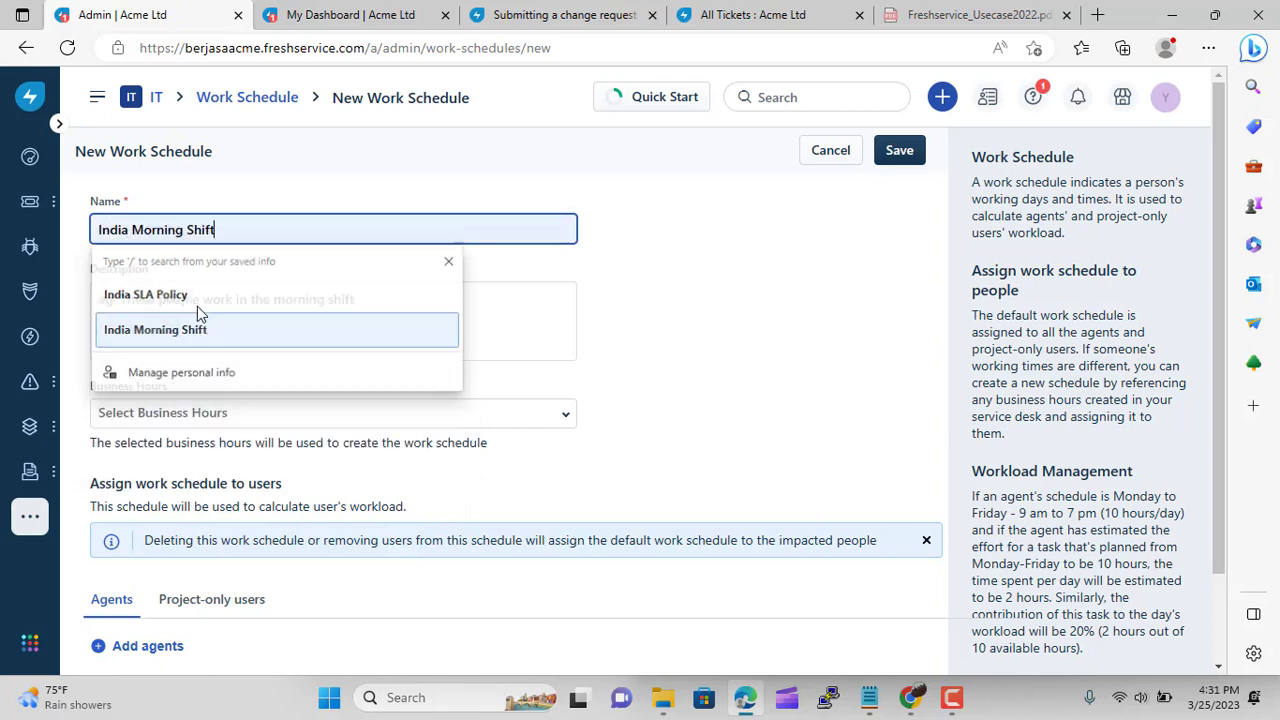
click(197, 318)
click(190, 220)
key(BackSpace)
key(BackSpace)
key(BackSpace)
key(BackSpace)
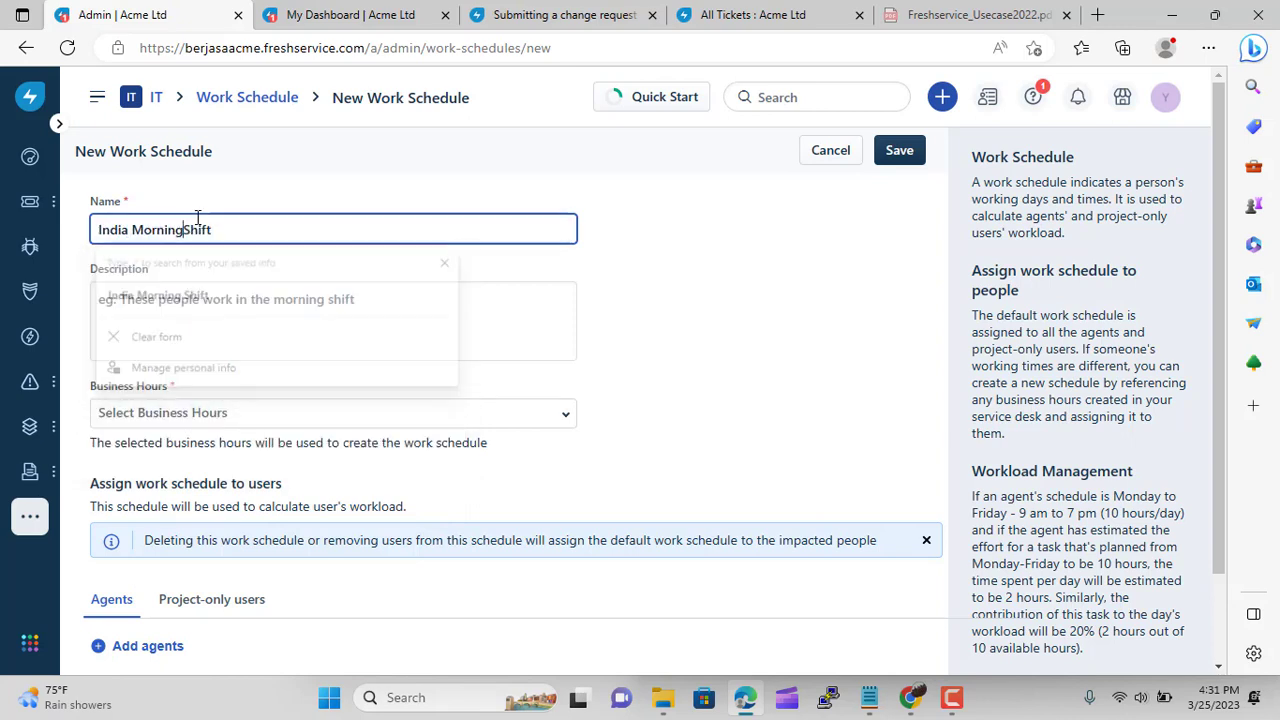
key(BackSpace)
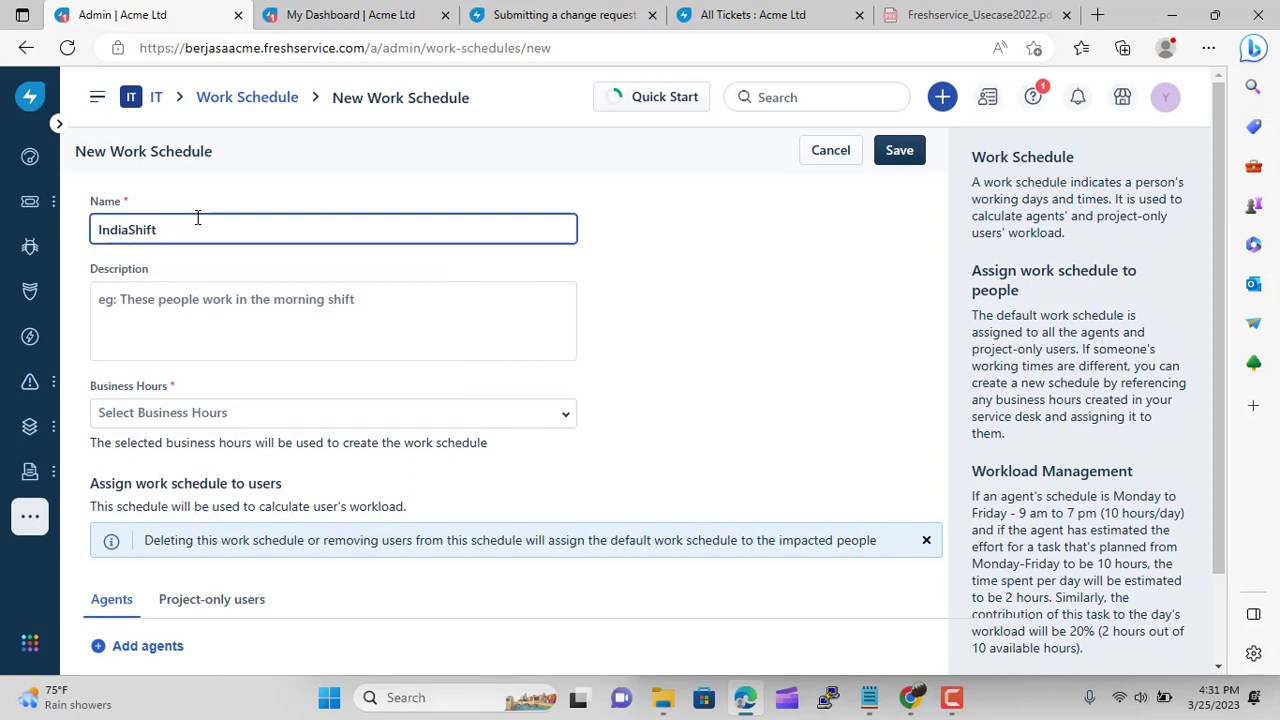
click(314, 410)
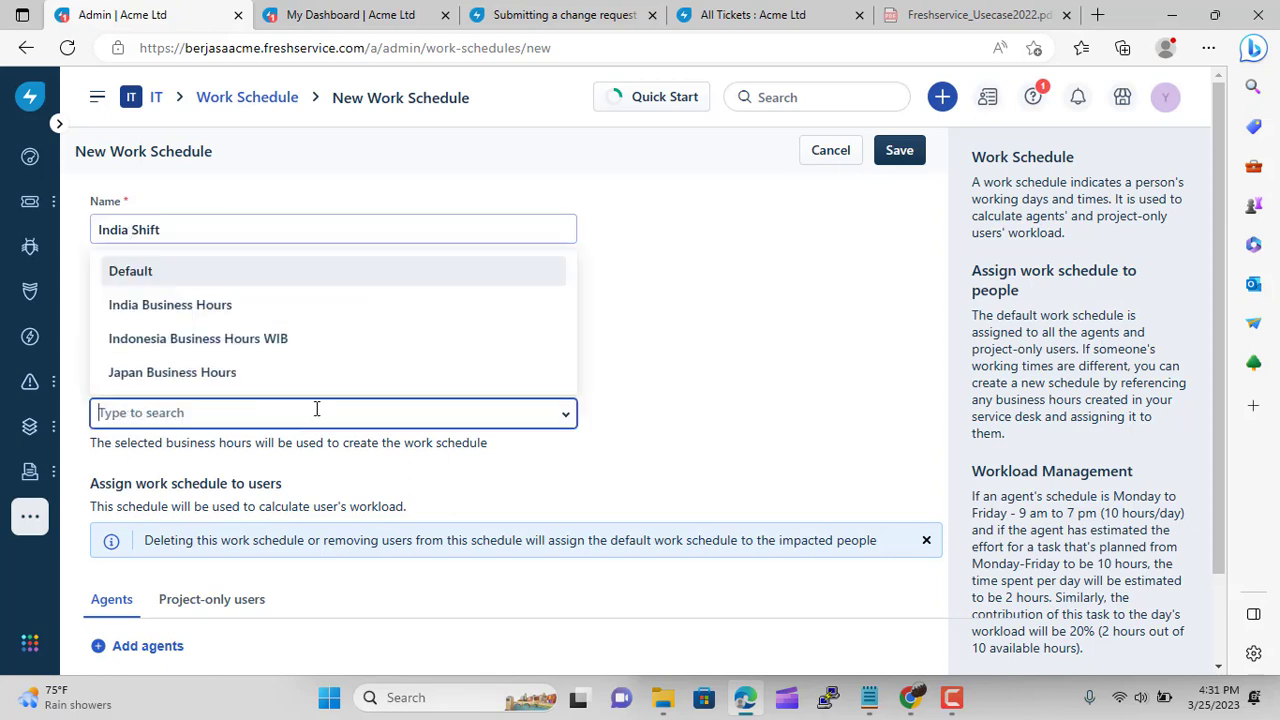
click(197, 305)
scroll(580, 490, down, 10)
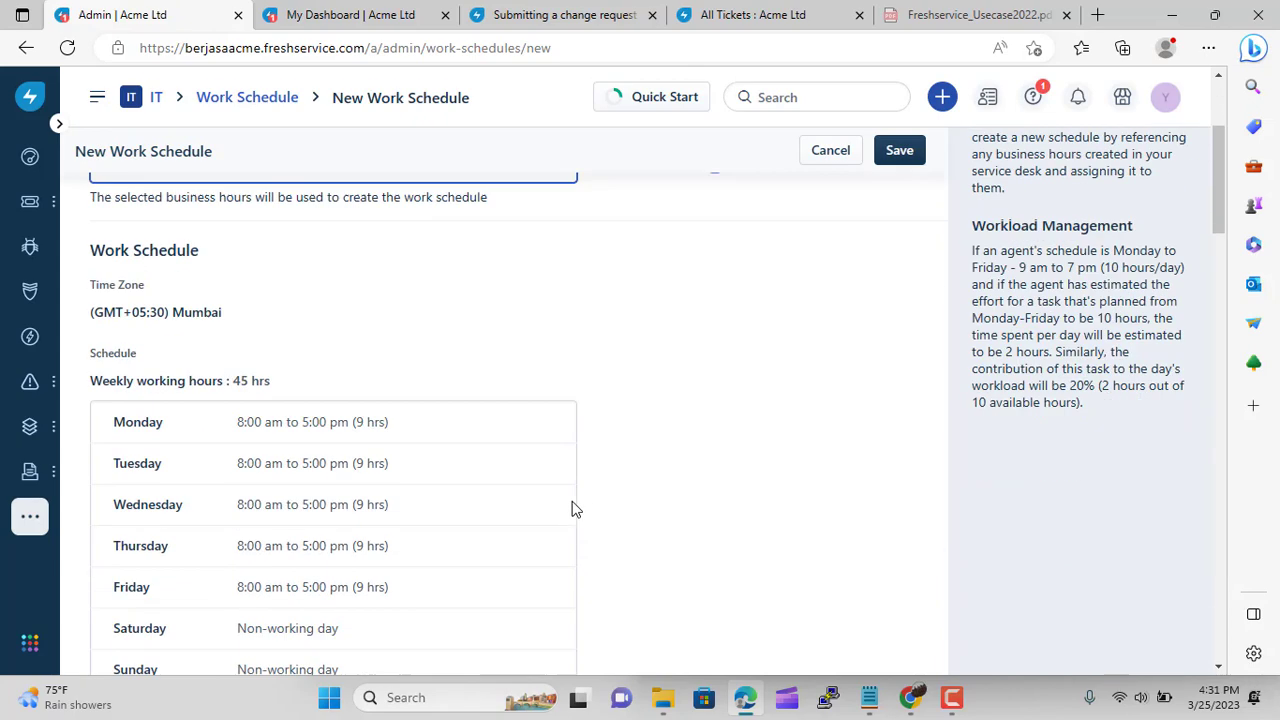
scroll(571, 510, down, 20)
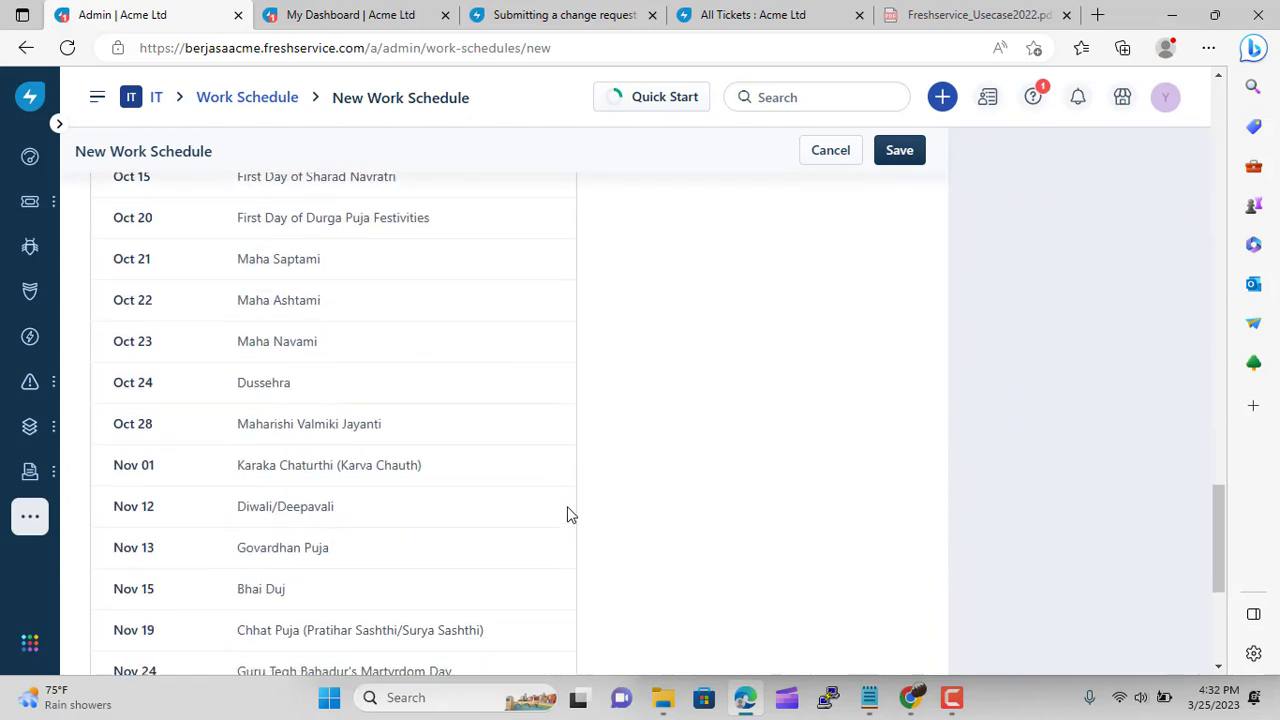
Assign one agent to India Shift, save it, and return to the admin home
click(146, 655)
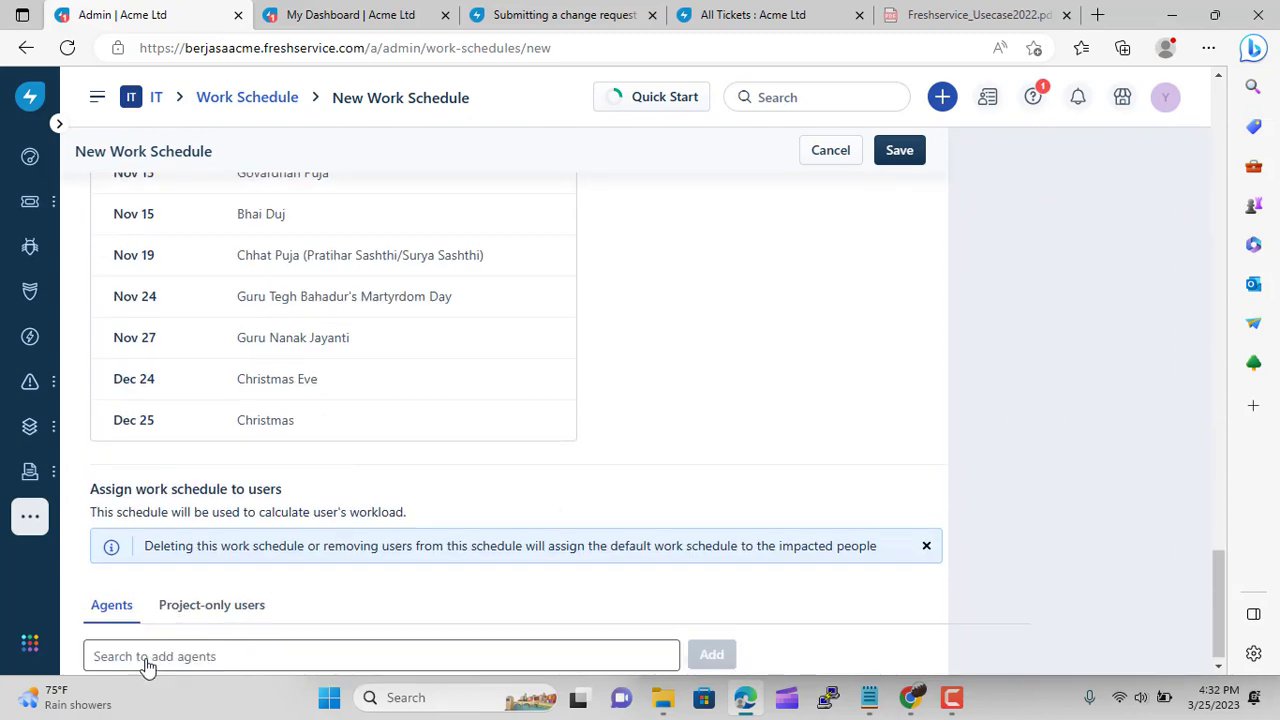
click(564, 645)
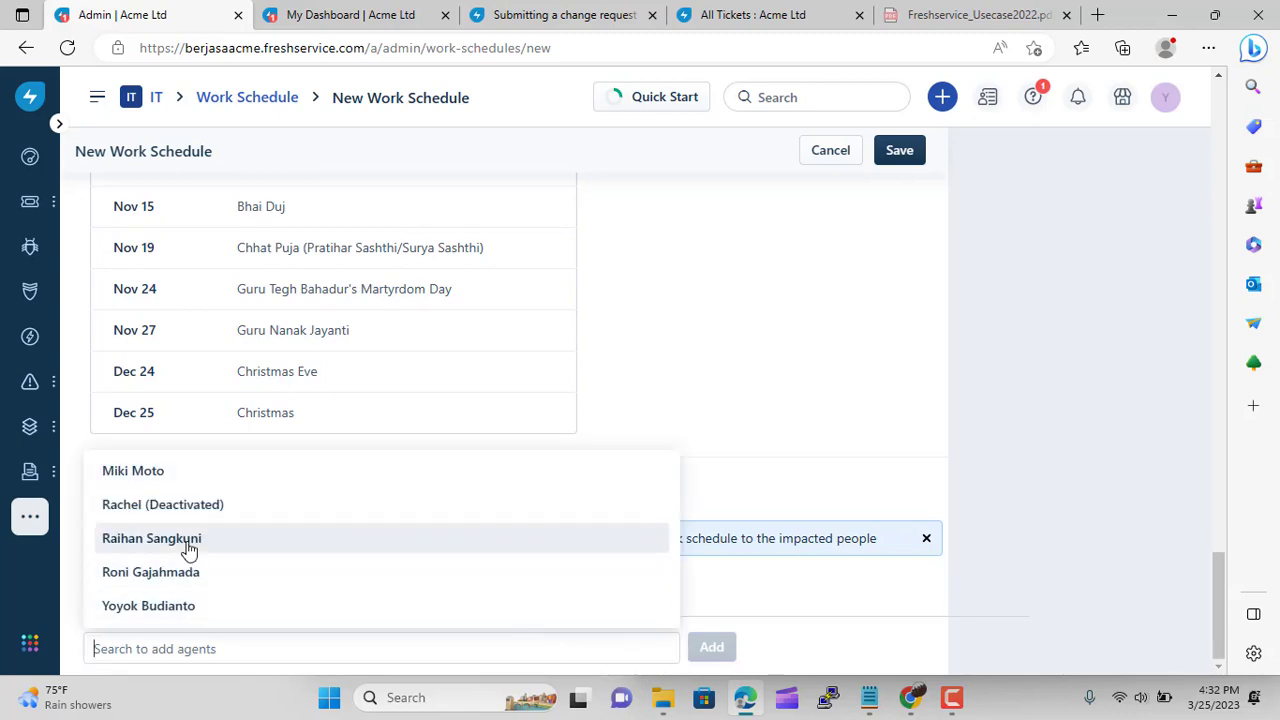
click(196, 540)
click(713, 647)
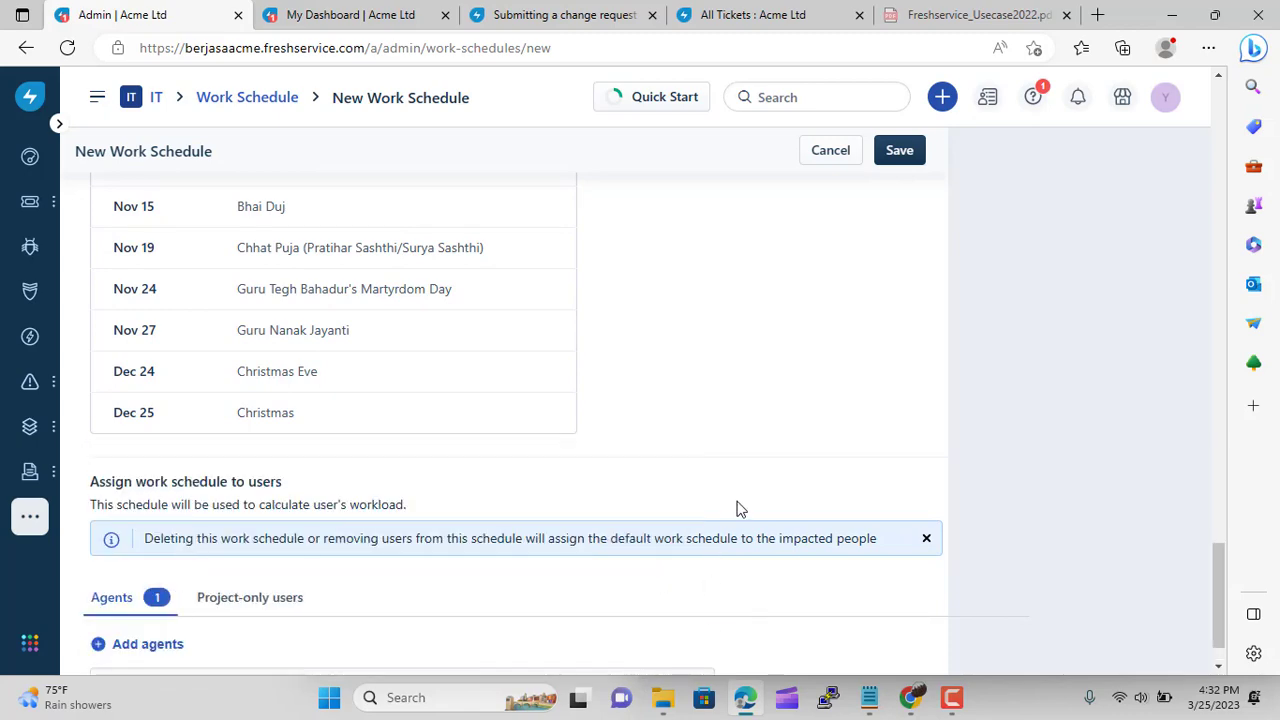
scroll(737, 506, up, 15)
scroll(737, 506, up, 15)
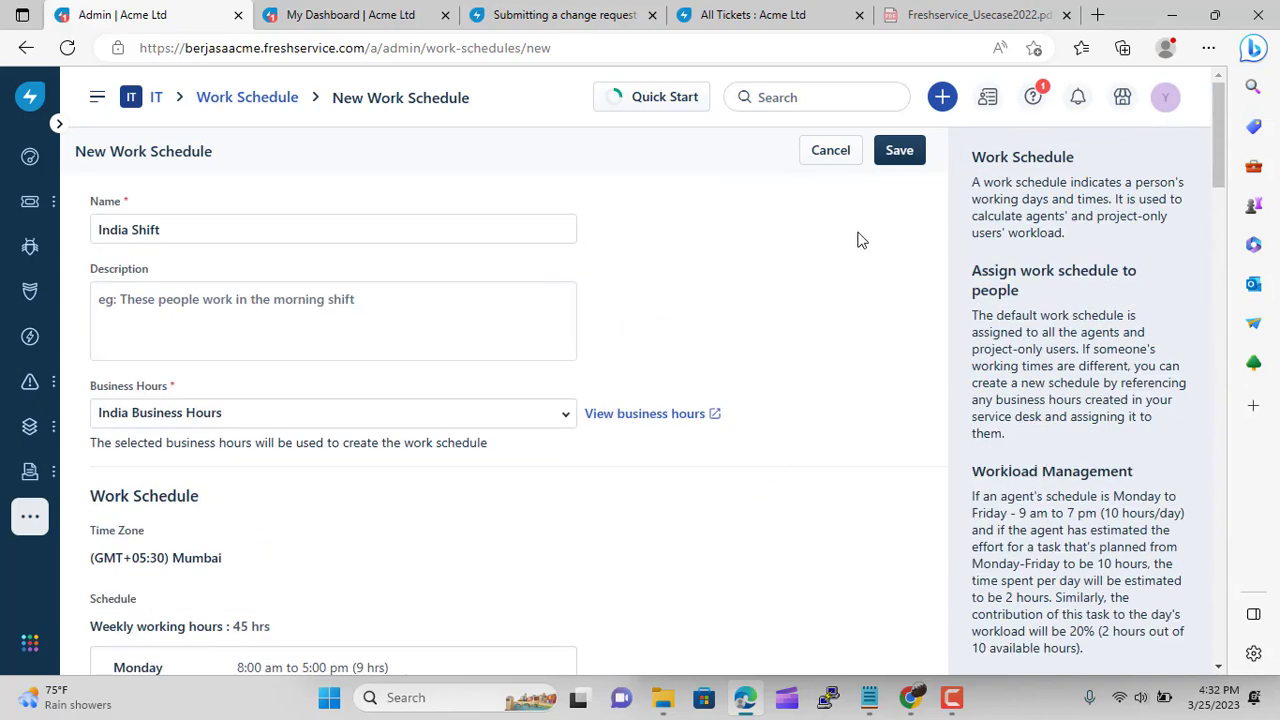
click(908, 158)
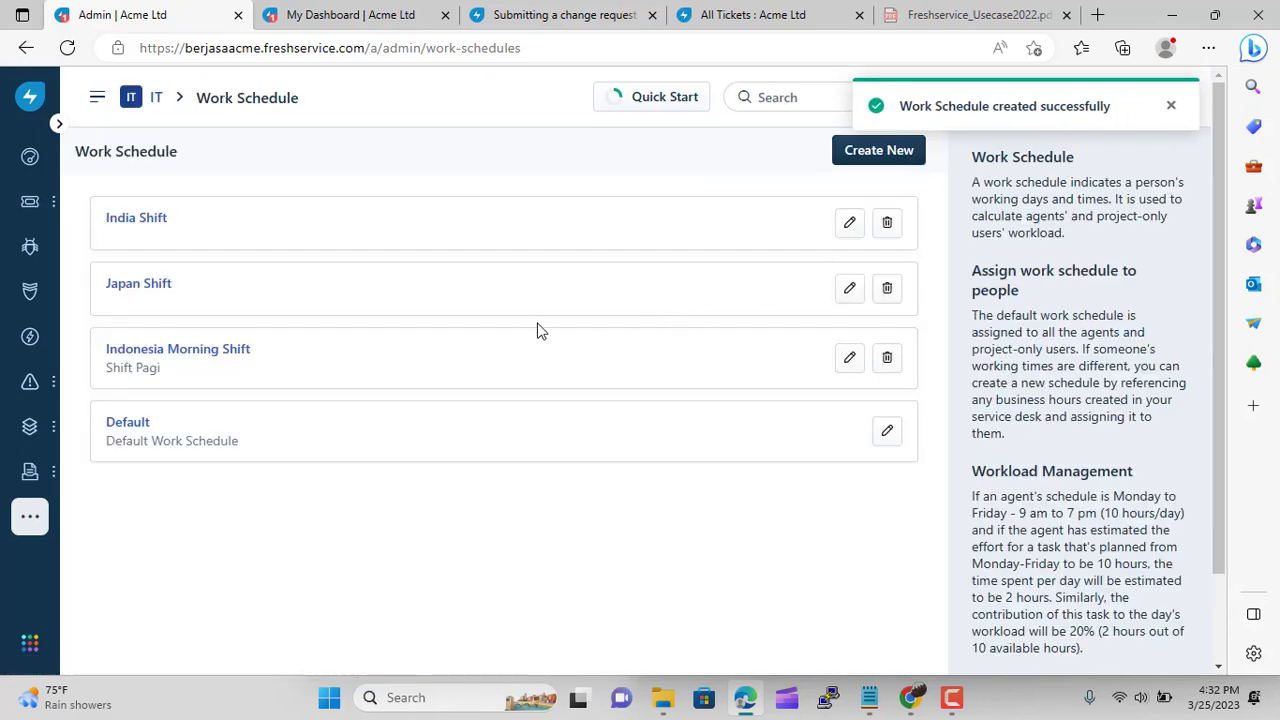
click(156, 106)
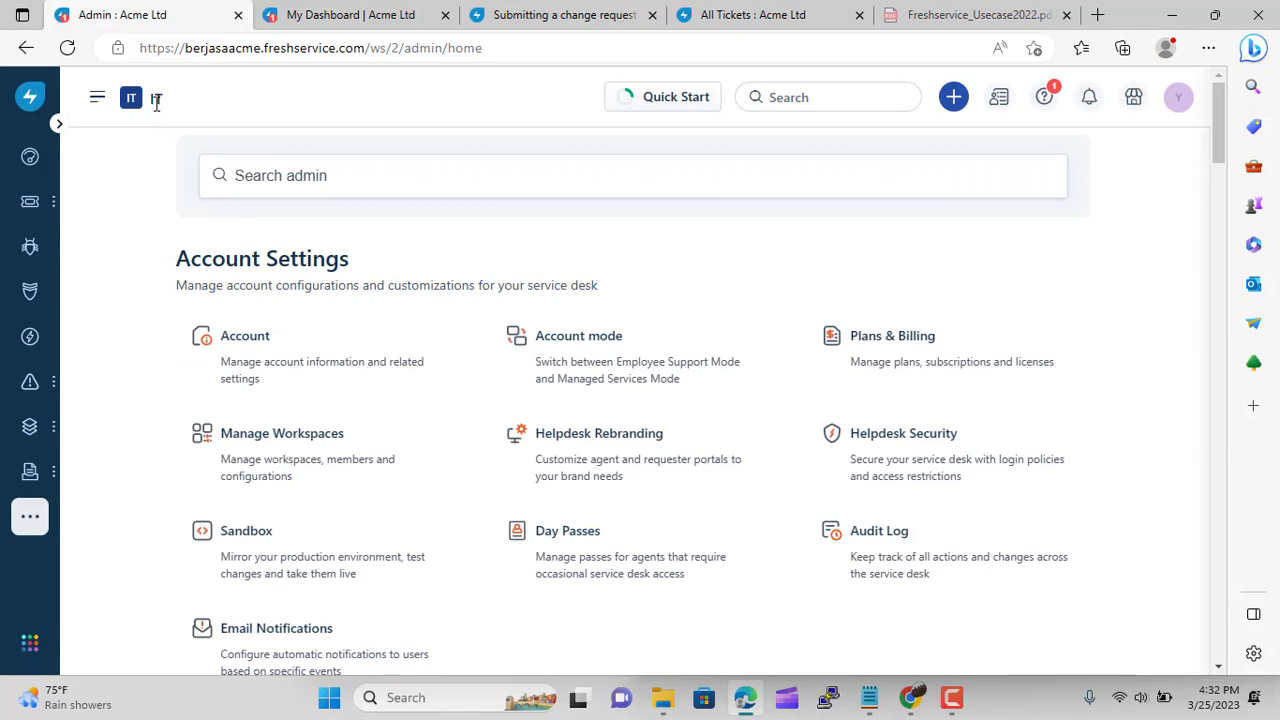
scroll(394, 411, down, 7)
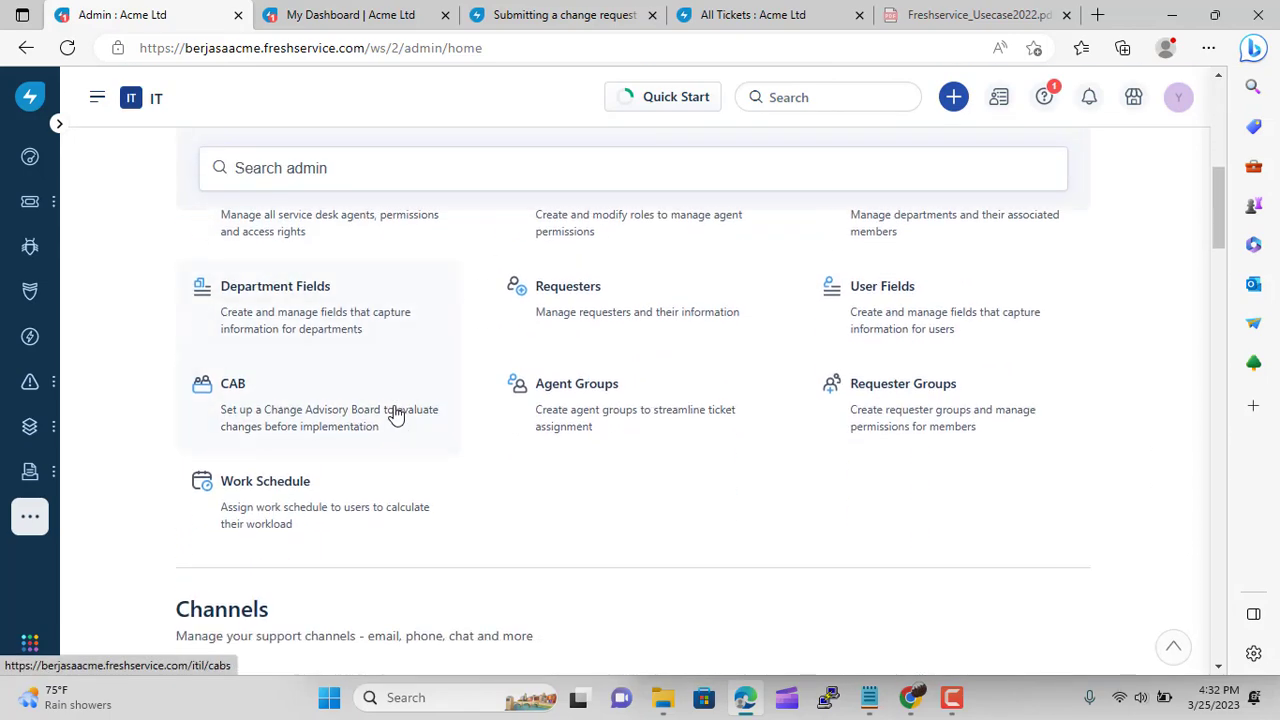
In Agent Groups, set IT Support India's business hours to India Business Hours
click(632, 401)
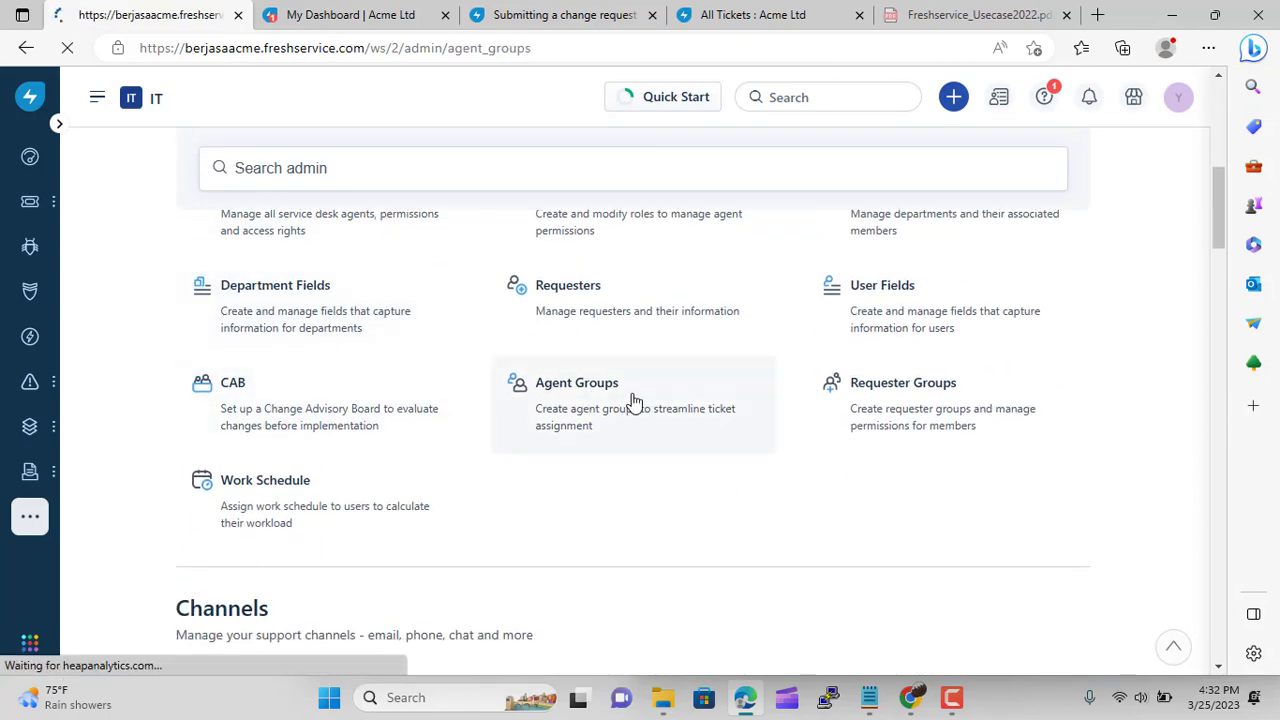
scroll(597, 420, down, 8)
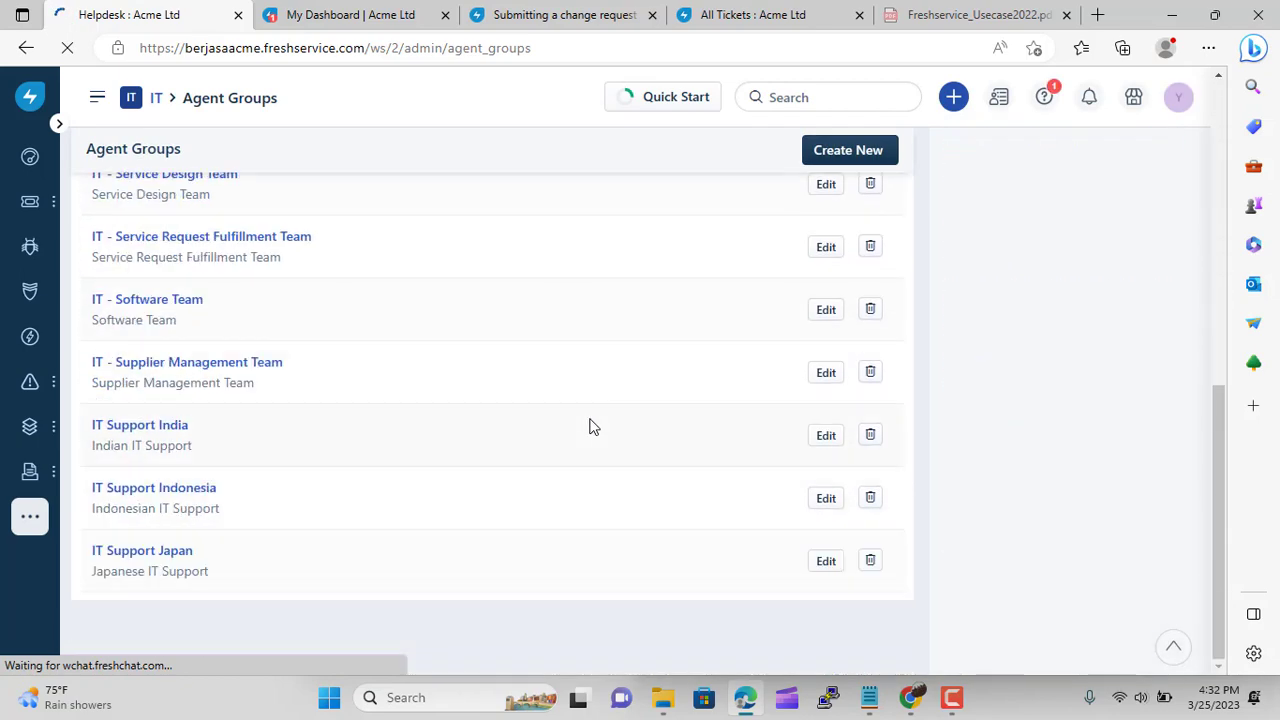
click(177, 434)
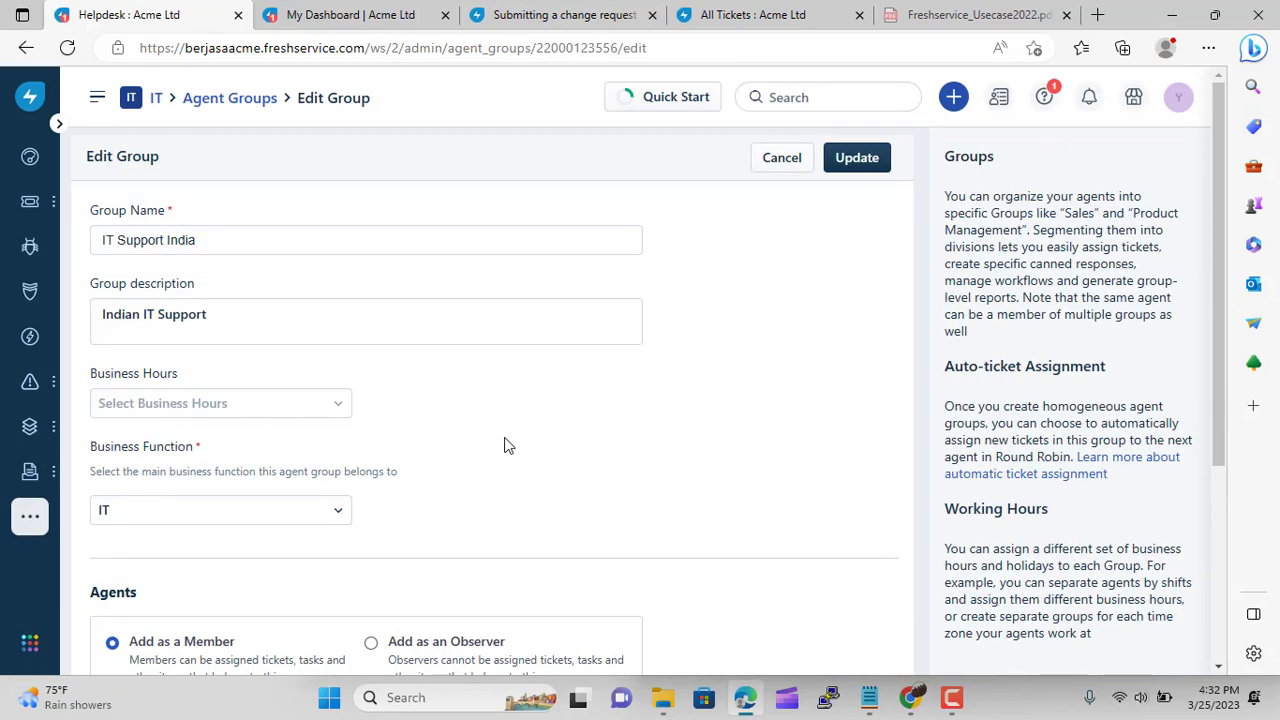
click(338, 410)
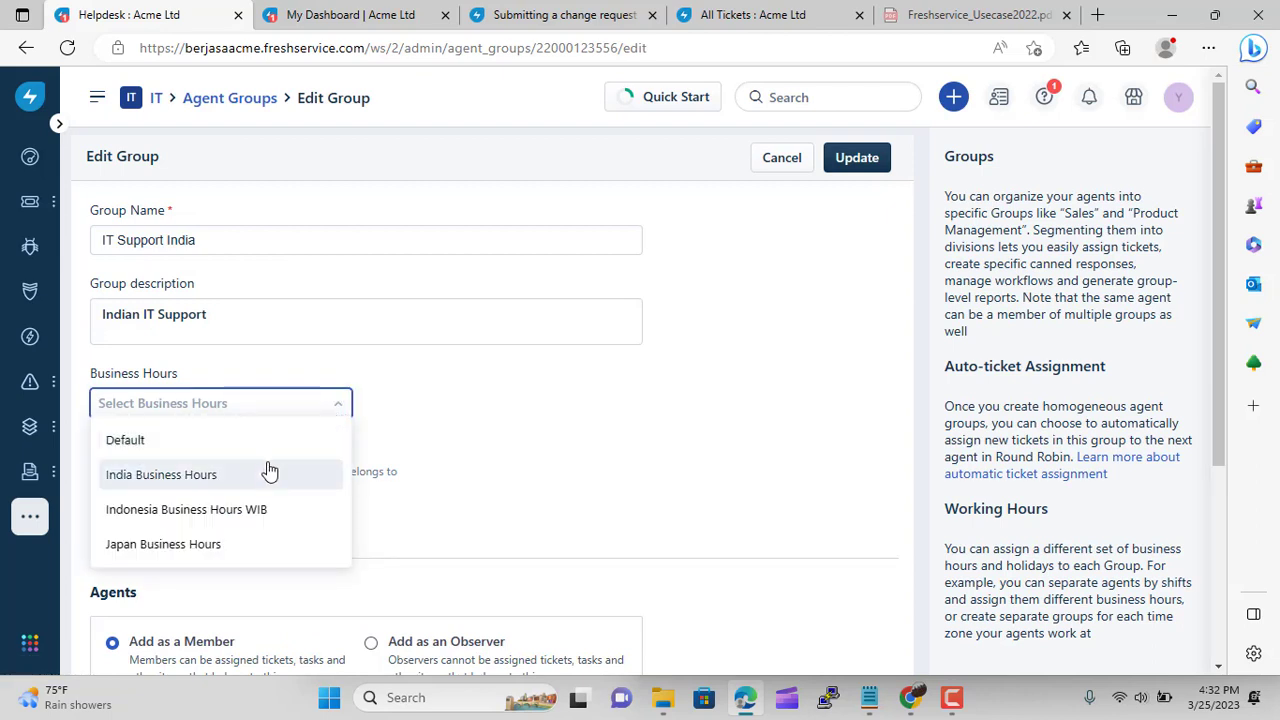
click(262, 476)
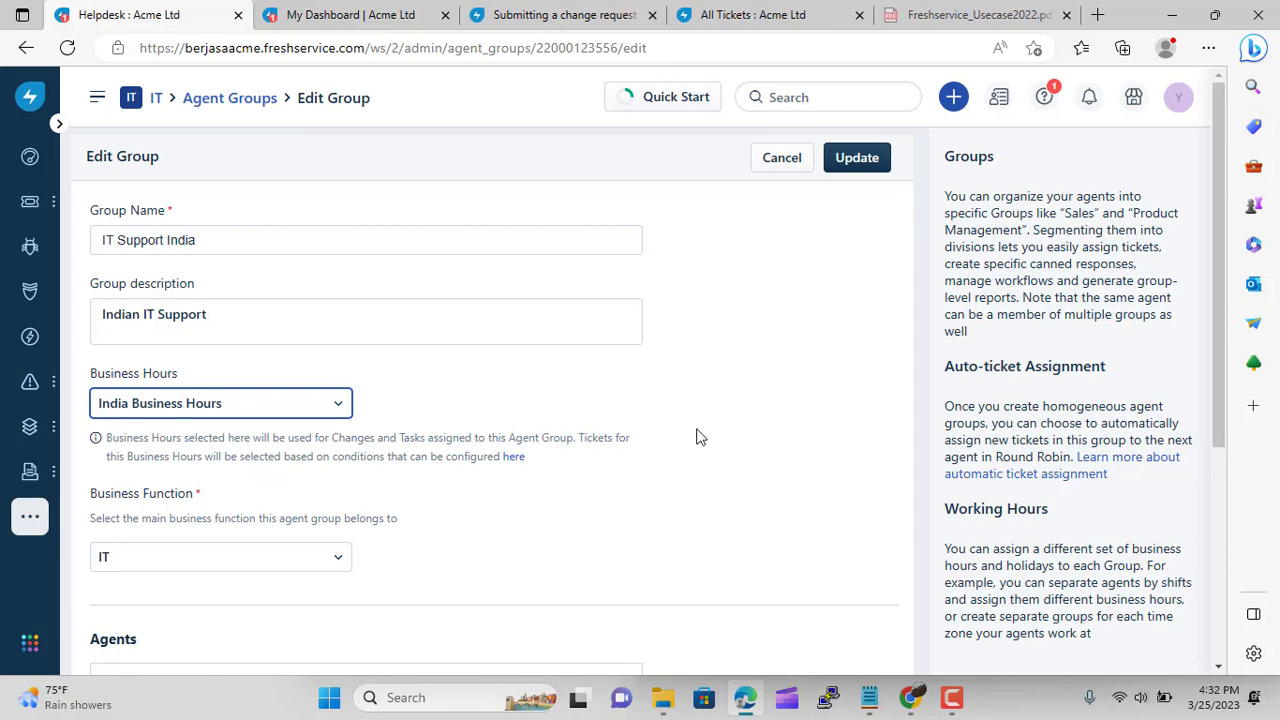
Search for agent 'rai' without a match, clear the search, and update the group
scroll(698, 437, down, 3)
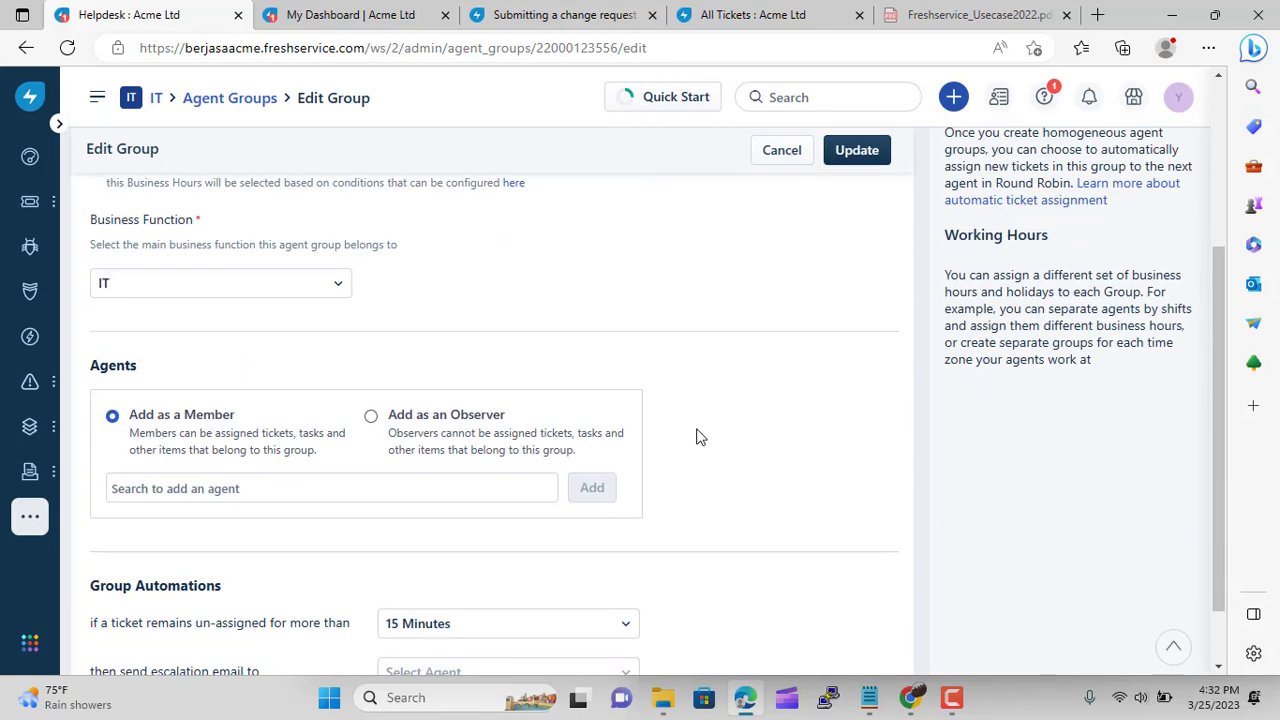
click(501, 488)
click(285, 493)
click(171, 488)
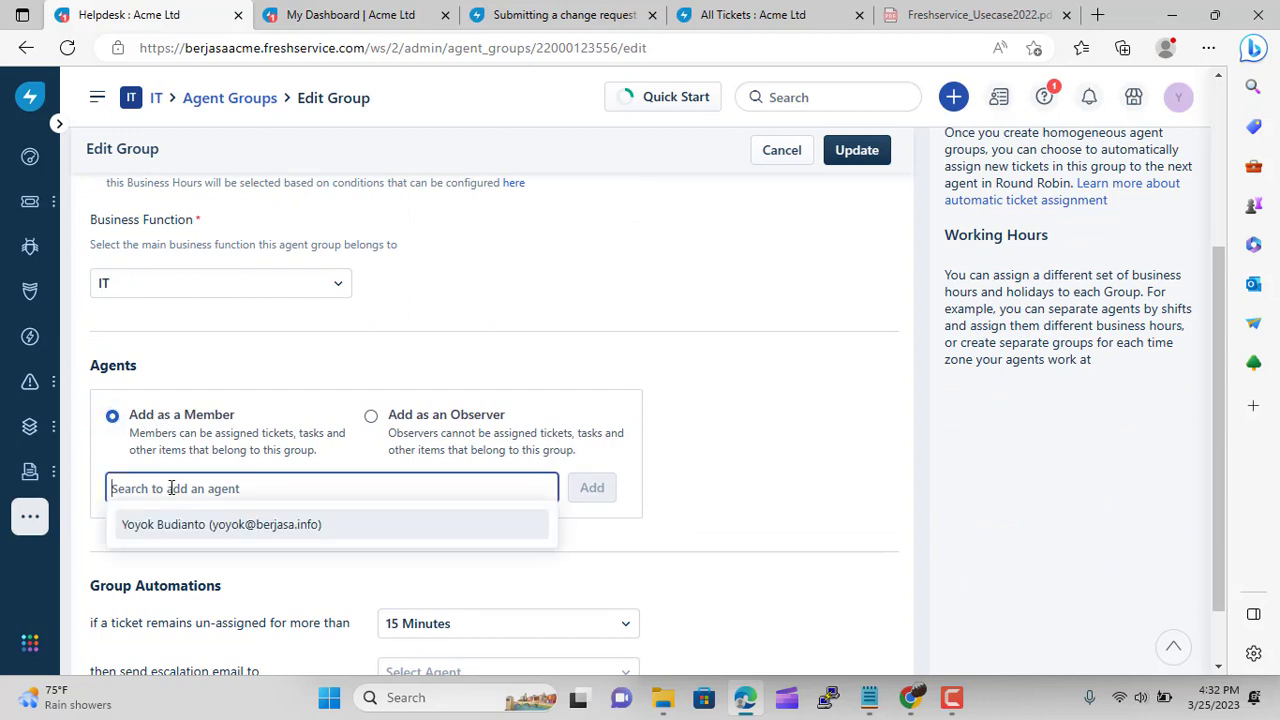
text(raihan)
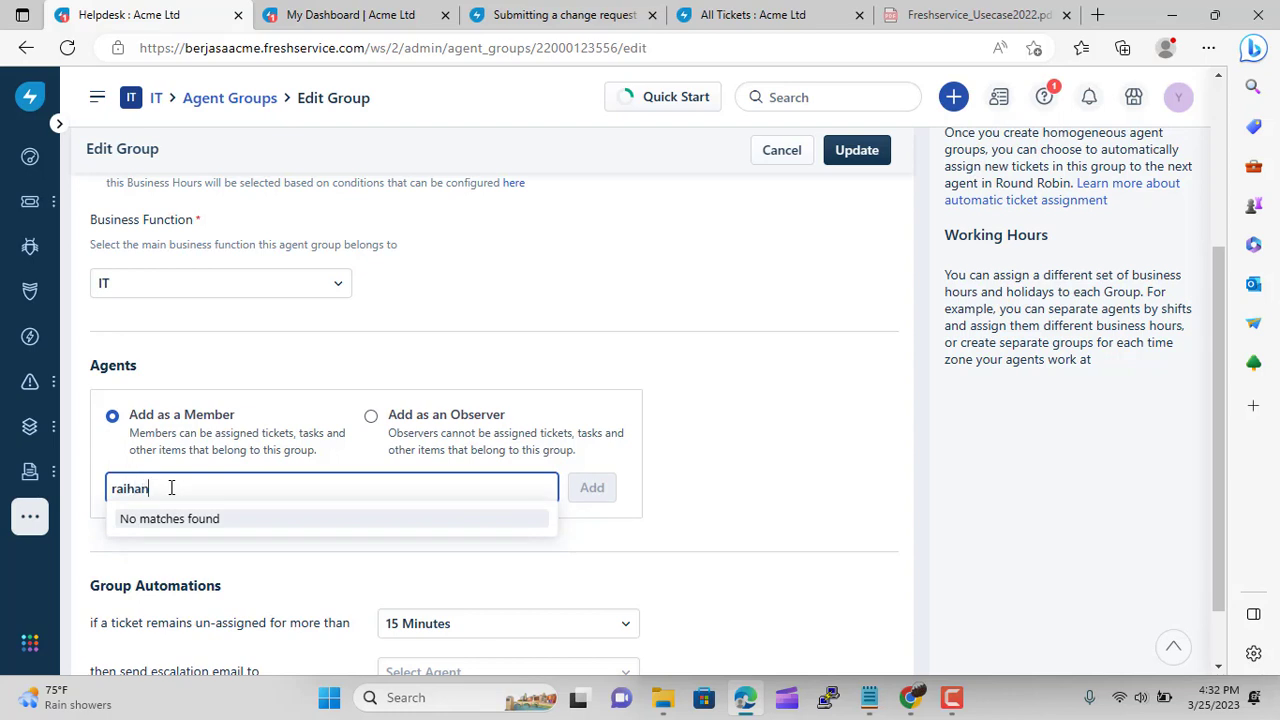
click(611, 496)
click(499, 485)
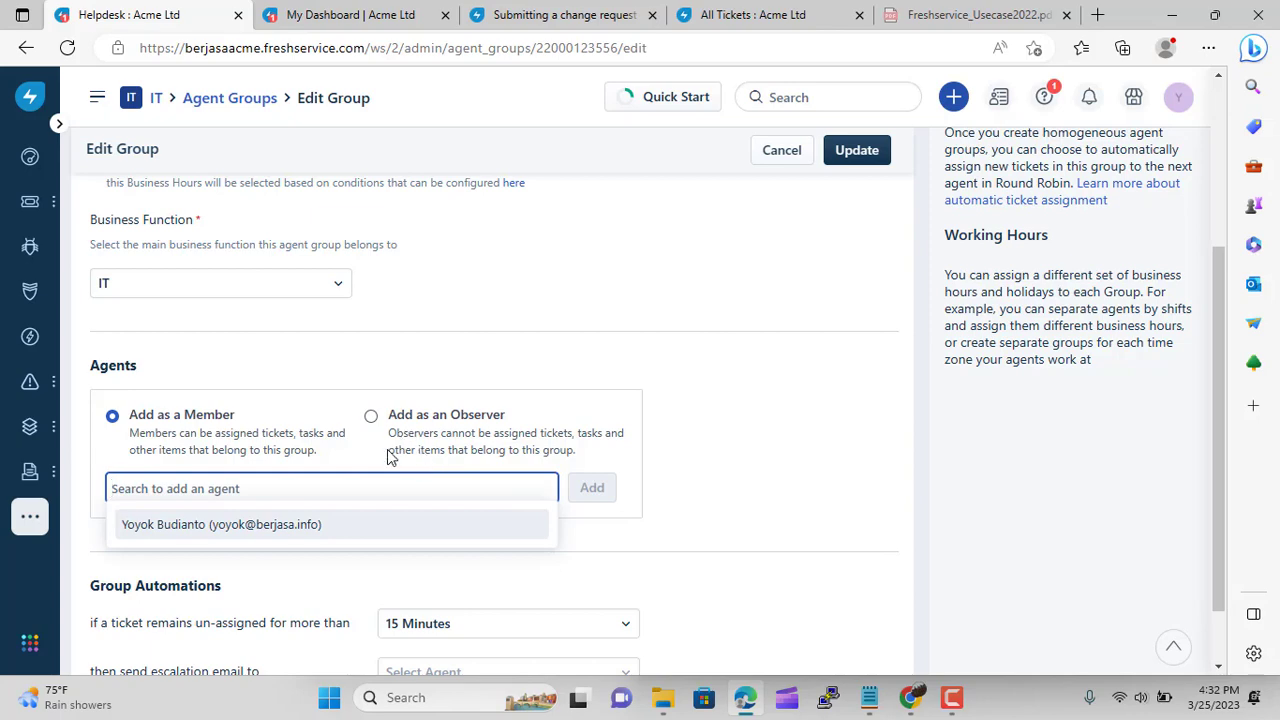
click(702, 376)
scroll(703, 420, up, 3)
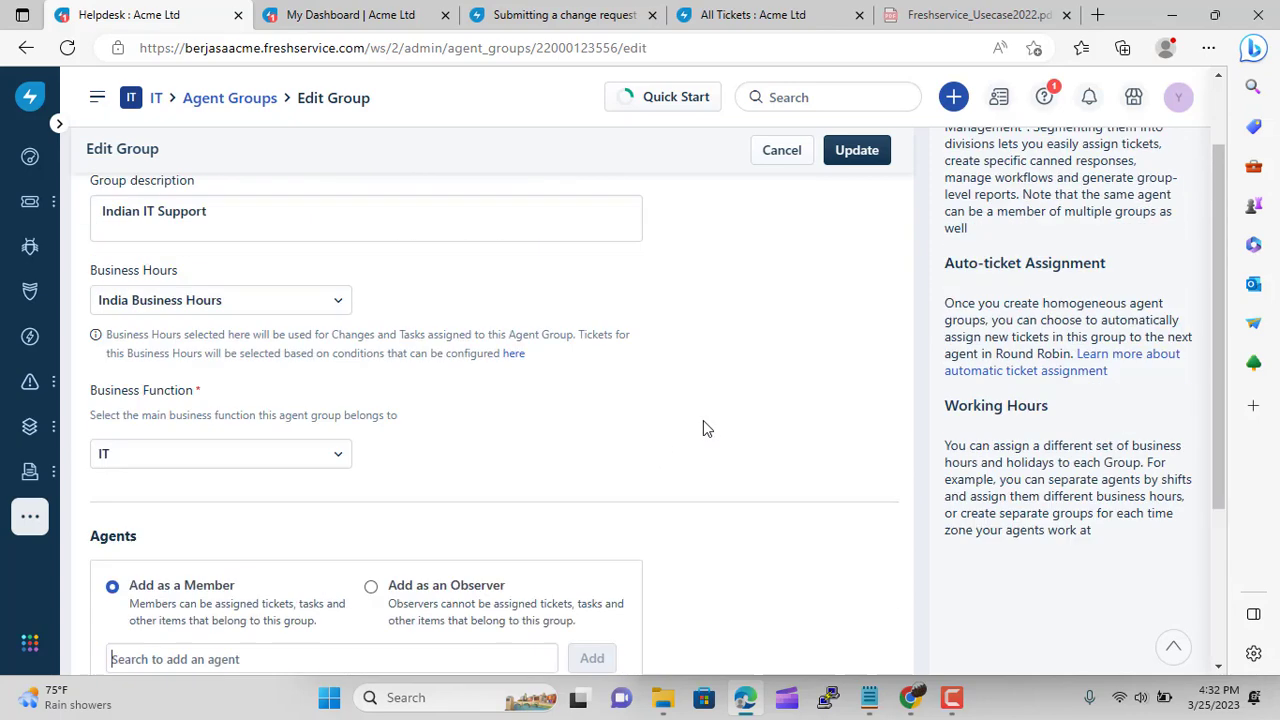
click(857, 163)
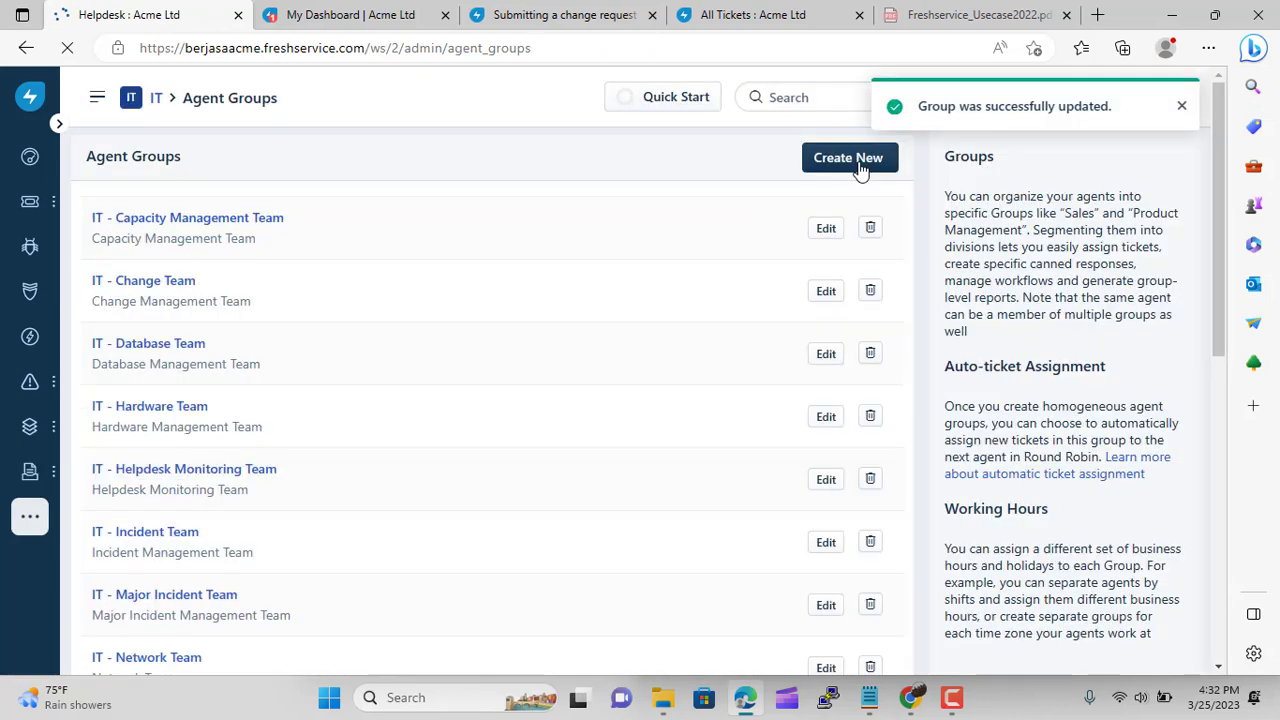
Give the IT Support Indonesia group Indonesia Business Hours WIB and update it
scroll(466, 466, down, 10)
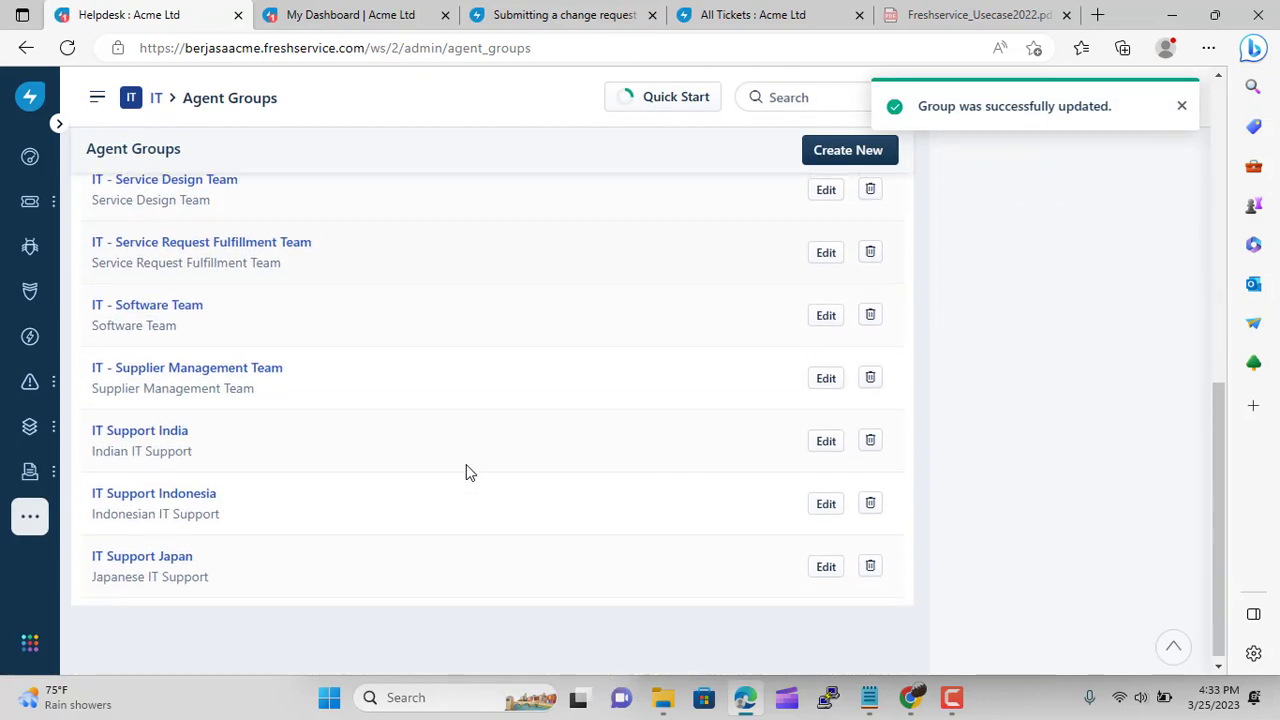
click(178, 494)
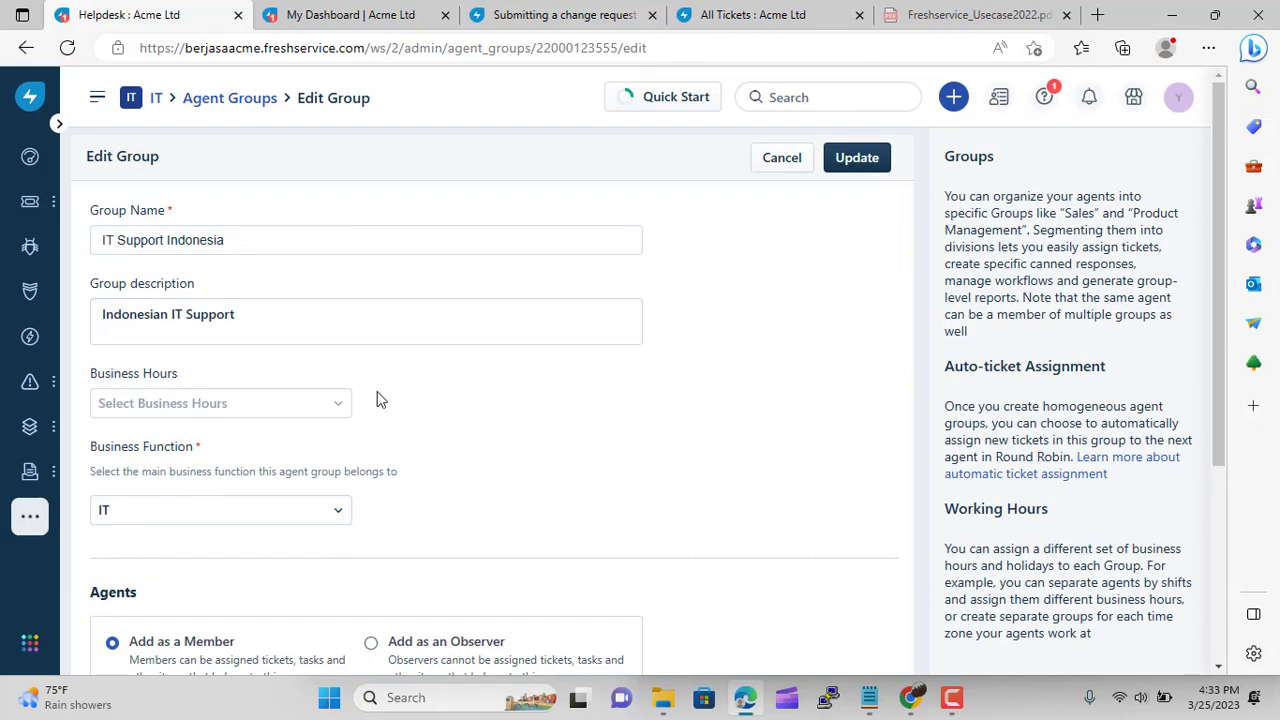
click(320, 404)
click(255, 509)
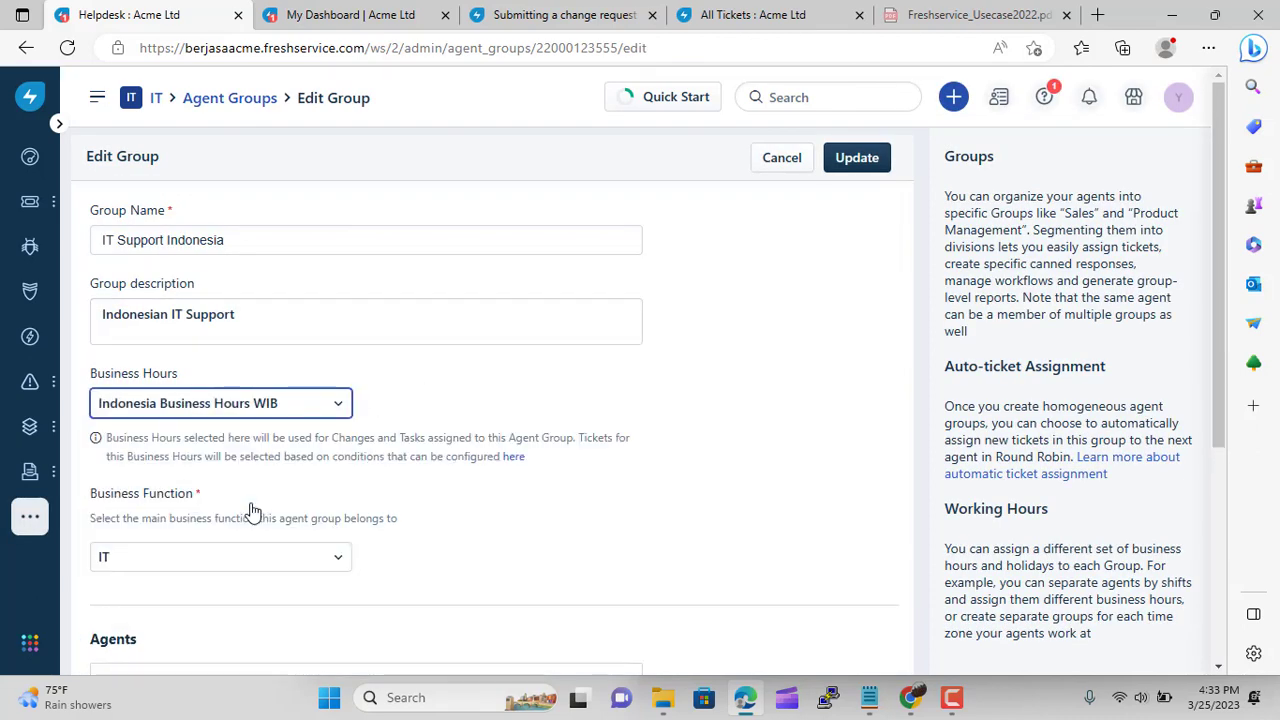
click(858, 160)
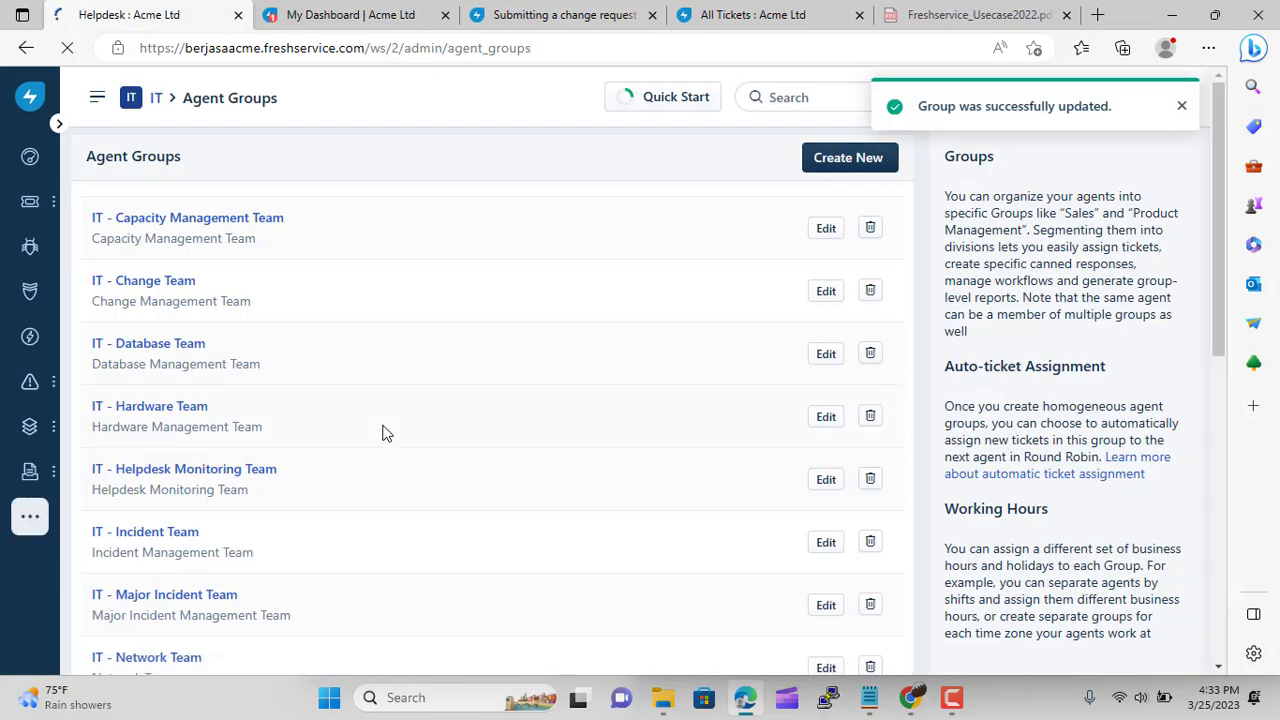
Give the IT Support Japan group Japan Business Hours and update it
scroll(385, 433, down, 5)
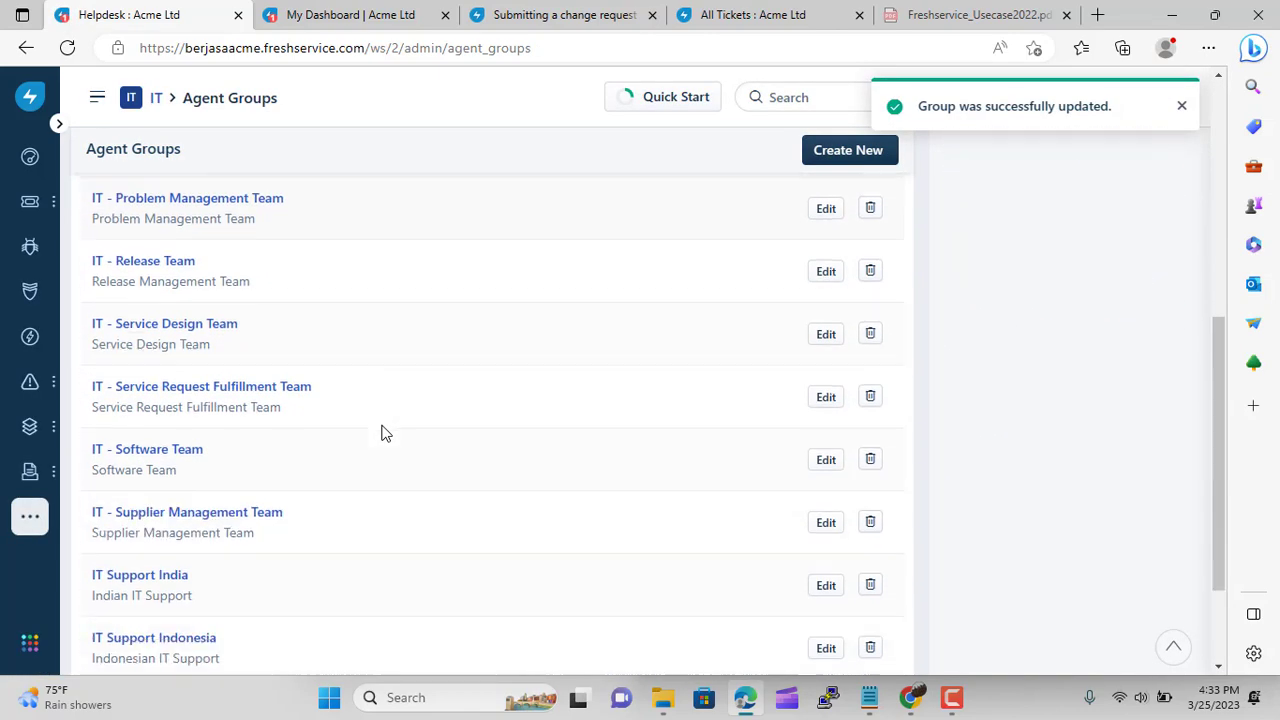
scroll(380, 434, down, 3)
click(148, 556)
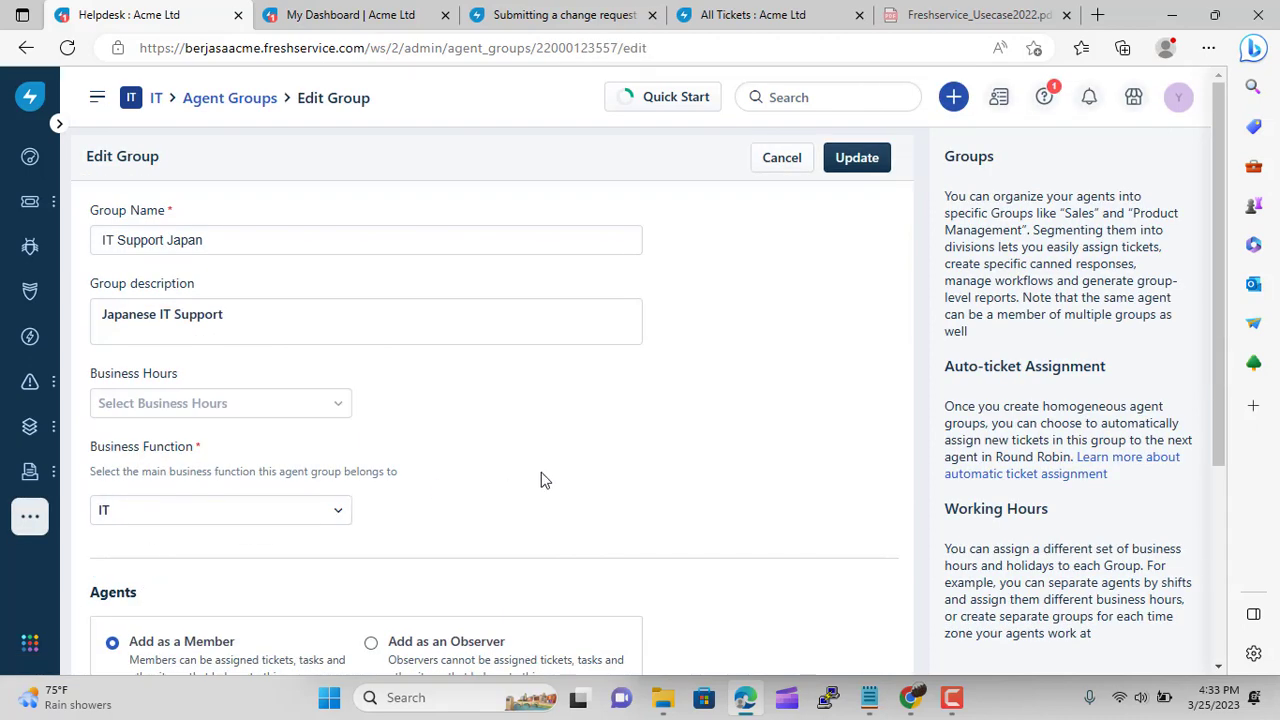
click(311, 409)
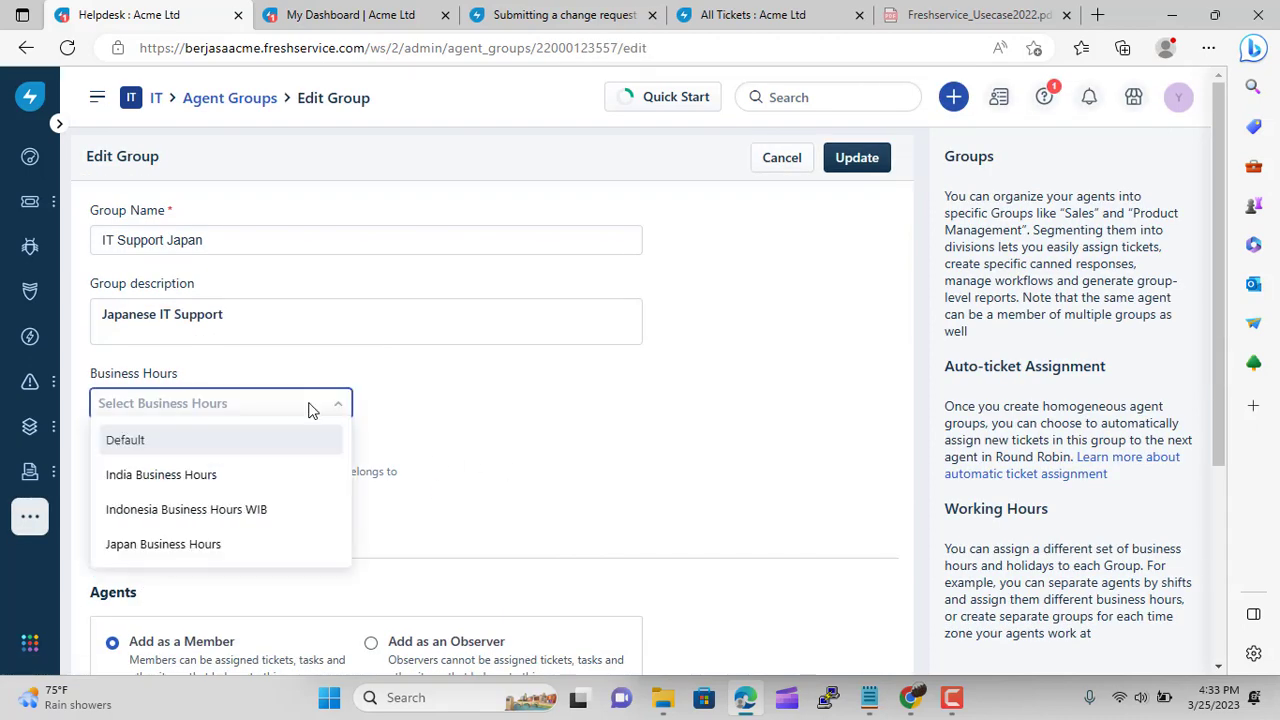
click(246, 542)
click(857, 158)
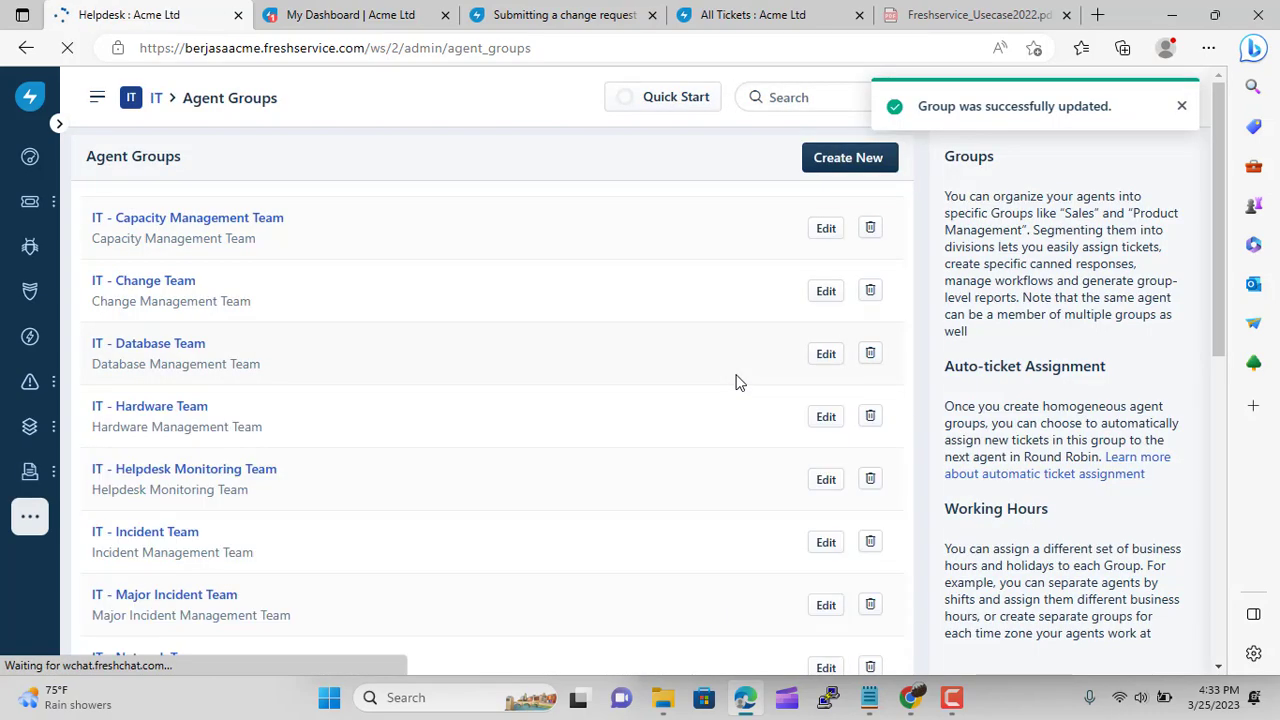
scroll(451, 385, down, 7)
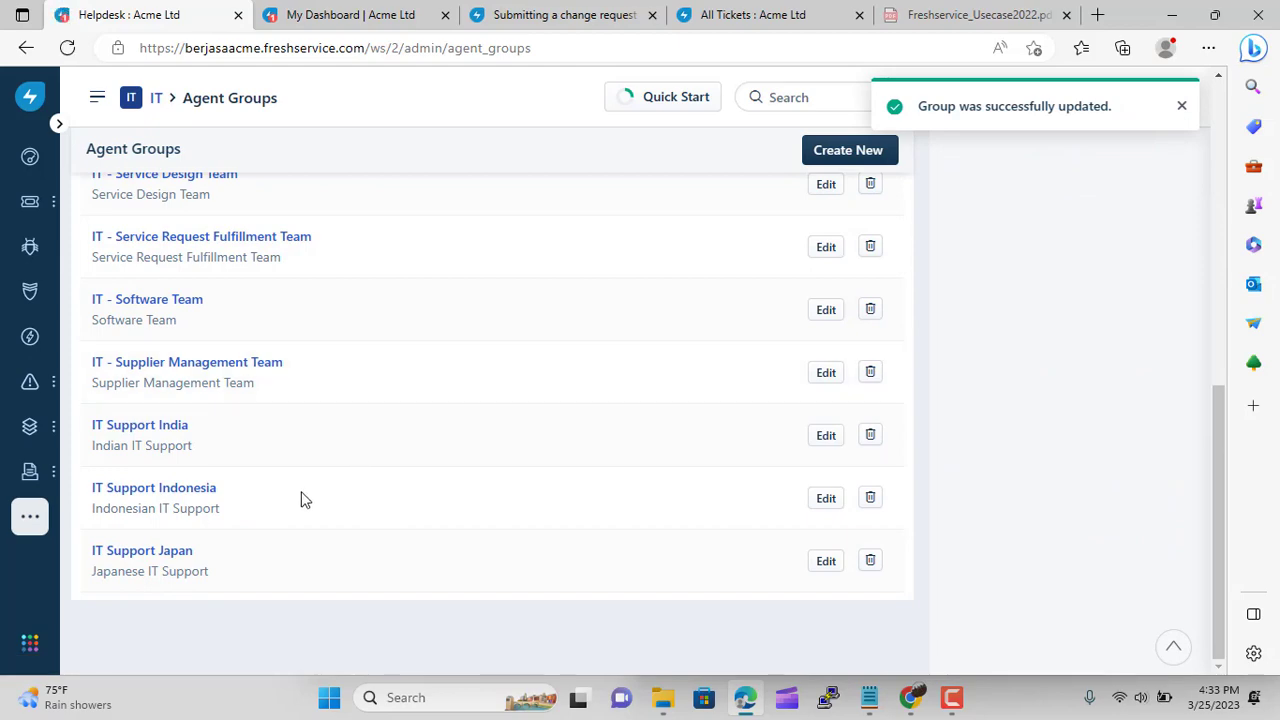
Inspect IT Support Indonesia's agent search and escalation Select Agent list without saving
click(168, 495)
scroll(377, 434, down, 4)
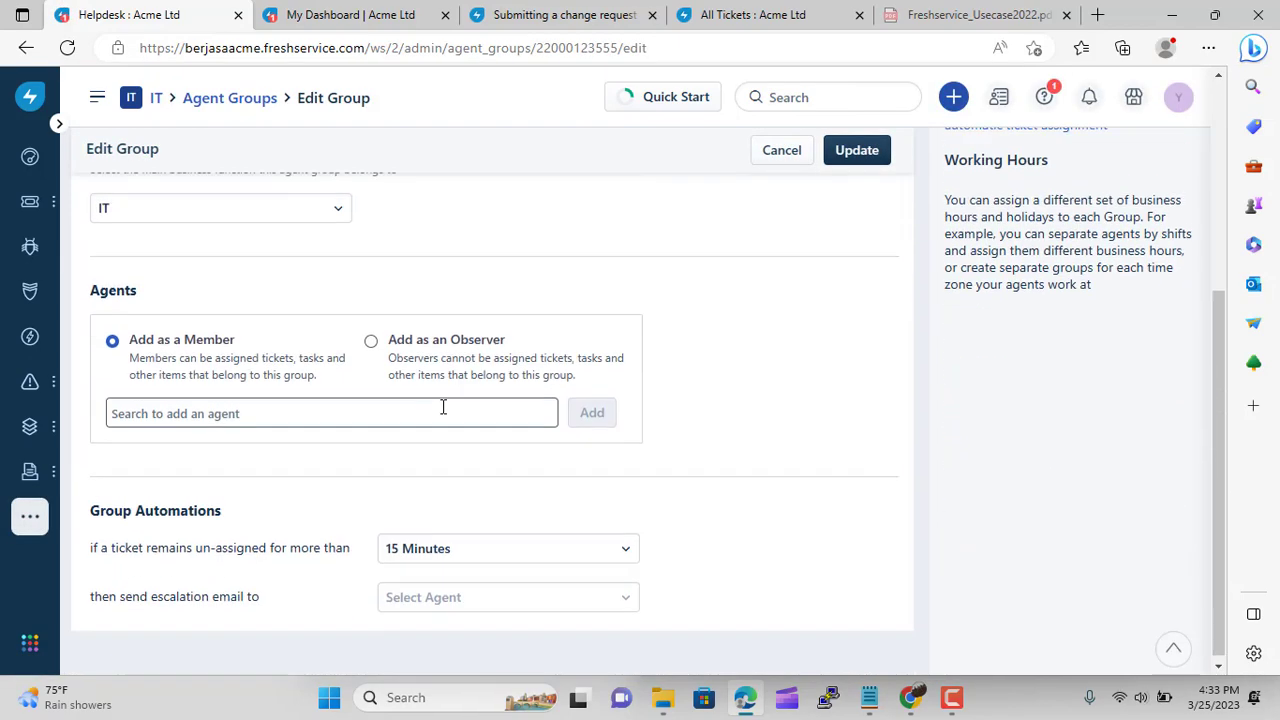
click(355, 409)
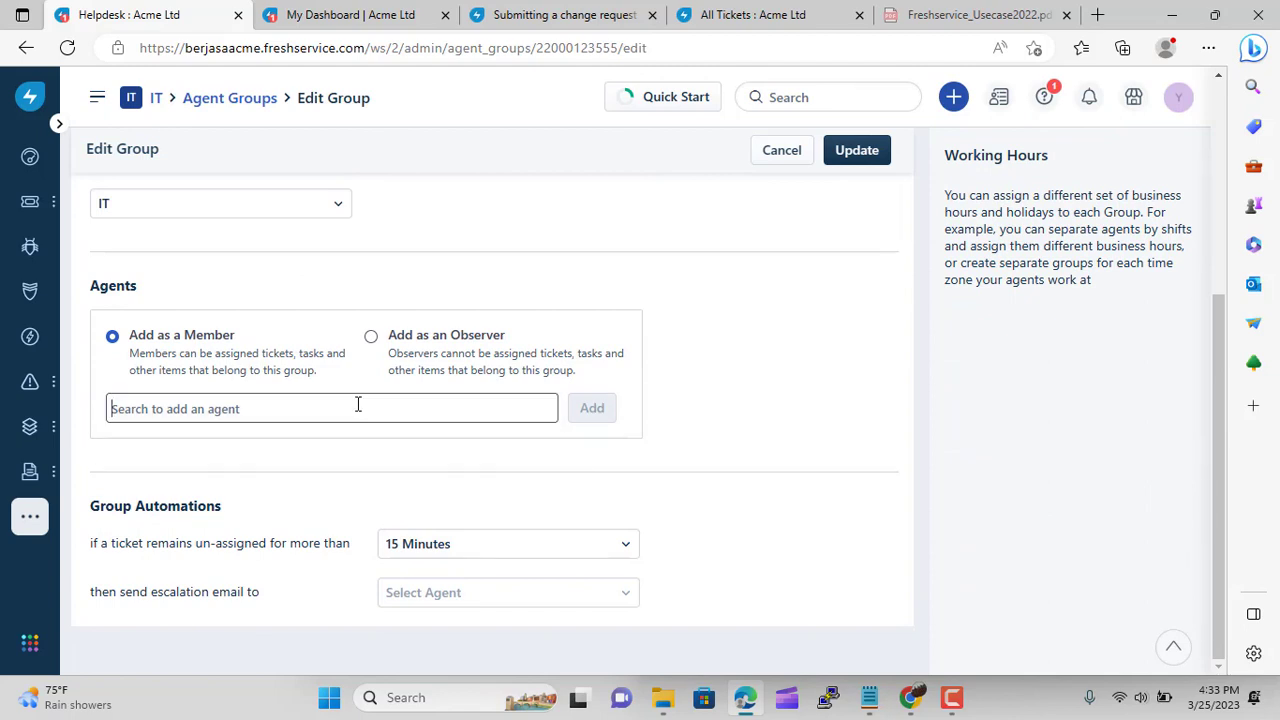
click(530, 600)
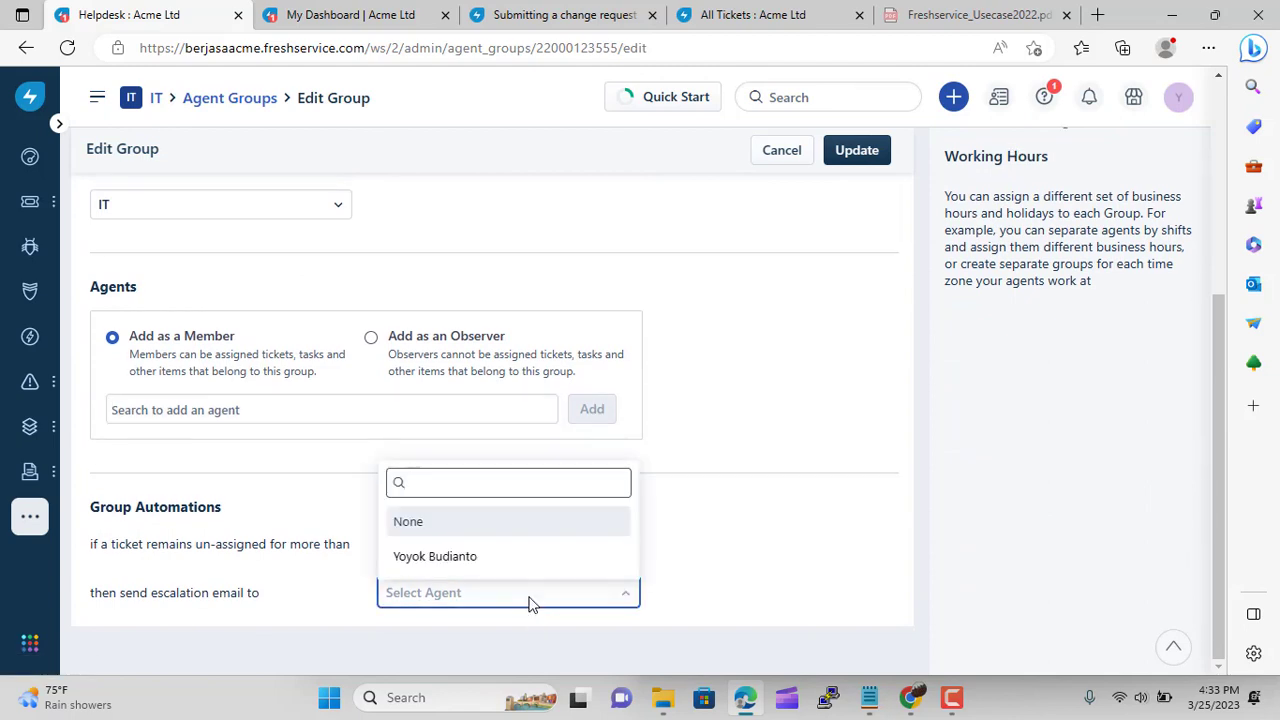
click(531, 600)
scroll(746, 499, up, 3)
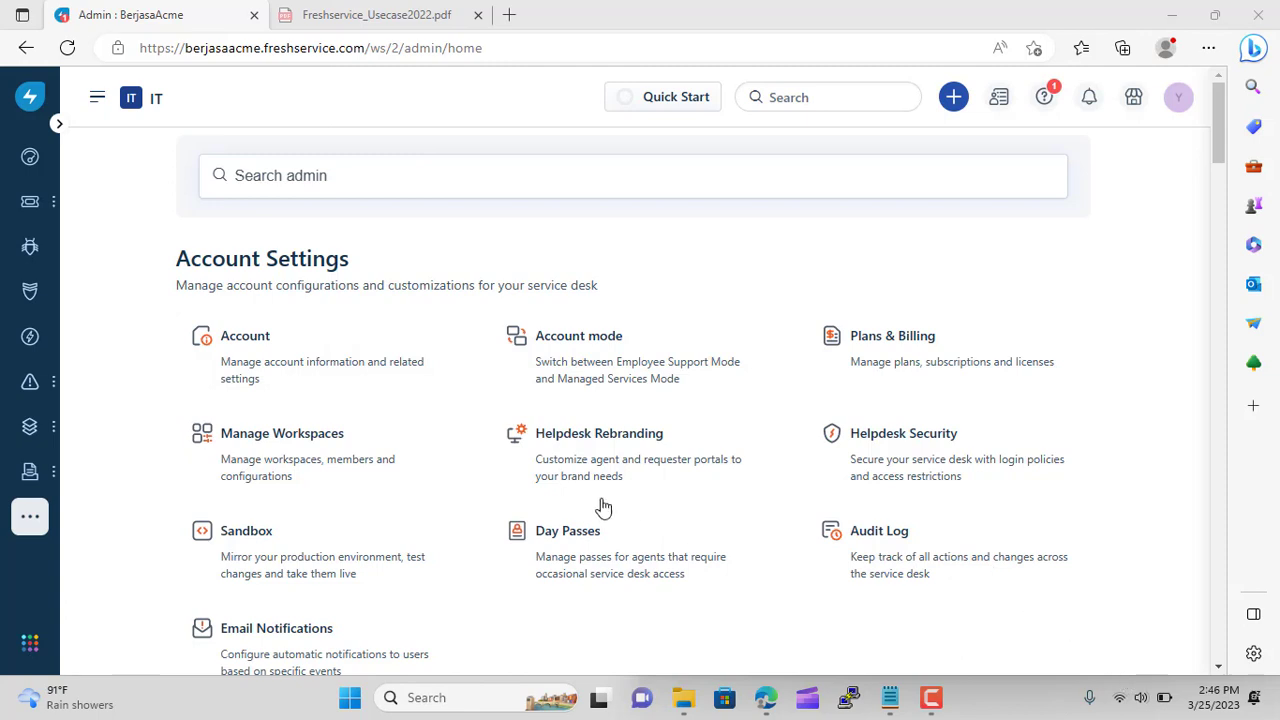
In Helpdesk Rebranding, replace the portal name BerjasaAcme with Acme Ltd
click(581, 437)
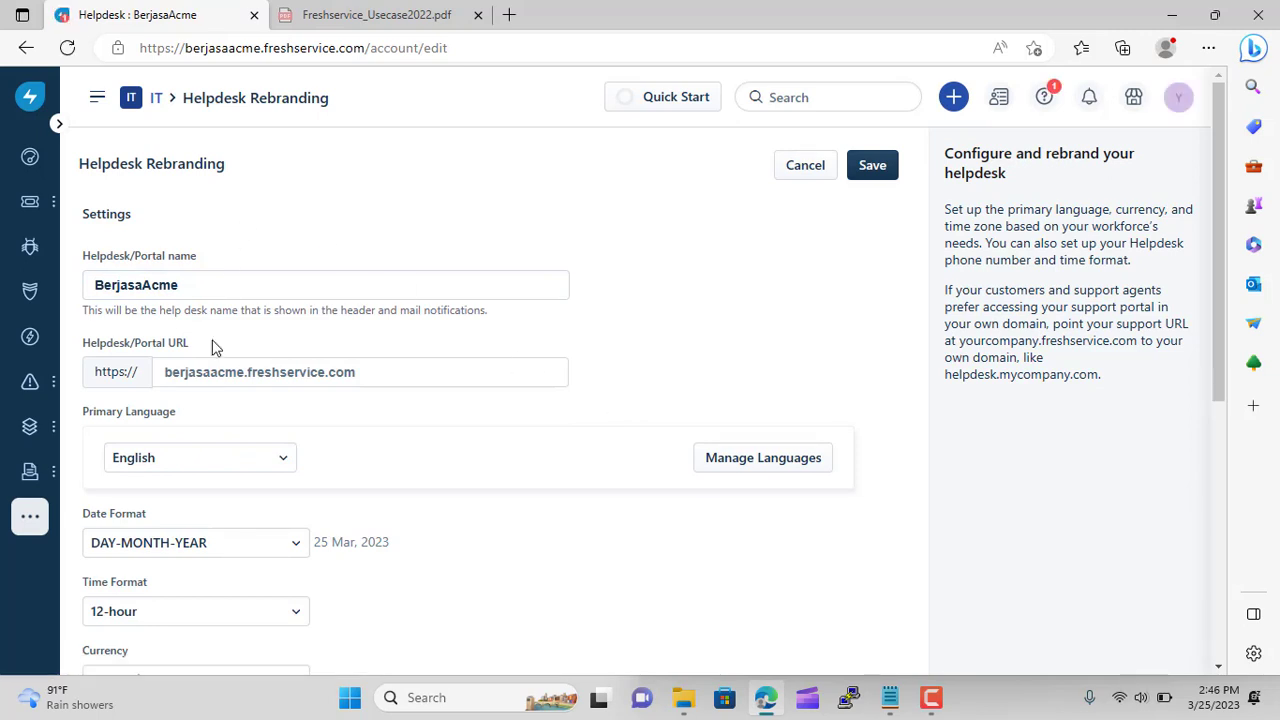
drag(222, 294, 25, 290)
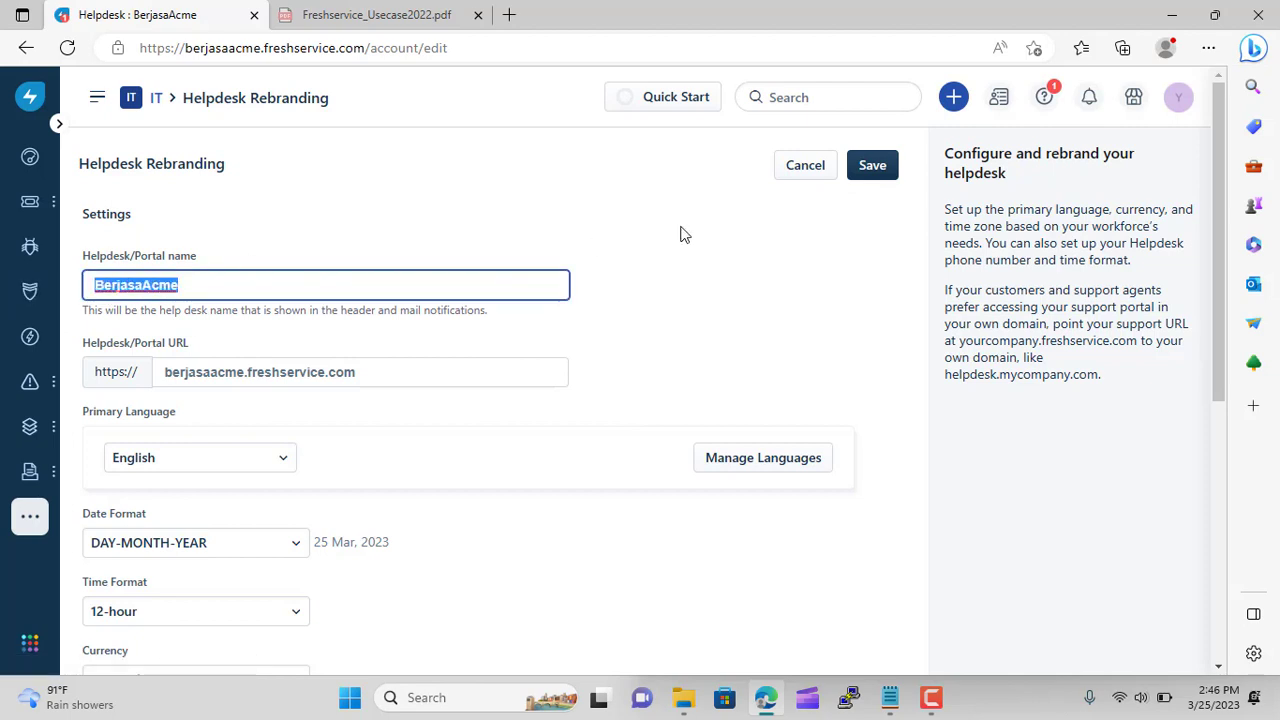
text(A)
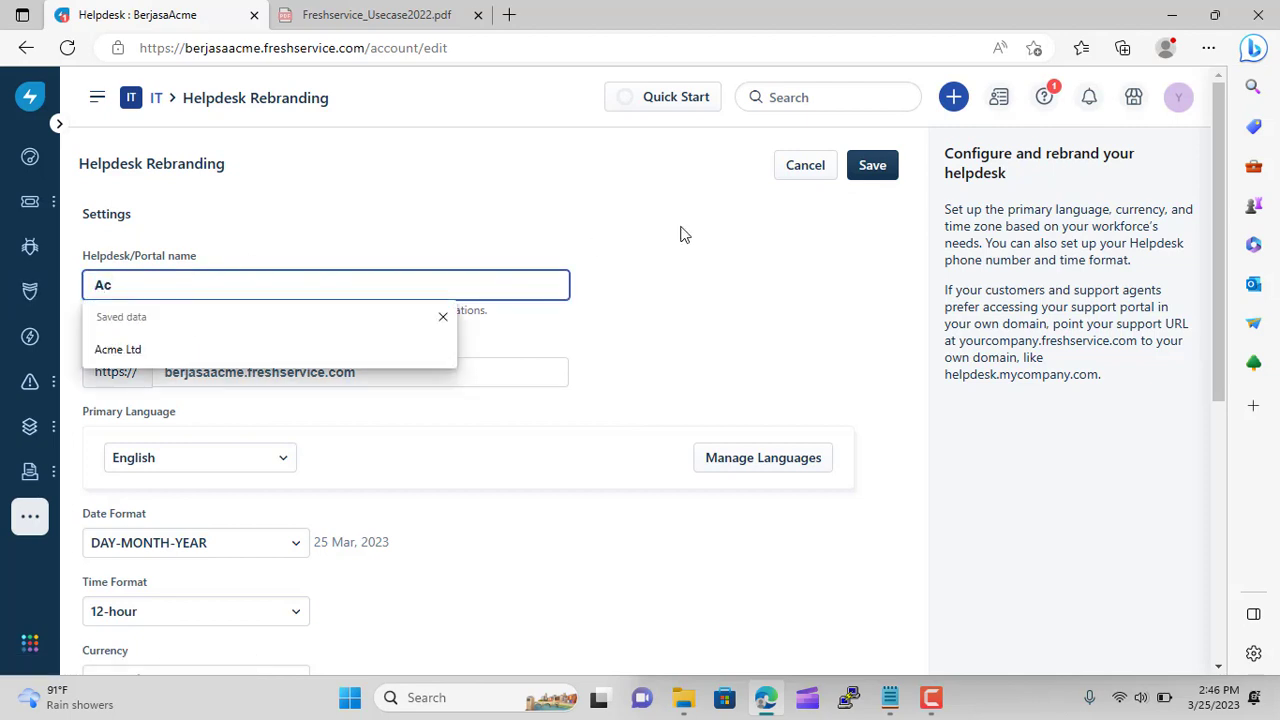
click(256, 352)
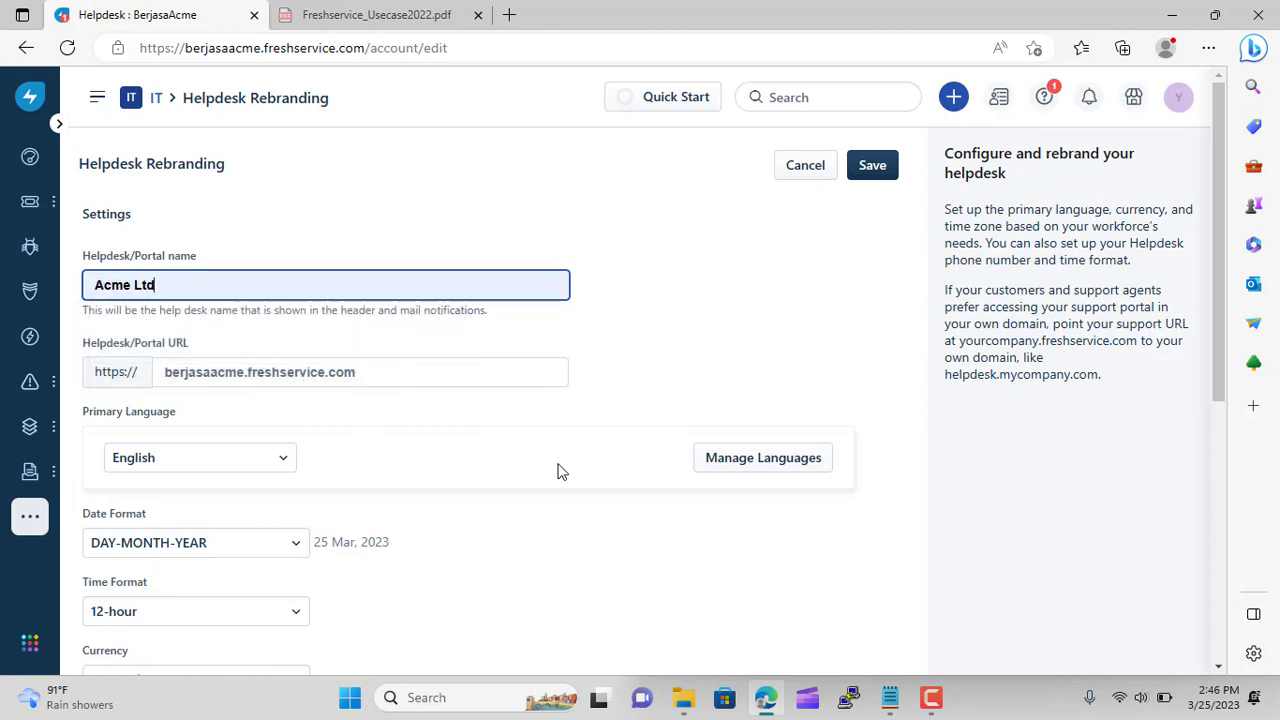
Set the helpdesk time zone to (GMT+07:00) Jakarta and save the settings
scroll(561, 471, down, 1)
scroll(561, 471, down, 1)
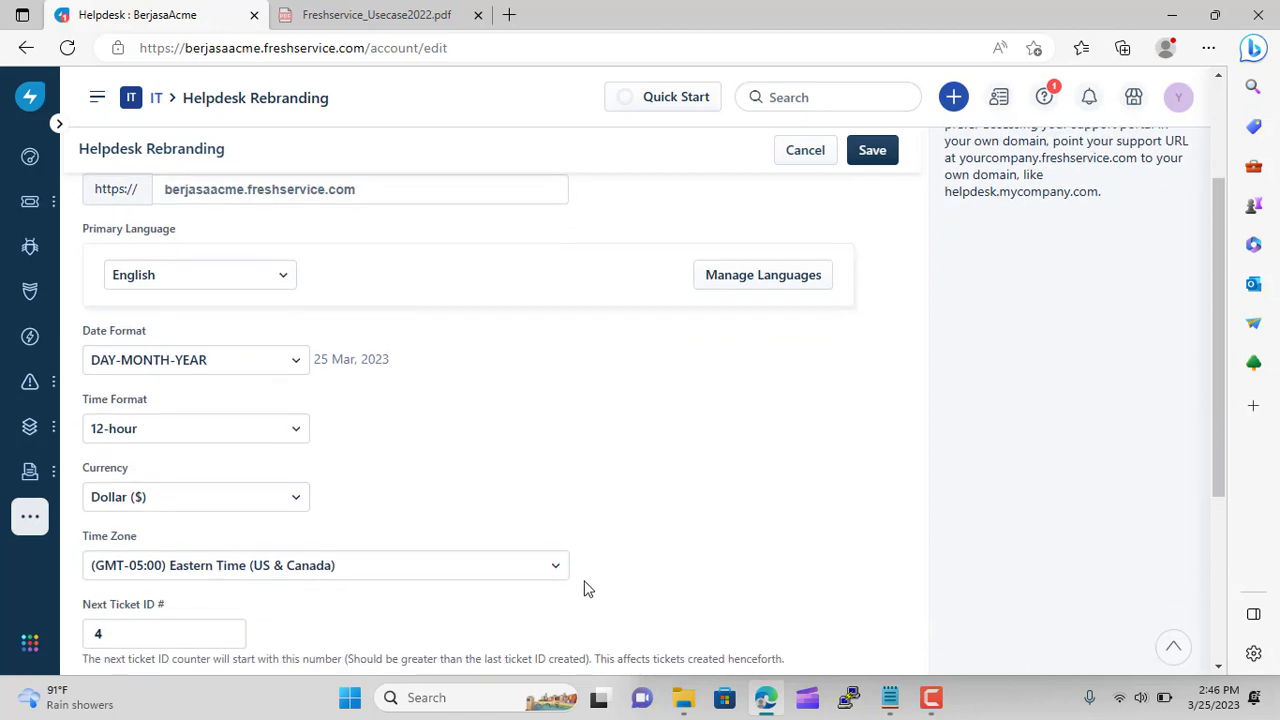
click(548, 575)
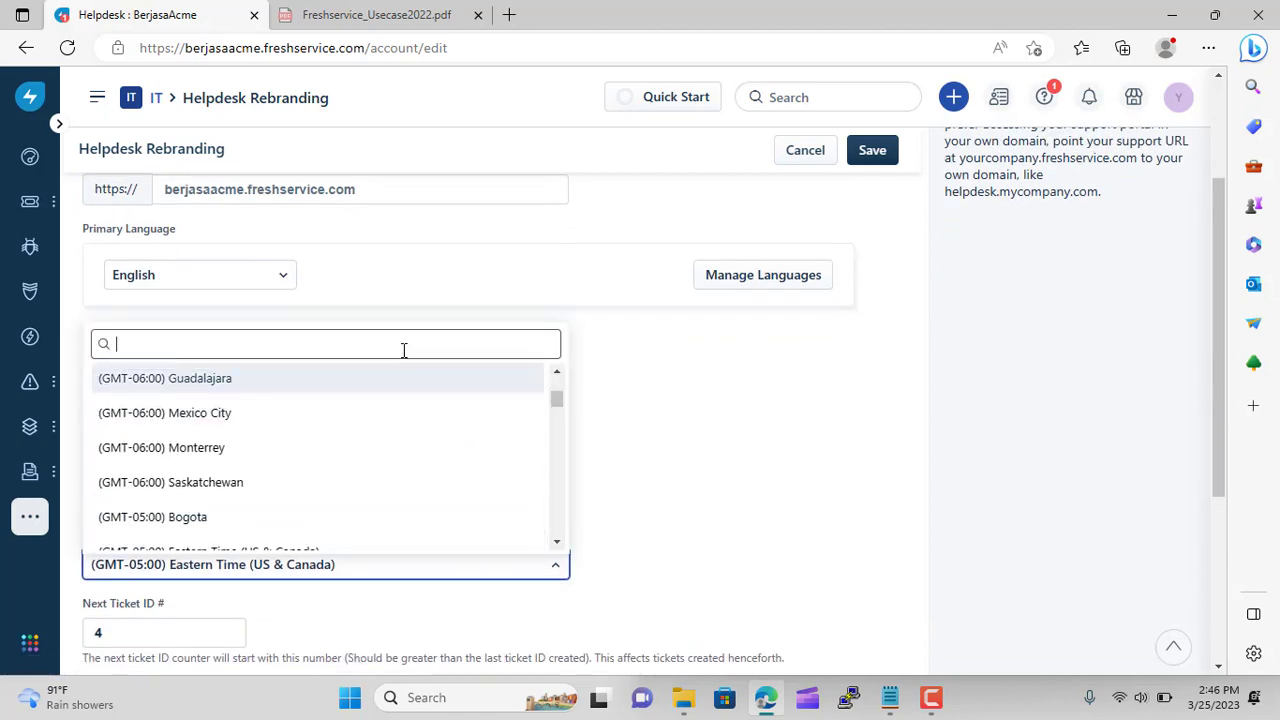
text(jakar)
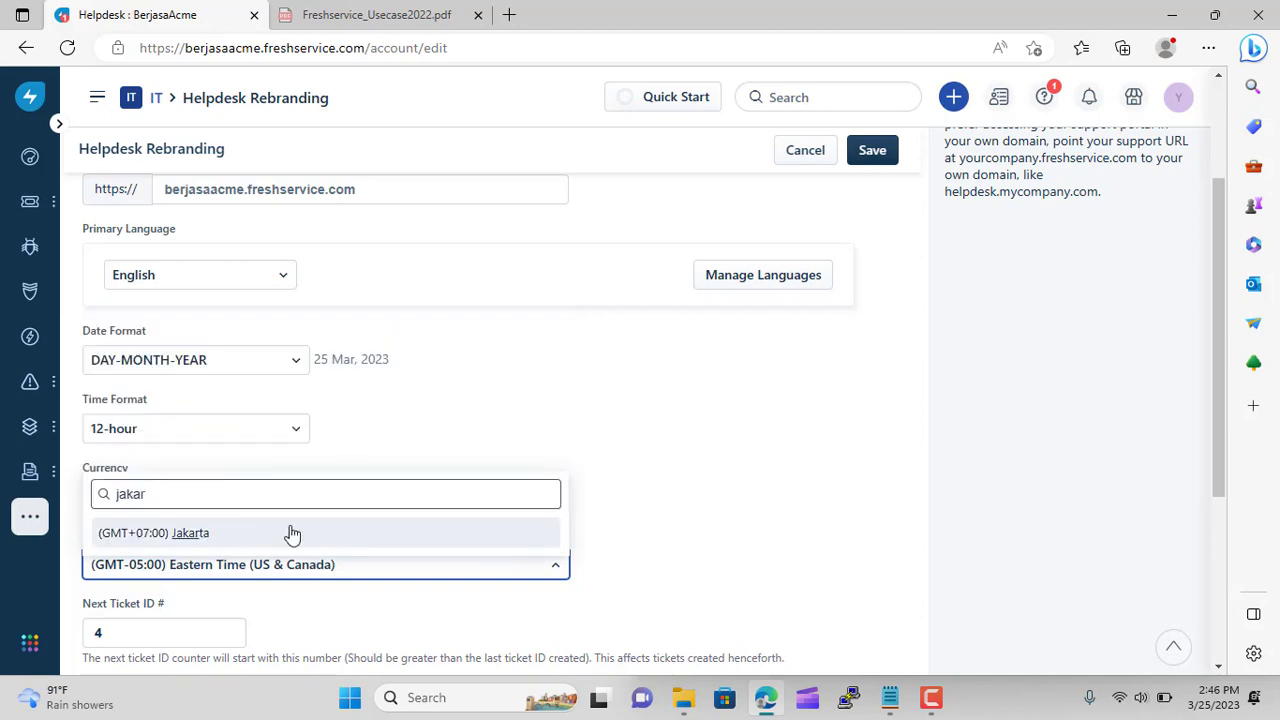
click(289, 532)
scroll(571, 406, down, 2)
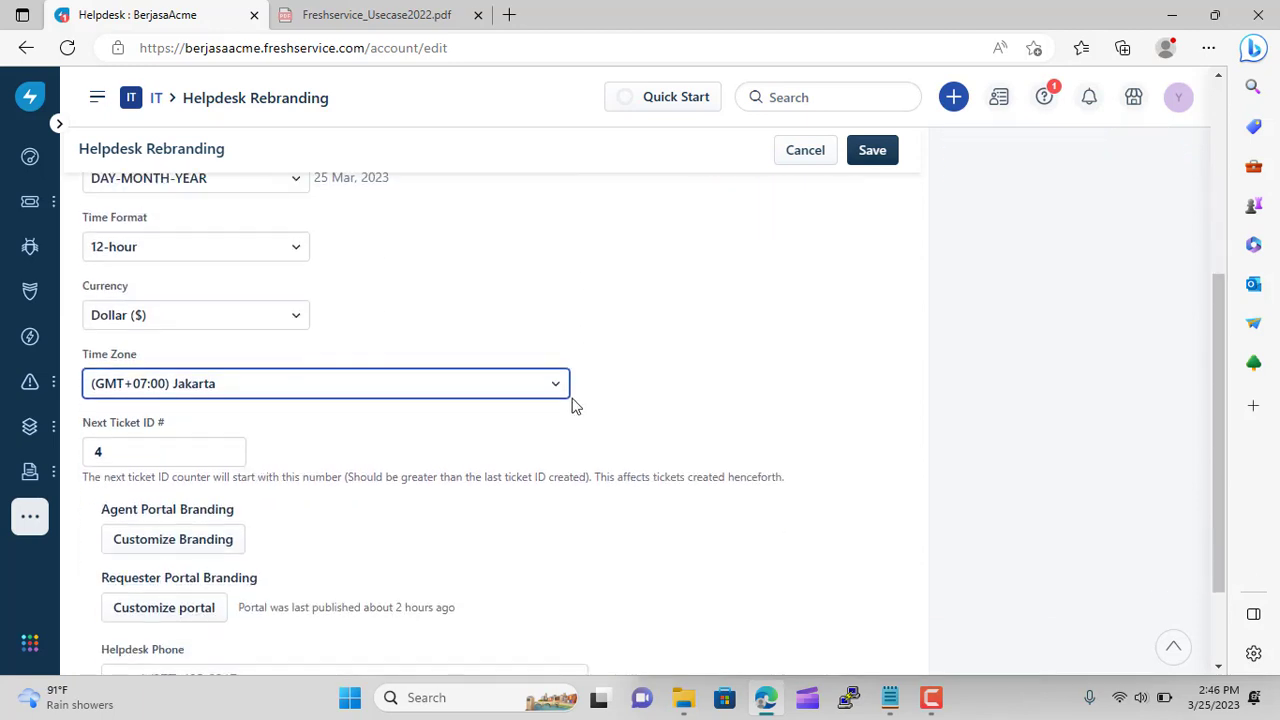
scroll(631, 400, down, 2)
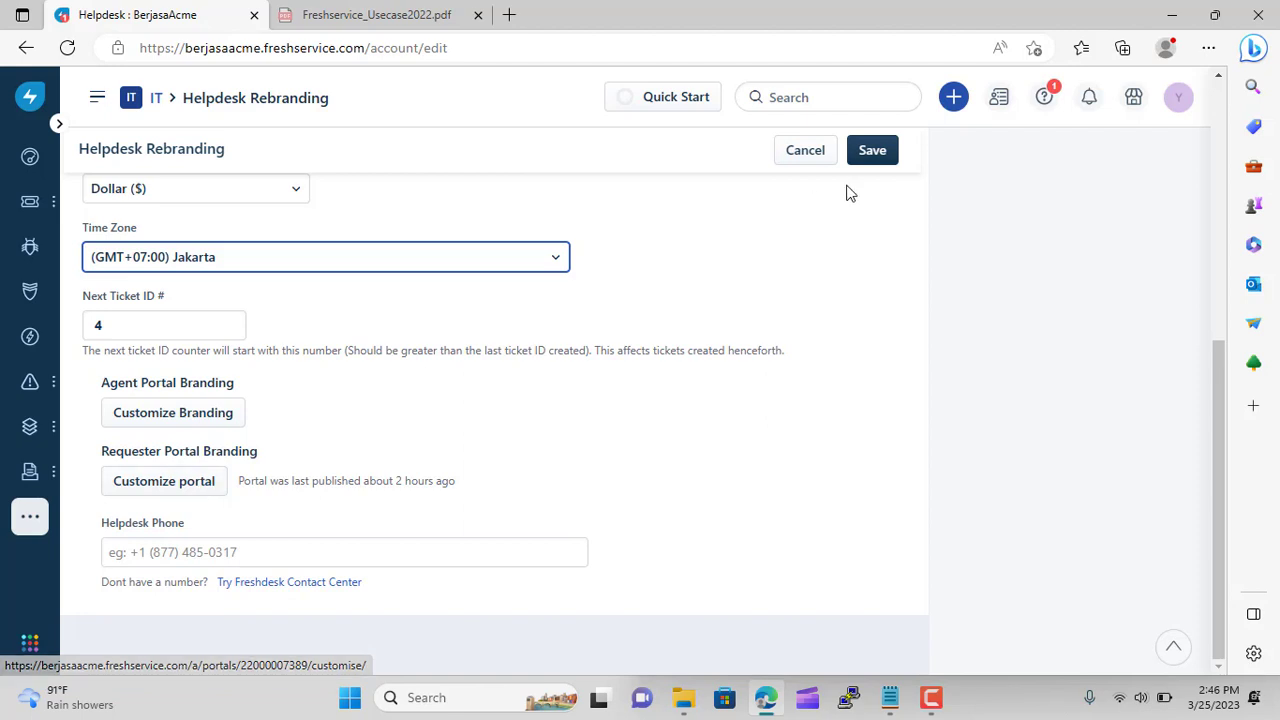
click(872, 152)
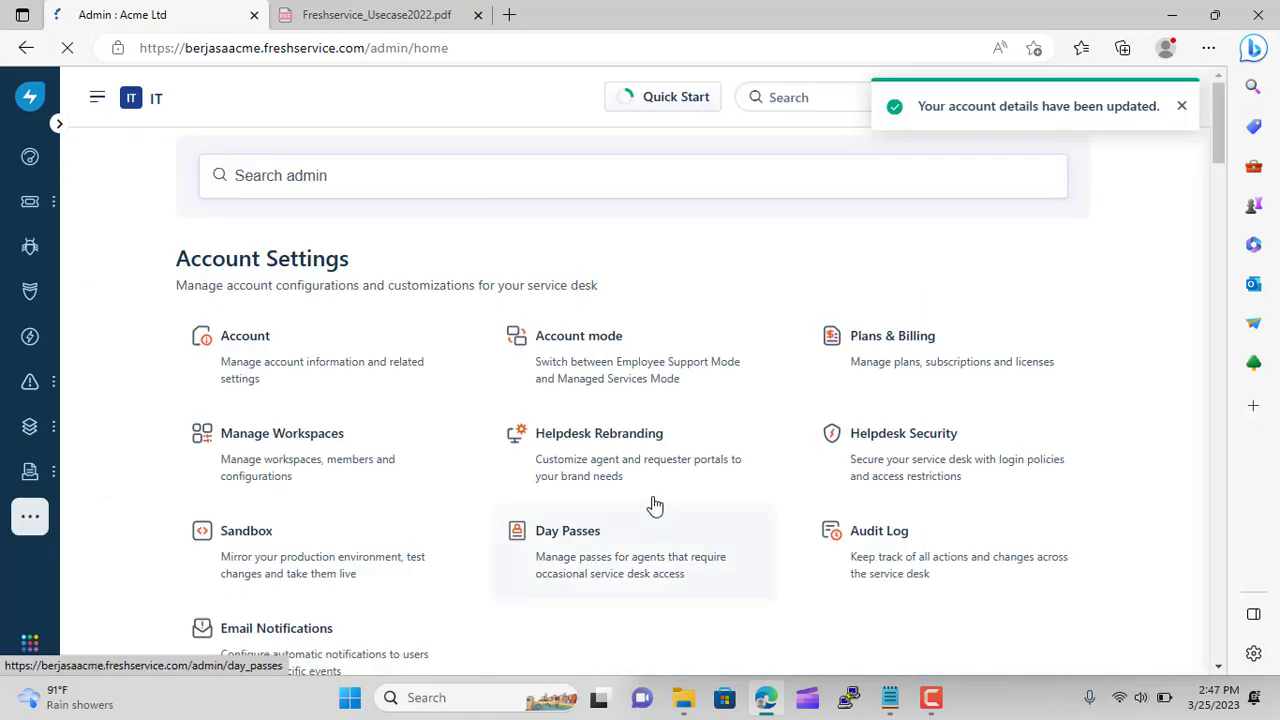
Reopen Helpdesk Rebranding and launch Customize portal under Requester Portal Branding
click(626, 466)
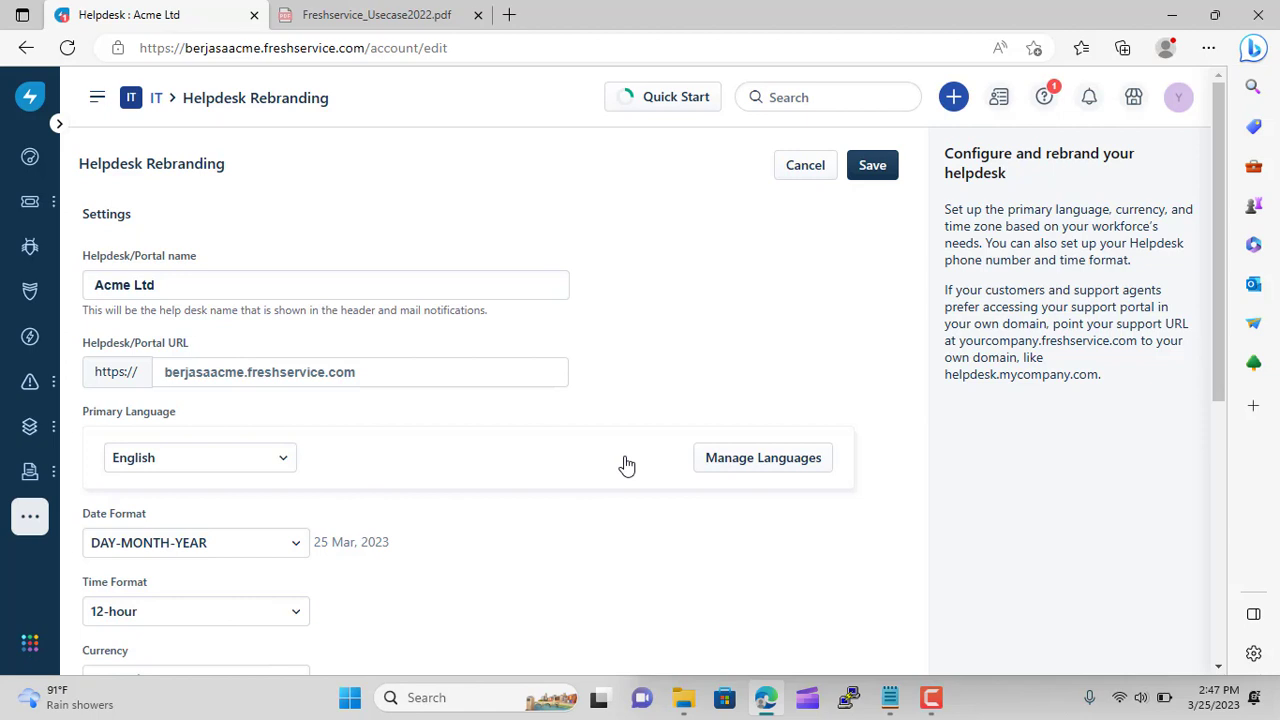
scroll(566, 346, down, 5)
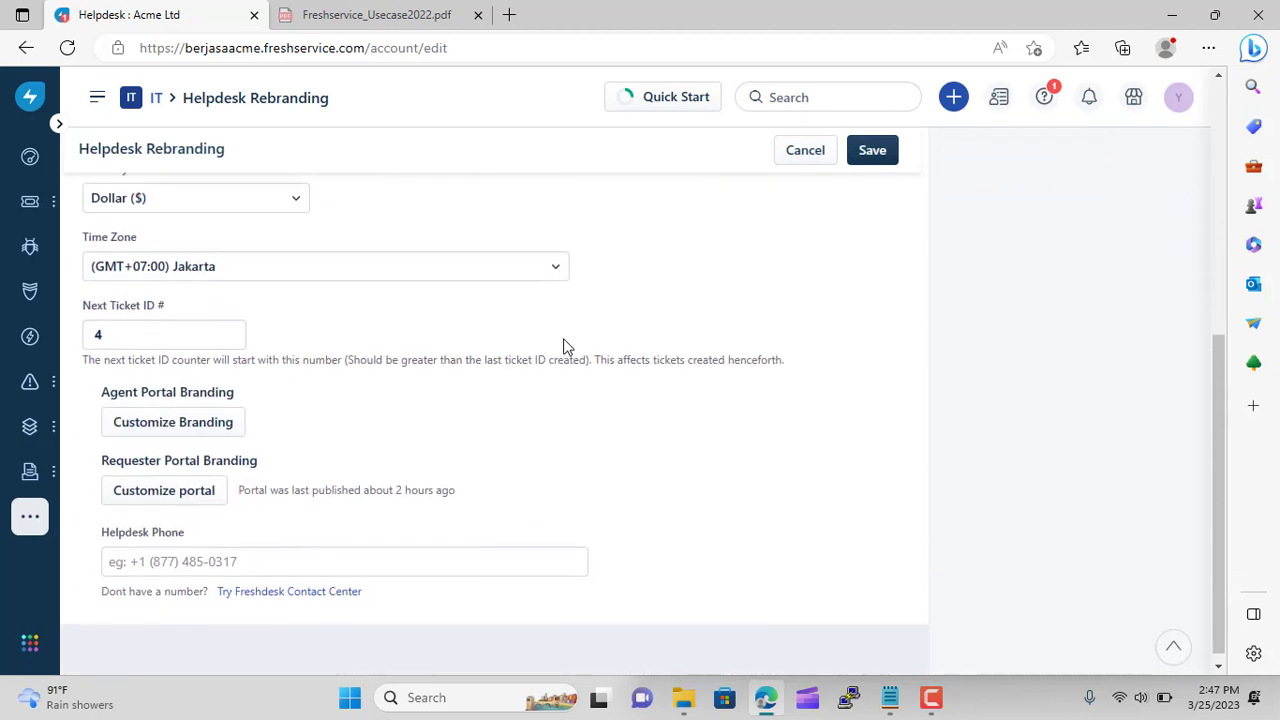
click(164, 483)
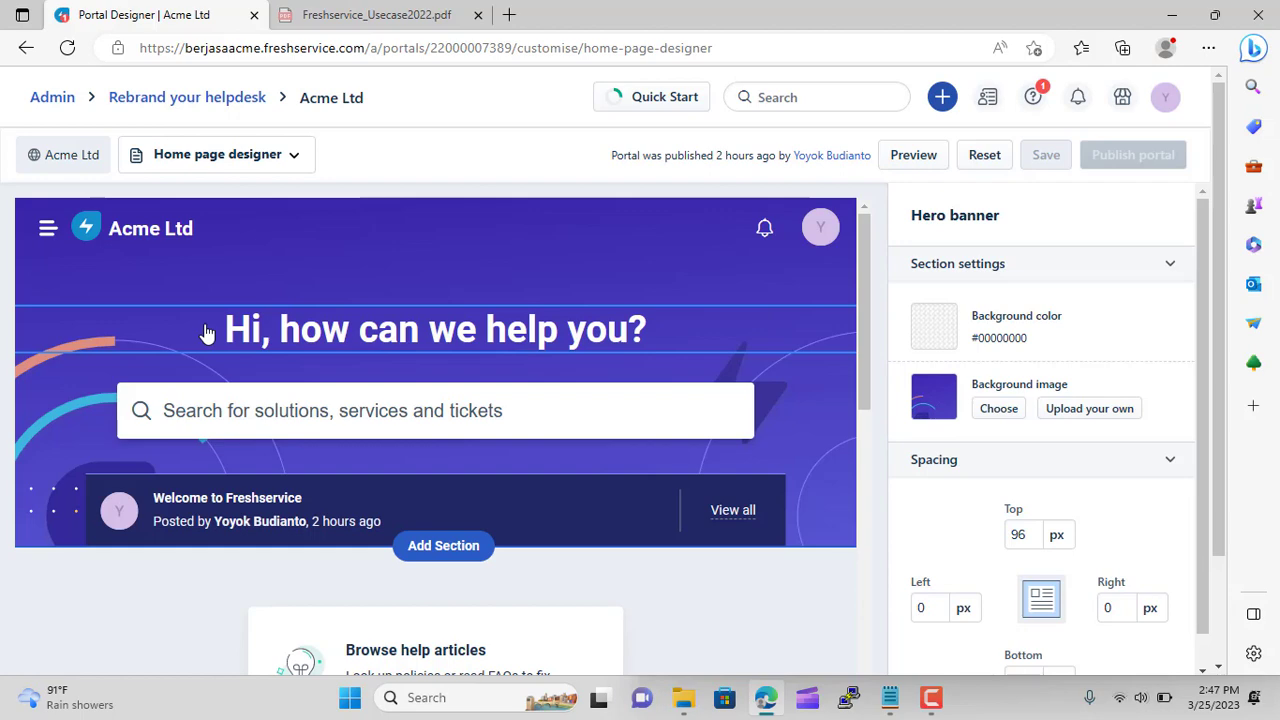
Replace the hero banner heading with 'We Will Help You', removing the question mark
double_click(380, 343)
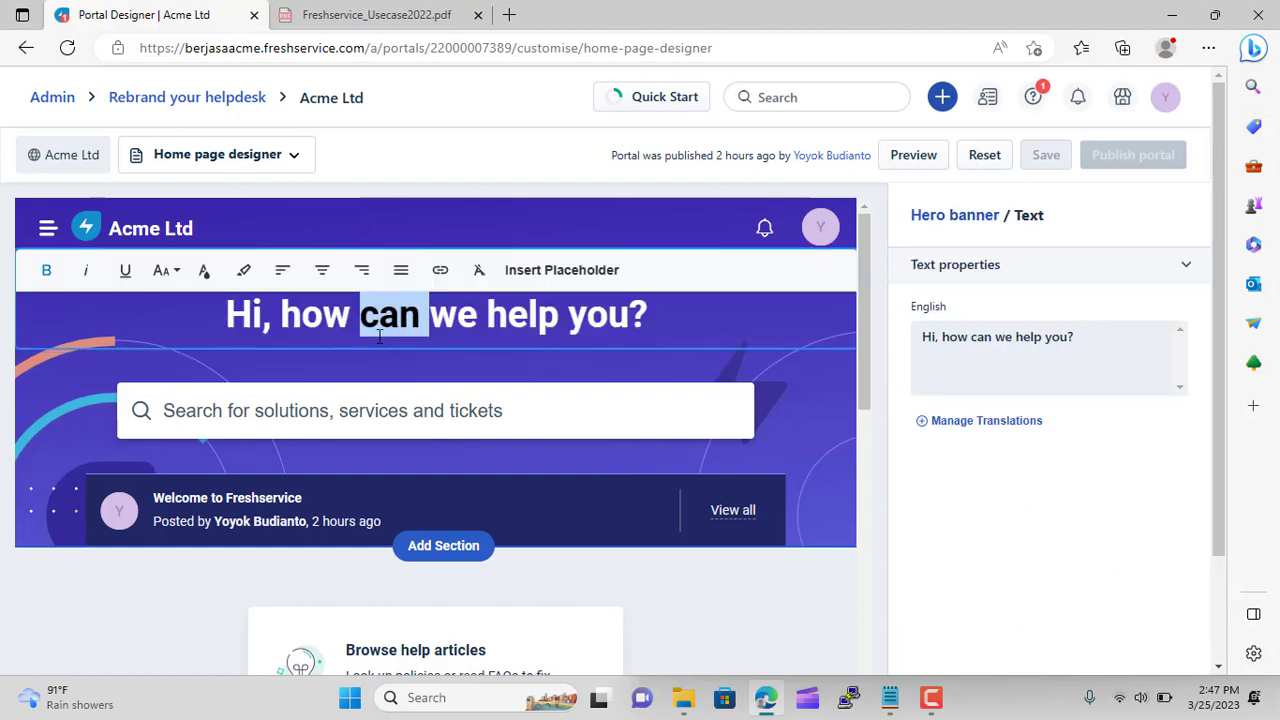
double_click(1056, 337)
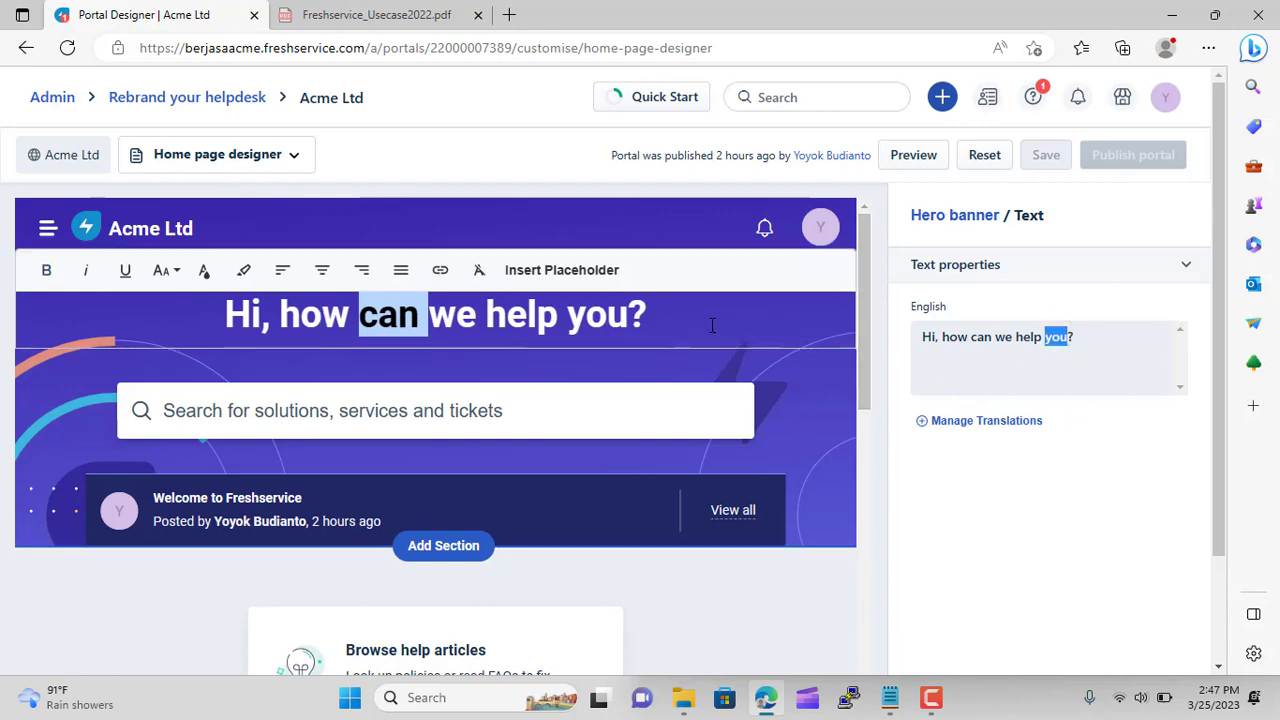
scroll(714, 334, down, 2)
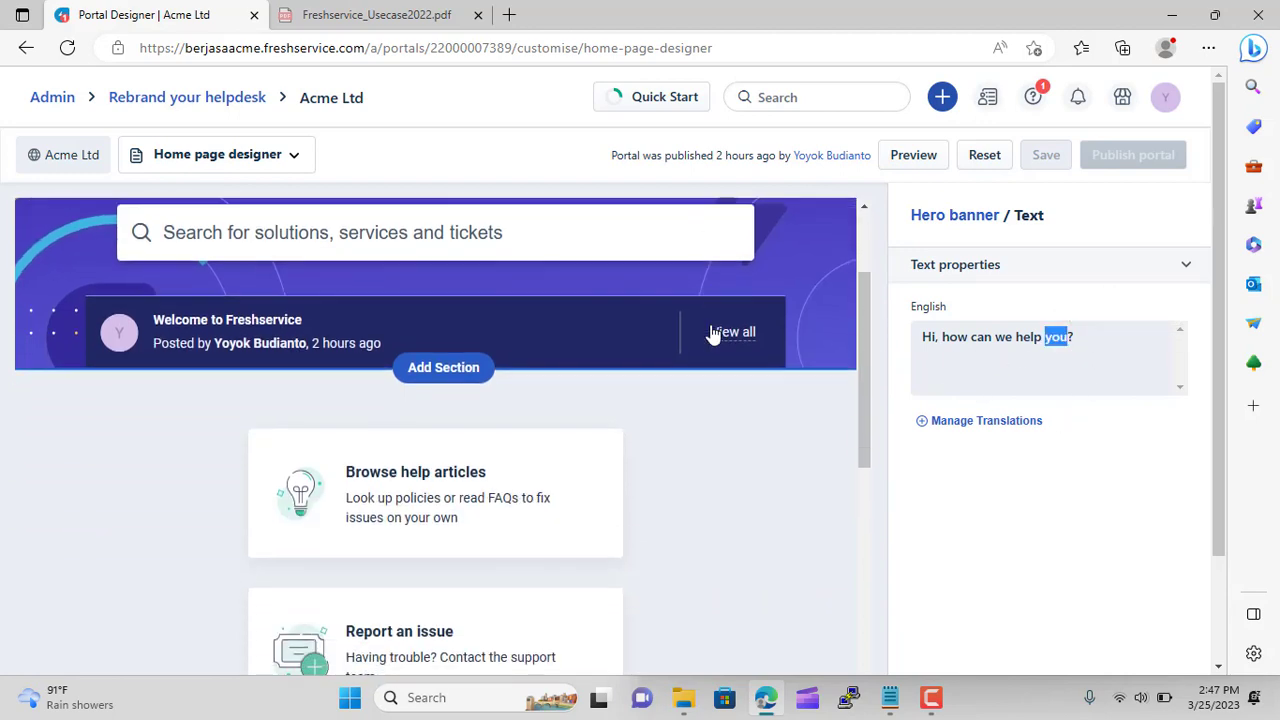
double_click(929, 337)
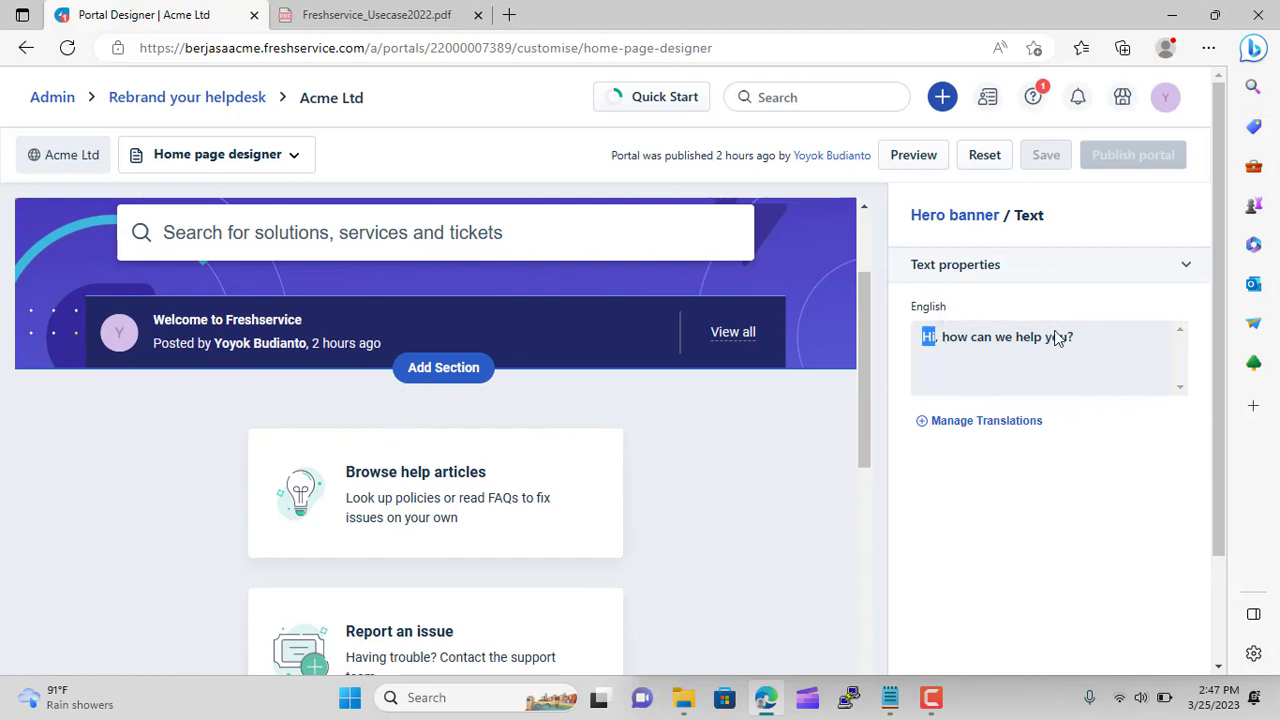
scroll(540, 358, up, 2)
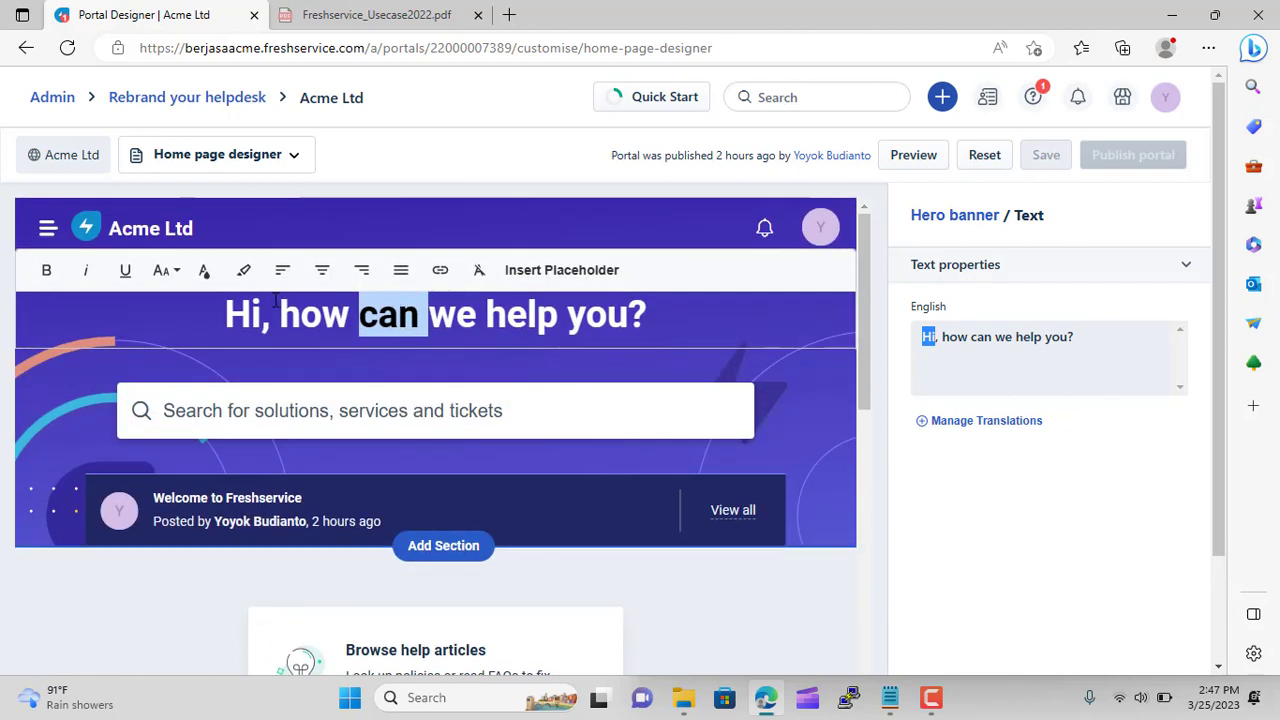
drag(229, 316, 636, 333)
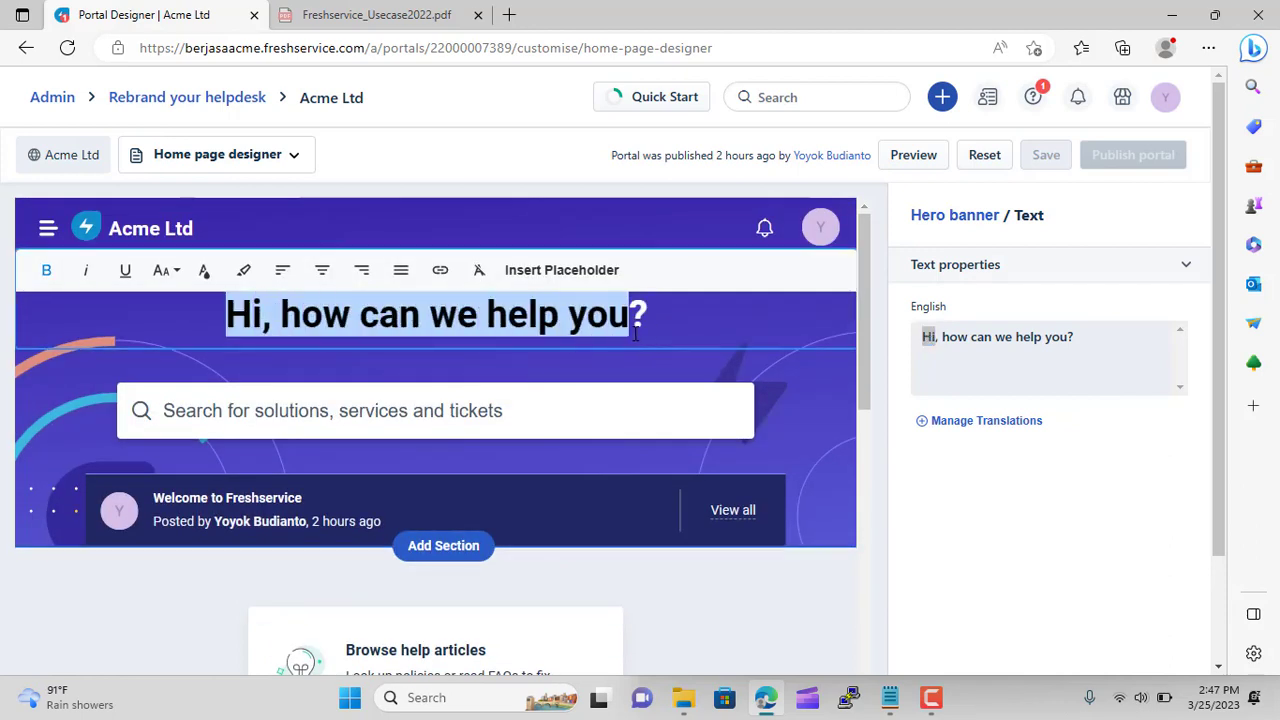
text(We )
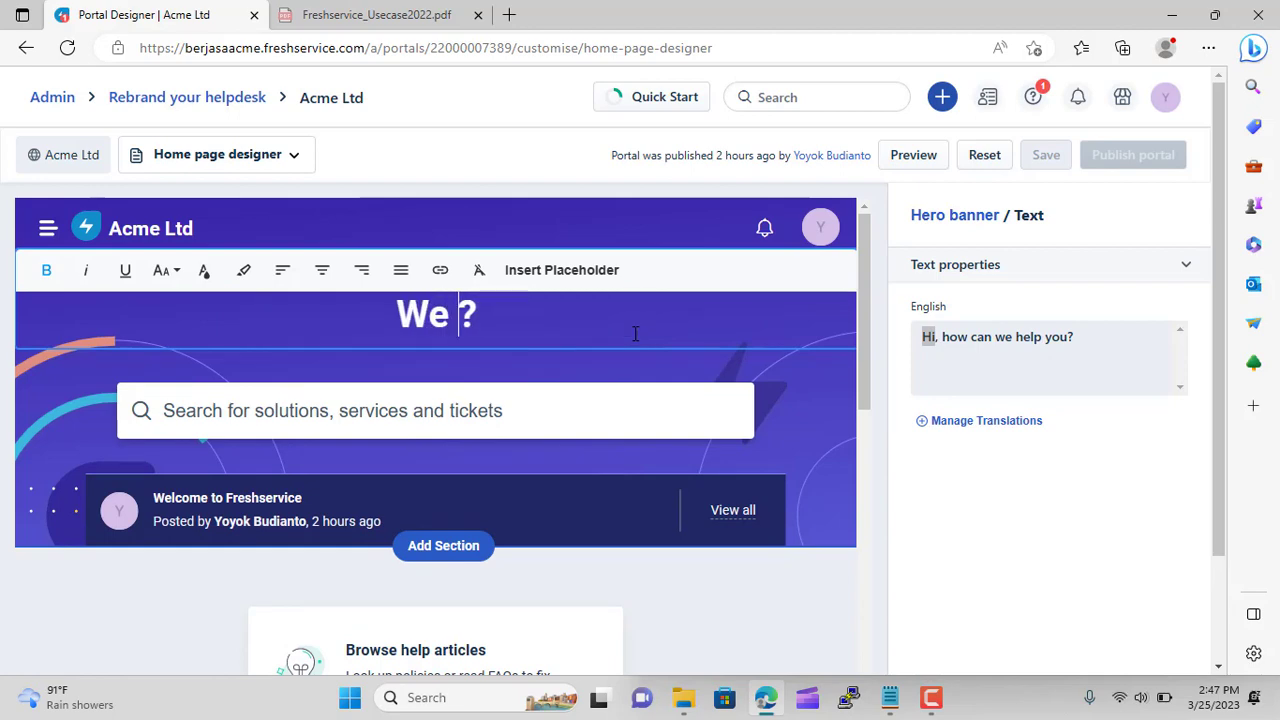
text(Wii)
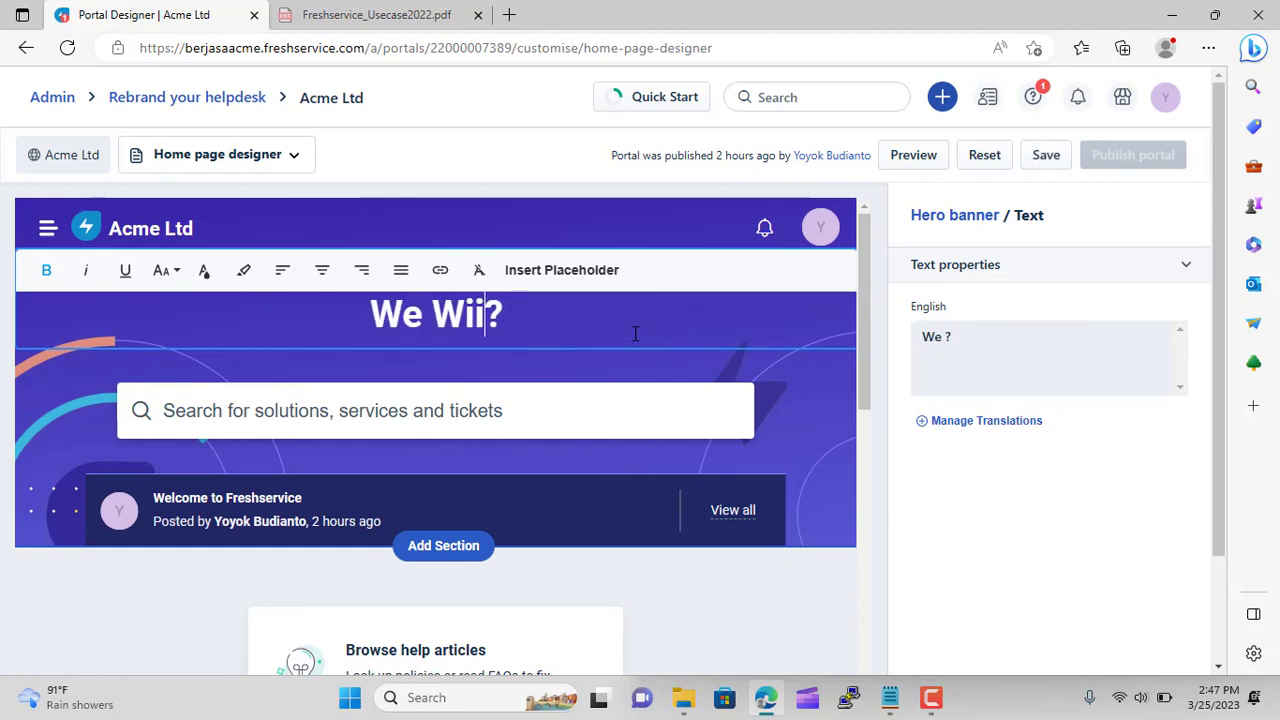
key(BackSpace)
text(ll Help)
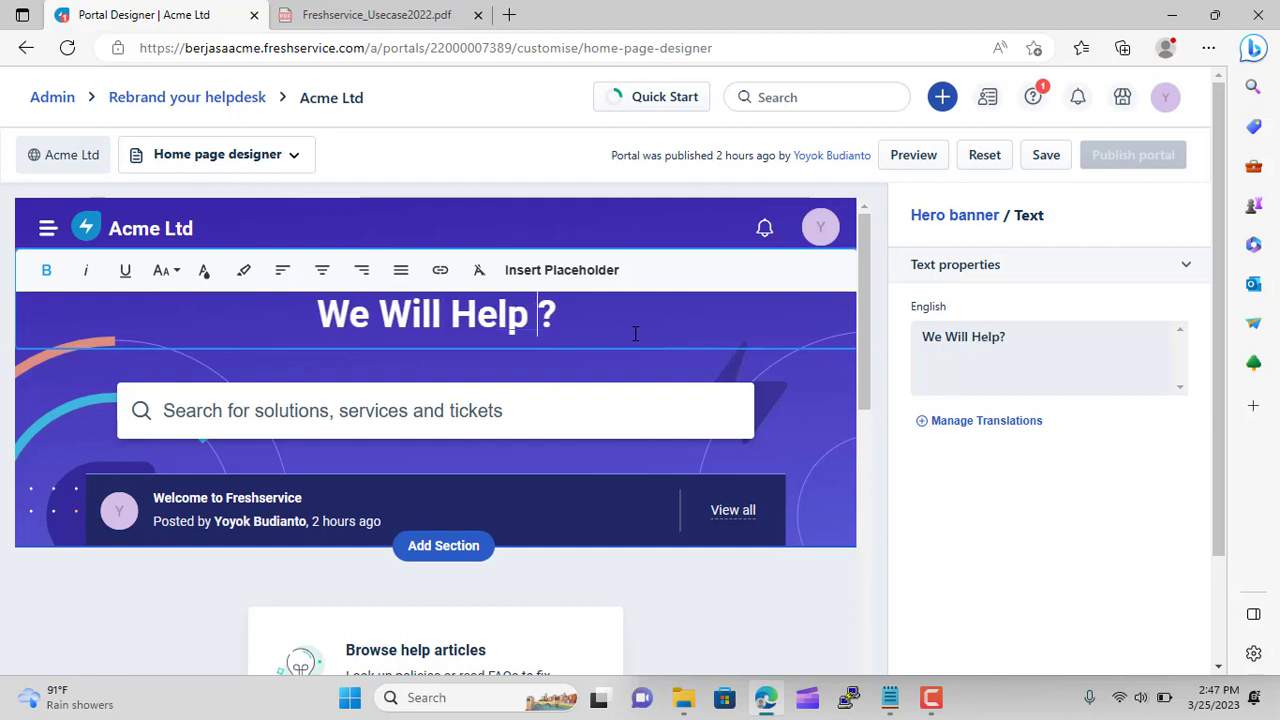
text( You)
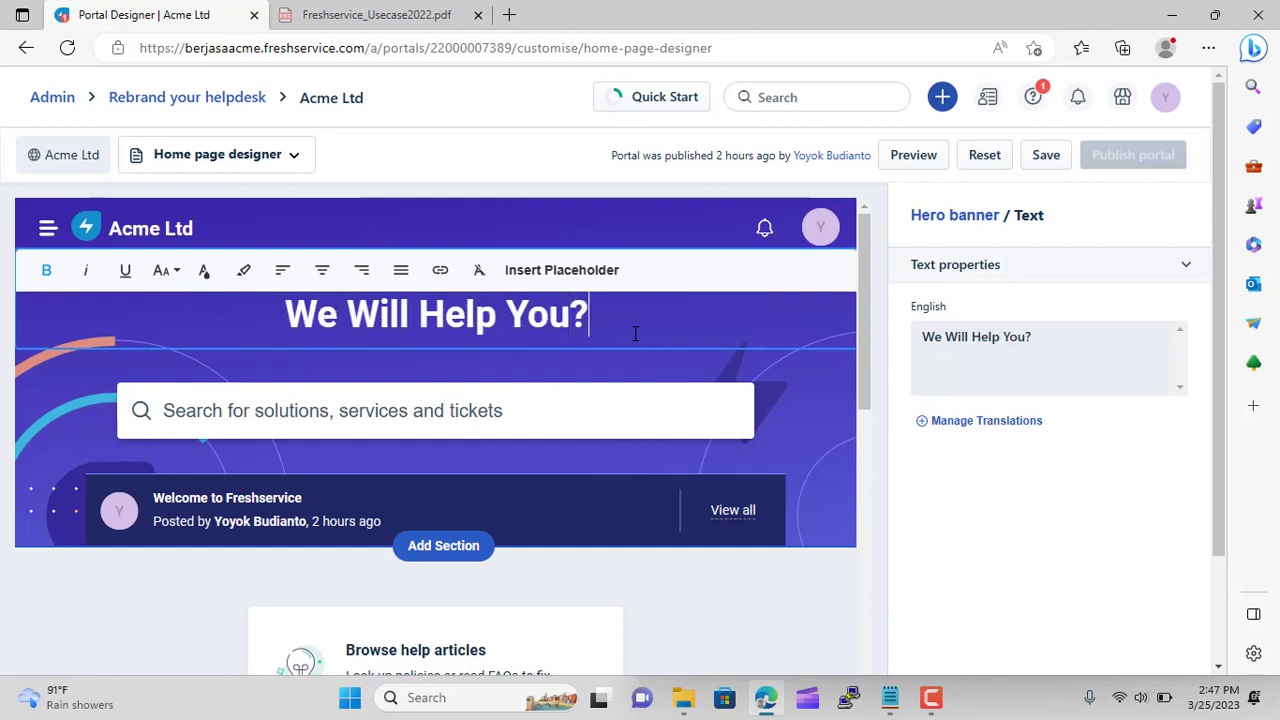
key(BackSpace)
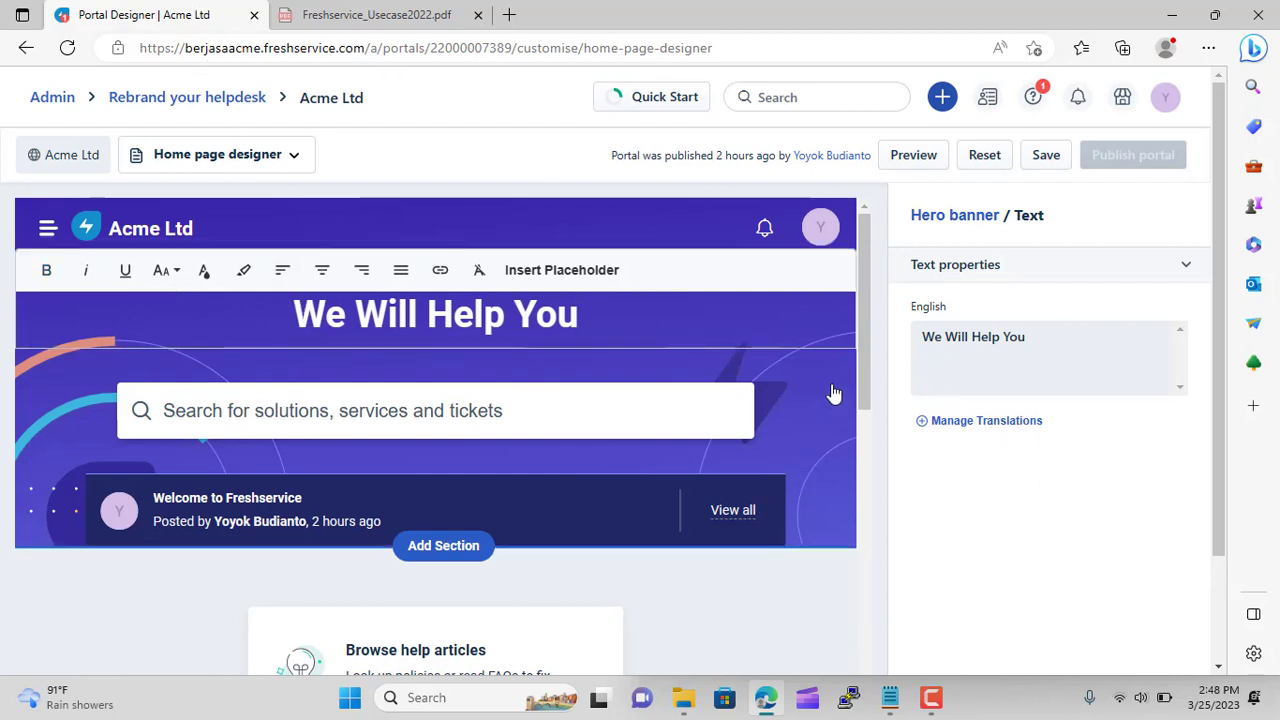
Leave heading text editing and bring up the hero banner section settings
scroll(834, 393, down, 3)
scroll(834, 392, up, 3)
click(691, 314)
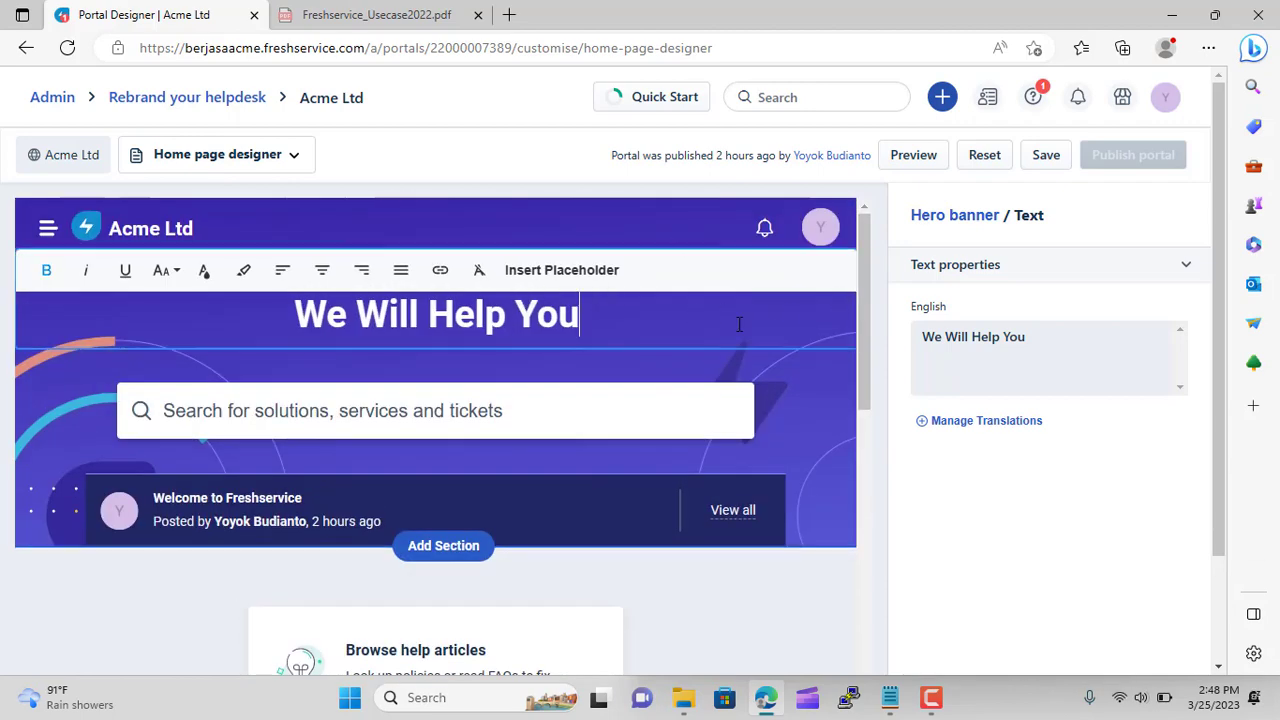
scroll(750, 446, down, 5)
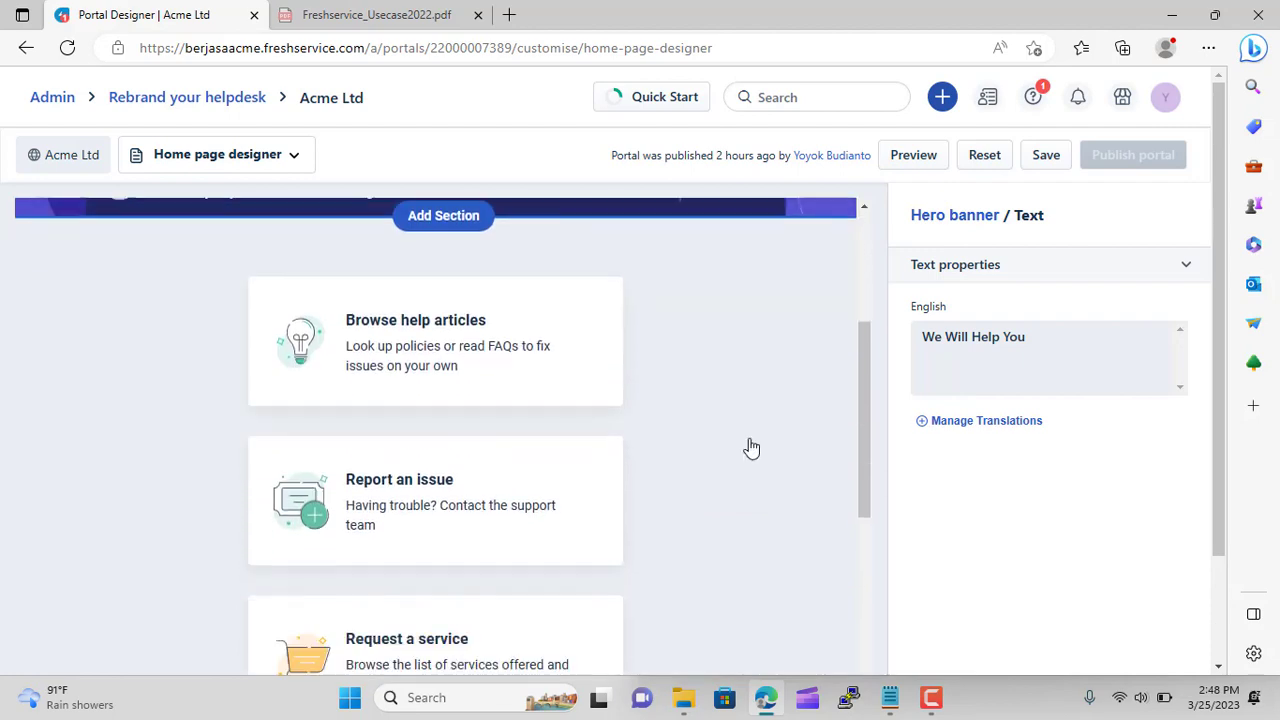
scroll(736, 441, up, 5)
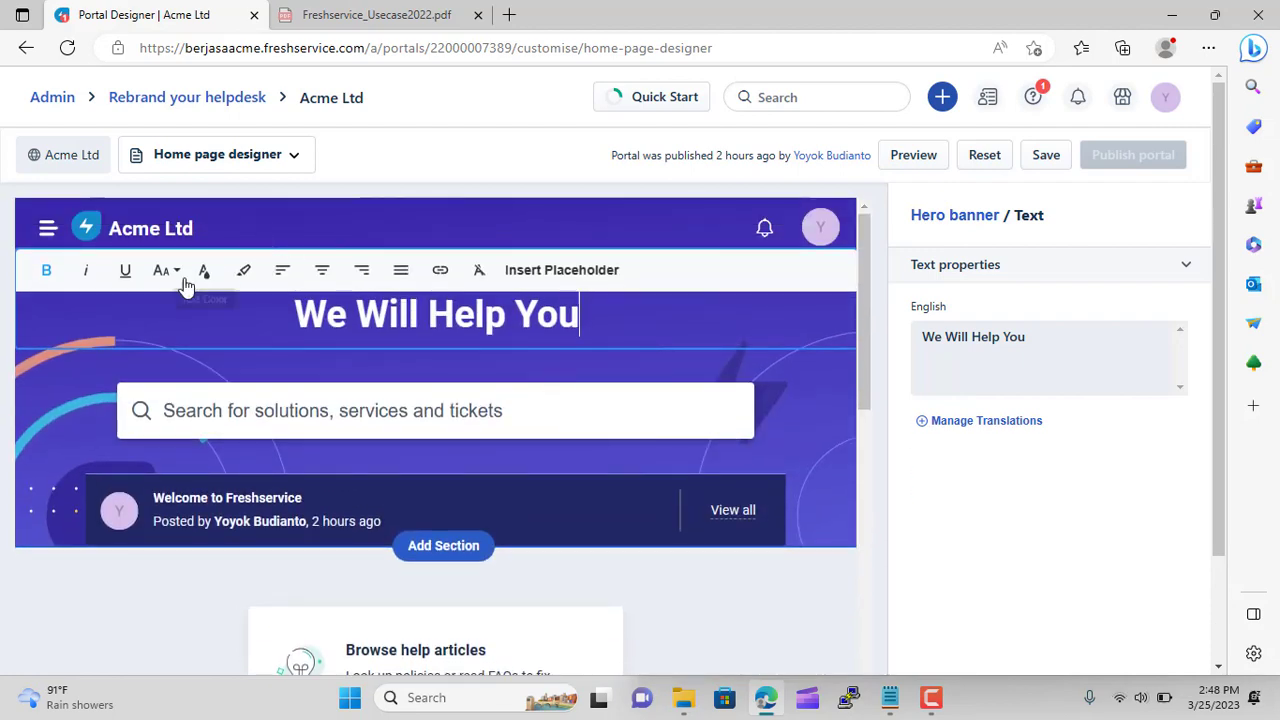
click(26, 380)
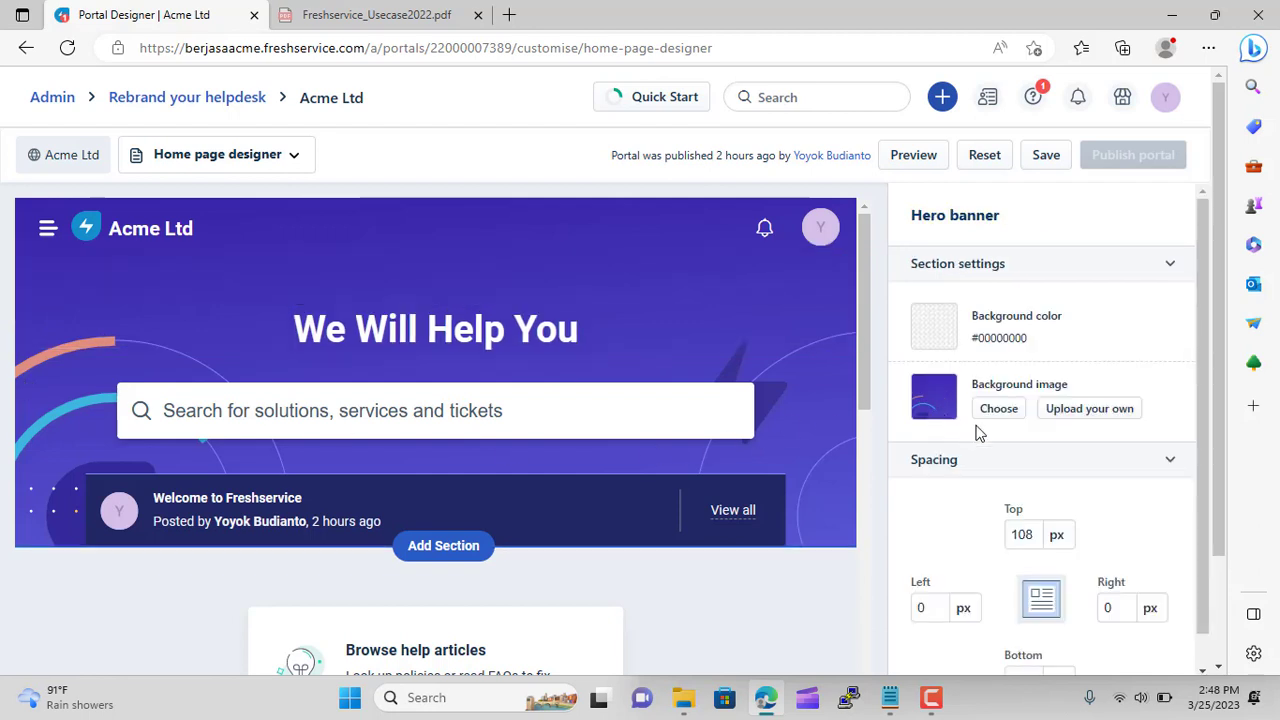
Upload Reggaerelaks_First_Frame.png as the hero banner background, turning the banner black
click(1090, 418)
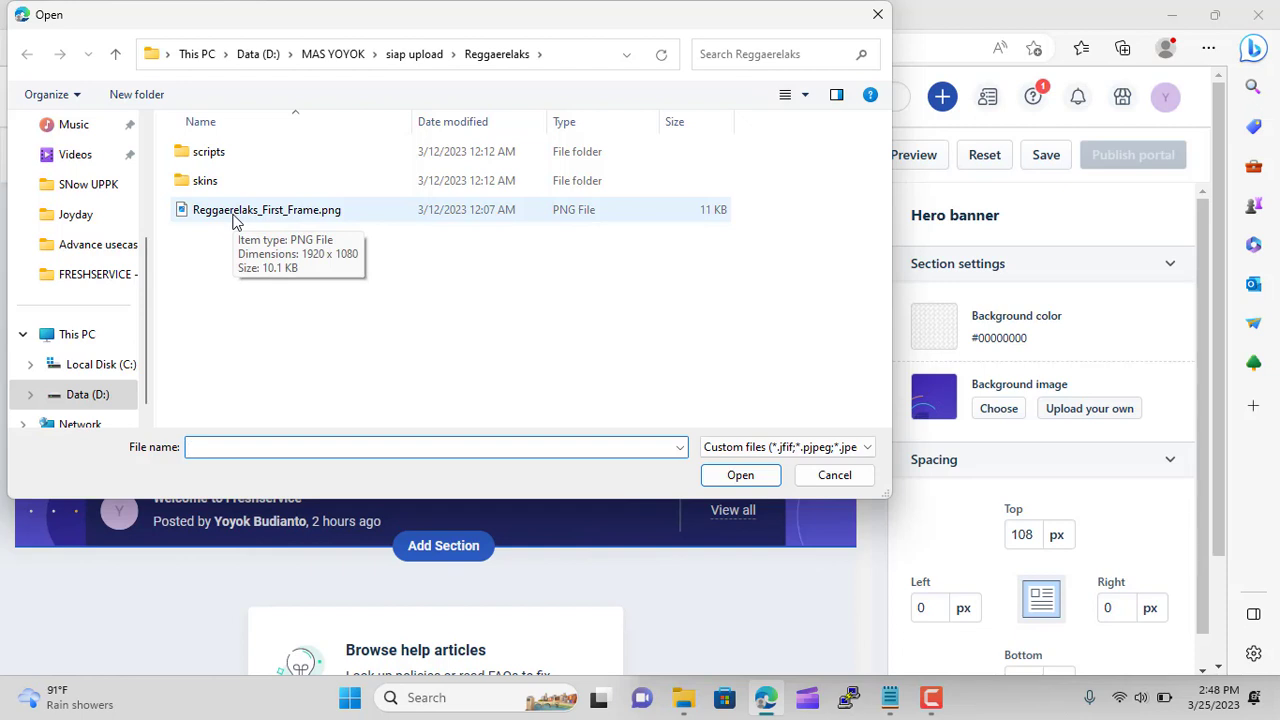
click(235, 212)
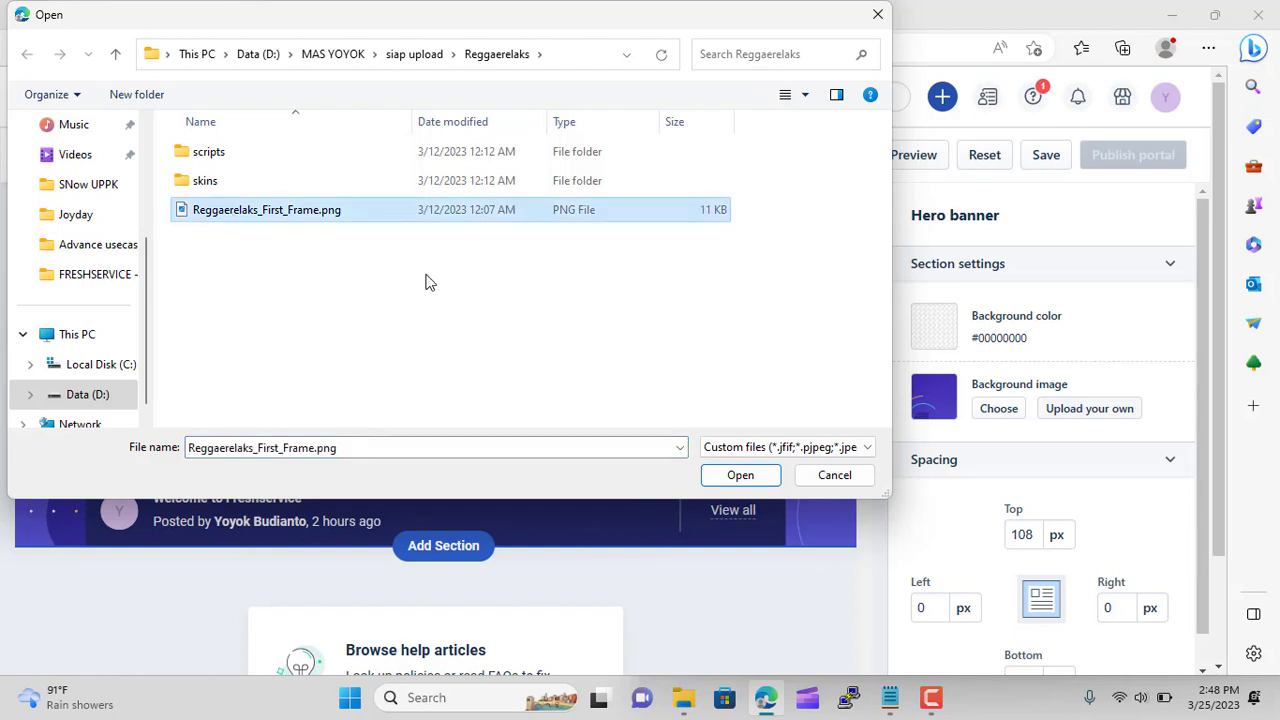
click(766, 477)
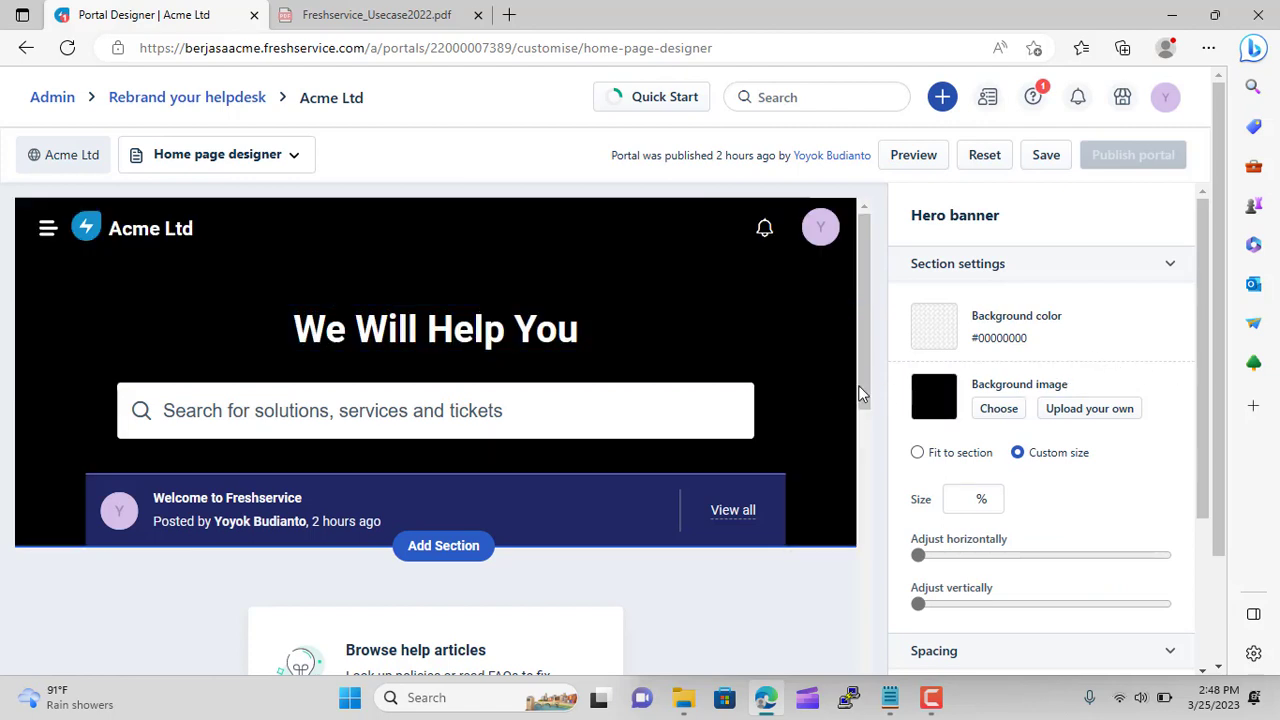
scroll(835, 388, down, 2)
scroll(860, 390, up, 2)
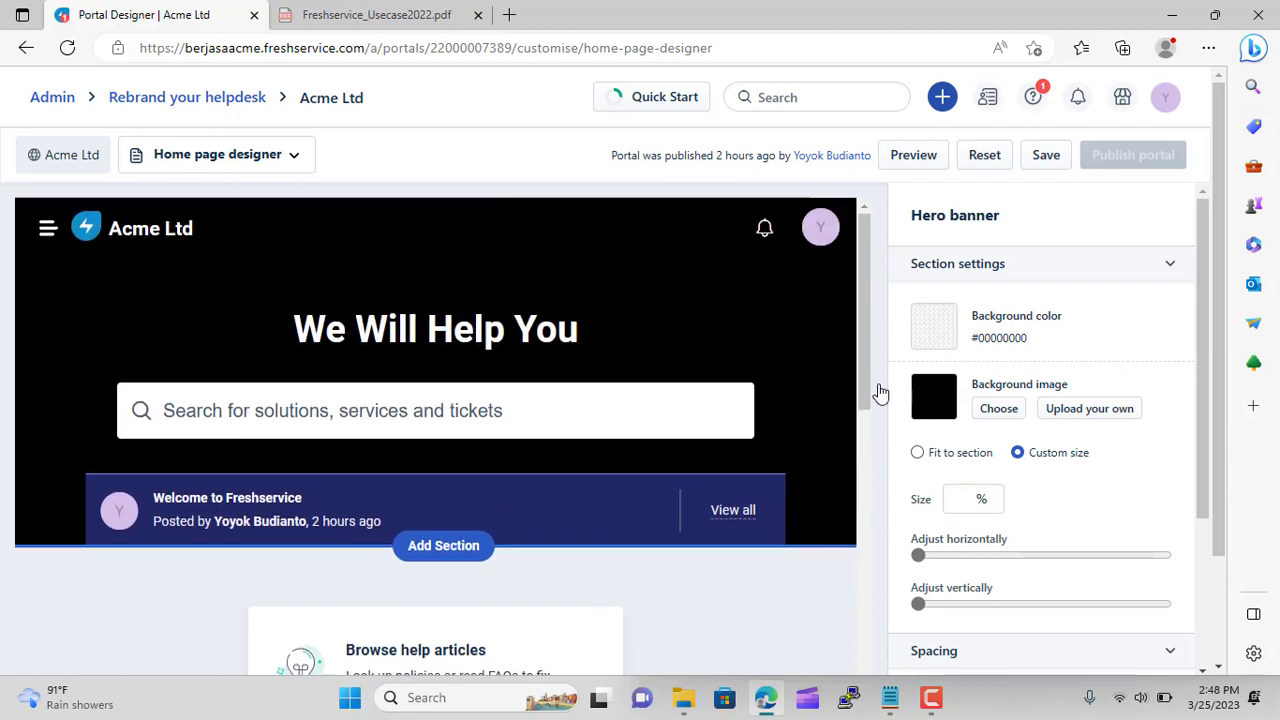
click(1118, 410)
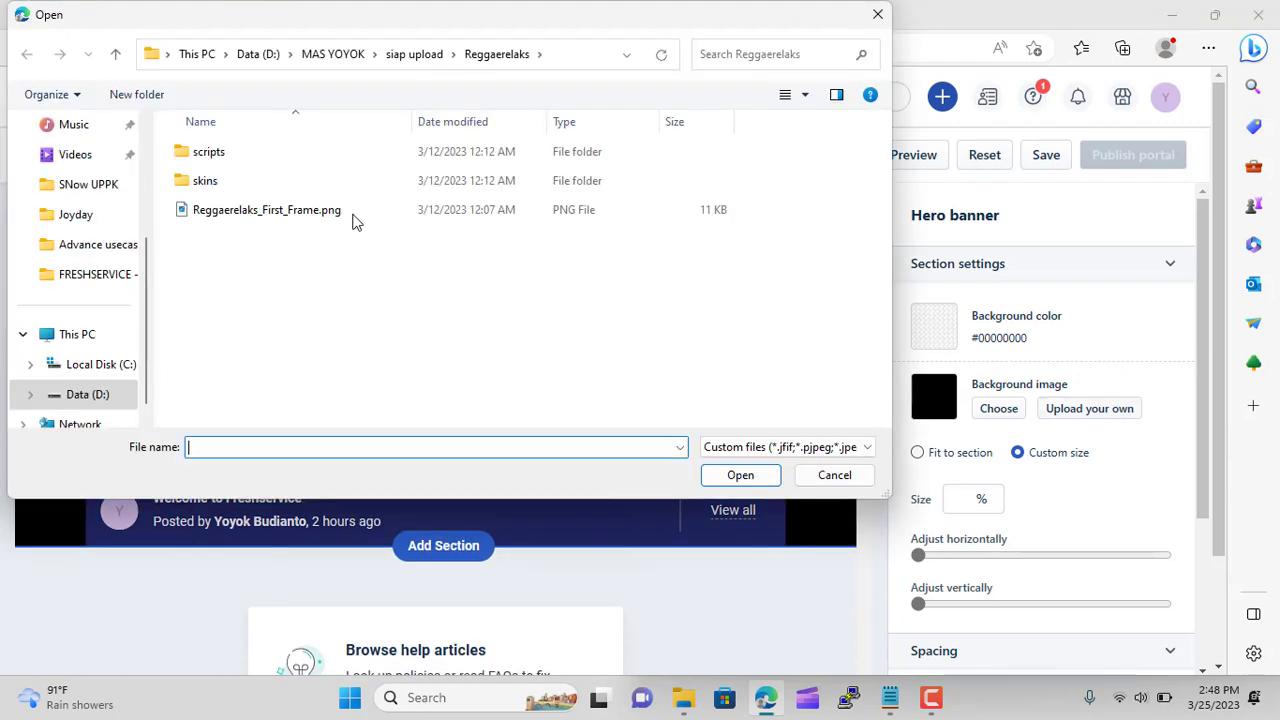
In the file picker, go up to Data (D:) and into Berjasa > Freshwork
click(420, 58)
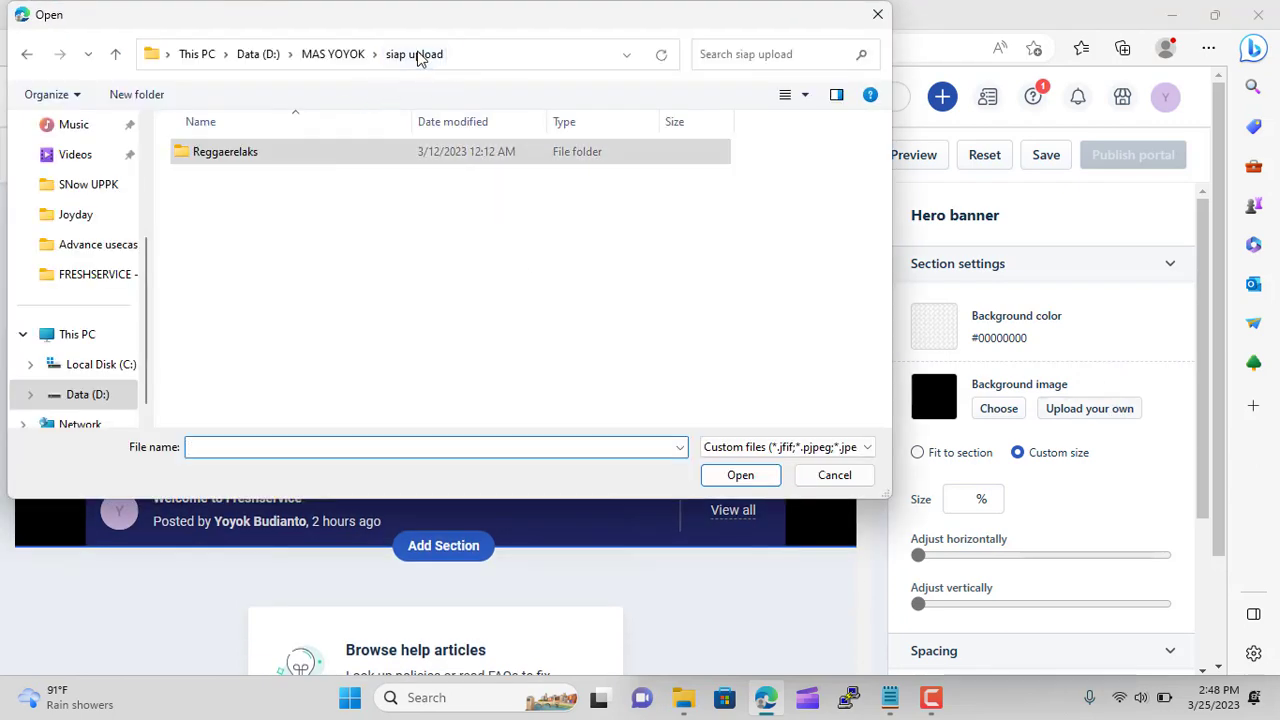
click(333, 57)
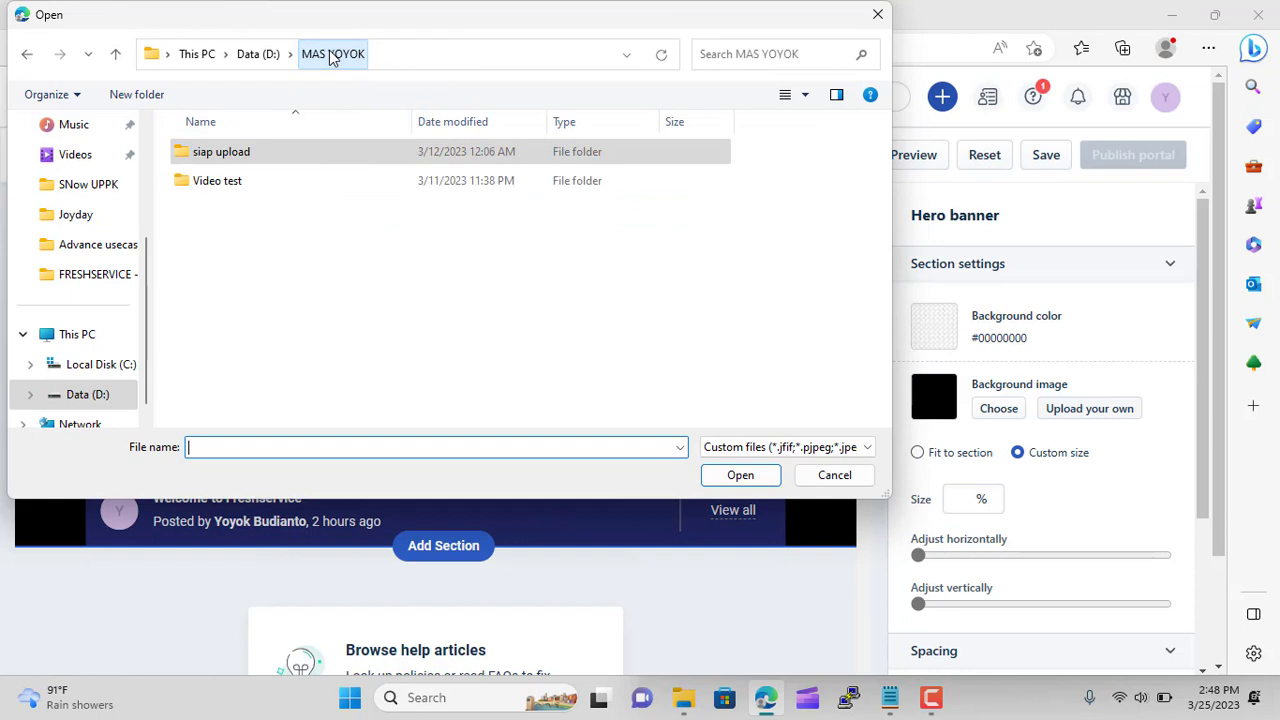
click(260, 56)
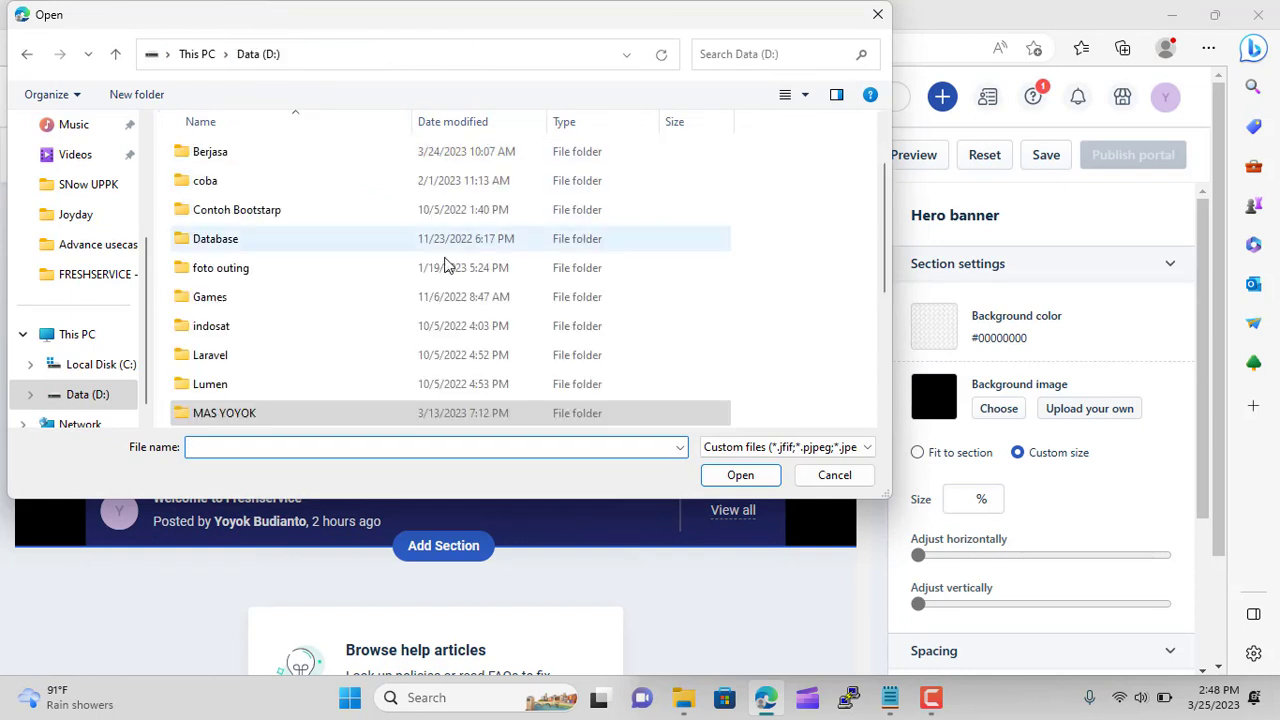
double_click(238, 154)
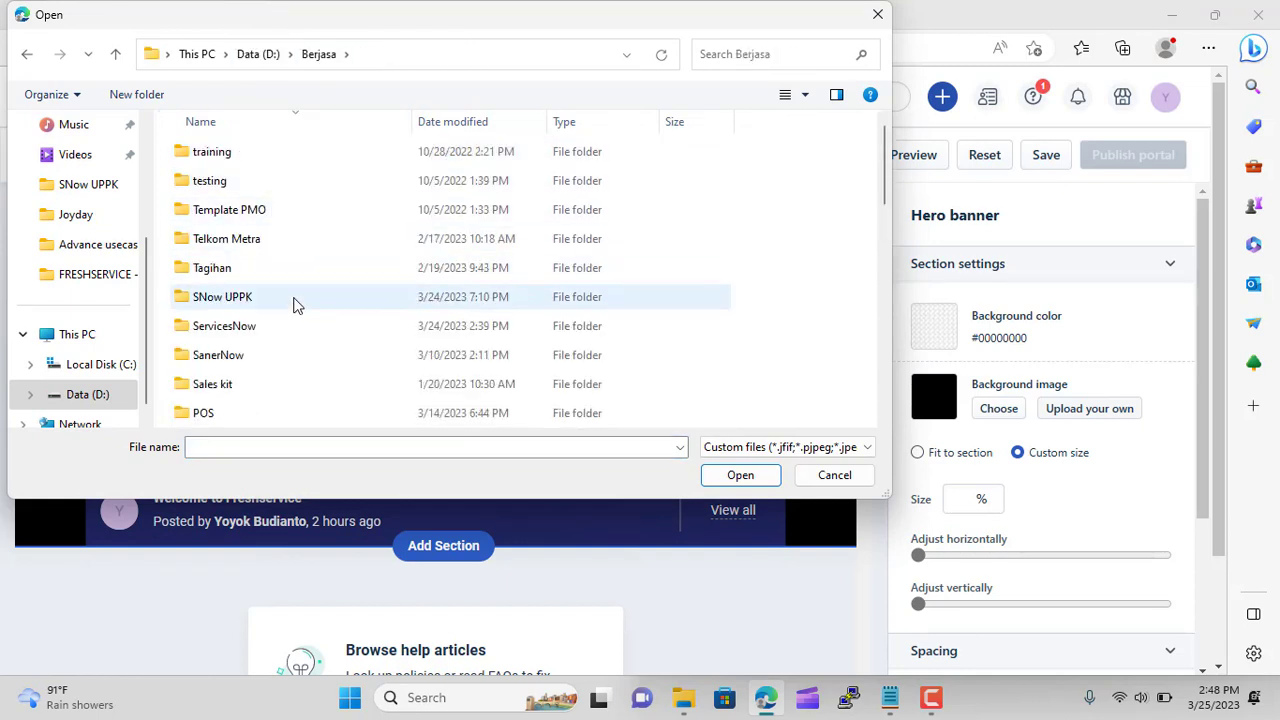
scroll(296, 325, down, 1)
scroll(296, 325, up, 1)
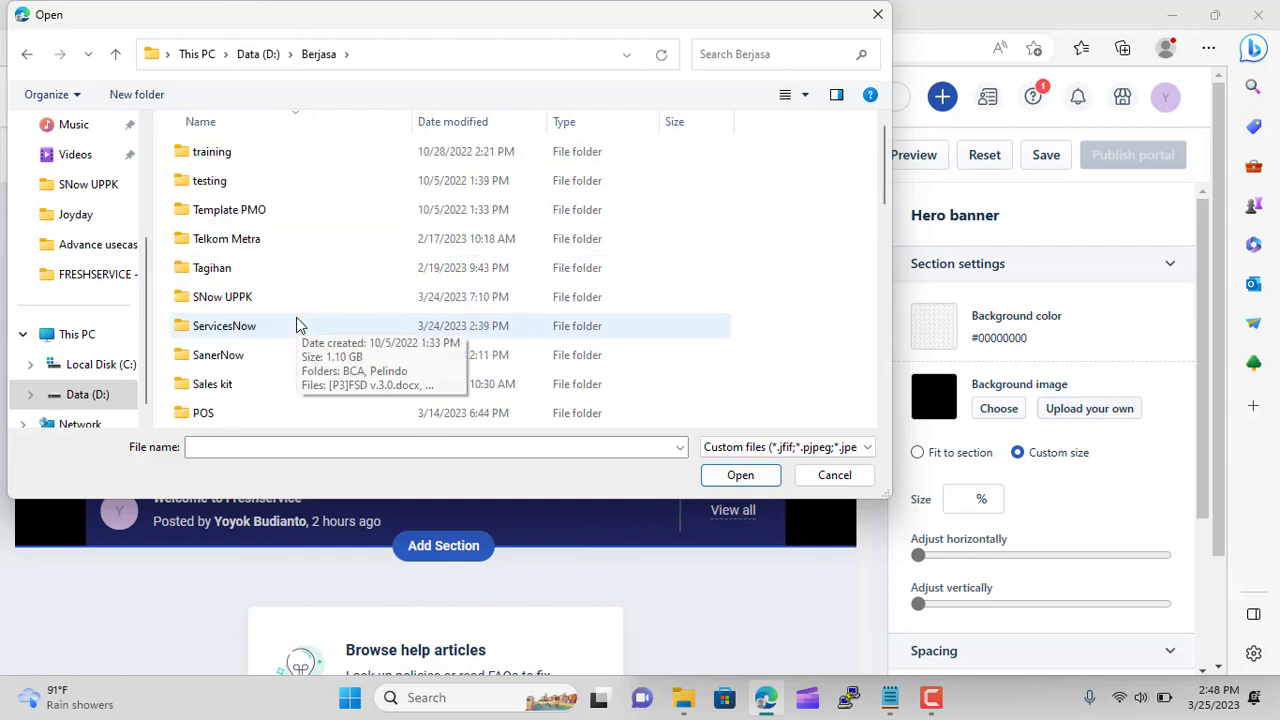
scroll(296, 325, down, 4)
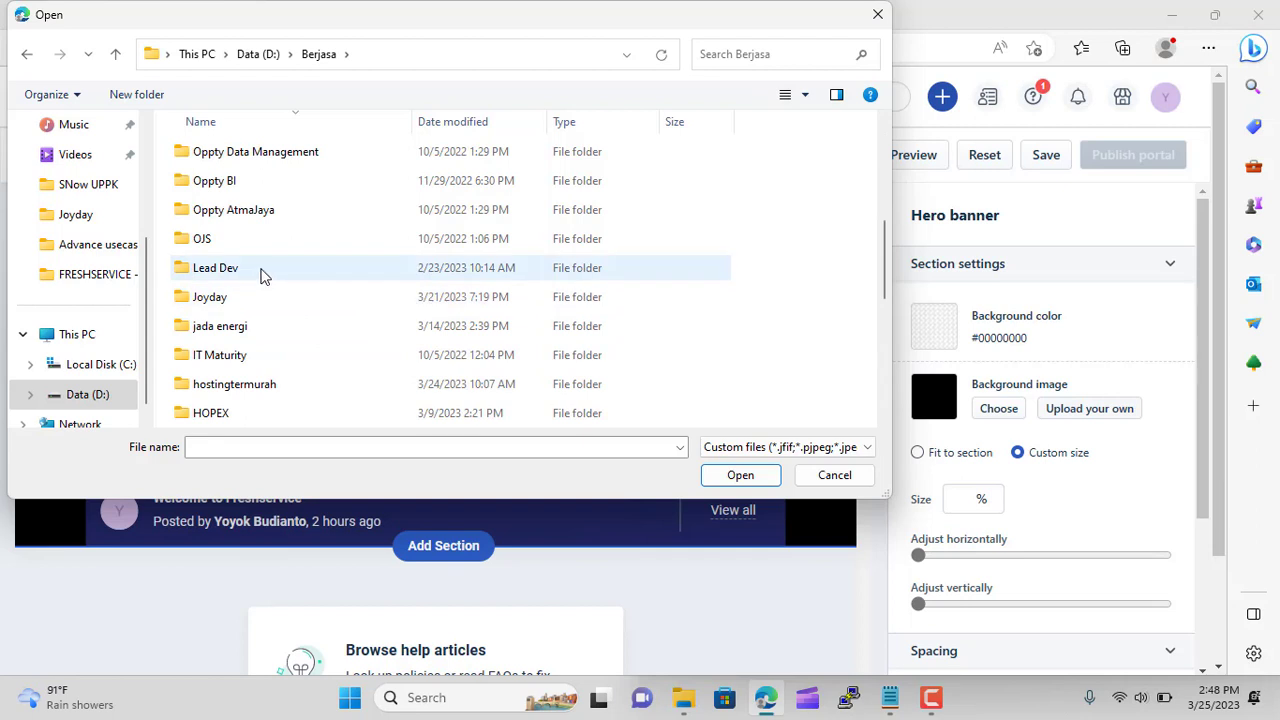
scroll(263, 276, down, 1)
scroll(263, 300, down, 1)
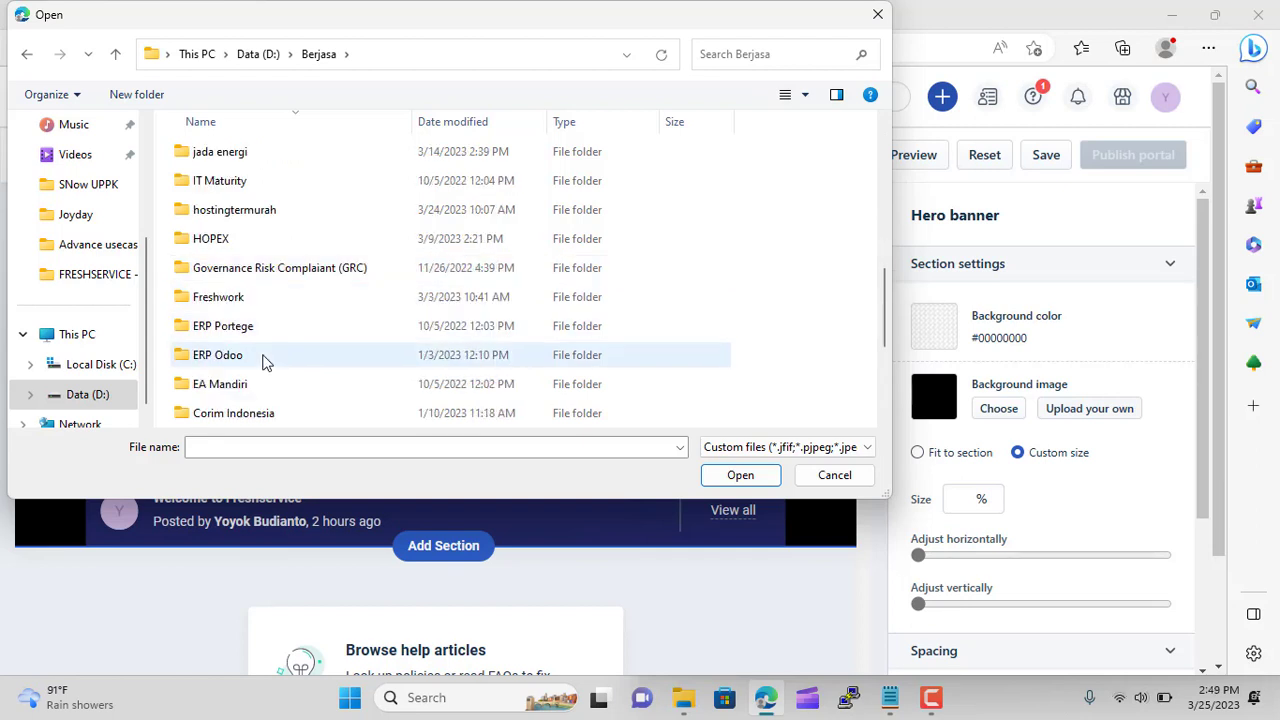
double_click(258, 298)
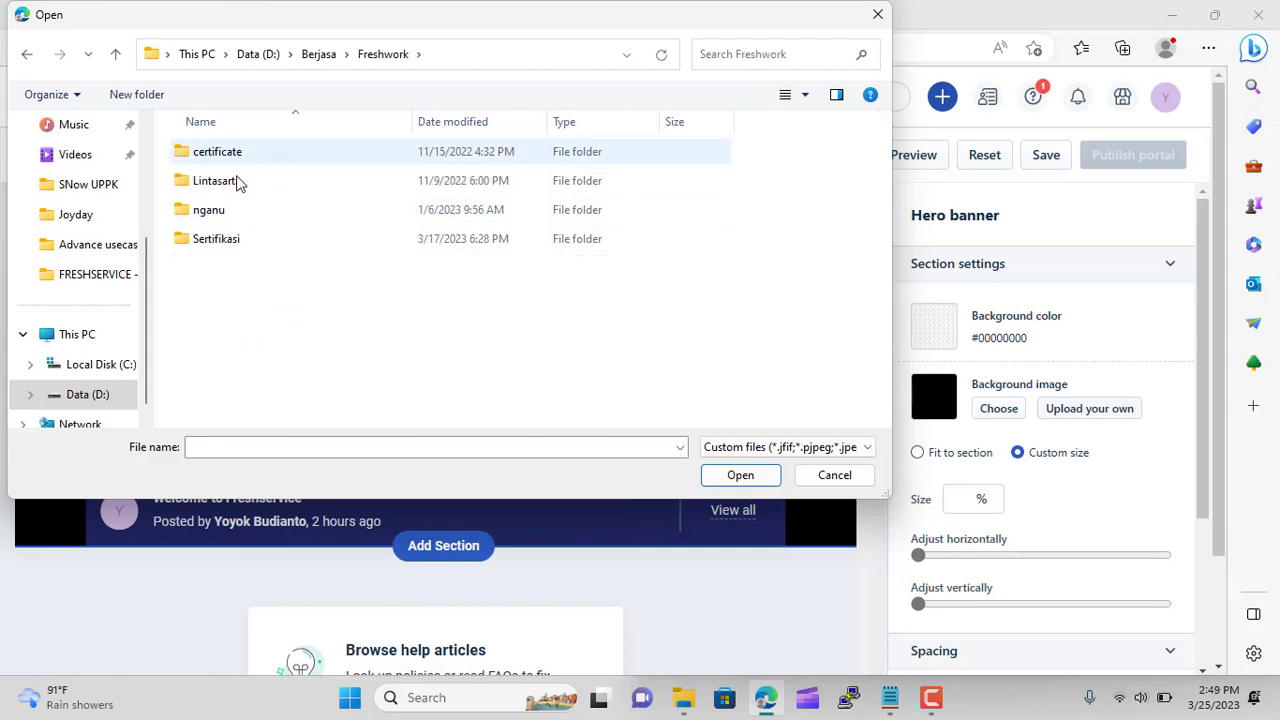
Open Sertifikasi > Fresh Services and upload LNoJlnB-cool-technology-backgrounds.jpg as the banner background
double_click(229, 243)
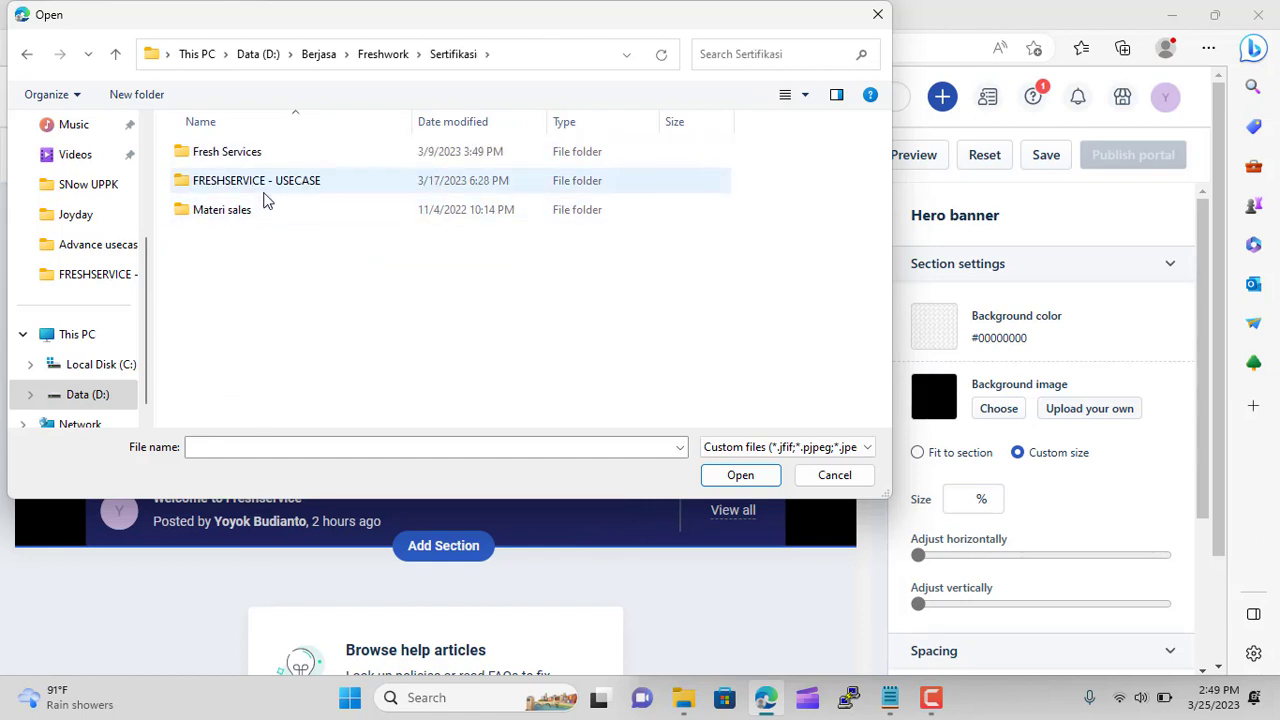
double_click(265, 198)
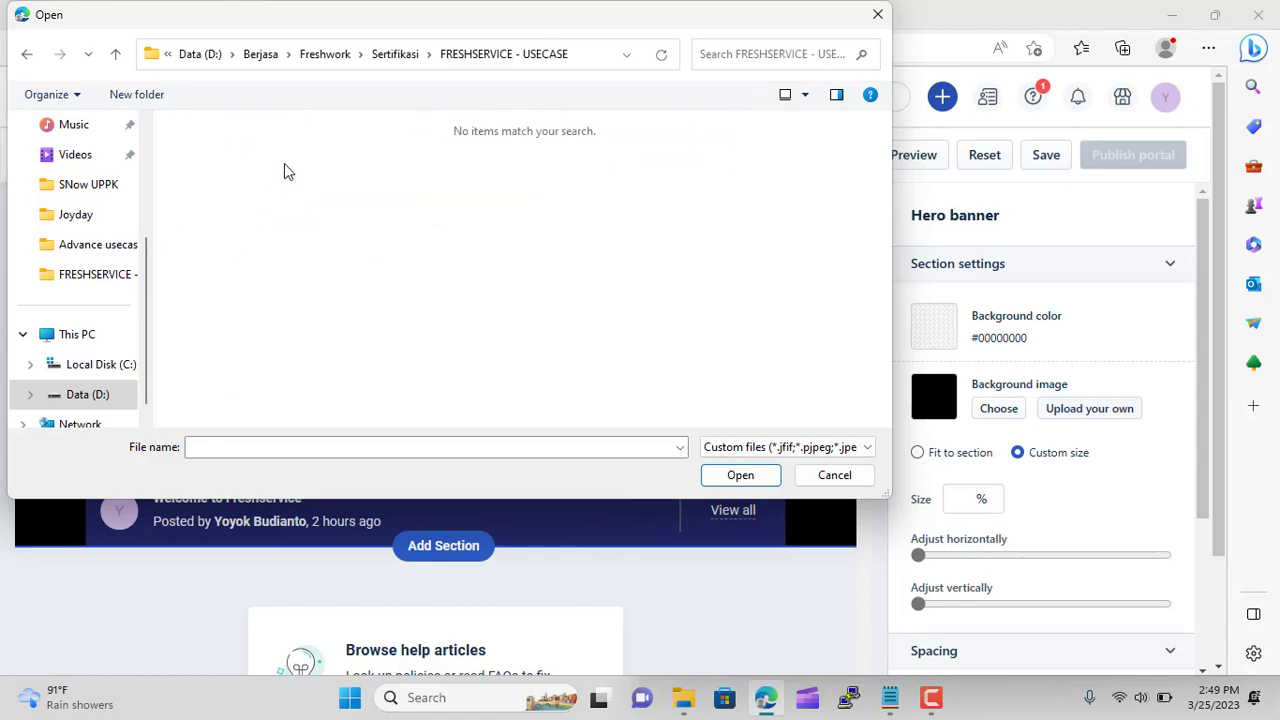
click(396, 58)
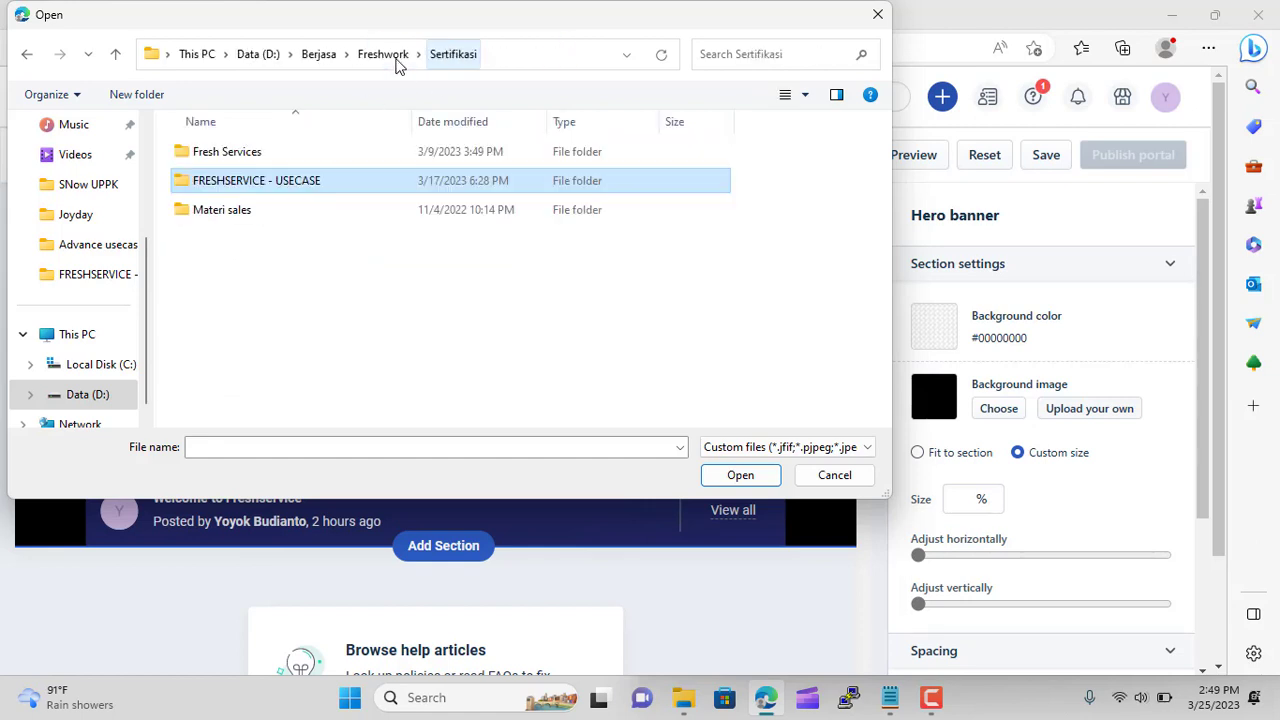
double_click(272, 160)
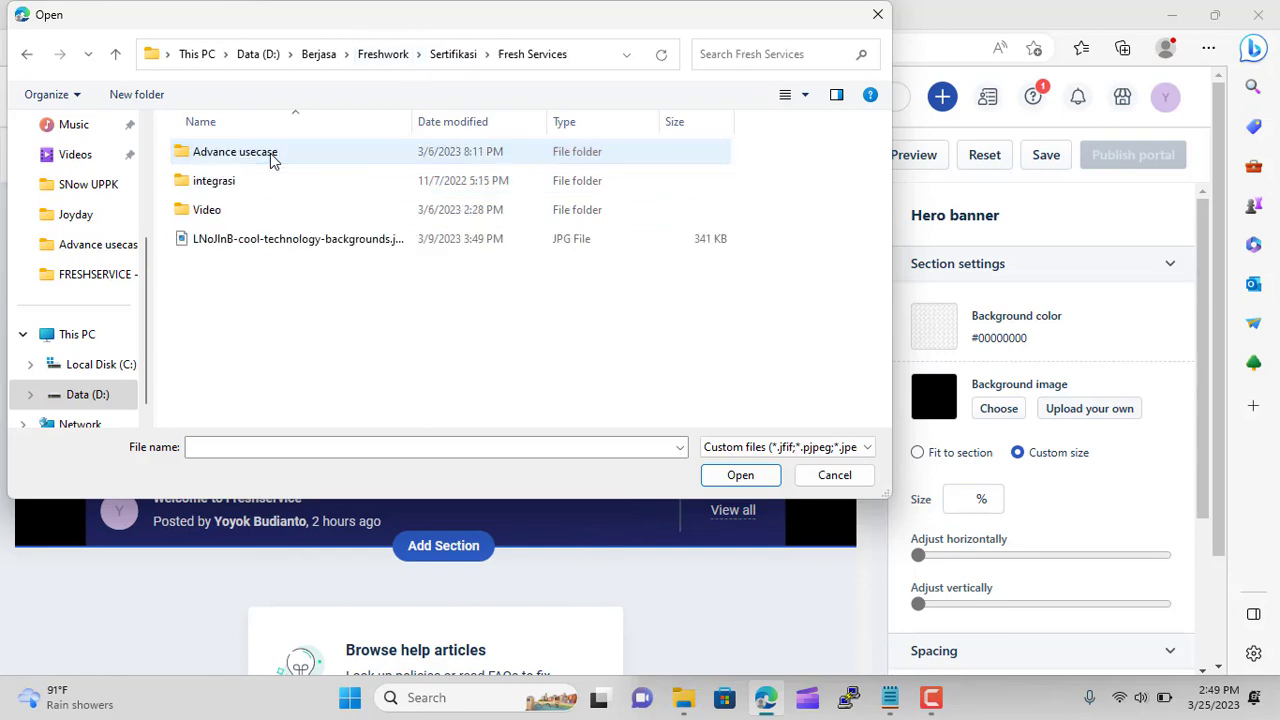
click(280, 243)
click(739, 475)
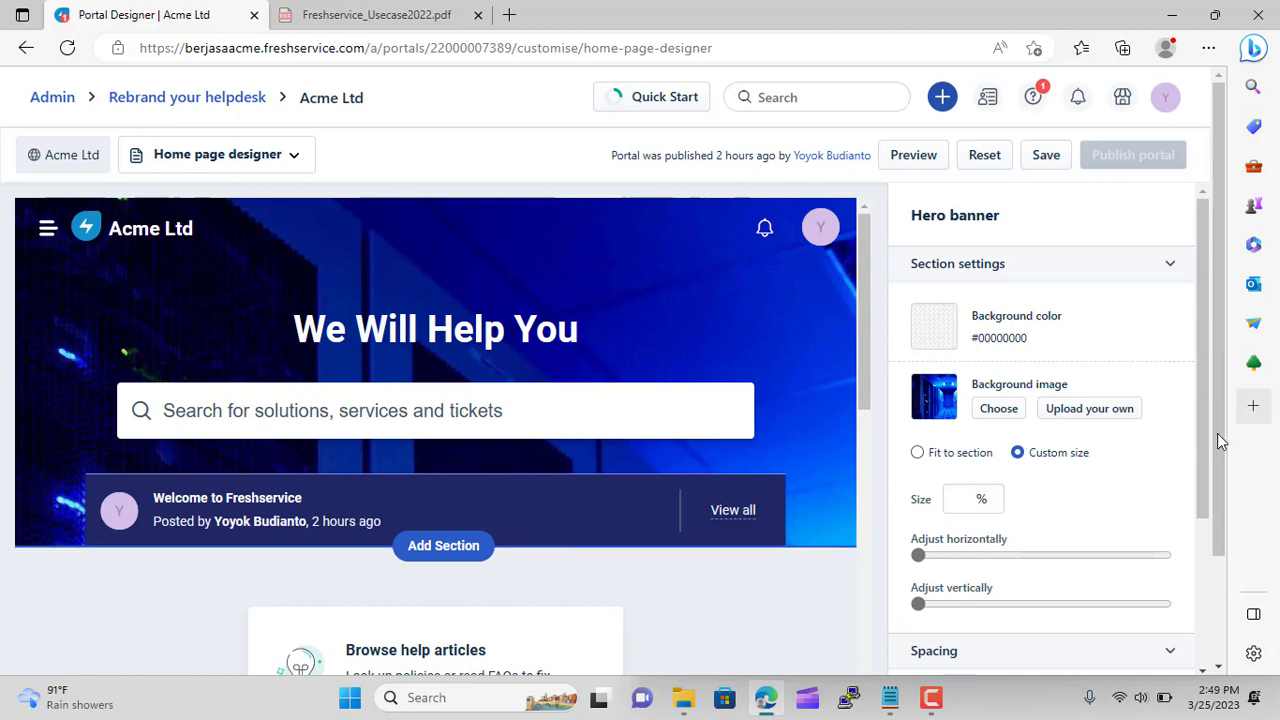
Make the hero banner image fit the section
click(917, 455)
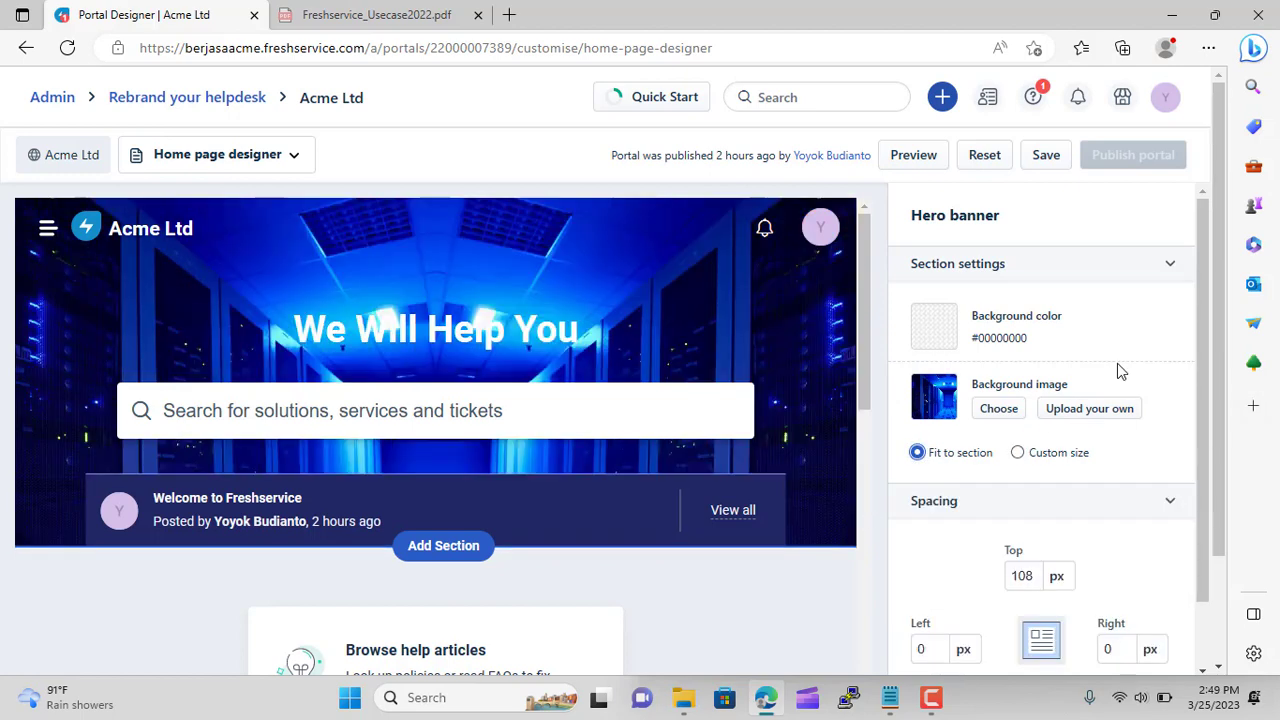
scroll(760, 406, down, 4)
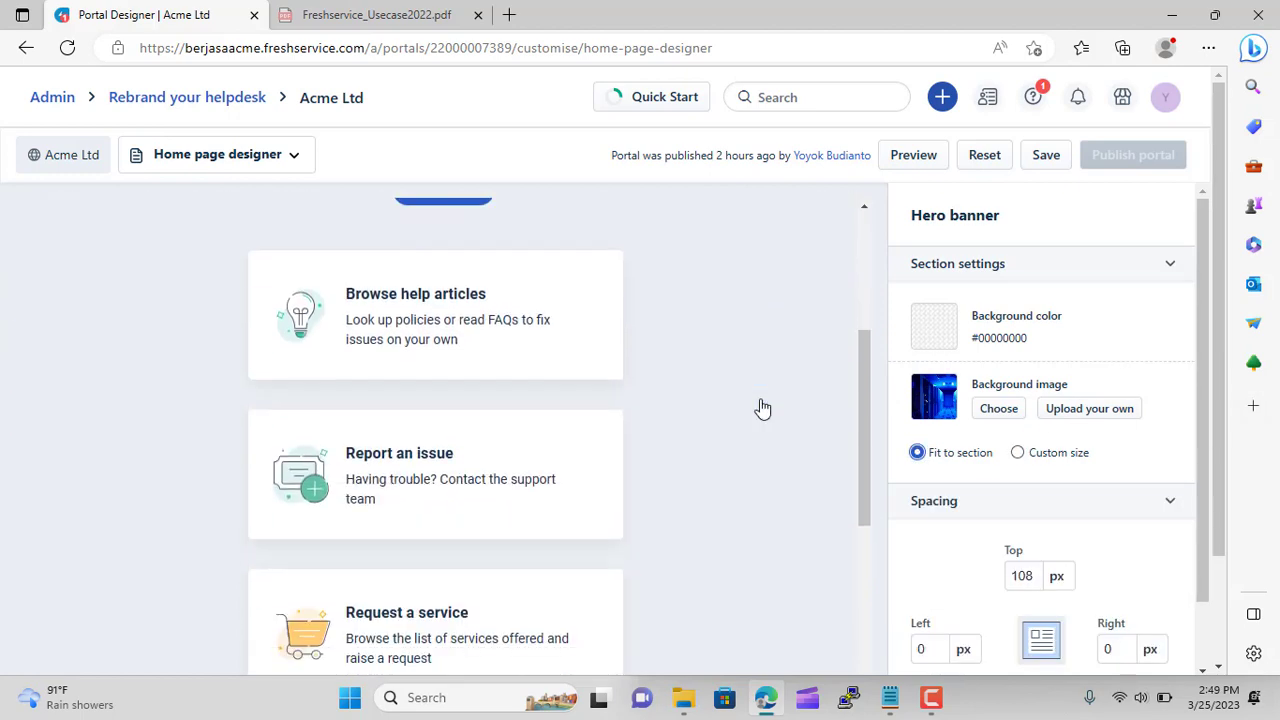
scroll(429, 489, down, 3)
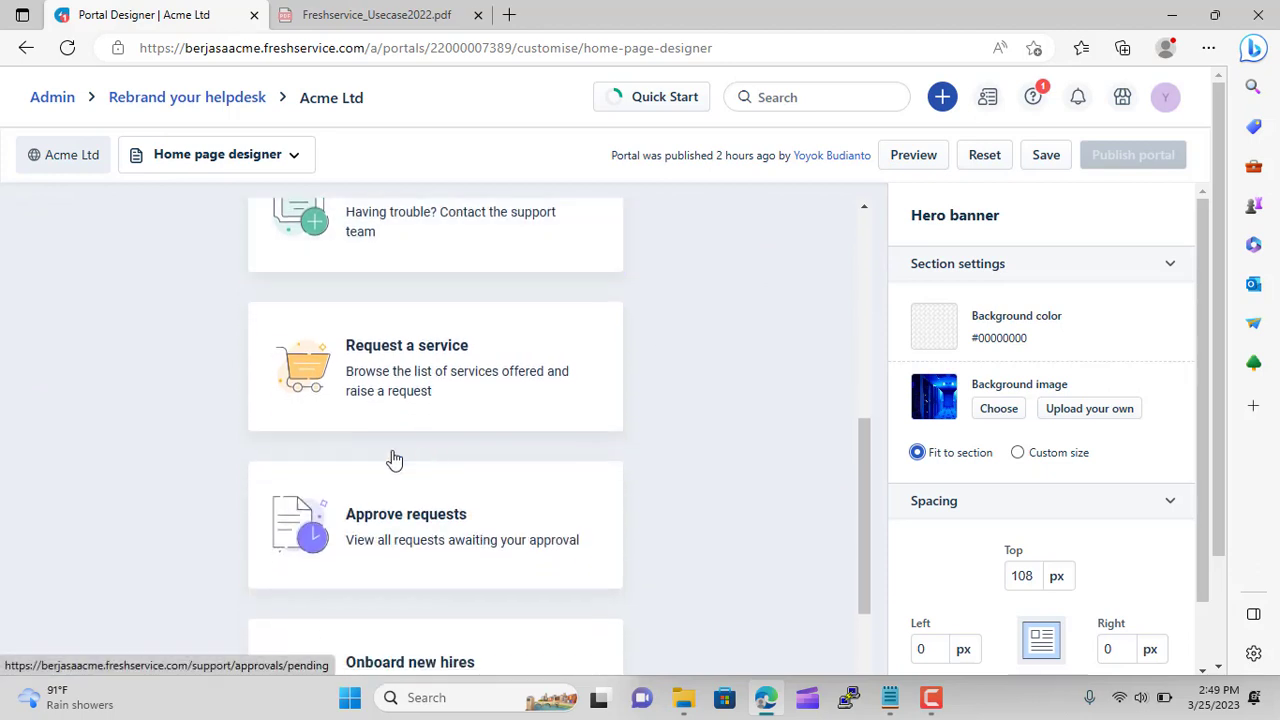
scroll(400, 420, down, 4)
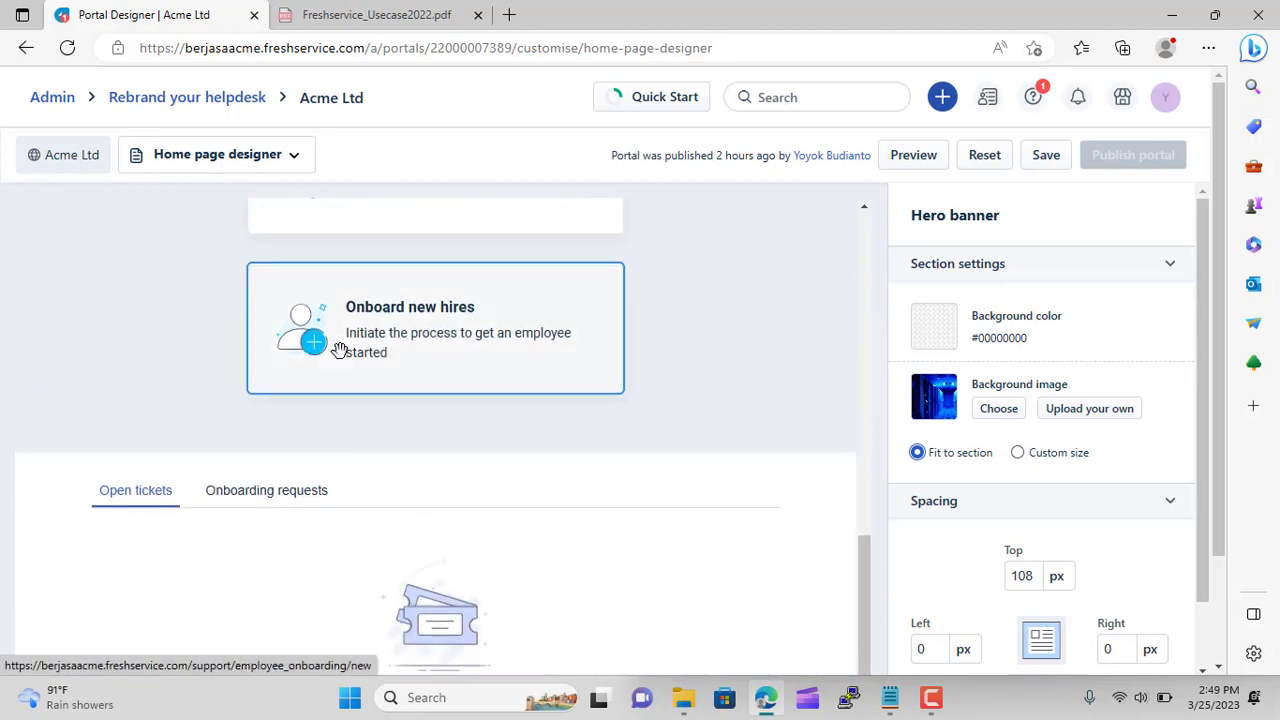
Review the tickets section and home page cards, then bring up expert USECASE.txt in Notepad
click(276, 500)
scroll(620, 312, down, 2)
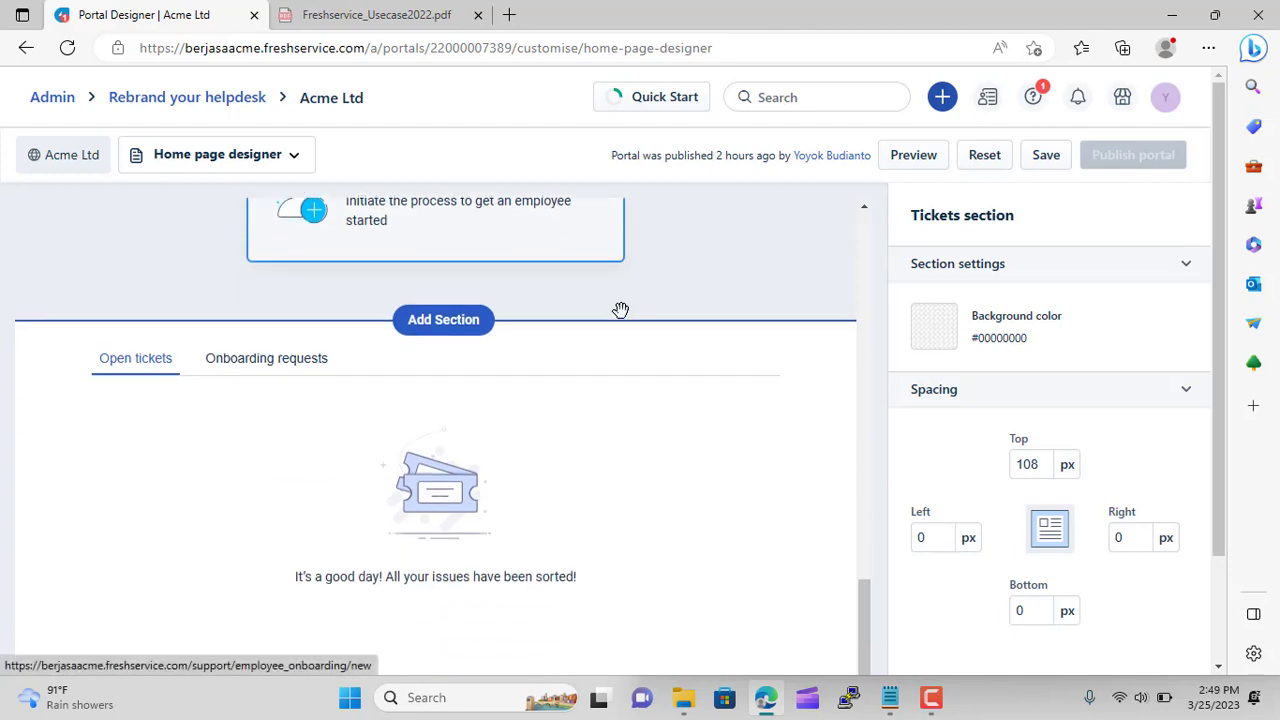
scroll(720, 454, up, 5)
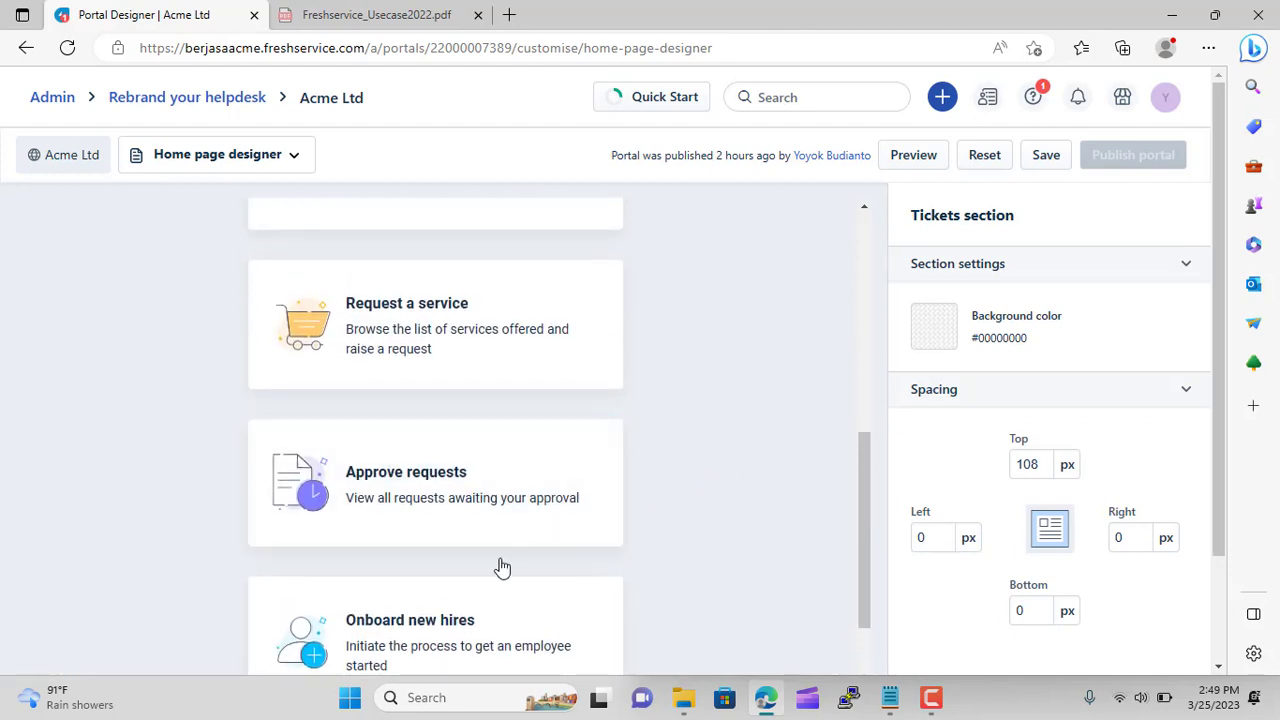
scroll(457, 583, up, 2)
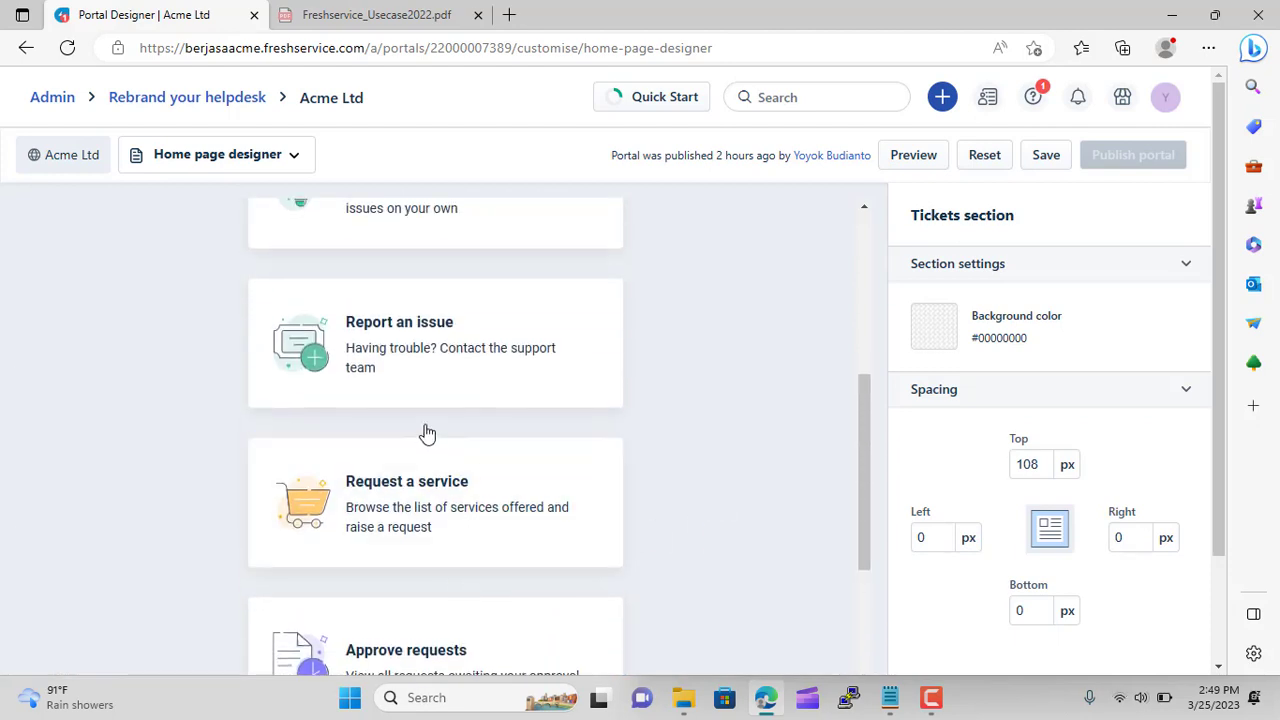
scroll(509, 429, up, 1)
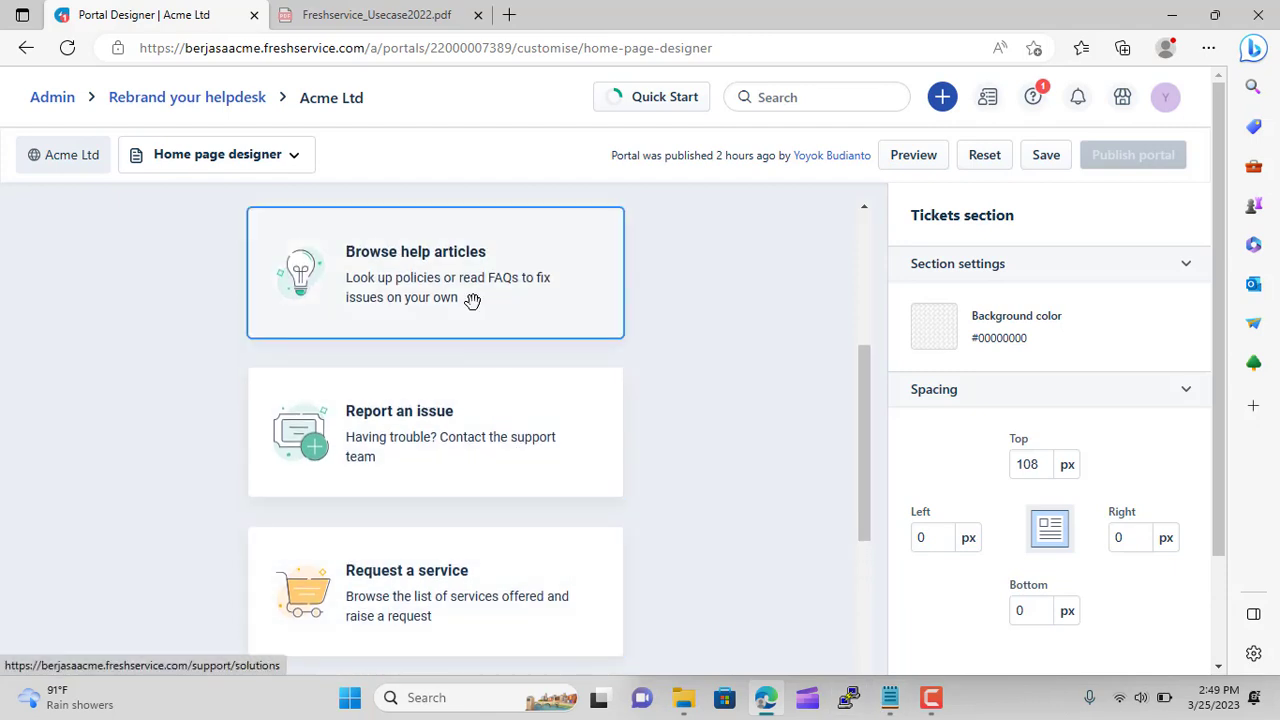
scroll(490, 385, down, 2)
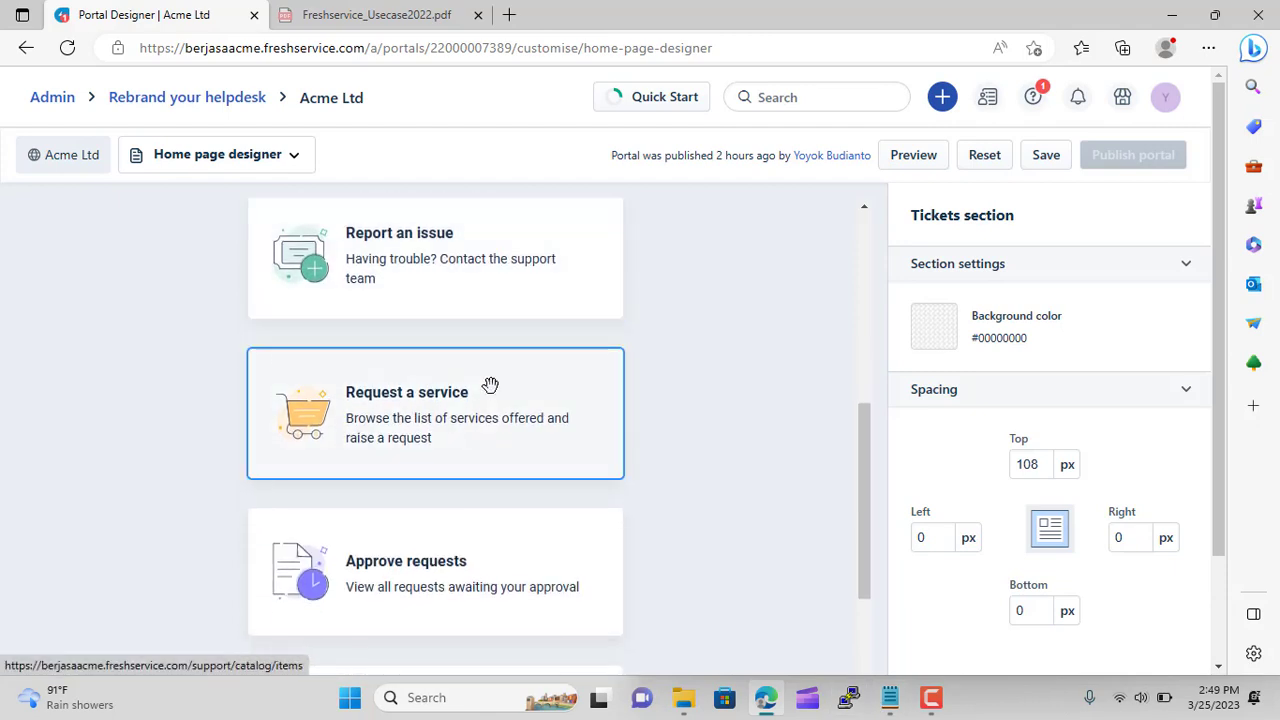
scroll(485, 440, down, 2)
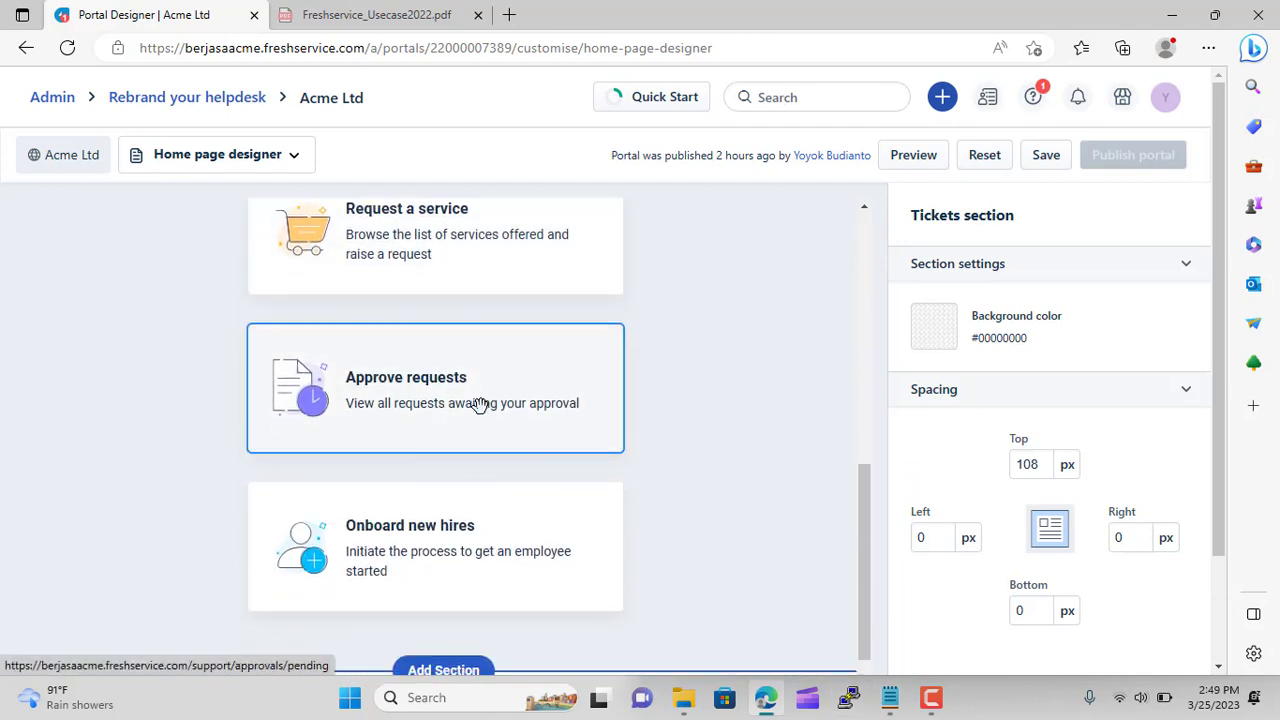
scroll(482, 406, down, 2)
scroll(760, 465, up, 4)
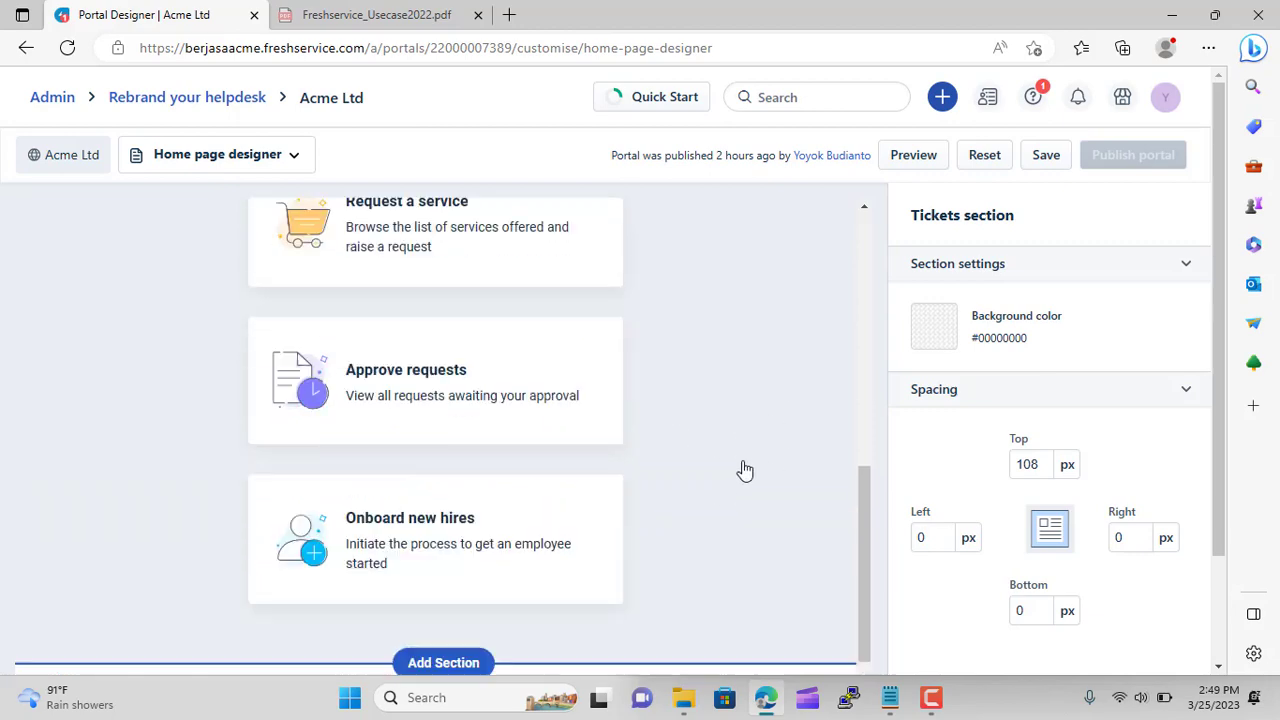
click(890, 698)
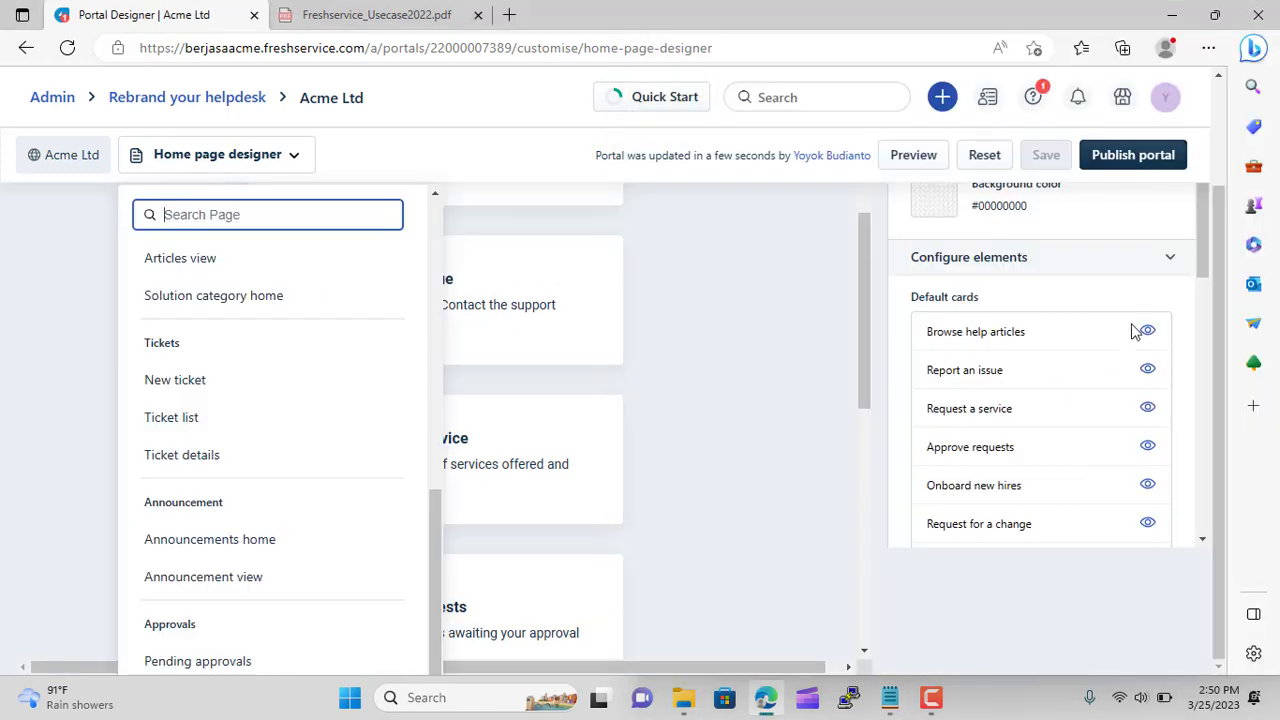
Publish the portal home changes and open the support portal in a new tab
click(1122, 158)
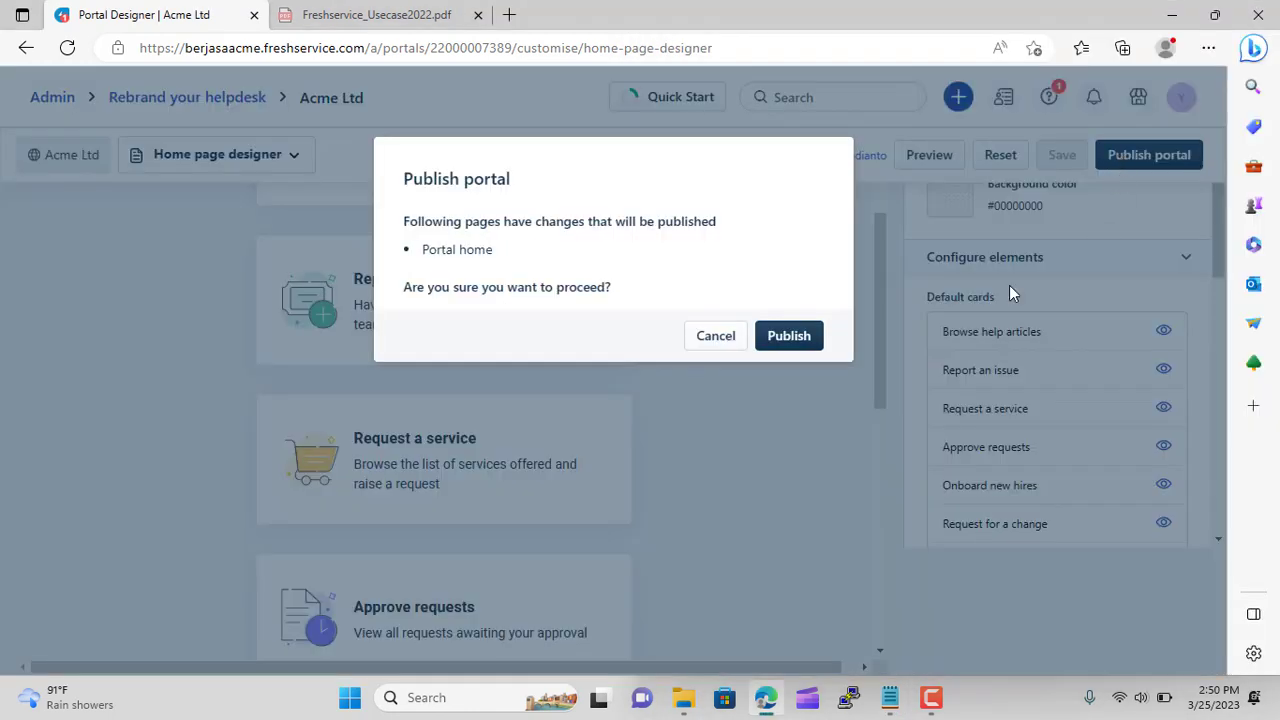
click(790, 336)
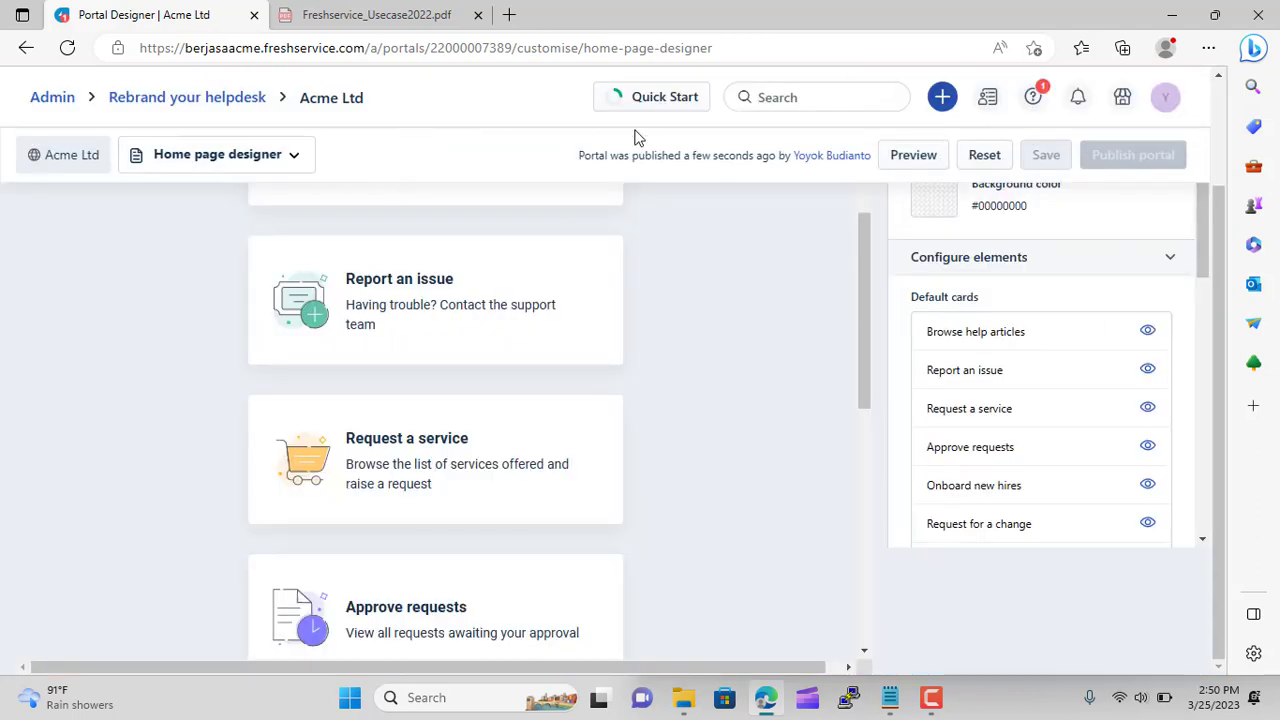
click(1167, 104)
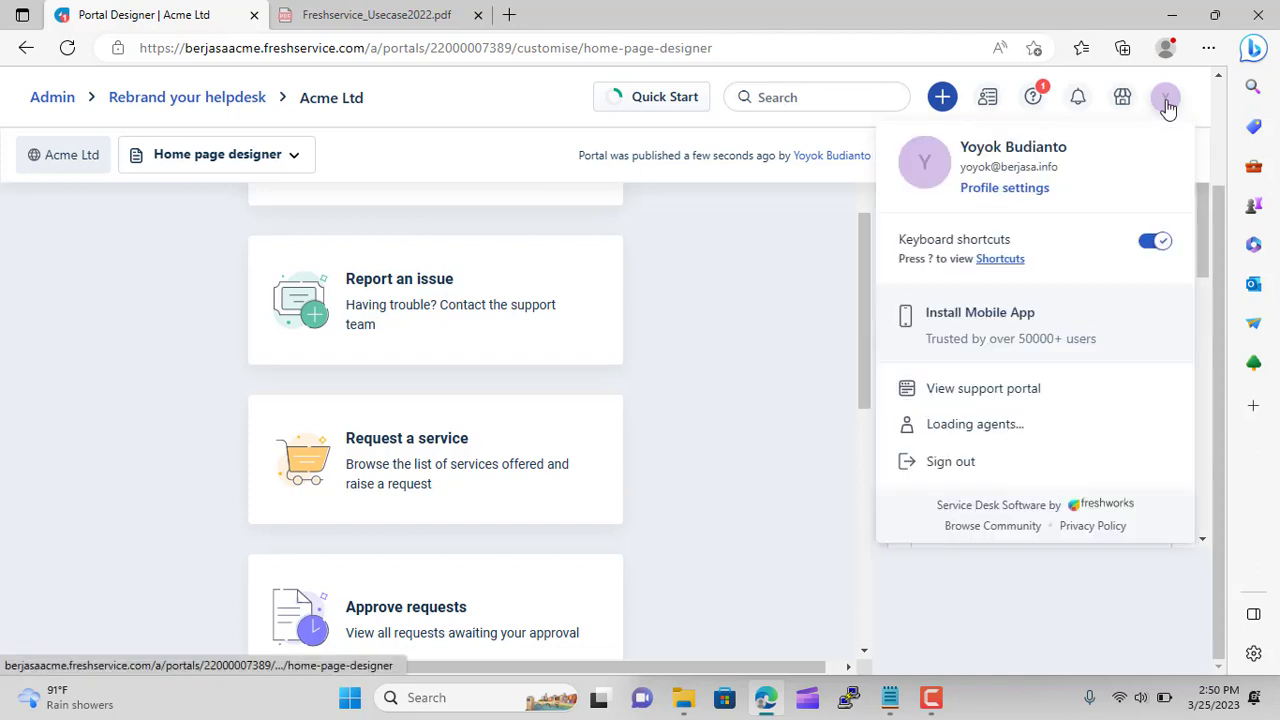
right_click(928, 398)
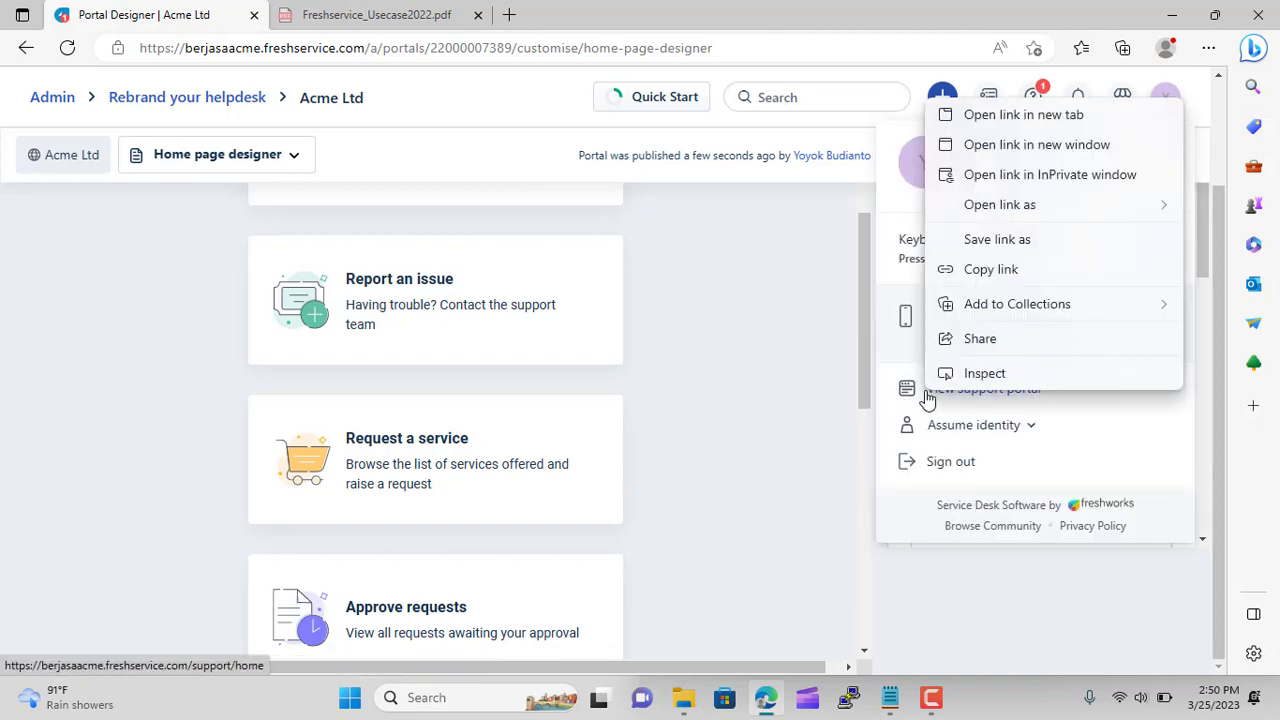
click(1030, 118)
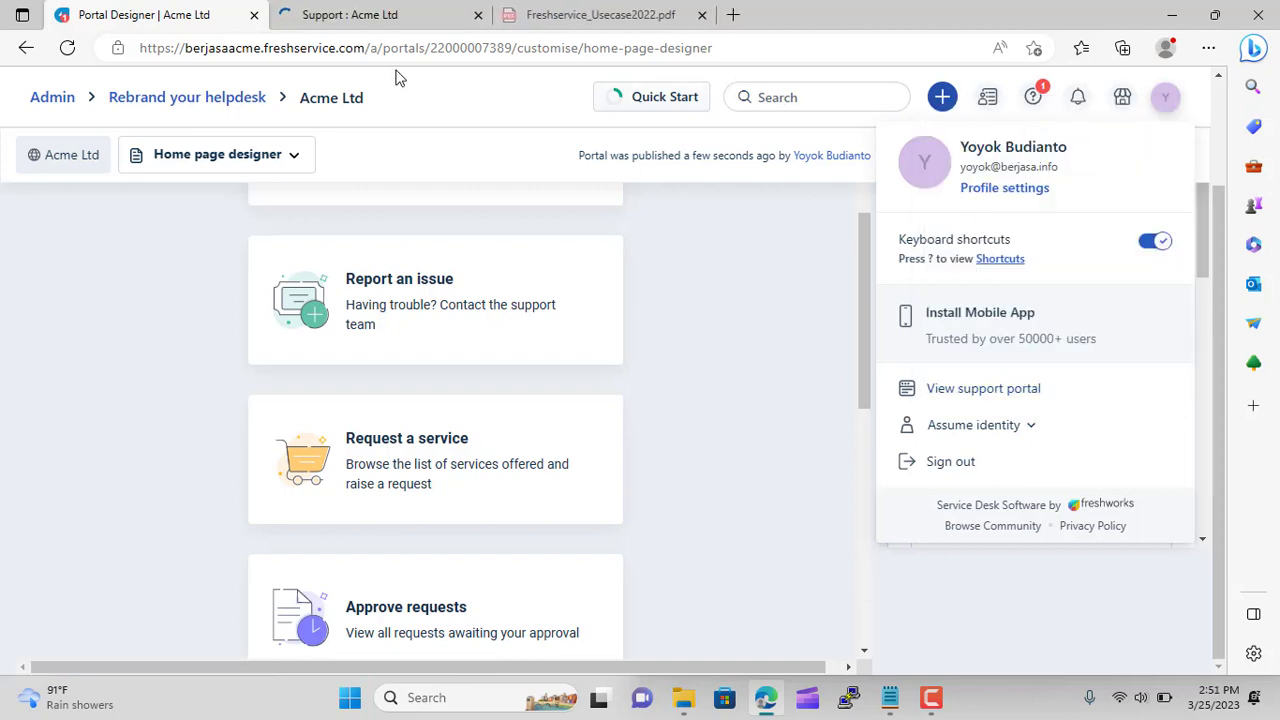
click(345, 16)
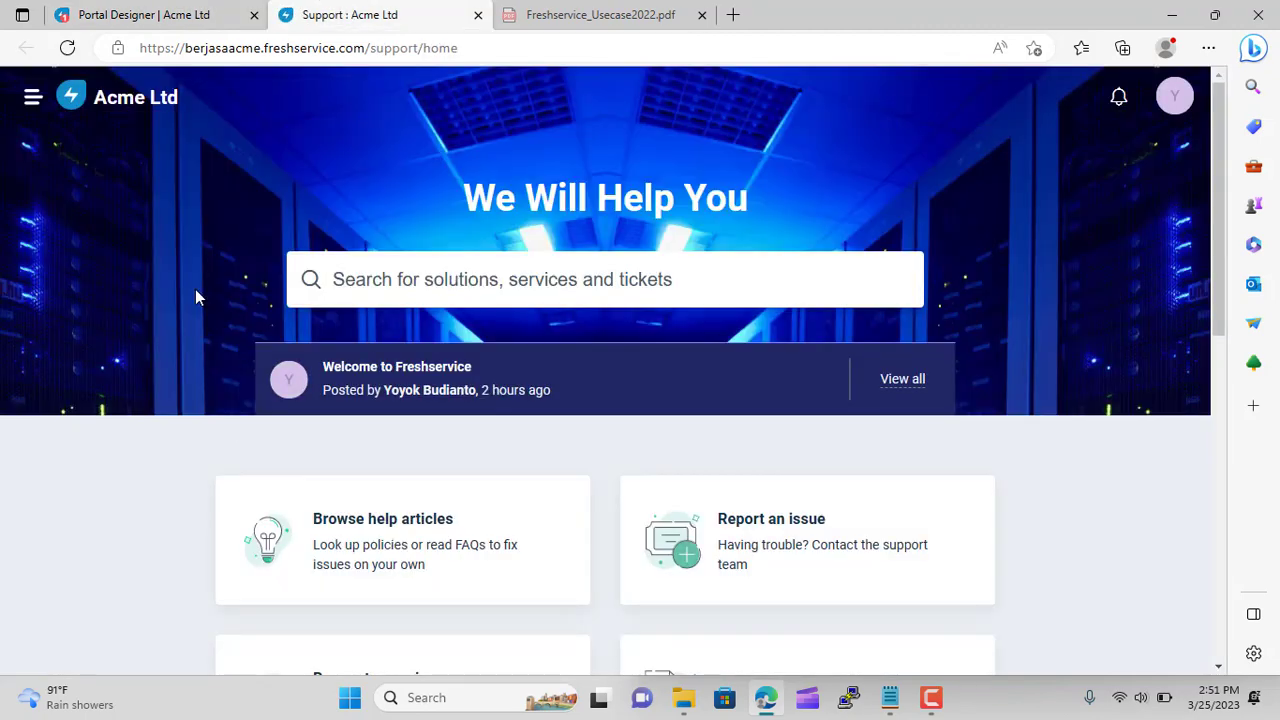
Look at the Report an issue form, then open the Browse help articles Solutions page
scroll(250, 256, down, 5)
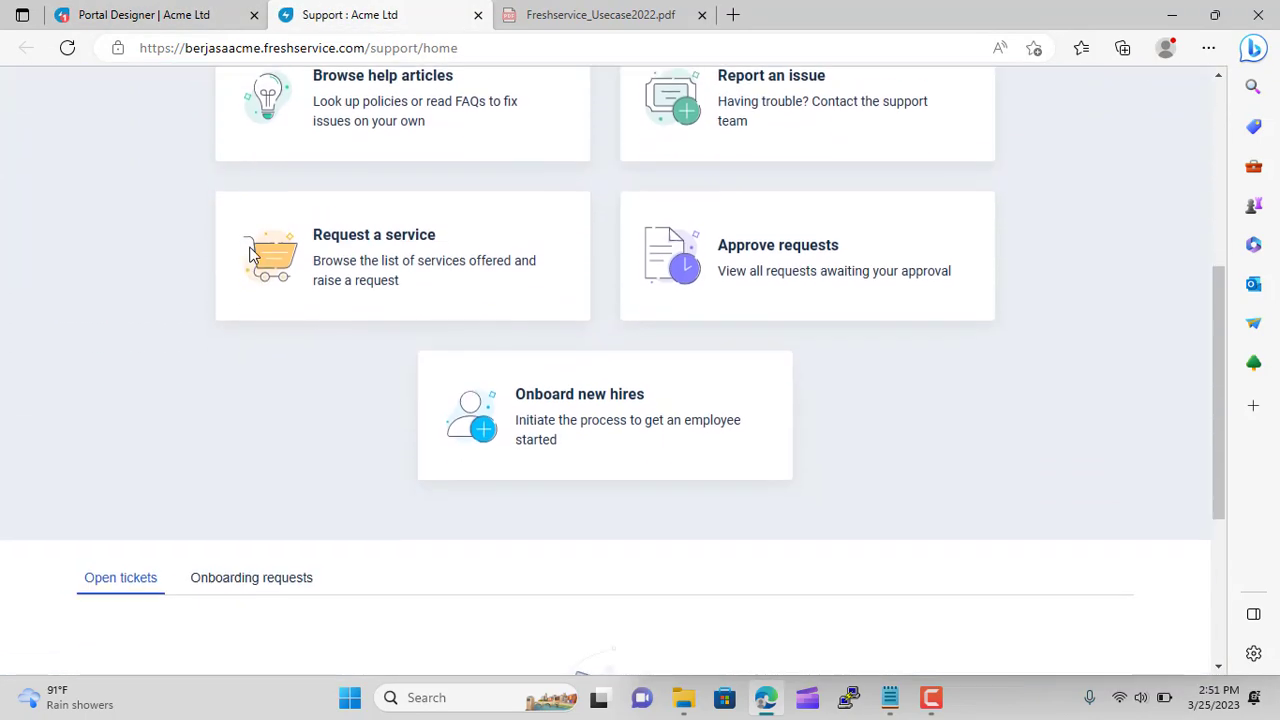
scroll(259, 361, down, 3)
scroll(260, 360, up, 7)
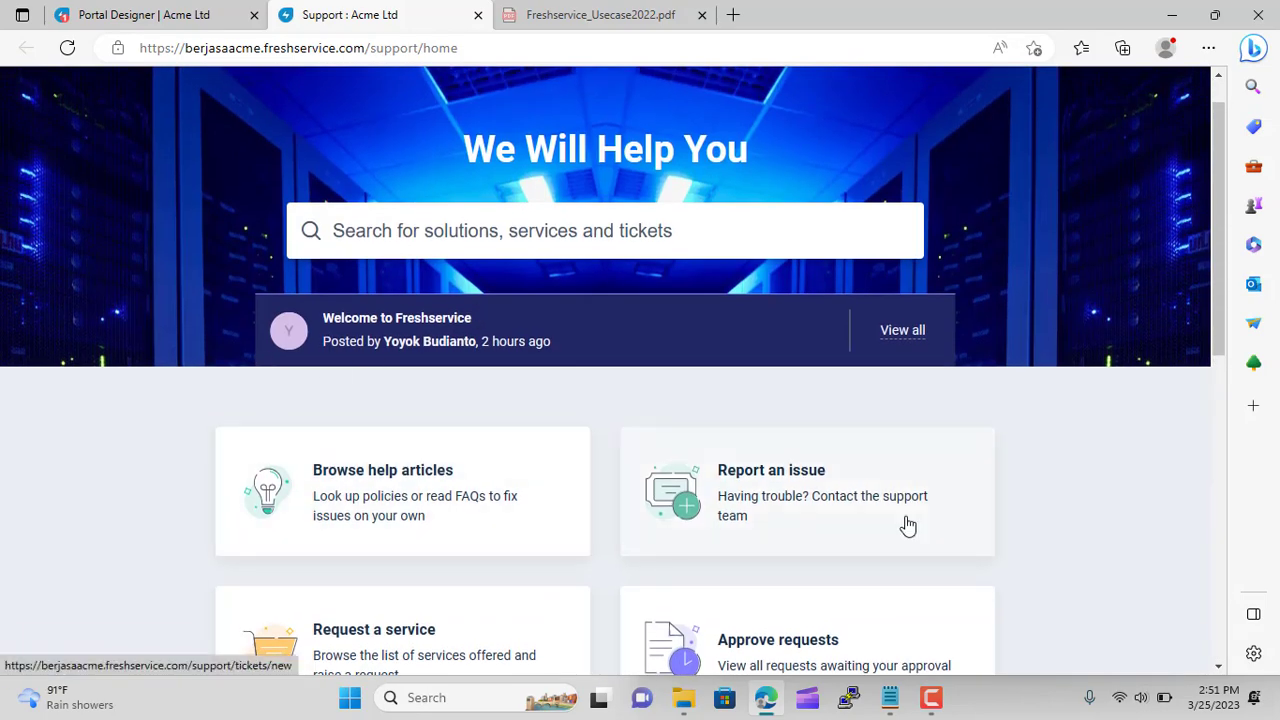
scroll(890, 515, down, 1)
click(752, 433)
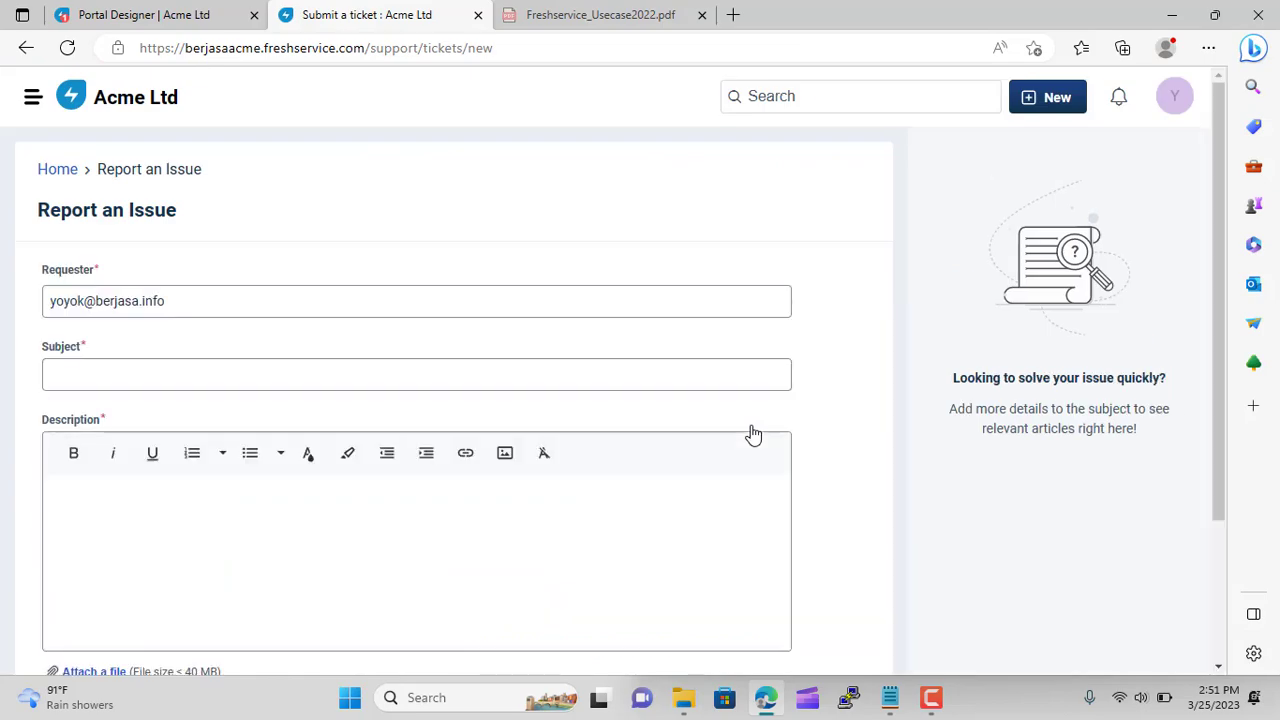
scroll(608, 366, down, 2)
scroll(608, 366, up, 3)
click(26, 50)
scroll(386, 394, down, 1)
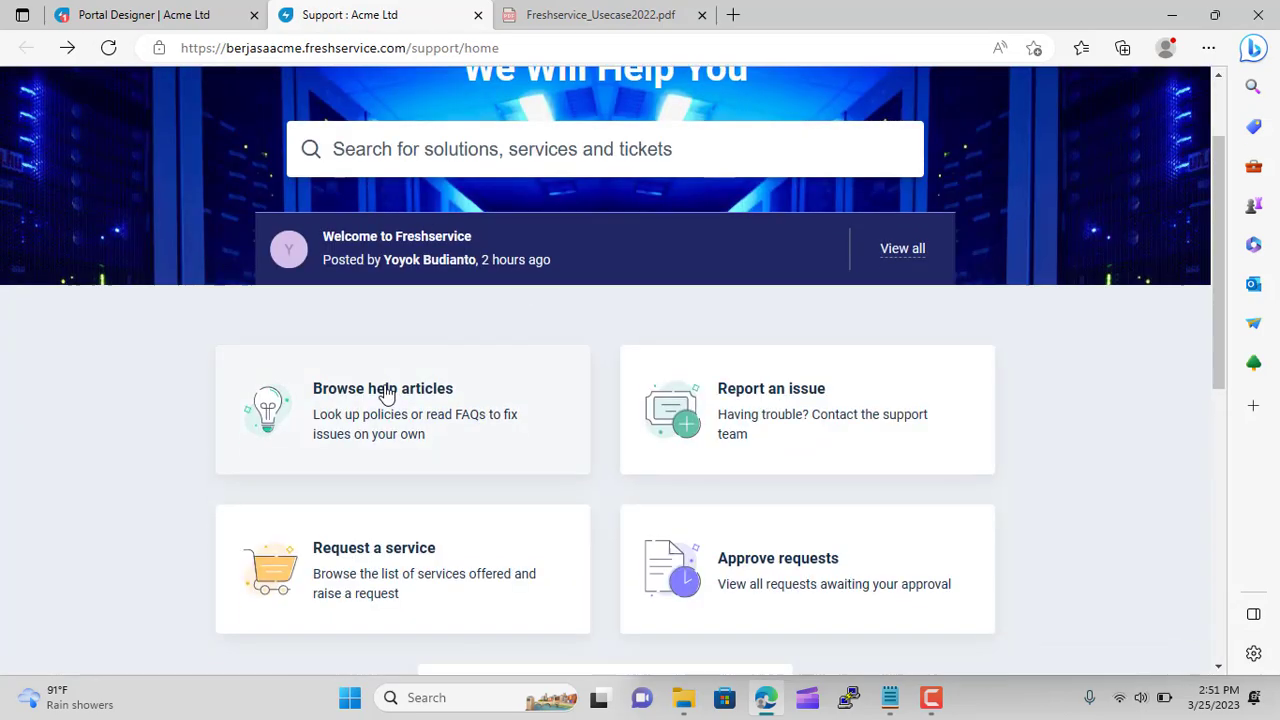
click(430, 375)
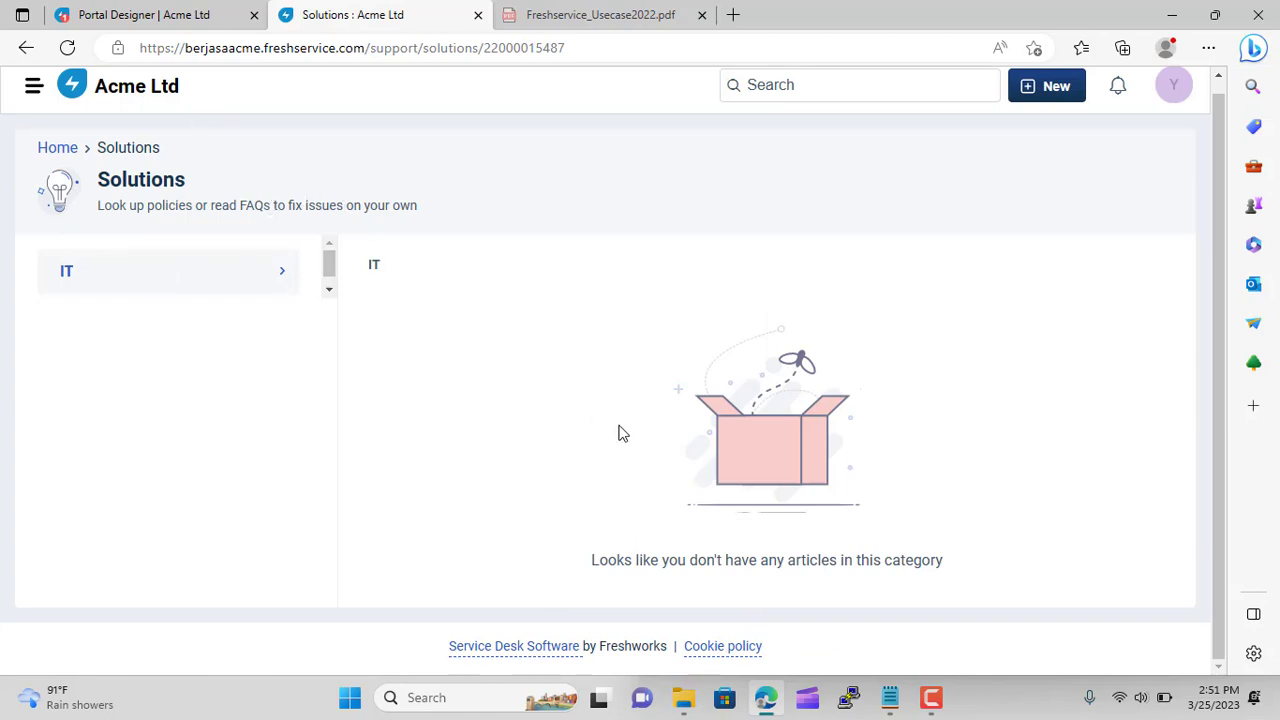
click(25, 50)
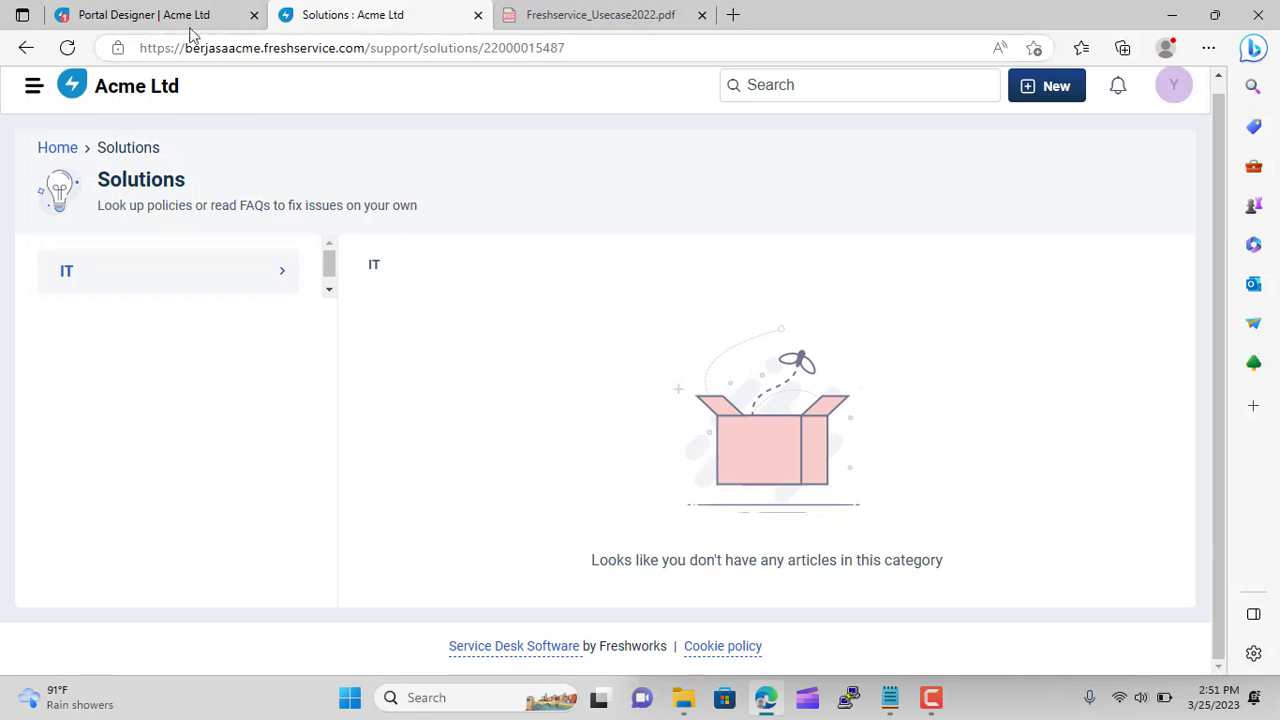
From the portal designer, go through Admin to Solutions to reach the All Articles knowledge base
click(145, 10)
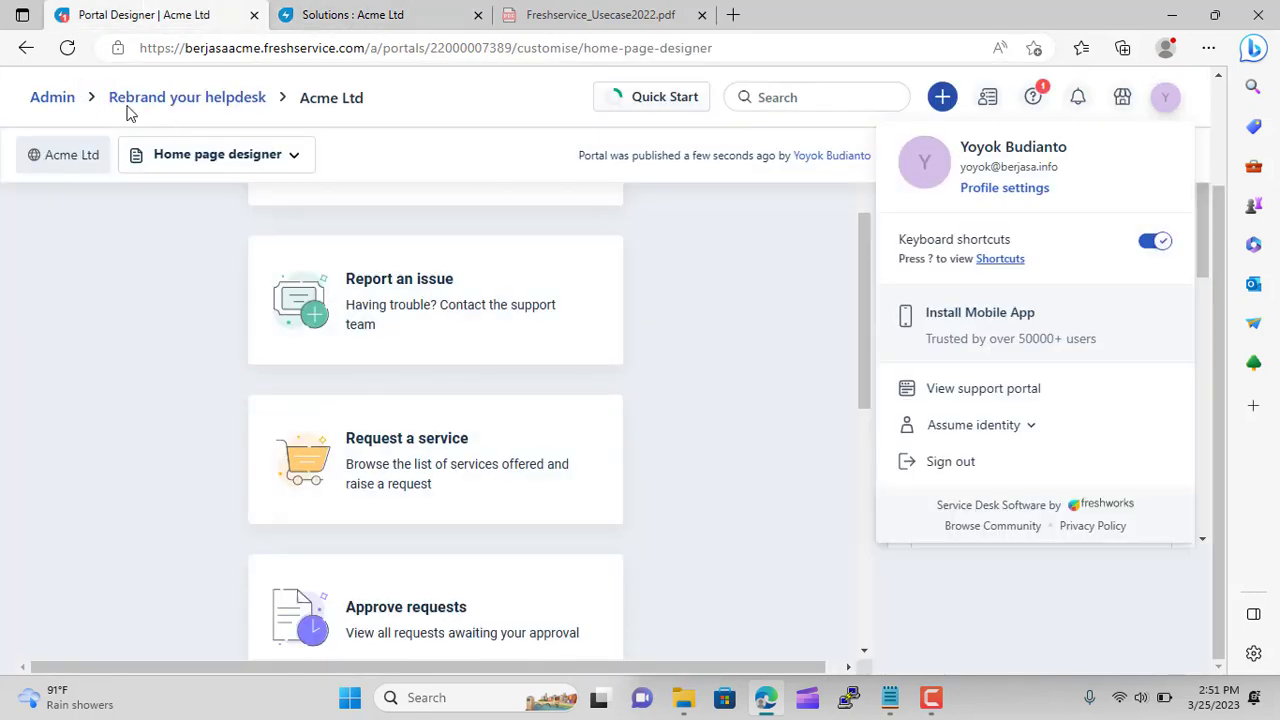
click(72, 104)
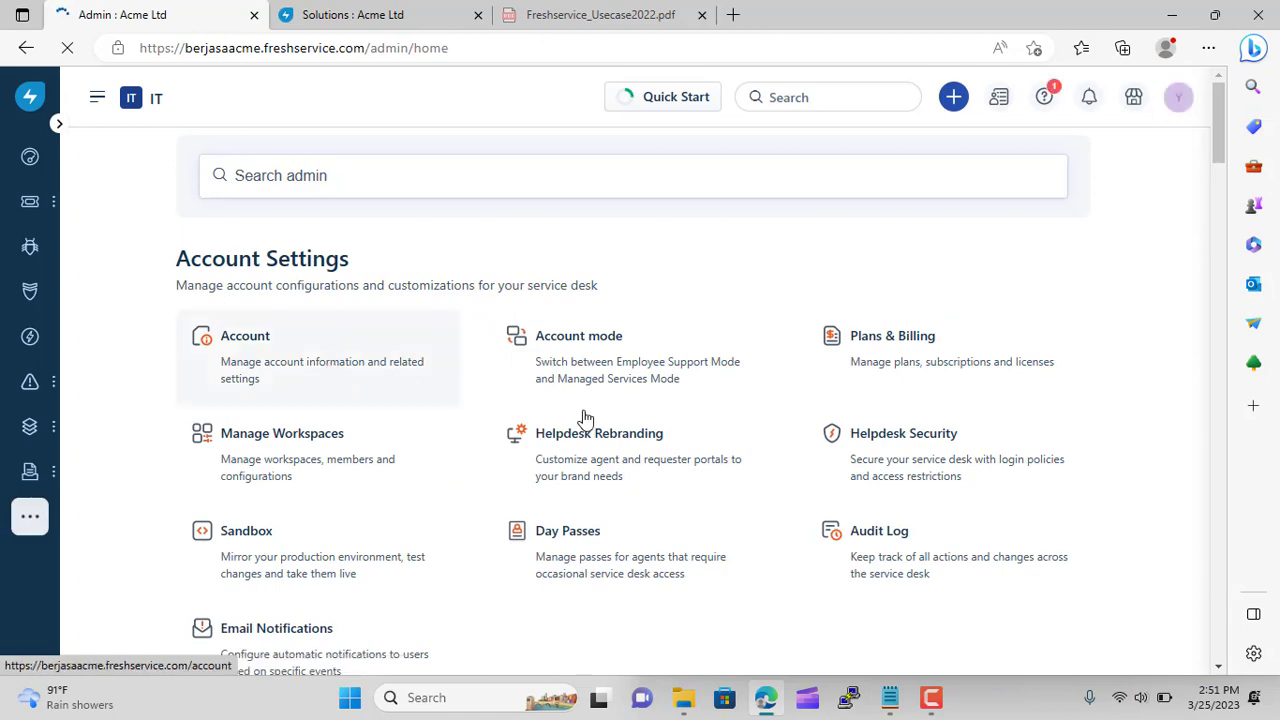
scroll(392, 430, down, 2)
scroll(420, 400, down, 2)
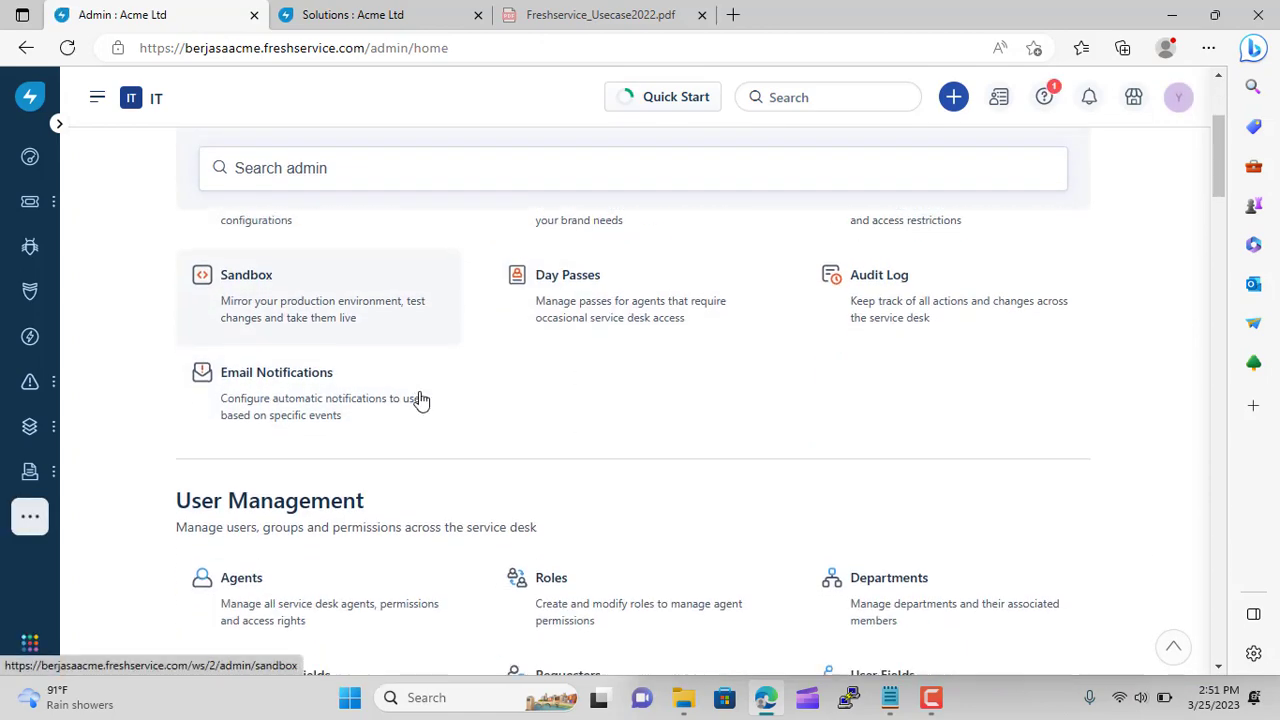
scroll(557, 465, down, 3)
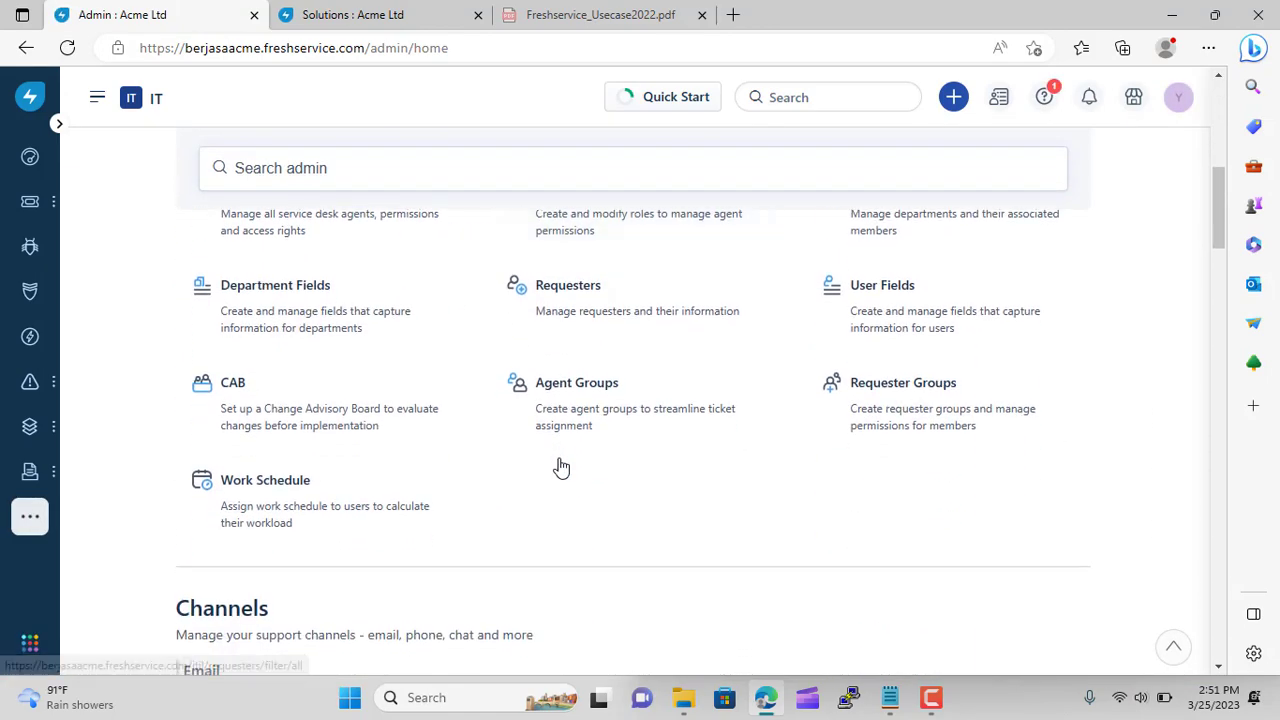
scroll(560, 466, down, 2)
scroll(560, 466, down, 2)
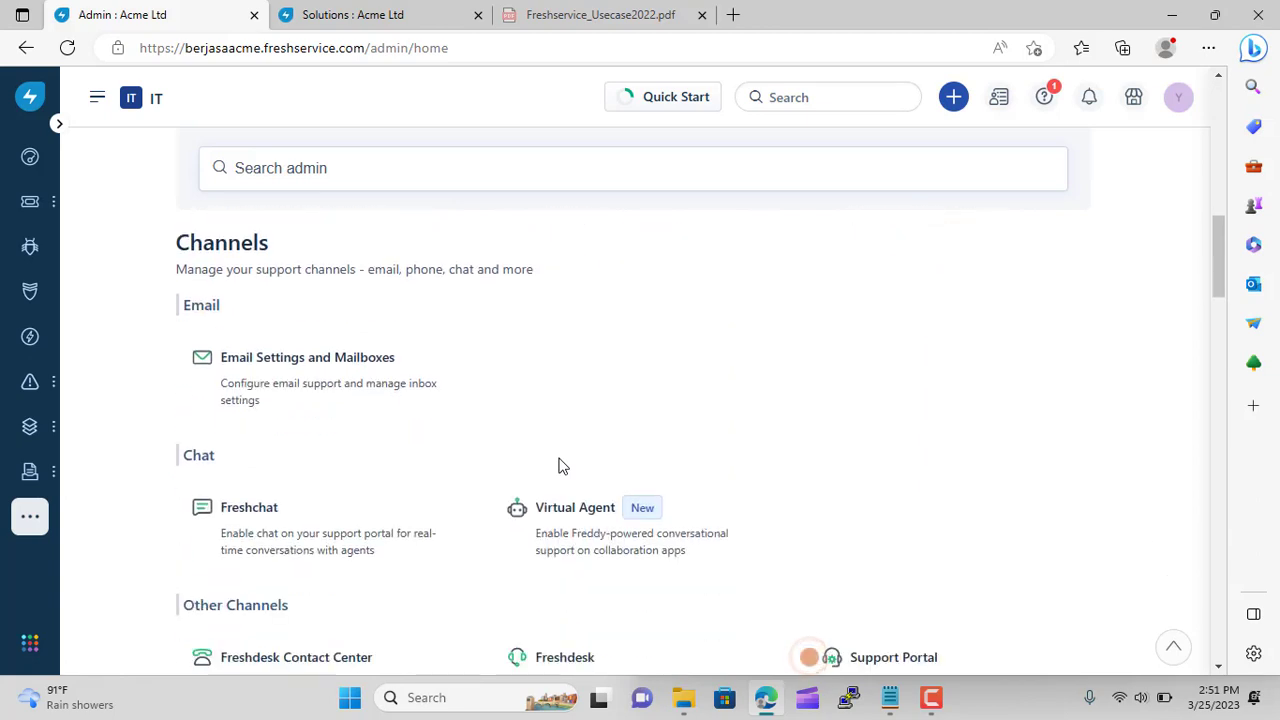
scroll(686, 520, down, 10)
click(30, 516)
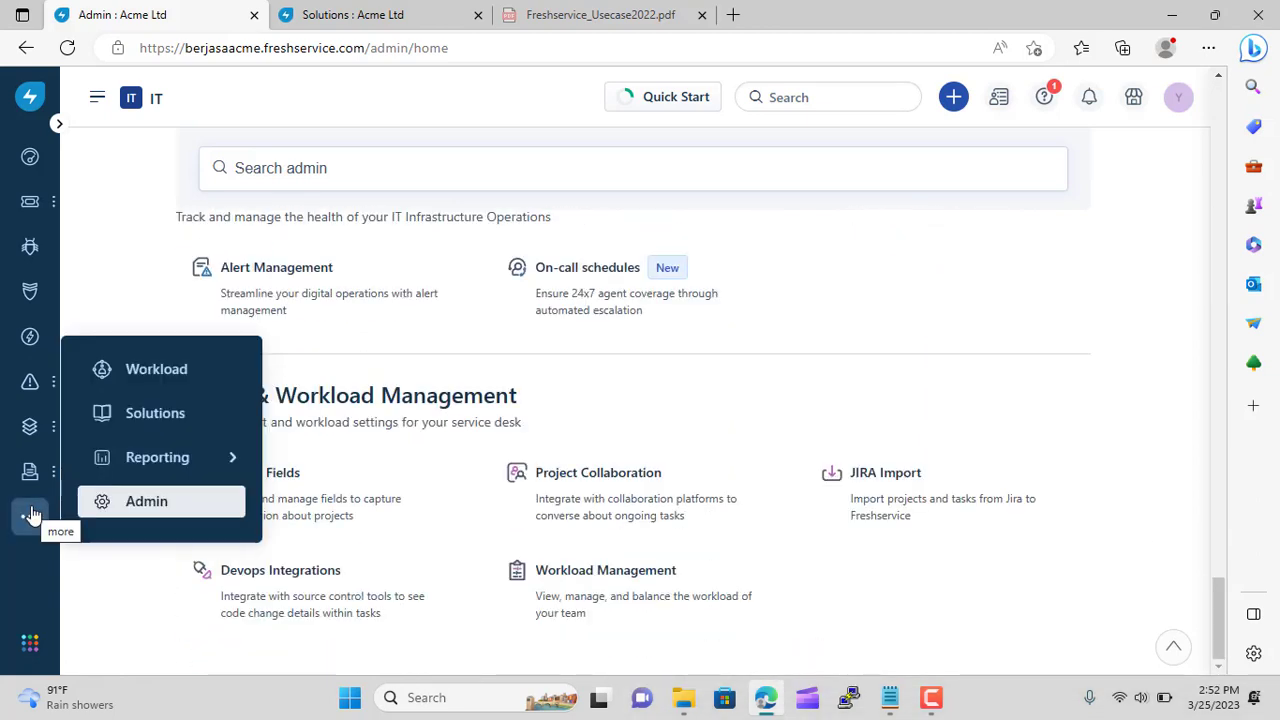
click(170, 418)
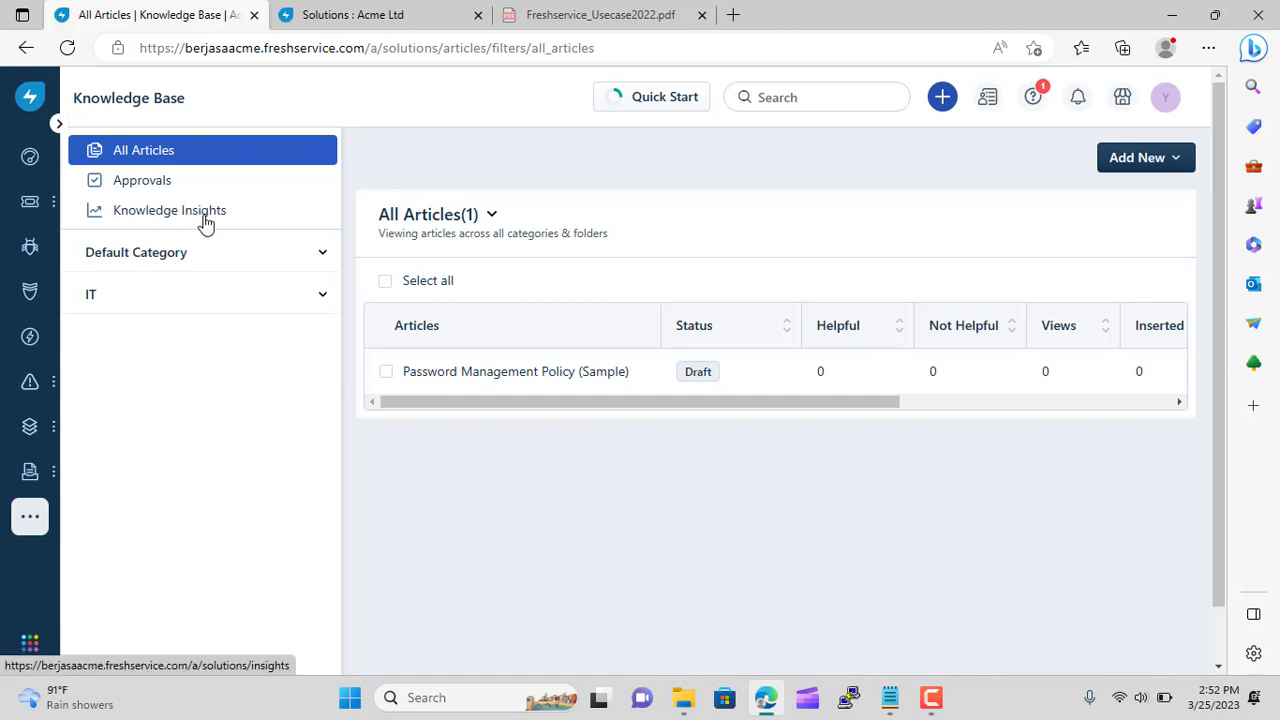
Change Password Management Policy (Sample) to Published, then bring up the Add New menu
click(386, 373)
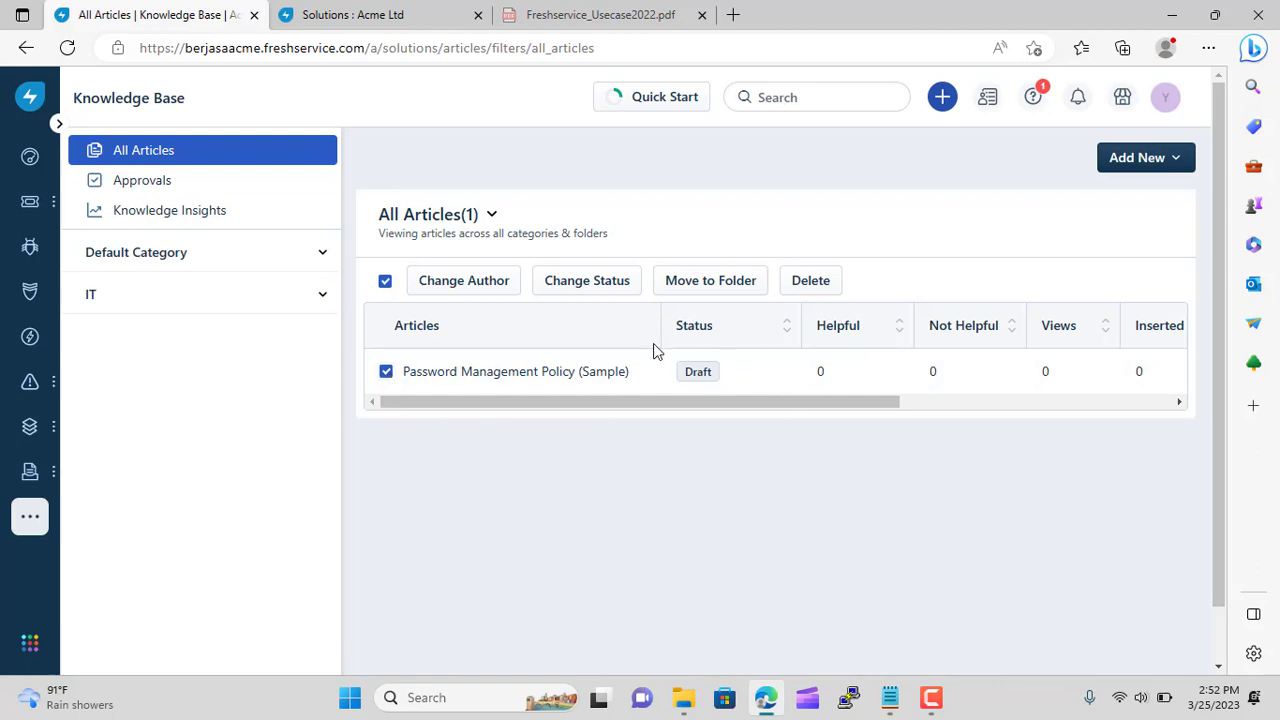
drag(731, 401, 595, 408)
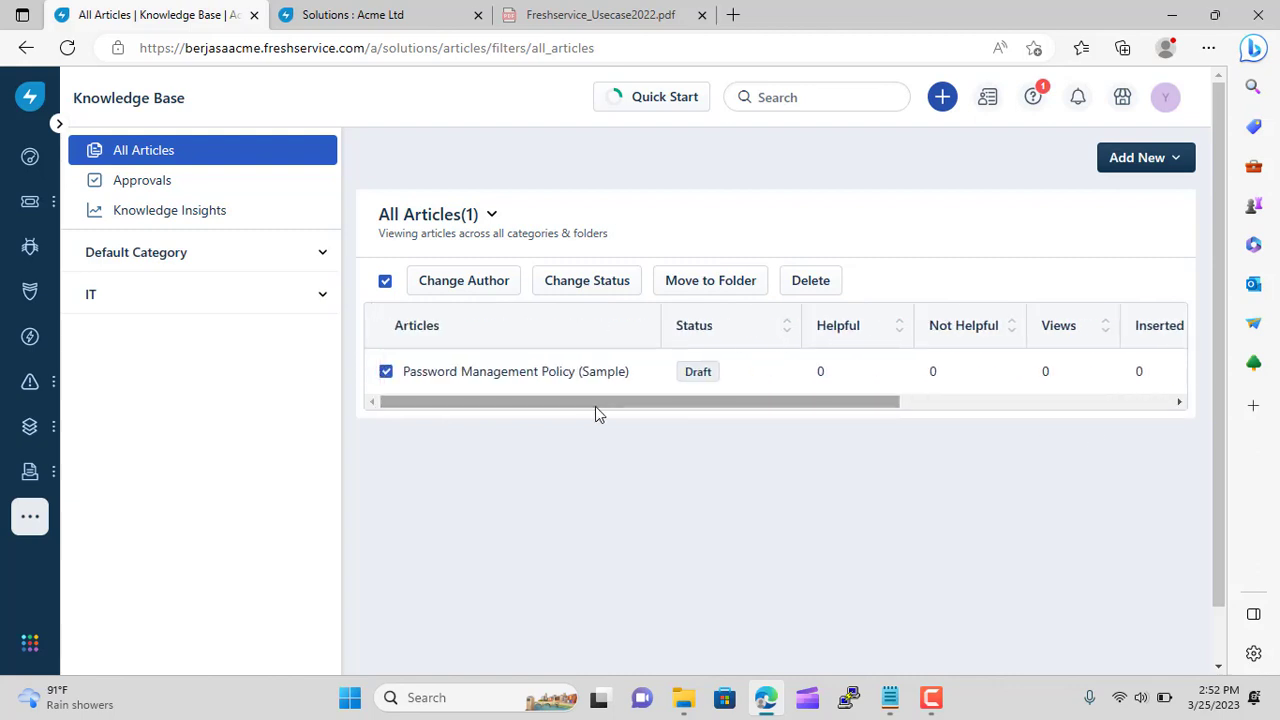
click(587, 281)
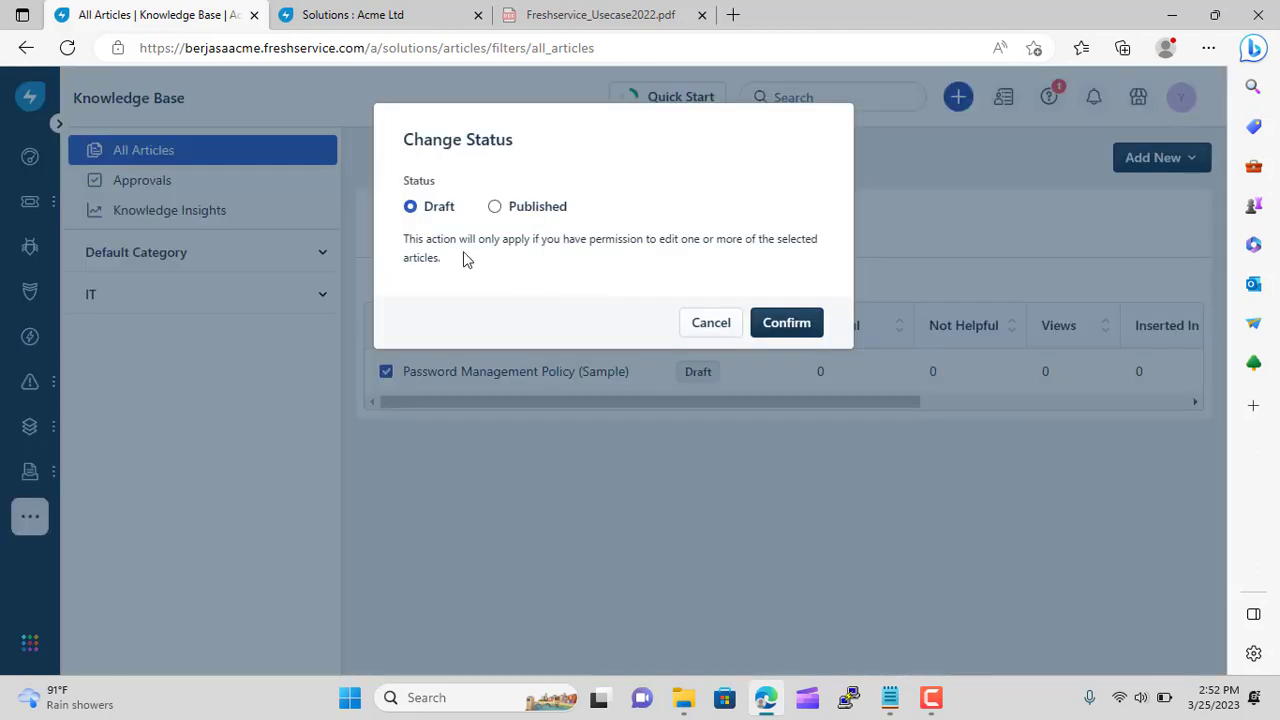
click(494, 206)
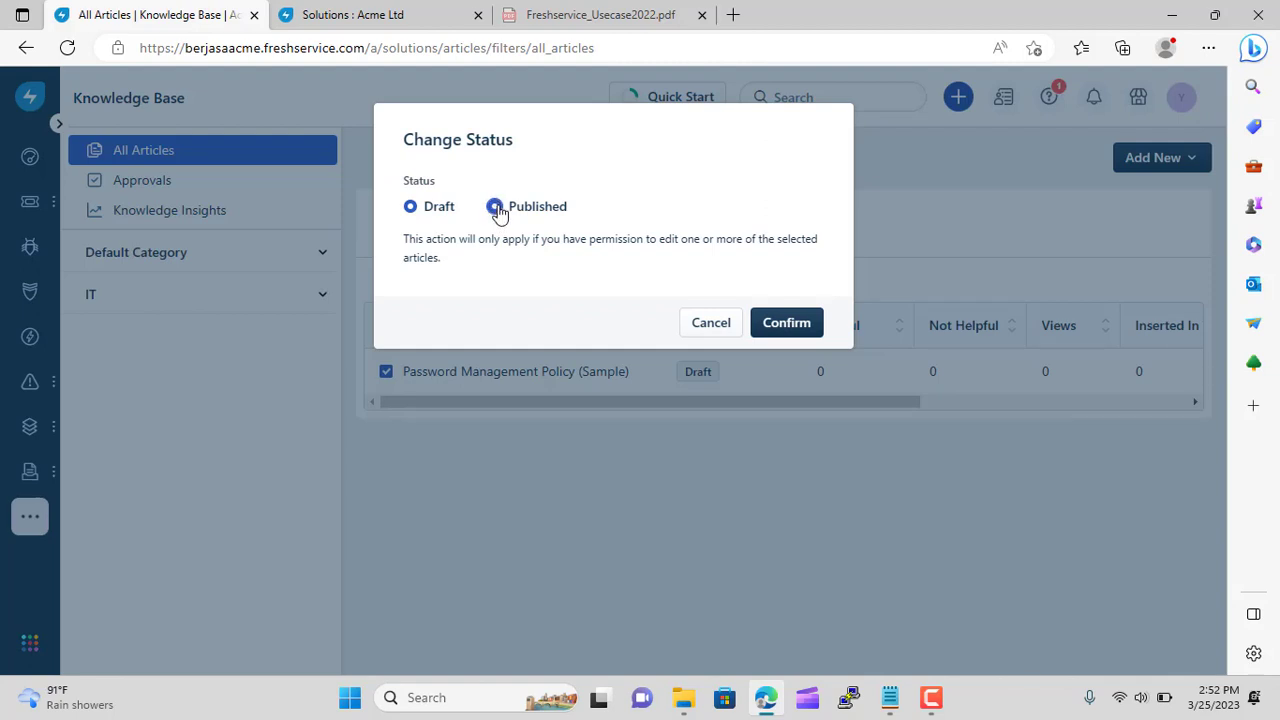
click(786, 322)
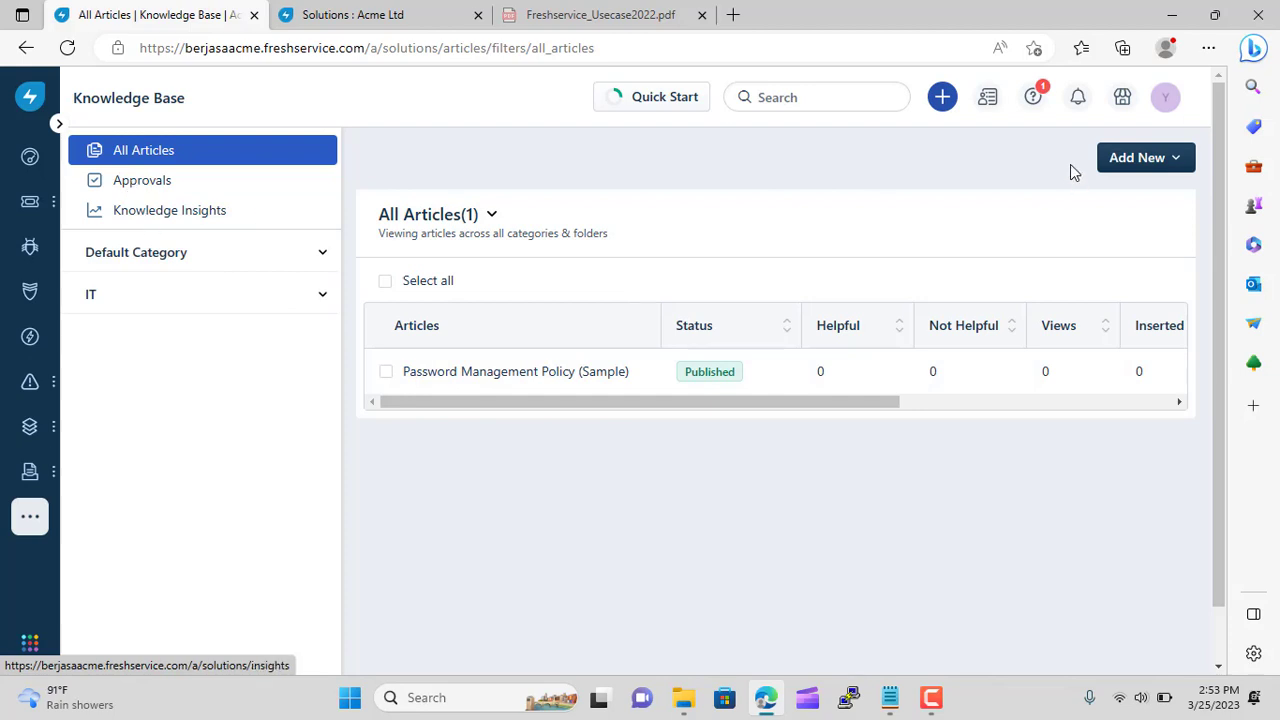
click(1140, 166)
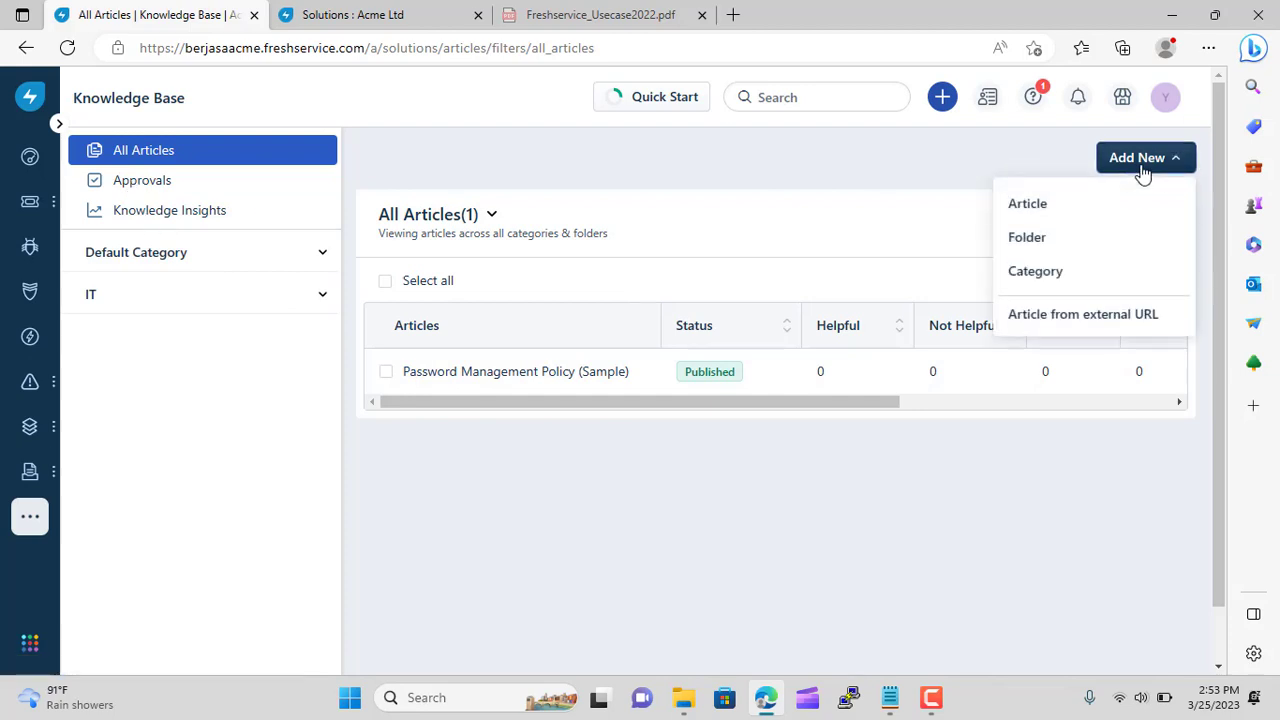
Create an article titled 'Yes This is Will help You' with body lines 'Bla bla bla bla' and 'du du du'
click(1069, 205)
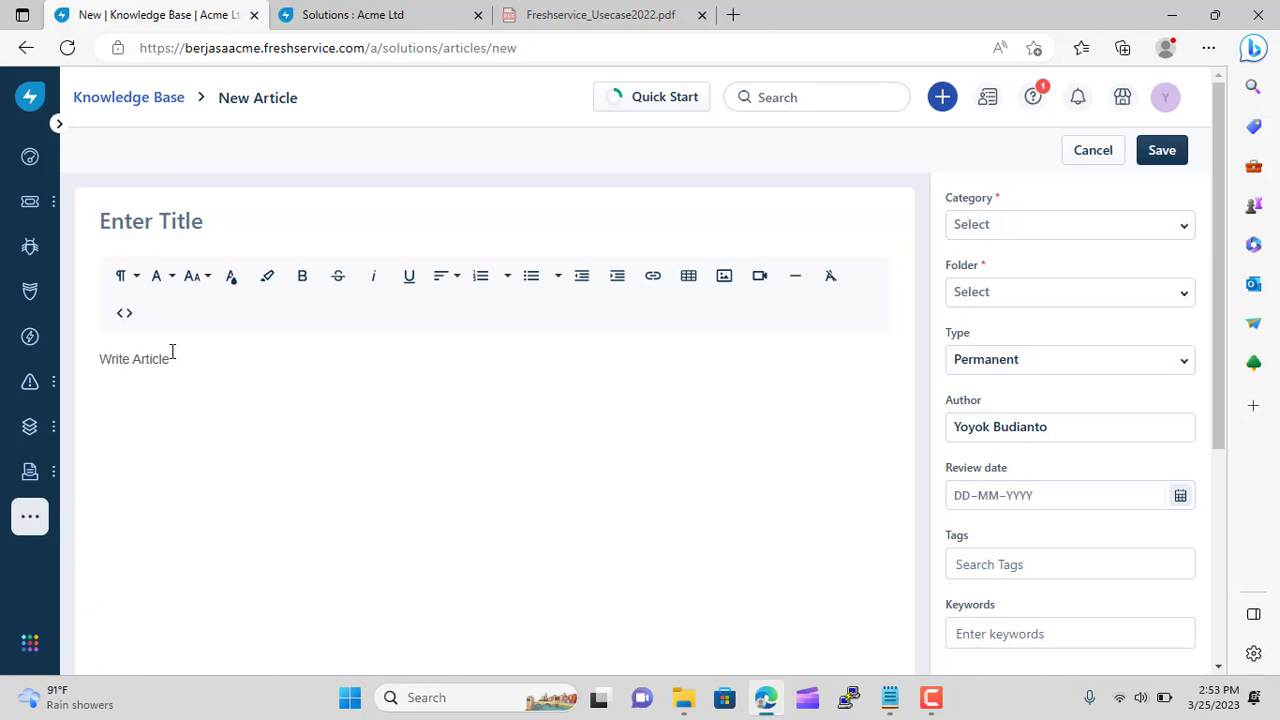
text(Yes This i)
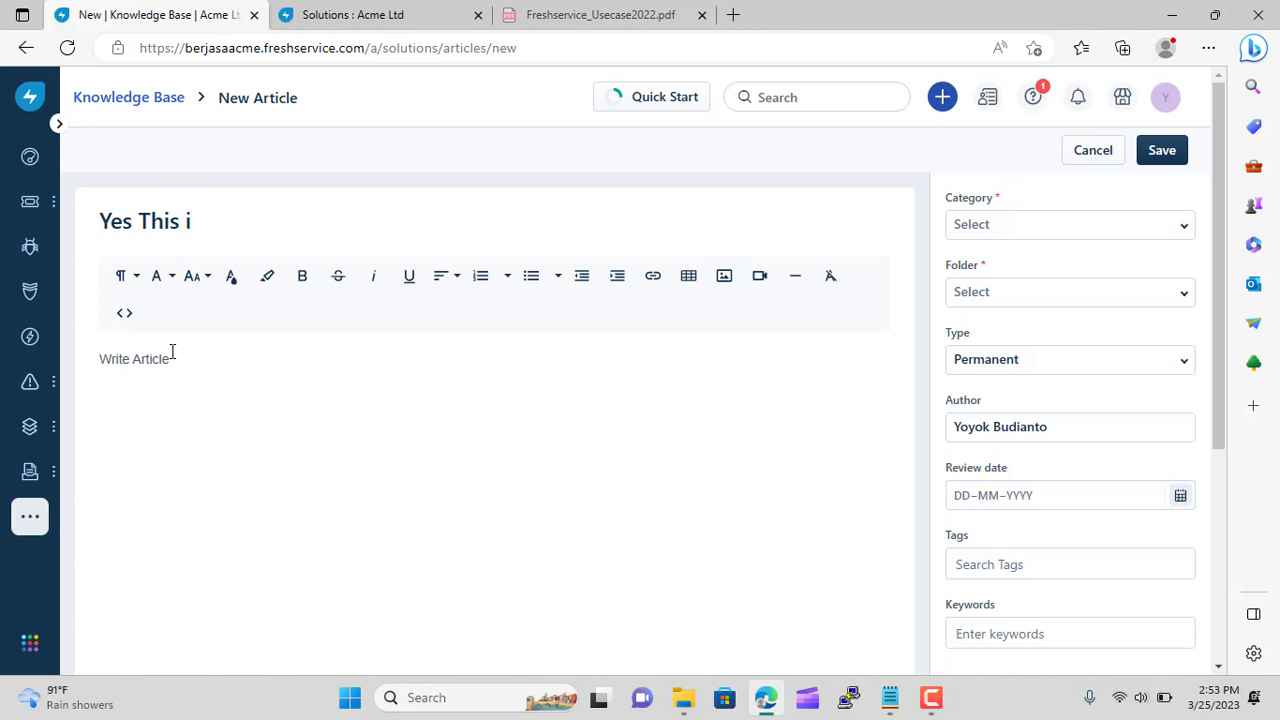
text(s Will he)
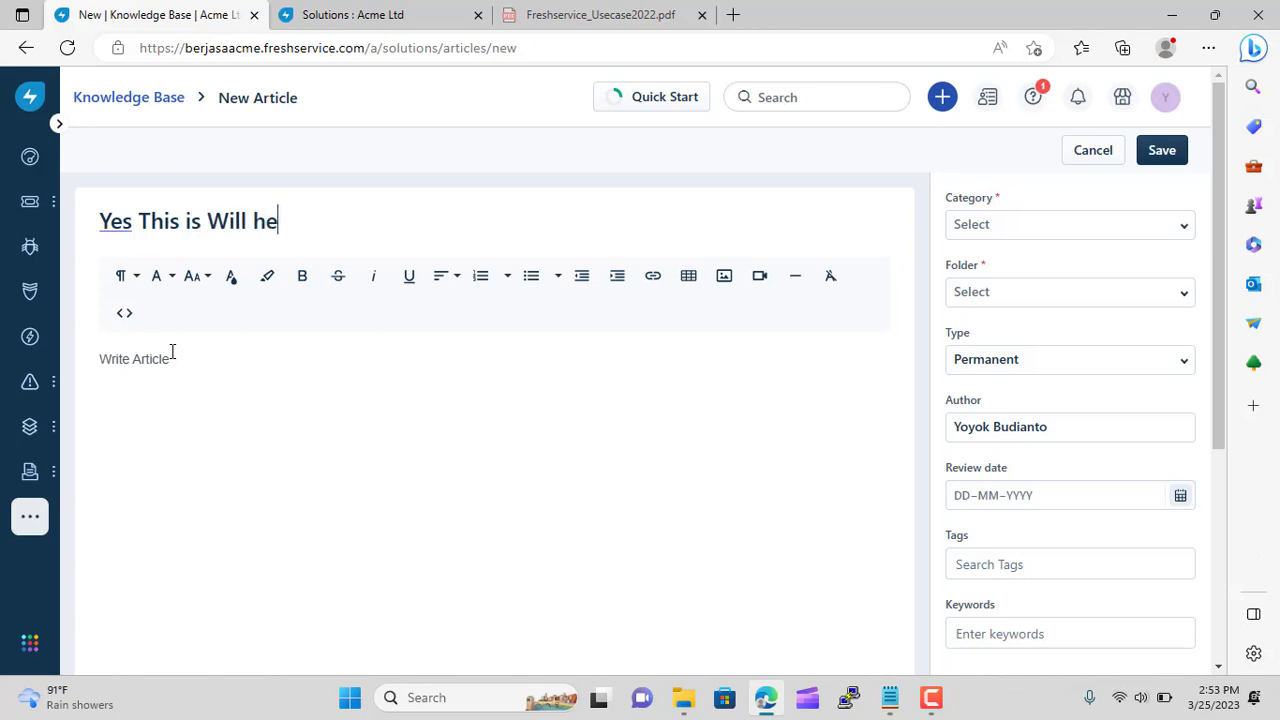
text(lp You)
click(130, 360)
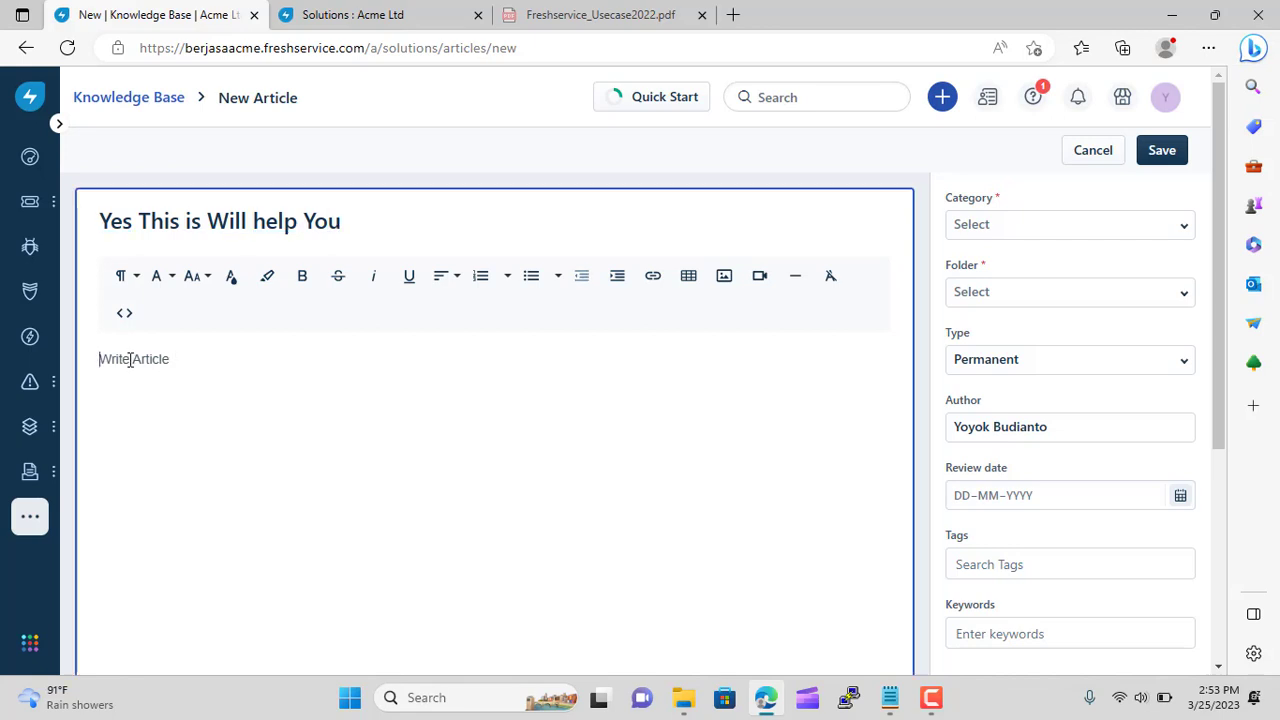
text(Bla bla bla bla bla bla bla bla bla)
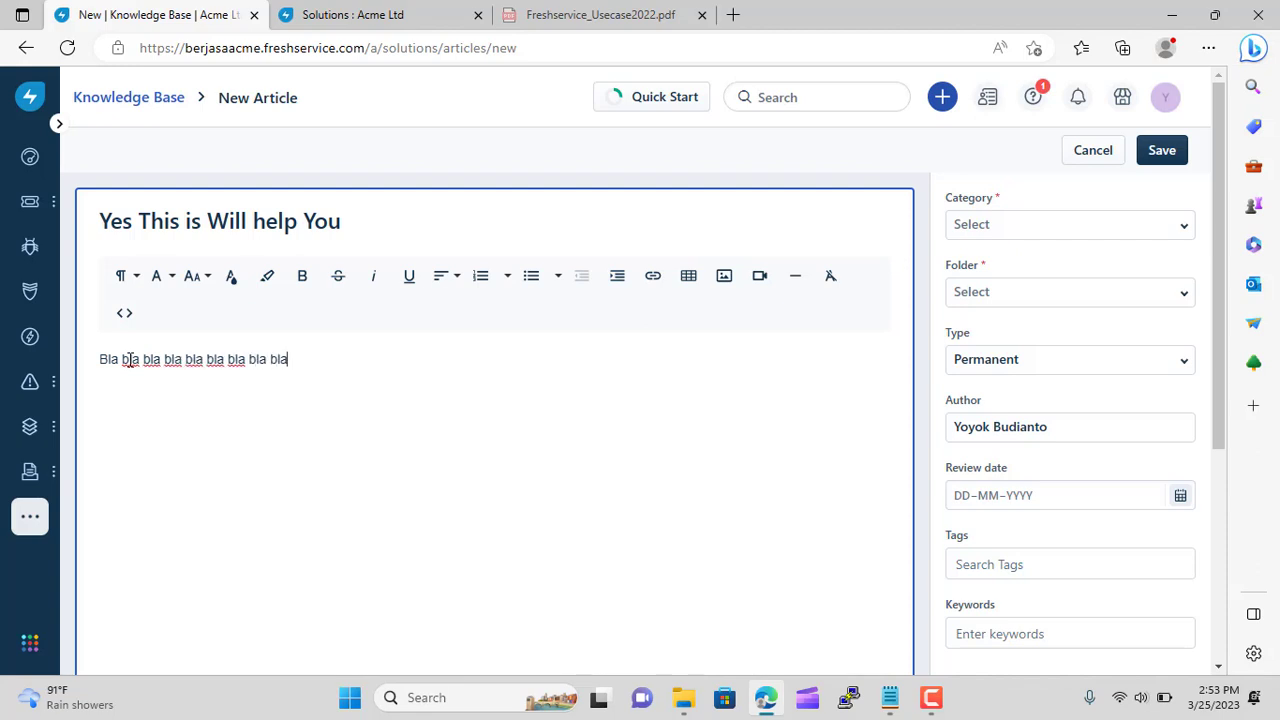
key(Return)
text(du du du du du du du du)
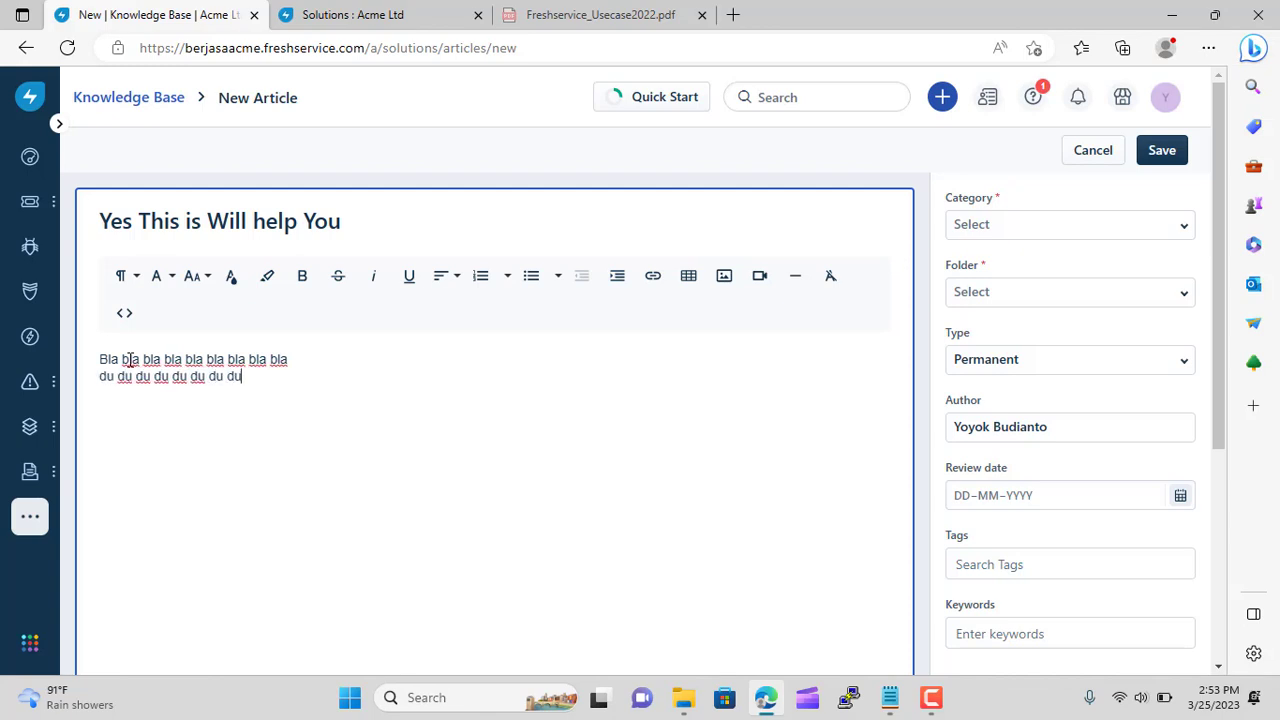
Set category IT, folder IT policies, type Permanent, then save and publish the article
click(1085, 230)
click(1063, 301)
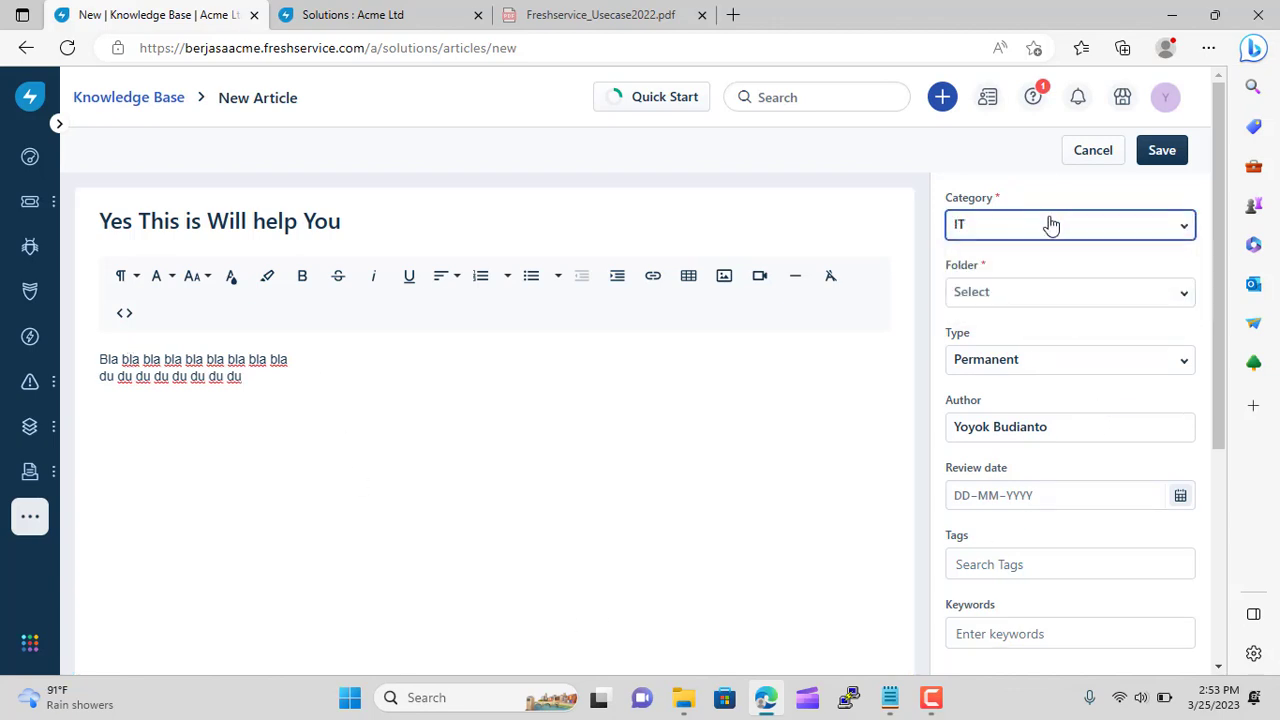
click(1090, 303)
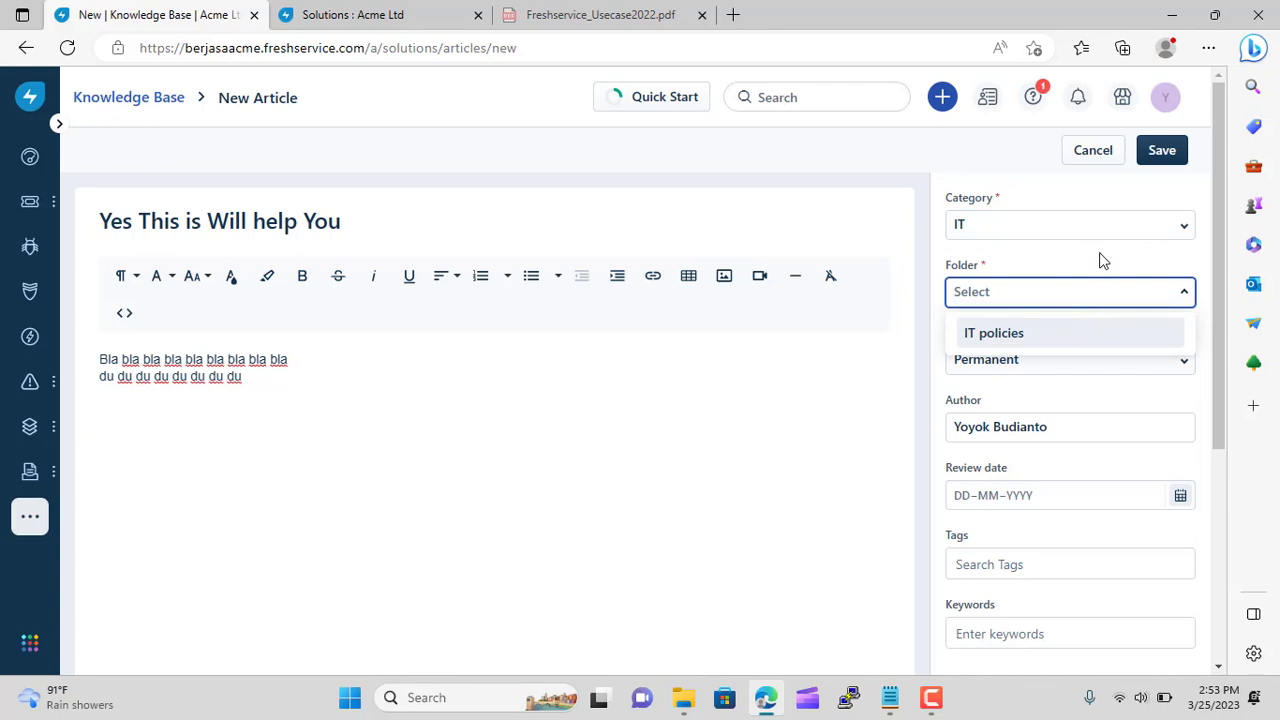
click(1051, 336)
click(1045, 372)
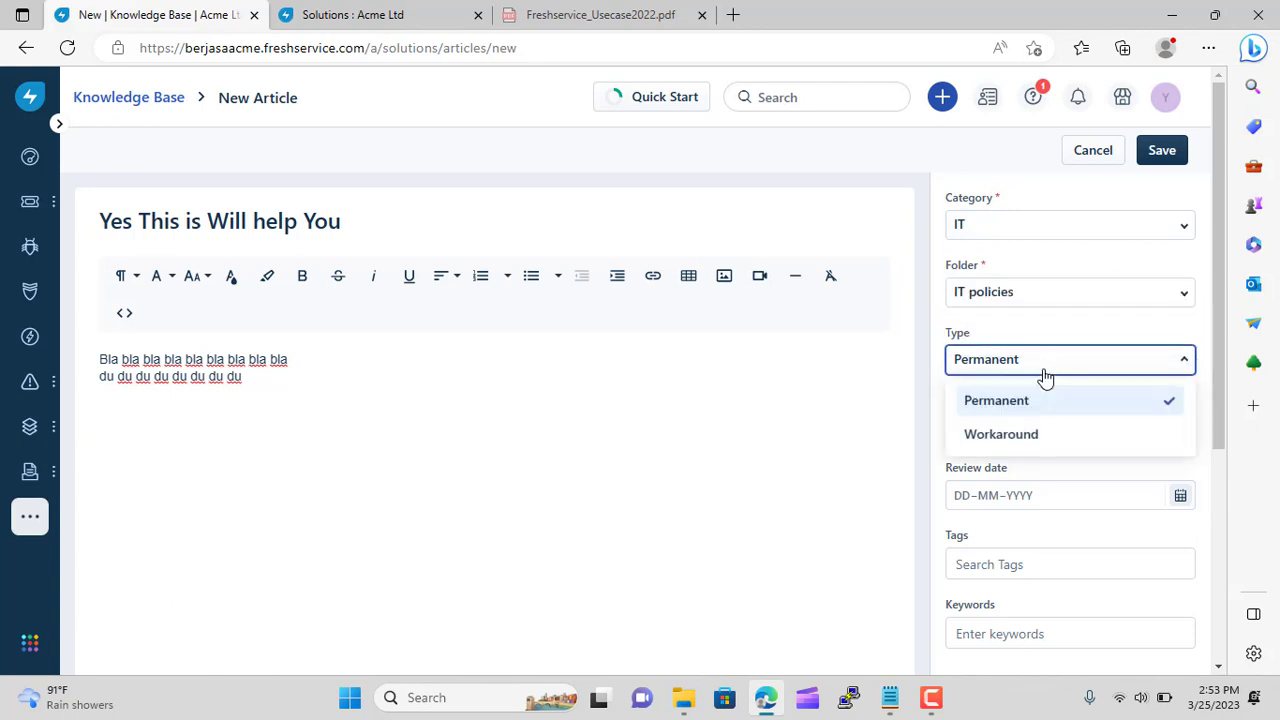
click(1045, 372)
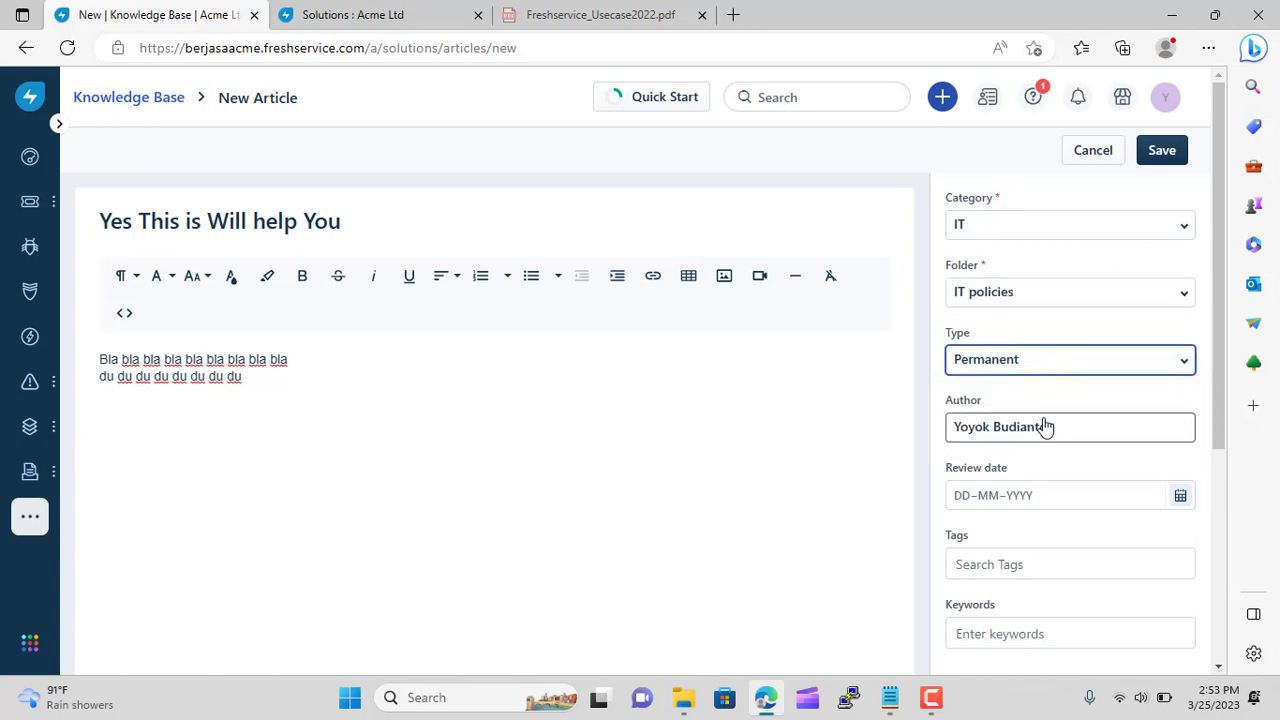
scroll(1043, 427, down, 3)
scroll(1020, 409, up, 3)
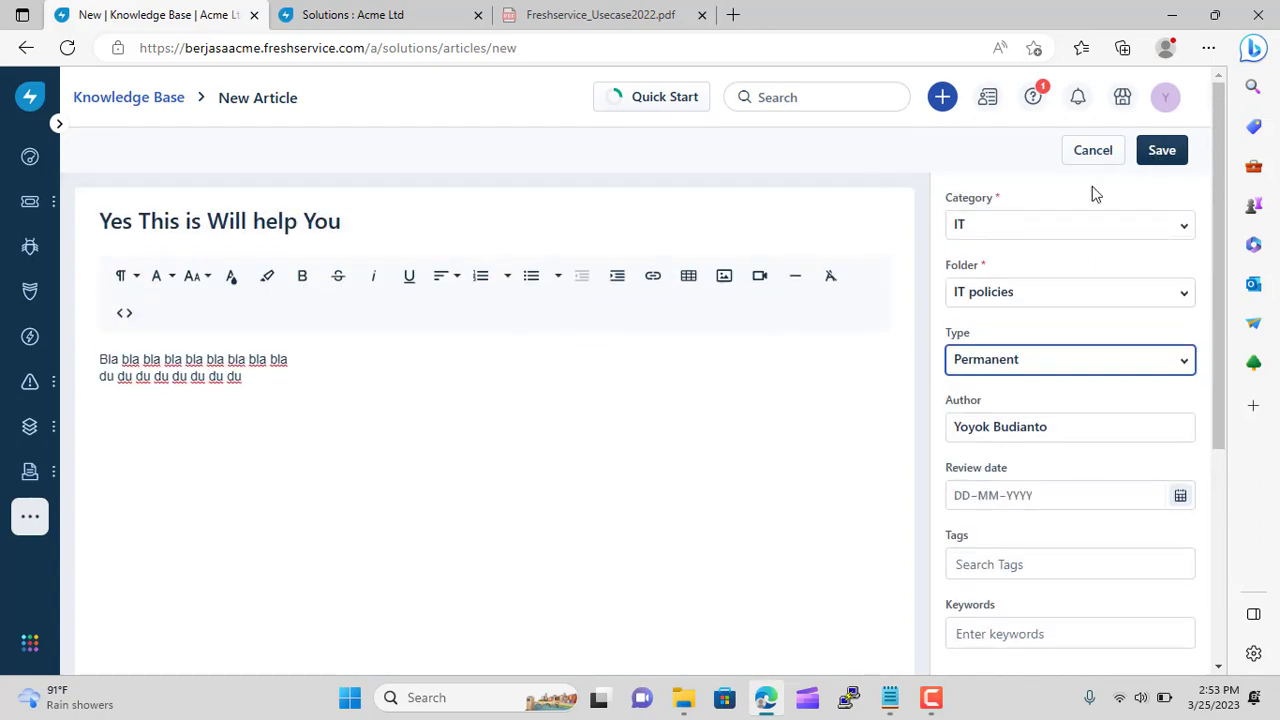
click(1150, 157)
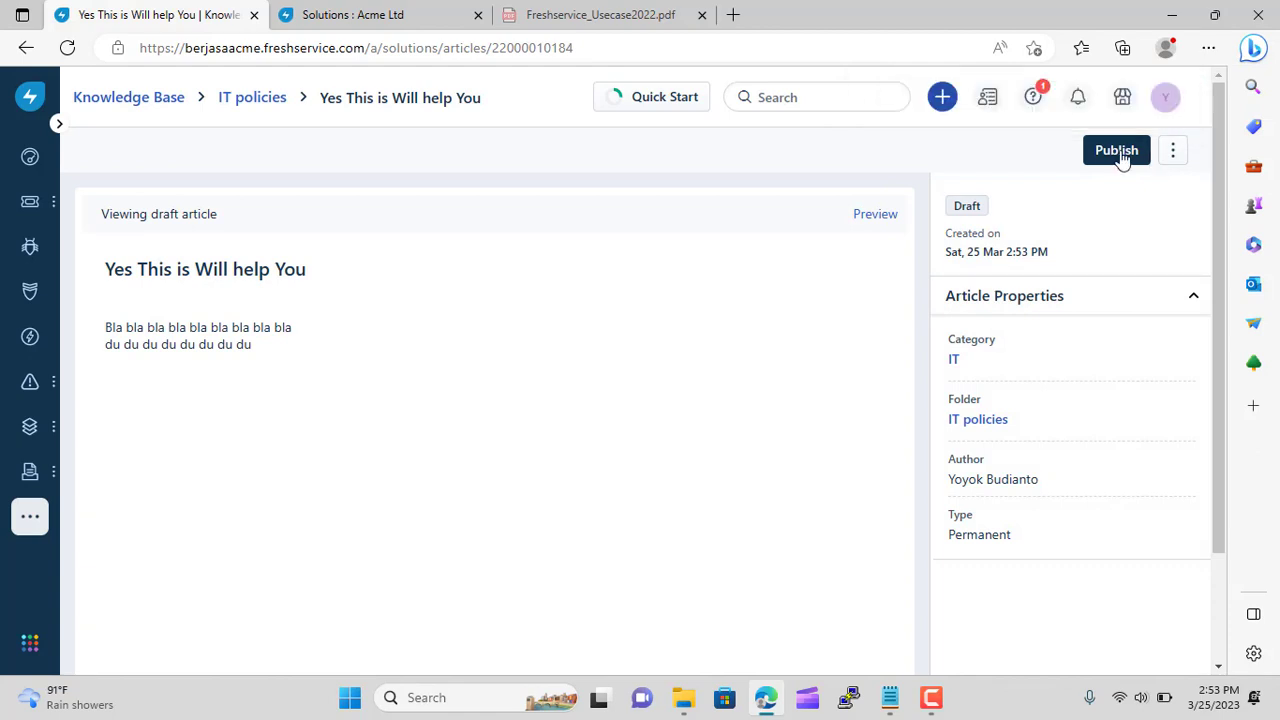
click(1117, 151)
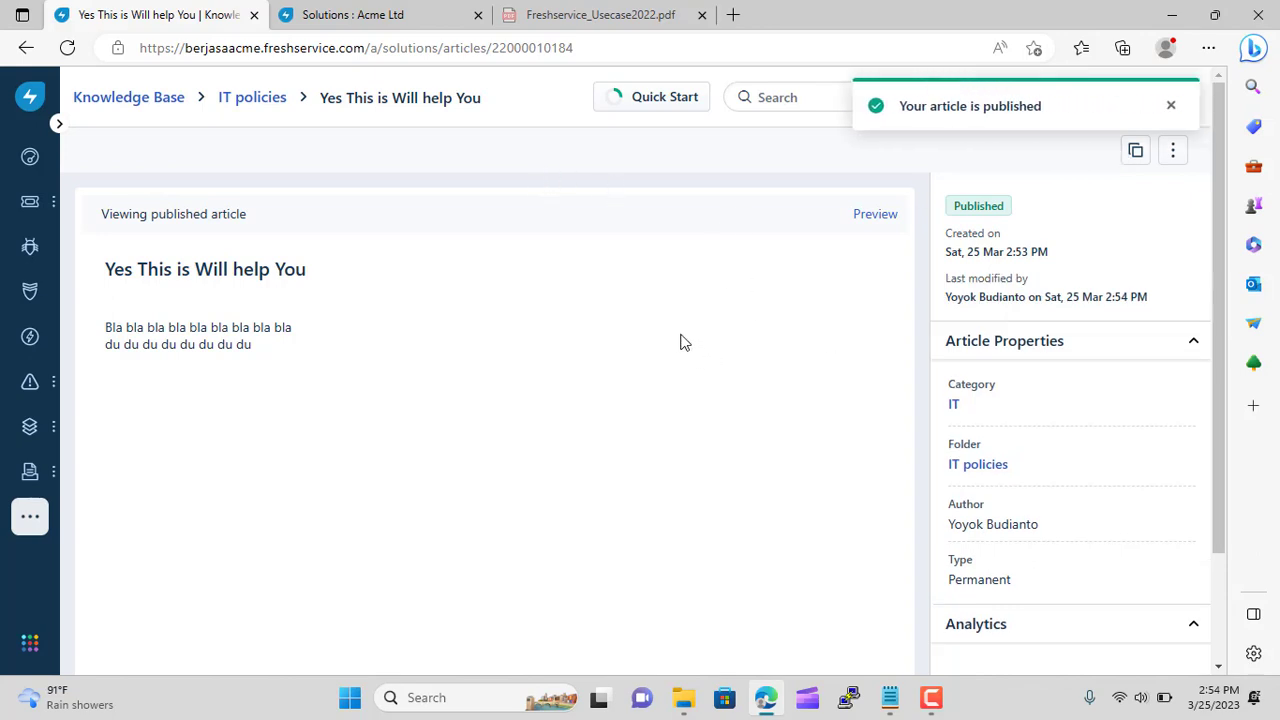
Confirm the new article appears under Popular Articles on the support portal, then return to the article view
click(328, 12)
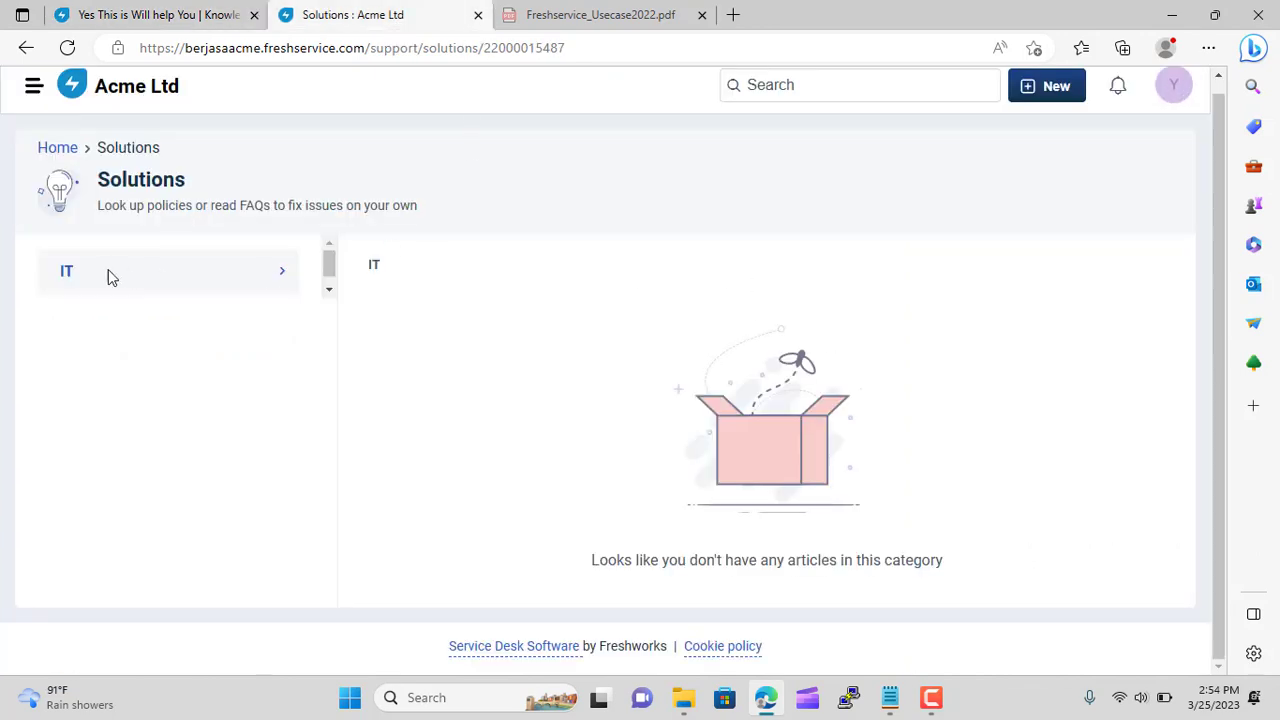
click(72, 147)
scroll(678, 461, down, 4)
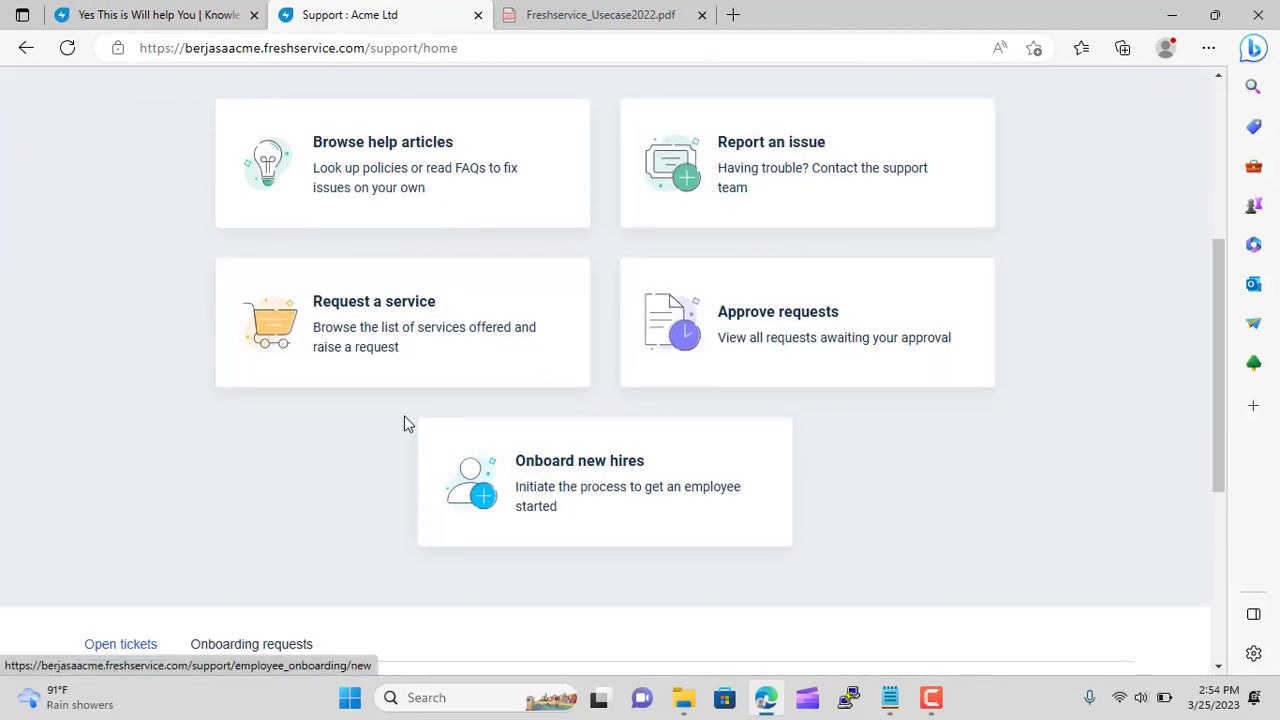
scroll(404, 422, up, 2)
click(366, 270)
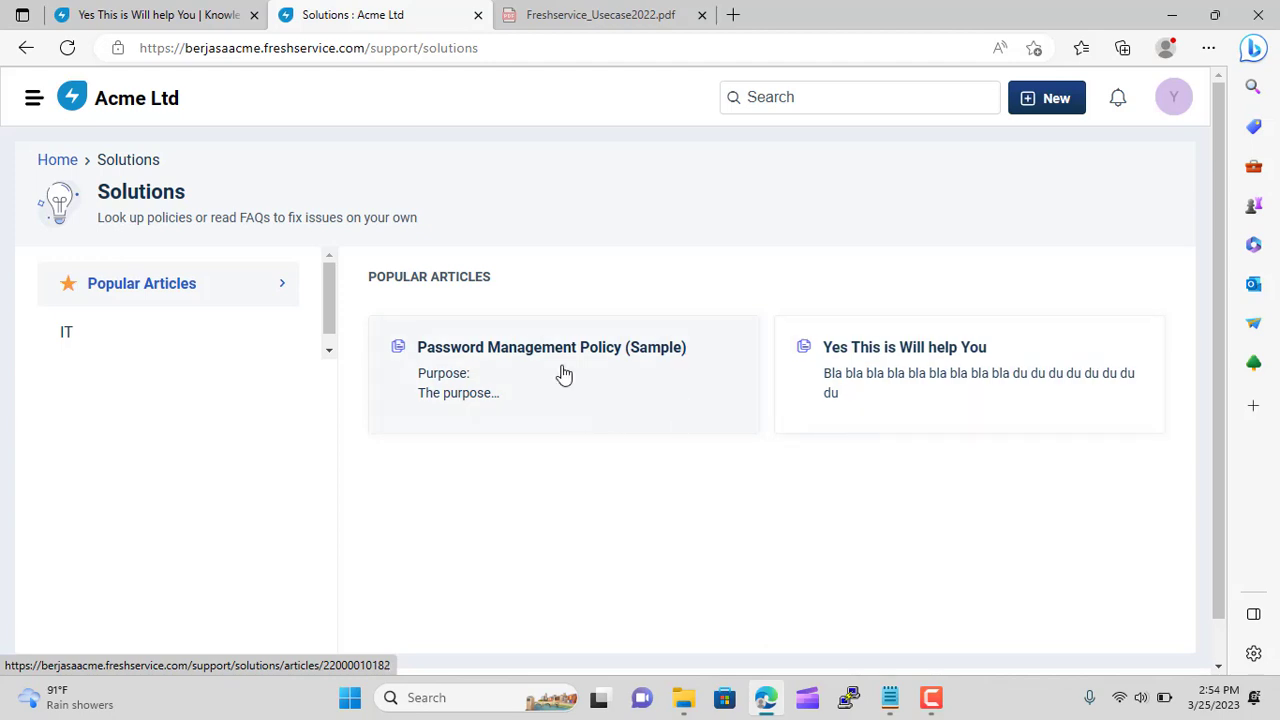
click(165, 12)
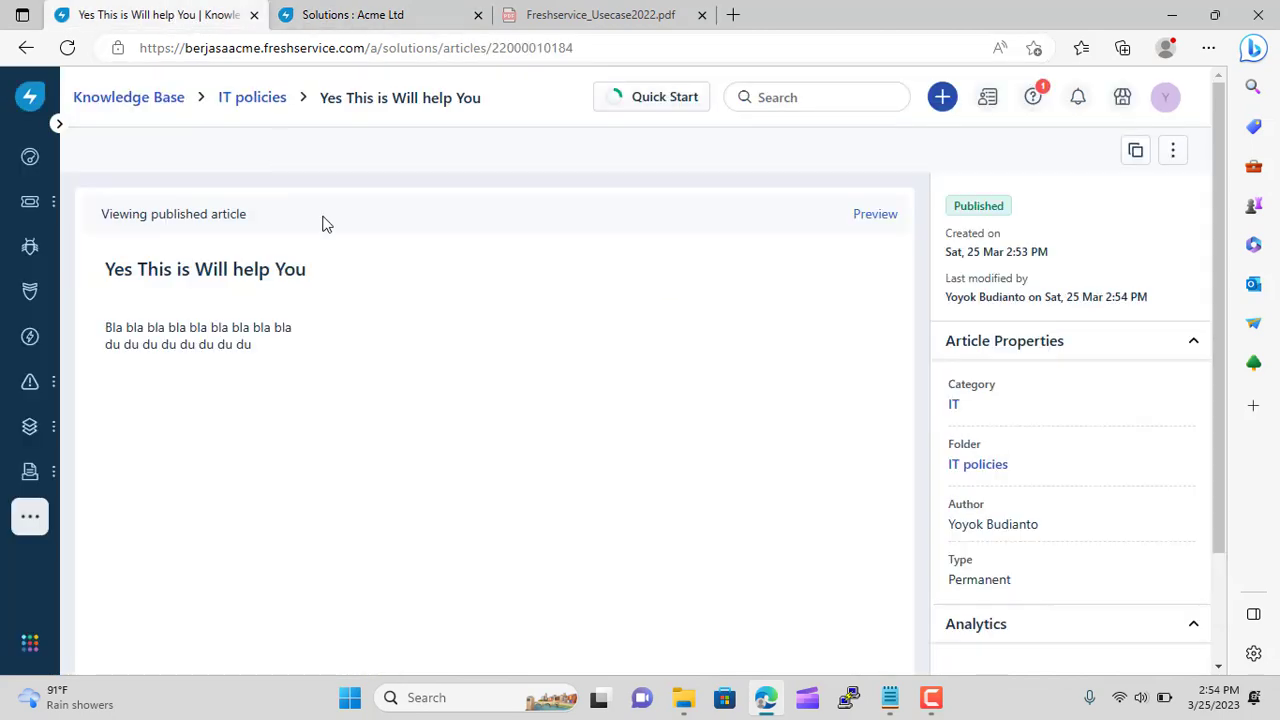
mouse_move(30, 472)
mouse_move(25, 530)
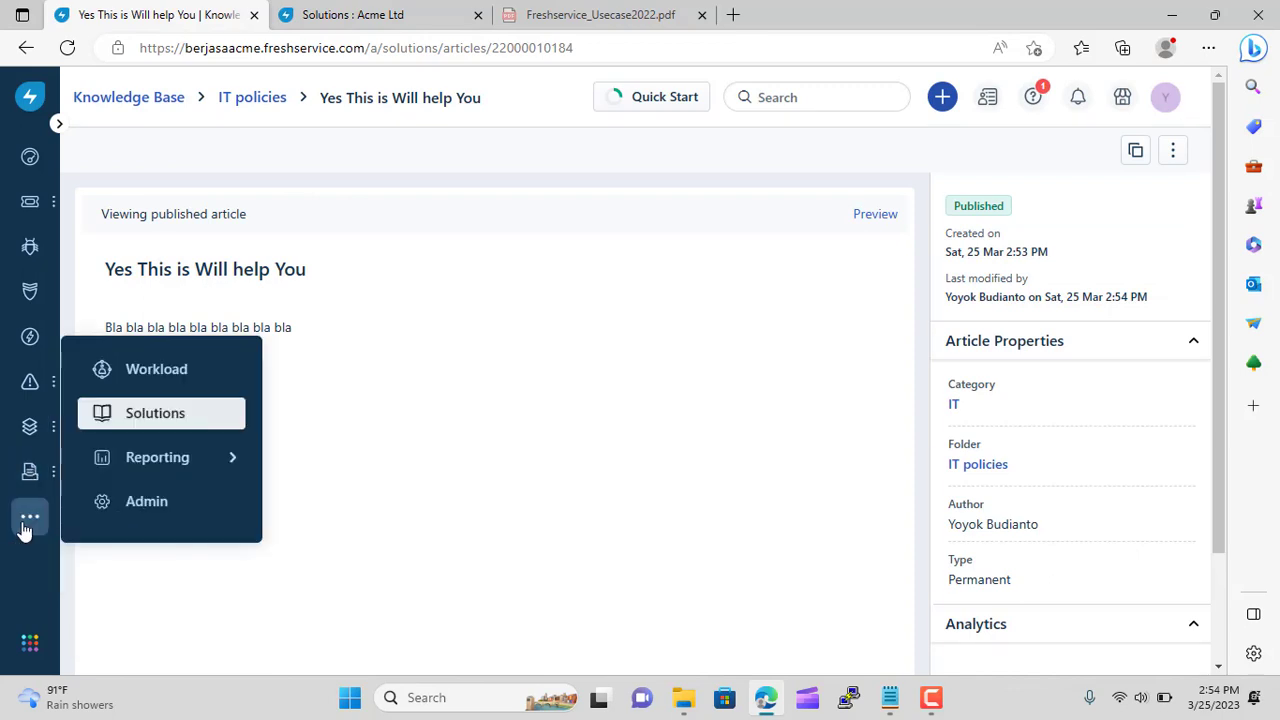
Go to Email Settings & Mailboxes in the admin settings
click(143, 510)
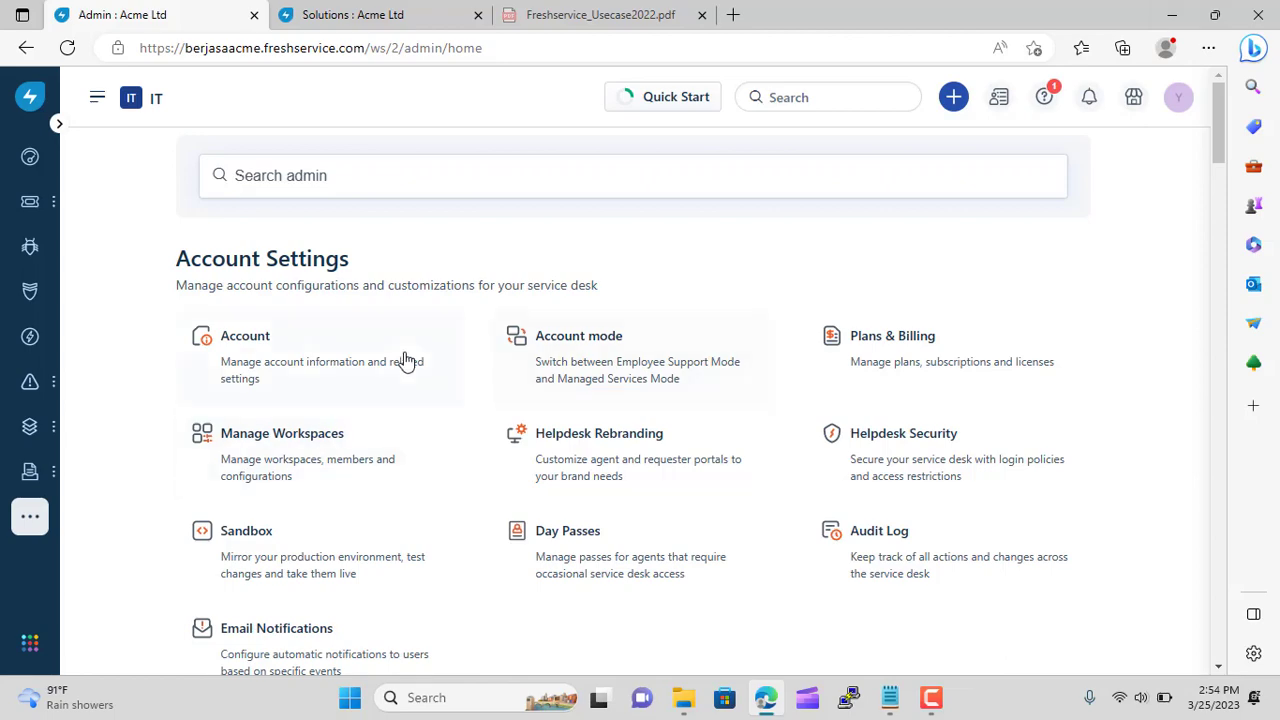
scroll(348, 388, down, 1)
scroll(348, 388, down, 10)
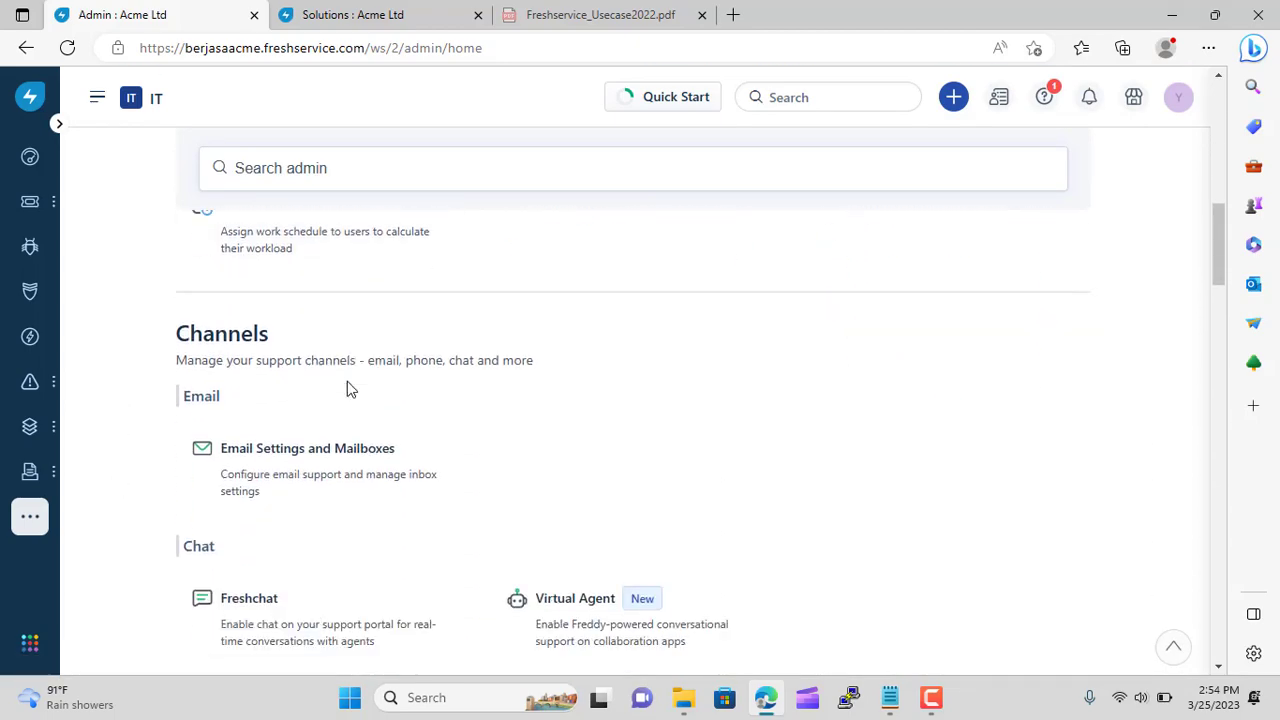
click(328, 455)
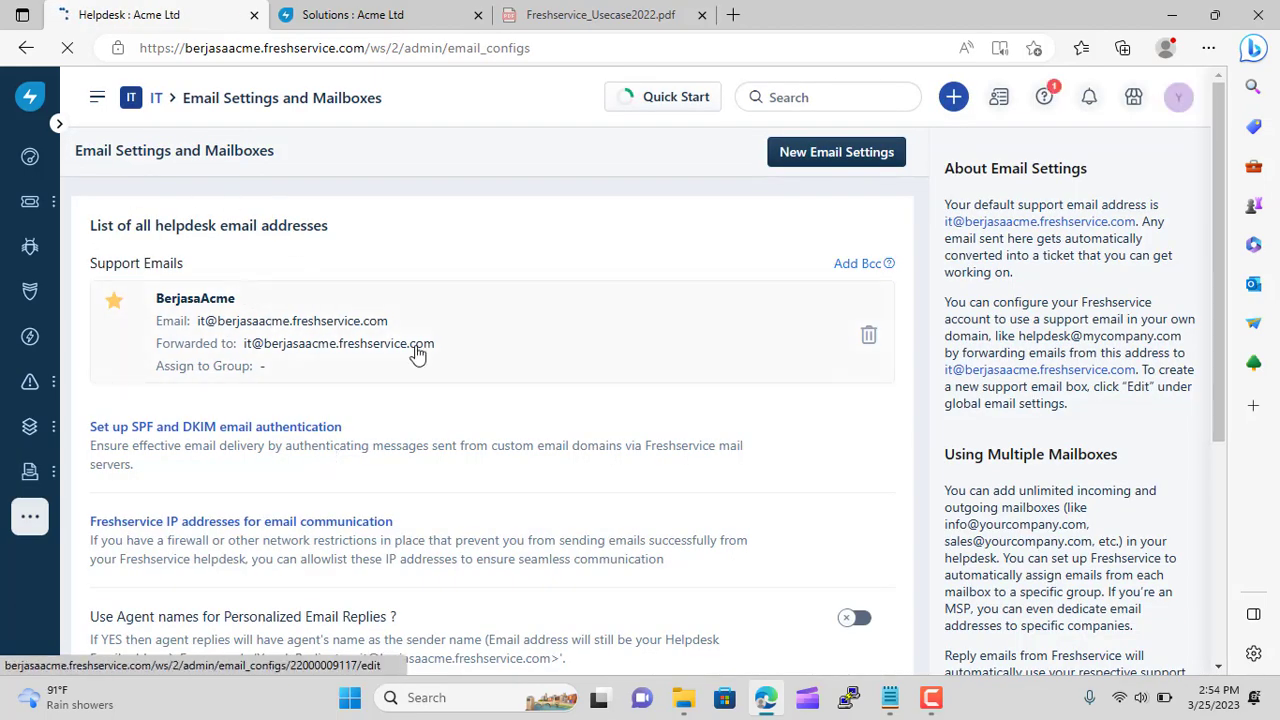
scroll(516, 345, down, 3)
scroll(516, 345, up, 3)
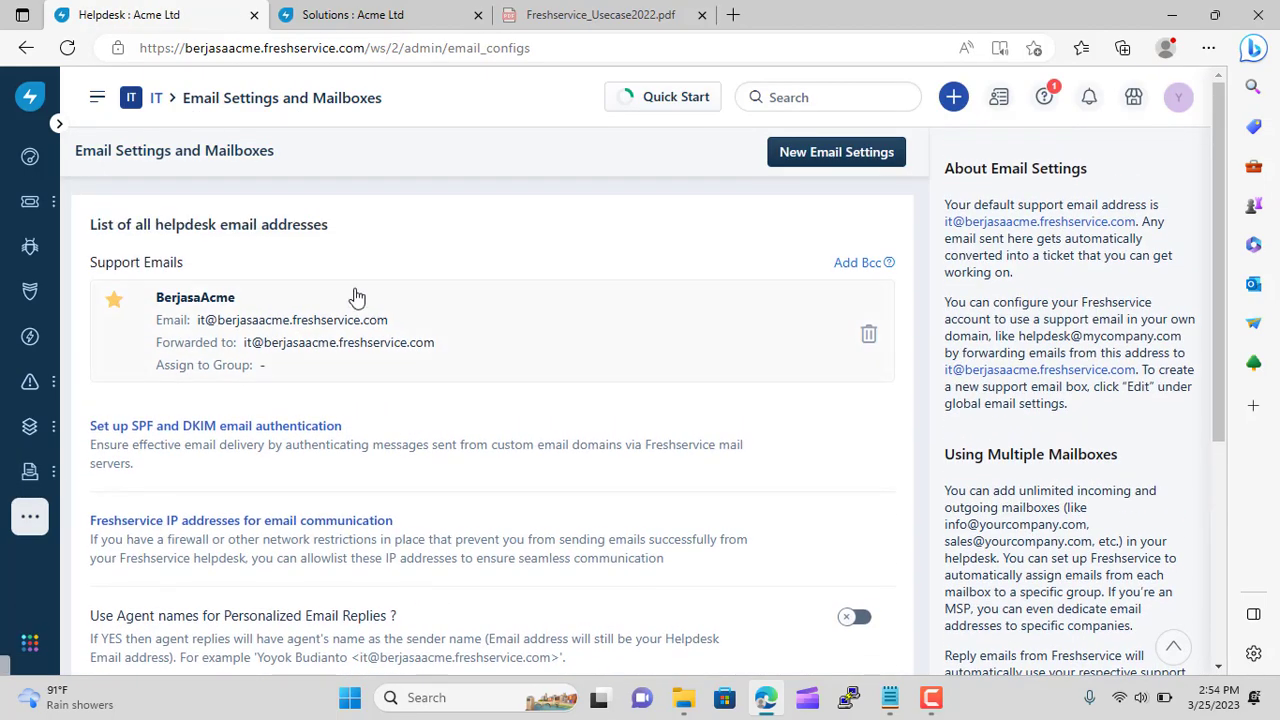
Start a new email setting that uses a custom, manually configured mail server
click(836, 158)
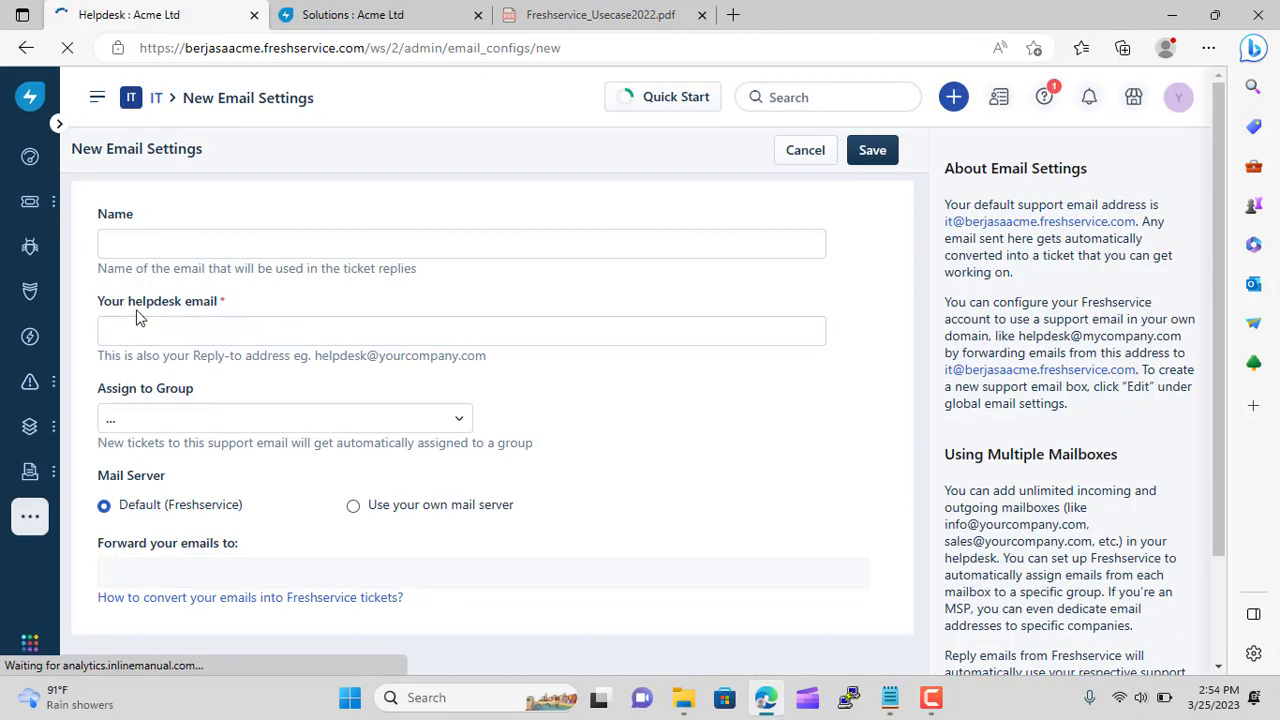
scroll(229, 329, down, 2)
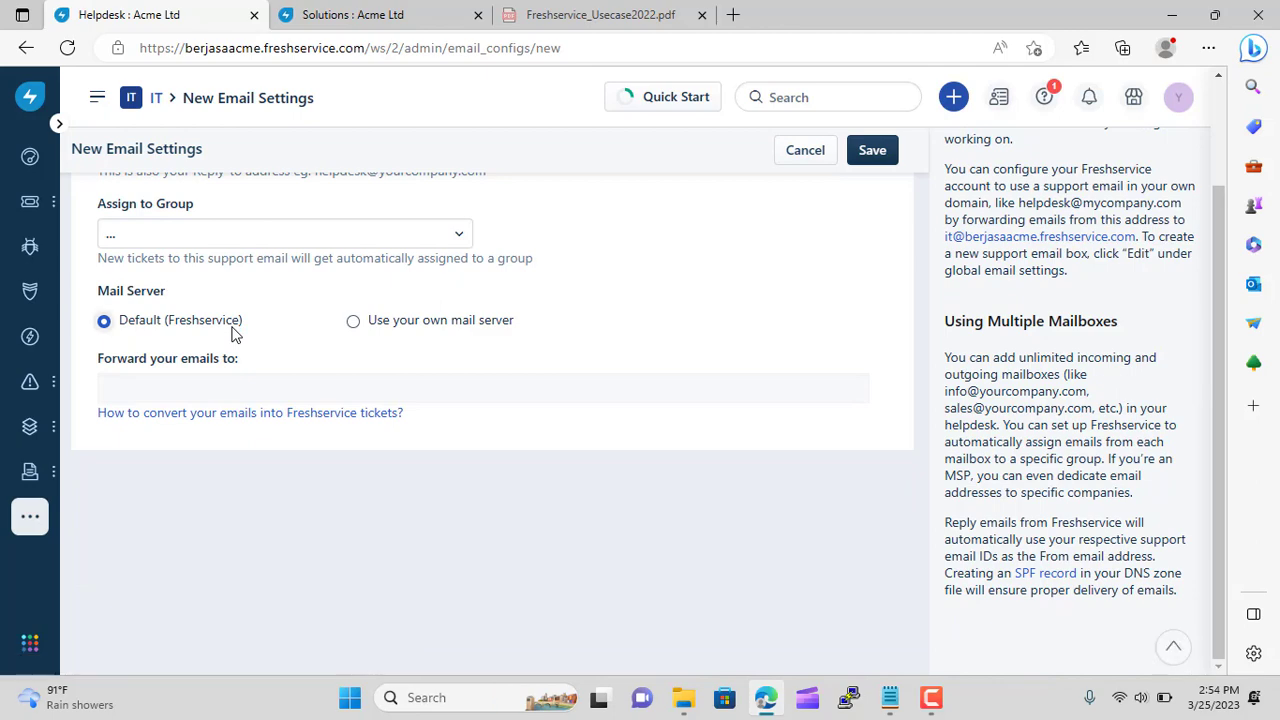
scroll(233, 334, up, 2)
click(354, 505)
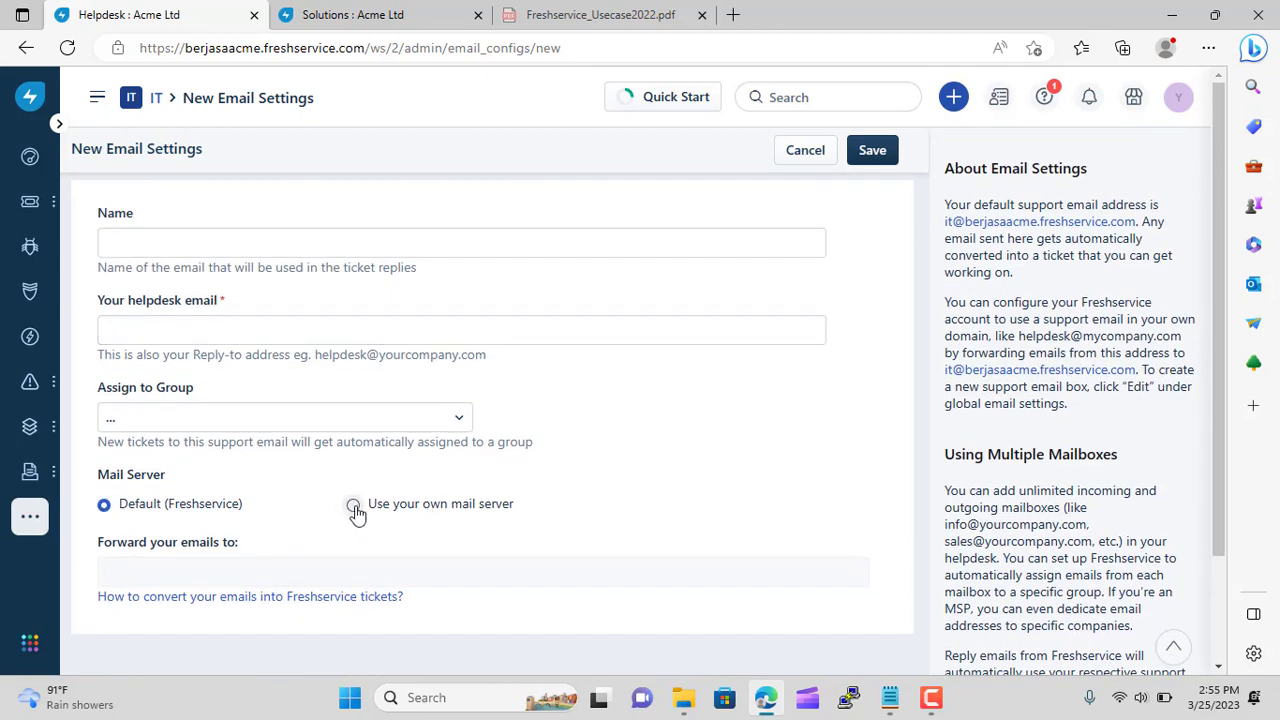
scroll(671, 526, down, 2)
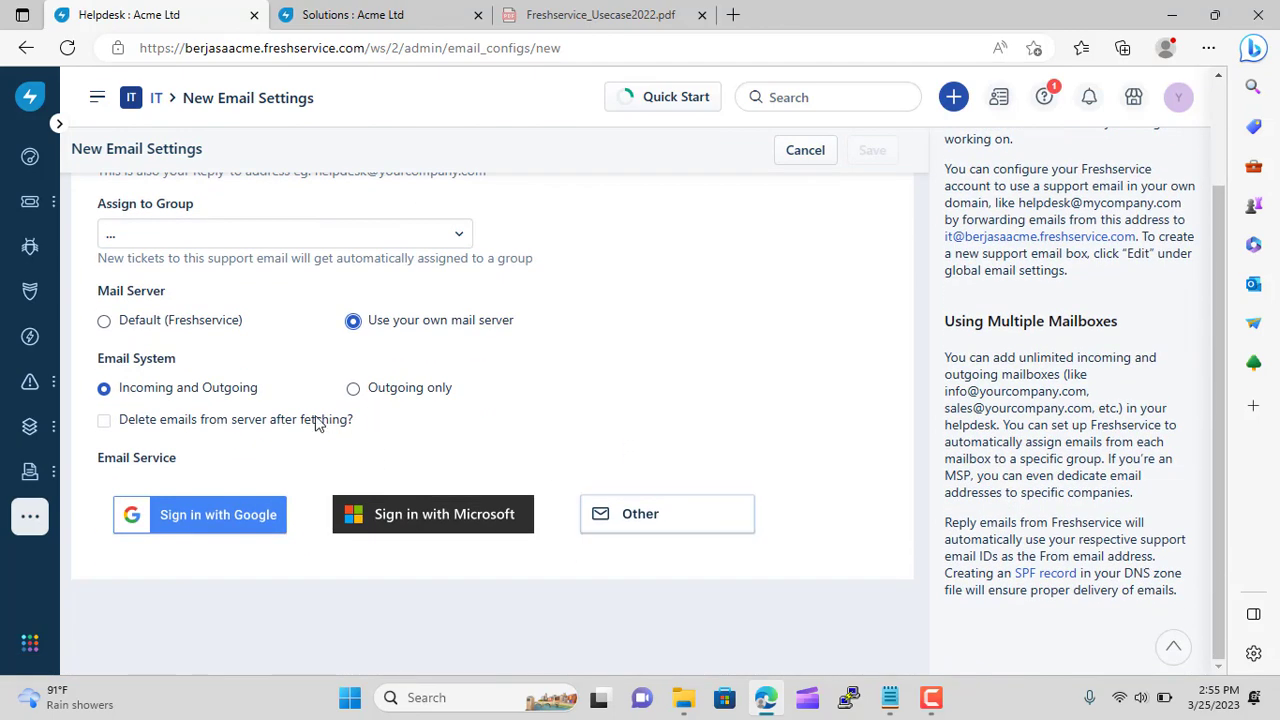
click(682, 512)
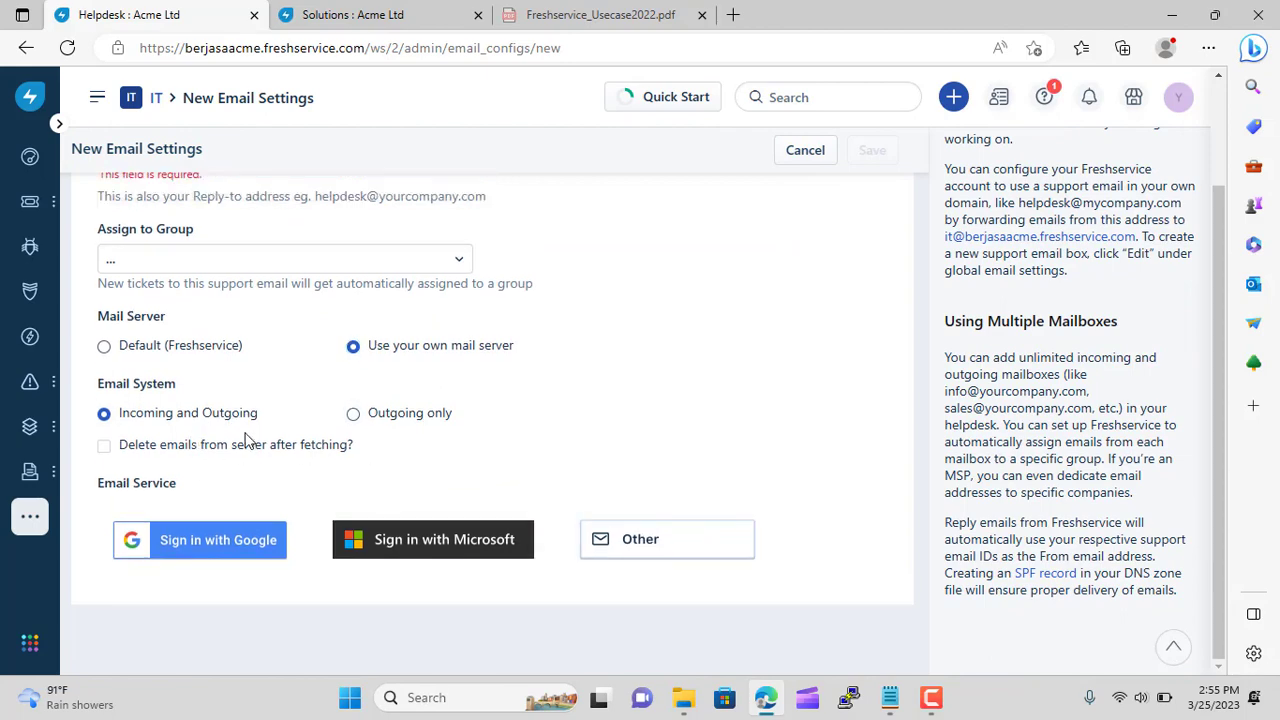
scroll(248, 441, up, 2)
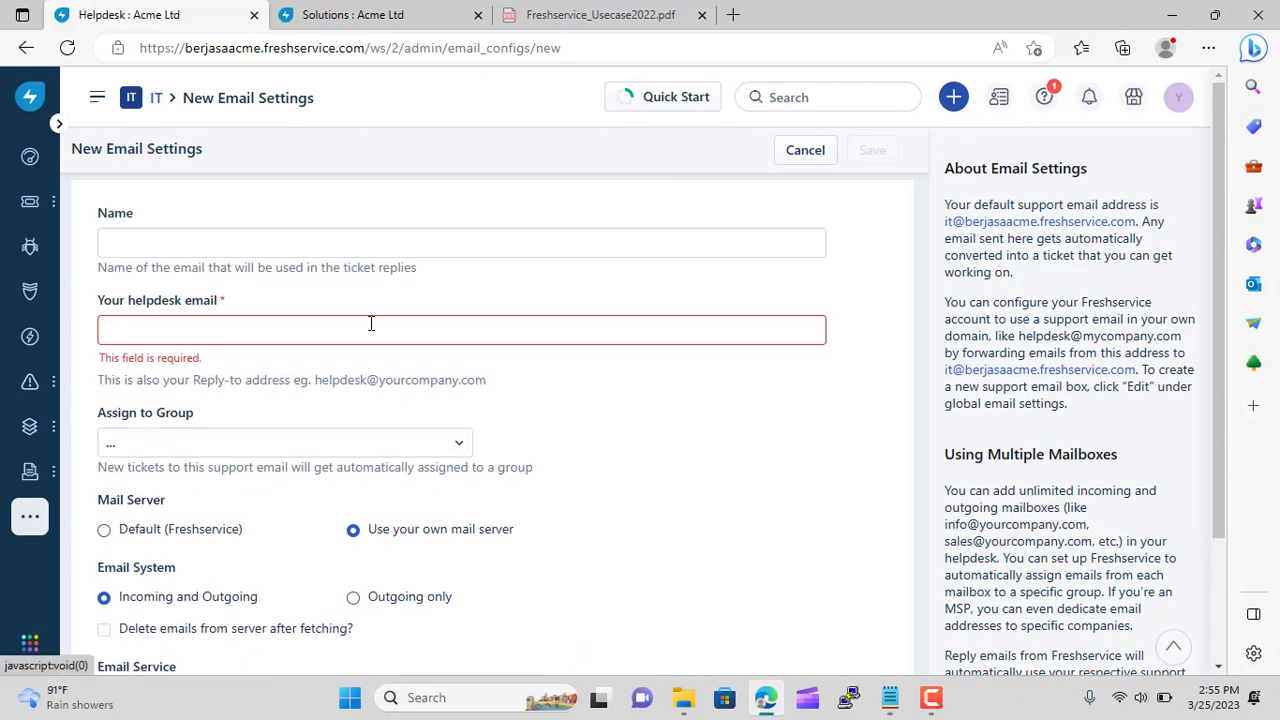
Open a new browser tab, begin a 'host' search, then clear it and close the tab
click(733, 14)
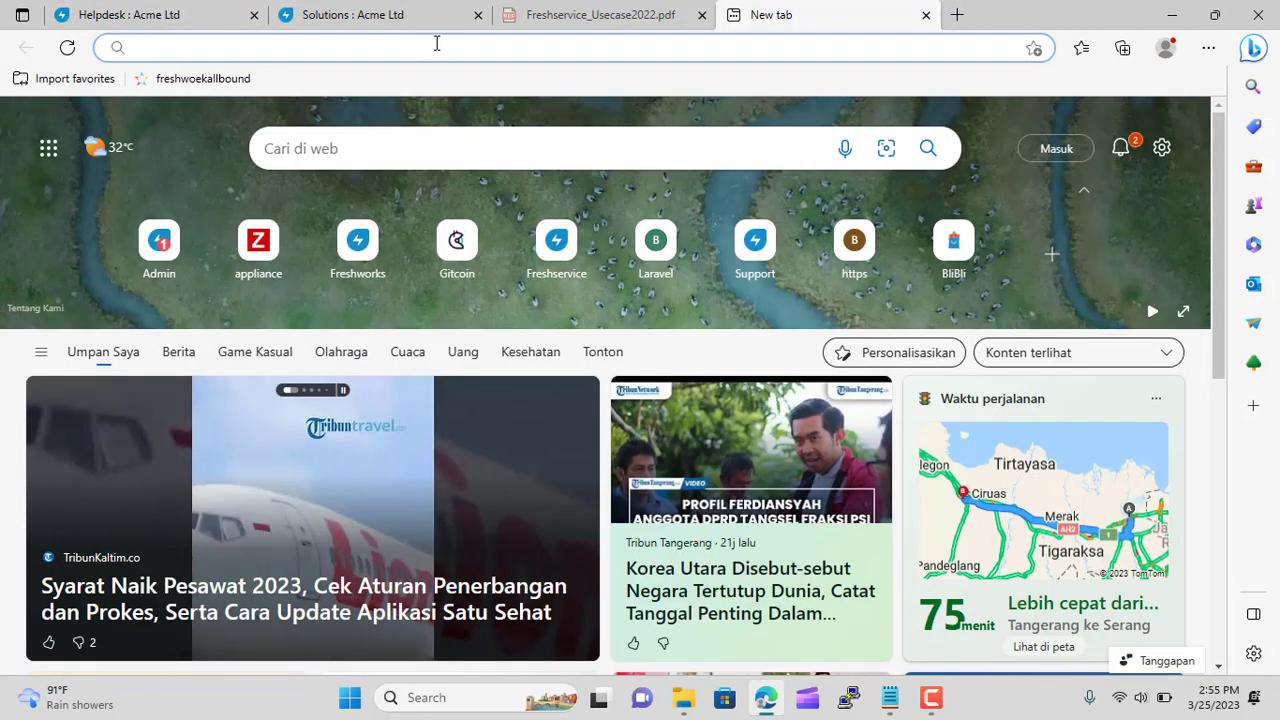
click(436, 43)
text(host)
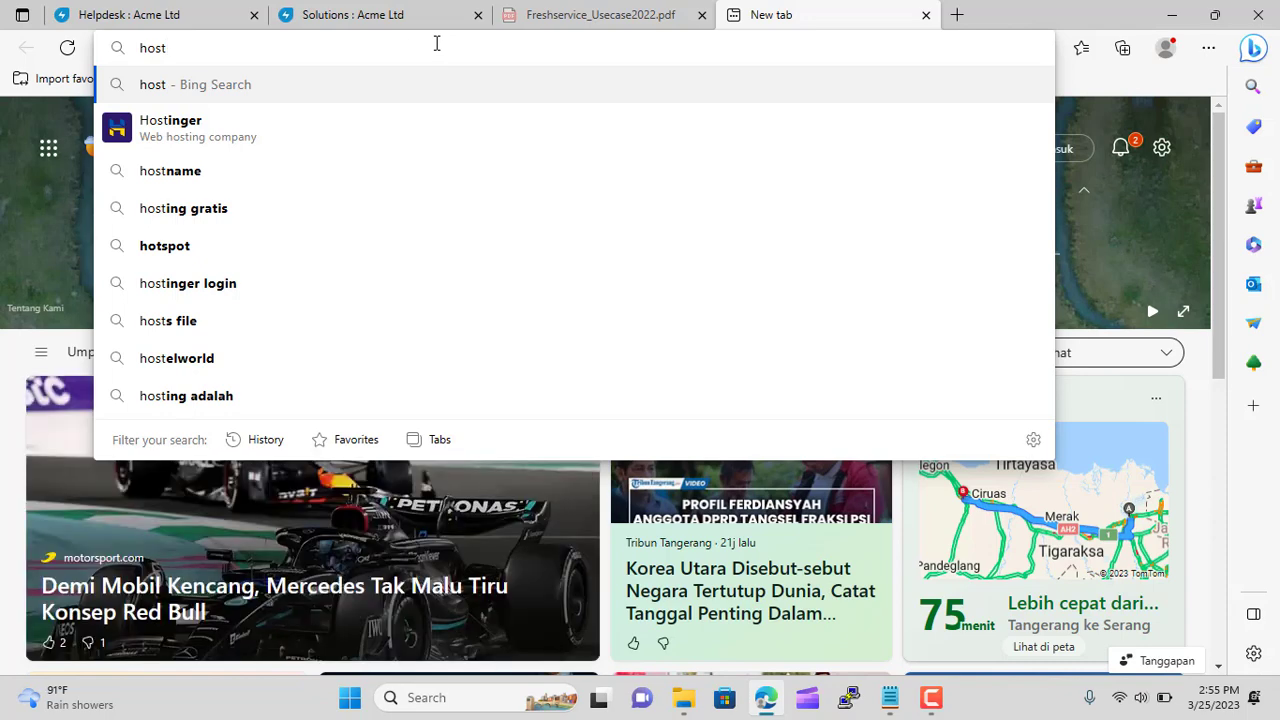
key(BackSpace)
key(BackSpace)
key(BackSpace)
key(BackSpace)
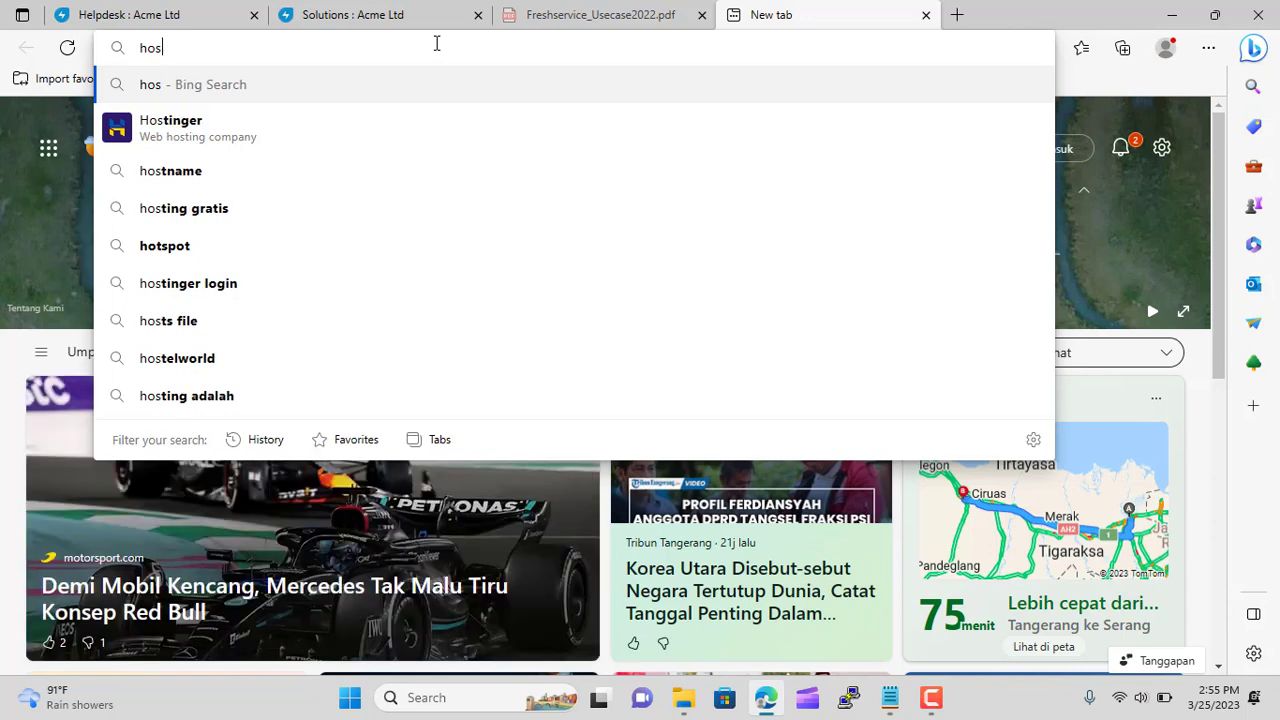
click(925, 15)
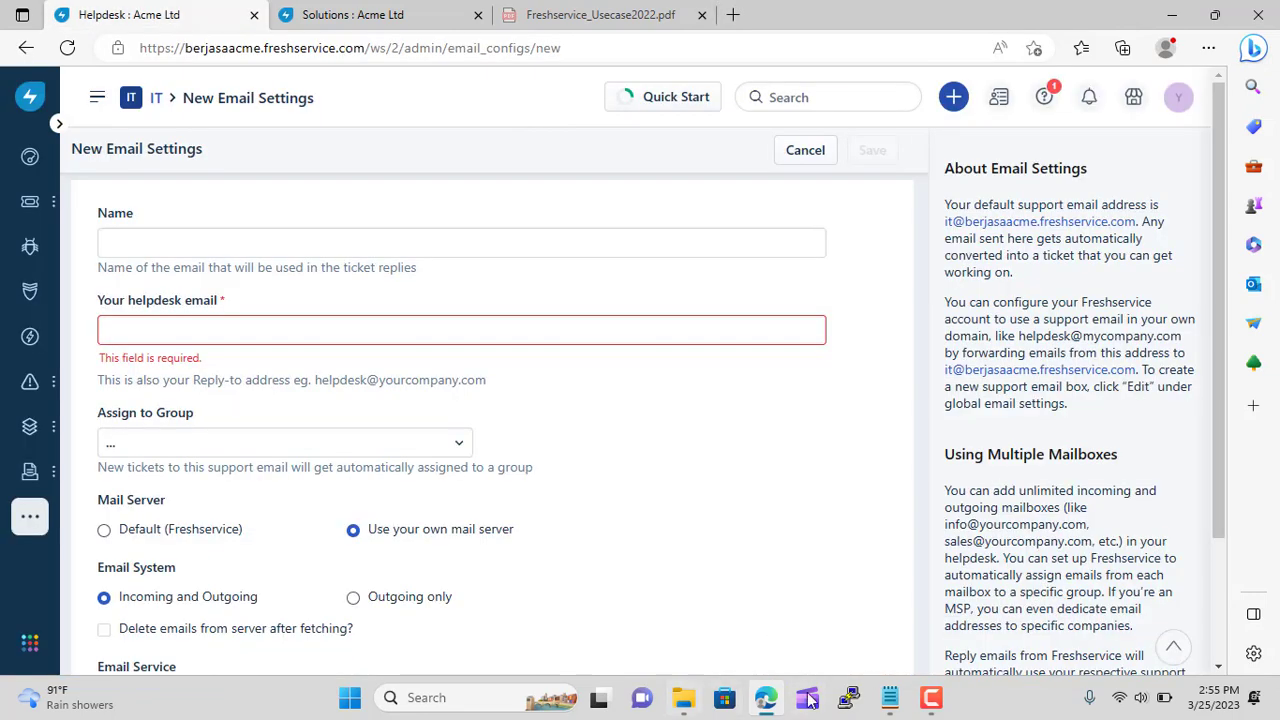
Fill the Name and helpdesk address fields with the support mailbox address via autofill
click(1135, 690)
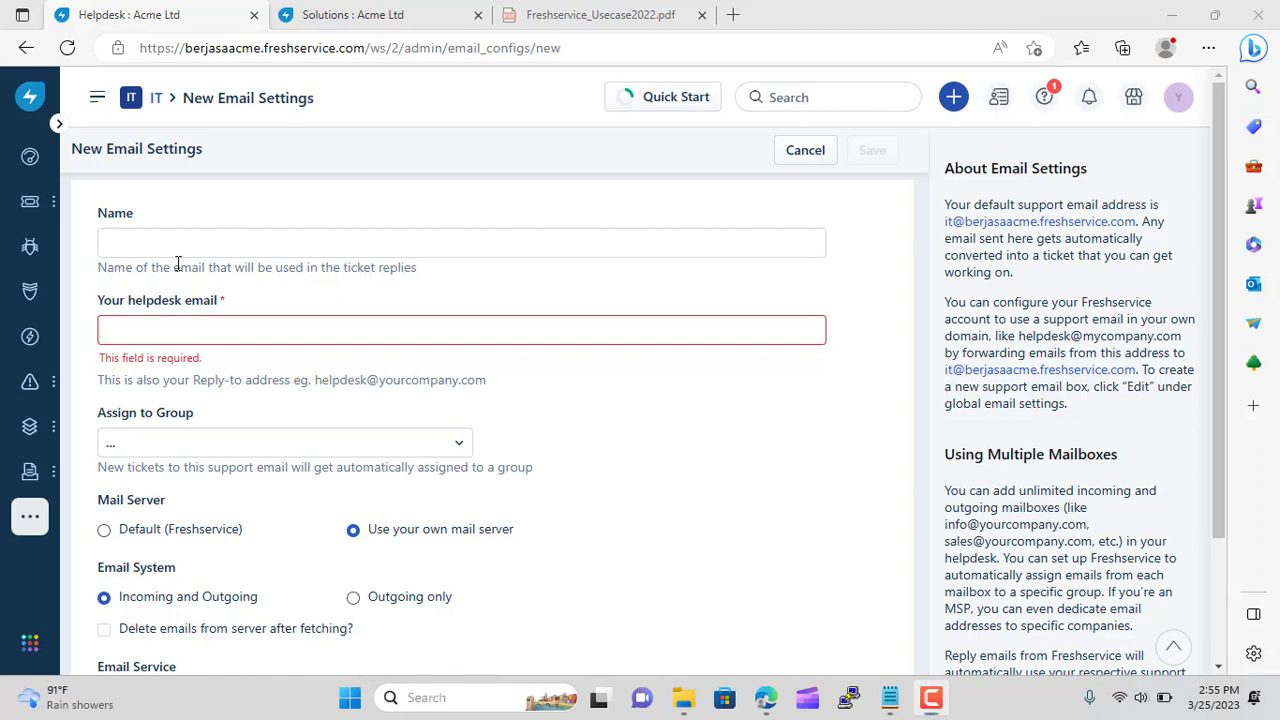
key(super+s)
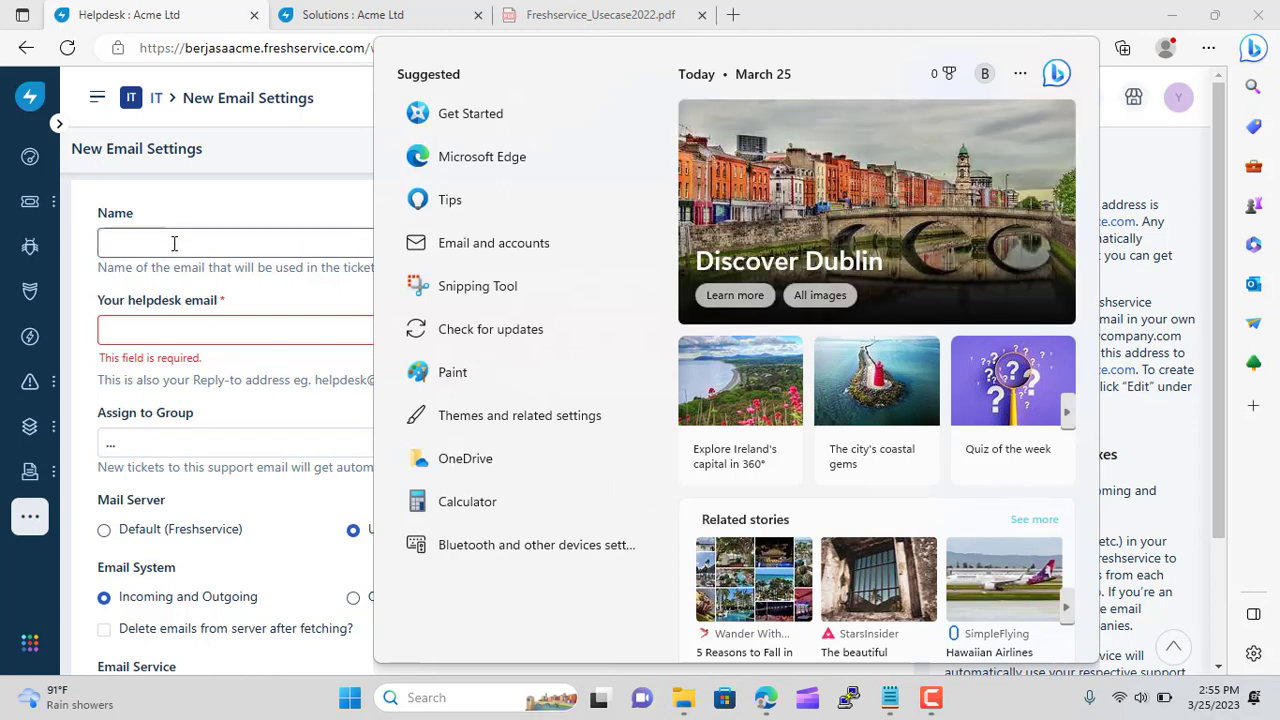
click(174, 243)
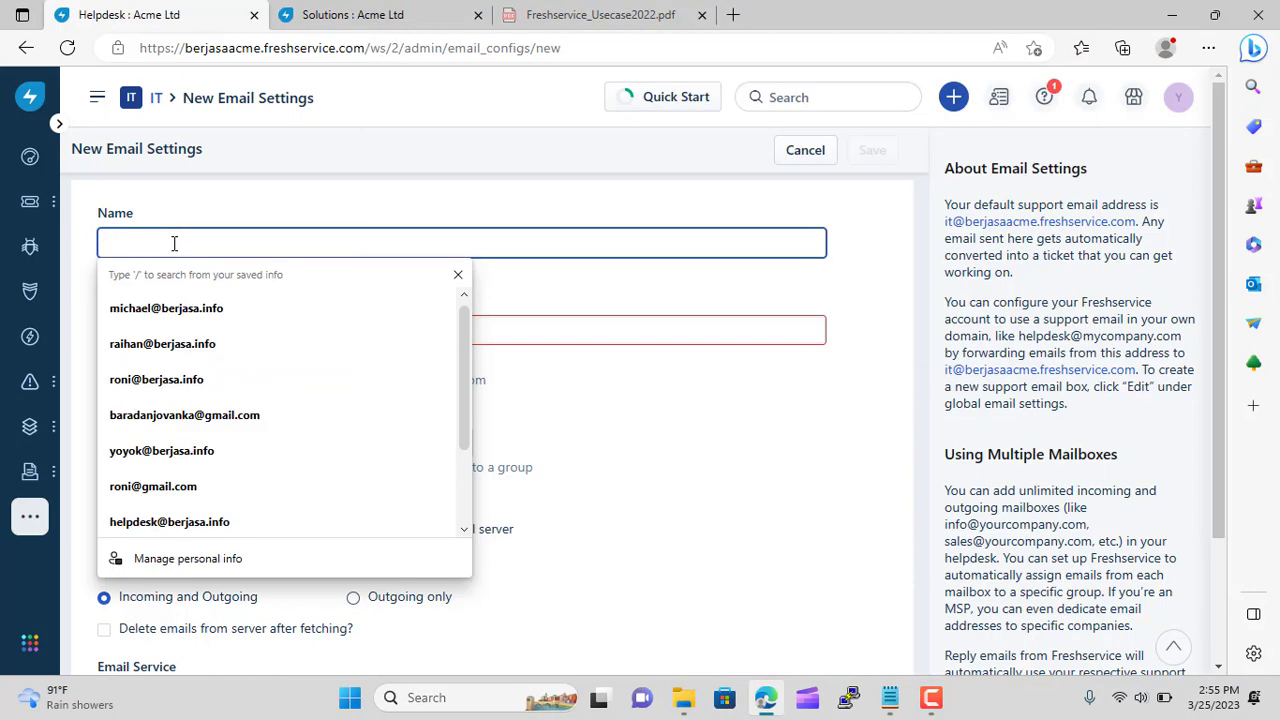
text(Su)
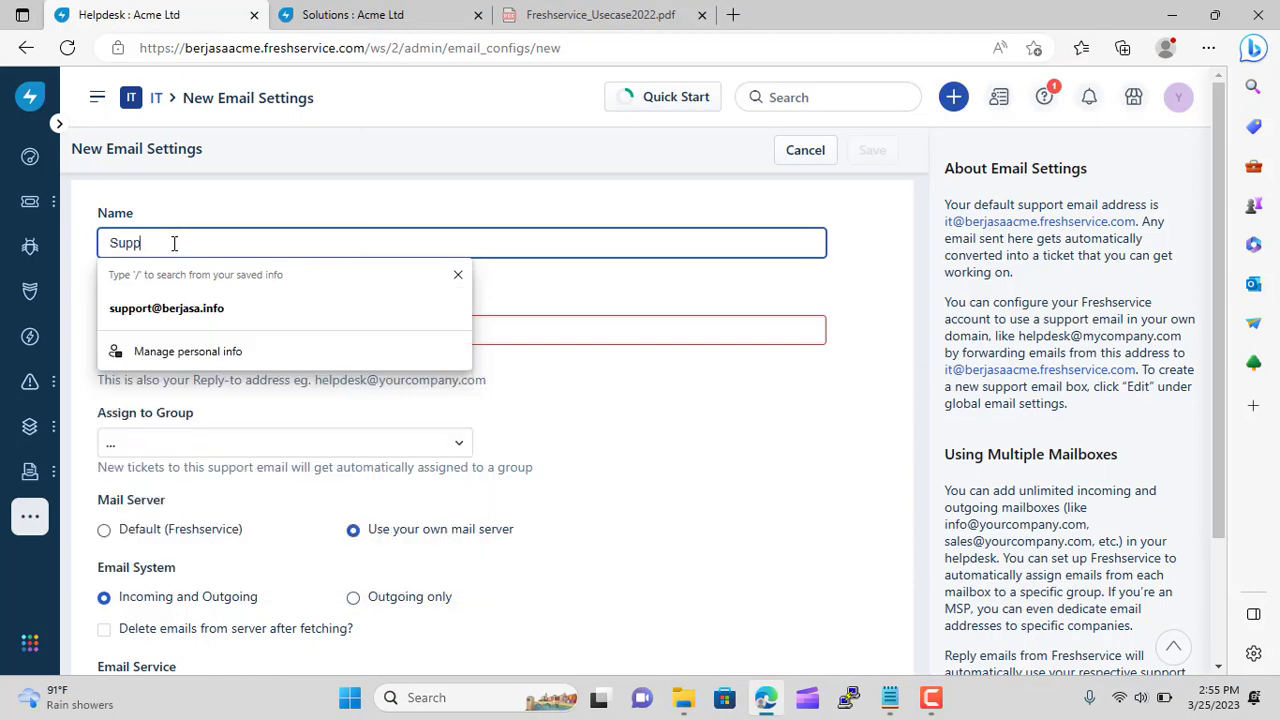
click(166, 309)
Assign new tickets to IT Support India and choose Other for manual mail-server setup
click(181, 410)
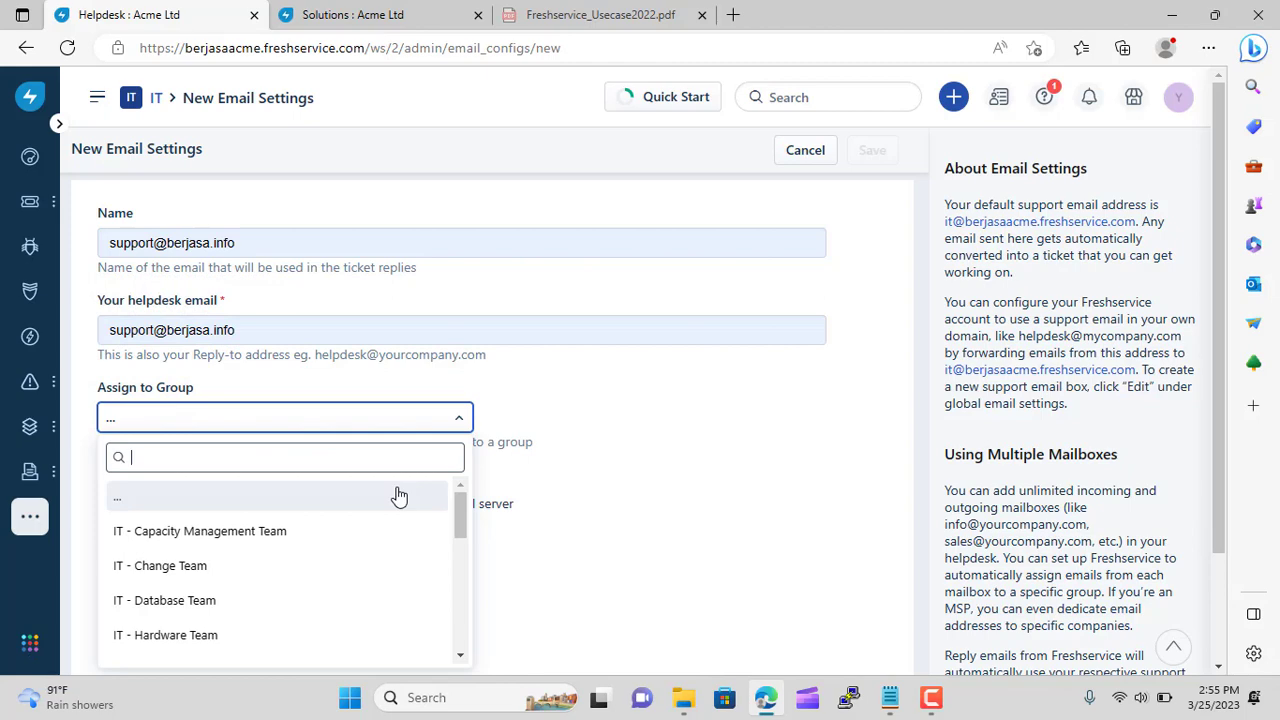
scroll(449, 509, down, 5)
scroll(595, 525, down, 2)
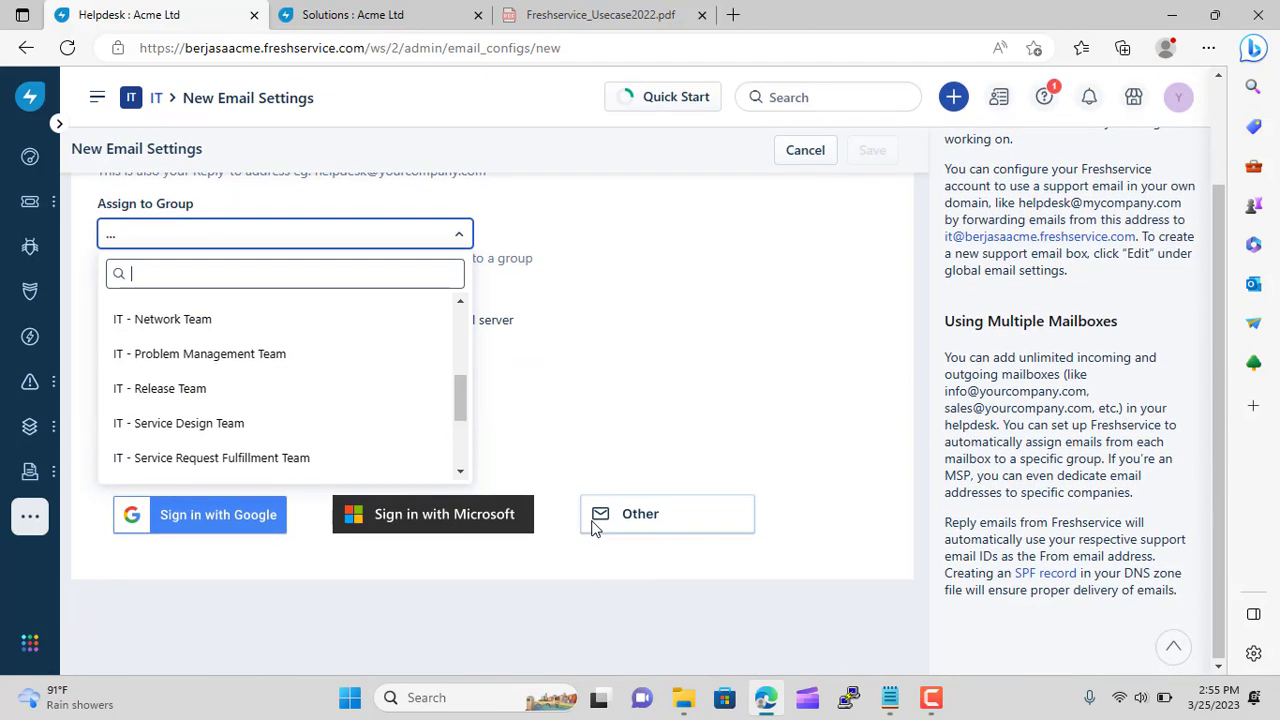
scroll(430, 405, down, 1)
scroll(430, 405, down, 2)
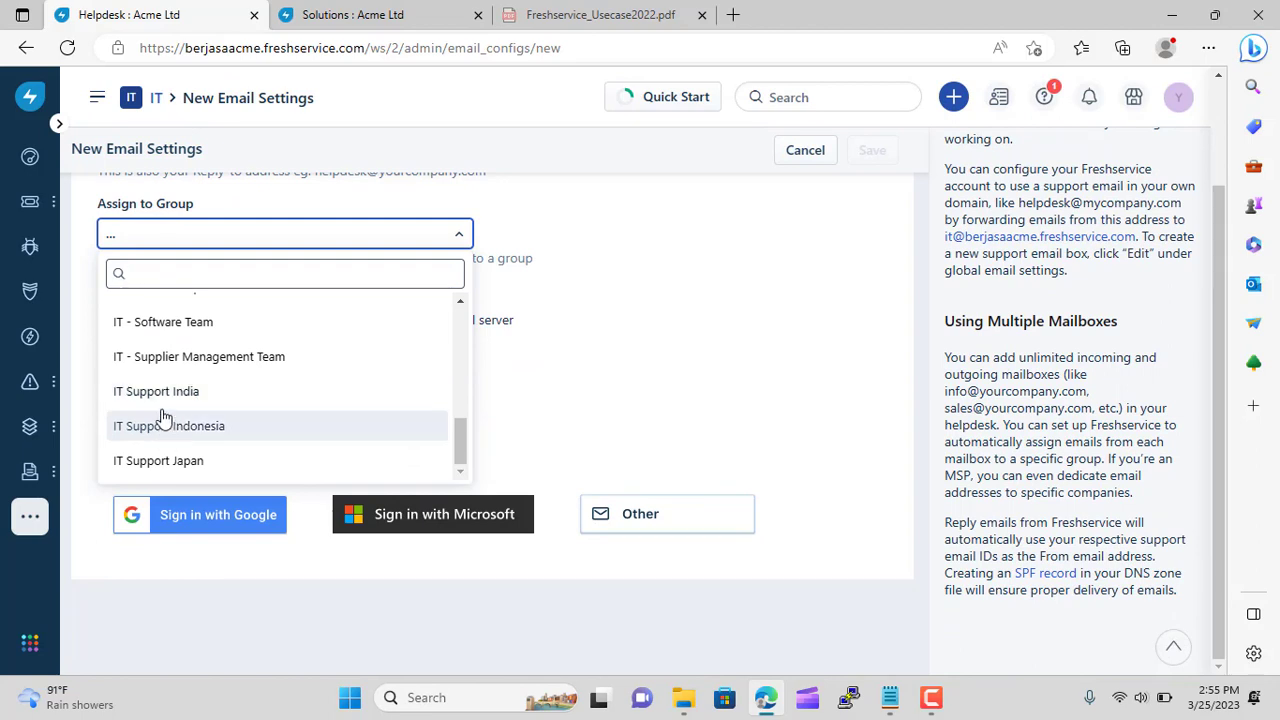
click(166, 396)
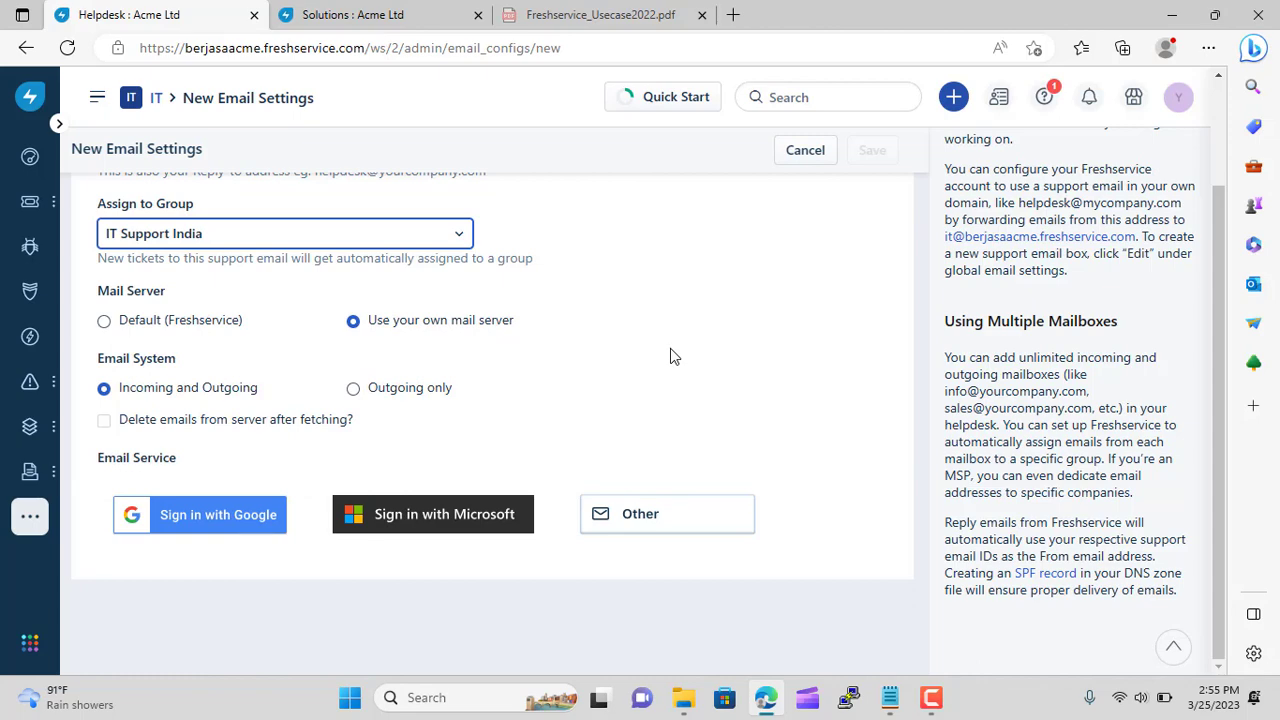
click(665, 514)
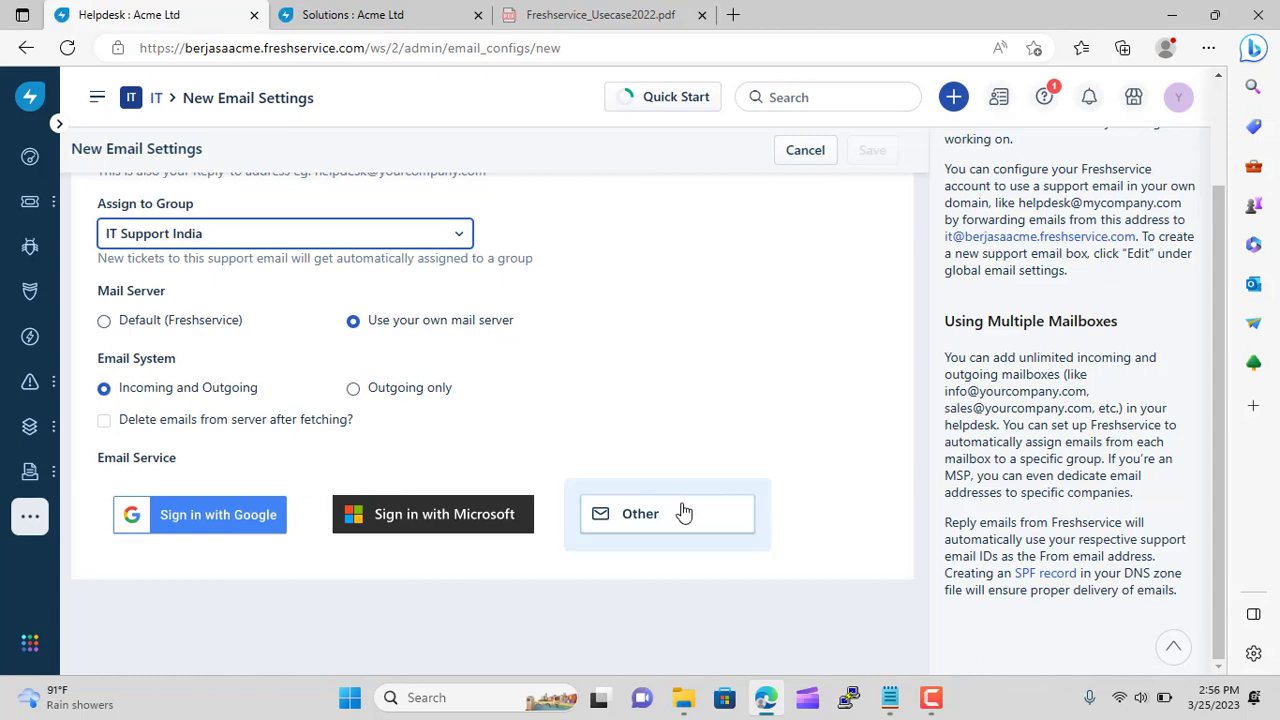
scroll(606, 329, down, 3)
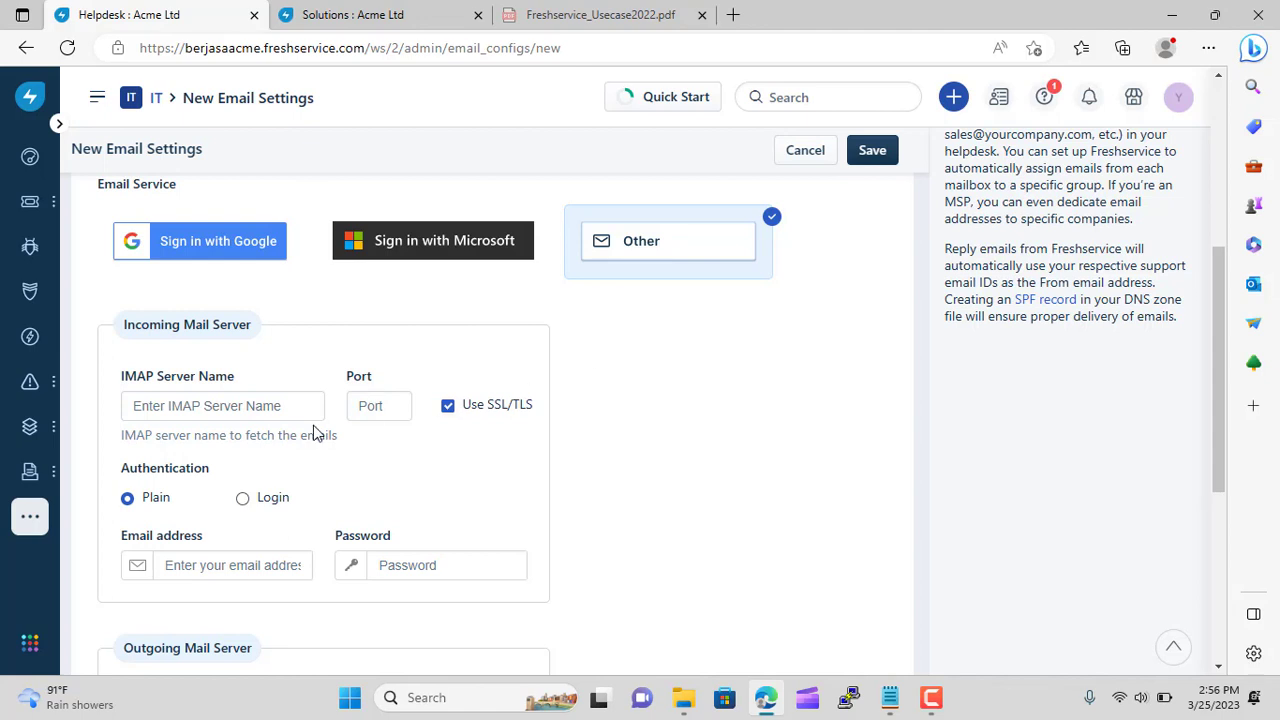
Leave the IMAP server name blank and launch Google Chrome from Windows search with 'go'
click(223, 407)
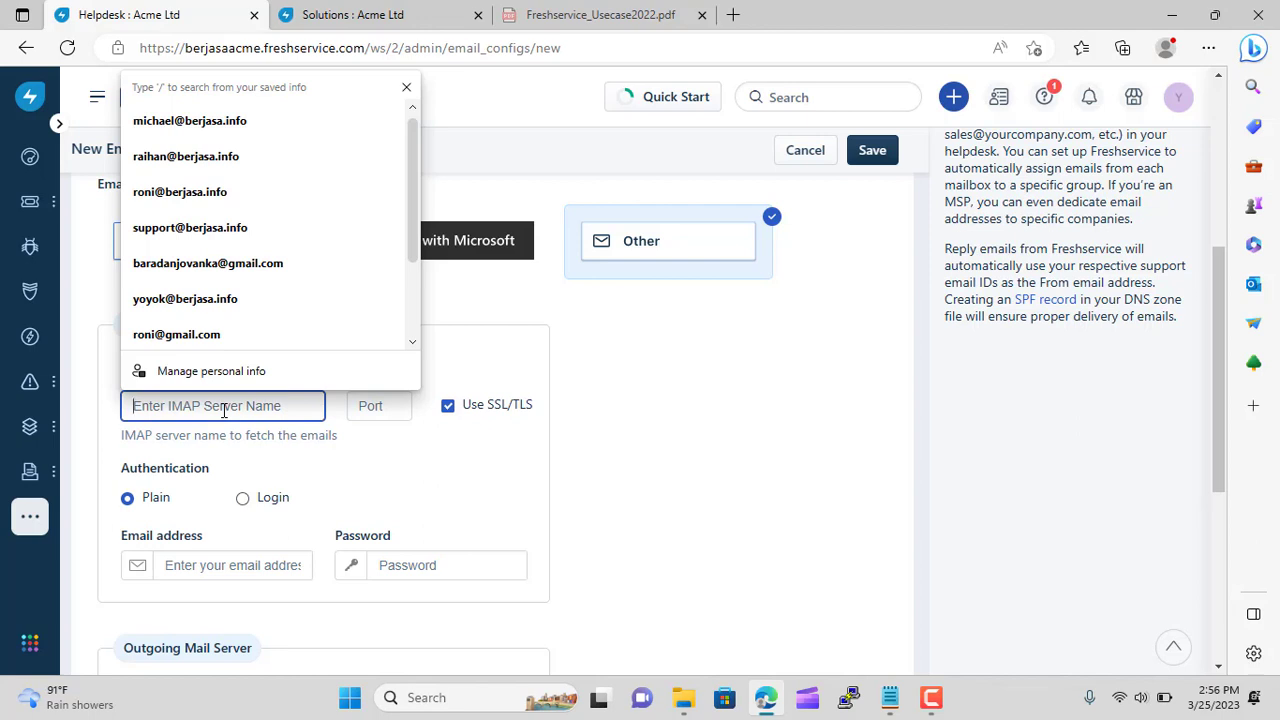
click(819, 565)
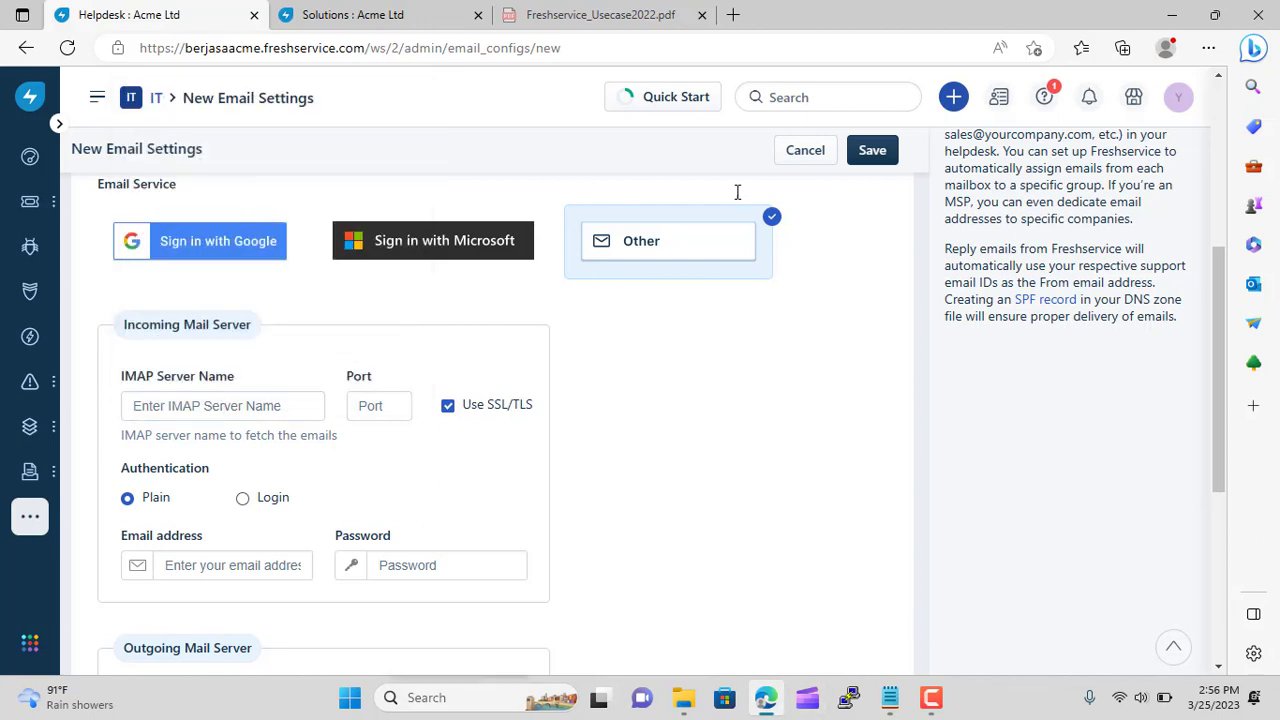
click(474, 697)
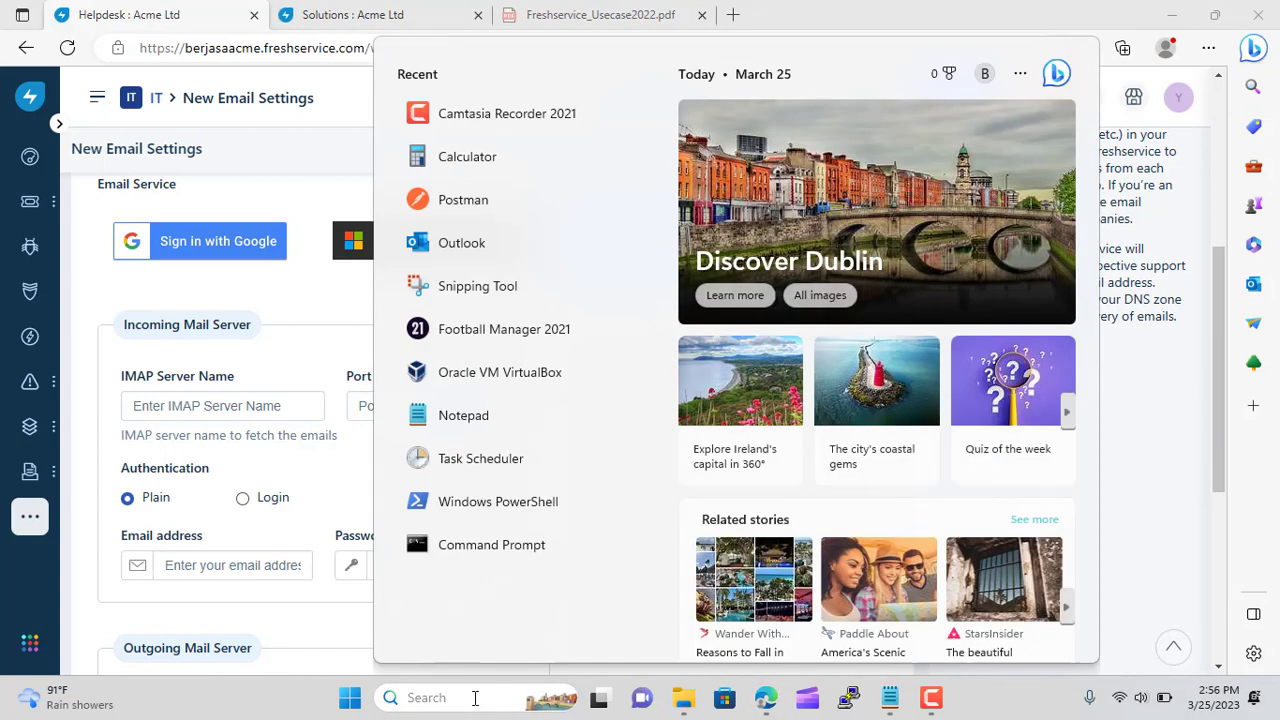
text(goo)
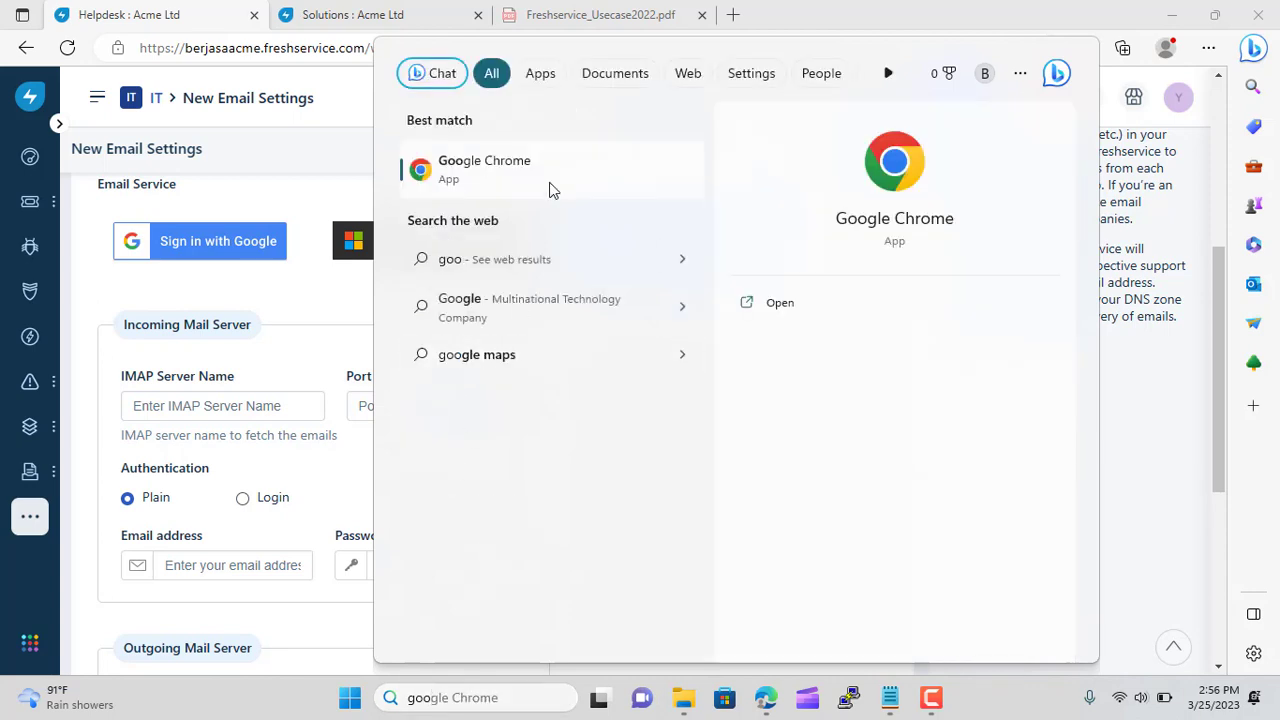
click(549, 190)
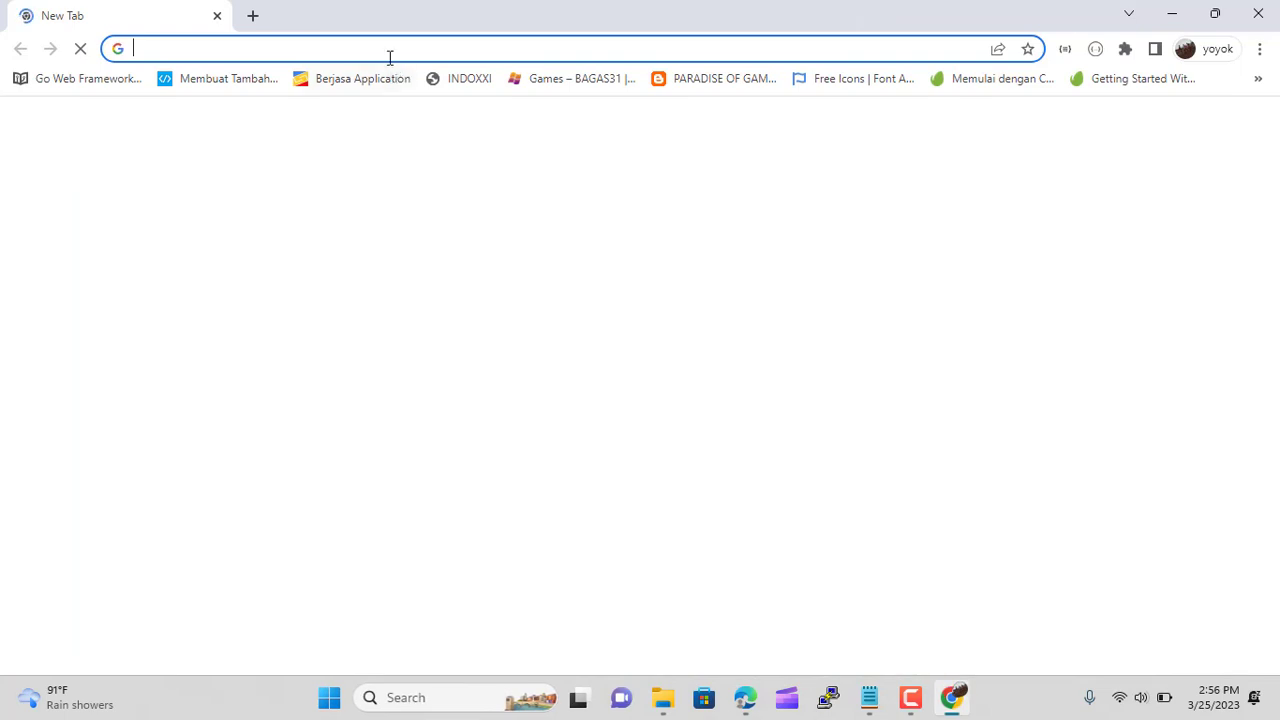
Navigate Chrome to the Hostinger login page hostinger.co.id/cpanel-login
click(386, 49)
text(mai)
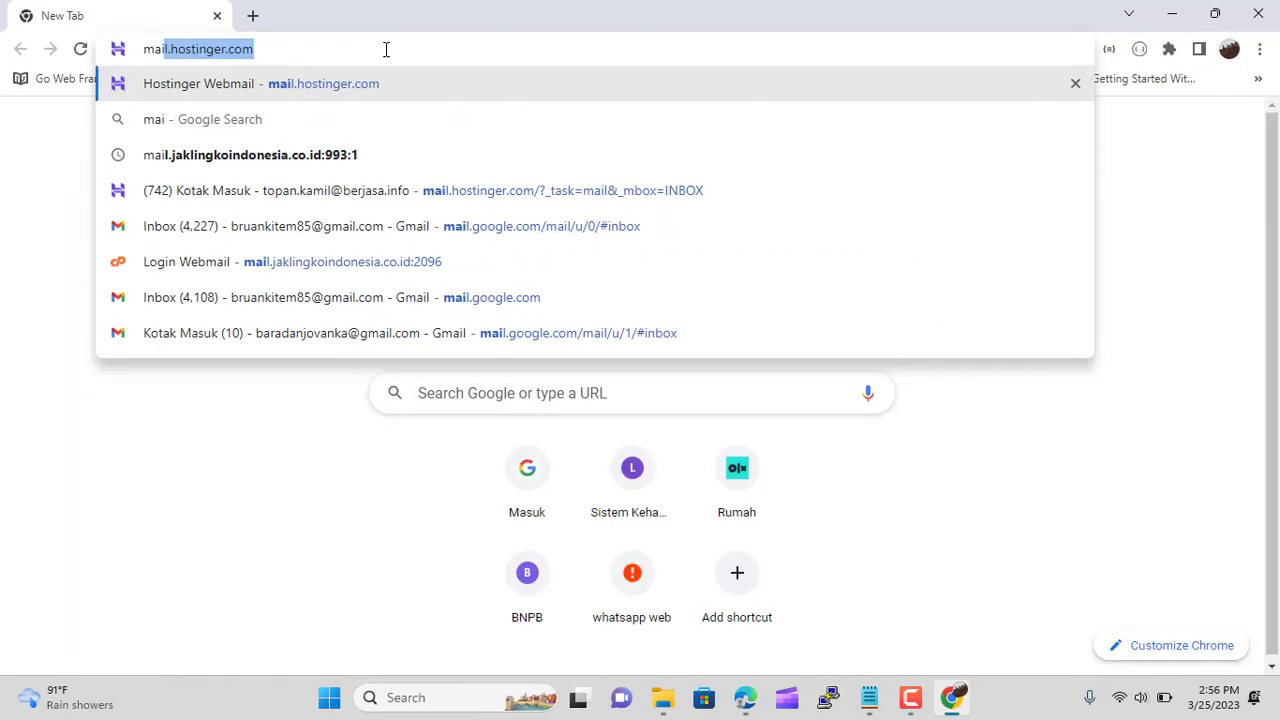
key(Down)
key(Up)
key(Down)
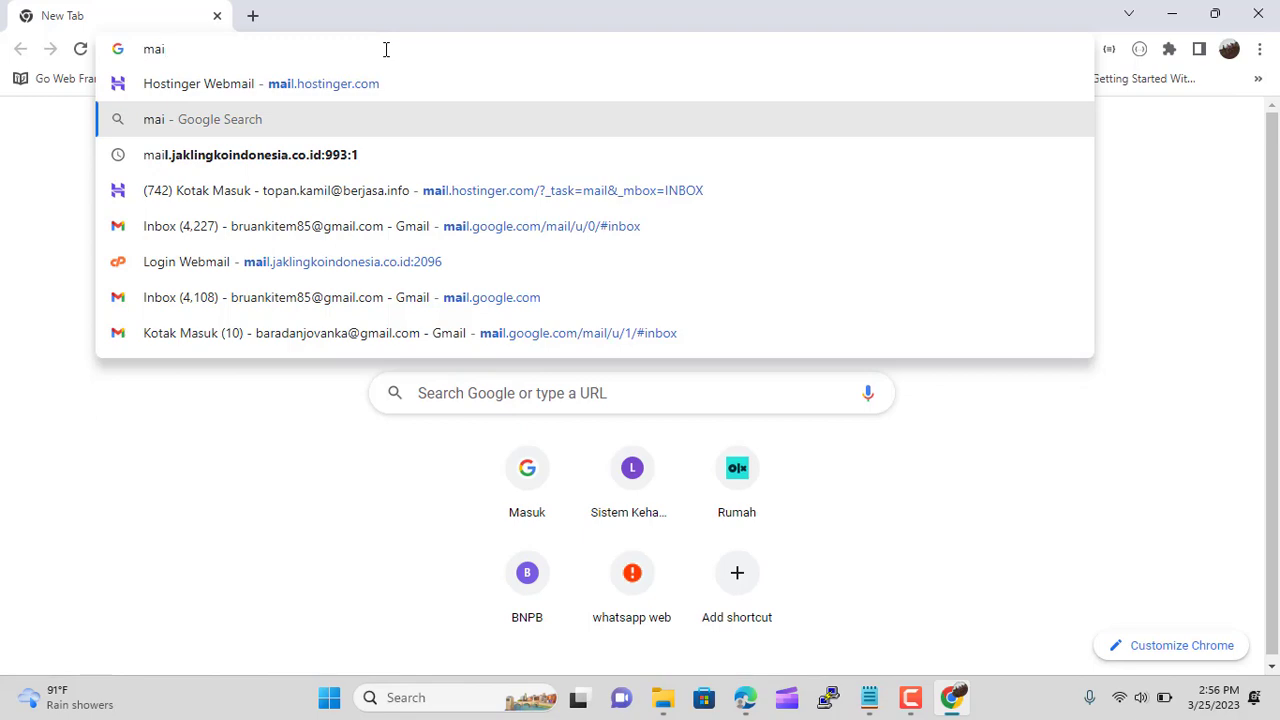
key(Up)
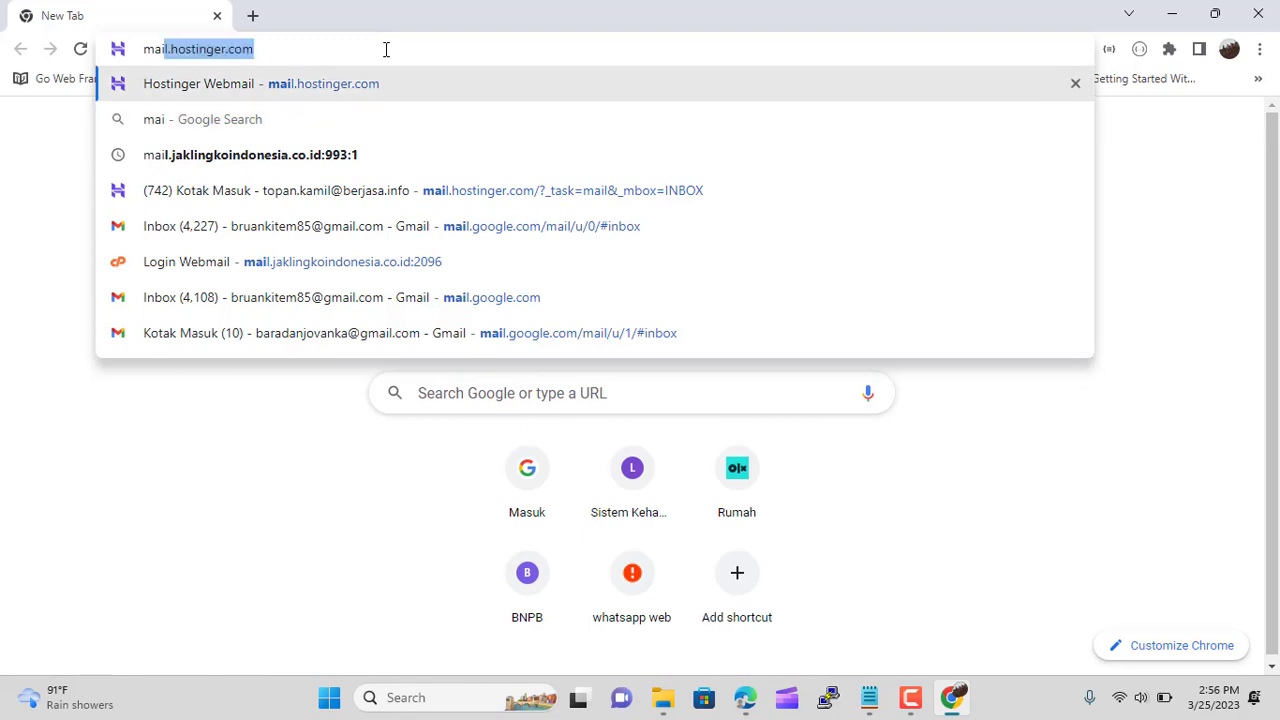
key(BackSpace)
key(BackSpace)
key(BackSpace)
key(BackSpace)
text(h)
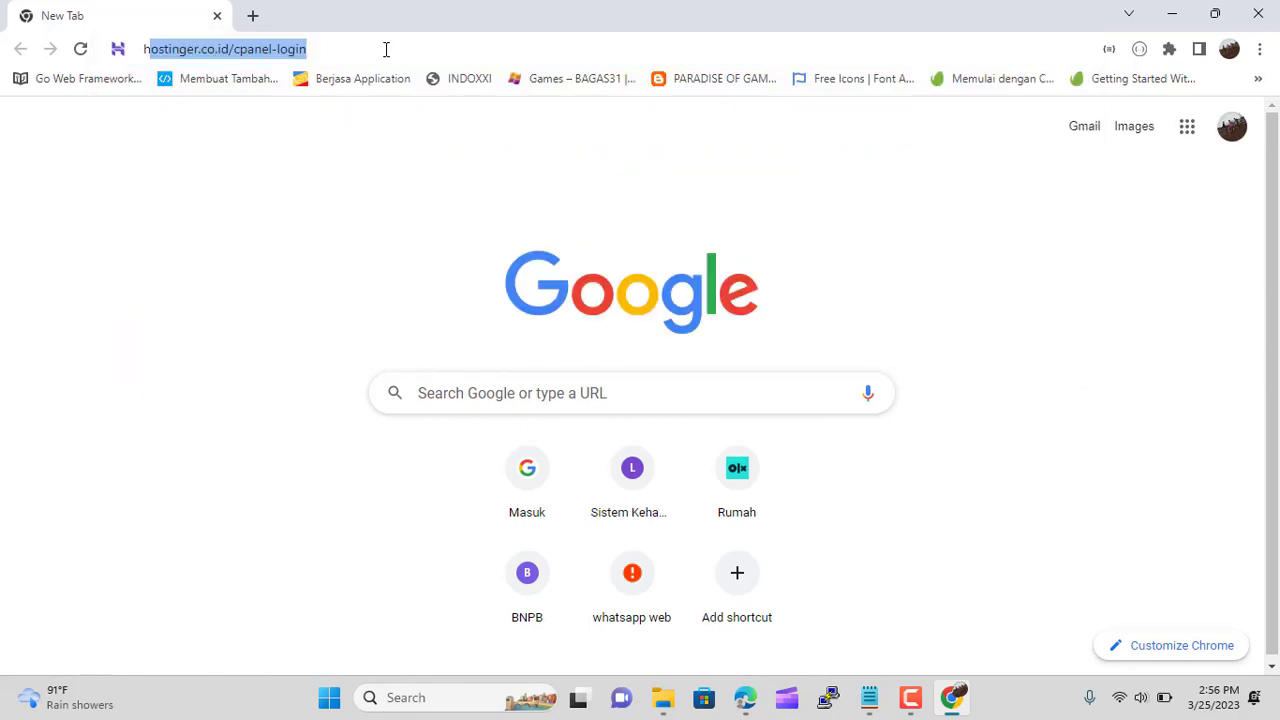
text(os)
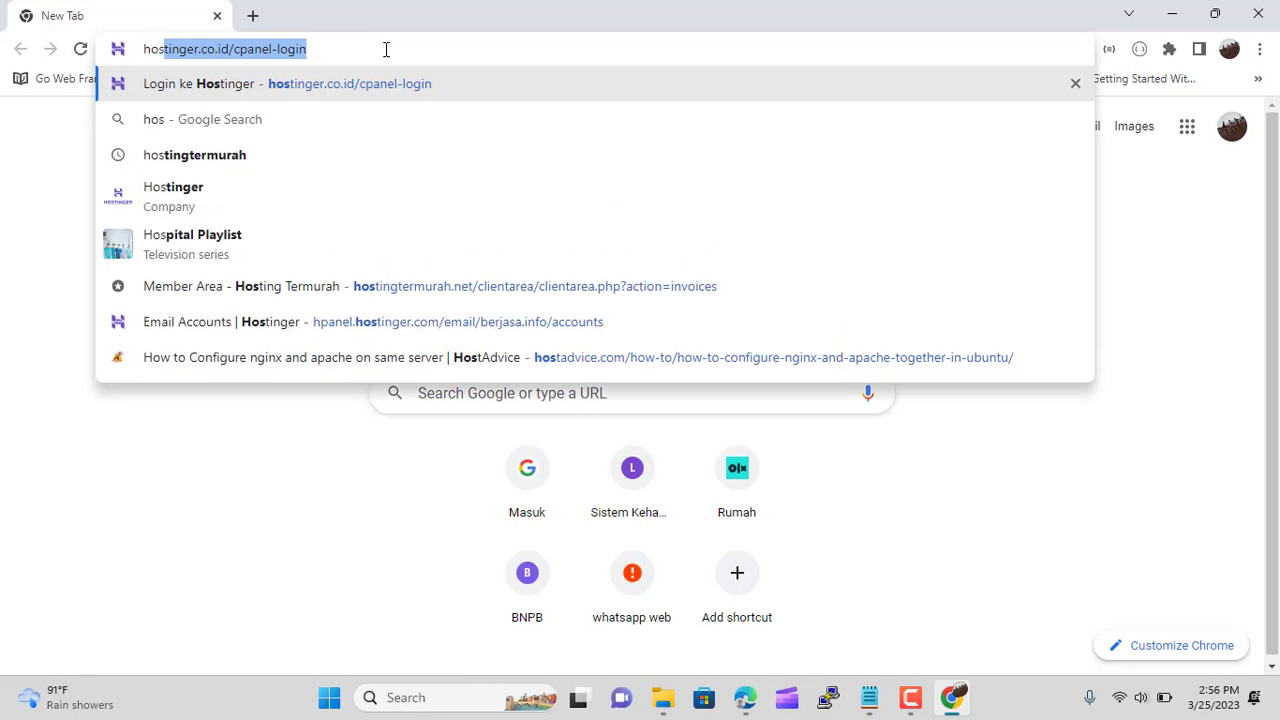
key(Return)
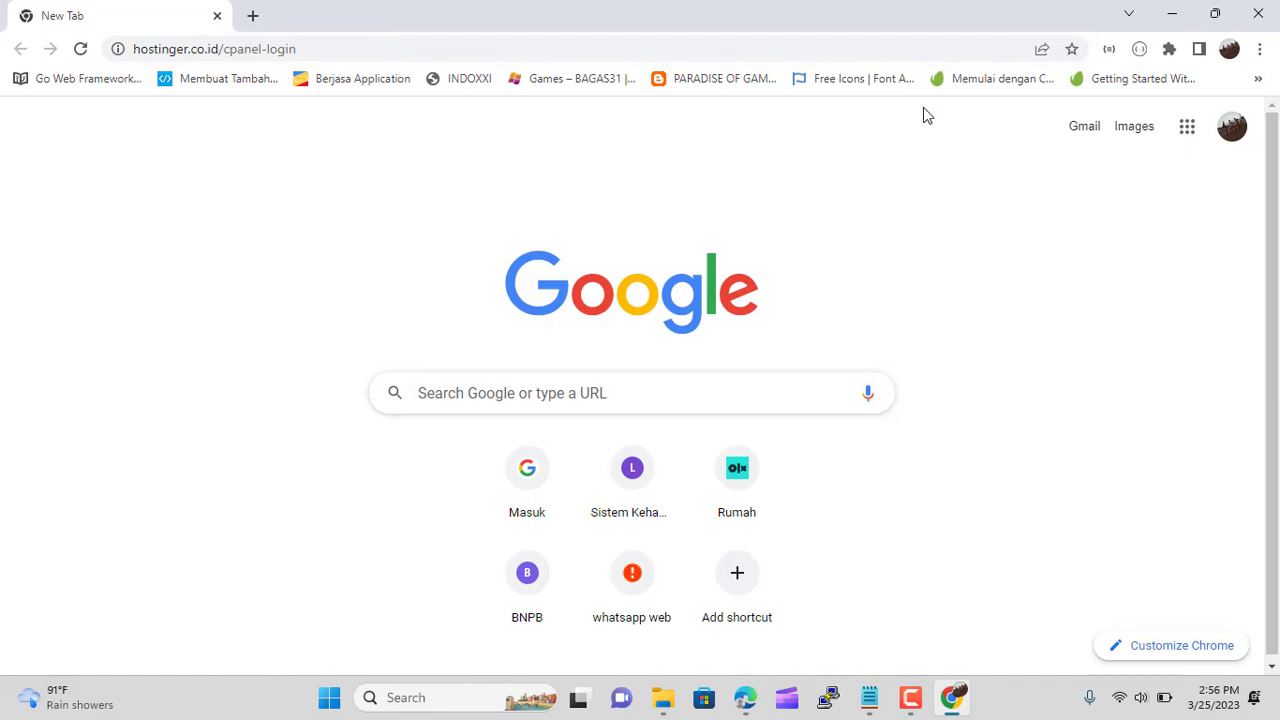
Sign in to Hostinger with saved credentials and dock the hPanel window on the right side
click(1214, 14)
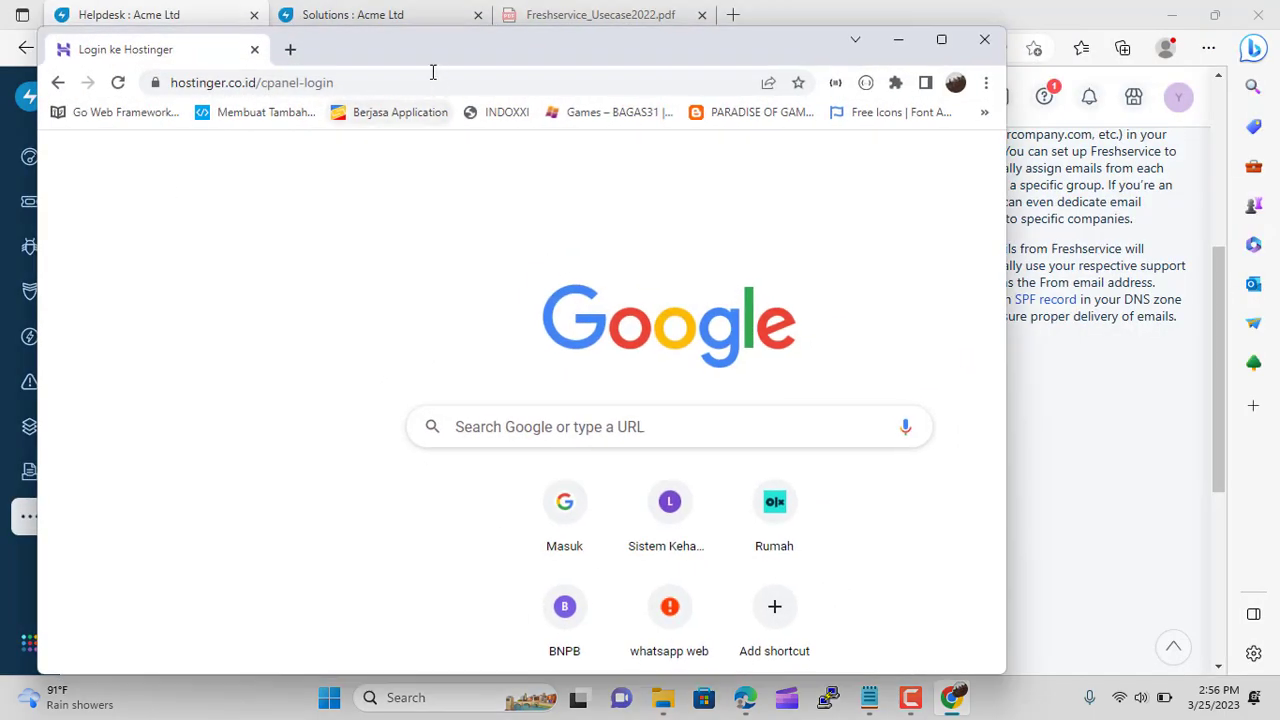
drag(497, 57, 778, 109)
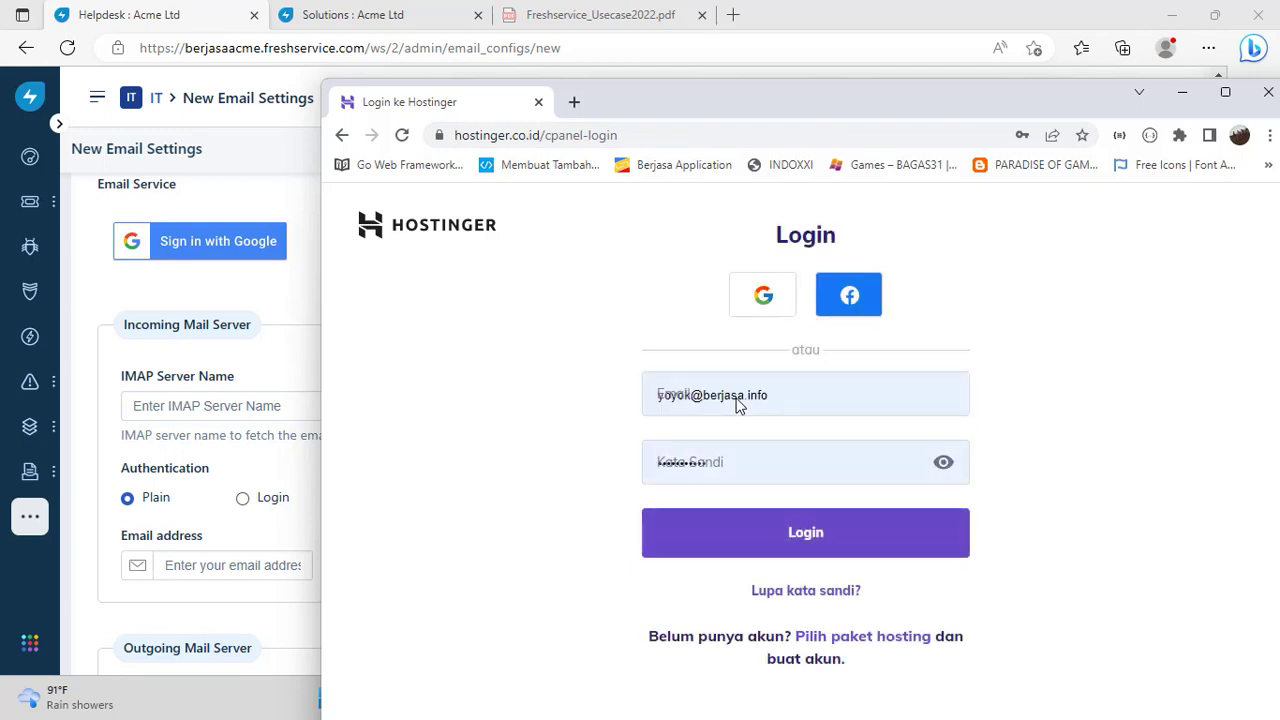
click(789, 531)
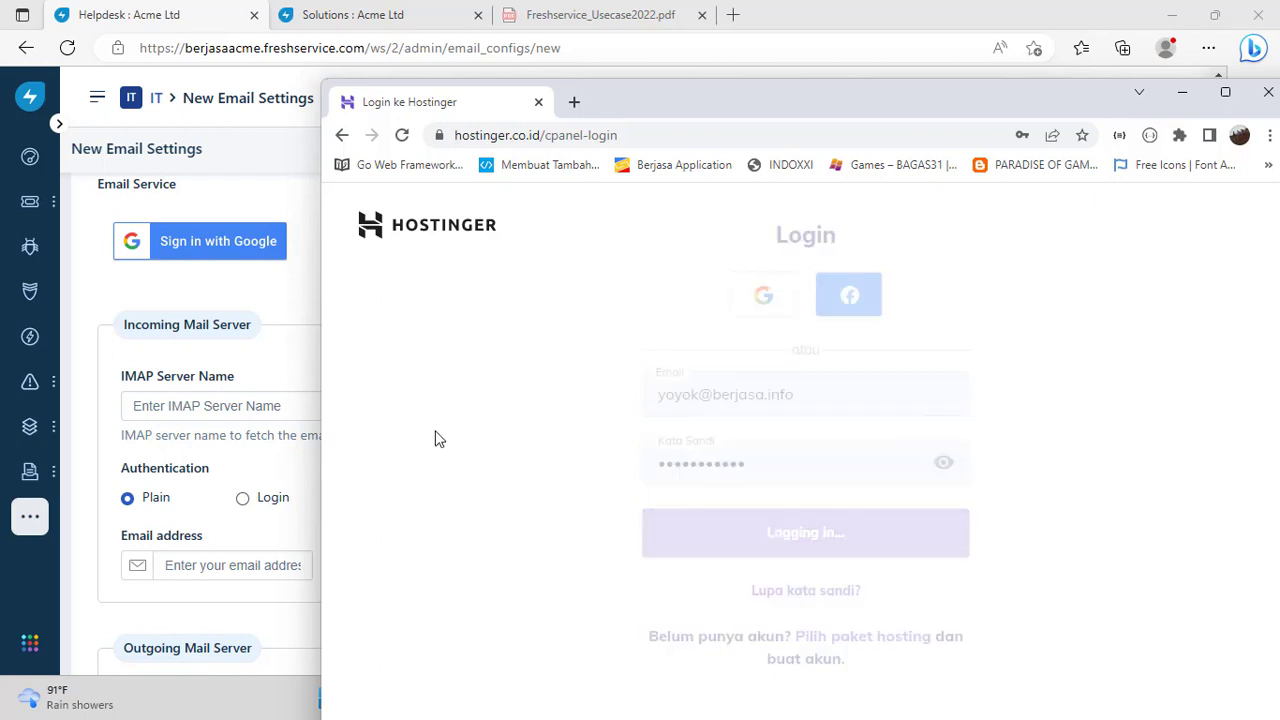
drag(721, 106, 984, 76)
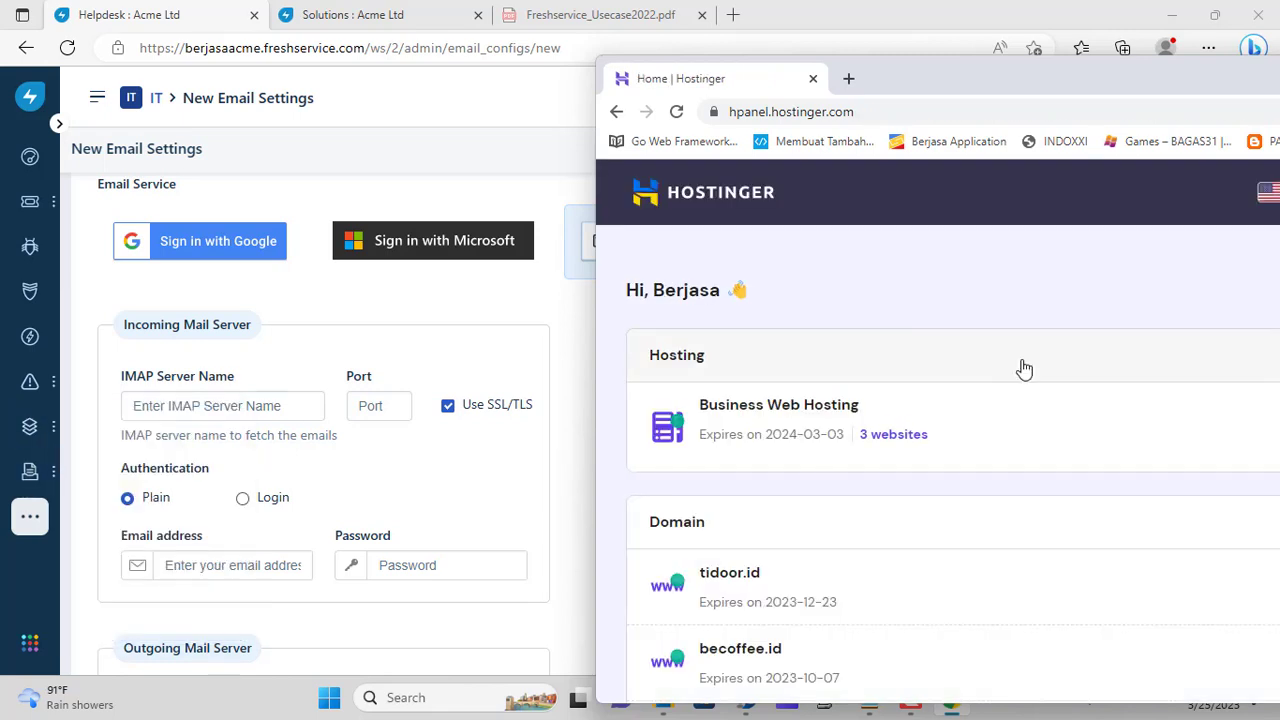
scroll(1024, 369, down, 5)
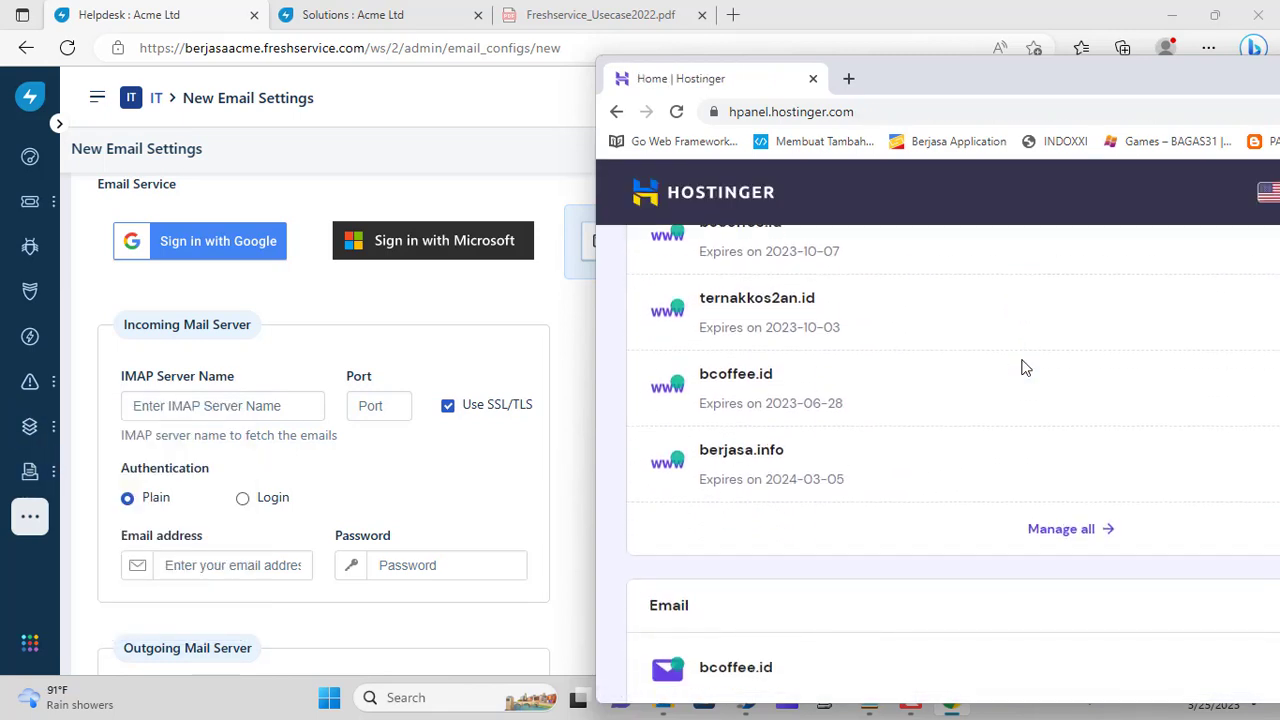
scroll(755, 485, down, 1)
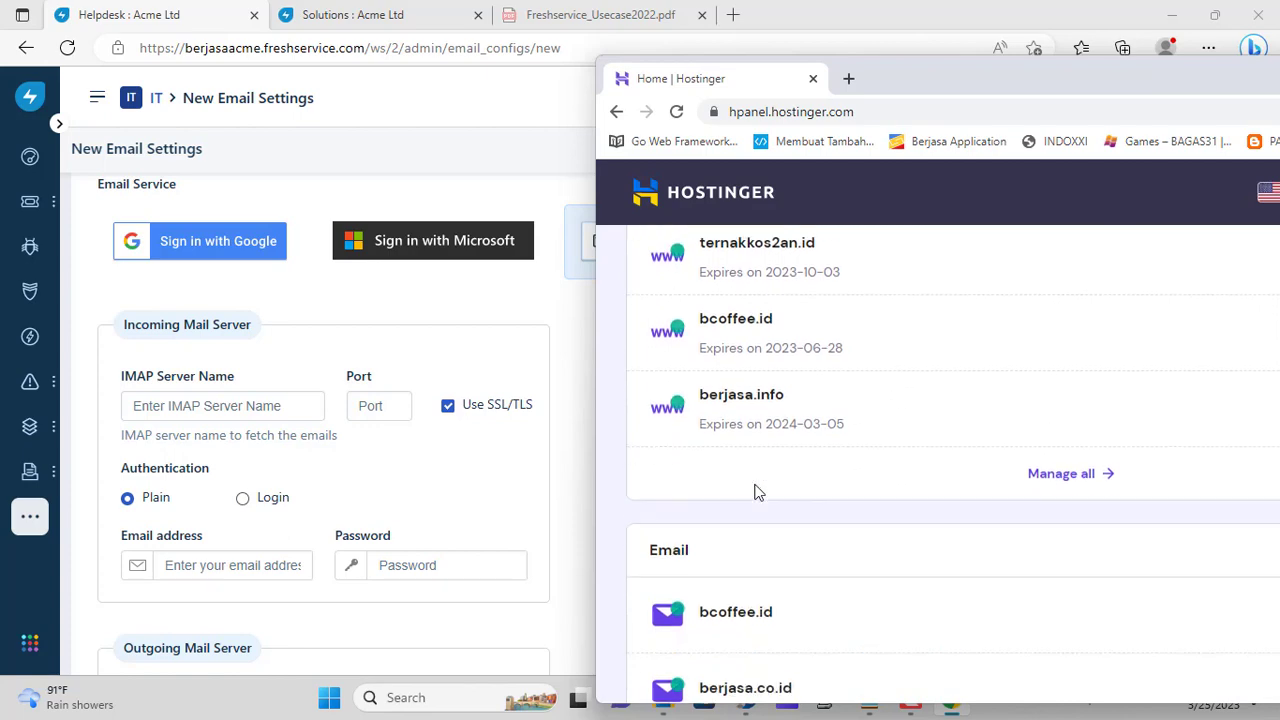
scroll(800, 500, down, 3)
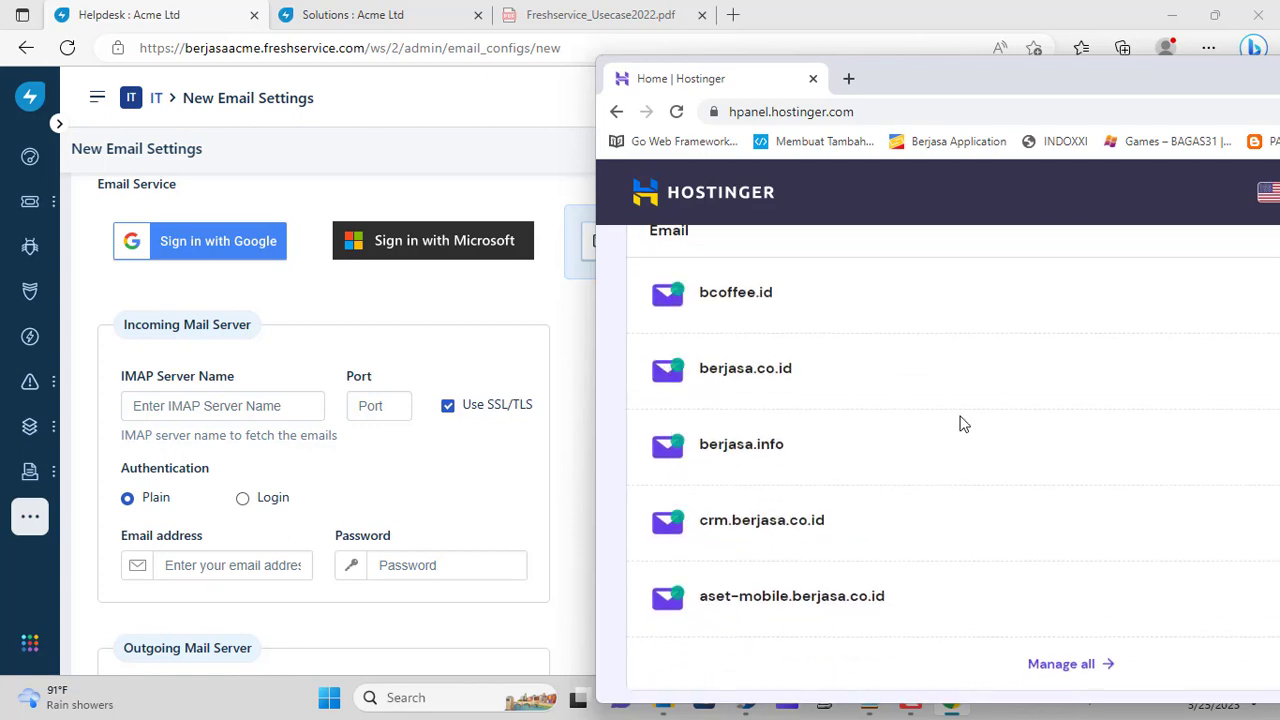
drag(995, 90, 737, 25)
click(1034, 391)
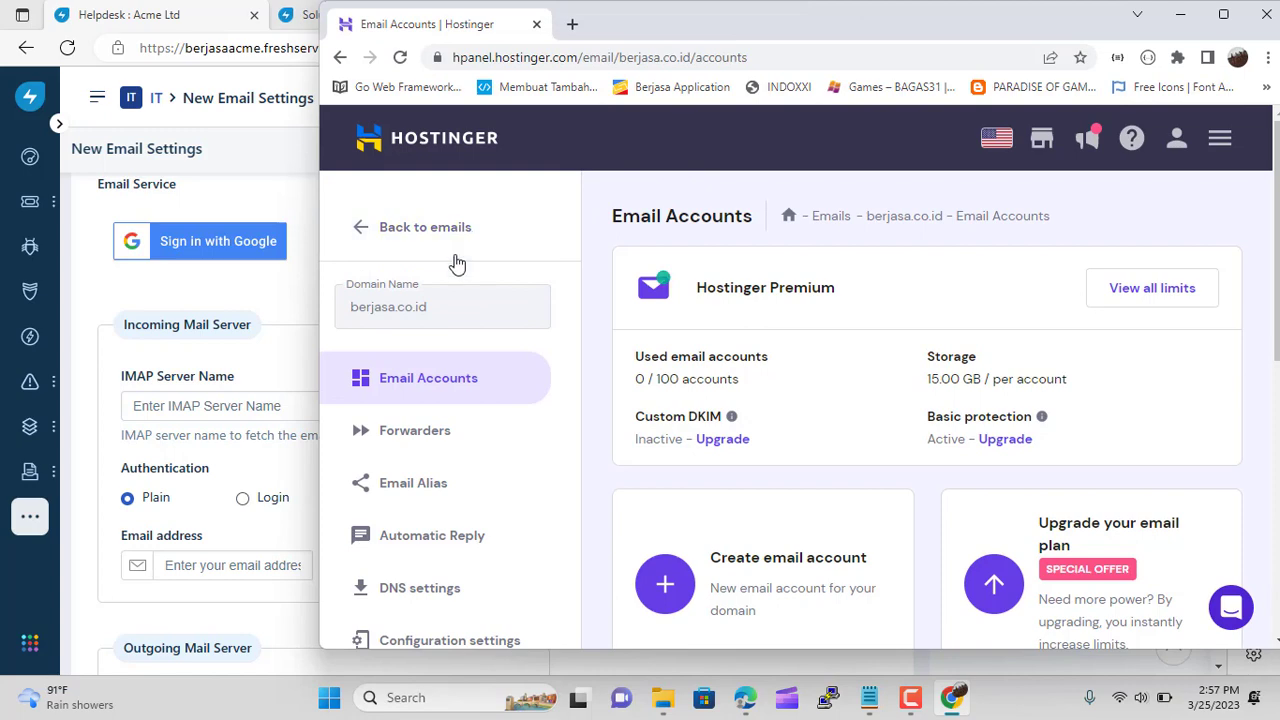
click(428, 235)
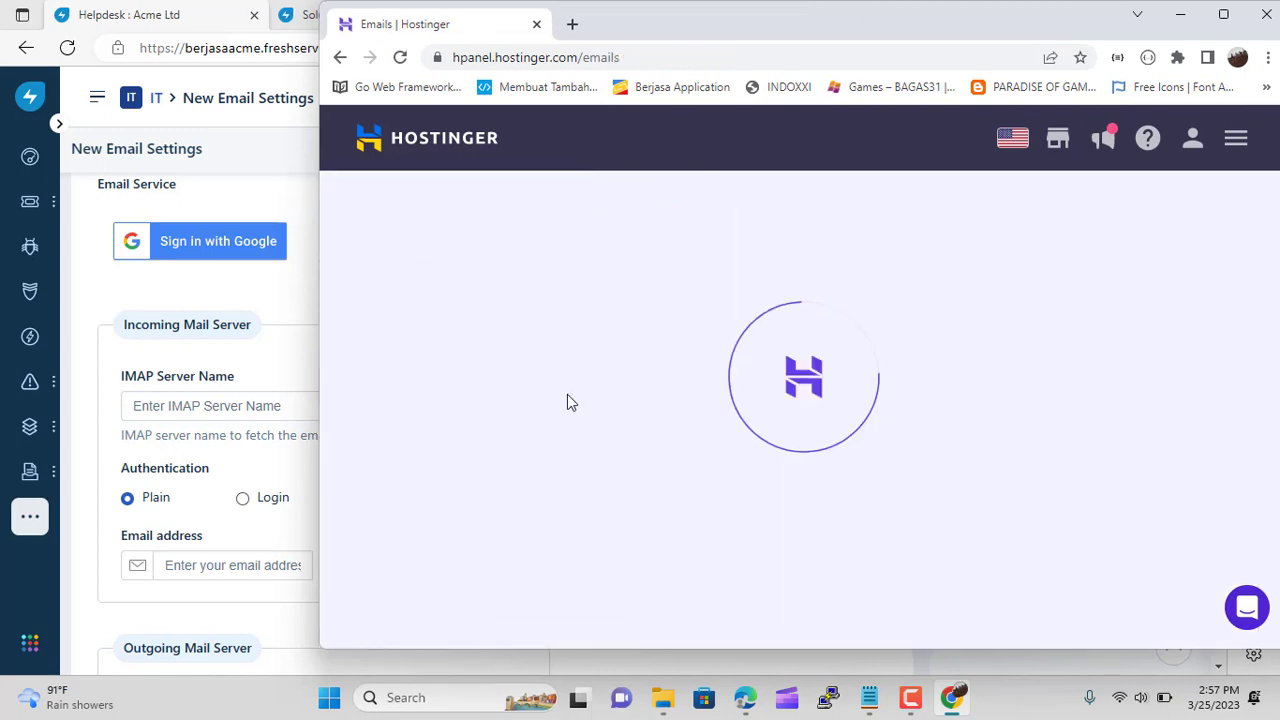
scroll(567, 401, down, 3)
scroll(567, 401, down, 3)
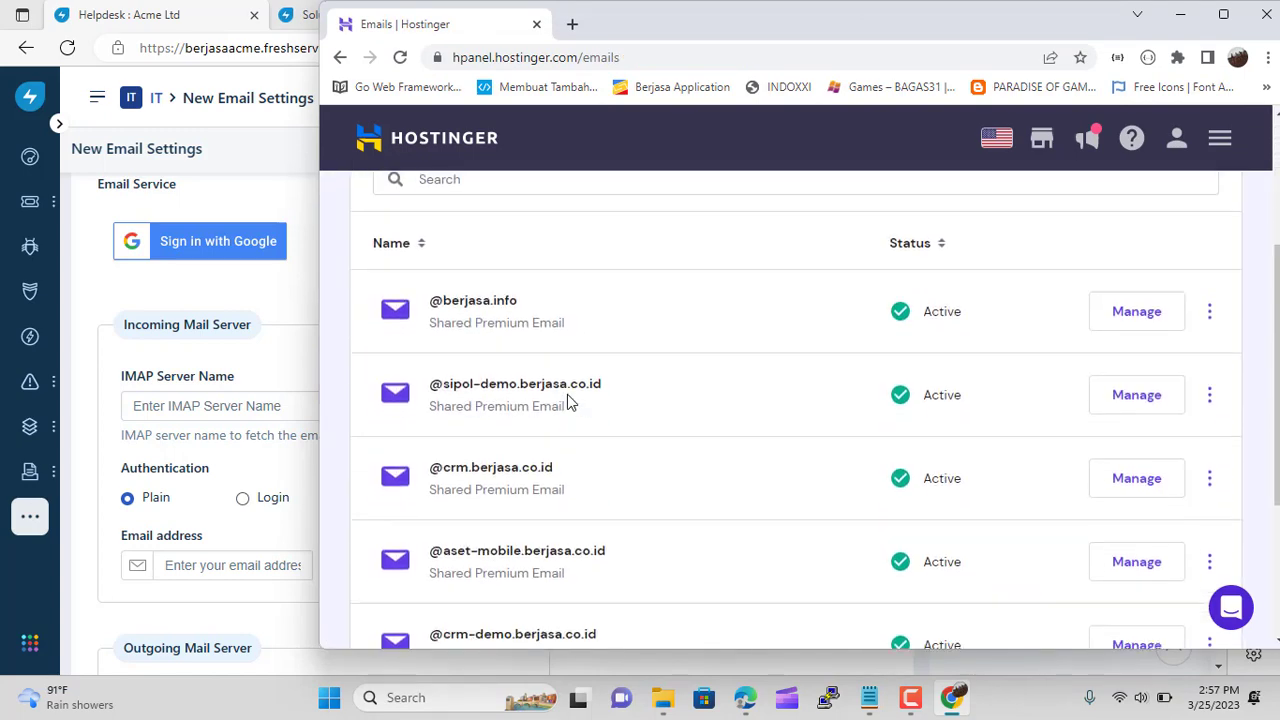
scroll(594, 457, down, 2)
scroll(616, 464, up, 3)
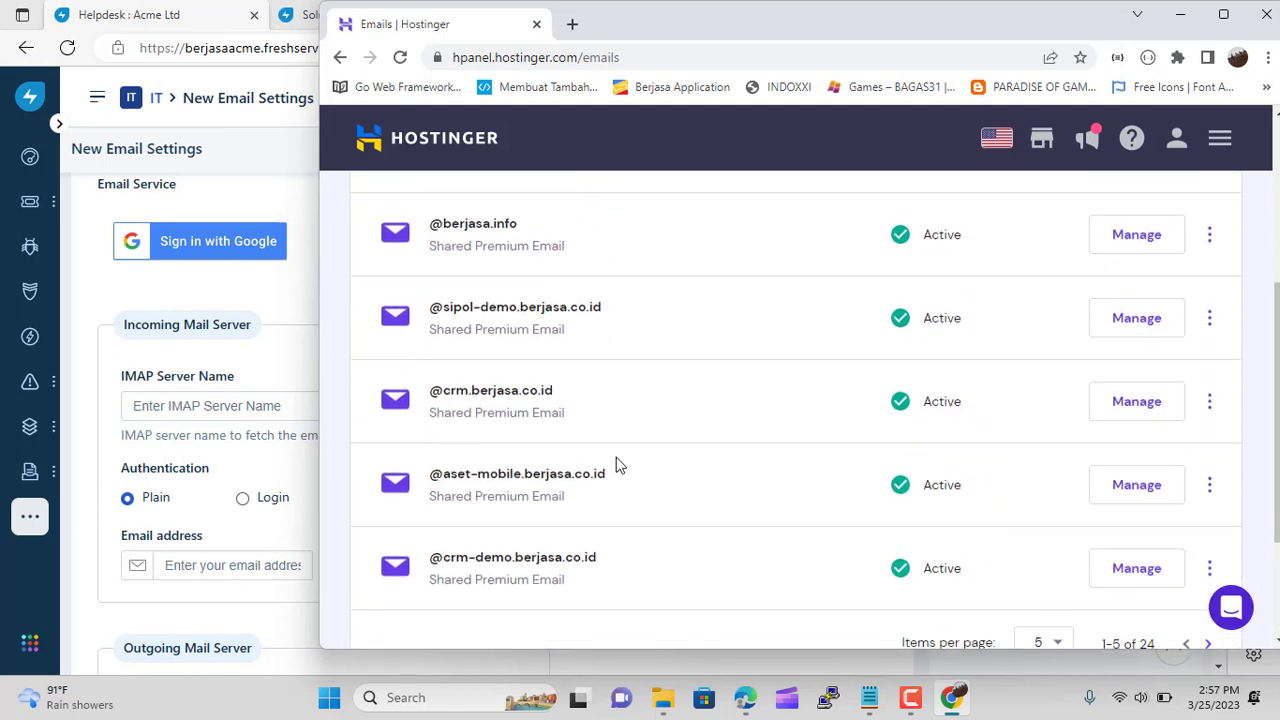
Open the berjasa.info email accounts and show 100 items per page
click(1142, 332)
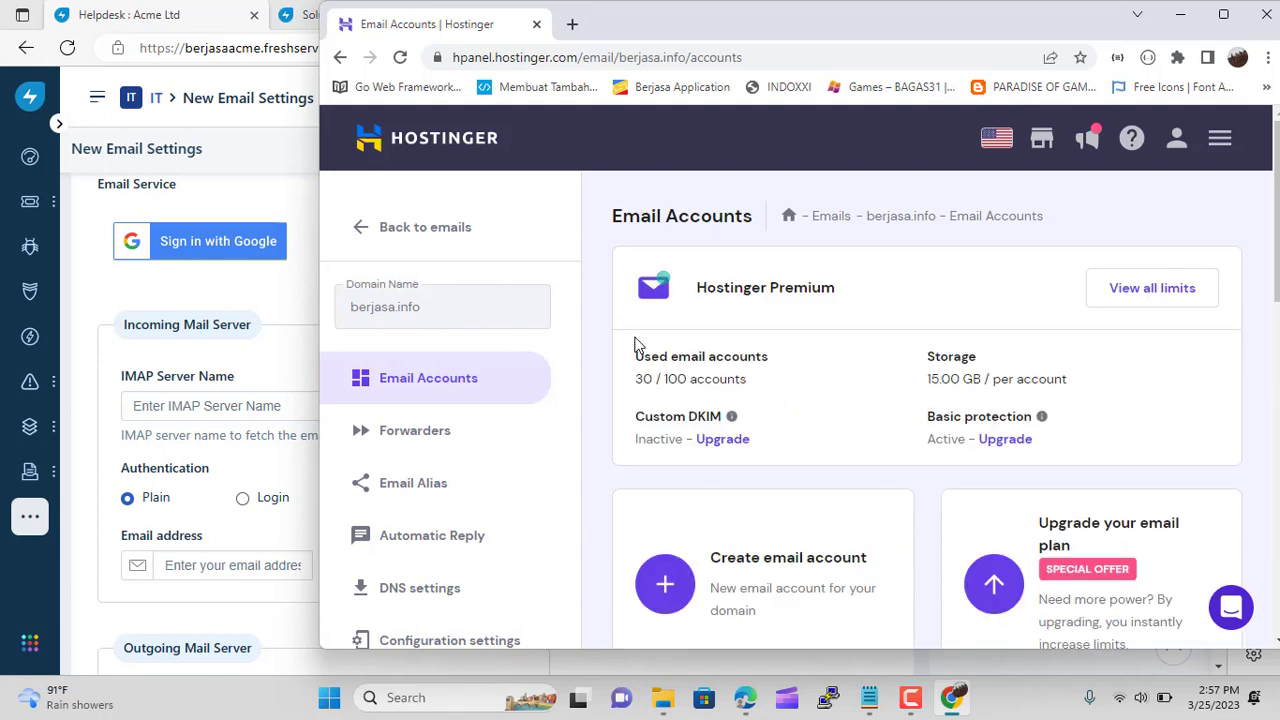
scroll(880, 400, down, 3)
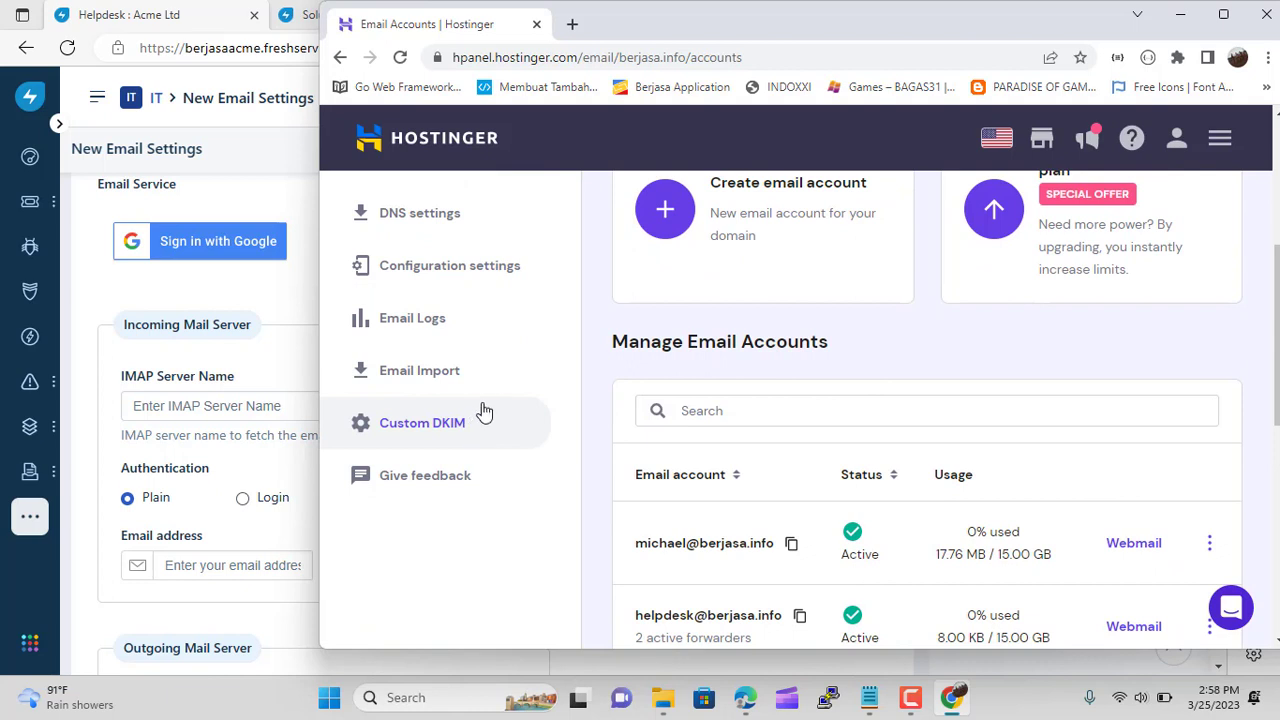
scroll(727, 445, down, 3)
scroll(727, 445, down, 3)
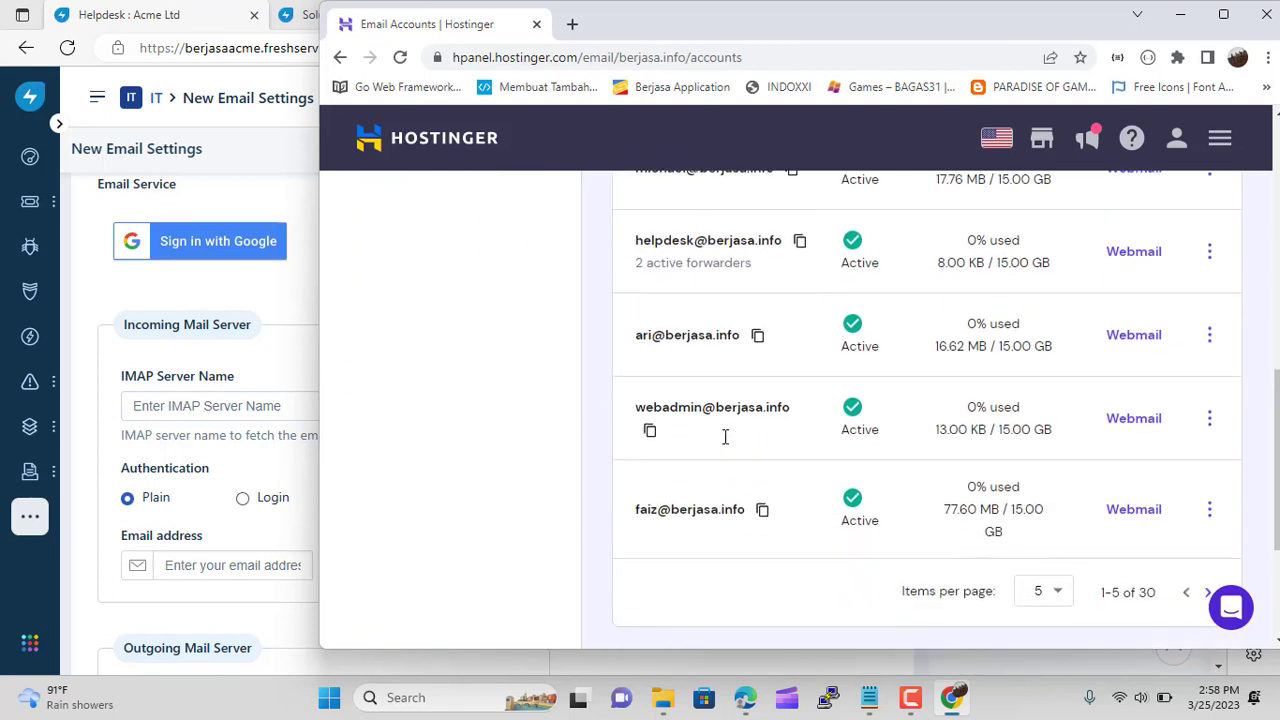
click(1058, 404)
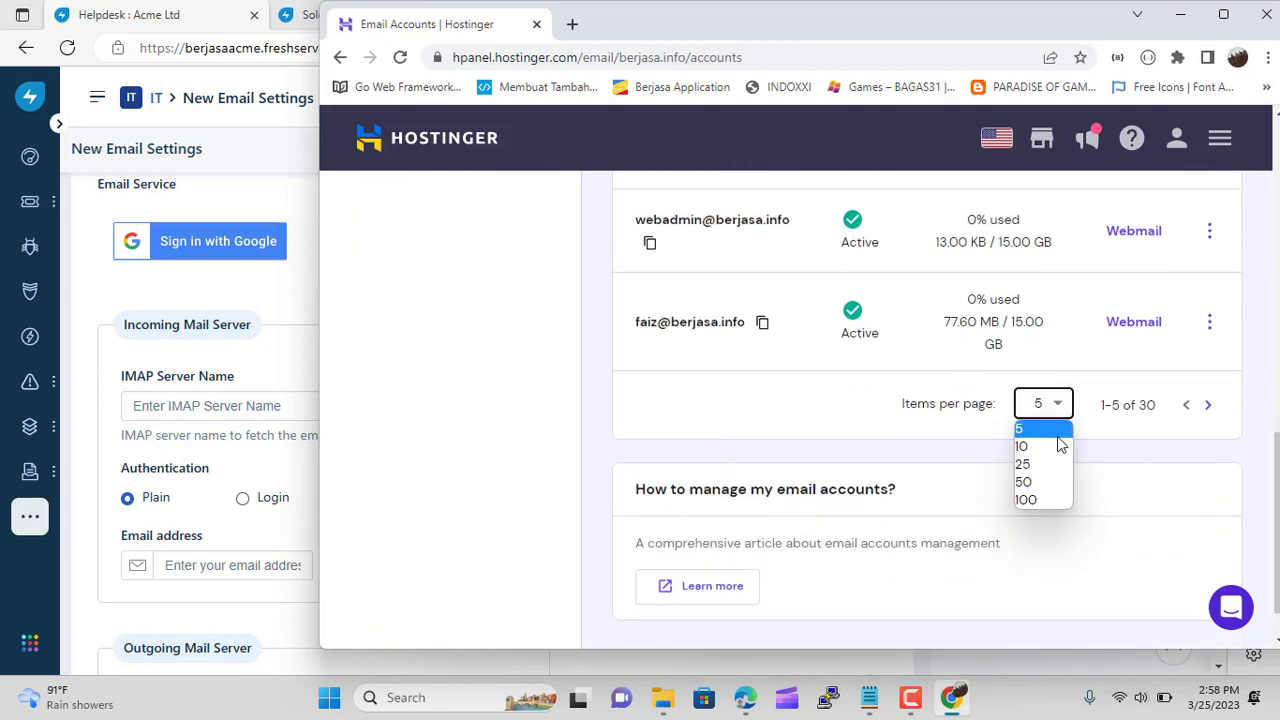
click(1045, 502)
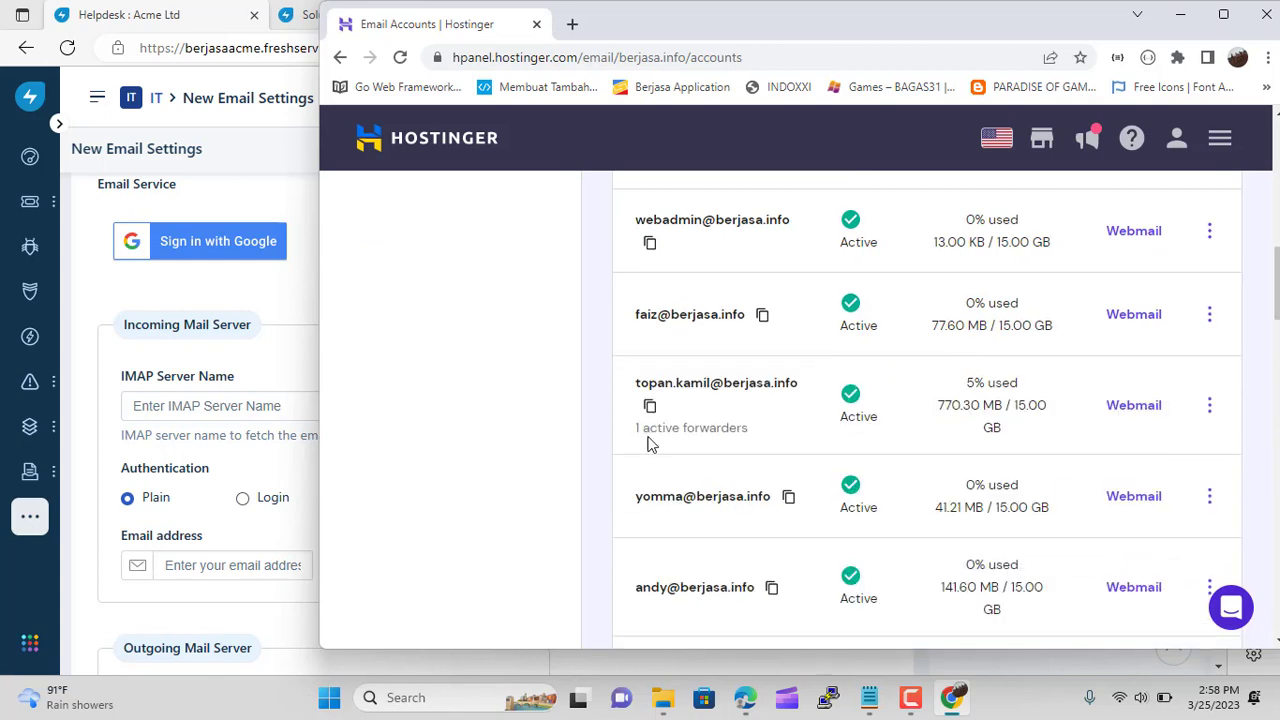
Scroll through all 30 berjasa.info mailboxes to confirm the support account exists
scroll(674, 420, down, 5)
scroll(674, 422, down, 6)
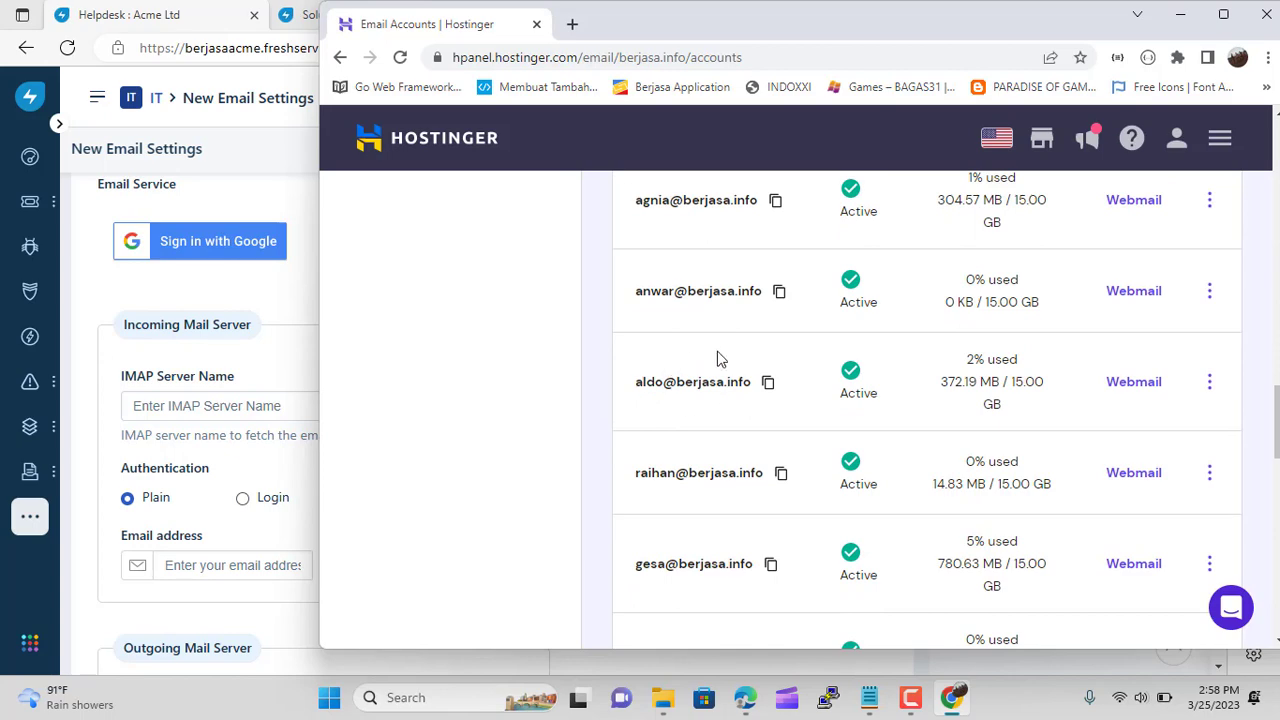
scroll(717, 358, down, 2)
scroll(717, 357, down, 2)
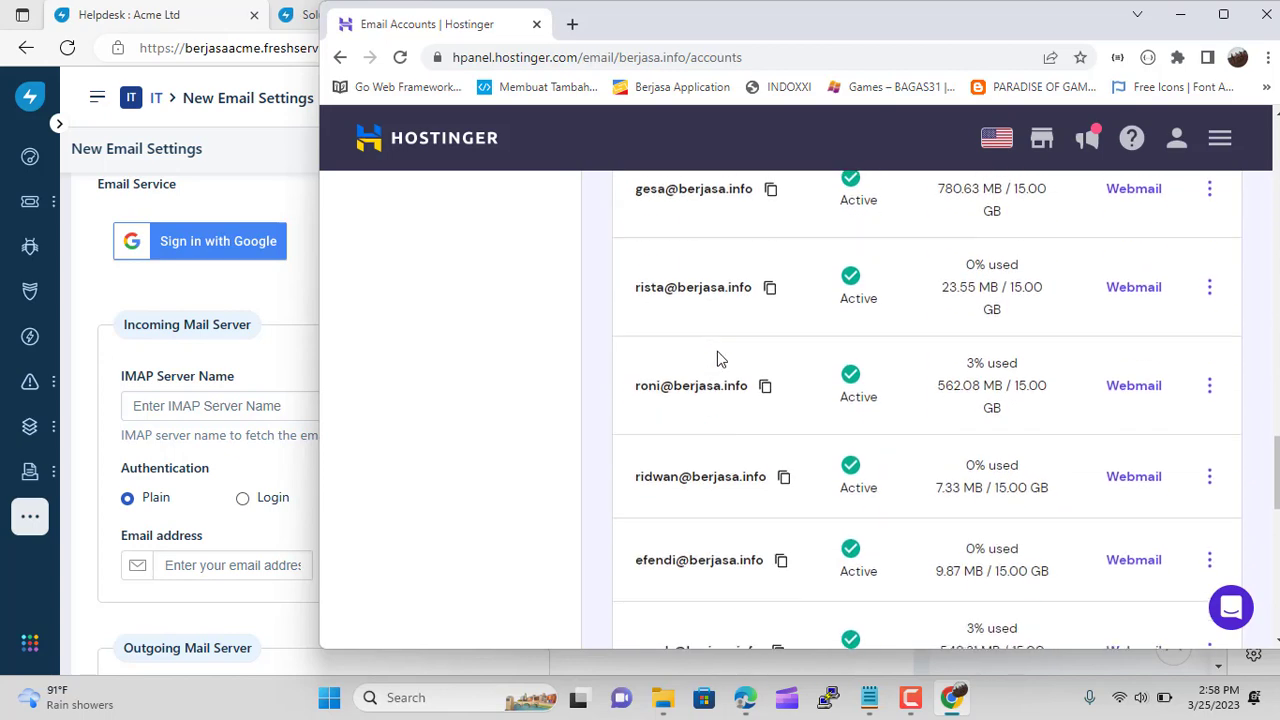
scroll(645, 410, down, 3)
scroll(645, 410, down, 2)
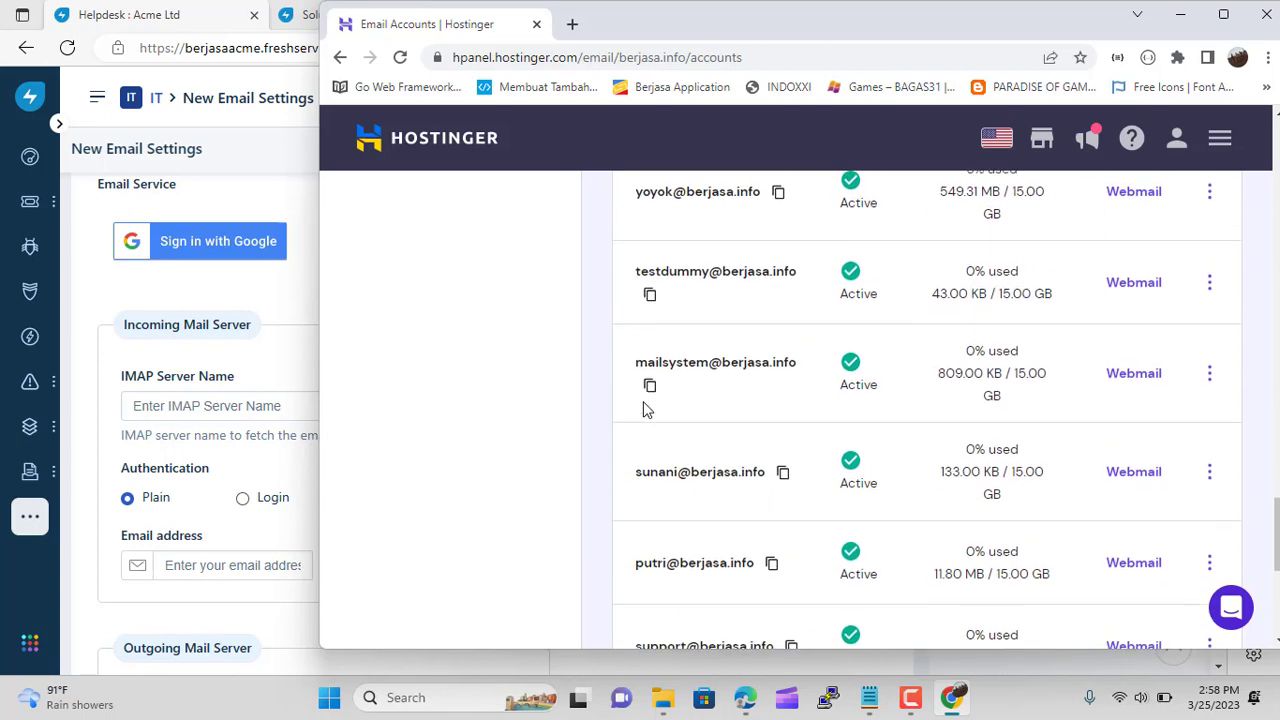
scroll(645, 410, down, 2)
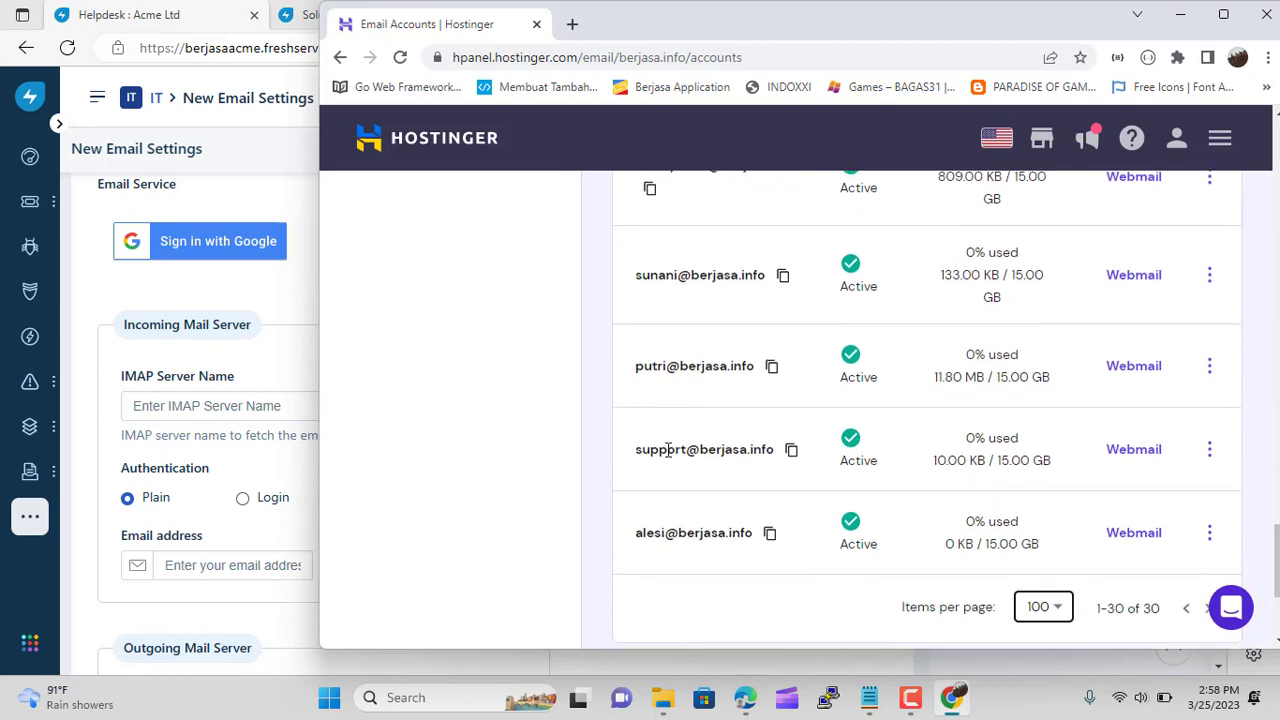
scroll(686, 482, up, 1)
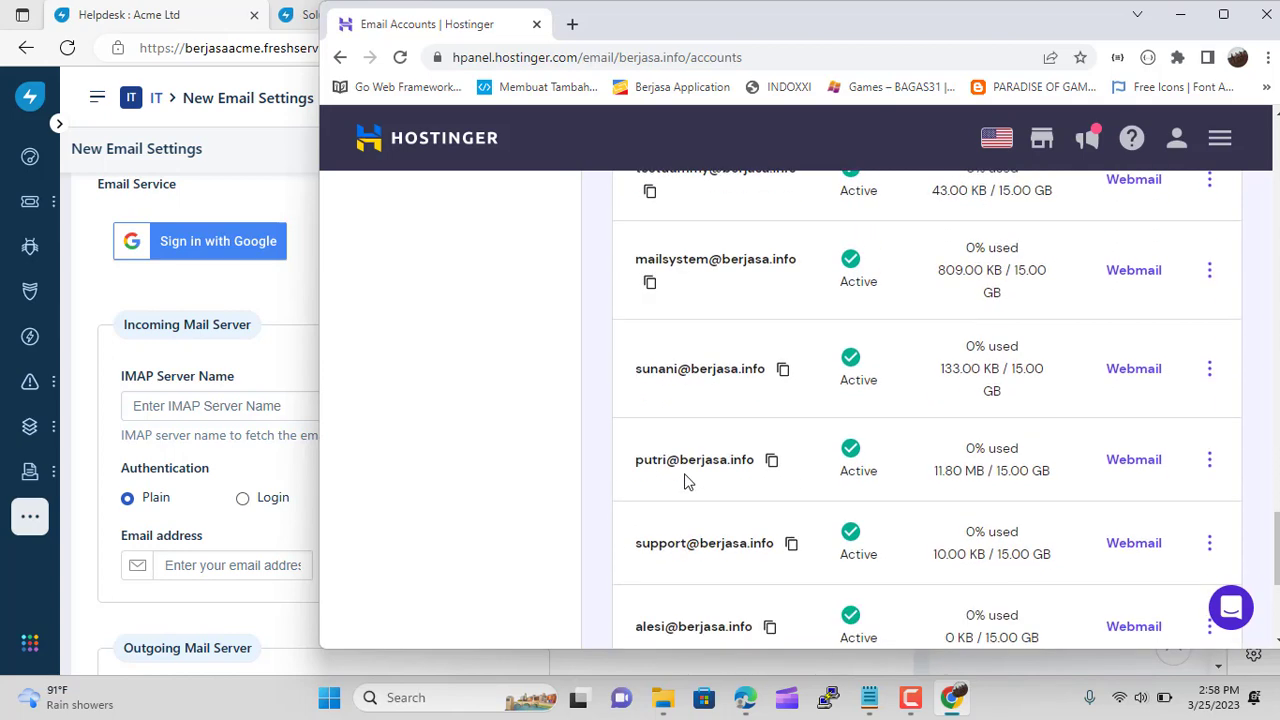
scroll(686, 482, up, 5)
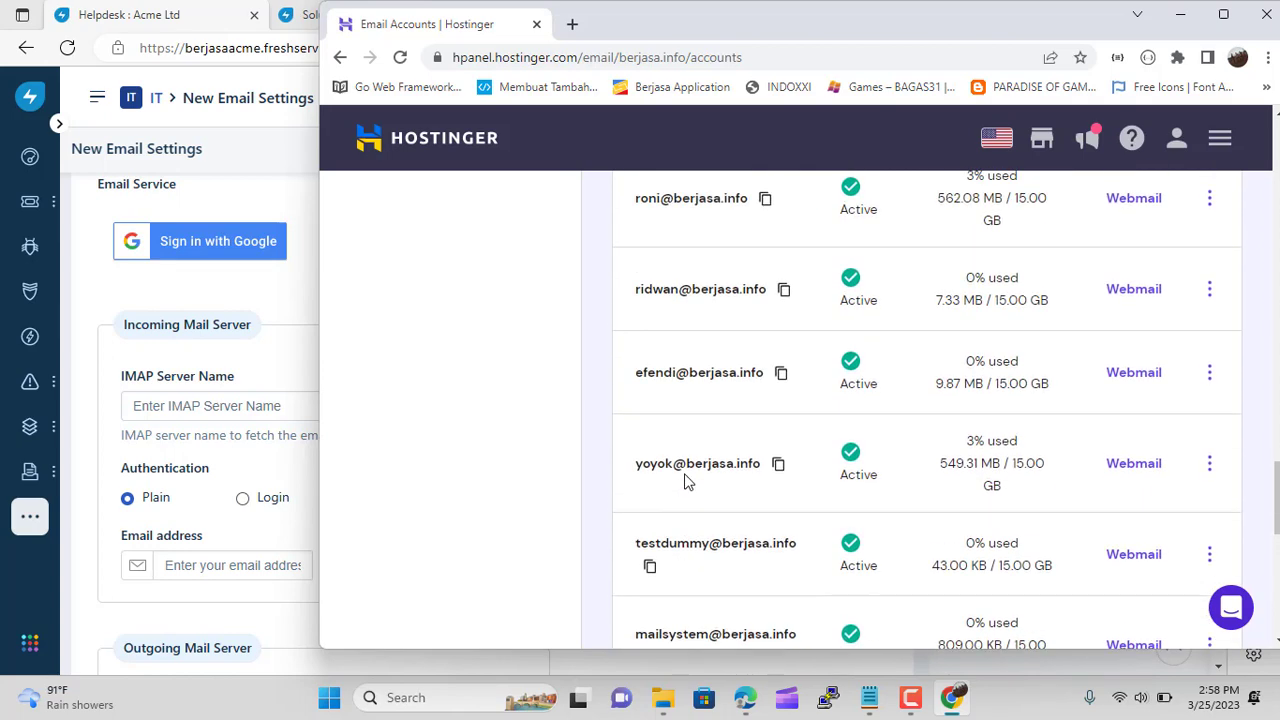
scroll(686, 482, up, 6)
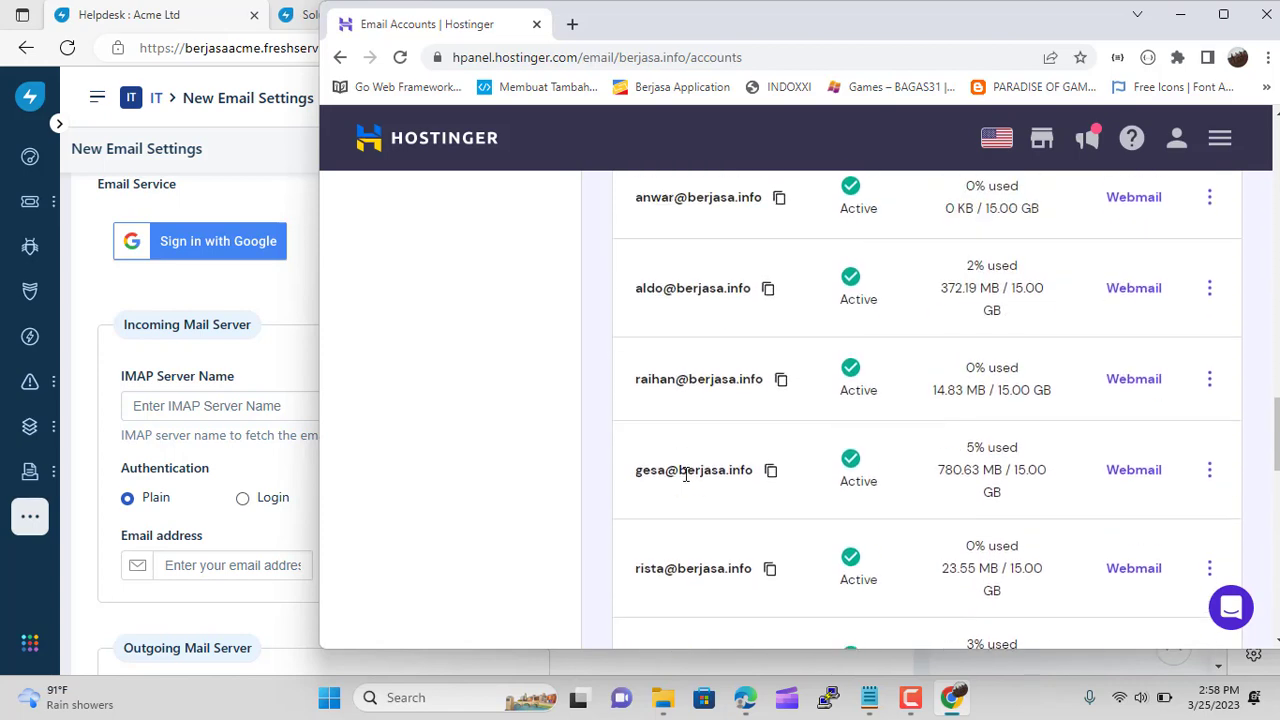
scroll(686, 474, up, 3)
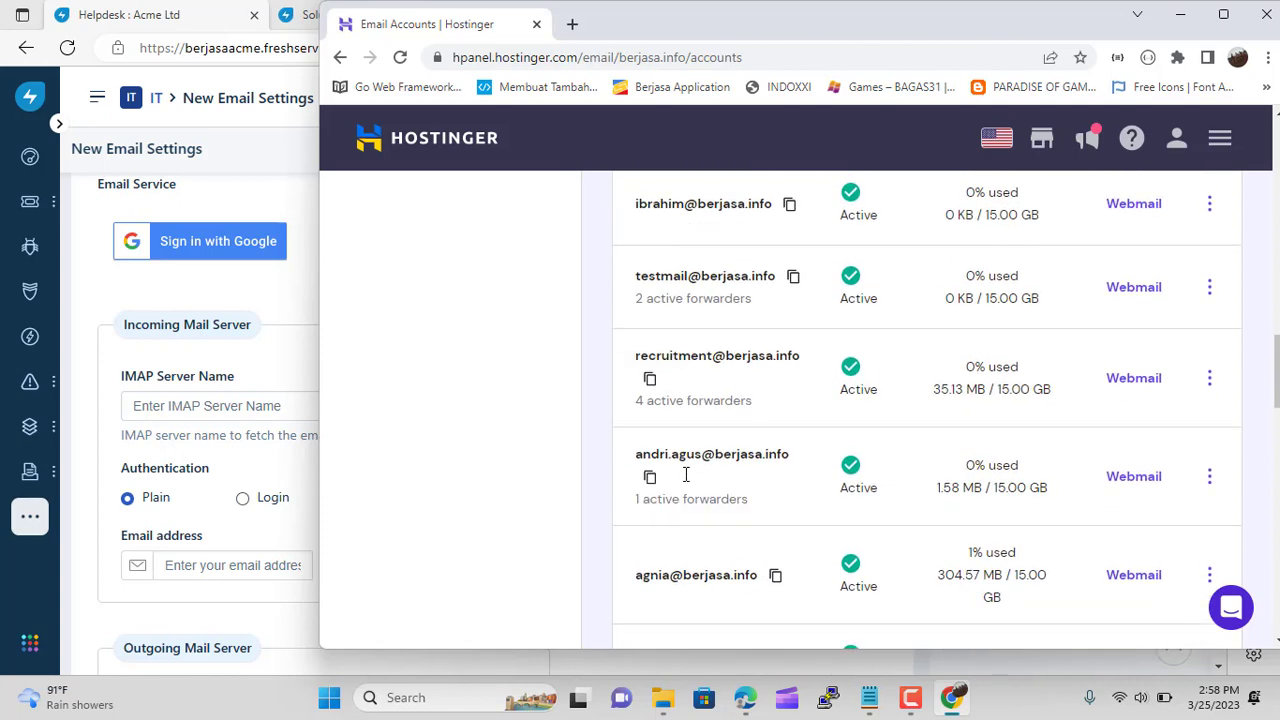
scroll(686, 478, up, 4)
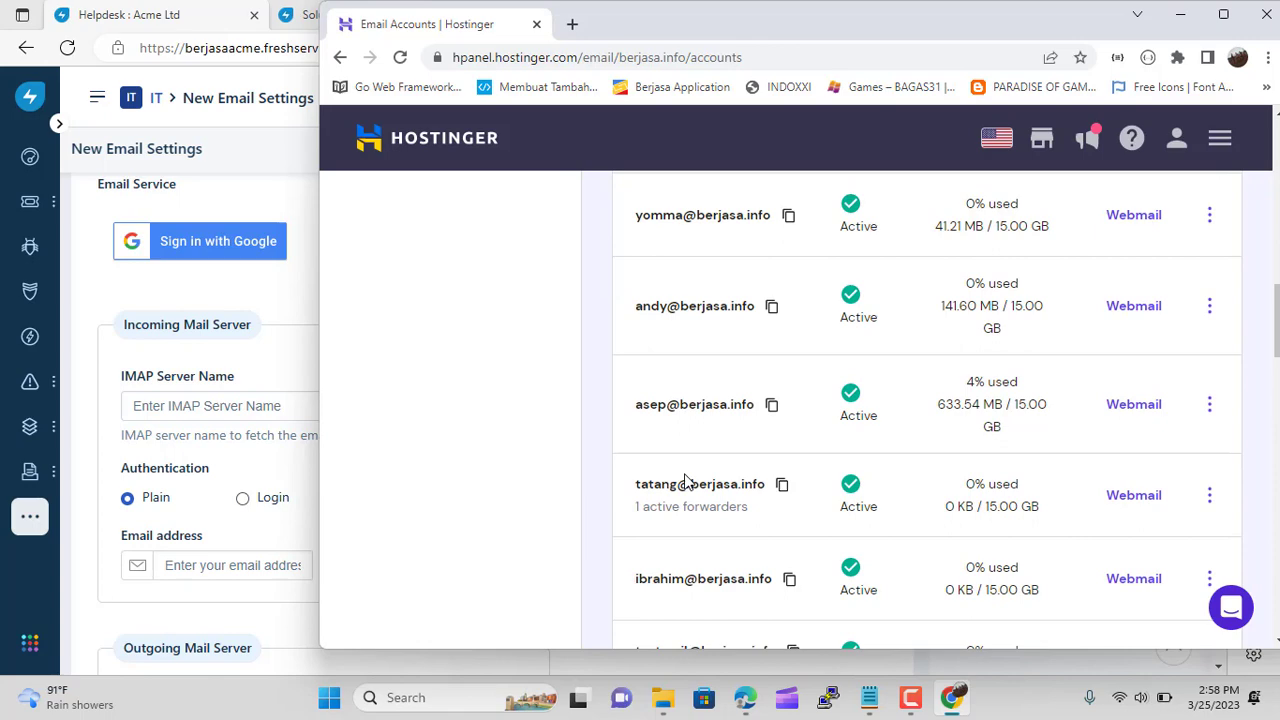
scroll(686, 481, up, 3)
scroll(686, 481, up, 5)
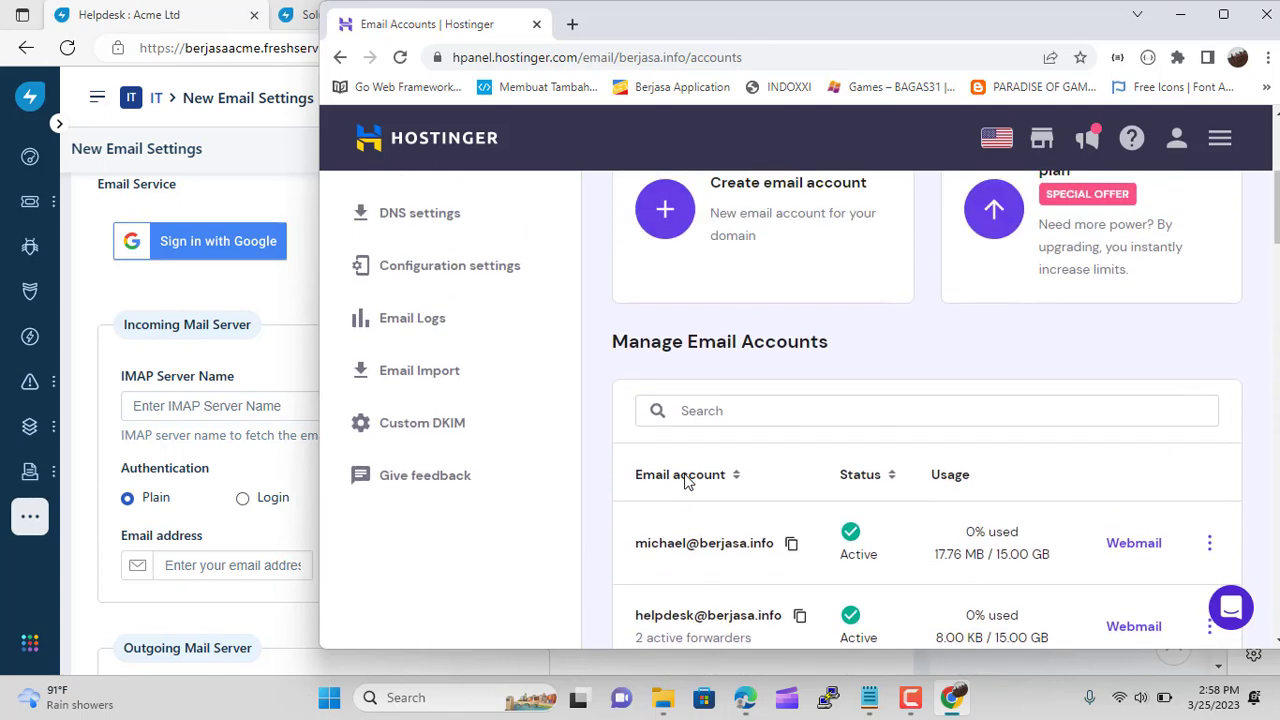
scroll(686, 481, down, 15)
scroll(686, 483, down, 7)
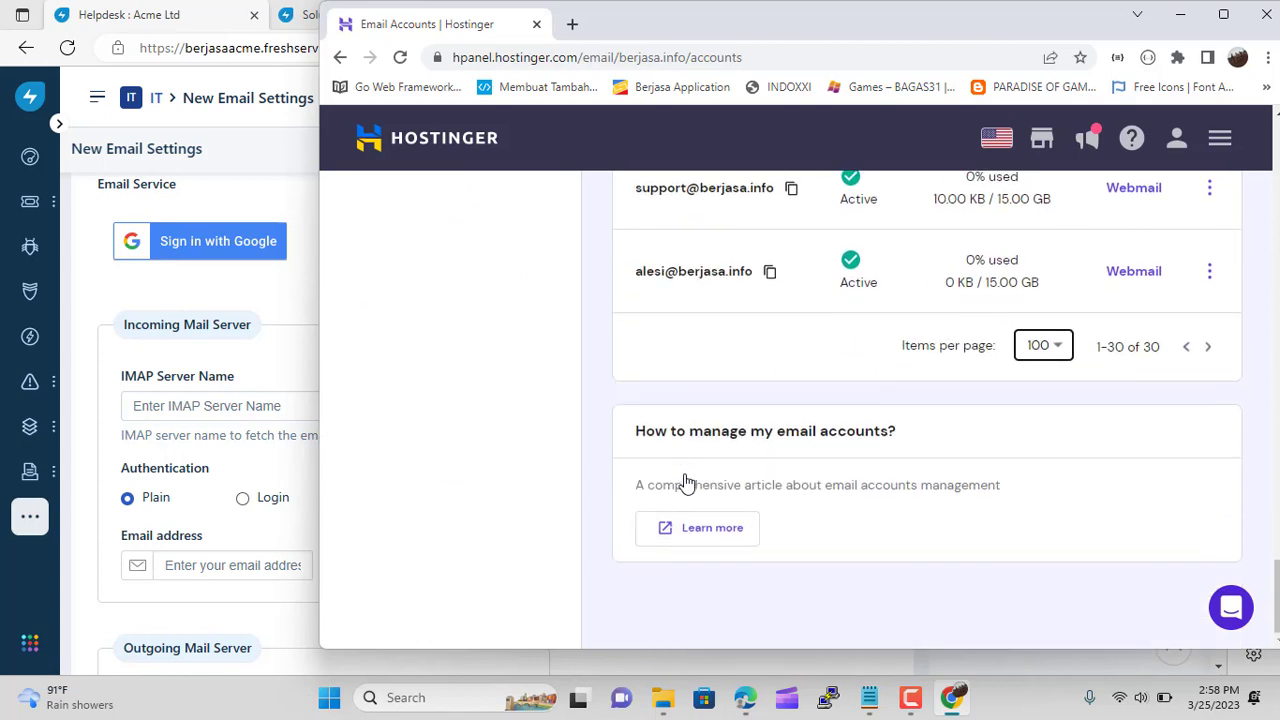
scroll(686, 483, up, 2)
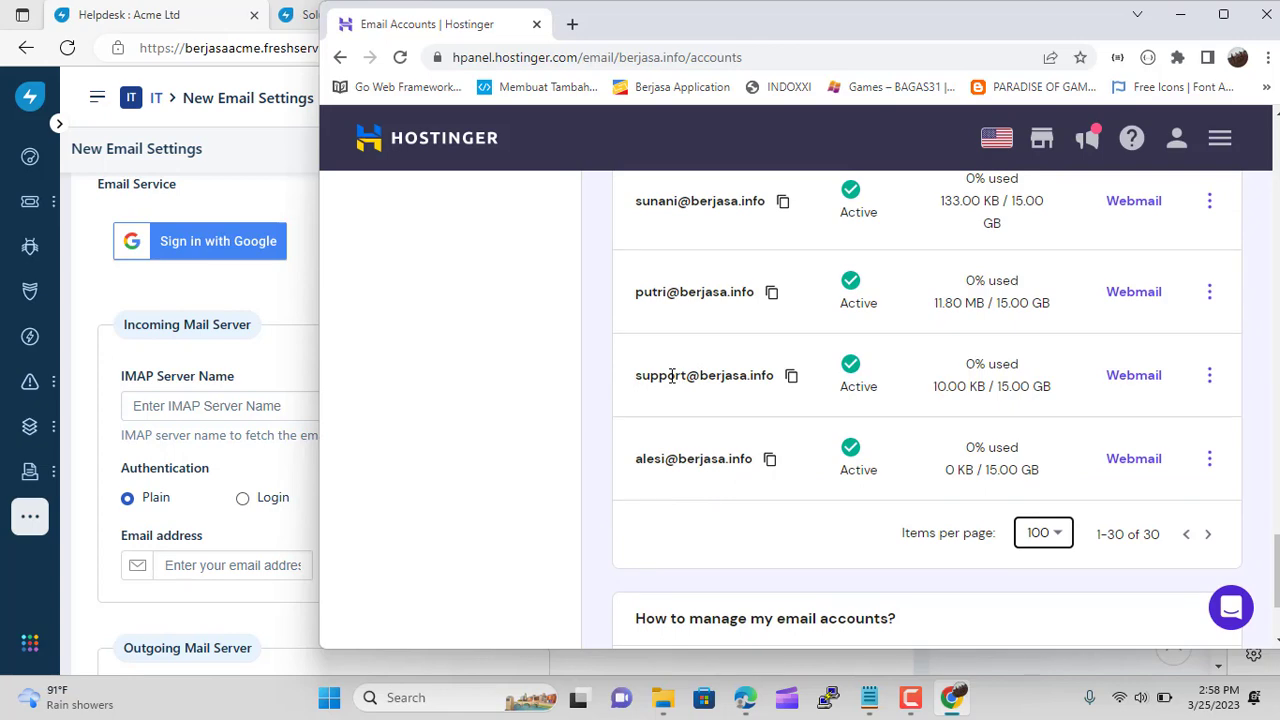
Show berjasa.info's manual configuration: imap.hostinger.com port 993, smtp.hostinger.com port 465
drag(727, 22, 899, 23)
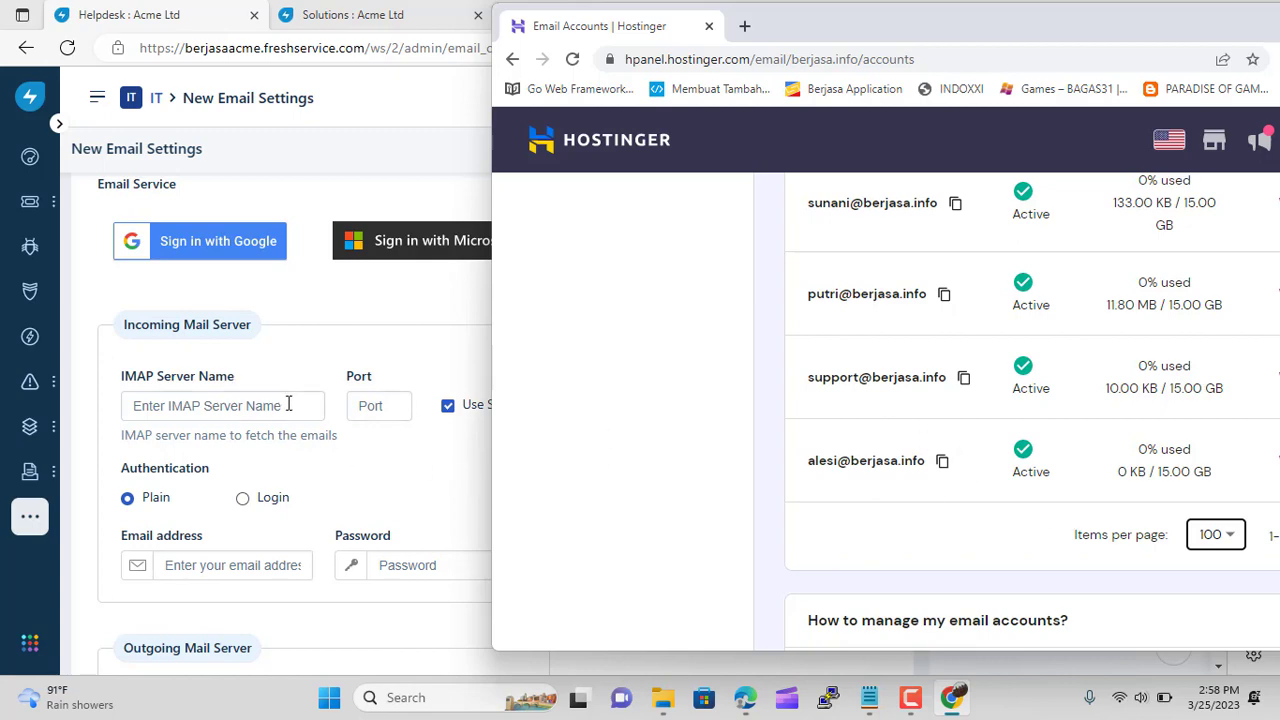
scroll(289, 410, up, 5)
scroll(289, 414, down, 1)
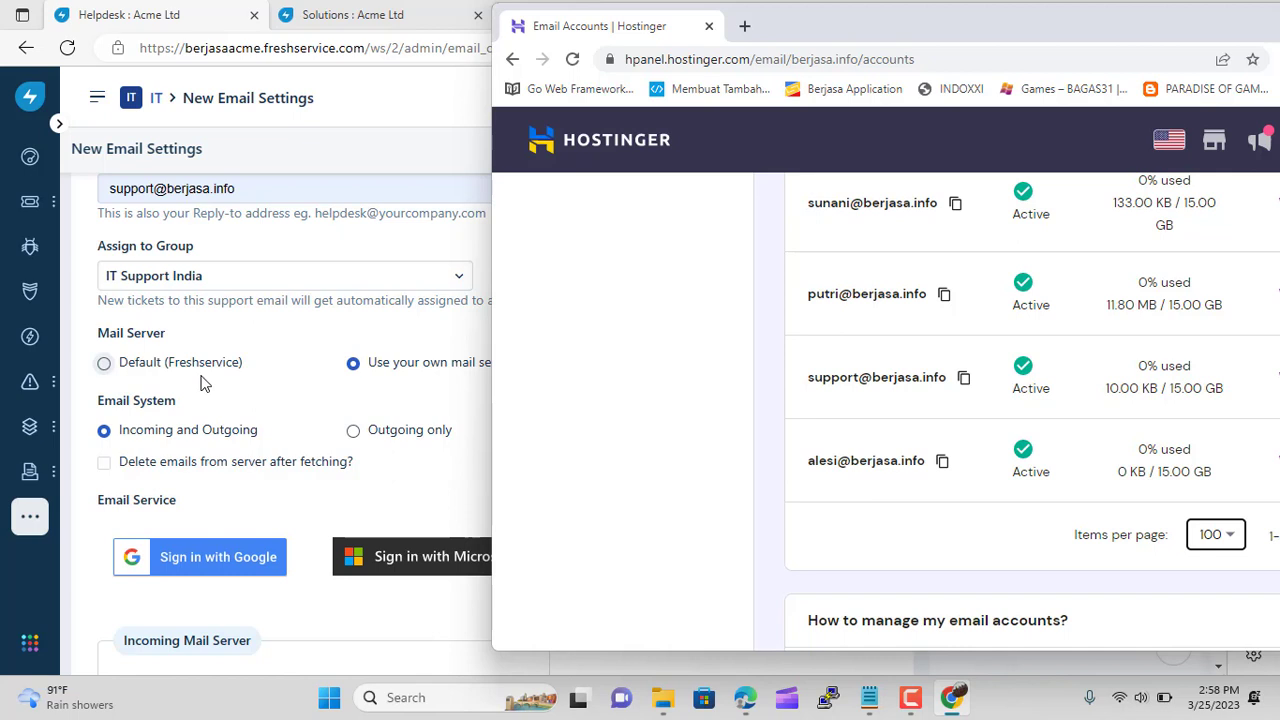
scroll(203, 382, down, 2)
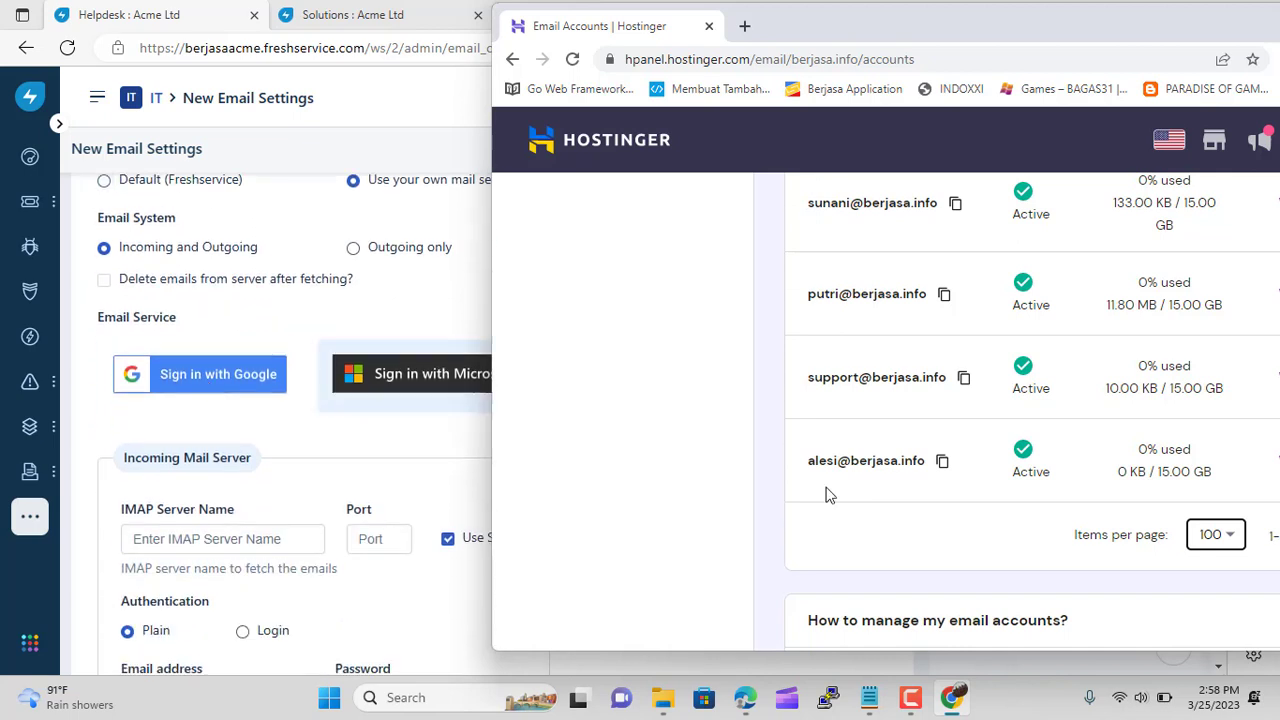
scroll(695, 514, up, 20)
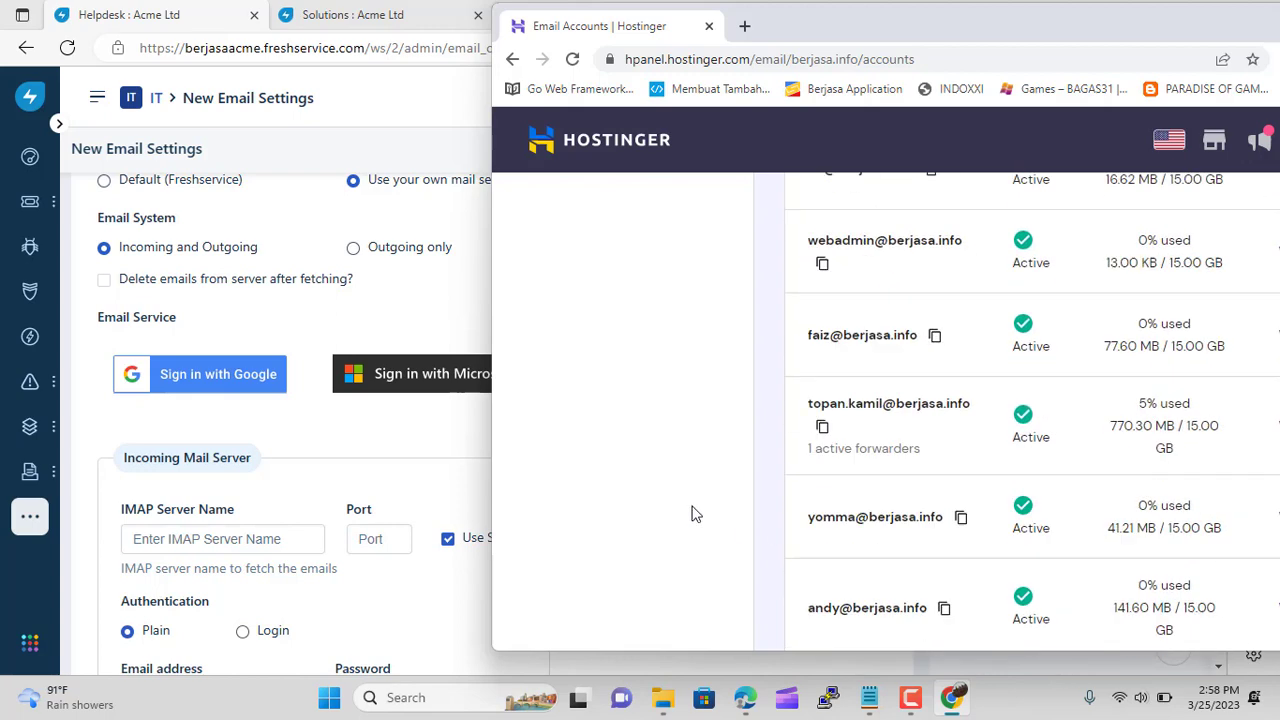
scroll(695, 514, down, 3)
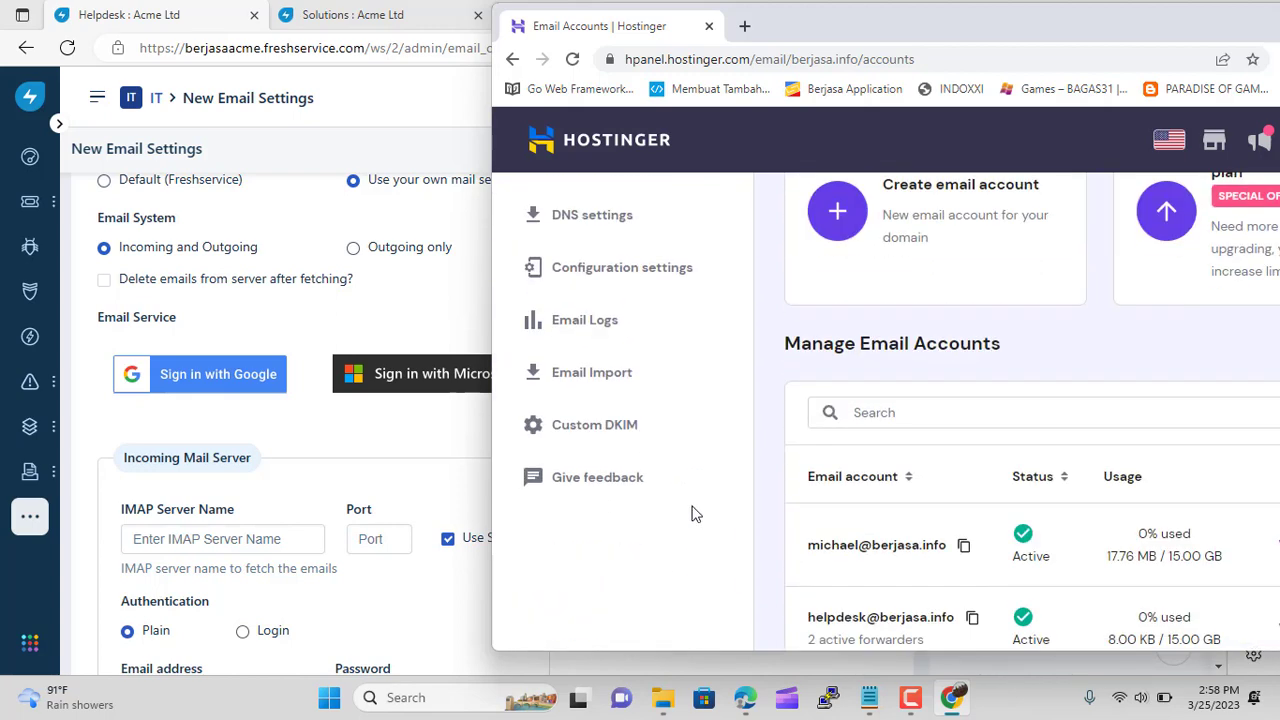
click(621, 268)
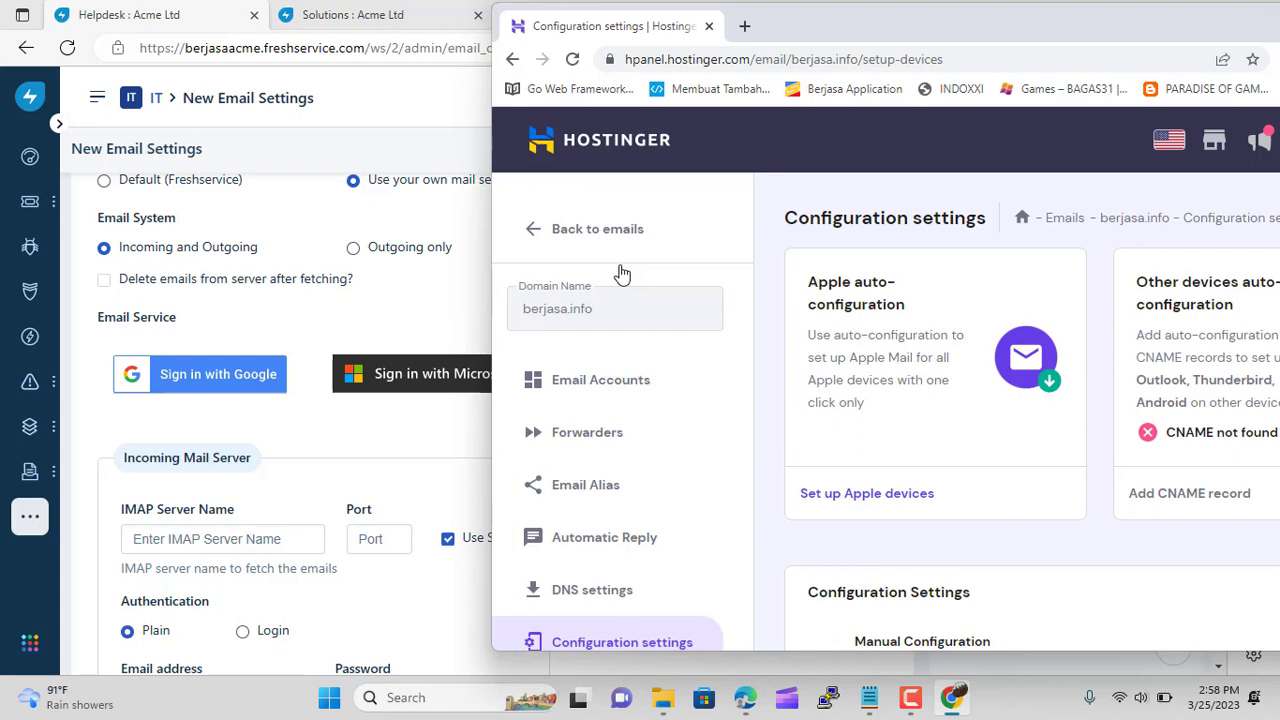
scroll(886, 488, down, 3)
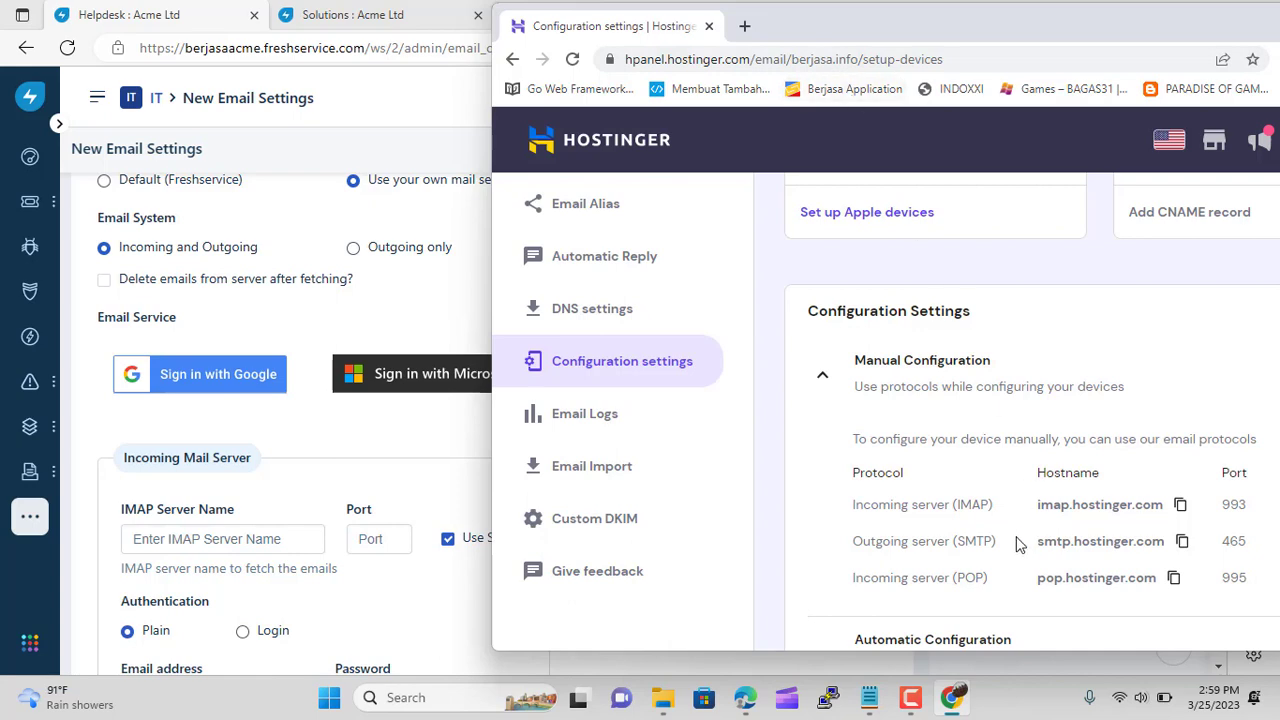
Set the incoming IMAP server to imap.hostinger.com on port 993
click(1180, 505)
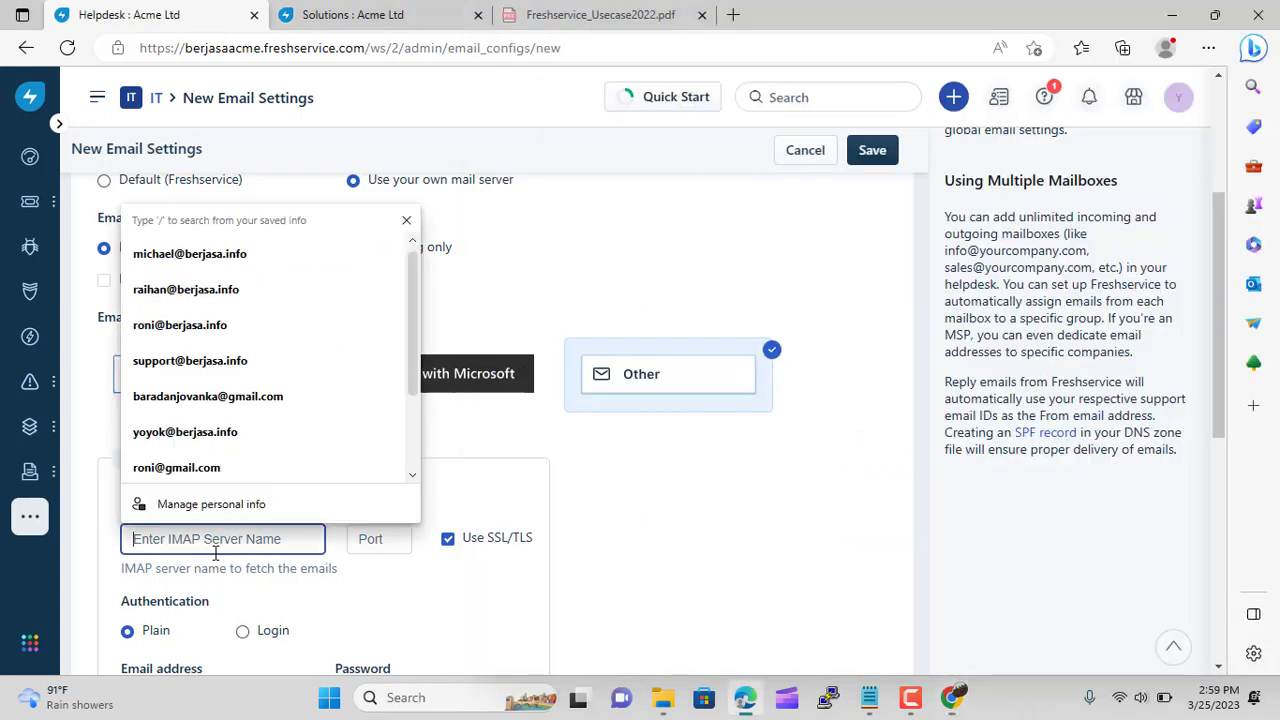
click(216, 545)
key(ctrl+v)
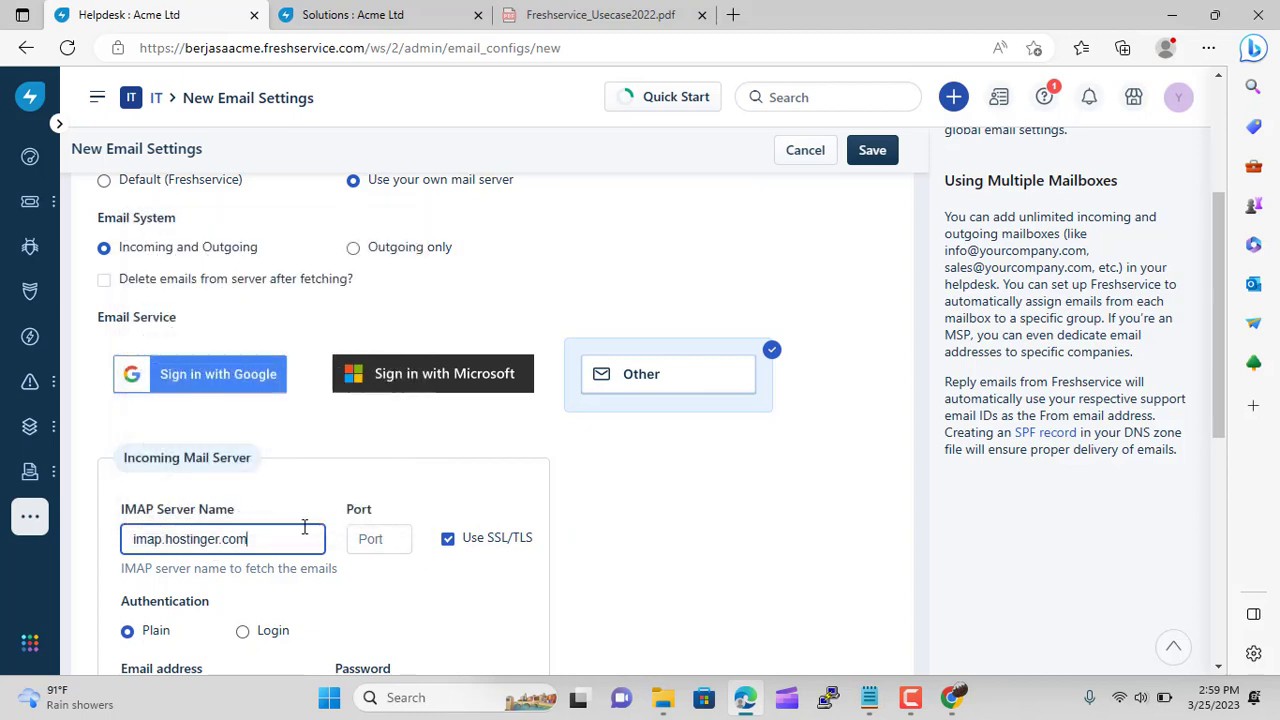
click(370, 538)
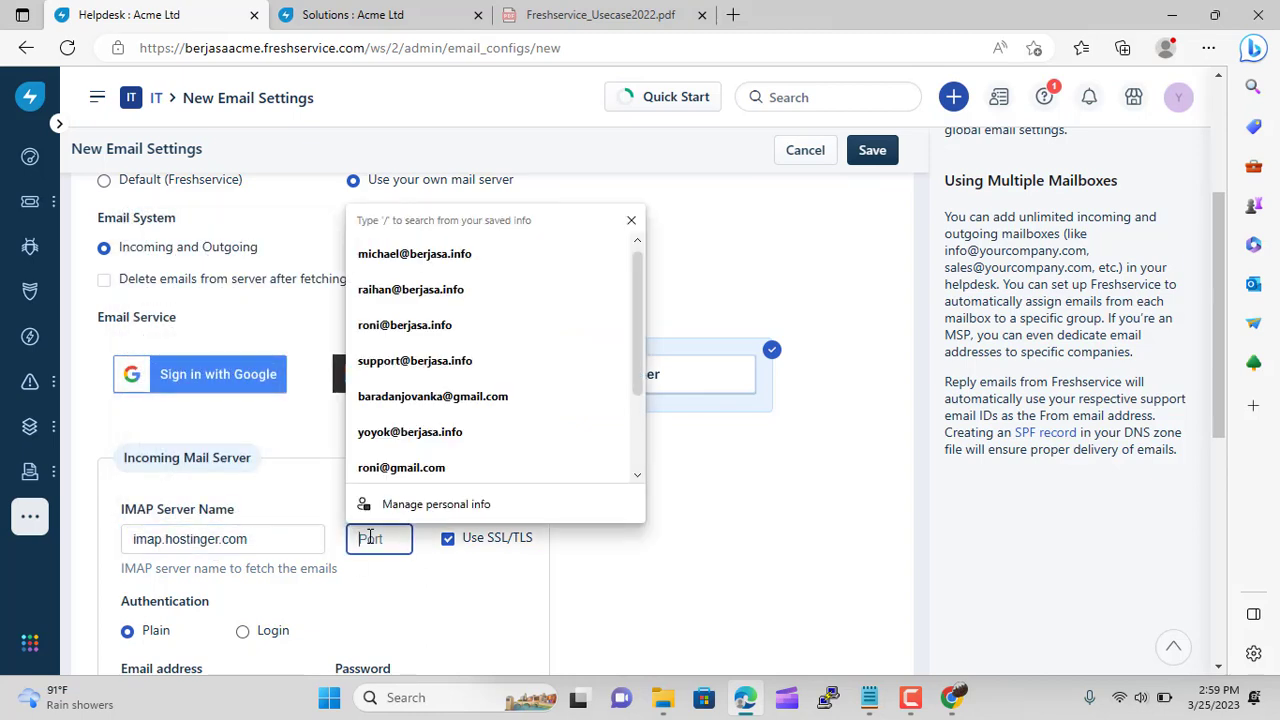
text(993)
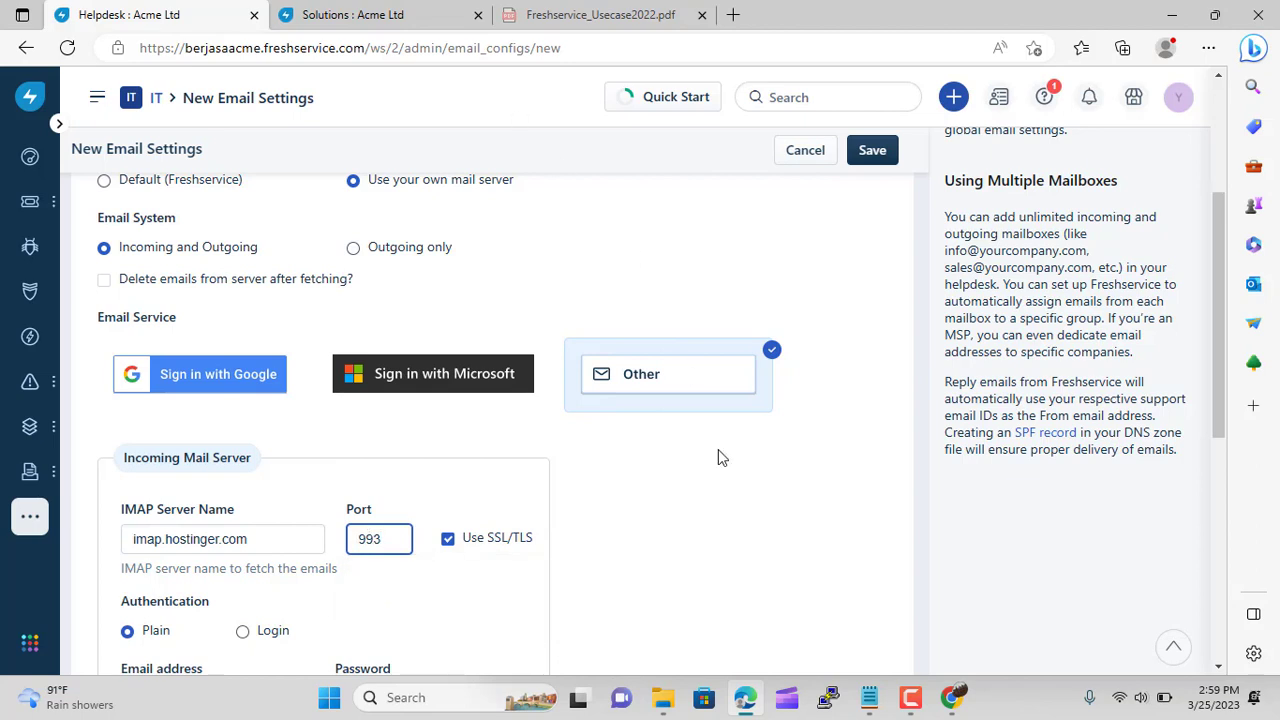
Fill the incoming login with the support mailbox address from autofill and its password
click(948, 700)
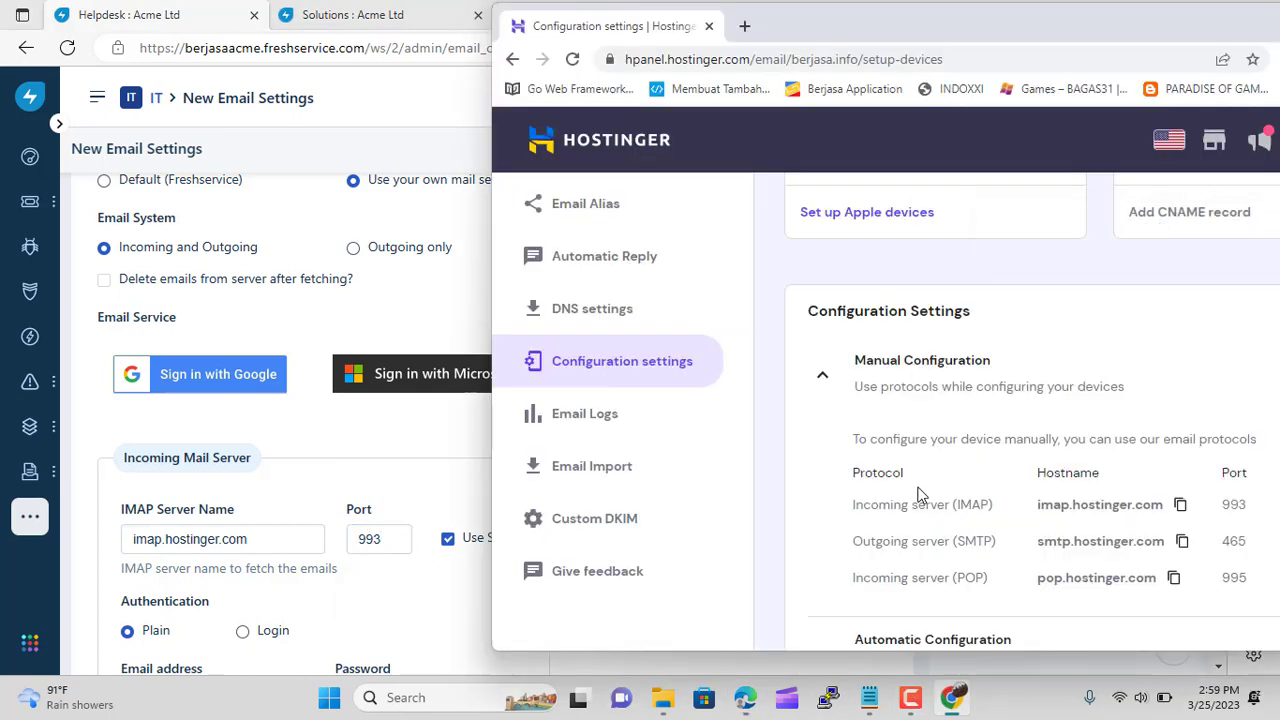
scroll(367, 527, down, 3)
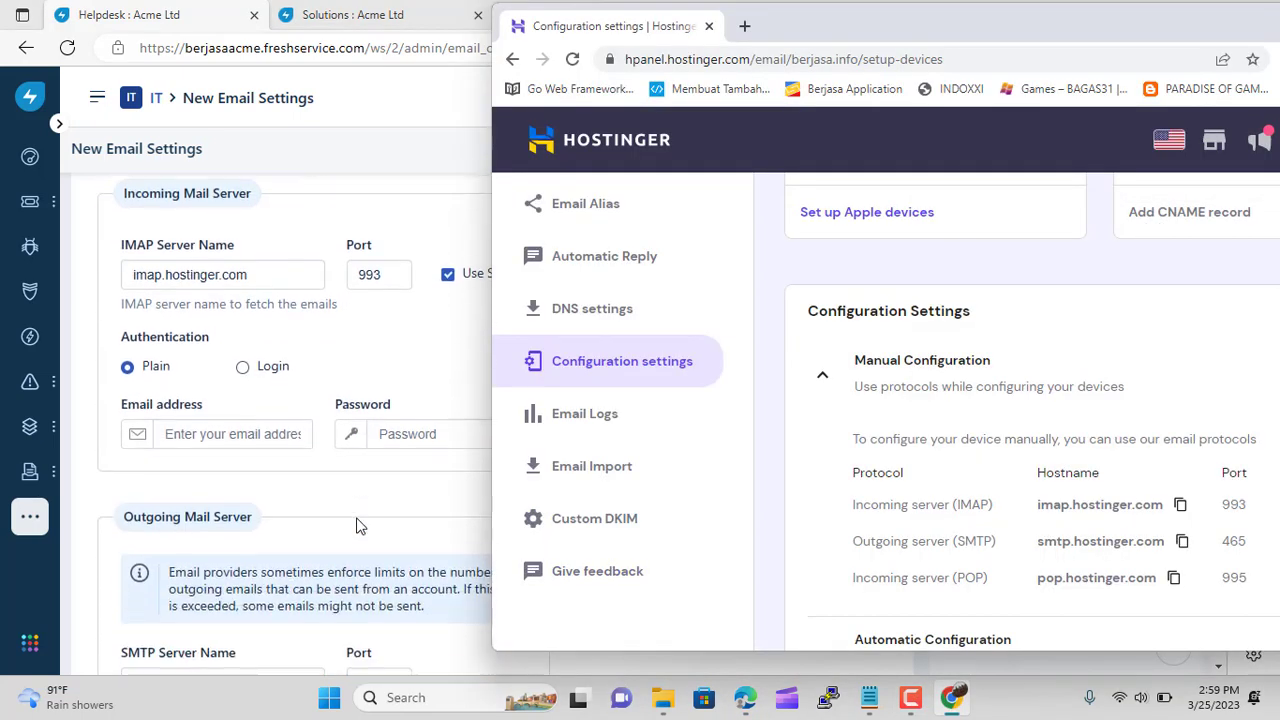
click(247, 430)
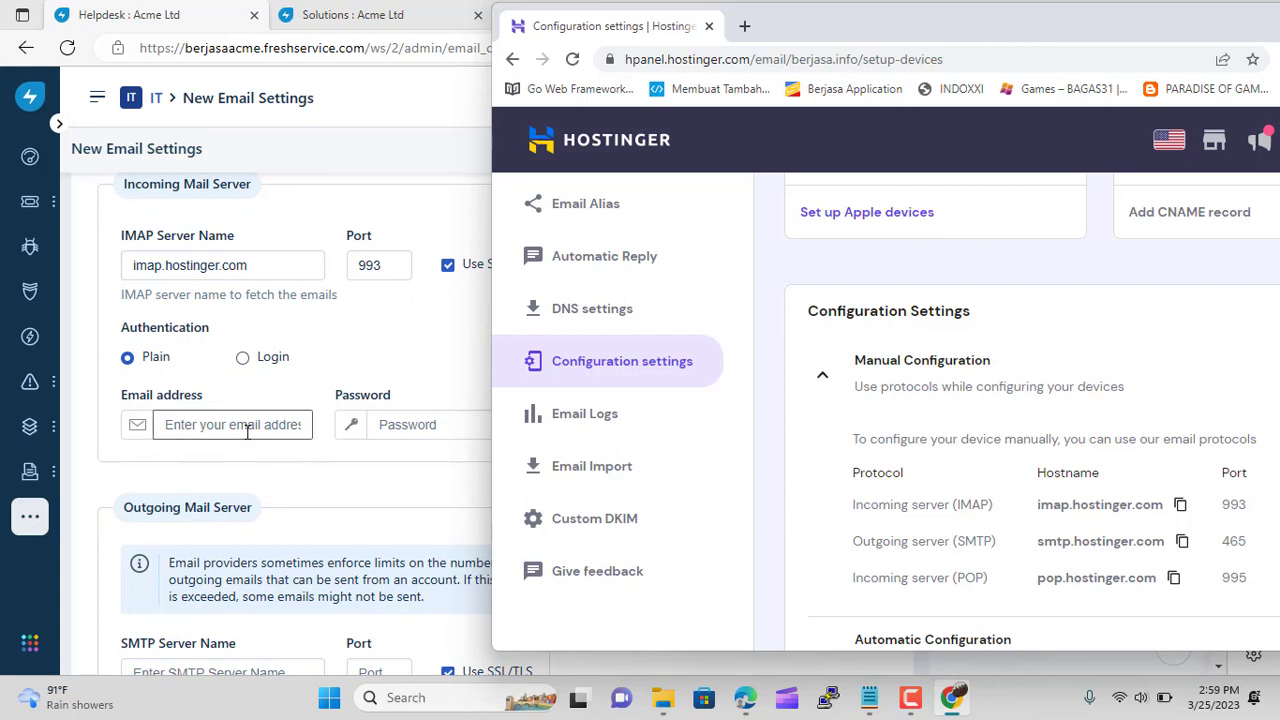
click(247, 430)
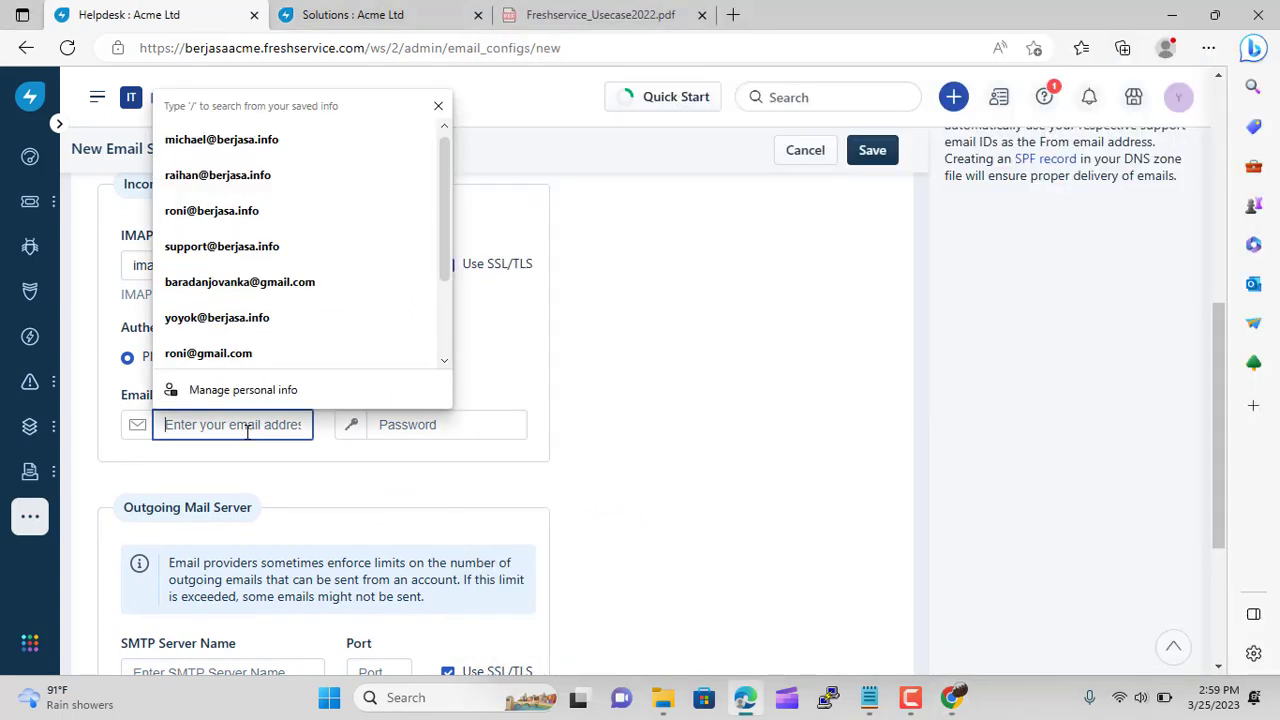
click(280, 246)
click(408, 427)
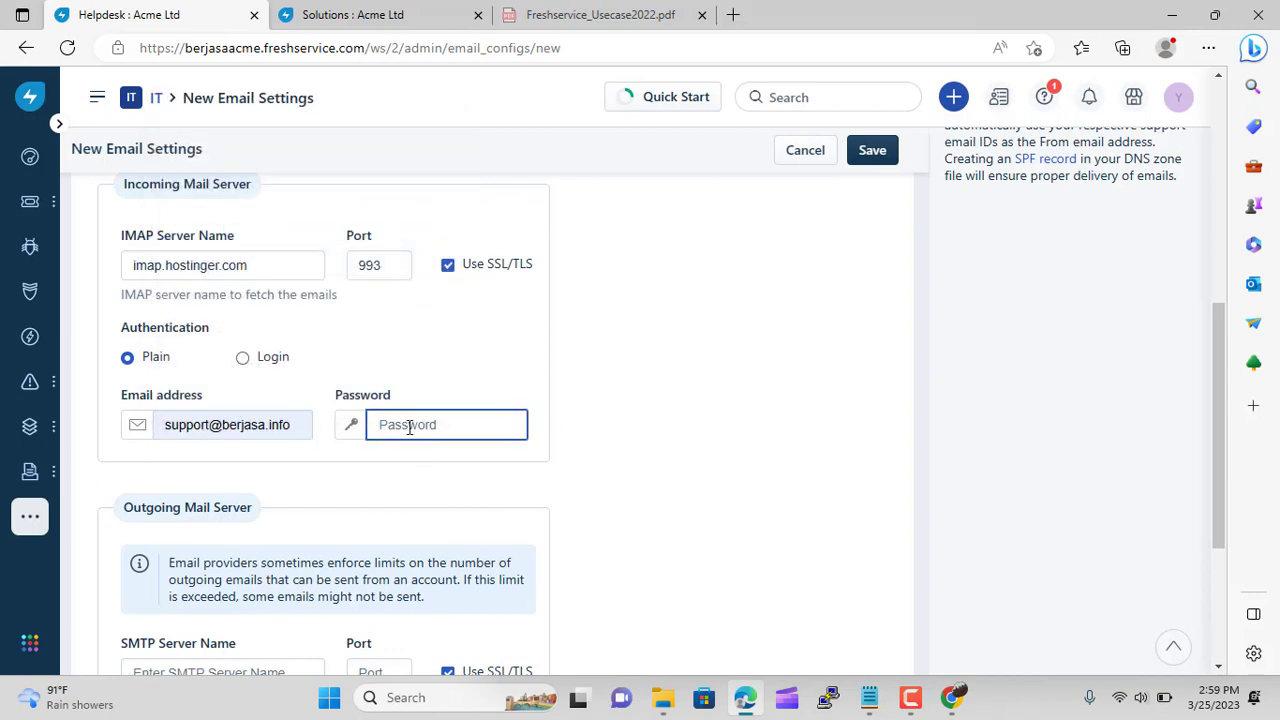
text(•••••)
scroll(348, 500, down, 2)
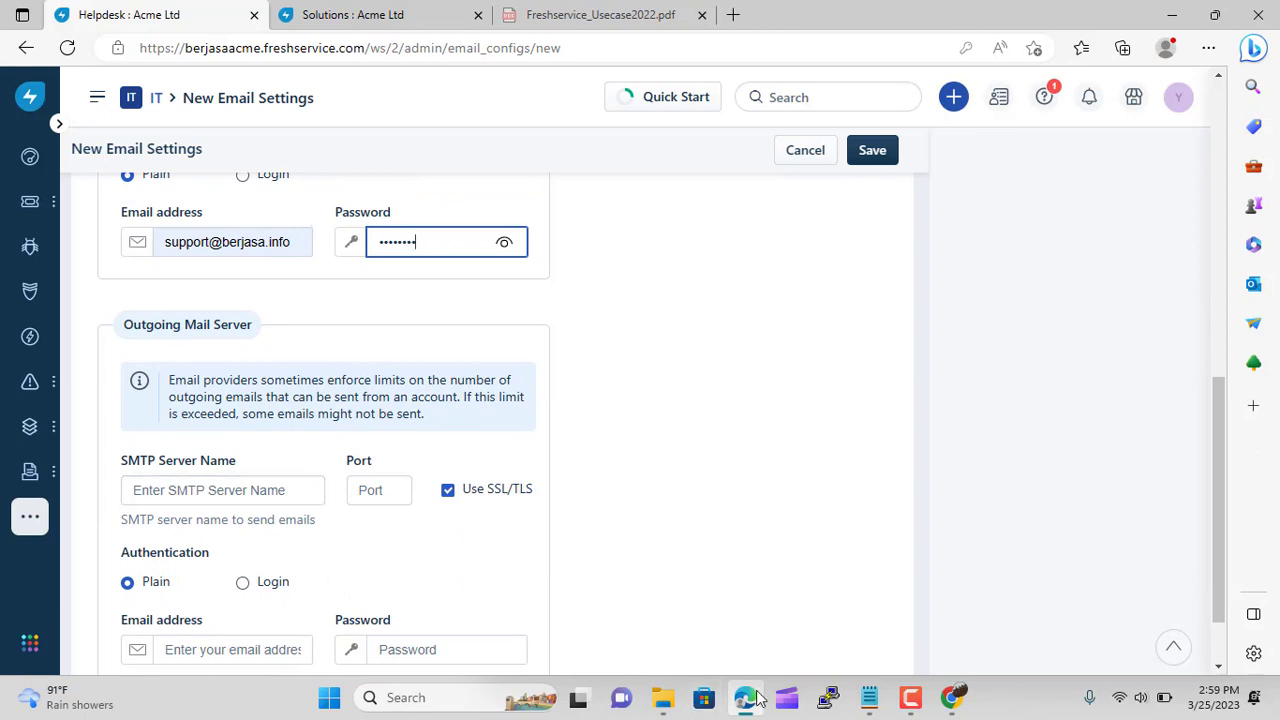
Set the outgoing SMTP server to smtp.hostinger.com on port 465
click(951, 697)
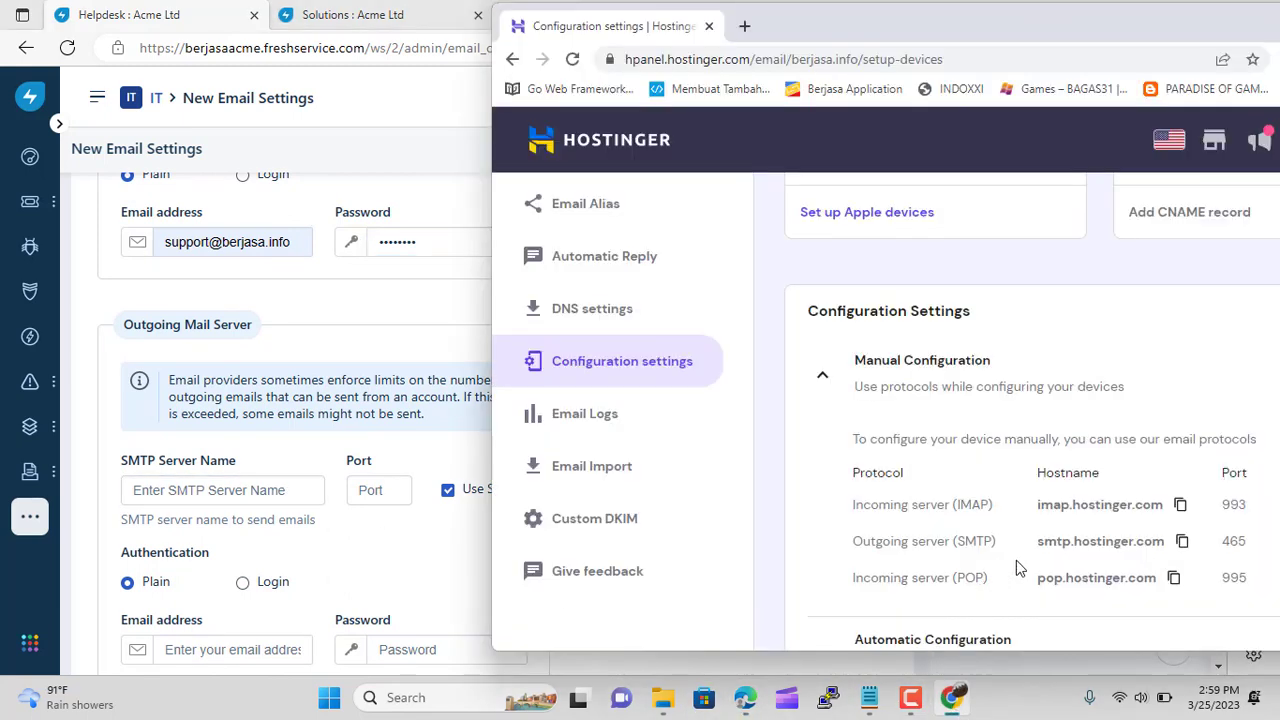
click(1182, 541)
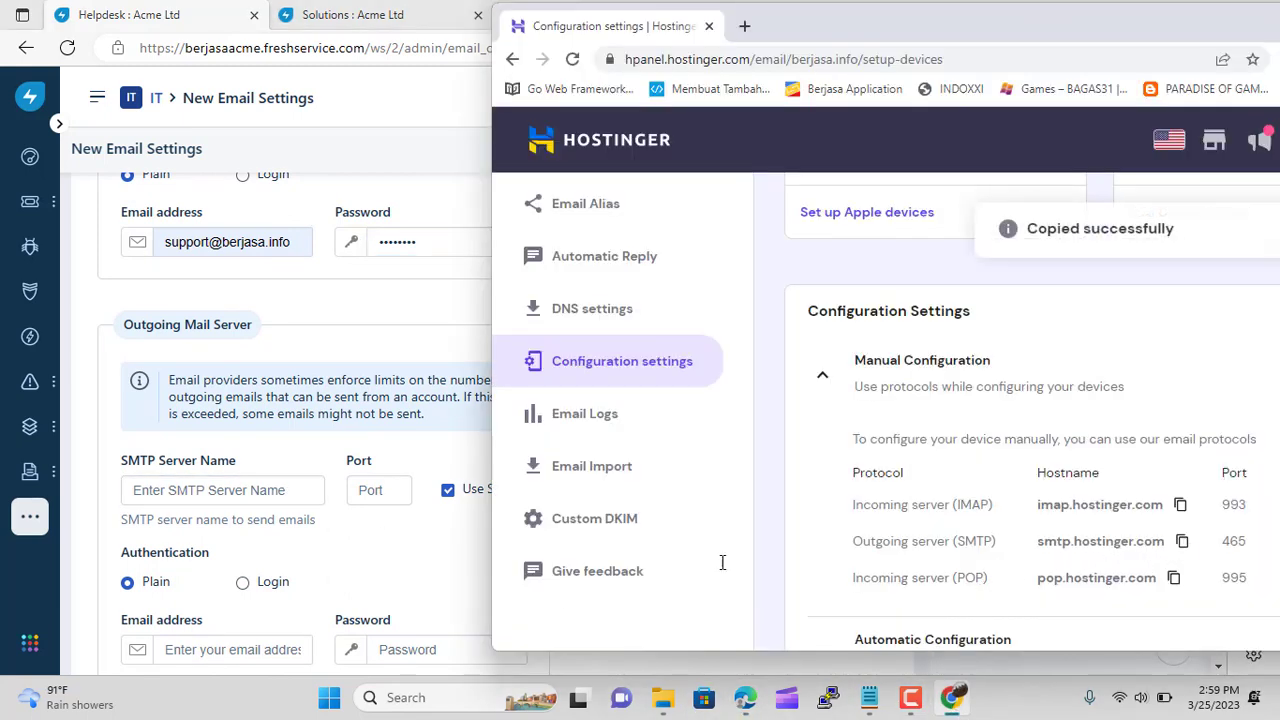
click(243, 488)
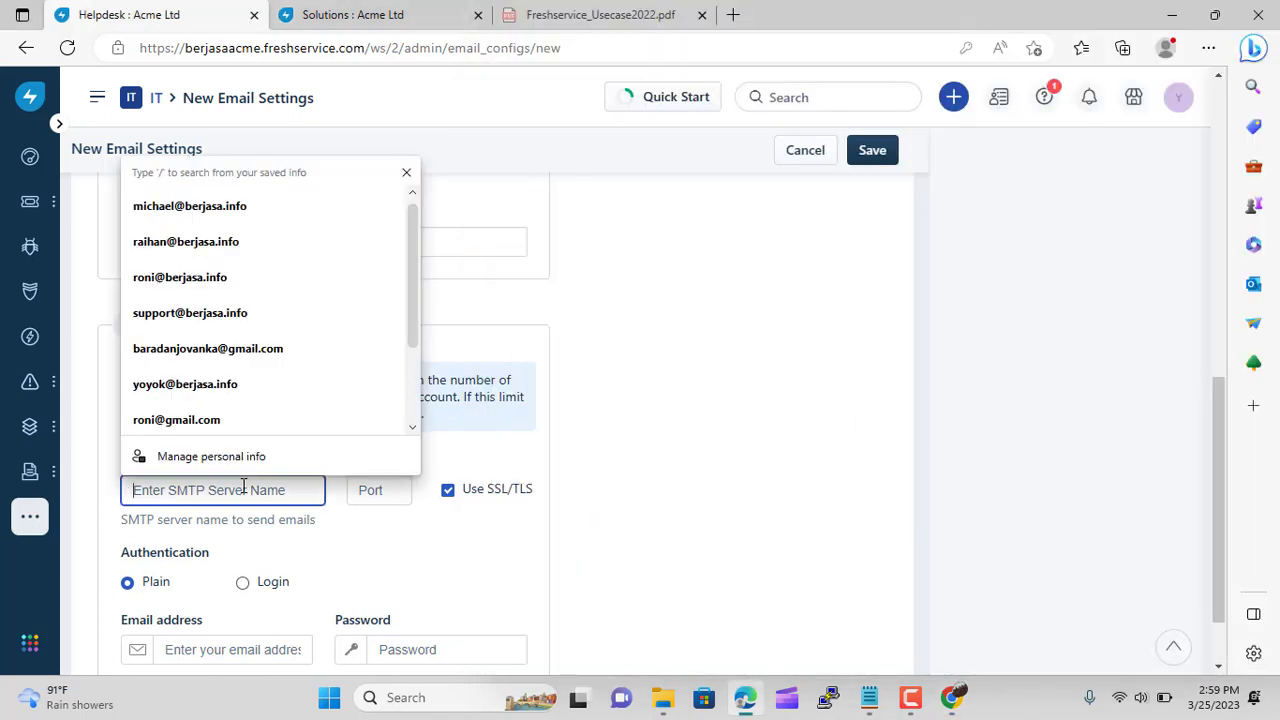
key(ctrl+v)
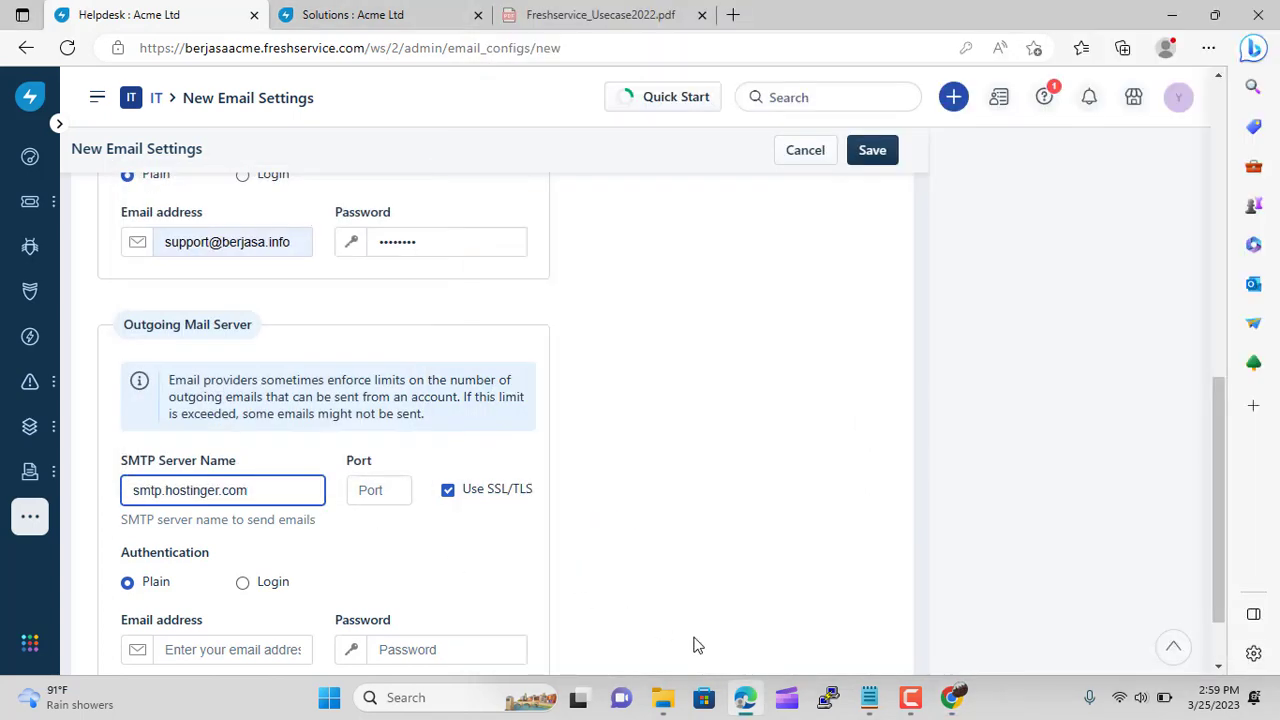
click(953, 700)
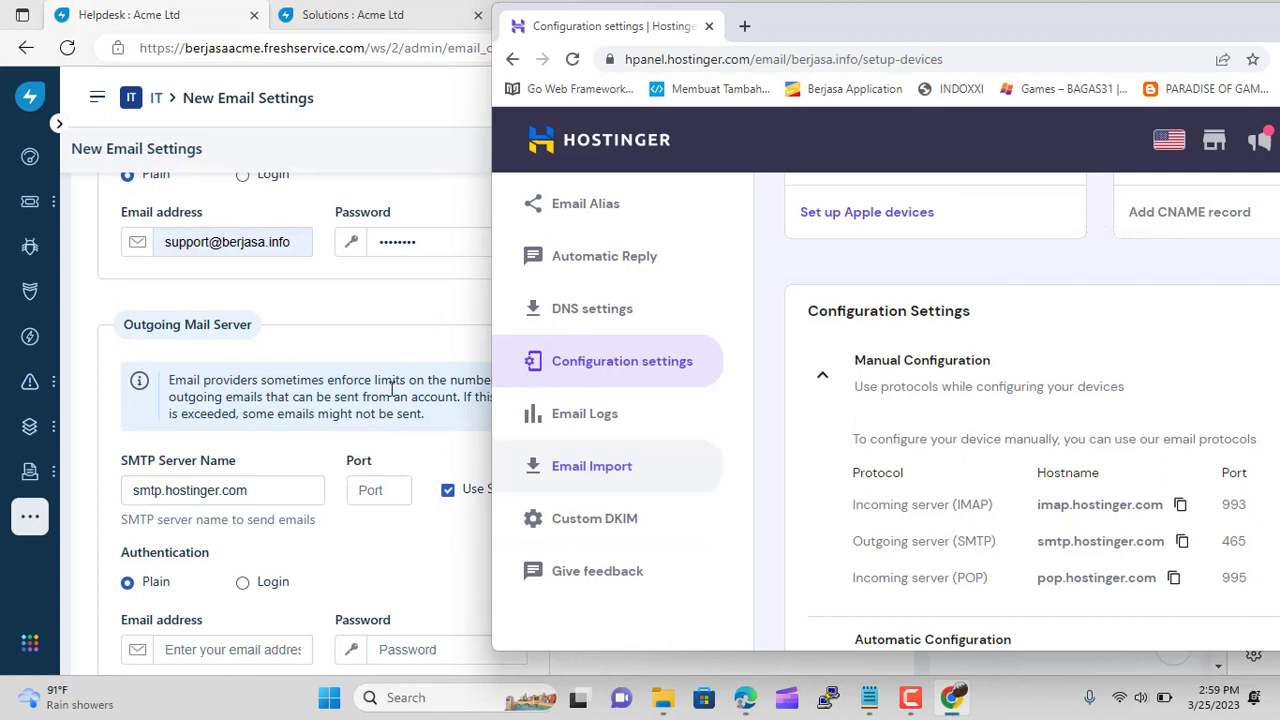
click(388, 490)
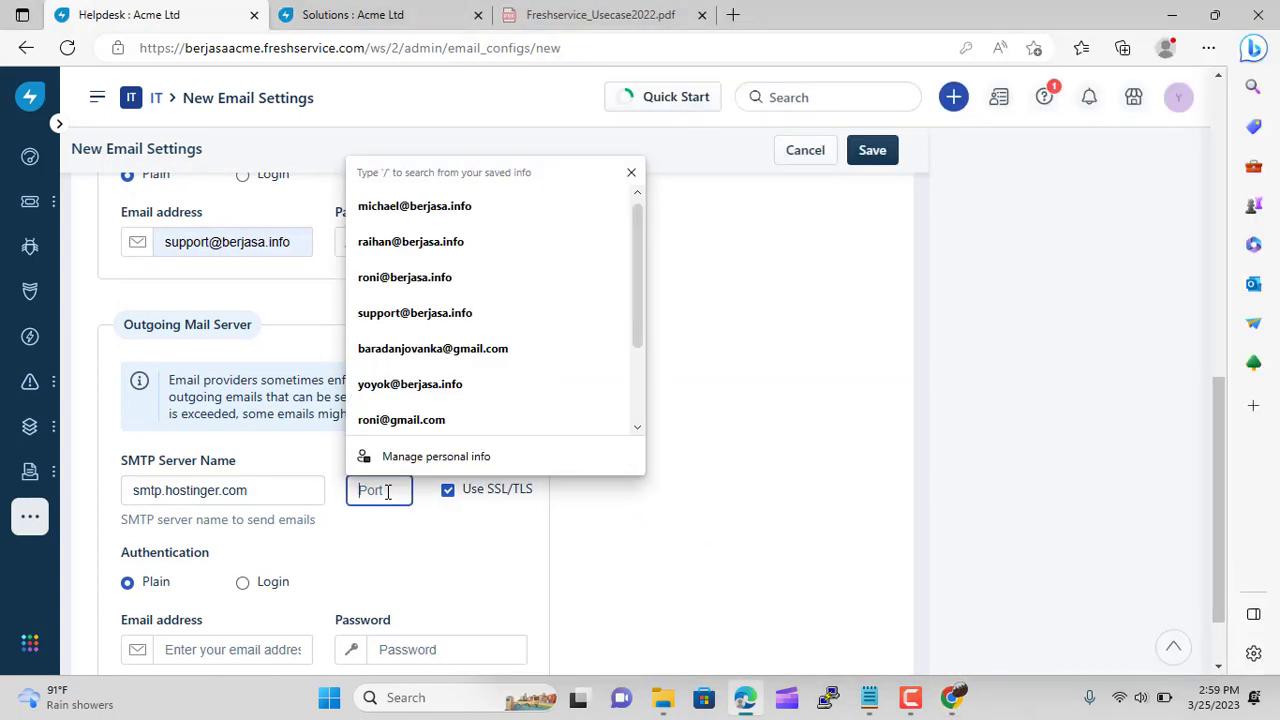
text(465)
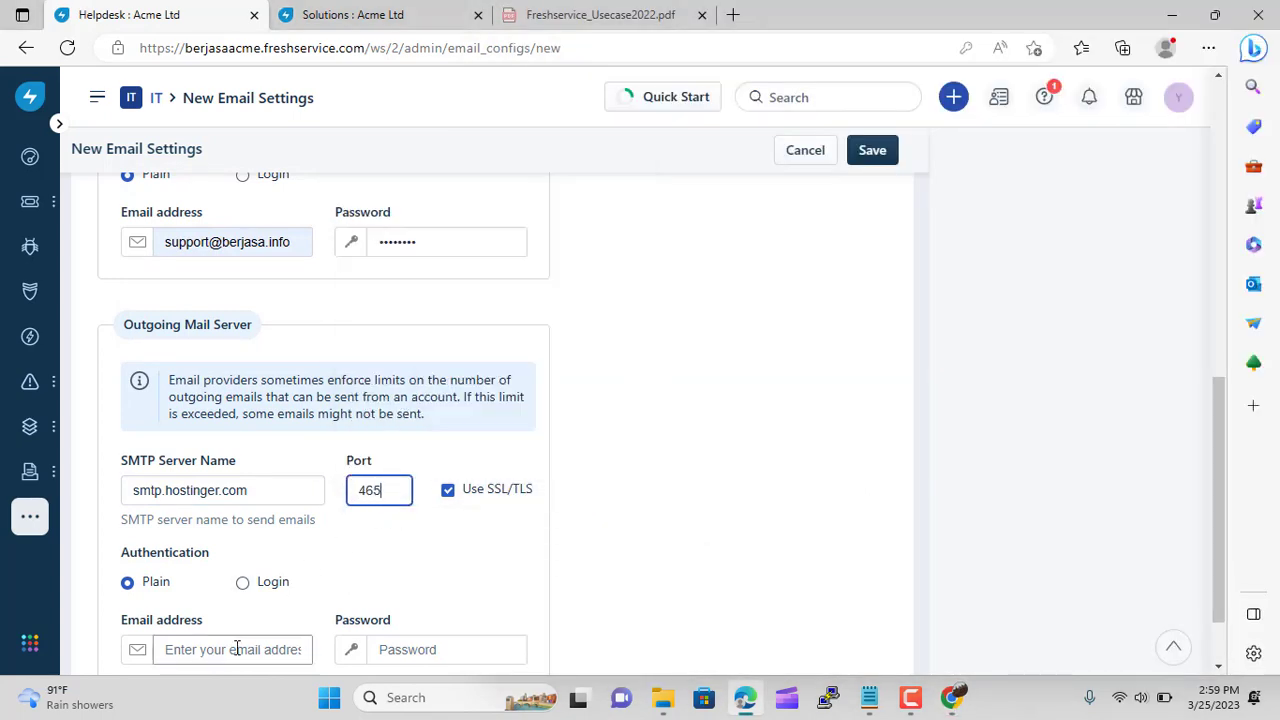
Enter the support mailbox address and password for outgoing mail, then save for verification
click(236, 649)
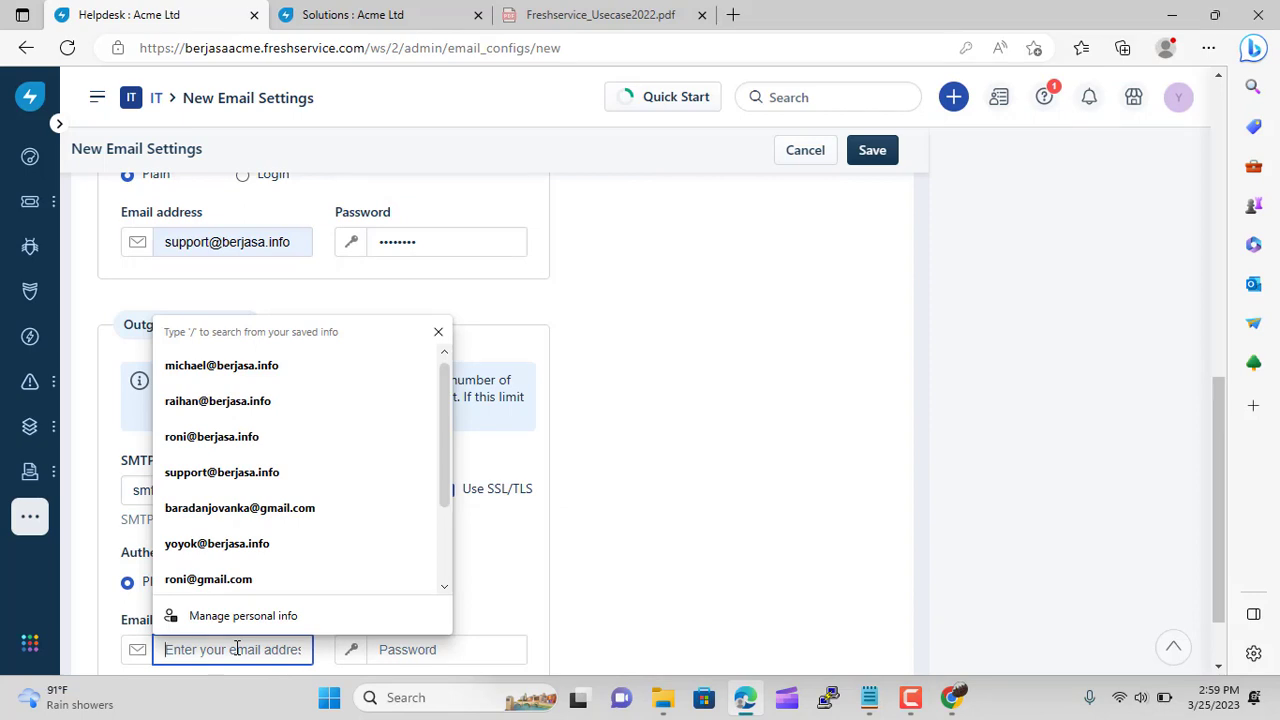
click(240, 472)
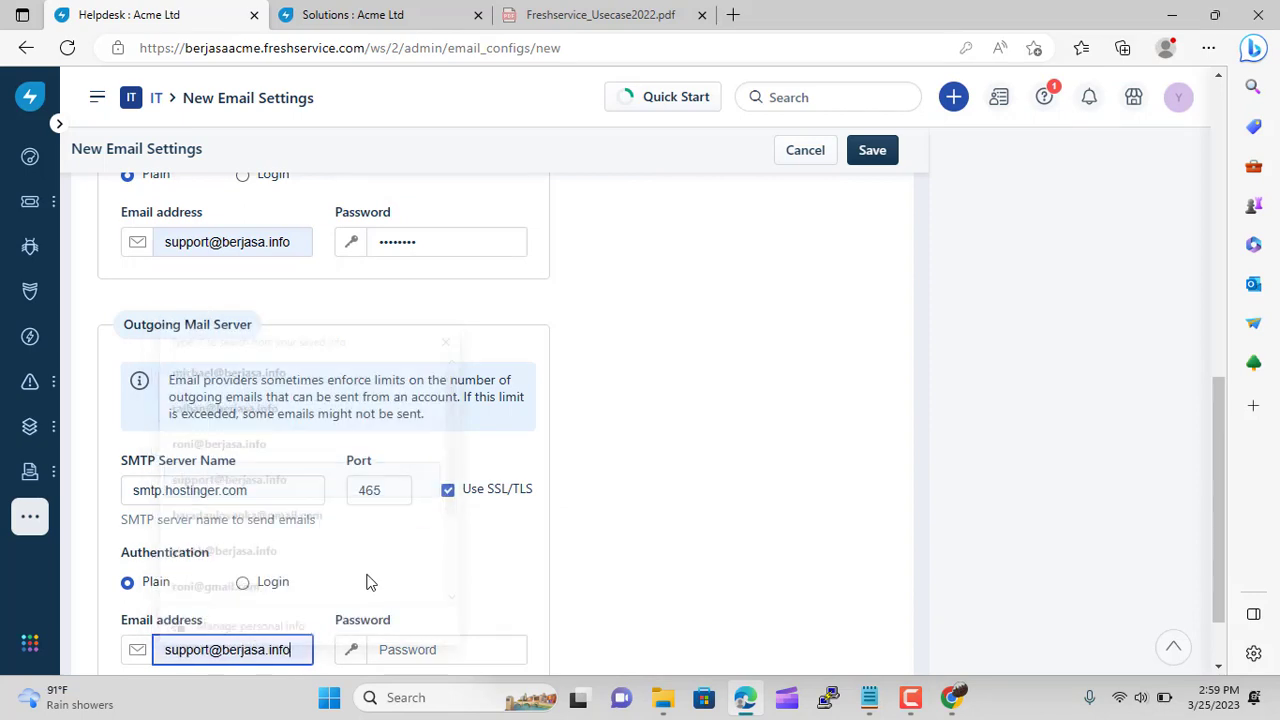
click(453, 649)
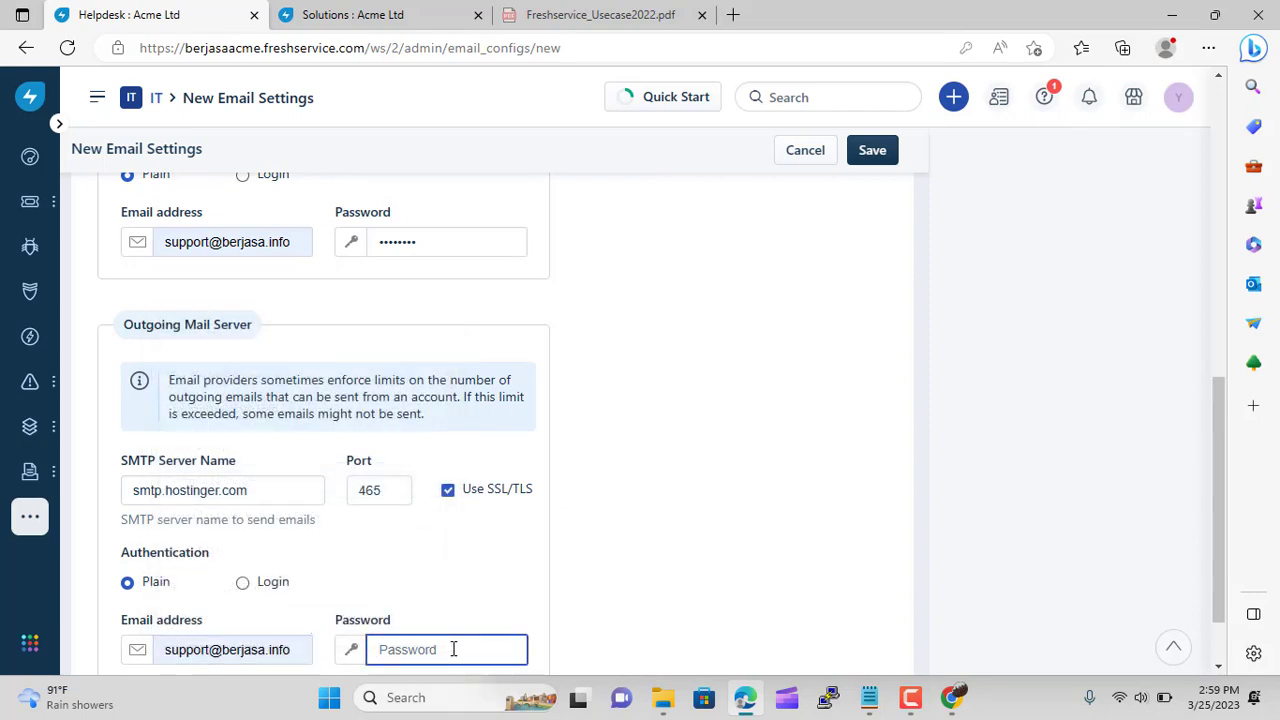
text(*)
click(668, 538)
scroll(668, 538, down, 2)
scroll(668, 538, up, 5)
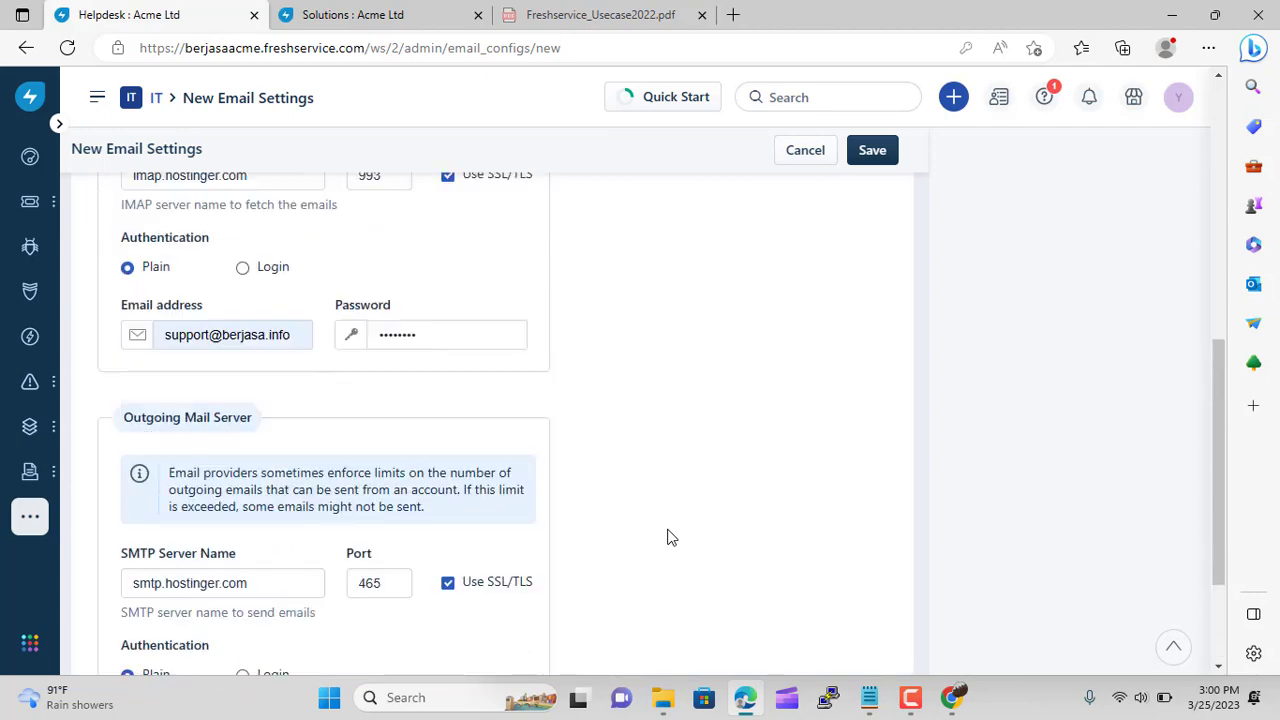
click(875, 151)
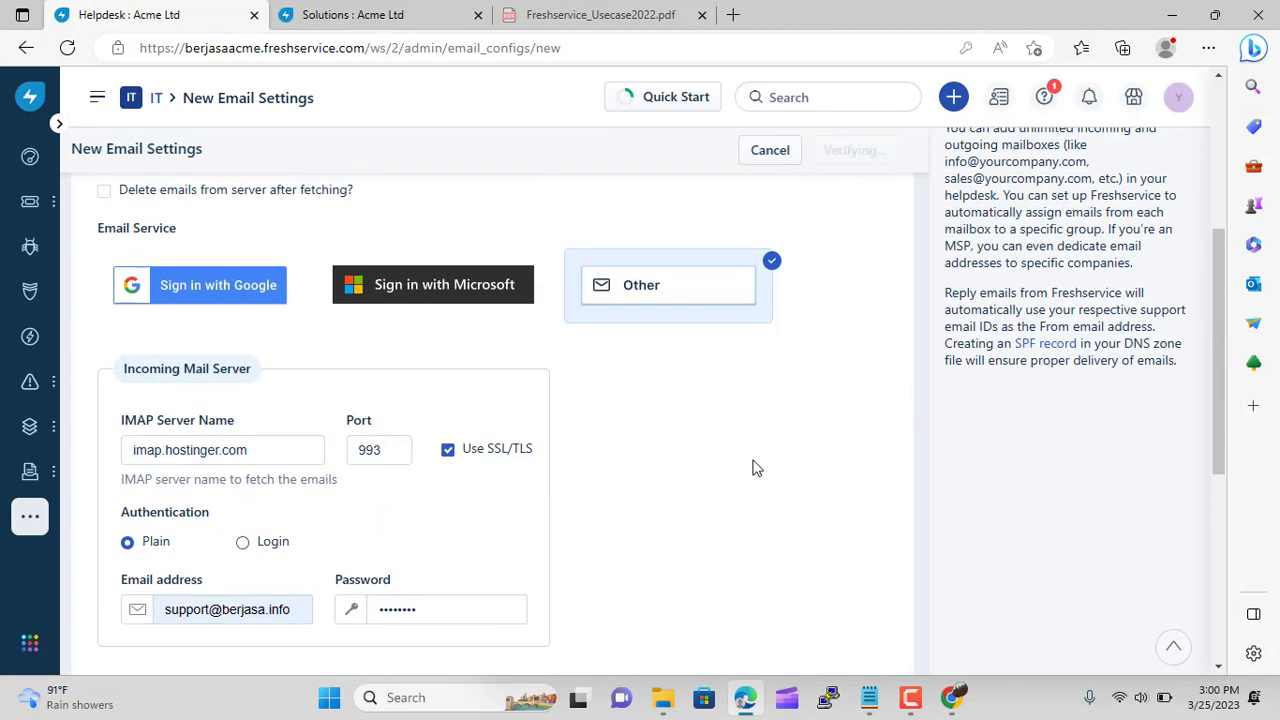
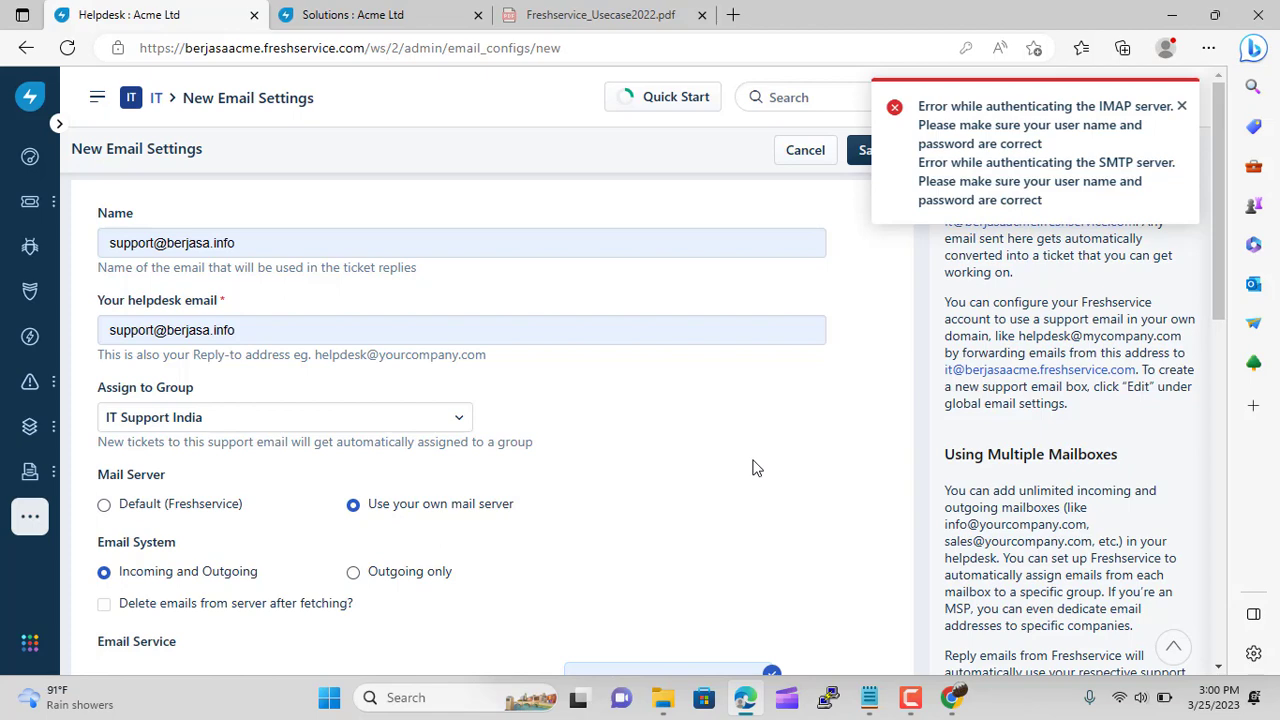
Re-enter the incoming IMAP and outgoing SMTP mailbox passwords
scroll(755, 468, down, 4)
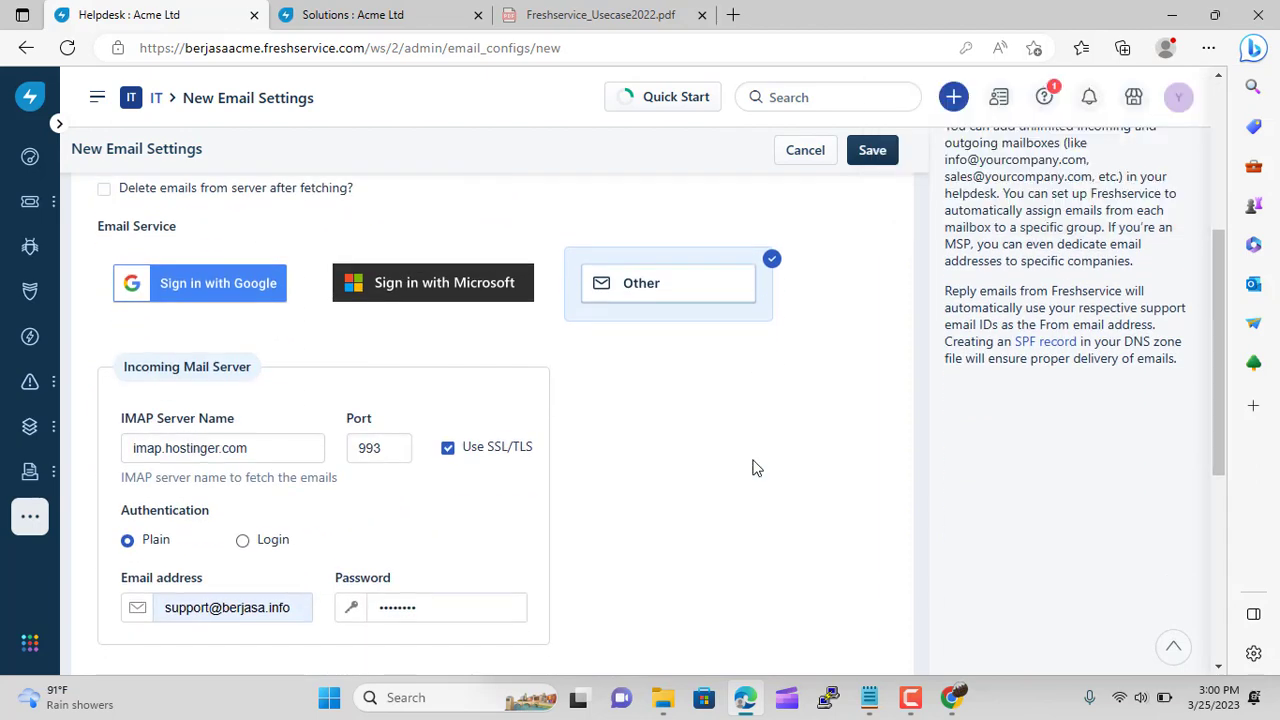
scroll(755, 468, down, 5)
scroll(755, 468, up, 7)
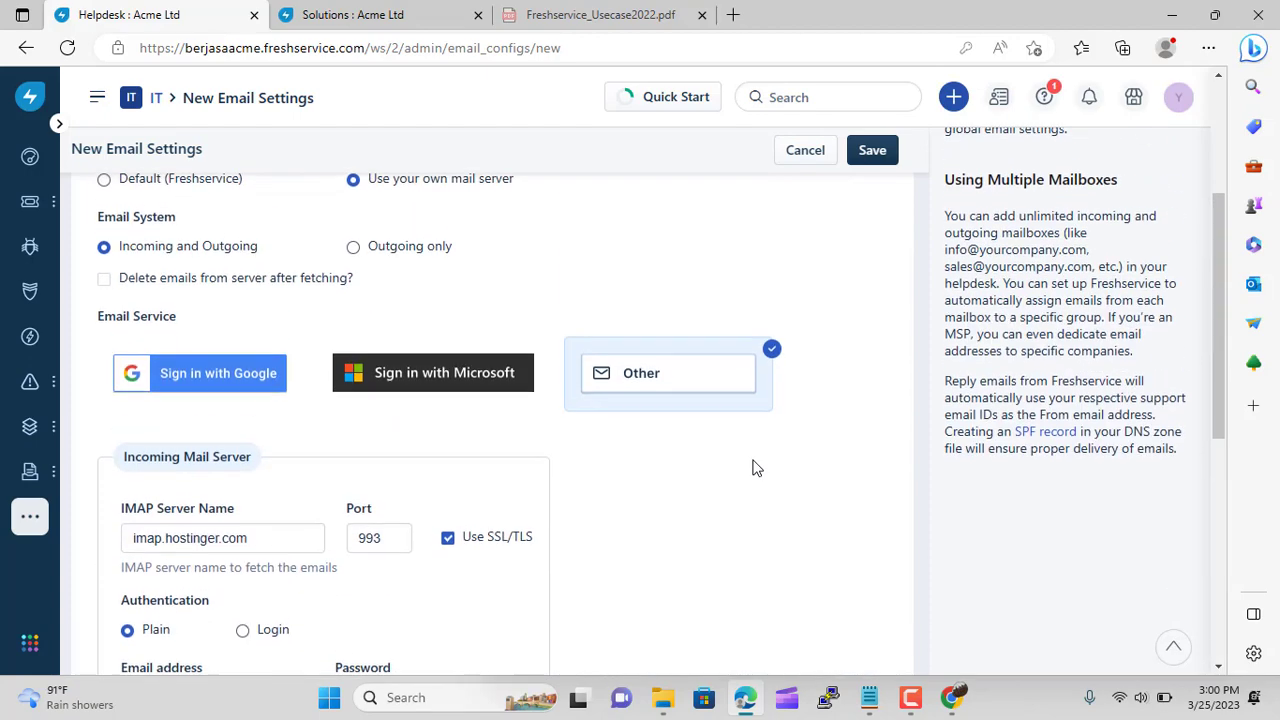
scroll(755, 468, up, 3)
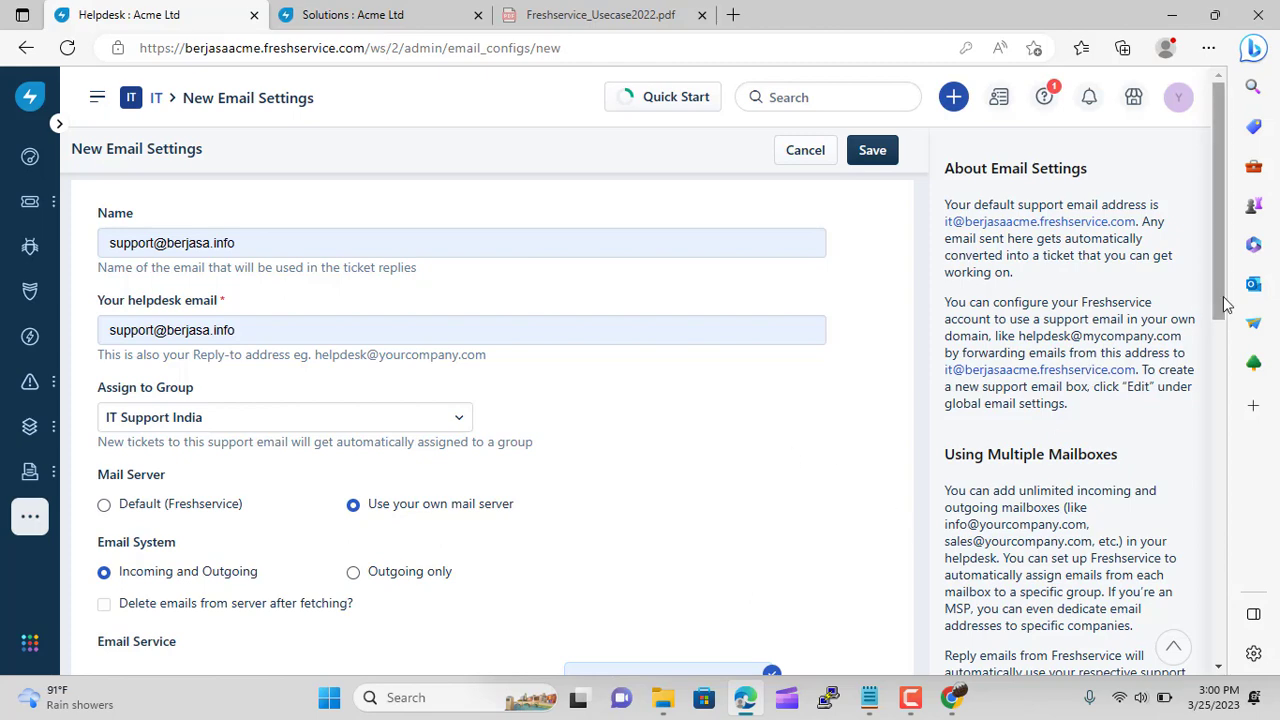
scroll(1220, 303, down, 3)
scroll(886, 406, down, 3)
click(520, 426)
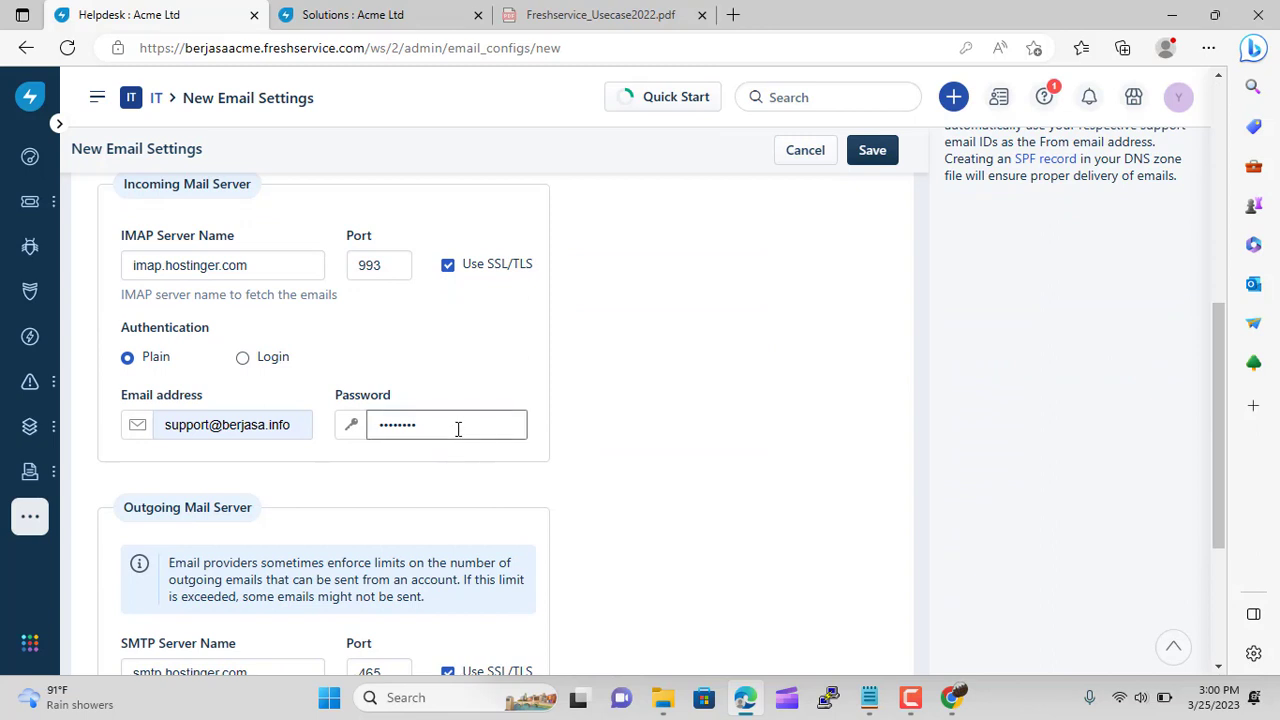
double_click(451, 431)
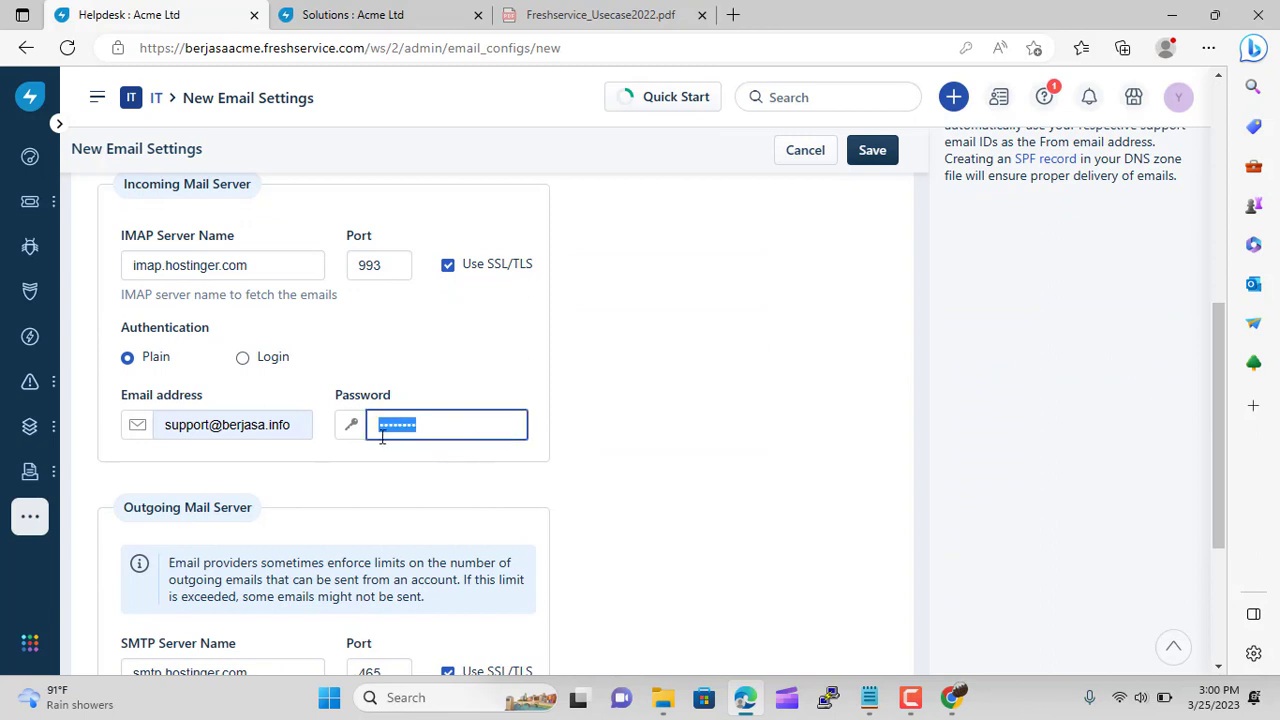
text(•)
scroll(481, 424, down, 3)
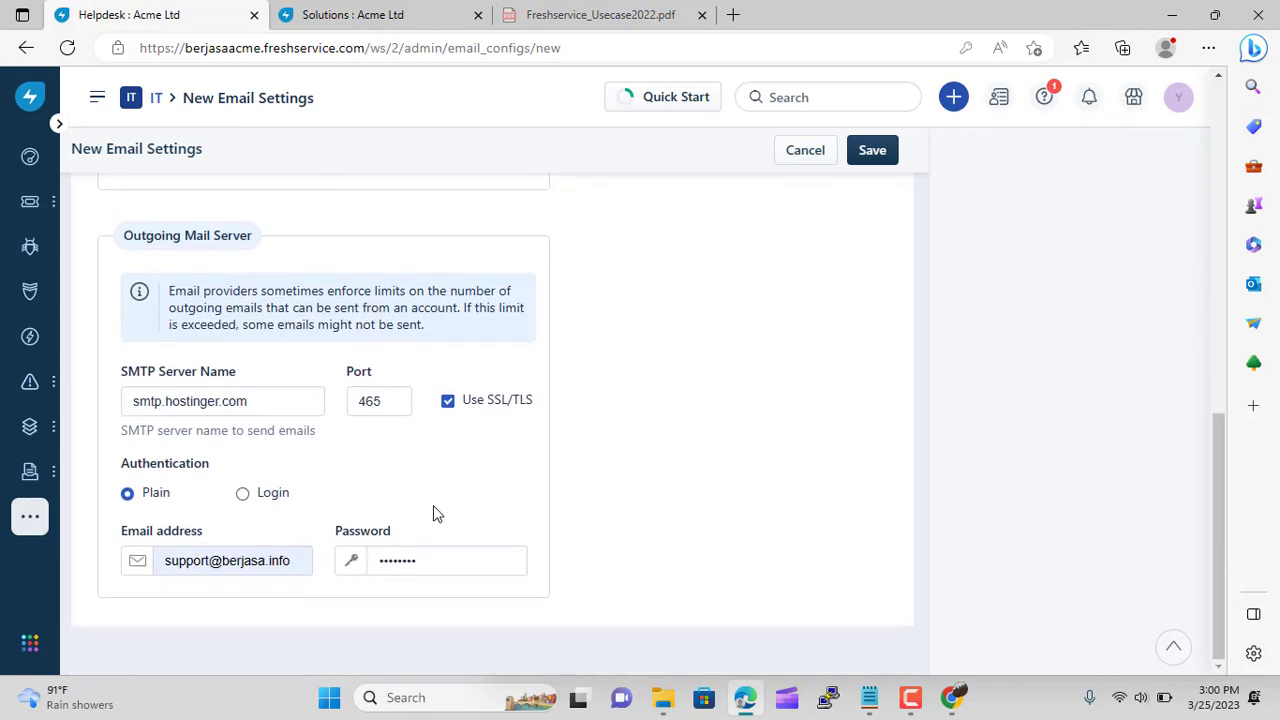
drag(446, 562, 346, 558)
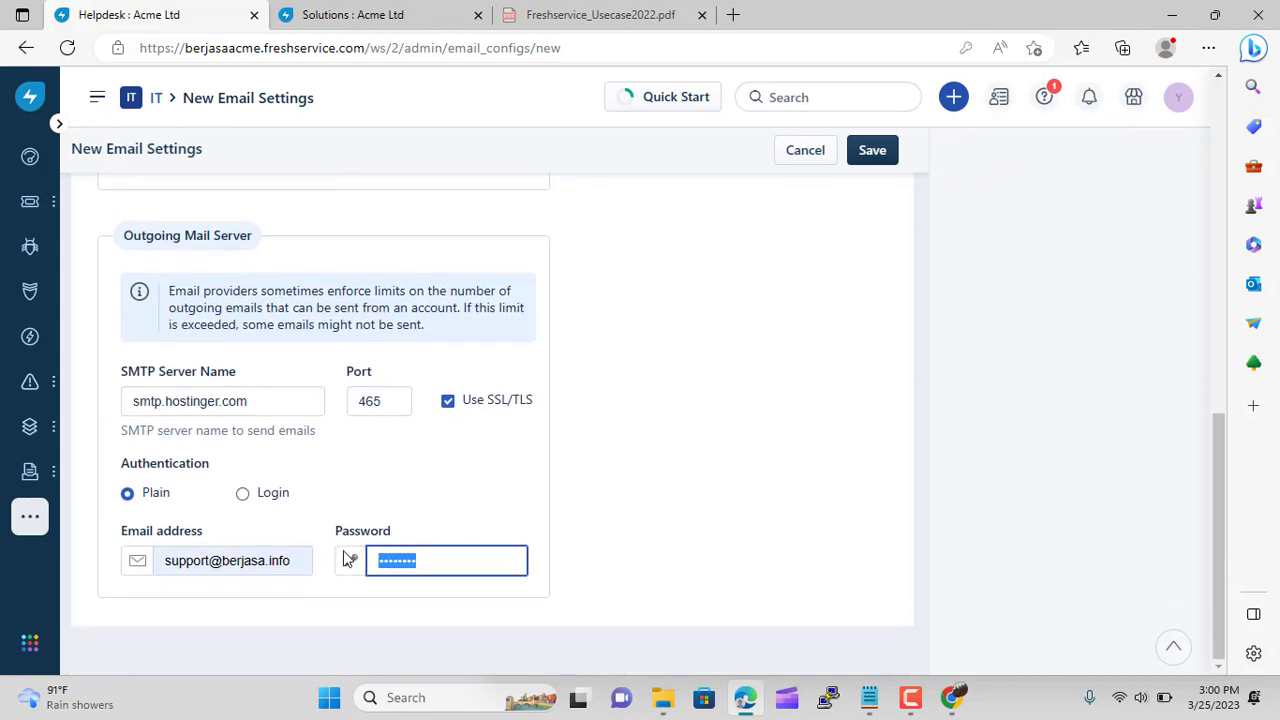
text(•)
Save the IT Support India mailbox and dismiss the browser's save-password prompt
click(871, 152)
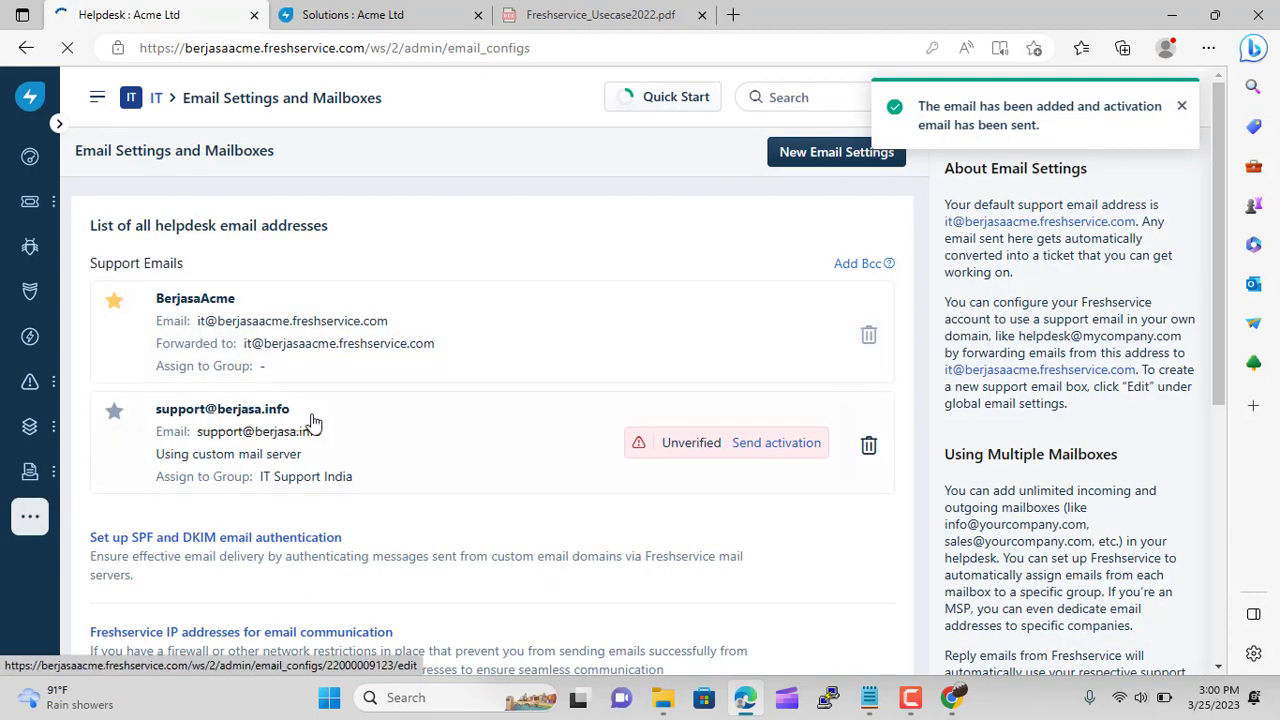
scroll(494, 348, down, 1)
scroll(497, 347, down, 2)
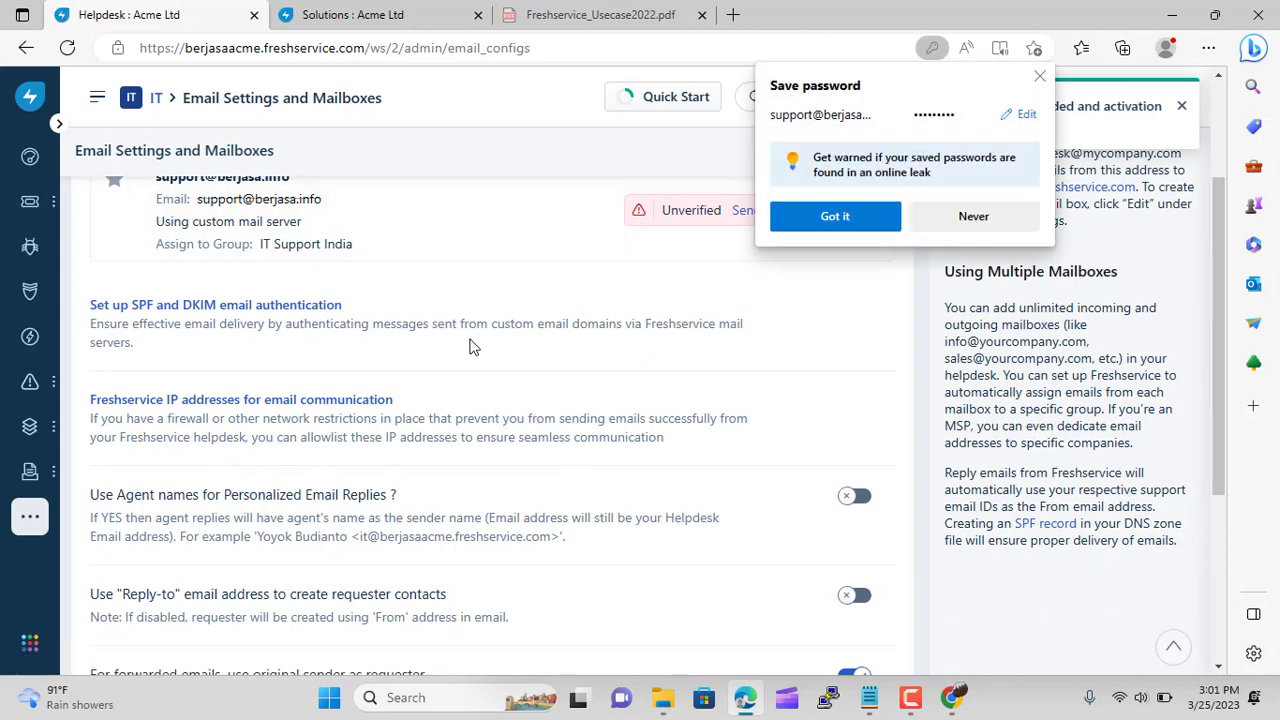
scroll(470, 345, up, 3)
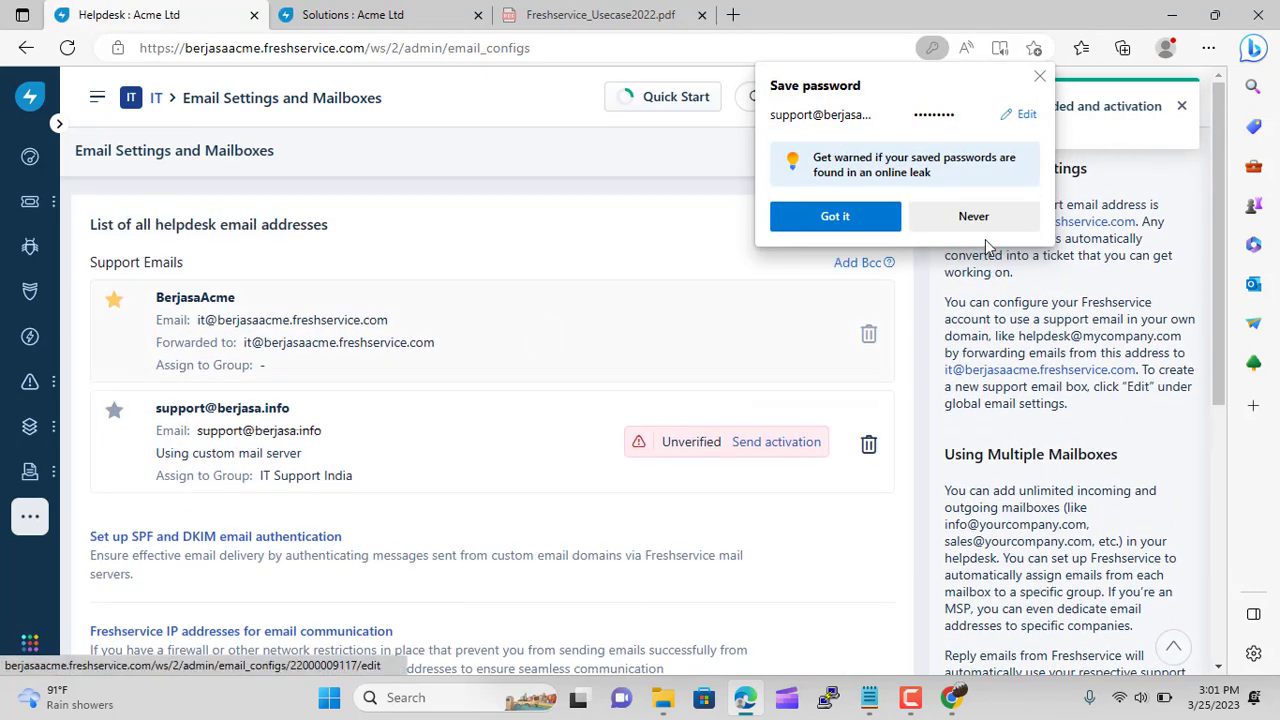
click(1040, 77)
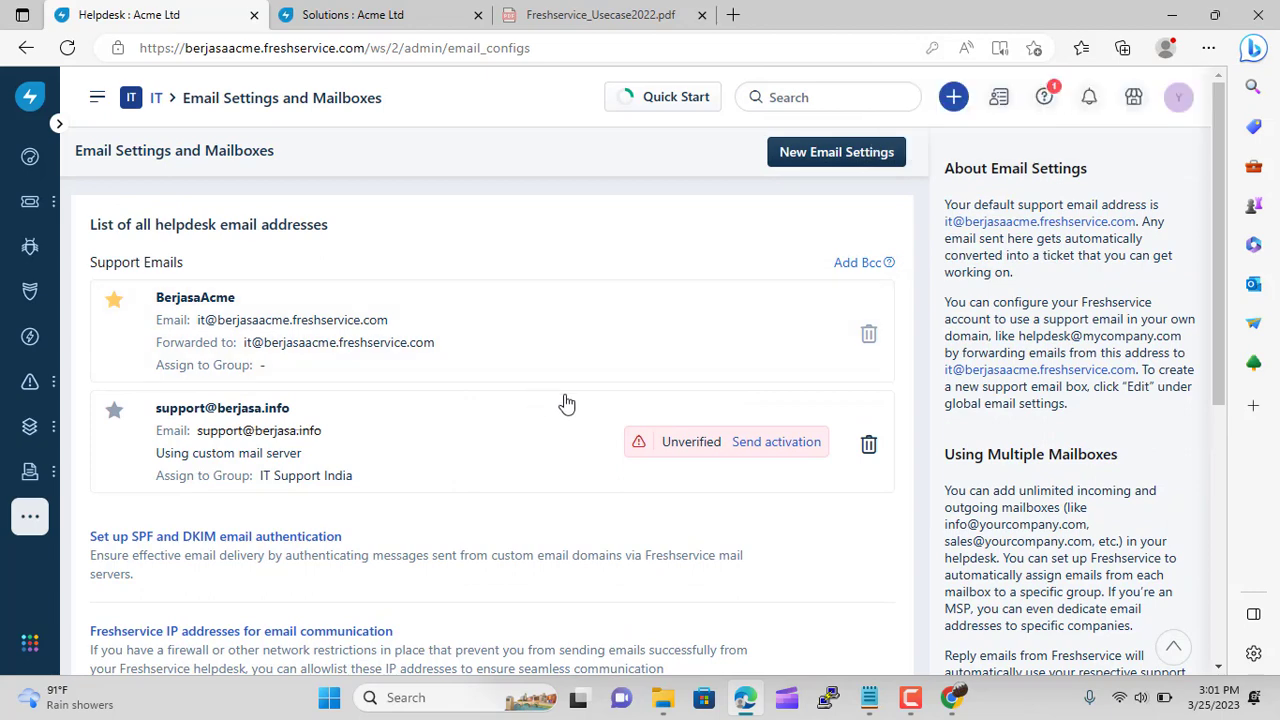
Open the berjasa.info email accounts list in Hostinger hPanel
click(955, 698)
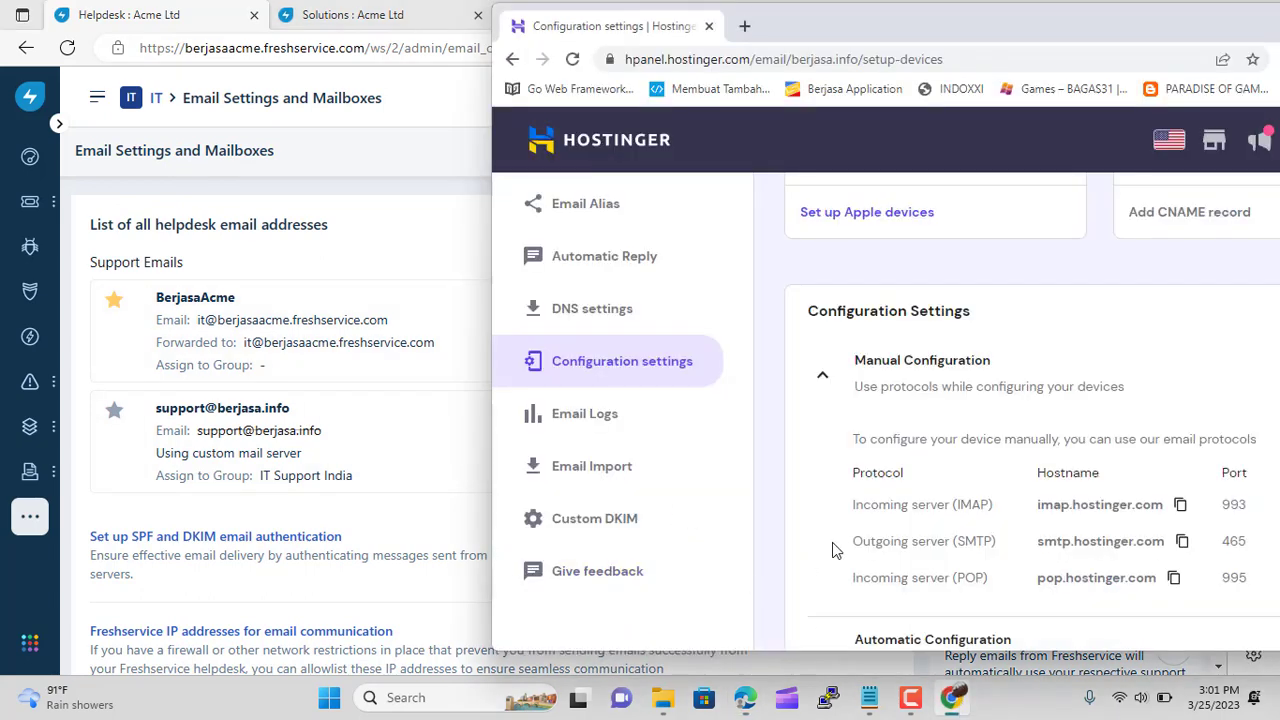
scroll(677, 429, up, 3)
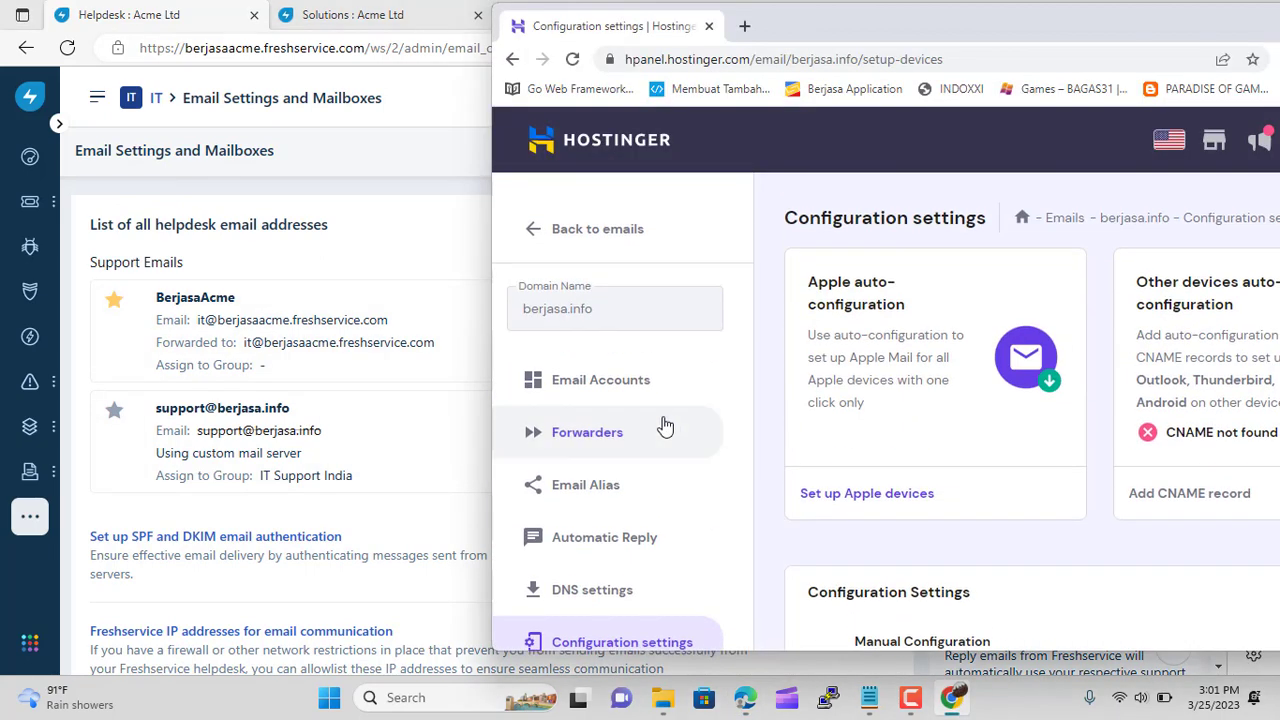
click(666, 393)
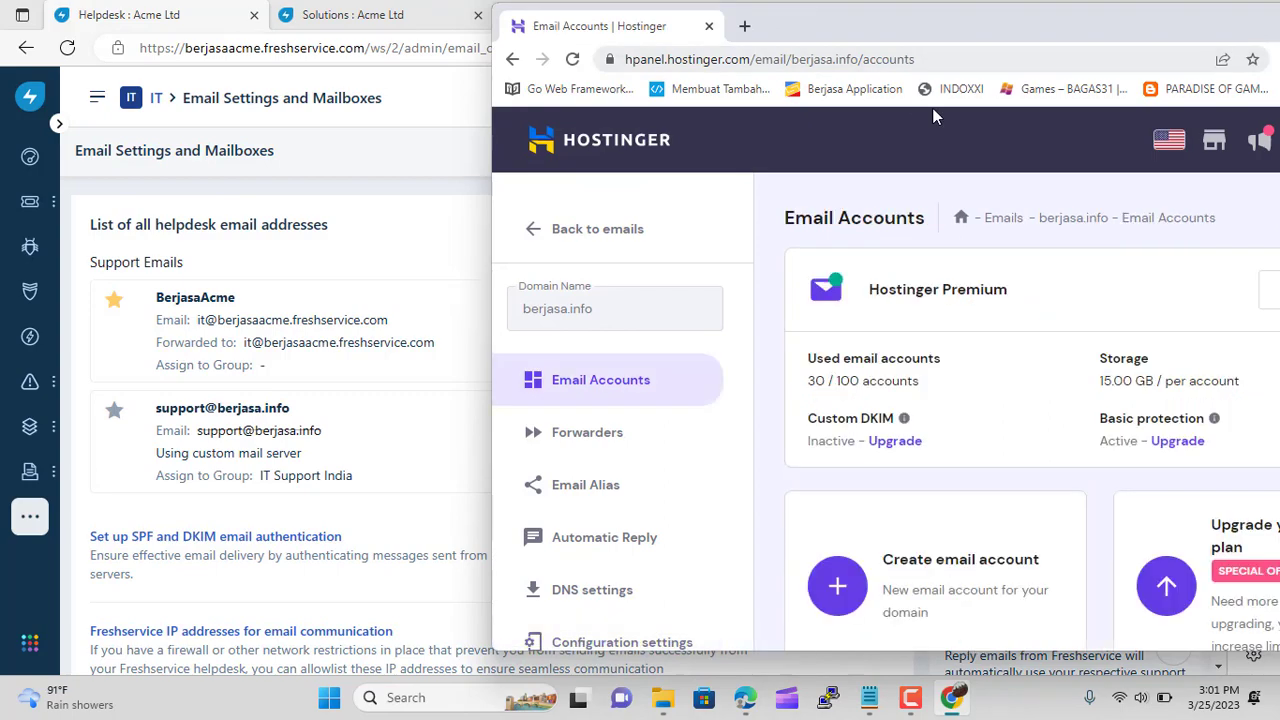
scroll(975, 445, down, 2)
drag(1048, 17, 860, 1)
scroll(880, 393, down, 4)
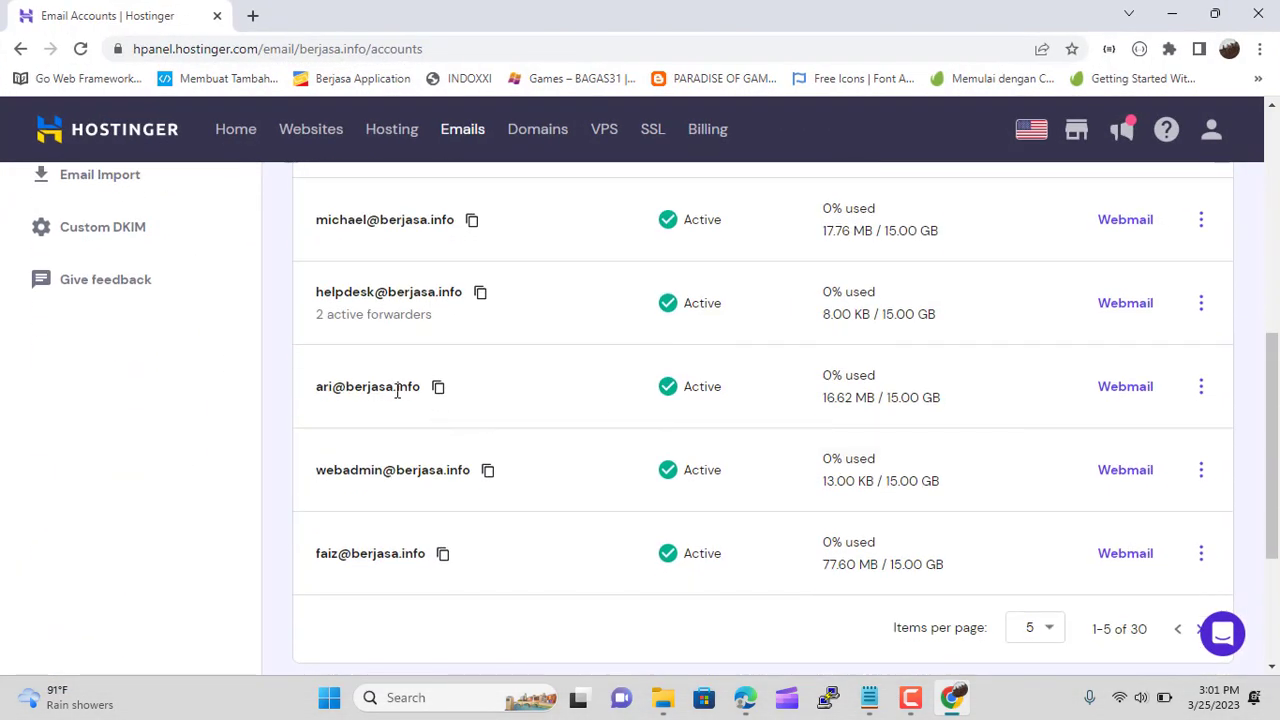
scroll(514, 409, up, 1)
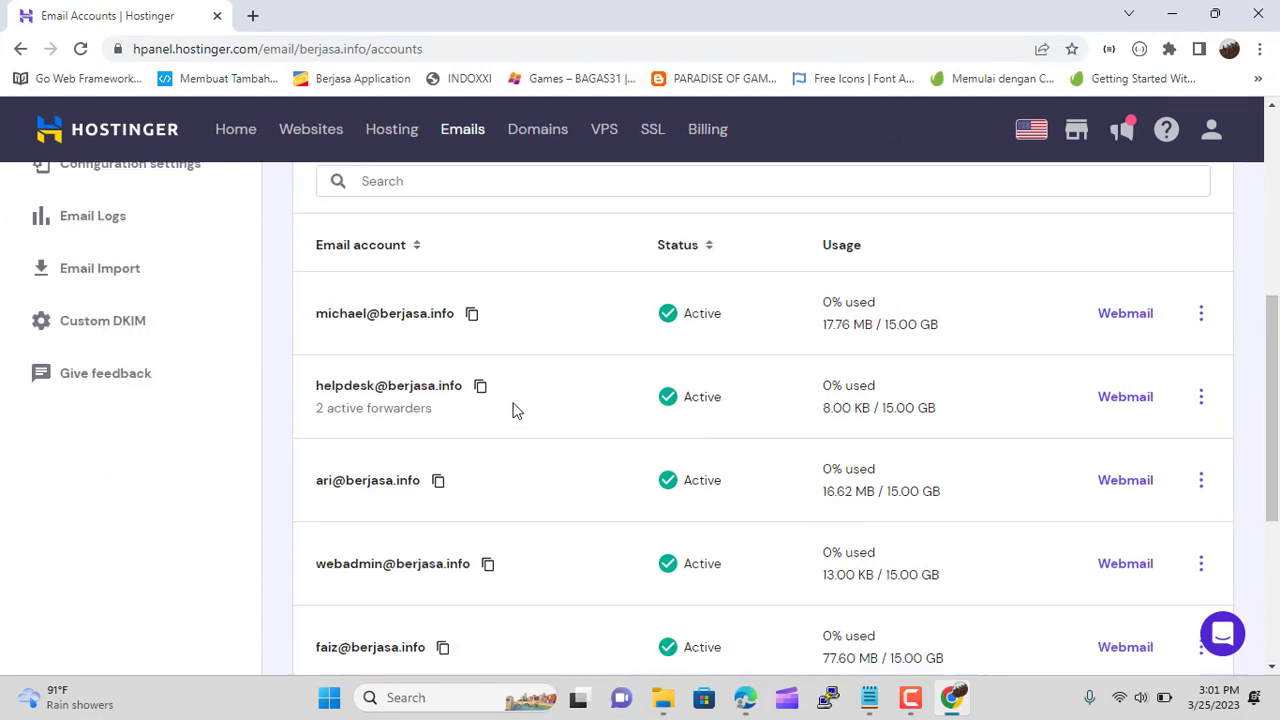
scroll(514, 410, down, 1)
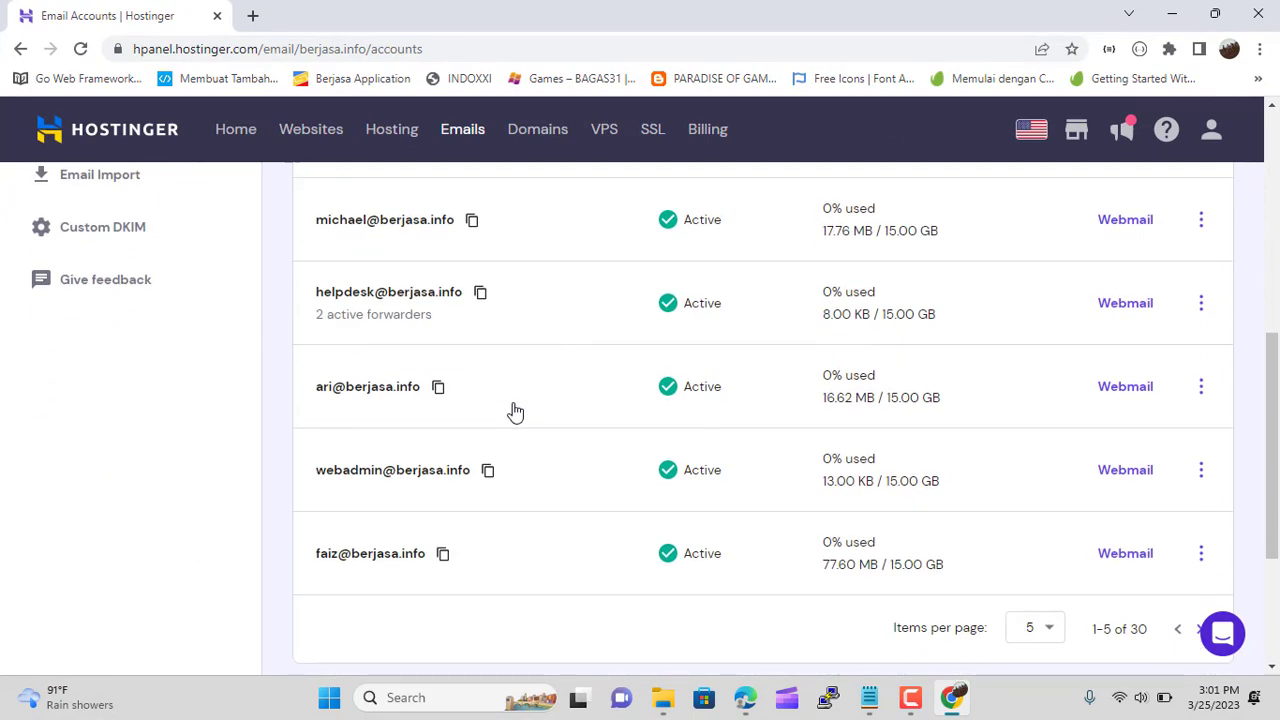
scroll(514, 410, down, 2)
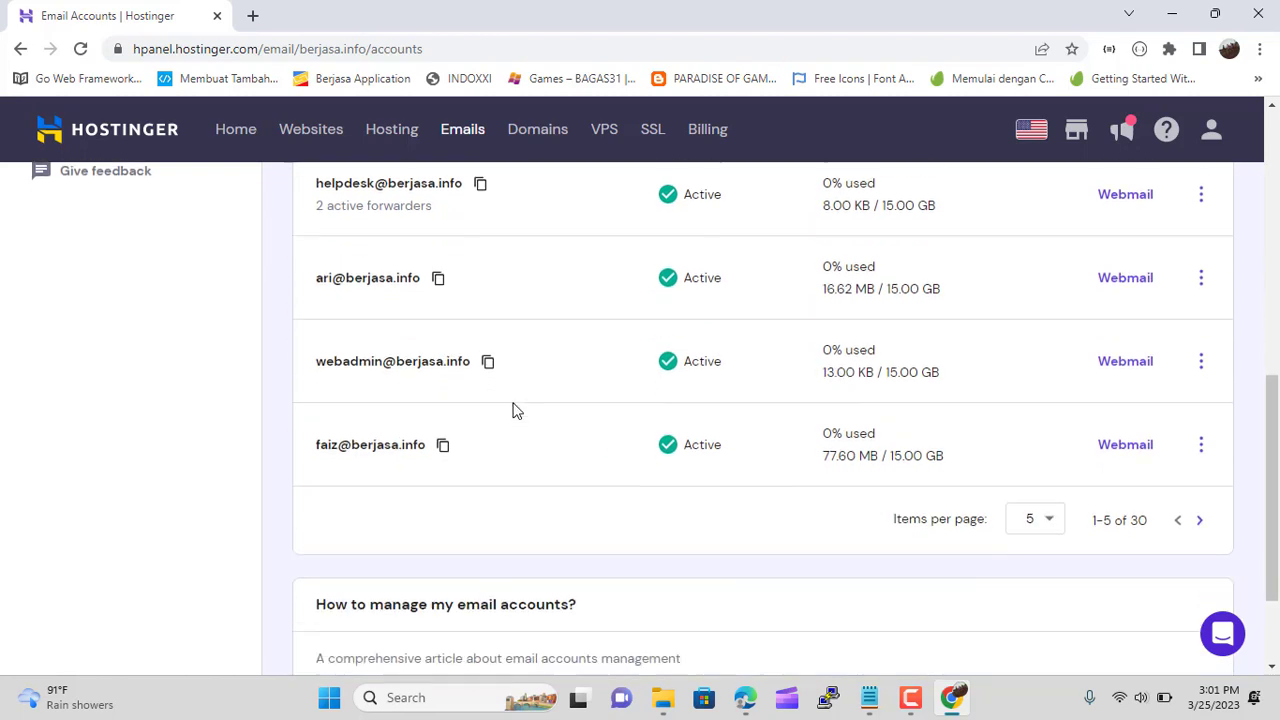
Show 100 accounts per page and scroll through all 30 mailboxes
click(1050, 443)
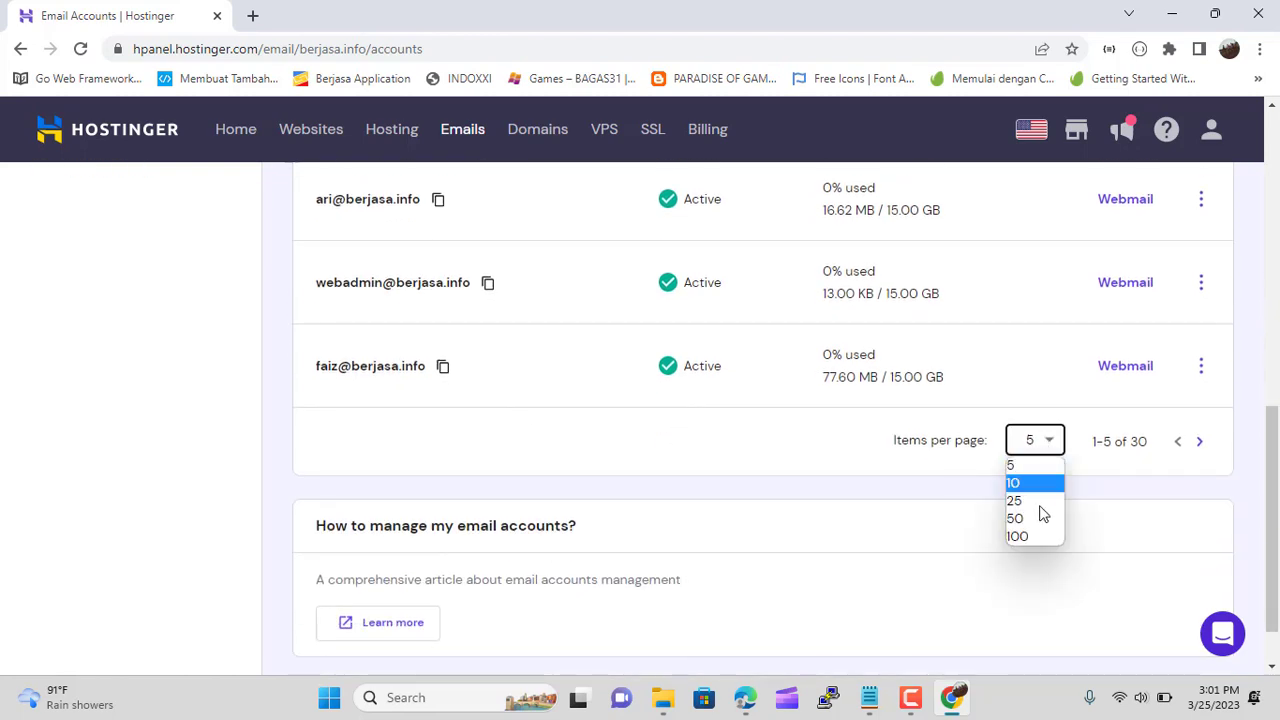
click(1018, 534)
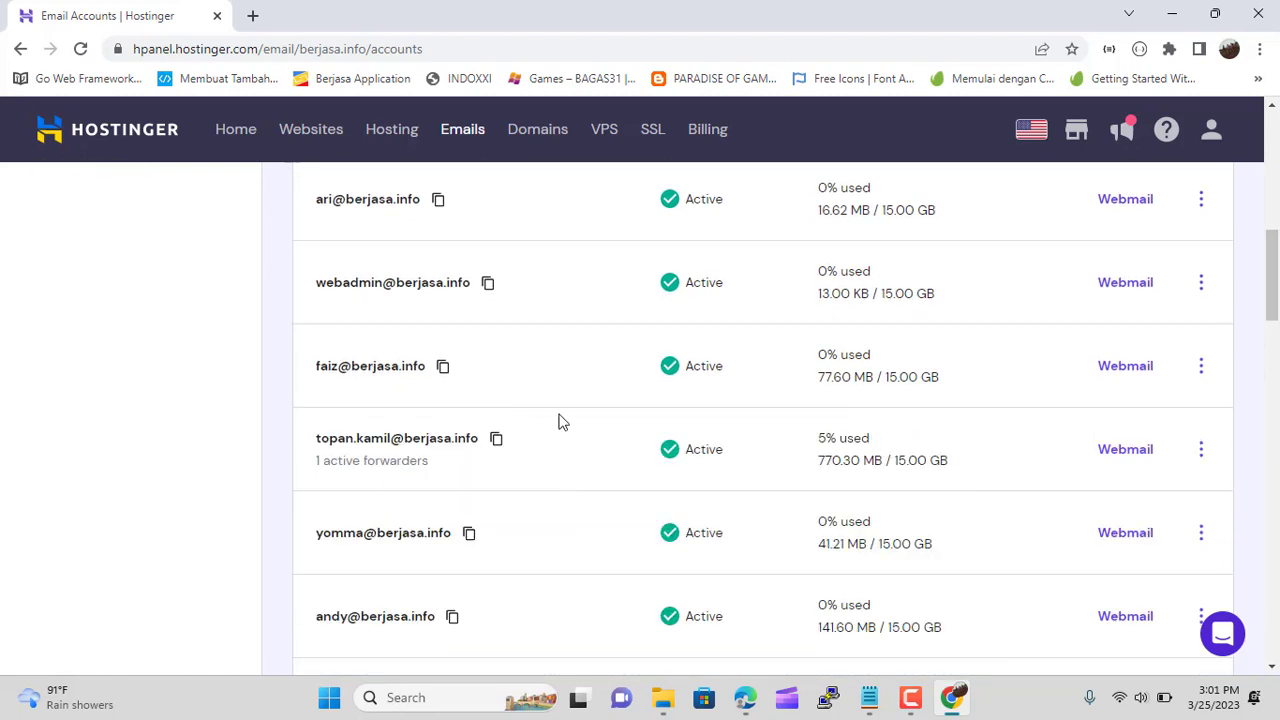
scroll(560, 421, up, 1)
scroll(560, 421, up, 2)
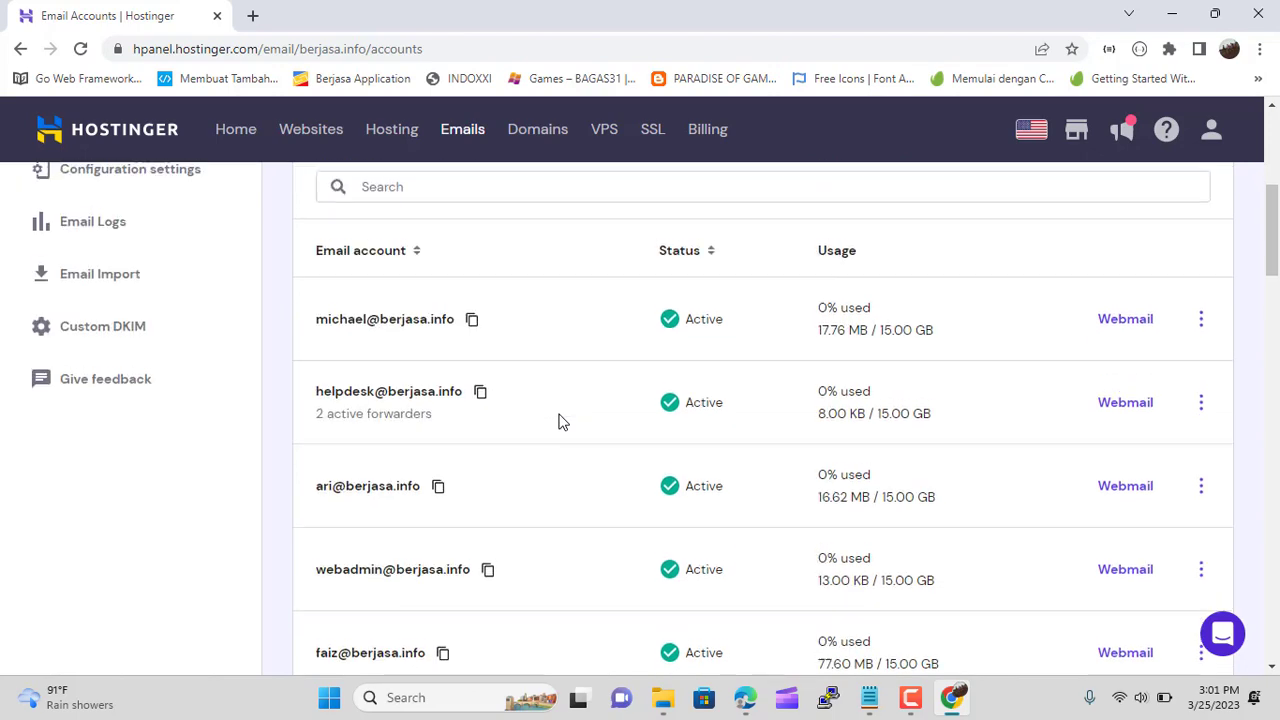
scroll(560, 421, down, 7)
scroll(560, 421, down, 3)
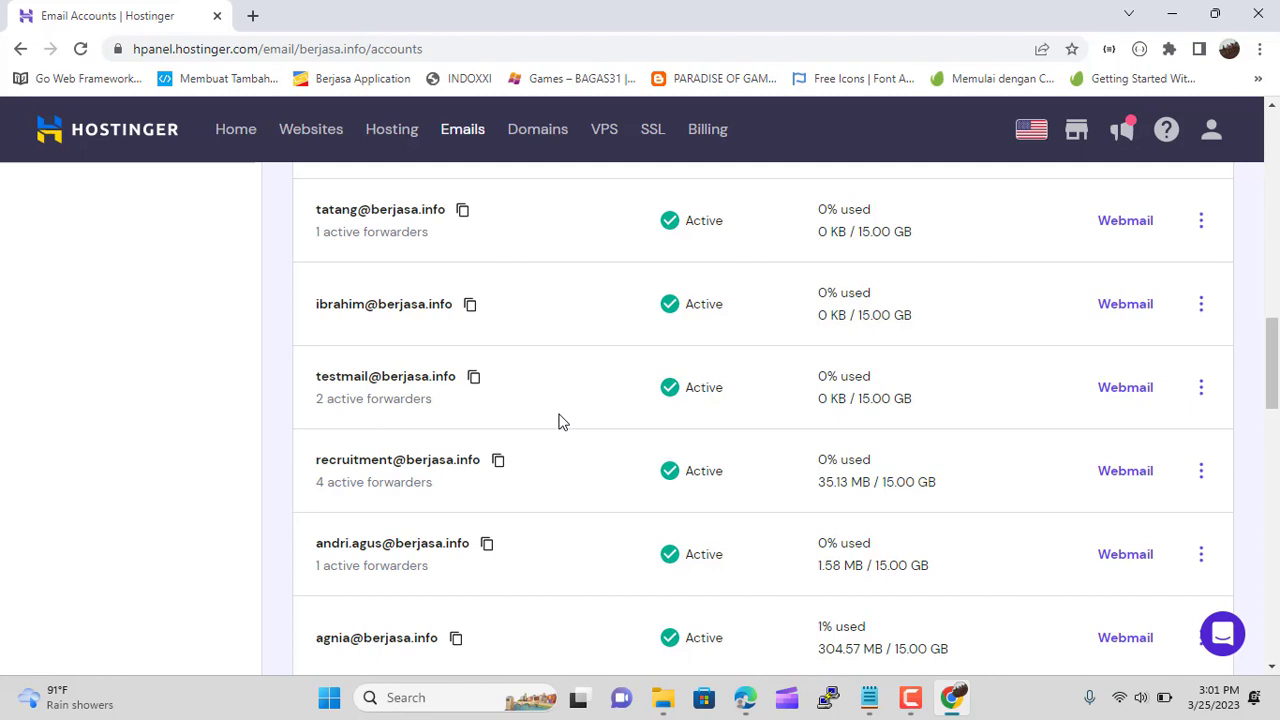
scroll(560, 421, down, 2)
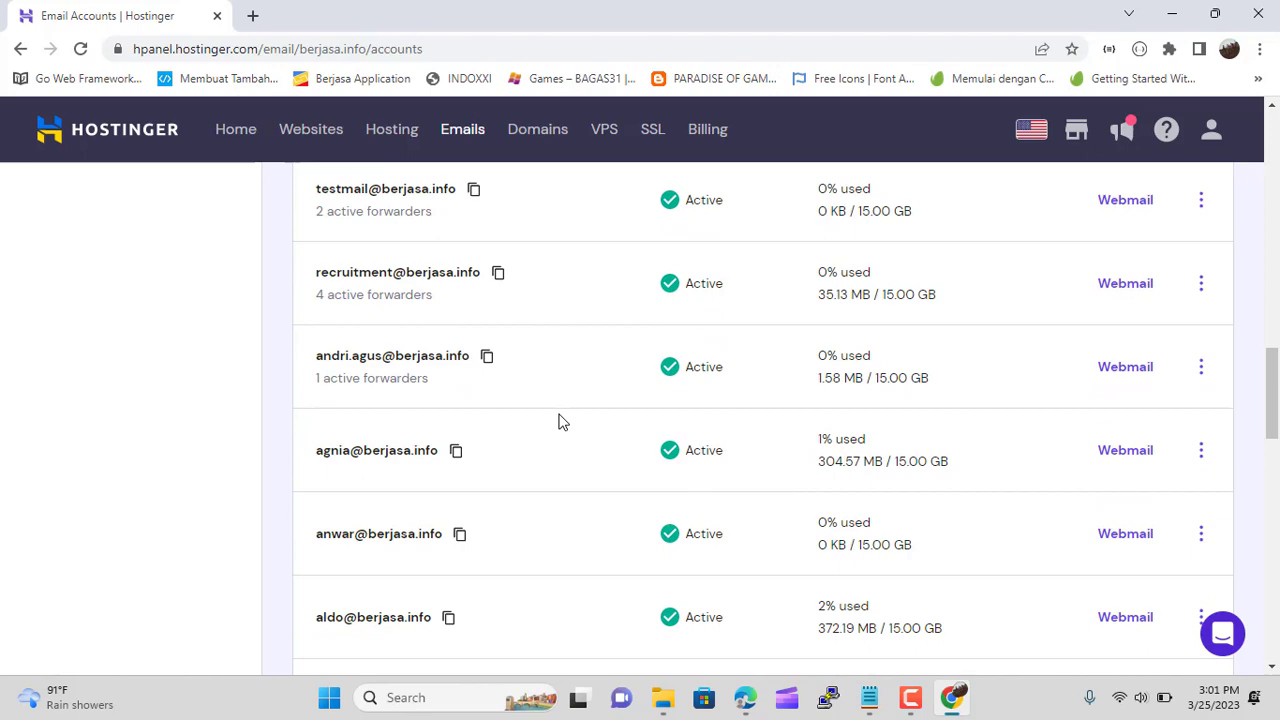
scroll(560, 421, down, 2)
scroll(560, 421, down, 3)
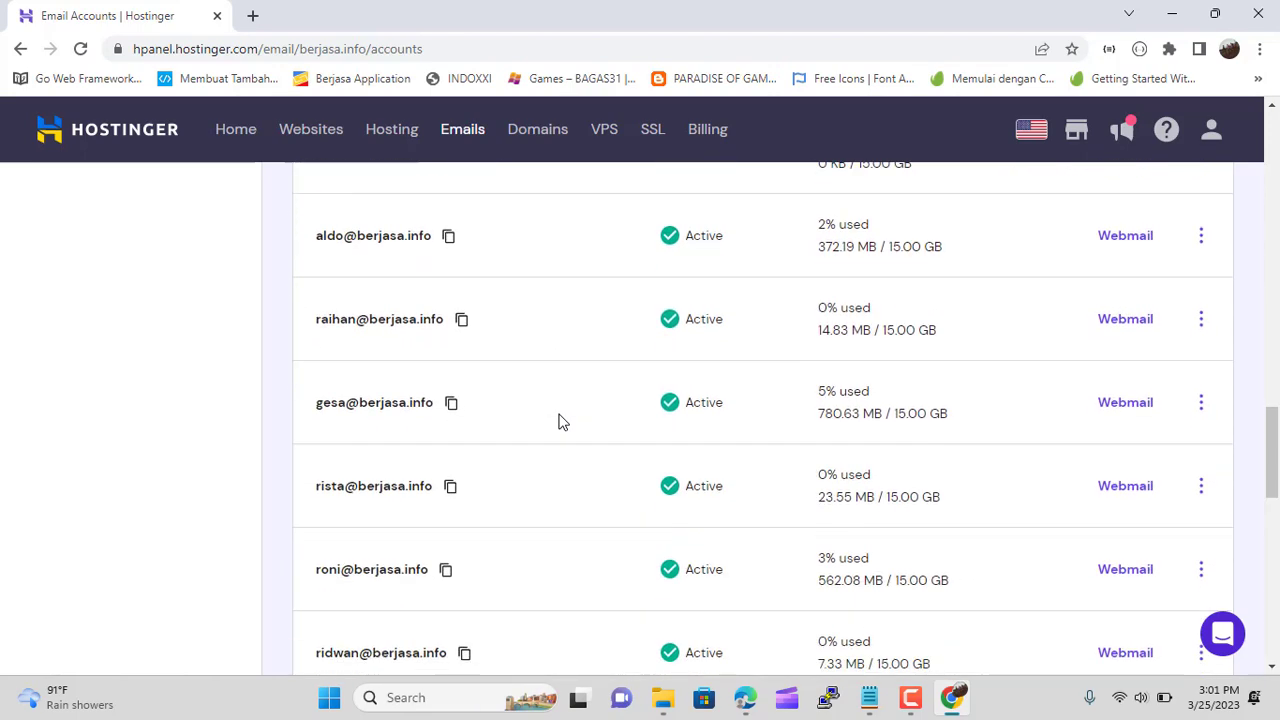
scroll(560, 421, down, 3)
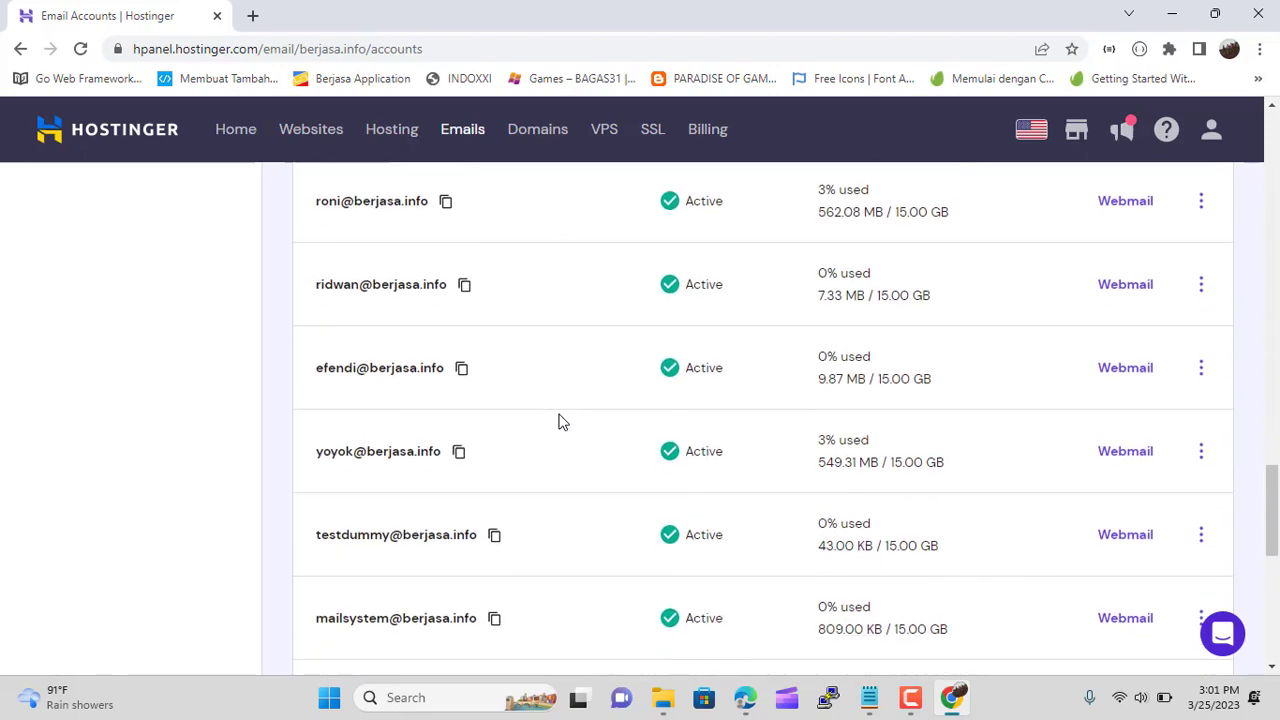
scroll(560, 421, down, 1)
scroll(560, 421, down, 1)
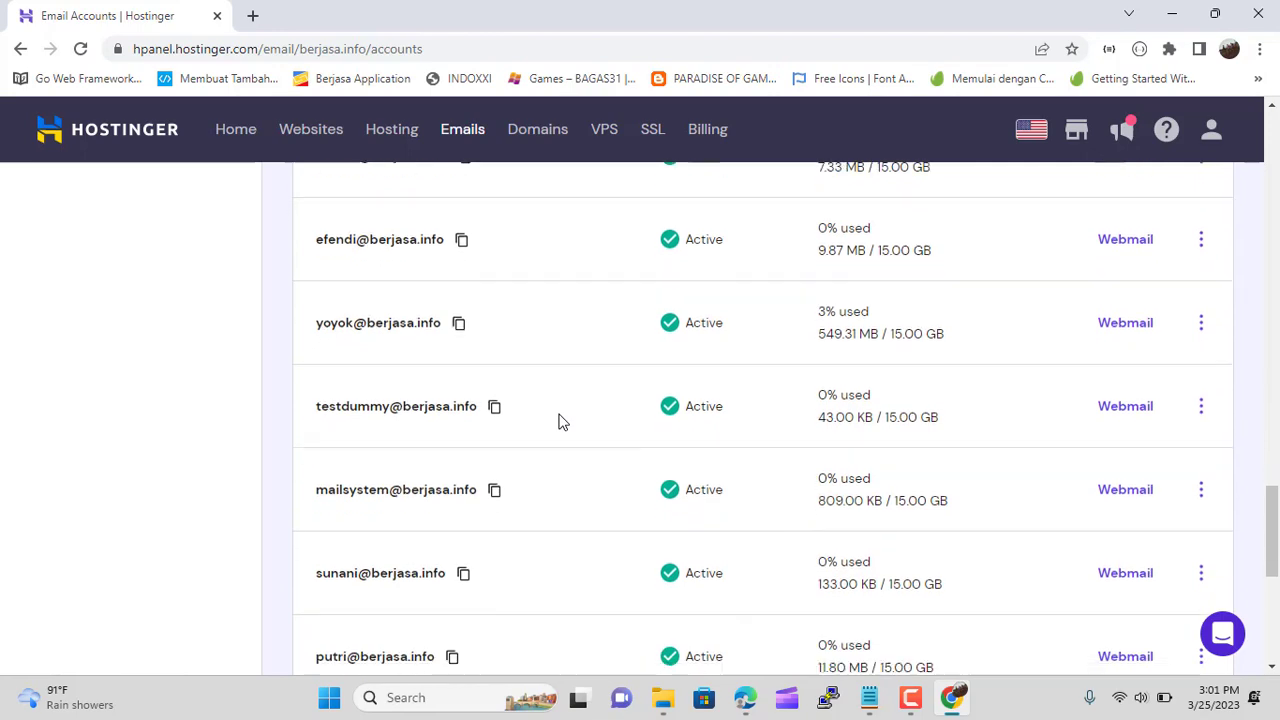
scroll(560, 421, down, 3)
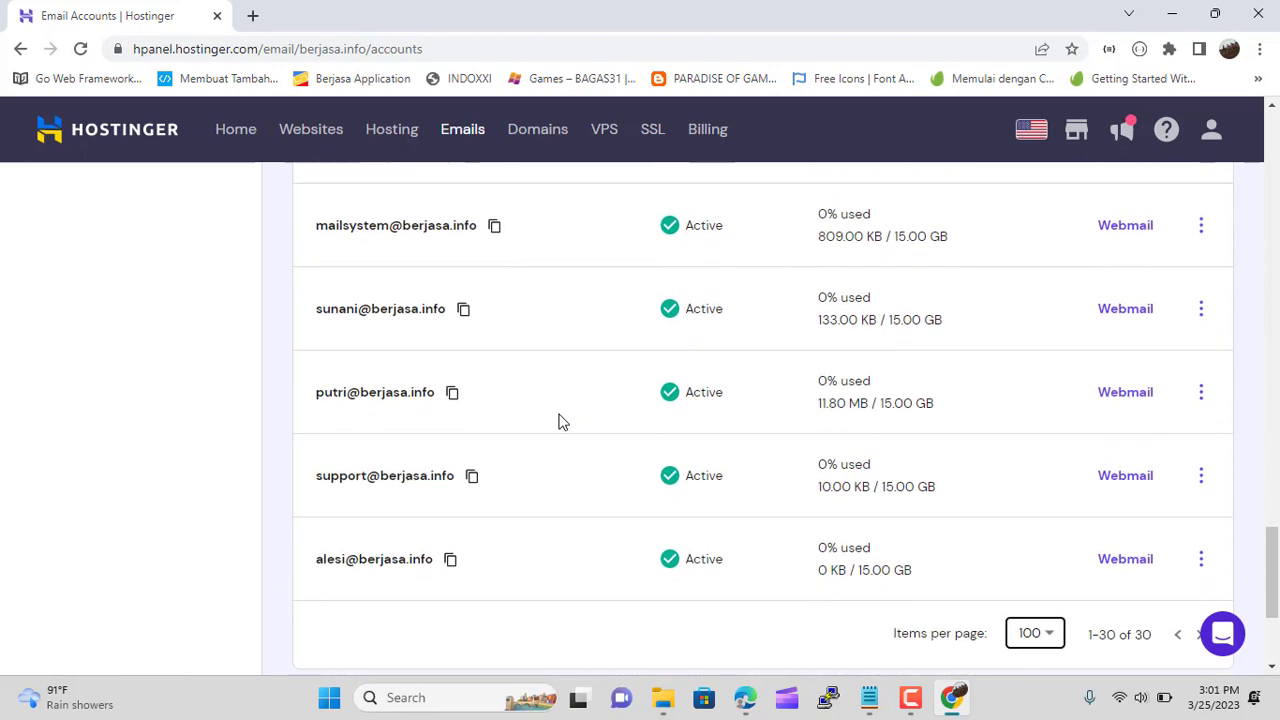
scroll(560, 421, down, 2)
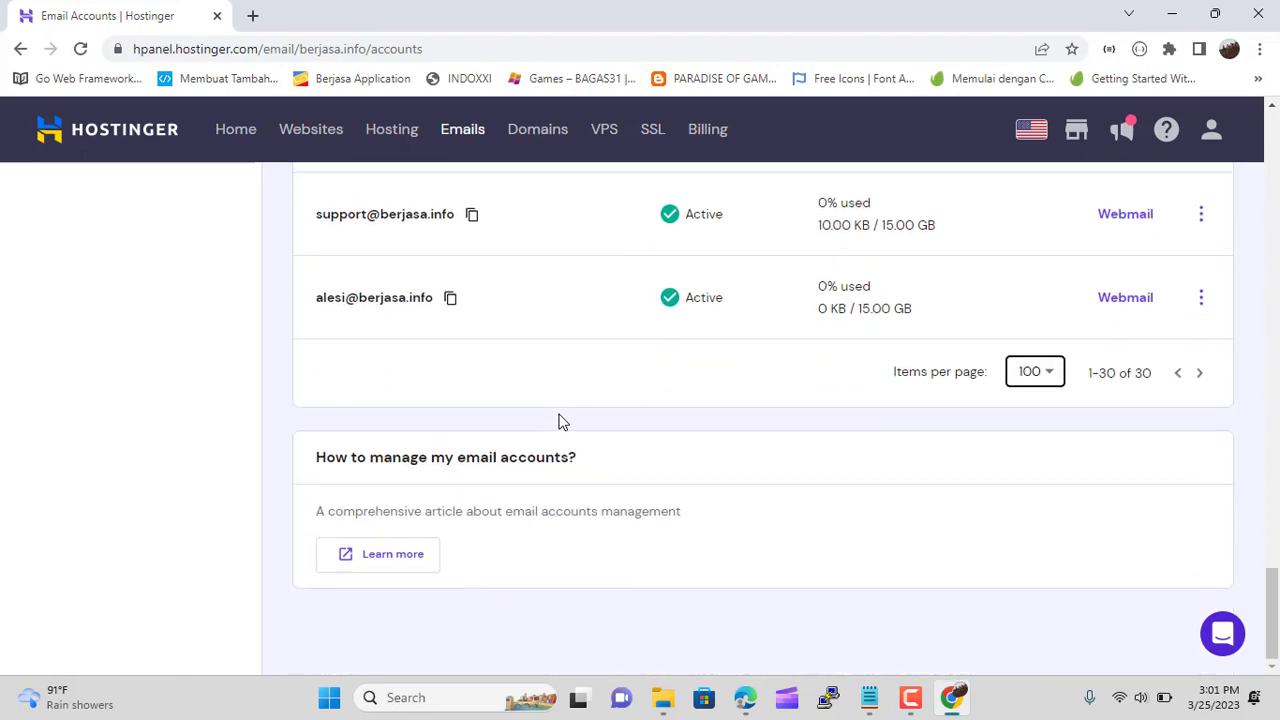
scroll(560, 421, up, 20)
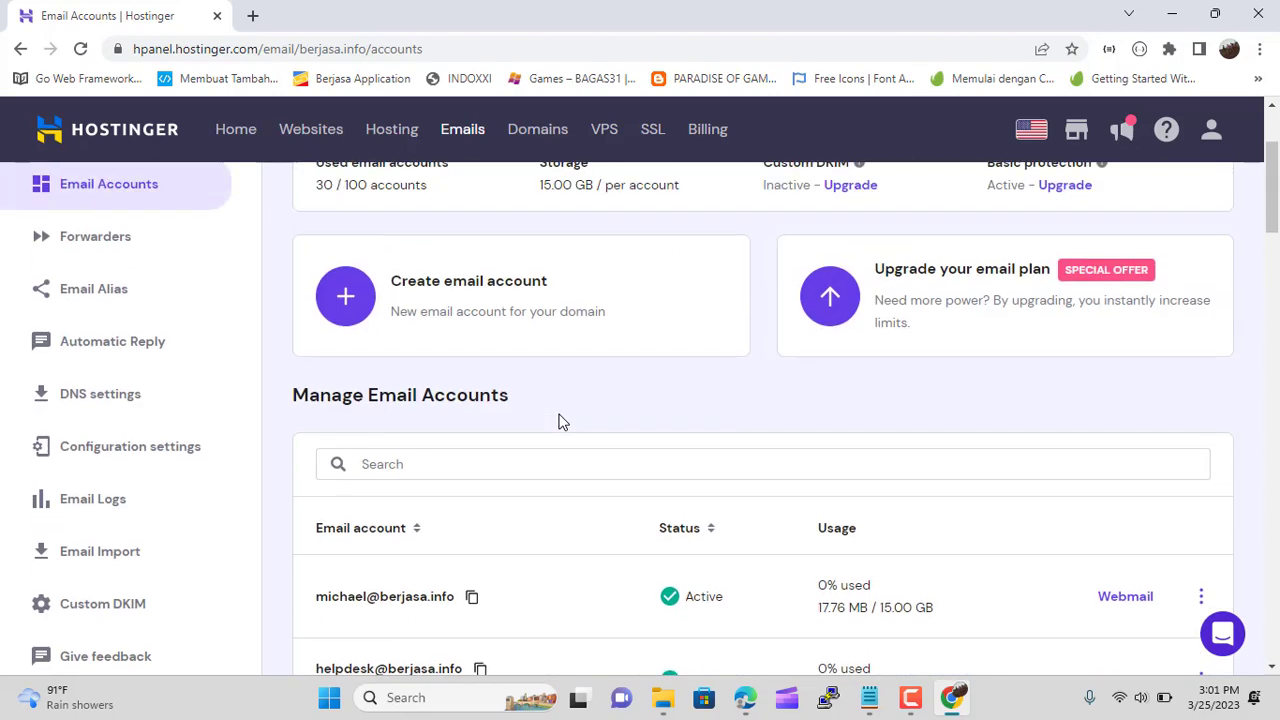
Create the support1 mailbox on berjasa.info with a password and complete its setup
click(345, 300)
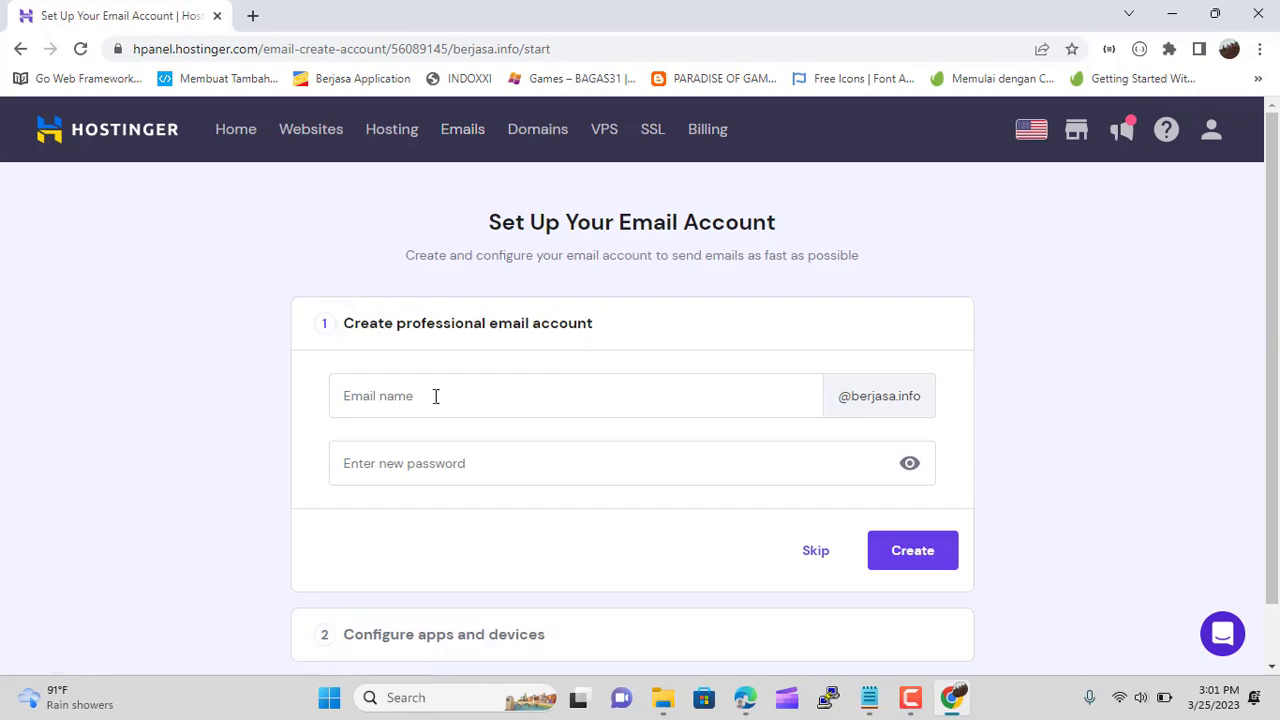
click(443, 404)
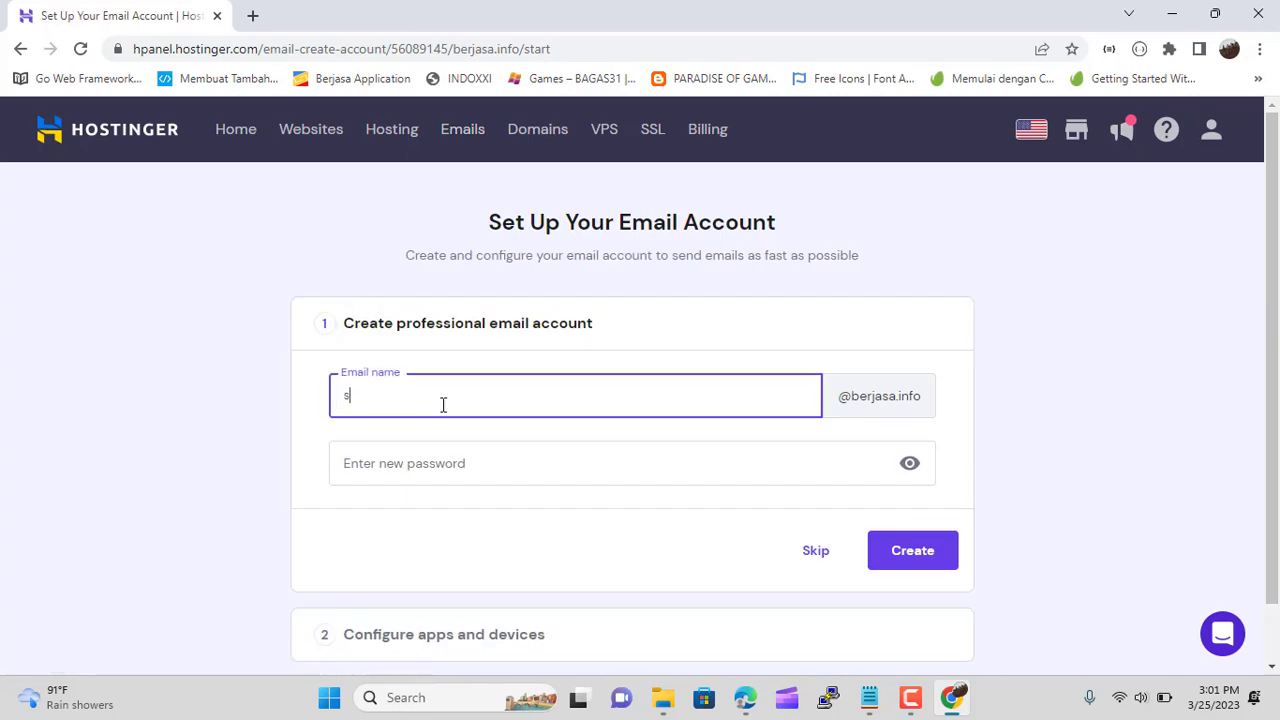
text(support1)
click(457, 462)
text(P@)
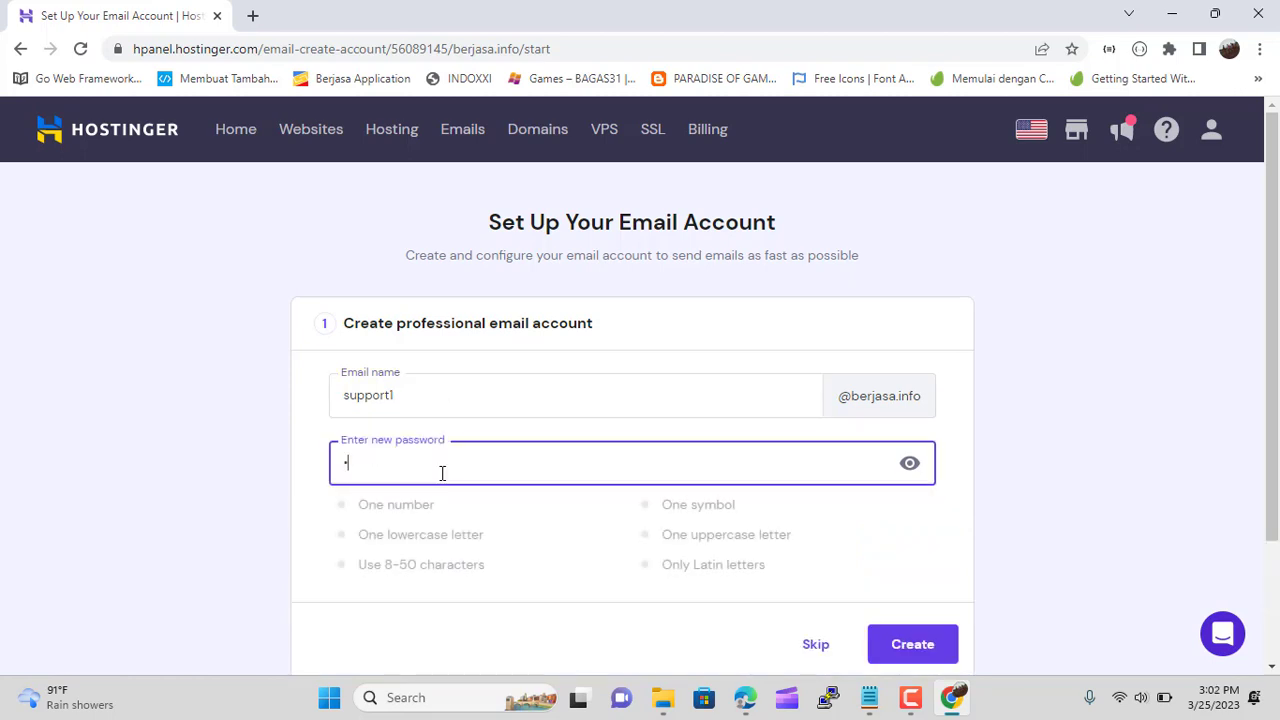
text(ssw0r)
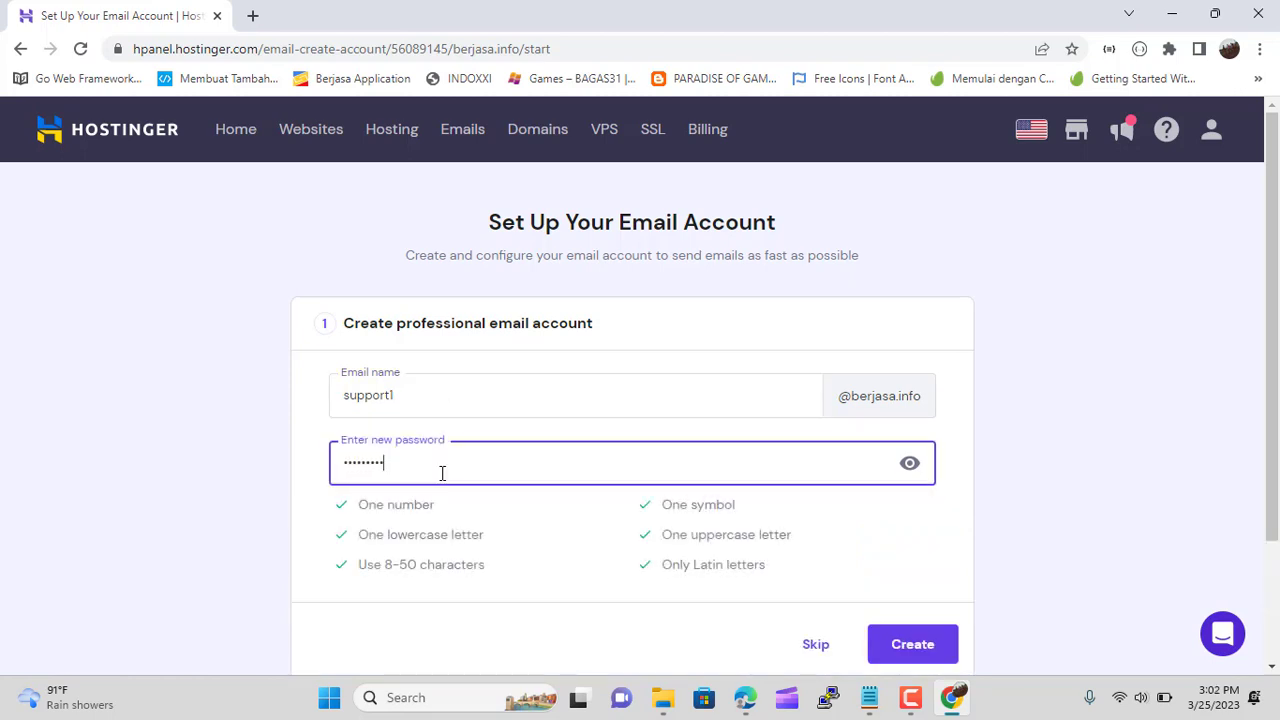
click(912, 644)
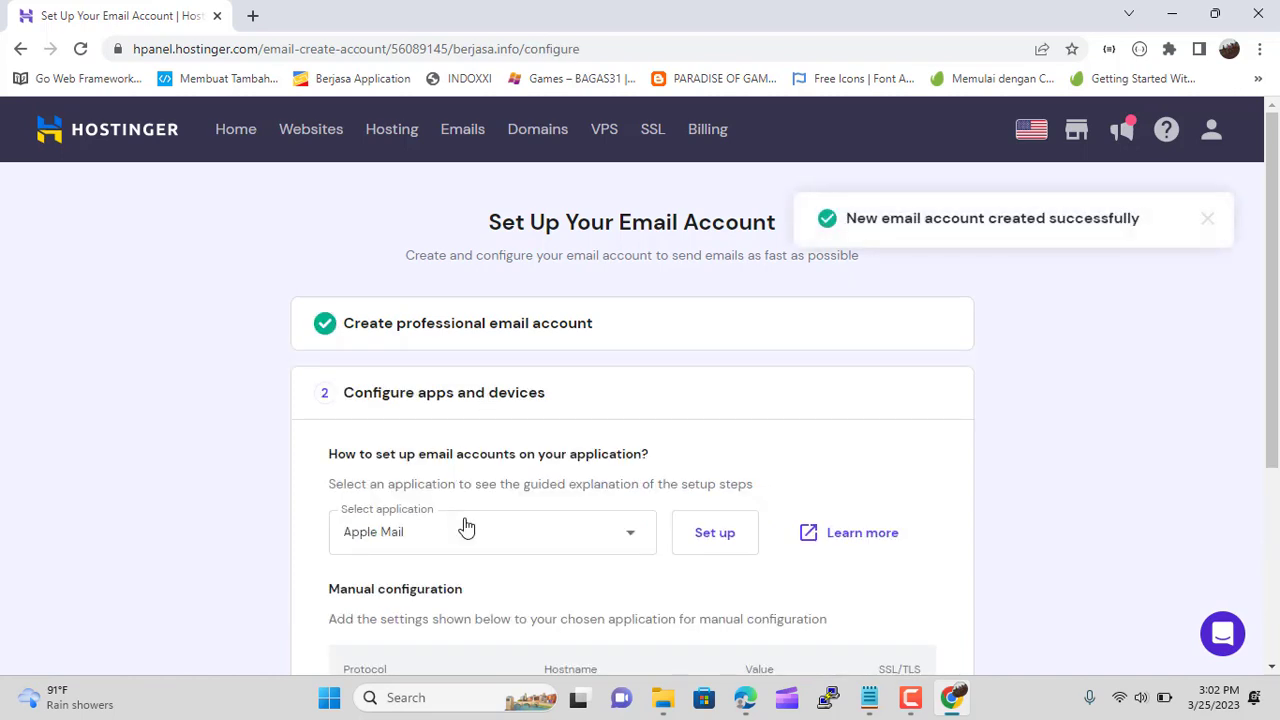
scroll(658, 452, down, 3)
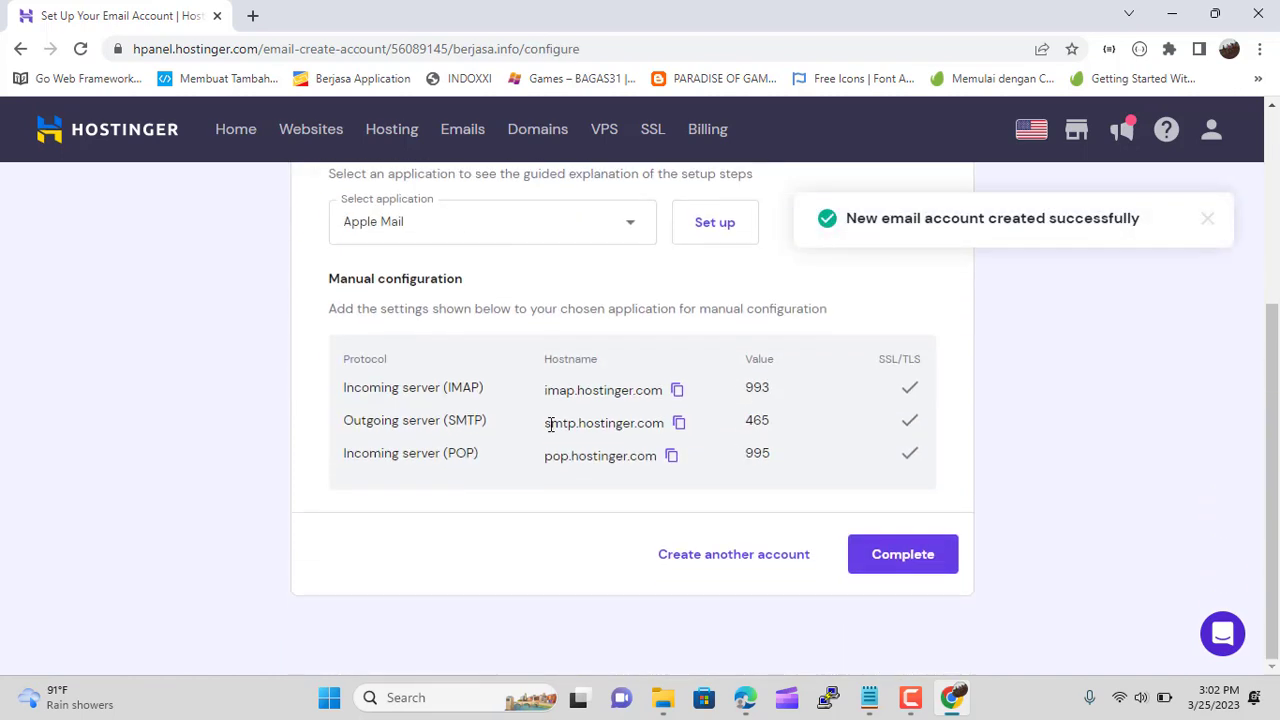
click(906, 562)
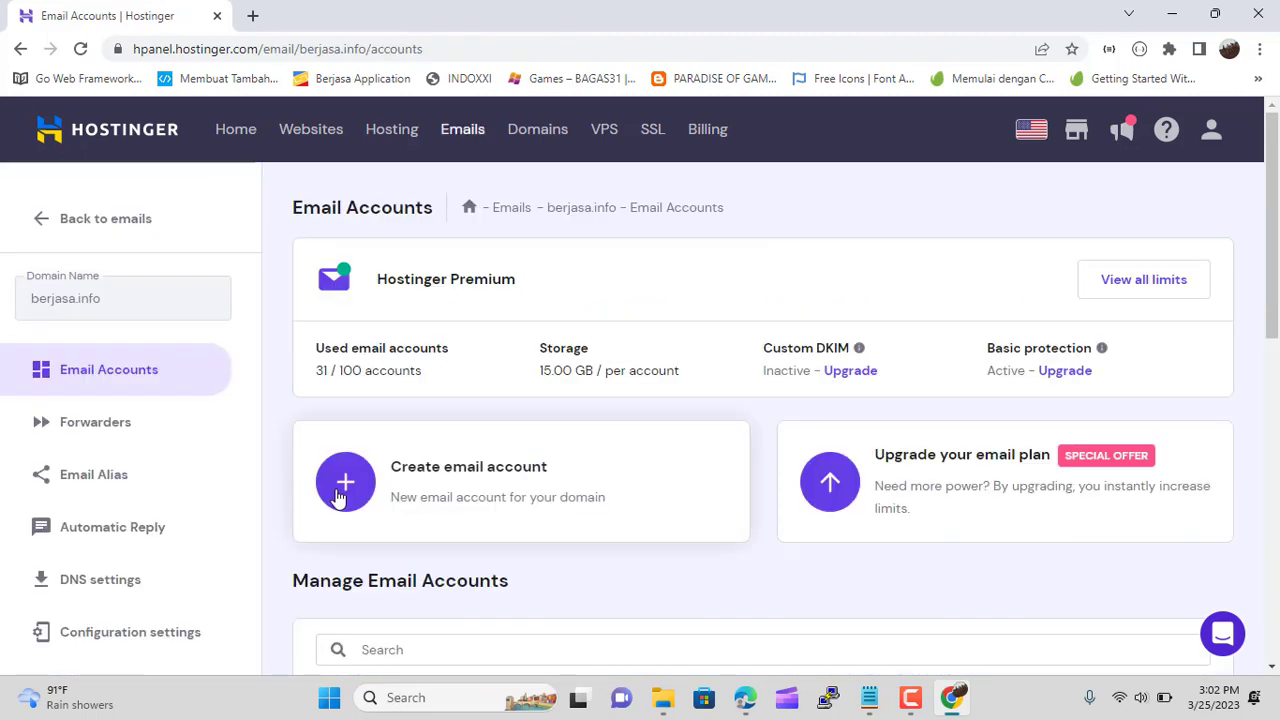
Create the support2 mailbox on berjasa.info with a stronger password and complete its setup
click(360, 492)
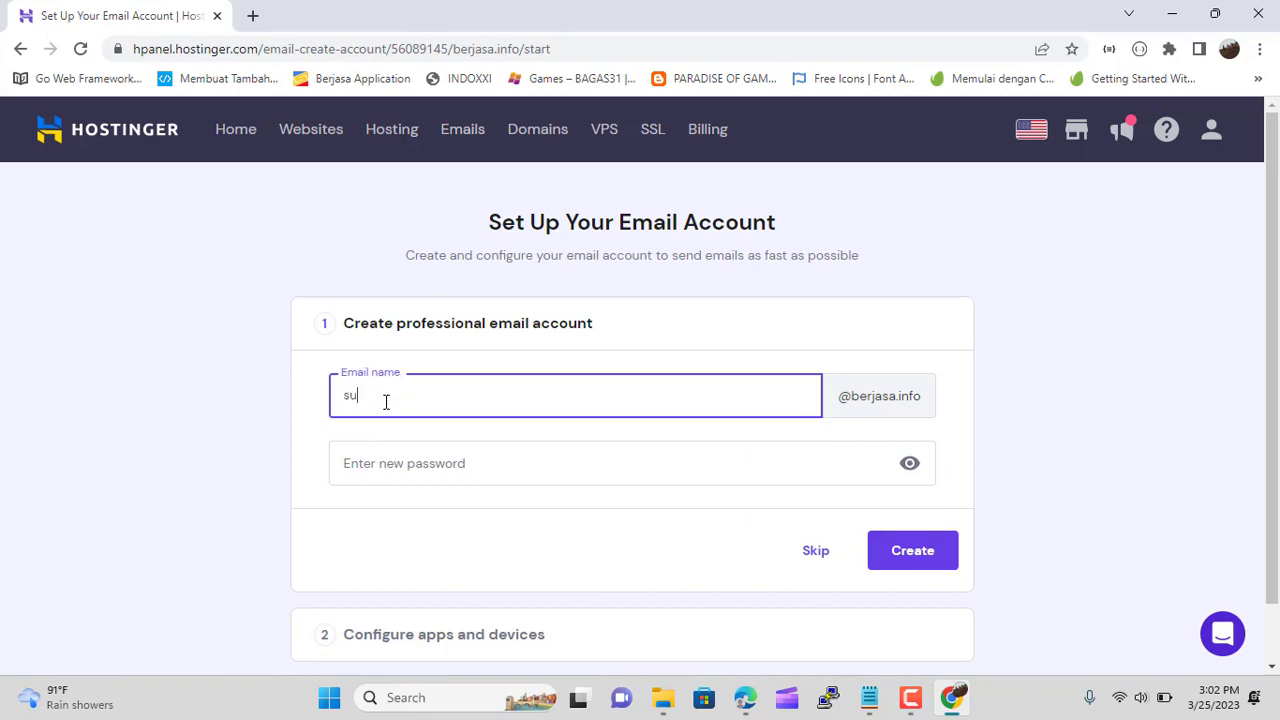
text(support2)
click(400, 465)
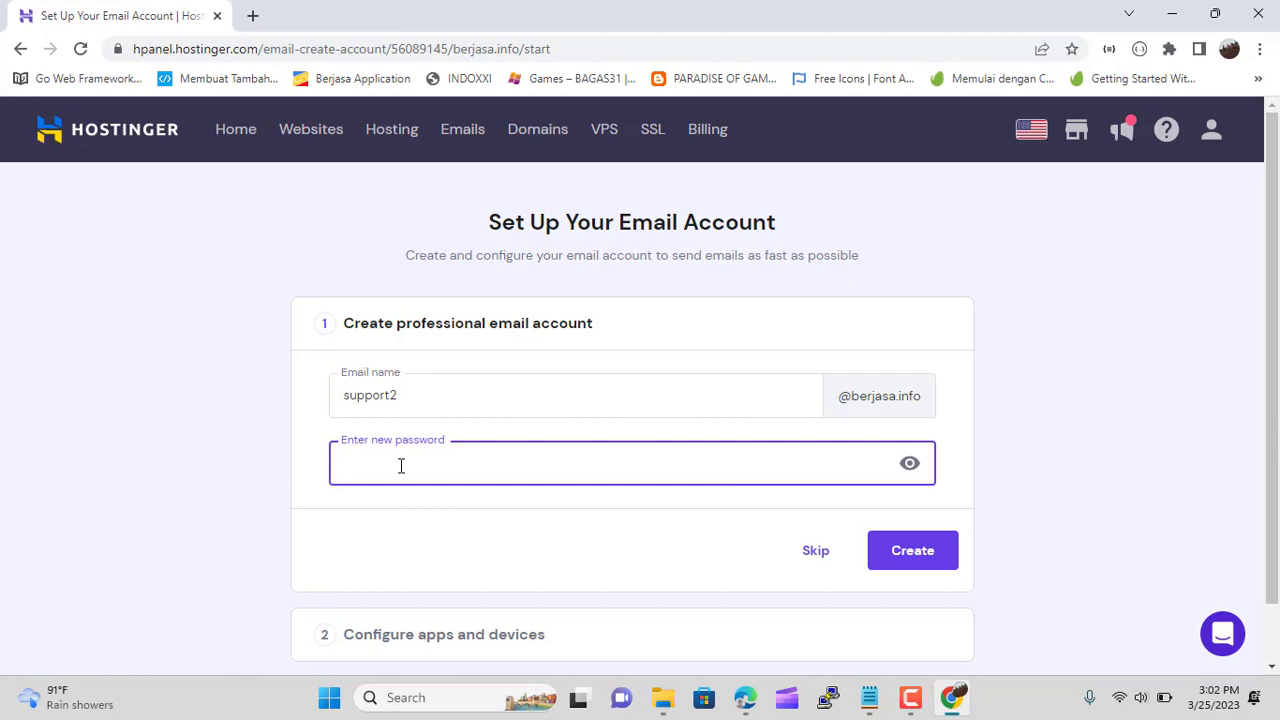
text(abcd@)
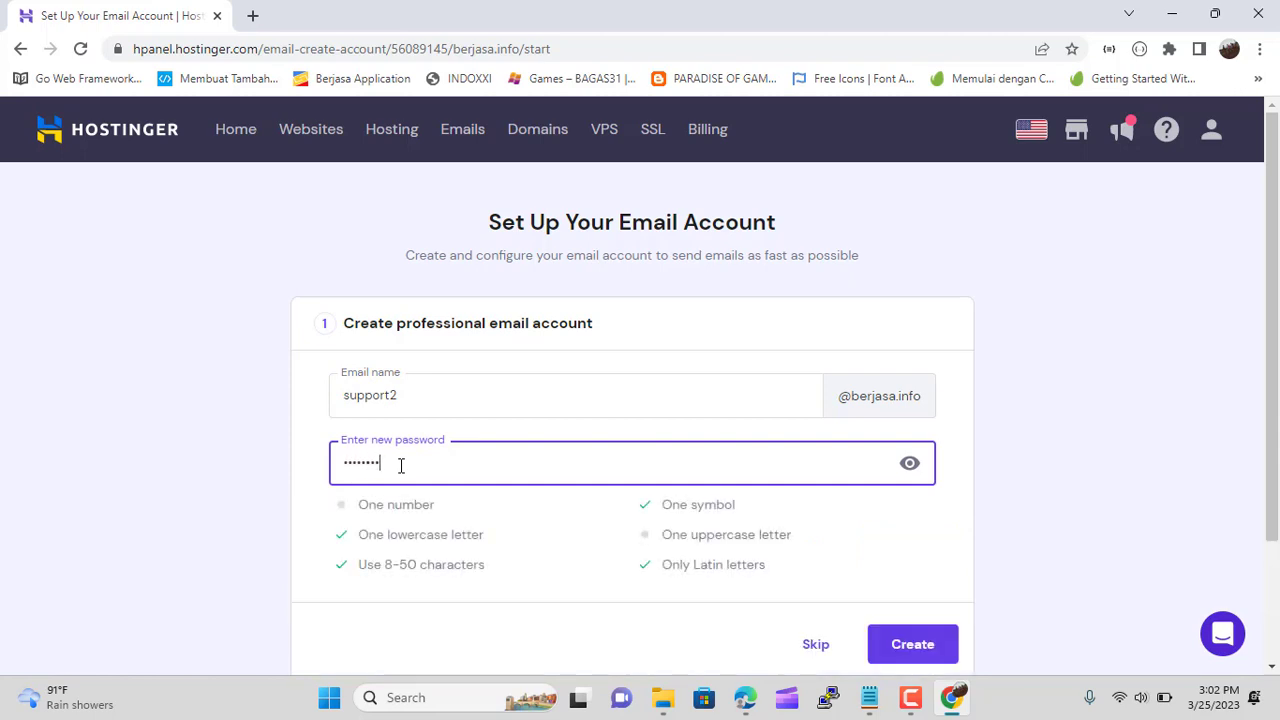
key(BackSpace)
key(BackSpace)
key(BackSpace)
key(BackSpace)
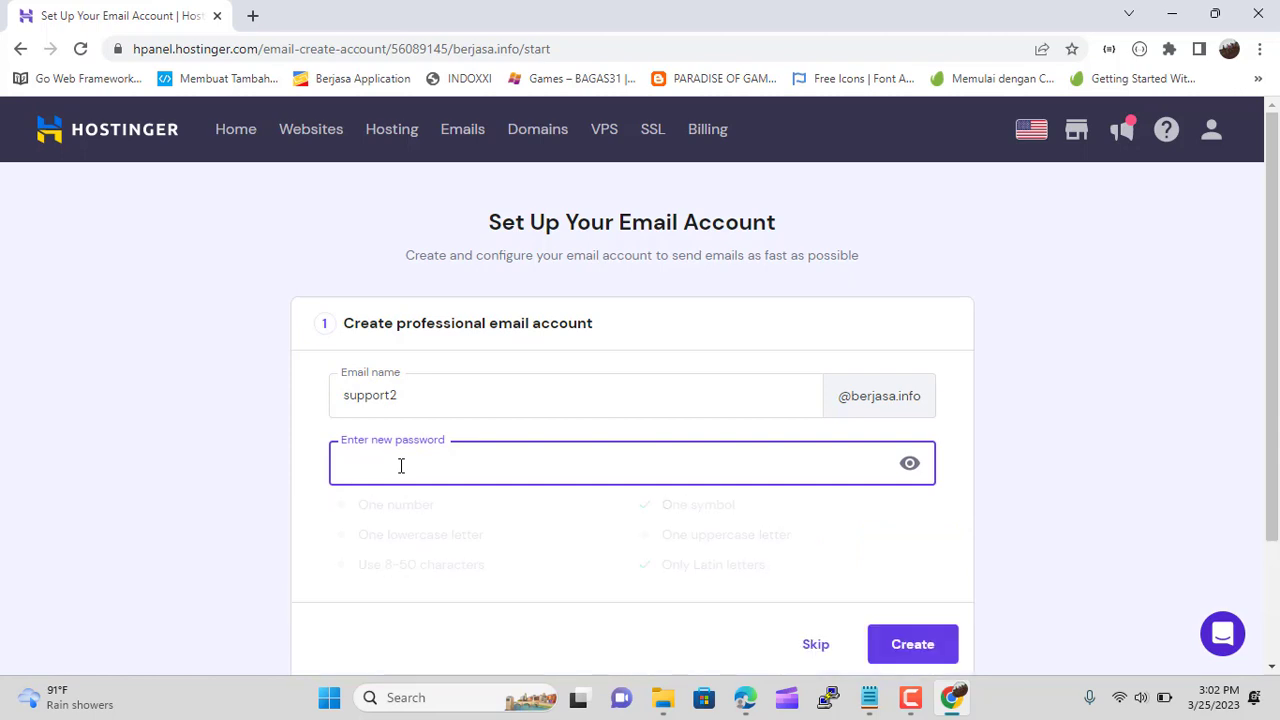
text(••abc1)
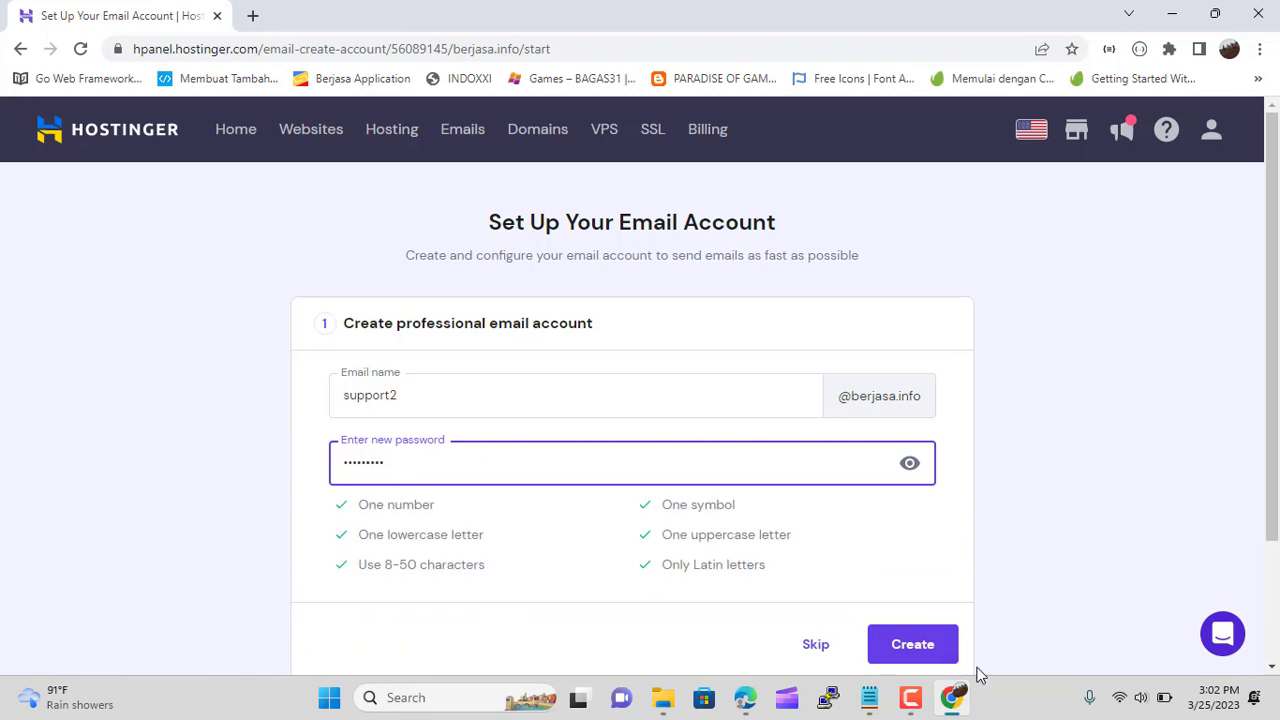
click(937, 650)
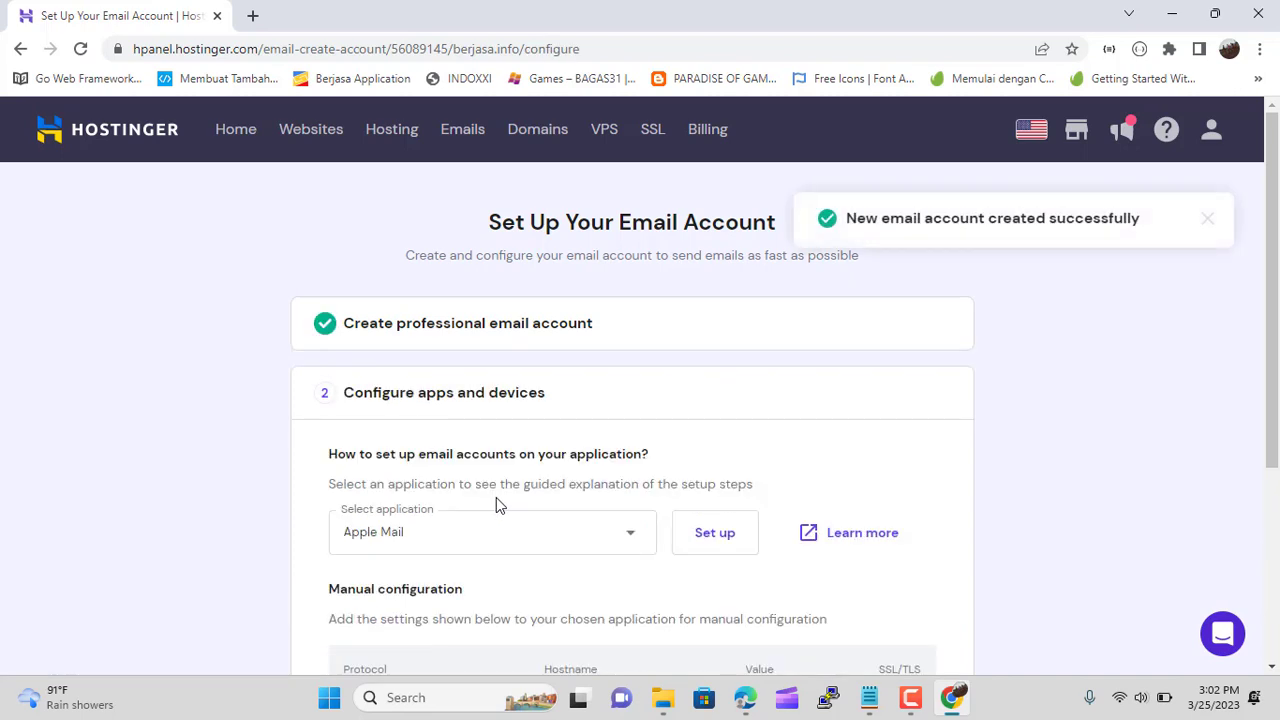
scroll(571, 437, down, 3)
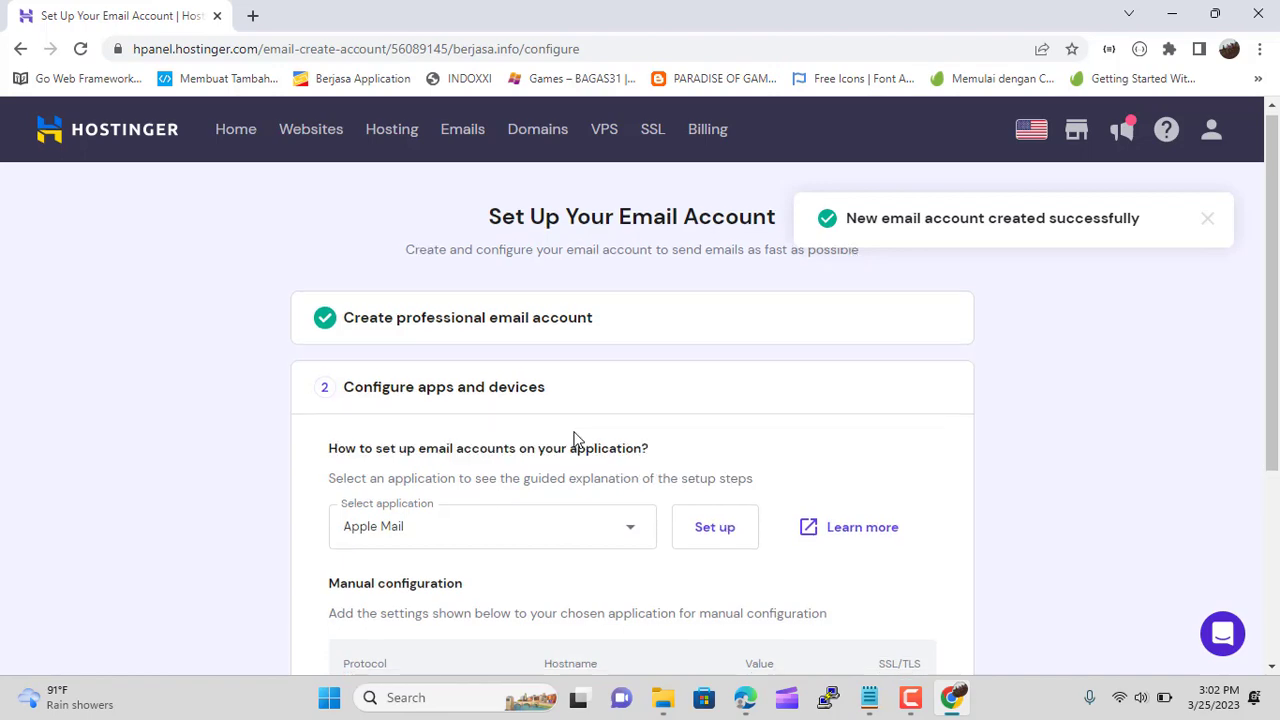
click(930, 554)
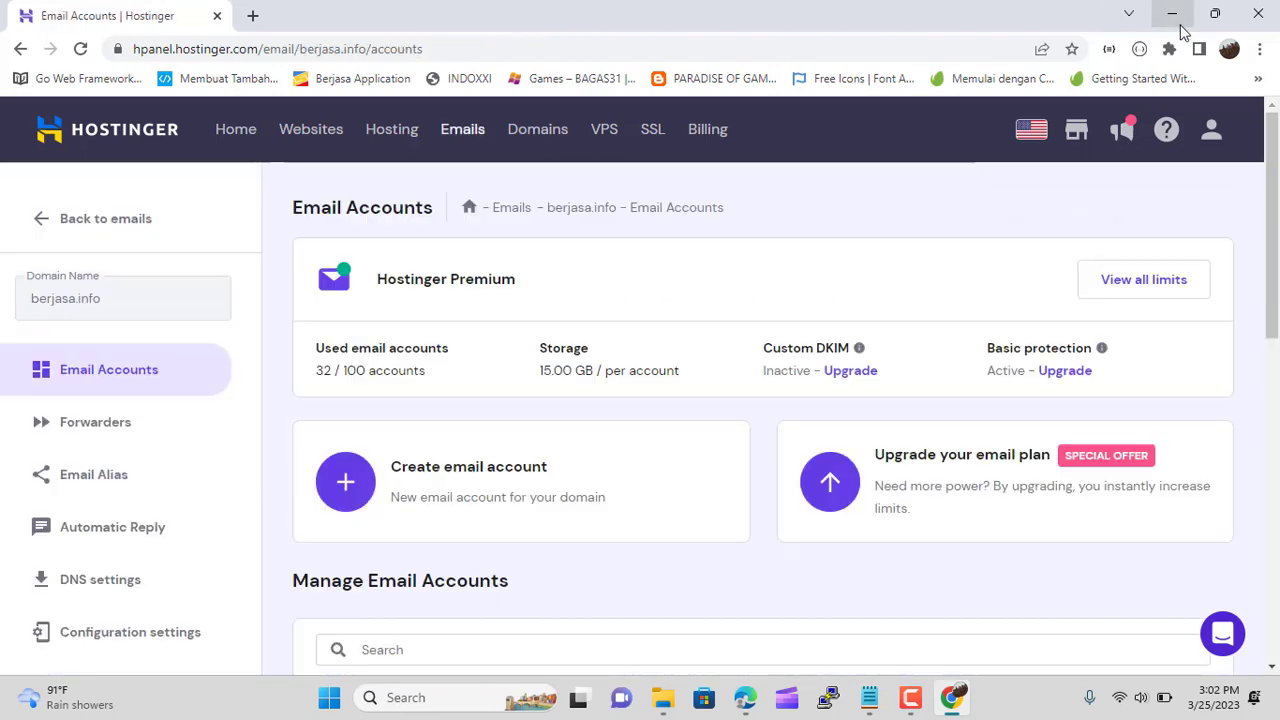
click(1172, 14)
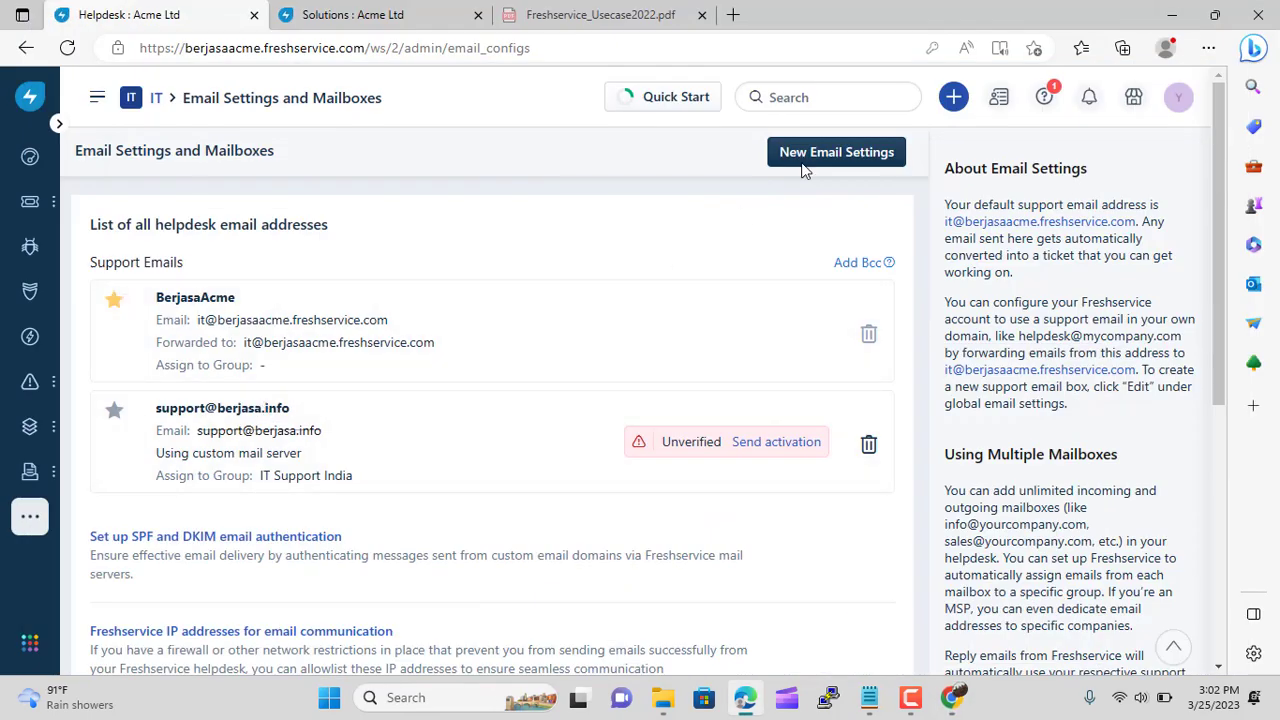
Start a new mailbox from the saved support address and assign it to IT Support Indonesia
click(842, 165)
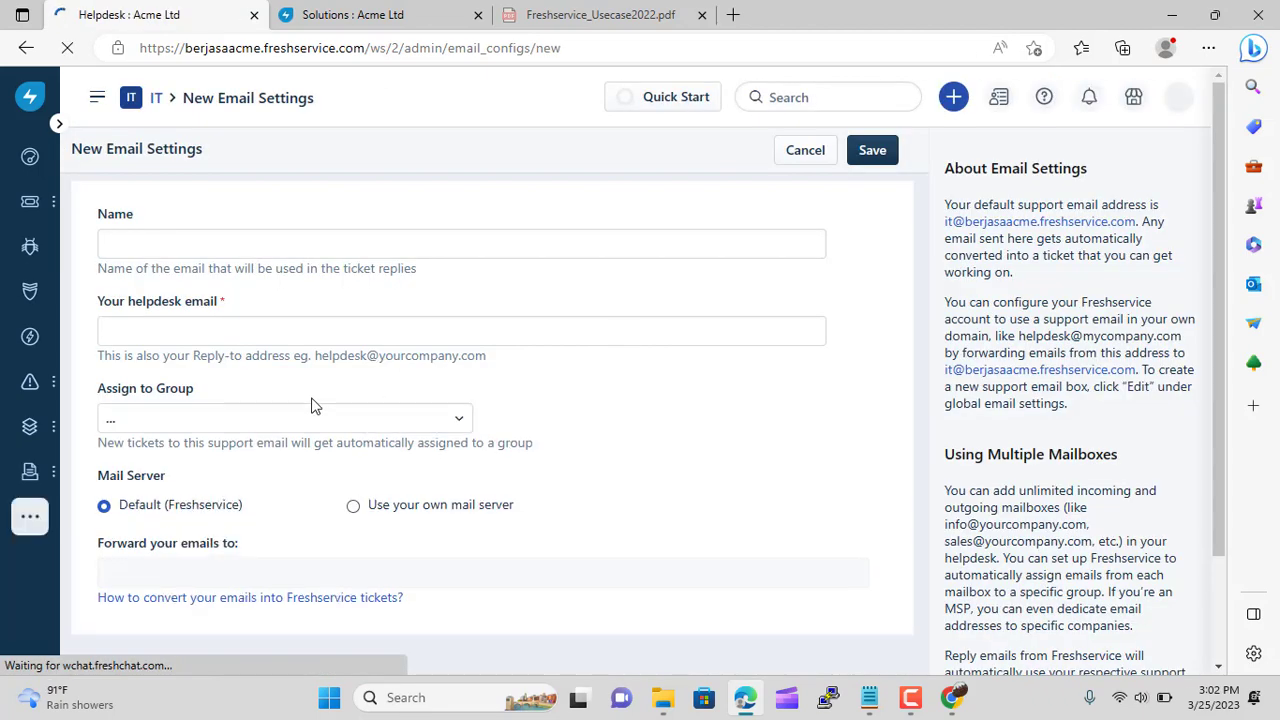
click(168, 243)
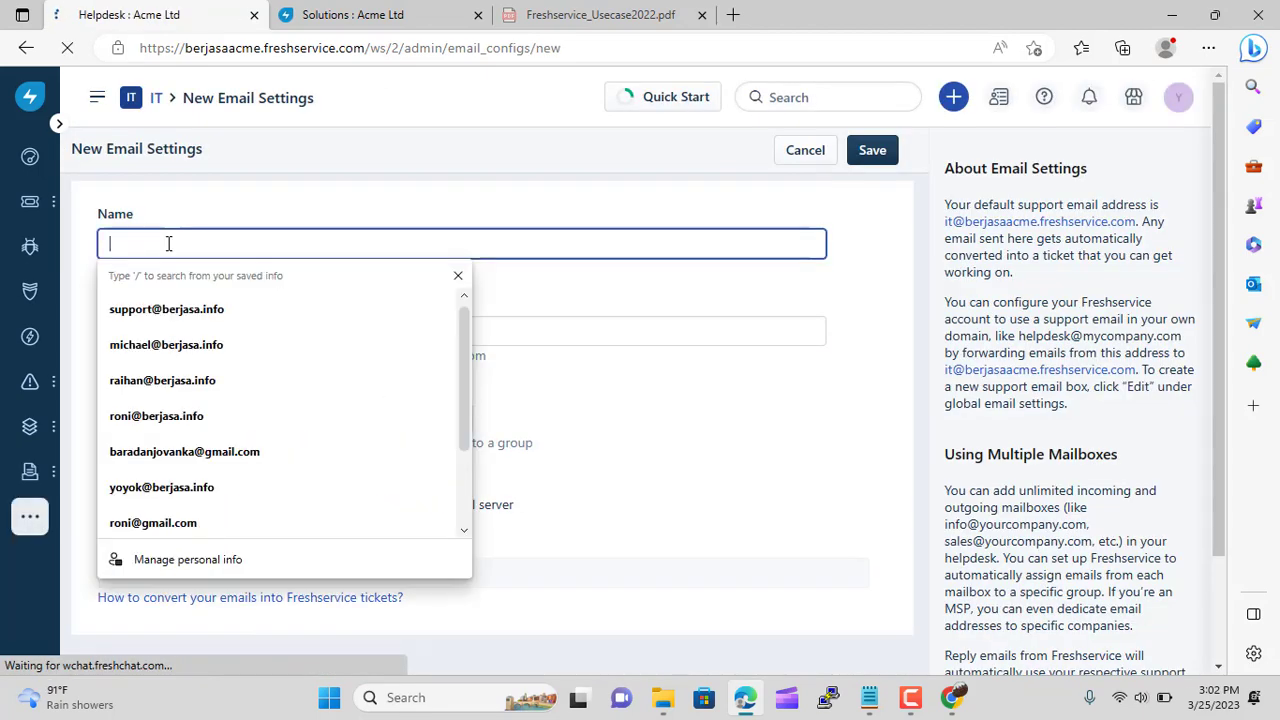
click(140, 309)
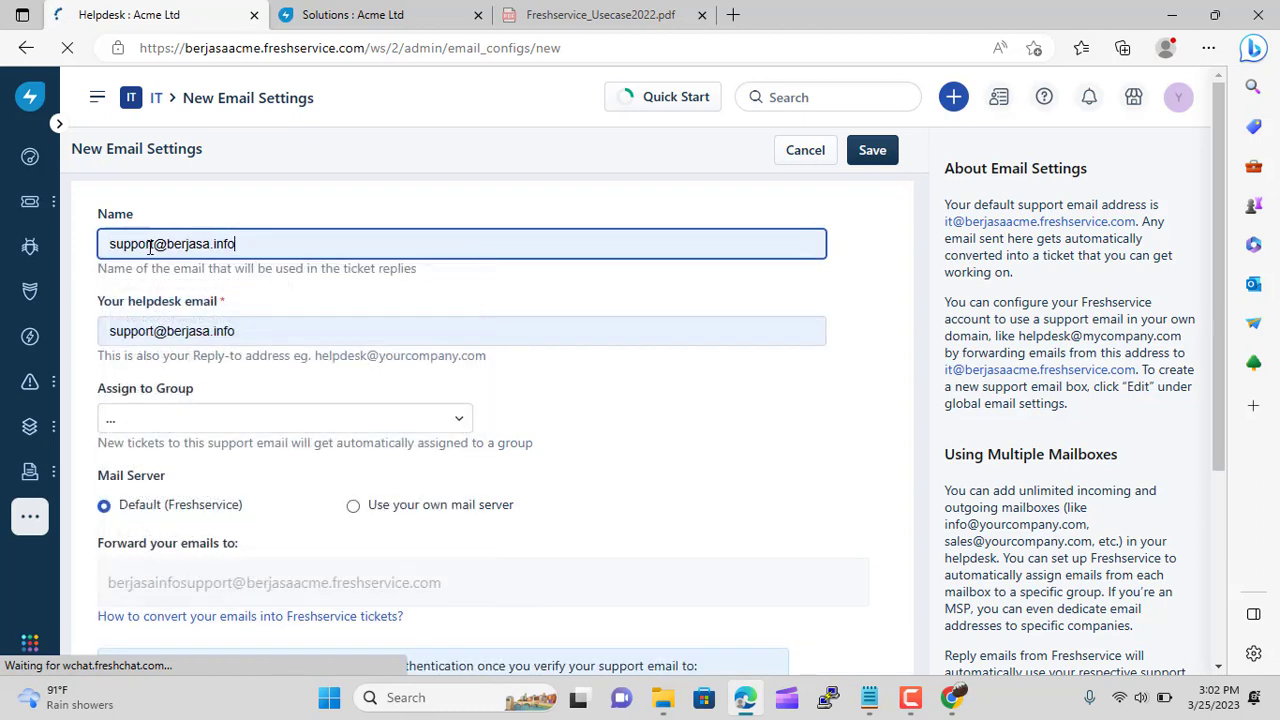
click(155, 243)
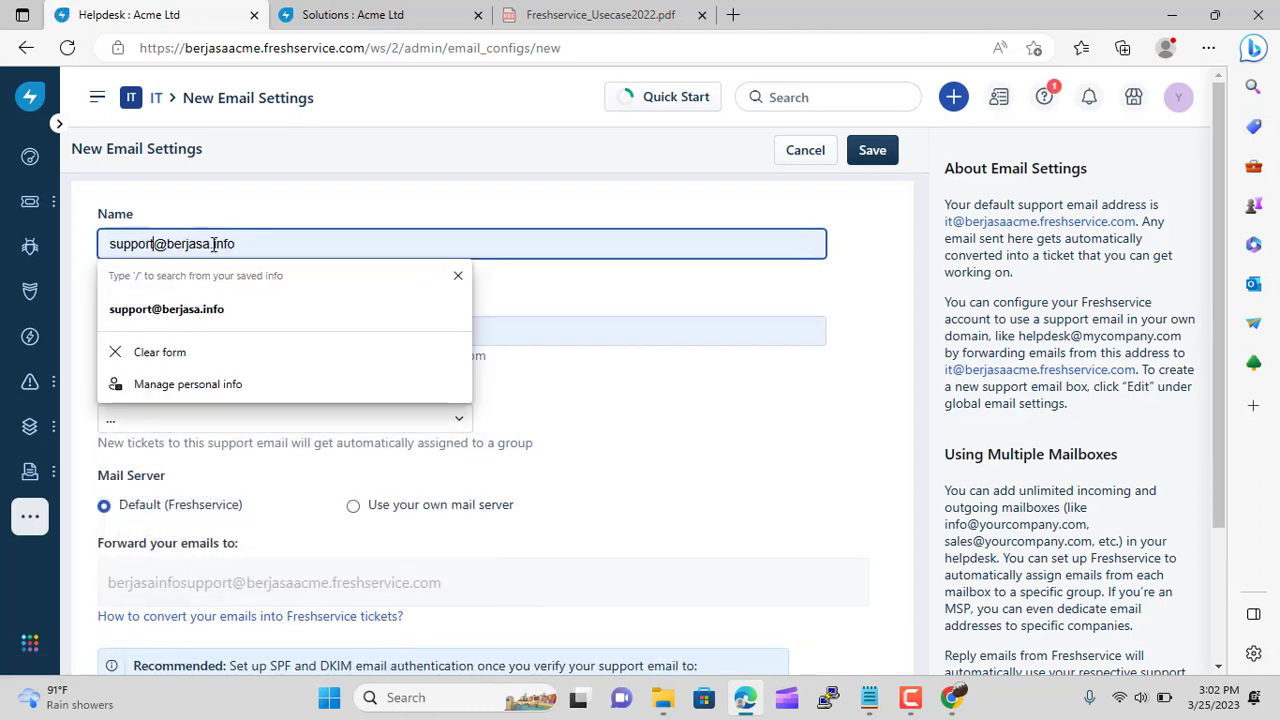
text(1)
click(450, 420)
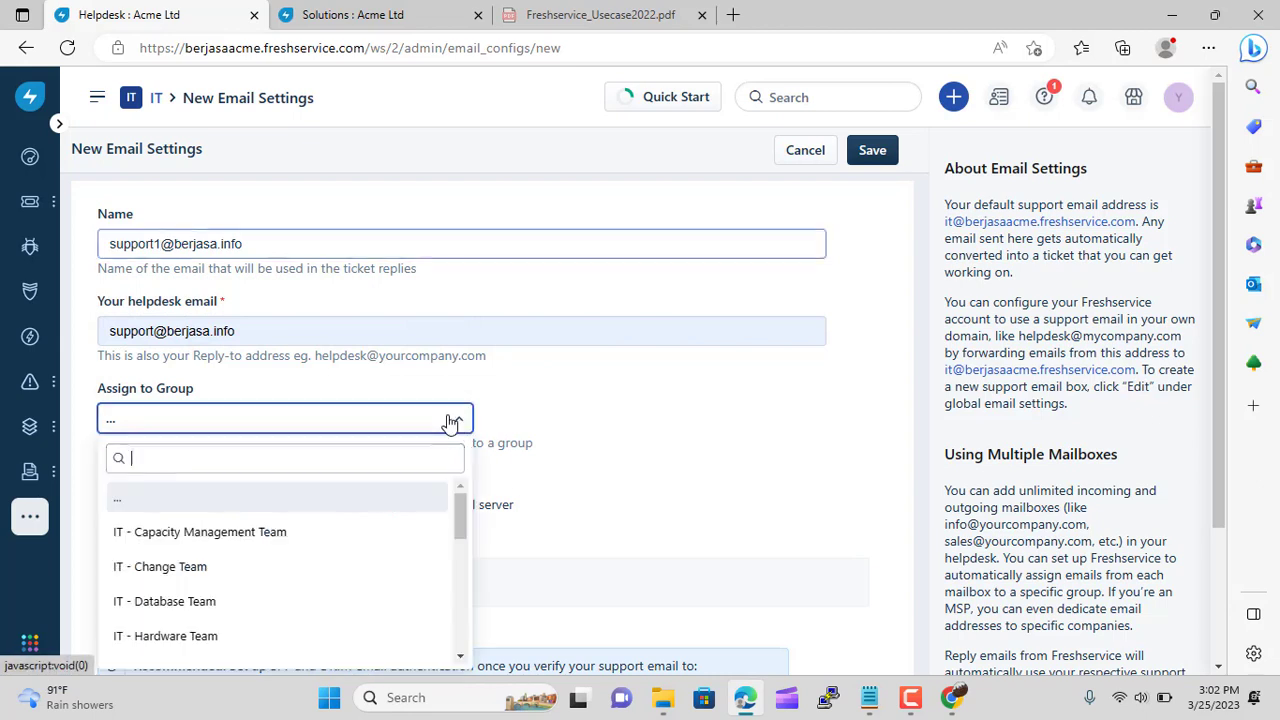
scroll(450, 545, down, 1)
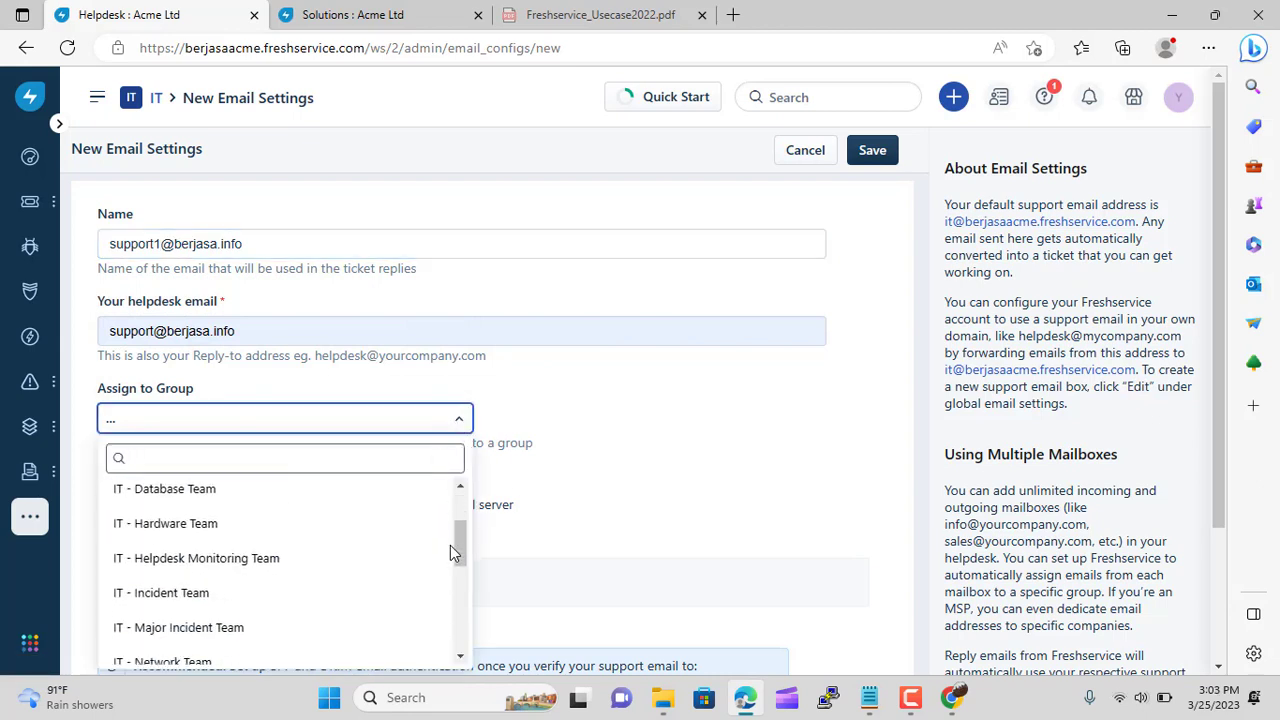
scroll(450, 545, down, 5)
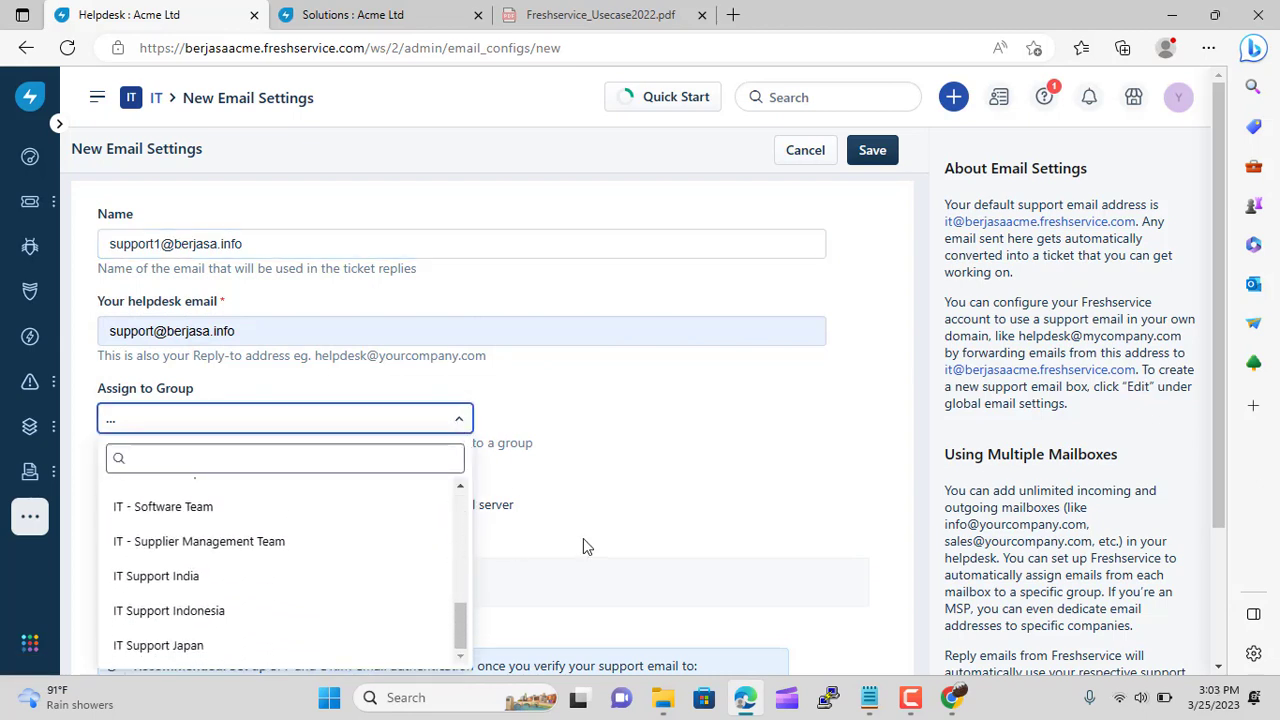
scroll(549, 551, down, 2)
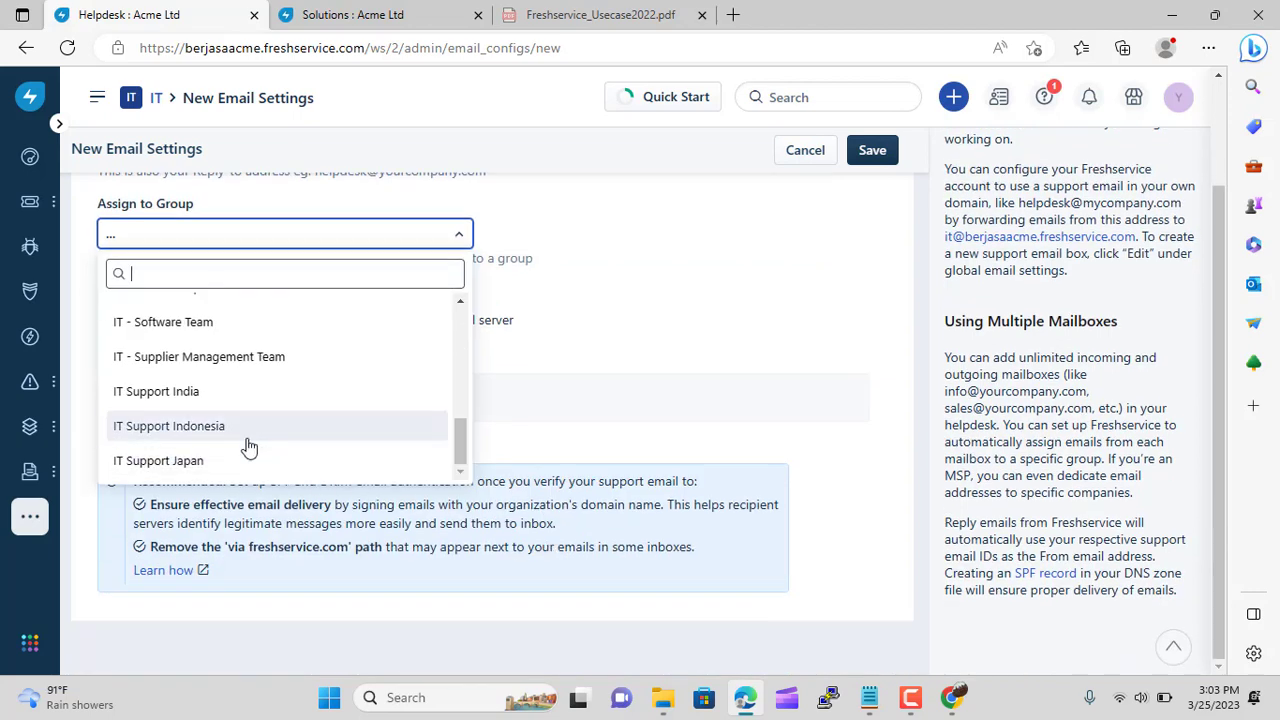
click(249, 443)
Choose your own mail server, change the address to support1, and name it Indonesia Support
scroll(512, 368, up, 2)
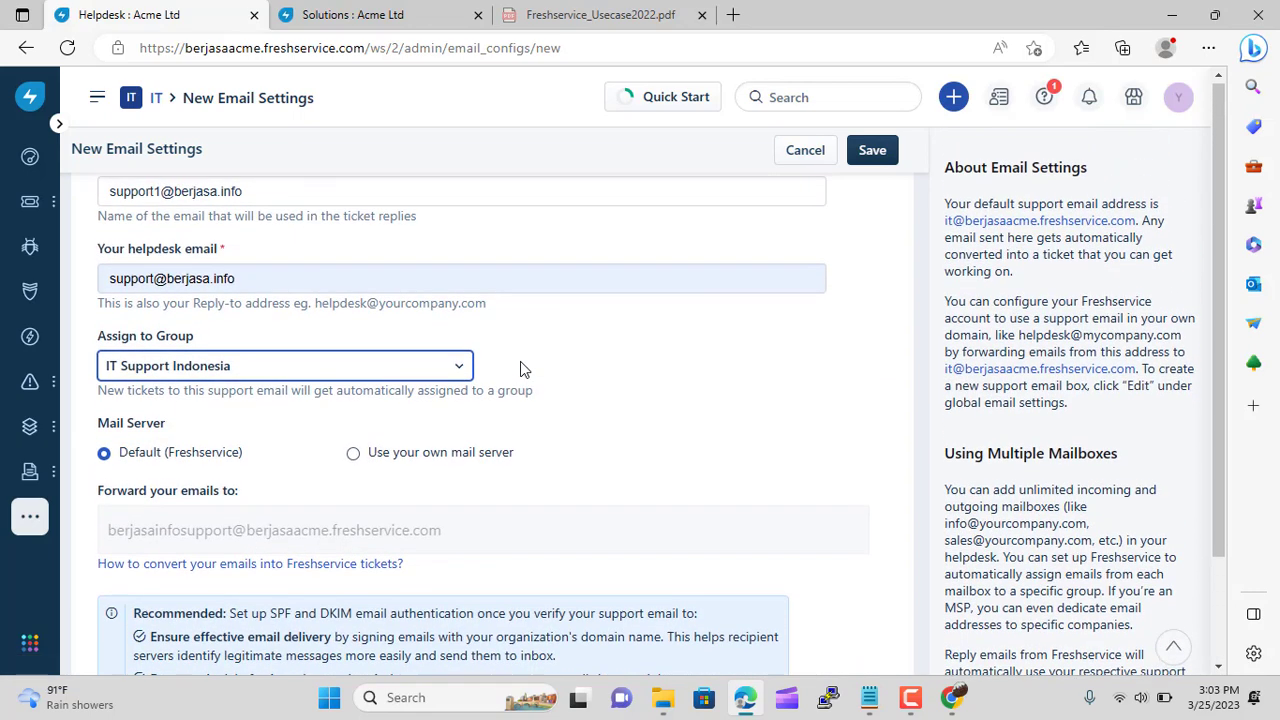
click(354, 504)
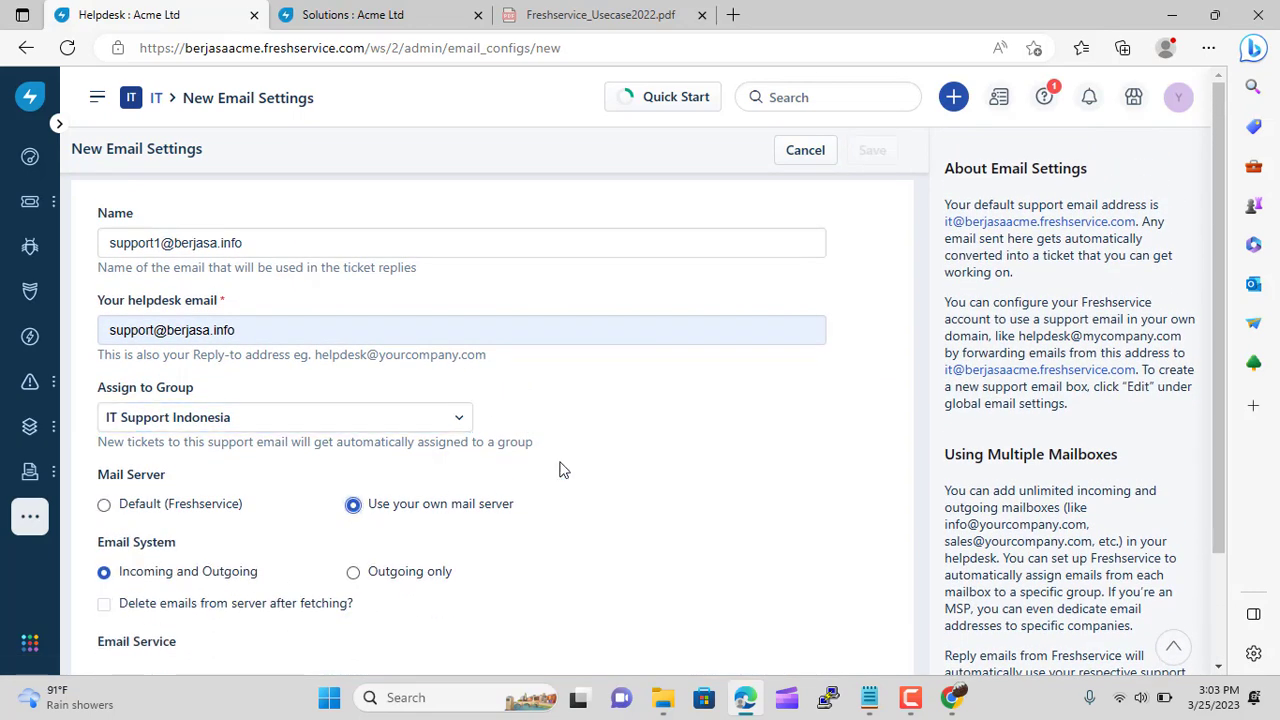
click(155, 330)
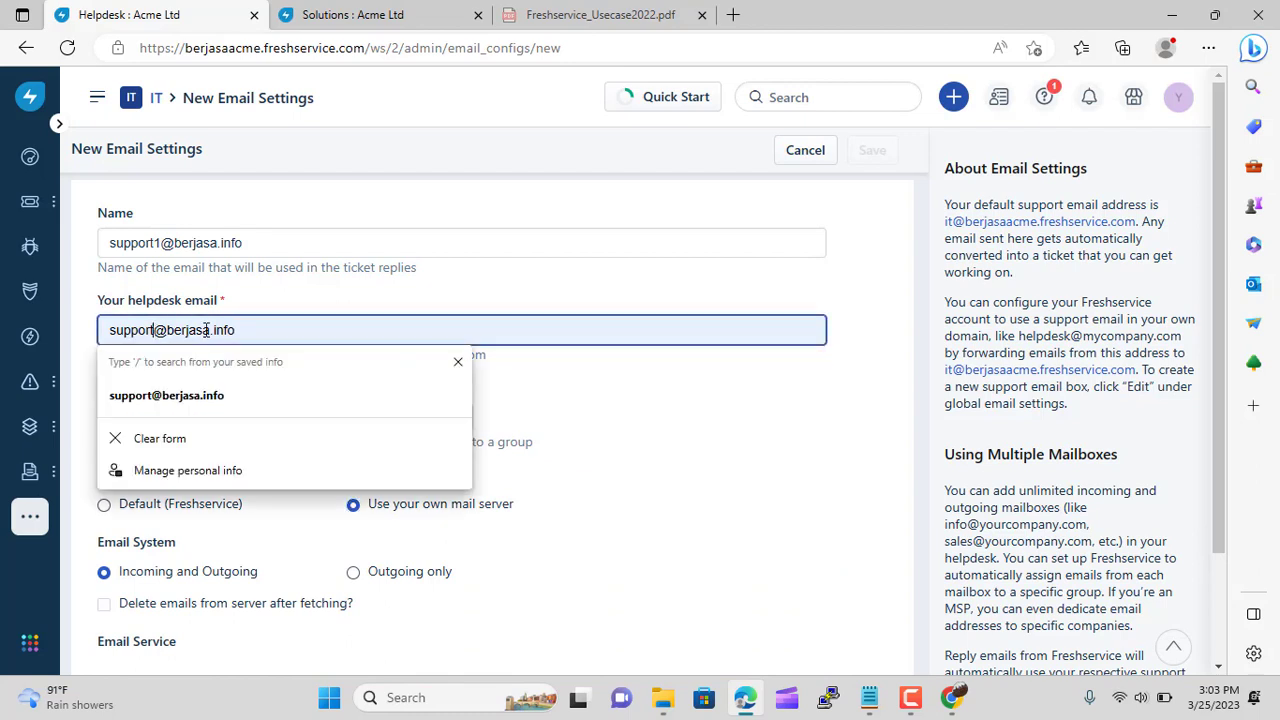
text(1)
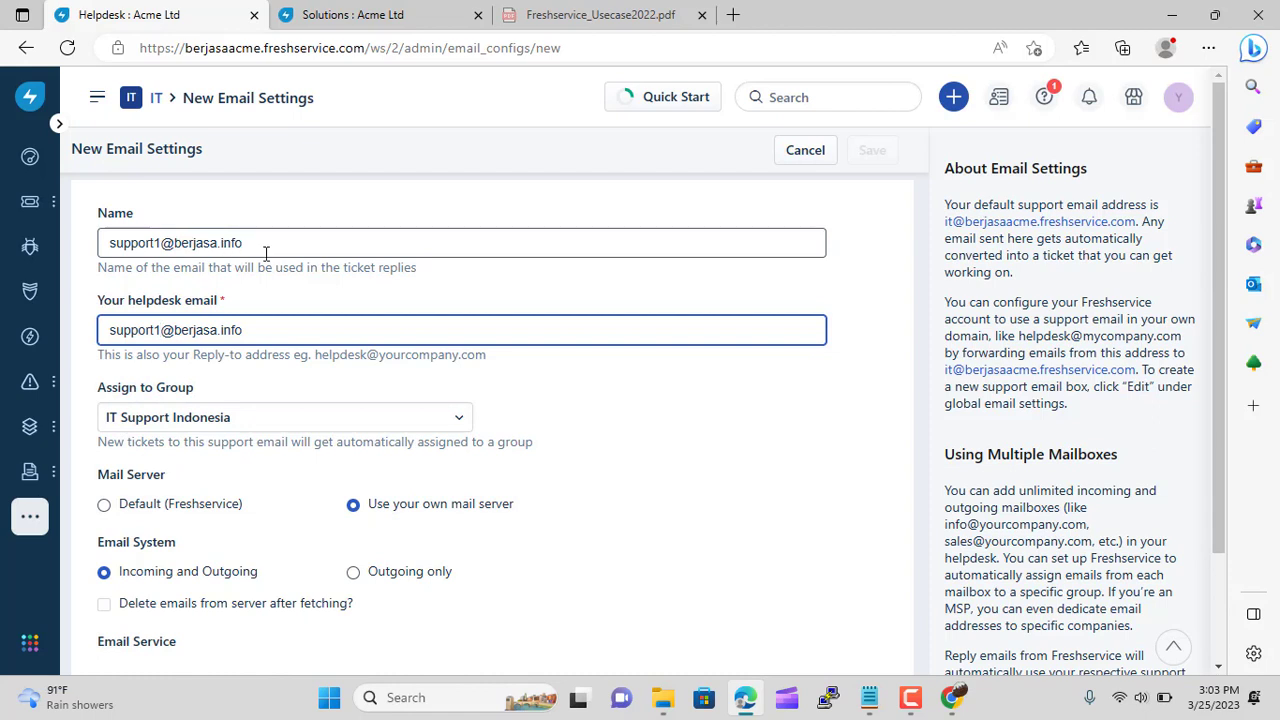
drag(266, 253, 100, 255)
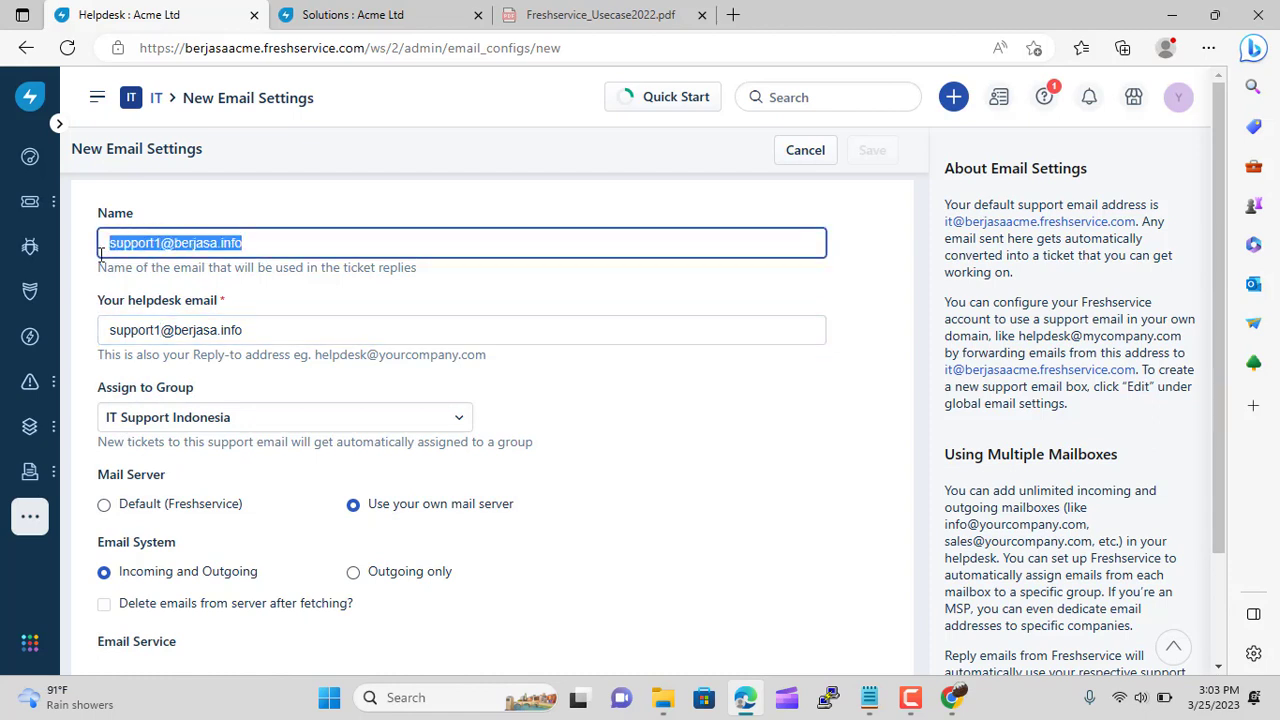
text(Ind)
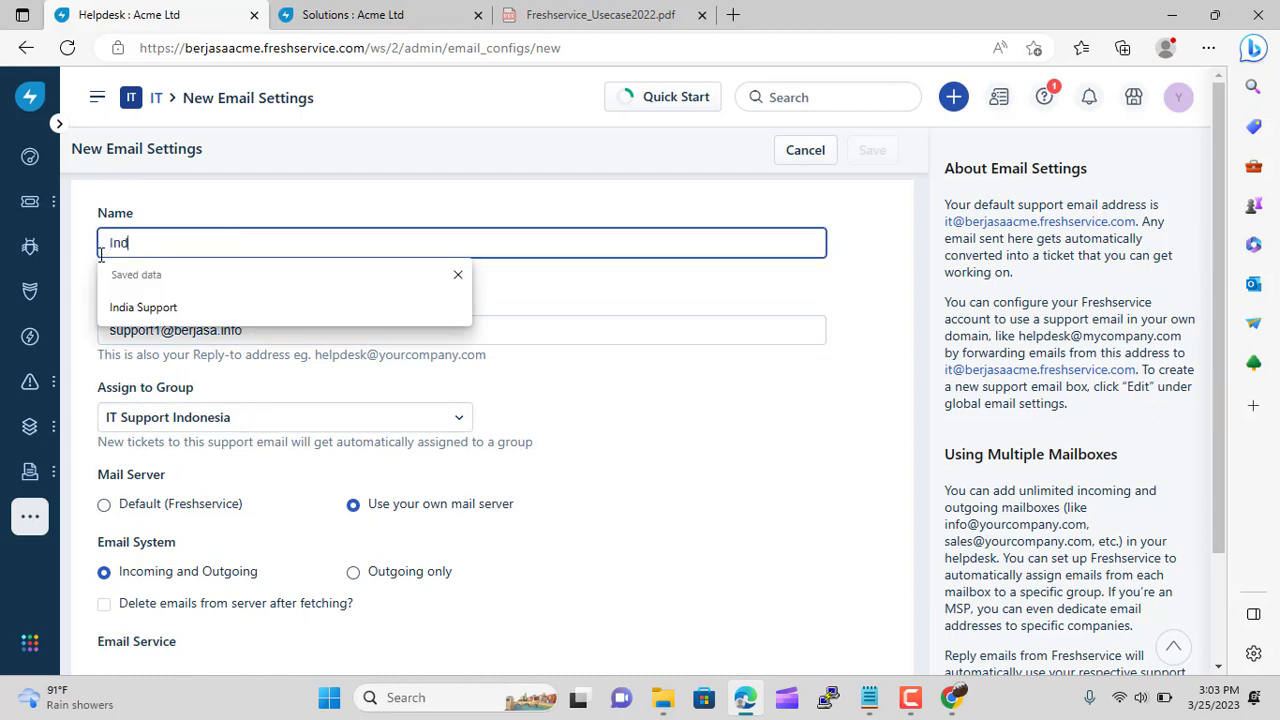
text(onesia Support)
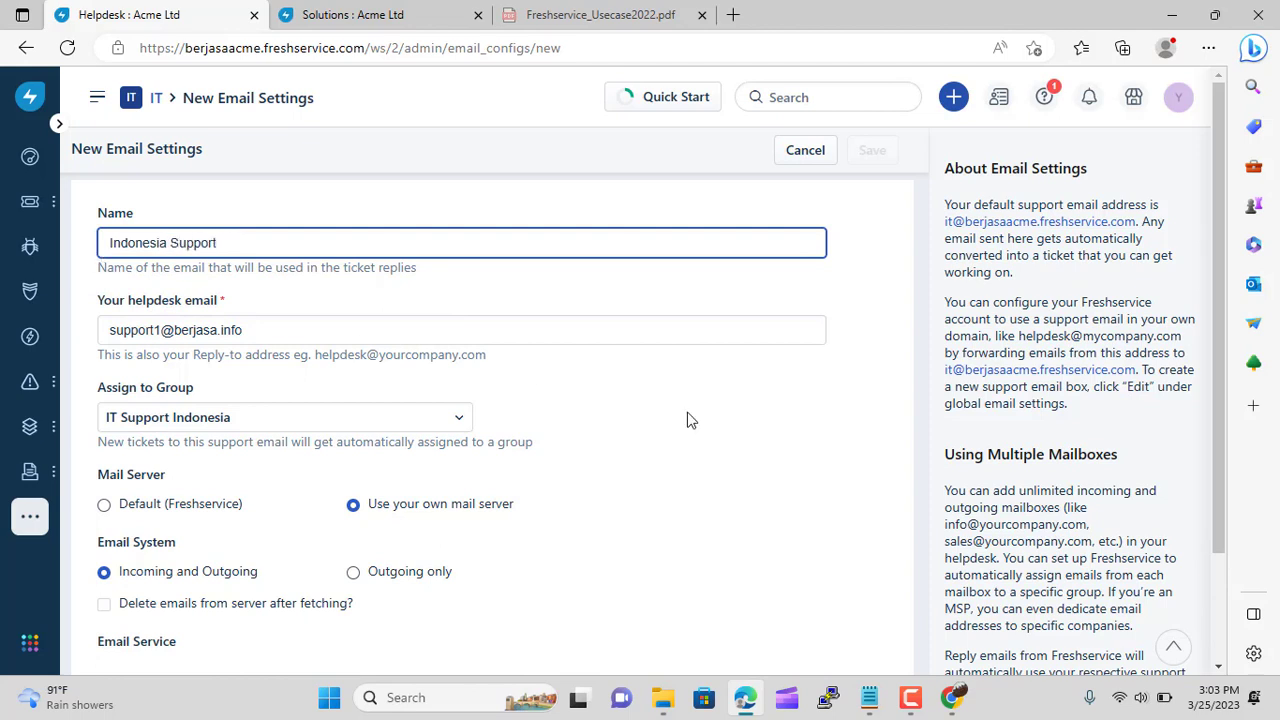
click(737, 454)
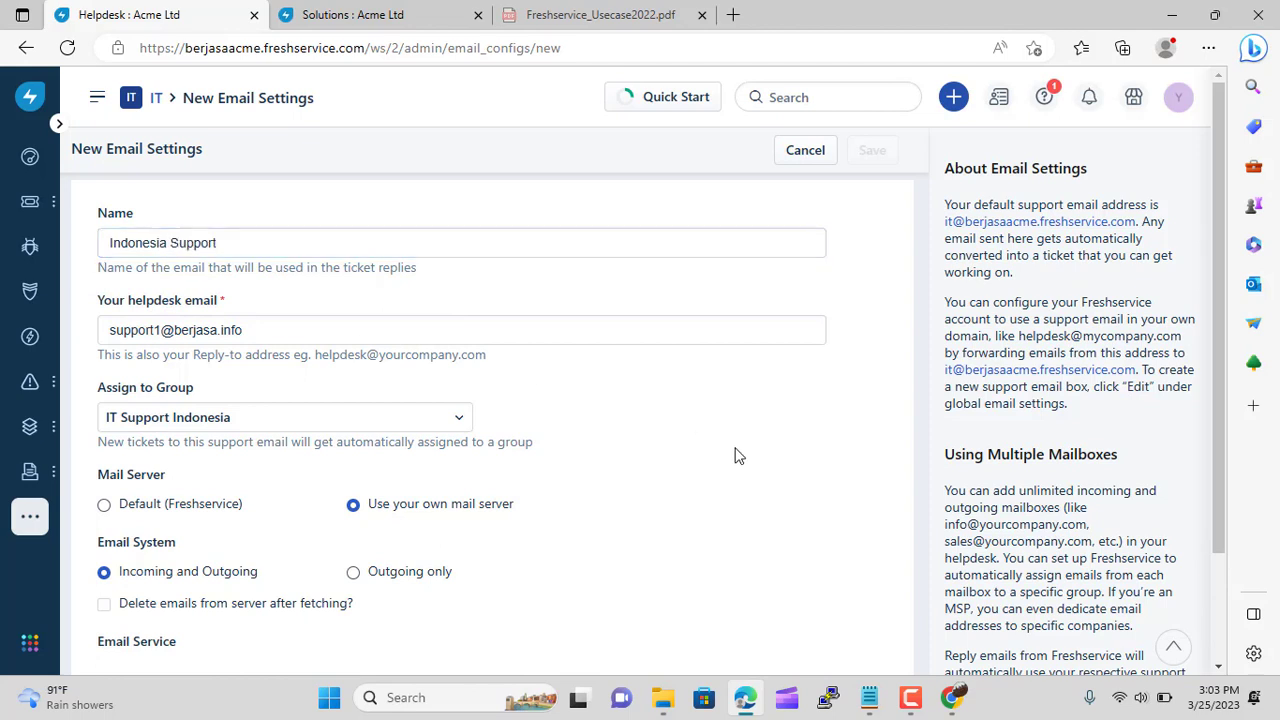
scroll(627, 404, down, 1)
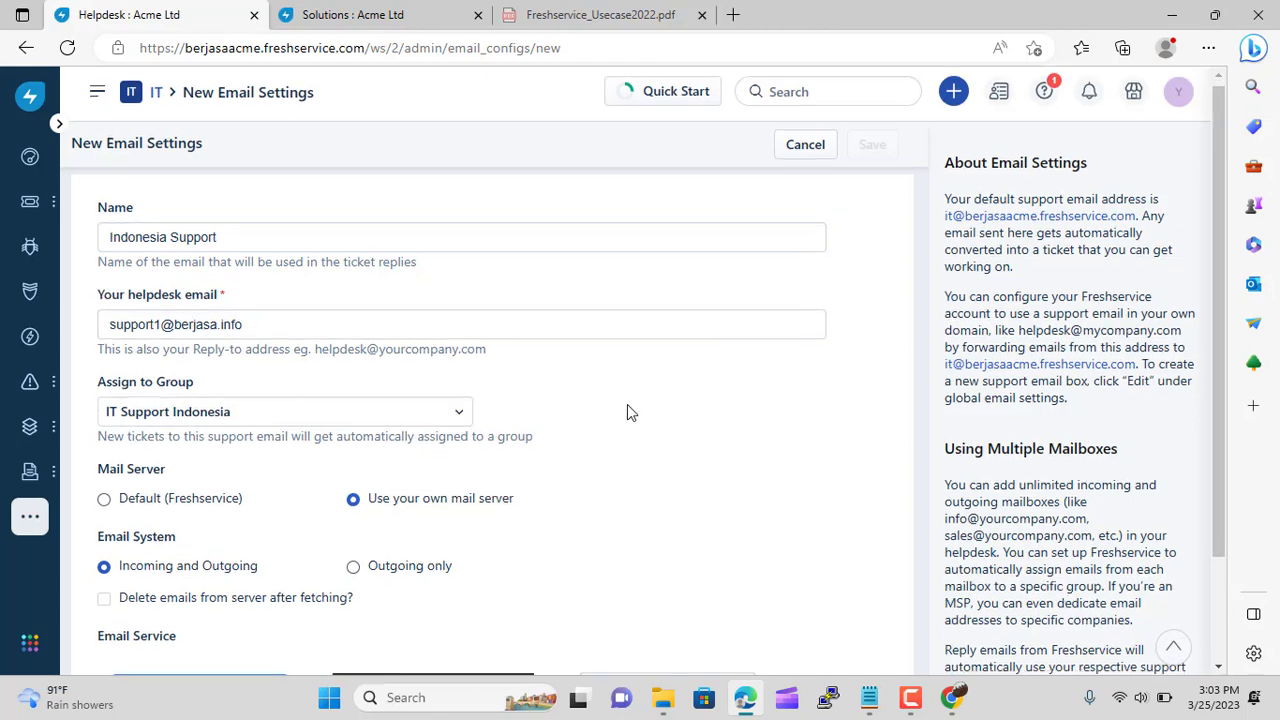
scroll(627, 404, down, 2)
Choose a custom mail service and paste imap.hostinger.com from Hostinger as the IMAP server
click(630, 516)
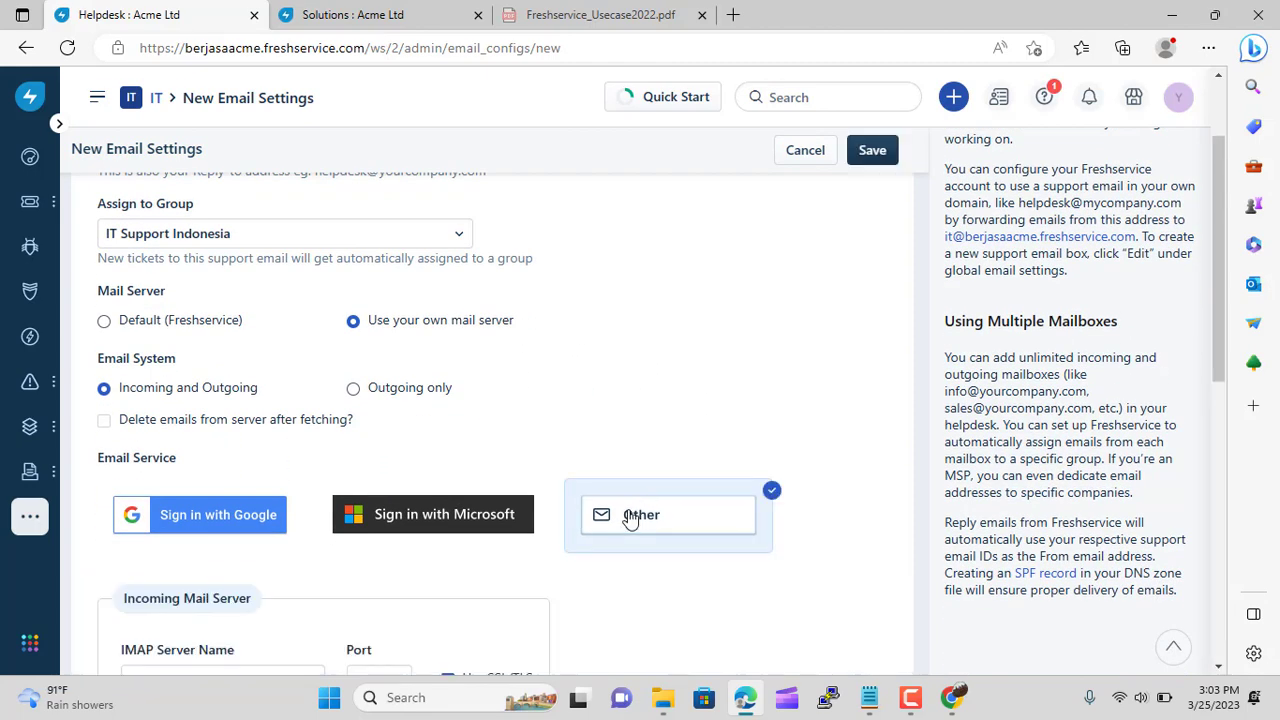
scroll(582, 394, down, 3)
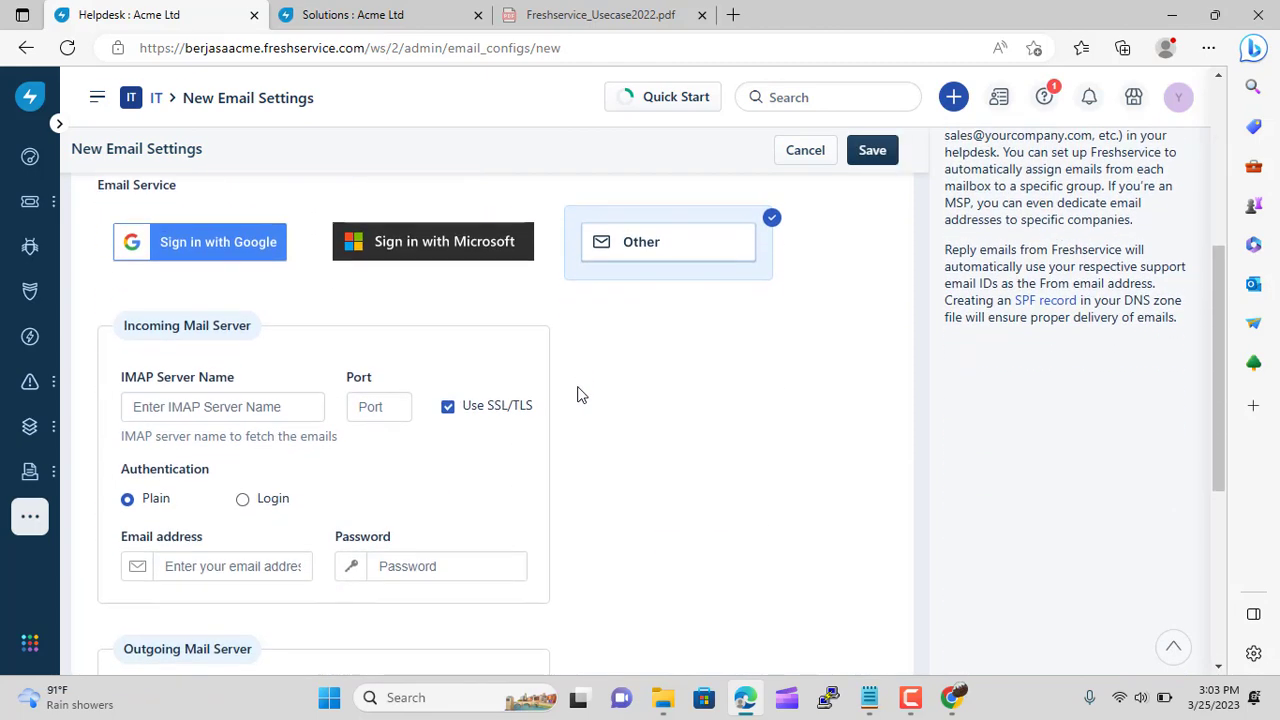
click(224, 404)
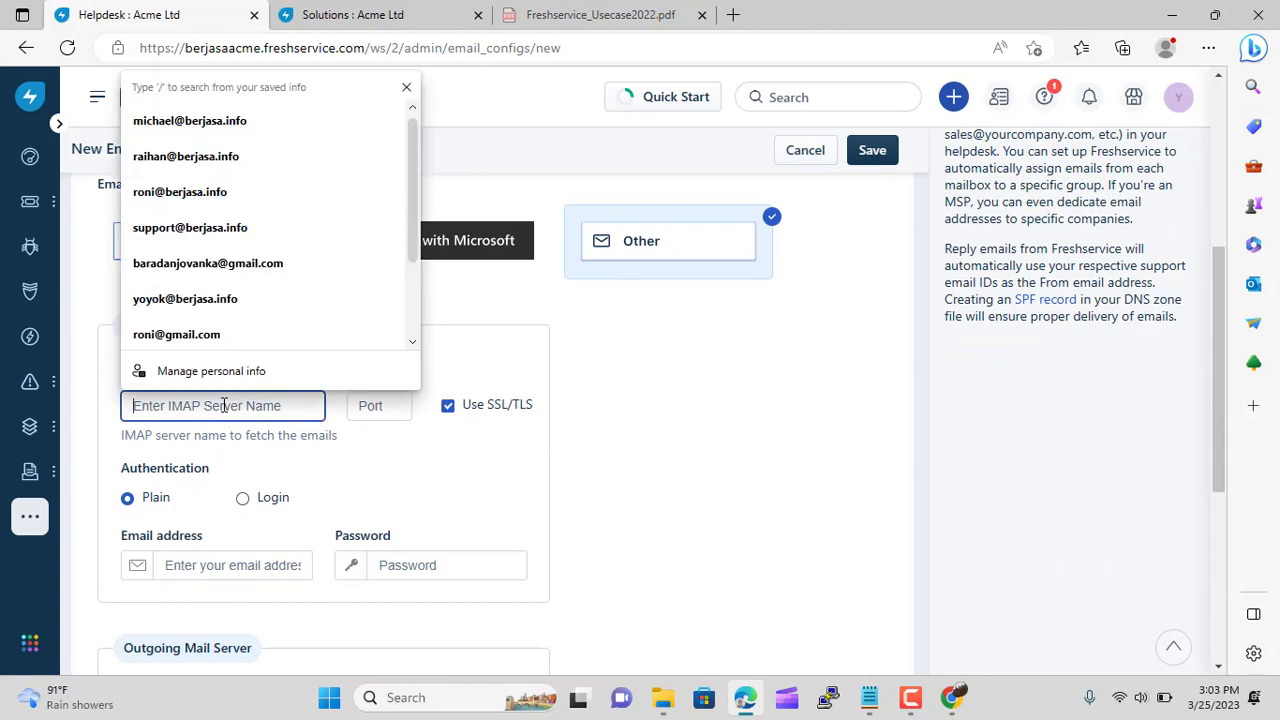
click(950, 700)
scroll(154, 503, down, 2)
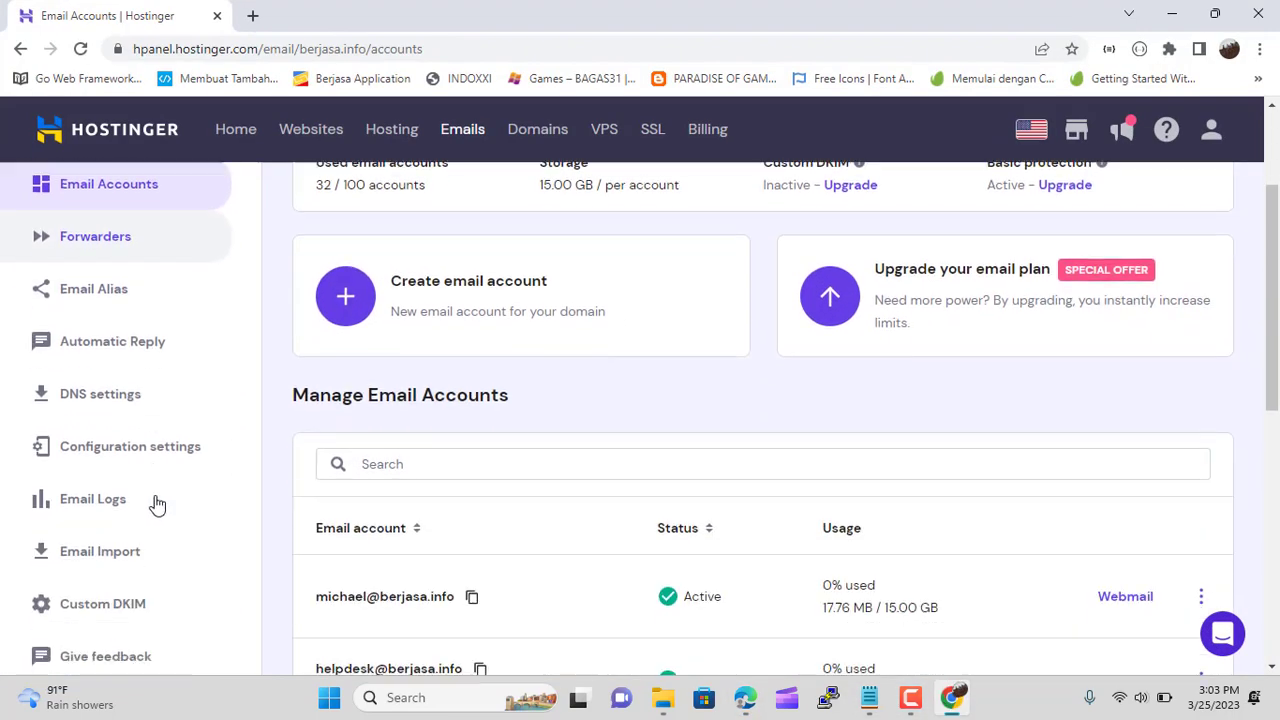
click(131, 443)
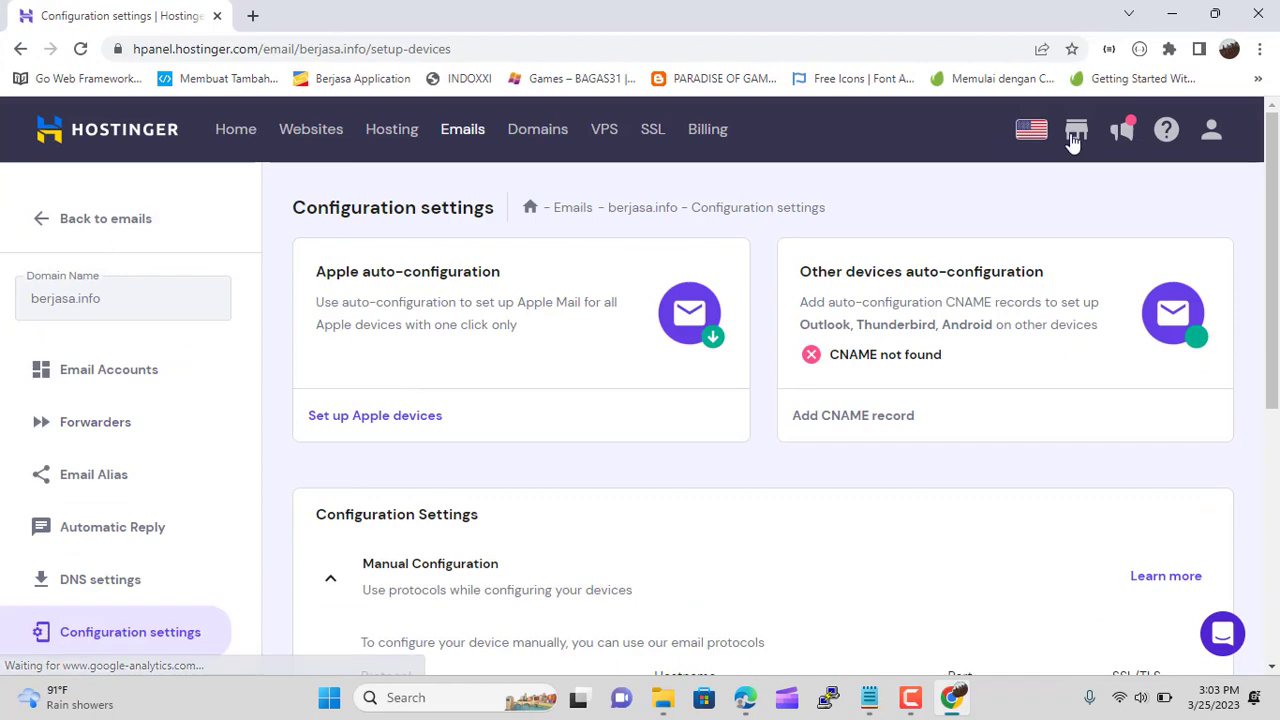
click(1214, 14)
scroll(968, 459, down, 3)
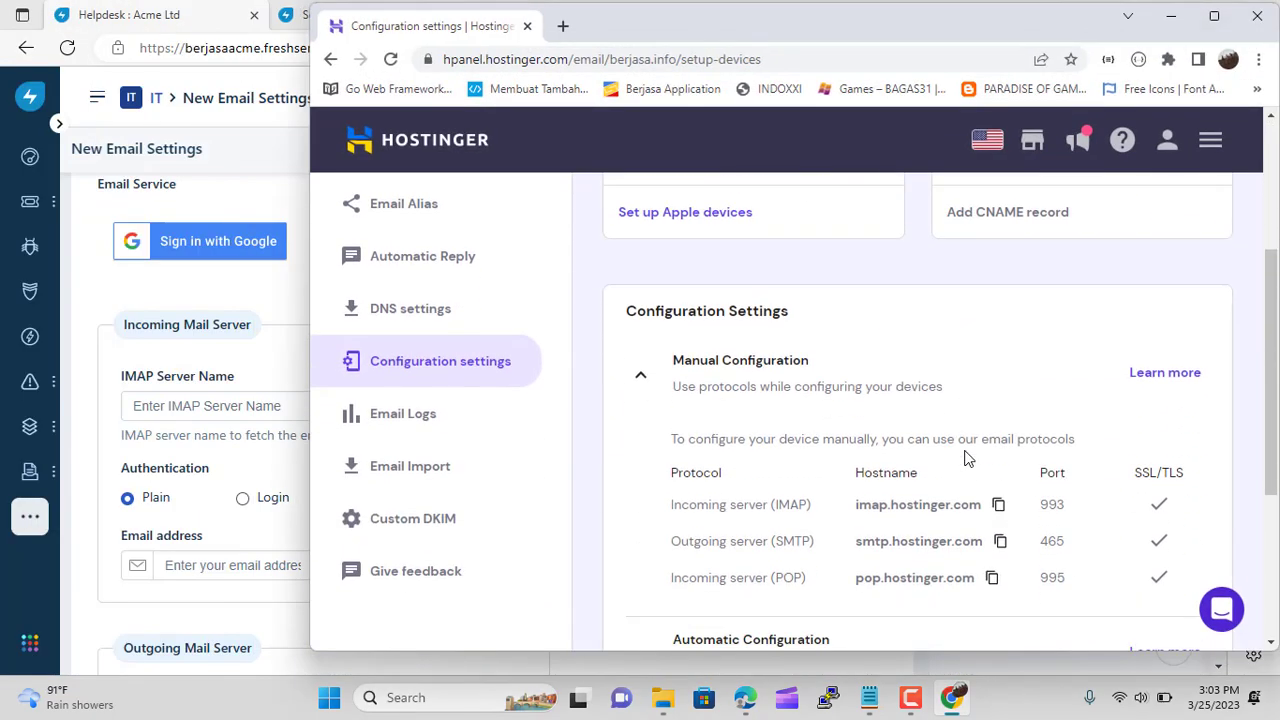
click(998, 504)
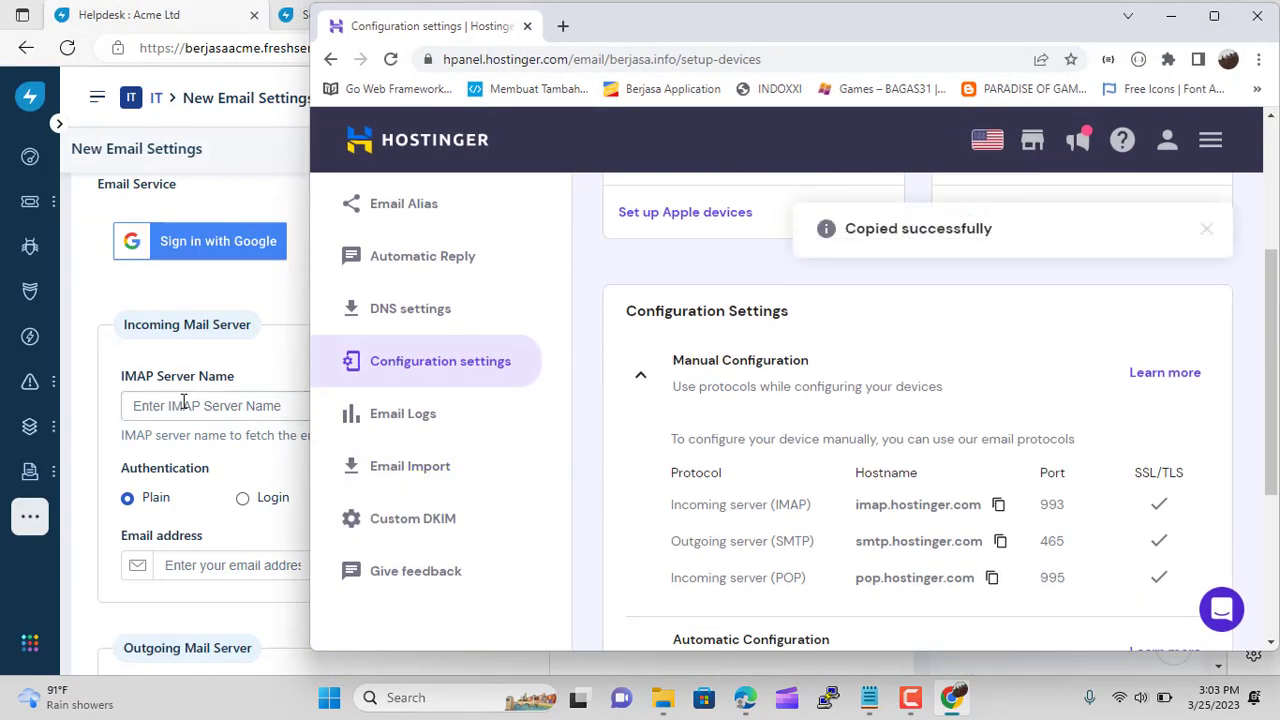
click(183, 404)
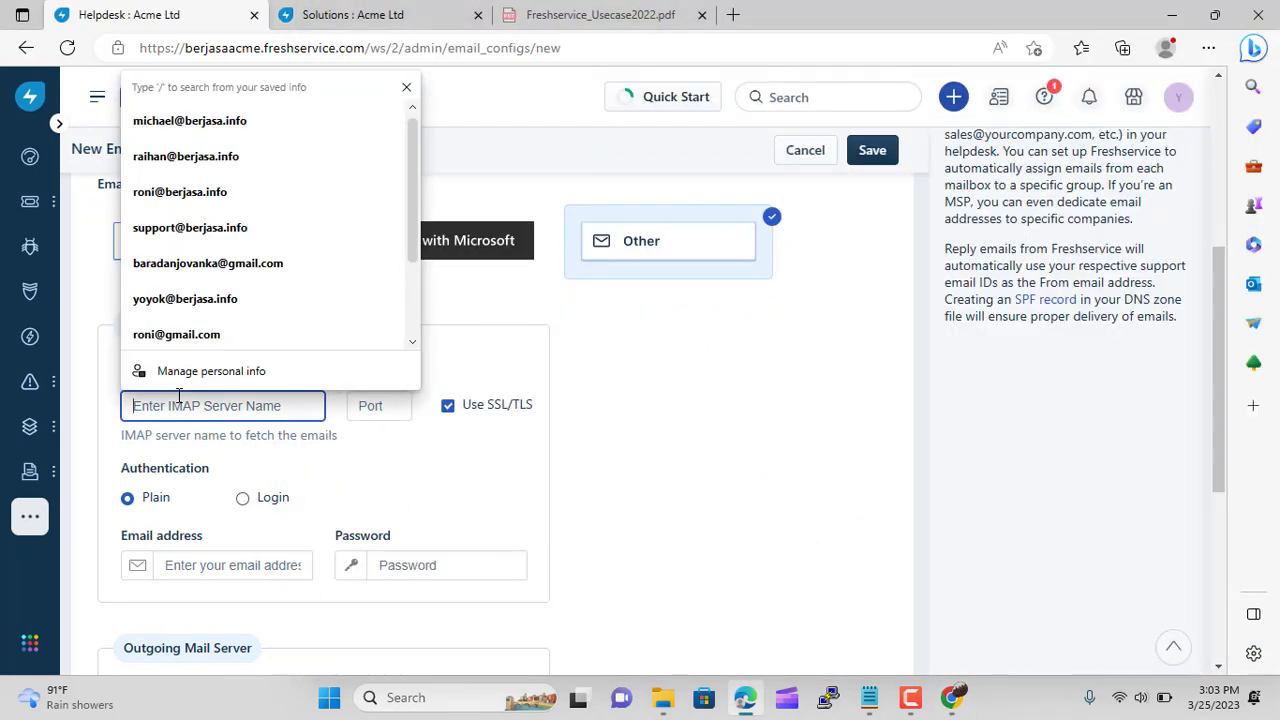
key(ctrl+v)
Enter the incoming port, the support1 login address, and its password
click(371, 404)
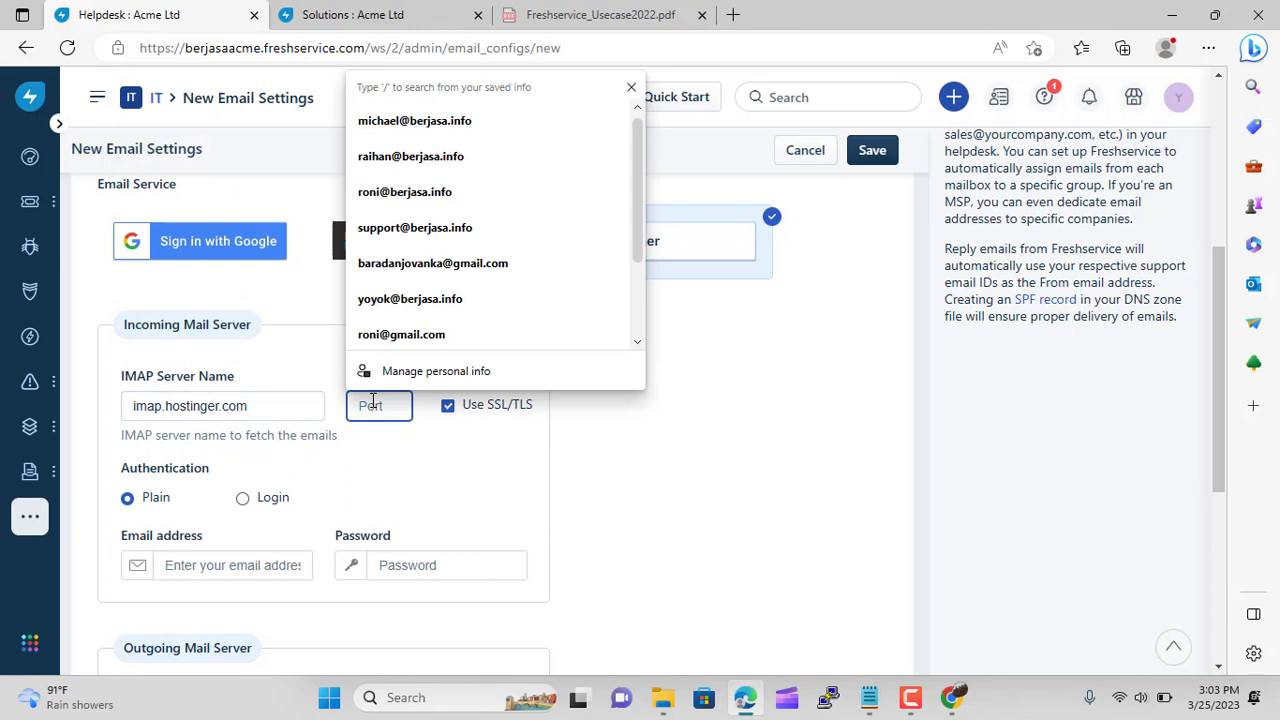
text(993)
click(237, 560)
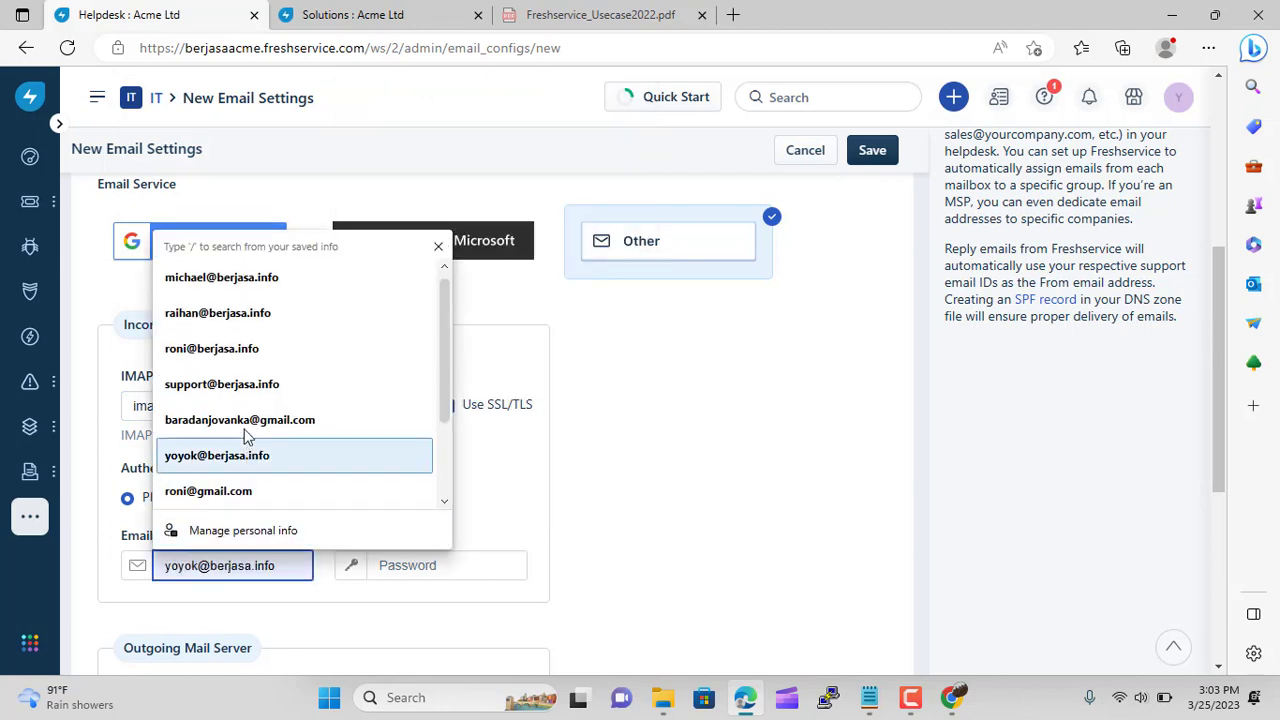
click(243, 388)
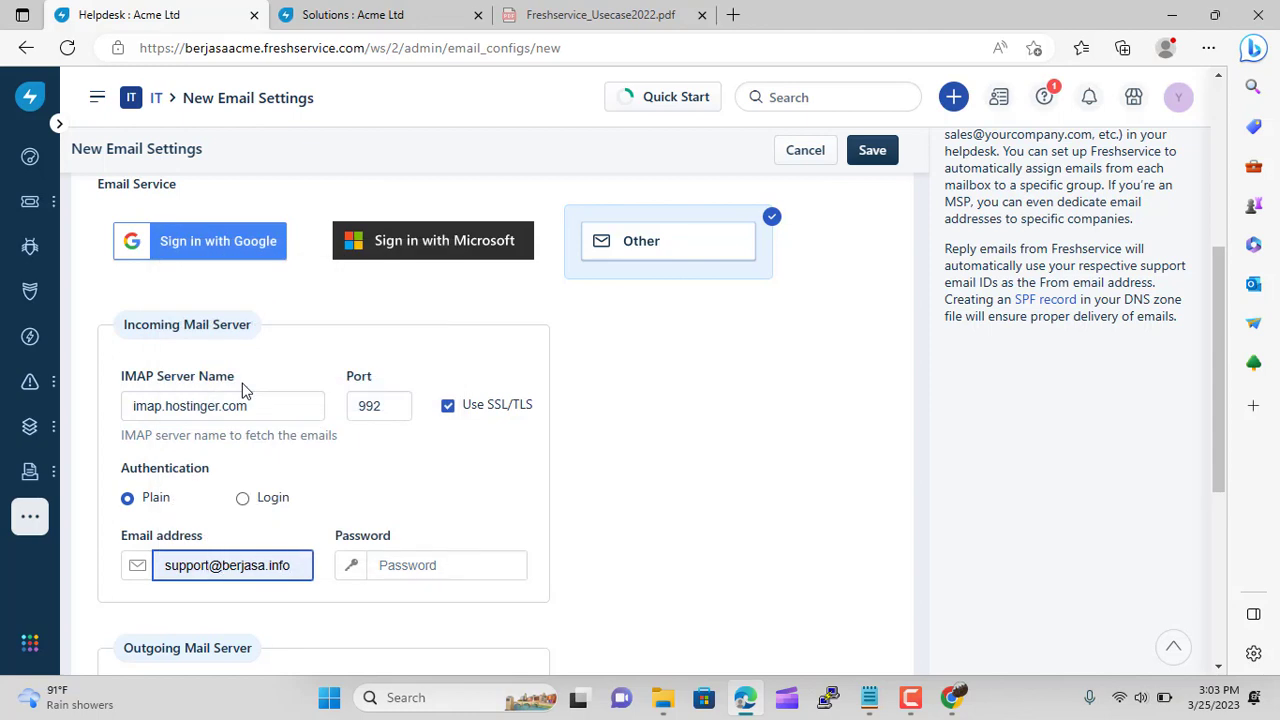
text(1)
click(416, 566)
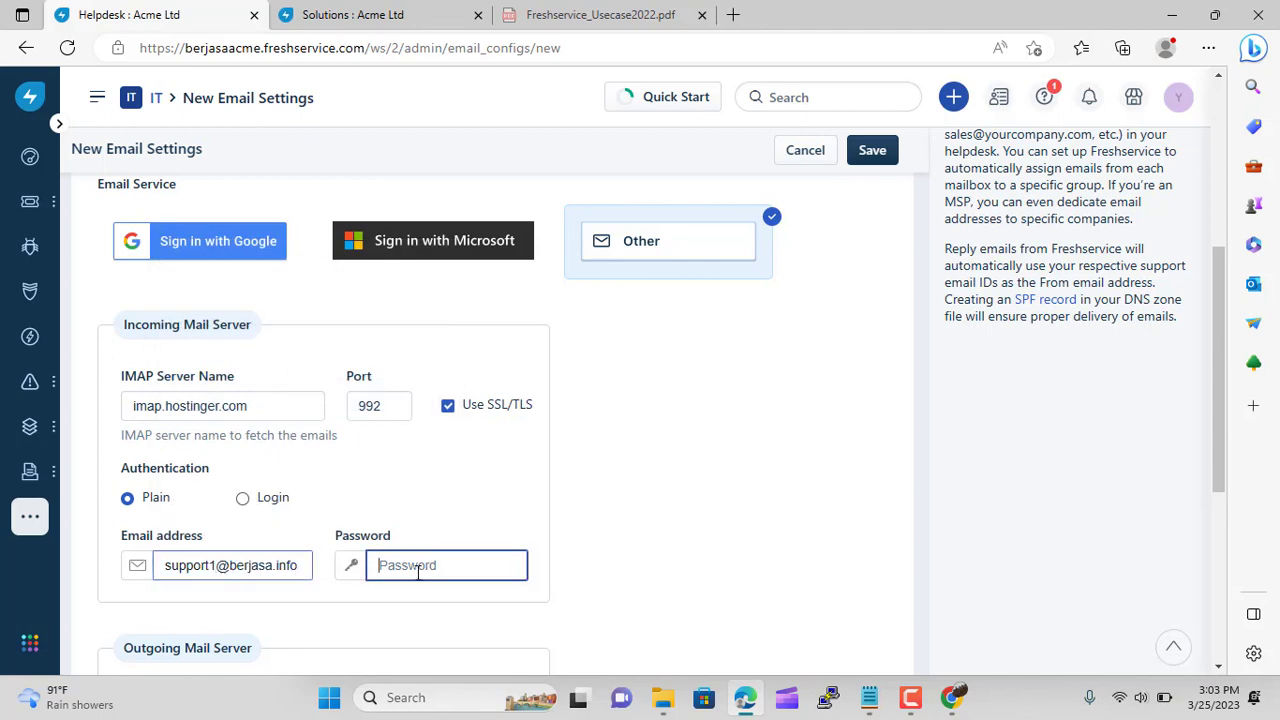
text(*)
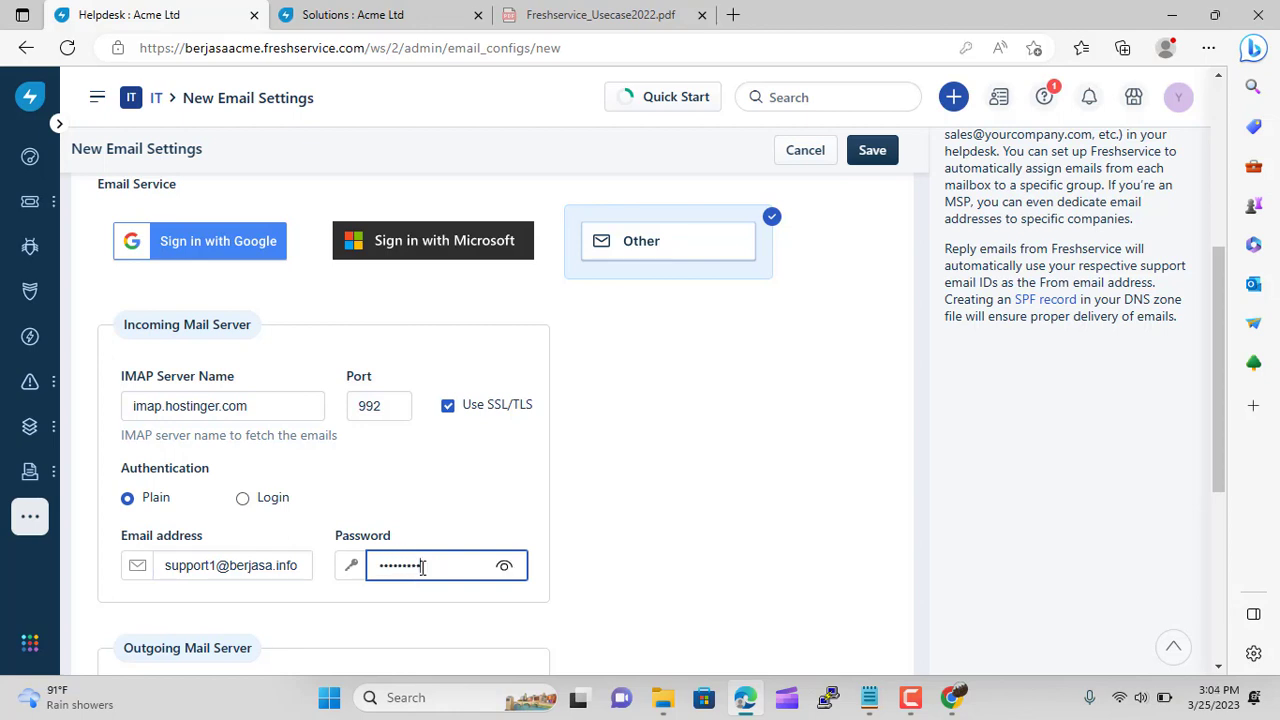
scroll(757, 514, down, 3)
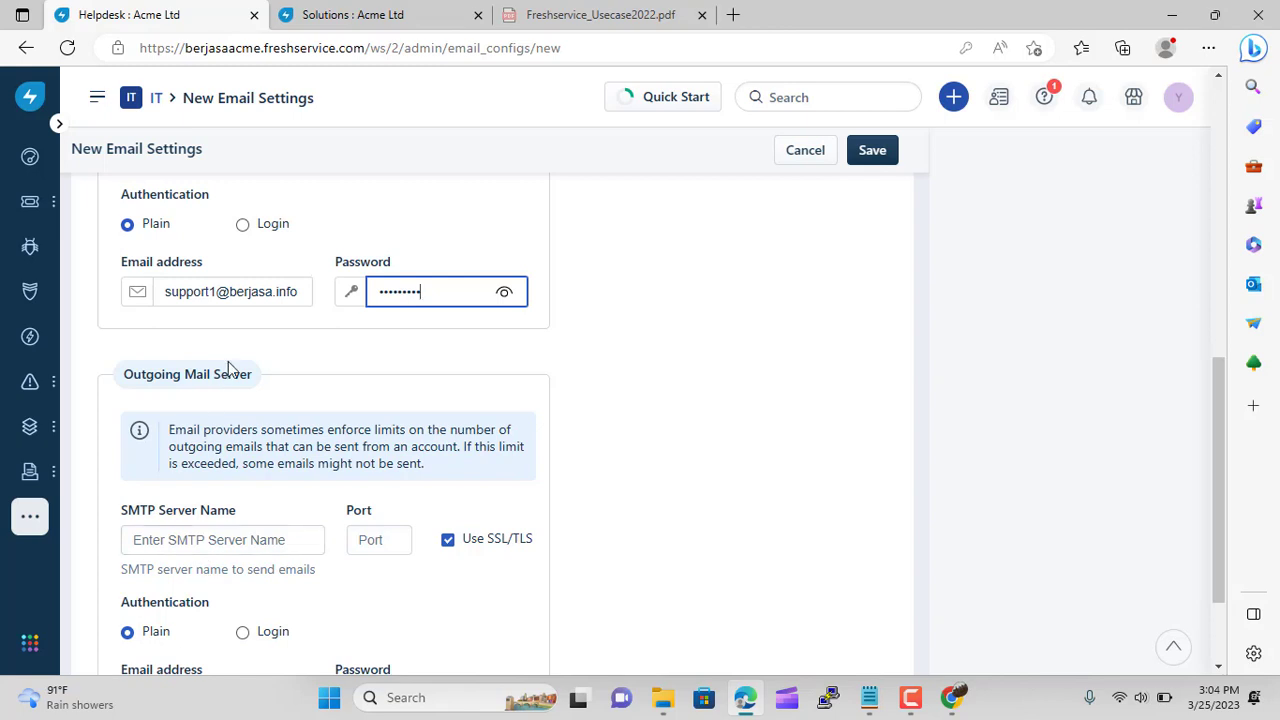
Fill the outgoing login with the saved support address and its password
drag(165, 291, 308, 290)
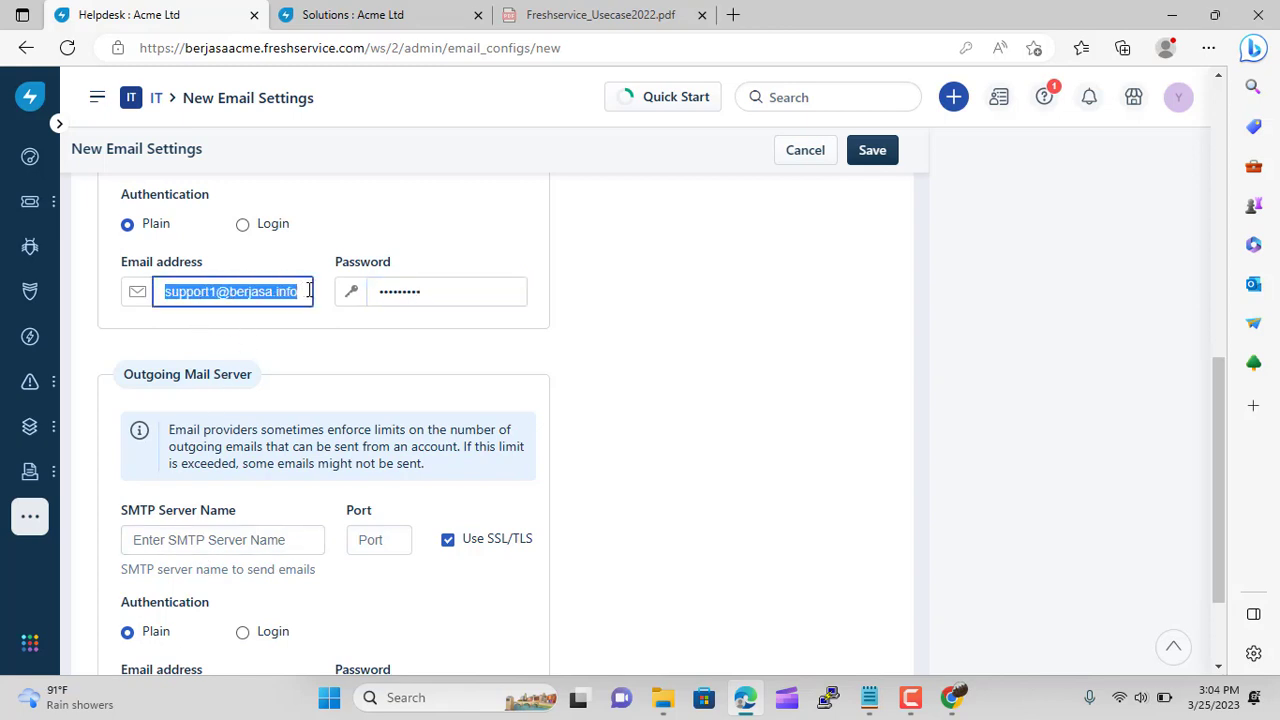
scroll(218, 500, down, 2)
click(195, 558)
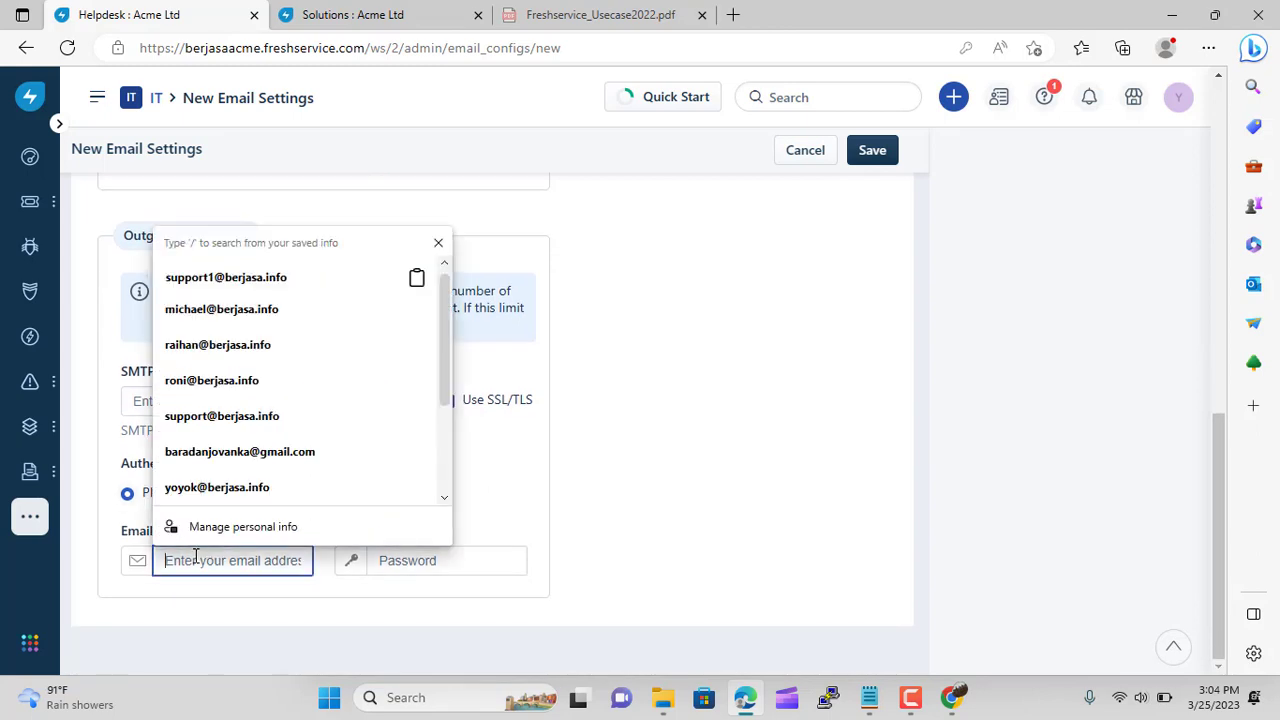
key(Down)
key(Return)
click(438, 563)
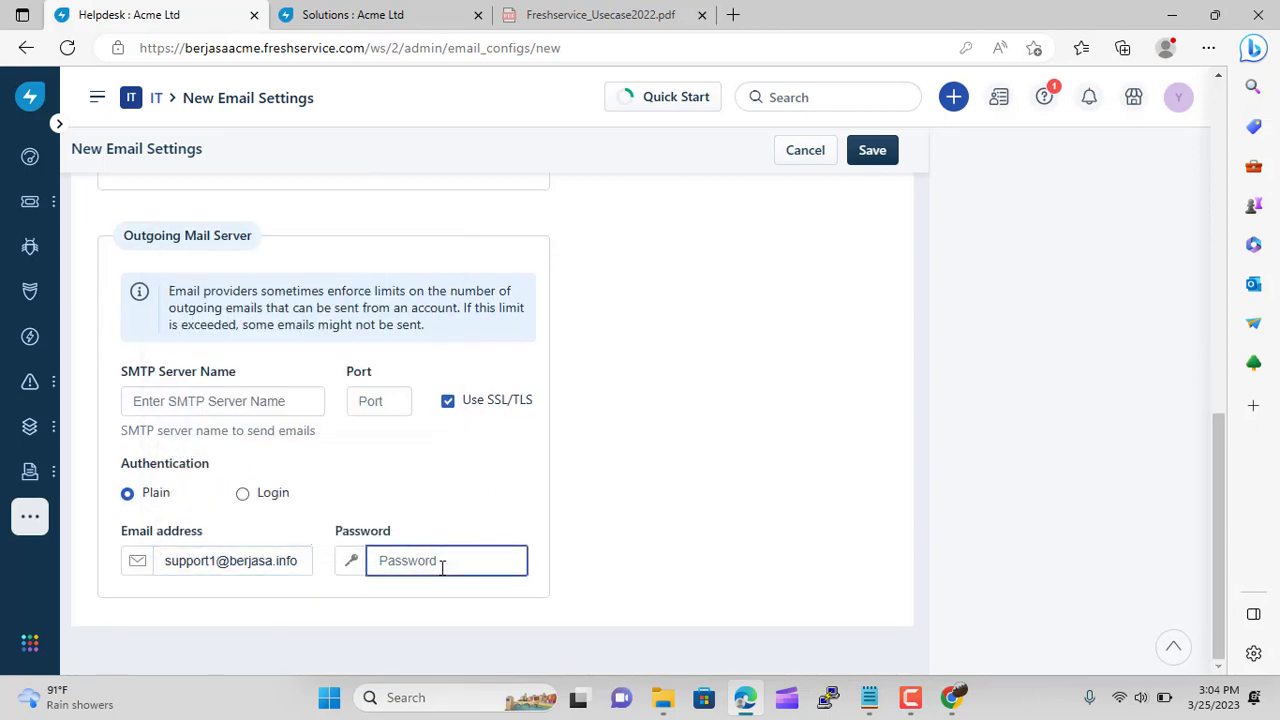
text(•••••••••)
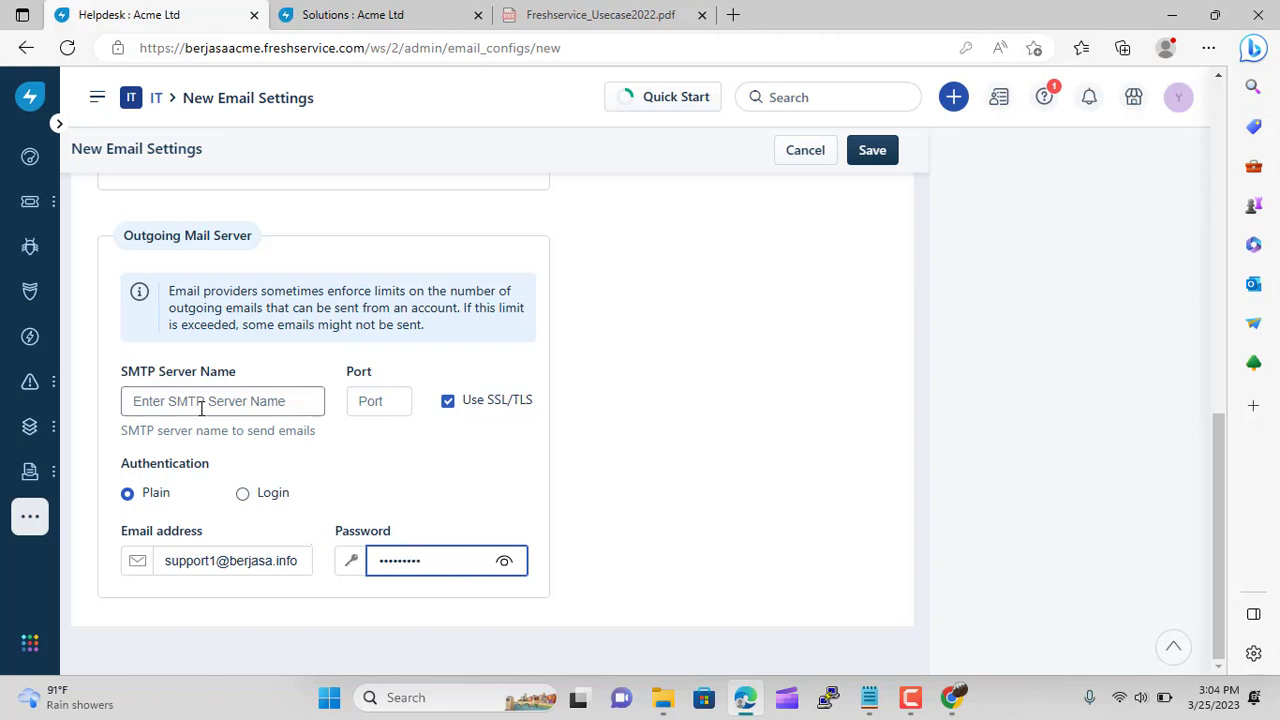
Copy smtp.hostinger.com and port 465 from Hostinger into the outgoing server, then save
click(952, 697)
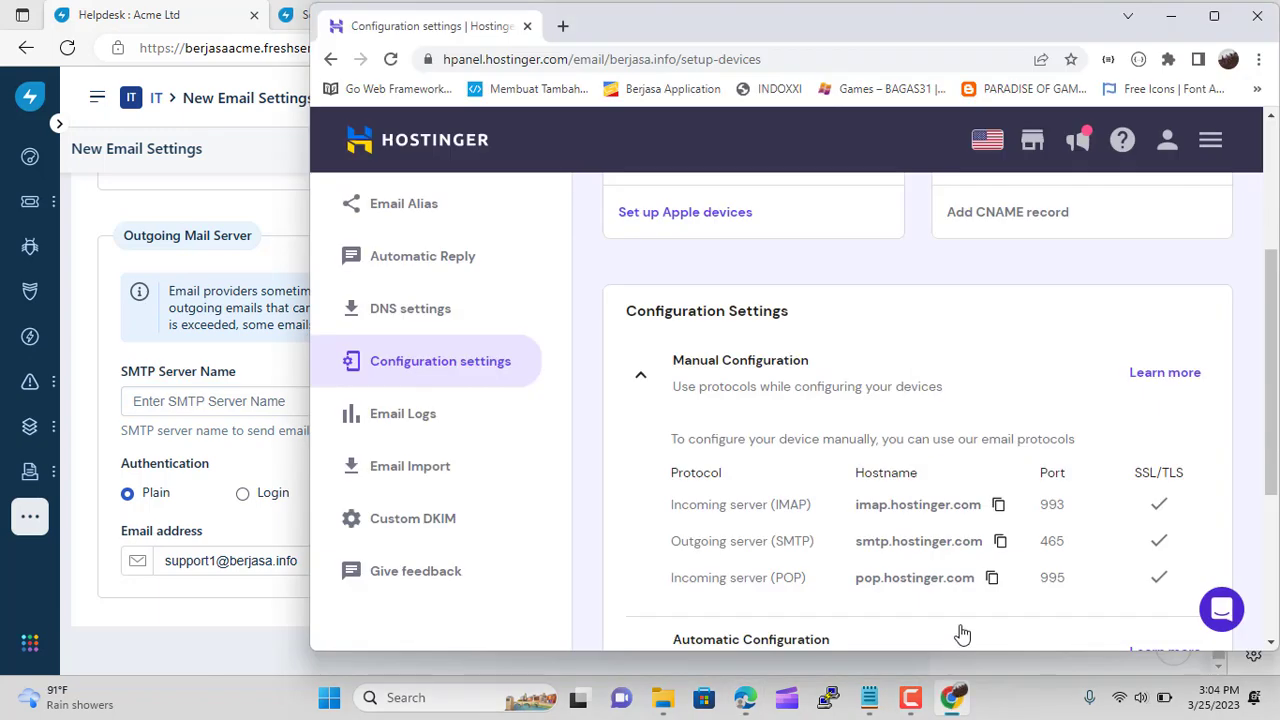
click(1000, 541)
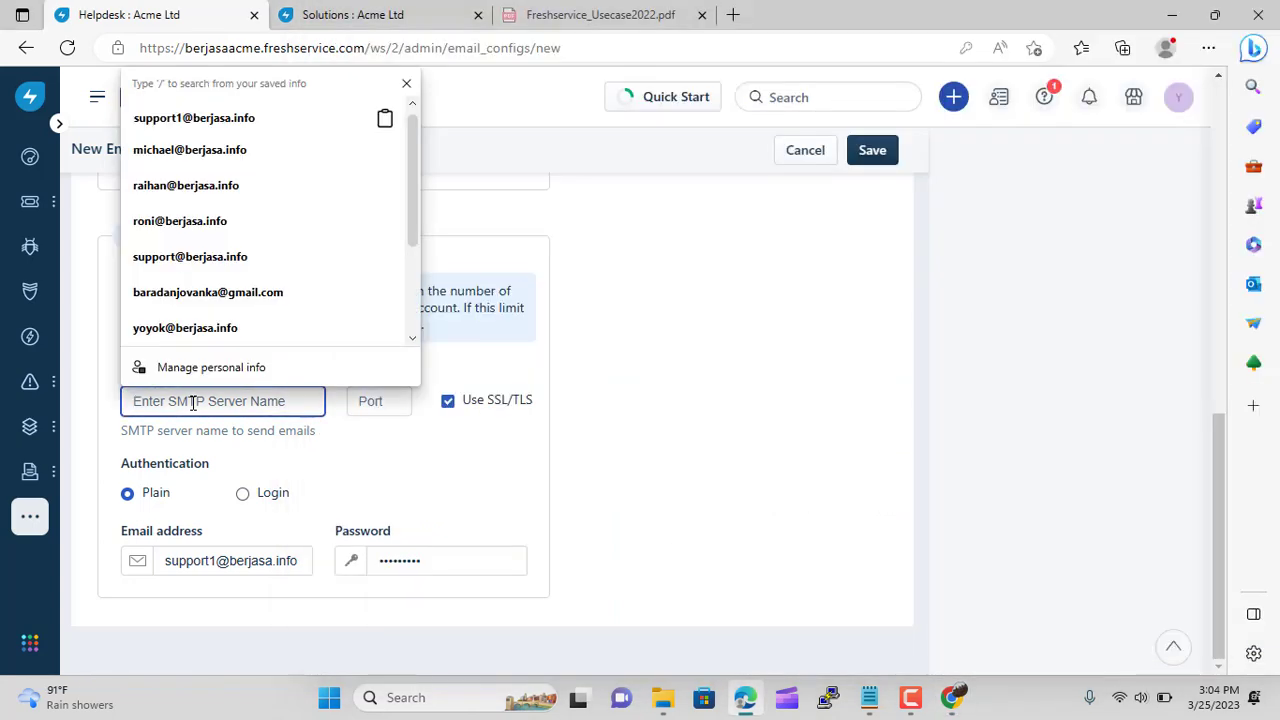
key(ctrl+v)
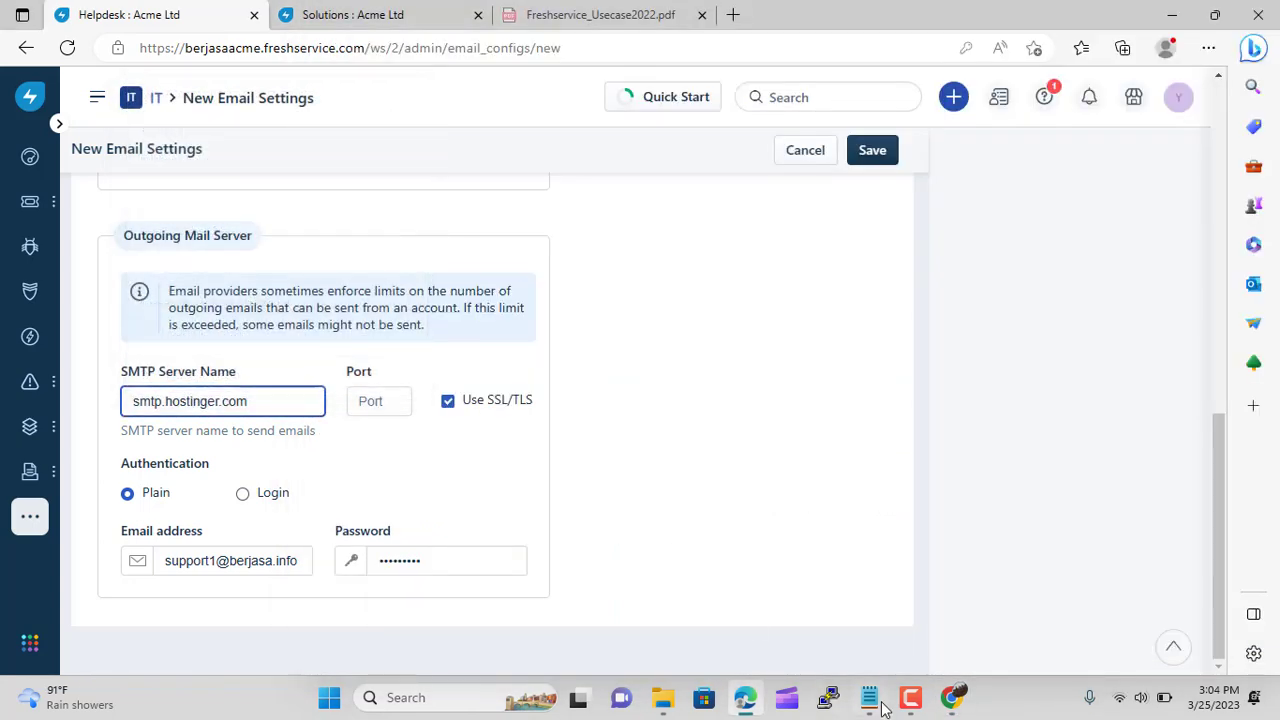
click(953, 697)
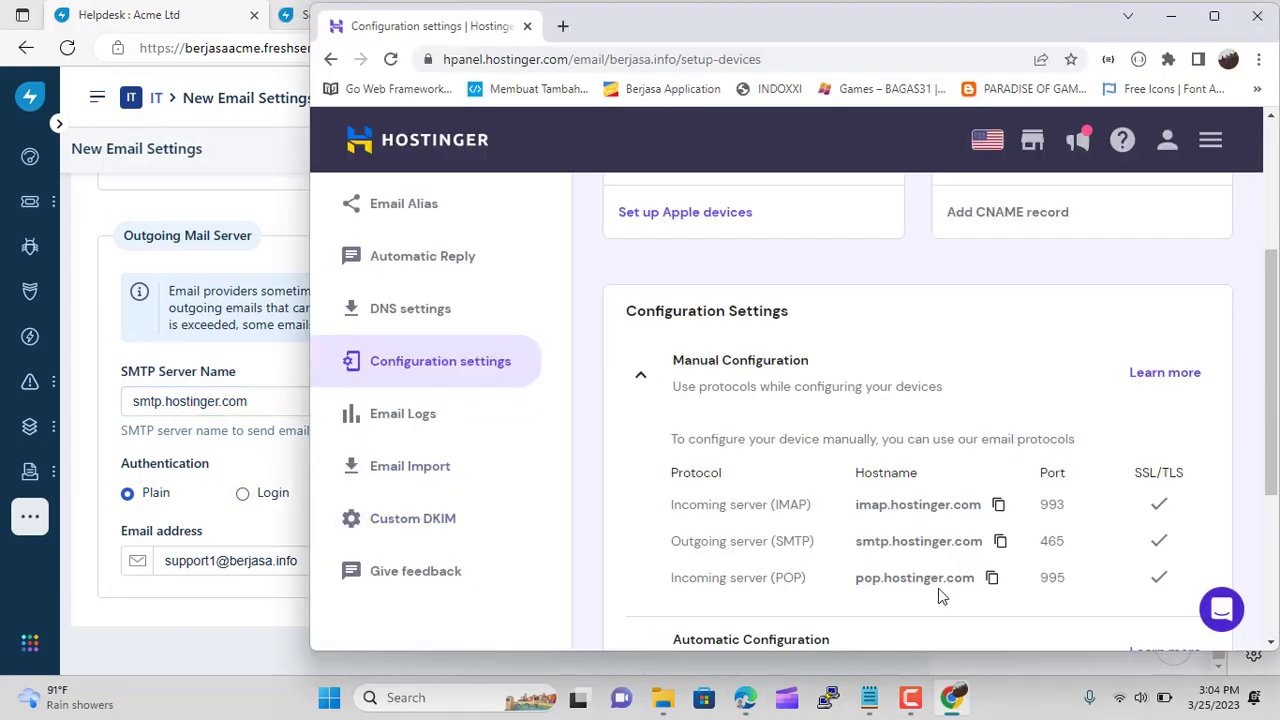
double_click(1044, 544)
click(212, 378)
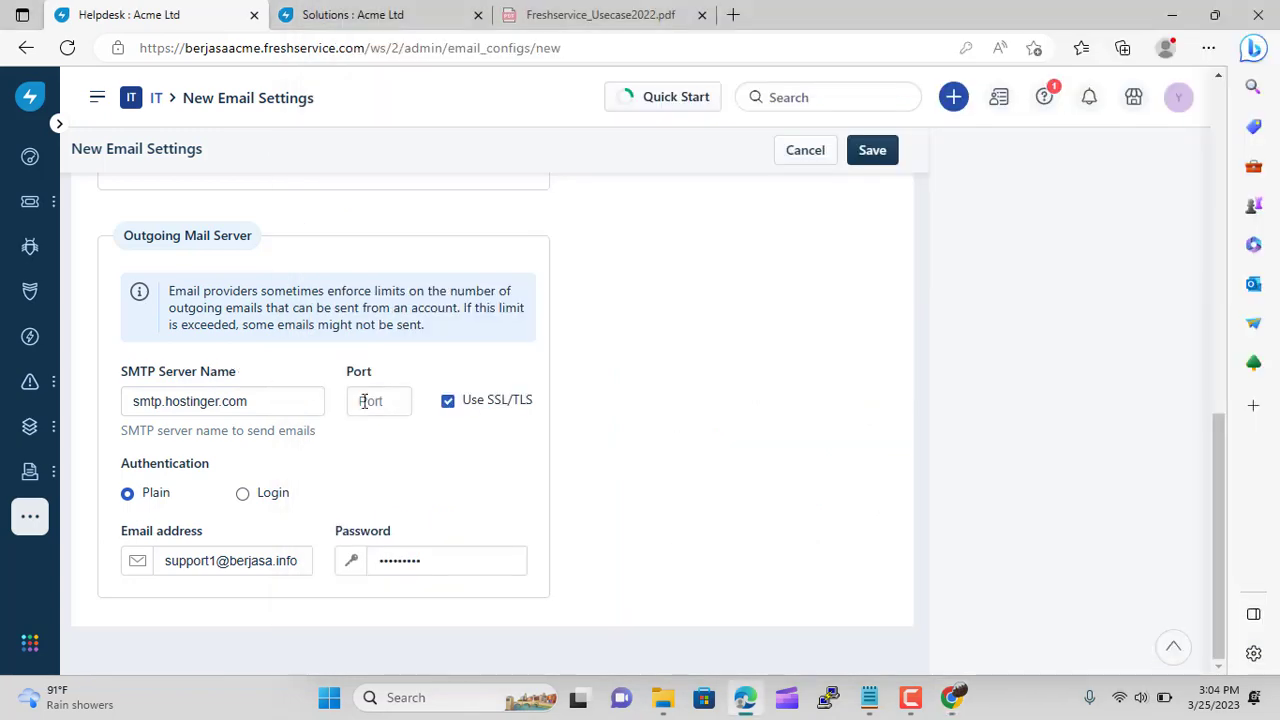
click(394, 402)
key(ctrl+v)
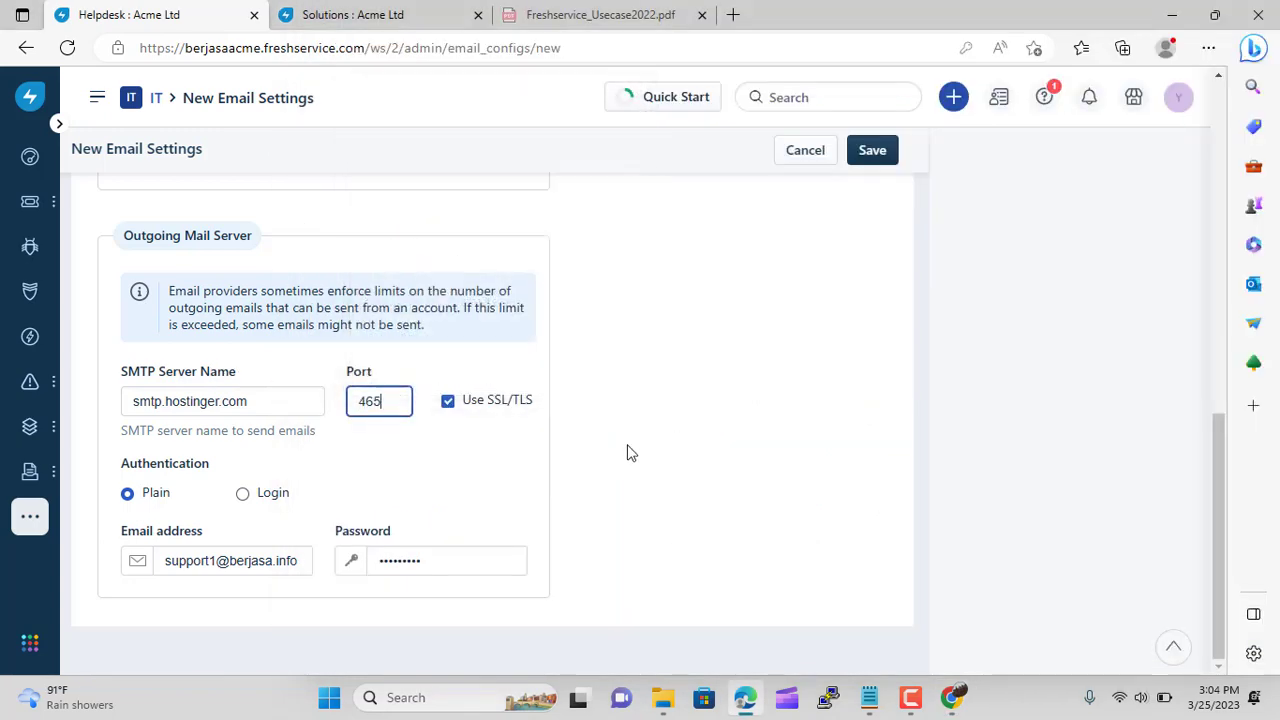
click(880, 156)
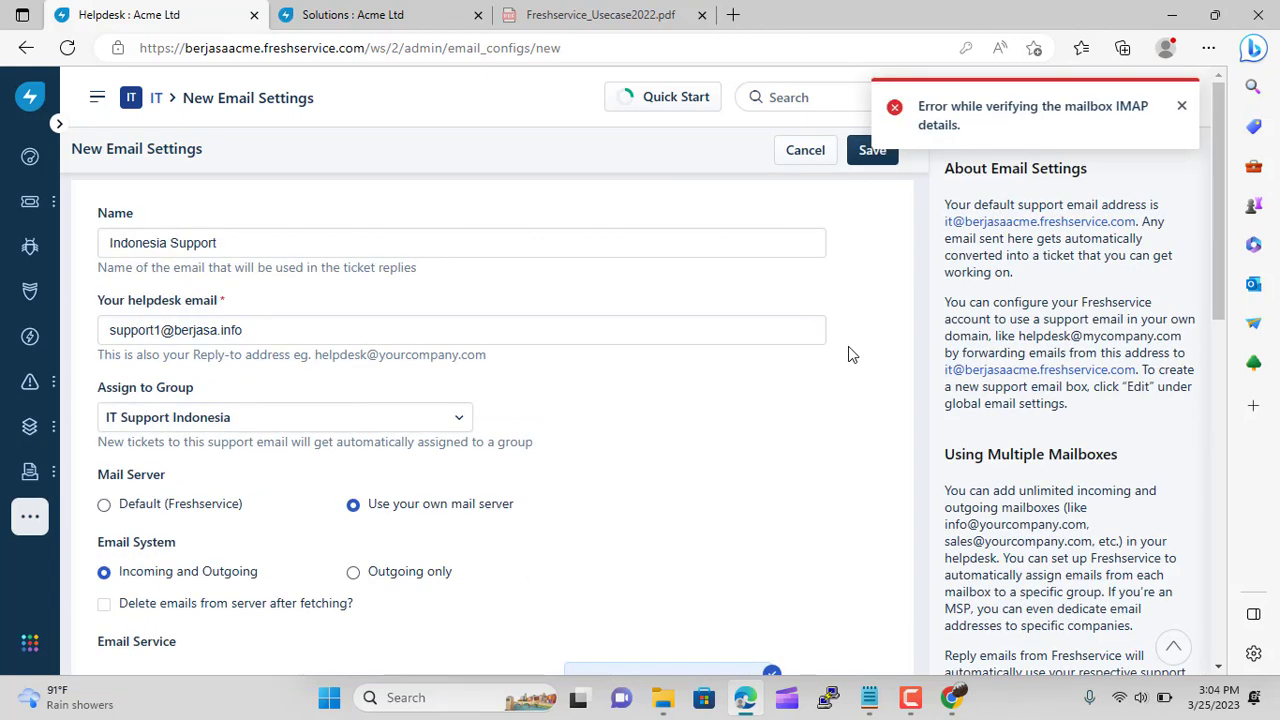
Check Hostinger's settings, correct the incoming port to 993, and save the Indonesia Support mailbox
scroll(576, 494, down, 2)
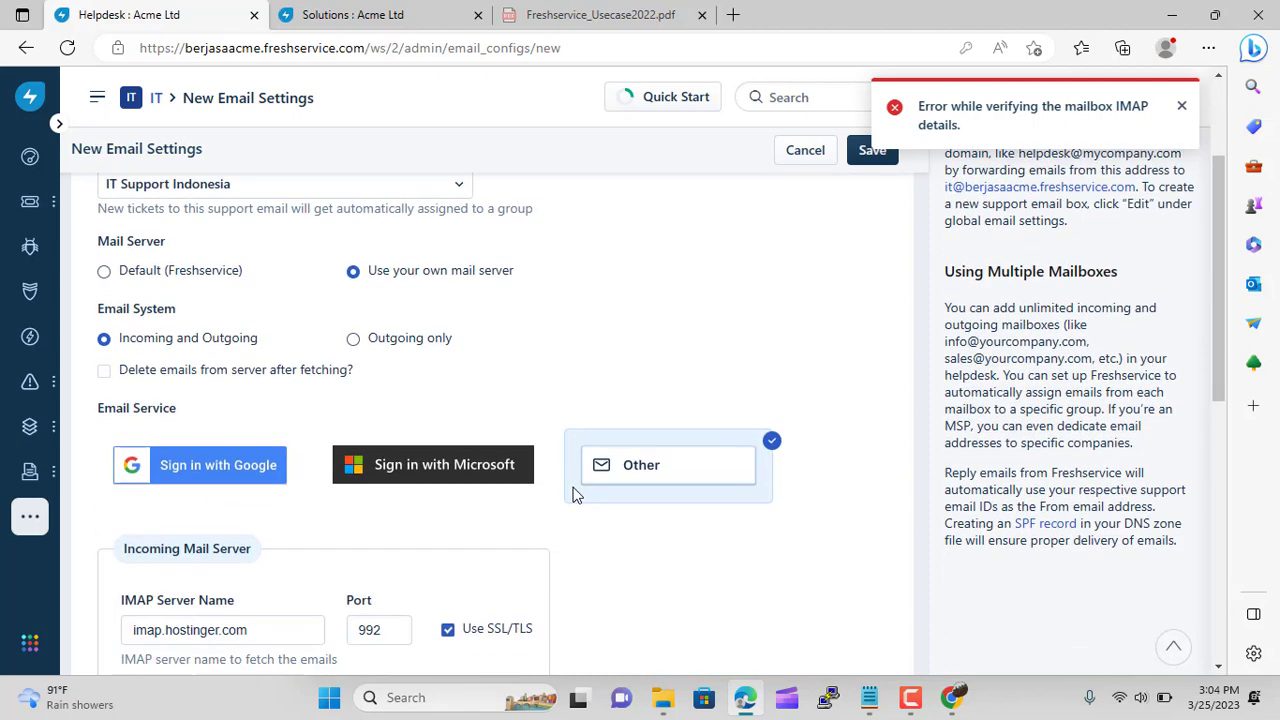
scroll(576, 494, down, 3)
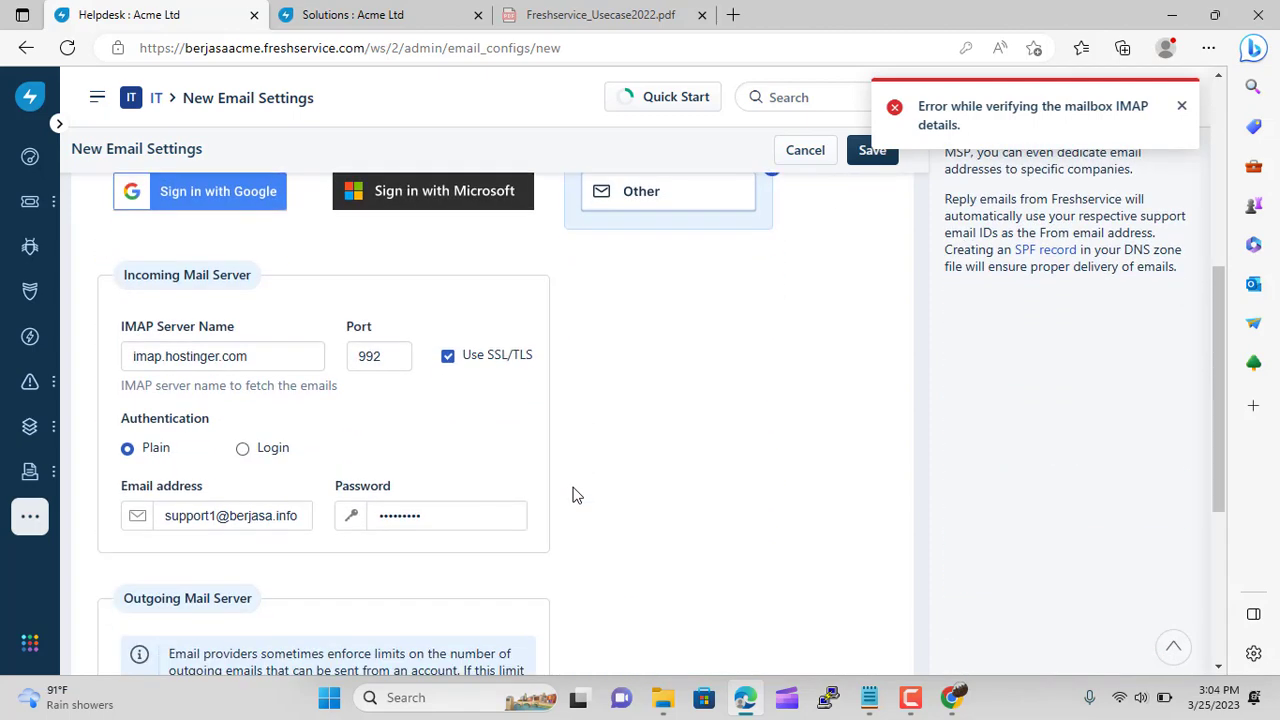
click(952, 697)
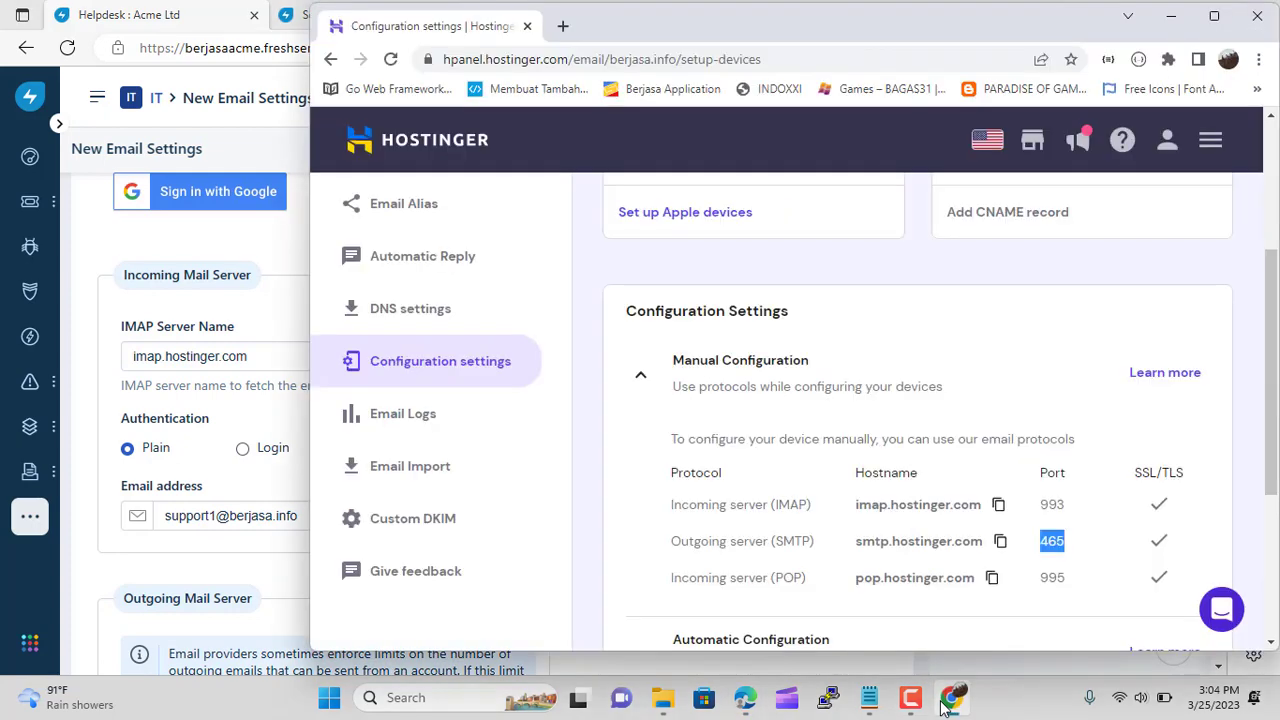
click(258, 324)
click(402, 352)
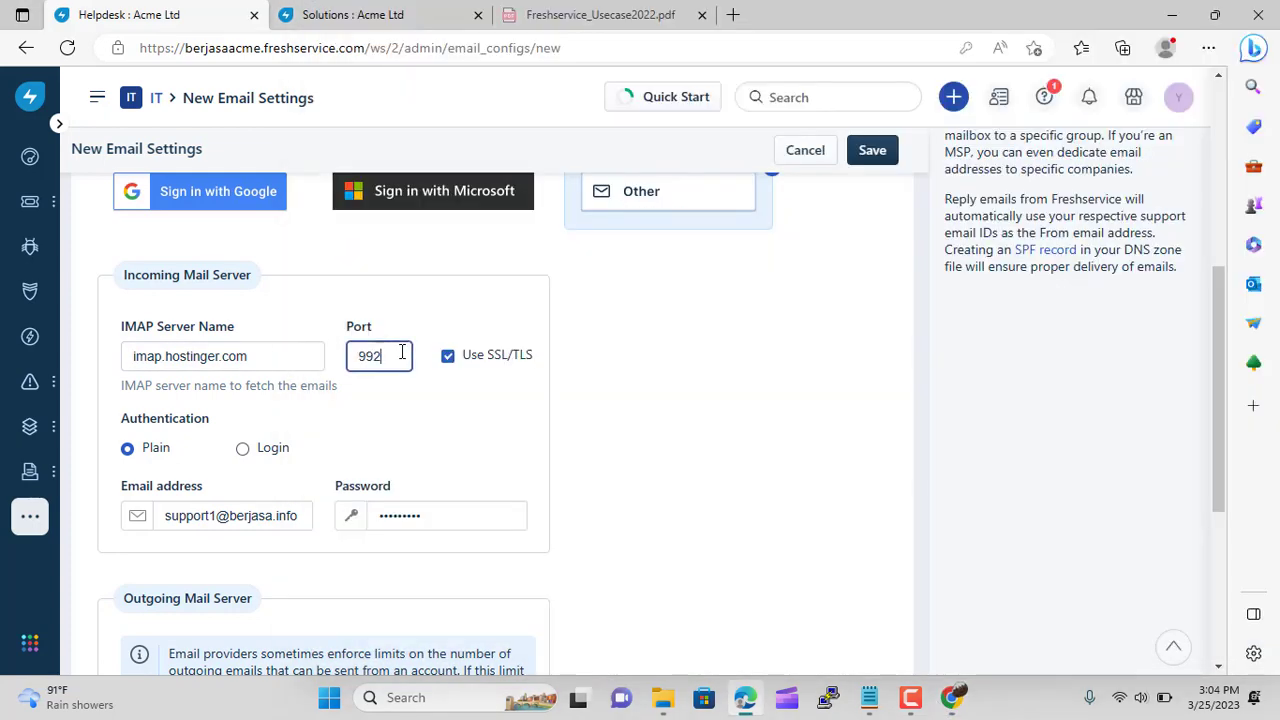
key(BackSpace)
text(3)
click(868, 155)
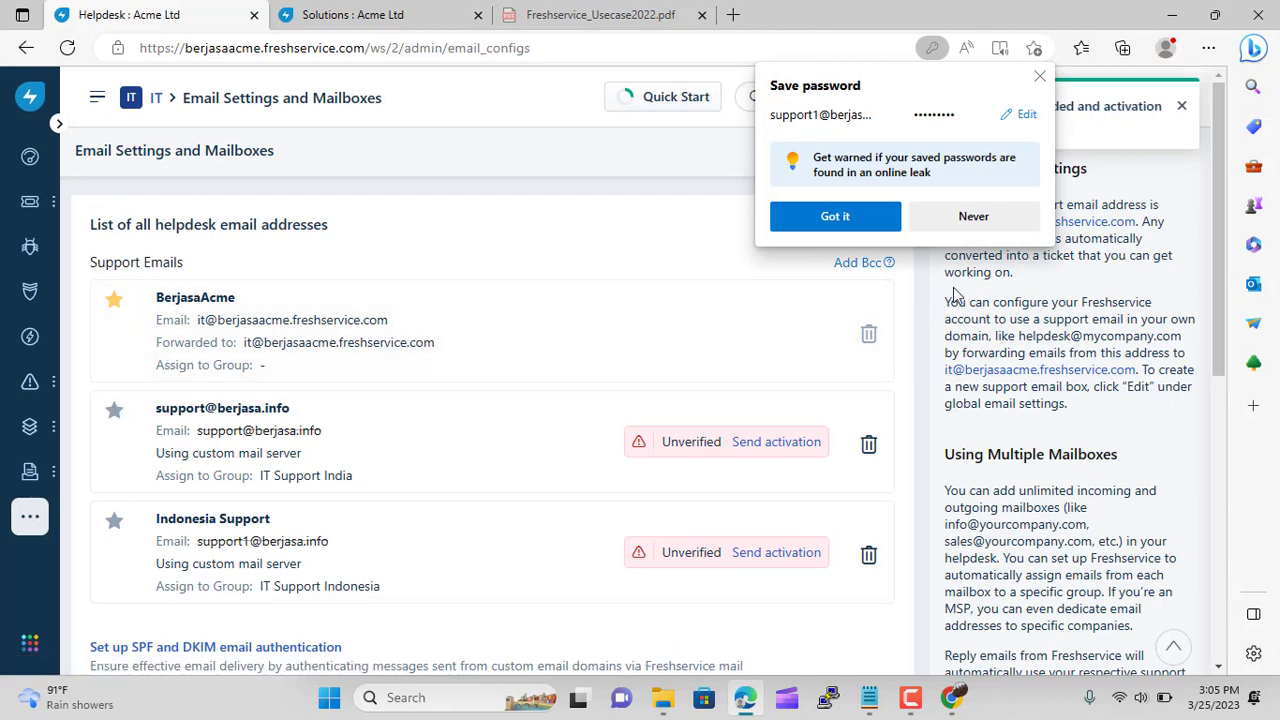
Start a new mailbox named Japan Support at the support2 address
click(990, 222)
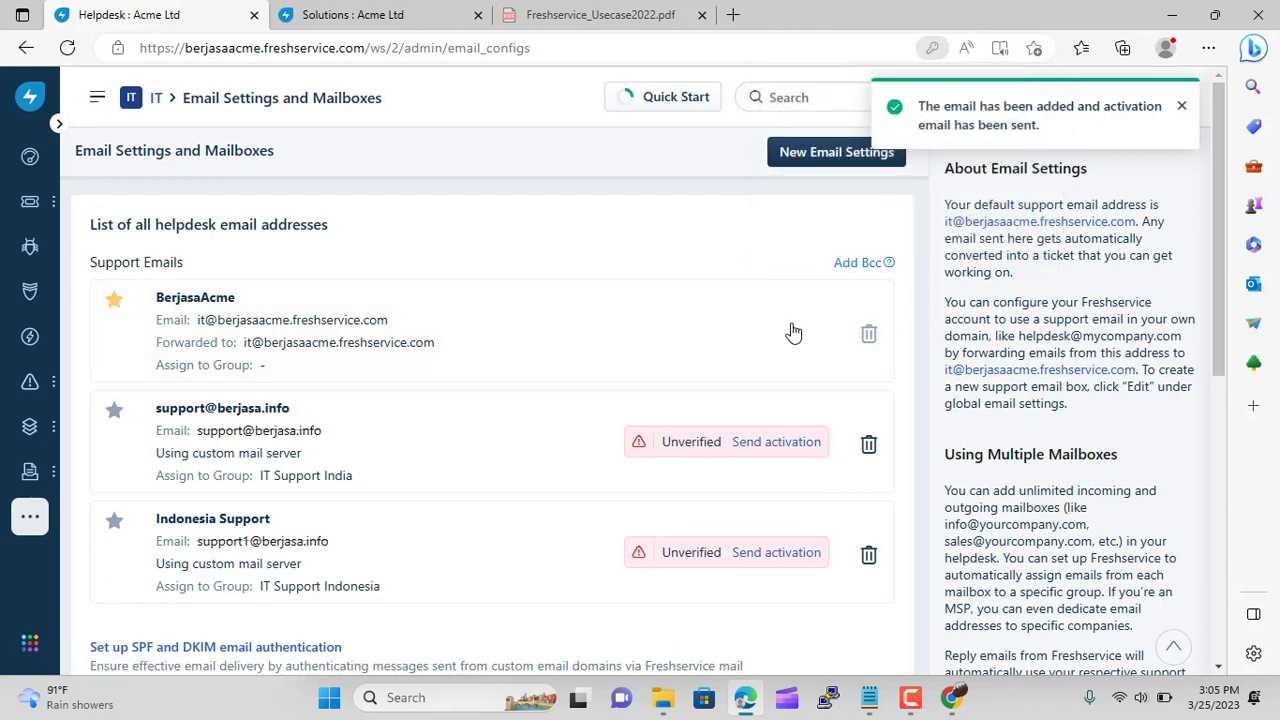
click(836, 160)
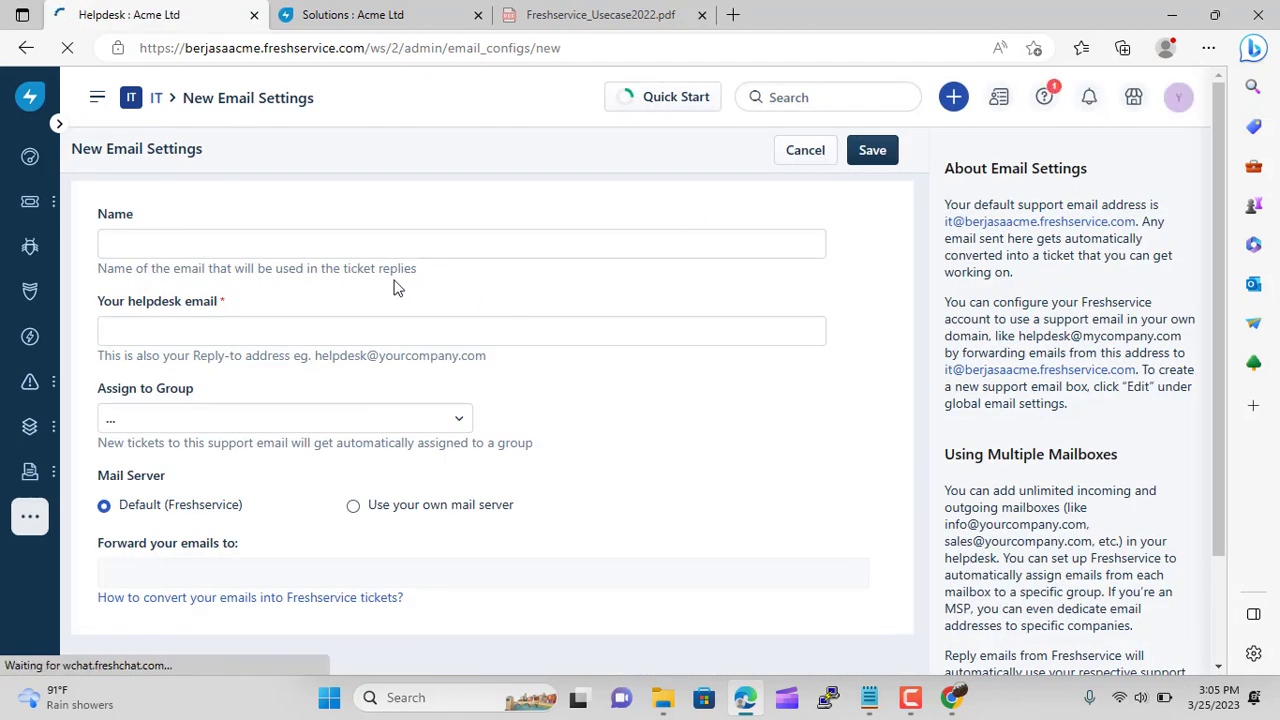
click(254, 237)
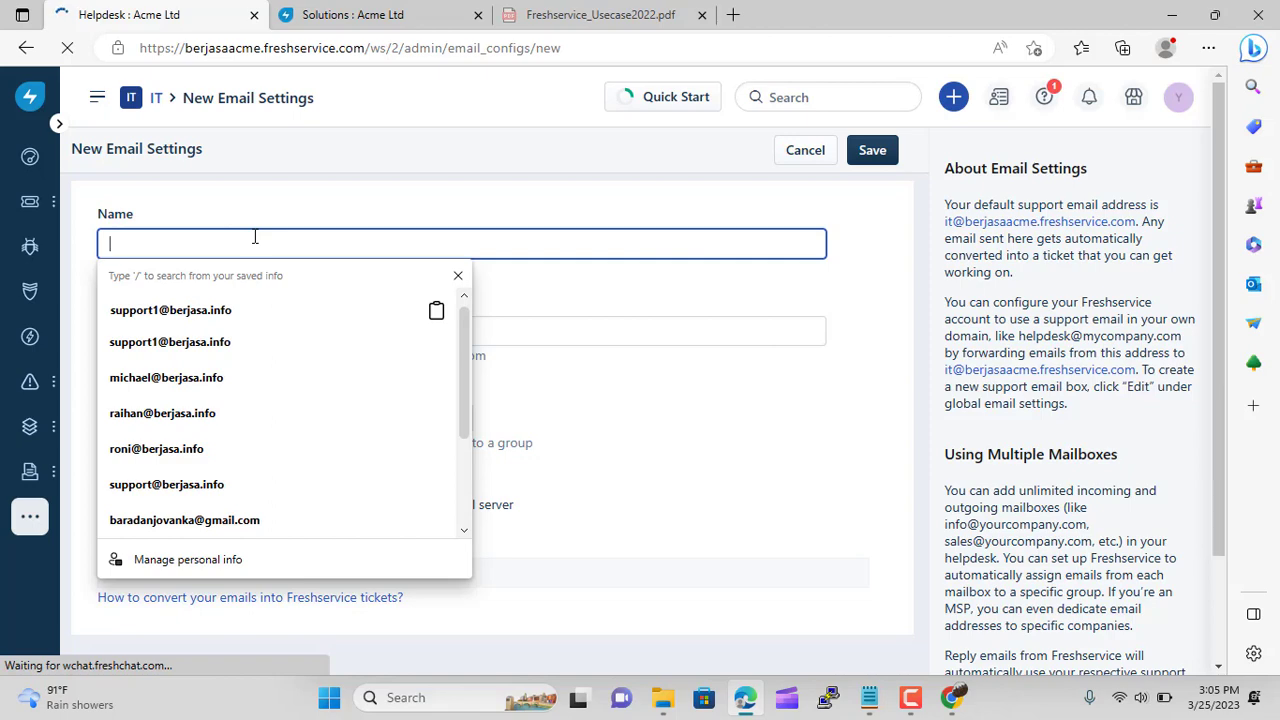
text(Japan Support)
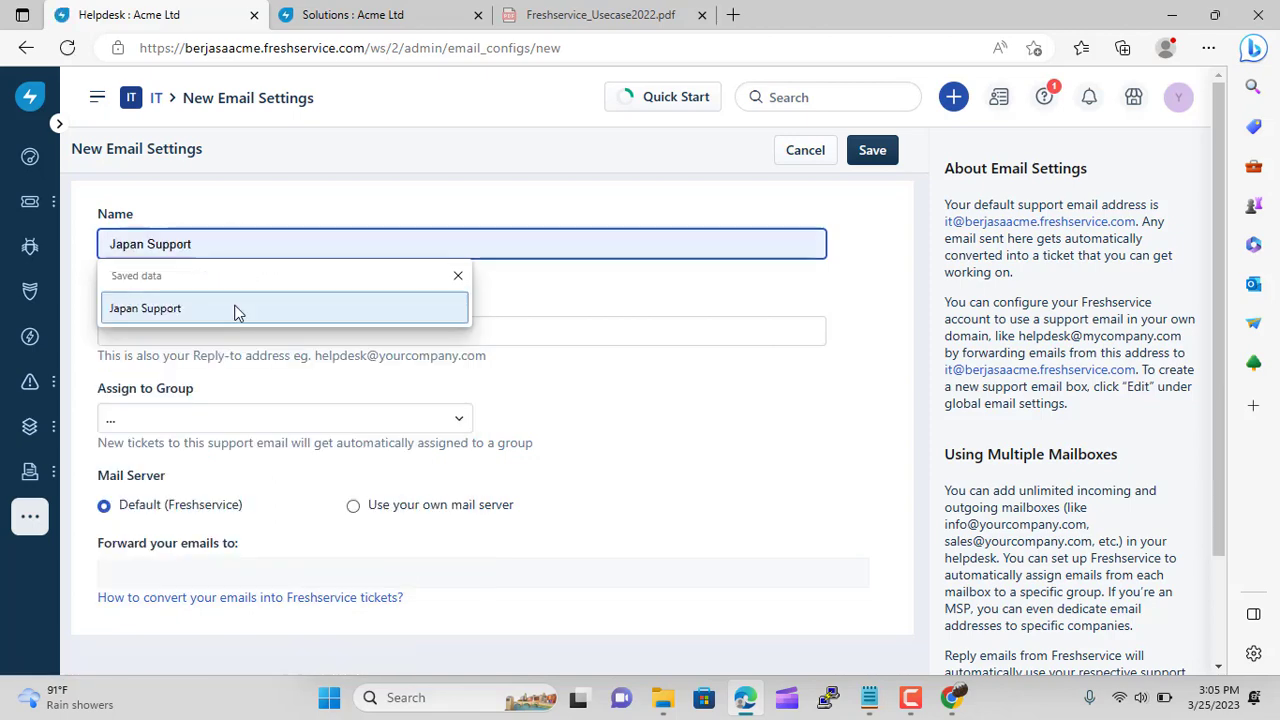
click(237, 310)
click(150, 331)
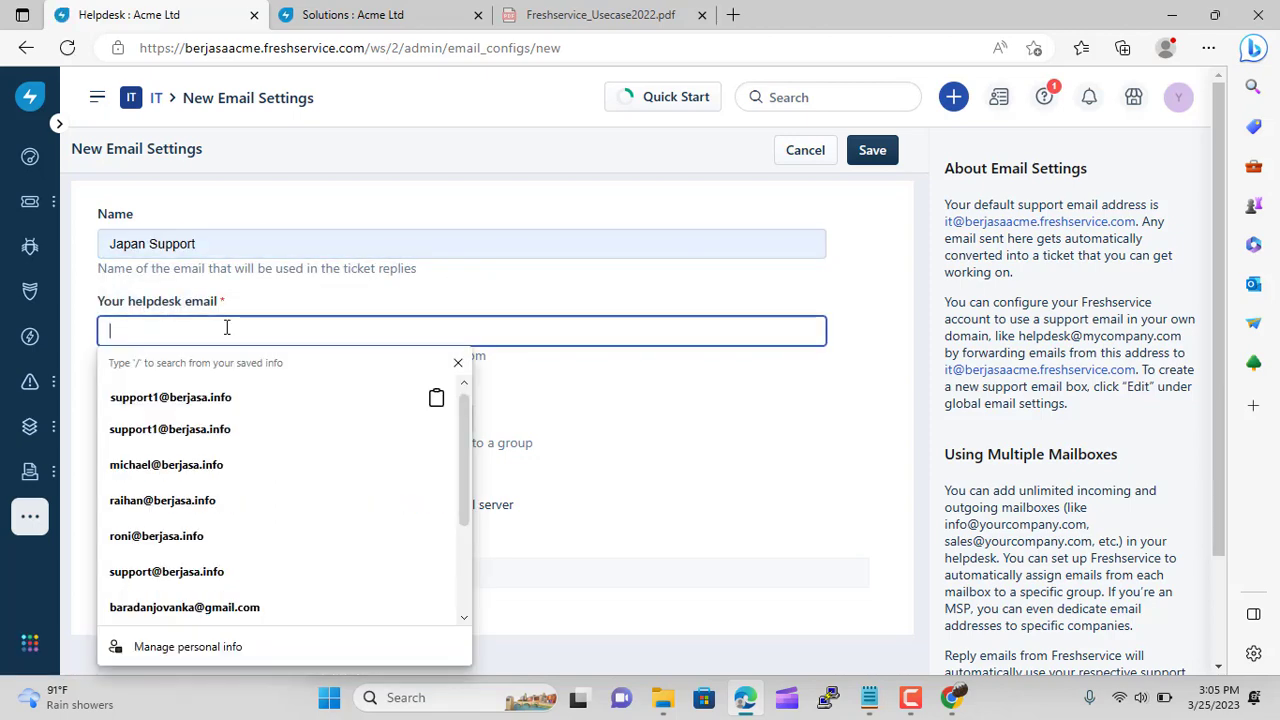
click(214, 400)
click(159, 331)
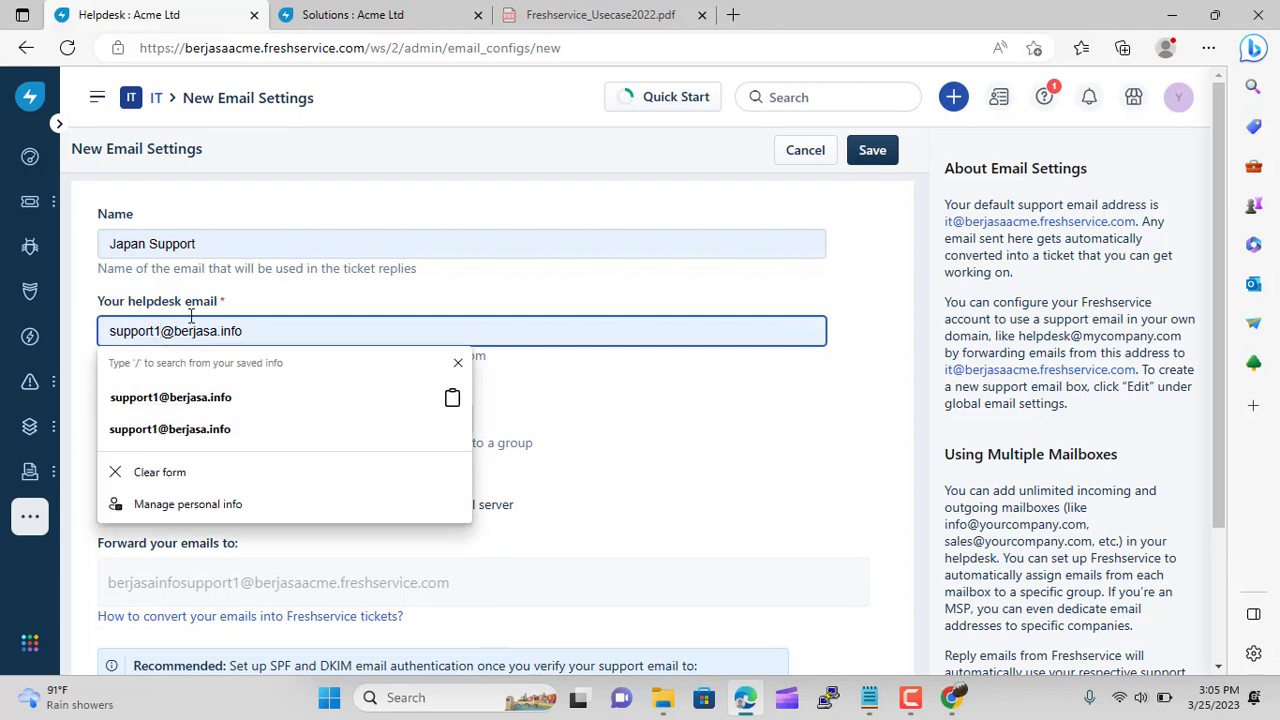
key(BackSpace)
text(2)
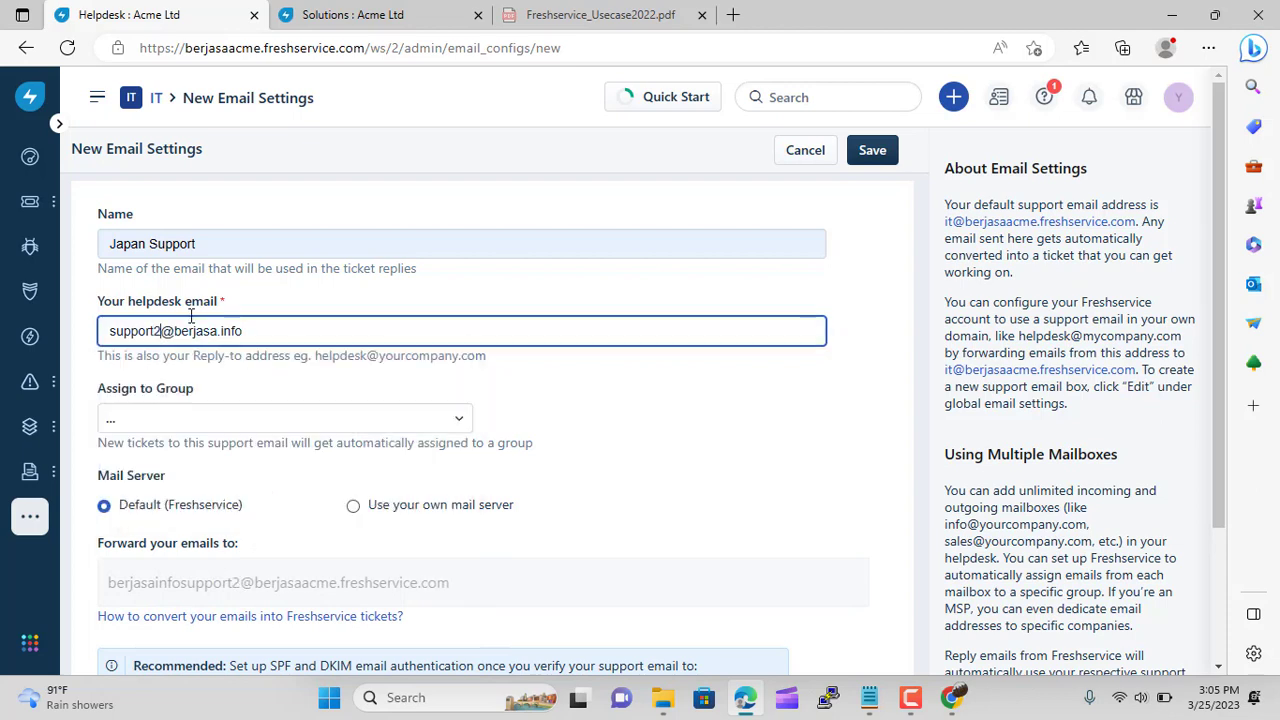
Assign the mailbox to IT Support Japan and set it to use its own mail server
click(219, 428)
scroll(300, 563, down, 6)
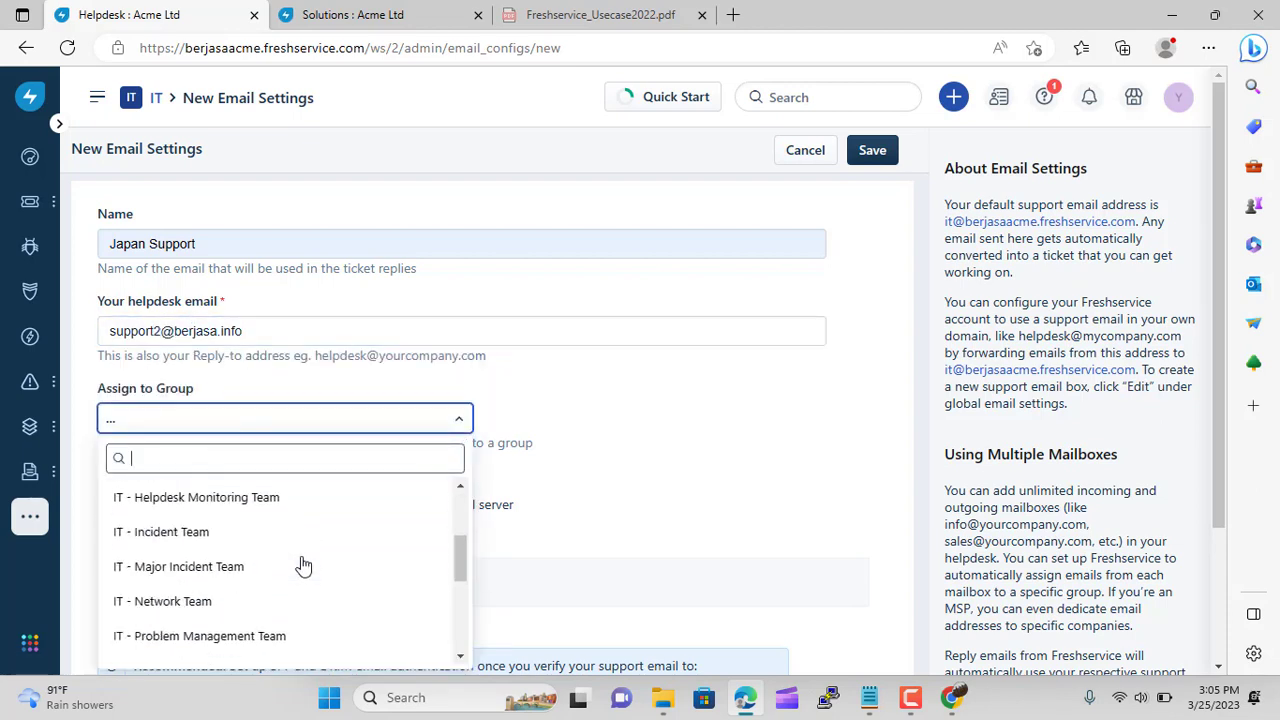
click(222, 646)
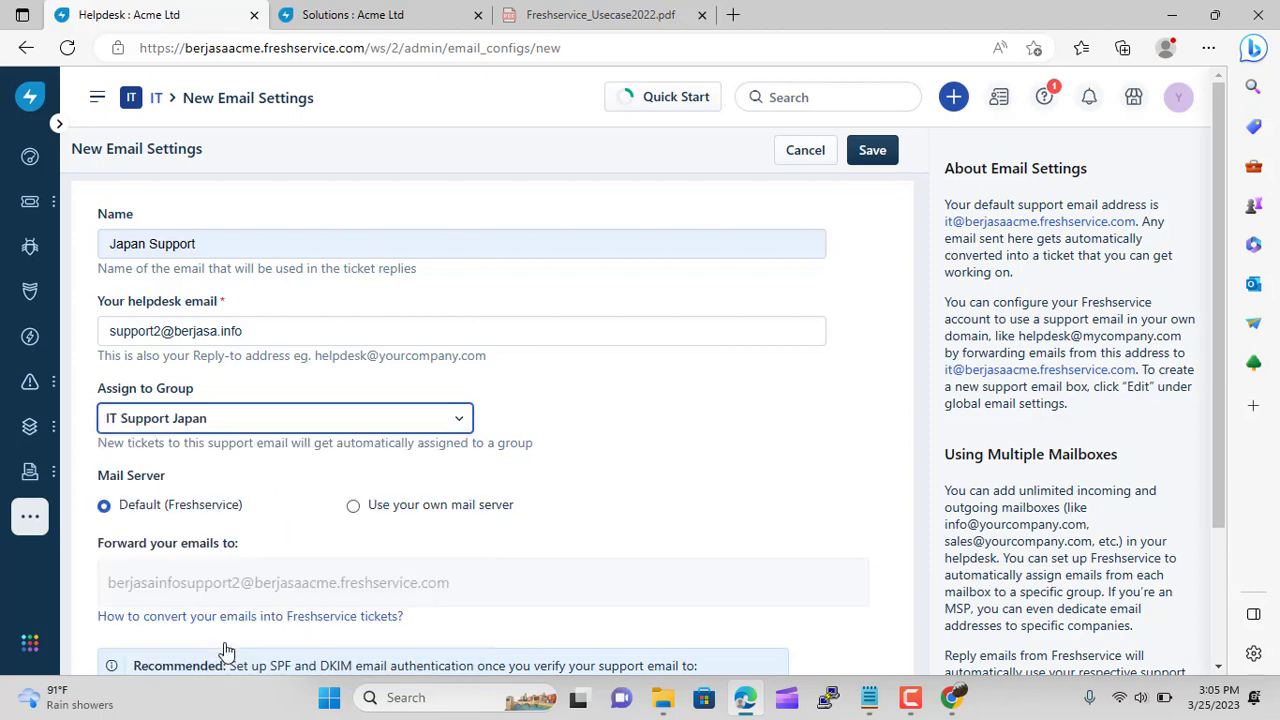
scroll(627, 552, down, 2)
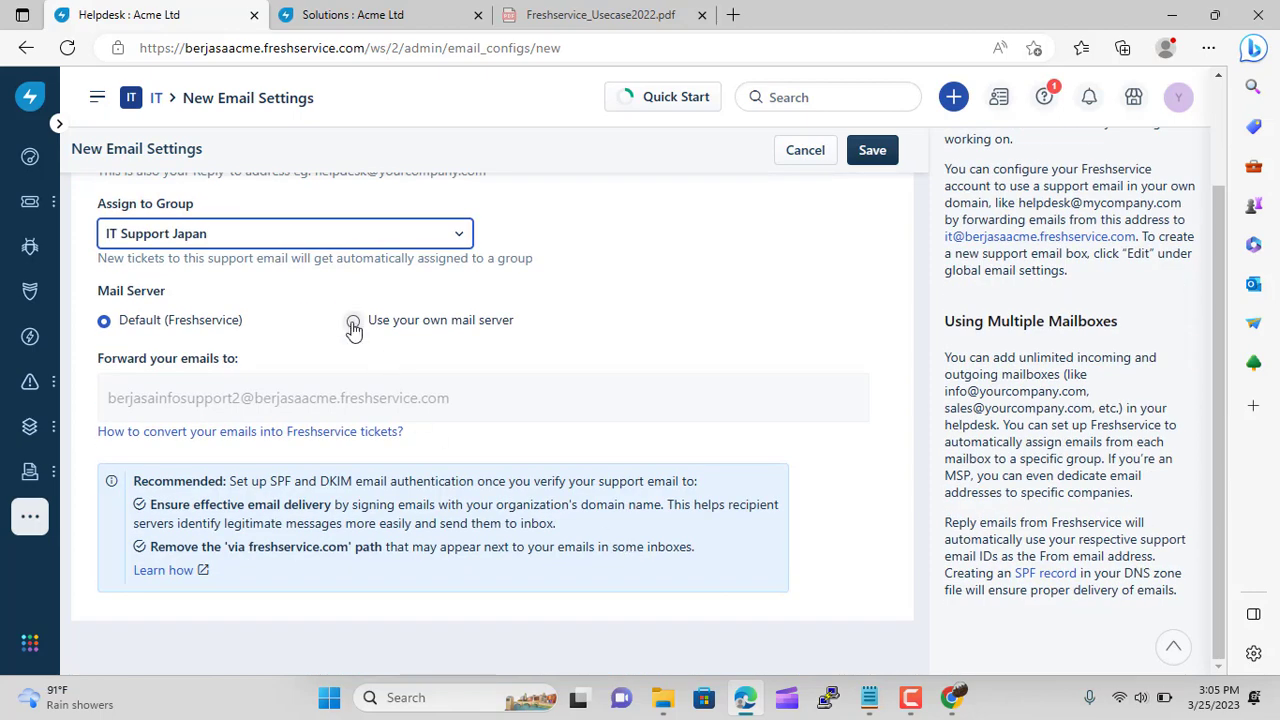
click(353, 320)
Choose Other as the mail service and set the incoming server to imap.hostinger.com, port 993
click(635, 505)
scroll(611, 340, down, 3)
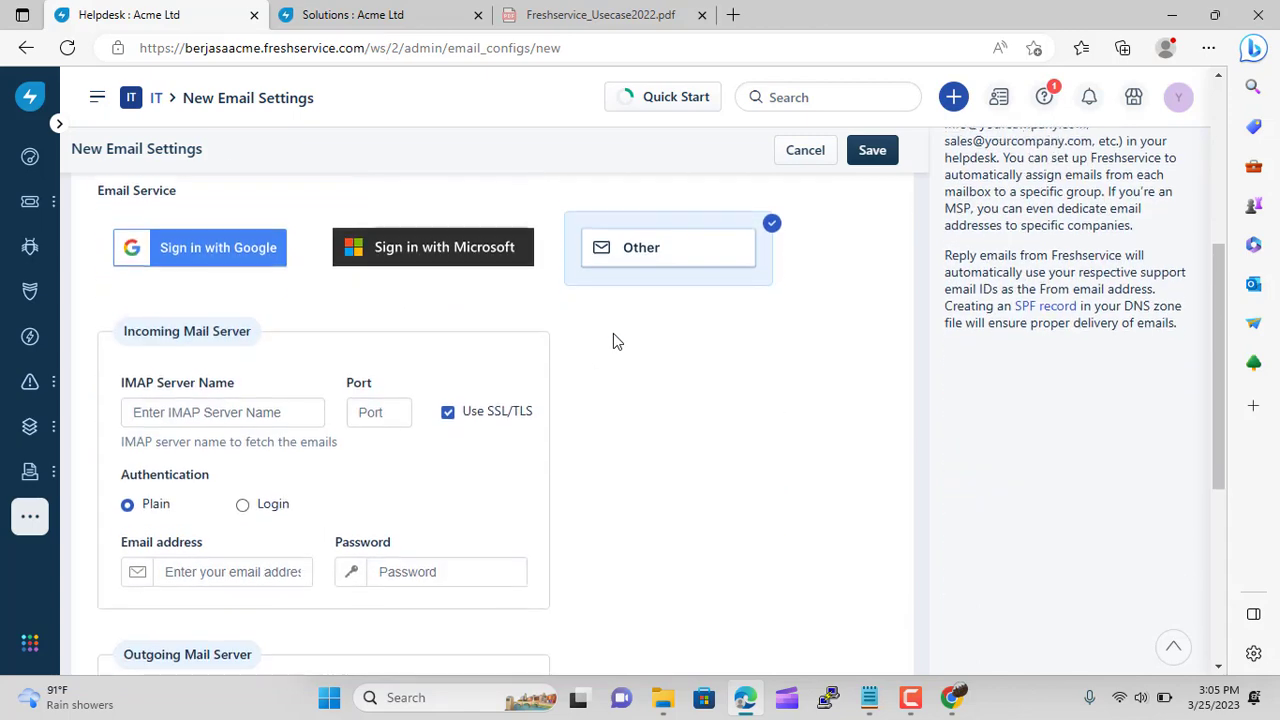
click(225, 400)
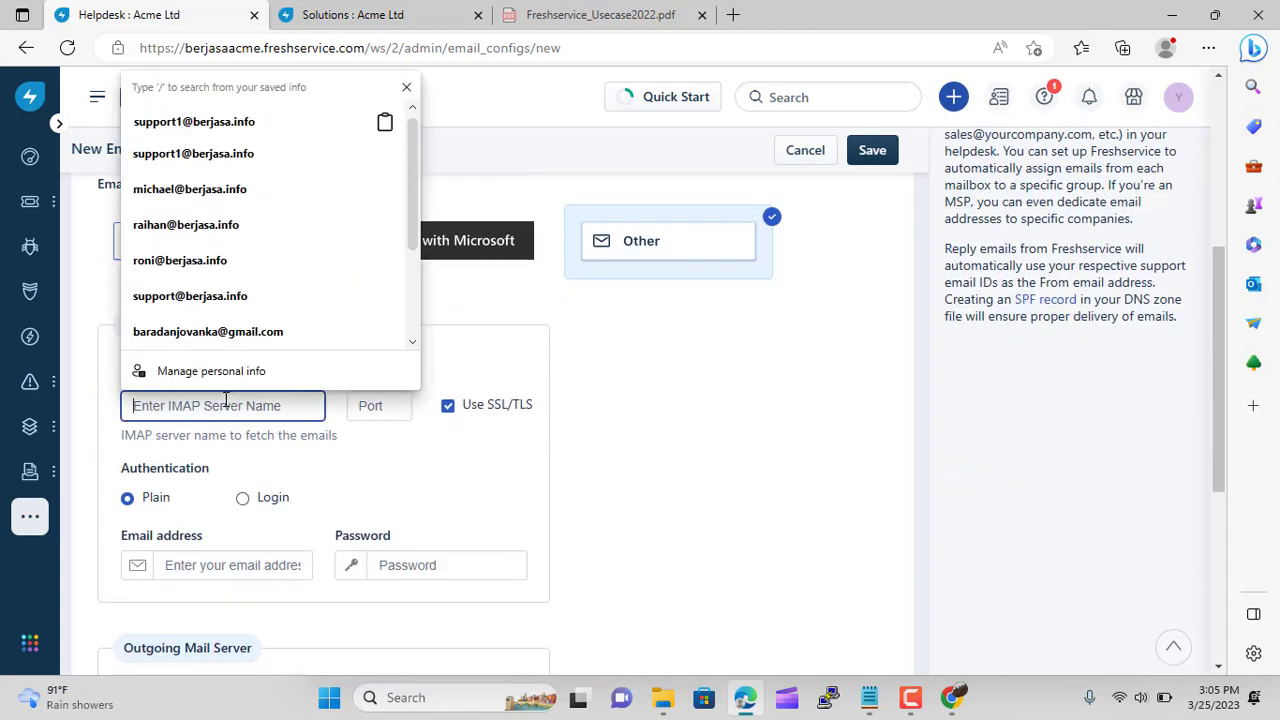
click(953, 697)
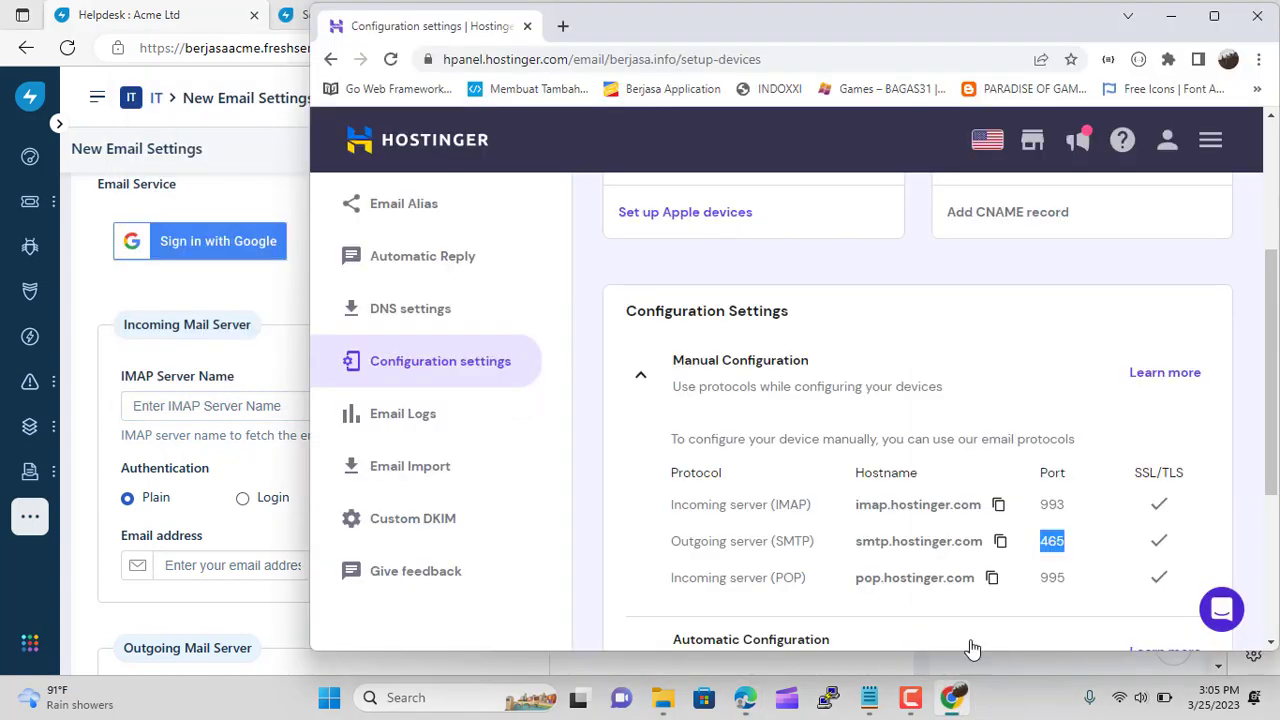
click(998, 505)
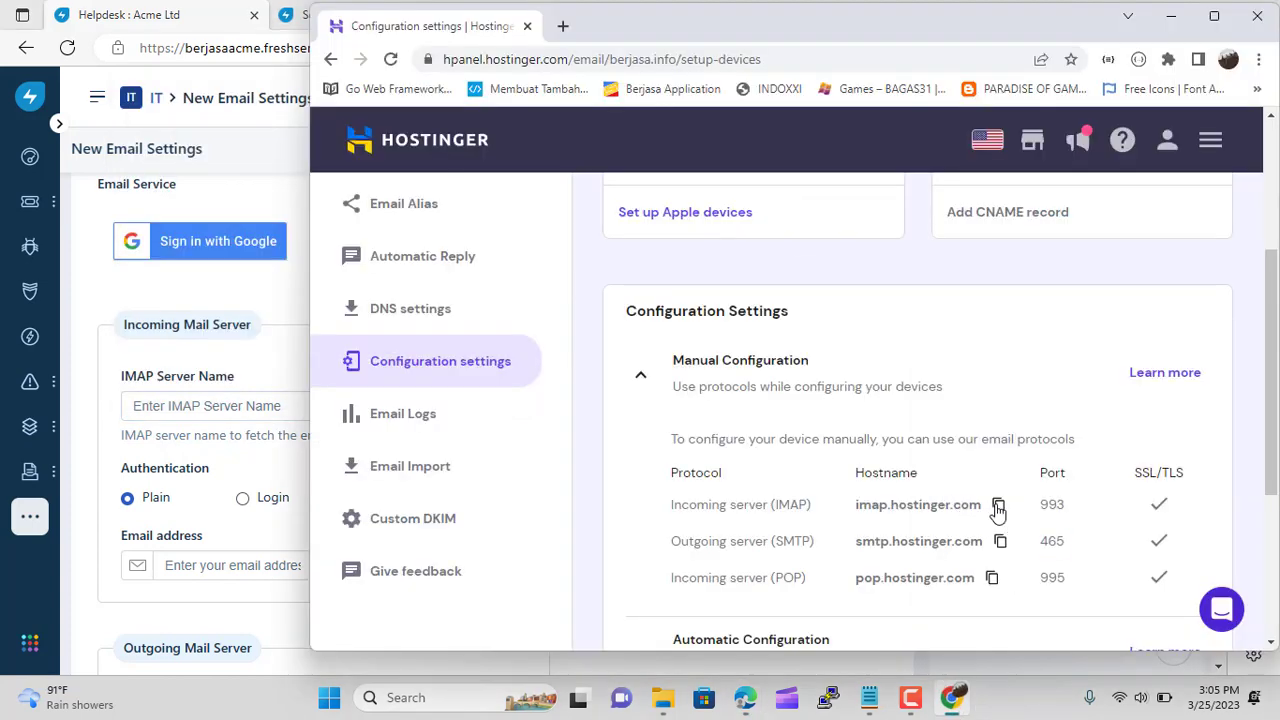
click(203, 408)
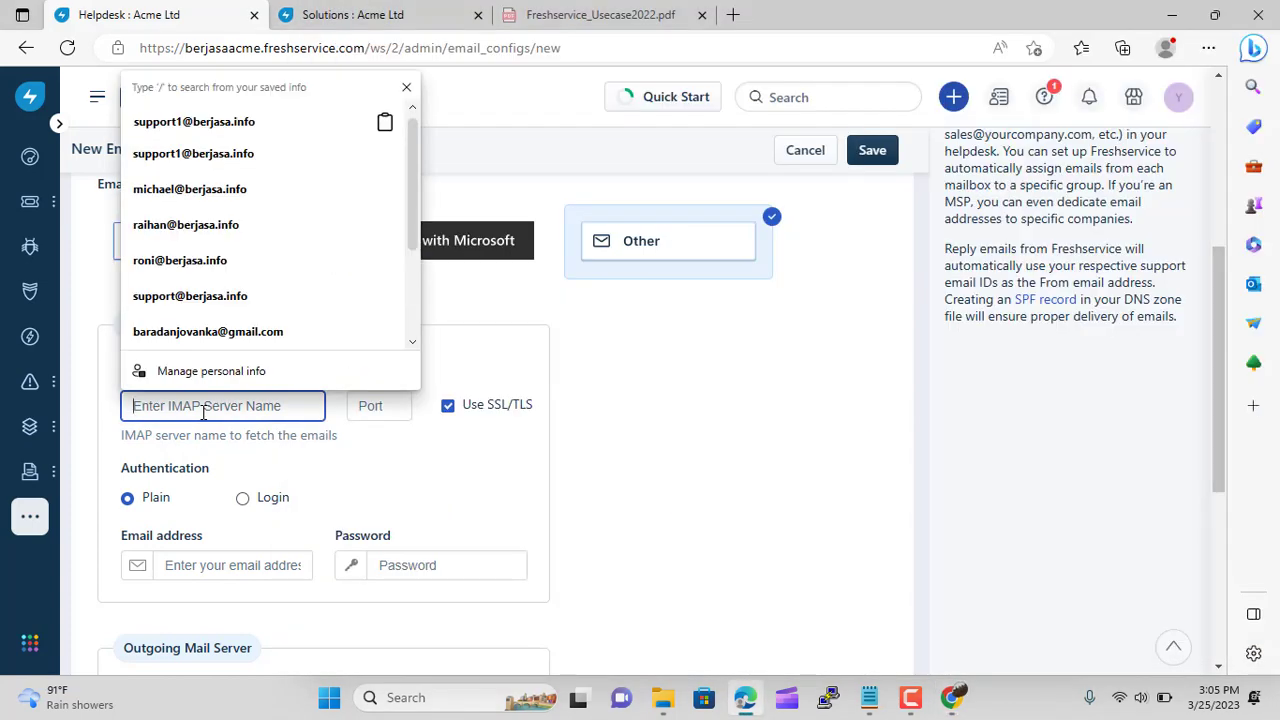
key(ctrl+v)
click(369, 405)
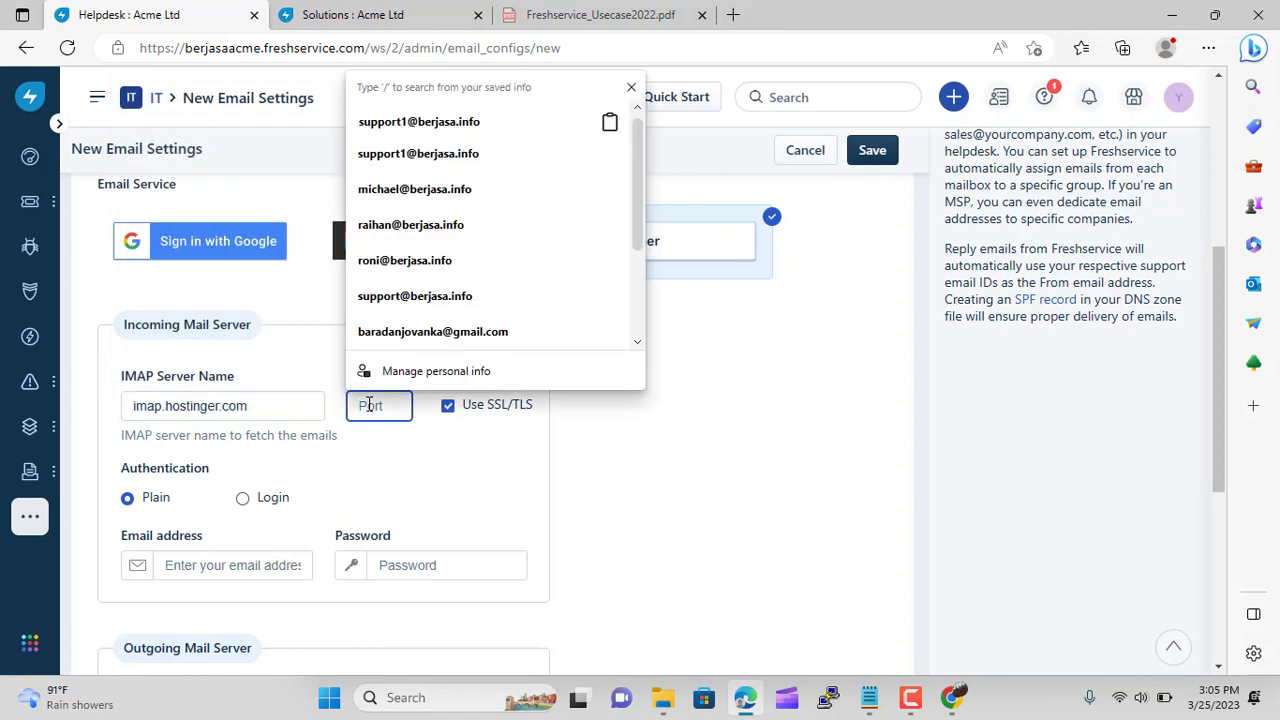
text(993)
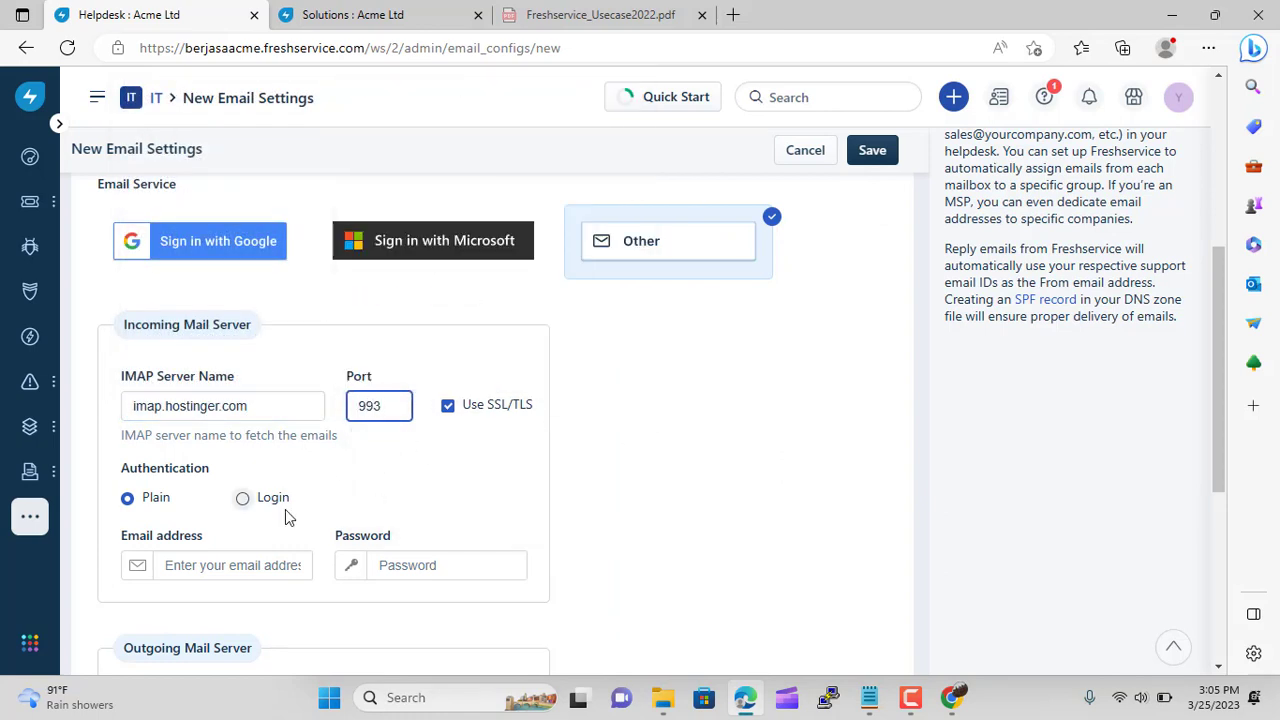
Enter the support2 mailbox address and its password as the incoming login
click(242, 562)
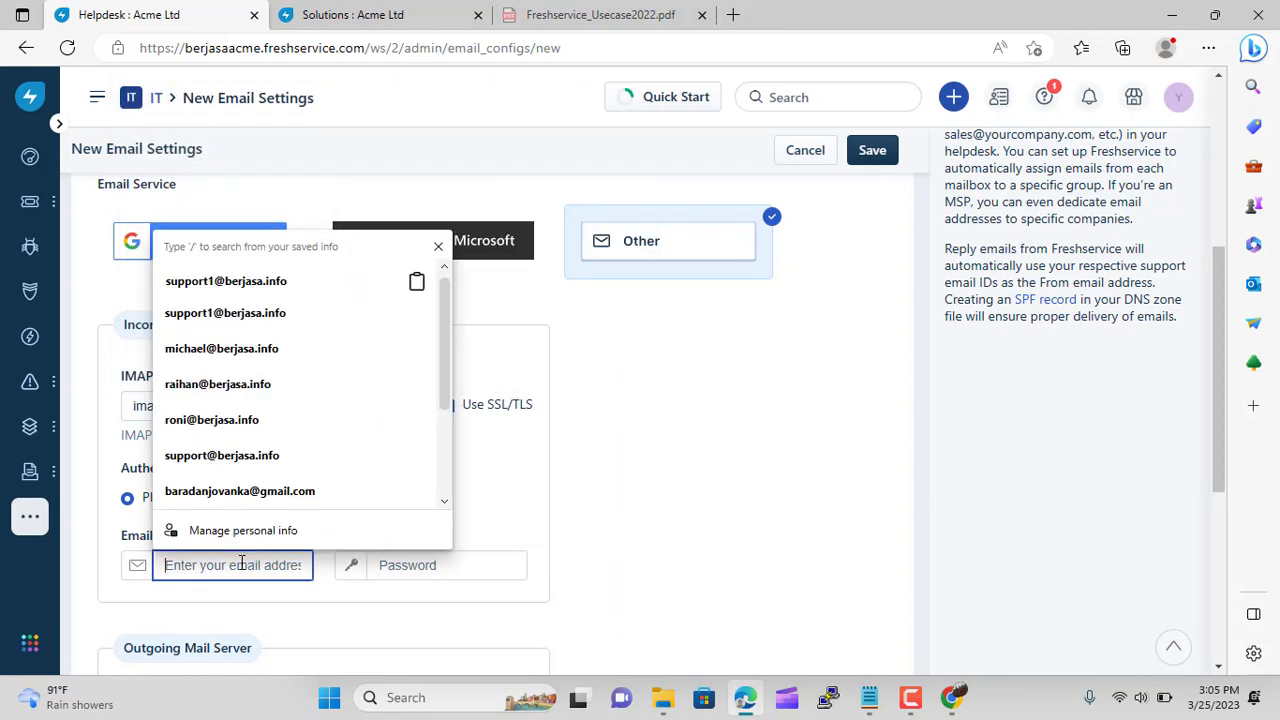
click(260, 286)
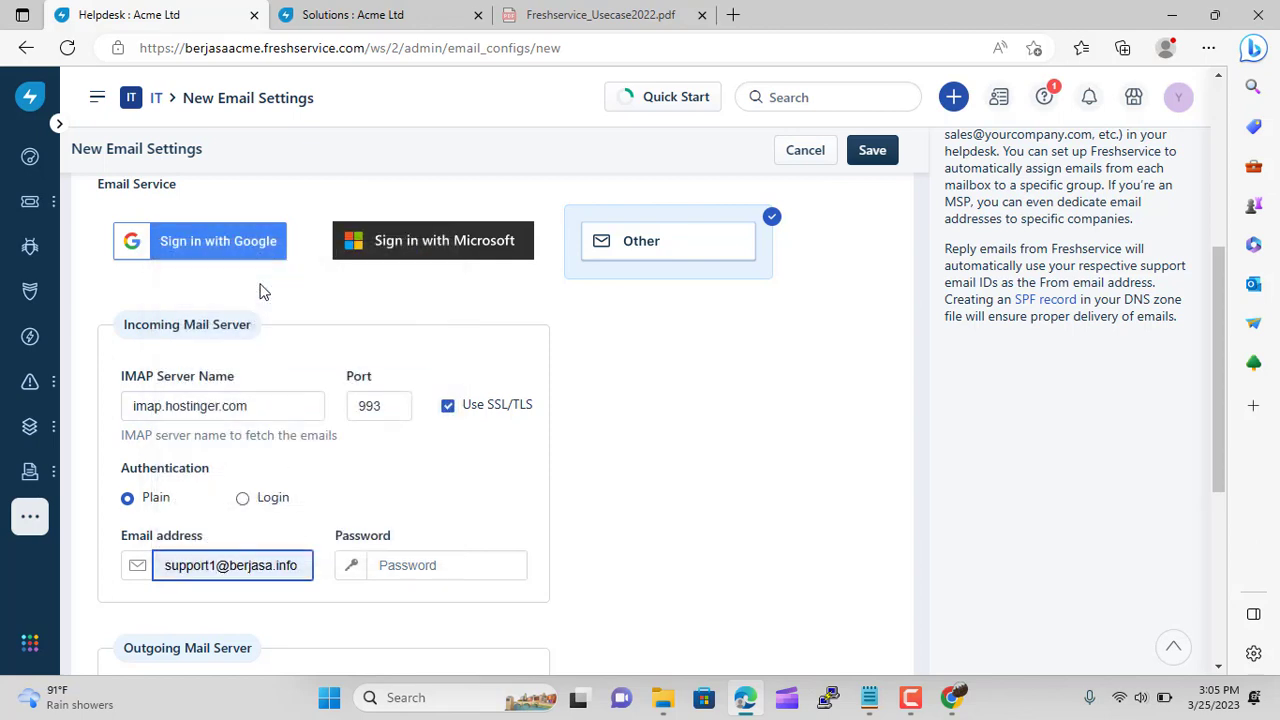
key(BackSpace)
text(2)
click(449, 562)
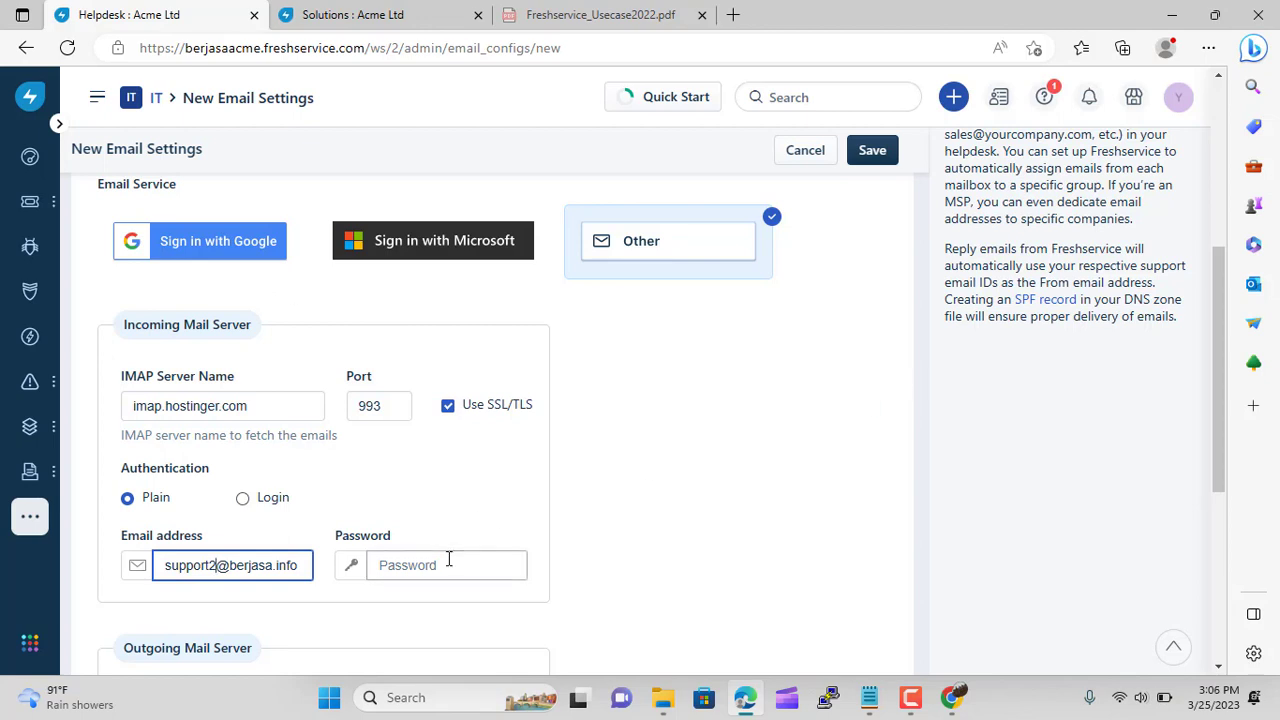
text(•)
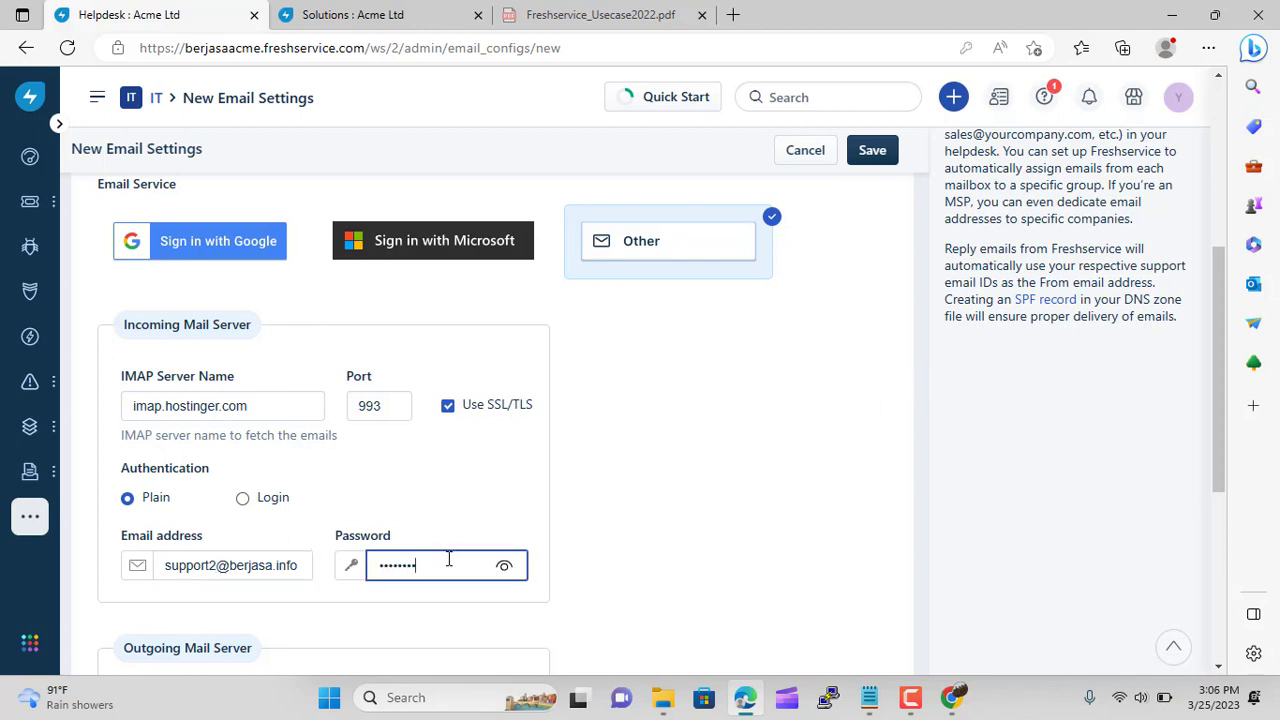
scroll(829, 560, down, 3)
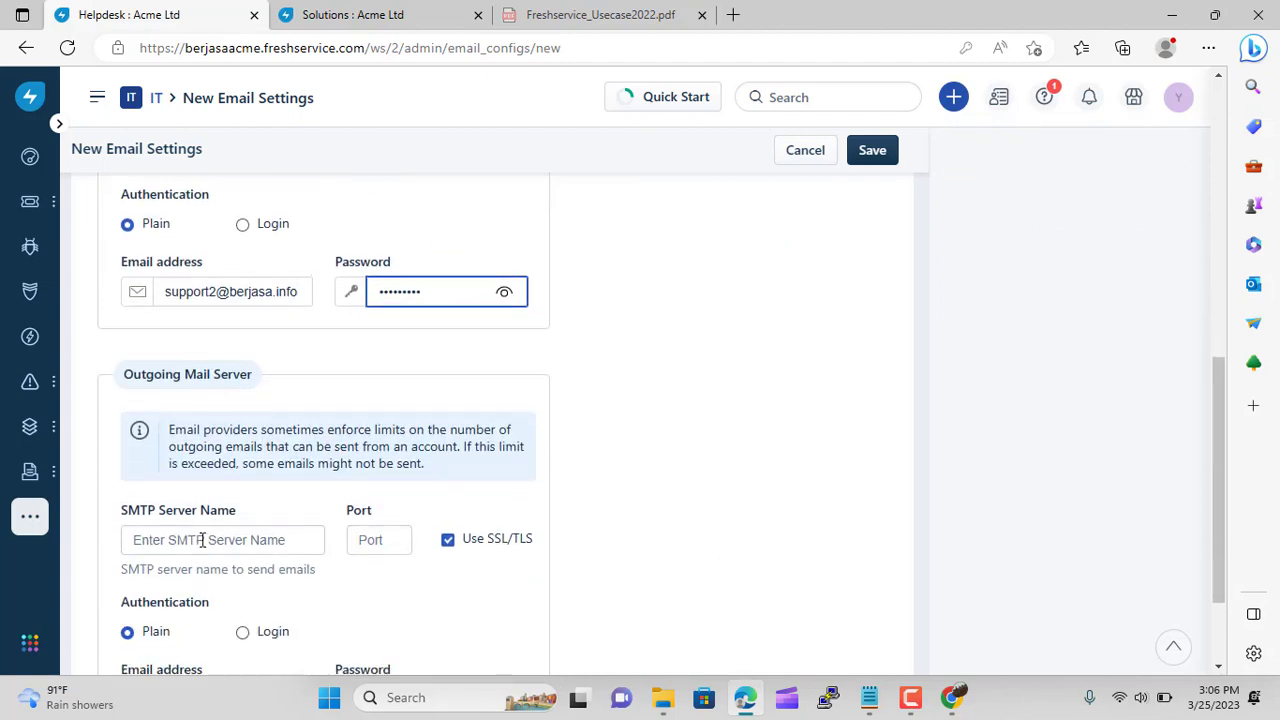
Set the outgoing server to smtp.hostinger.com on port 465
click(202, 540)
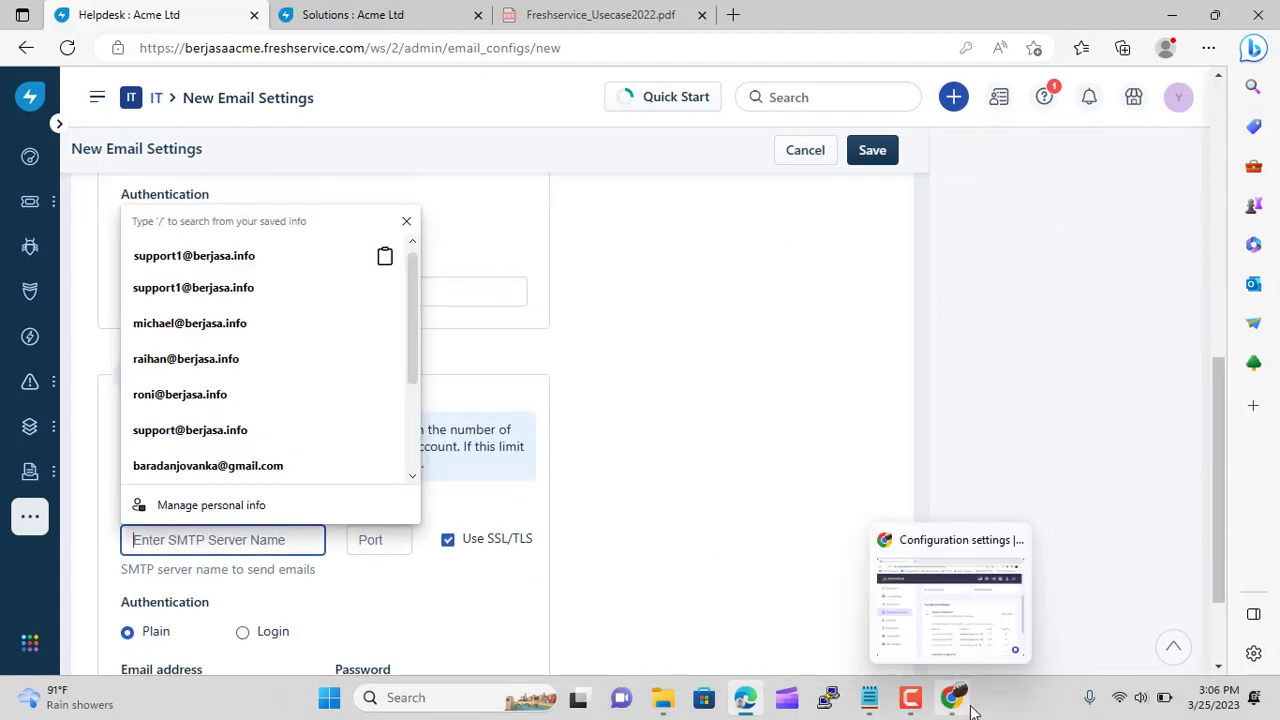
click(970, 709)
click(1000, 541)
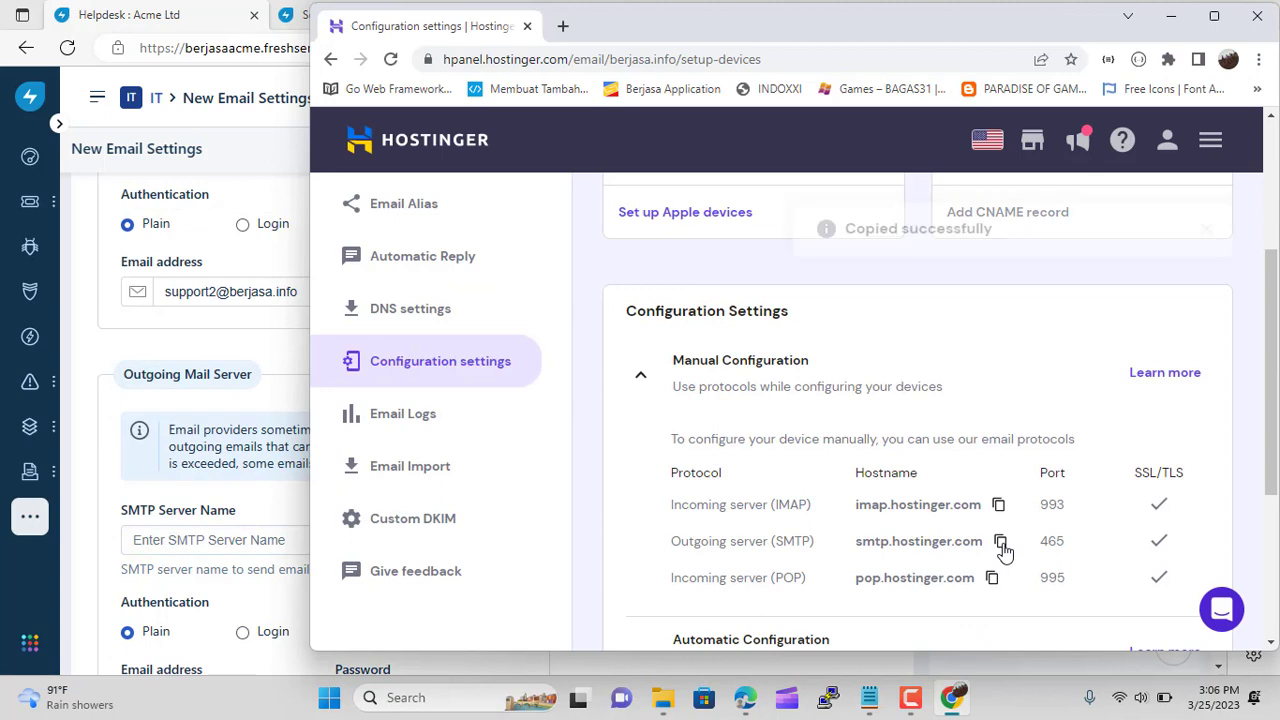
click(181, 540)
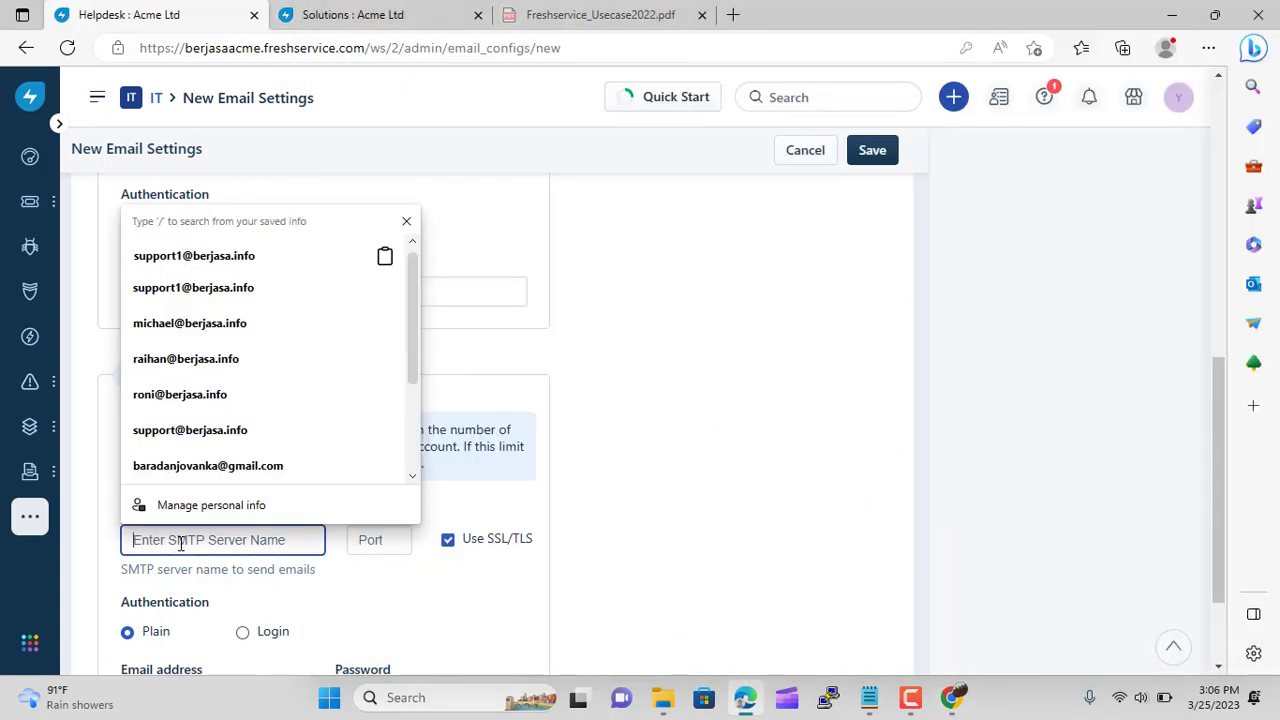
key(ctrl+v)
click(380, 543)
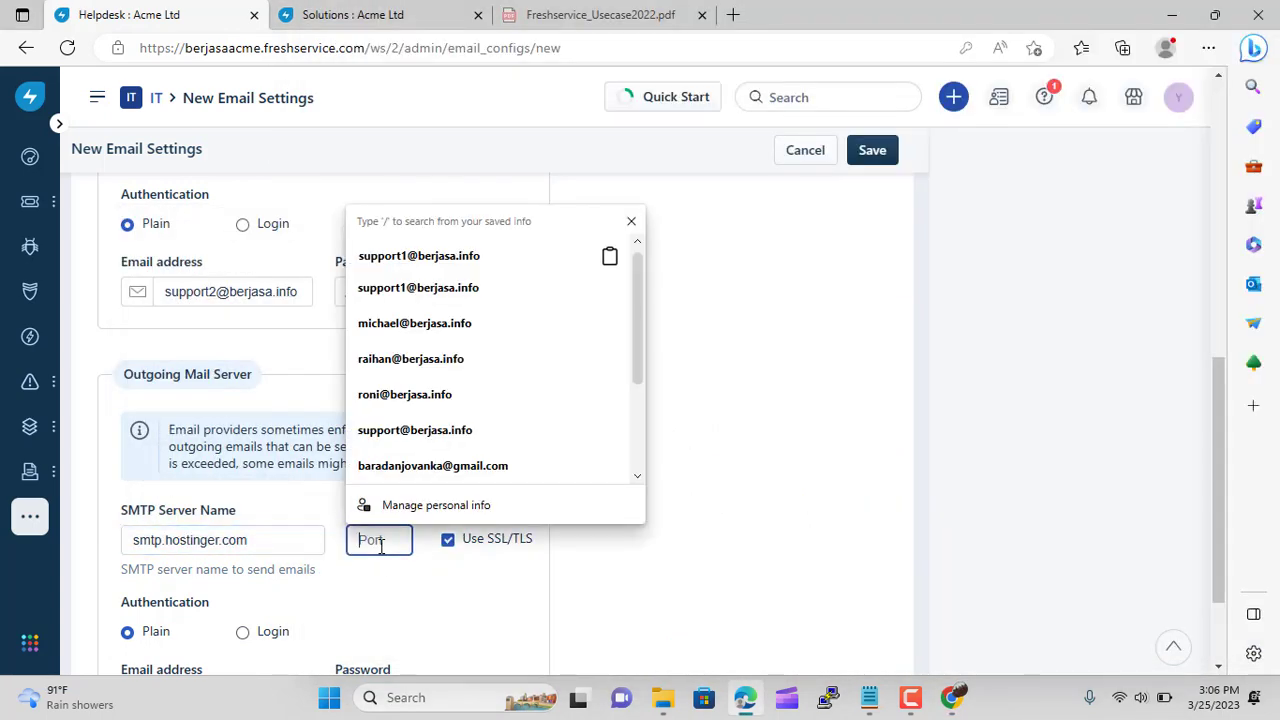
text(465)
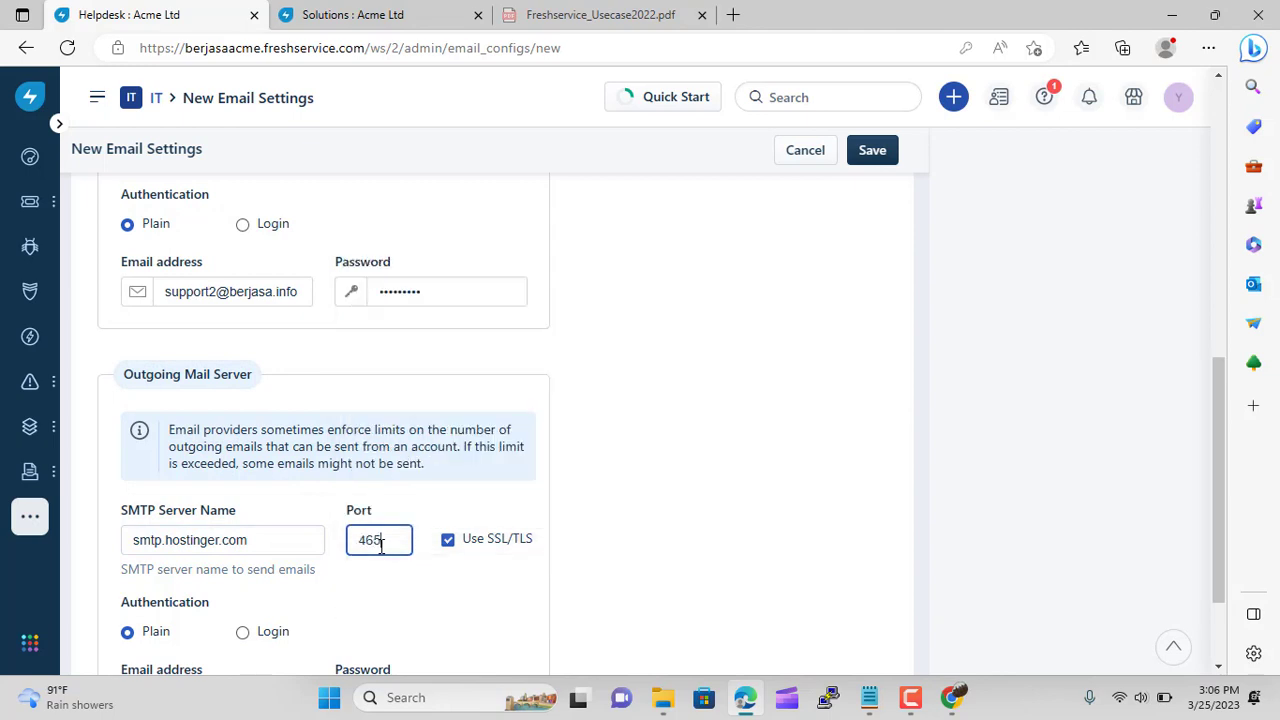
Enter the support2 mailbox address and its password as the outgoing login
scroll(300, 600, down, 2)
click(249, 560)
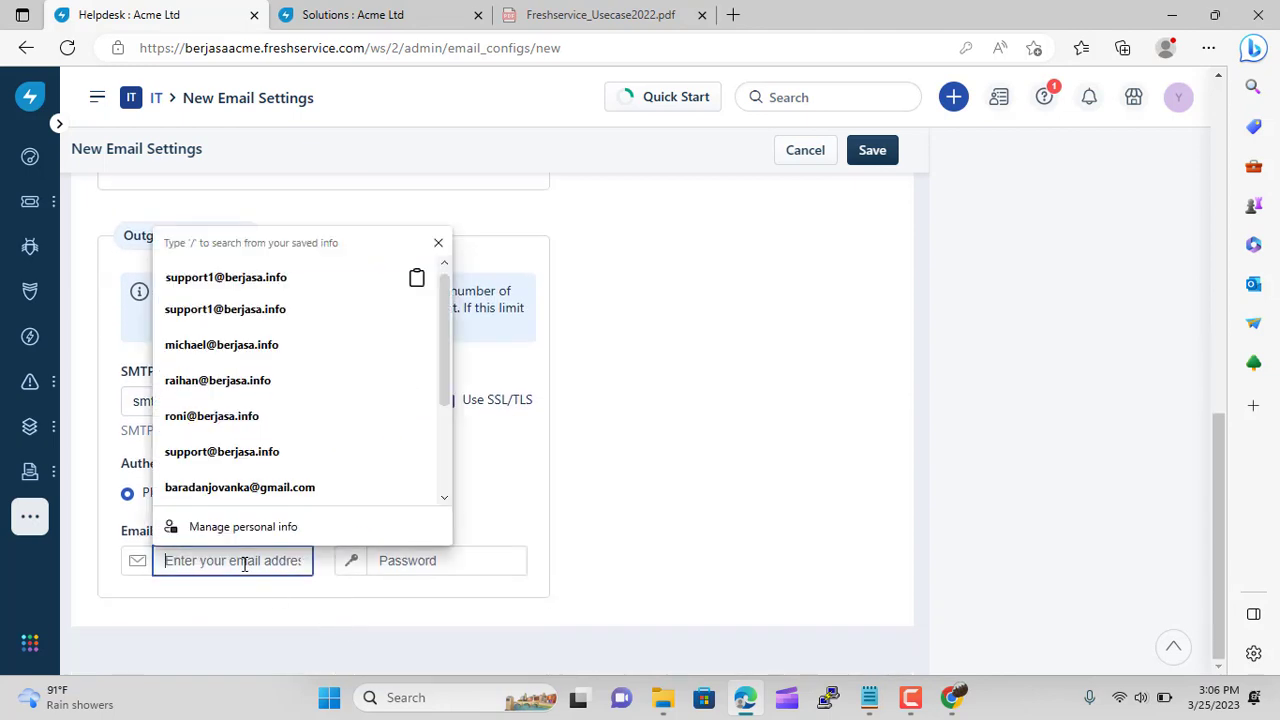
click(270, 288)
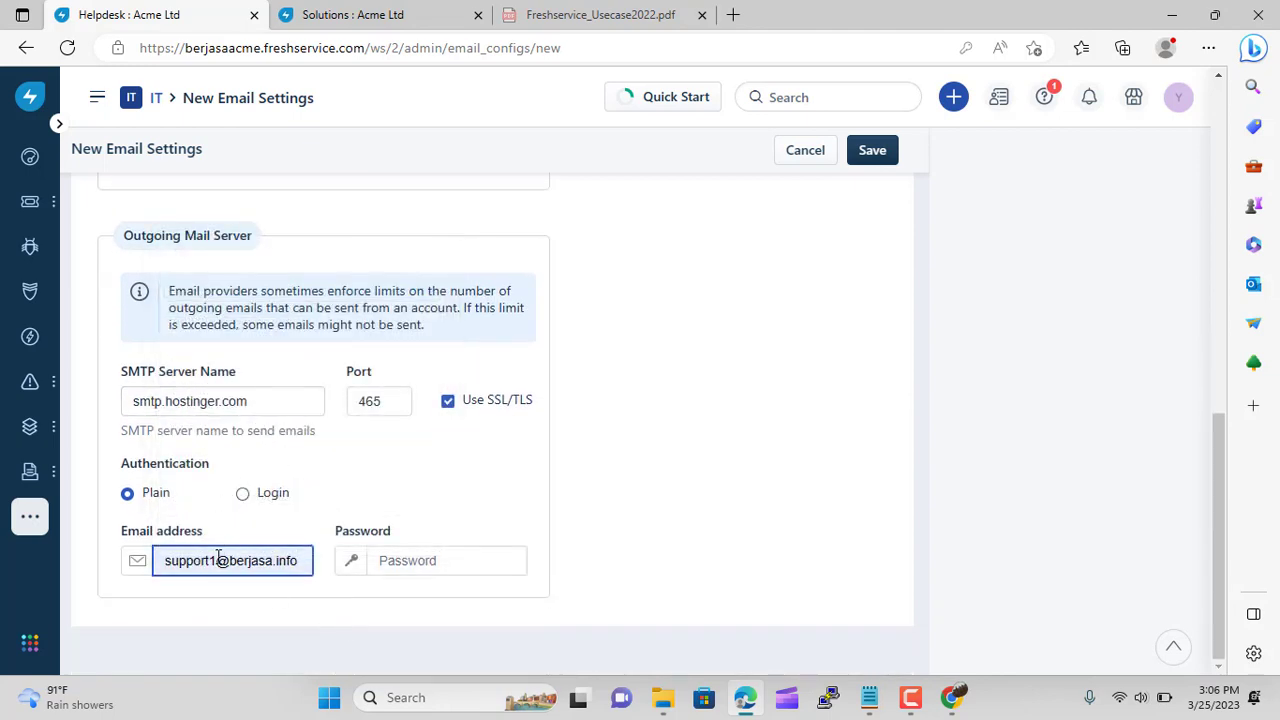
click(233, 555)
key(BackSpace)
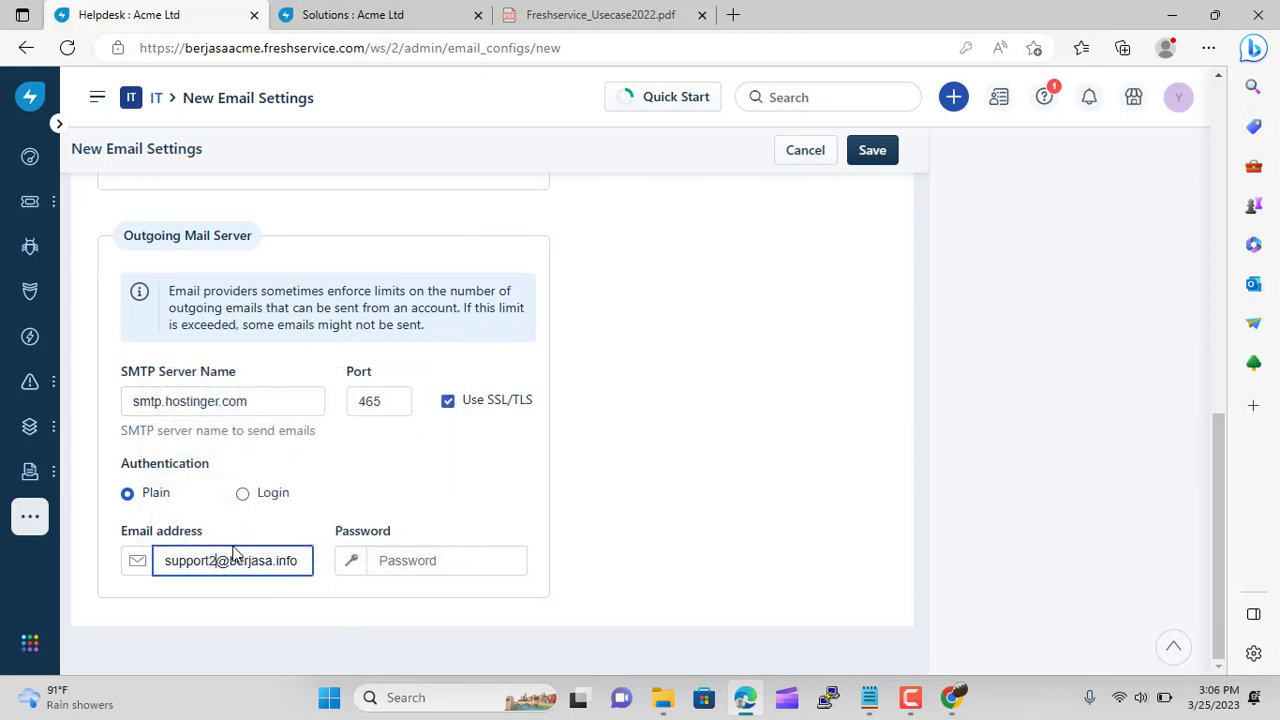
text(2)
click(477, 558)
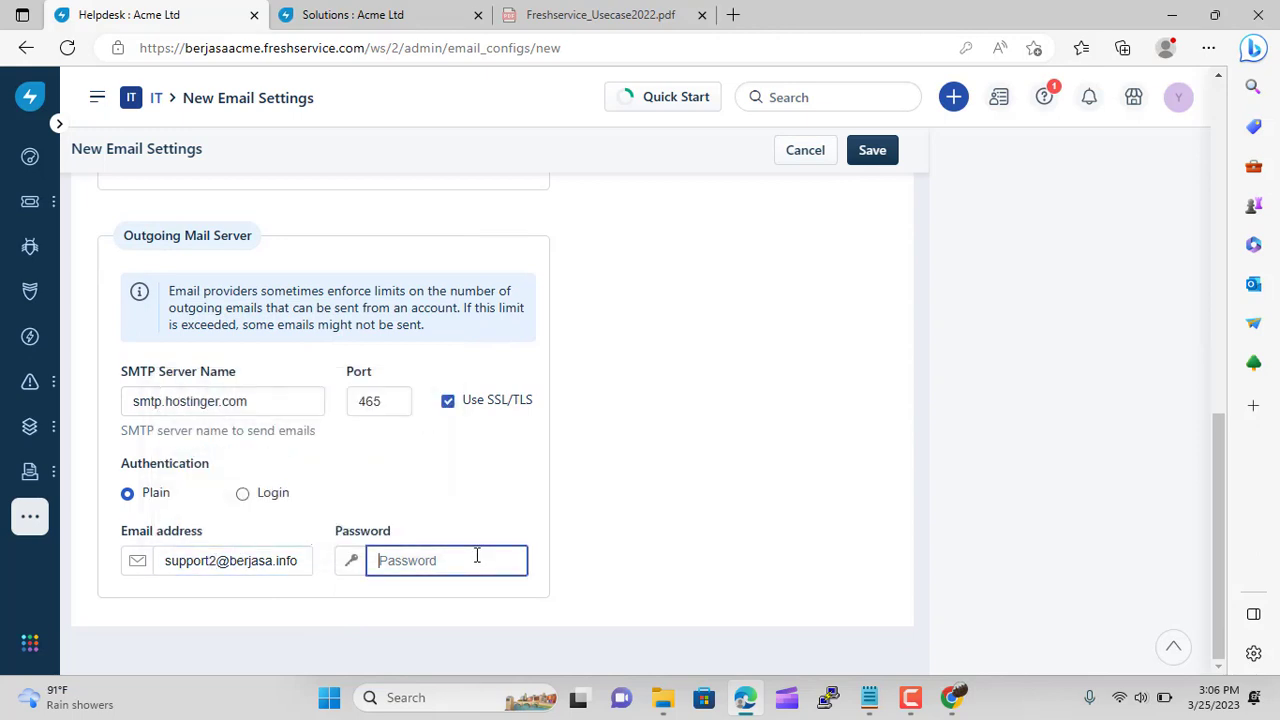
text(•••••)
Save the Japan Support mailbox and check its unverified entry in the Mailboxes list
click(880, 158)
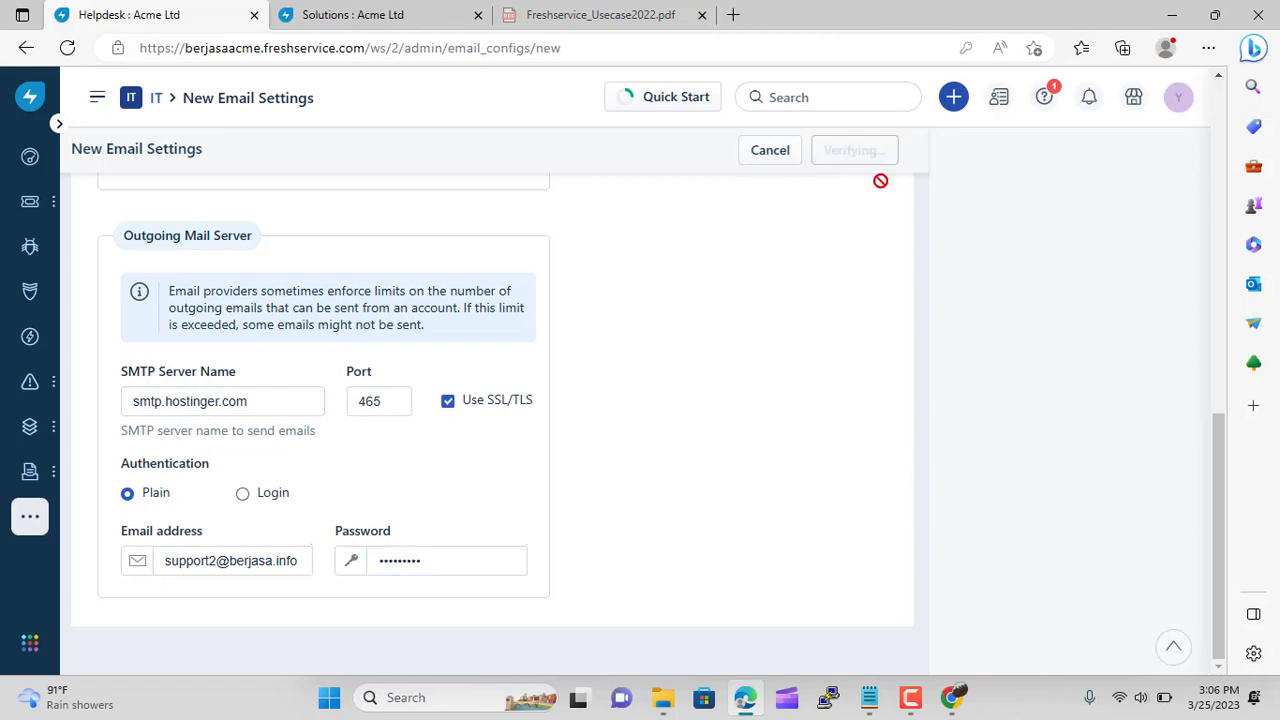
scroll(753, 420, up, 4)
scroll(753, 420, up, 5)
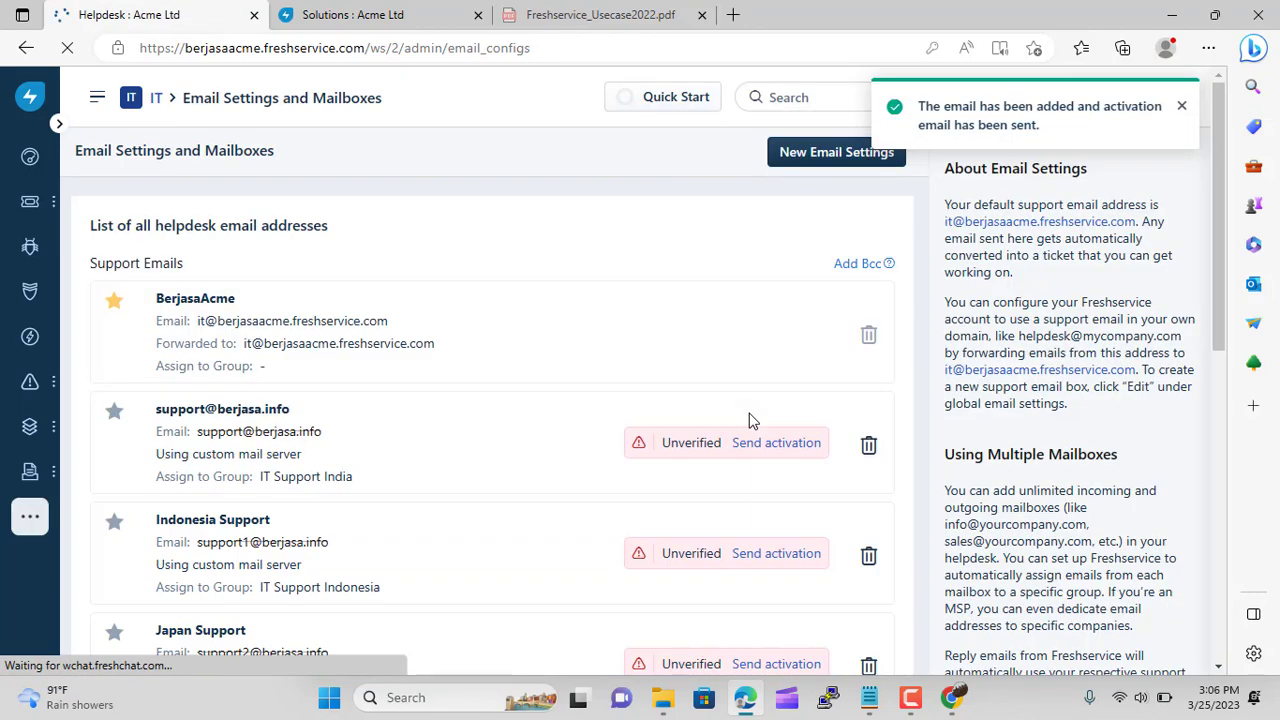
scroll(752, 420, down, 3)
scroll(752, 420, up, 3)
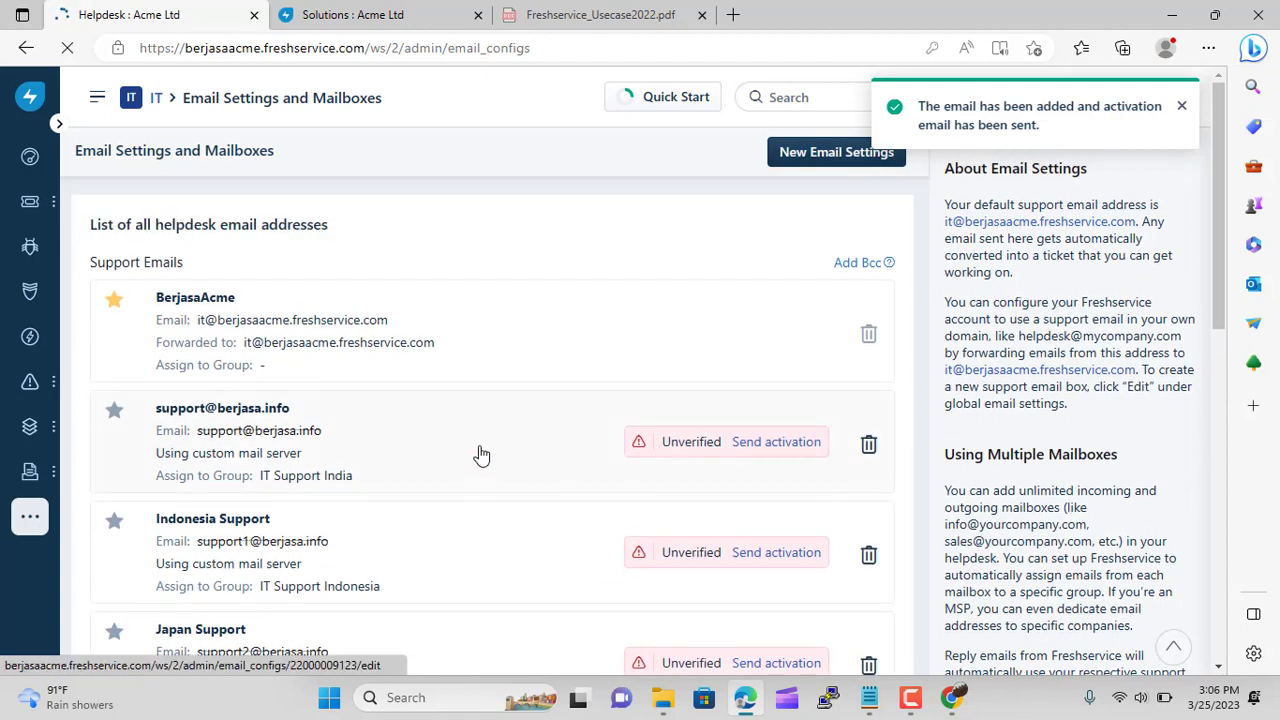
scroll(386, 426, down, 2)
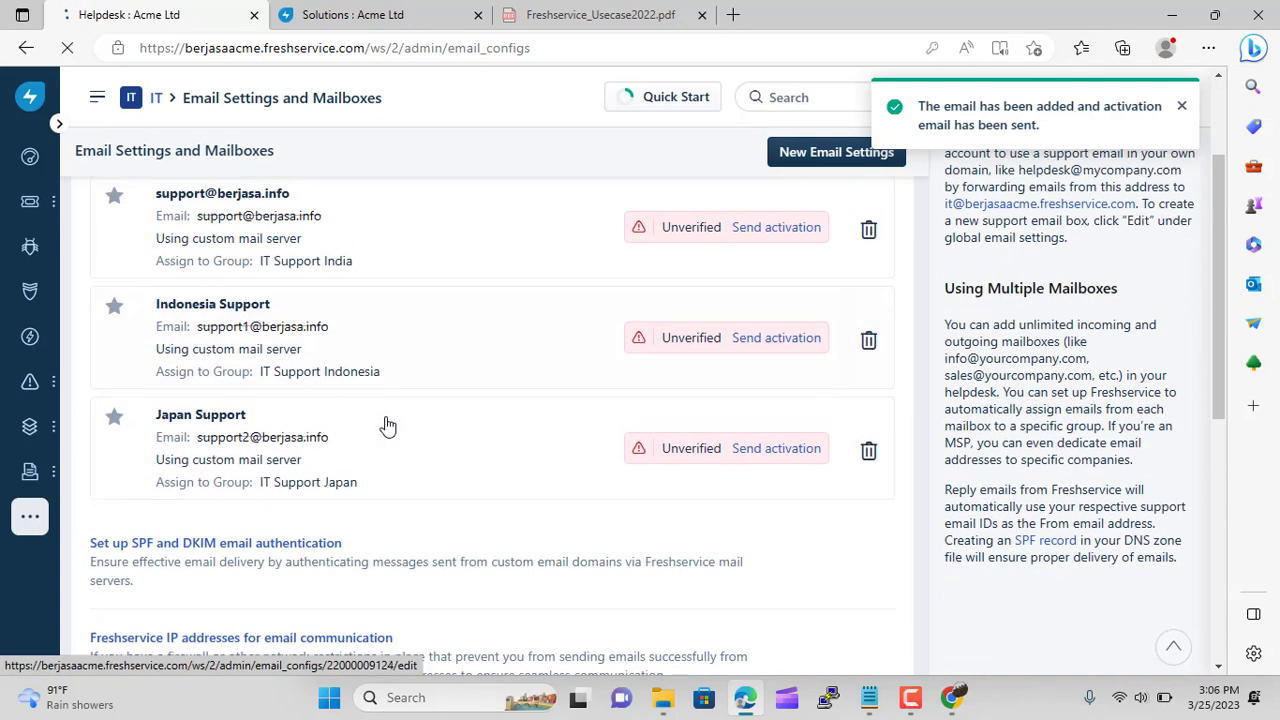
scroll(388, 426, down, 1)
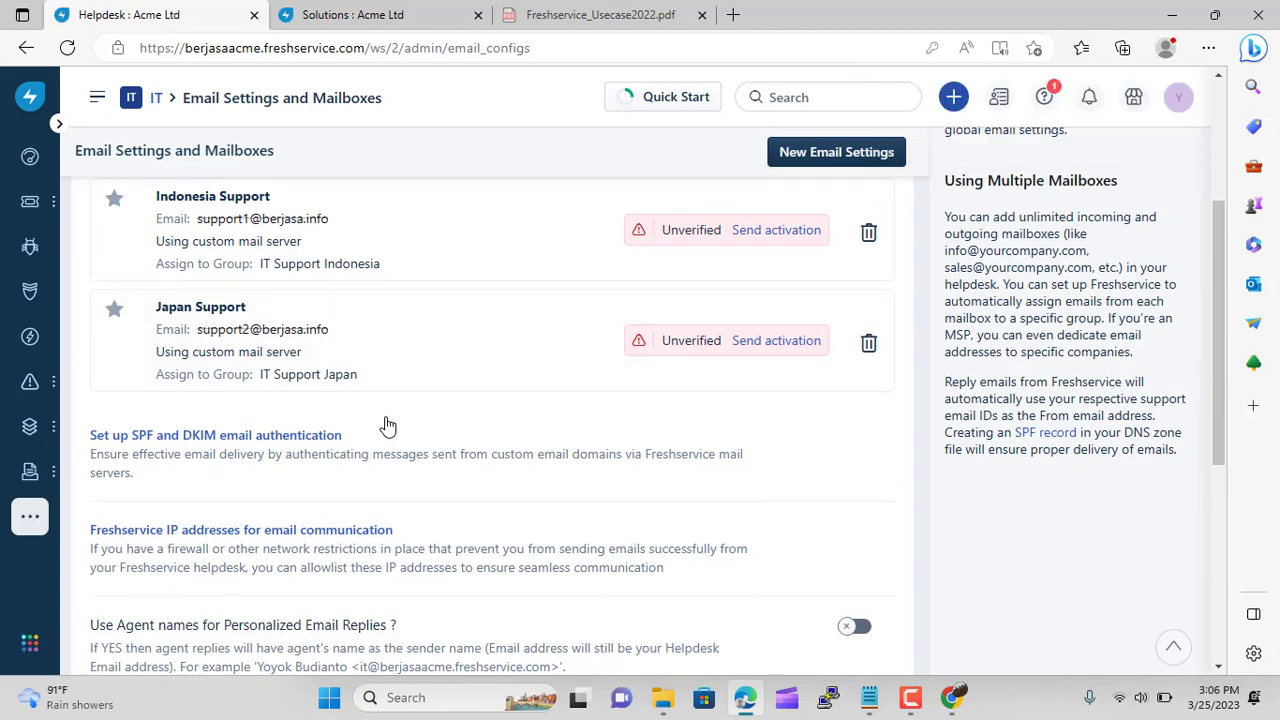
scroll(388, 426, up, 2)
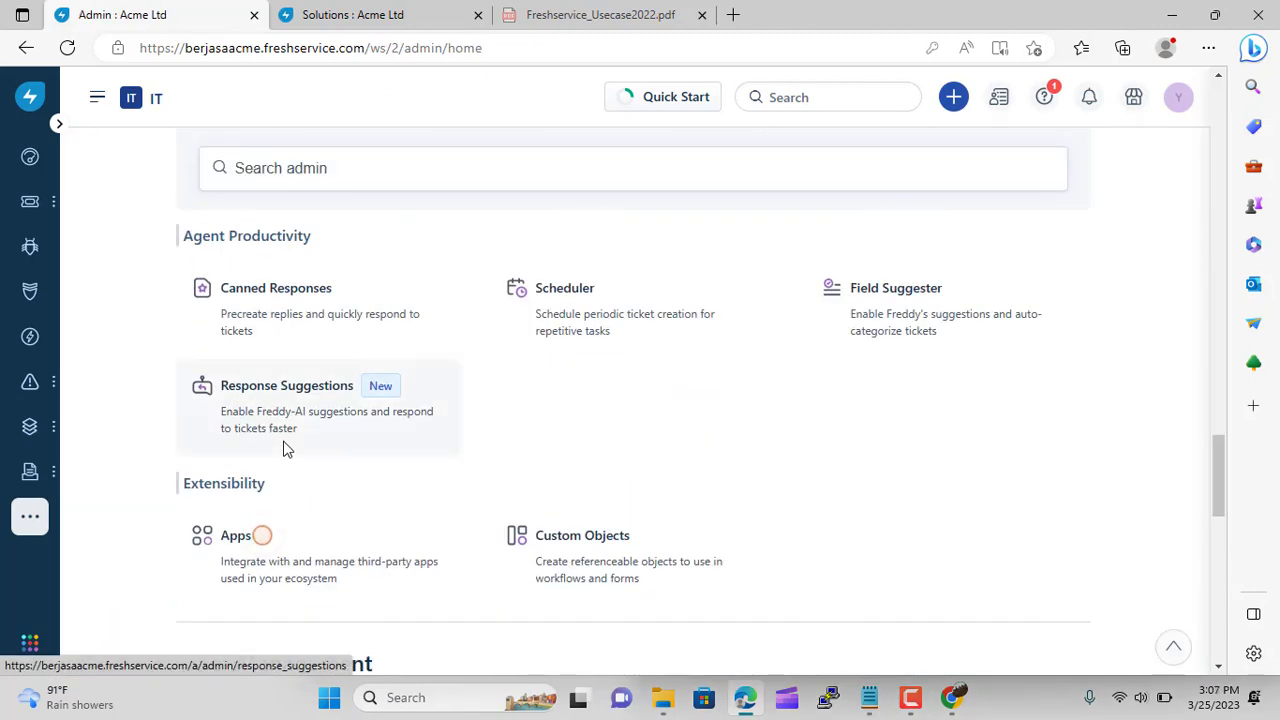
Draft a canned response 'Special respons' reading 'This Issue Already Solver', then cancel it
click(255, 305)
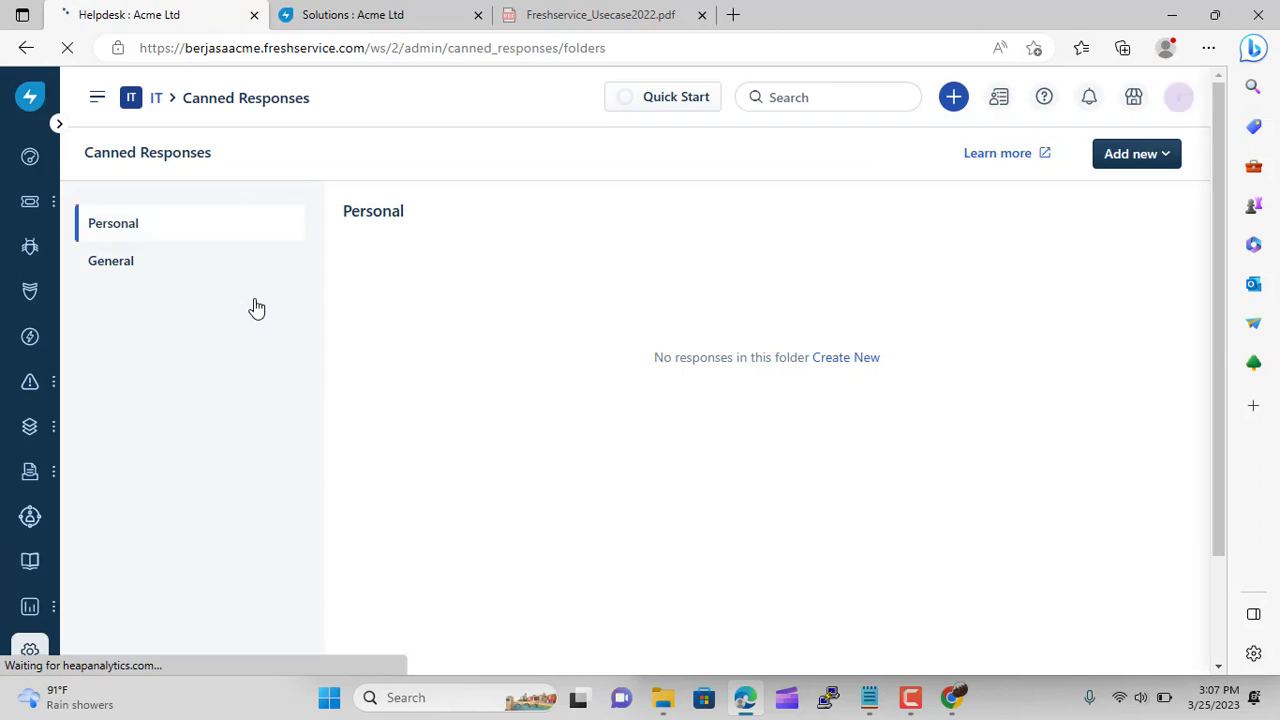
click(1143, 154)
click(1088, 210)
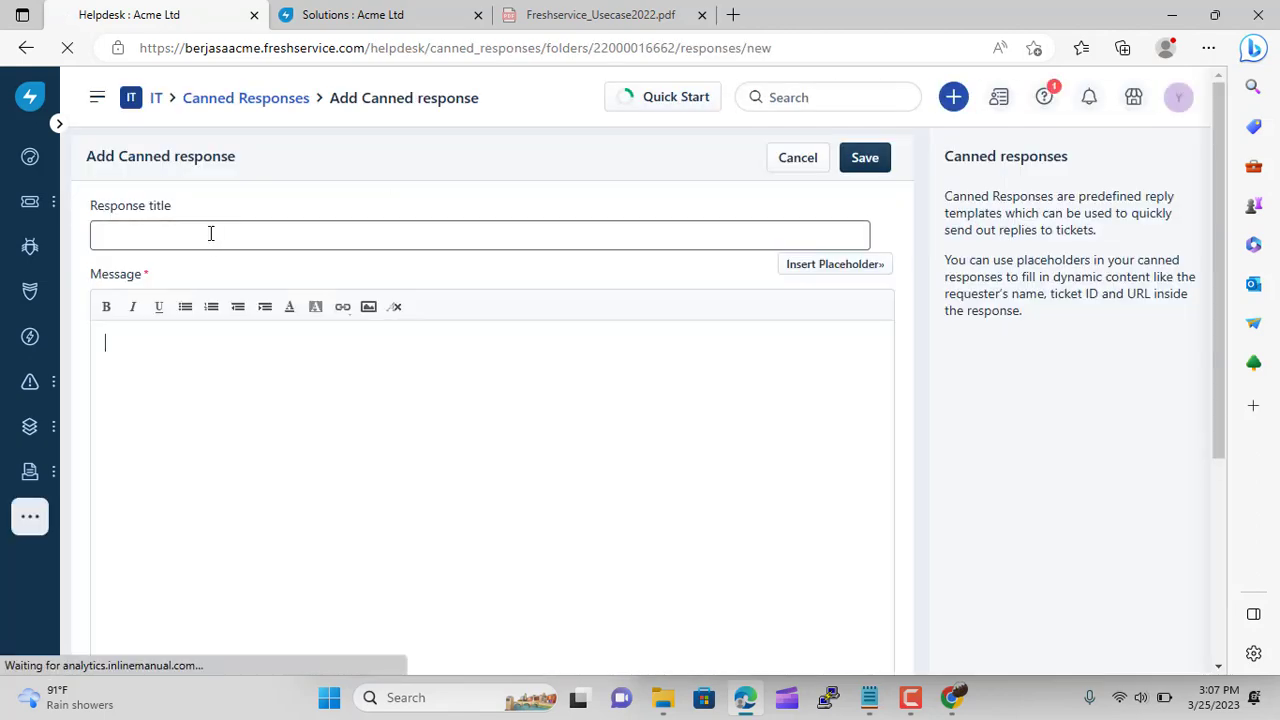
click(210, 233)
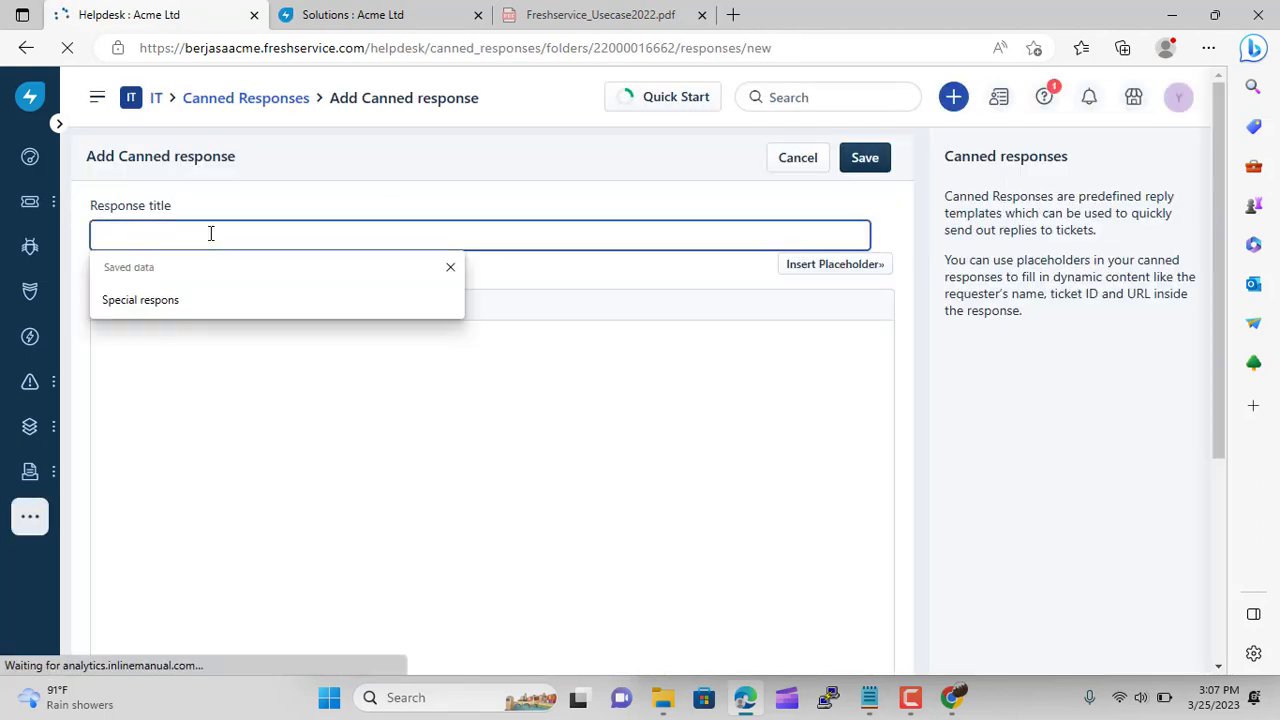
click(157, 314)
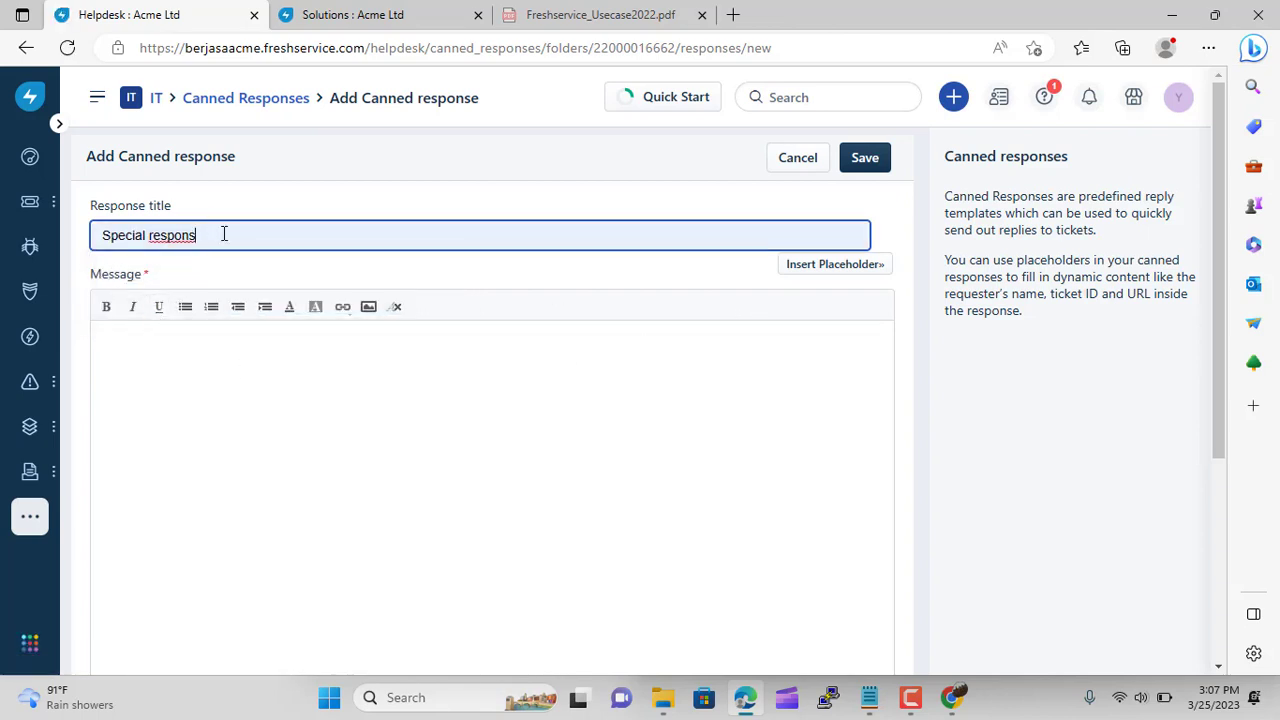
click(186, 361)
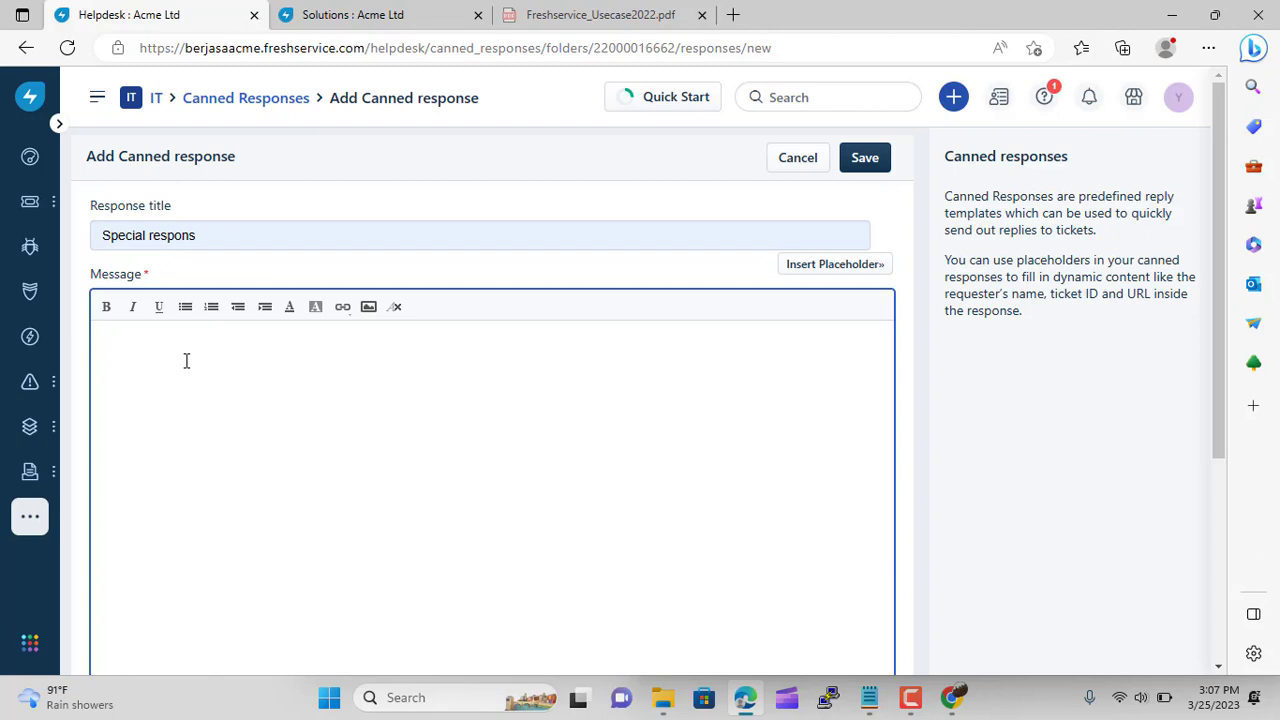
text(This)
text(Issue)
text( Alre)
text(ady So)
text(lver)
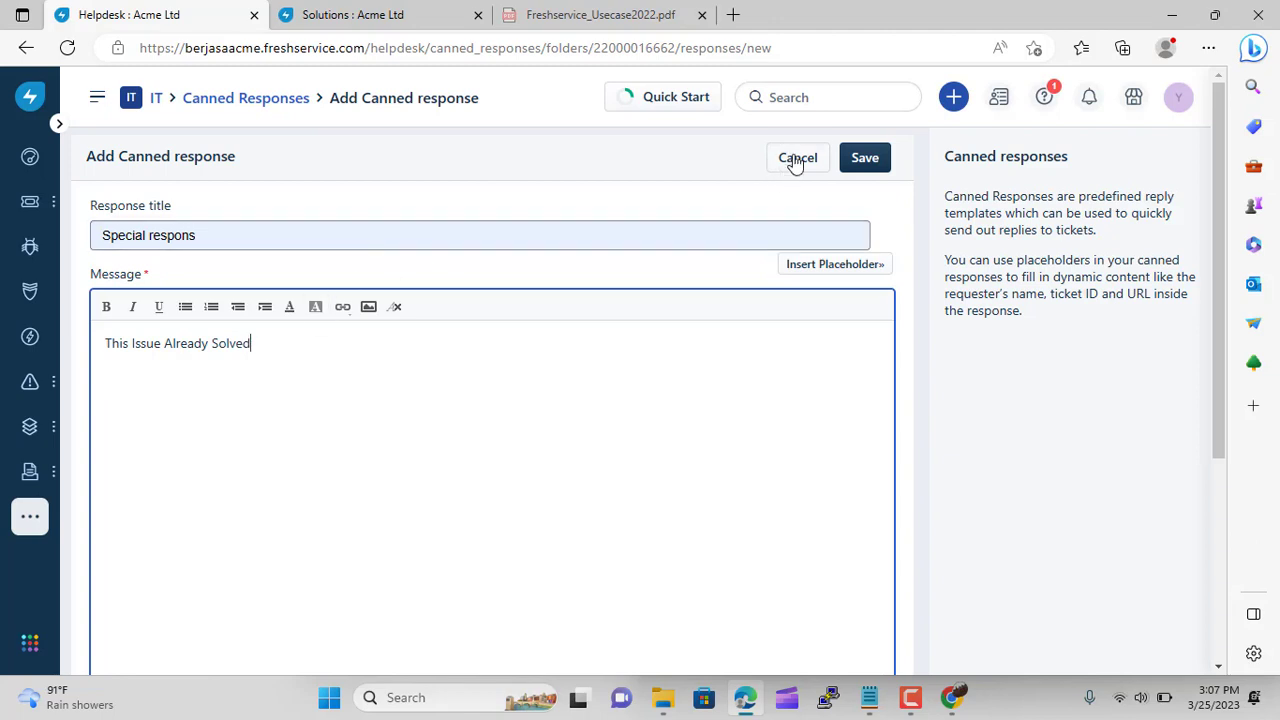
click(866, 160)
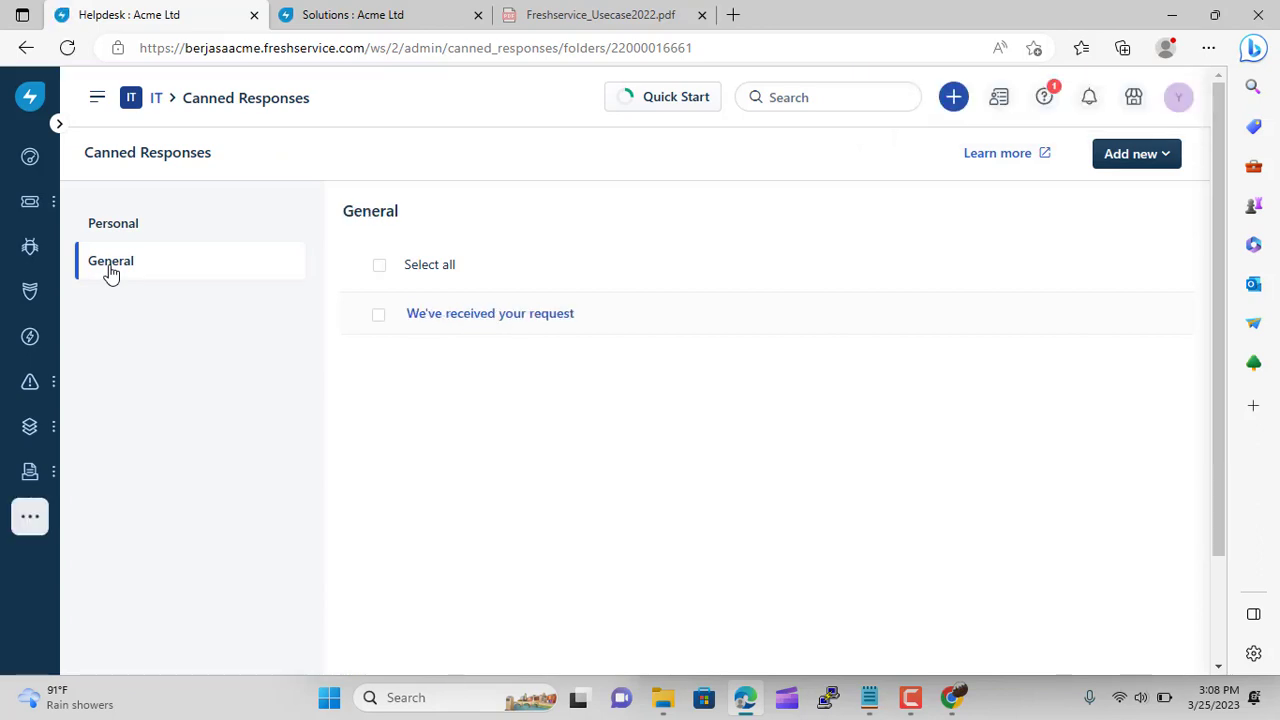
Return to the Admin page and open Scheduler under Agent Productivity
click(161, 104)
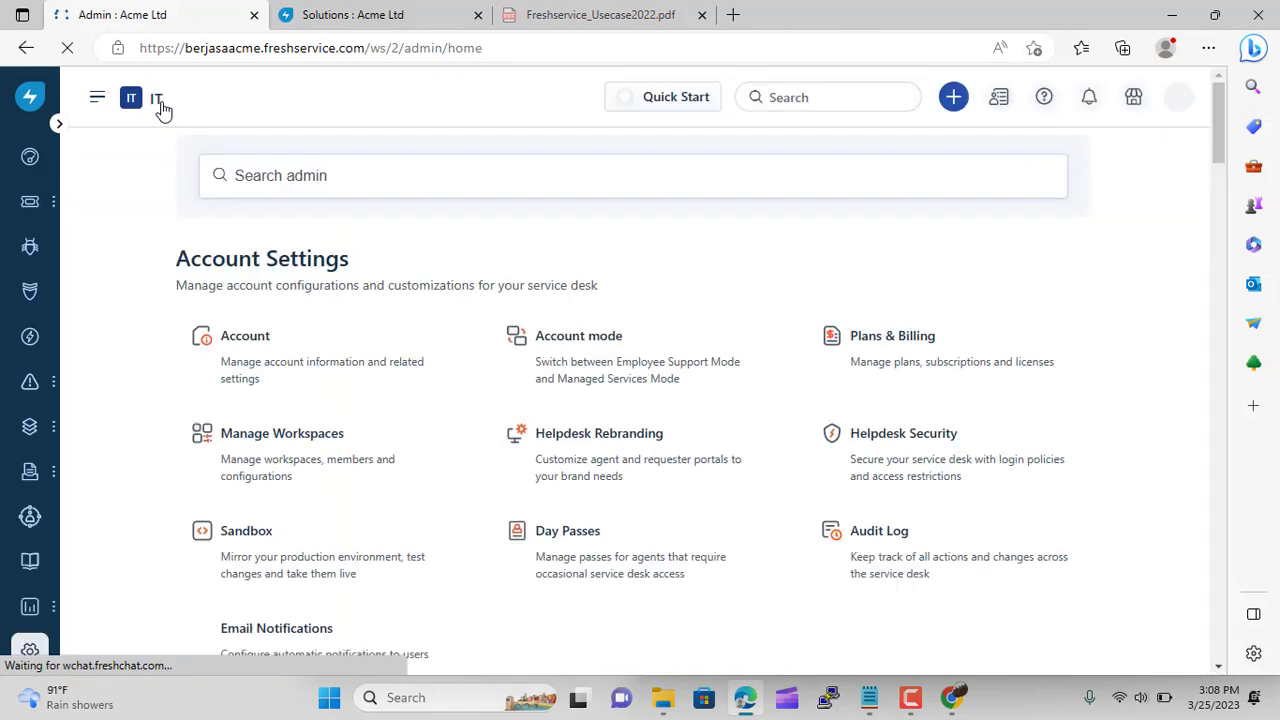
scroll(257, 509, down, 8)
scroll(230, 470, down, 5)
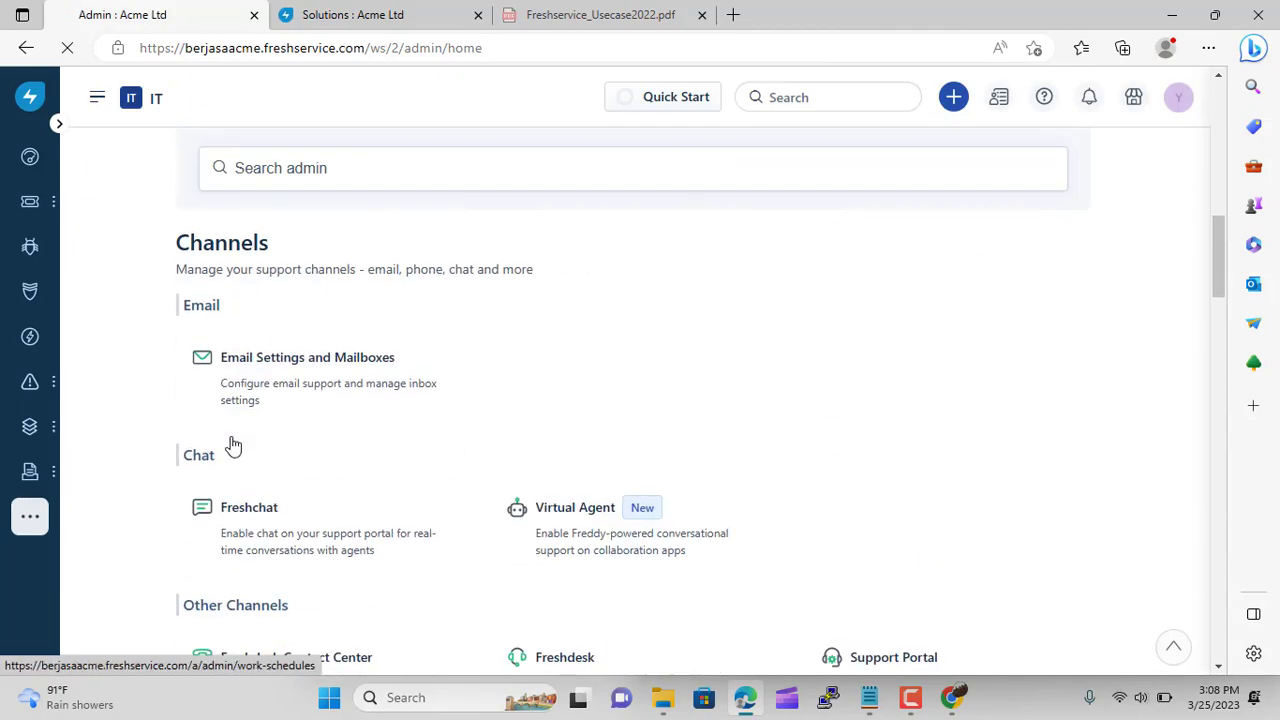
scroll(230, 443, down, 10)
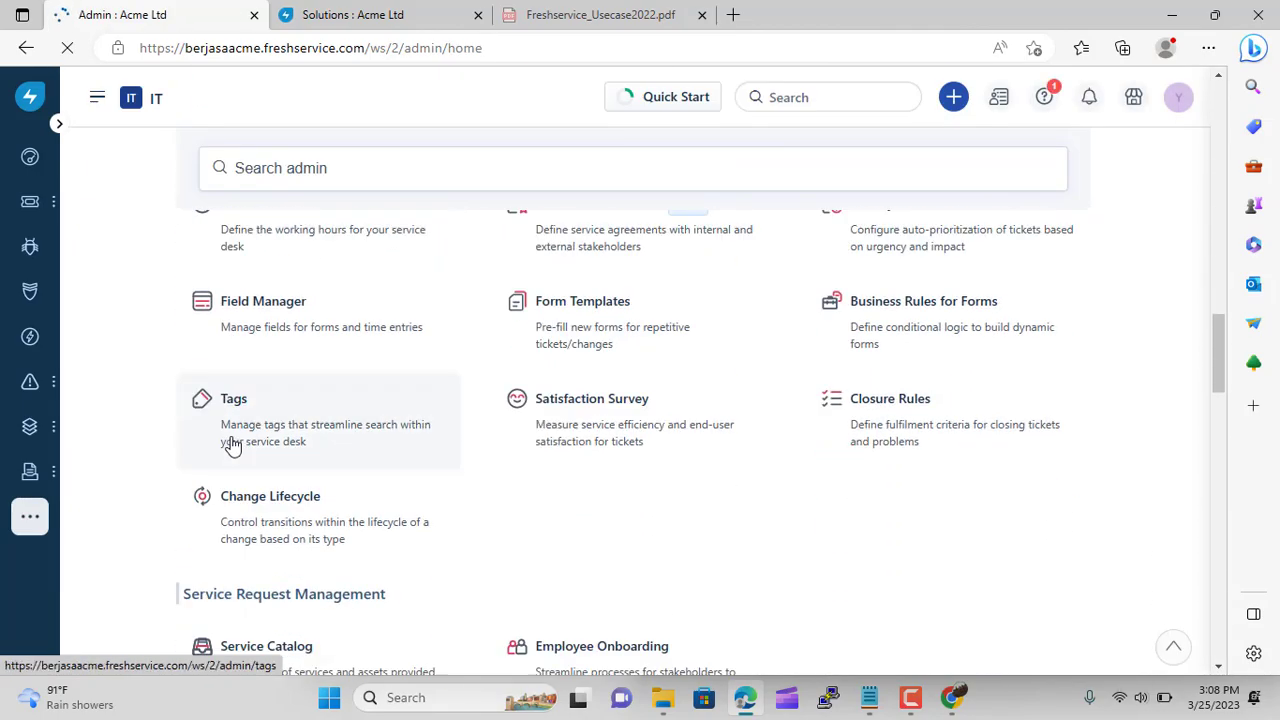
scroll(276, 416, down, 2)
scroll(274, 414, up, 1)
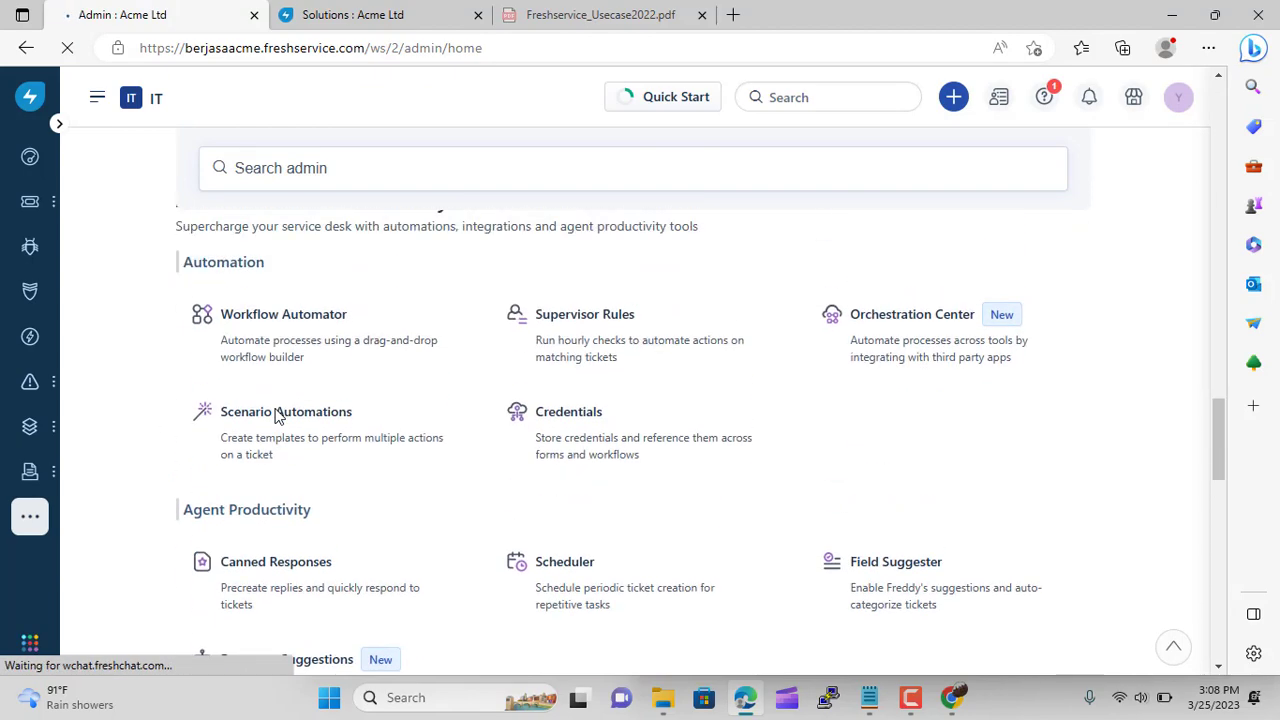
scroll(229, 406, down, 1)
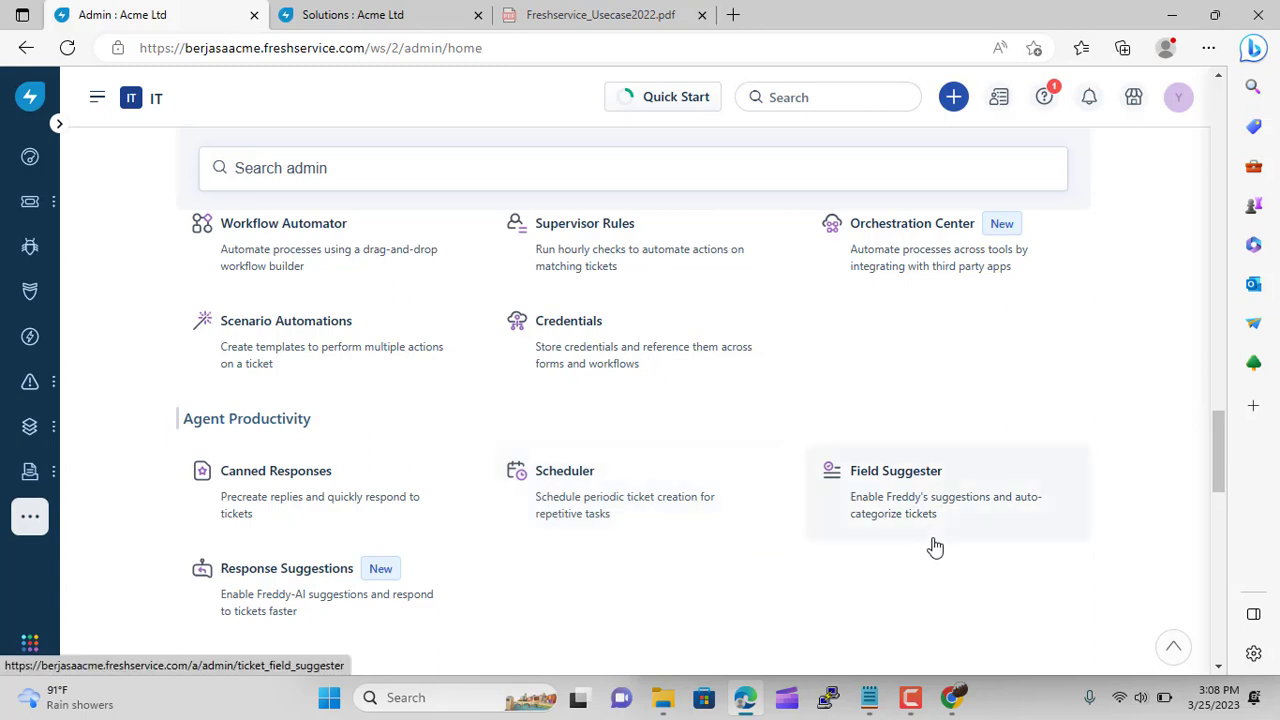
click(600, 535)
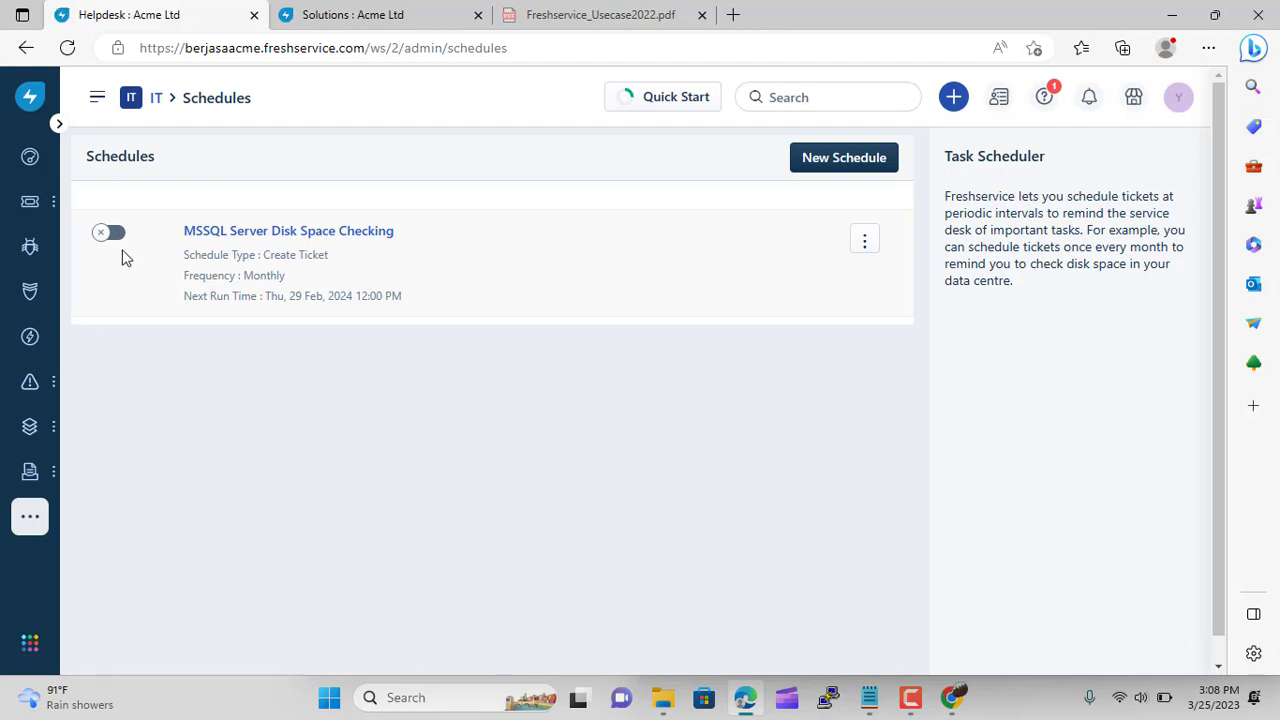
Inspect the MSSQL Server Disk Space Checking schedule's settings, then return to the Schedules list
click(273, 238)
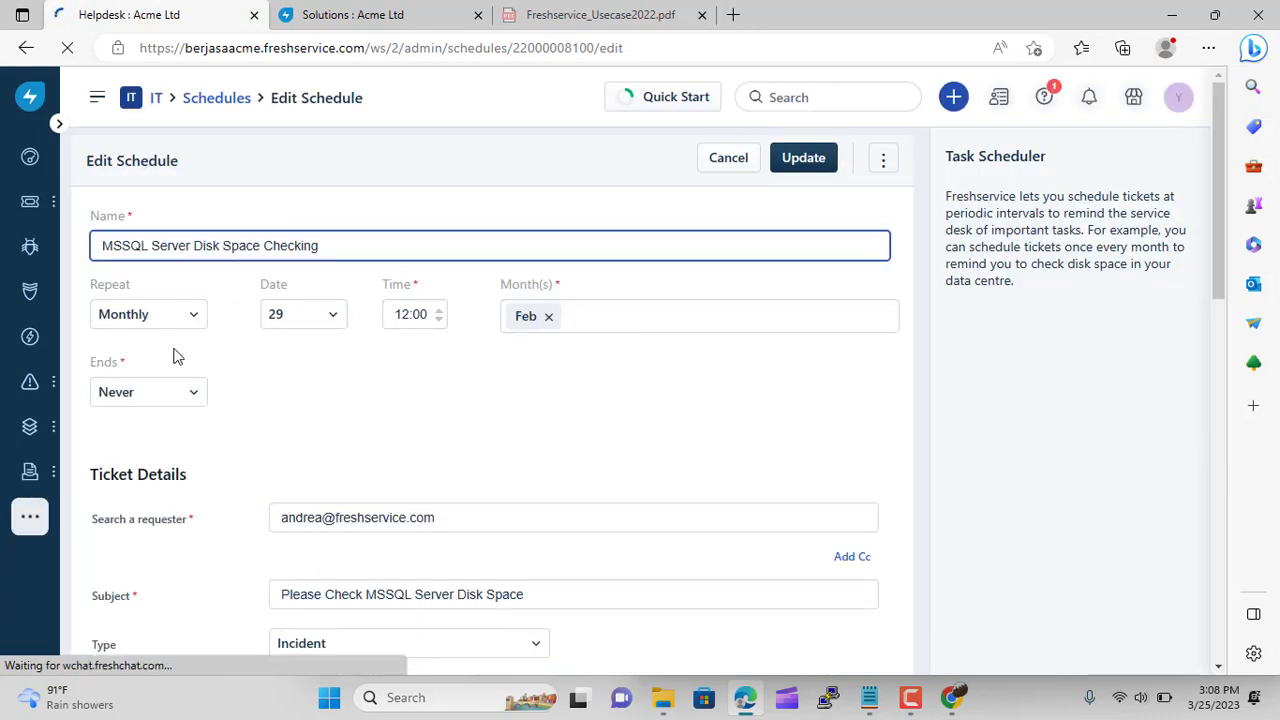
scroll(271, 428, down, 3)
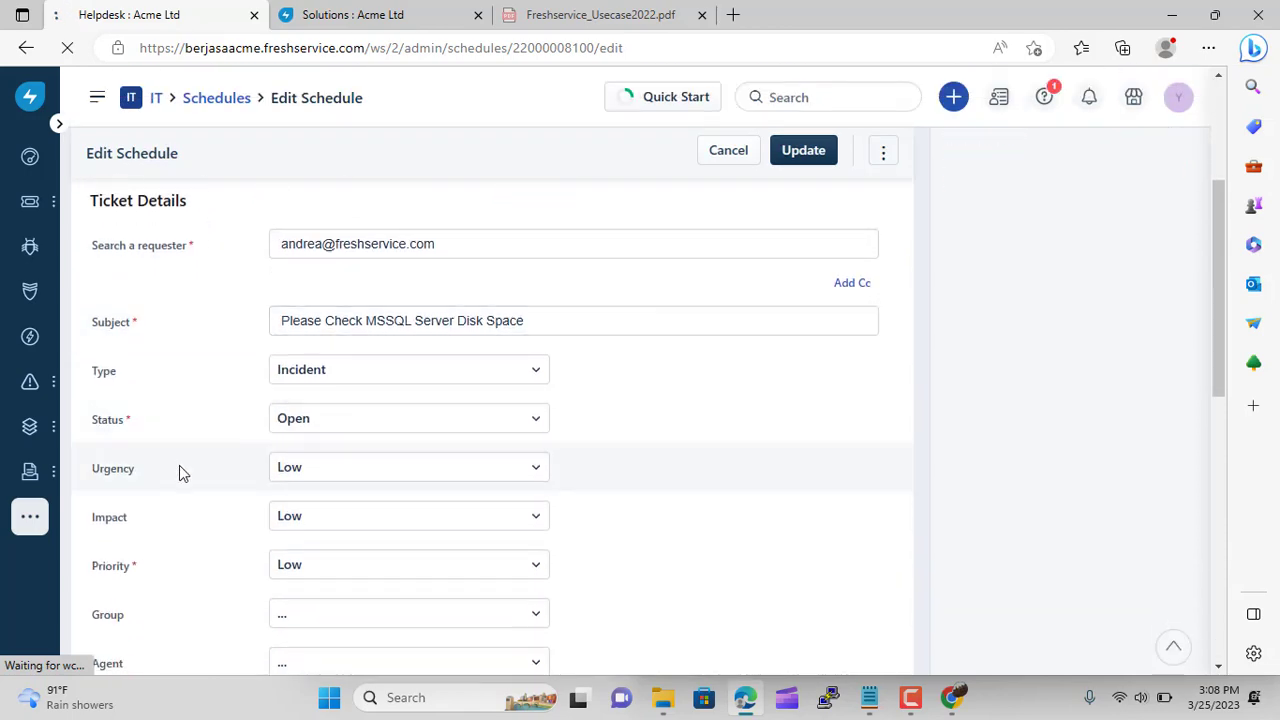
scroll(631, 451, down, 4)
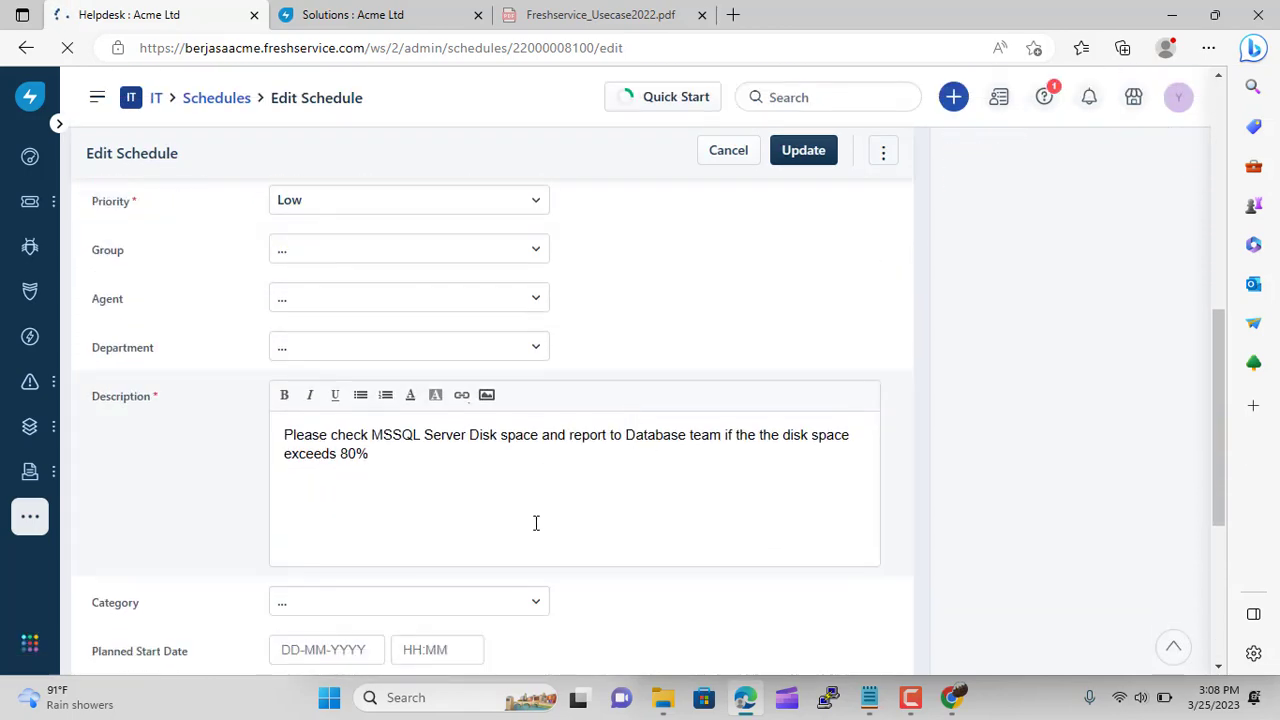
scroll(535, 523, down, 2)
scroll(535, 523, up, 9)
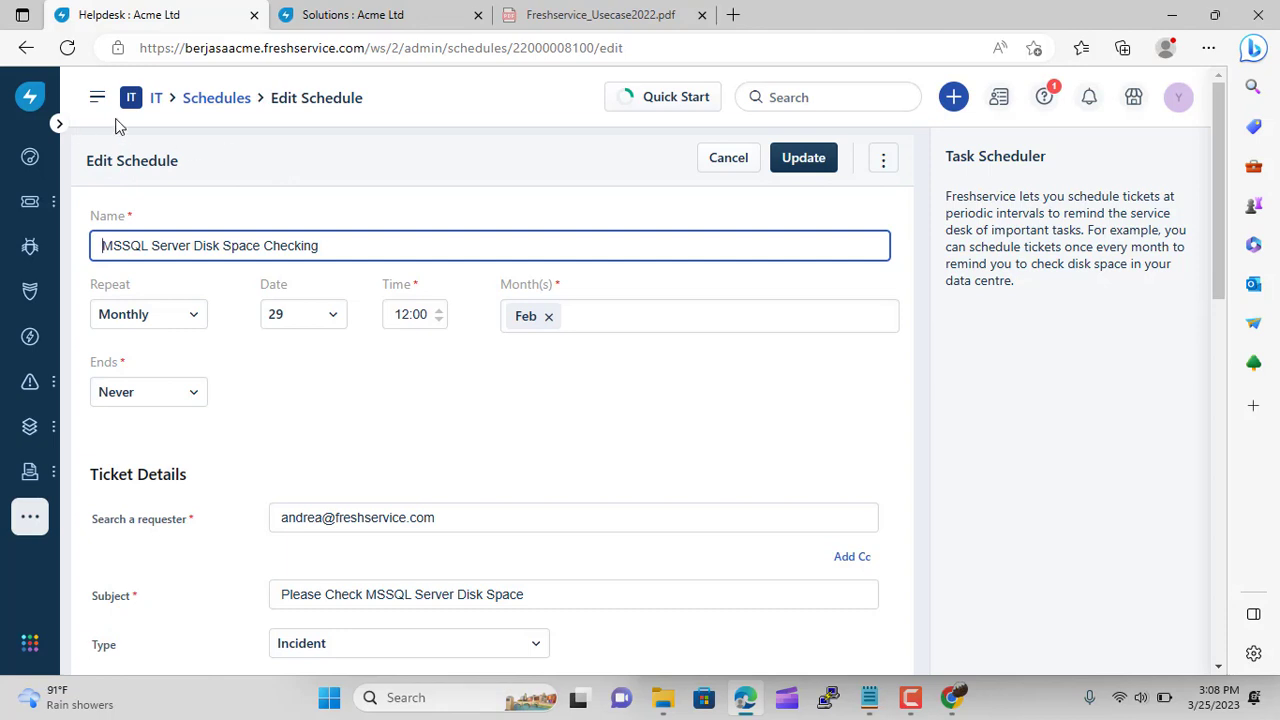
click(204, 98)
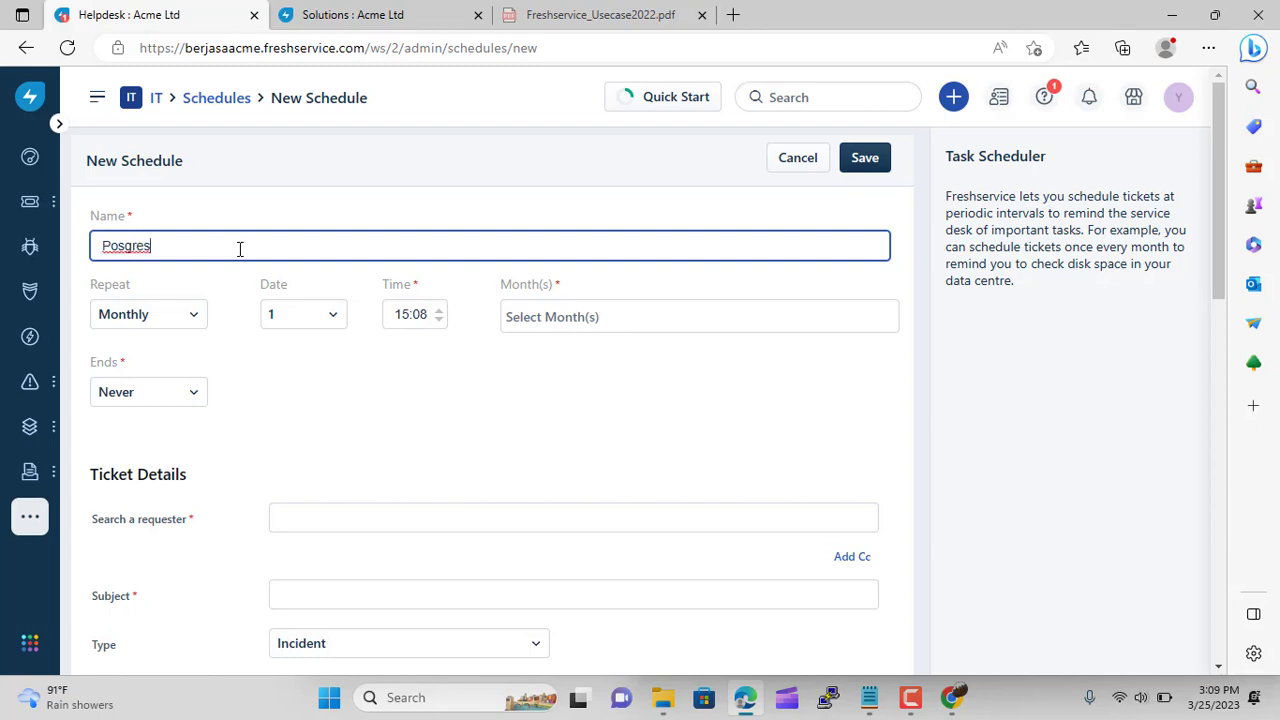
Finish naming the schedule 'Posgresql checker' and raise the run hour to 23
text(ql checker)
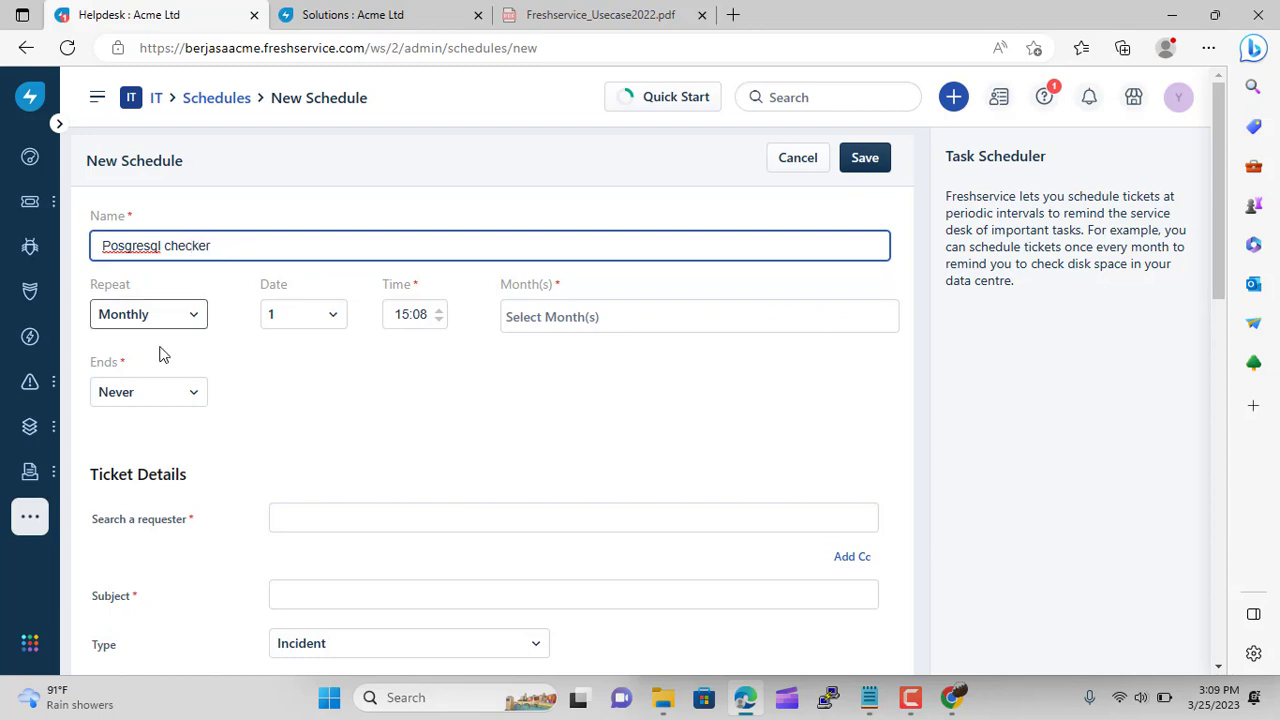
click(437, 311)
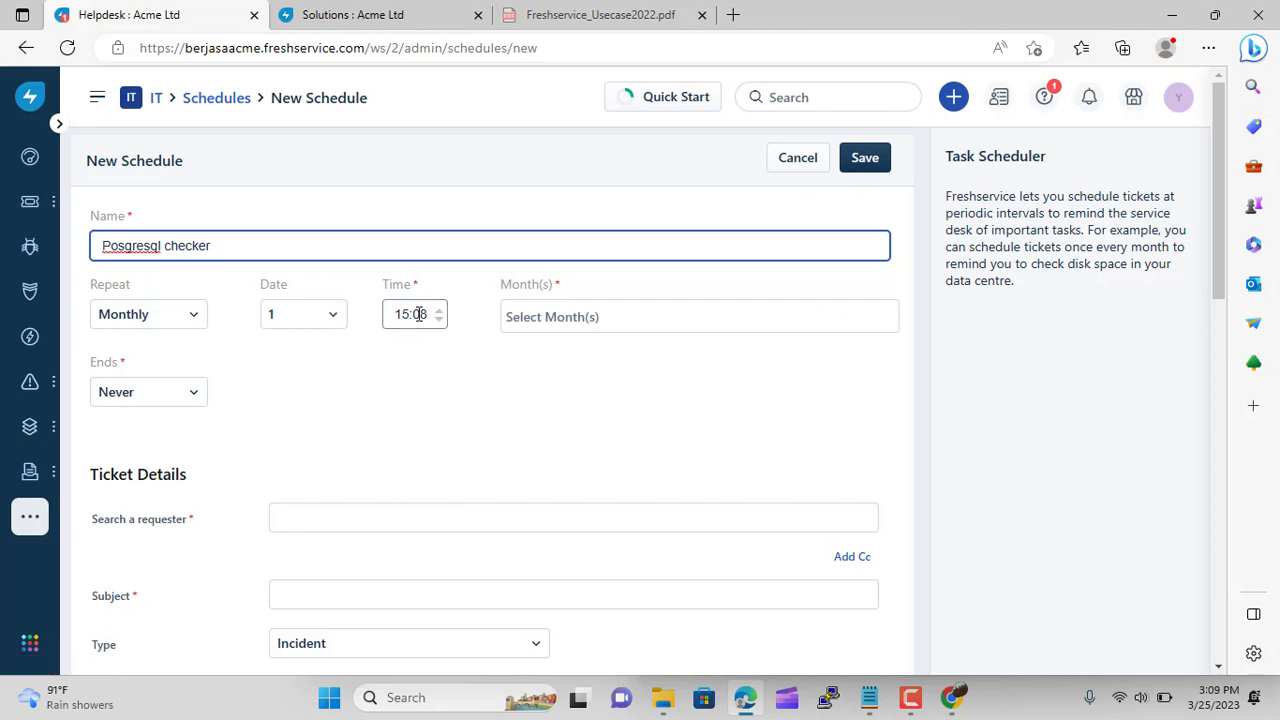
click(437, 311)
click(437, 311)
click(439, 310)
click(439, 310)
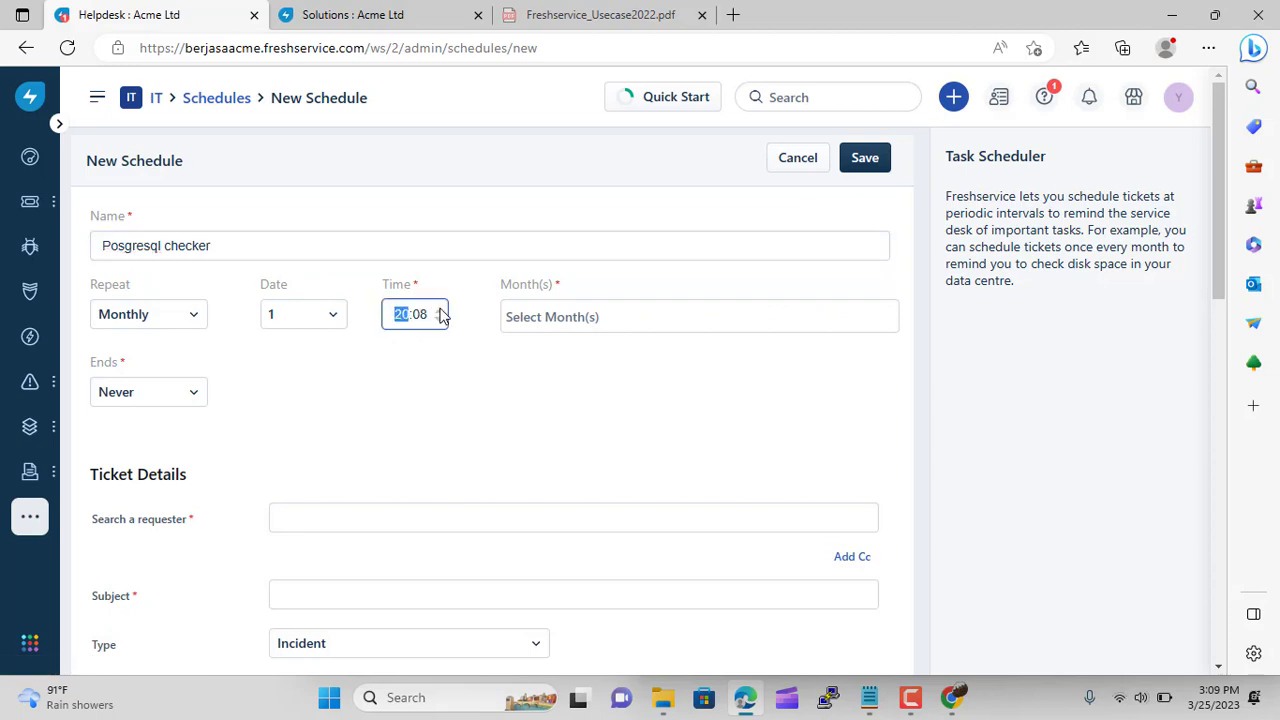
click(439, 310)
click(439, 310)
click(439, 310)
Raise the scheduled minutes to 45, making the run time 23:45
click(422, 314)
click(440, 311)
click(442, 310)
click(442, 310)
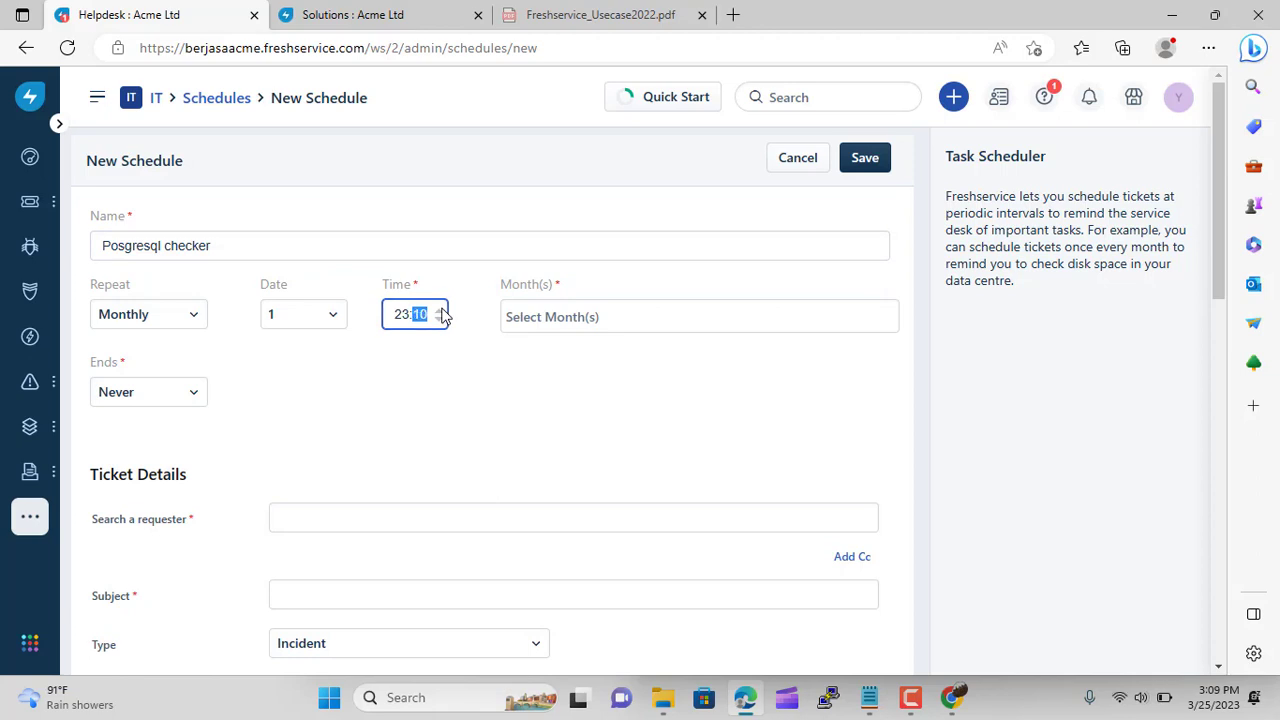
click(442, 310)
click(442, 310)
click(442, 310)
click(442, 310)
click(442, 310)
click(442, 310)
click(442, 310)
click(442, 310)
click(442, 310)
click(442, 310)
click(442, 310)
click(442, 310)
click(442, 310)
click(442, 310)
click(442, 310)
click(442, 310)
click(442, 310)
click(442, 310)
click(442, 310)
click(442, 310)
click(442, 310)
click(442, 310)
click(442, 310)
Add Jan, Feb, Mar, Apr, May and Jun to the schedule's months
click(614, 321)
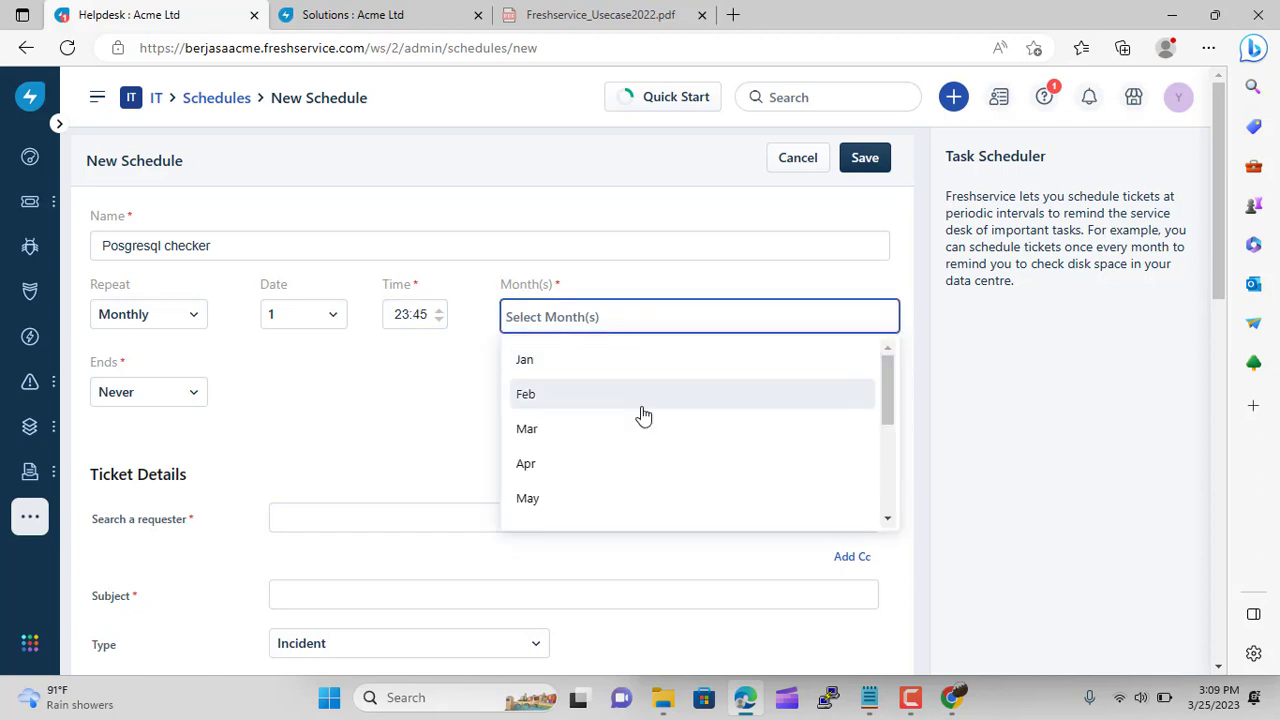
scroll(640, 414, down, 5)
scroll(643, 414, up, 5)
click(548, 364)
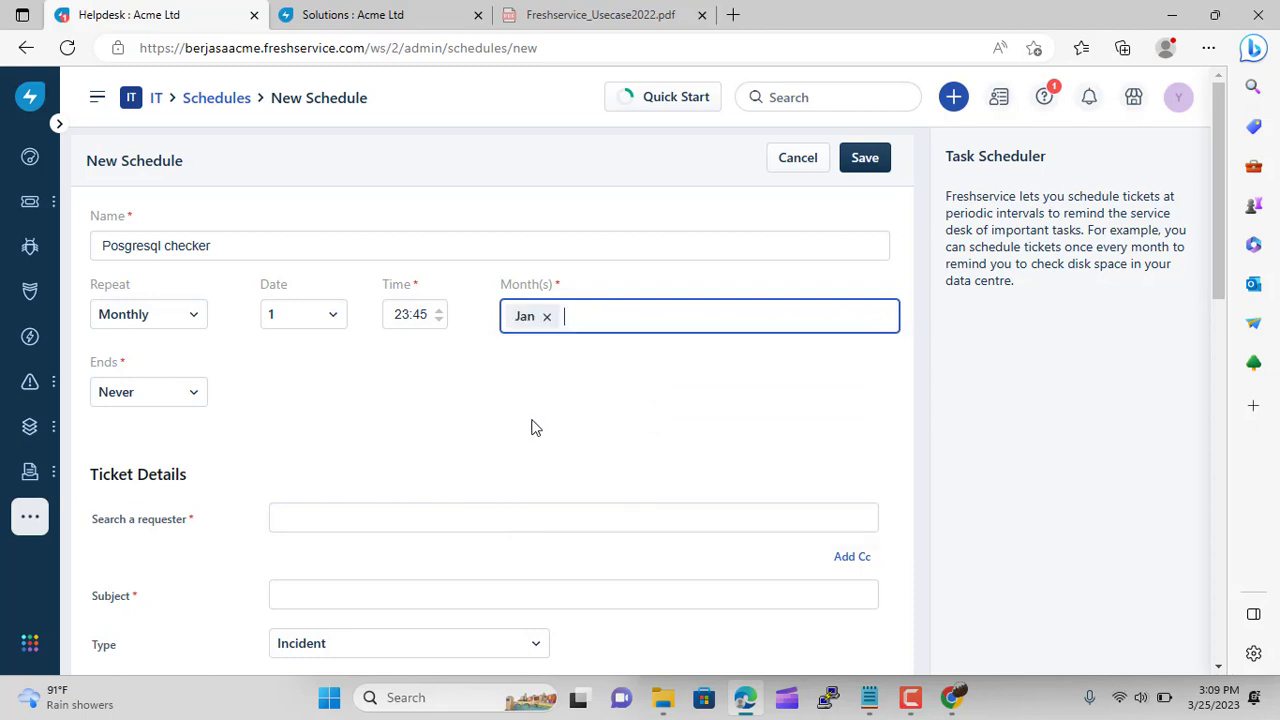
click(600, 320)
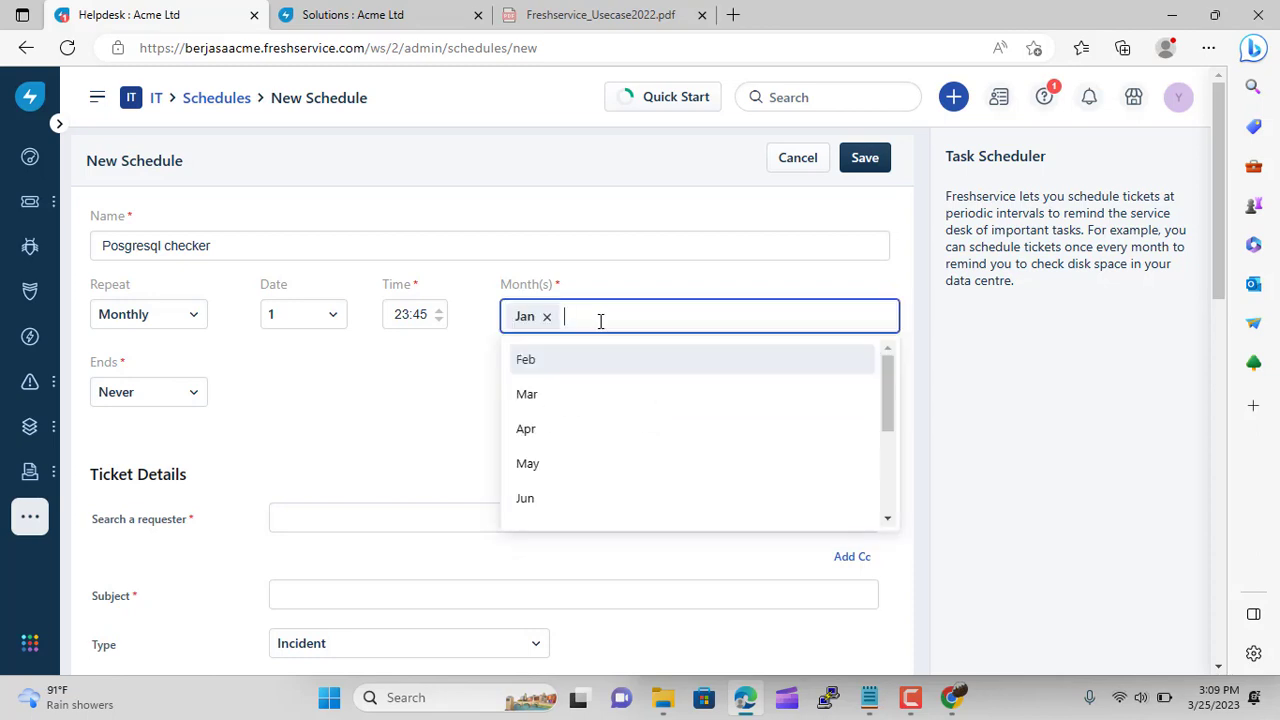
click(553, 372)
click(673, 313)
click(583, 371)
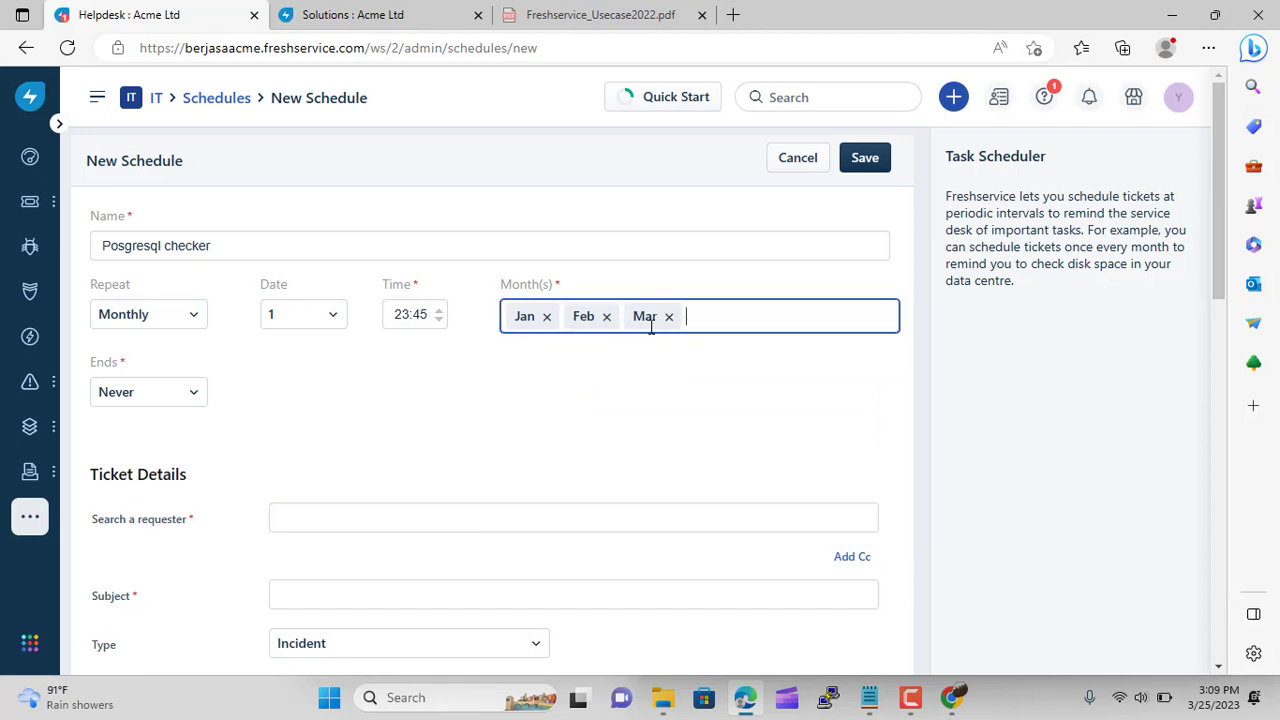
click(731, 316)
click(626, 368)
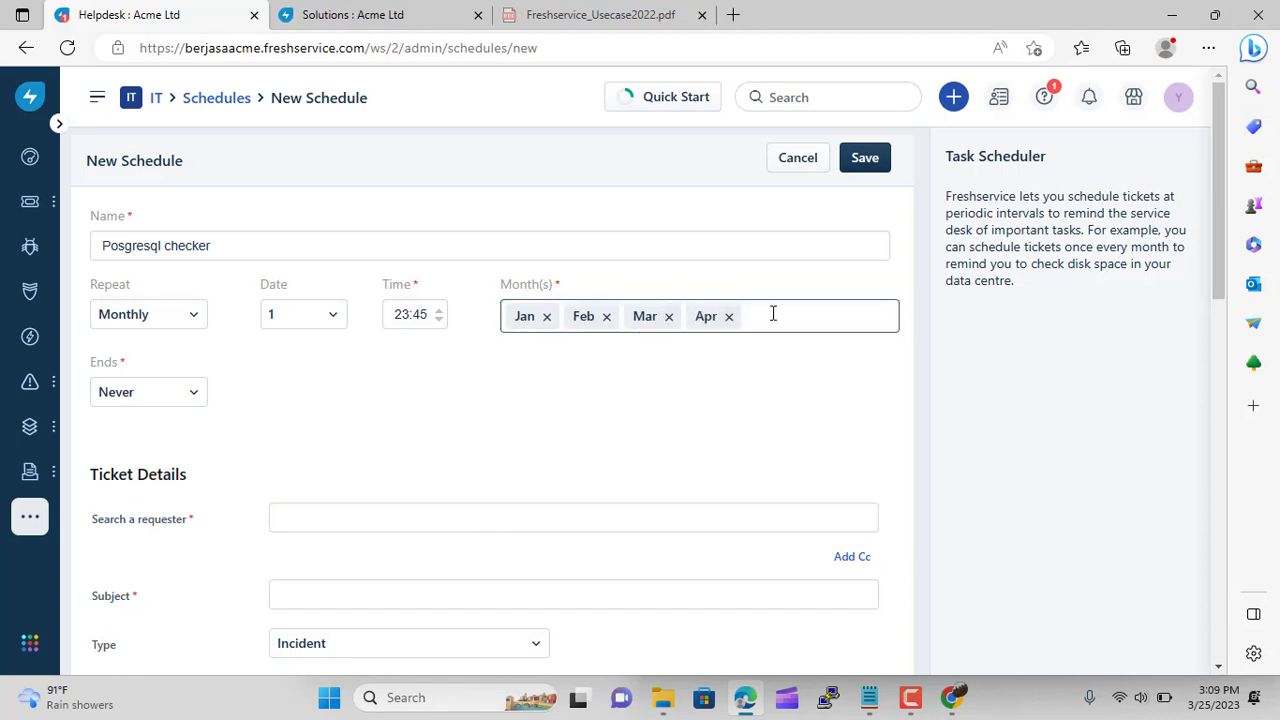
click(765, 318)
click(718, 365)
click(843, 316)
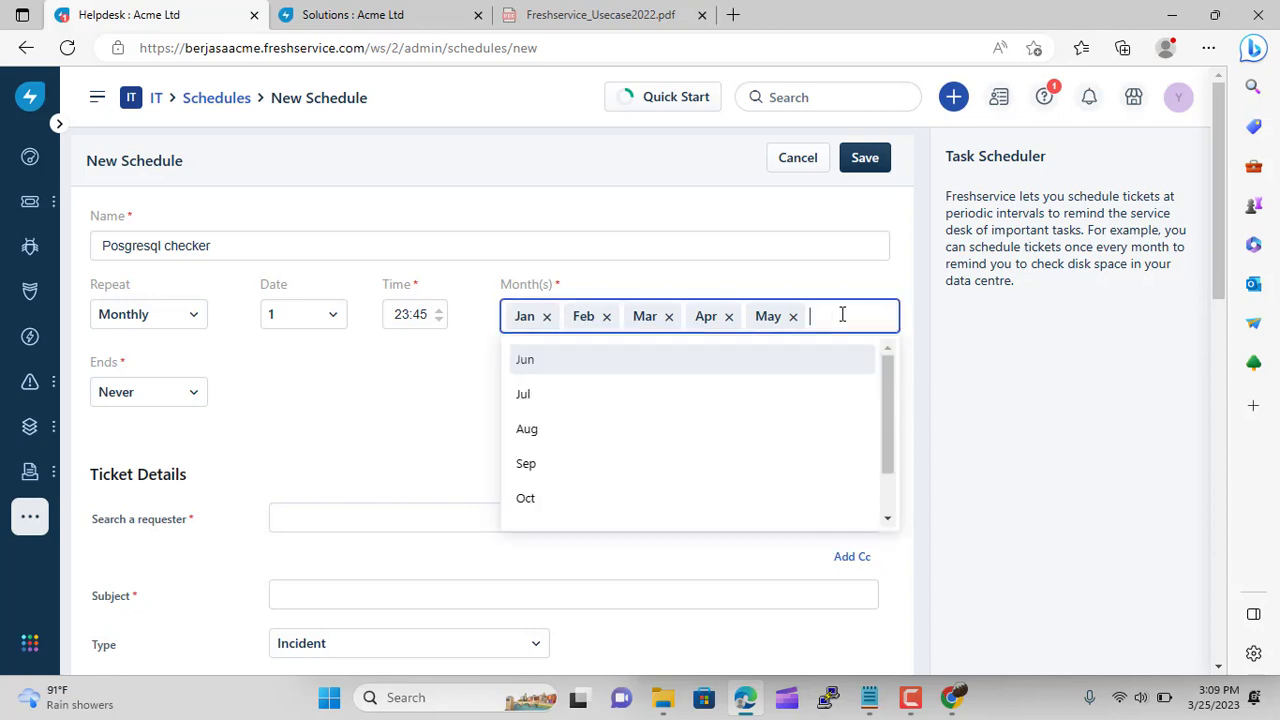
click(720, 369)
Add Jul, Aug, Sep, Oct, Nov and Dec to the schedule's months
click(878, 316)
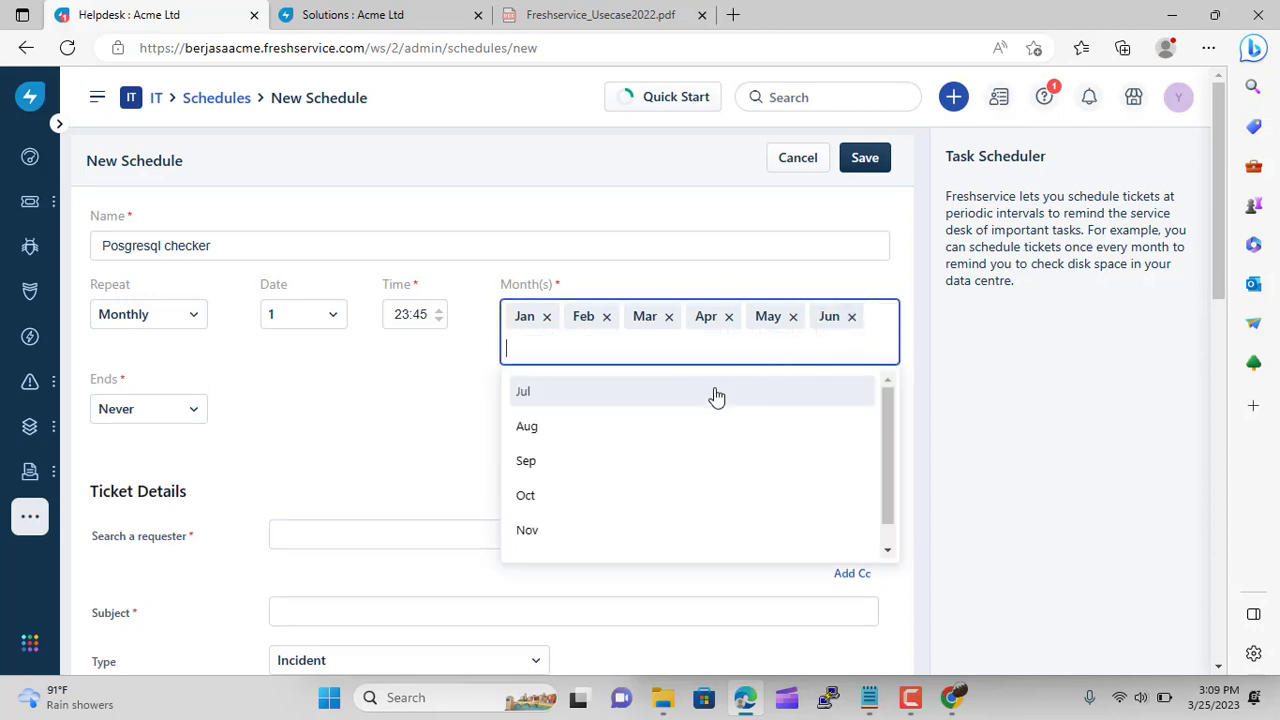
click(716, 395)
click(685, 352)
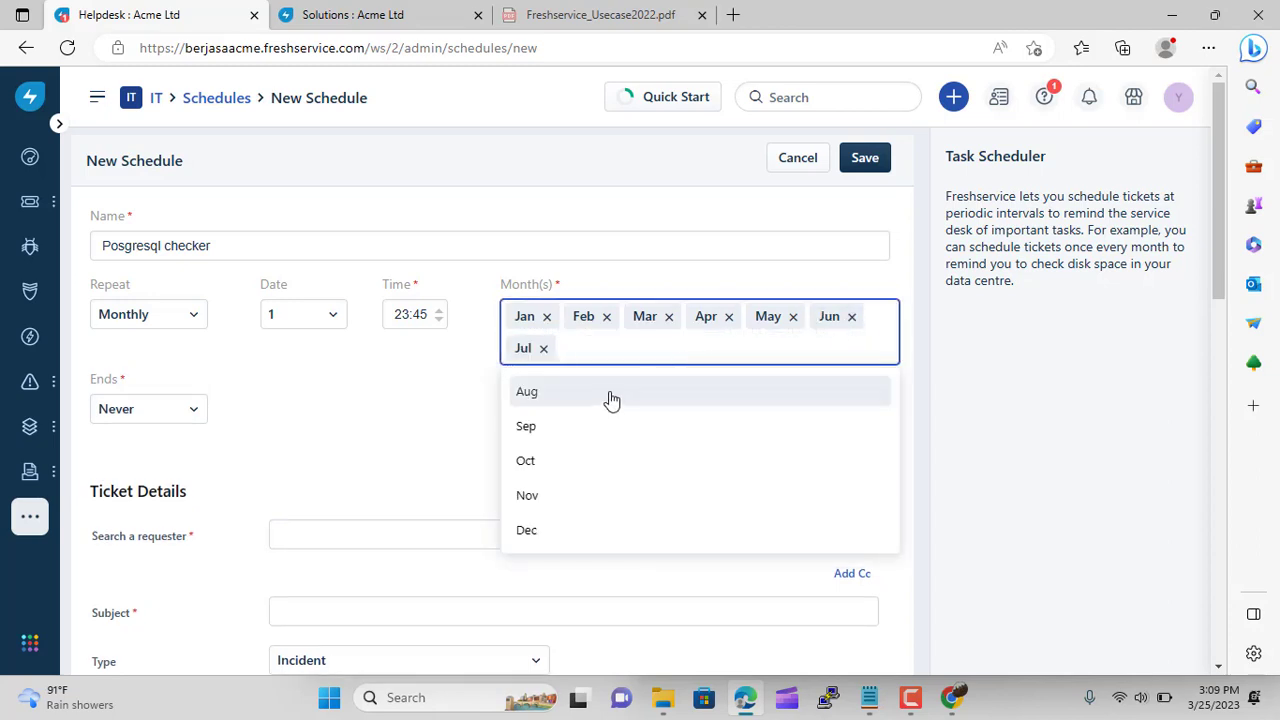
click(609, 393)
click(664, 360)
click(646, 394)
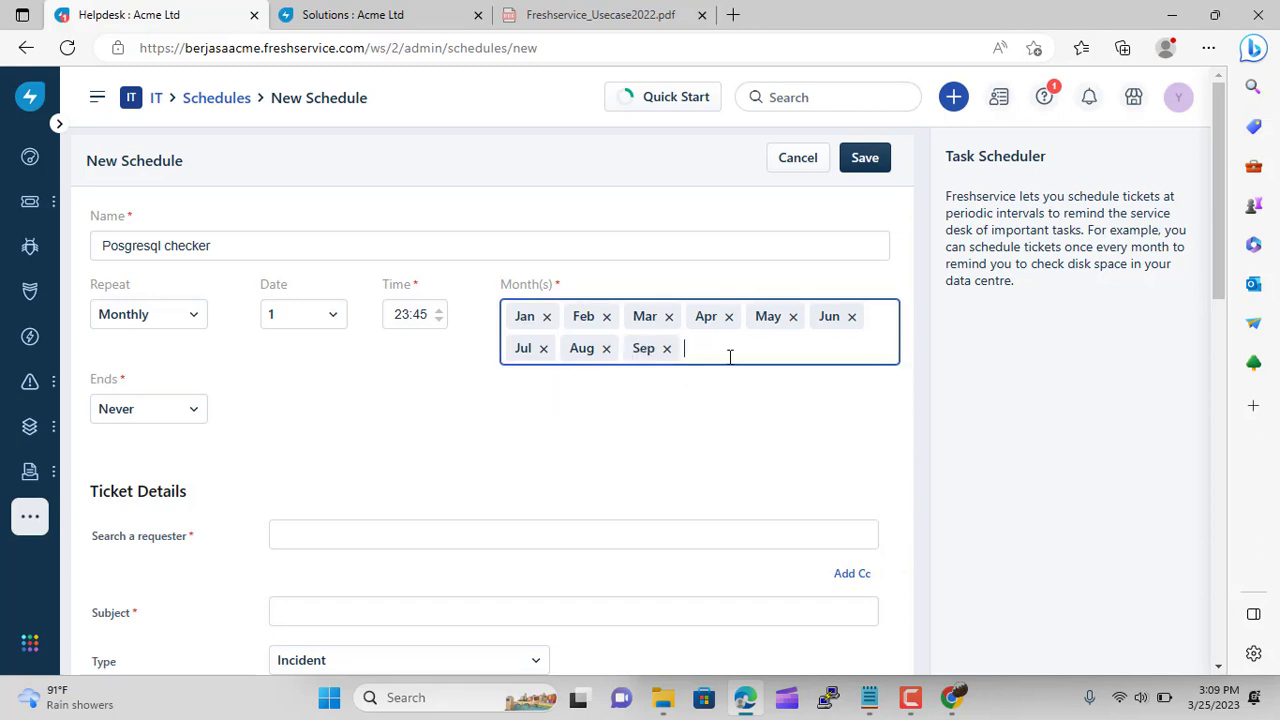
click(729, 357)
click(697, 394)
click(775, 354)
click(749, 389)
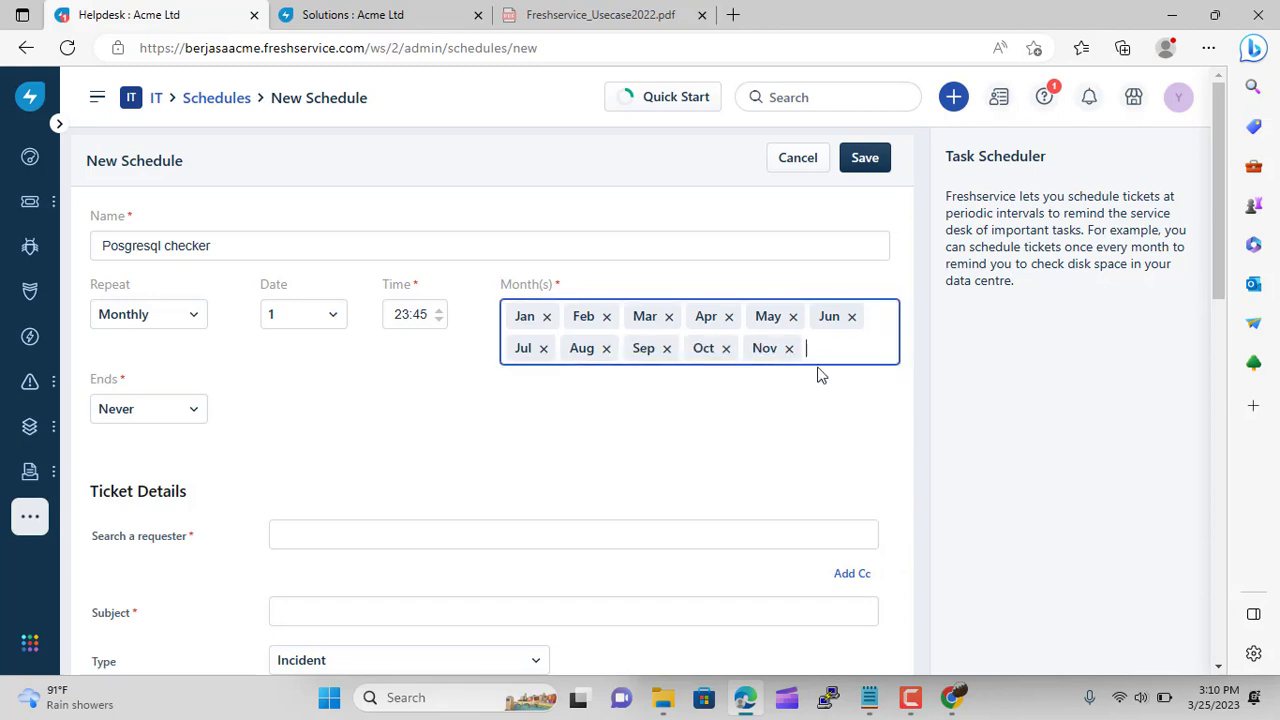
click(834, 351)
click(801, 391)
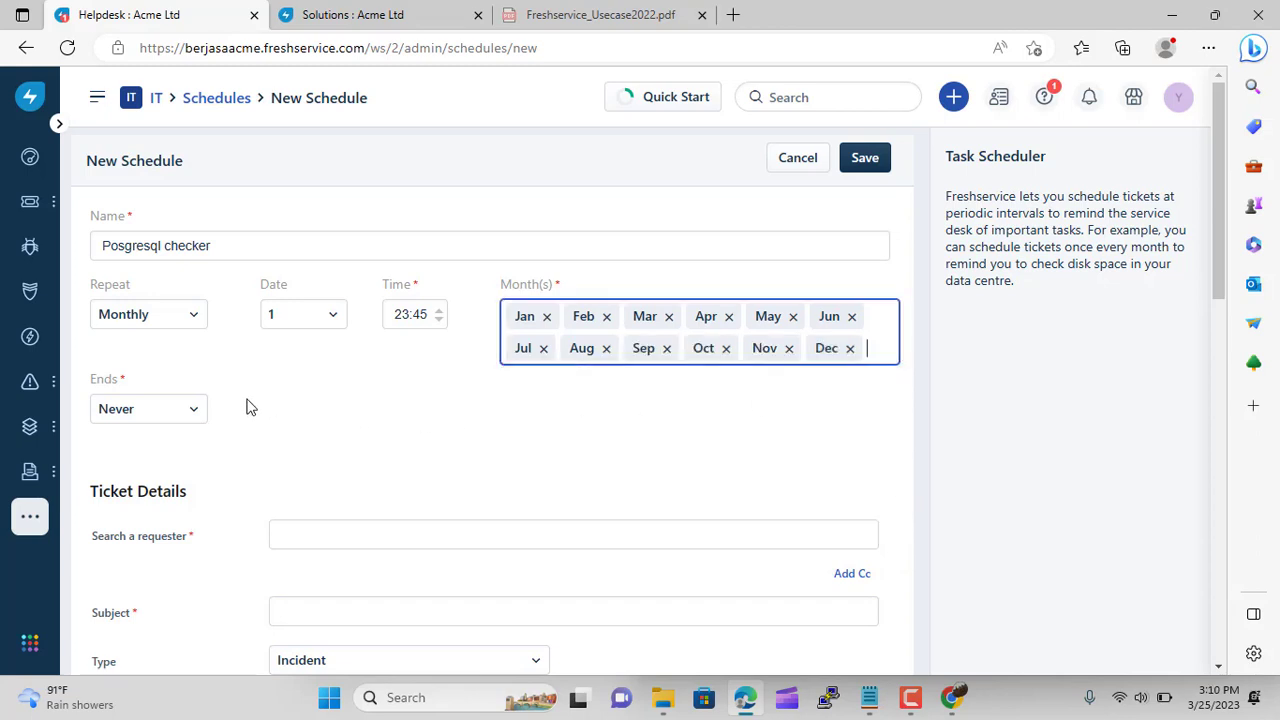
Keep the schedule's end setting as Never
click(194, 413)
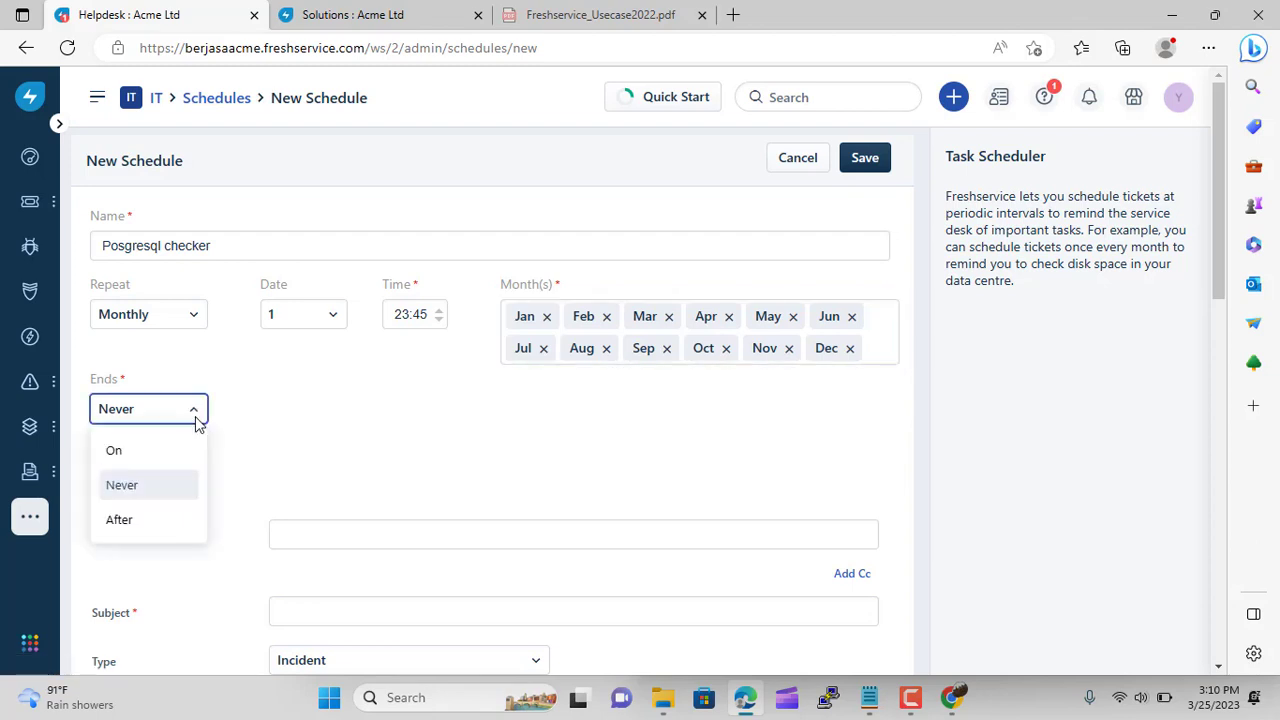
click(158, 484)
click(330, 532)
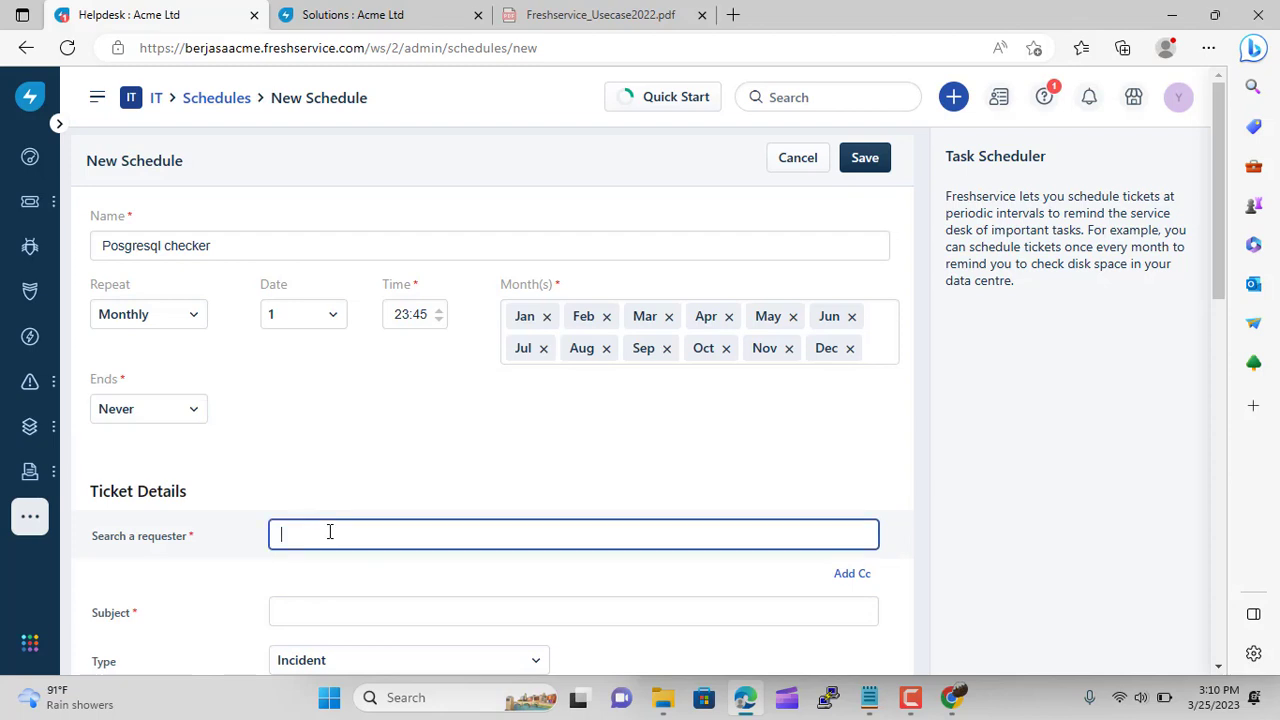
Clear the unmatched requester search and pick the suggested contact as the ticket's requester
scroll(306, 400, down, 3)
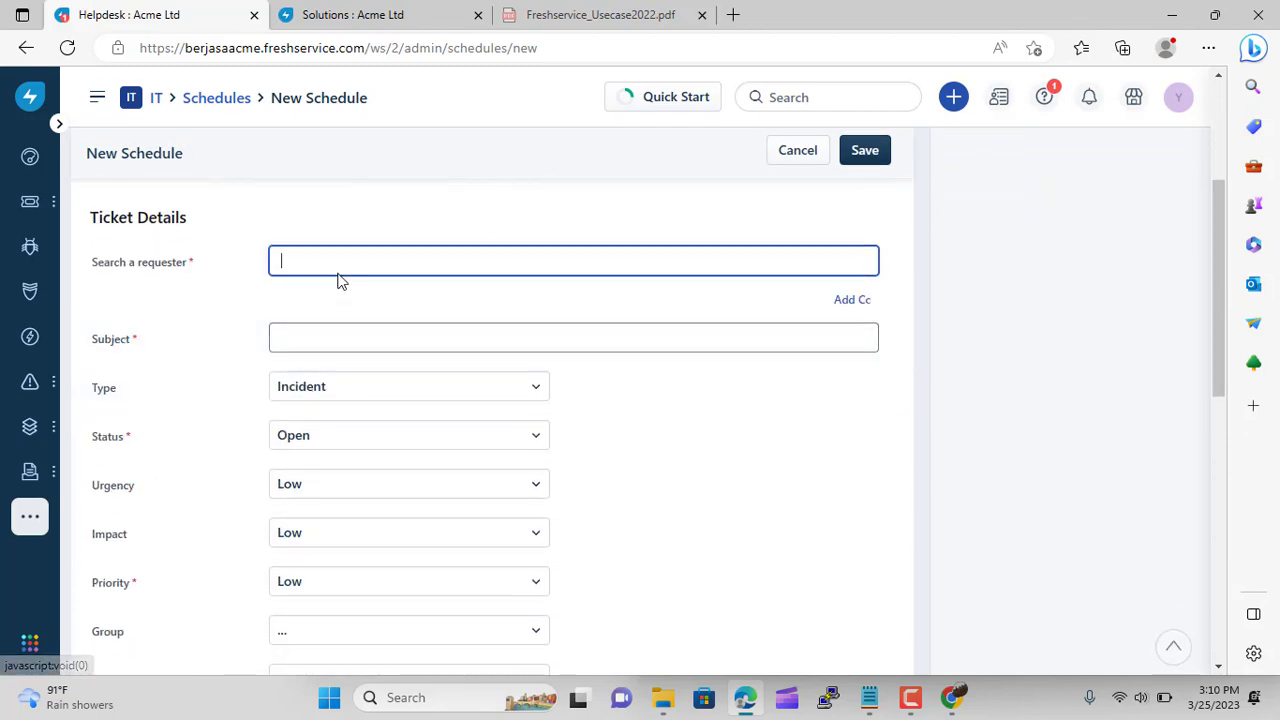
text(y)
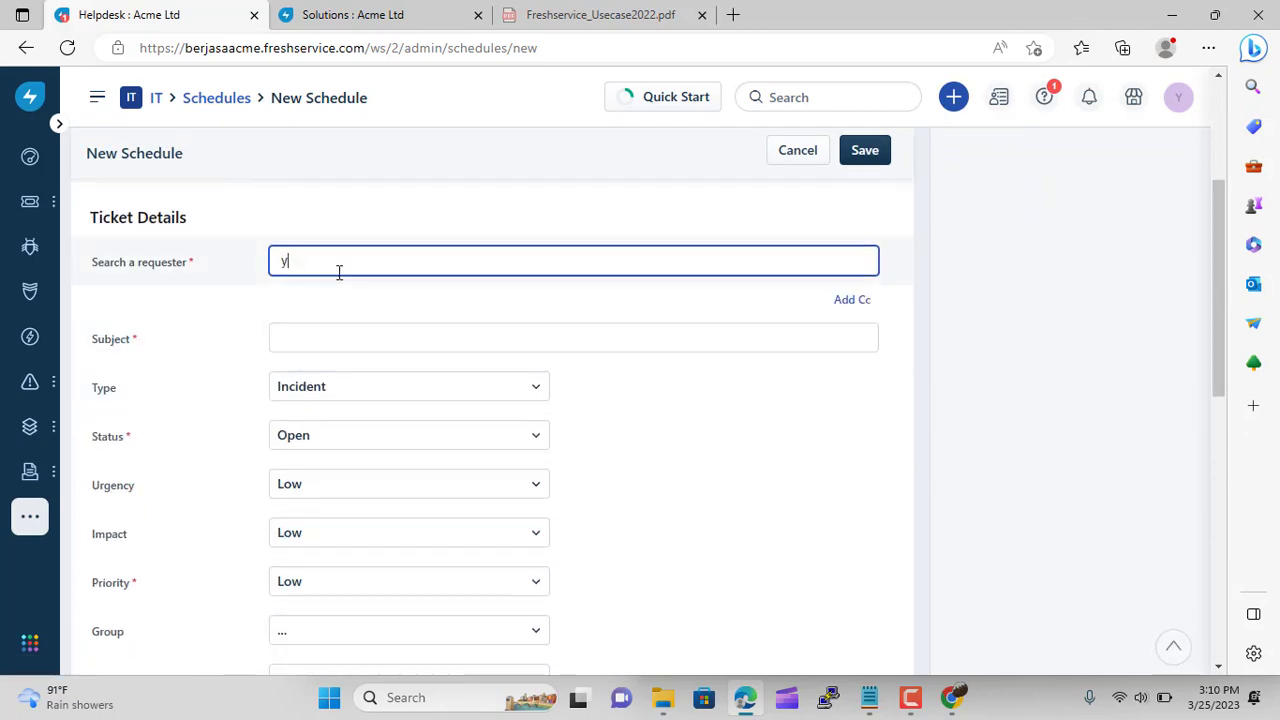
text(oyok)
click(349, 337)
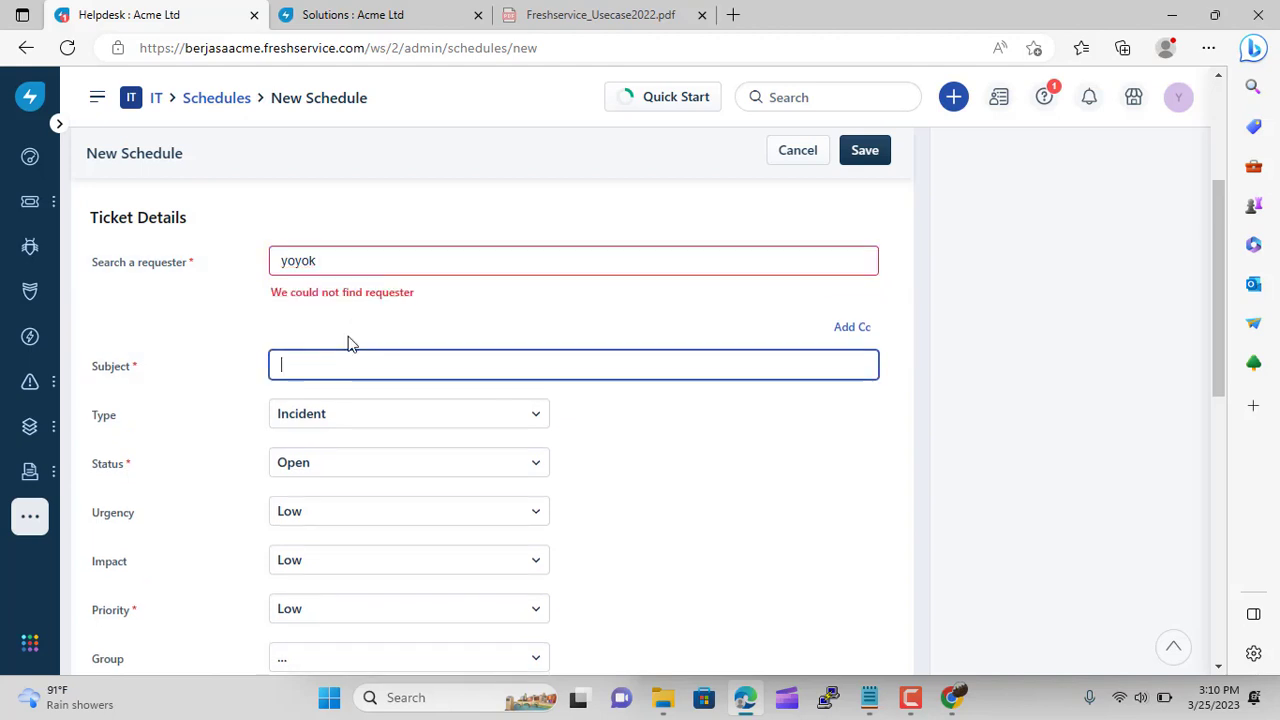
click(376, 257)
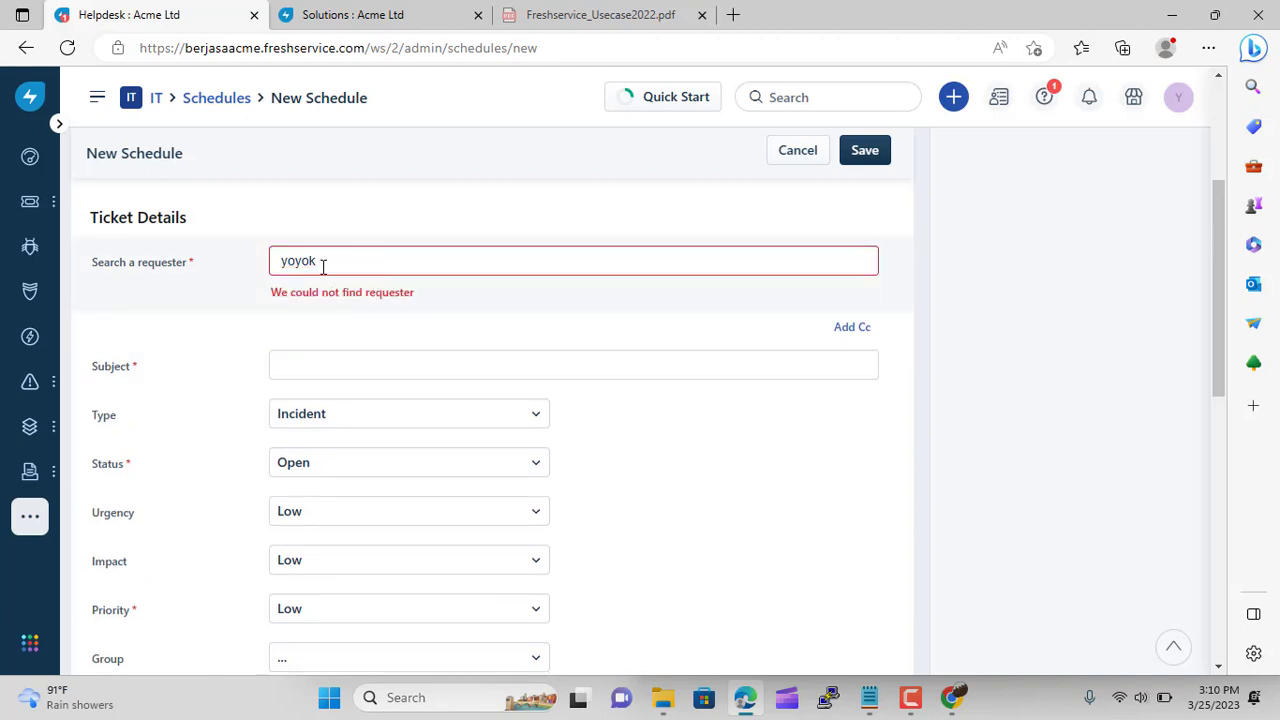
drag(322, 267, 248, 272)
key(BackSpace)
click(218, 325)
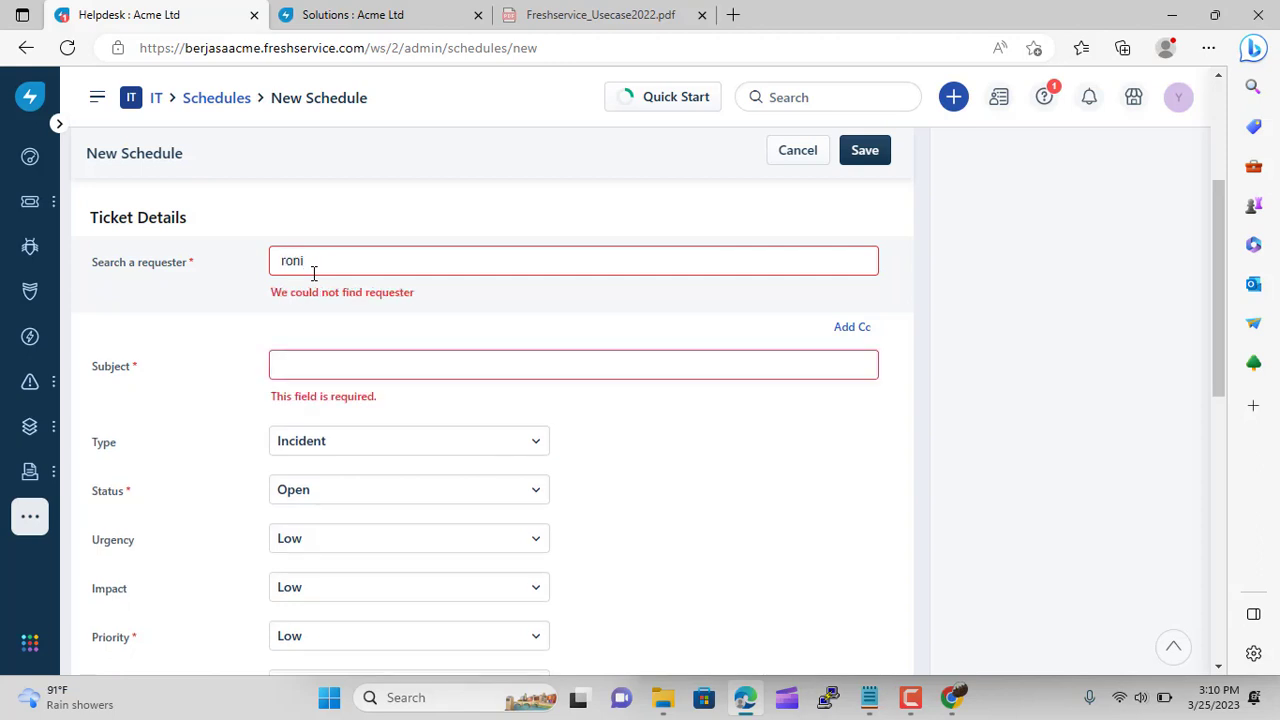
click(318, 303)
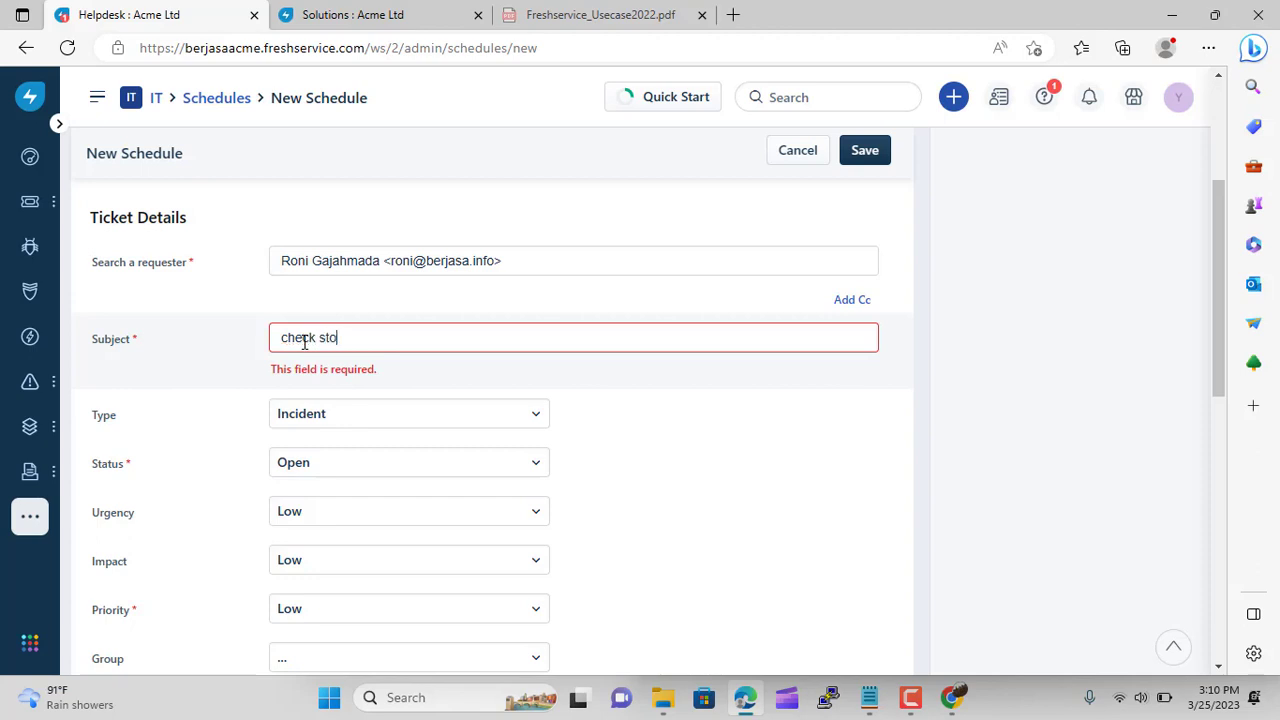
Finish the subject 'check storage', make the ticket a Service Request and keep status Open
text(rage)
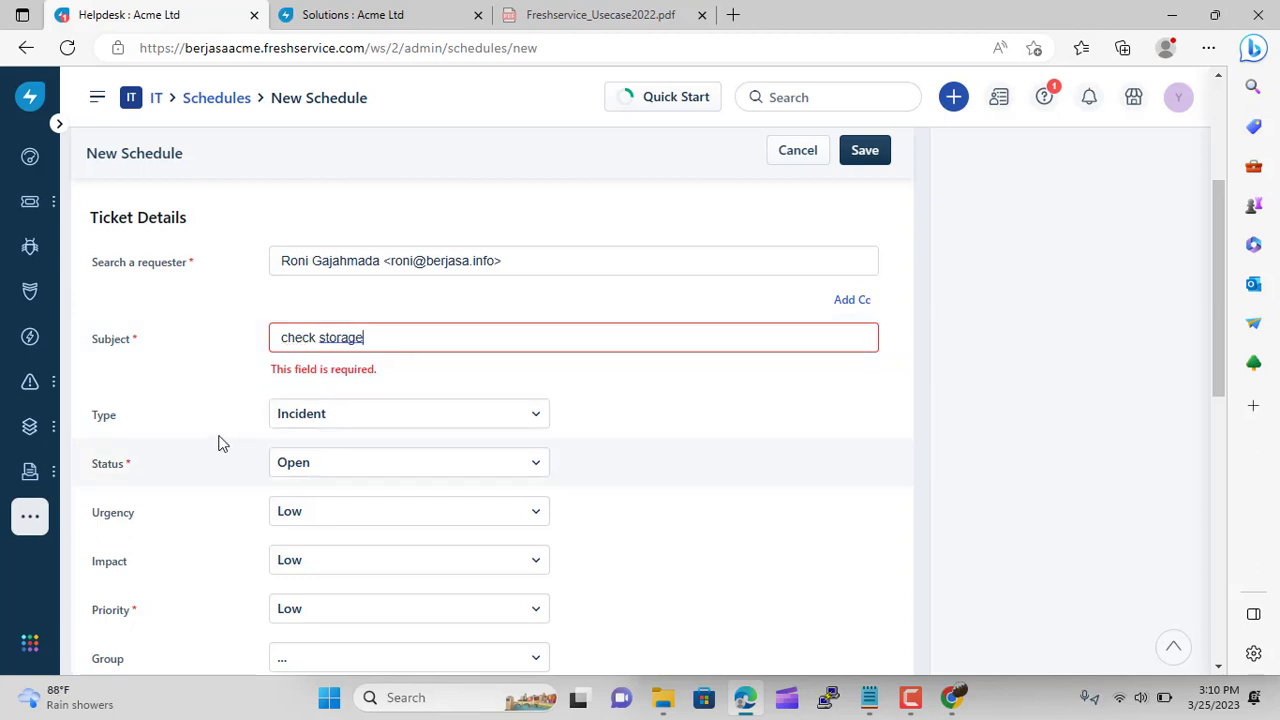
click(220, 440)
click(352, 390)
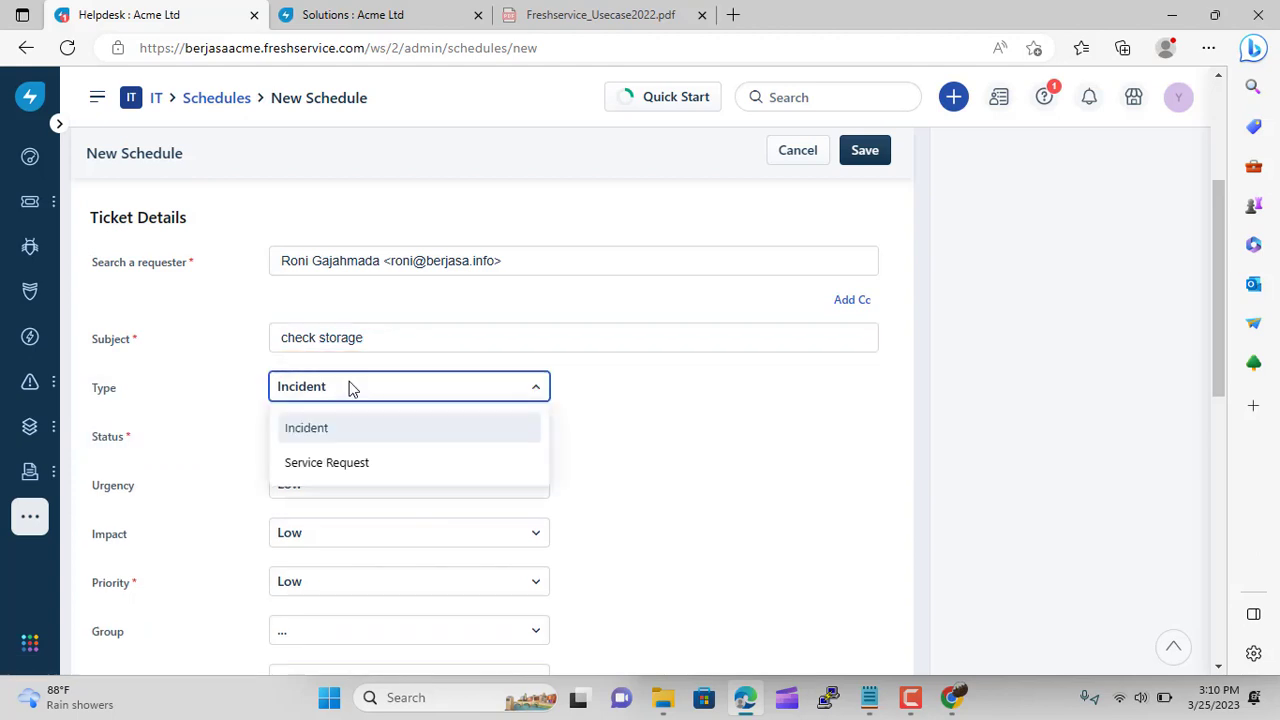
click(212, 372)
click(323, 388)
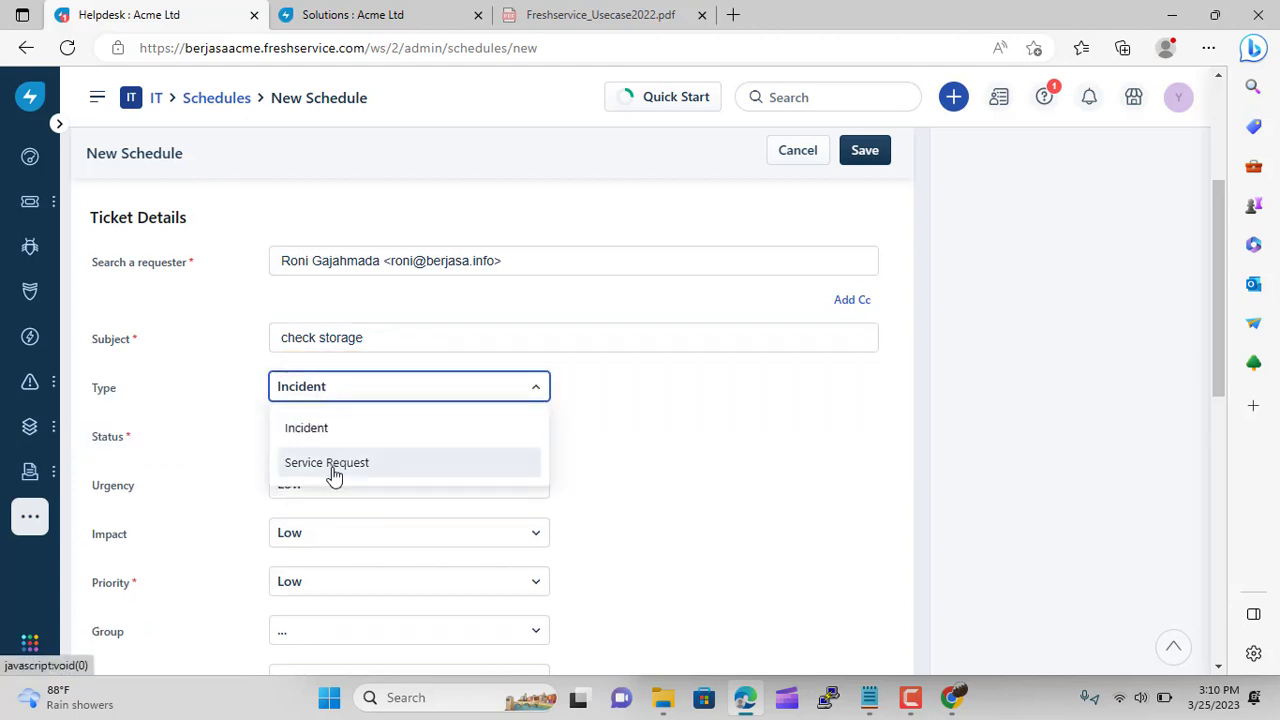
click(333, 466)
click(323, 440)
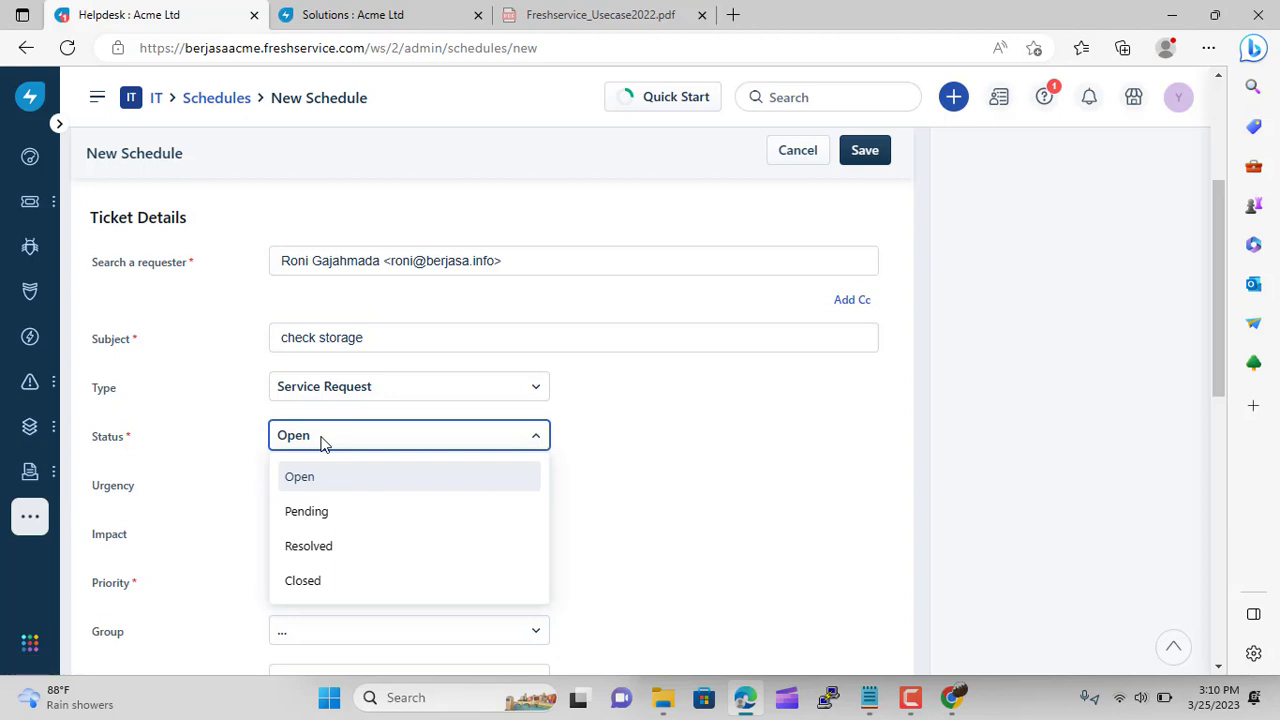
click(345, 484)
Set the ticket urgency, impact and priority all to Medium
click(348, 482)
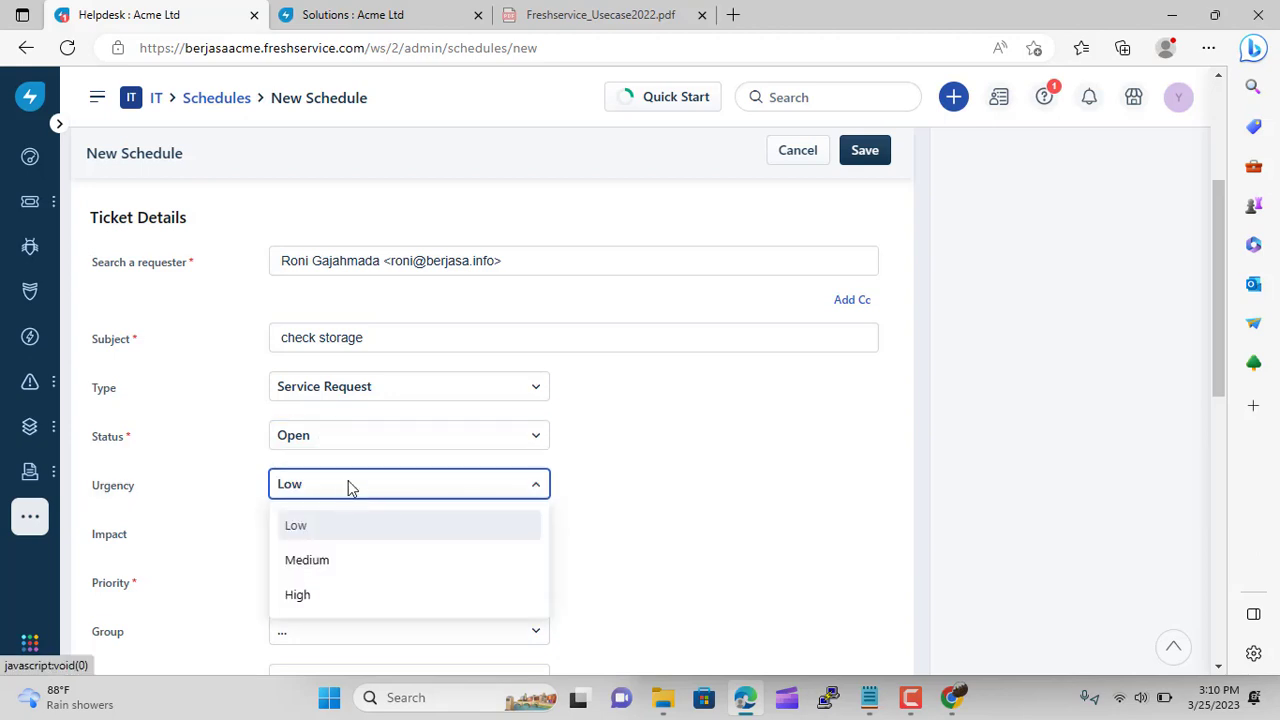
click(344, 566)
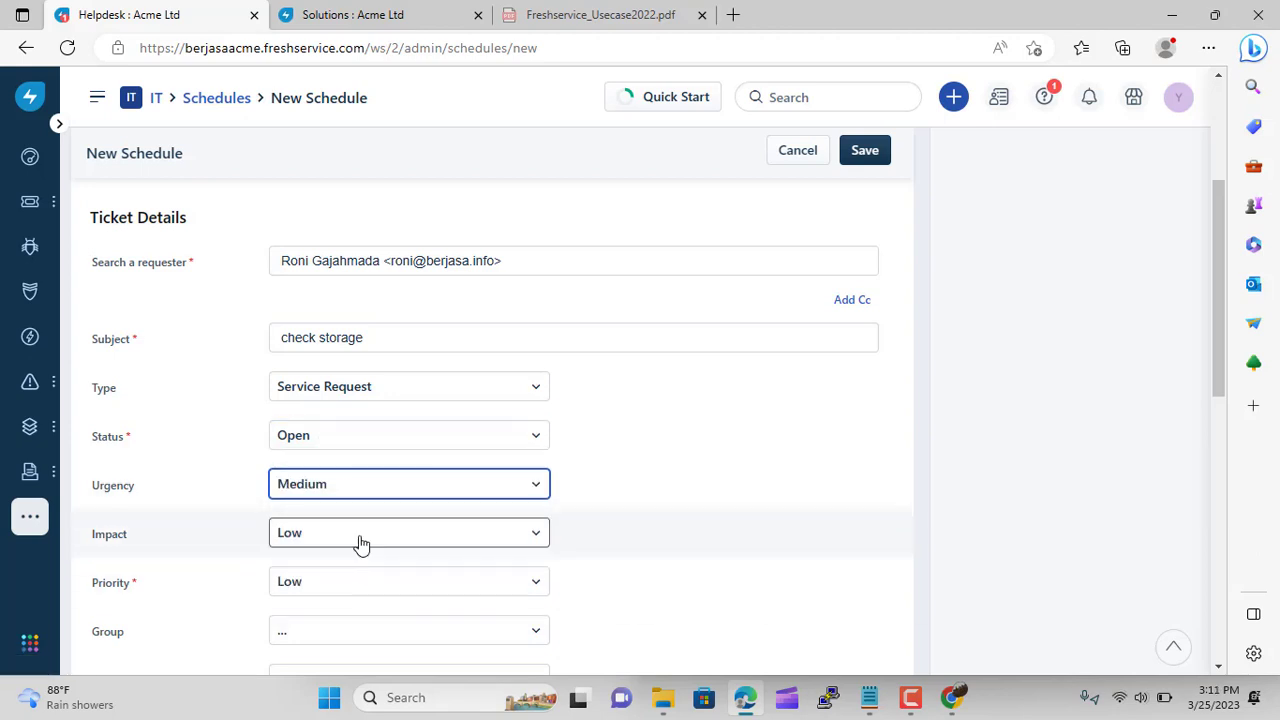
click(357, 535)
click(351, 609)
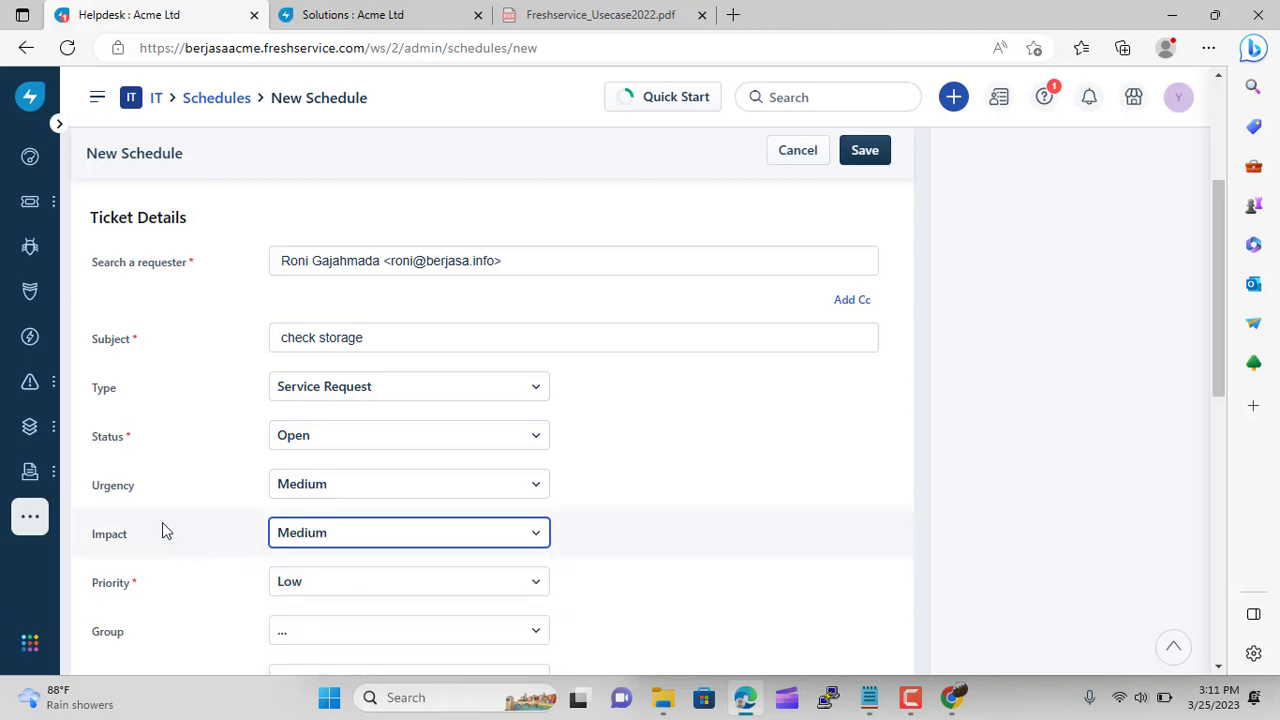
scroll(190, 520, down, 2)
click(345, 405)
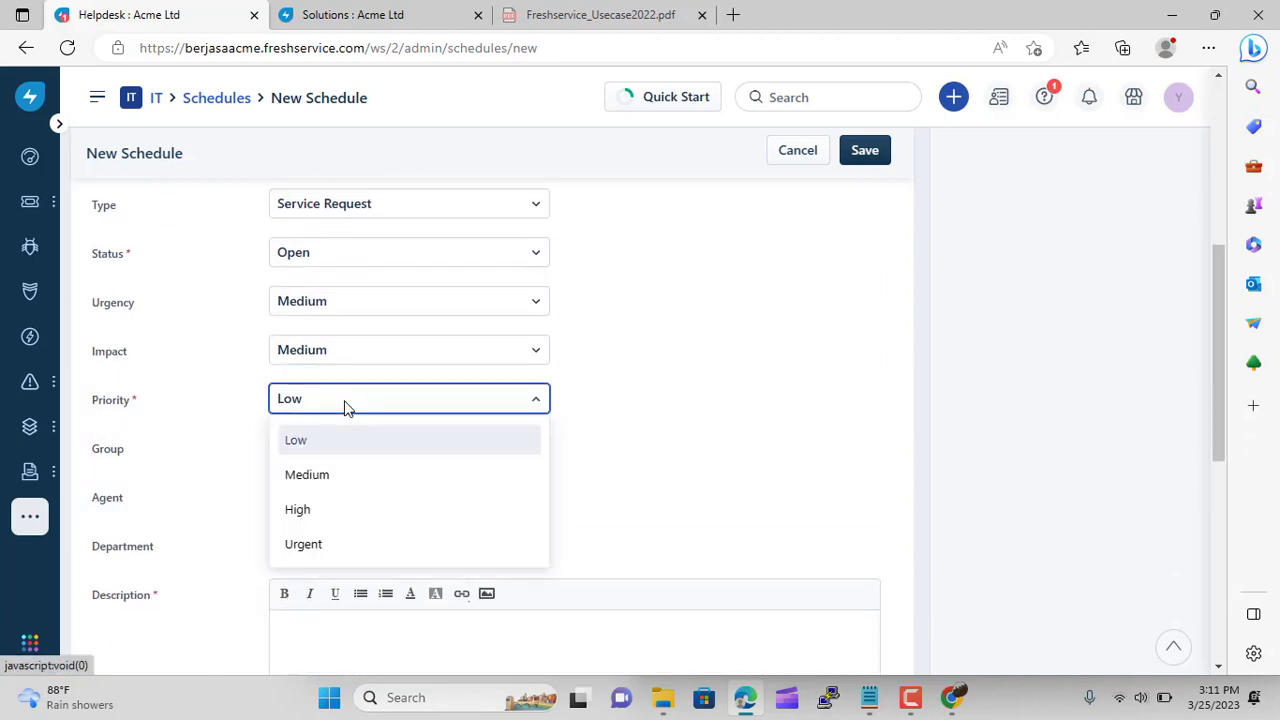
click(346, 477)
Assign the schedule to the IT Support Indonesia group and check its empty agent list
click(356, 455)
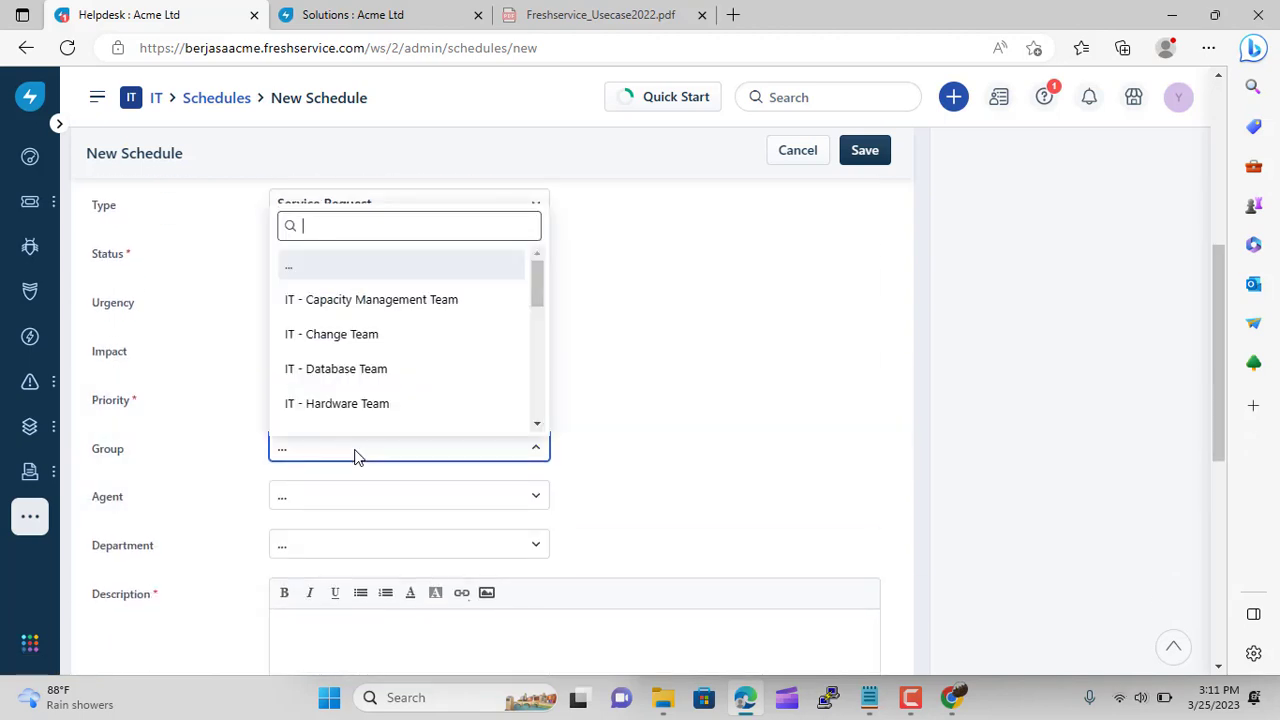
scroll(514, 380, down, 1)
scroll(532, 324, down, 4)
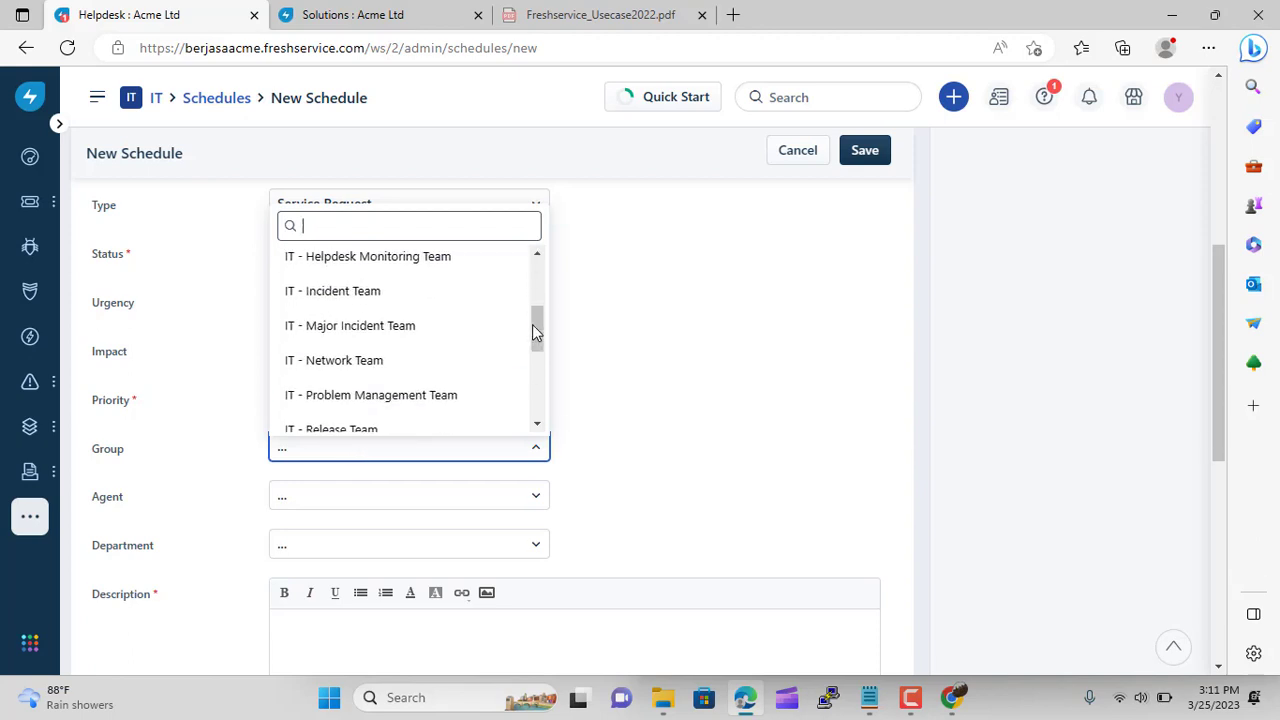
scroll(532, 324, down, 1)
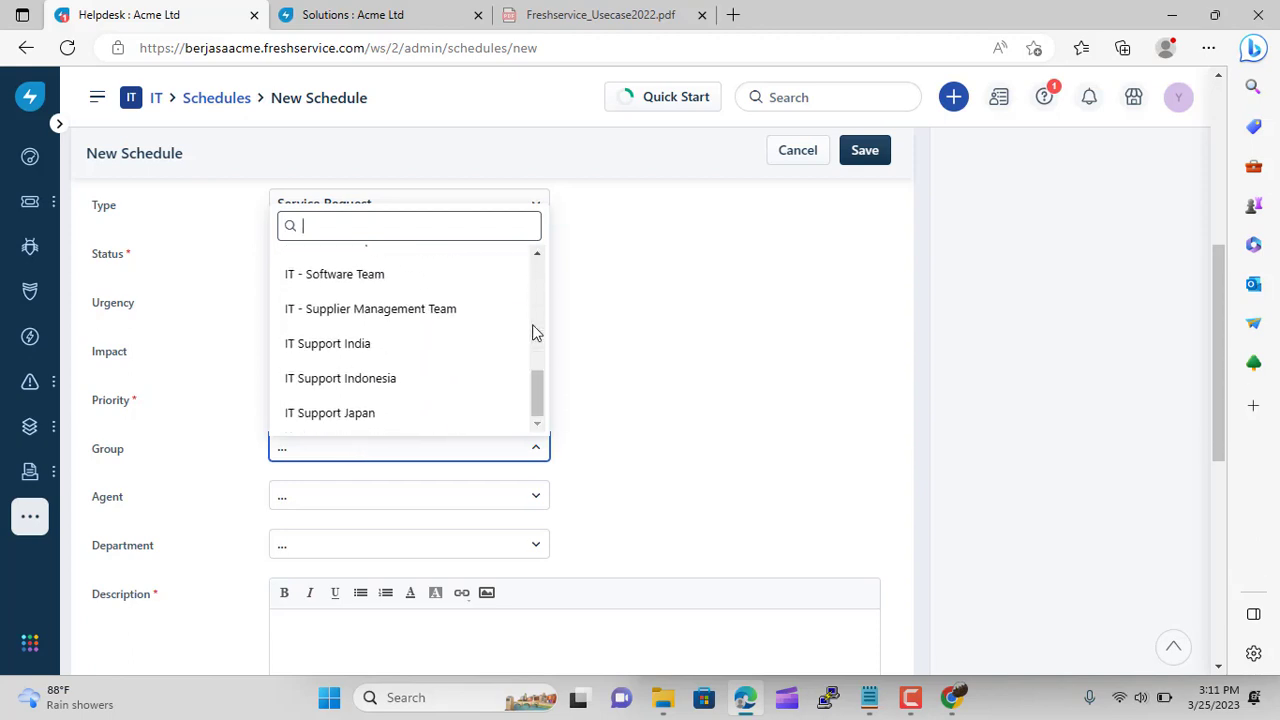
click(397, 374)
click(310, 514)
click(750, 523)
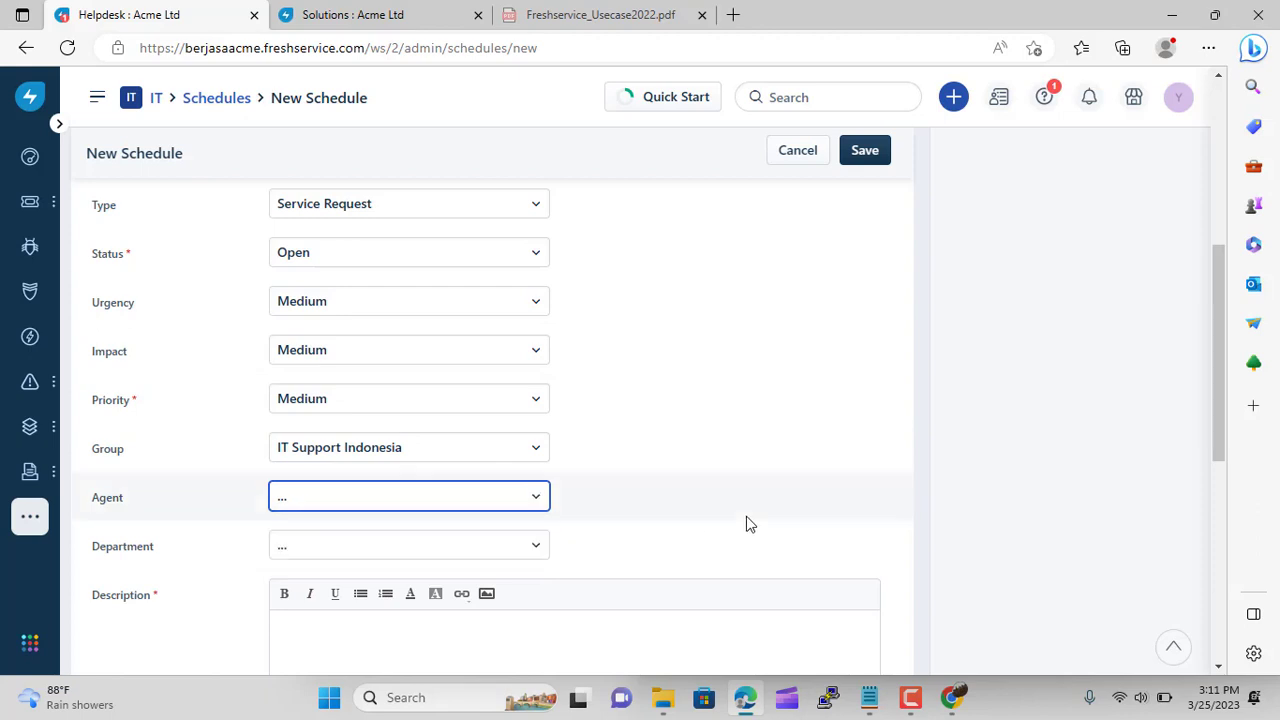
scroll(611, 380, down, 3)
scroll(611, 386, down, 3)
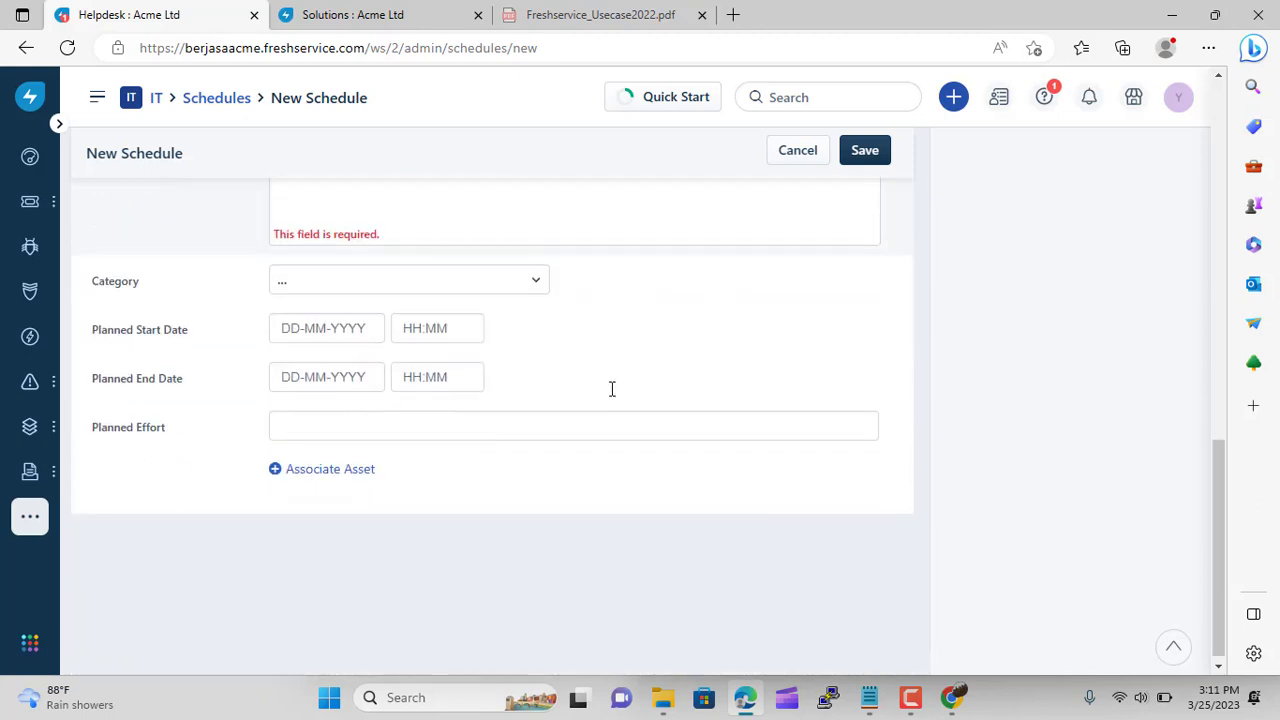
scroll(613, 396, up, 2)
scroll(613, 396, up, 1)
Describe the schedule as checking DB storage, set category to Software, and save 'Posgresql checker'
click(399, 373)
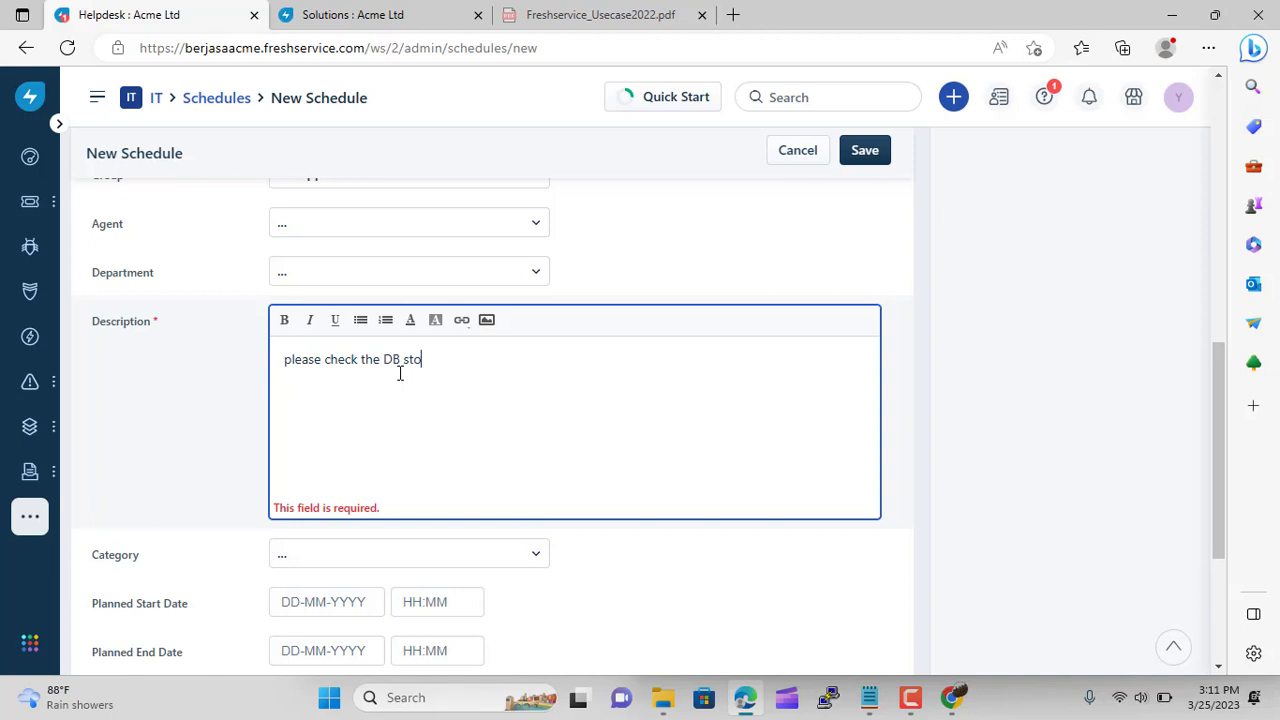
click(502, 563)
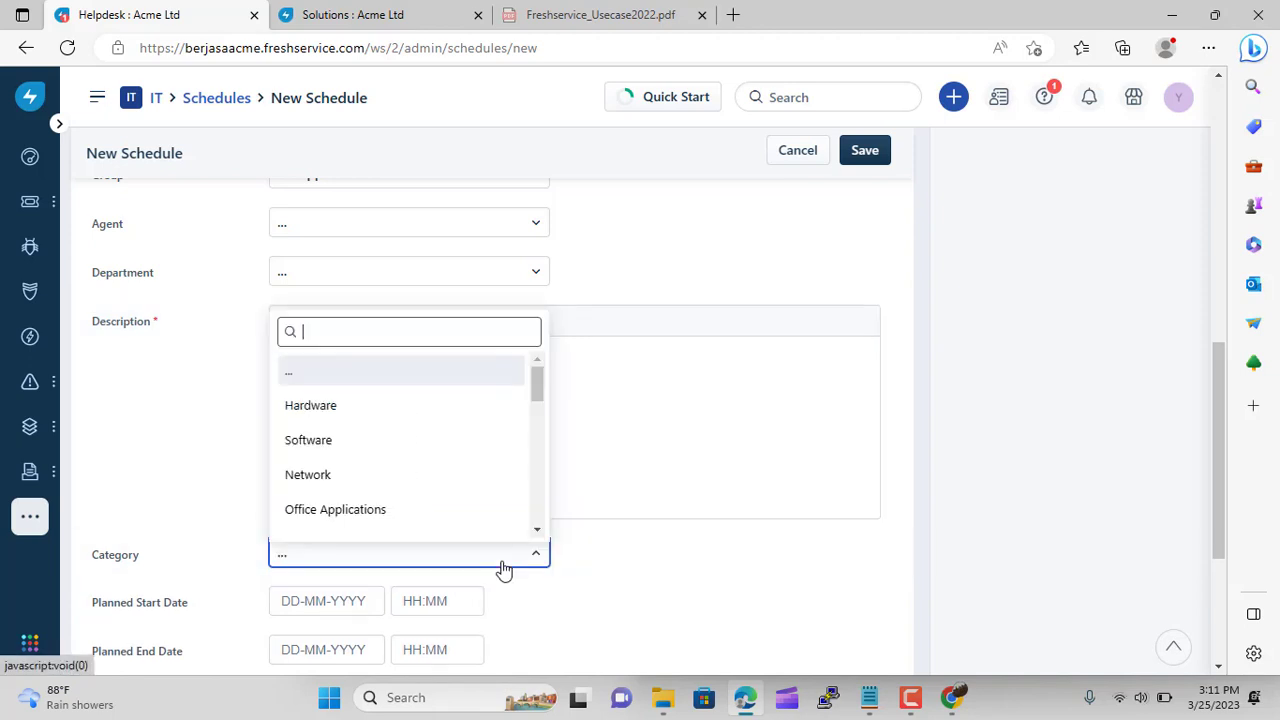
click(358, 430)
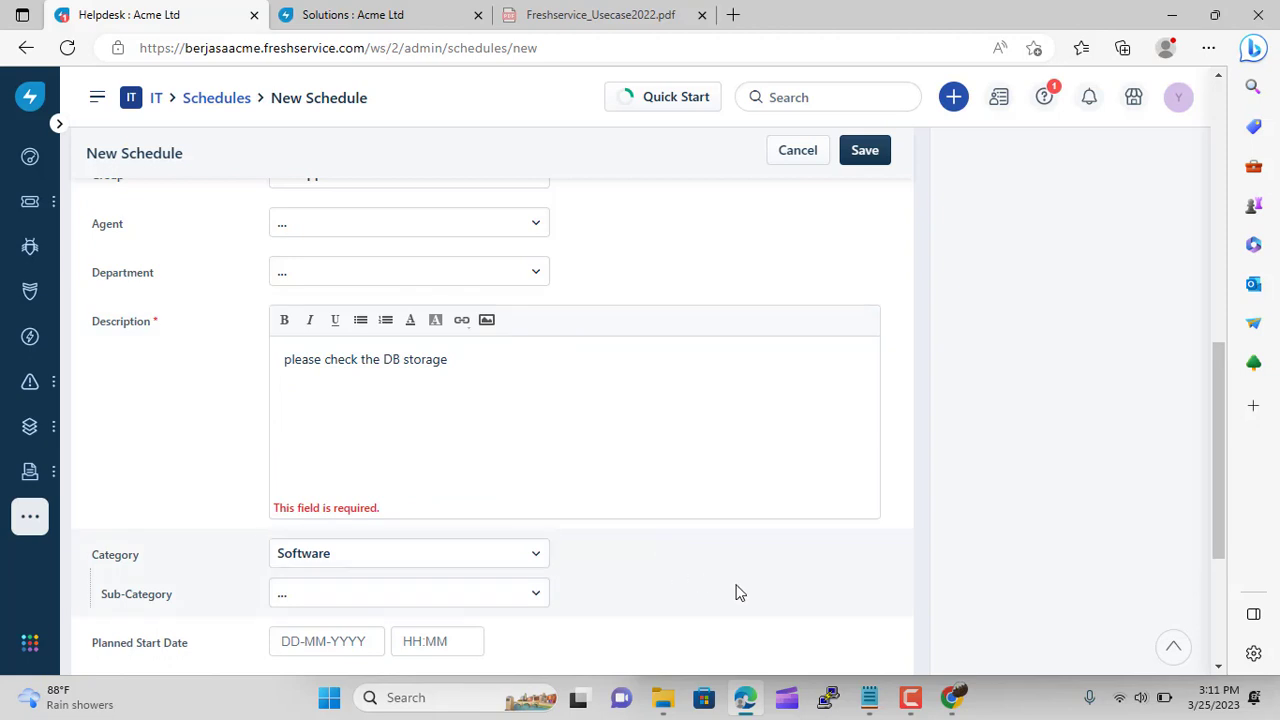
scroll(734, 591, down, 3)
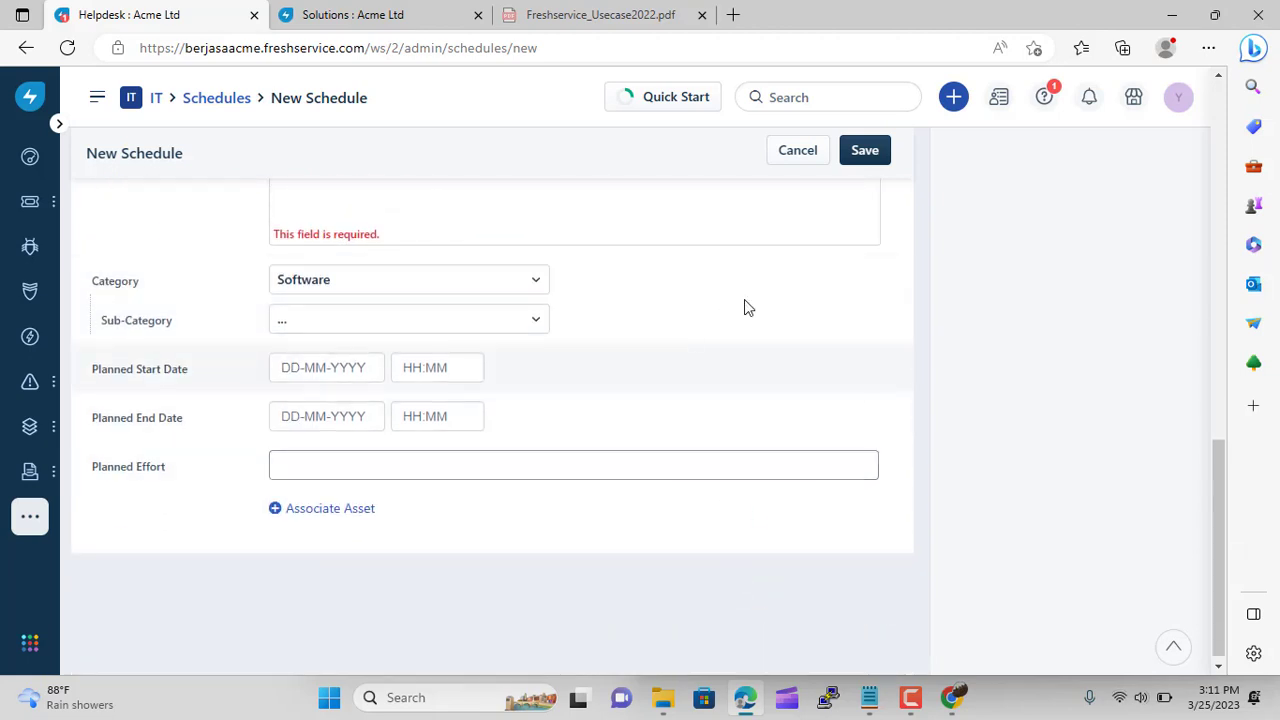
click(878, 150)
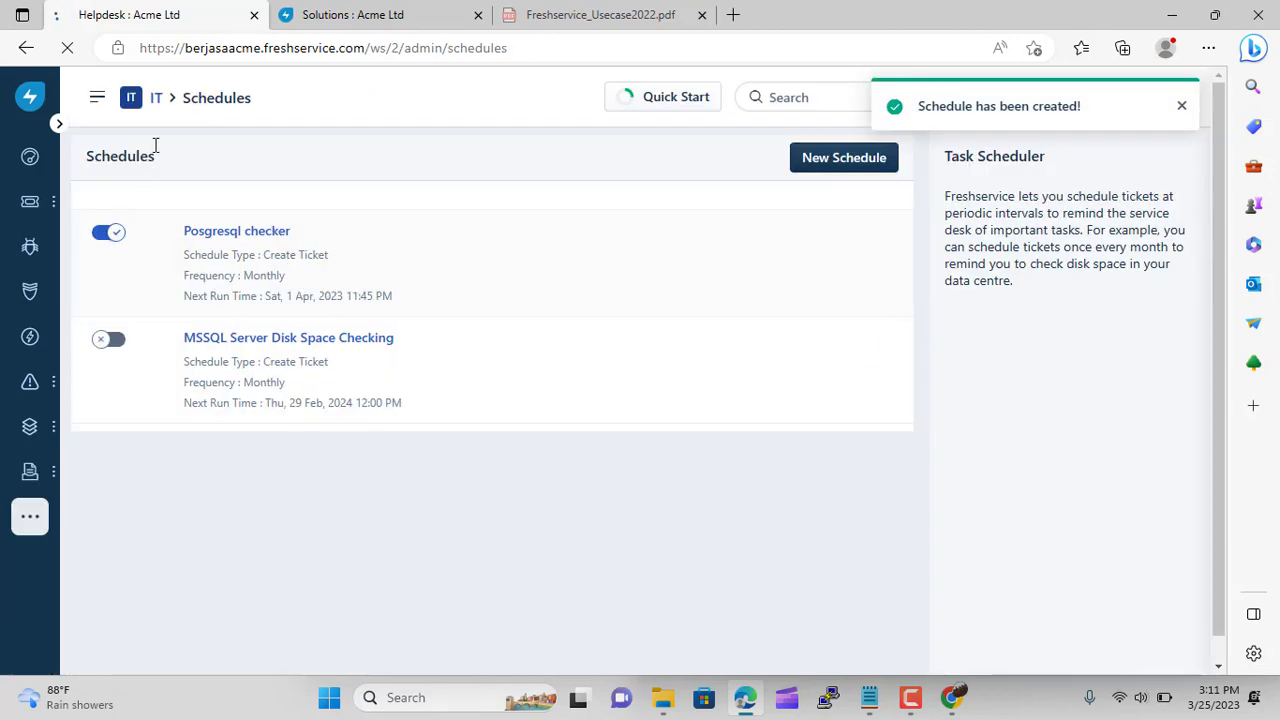
click(157, 100)
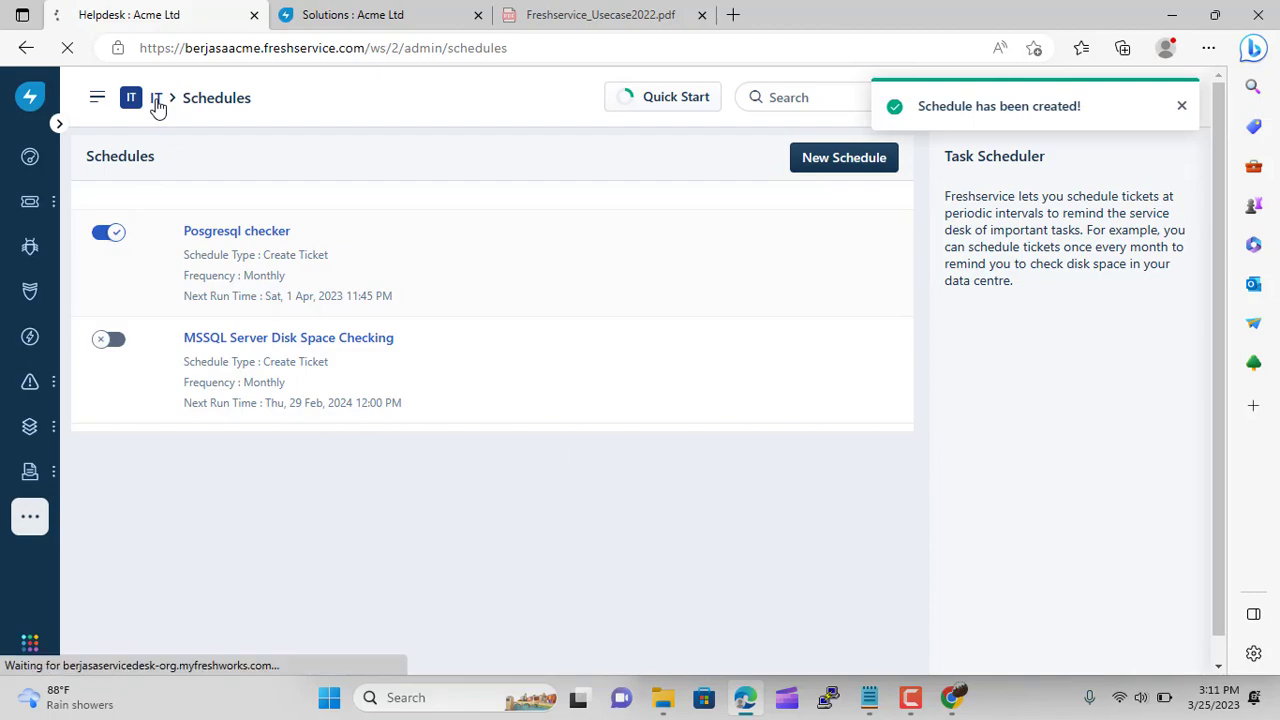
Open Field Suggester under Agent Productivity to read Freddy's criteria, such as 100+ tickets monthly
scroll(431, 449, down, 15)
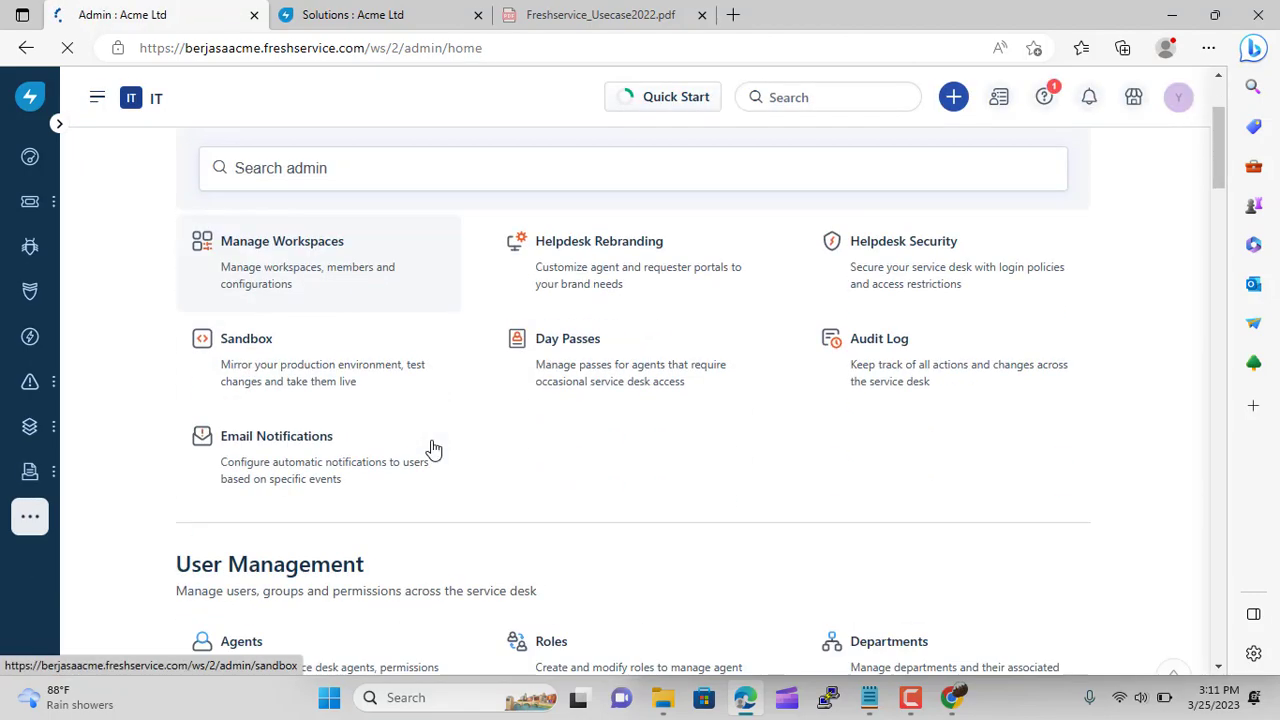
scroll(431, 449, down, 15)
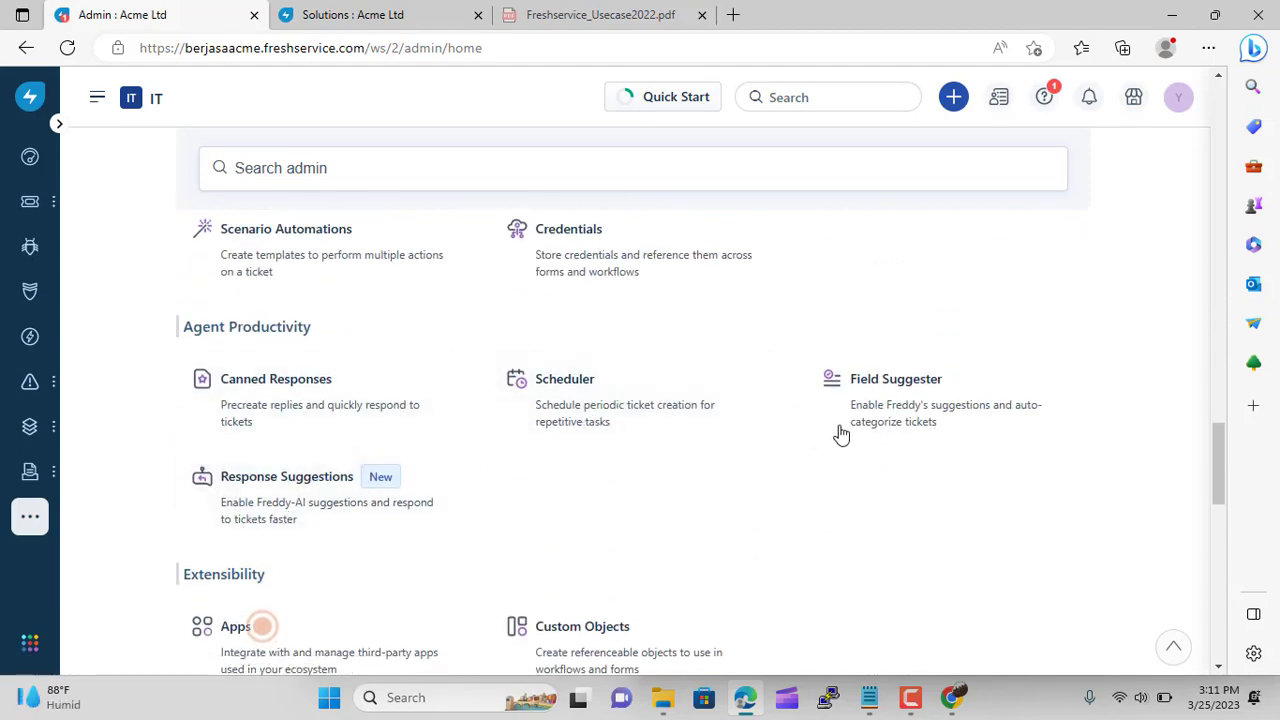
click(896, 428)
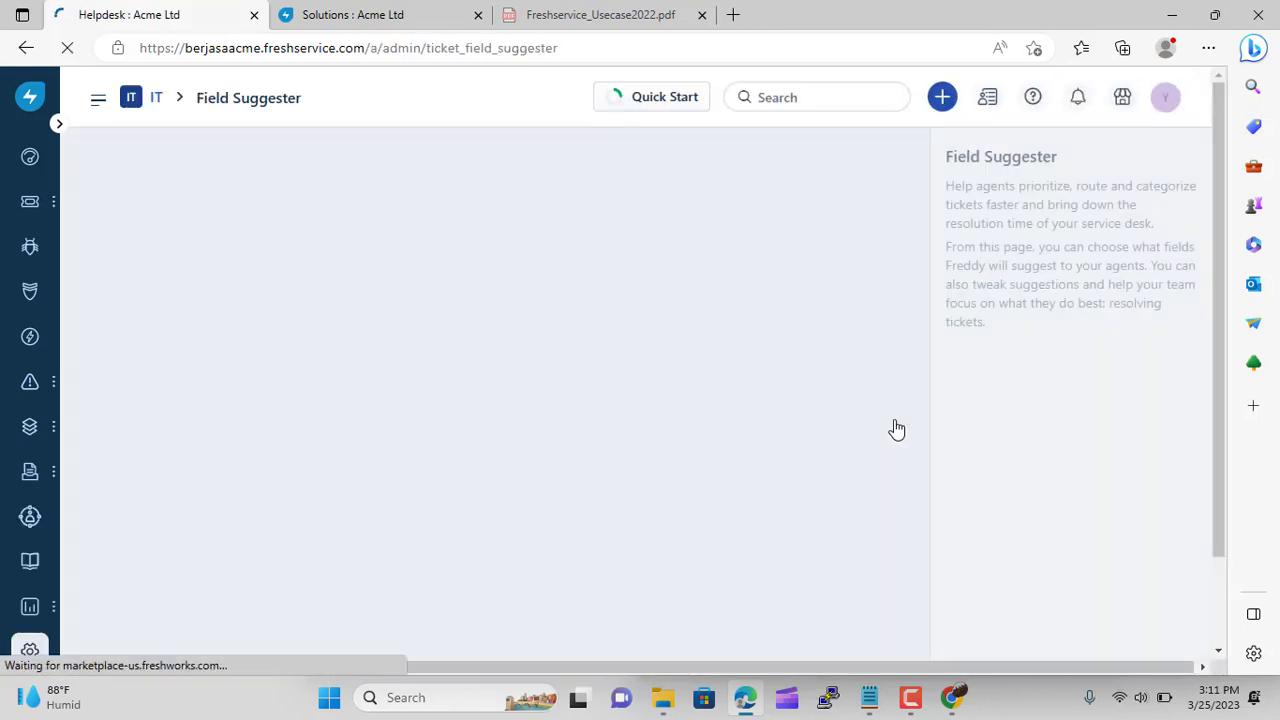
scroll(560, 366, down, 2)
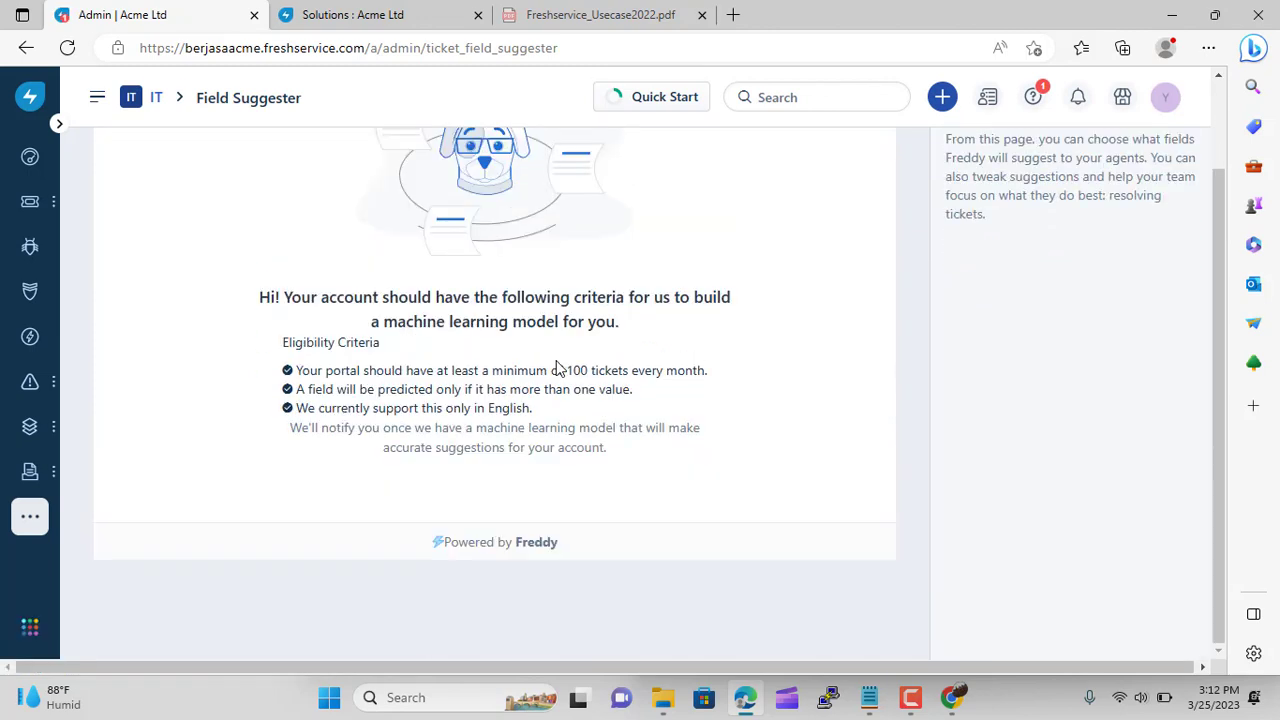
scroll(560, 368, up, 1)
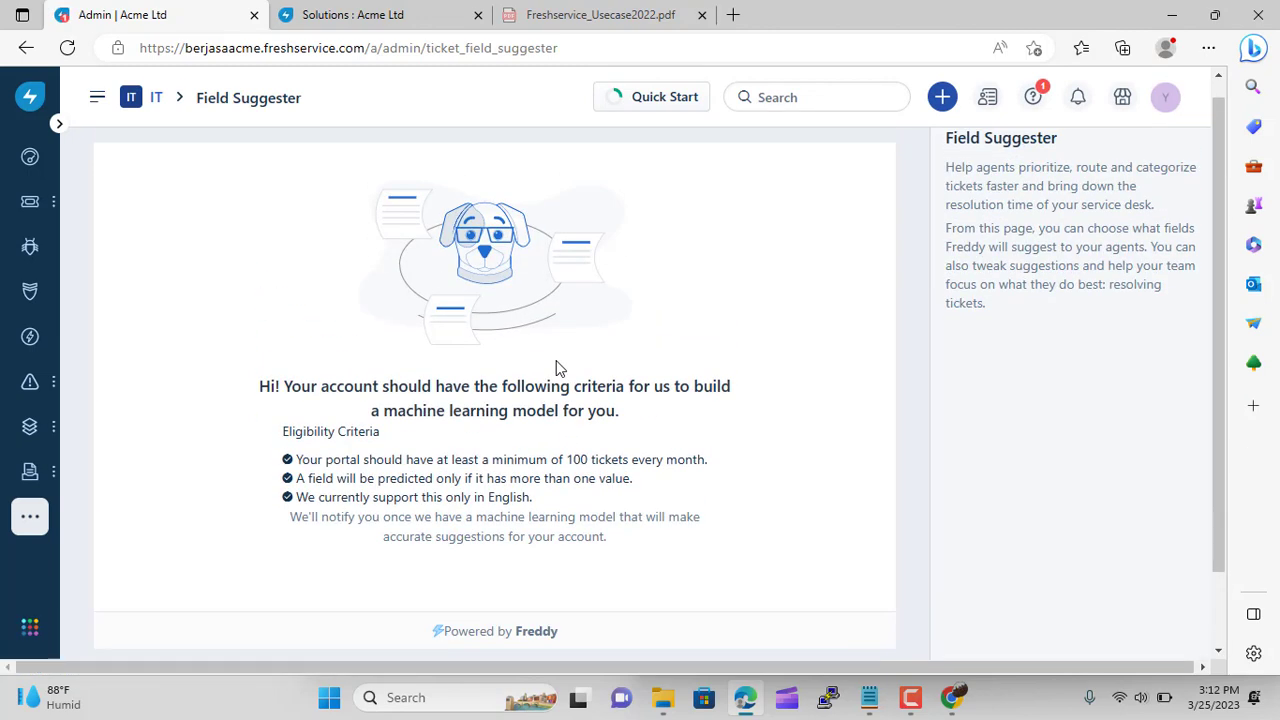
Return to Admin and open Response Suggestions, reviewing the solution article, canned response and suggestion toggles
click(158, 100)
scroll(374, 474, down, 15)
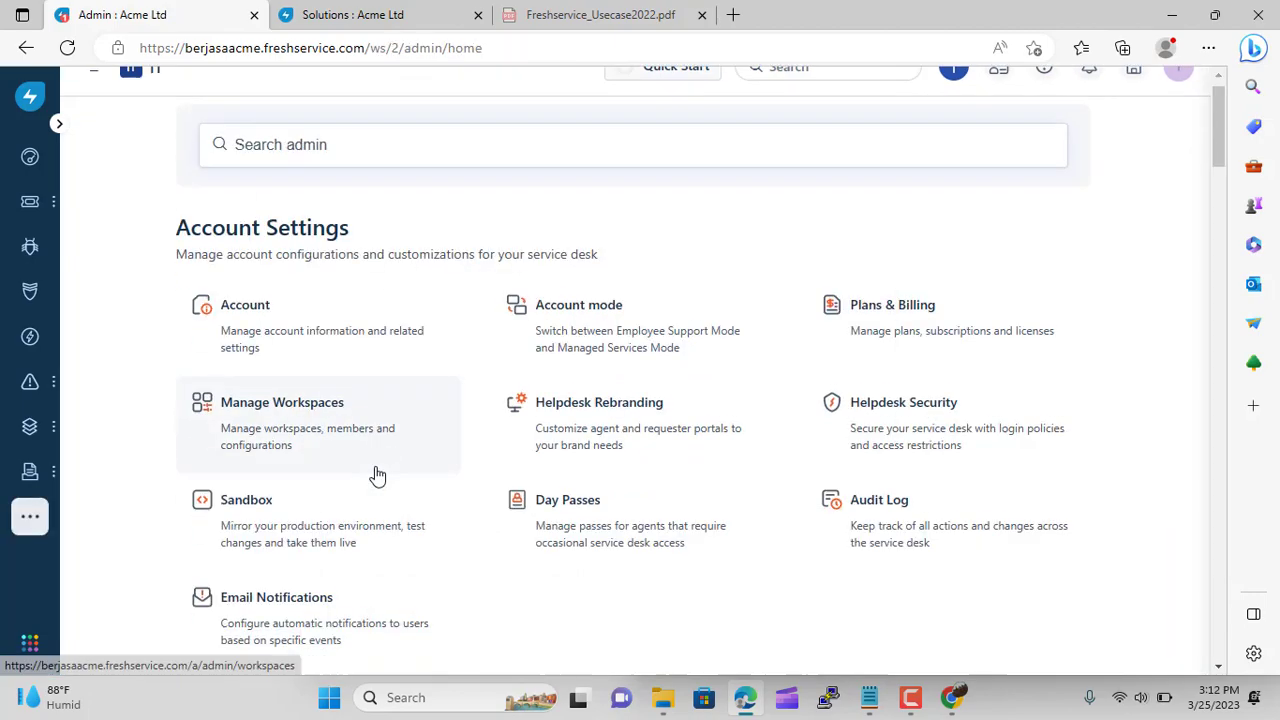
scroll(376, 474, down, 15)
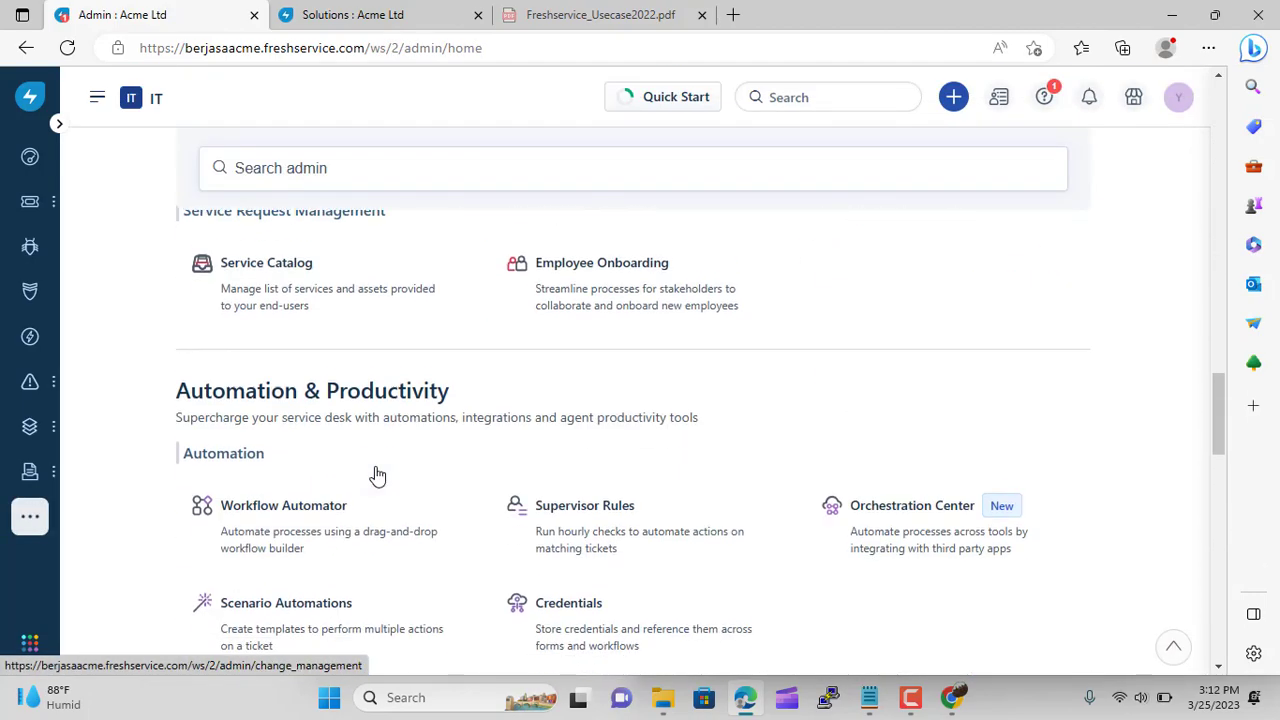
scroll(376, 474, down, 10)
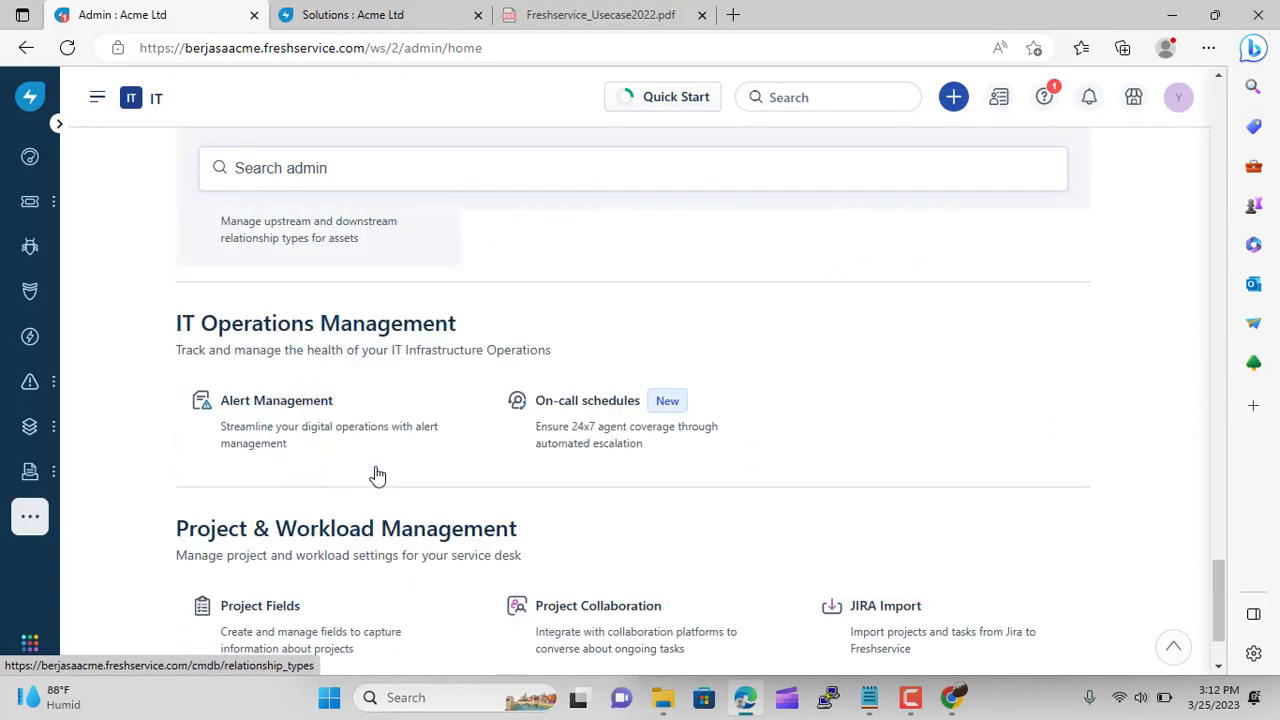
scroll(285, 453, up, 10)
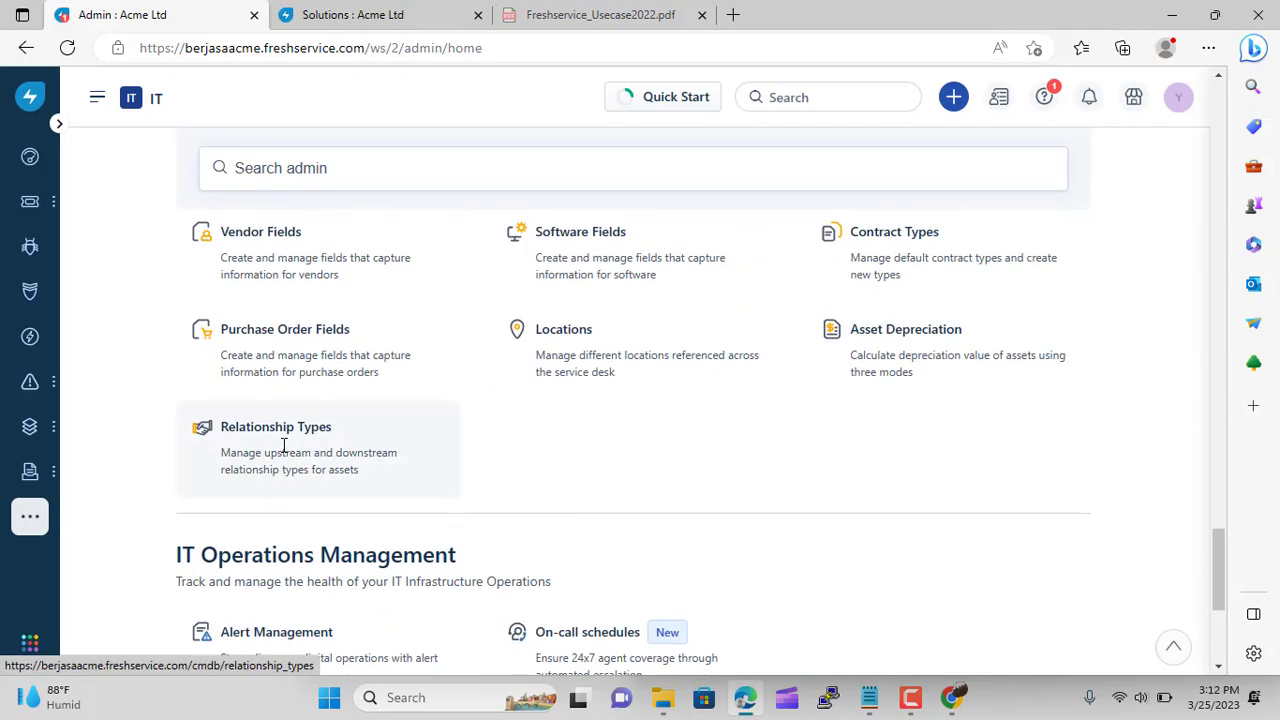
scroll(285, 453, up, 4)
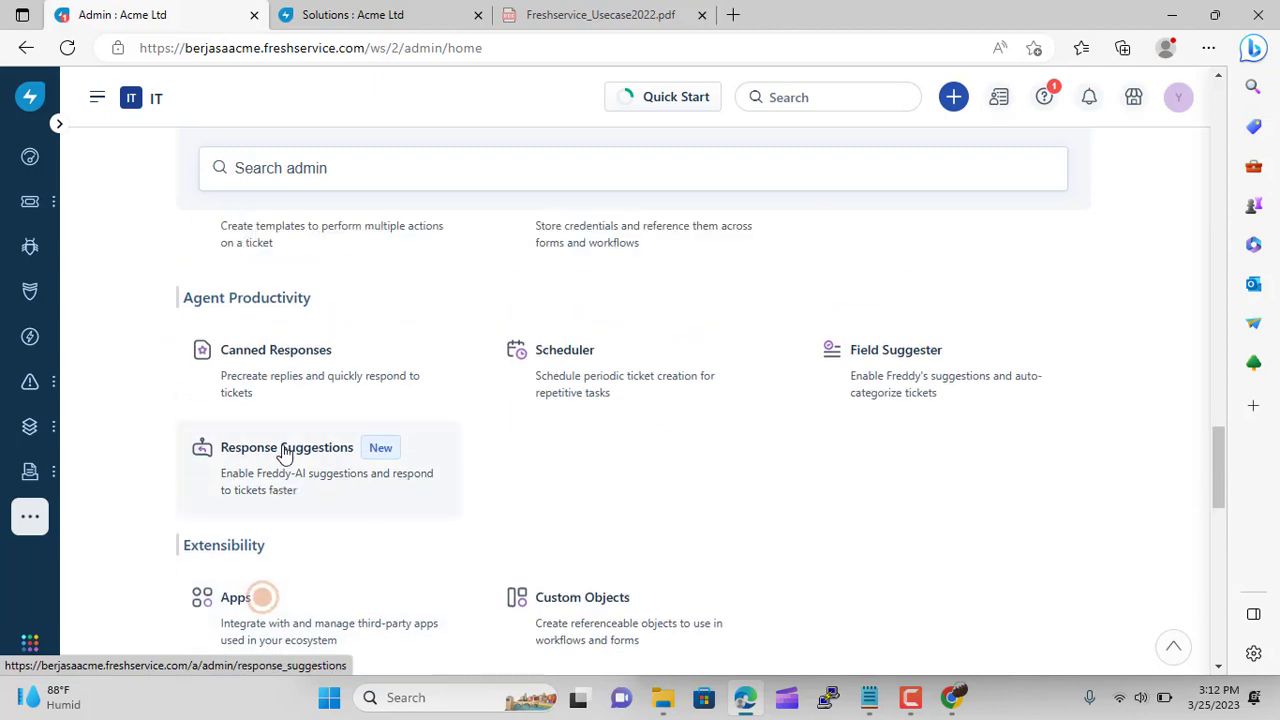
scroll(285, 453, down, 2)
click(285, 453)
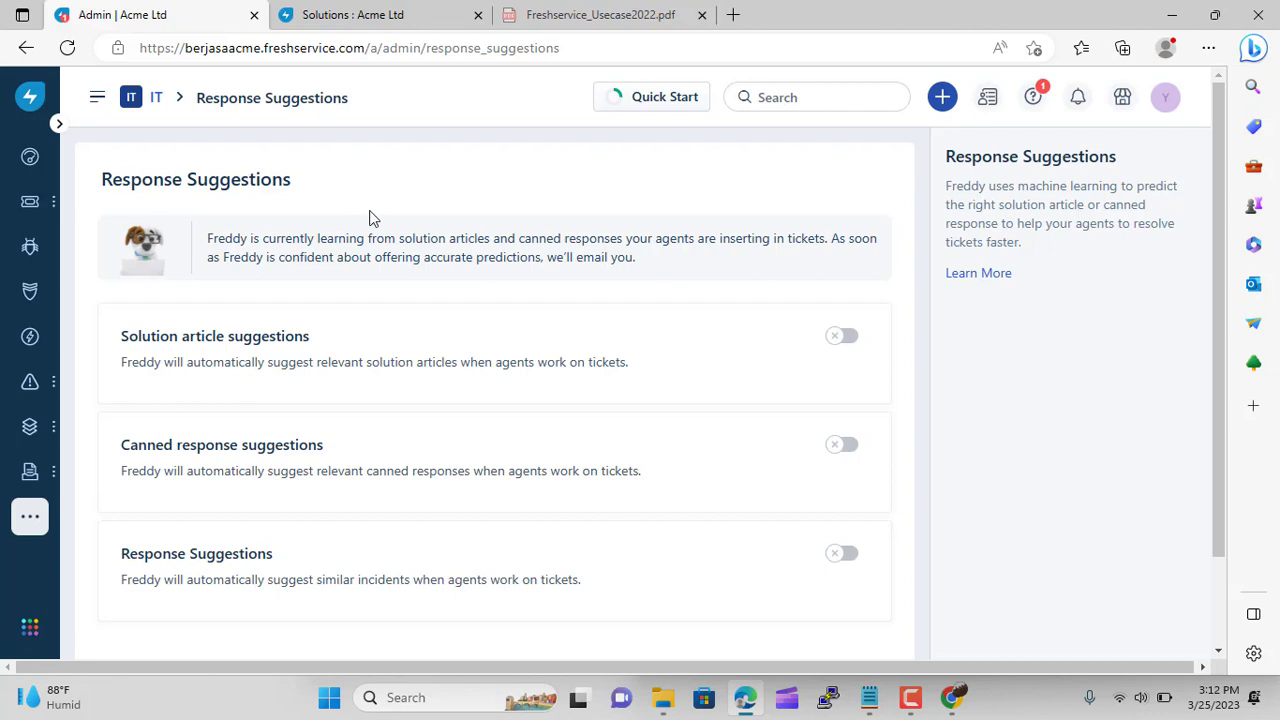
scroll(615, 497, down, 1)
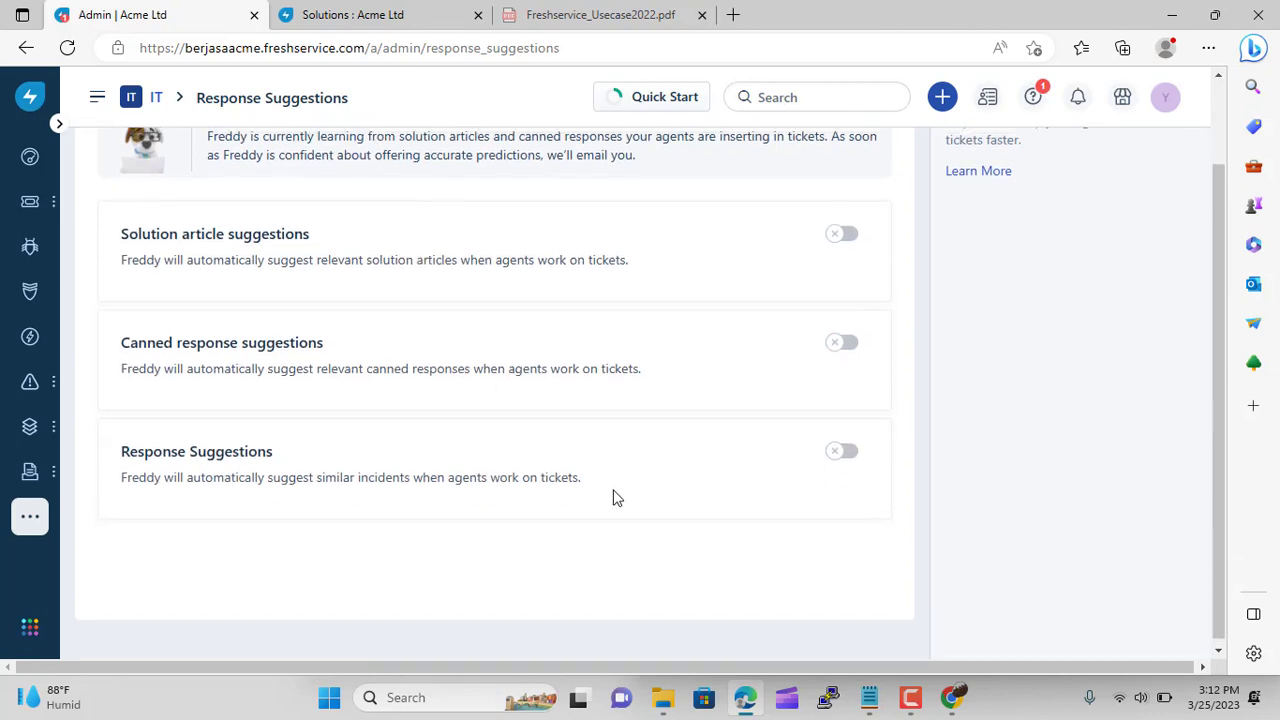
scroll(615, 497, up, 1)
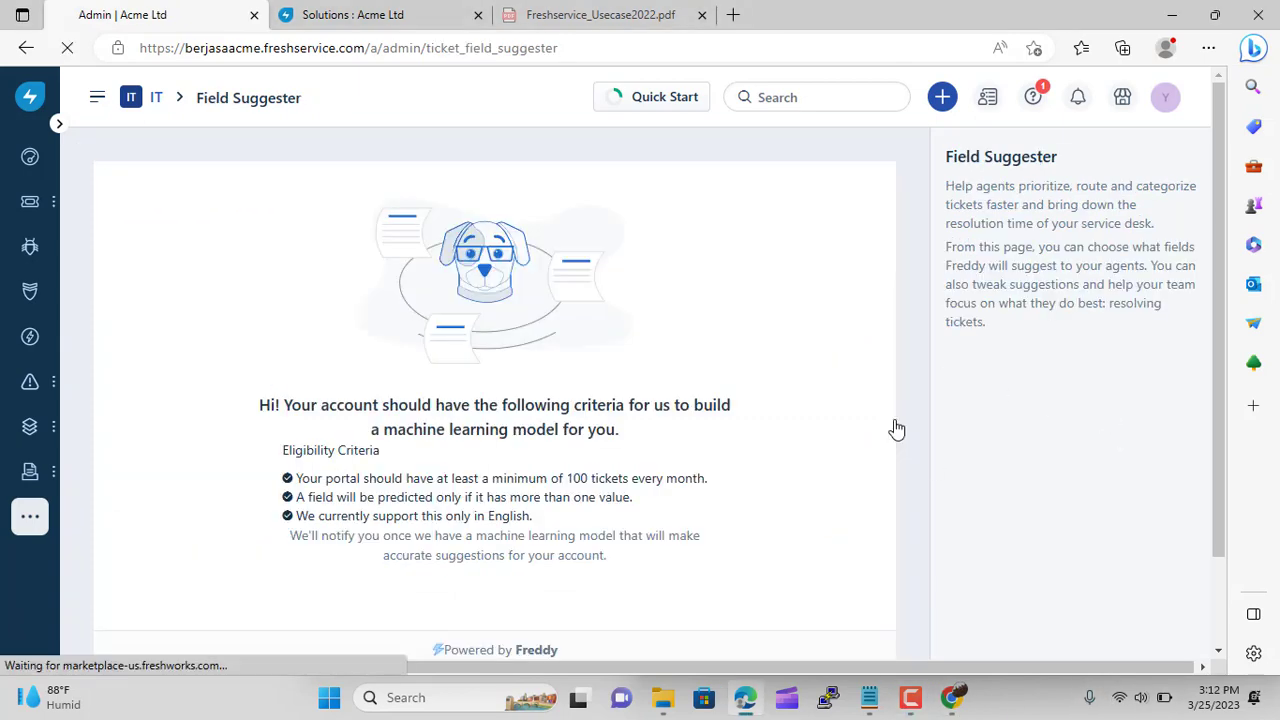
scroll(554, 366, down, 2)
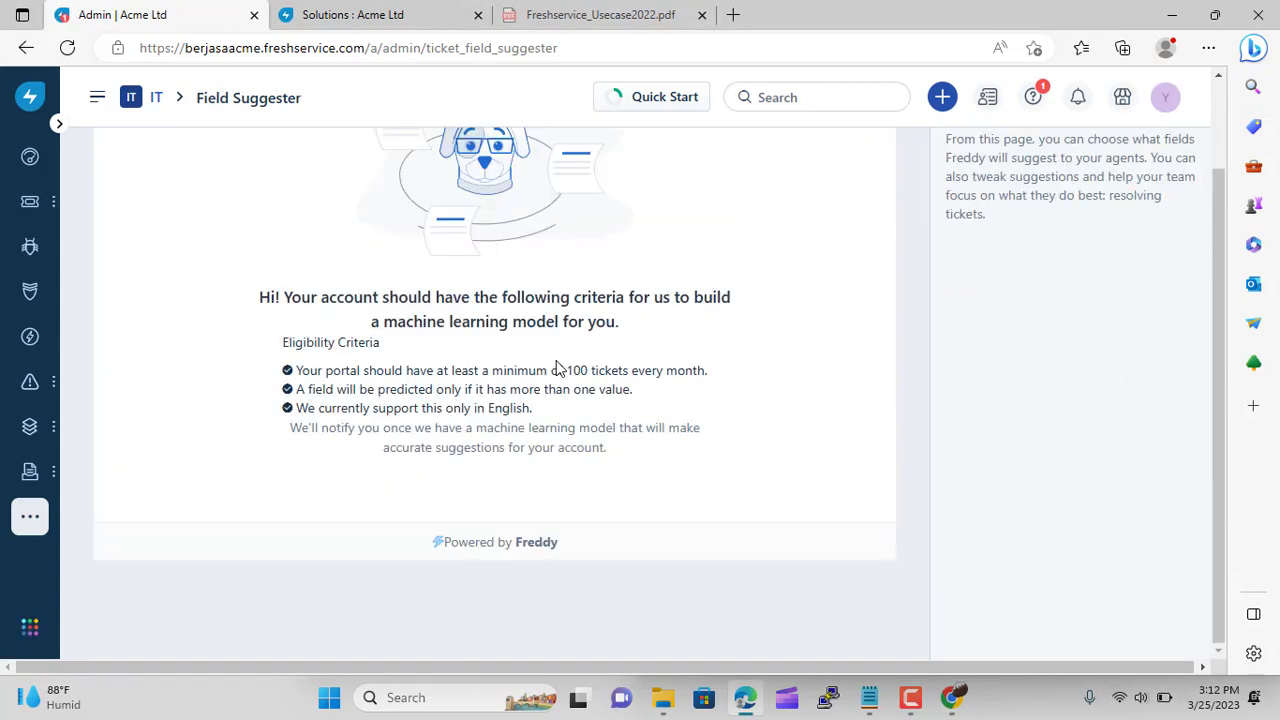
Go back to Admin and reopen Freddy Response Suggestions to confirm all three suggestion types are off
scroll(558, 367, up, 1)
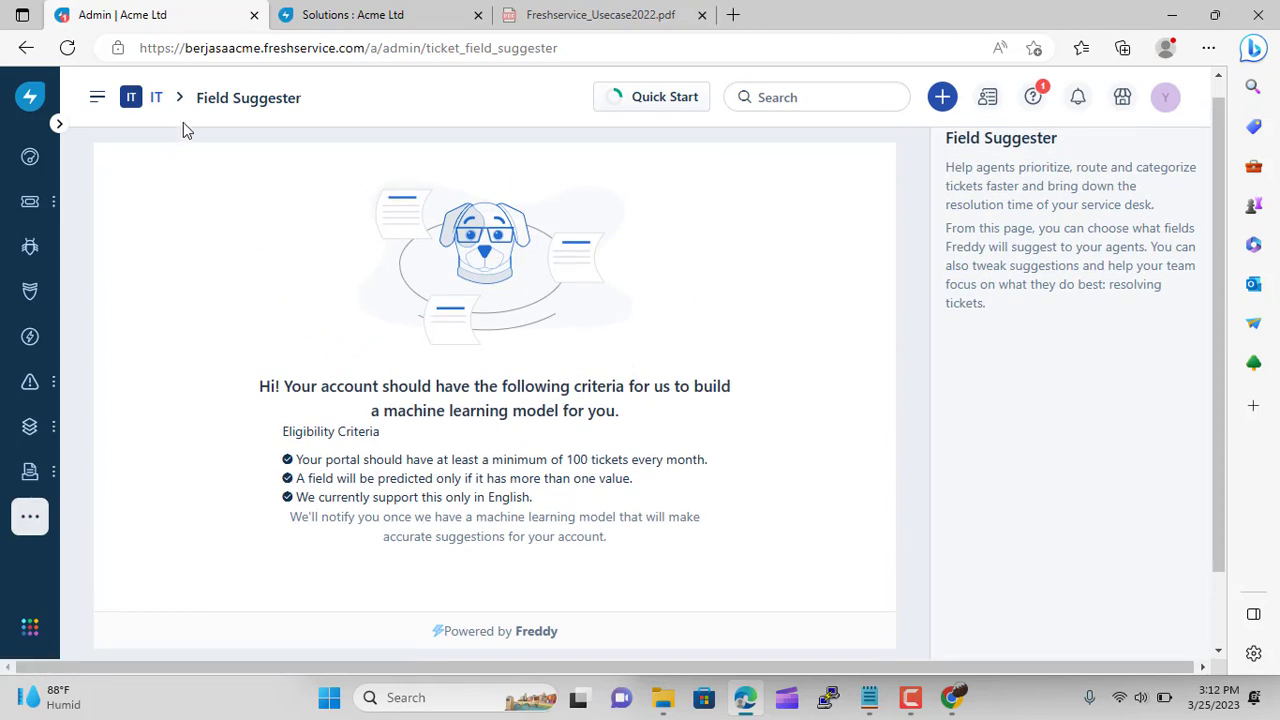
click(161, 101)
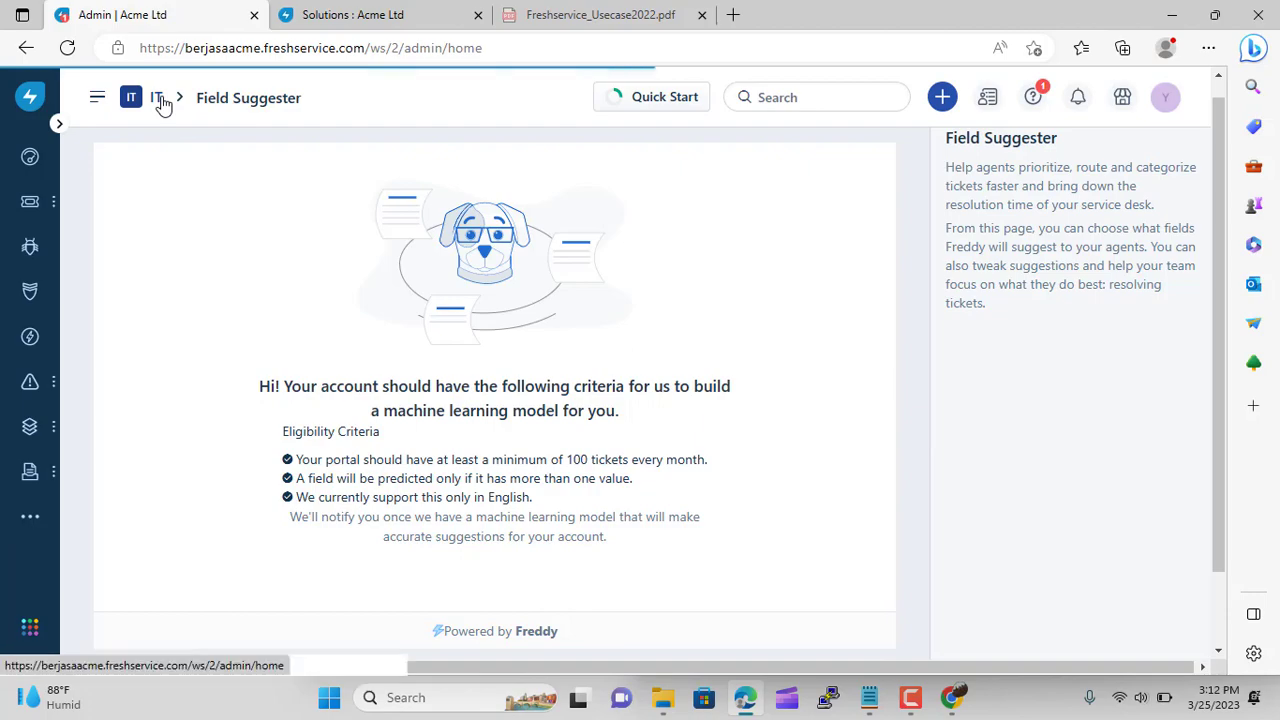
scroll(374, 474, down, 15)
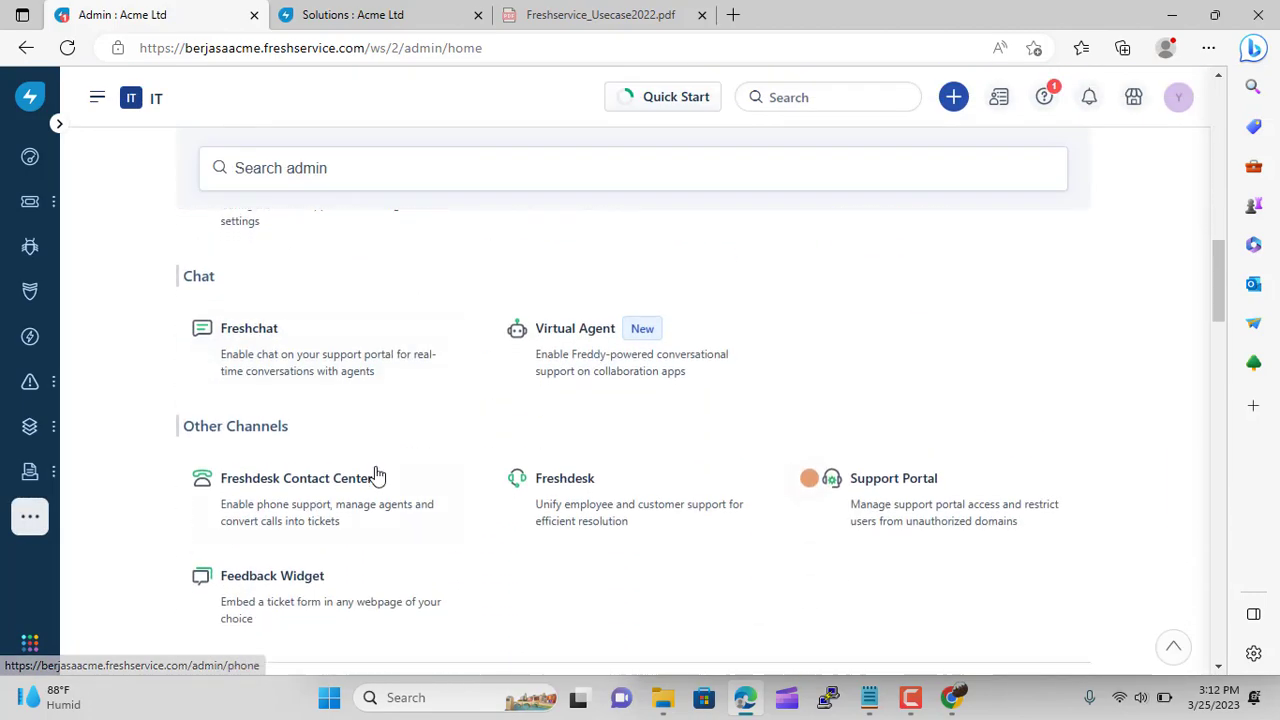
scroll(376, 474, down, 15)
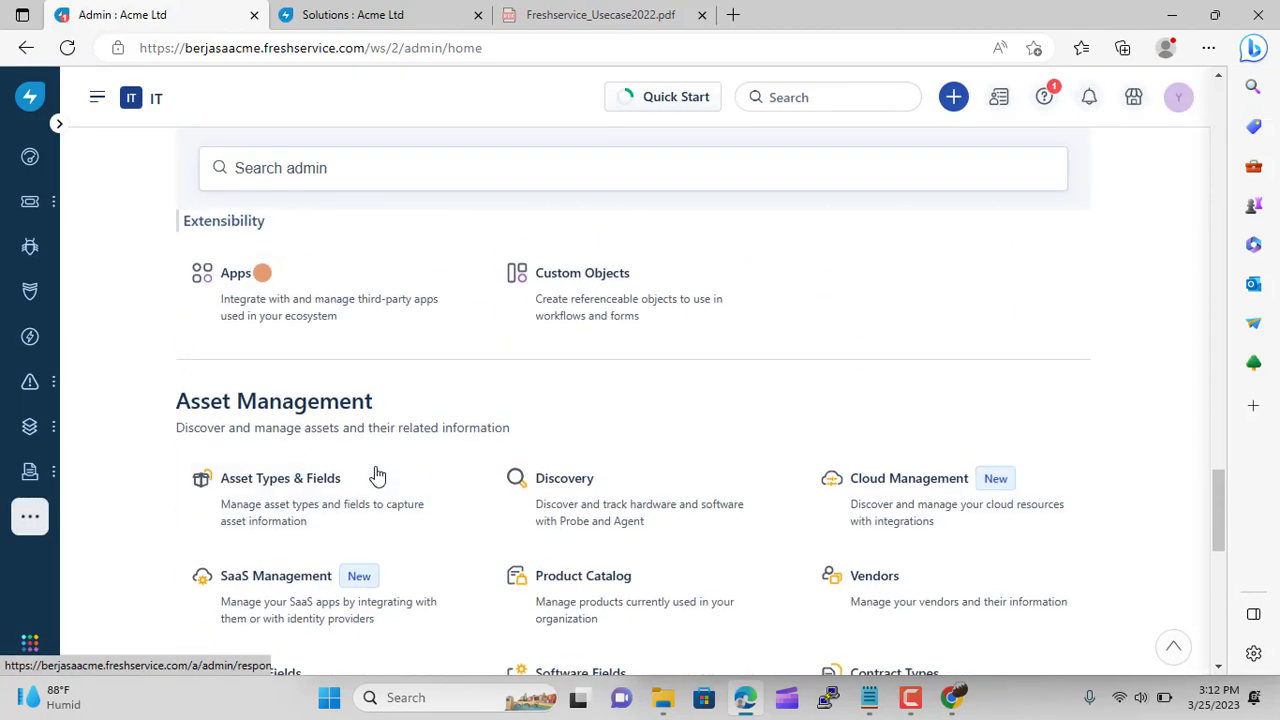
scroll(376, 474, down, 10)
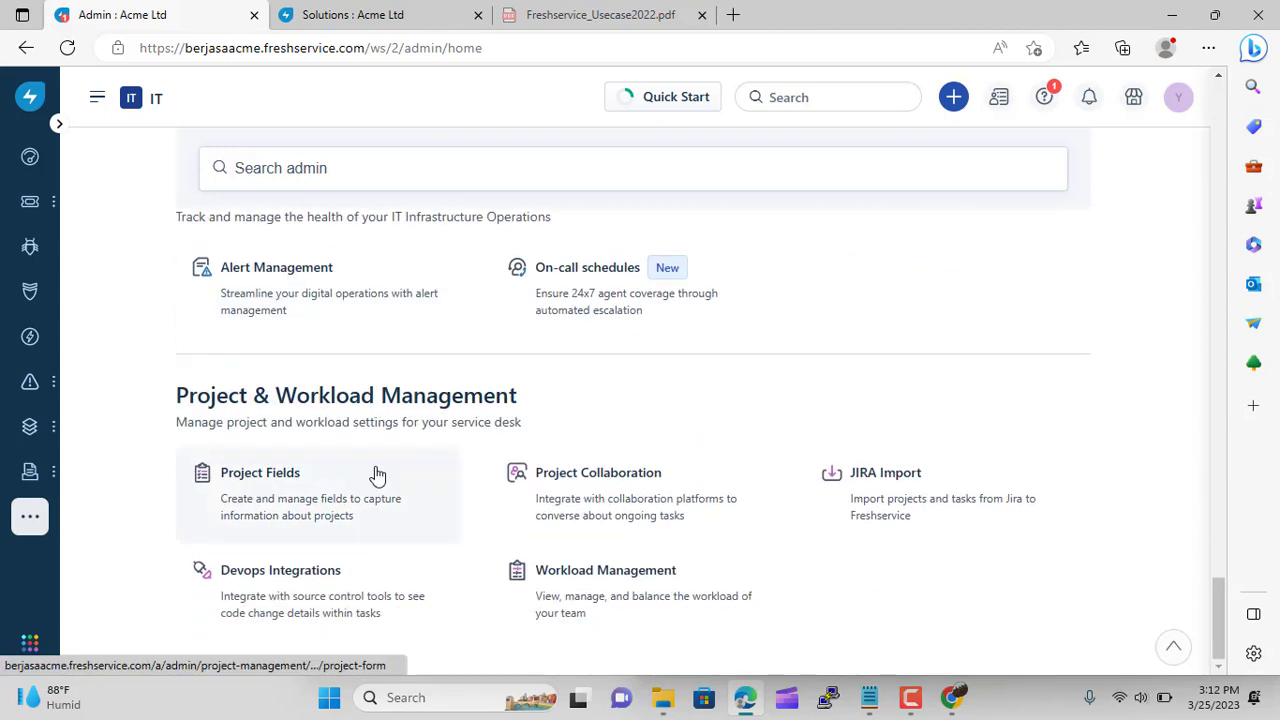
scroll(284, 452, up, 12)
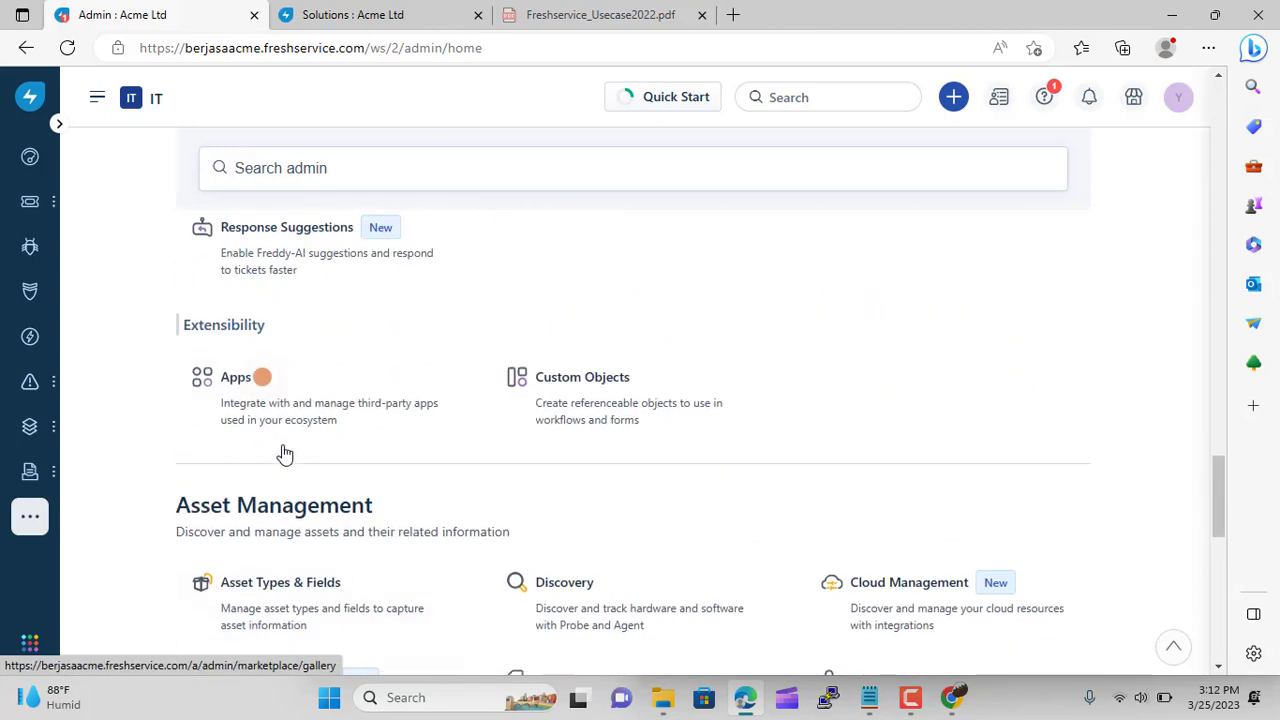
scroll(284, 452, up, 4)
scroll(284, 452, down, 2)
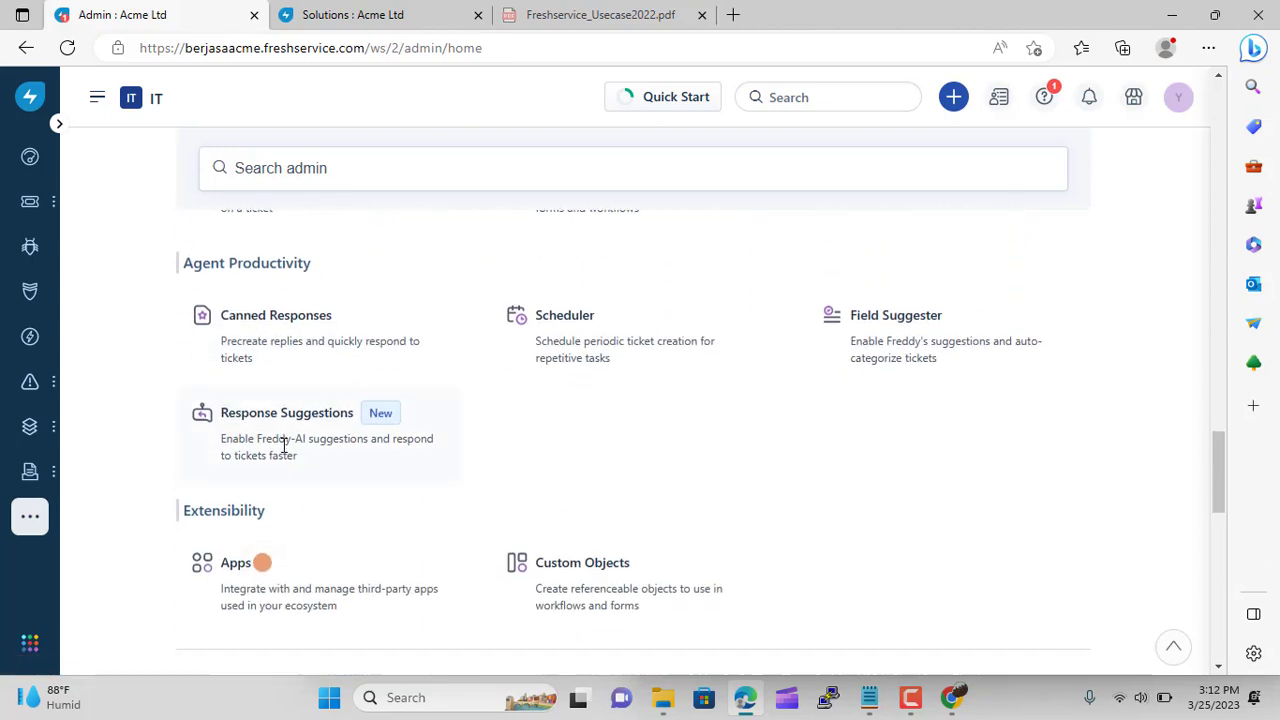
click(284, 452)
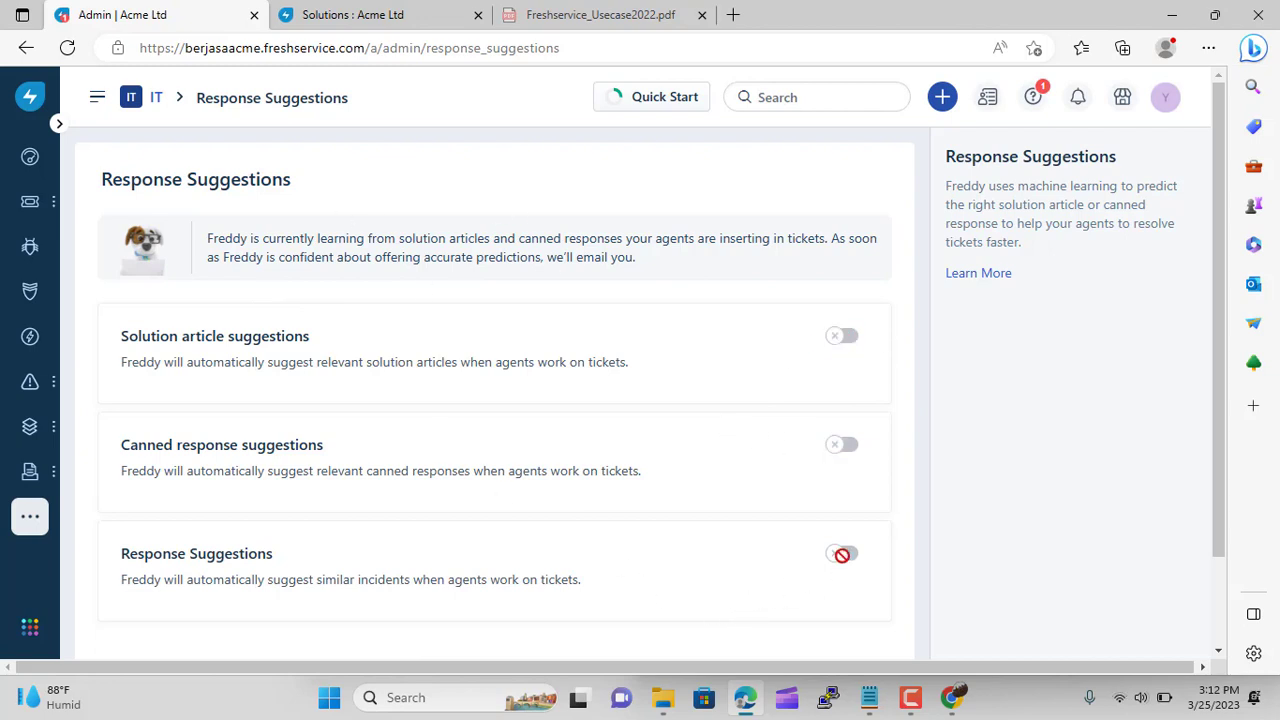
scroll(613, 496, down, 1)
scroll(613, 496, up, 1)
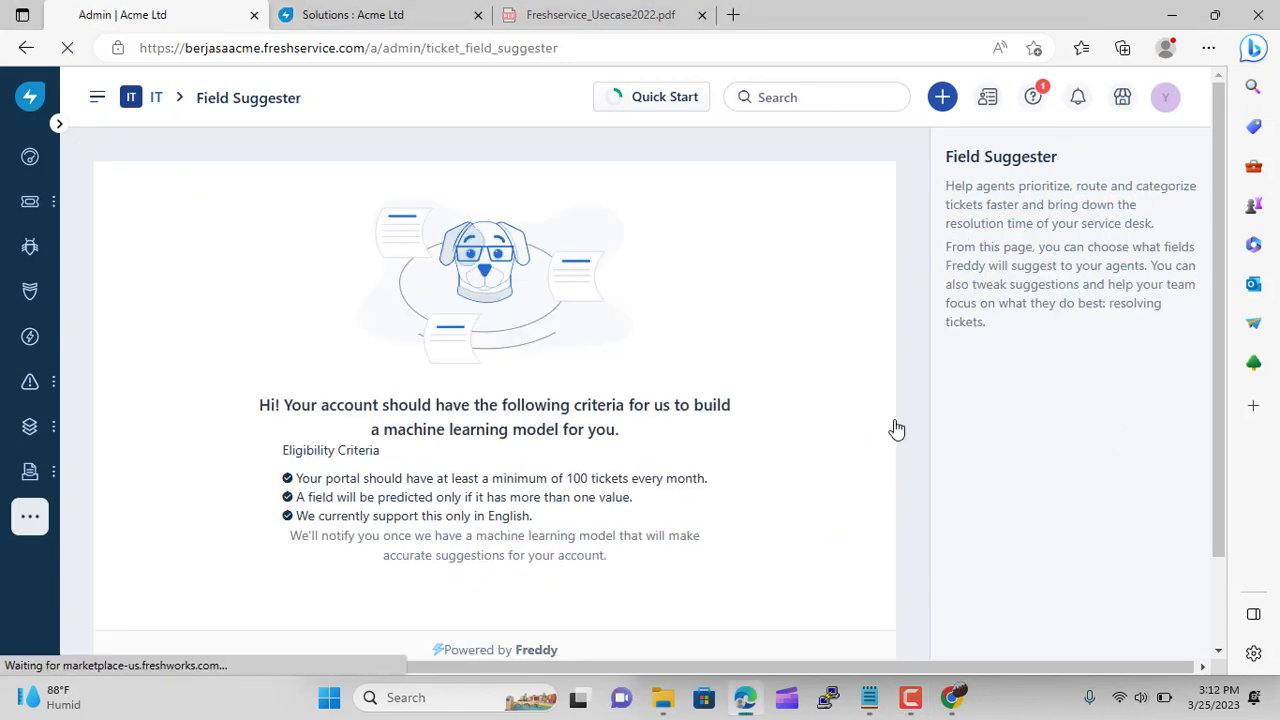
scroll(554, 366, down, 2)
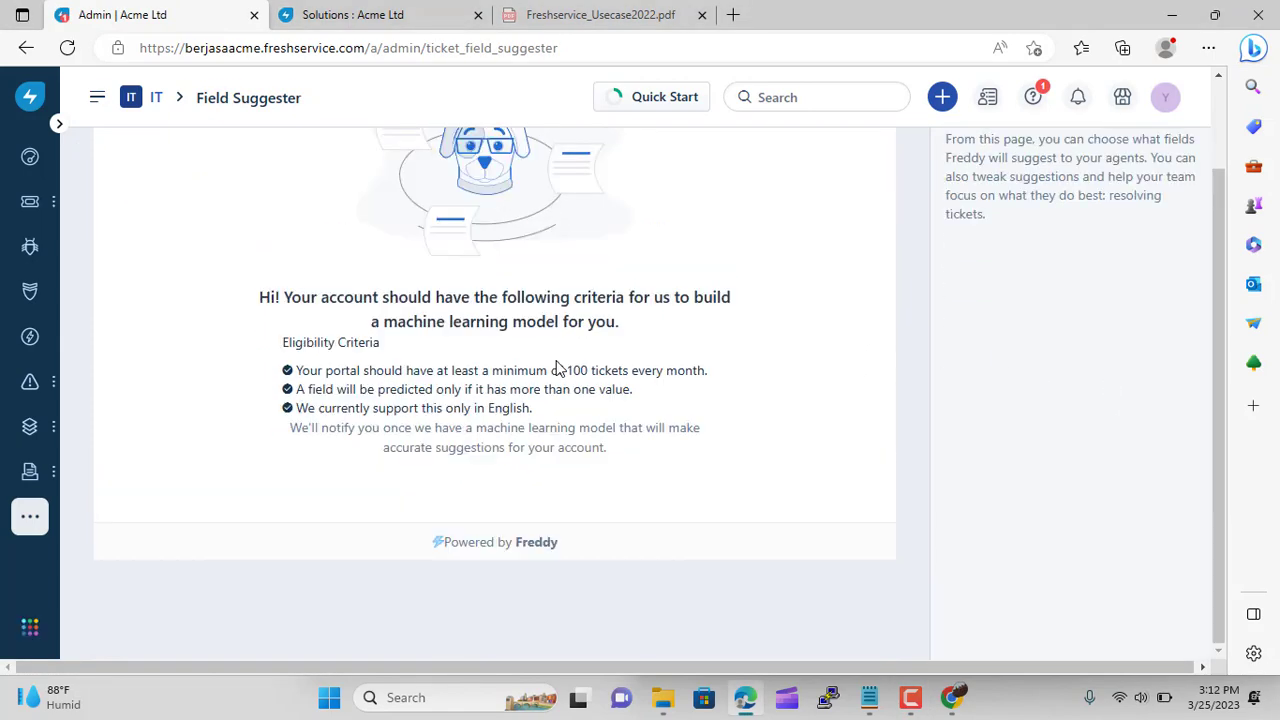
scroll(558, 368, up, 1)
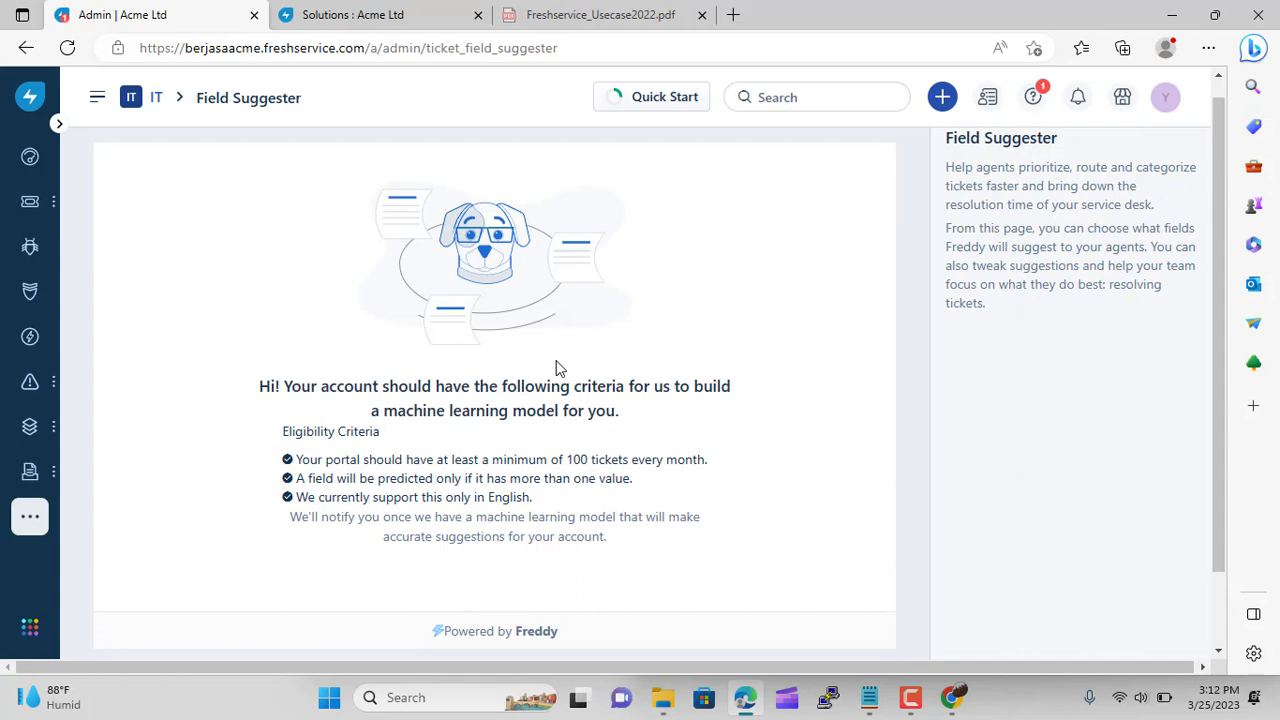
click(159, 99)
scroll(372, 472, down, 15)
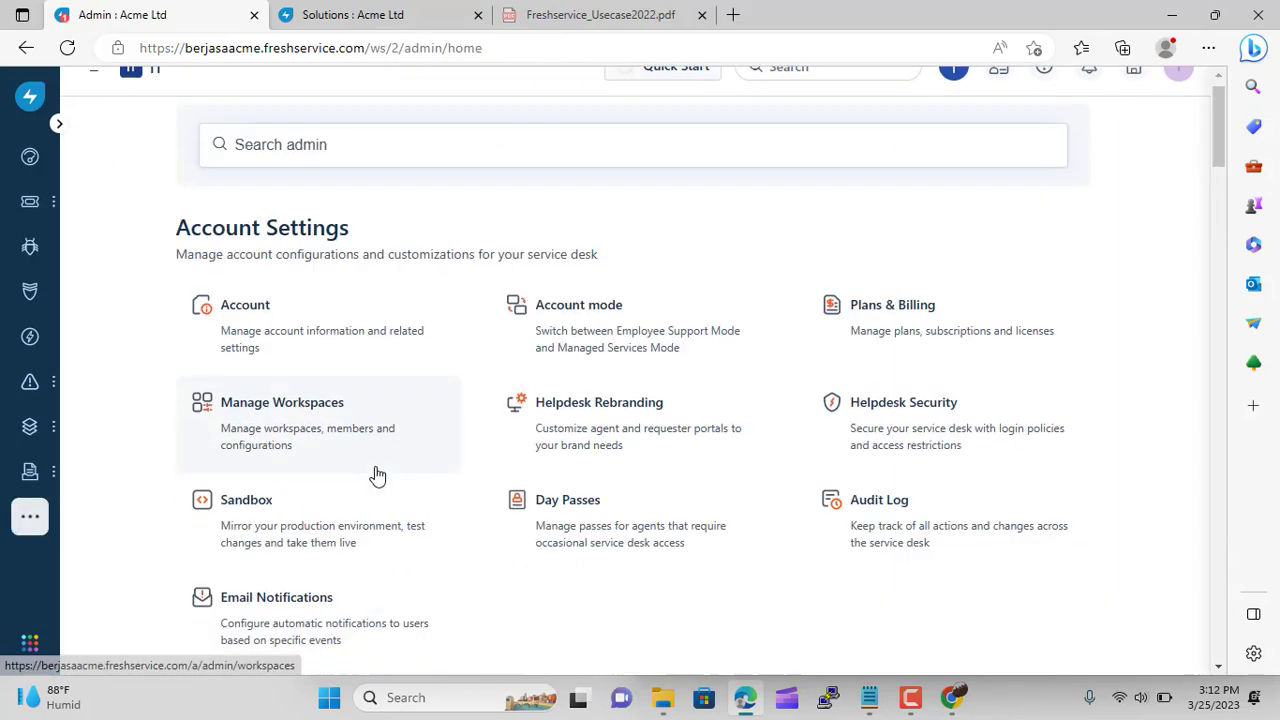
scroll(376, 476, down, 15)
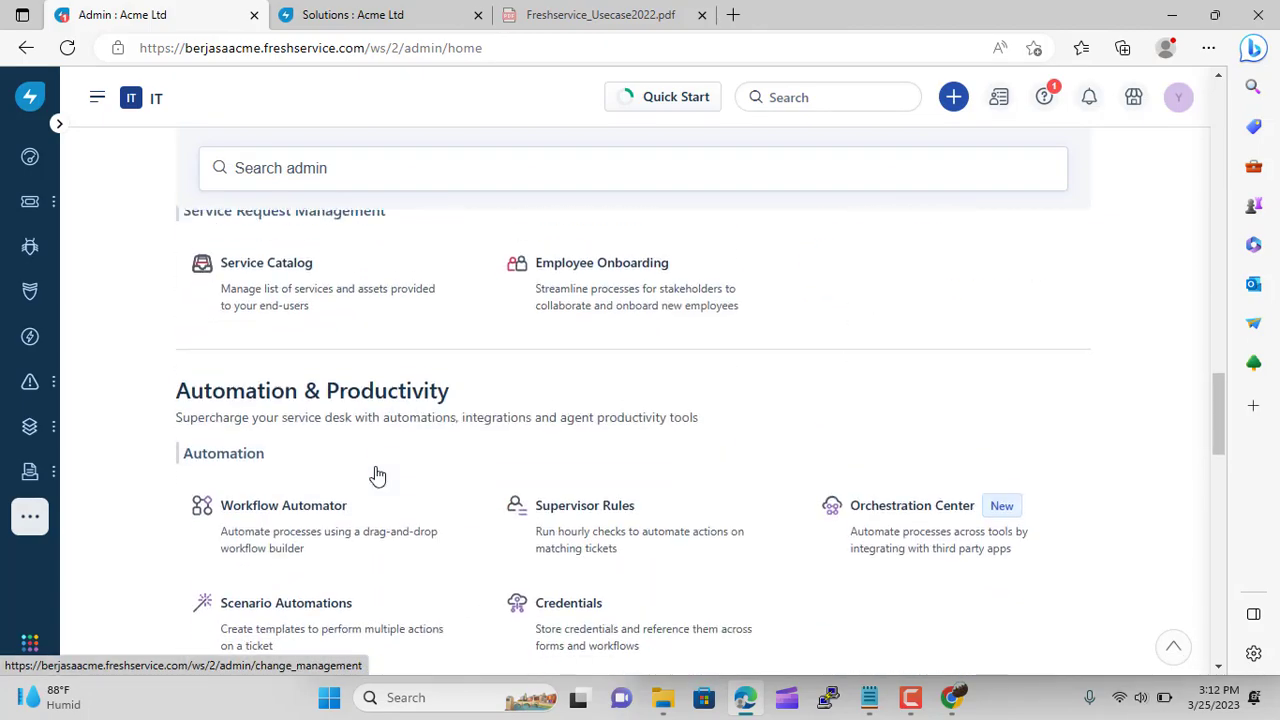
scroll(372, 474, down, 10)
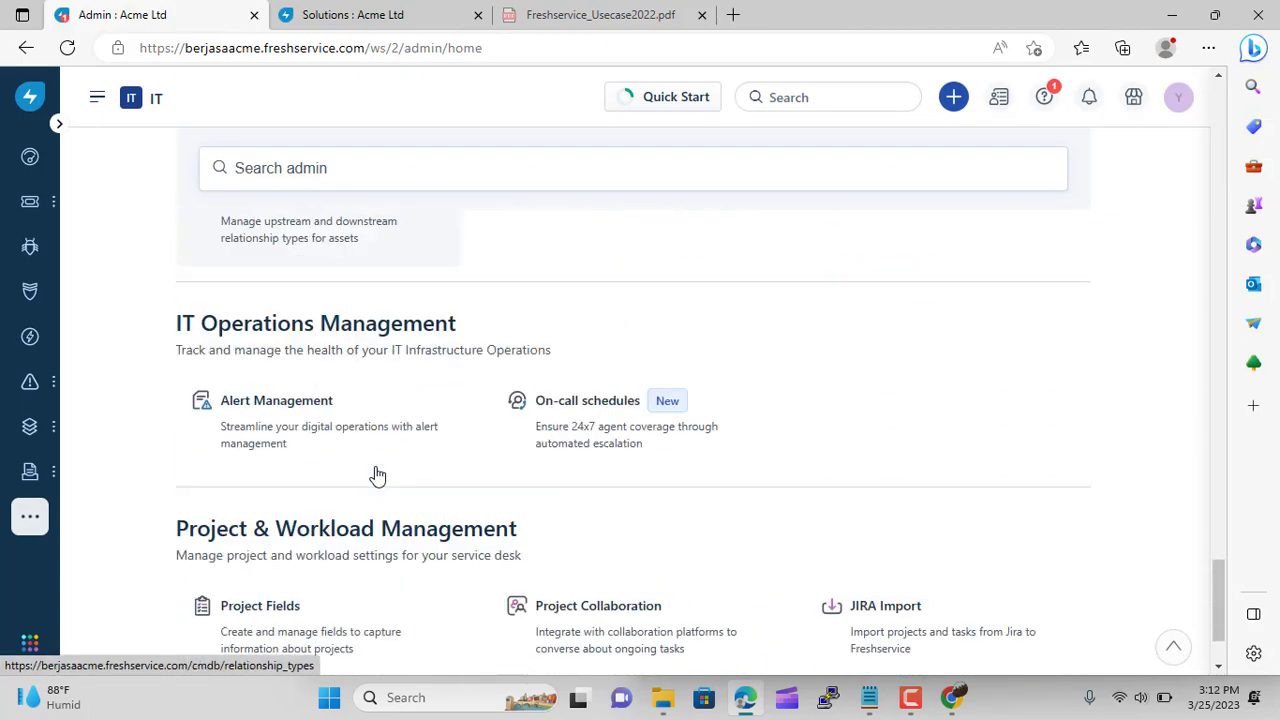
scroll(285, 452, up, 9)
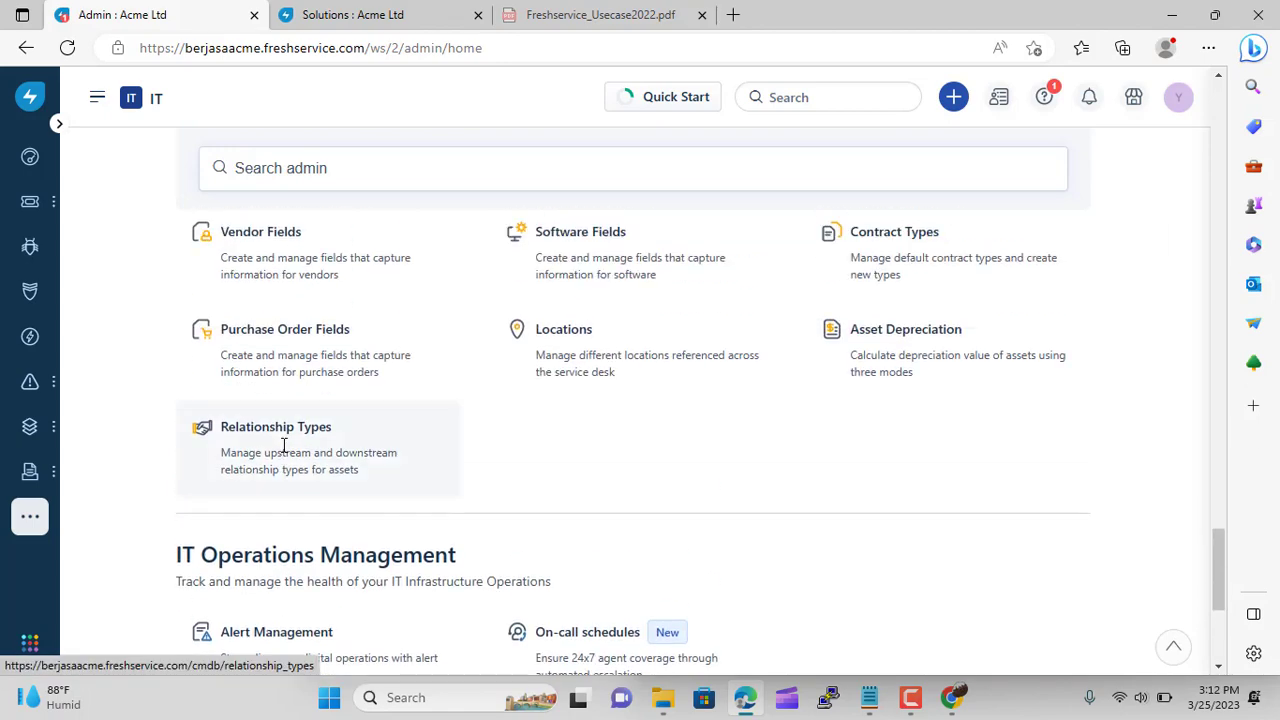
scroll(285, 452, up, 5)
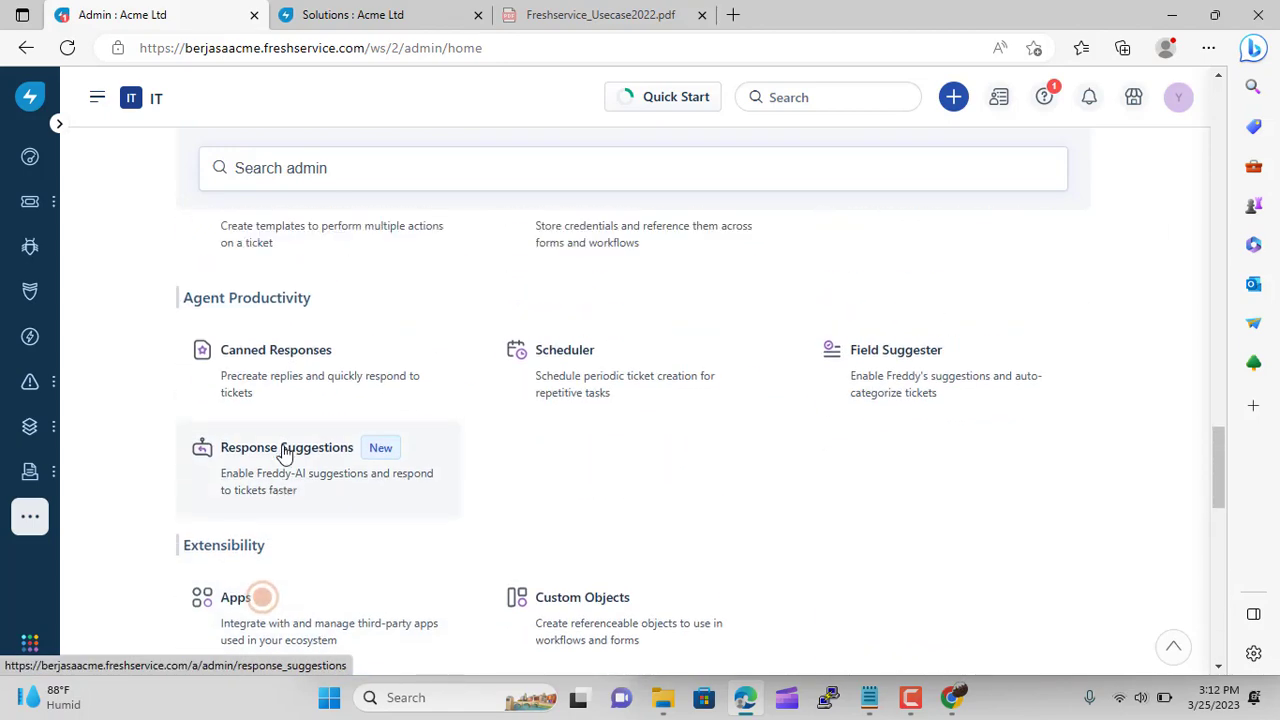
scroll(285, 452, down, 2)
click(284, 452)
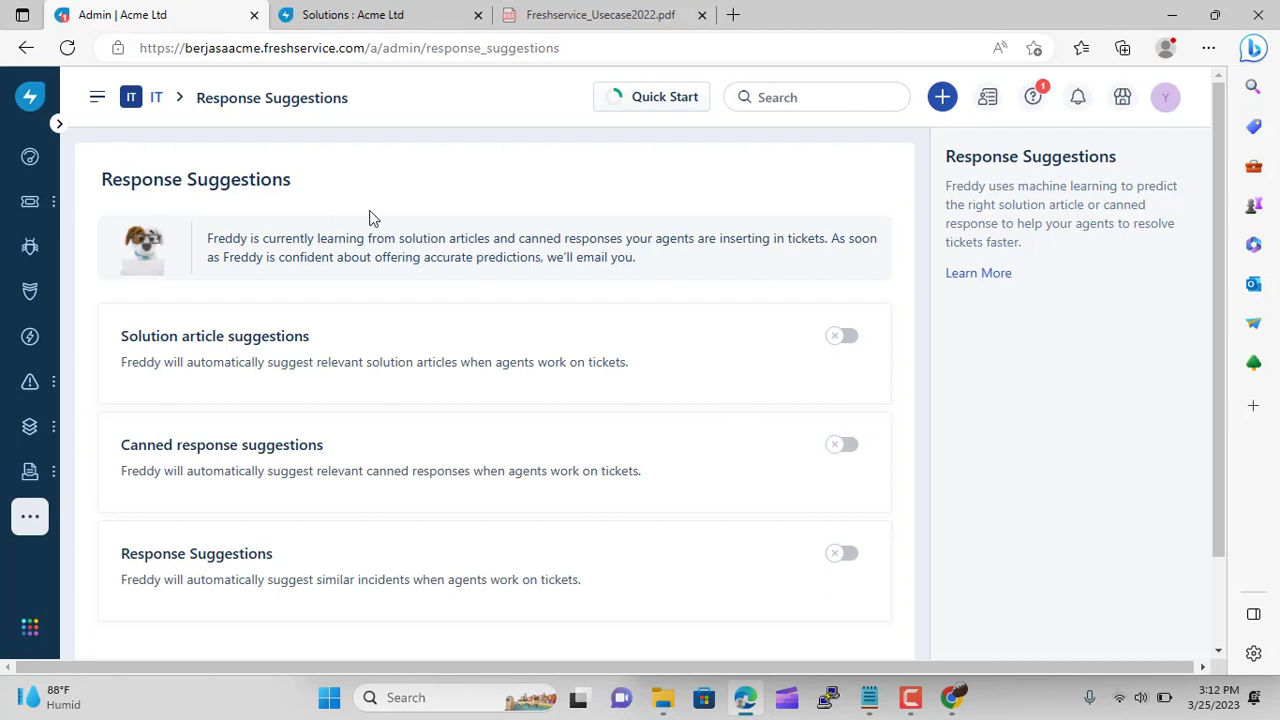
scroll(612, 497, down, 2)
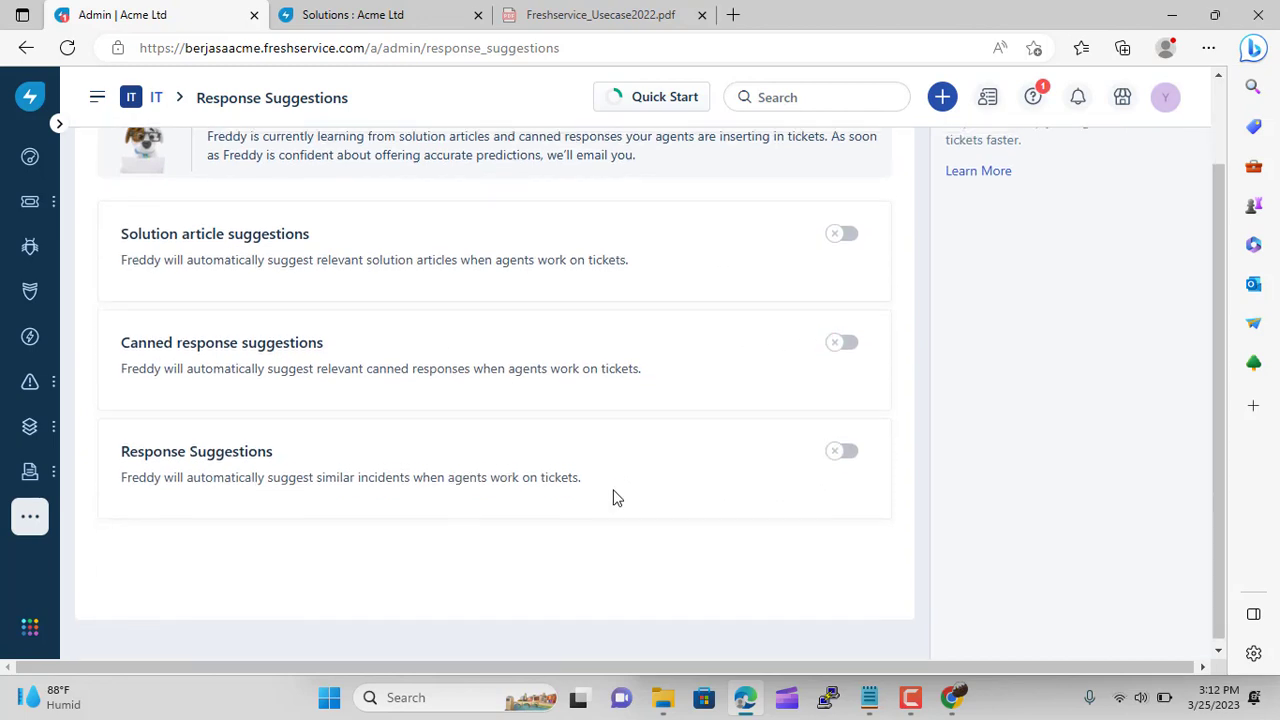
scroll(612, 497, up, 2)
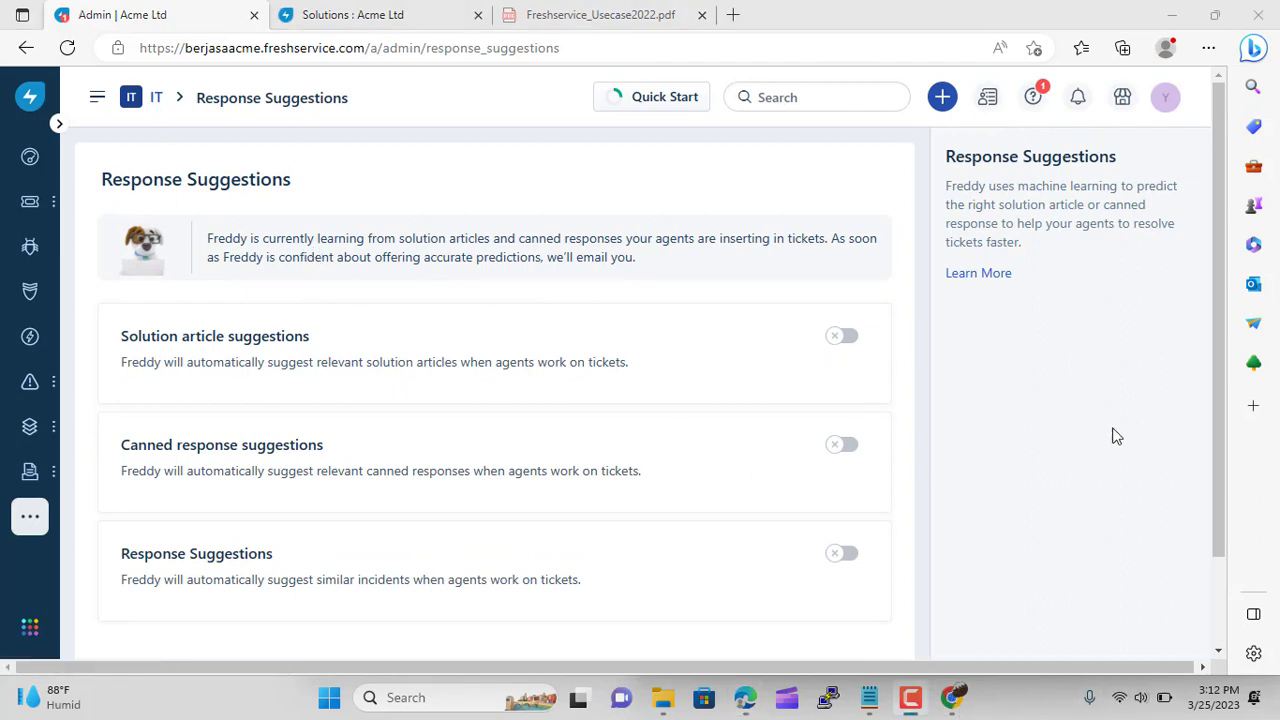
scroll(560, 366, down, 2)
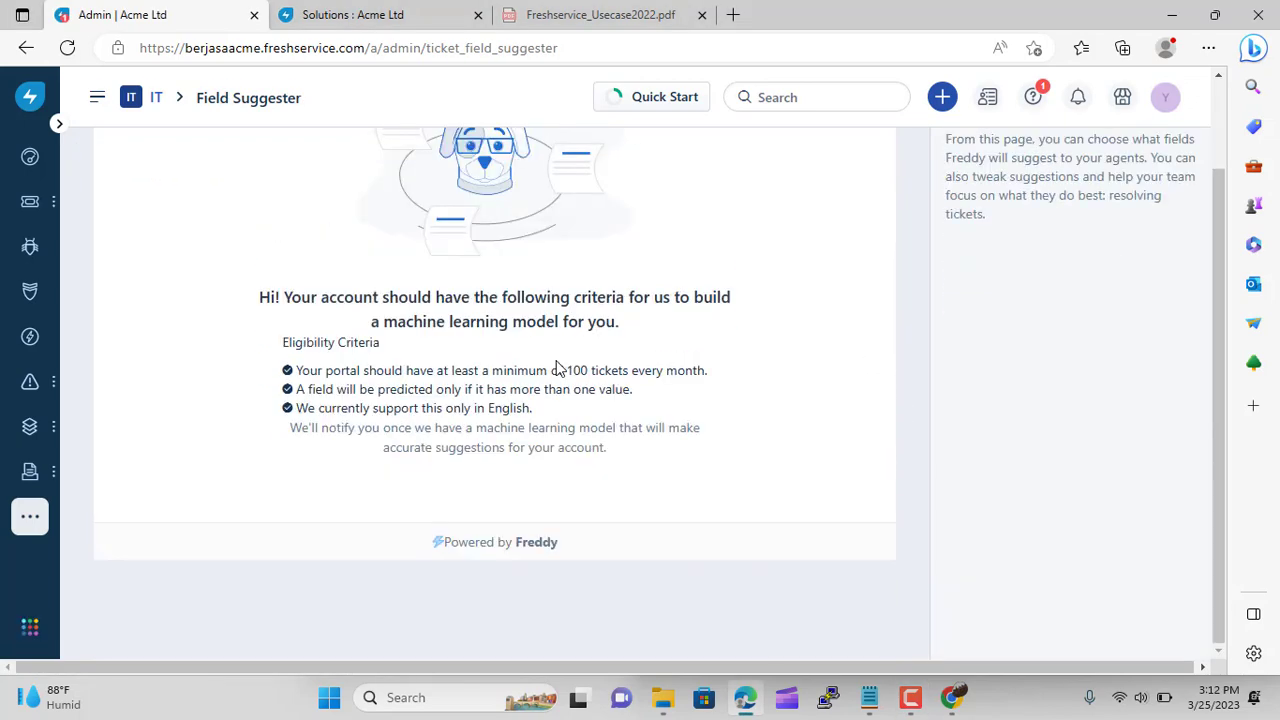
From the Admin overview, open the Response Suggestions card showing solution article, canned response and suggestions off
scroll(560, 366, up, 1)
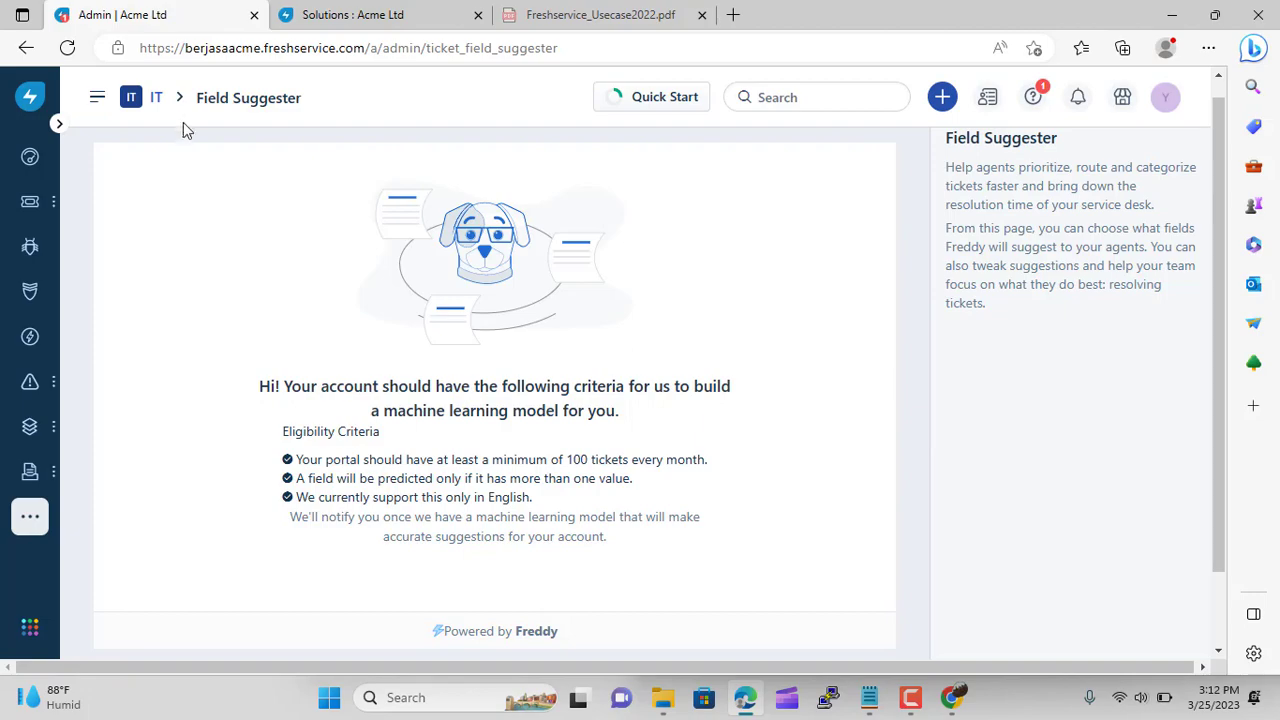
click(160, 102)
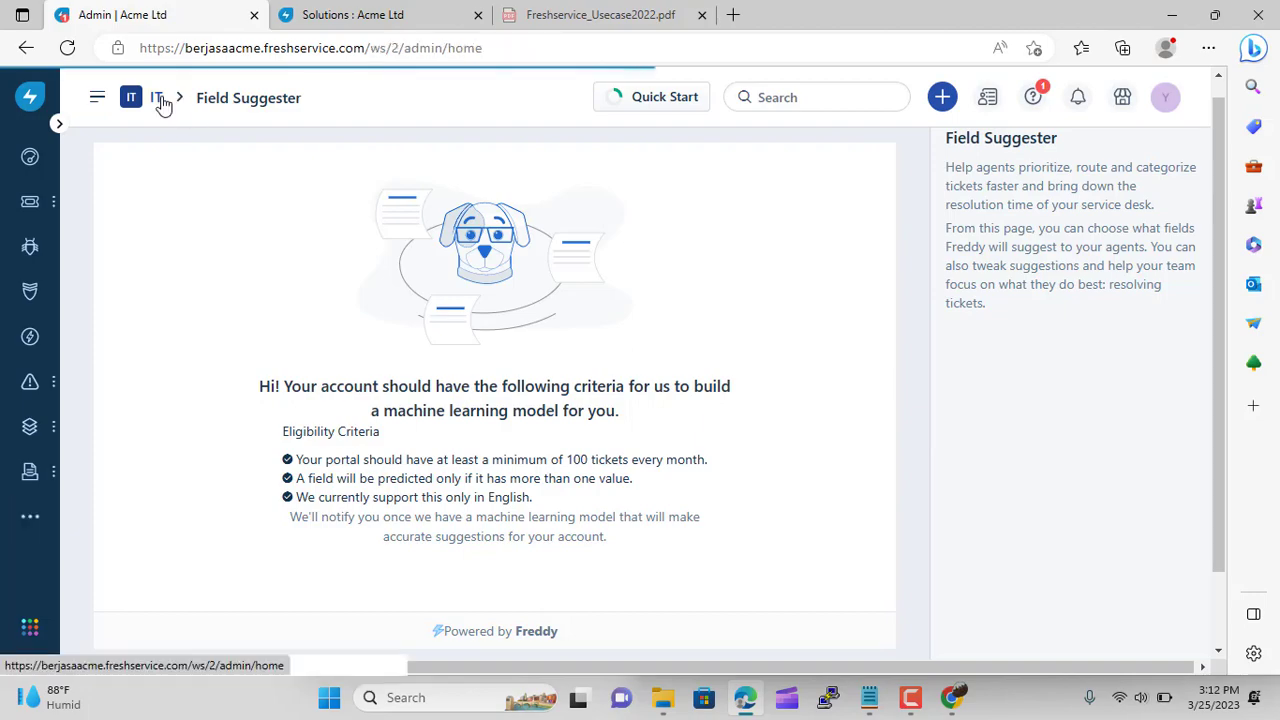
scroll(372, 472, down, 10)
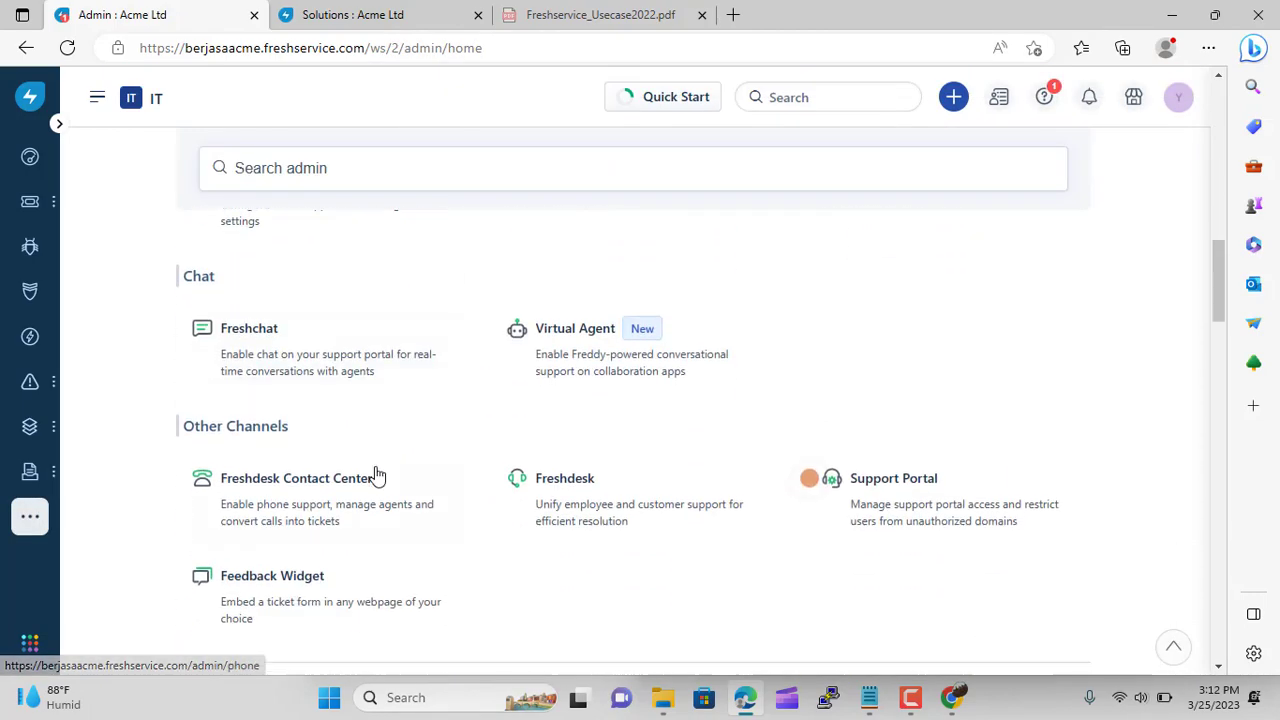
scroll(376, 476, down, 10)
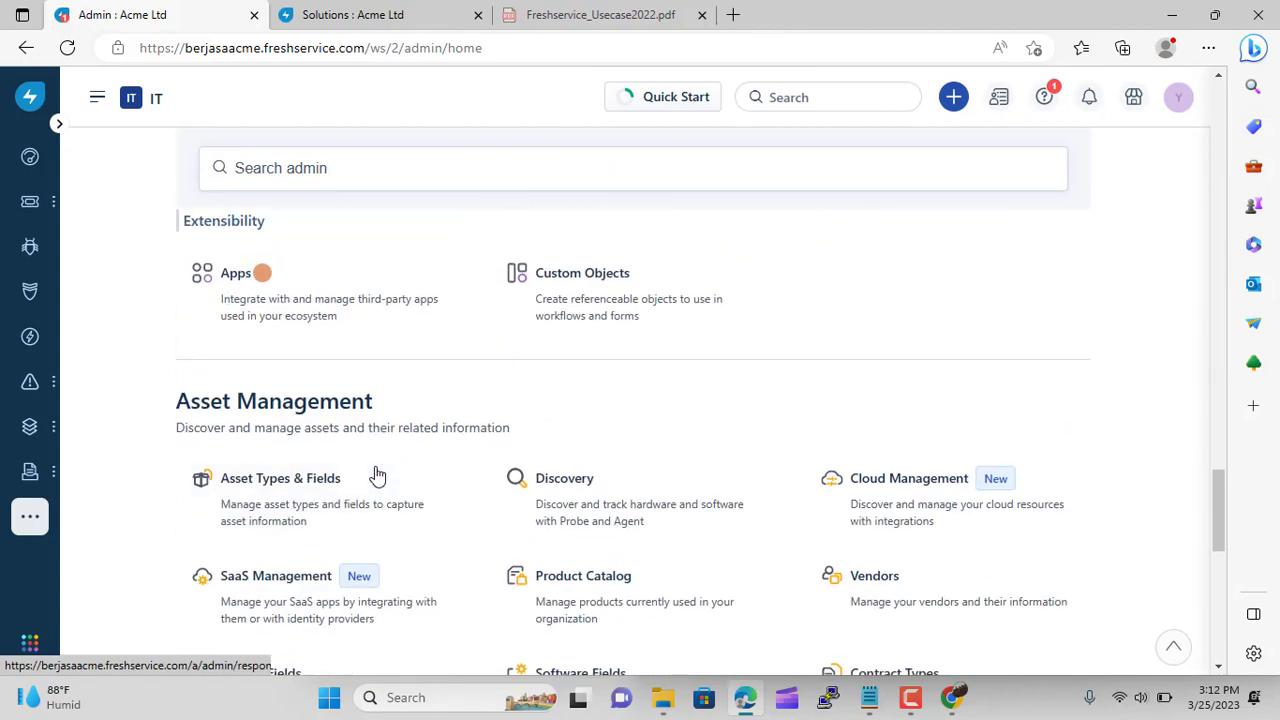
scroll(376, 476, down, 10)
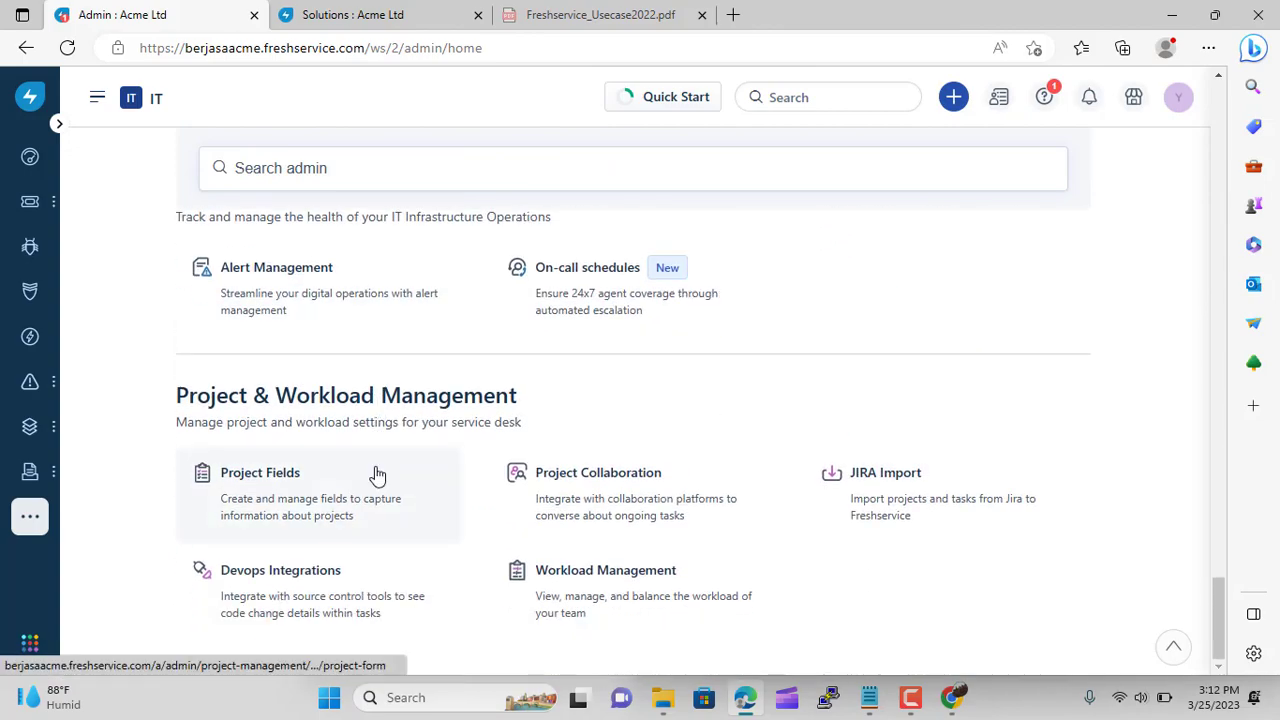
scroll(284, 453, up, 10)
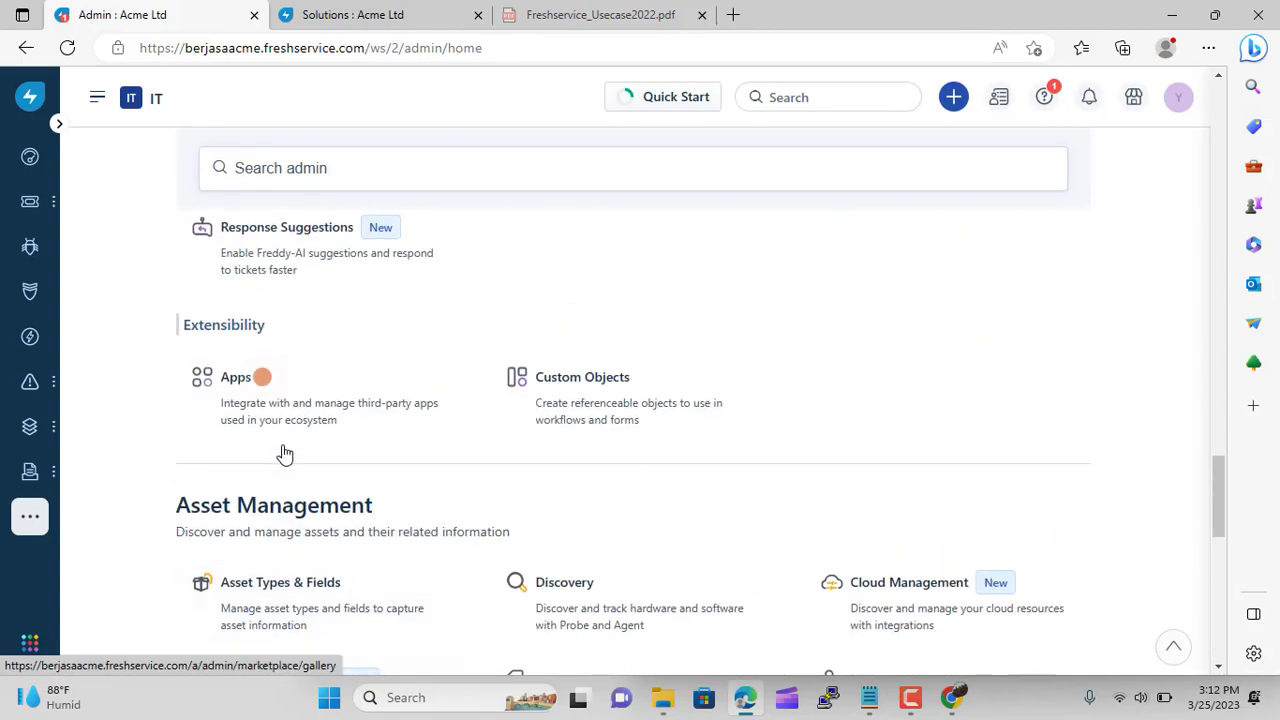
scroll(284, 453, up, 4)
scroll(284, 453, down, 2)
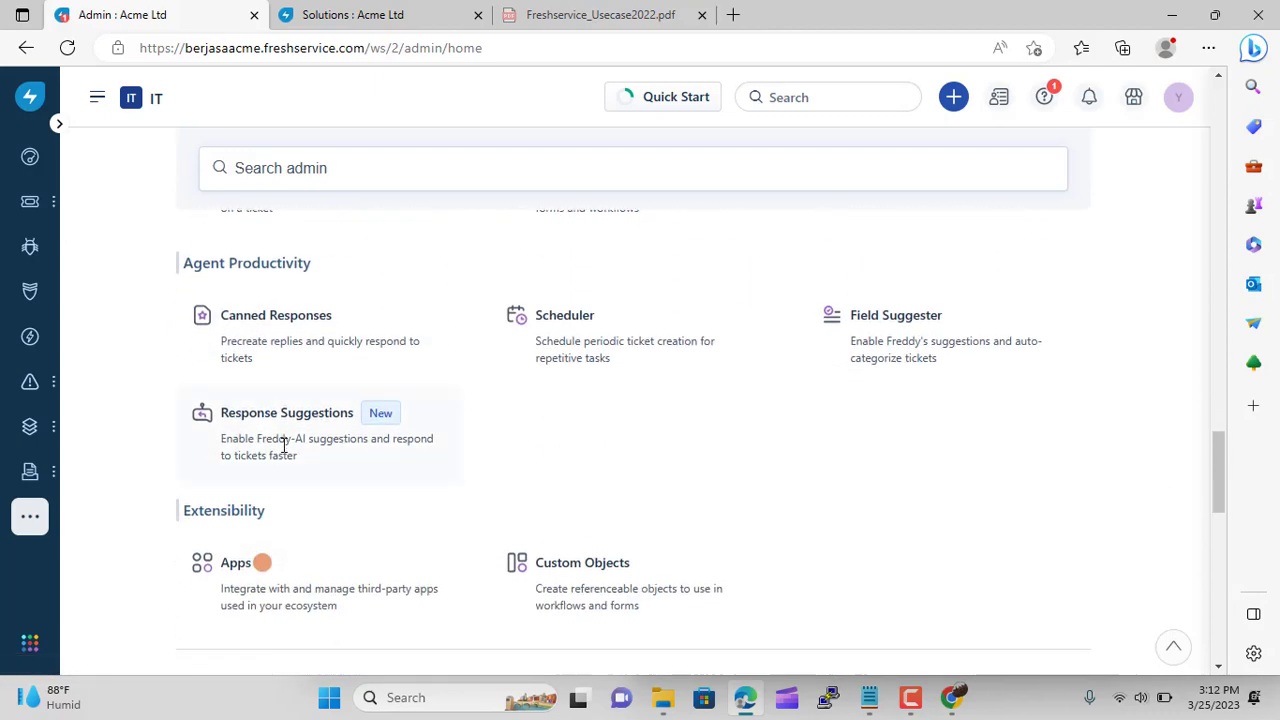
click(284, 453)
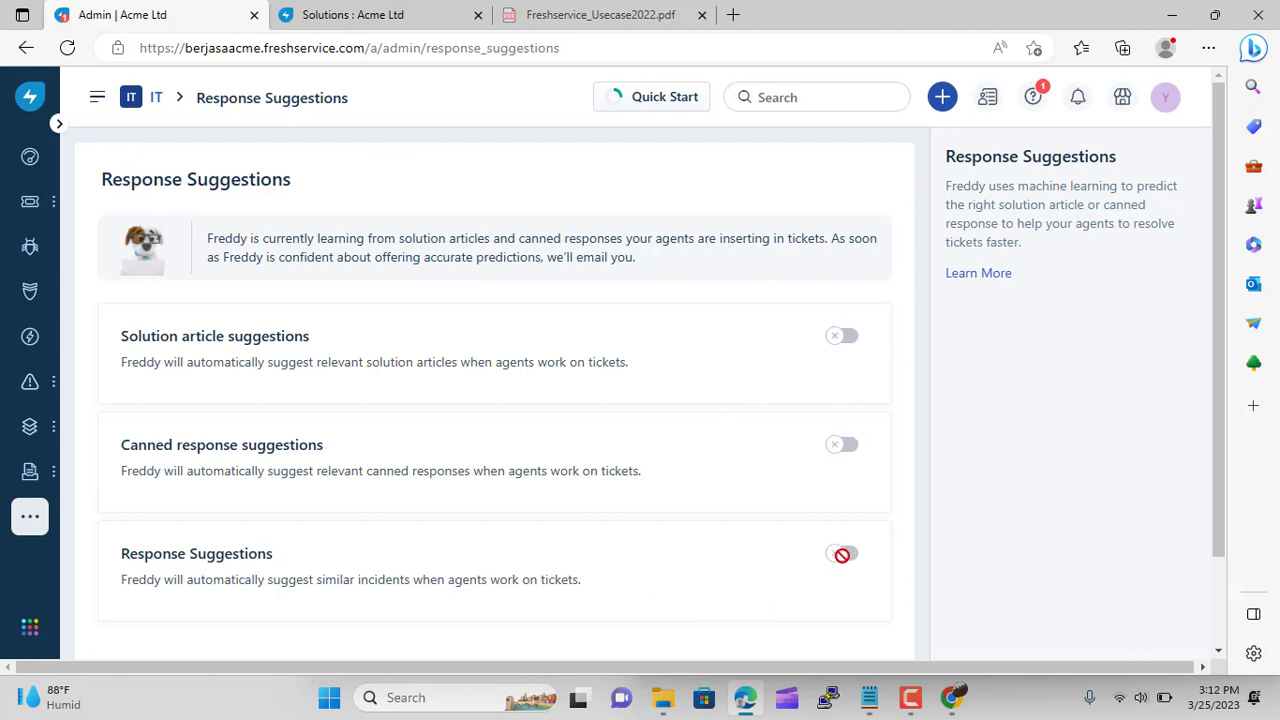
scroll(615, 497, down, 2)
scroll(615, 497, up, 2)
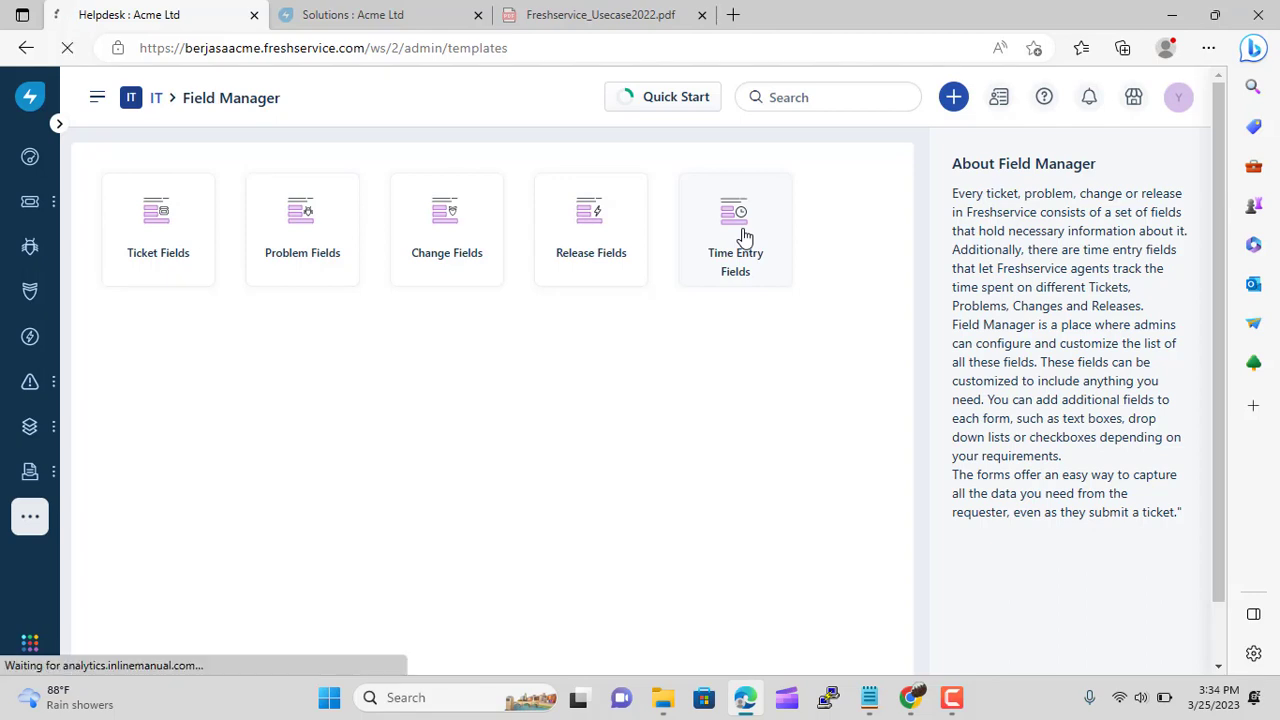
Open the Time Entry Fields form editor from Field Manager
click(744, 236)
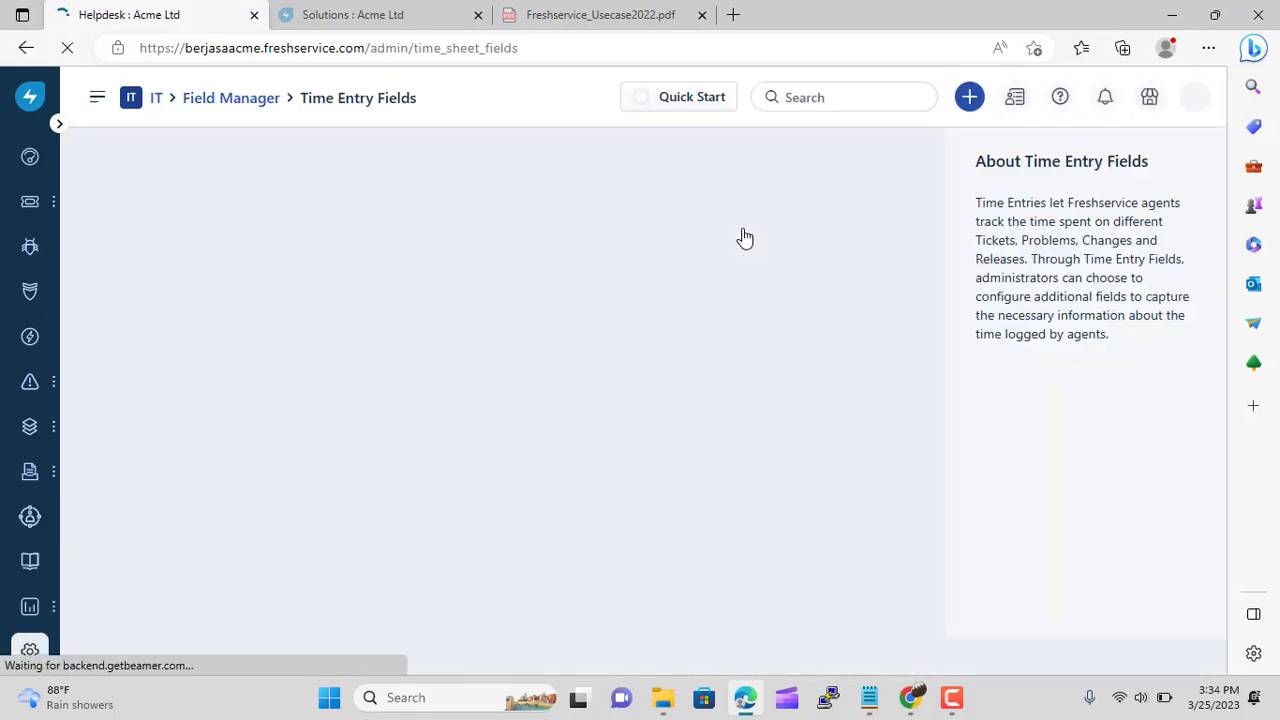
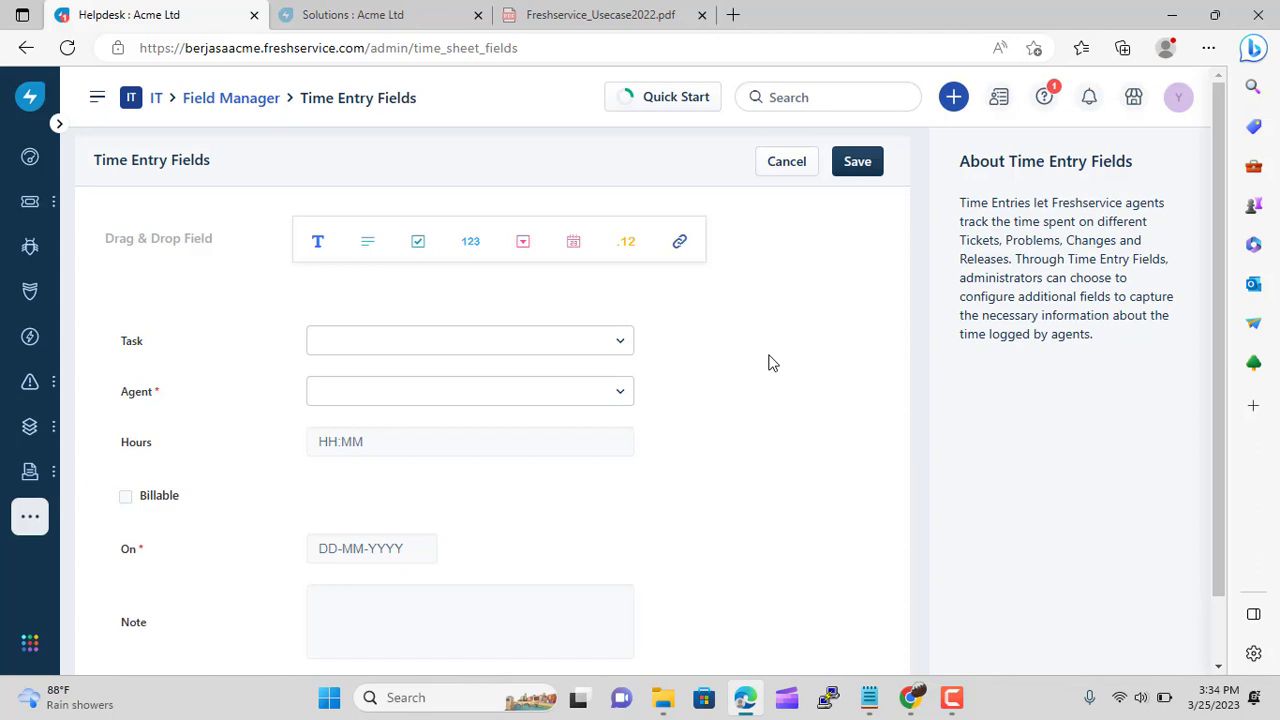
Add a trial URL field to the Time Entry form, then discard it
scroll(770, 362, down, 1)
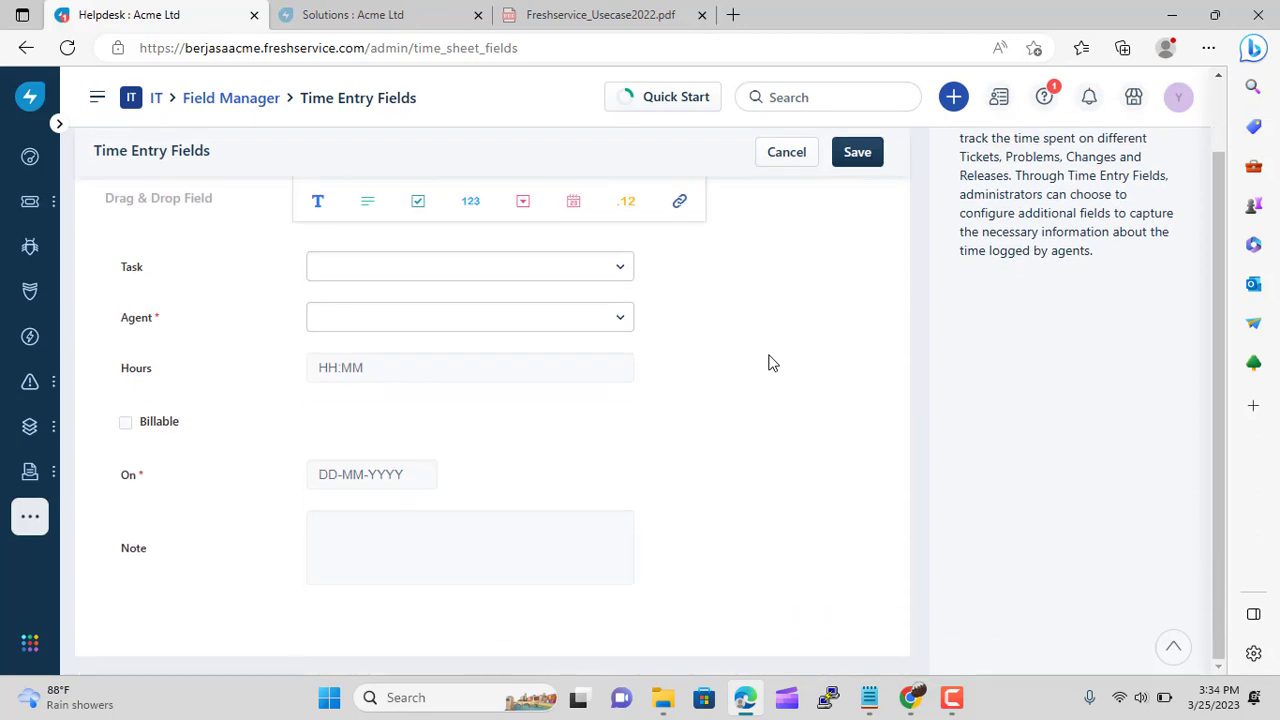
scroll(770, 362, up, 1)
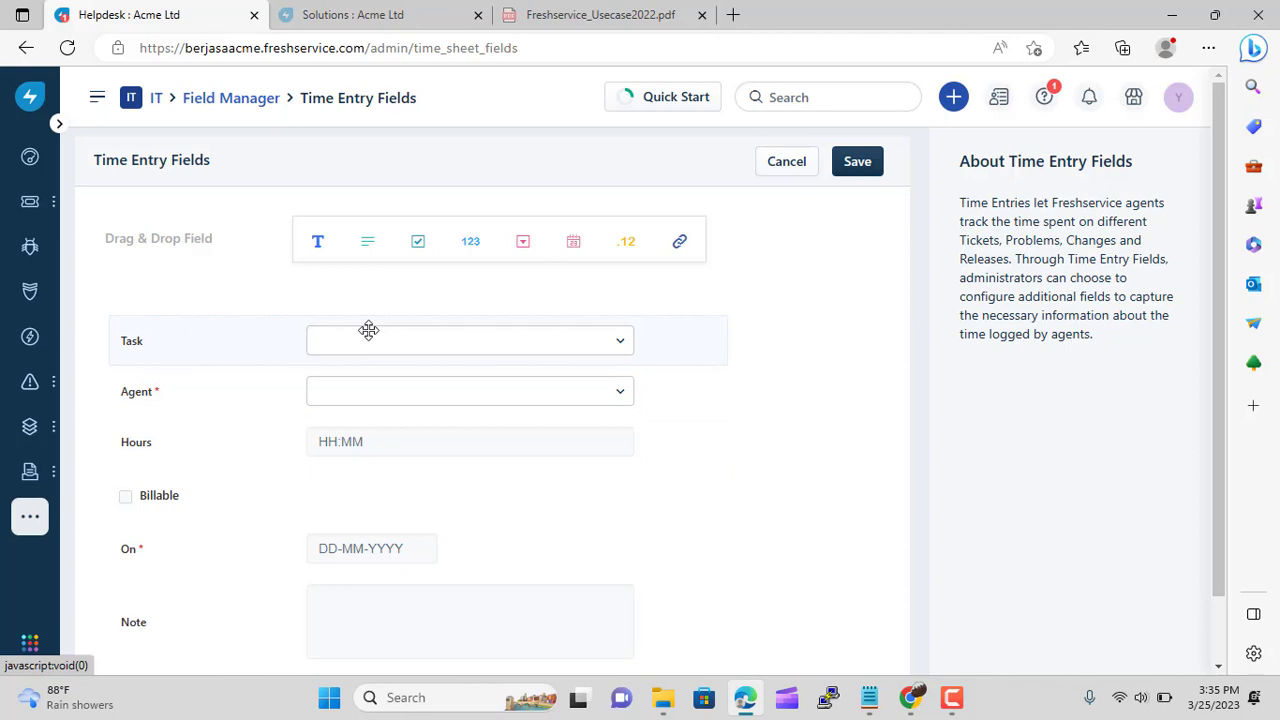
scroll(368, 330, down, 1)
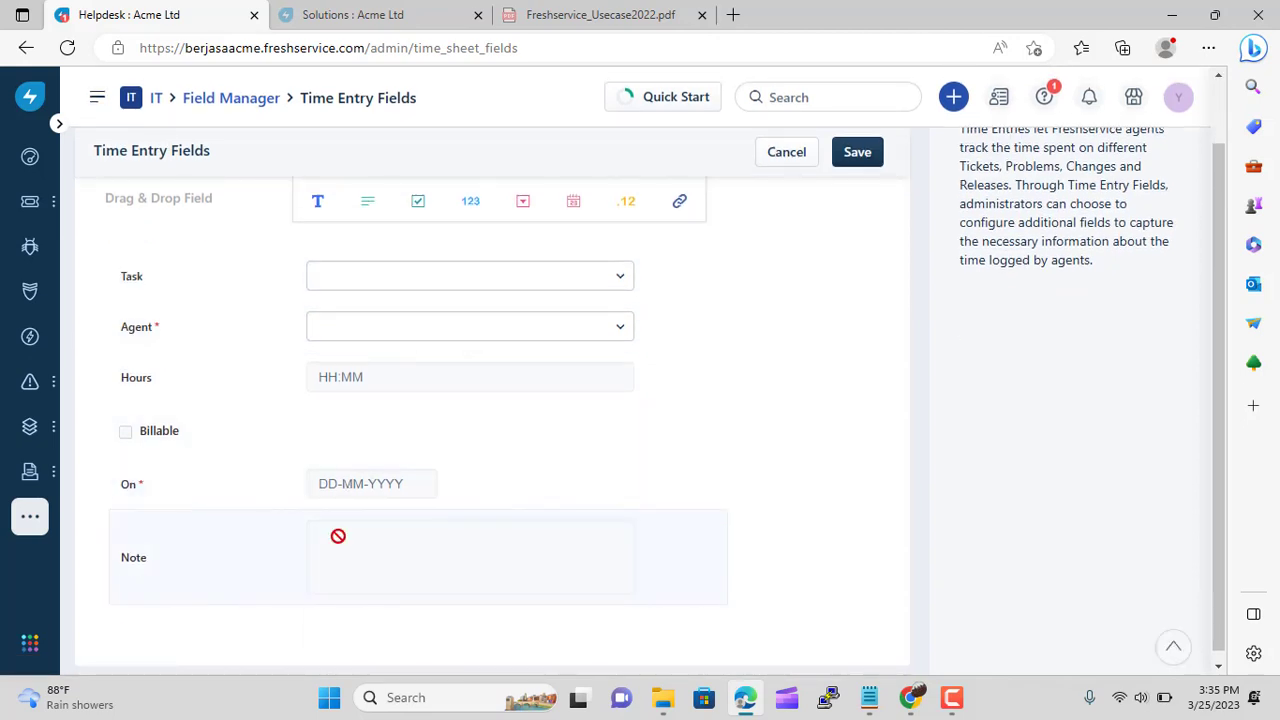
scroll(503, 521, up, 1)
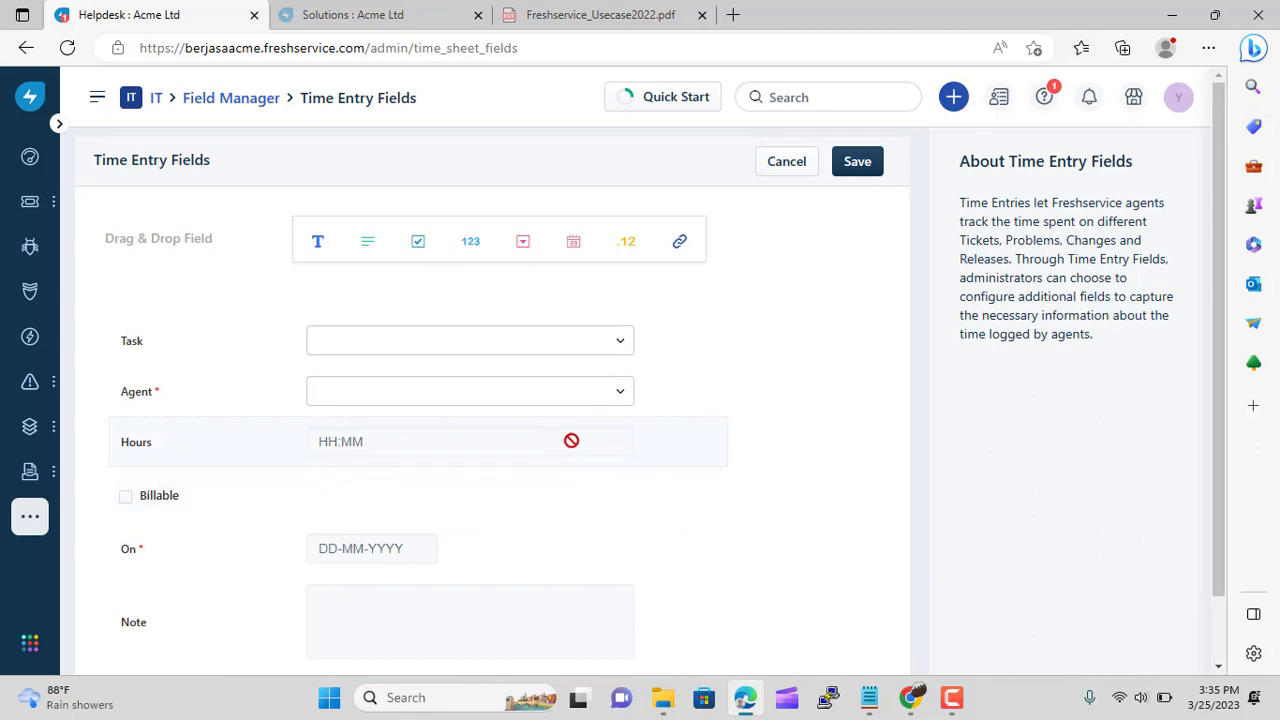
click(680, 248)
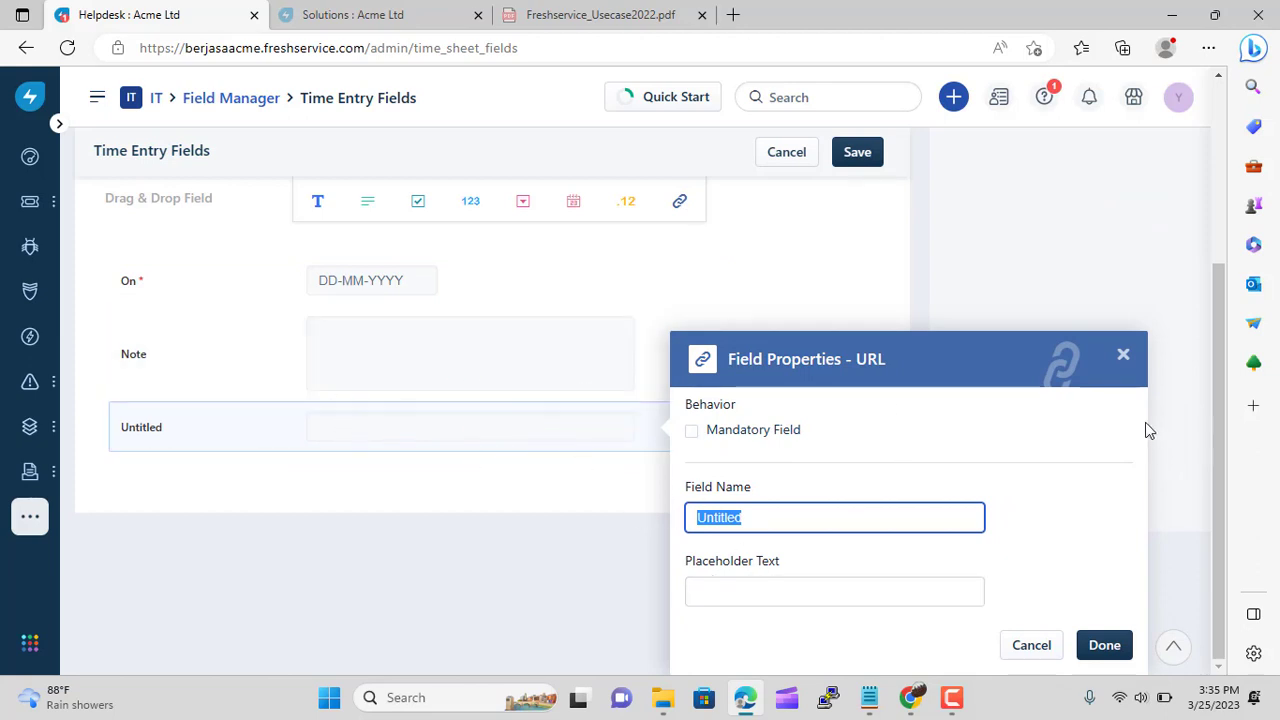
click(1123, 354)
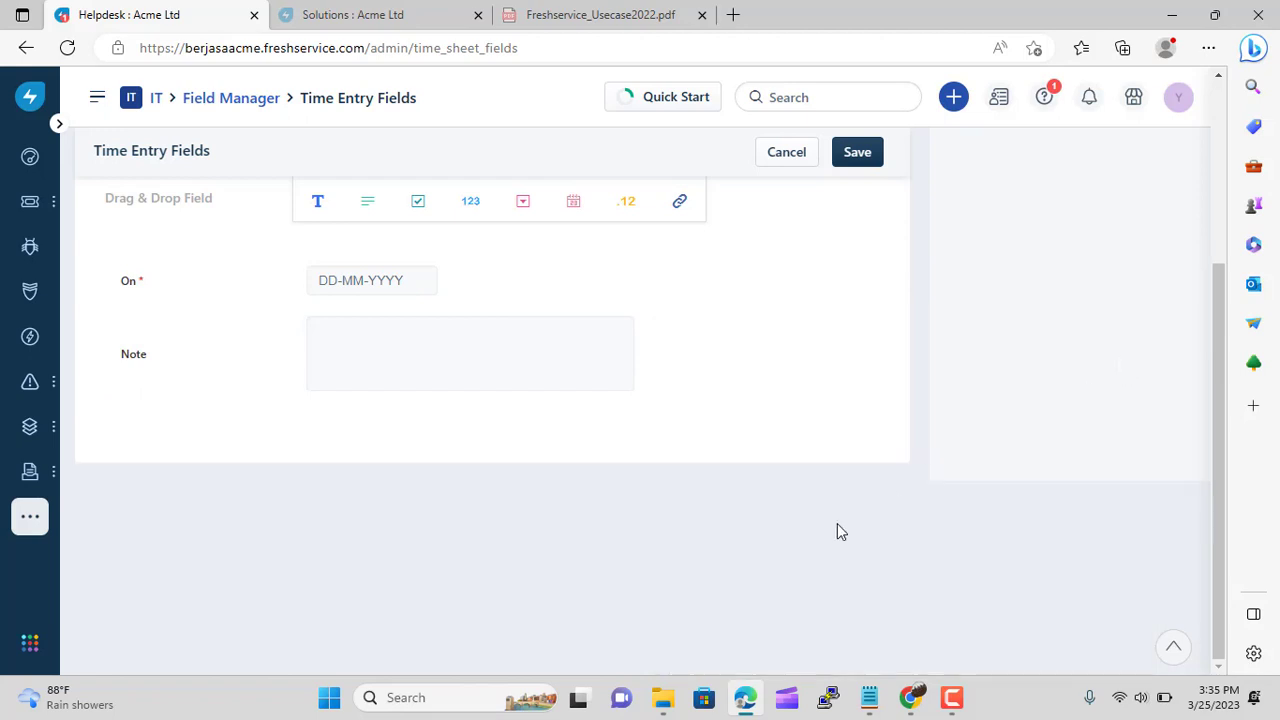
Save the Time Entry fields and go to the Admin settings home
scroll(836, 525, up, 3)
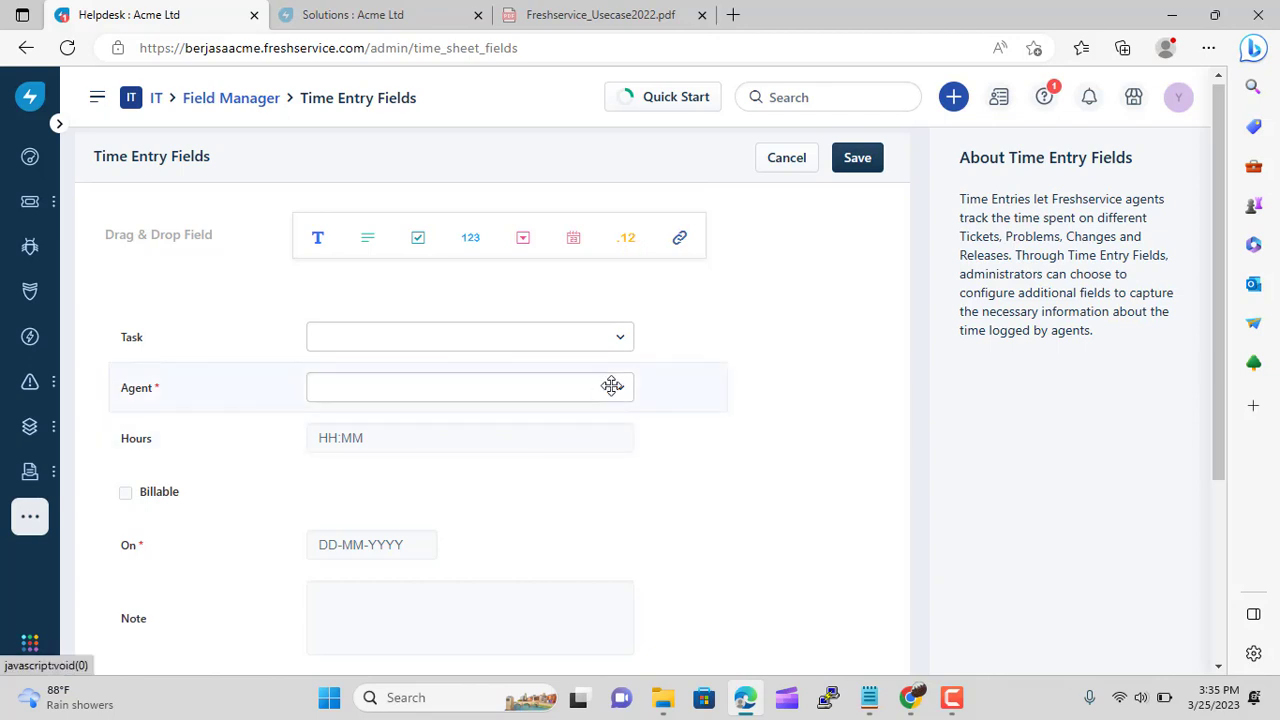
scroll(751, 466, down, 3)
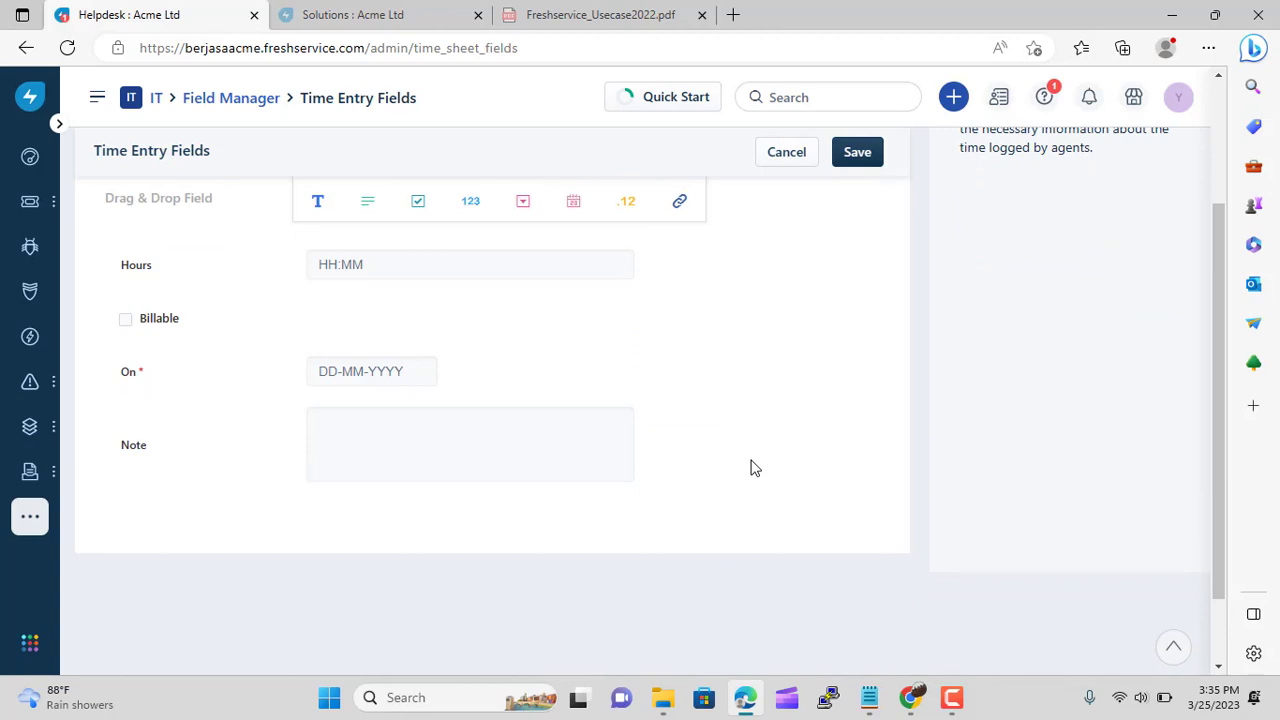
click(857, 158)
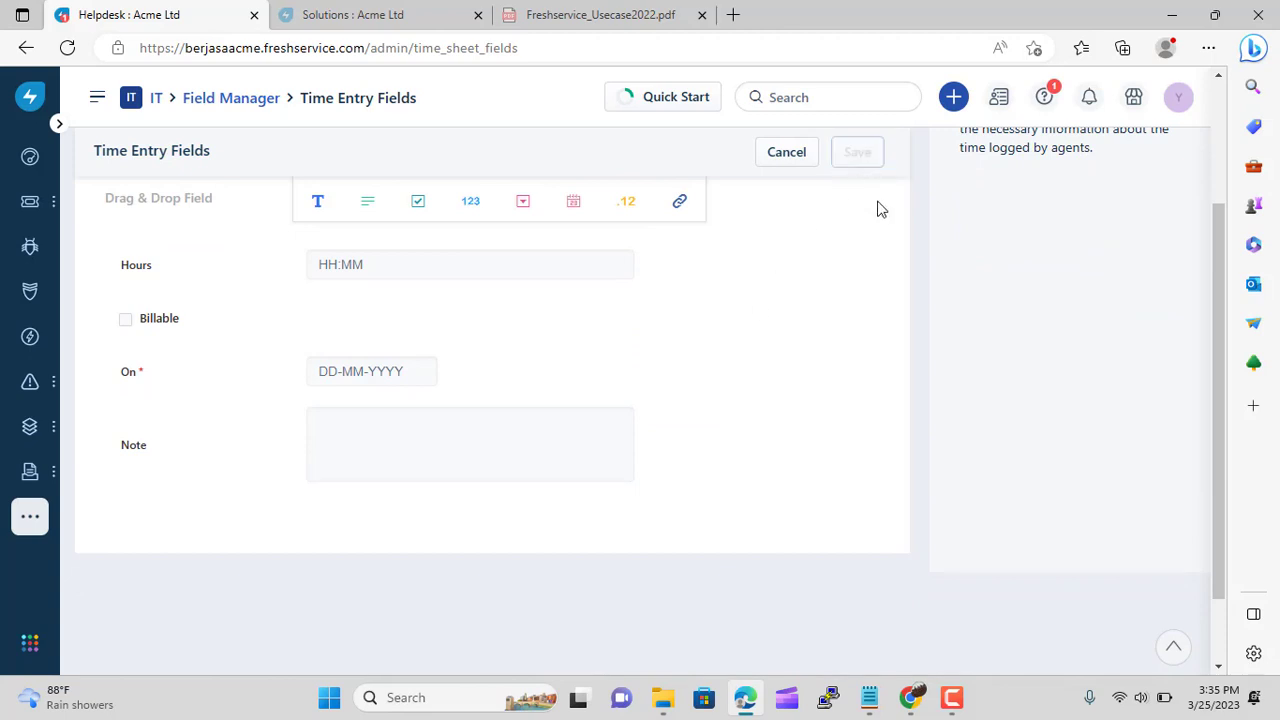
mouse_move(887, 710)
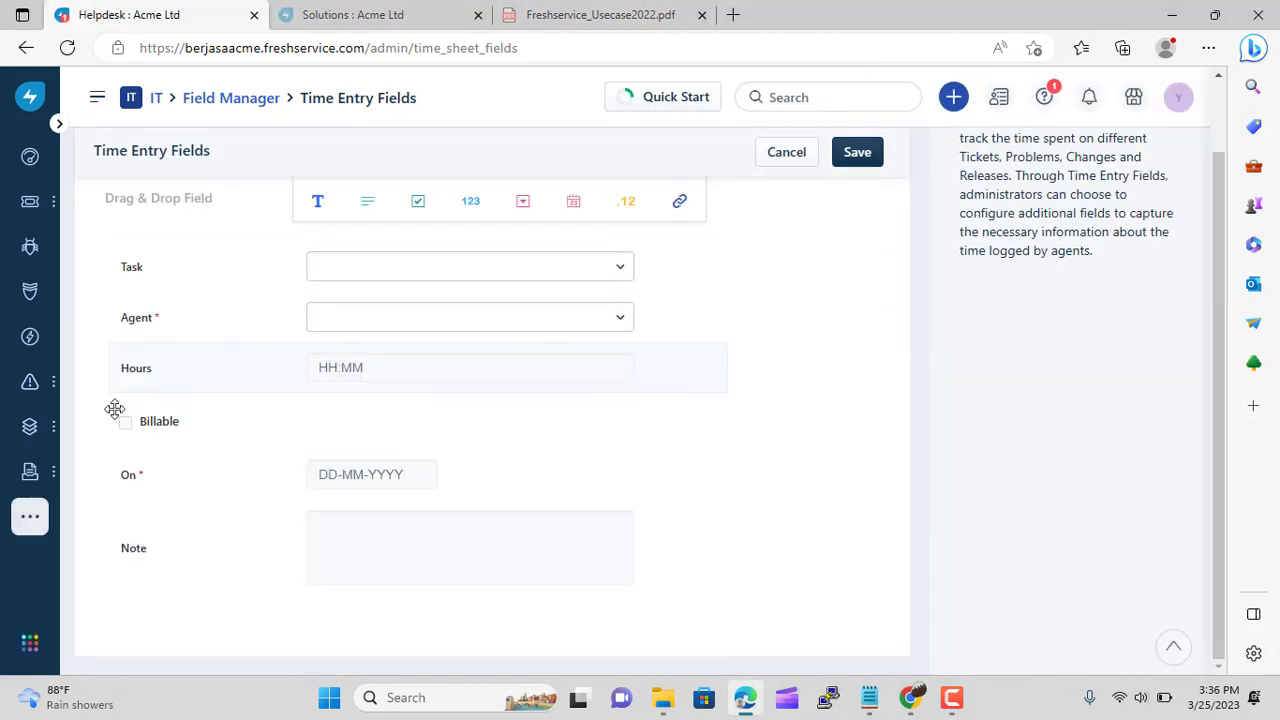
mouse_move(30, 516)
click(100, 503)
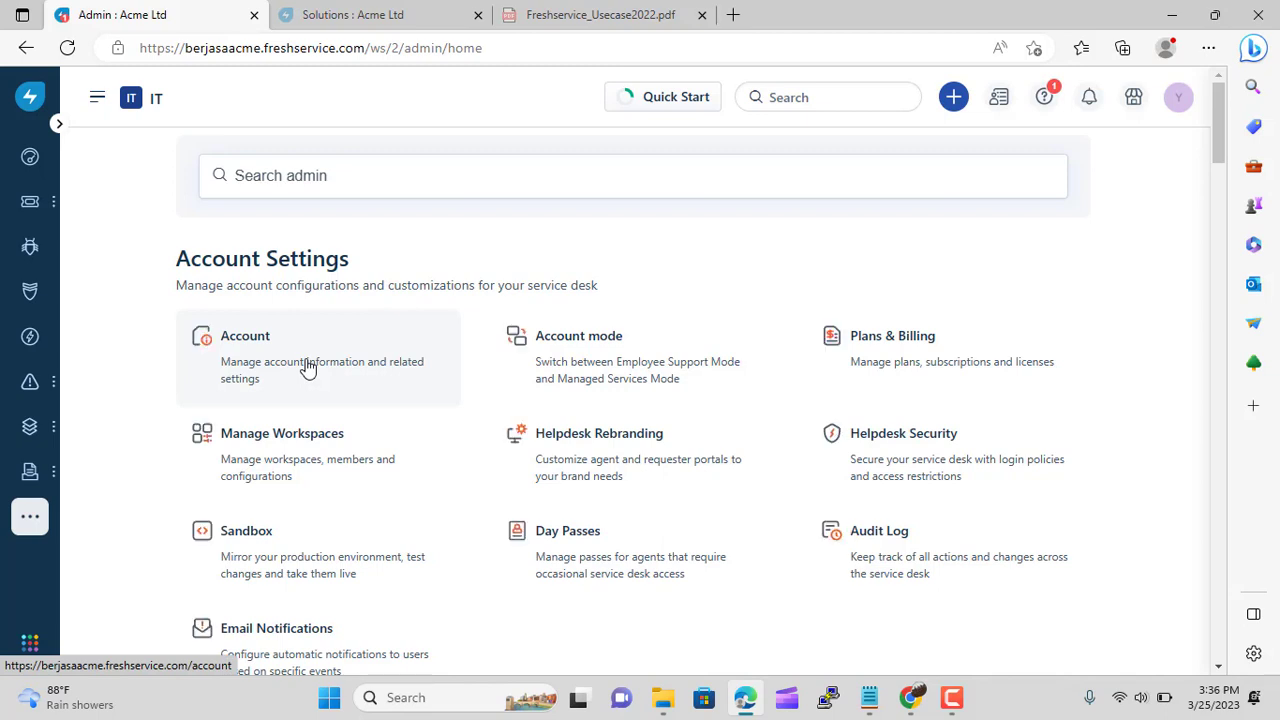
Open the Audit Log and look over the recent account changes
click(868, 582)
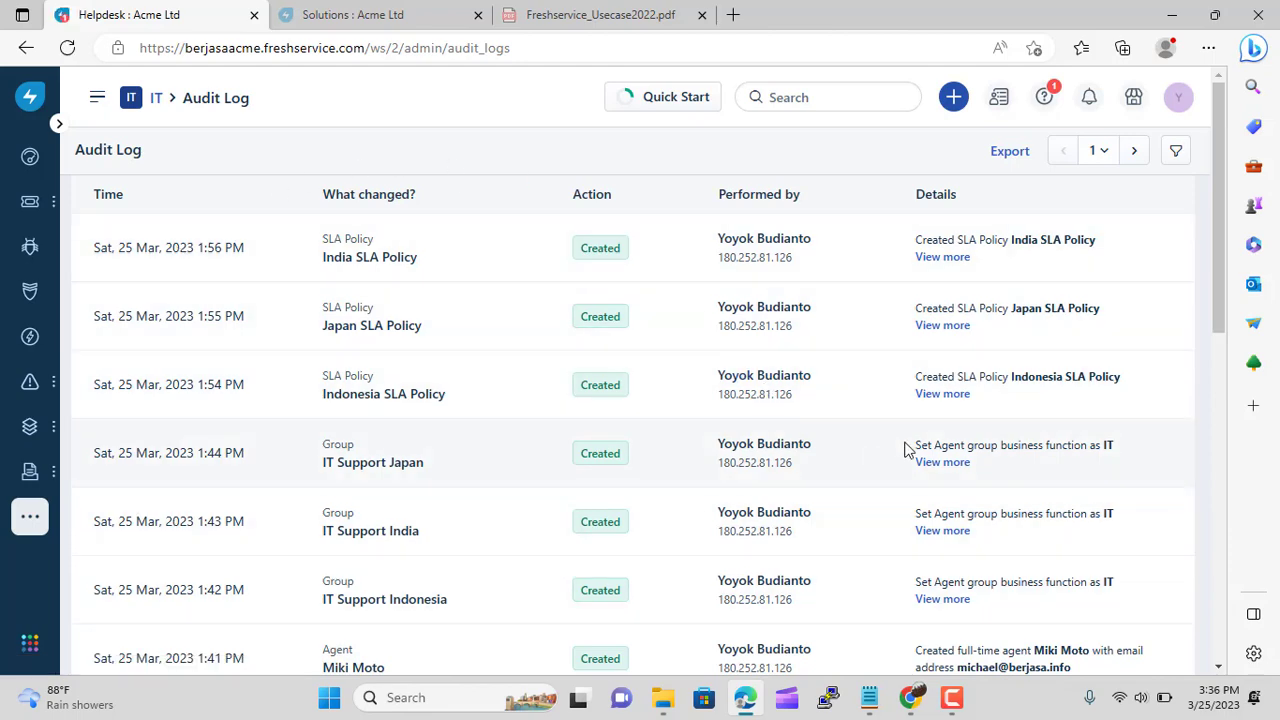
scroll(996, 393, down, 3)
scroll(996, 393, down, 2)
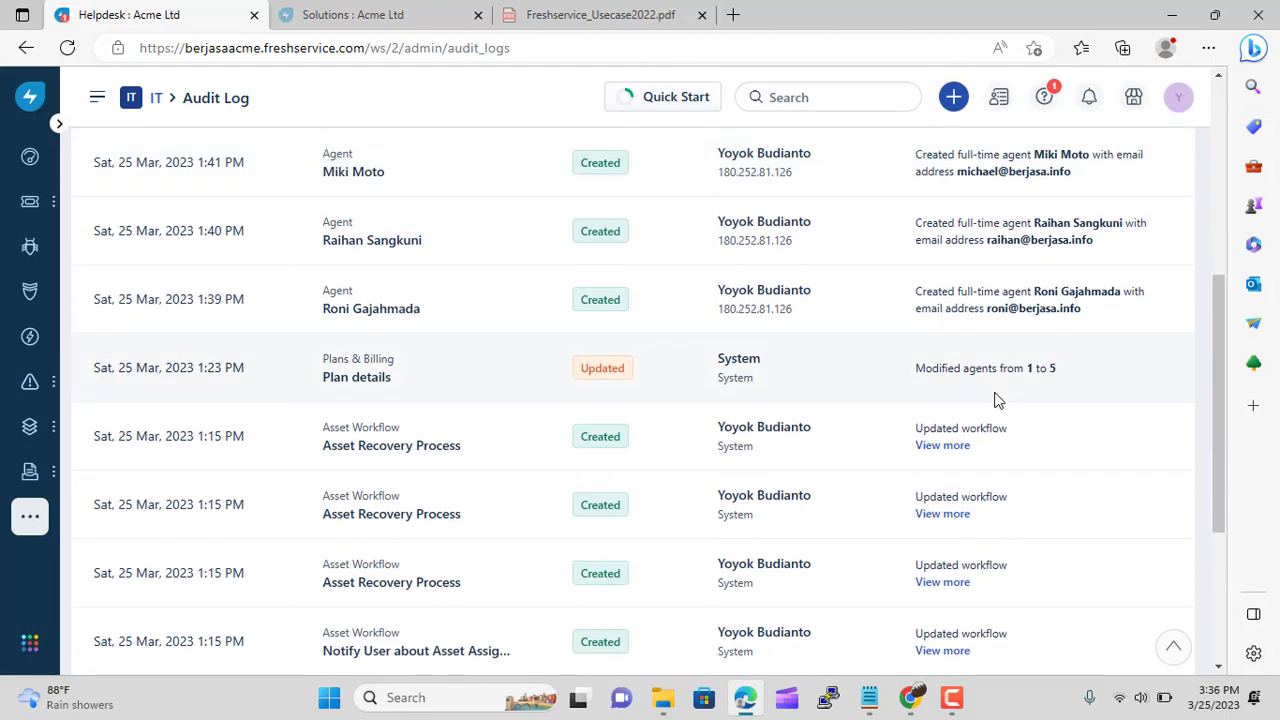
scroll(996, 393, down, 3)
scroll(996, 393, up, 2)
scroll(996, 393, up, 6)
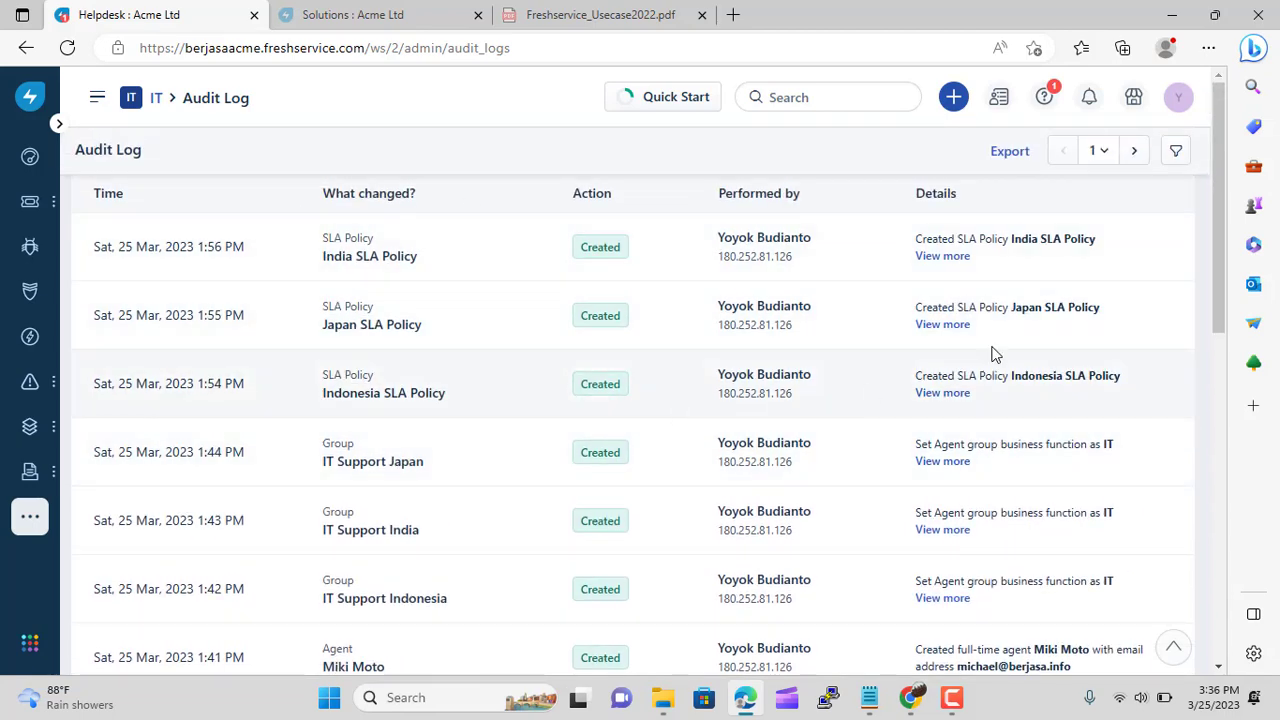
Browse the Date range, Performed by and What changed filters without applying any, then check the use-case notes
click(1182, 162)
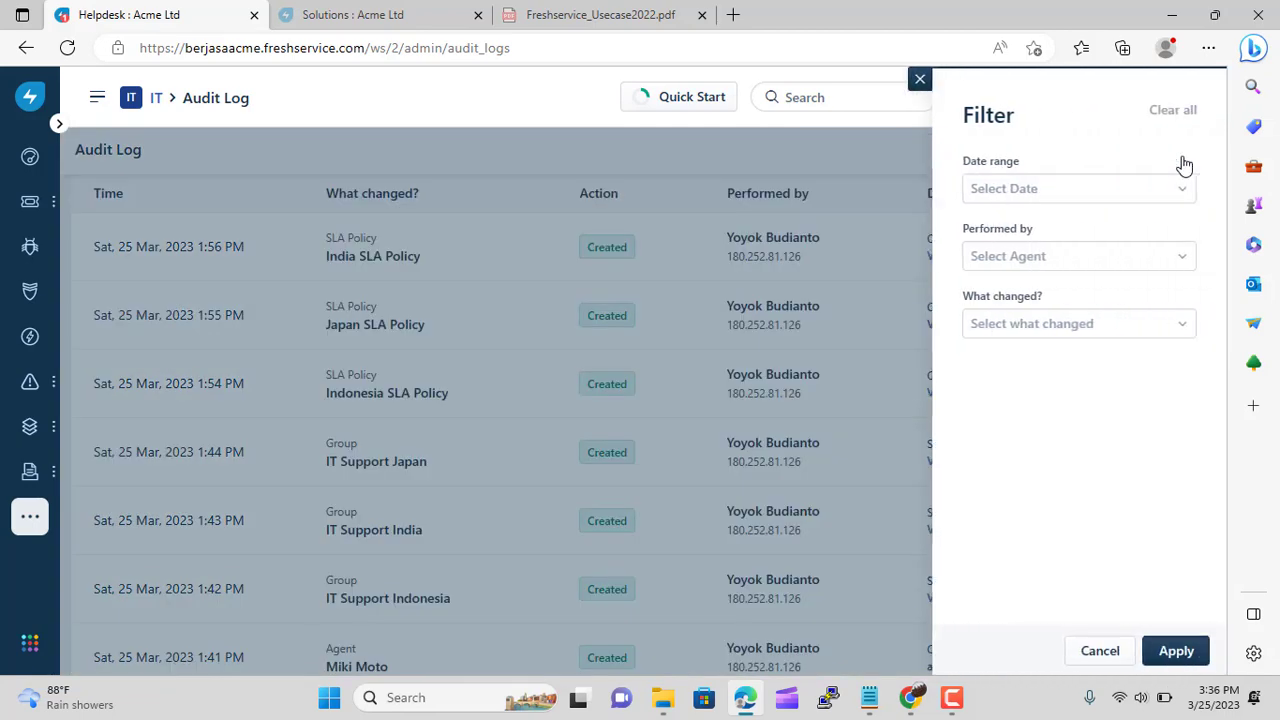
click(1181, 197)
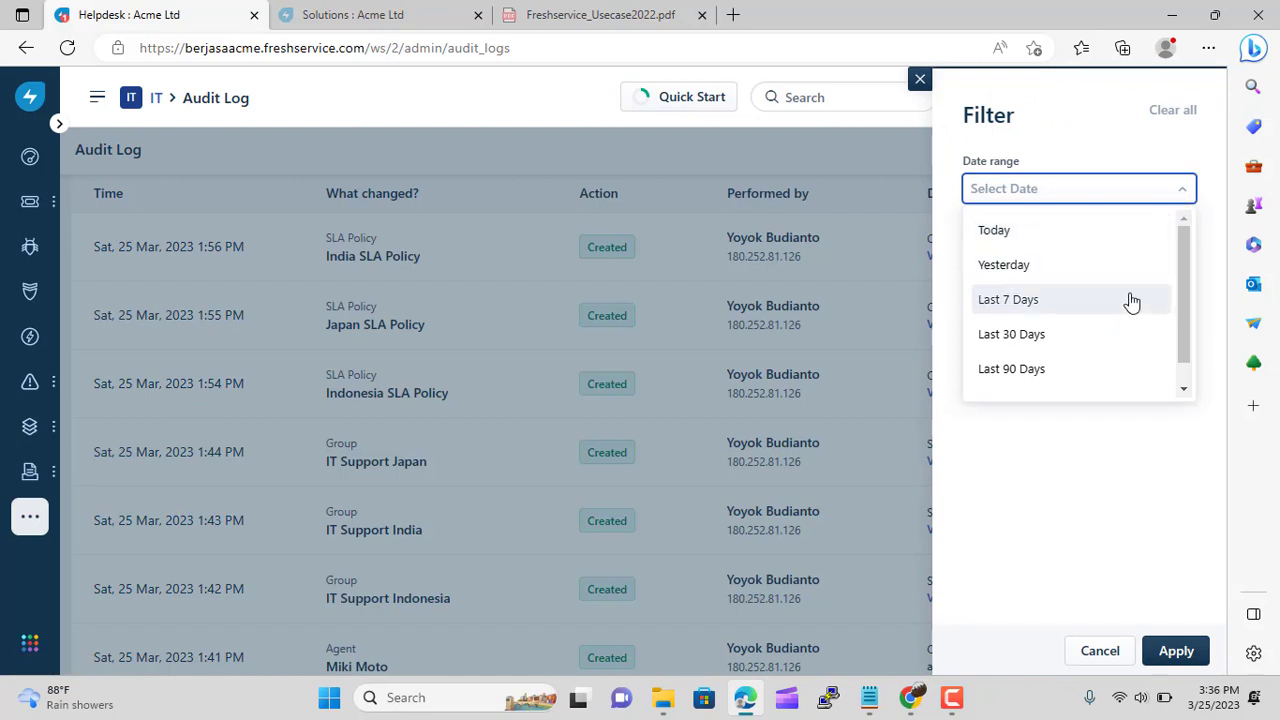
click(1115, 115)
click(1180, 262)
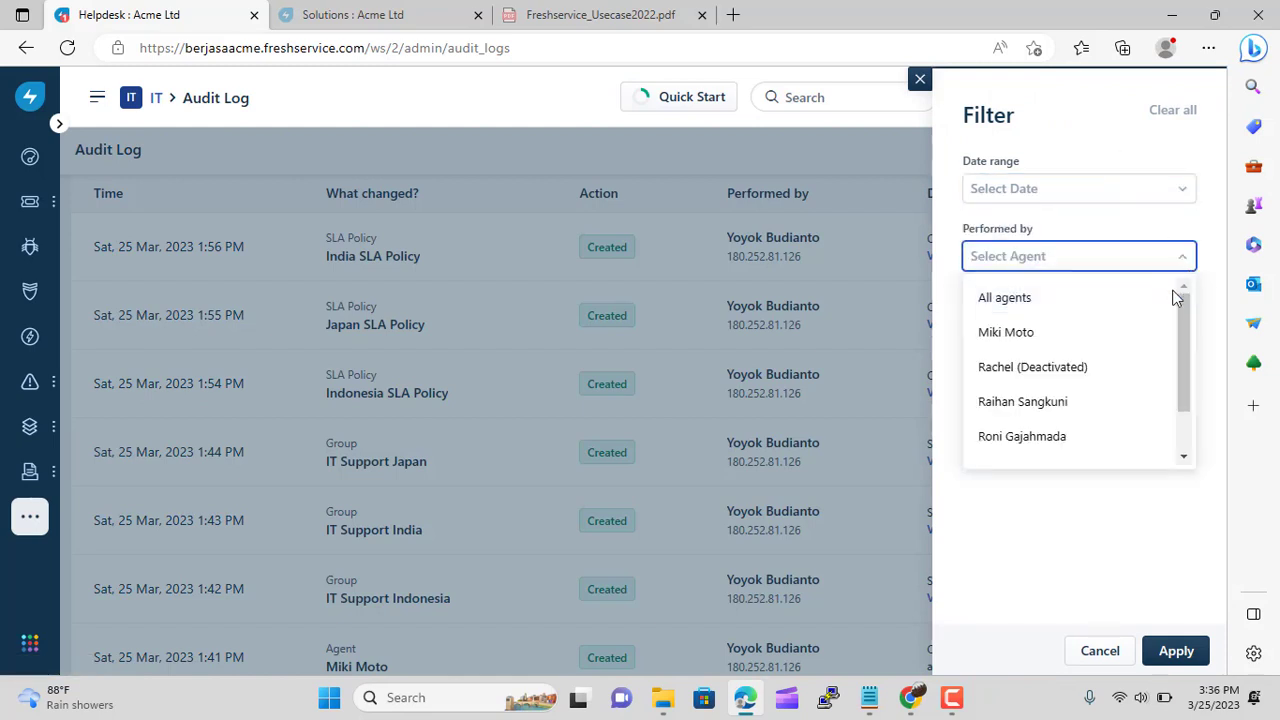
scroll(1180, 322, down, 2)
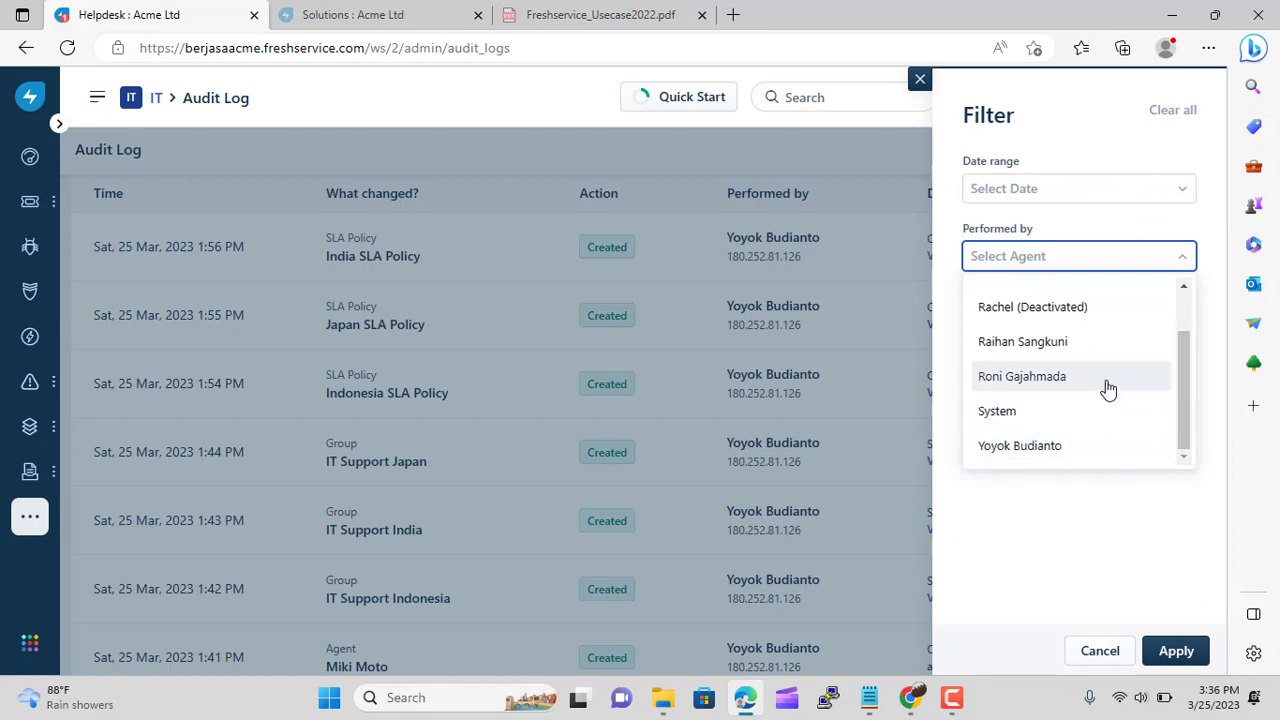
scroll(1106, 389, up, 2)
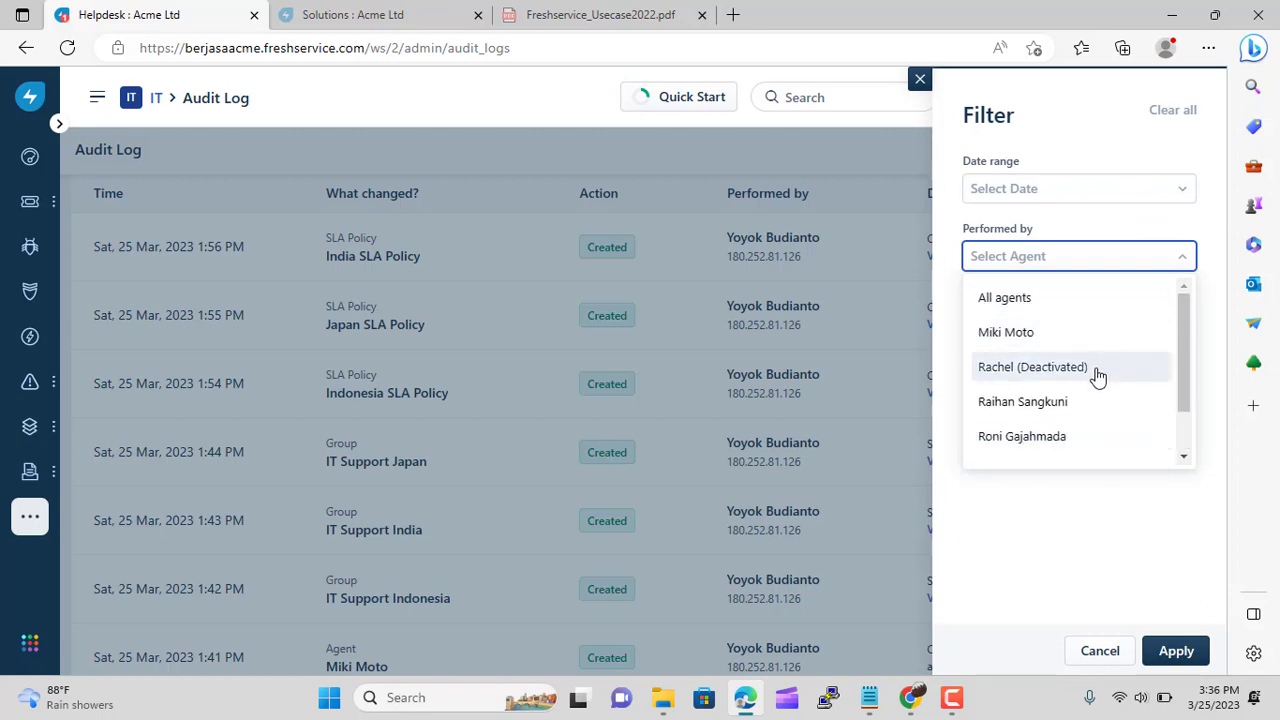
scroll(1094, 376, down, 2)
click(1058, 552)
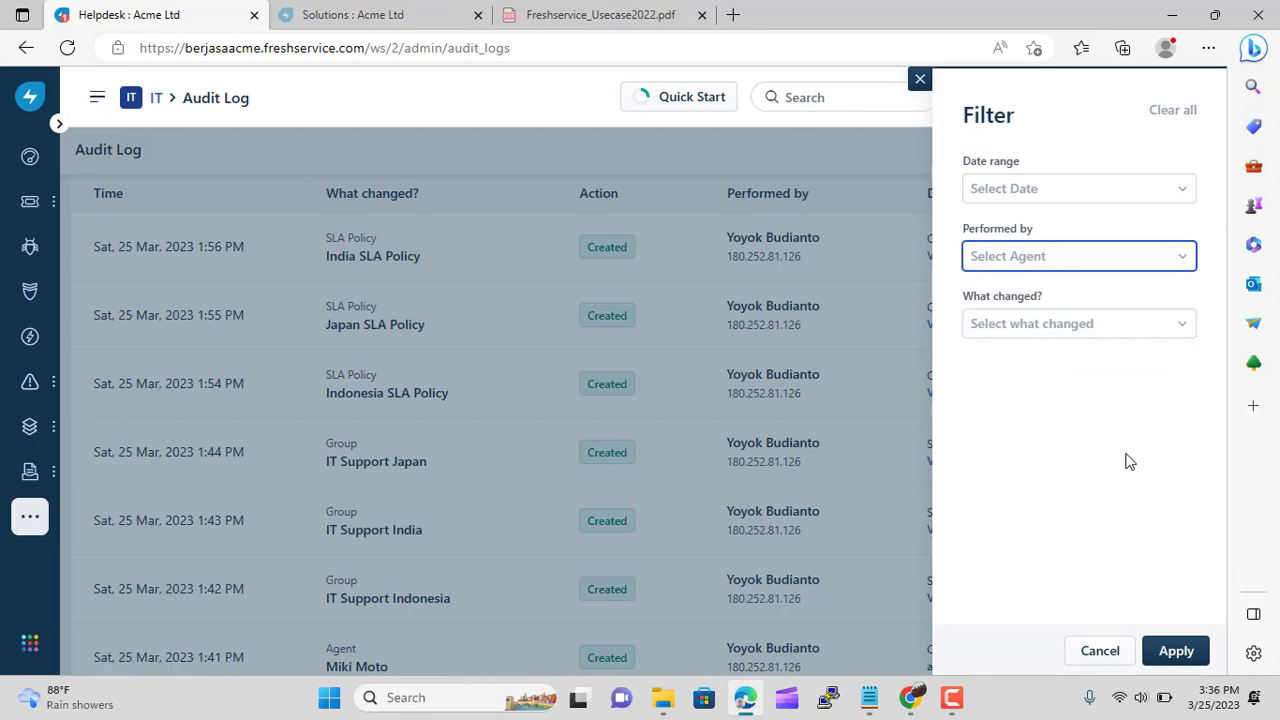
click(1187, 334)
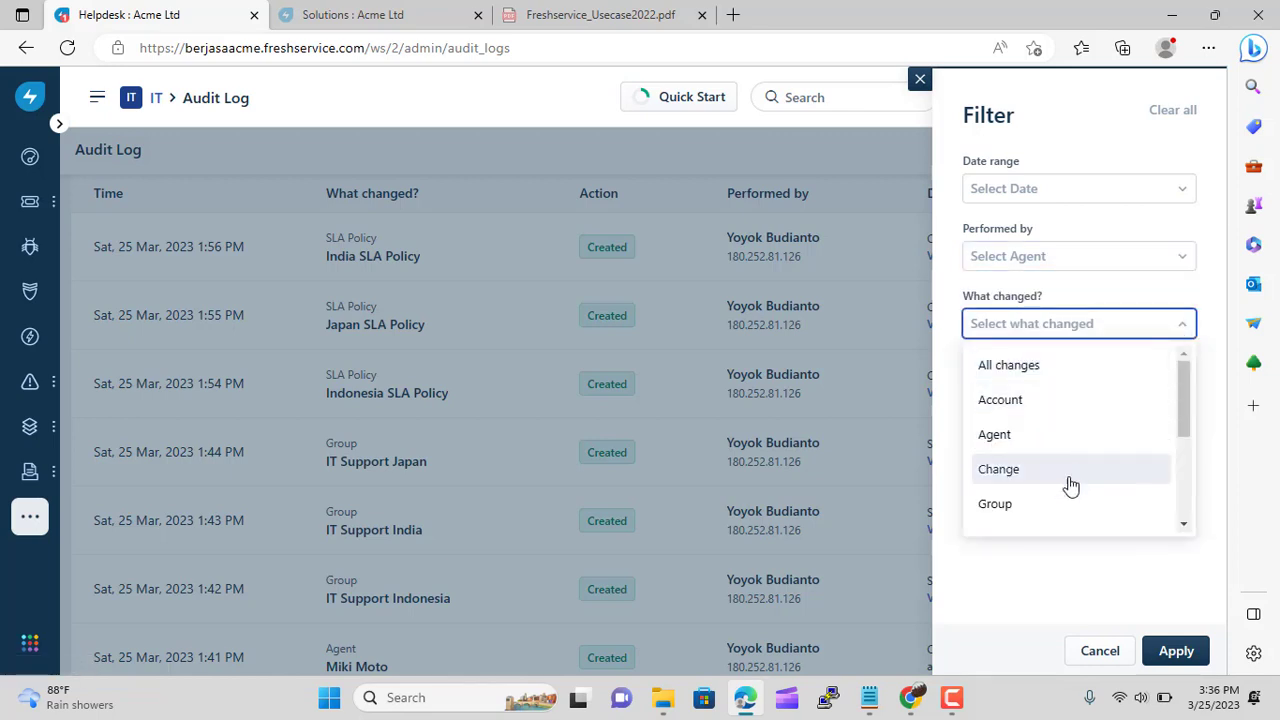
click(1093, 121)
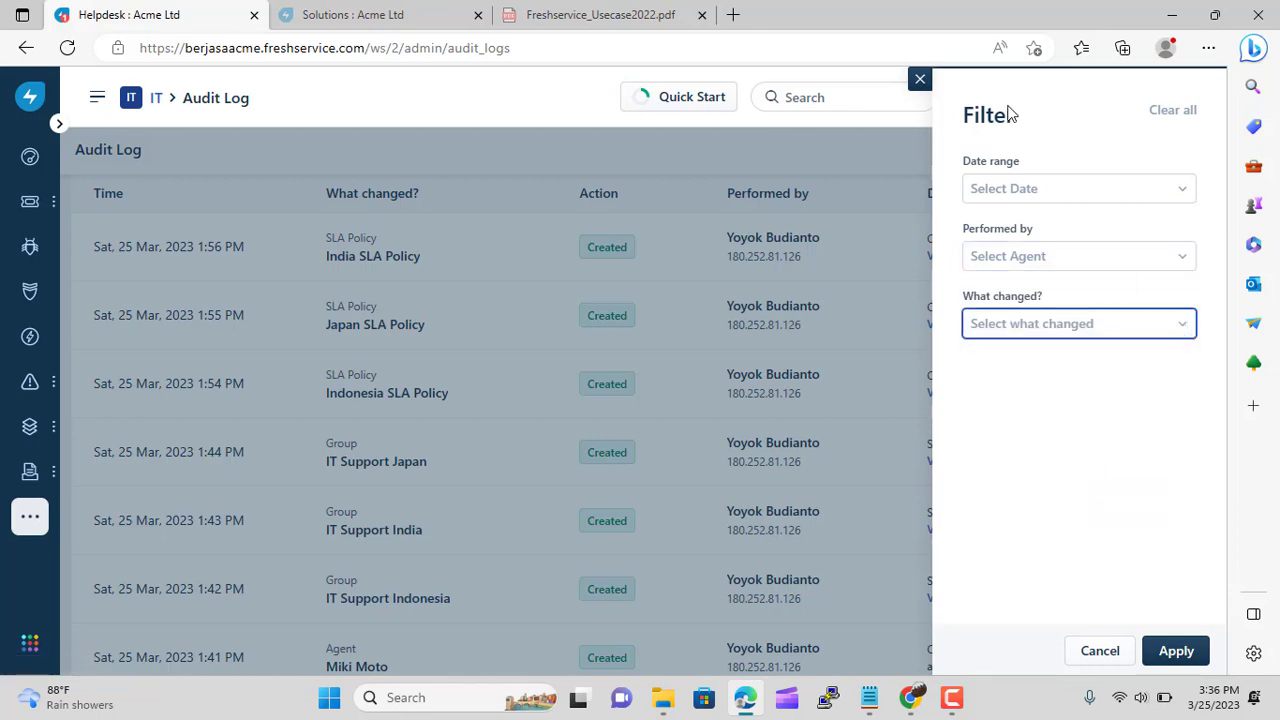
click(920, 78)
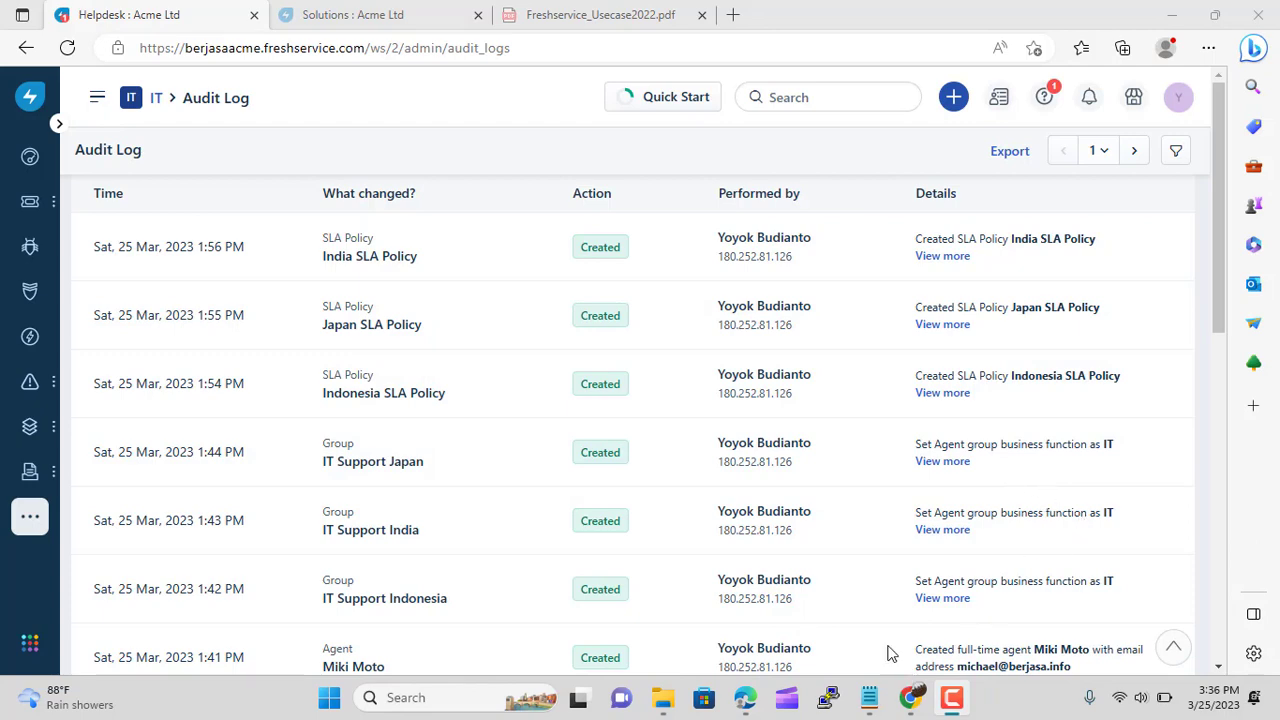
click(870, 698)
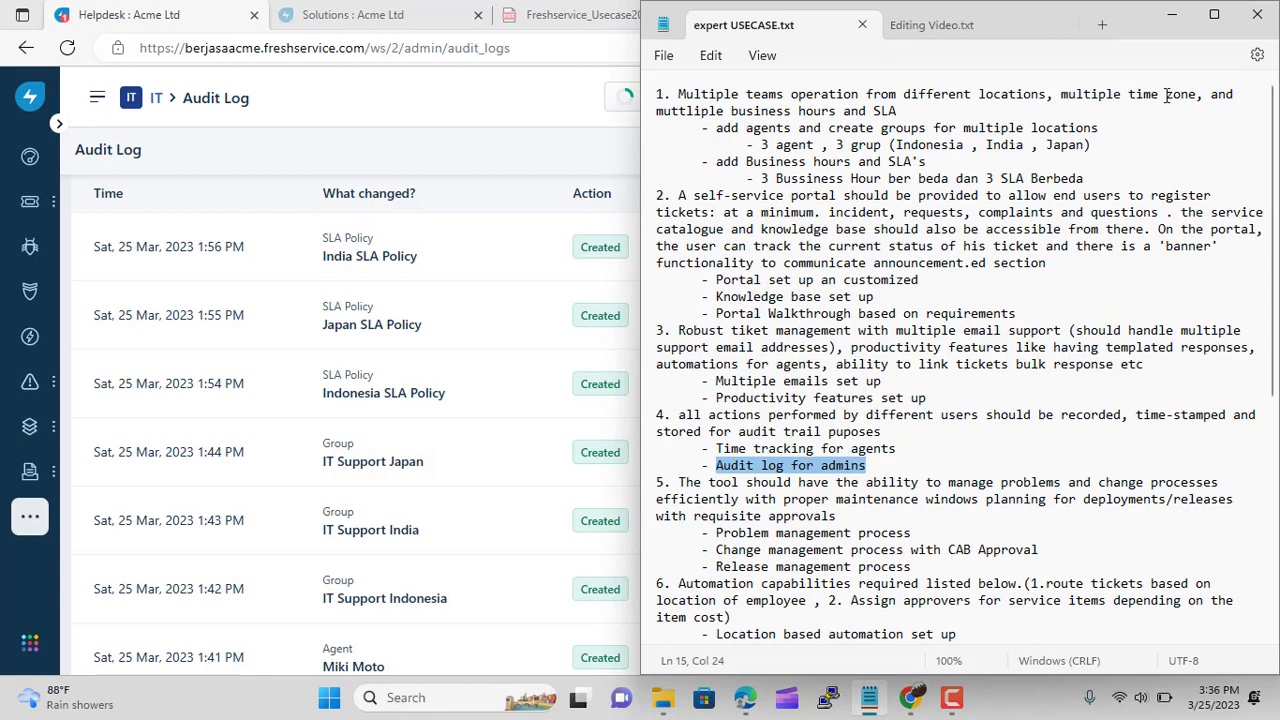
click(1170, 18)
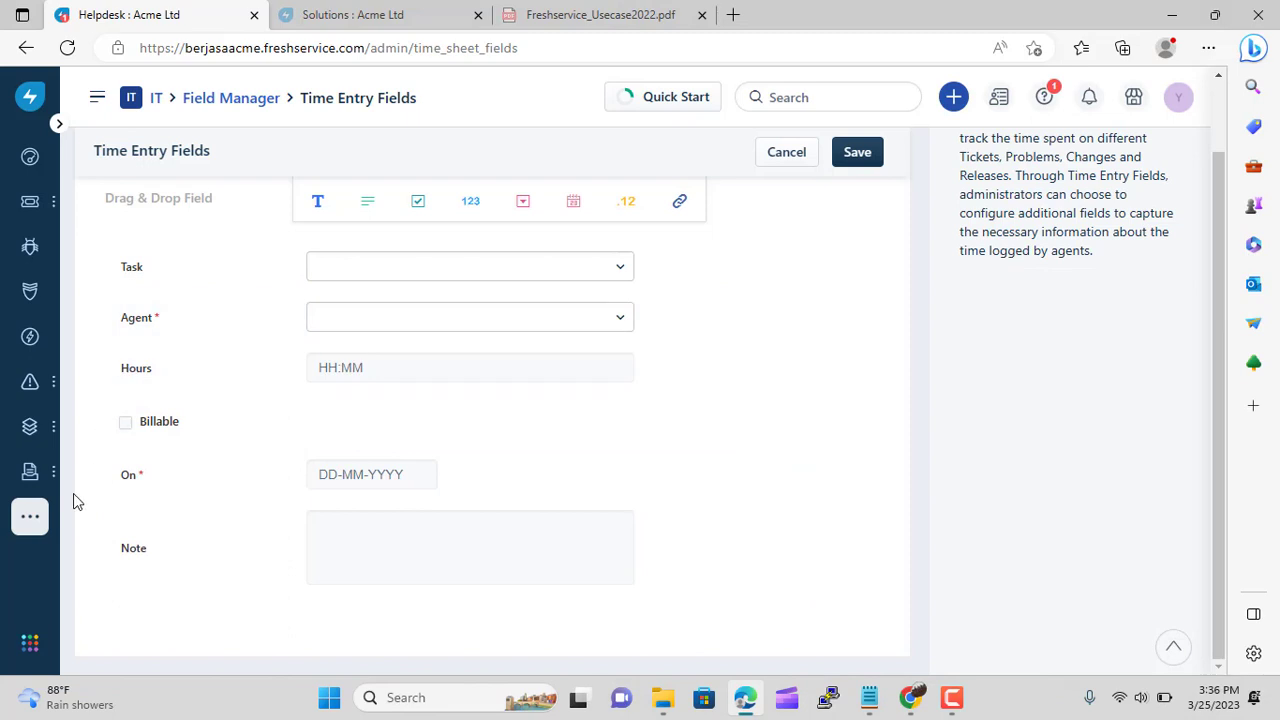
Return to Admin and reopen the Audit Log
mouse_move(30, 517)
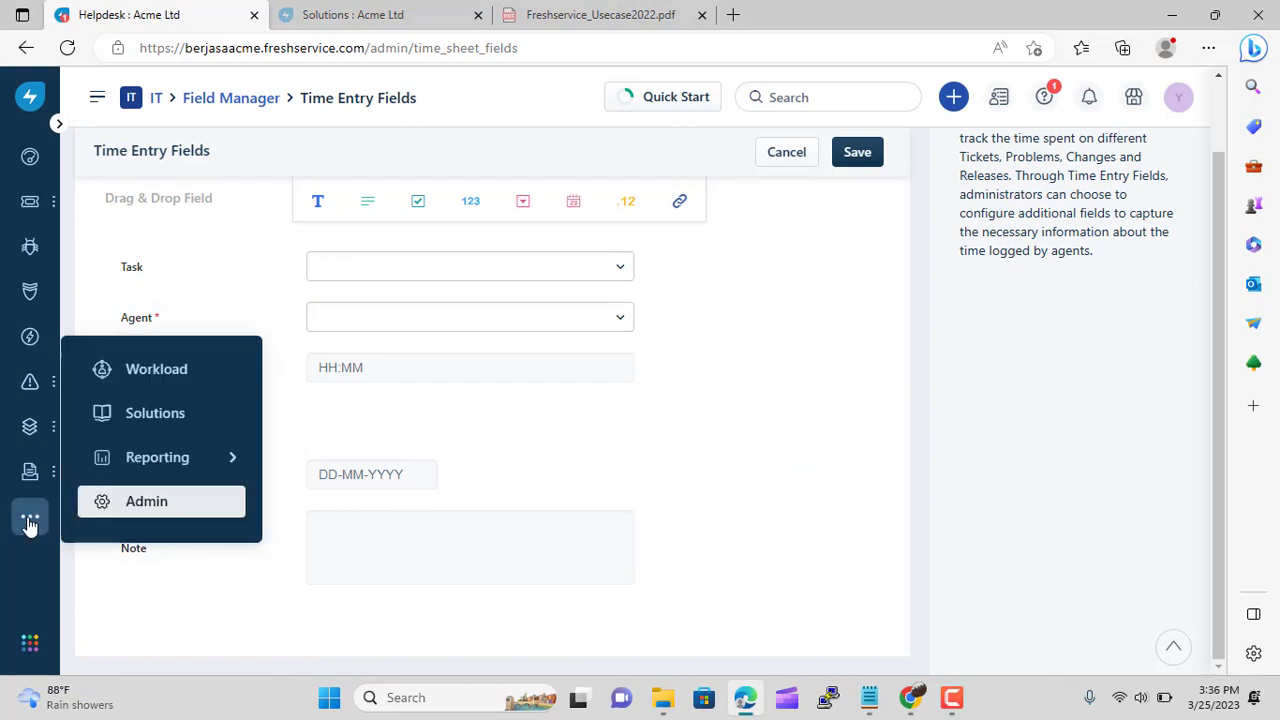
click(108, 503)
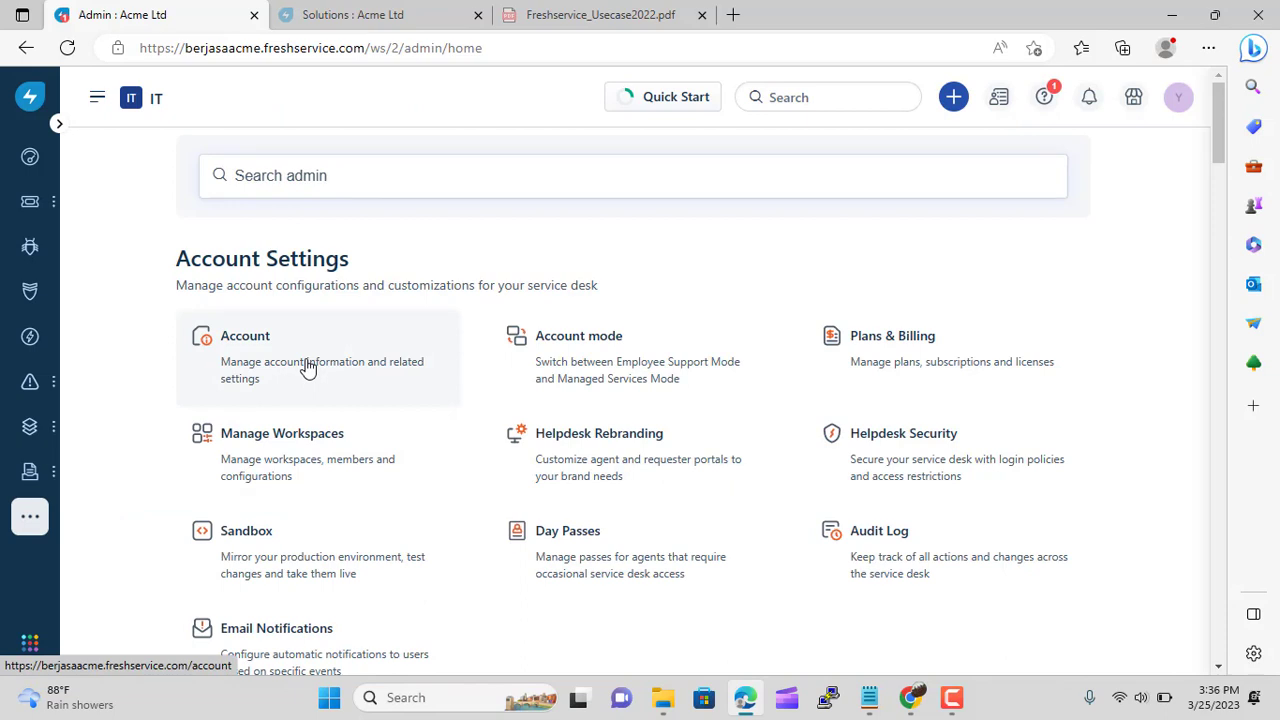
click(868, 582)
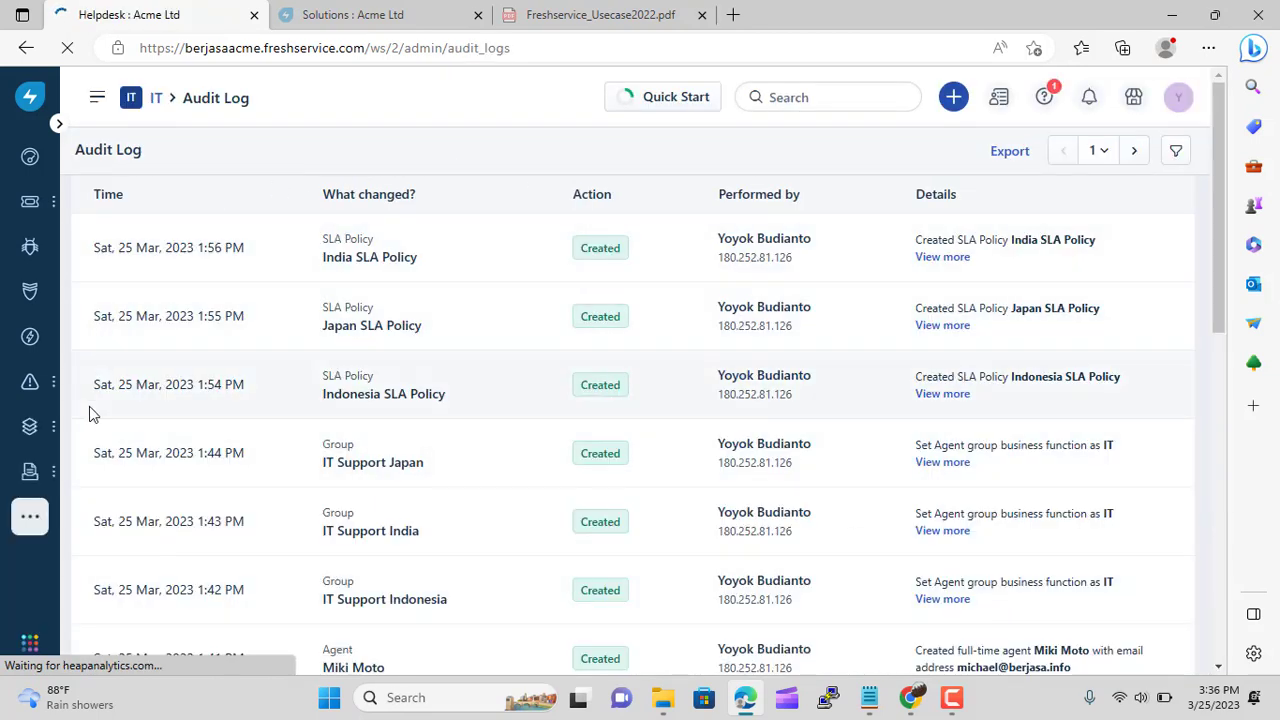
scroll(995, 400, down, 8)
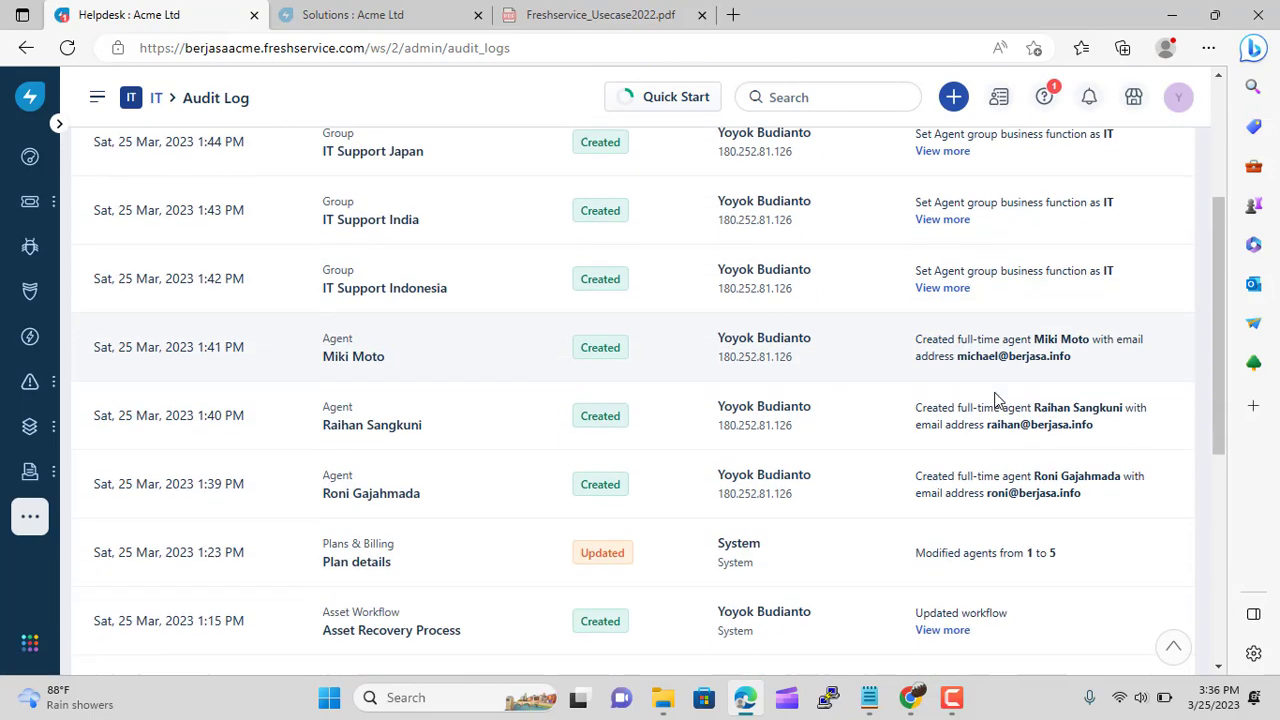
scroll(995, 400, up, 10)
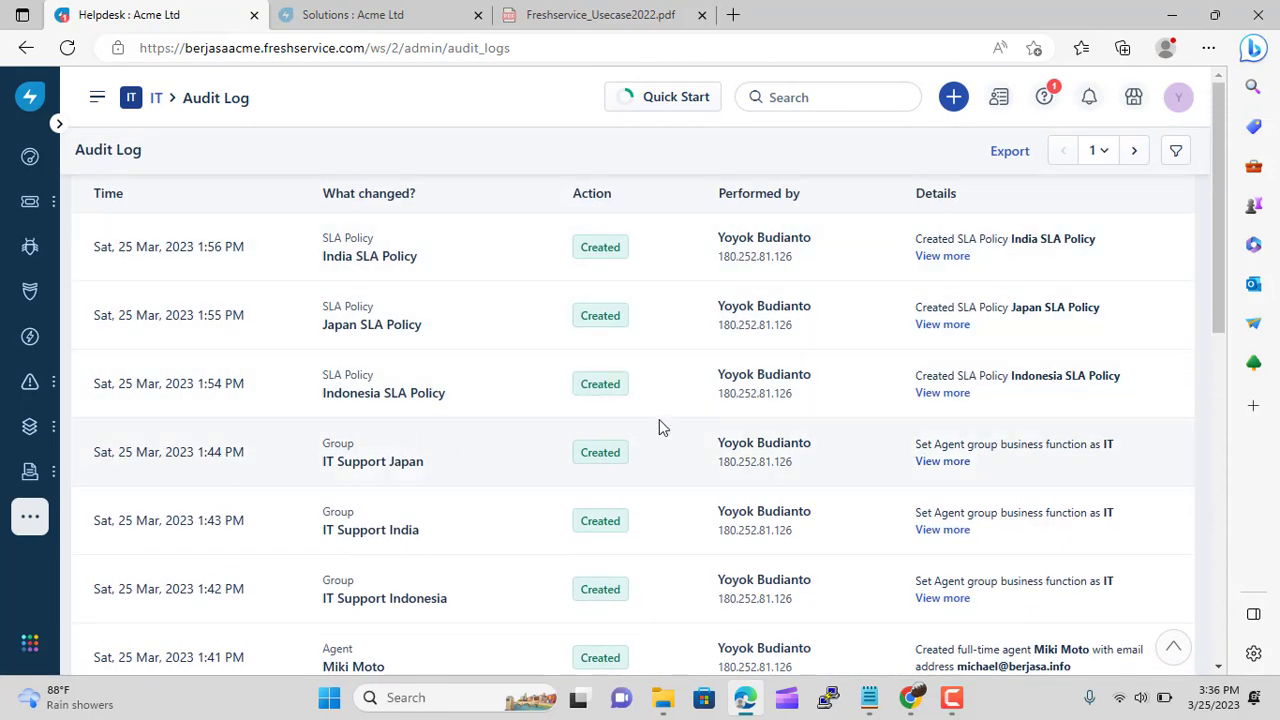
Look through the Date range, Performed by and What changed filter lists, closing the panel unapplied
click(1177, 153)
click(1182, 190)
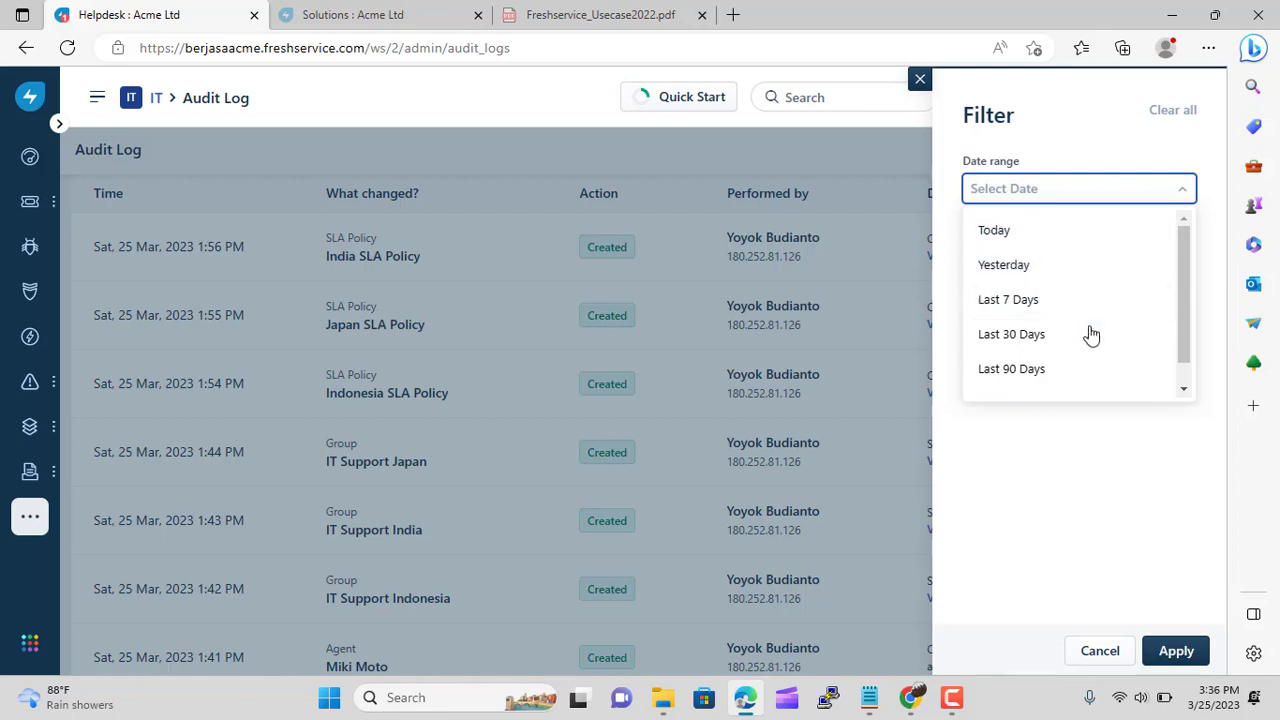
click(1137, 186)
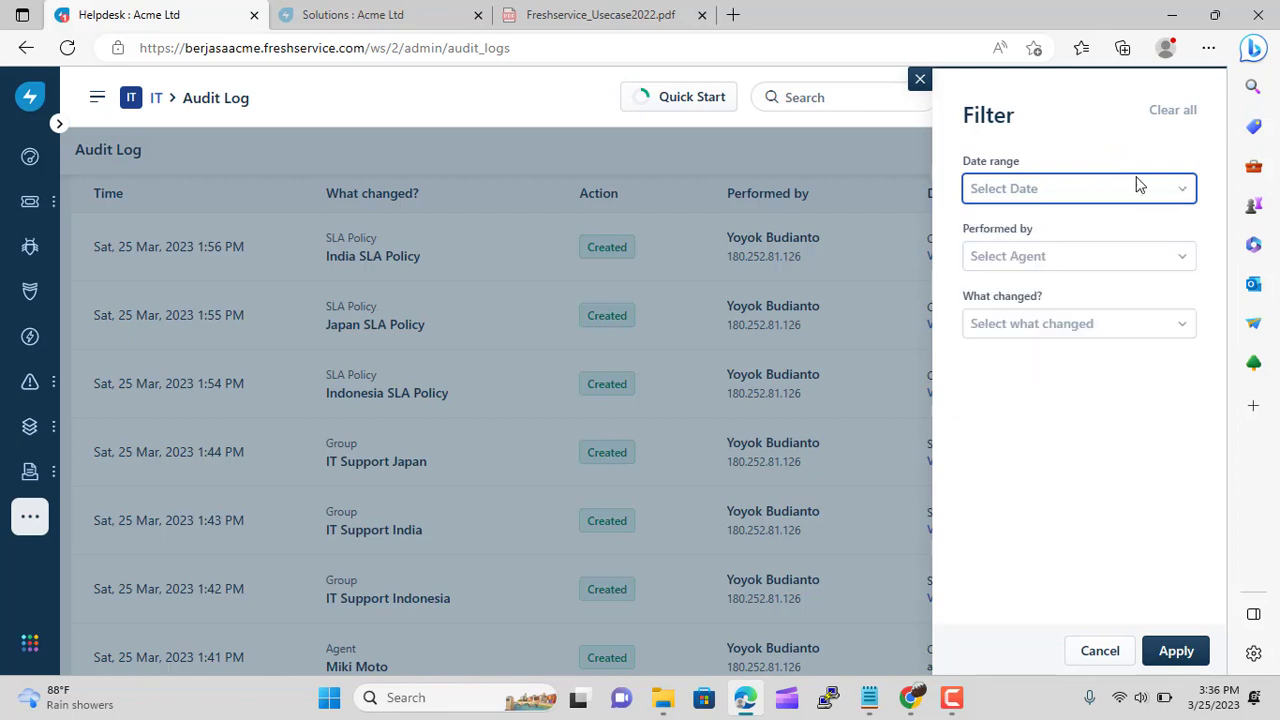
click(1180, 260)
scroll(1180, 322, down, 2)
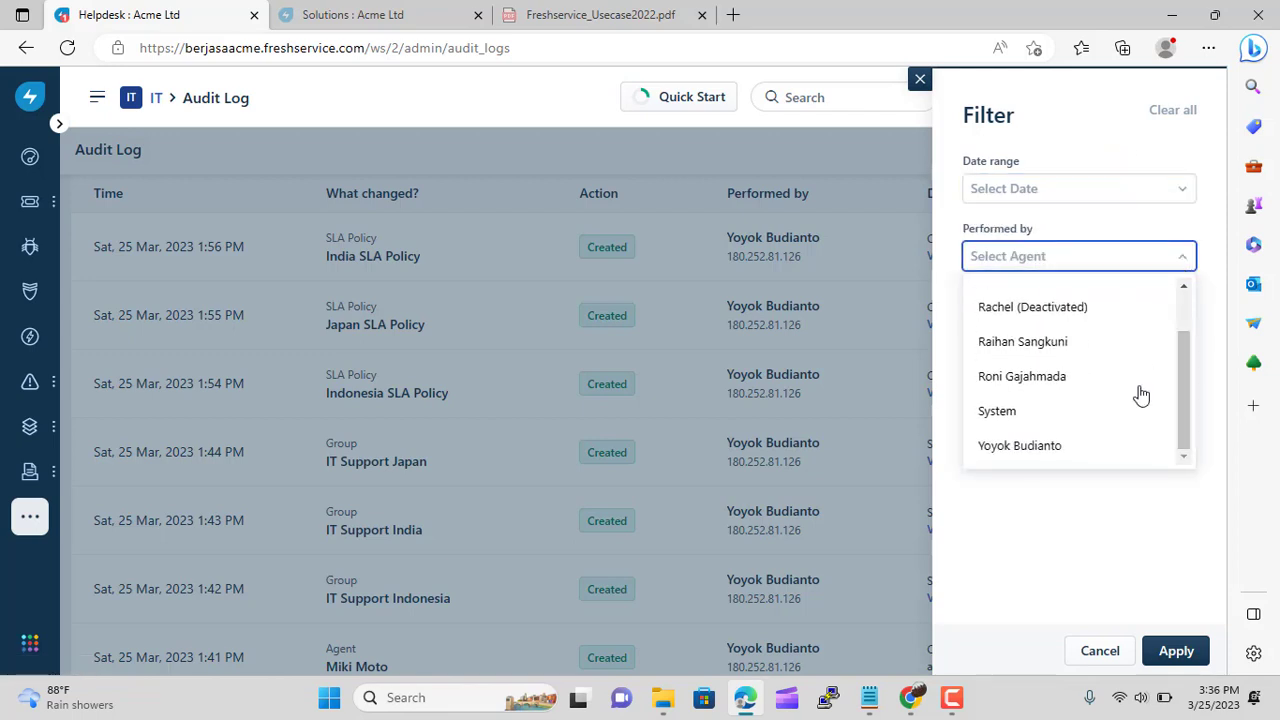
scroll(1100, 370, up, 2)
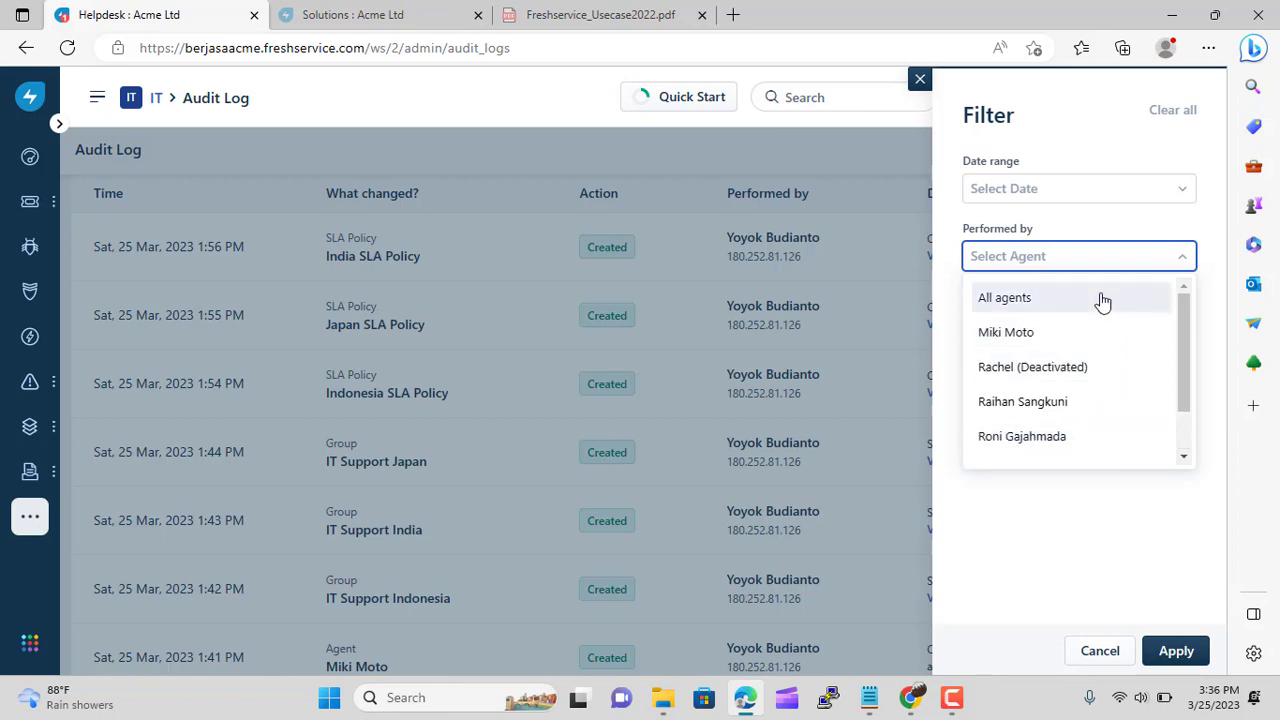
scroll(1094, 380, down, 2)
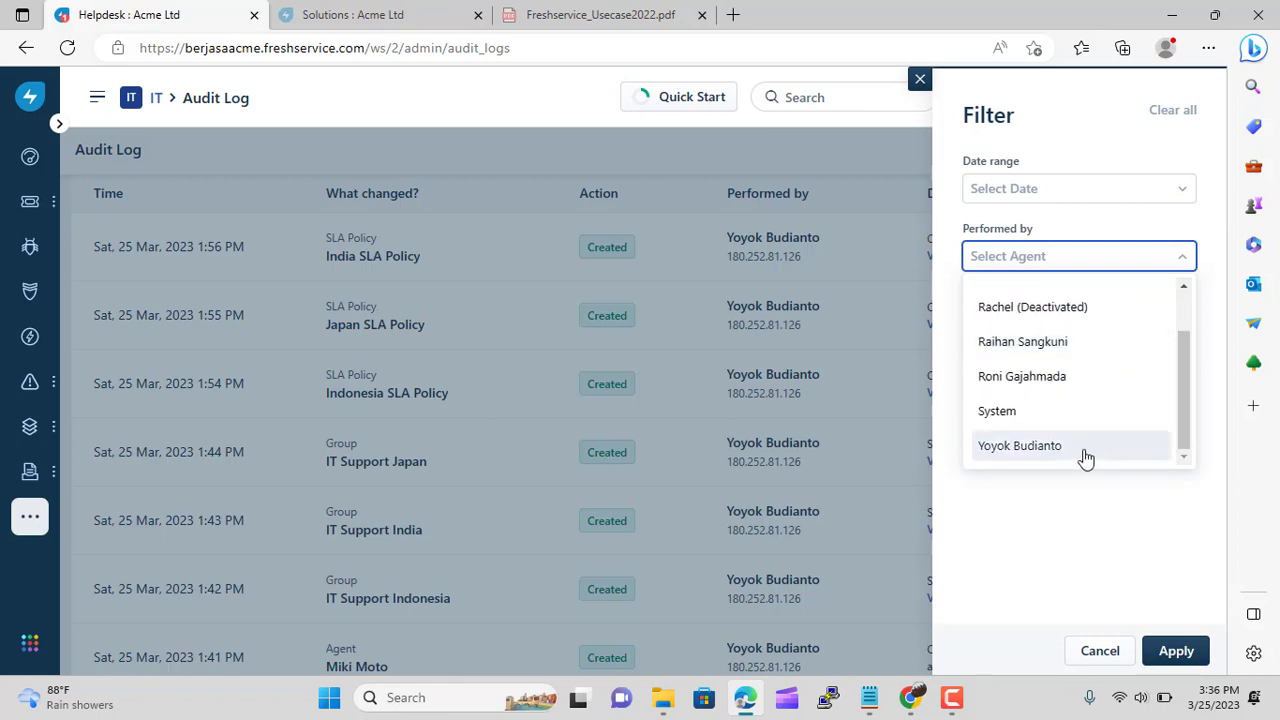
click(1057, 554)
click(1186, 330)
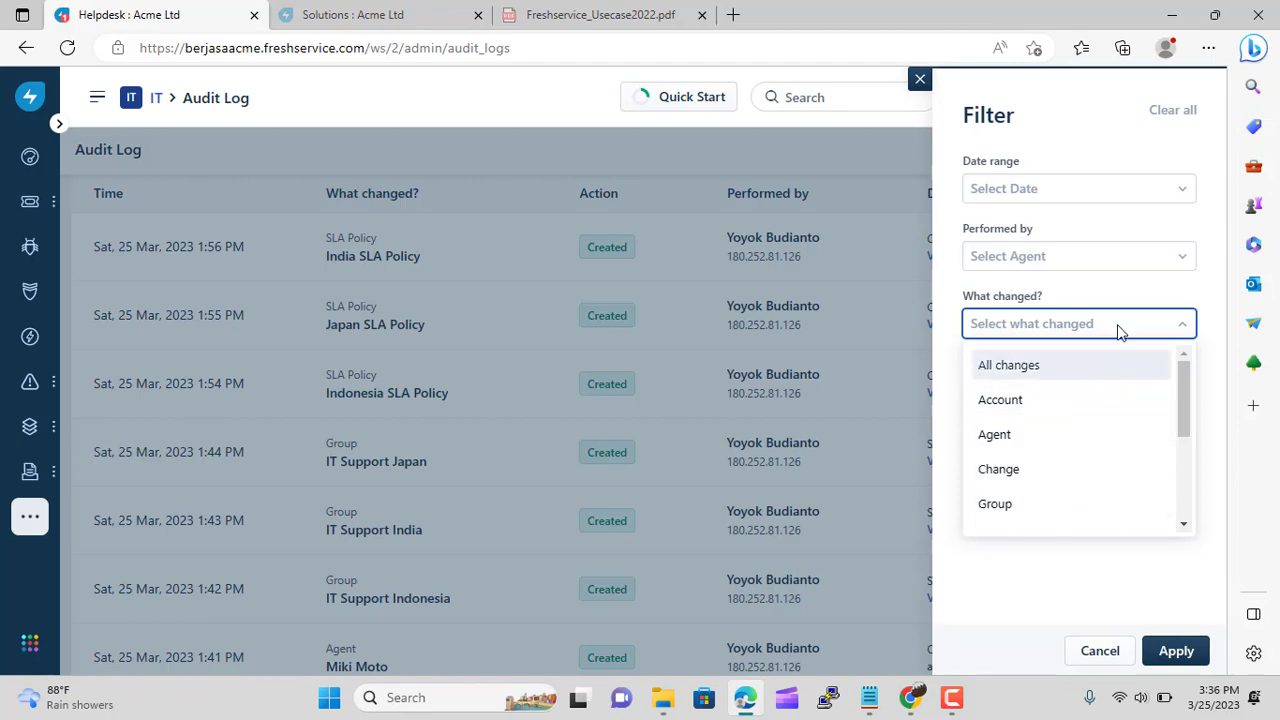
click(1094, 122)
click(920, 80)
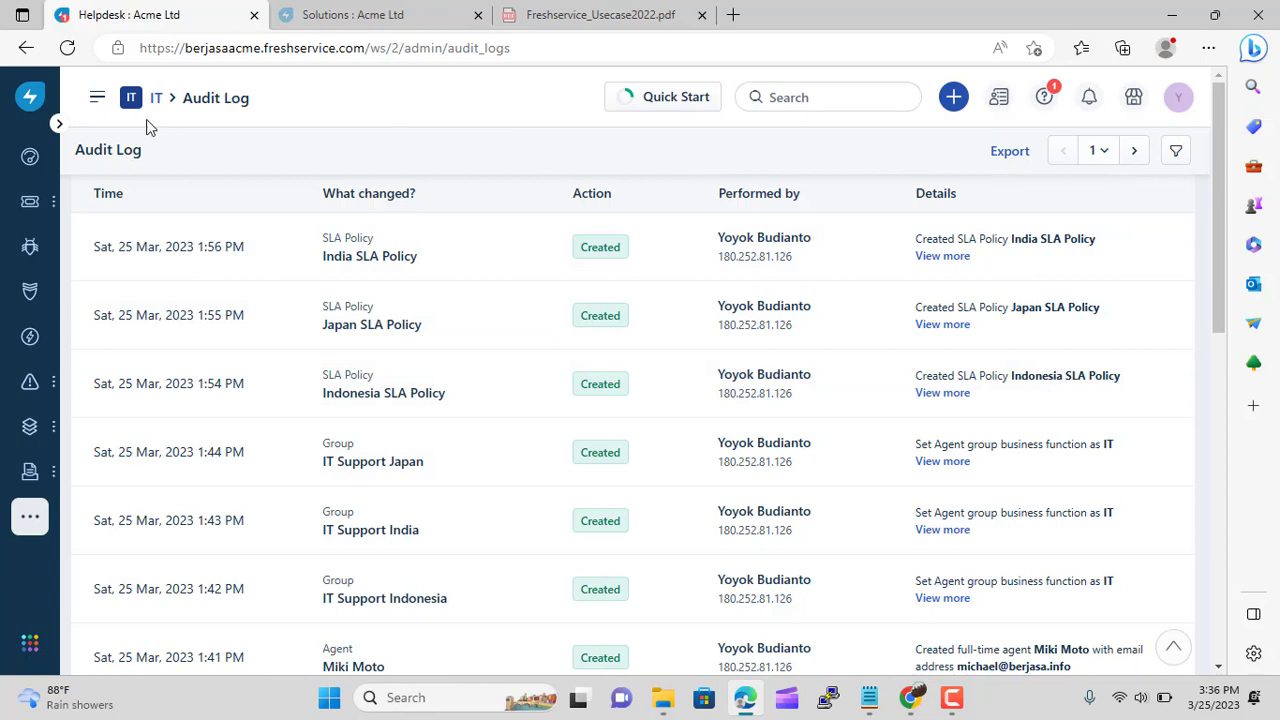
click(1112, 684)
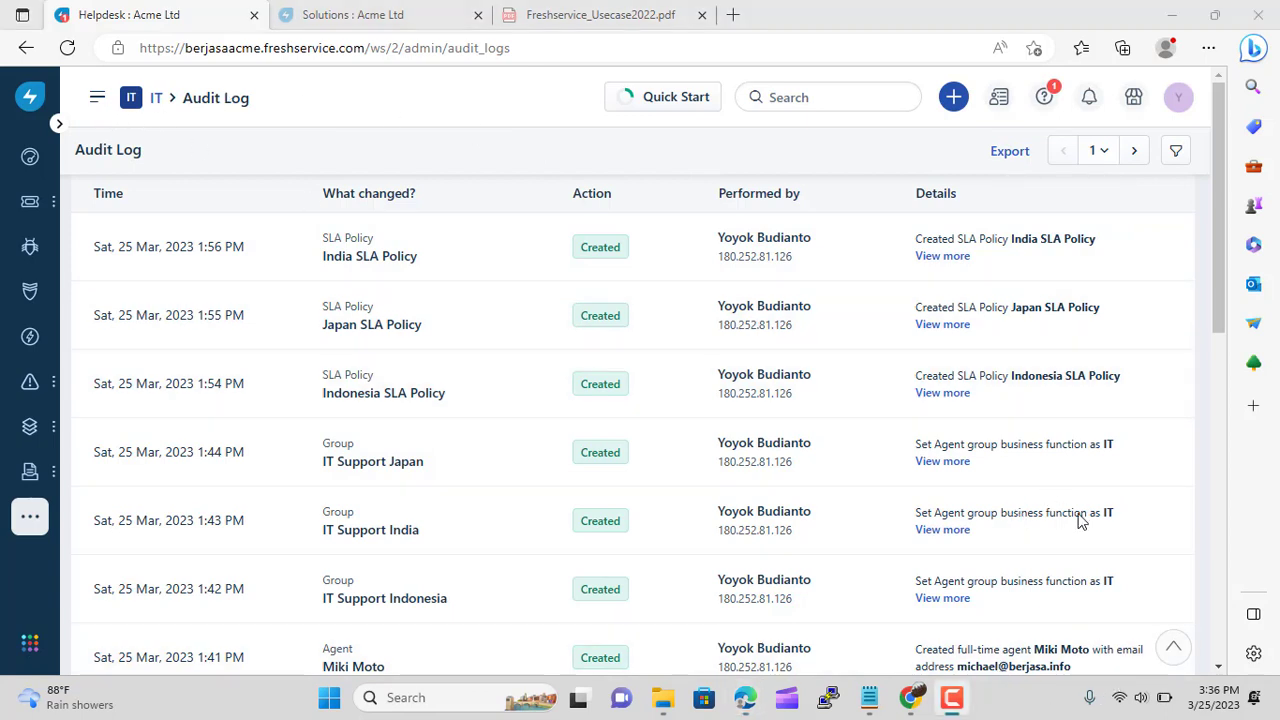
Check the 'Audit log for admins' item in expert USECASE.txt, then minimize Notepad
click(870, 699)
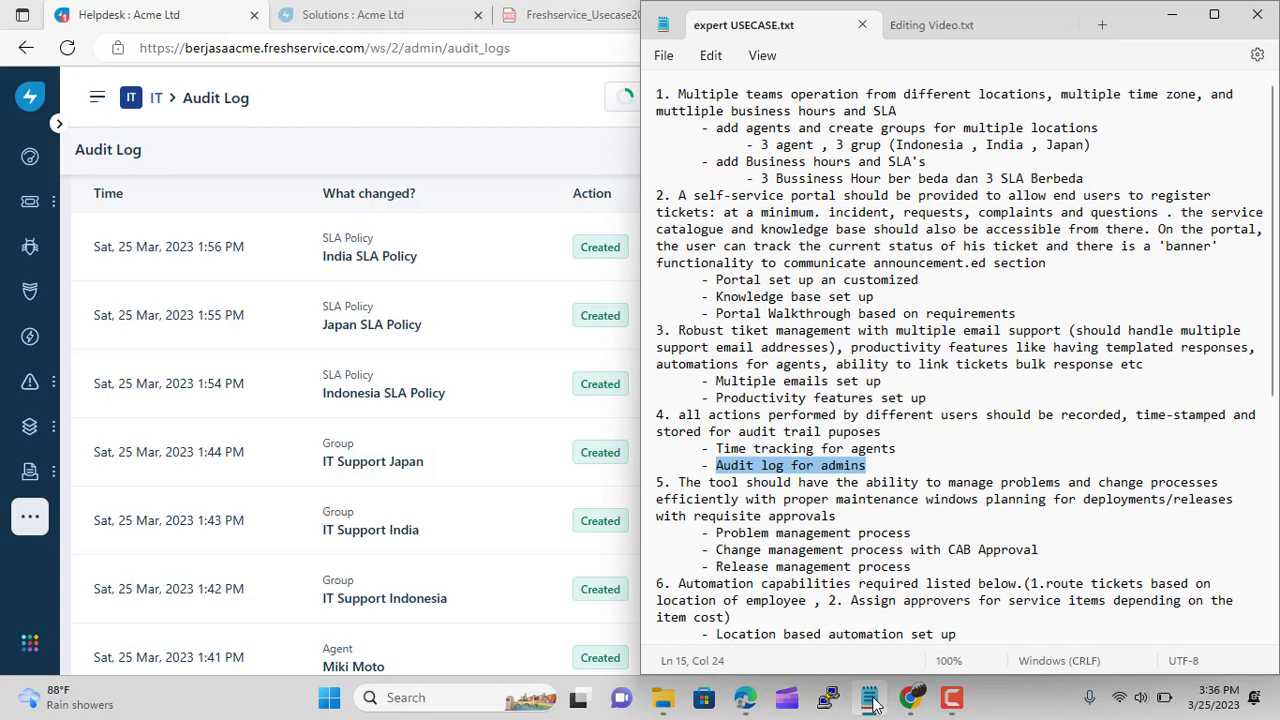
click(1171, 24)
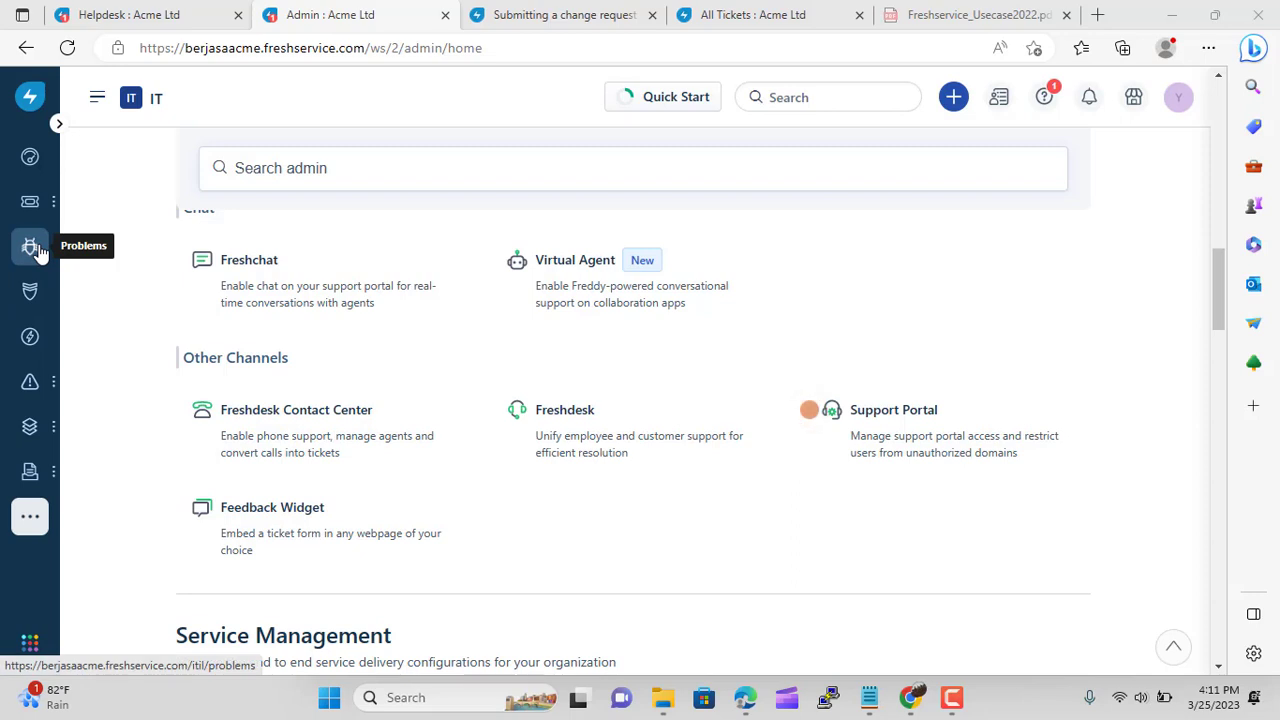
Start a new problem with the requester, subject 'Network Always down' and description 'network Down'
click(34, 248)
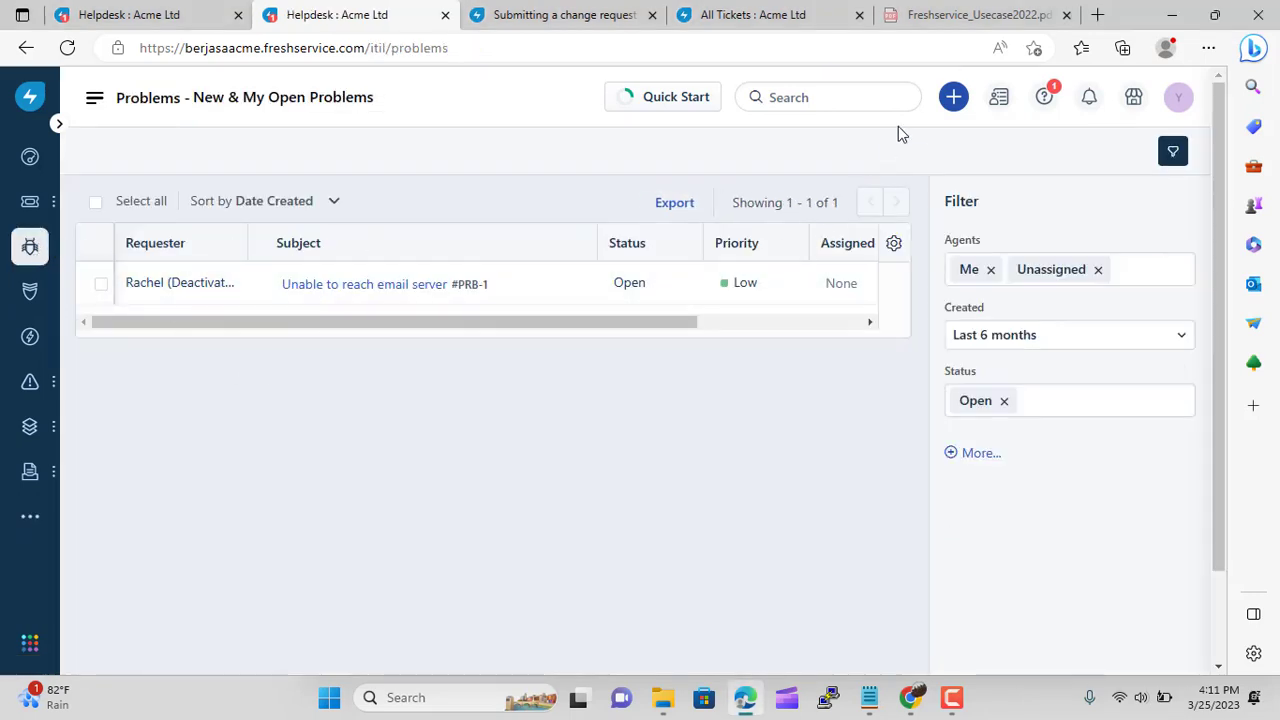
mouse_move(957, 110)
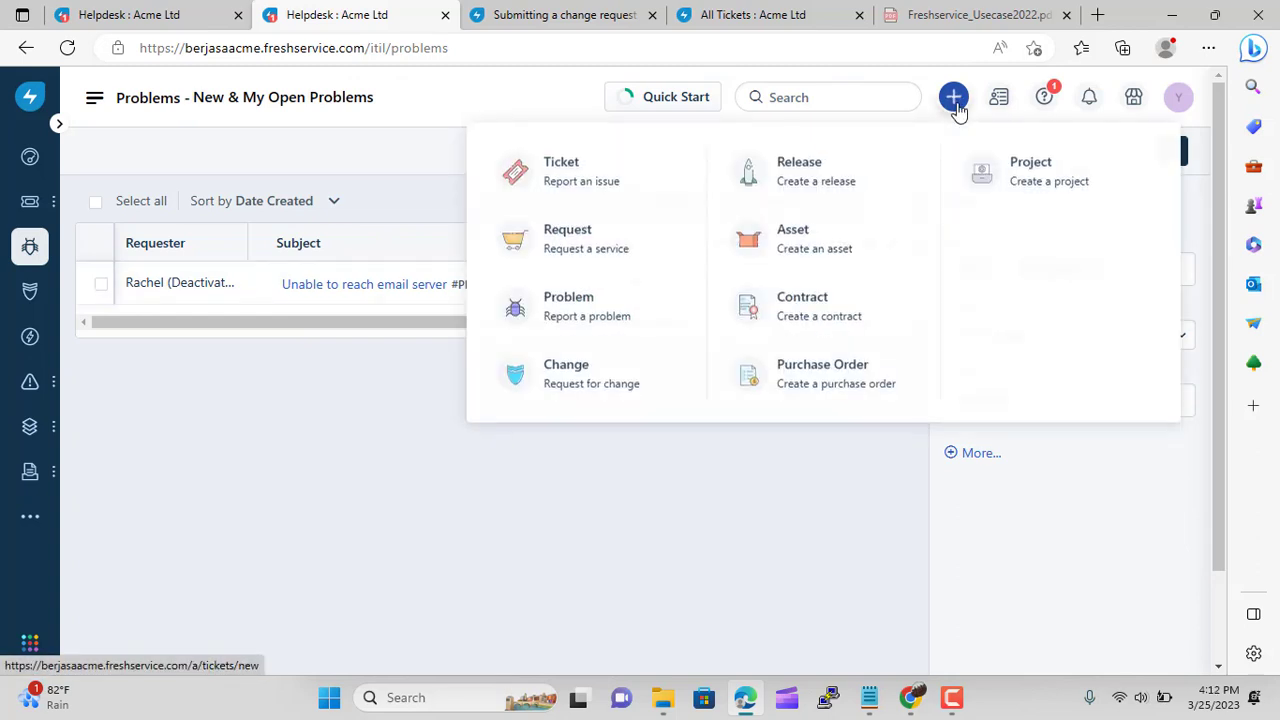
click(597, 312)
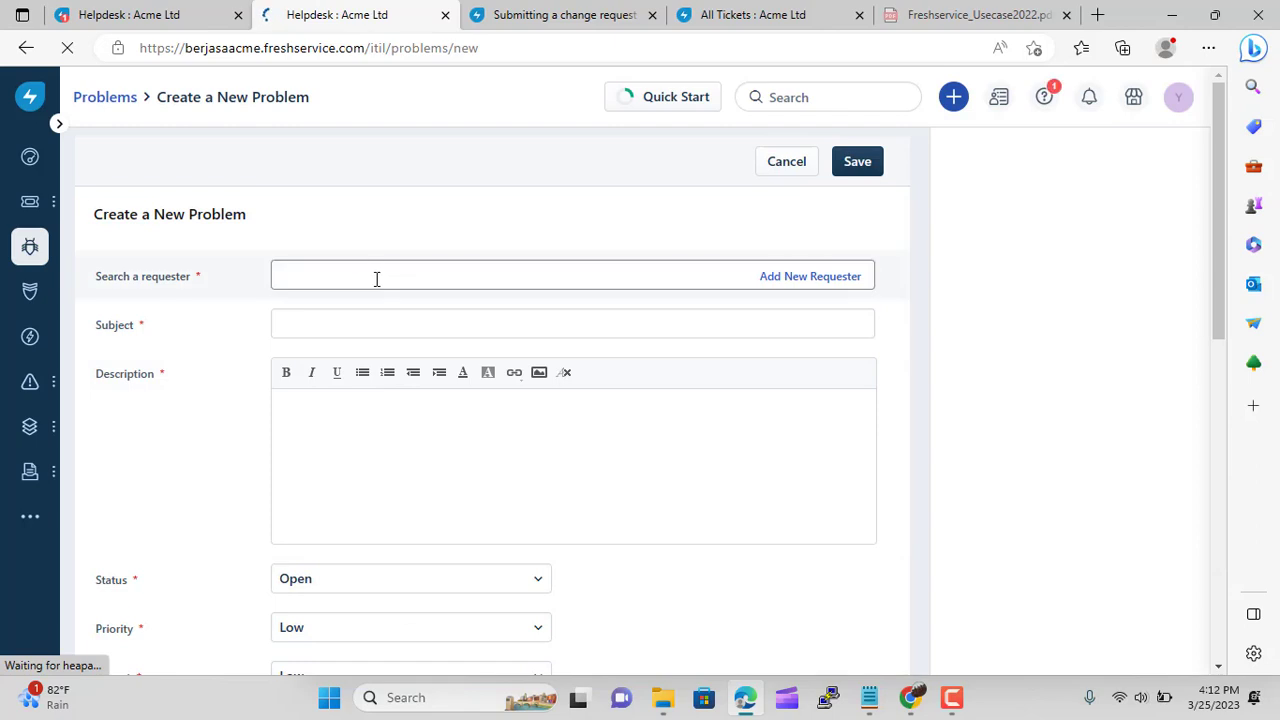
click(376, 279)
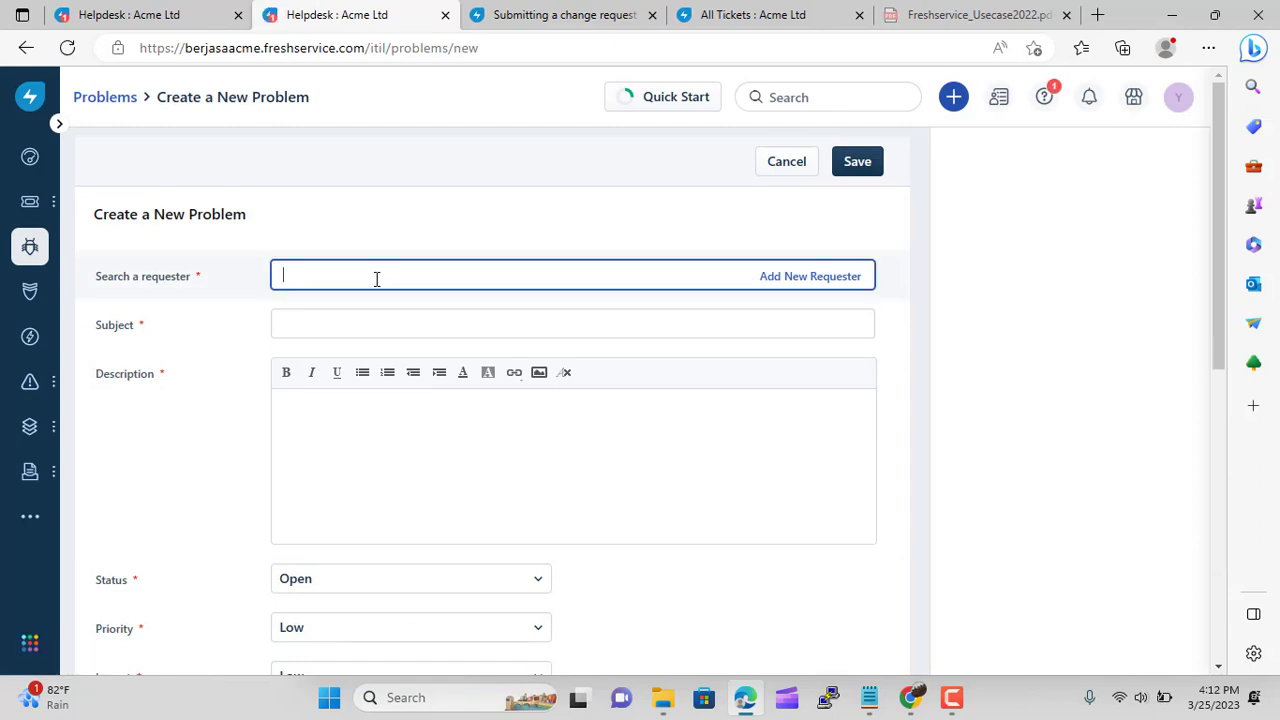
text(Yoyok)
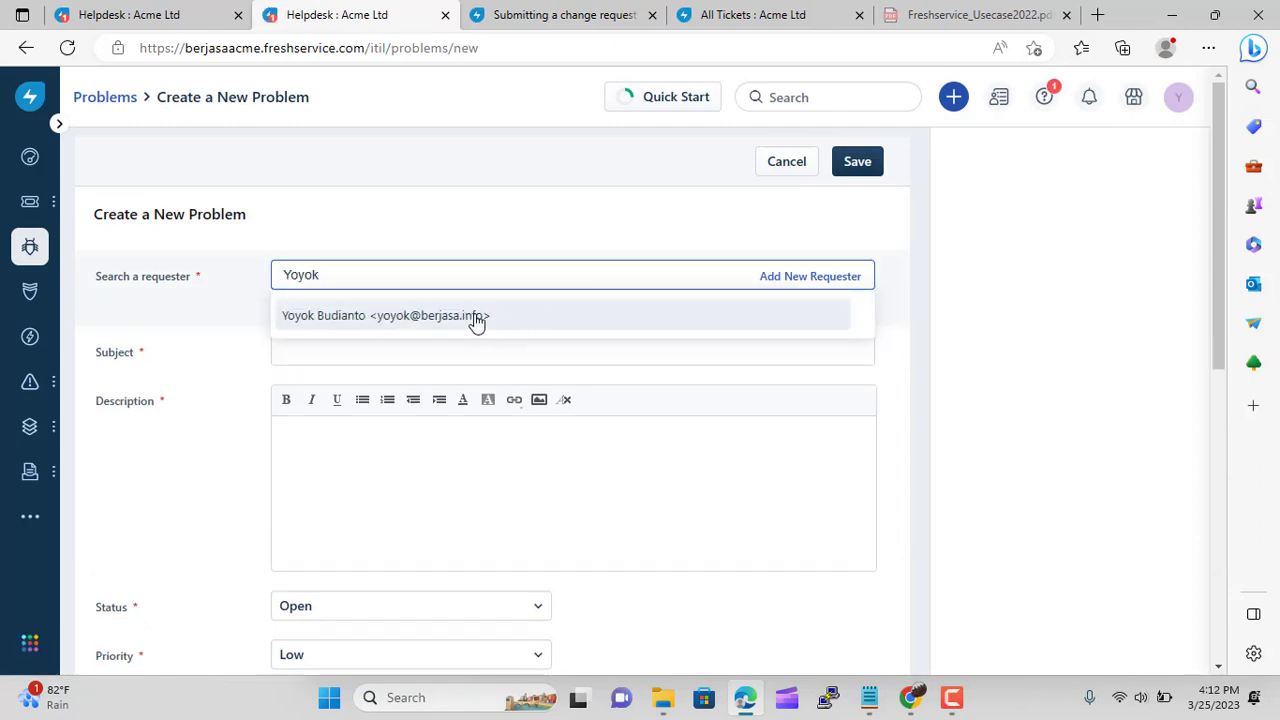
click(477, 322)
click(461, 328)
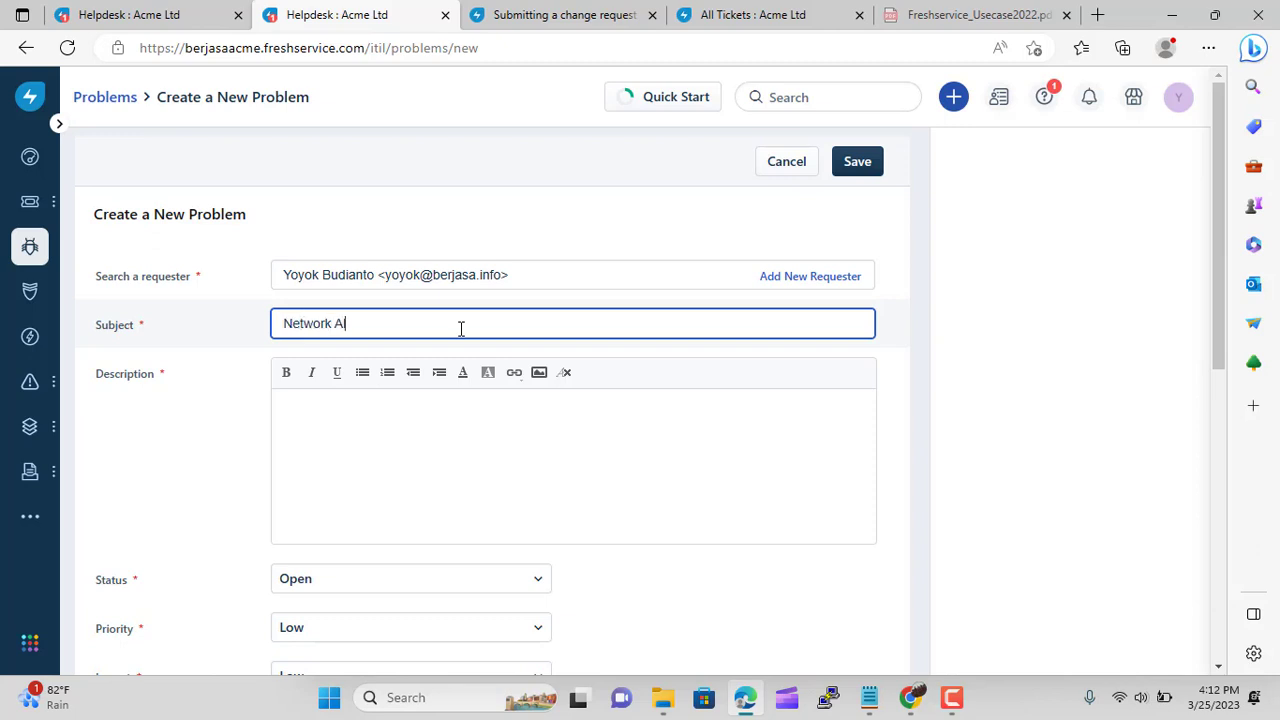
text(ways down)
click(363, 406)
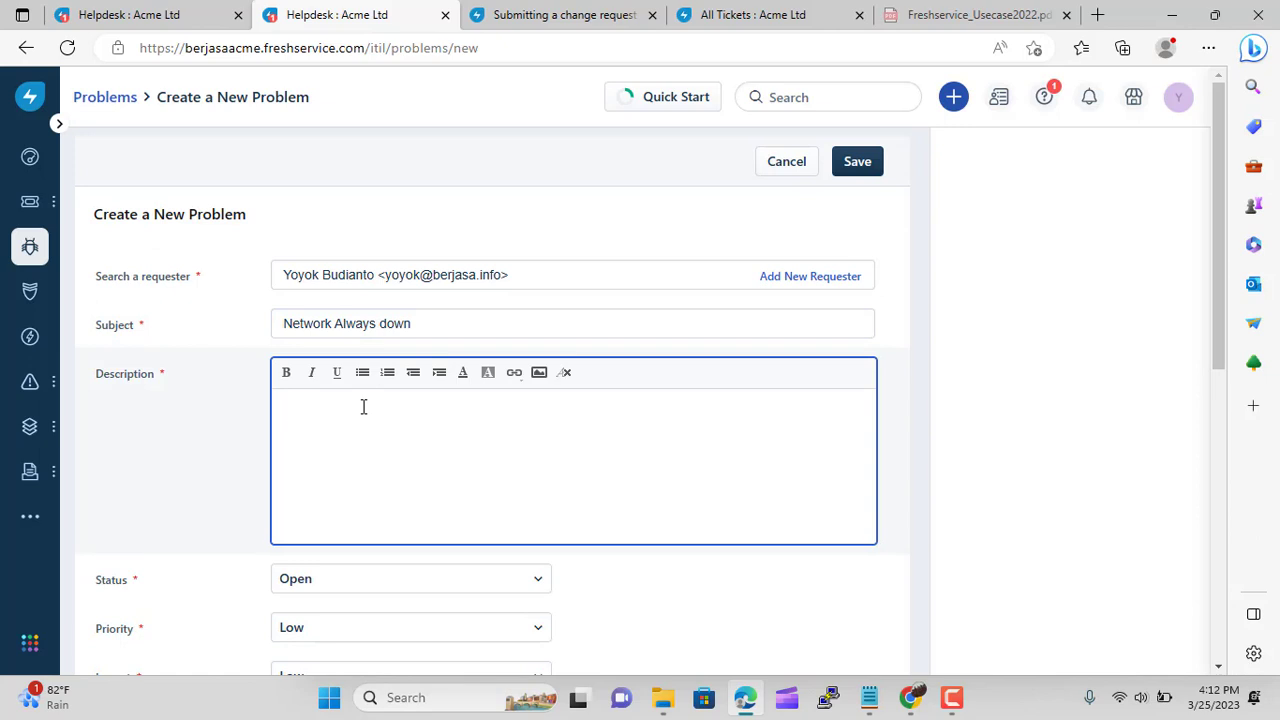
text(network Down)
Set Priority and Impact to High, assign group IT Support Indonesia, and save the problem
scroll(366, 531, down, 2)
click(465, 450)
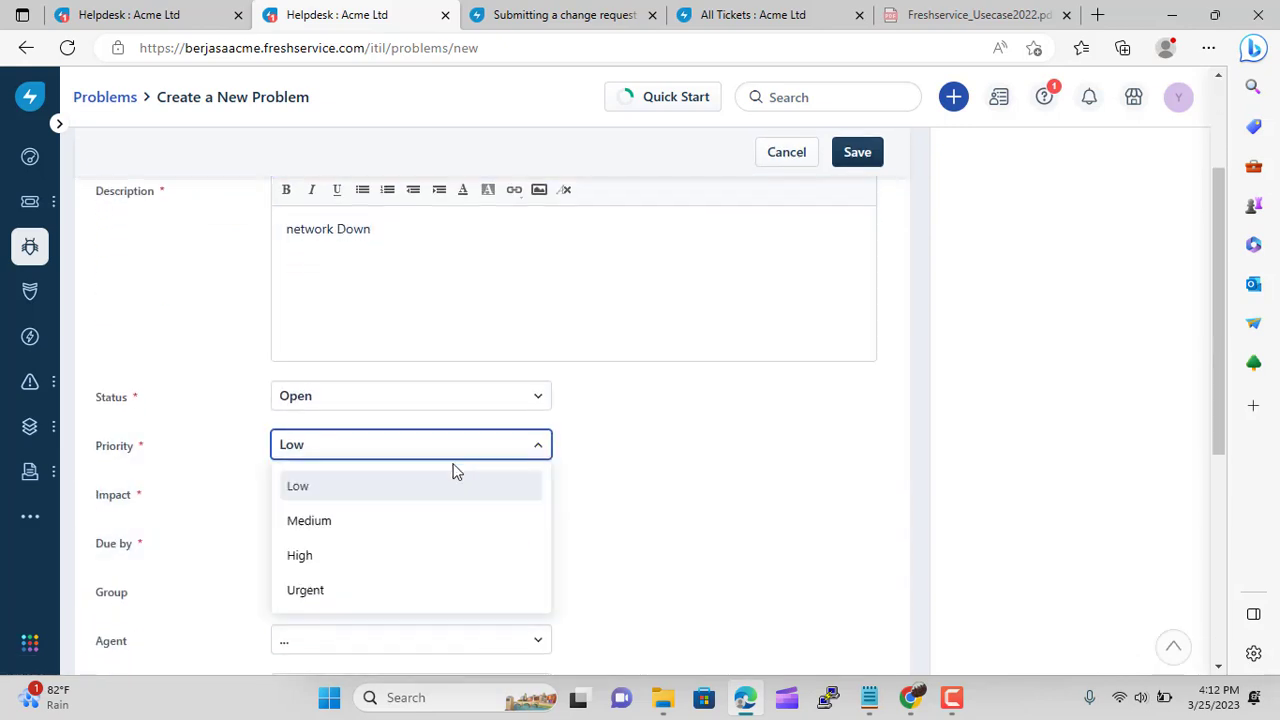
click(401, 556)
click(443, 497)
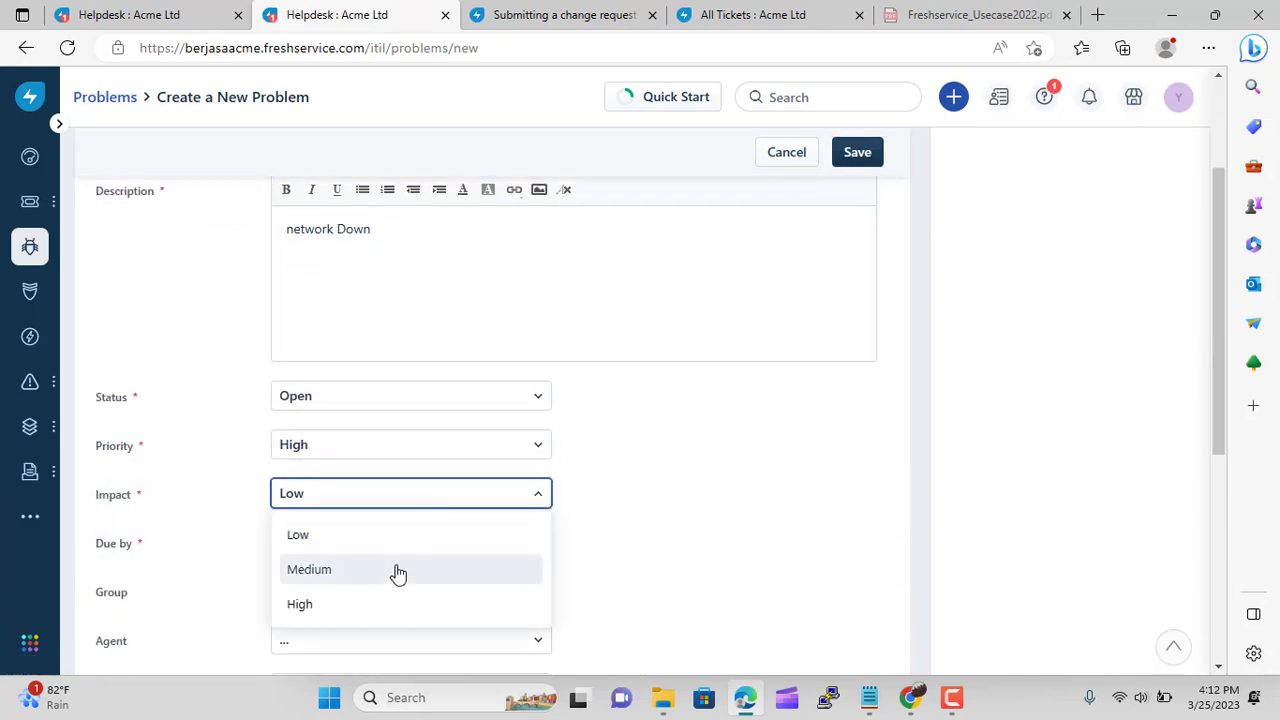
click(372, 605)
scroll(546, 514, down, 1)
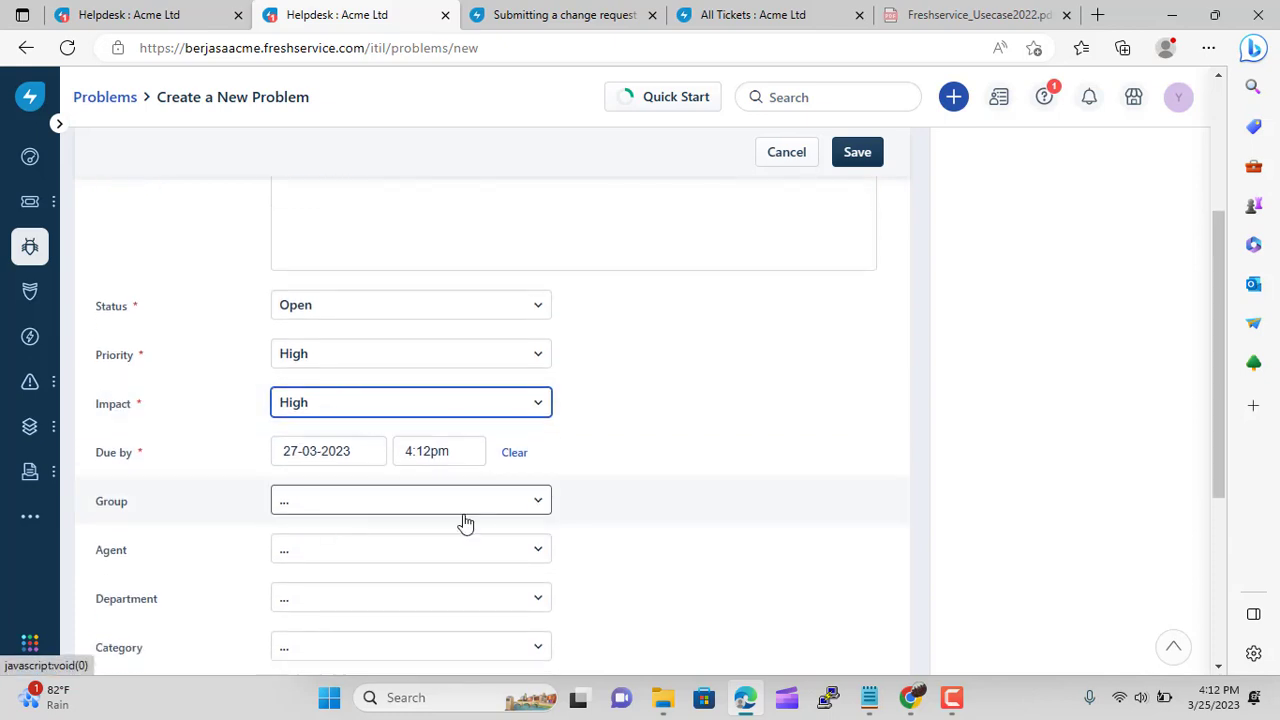
scroll(465, 521, down, 2)
click(477, 326)
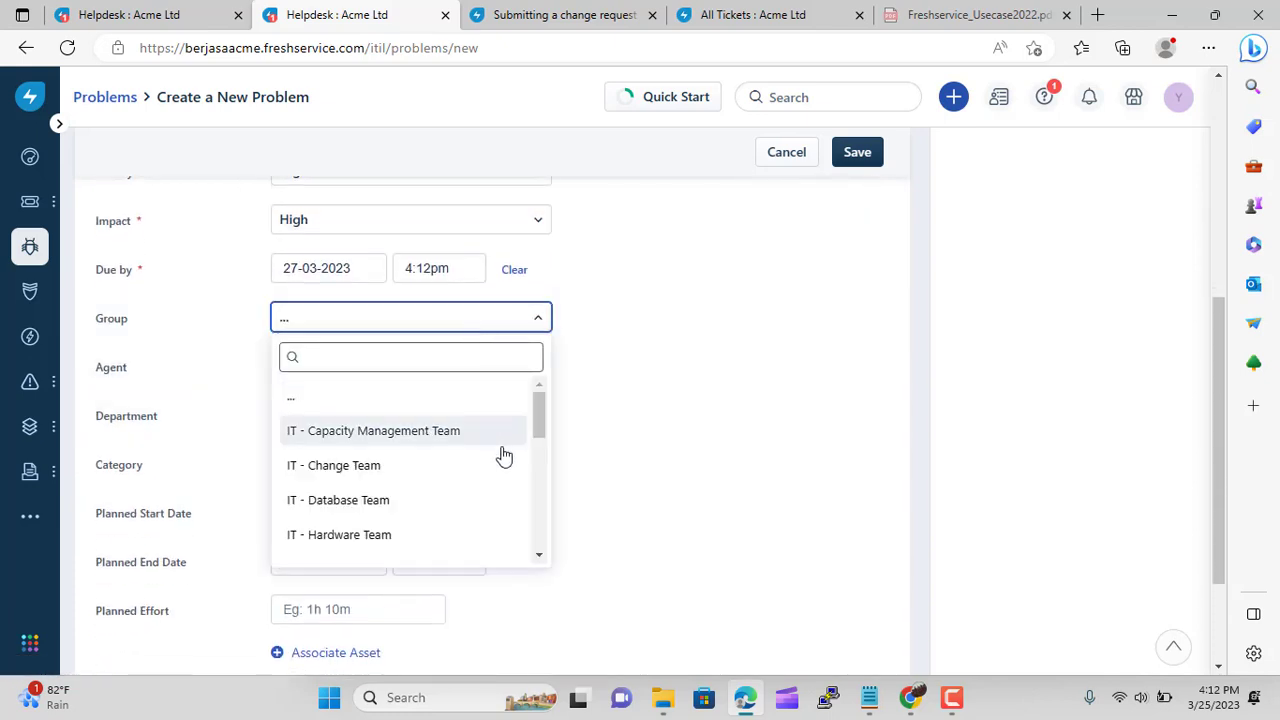
scroll(504, 455, down, 6)
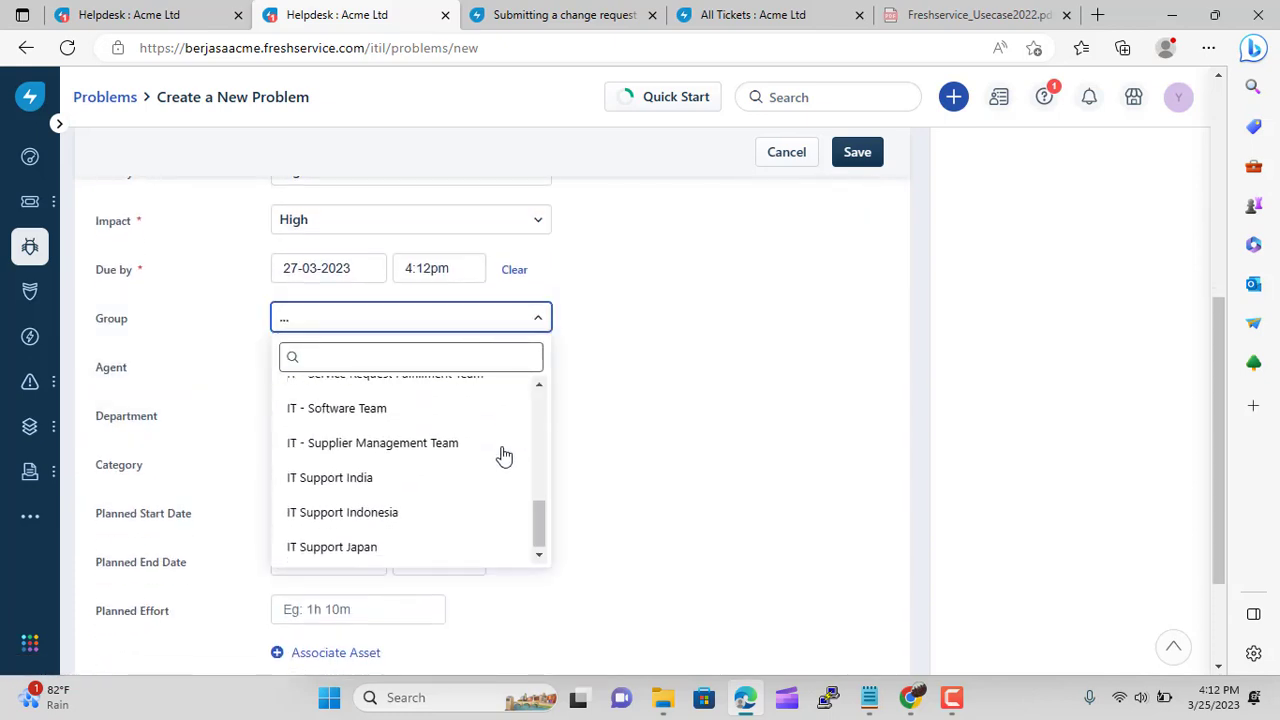
click(428, 510)
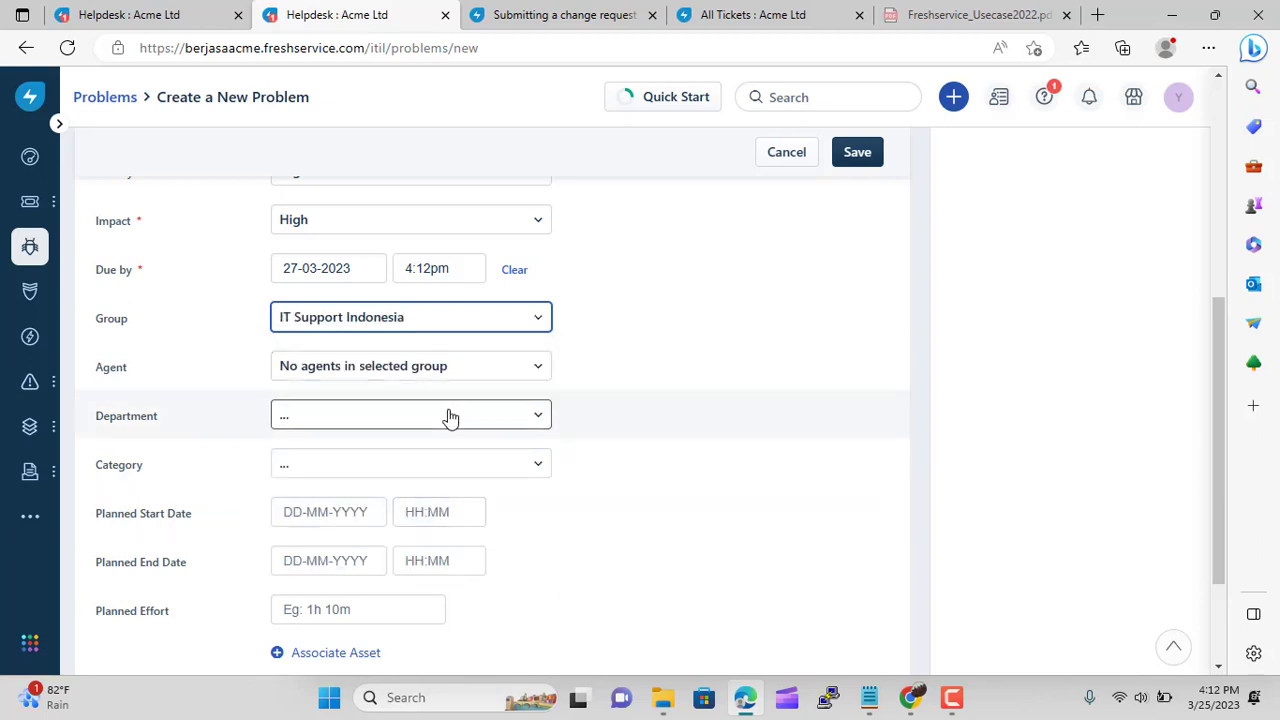
click(457, 368)
click(626, 430)
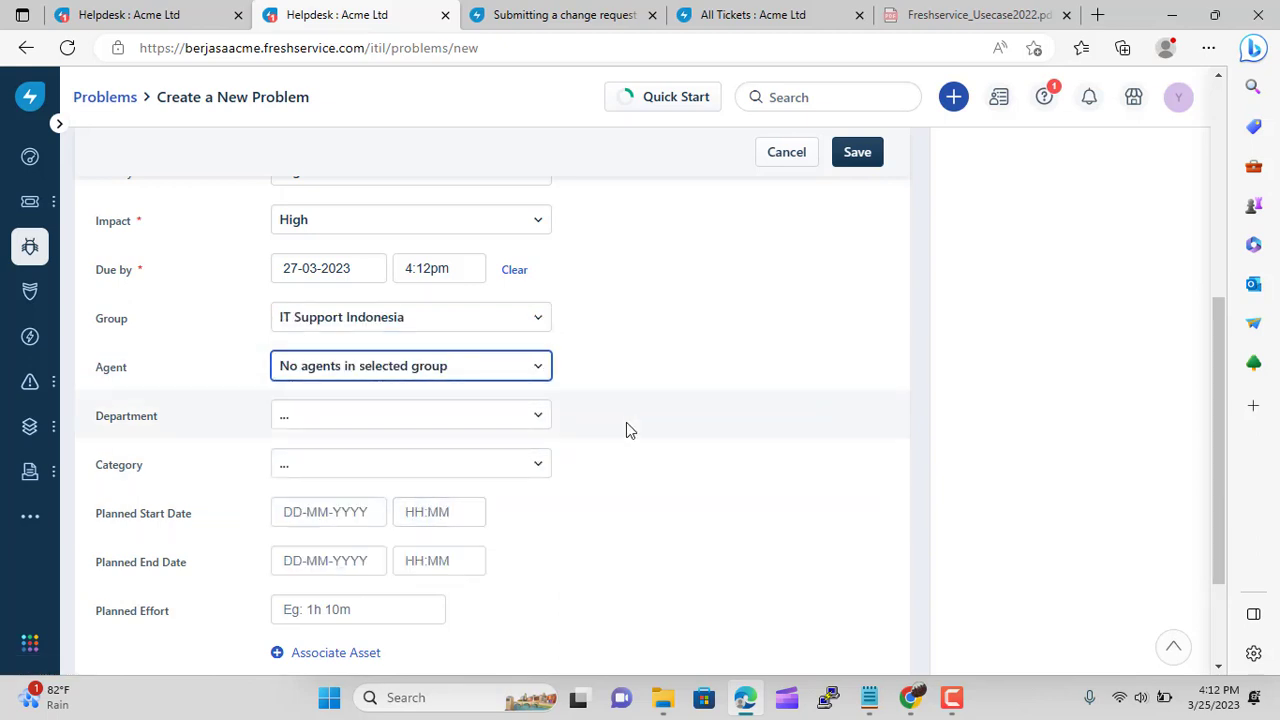
scroll(626, 424, down, 3)
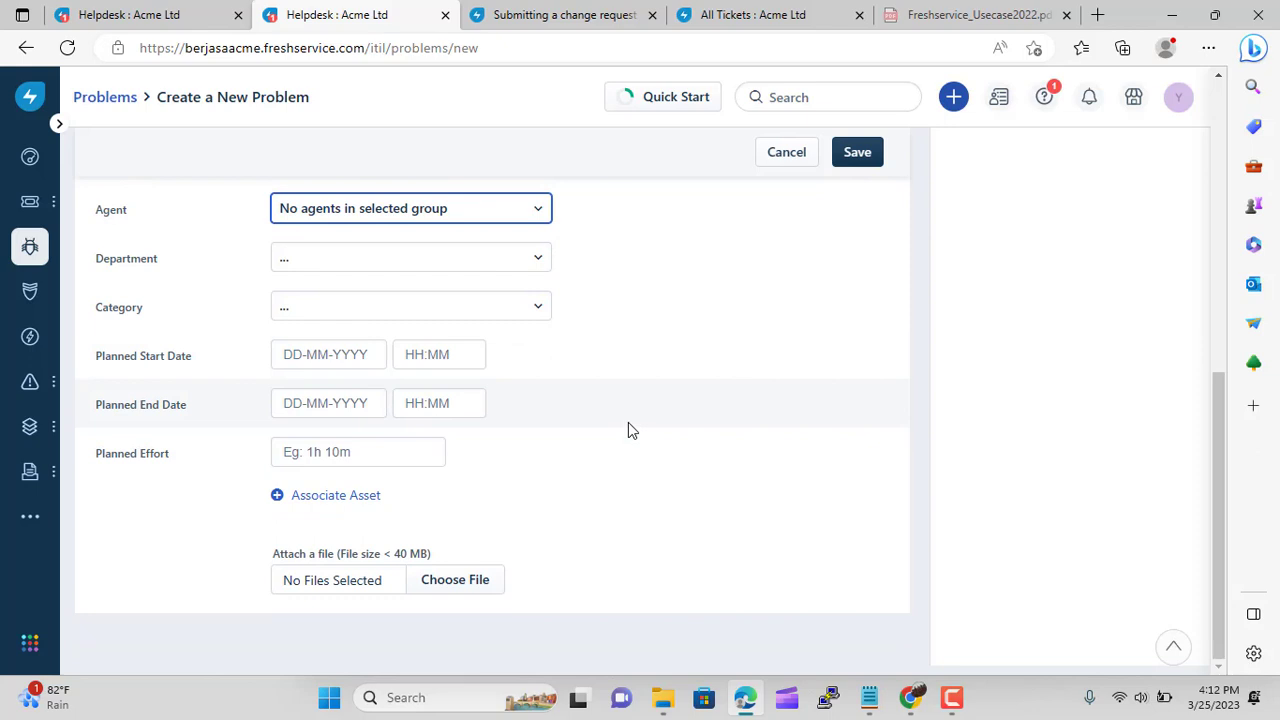
scroll(628, 430, up, 5)
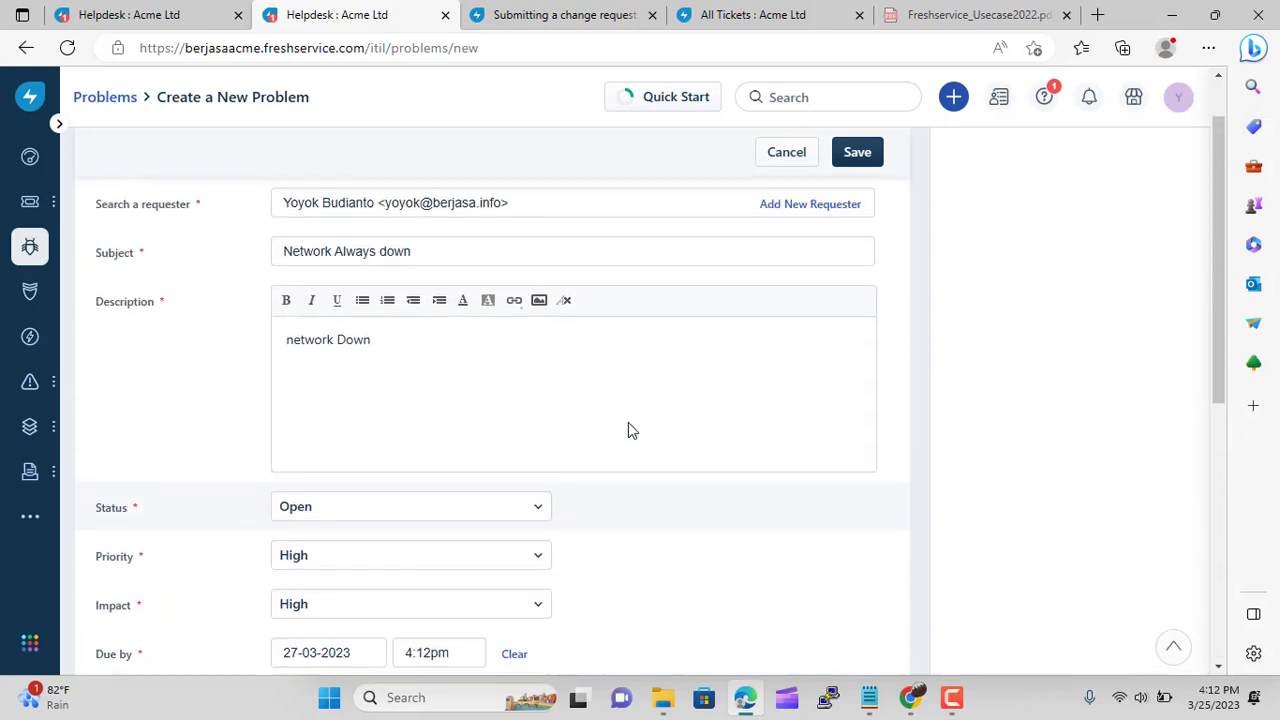
scroll(628, 428, down, 2)
scroll(628, 428, up, 3)
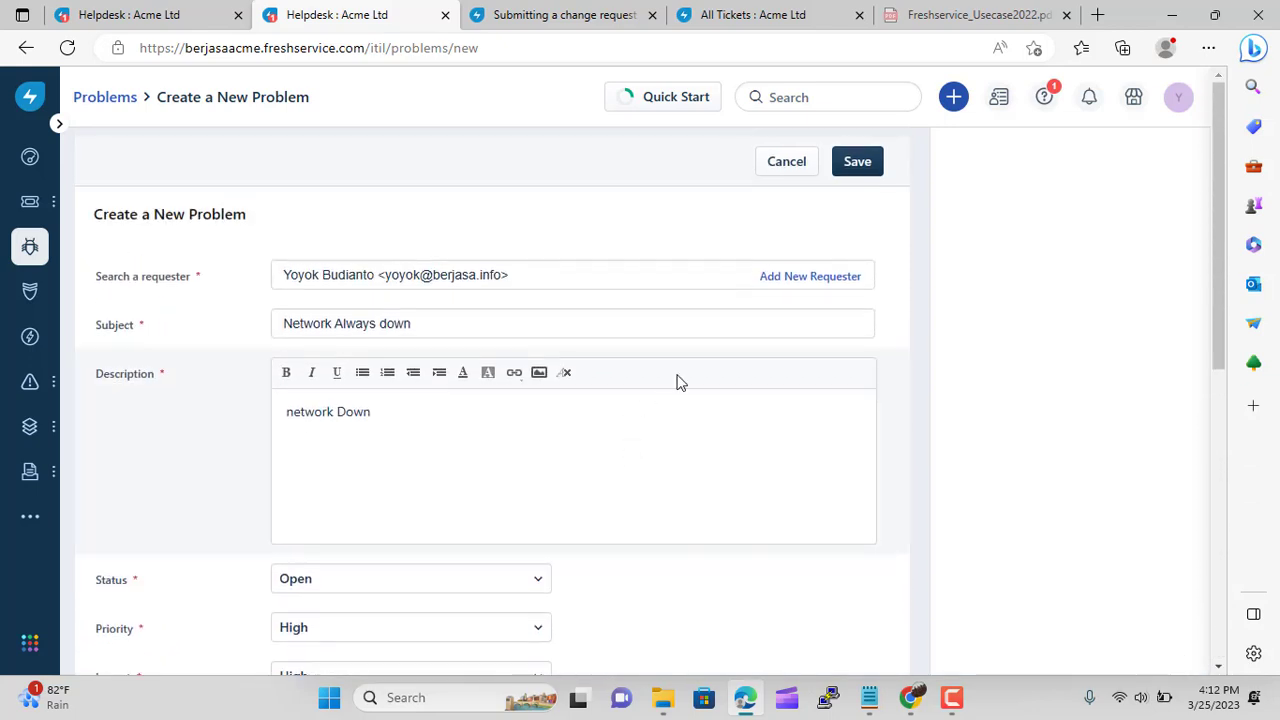
click(858, 162)
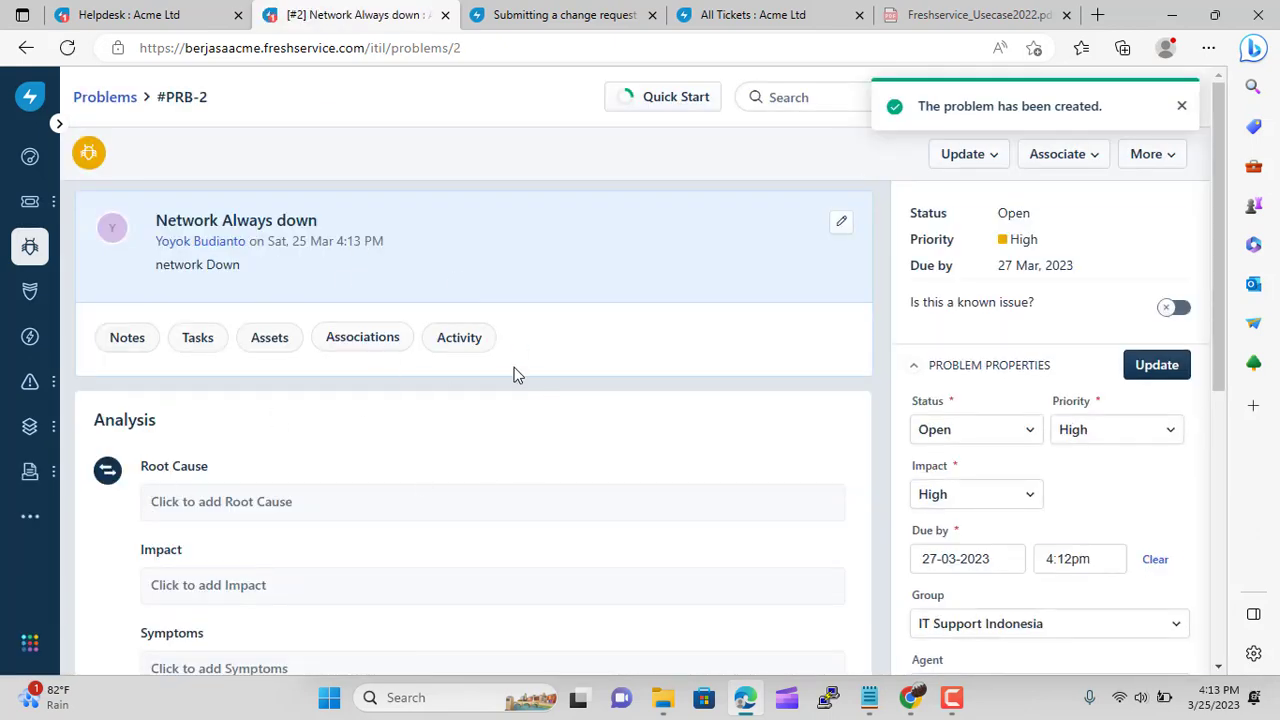
Add 'router is broken' as the Root Cause in PRB-2's Analysis, correcting a mistyped draft
scroll(514, 372, down, 2)
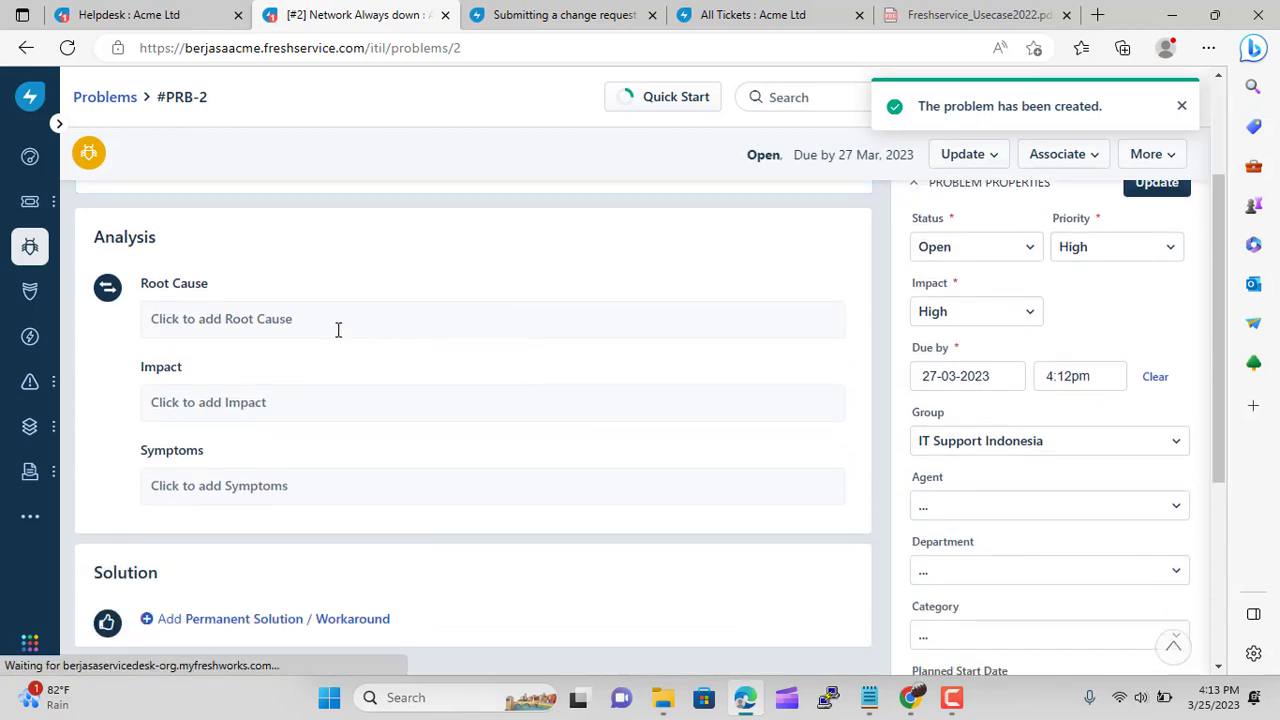
click(306, 326)
click(262, 385)
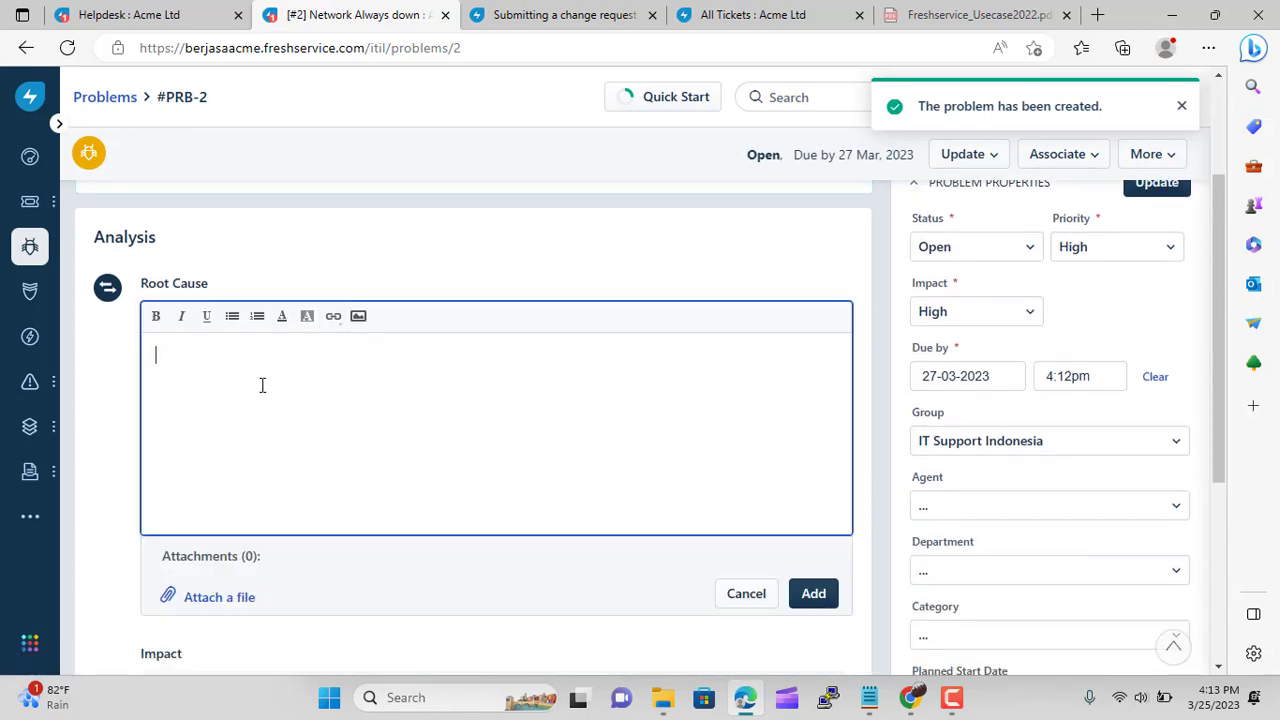
text(cek)
key(BackSpace)
key(BackSpace)
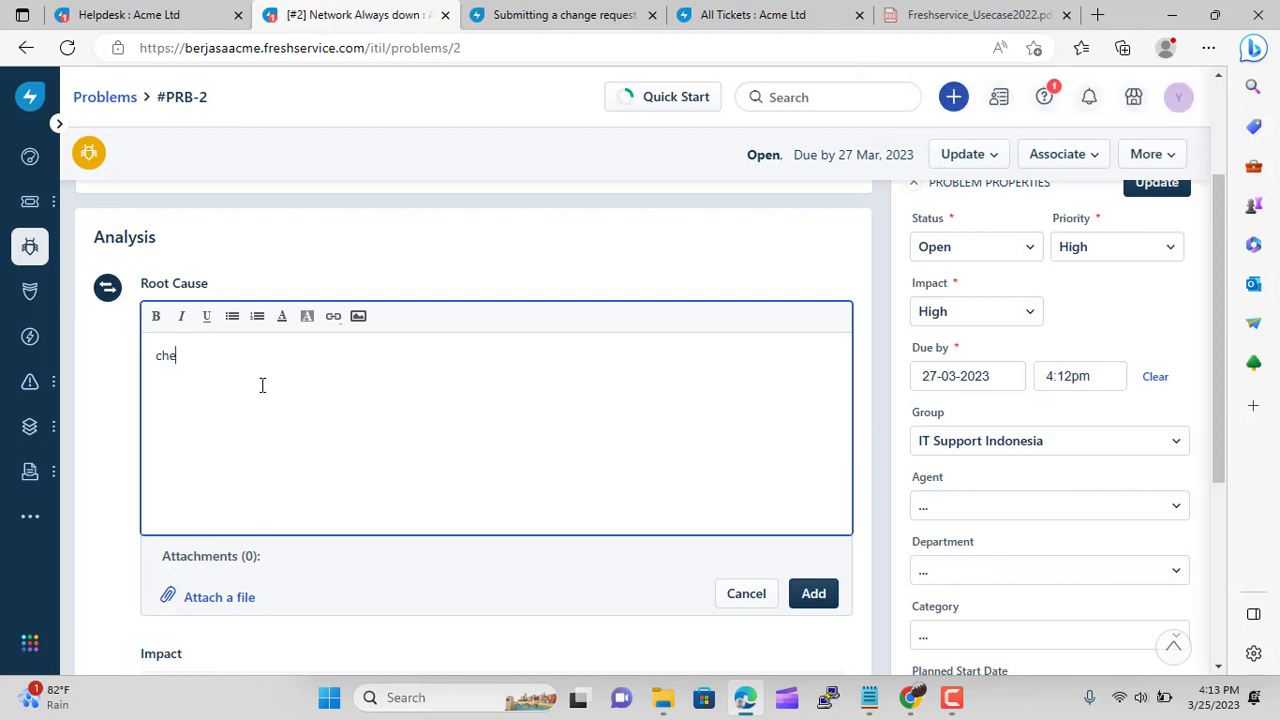
key(BackSpace)
key(BackSpace)
text(router is broken)
scroll(613, 432, down, 2)
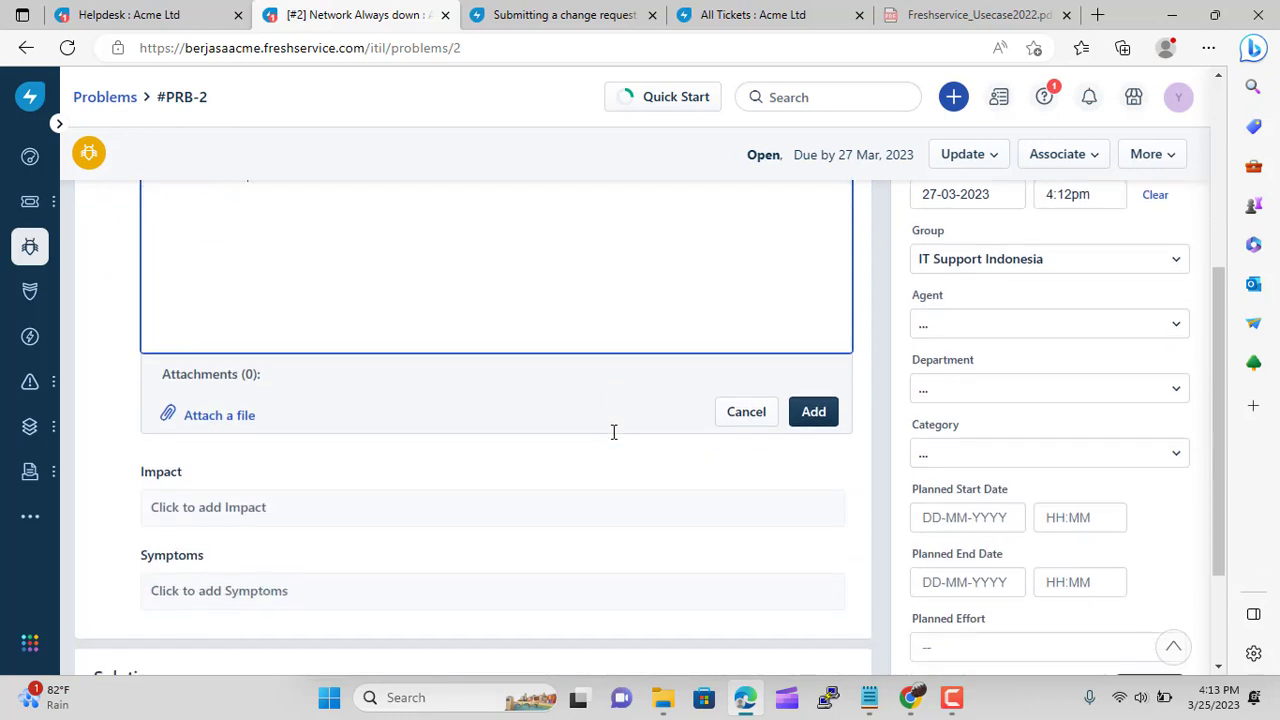
click(812, 415)
scroll(332, 368, up, 3)
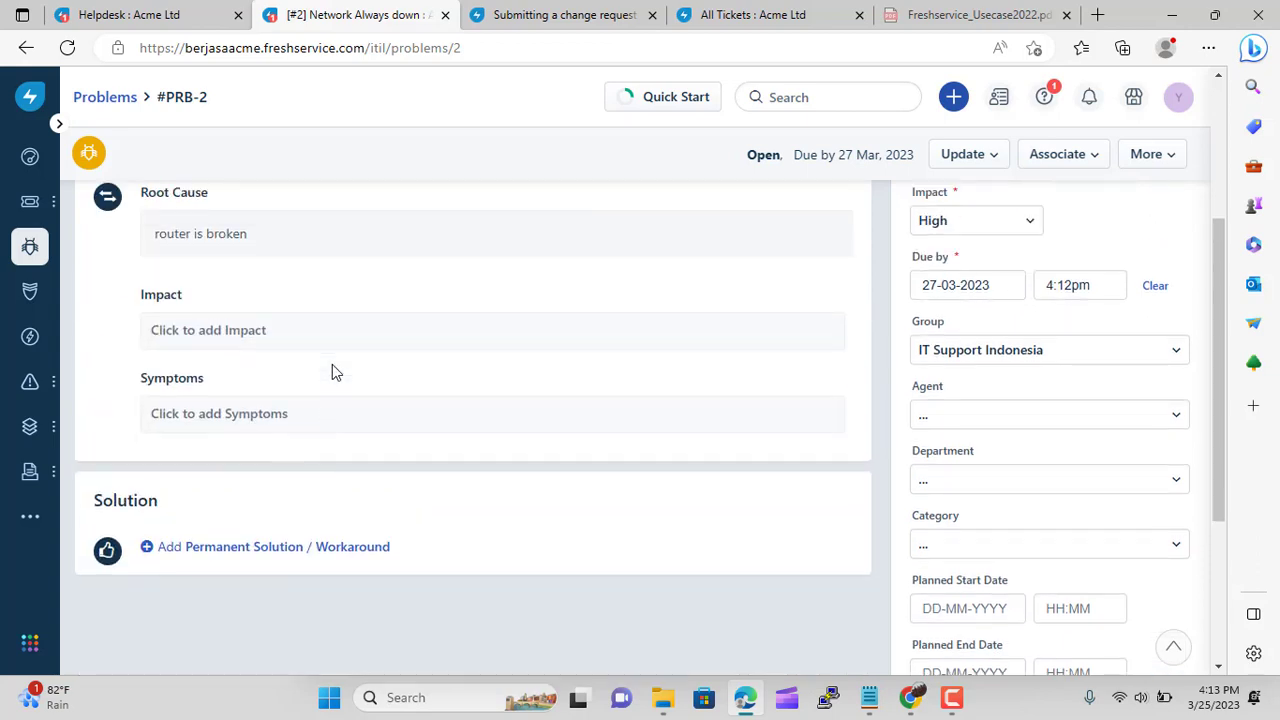
scroll(334, 372, down, 1)
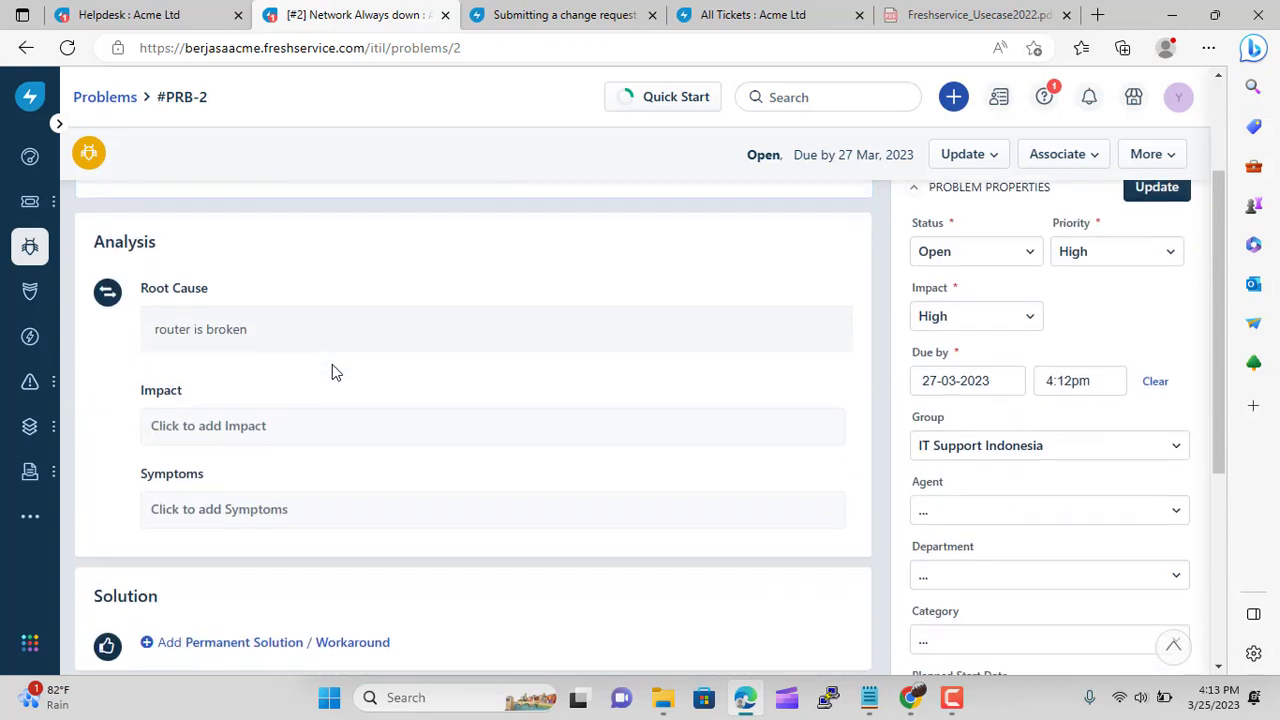
Add 'network not connected' as the problem's Impact
click(305, 424)
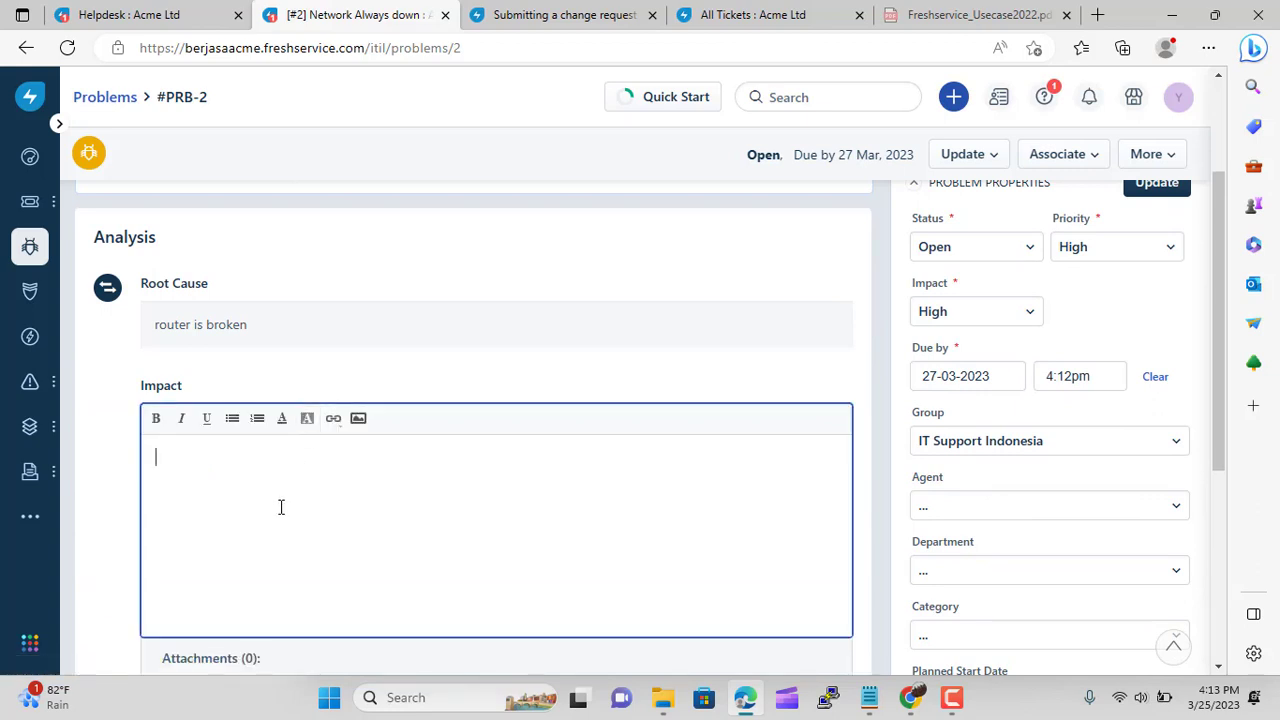
text(network not connect)
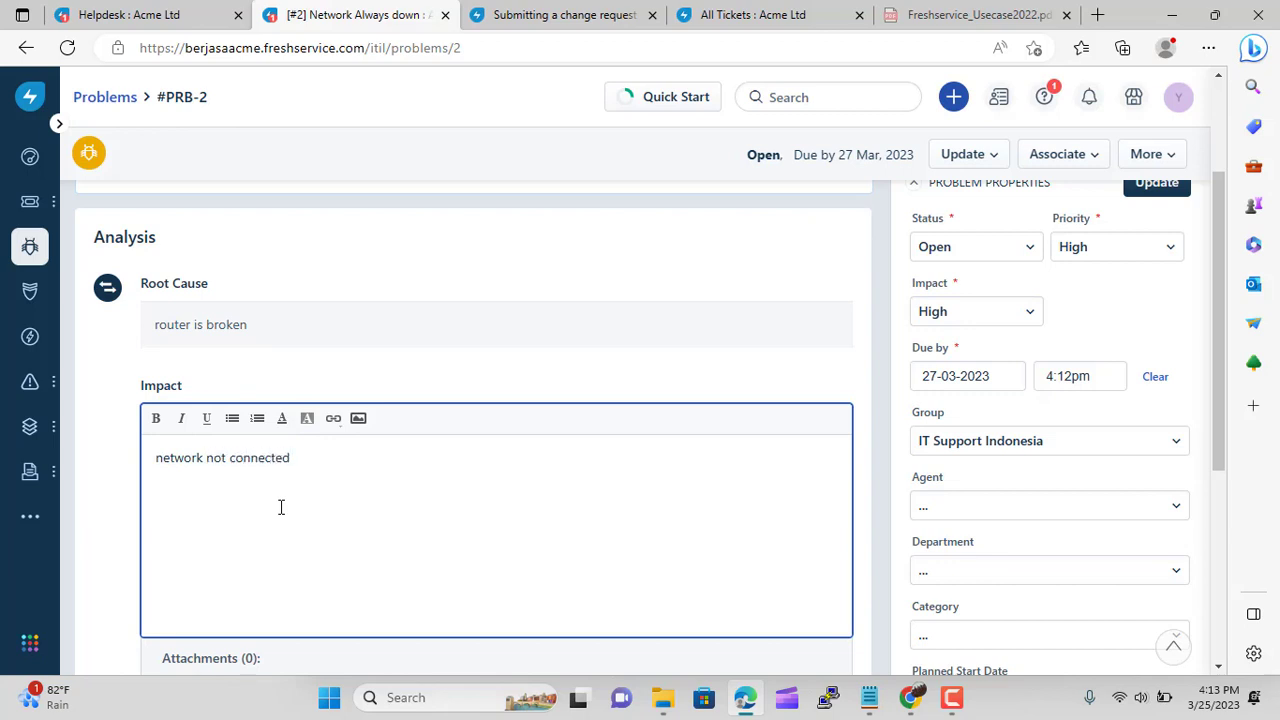
text(ed)
scroll(281, 507, down, 3)
click(810, 429)
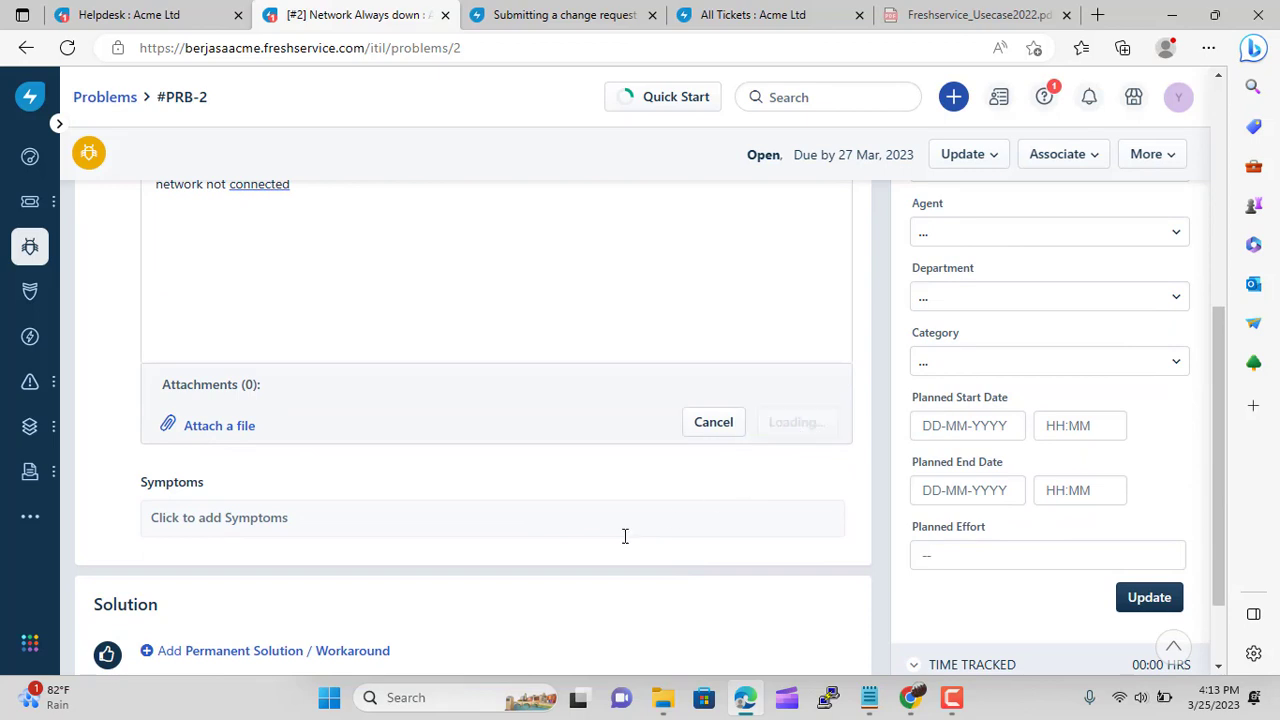
scroll(357, 397, up, 3)
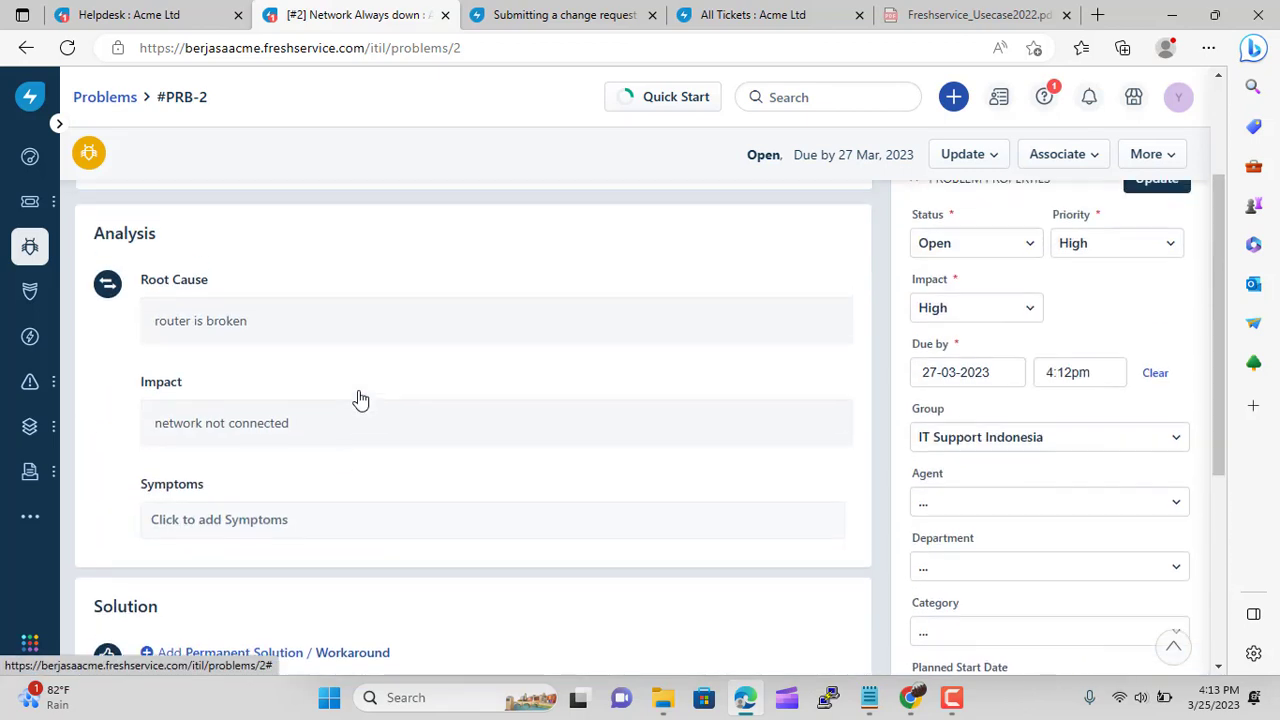
Add 'network down' as the problem's Symptoms and review the Analysis section
click(297, 536)
click(271, 610)
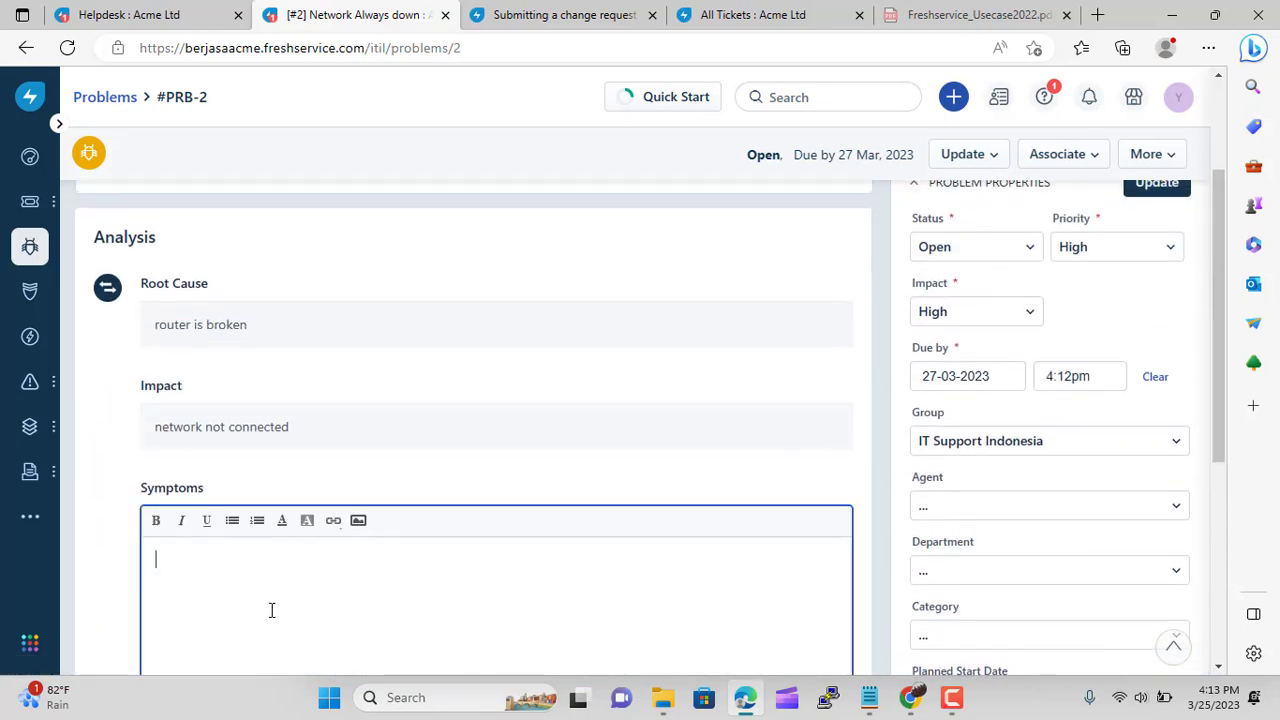
text(network )
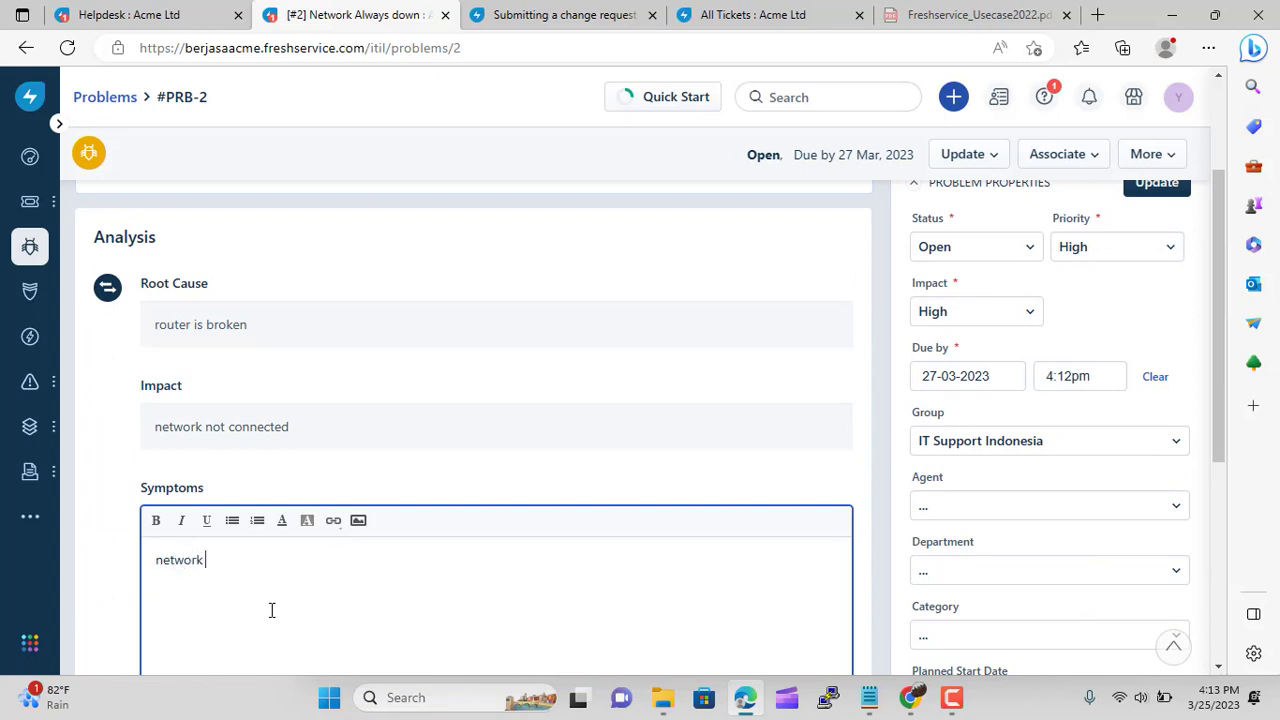
text(down)
scroll(665, 460, down, 1)
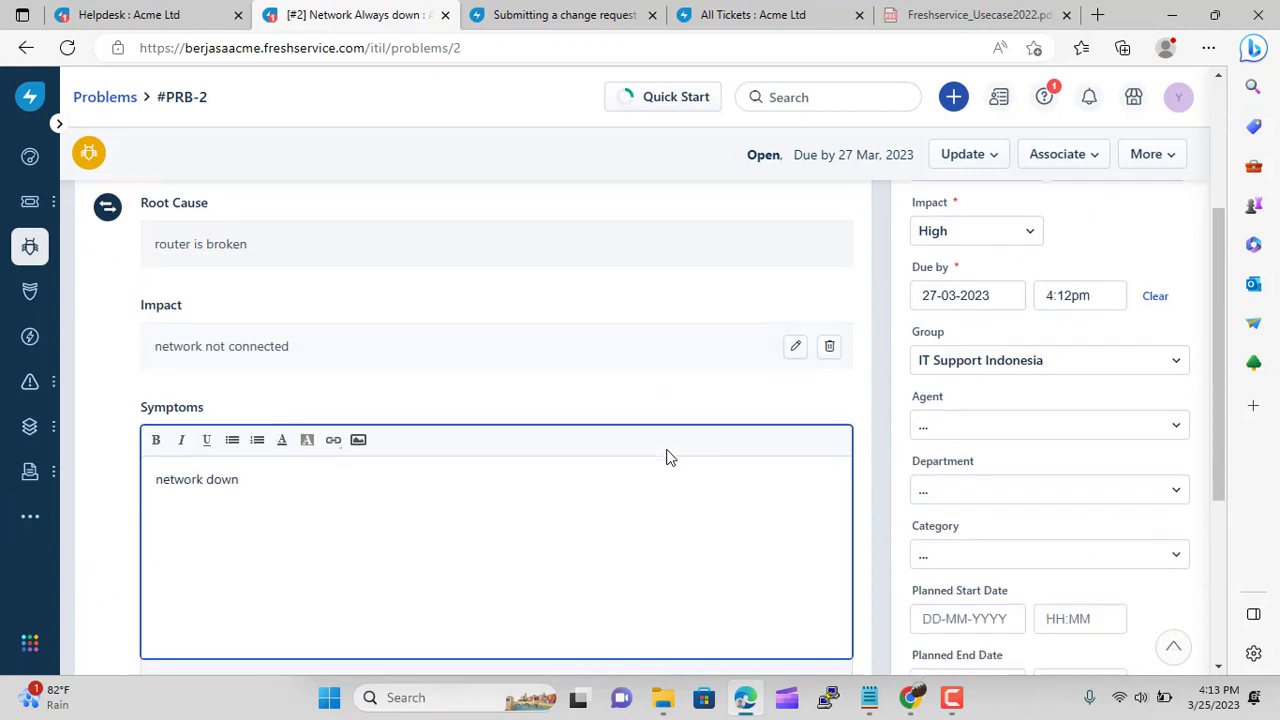
scroll(700, 450, down, 3)
click(814, 389)
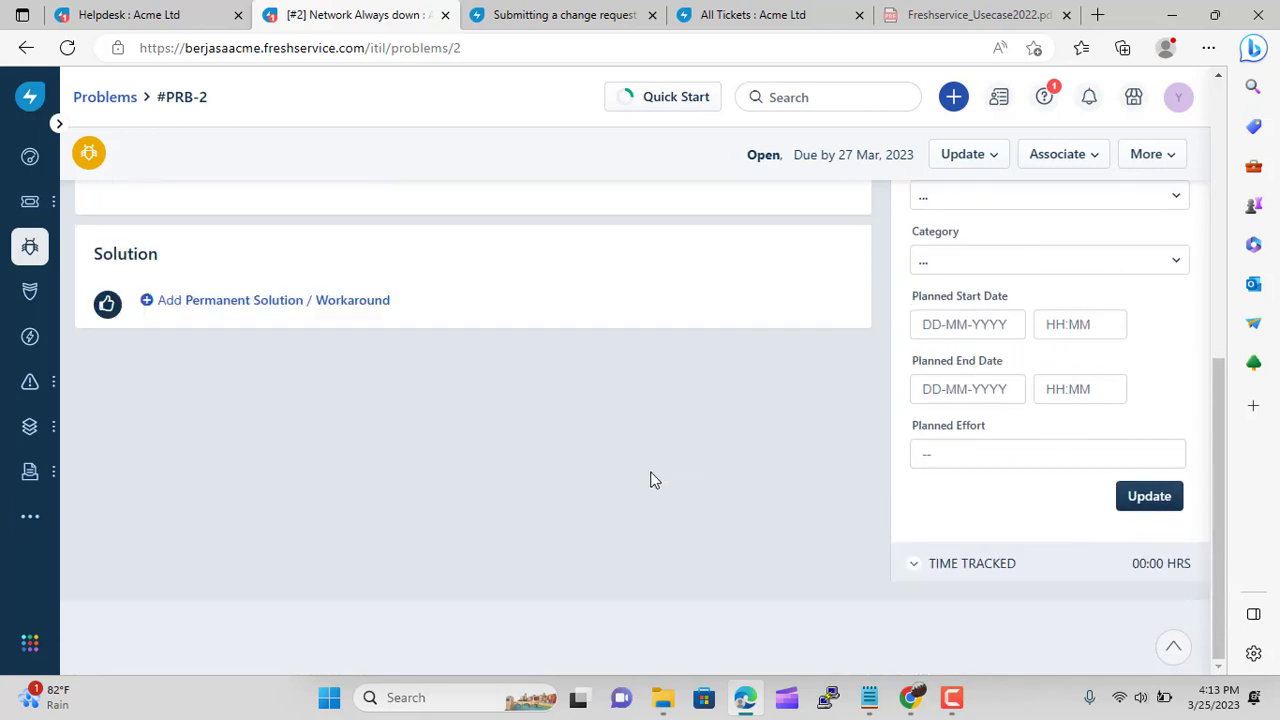
scroll(345, 495, up, 3)
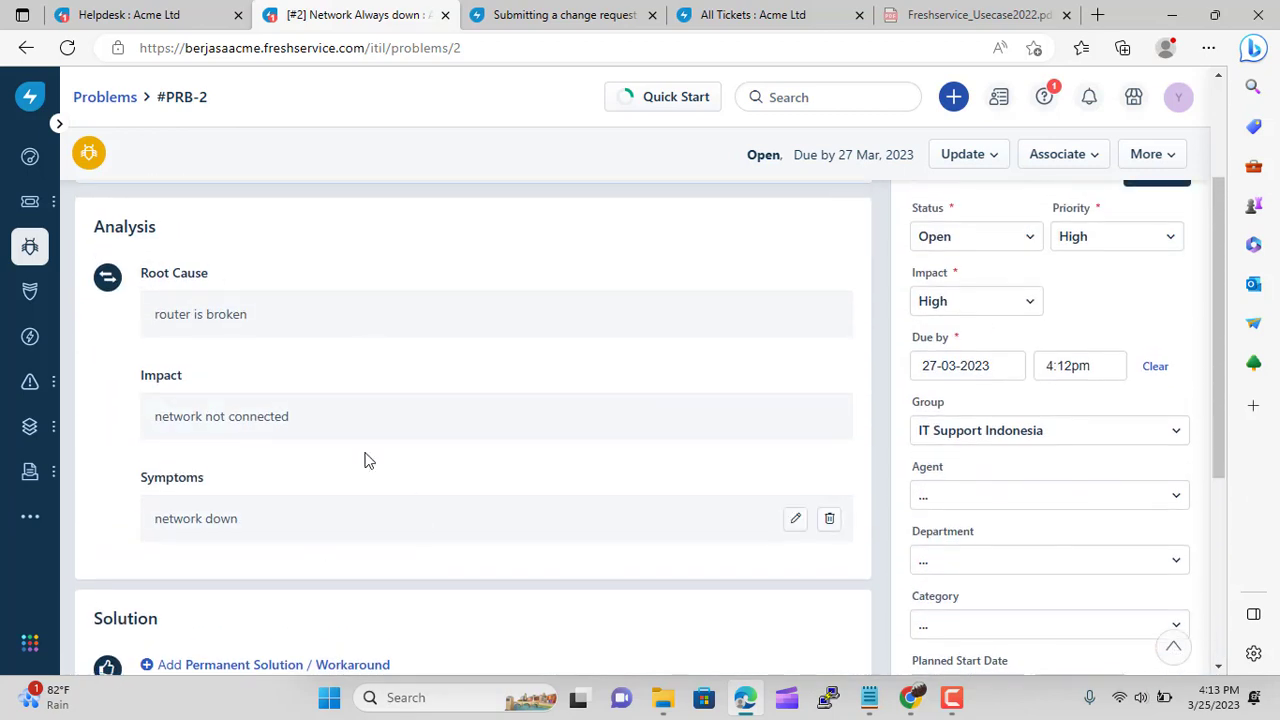
scroll(437, 503, down, 3)
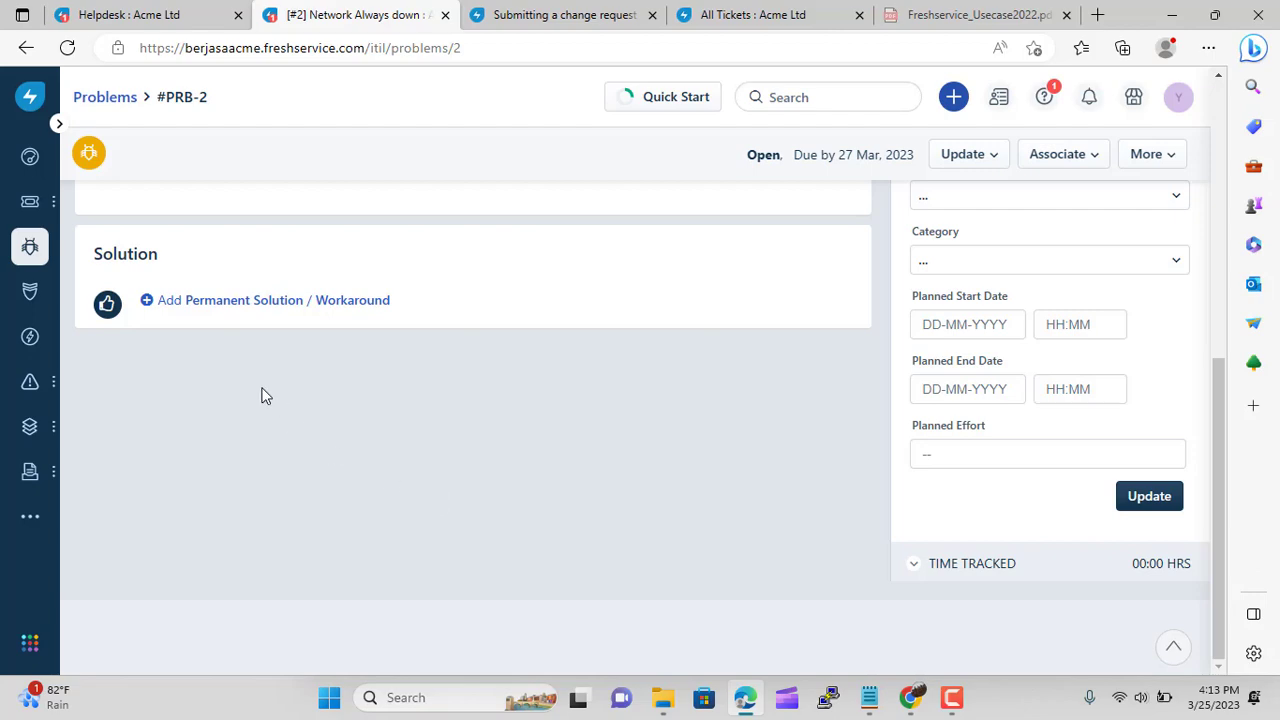
scroll(263, 394, up, 5)
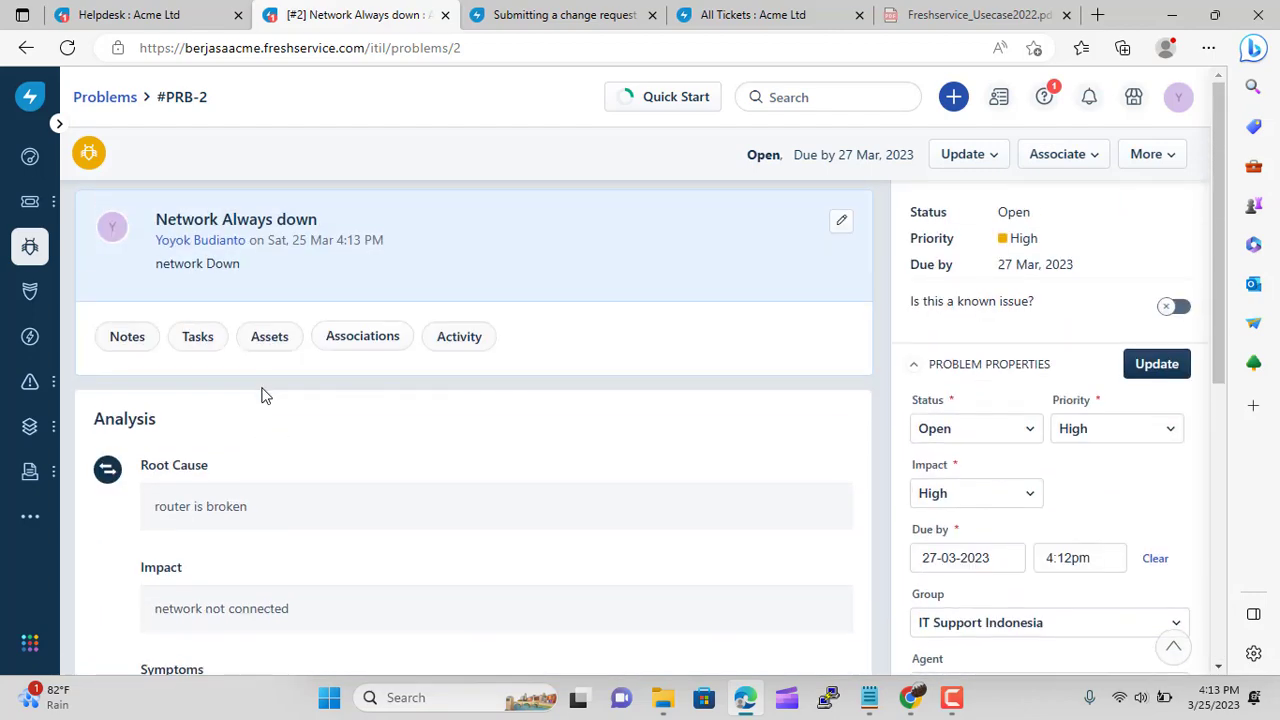
scroll(263, 394, down, 5)
scroll(210, 400, up, 4)
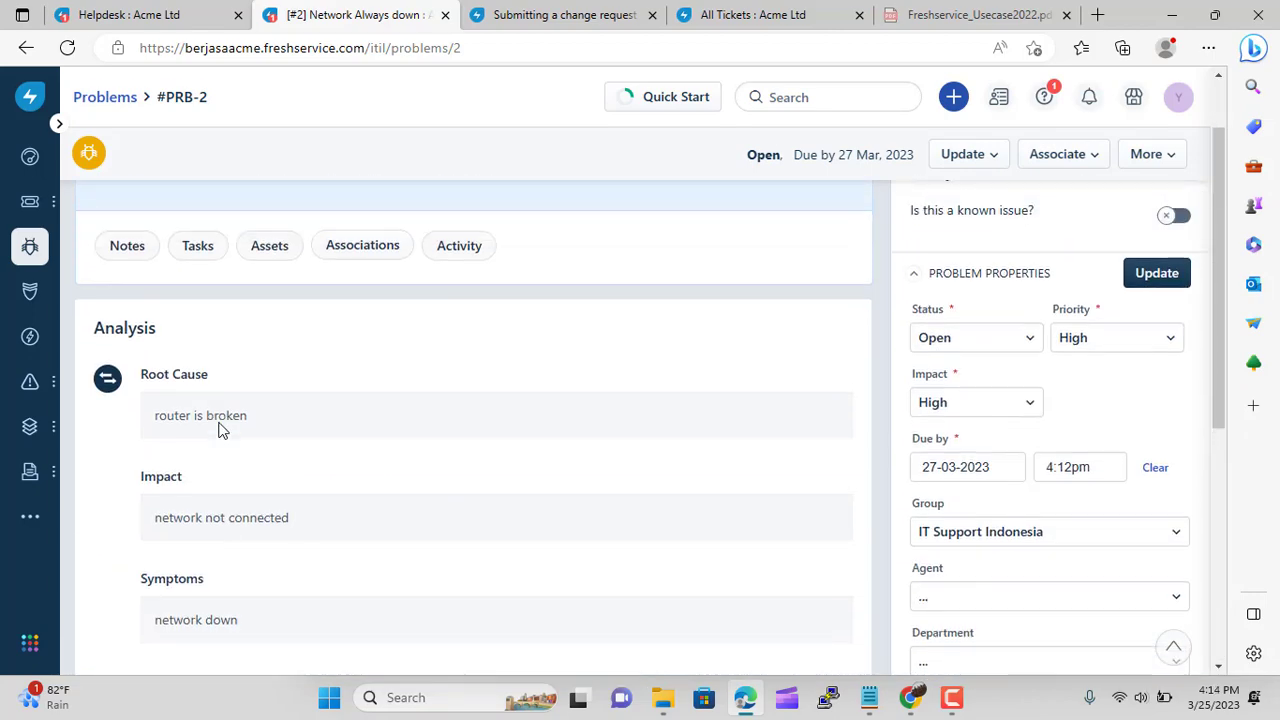
scroll(222, 430, up, 1)
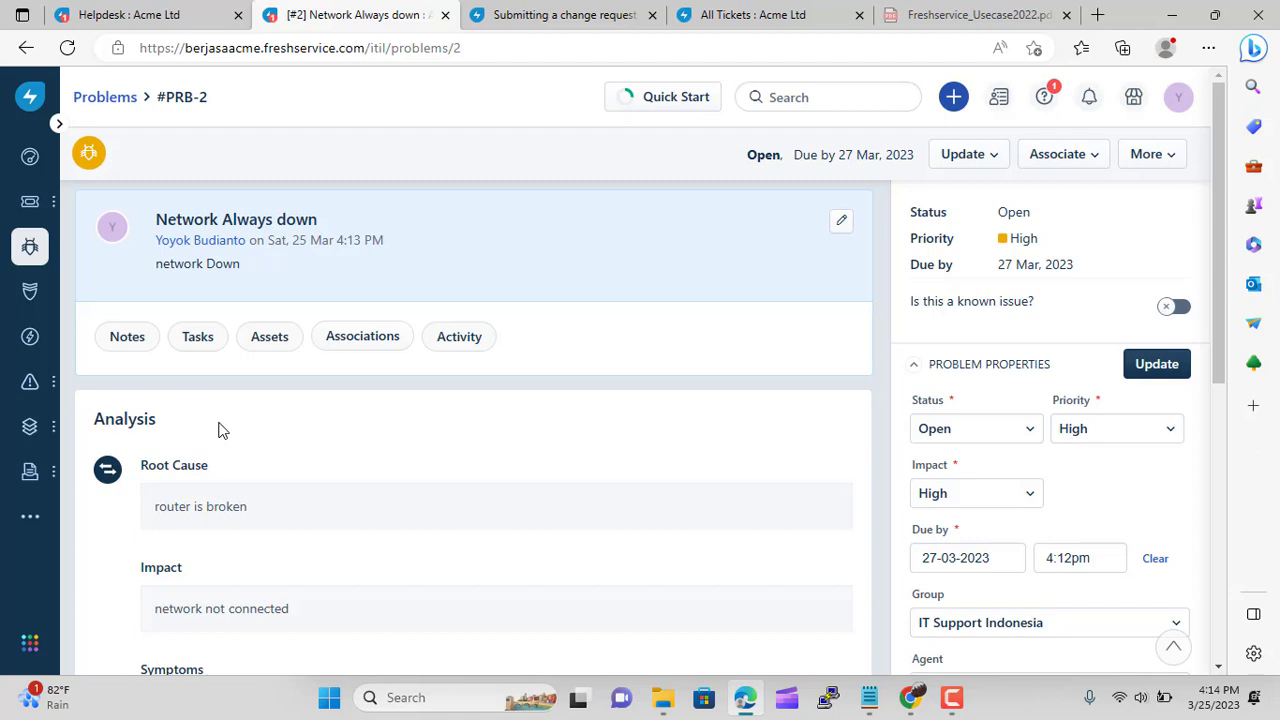
scroll(220, 432, down, 5)
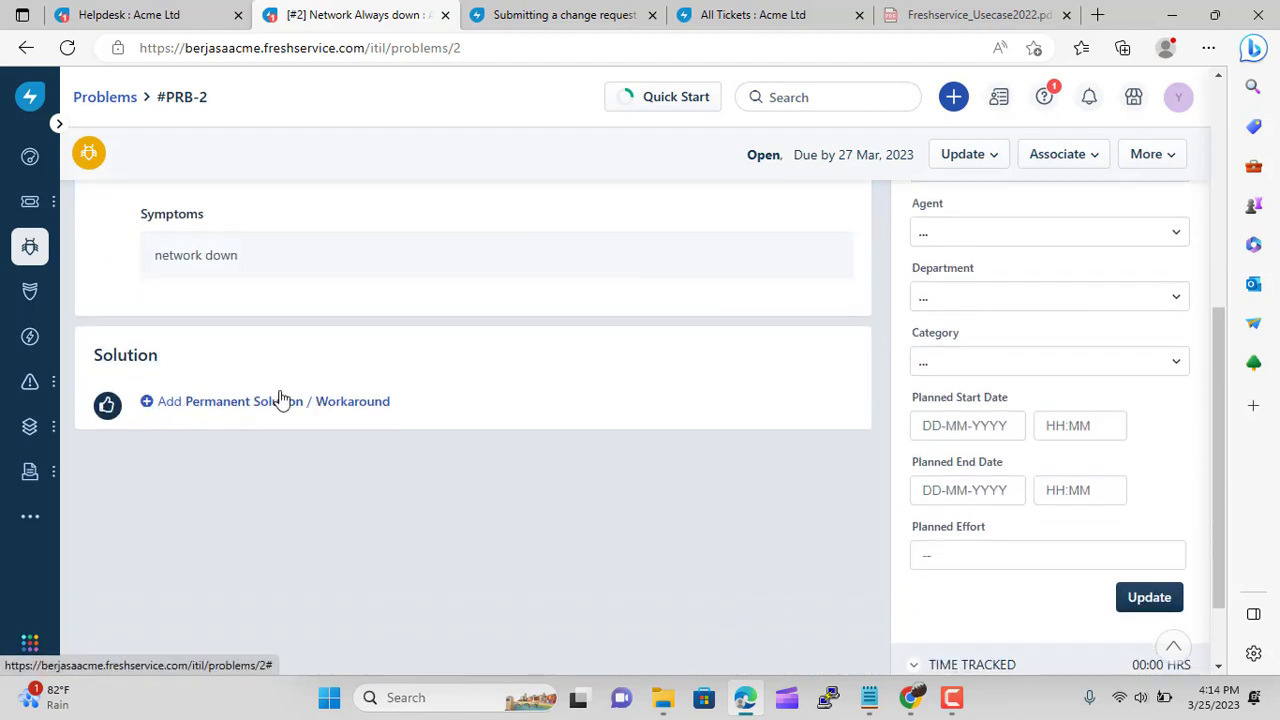
scroll(785, 490, down, 2)
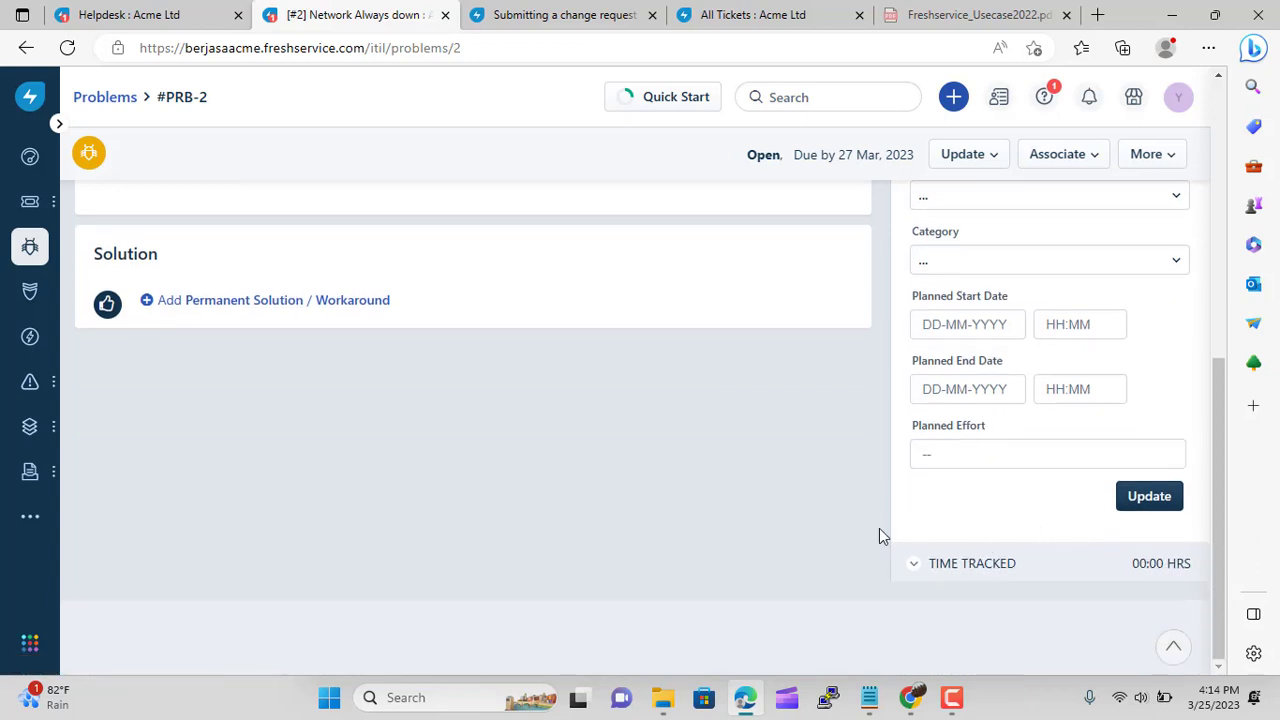
click(275, 303)
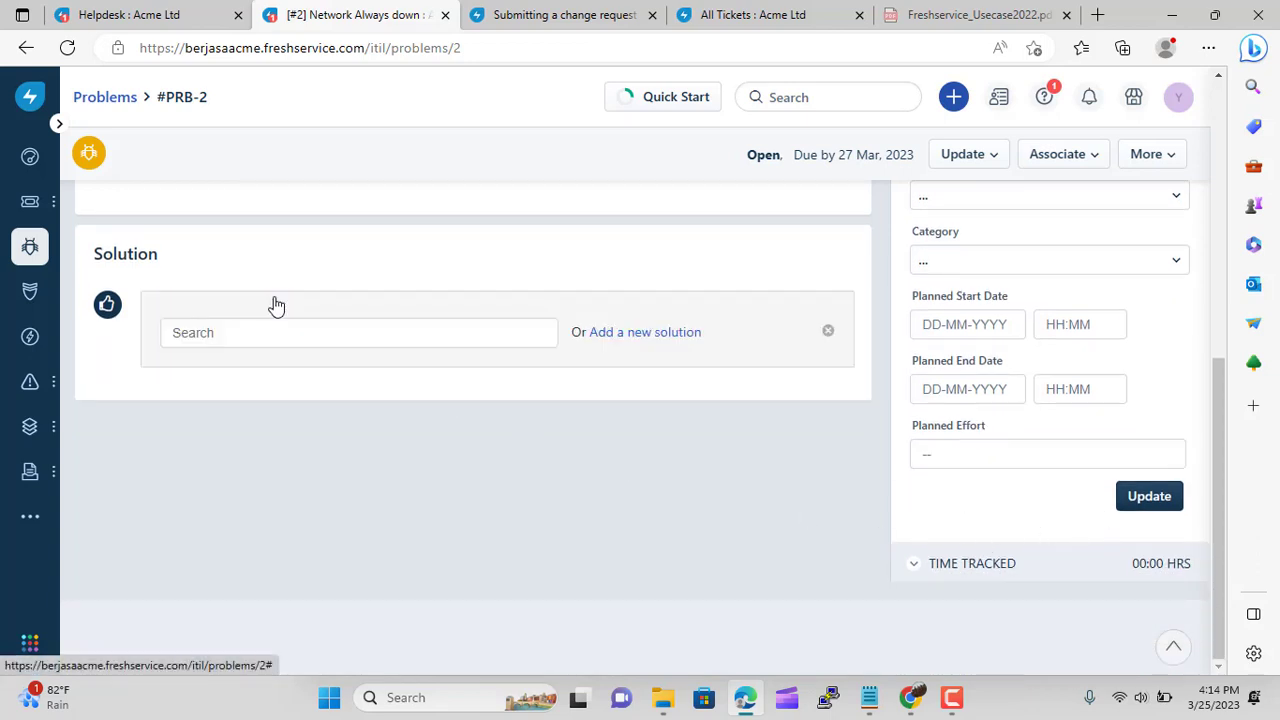
click(289, 321)
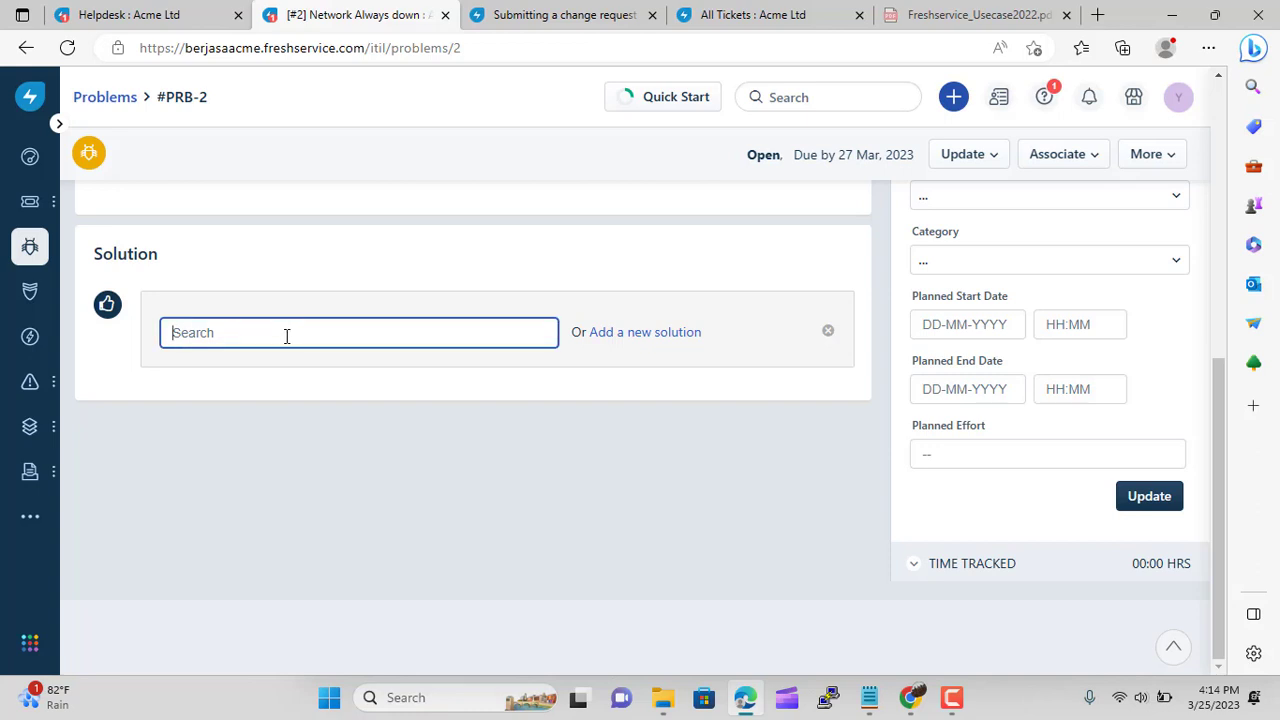
text(Change Router)
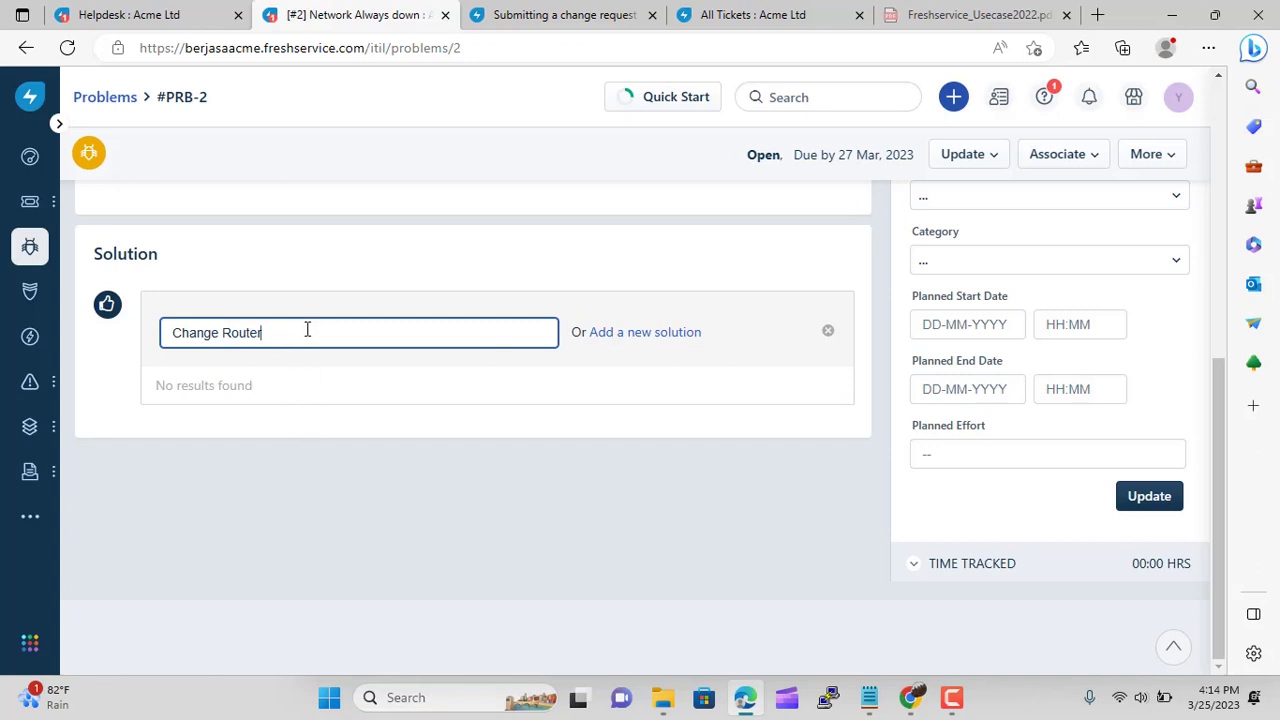
click(414, 533)
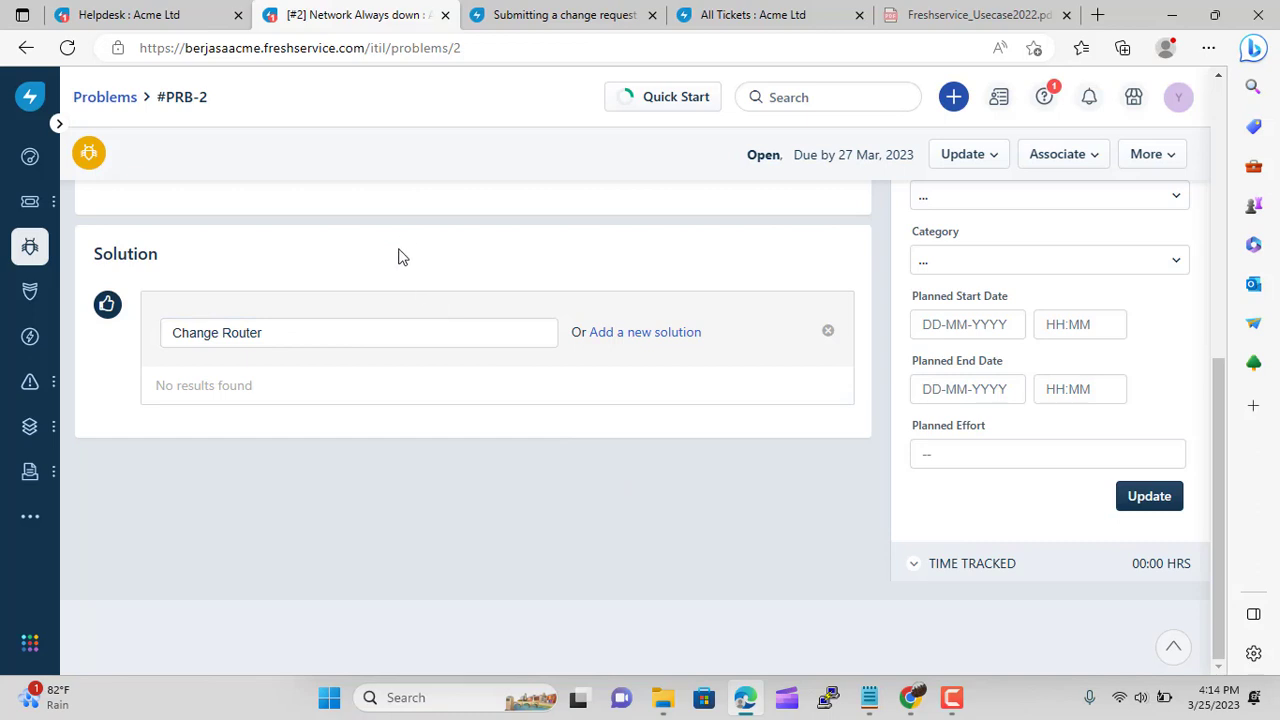
click(612, 336)
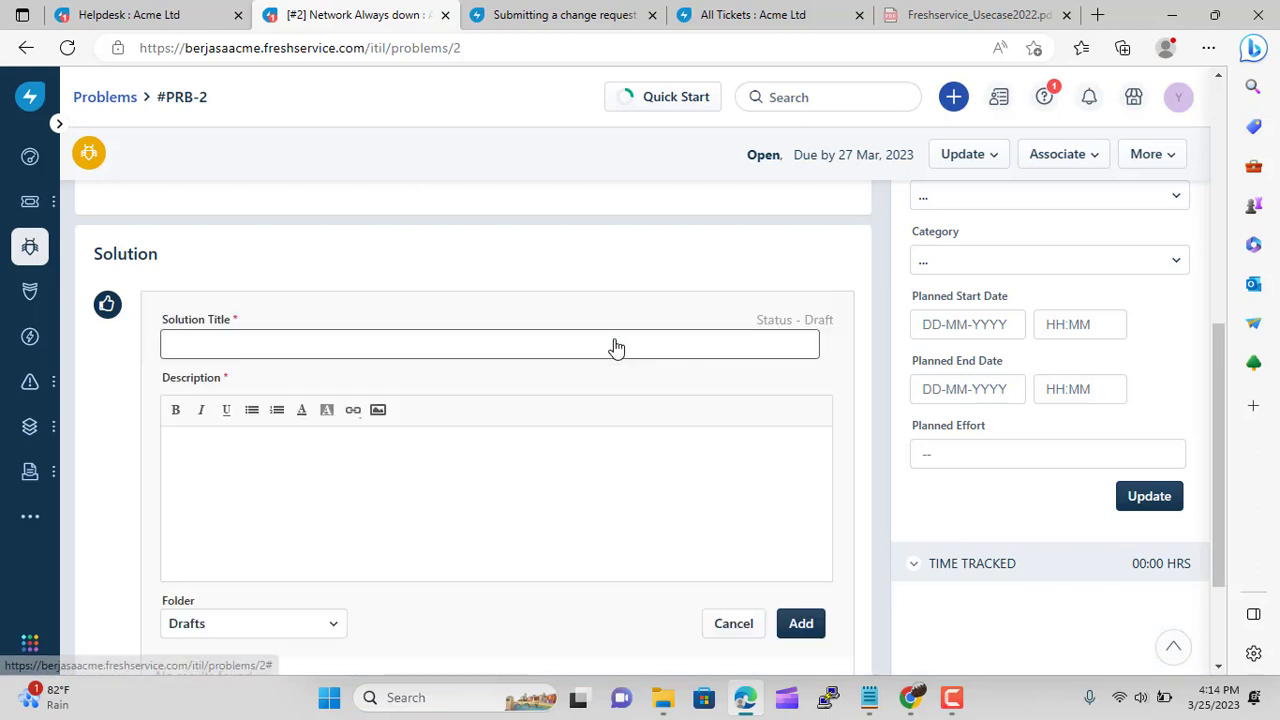
scroll(560, 474, down, 3)
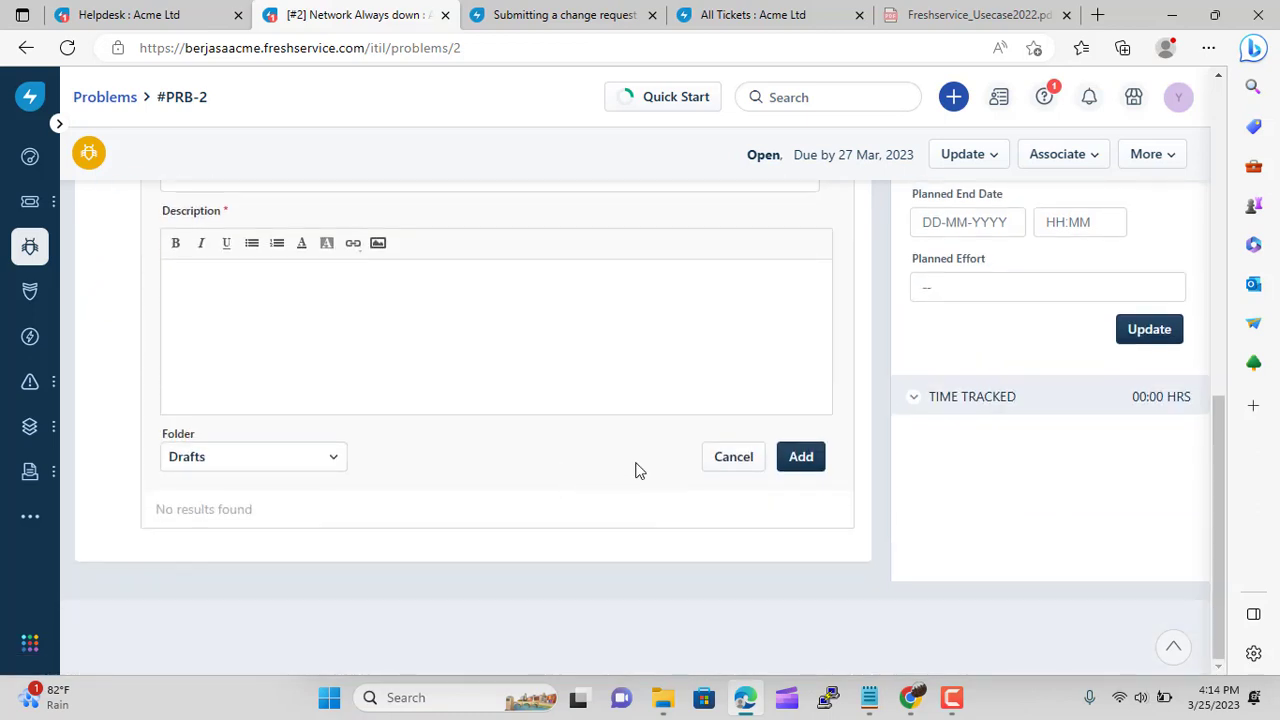
click(735, 466)
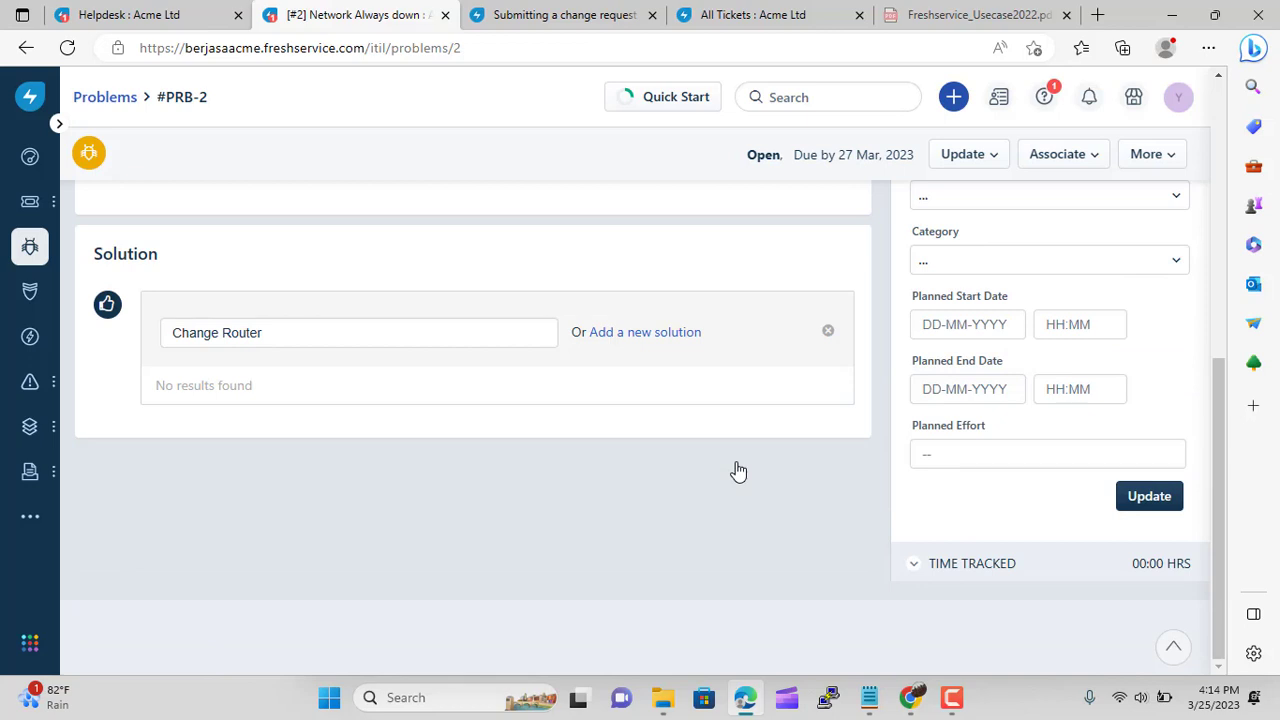
click(457, 333)
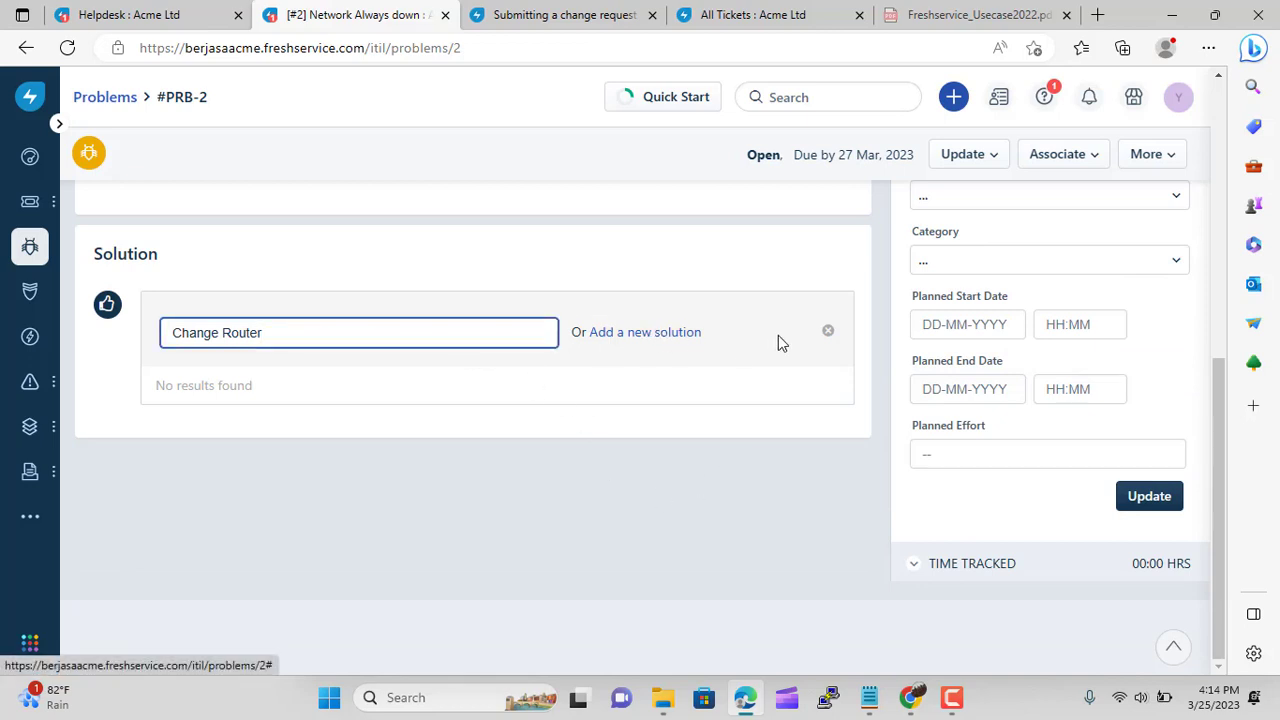
key(BackSpace)
key(BackSpace)
key(BackSpace)
key(BackSpace)
key(BackSpace)
key(BackSpace)
key(BackSpace)
key(BackSpace)
key(BackSpace)
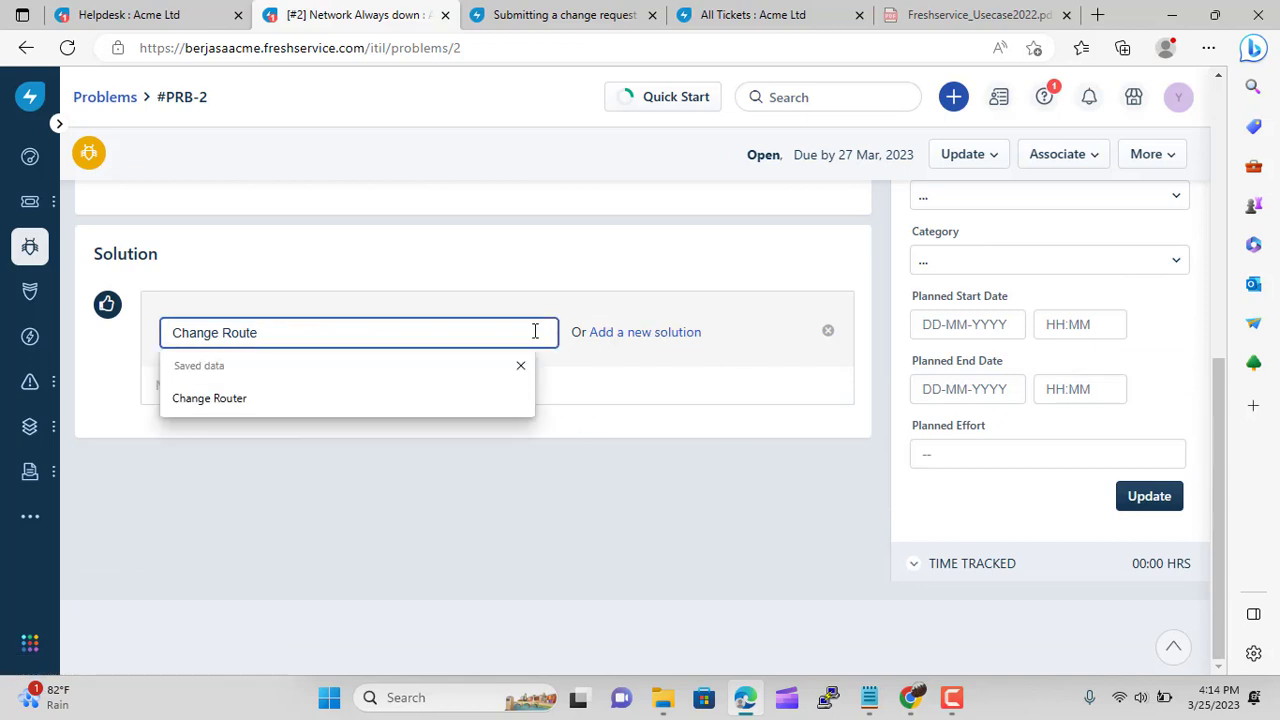
key(BackSpace)
key(BackSpace)
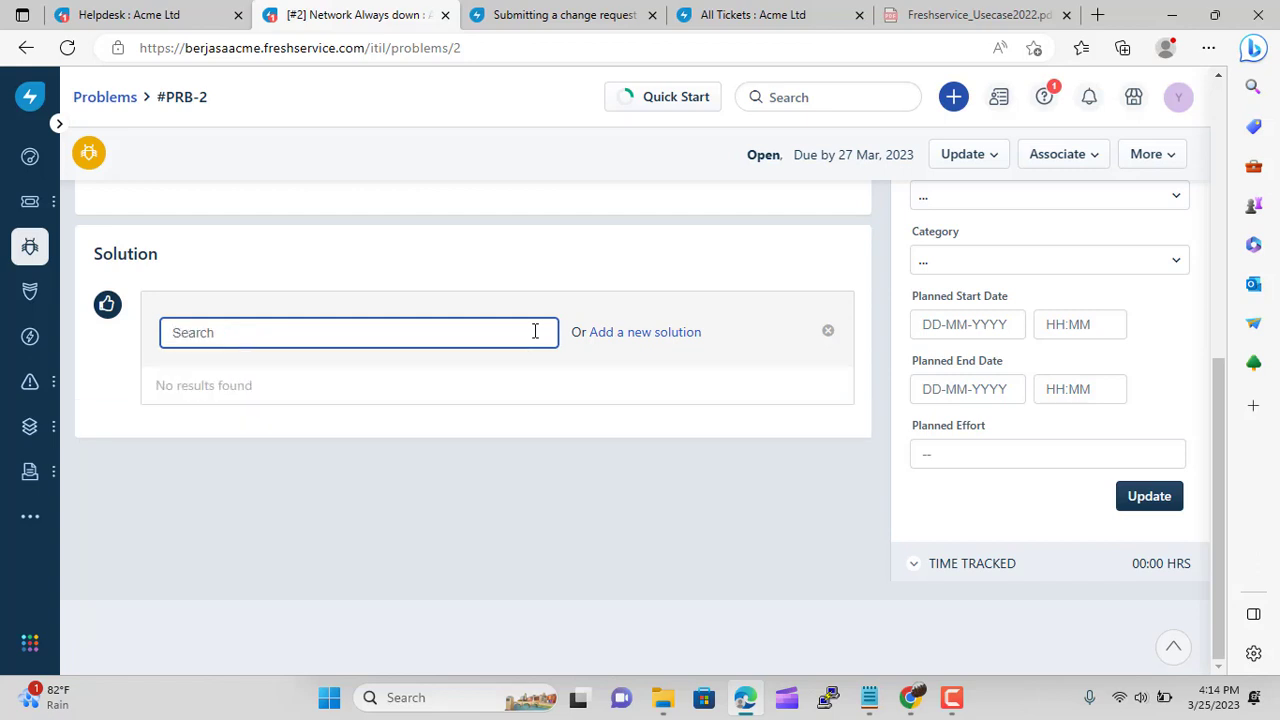
text(a)
key(BackSpace)
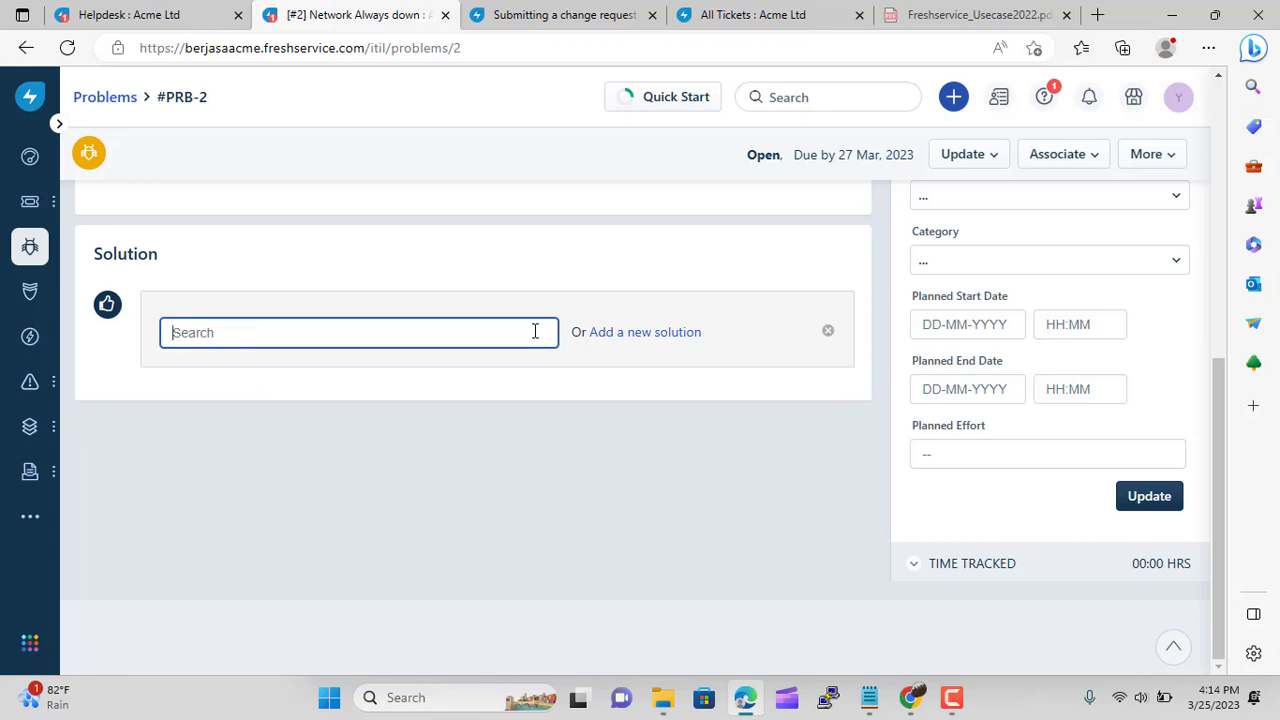
click(828, 331)
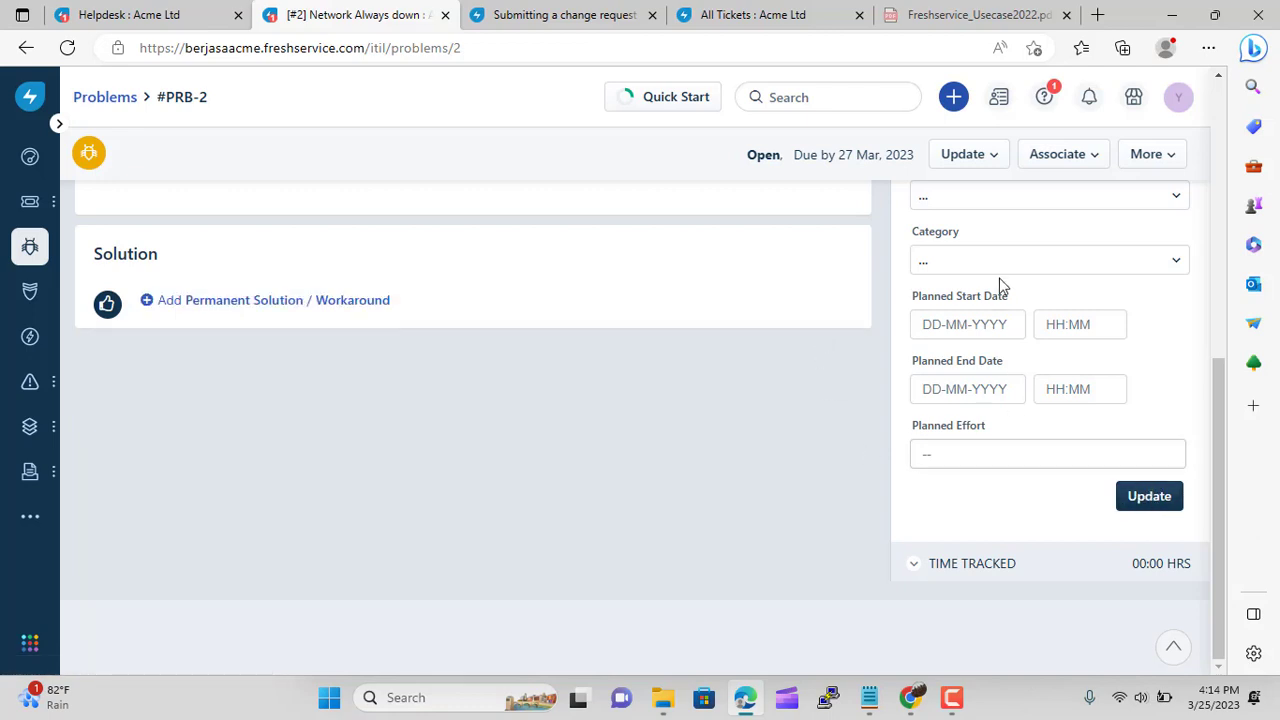
Save PRB-2's properties using Update in the Problem Properties panel
click(957, 160)
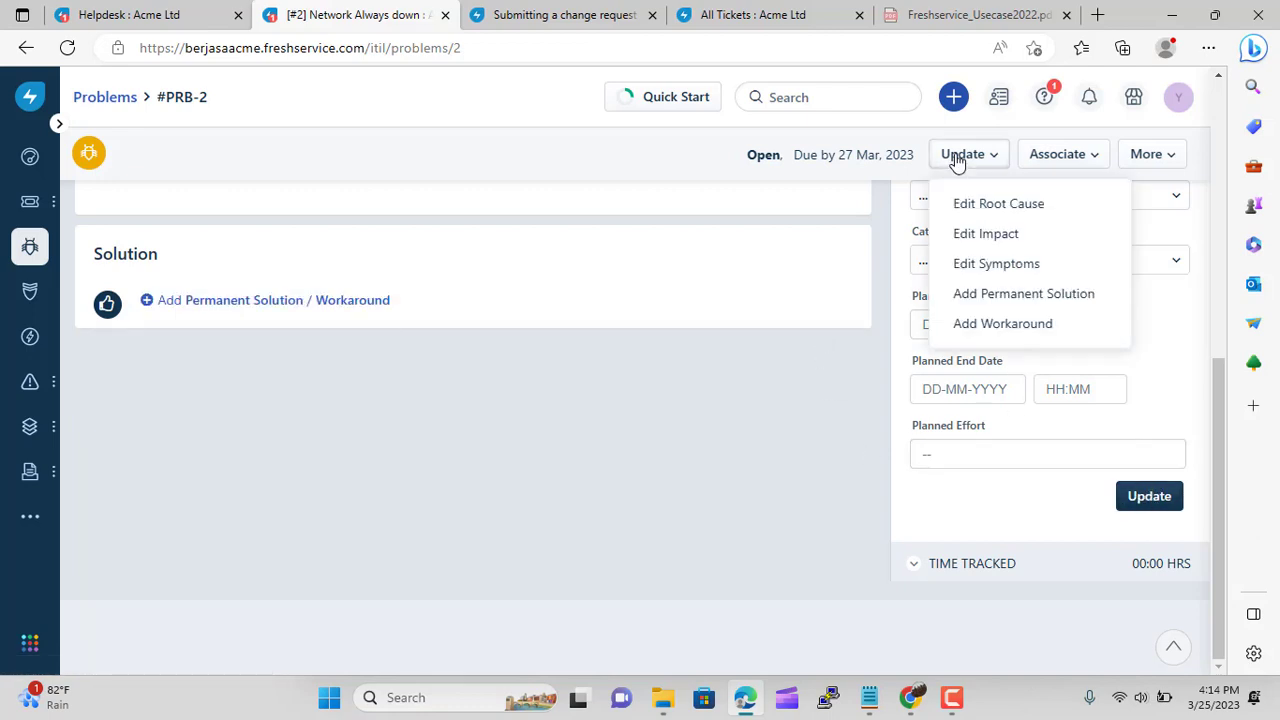
click(1159, 499)
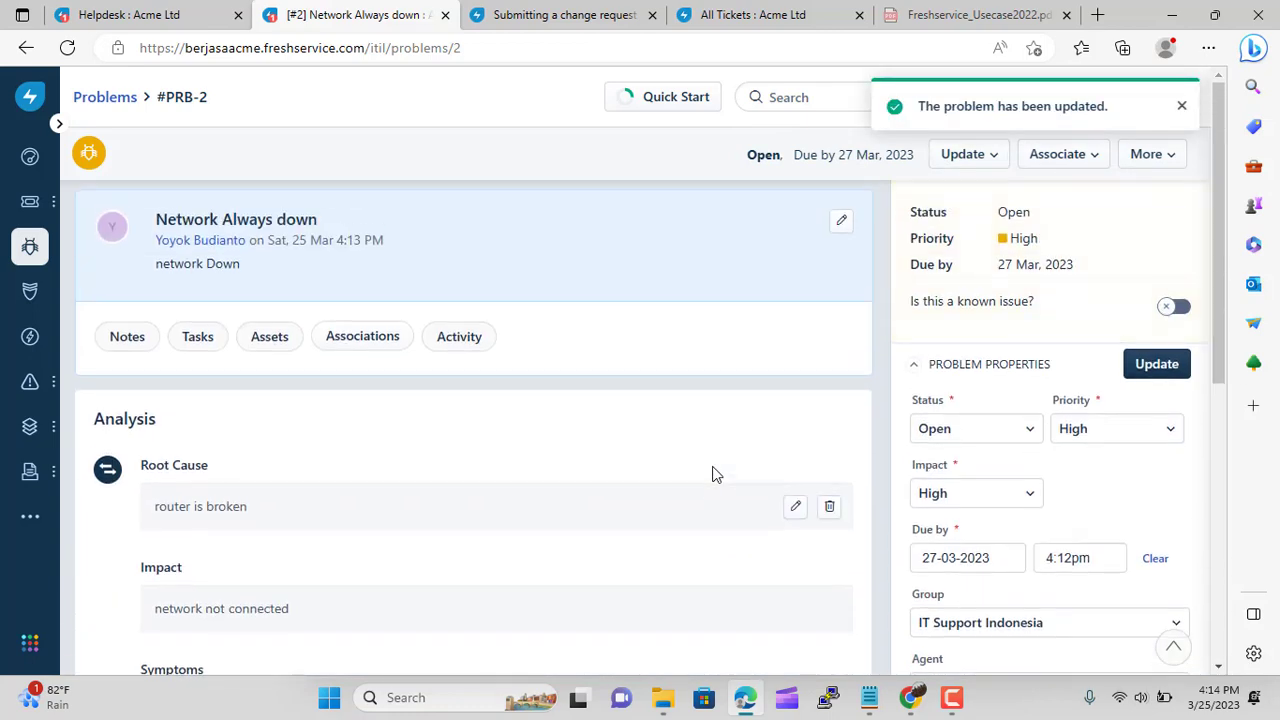
scroll(618, 310, down, 5)
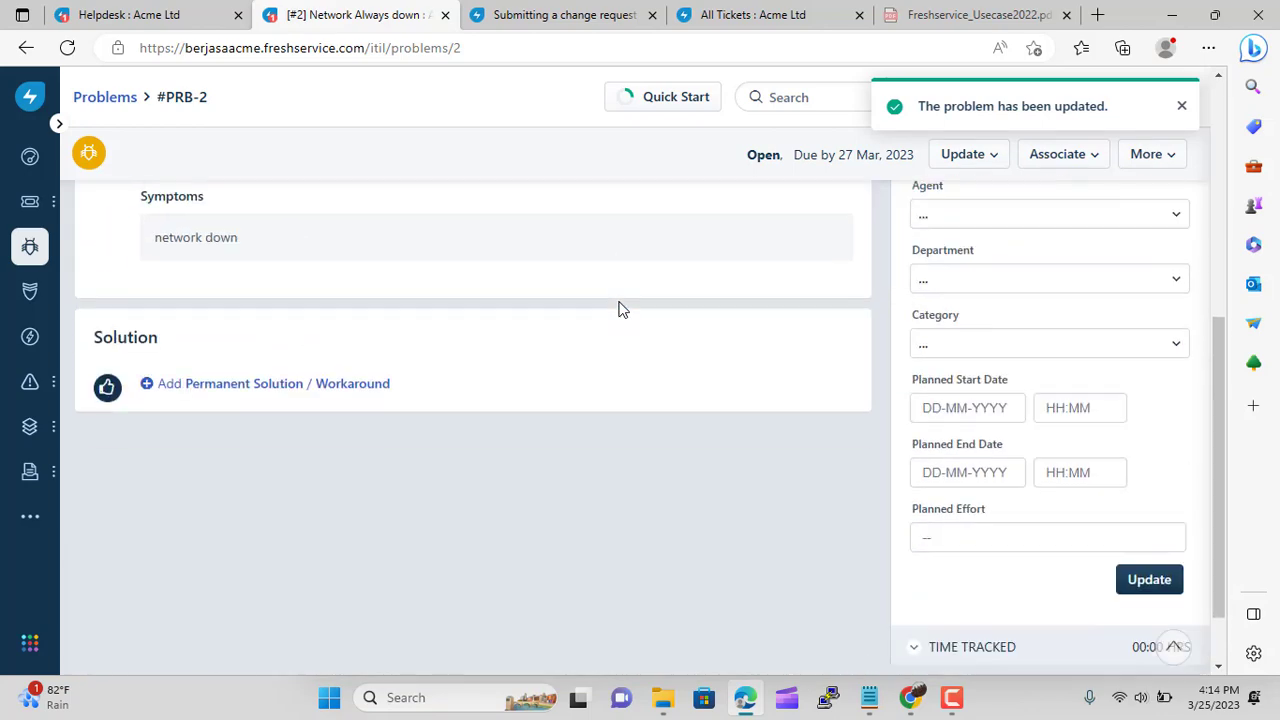
scroll(618, 310, down, 1)
scroll(775, 395, up, 6)
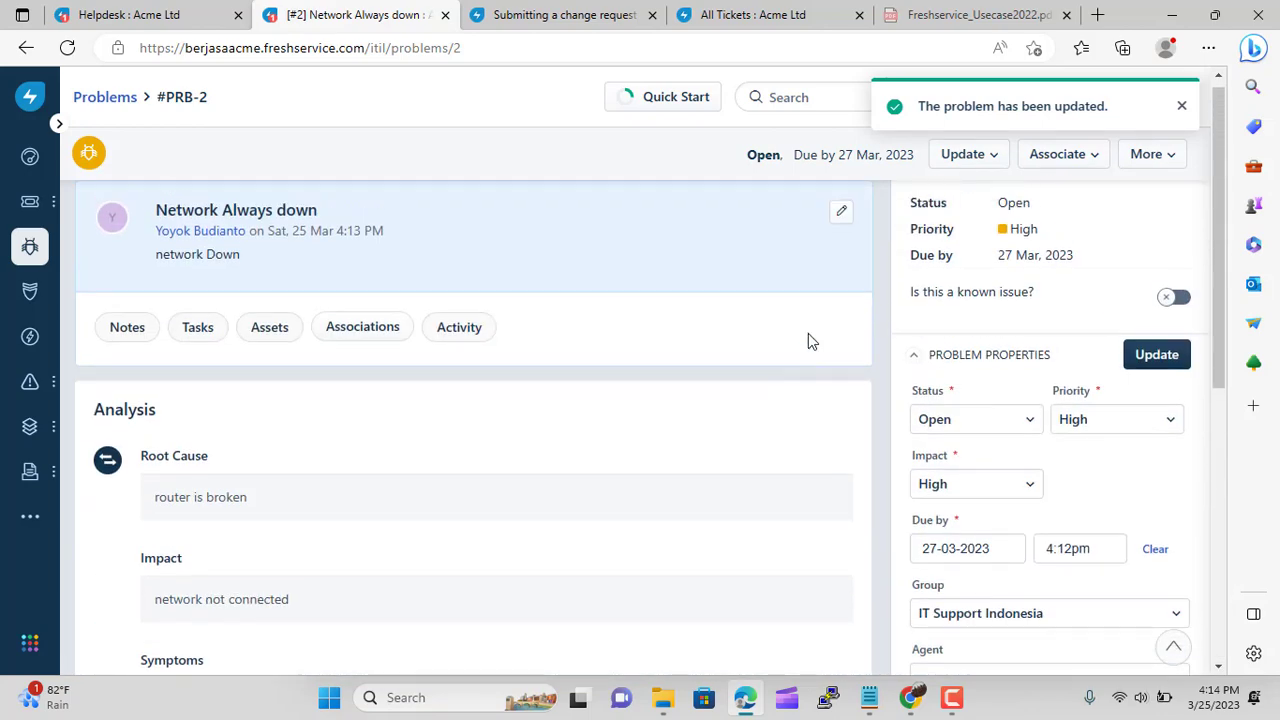
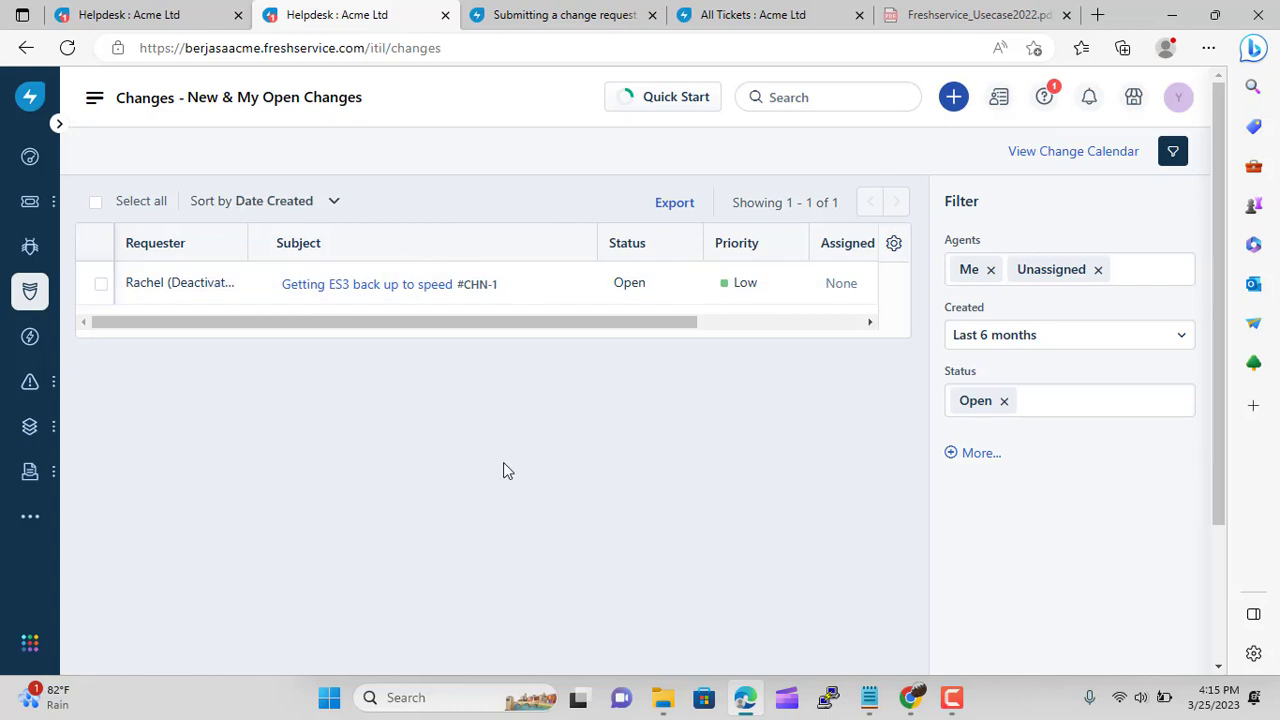
Choose Change from the header's + quick-create menu to get a blank change form
click(953, 100)
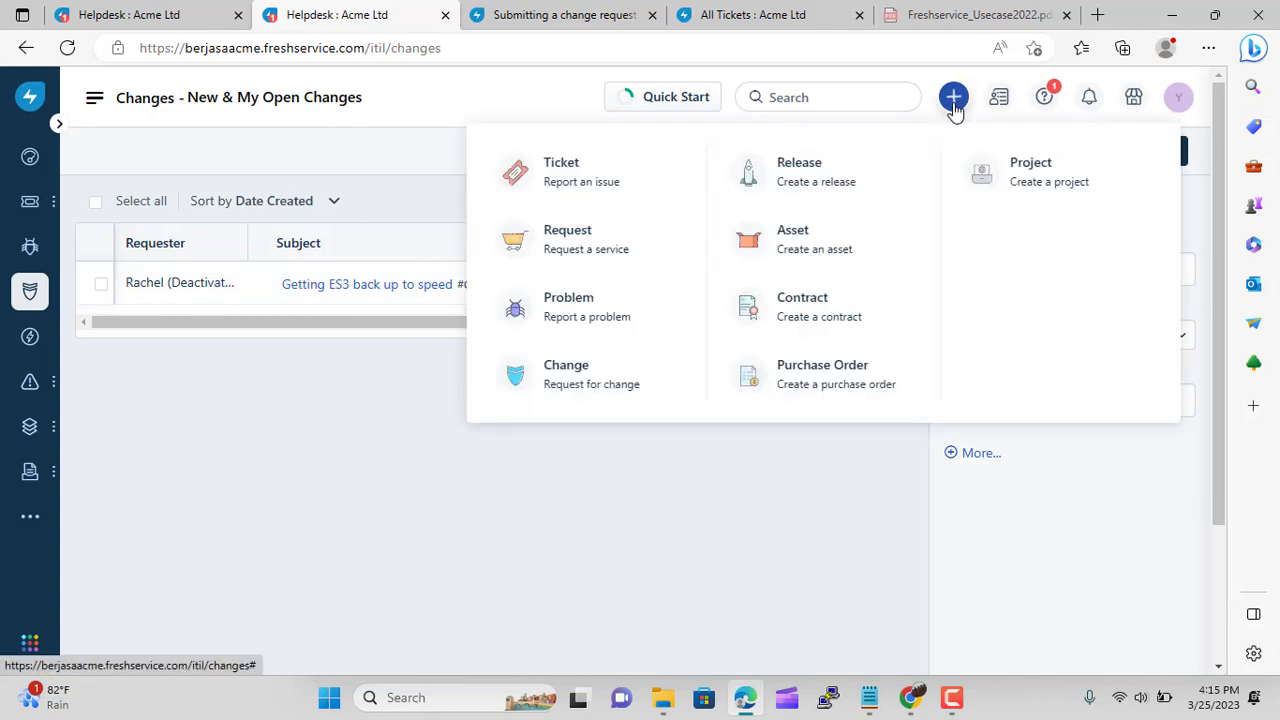
click(590, 396)
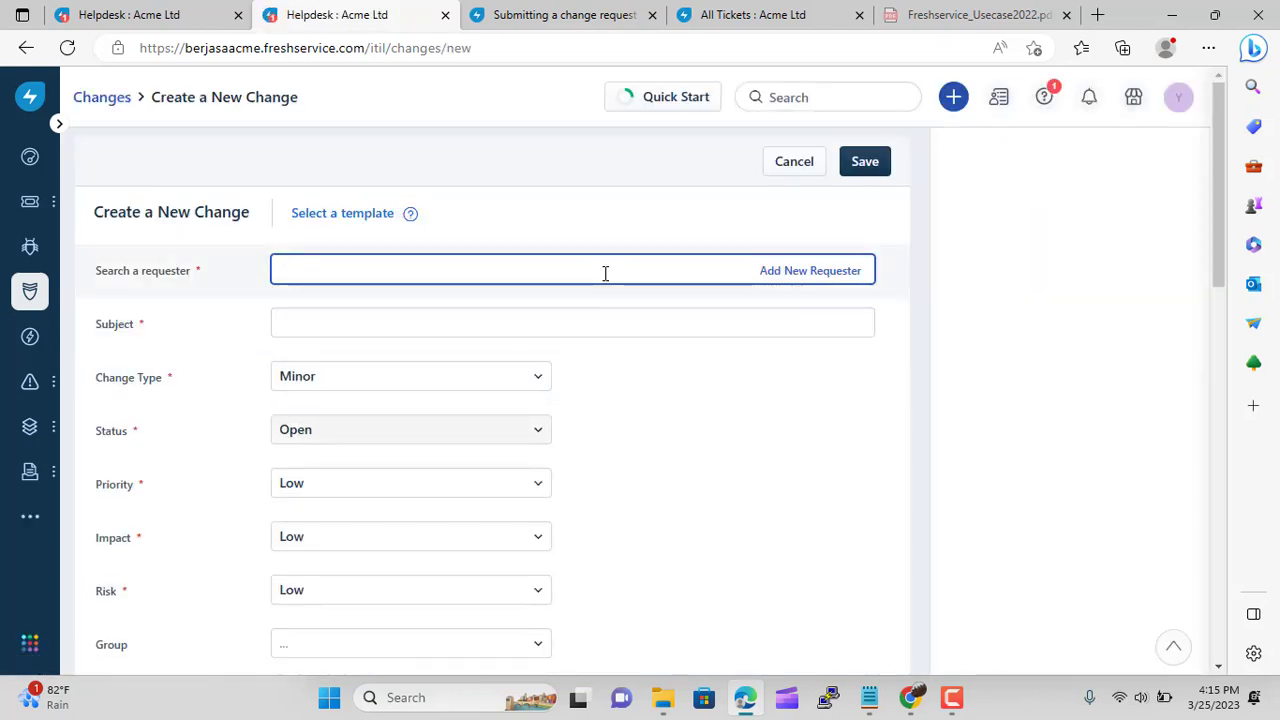
Choose the requester, enter the subject 'Module login update', and set Change Type to Standard
text(yo)
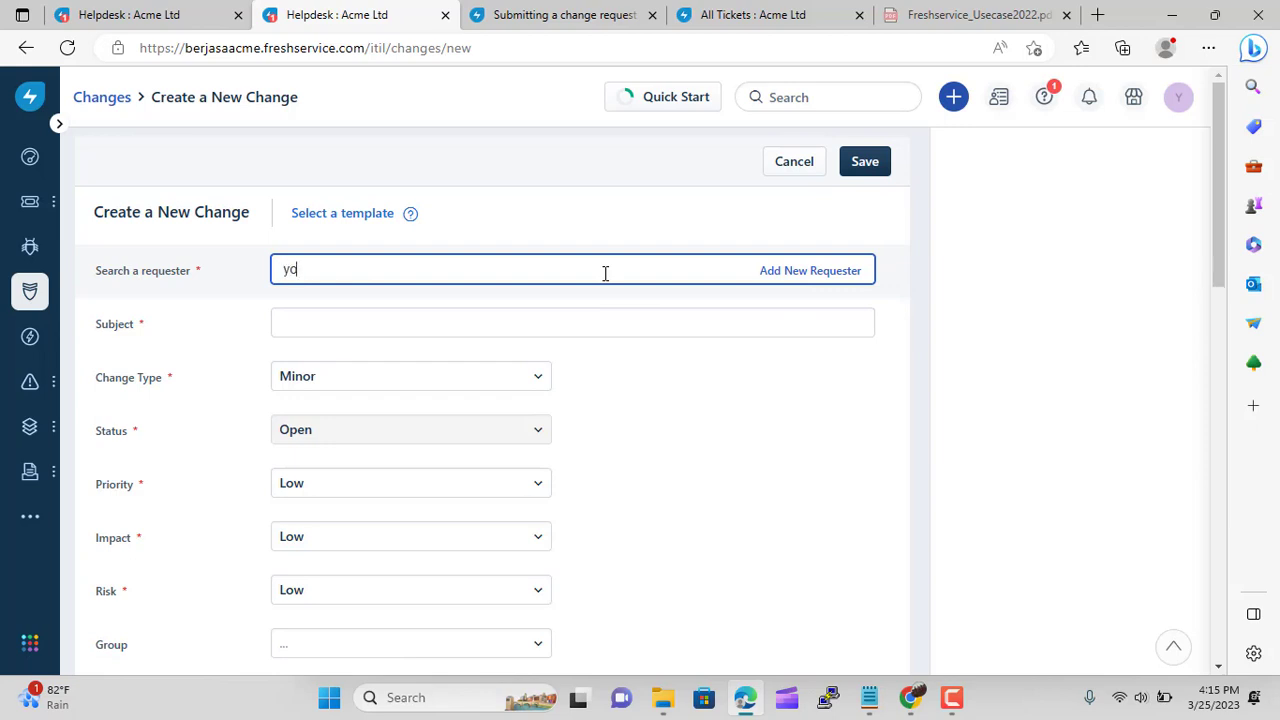
click(500, 318)
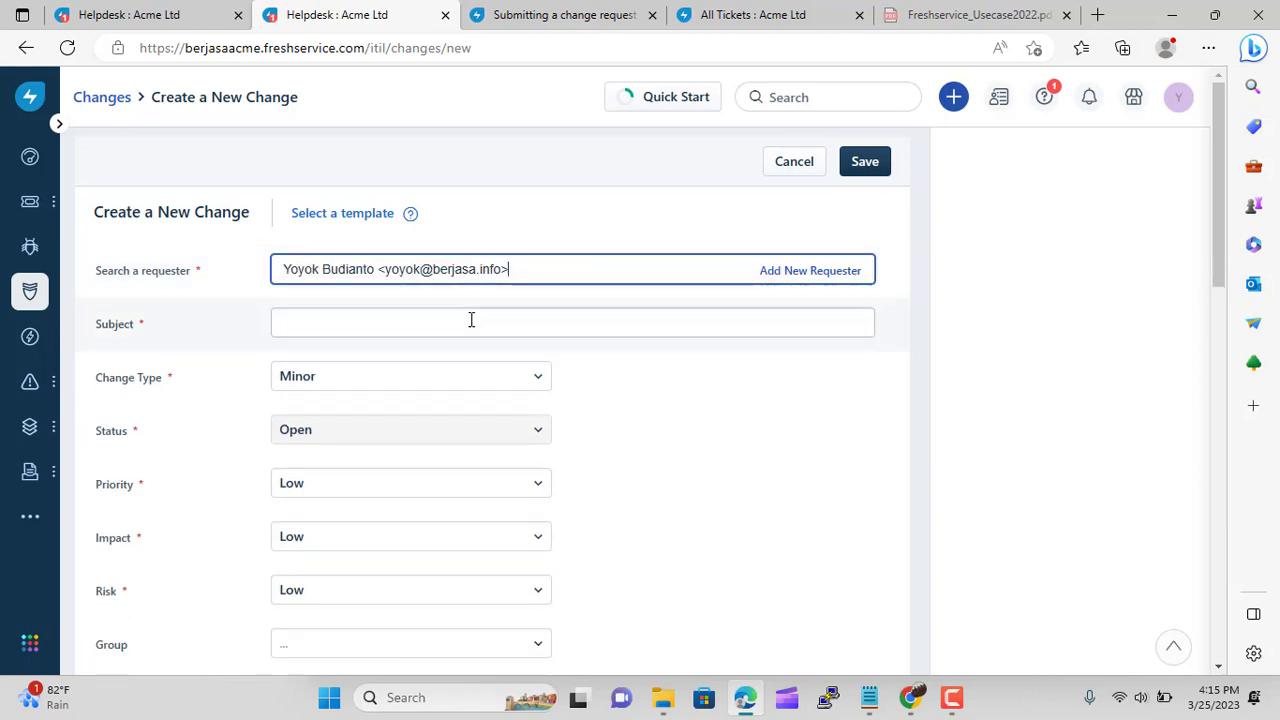
click(371, 321)
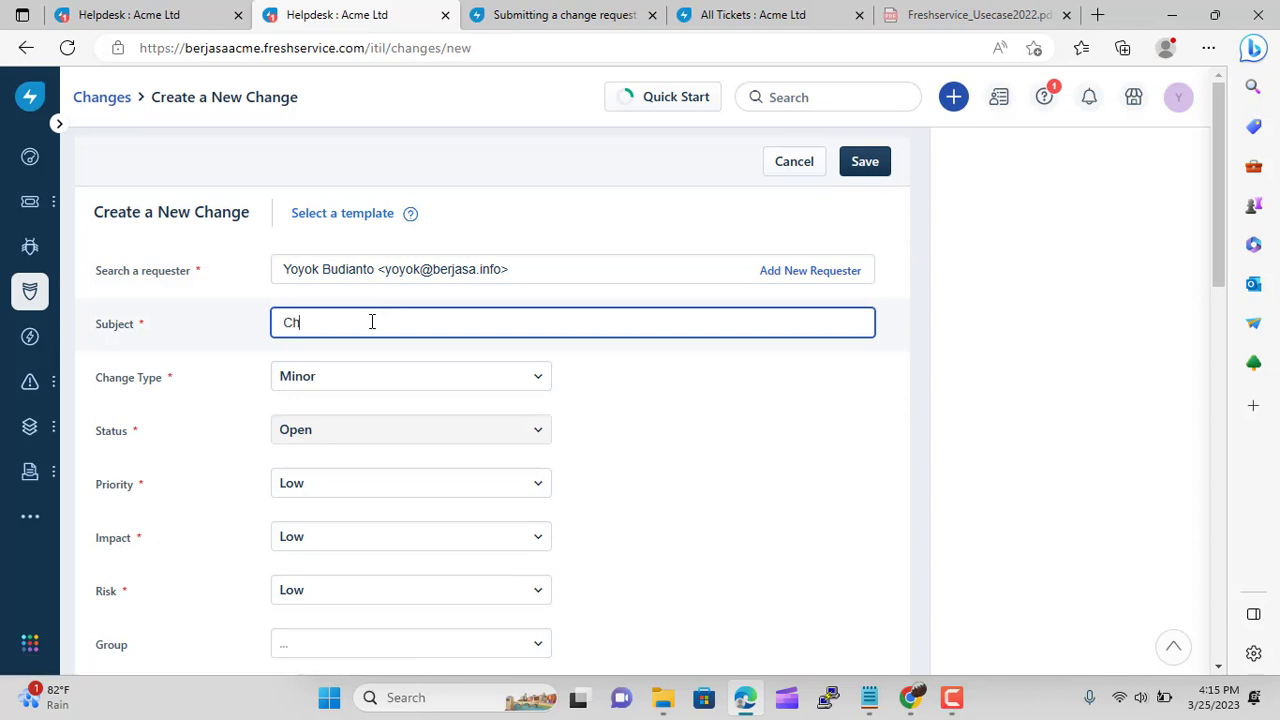
text(Module login update)
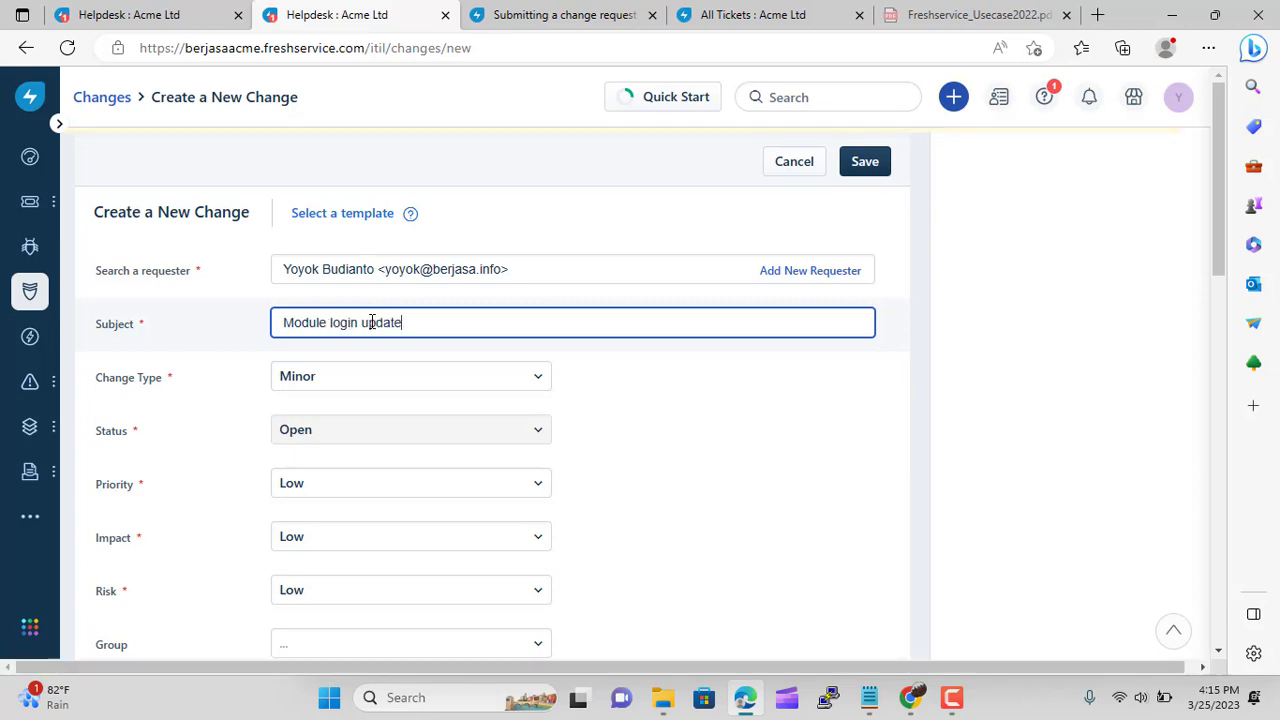
click(378, 384)
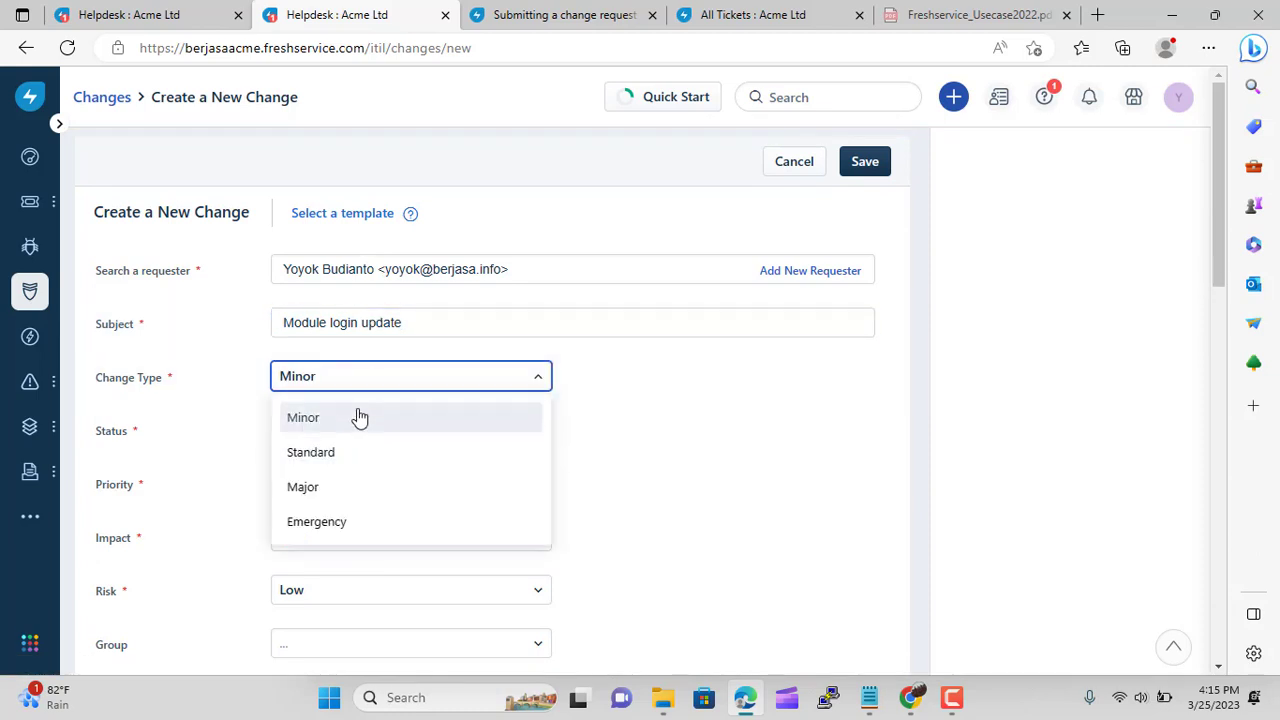
click(375, 459)
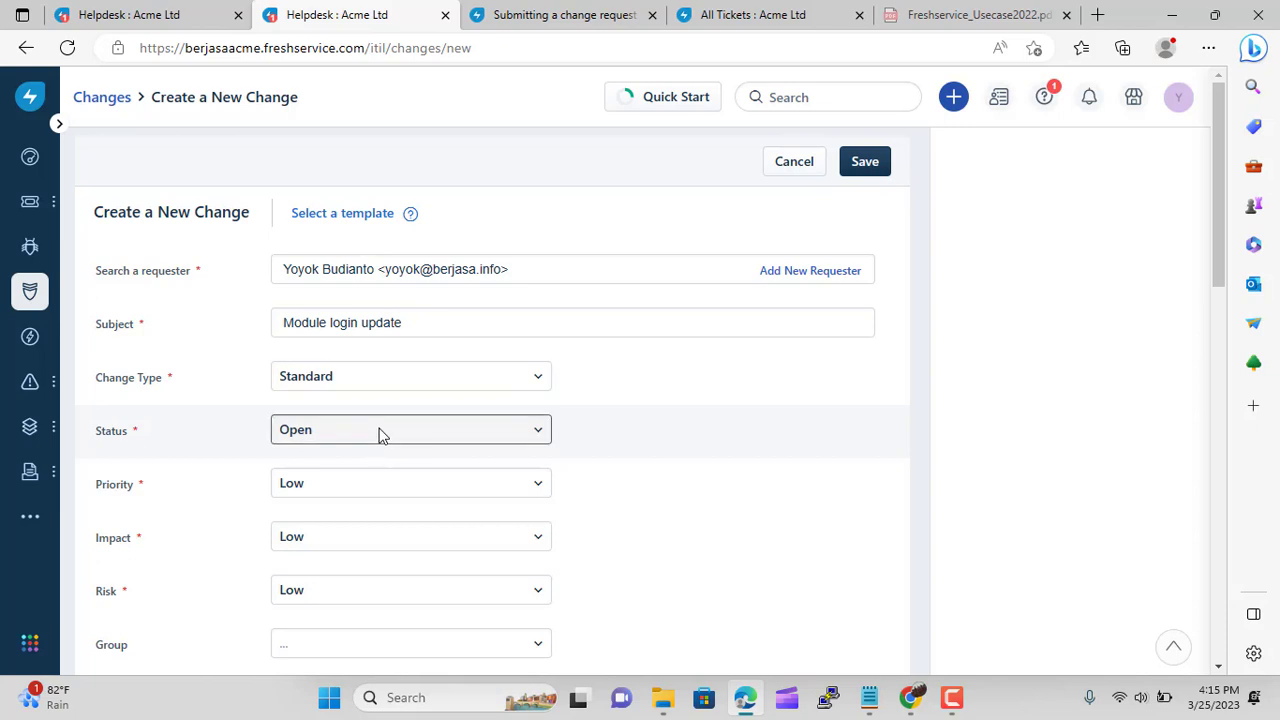
Set priority, impact and risk to Medium and assign the group IT Support Indonesia
click(461, 486)
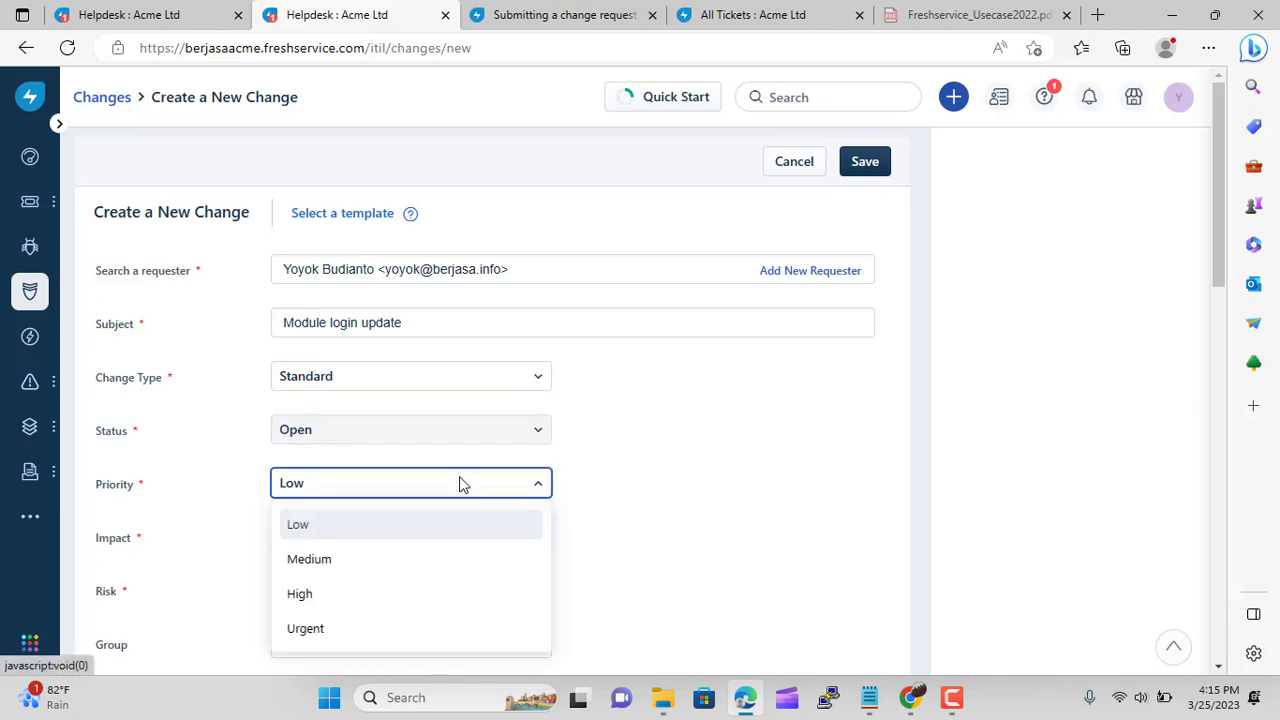
click(362, 573)
click(362, 541)
click(340, 611)
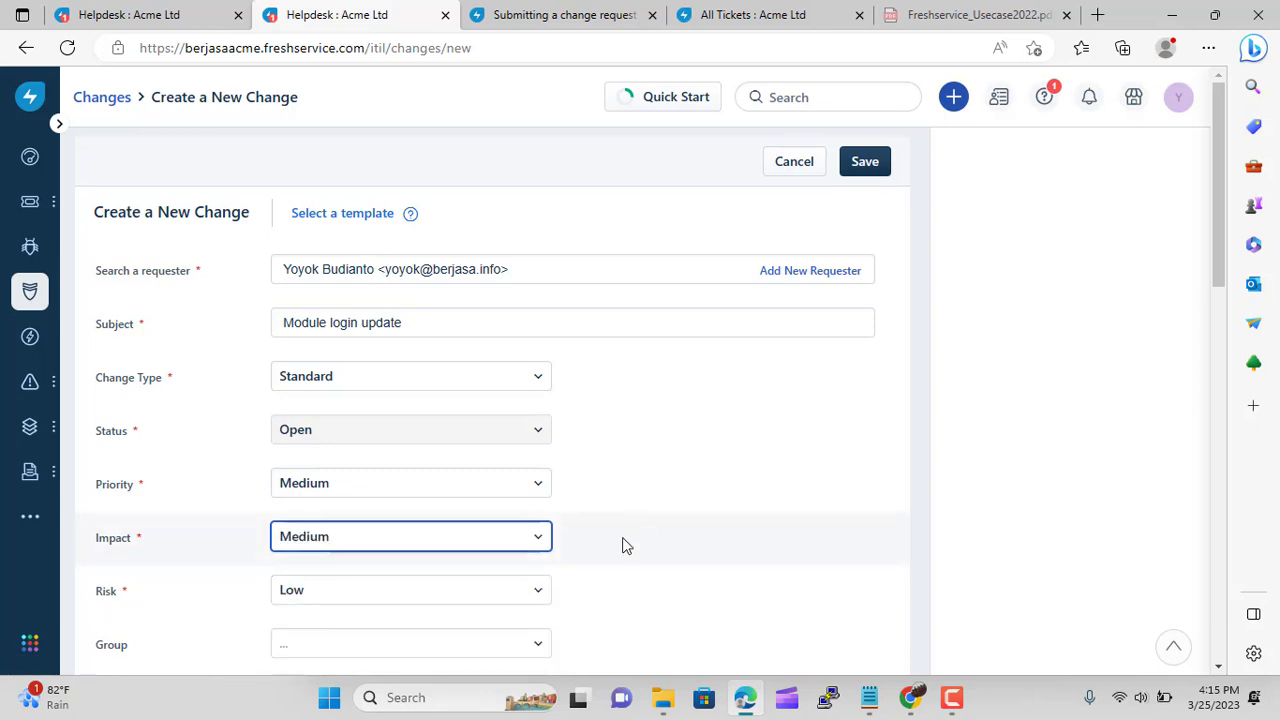
scroll(622, 545, down, 2)
click(371, 409)
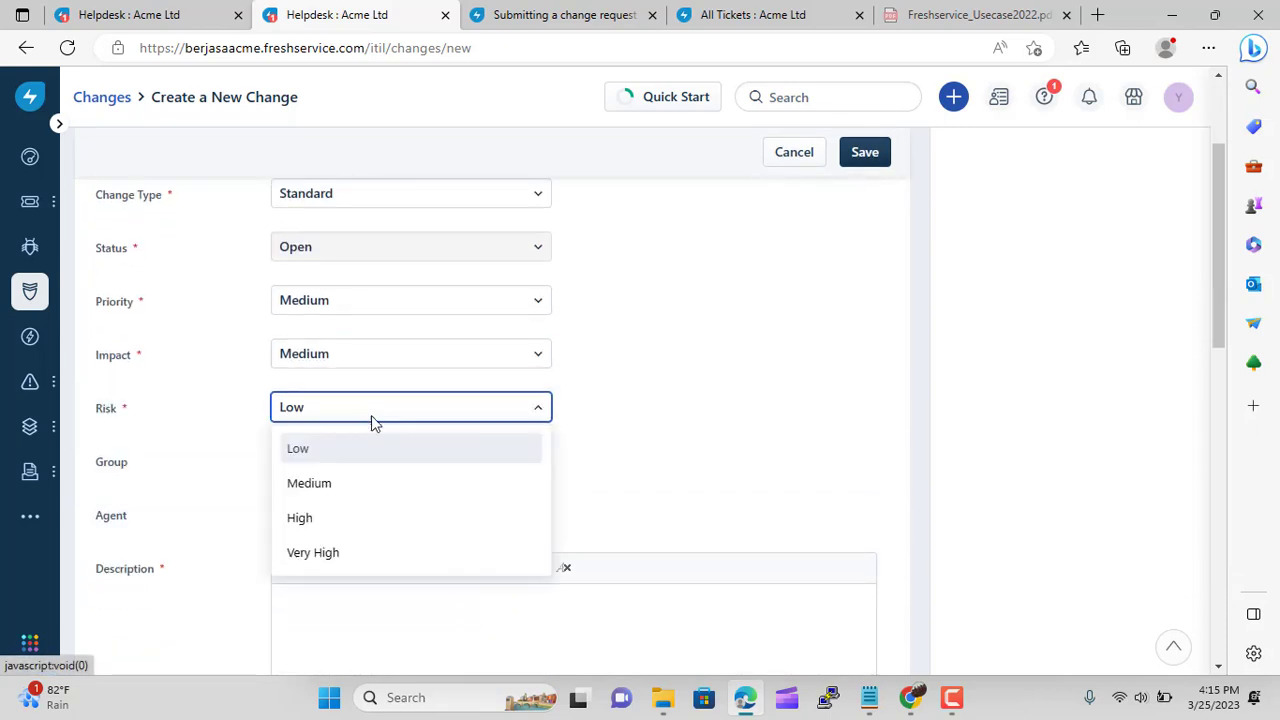
click(343, 486)
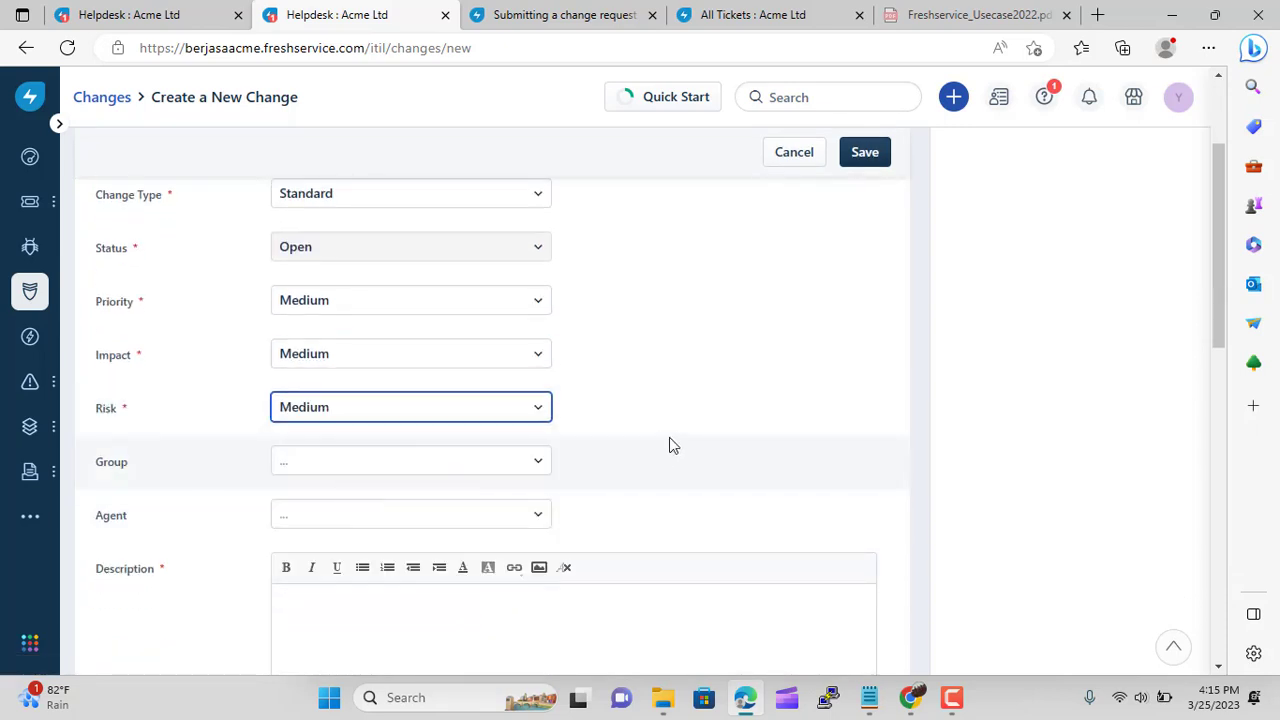
click(503, 470)
scroll(457, 400, down, 5)
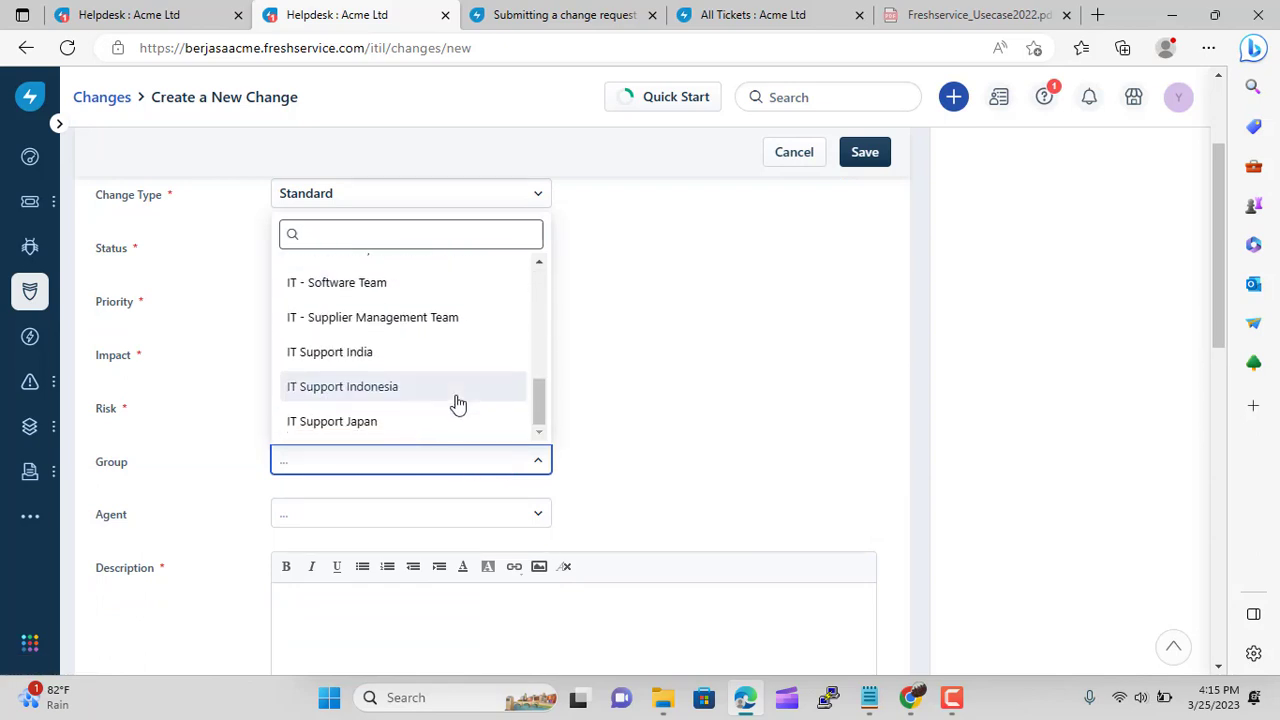
click(457, 390)
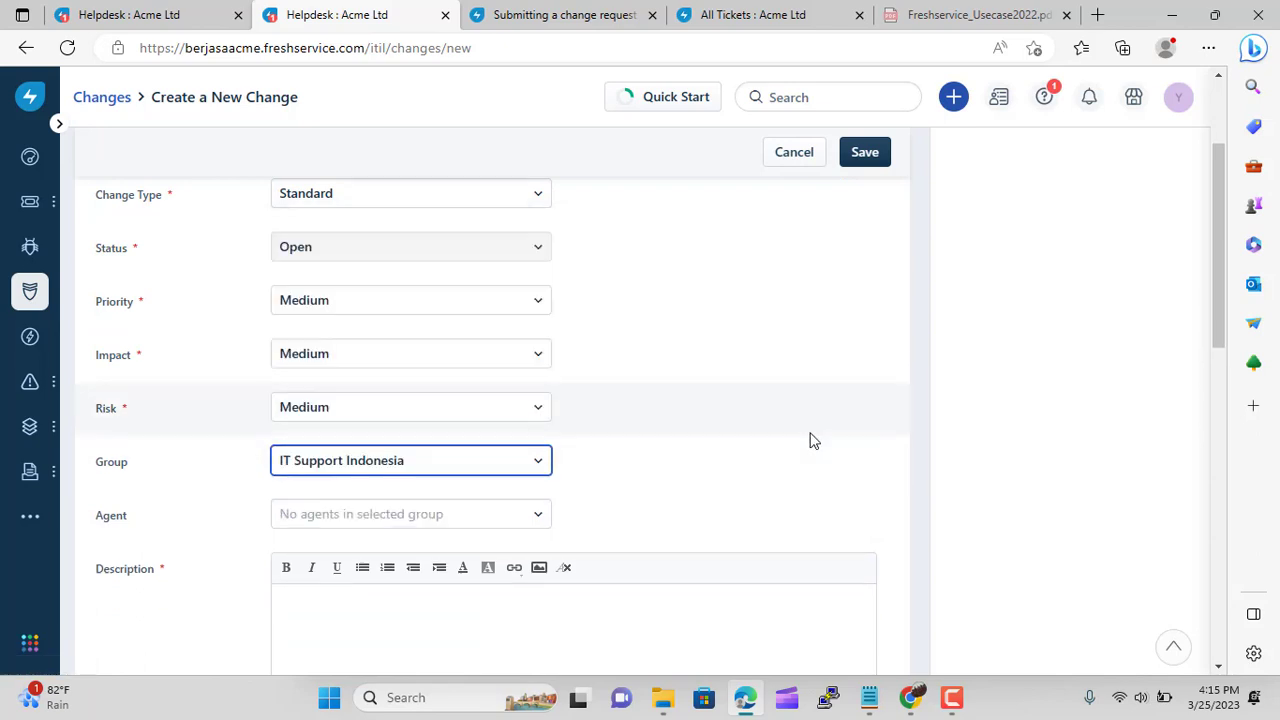
scroll(813, 441, down, 3)
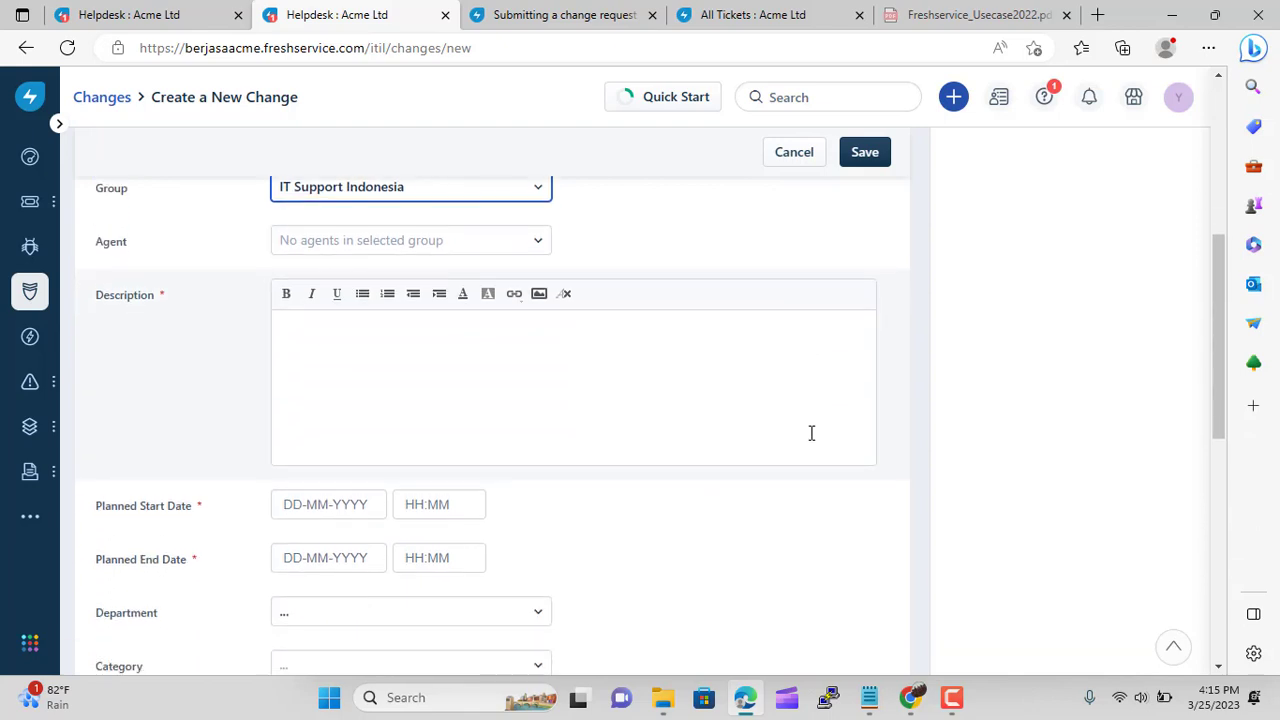
scroll(400, 357, down, 2)
scroll(400, 357, up, 2)
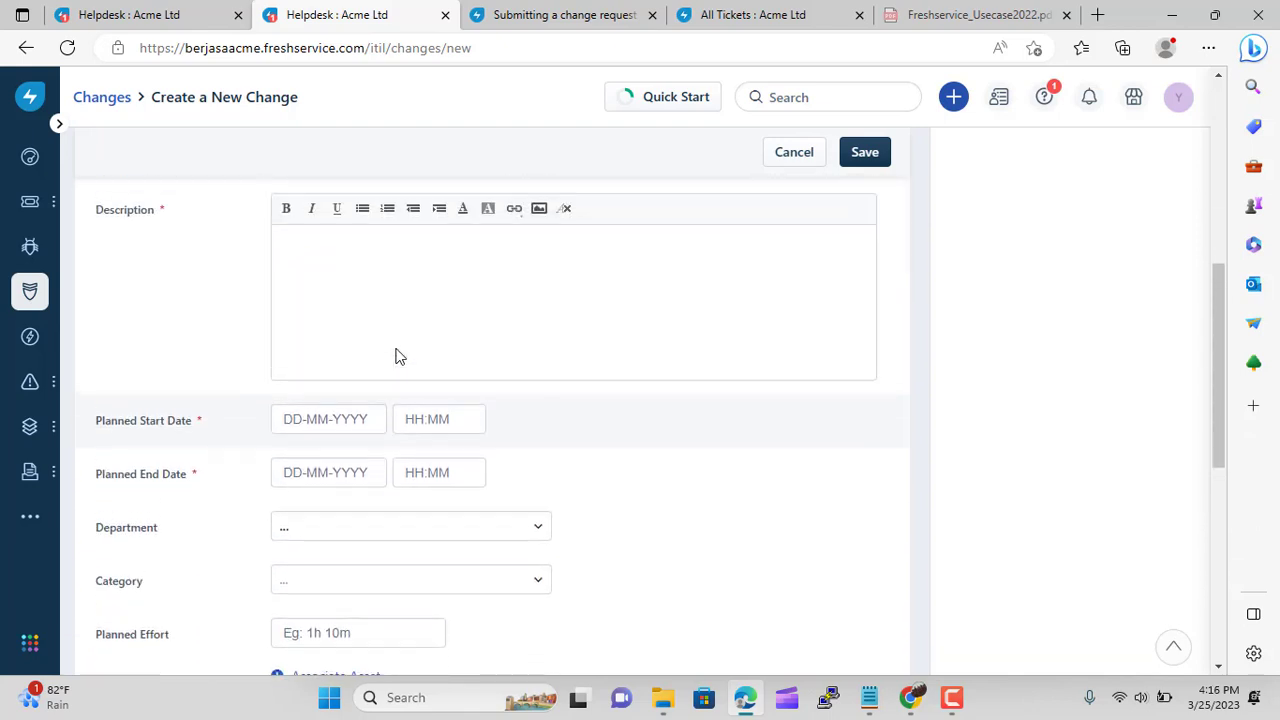
scroll(345, 352, down, 2)
scroll(346, 352, up, 2)
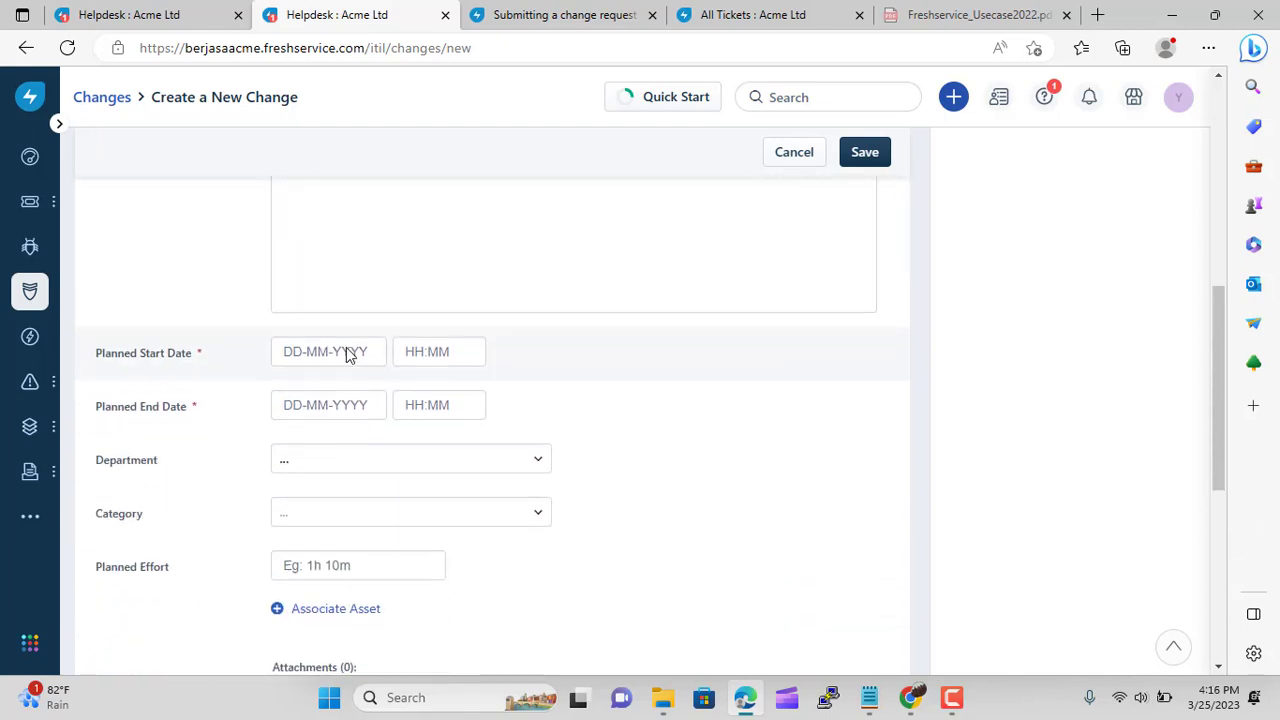
Describe the change as 'upgrade the login module with capcha'
click(346, 350)
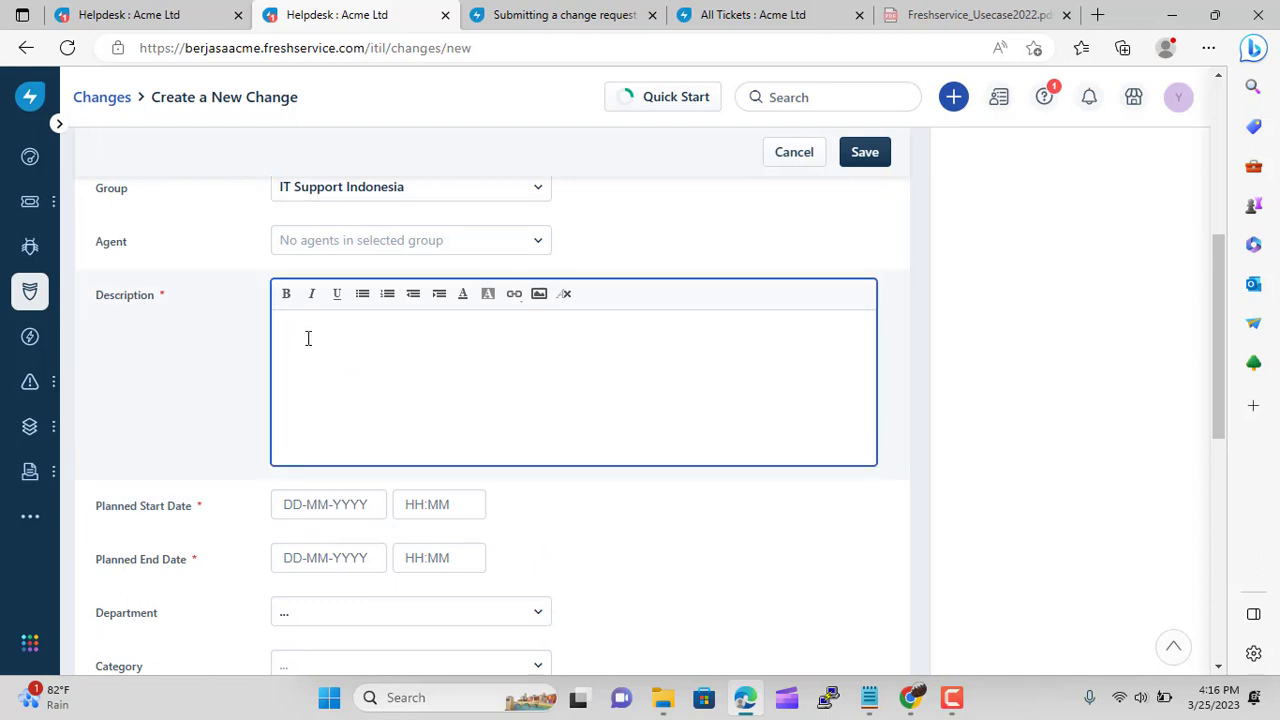
text(up)
key(BackSpace)
text(grade the login module with)
text(capcha)
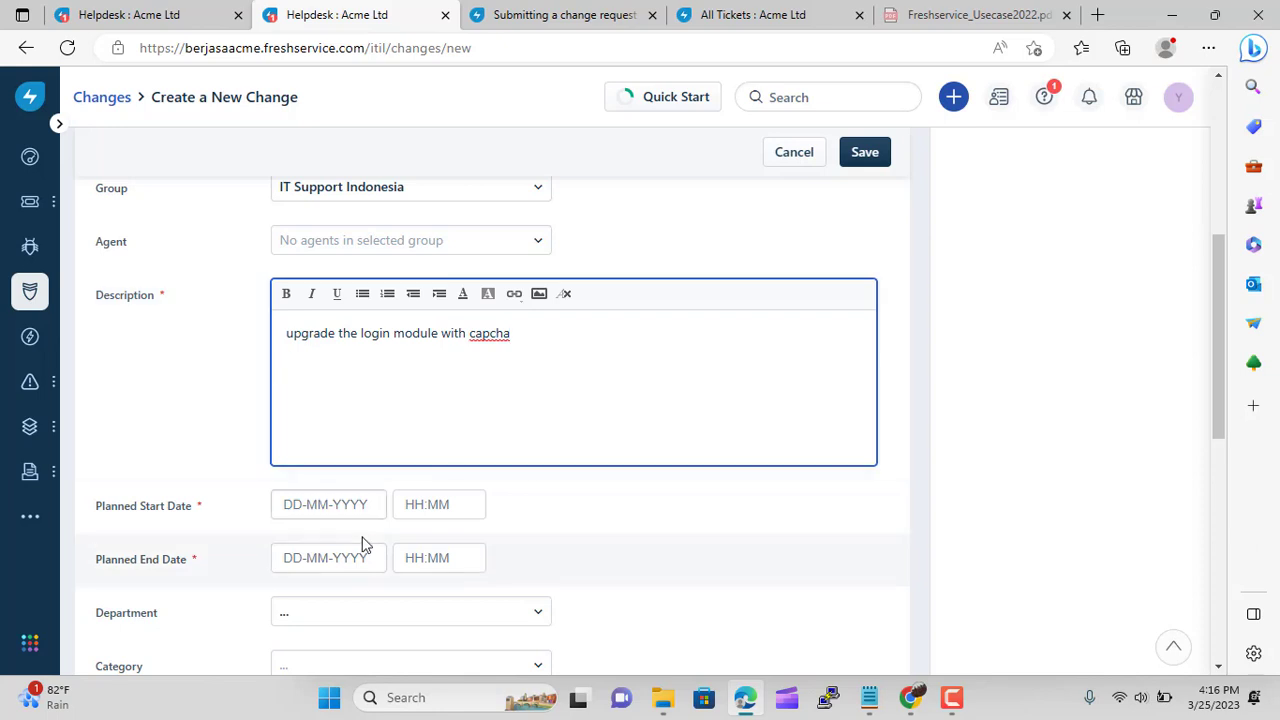
Plan the change from 27-03-2023 1:00am to 28-03-2023 1:00am
click(337, 505)
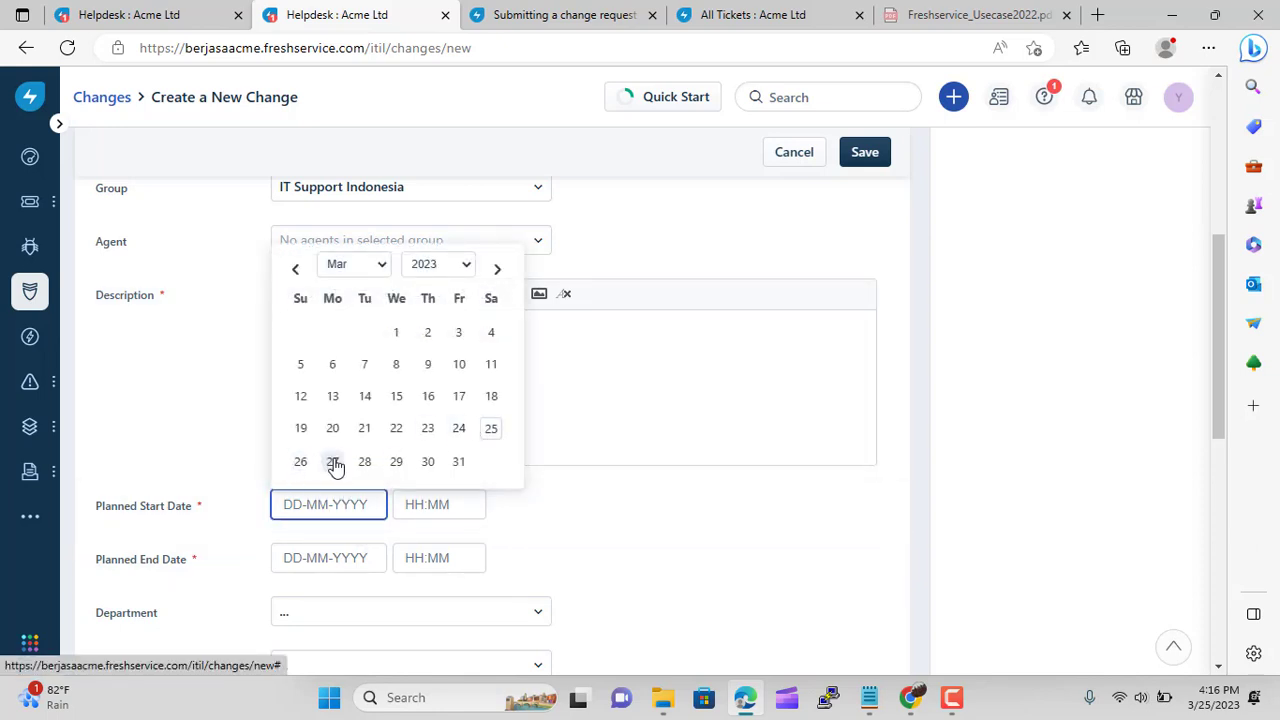
click(333, 462)
click(410, 504)
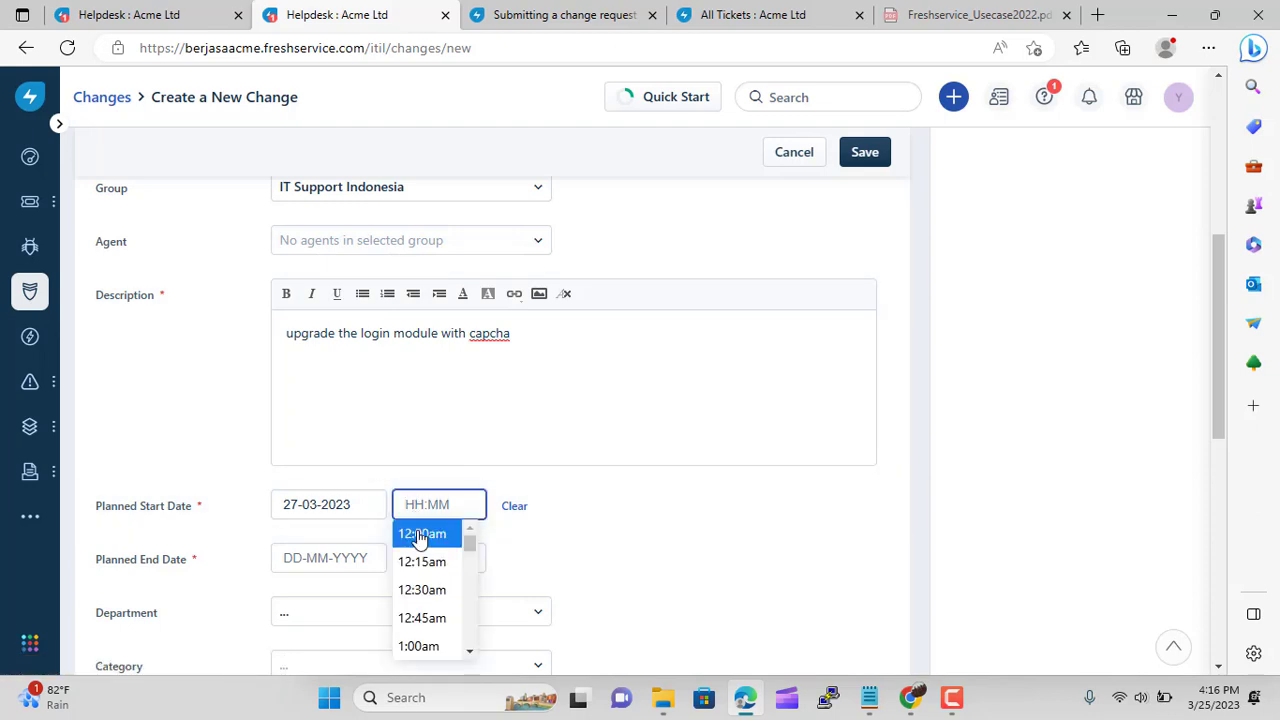
scroll(457, 562, down, 1)
click(449, 625)
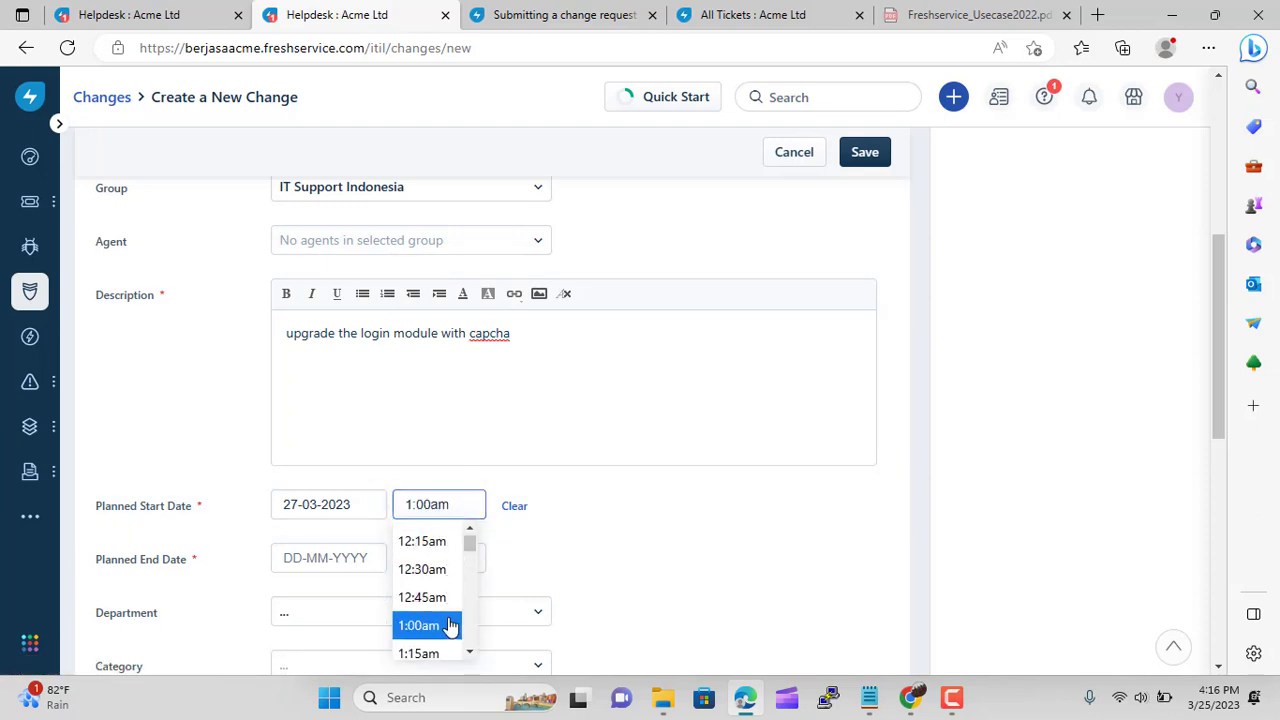
click(309, 562)
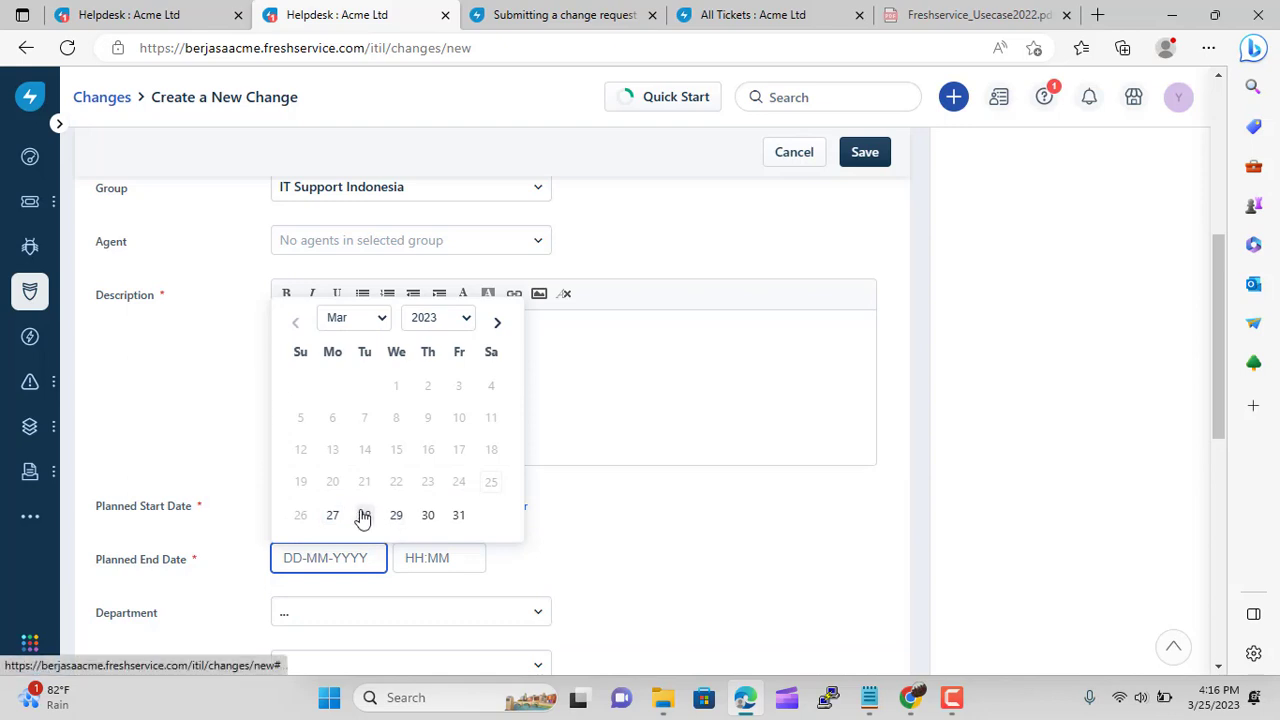
click(365, 515)
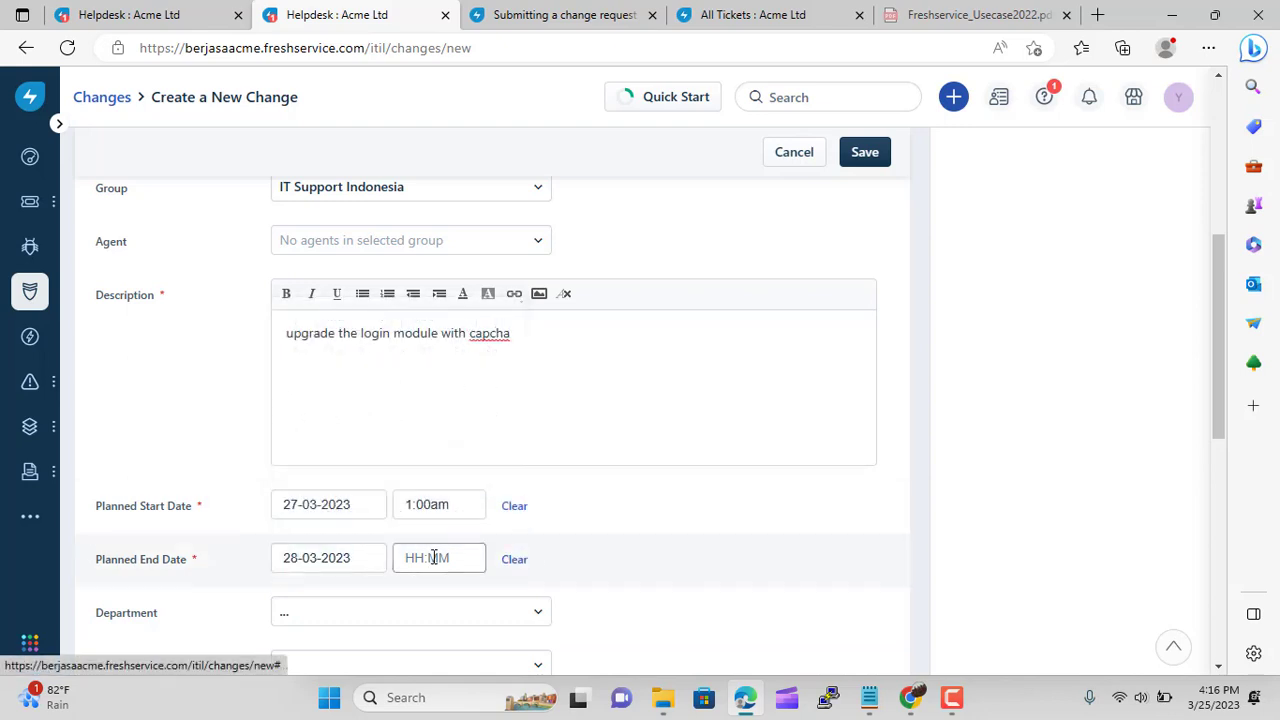
click(434, 557)
click(420, 528)
scroll(760, 580, down, 1)
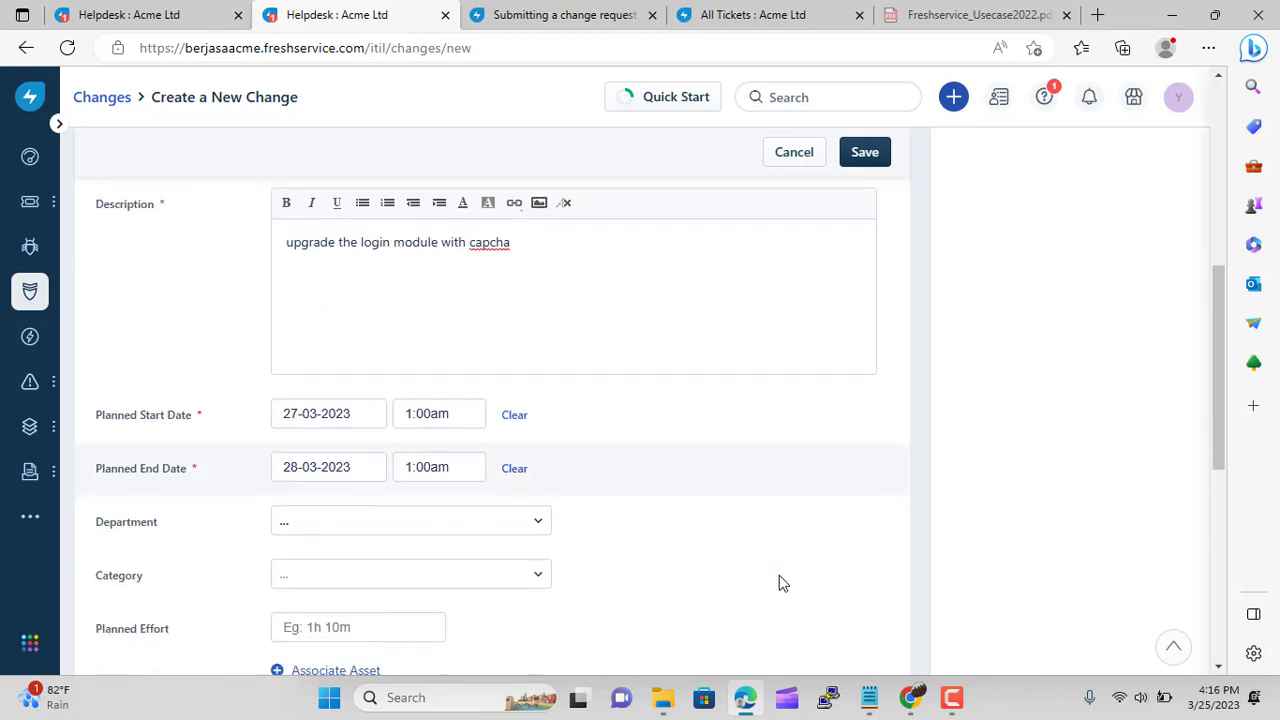
click(509, 526)
scroll(480, 454, down, 3)
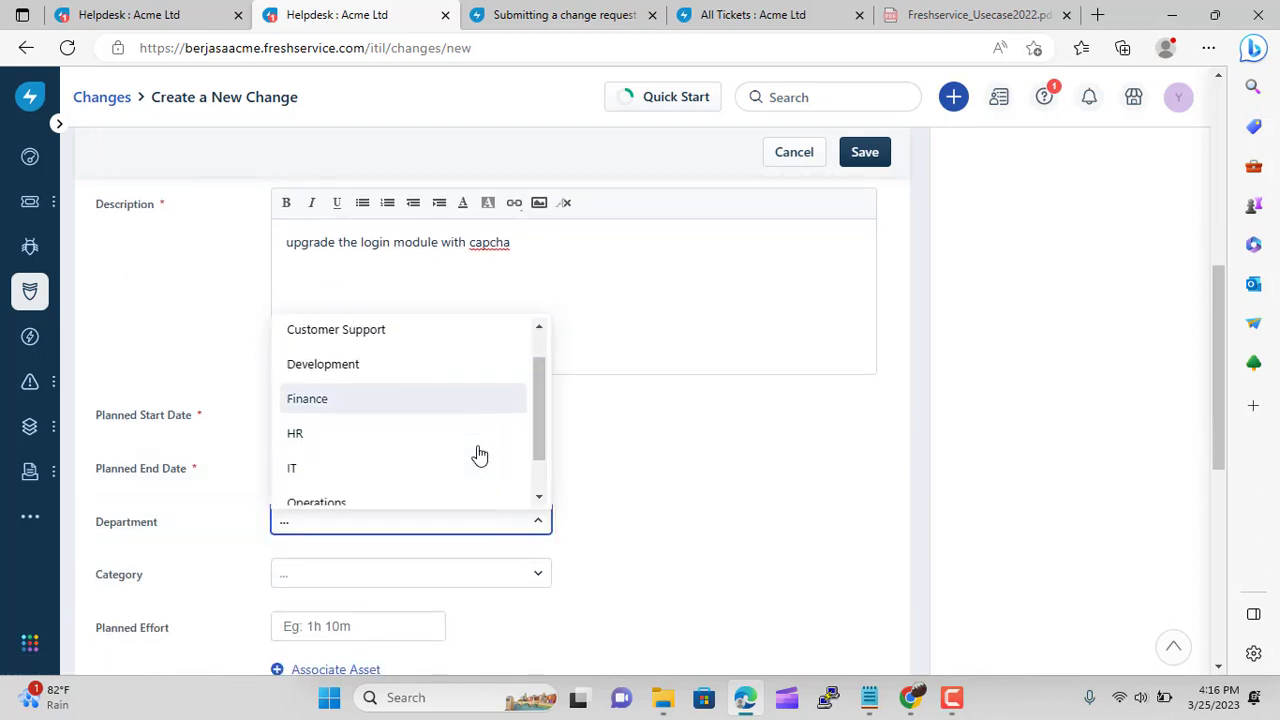
click(389, 428)
scroll(748, 530, down, 1)
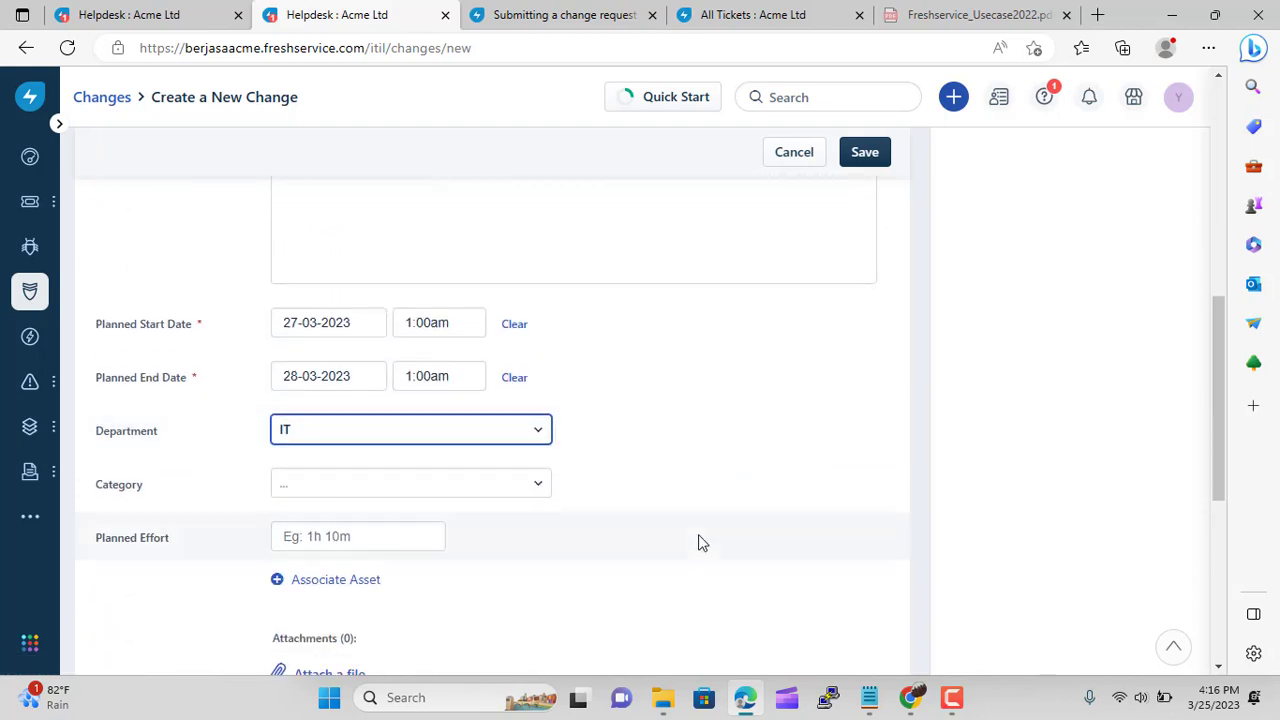
click(517, 484)
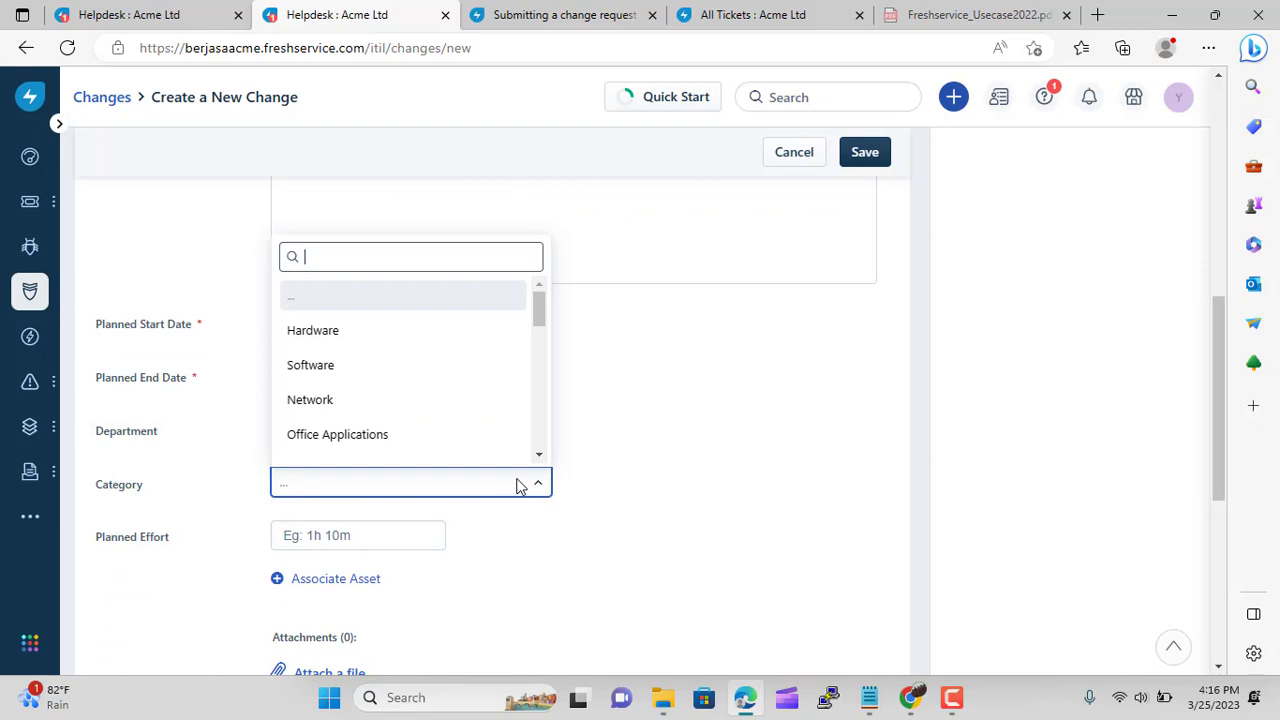
click(369, 368)
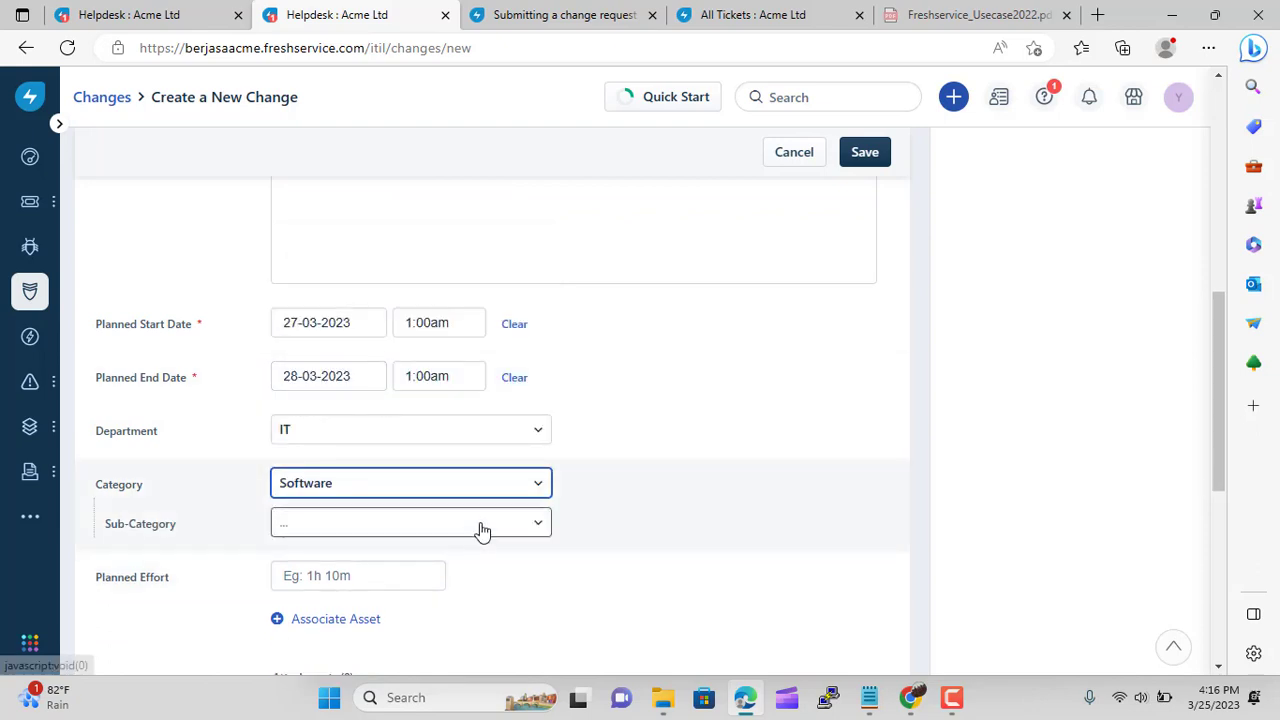
click(480, 526)
scroll(480, 528, down, 1)
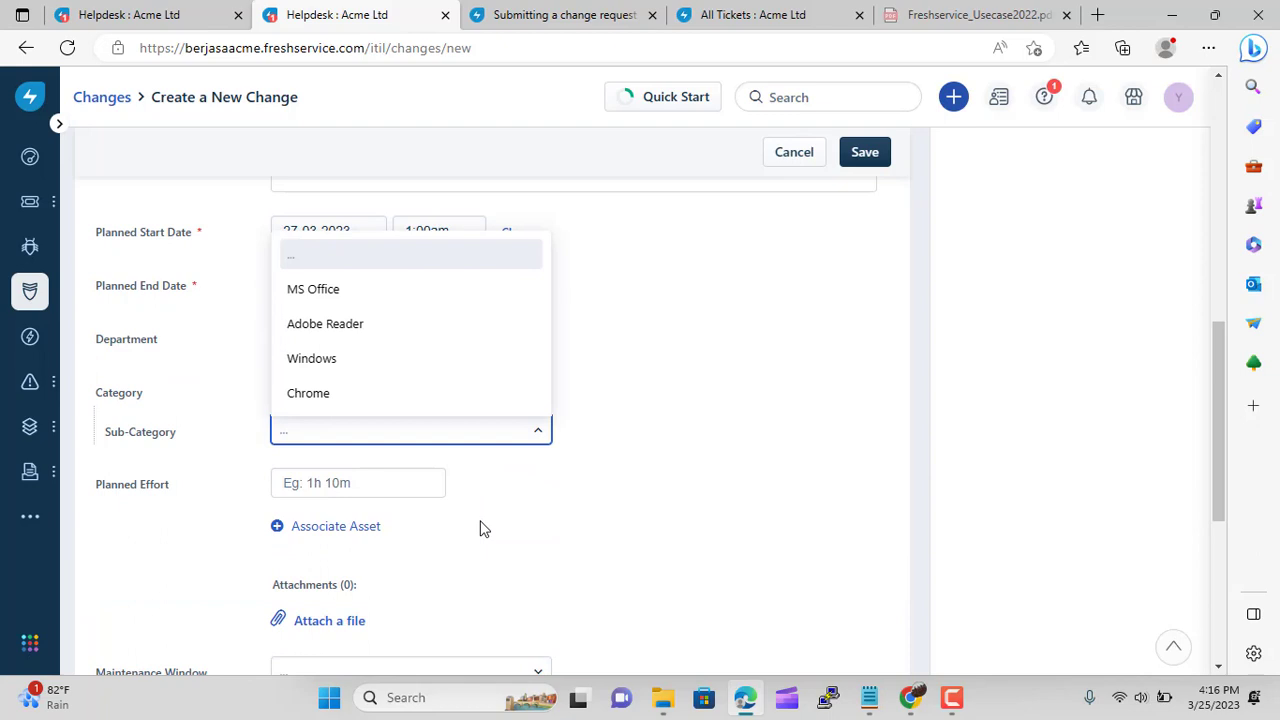
click(610, 512)
scroll(613, 500, down, 2)
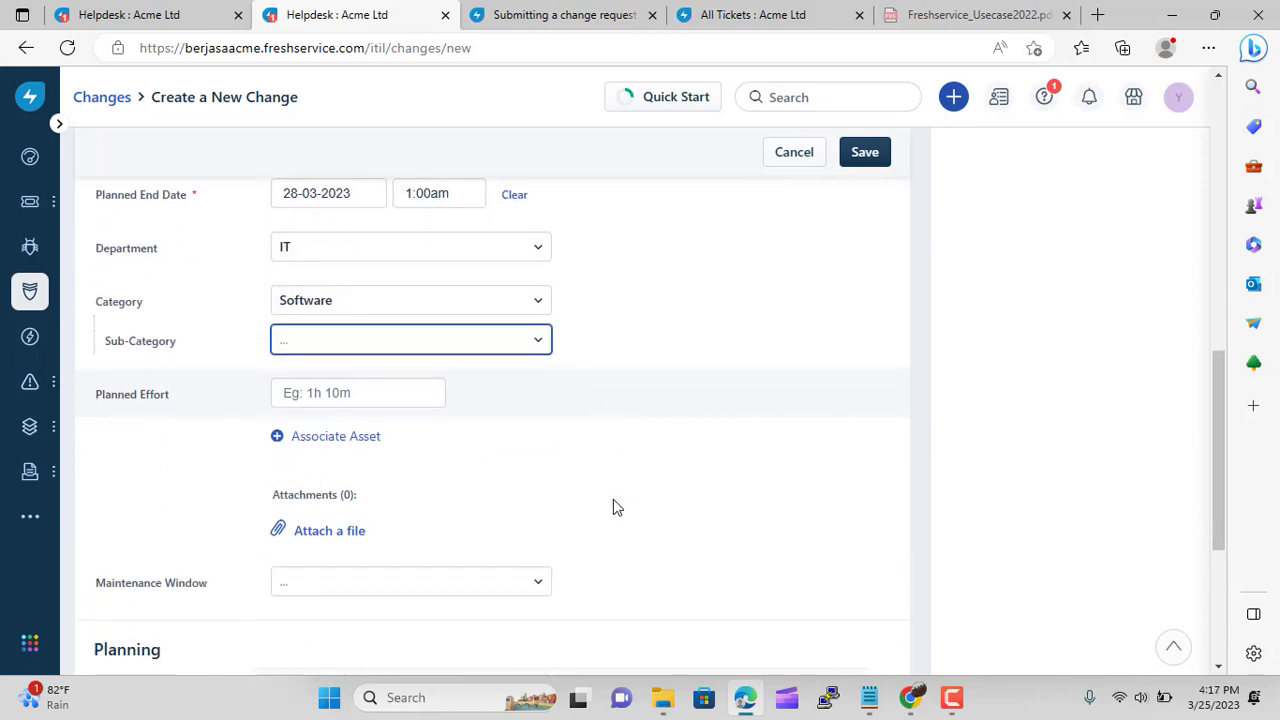
click(491, 504)
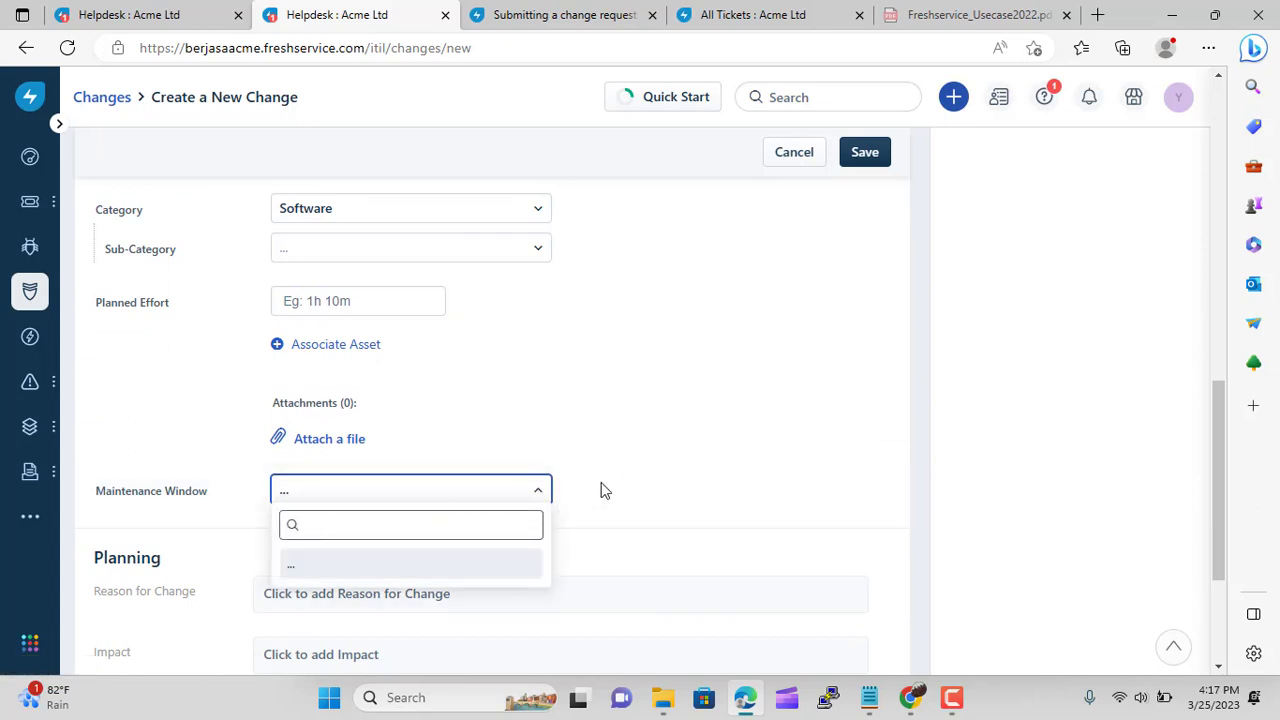
click(627, 490)
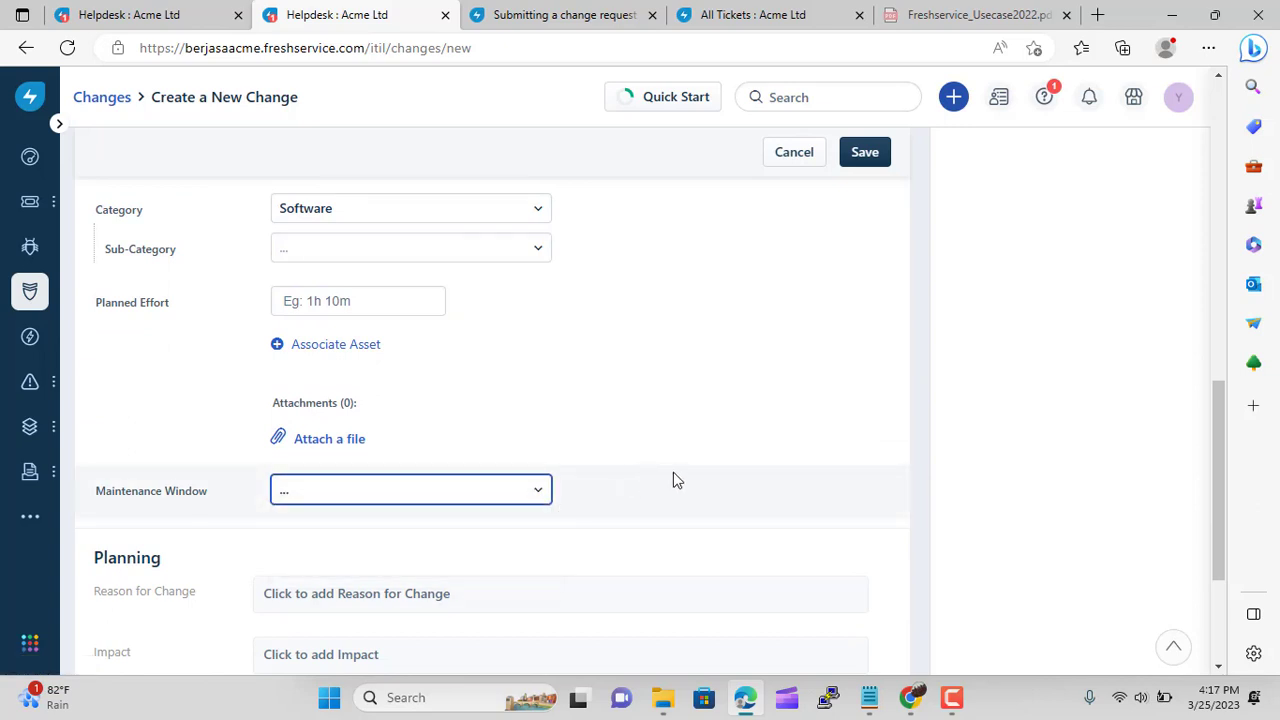
scroll(674, 481, down, 2)
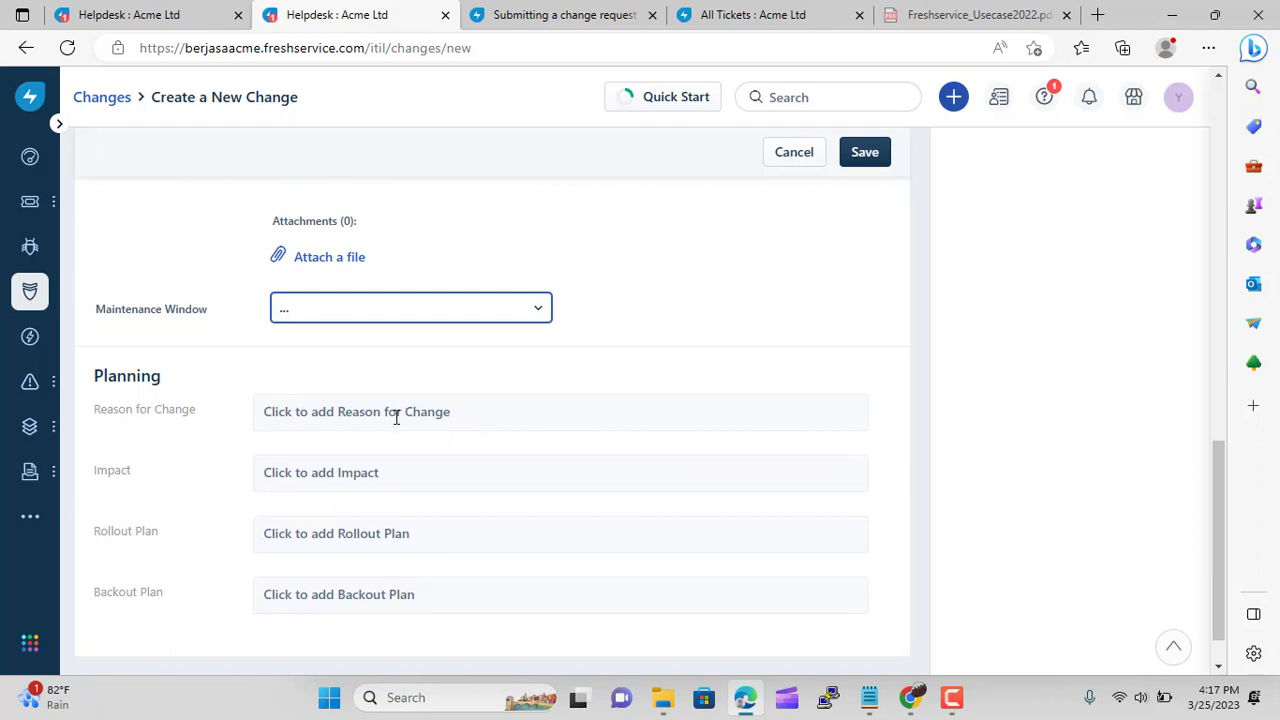
scroll(520, 431, down, 1)
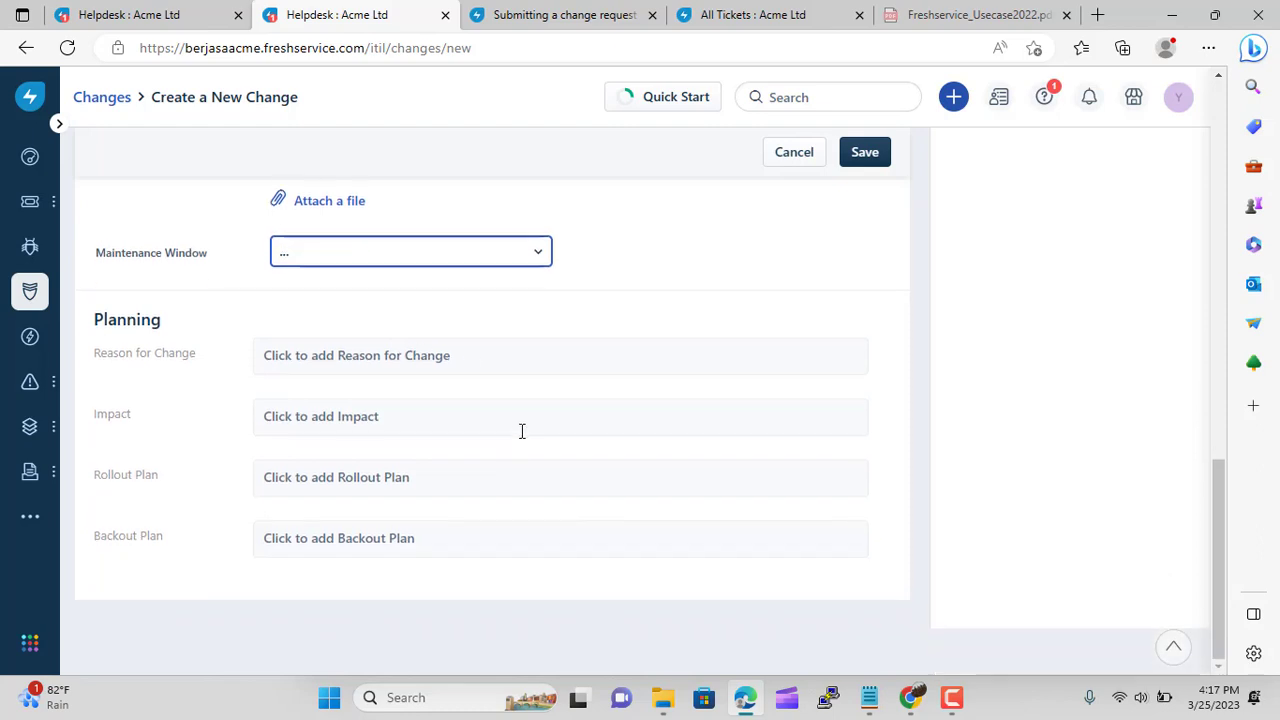
Enter reason for change 'Security' and impact 'Cannot access for a while'
click(371, 363)
click(336, 421)
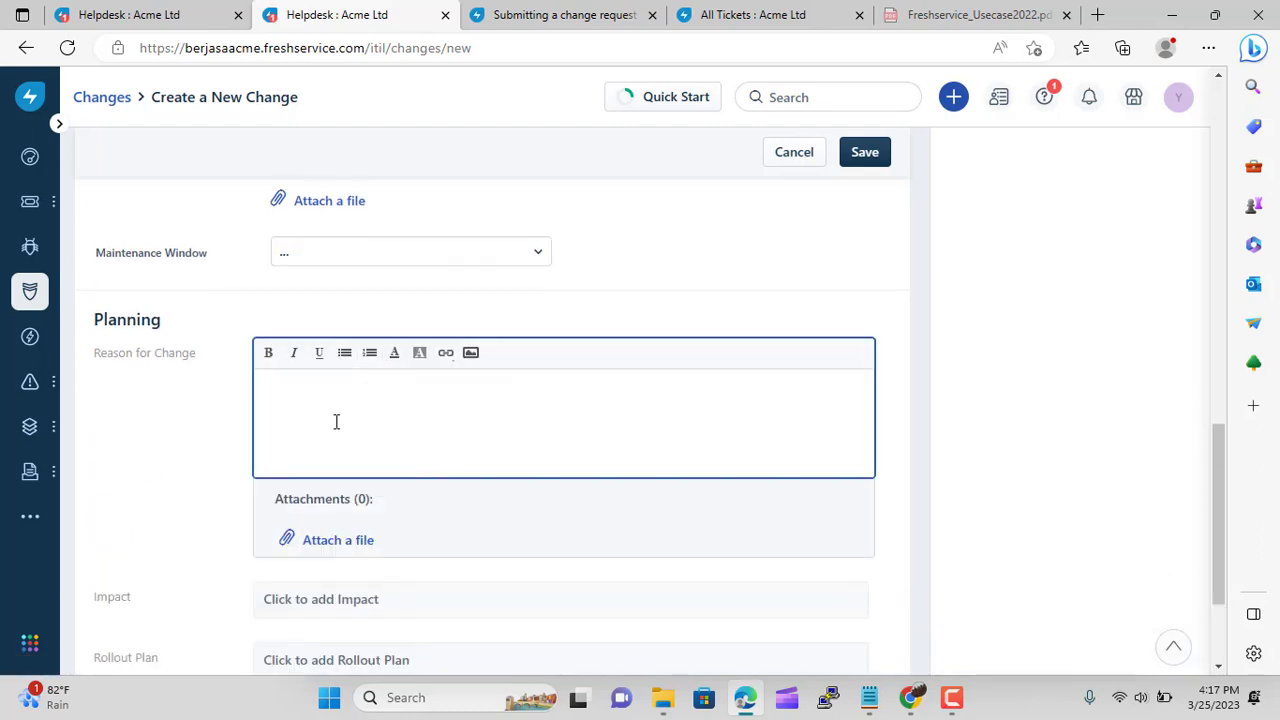
text(Security)
click(180, 460)
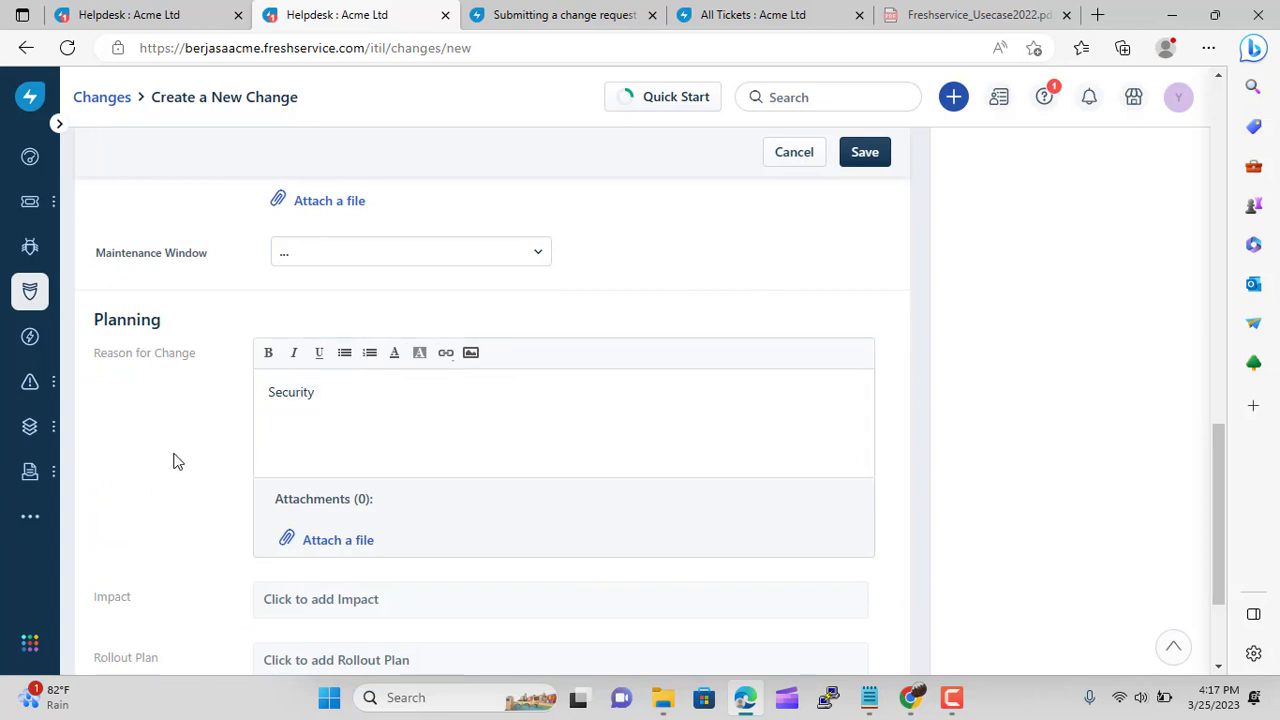
click(372, 605)
scroll(206, 483, down, 3)
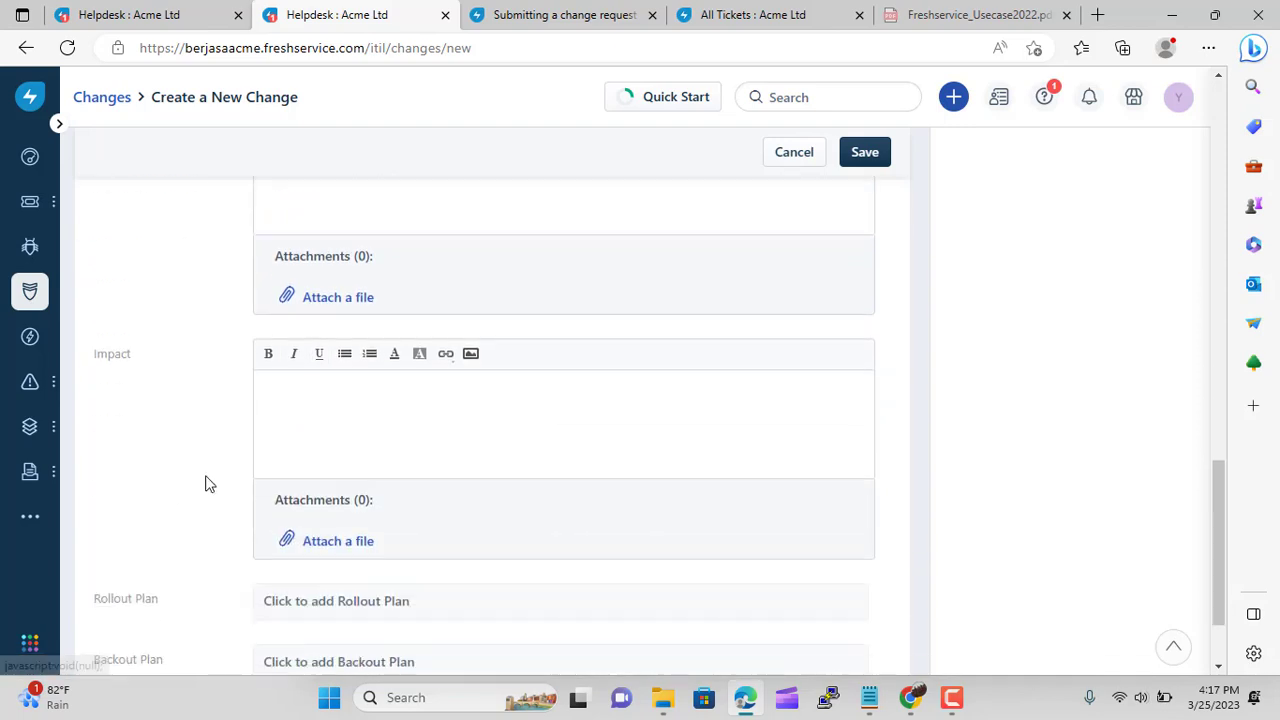
click(312, 389)
text(C)
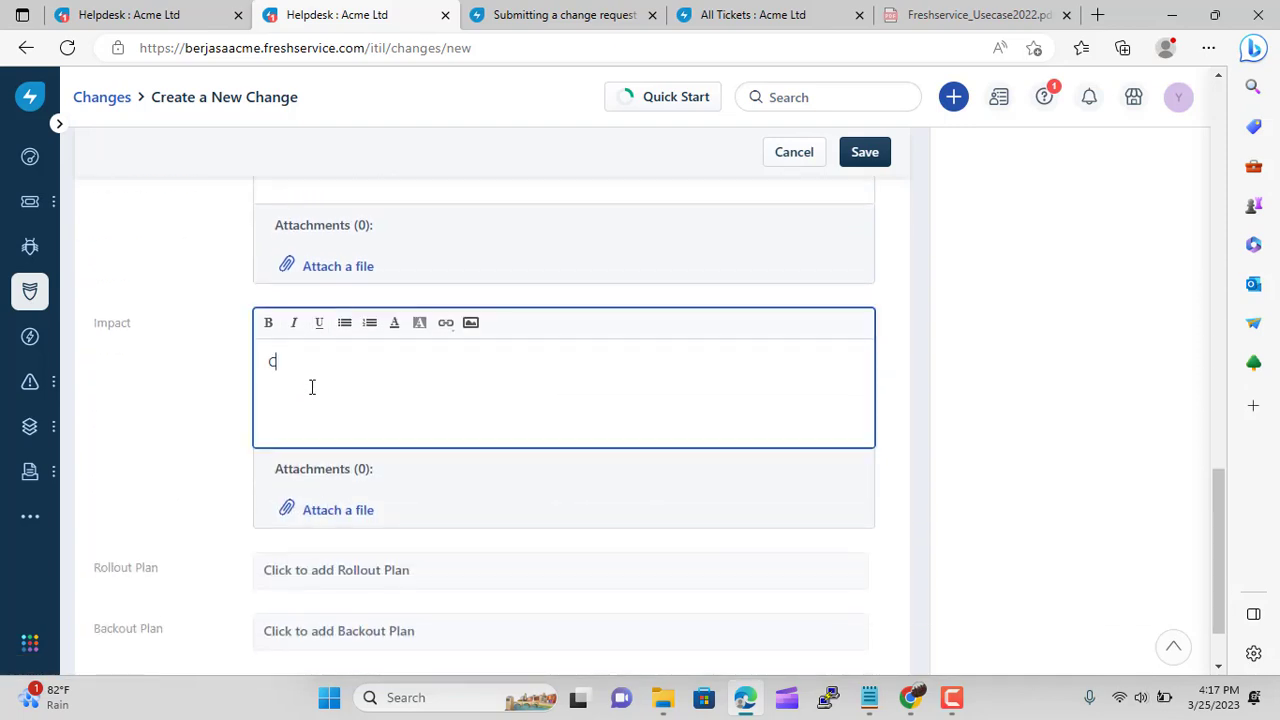
text(annot access for a while)
click(164, 432)
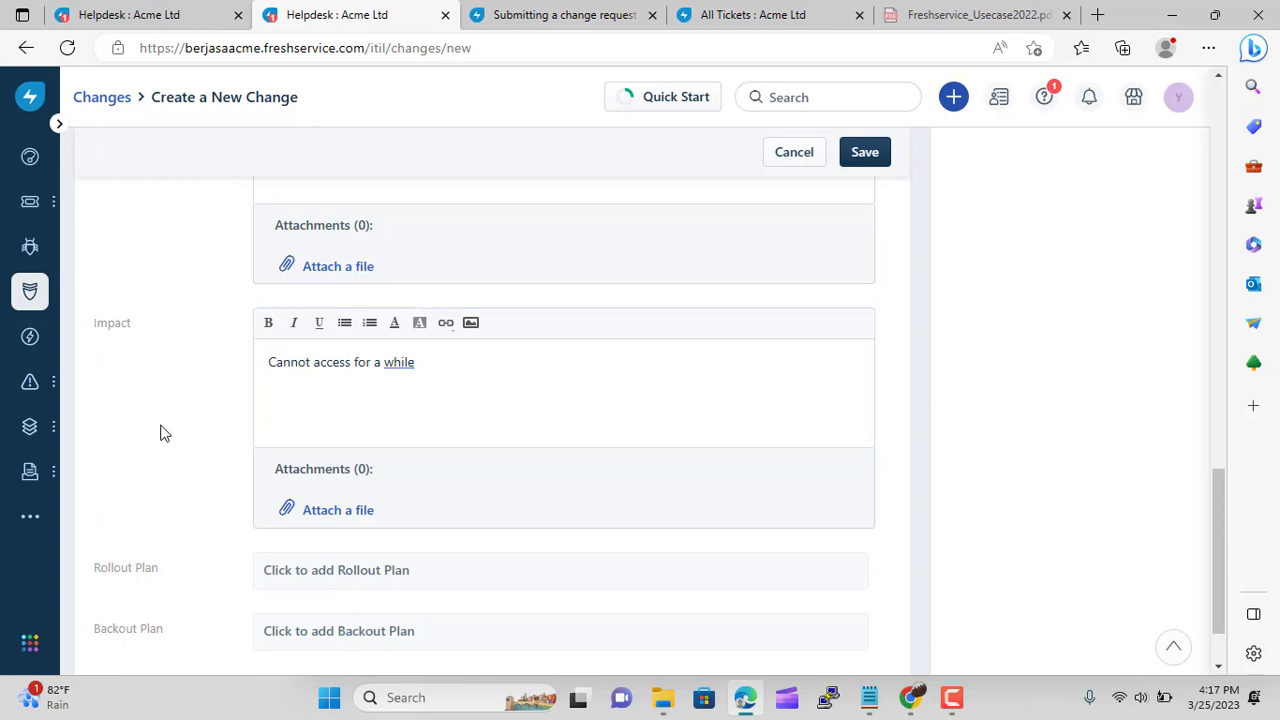
Enter rollout plan 'use old module' and backout plan 'down for one day'
click(342, 570)
scroll(331, 594, down, 3)
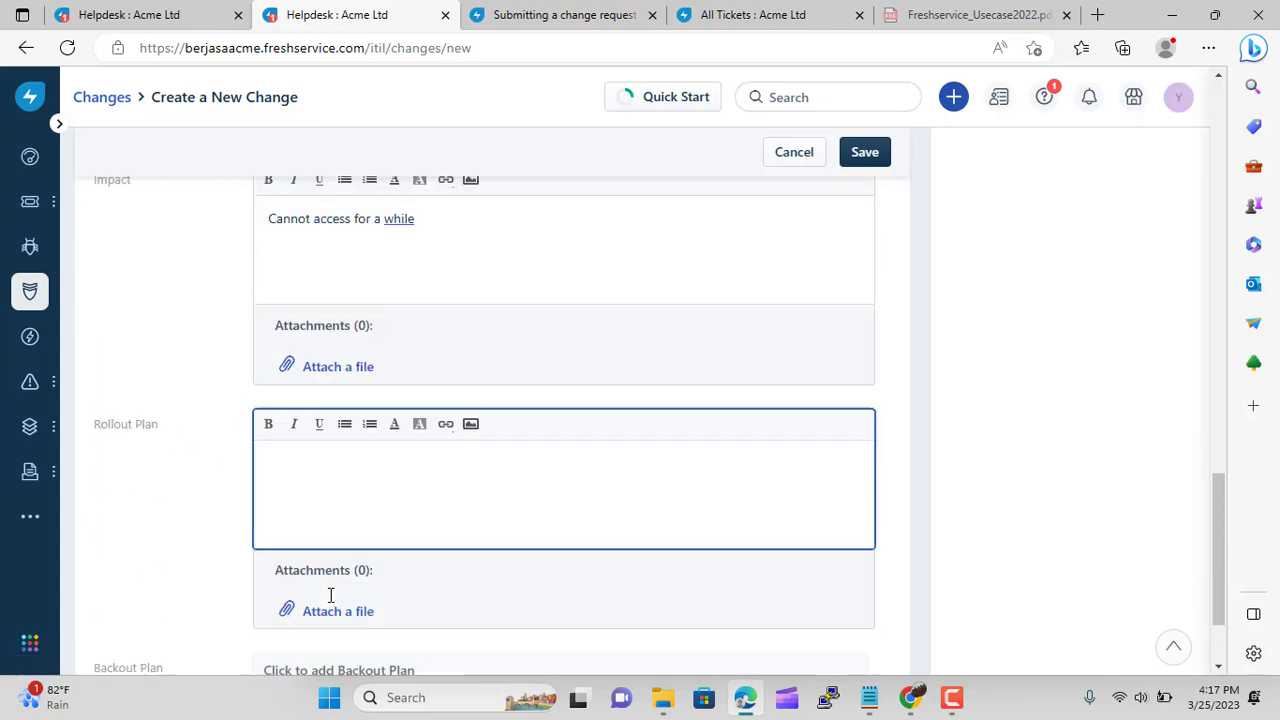
text(use)
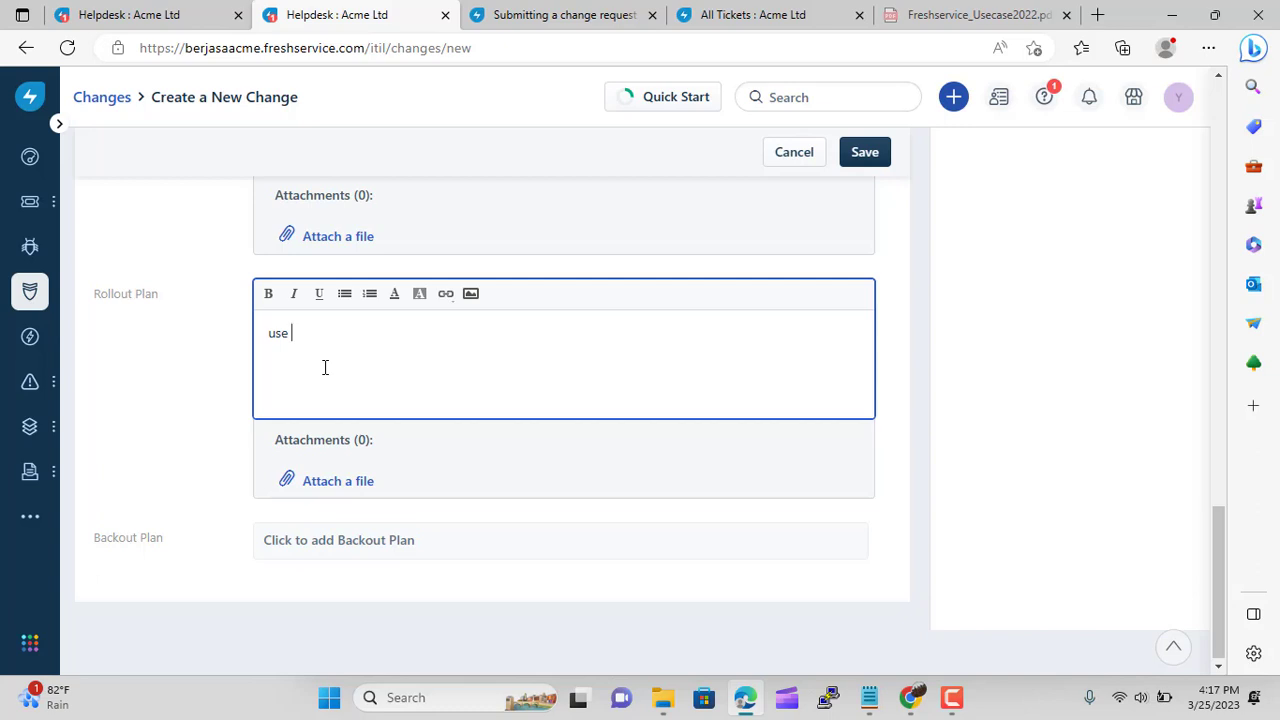
text(old module)
click(397, 540)
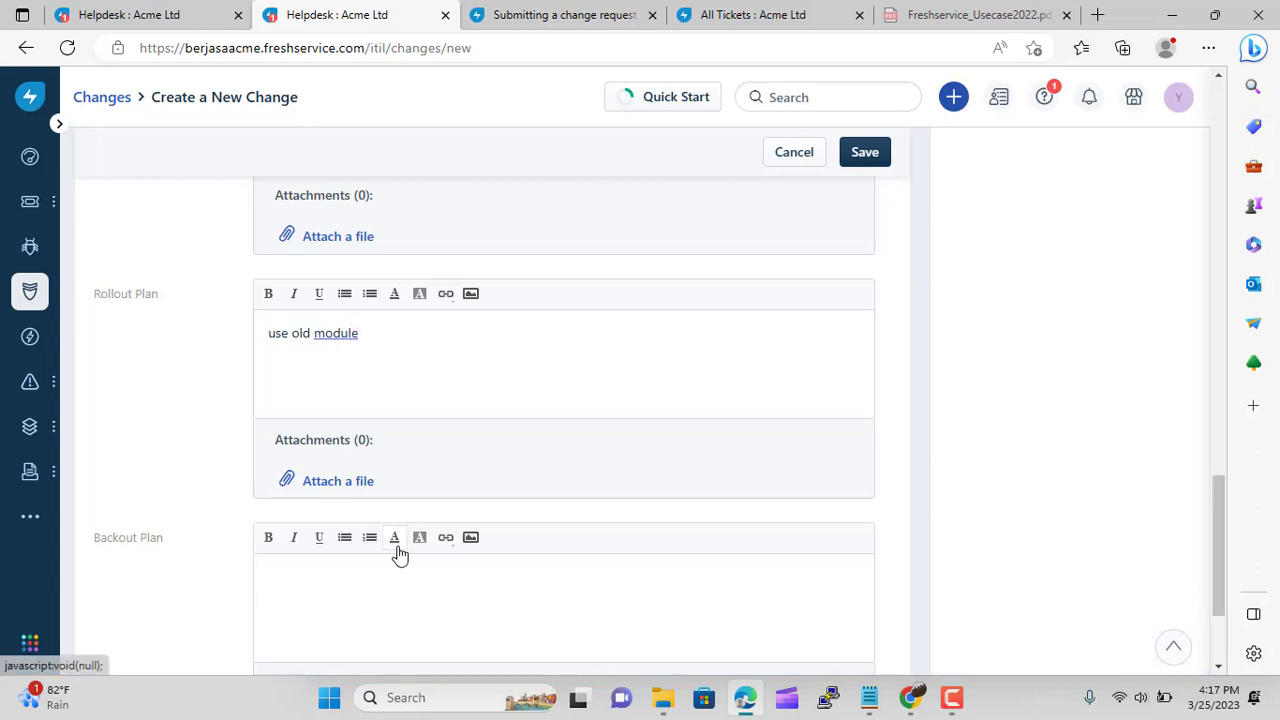
scroll(236, 578, down, 2)
click(305, 410)
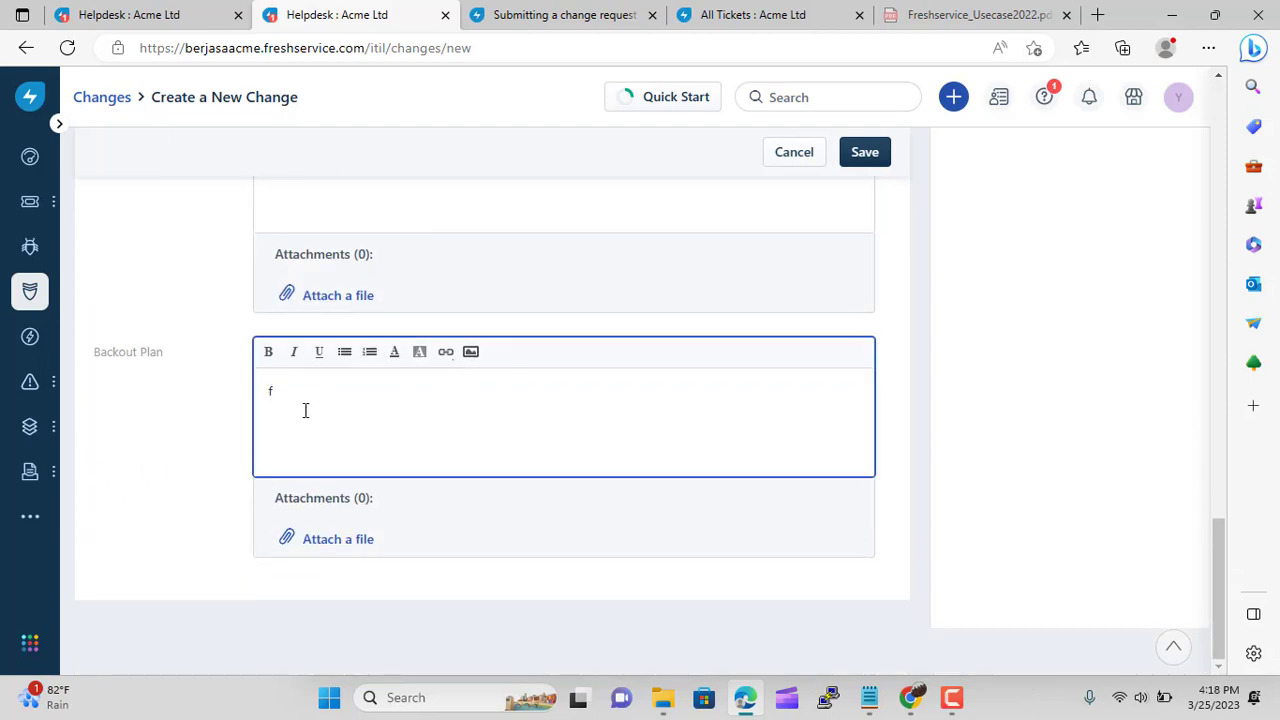
text(down for one day)
click(194, 504)
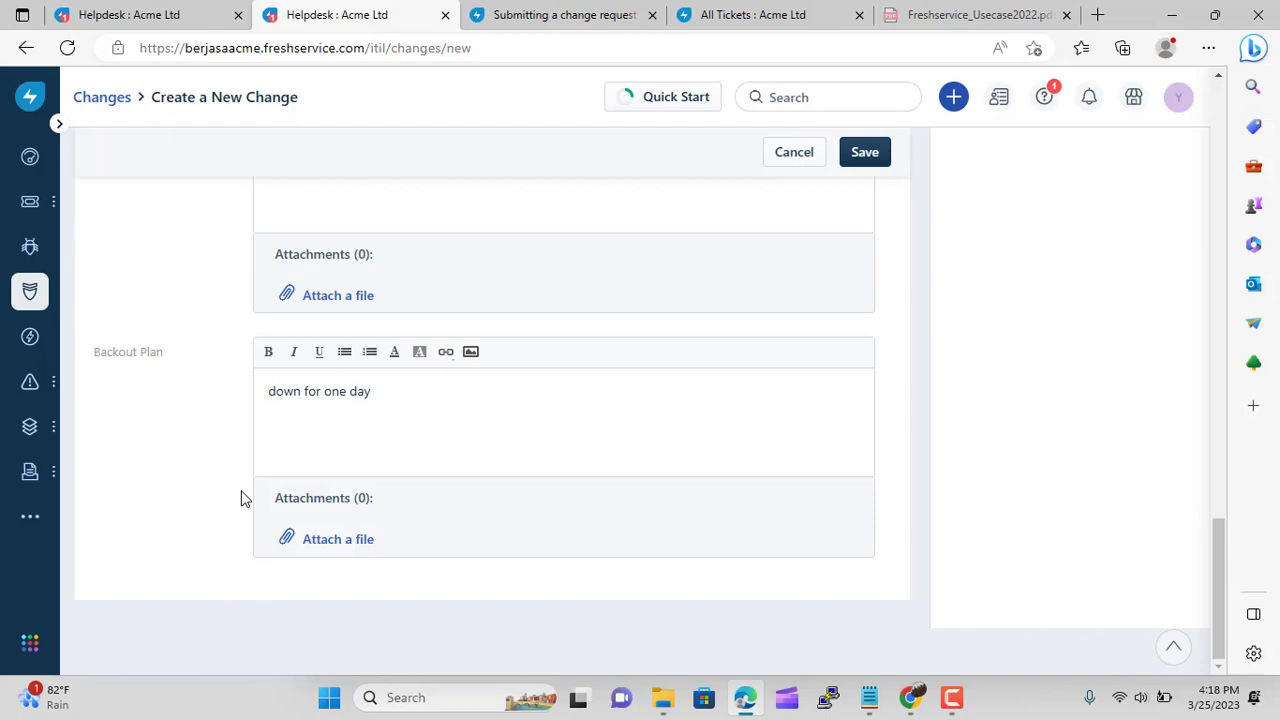
Save the Create a New Change form so 'Module login update' becomes #CHN-2
click(866, 155)
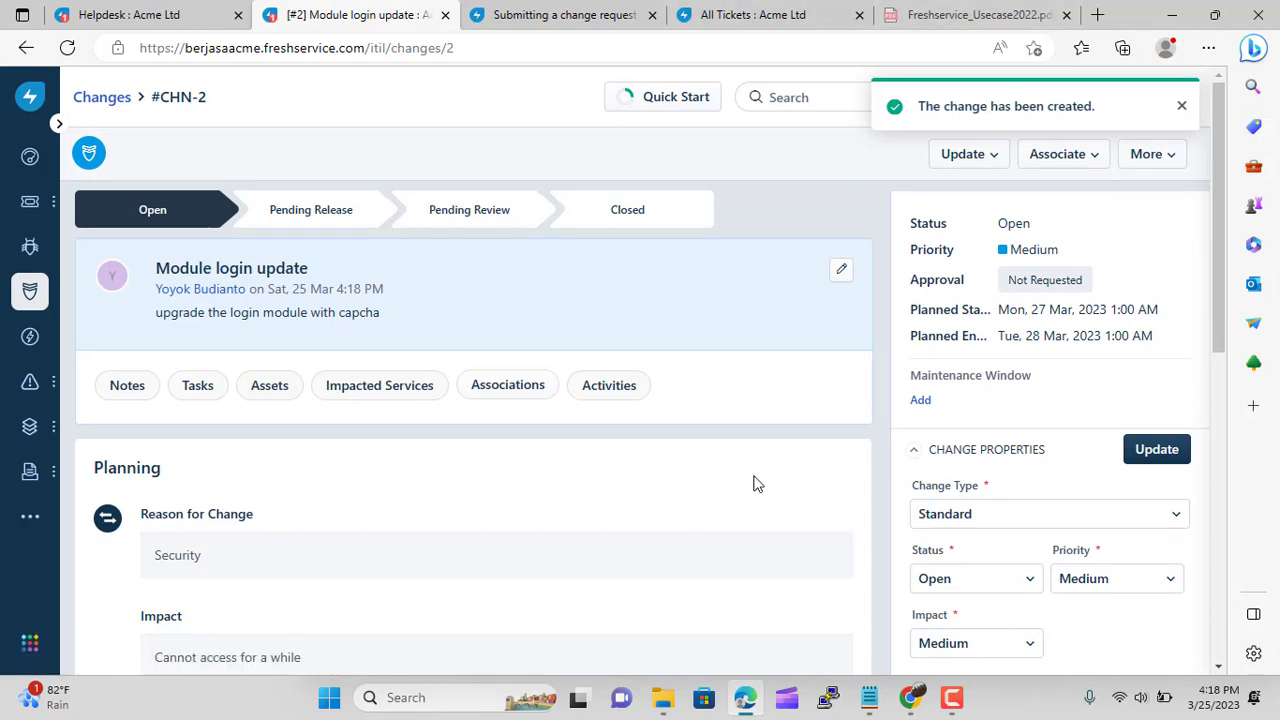
scroll(357, 531, down, 1)
Send a CAB approval request for #CHN-2 to the Change Planning board
scroll(366, 509, down, 5)
scroll(370, 506, up, 2)
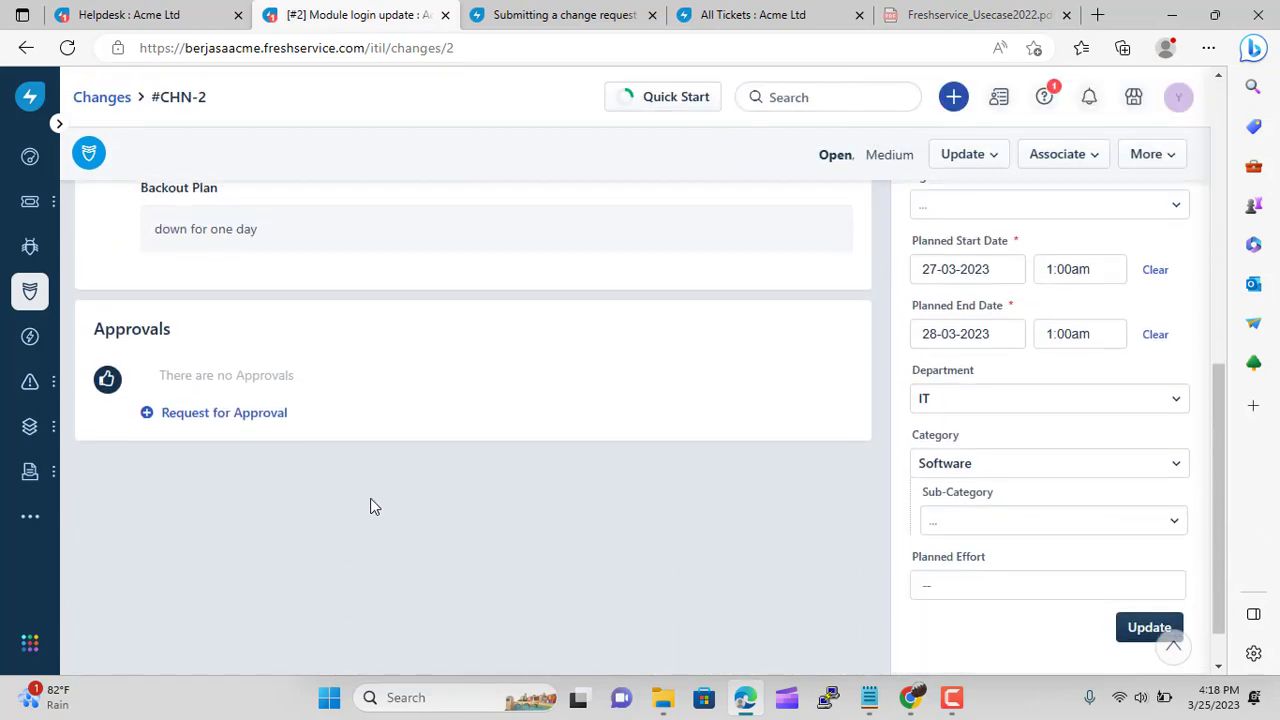
scroll(375, 513, up, 5)
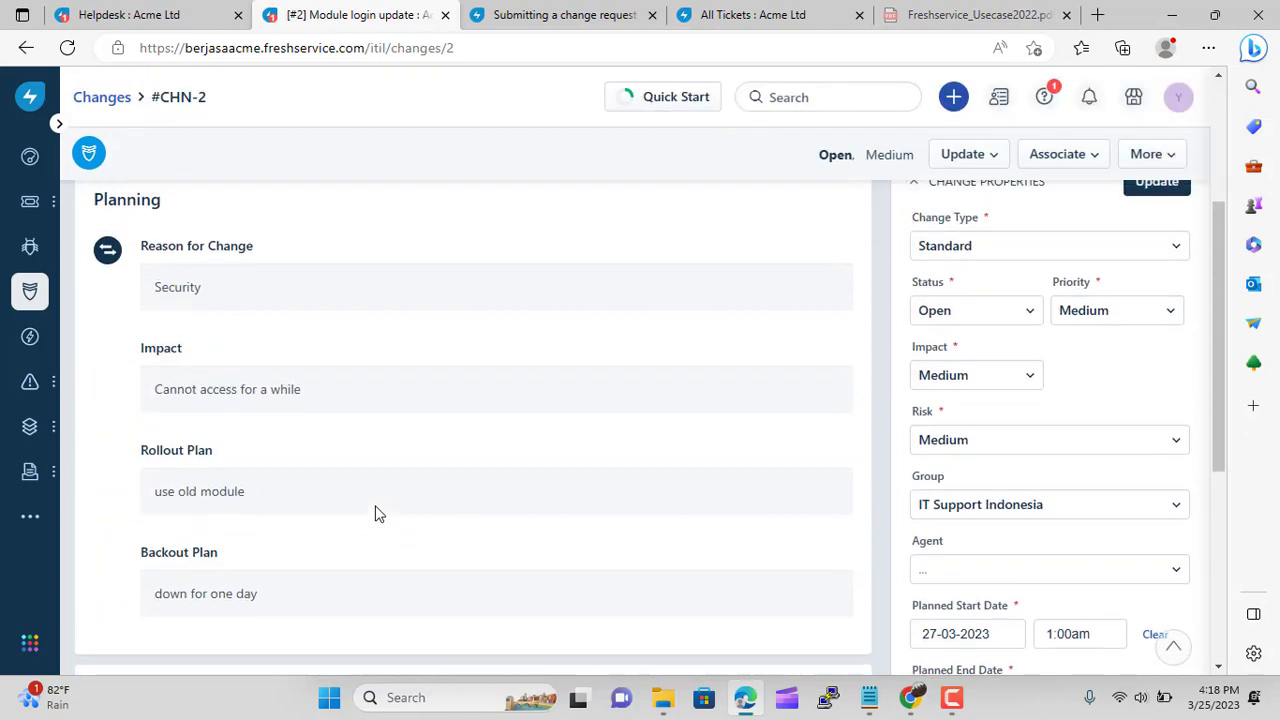
scroll(375, 513, down, 6)
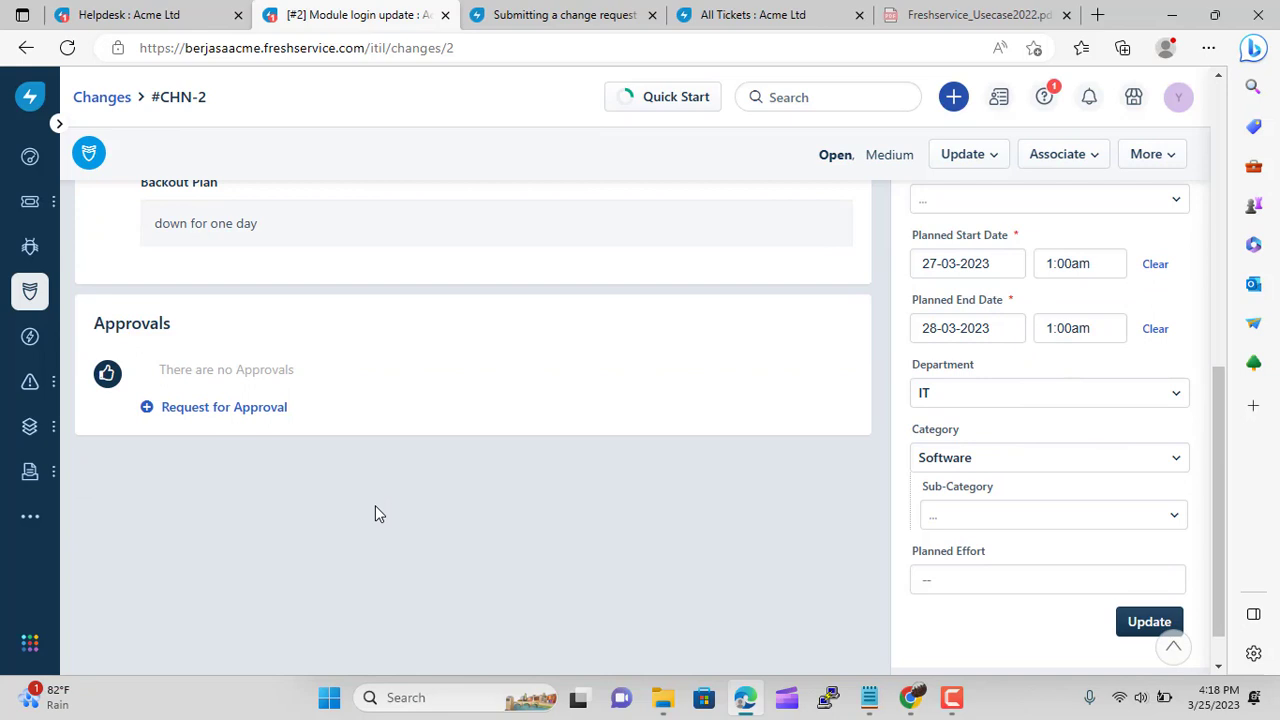
click(243, 410)
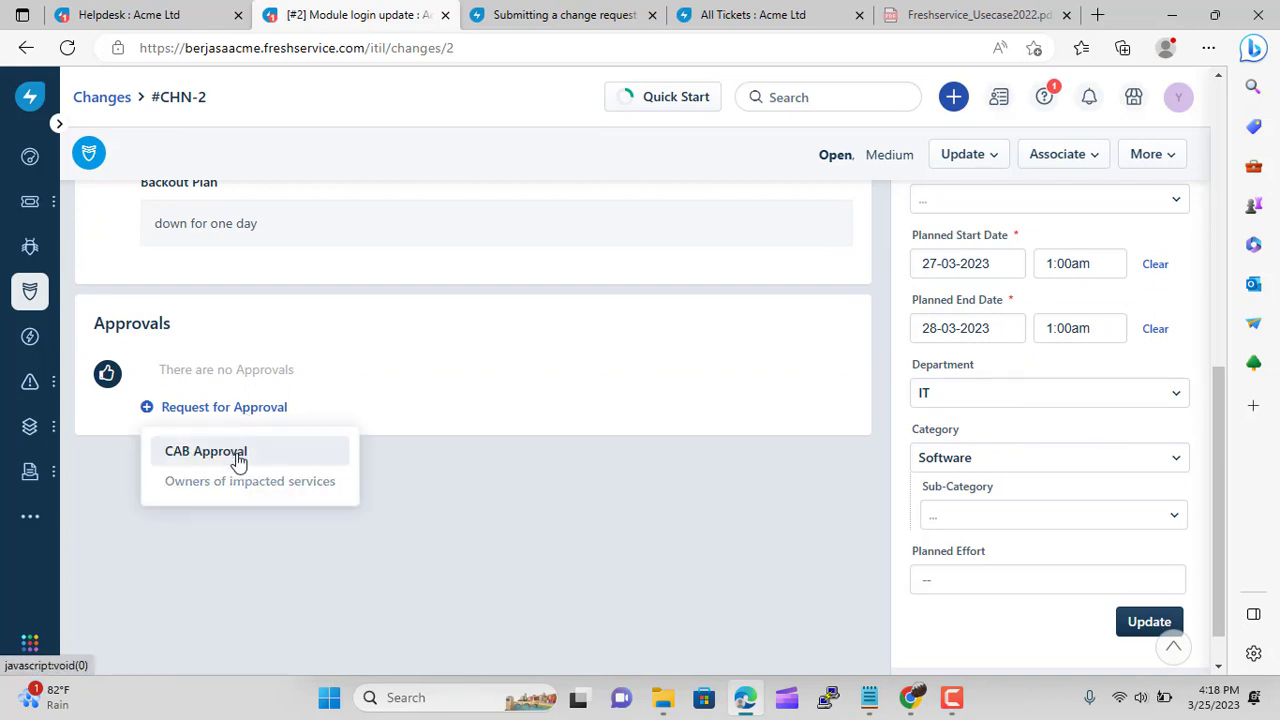
click(236, 455)
click(326, 457)
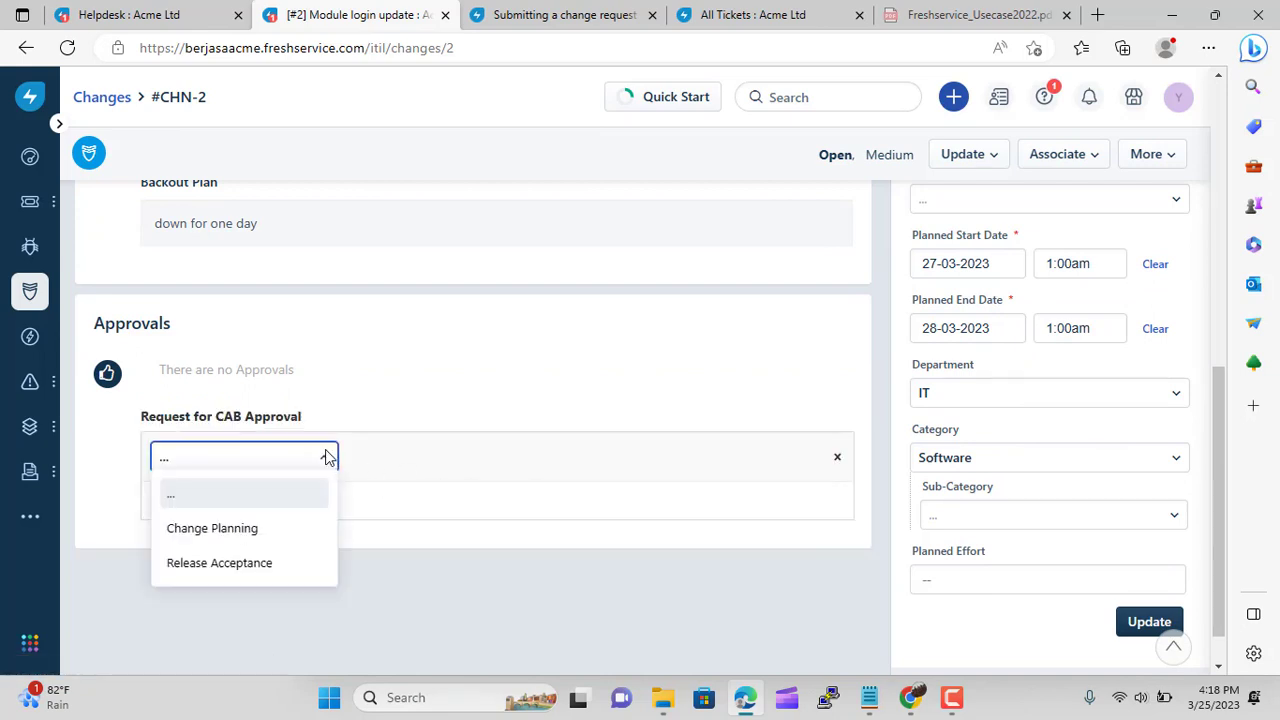
click(271, 527)
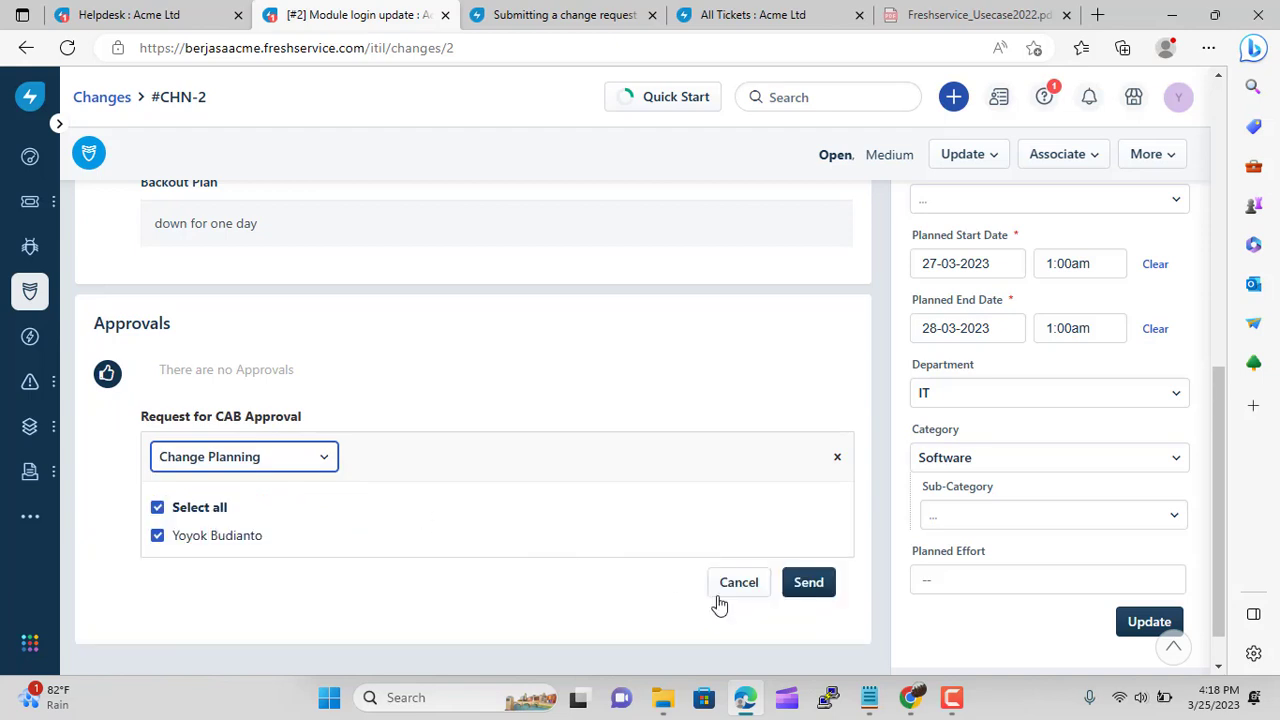
click(800, 584)
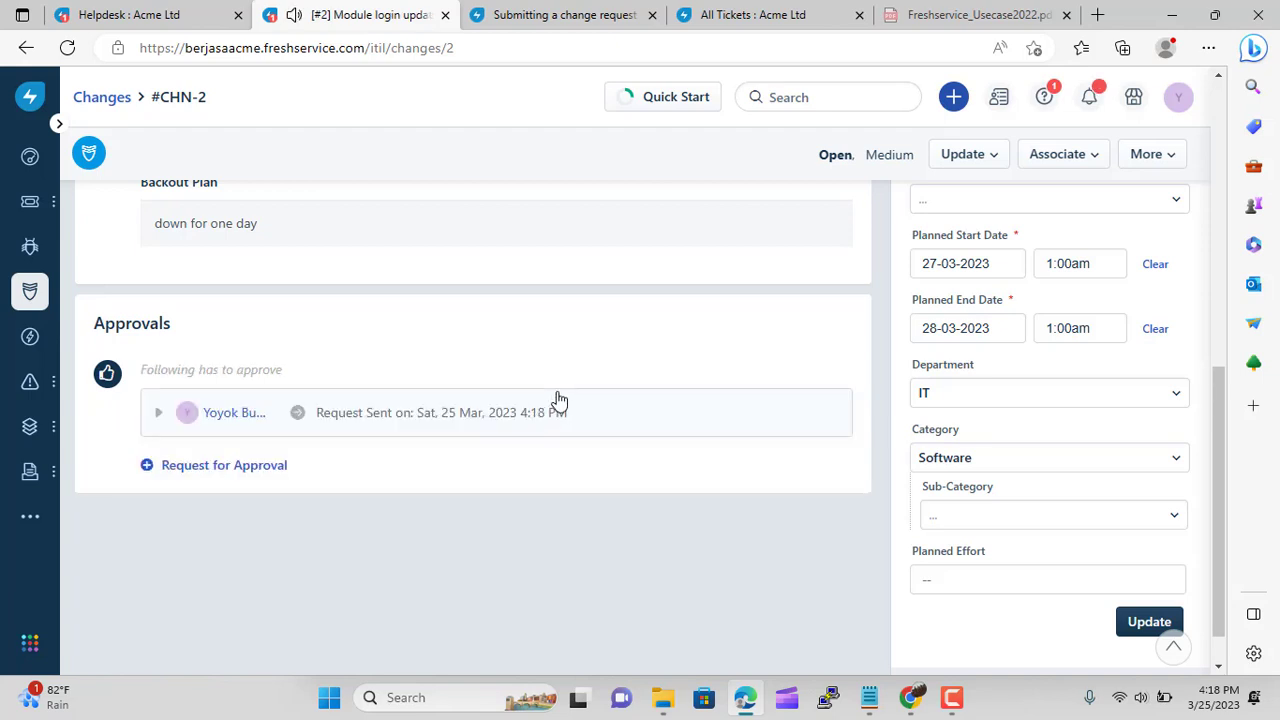
scroll(549, 517, up, 4)
scroll(549, 519, up, 3)
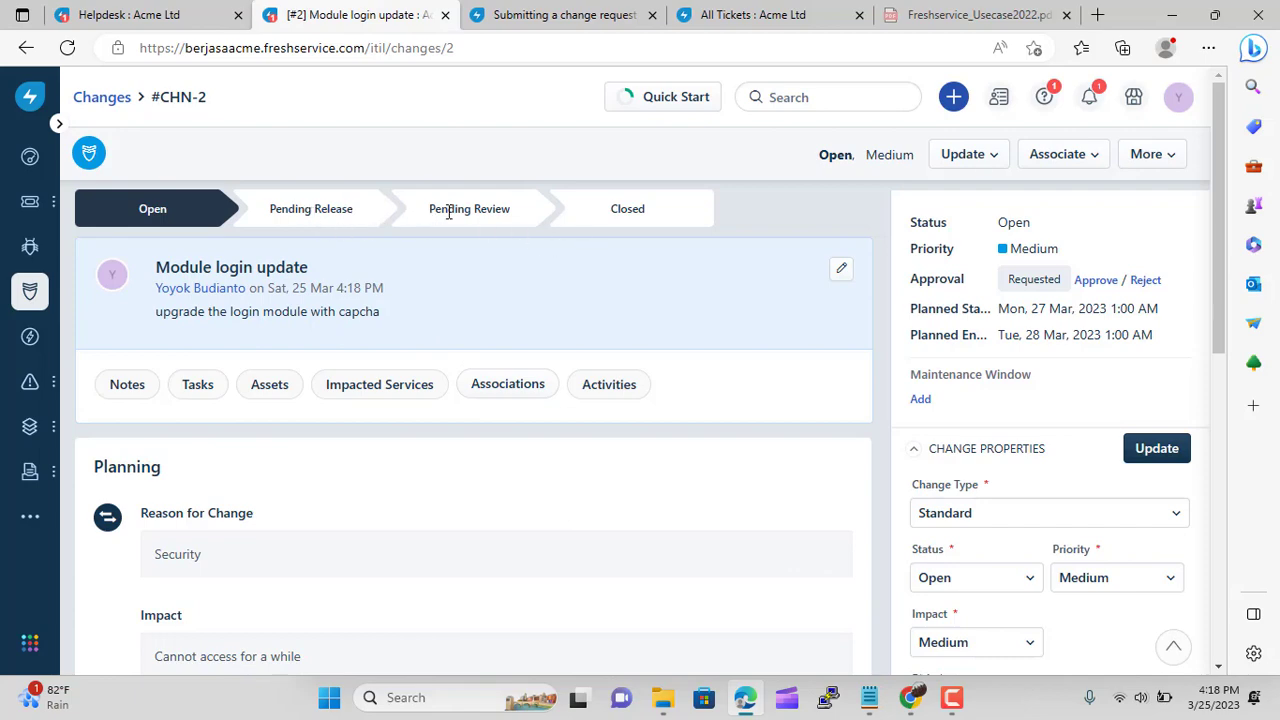
scroll(640, 440, down, 6)
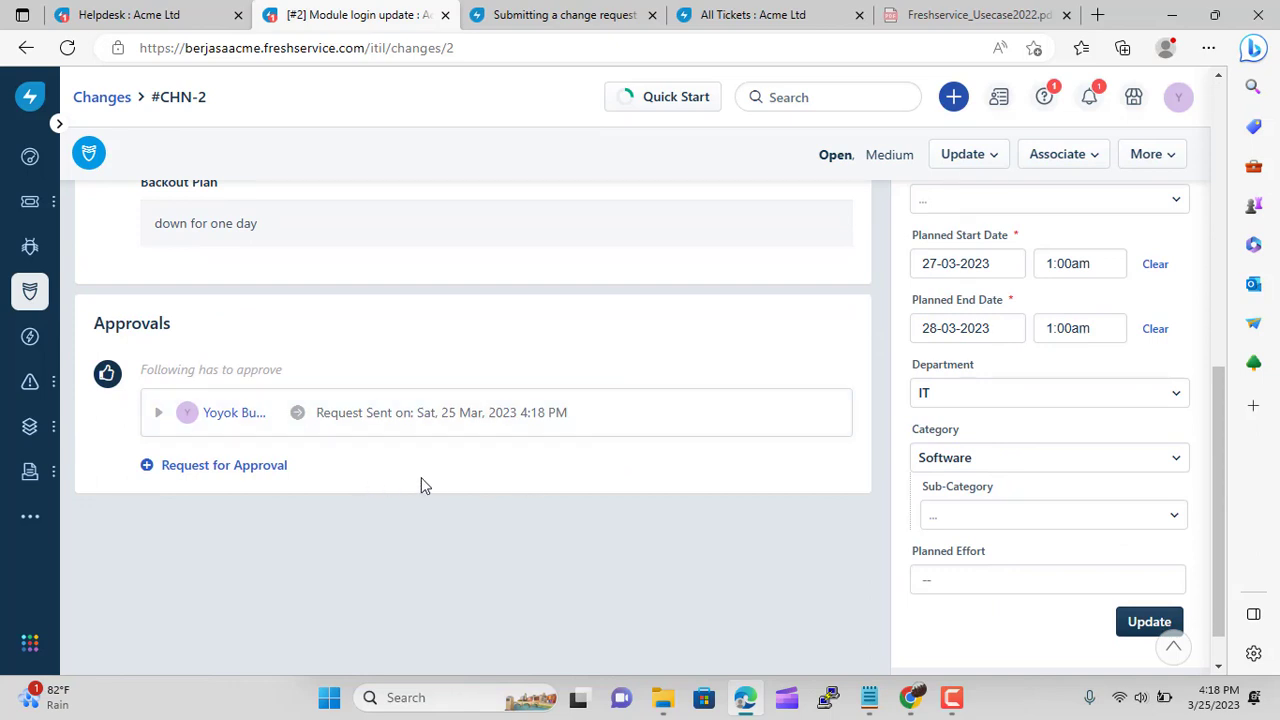
click(1088, 97)
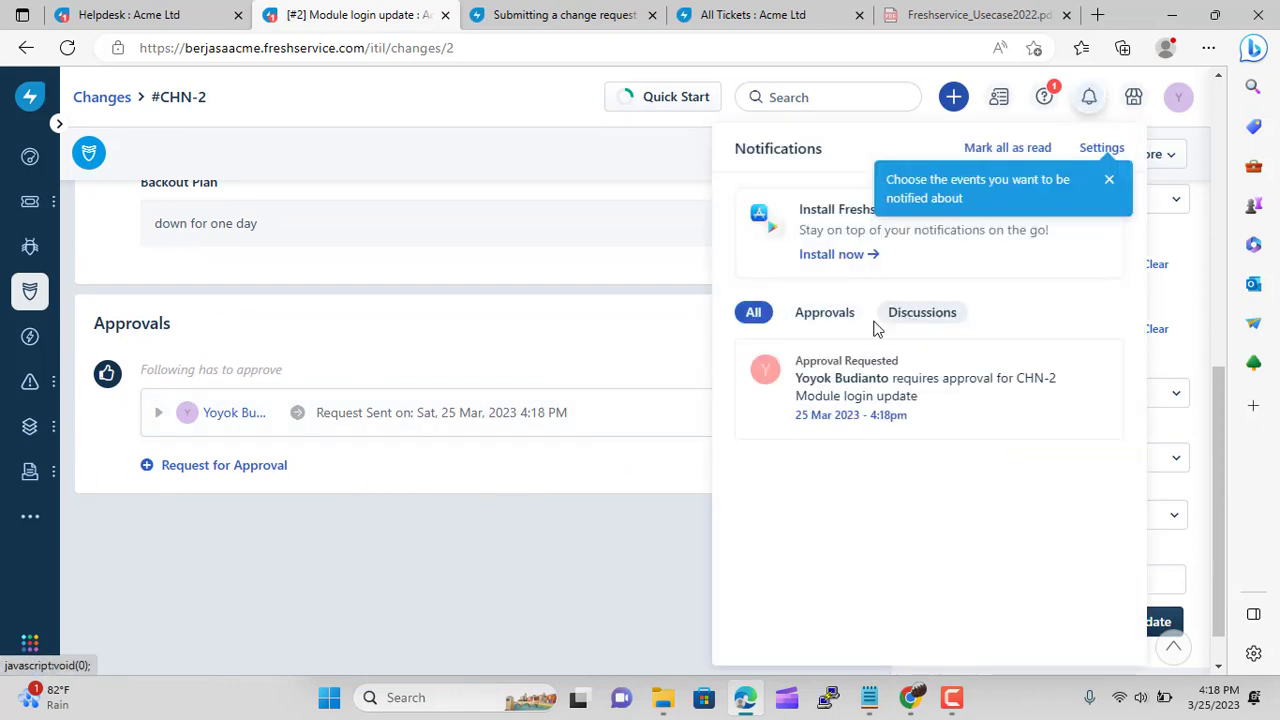
click(824, 314)
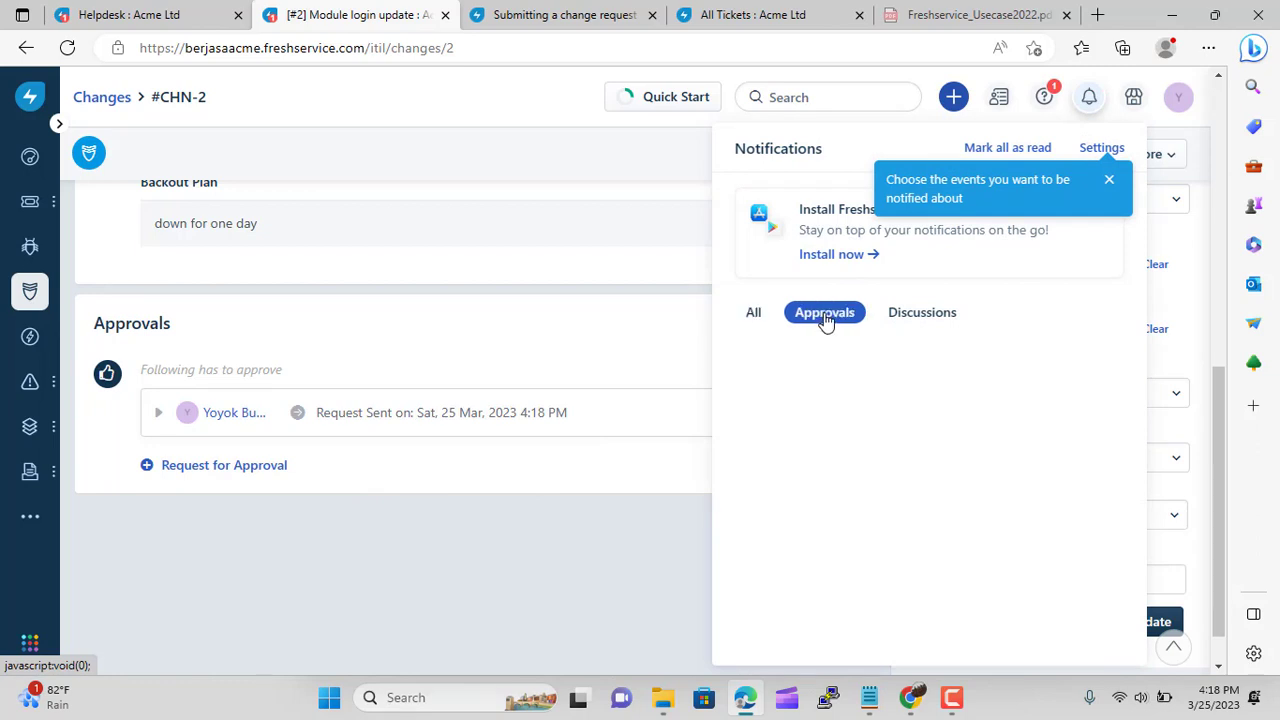
click(763, 316)
click(833, 388)
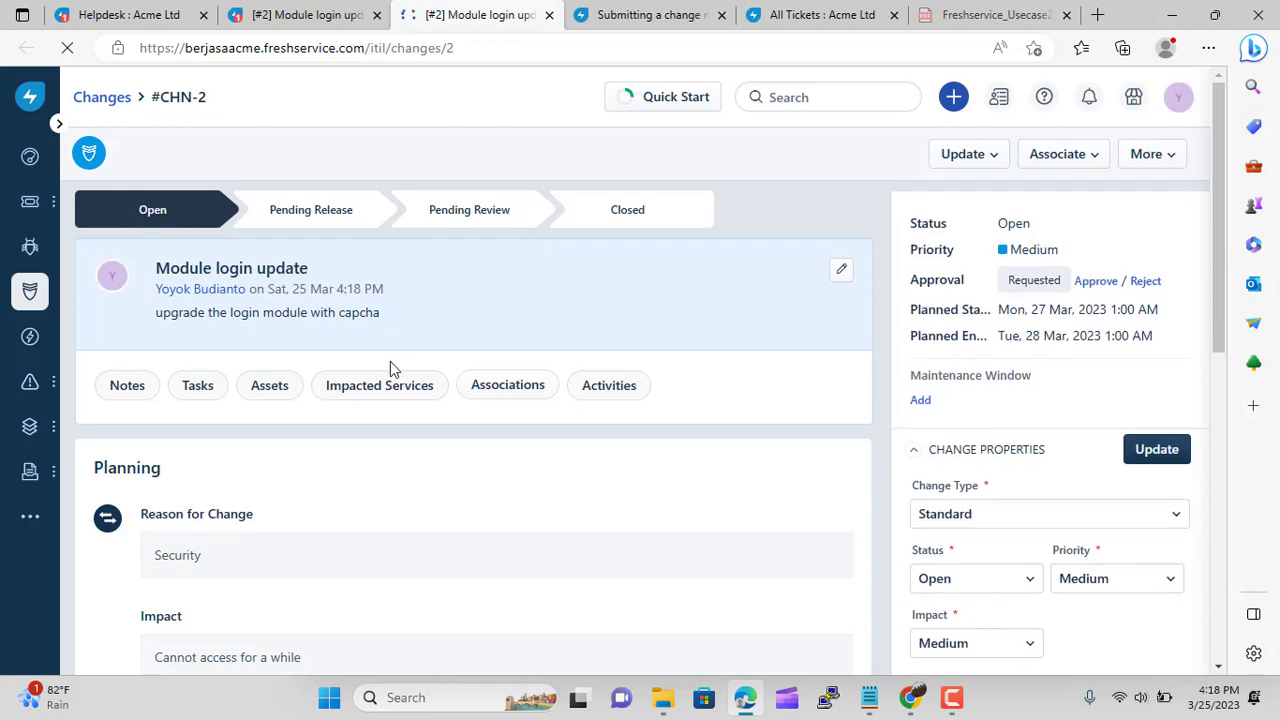
scroll(371, 360, down, 10)
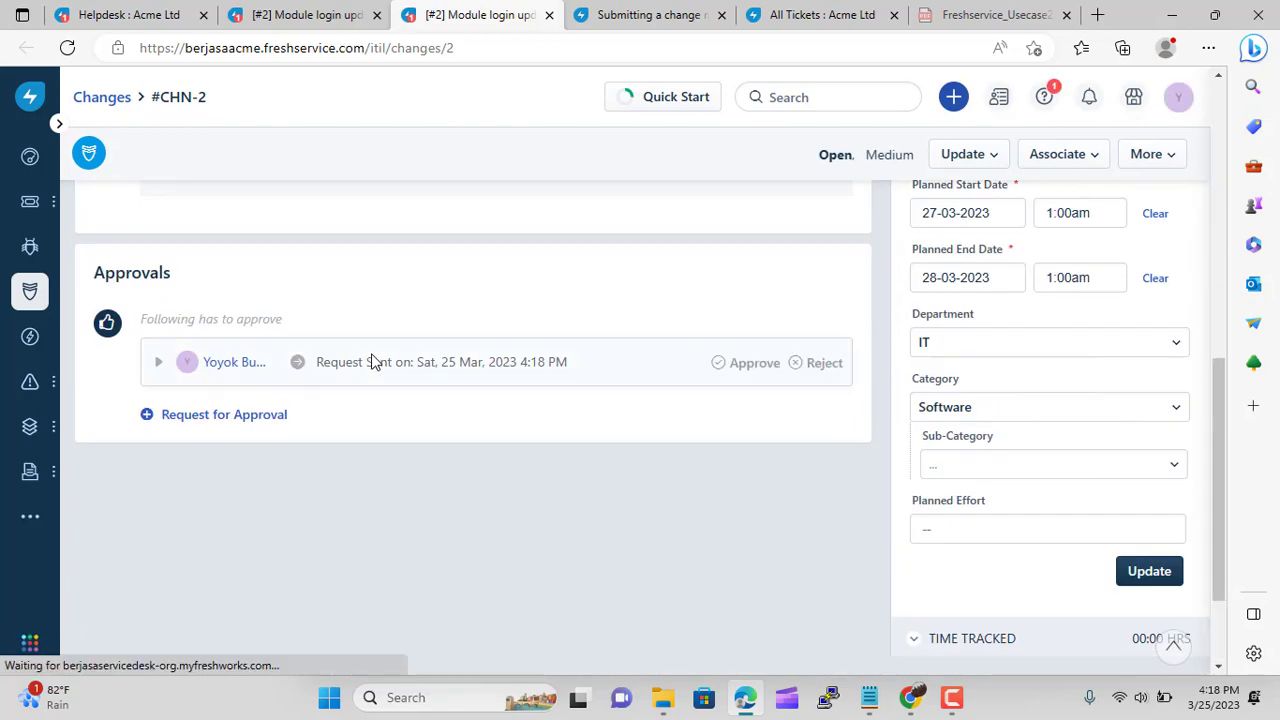
scroll(995, 480, up, 2)
scroll(995, 483, up, 5)
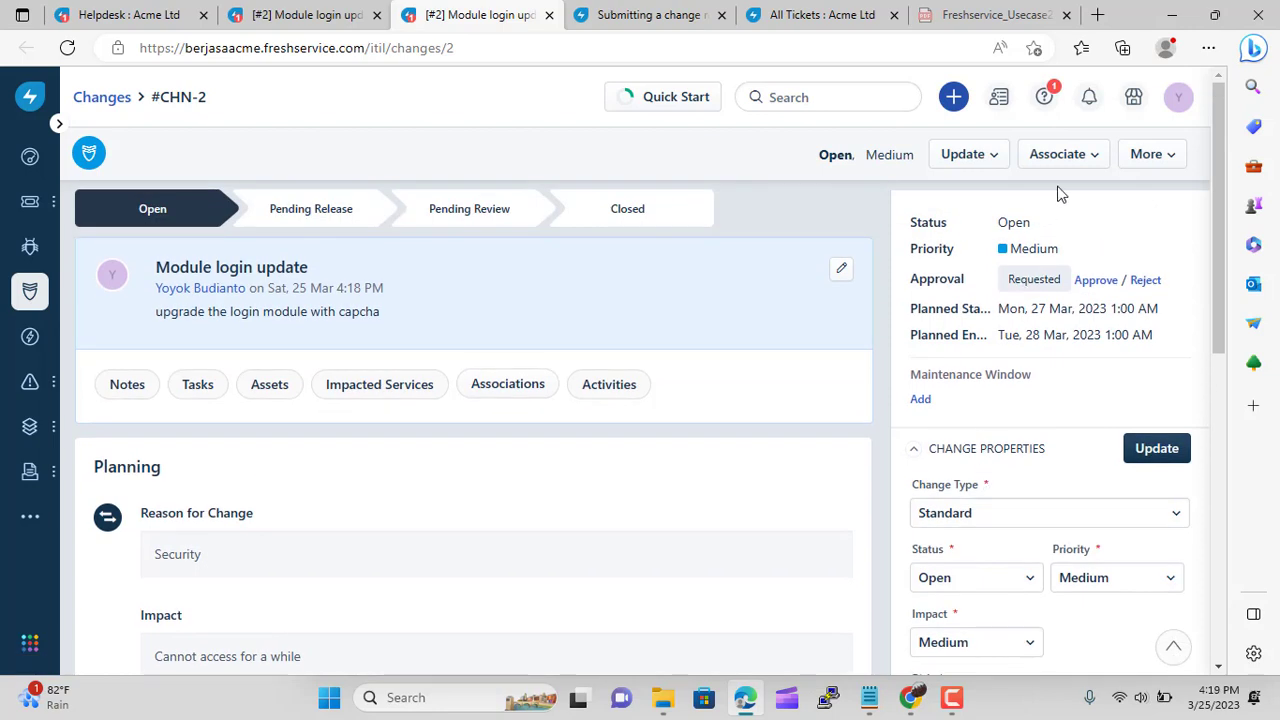
click(976, 160)
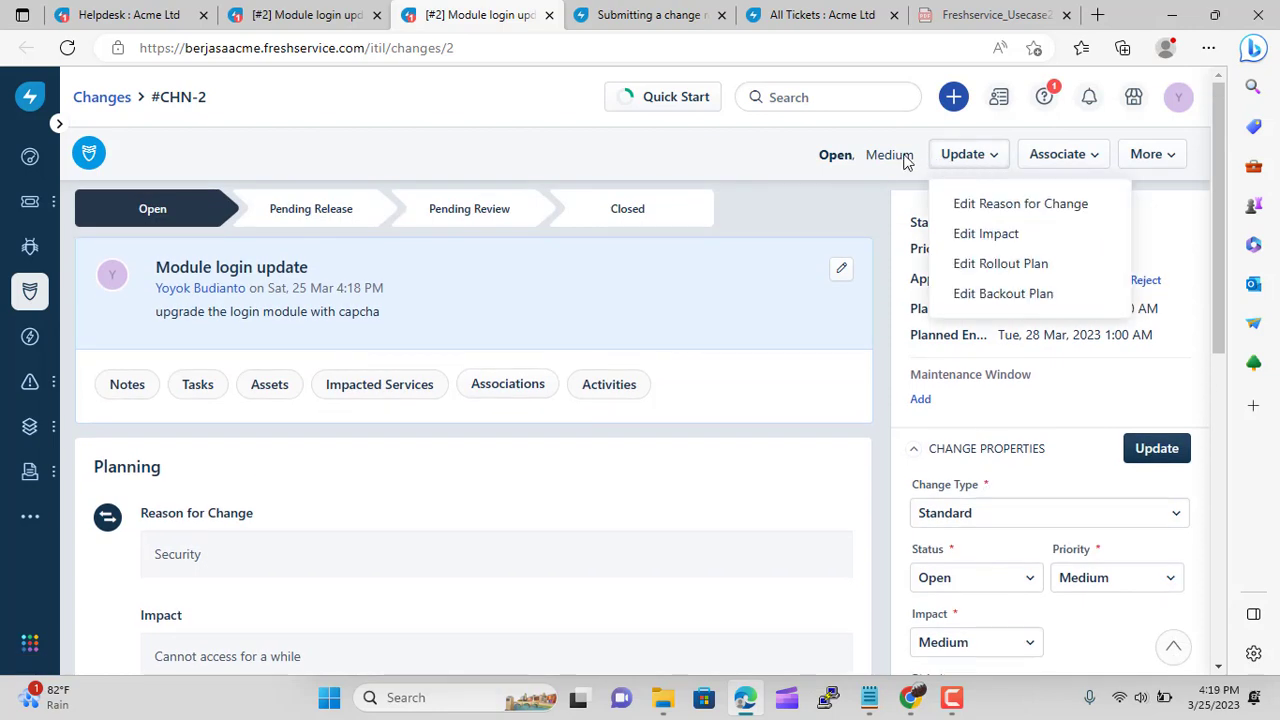
click(525, 105)
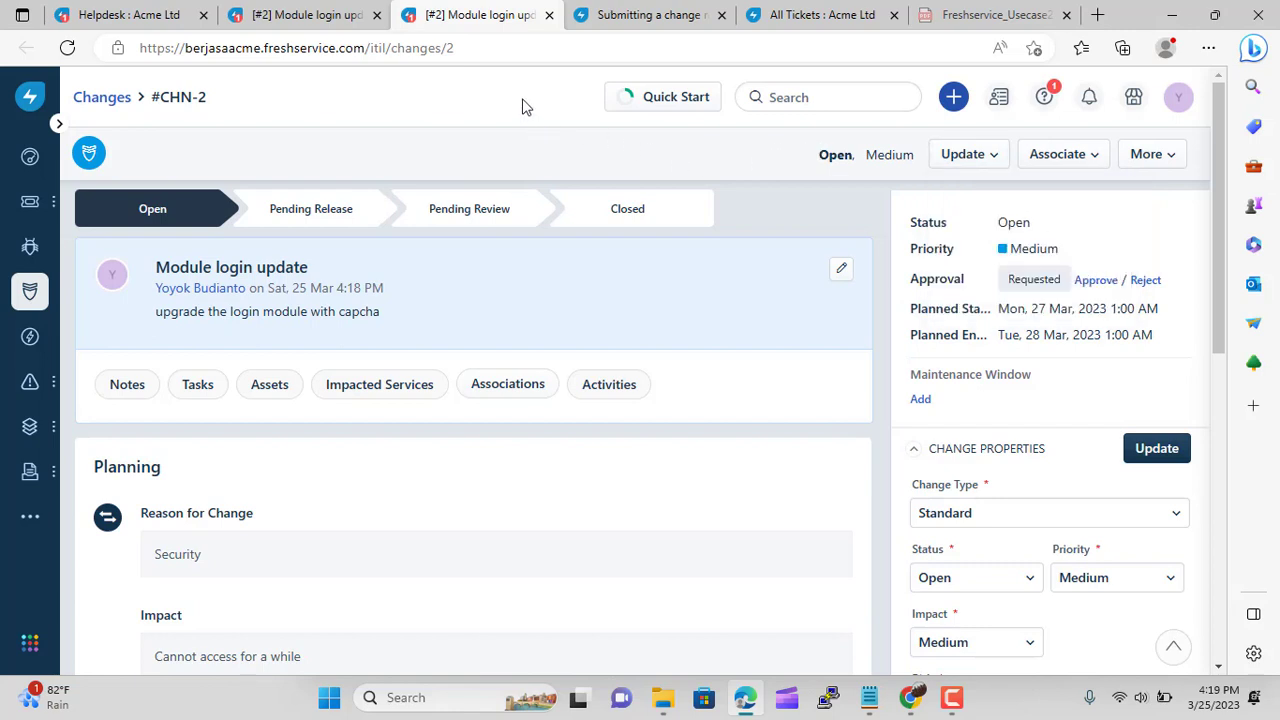
click(1040, 158)
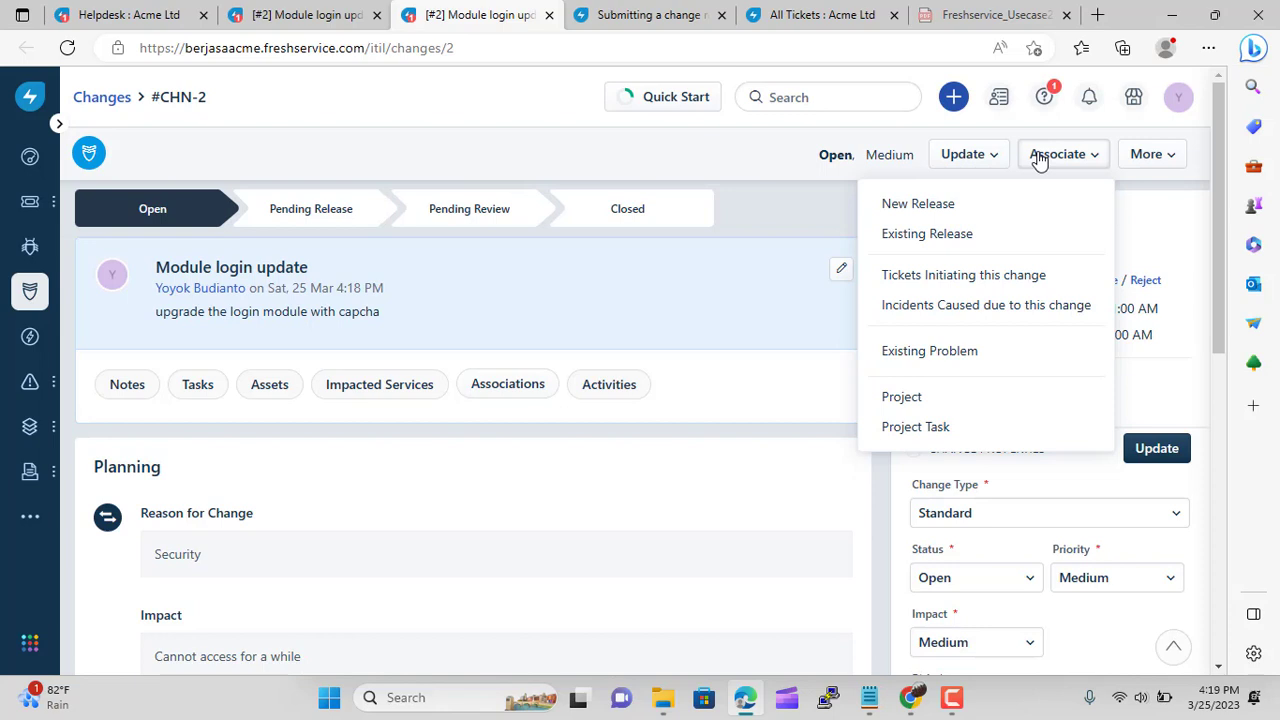
click(759, 151)
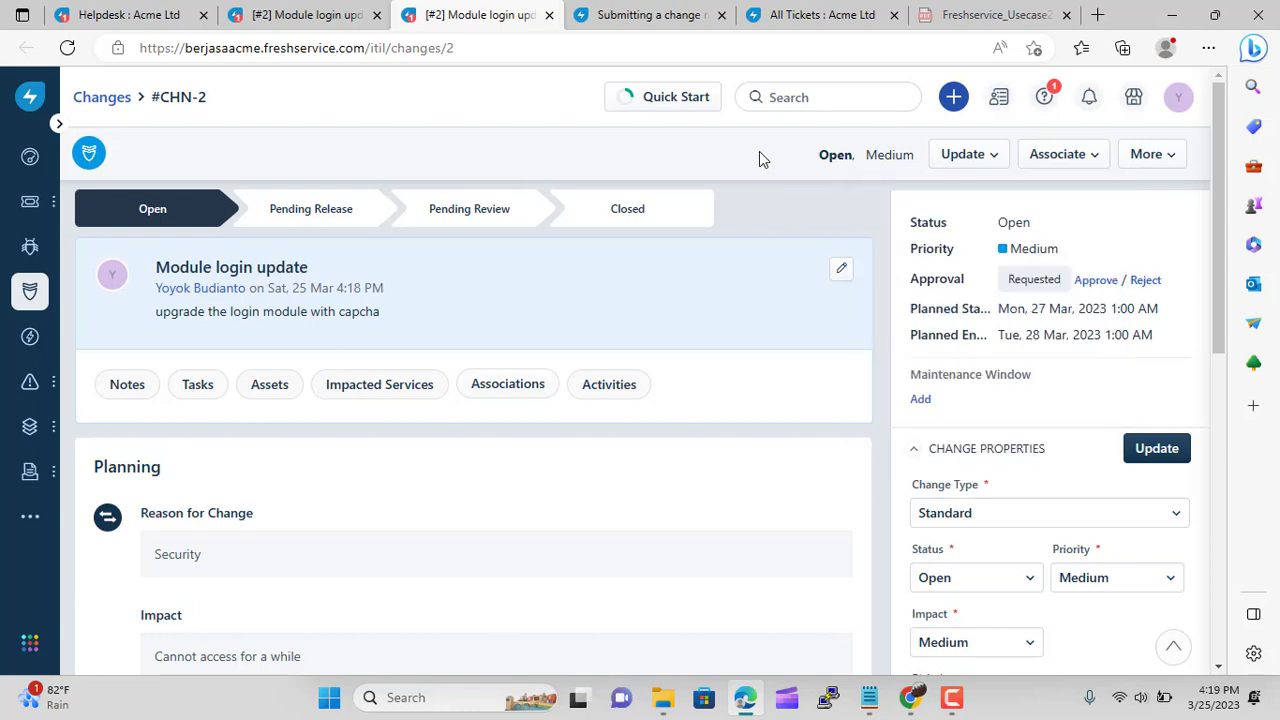
scroll(986, 255, down, 2)
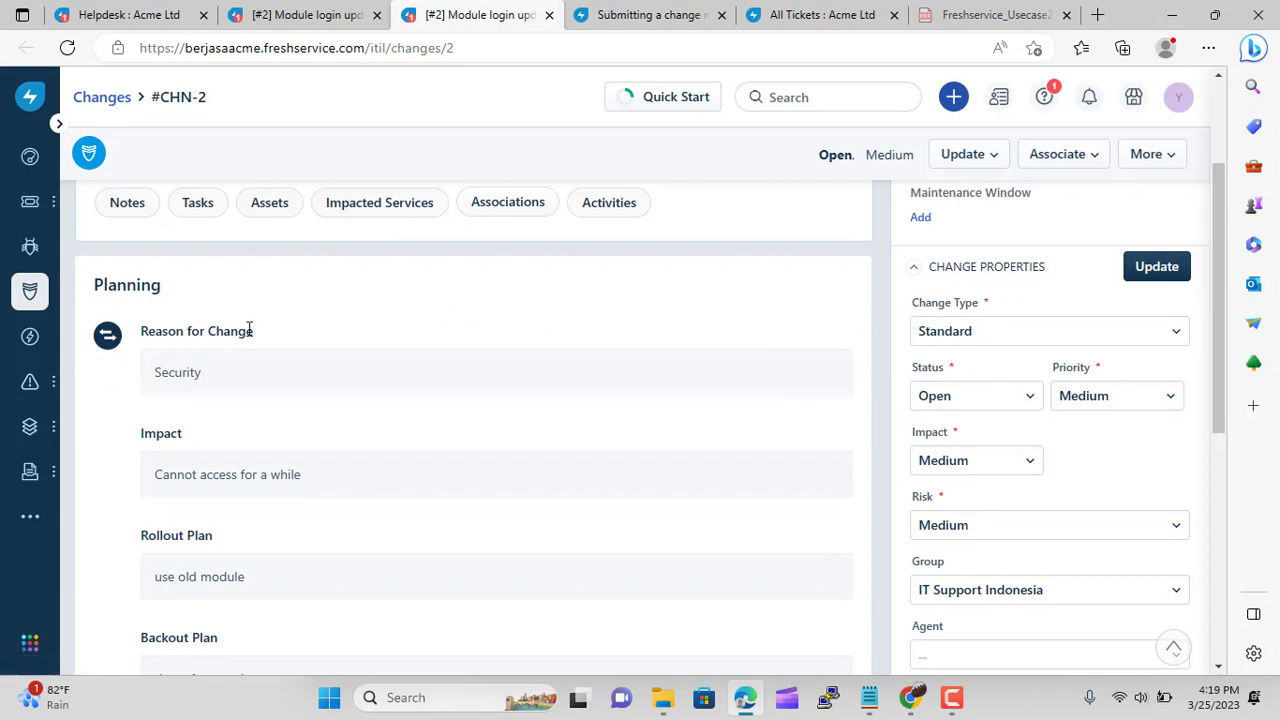
scroll(302, 363, down, 2)
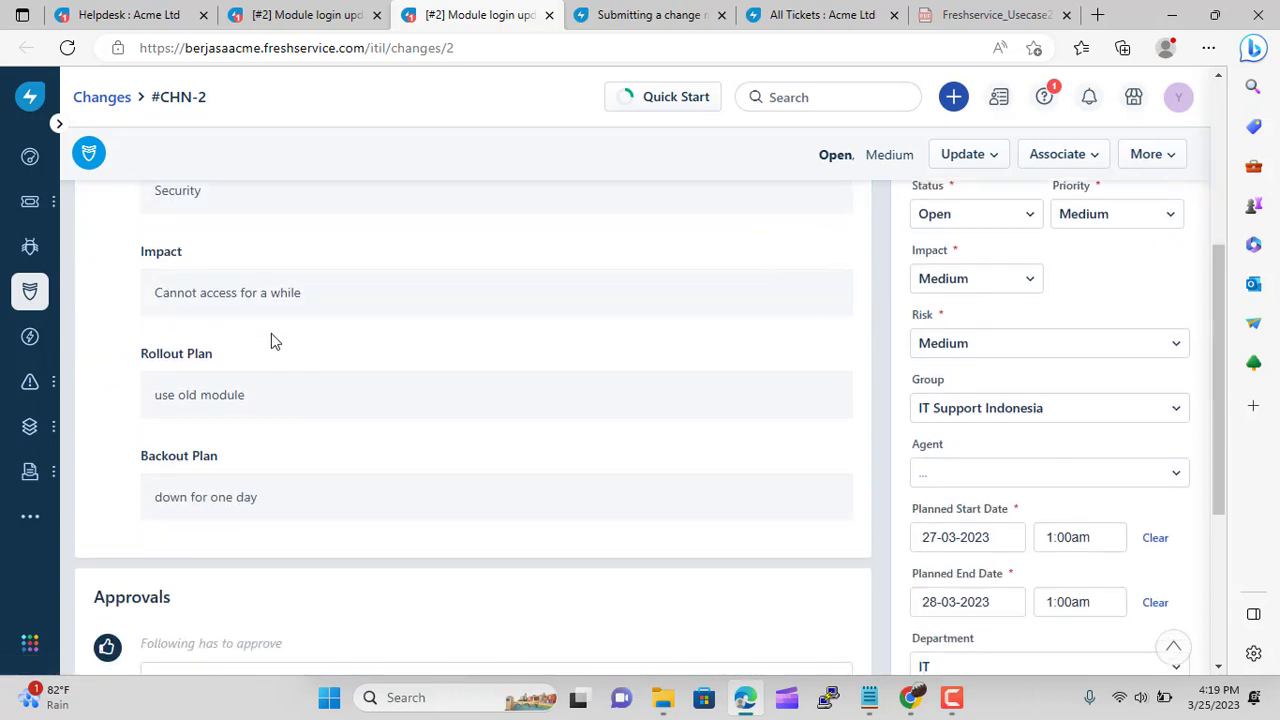
scroll(271, 340, down, 4)
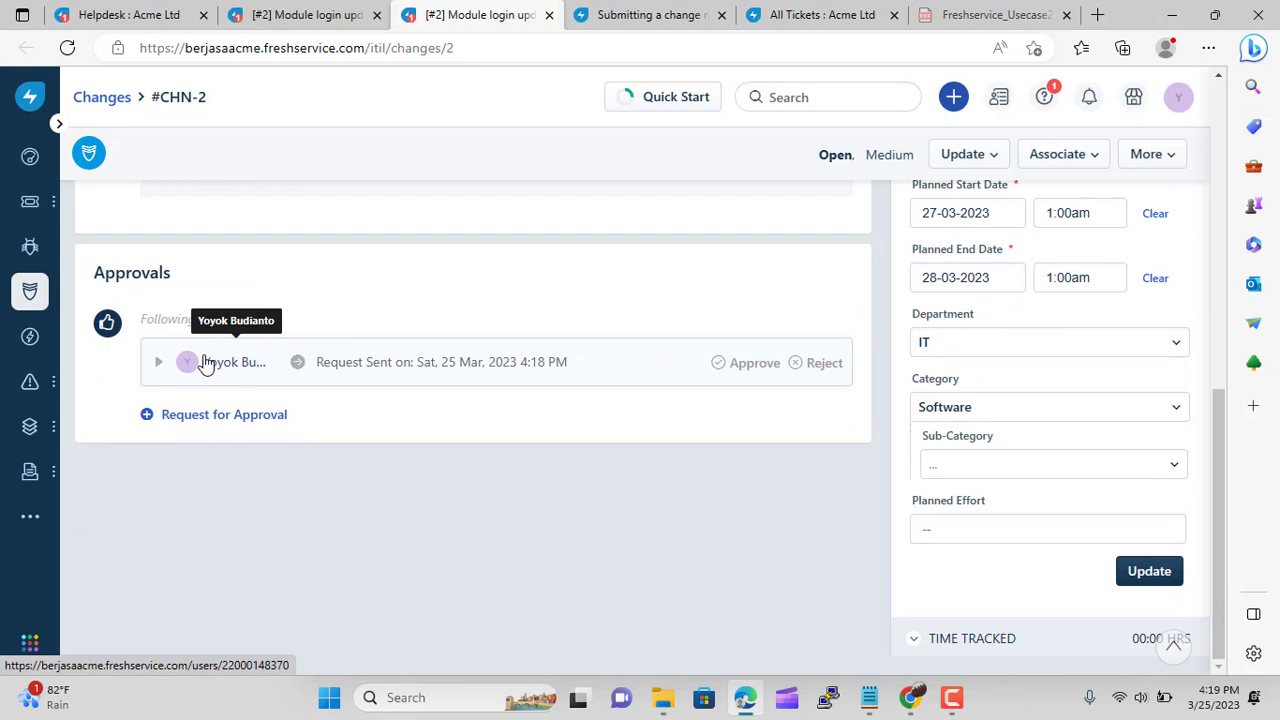
Approve the pending approval request on #CHN-2 with the remark 'I approve'
click(723, 370)
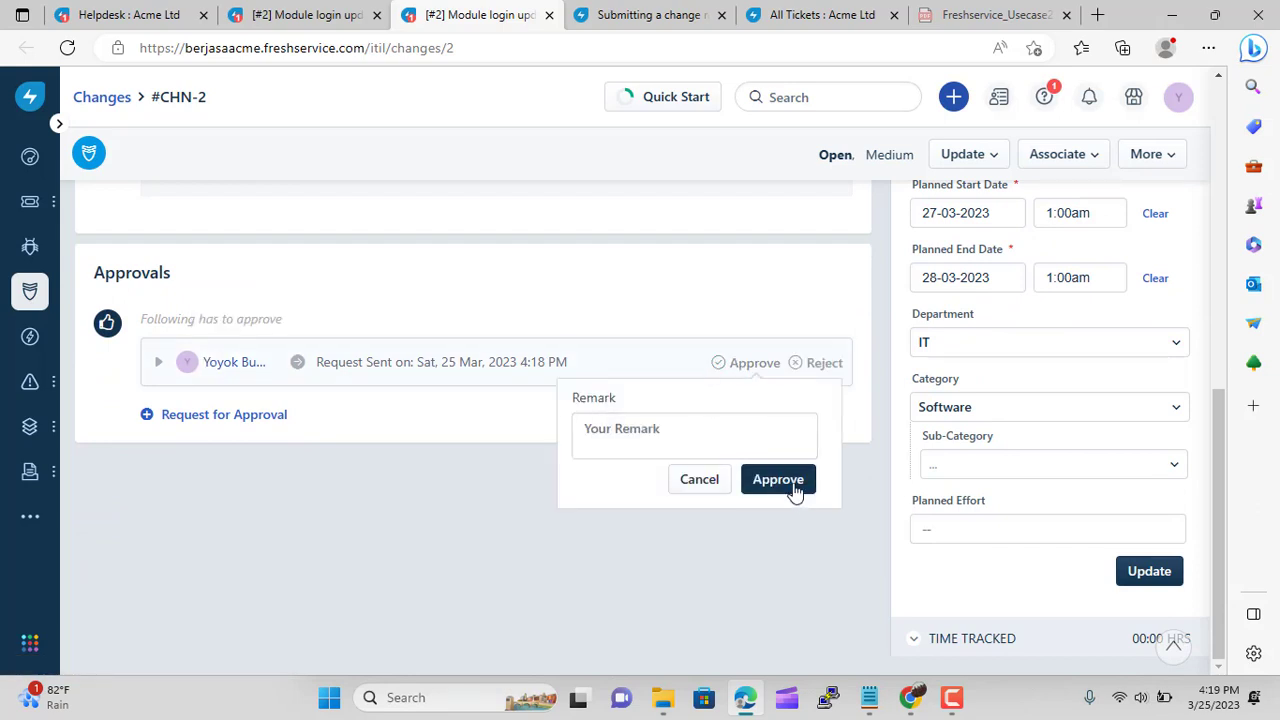
click(666, 428)
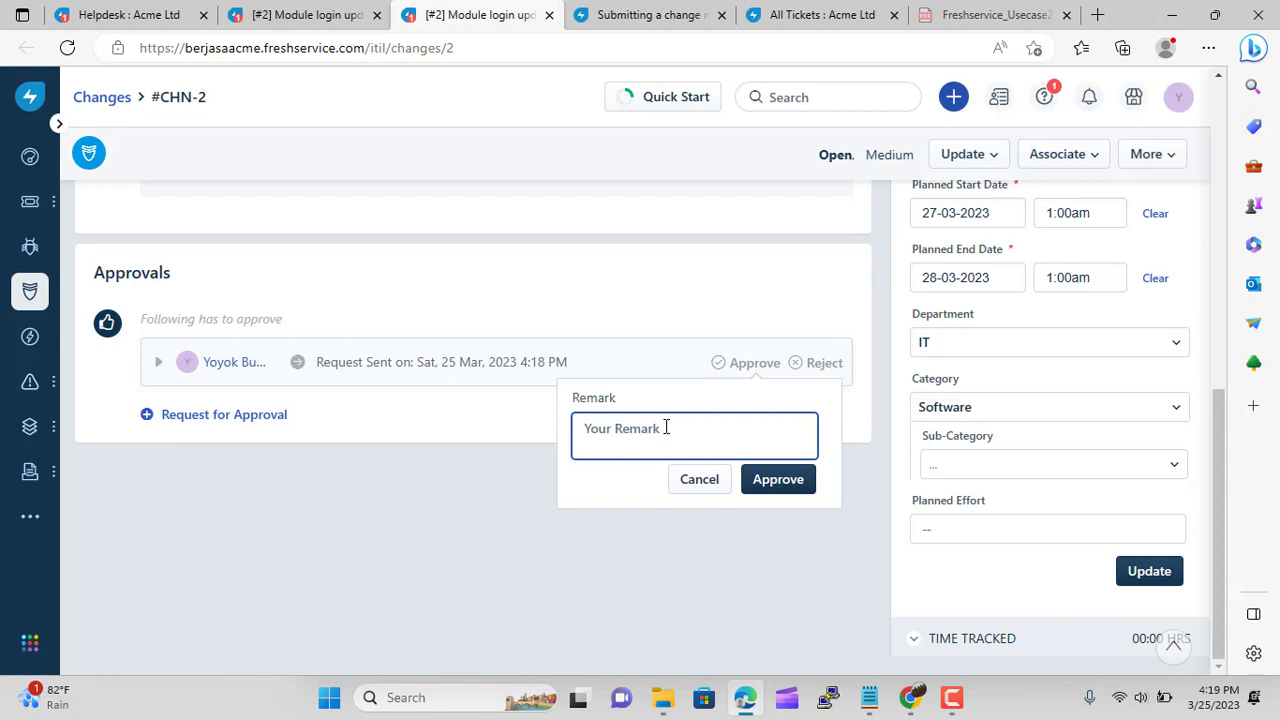
text(I approve)
click(790, 490)
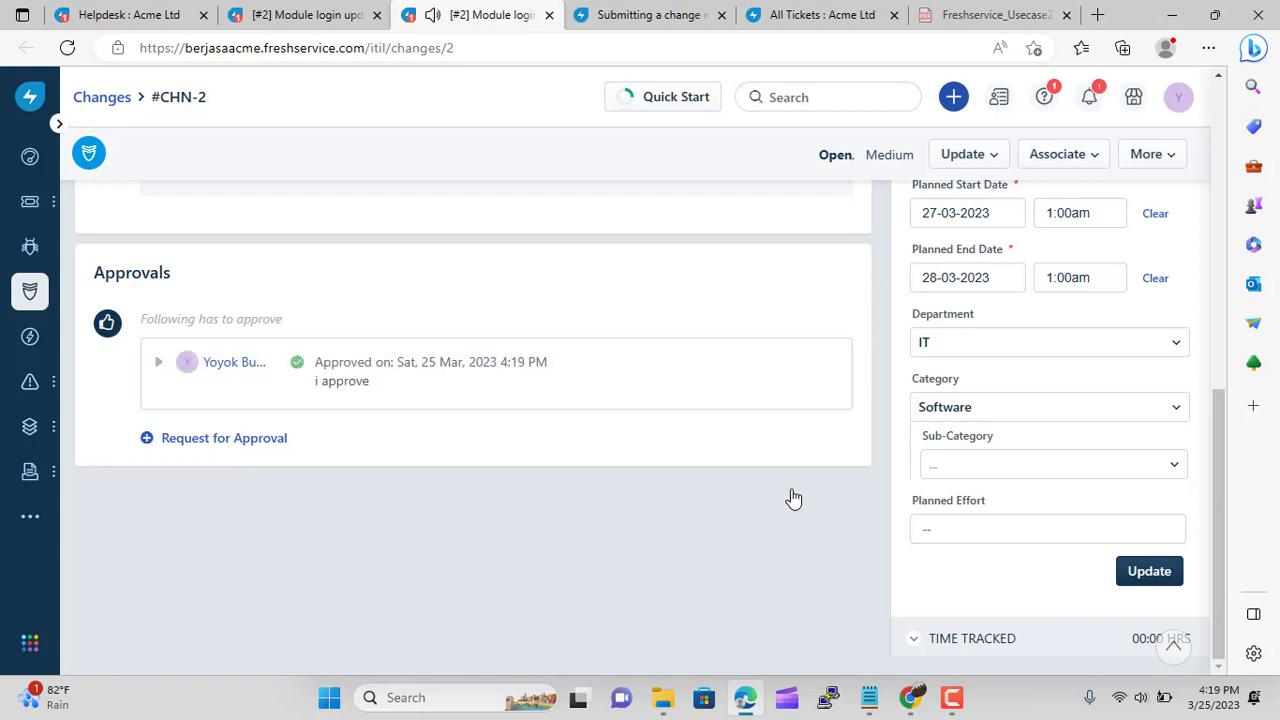
Reload the change to refresh its approval status, then save it with Update
scroll(640, 395, up, 5)
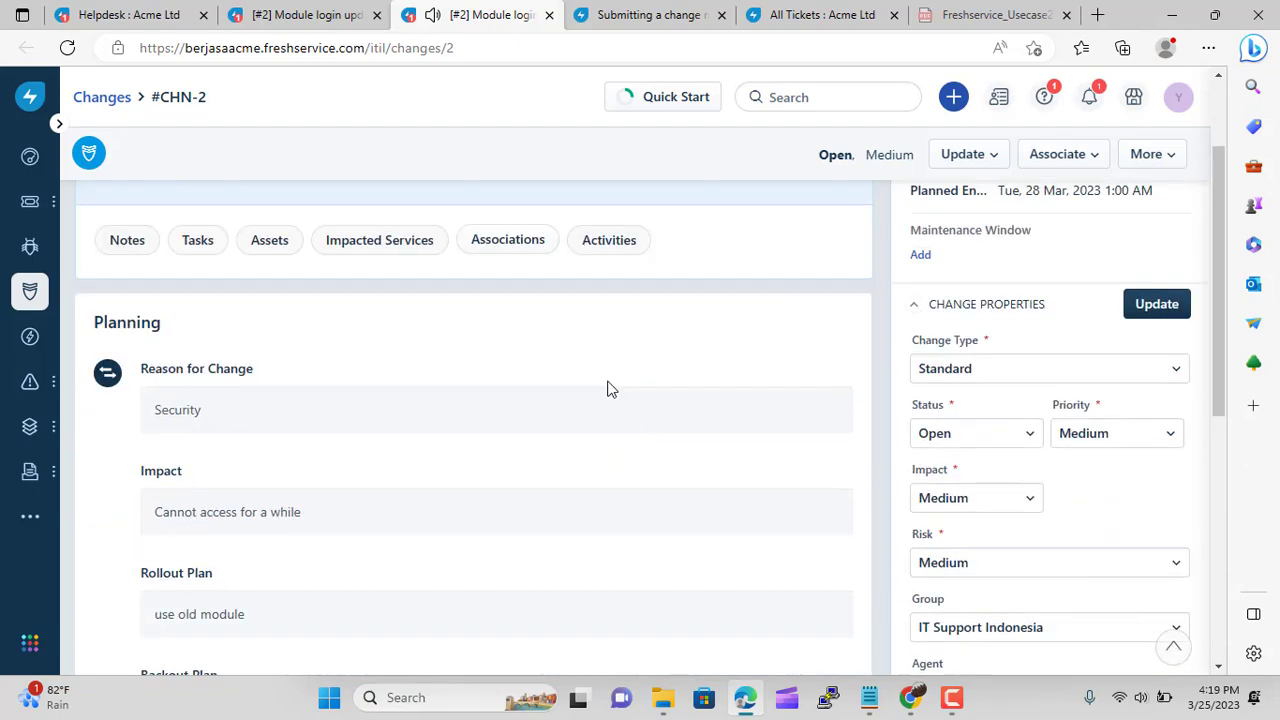
scroll(473, 310, up, 3)
click(315, 18)
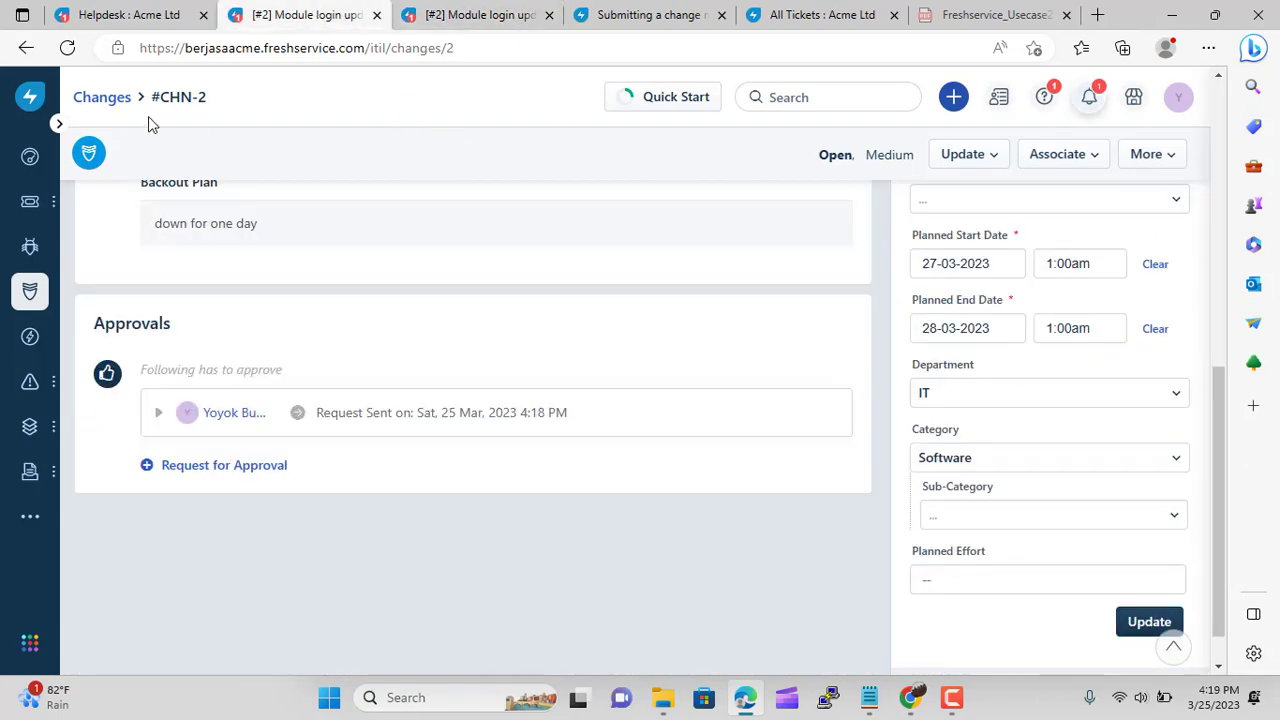
scroll(240, 271, up, 10)
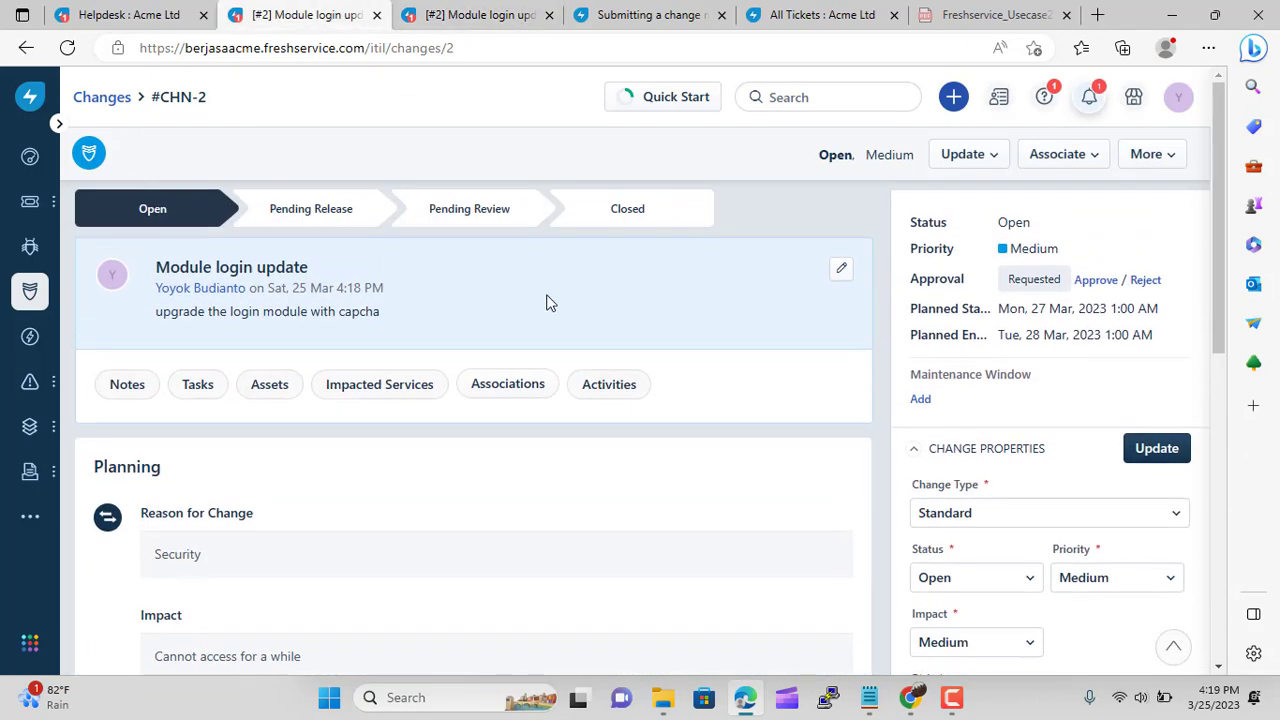
scroll(330, 254, down, 1)
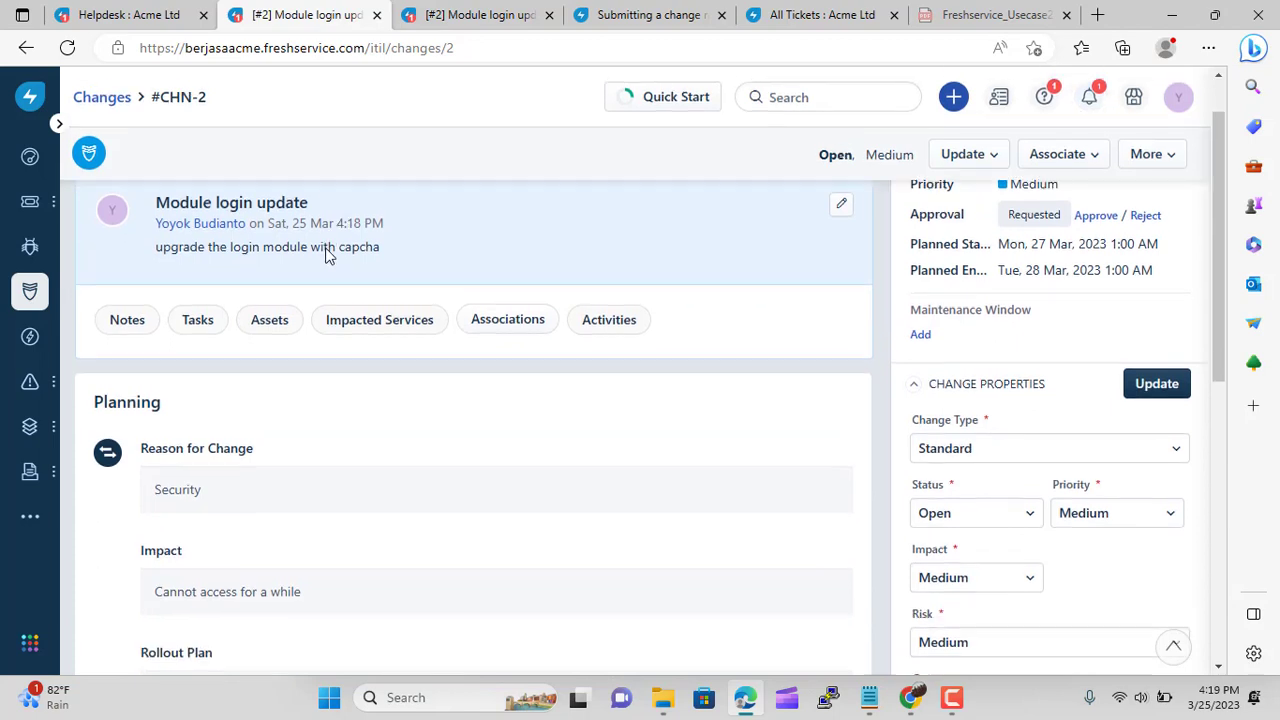
scroll(326, 256, up, 1)
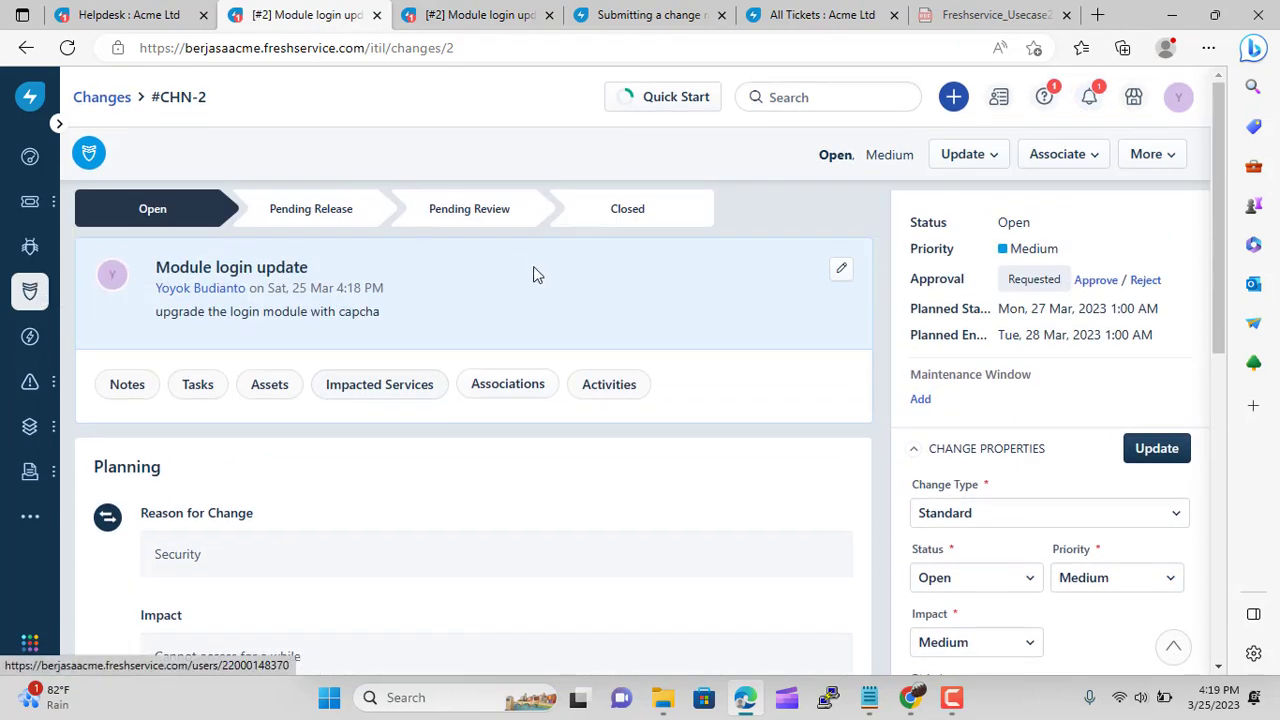
click(67, 47)
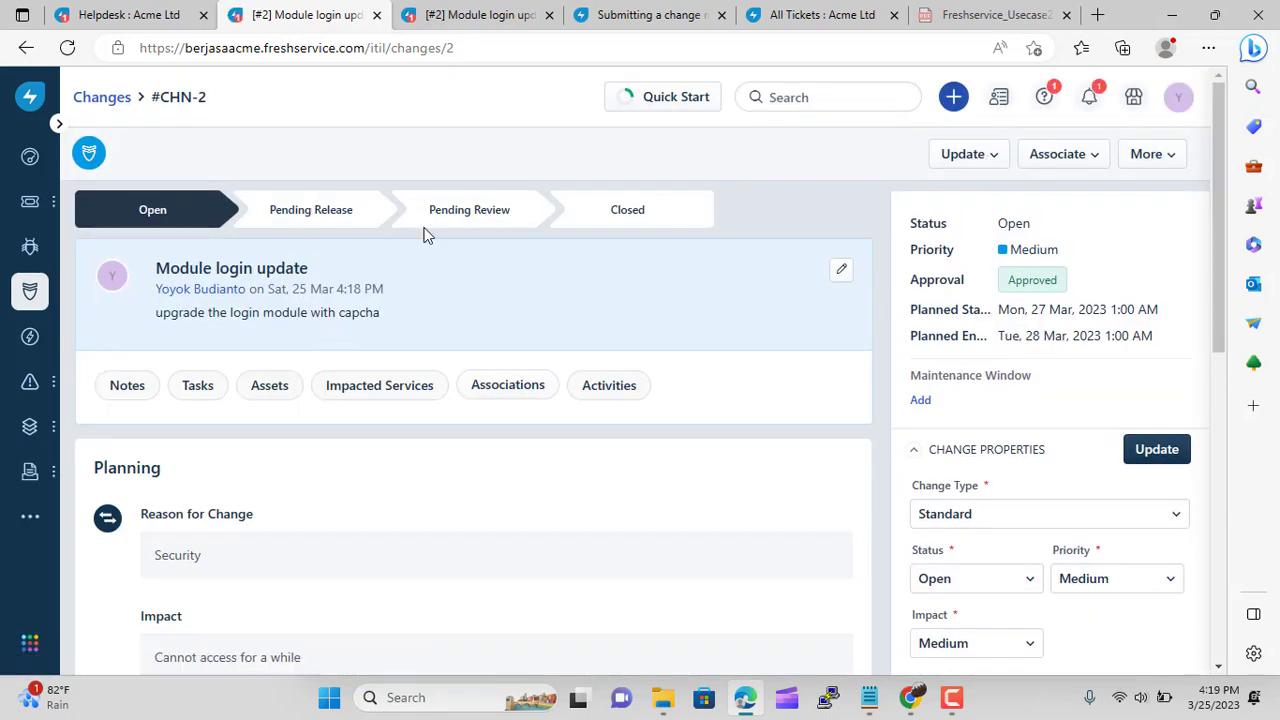
scroll(403, 350, down, 3)
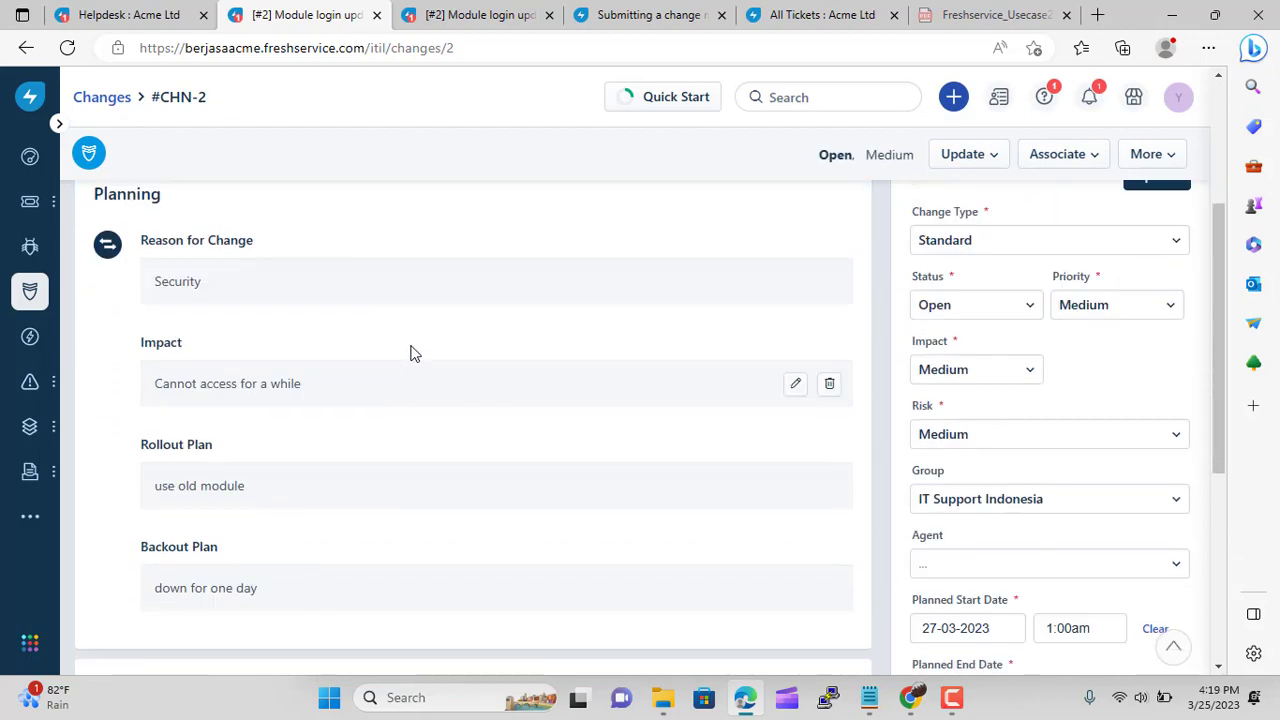
scroll(420, 358, down, 4)
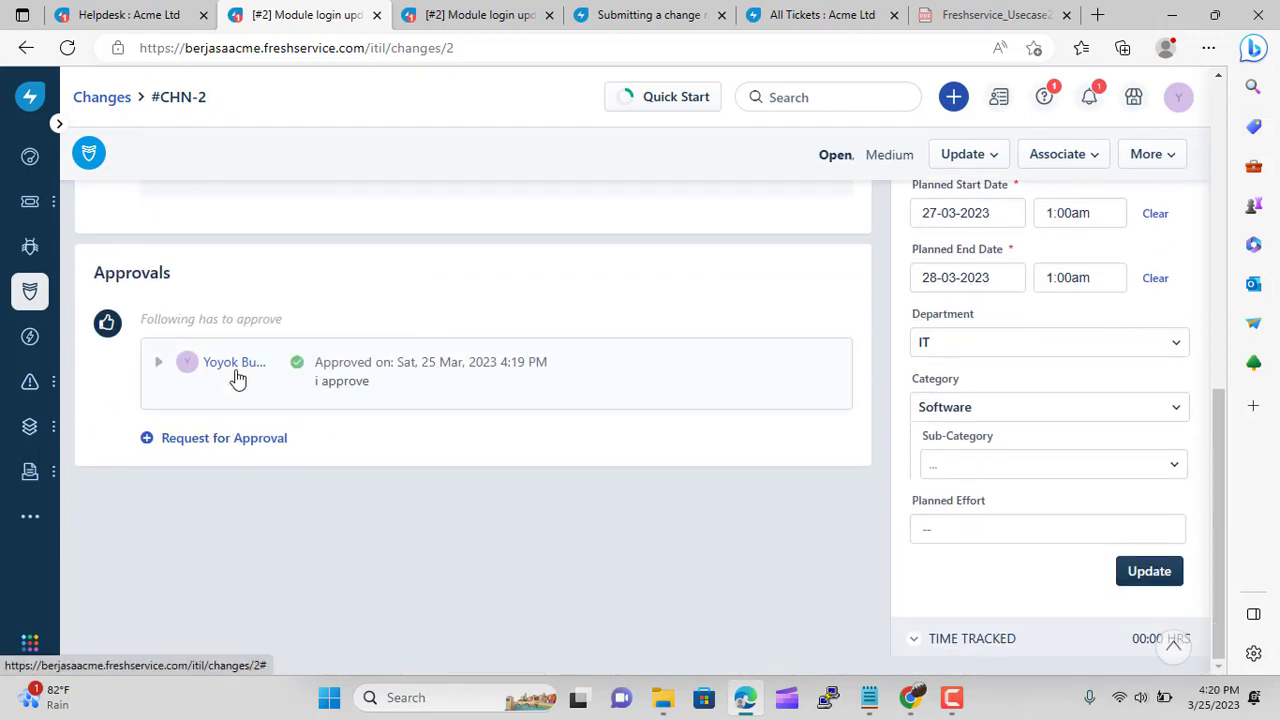
scroll(677, 468, up, 5)
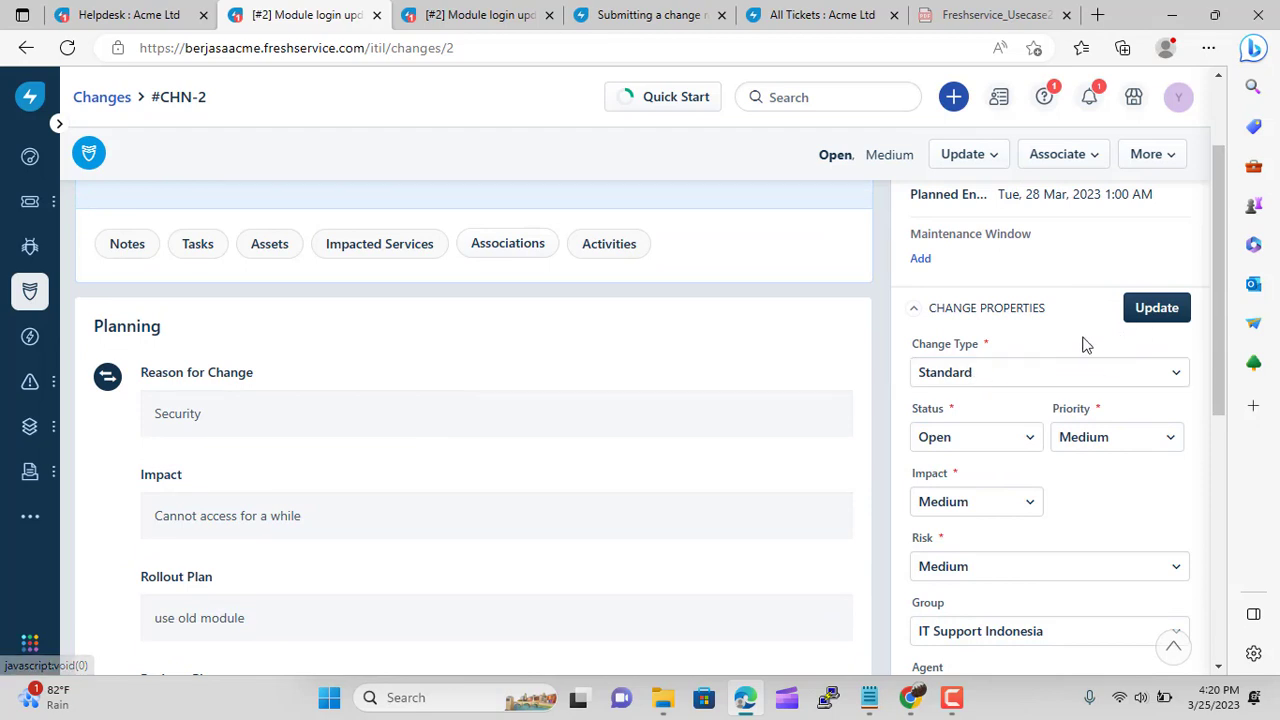
scroll(1085, 343, up, 2)
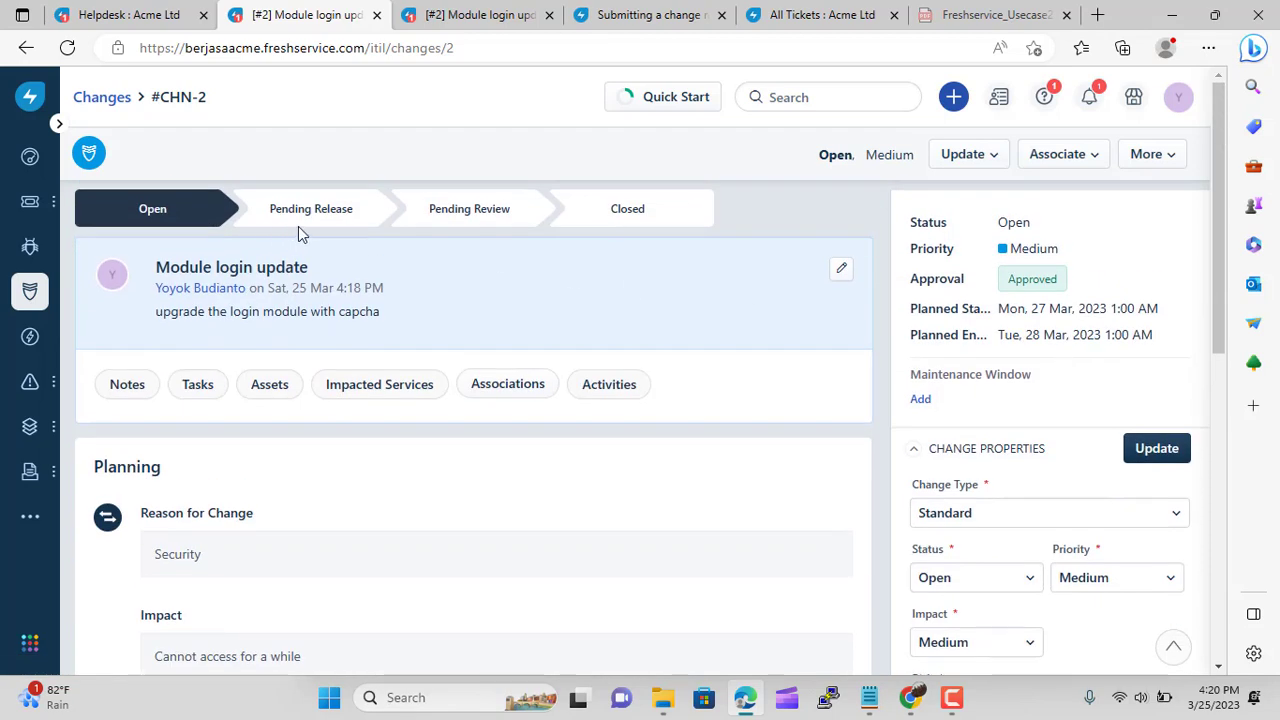
click(1137, 455)
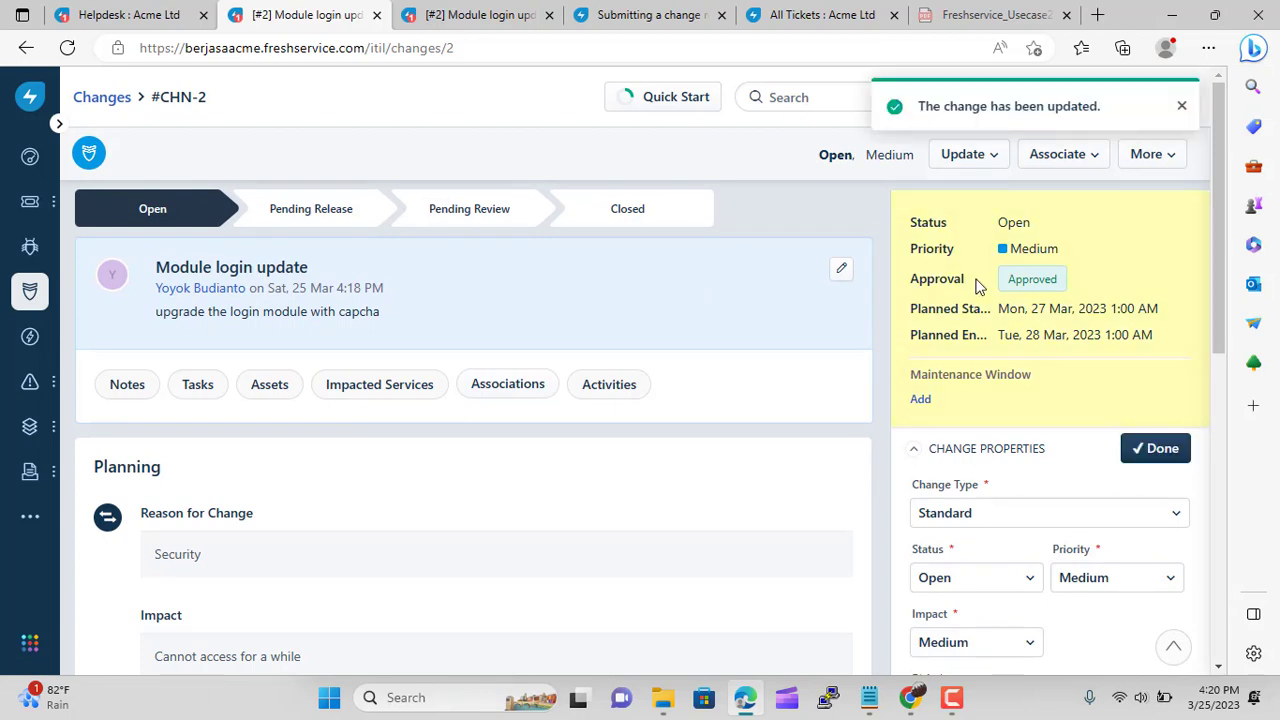
click(1156, 160)
click(1068, 158)
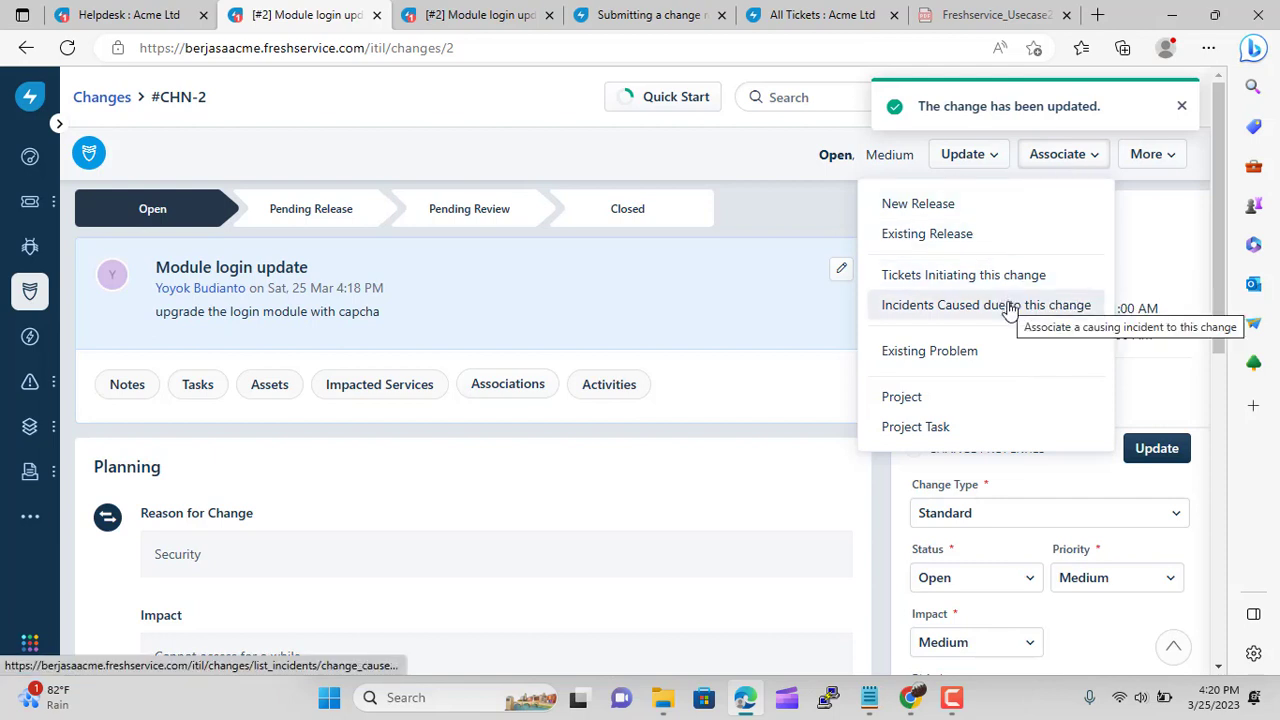
click(450, 147)
click(971, 157)
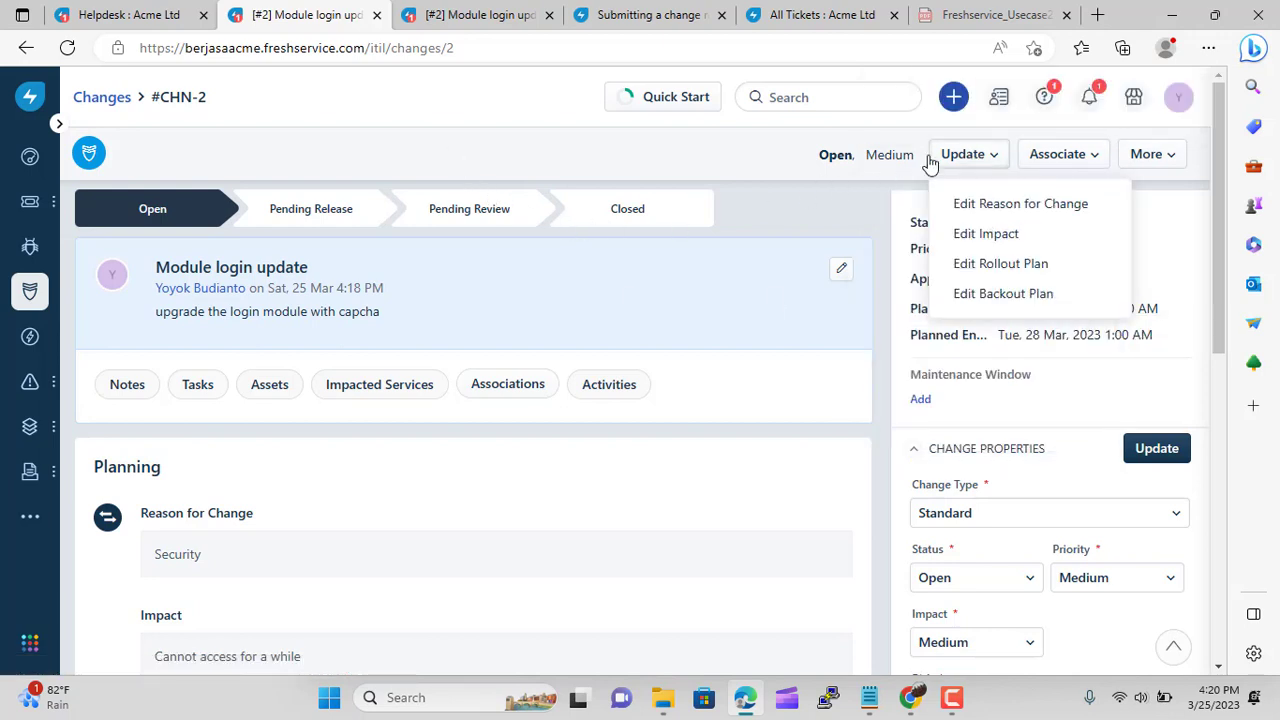
click(717, 133)
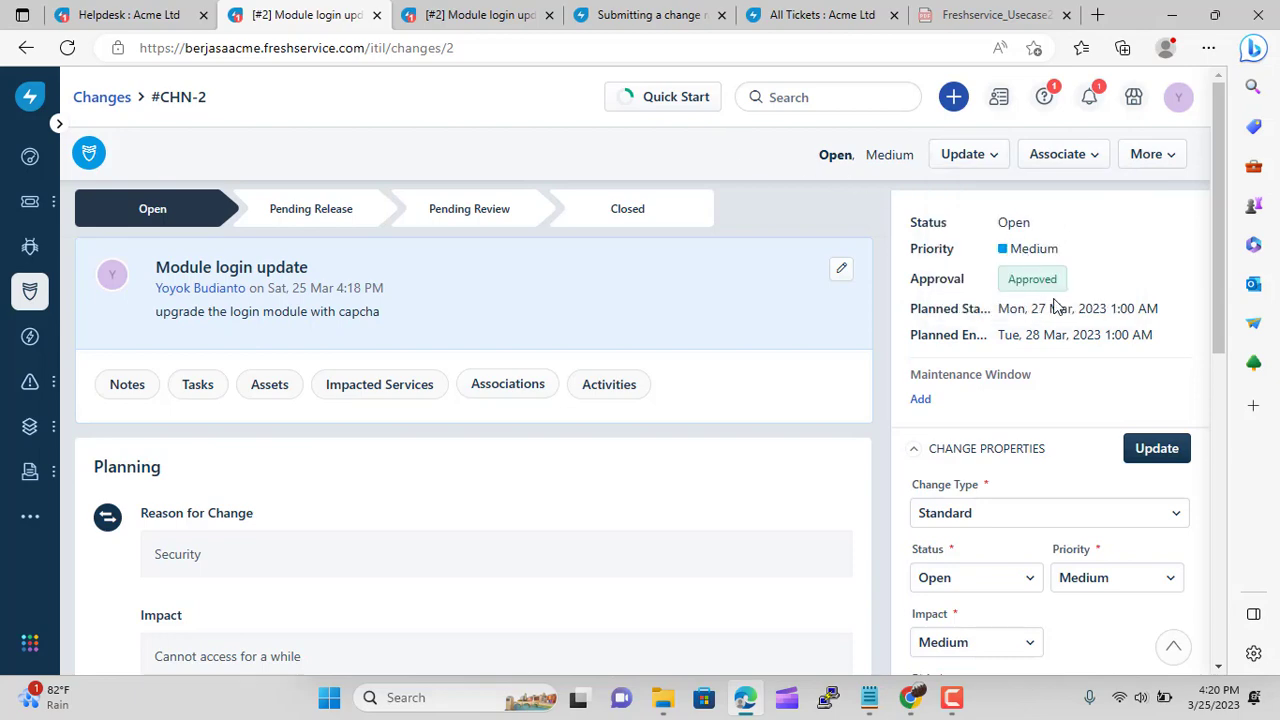
scroll(823, 364, down, 1)
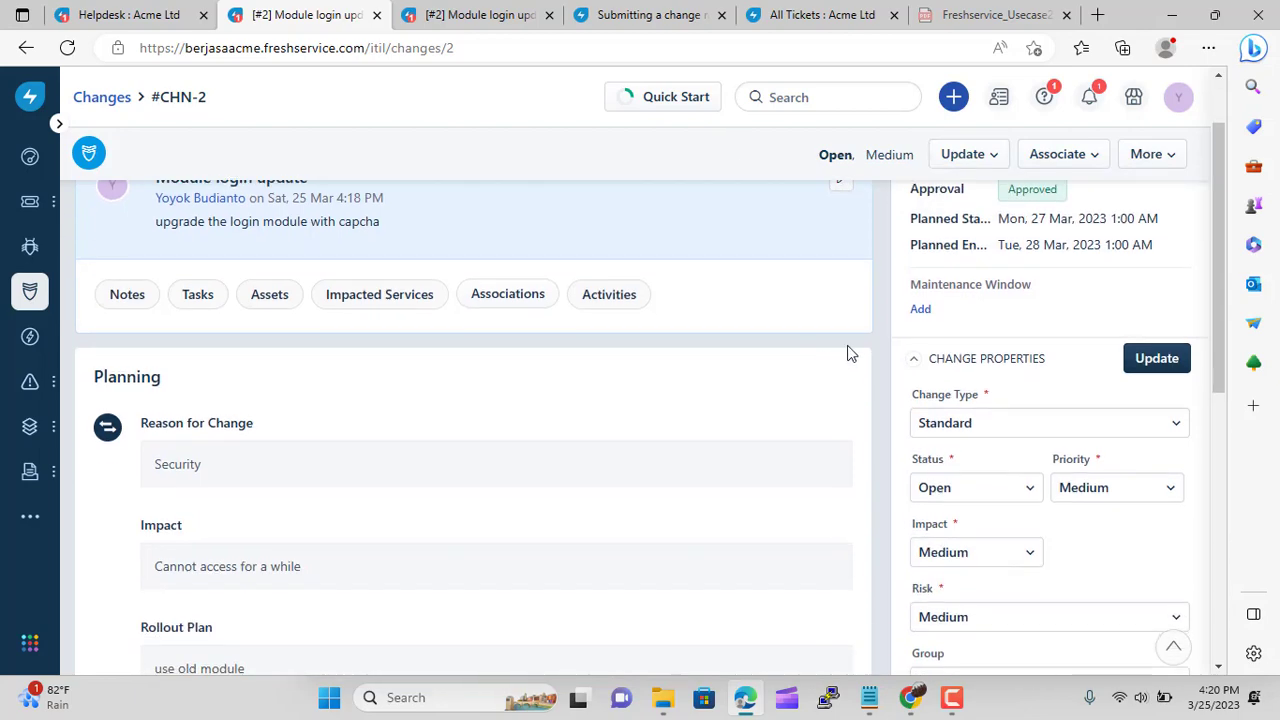
click(920, 309)
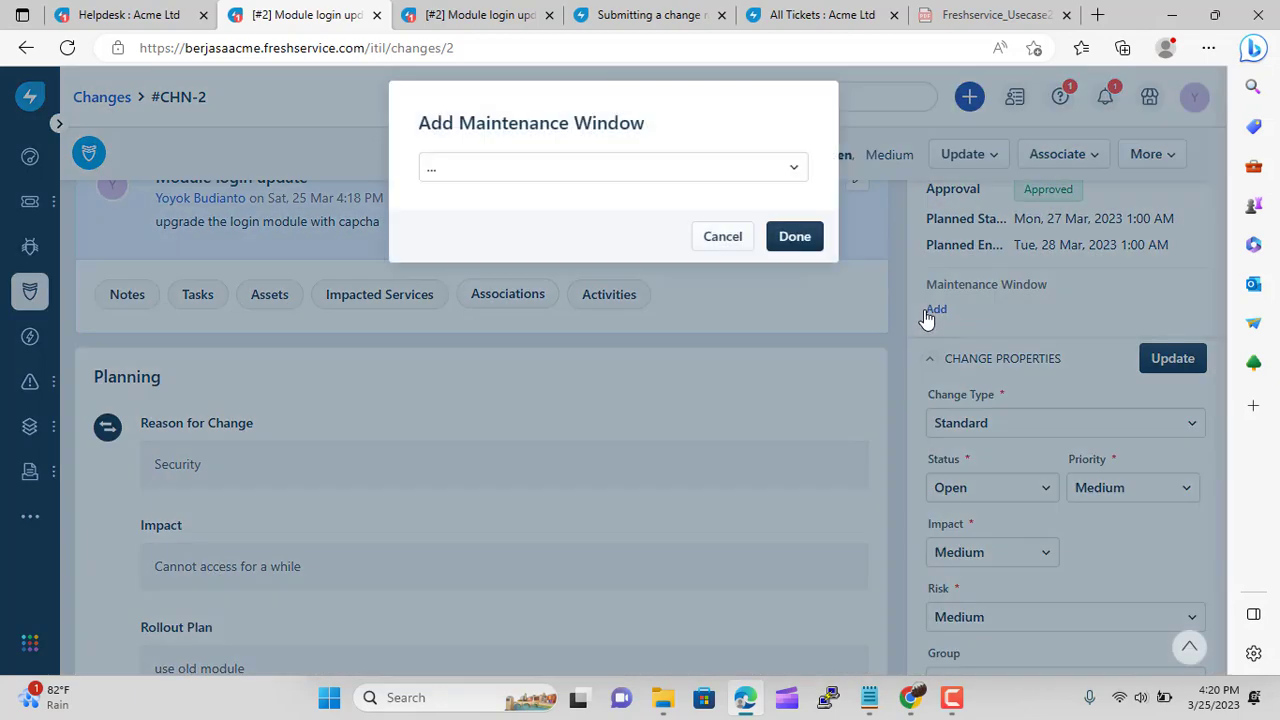
click(627, 181)
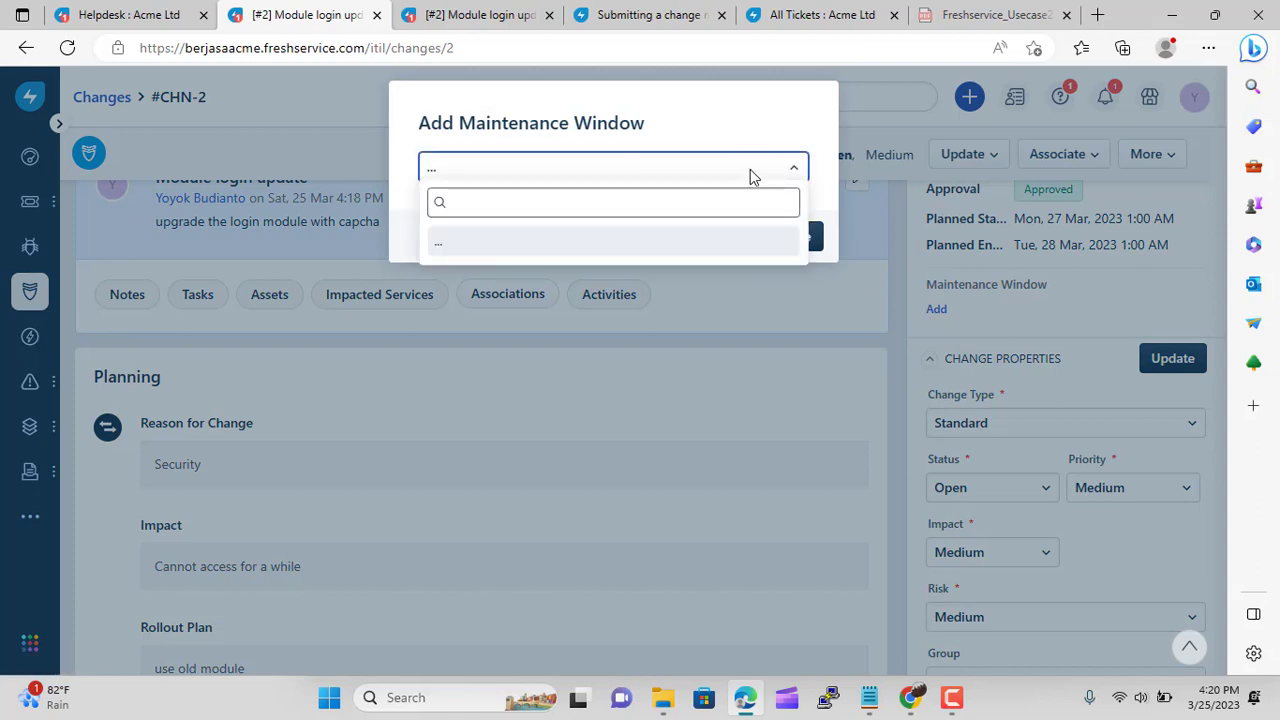
click(760, 137)
click(729, 240)
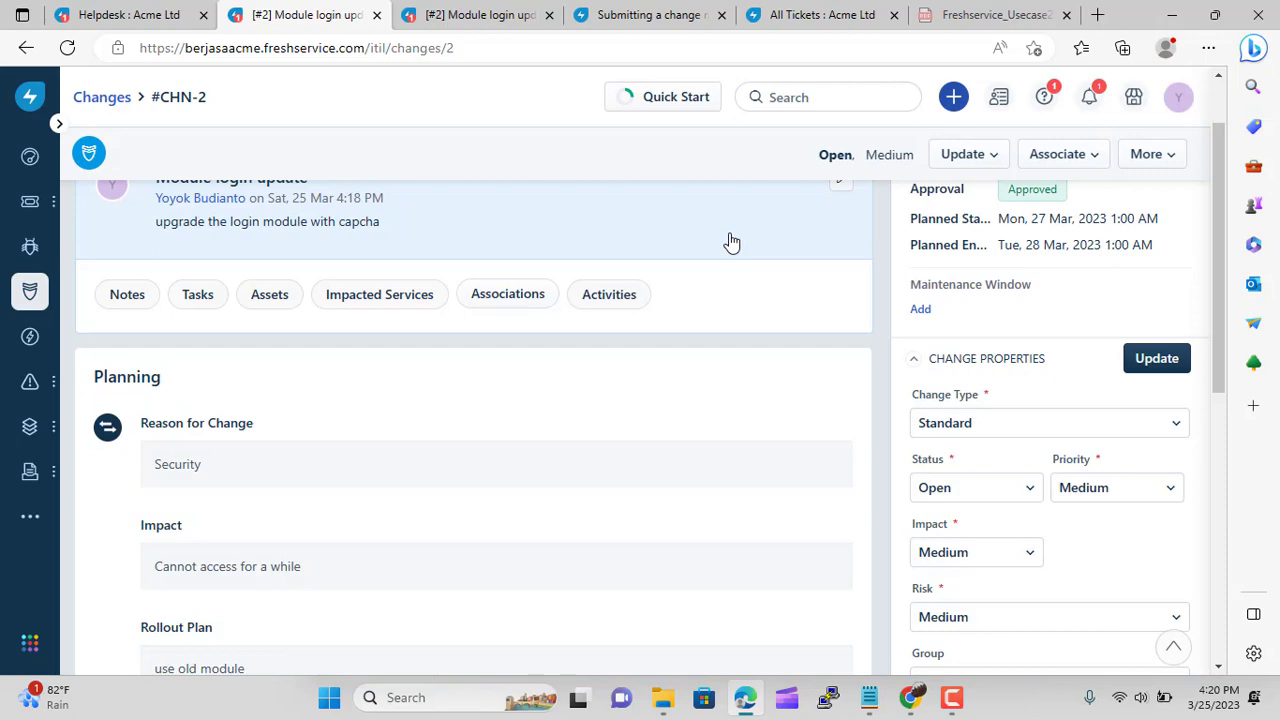
scroll(394, 431, down, 7)
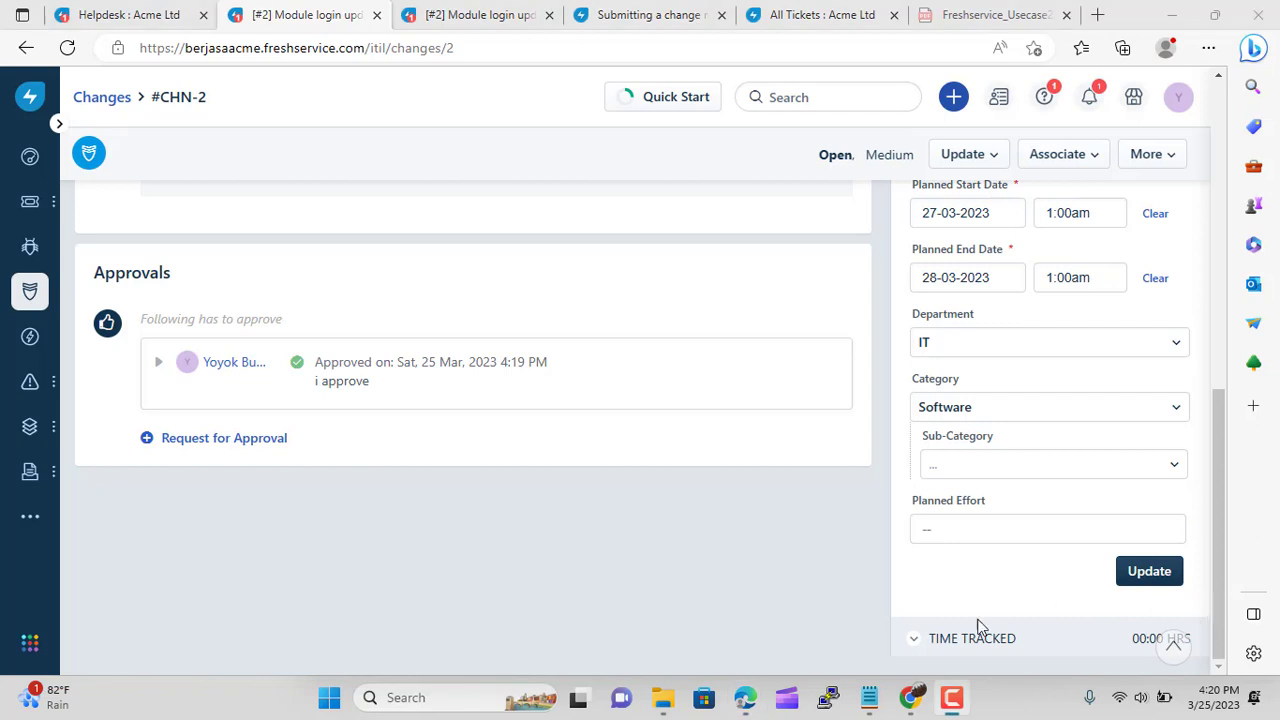
Review the change's time tracked and extra actions, then start a new release from the + menu
click(951, 638)
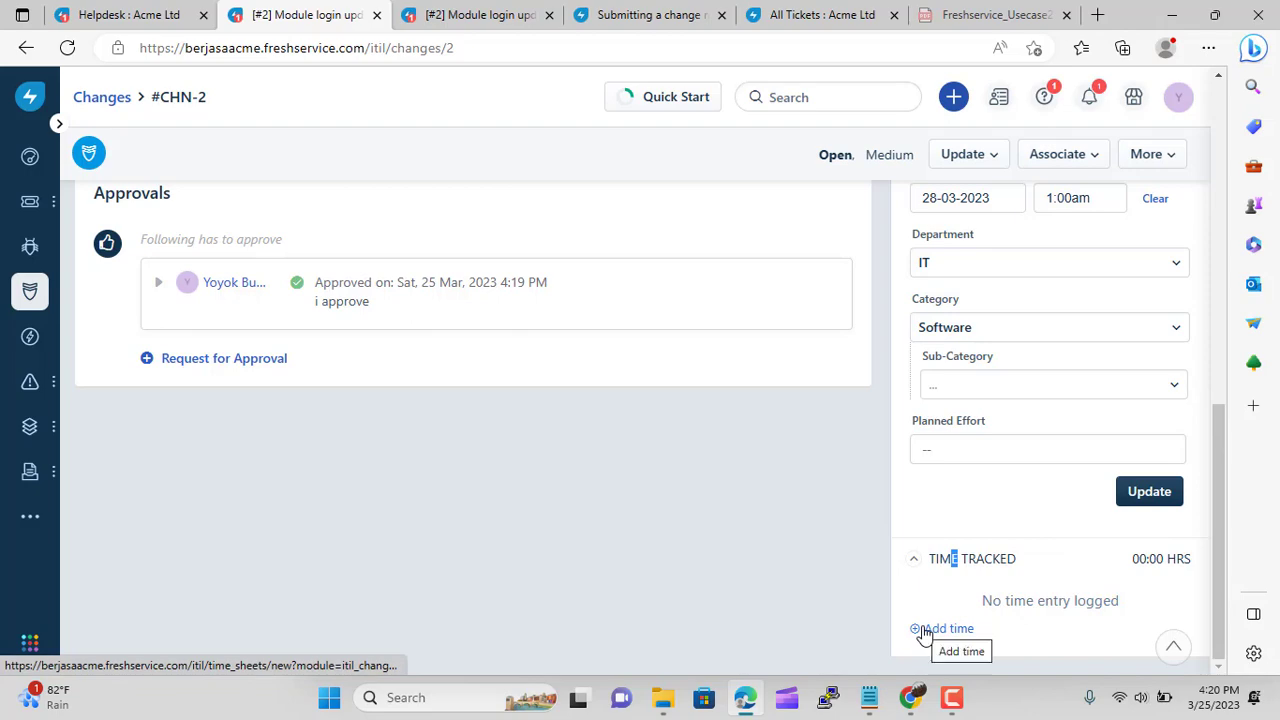
scroll(785, 530, up, 4)
scroll(785, 530, up, 3)
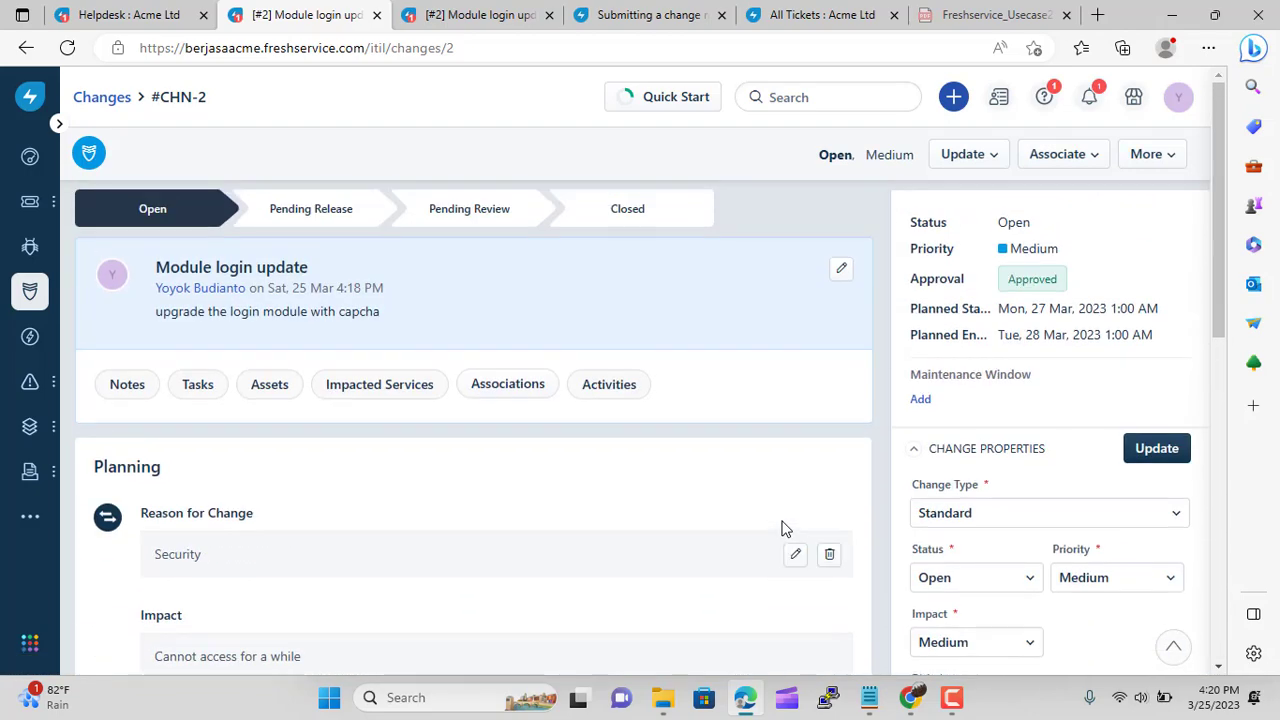
click(1158, 156)
click(575, 162)
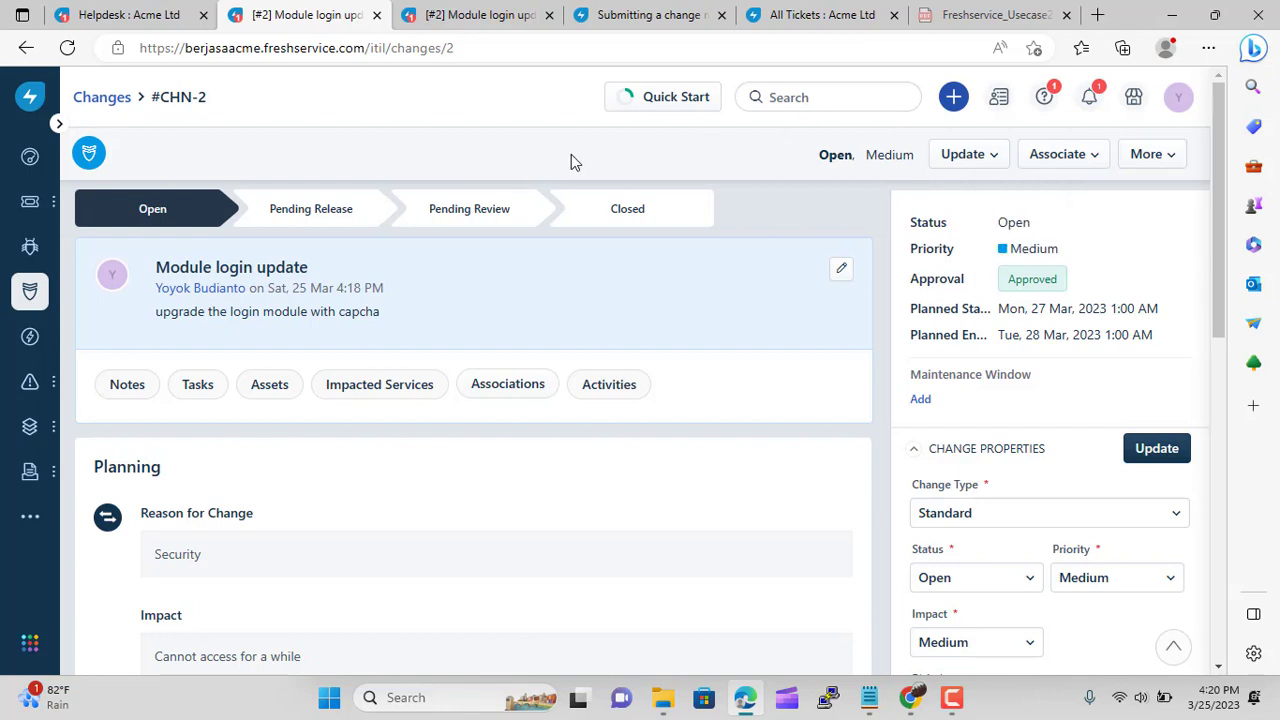
click(955, 102)
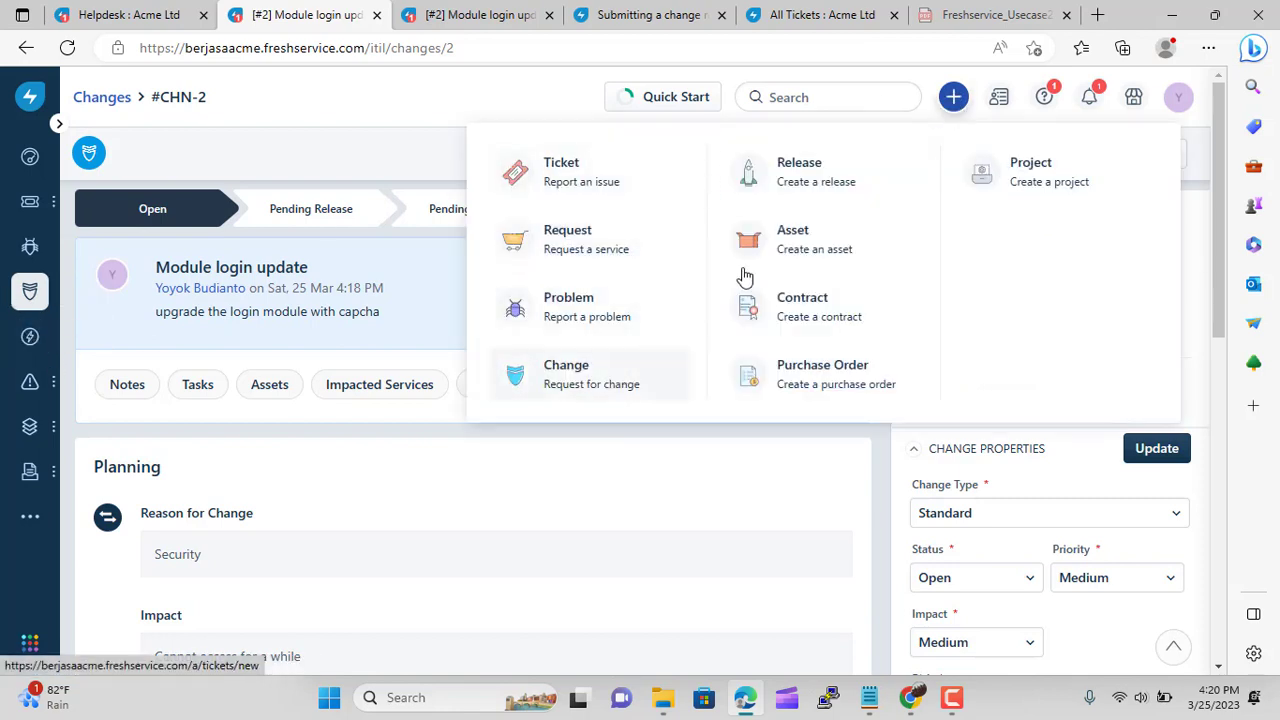
click(785, 178)
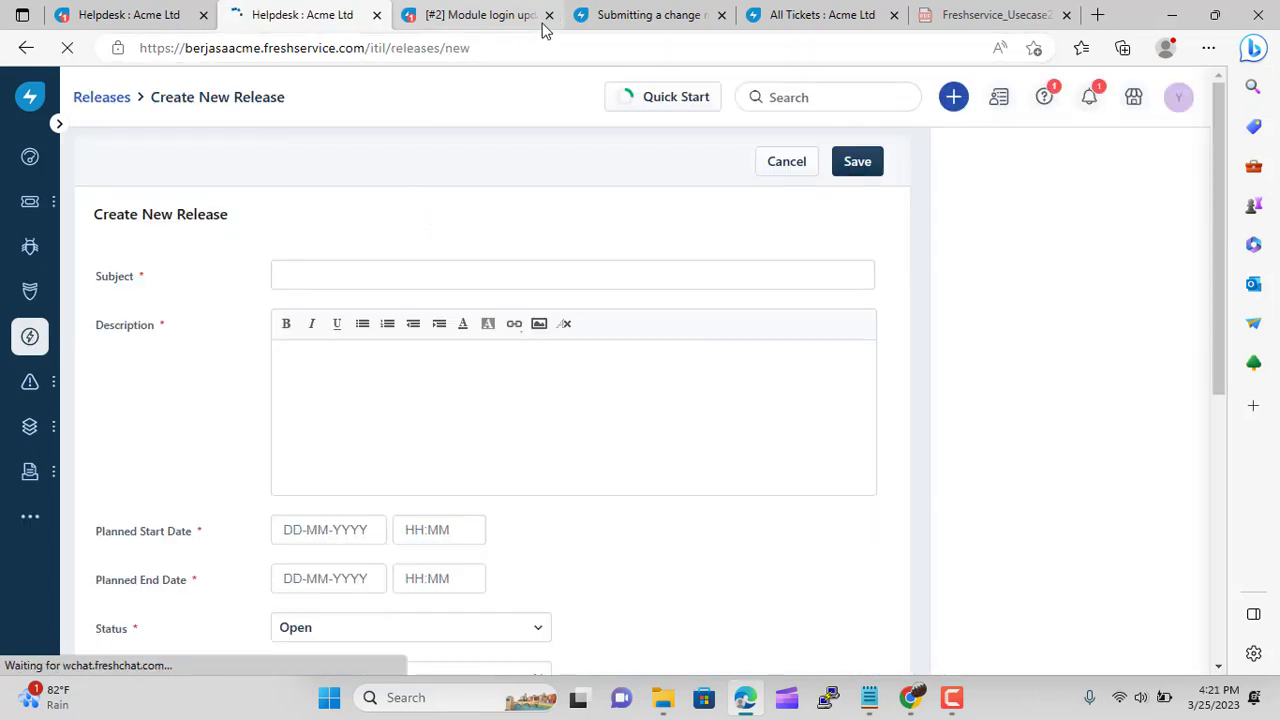
Enter subject 'release login module' and description 'module login with capcha' for the release
click(429, 271)
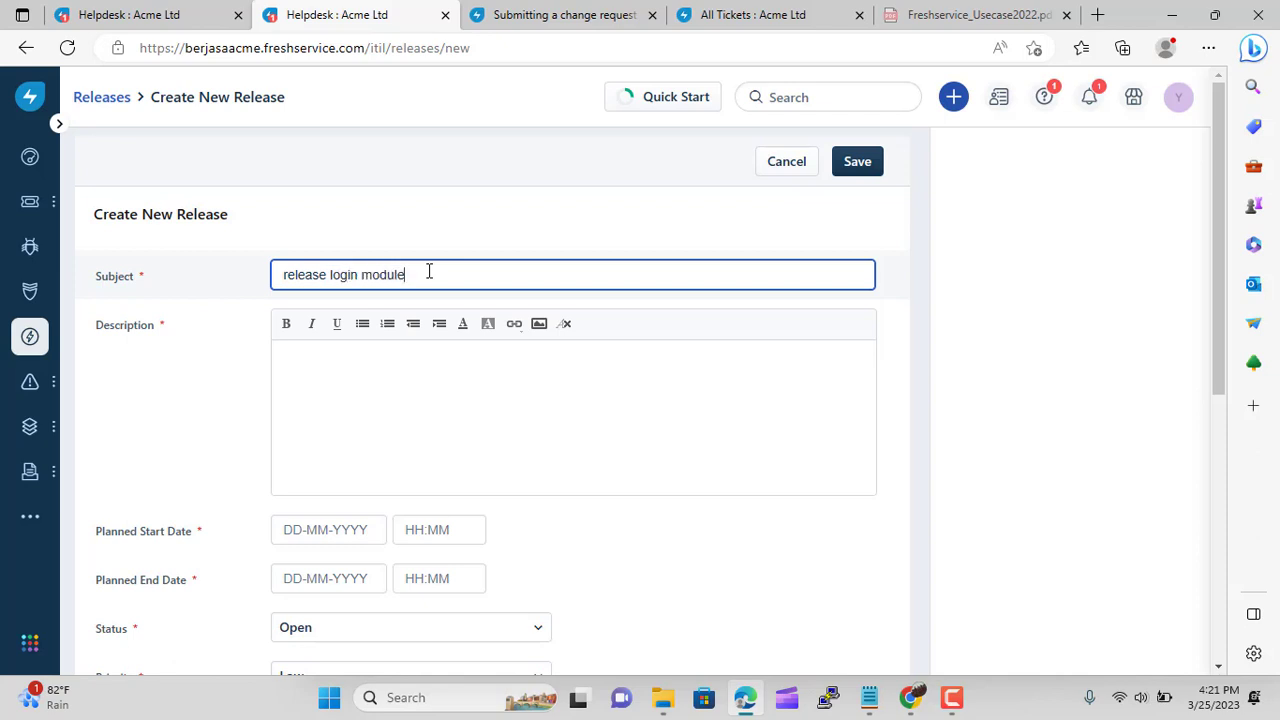
click(351, 400)
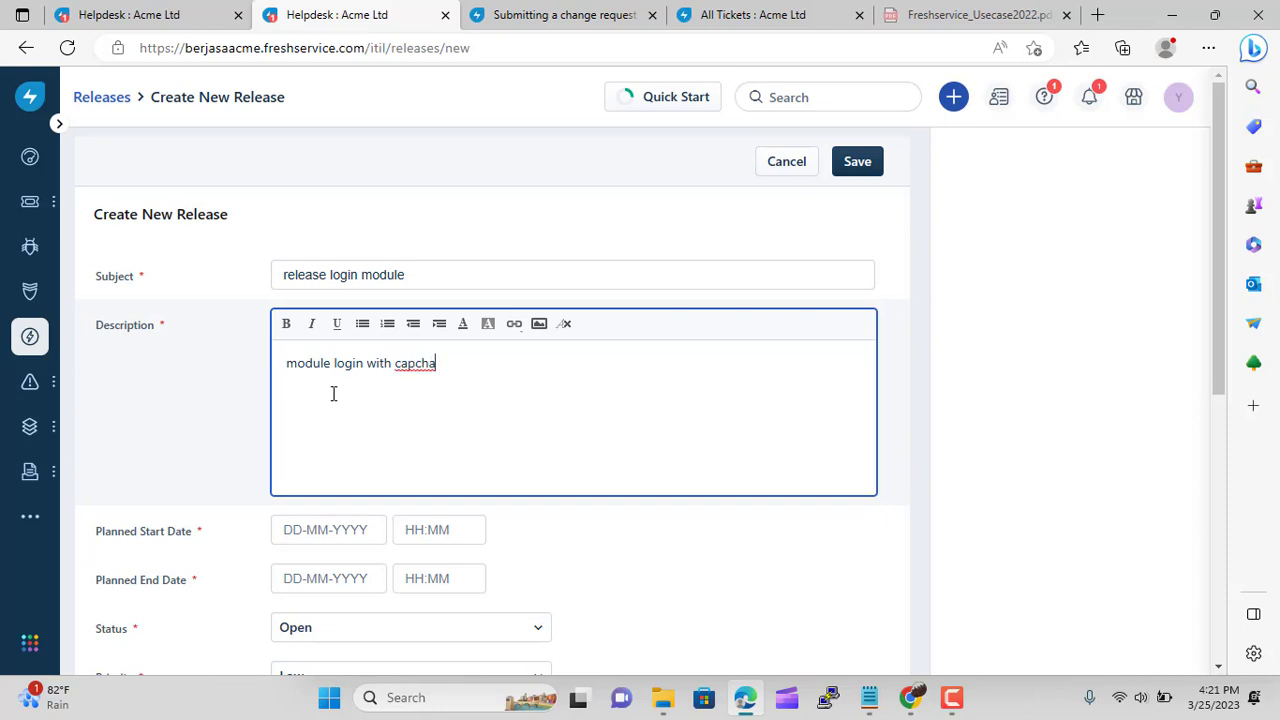
scroll(210, 350, down, 3)
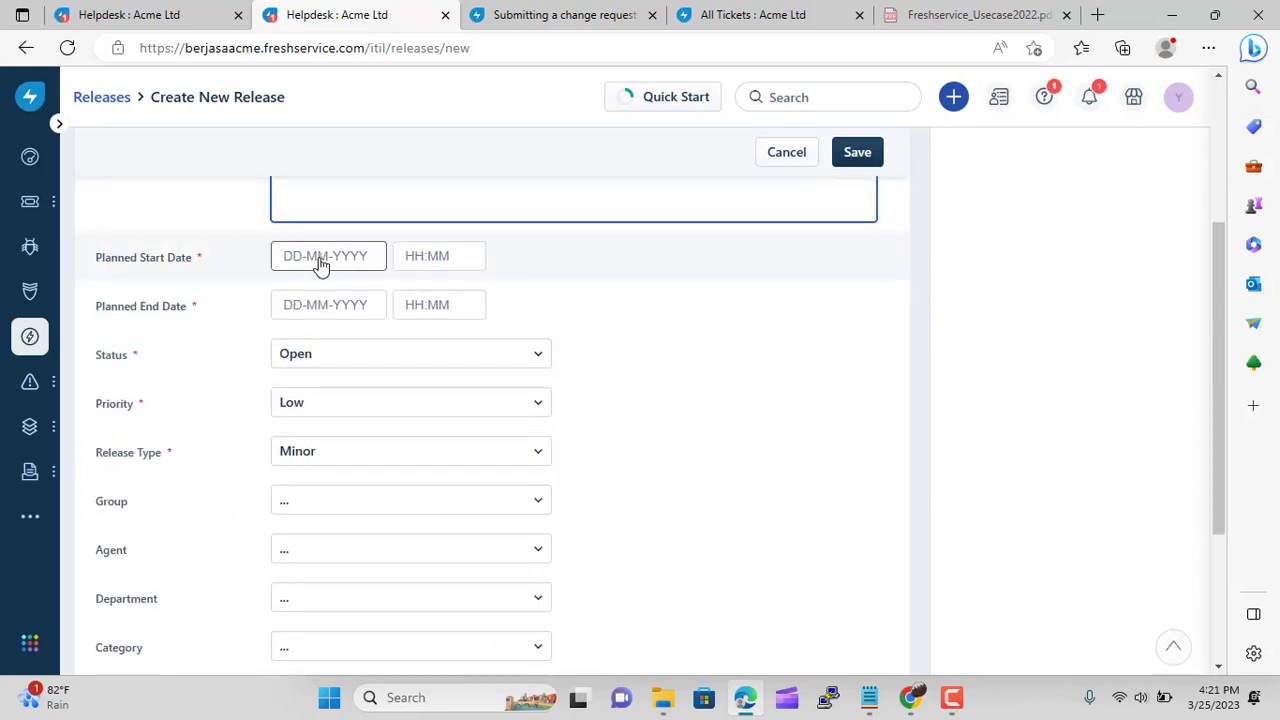
Plan the release from 27-03-2023 1:00am to 28-03-2023 1:00am
click(318, 262)
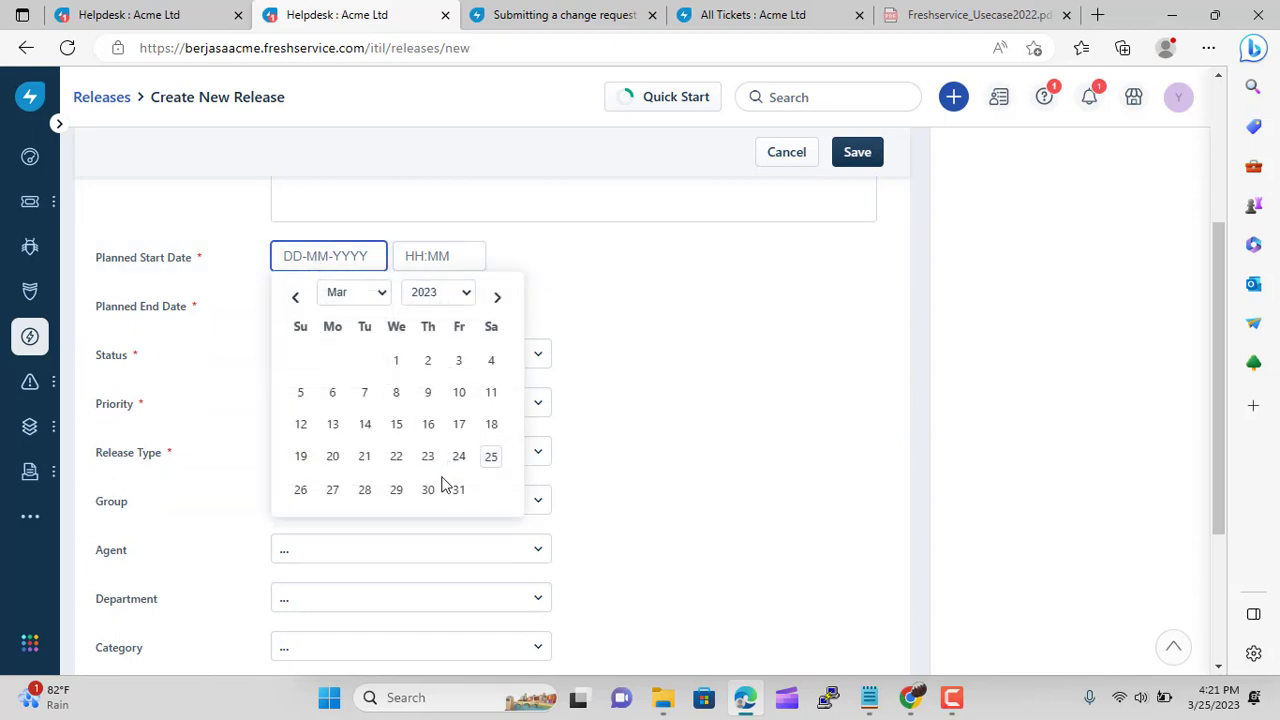
click(332, 489)
click(438, 257)
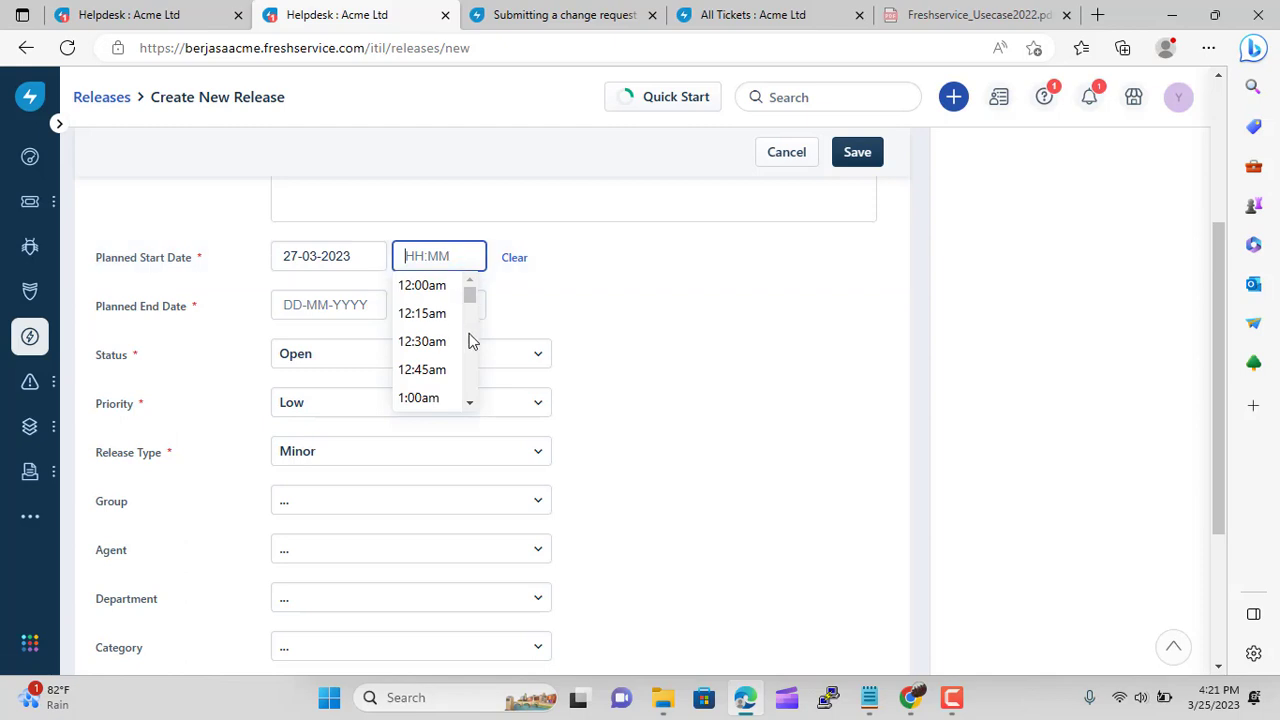
scroll(460, 345, down, 1)
click(428, 377)
click(292, 304)
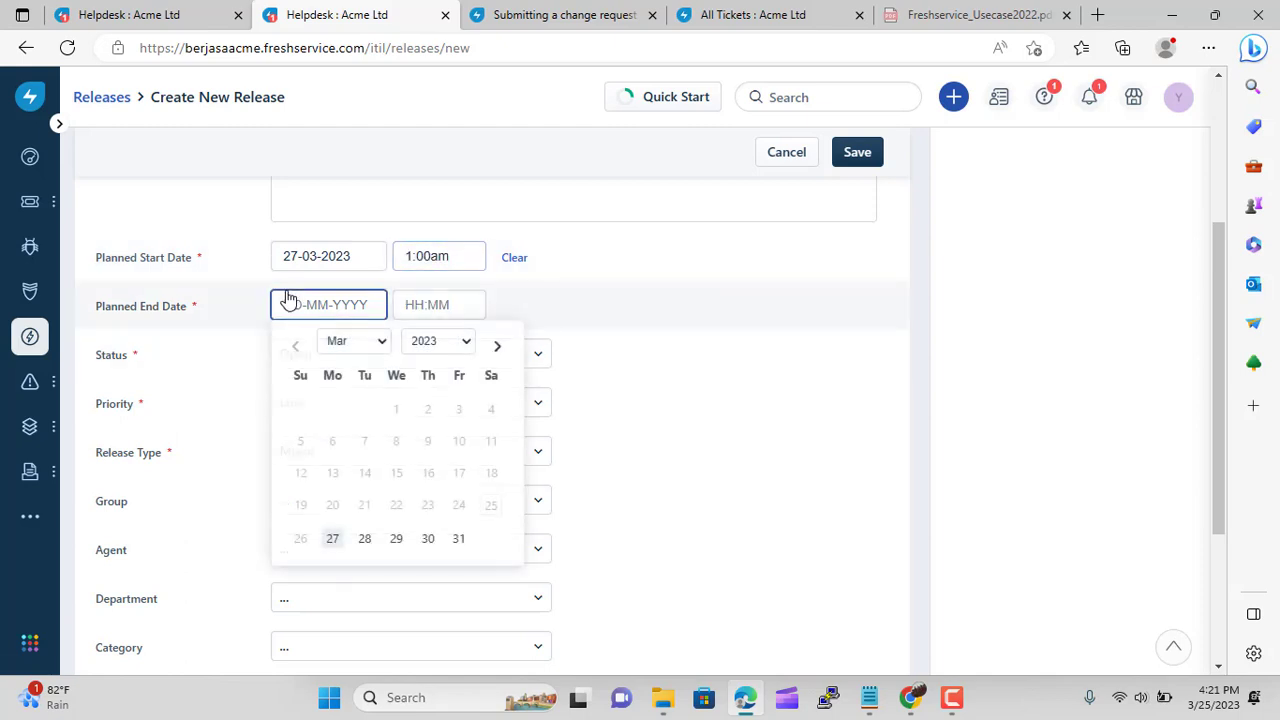
click(366, 539)
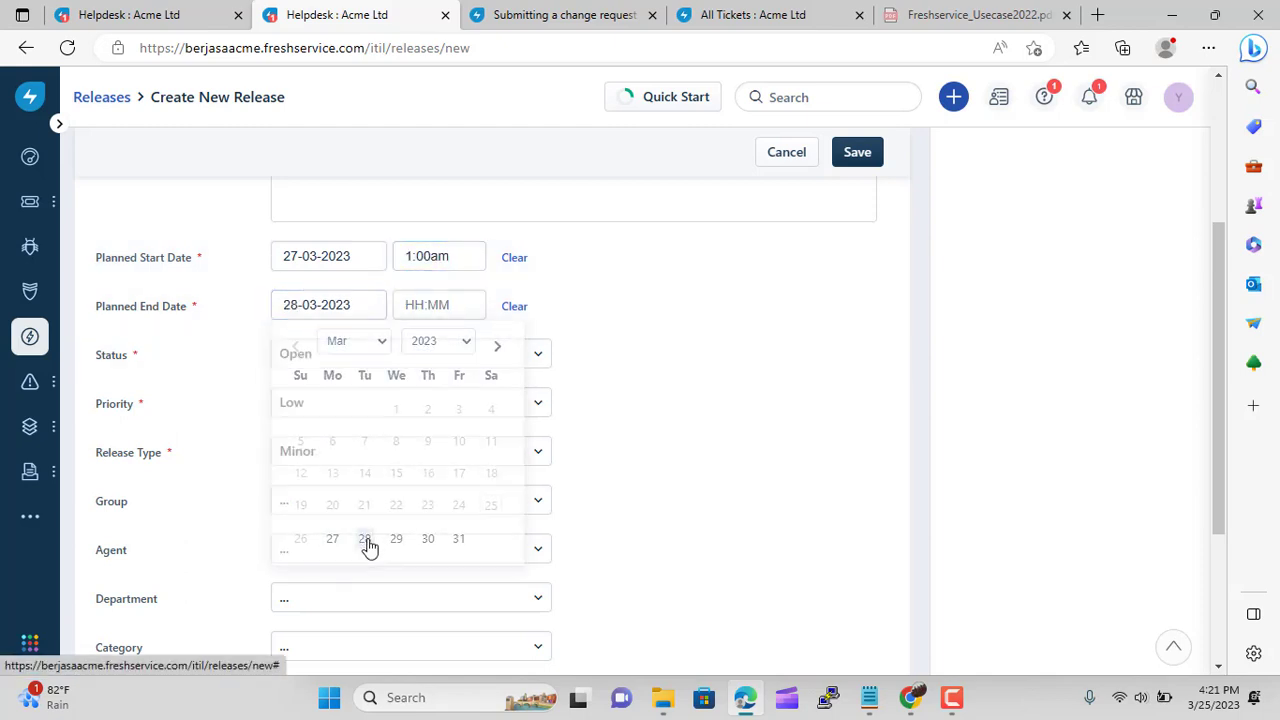
click(412, 305)
click(432, 447)
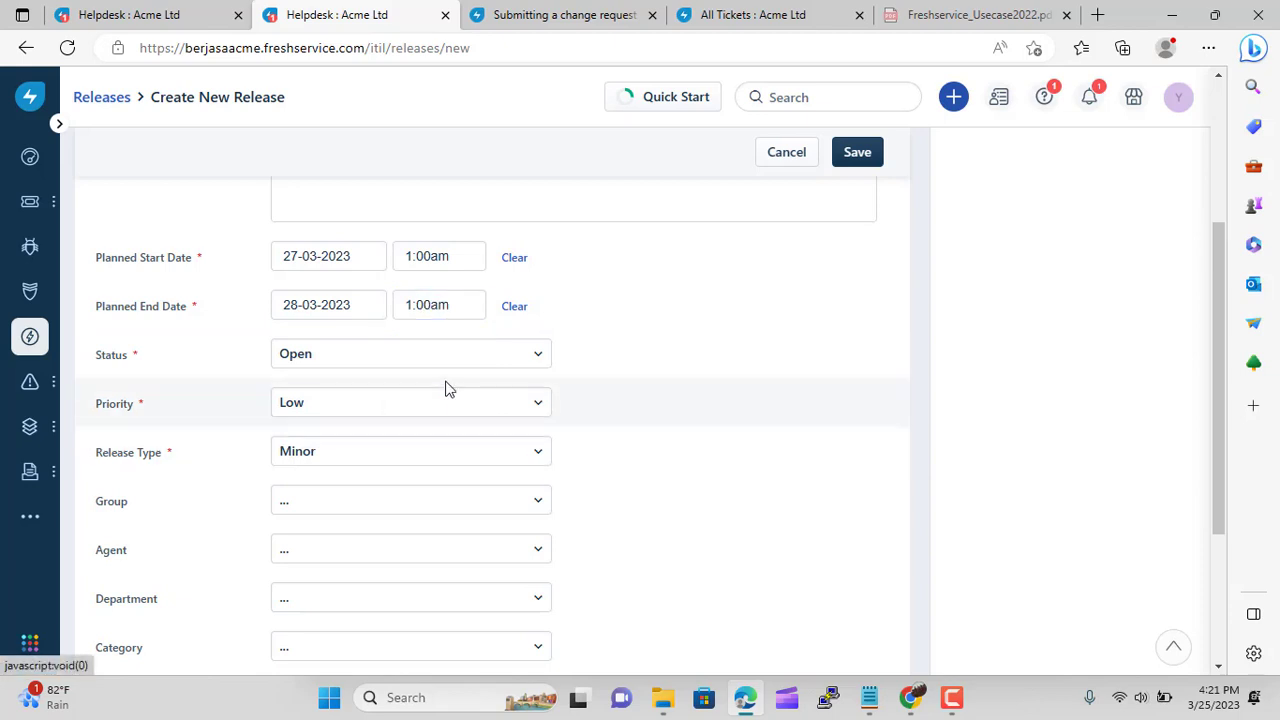
Keep status Open, set priority Medium, type Standard, group IT Support Indonesia, and save the release
click(490, 360)
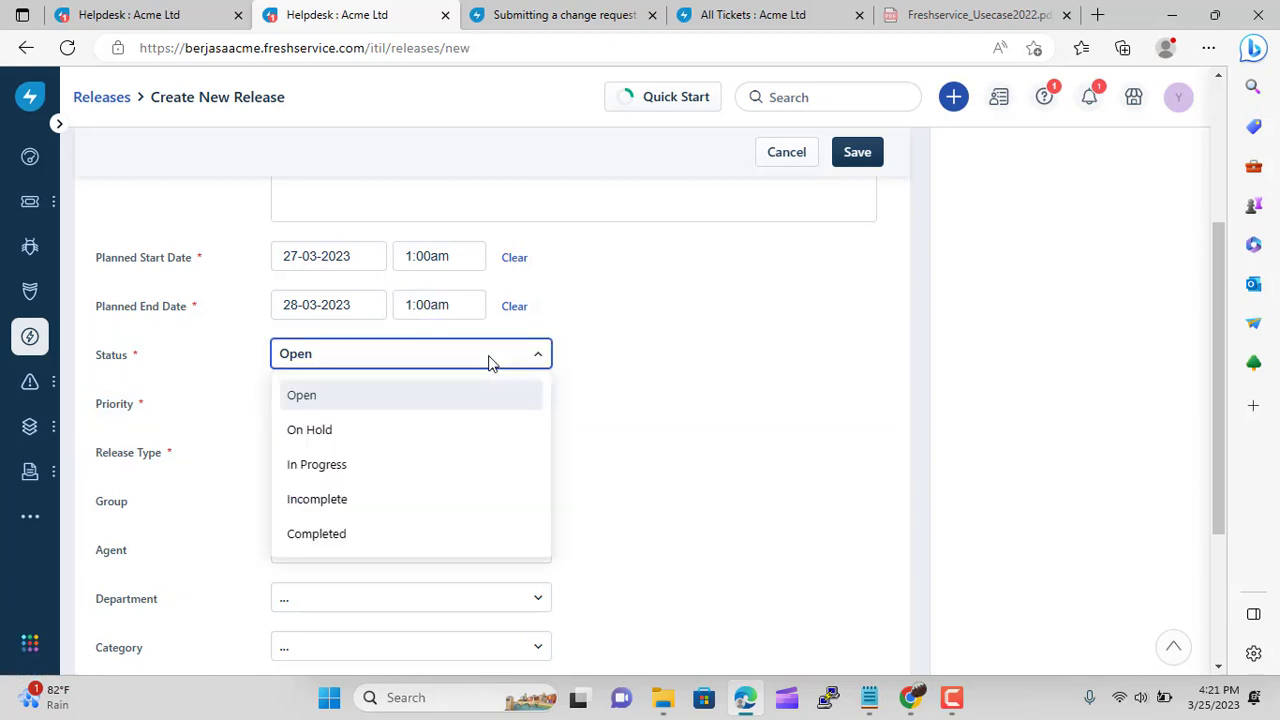
click(320, 400)
click(335, 405)
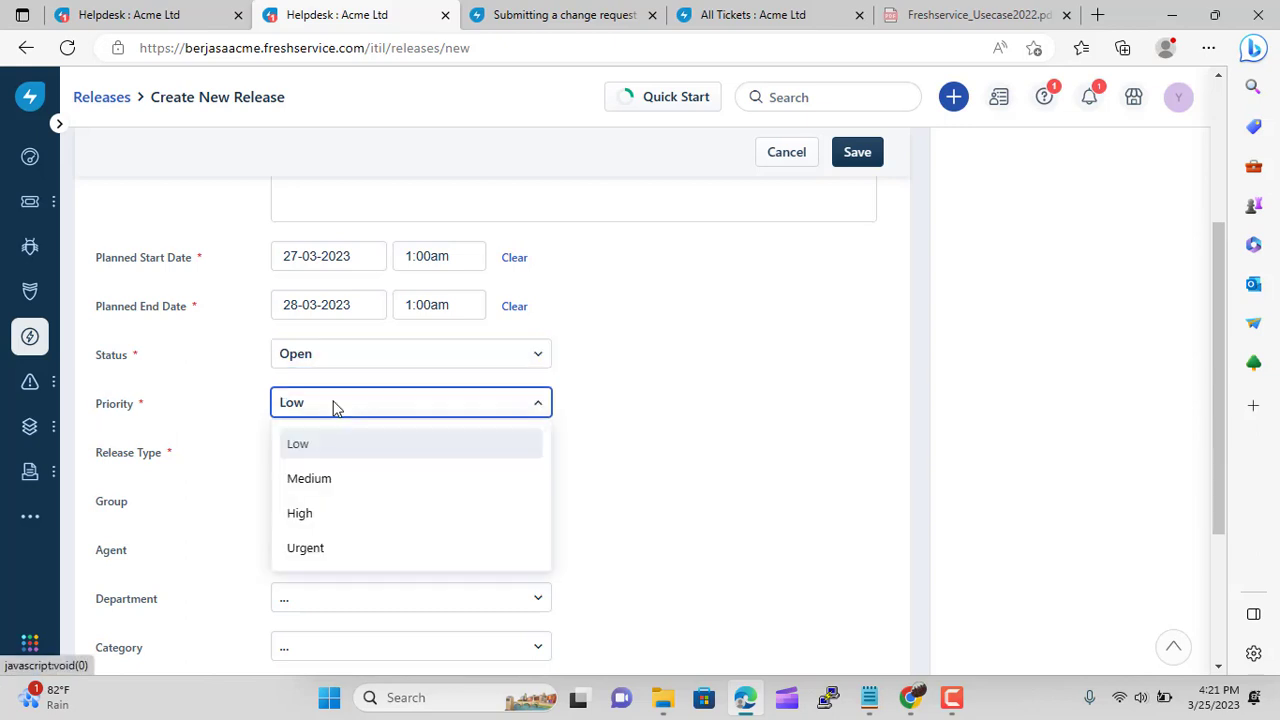
click(308, 481)
click(321, 456)
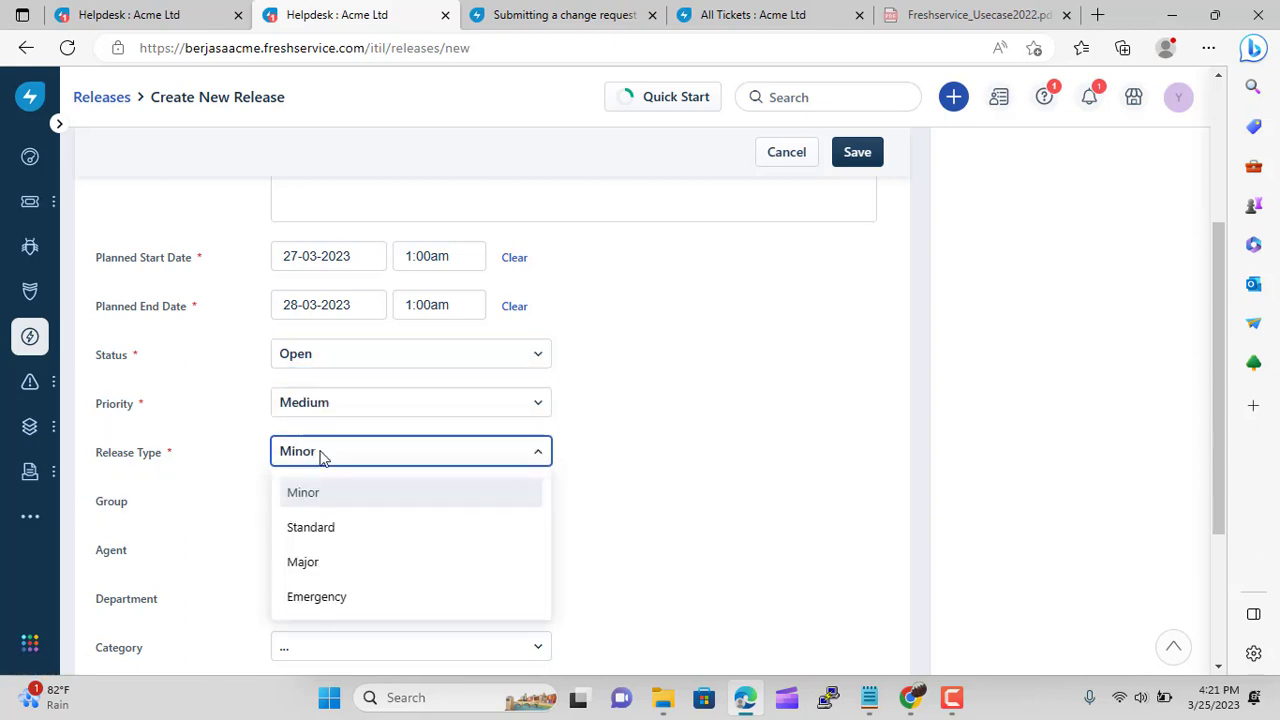
click(322, 530)
click(352, 505)
scroll(335, 437, down, 6)
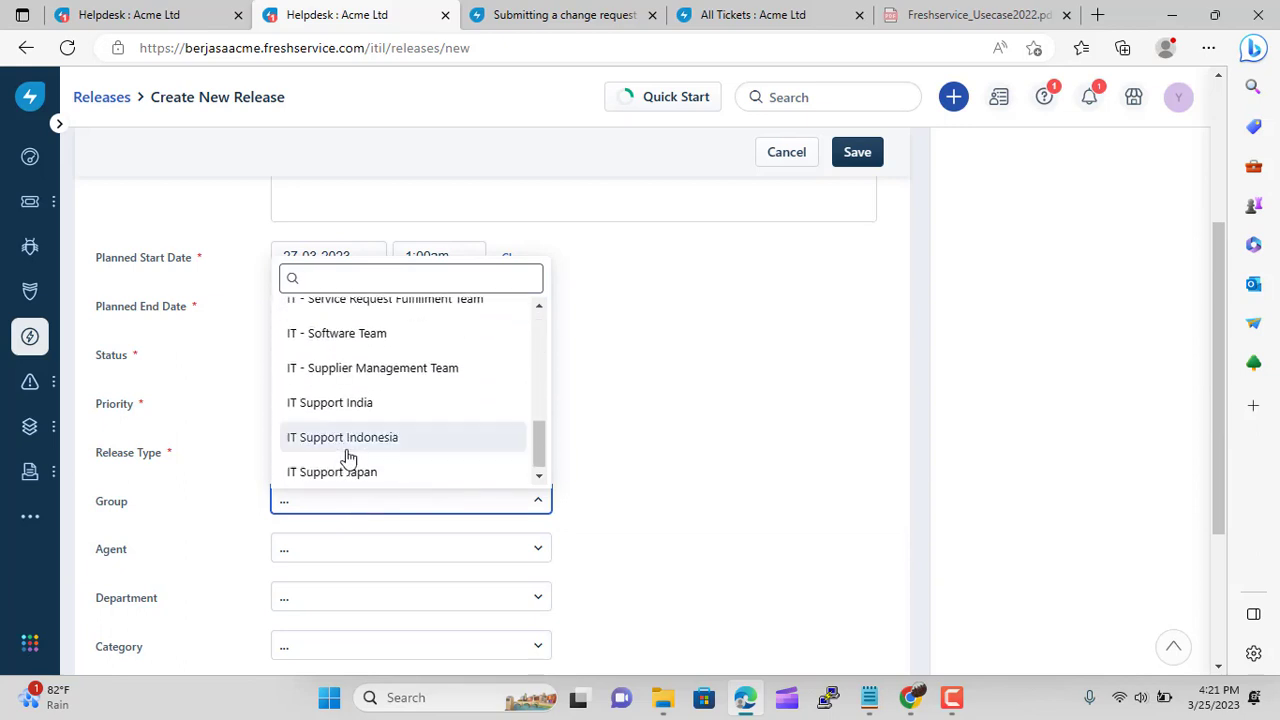
click(342, 440)
scroll(660, 503, down, 3)
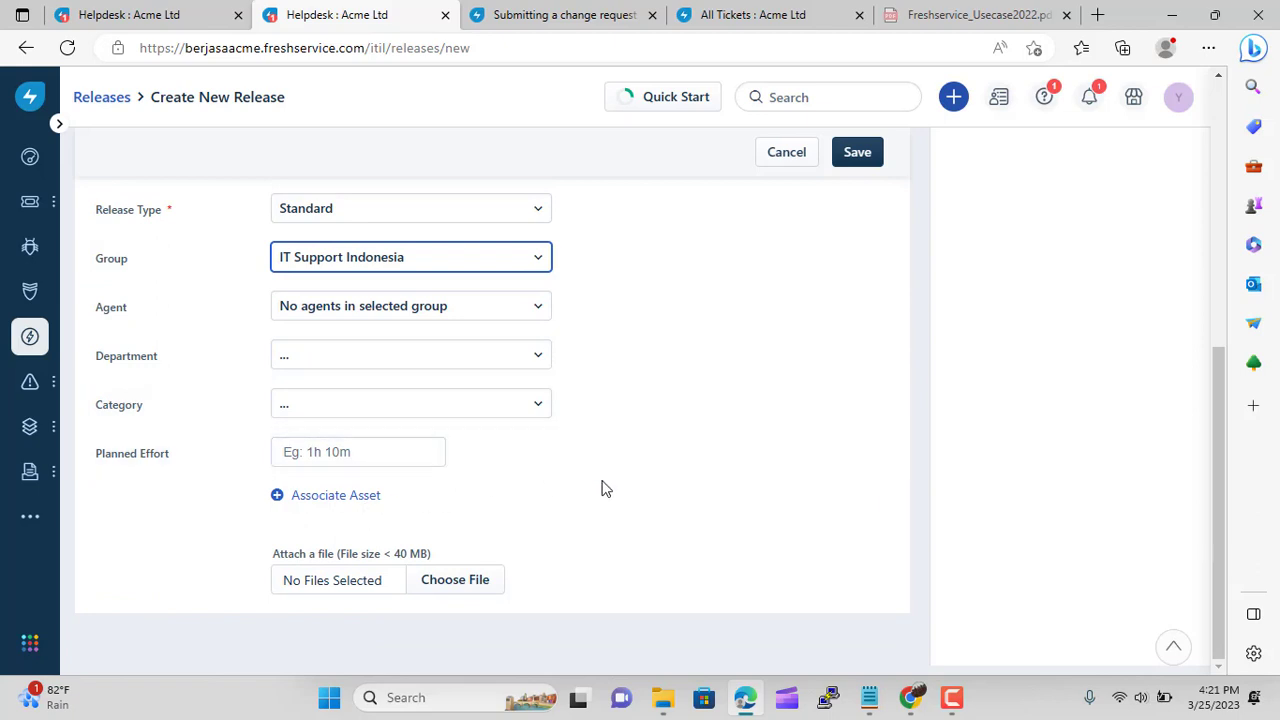
click(337, 455)
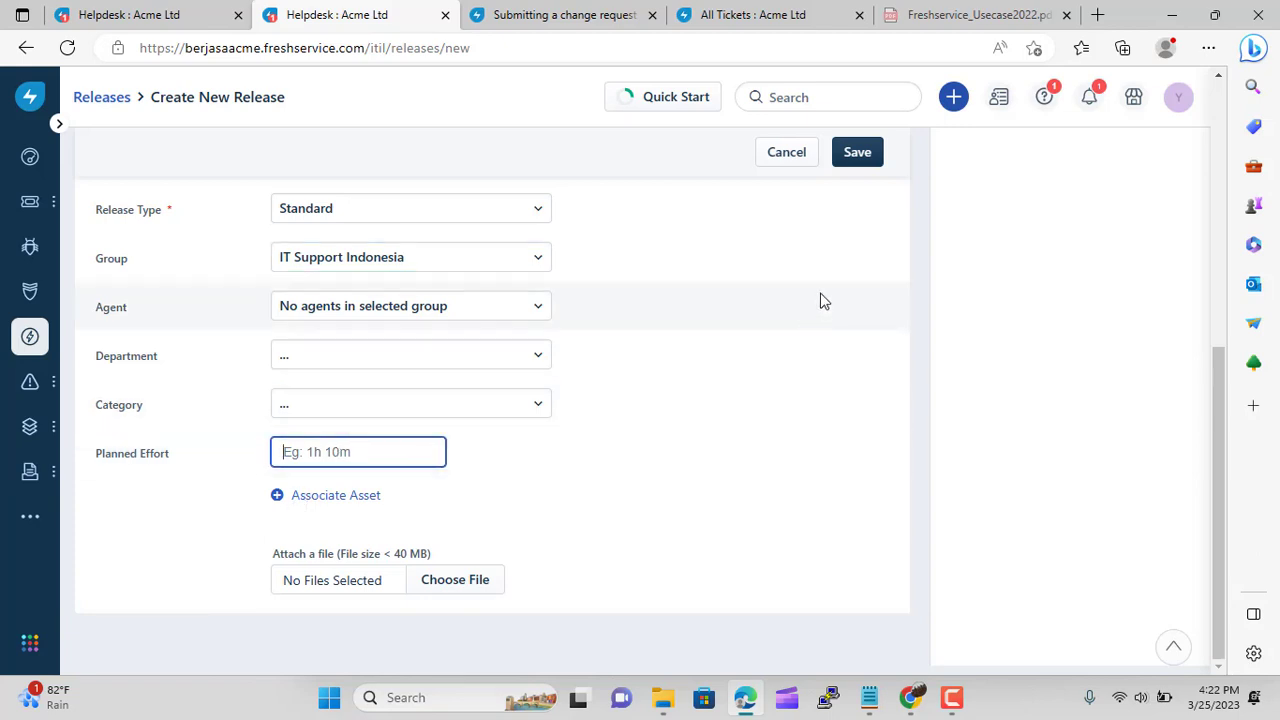
click(856, 163)
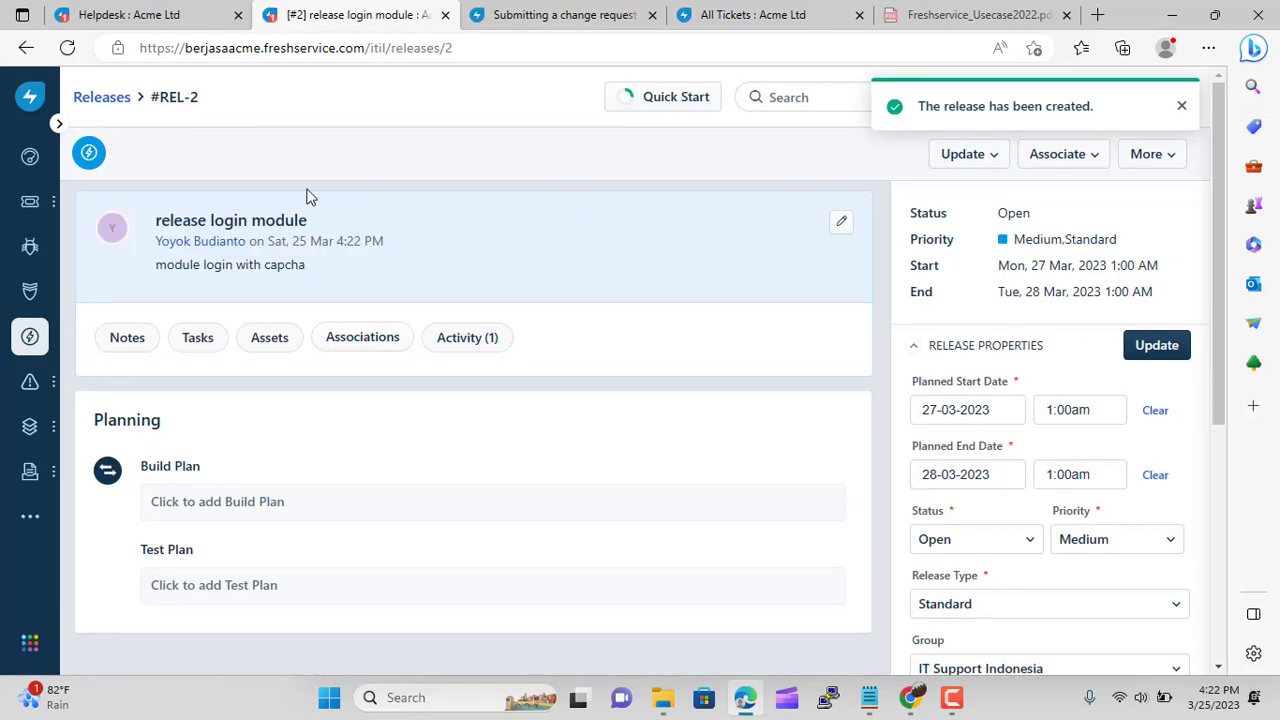
Review the saved REL-2 release record, then return to the dashboard
scroll(376, 481, down, 4)
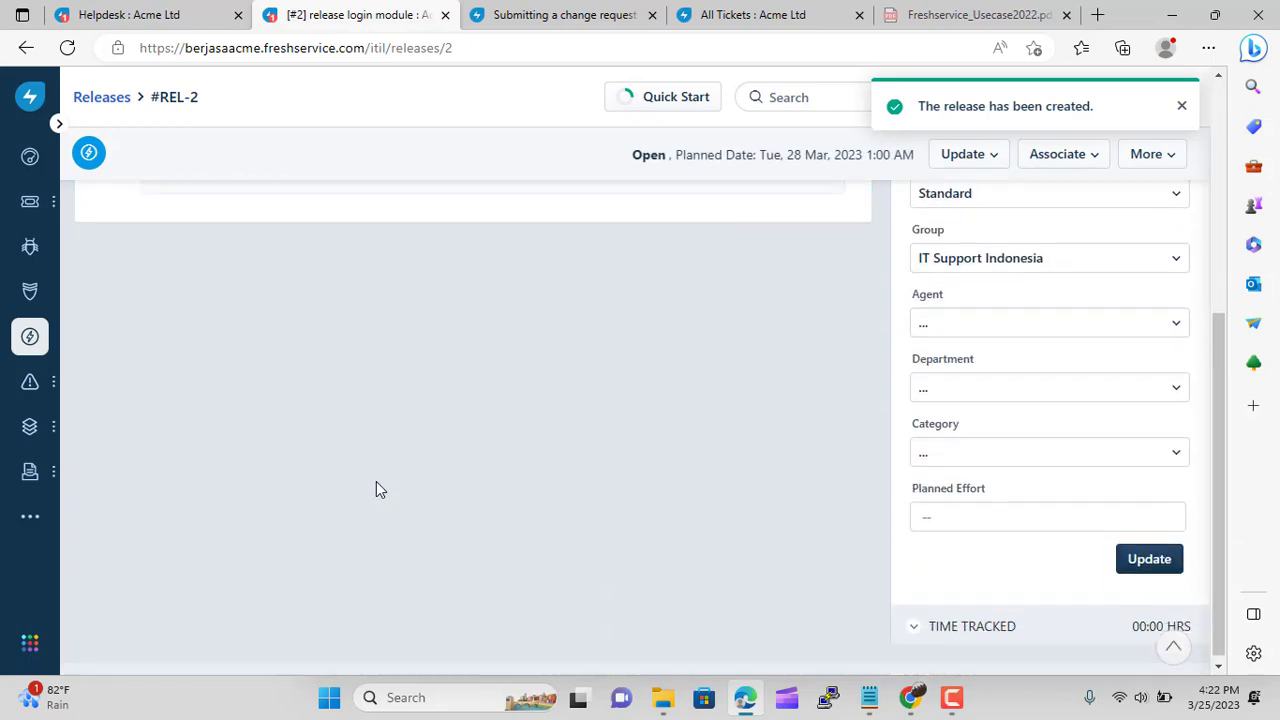
scroll(376, 481, up, 4)
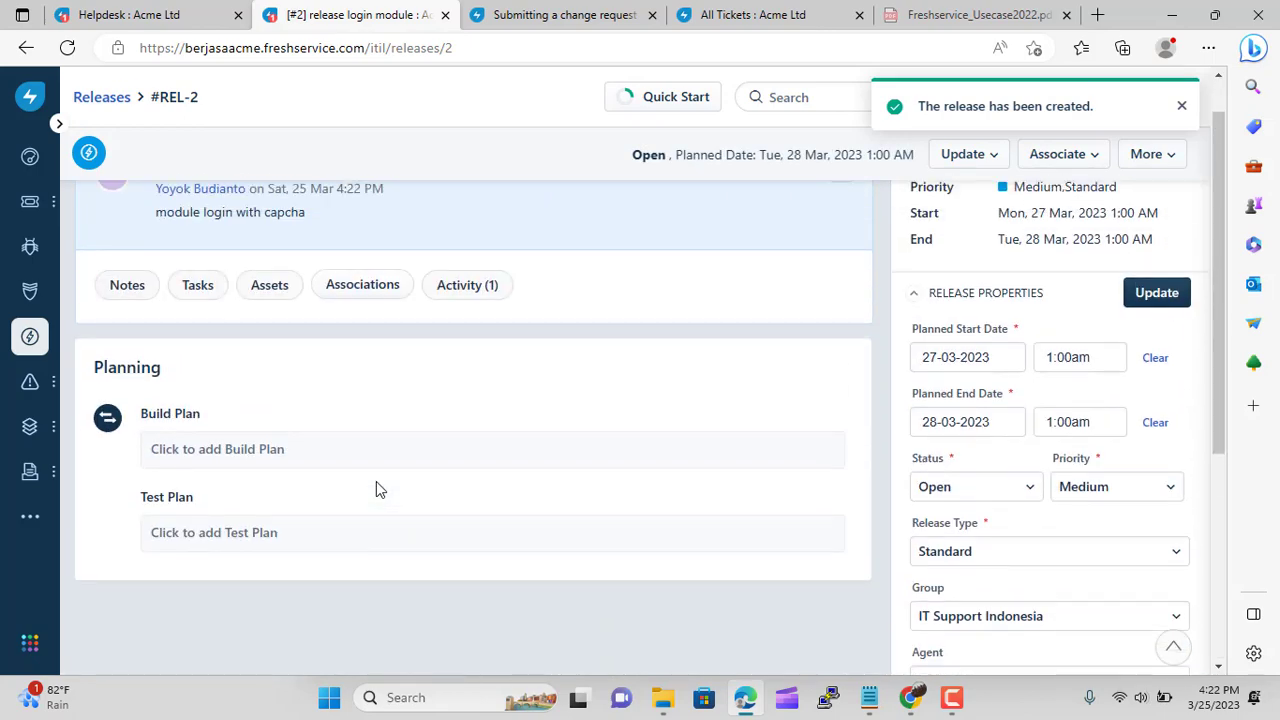
scroll(376, 489, up, 1)
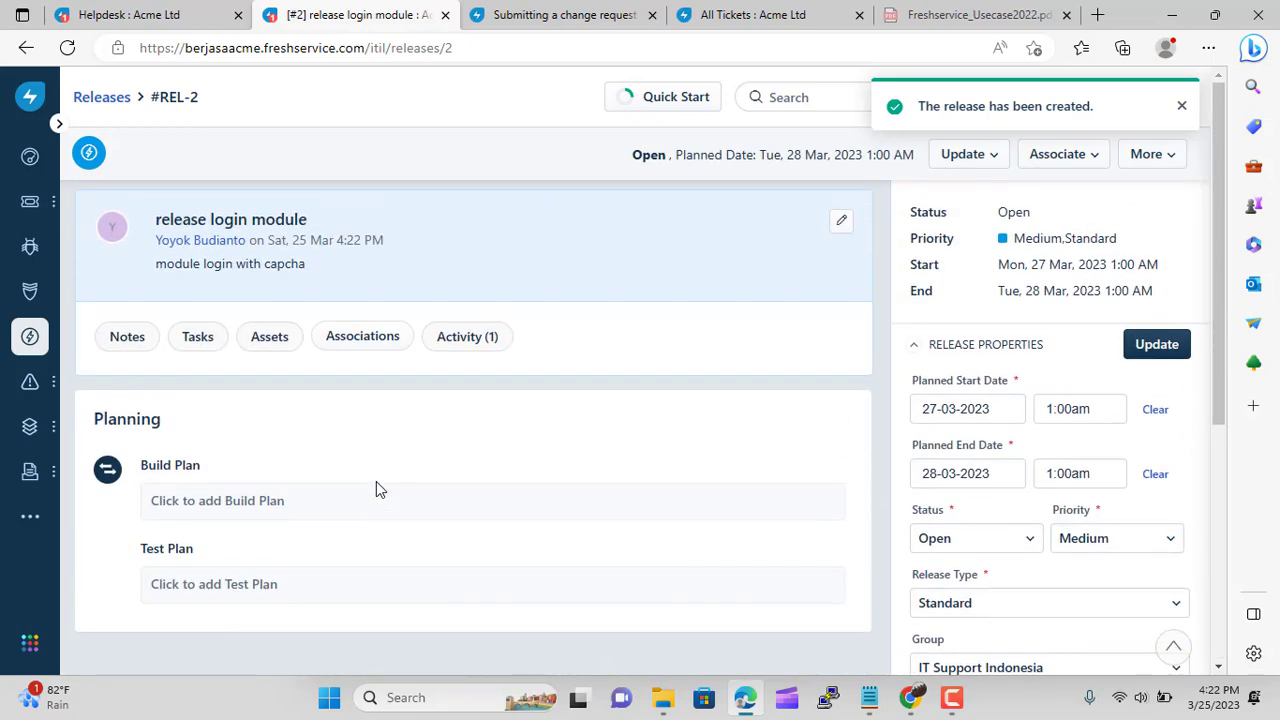
click(32, 163)
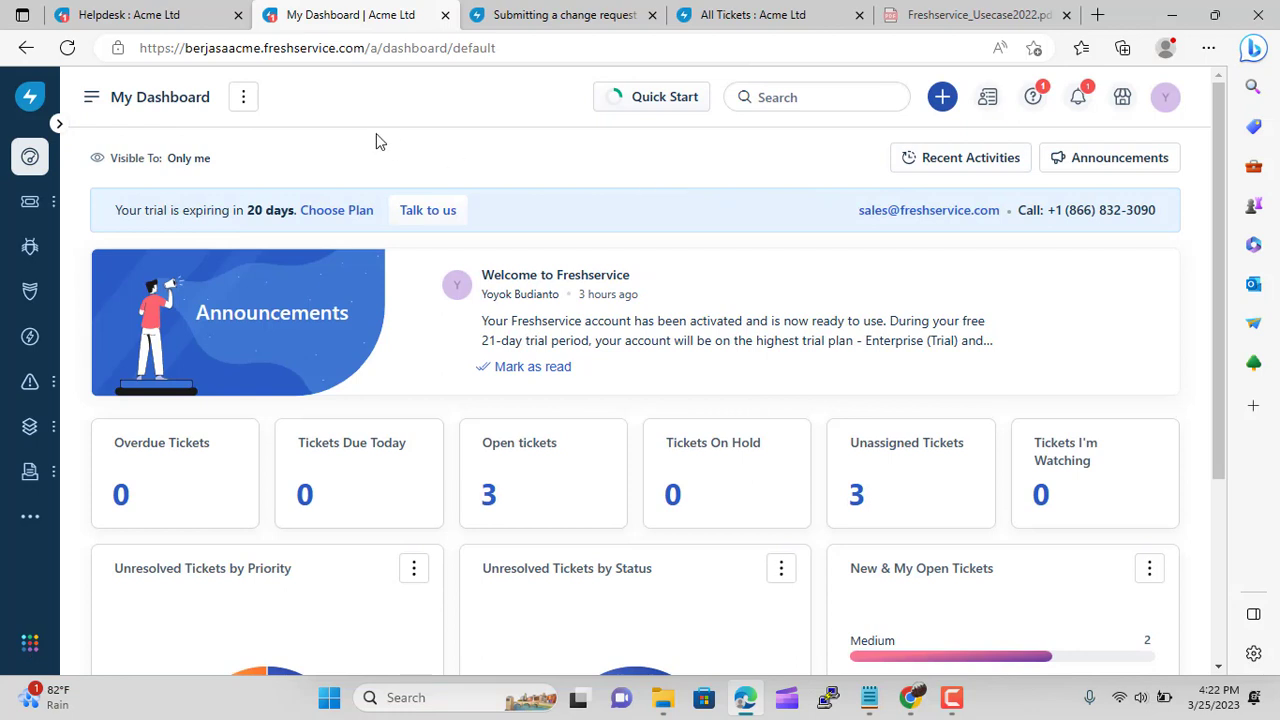
Create a new announcement with title 'module login down' and description 'bla bla bla'
click(1117, 166)
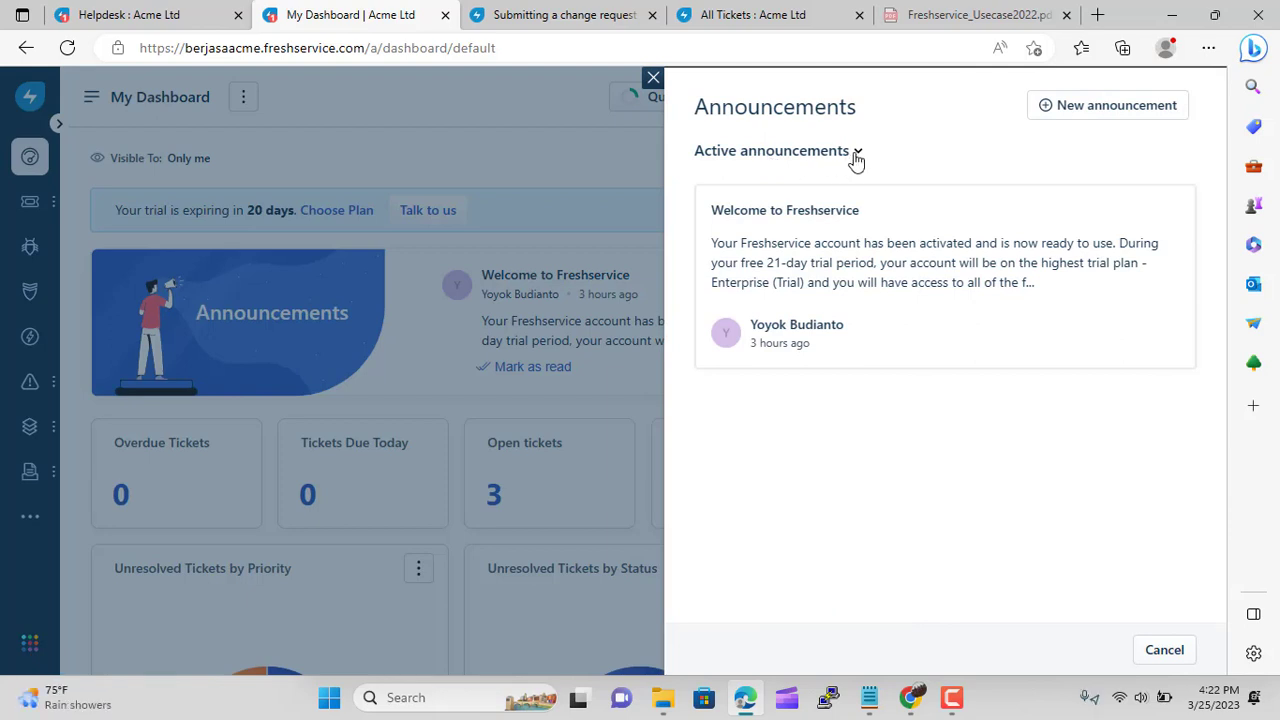
click(1100, 106)
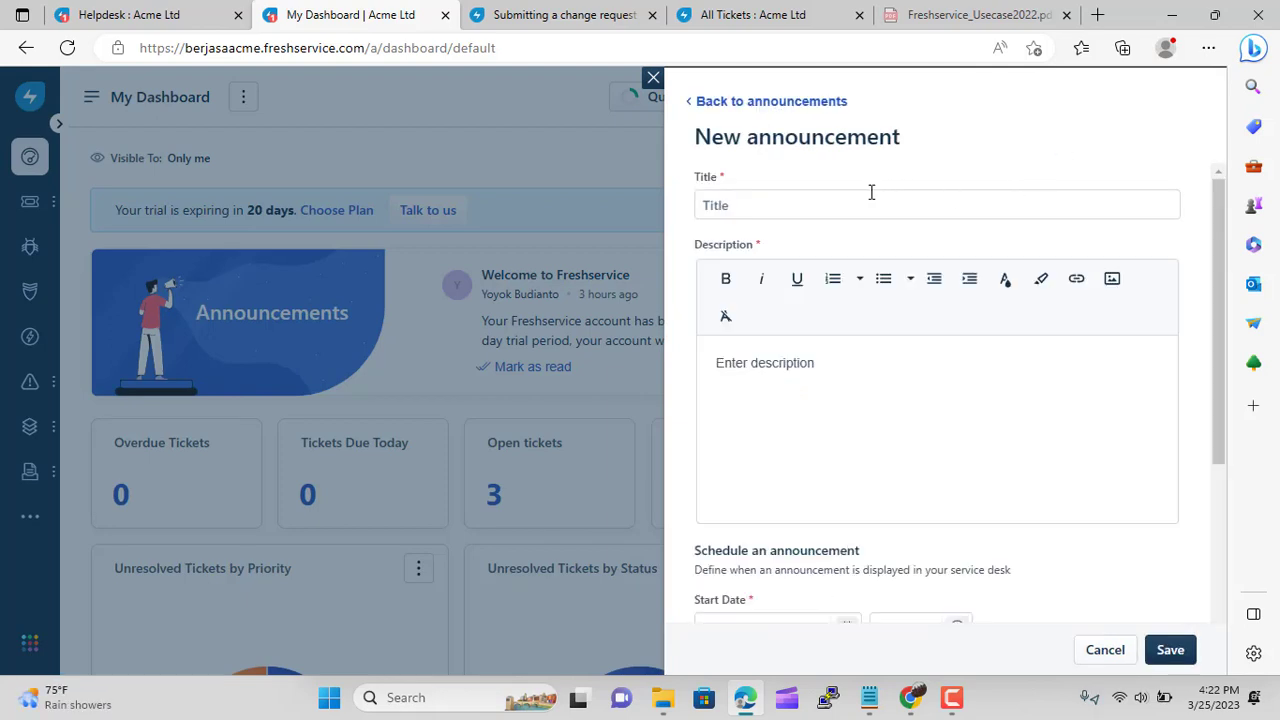
click(771, 204)
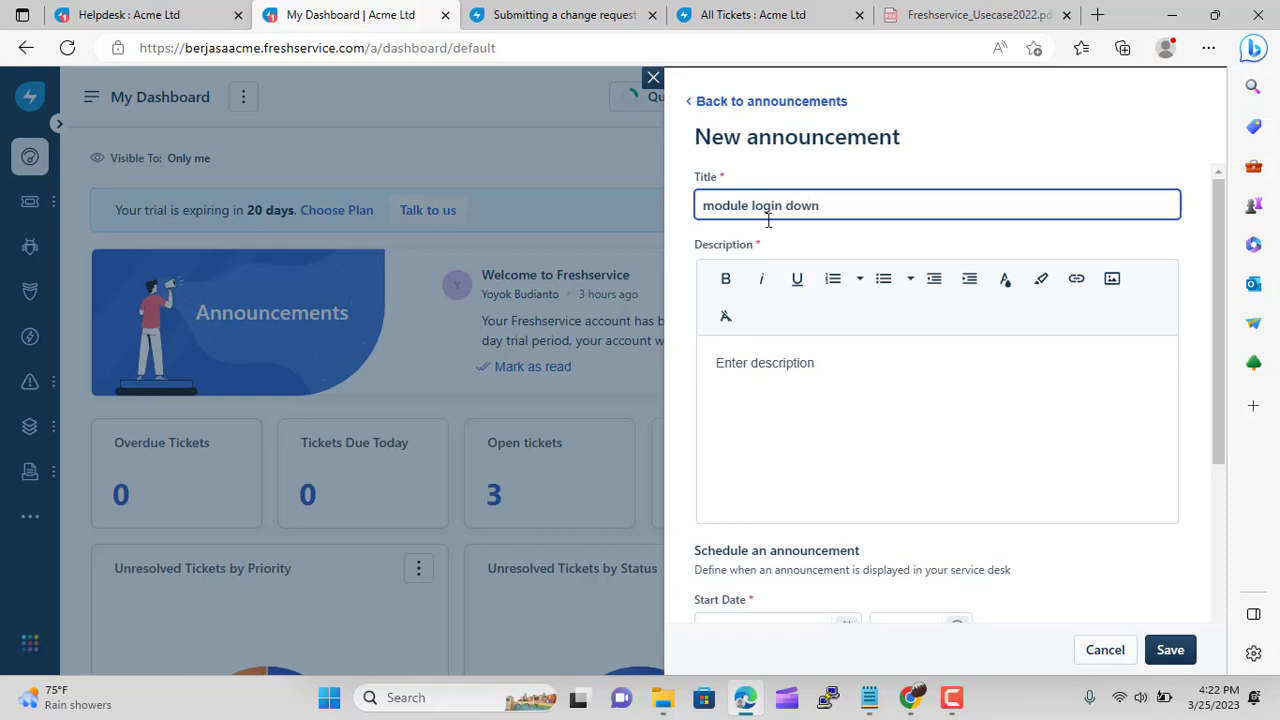
click(777, 379)
text(bla bla bla)
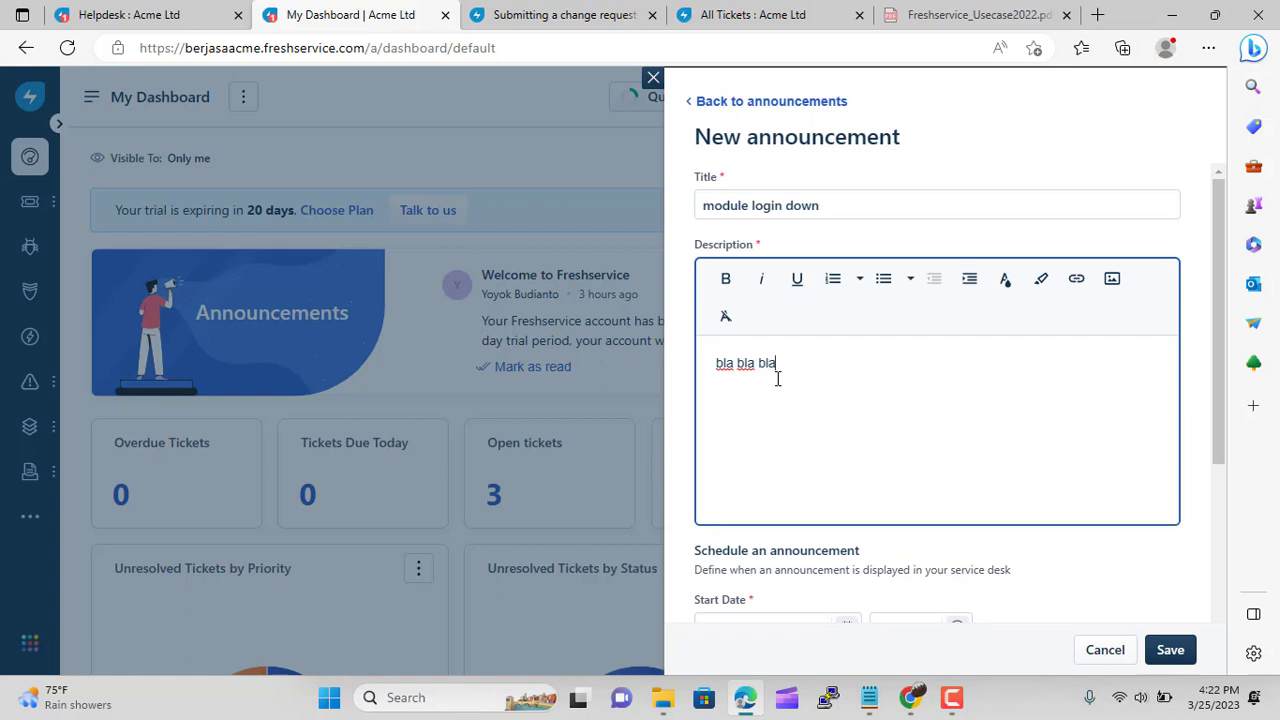
Set the announcement to start 26 Mar 2023 and end 27 Mar 2023
scroll(914, 414, down, 3)
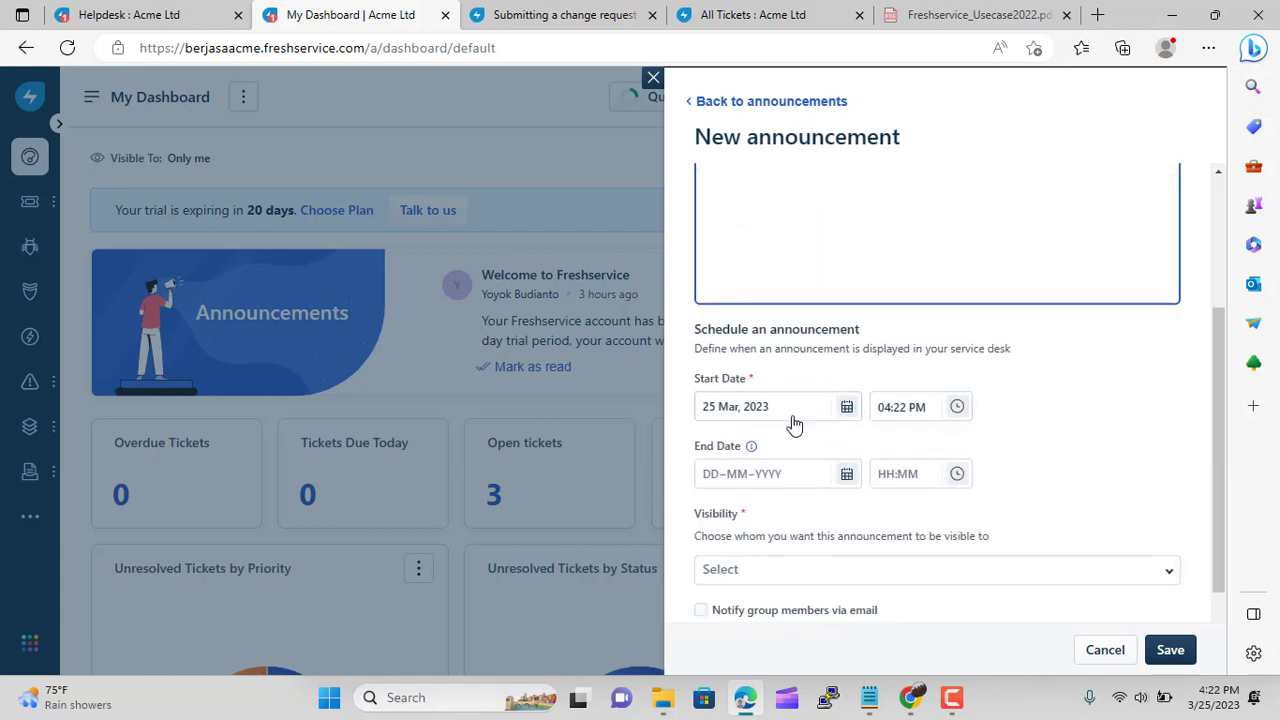
scroll(790, 400, down, 1)
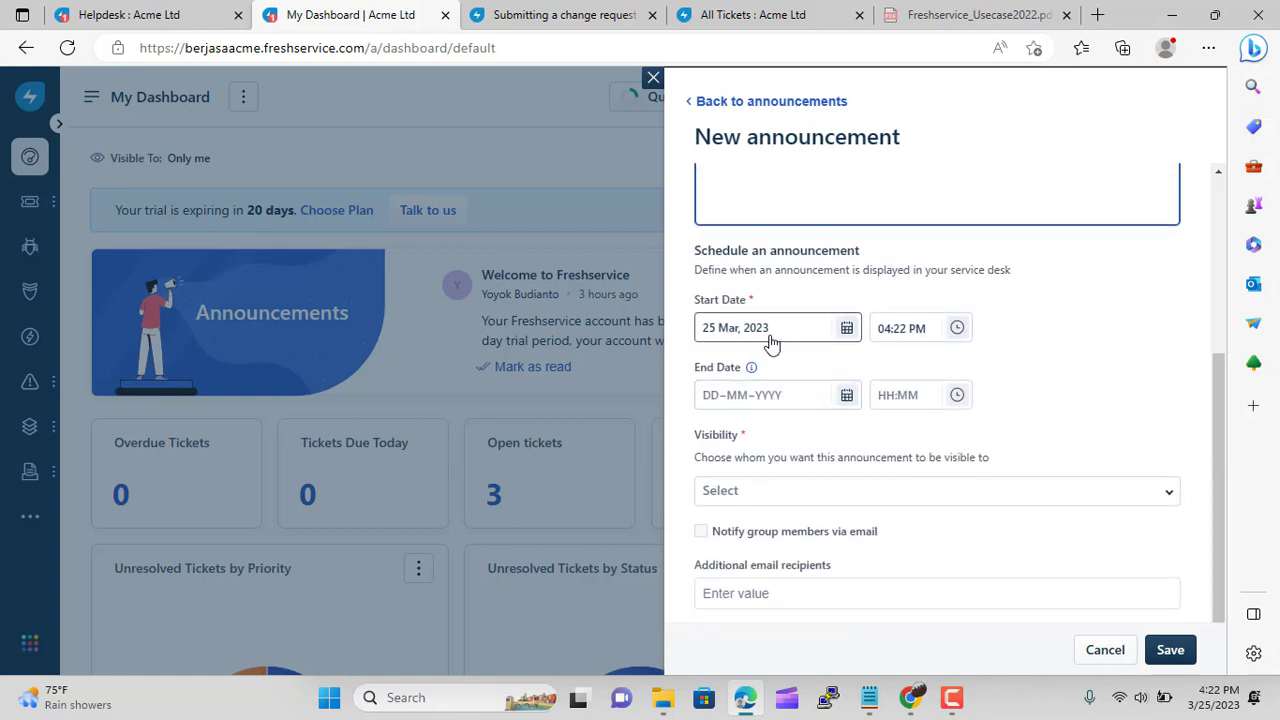
scroll(771, 335, up, 4)
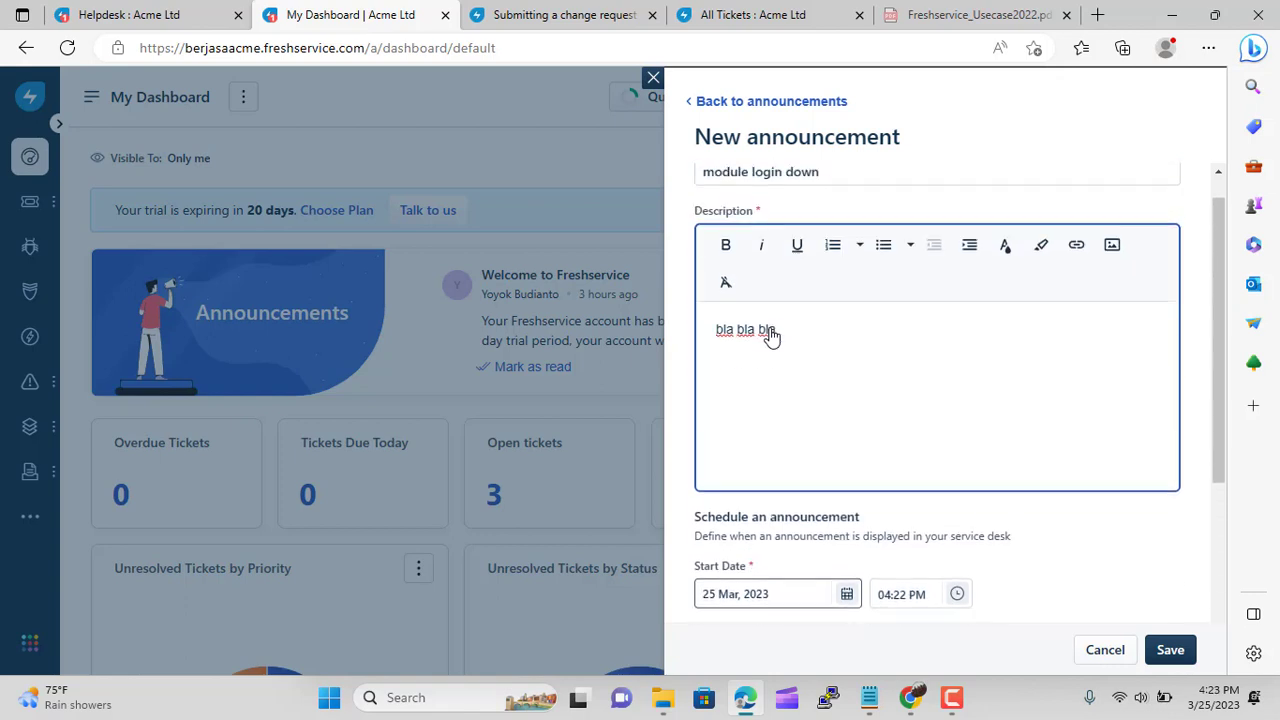
scroll(771, 335, down, 4)
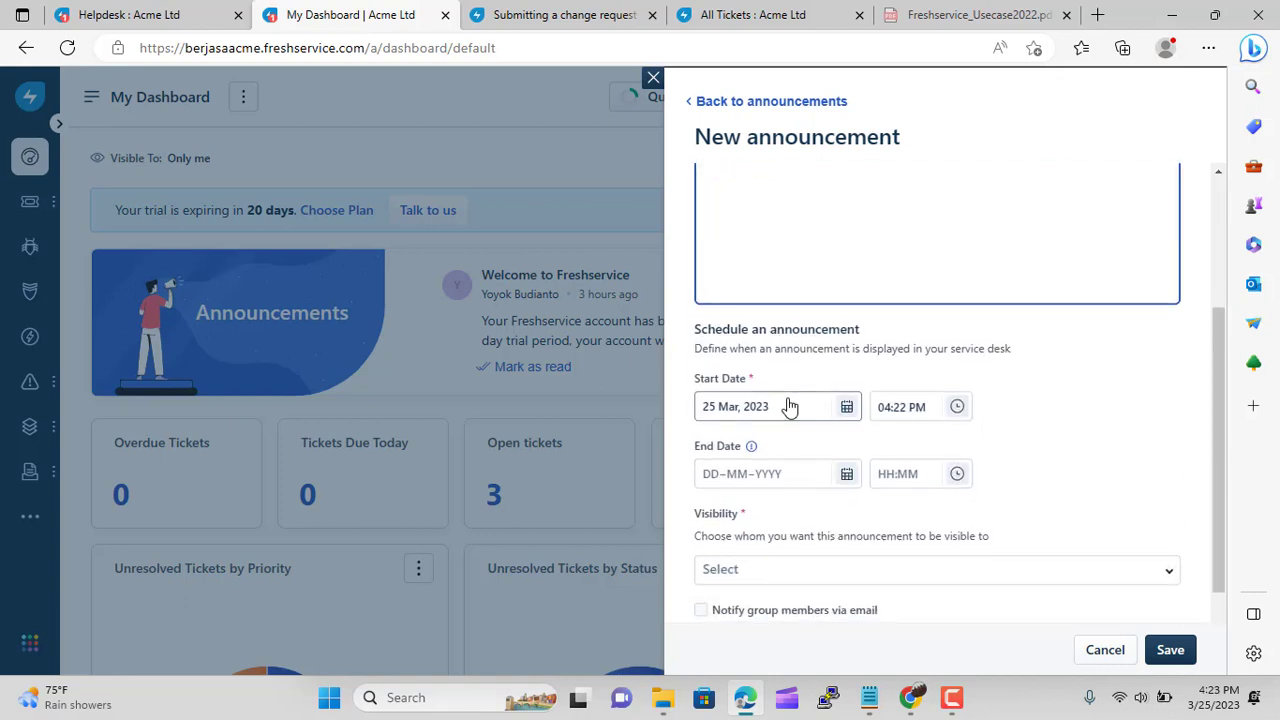
click(792, 404)
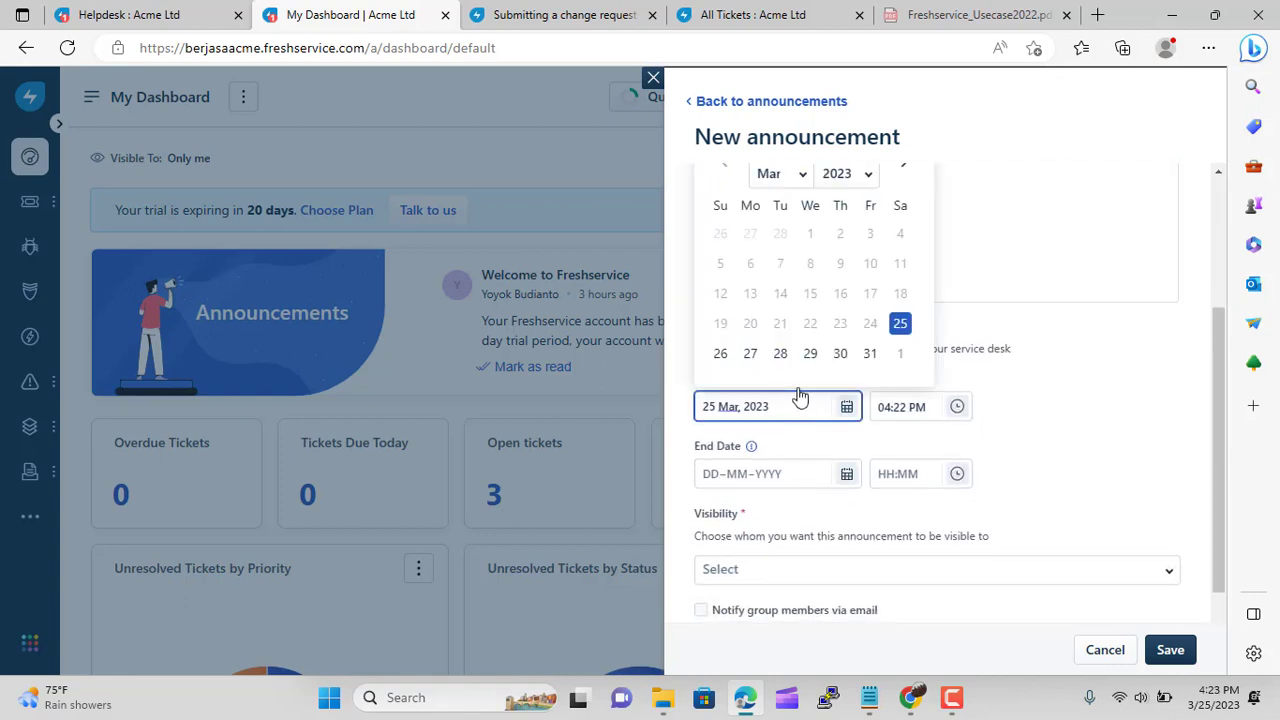
click(722, 357)
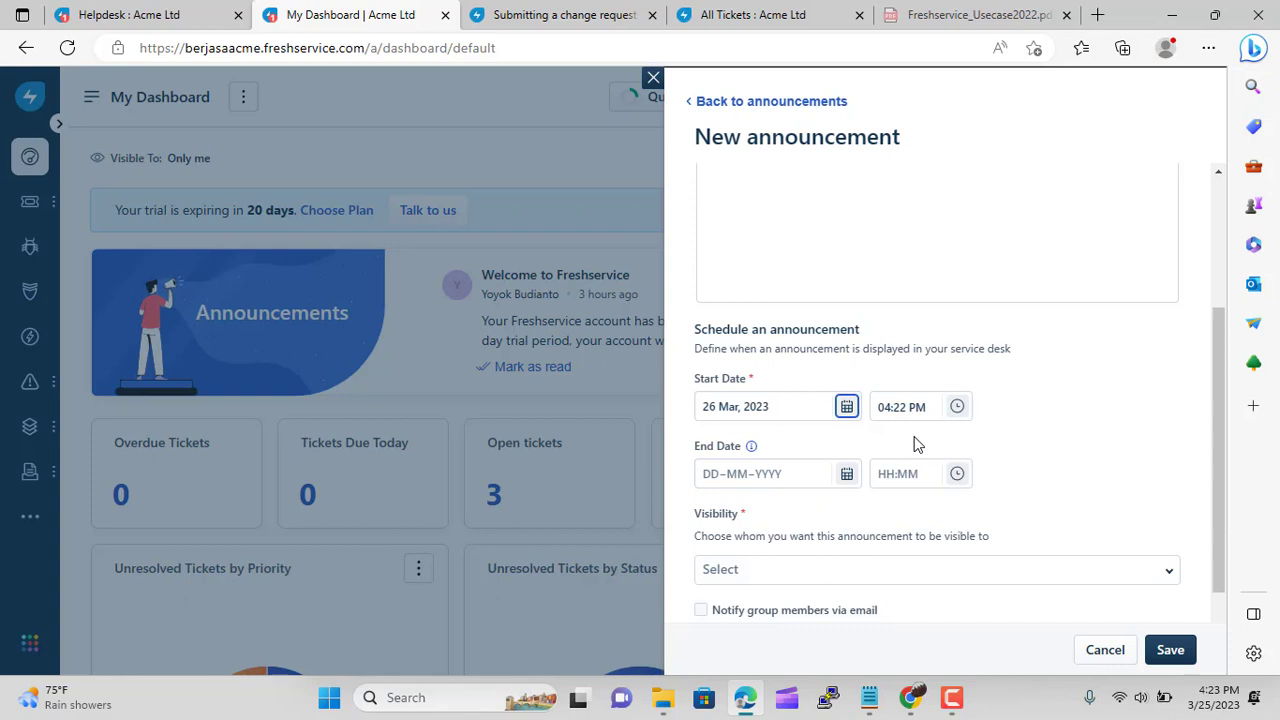
click(823, 484)
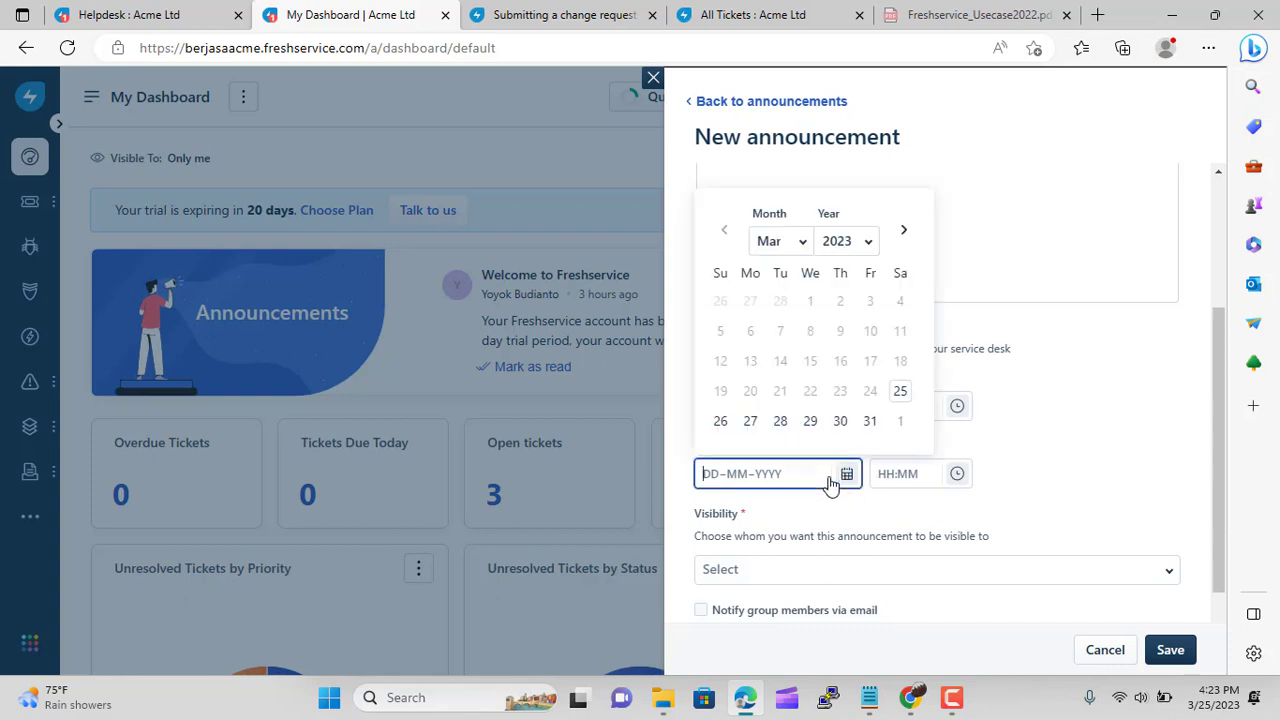
click(751, 421)
Make the announcement visible to Everyone, save it, and switch to USECASE.txt
scroll(1000, 480, down, 1)
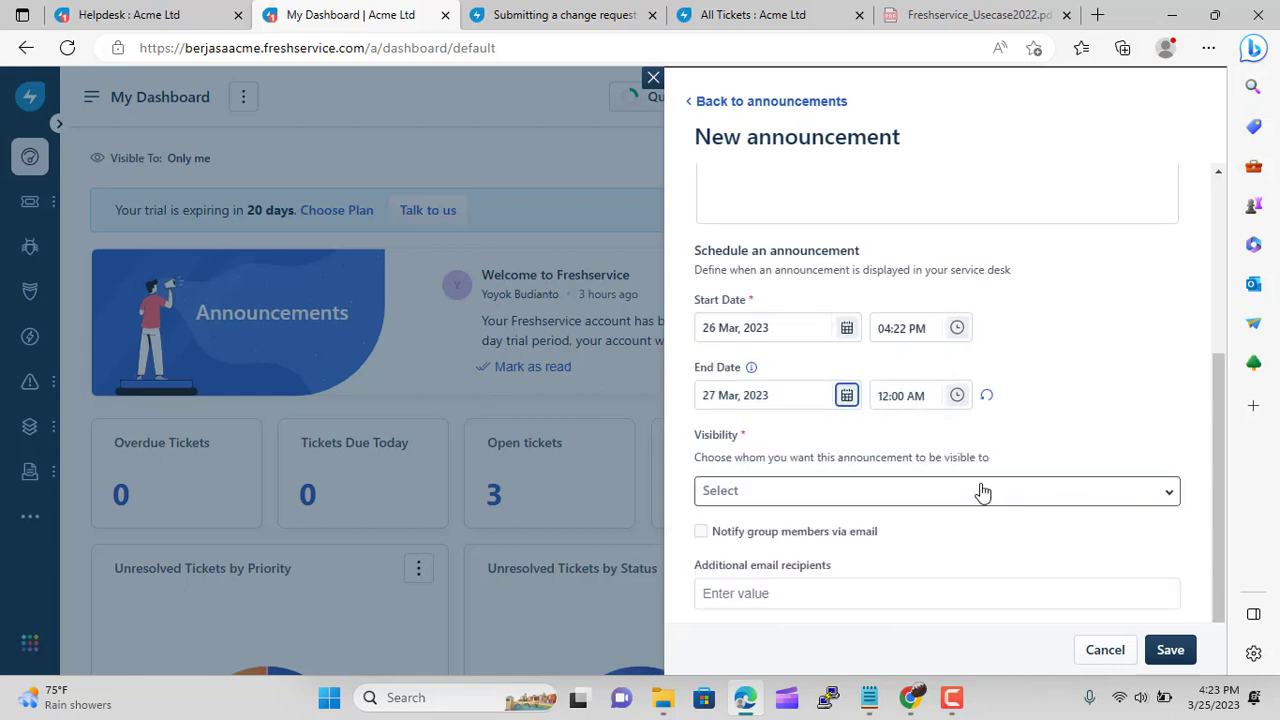
click(982, 491)
click(826, 340)
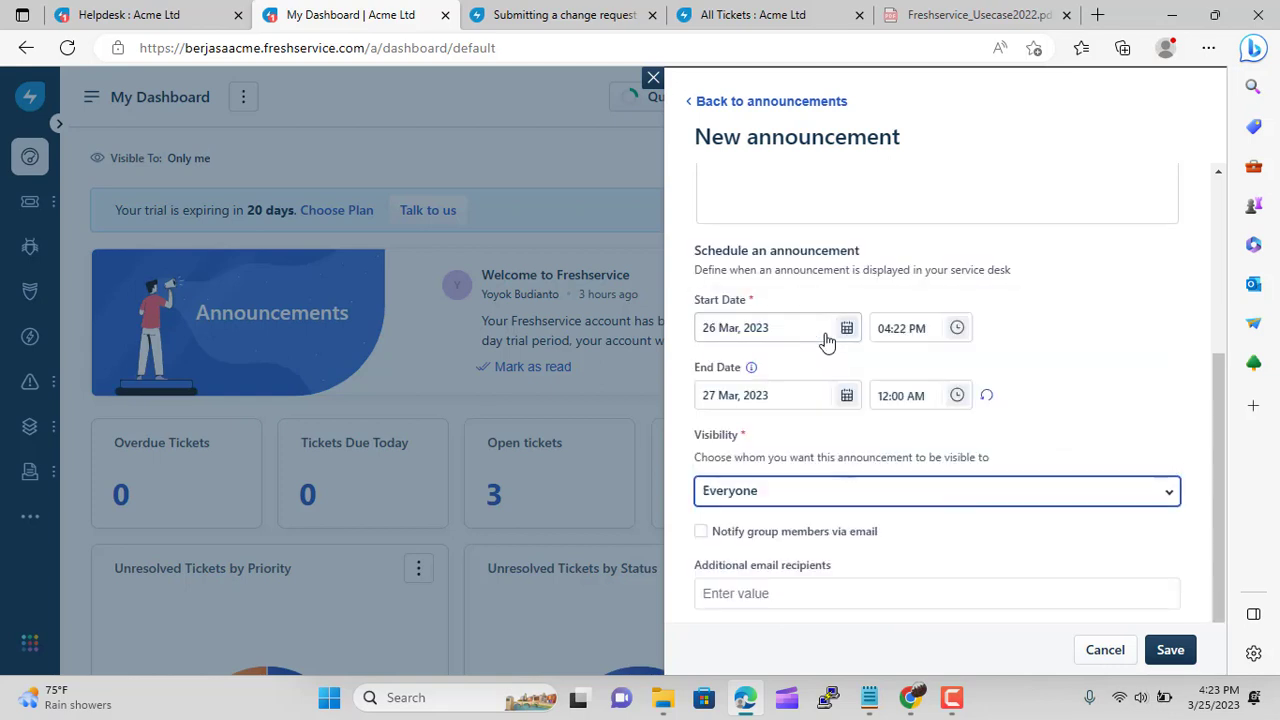
click(894, 594)
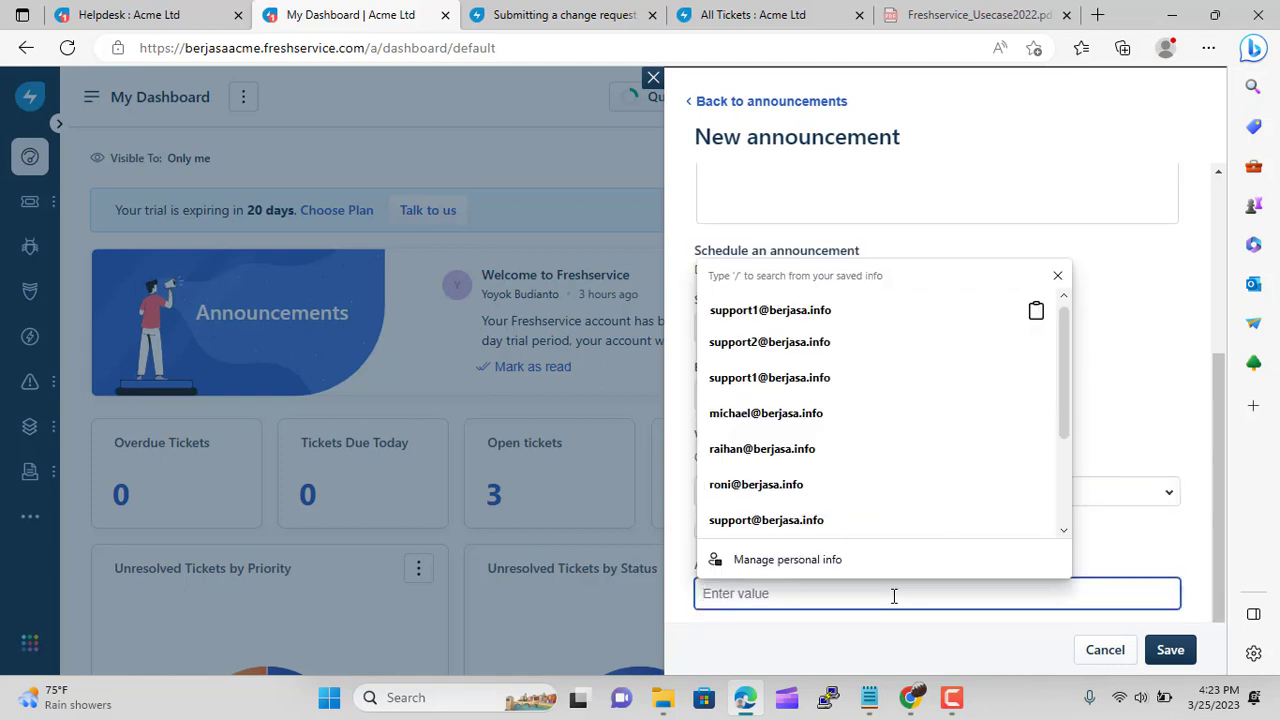
click(1163, 458)
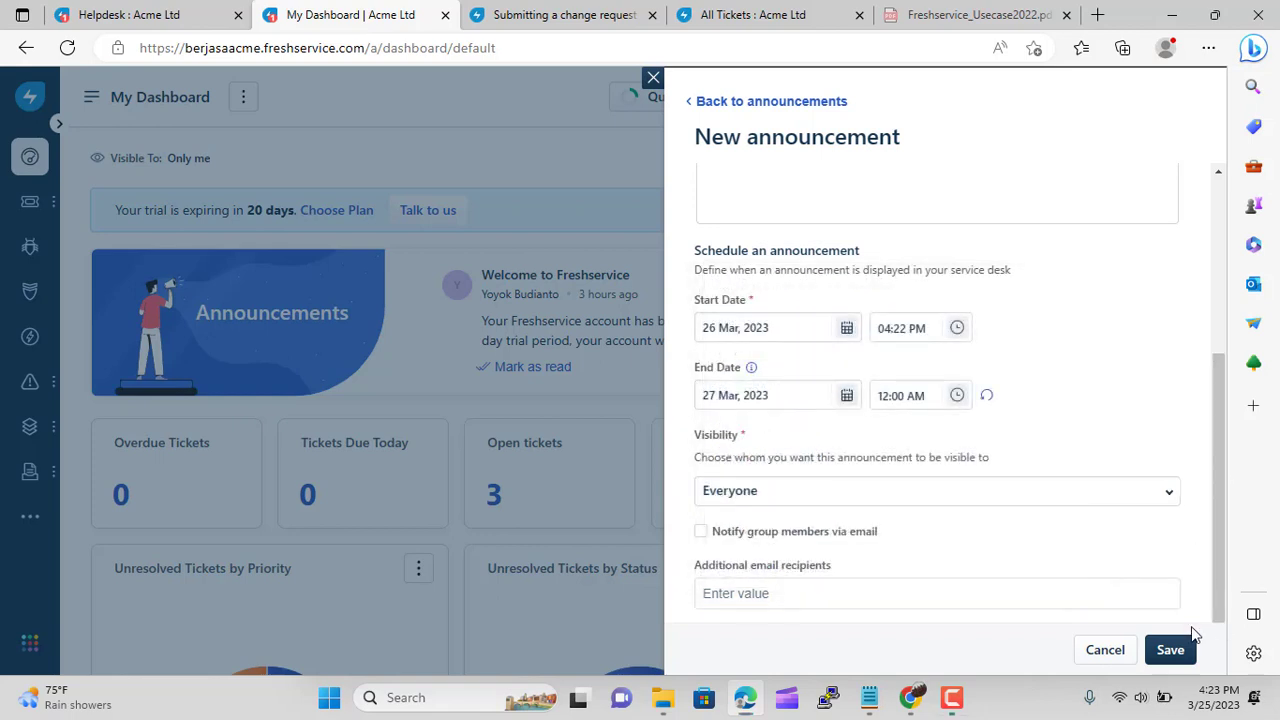
click(1170, 649)
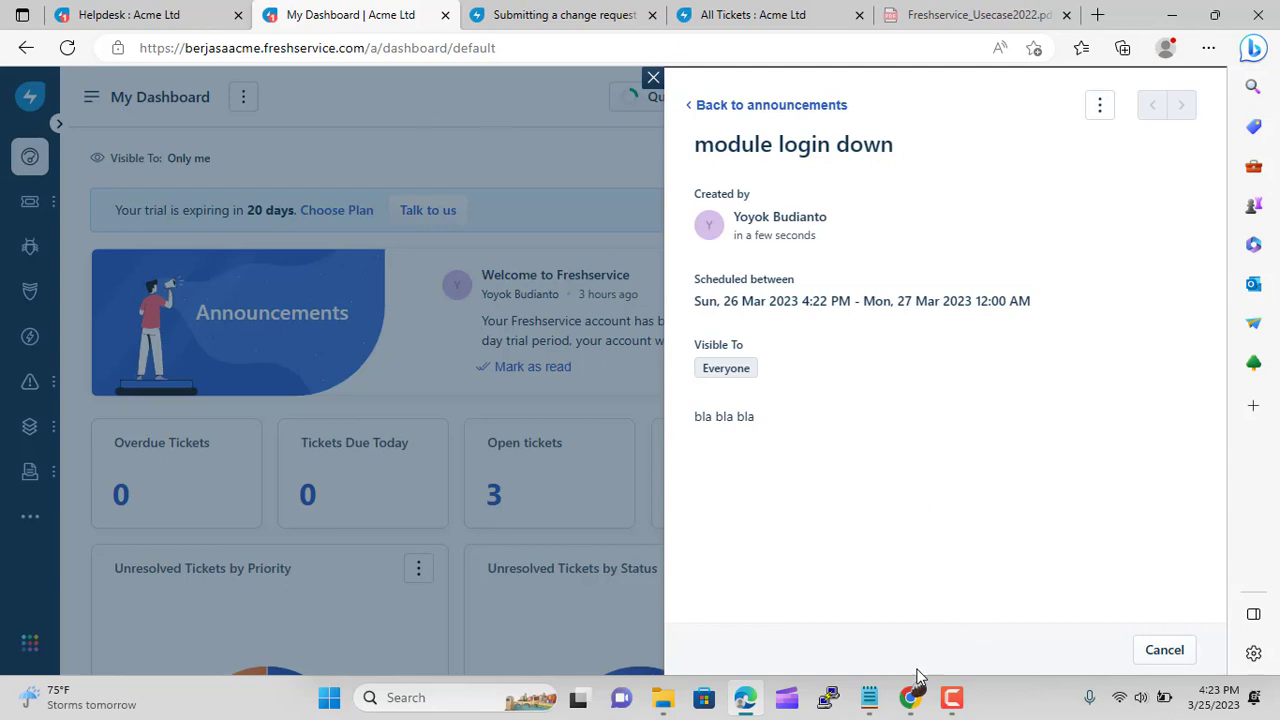
click(869, 697)
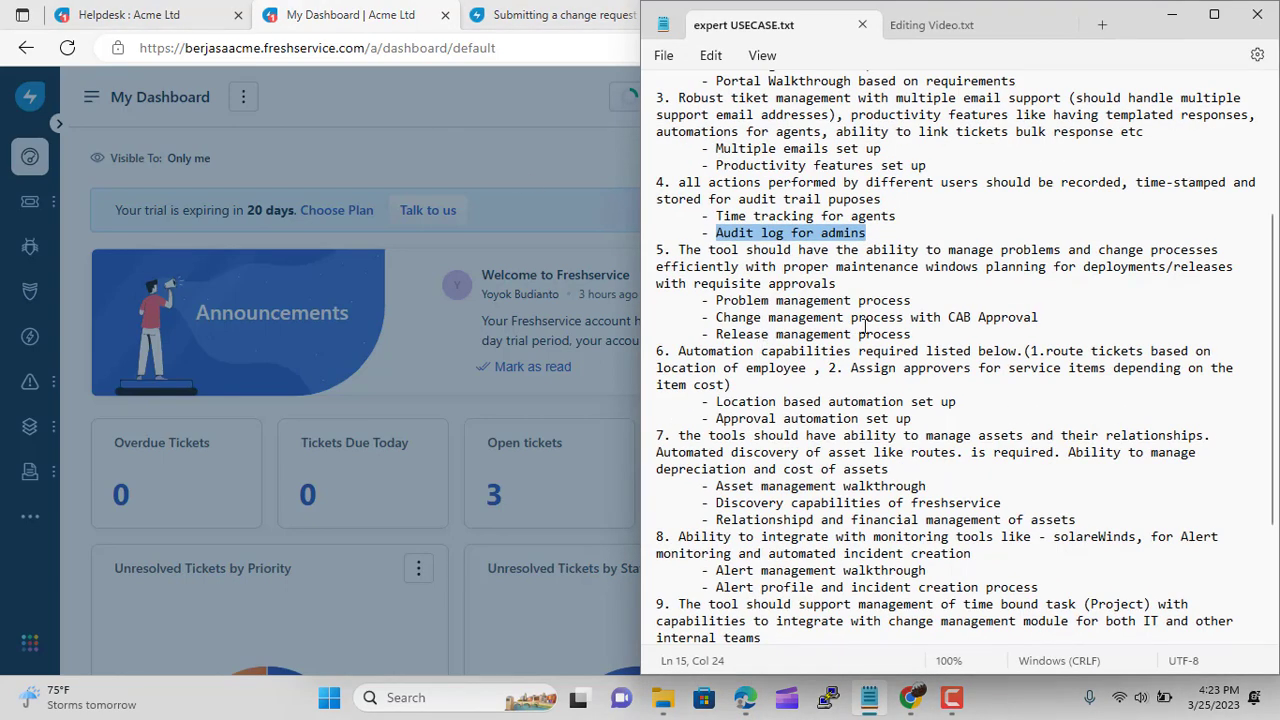
click(491, 101)
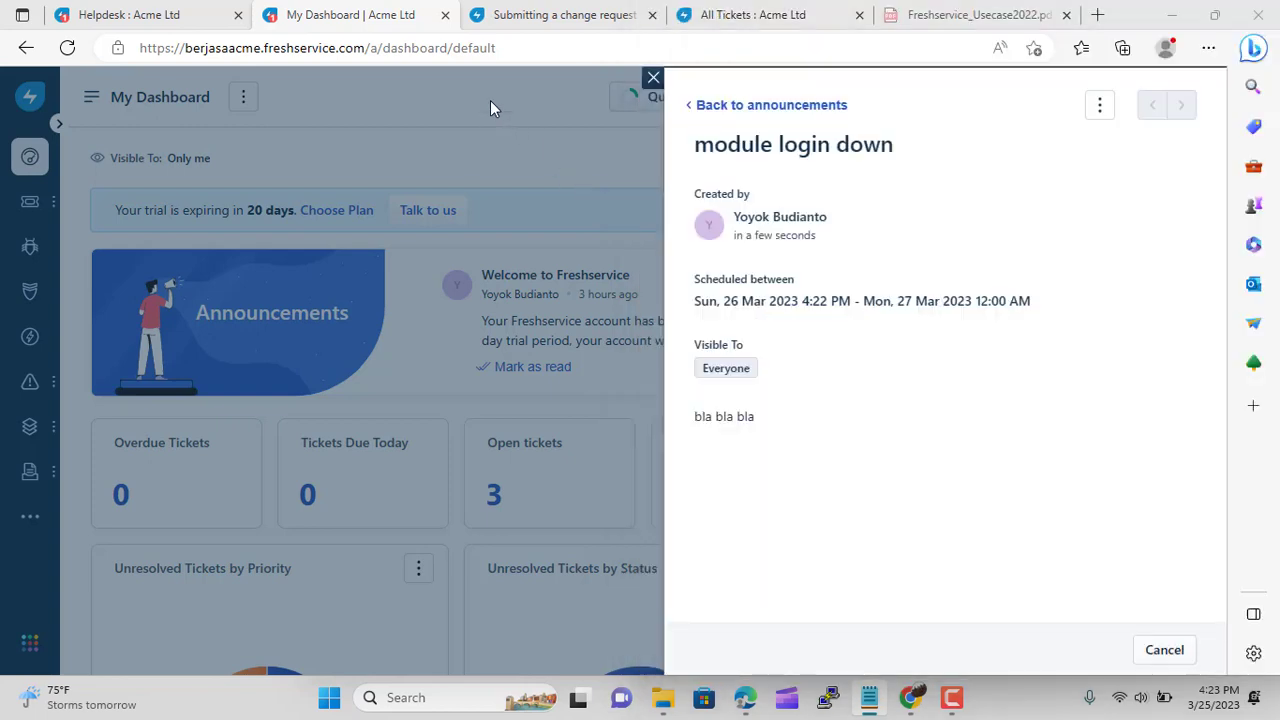
click(1205, 698)
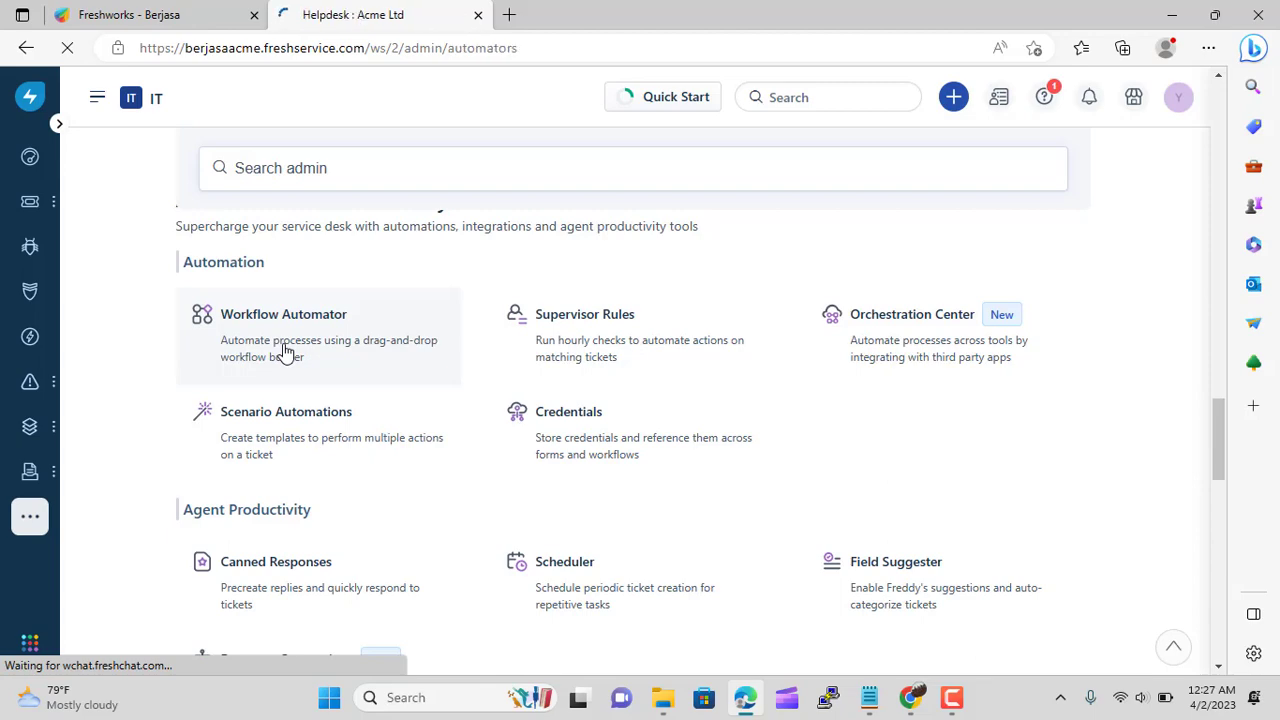
Create a new event-based workflow titled 'Location' in the Workflow Automator
click(284, 349)
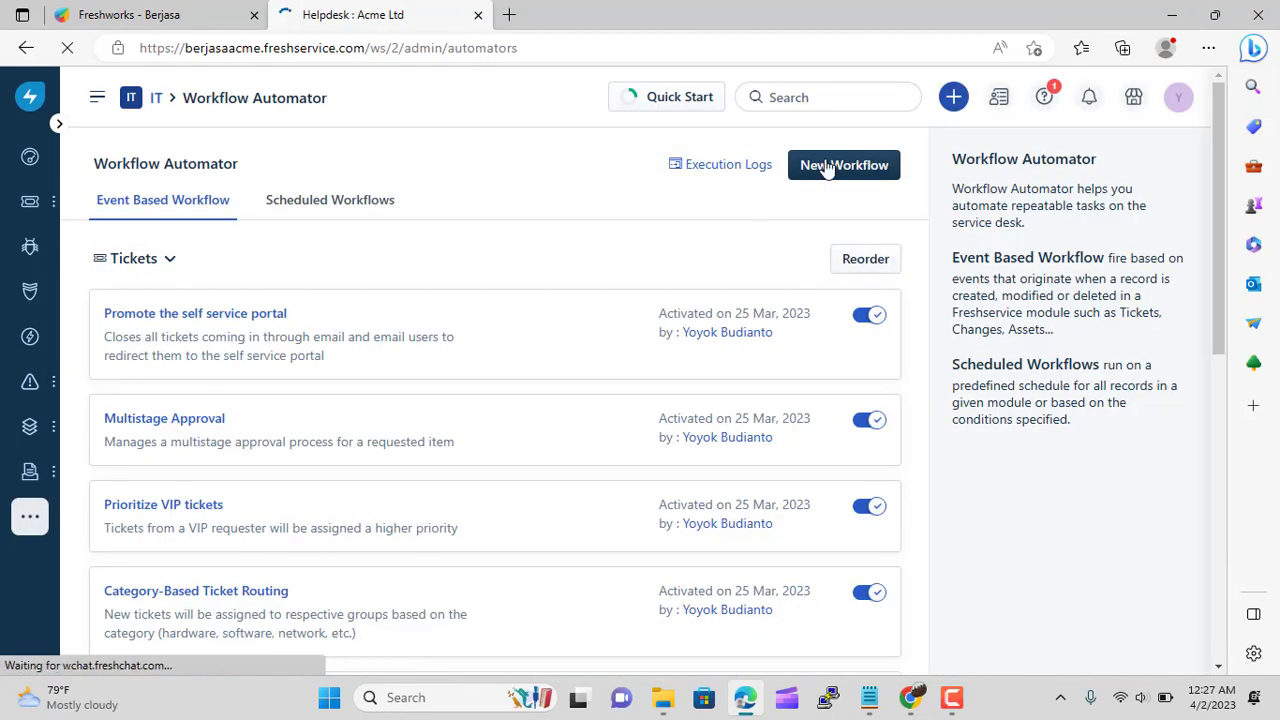
click(826, 170)
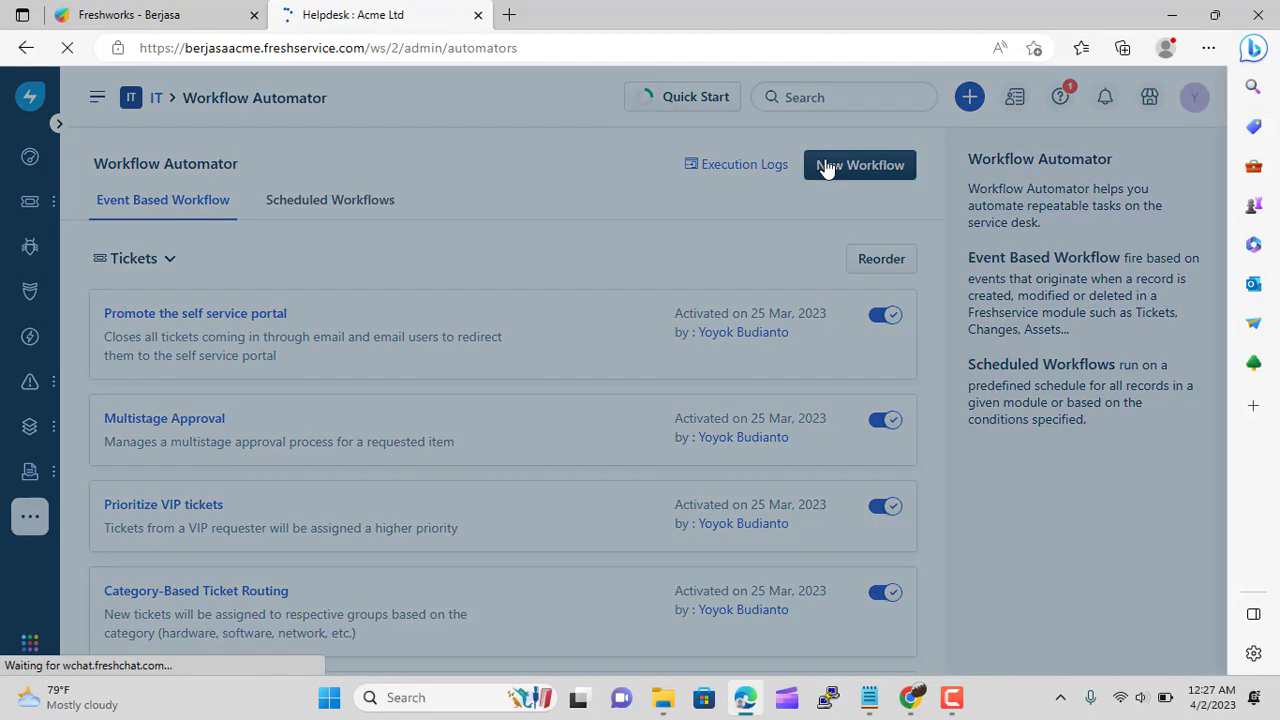
click(905, 262)
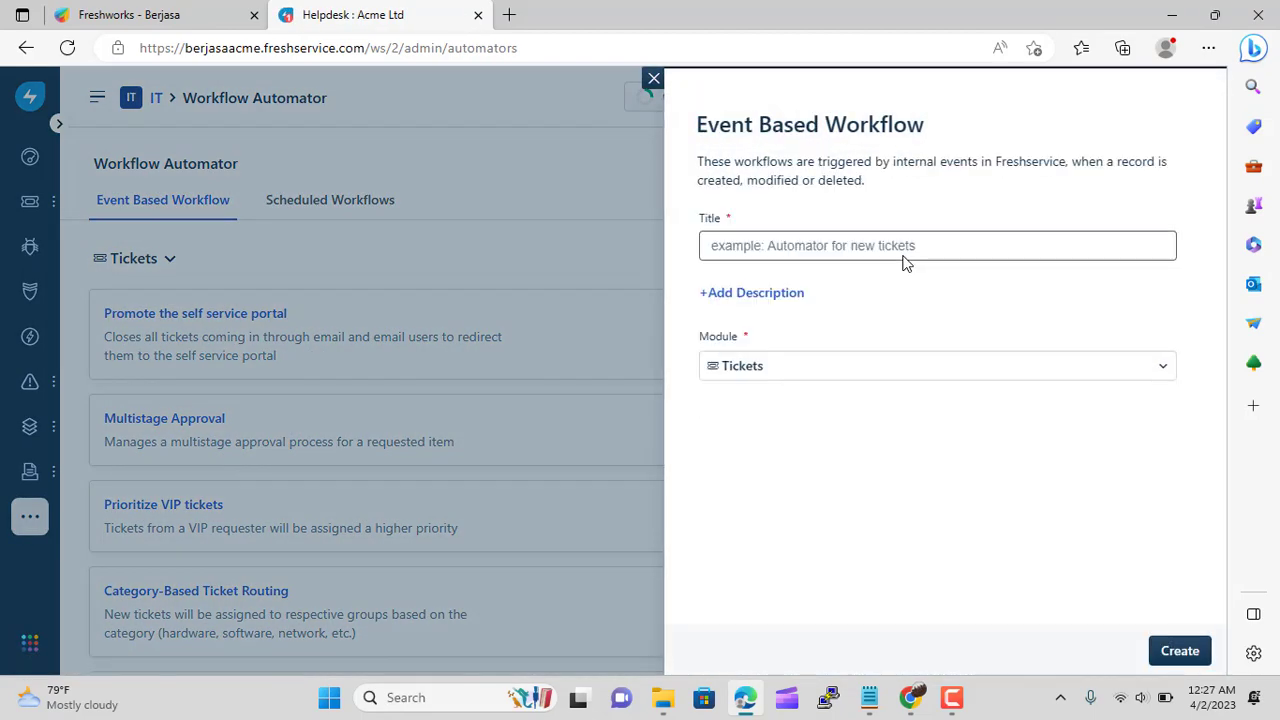
click(810, 250)
text(Location)
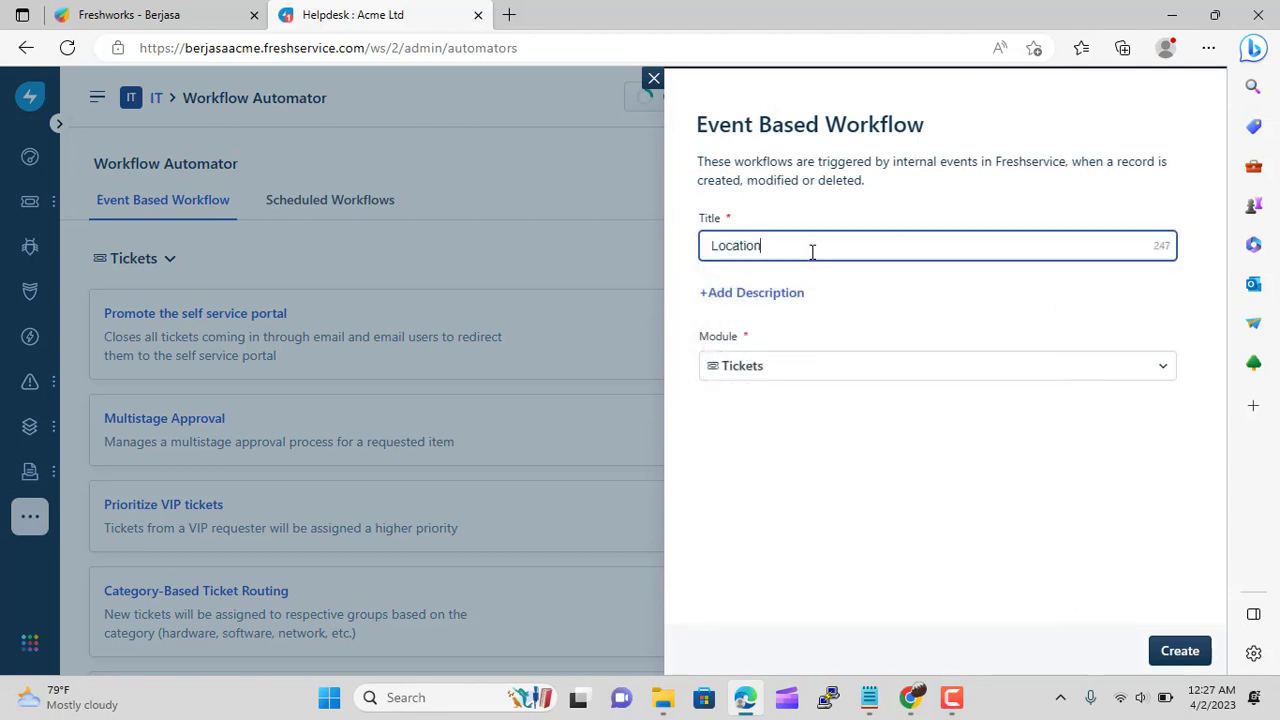
click(1166, 650)
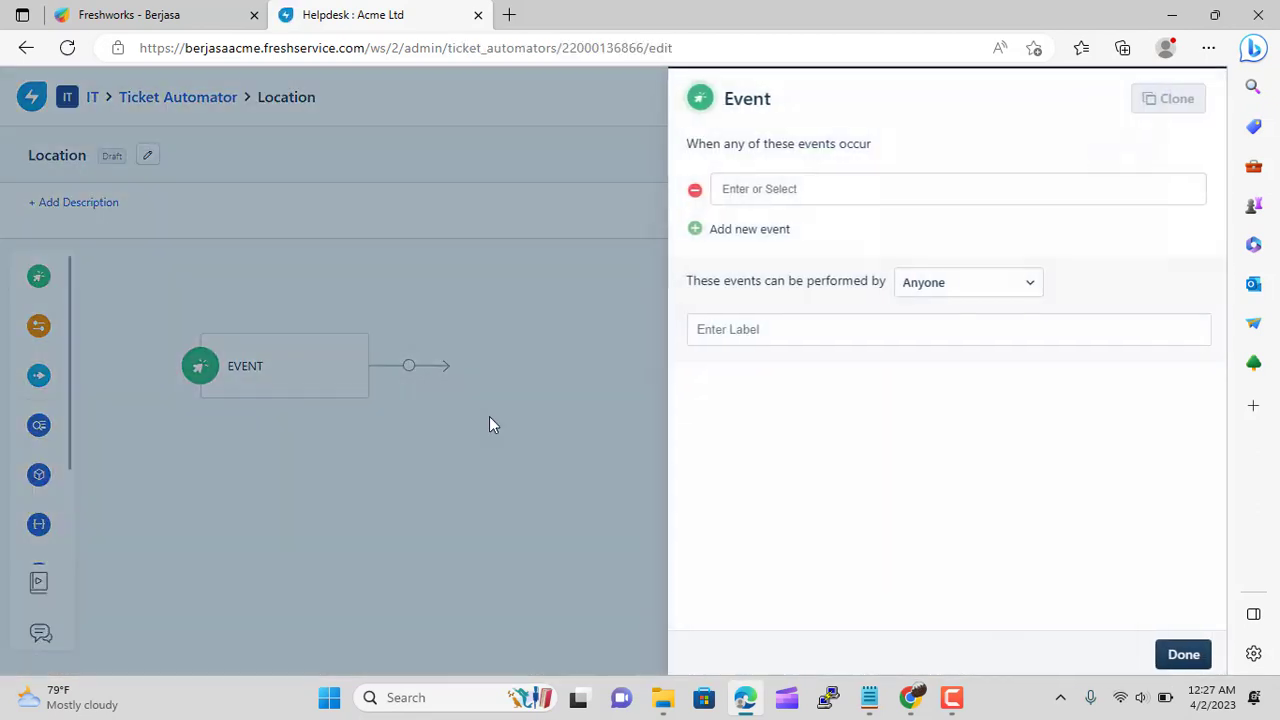
Set the trigger to 'Ticket is raised' by Anyone and add a condition step after it
click(815, 189)
click(803, 234)
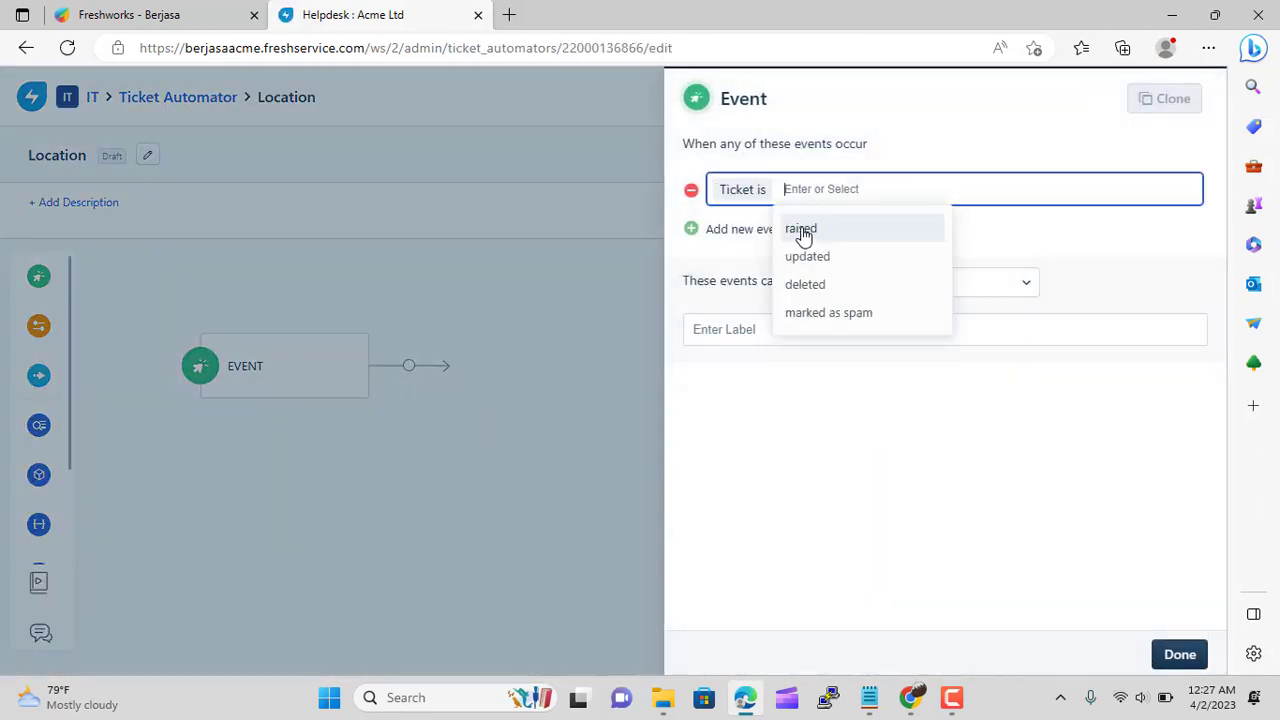
click(857, 232)
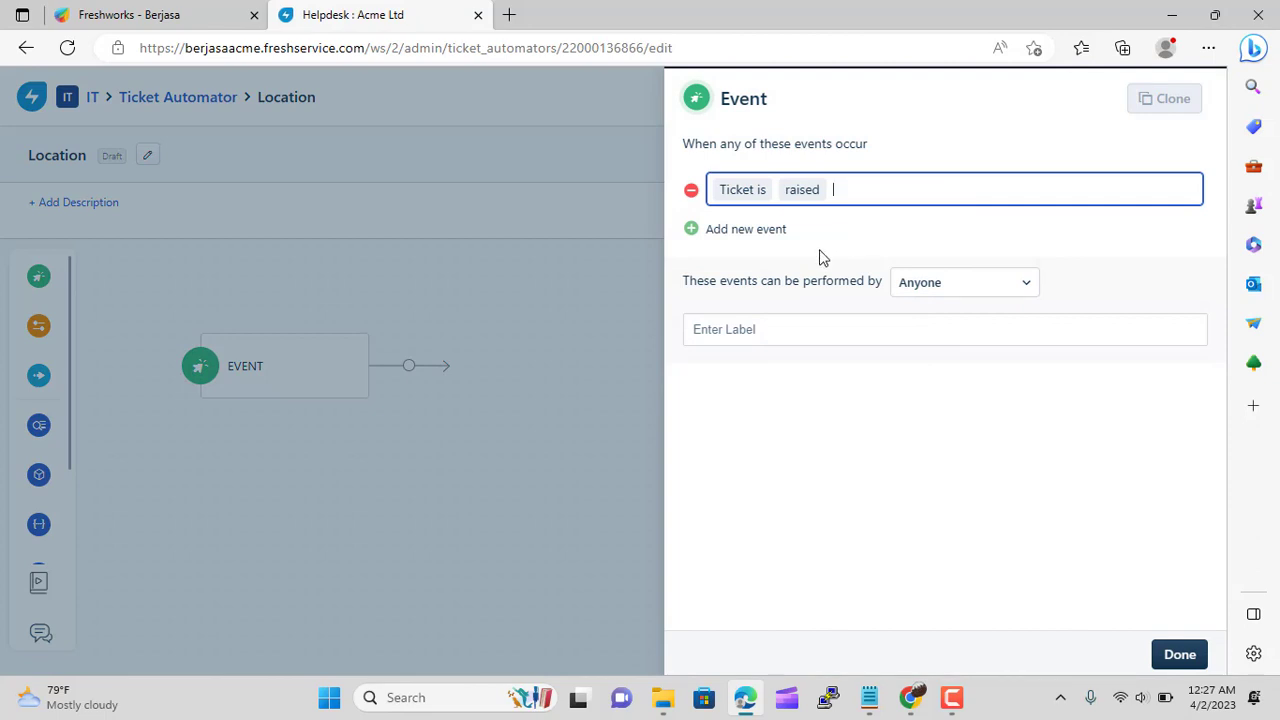
click(948, 286)
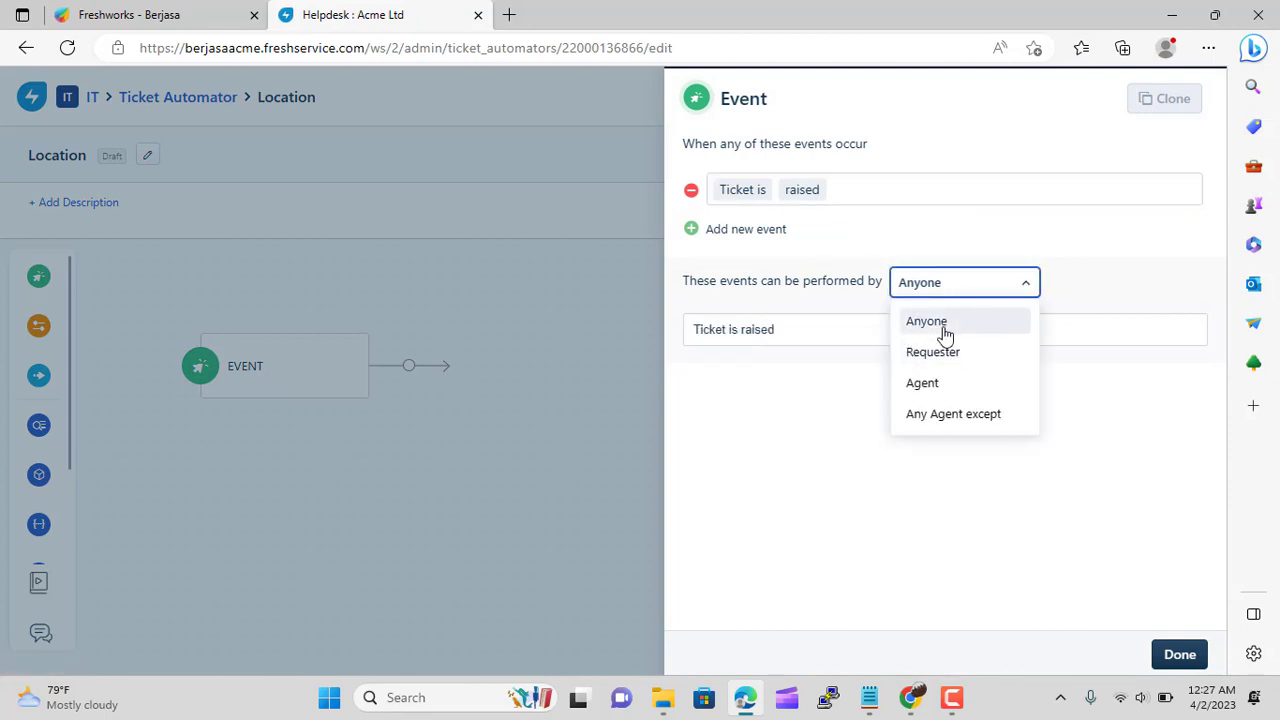
click(945, 333)
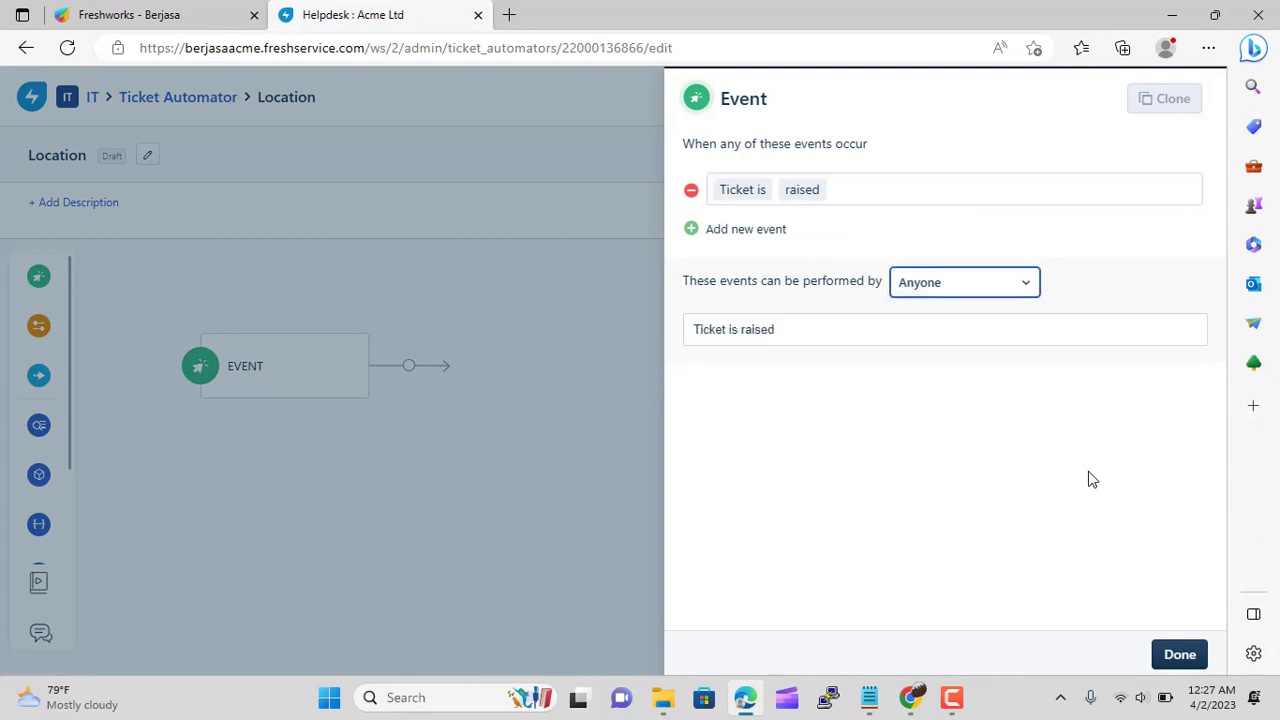
click(1176, 654)
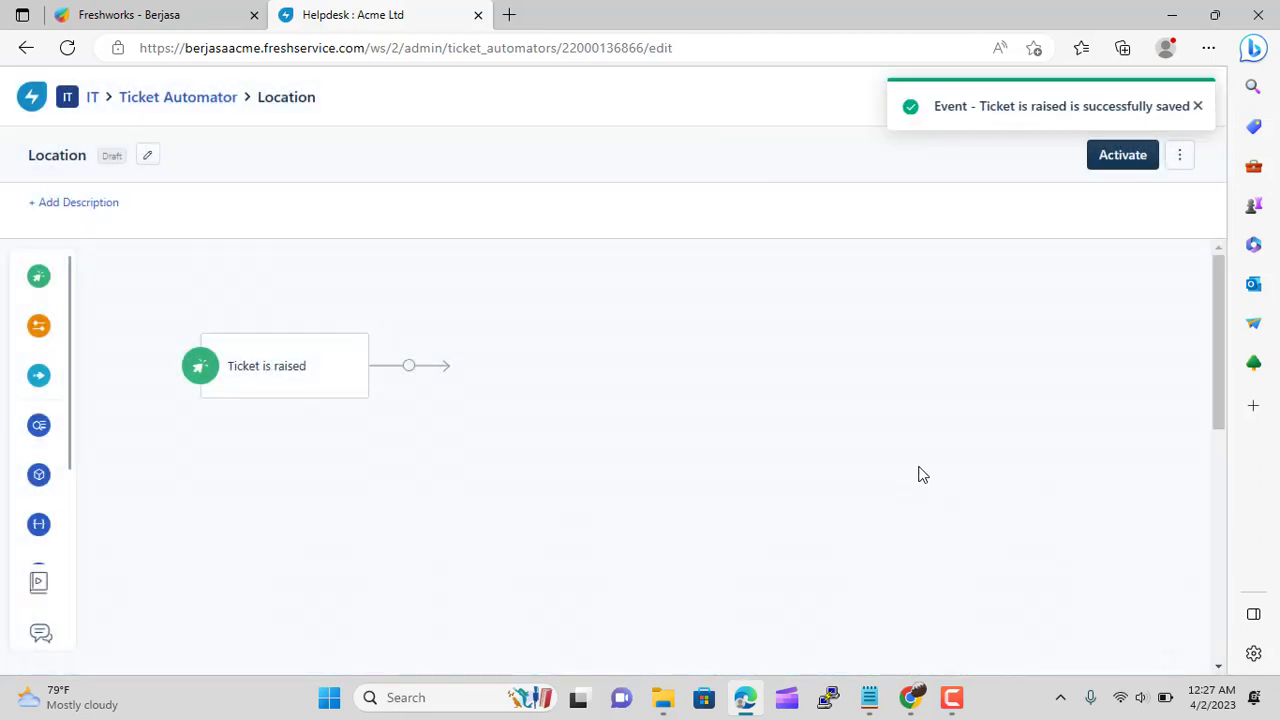
mouse_move(40, 330)
drag(40, 330, 465, 336)
Make the first condition check that requester location belongs to India, with a matching label
click(457, 352)
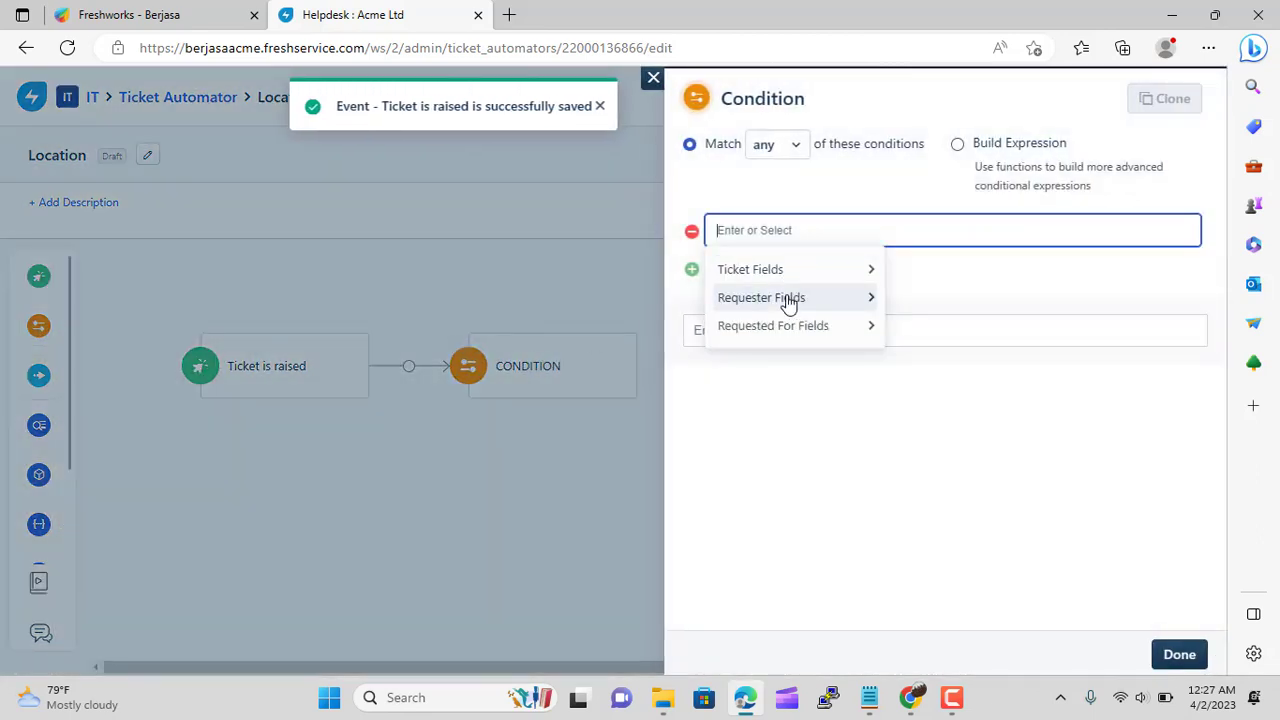
click(786, 303)
click(918, 380)
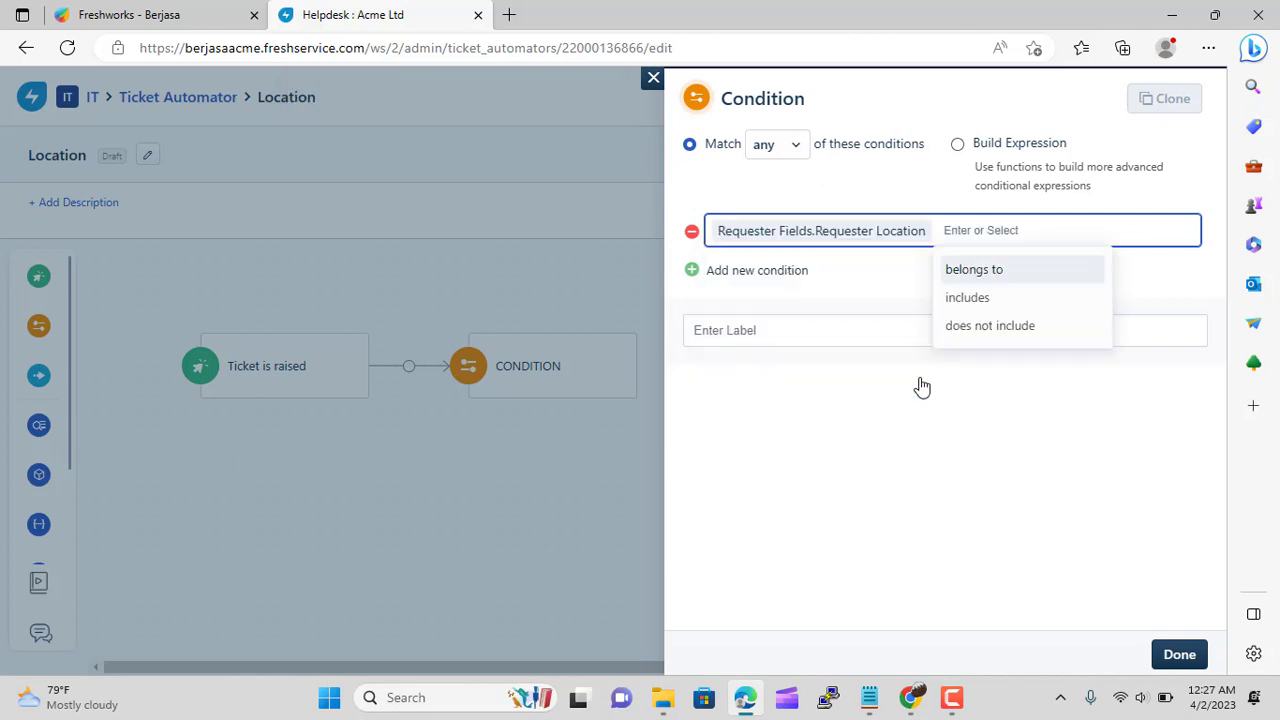
click(1009, 270)
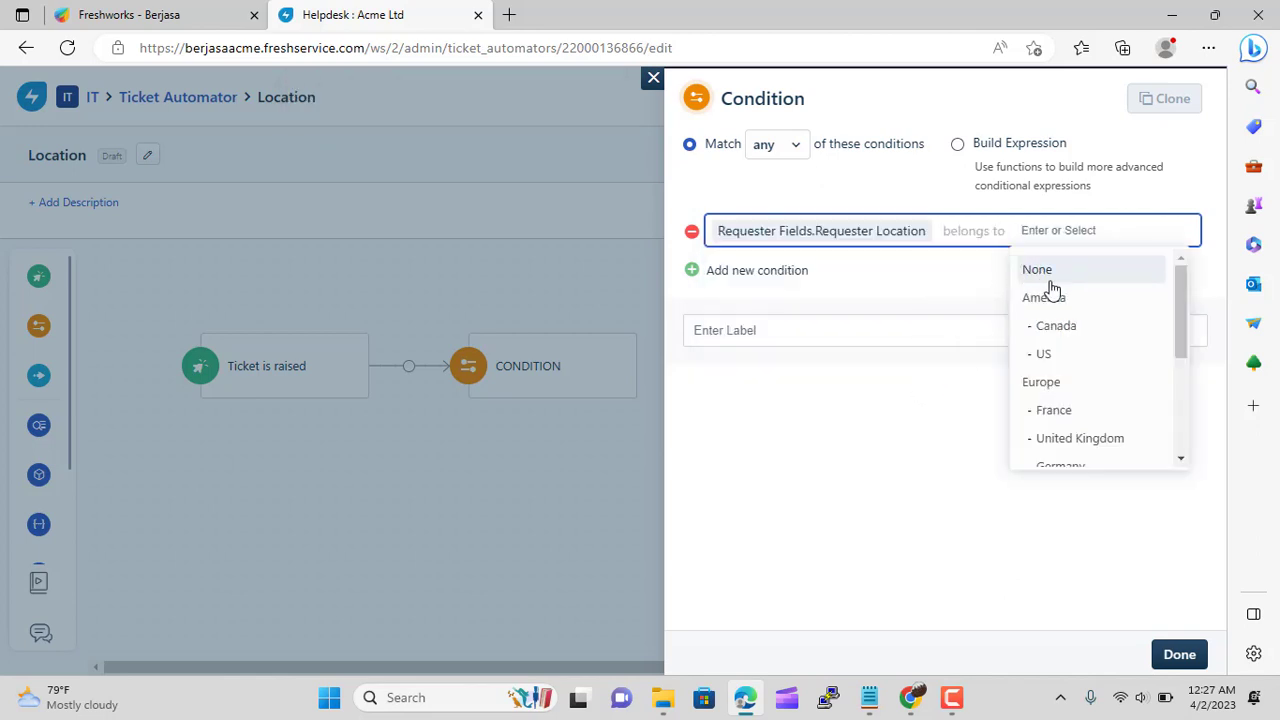
scroll(1075, 350, down, 2)
scroll(1082, 362, down, 2)
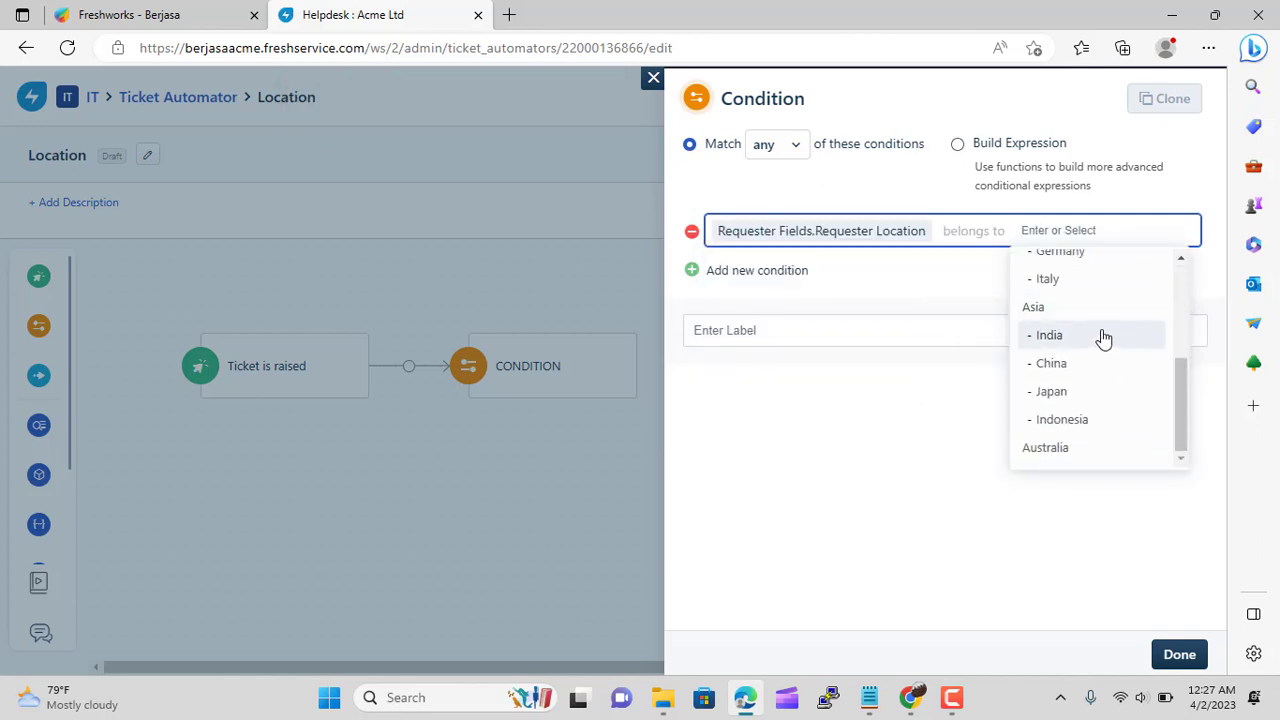
click(1102, 341)
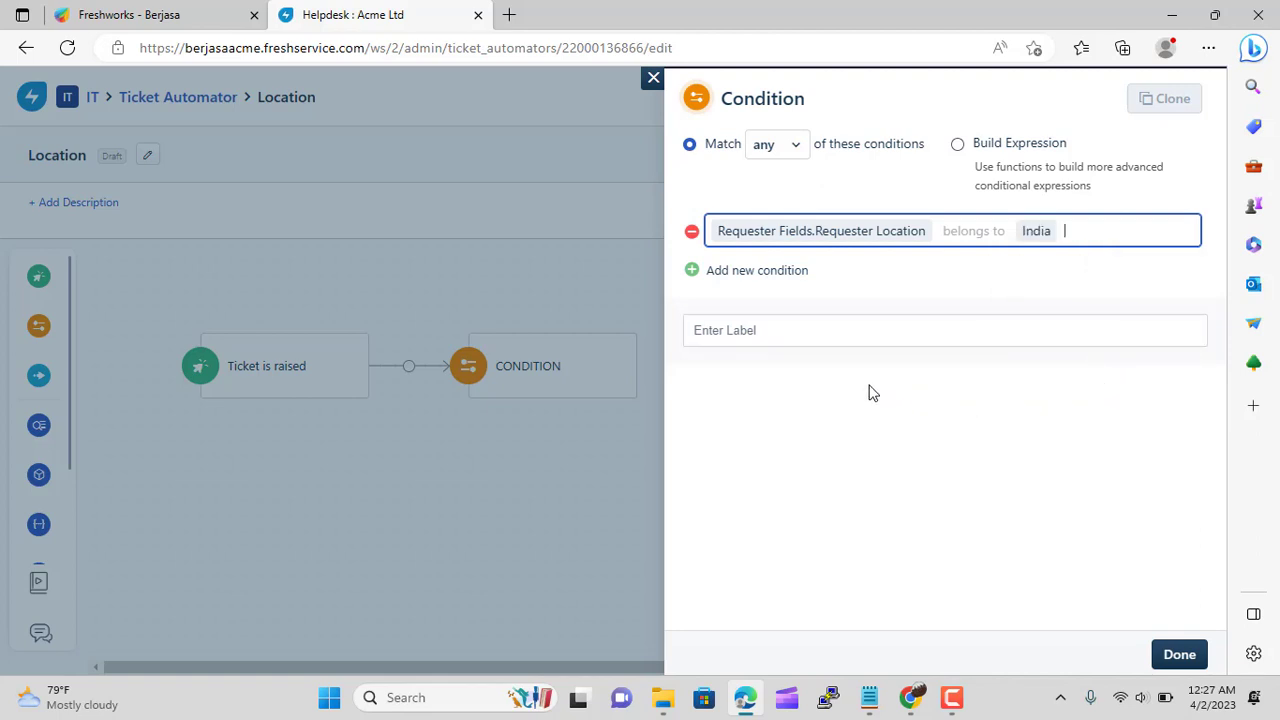
click(760, 326)
text(Requester fields requester location belongs to india)
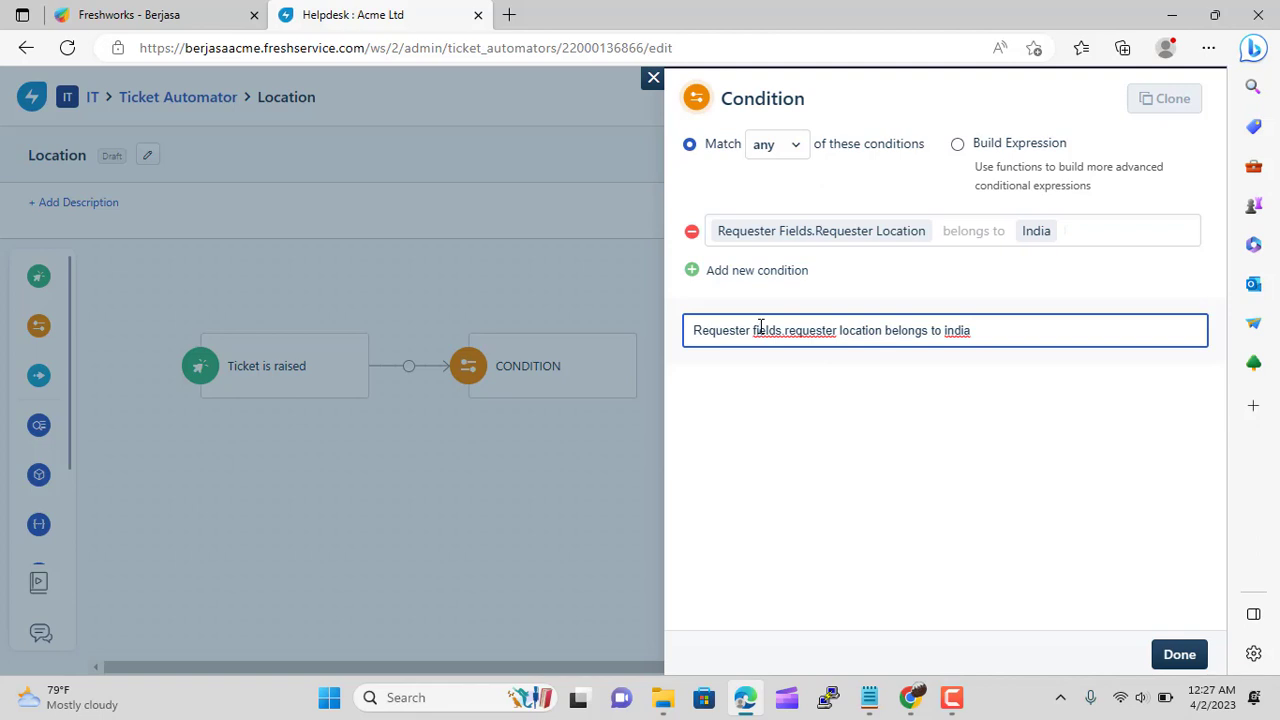
click(1180, 656)
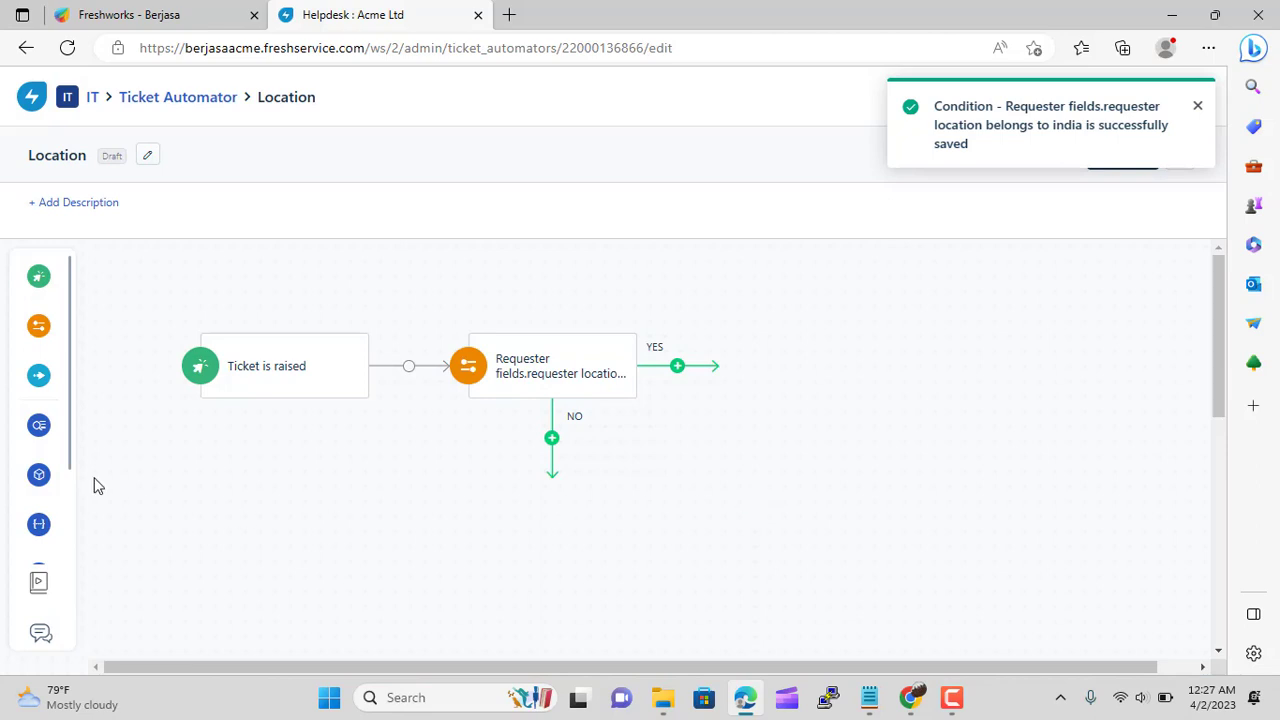
On the NO branch, add a condition for requester location belongs to Japan
mouse_move(14, 329)
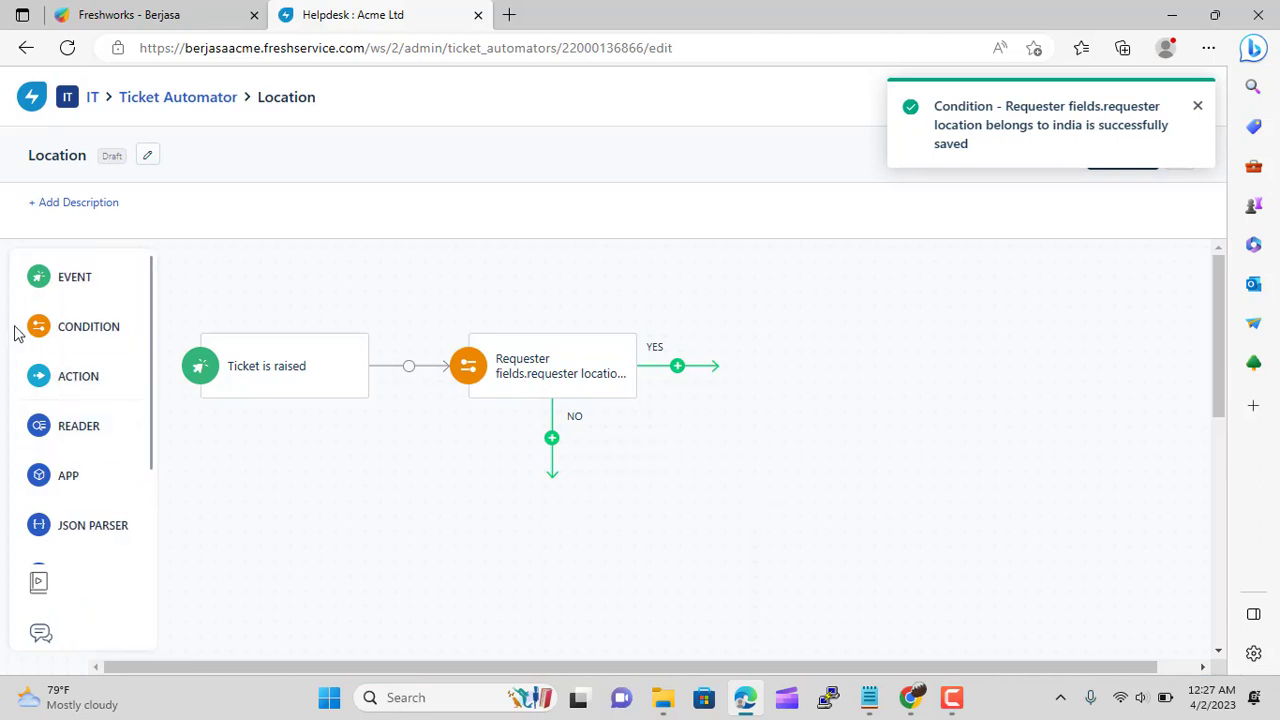
drag(46, 327, 490, 481)
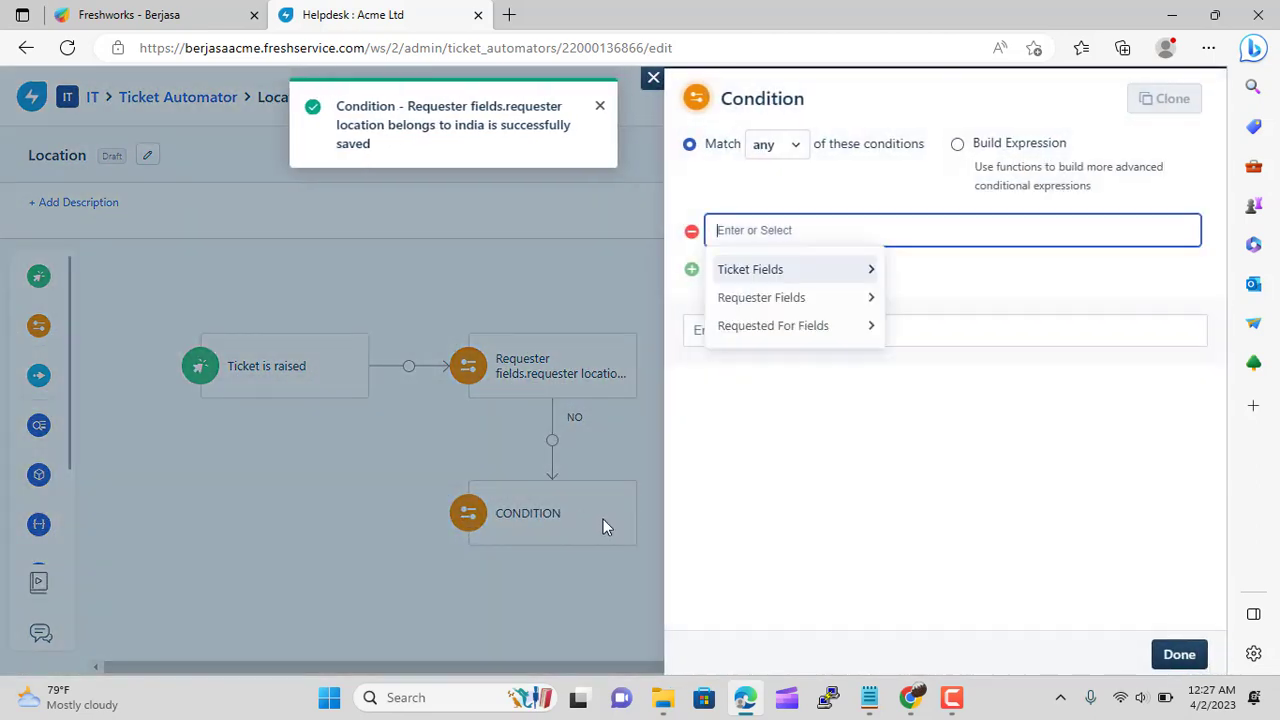
click(822, 297)
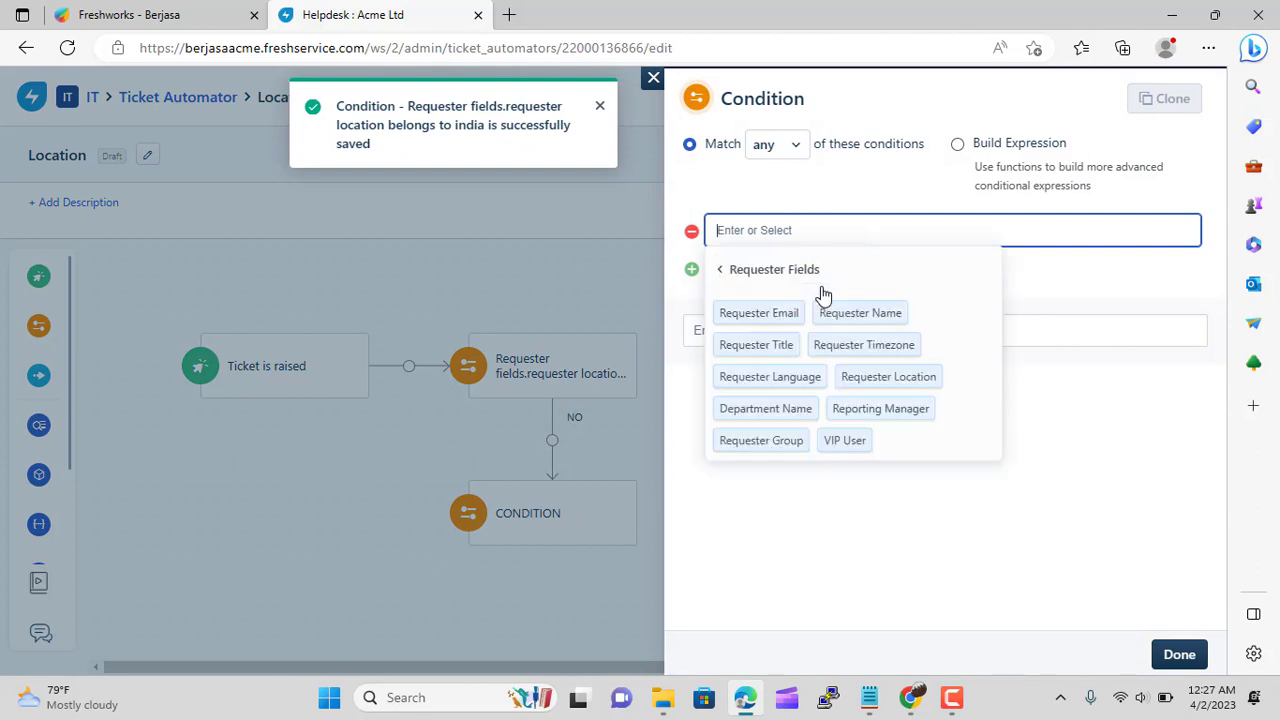
click(912, 381)
click(998, 270)
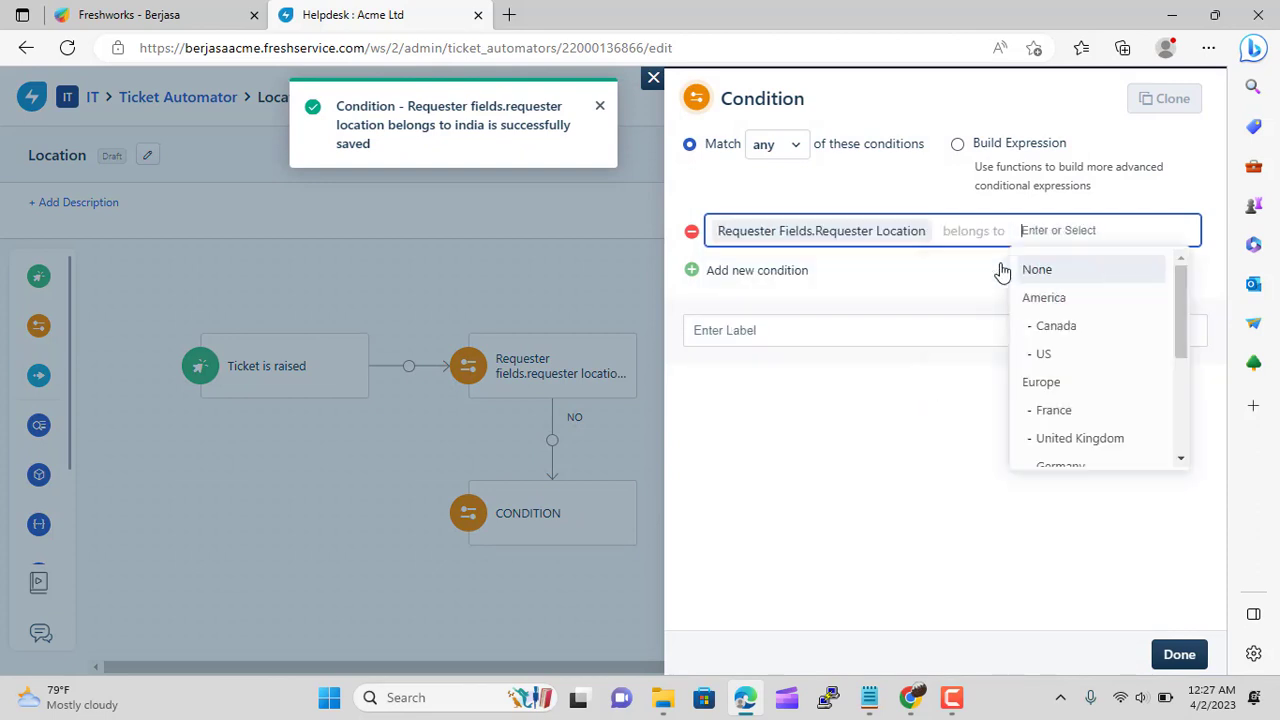
scroll(1110, 370, down, 3)
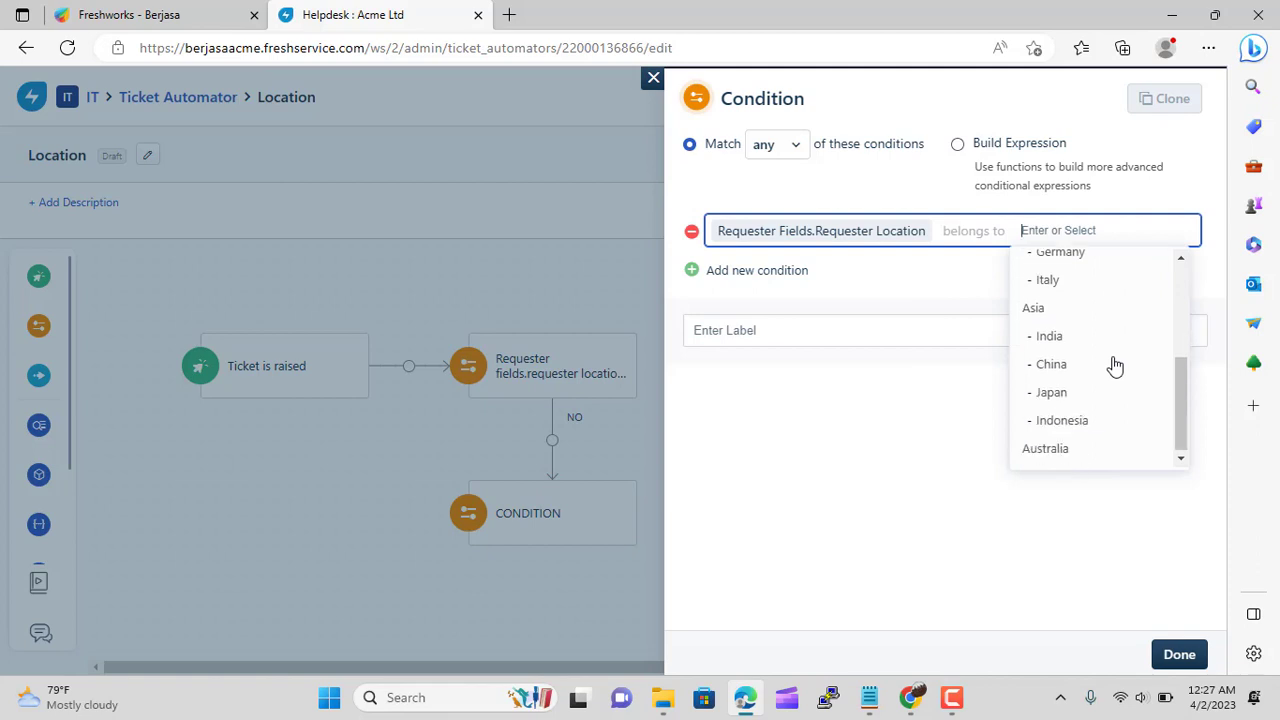
click(1096, 391)
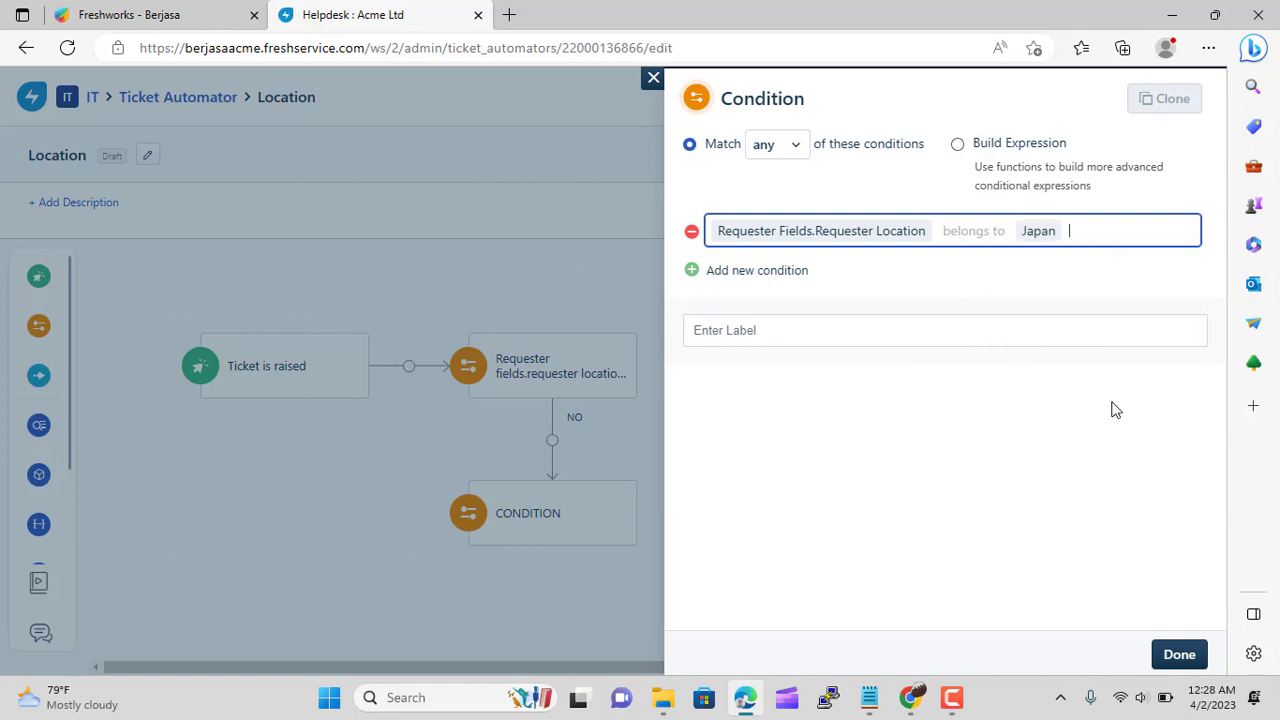
click(1180, 655)
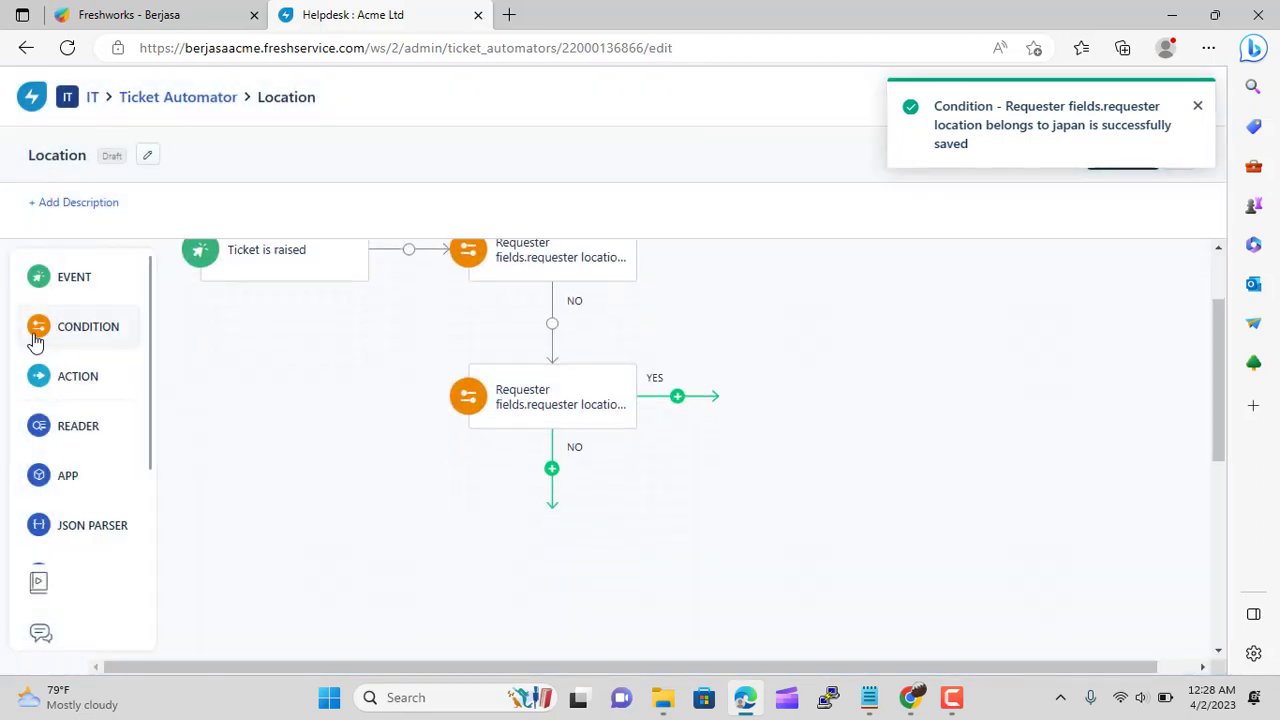
Add a further NO-branch condition for requester location belongs to Indonesia
drag(36, 343, 494, 511)
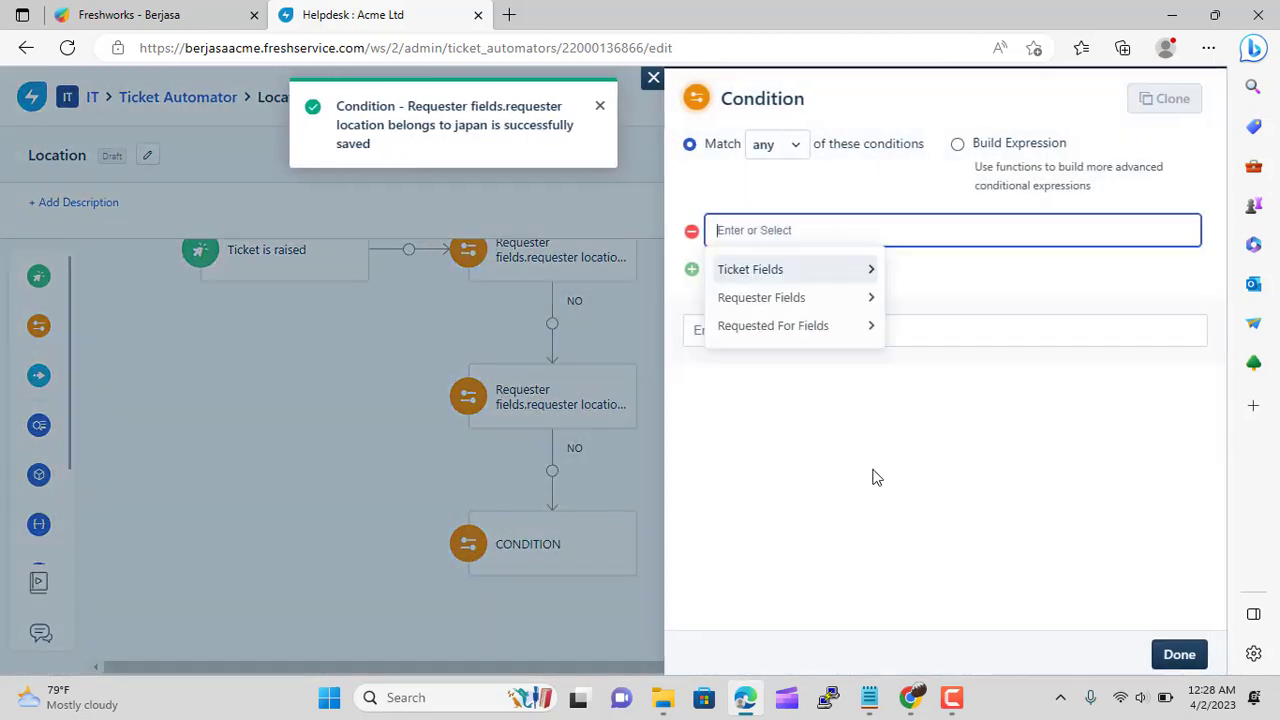
click(823, 295)
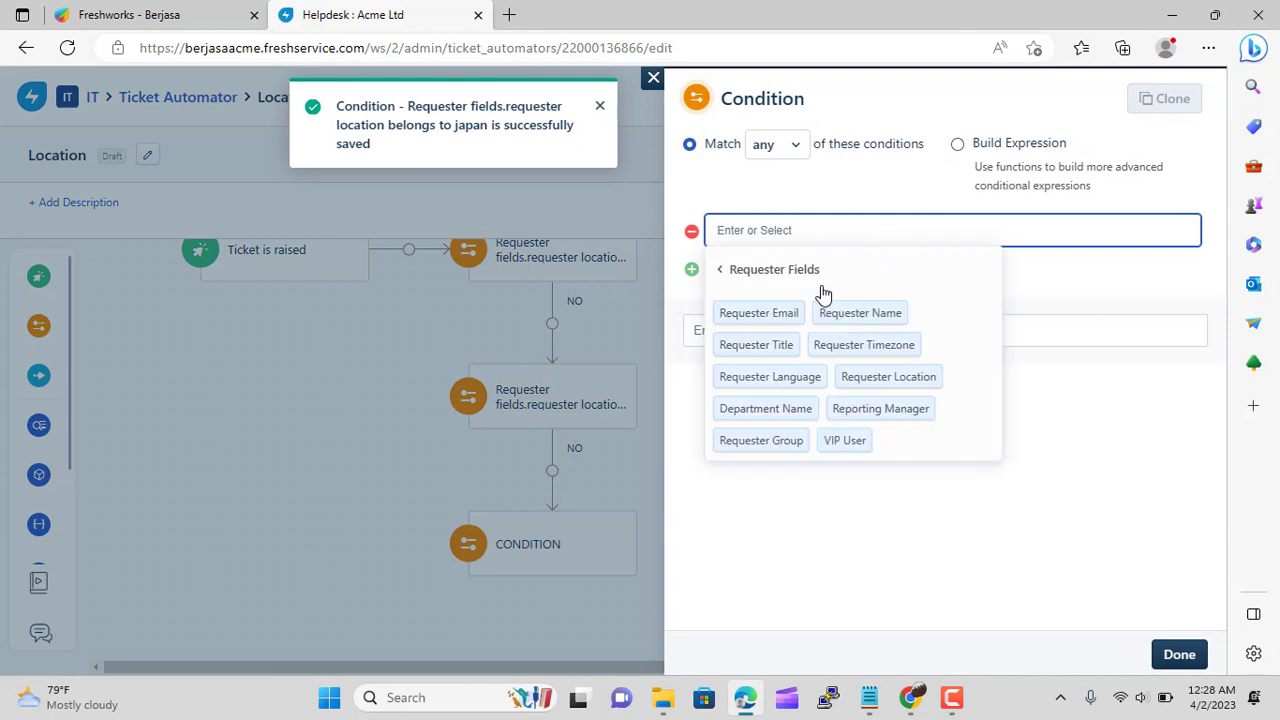
click(905, 380)
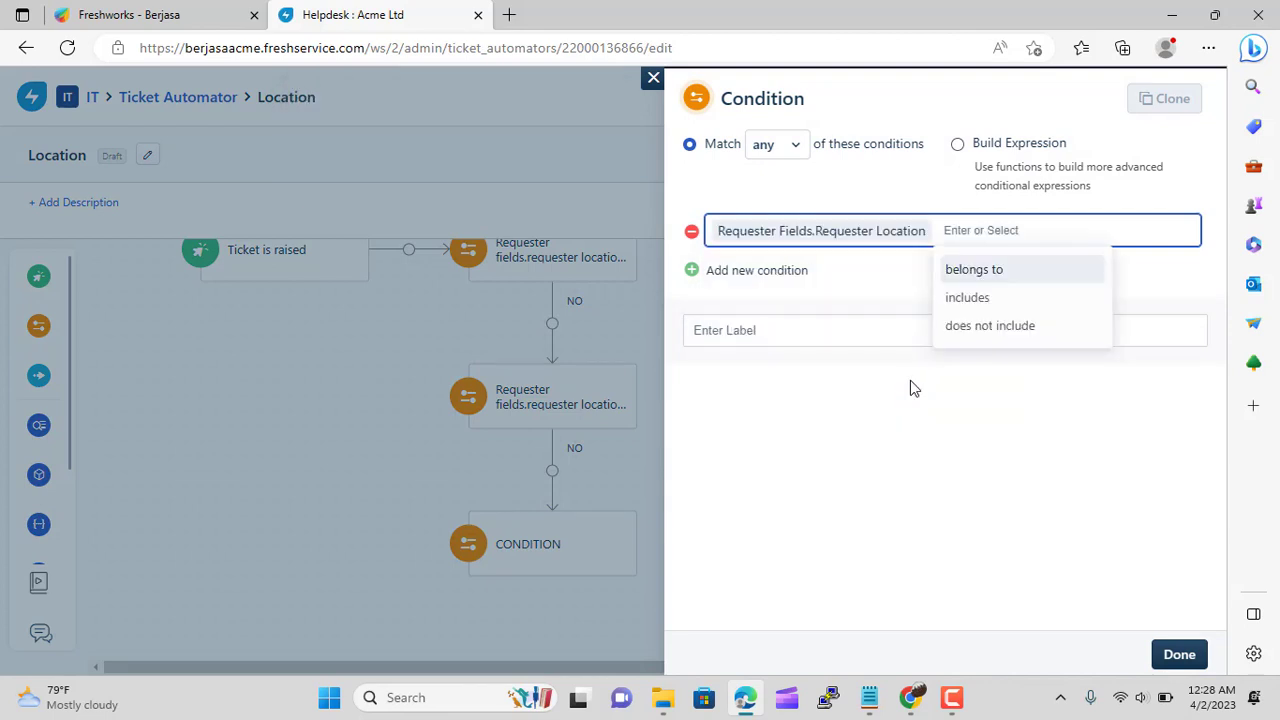
click(995, 271)
scroll(1100, 380, down, 5)
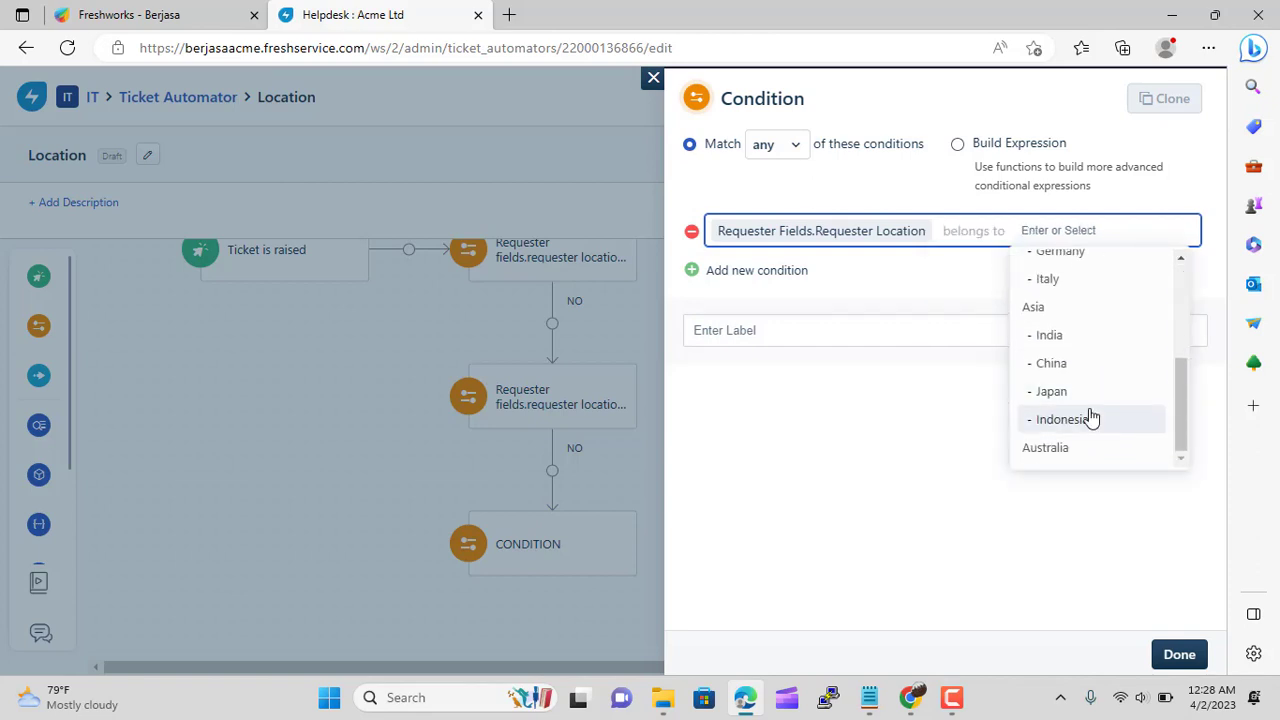
click(1088, 417)
click(1178, 654)
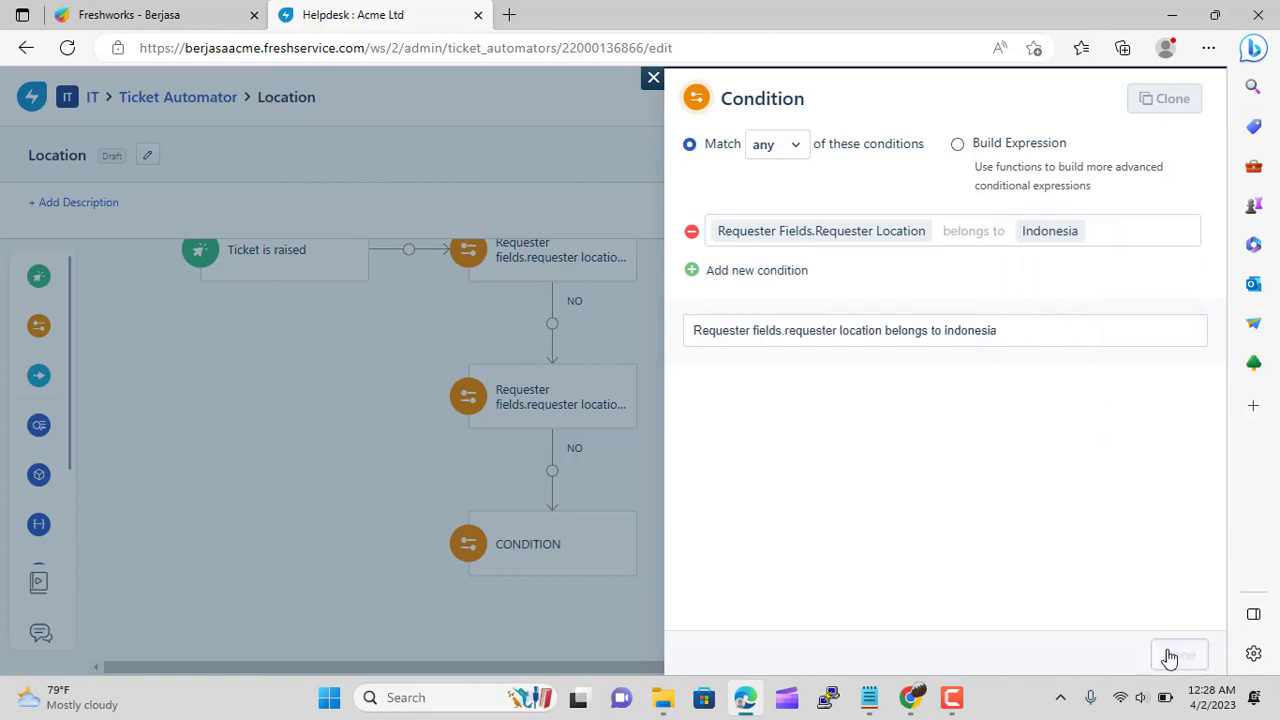
scroll(1003, 534, down, 2)
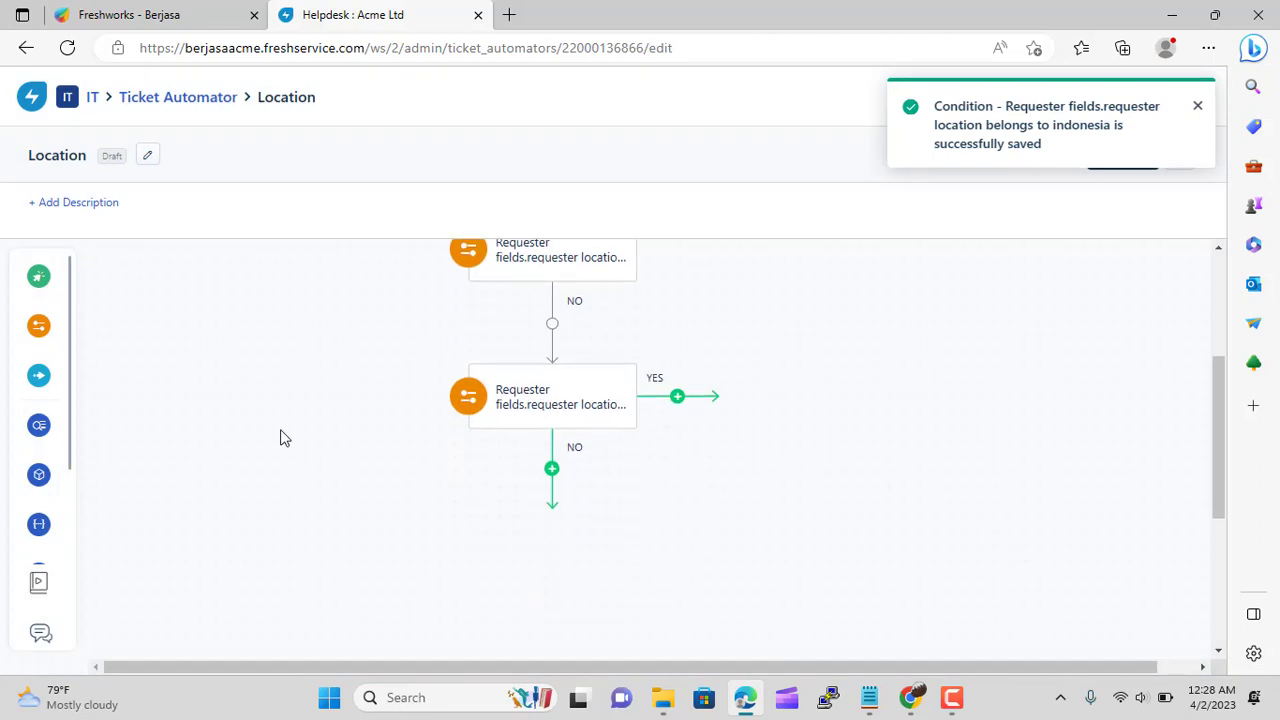
On the Indonesia condition's YES branch, assign tickets to group IT Support Indonesia
mouse_move(14, 383)
drag(780, 365, 711, 388)
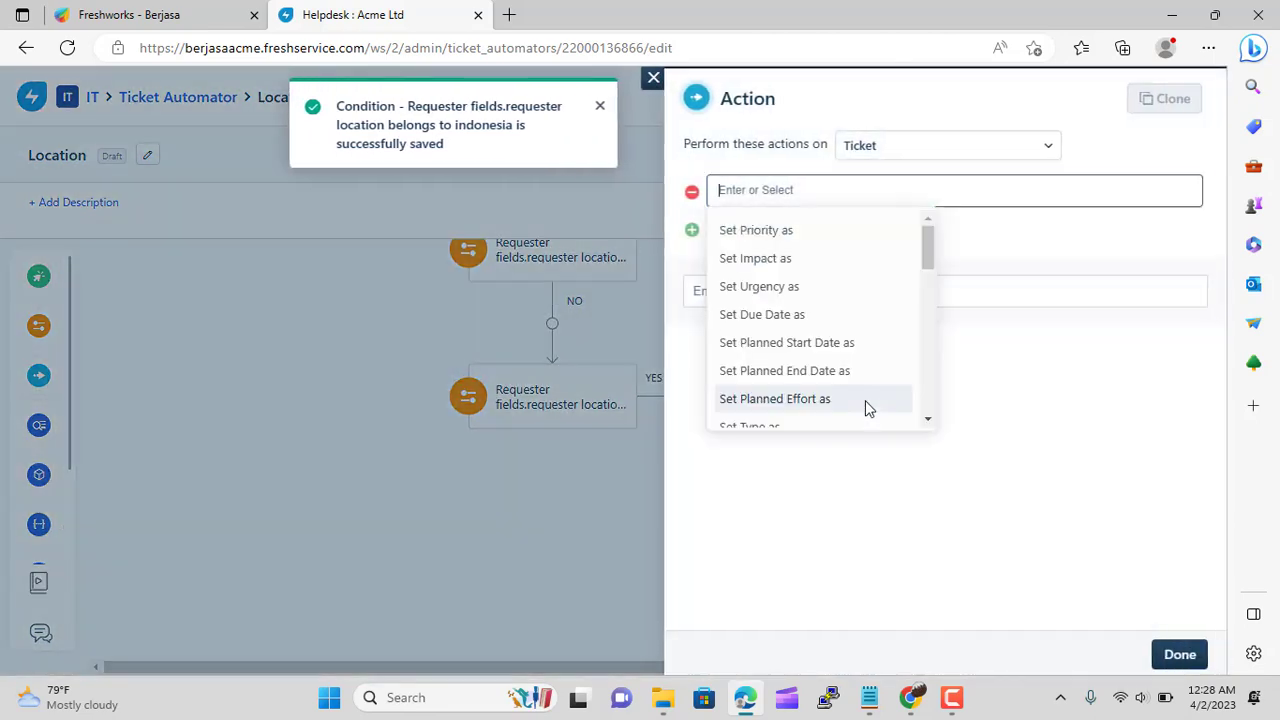
scroll(859, 267, down, 1)
scroll(860, 273, down, 6)
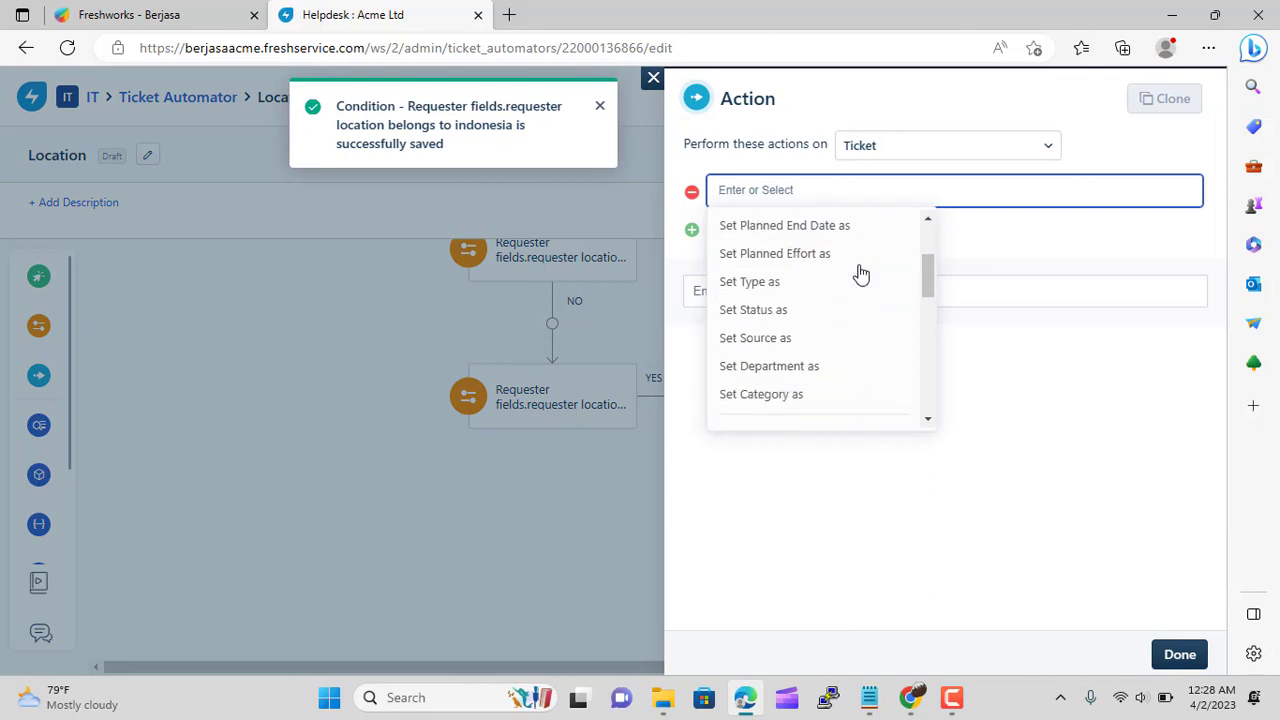
scroll(859, 271, down, 1)
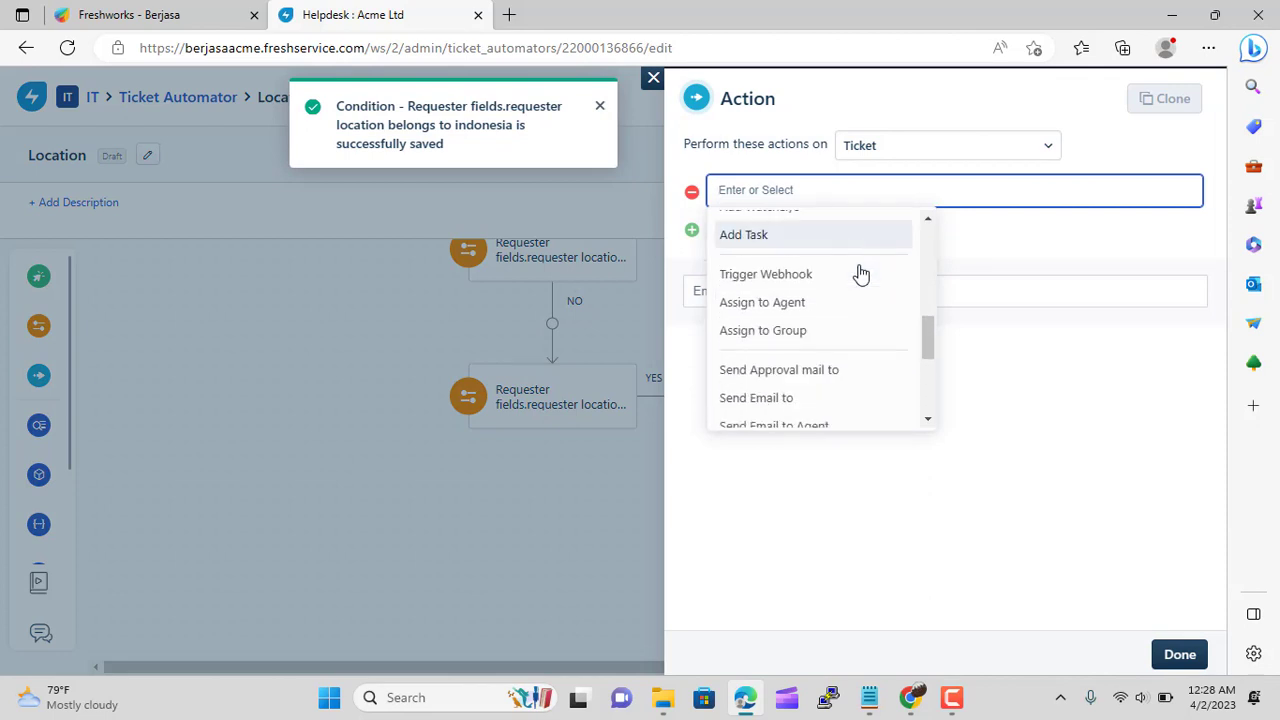
click(818, 329)
scroll(1014, 334, down, 5)
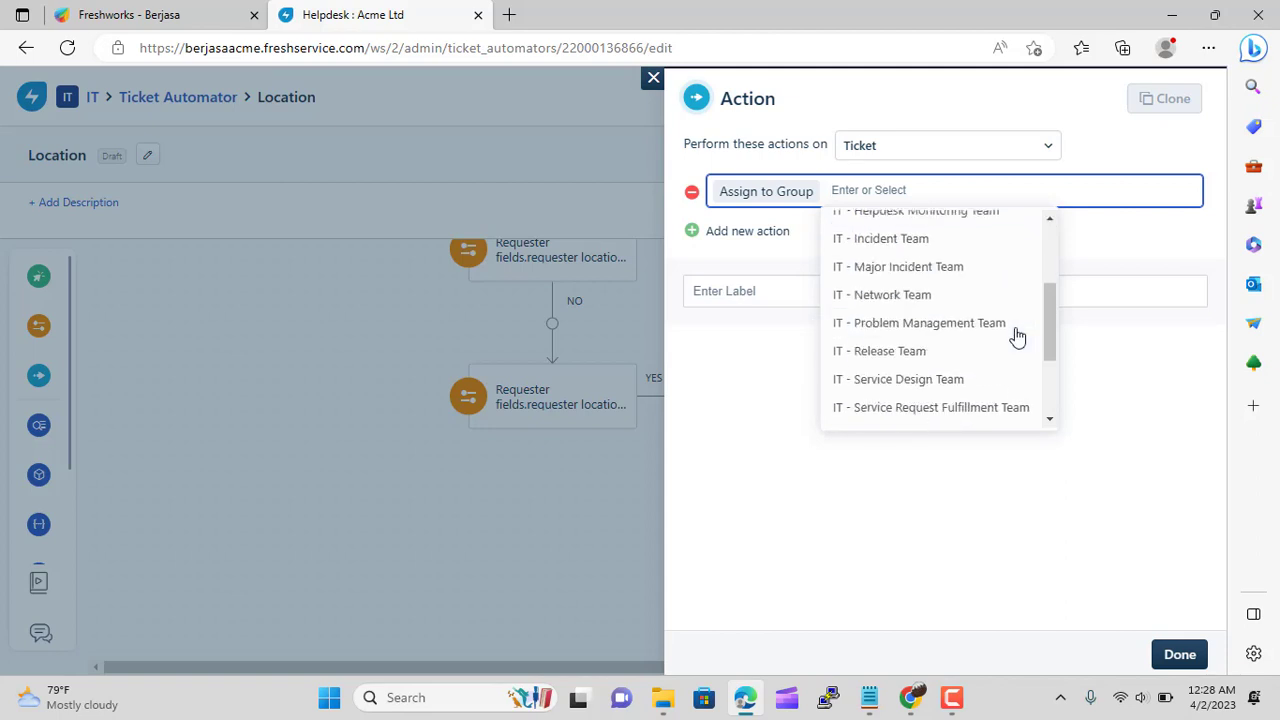
click(953, 389)
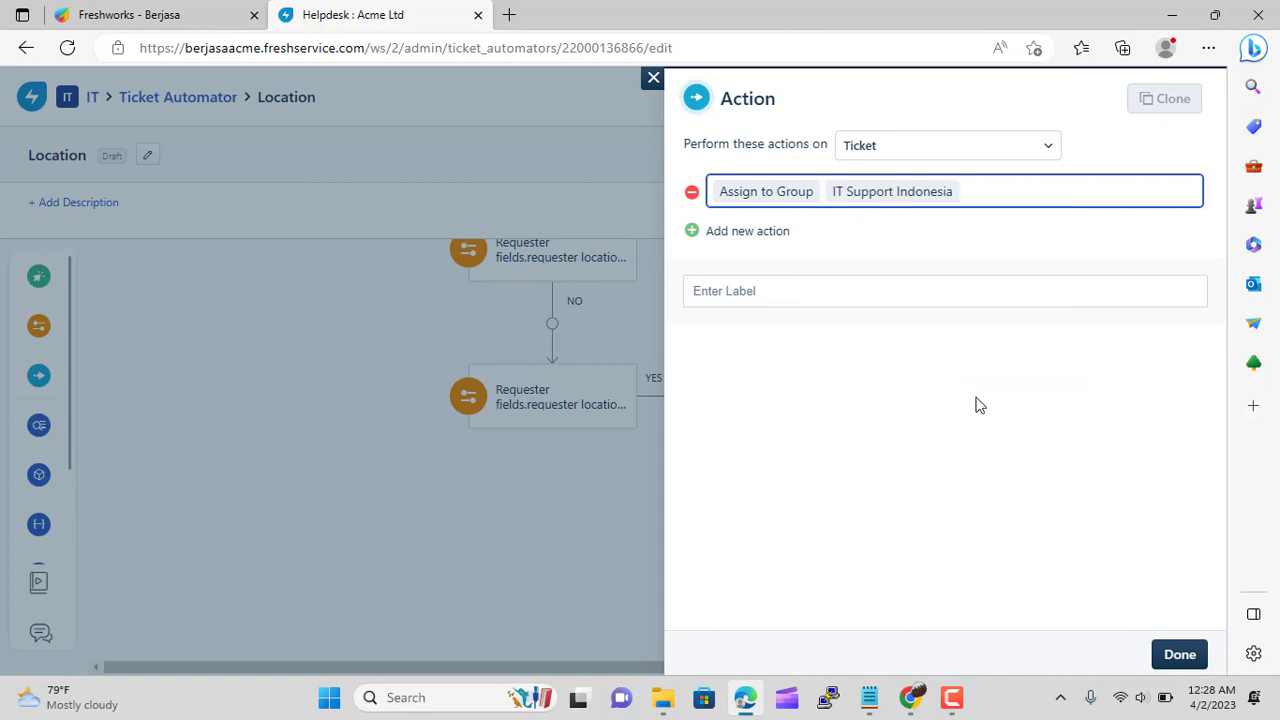
click(1175, 658)
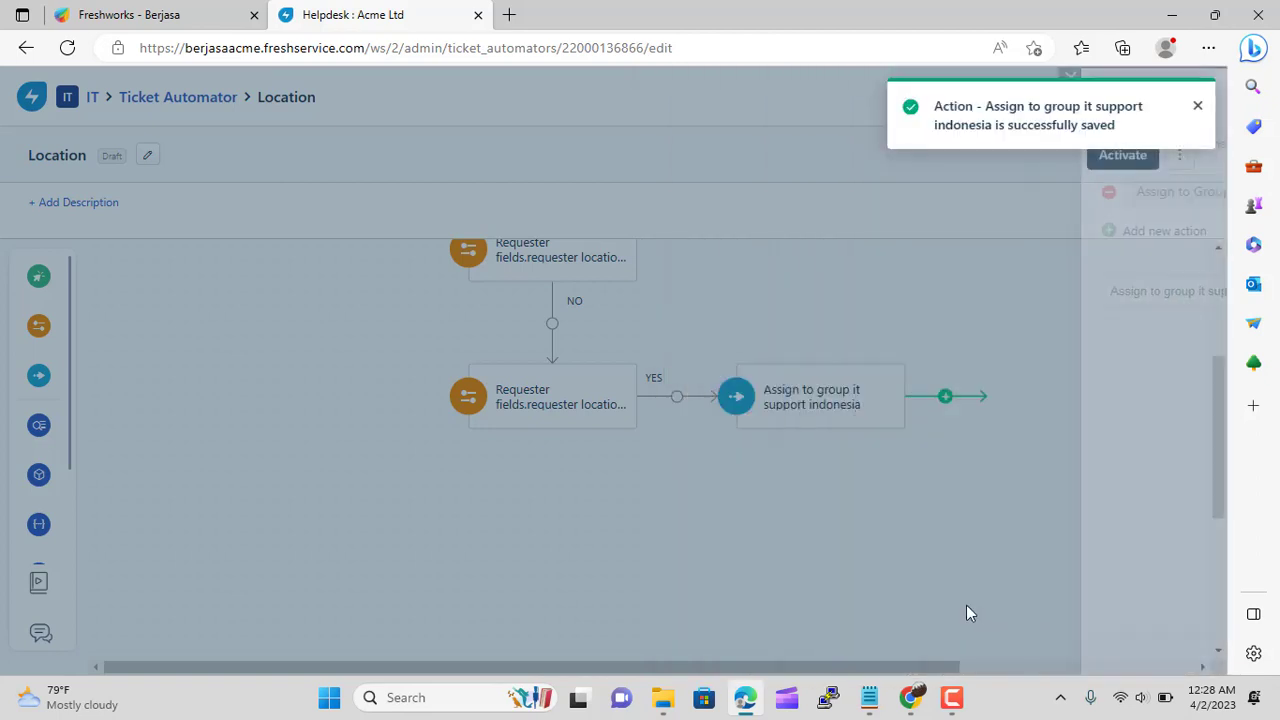
On the Japan condition's YES branch, assign tickets to group IT Support Japan
scroll(335, 500, up, 1)
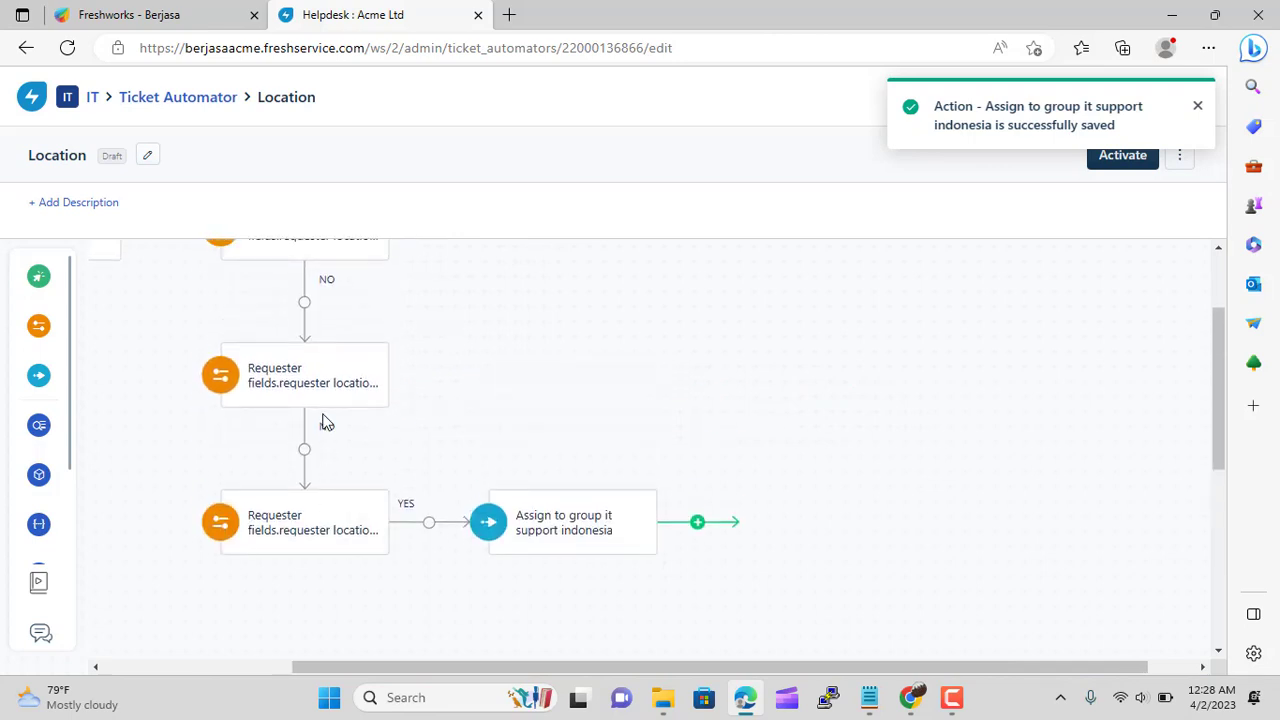
mouse_move(38, 420)
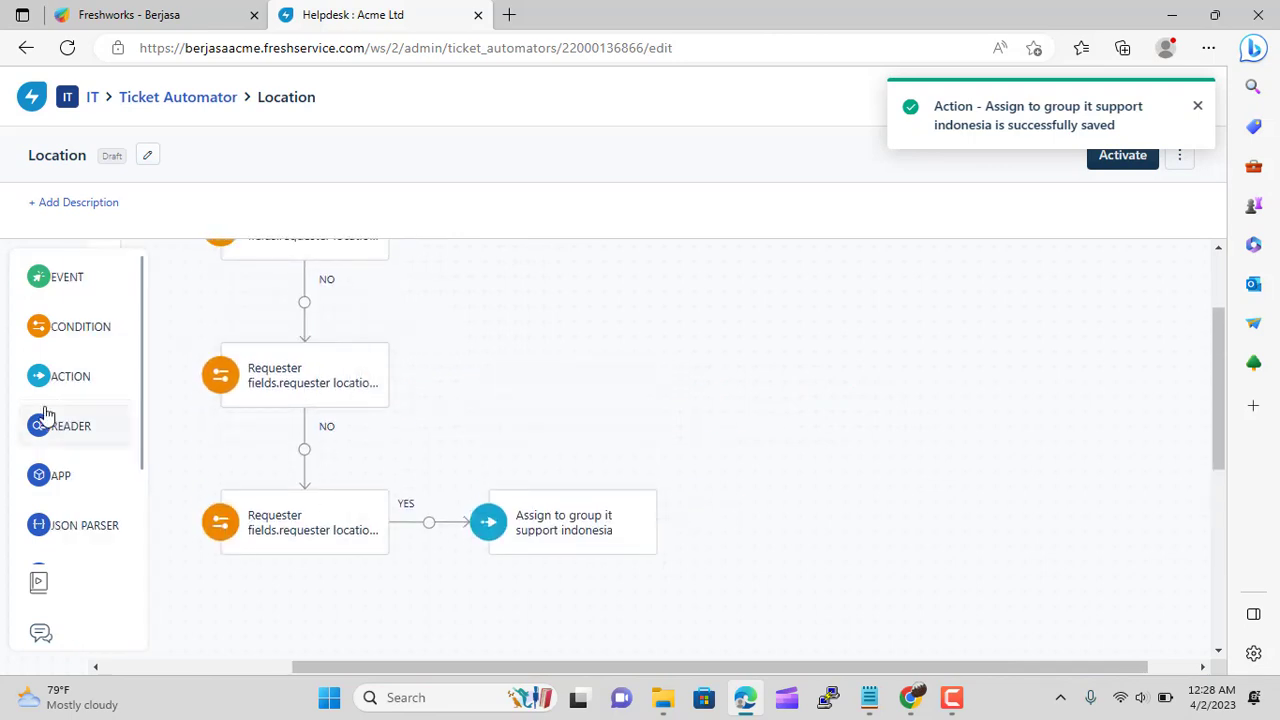
drag(38, 380, 463, 355)
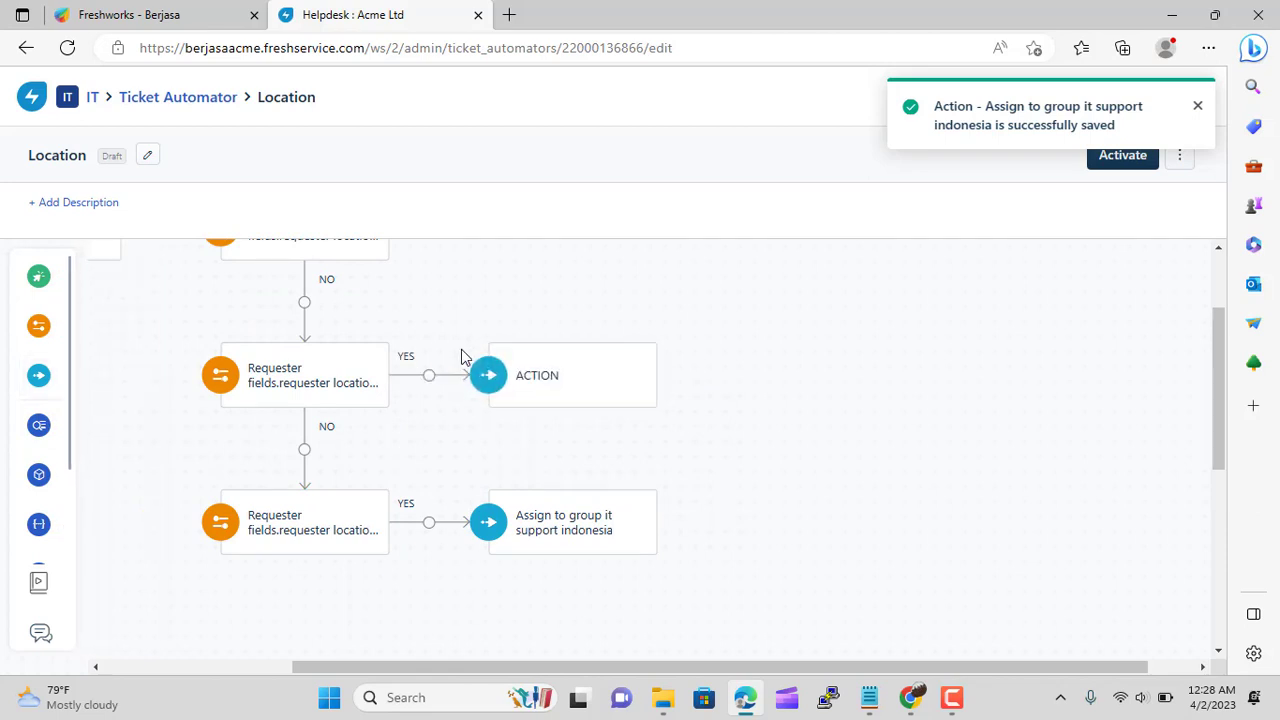
scroll(855, 289, down, 8)
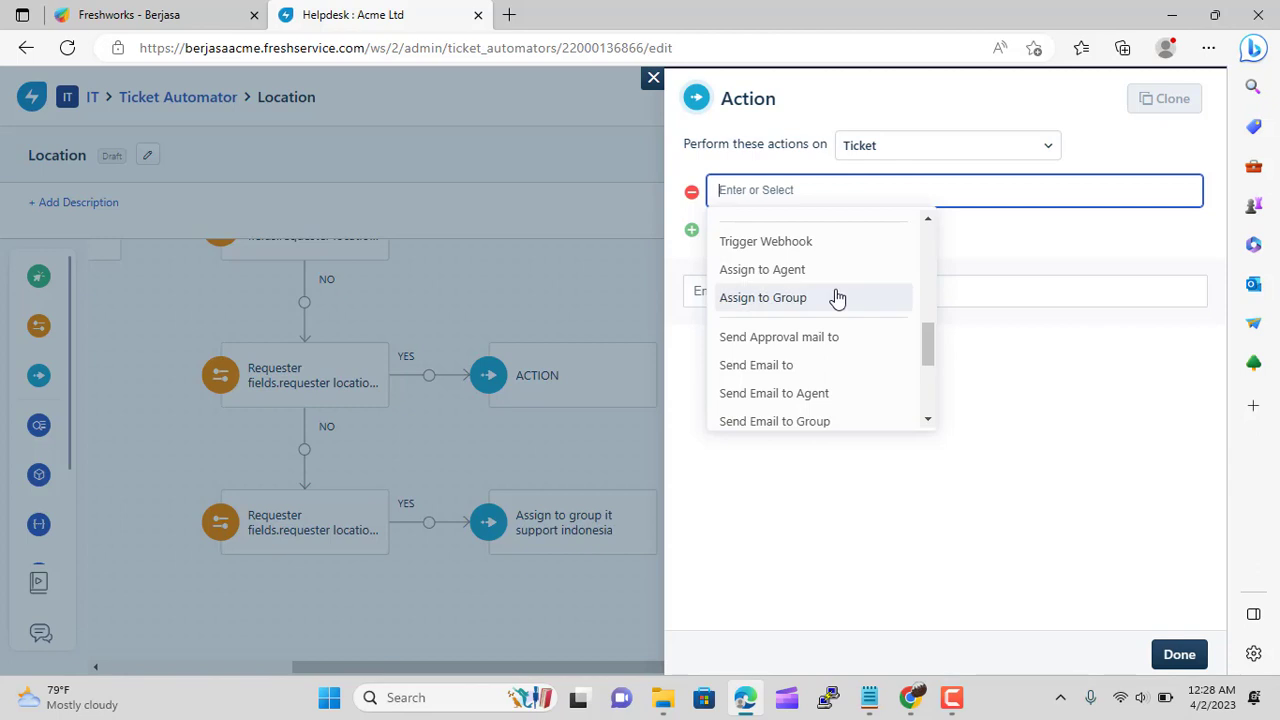
click(837, 296)
scroll(980, 275, down, 5)
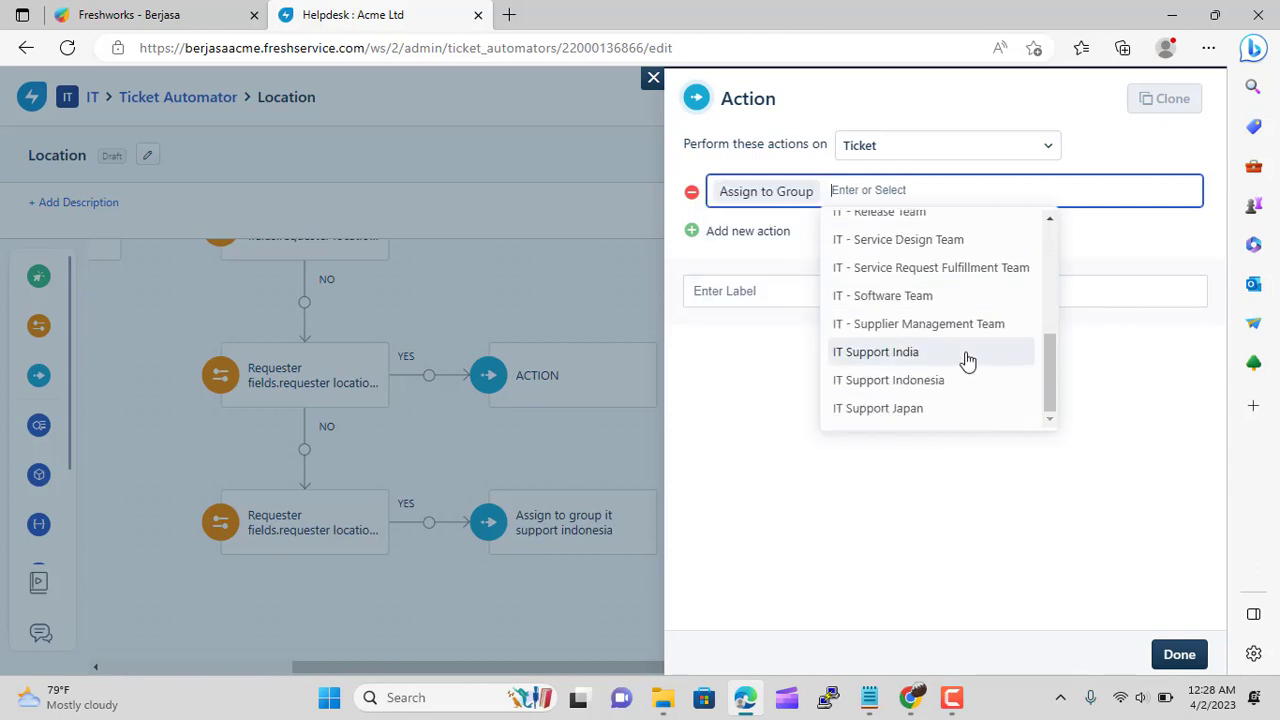
click(950, 410)
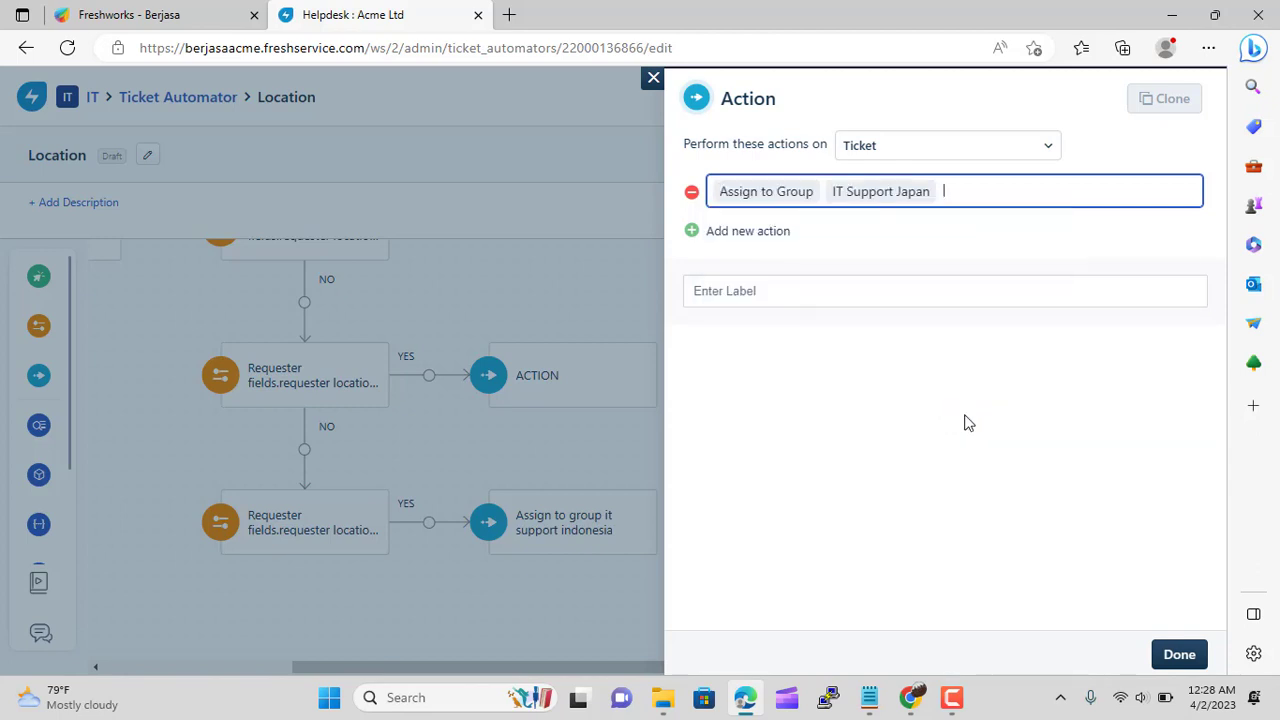
click(1179, 655)
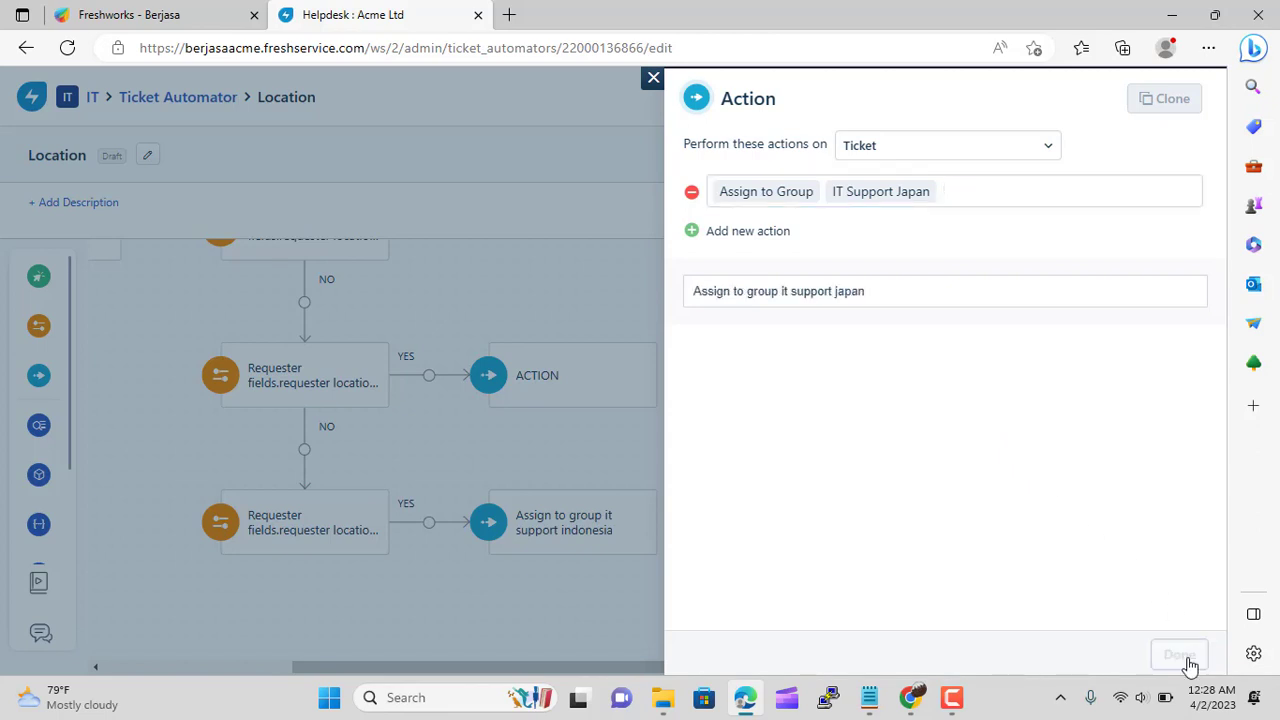
scroll(224, 452, up, 1)
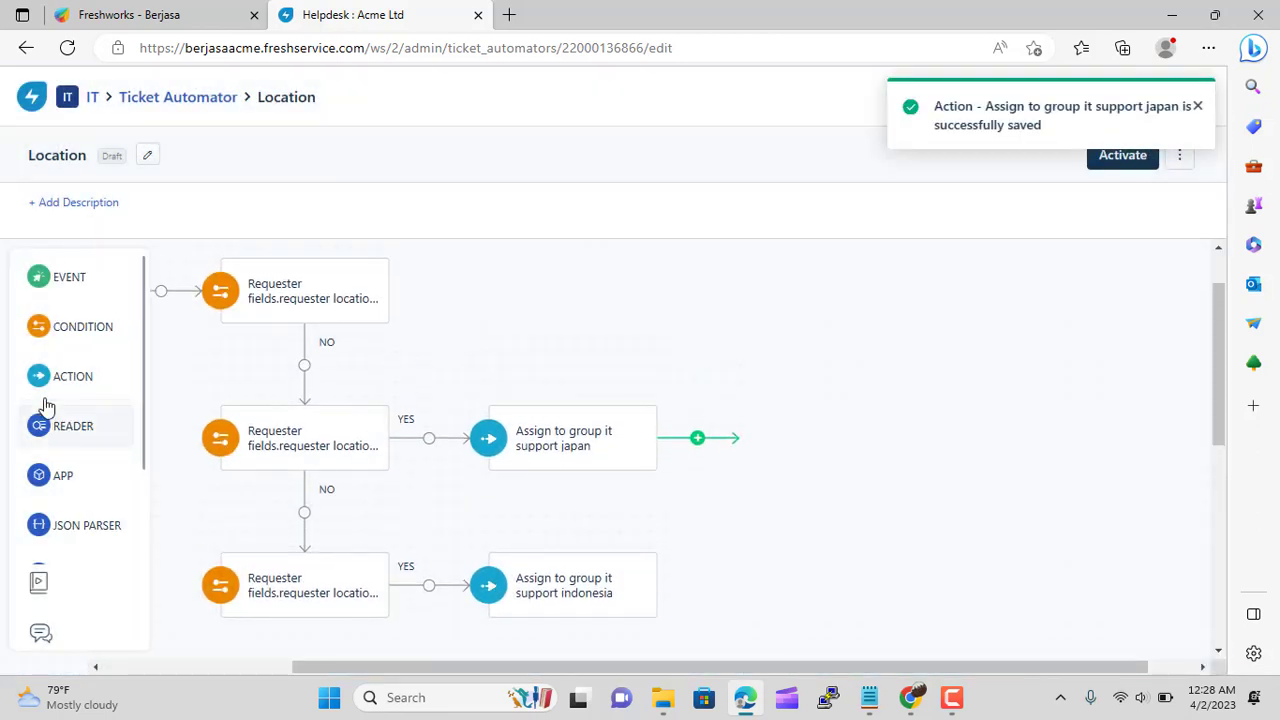
On the top condition's YES branch, assign tickets to group IT Support India
drag(40, 378, 466, 277)
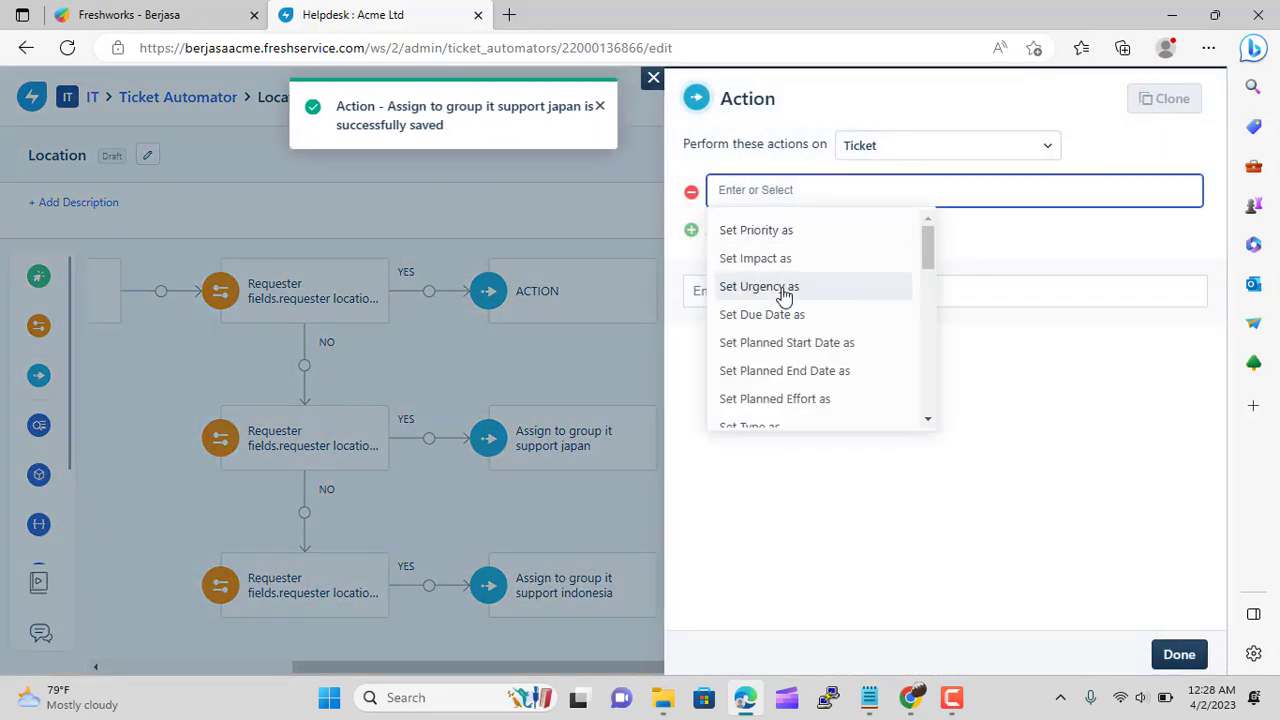
scroll(789, 298, down, 5)
scroll(786, 296, down, 3)
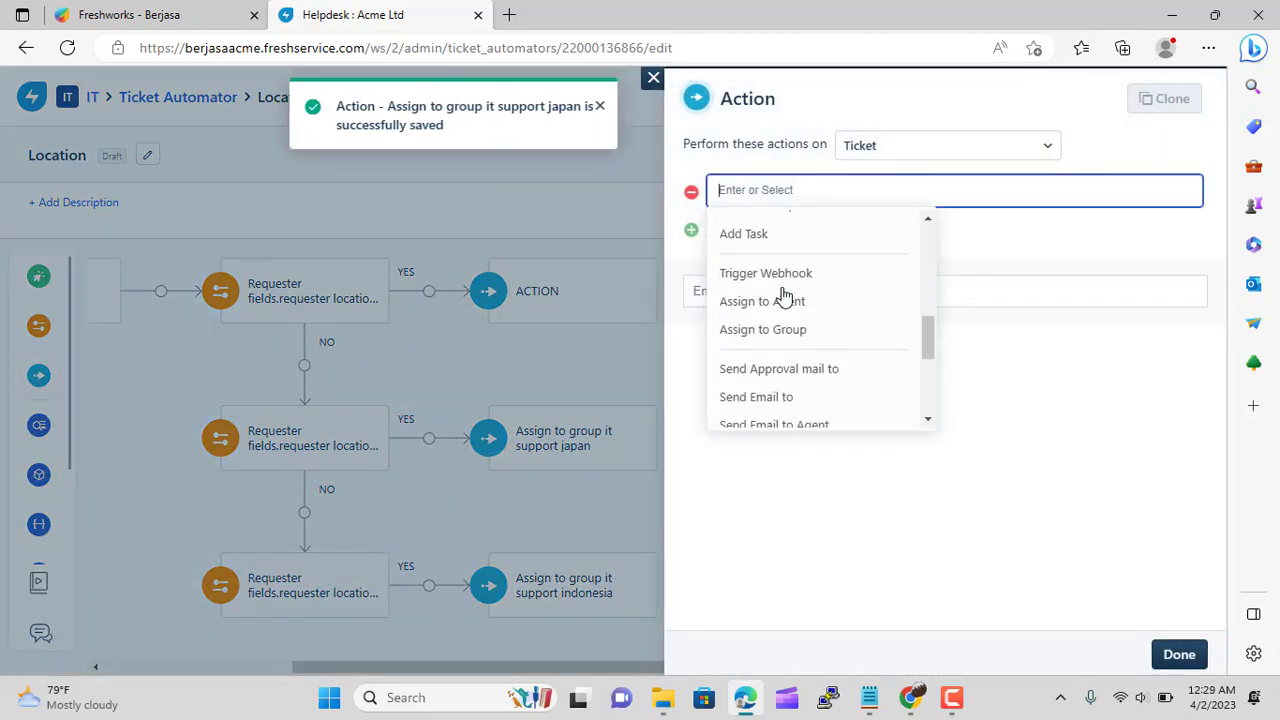
click(843, 300)
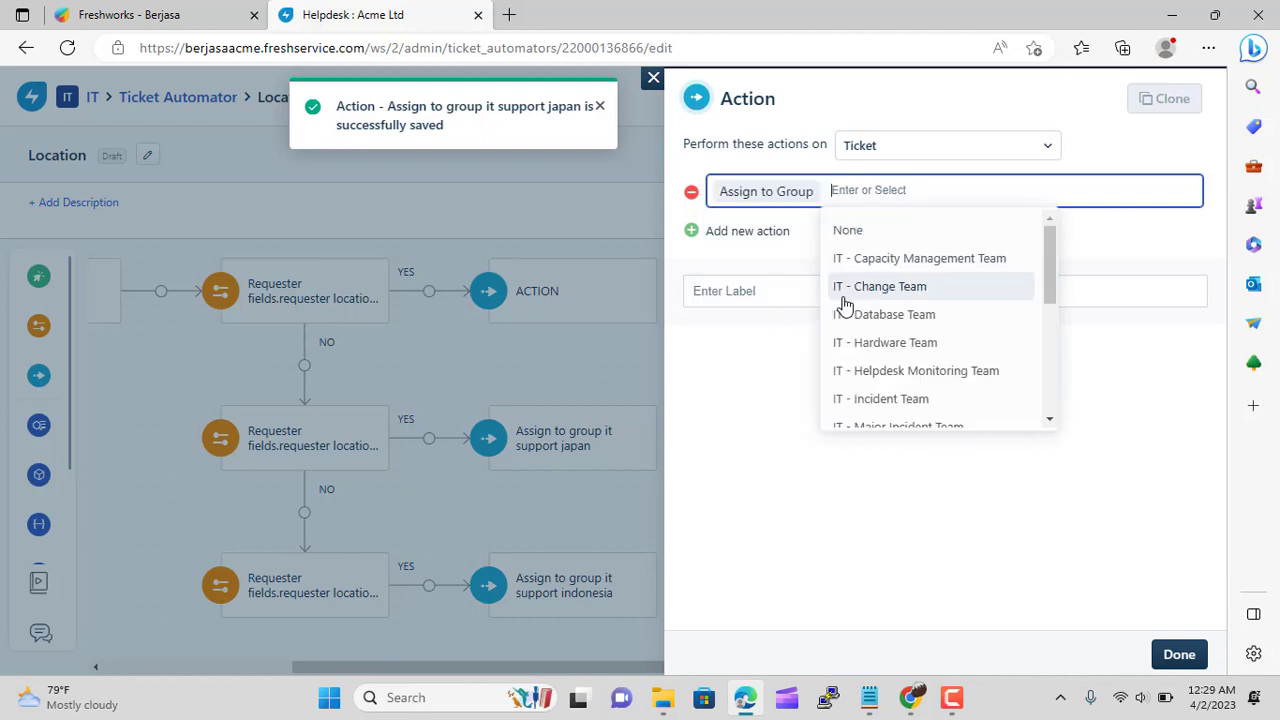
scroll(967, 296, down, 5)
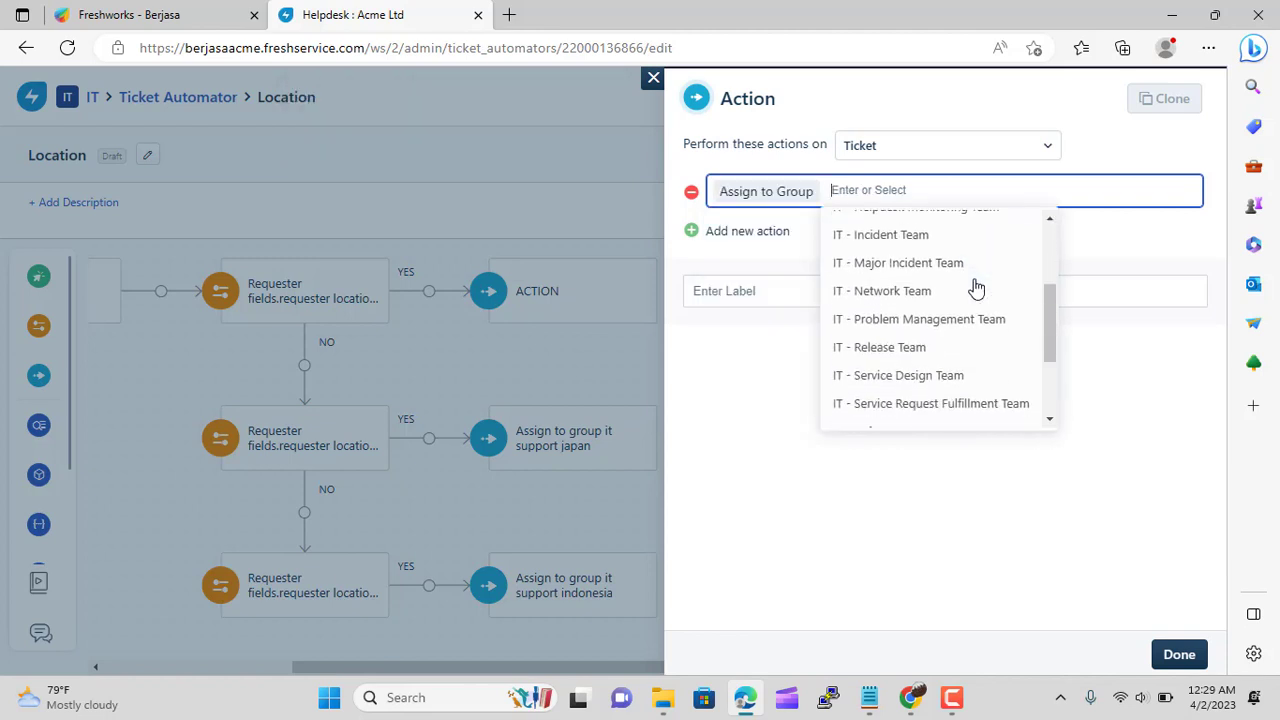
click(949, 366)
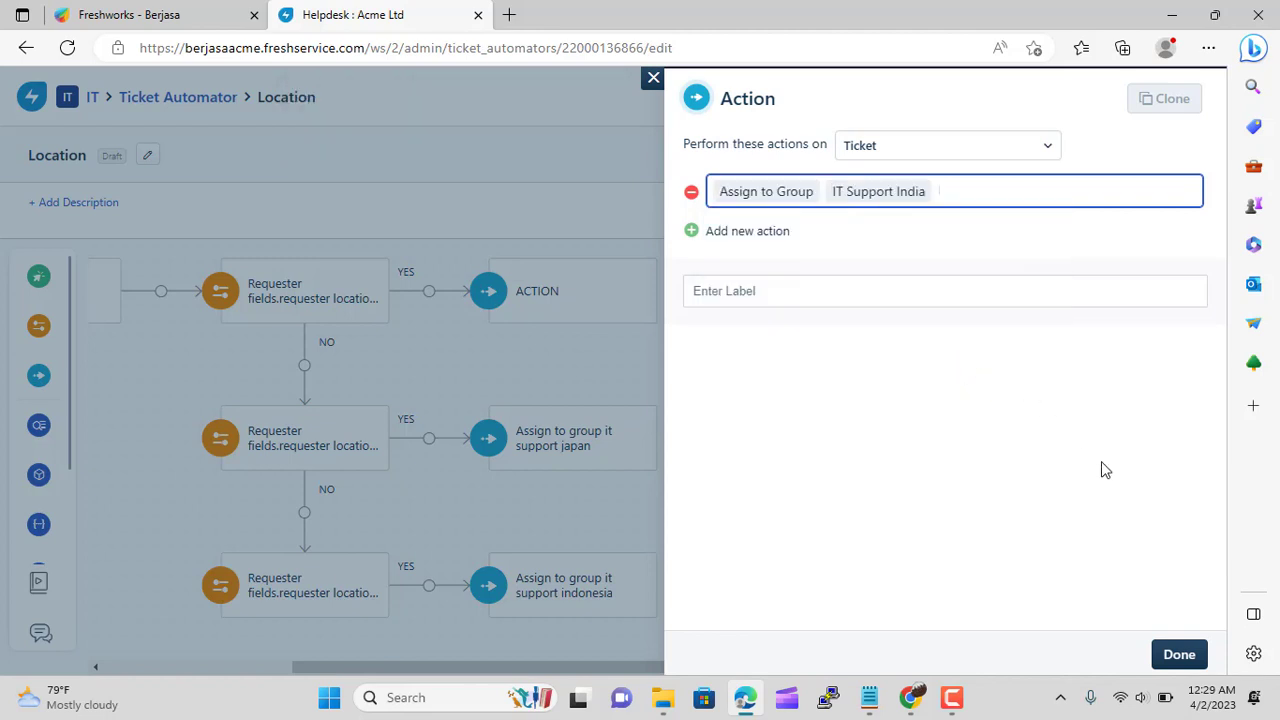
click(1180, 655)
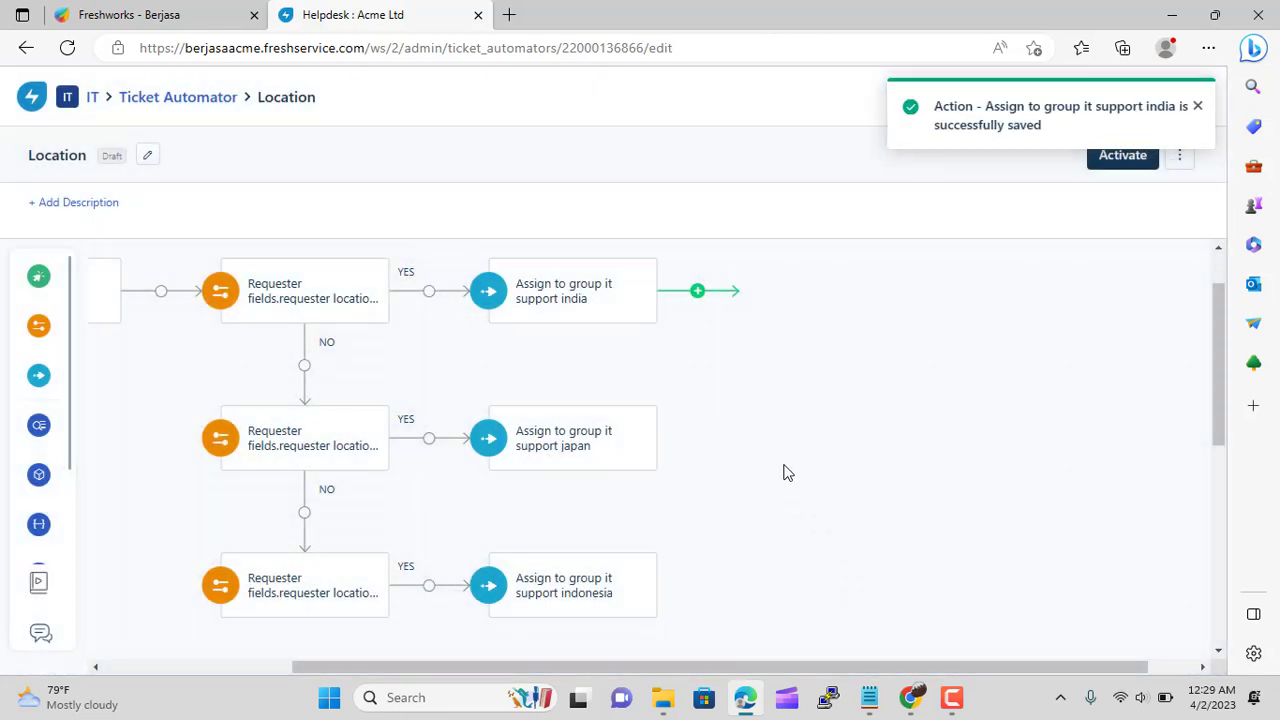
scroll(790, 500, down, 2)
drag(776, 665, 610, 666)
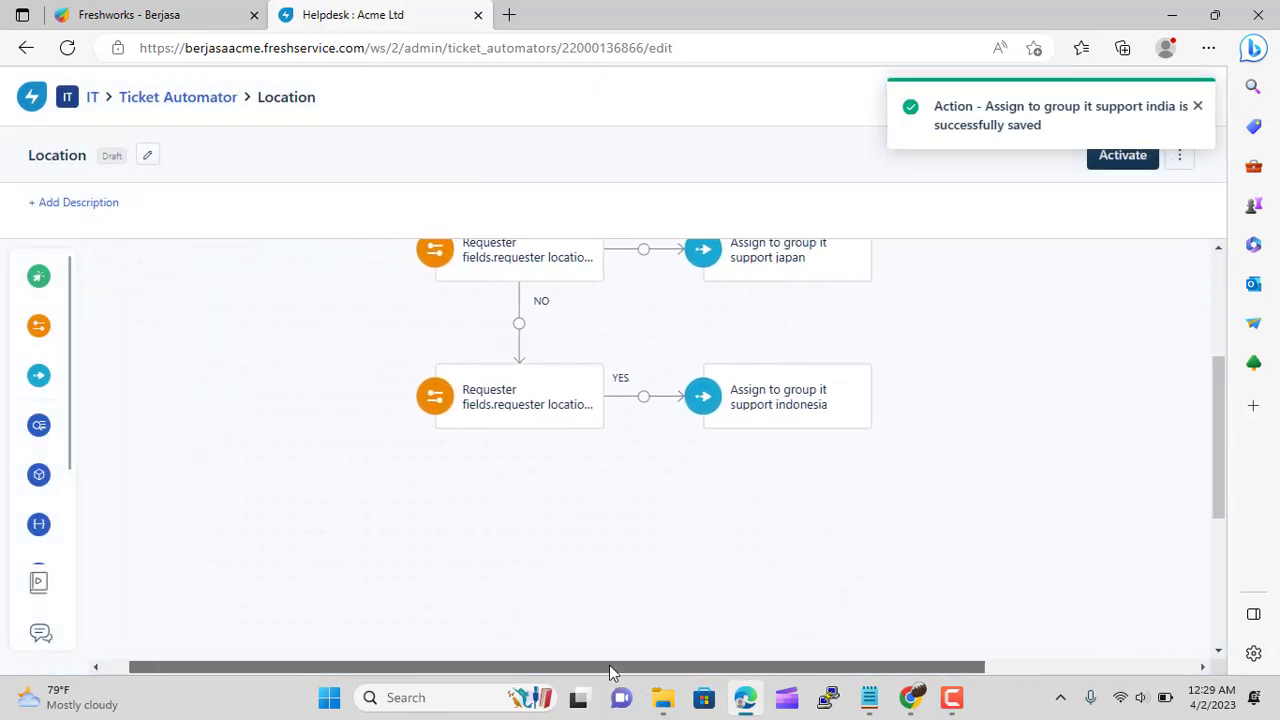
Add an action on the last NO branch assigning tickets to a specific agent
mouse_move(77, 371)
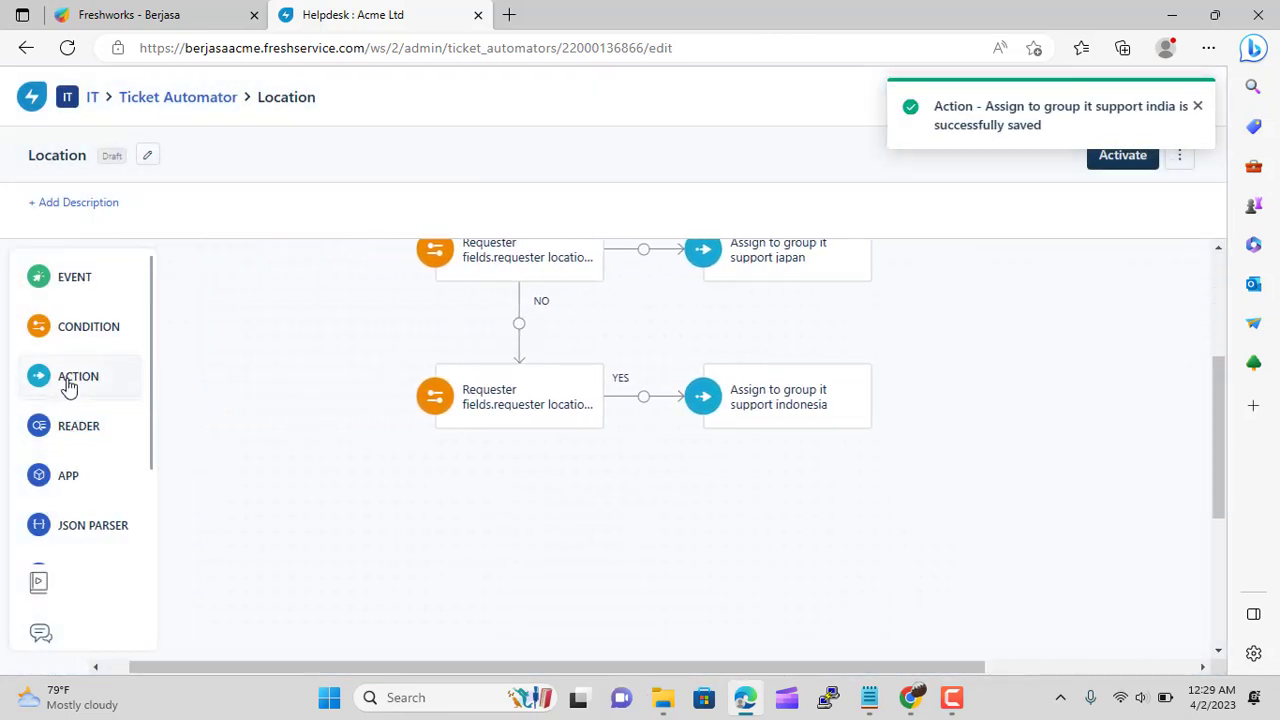
drag(70, 385, 500, 524)
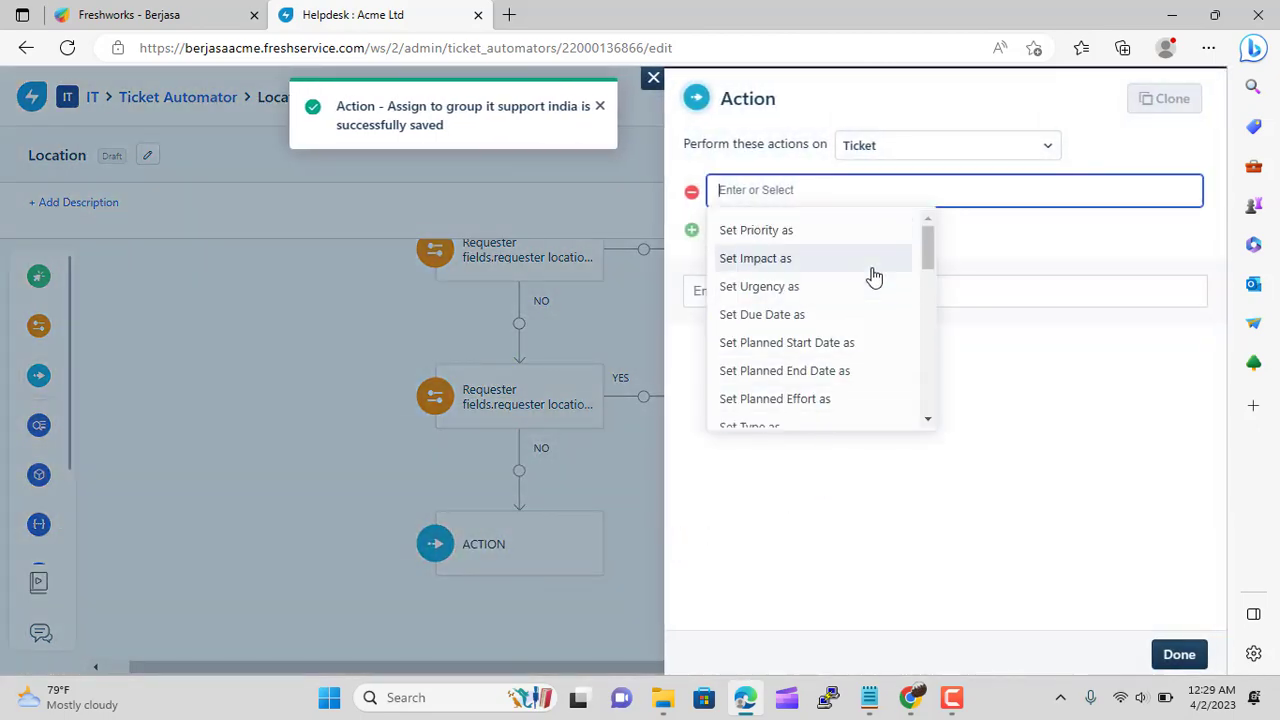
scroll(873, 277, down, 2)
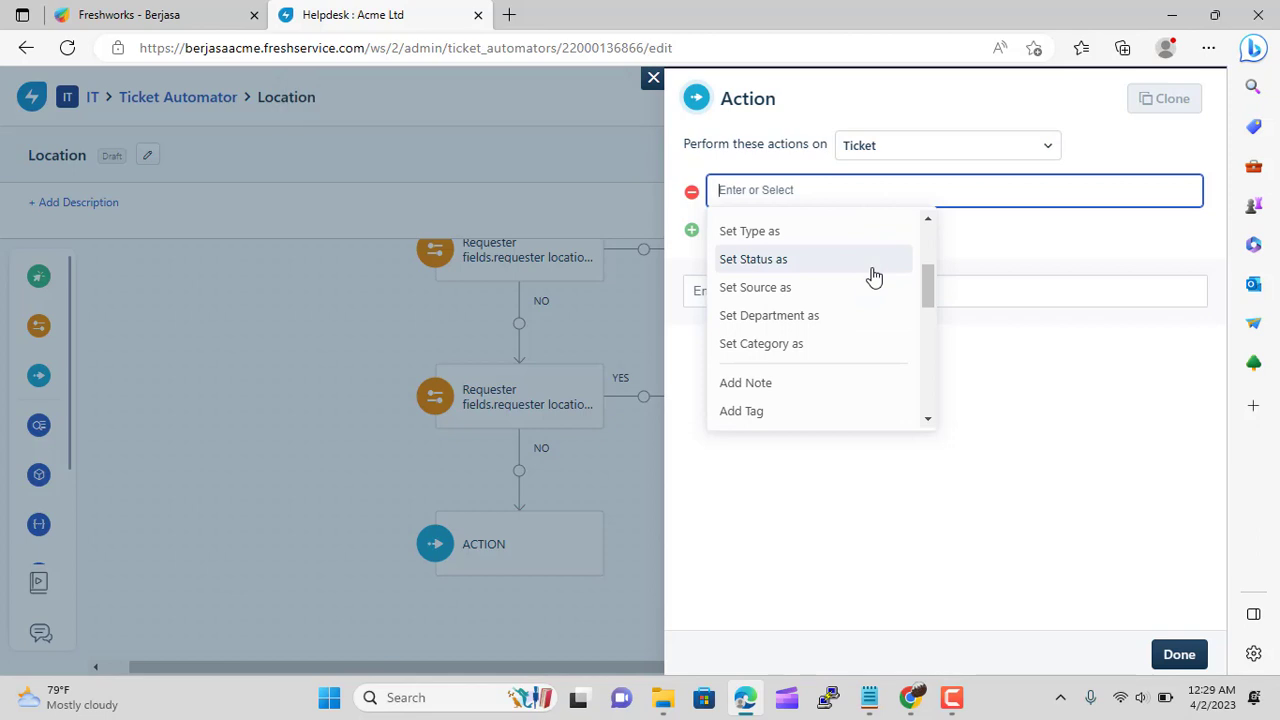
scroll(873, 277, down, 2)
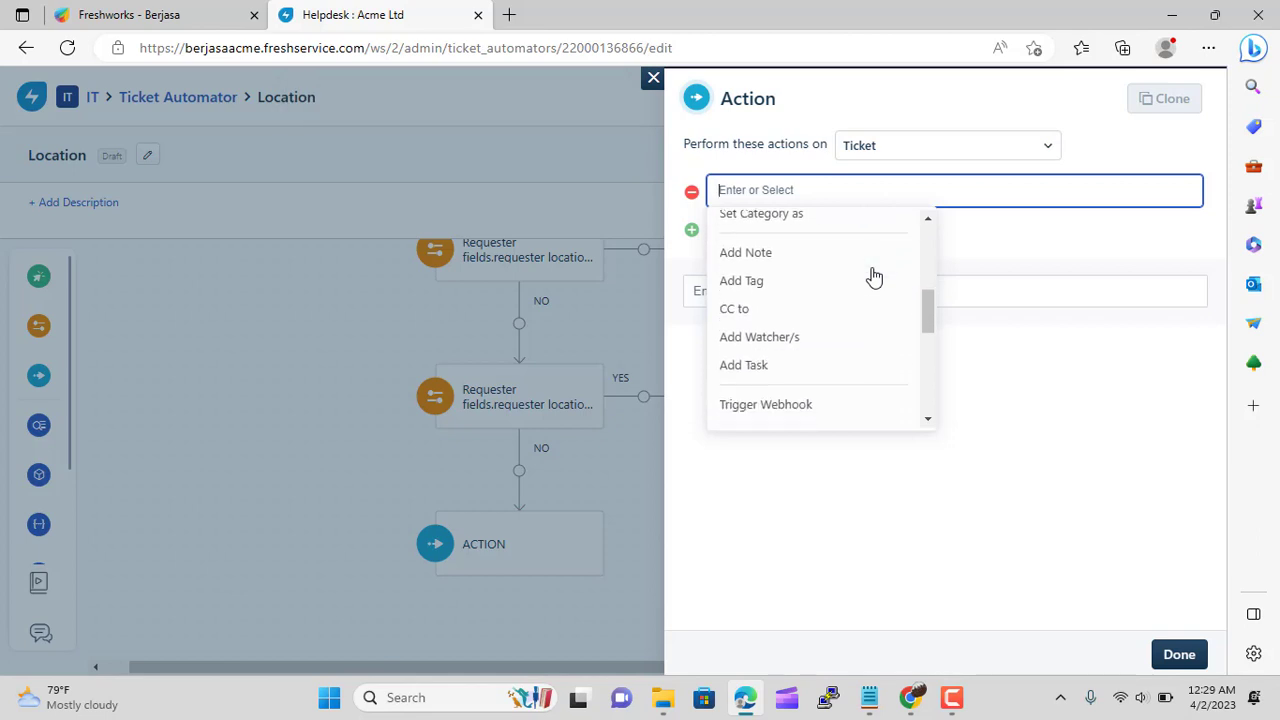
scroll(873, 277, down, 2)
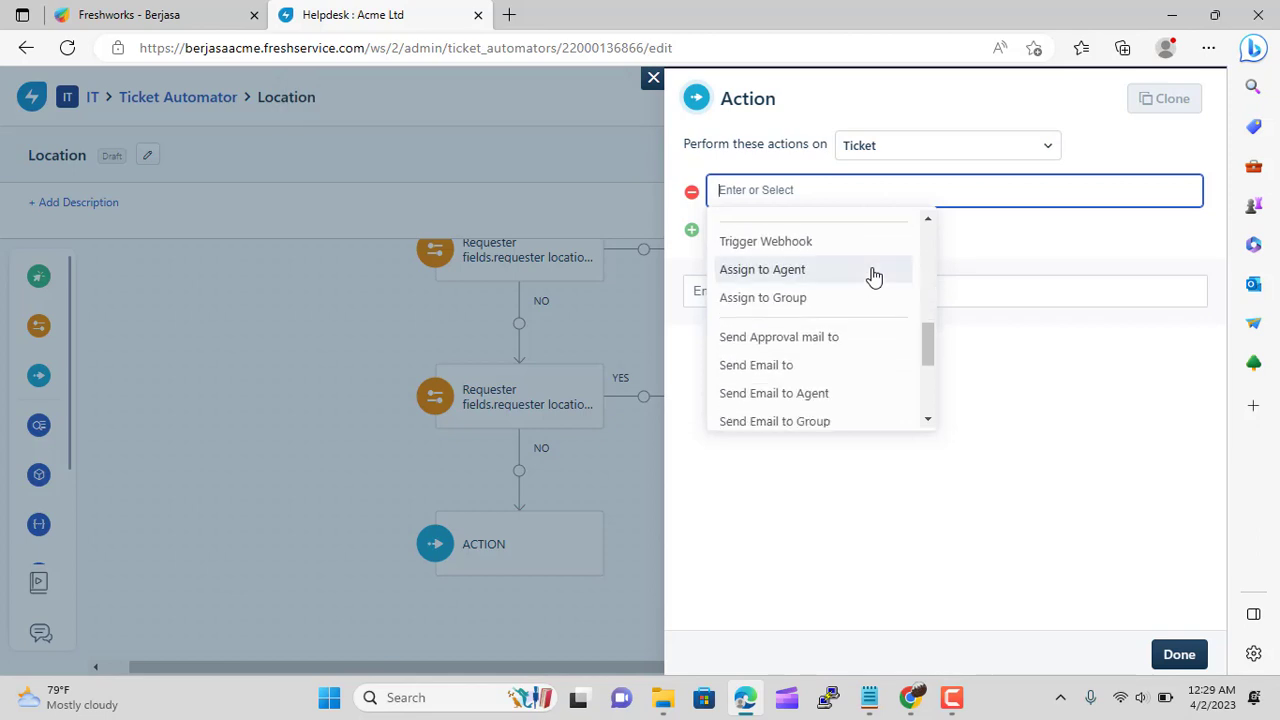
scroll(873, 277, down, 1)
scroll(873, 277, down, 1)
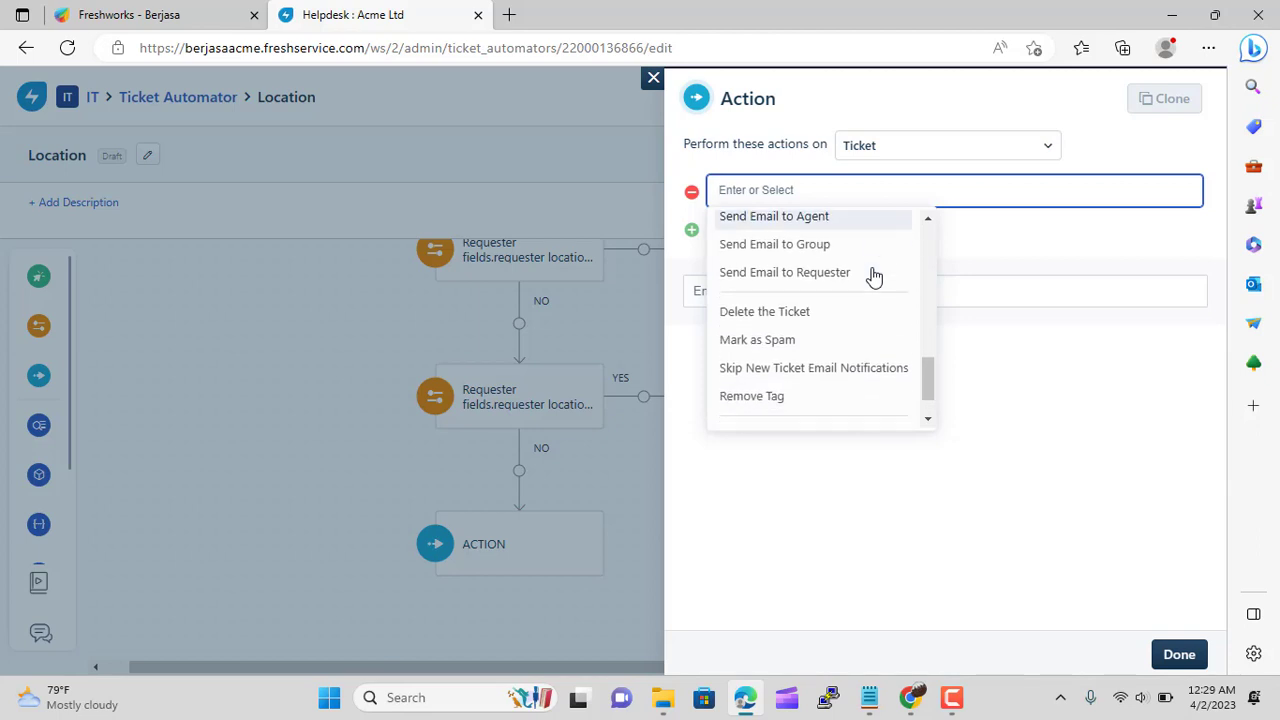
scroll(873, 277, down, 1)
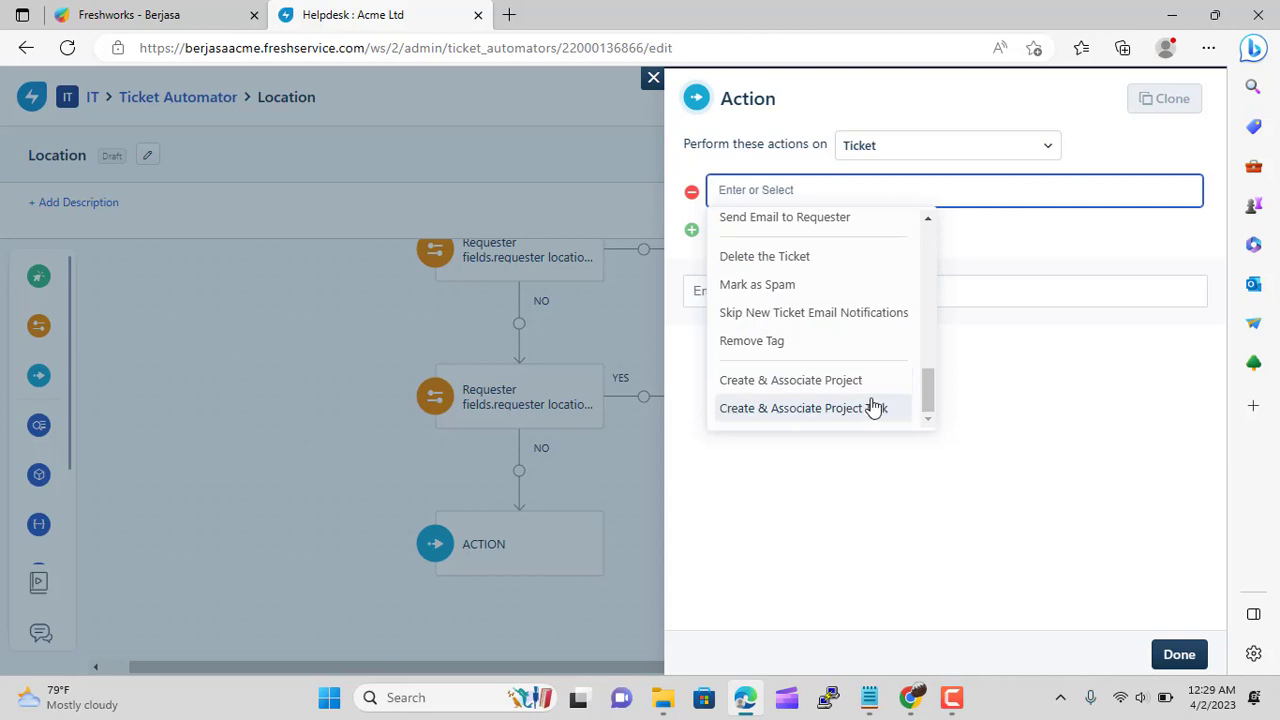
scroll(873, 405, up, 4)
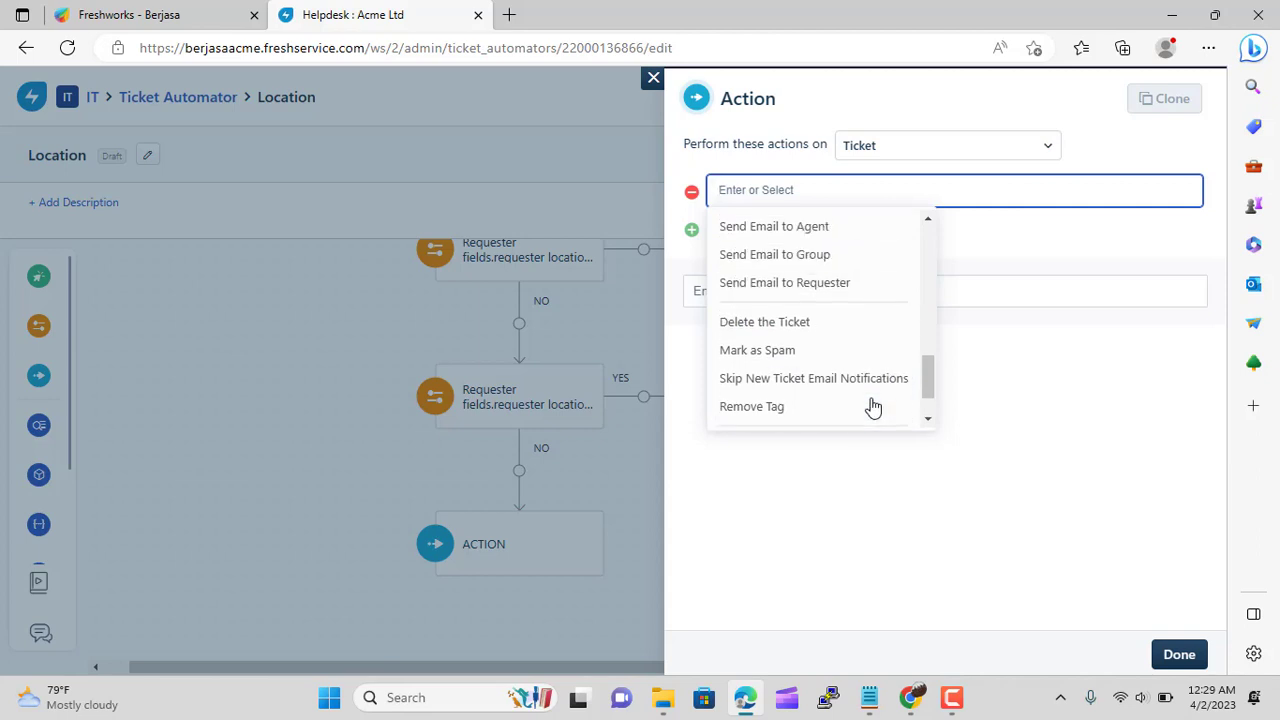
scroll(873, 405, up, 3)
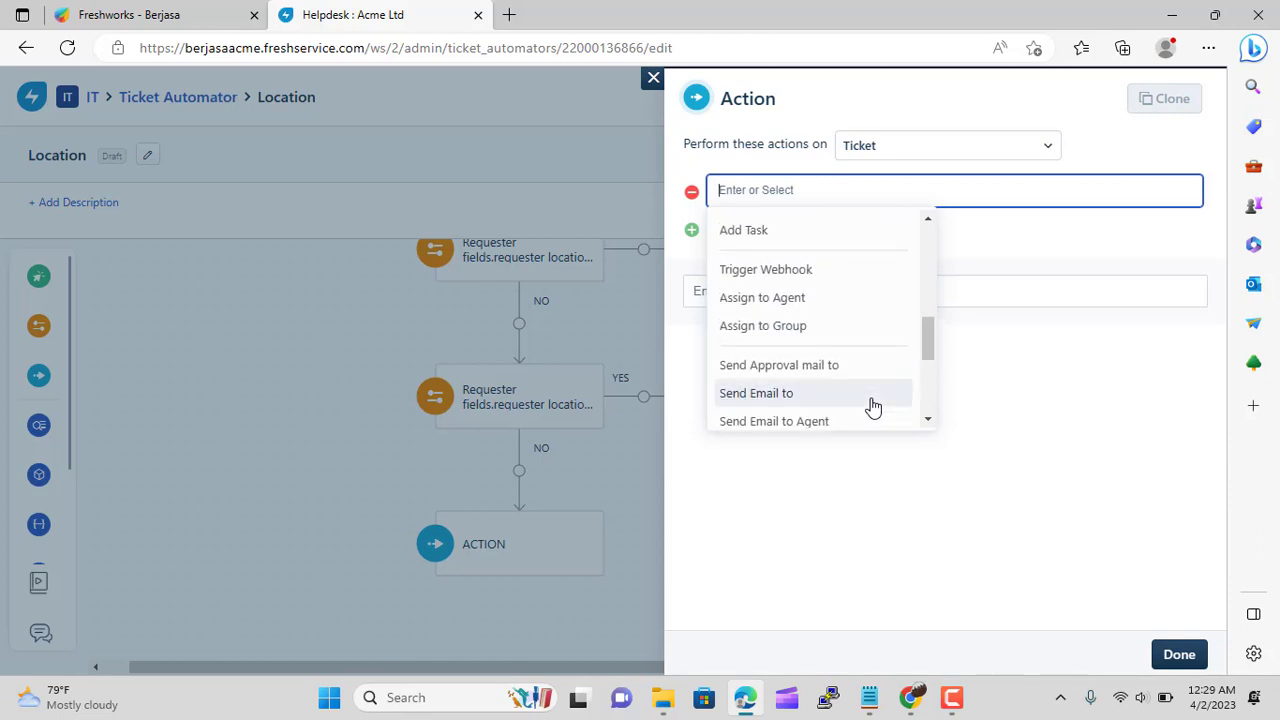
scroll(873, 405, up, 2)
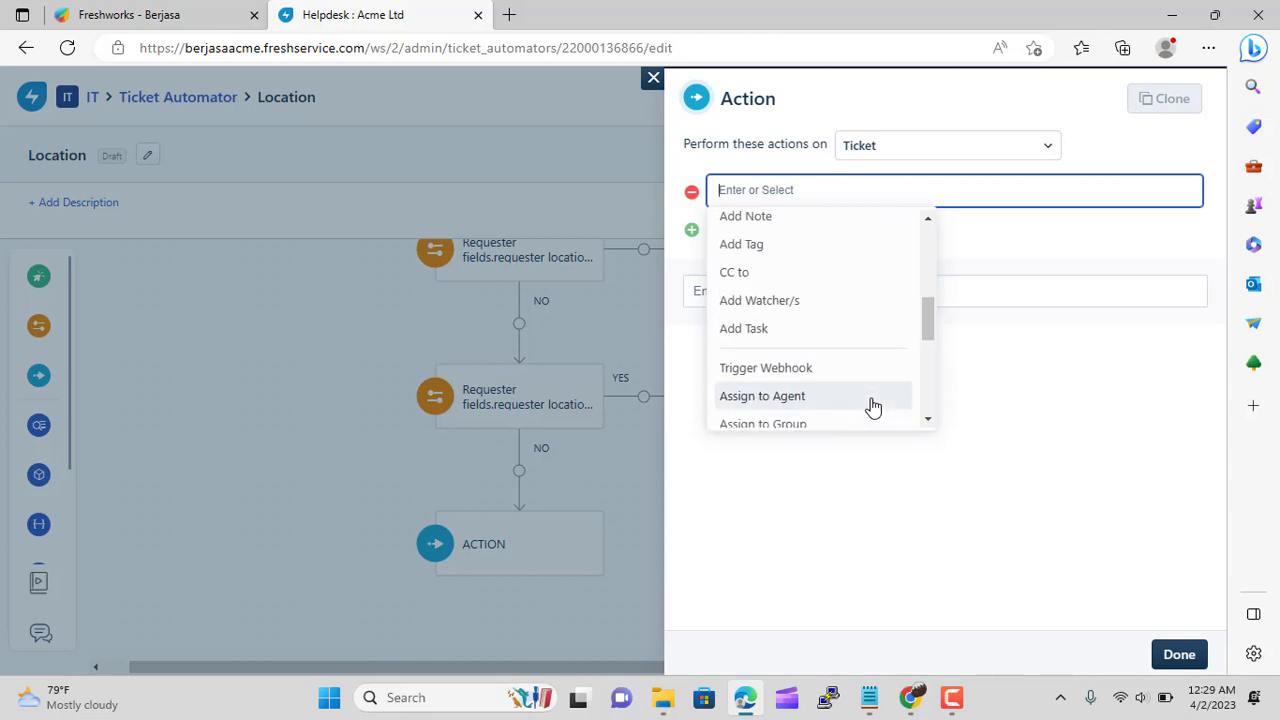
scroll(873, 405, up, 3)
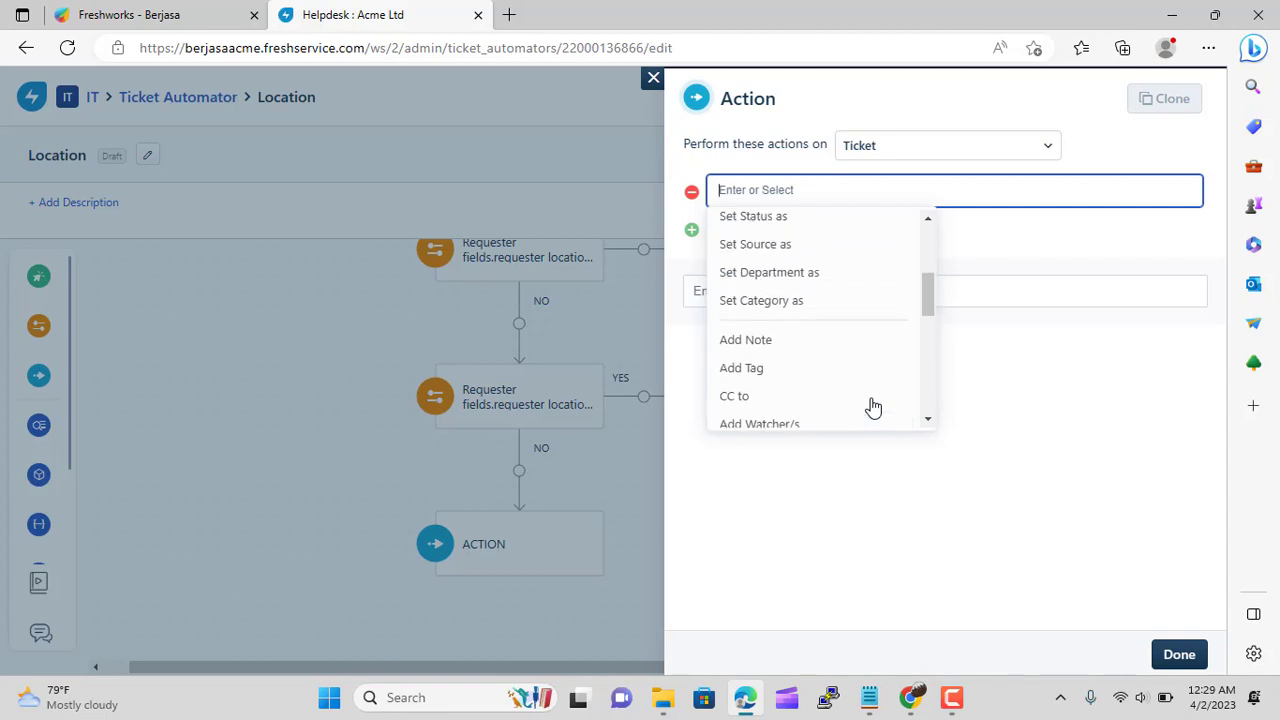
scroll(873, 405, up, 4)
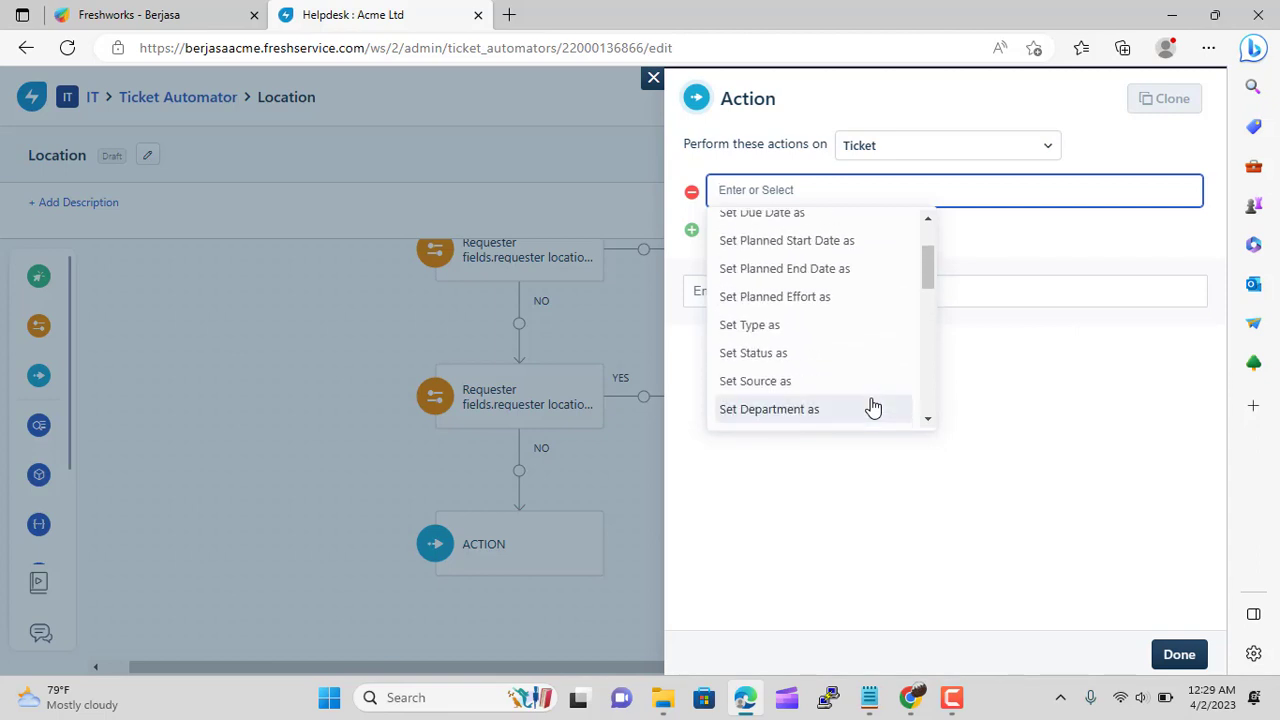
scroll(873, 405, down, 4)
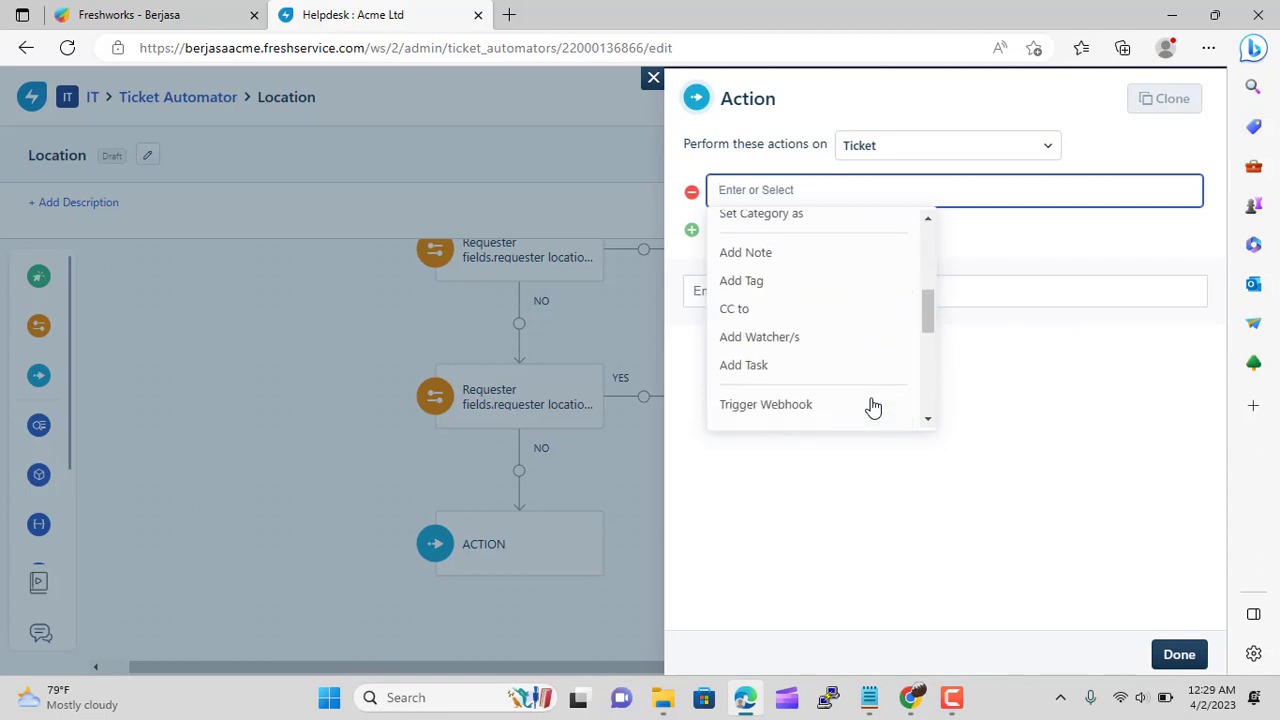
scroll(873, 405, down, 2)
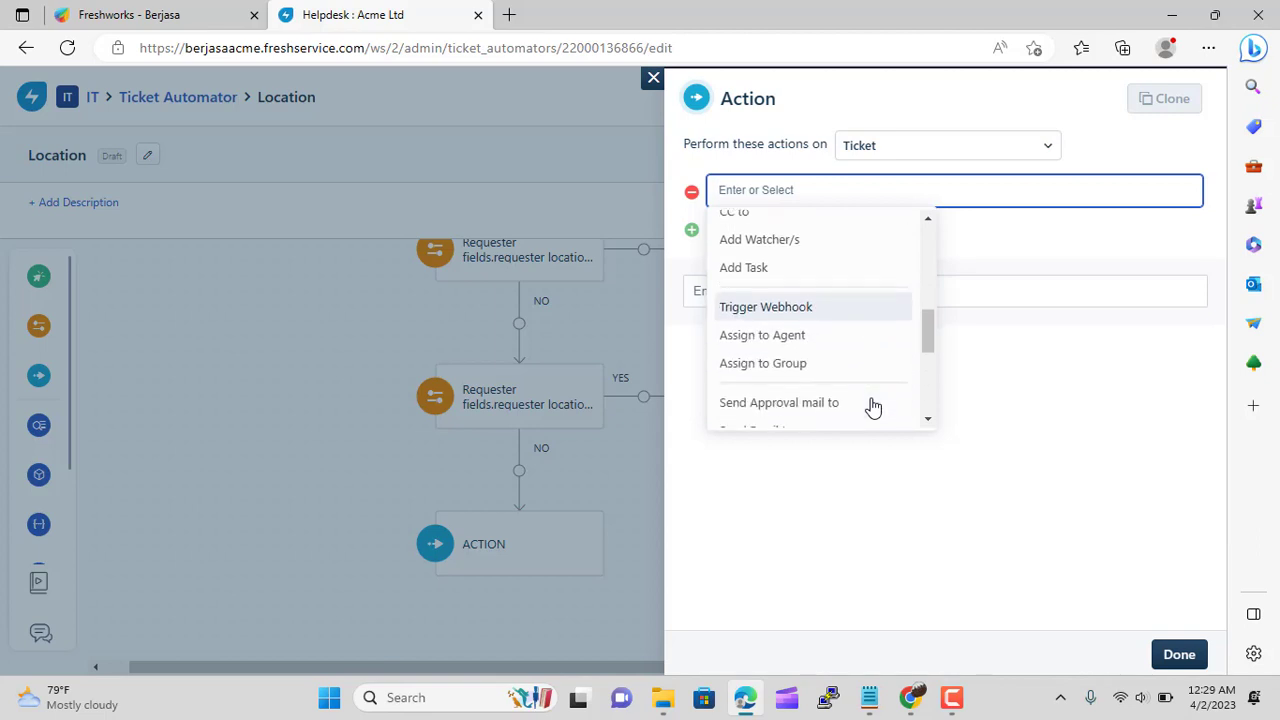
scroll(873, 405, down, 1)
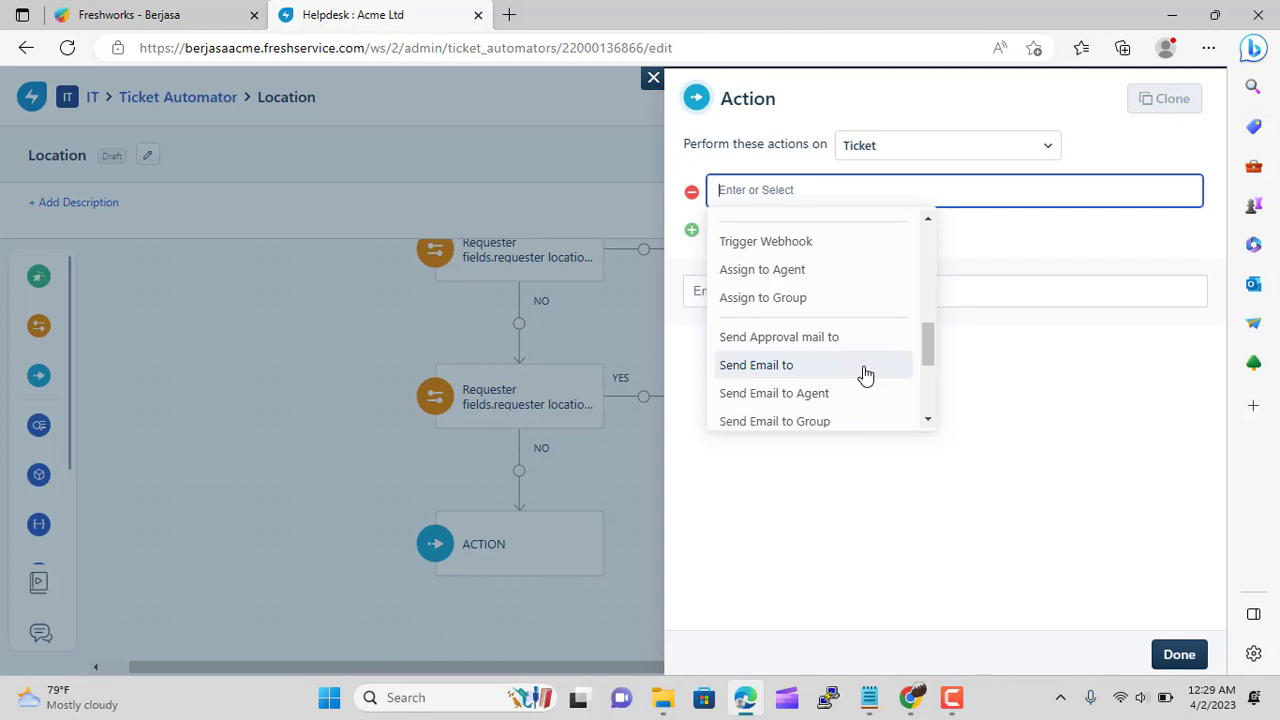
click(831, 272)
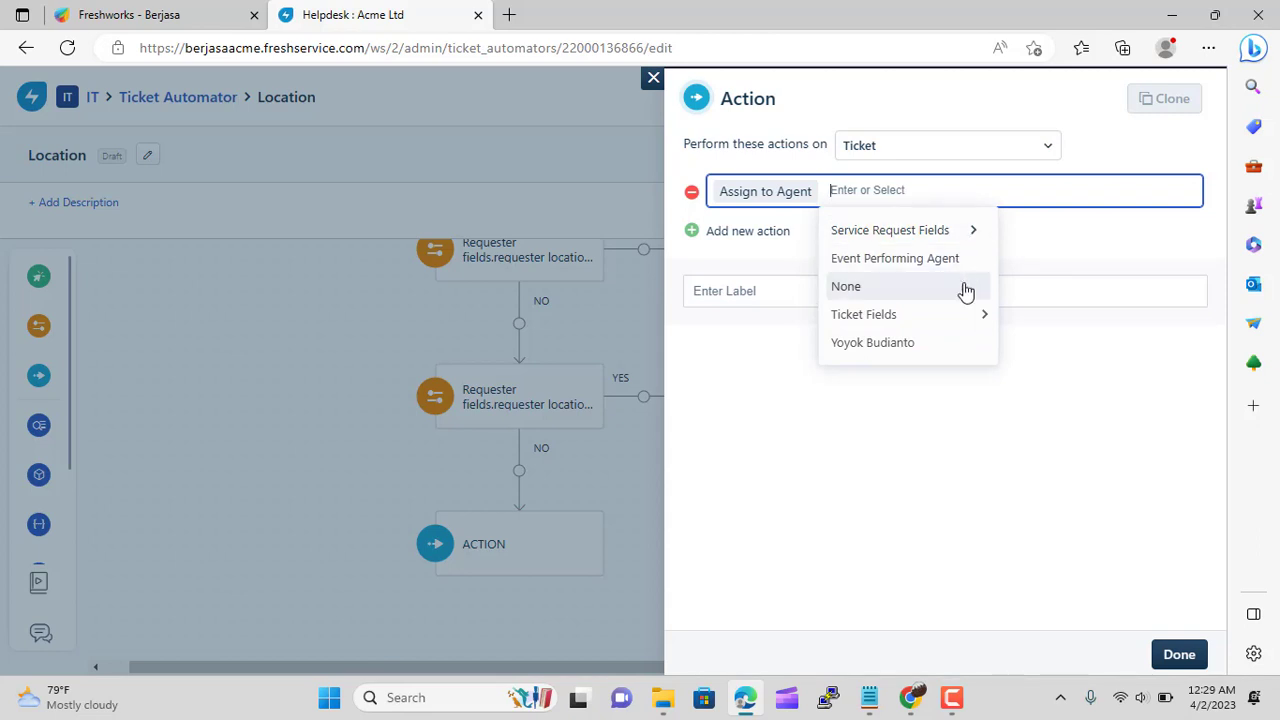
click(945, 346)
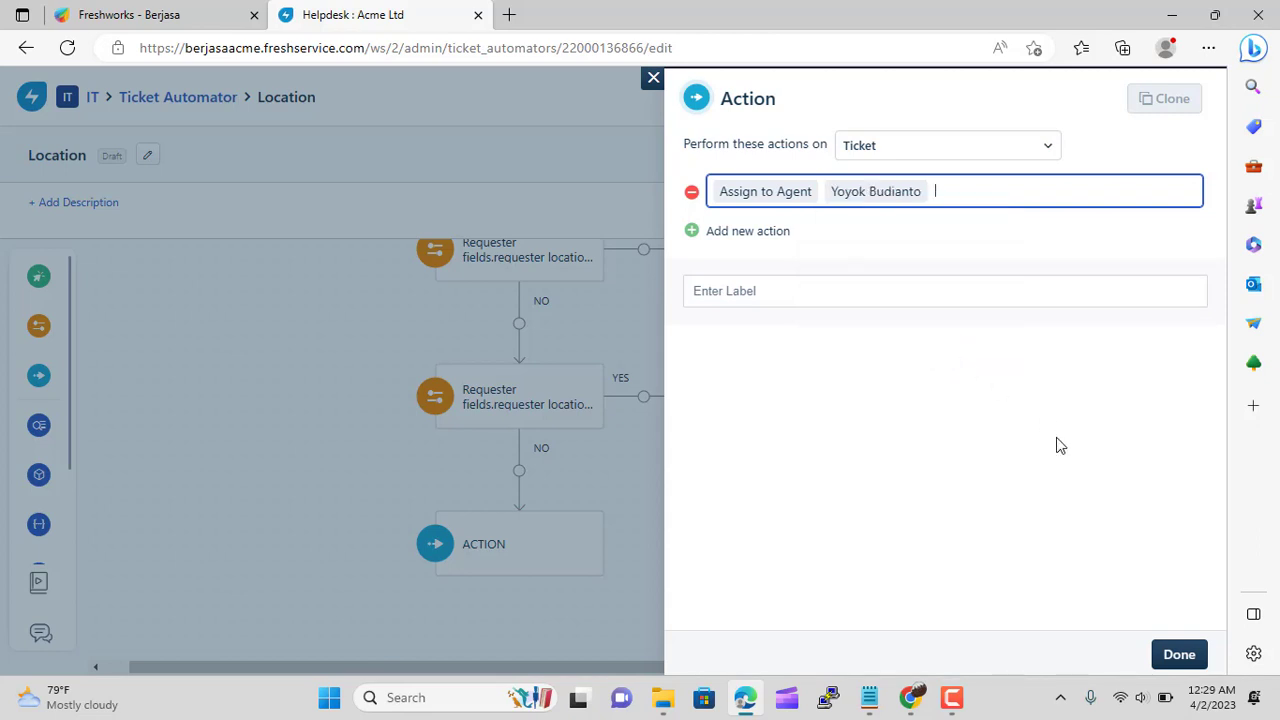
click(1179, 655)
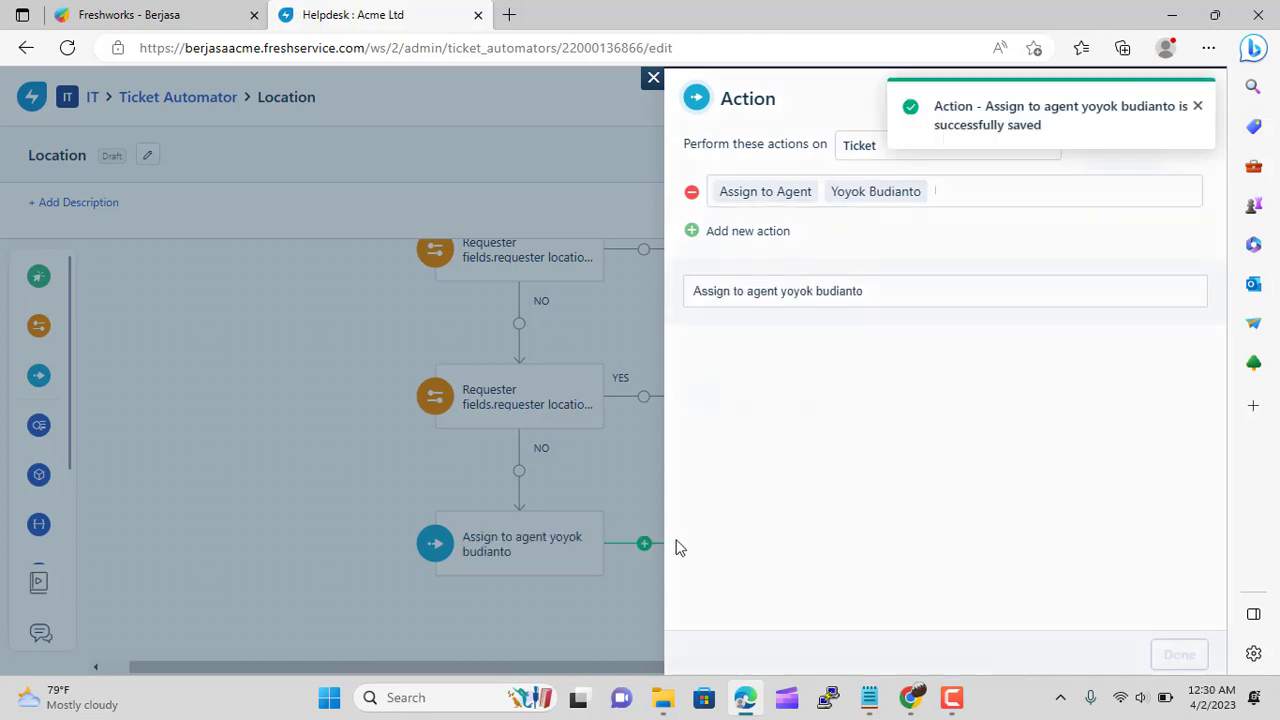
scroll(898, 535, down, 2)
Activate and confirm the Location automator, now listed as activated on 2 Apr 2023
scroll(946, 509, up, 4)
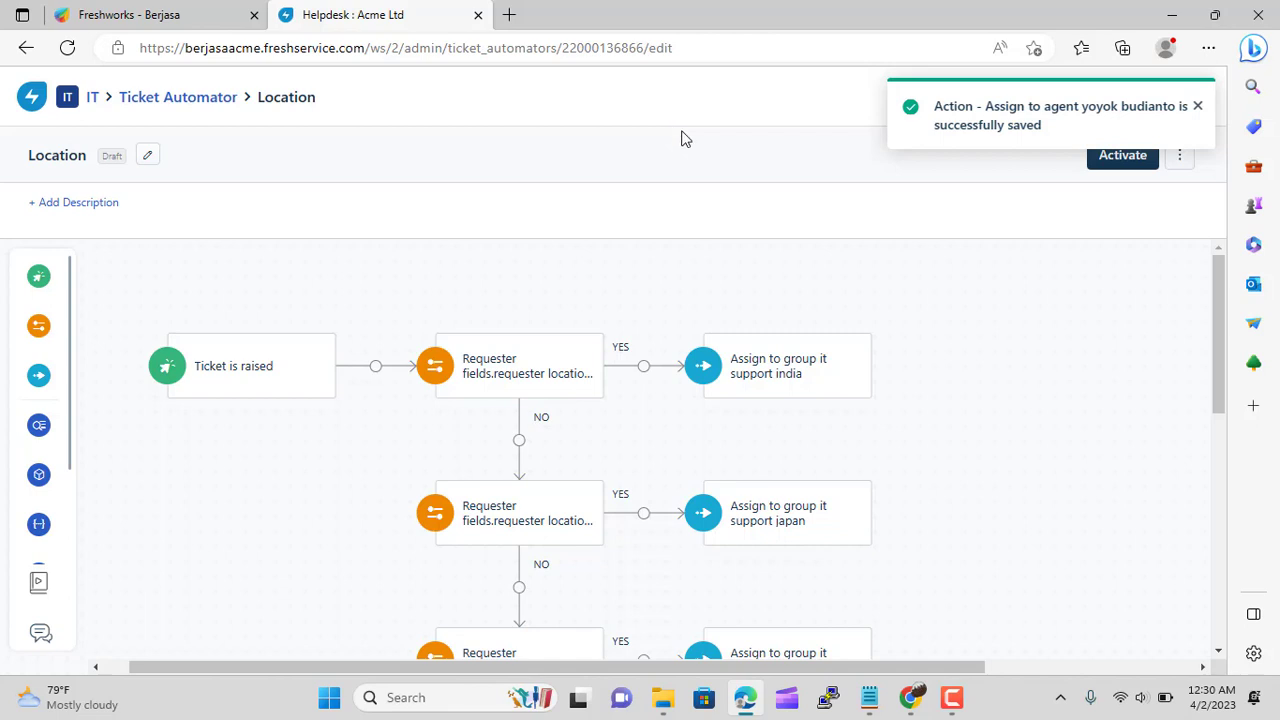
click(1120, 163)
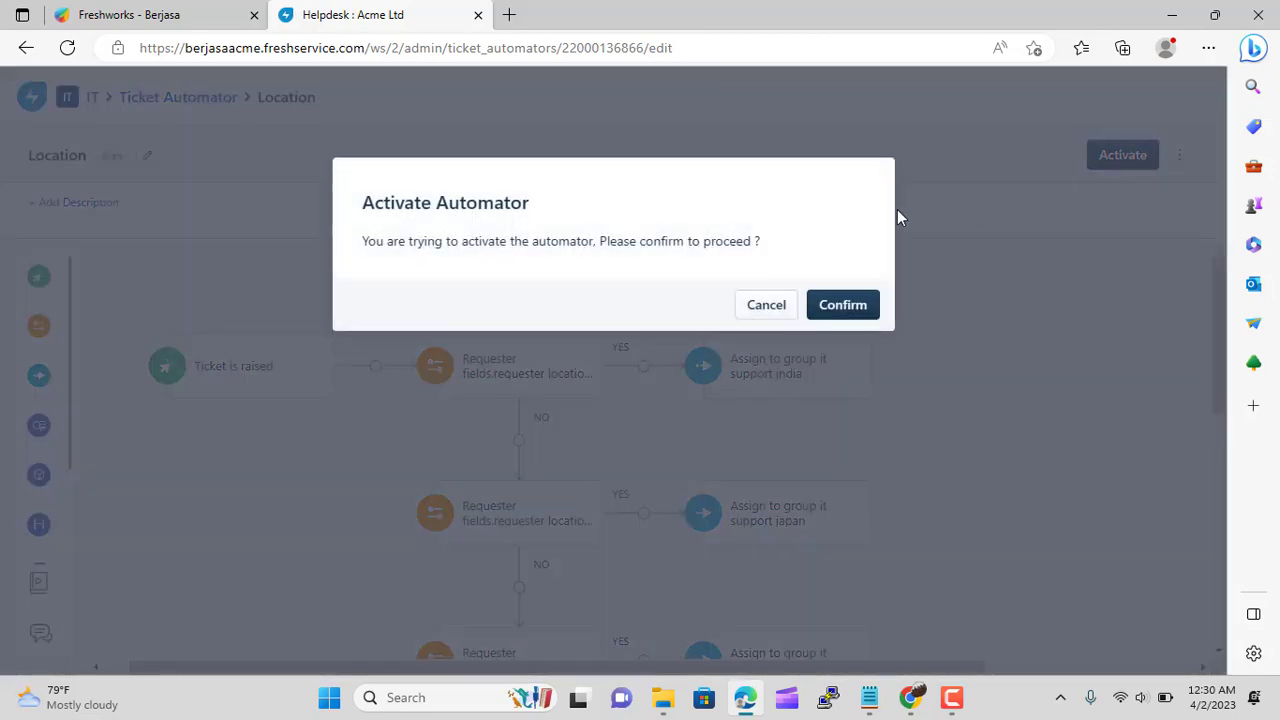
click(862, 318)
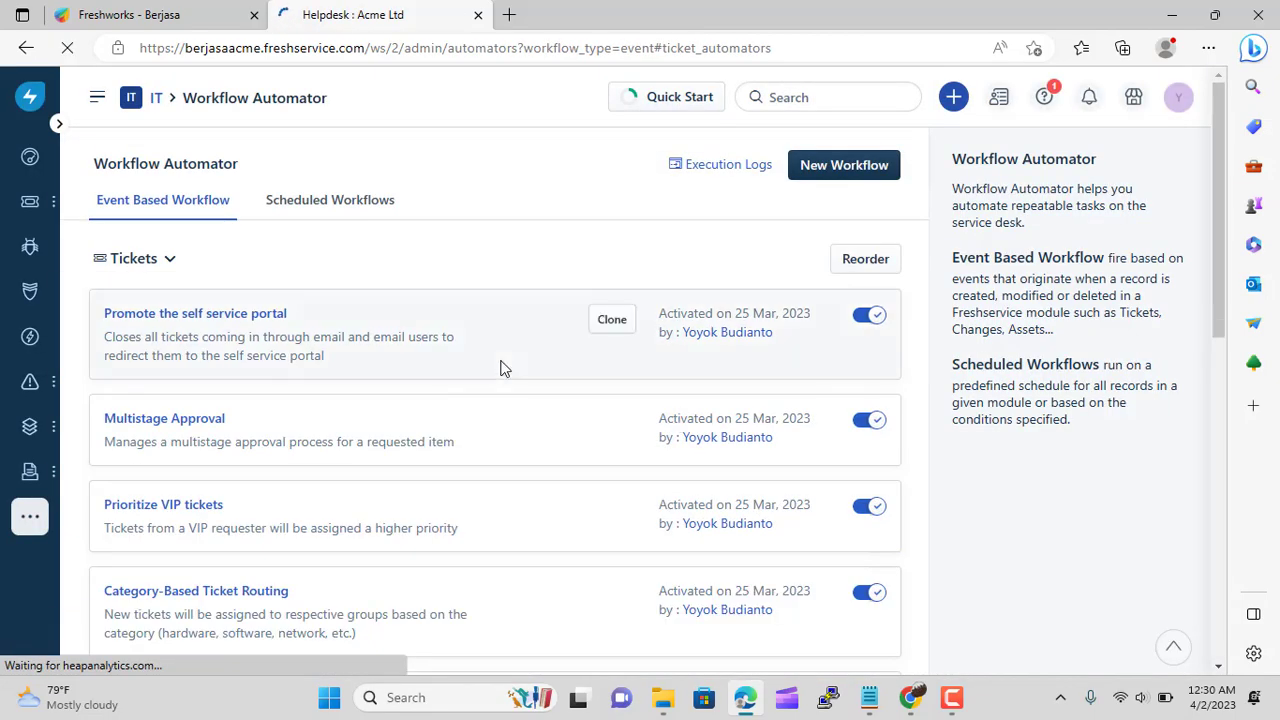
scroll(500, 366, down, 10)
scroll(503, 368, up, 10)
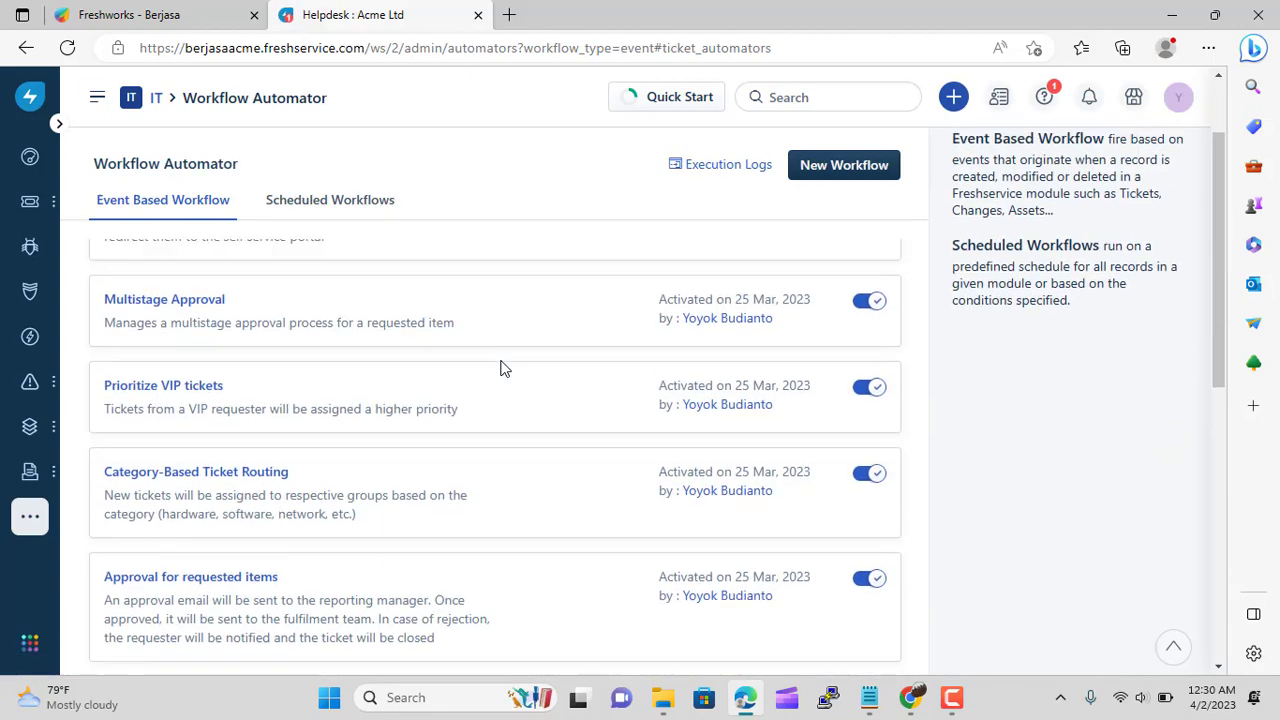
scroll(503, 368, down, 10)
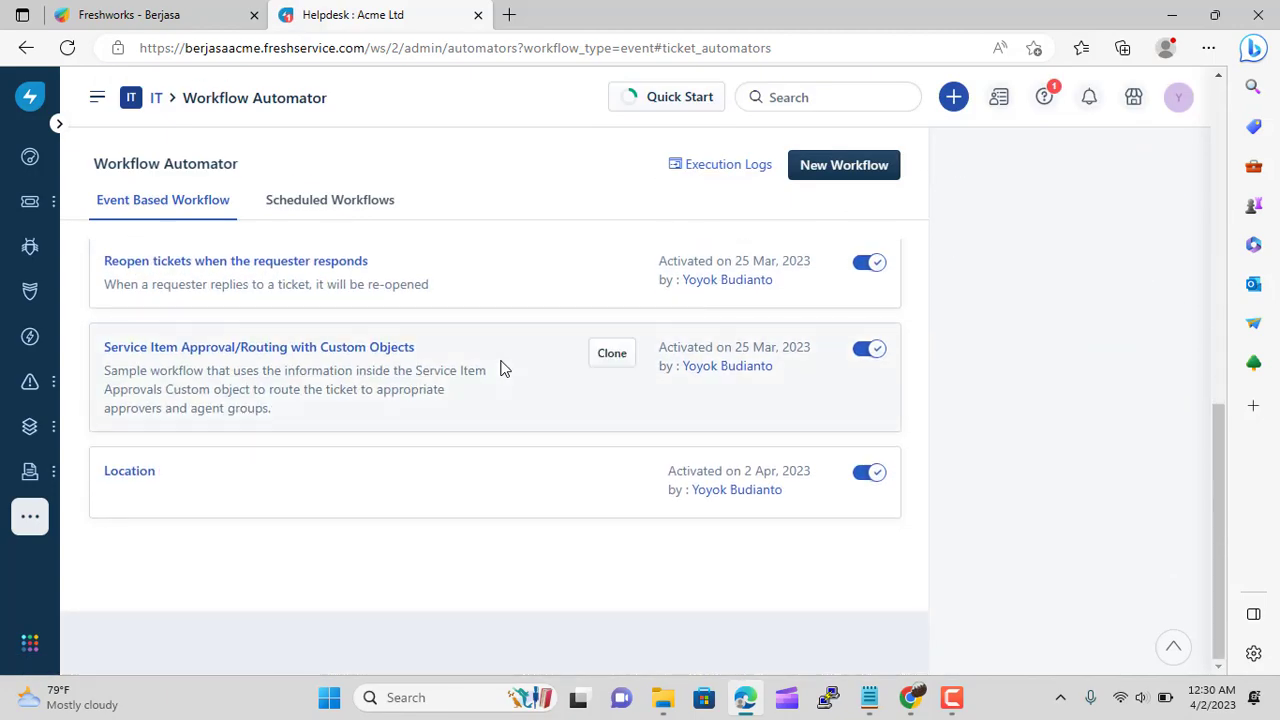
scroll(605, 342, up, 5)
Create an event-based workflow titled 'Budget Approval' with the Tickets module
click(852, 170)
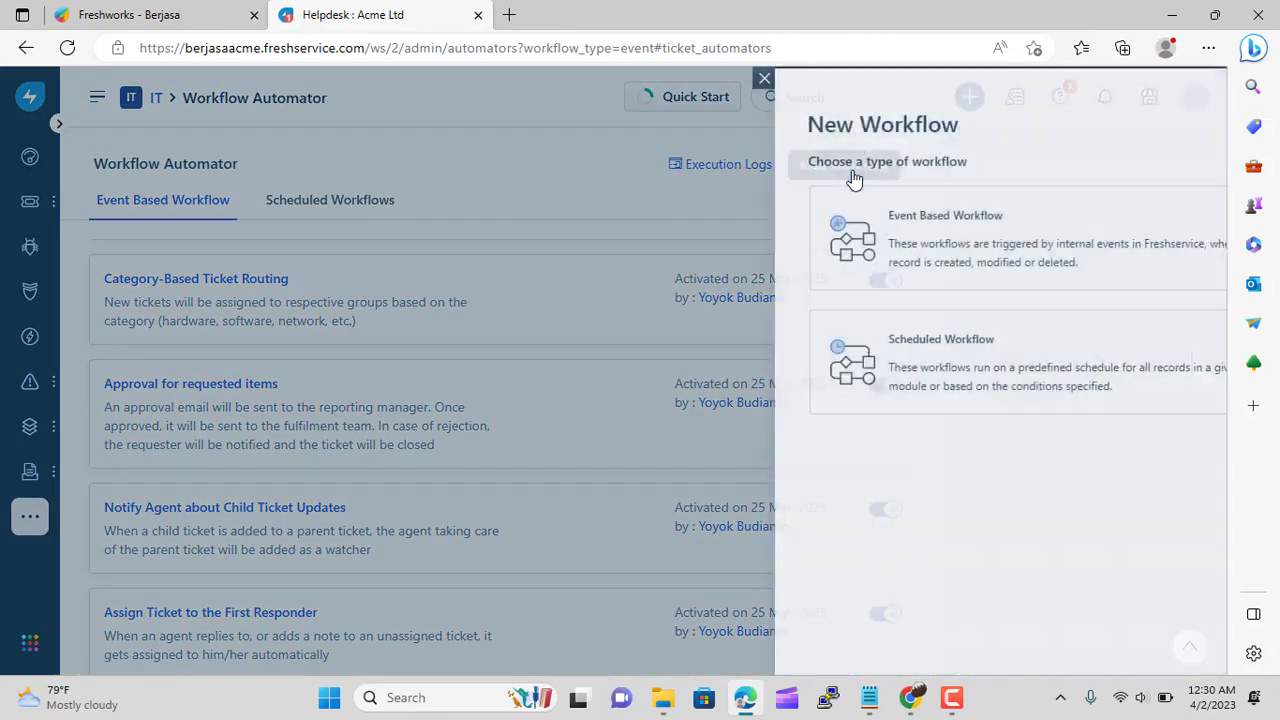
click(786, 243)
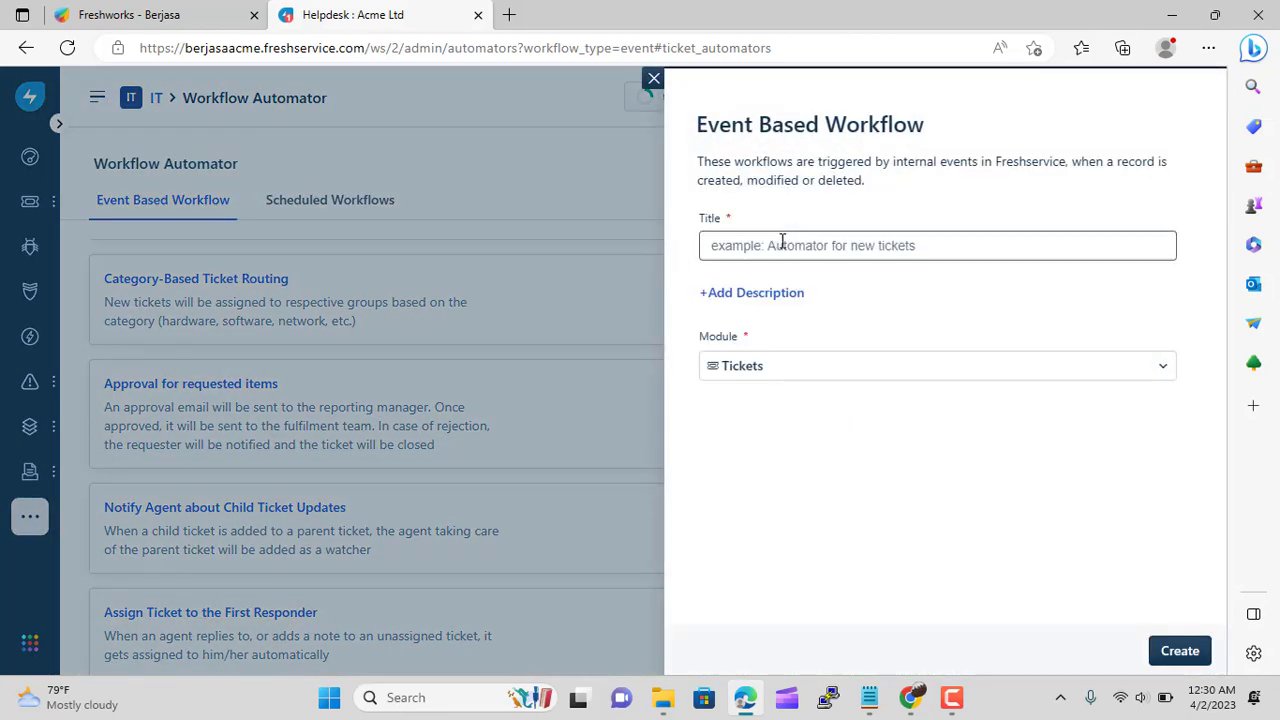
click(781, 244)
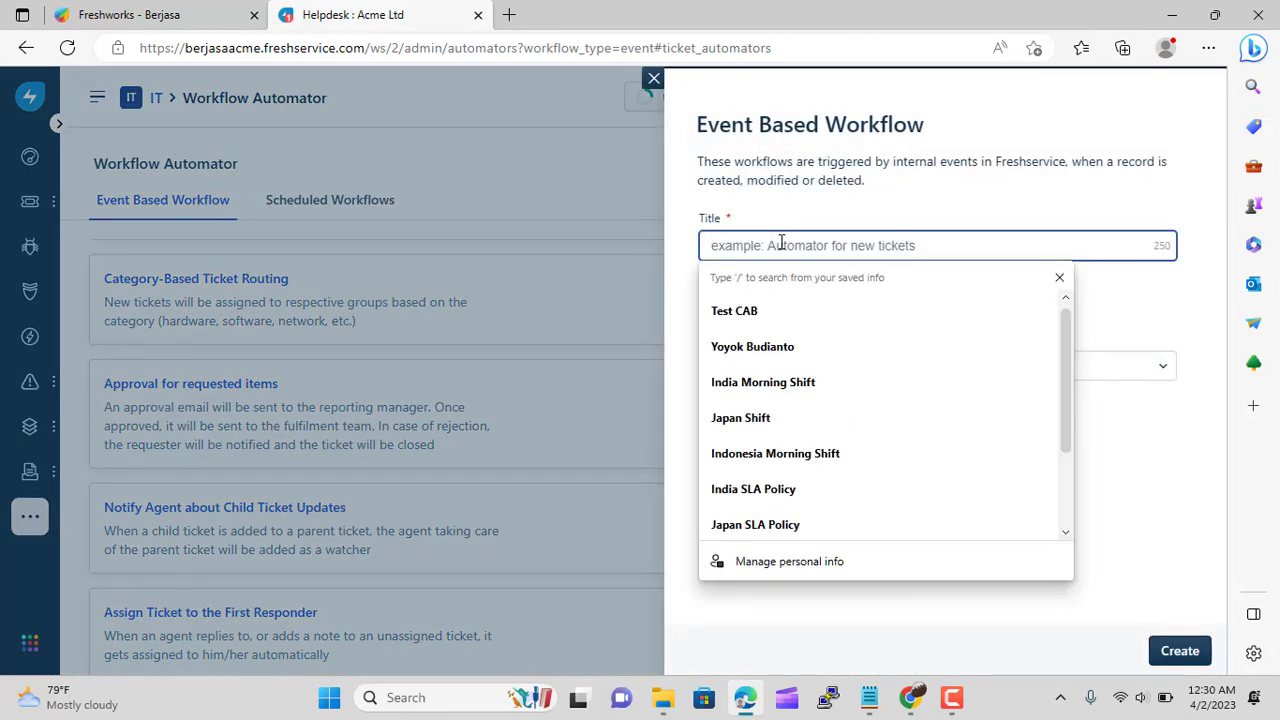
text(Budget Approval)
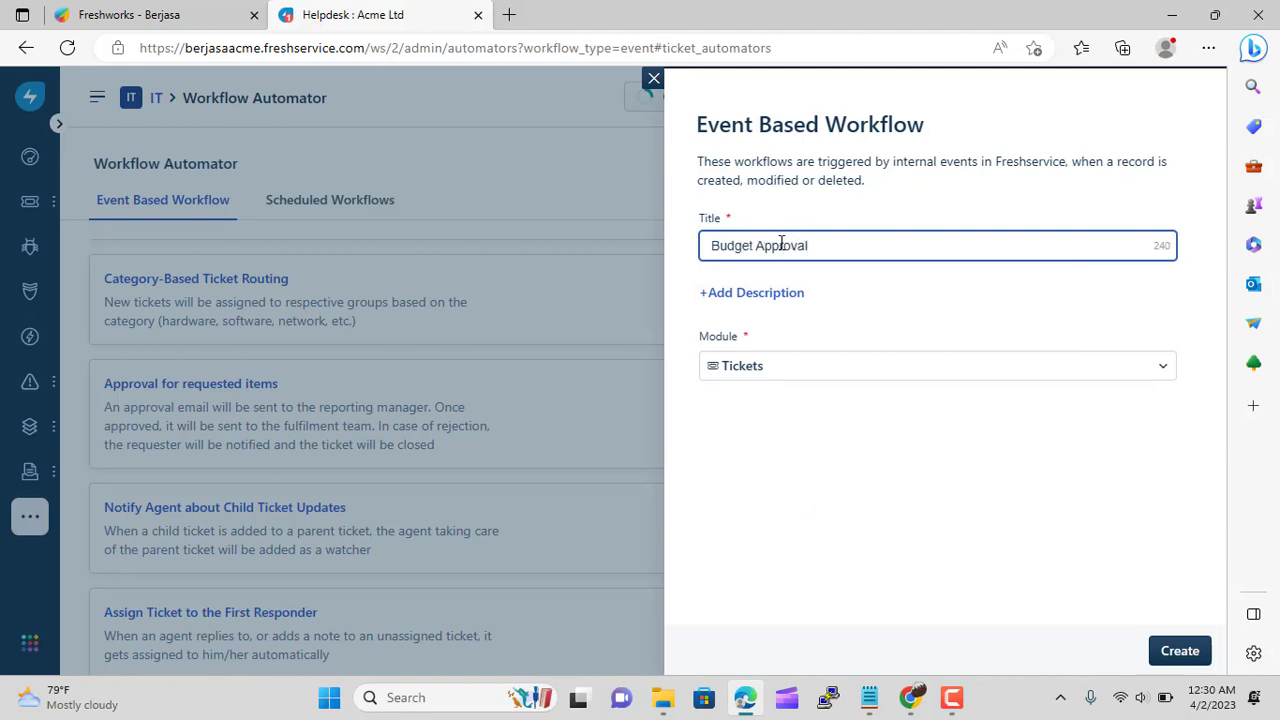
click(1038, 368)
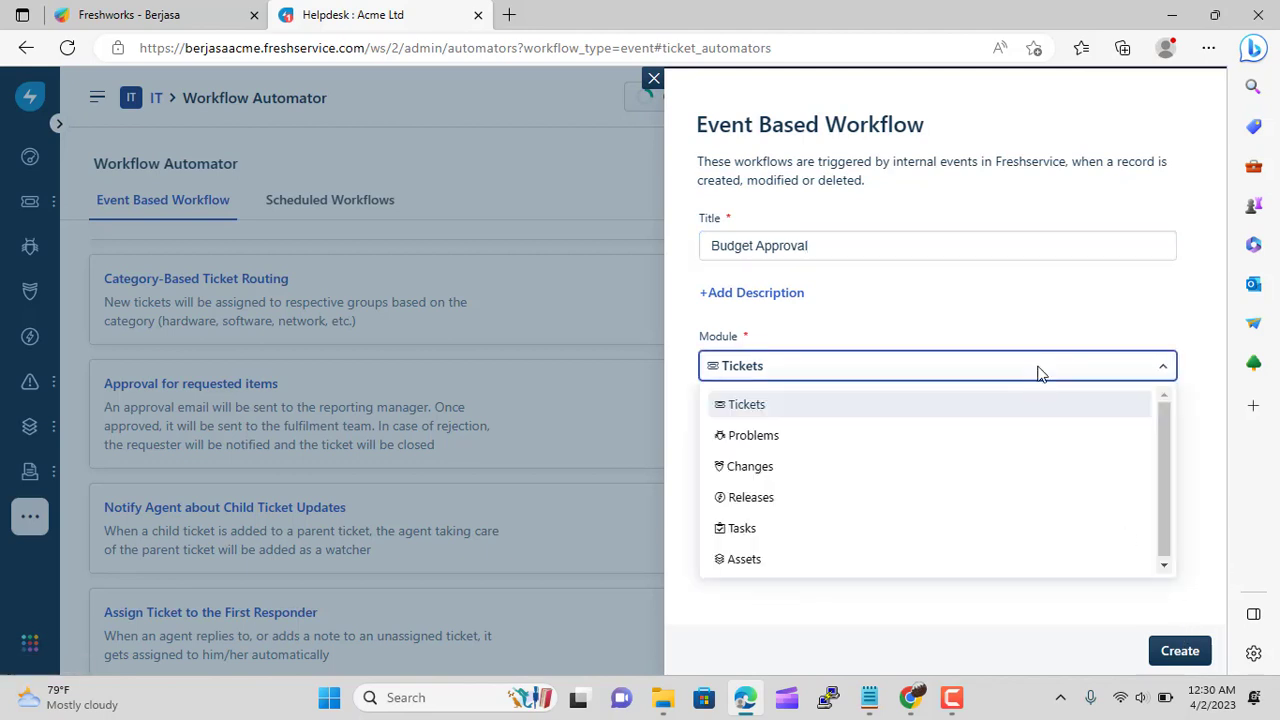
click(895, 411)
click(1182, 652)
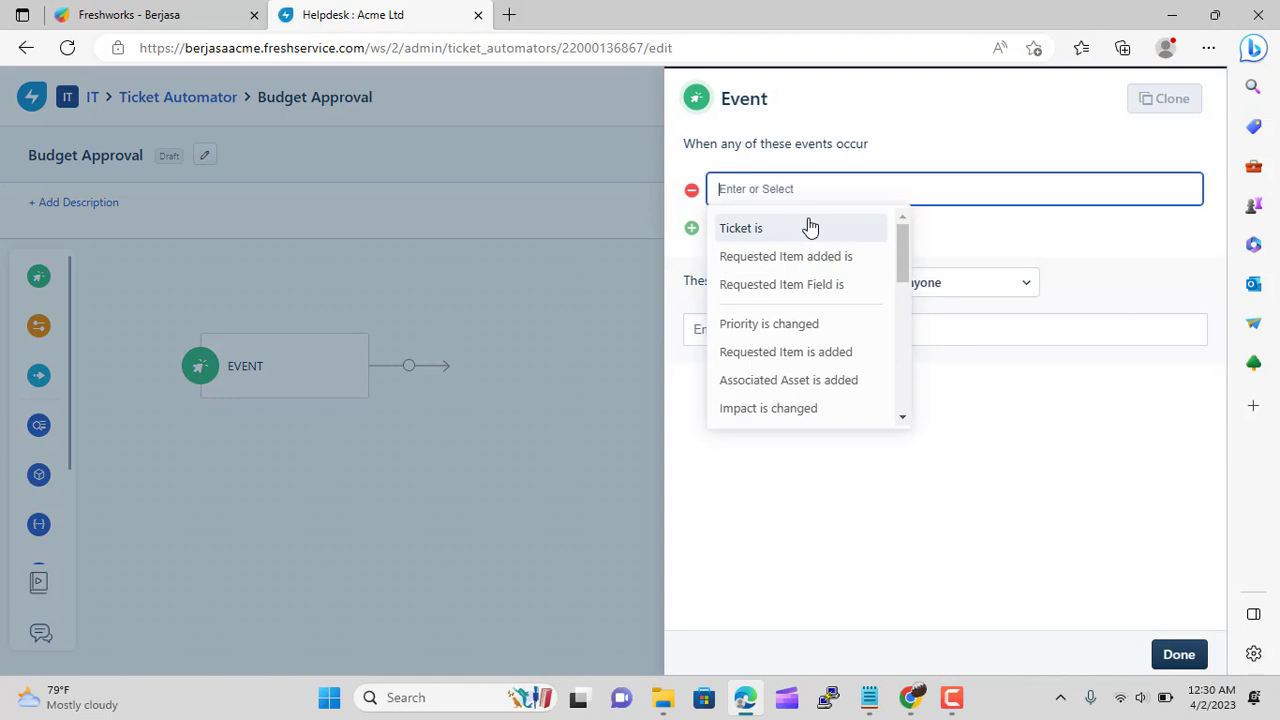
Choose 'Ticket is raised' as the Budget Approval trigger event and save it
scroll(818, 257, down, 4)
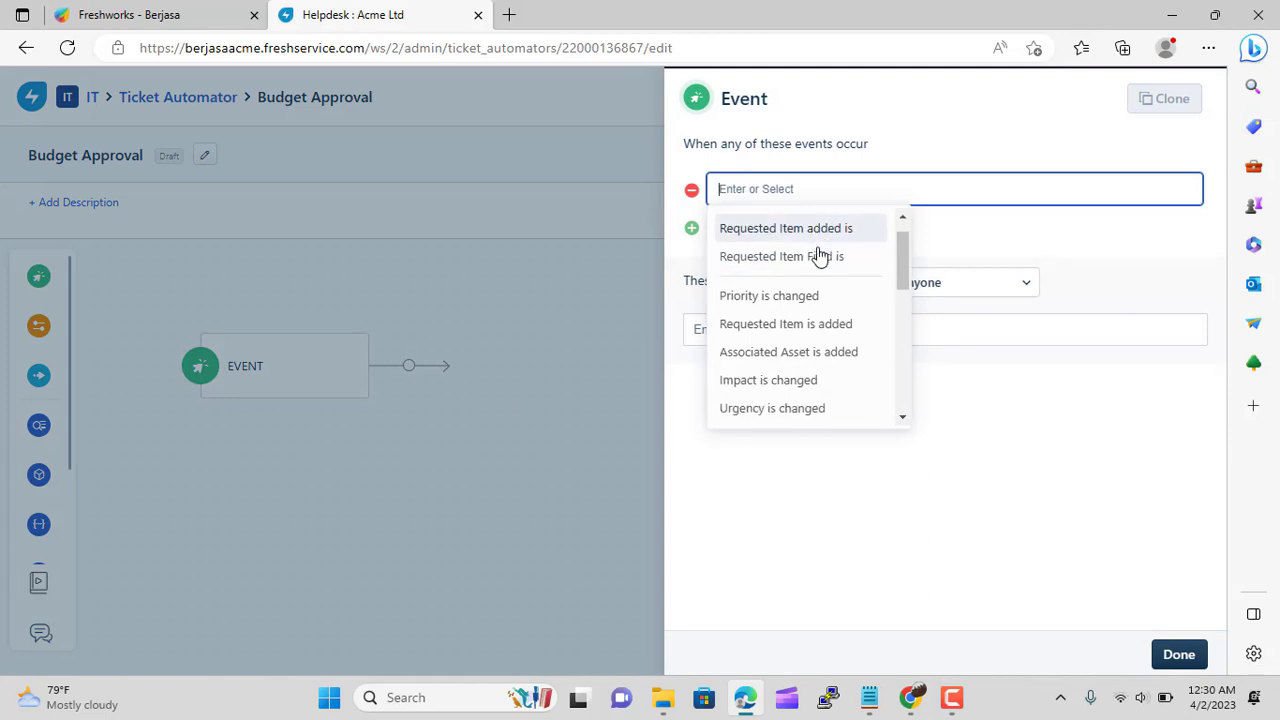
scroll(818, 257, down, 3)
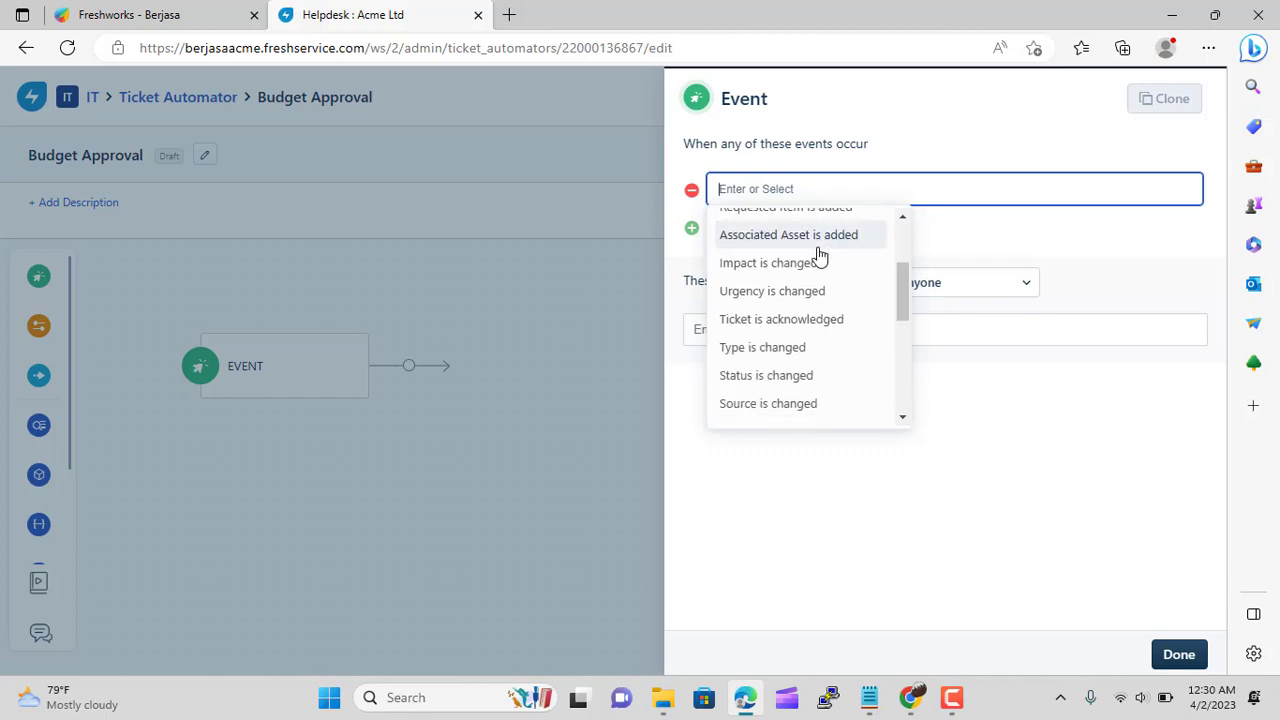
scroll(818, 257, down, 4)
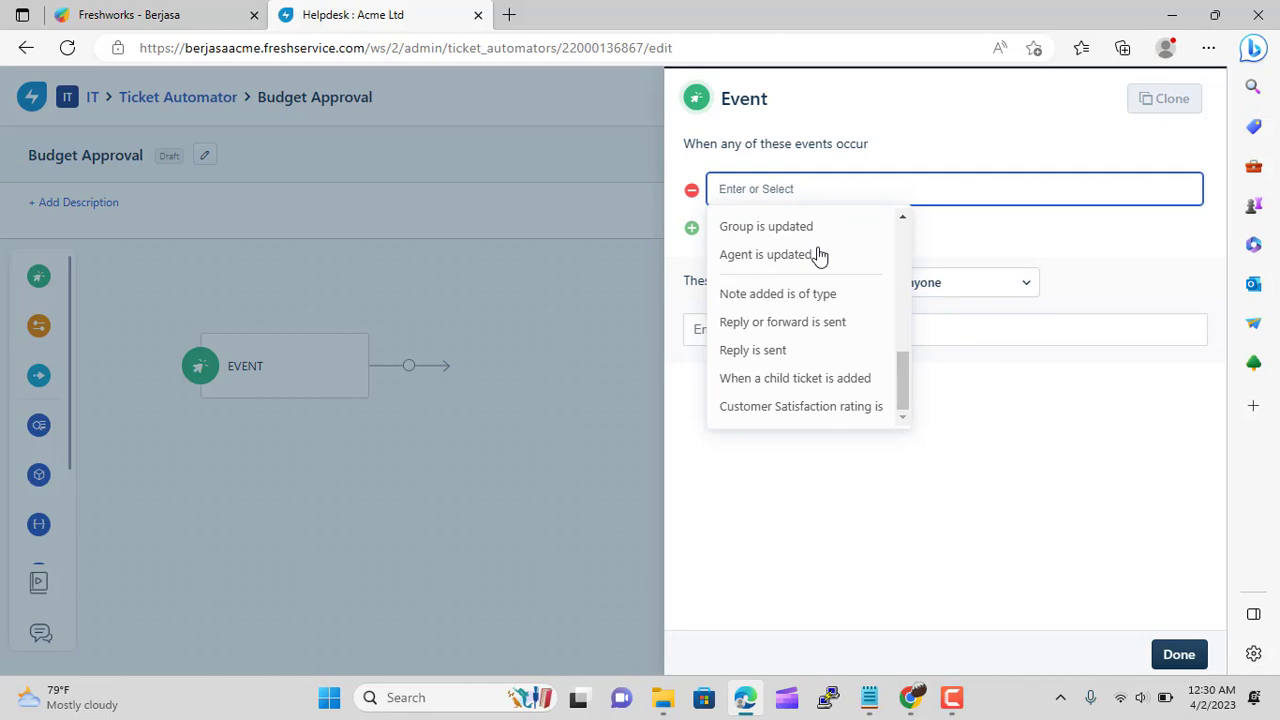
scroll(830, 352, up, 10)
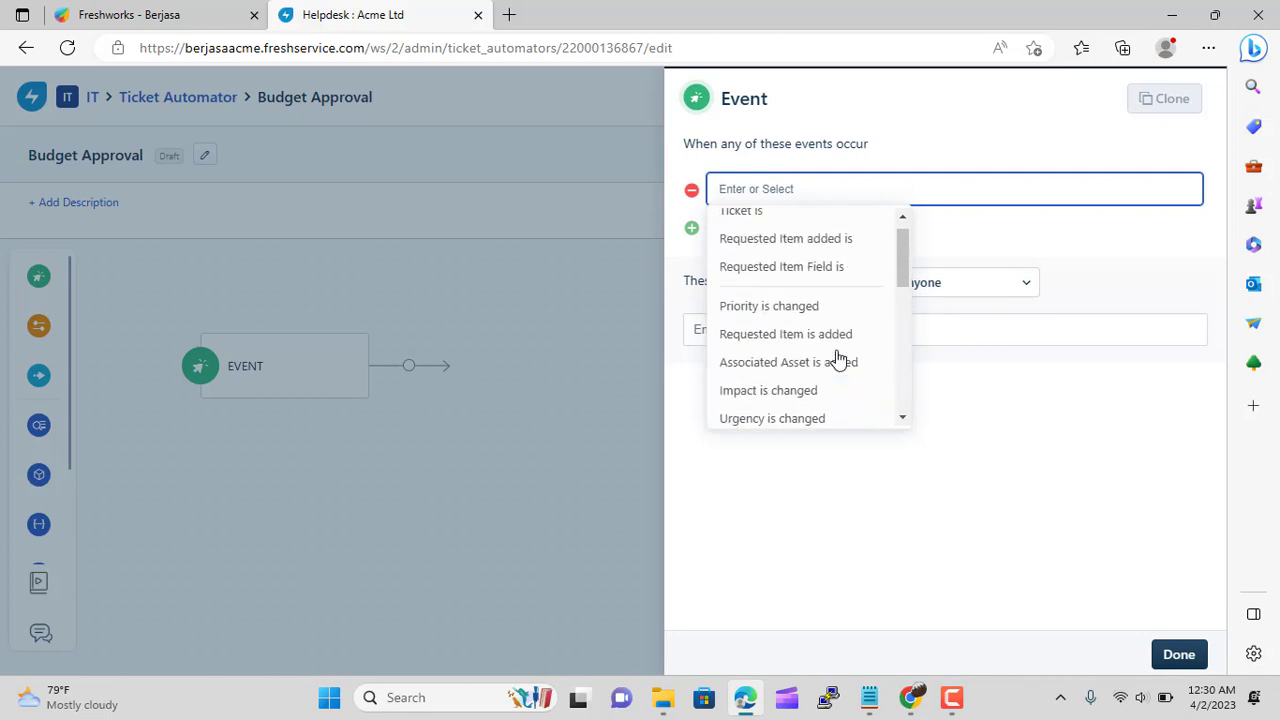
scroll(837, 358, up, 1)
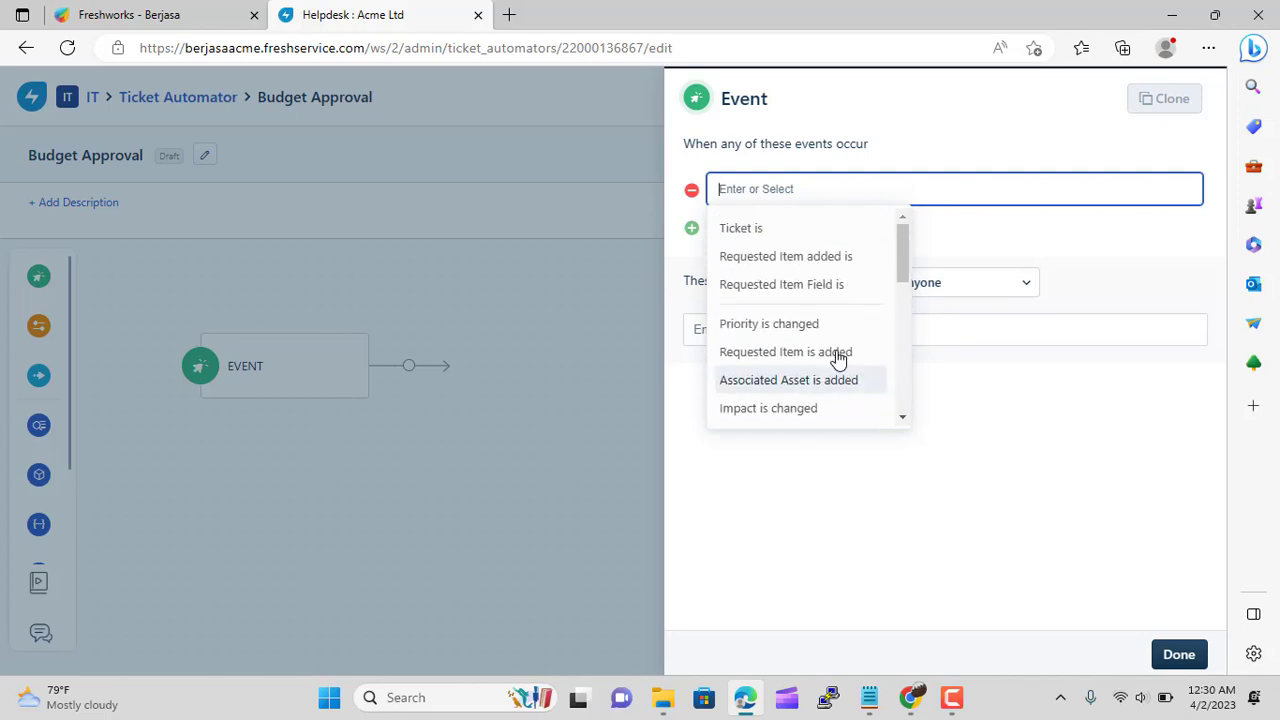
click(772, 228)
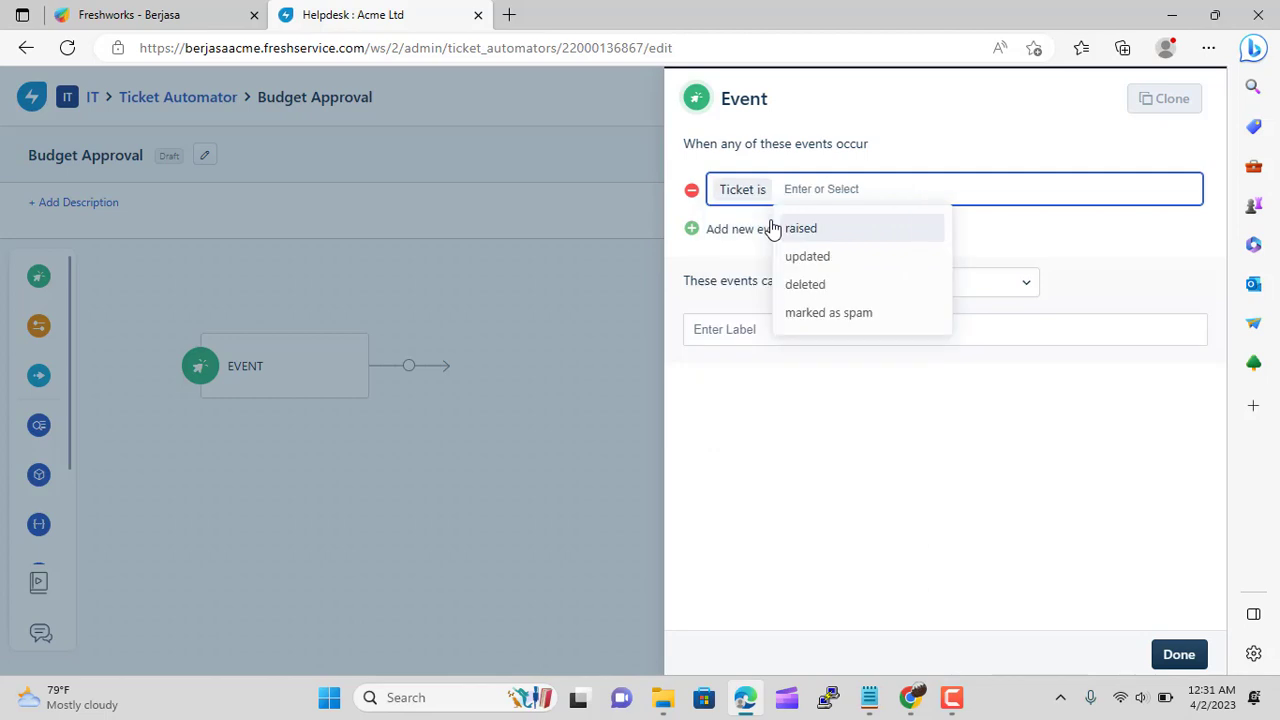
click(861, 234)
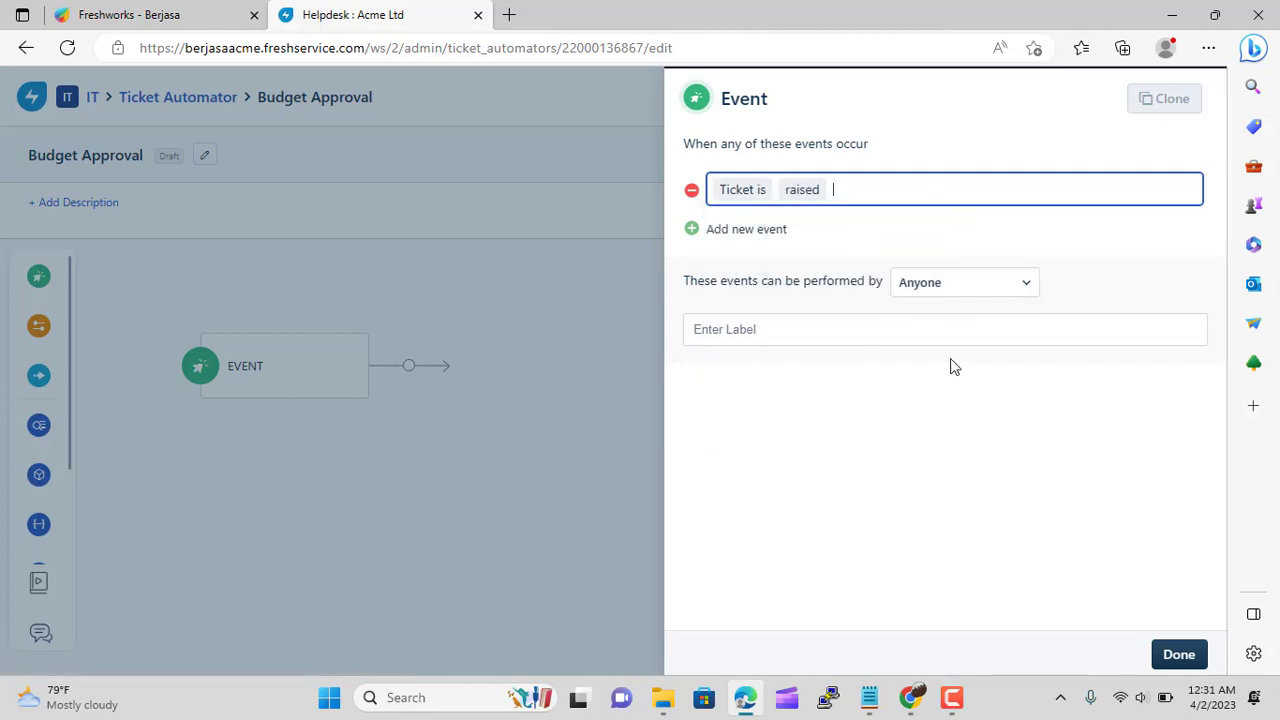
click(1179, 654)
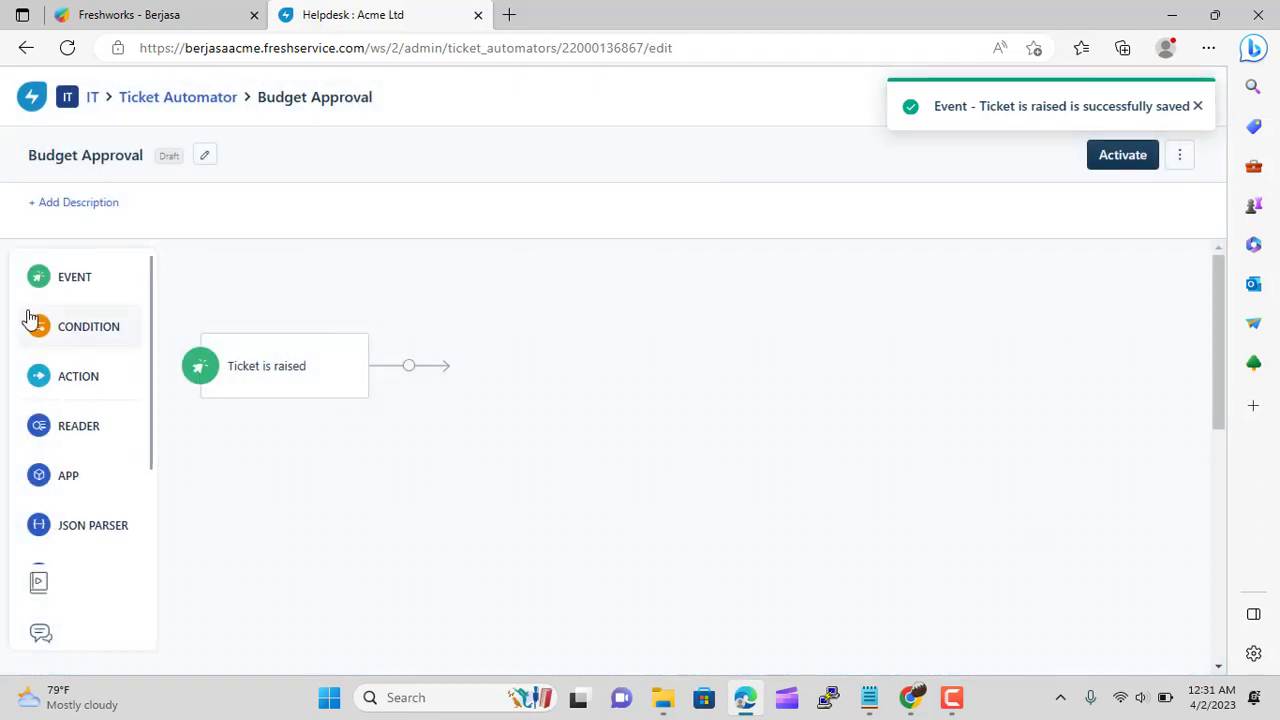
Add a condition after the event checking that ticket Service cost is greater than 100
drag(30, 322, 476, 360)
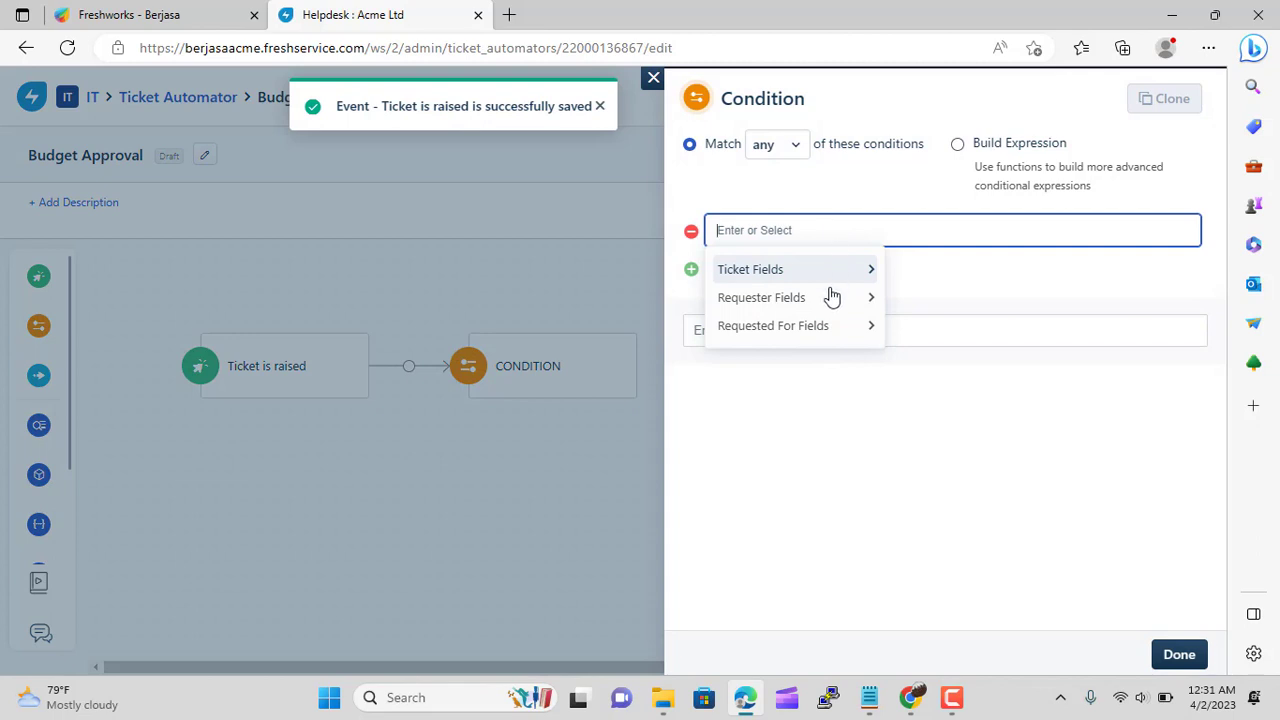
click(830, 298)
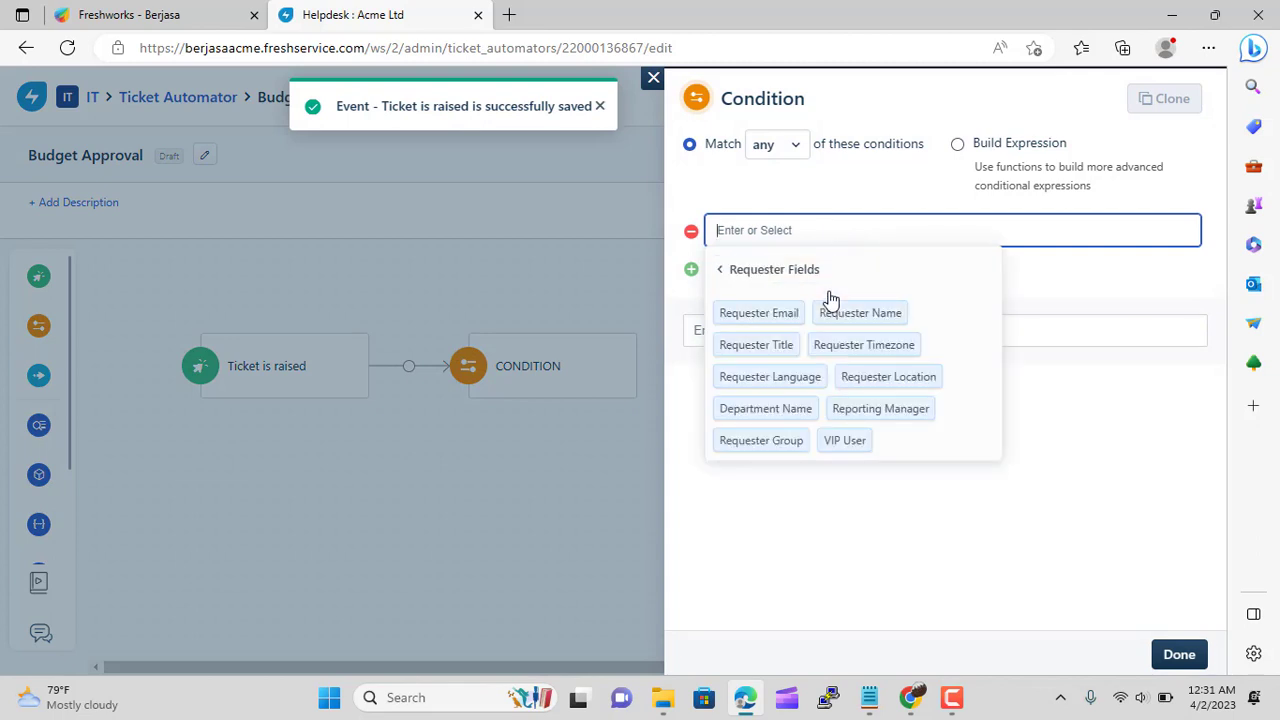
click(721, 272)
click(757, 272)
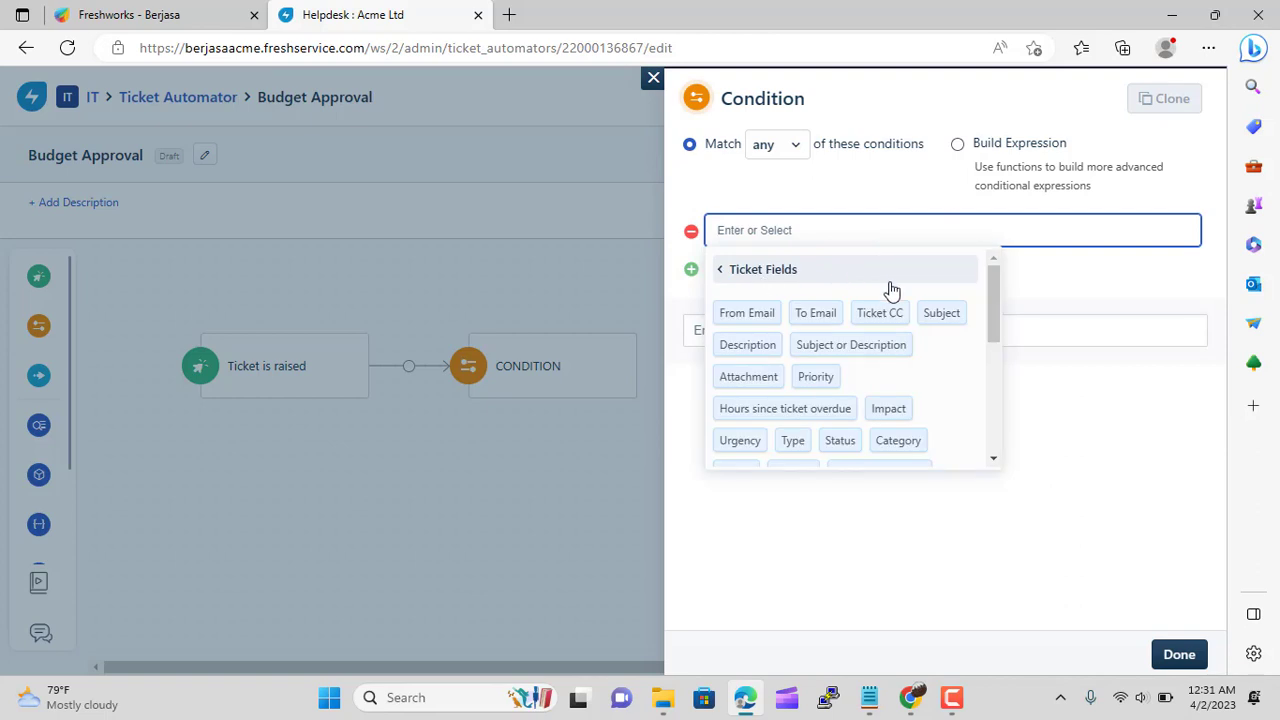
scroll(890, 290, down, 1)
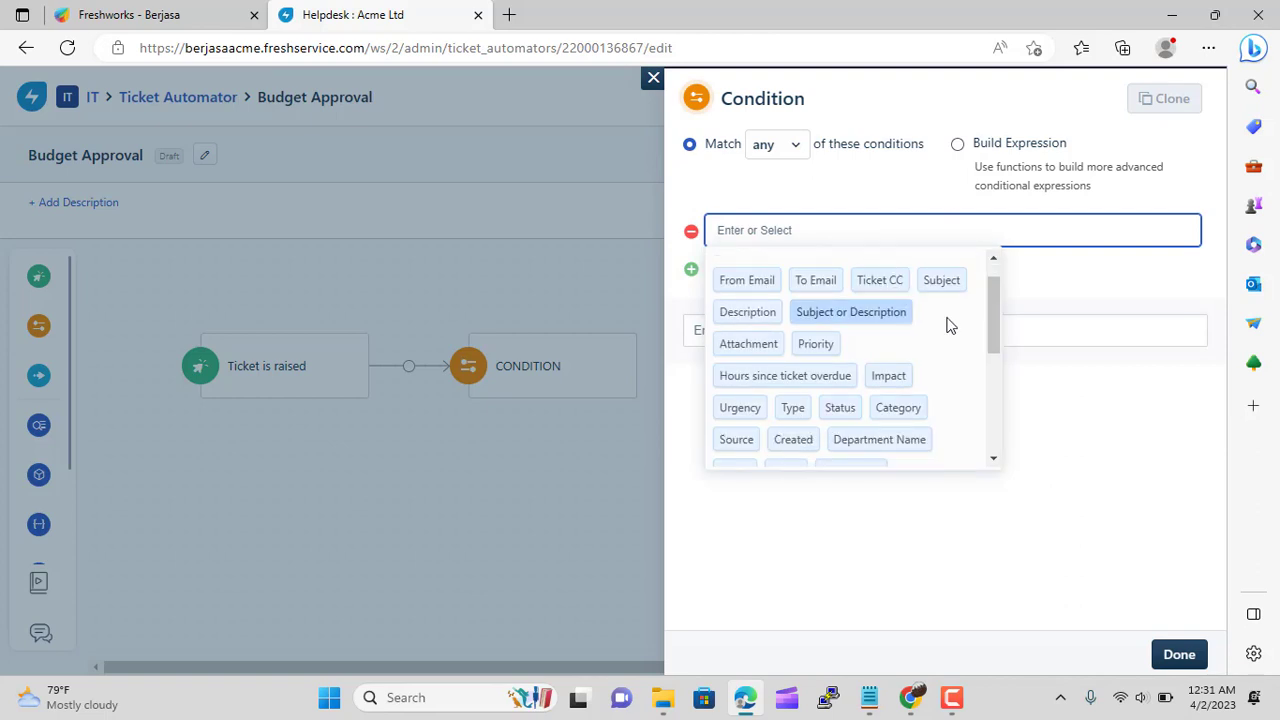
scroll(949, 326, down, 1)
scroll(949, 326, down, 5)
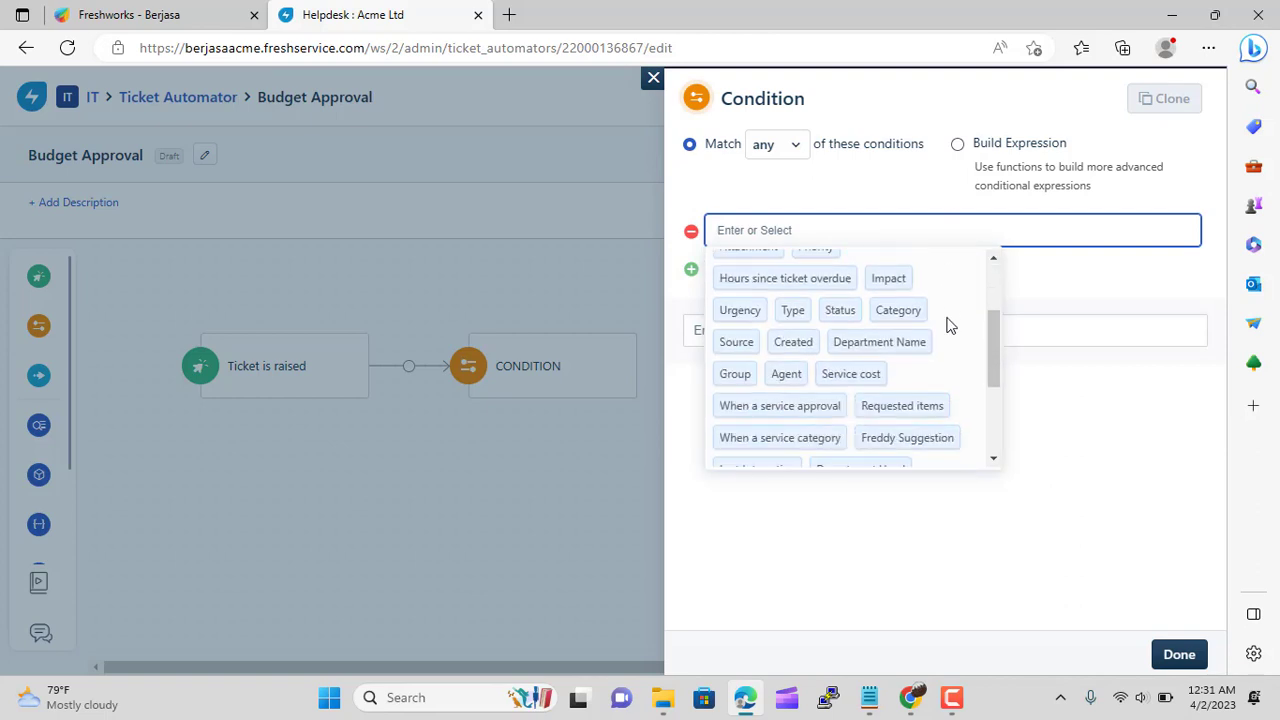
scroll(949, 326, up, 3)
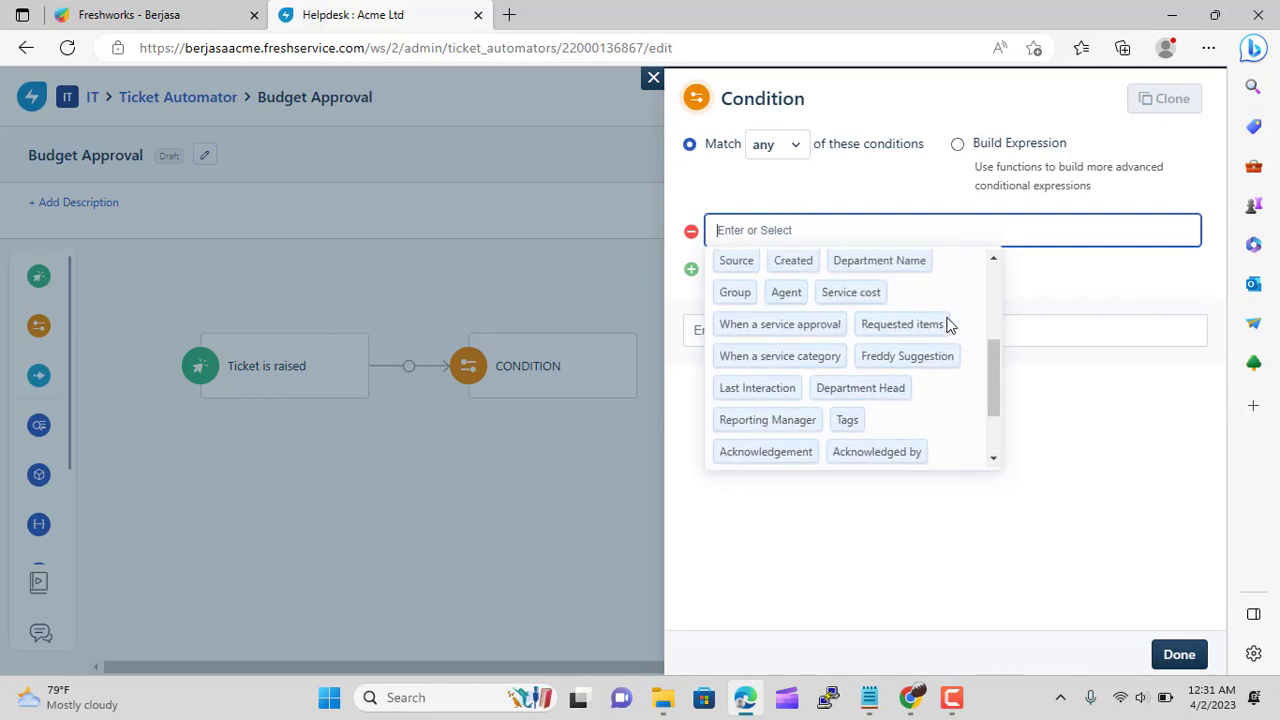
click(850, 295)
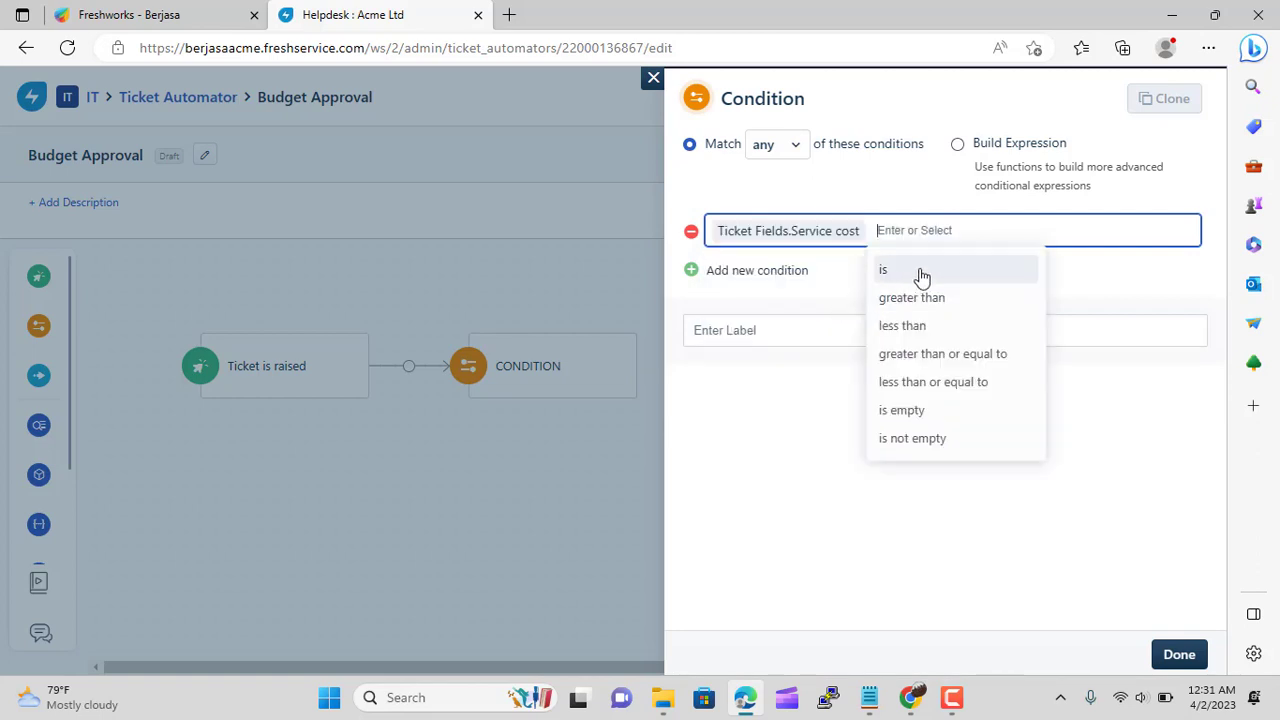
click(923, 297)
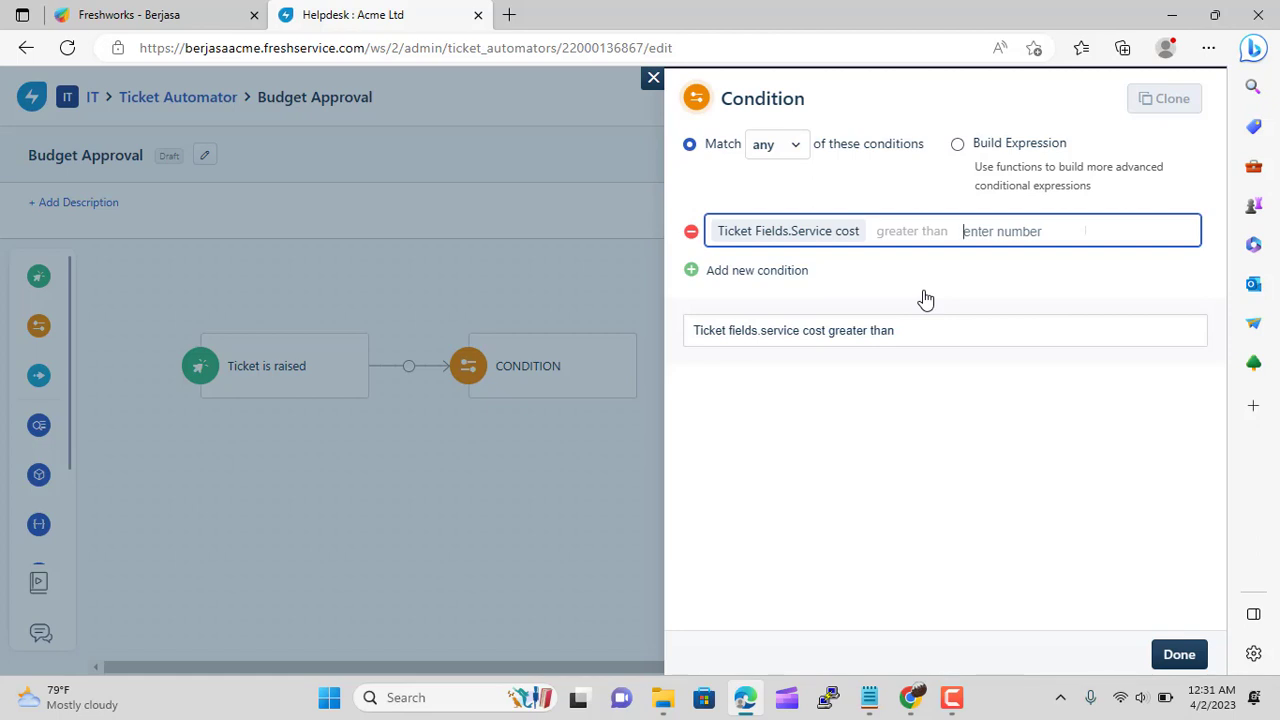
click(985, 410)
click(1190, 652)
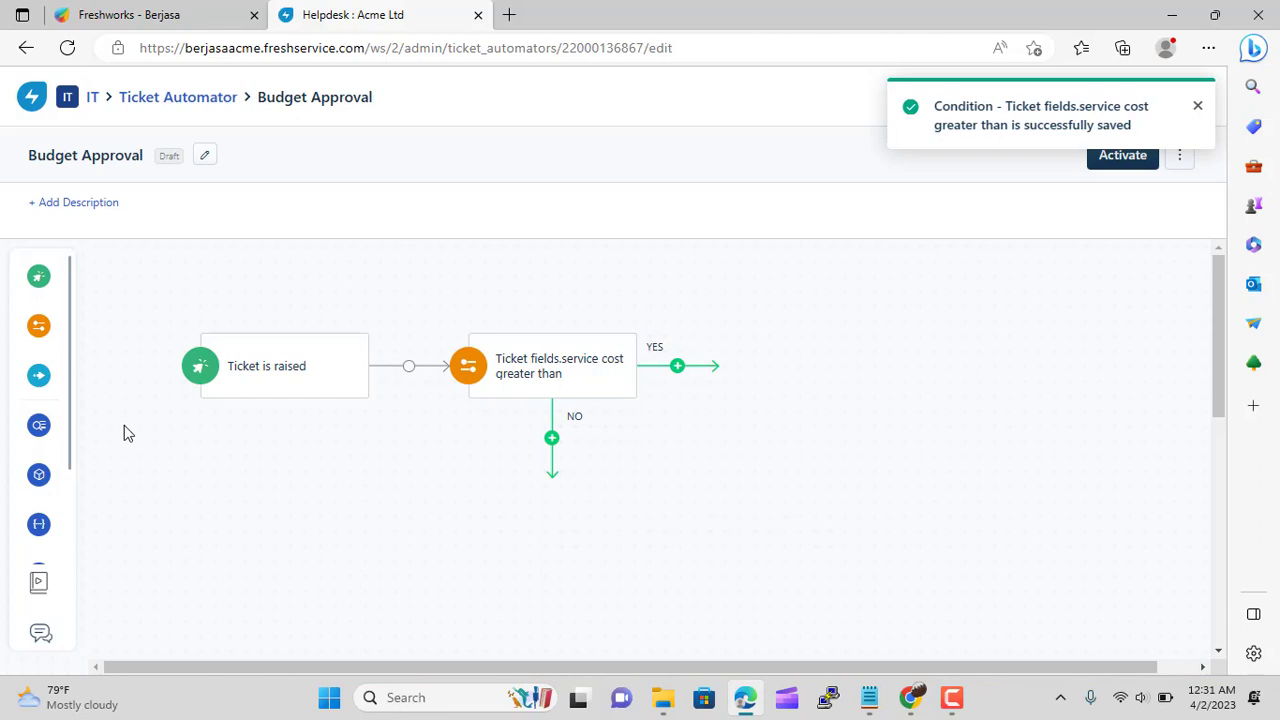
mouse_move(42, 374)
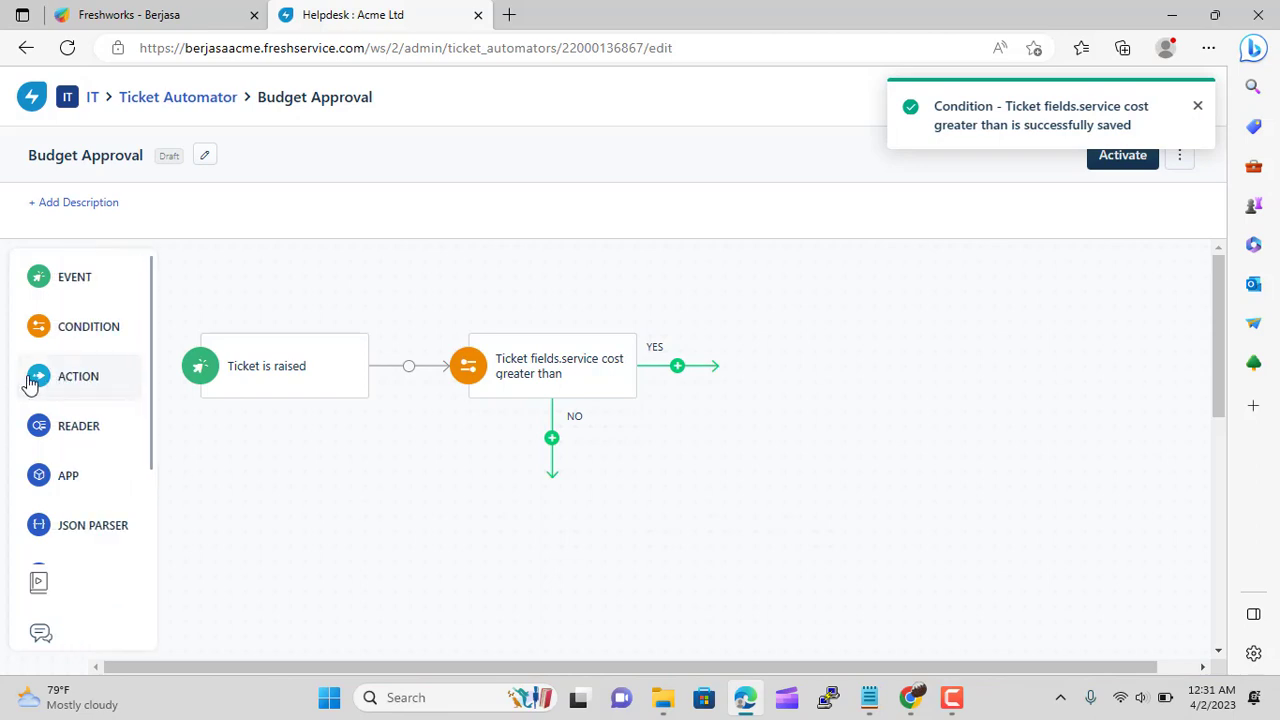
Add an action on the YES branch sending an approval mail to the Department Head
drag(47, 374, 713, 352)
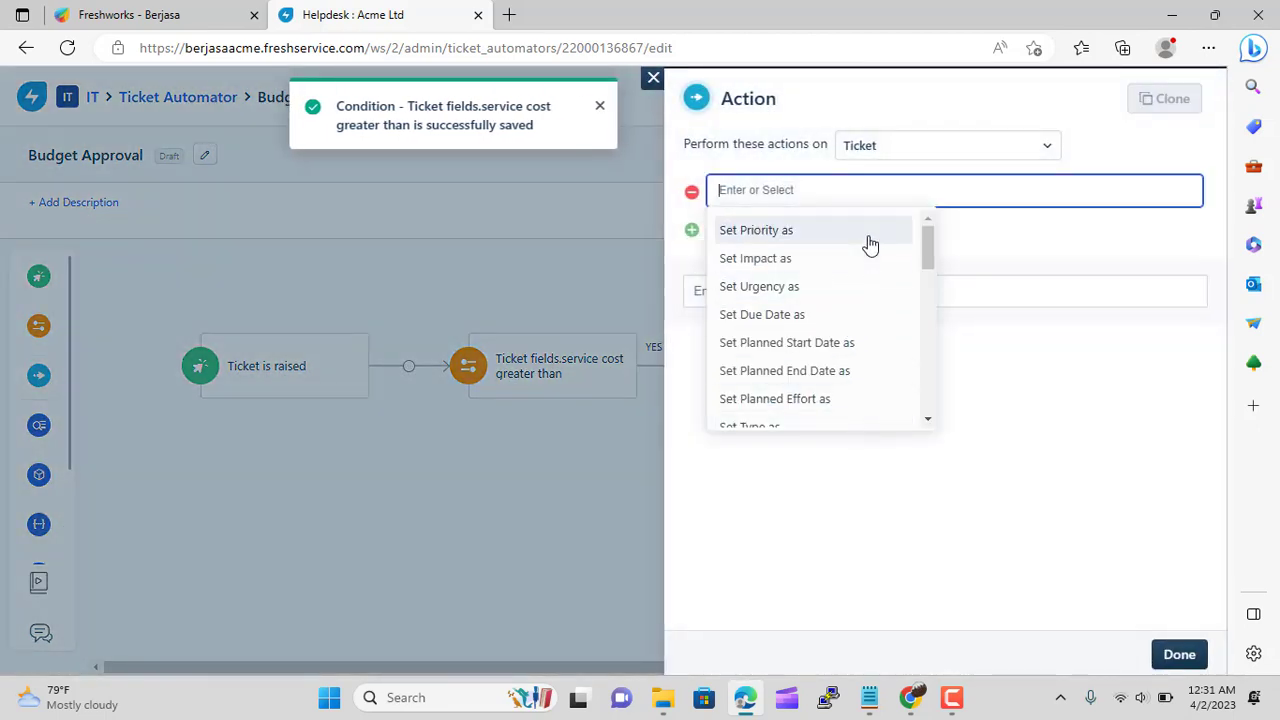
scroll(870, 245, down, 3)
scroll(869, 245, down, 5)
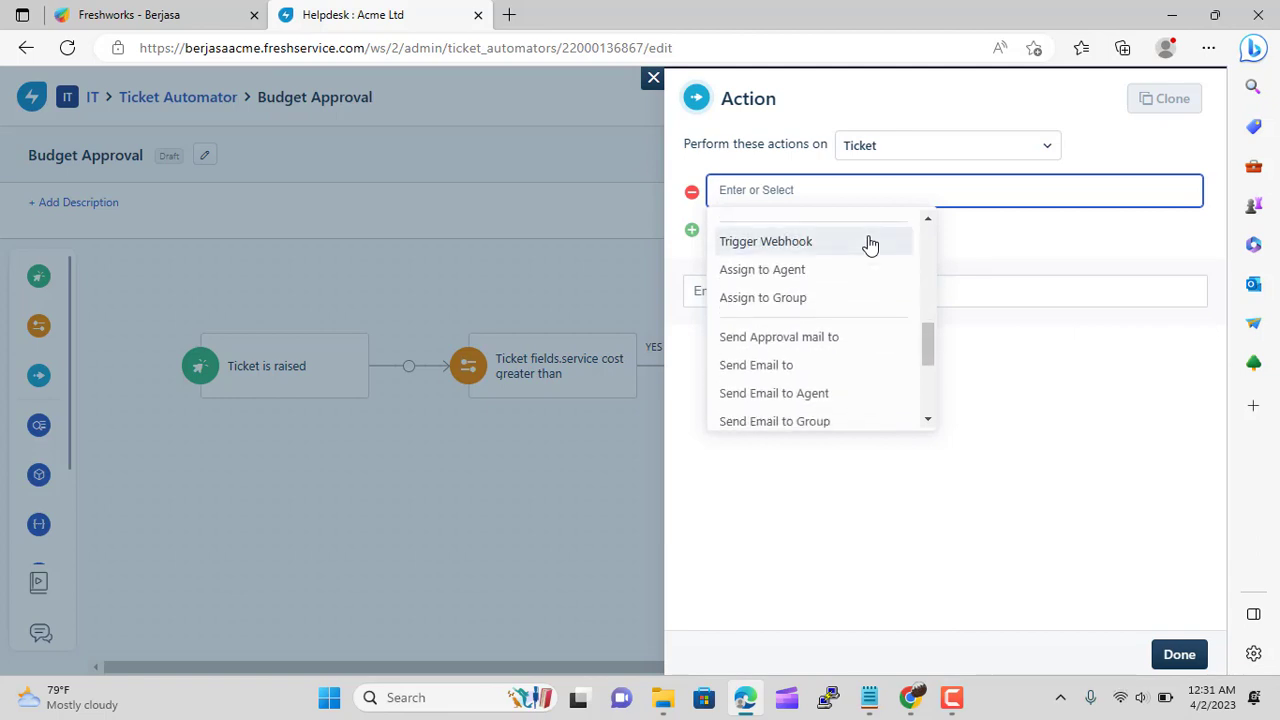
click(847, 337)
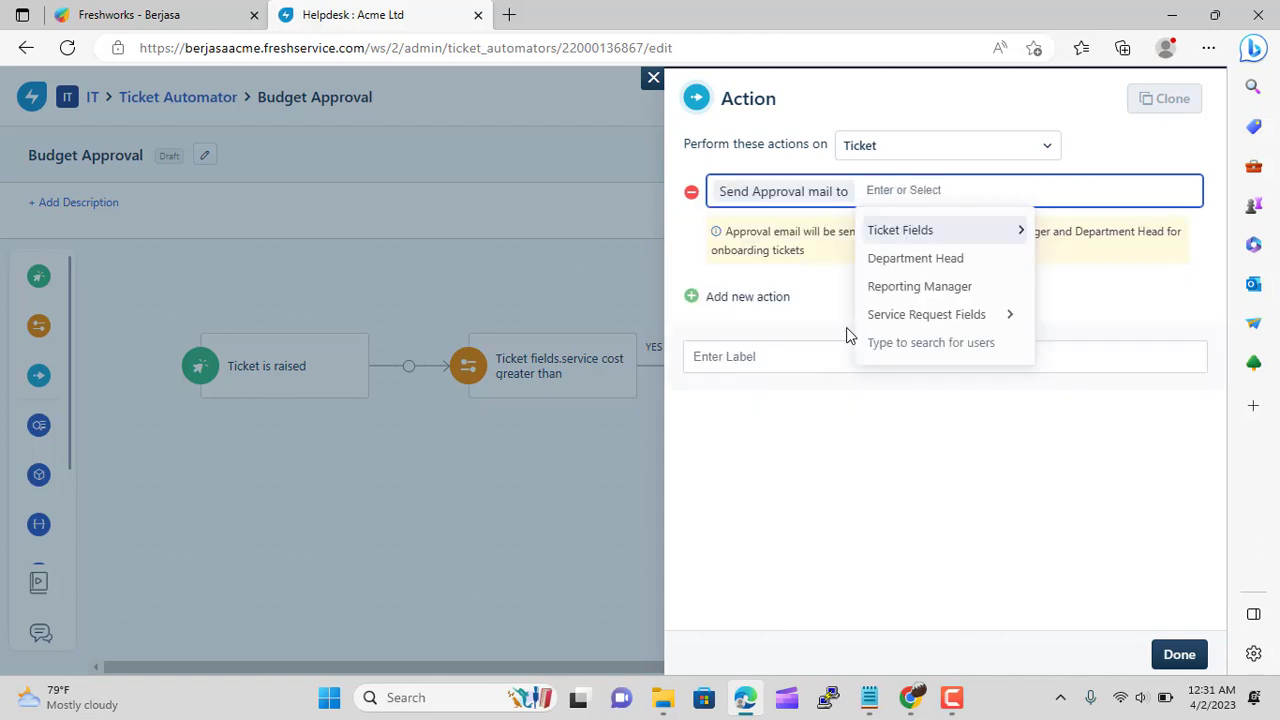
click(952, 258)
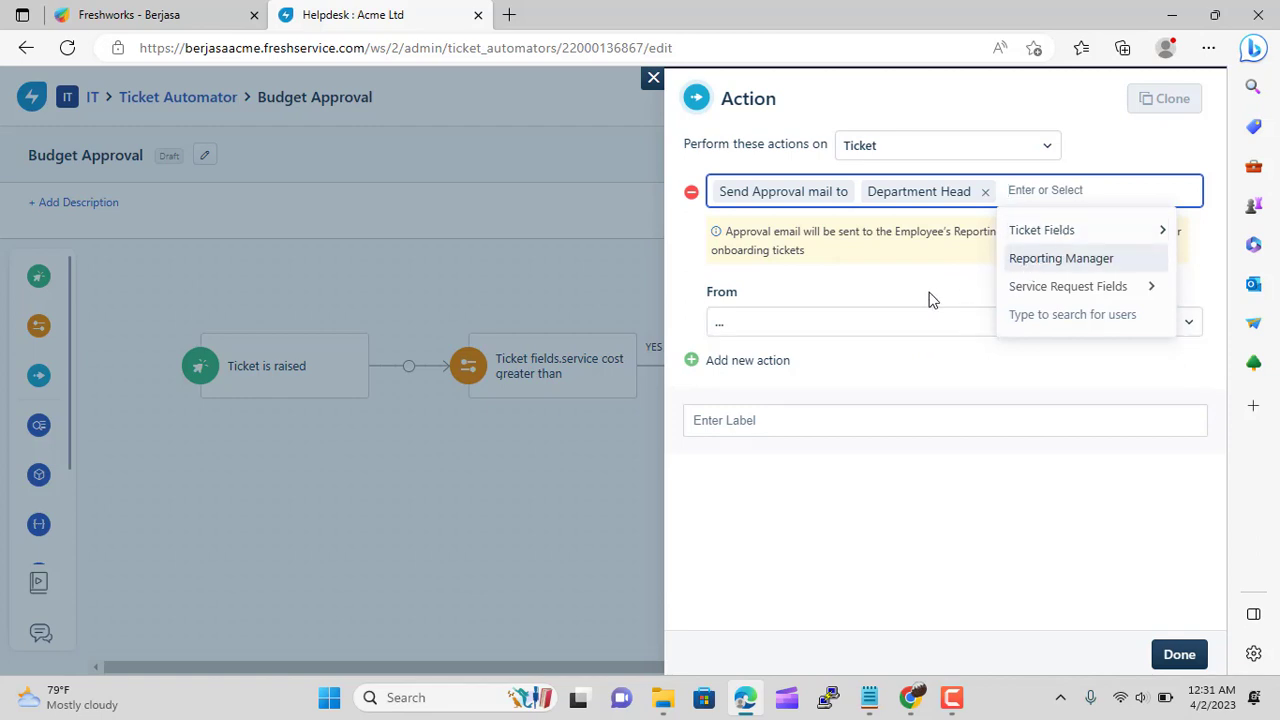
Set the approval mail's sender to the company IT mailbox and save the action
click(1130, 238)
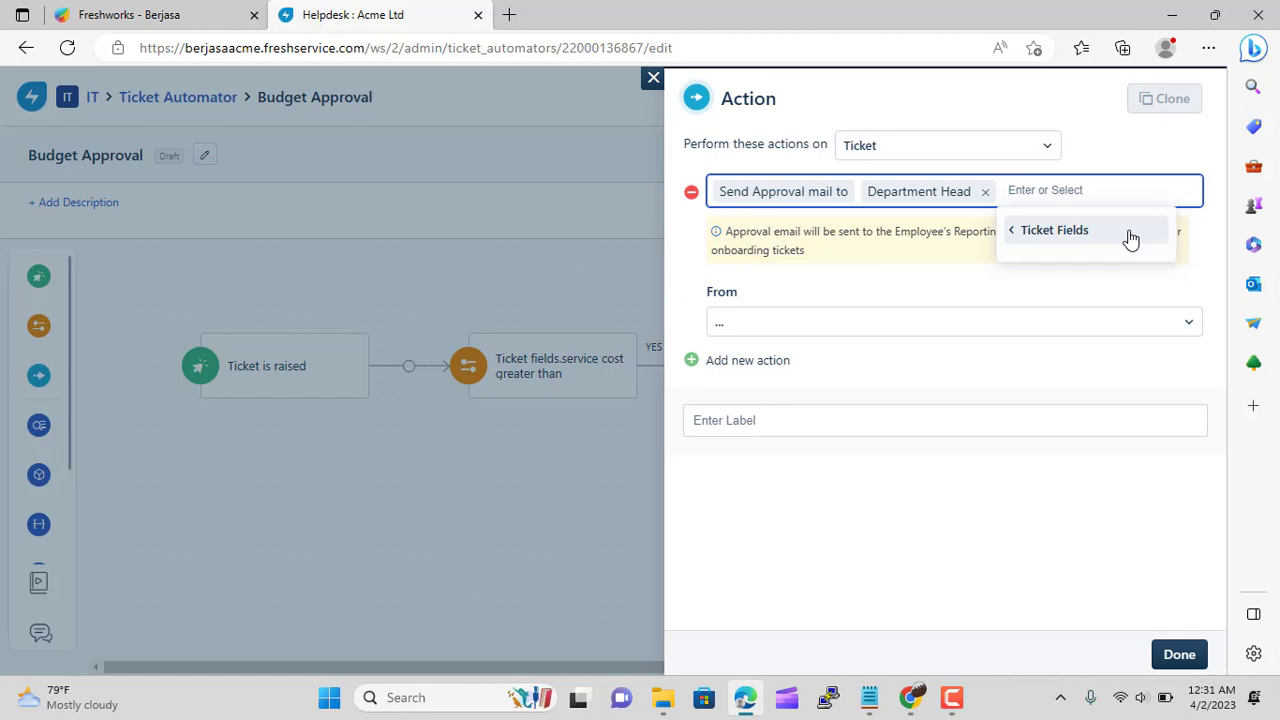
click(1130, 238)
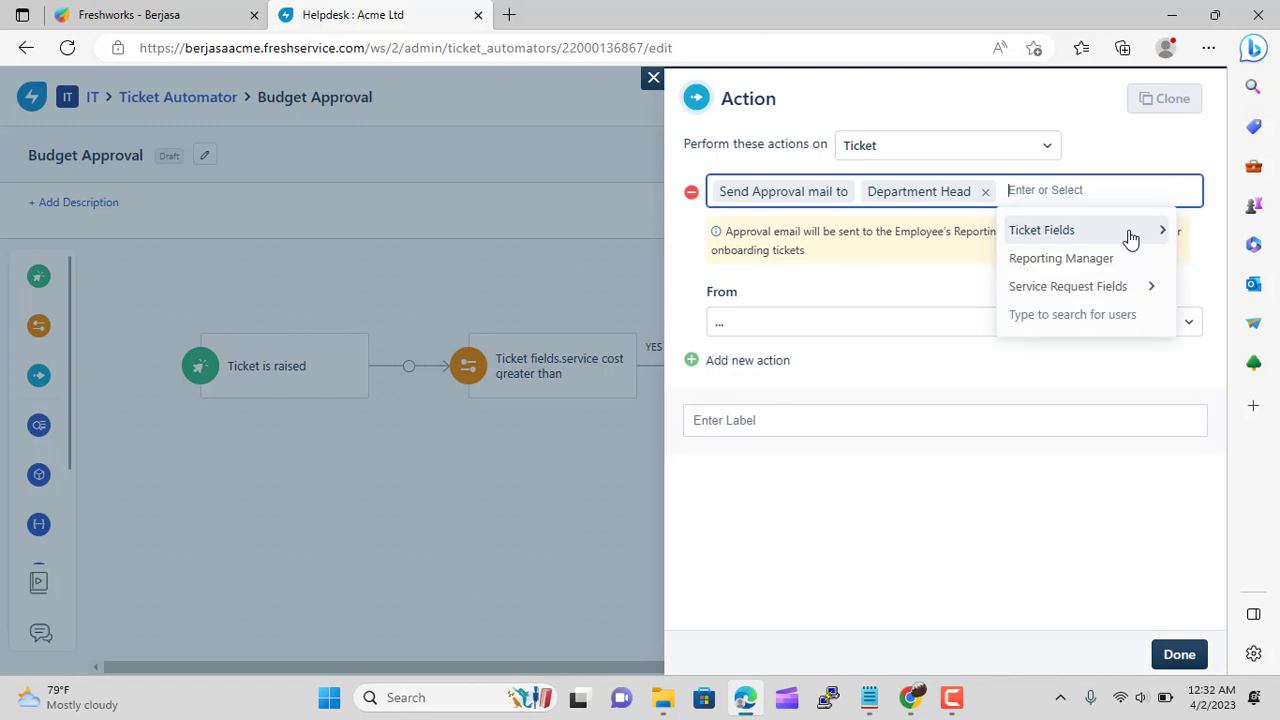
click(1140, 287)
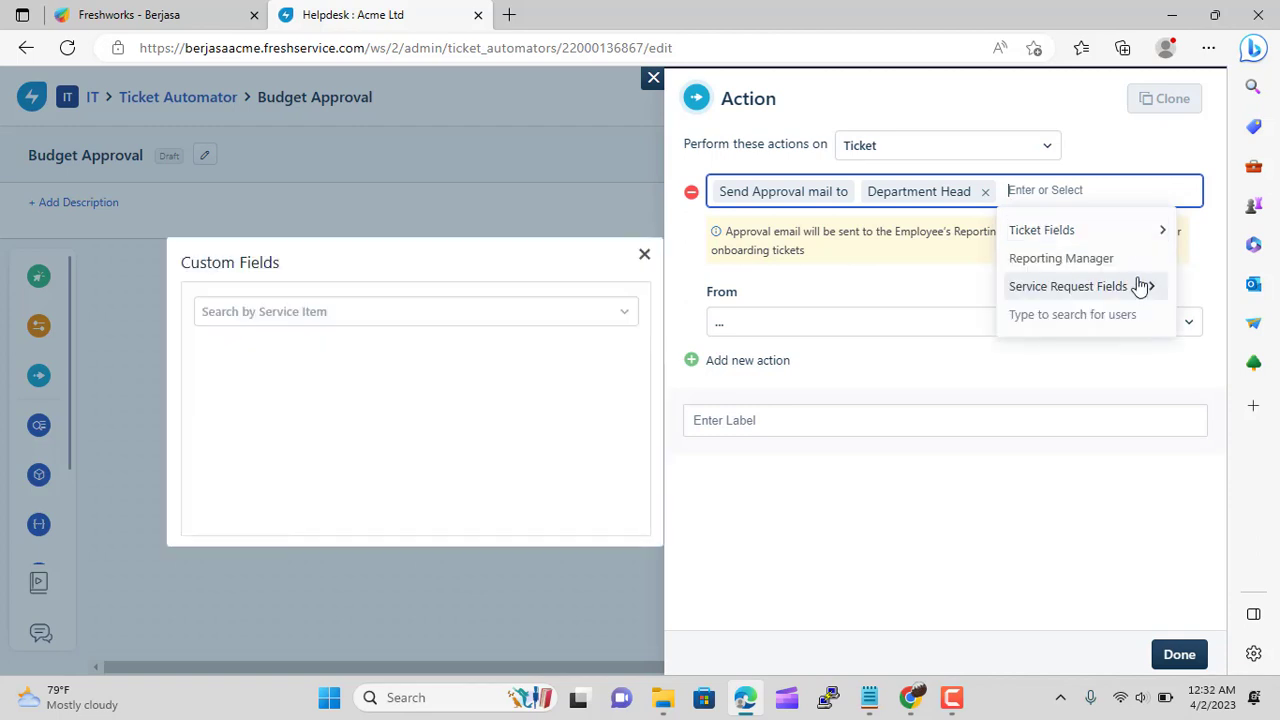
click(898, 300)
click(1180, 325)
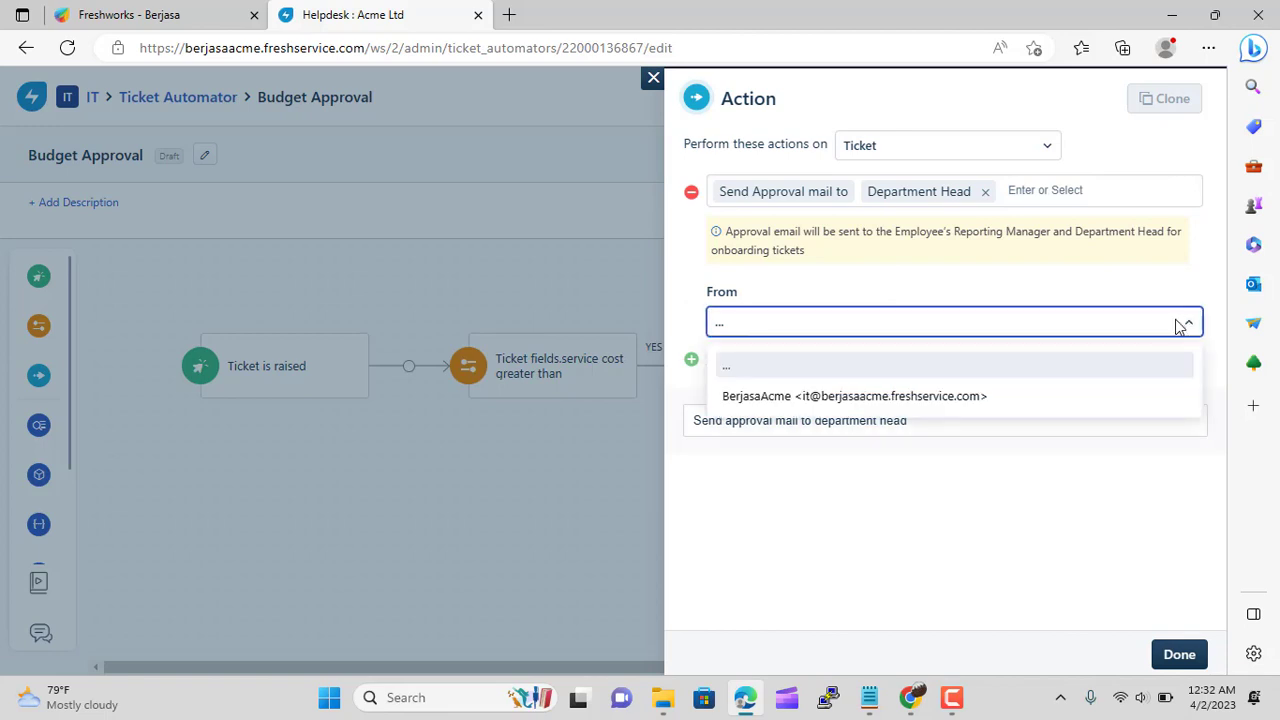
click(1020, 392)
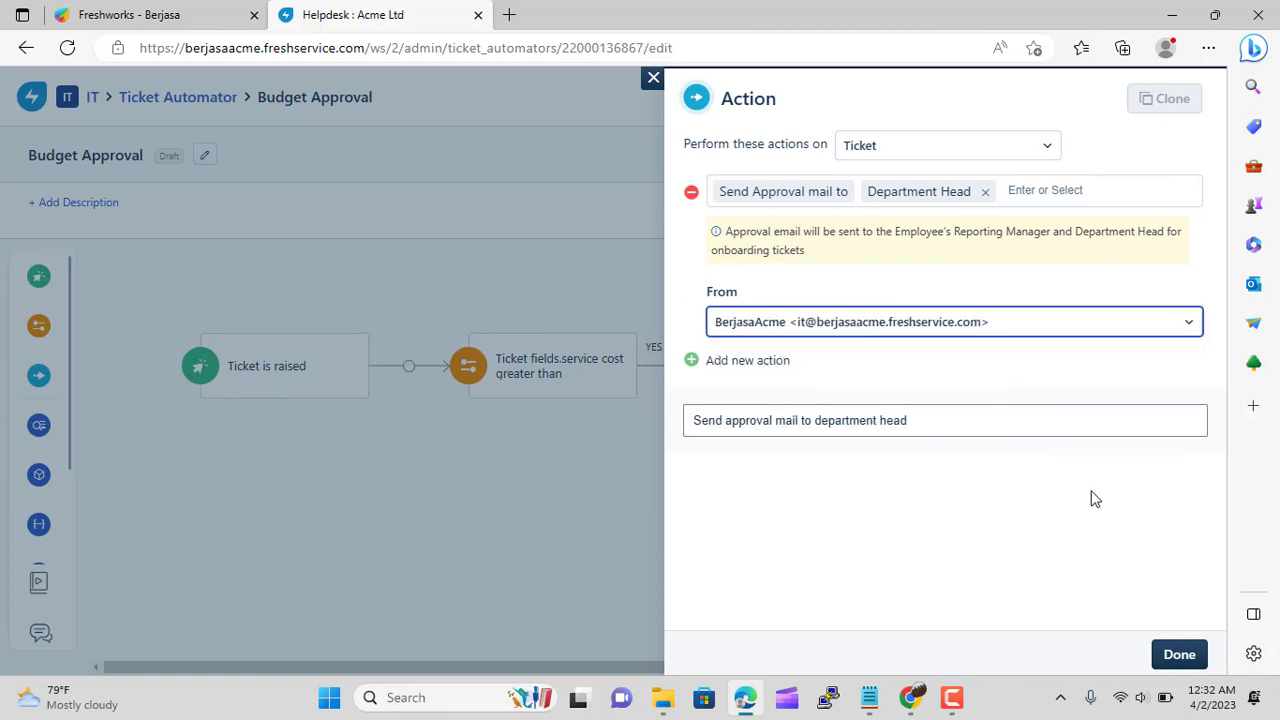
click(1181, 656)
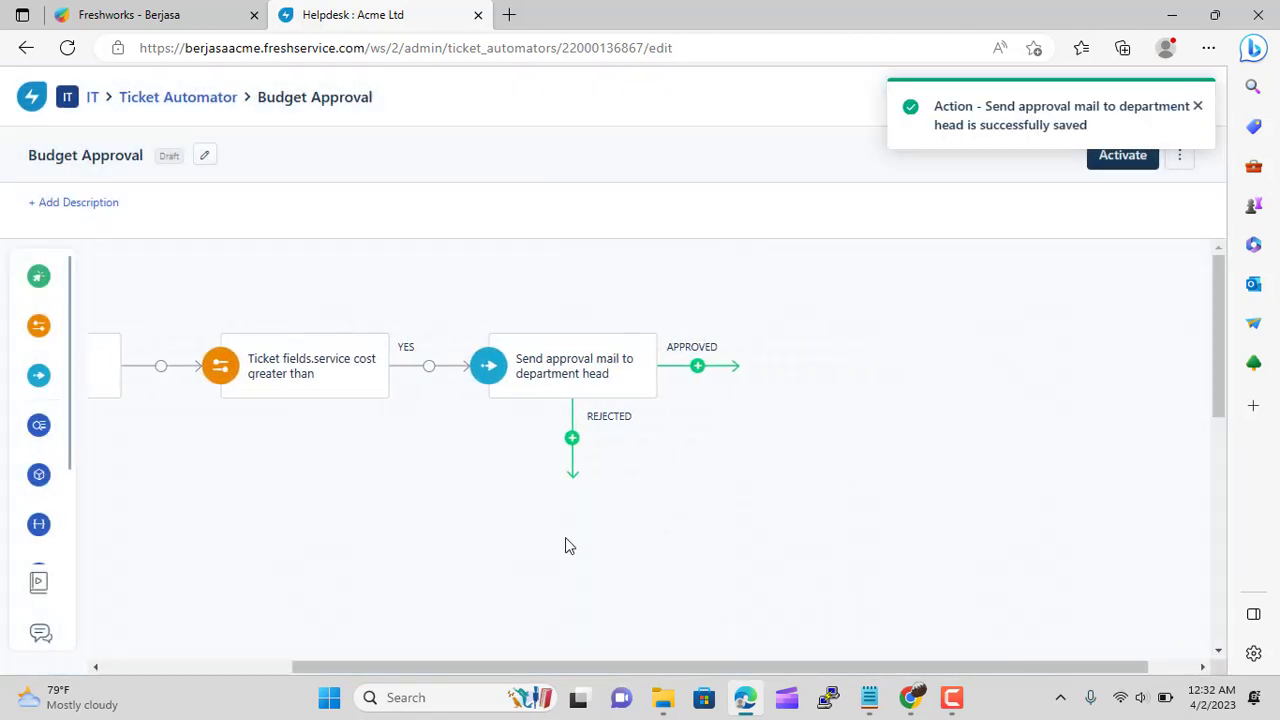
mouse_move(36, 390)
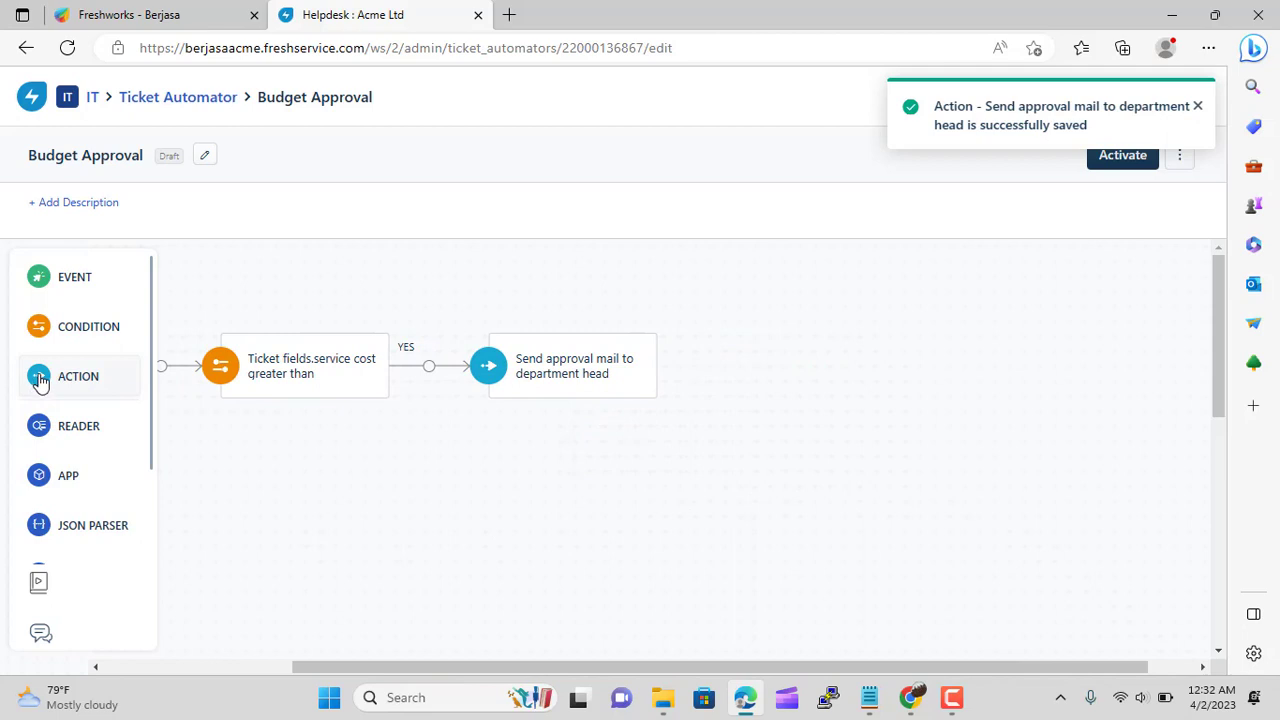
Add an APPROVED-branch action assigning the ticket to group IT Support Indonesia
drag(48, 390, 736, 347)
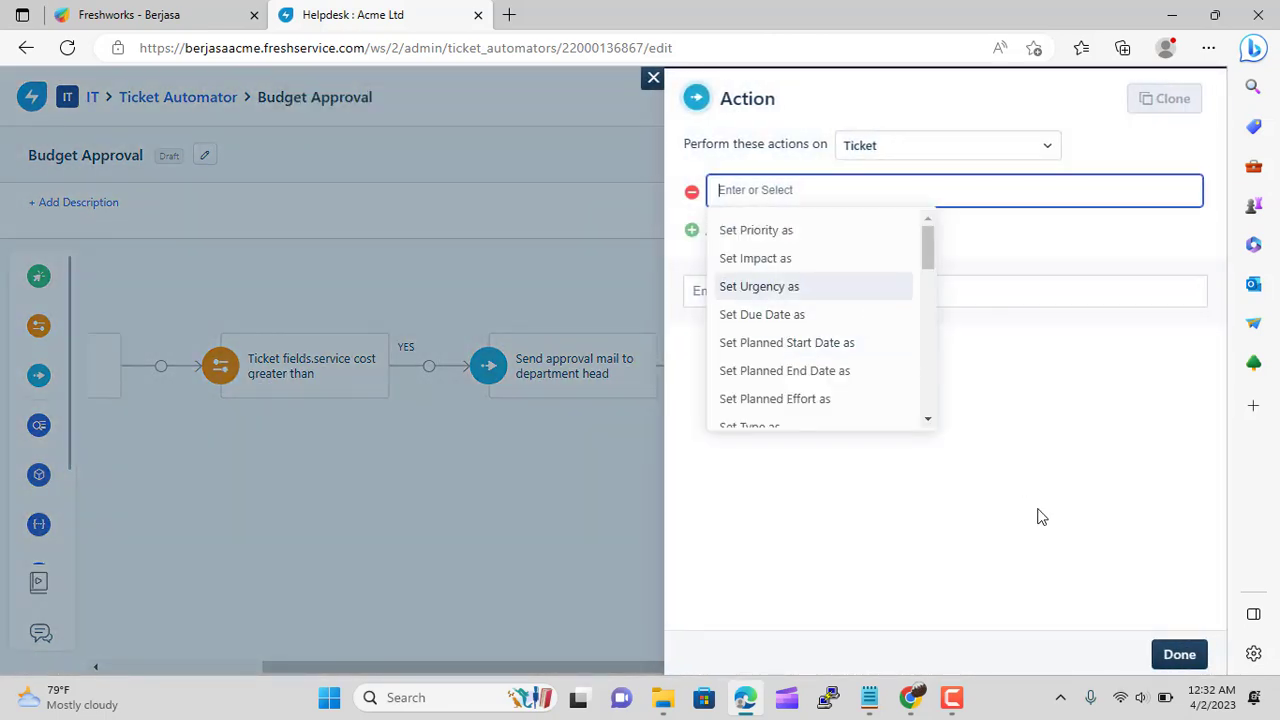
scroll(891, 317, down, 3)
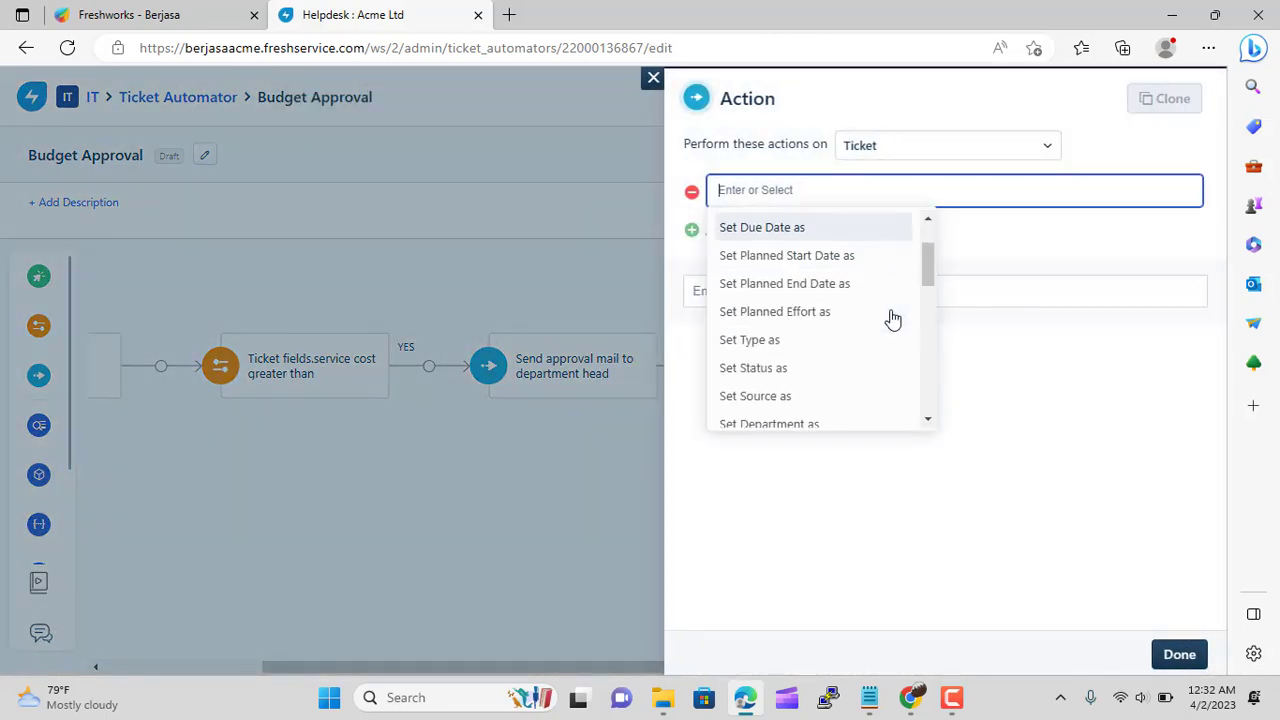
scroll(891, 317, down, 4)
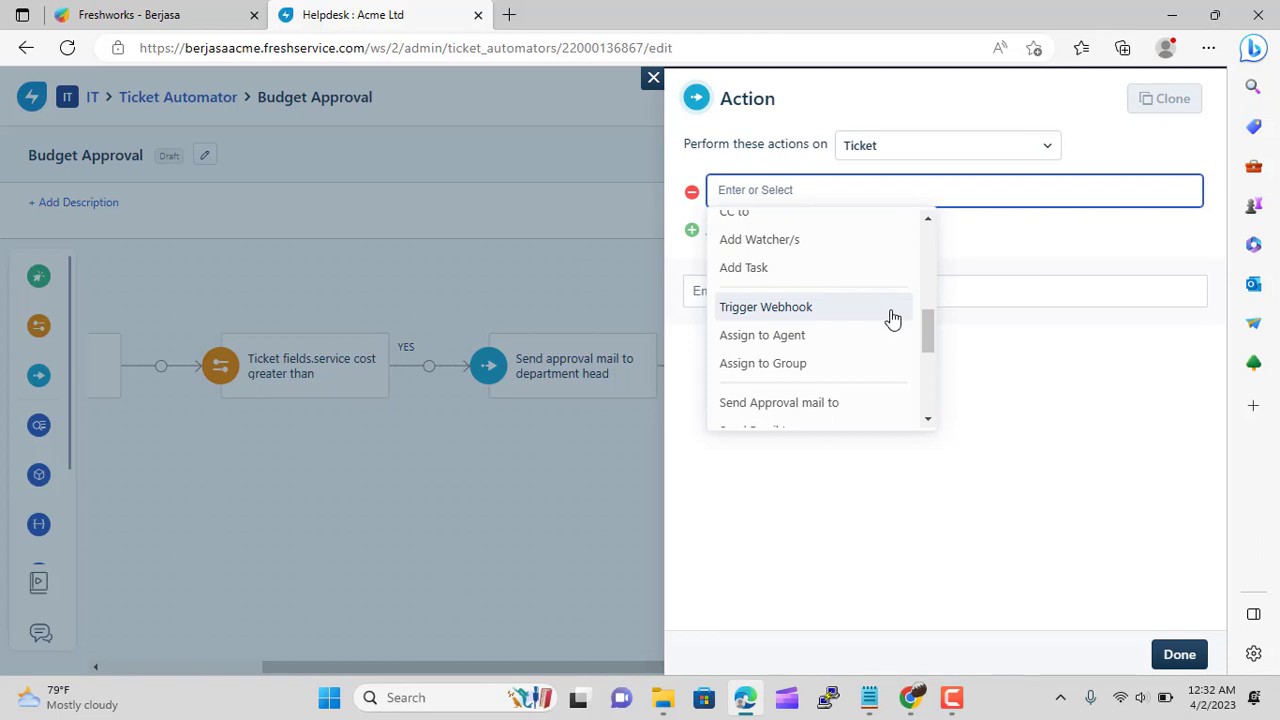
scroll(892, 318, down, 4)
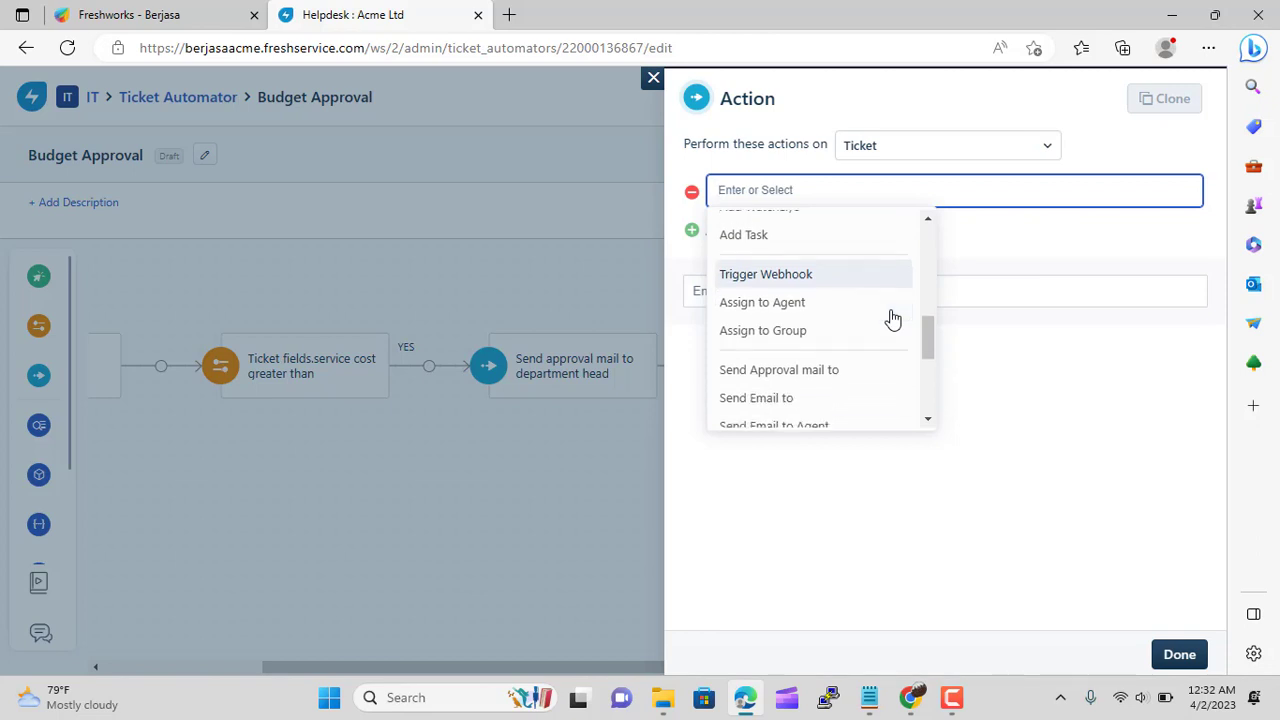
scroll(892, 318, down, 2)
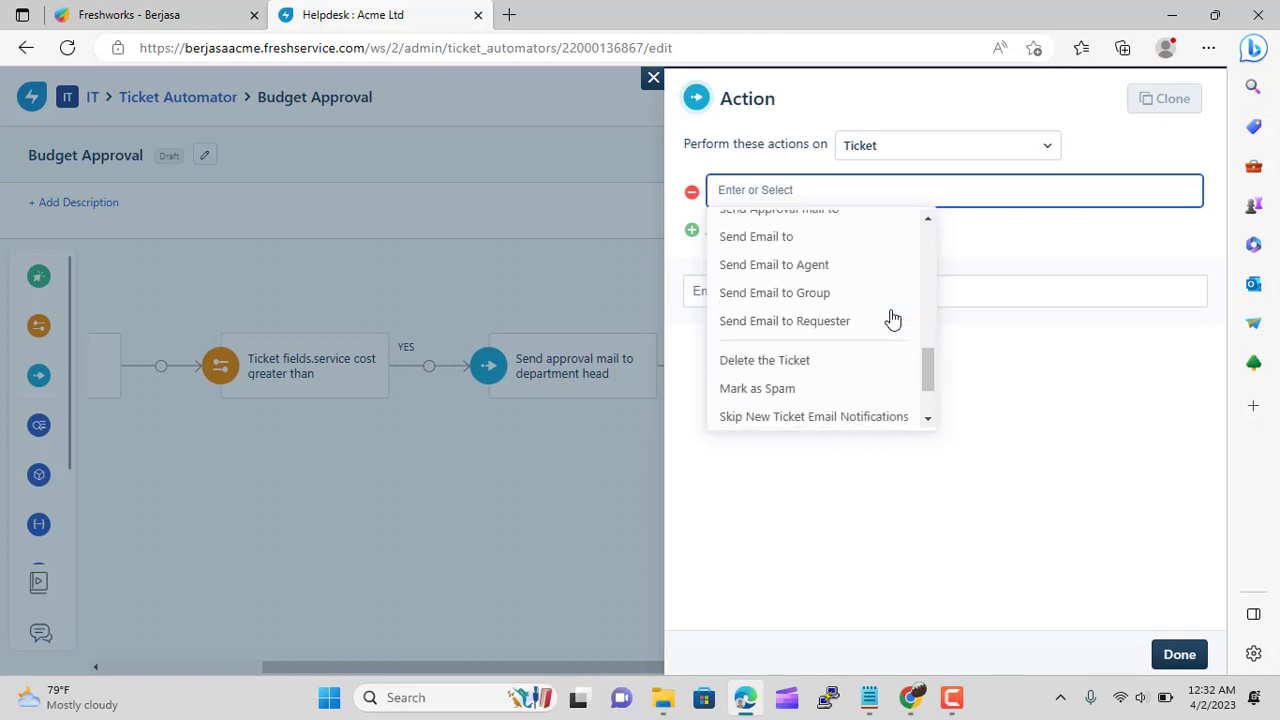
scroll(893, 318, up, 3)
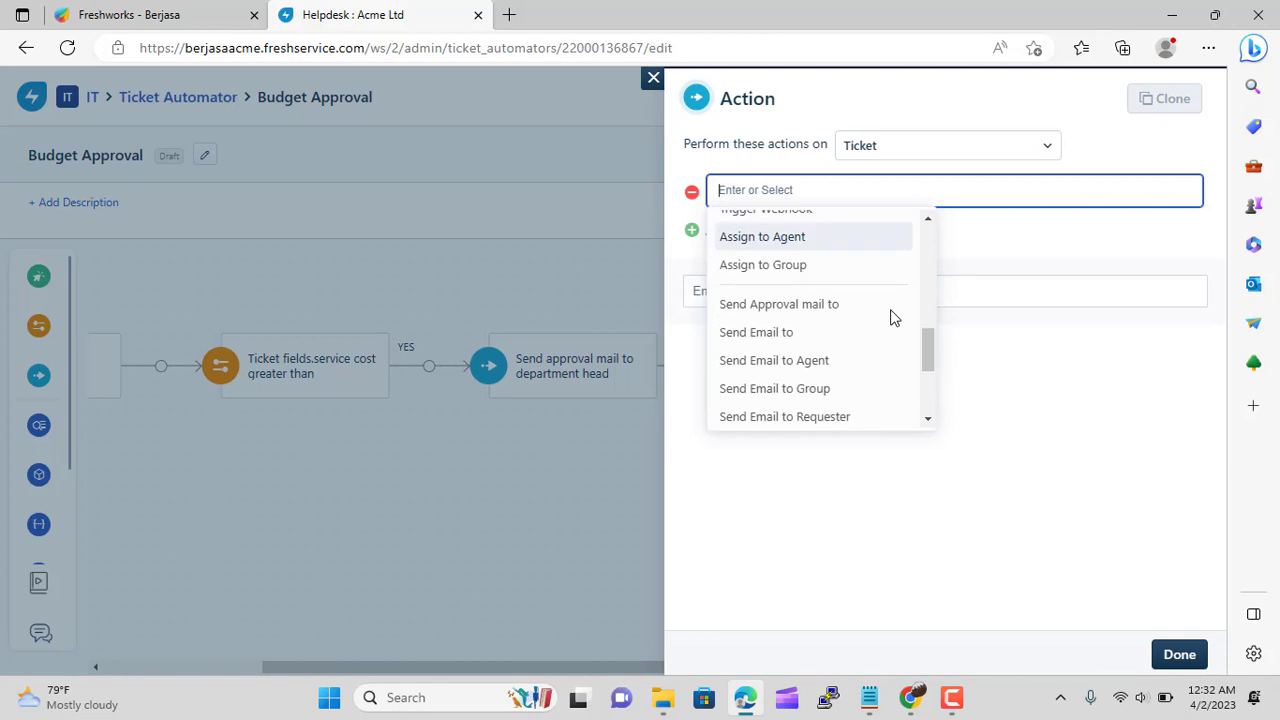
click(765, 267)
scroll(940, 290, down, 3)
scroll(957, 295, down, 3)
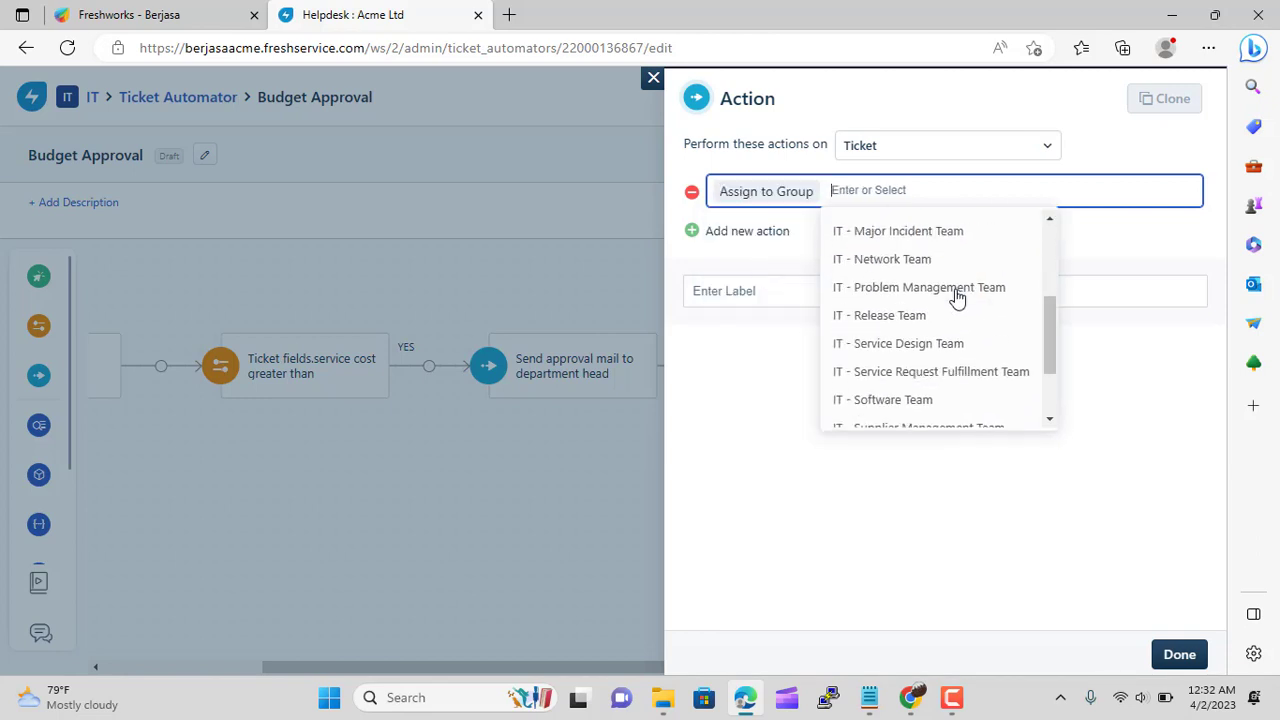
click(965, 389)
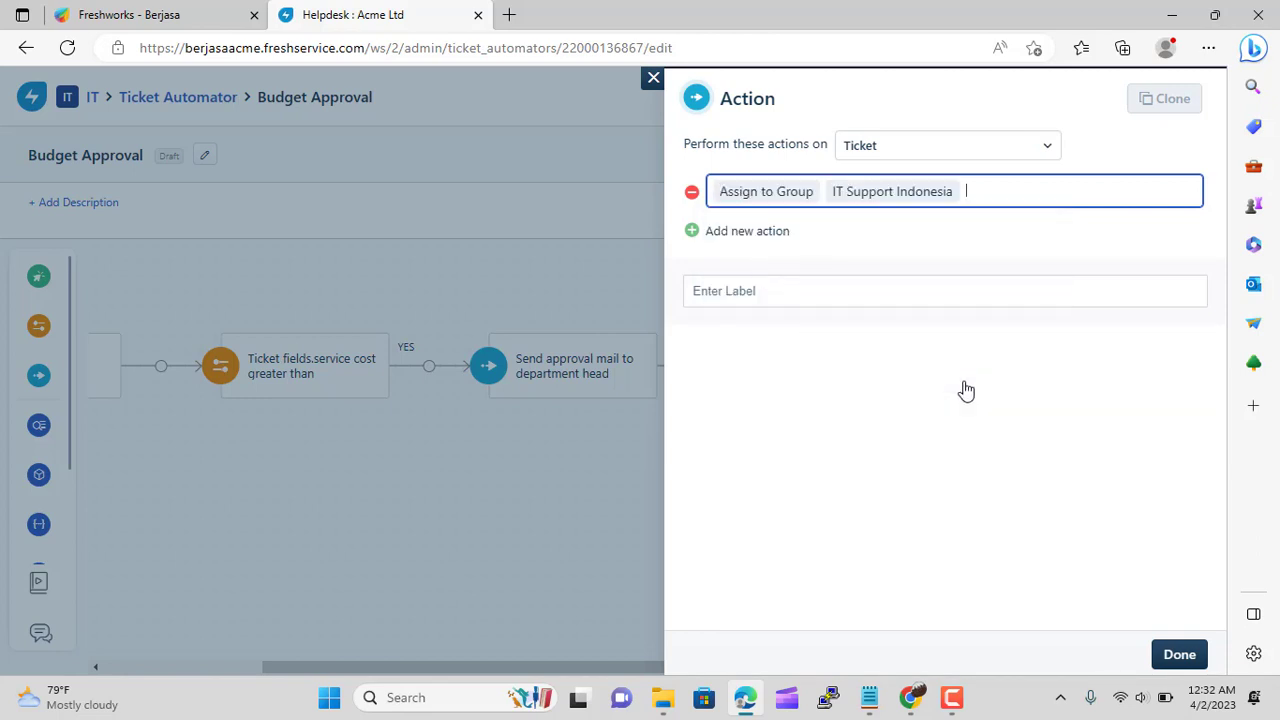
click(1177, 654)
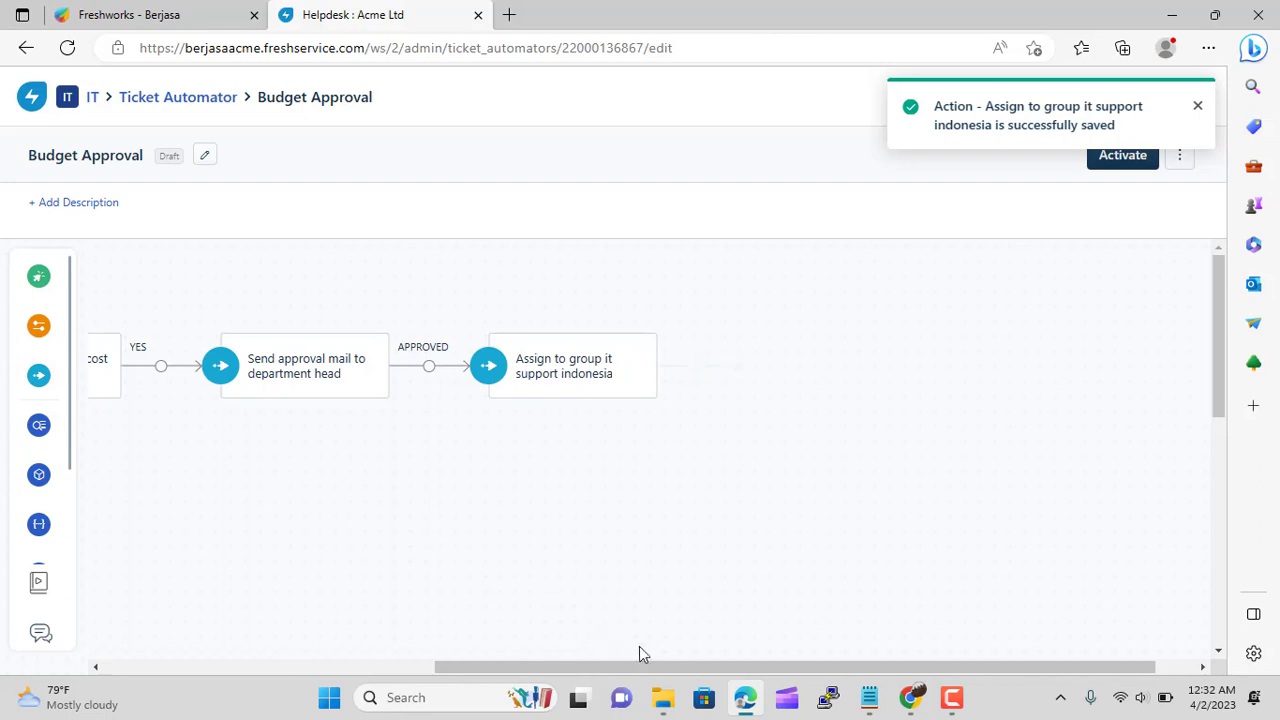
Add a NO-branch action assigning the ticket to group IT Support Indonesia
drag(634, 668, 466, 674)
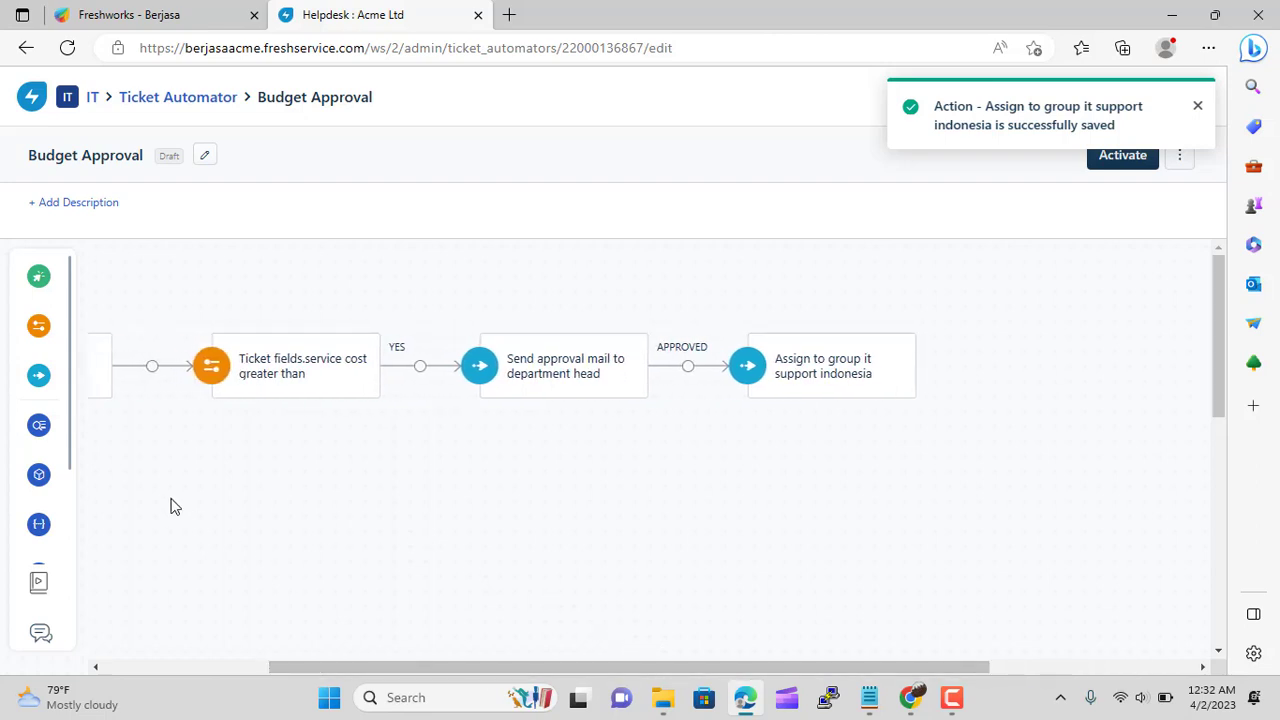
mouse_move(88, 390)
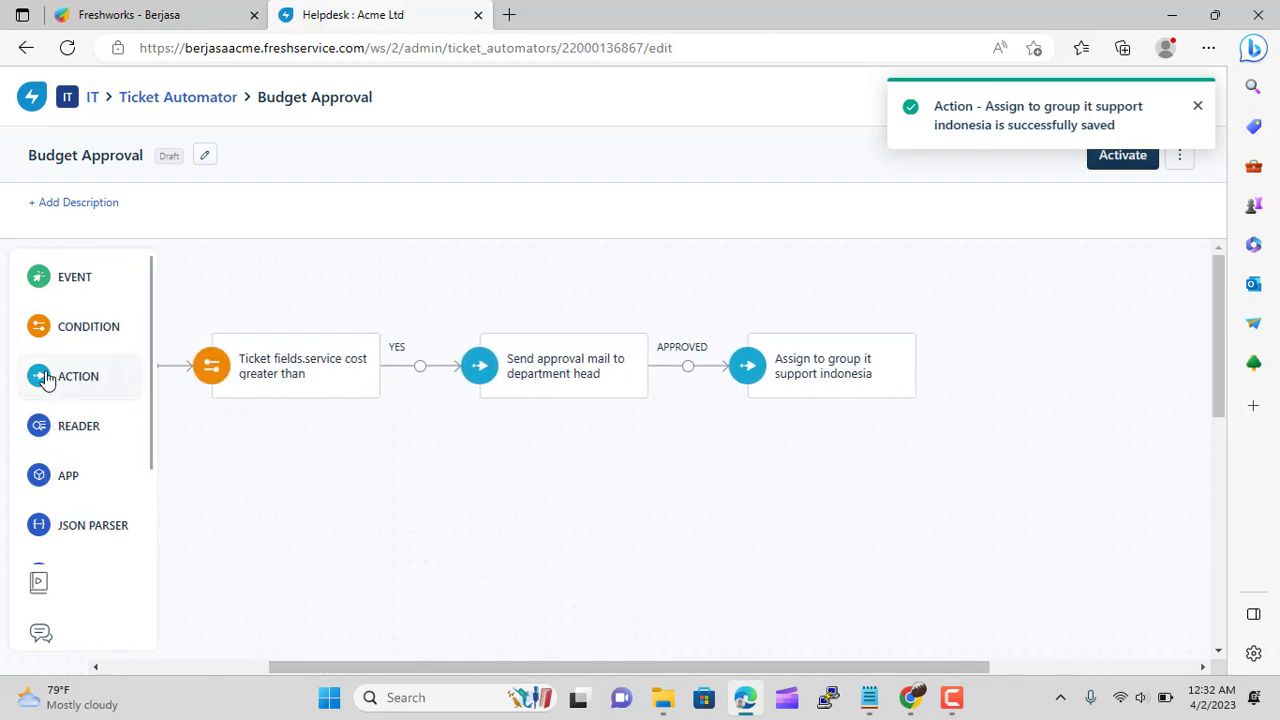
drag(45, 380, 266, 474)
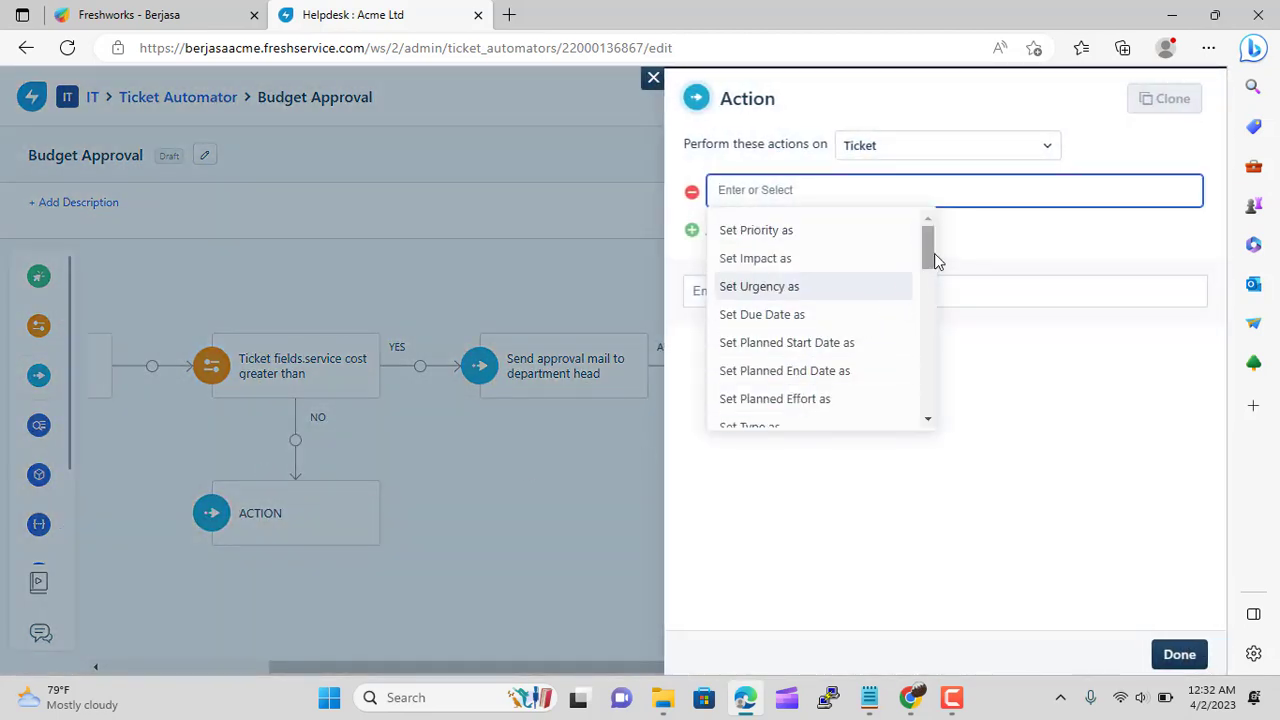
scroll(932, 260, down, 3)
scroll(926, 310, down, 5)
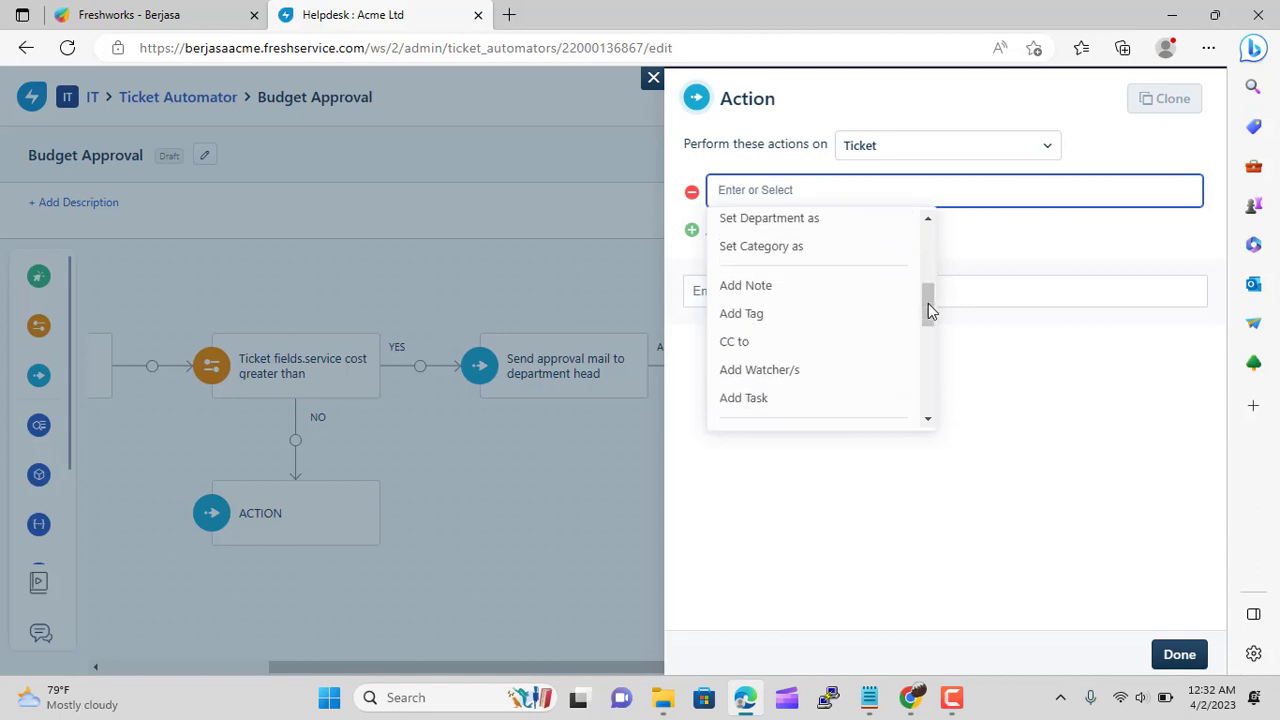
scroll(924, 310, down, 1)
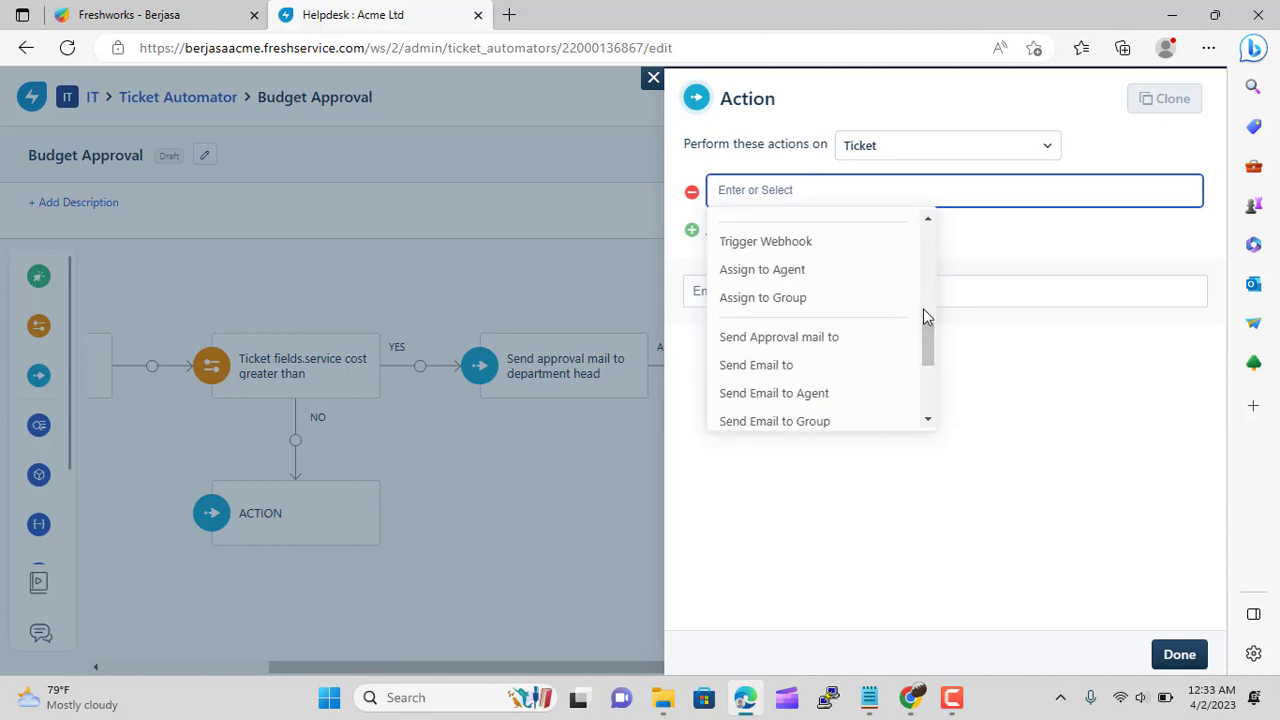
click(814, 294)
scroll(946, 369, down, 5)
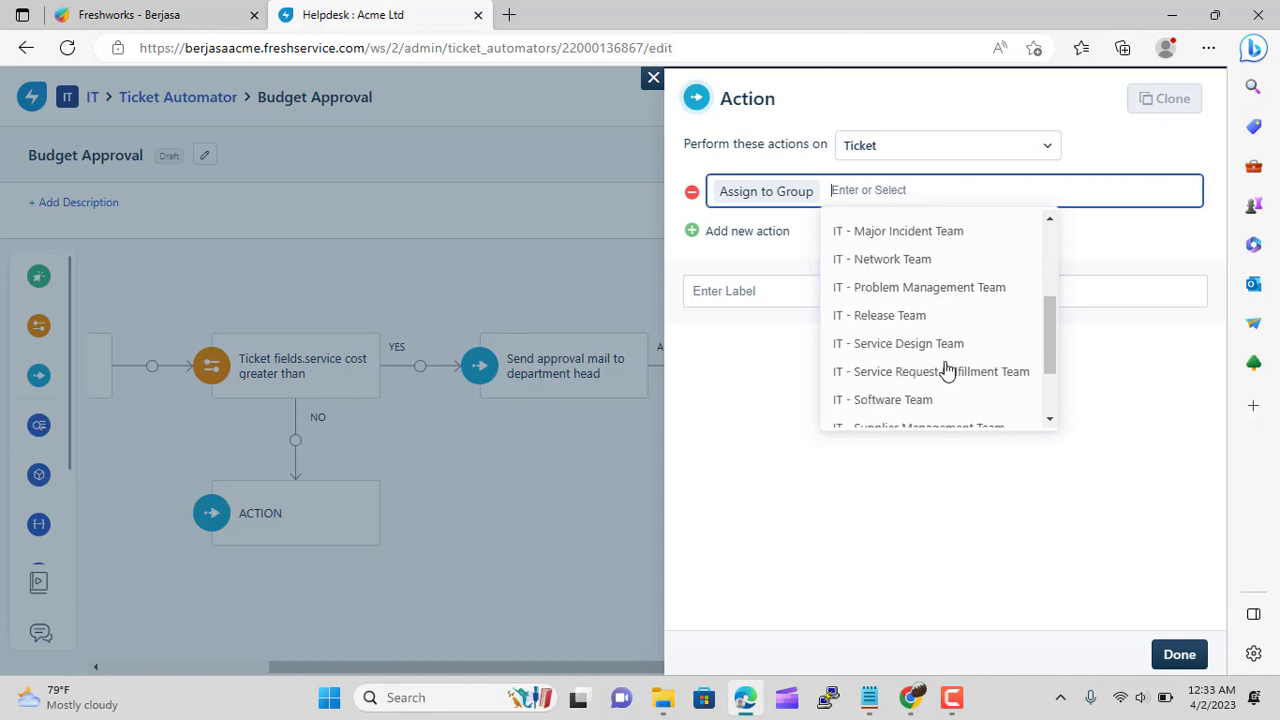
click(946, 381)
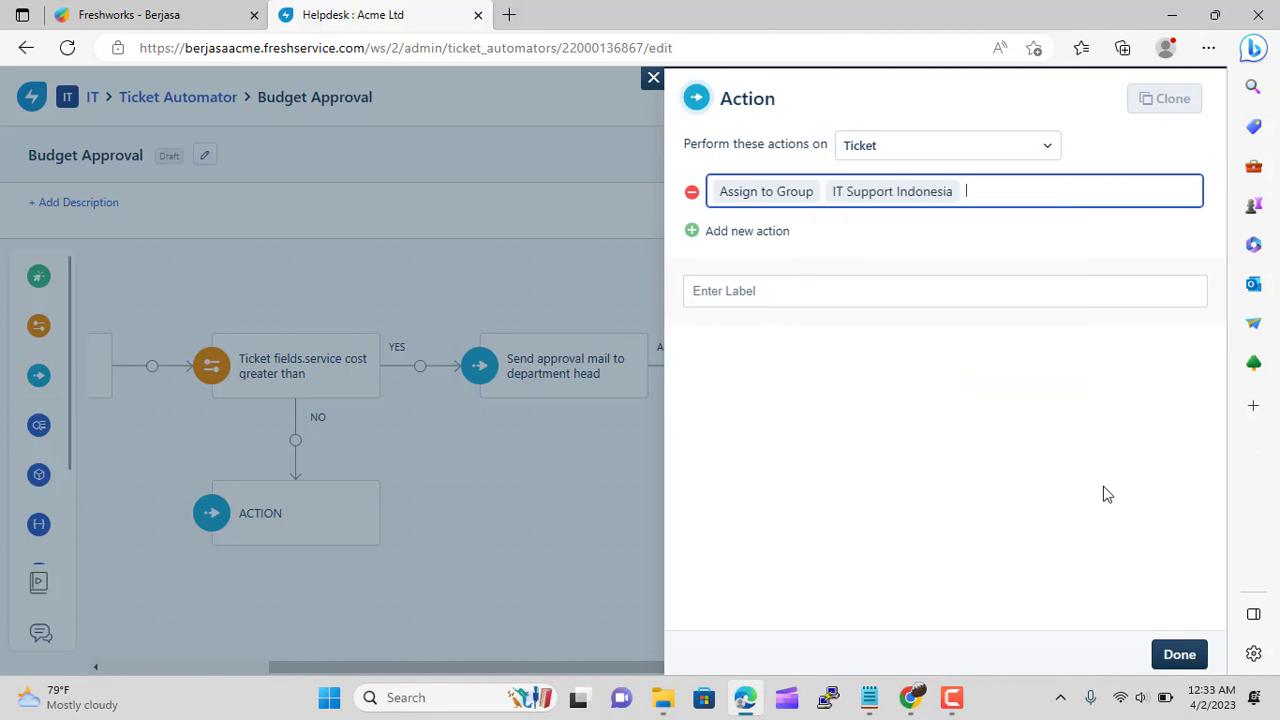
click(1176, 654)
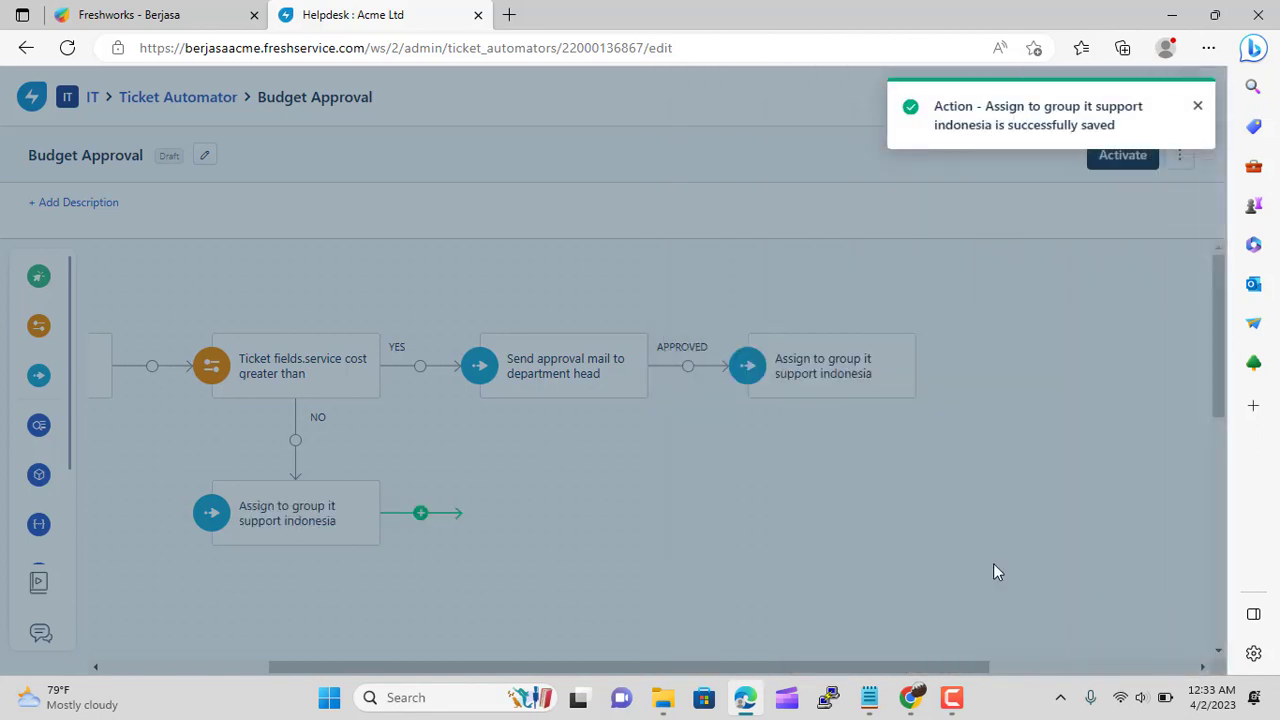
scroll(557, 325, down, 1)
scroll(668, 436, up, 2)
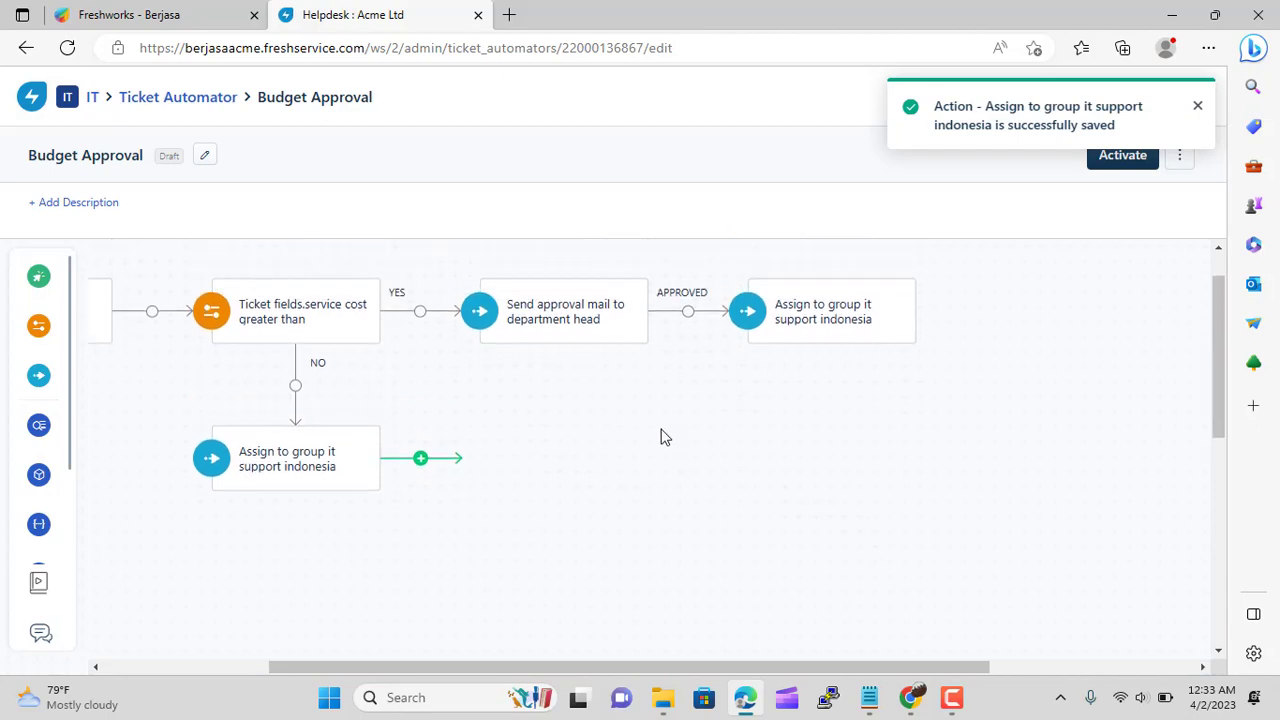
Add a 'Delete the ticket' action on the approval's REJECTED branch
mouse_move(40, 375)
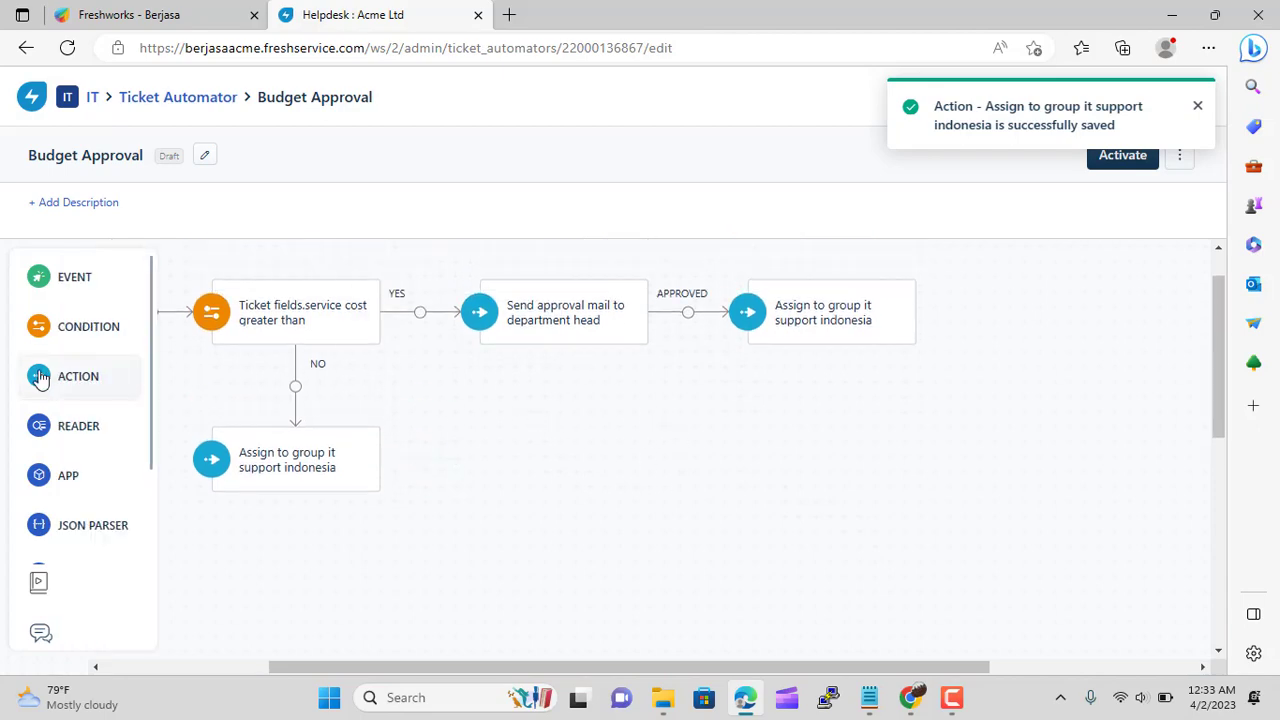
drag(40, 375, 538, 427)
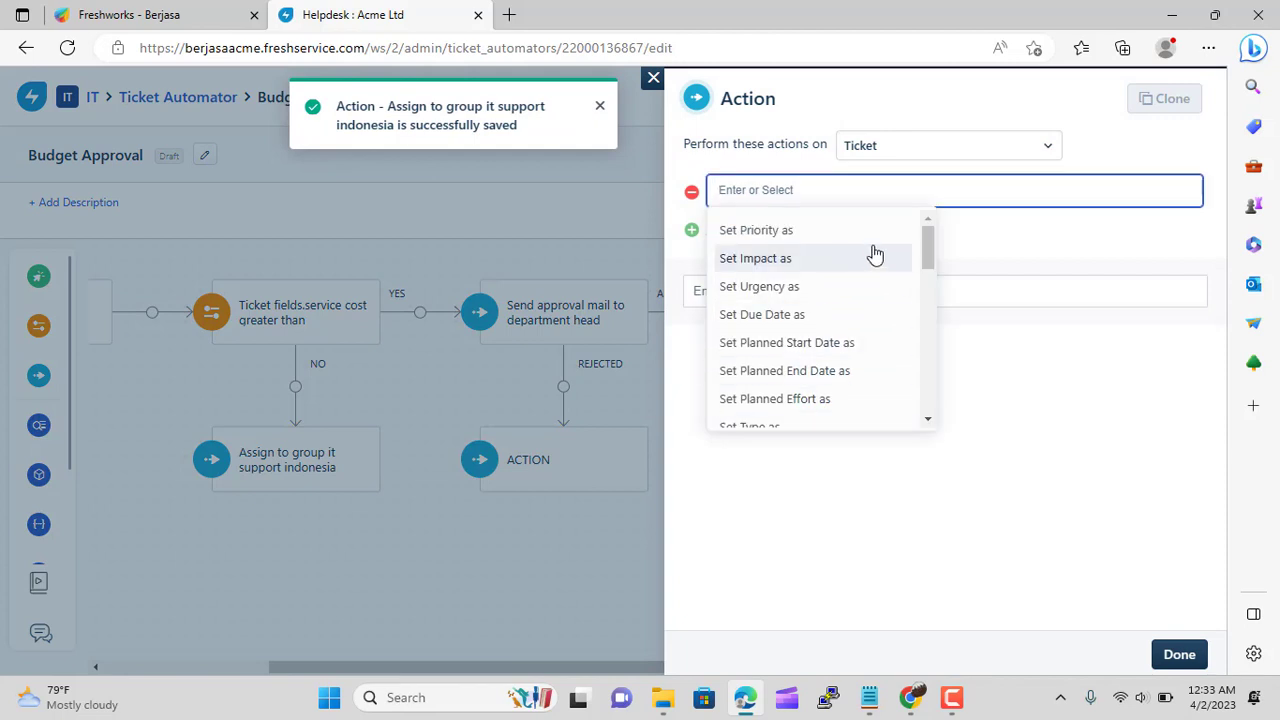
scroll(875, 255, down, 3)
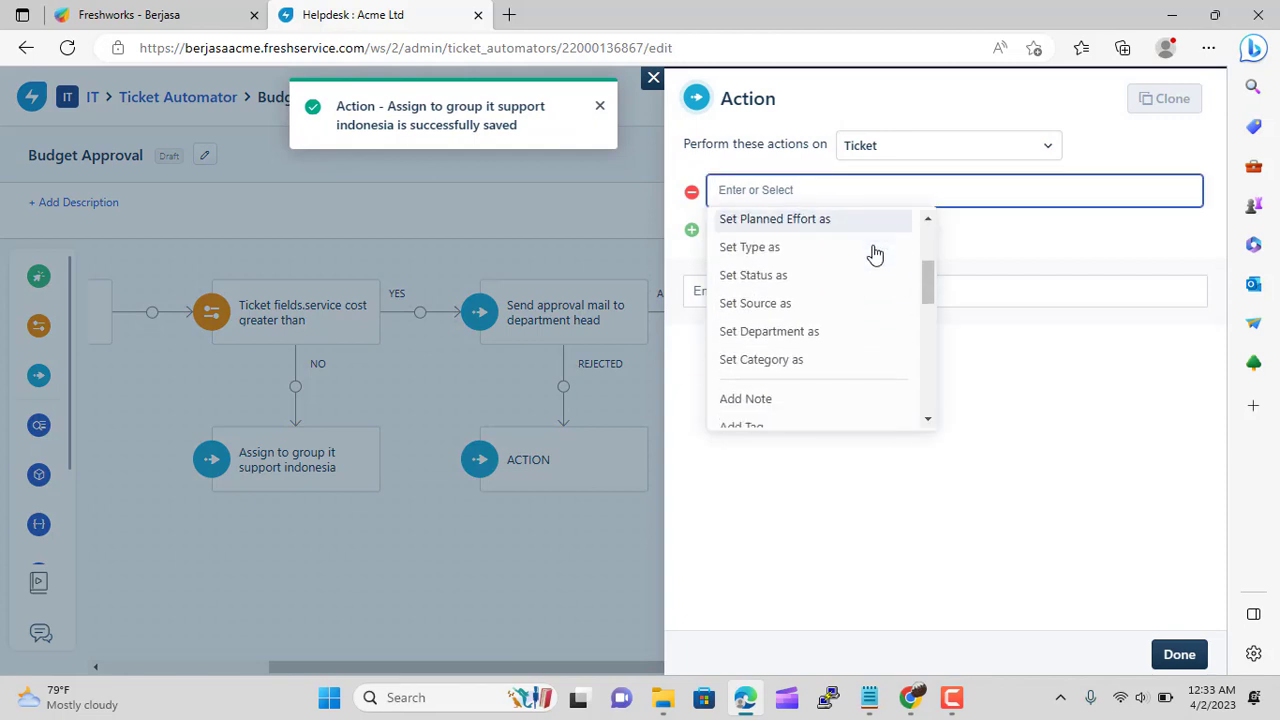
scroll(875, 255, down, 3)
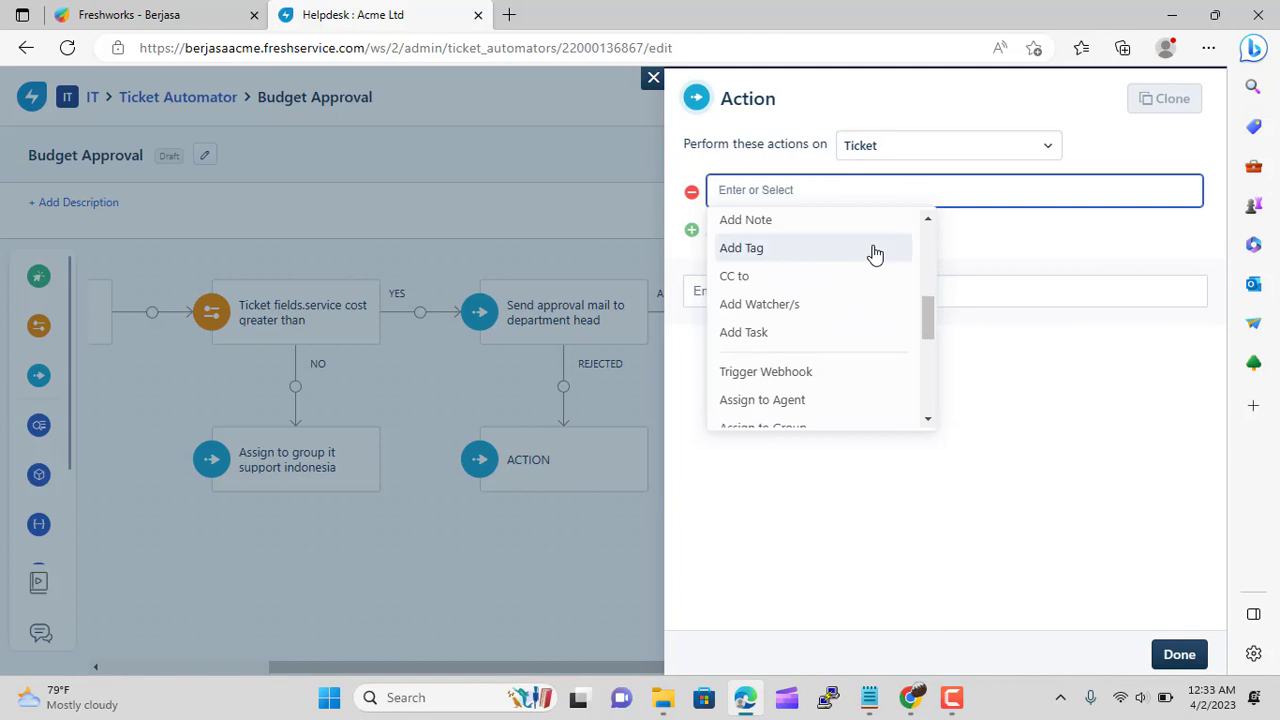
scroll(875, 255, down, 2)
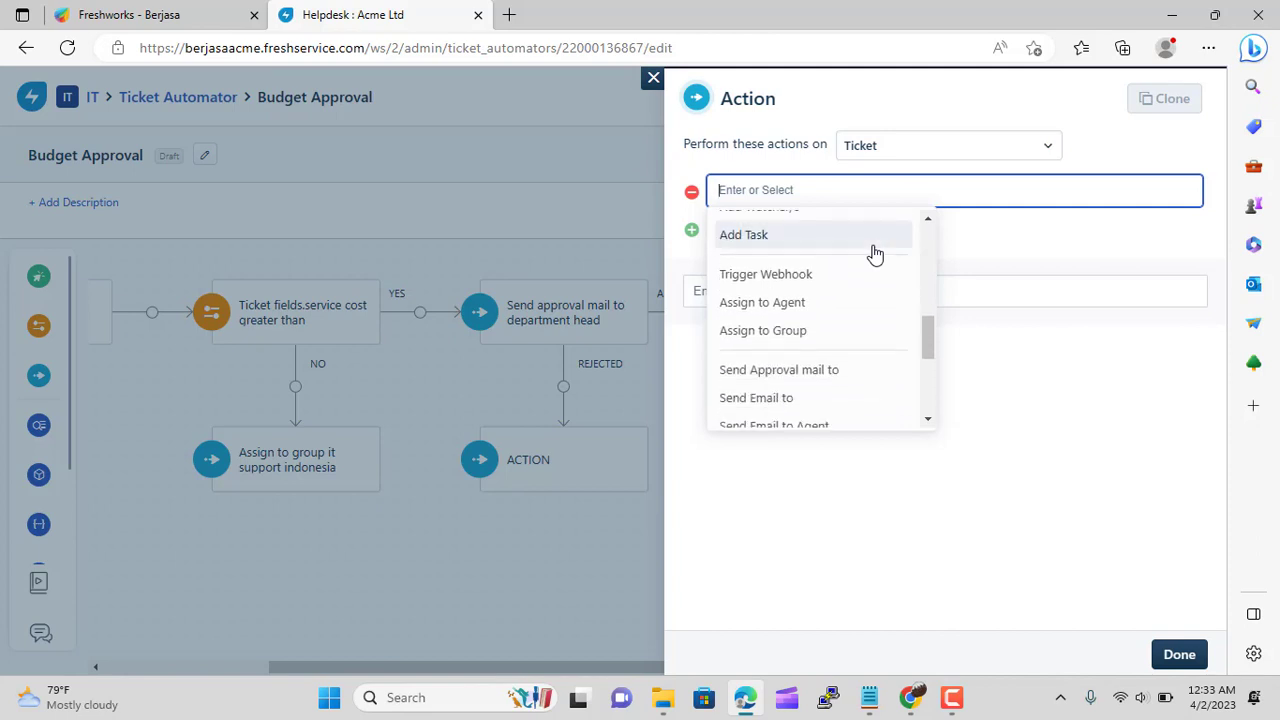
scroll(875, 255, down, 4)
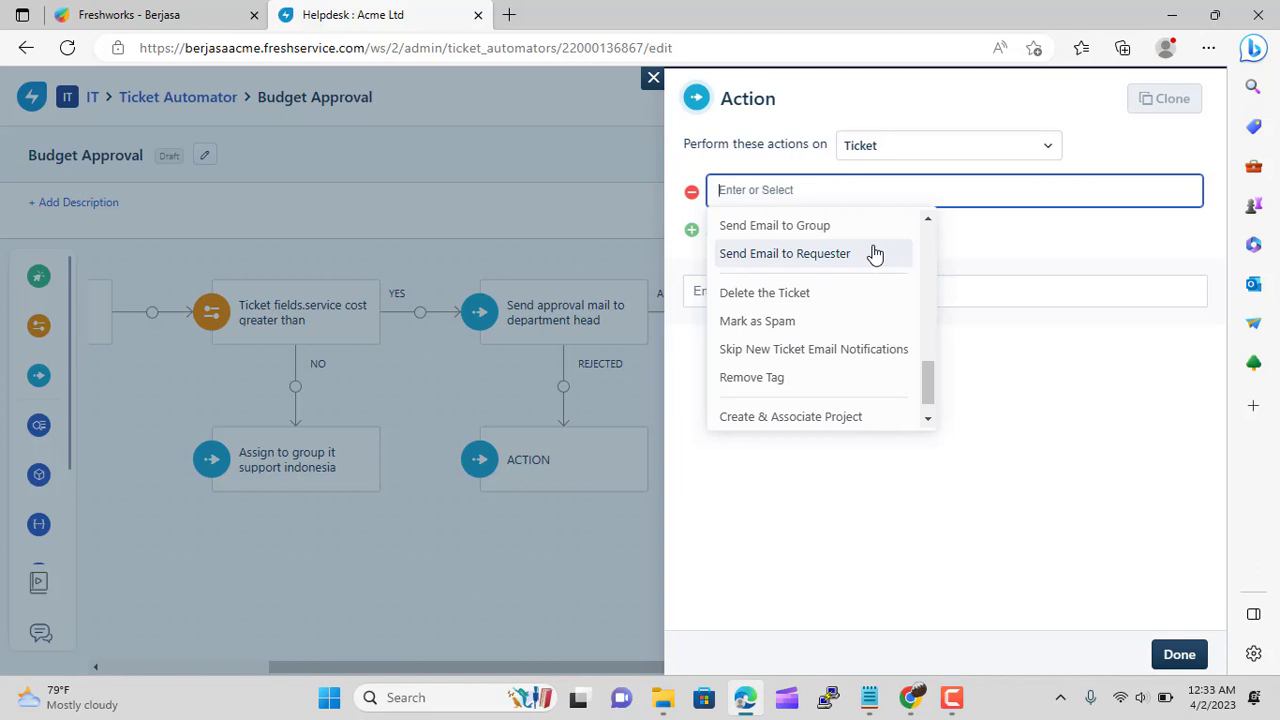
scroll(868, 324, down, 1)
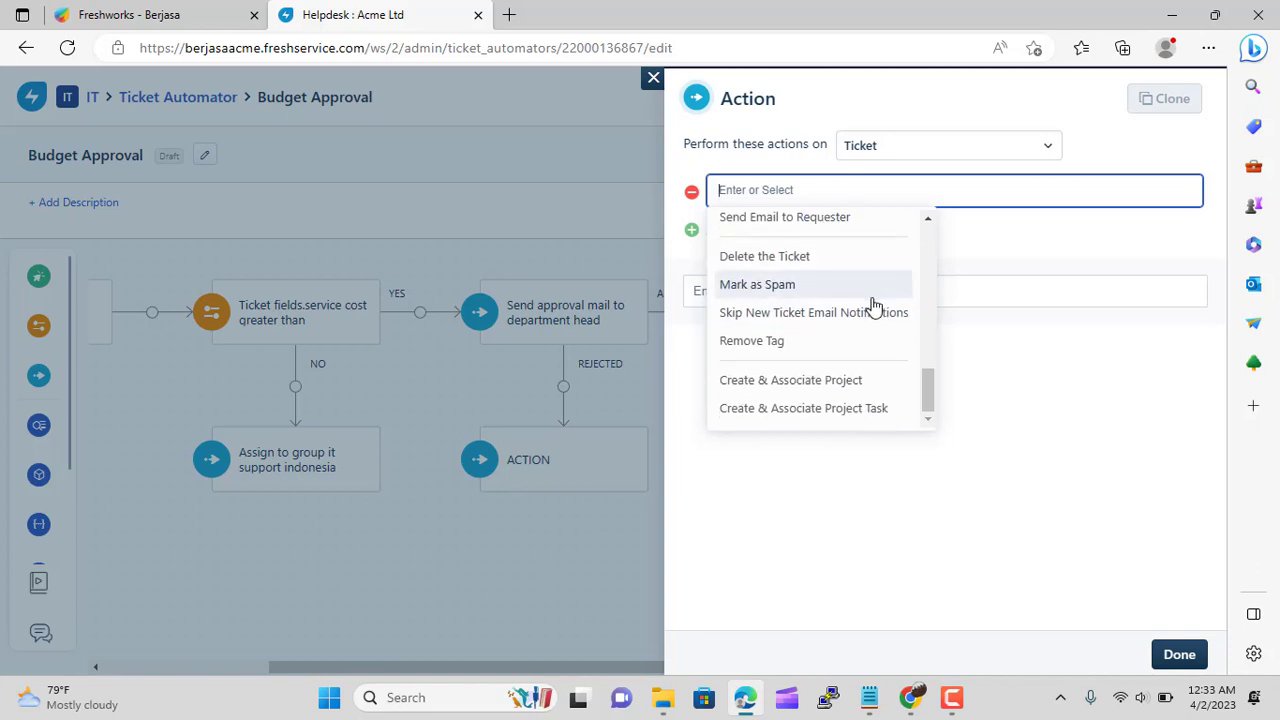
scroll(876, 337, up, 4)
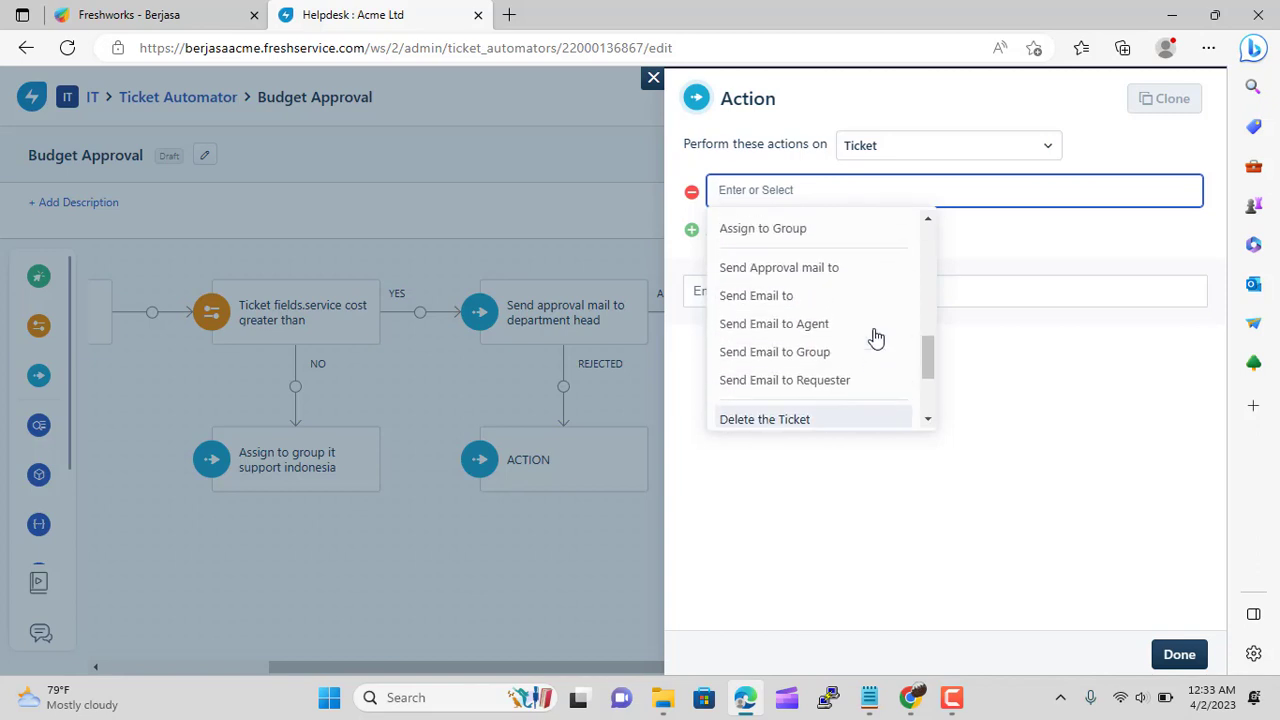
scroll(876, 337, down, 3)
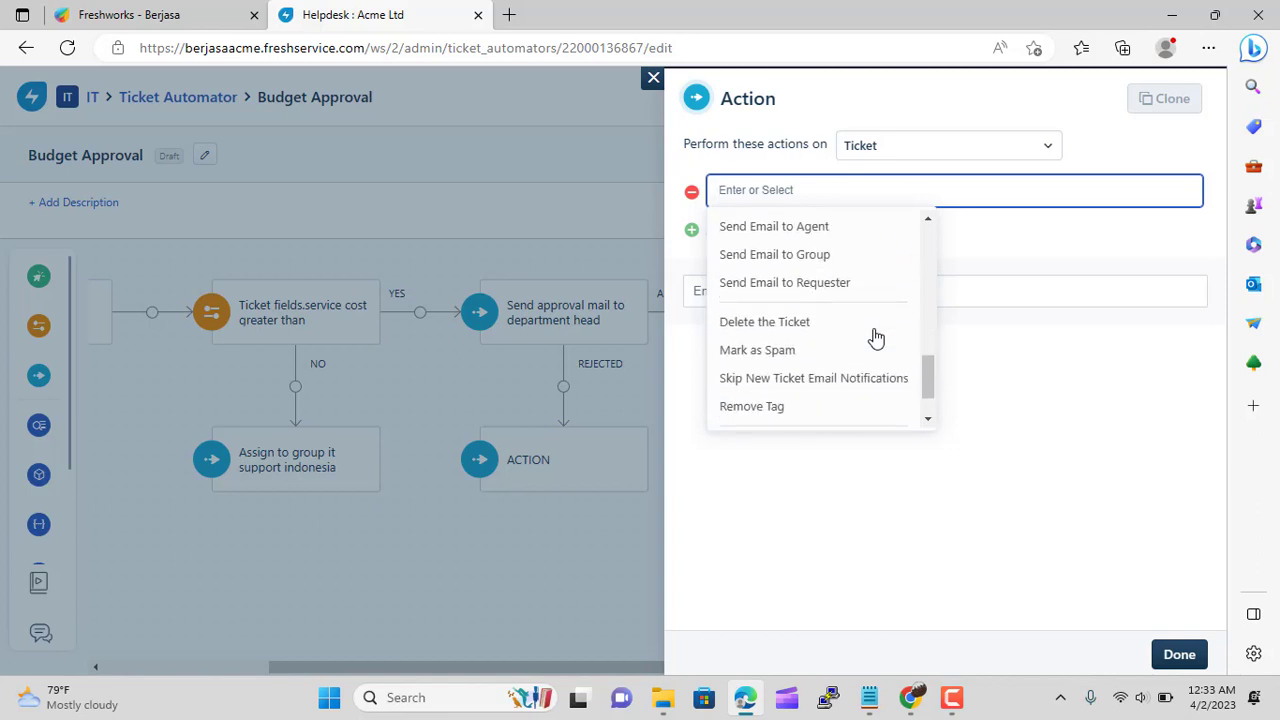
scroll(876, 337, up, 2)
scroll(876, 337, down, 1)
click(790, 350)
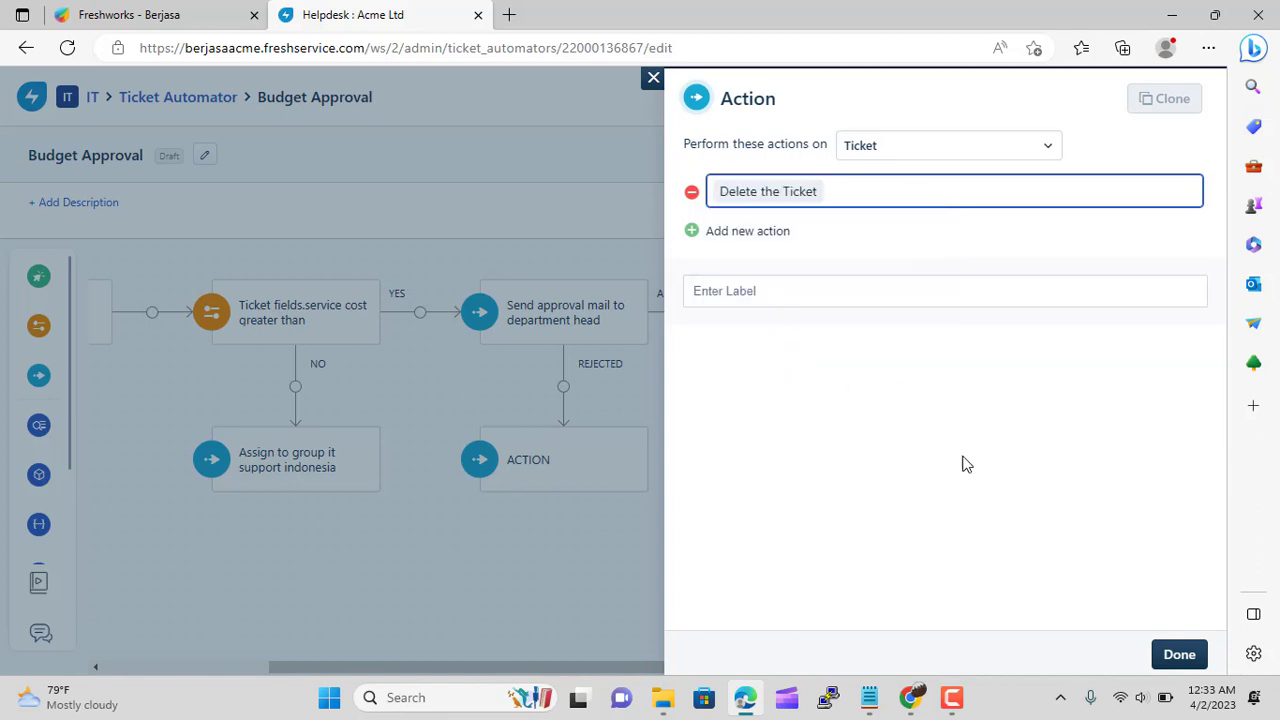
click(1179, 654)
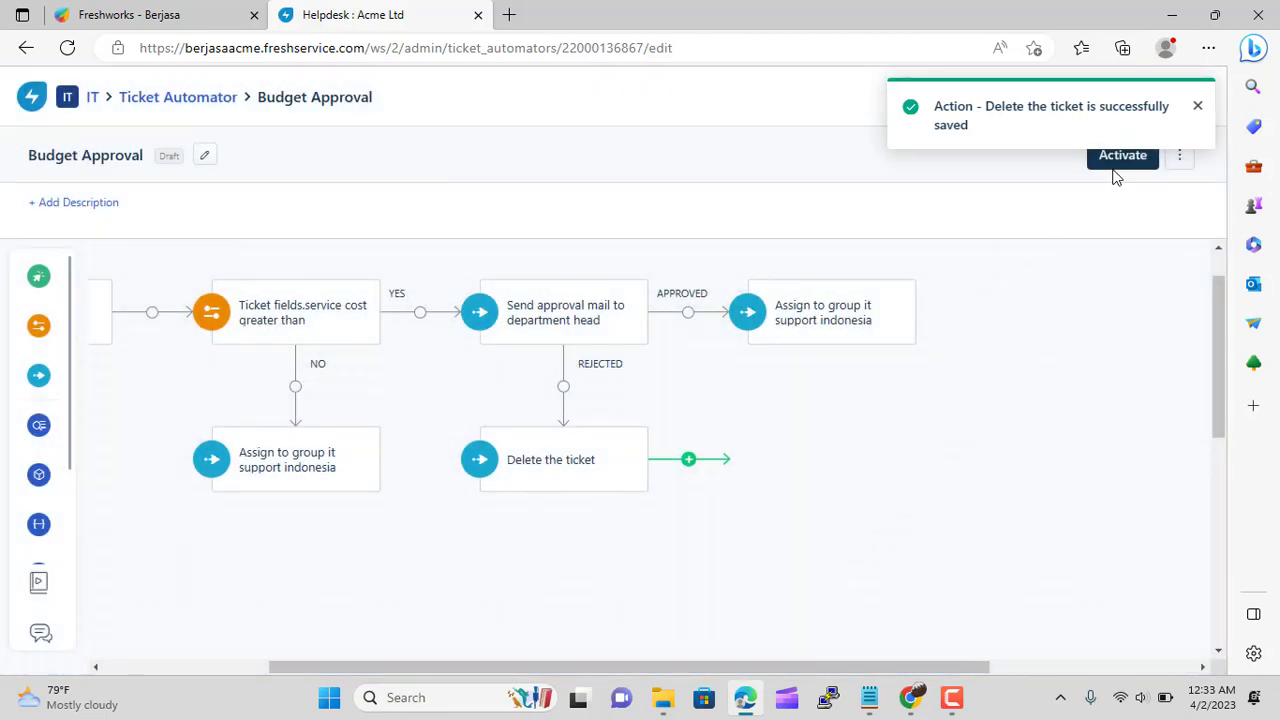
Activate the Budget Approval automator and confirm the activation
click(1115, 160)
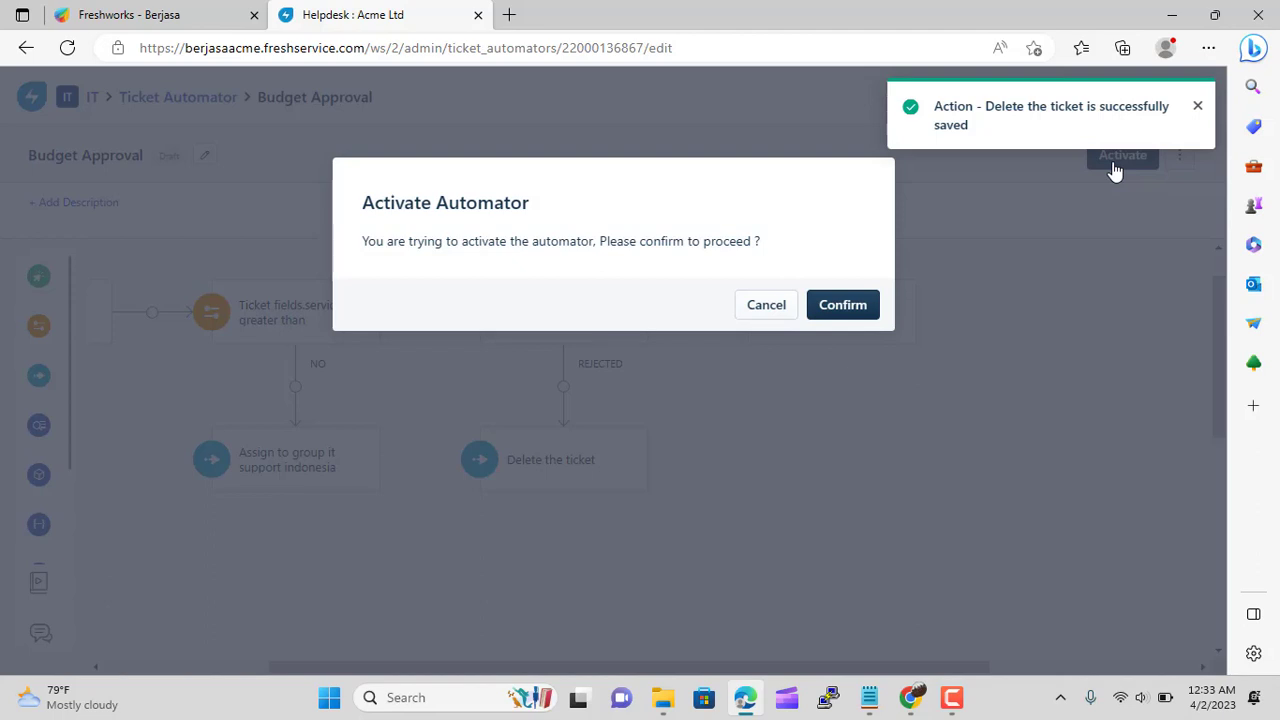
click(864, 312)
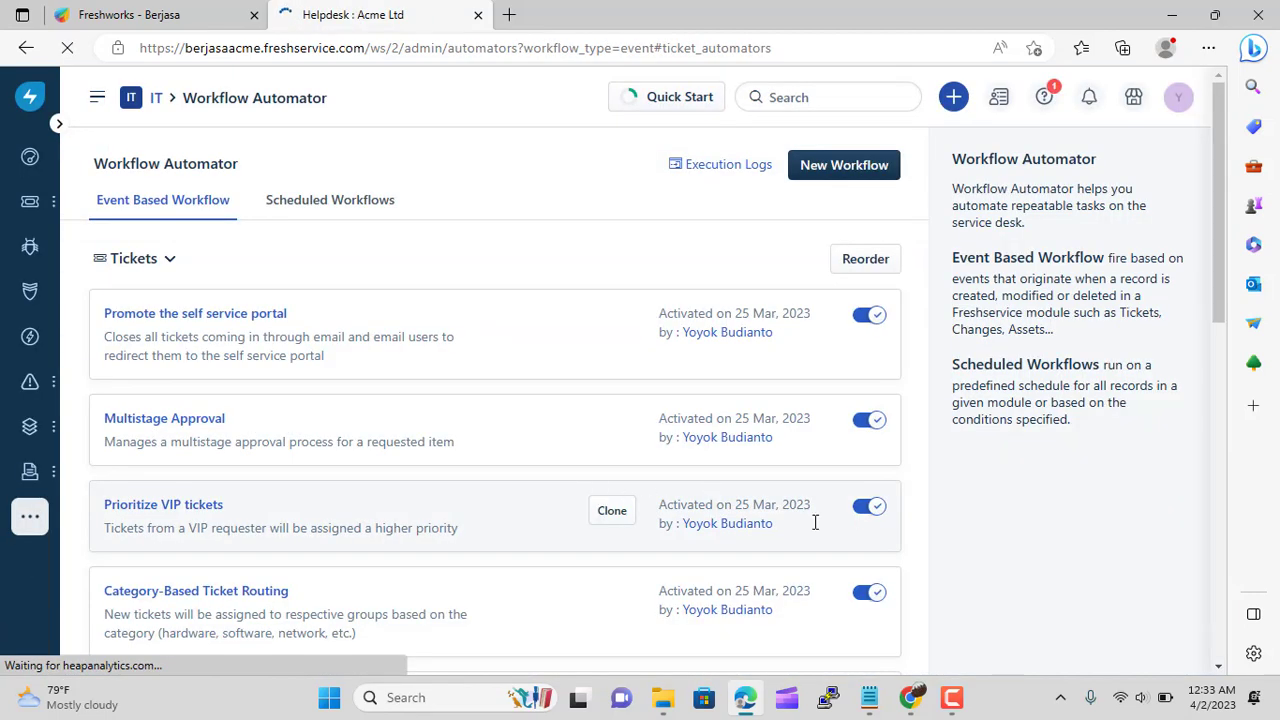
click(951, 700)
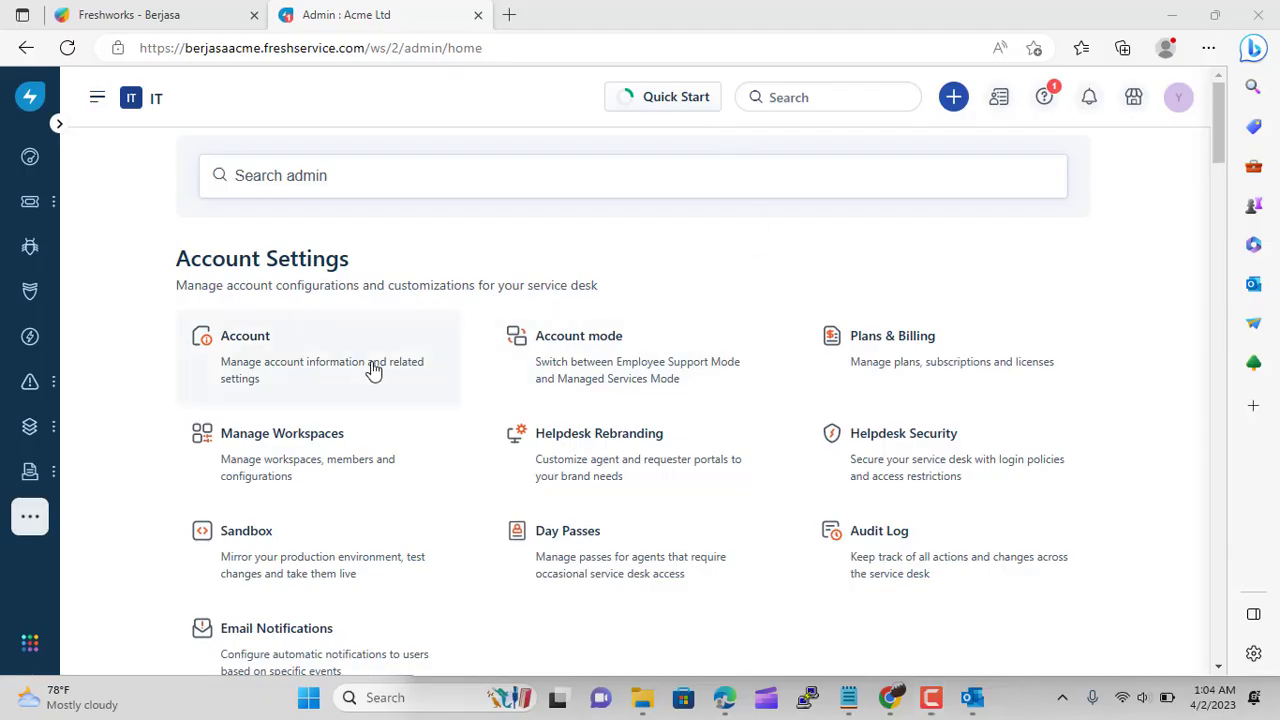
Open Asset Types & Fields from the Admin page's Asset Management section
scroll(373, 370, down, 15)
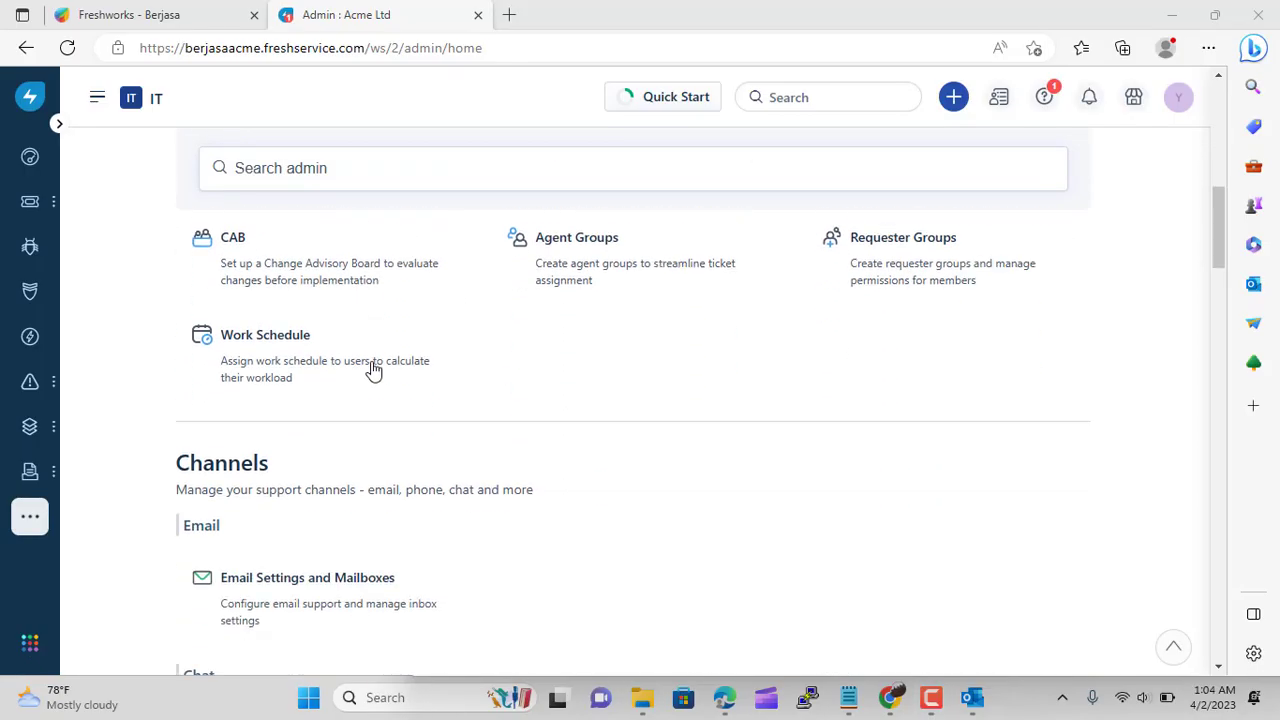
scroll(373, 370, down, 15)
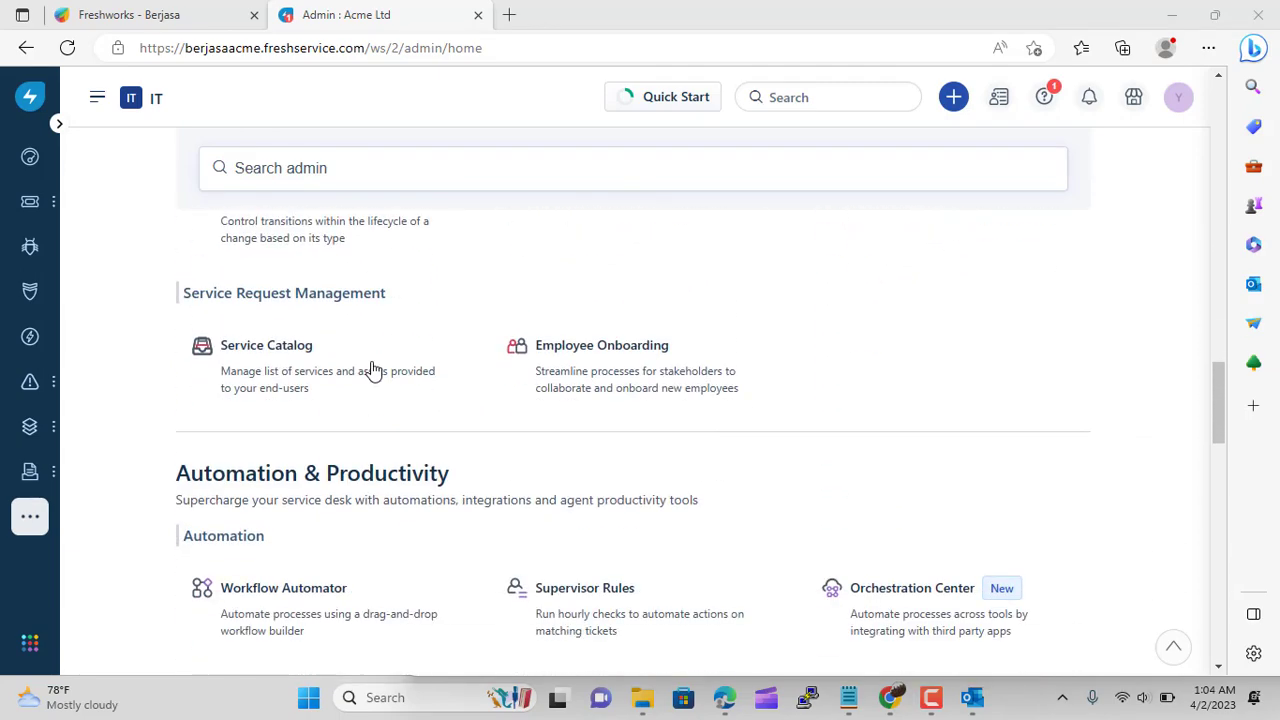
scroll(373, 370, down, 8)
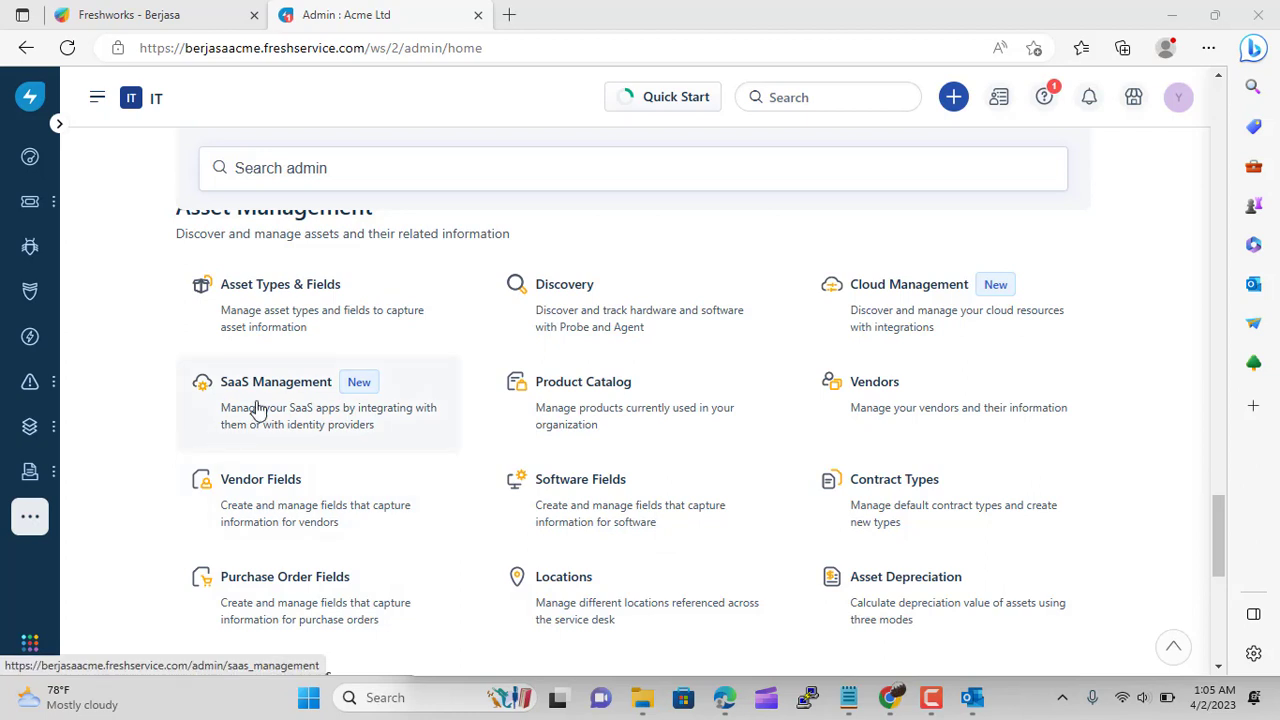
click(315, 315)
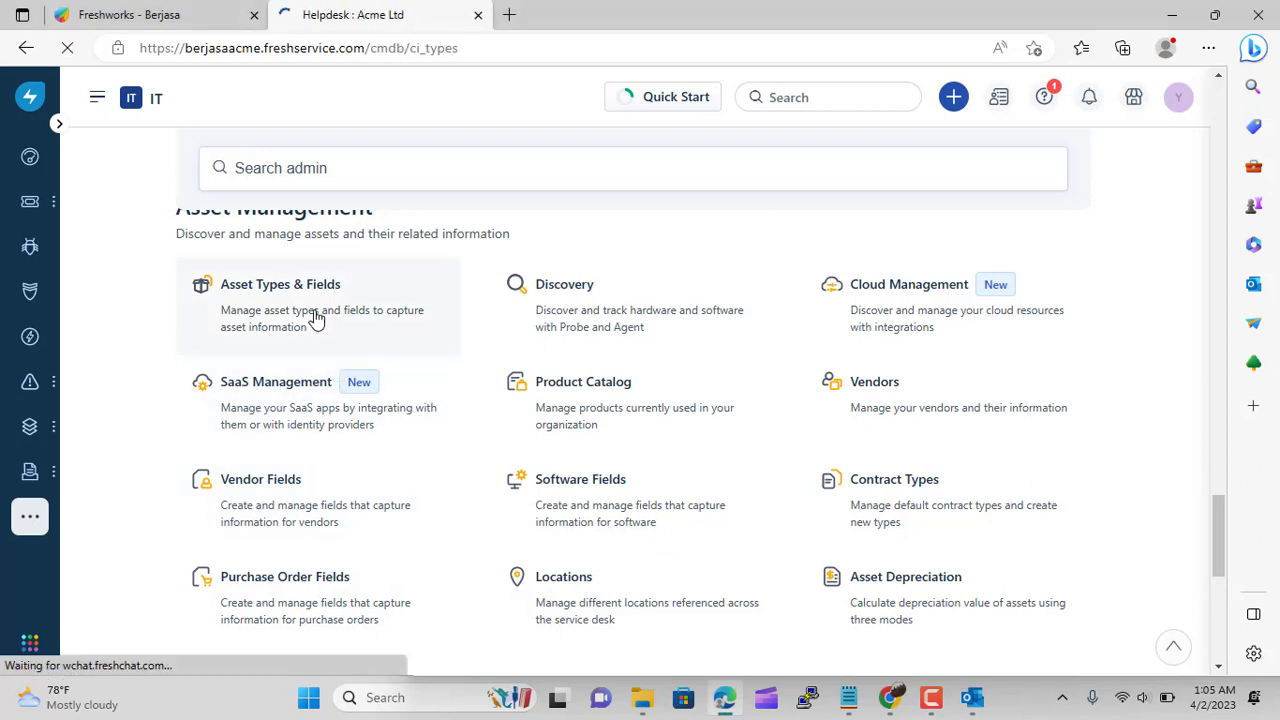
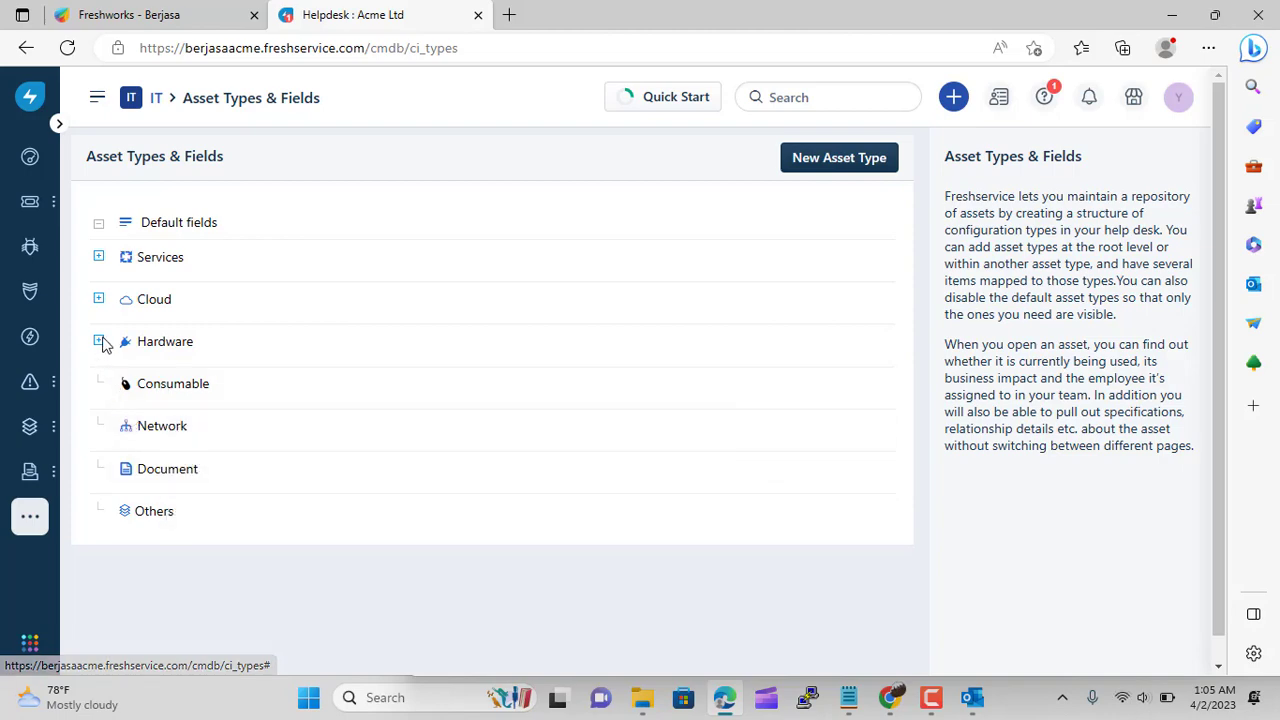
Add a 'Camera' asset type under Hardware > Other Devices described as Digital Camera
click(99, 341)
scroll(220, 414, down, 5)
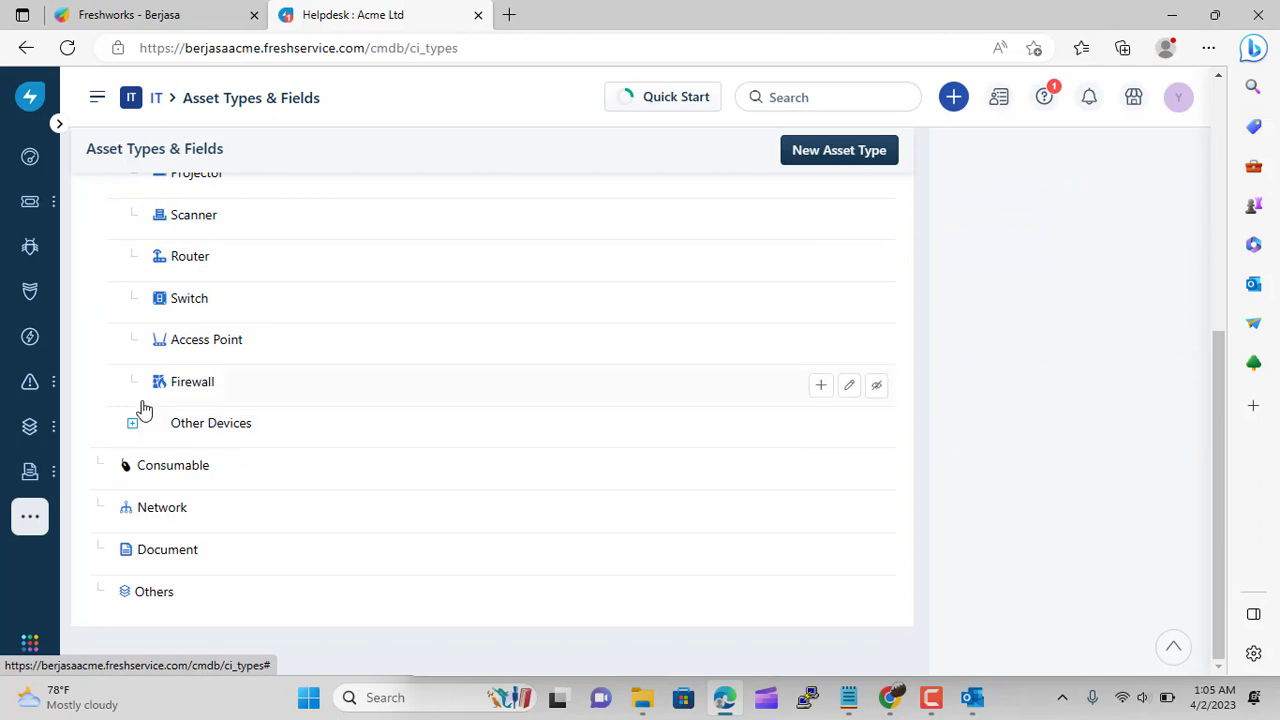
click(135, 425)
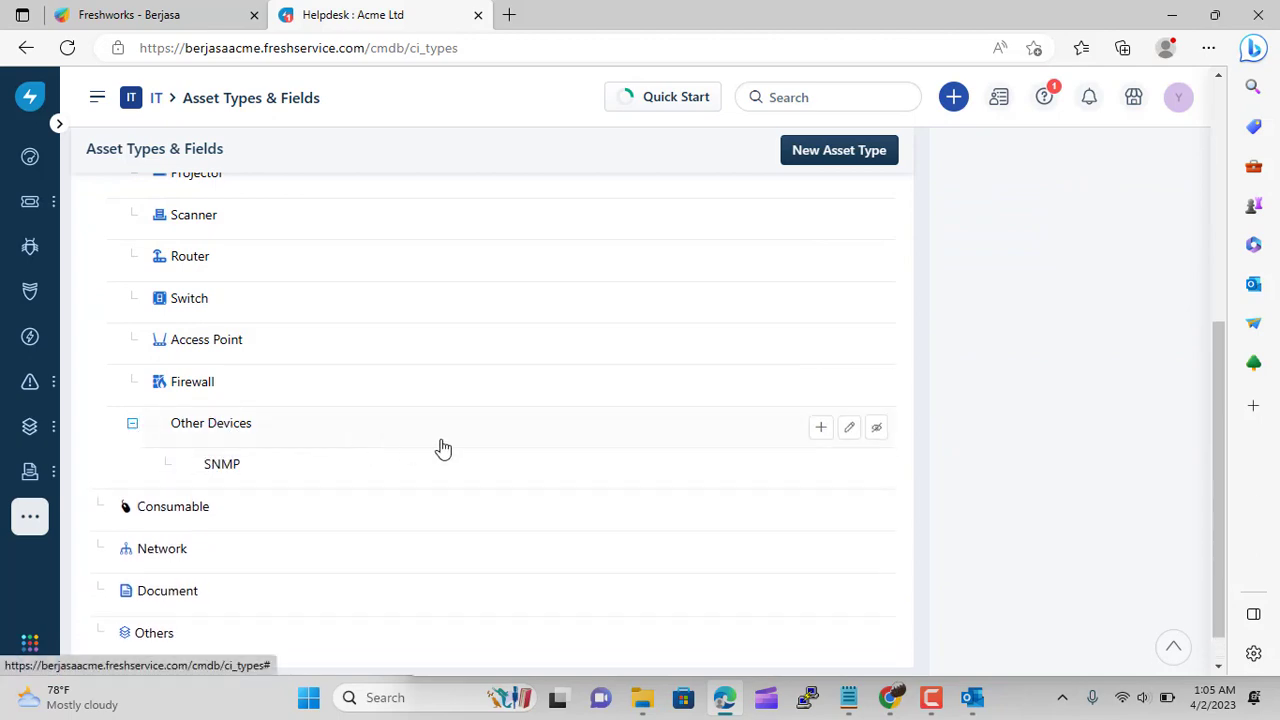
click(820, 428)
click(277, 424)
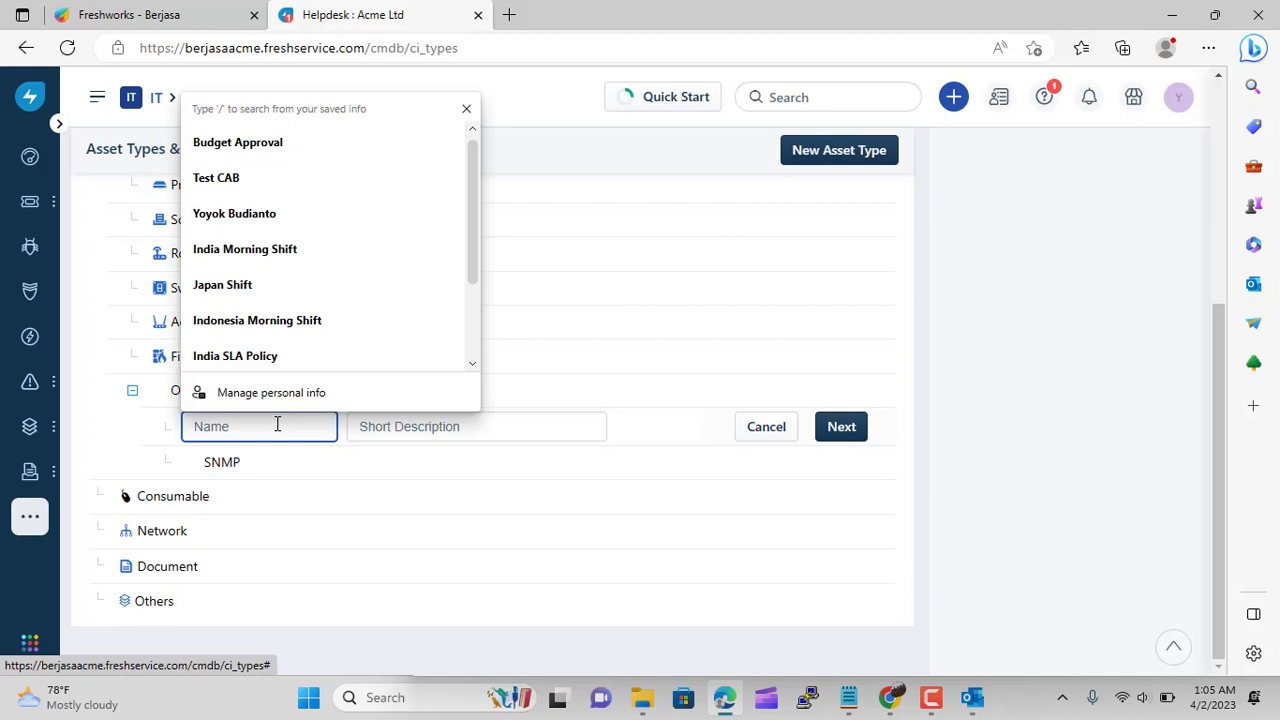
text(Camera)
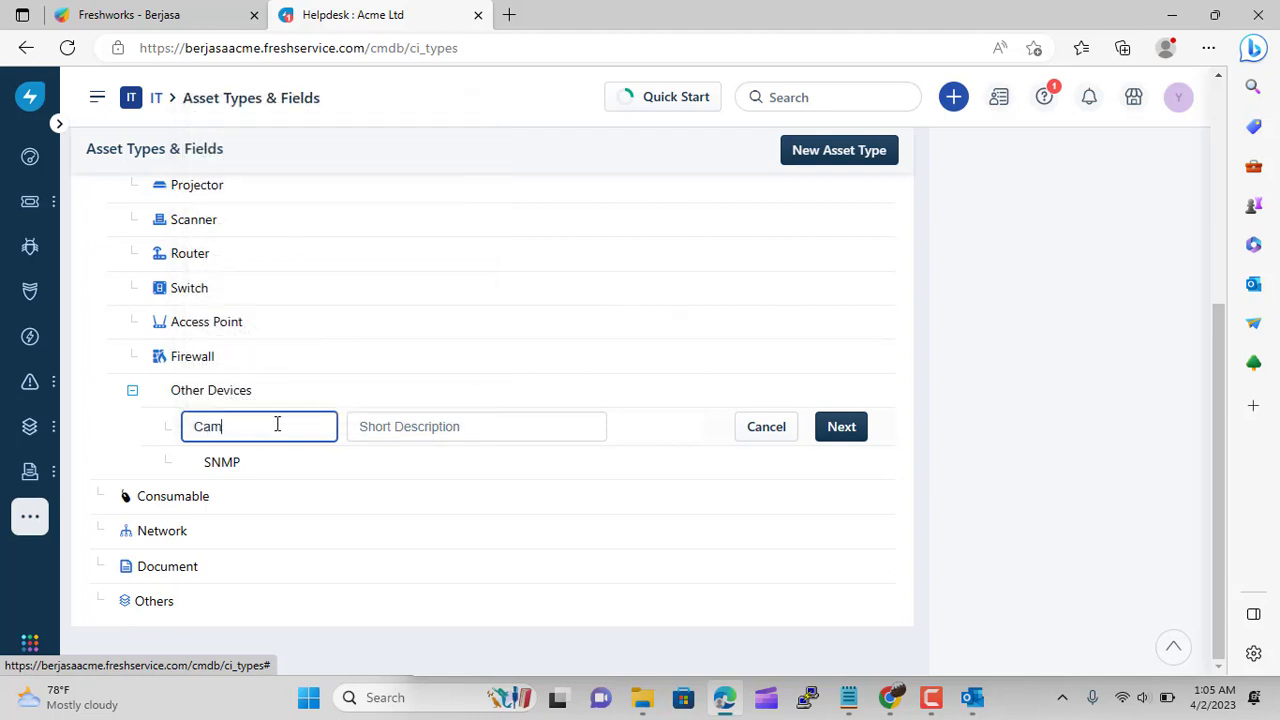
click(372, 428)
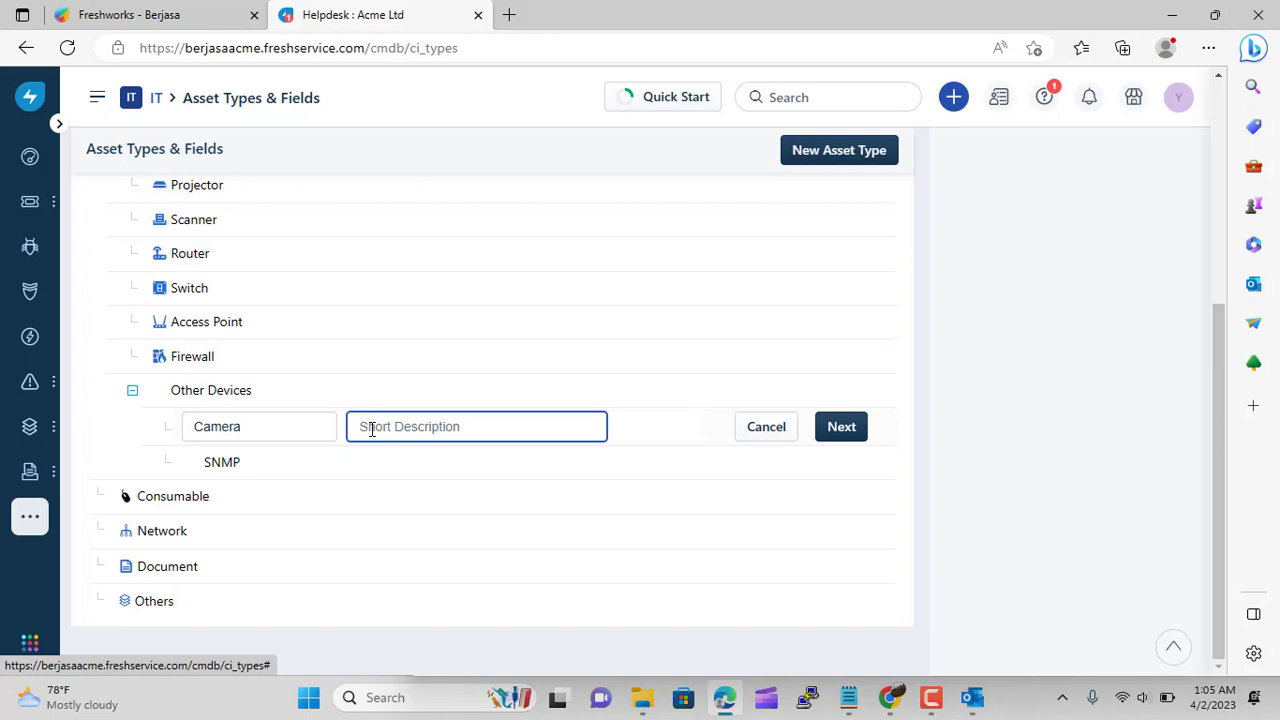
text(Digital Camera)
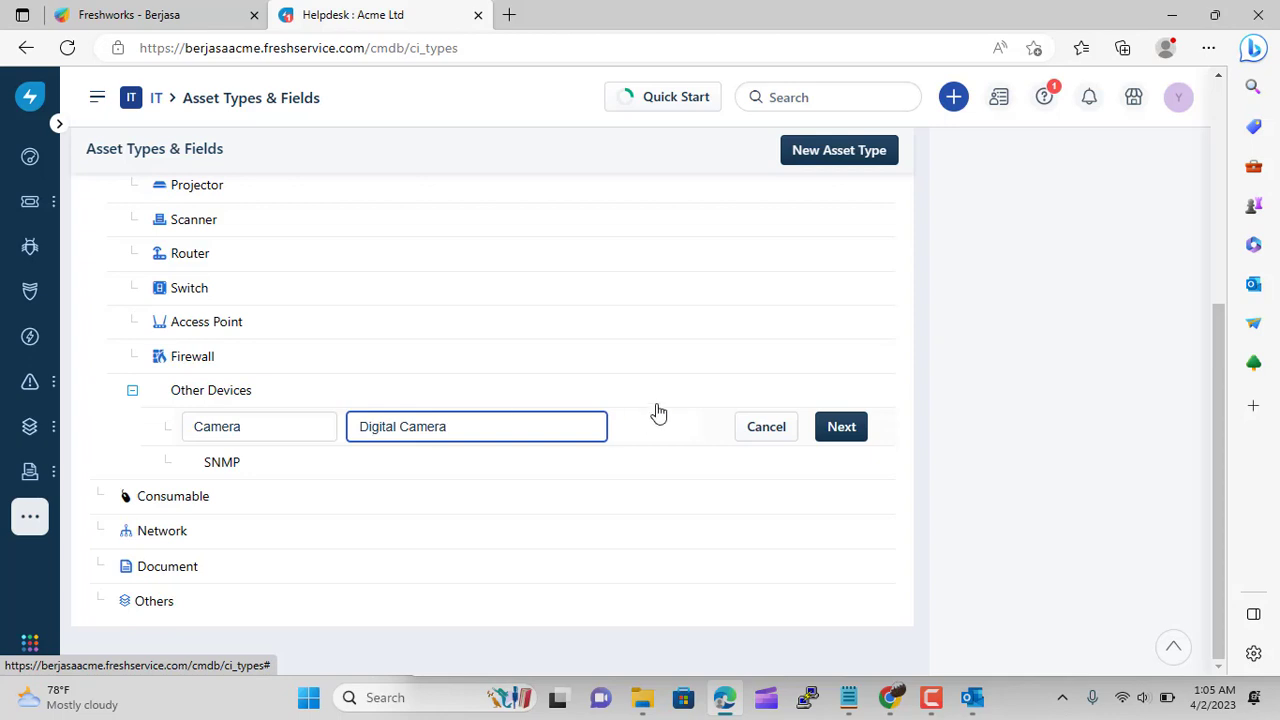
click(839, 426)
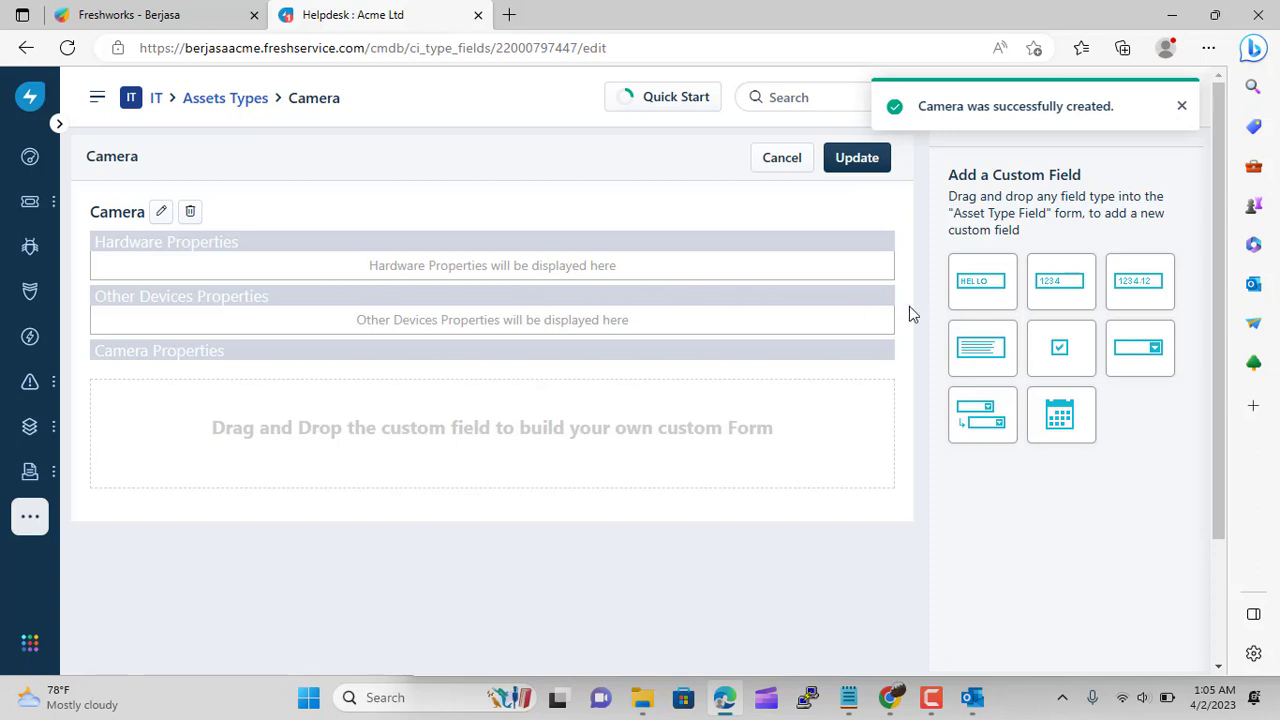
Add a paragraph field labelled 'Description' under Camera Properties and update the Camera type
drag(121, 272, 144, 268)
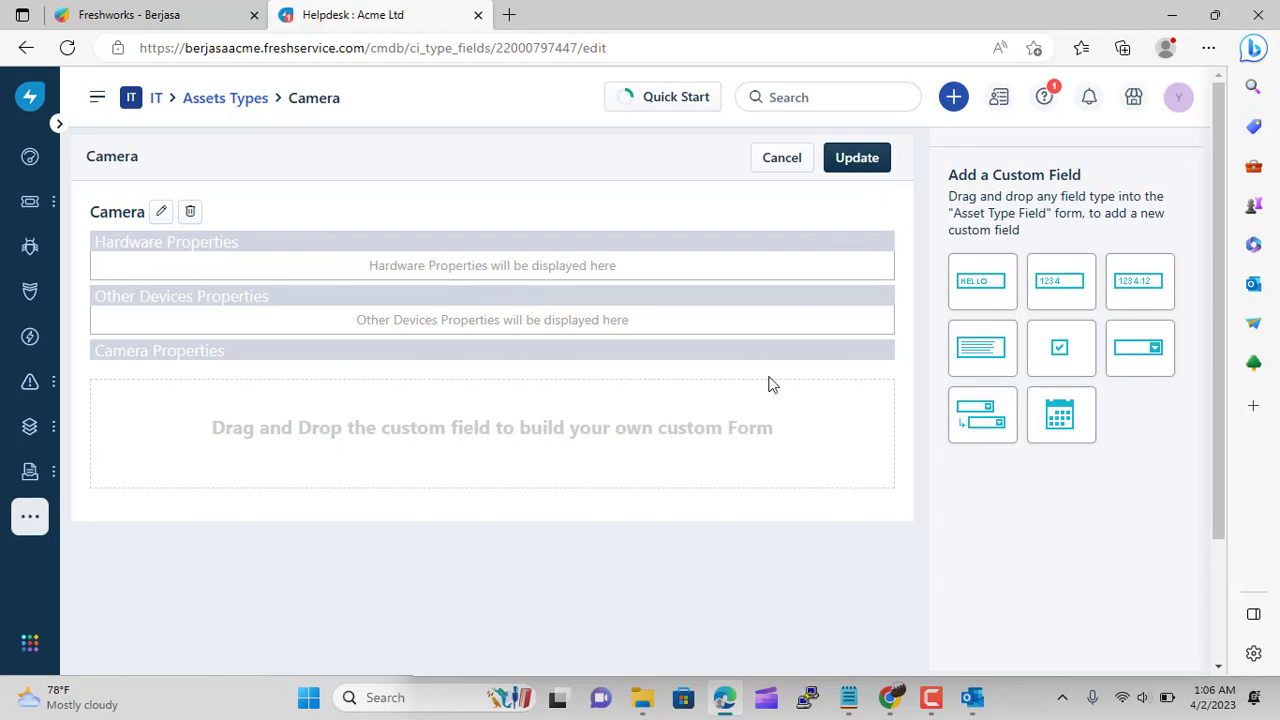
drag(989, 354, 134, 409)
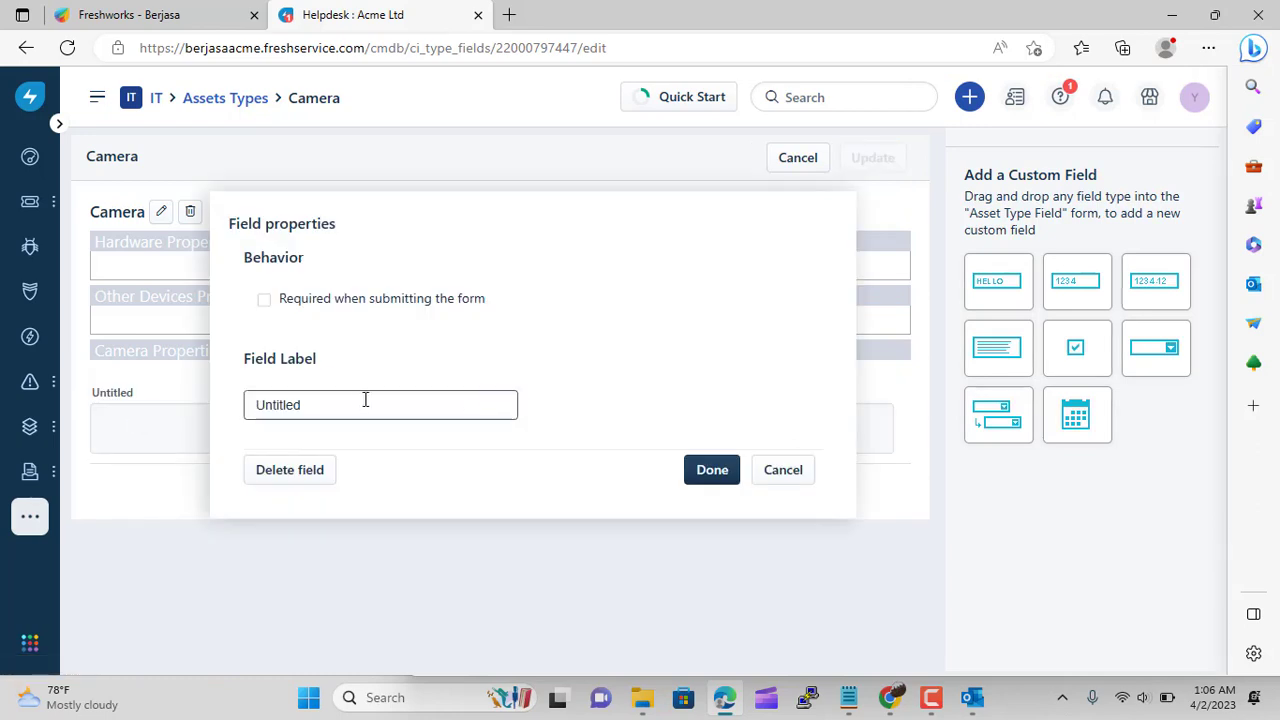
click(333, 396)
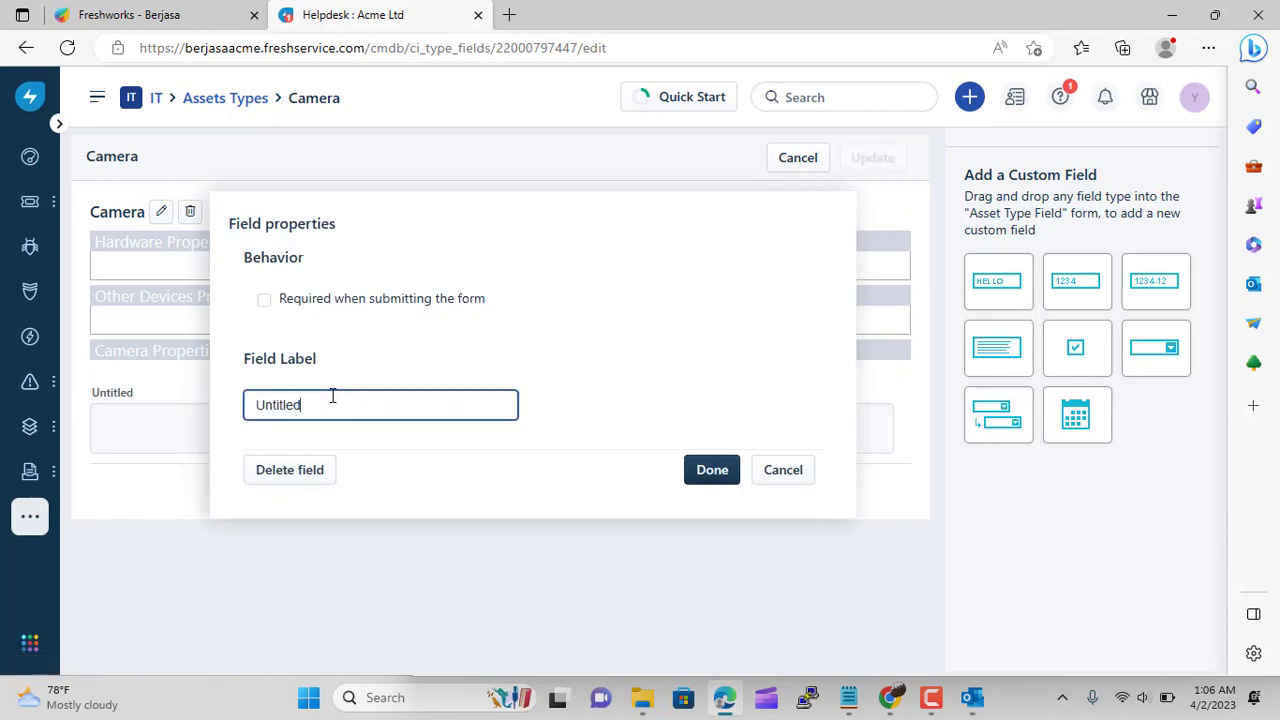
drag(333, 396, 233, 408)
text(Description)
click(708, 482)
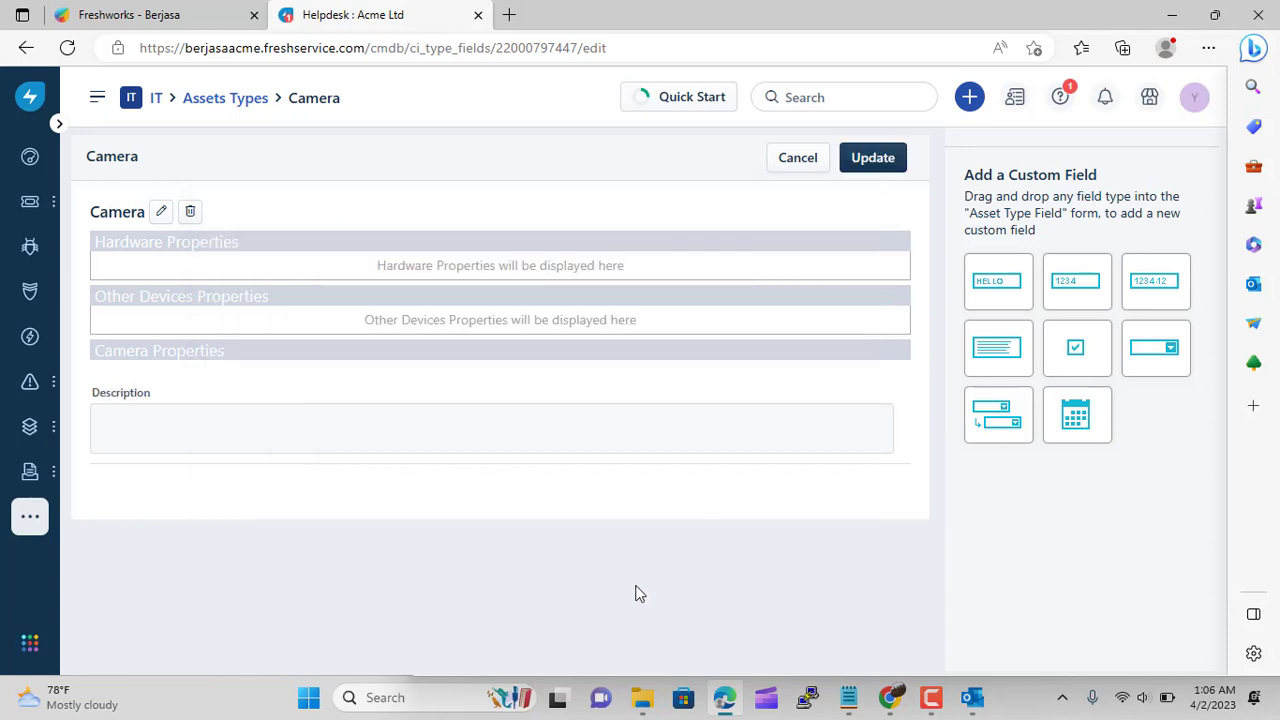
click(879, 162)
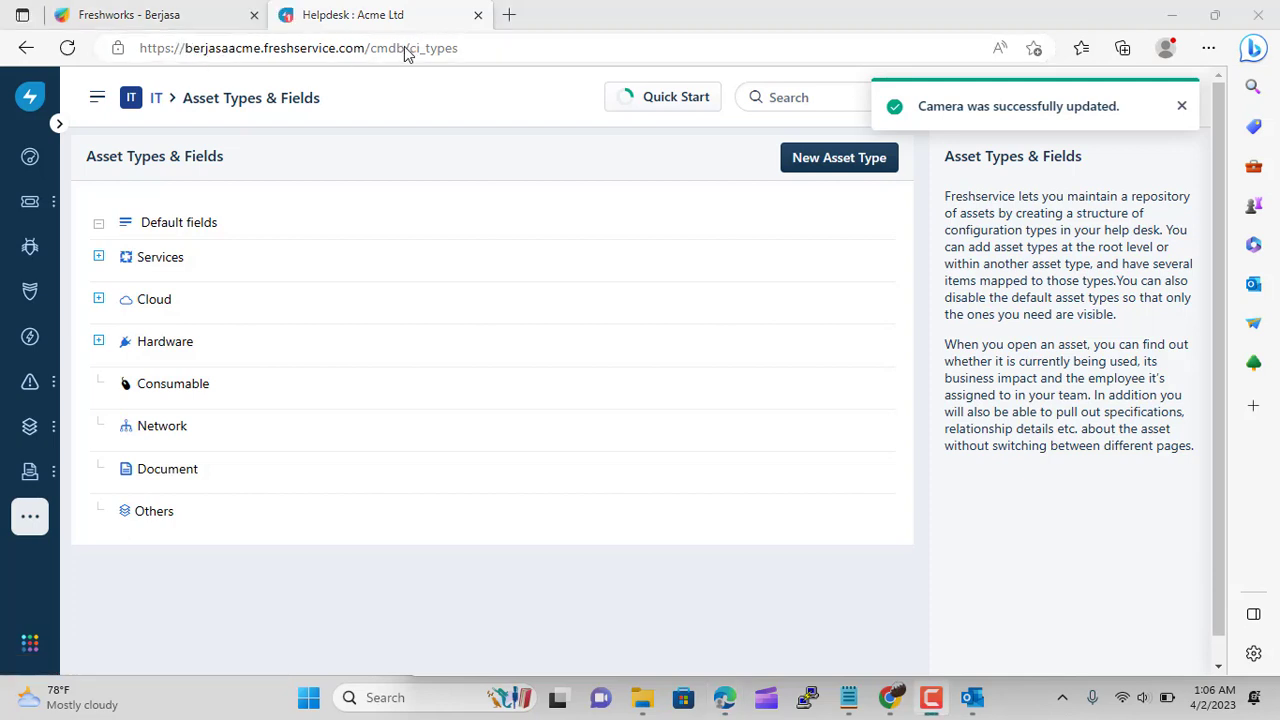
Go from the admin settings home to the Asset Depreciation settings
click(398, 84)
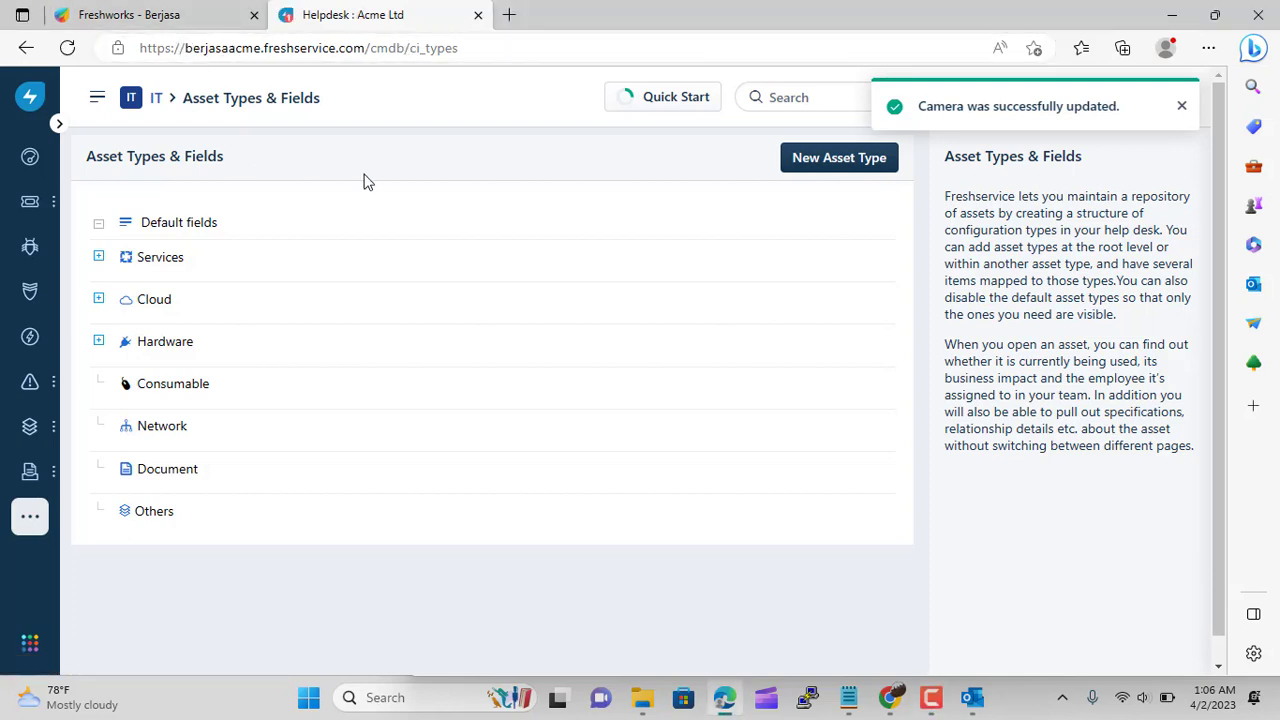
click(157, 104)
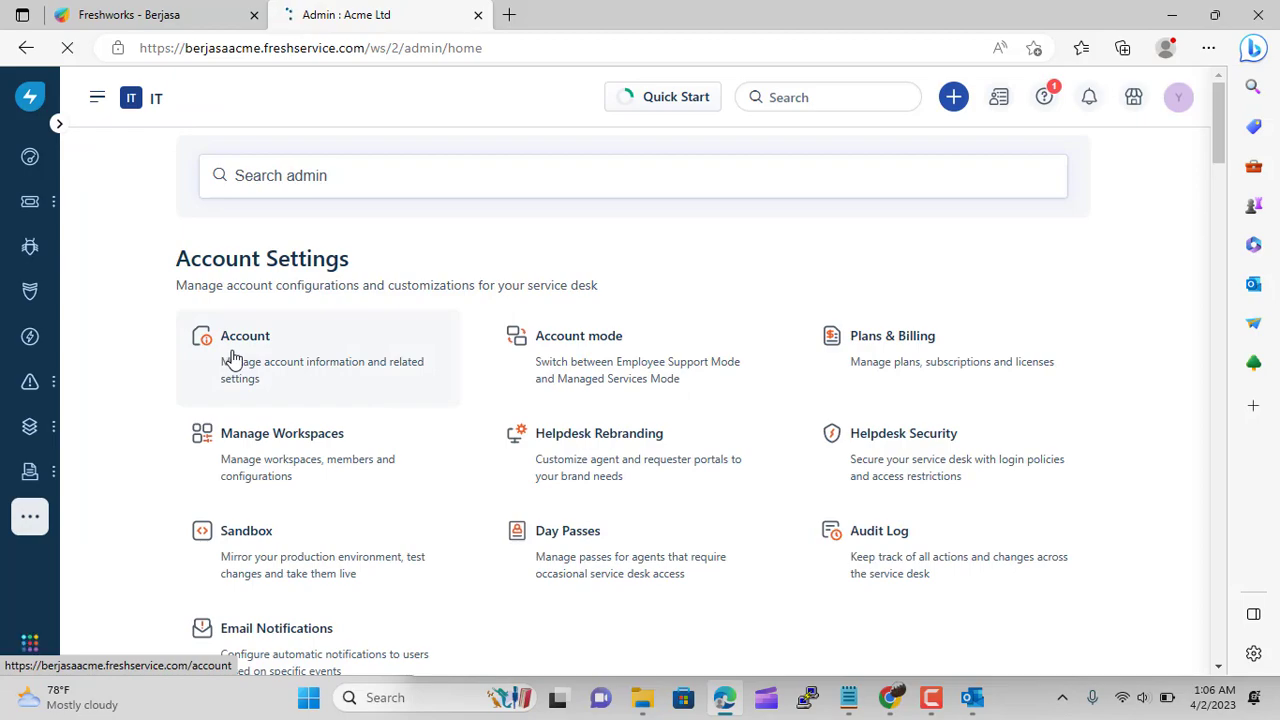
scroll(303, 365, down, 12)
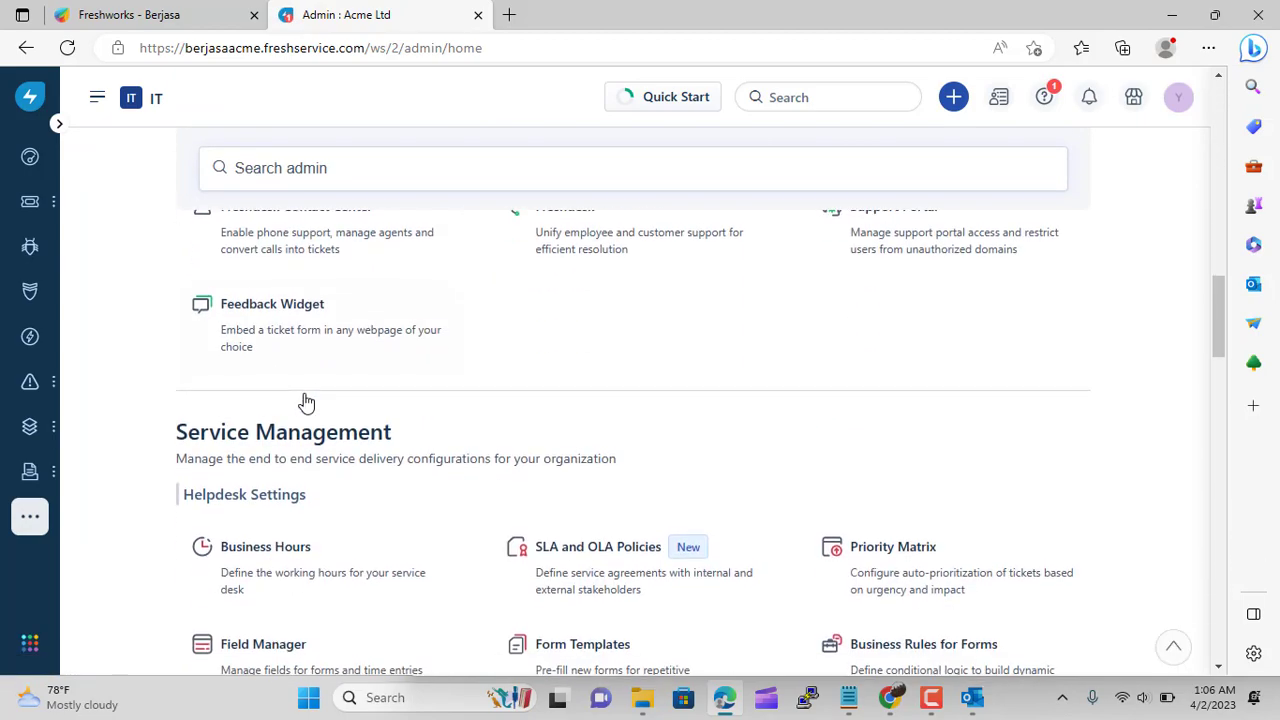
scroll(300, 400, down, 8)
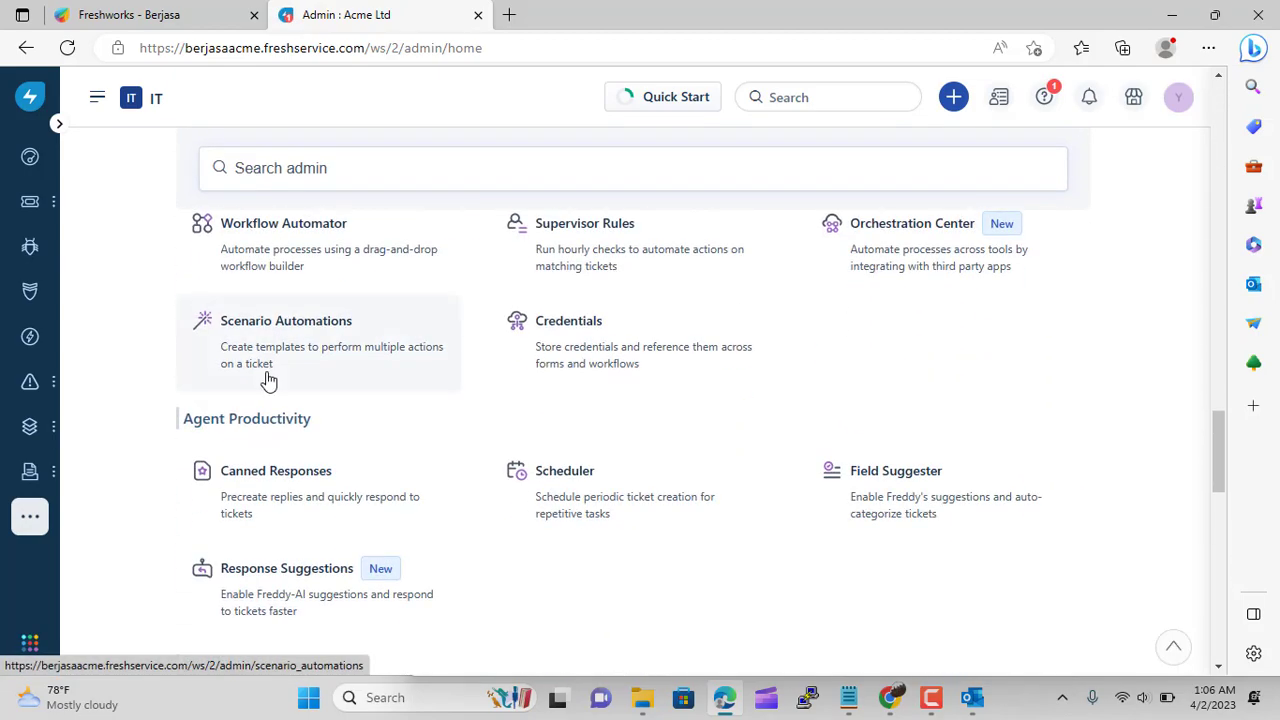
scroll(268, 380, down, 8)
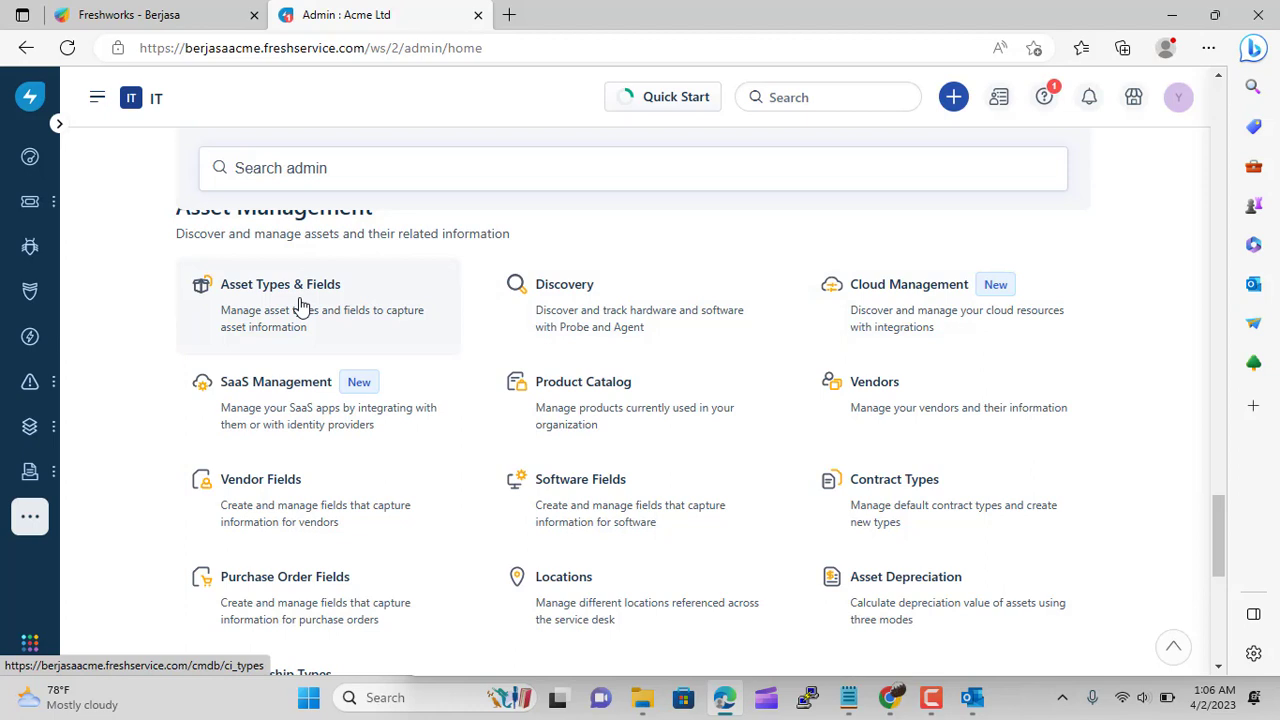
scroll(694, 394, down, 1)
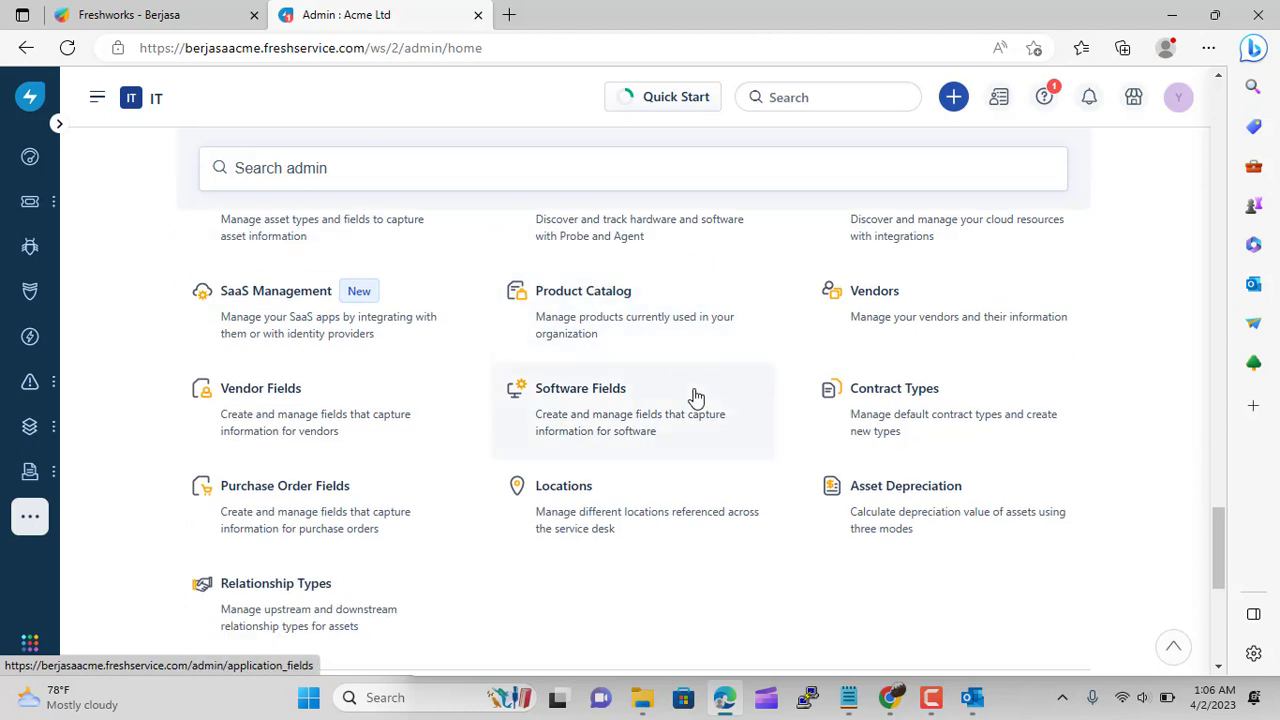
click(932, 507)
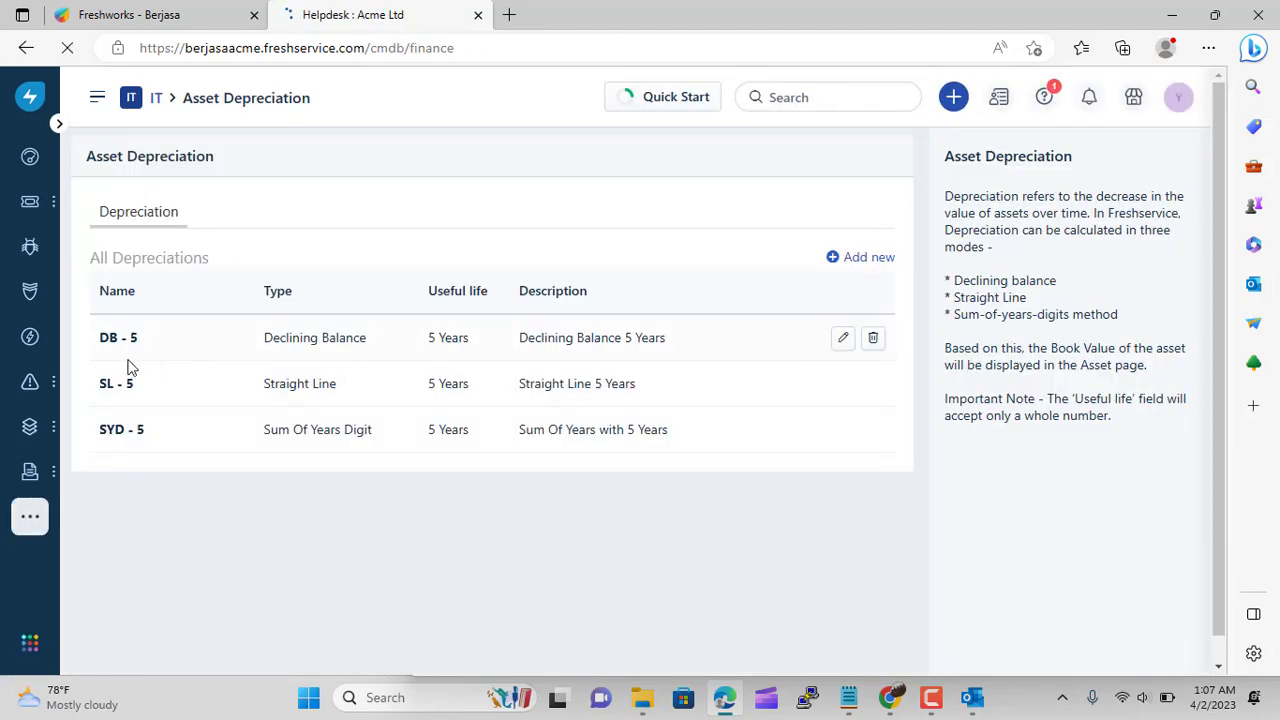
Add depreciation DB-4 with a 4-year useful life and description 'Declining for 4 year'
click(836, 259)
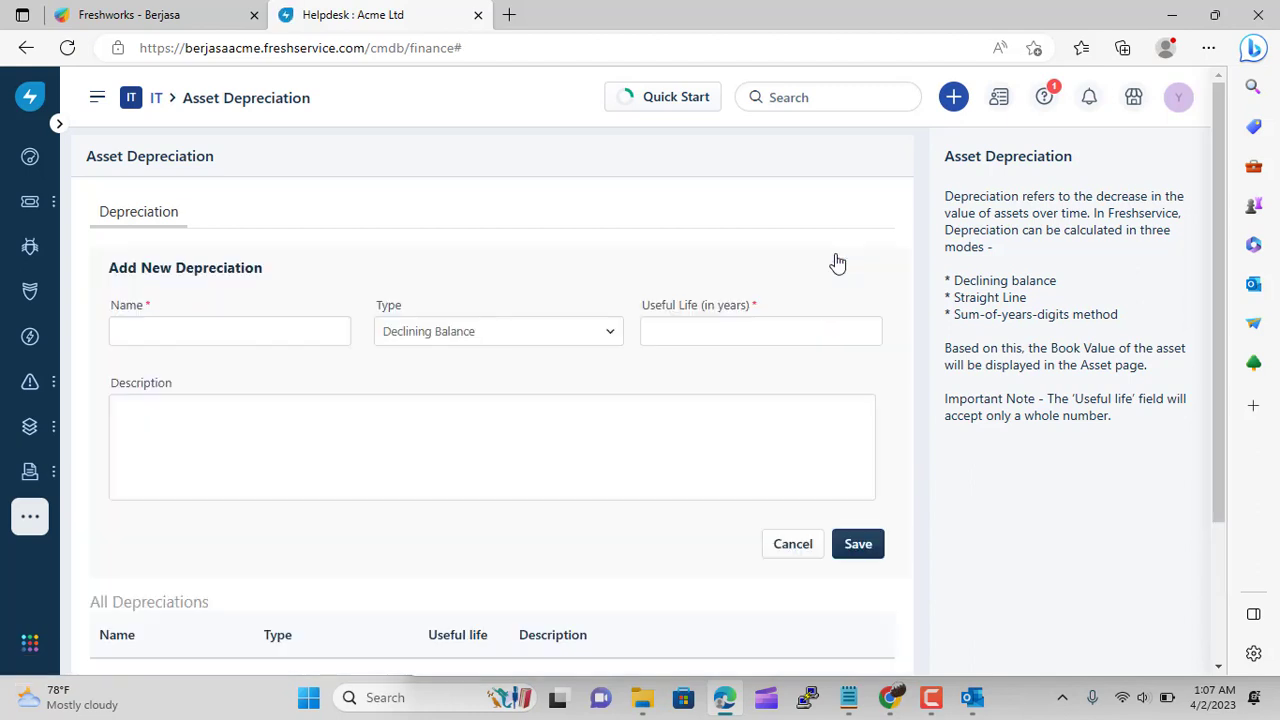
click(197, 329)
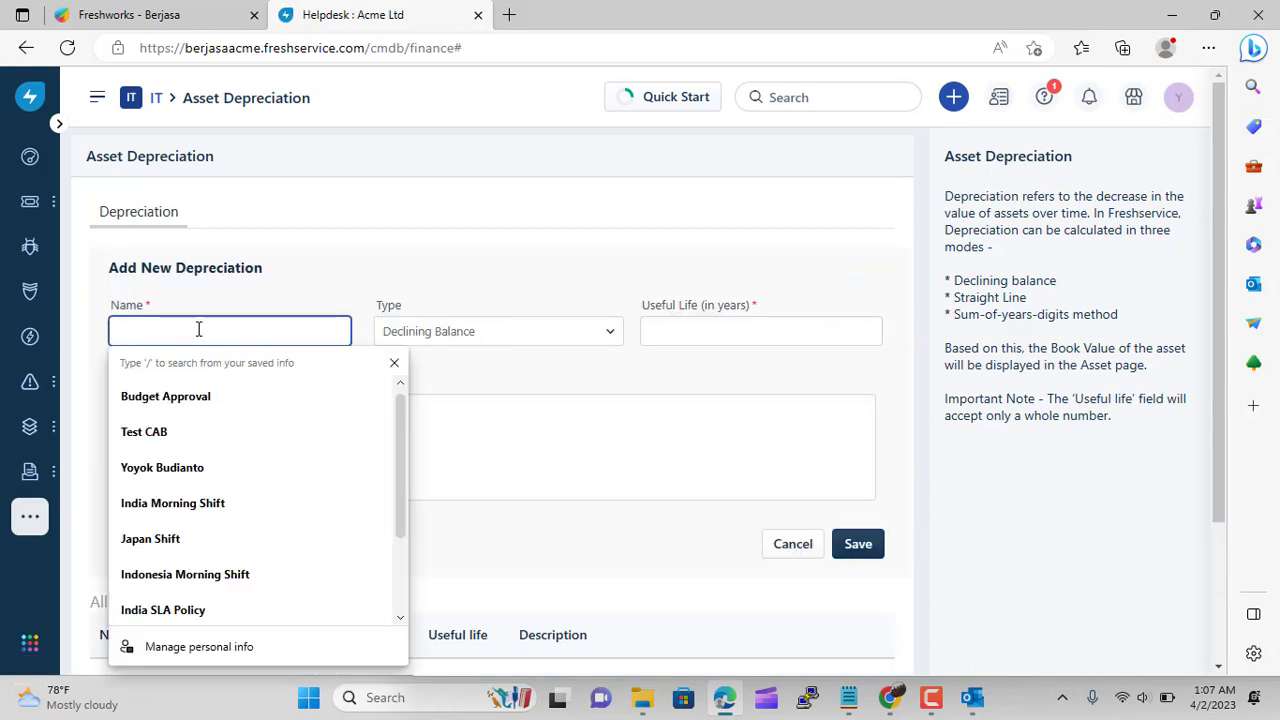
text(DB-4)
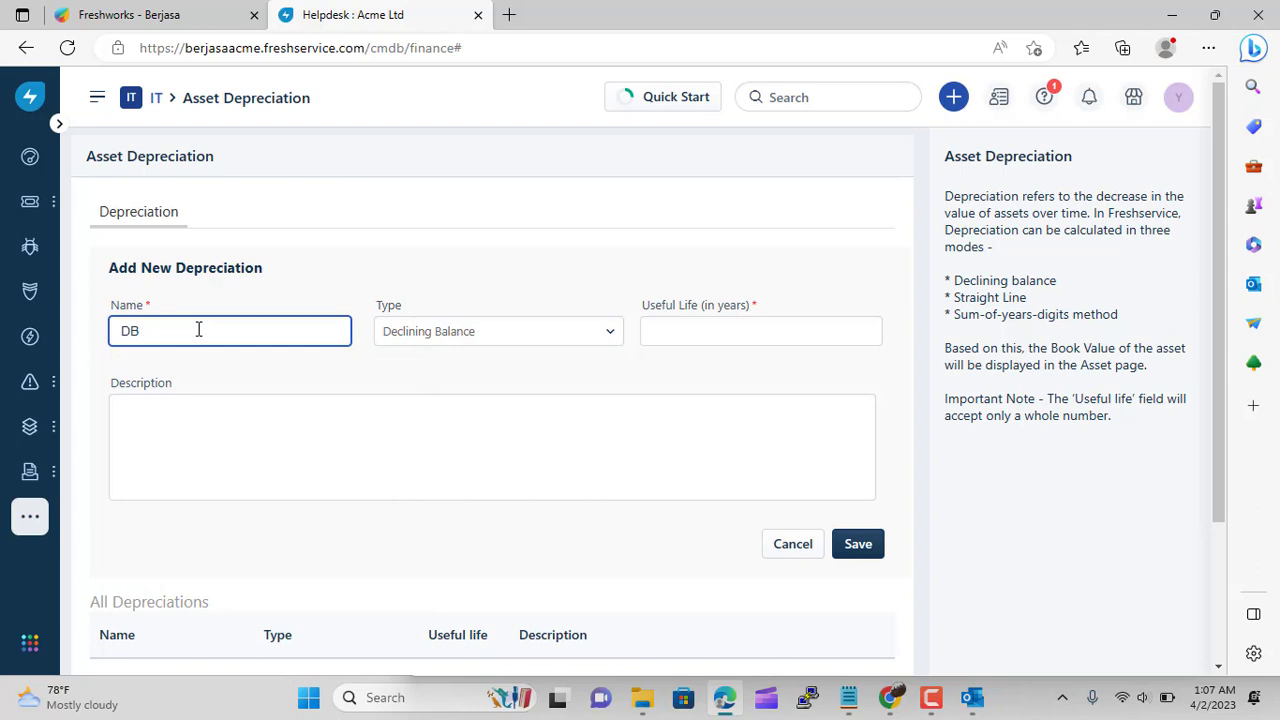
click(674, 337)
text(4)
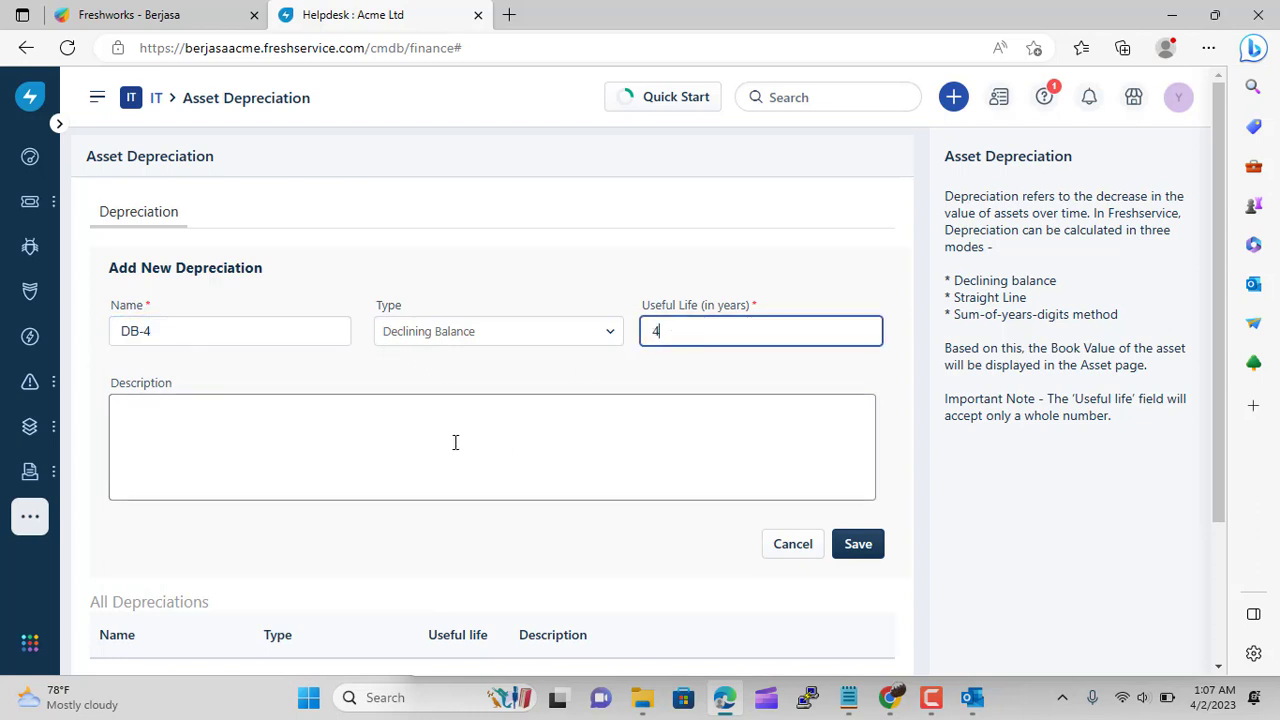
click(452, 440)
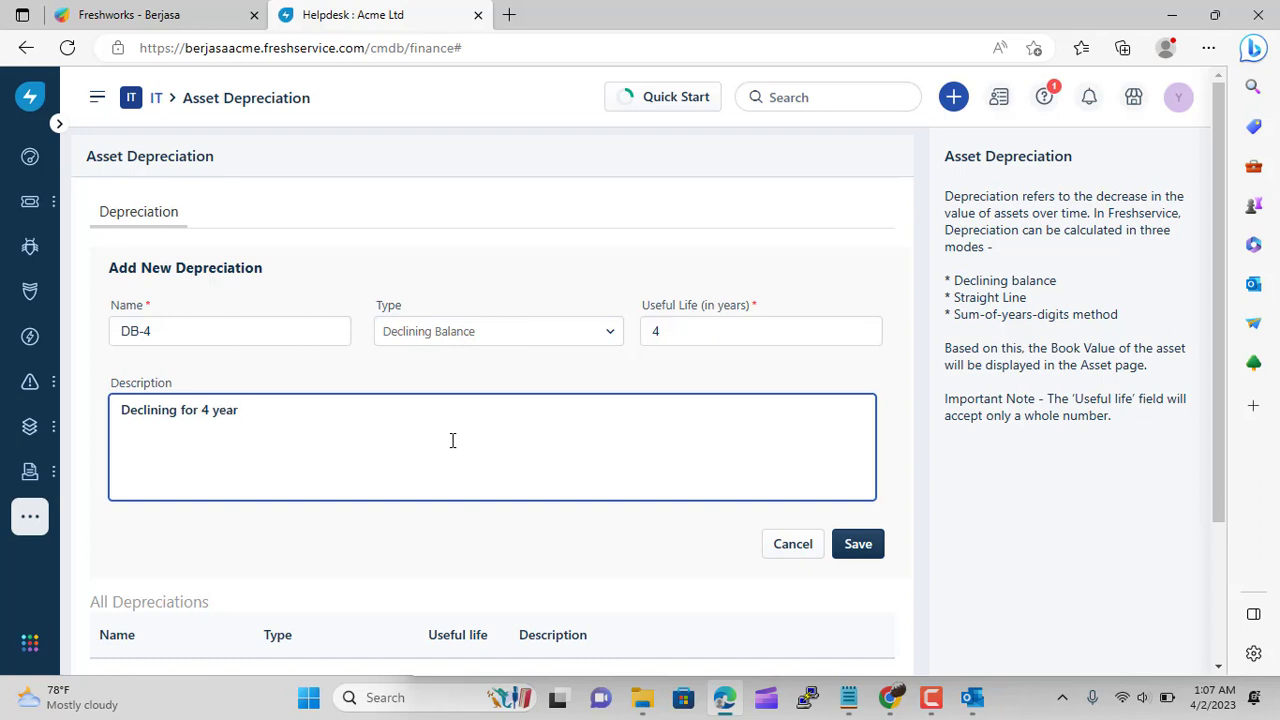
click(863, 546)
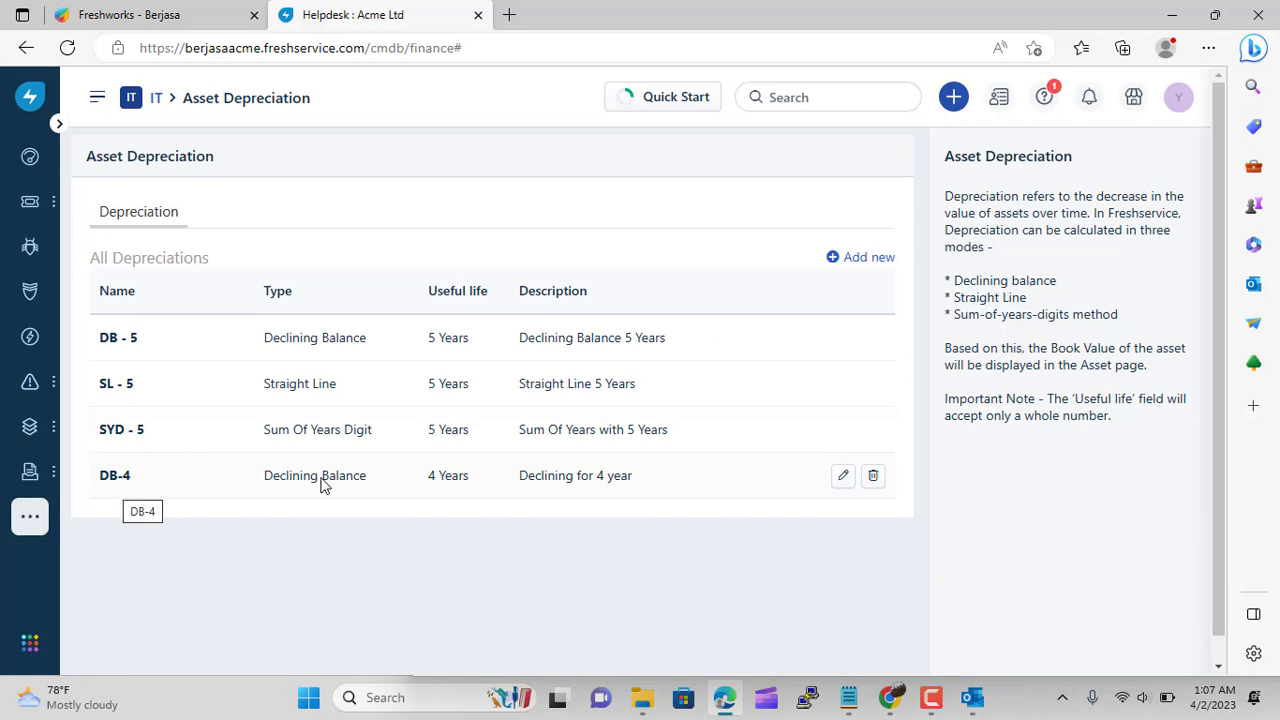
Go from the admin settings home to the Product Catalog
click(156, 98)
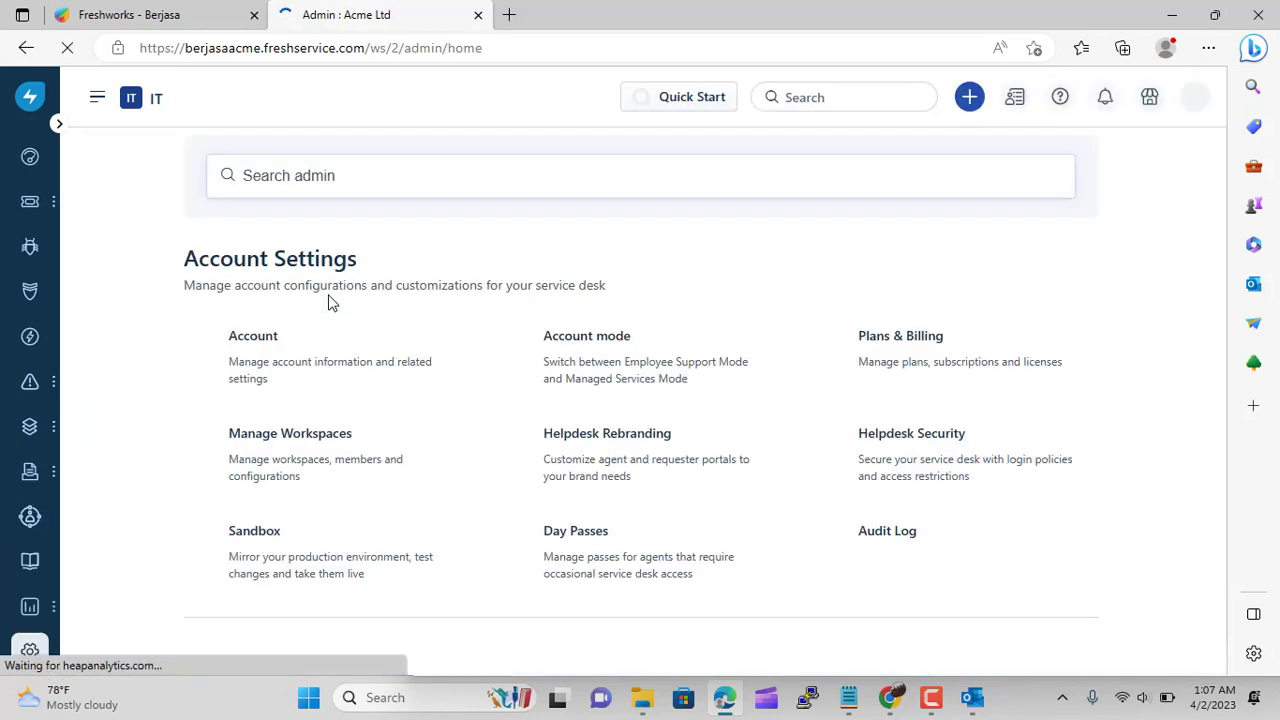
scroll(506, 320, down, 8)
scroll(508, 320, down, 20)
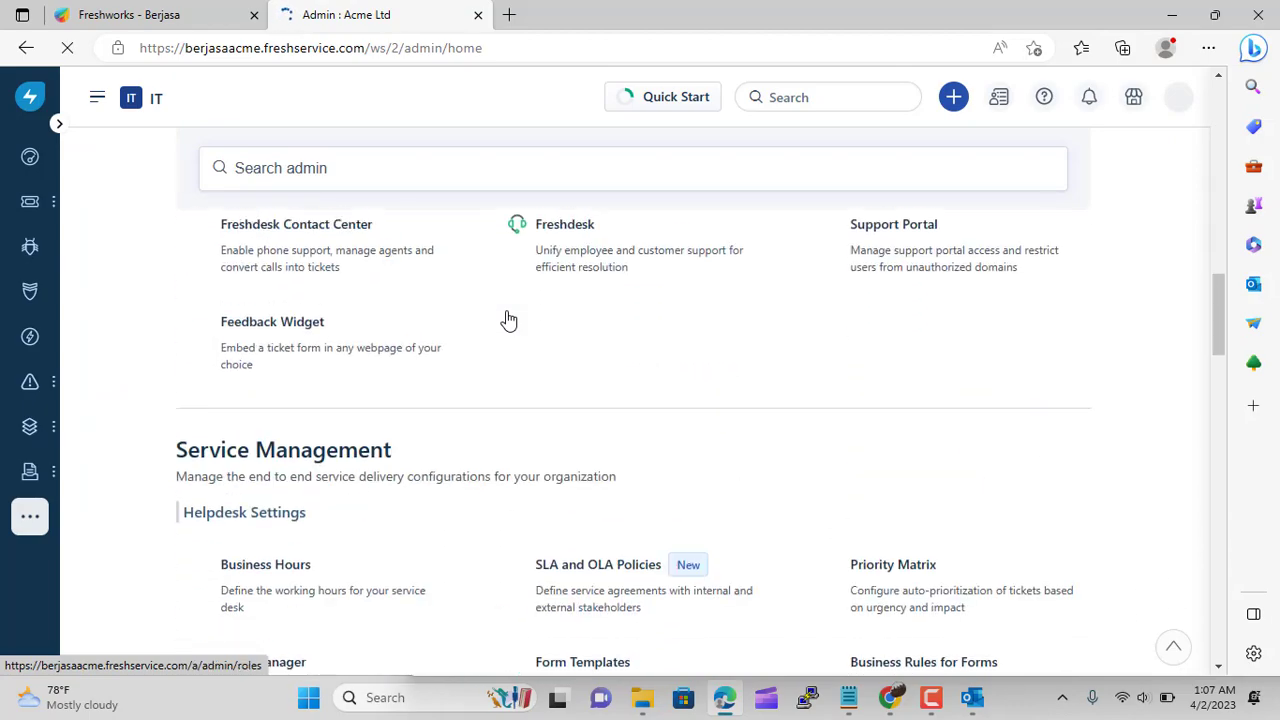
scroll(508, 320, down, 4)
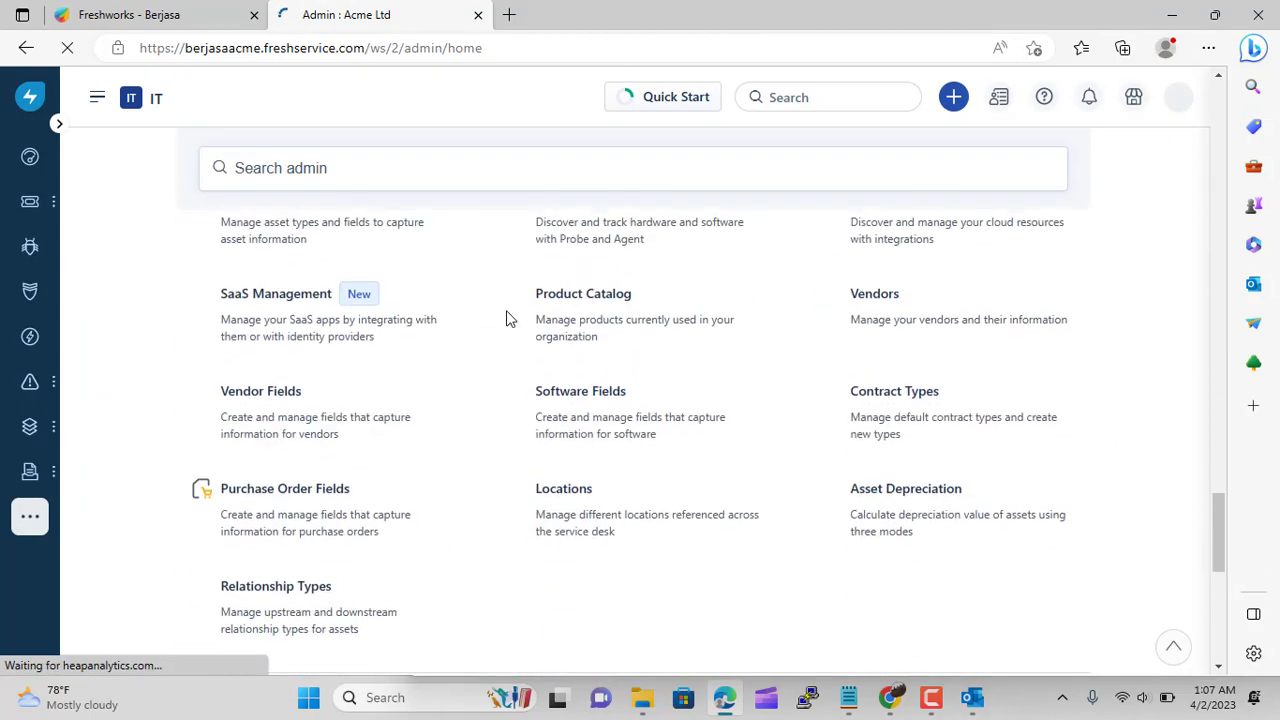
click(578, 331)
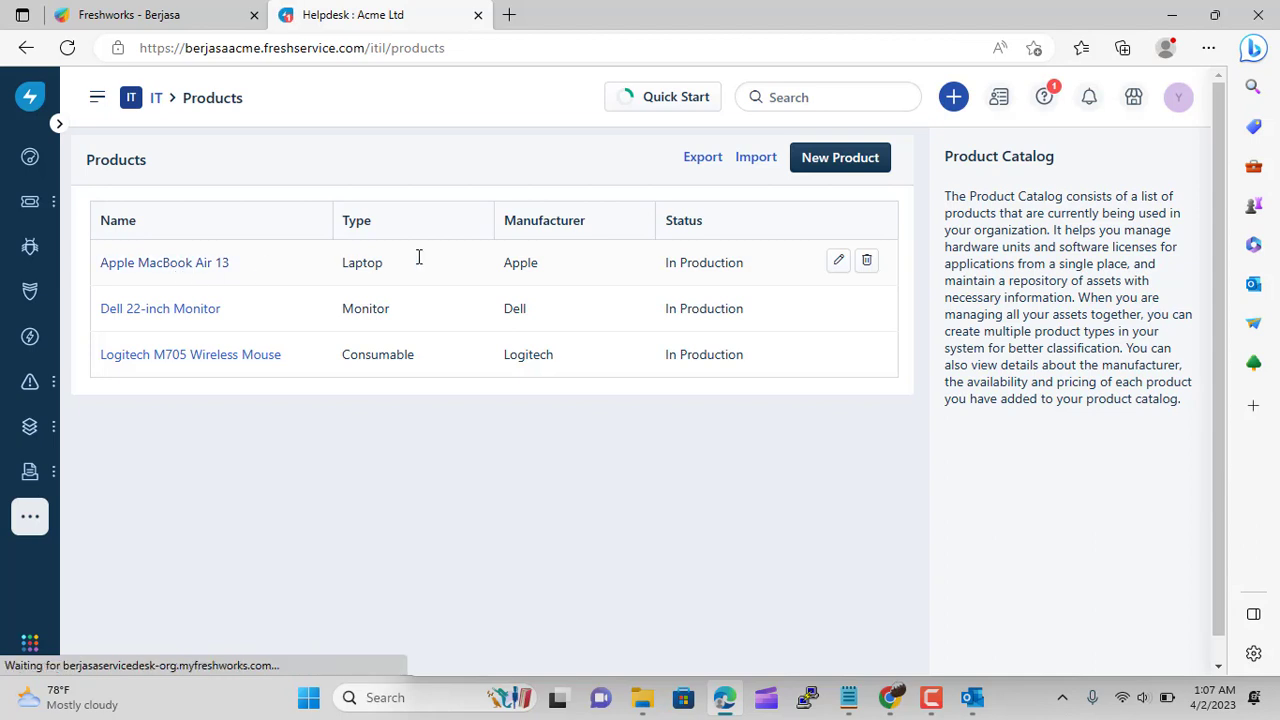
Set Apple MacBook Air 13's depreciation type to DB-4, save, and return to admin settings
click(838, 264)
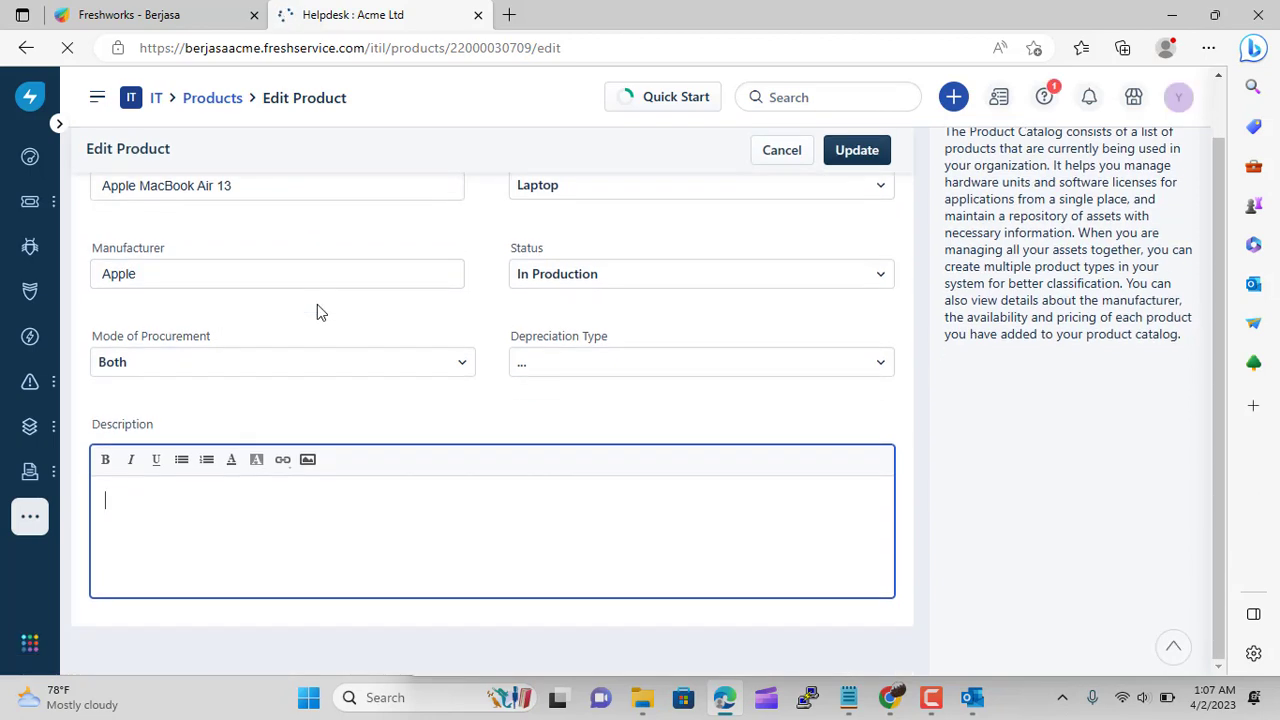
click(654, 428)
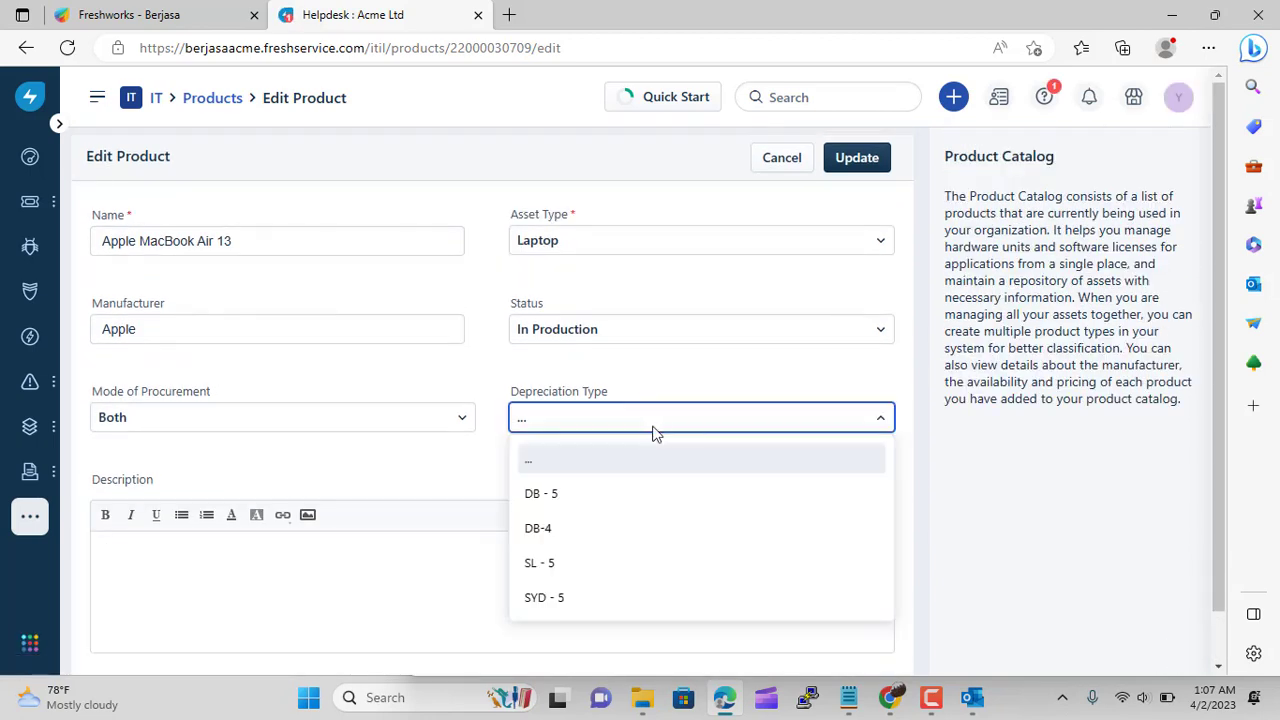
click(594, 537)
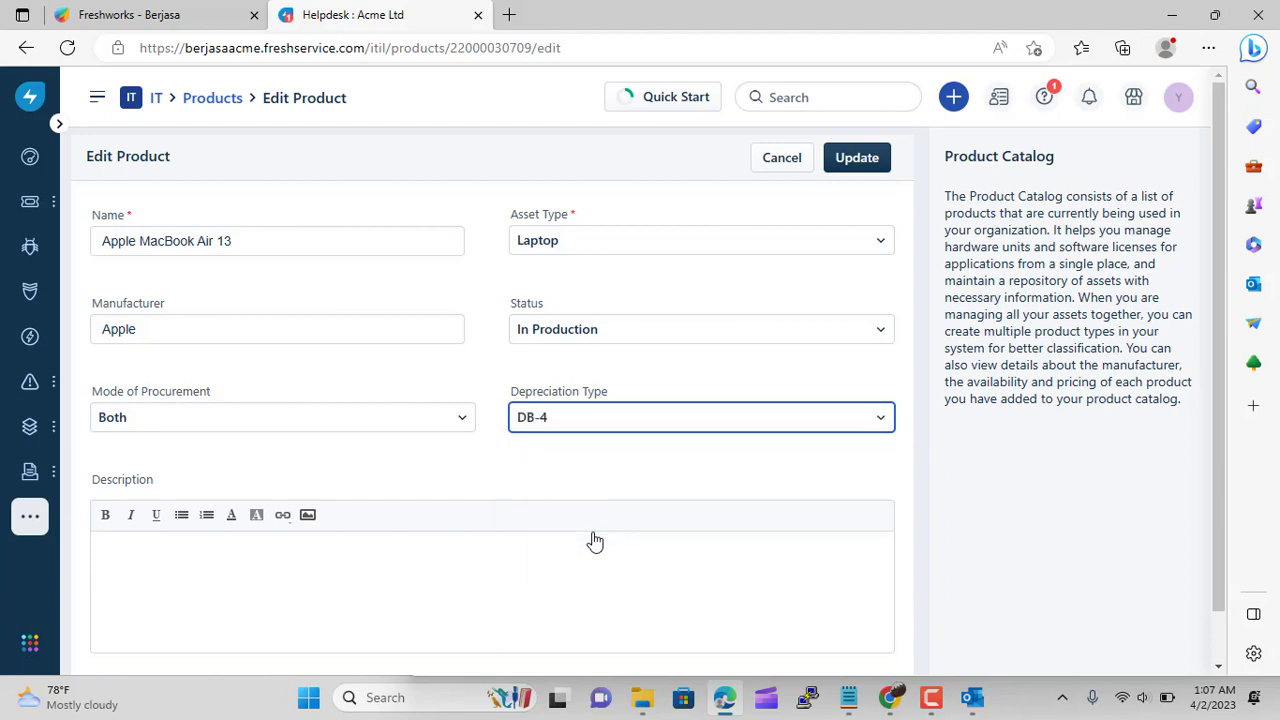
click(857, 157)
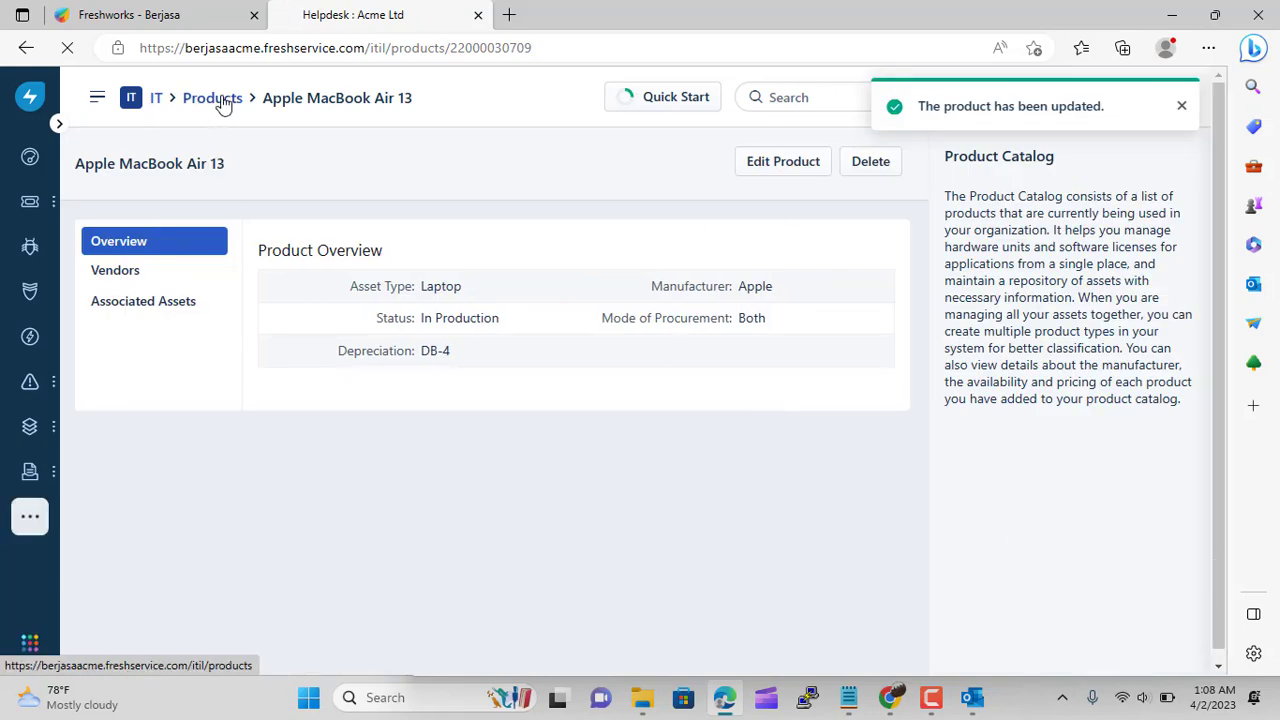
click(156, 100)
scroll(491, 406, down, 20)
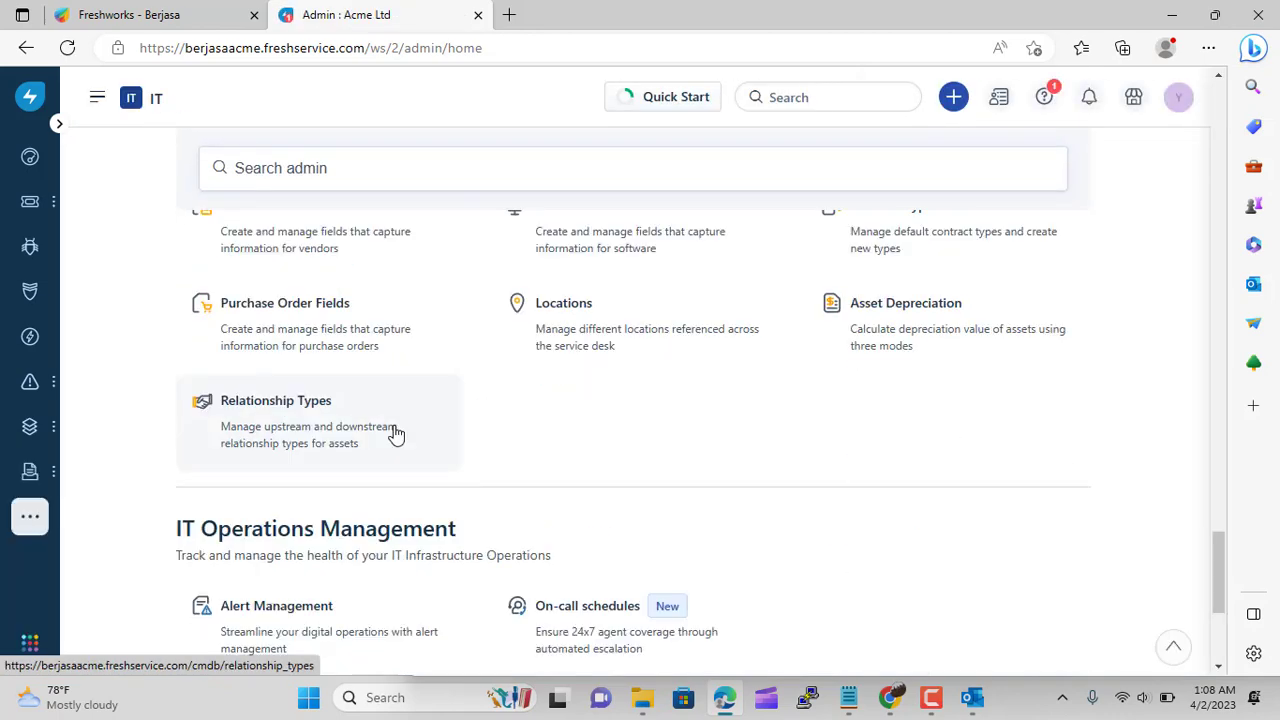
Open the Relationship Types settings and review the existing types
click(395, 432)
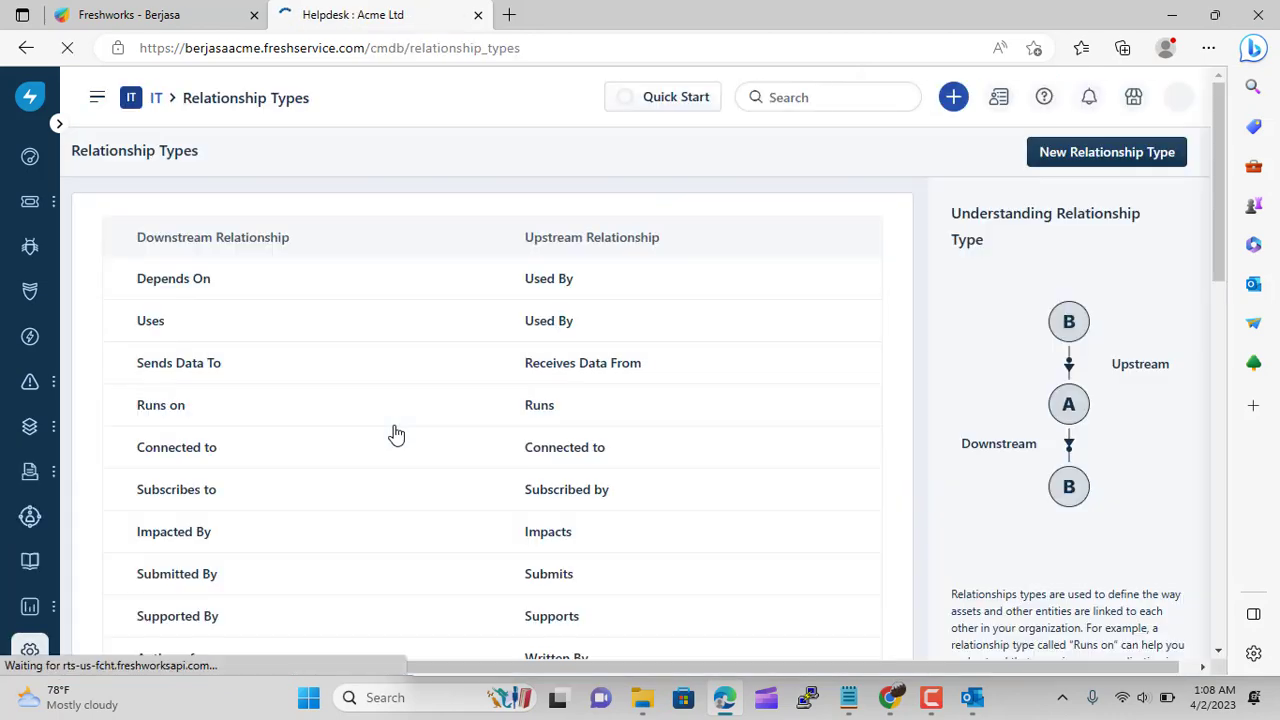
scroll(574, 380, down, 5)
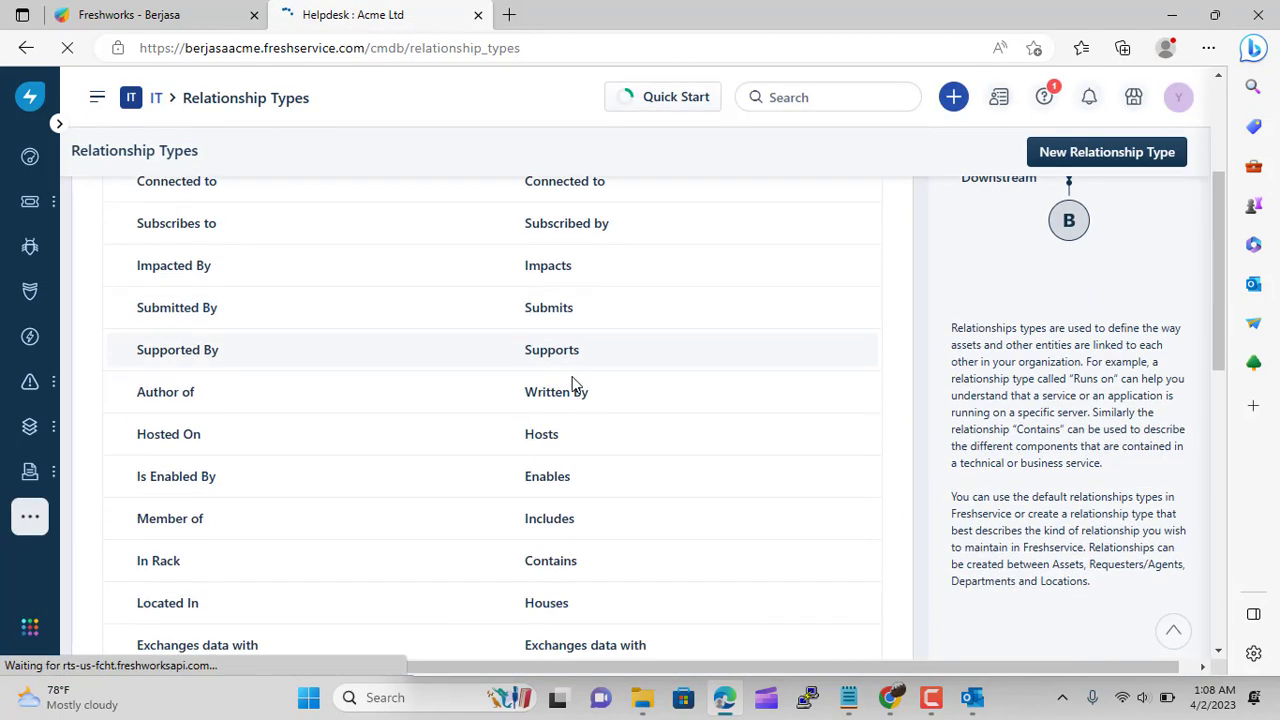
scroll(572, 381, down, 2)
scroll(414, 463, down, 4)
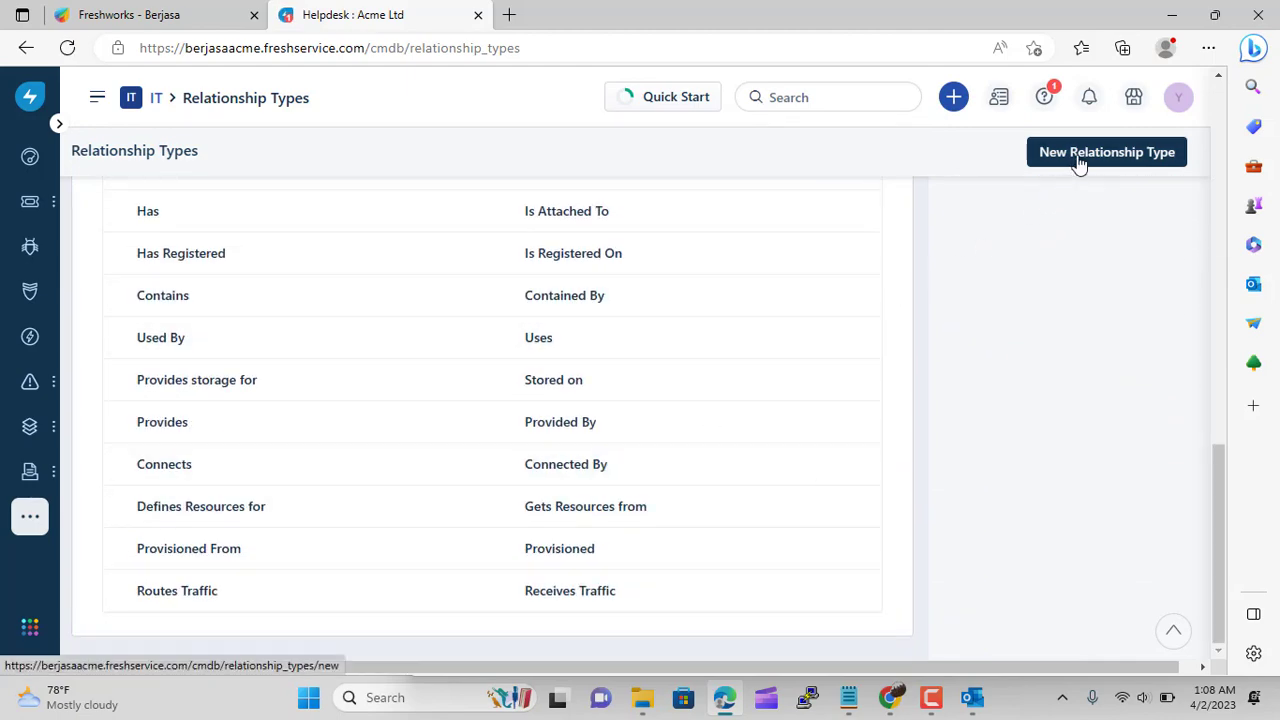
scroll(370, 554, up, 5)
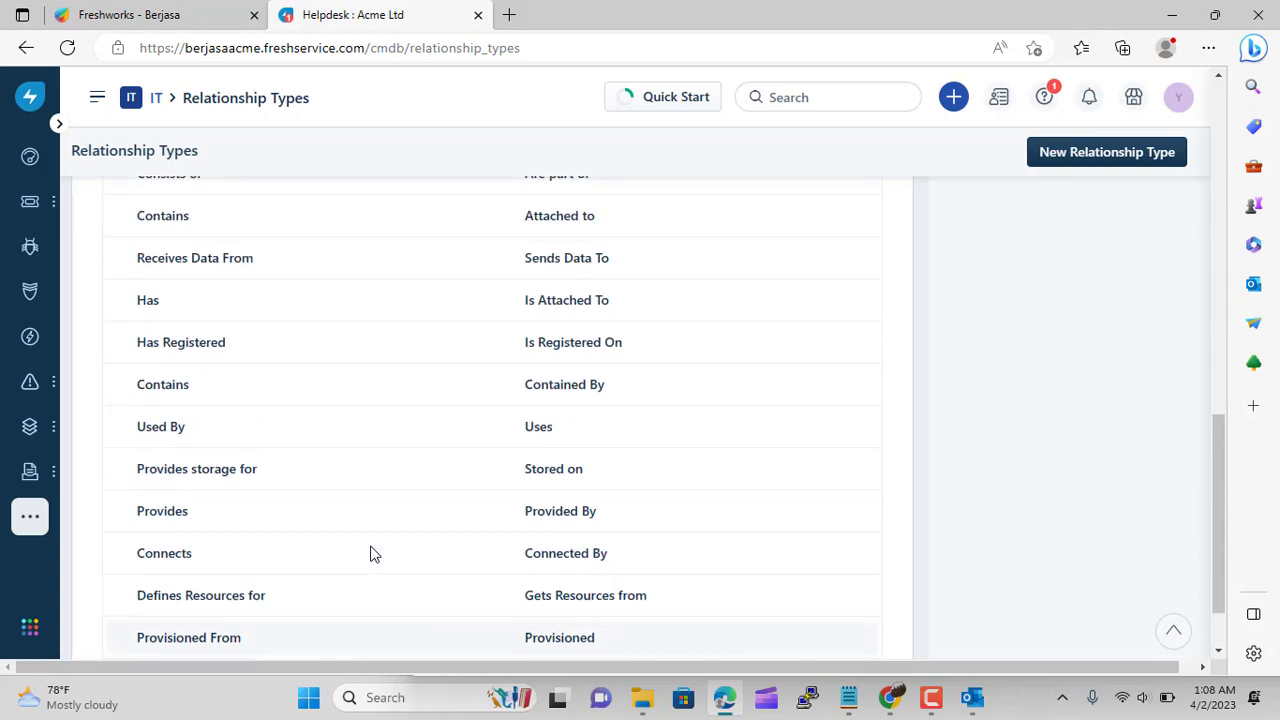
scroll(370, 554, up, 7)
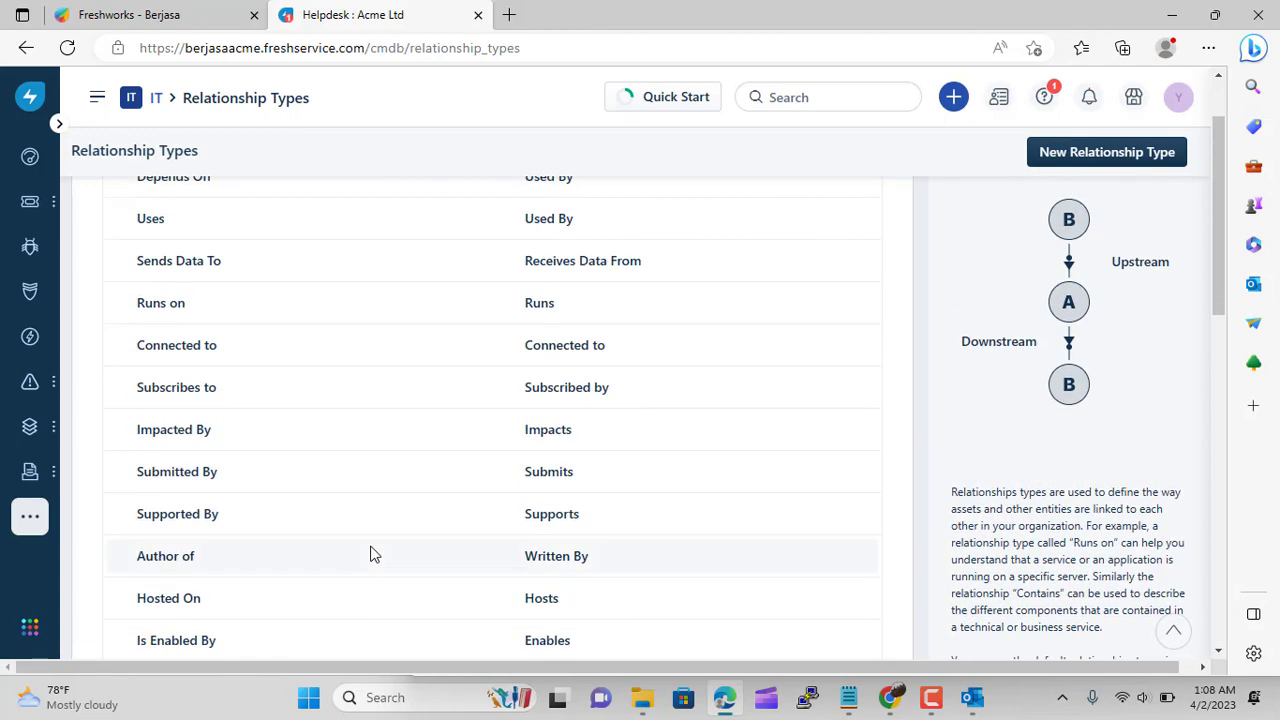
scroll(370, 554, up, 2)
scroll(370, 554, down, 12)
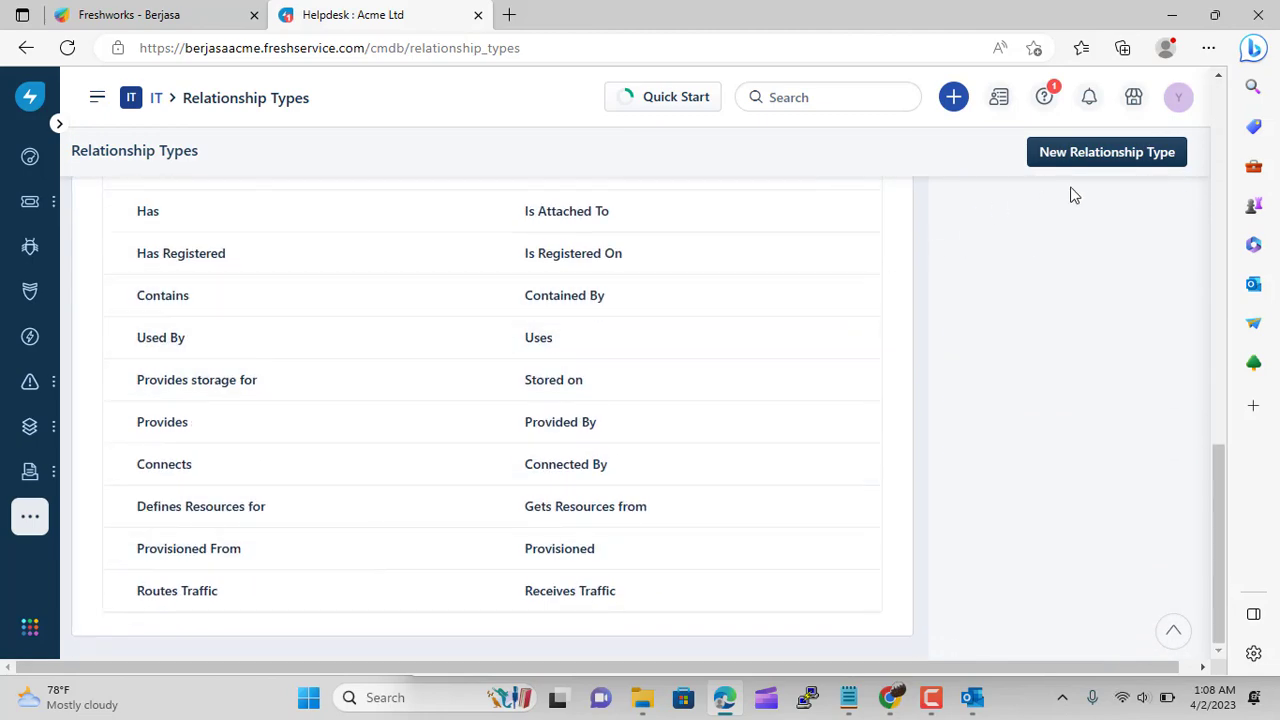
Create relationship type downstream 'Power By', upstream 'Powering', description 'For Power Source'
click(1104, 157)
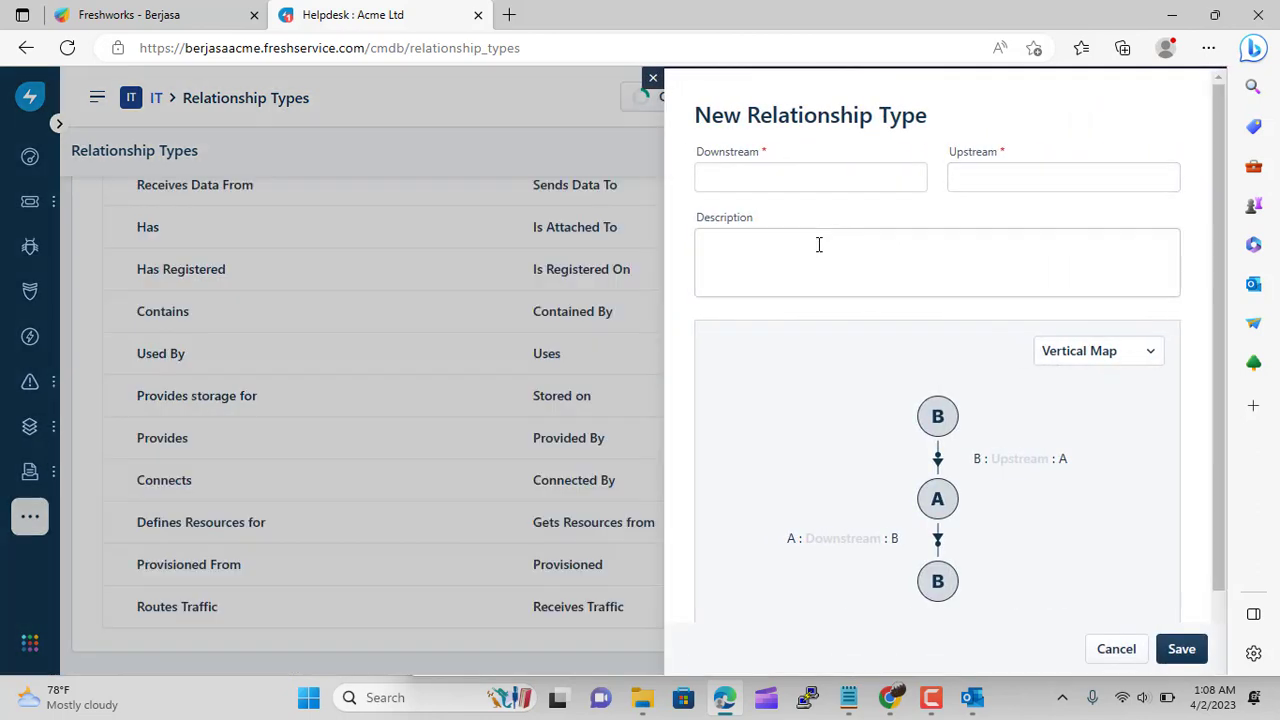
click(789, 180)
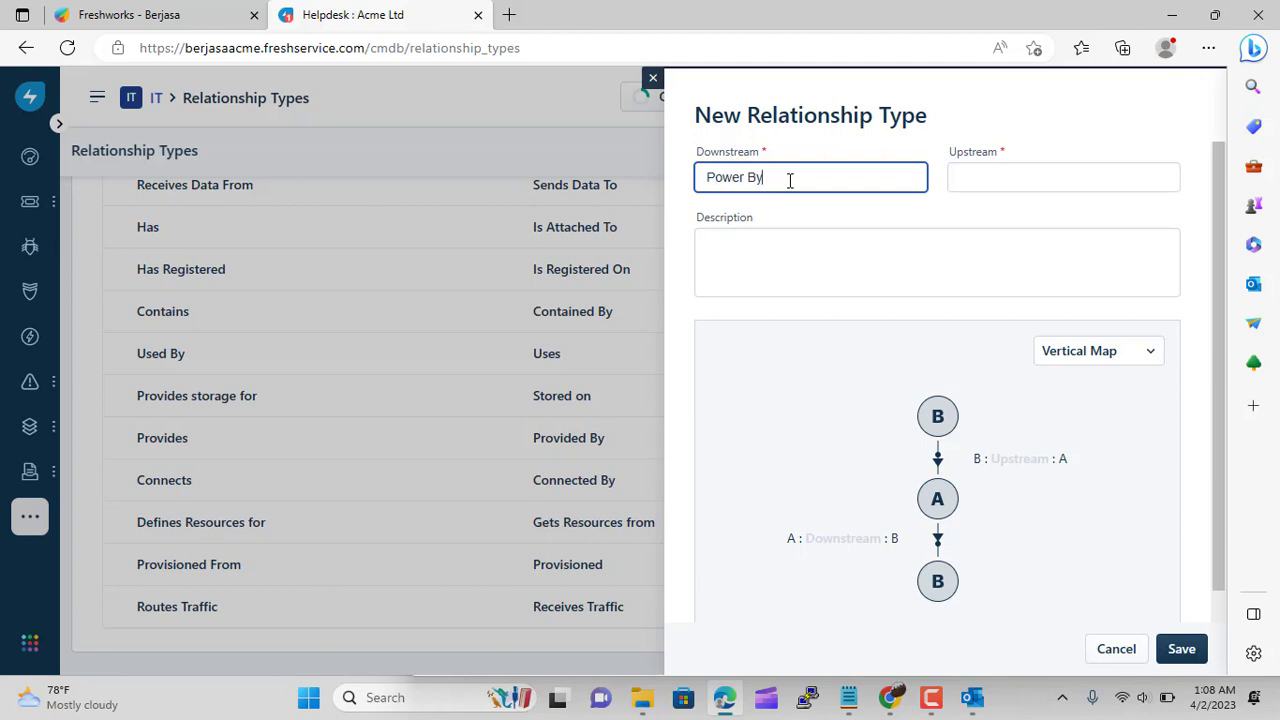
click(1014, 183)
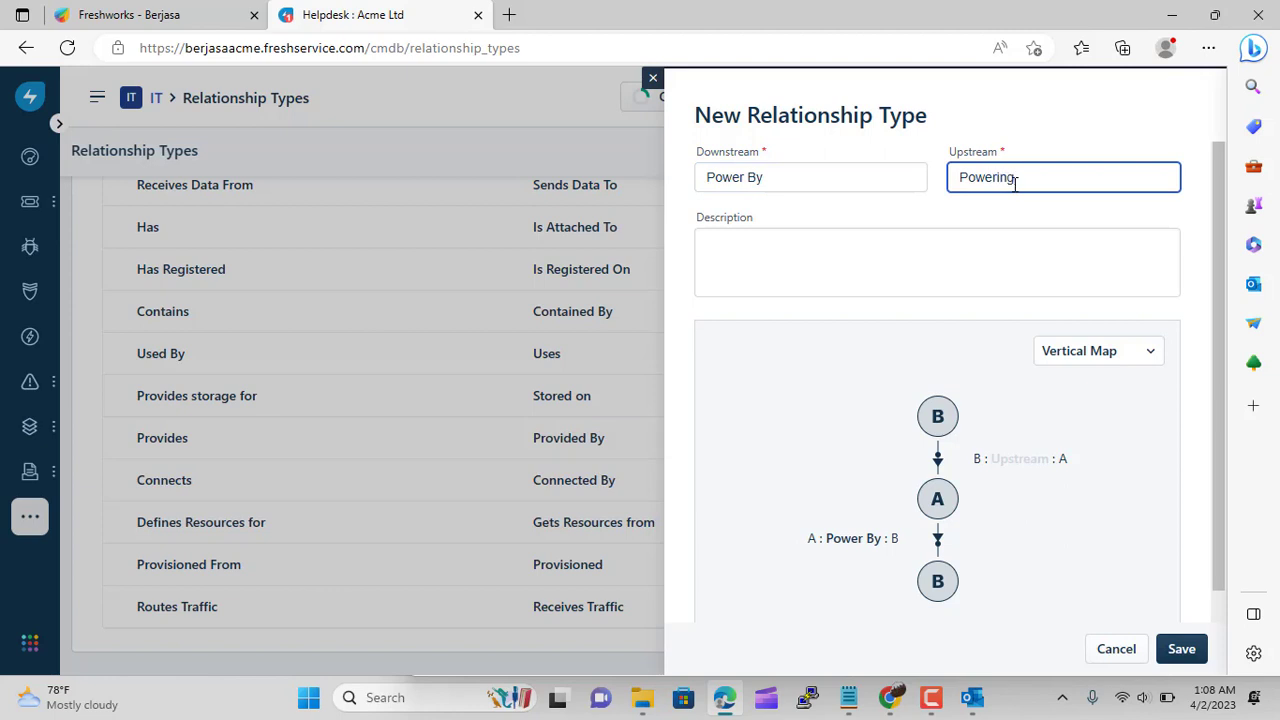
click(841, 267)
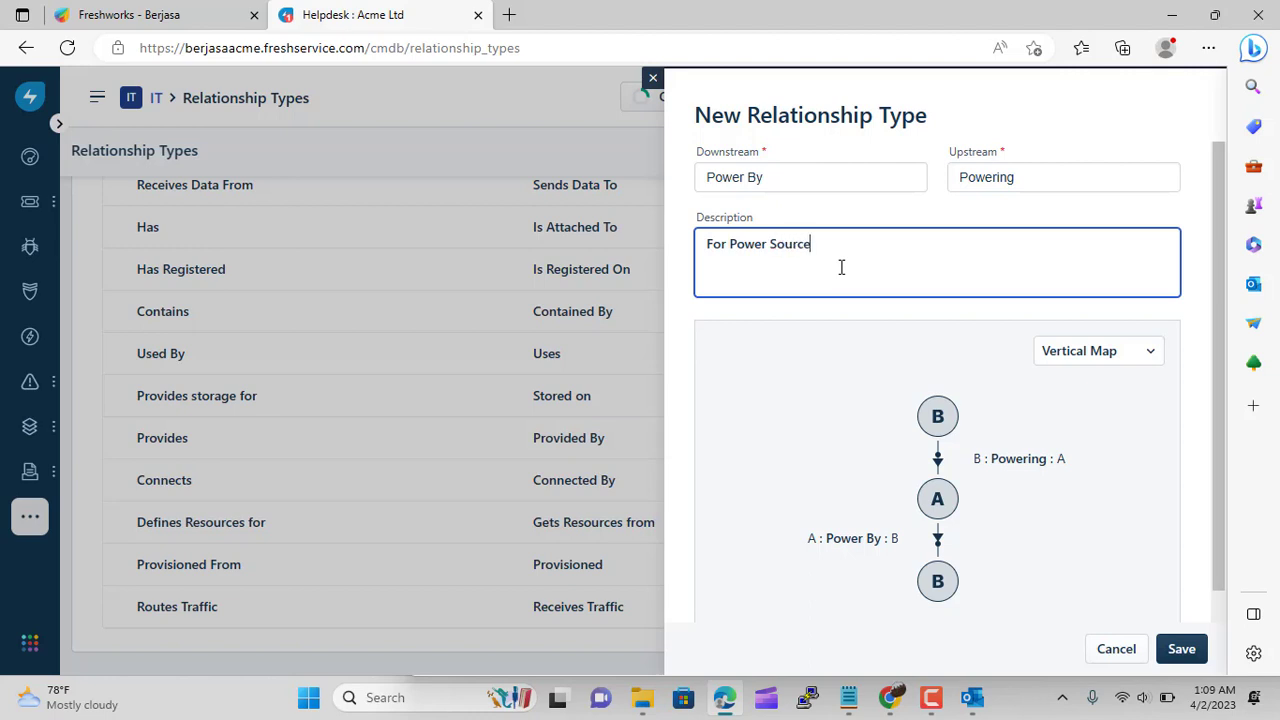
click(1180, 650)
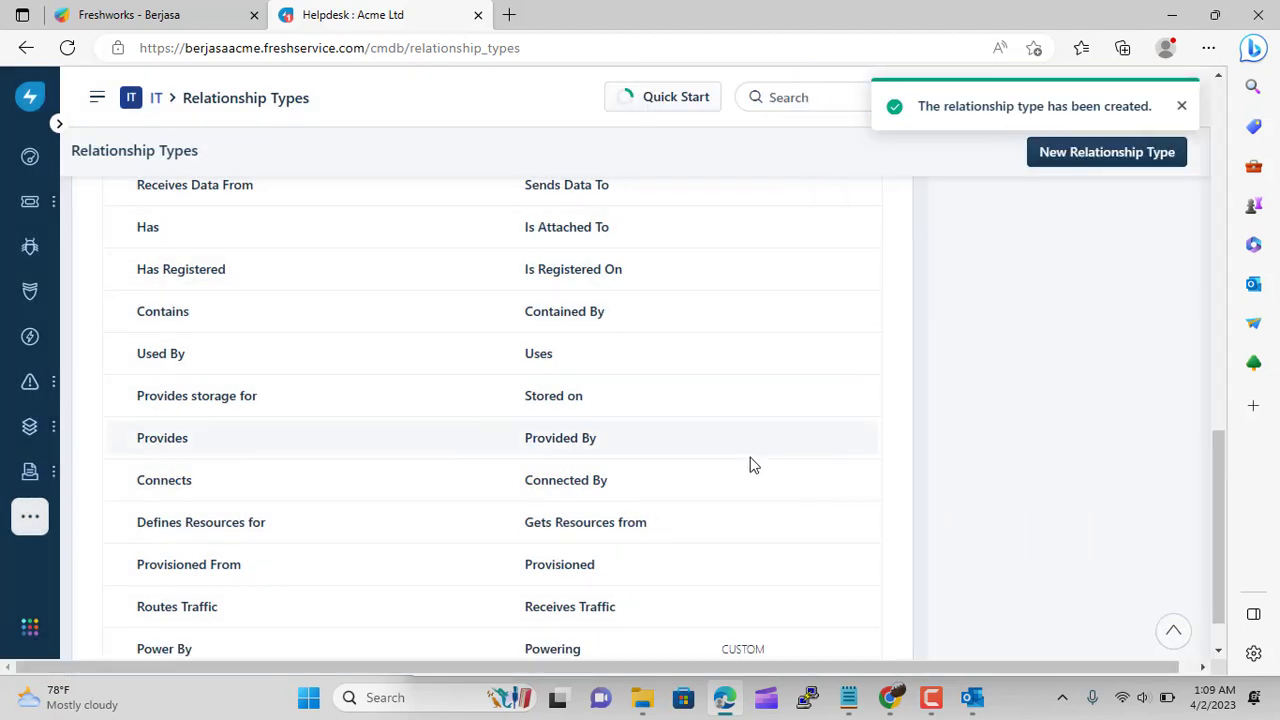
scroll(752, 465, down, 1)
scroll(752, 465, up, 4)
scroll(752, 465, up, 10)
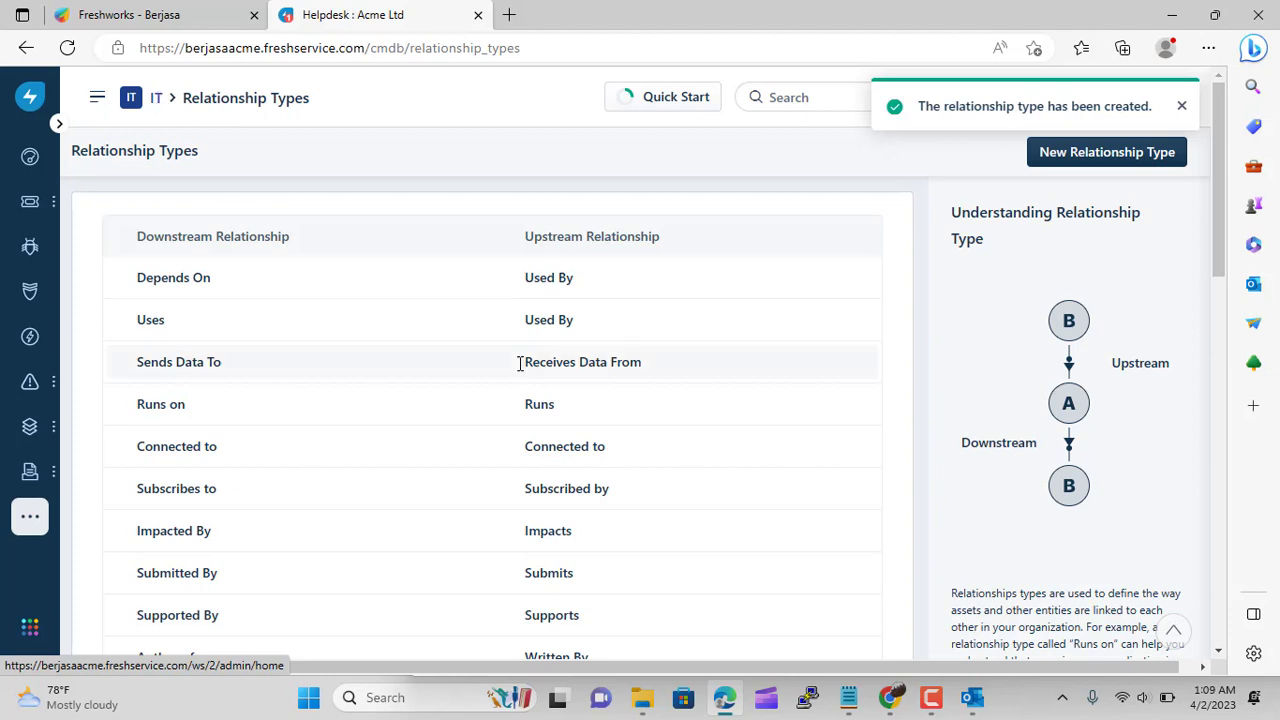
Open the Add New asset form from the Assets Inventory list
mouse_move(29, 426)
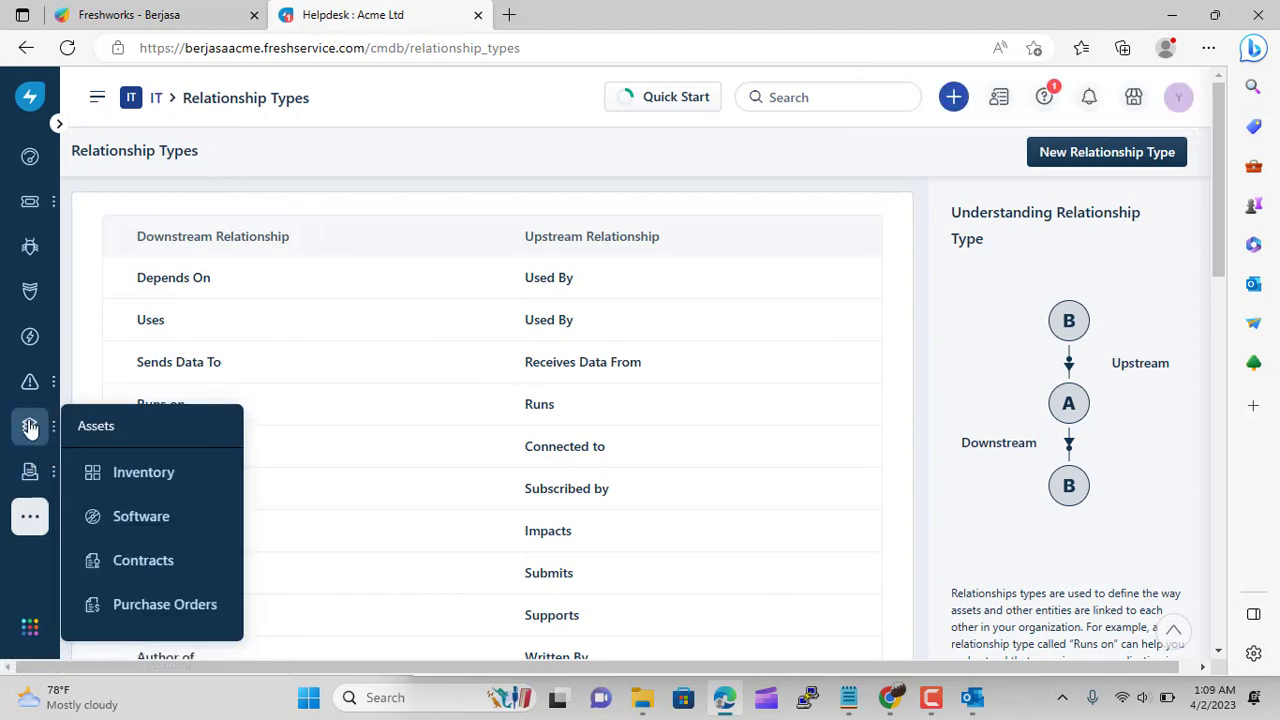
click(166, 479)
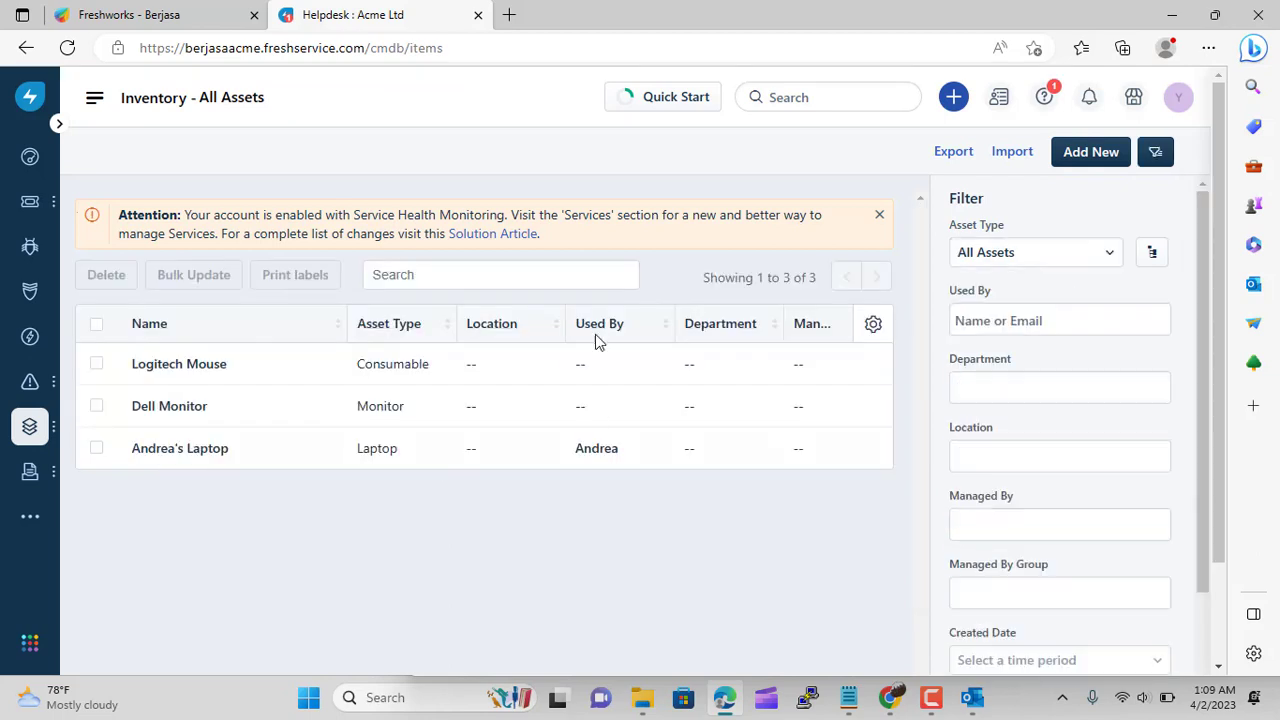
click(1080, 153)
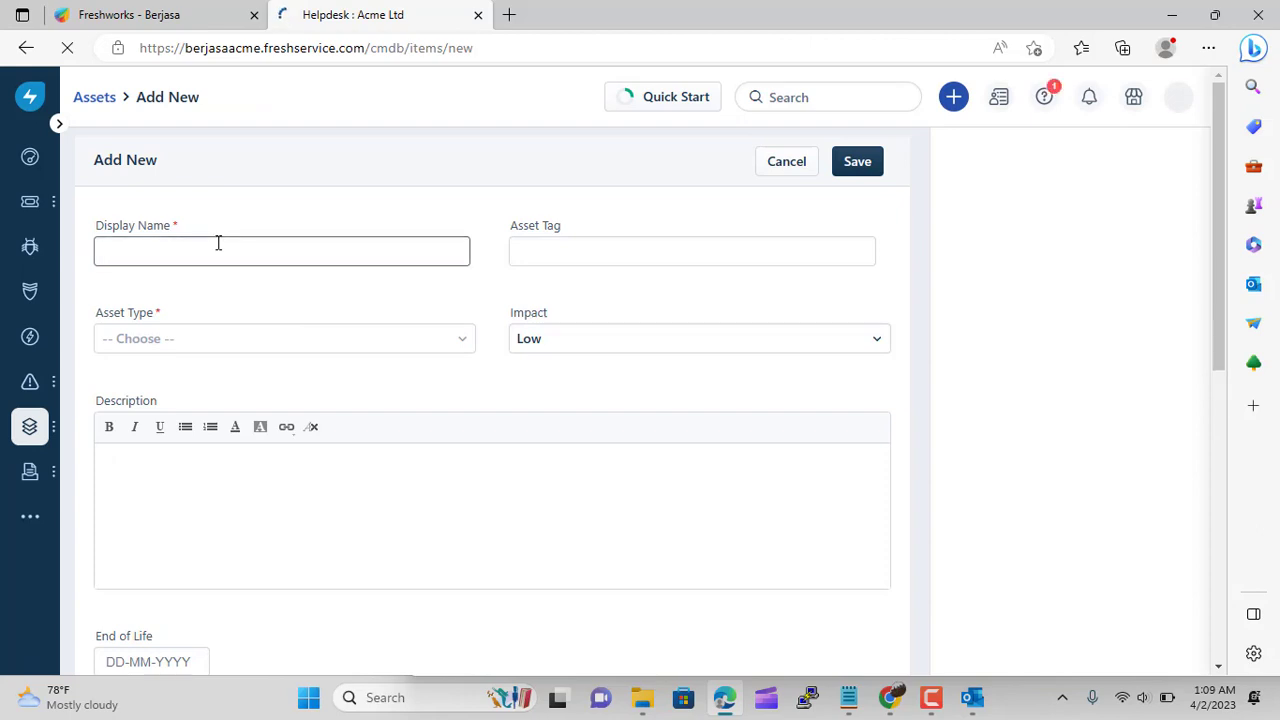
Name the new asset 'Monitor Tabung' and set its asset type to Monitor
click(218, 243)
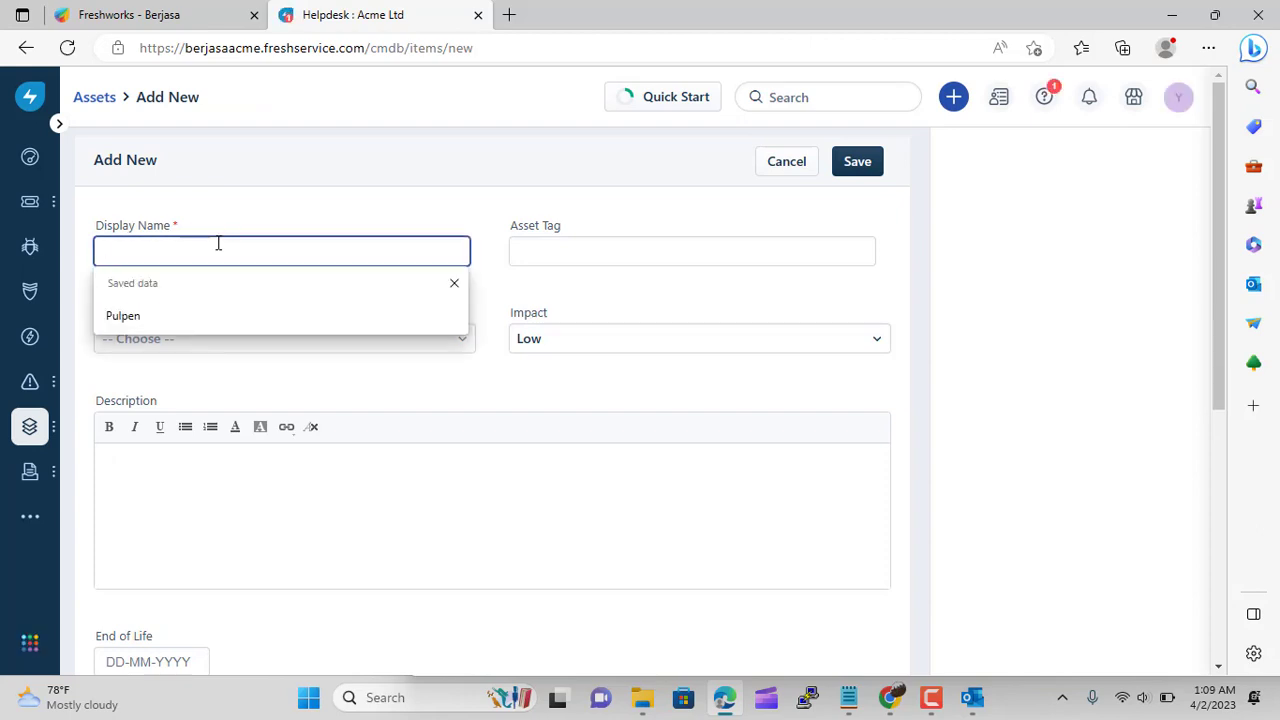
click(290, 252)
text(Mont)
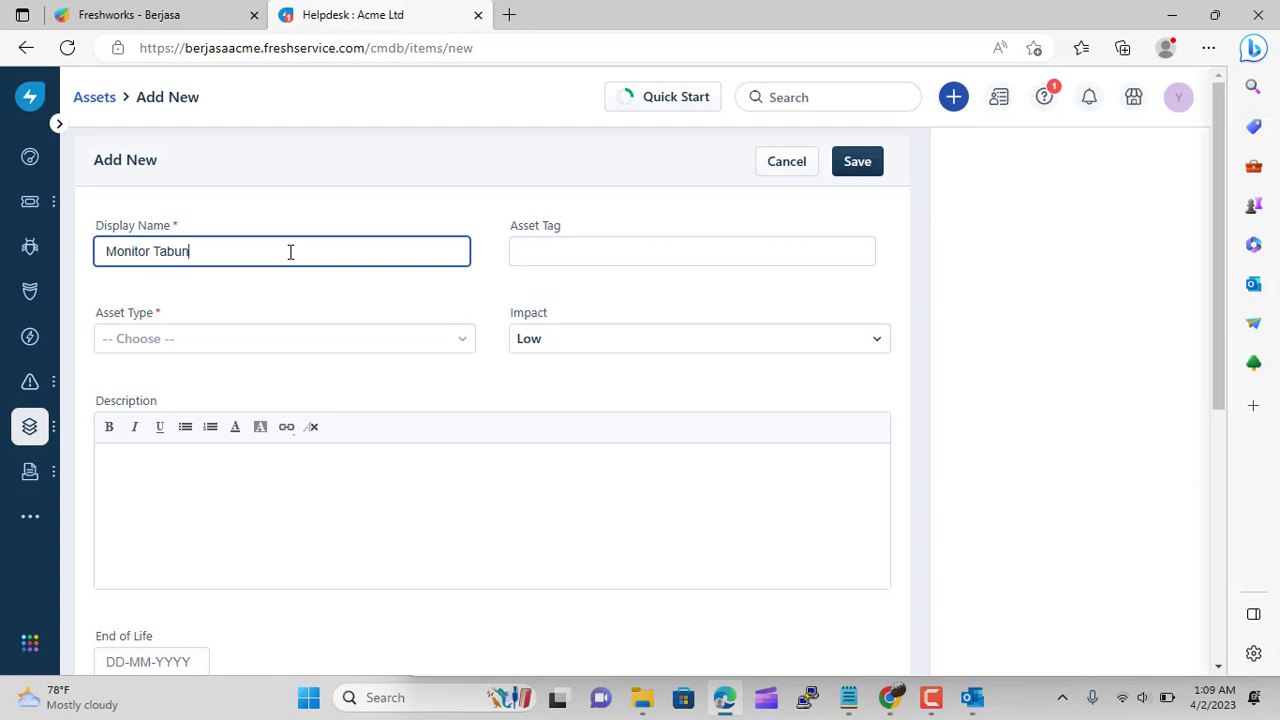
click(635, 248)
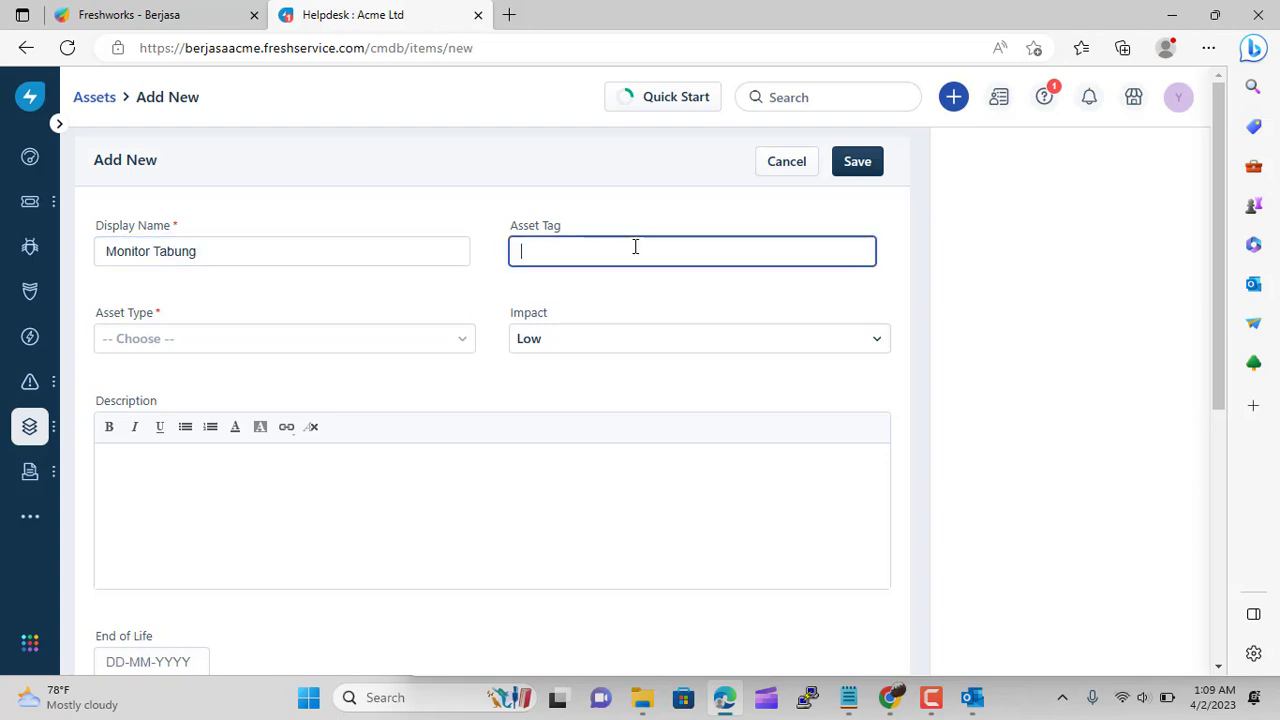
click(363, 340)
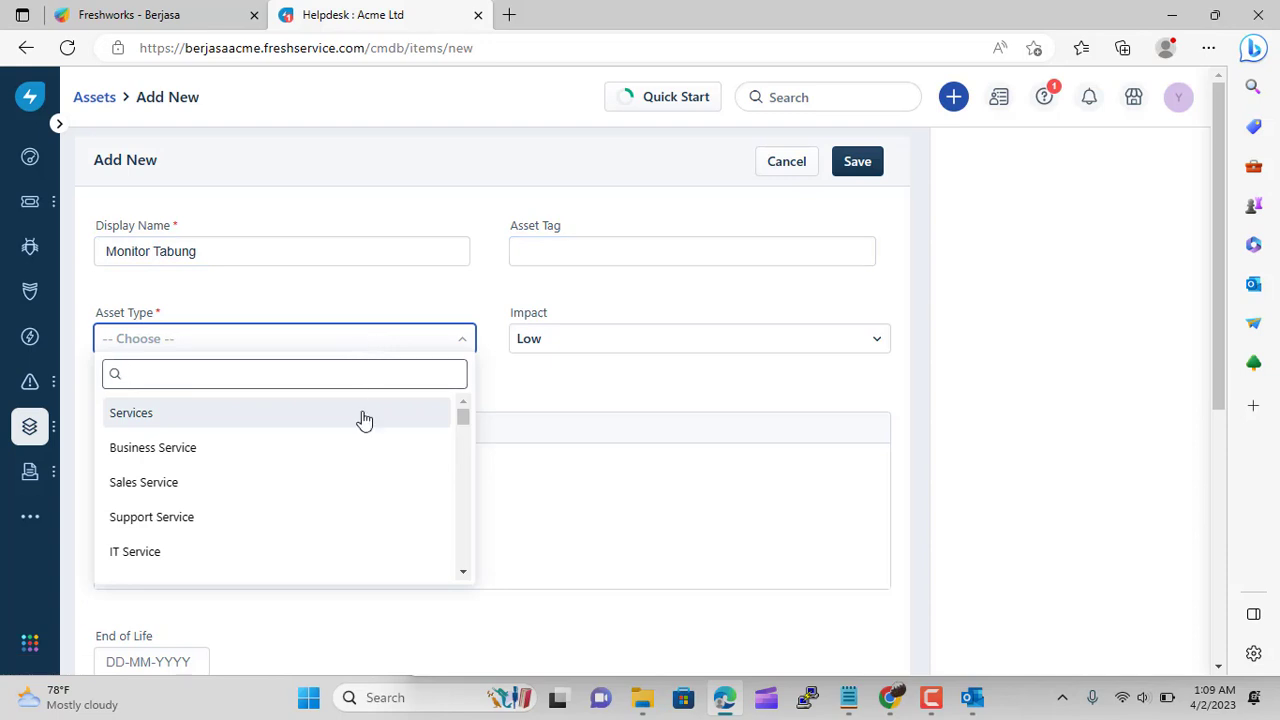
scroll(361, 440, down, 1)
scroll(361, 445, down, 8)
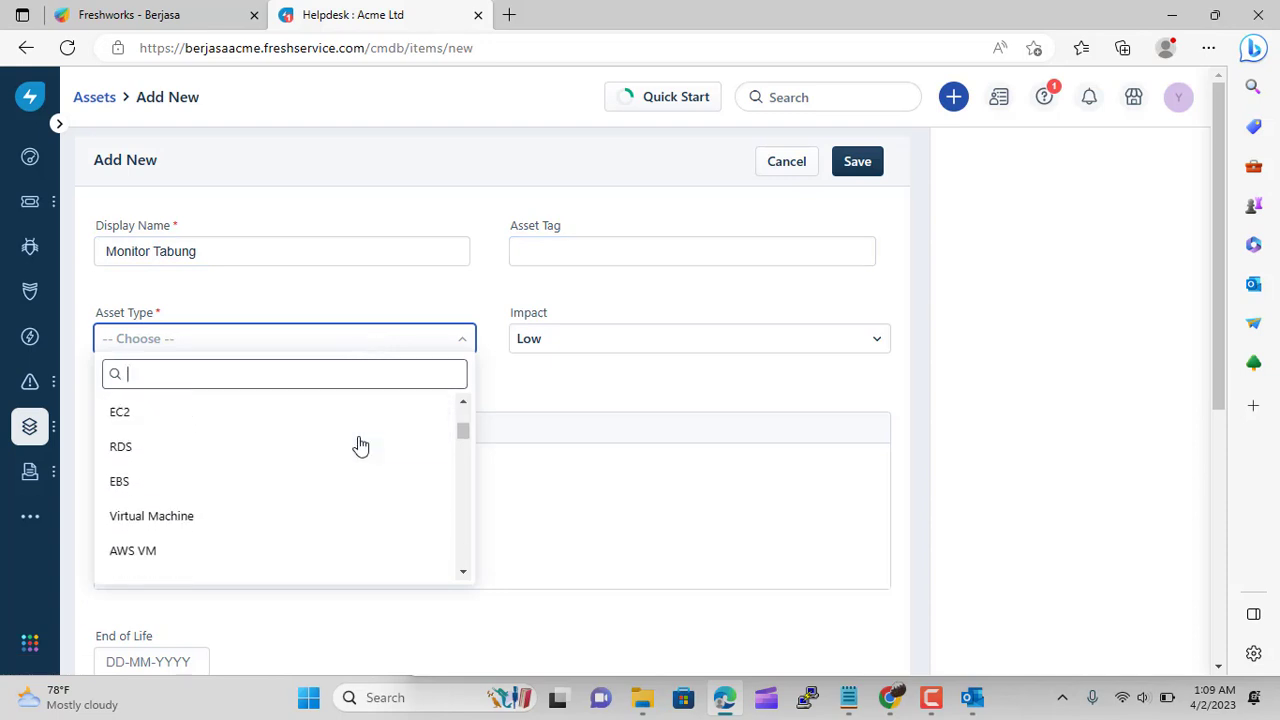
scroll(361, 445, down, 10)
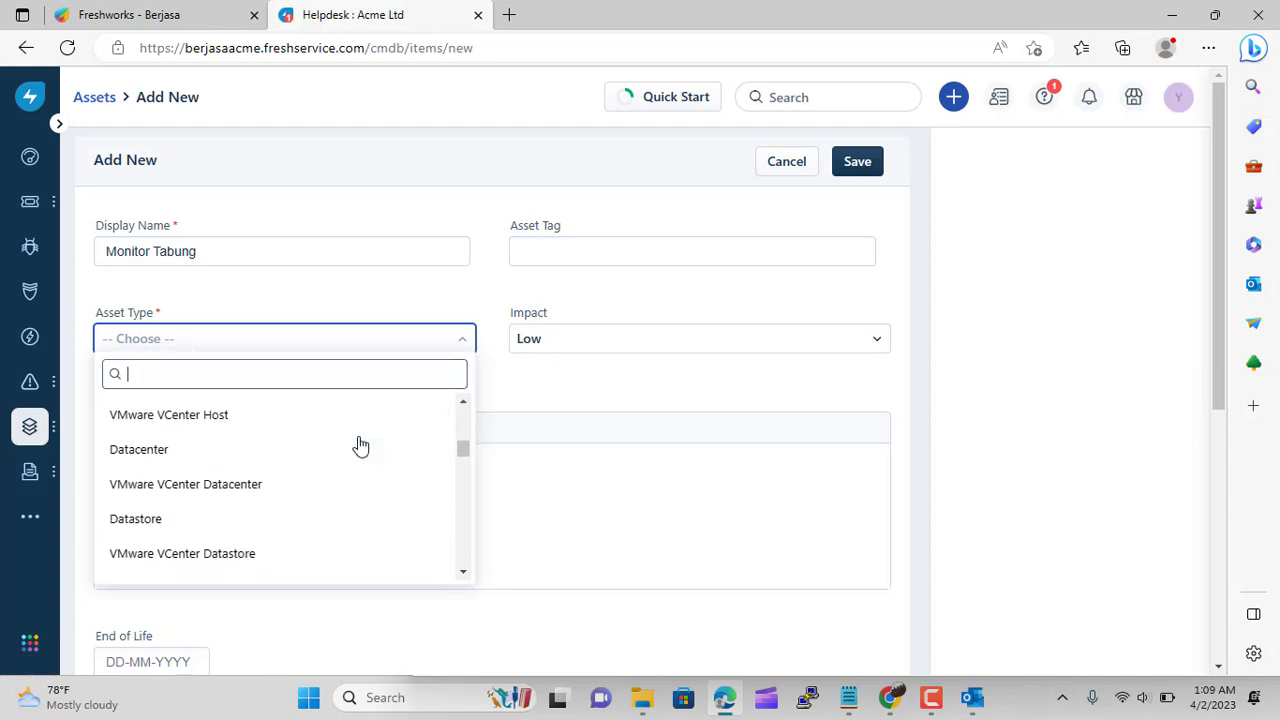
text(mon)
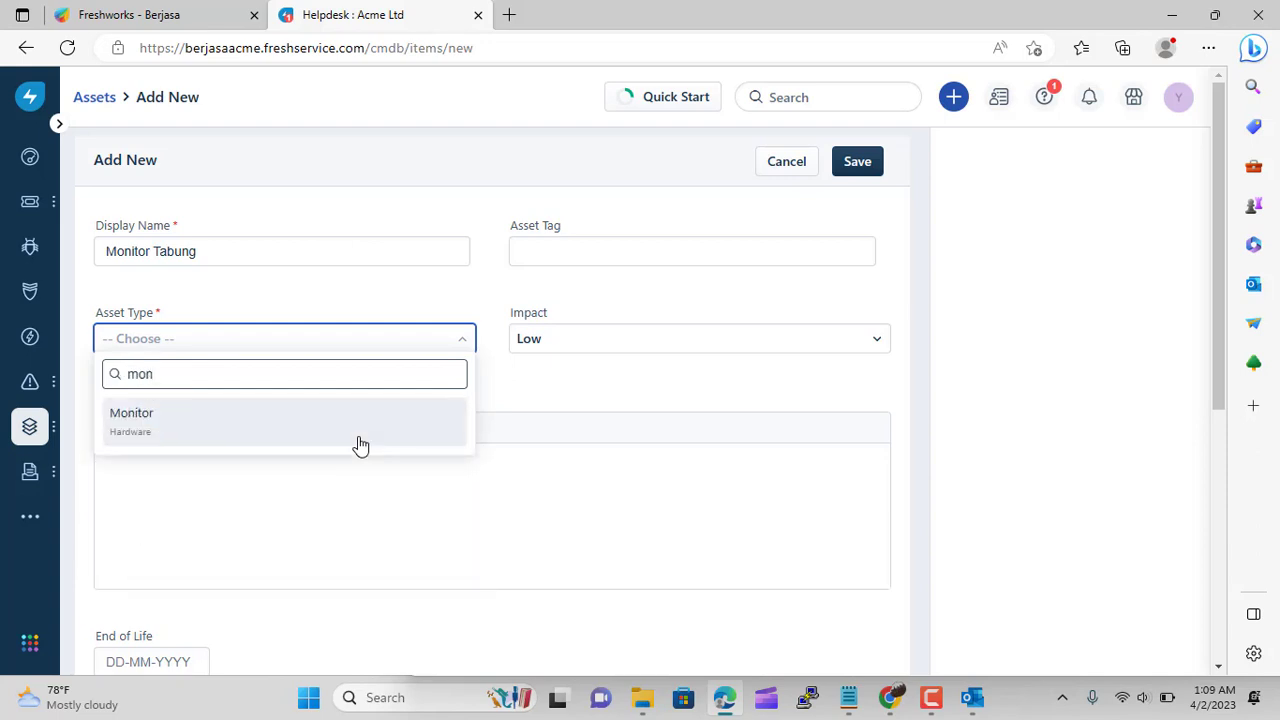
click(361, 445)
Keep impact Low and usage Permanent, and set the product to Dell 22-inch Monitor
click(534, 340)
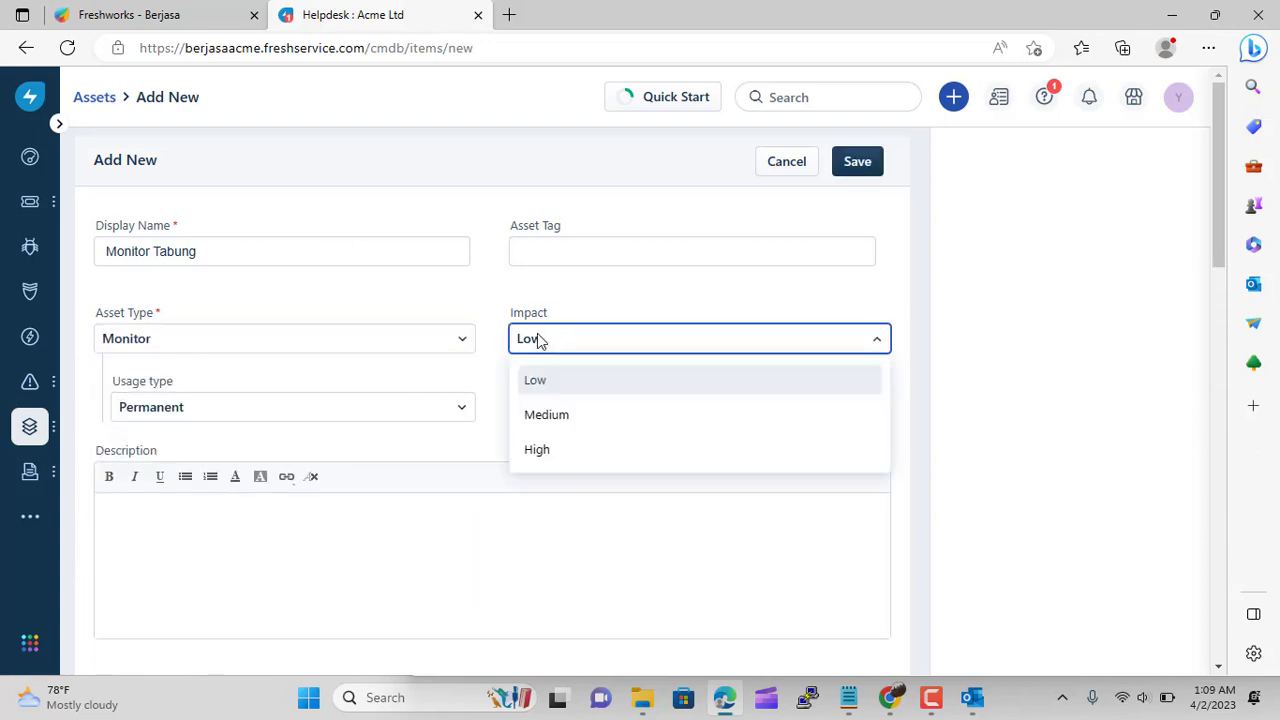
click(538, 340)
click(380, 403)
click(380, 403)
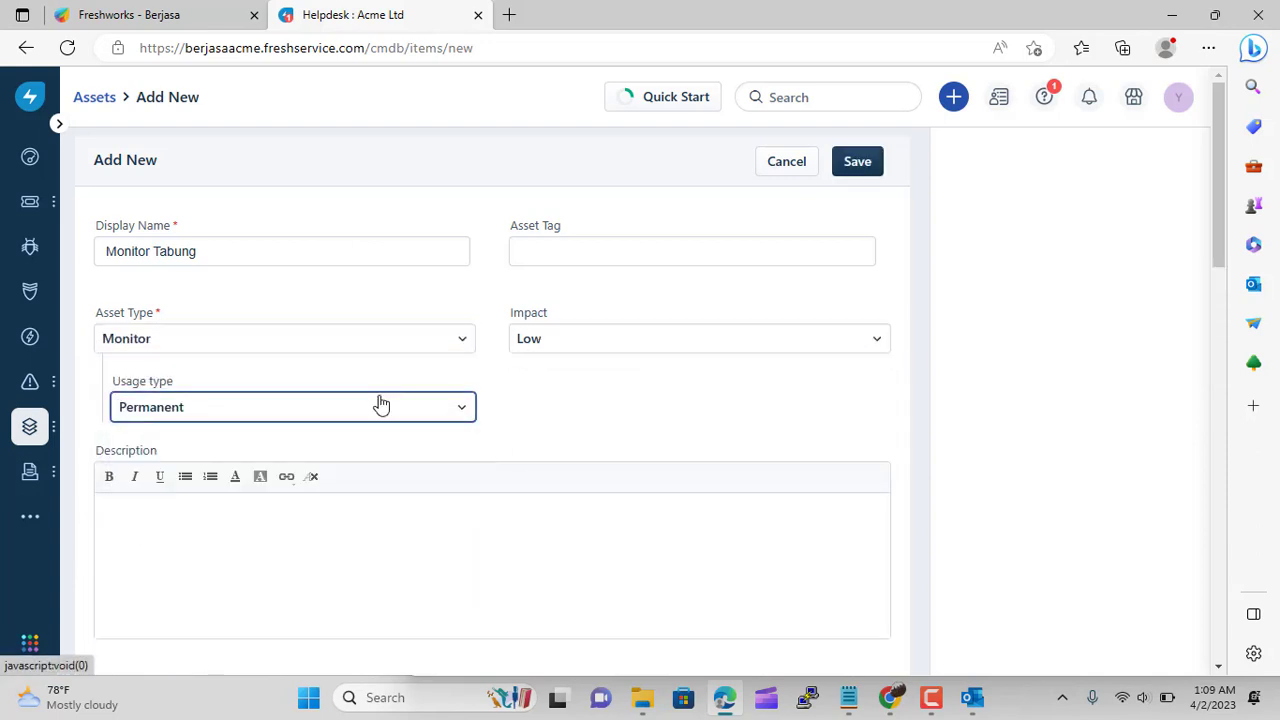
scroll(645, 437, down, 4)
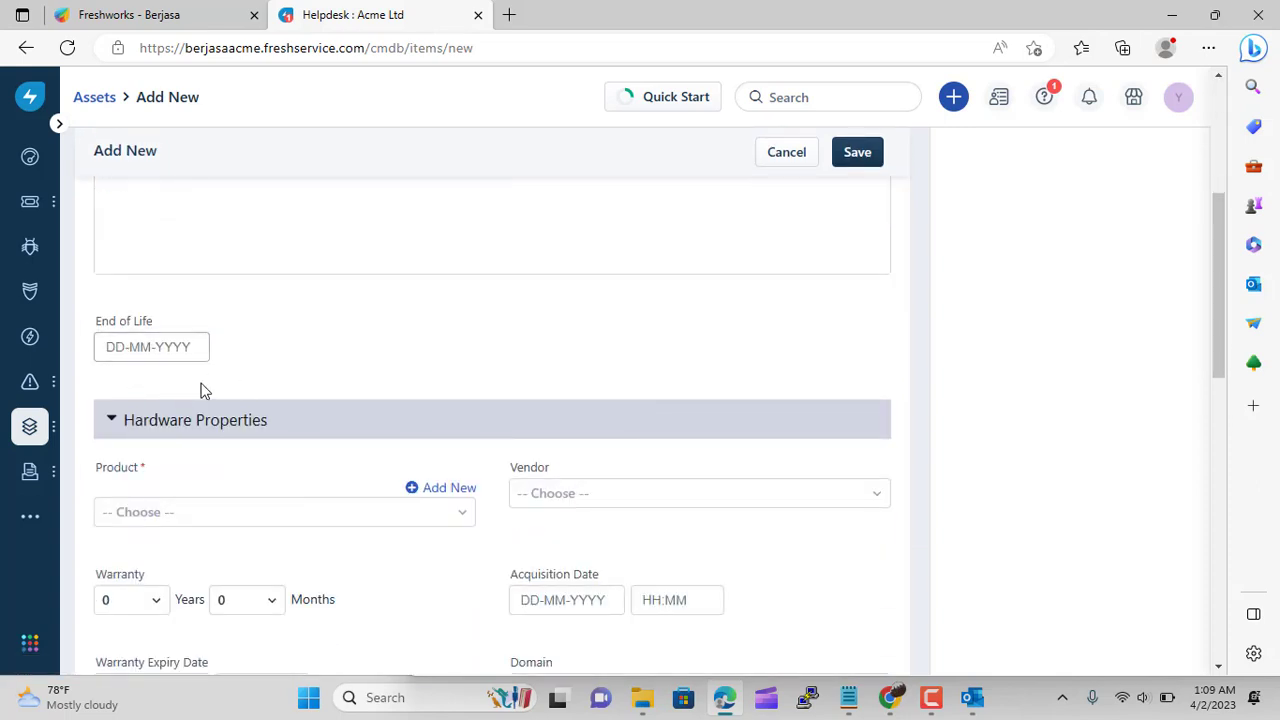
click(315, 518)
scroll(314, 517, down, 2)
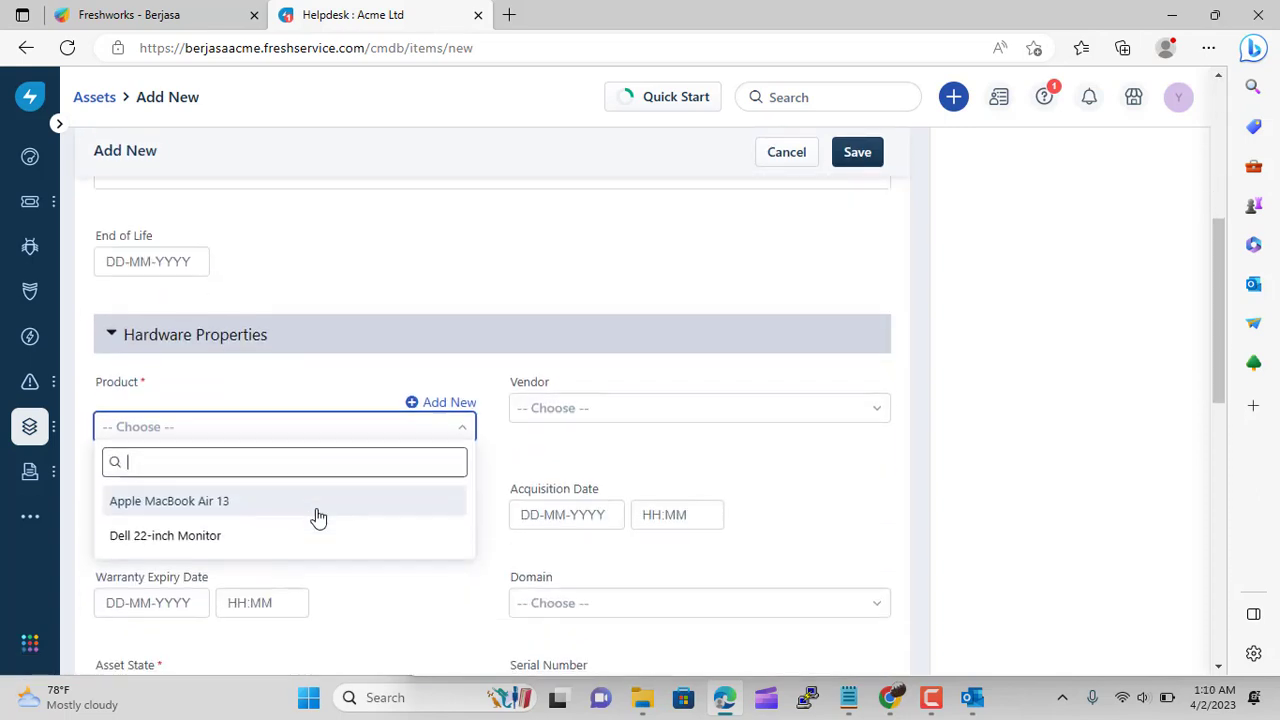
click(260, 449)
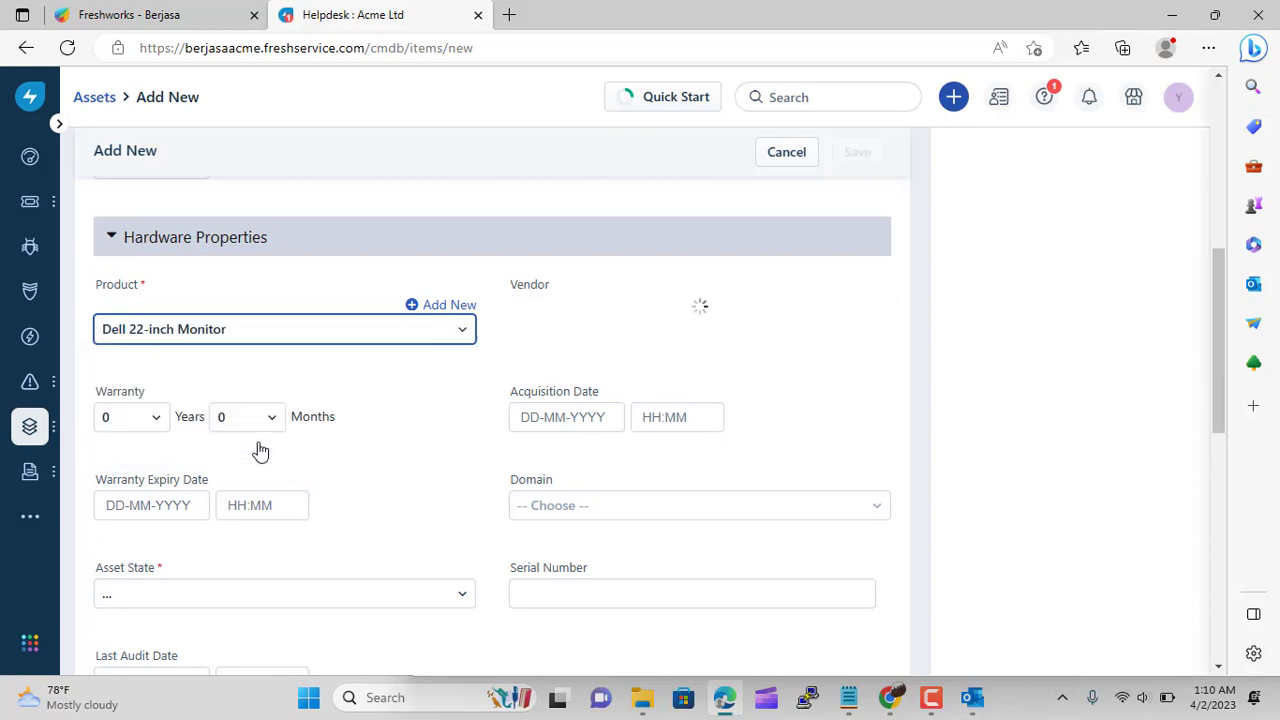
Create a new product 'Grundig Monitor' with manufacturer 'Grundig Germany'
click(414, 308)
click(382, 180)
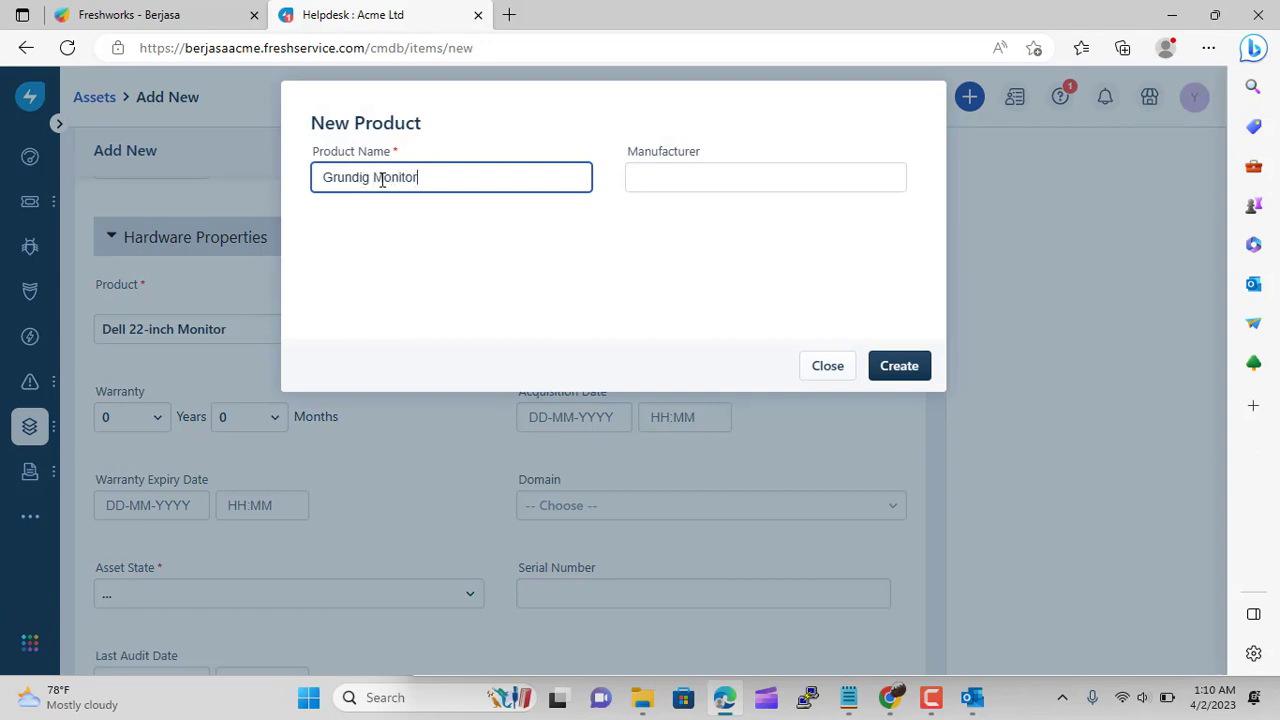
text(Grundig Monitor)
click(665, 170)
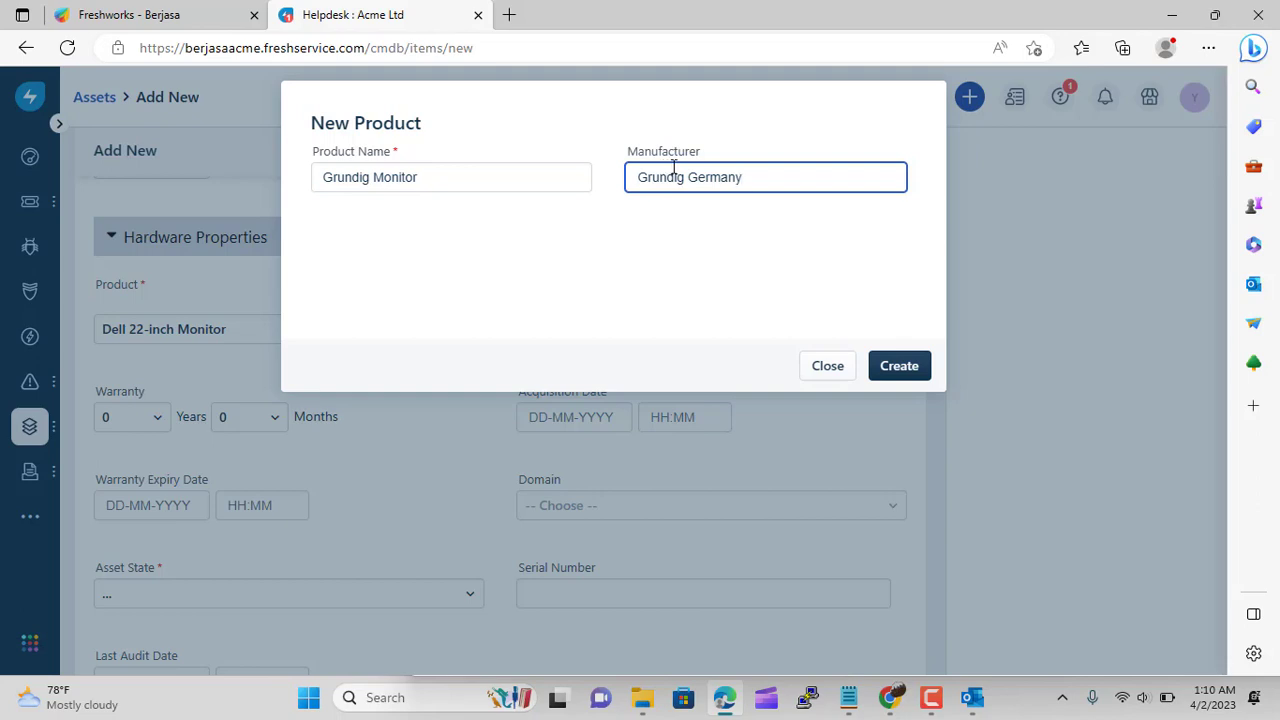
text(Grundig Germany)
click(912, 368)
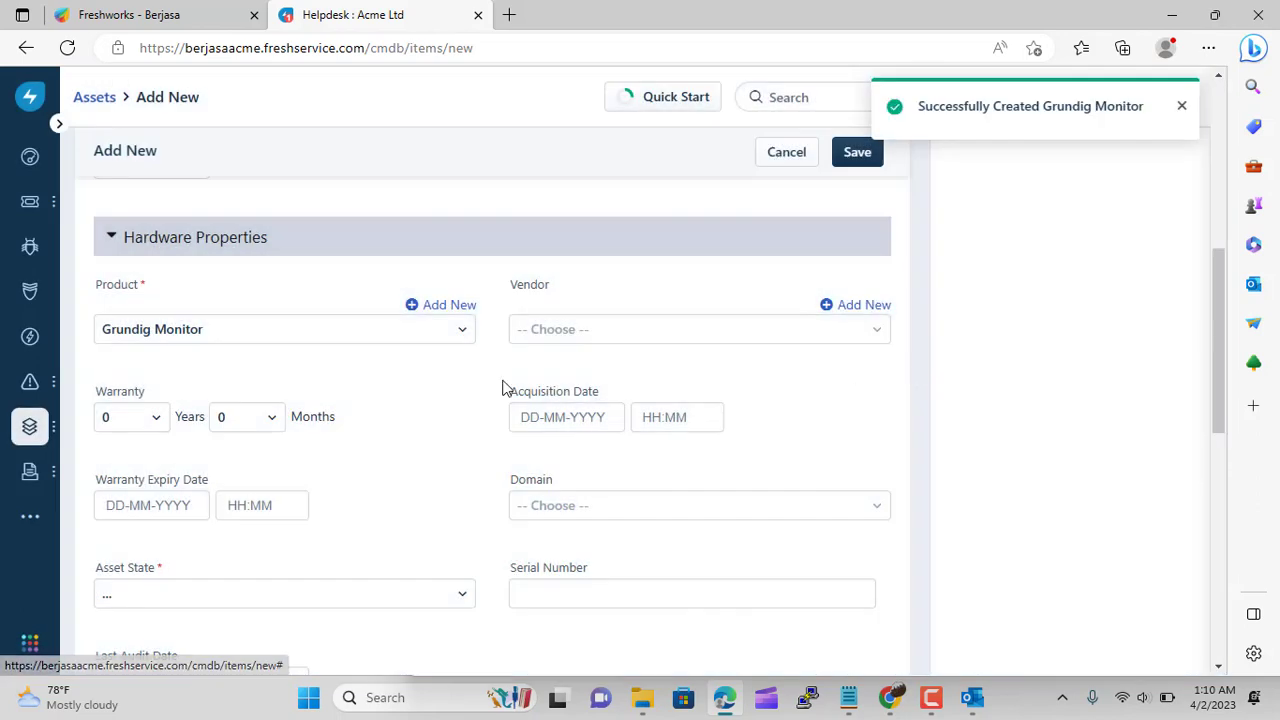
Select Grundig Monitor as the asset's product and start adding a new vendor
click(600, 330)
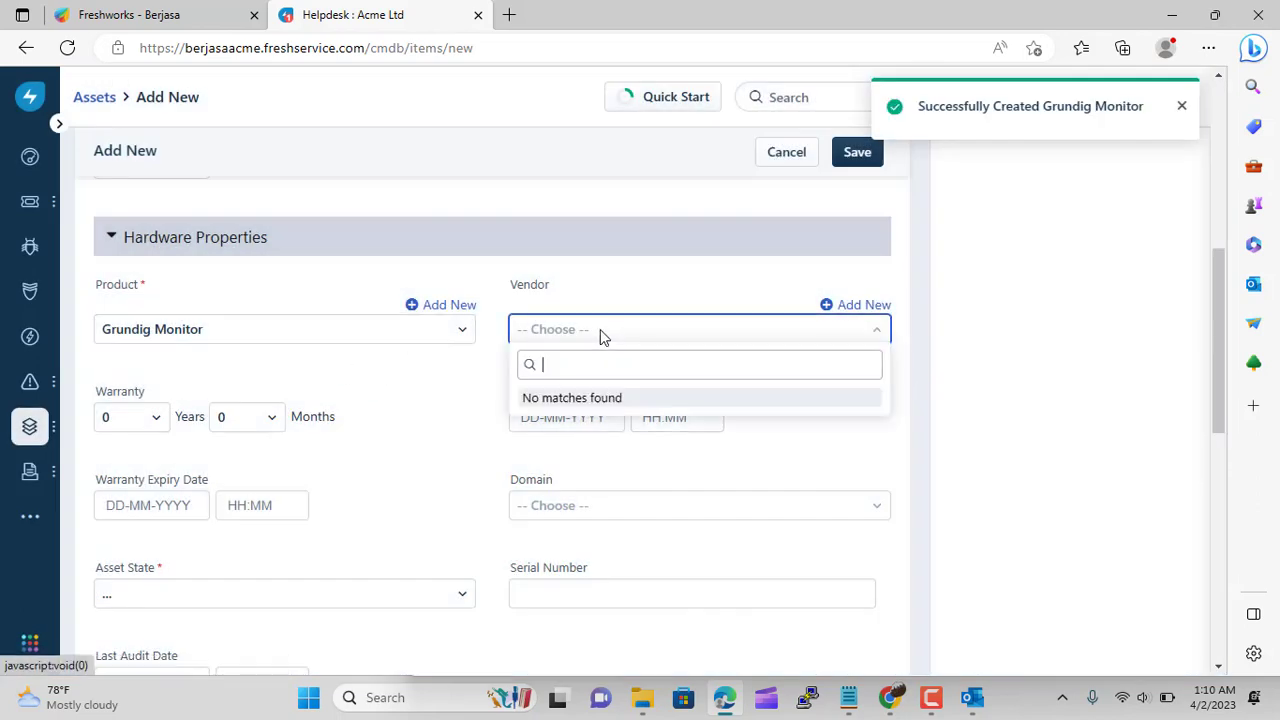
click(600, 331)
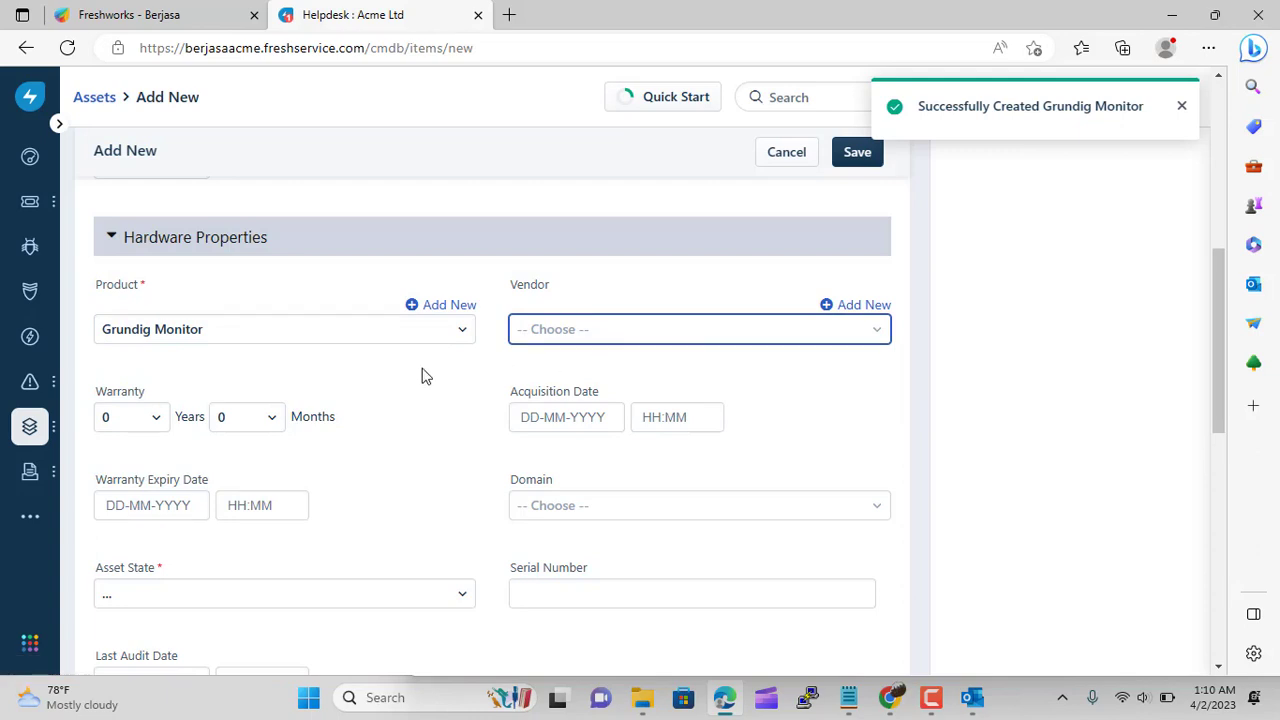
click(329, 340)
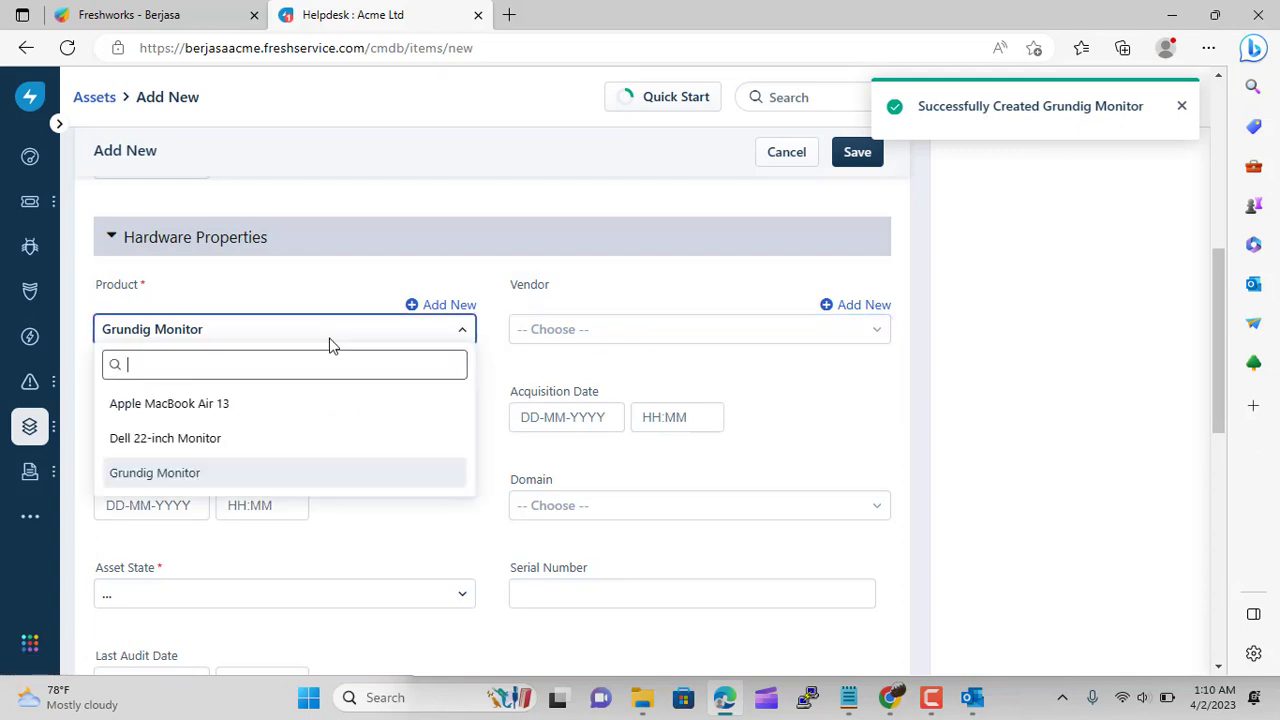
click(255, 477)
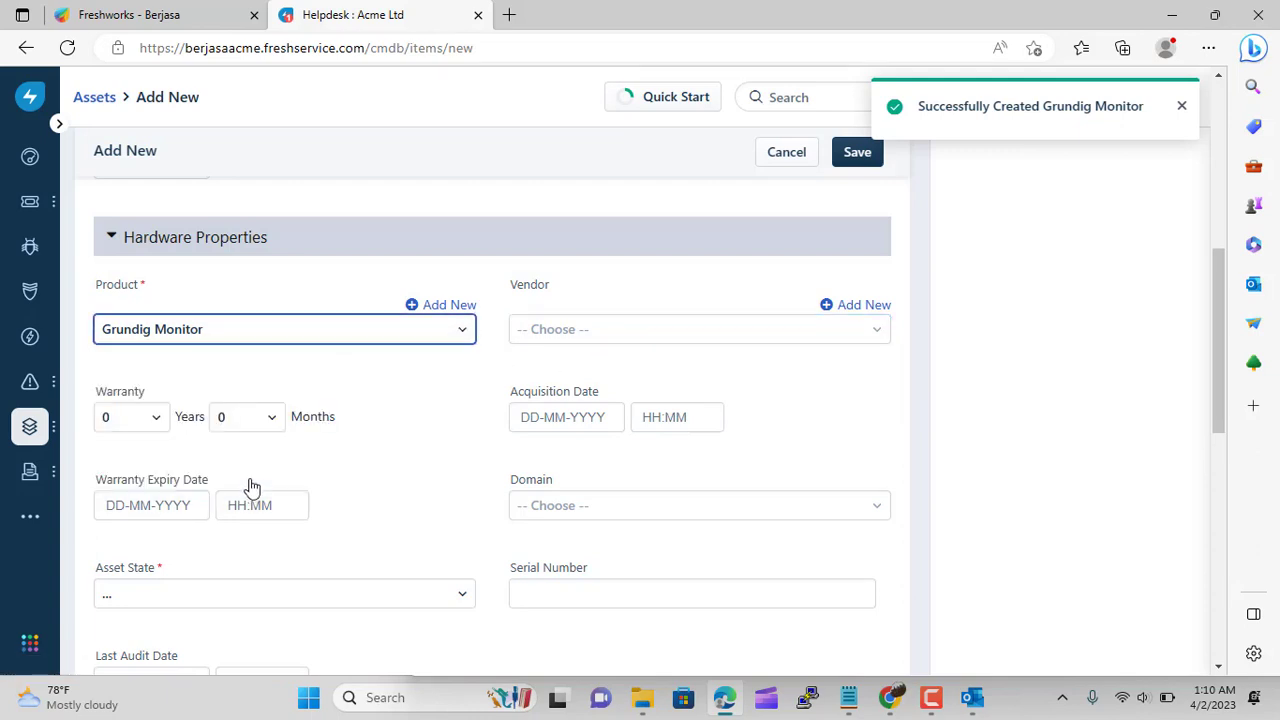
click(860, 313)
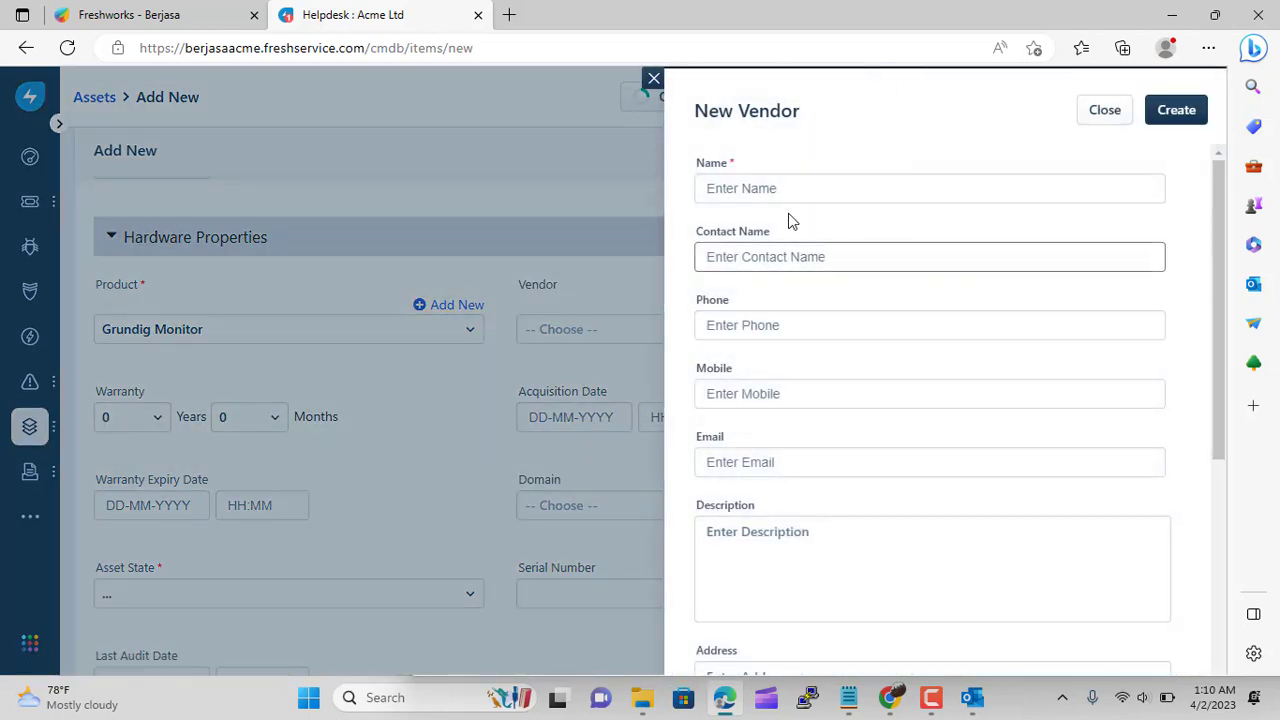
Enter vendor name 'Berkah Jaya Sentosa' with country Indonesia
click(790, 187)
text(Berkah Jaya Sentosa)
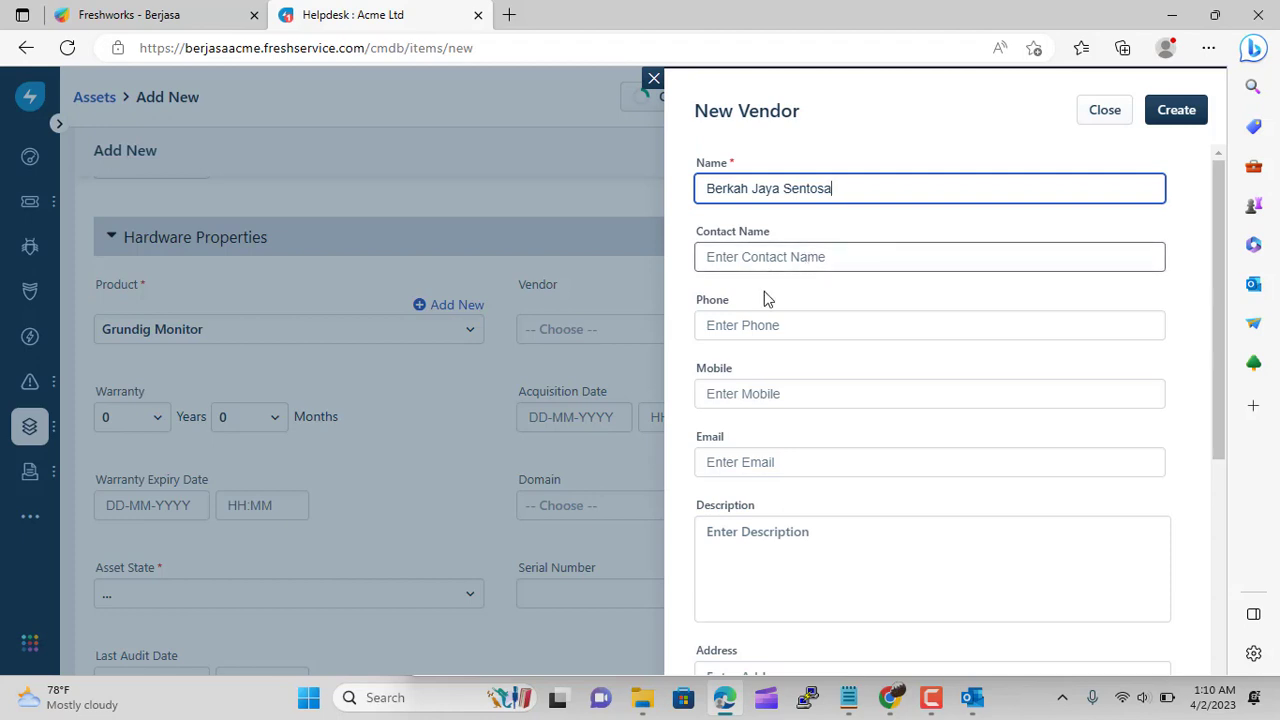
scroll(775, 560, down, 3)
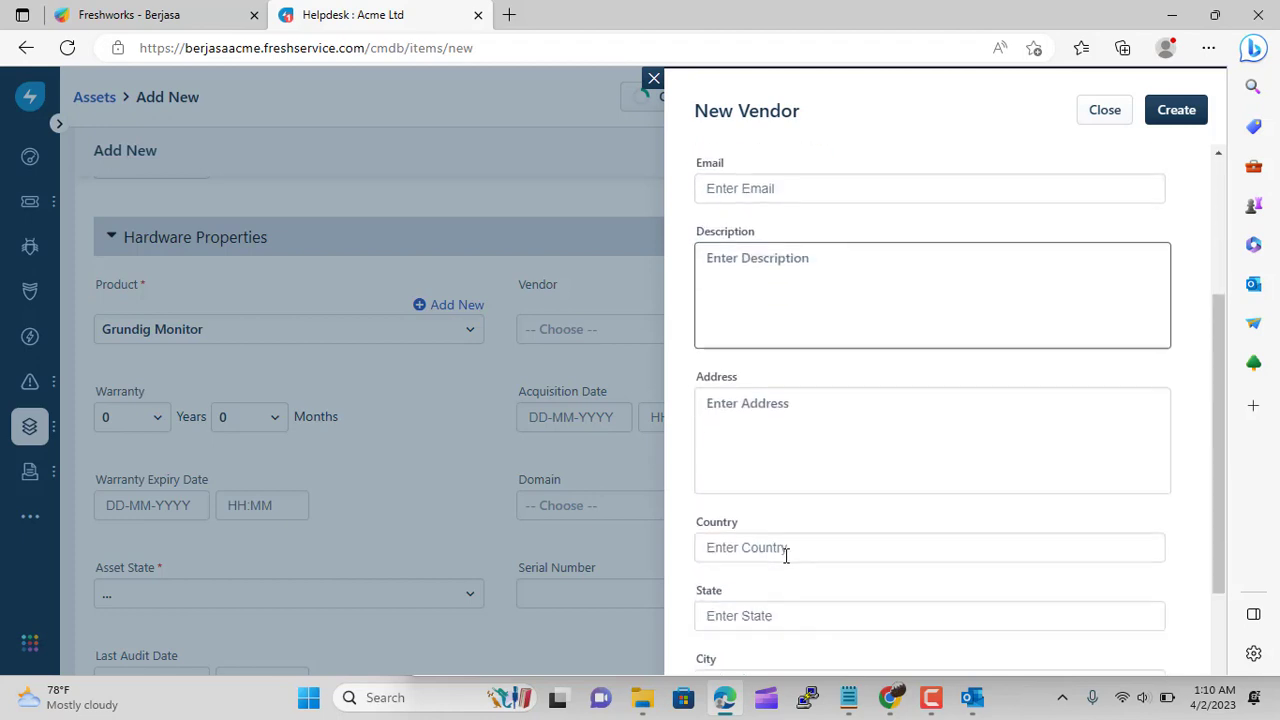
scroll(808, 429, down, 2)
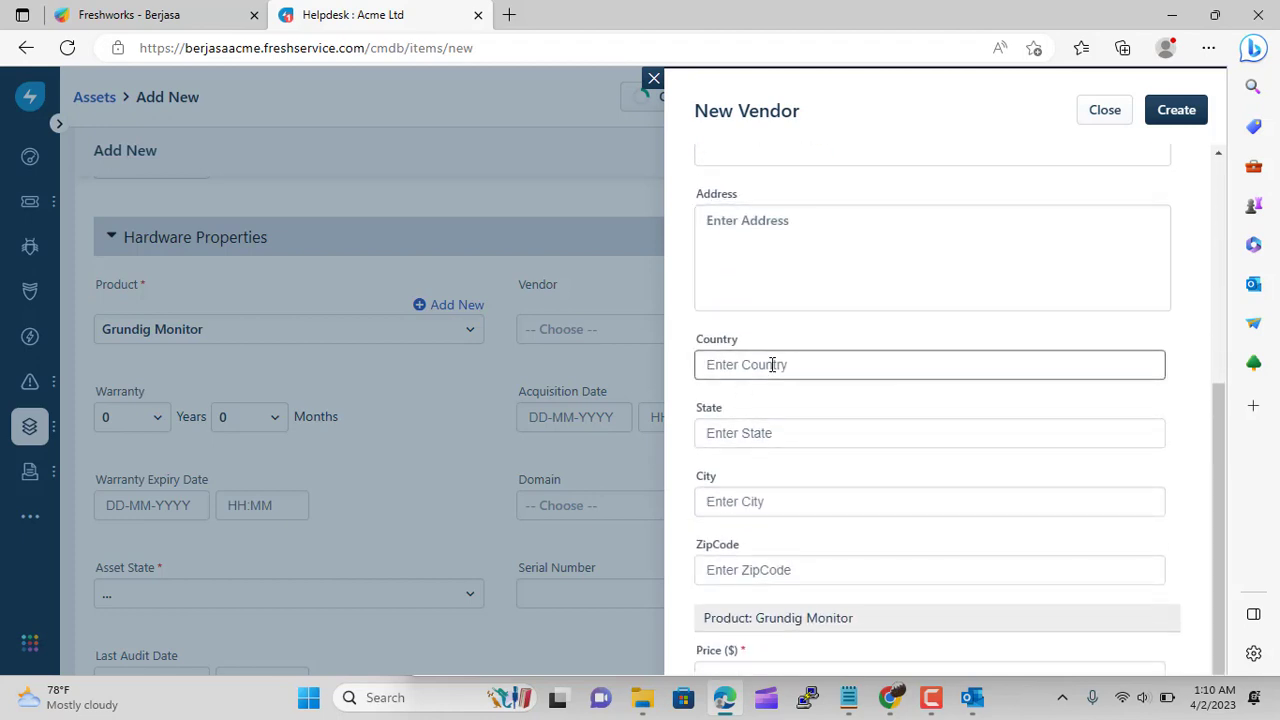
click(772, 364)
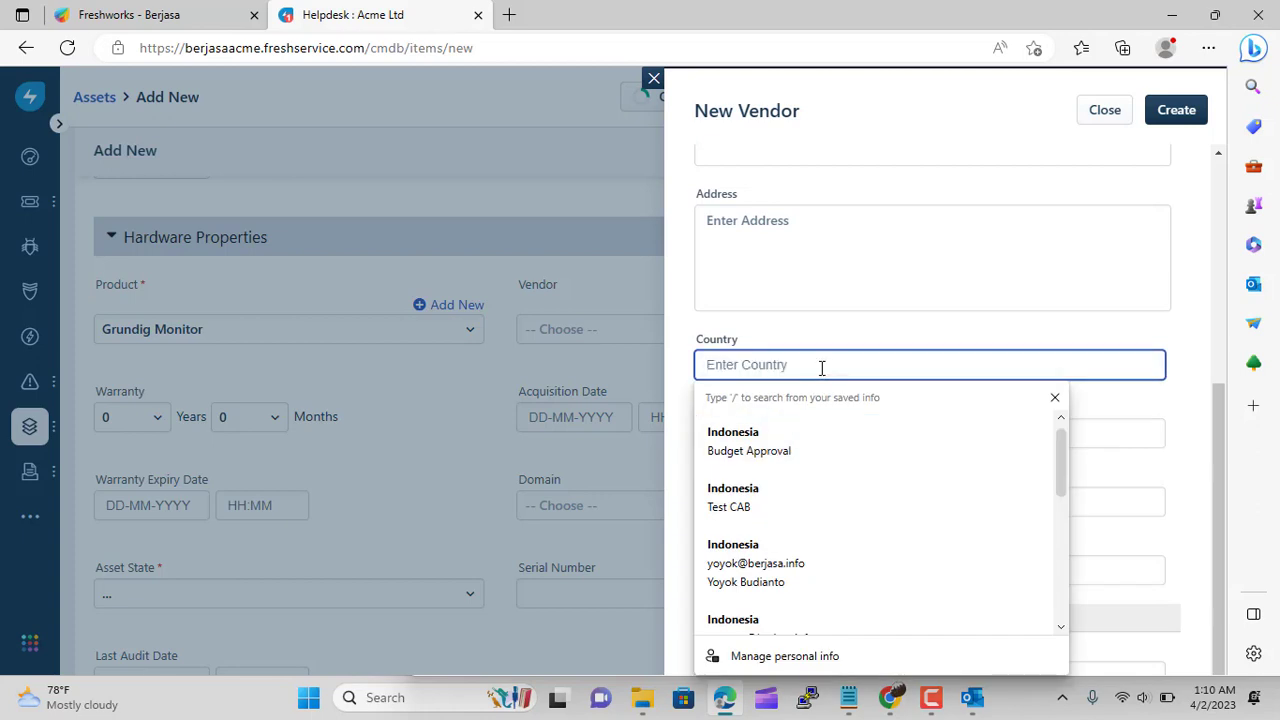
text(Indonesia)
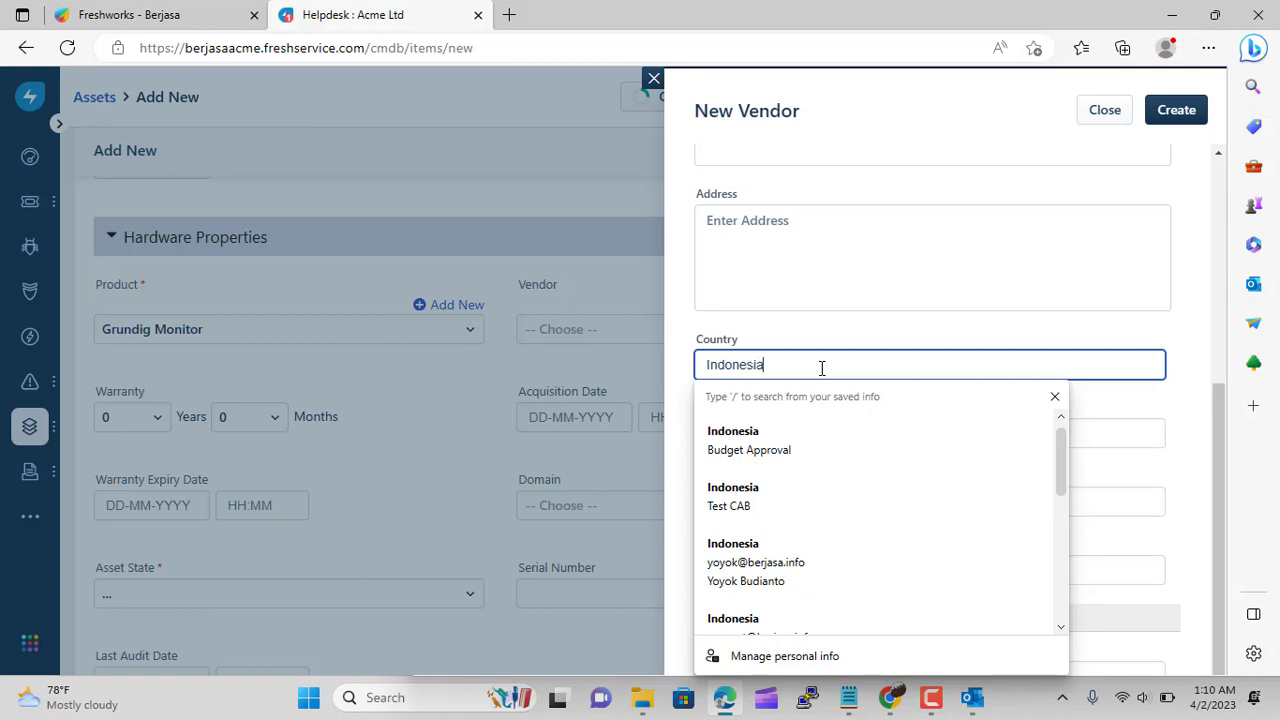
click(681, 334)
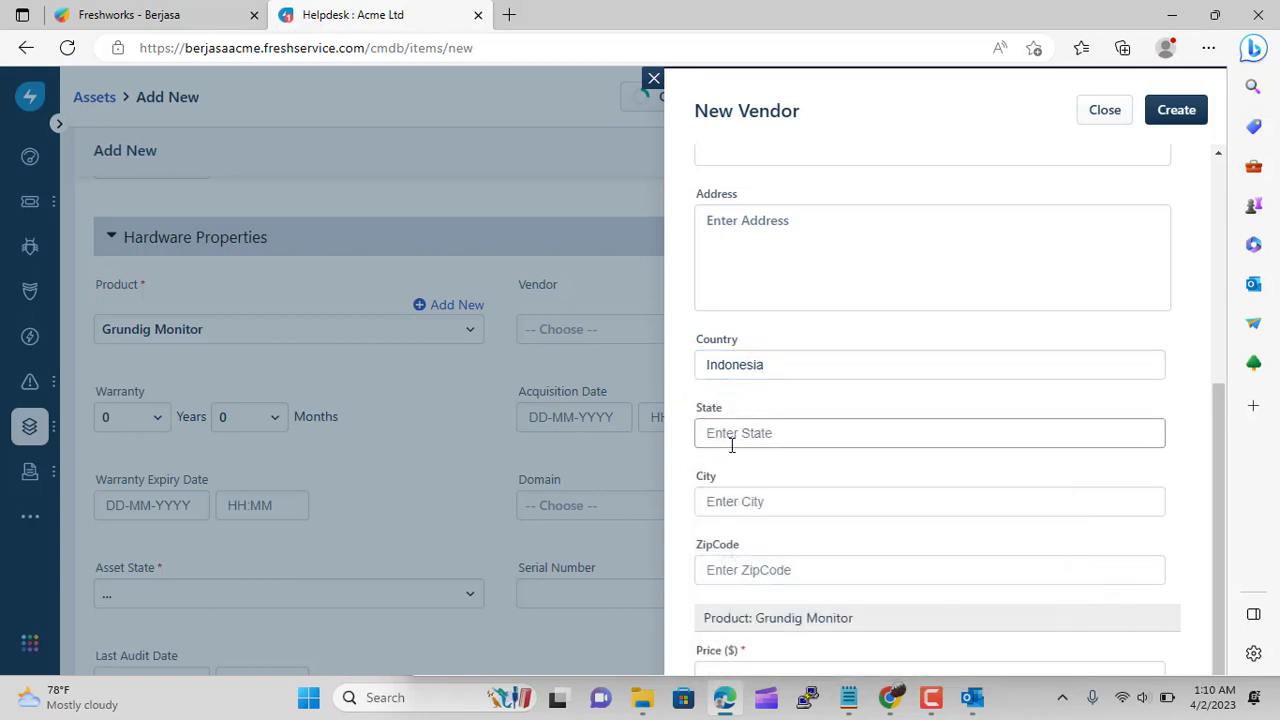
Set the product price to 100 with warranty/validity 5 and 5, and create the vendor
scroll(729, 440, down, 1)
click(747, 565)
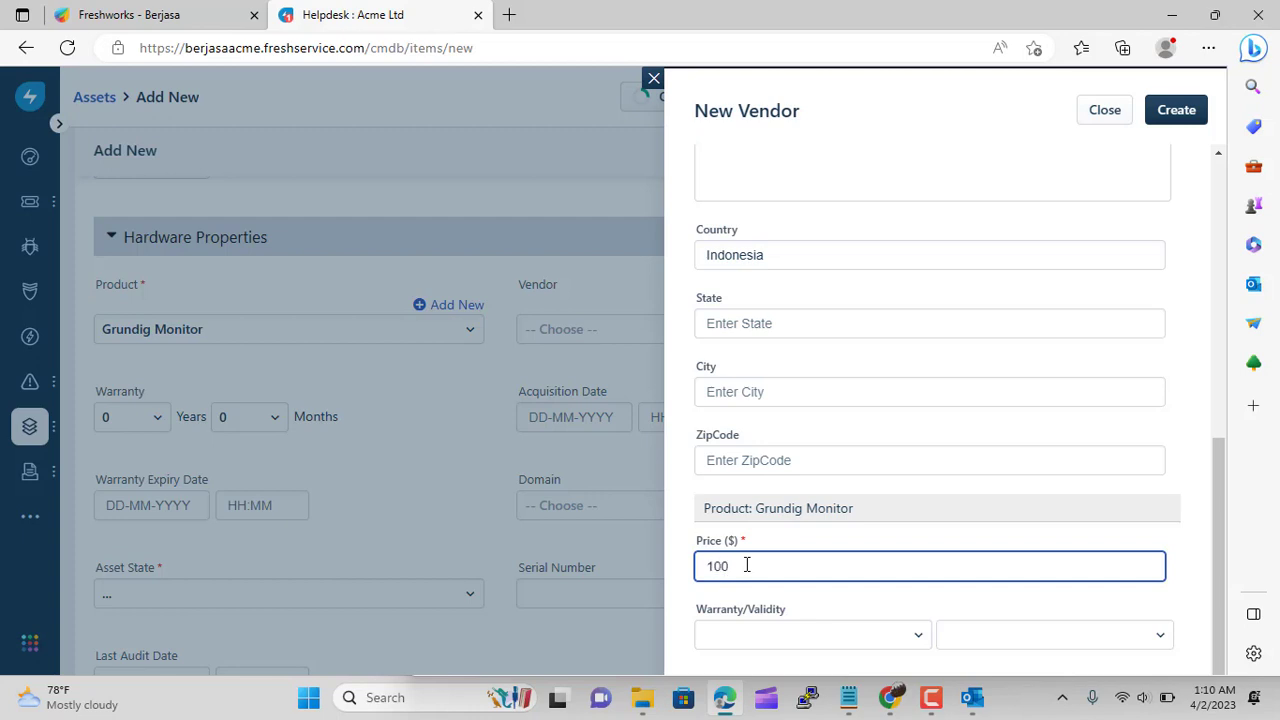
click(814, 638)
click(766, 611)
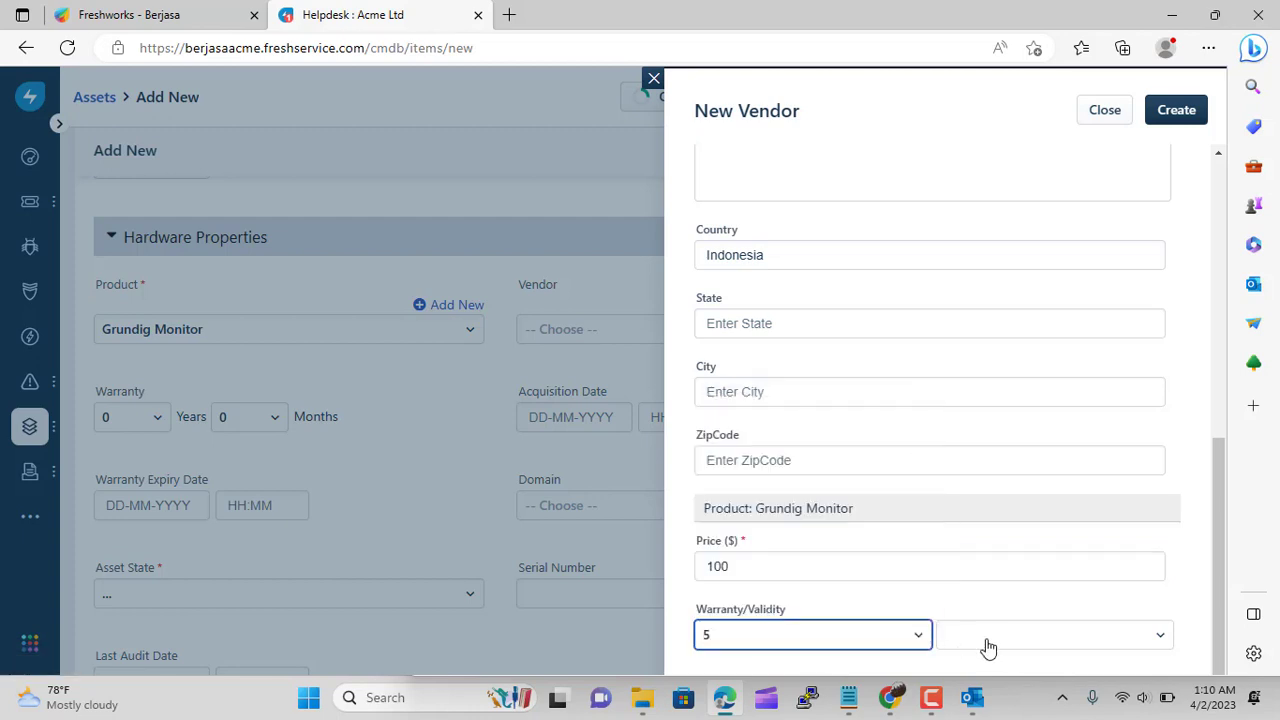
click(988, 648)
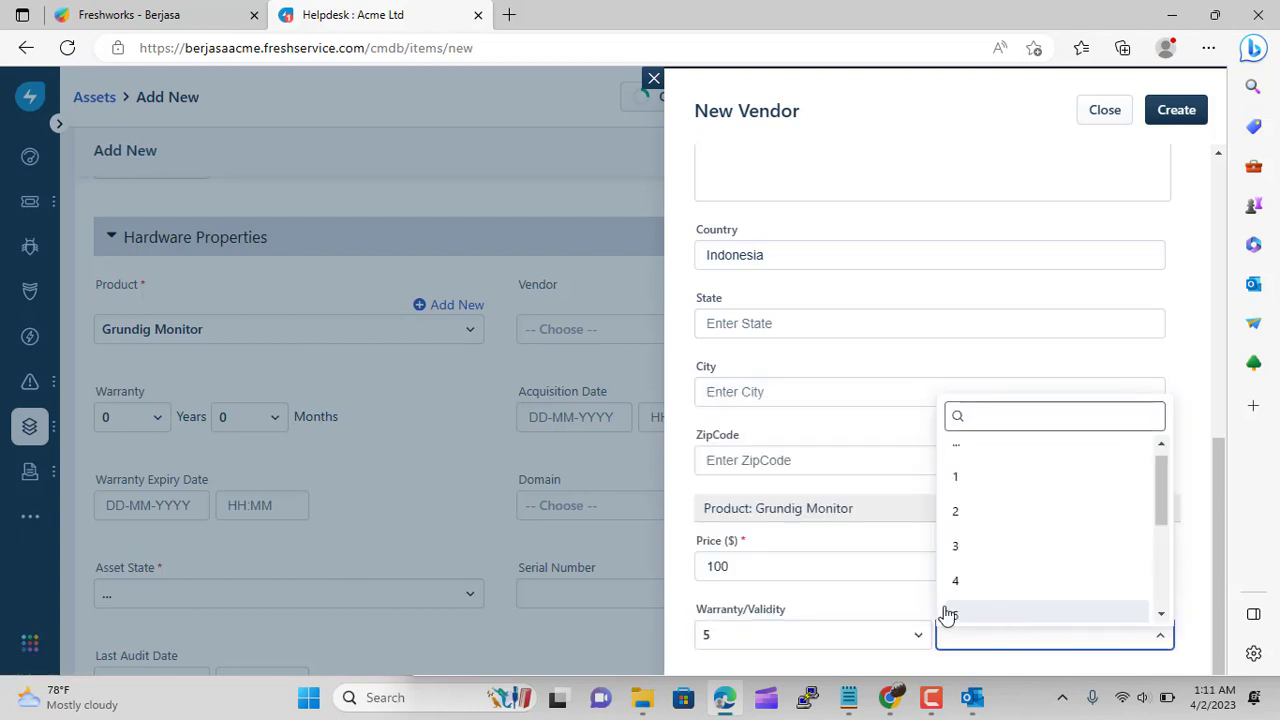
click(850, 598)
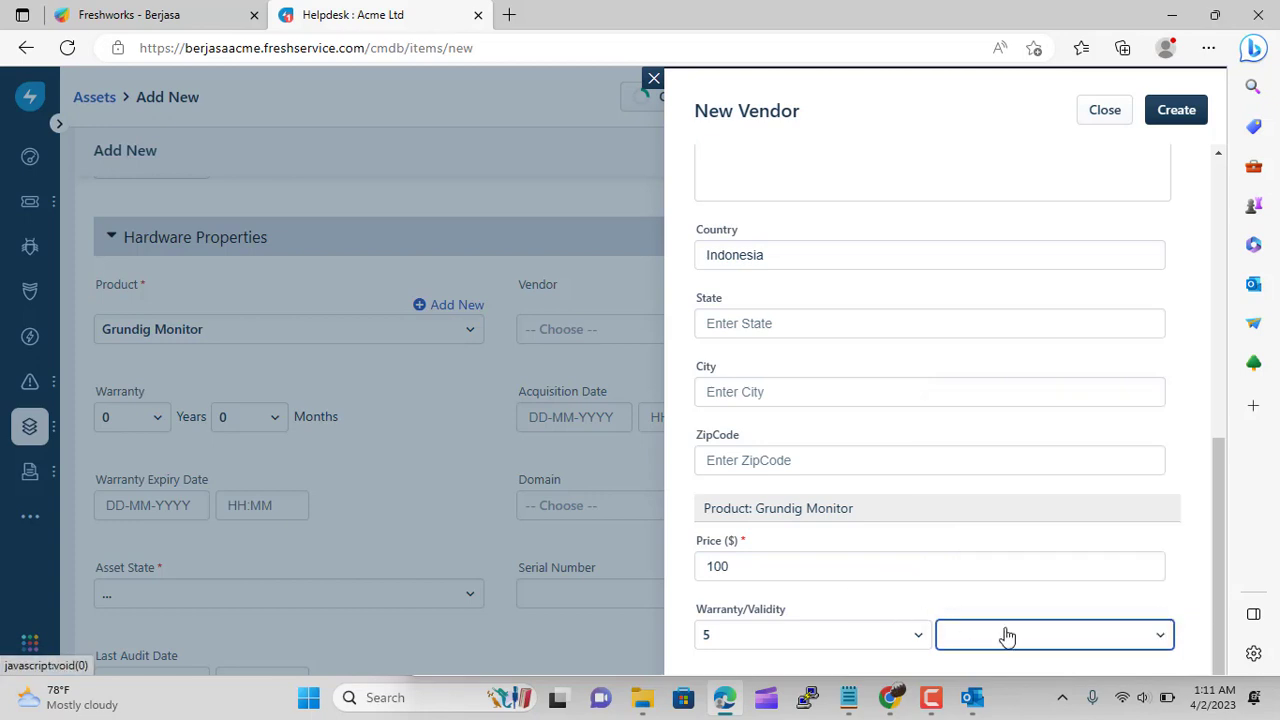
click(1007, 637)
scroll(994, 606, down, 3)
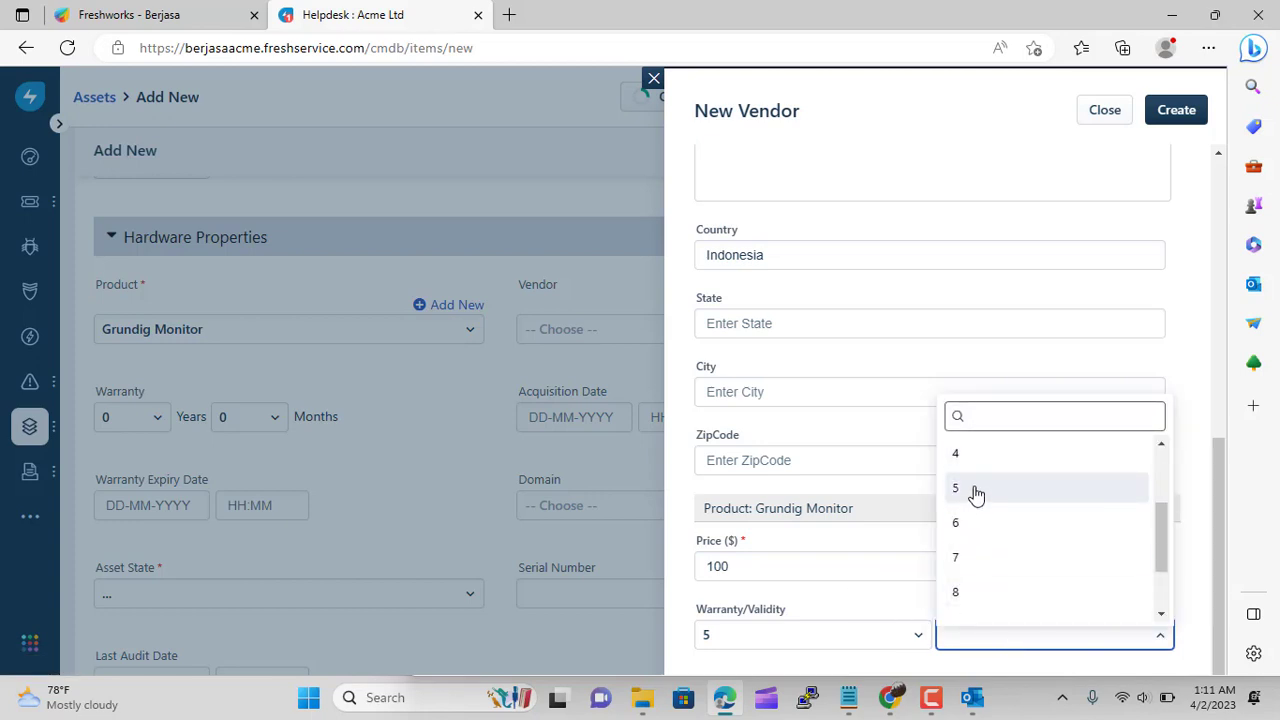
click(976, 495)
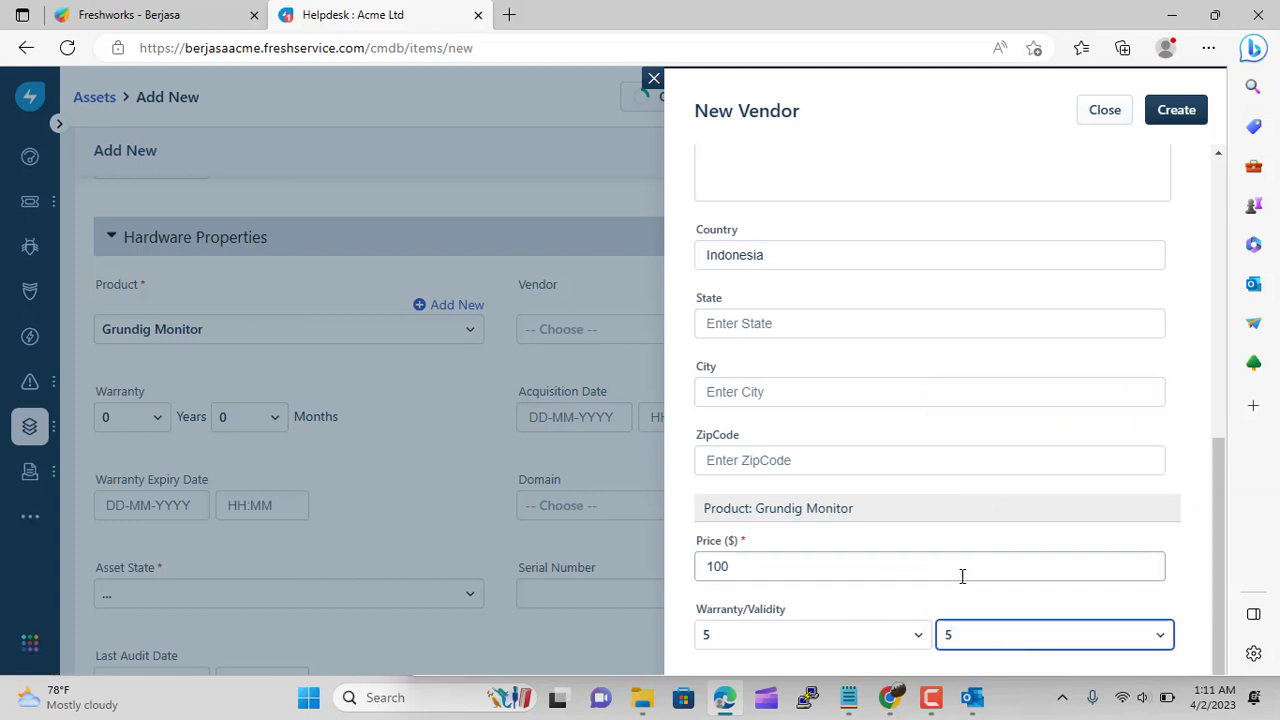
click(1178, 124)
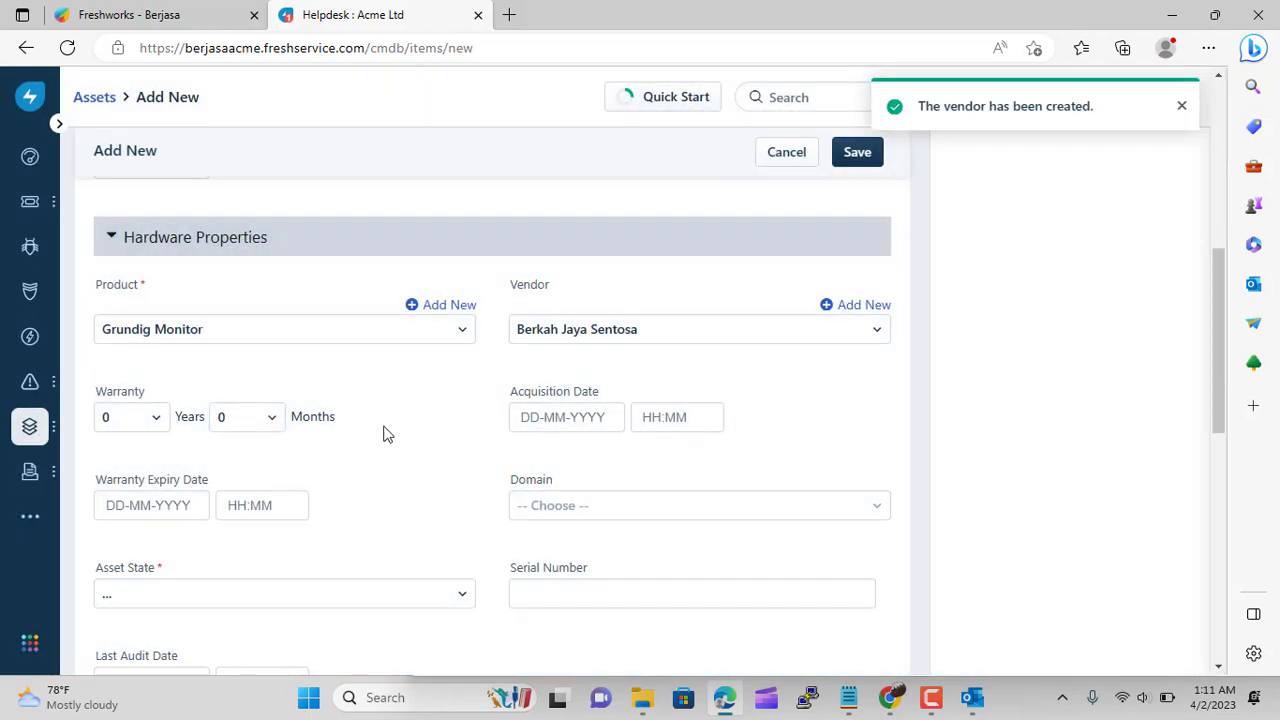
Set the asset state to In Use and start on the serial number field
scroll(400, 466, down, 1)
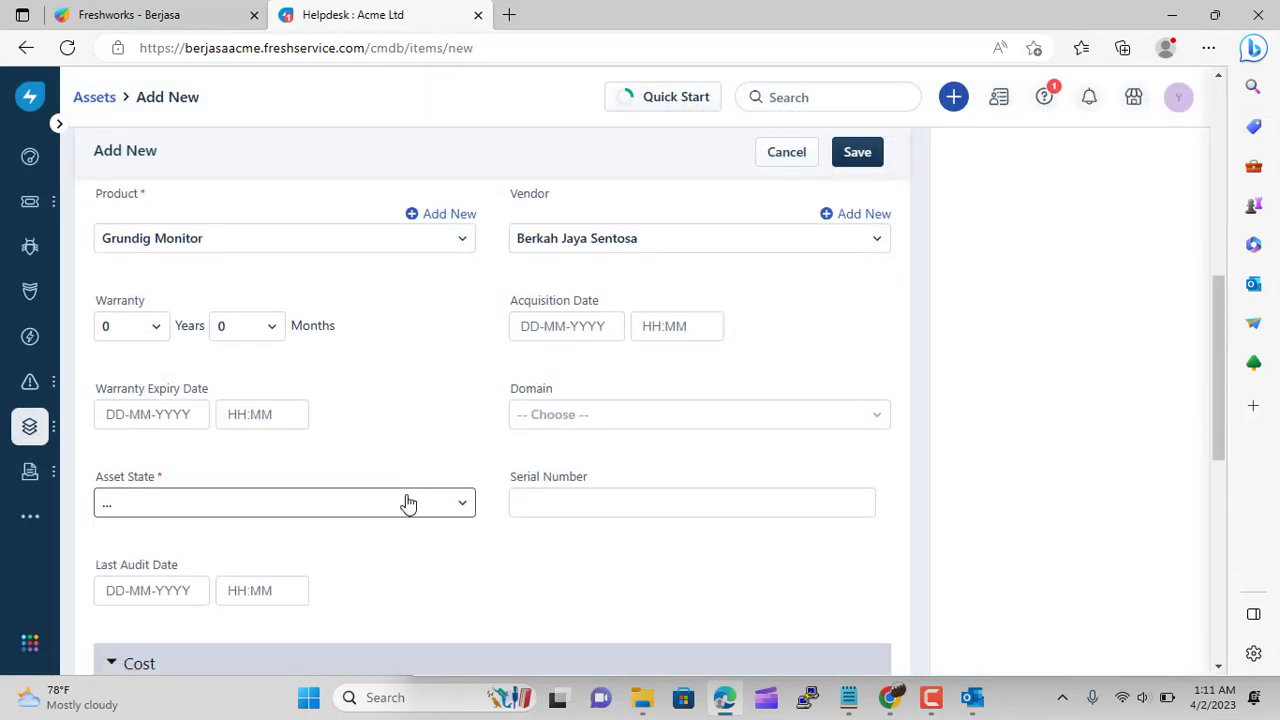
click(390, 503)
click(286, 357)
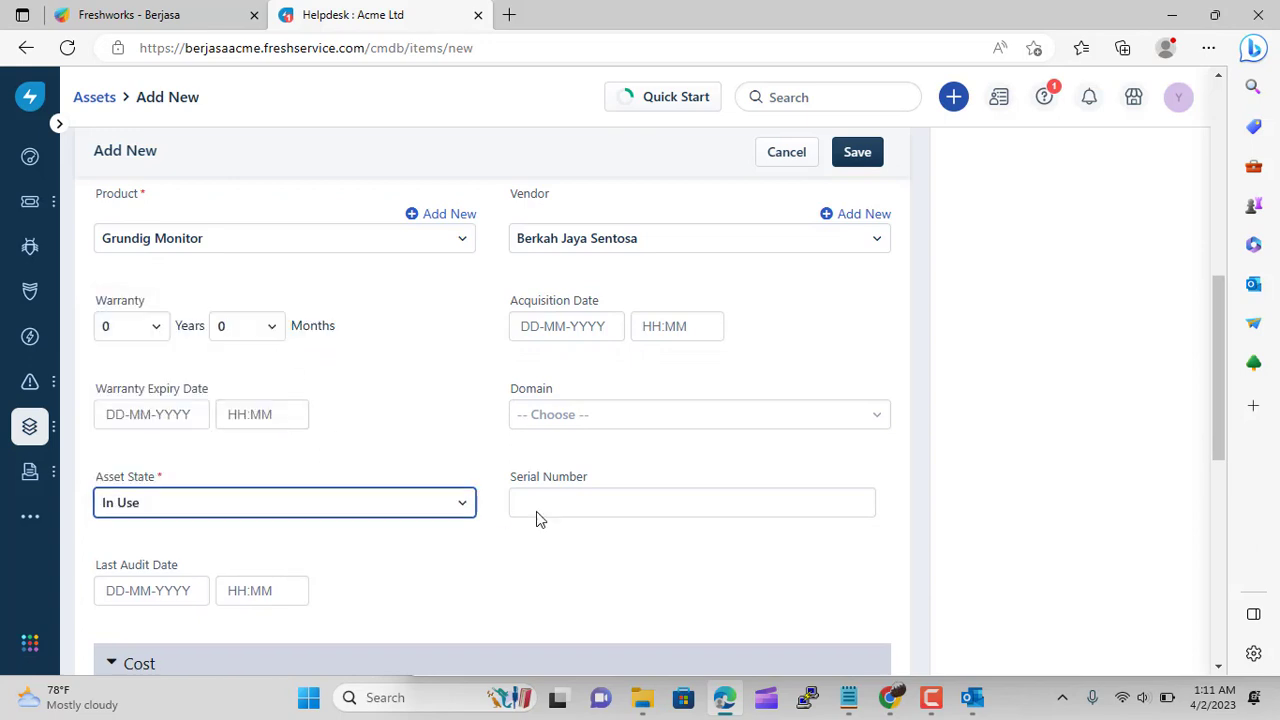
click(620, 492)
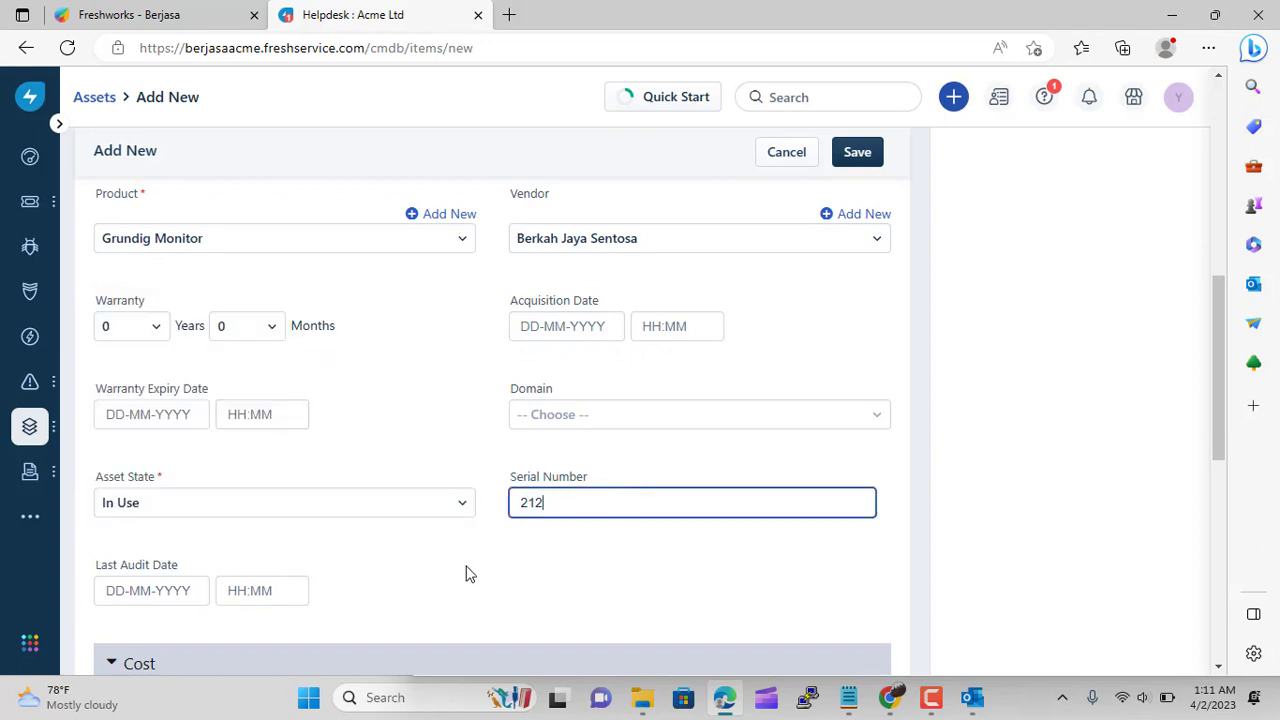
Set warranty expiry to 3 April, last audit to 24 April, and depreciation to DB-4
scroll(394, 443, down, 1)
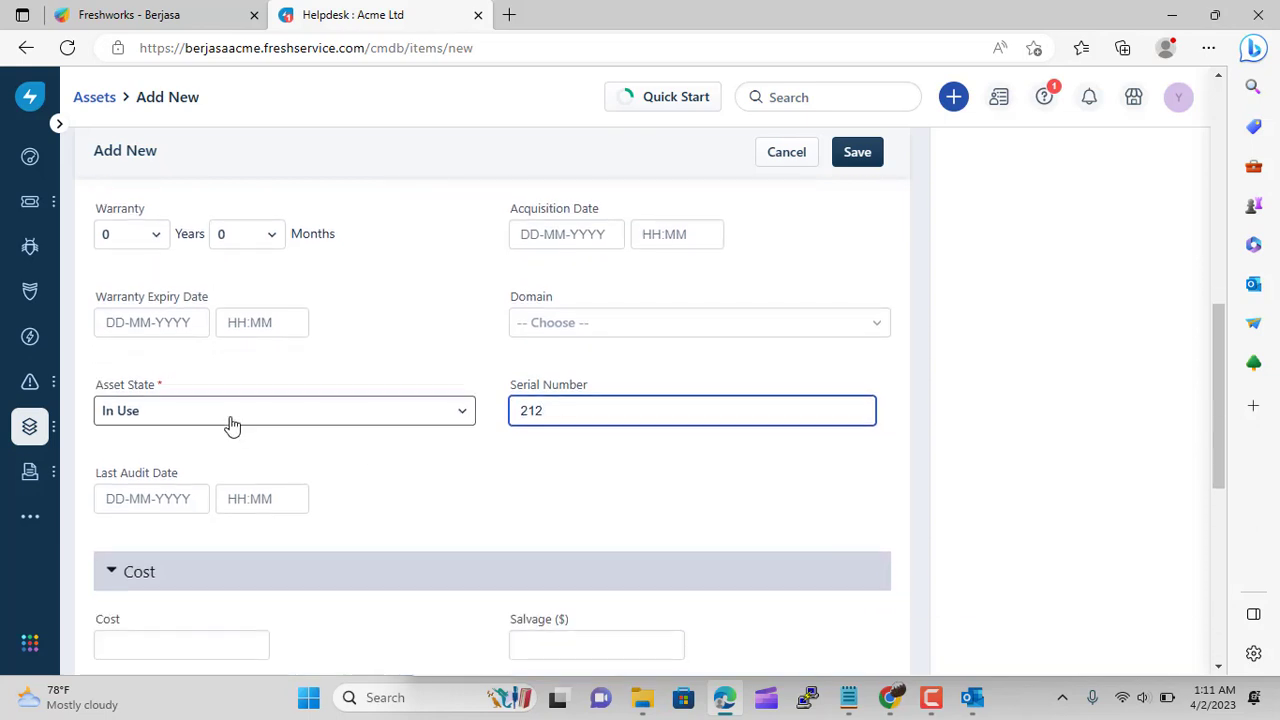
click(150, 322)
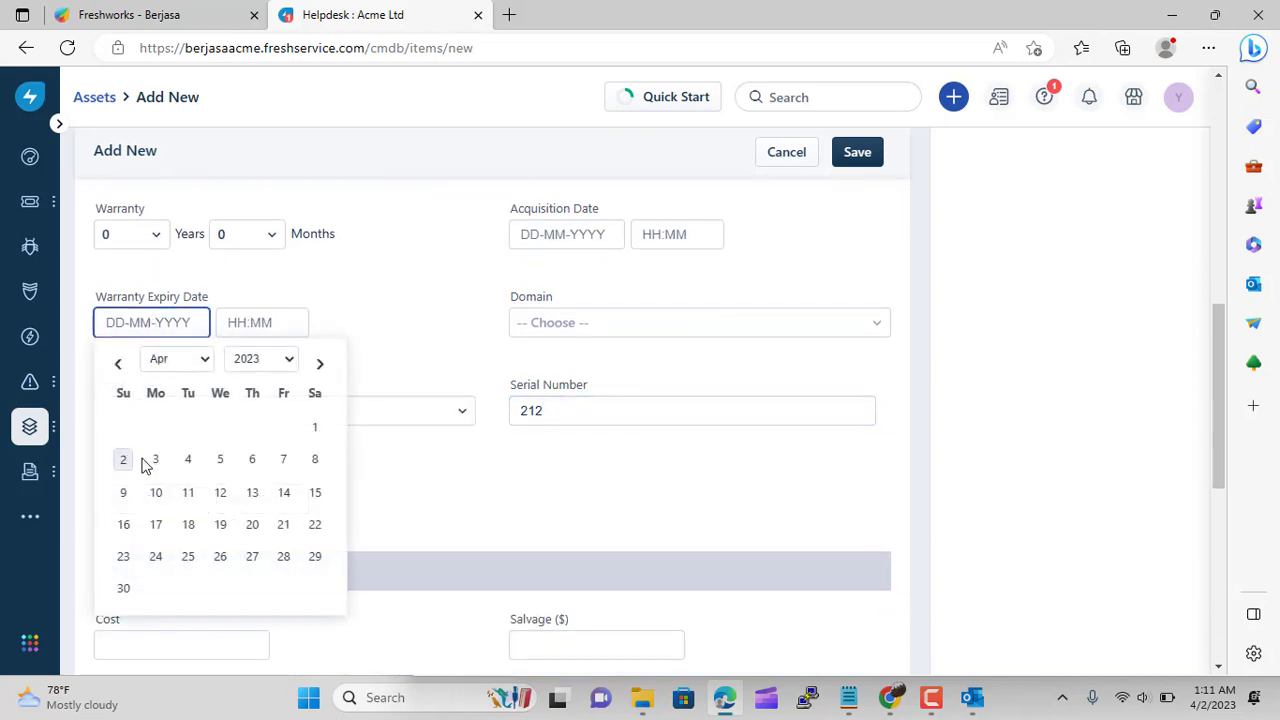
click(153, 460)
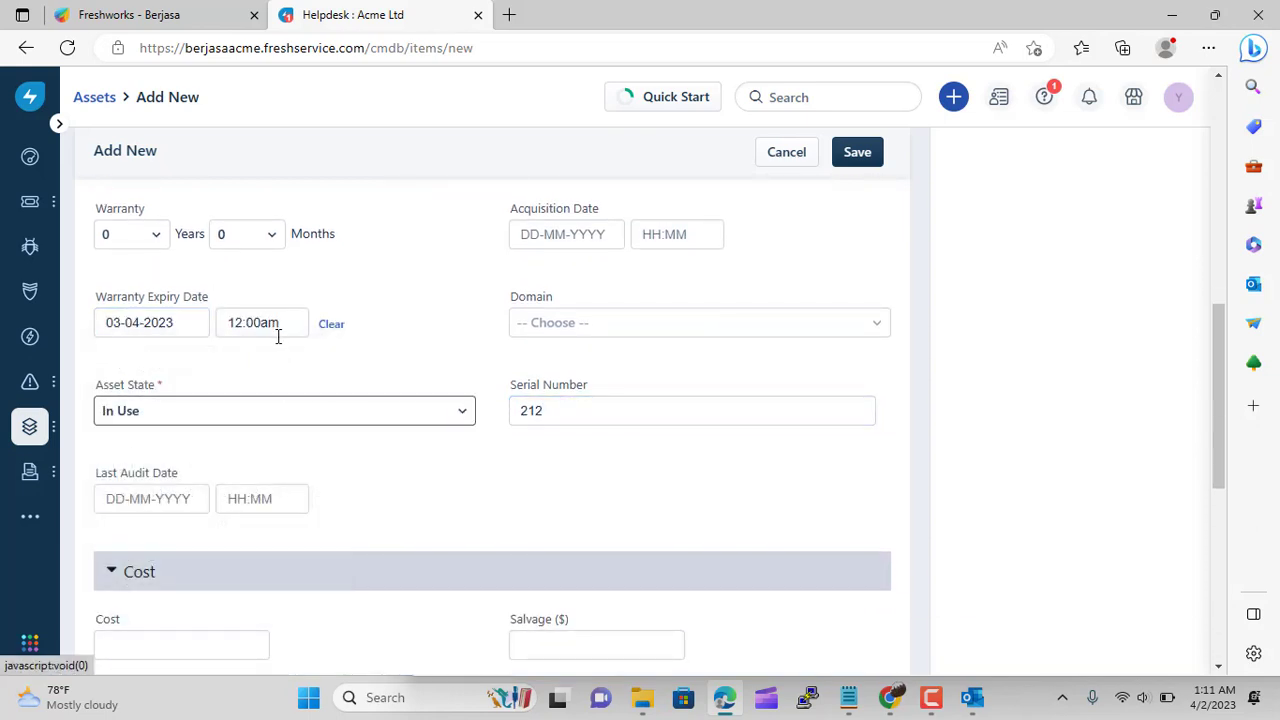
click(160, 500)
click(154, 425)
scroll(475, 494, down, 2)
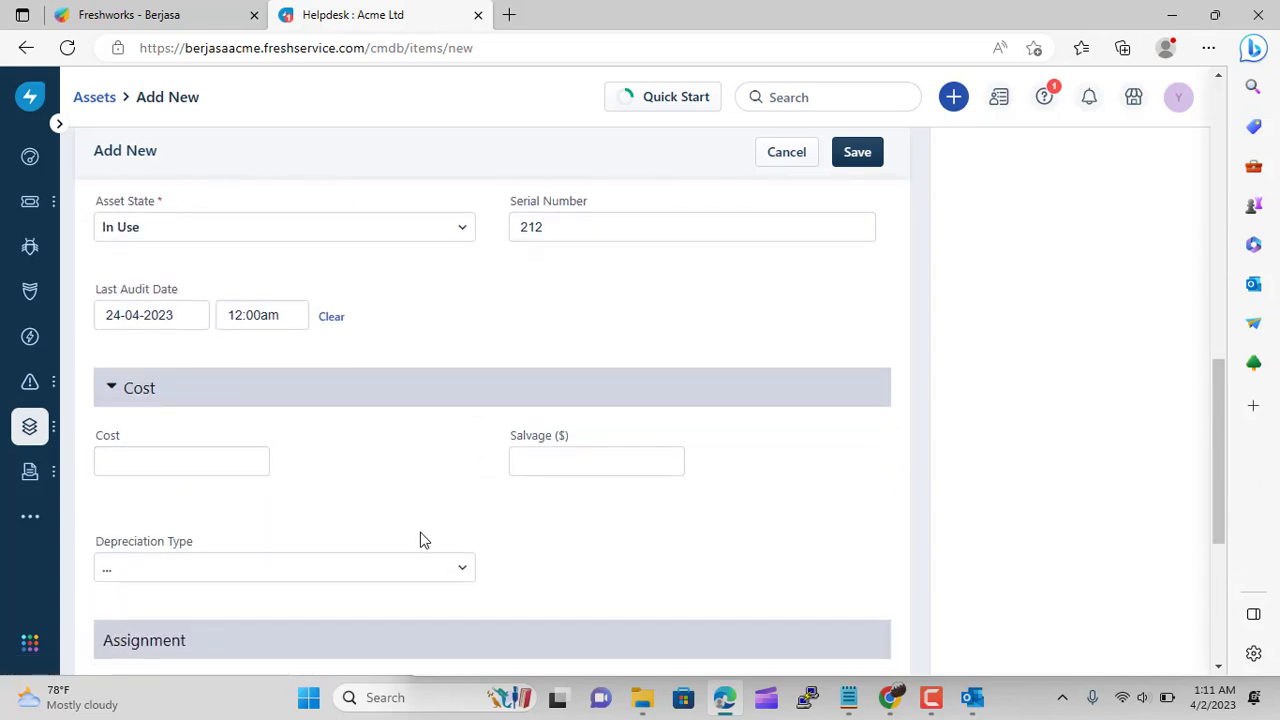
click(394, 569)
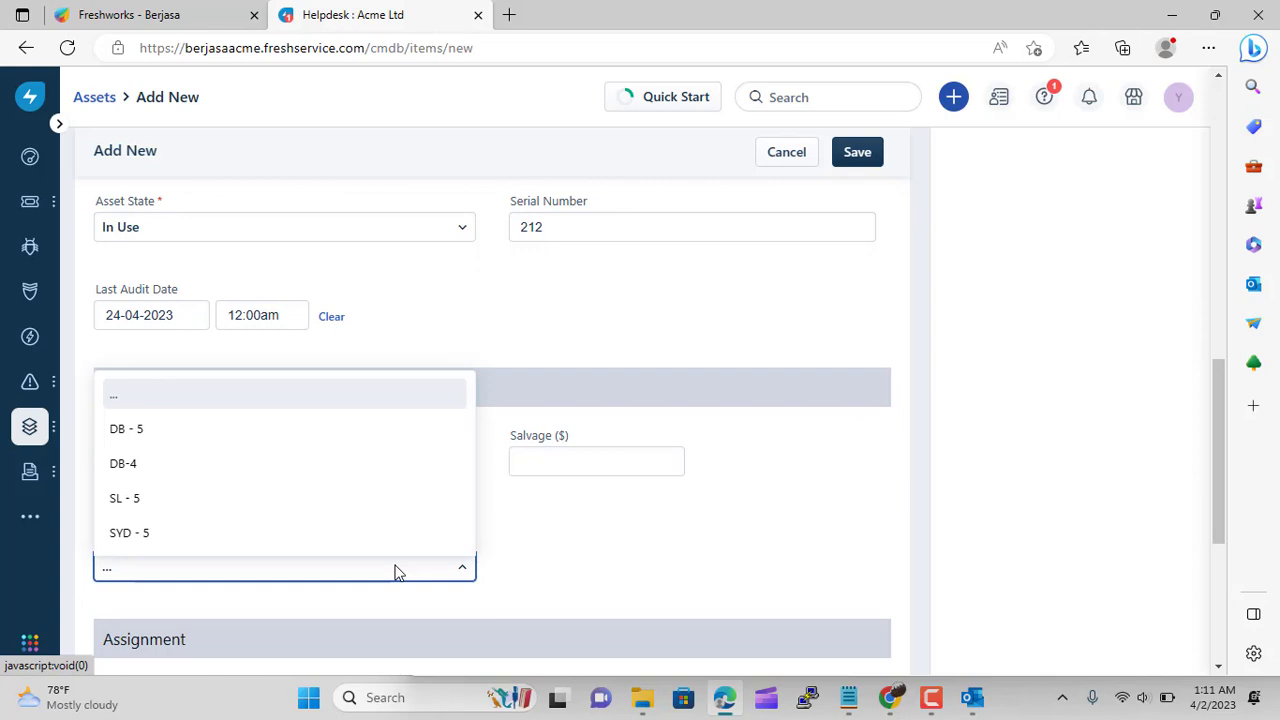
click(236, 476)
Assign the asset to location Indonesia, department IT, and managing group IT Support Indonesia
scroll(624, 534, down, 2)
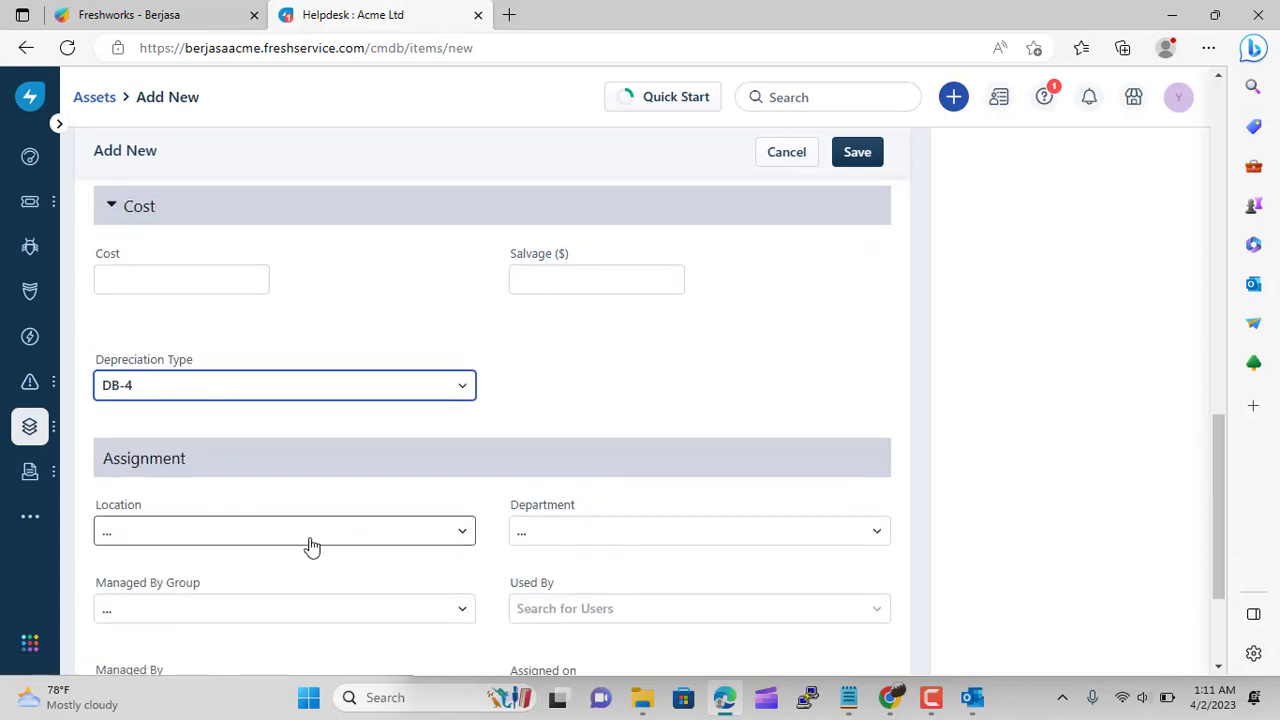
click(360, 544)
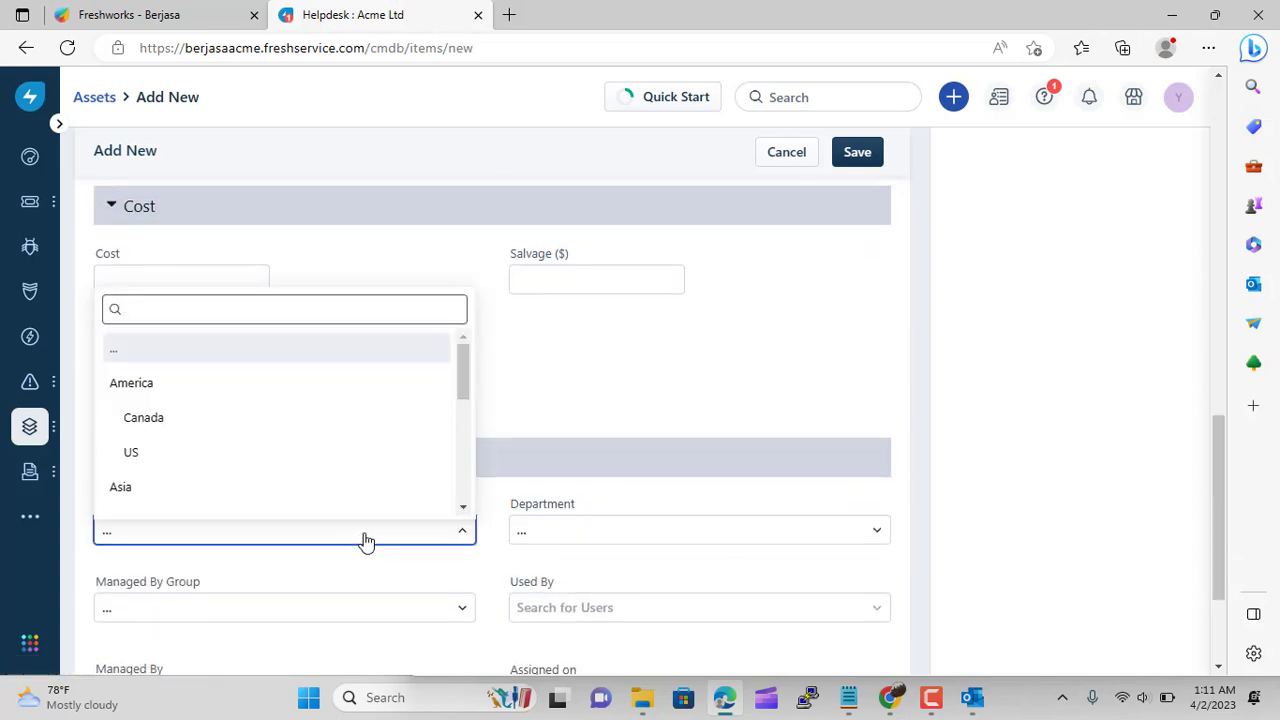
scroll(366, 494, down, 3)
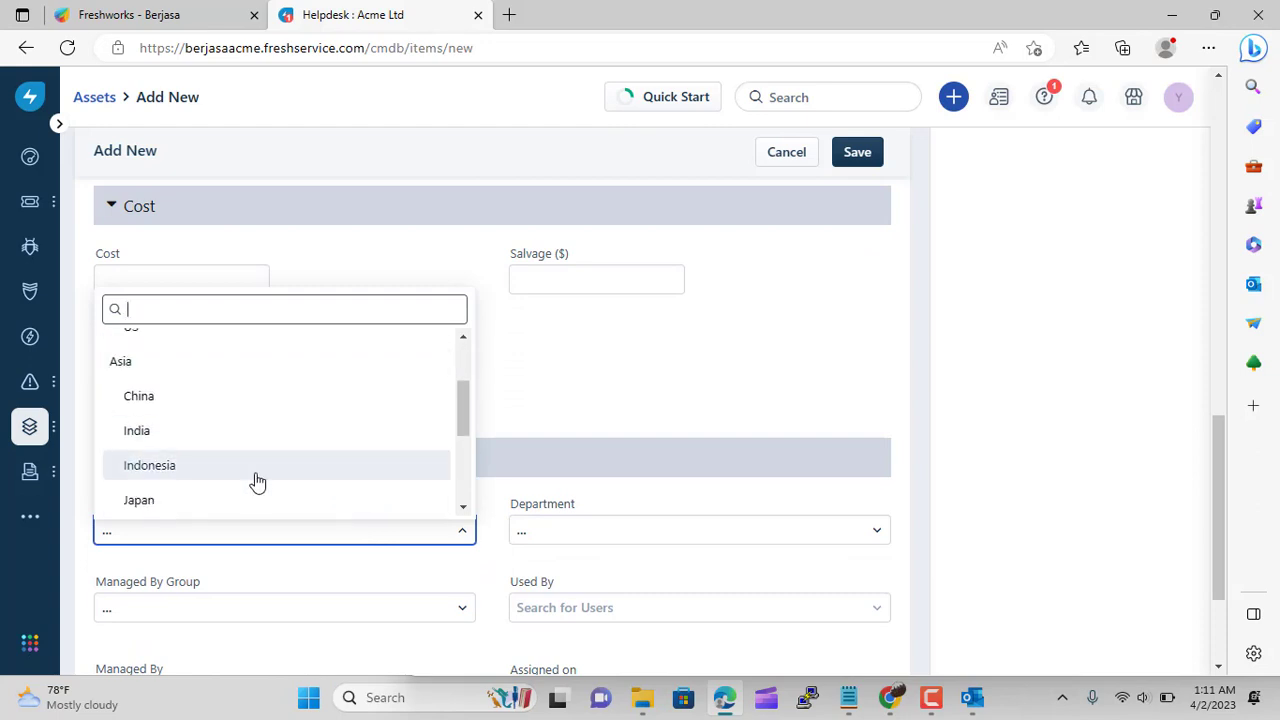
click(258, 482)
click(531, 540)
scroll(626, 486, down, 3)
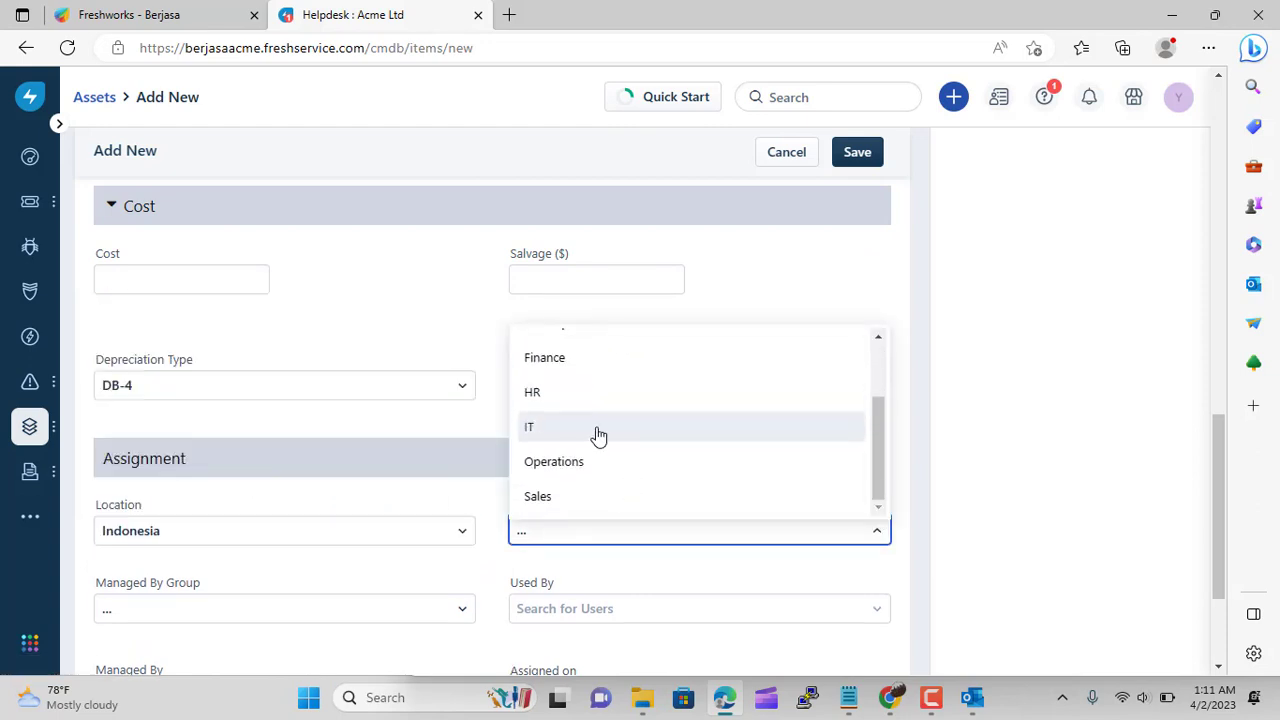
click(597, 430)
scroll(428, 579, down, 1)
click(354, 518)
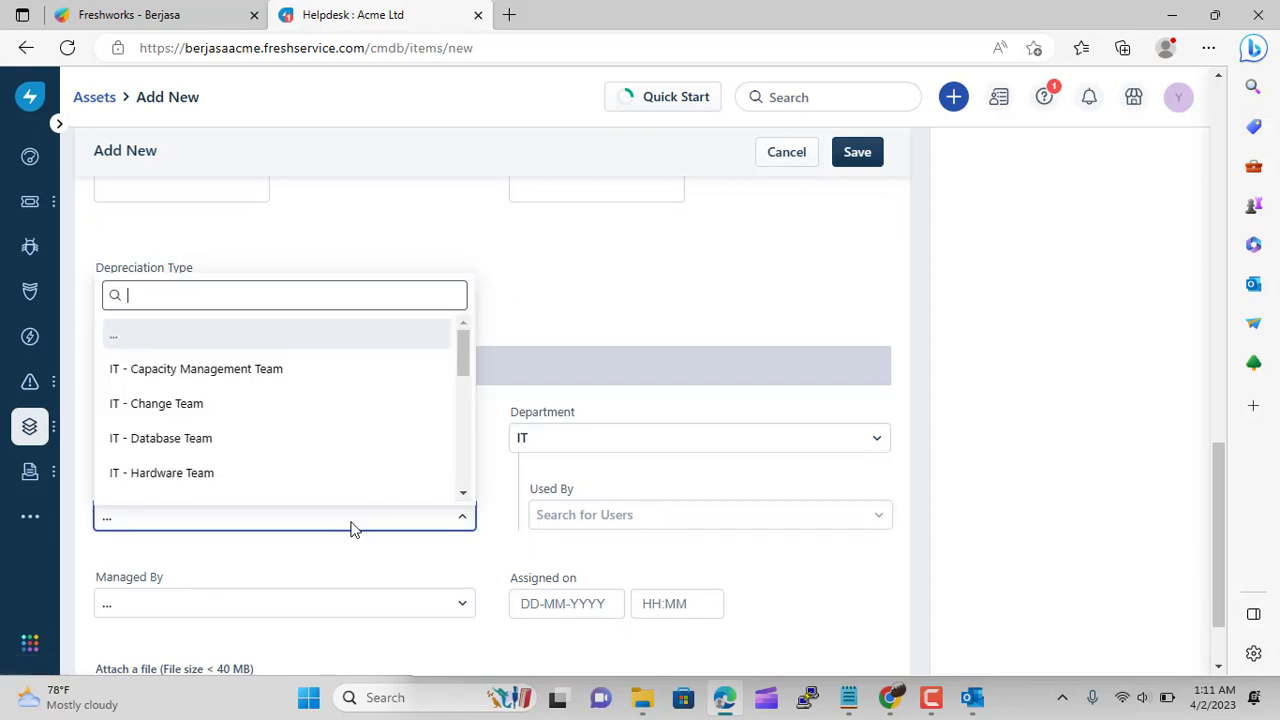
scroll(326, 466, down, 3)
scroll(326, 470, down, 5)
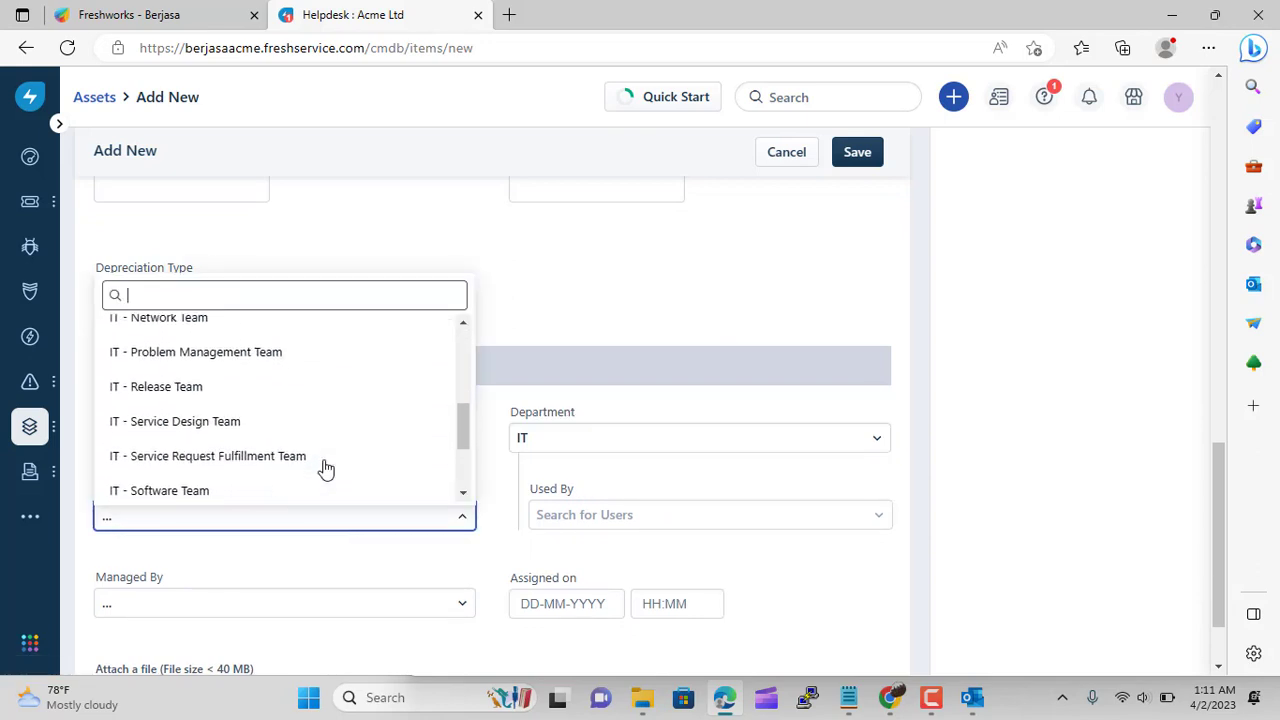
click(296, 458)
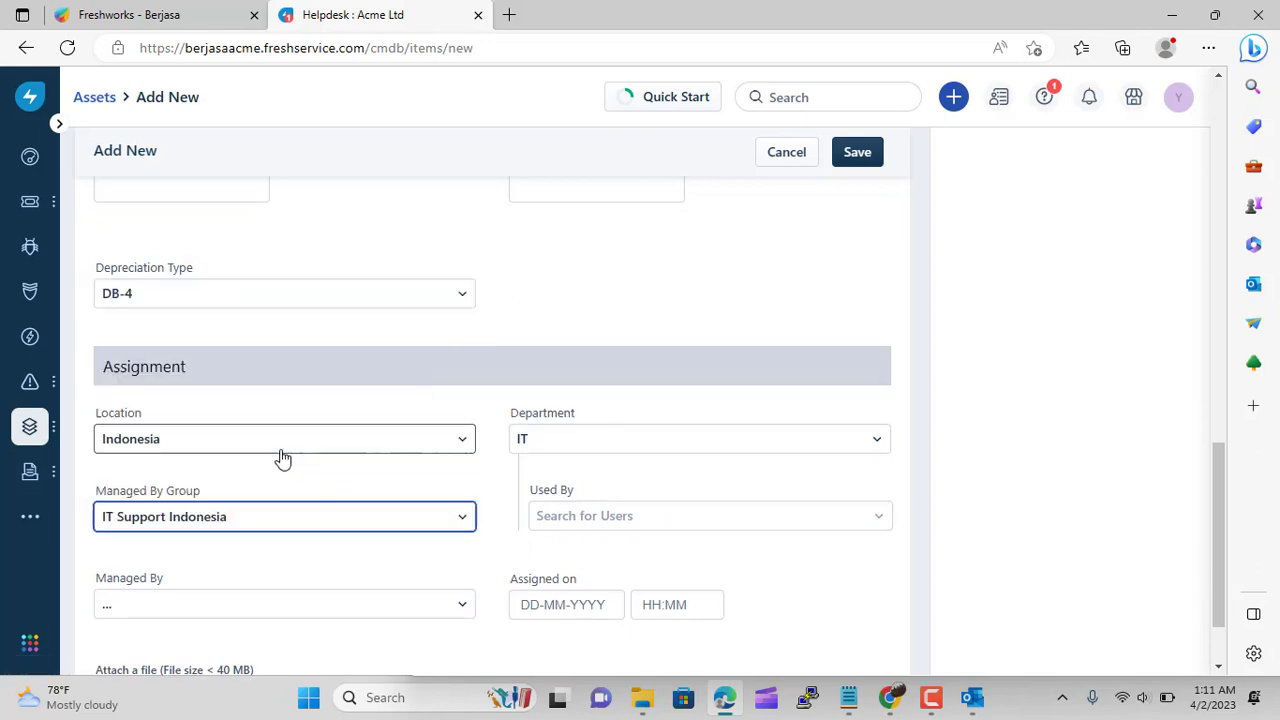
Search for a user by name and check the managing agents, leaving both unassigned
click(656, 516)
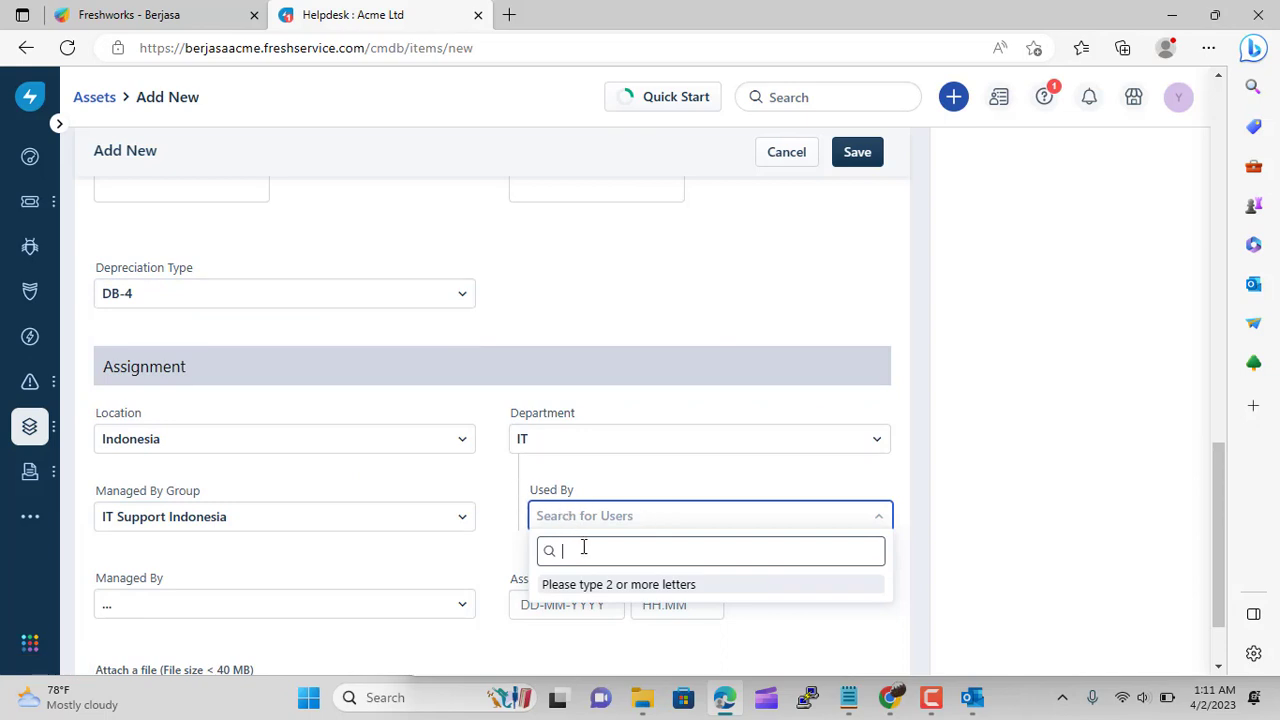
text(yoyok)
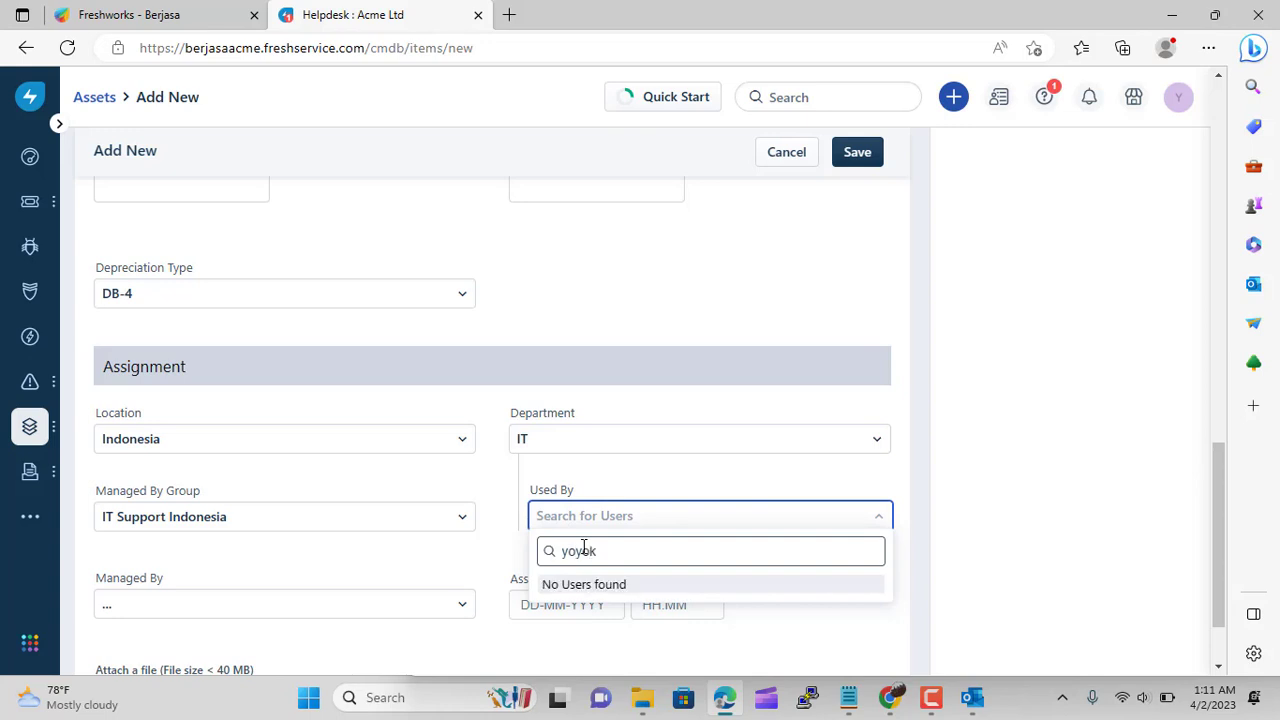
key(BackSpace)
key(BackSpace)
key(BackSpace)
key(BackSpace)
key(BackSpace)
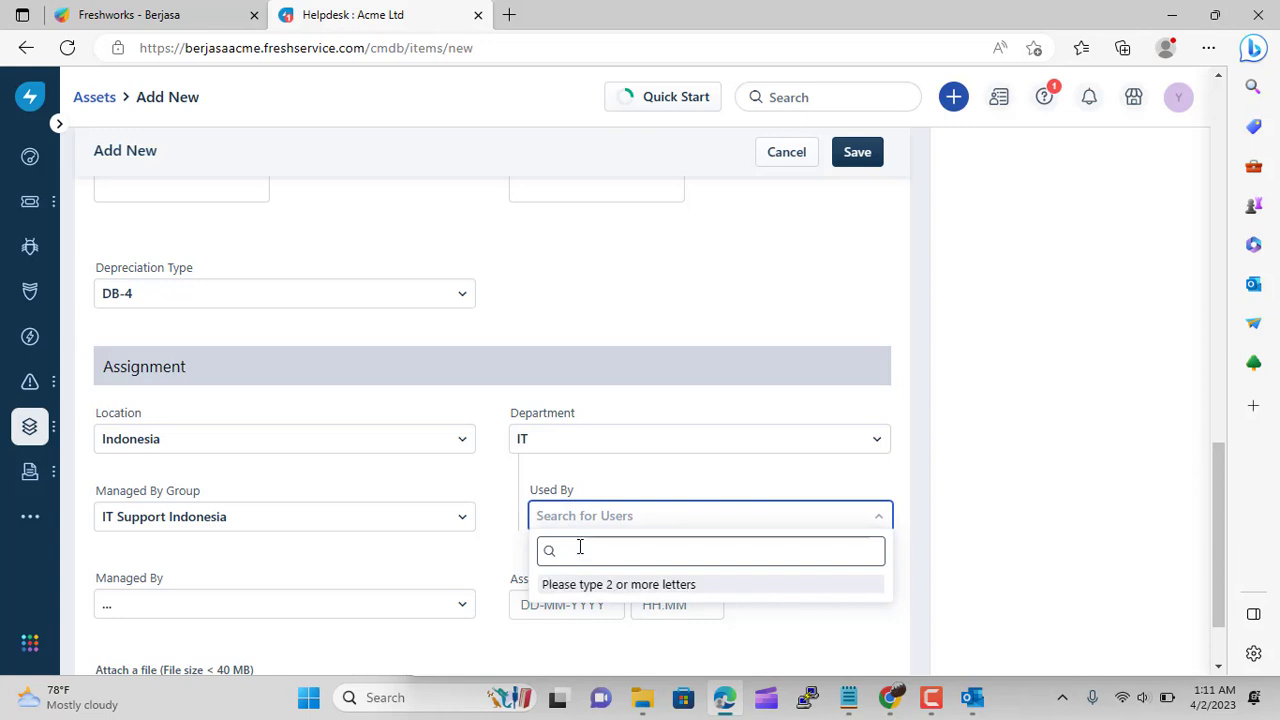
click(489, 560)
scroll(489, 560, down, 1)
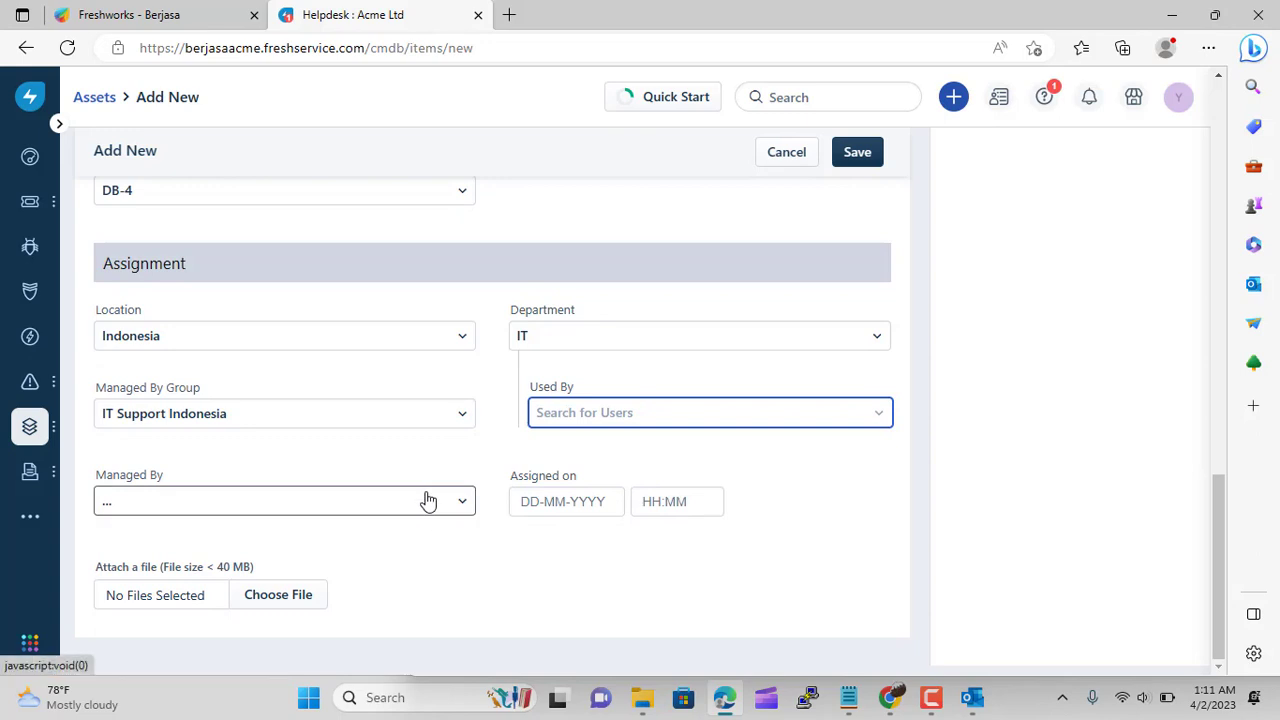
click(426, 500)
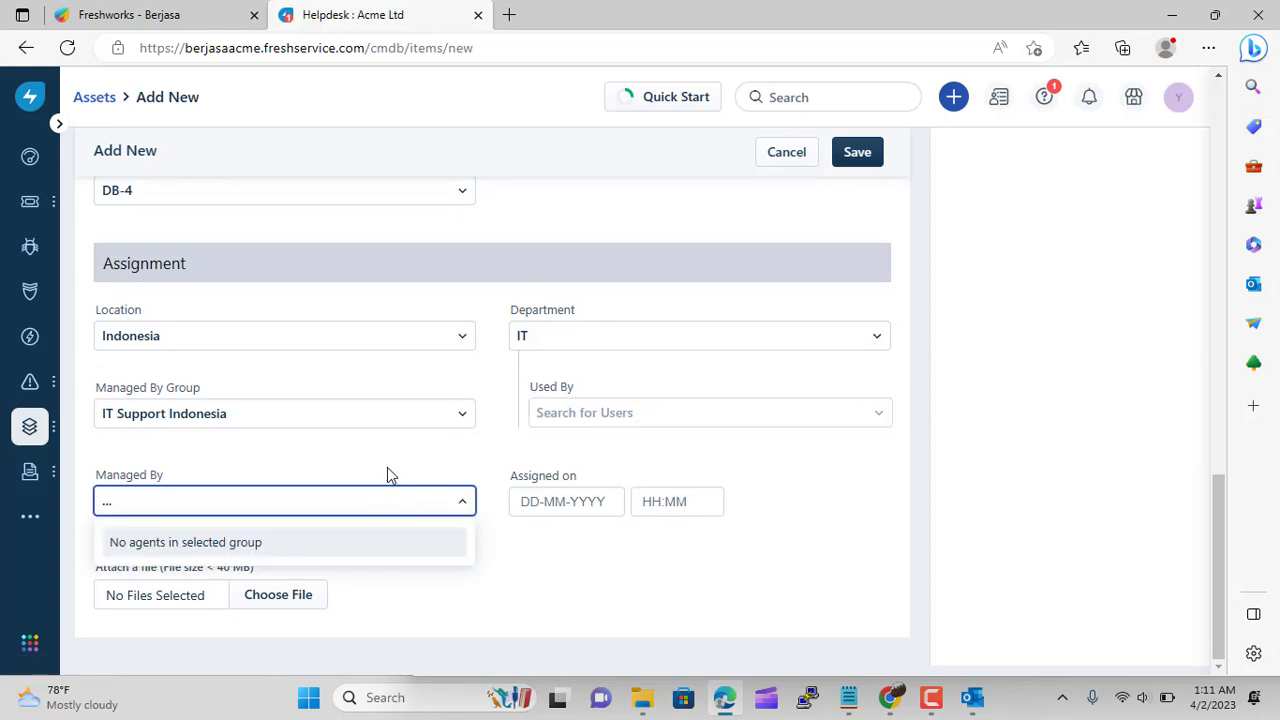
click(387, 467)
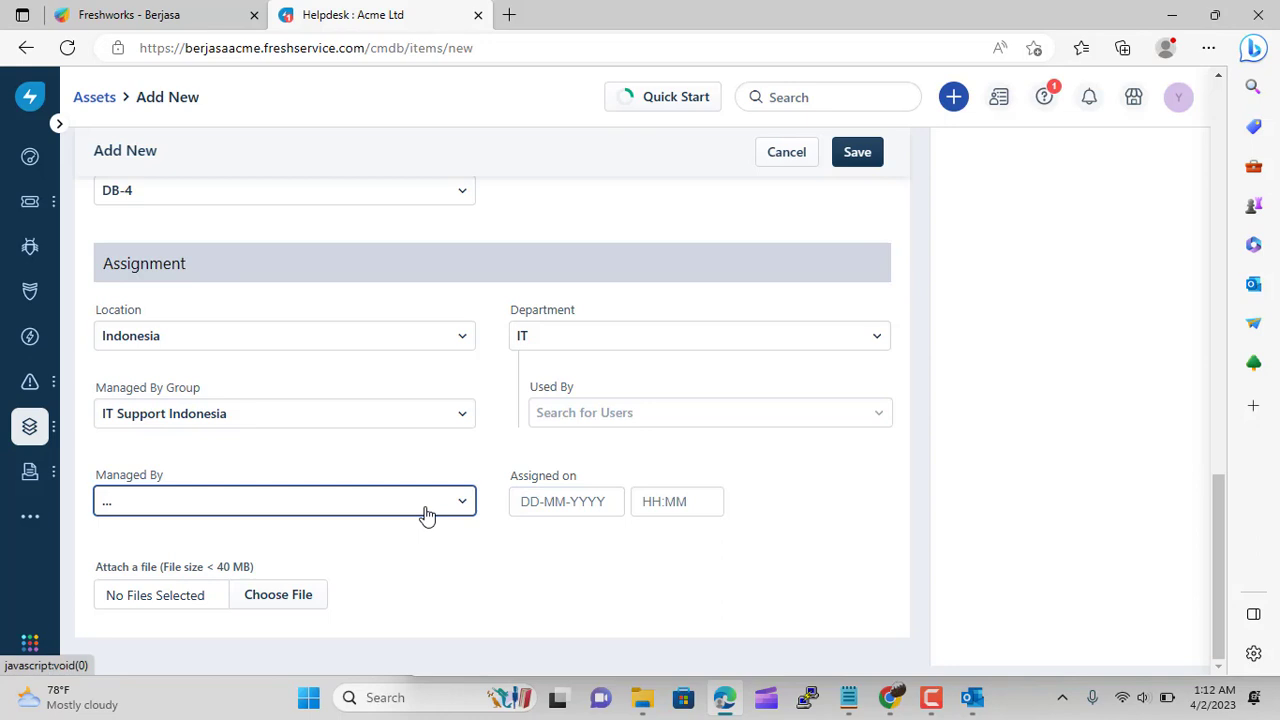
Set the assigned-on date to 3 April and try saving the asset
click(533, 500)
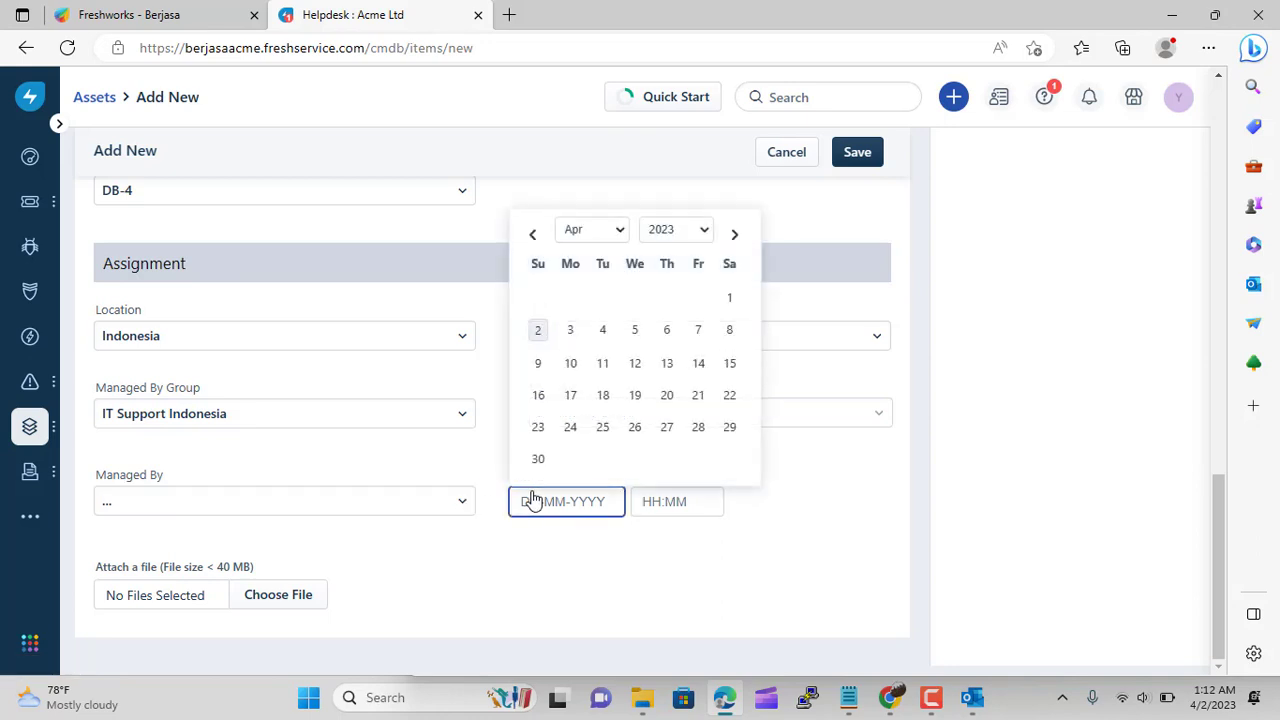
click(570, 330)
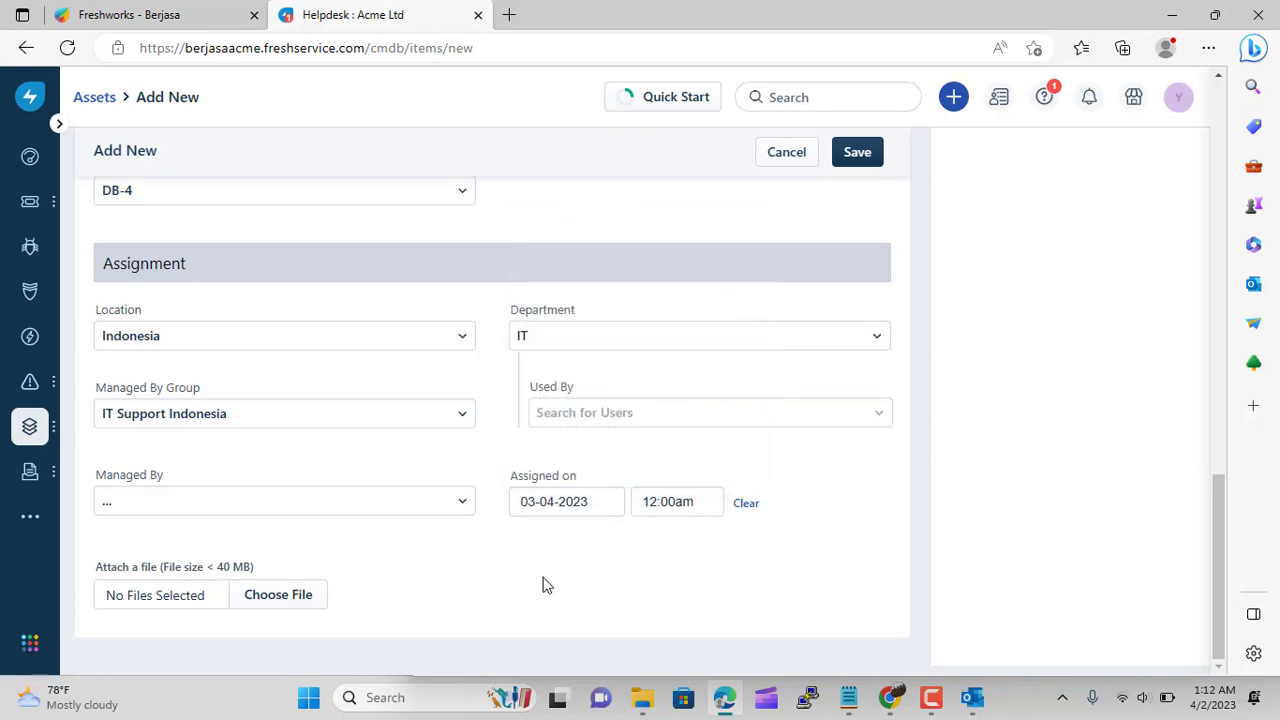
click(863, 155)
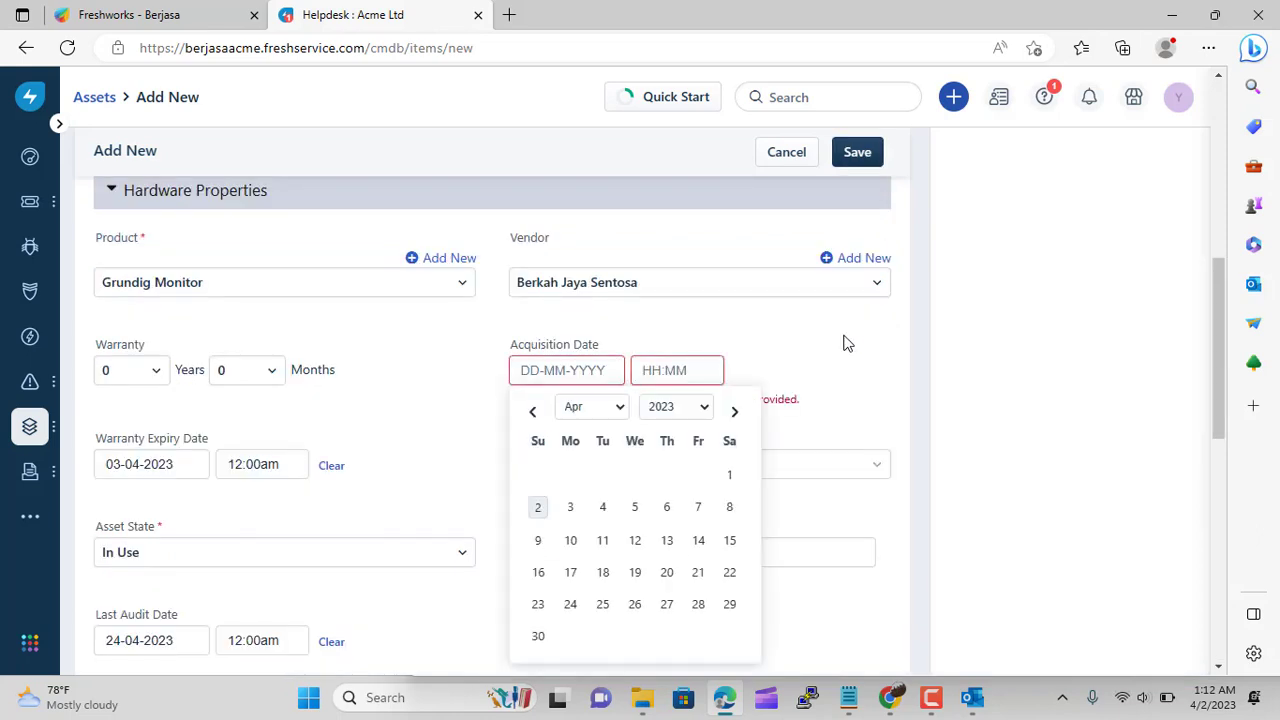
Set acquisition date to 3 April, cost 100 and salvage 0, then save as ASSET-4
click(570, 507)
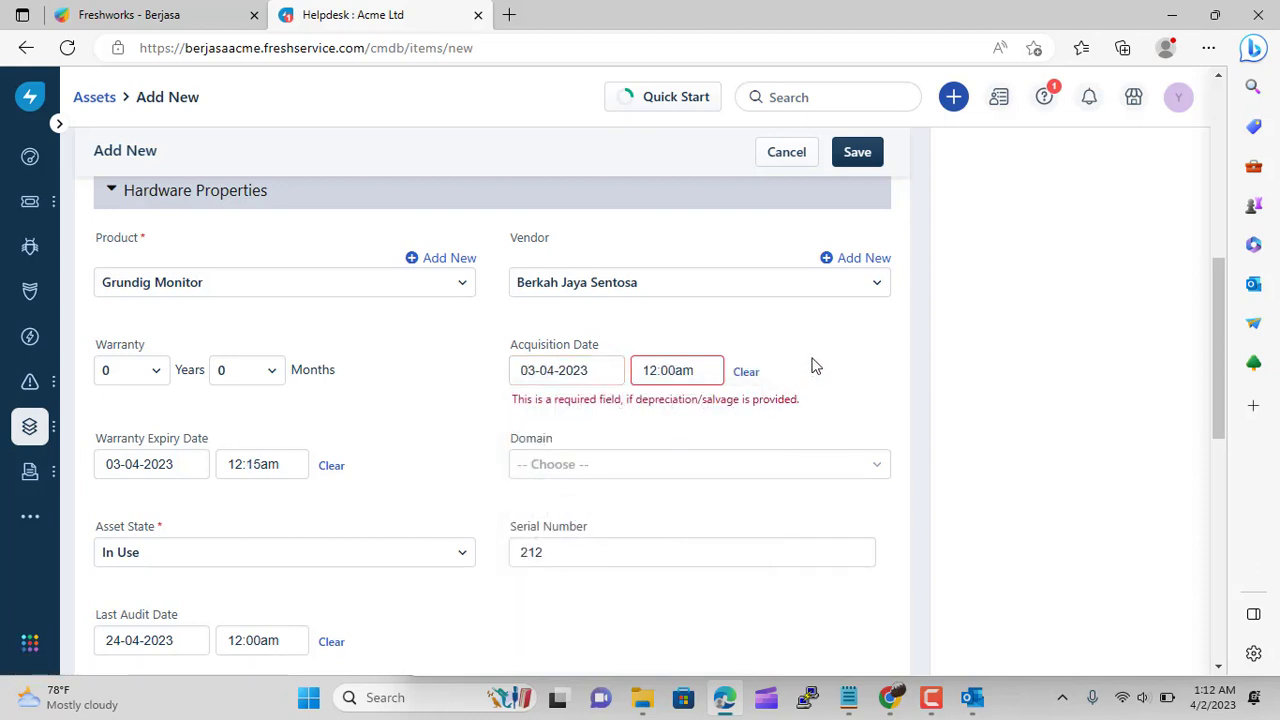
click(680, 470)
click(681, 471)
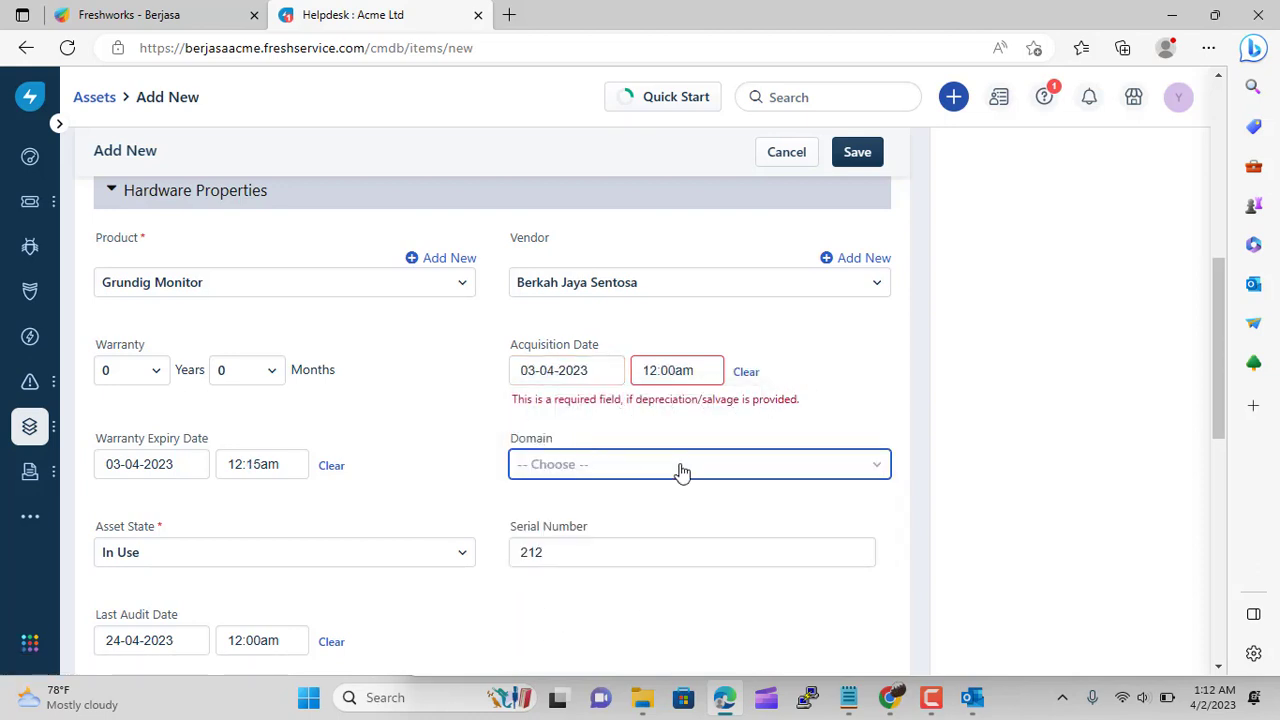
click(871, 160)
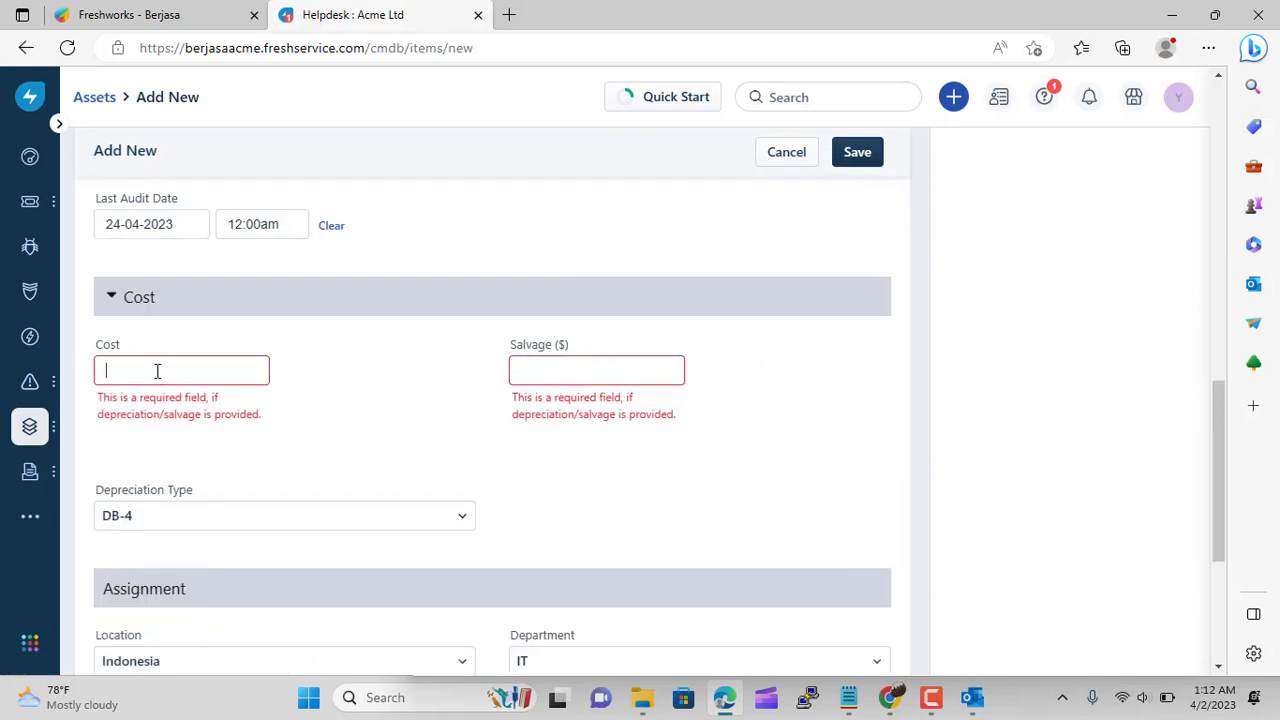
click(546, 370)
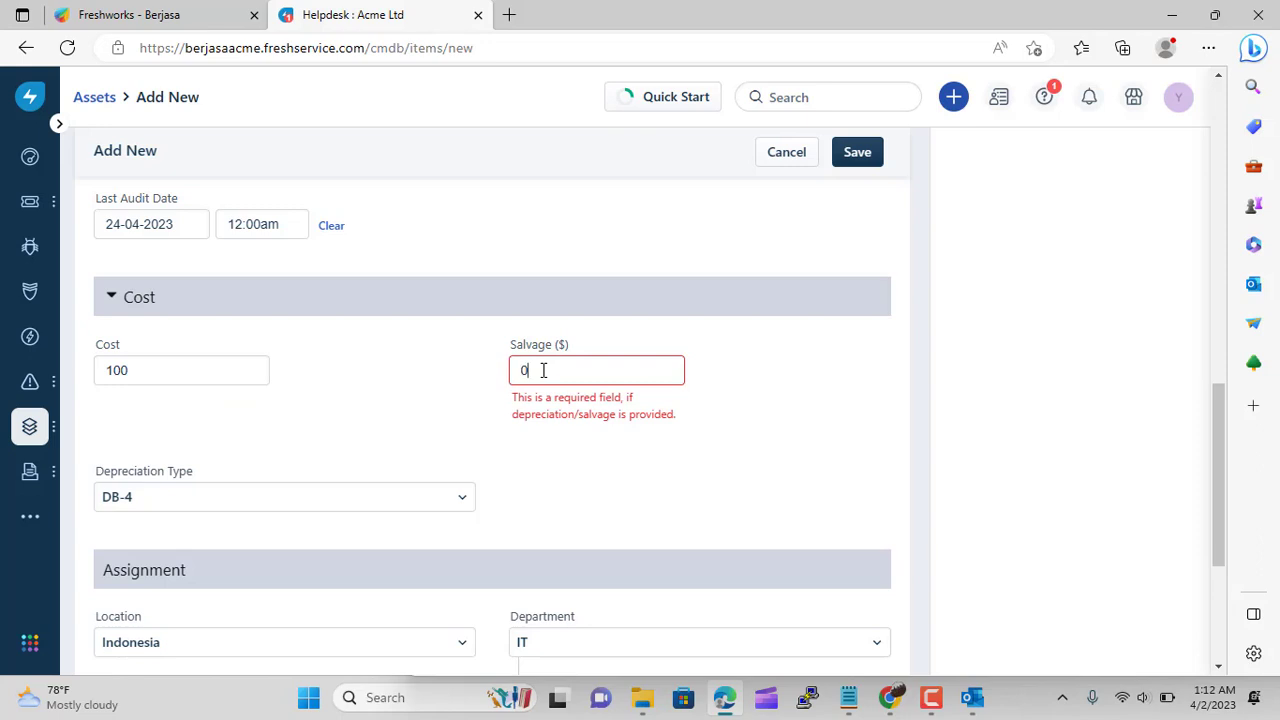
click(857, 152)
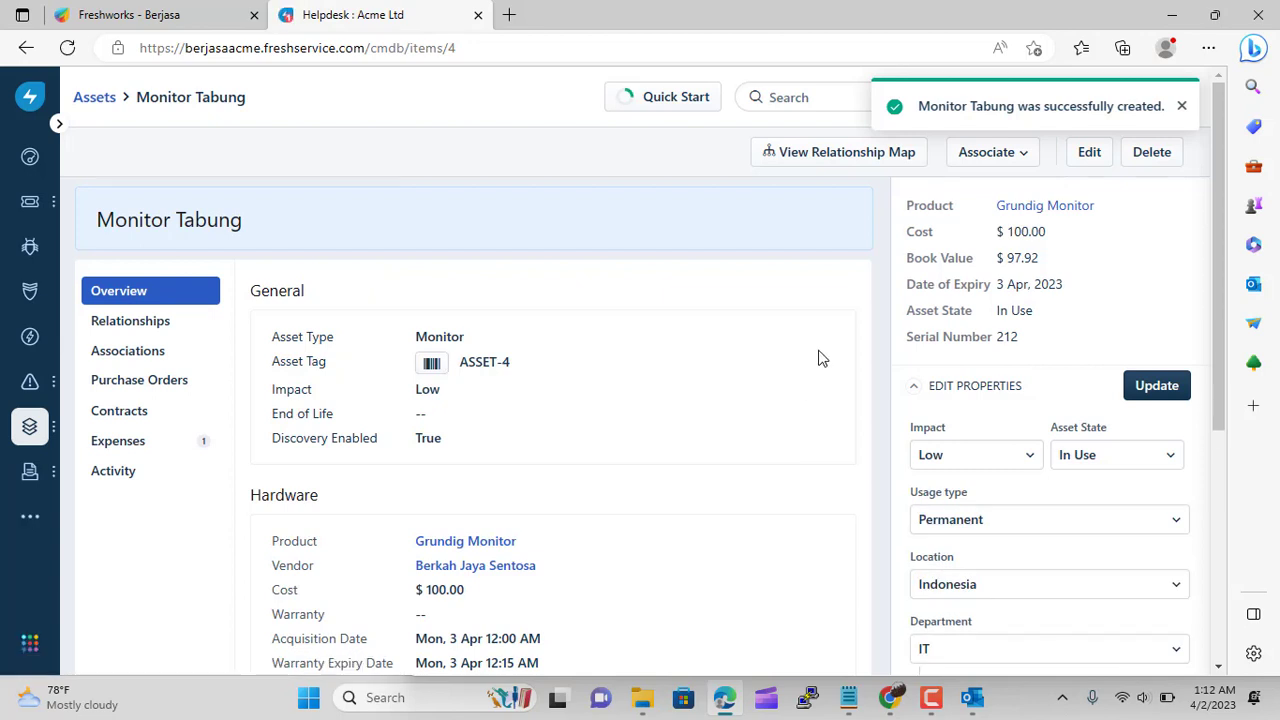
Dismiss the success message and go back to Inventory - All Assets
click(1182, 107)
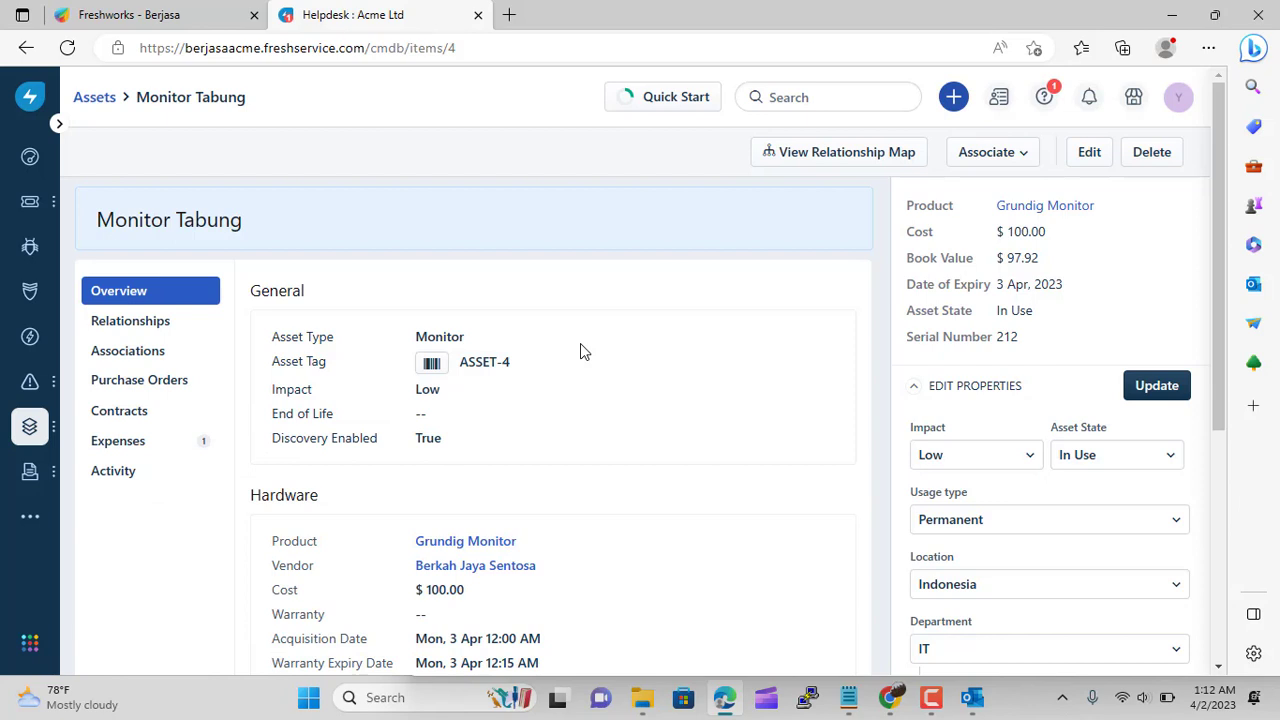
click(95, 97)
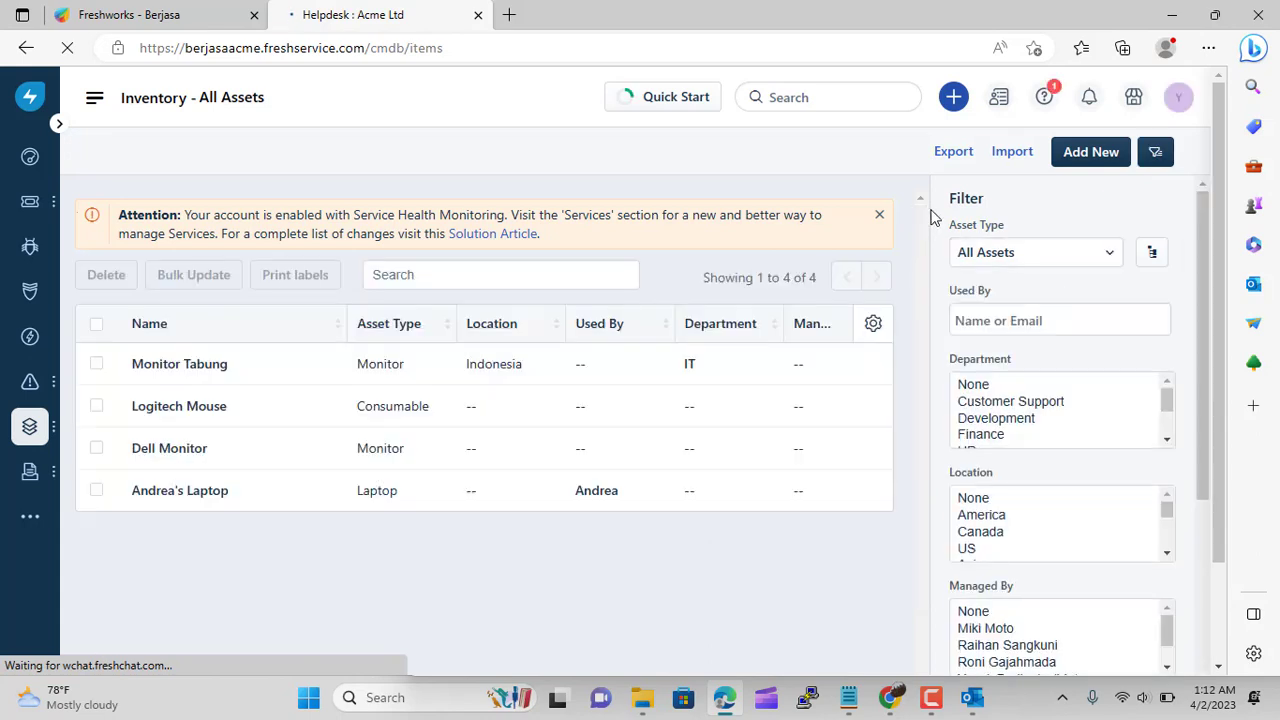
Start a CSV asset import with Laptop as the asset type, then bring Outlook forward
click(998, 161)
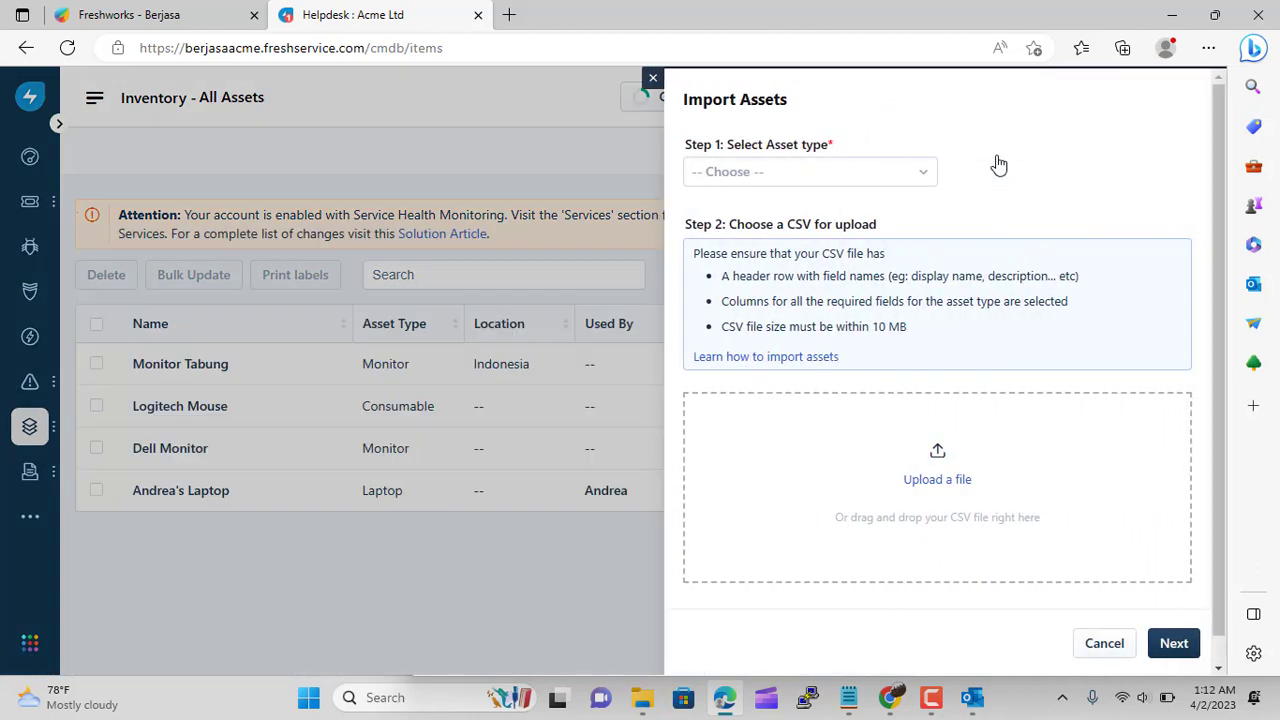
click(857, 178)
scroll(847, 299, down, 1)
scroll(845, 298, down, 3)
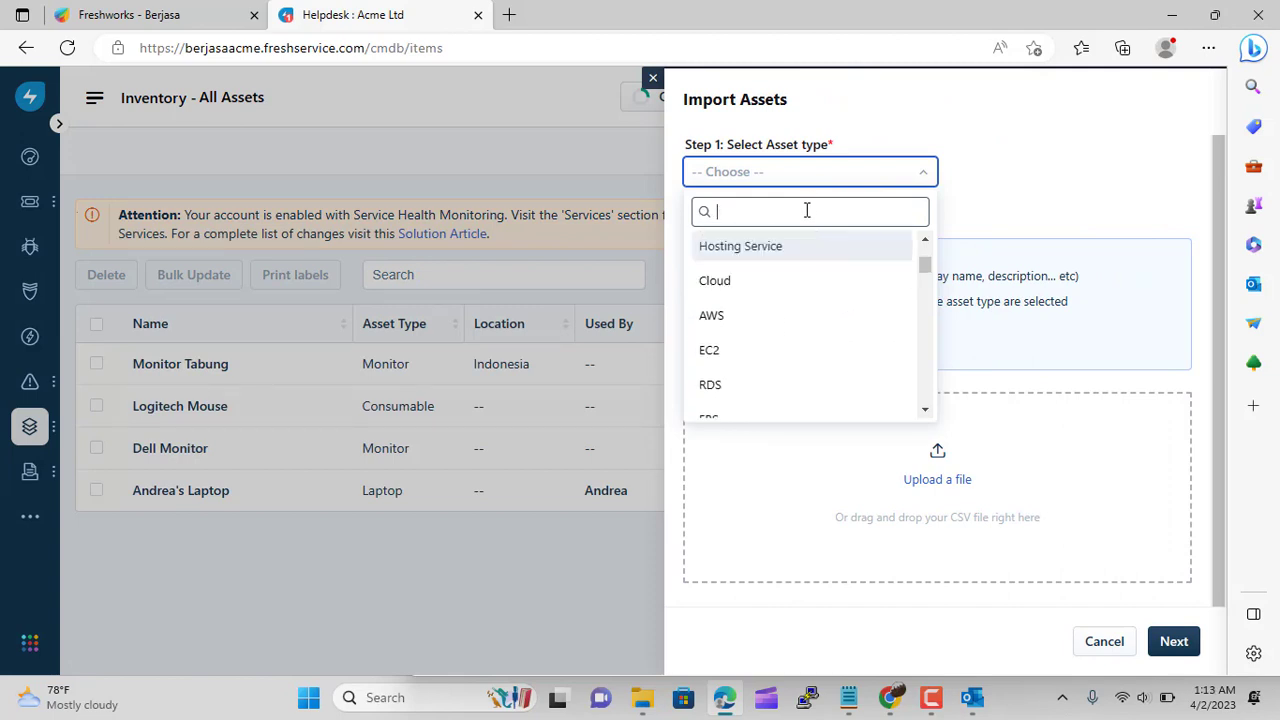
text(lapotop)
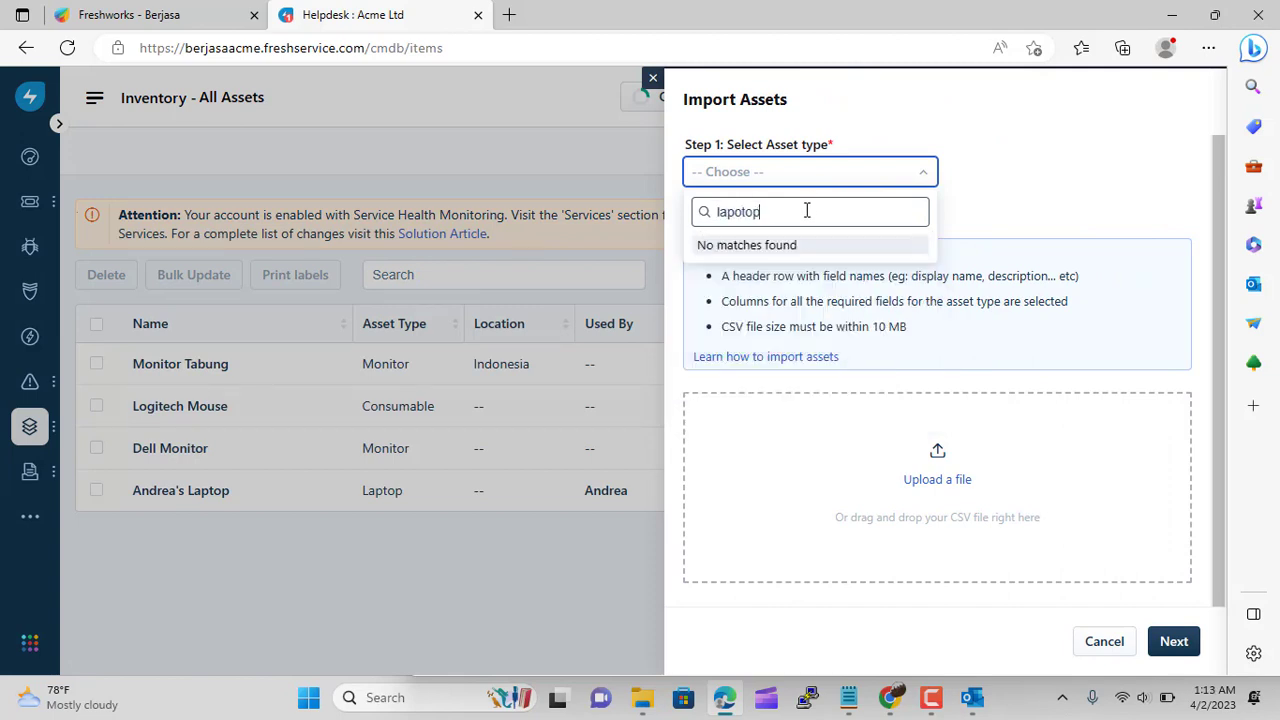
text(t)
key(BackSpace)
key(BackSpace)
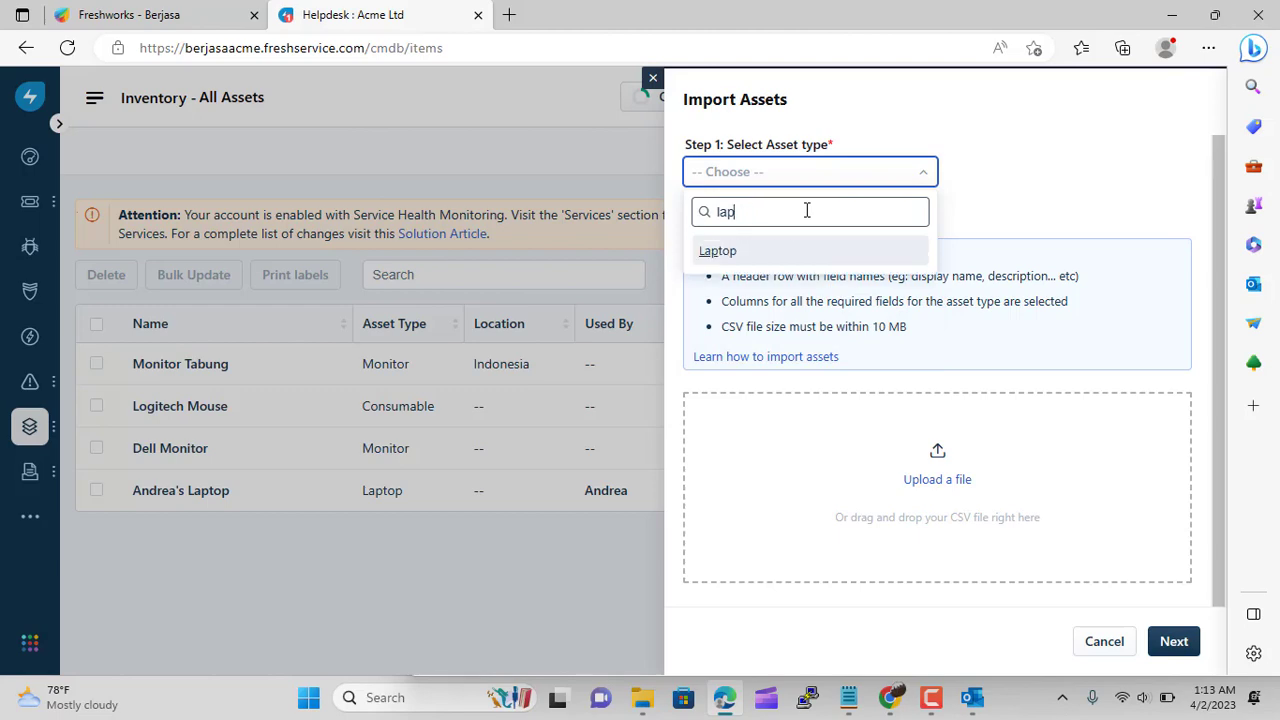
click(774, 250)
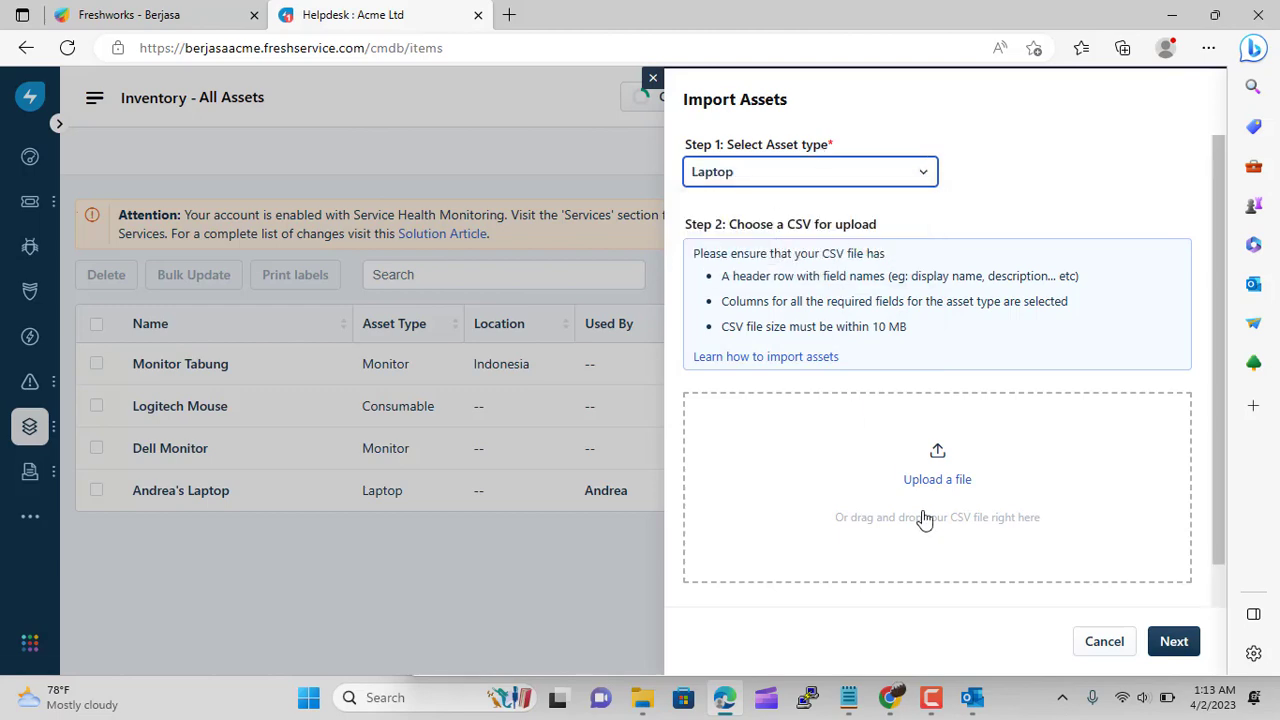
click(972, 697)
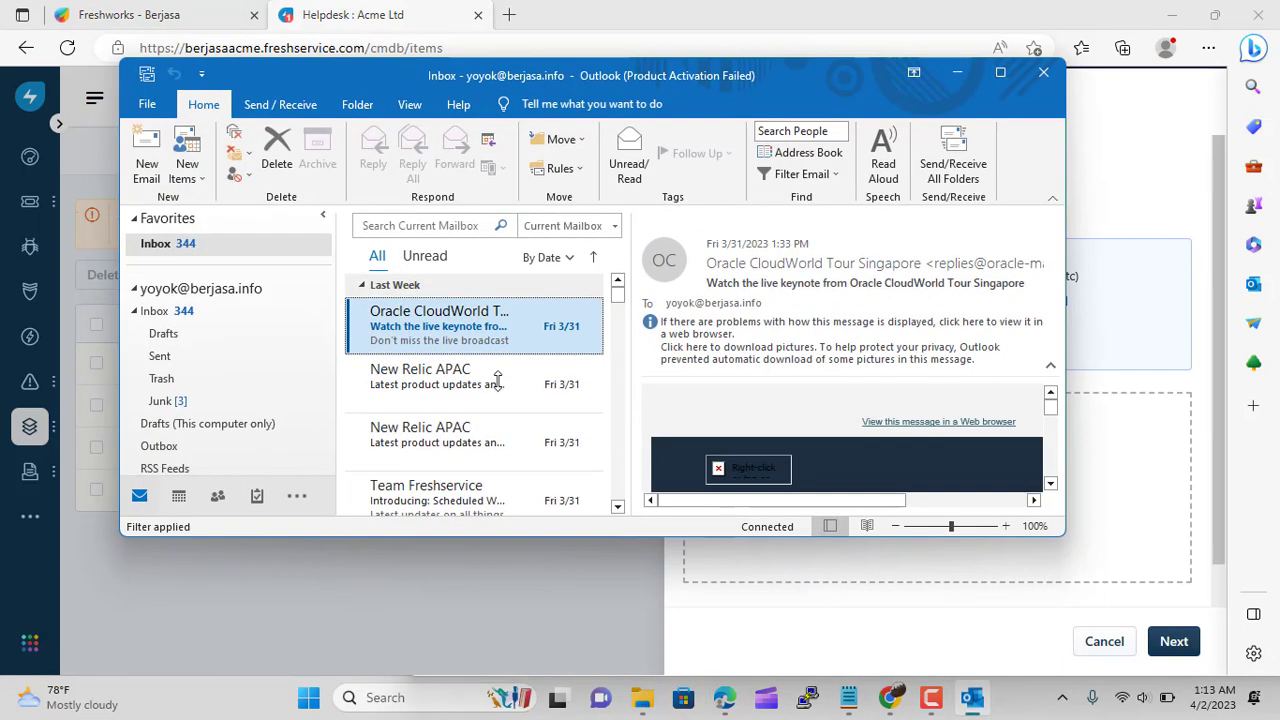
Send/receive all Outlook folders, minimise Outlook, and open the file chooser for the import CSV
click(952, 160)
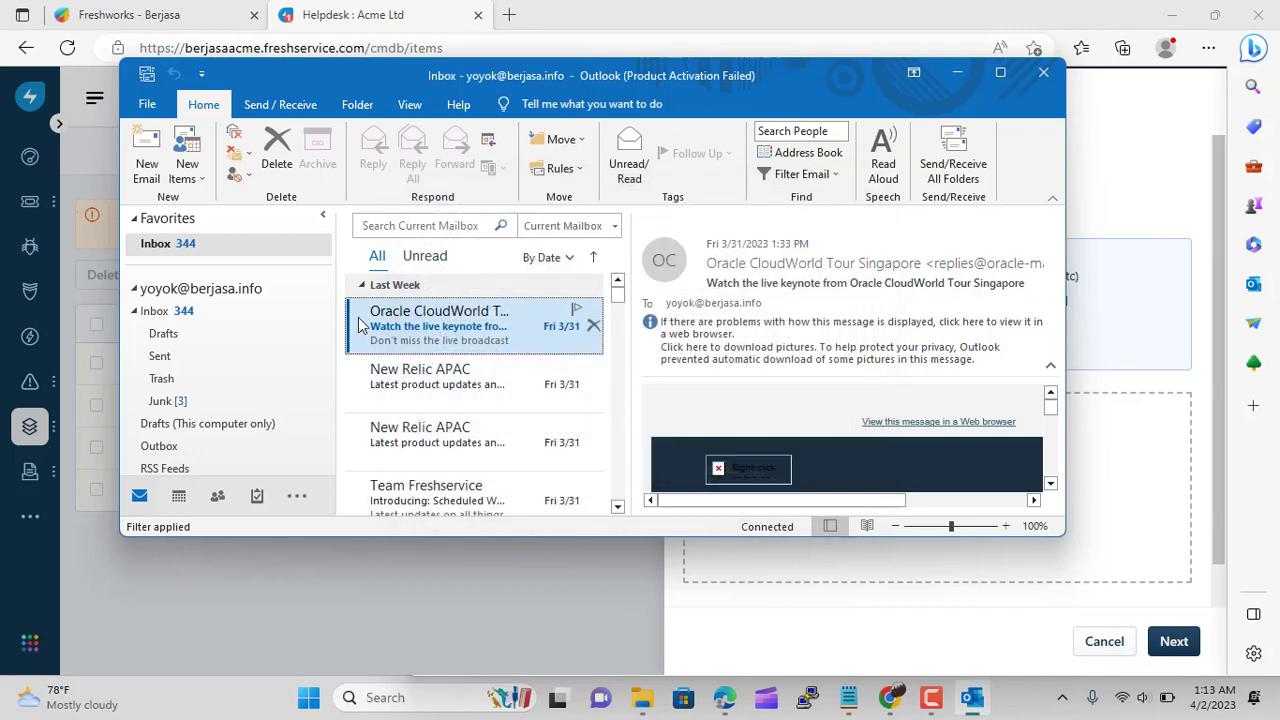
click(176, 314)
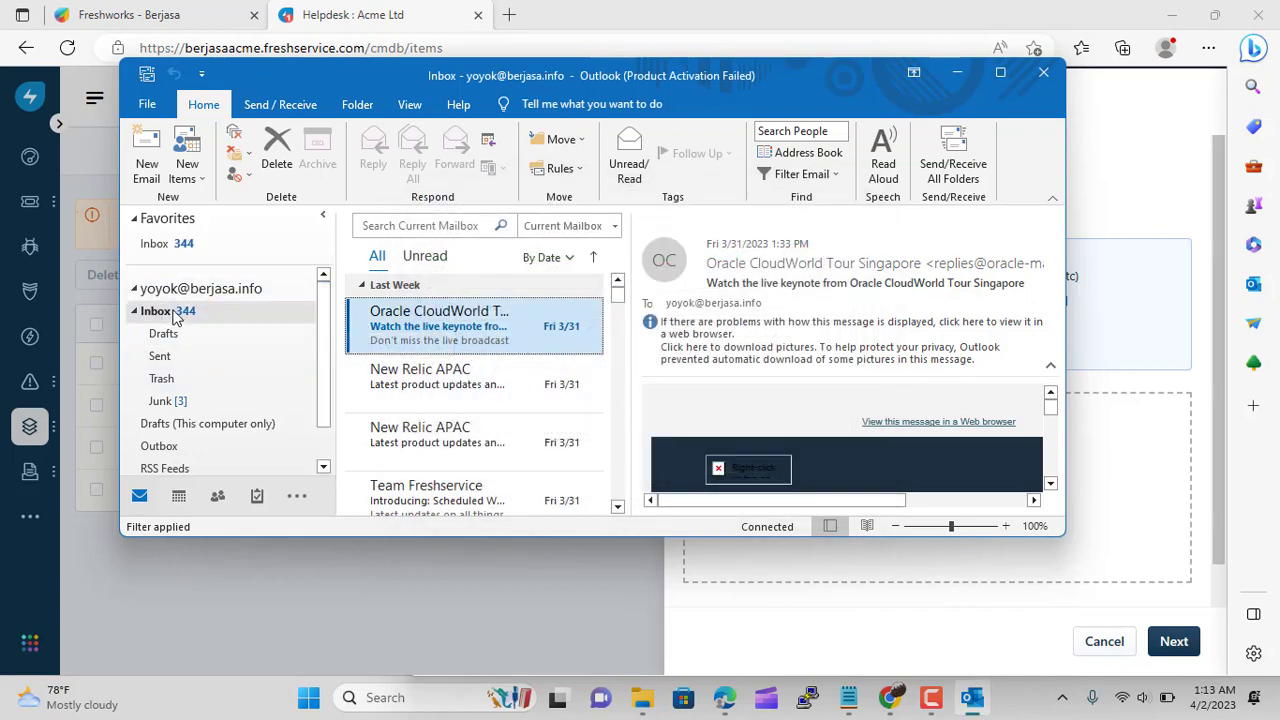
click(165, 245)
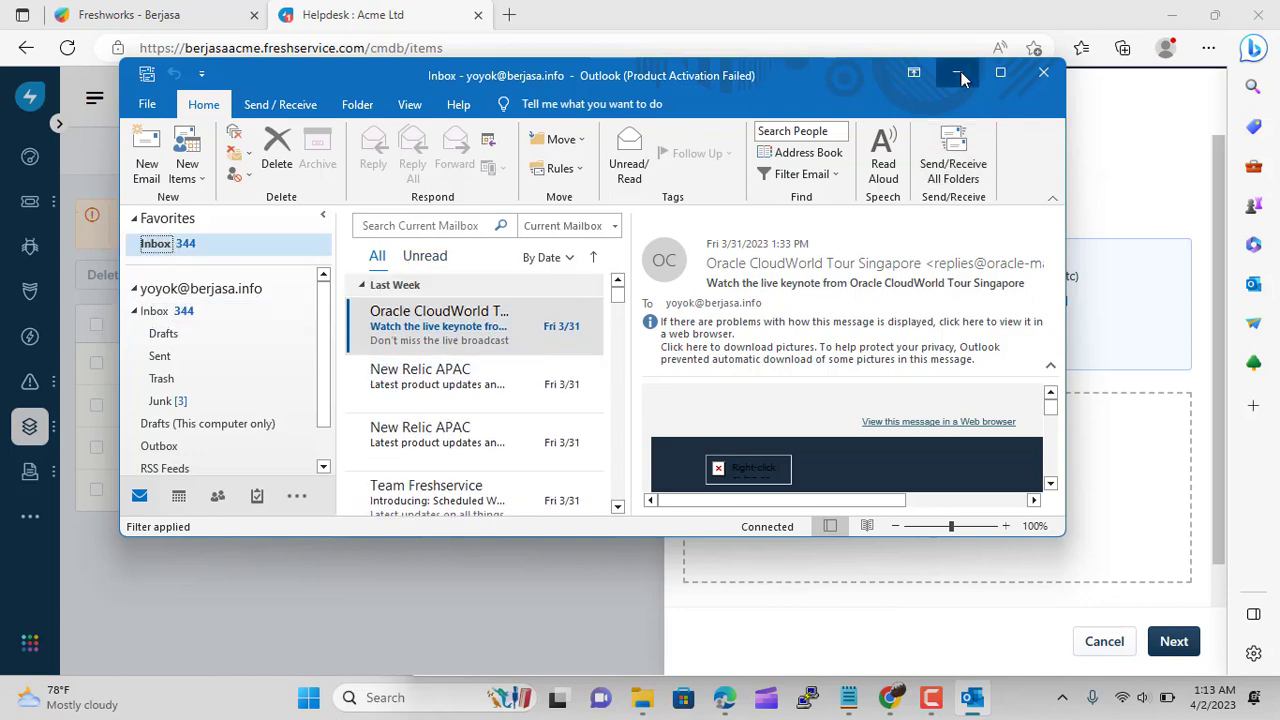
click(957, 73)
click(955, 480)
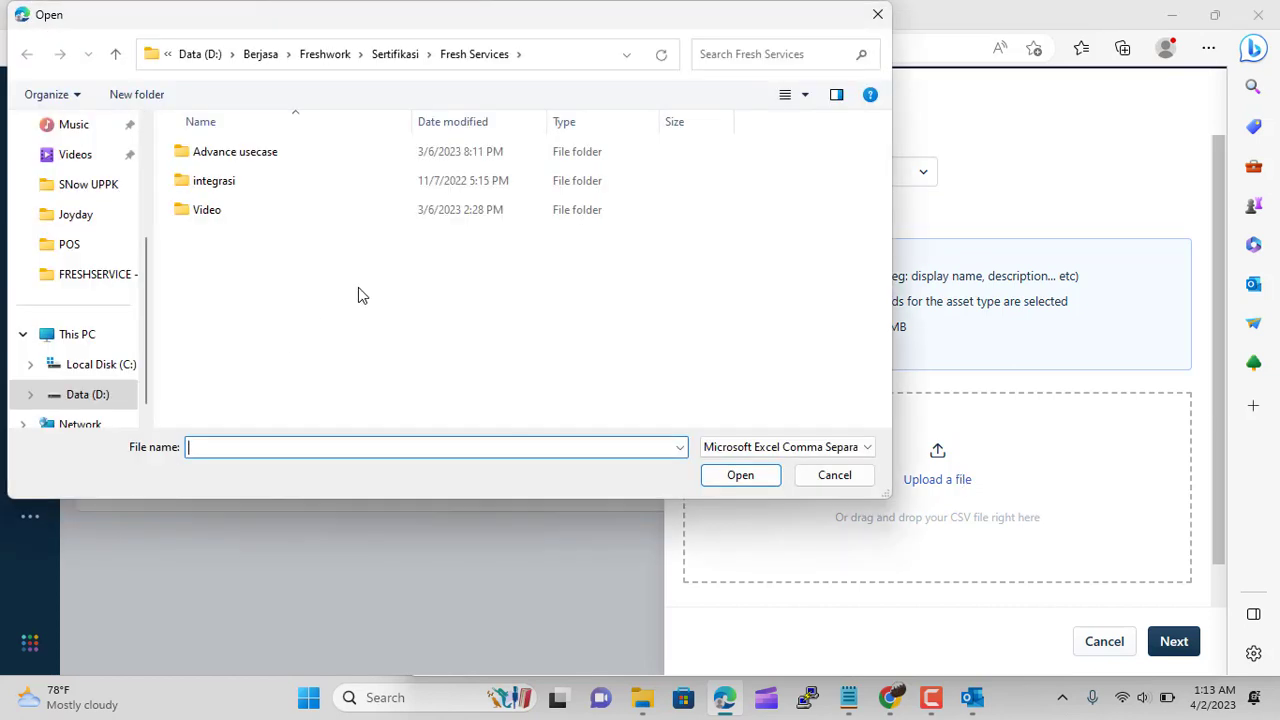
Browse up to the Sertifikasi, Freshwork and Berjasa folders, then cancel the file chooser and import
click(378, 58)
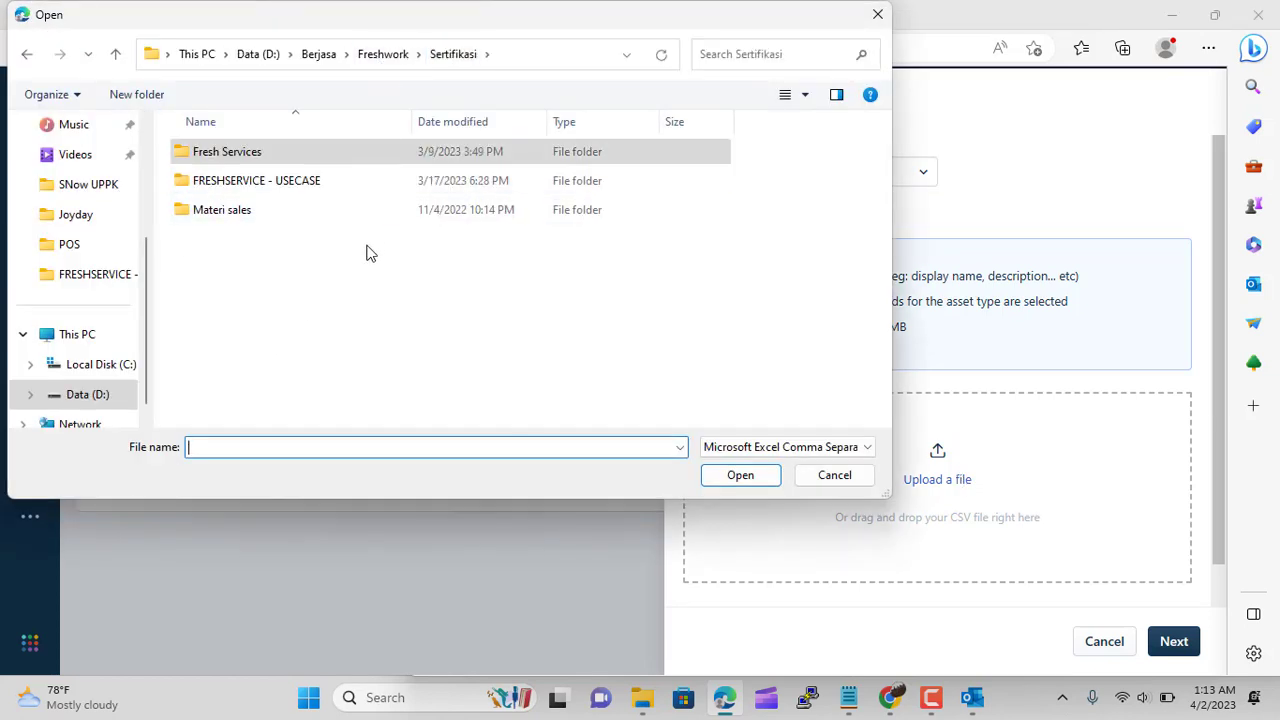
click(395, 55)
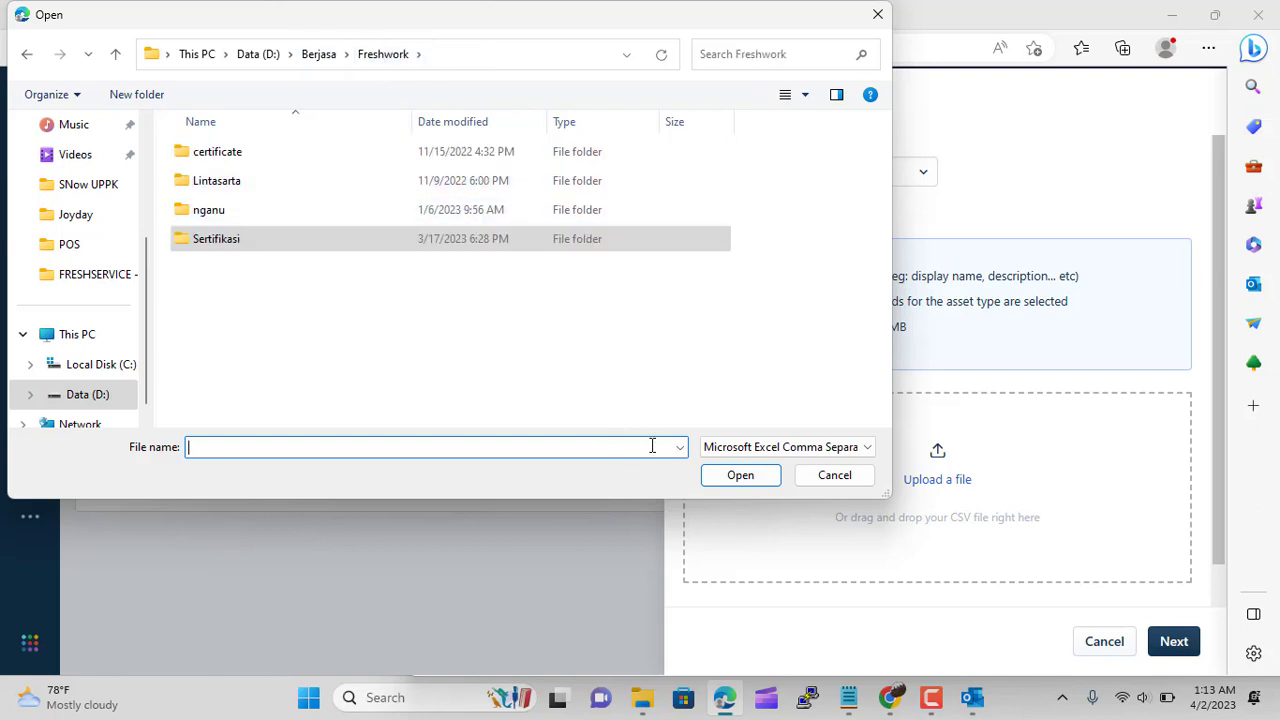
click(316, 56)
scroll(409, 385, down, 5)
scroll(409, 385, up, 5)
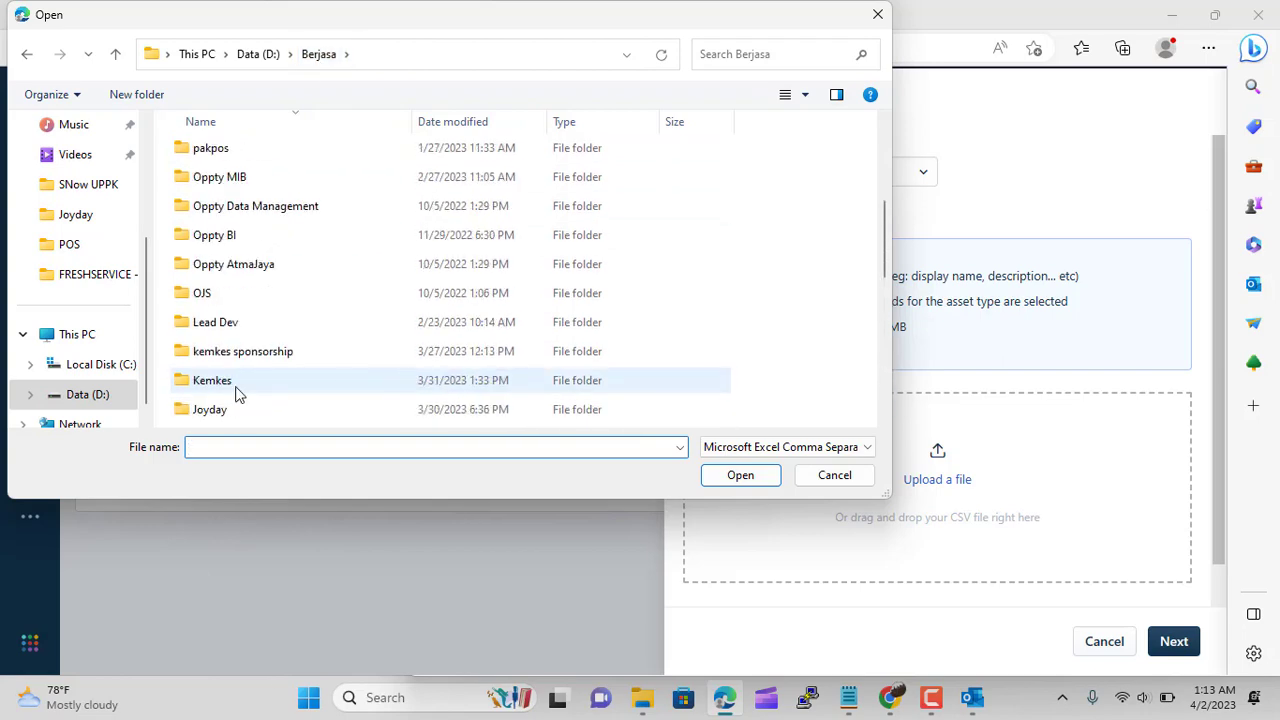
click(832, 480)
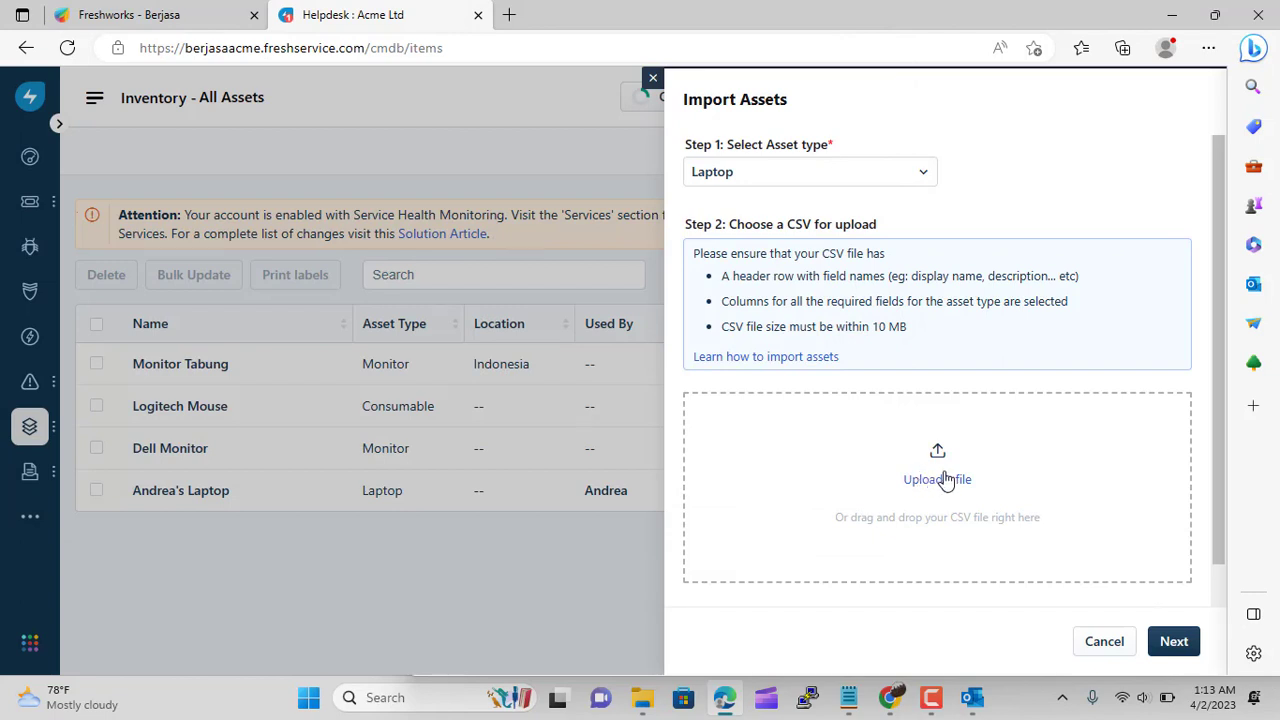
click(1104, 641)
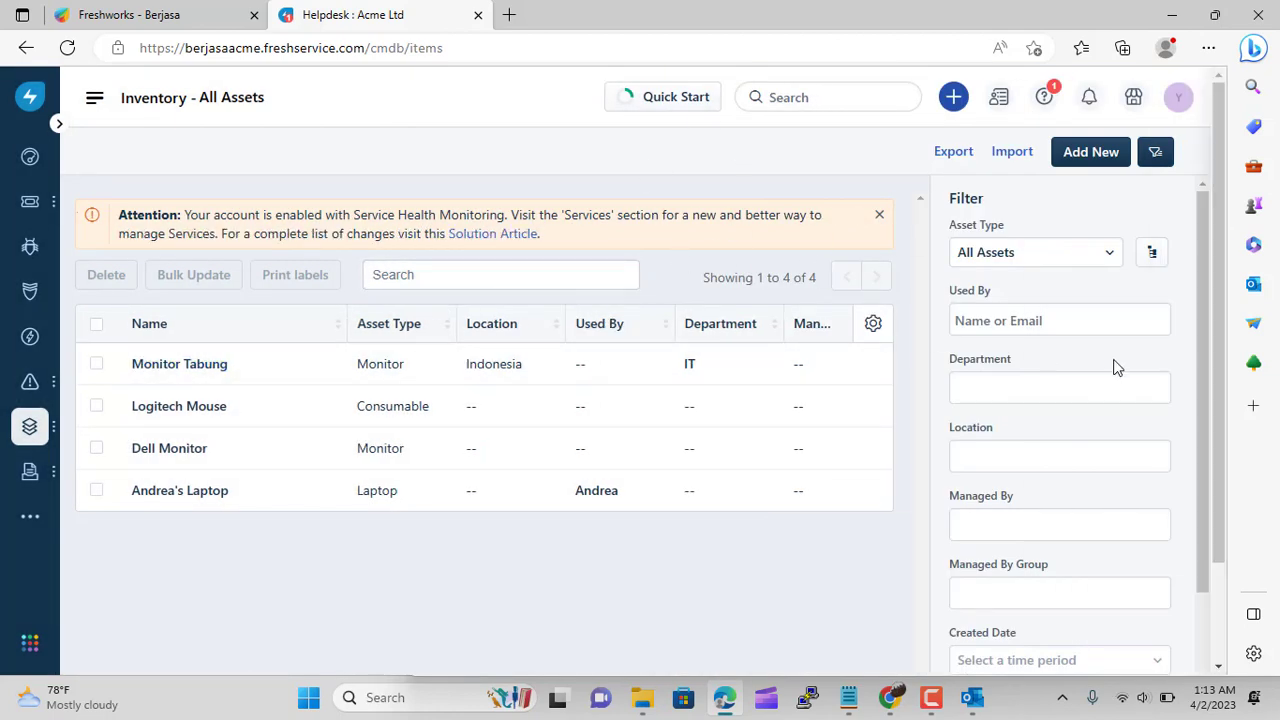
Open Monitor Tabung and preview then close its ASSET-4 barcode label
scroll(1114, 366, down, 1)
scroll(1117, 365, up, 1)
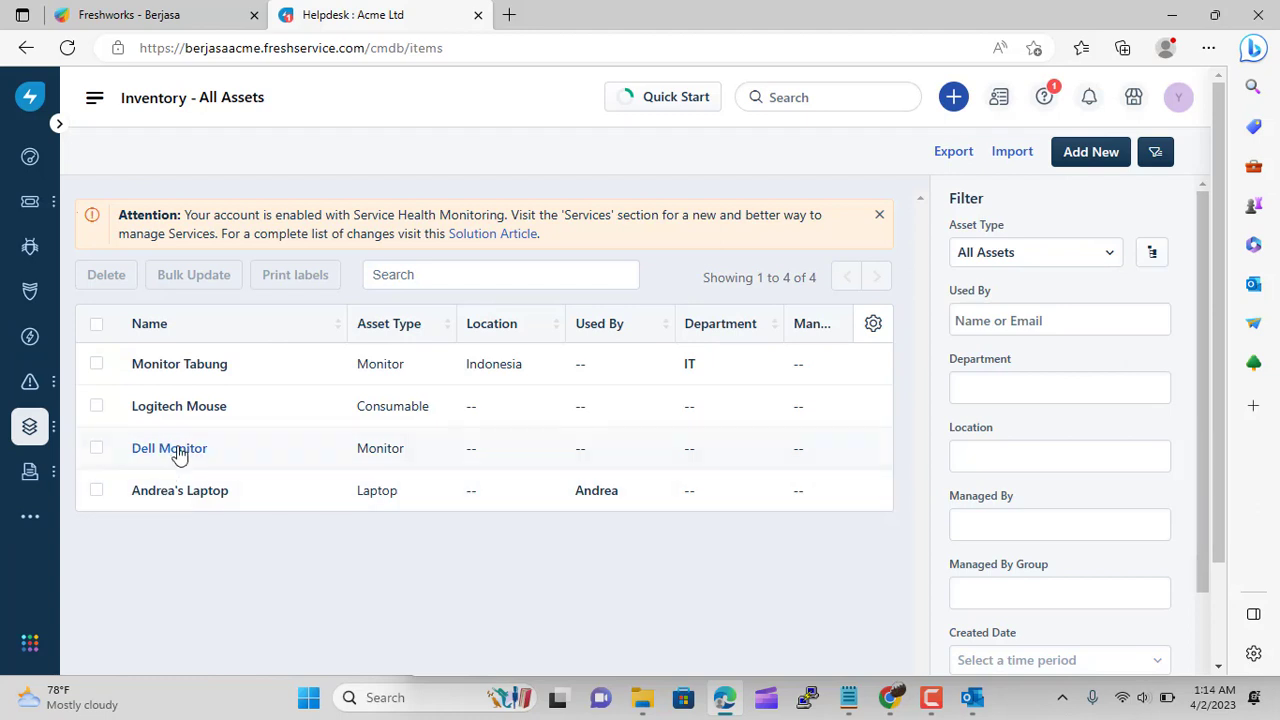
click(208, 368)
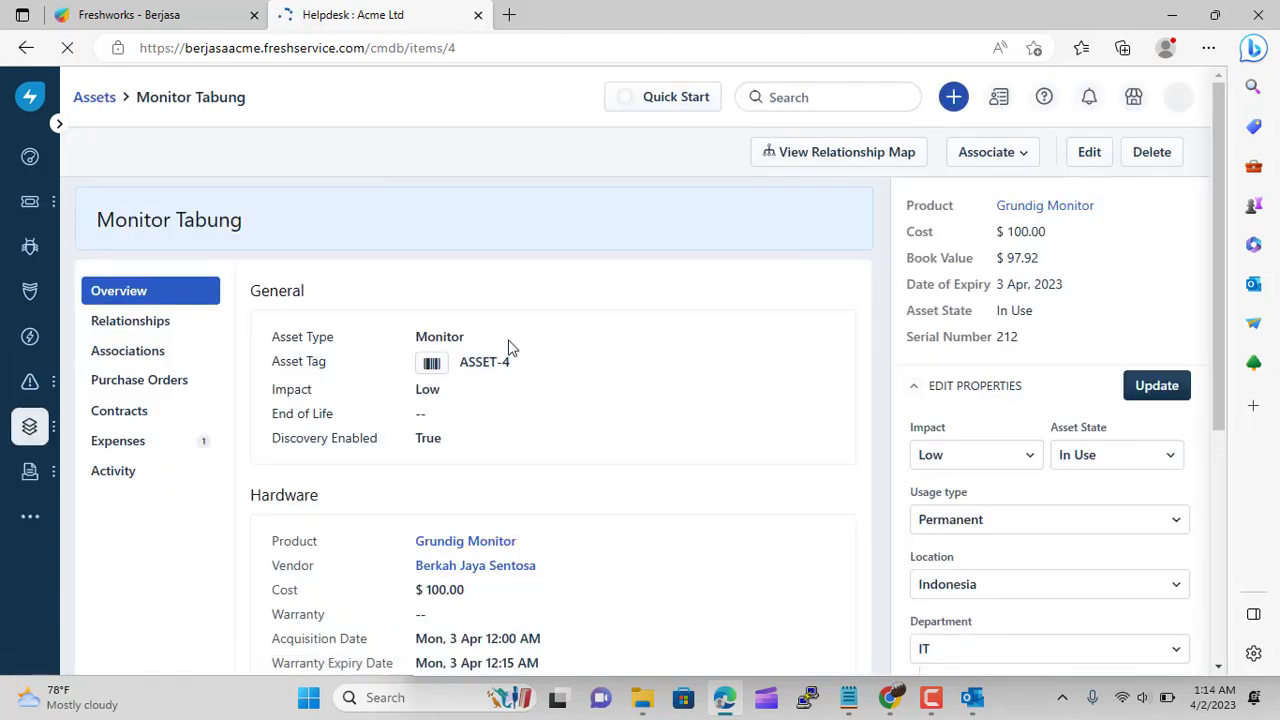
click(430, 368)
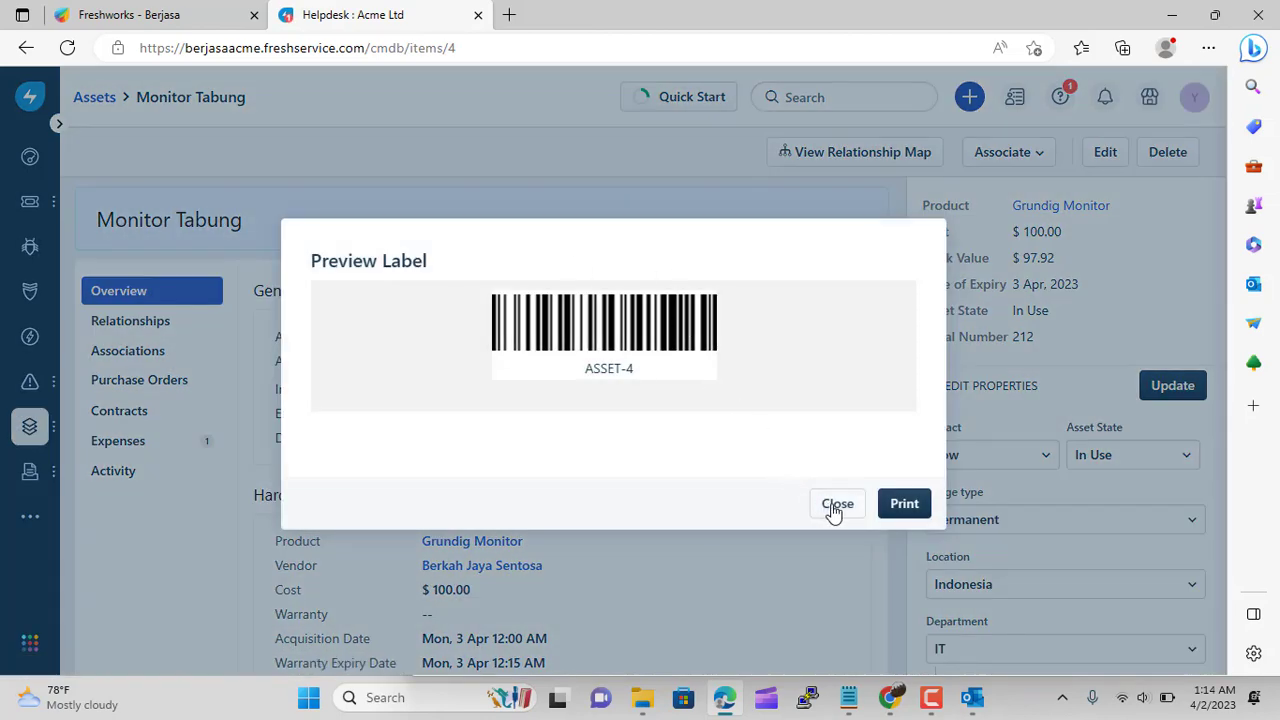
click(836, 506)
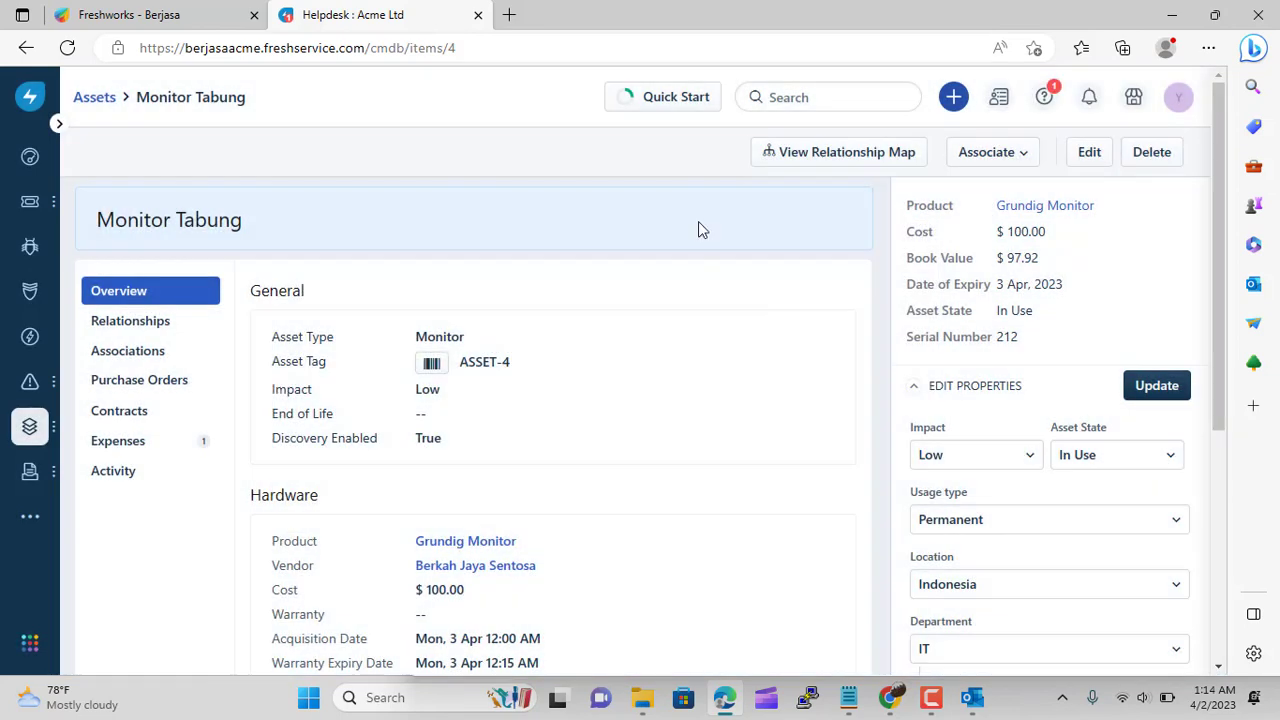
Go to Admin > Locations and expand Asia to show China, India, Indonesia and Japan
mouse_move(30, 430)
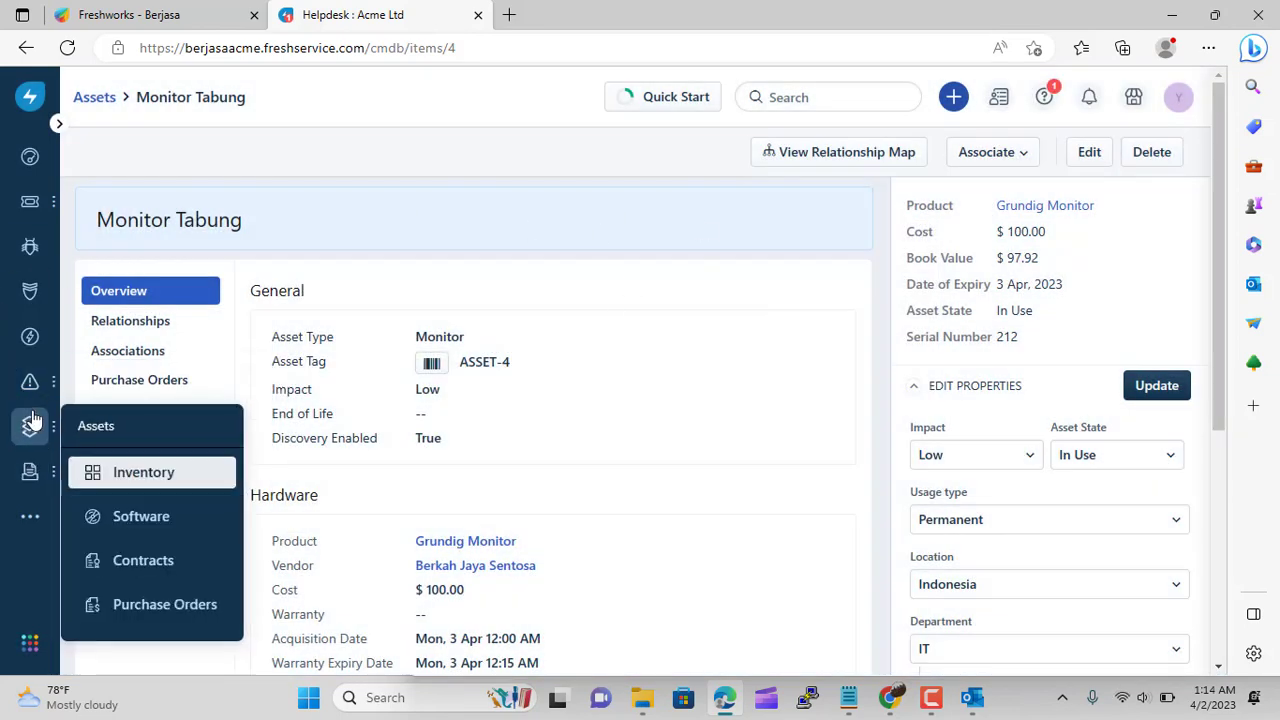
click(172, 508)
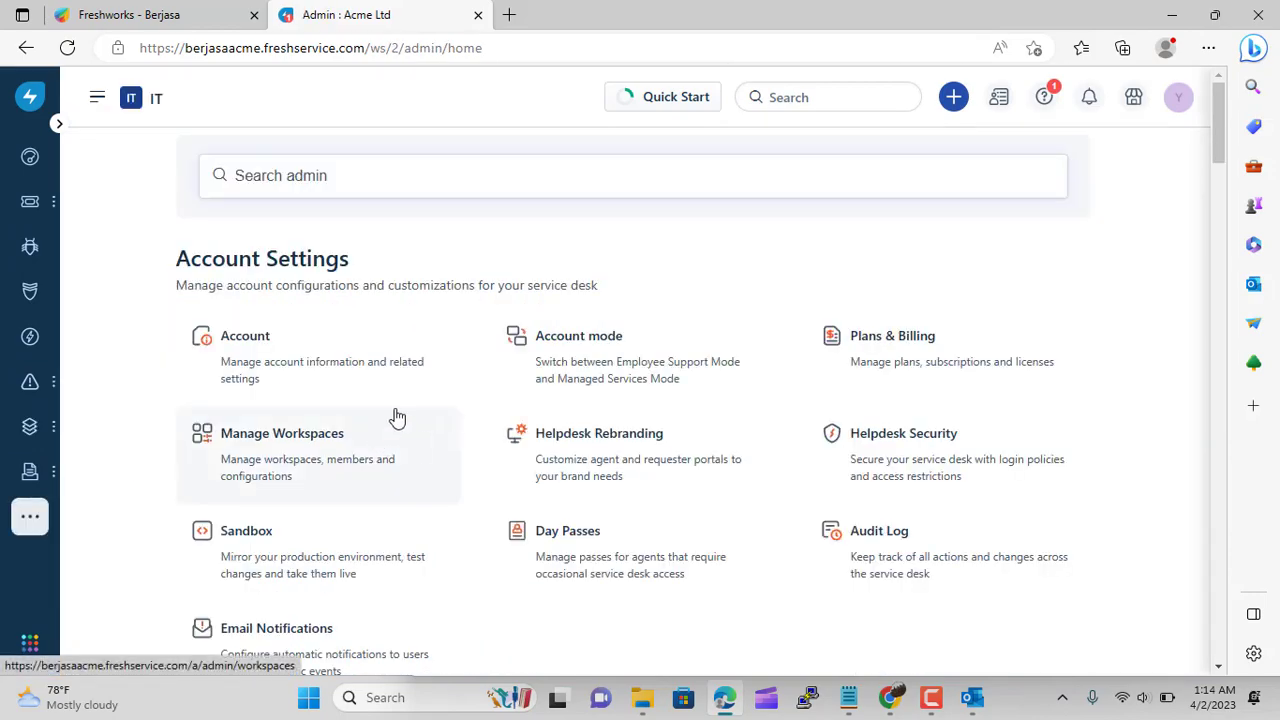
scroll(410, 405, down, 1)
scroll(420, 397, down, 15)
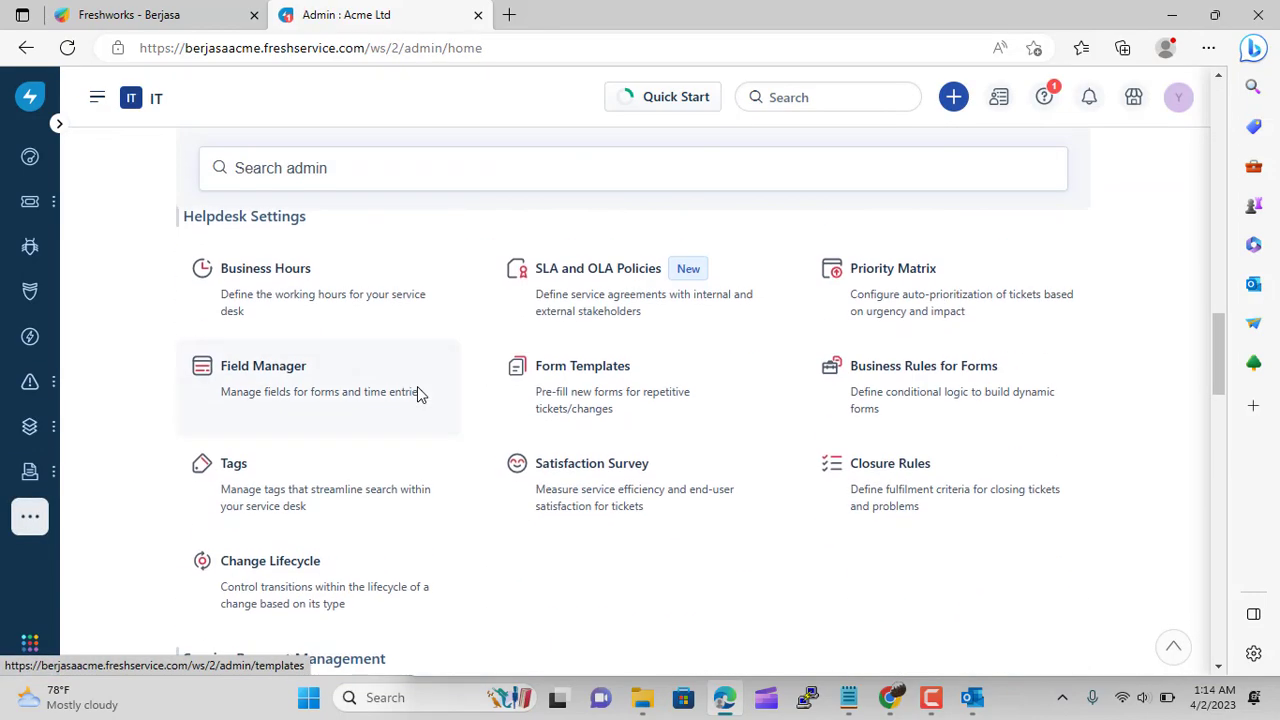
scroll(420, 397, down, 7)
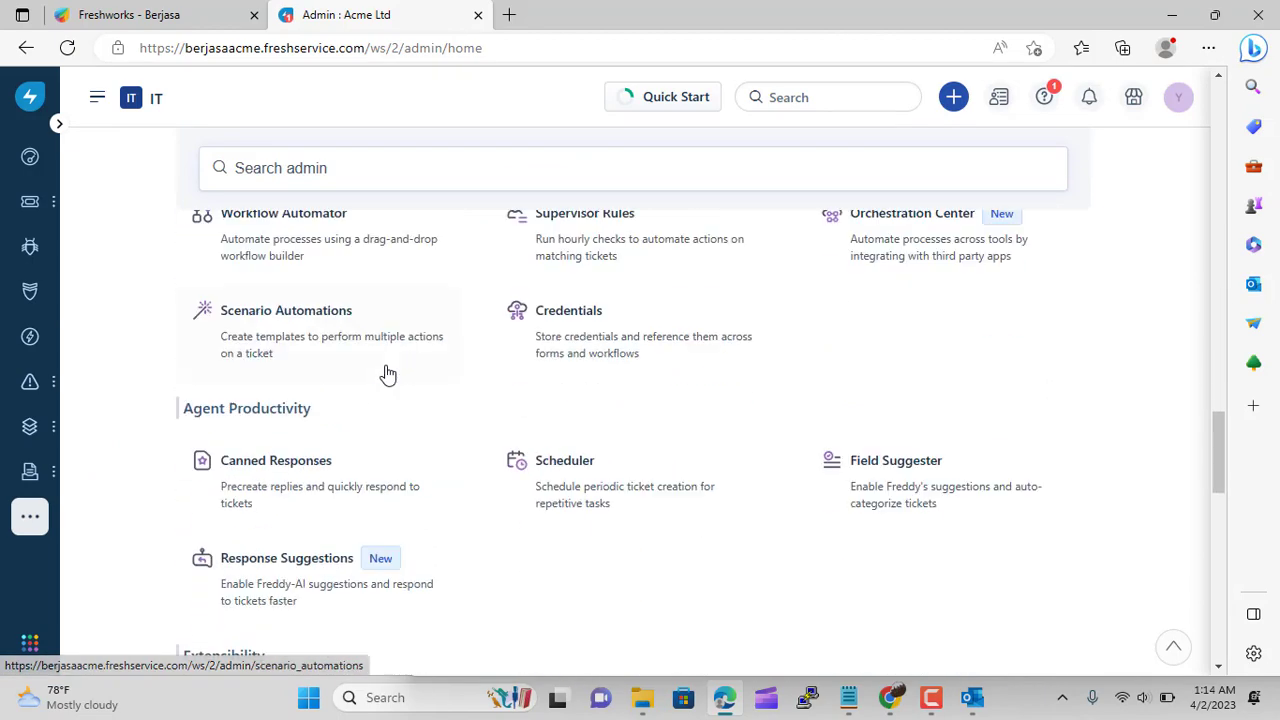
scroll(388, 372, down, 5)
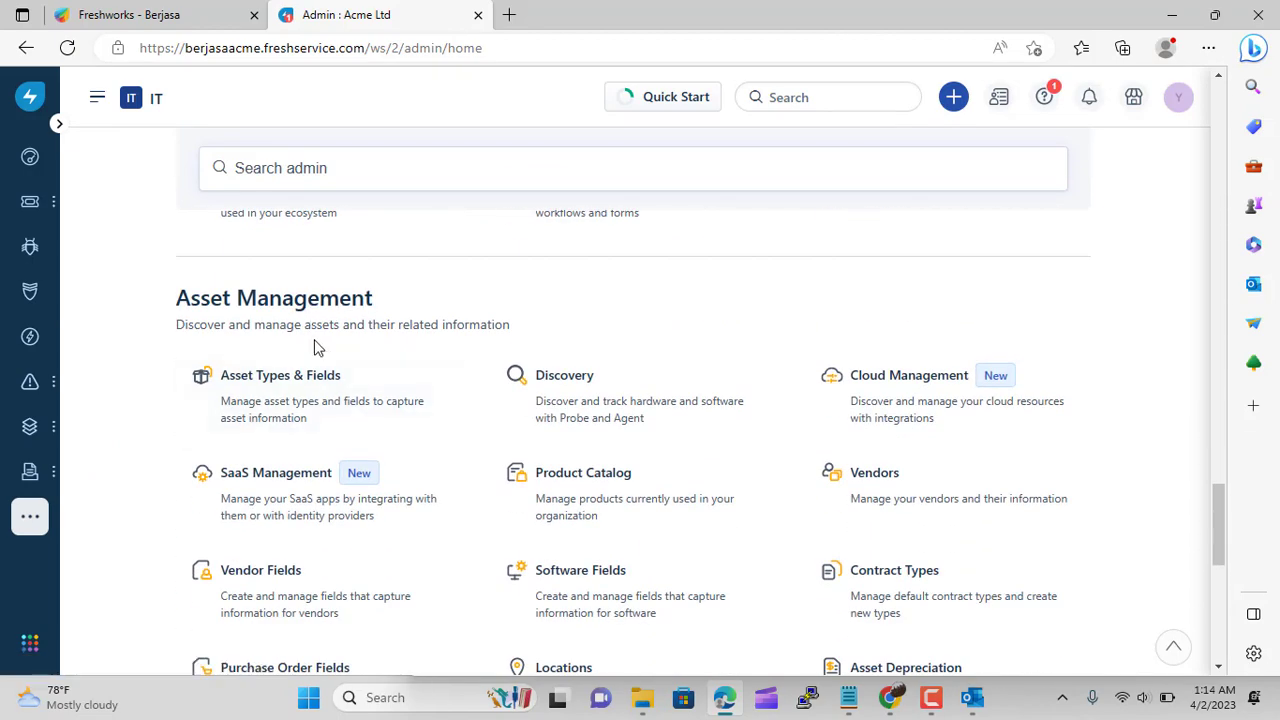
scroll(400, 360, down, 2)
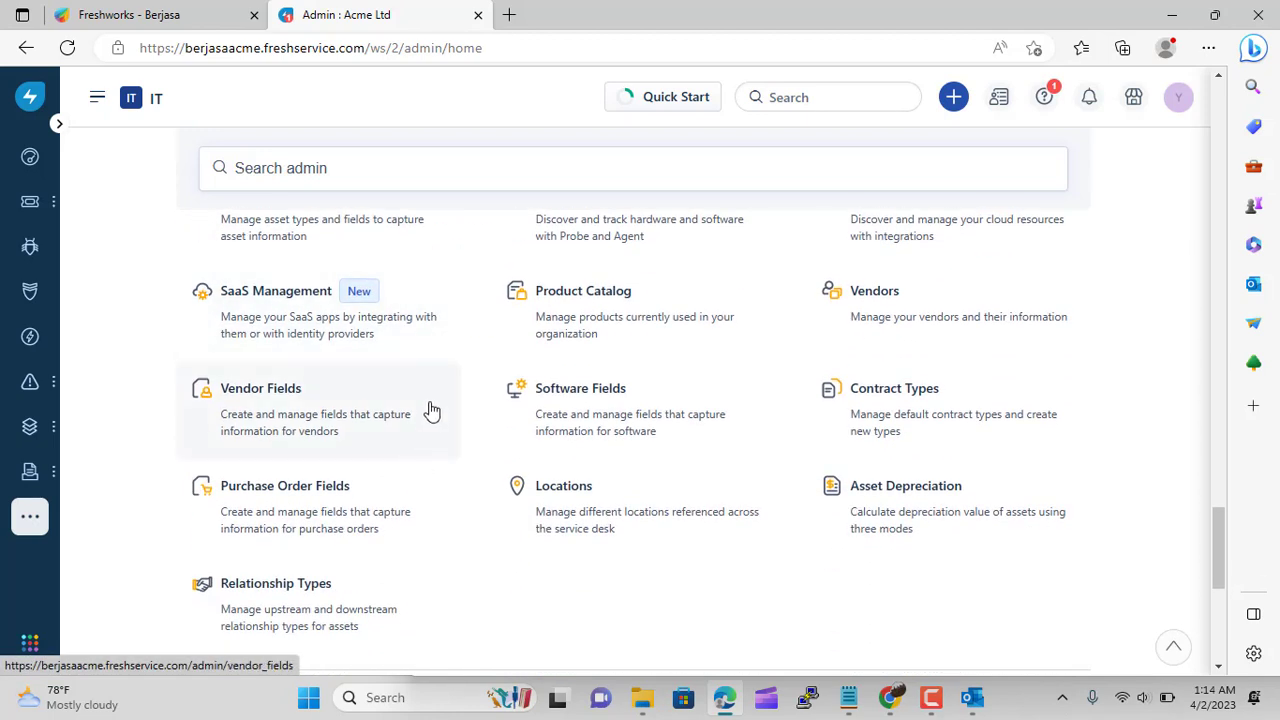
click(605, 500)
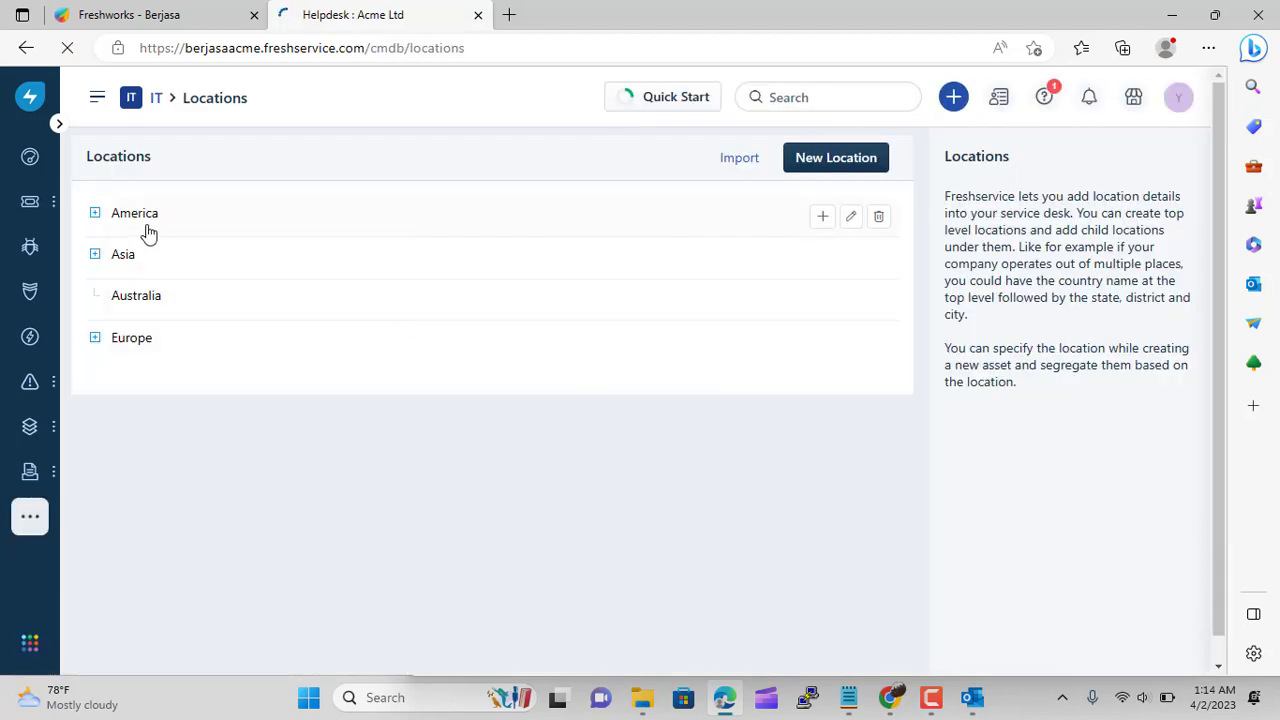
click(95, 254)
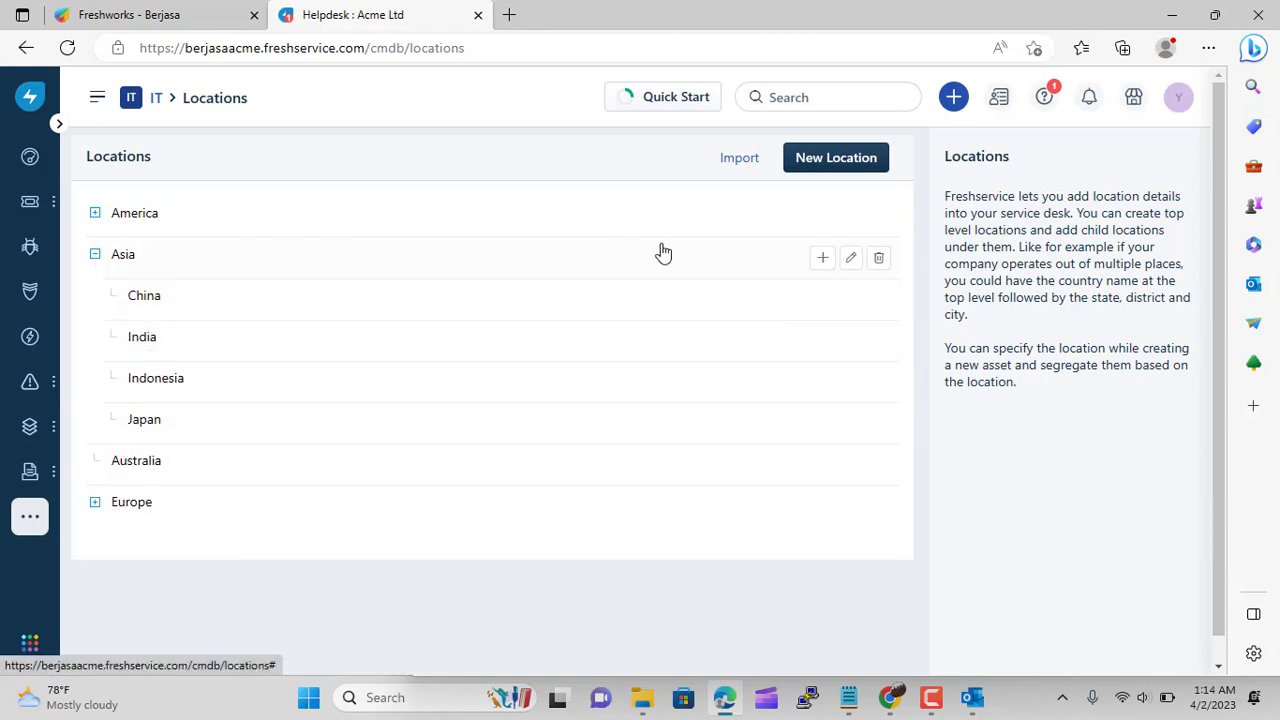
Create a child location named 'Thailand' under Asia and save it
click(819, 260)
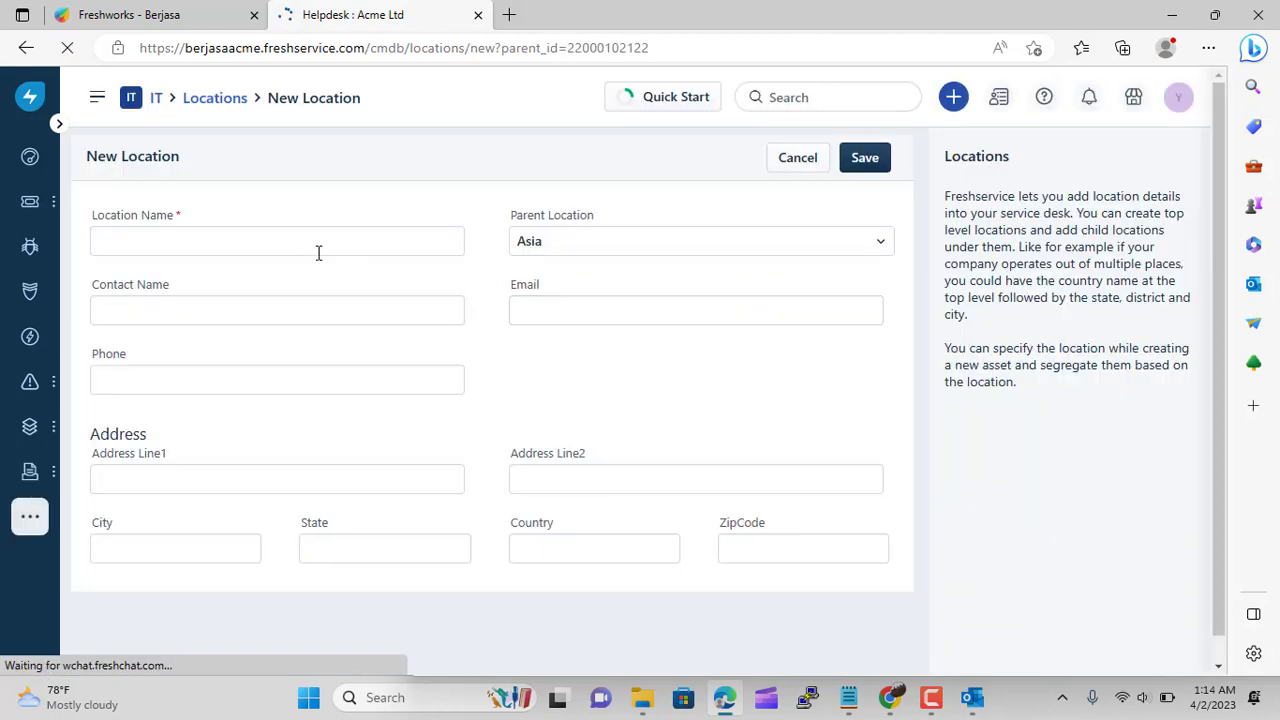
click(260, 249)
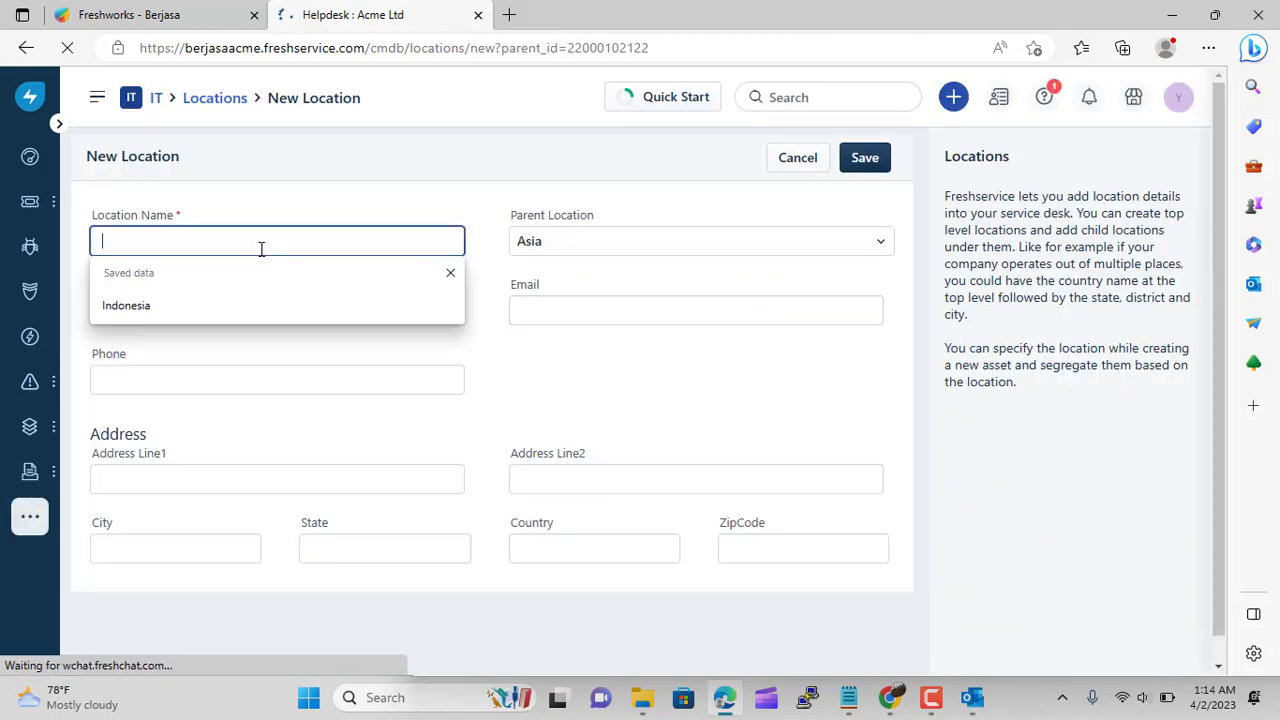
text(T)
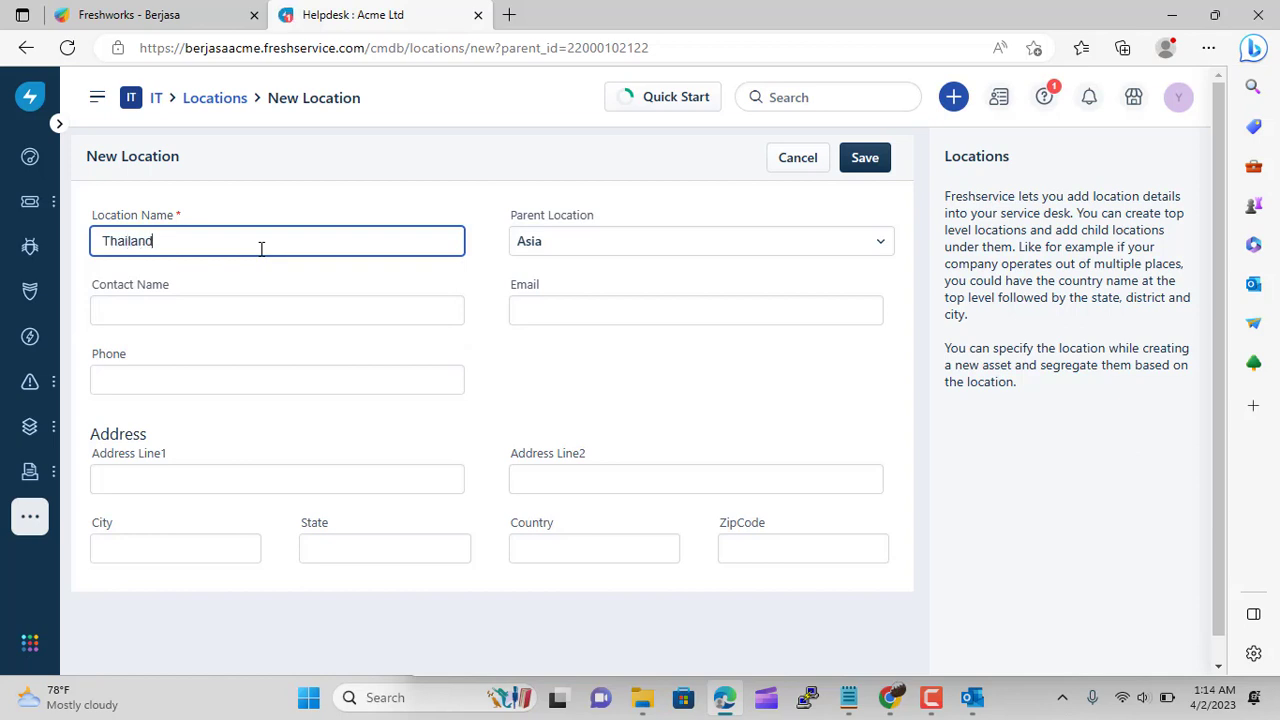
text(hailand)
click(870, 156)
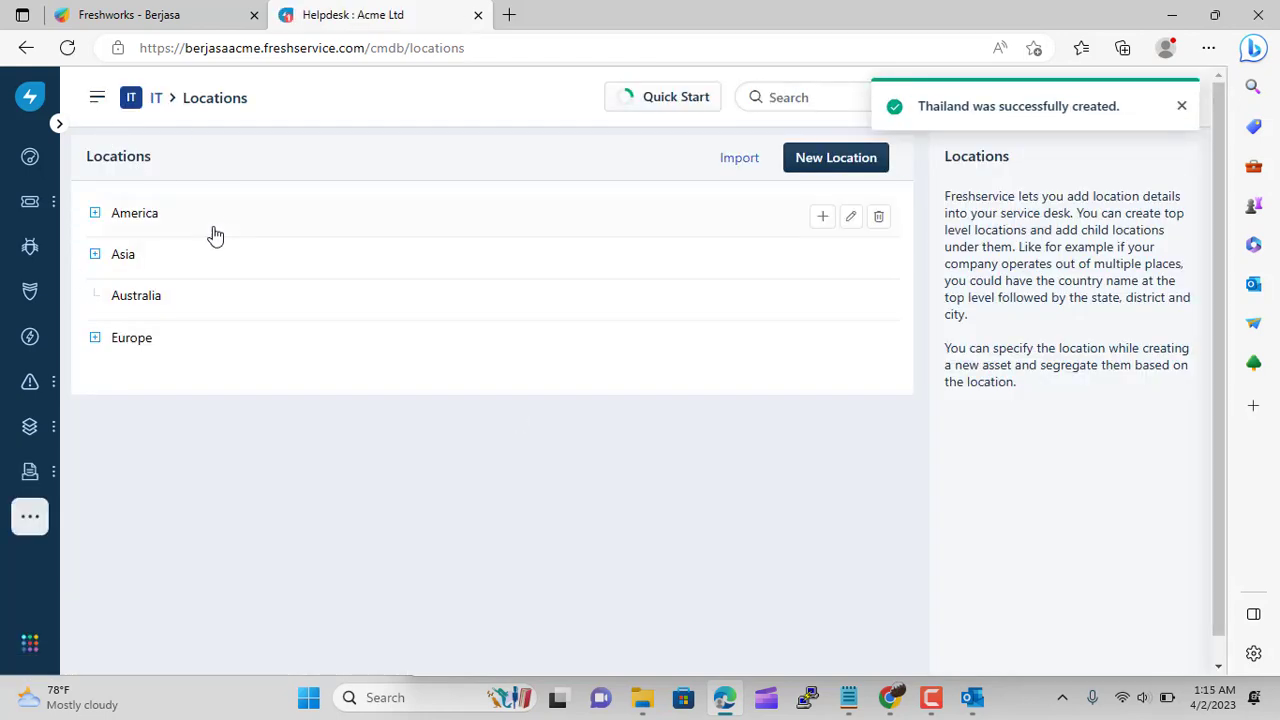
Open Admin > Discovery and download the Windows agent fs-windows-agent-2.16.0.msi
click(157, 107)
scroll(500, 440, down, 4)
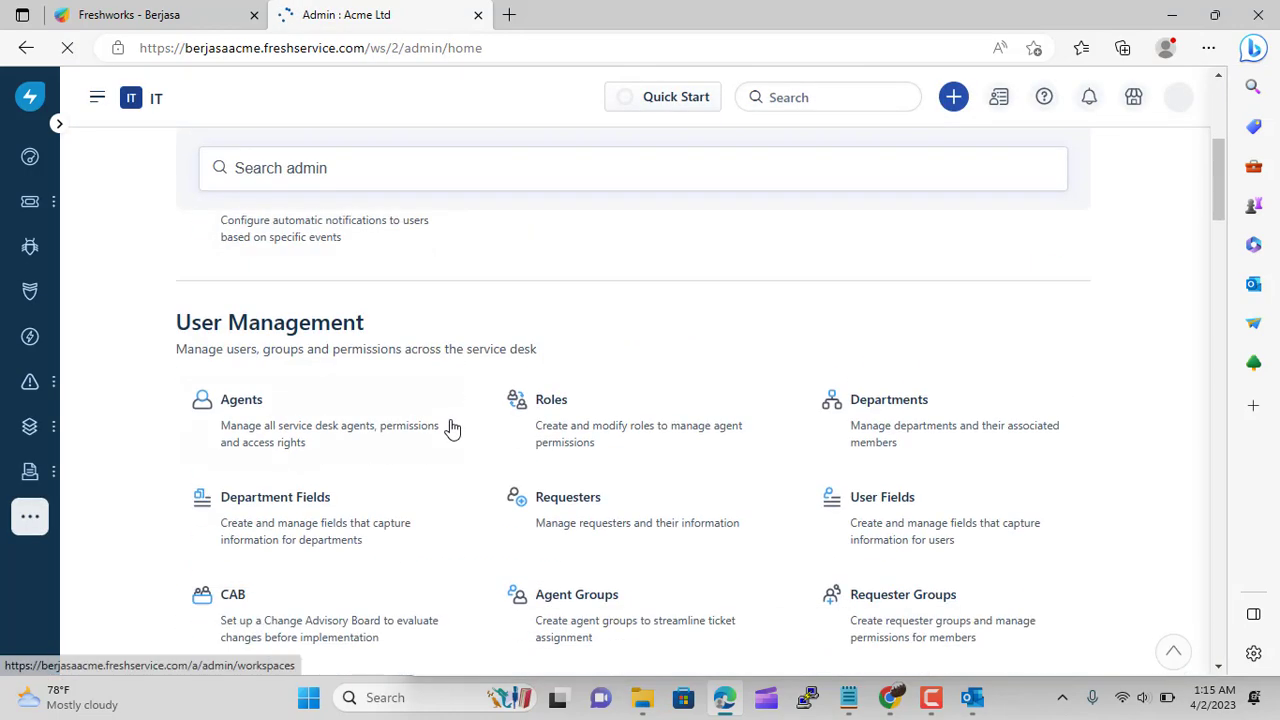
scroll(452, 428, down, 15)
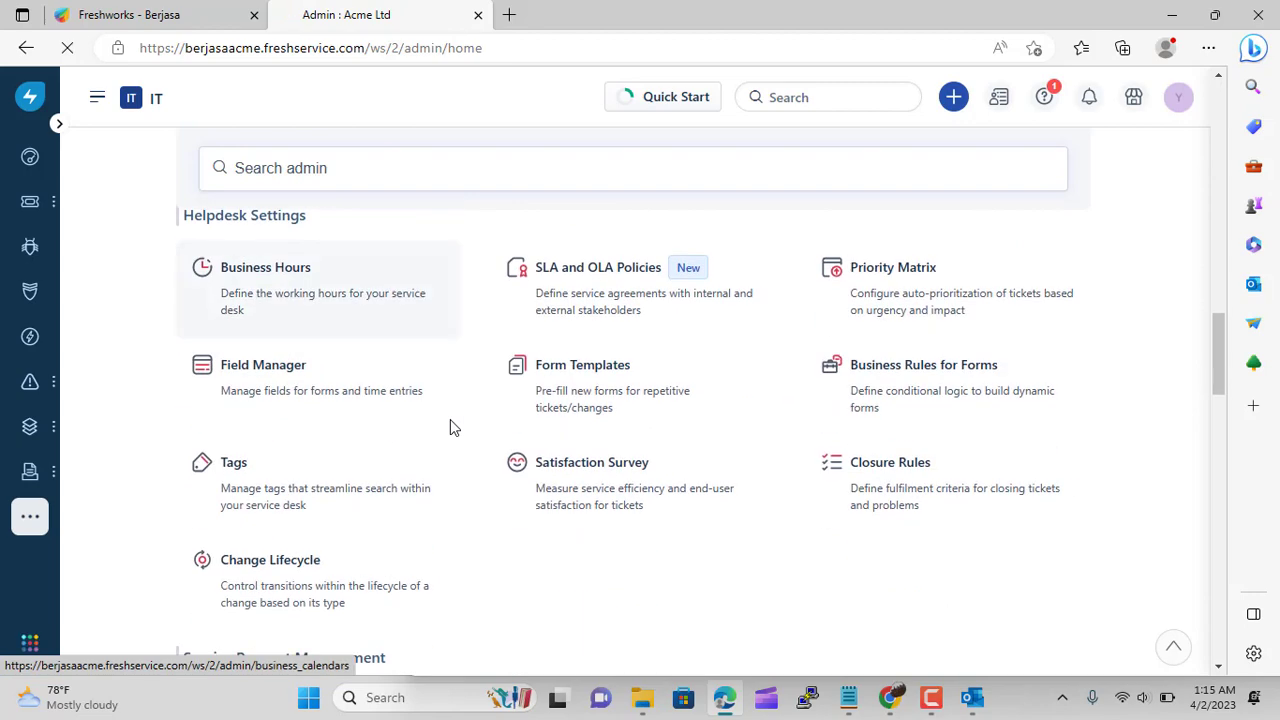
scroll(450, 428, down, 11)
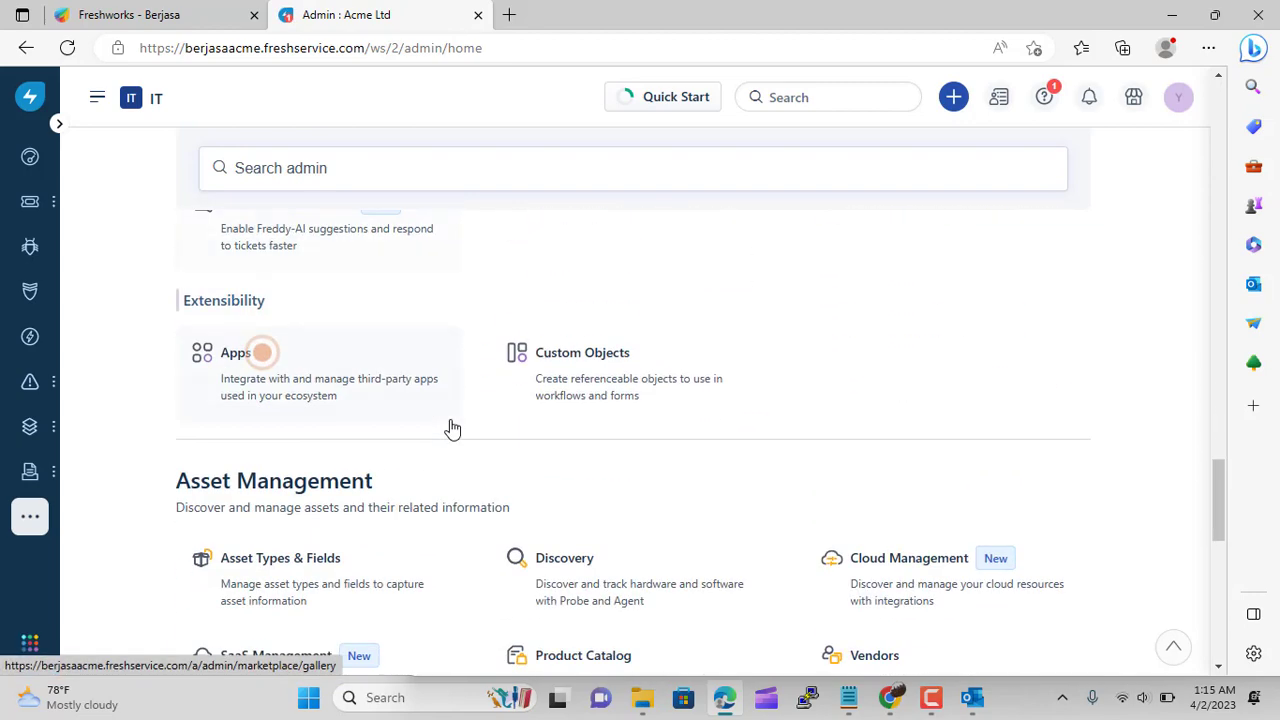
scroll(450, 428, down, 4)
scroll(477, 366, up, 3)
click(597, 500)
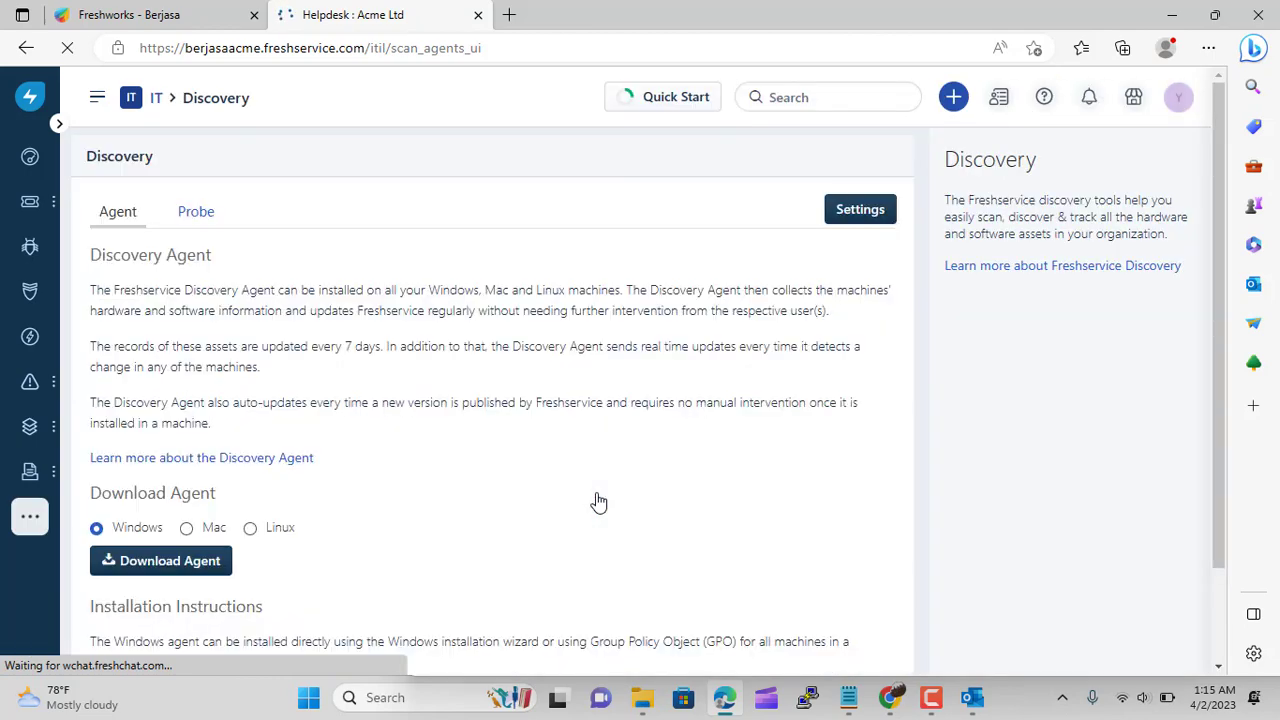
scroll(414, 371, down, 1)
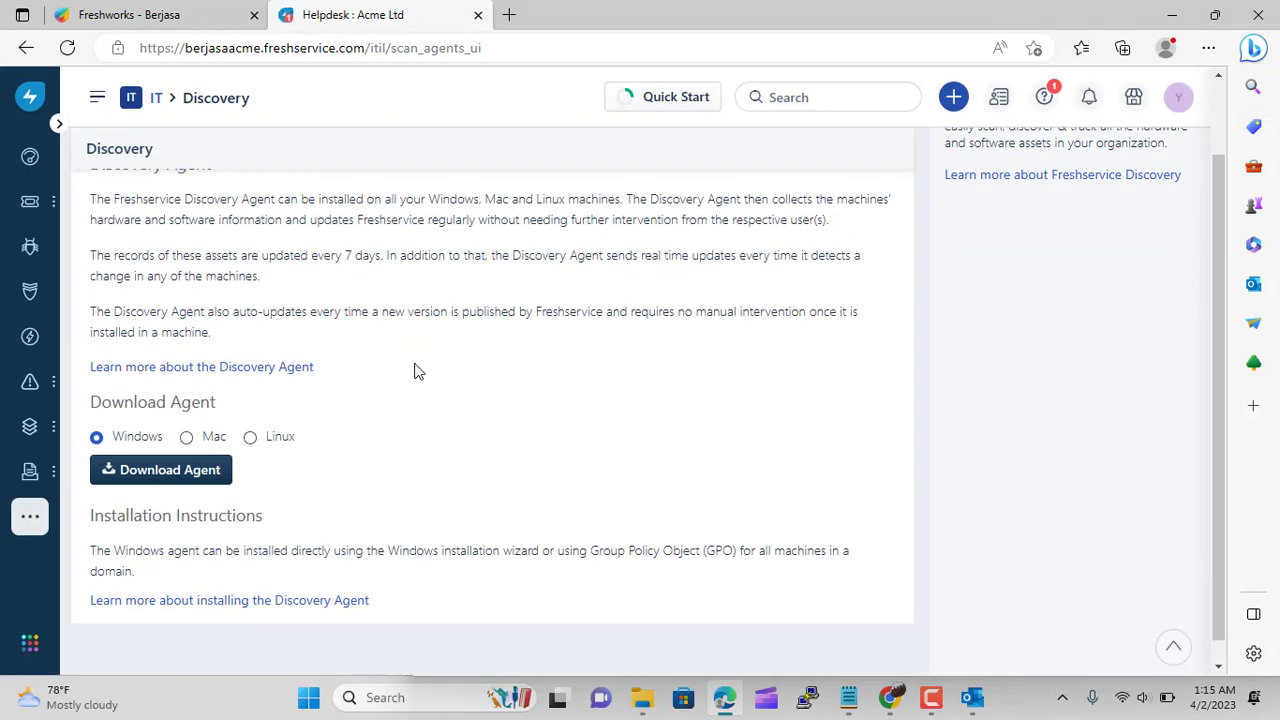
scroll(418, 324, up, 1)
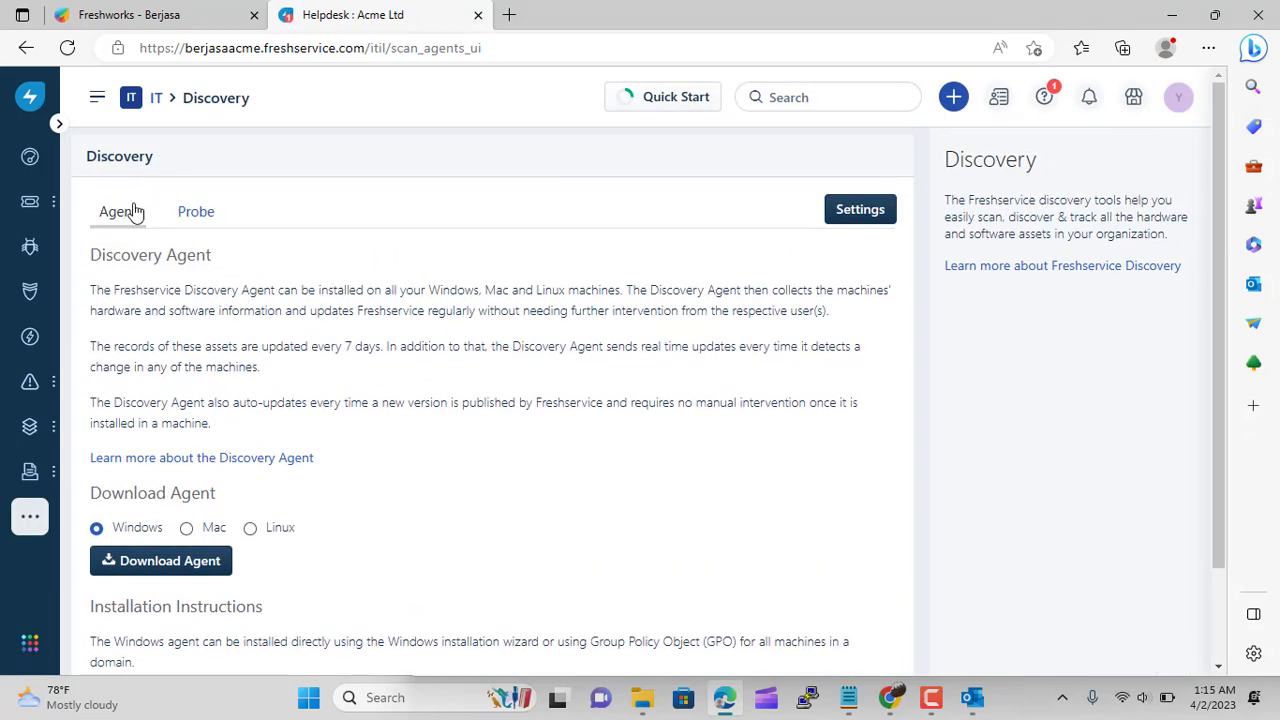
scroll(292, 315, down, 2)
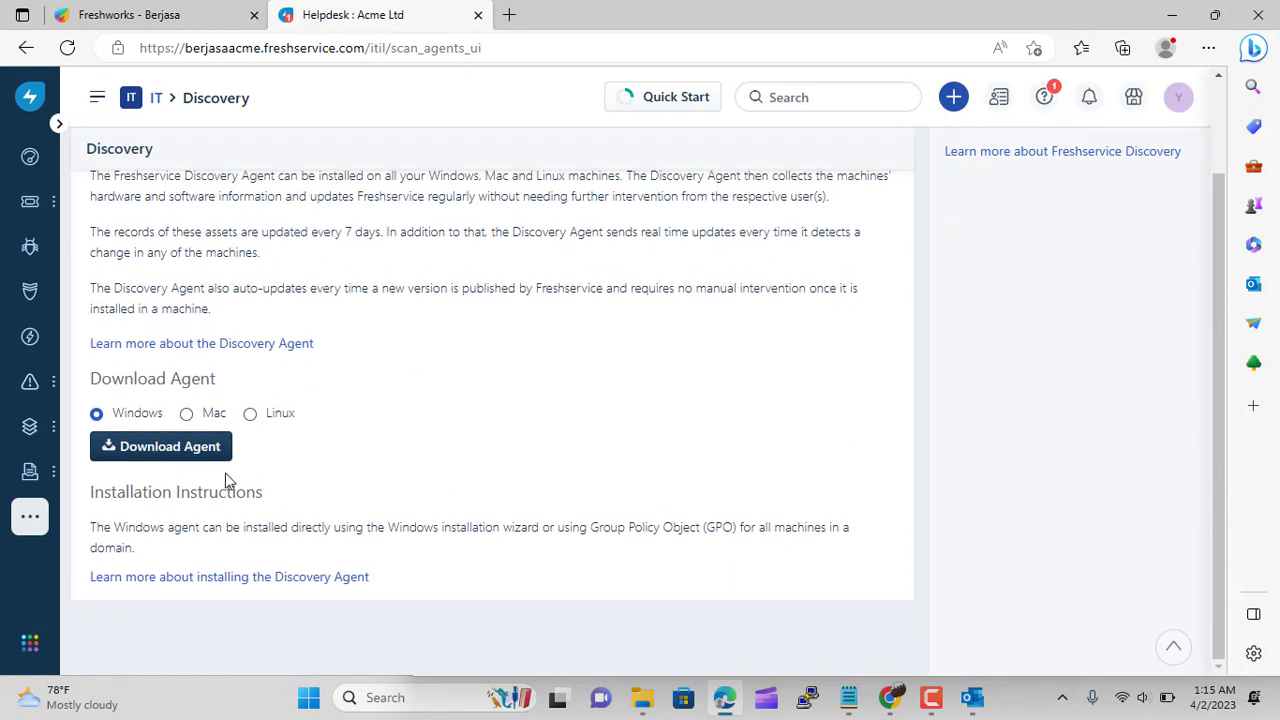
click(172, 449)
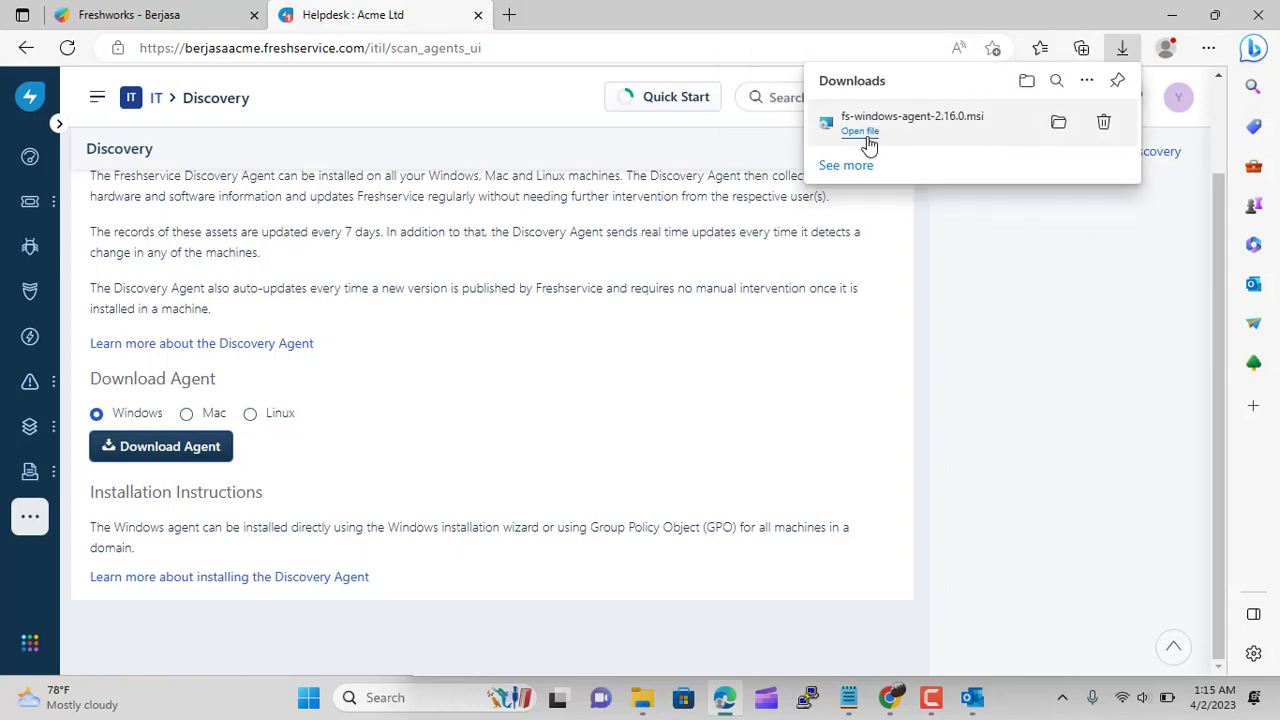
Run the Discovery Agent installer, accept the licence and default folder, start installing, then minimize it
click(871, 139)
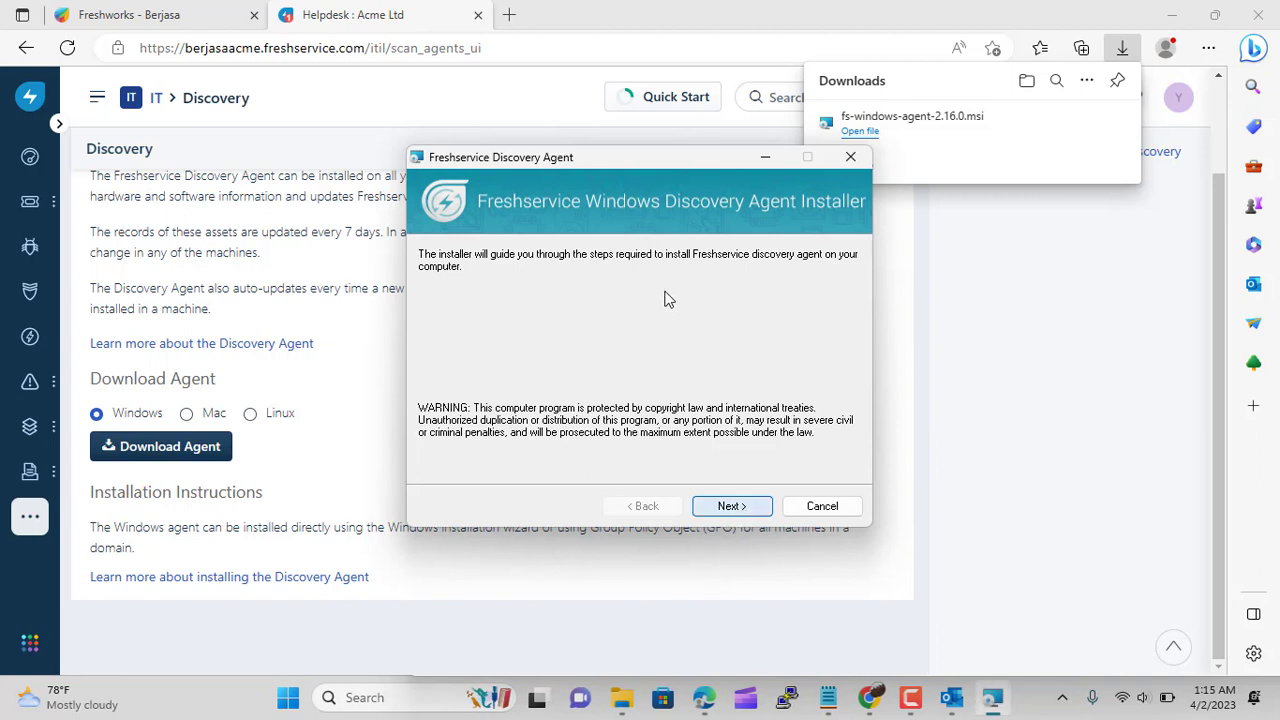
click(729, 507)
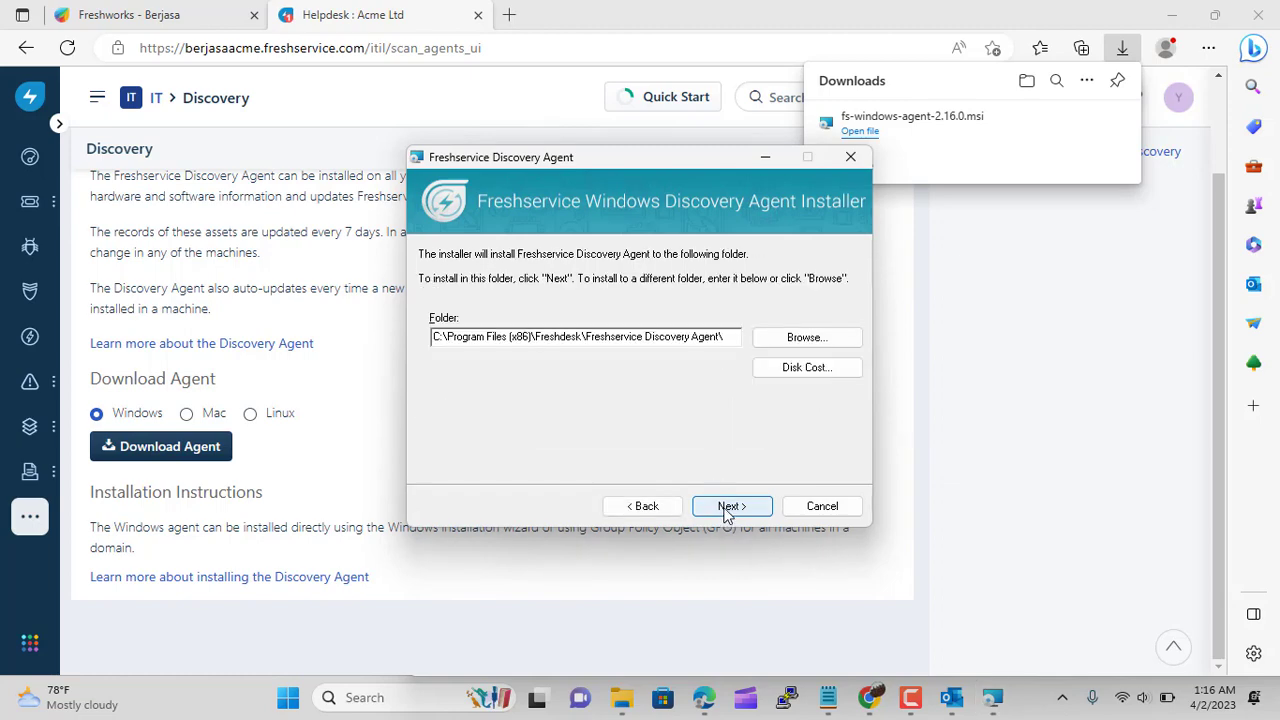
click(727, 514)
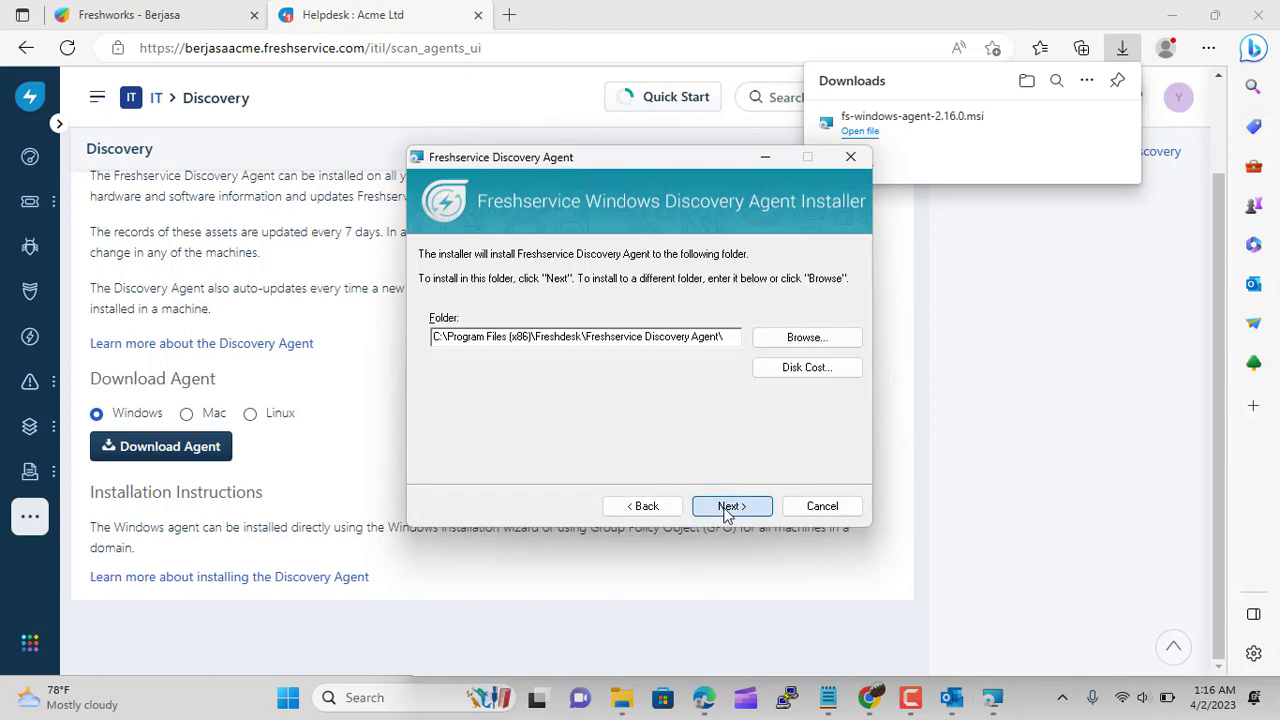
click(727, 510)
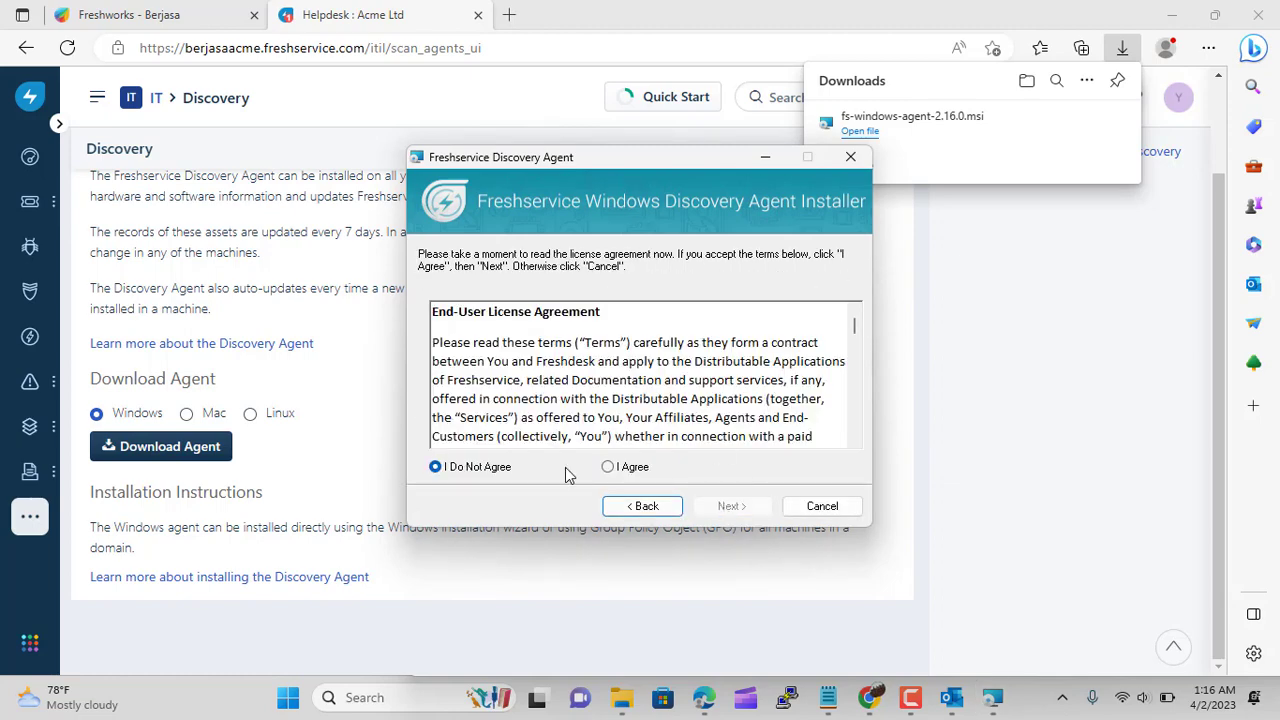
click(608, 467)
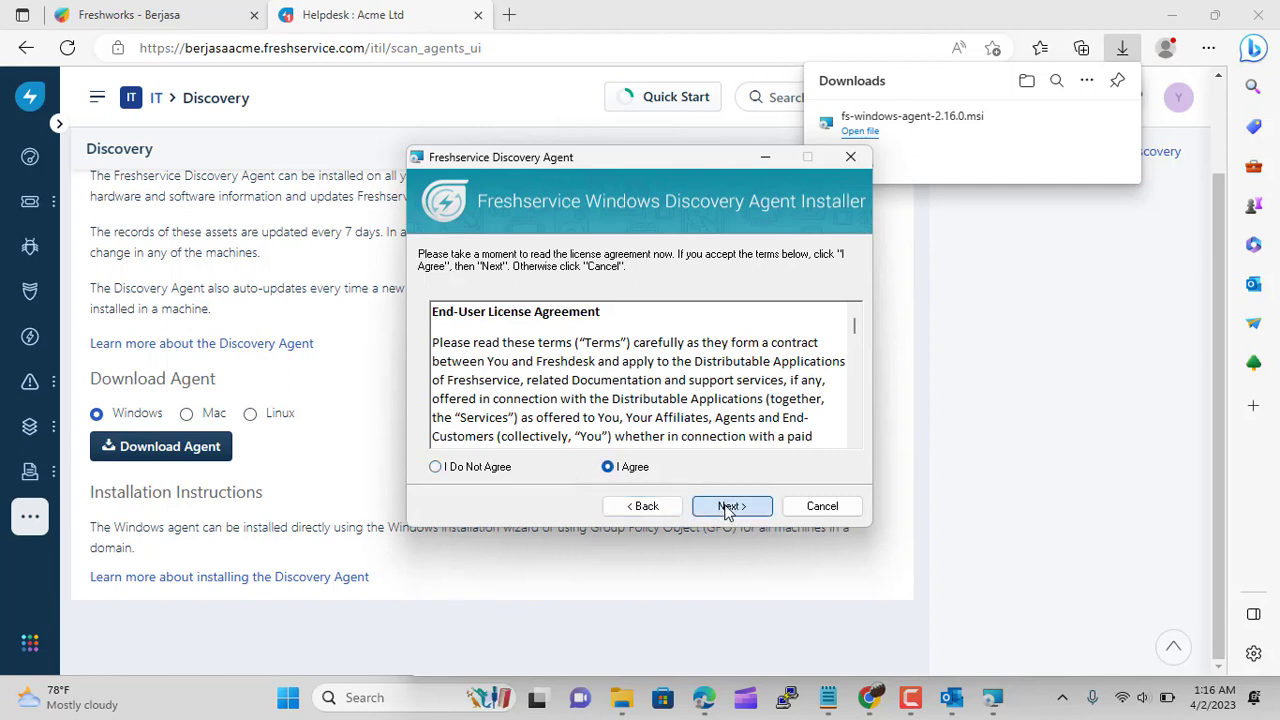
click(727, 507)
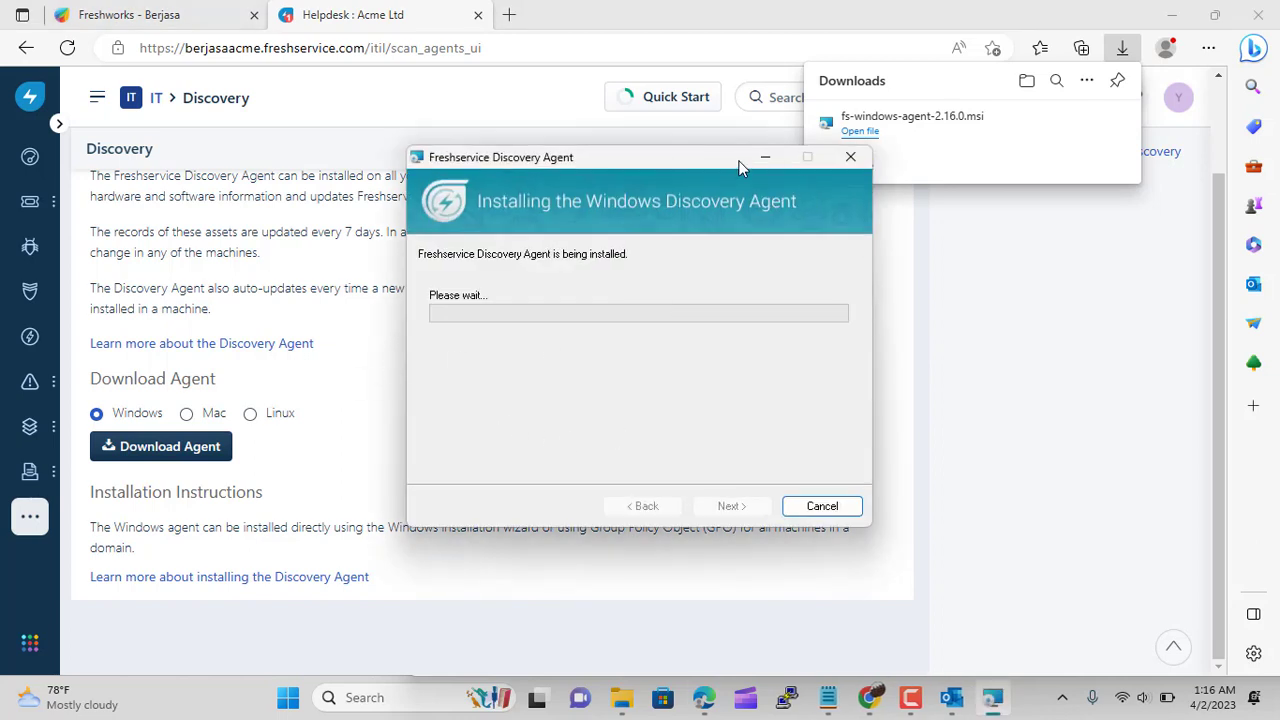
click(764, 158)
scroll(480, 405, up, 1)
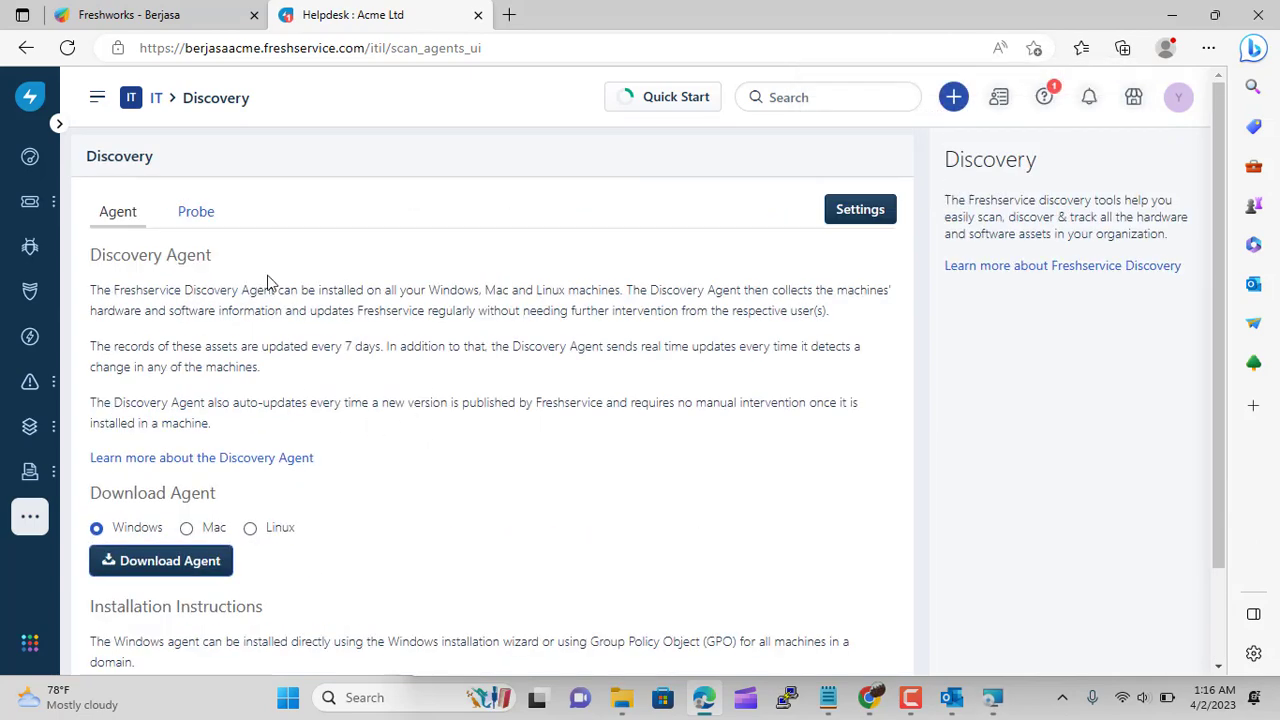
Show the Discovery Probe section, then search Windows for 'probe' and launch FreshService Probe
click(195, 212)
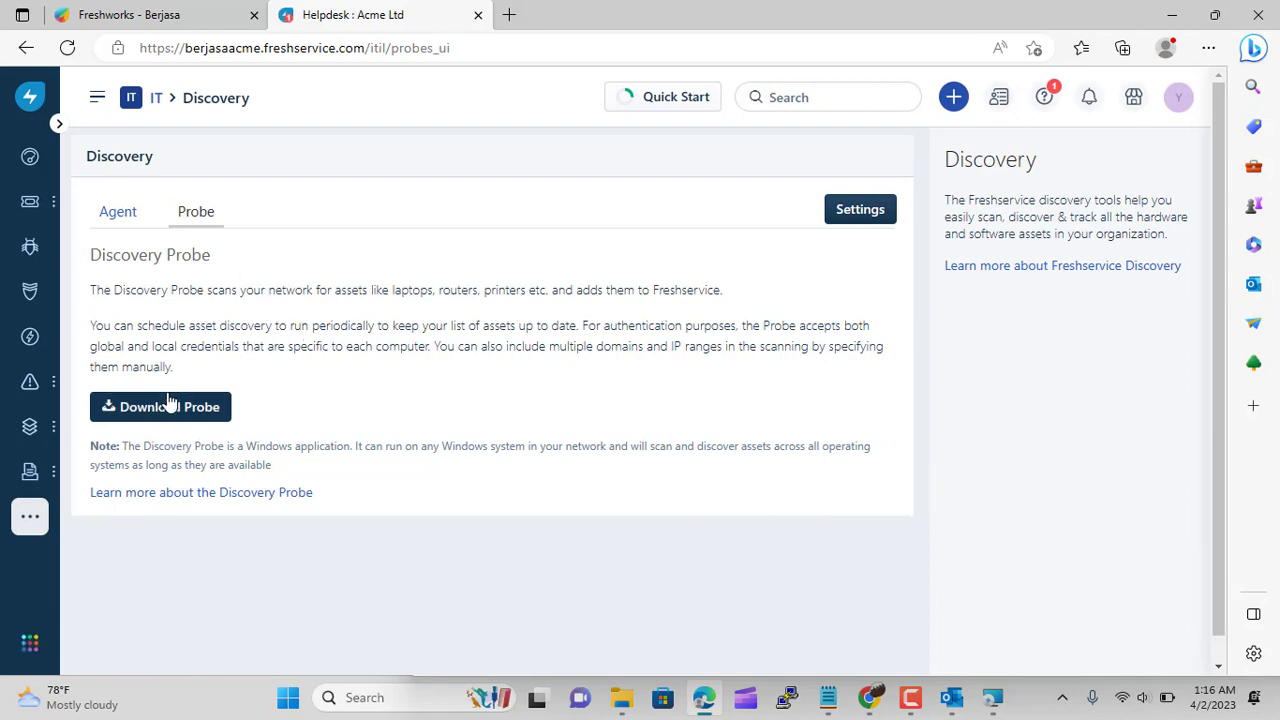
click(388, 698)
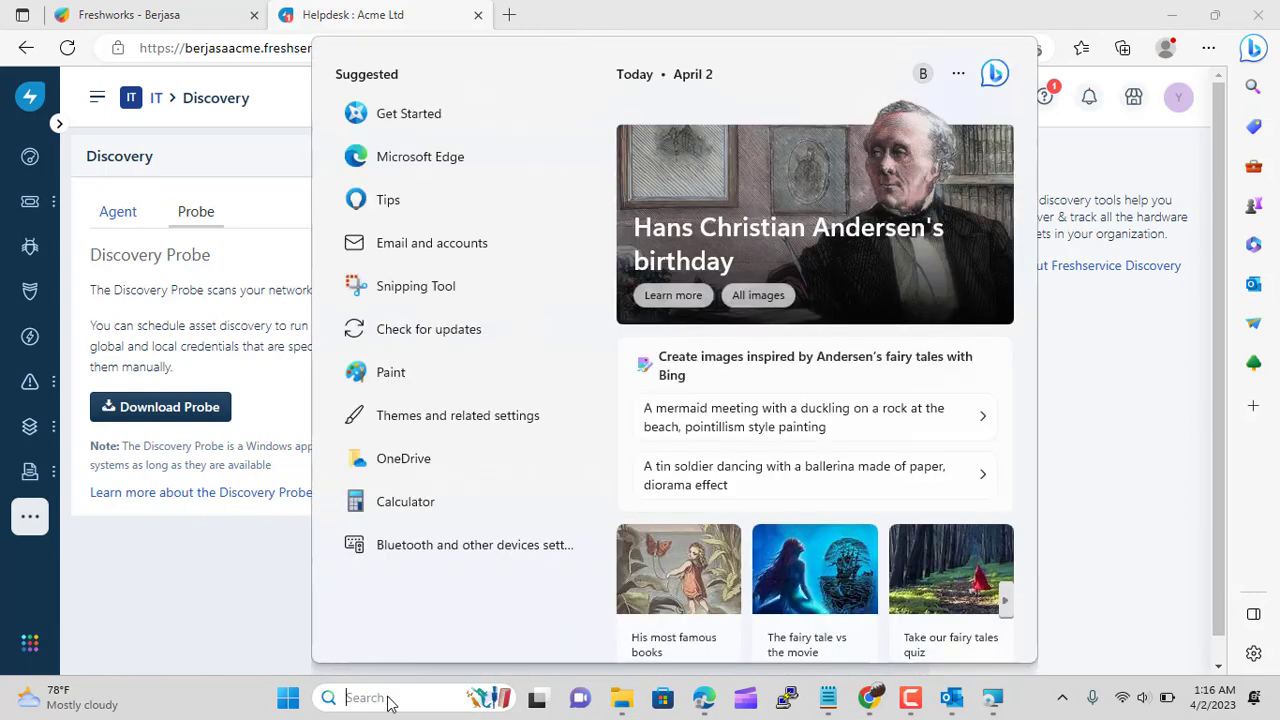
text(probe)
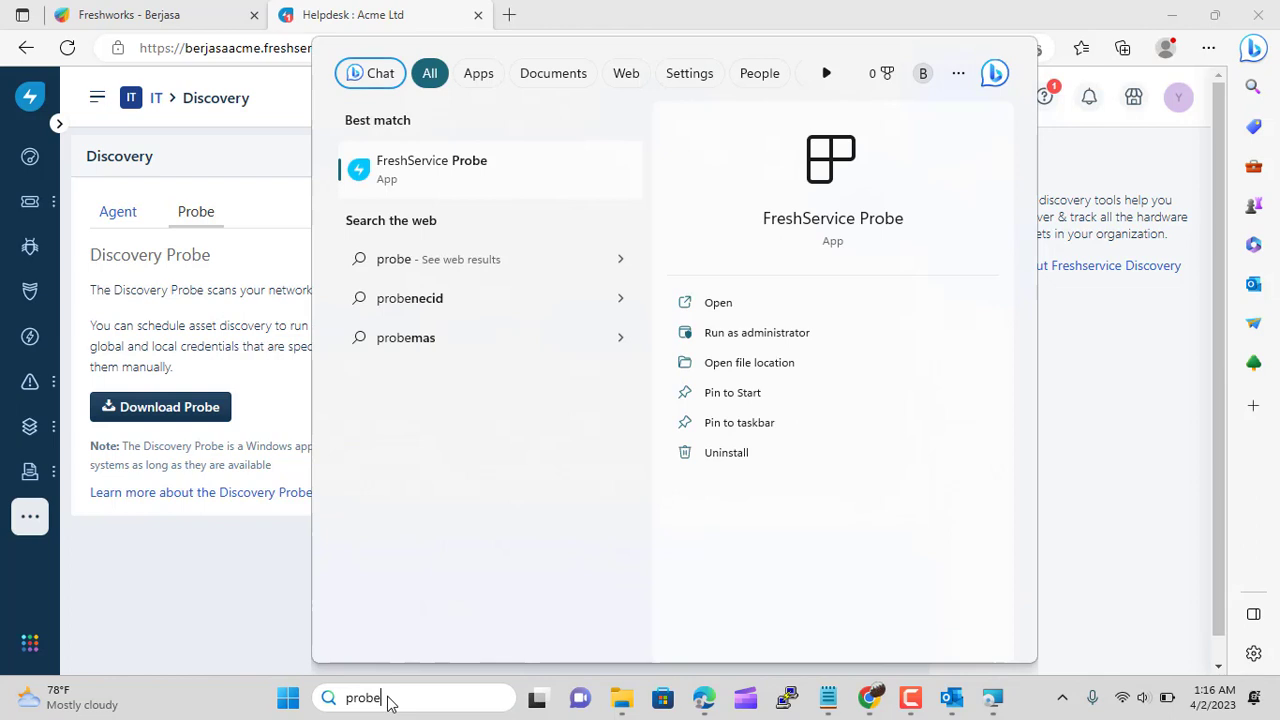
click(444, 176)
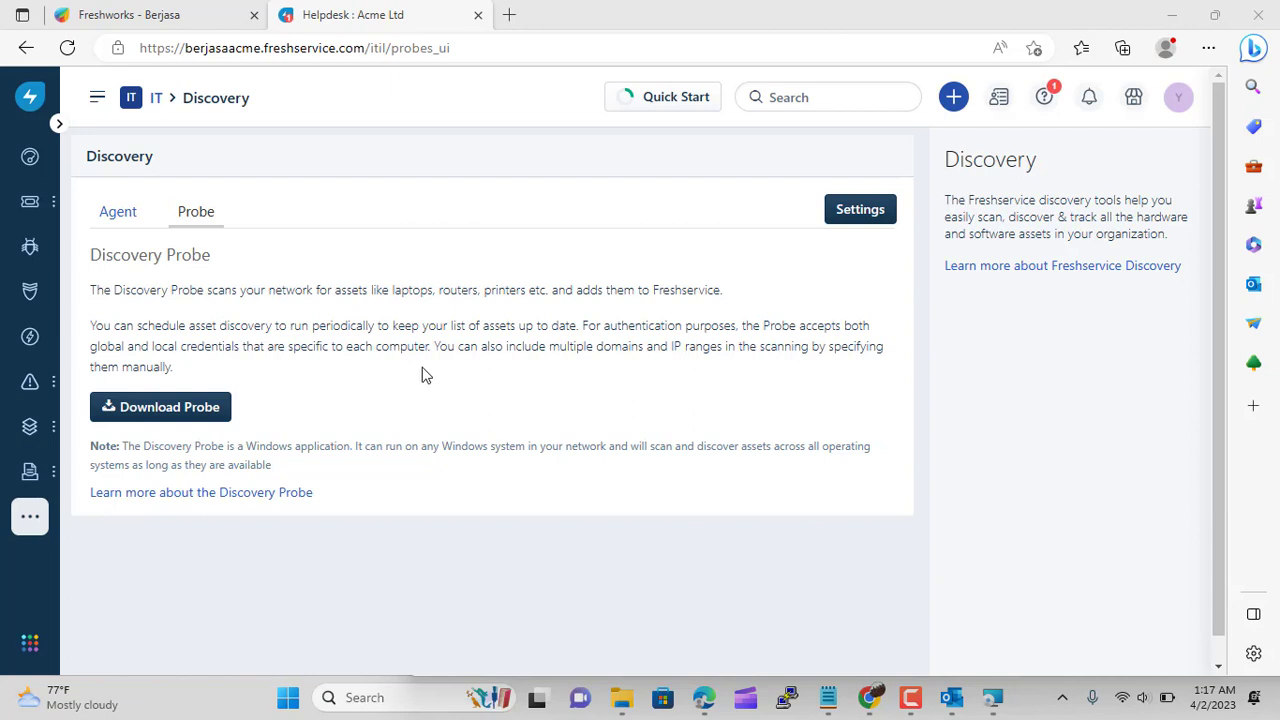
Keep the agent installer minimized and bring the FreshService Probe window on screen
click(992, 698)
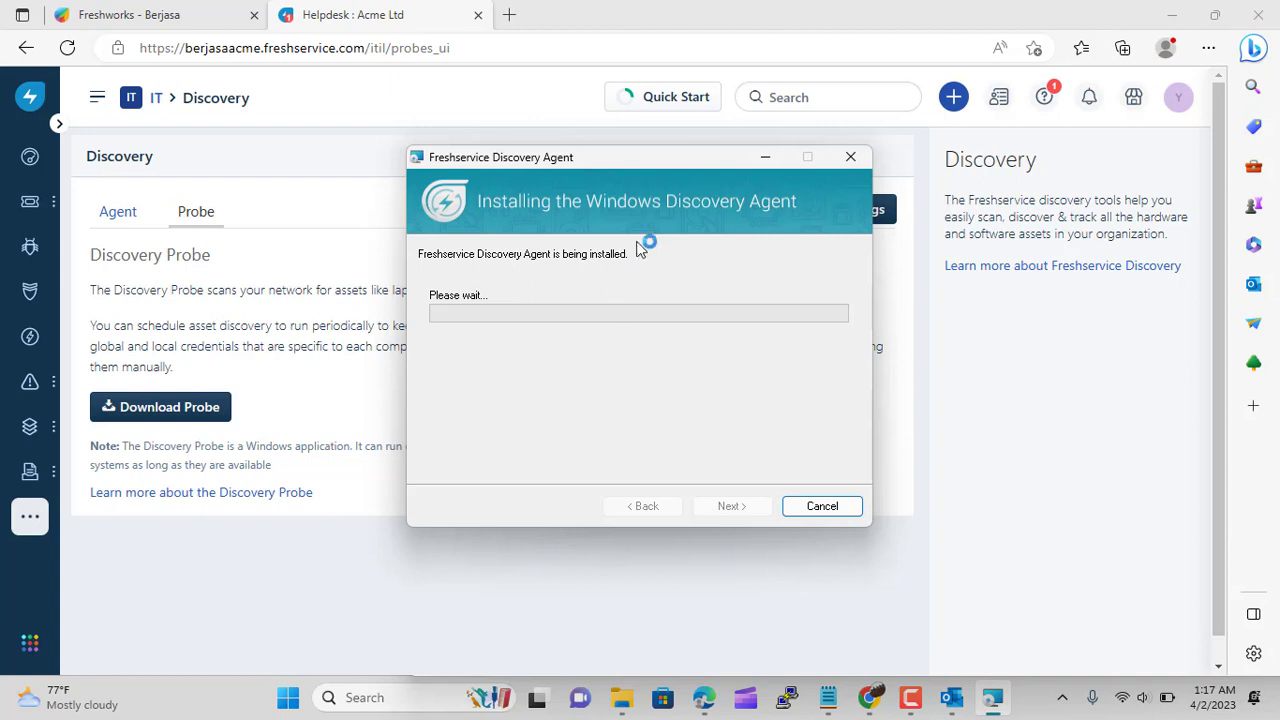
click(765, 157)
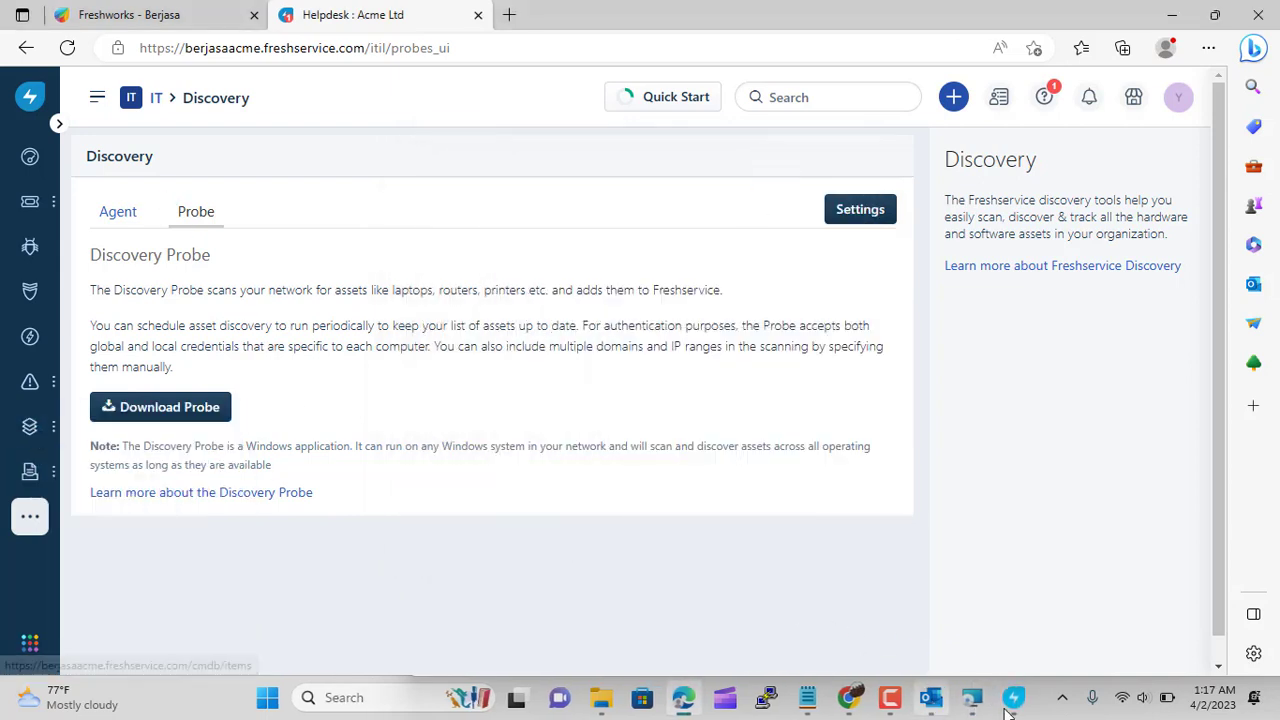
click(1008, 711)
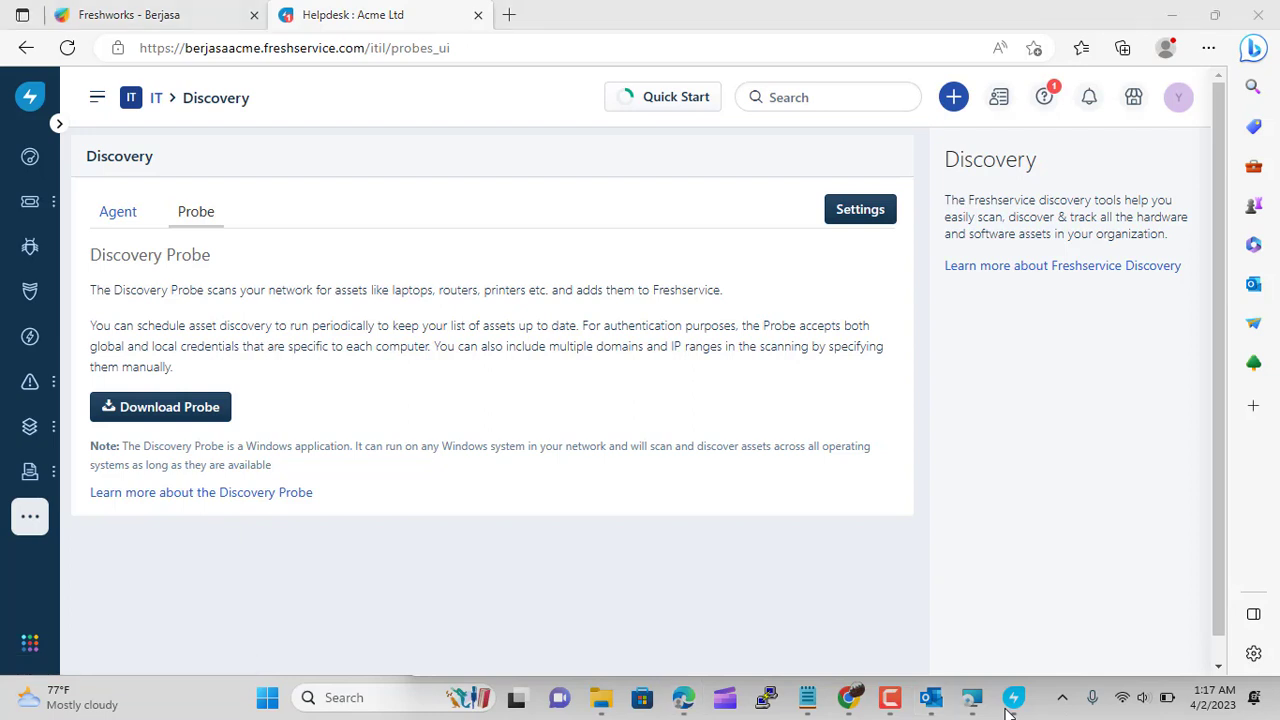
mouse_move(2, 422)
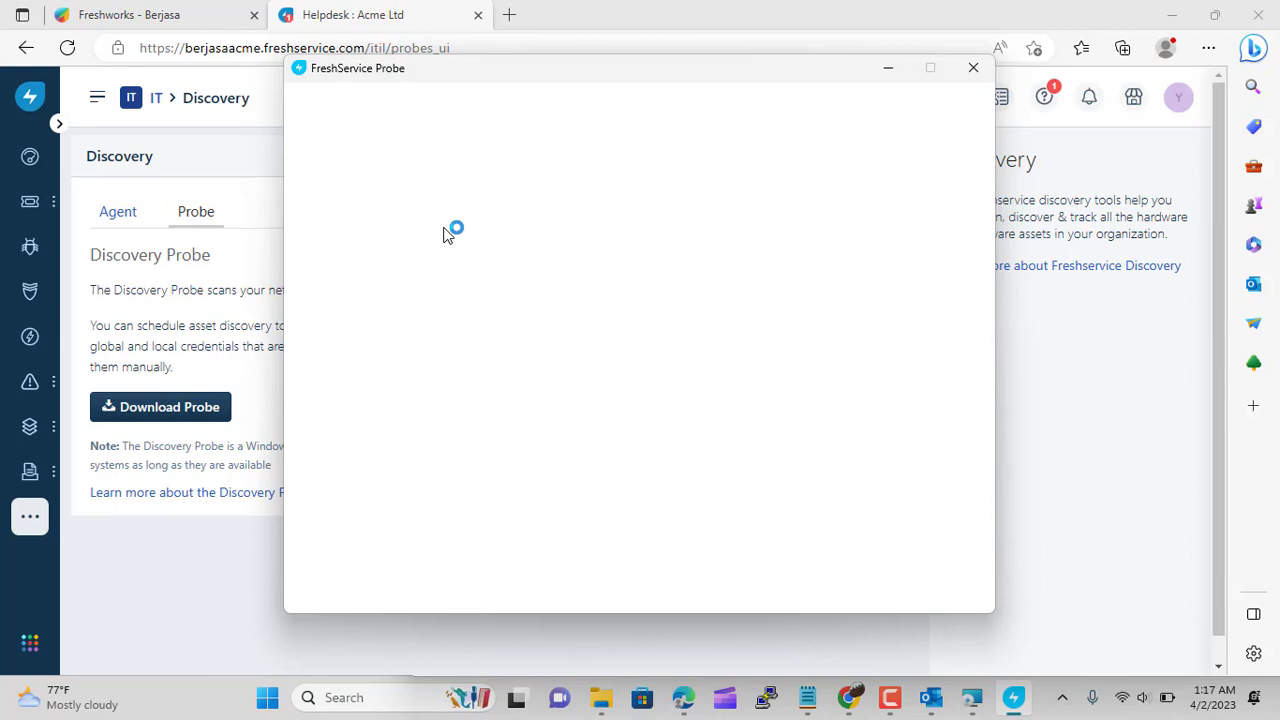
mouse_move(35, 437)
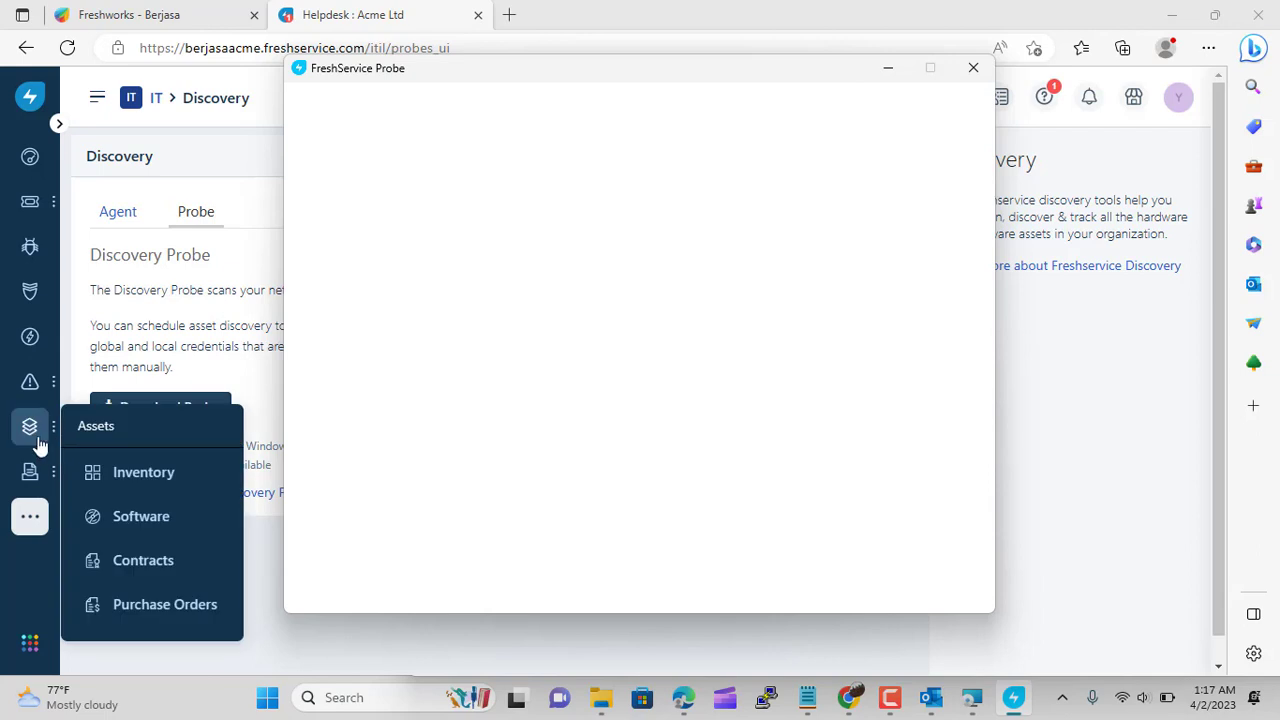
click(145, 476)
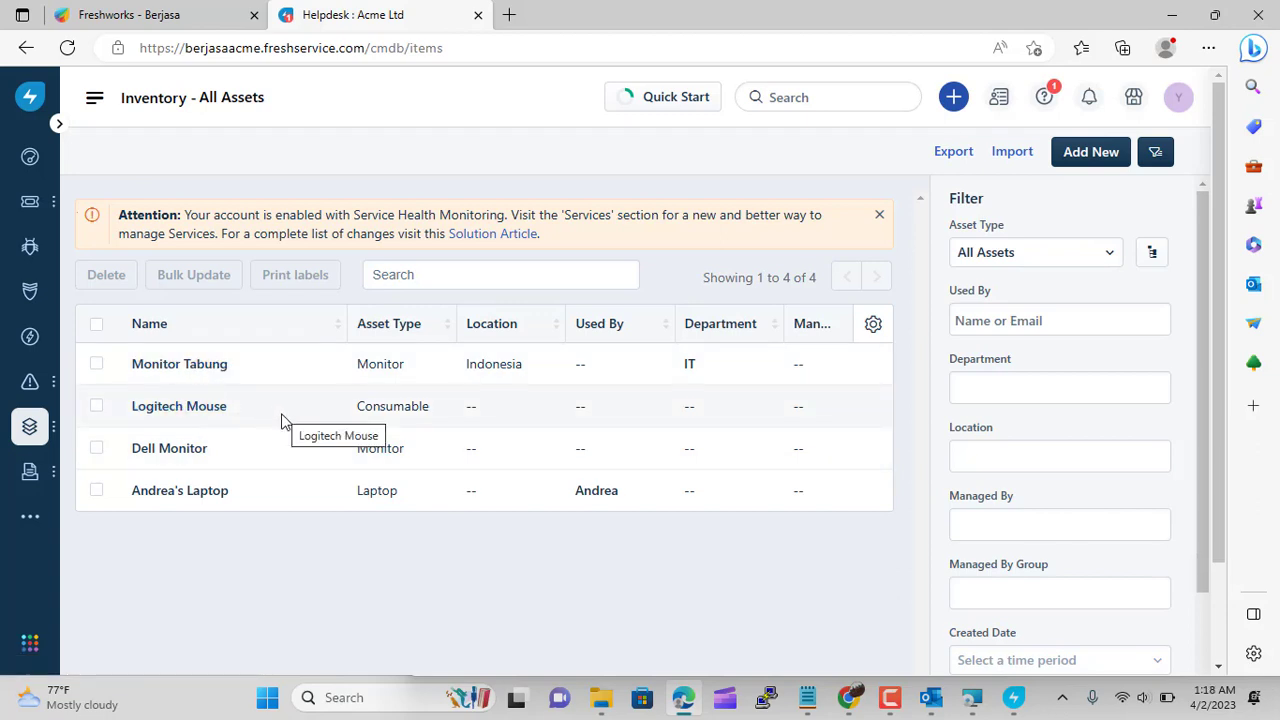
click(180, 491)
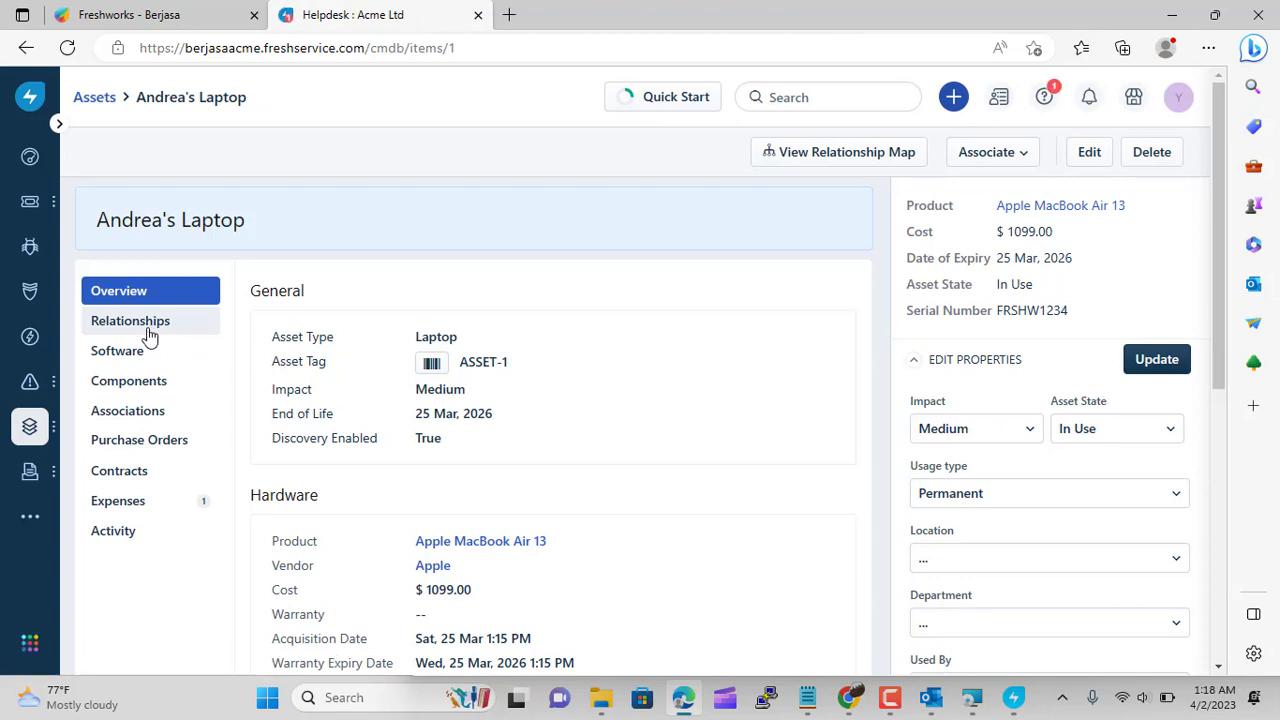
click(148, 330)
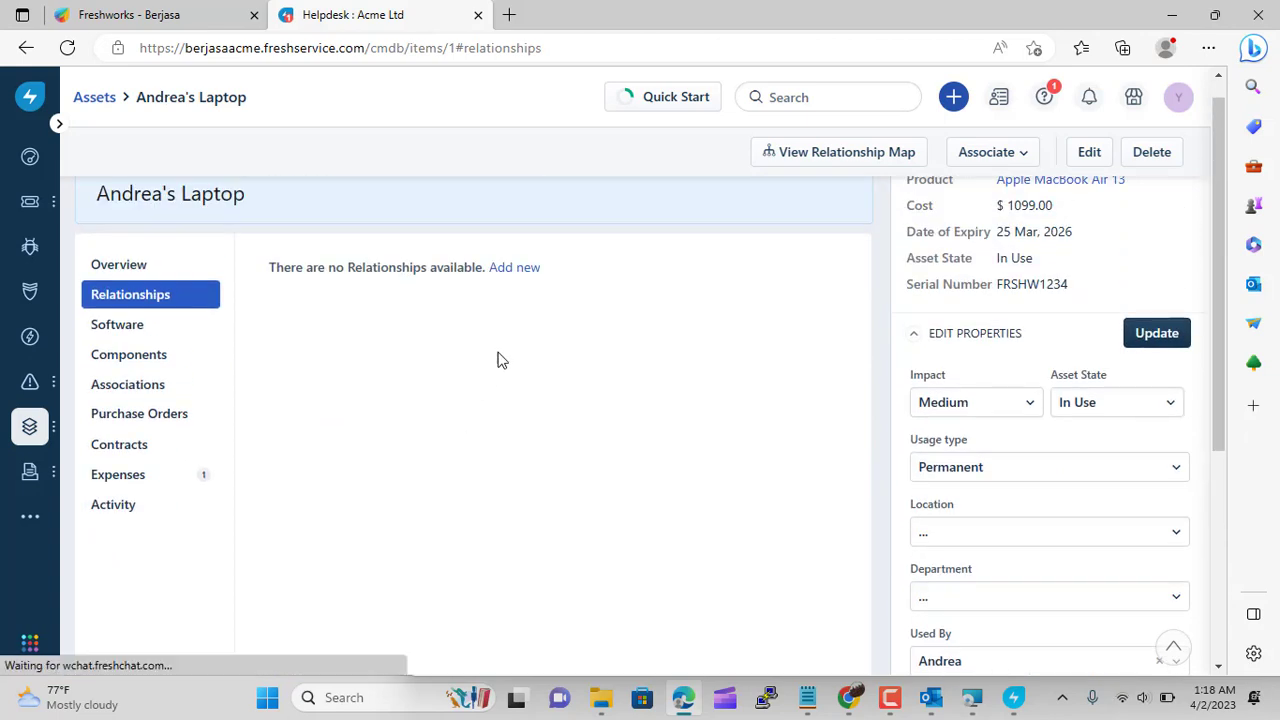
click(524, 271)
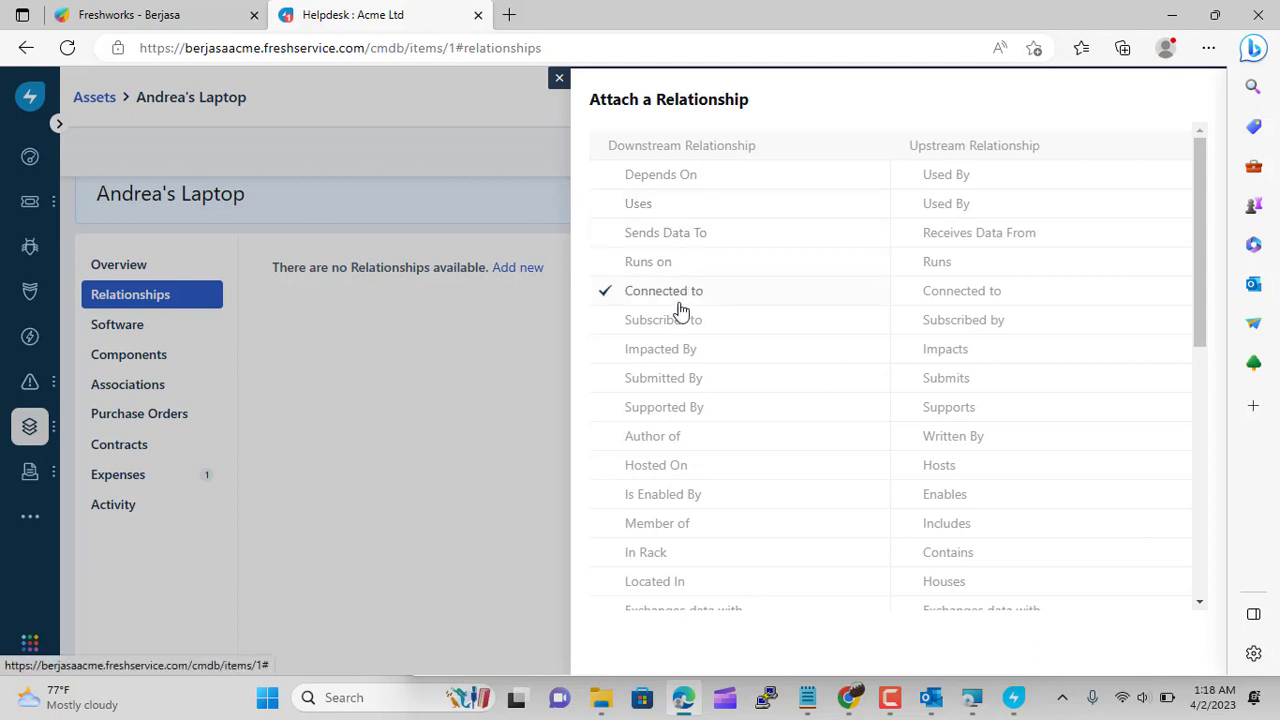
scroll(678, 376, down, 2)
scroll(676, 375, down, 1)
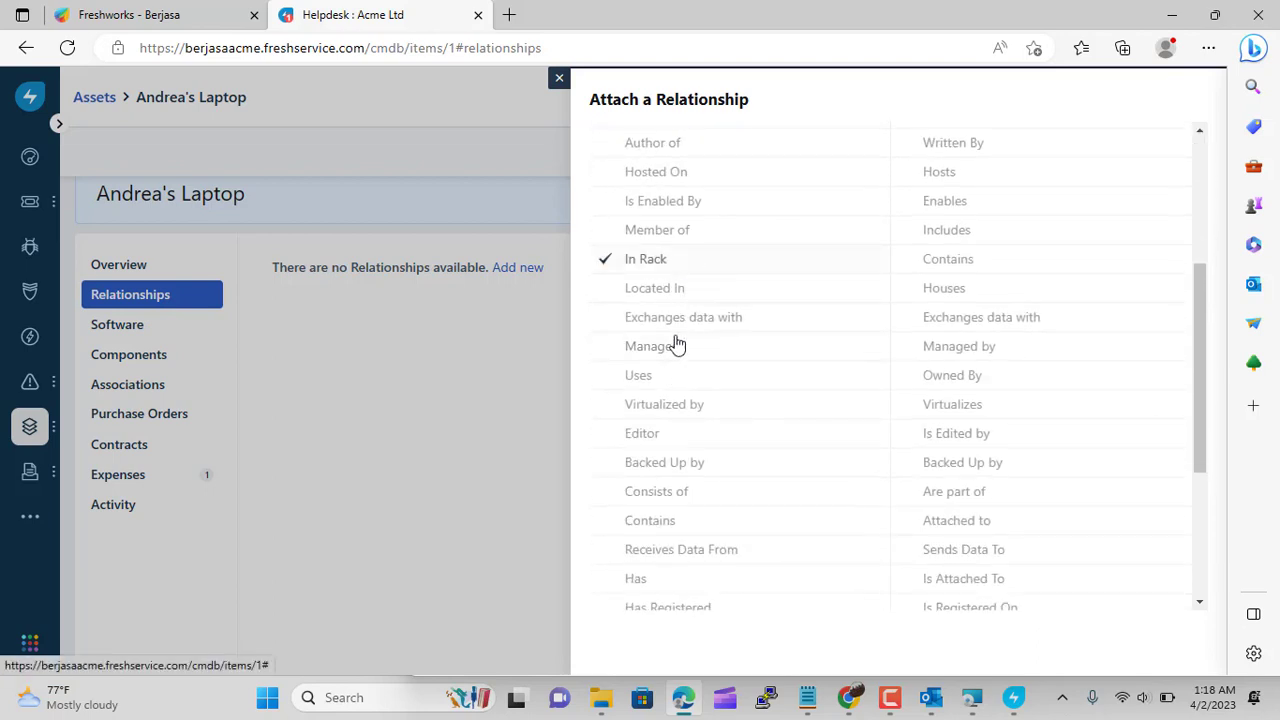
scroll(698, 489, down, 2)
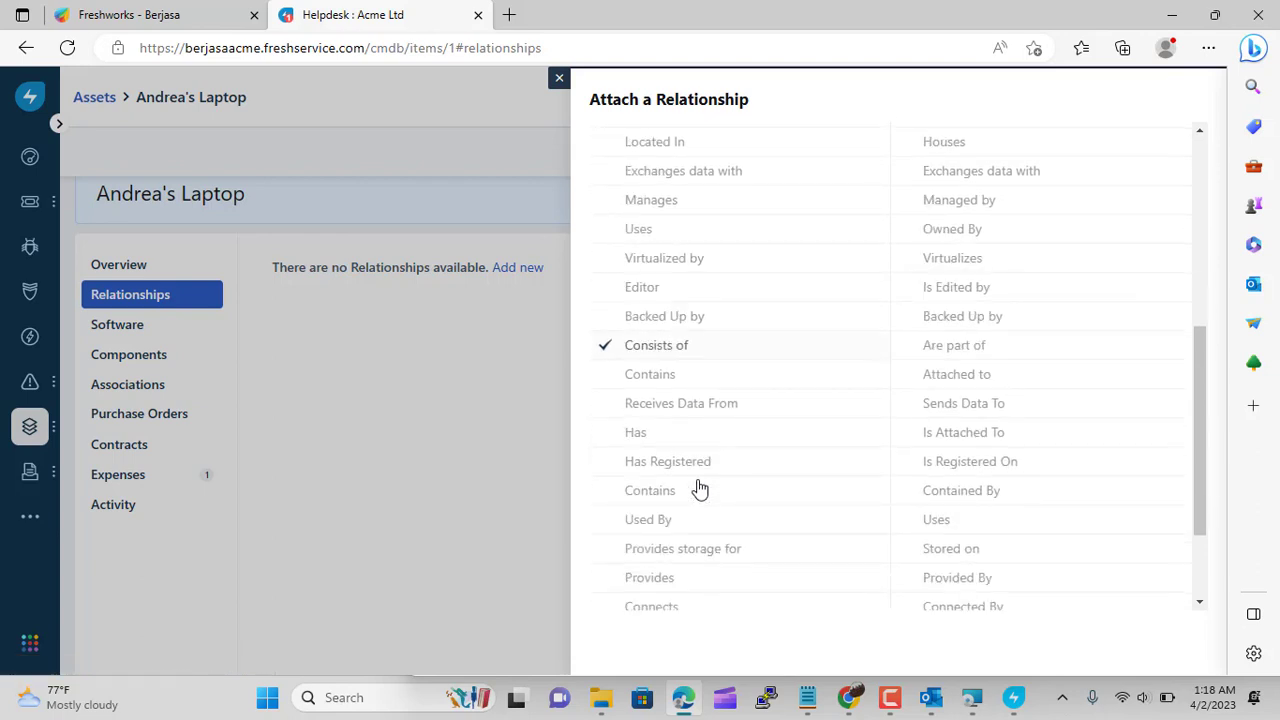
scroll(698, 489, up, 4)
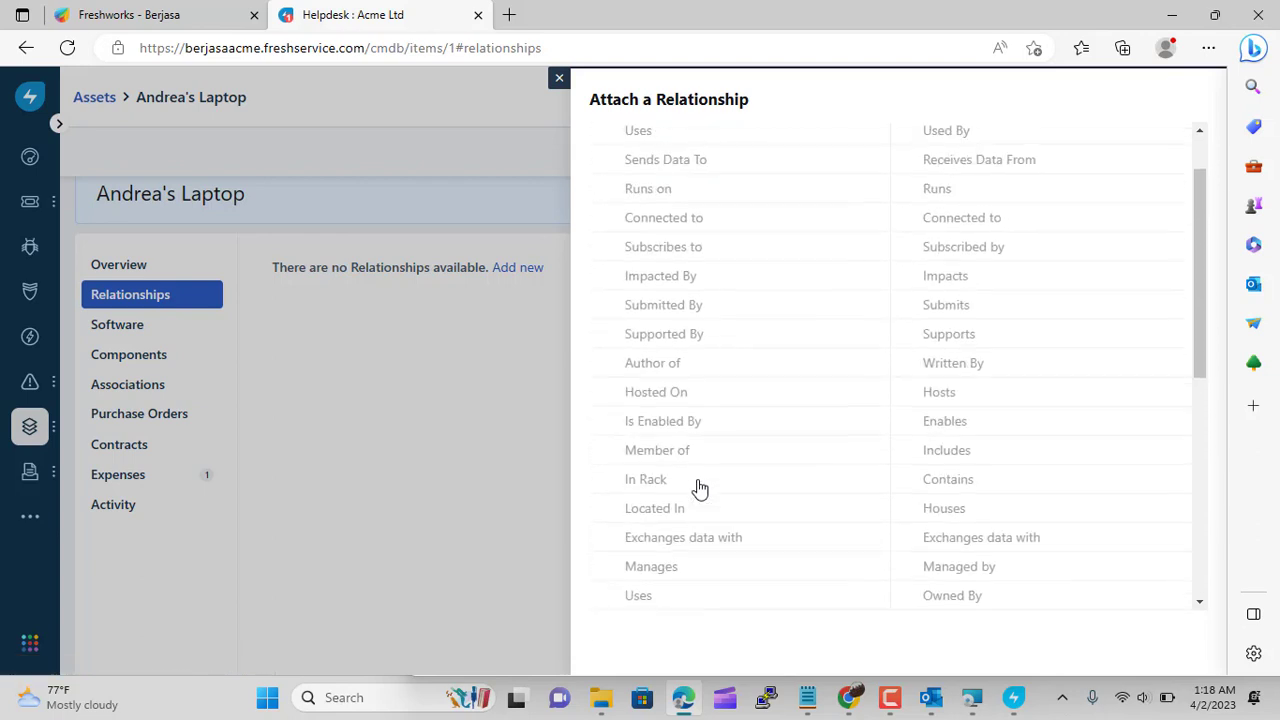
scroll(698, 489, up, 1)
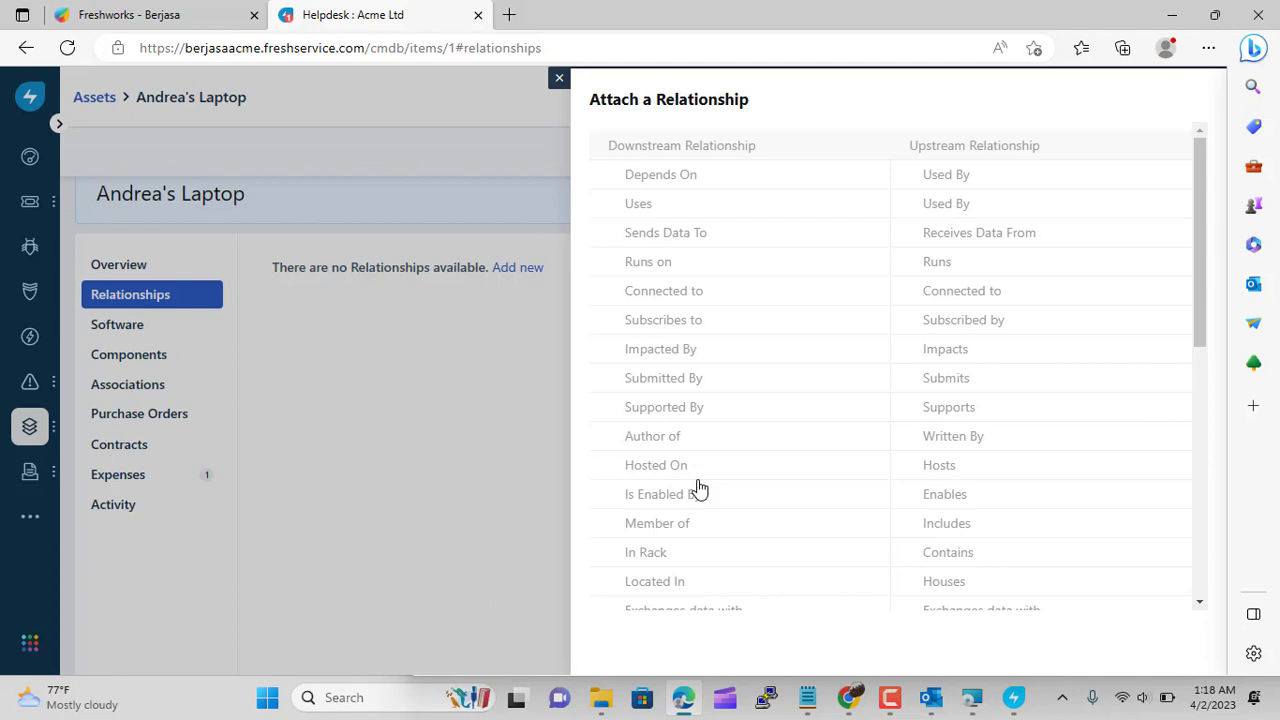
key(Up)
key(Up)
key(Up)
key(Up)
key(Up)
key(Up)
key(Up)
key(Up)
key(Up)
key(Up)
key(Down)
key(Down)
key(Down)
key(Down)
key(Down)
scroll(699, 488, down, 2)
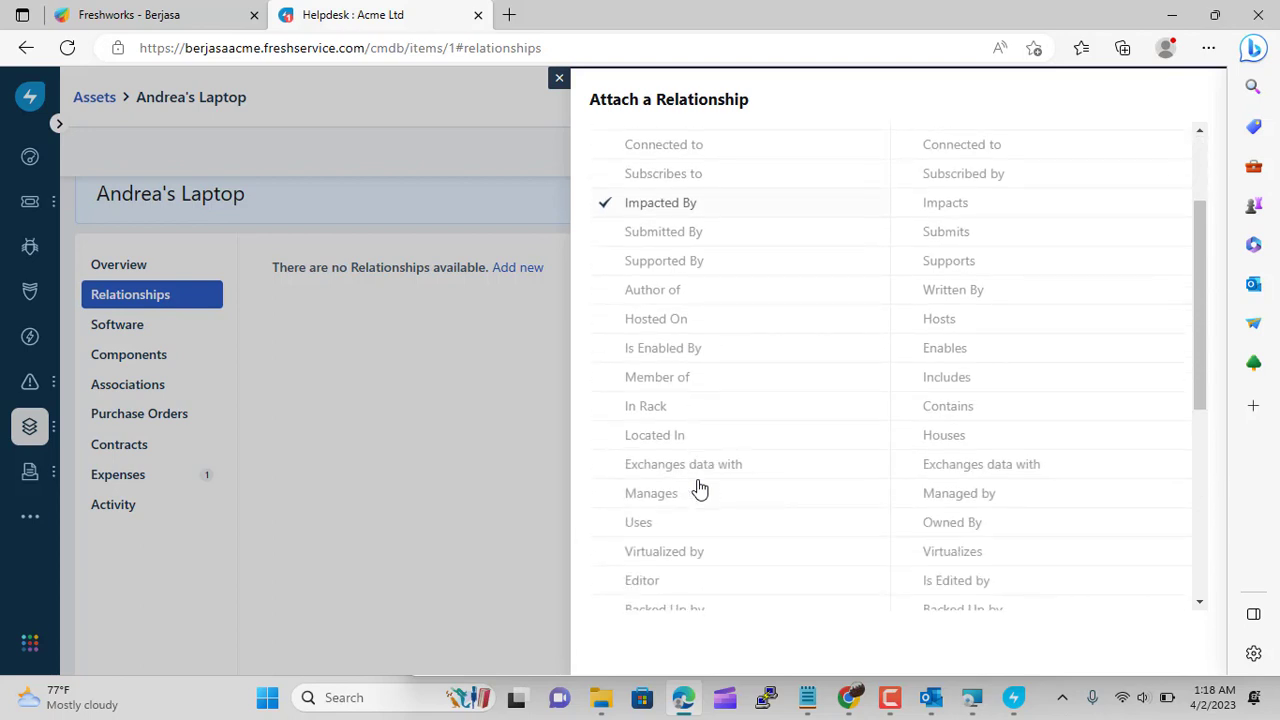
scroll(699, 488, down, 1)
click(674, 370)
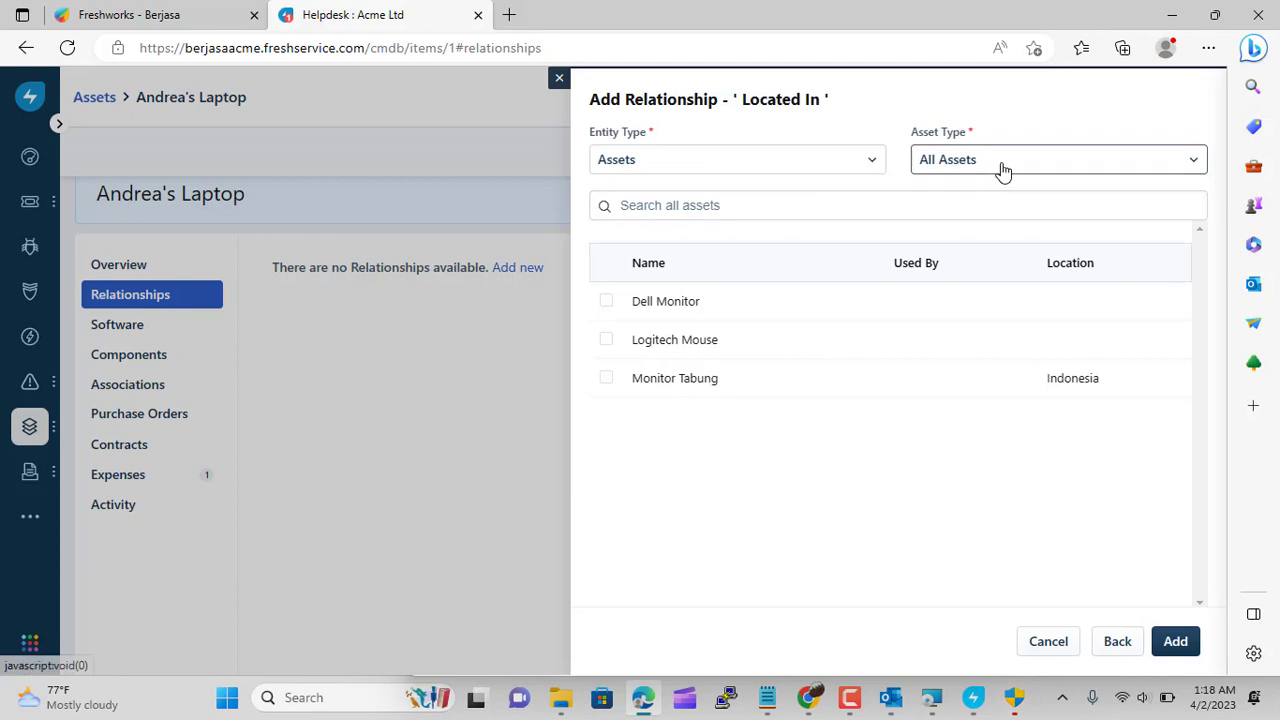
click(800, 215)
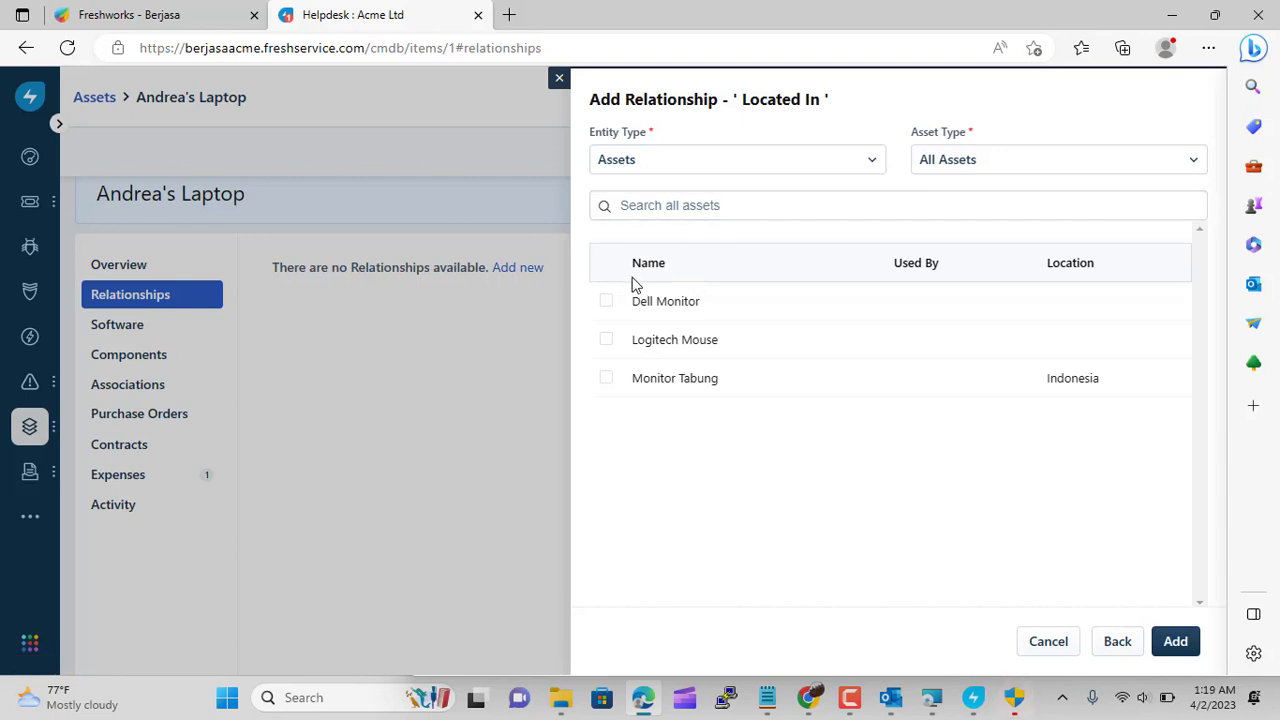
click(557, 78)
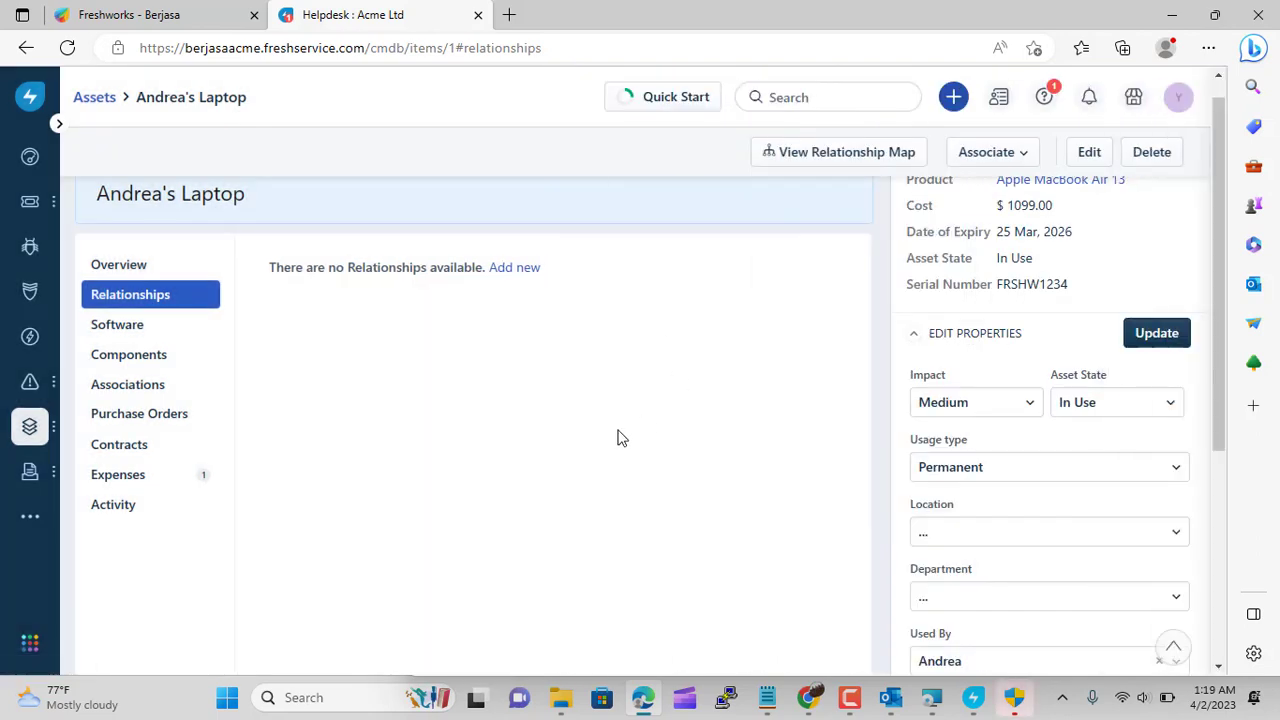
Review the Probe's scan errors, devices and domains, ending on IP ranges showing BERJASA with 27 devices
click(1012, 706)
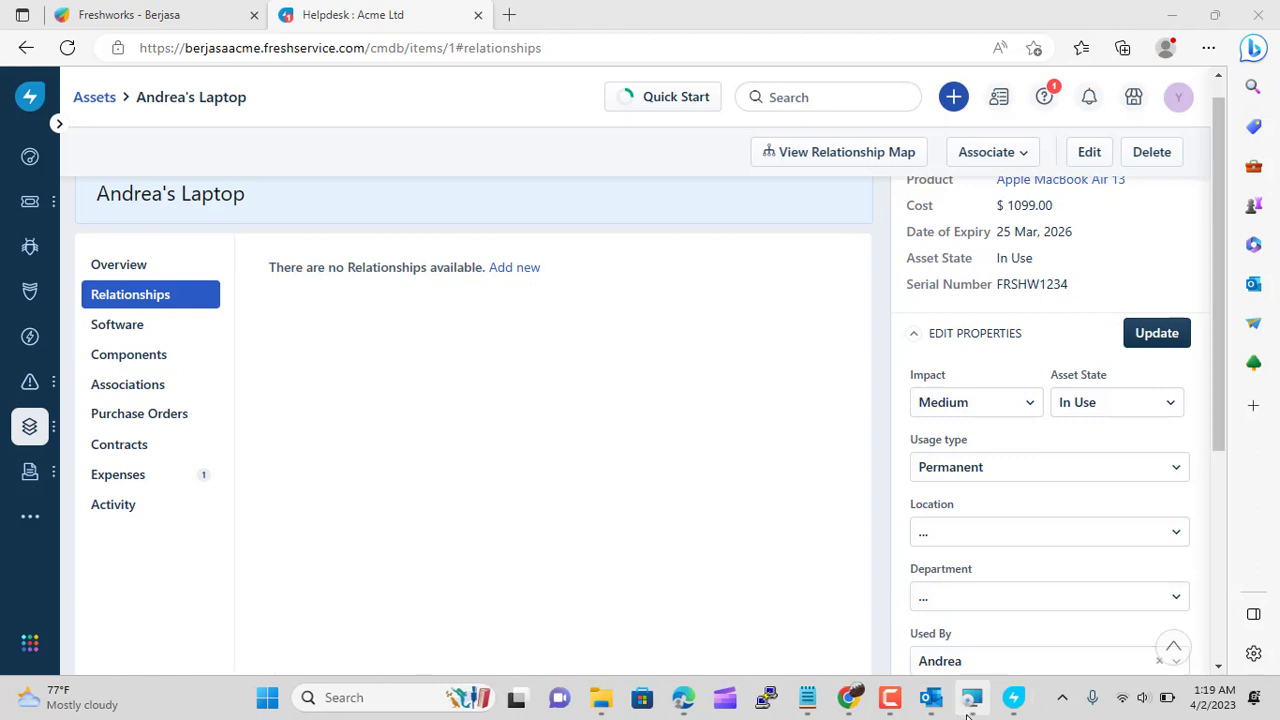
click(1013, 697)
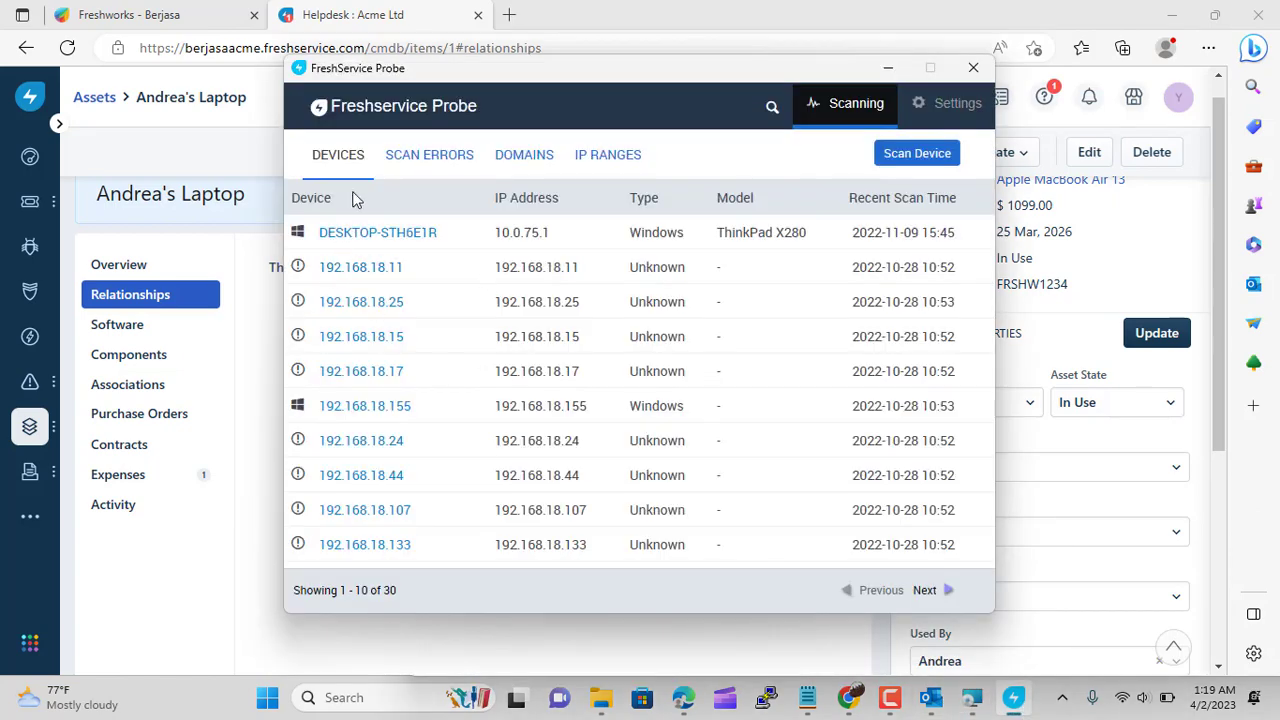
click(417, 158)
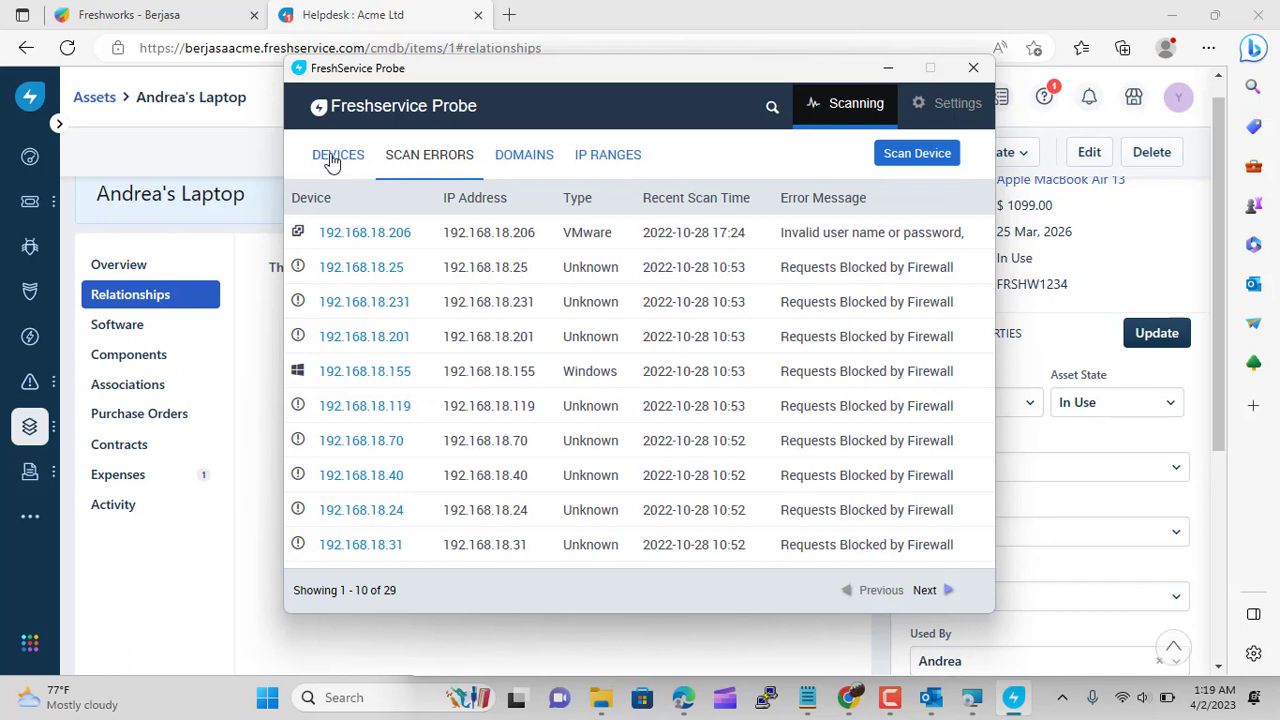
click(333, 160)
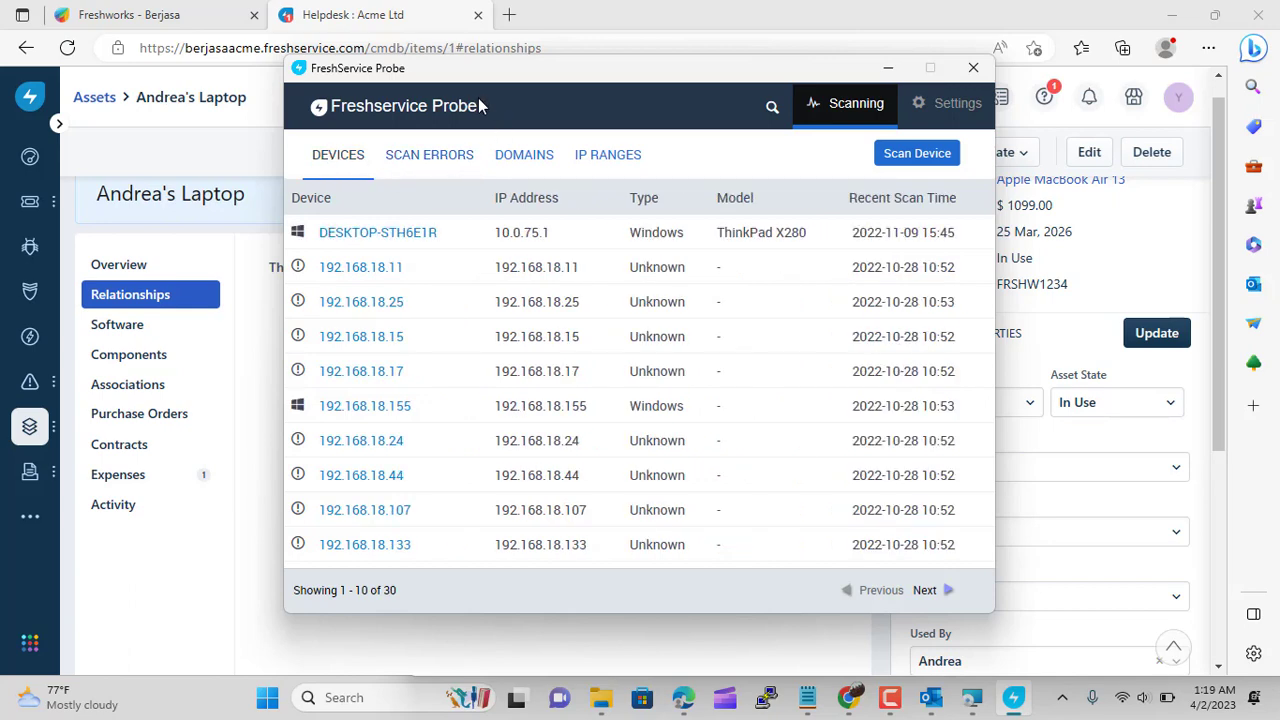
click(430, 160)
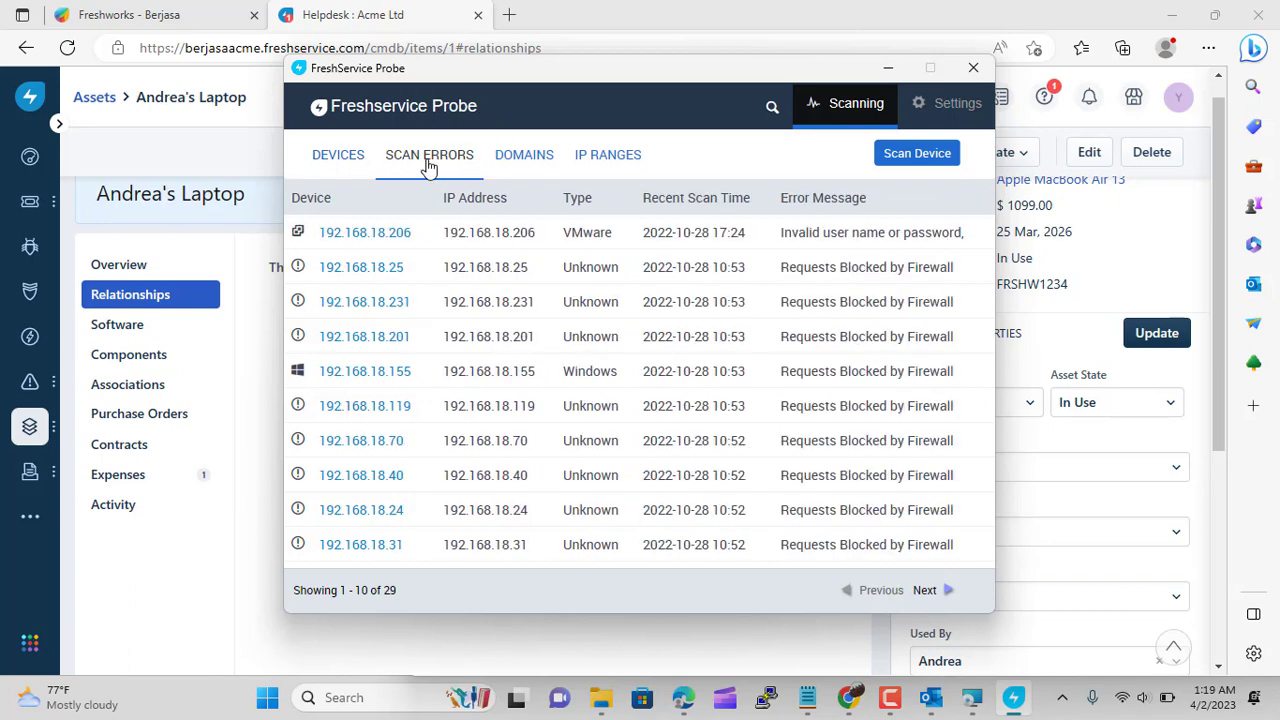
click(516, 168)
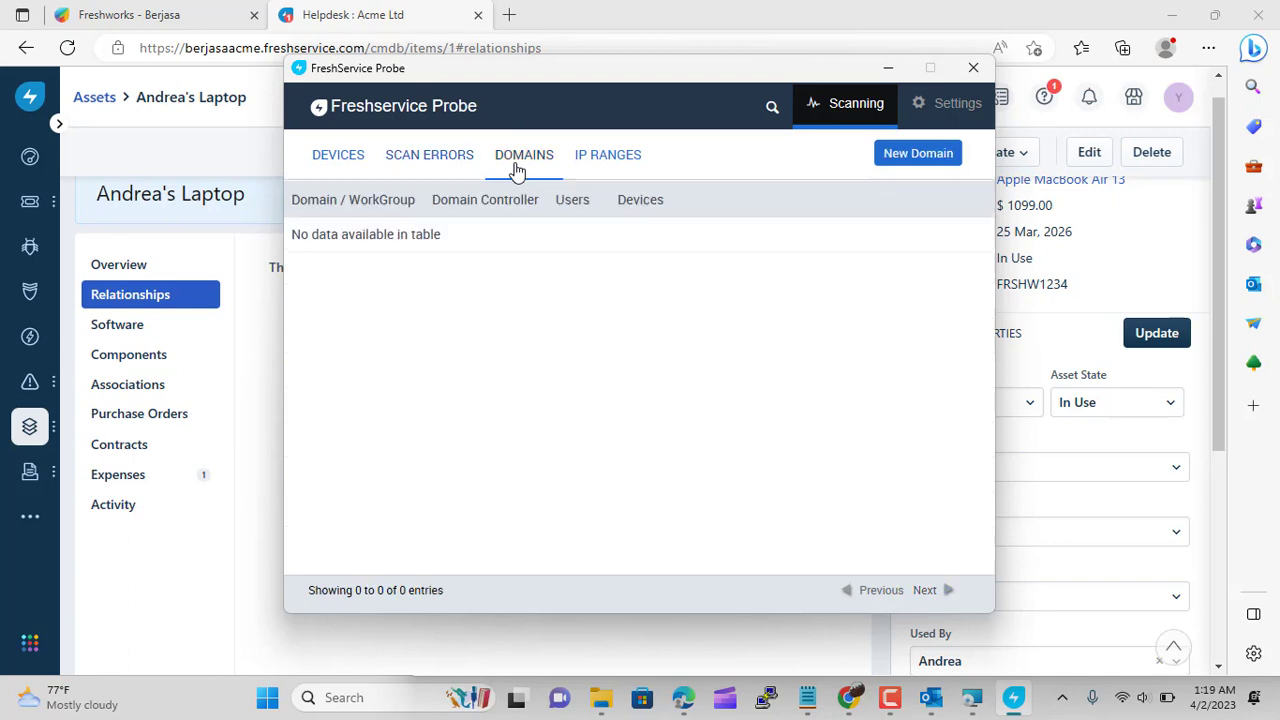
click(590, 158)
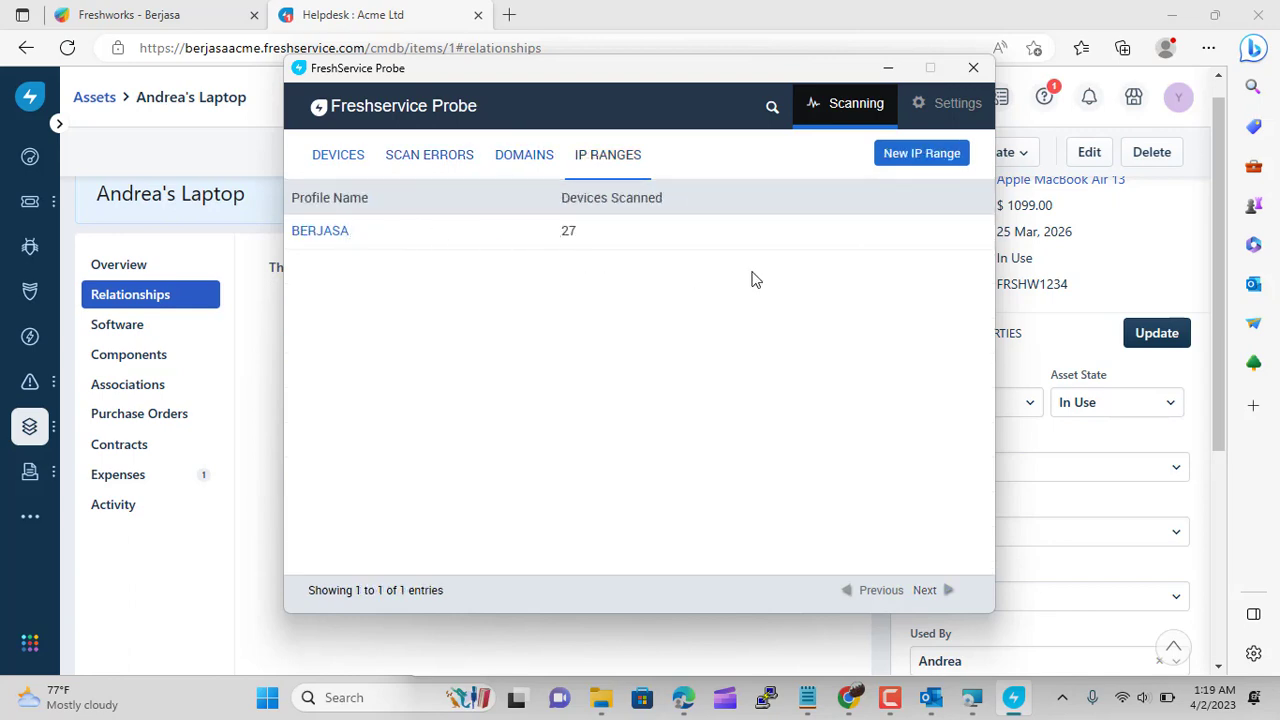
Start a new IP range profile that includes the IP members 192.168.18.1/24
mouse_move(506, 233)
click(900, 158)
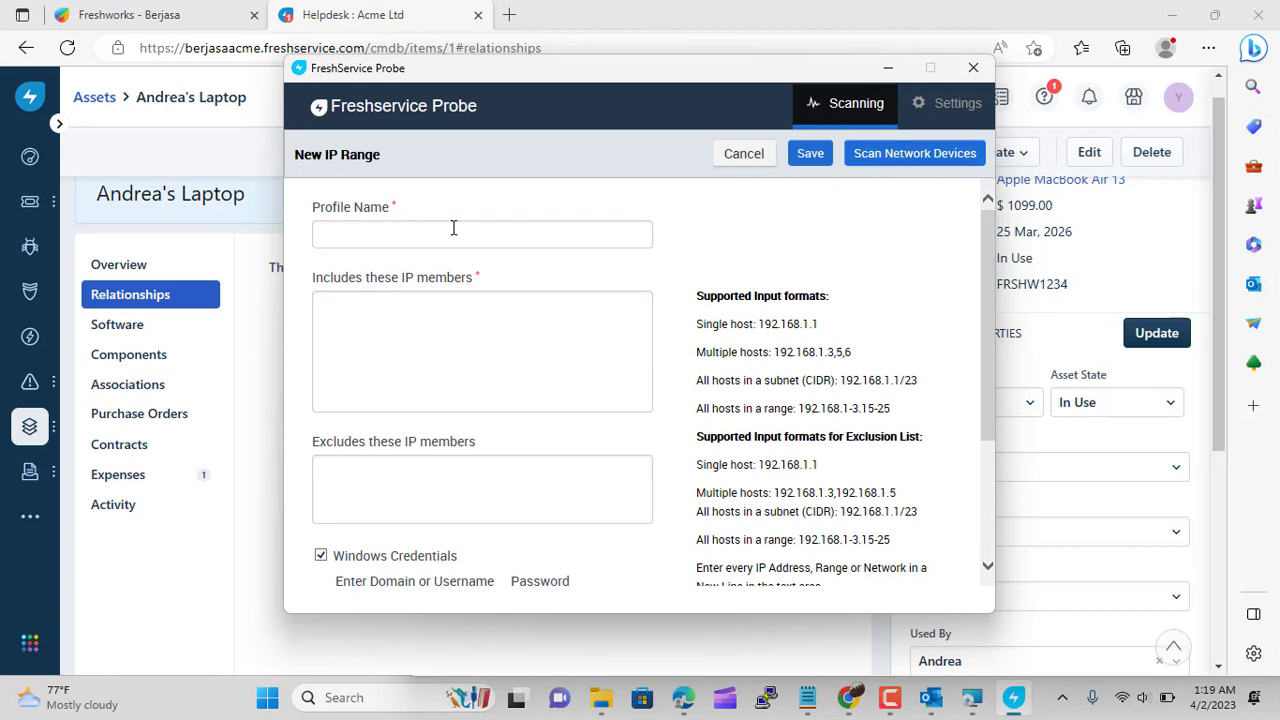
scroll(377, 294, down, 2)
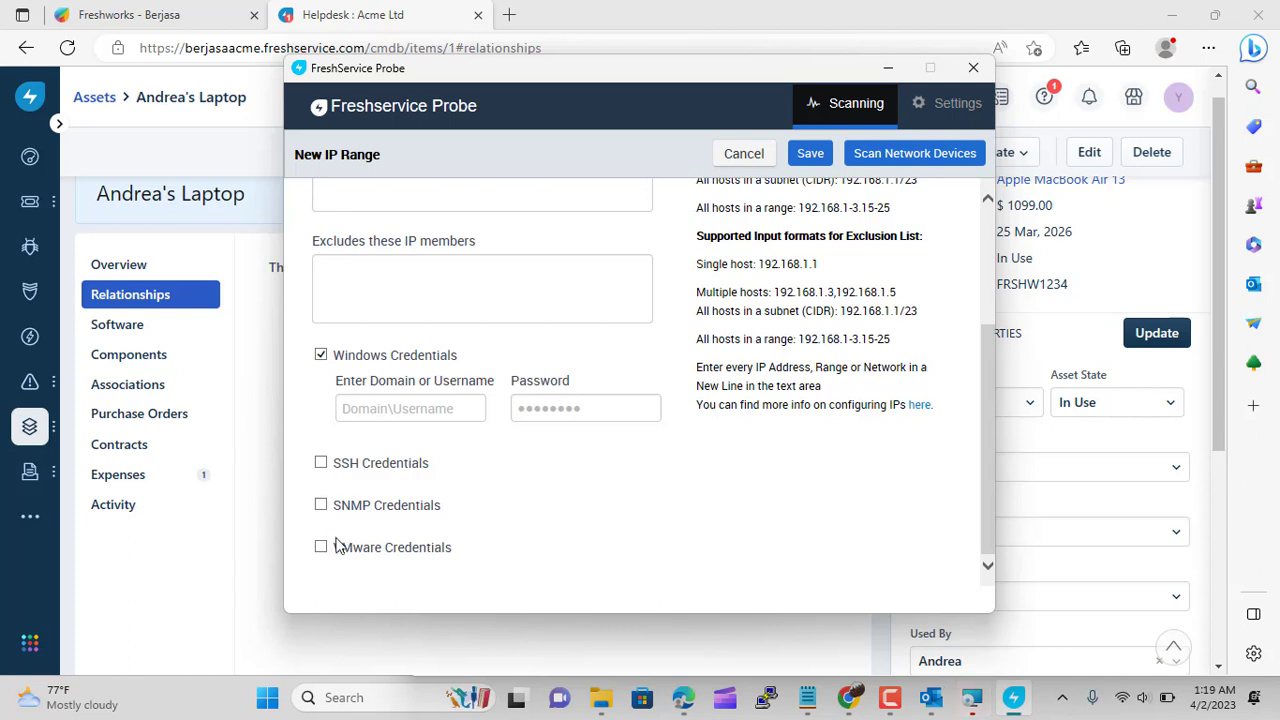
scroll(541, 553, down, 1)
scroll(541, 553, up, 3)
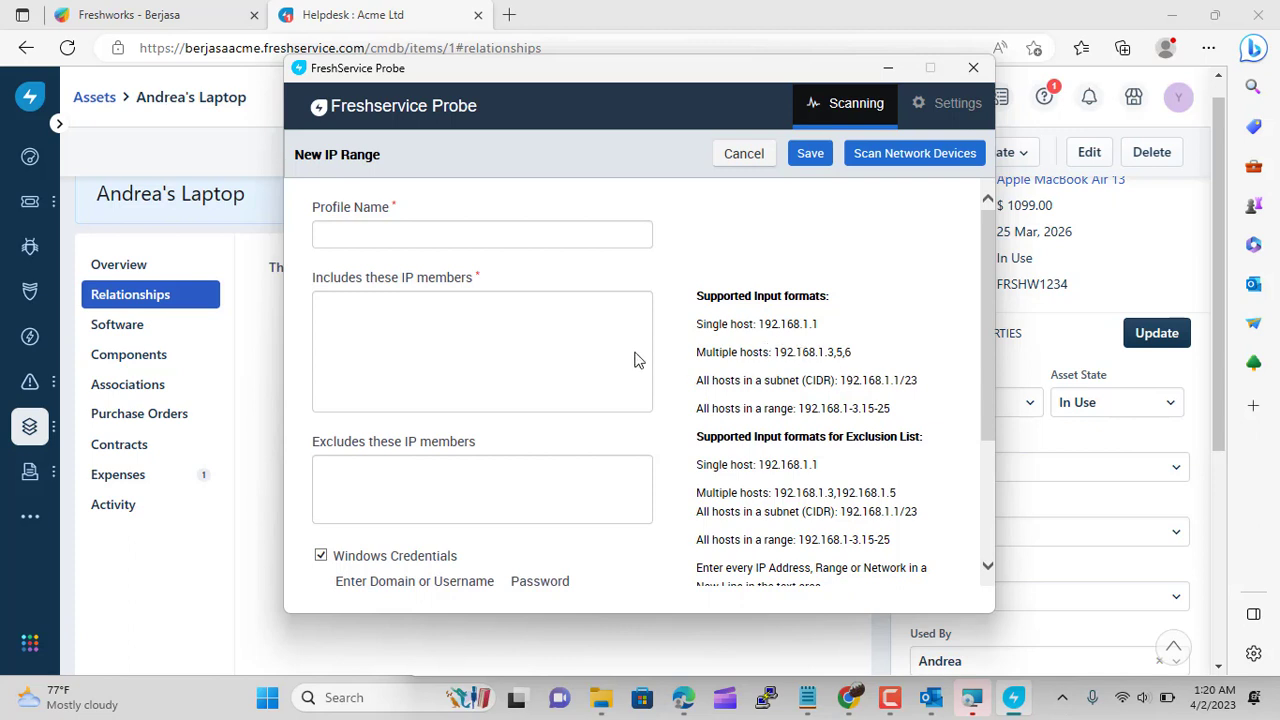
click(407, 310)
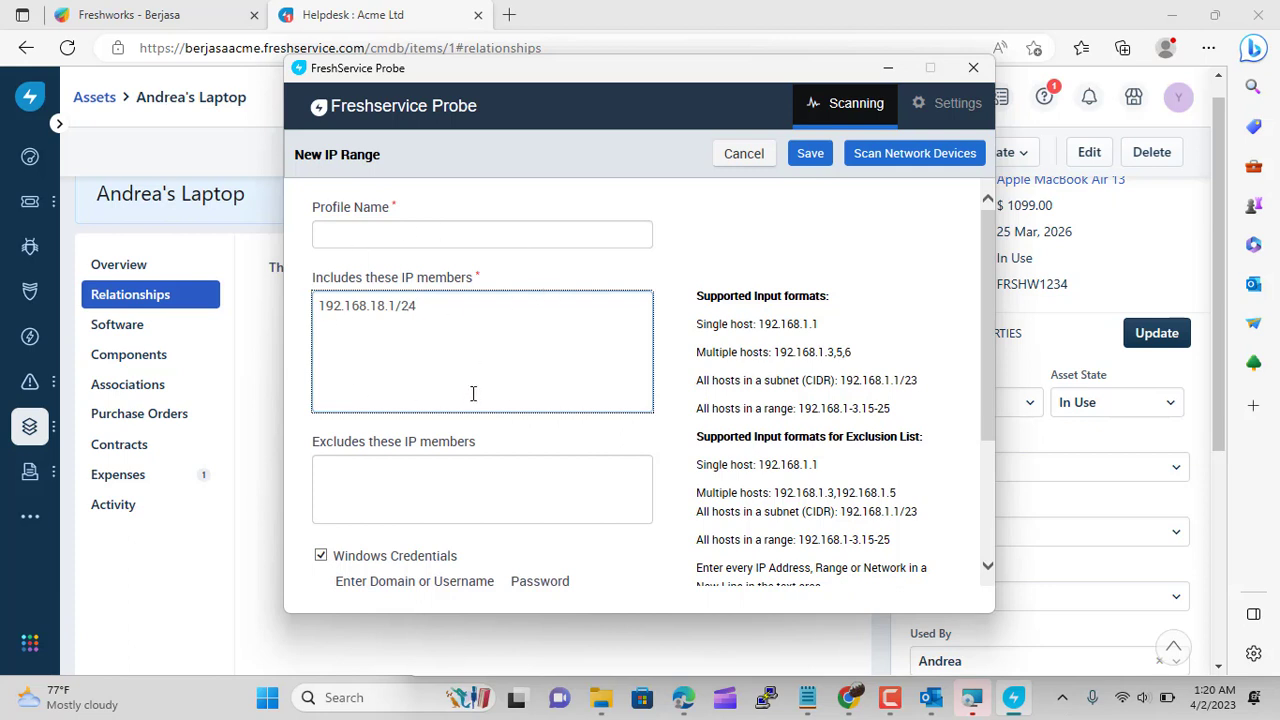
Try the SSH and VMware credentials, then turn both off, leaving only Windows credentials
scroll(473, 395, down, 2)
scroll(423, 486, down, 1)
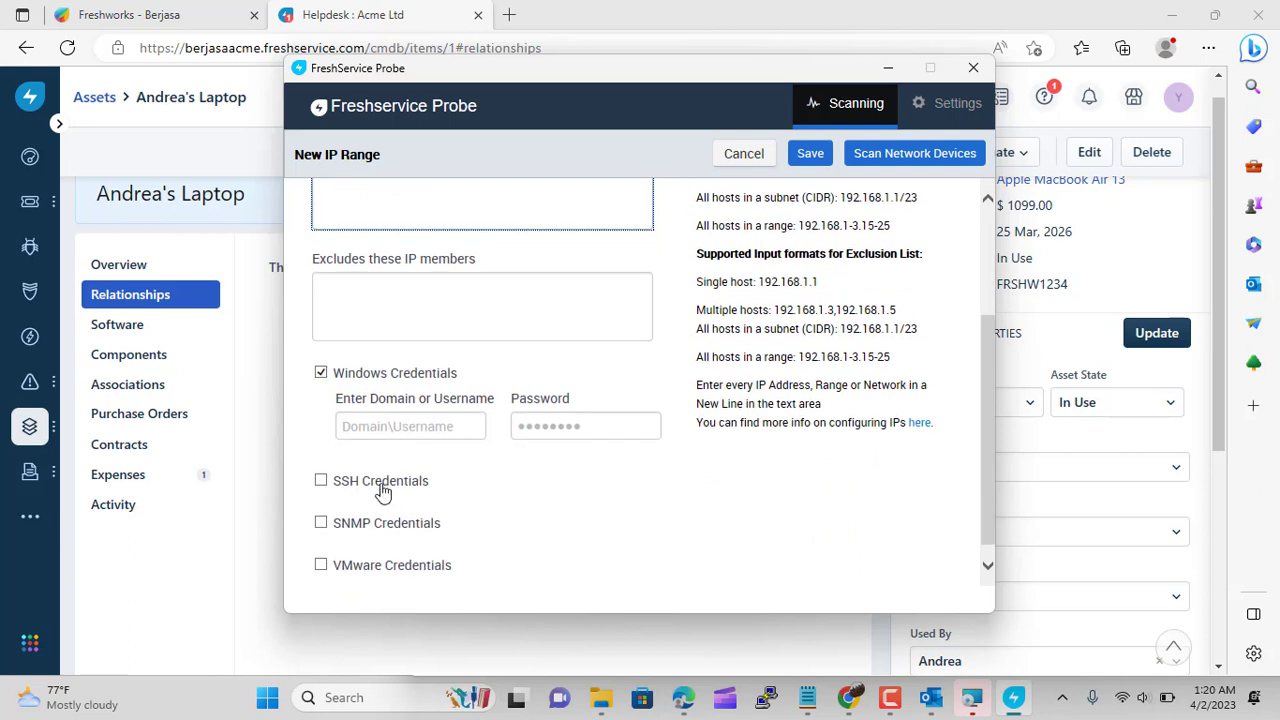
click(321, 483)
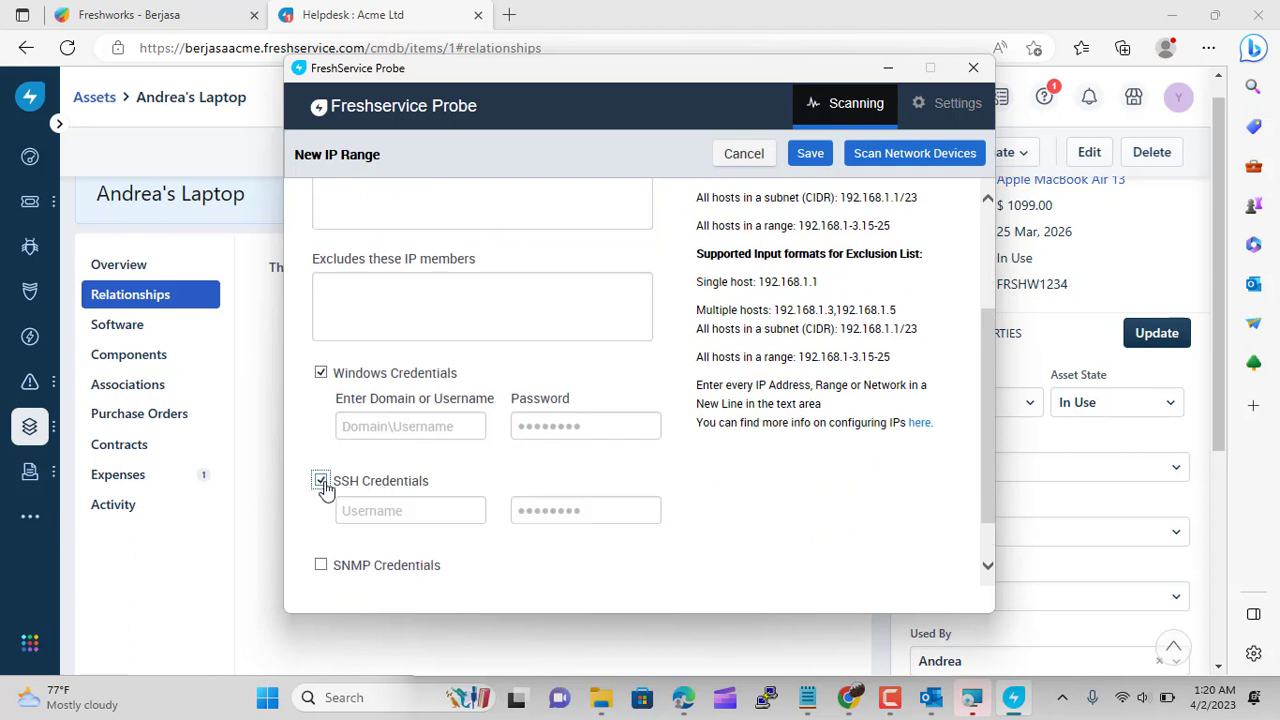
click(386, 509)
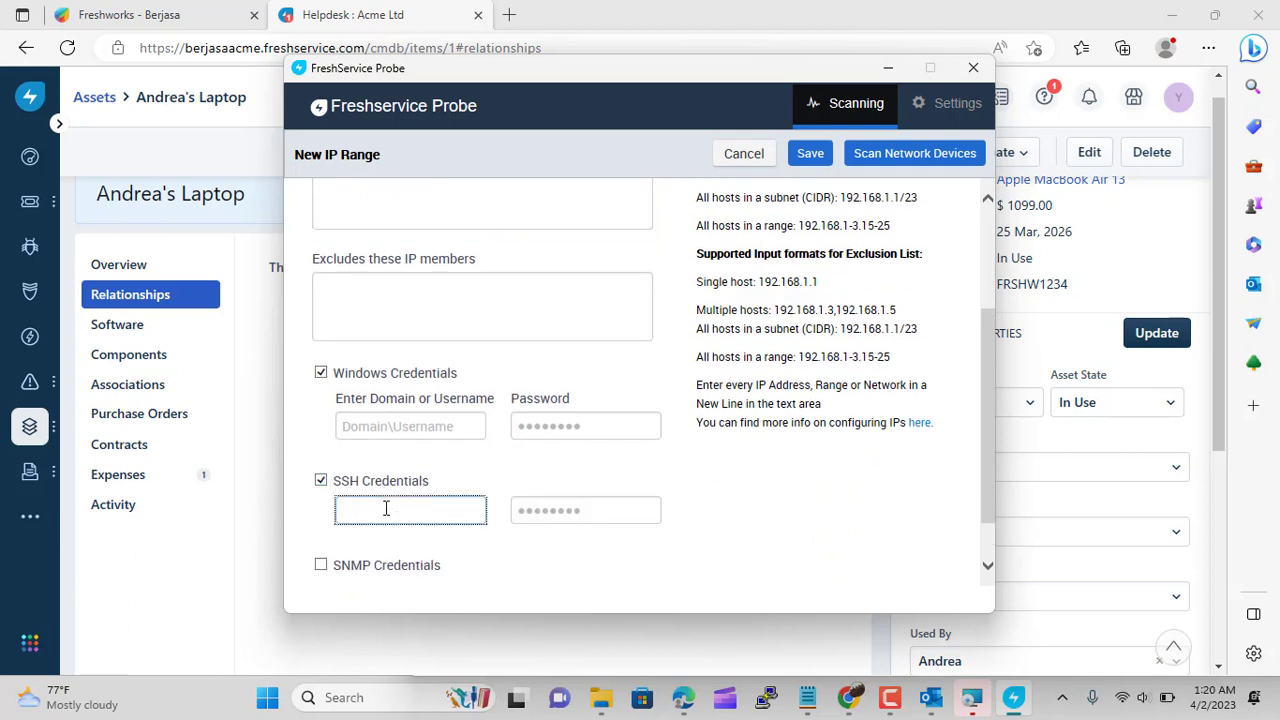
click(321, 481)
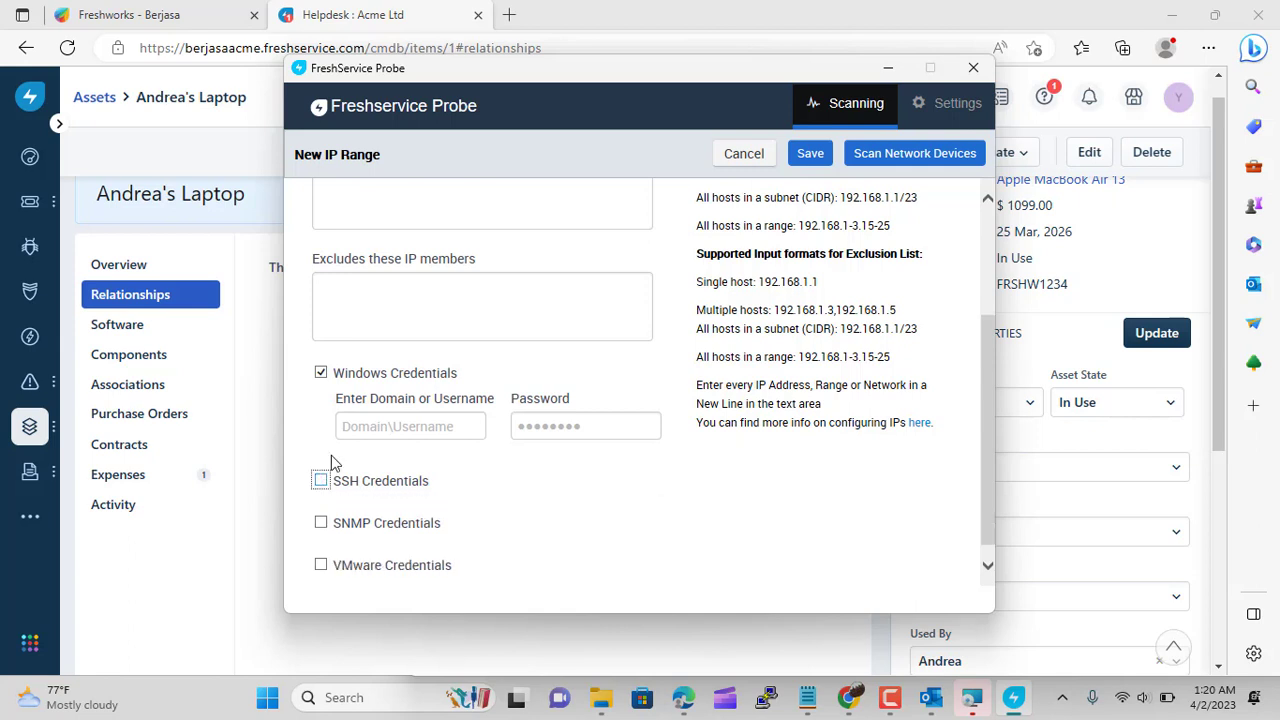
click(321, 548)
click(321, 548)
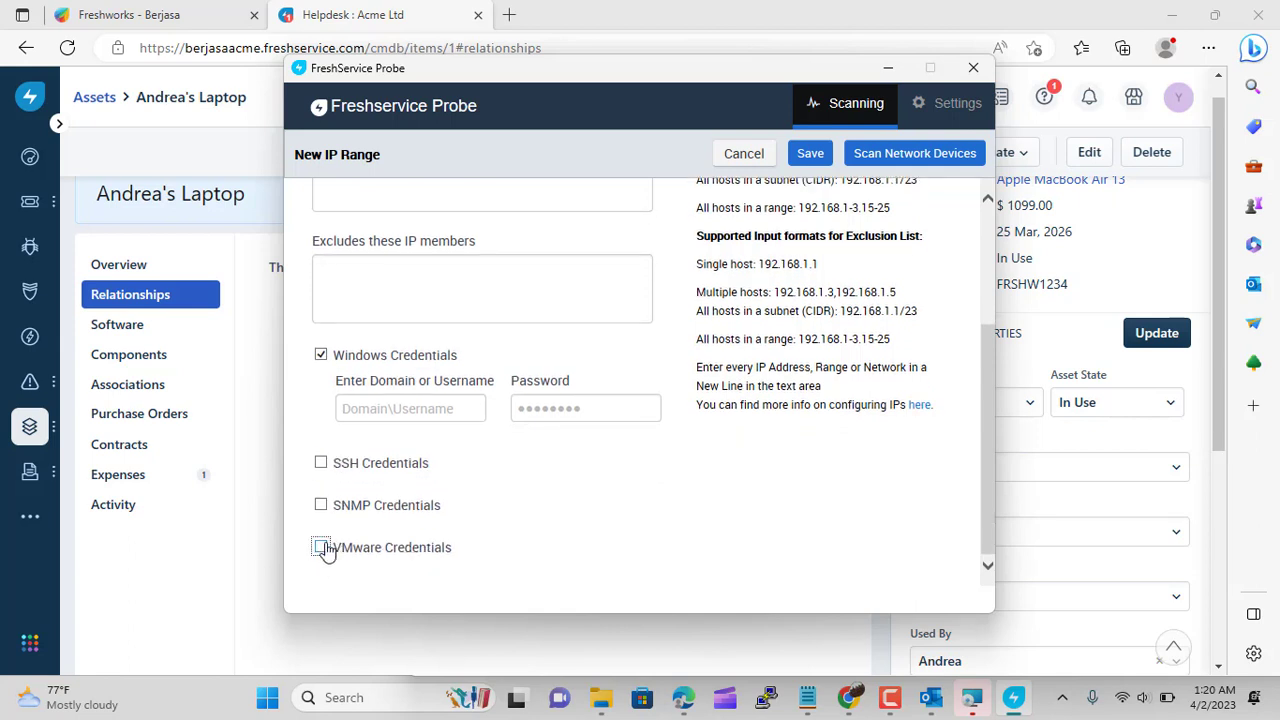
scroll(754, 317, up, 5)
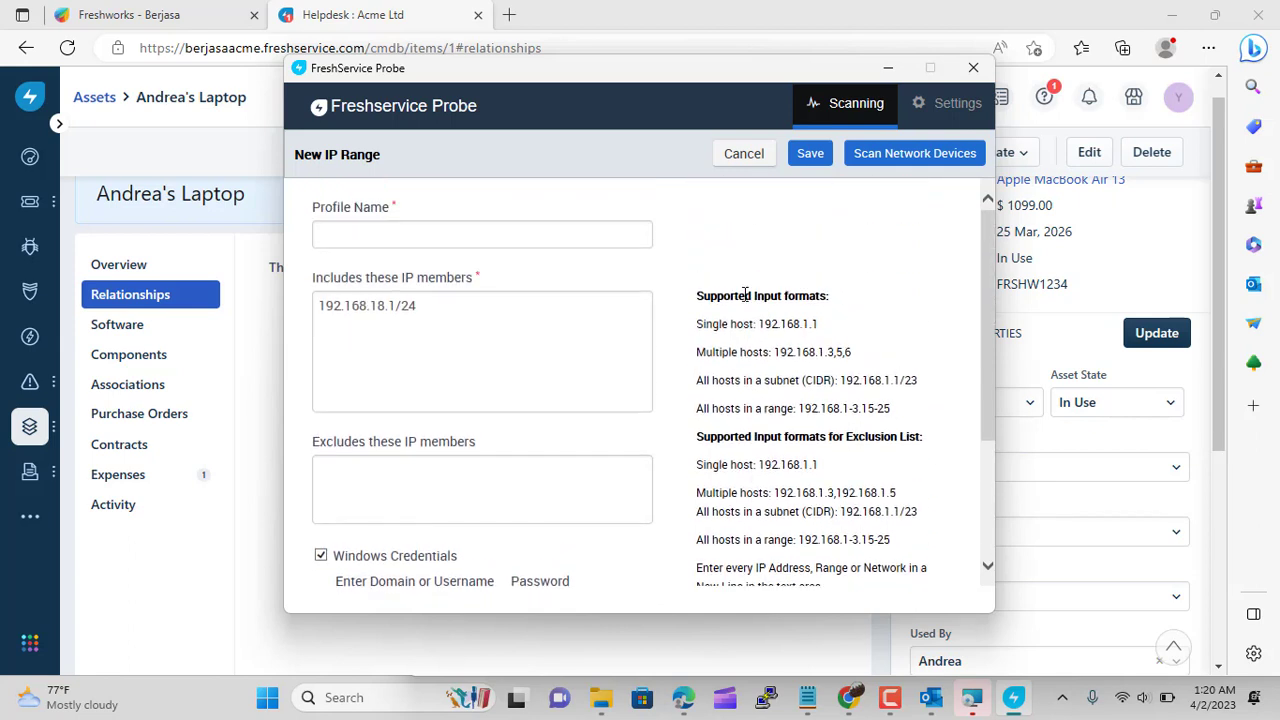
Discard the new IP range, review BERJASA's settings without changes, and return to the 30-device list
click(746, 162)
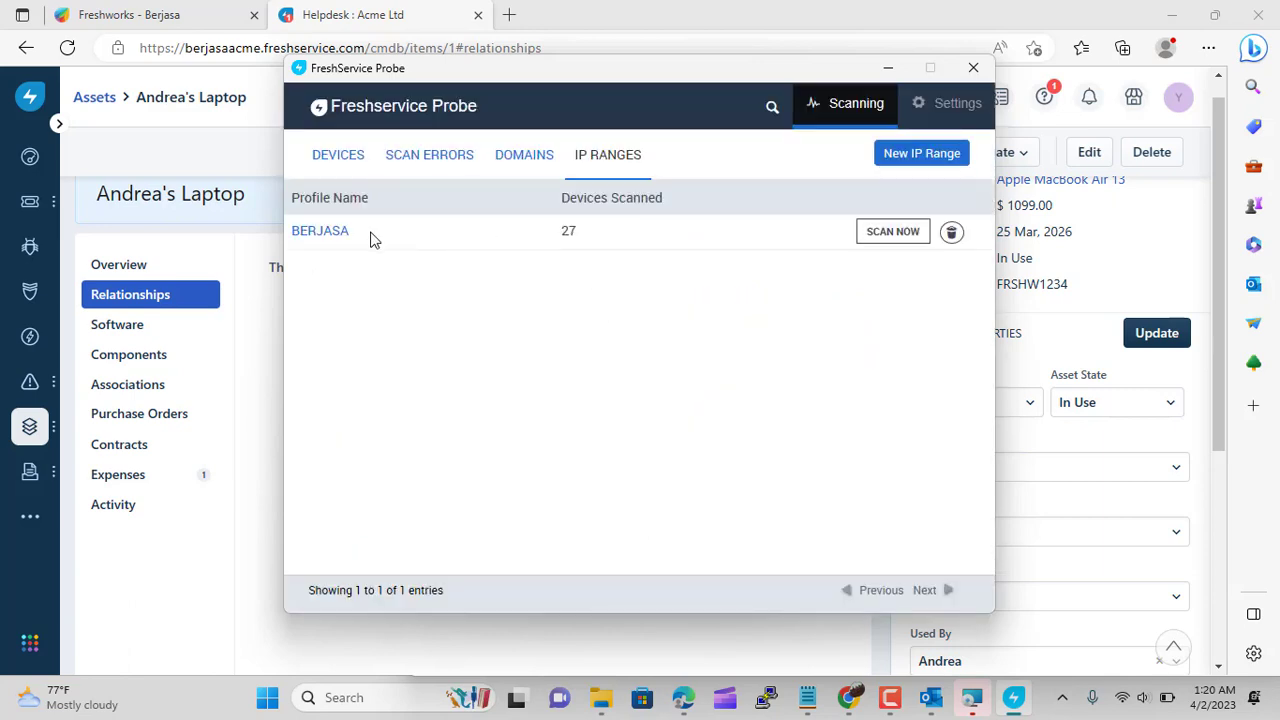
click(323, 233)
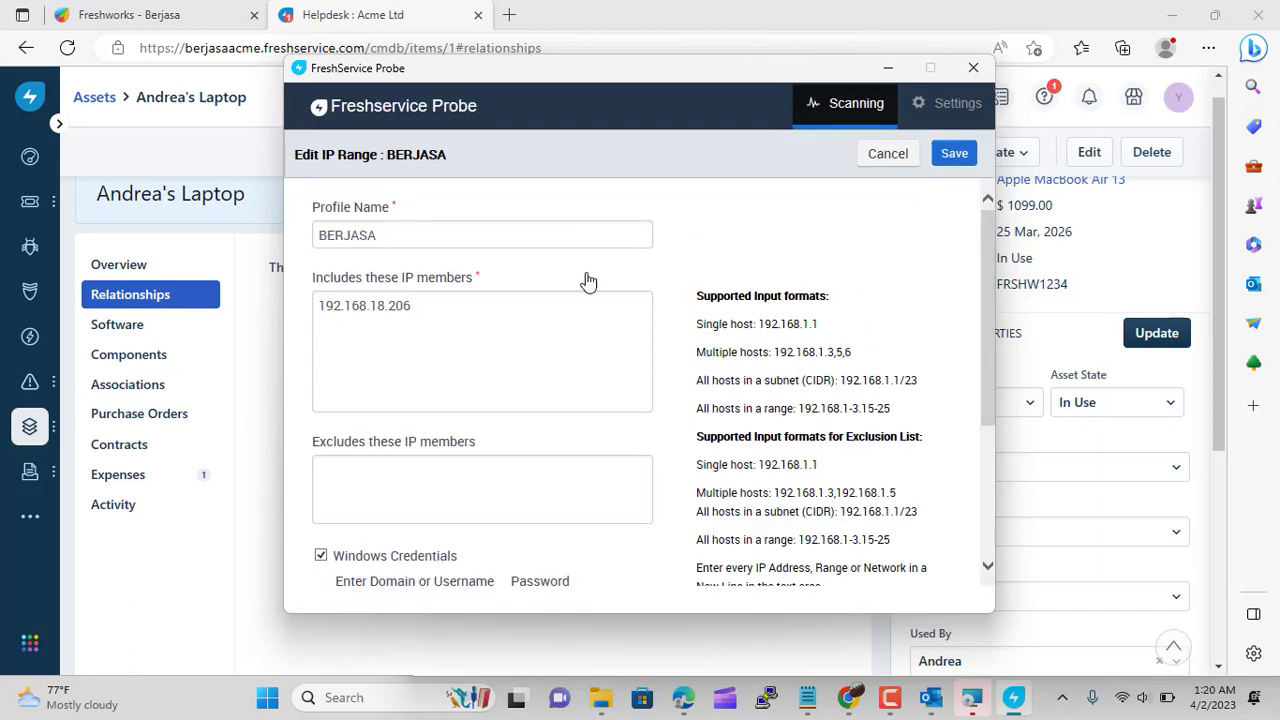
scroll(530, 290, down, 1)
scroll(532, 291, up, 1)
scroll(517, 307, down, 5)
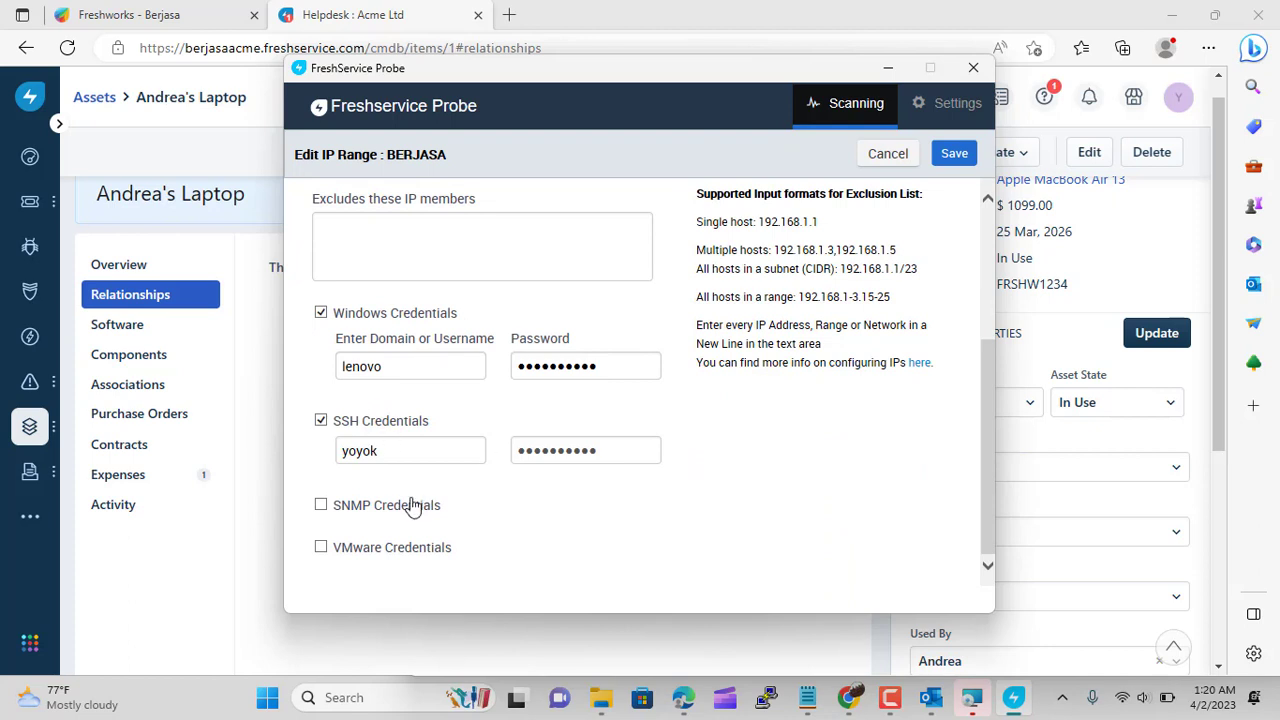
scroll(551, 489, up, 1)
scroll(551, 489, up, 1)
scroll(620, 431, up, 2)
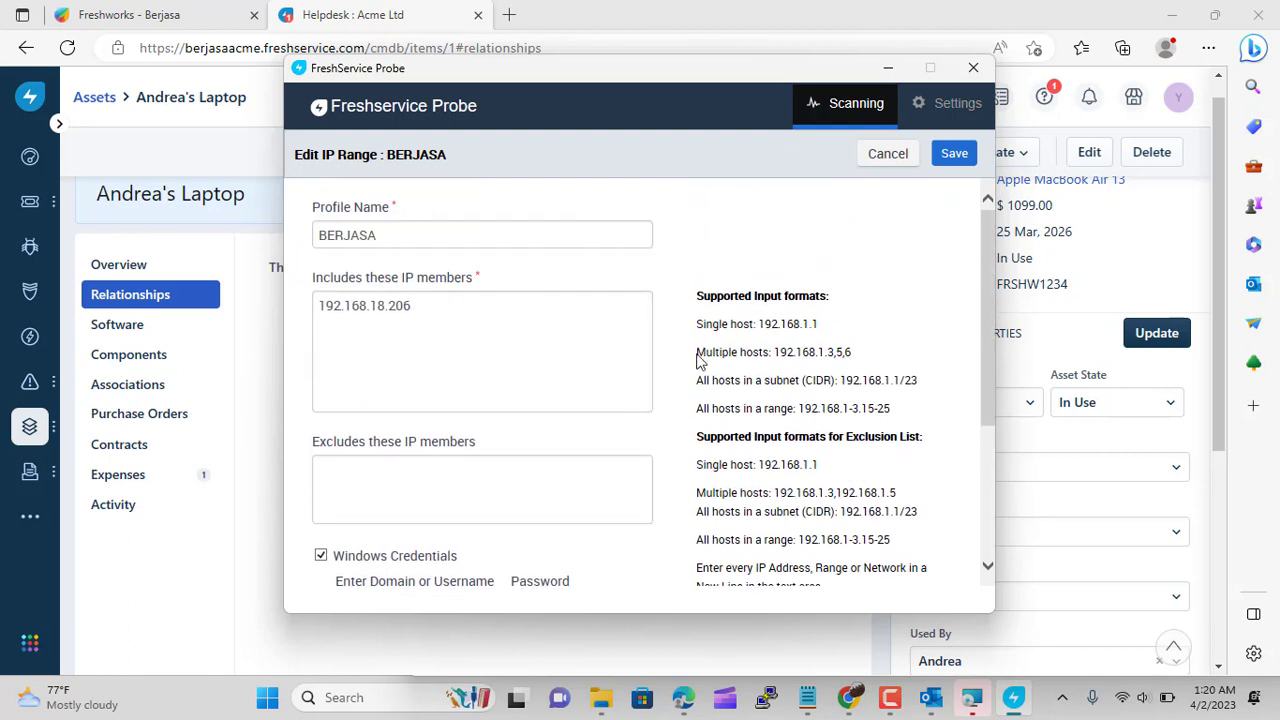
click(866, 162)
click(349, 170)
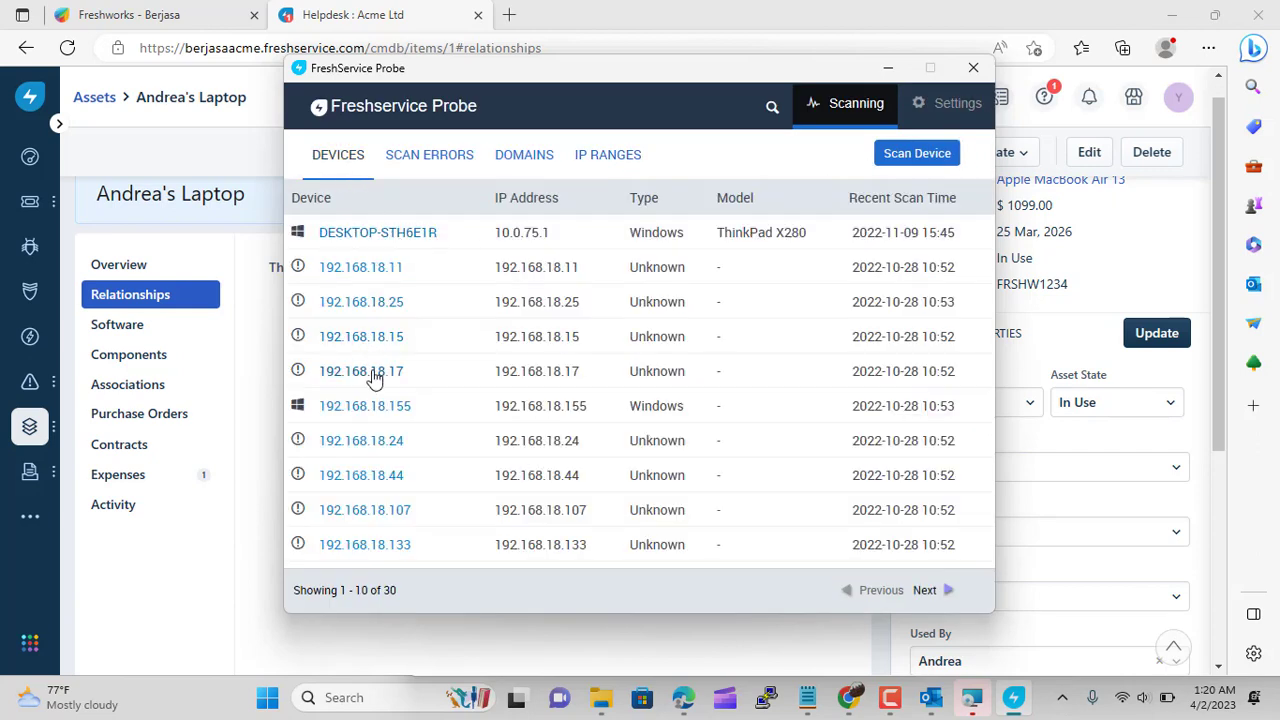
Save DESKTOP-STH6E1R's device details, then close the completed agent installer and the Probe window
click(358, 234)
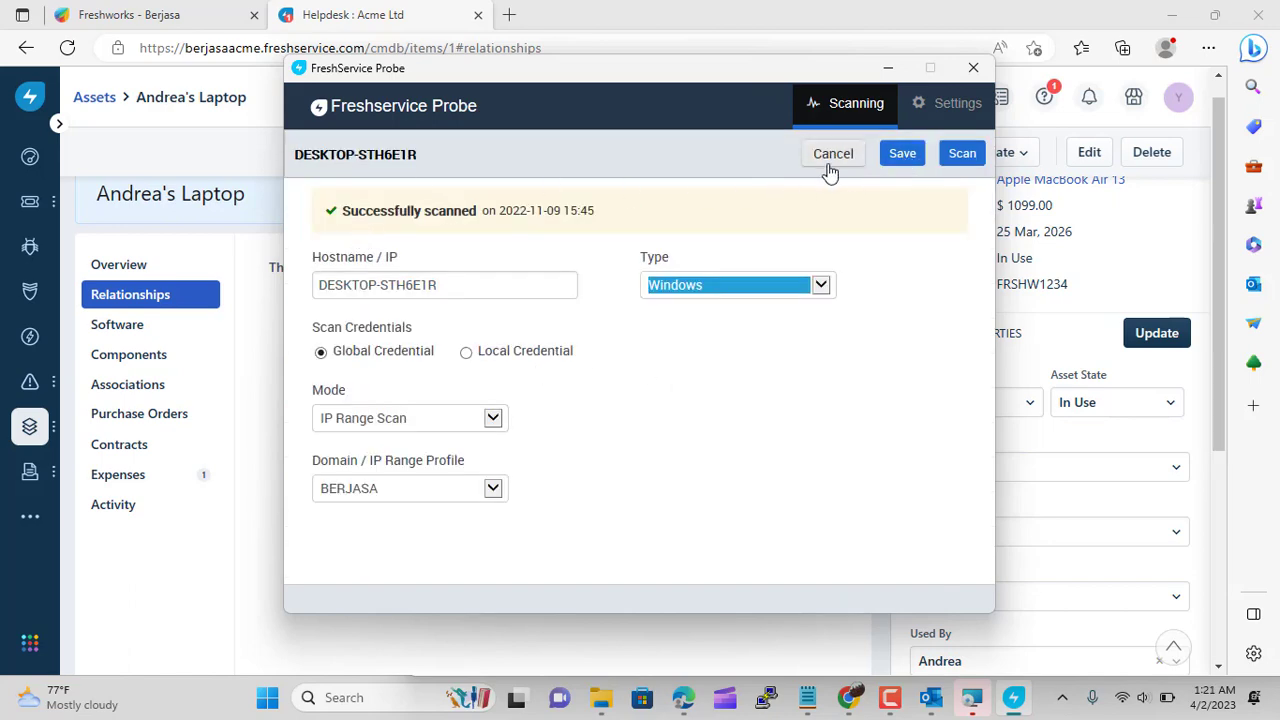
click(906, 160)
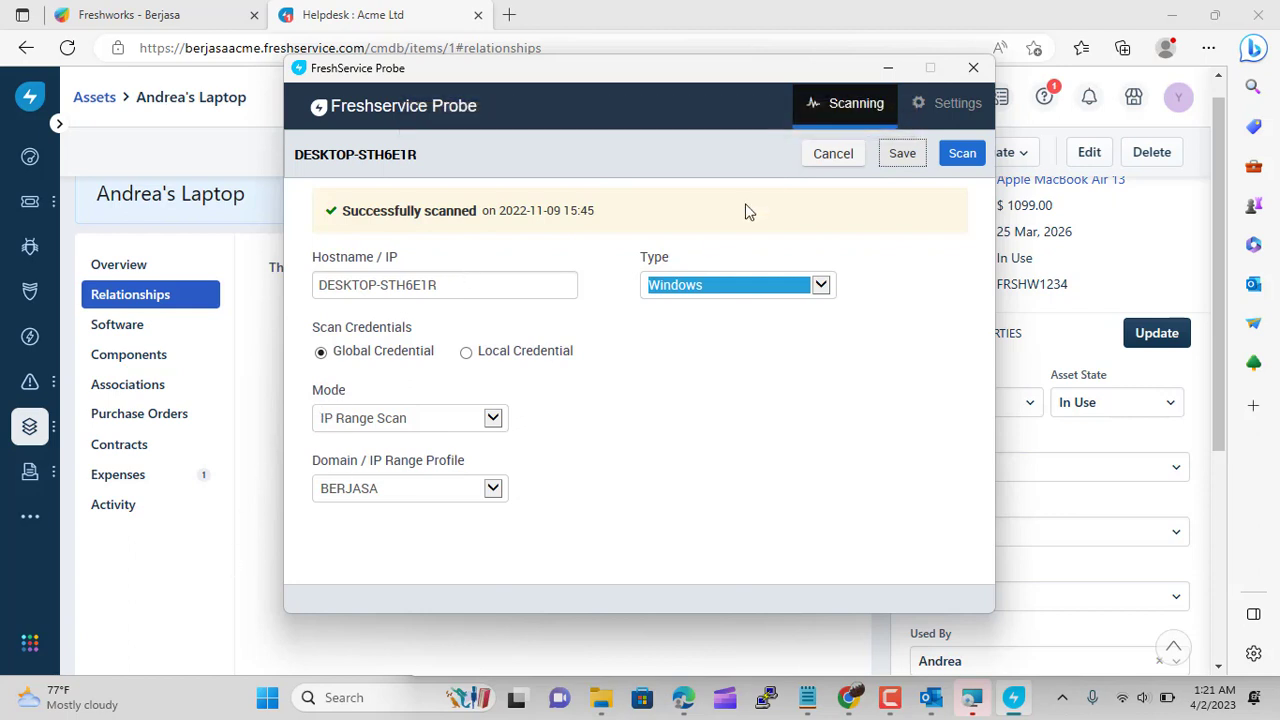
mouse_move(968, 703)
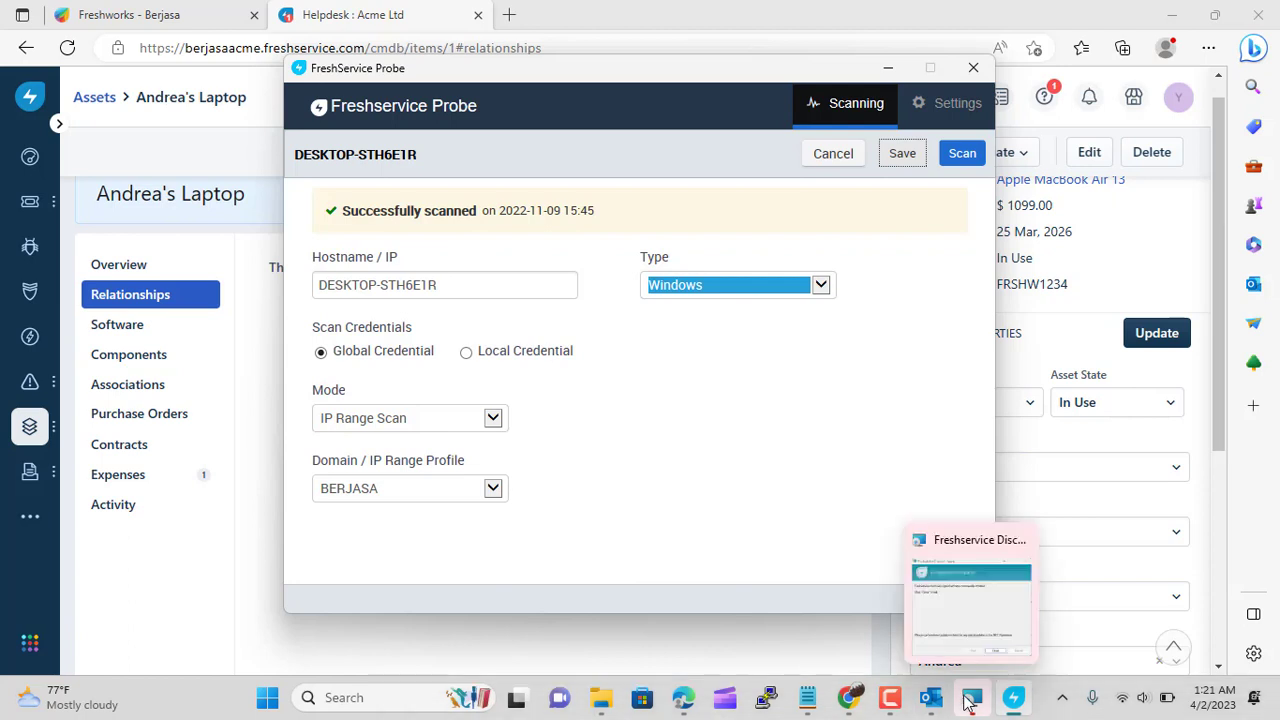
click(970, 605)
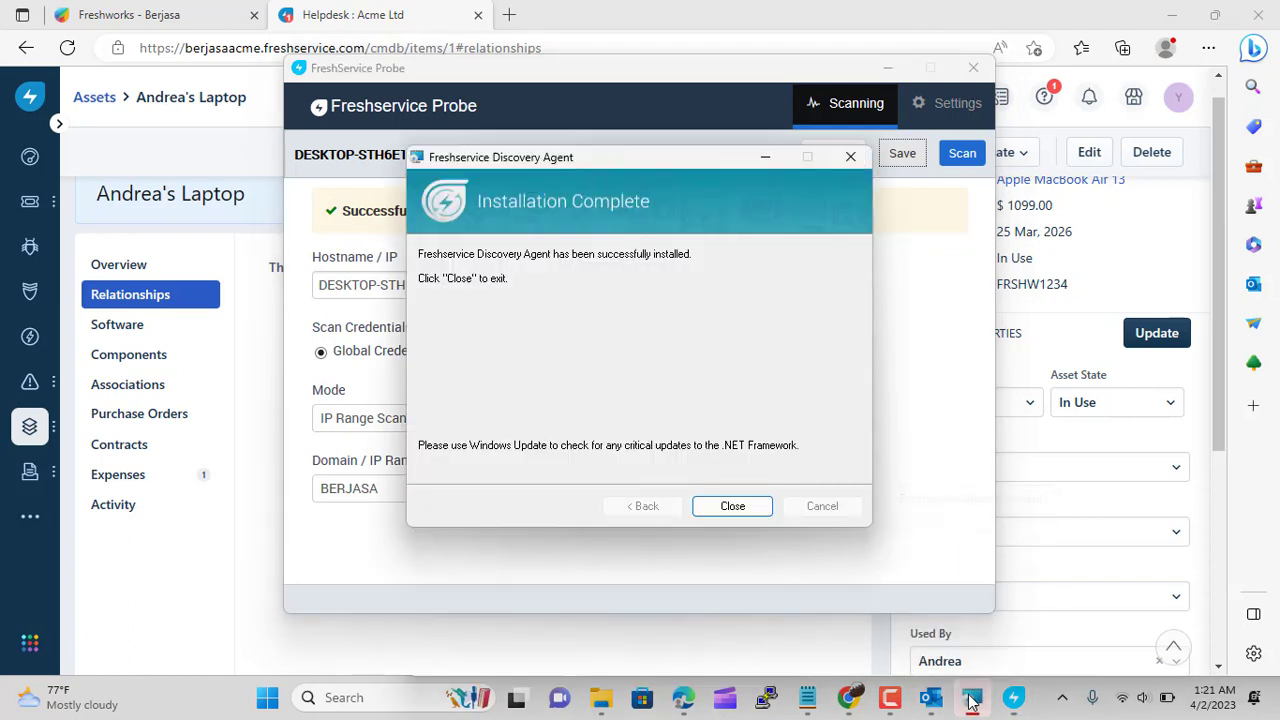
click(754, 510)
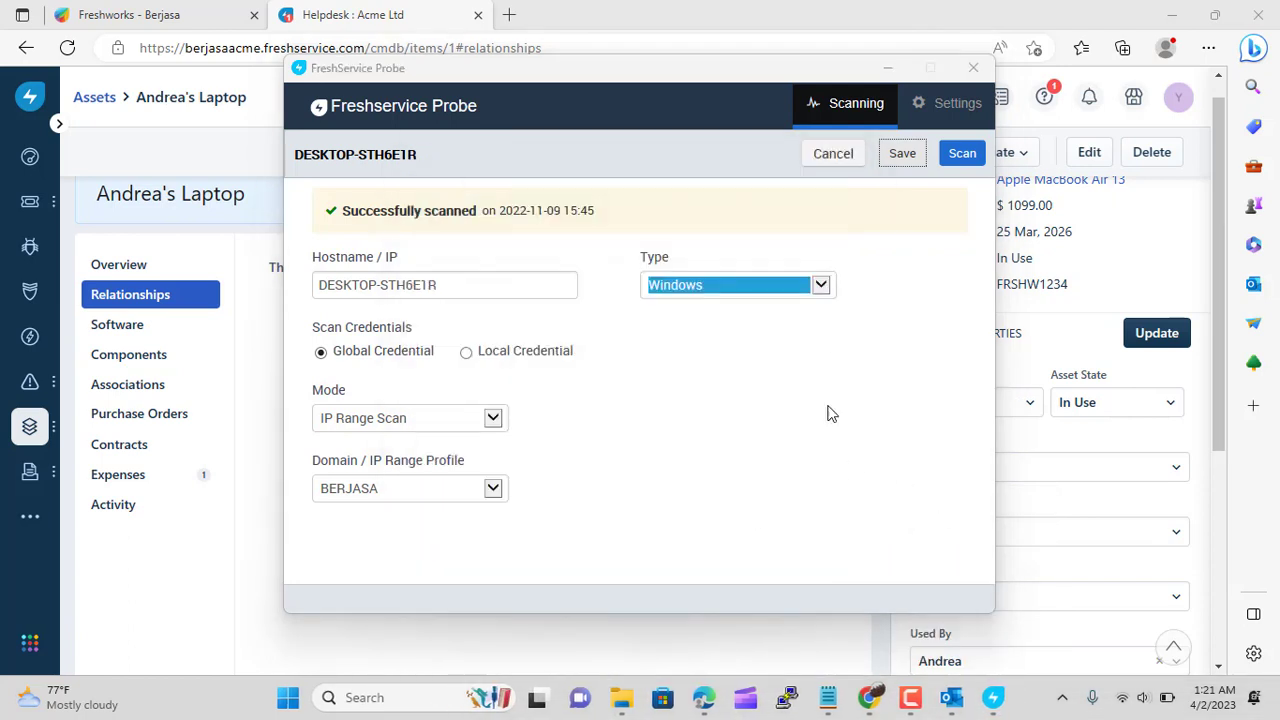
click(970, 72)
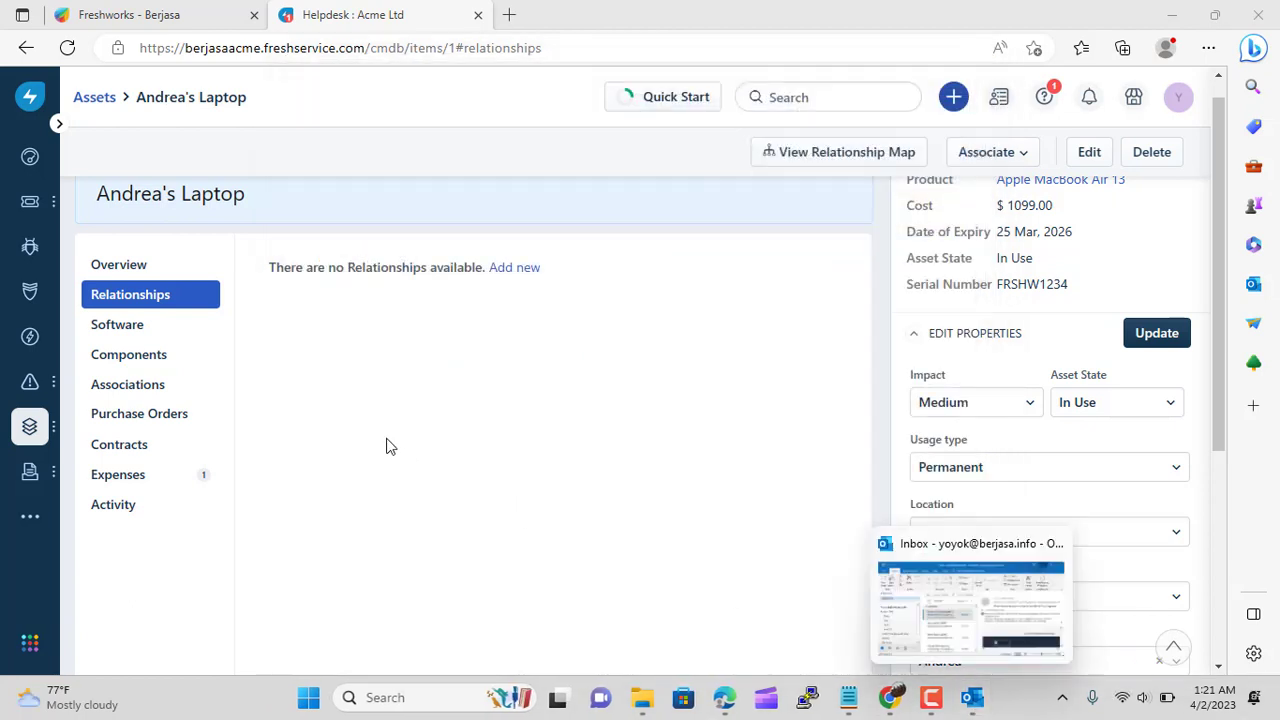
Open DESKTOP-STH6E1R (ASSET-5, ThinkPad X280, Windows 11 Pro) from the asset inventory and review its details
mouse_move(29, 430)
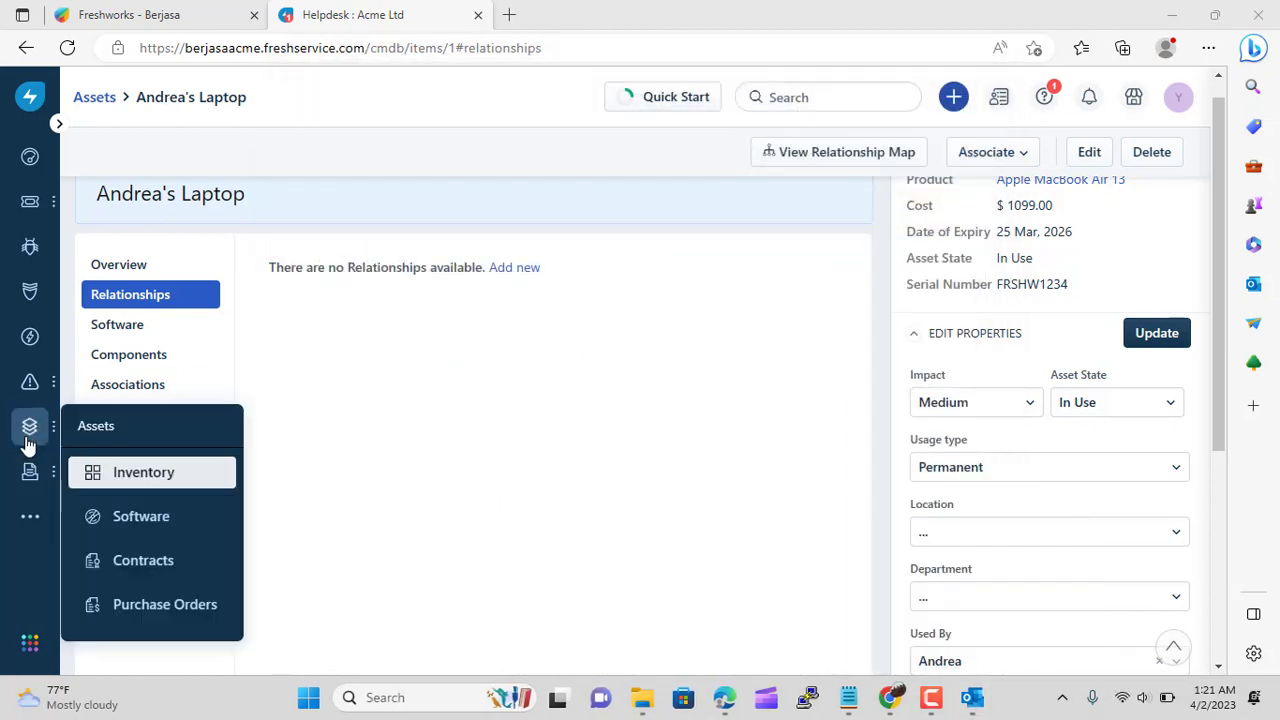
click(162, 478)
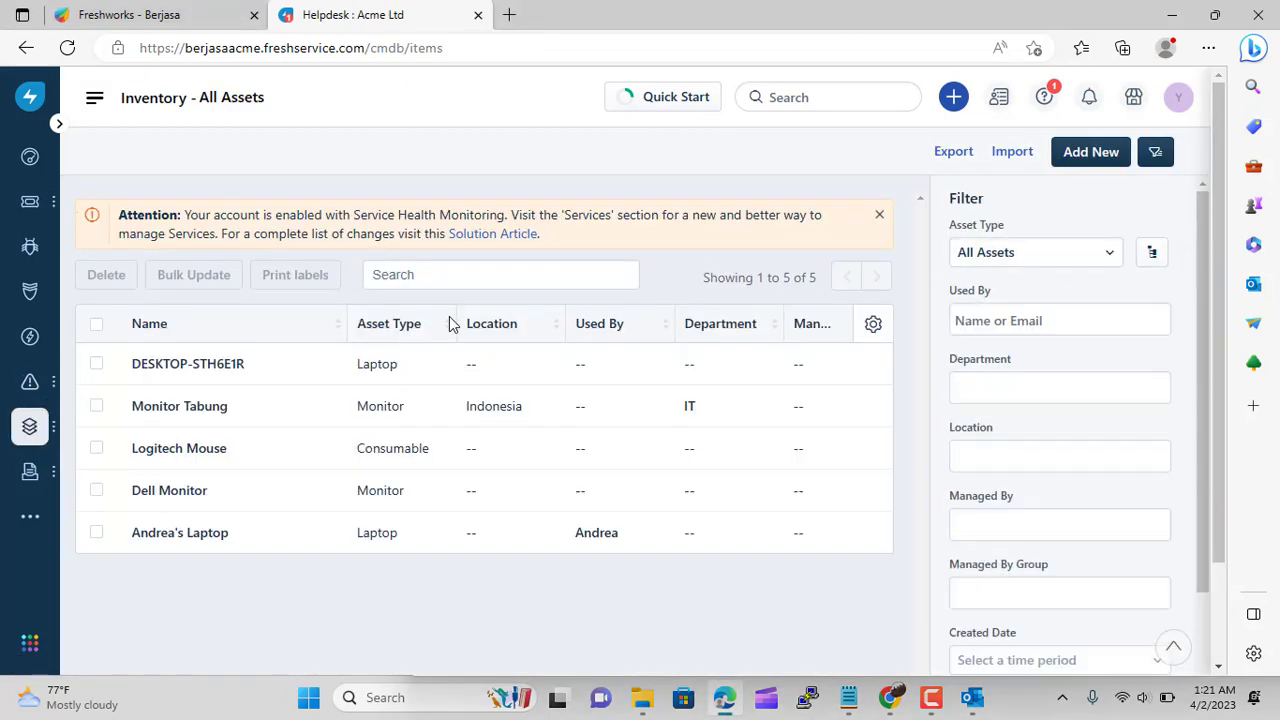
click(203, 366)
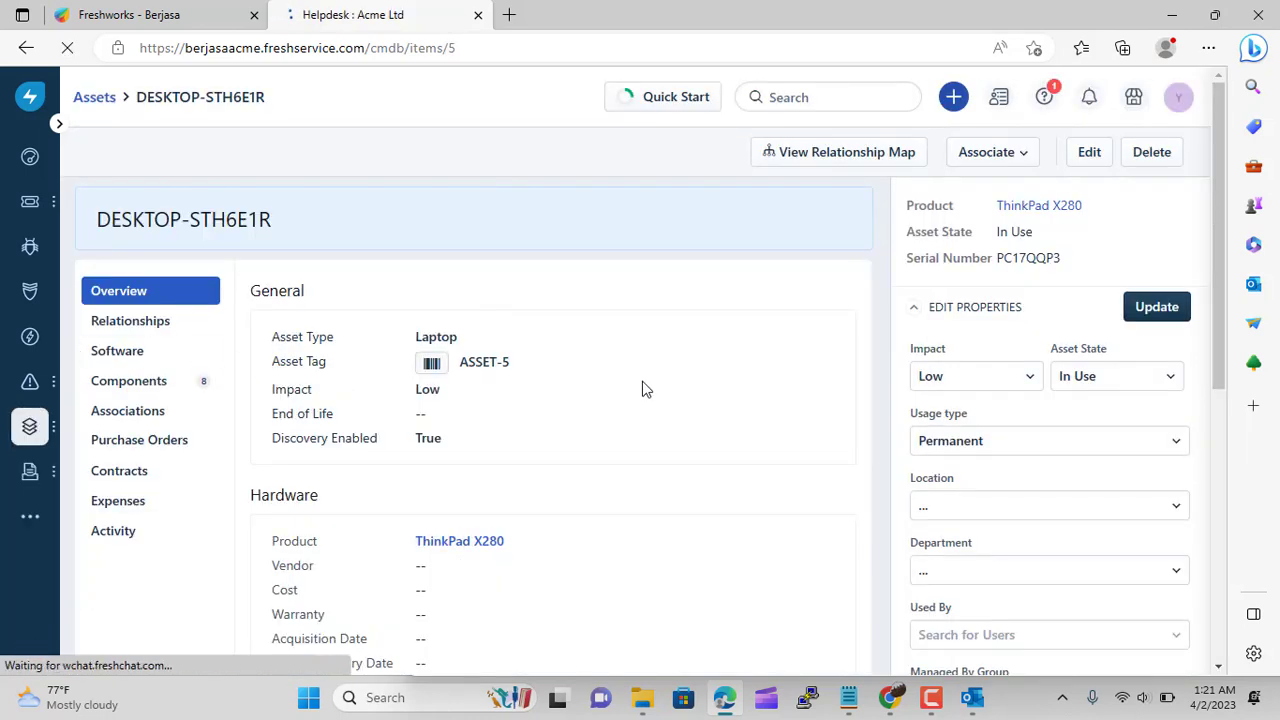
scroll(643, 386, down, 1)
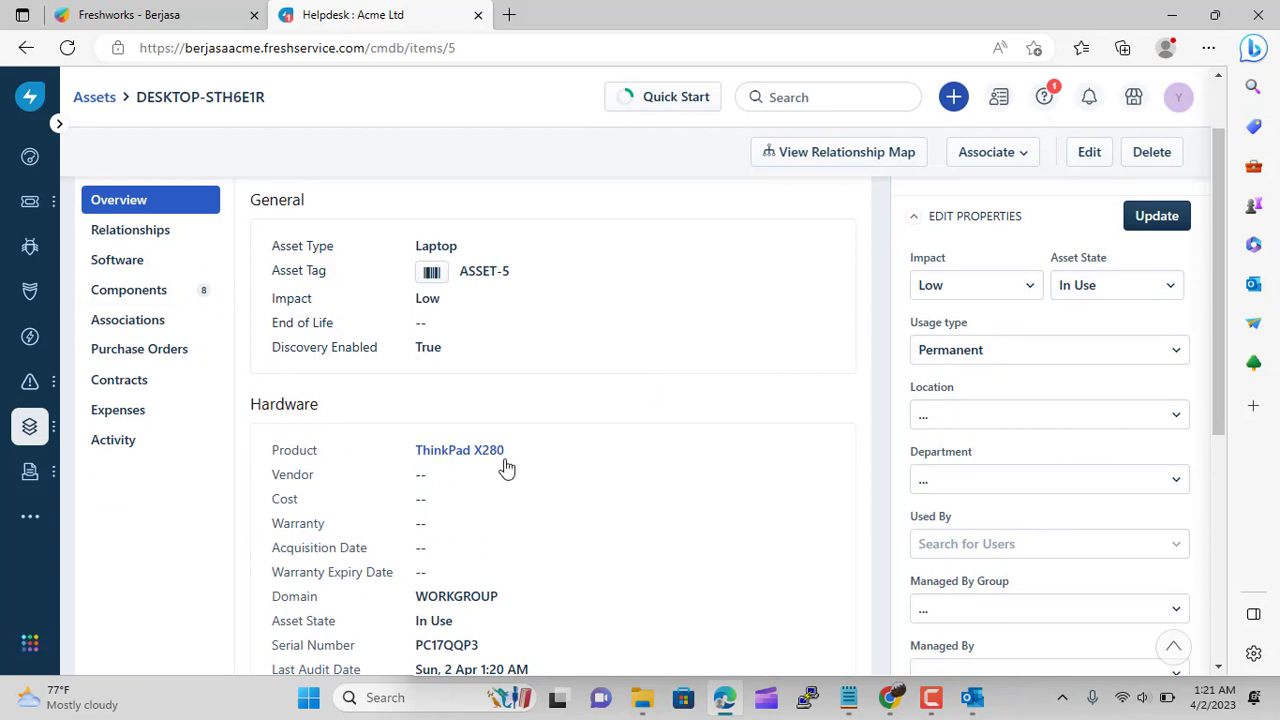
scroll(538, 463, down, 1)
scroll(538, 463, up, 2)
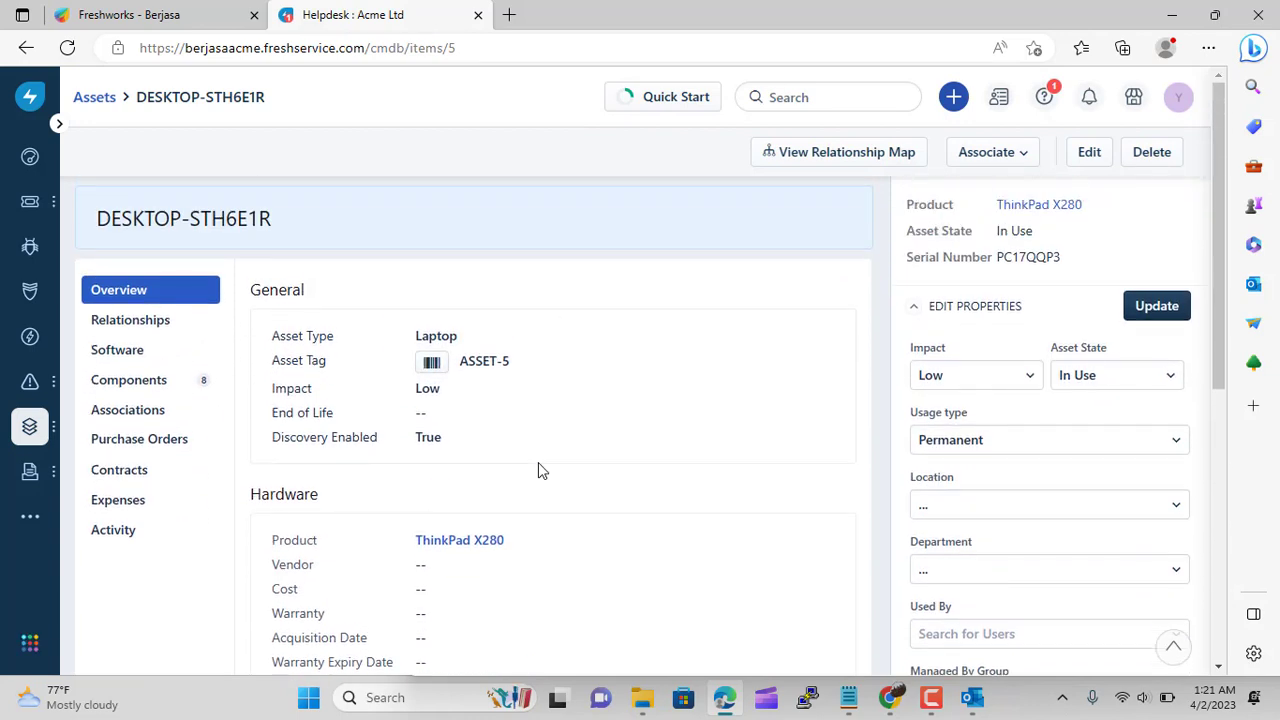
scroll(538, 463, down, 5)
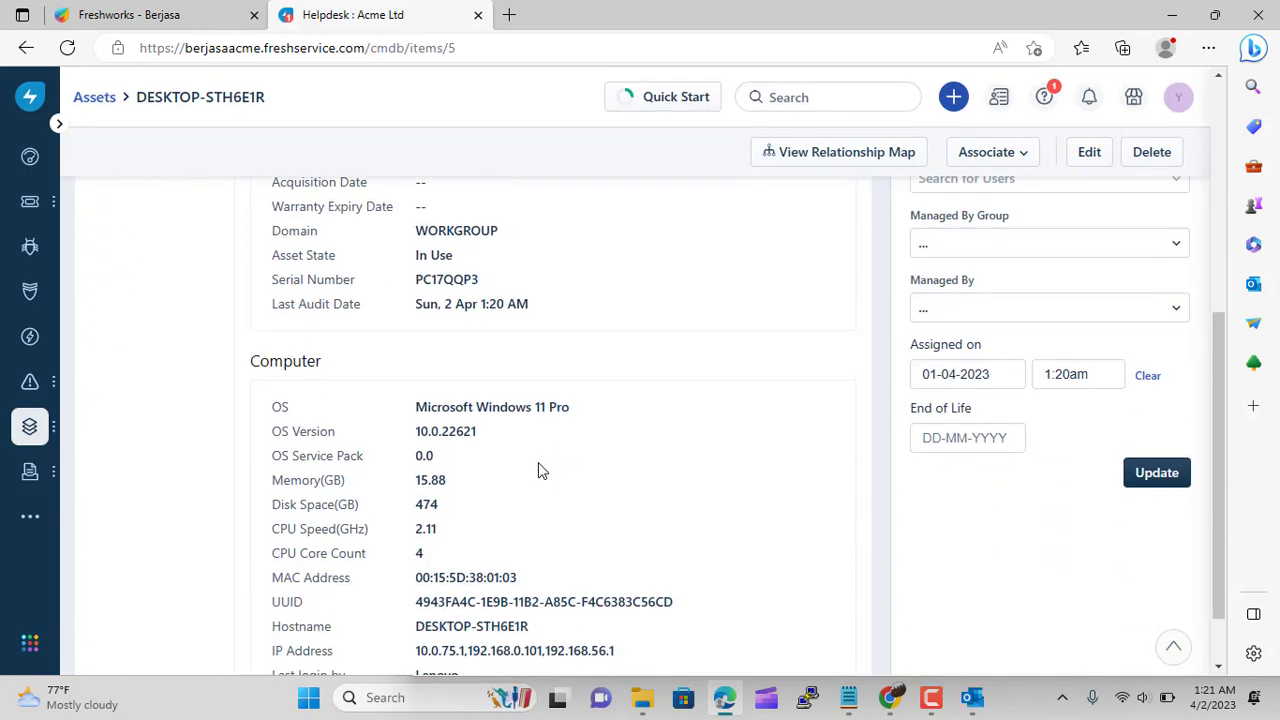
scroll(538, 463, up, 4)
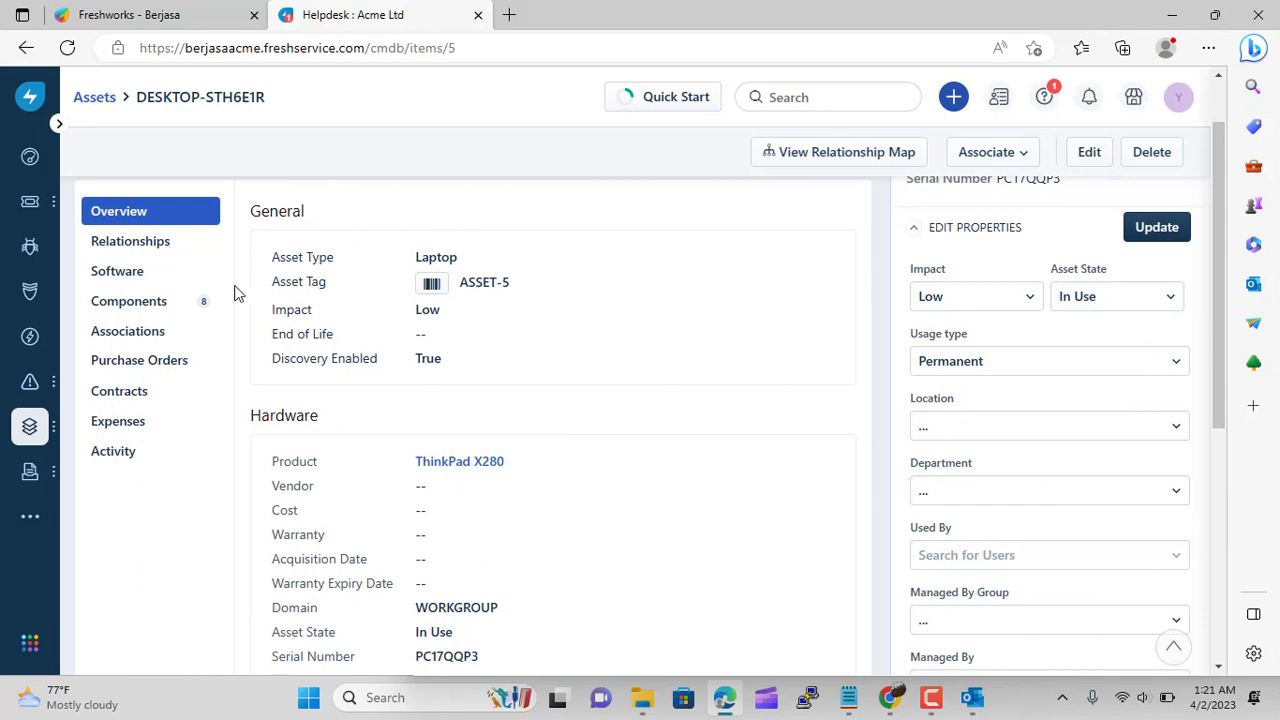
scroll(594, 486, up, 2)
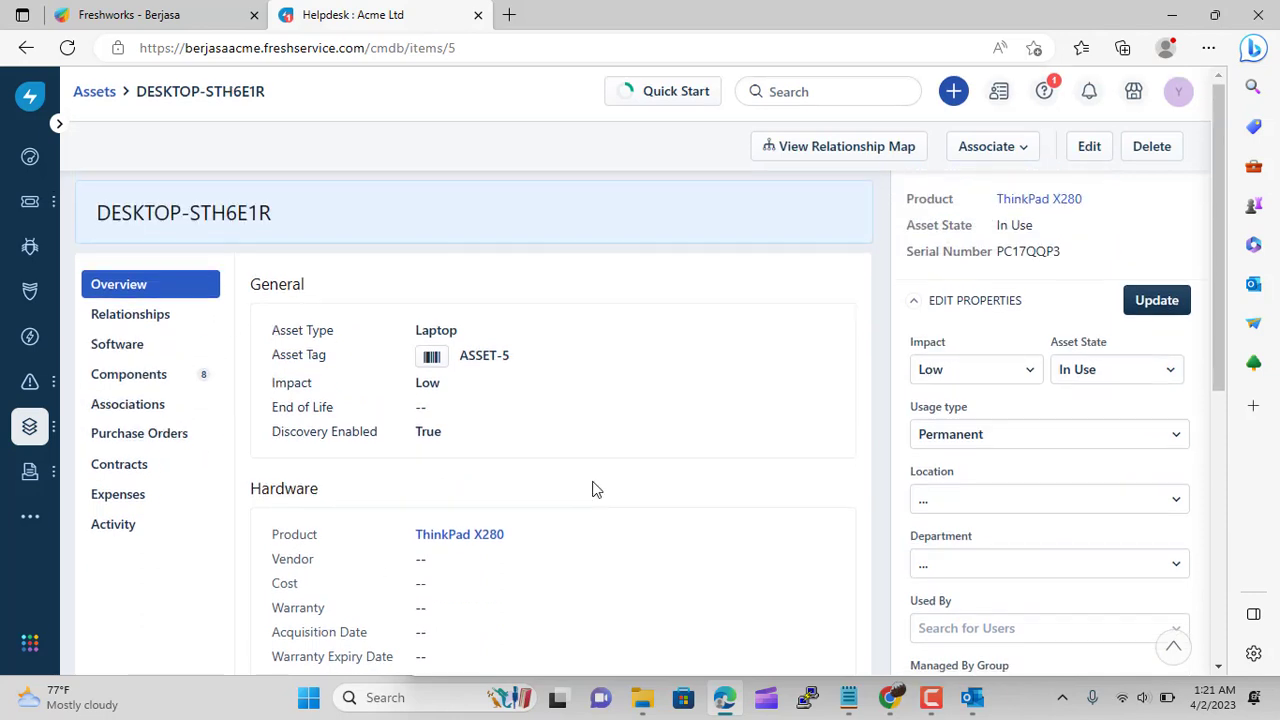
scroll(594, 486, down, 1)
Set the asset's location to Indonesia and its department to IT
click(943, 414)
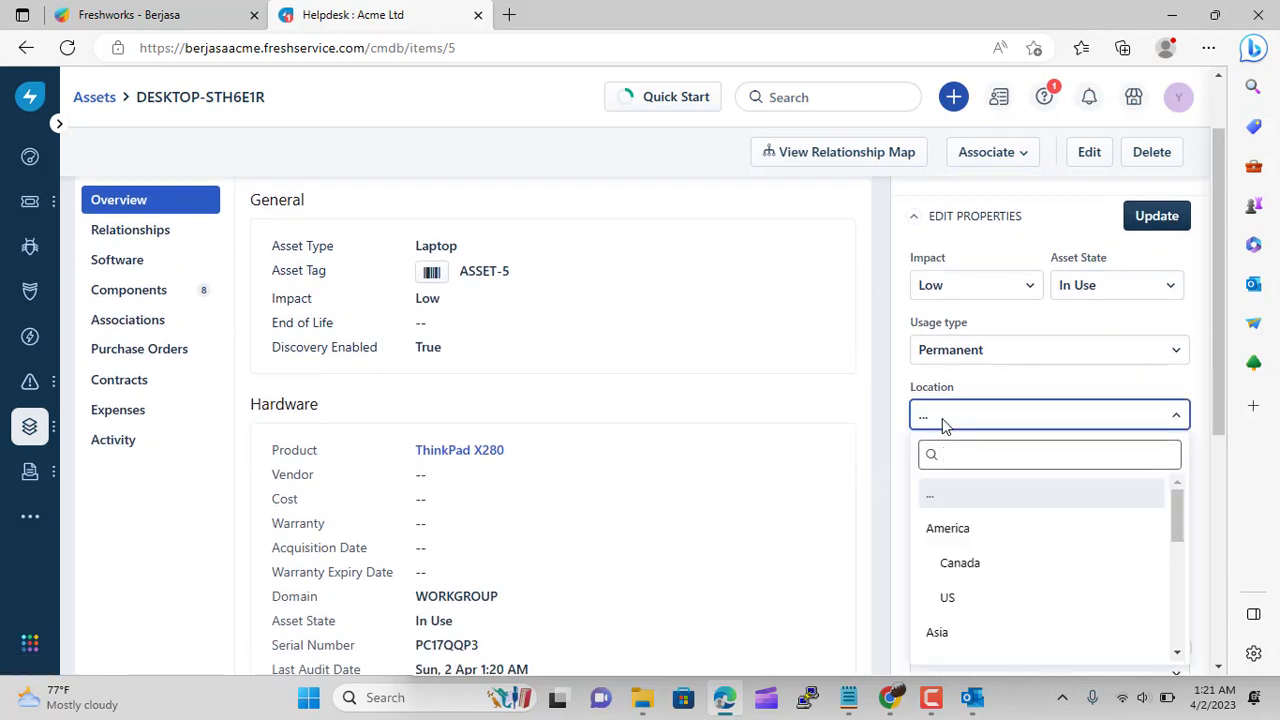
scroll(994, 549, down, 3)
click(994, 570)
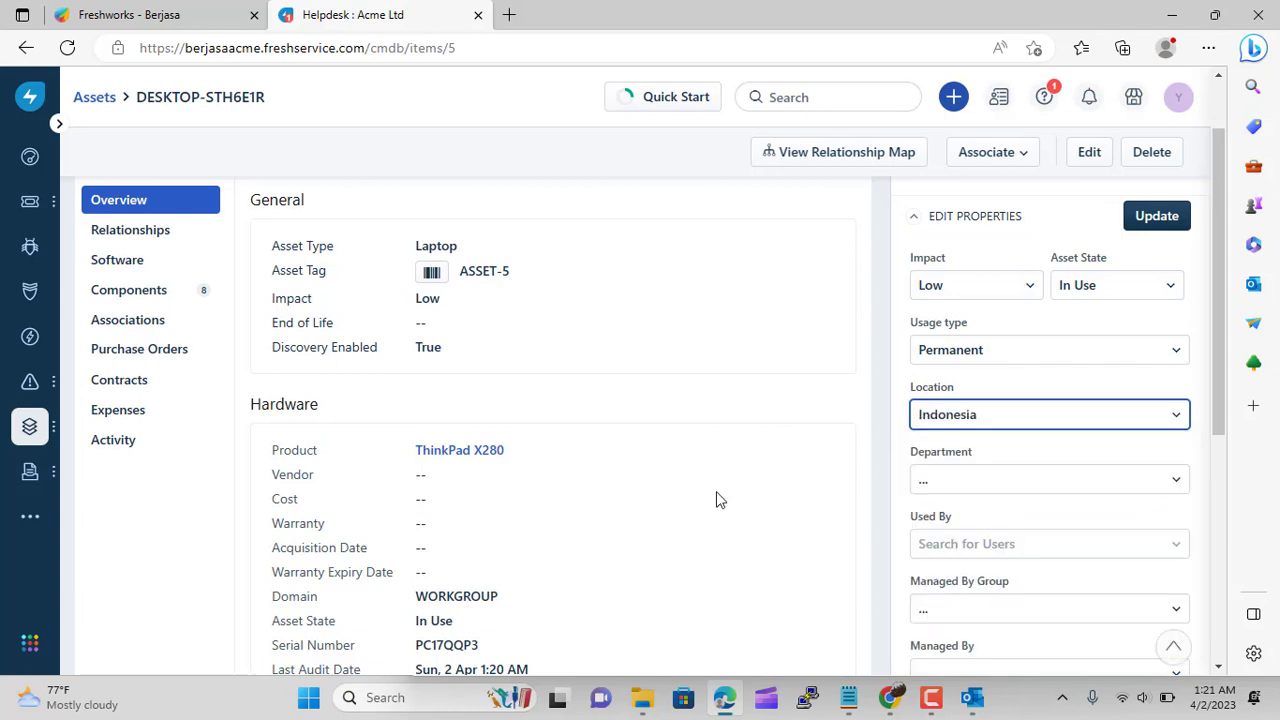
click(997, 482)
scroll(1005, 420, down, 2)
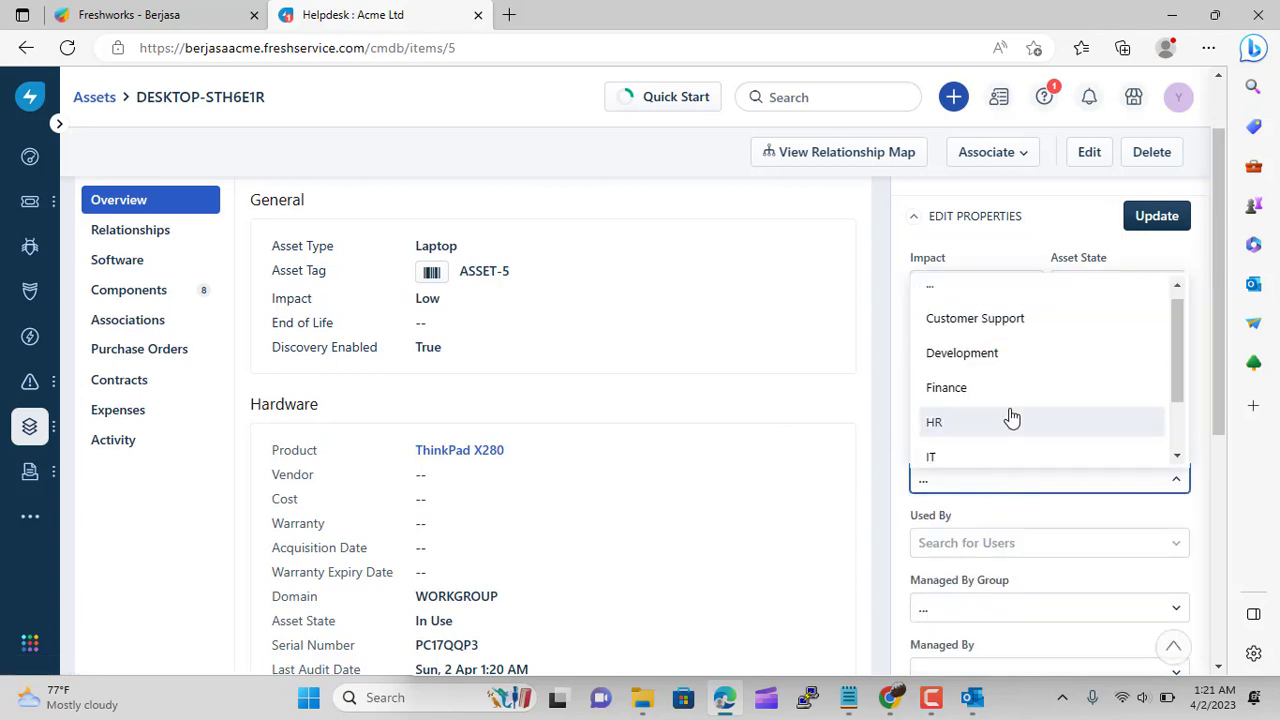
click(993, 430)
scroll(767, 505, down, 1)
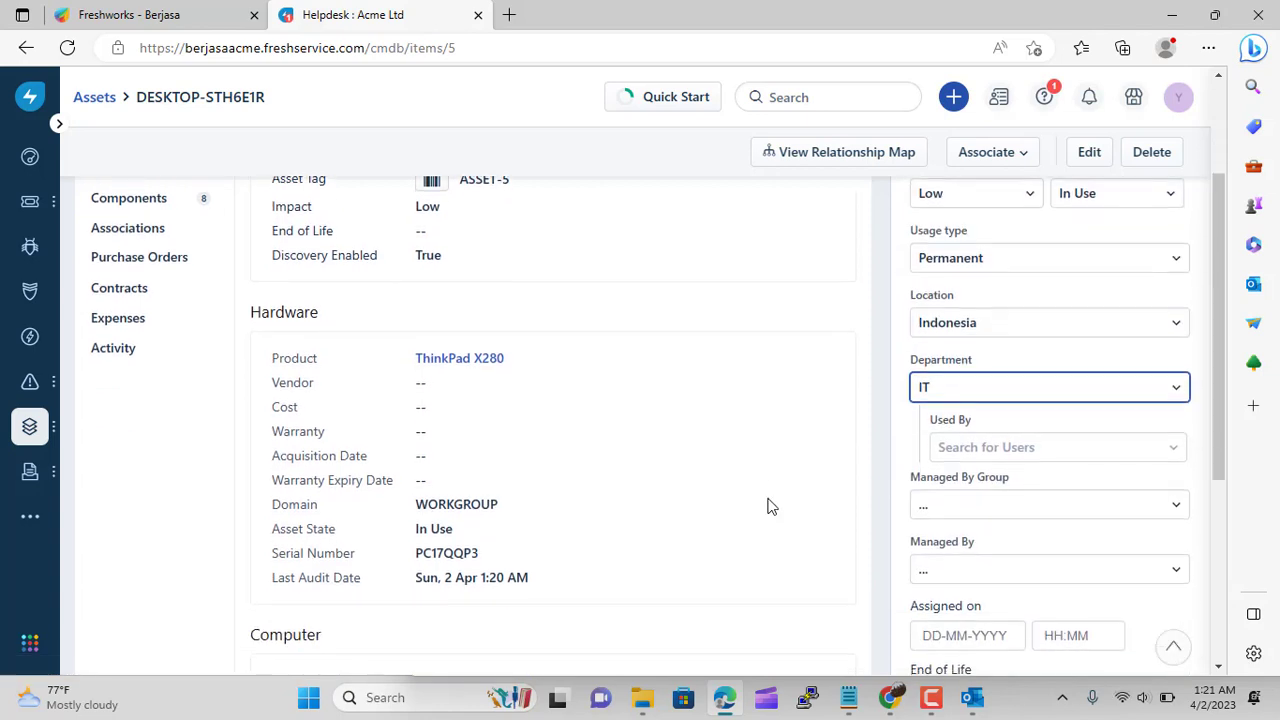
scroll(785, 490, down, 1)
Make IT Support Indonesia the managing group and save the asset update
click(966, 409)
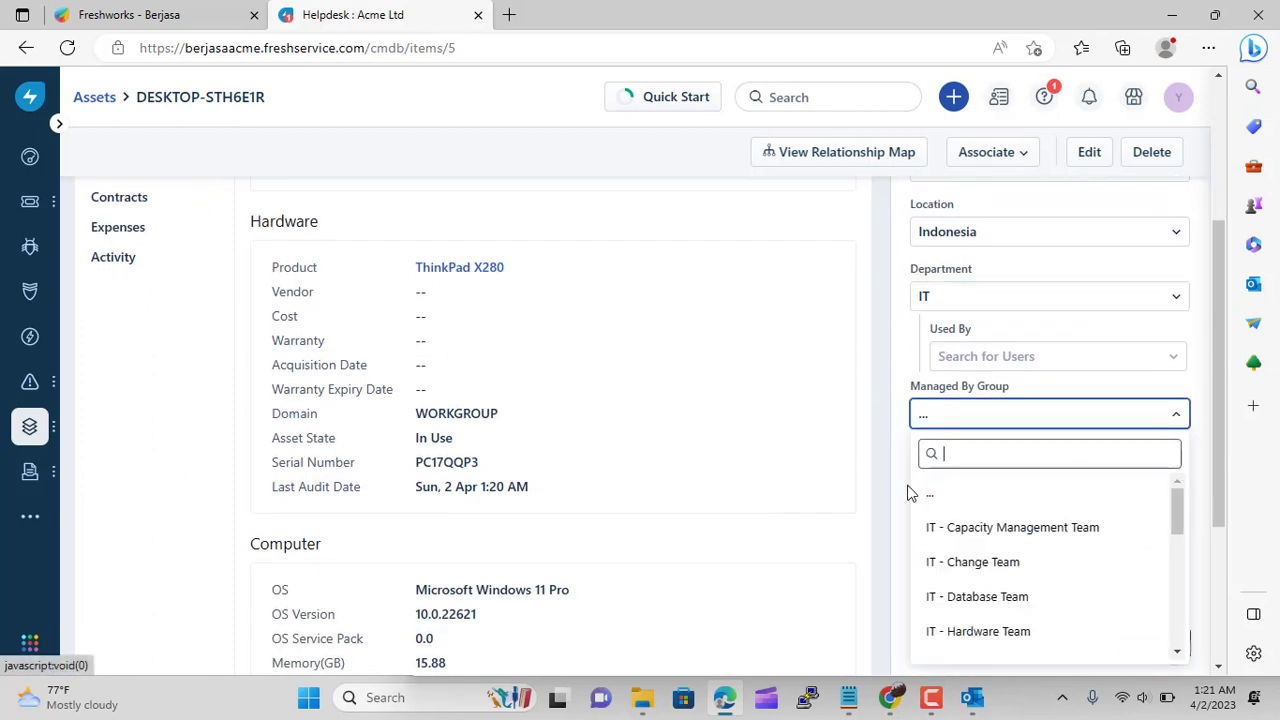
scroll(1001, 500, down, 2)
scroll(991, 360, down, 4)
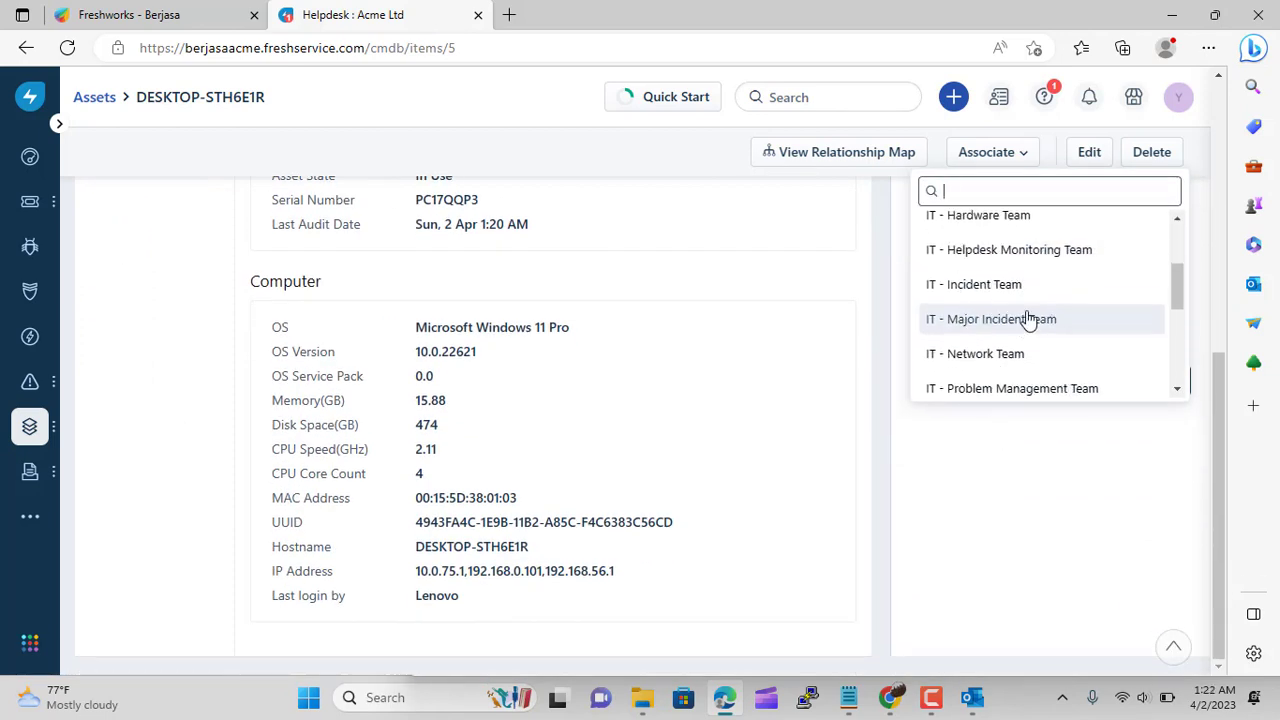
scroll(1038, 316, down, 5)
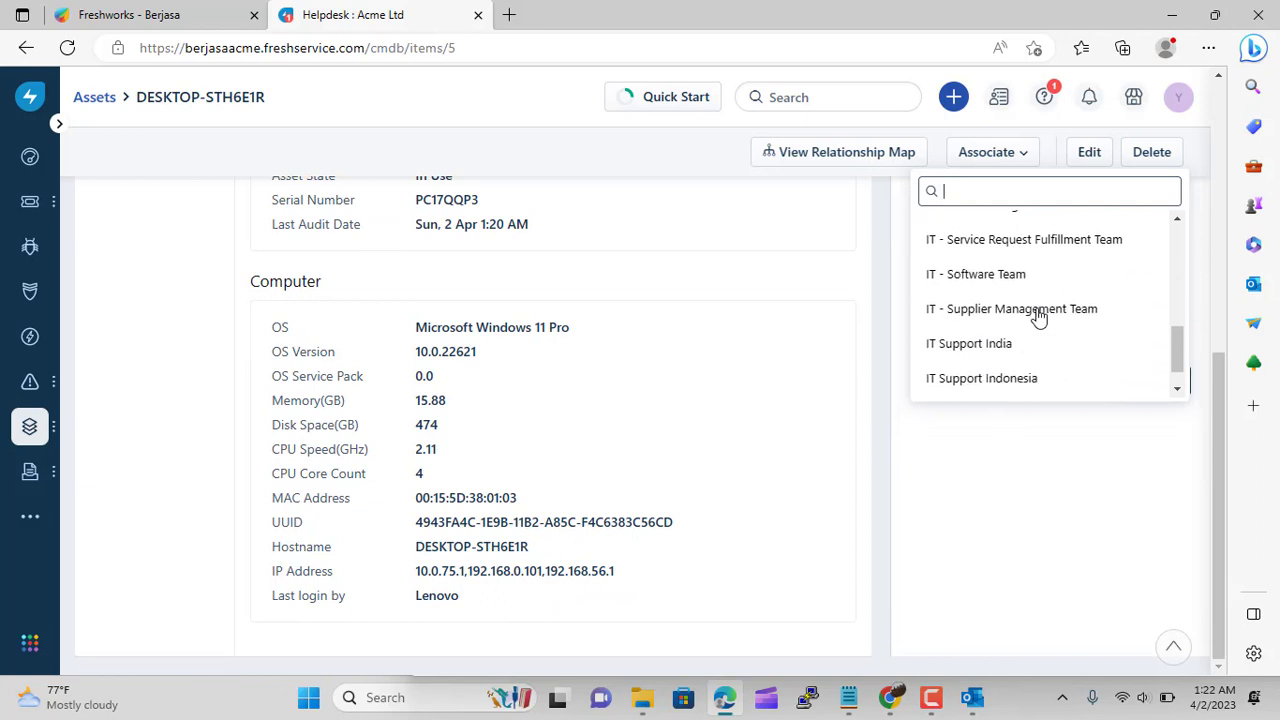
click(1010, 343)
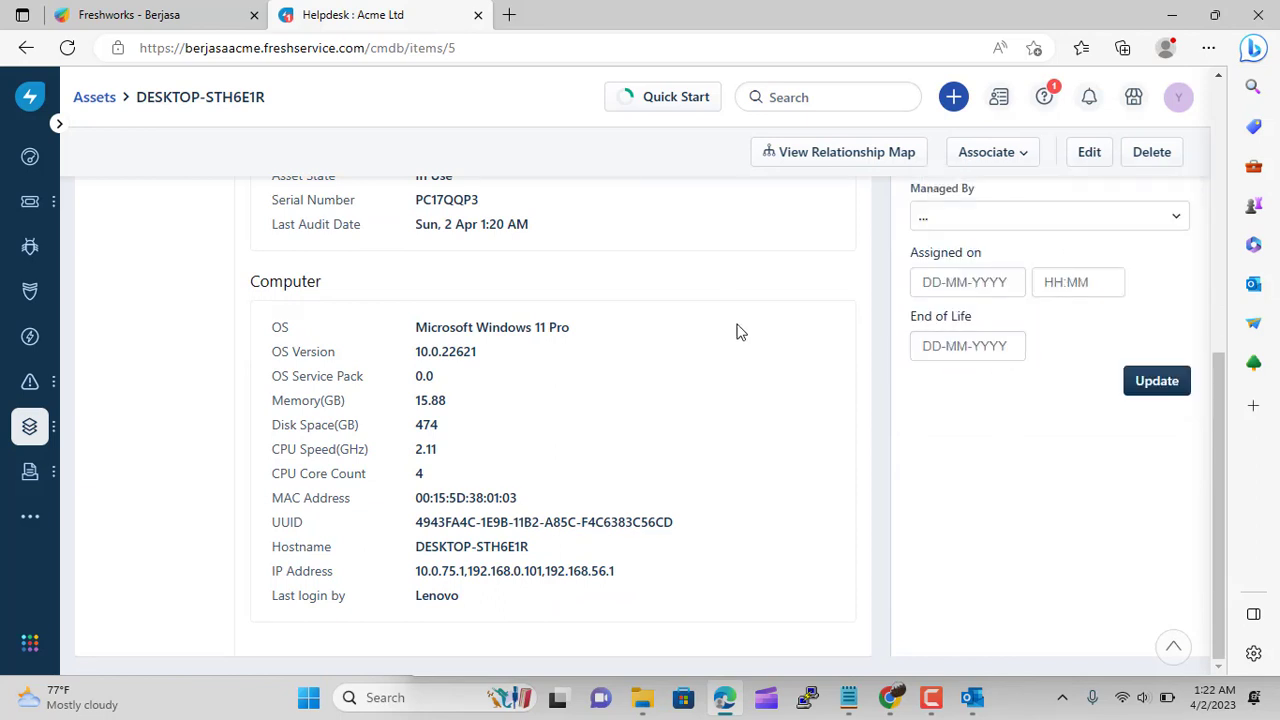
scroll(736, 331, up, 1)
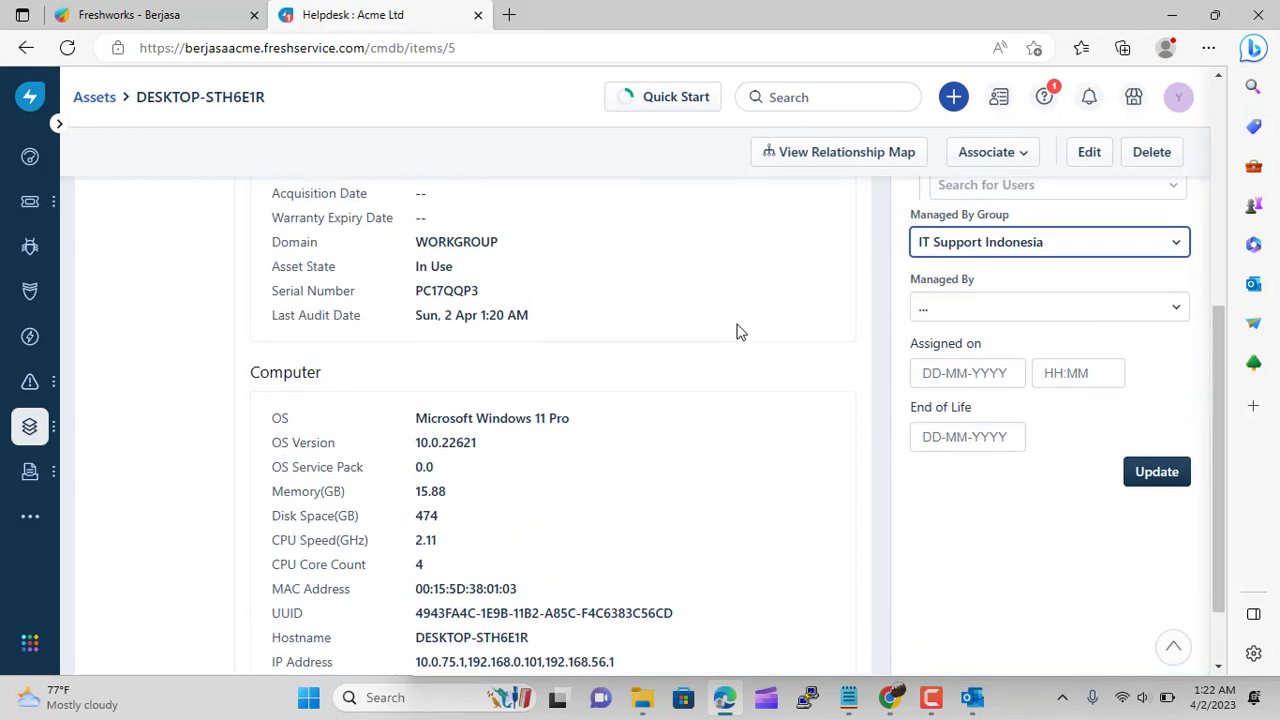
click(1141, 476)
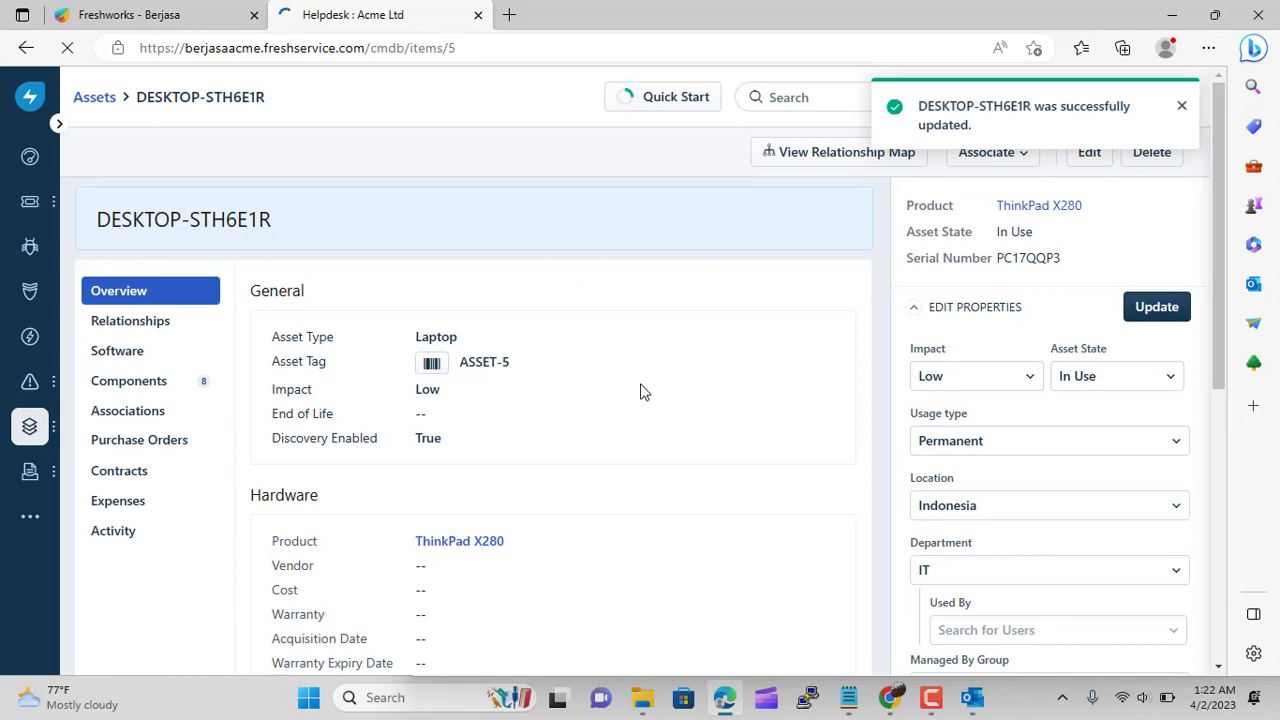
scroll(643, 391, down, 2)
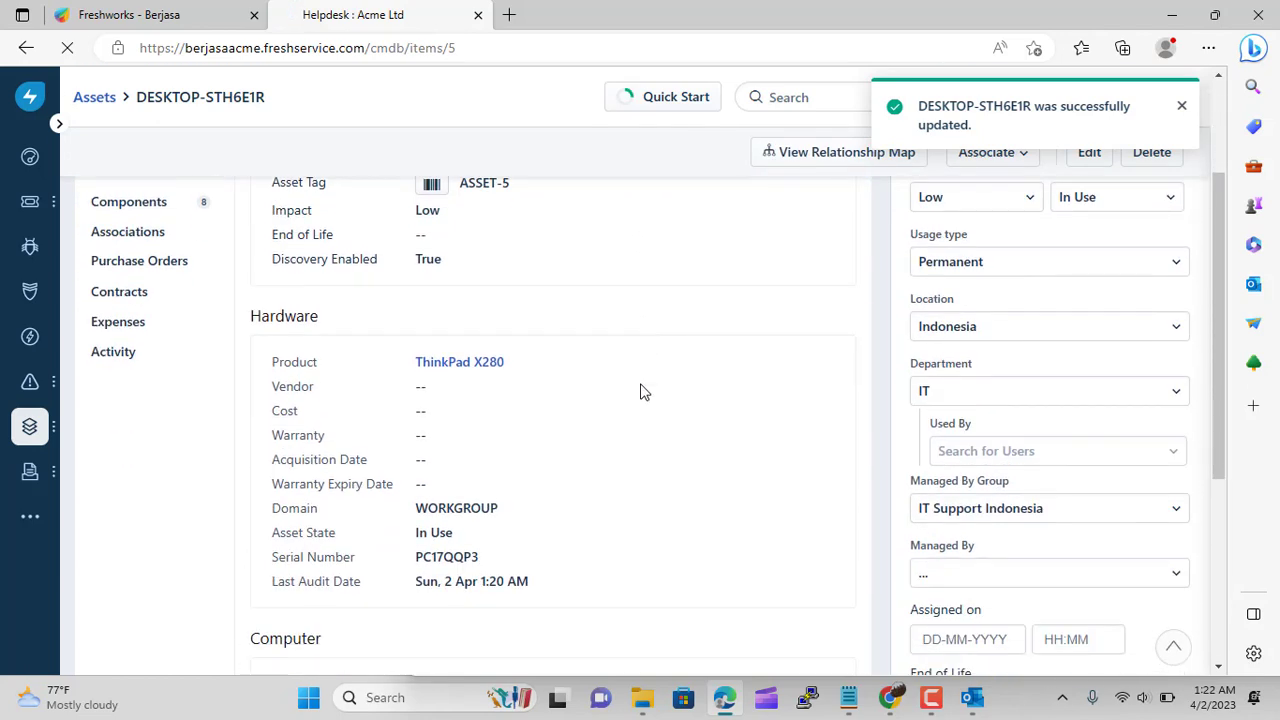
scroll(389, 317, down, 4)
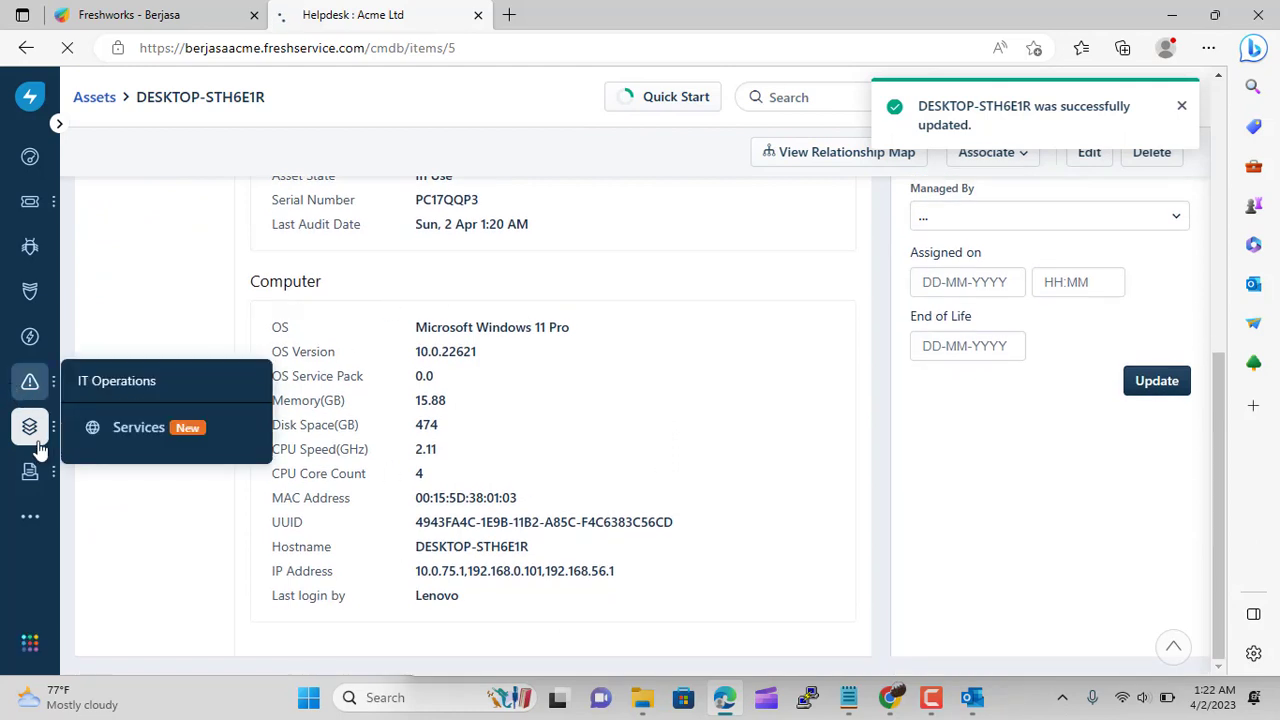
Go to the Services page from the IT Operations sidebar menu
mouse_move(55, 398)
mouse_move(29, 426)
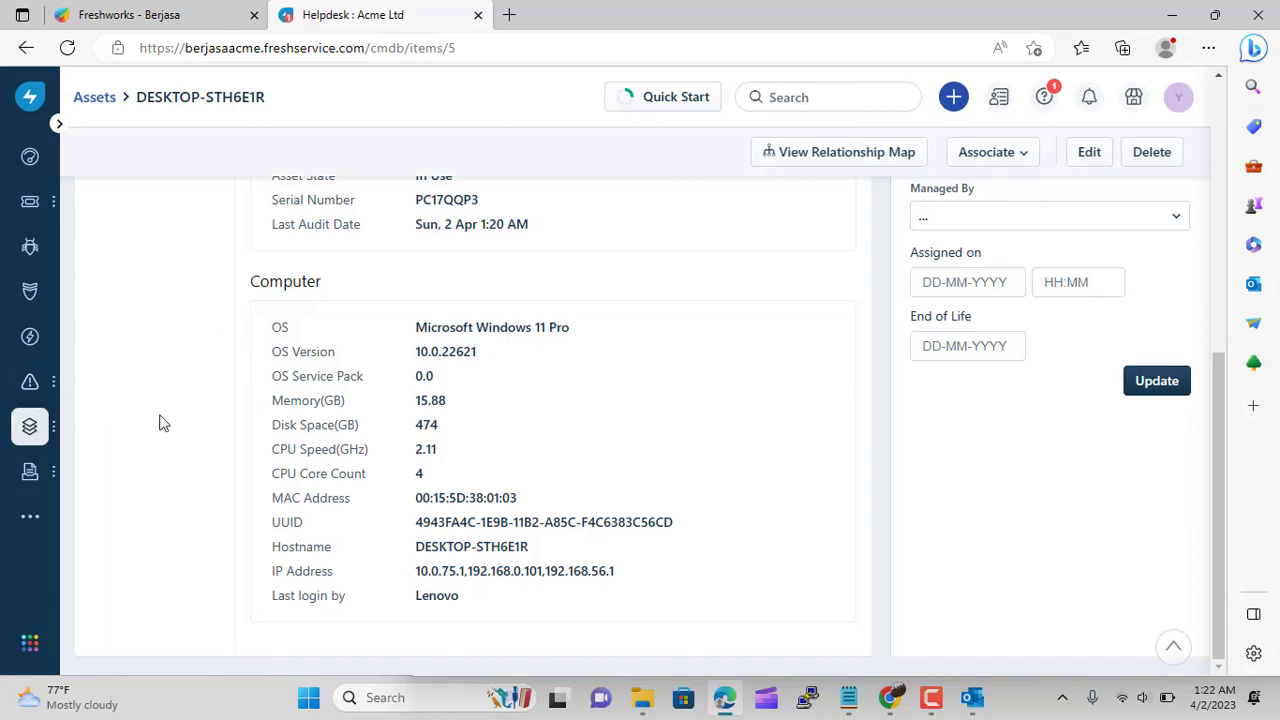
scroll(163, 423, up, 6)
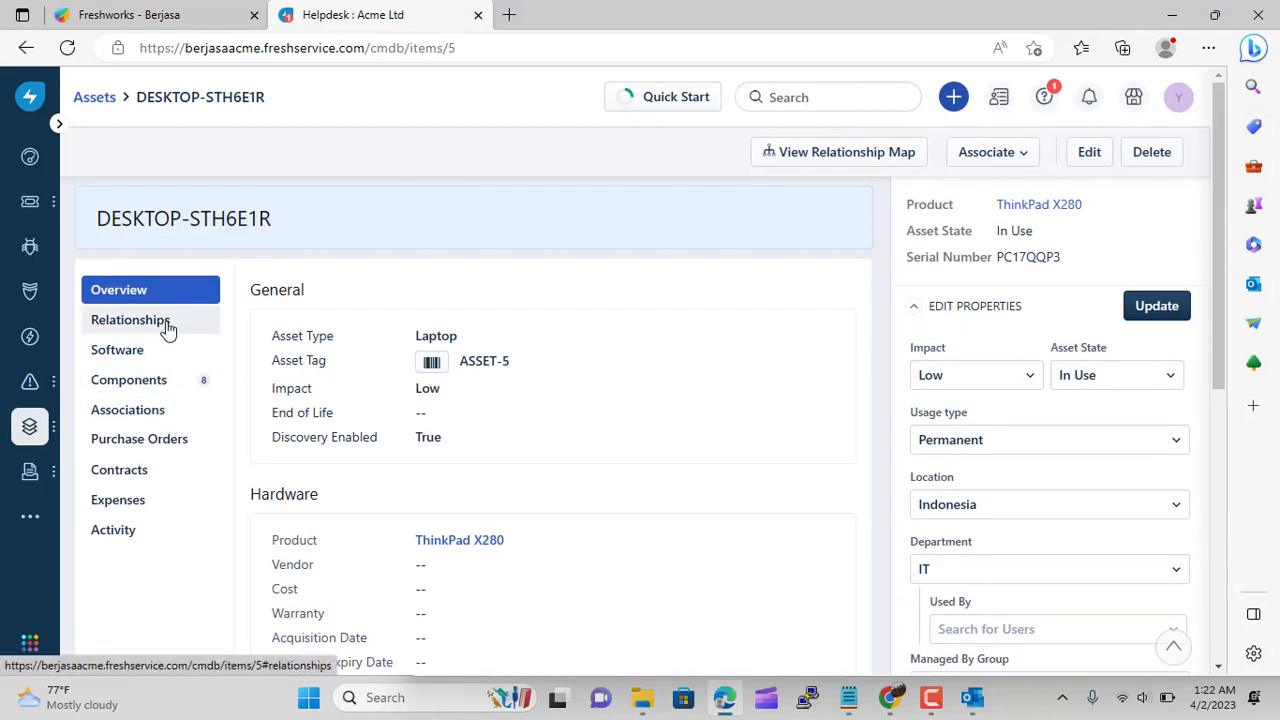
click(130, 320)
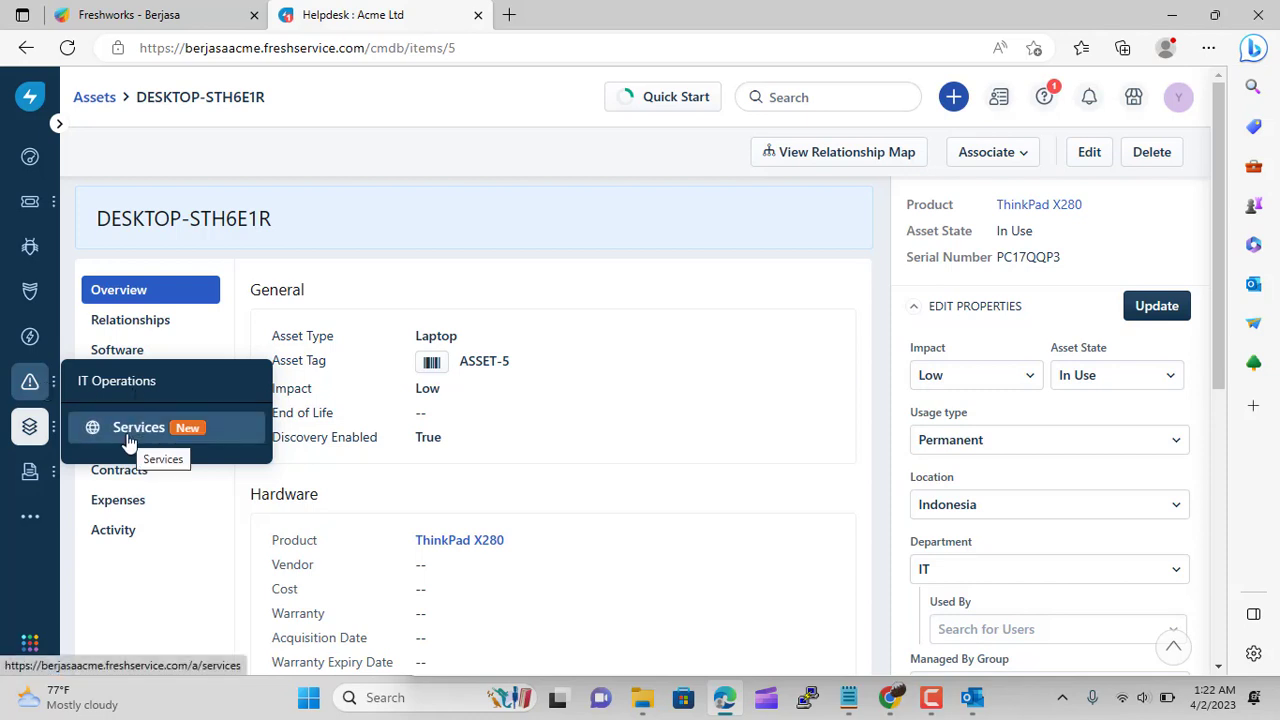
click(128, 428)
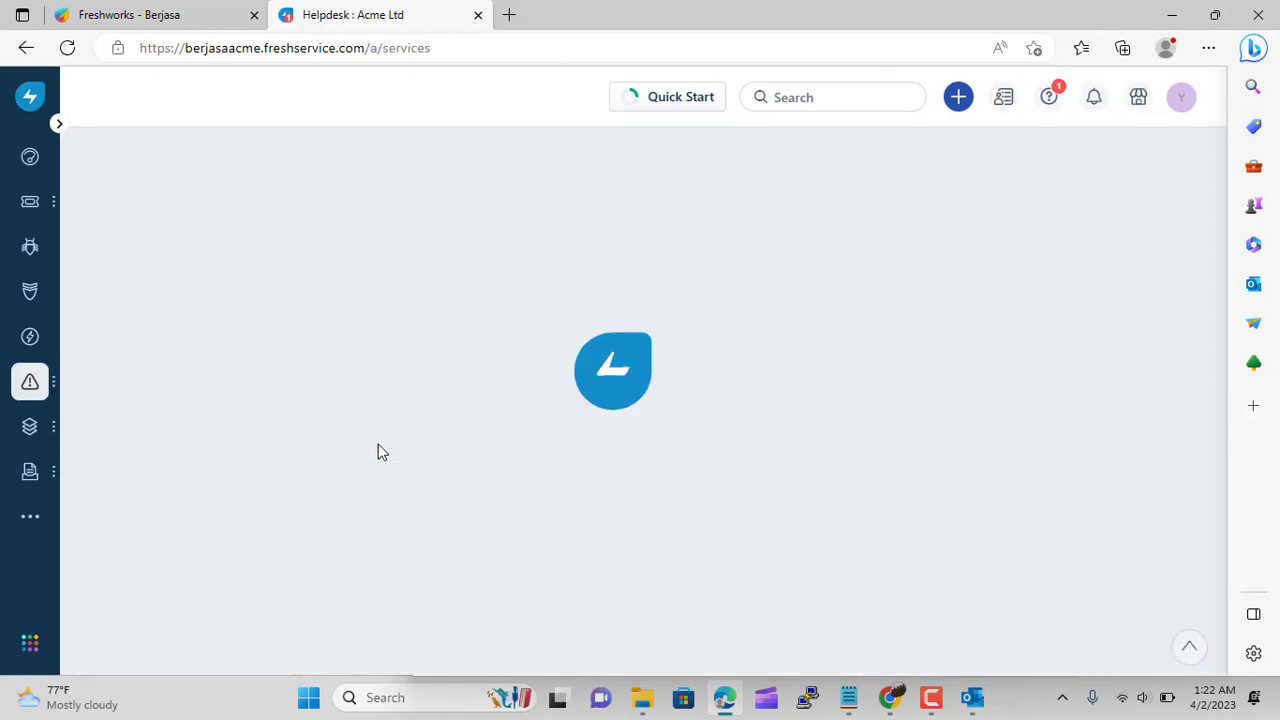
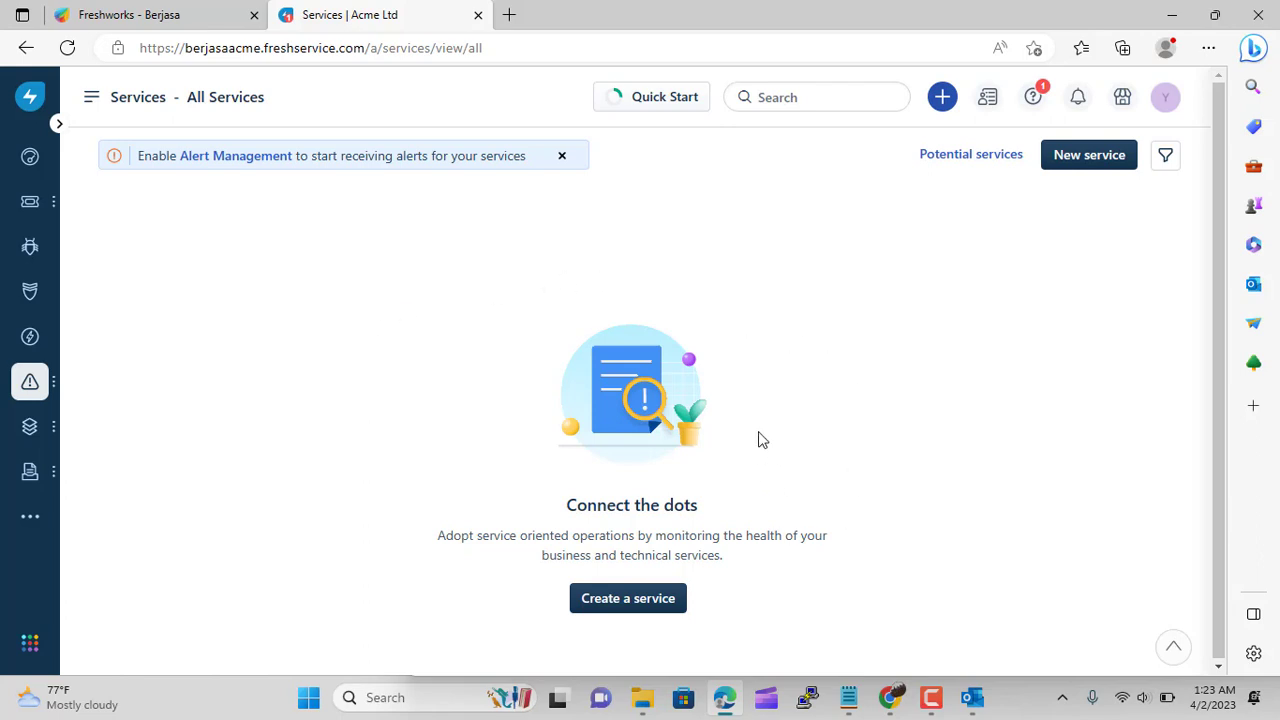
Start a new Operational service named 'Internal Berjasa' with description 'Internal Bussines Services At berjasa'
click(650, 612)
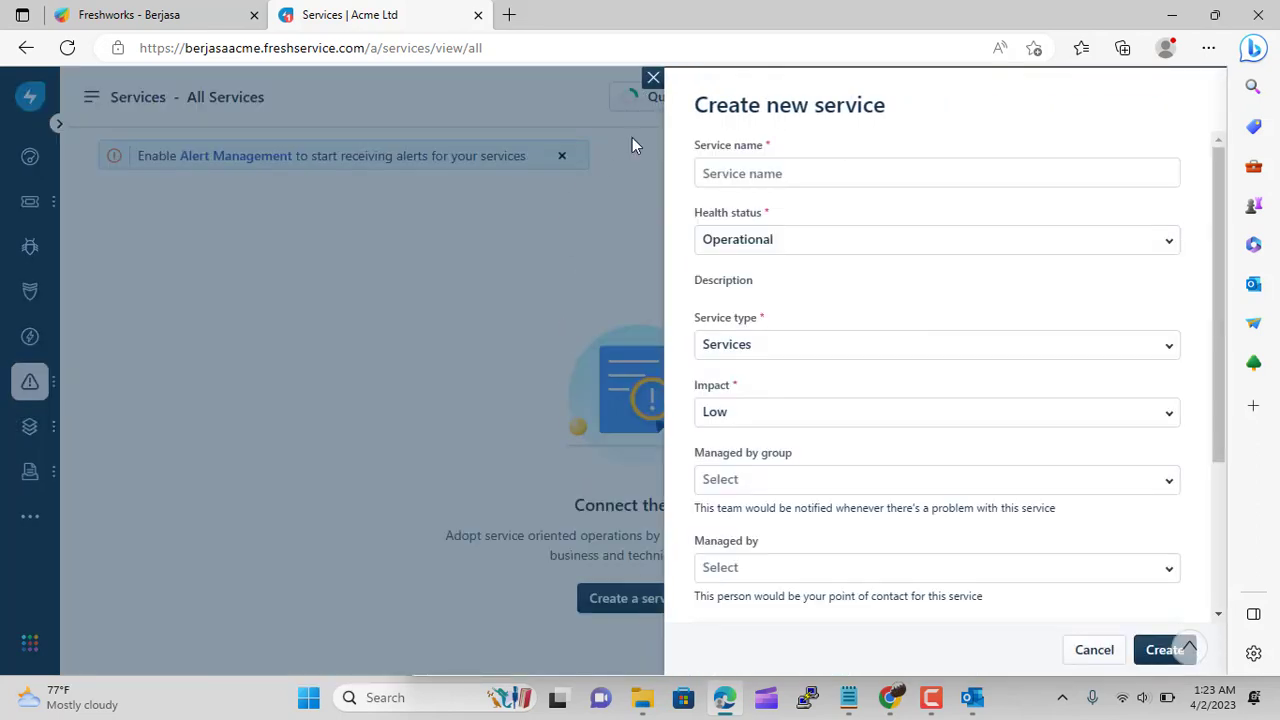
click(754, 170)
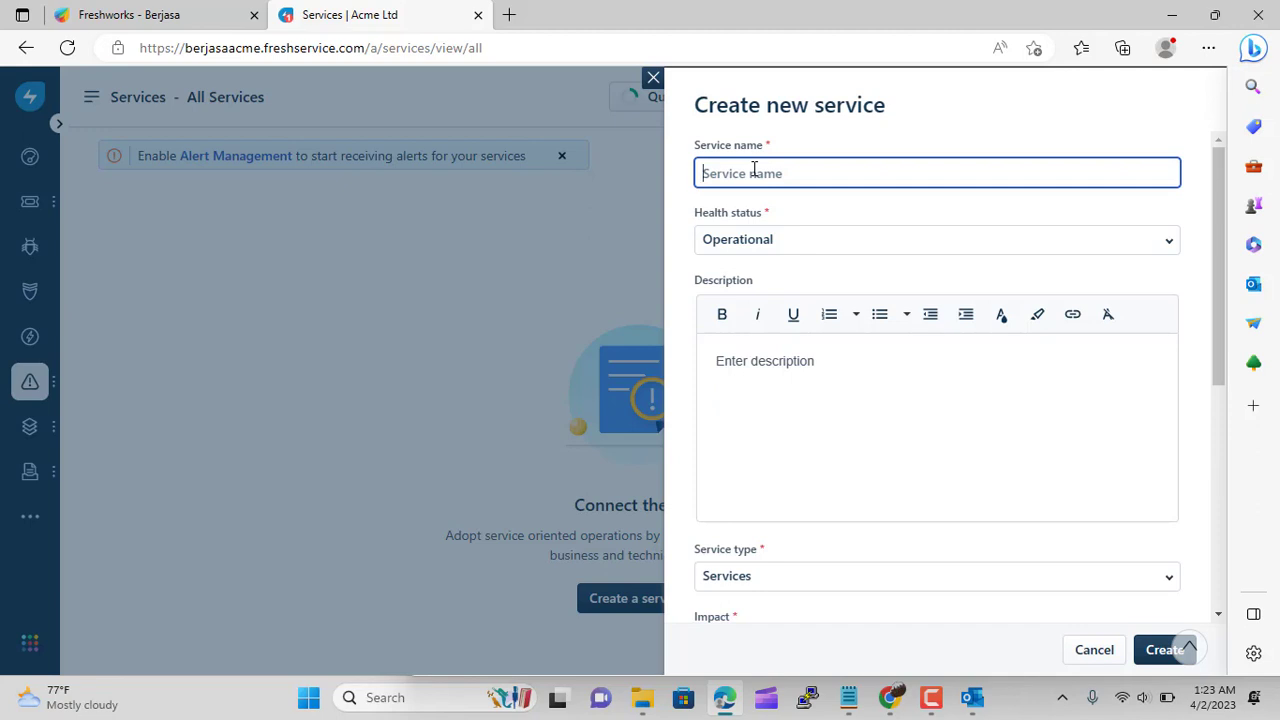
text(Internal Berjasa)
click(752, 240)
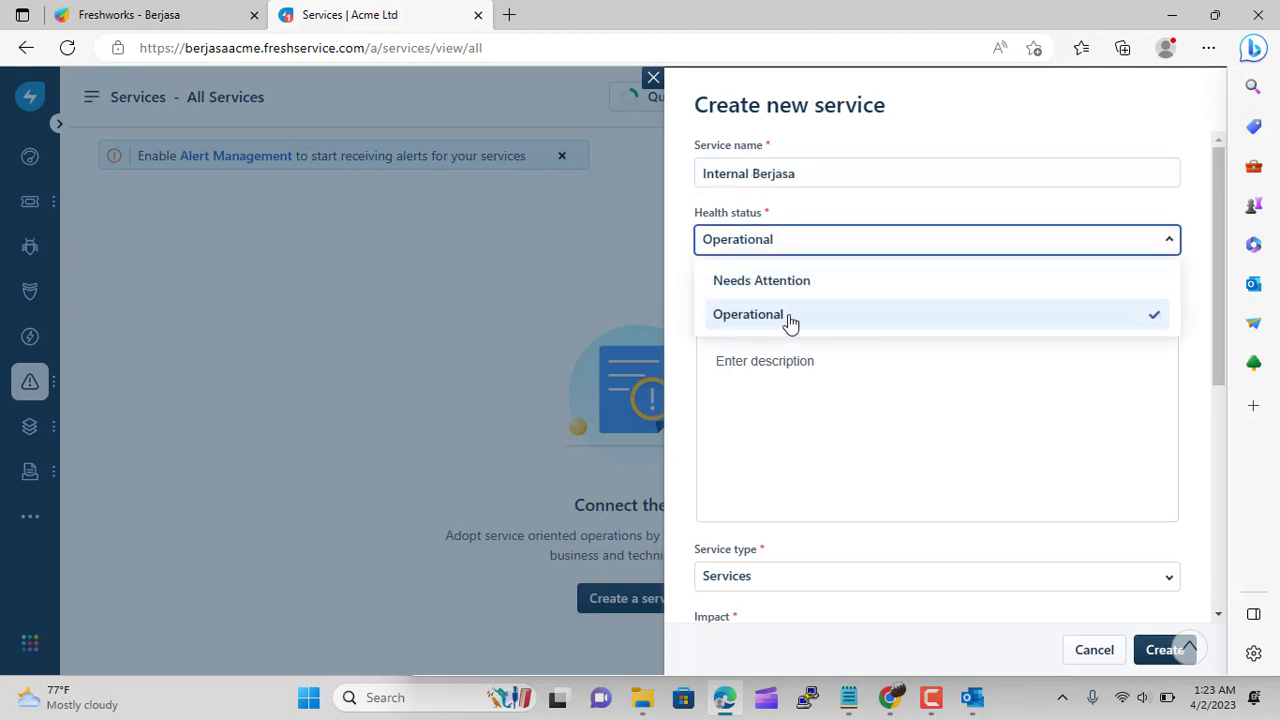
click(788, 316)
click(760, 364)
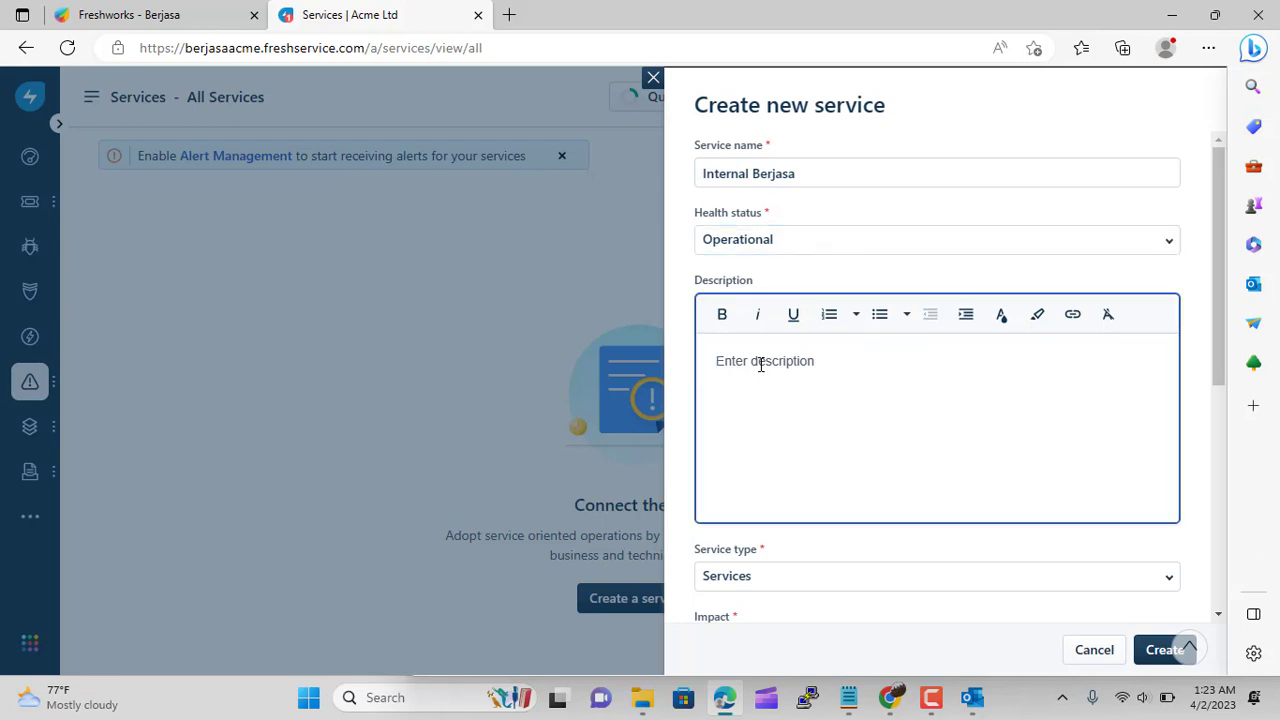
text(Internal B)
key(BackSpace)
text(Bussines)
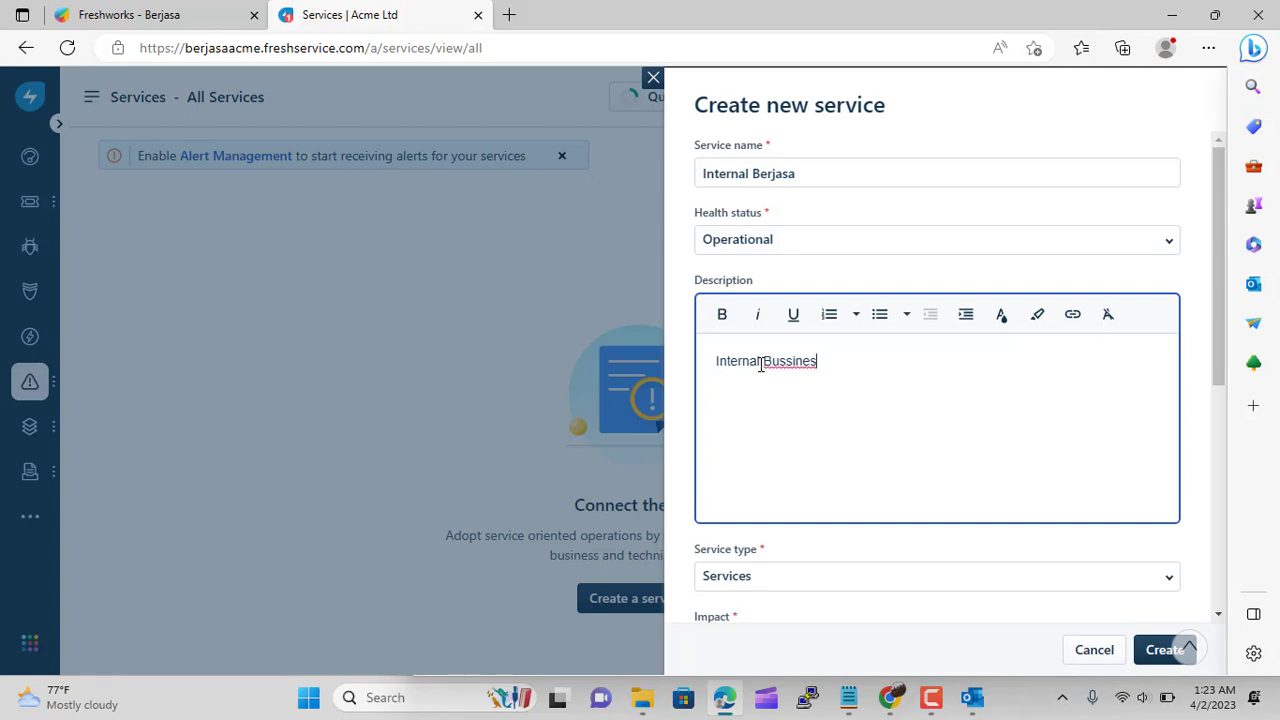
text( Services At berjasa)
Keep the type as Services, set IT Support Indonesia as managing group, and create it
click(808, 585)
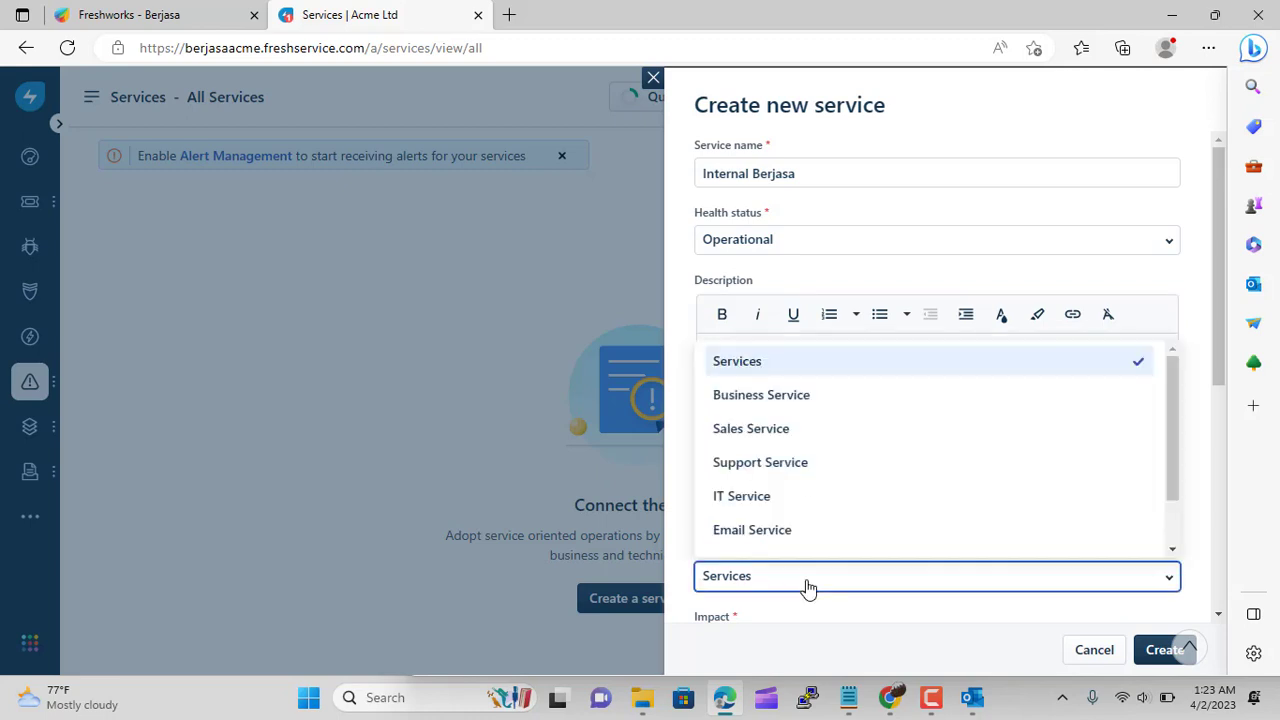
click(791, 372)
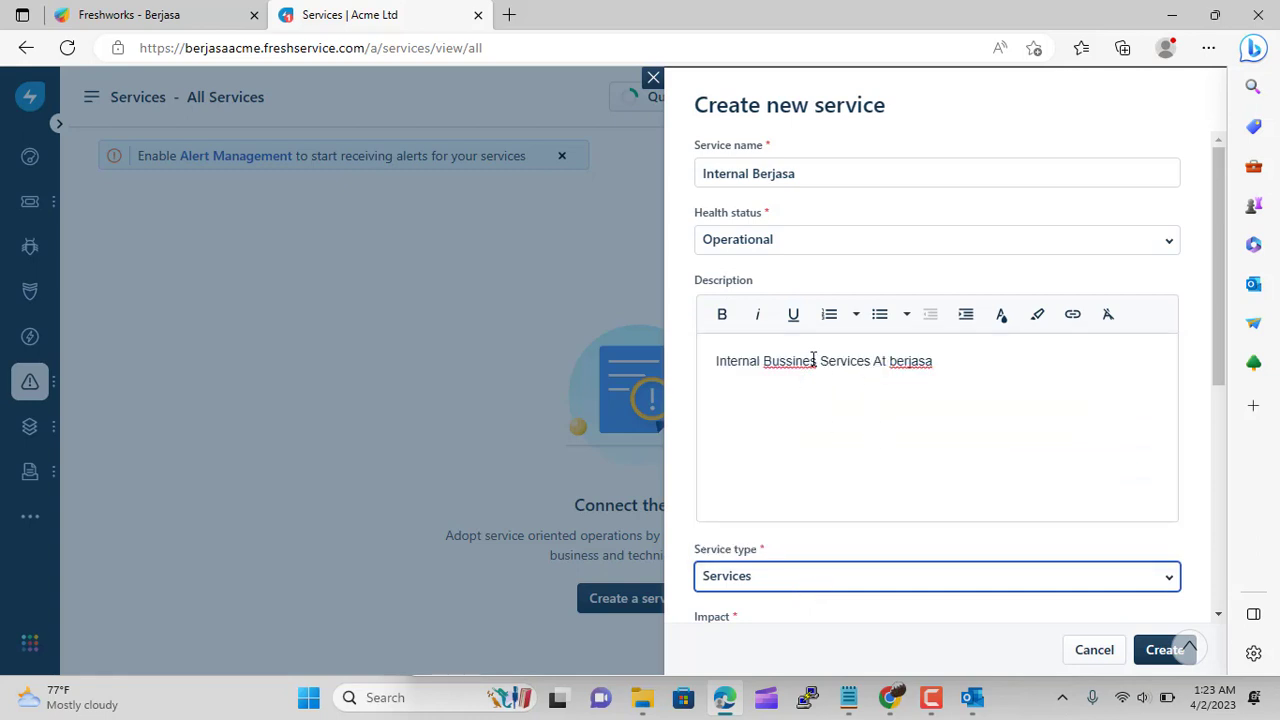
scroll(903, 457, down, 2)
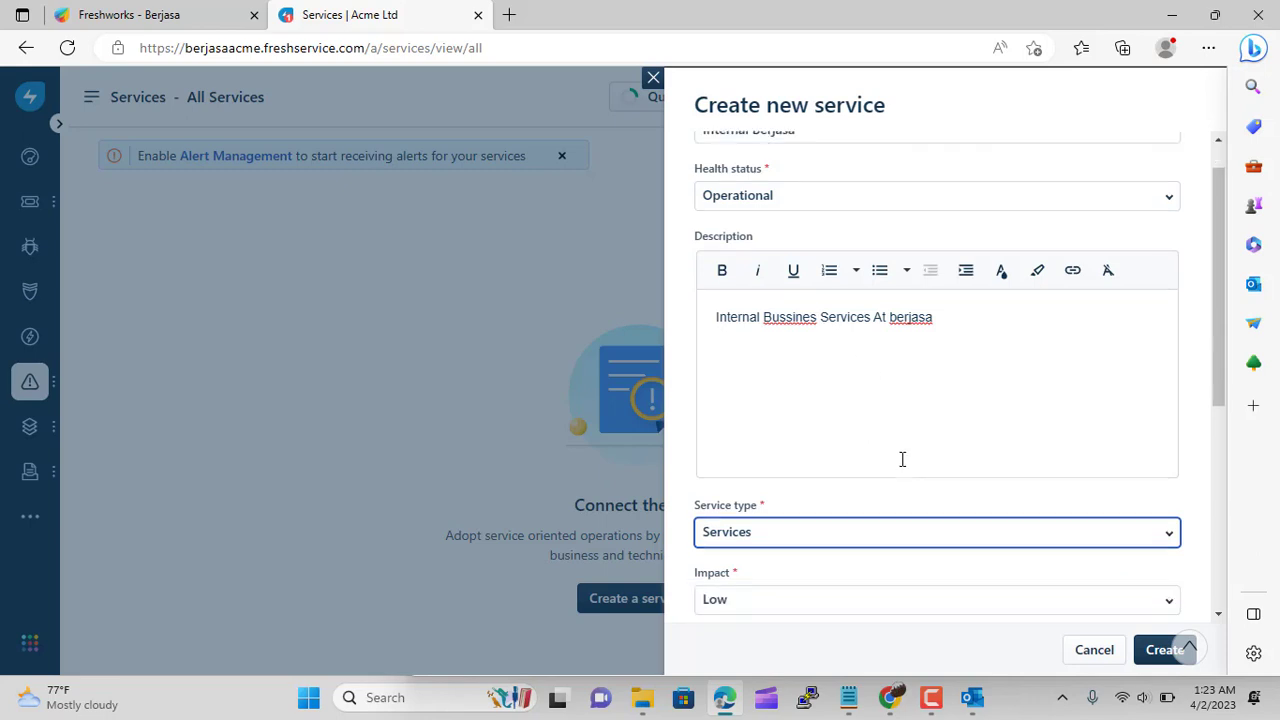
scroll(874, 500, down, 1)
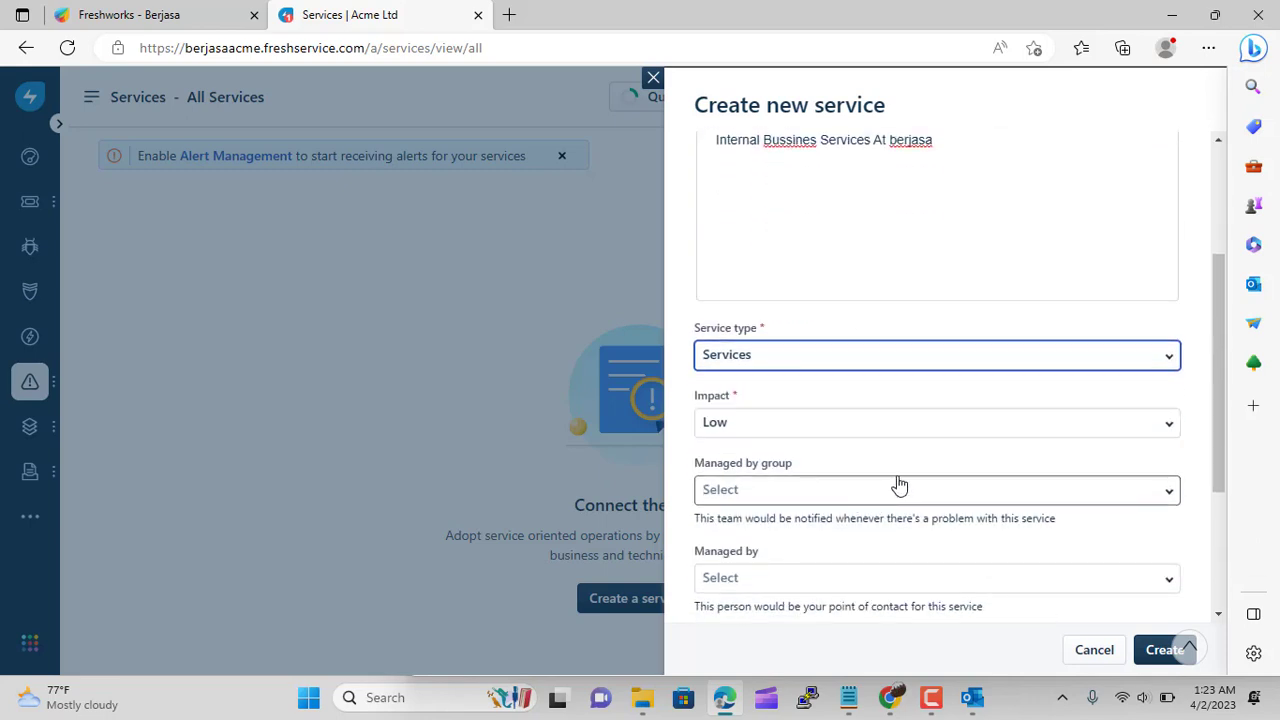
click(880, 489)
scroll(855, 443, down, 4)
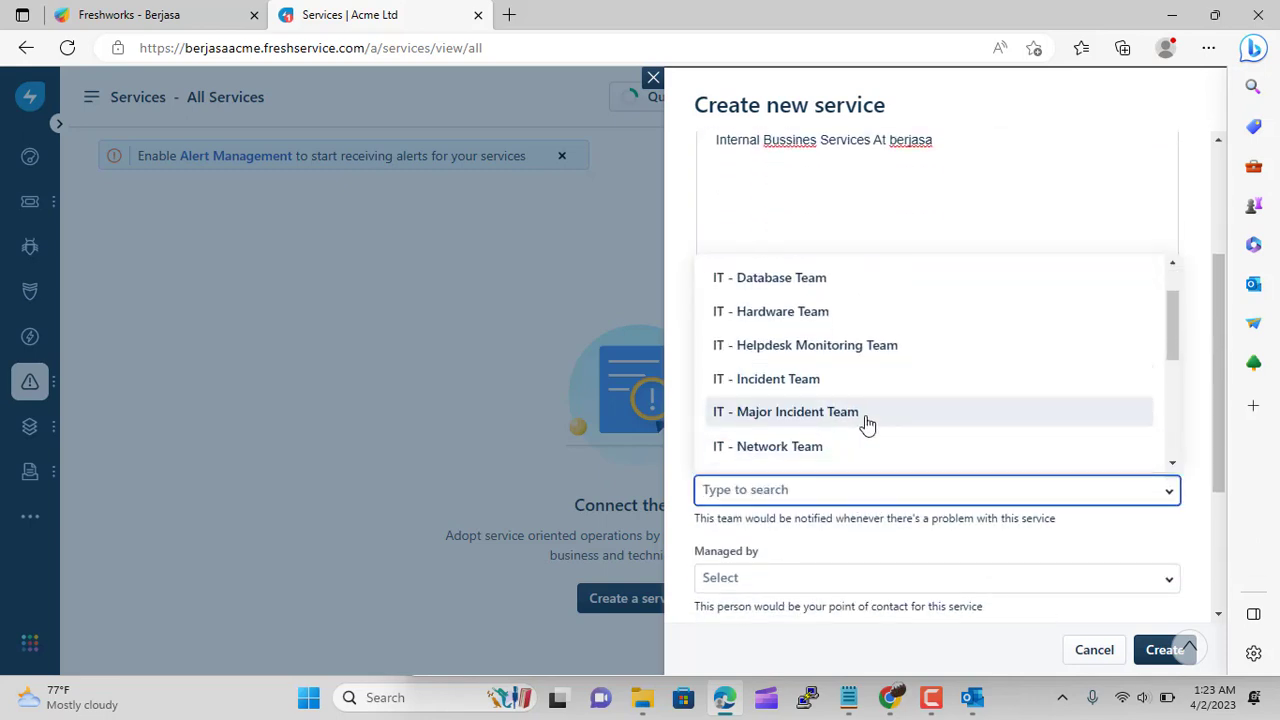
scroll(866, 423, down, 1)
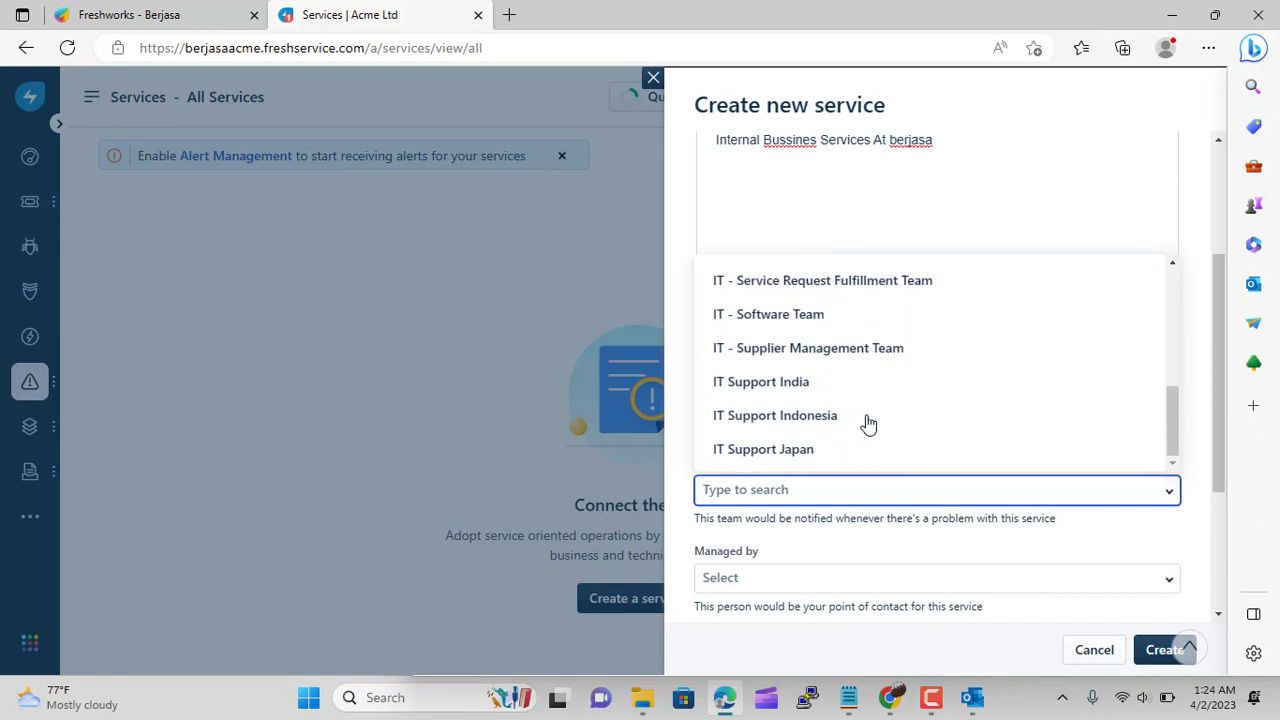
click(857, 418)
scroll(930, 568, up, 1)
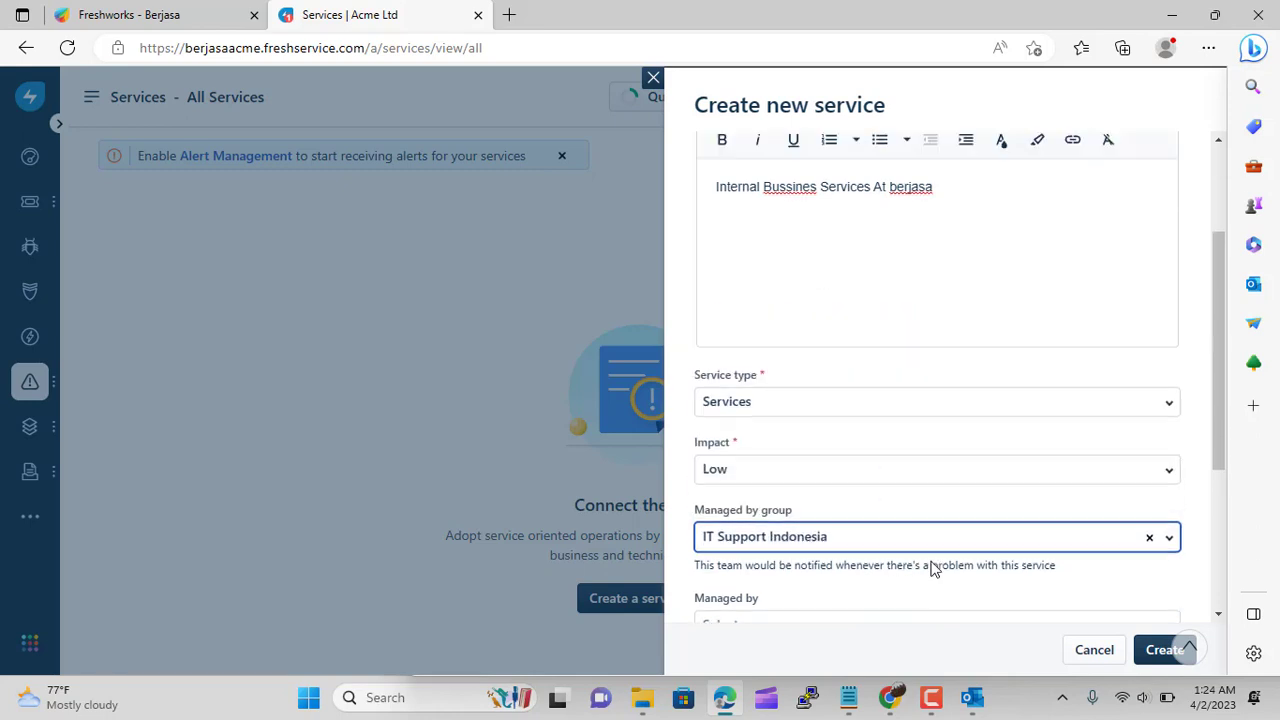
scroll(930, 568, down, 2)
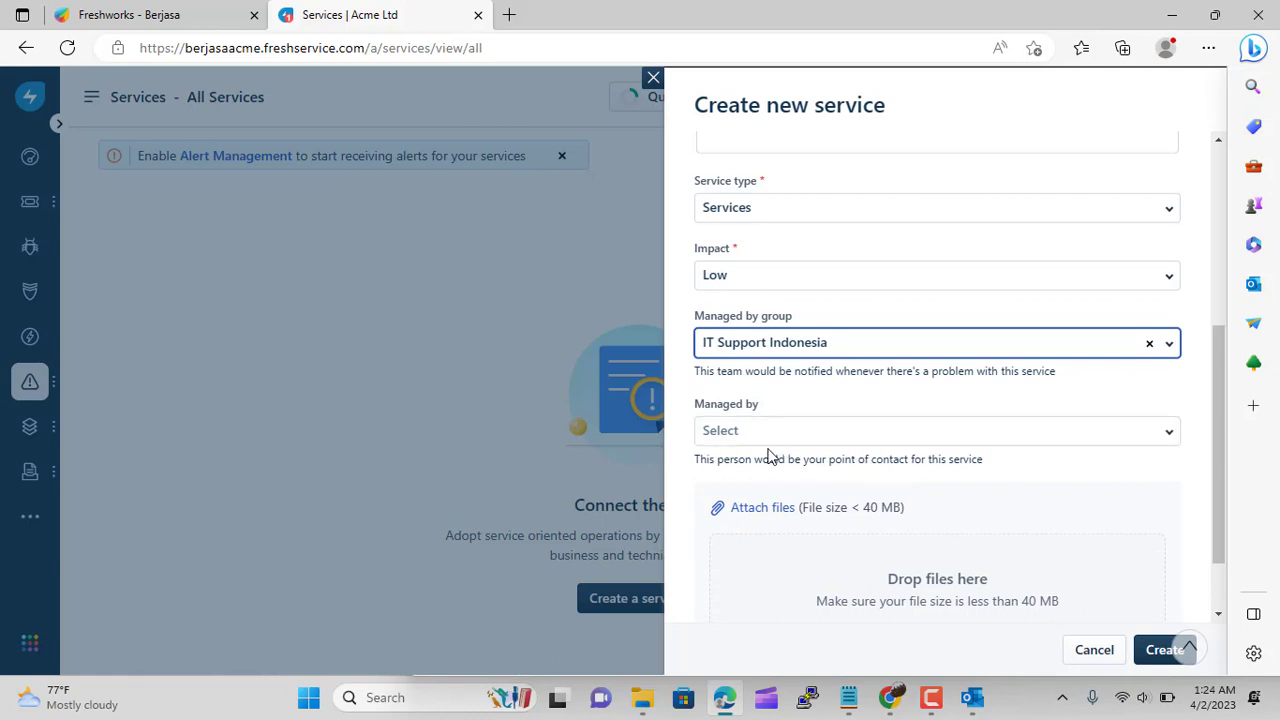
scroll(935, 547, up, 2)
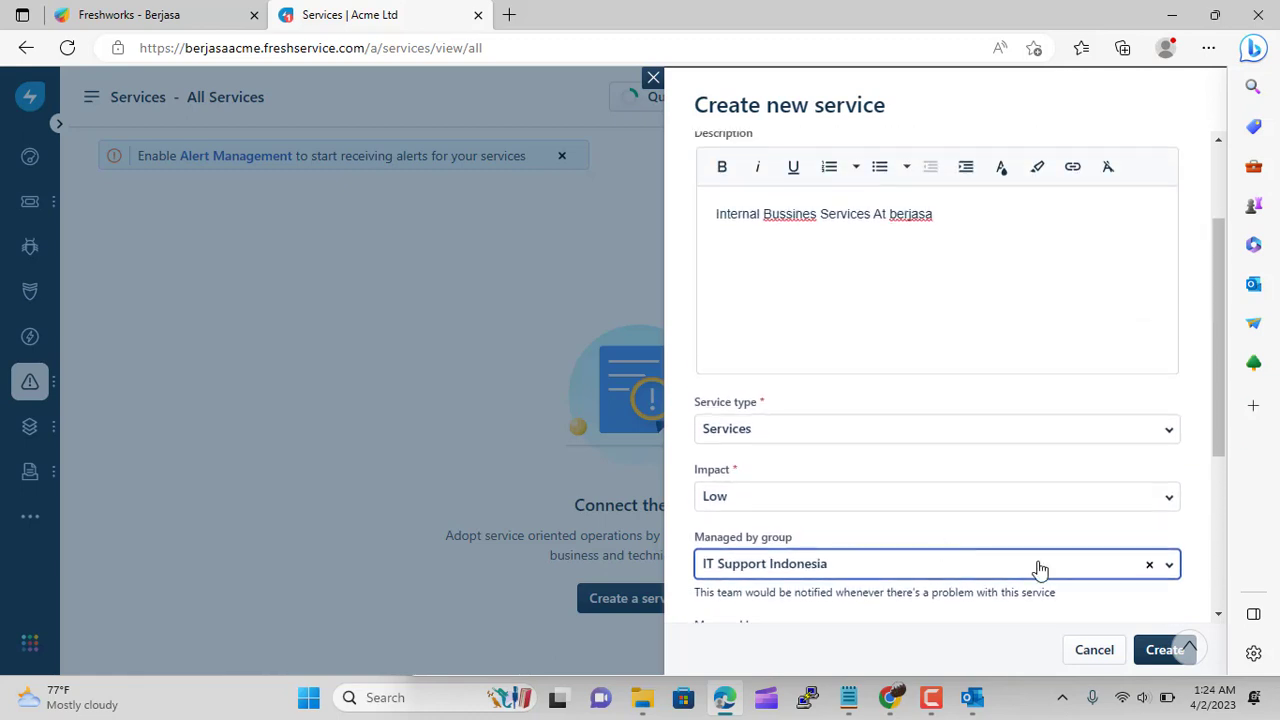
click(1152, 660)
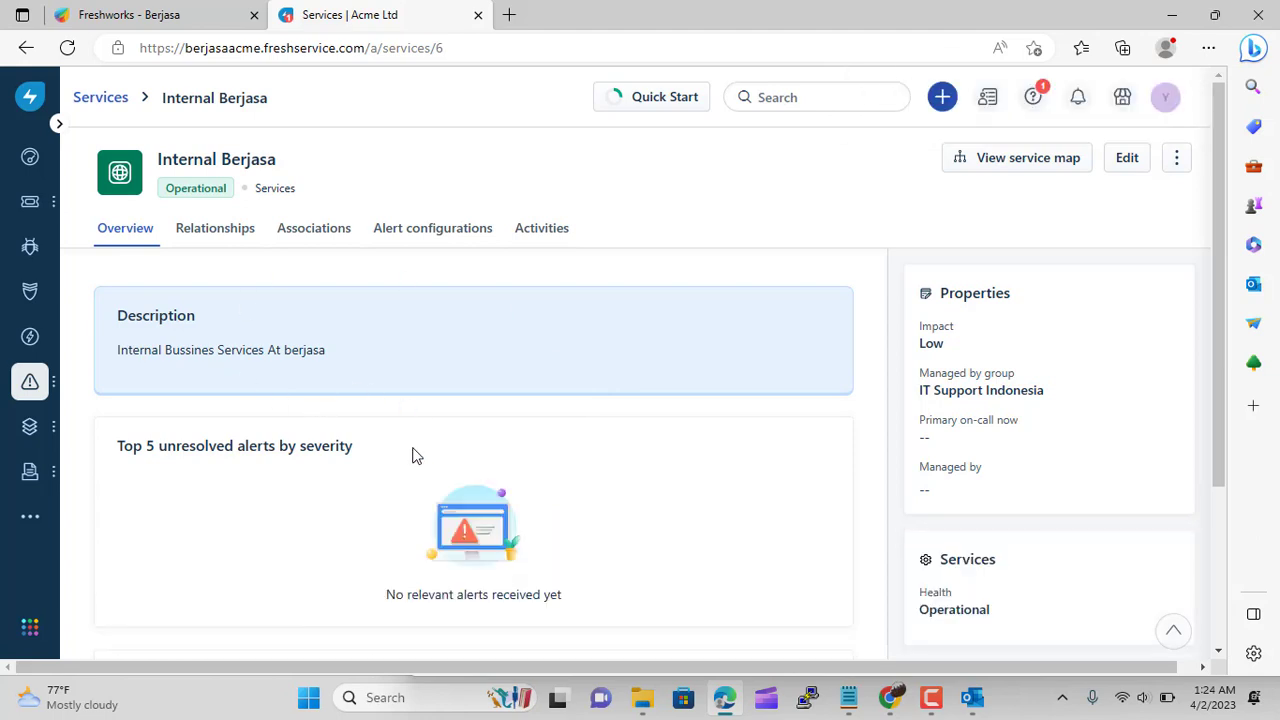
Check Internal Berjasa's relationship map, then return to the All Services list
scroll(735, 428, down, 2)
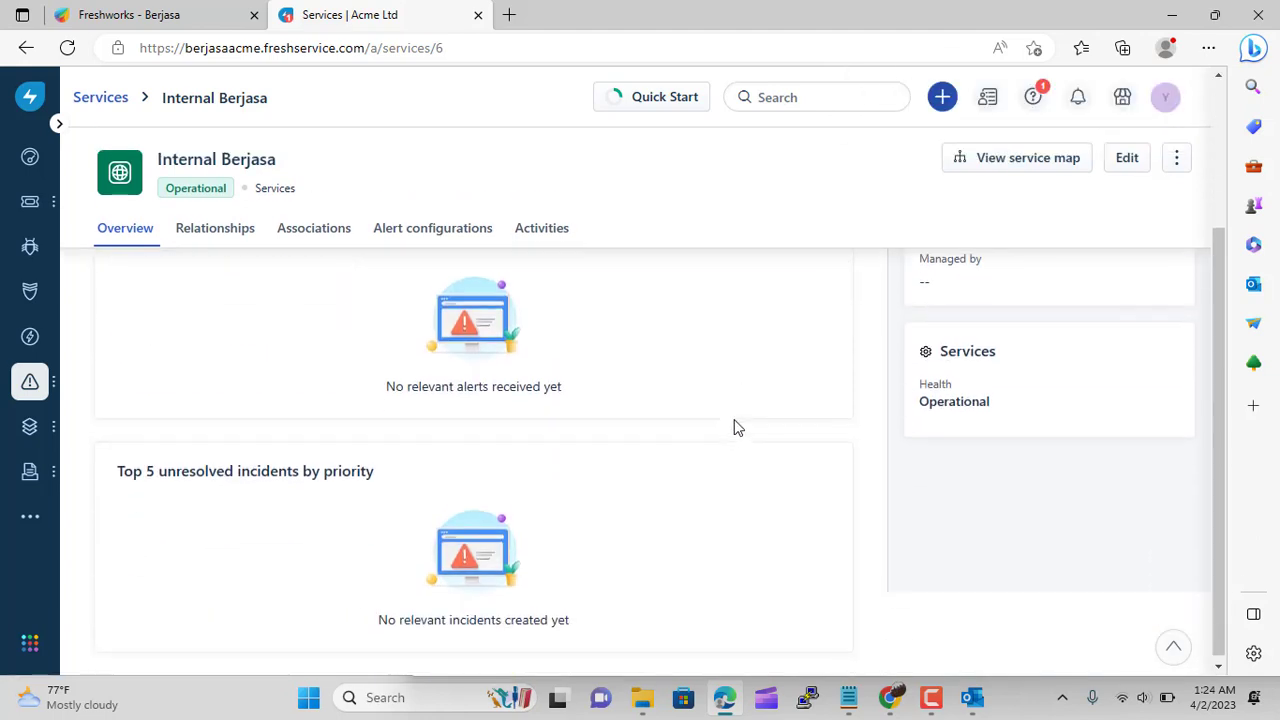
scroll(735, 428, up, 2)
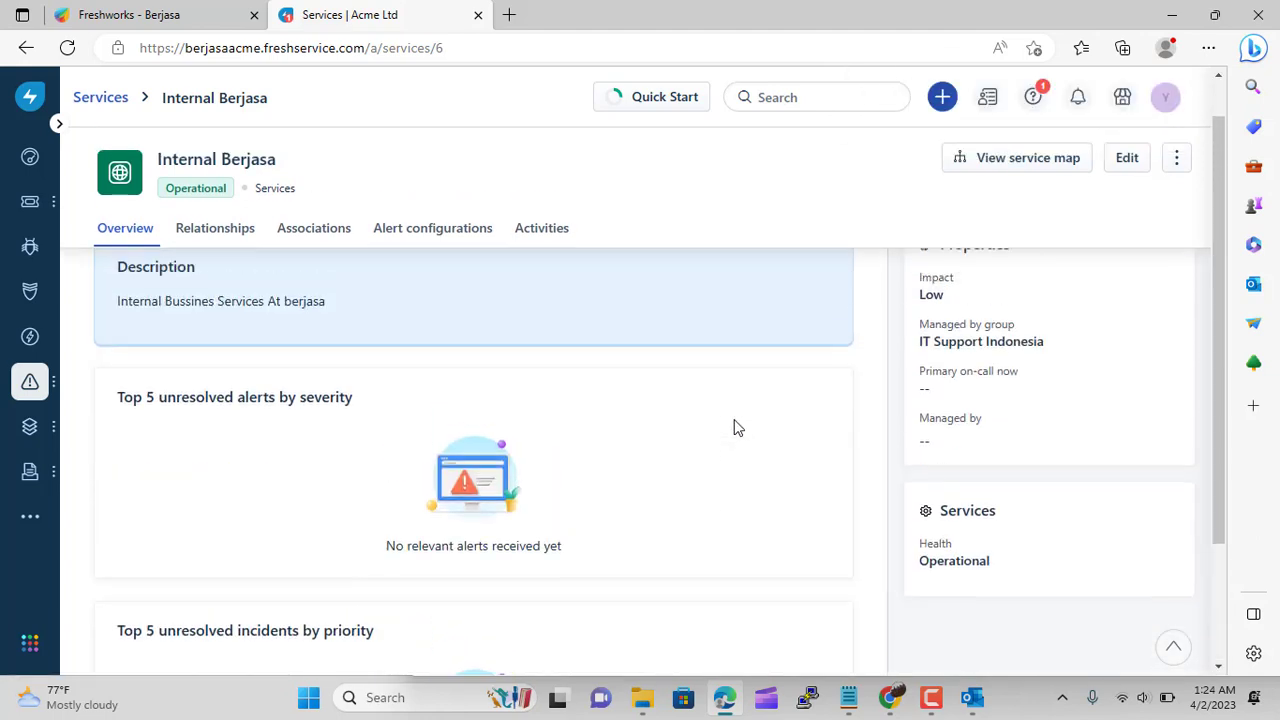
click(242, 237)
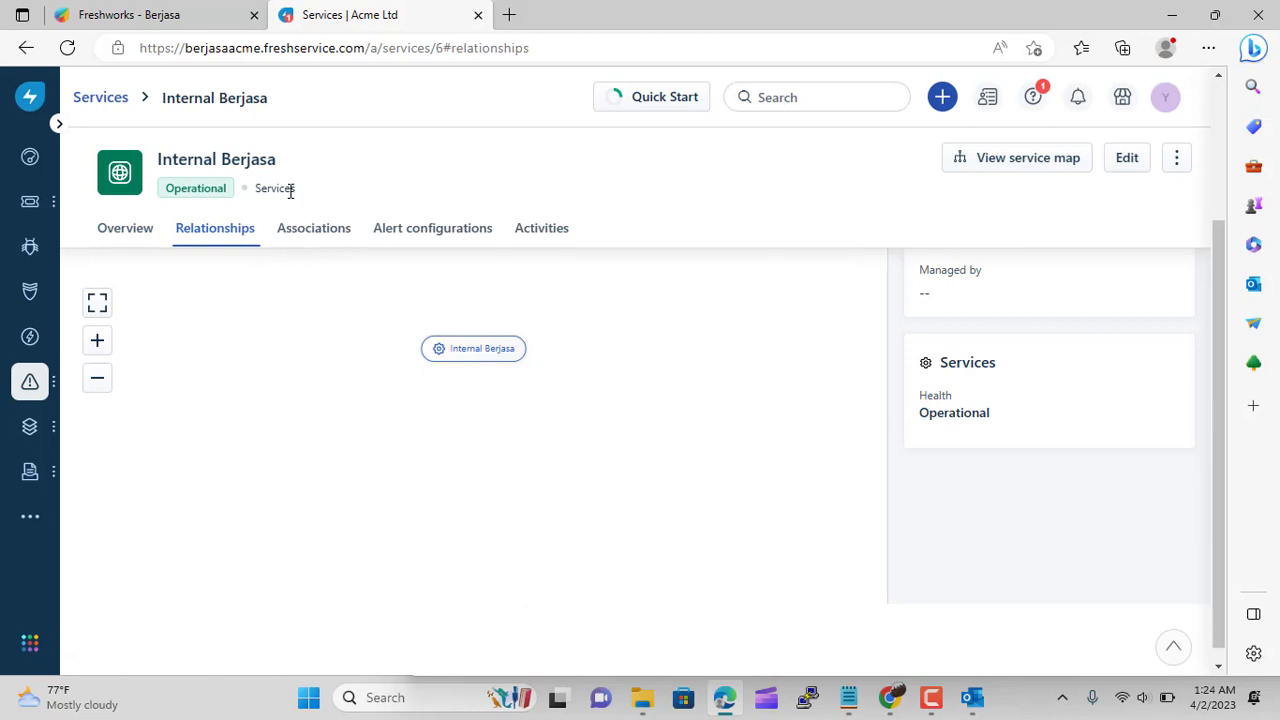
mouse_move(30, 383)
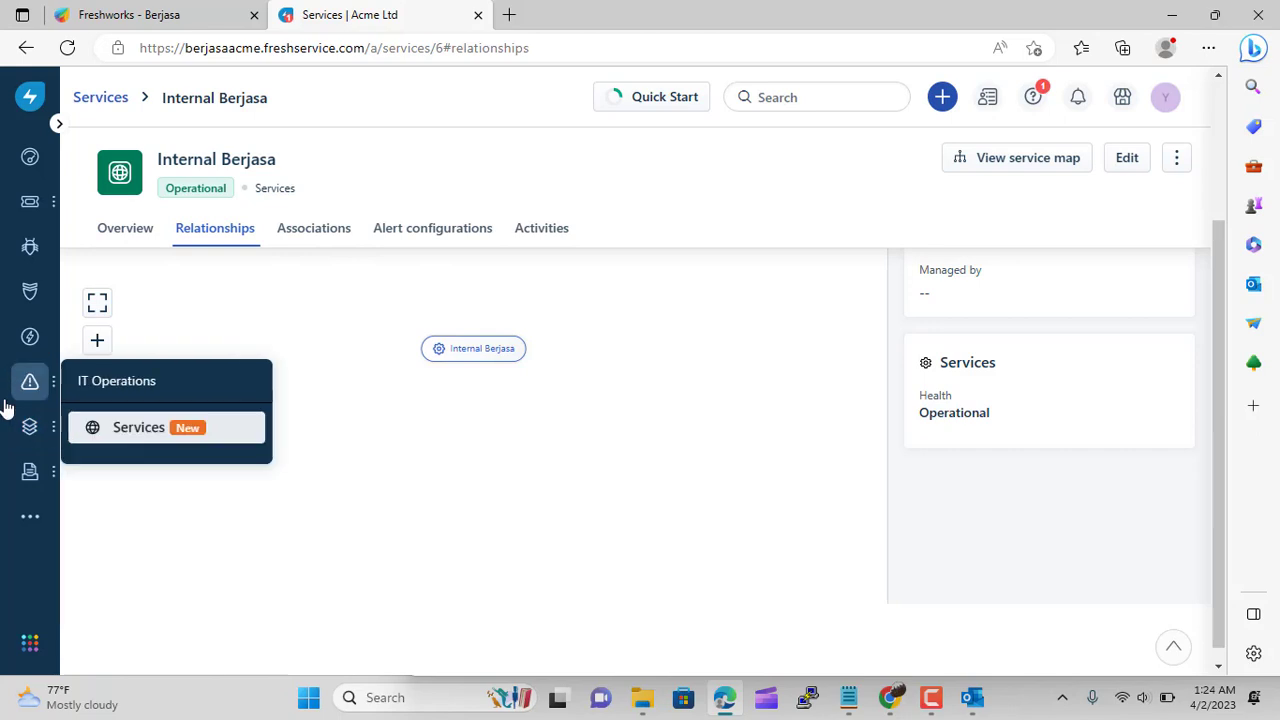
click(117, 433)
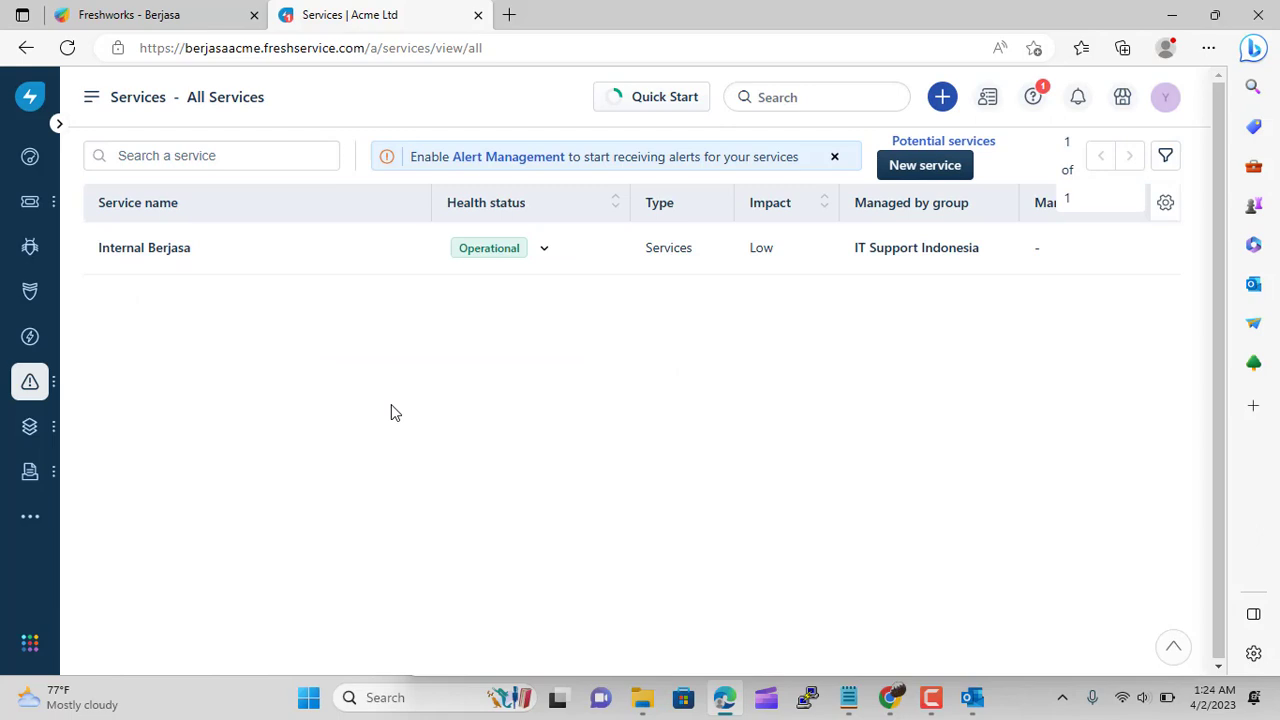
Create a second service named 'Web Services Berjasa' with type IT Service
click(923, 172)
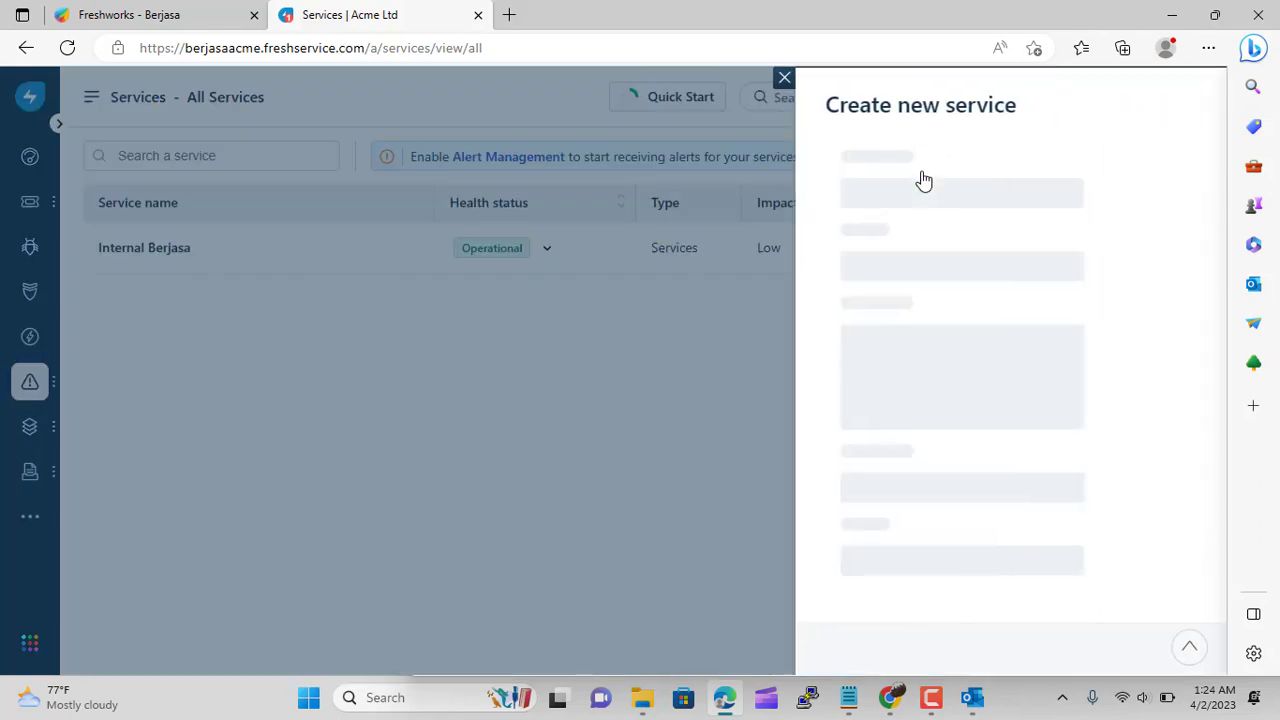
click(809, 181)
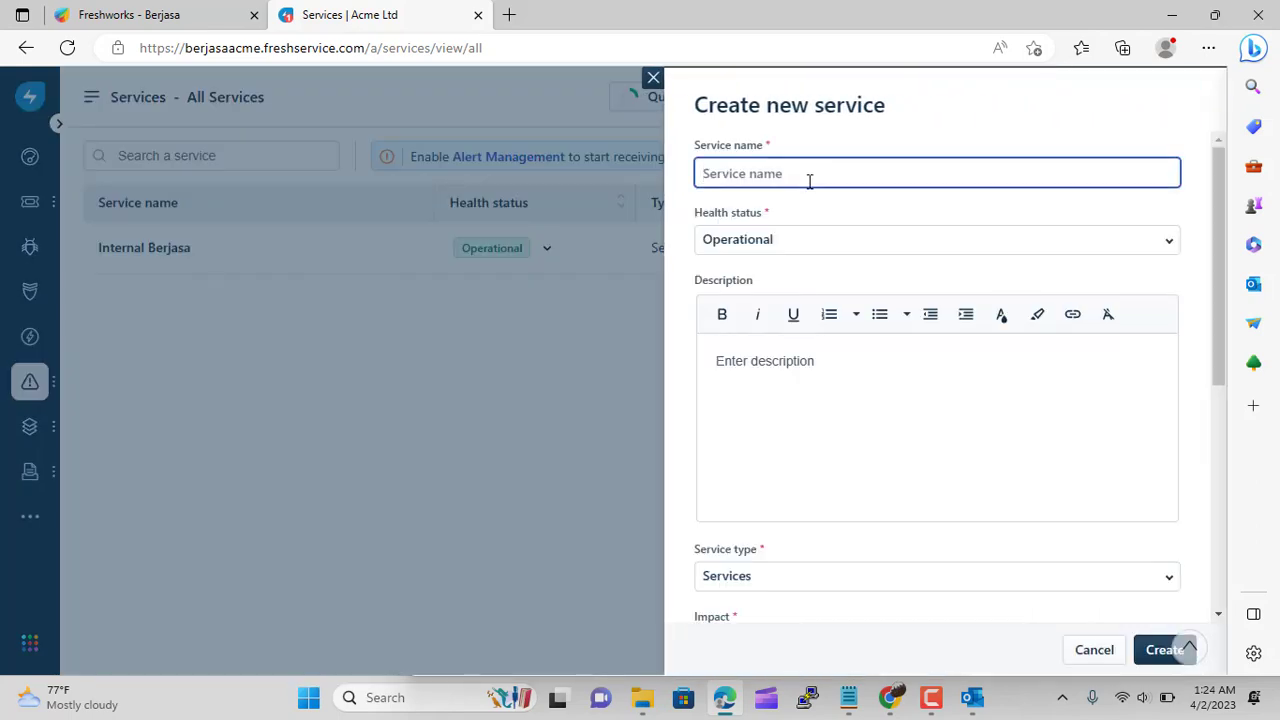
text(Web Services)
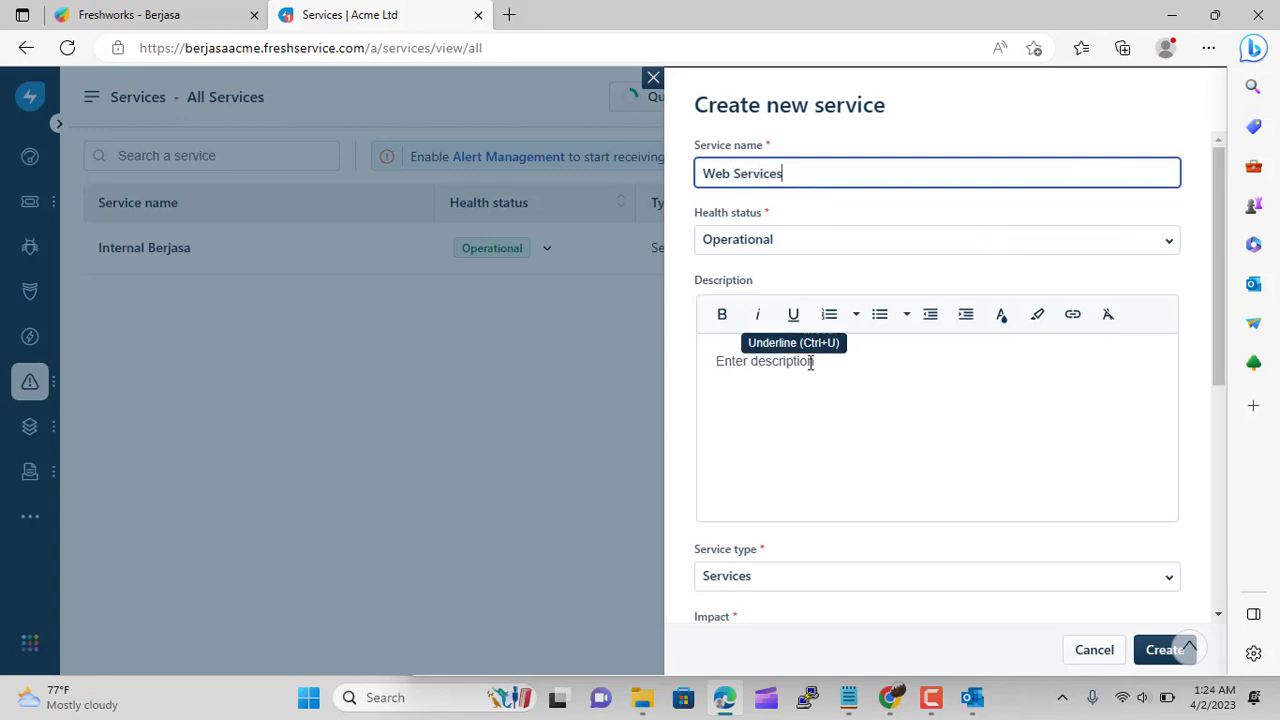
click(808, 573)
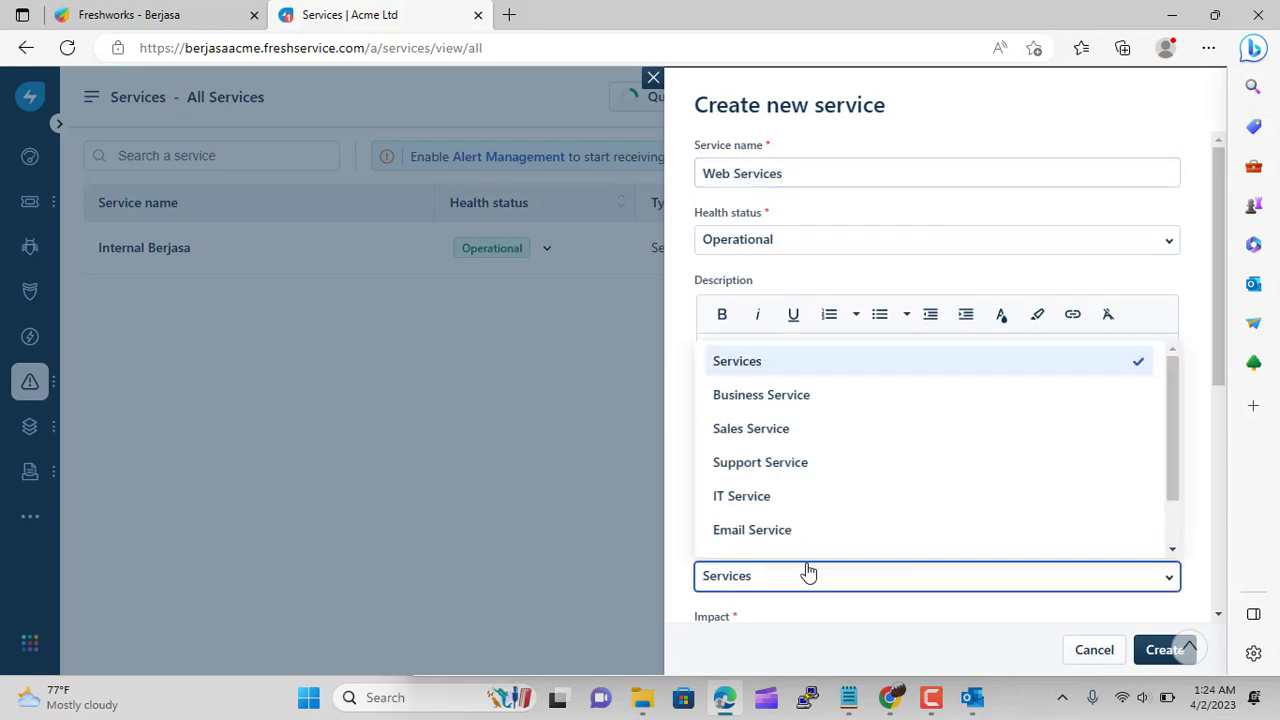
click(817, 497)
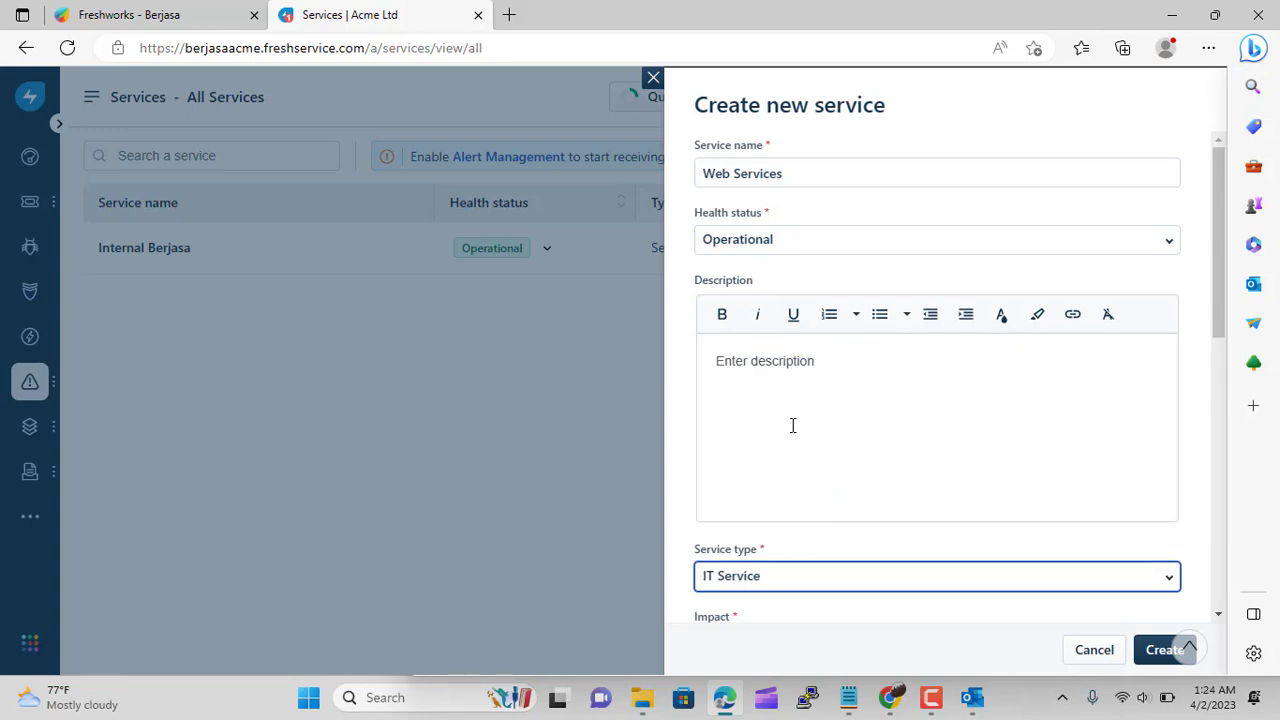
click(827, 180)
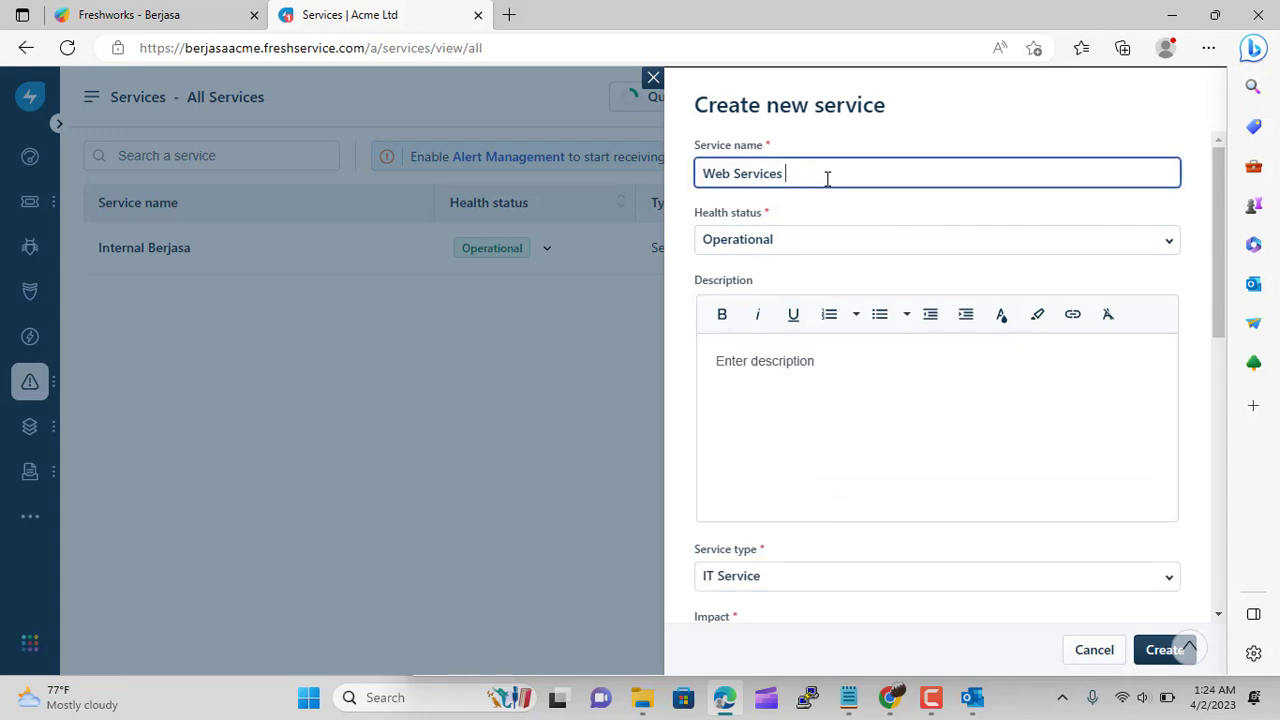
text(BErjasa)
key(BackSpace)
key(BackSpace)
key(BackSpace)
text(erjasa)
scroll(923, 451, down, 2)
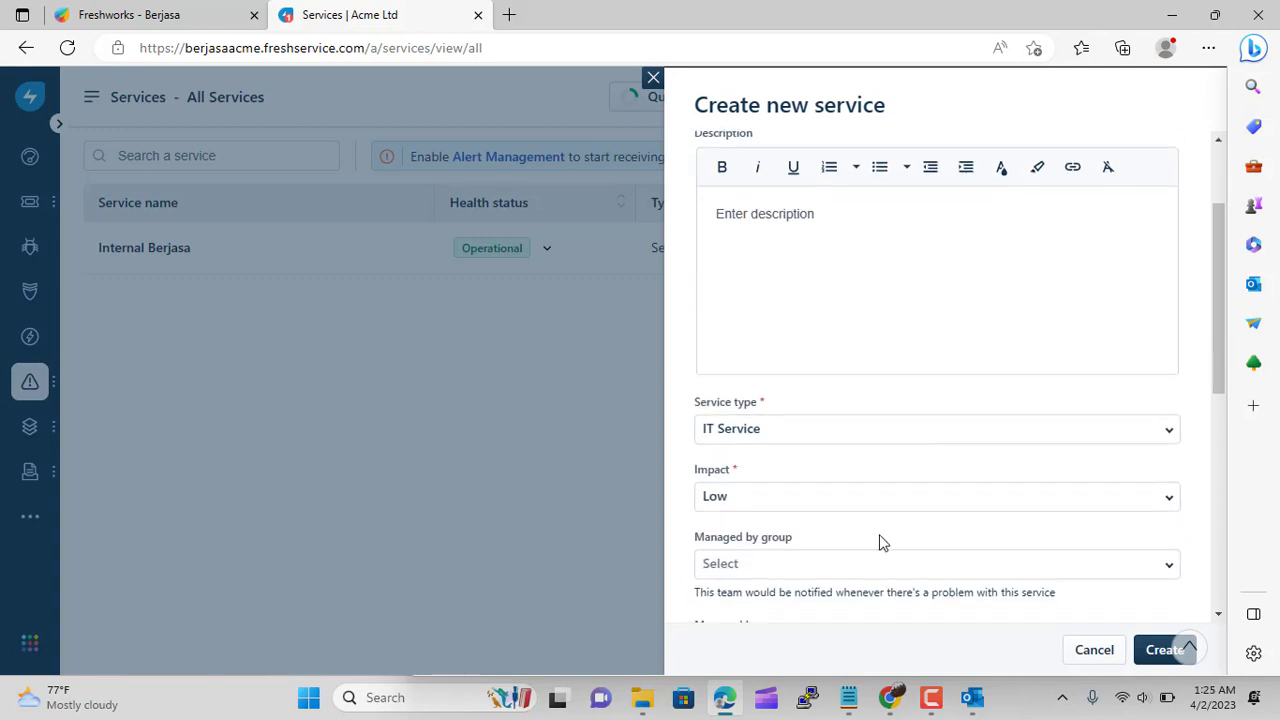
scroll(858, 494, down, 1)
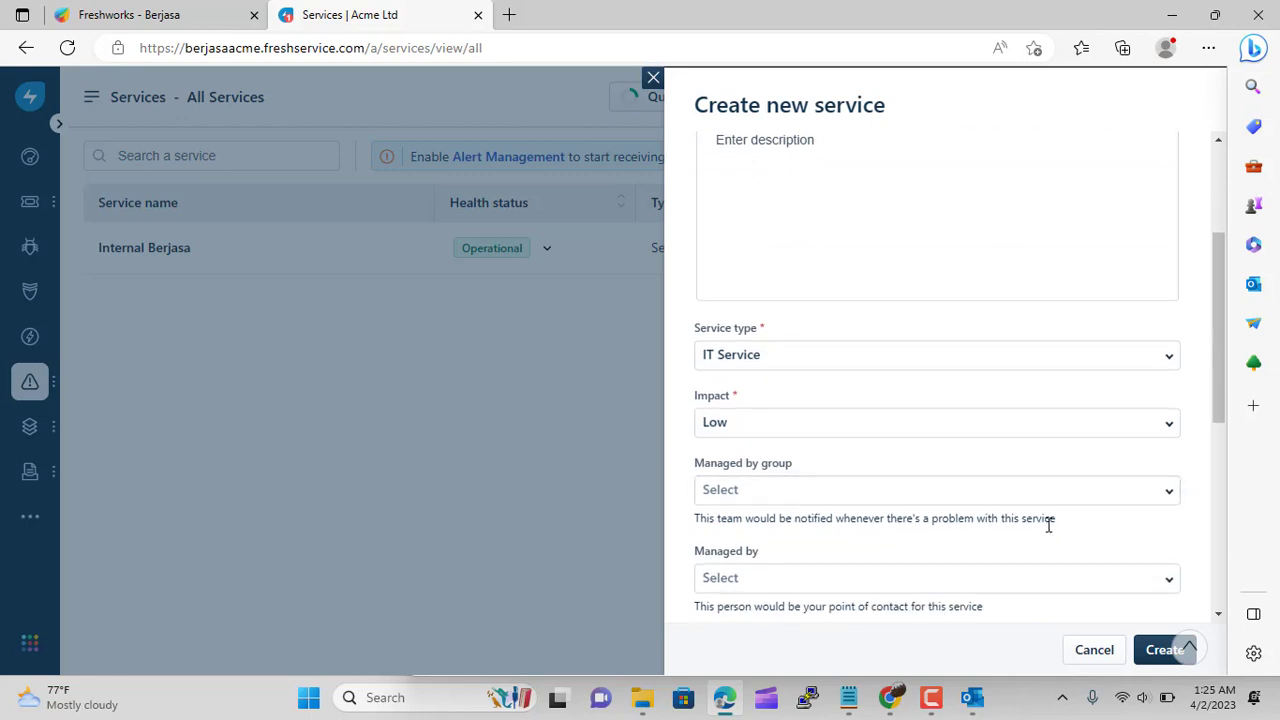
click(1150, 650)
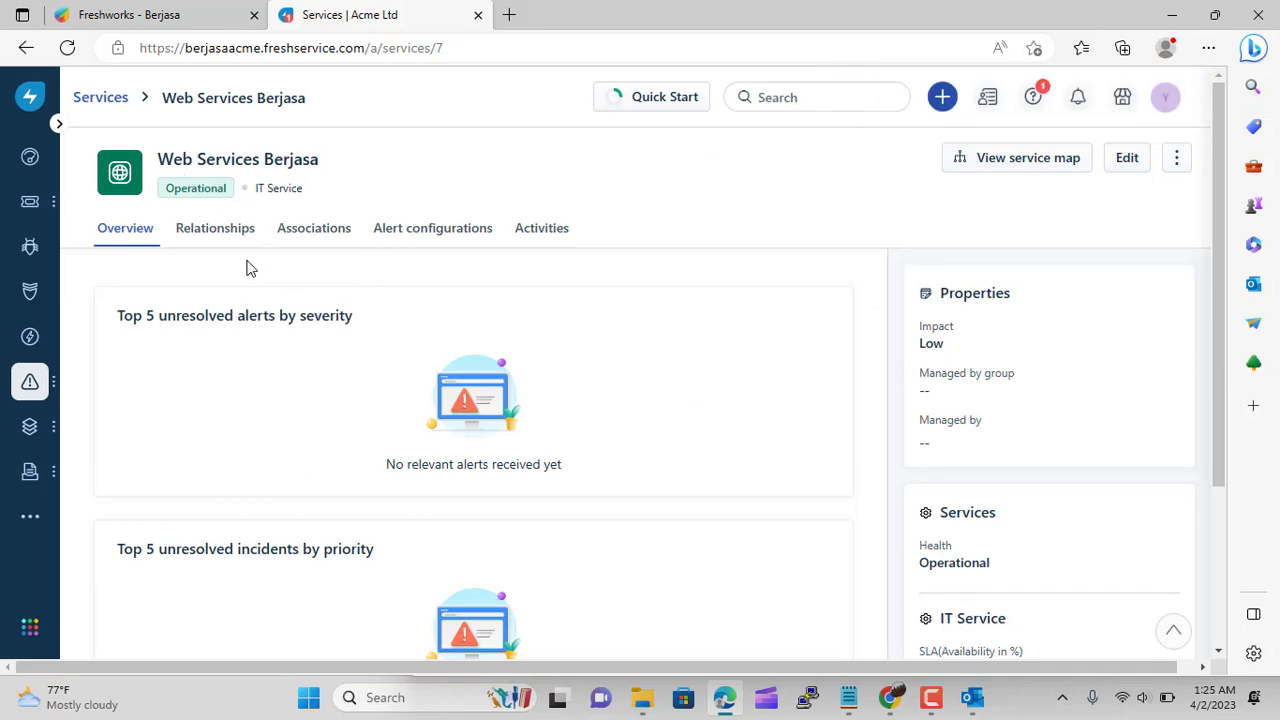
Open Web Services Berjasa's relationships and launch its full service map in a new tab
click(104, 100)
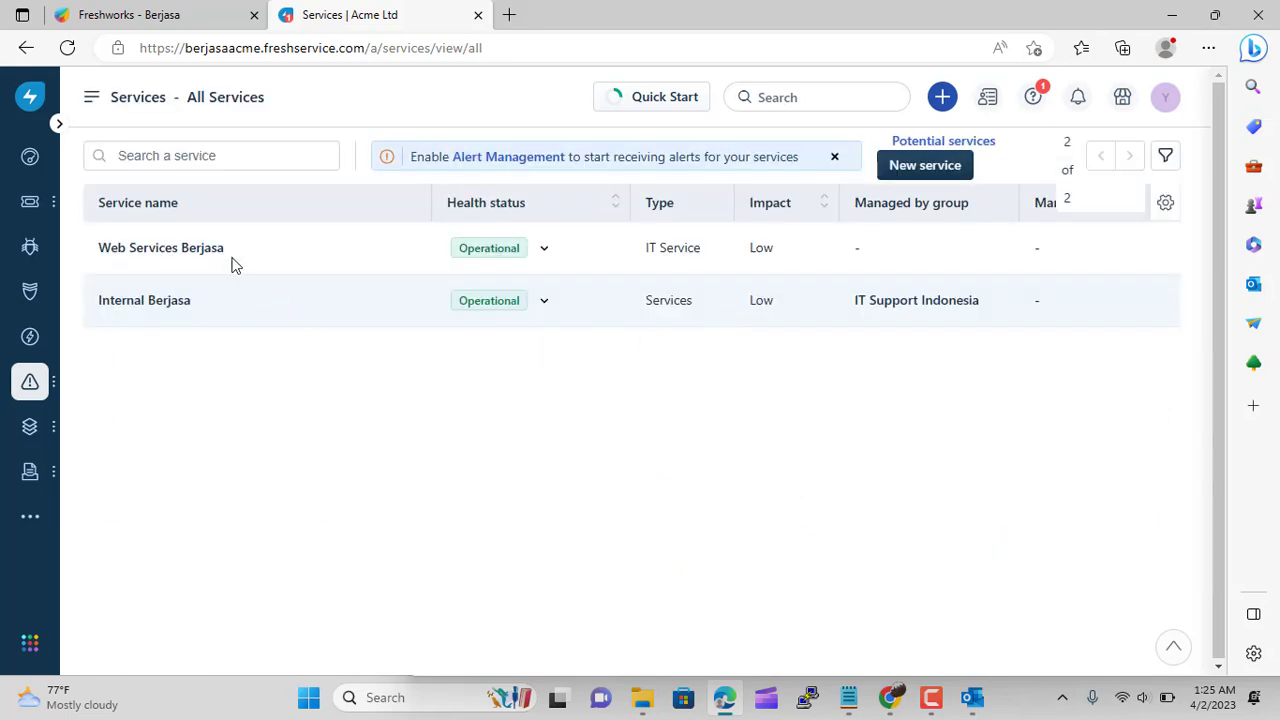
click(185, 250)
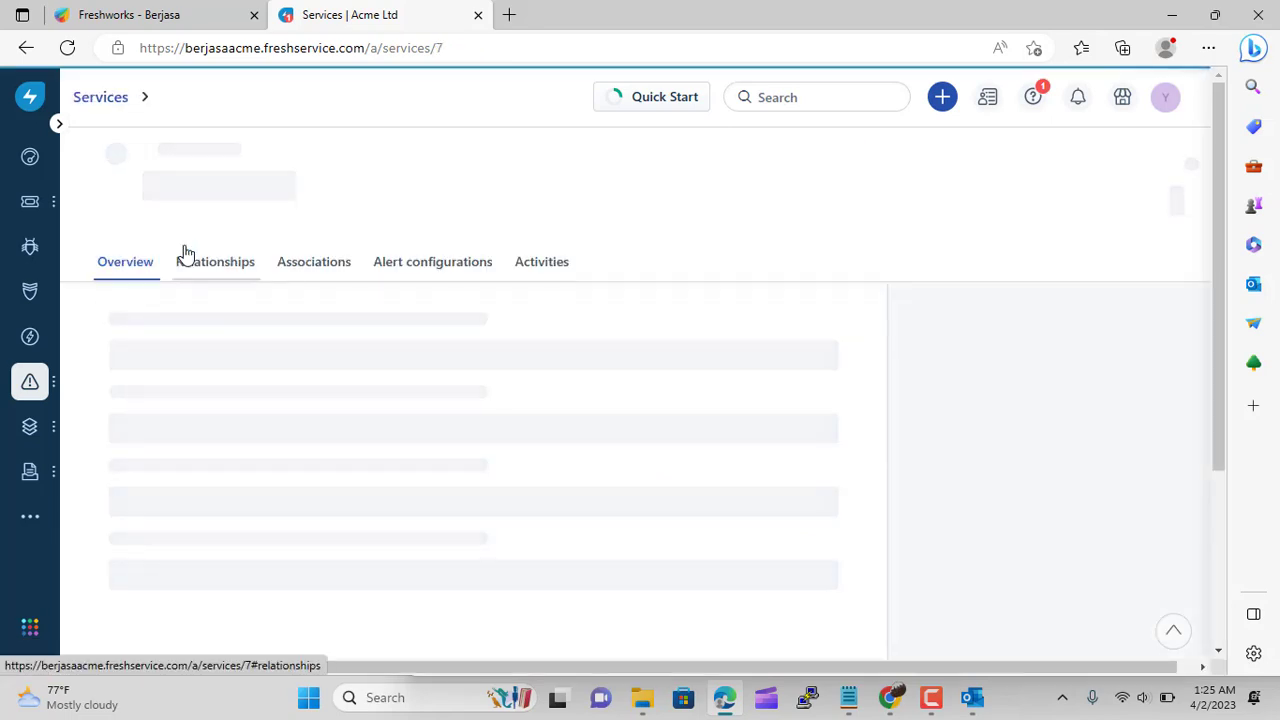
click(237, 238)
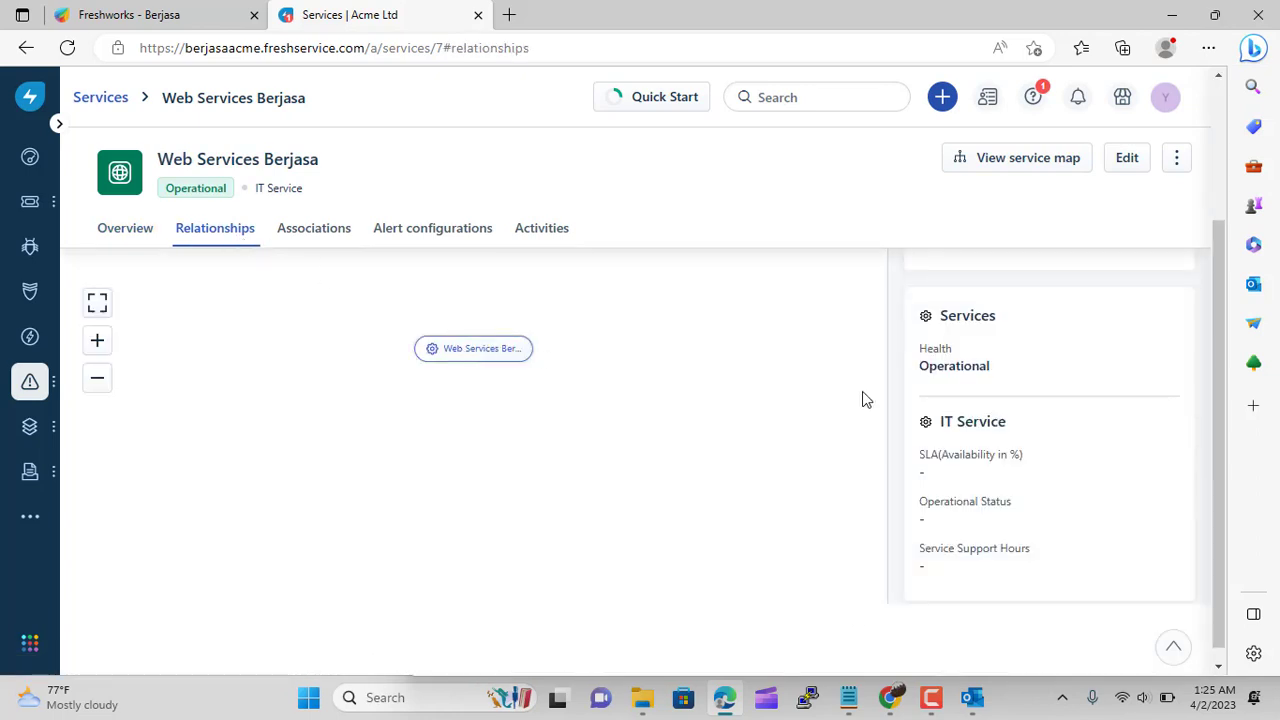
scroll(931, 422, down, 1)
scroll(931, 422, up, 1)
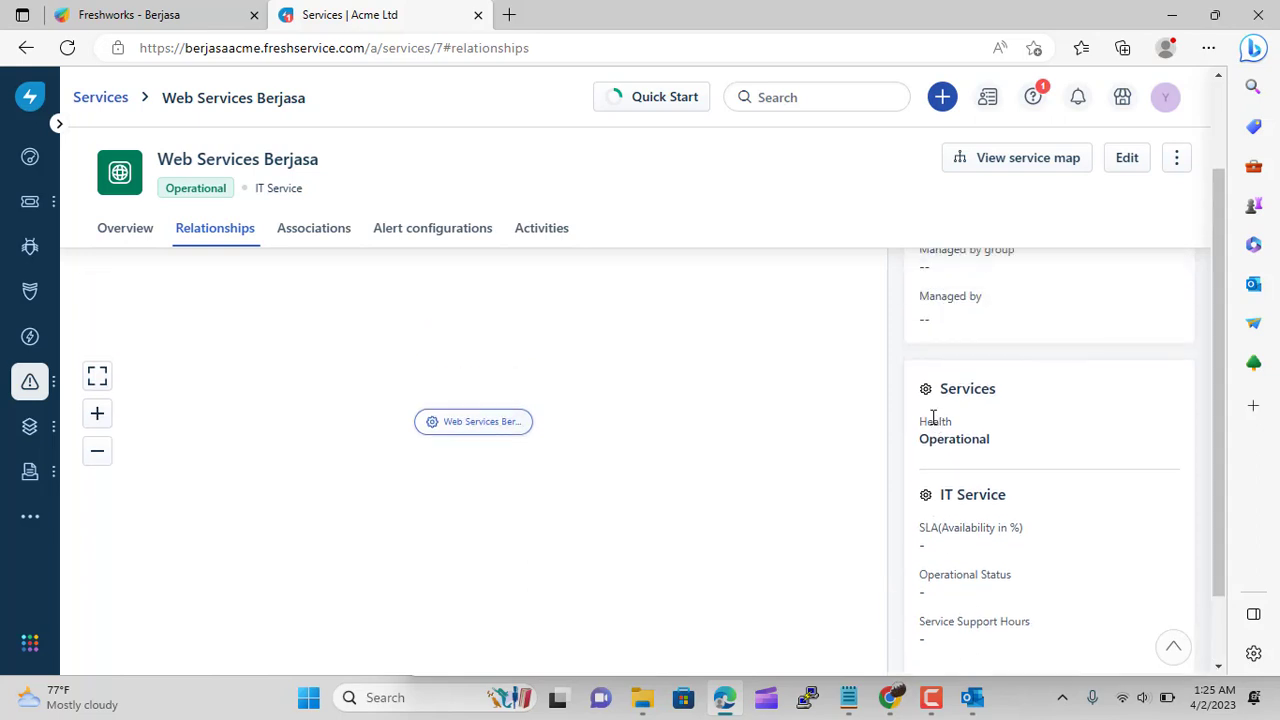
scroll(931, 418, up, 2)
scroll(933, 422, down, 3)
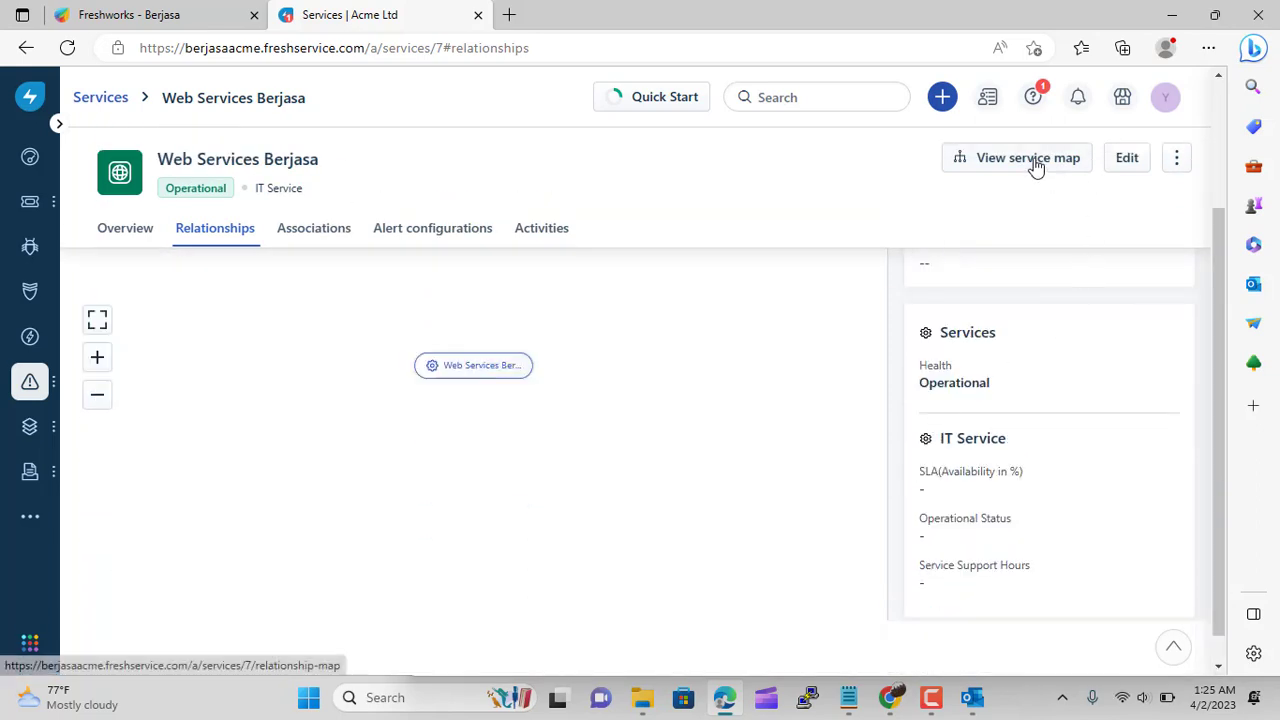
click(1125, 160)
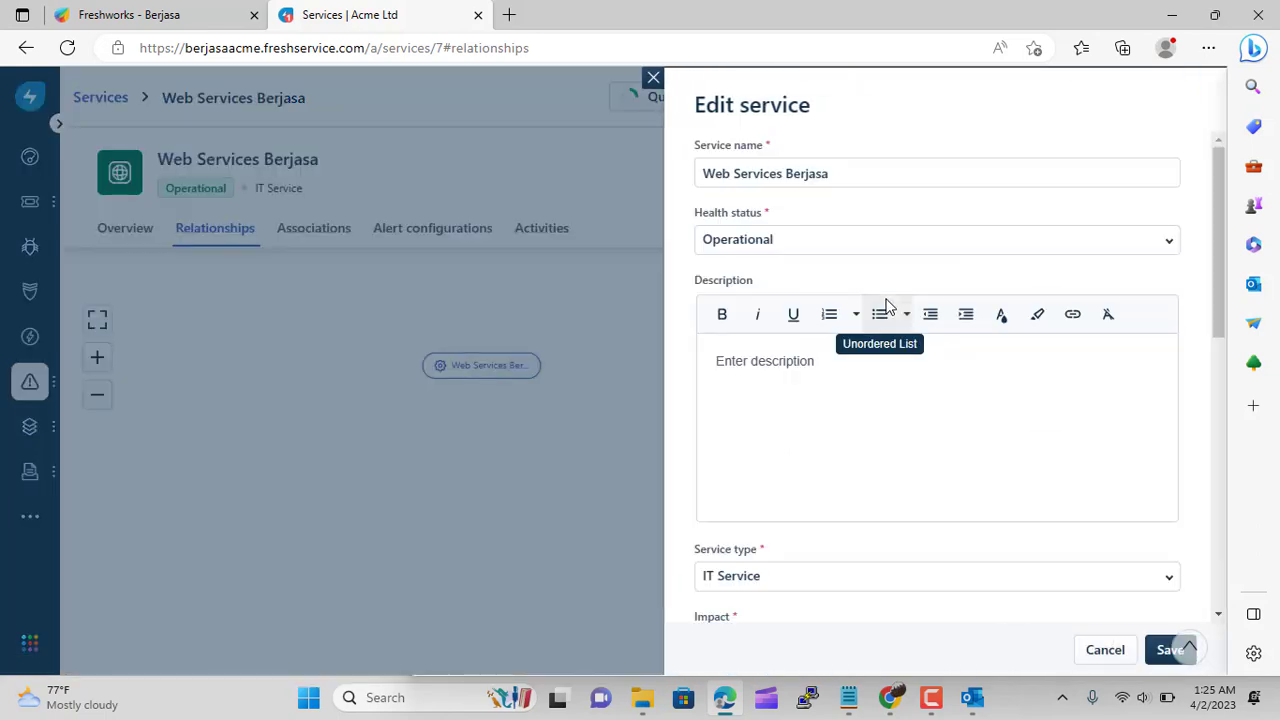
click(653, 78)
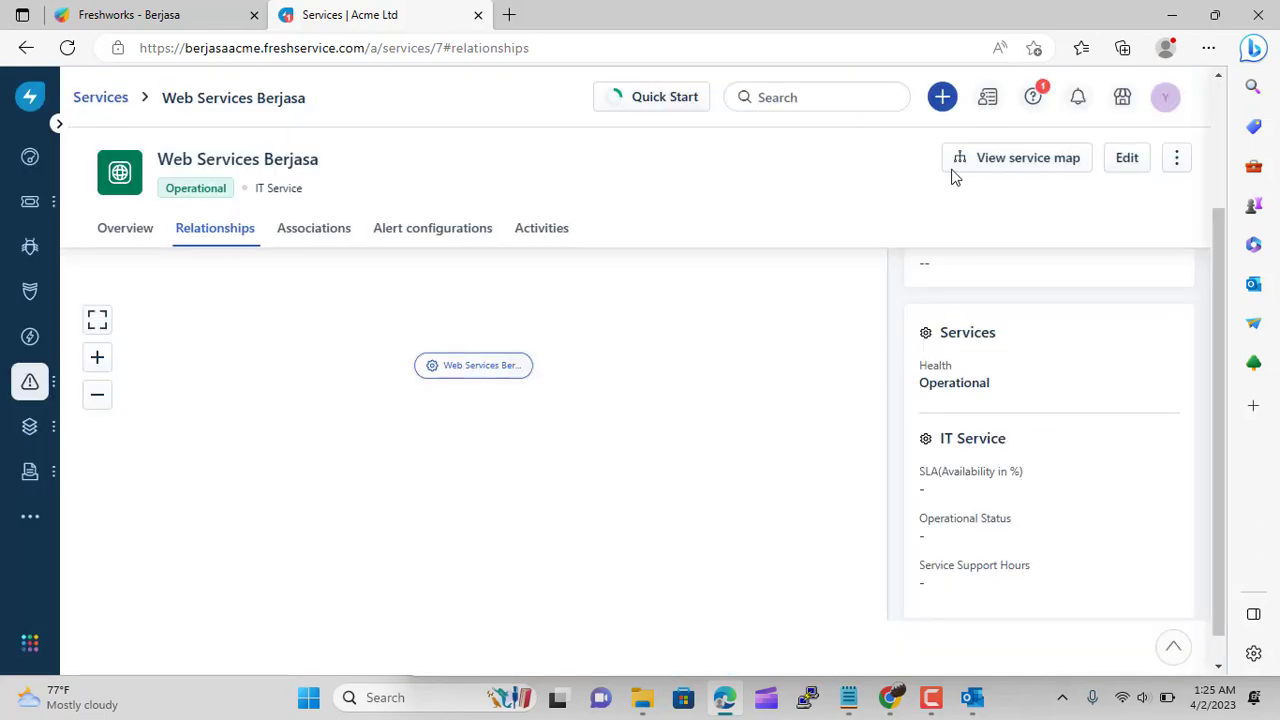
click(968, 159)
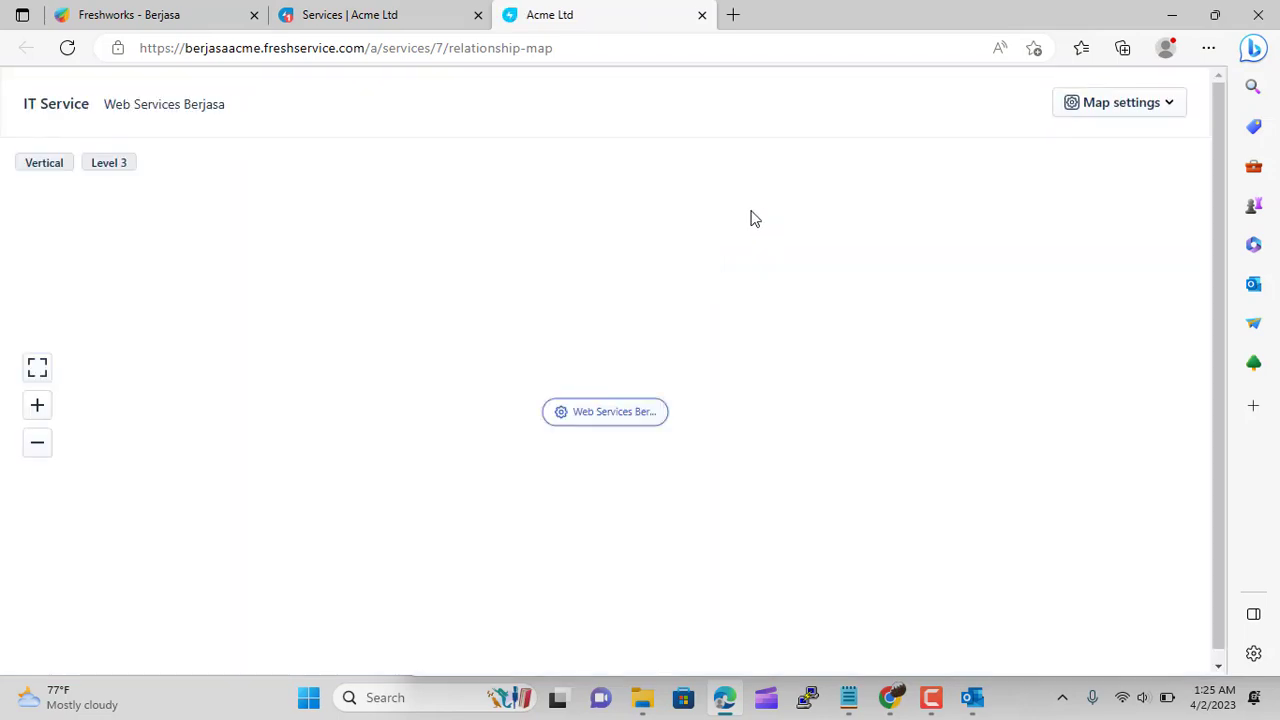
click(1137, 109)
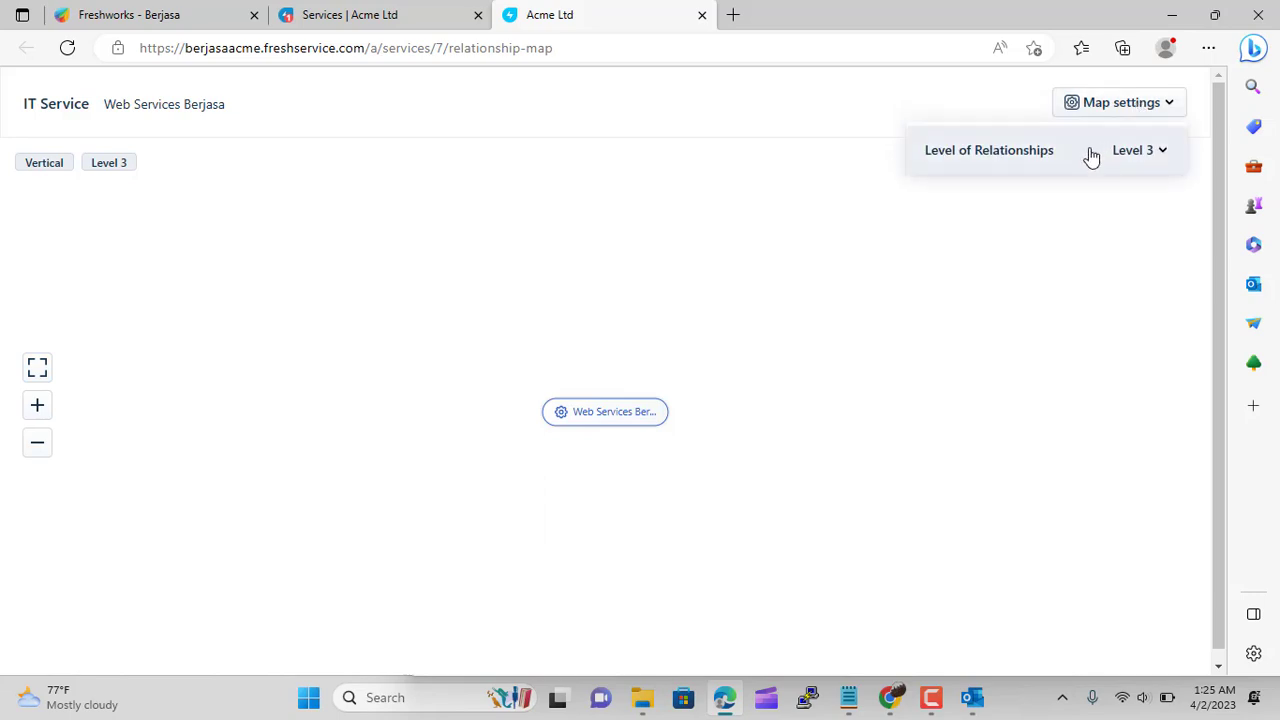
click(590, 414)
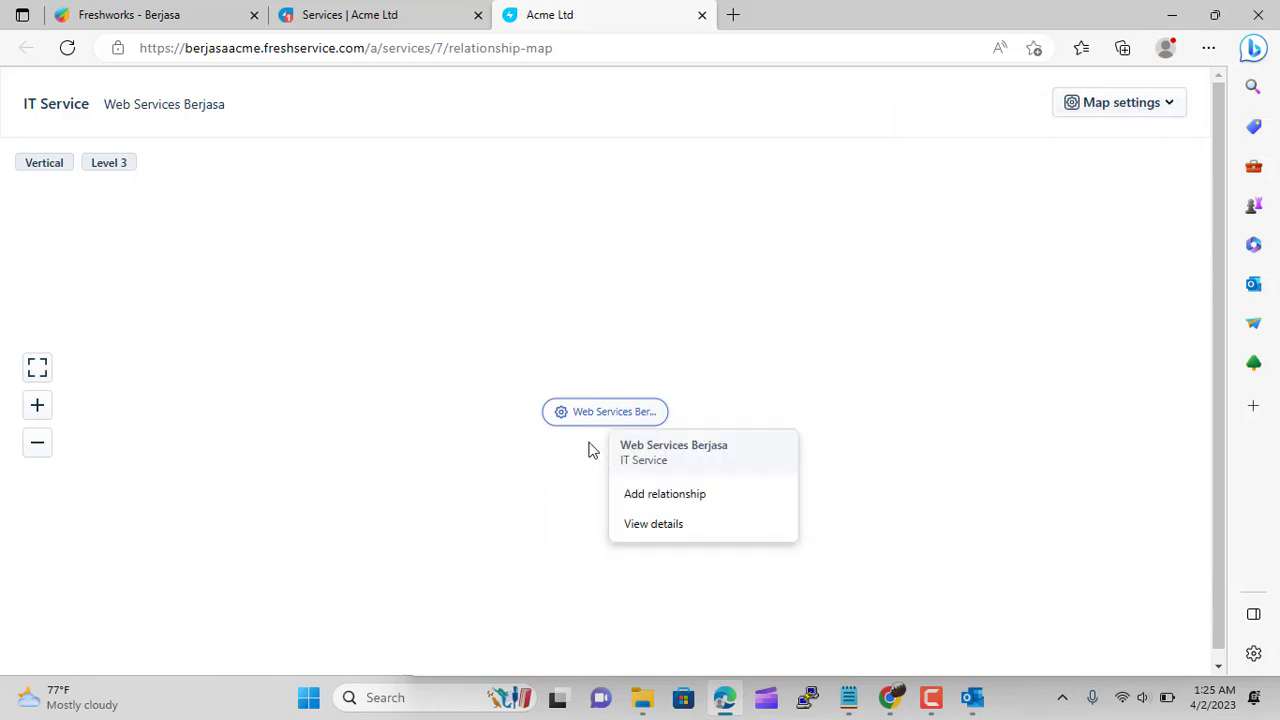
click(657, 506)
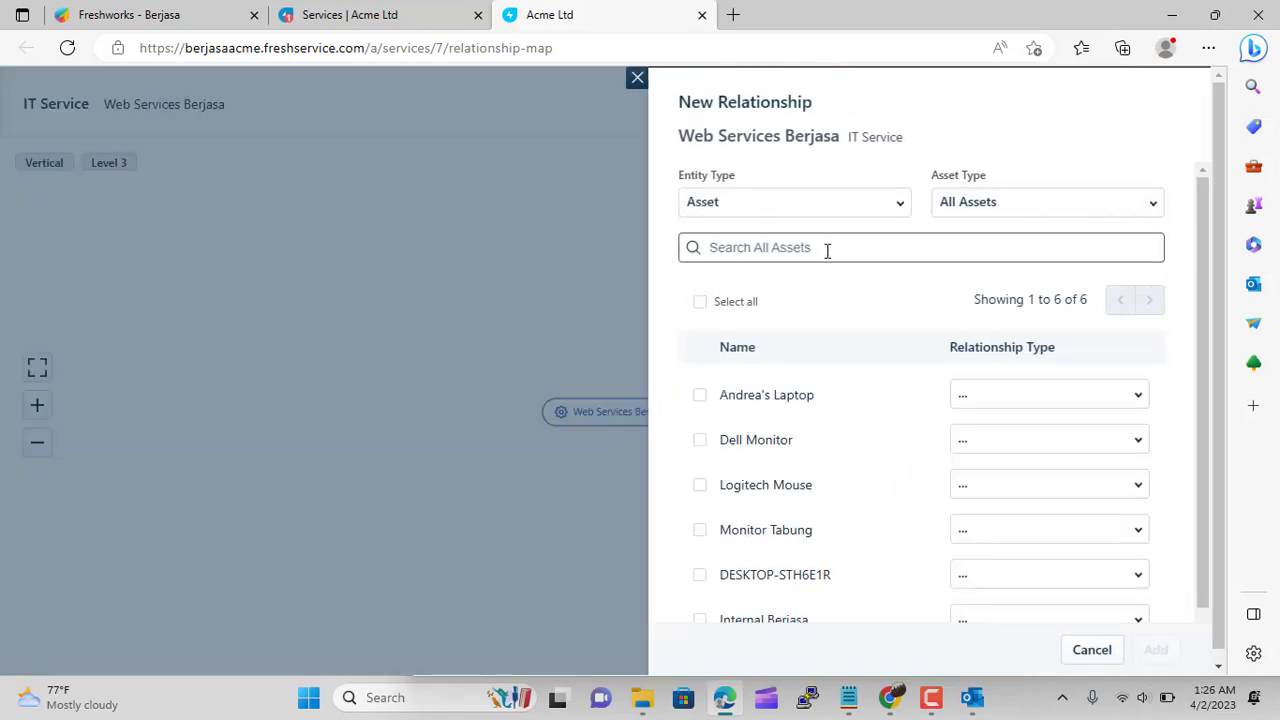
click(868, 208)
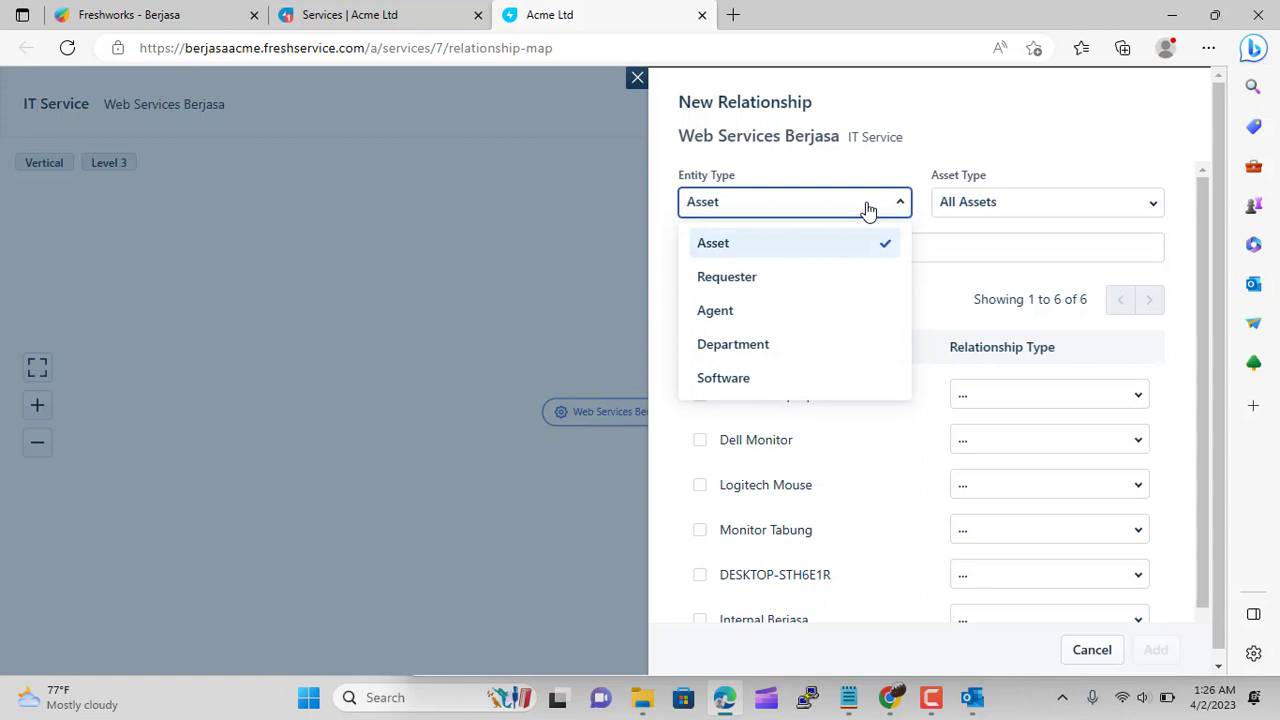
click(868, 208)
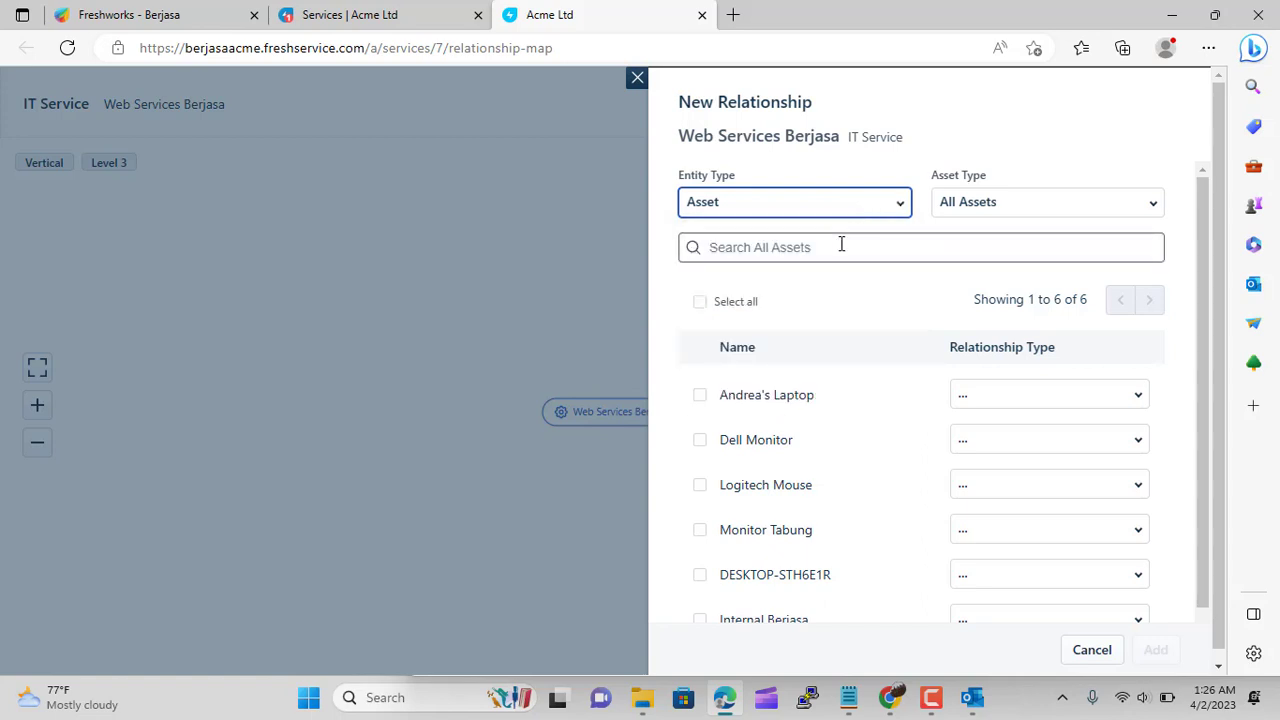
click(841, 244)
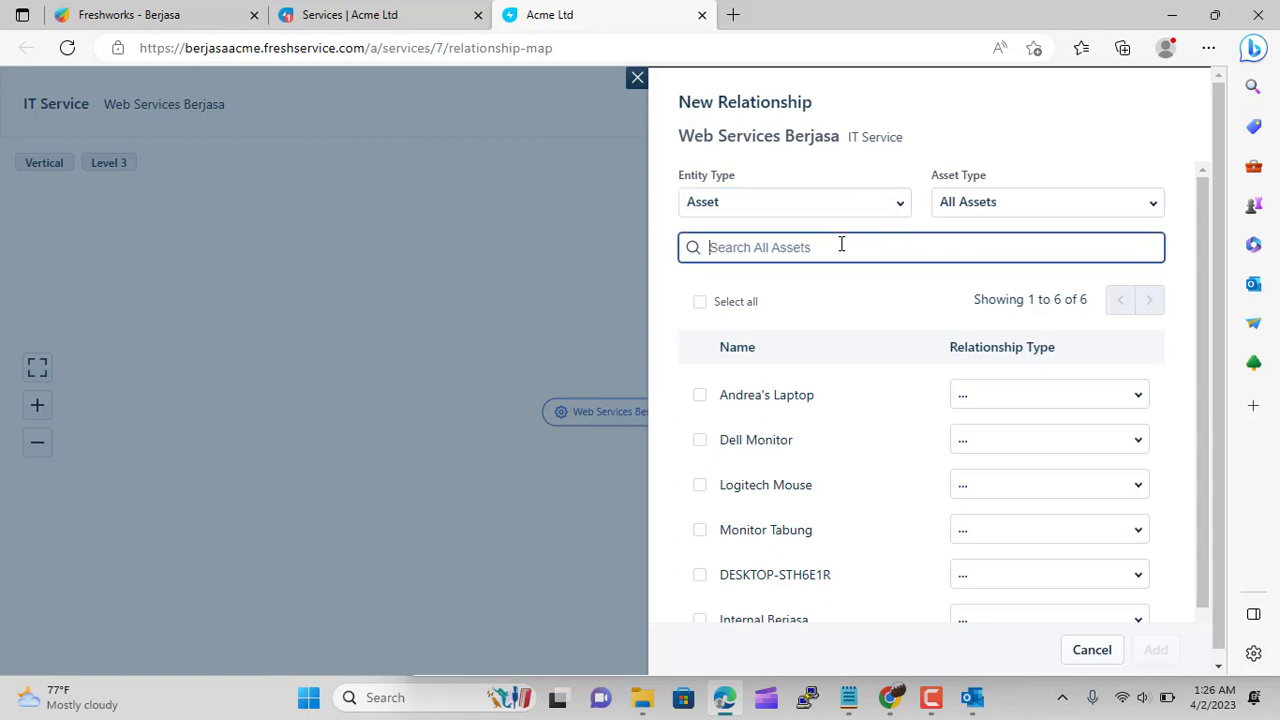
scroll(838, 318, down, 1)
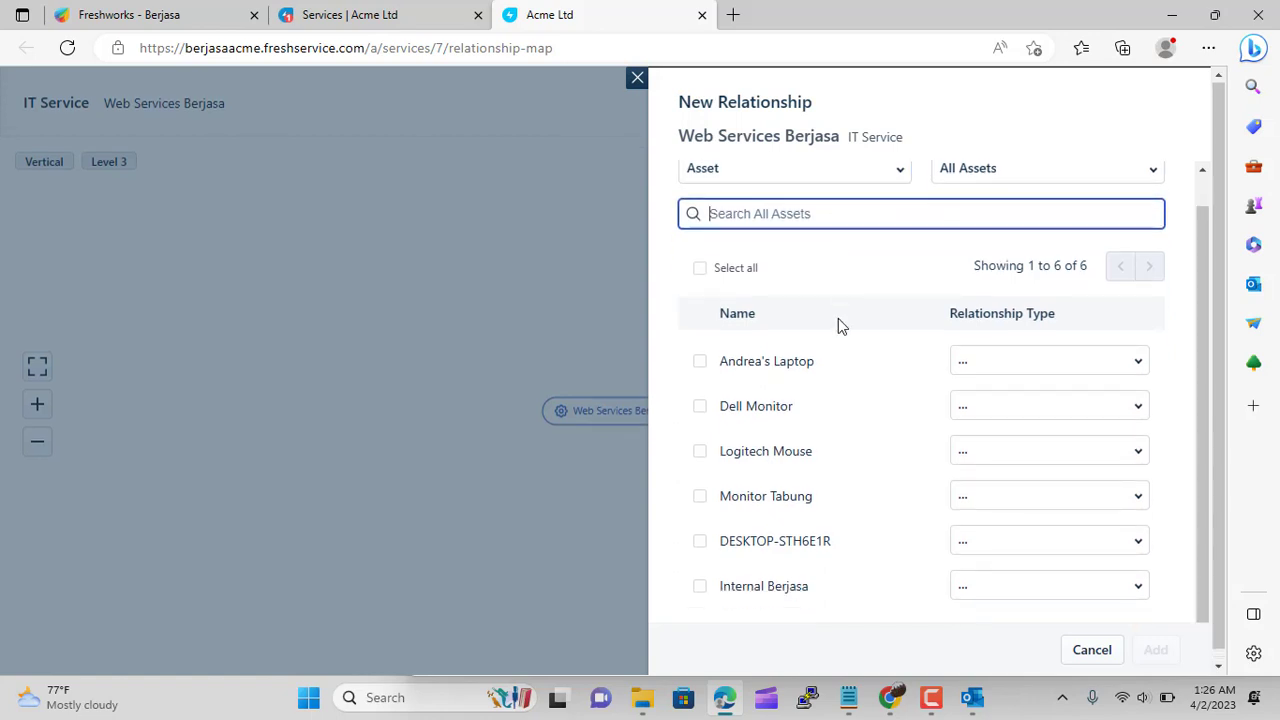
scroll(838, 318, up, 1)
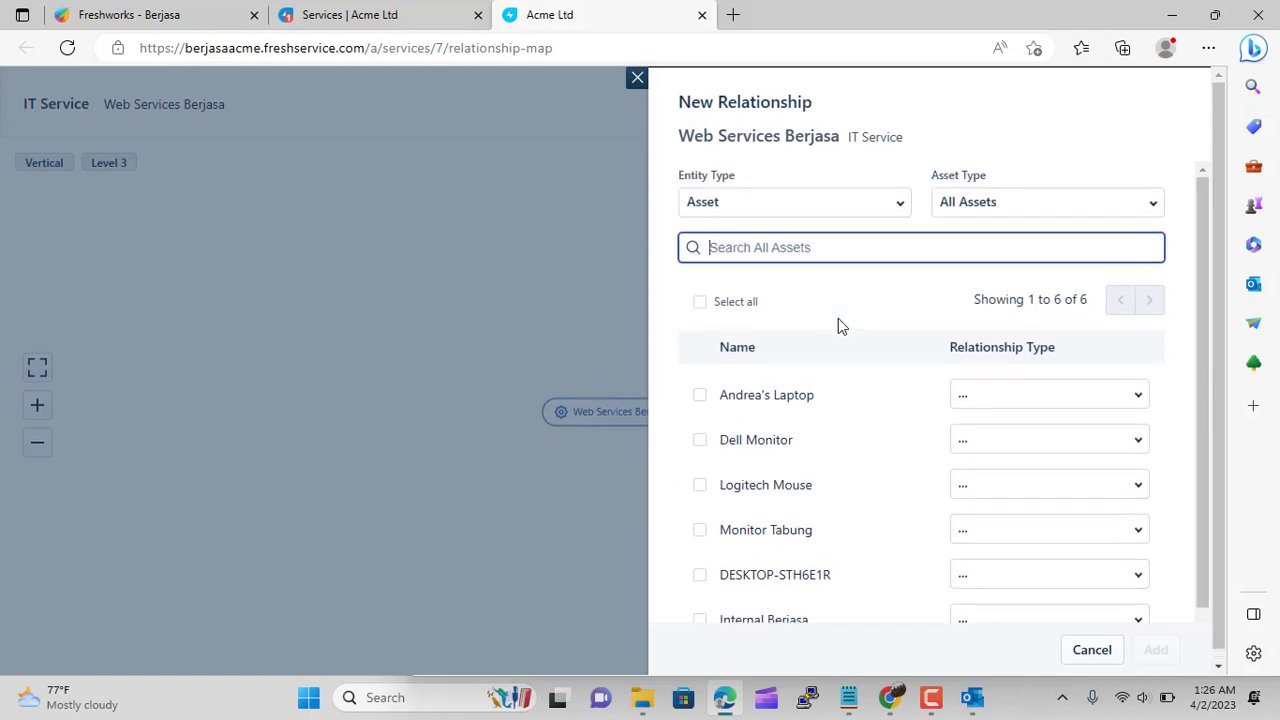
click(900, 204)
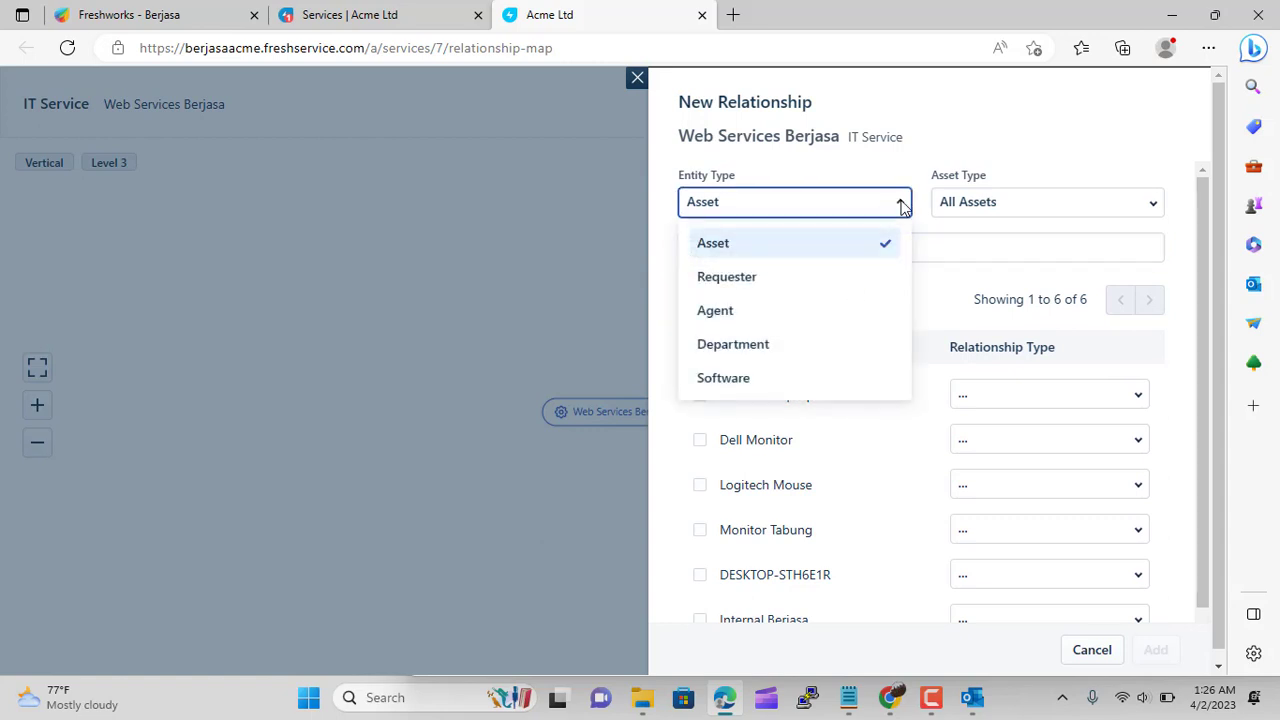
click(952, 203)
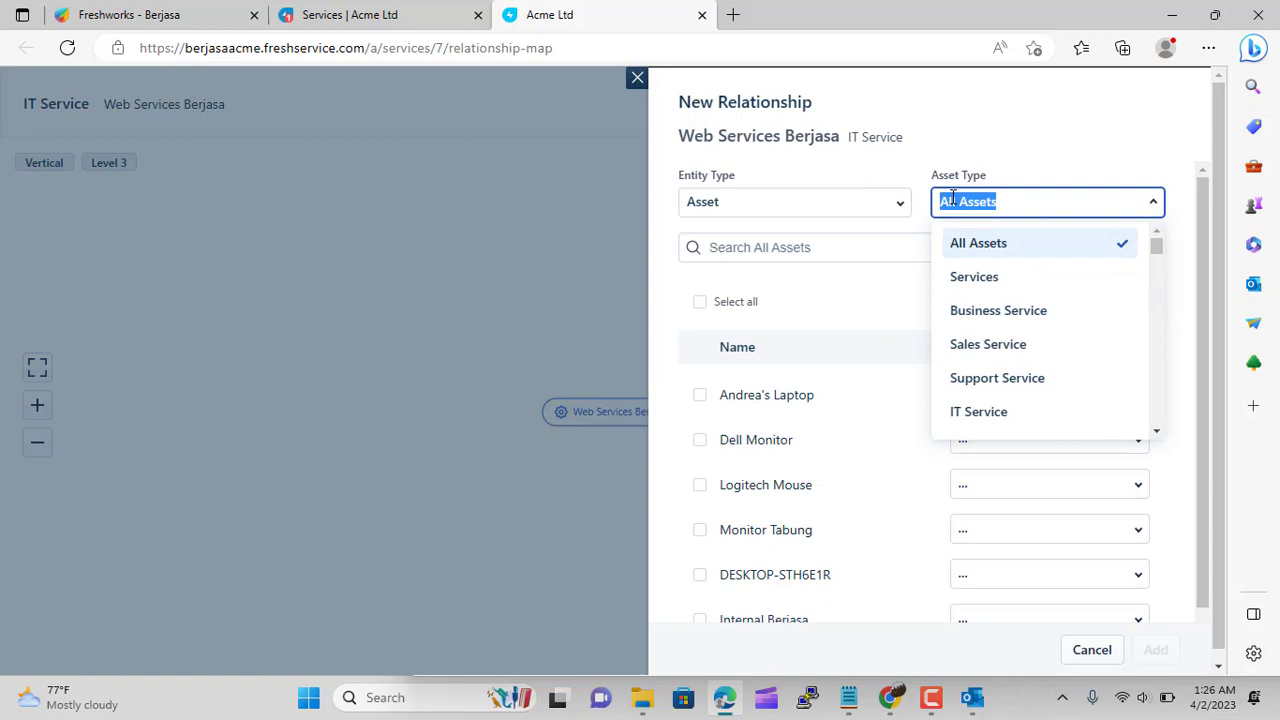
click(961, 277)
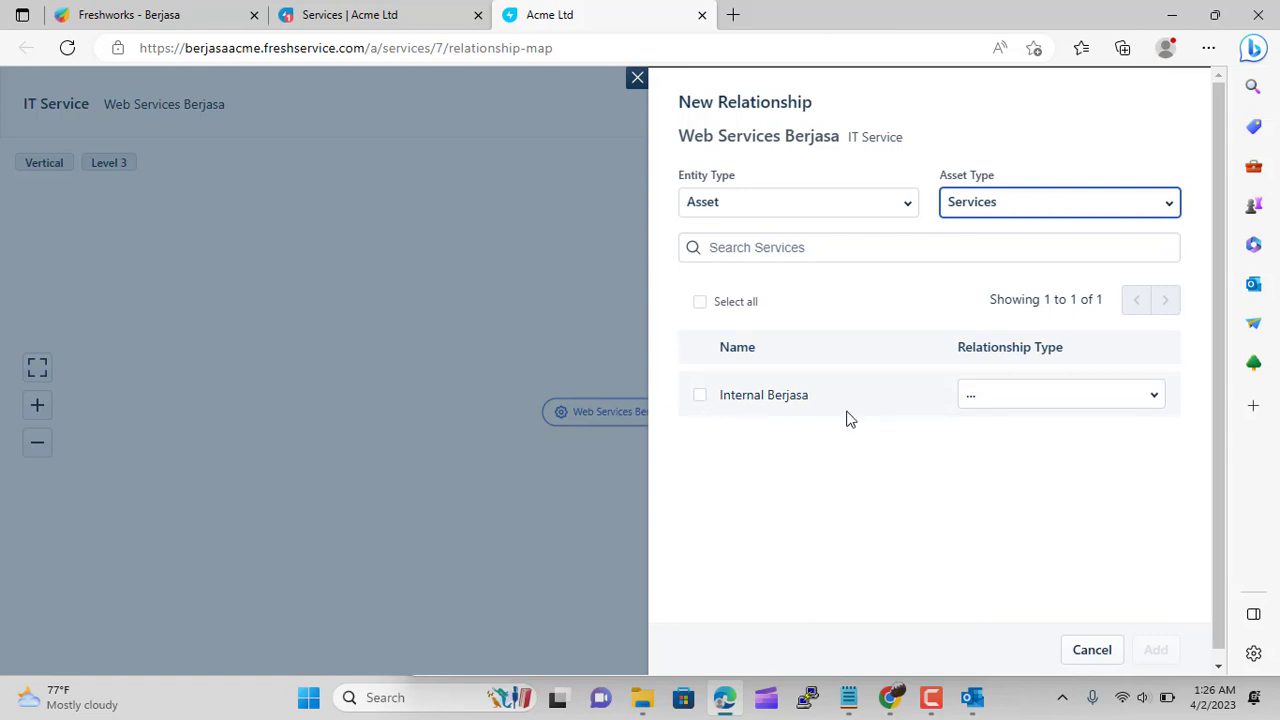
click(1090, 650)
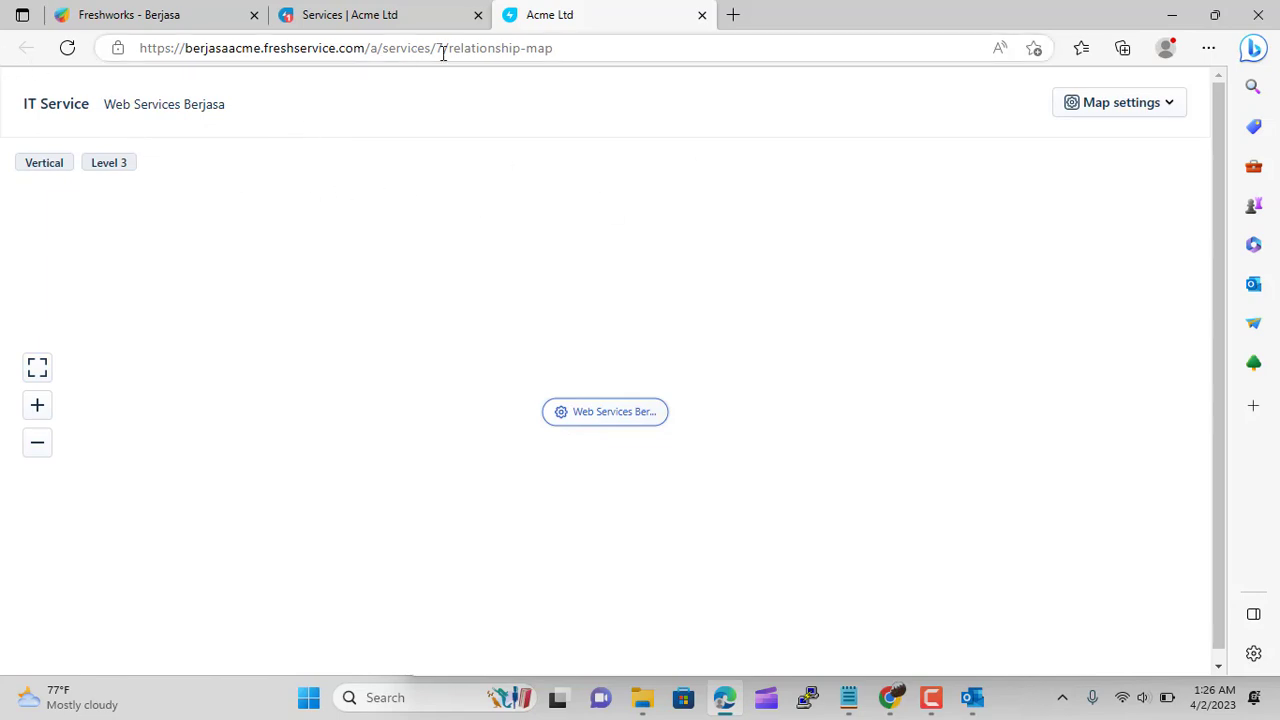
Close the map, open Internal Berjasa, browse its Associations, Alerts and Activity tabs, ending on Relationships
click(702, 15)
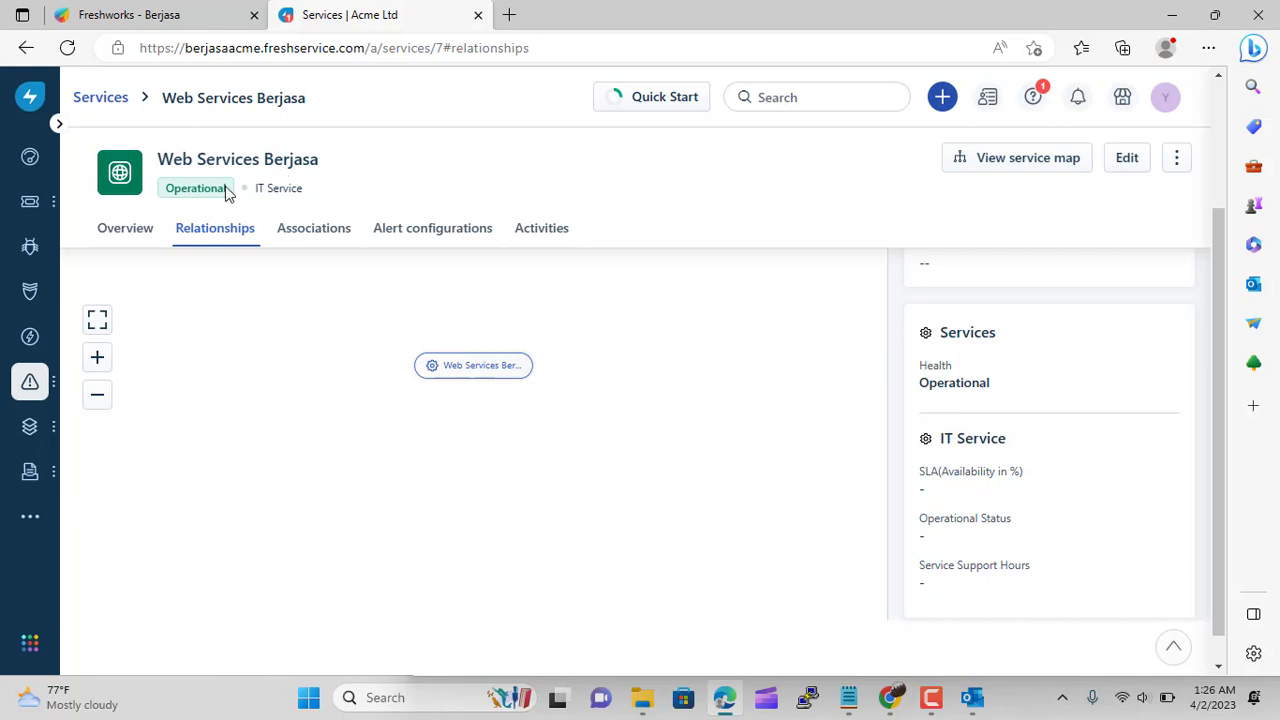
click(105, 97)
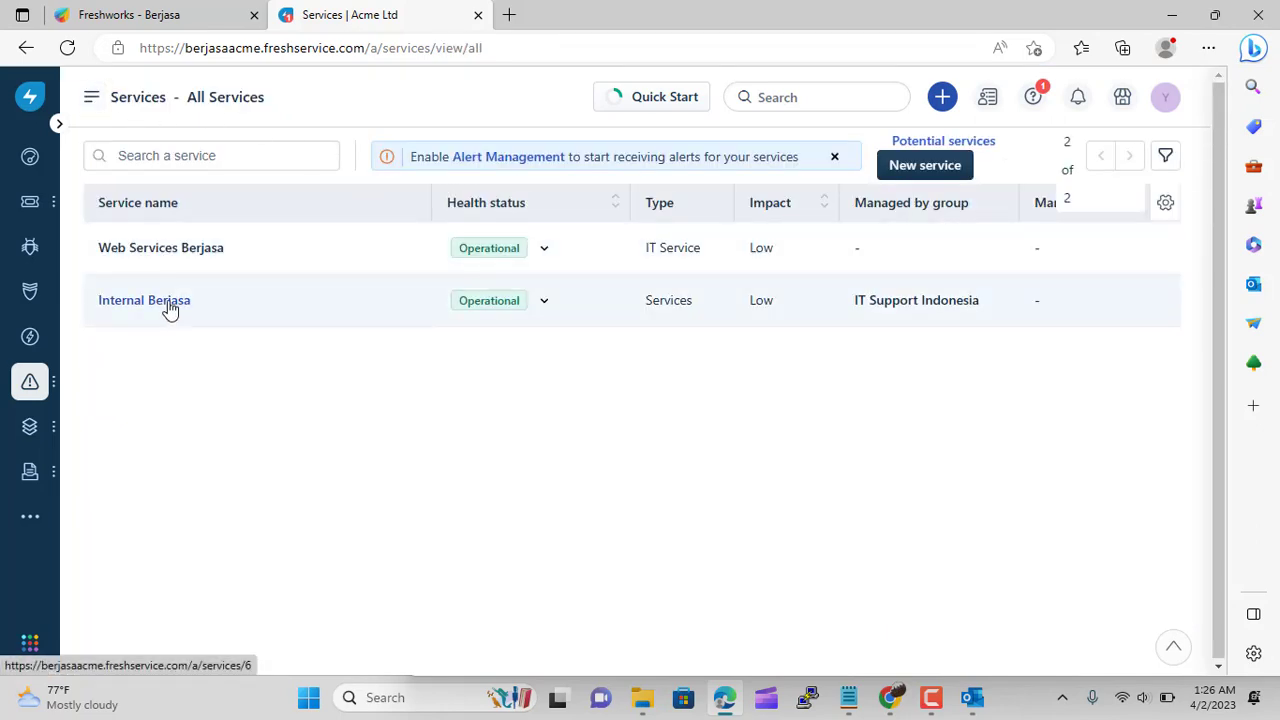
click(169, 304)
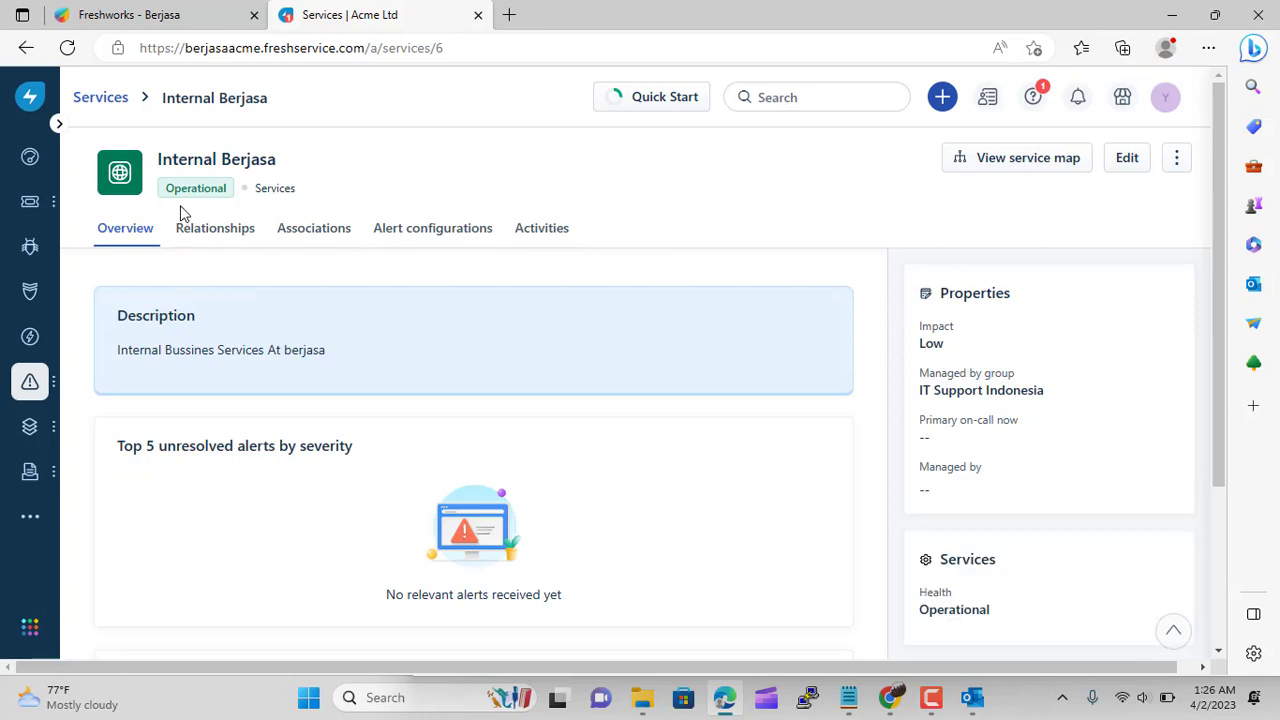
click(212, 232)
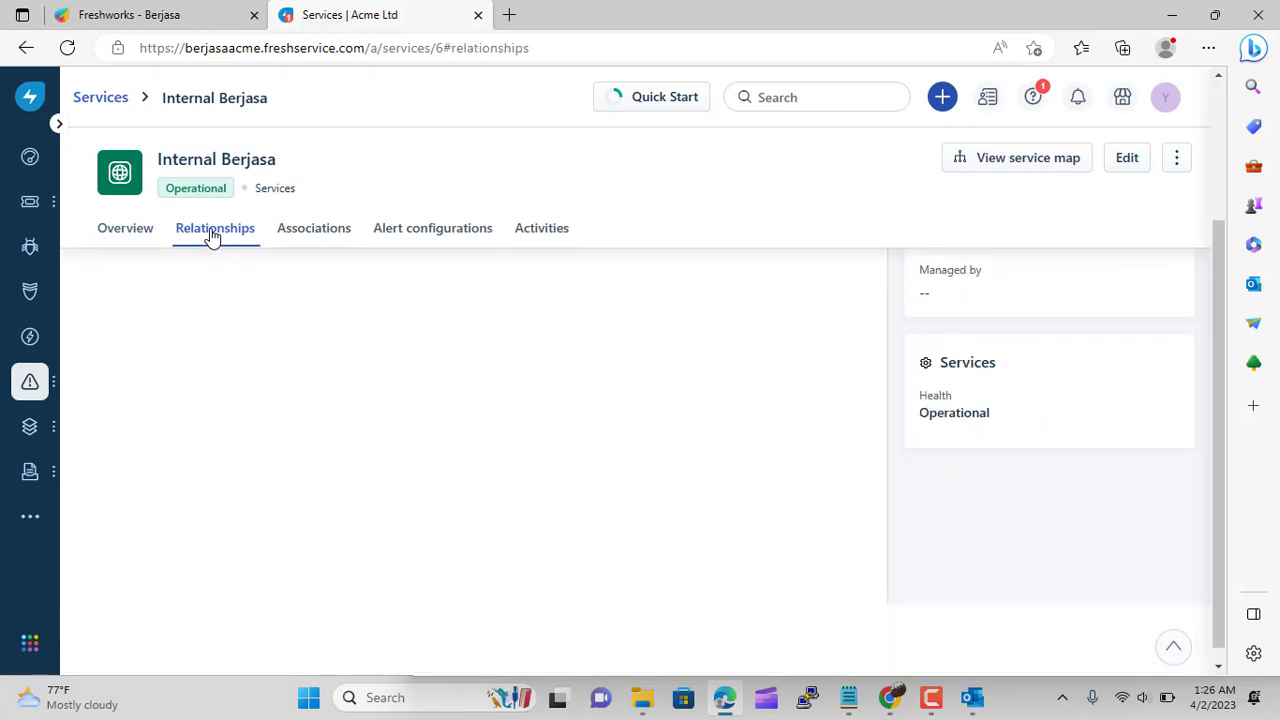
click(306, 240)
click(458, 233)
click(526, 238)
click(217, 238)
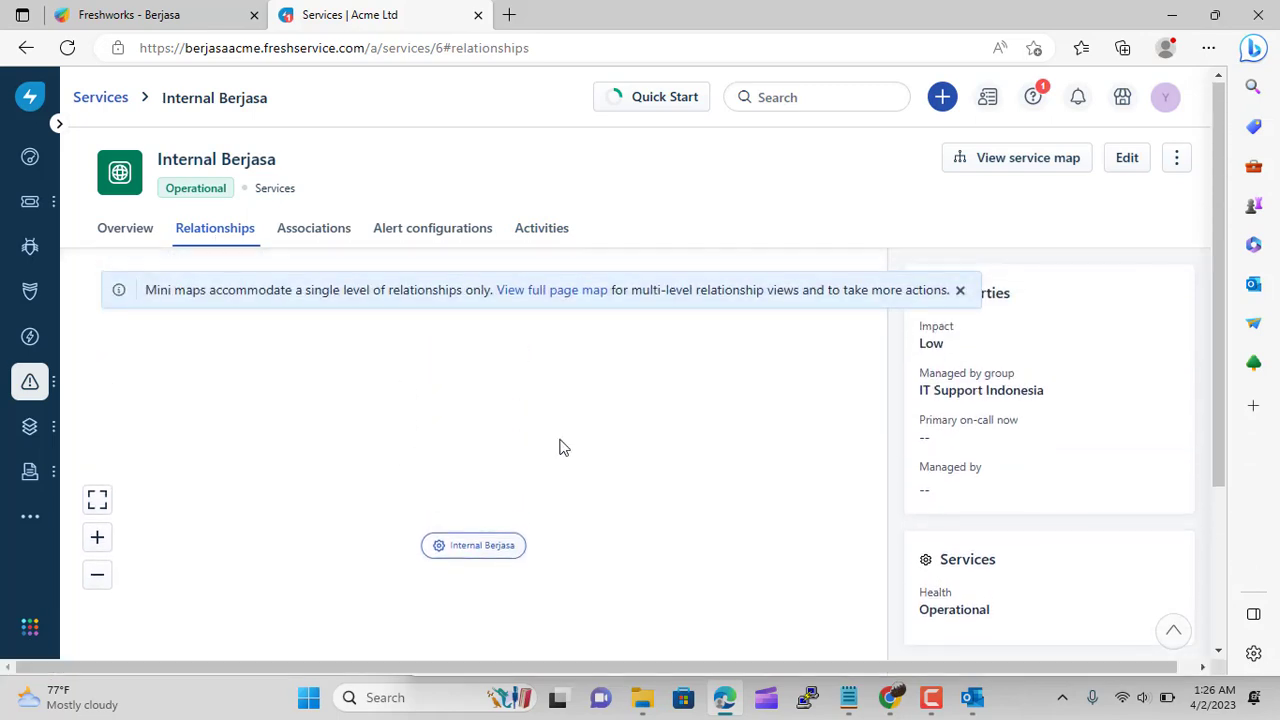
click(960, 293)
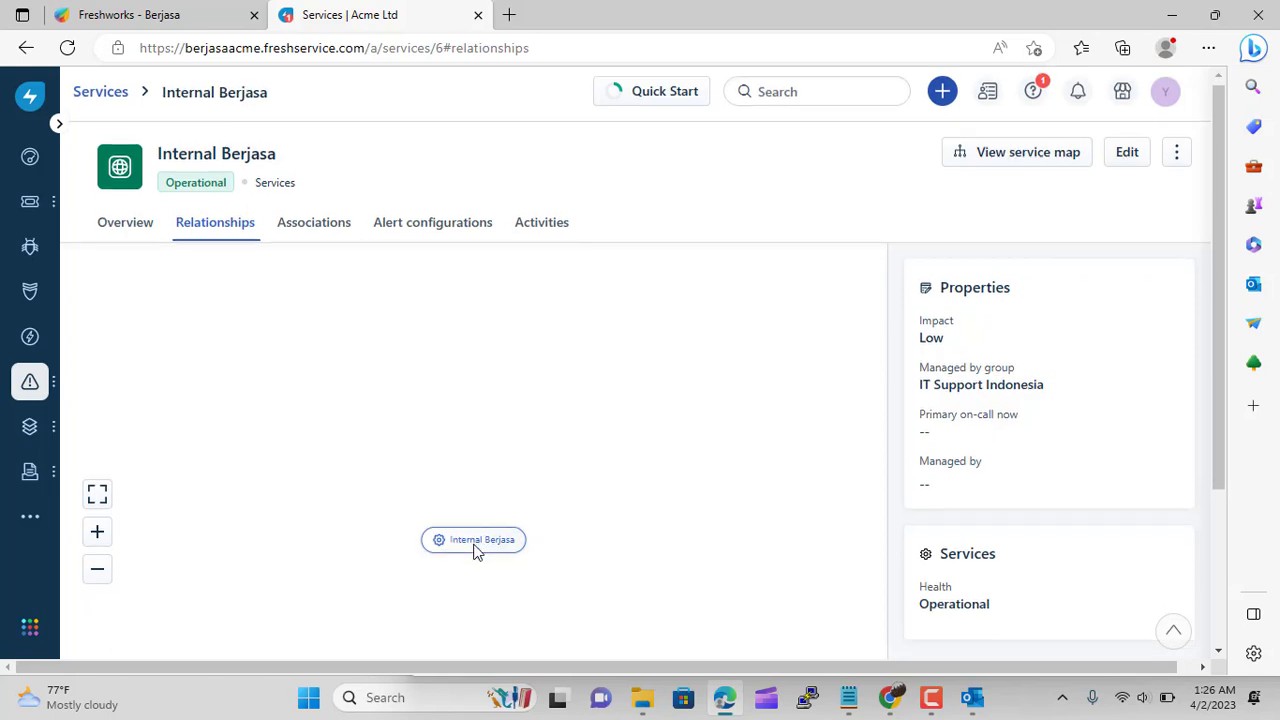
scroll(476, 552, down, 2)
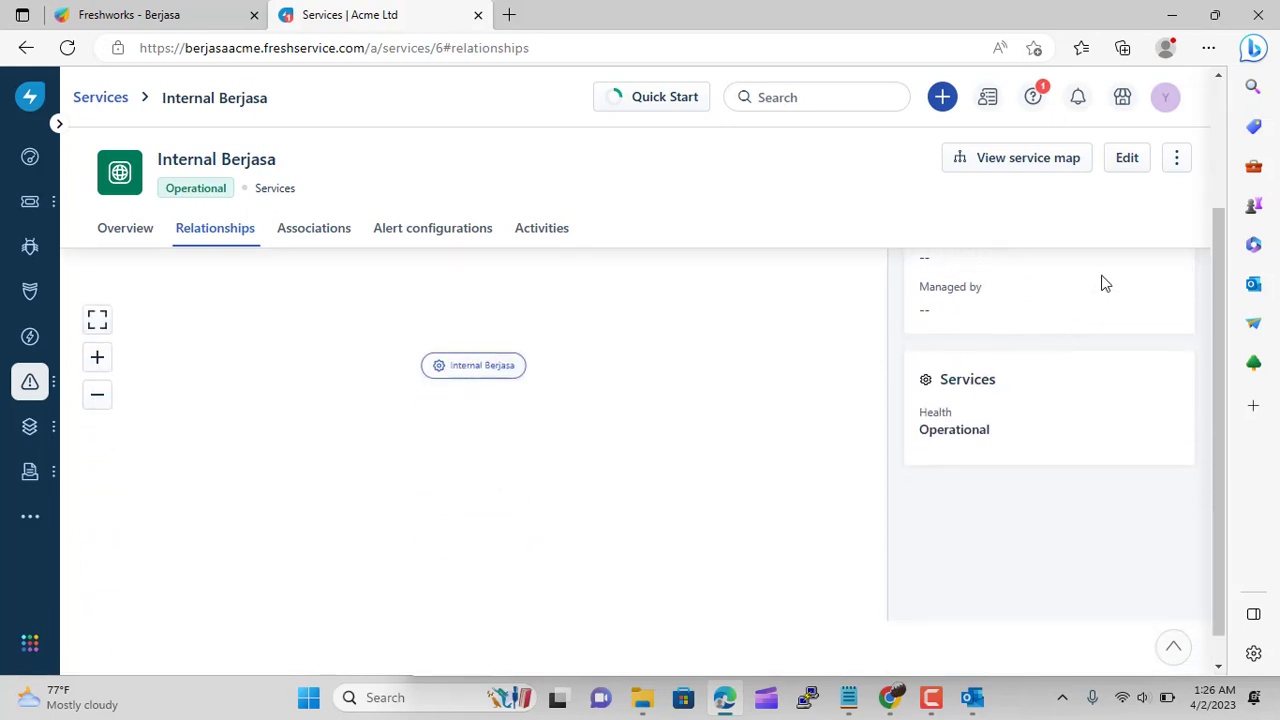
On the full service map, make Internal Berjasa Depends On Web Services Berjasa
click(1022, 158)
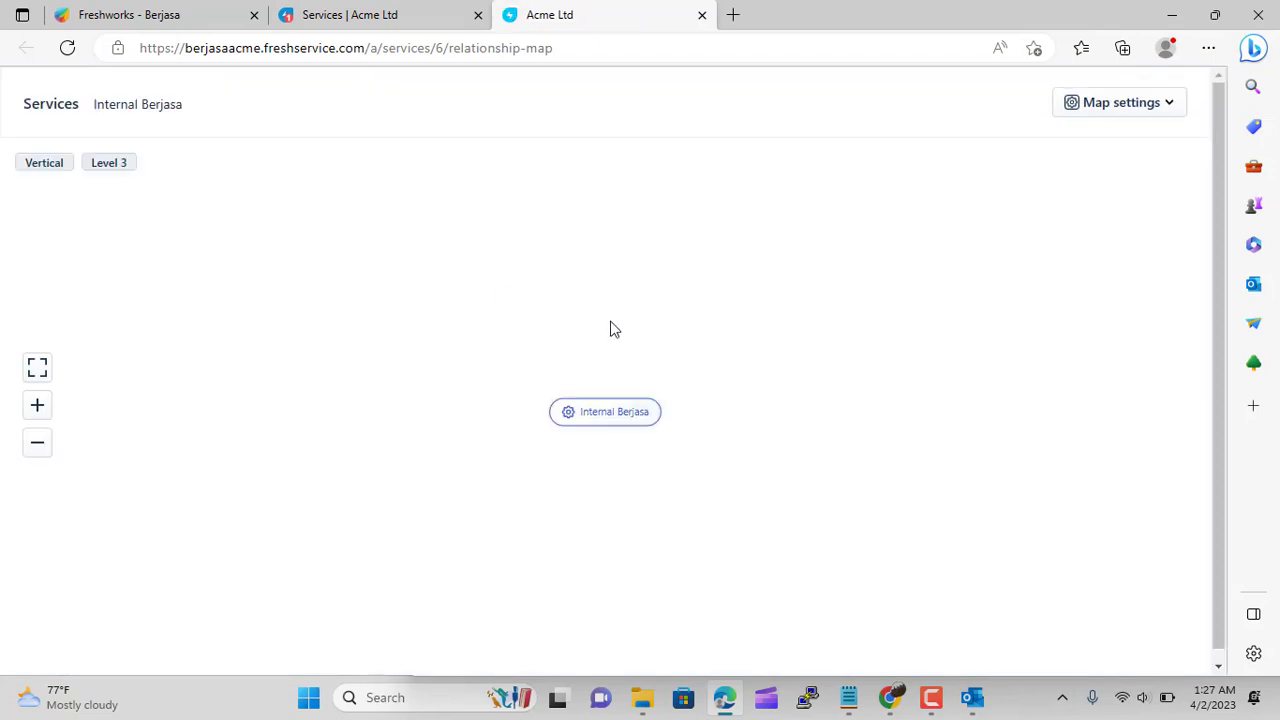
click(596, 410)
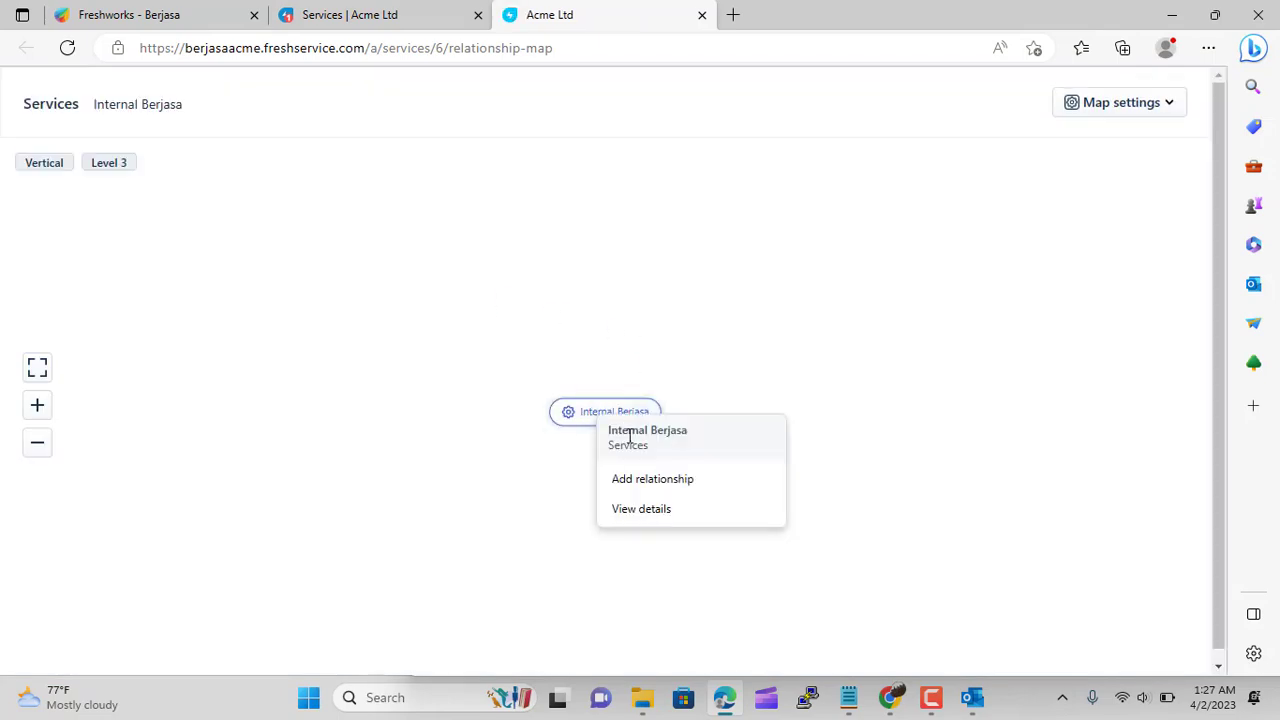
click(647, 480)
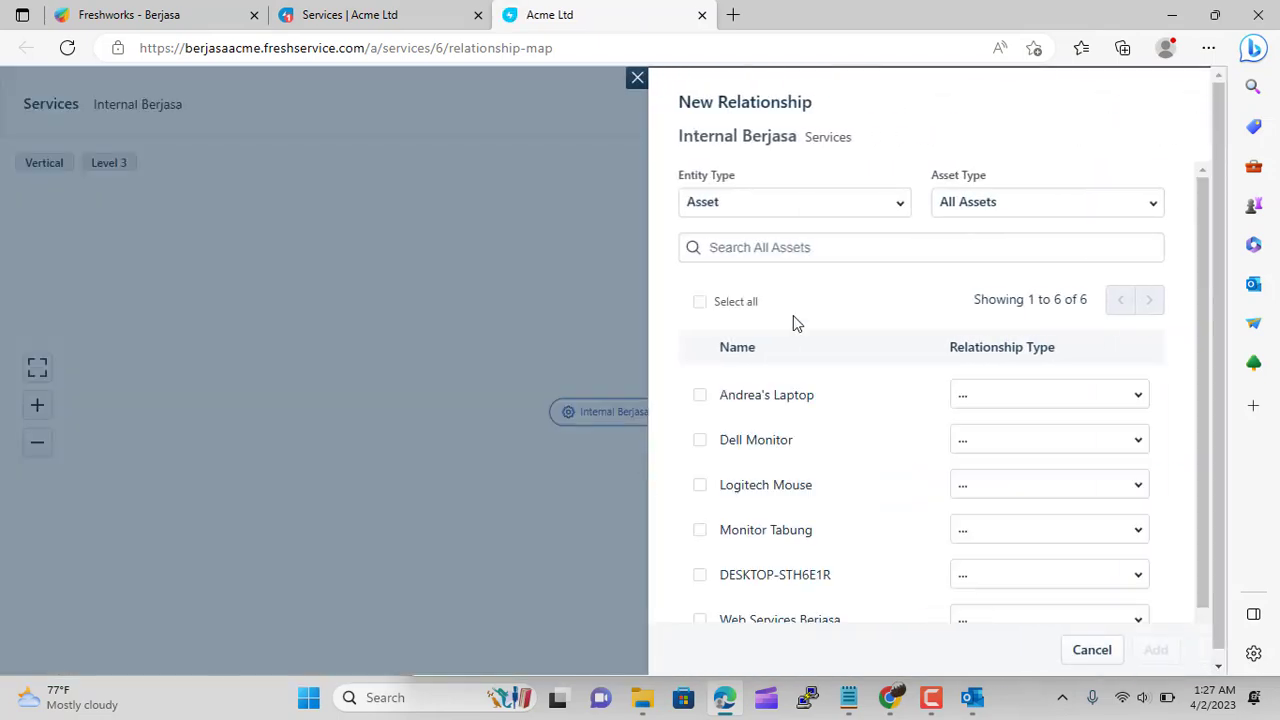
scroll(894, 471, down, 1)
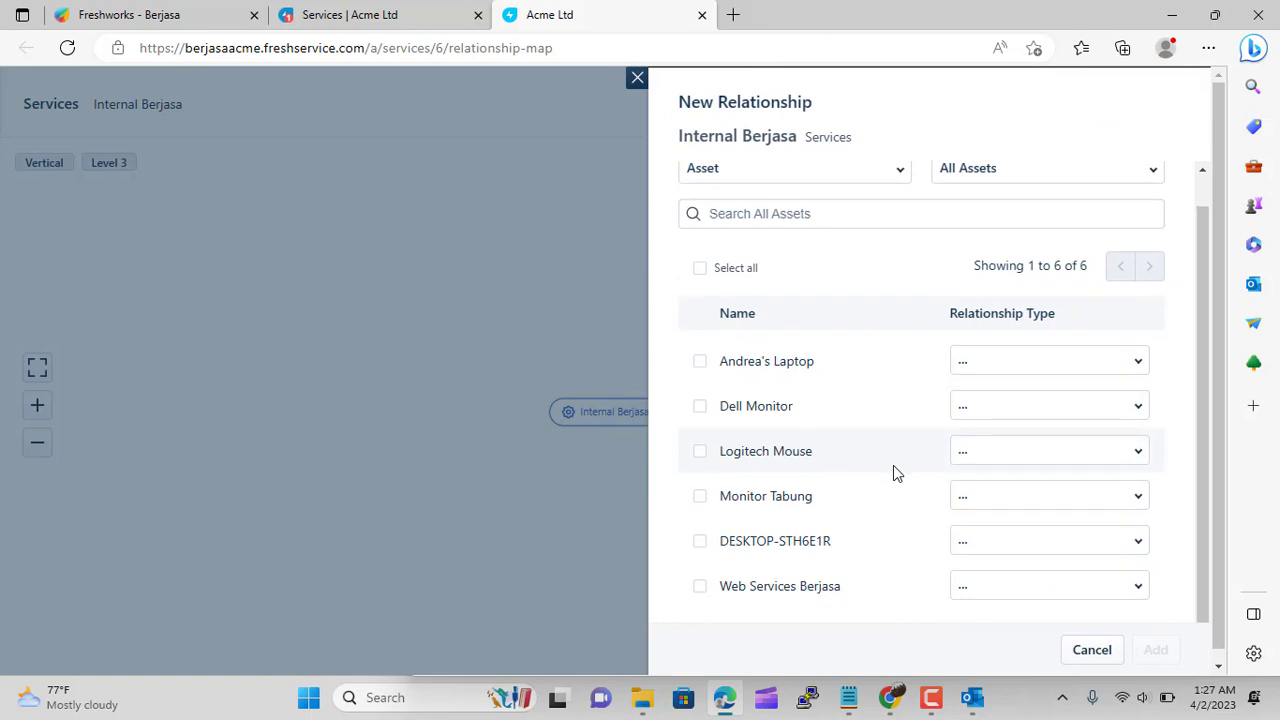
click(697, 588)
click(1008, 591)
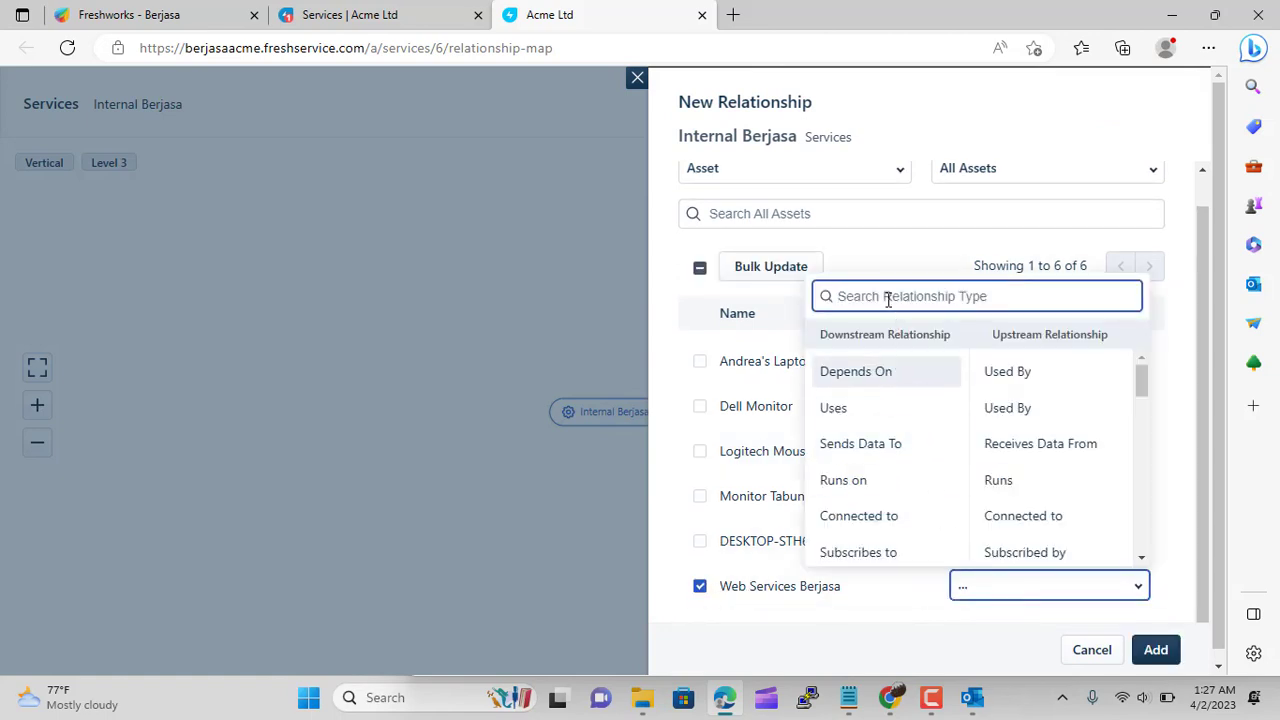
scroll(895, 395, down, 3)
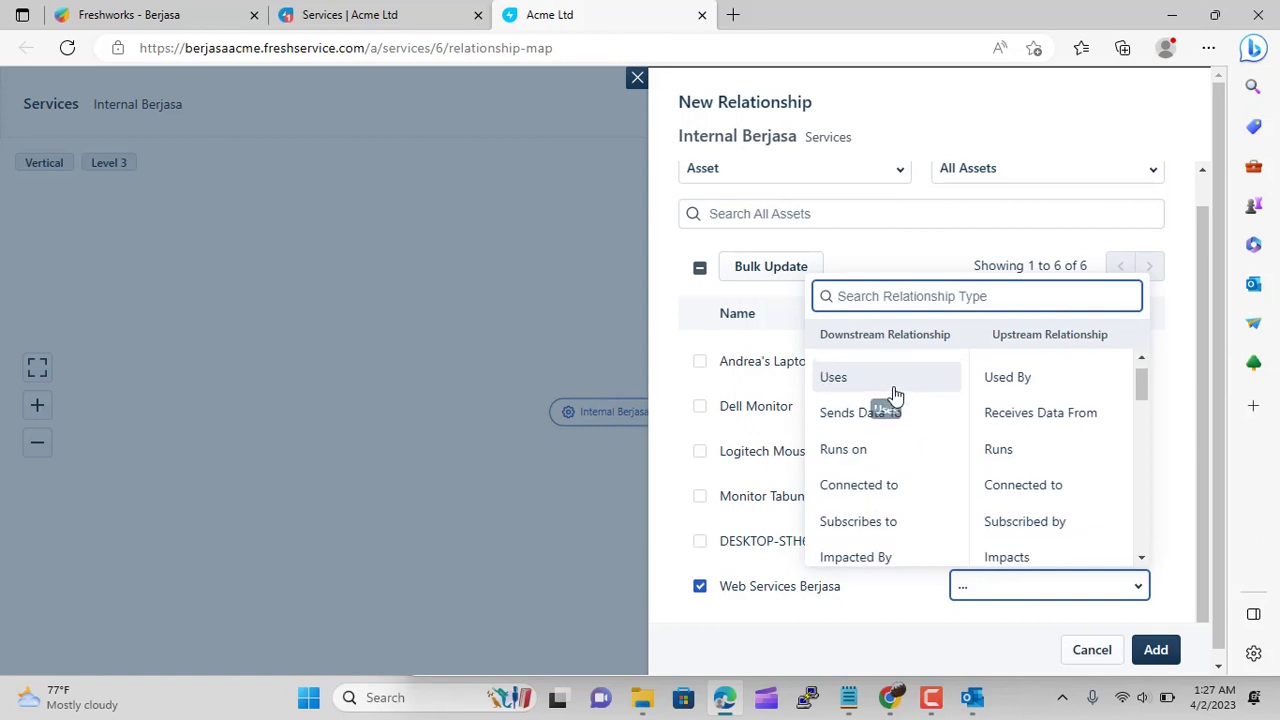
scroll(894, 397, up, 2)
text(de)
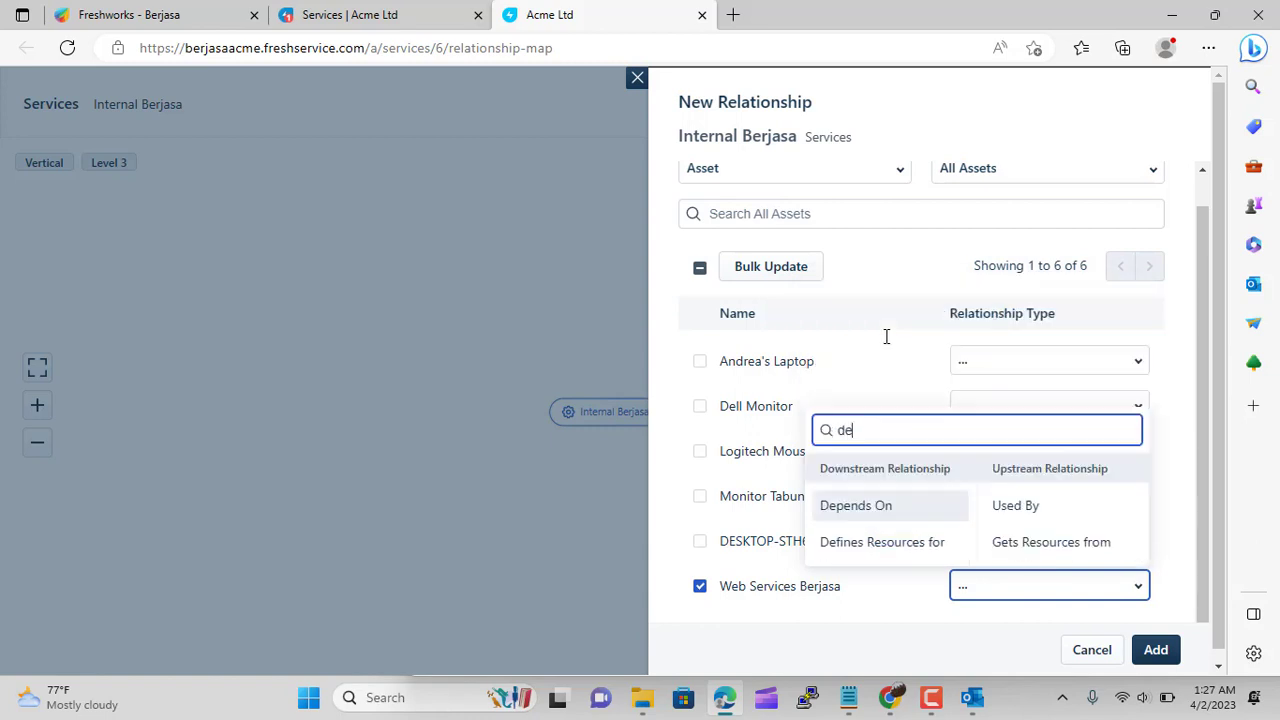
click(857, 508)
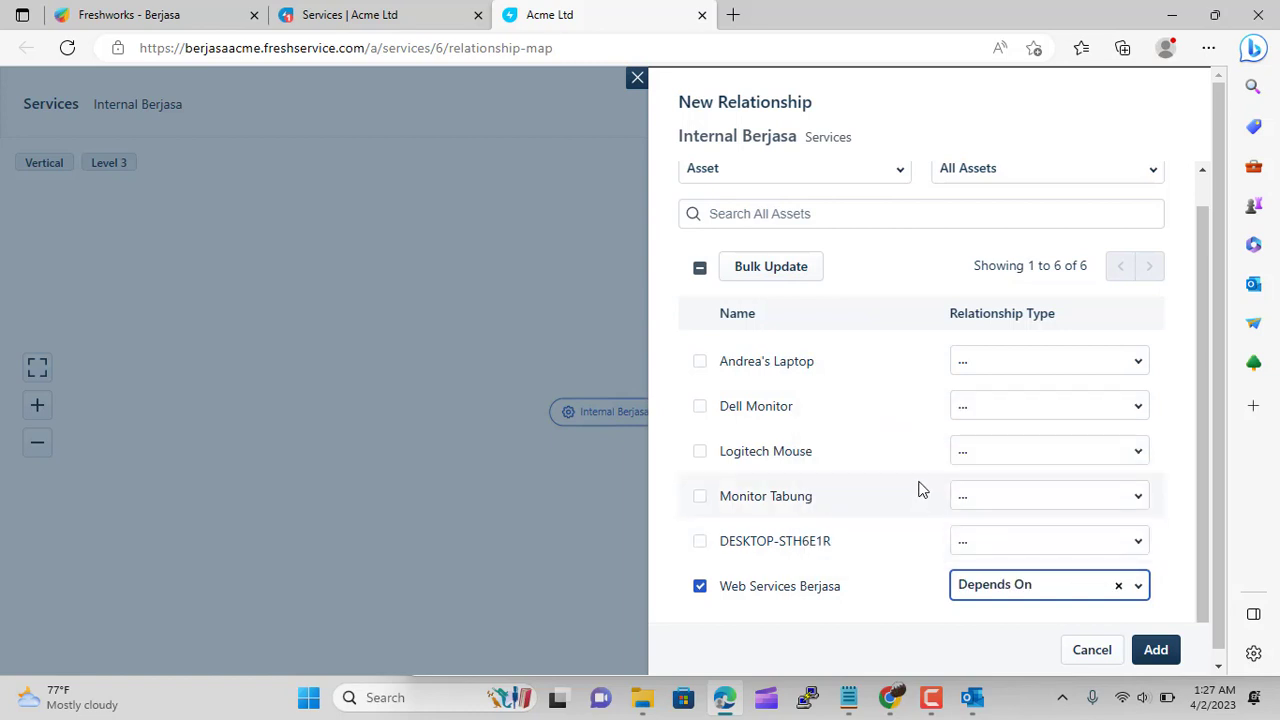
click(1155, 650)
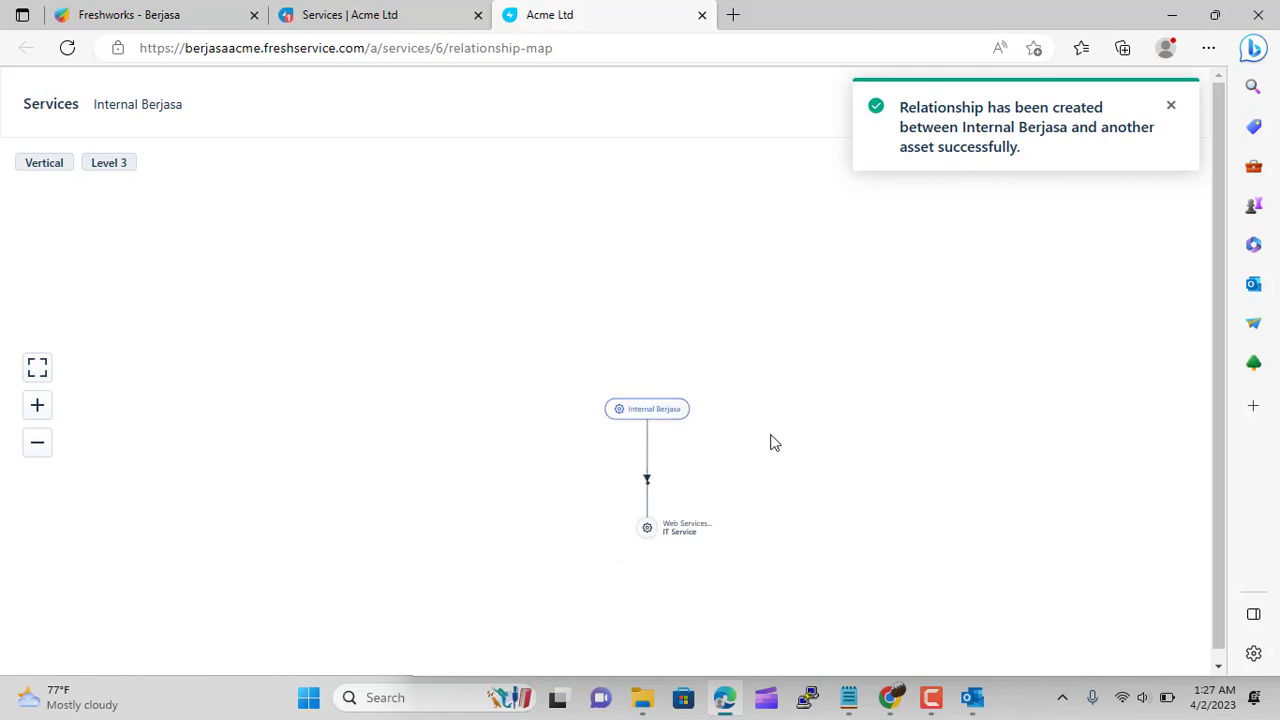
click(670, 533)
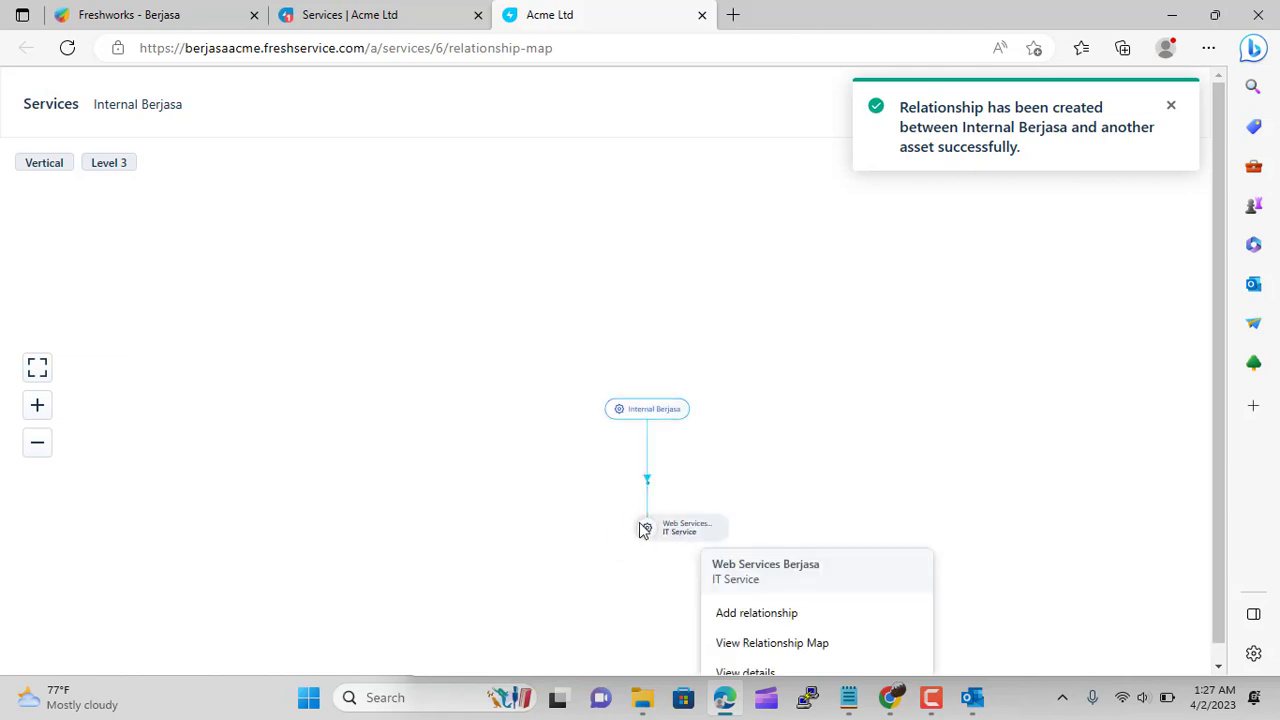
Add a Runs on relationship from Web Services Berjasa to the DESKTOP-STH6E1R laptop asset
click(780, 616)
click(751, 201)
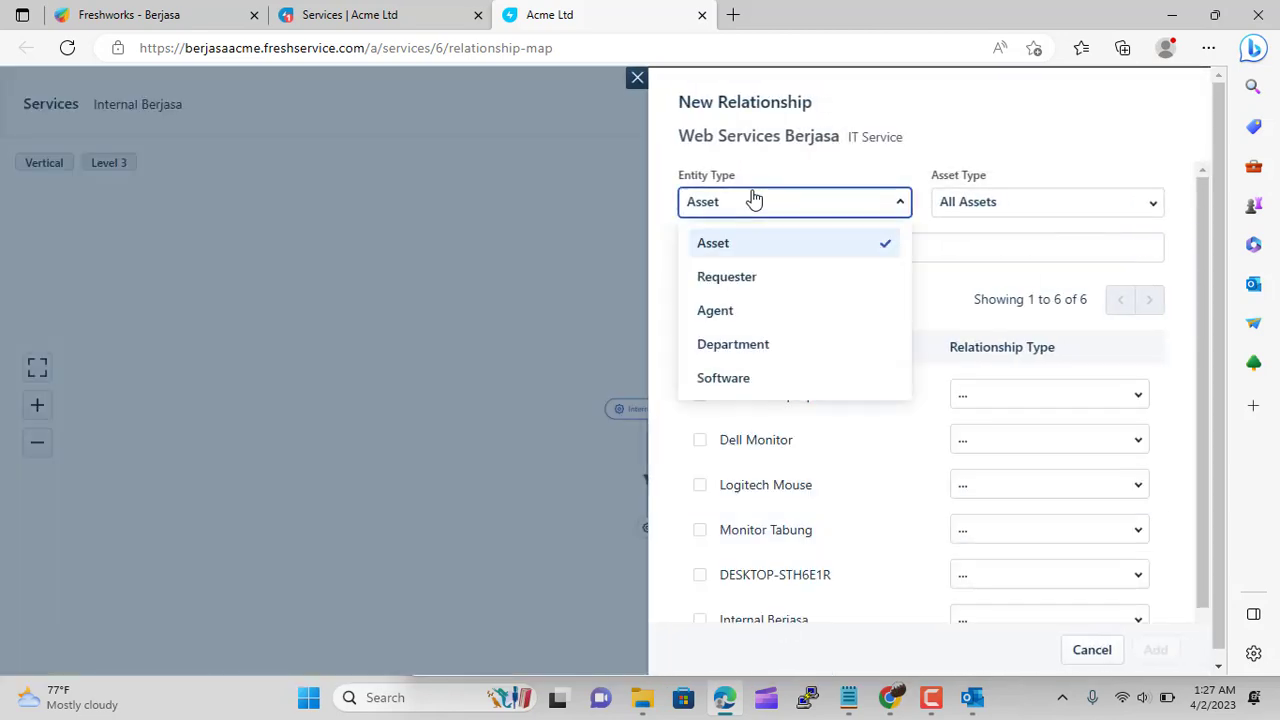
click(760, 243)
click(788, 247)
text(run)
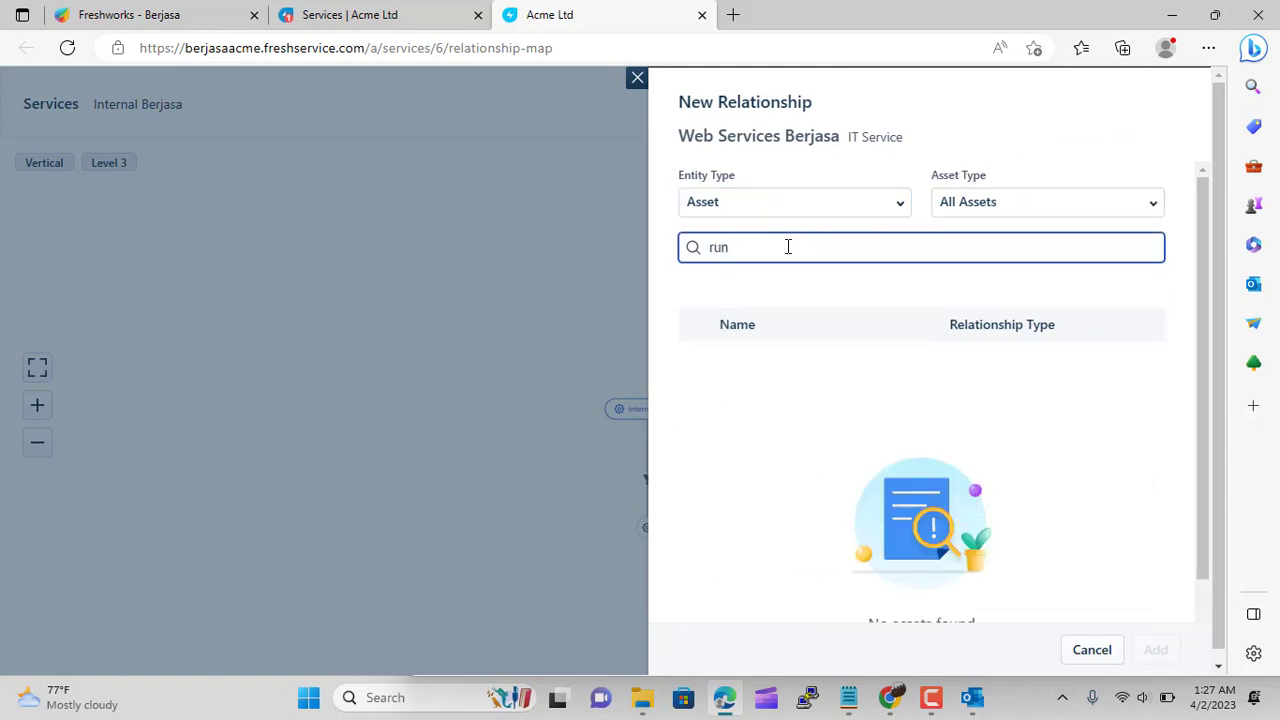
key(BackSpace)
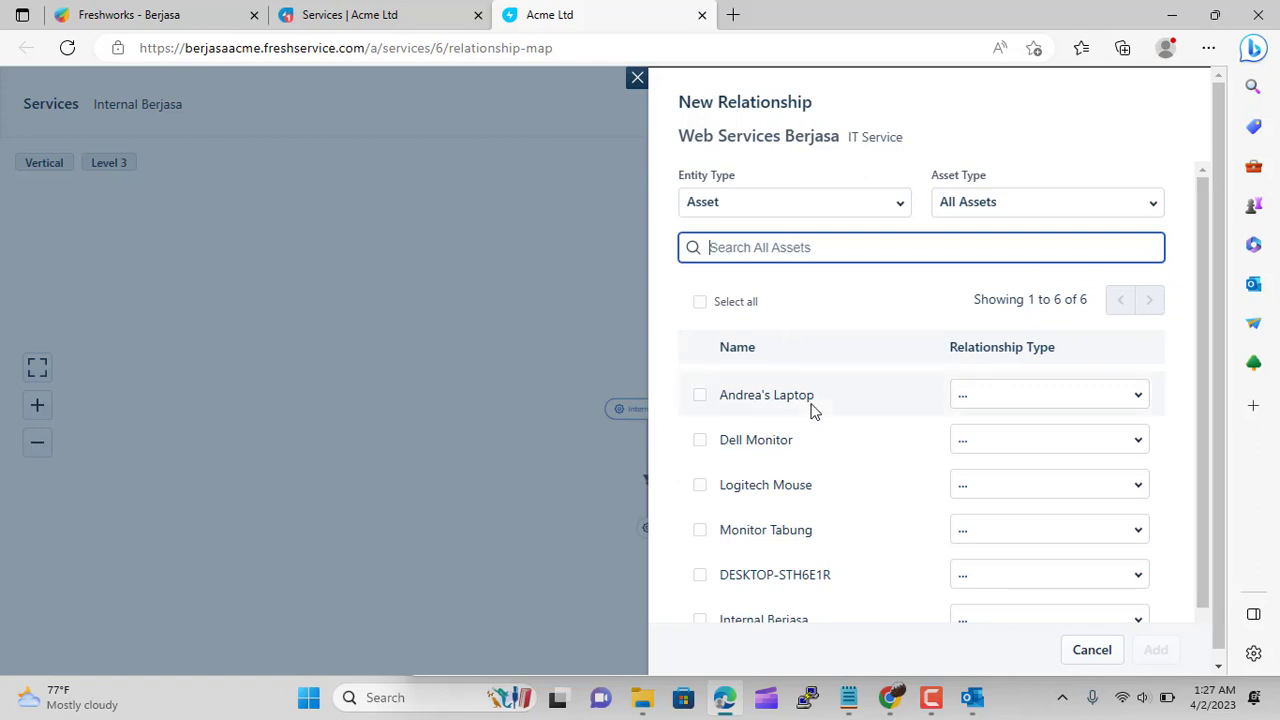
click(699, 575)
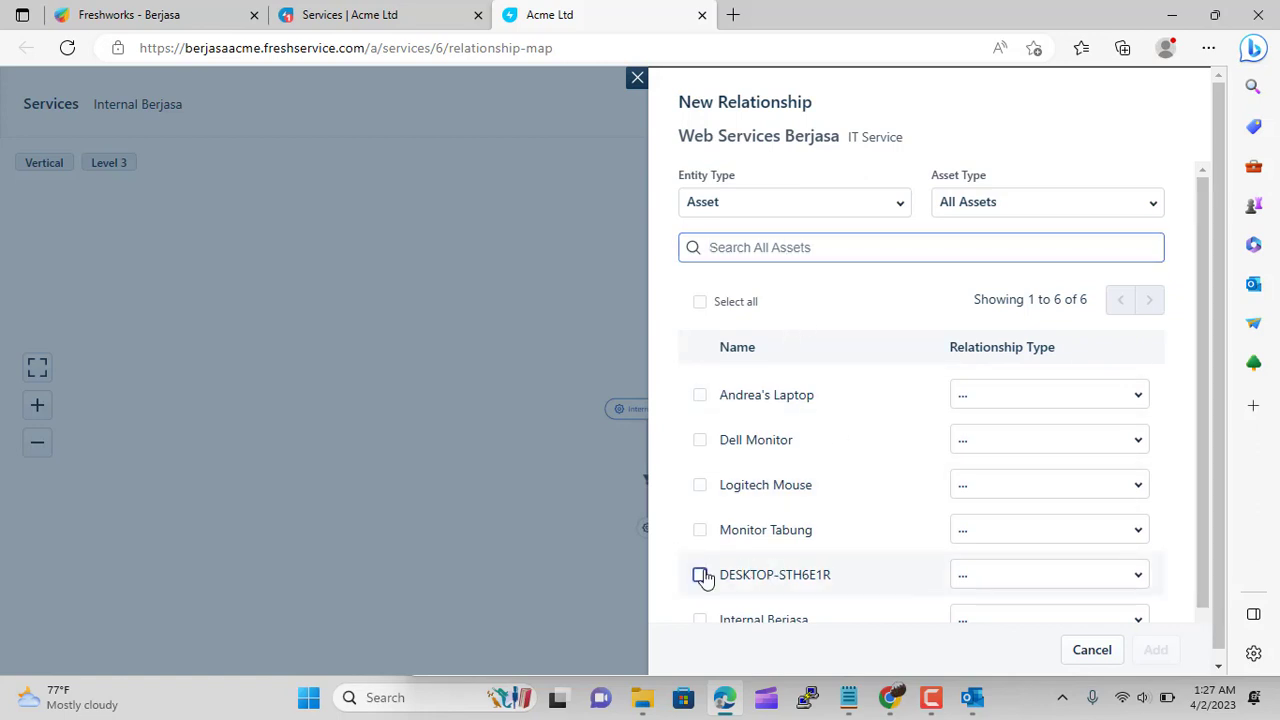
click(1017, 573)
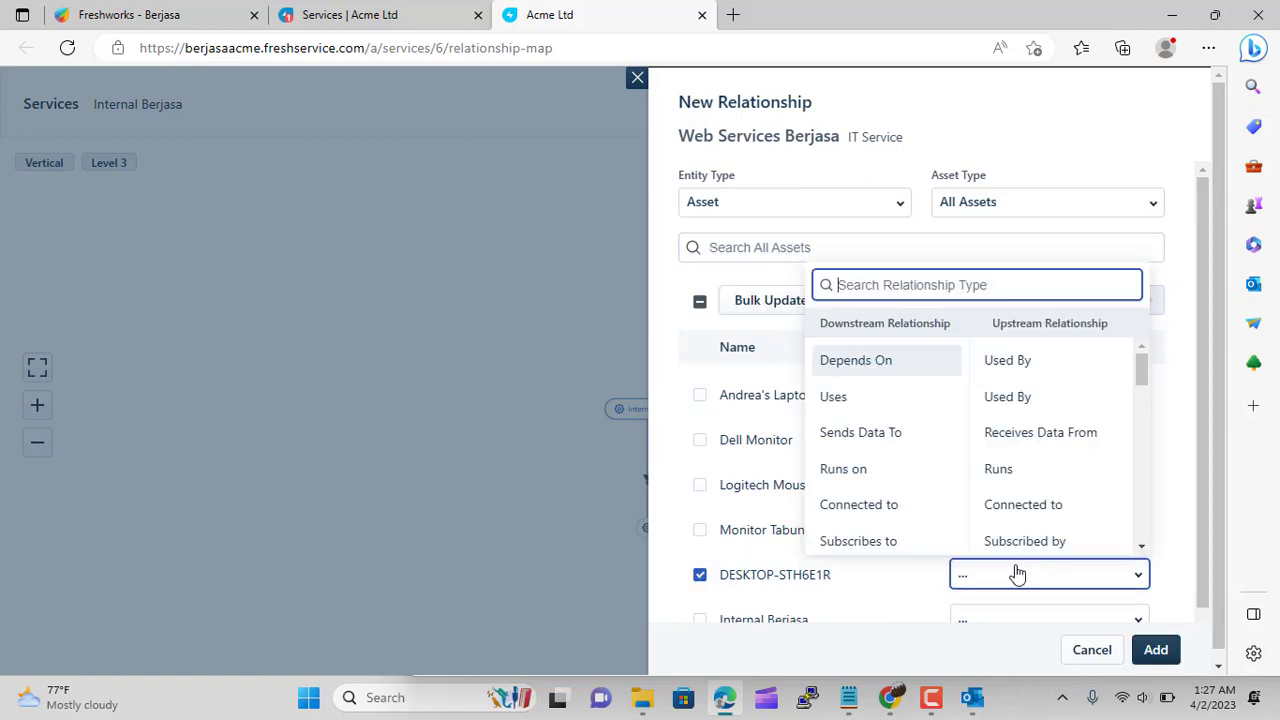
click(878, 474)
click(1155, 650)
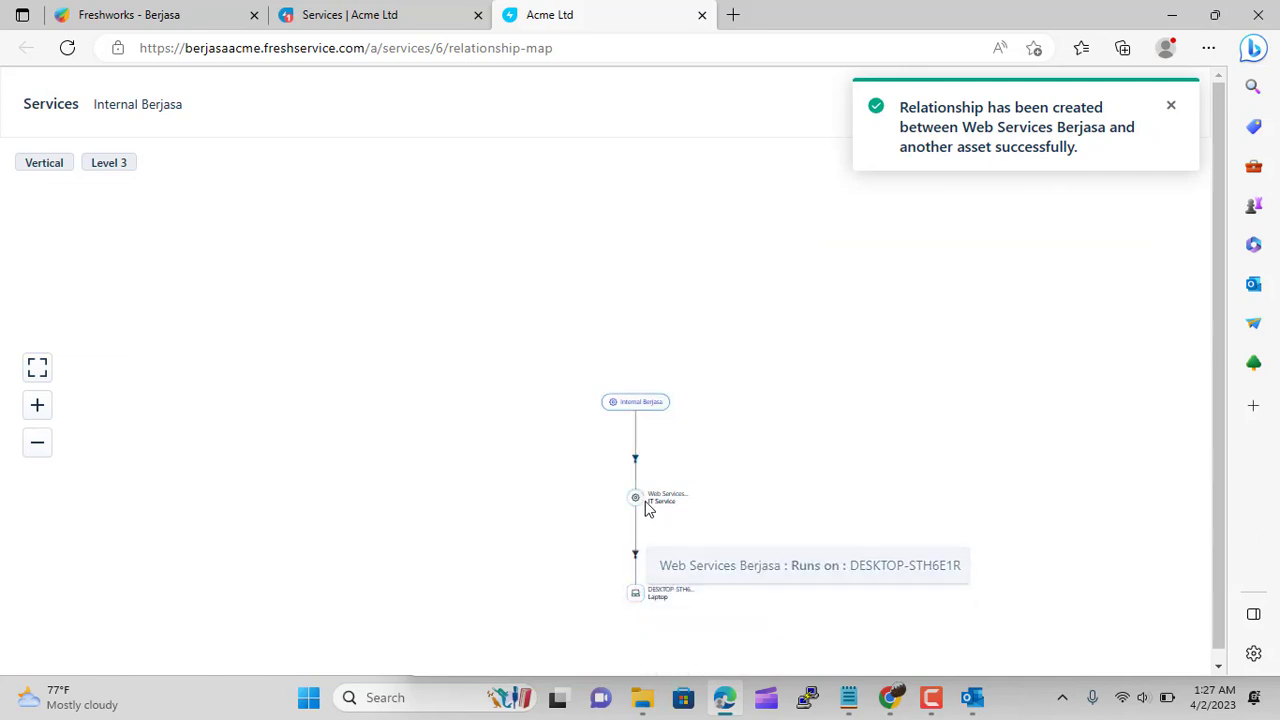
Open the DESKTOP-STH6E1R node's details on the service map
mouse_move(640, 537)
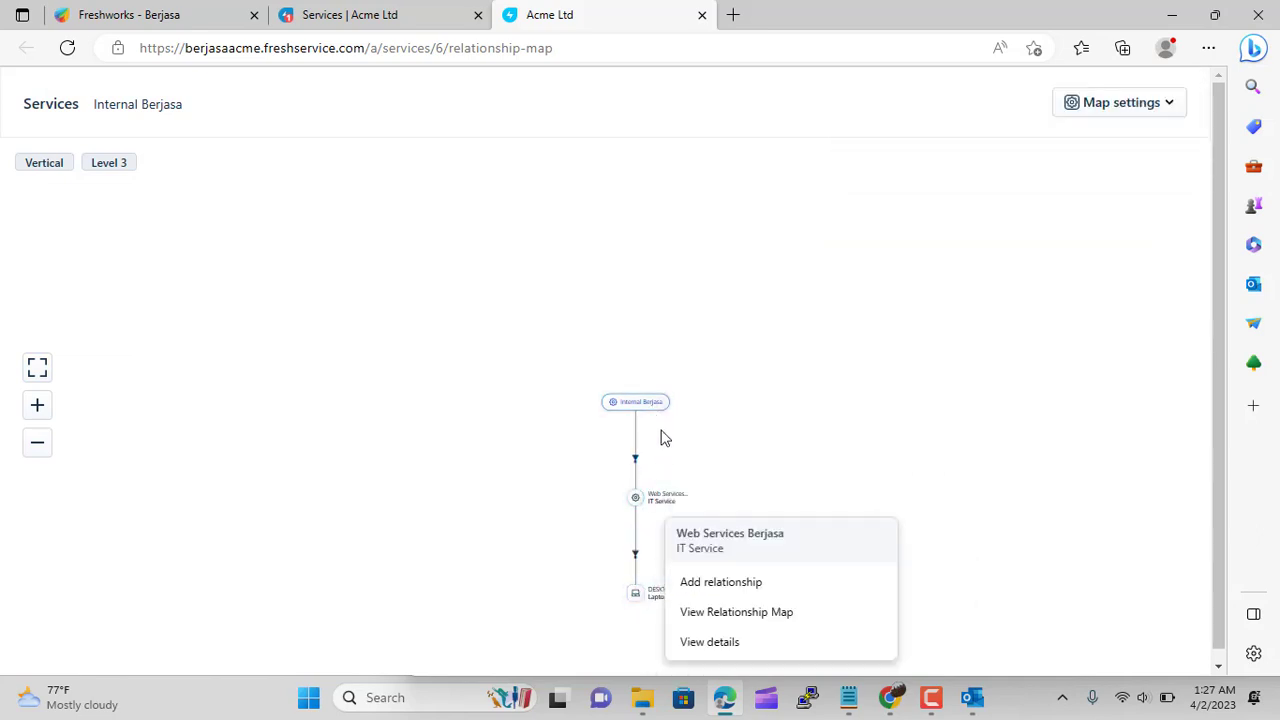
mouse_move(645, 405)
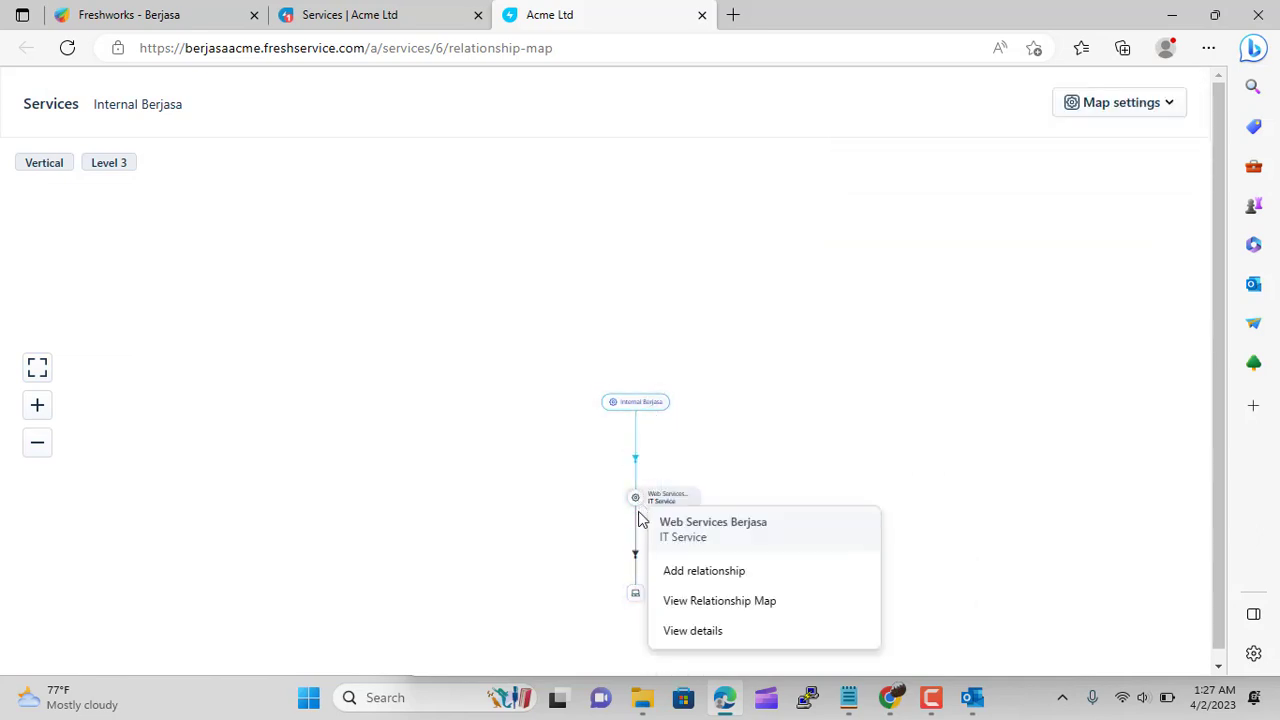
mouse_move(637, 594)
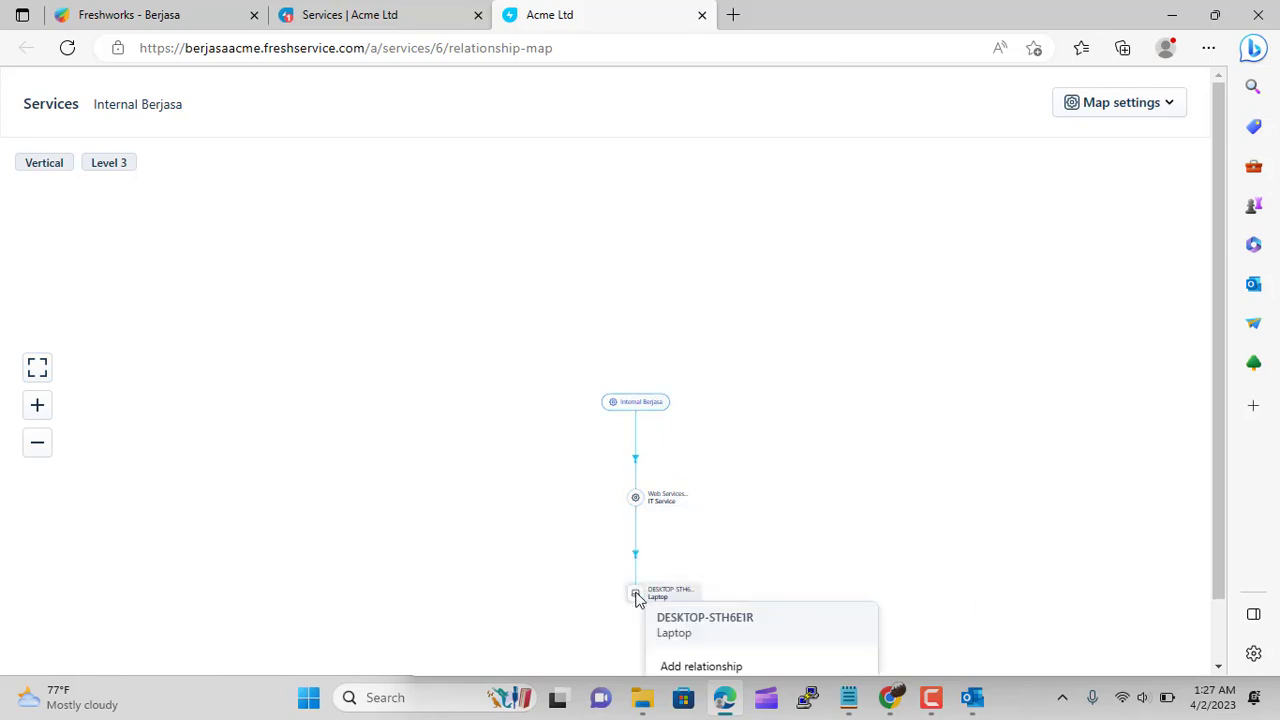
click(636, 593)
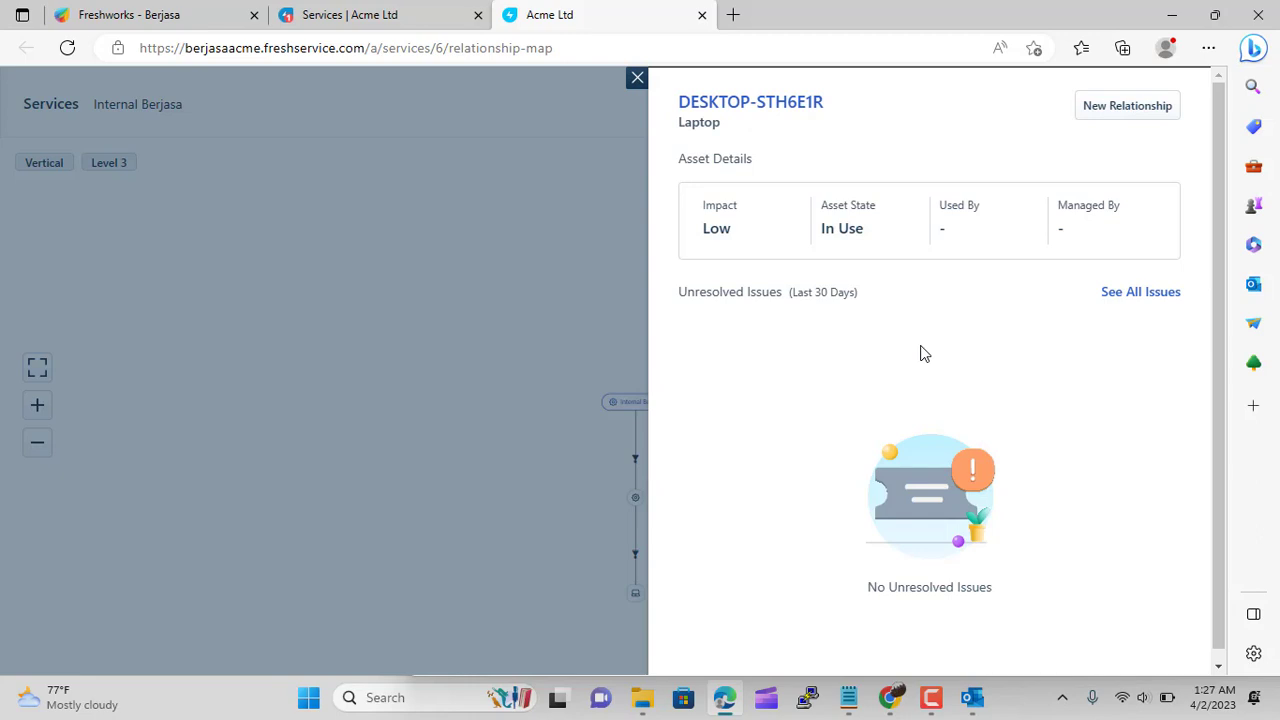
Check the laptop's issues page and Associate options in a new tab, then close it
click(1131, 295)
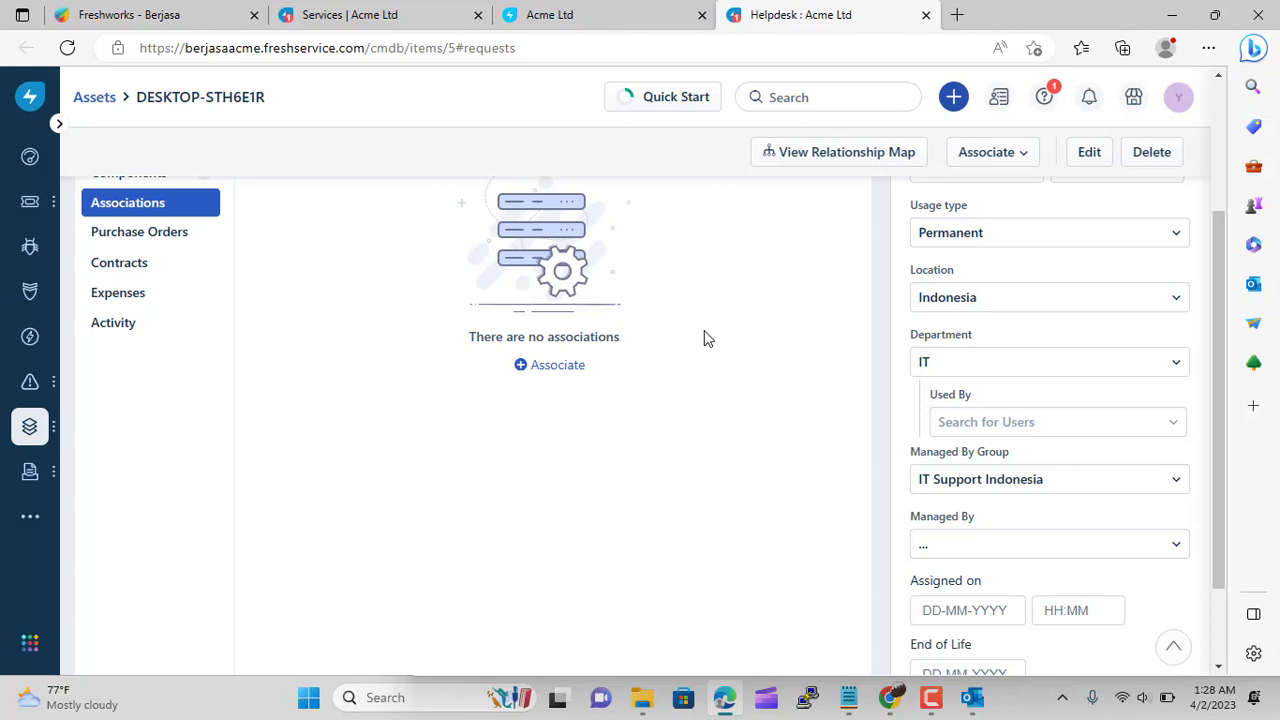
scroll(704, 339, up, 1)
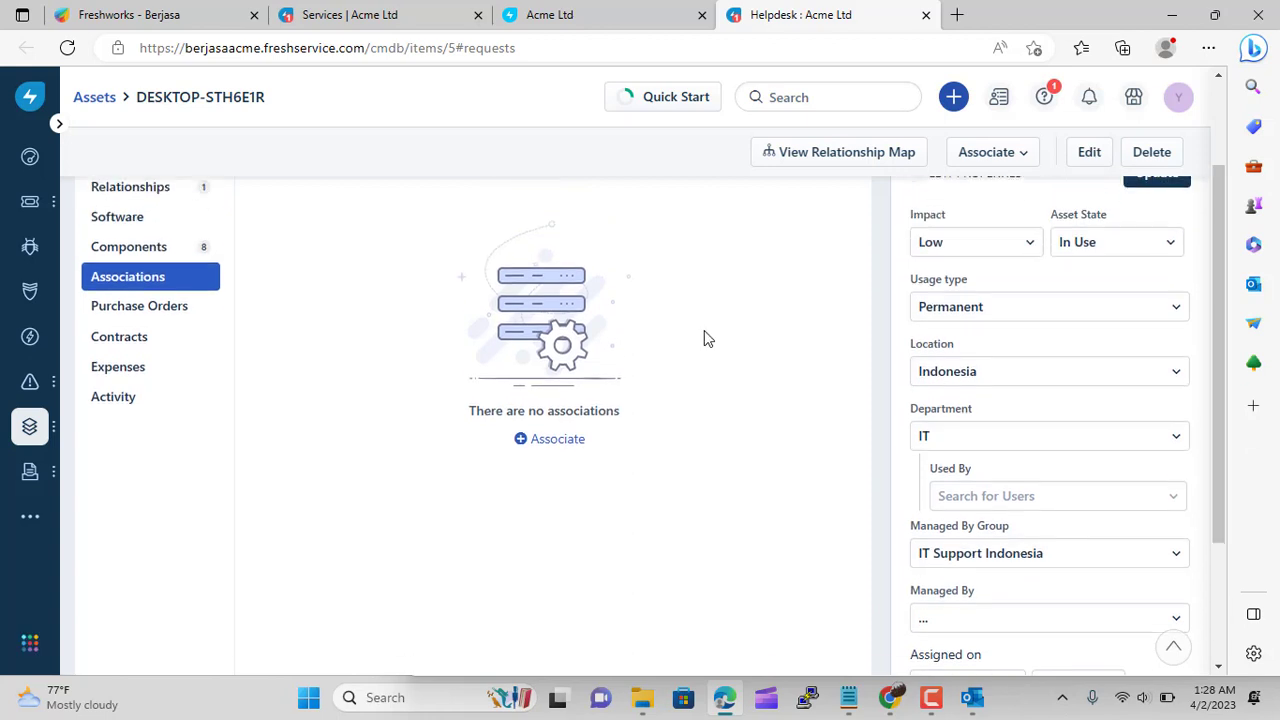
click(551, 458)
scroll(551, 462, down, 1)
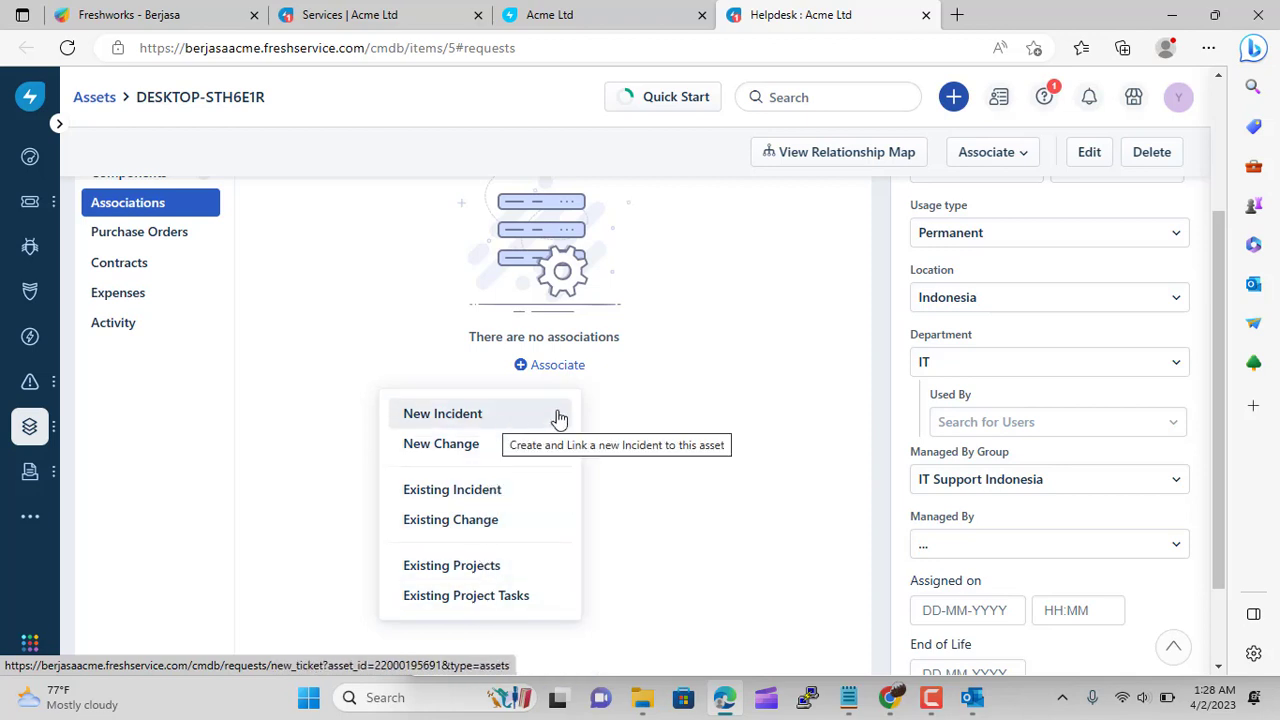
click(720, 374)
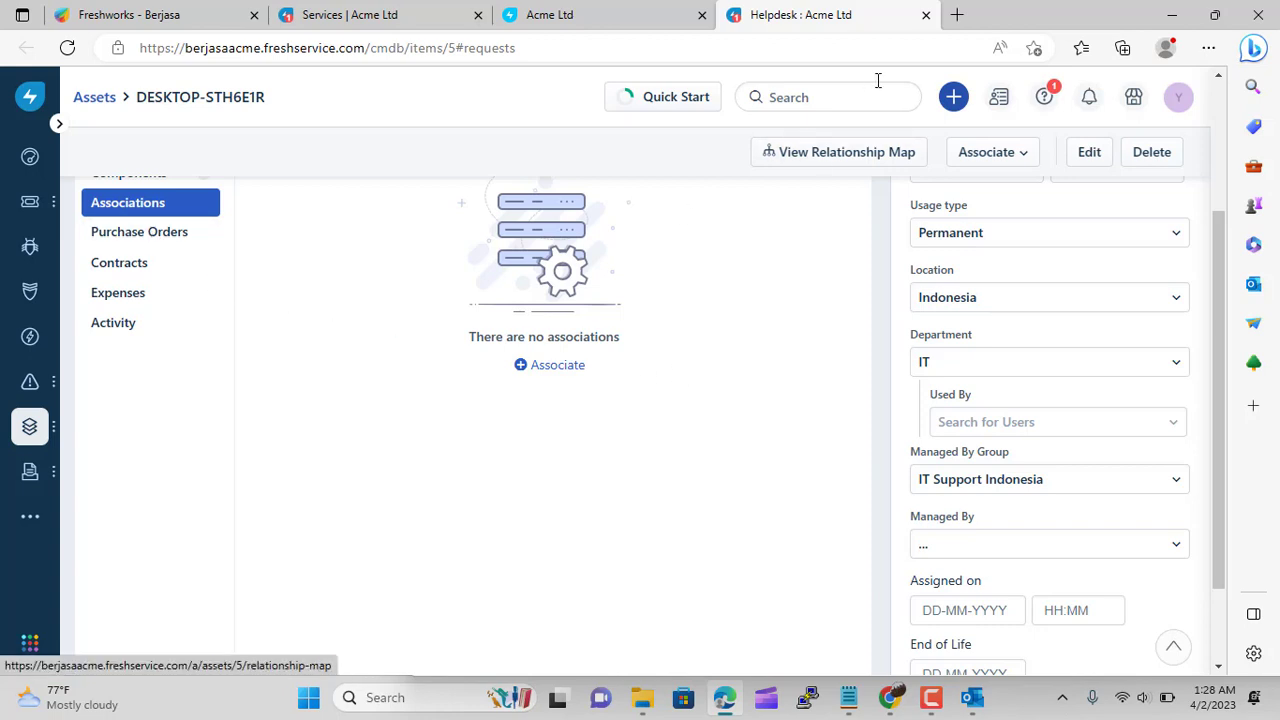
click(925, 16)
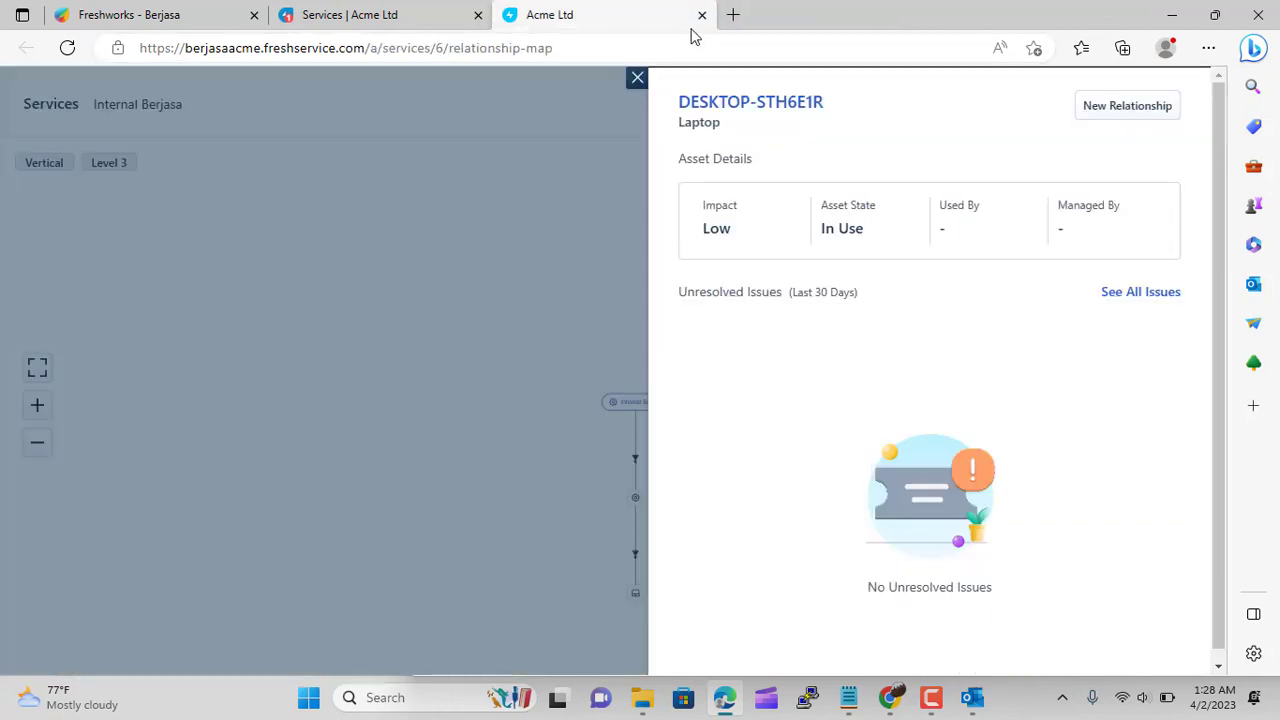
Close the map and open the DESKTOP-STH6E1R asset page from the asset inventory
click(637, 77)
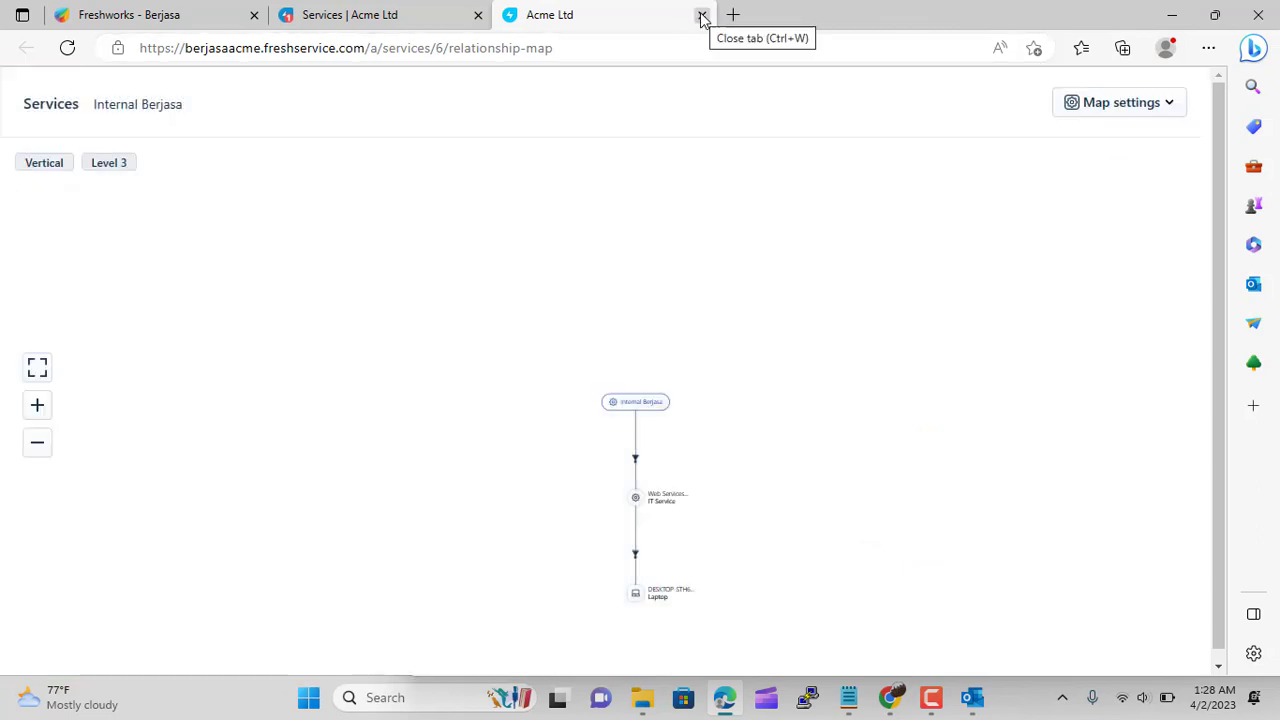
click(702, 17)
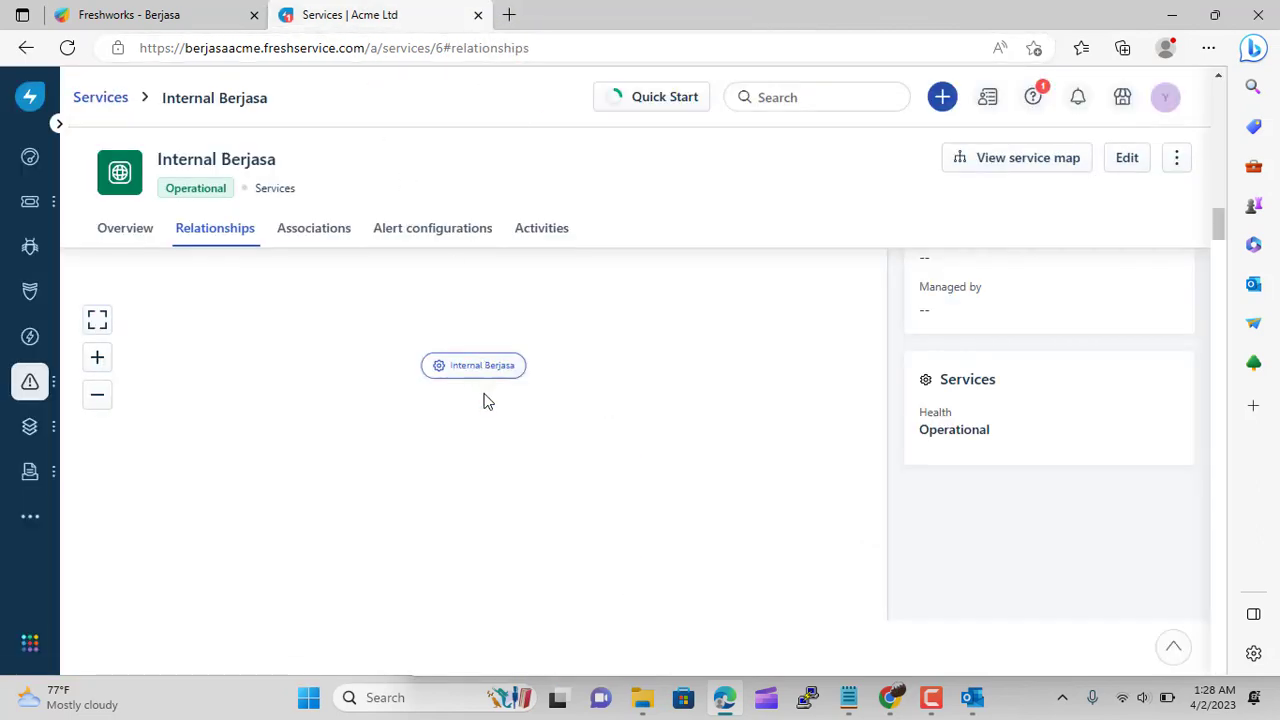
mouse_move(23, 429)
click(130, 472)
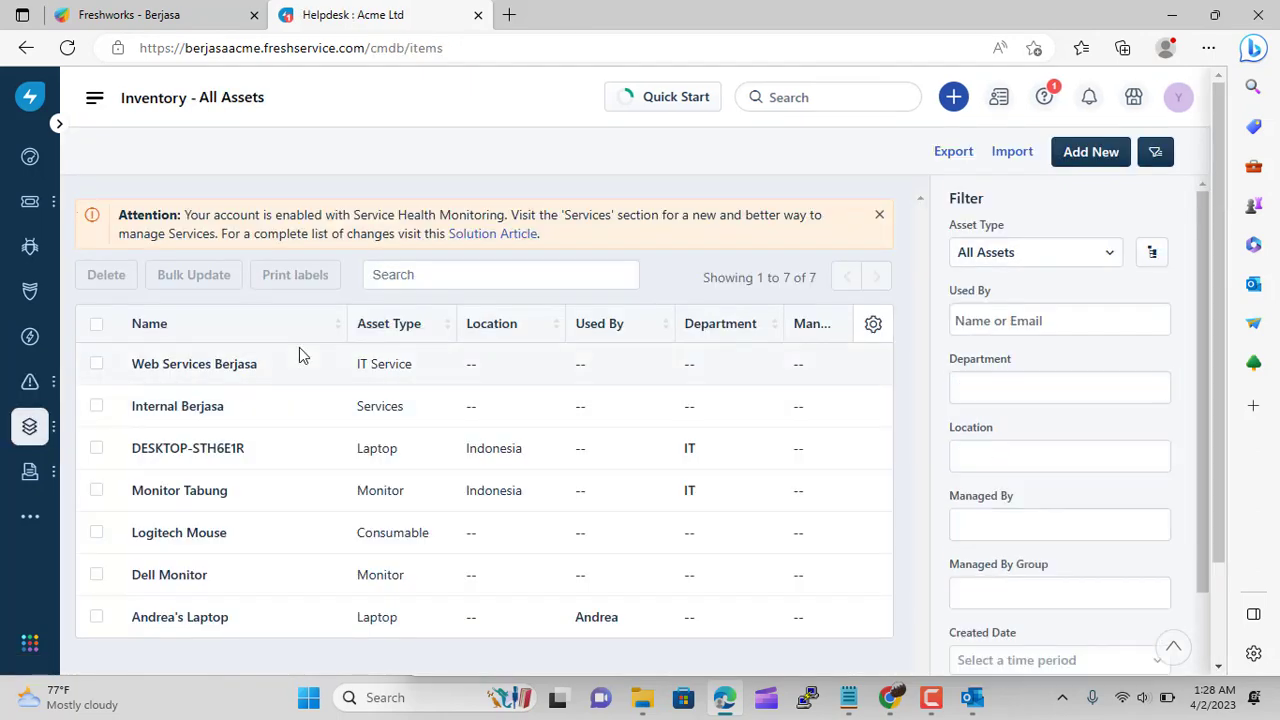
scroll(299, 355, down, 2)
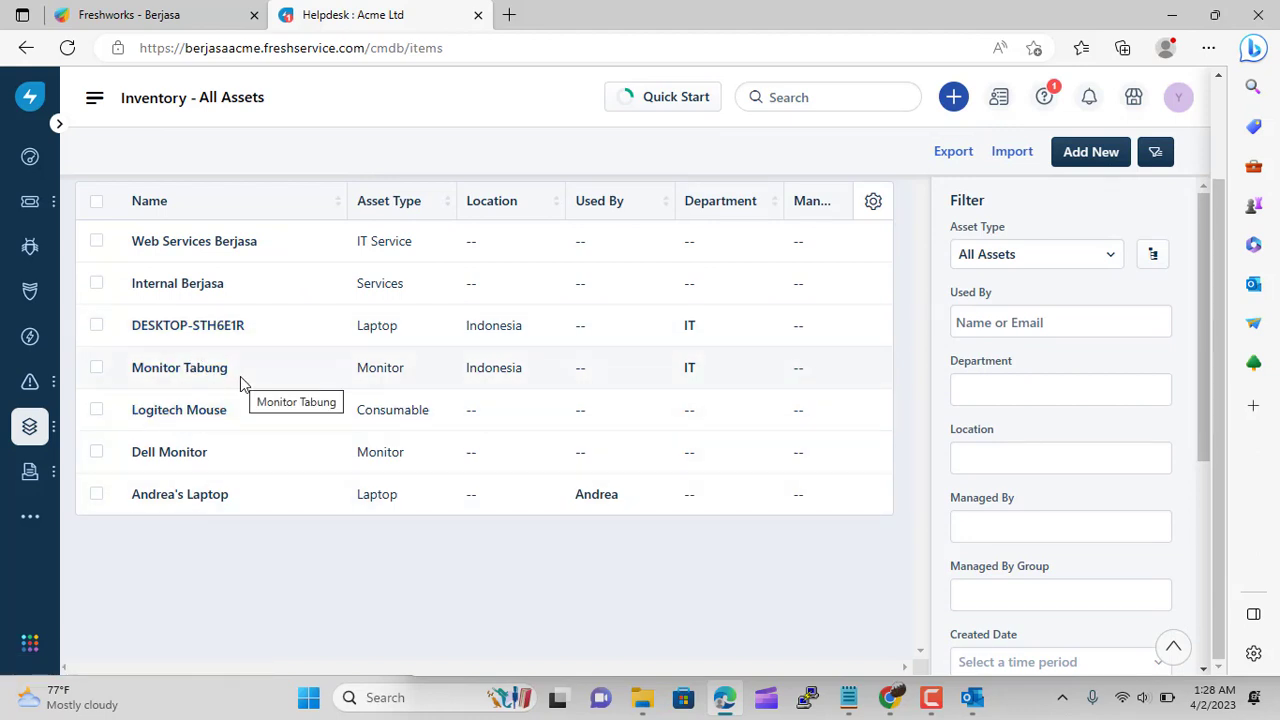
click(177, 333)
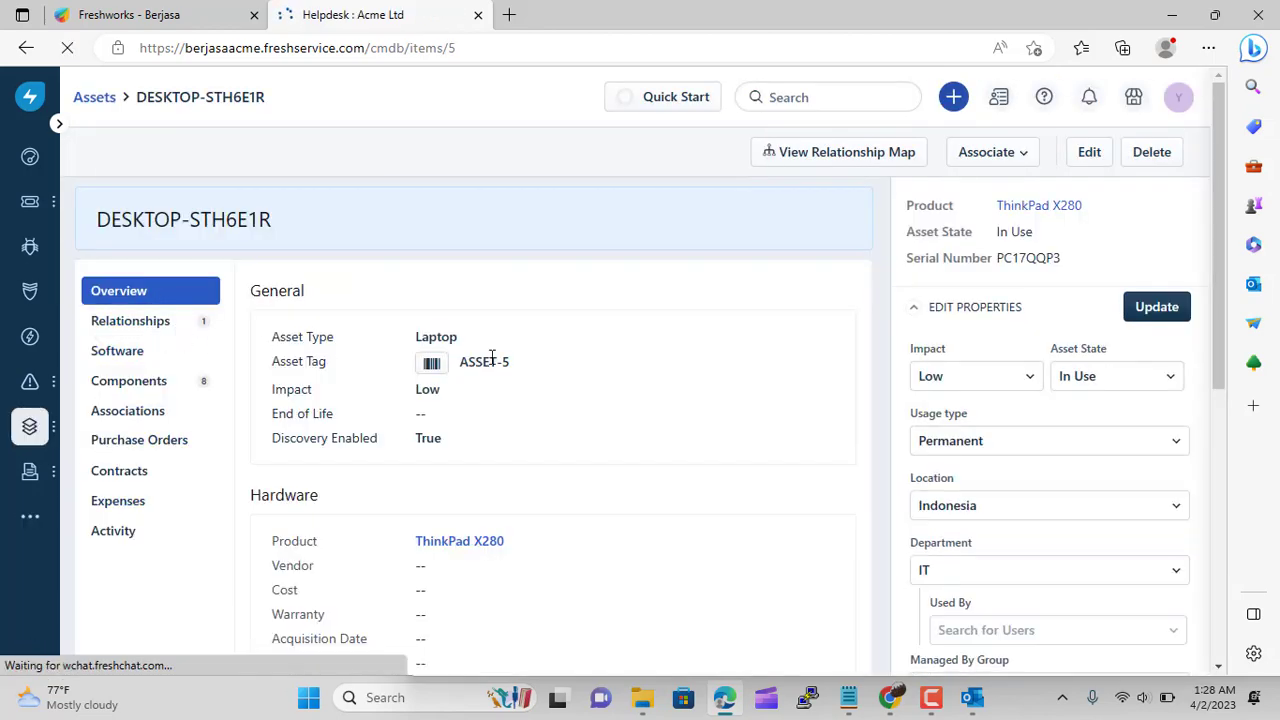
Review the asset's hardware components and installed software
scroll(492, 360, down, 5)
scroll(492, 362, up, 5)
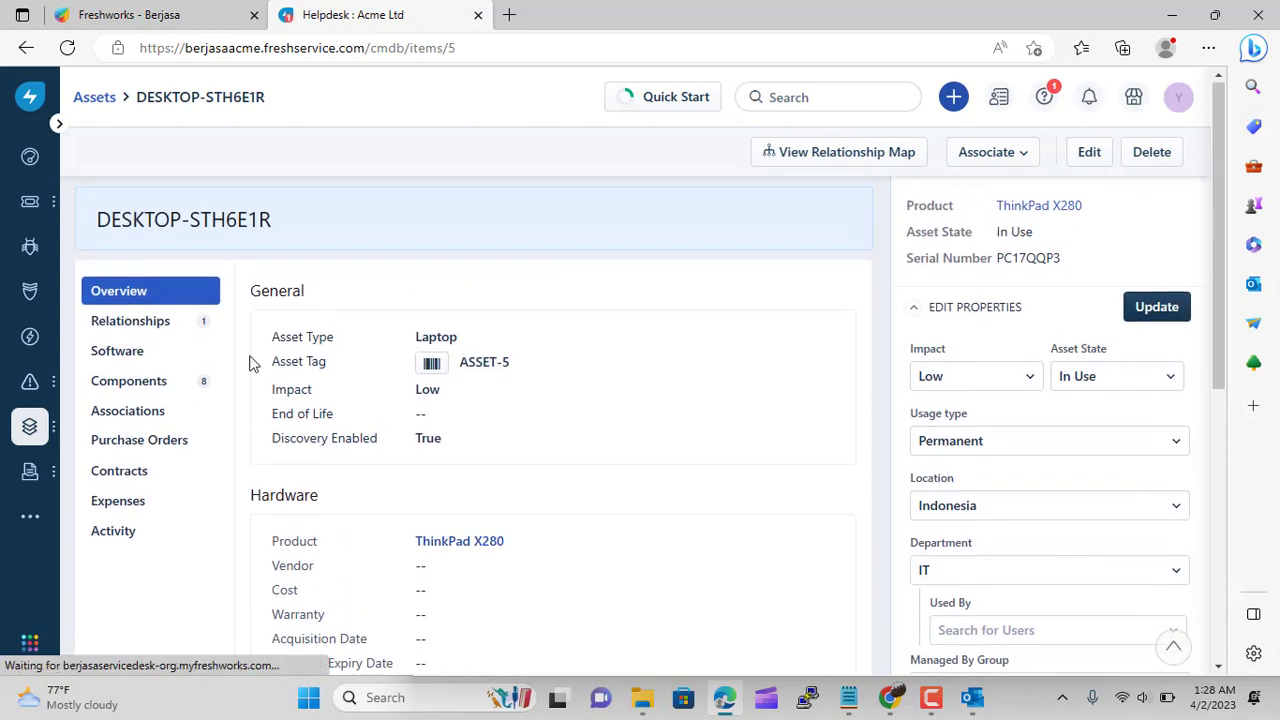
click(128, 383)
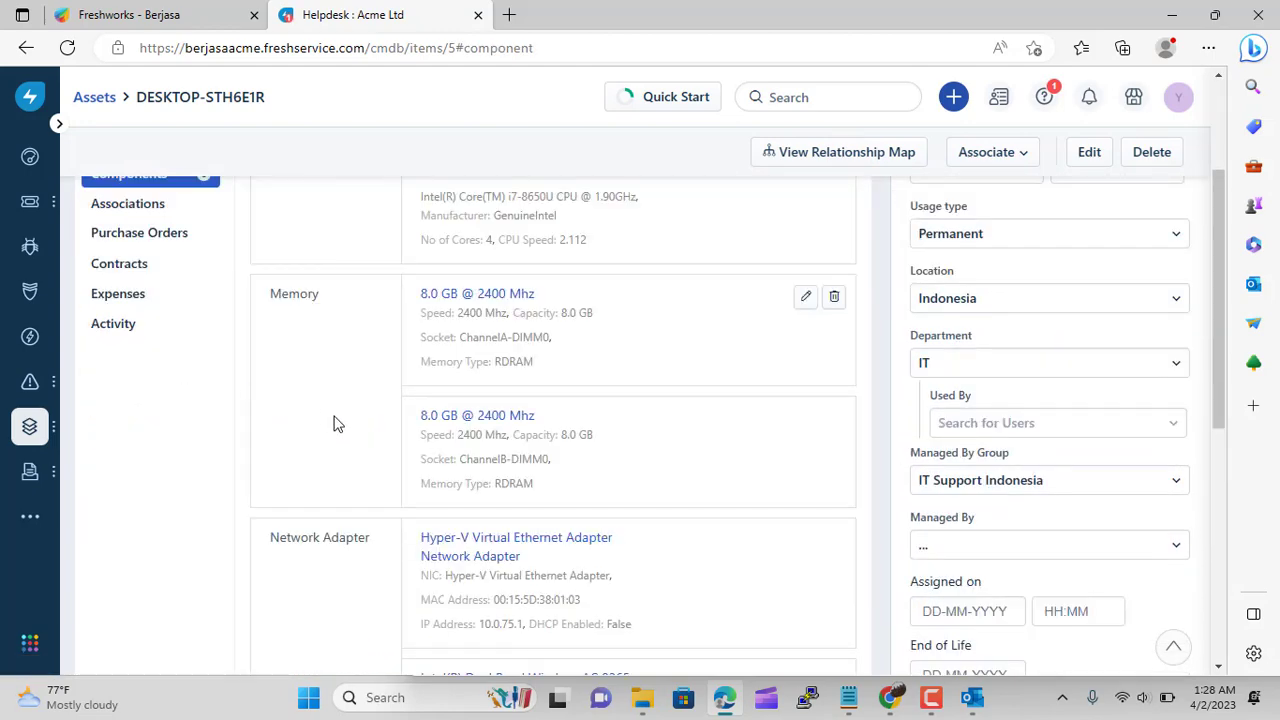
scroll(334, 424, up, 2)
click(114, 323)
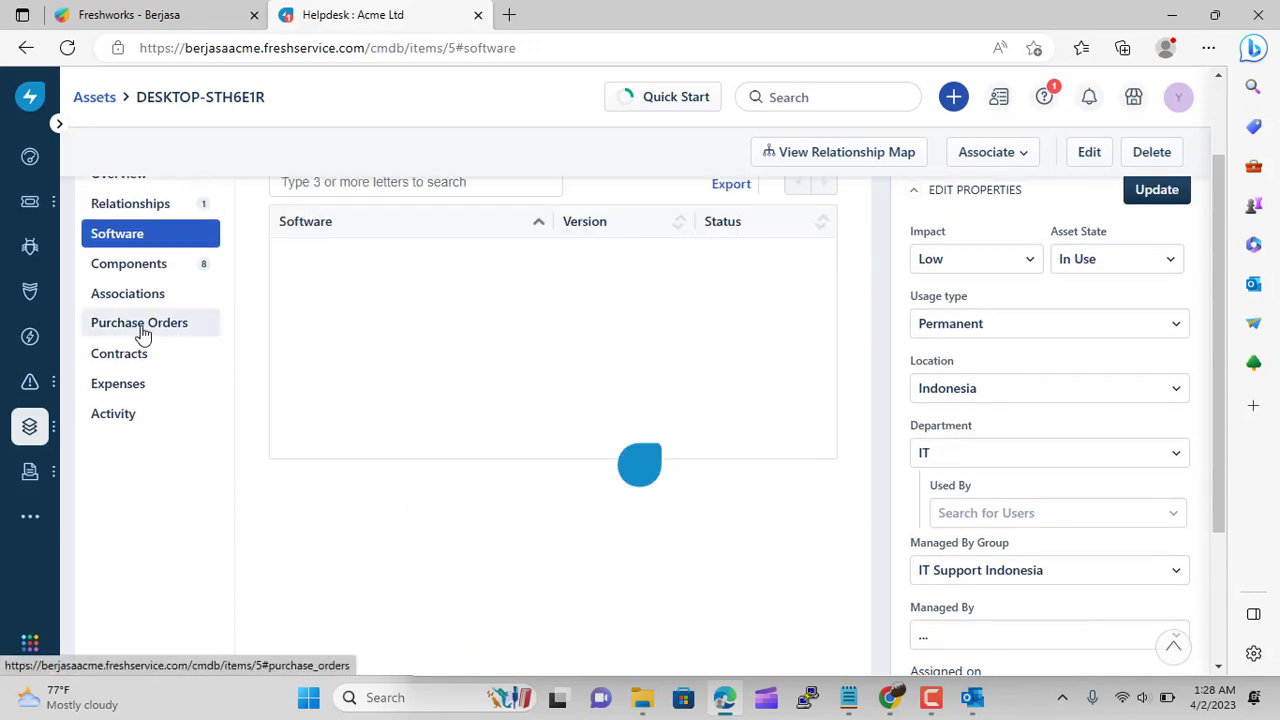
scroll(450, 400, up, 2)
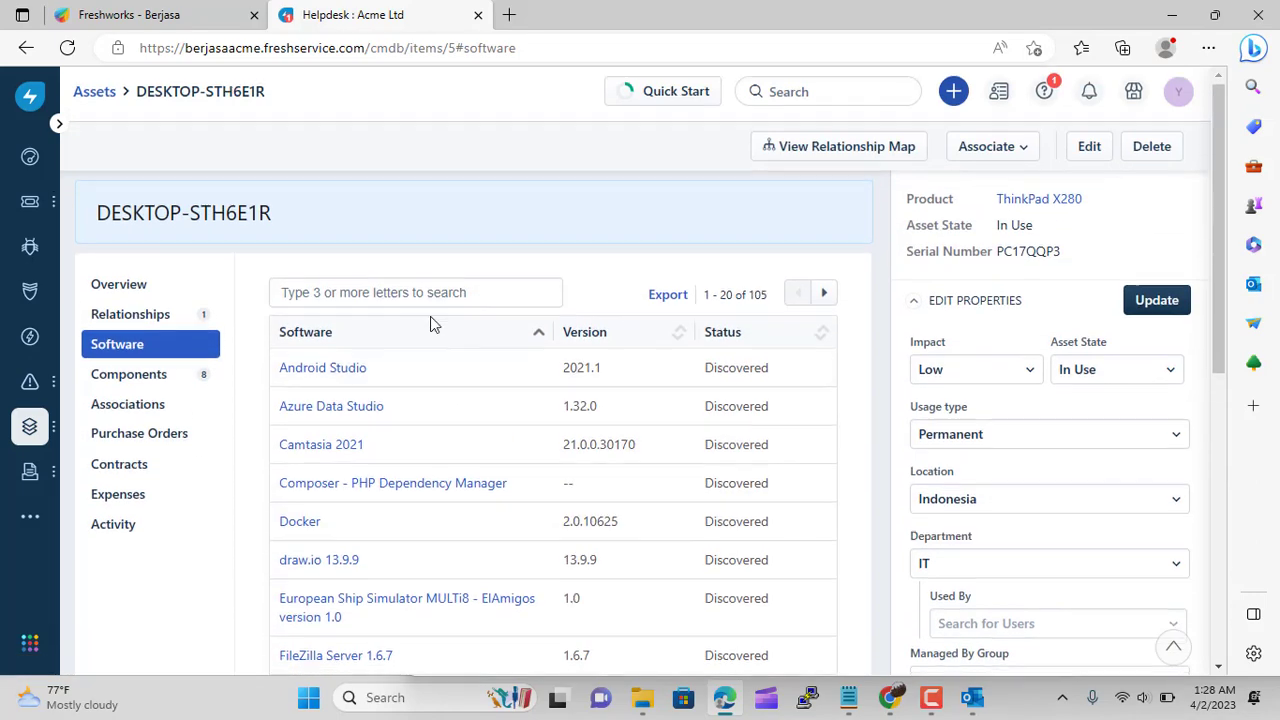
scroll(432, 322, down, 1)
scroll(380, 320, down, 3)
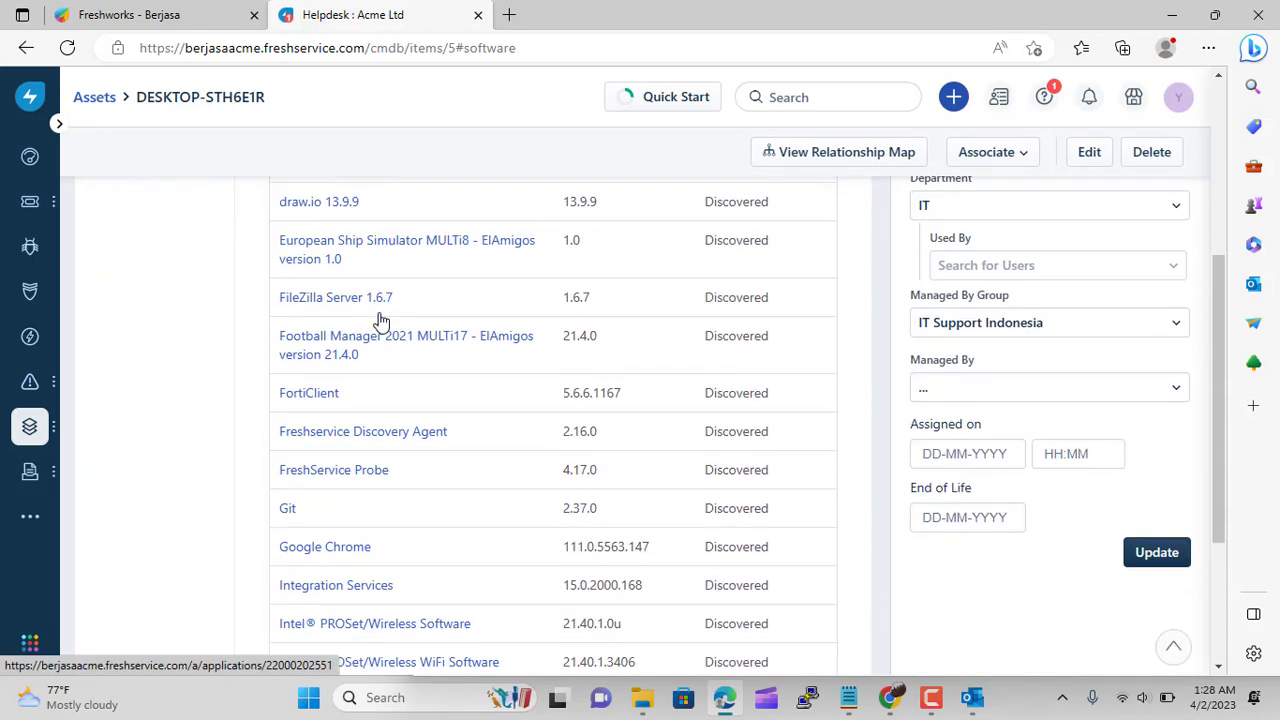
scroll(380, 320, up, 2)
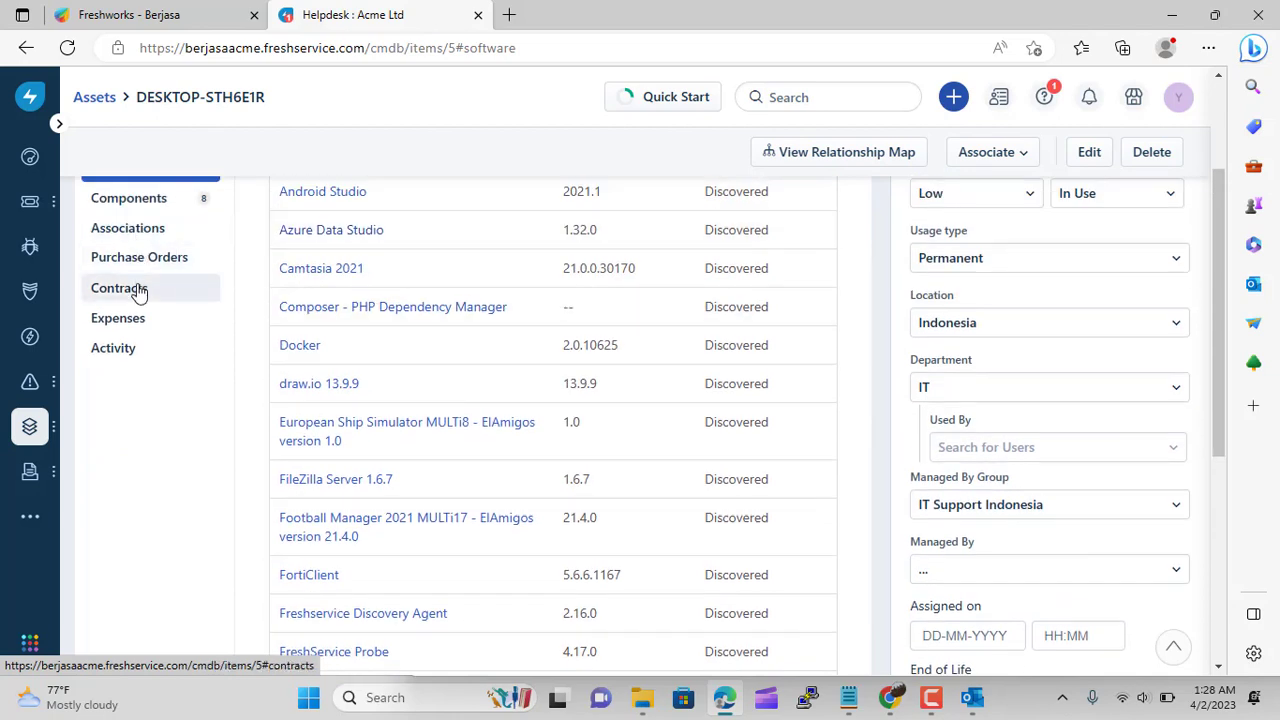
scroll(257, 369, up, 1)
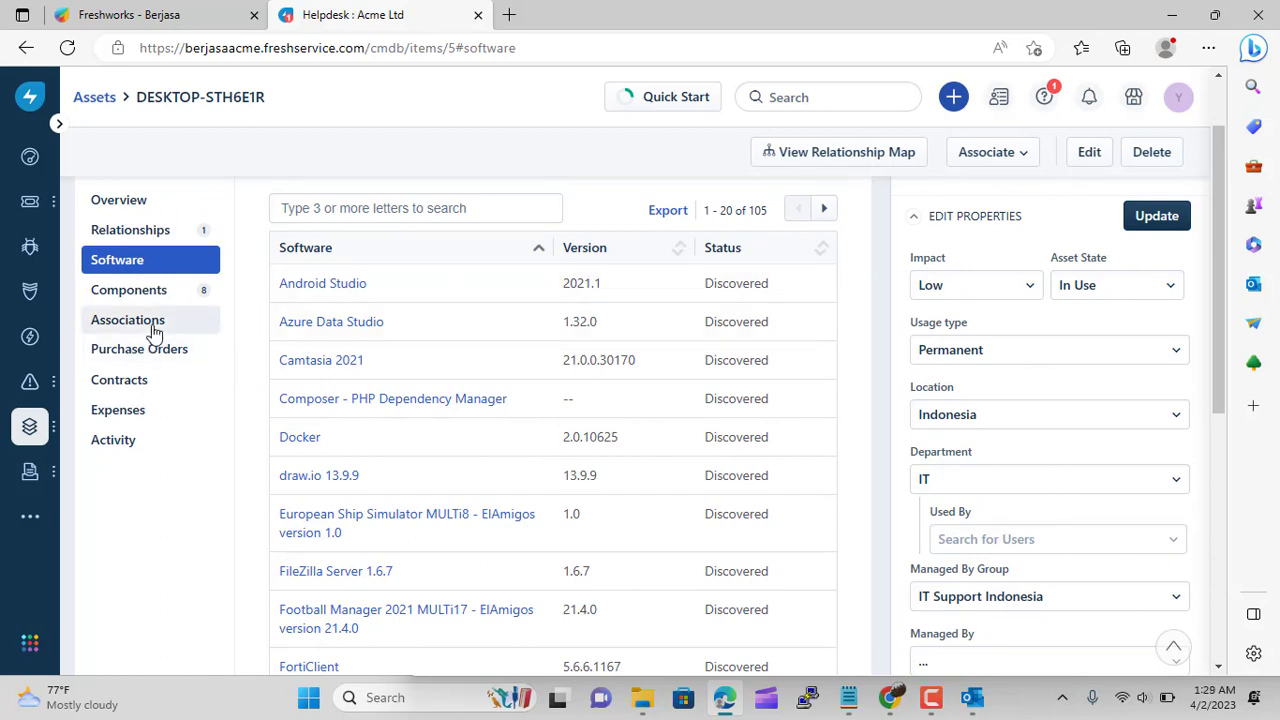
Review its expenses and activity, then show the relationships mini map and Associate options
click(125, 411)
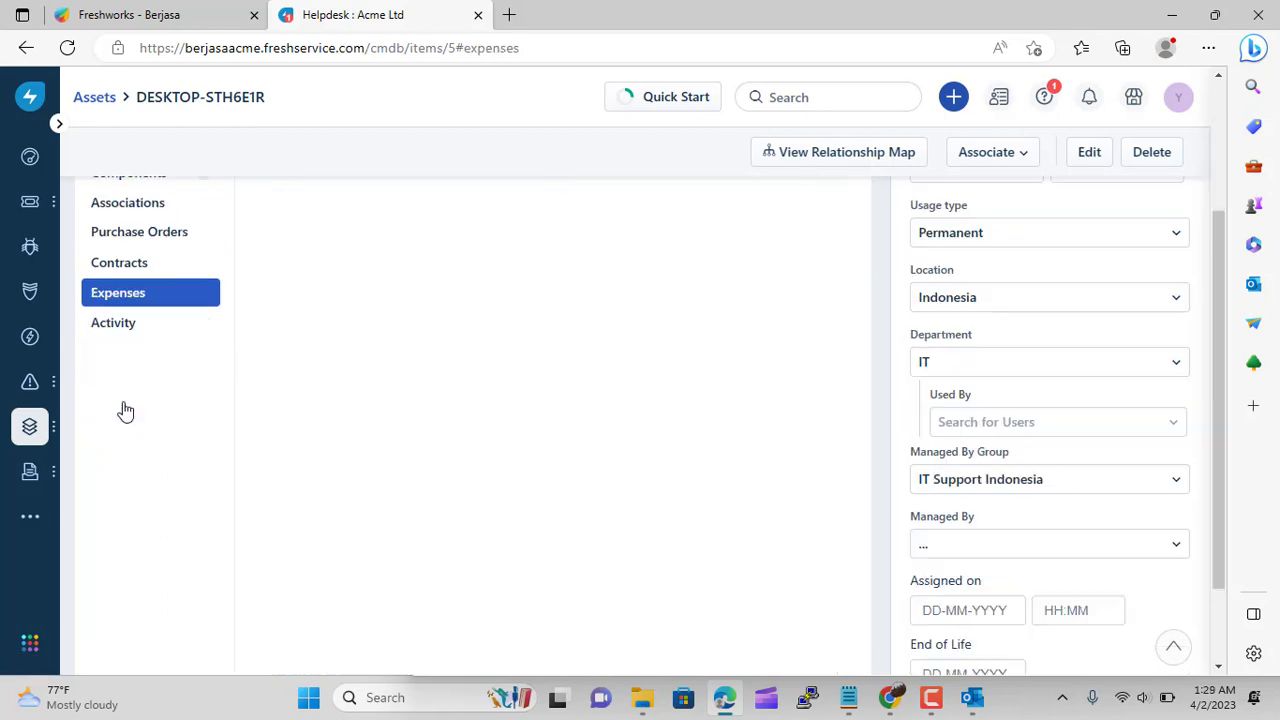
scroll(123, 323, up, 1)
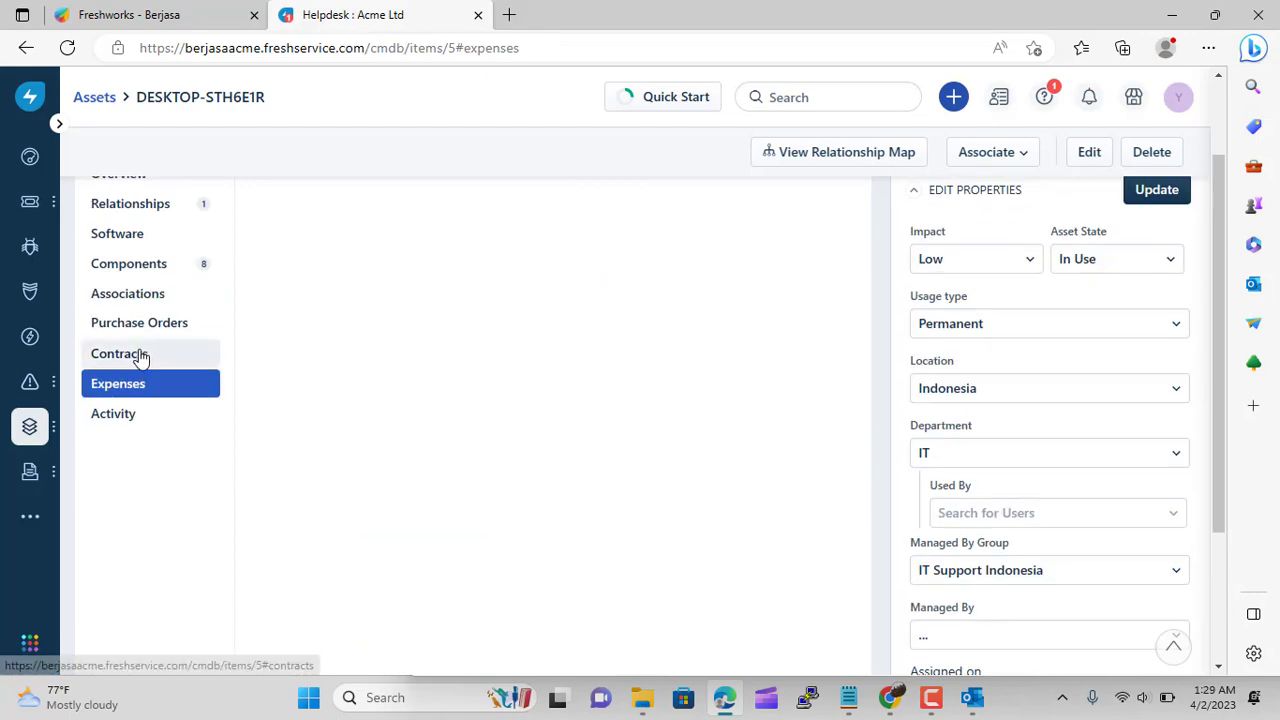
click(107, 422)
scroll(237, 467, up, 2)
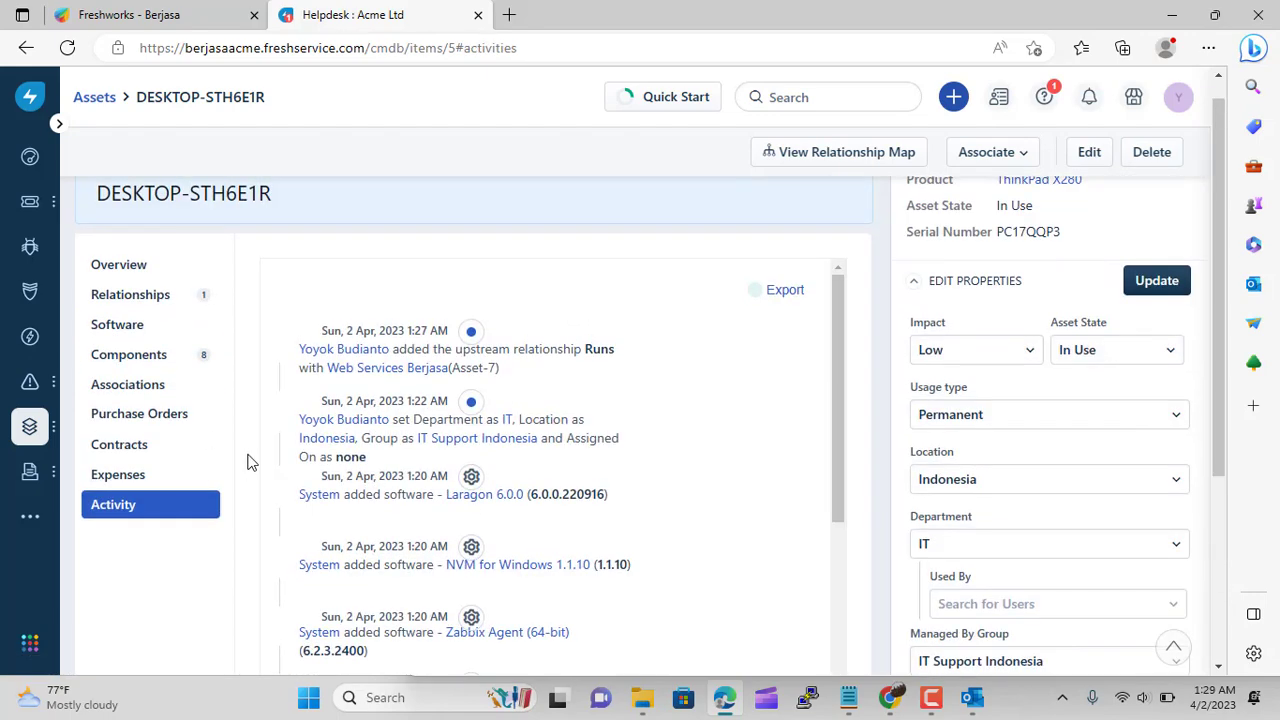
click(126, 300)
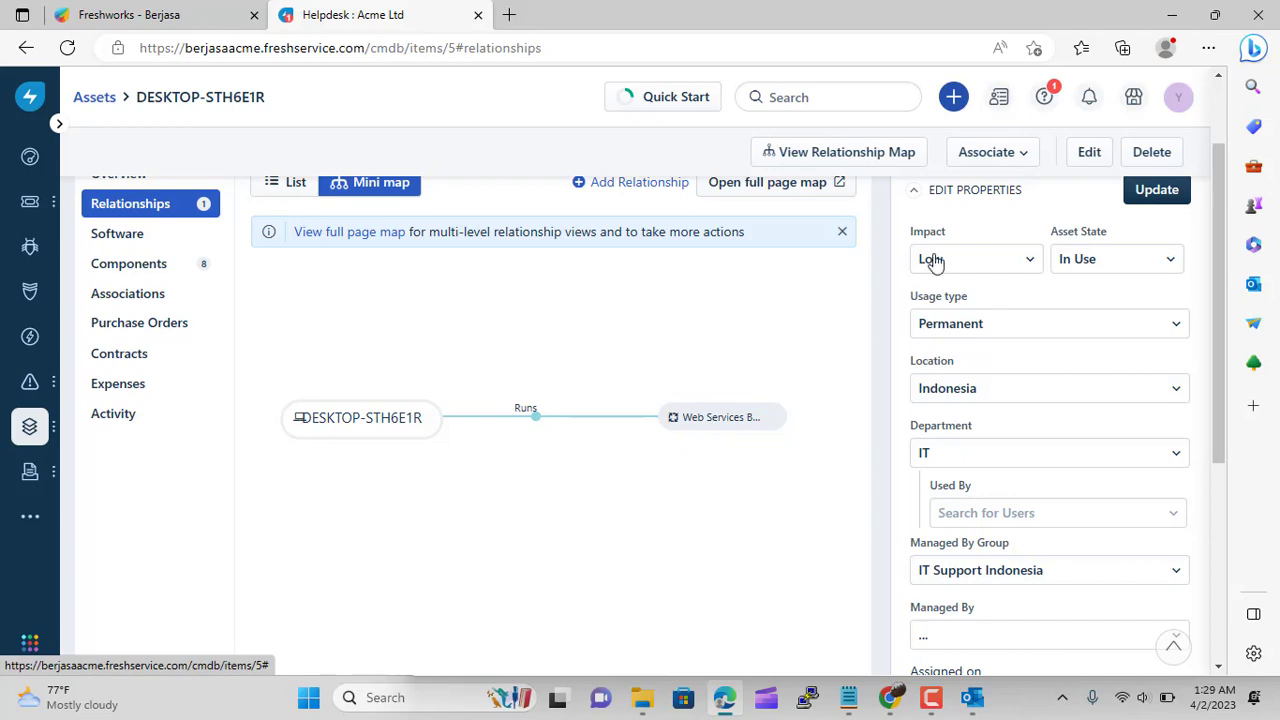
click(988, 160)
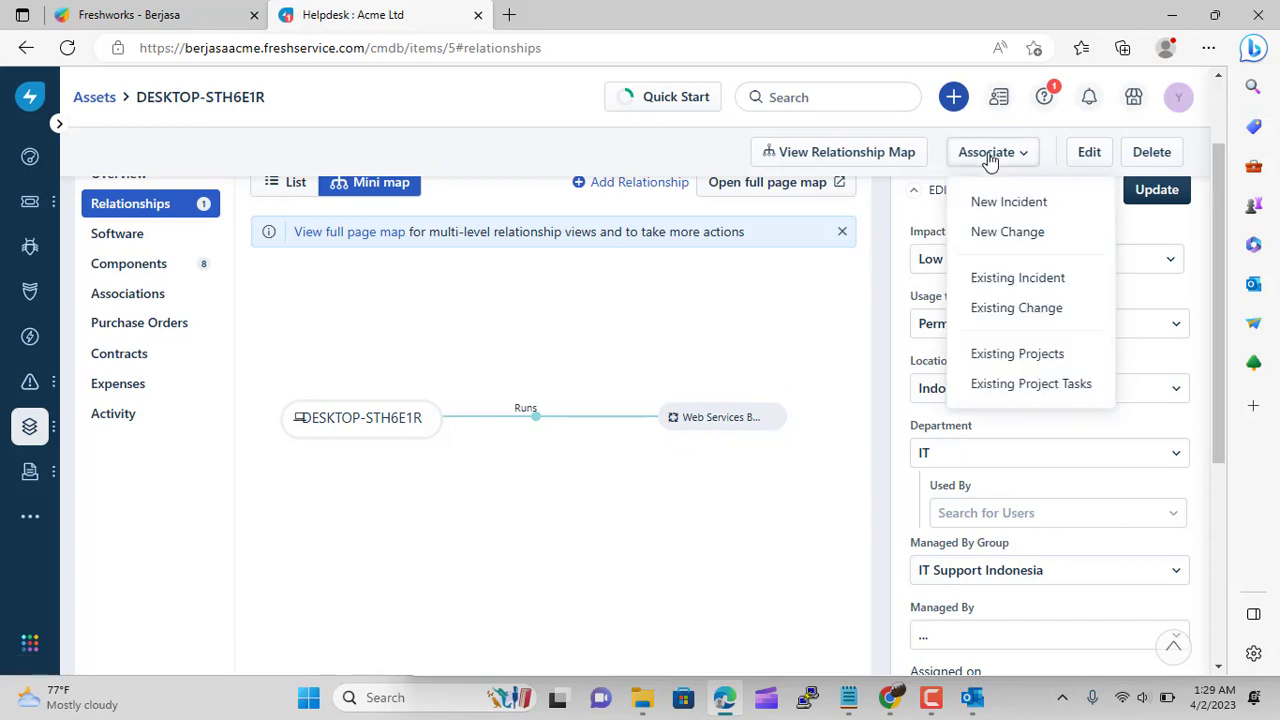
Start an incident linked to this asset and pick a valid requester from the suggestions
click(1010, 202)
click(795, 188)
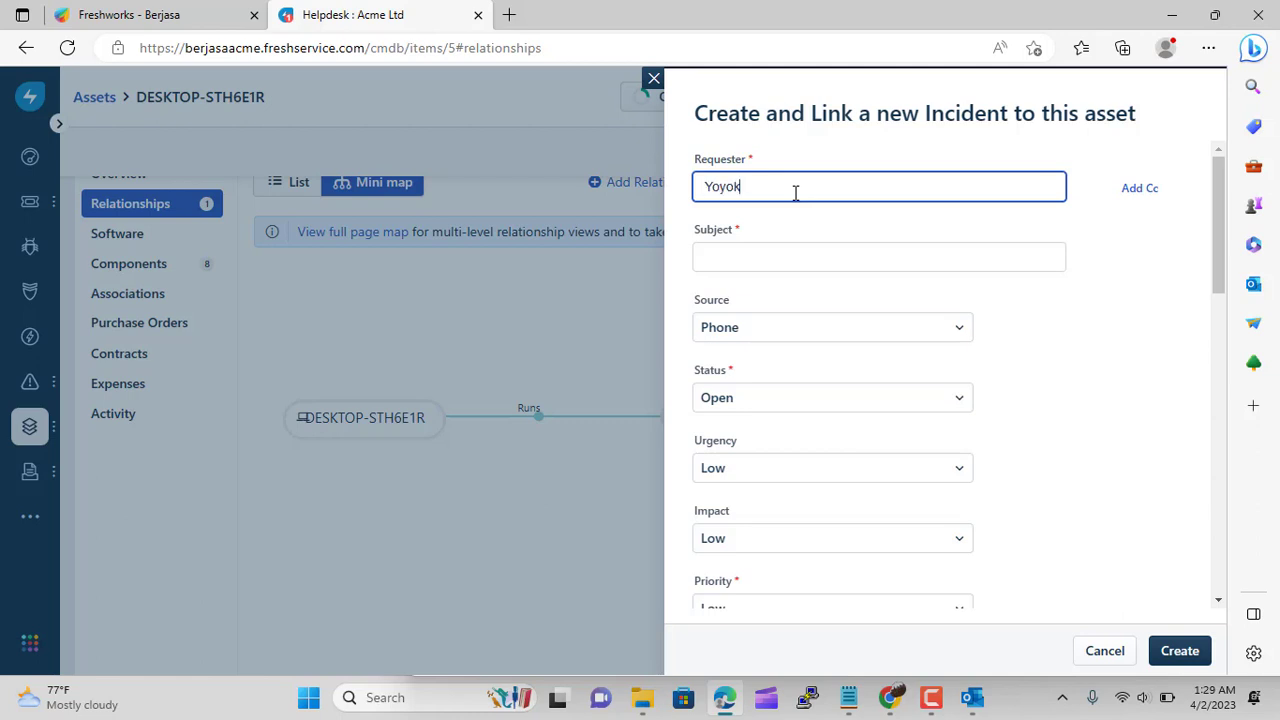
click(773, 255)
click(777, 186)
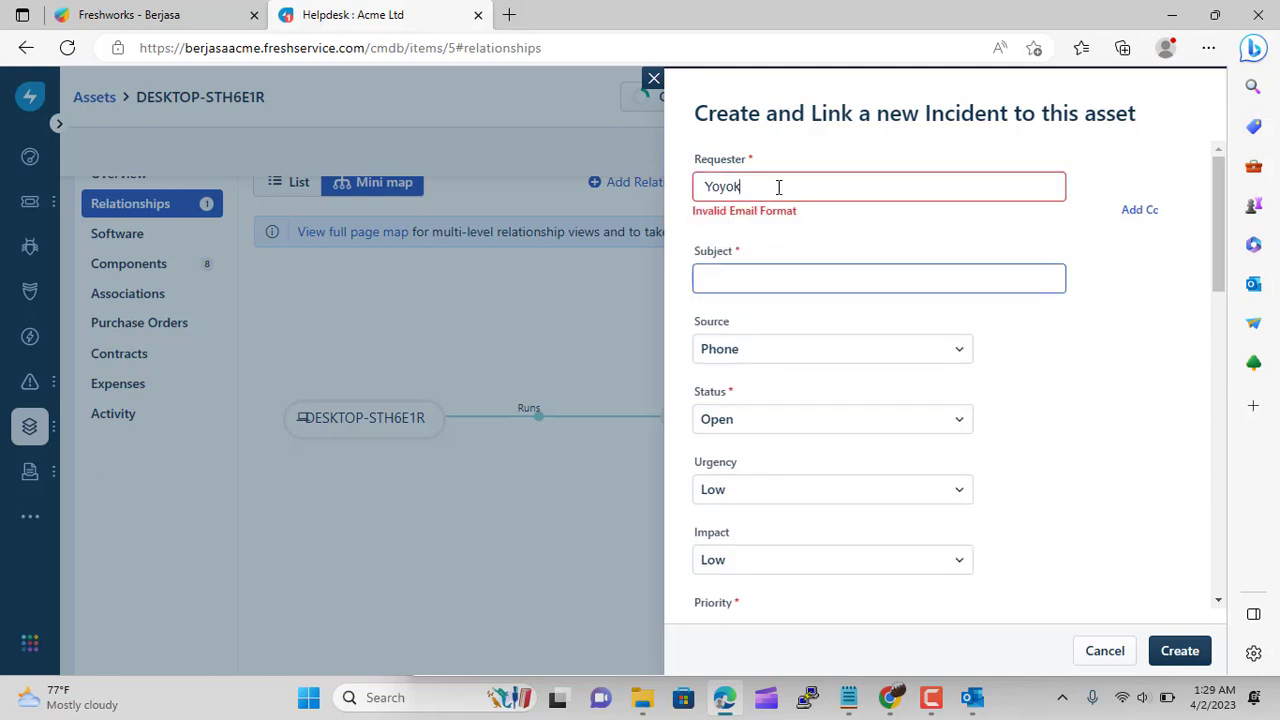
drag(778, 187, 607, 172)
text(yoyok)
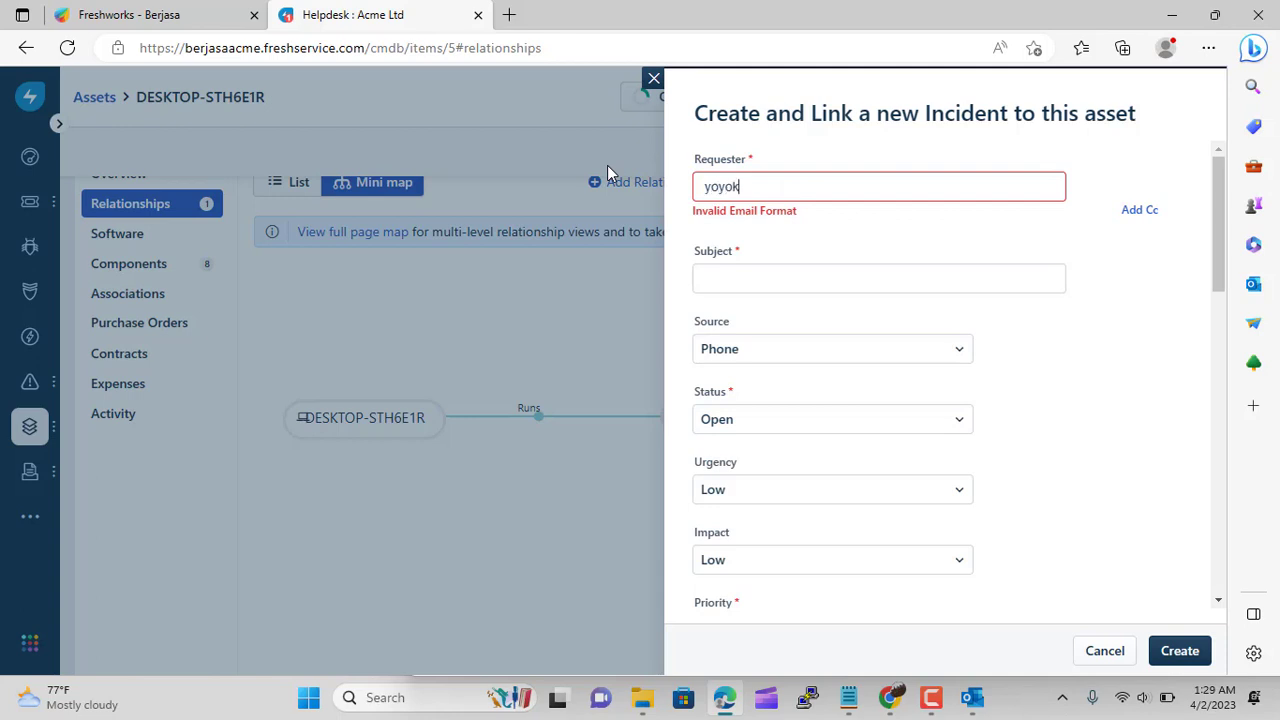
click(760, 226)
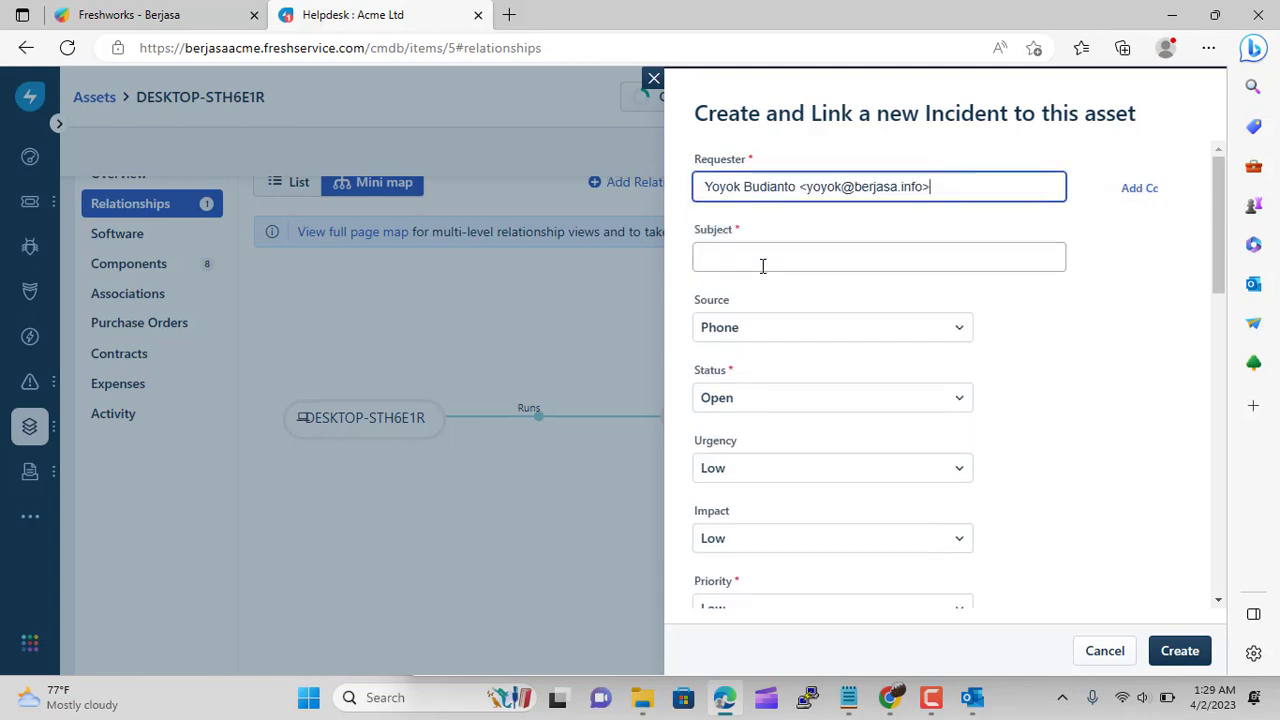
click(758, 256)
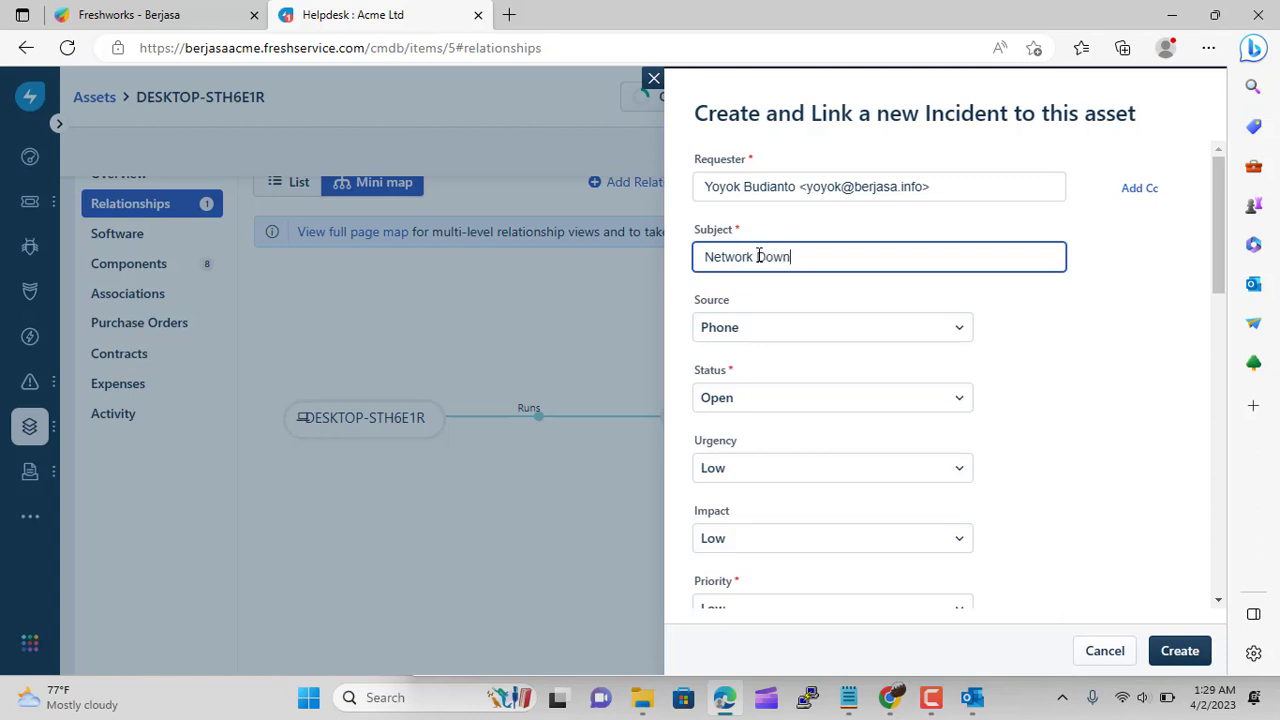
Keep status Open, assign group IT Support Indonesia, and set department IT
click(814, 400)
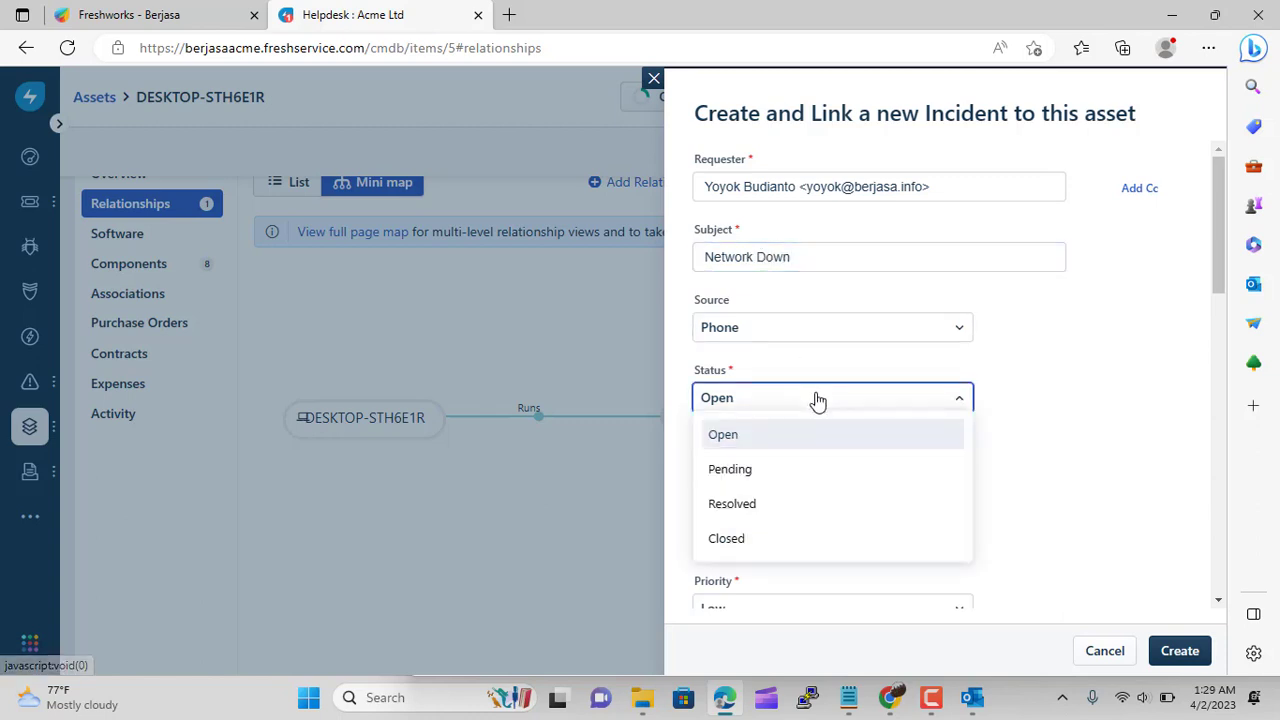
click(792, 448)
scroll(1197, 455, down, 2)
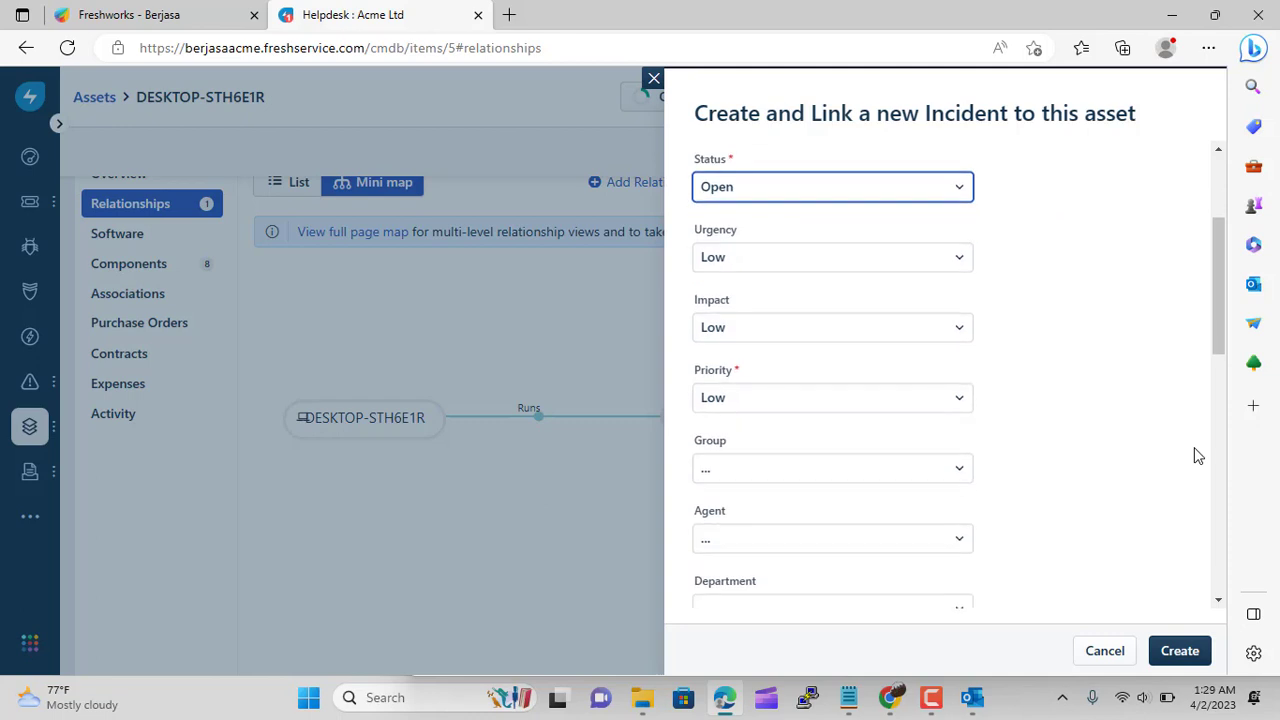
scroll(1100, 440, down, 1)
click(920, 340)
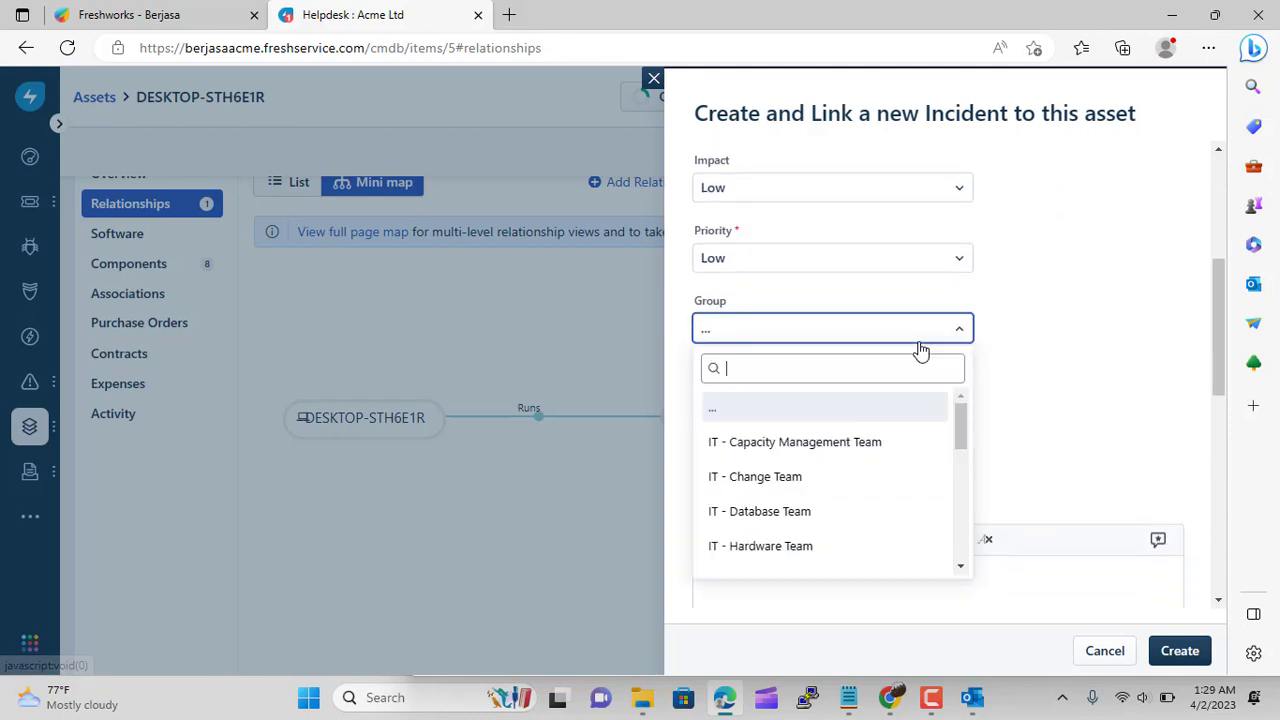
scroll(902, 413, down, 6)
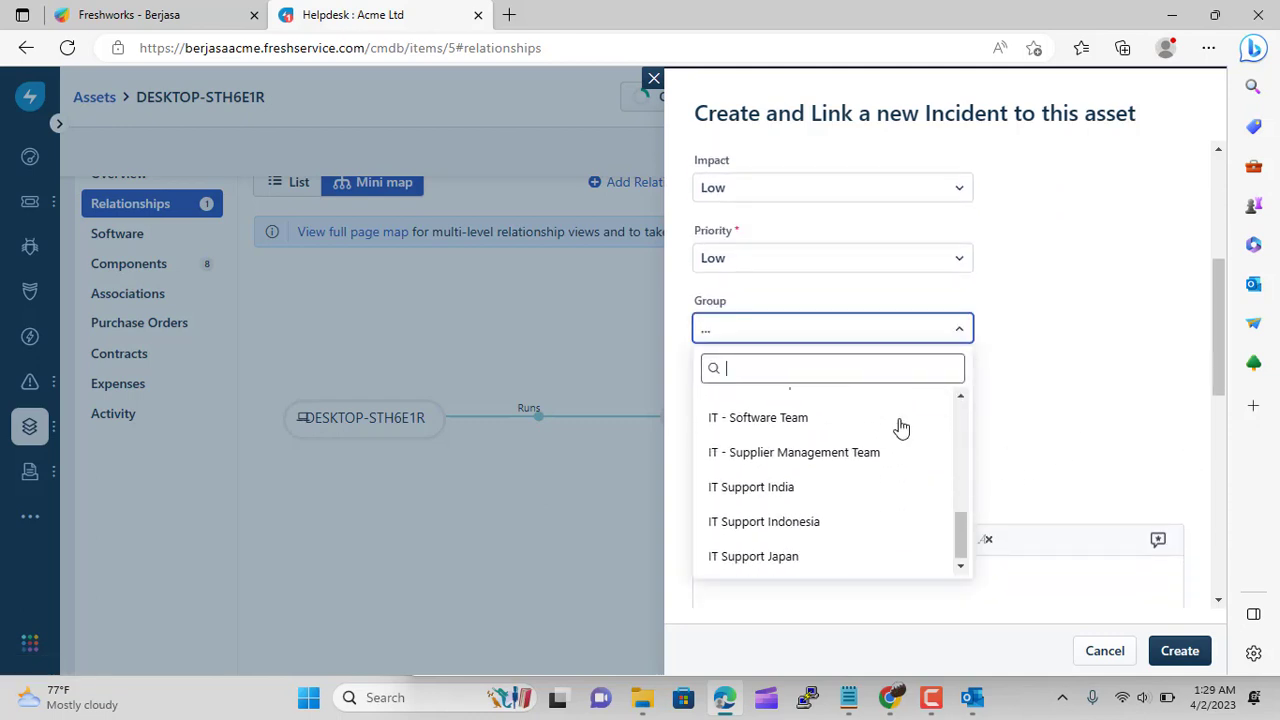
click(826, 526)
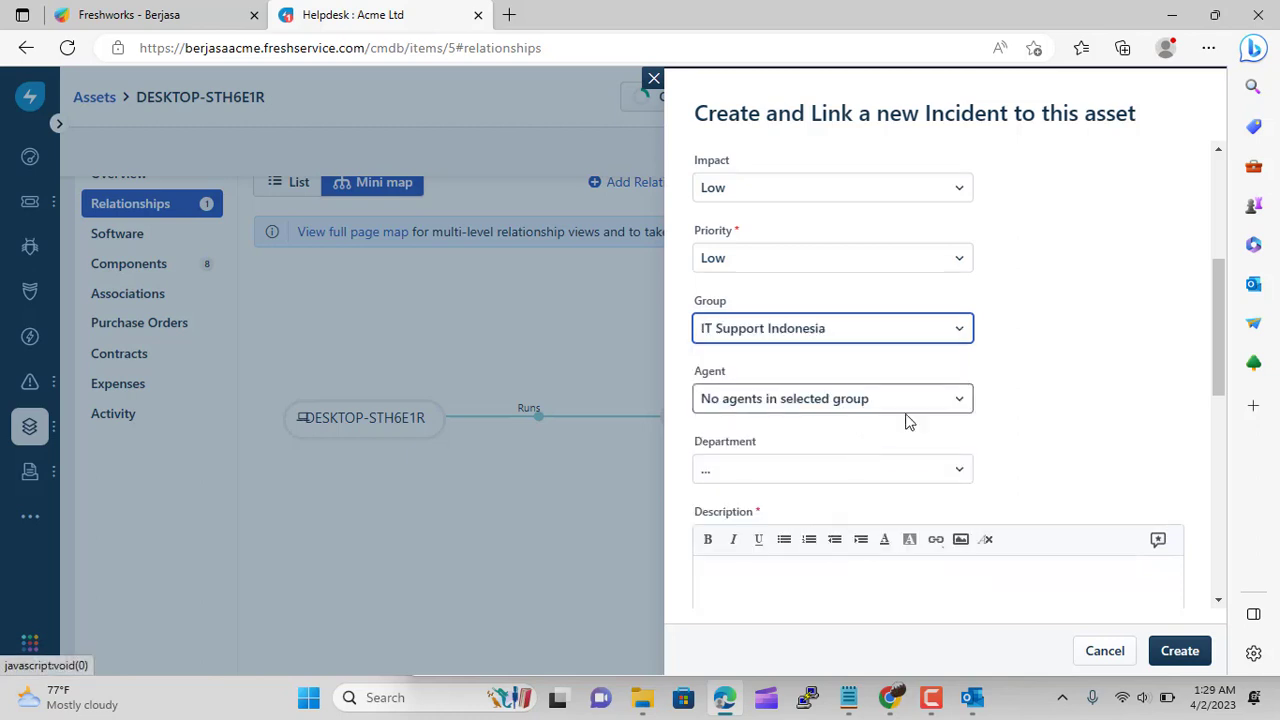
click(928, 469)
scroll(914, 414, down, 2)
click(843, 417)
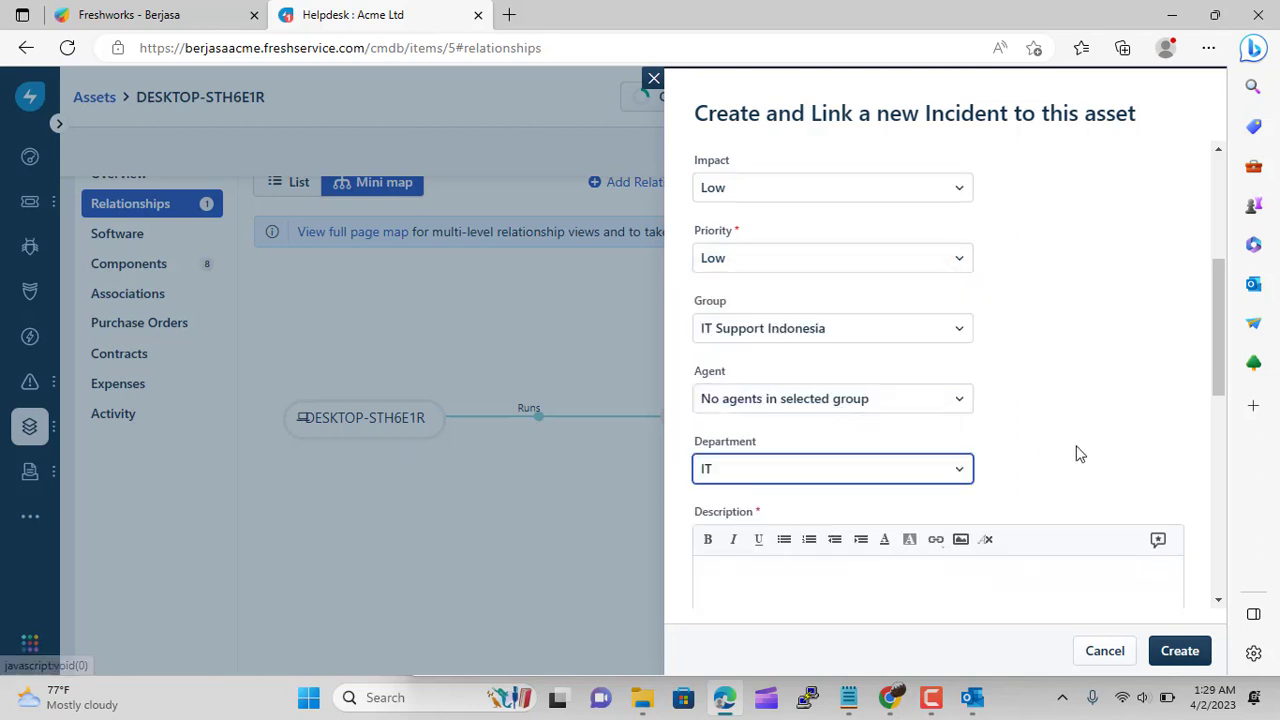
scroll(1114, 460, down, 4)
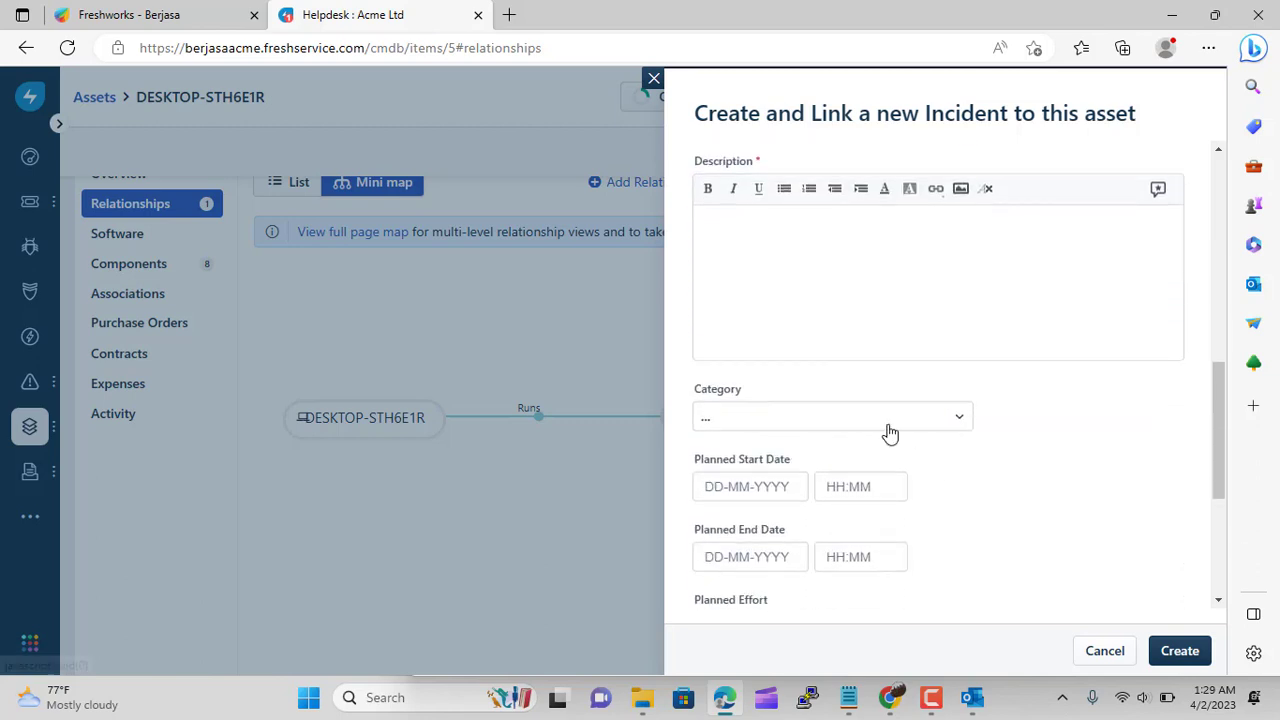
Add description 'Network sering mati', set category Network, and submit the incident
click(761, 254)
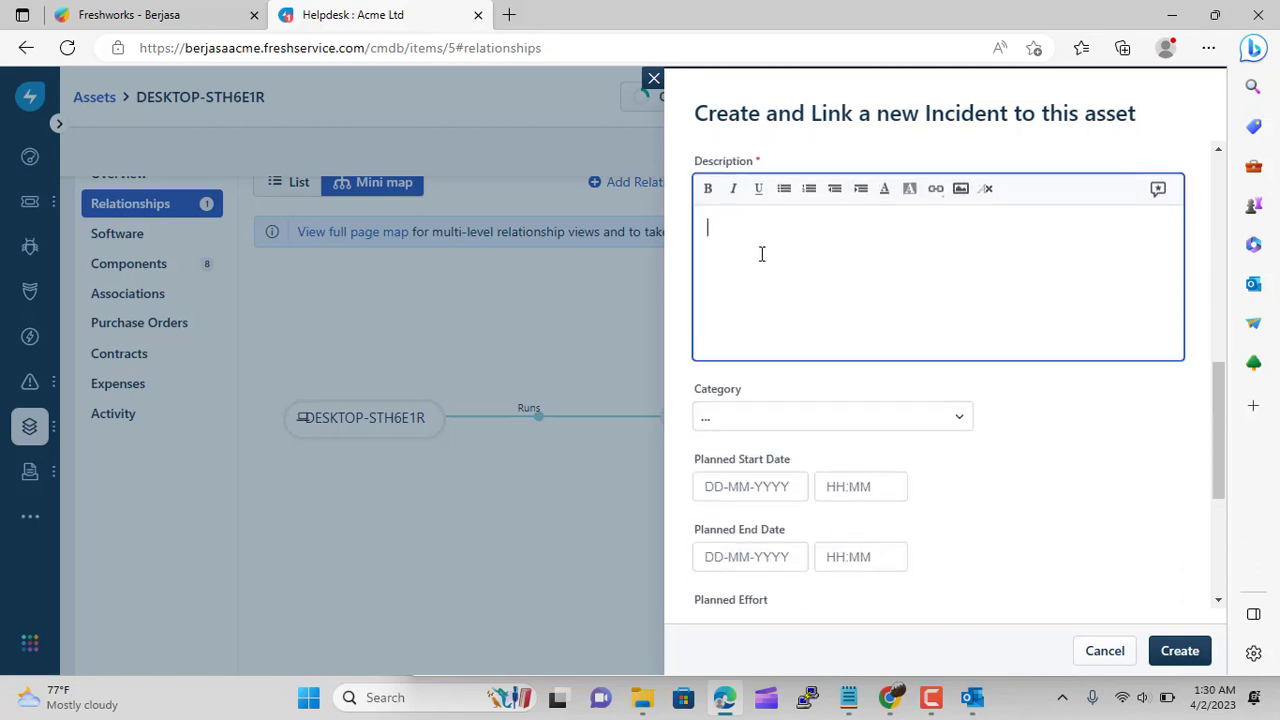
text(Network sering mati)
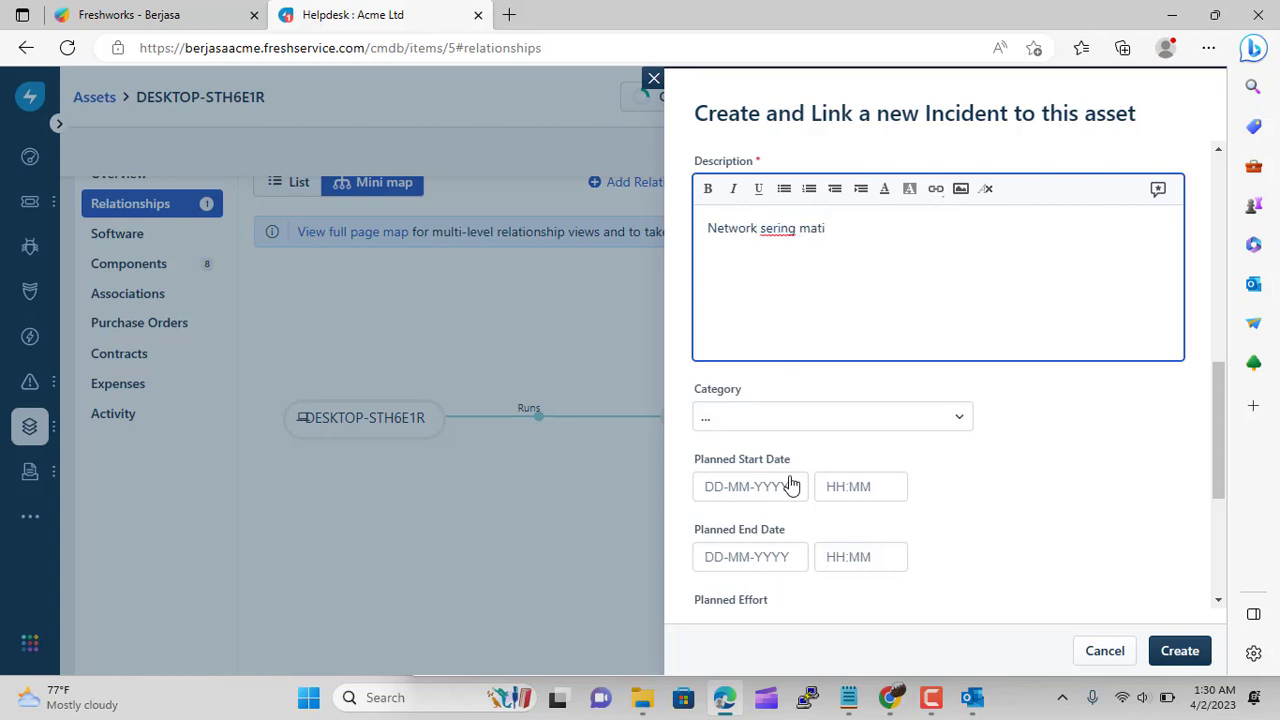
click(791, 420)
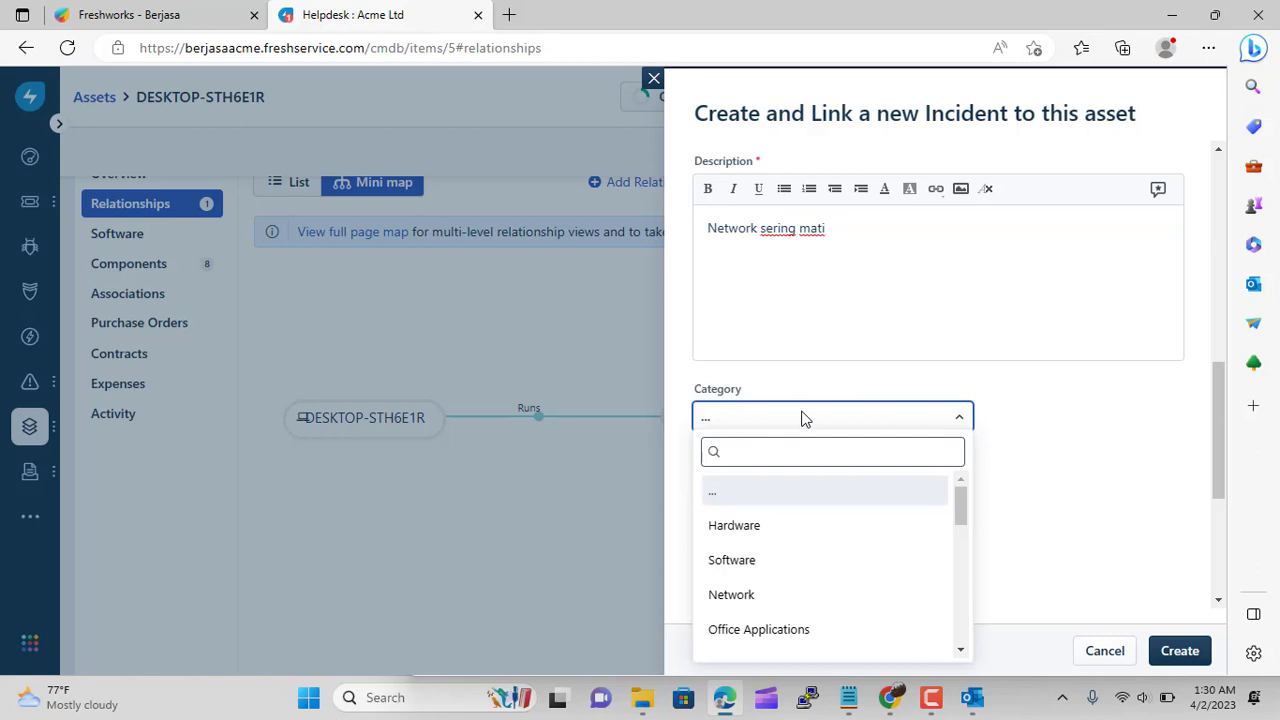
click(797, 597)
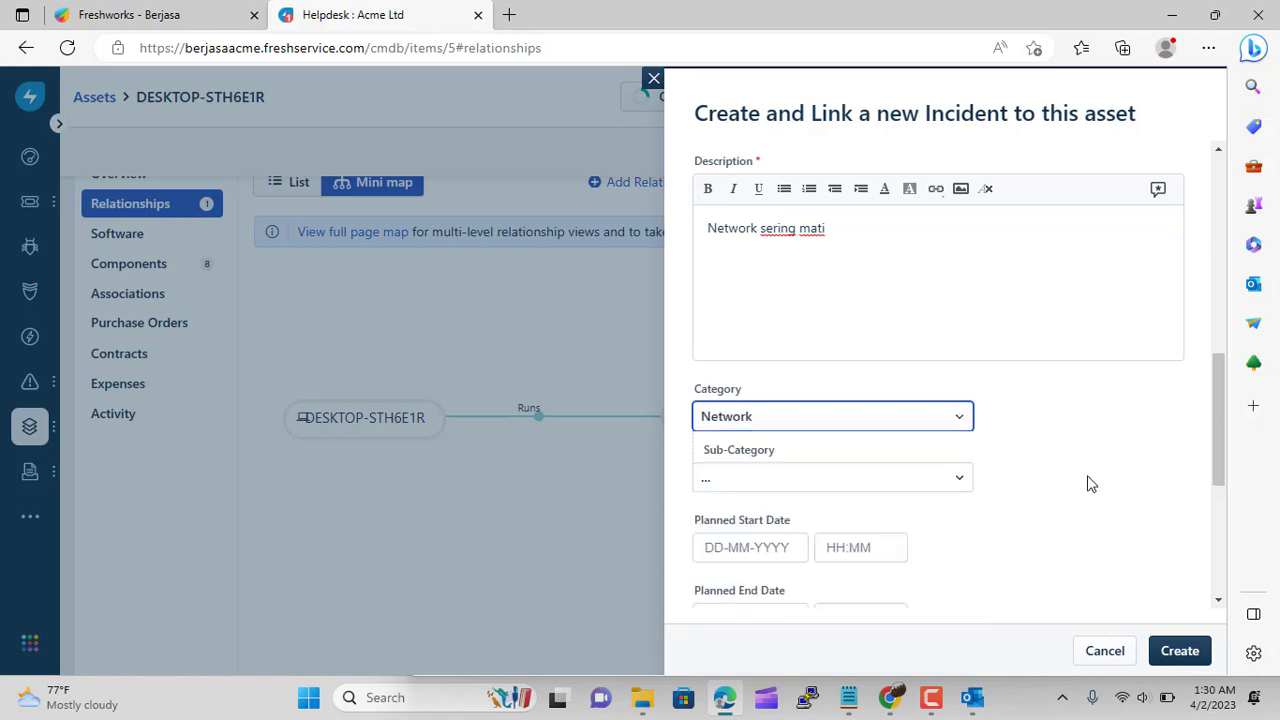
scroll(1091, 484, down, 3)
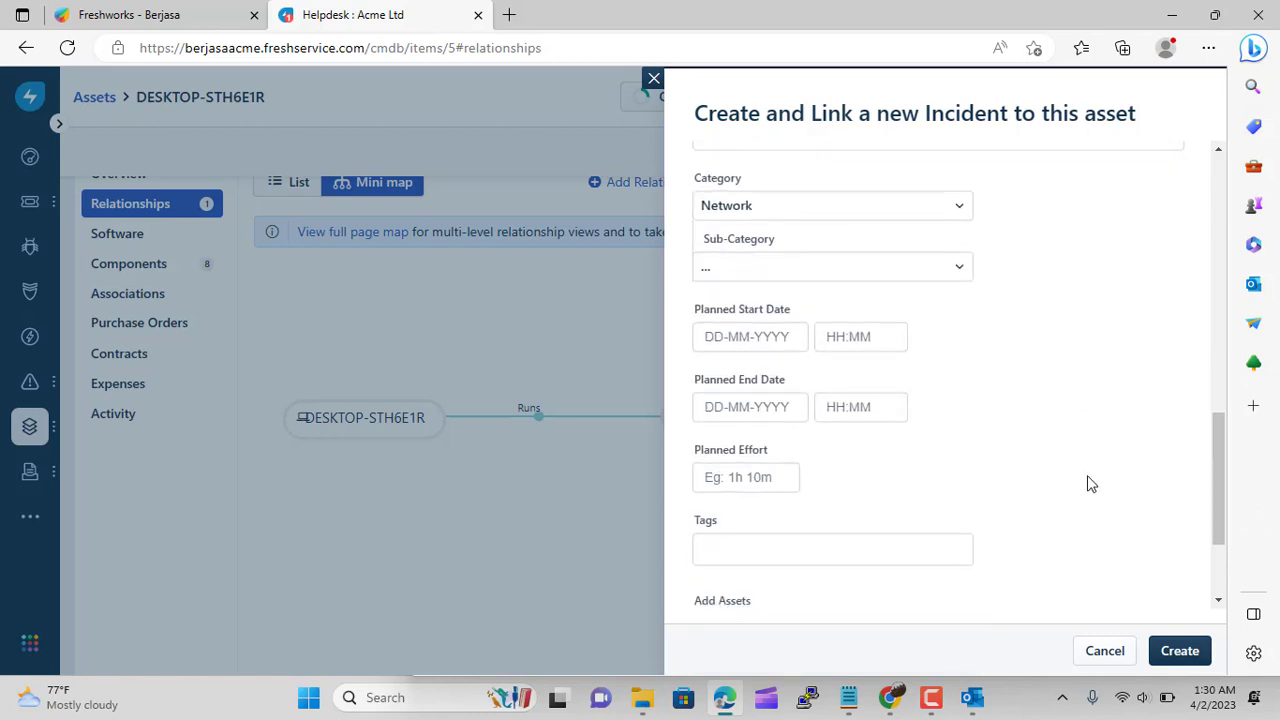
scroll(1091, 484, down, 2)
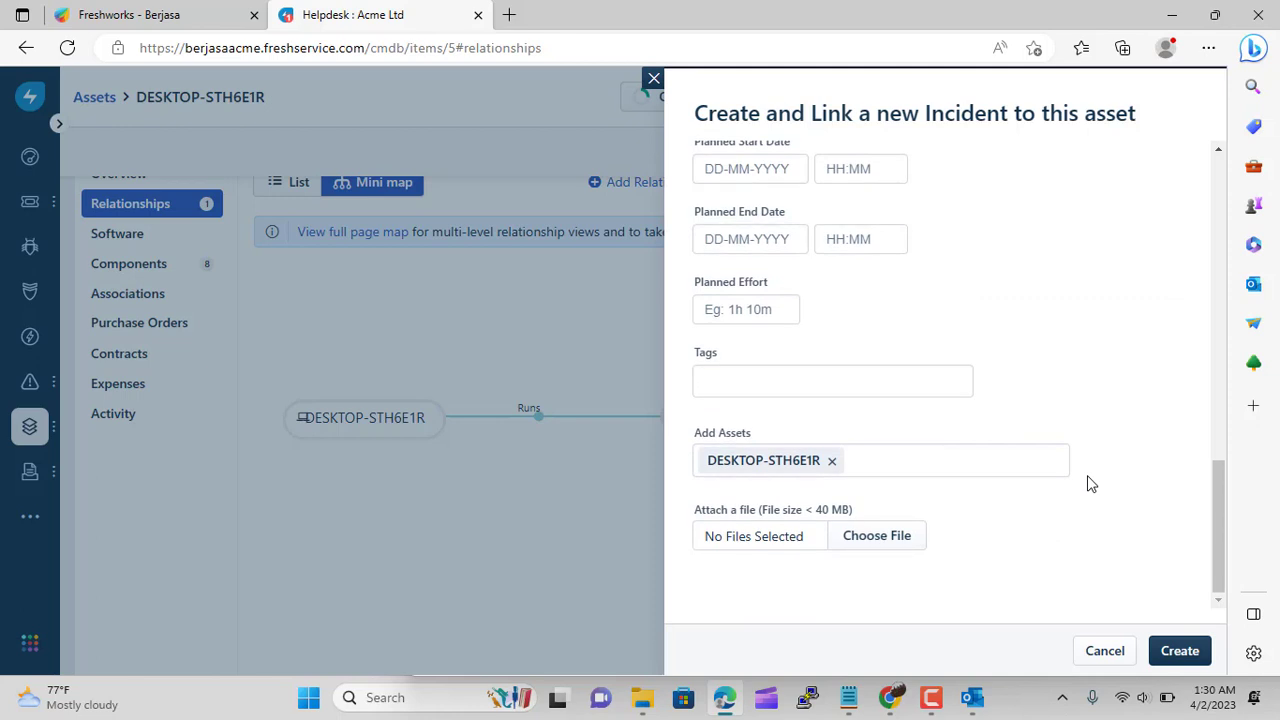
click(1186, 650)
Open the Internal Berjasa service from the IT Operations services list
scroll(978, 487, down, 1)
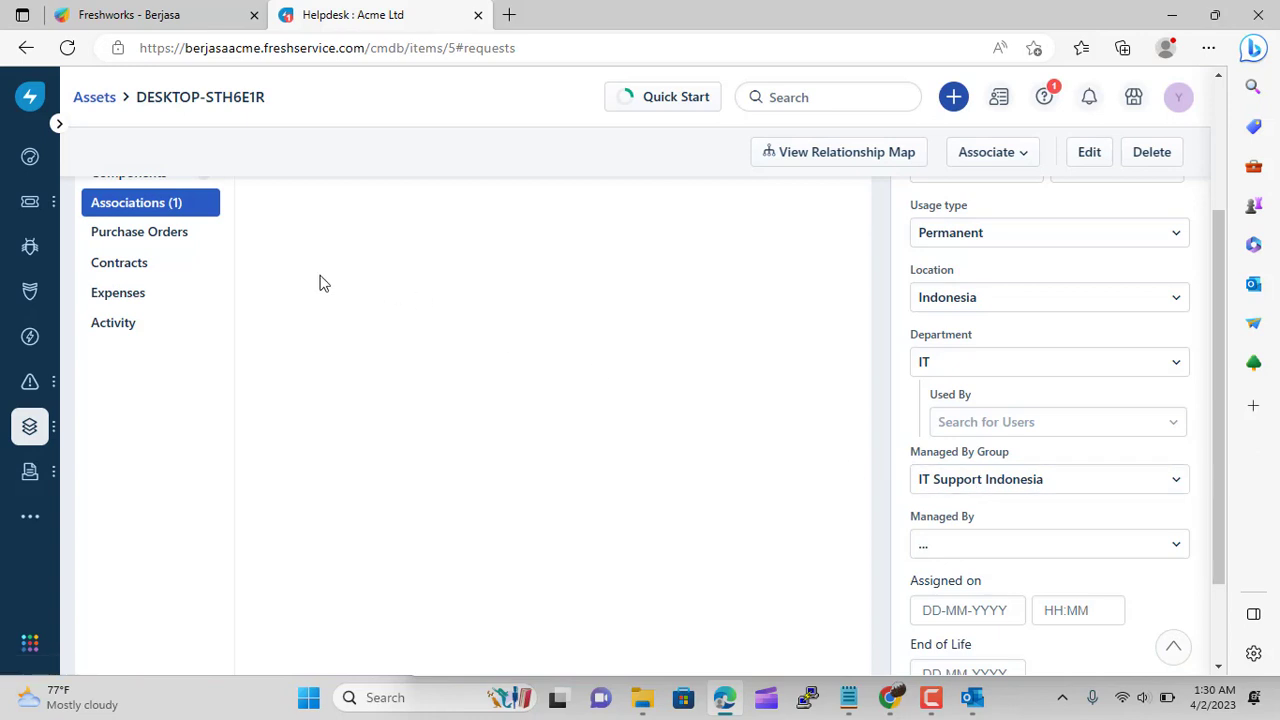
scroll(406, 387, up, 2)
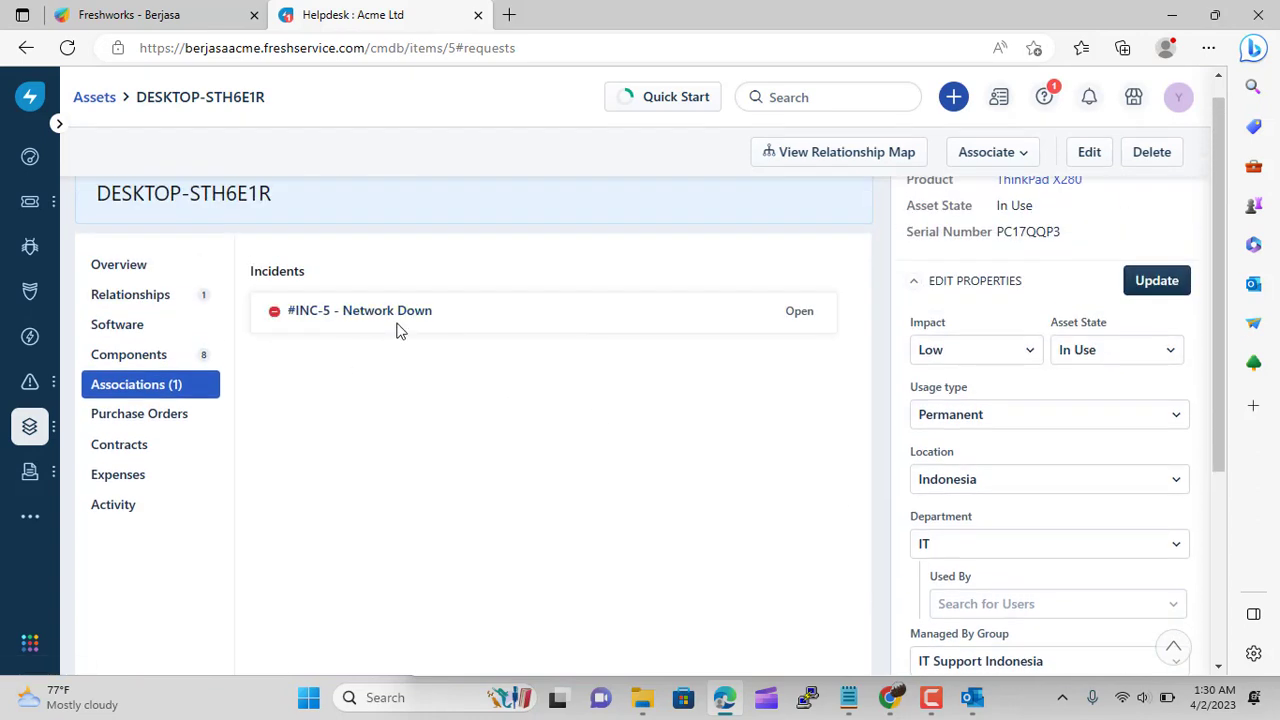
mouse_move(32, 385)
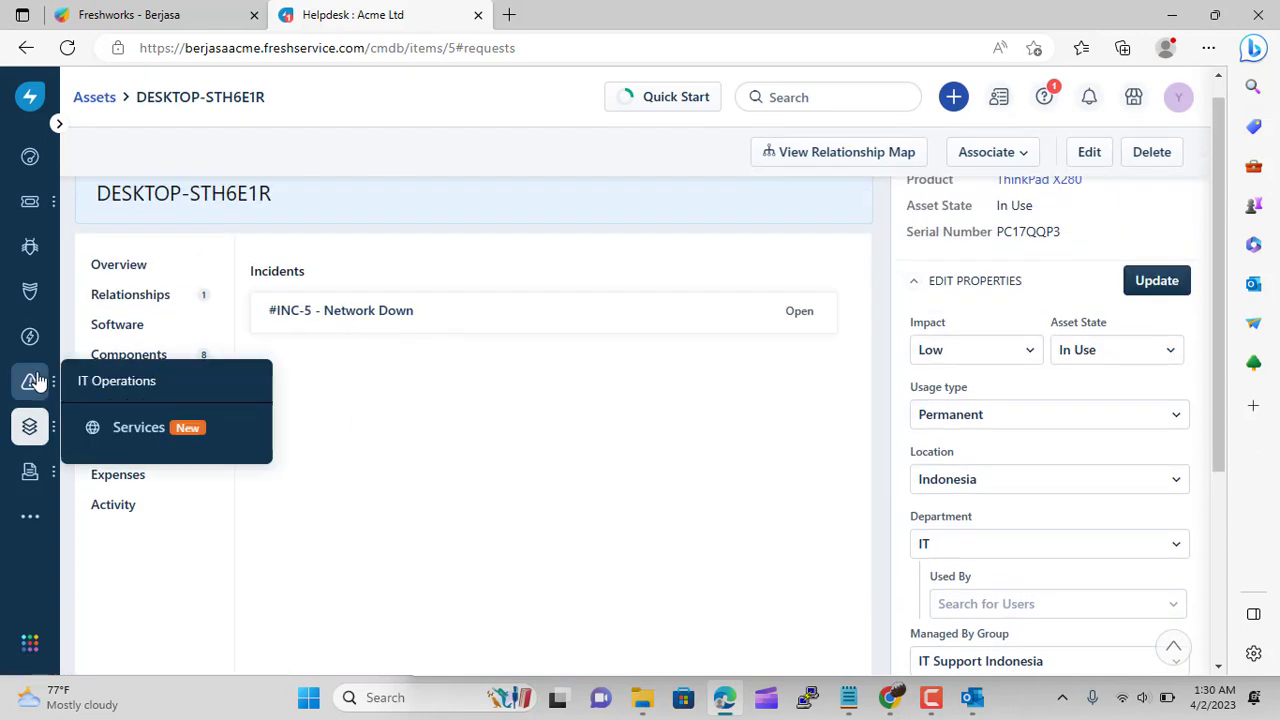
click(140, 427)
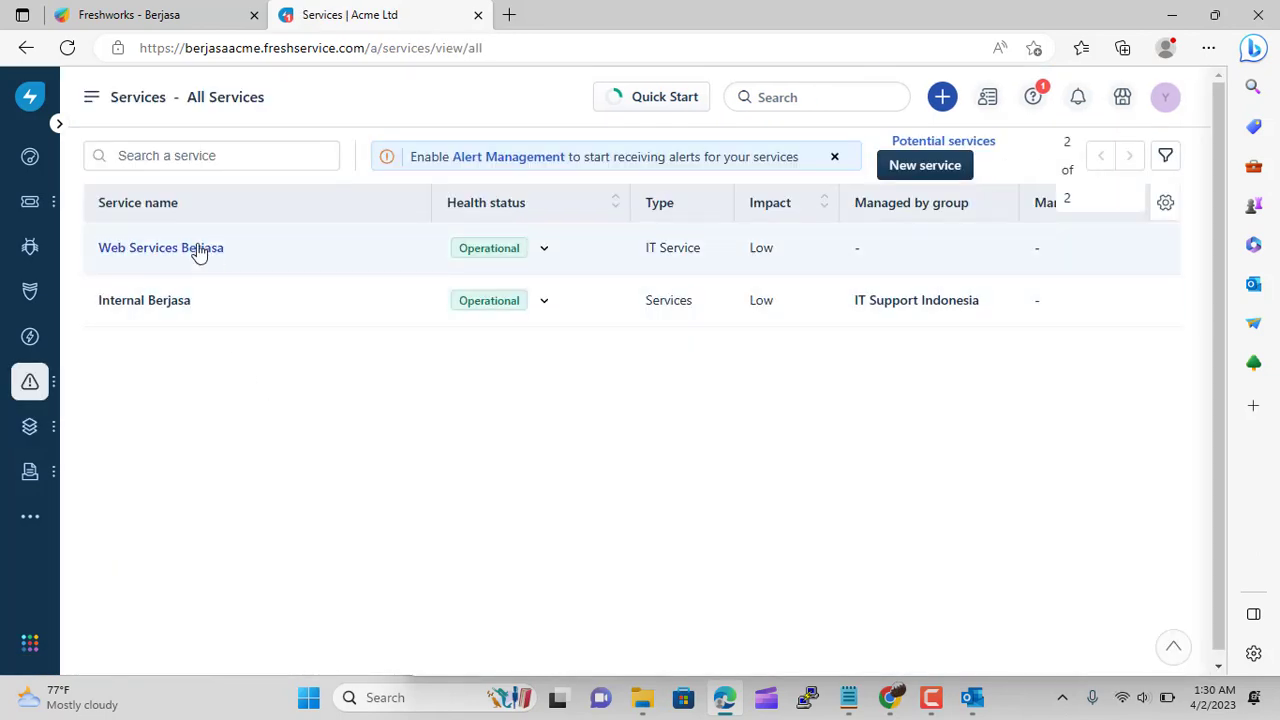
click(168, 302)
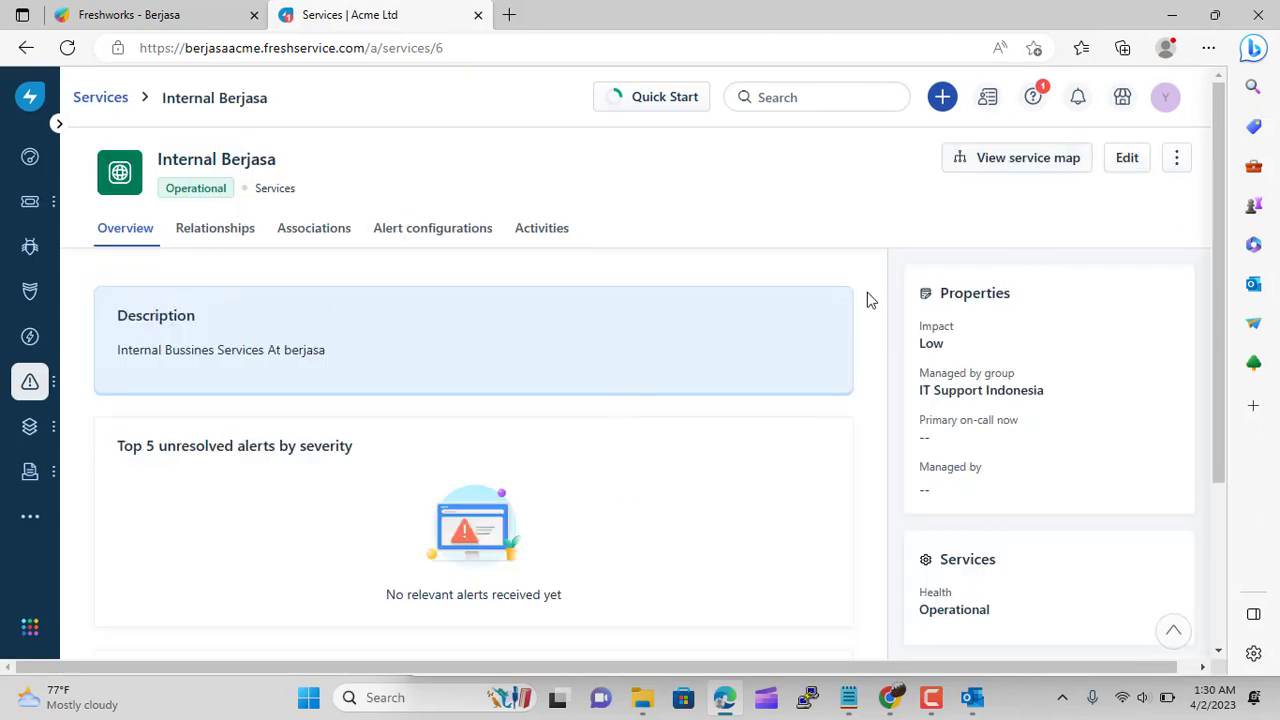
scroll(524, 398, down, 2)
scroll(524, 398, up, 3)
Check its relationships and full service map showing Web Services Berjasa, then close the map
click(240, 243)
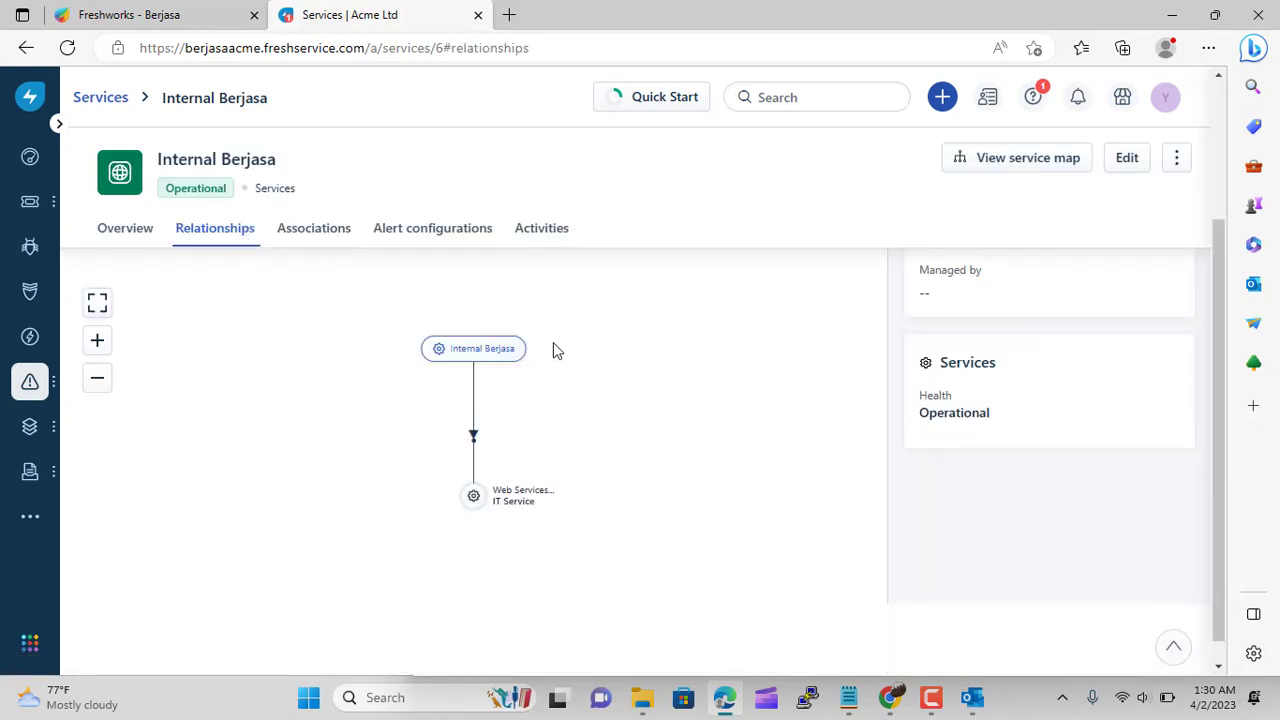
scroll(919, 252, up, 1)
click(1014, 163)
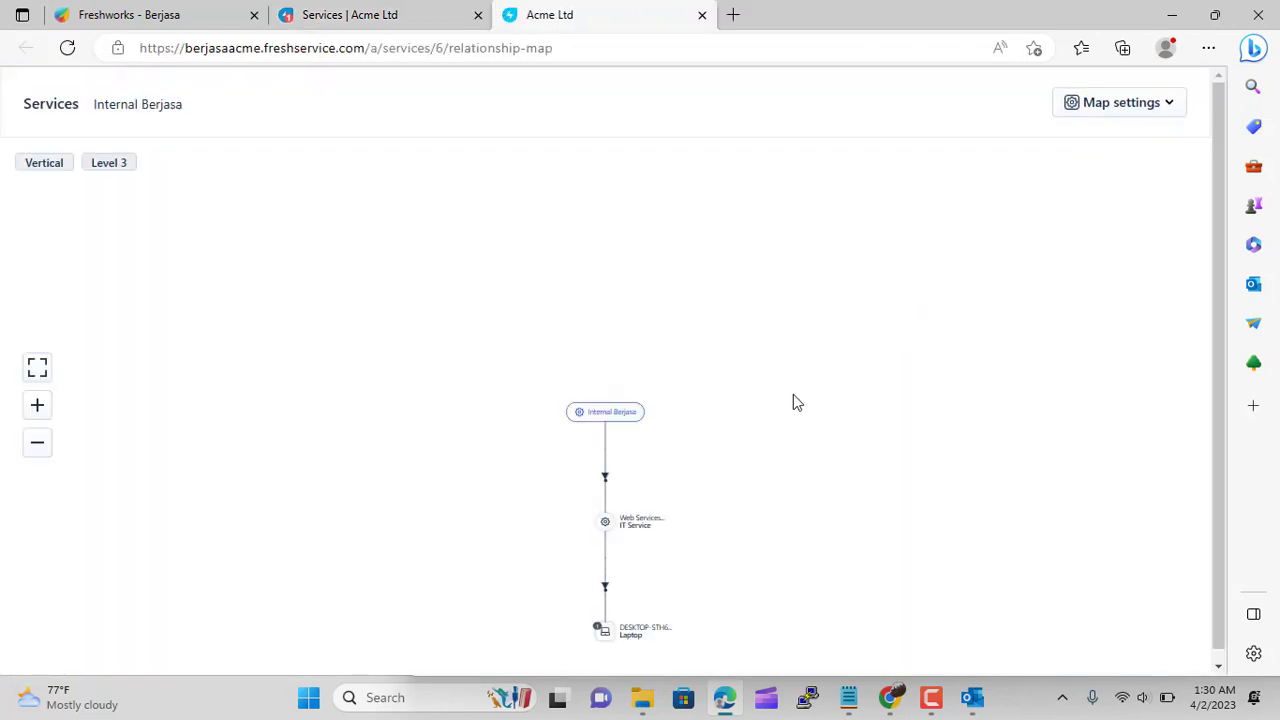
mouse_move(614, 600)
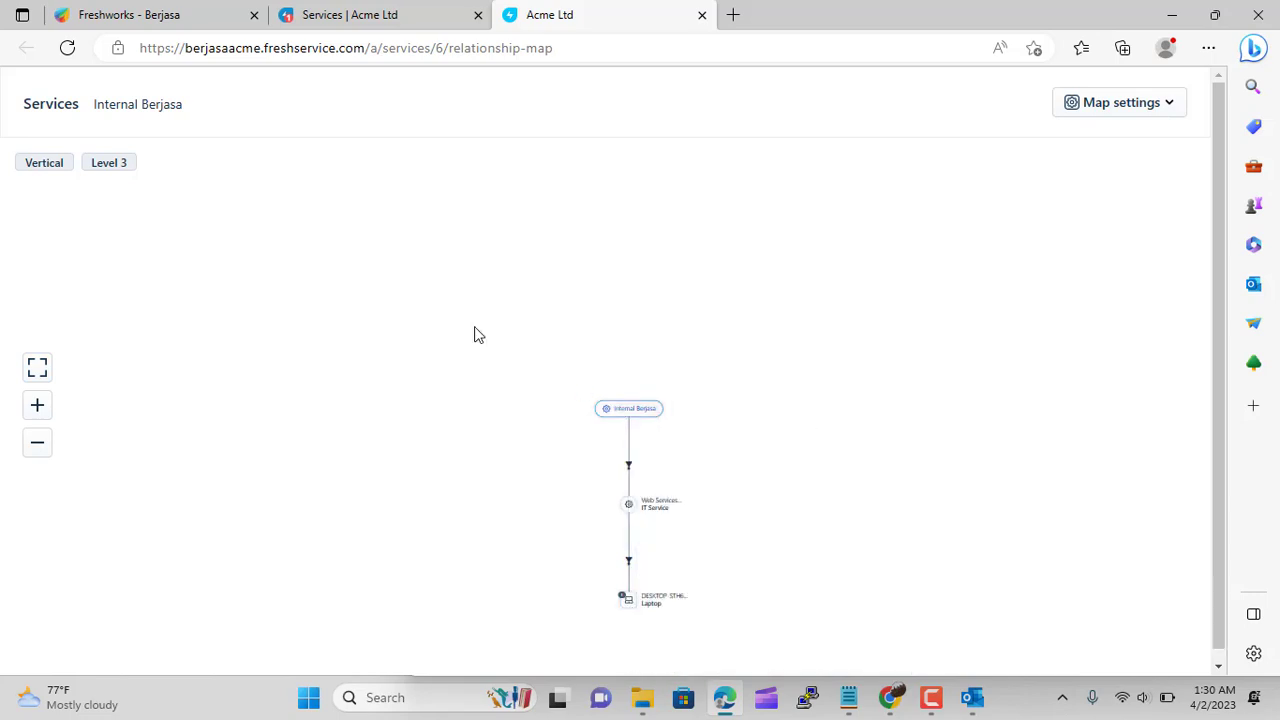
click(701, 15)
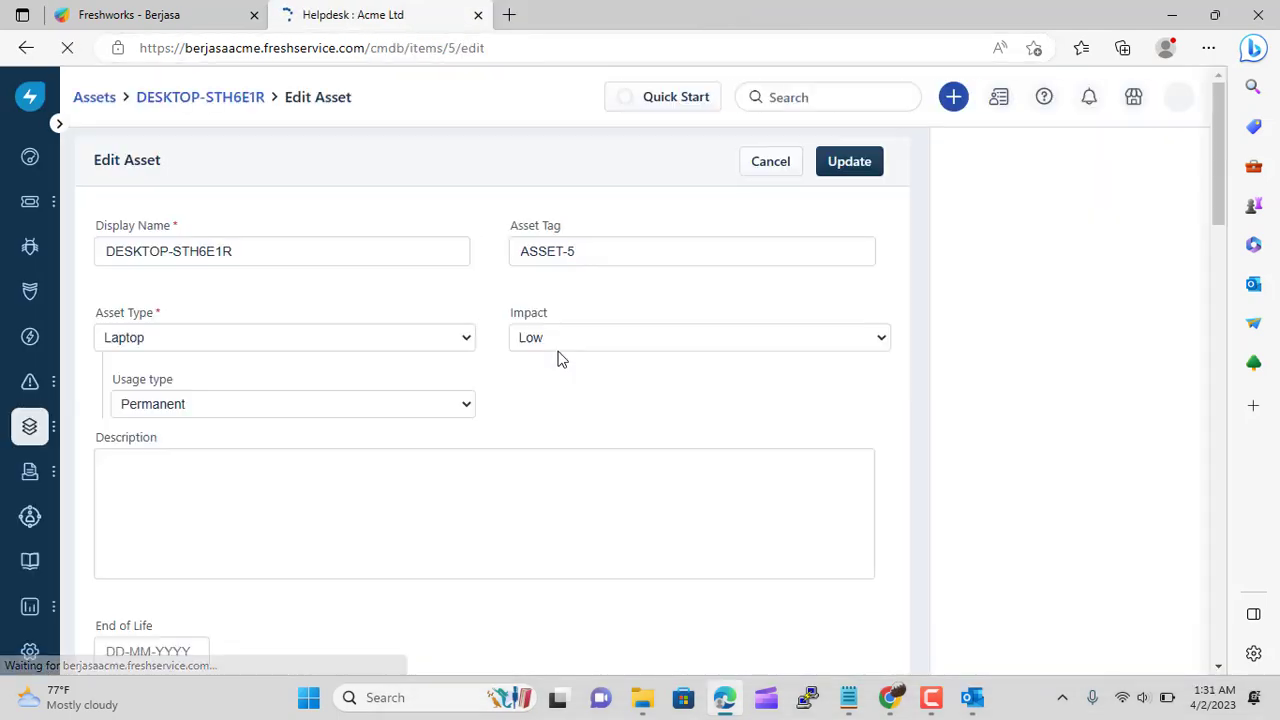
Enter cost 1000 and salvage 0 for DESKTOP-STH6E1R and choose DB-4 depreciation
scroll(590, 406, down, 1)
scroll(448, 400, down, 10)
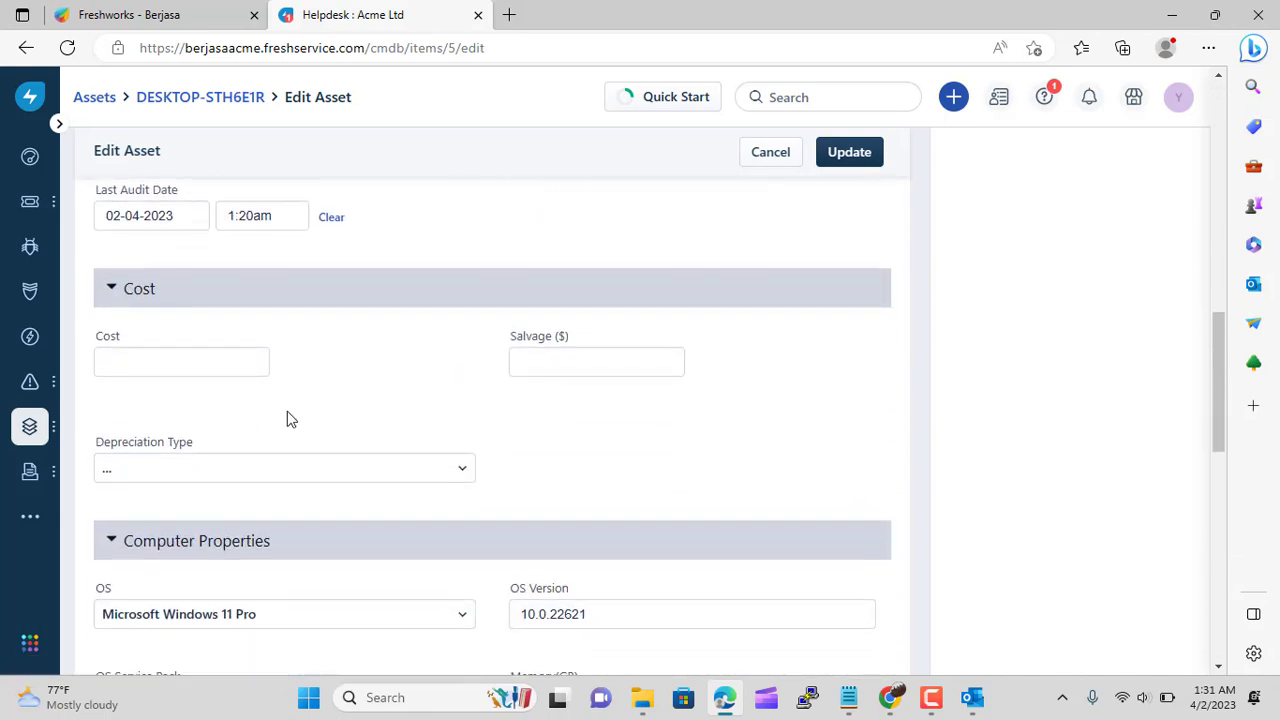
click(194, 358)
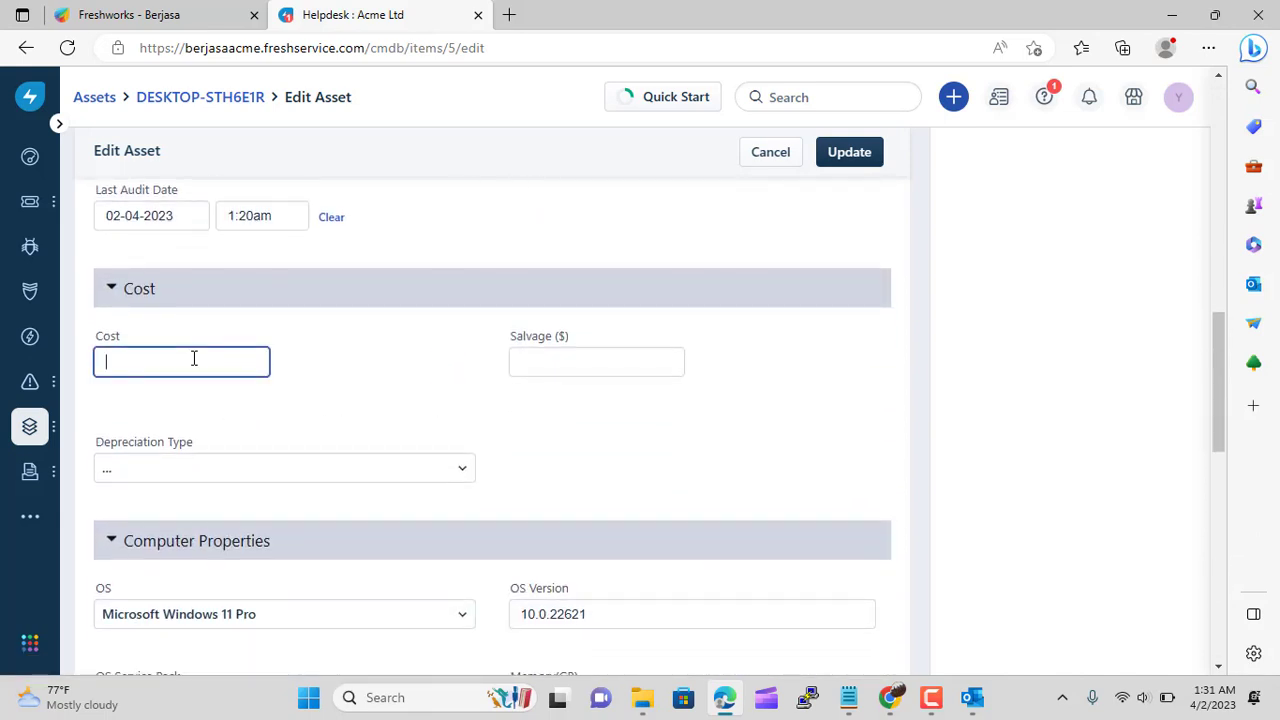
click(562, 366)
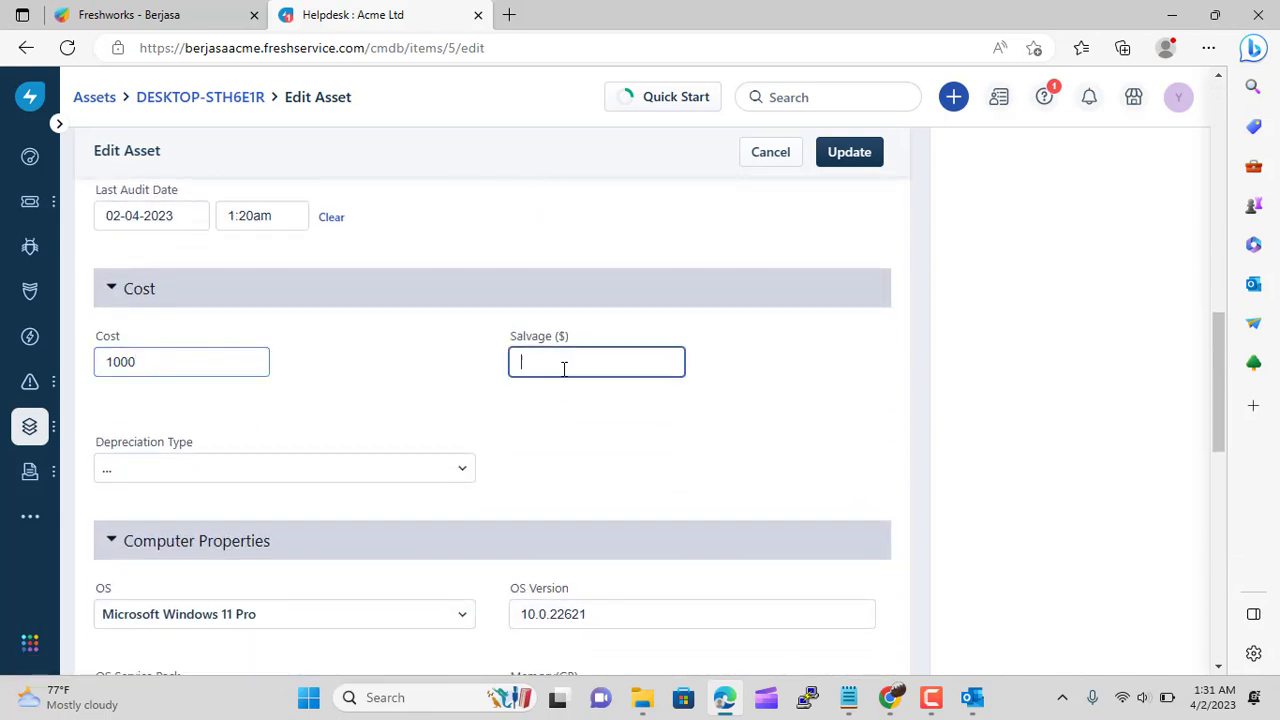
click(346, 470)
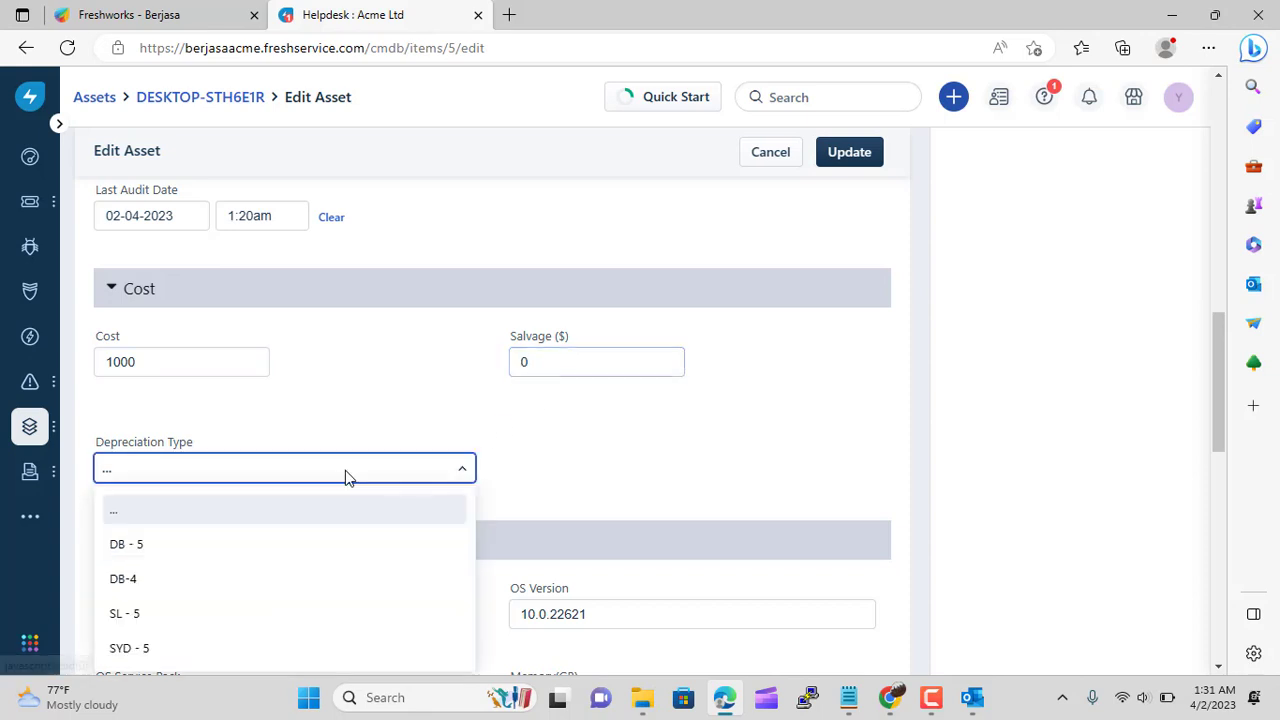
scroll(240, 515, down, 1)
click(220, 503)
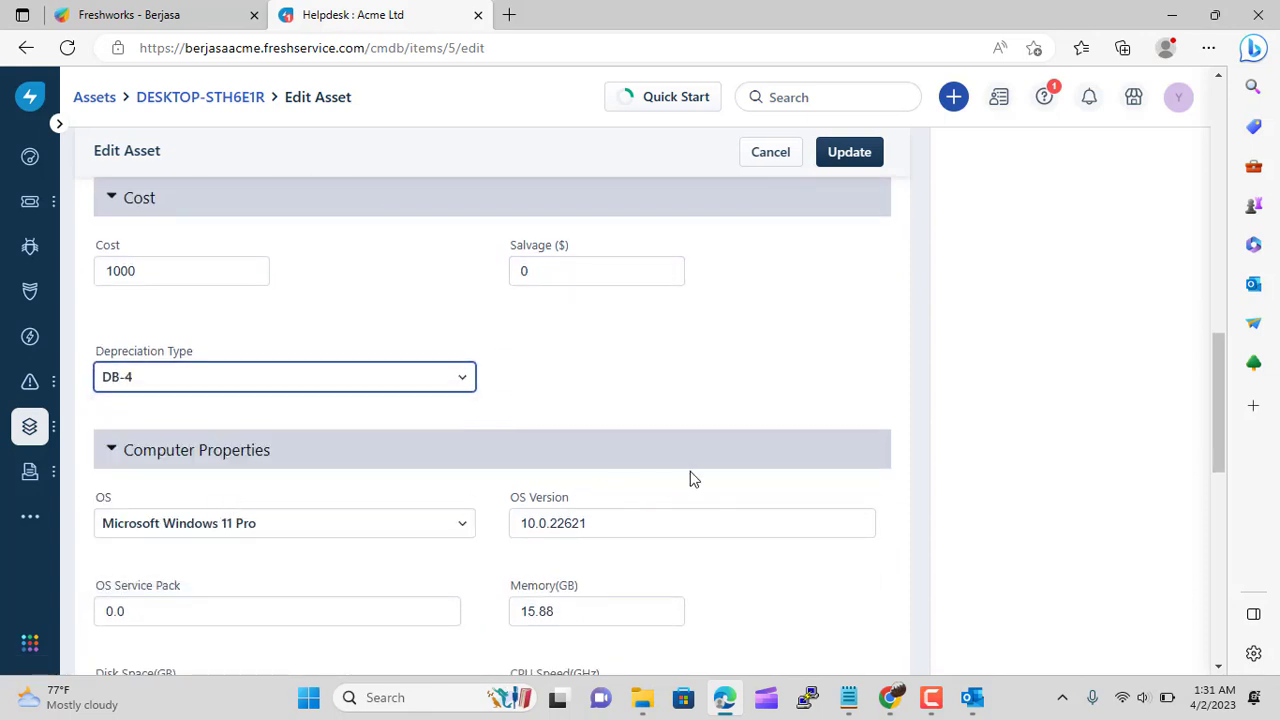
Set acquisition date 3 April 2023 and a 4-year warranty, then save the asset
scroll(690, 478, down, 1)
scroll(330, 455, down, 2)
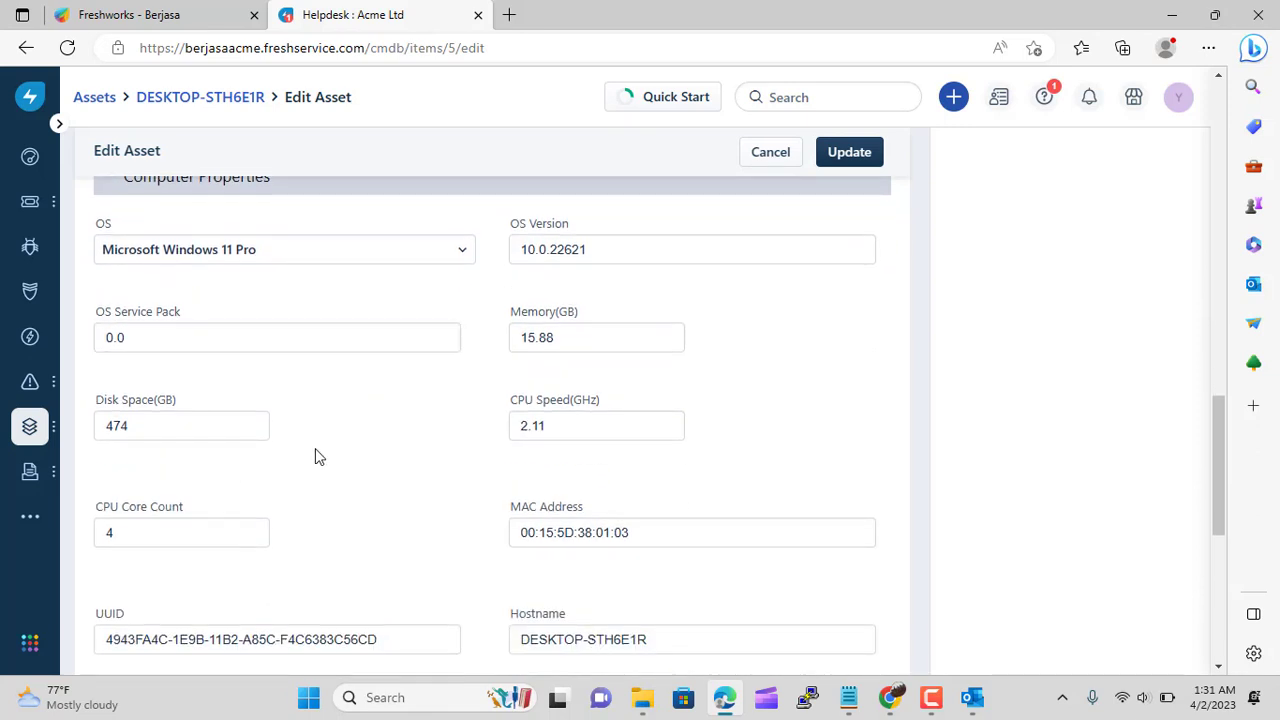
scroll(315, 456, down, 6)
scroll(443, 434, down, 1)
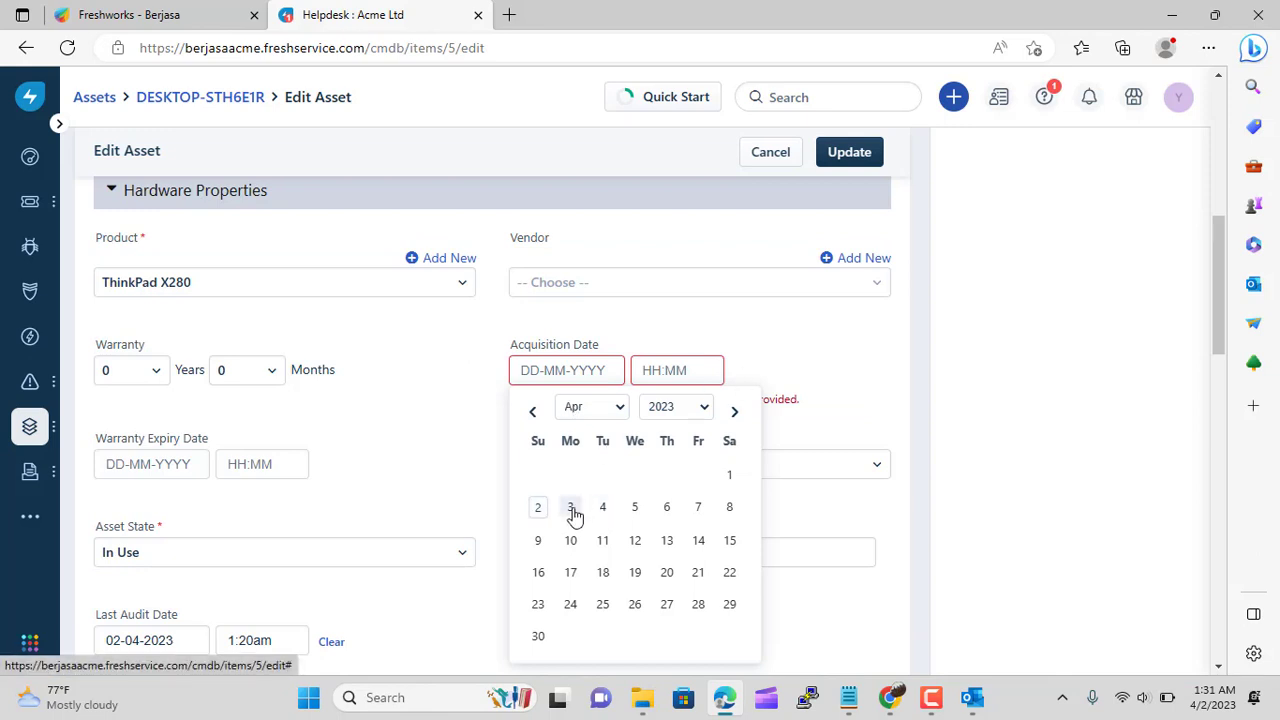
click(571, 512)
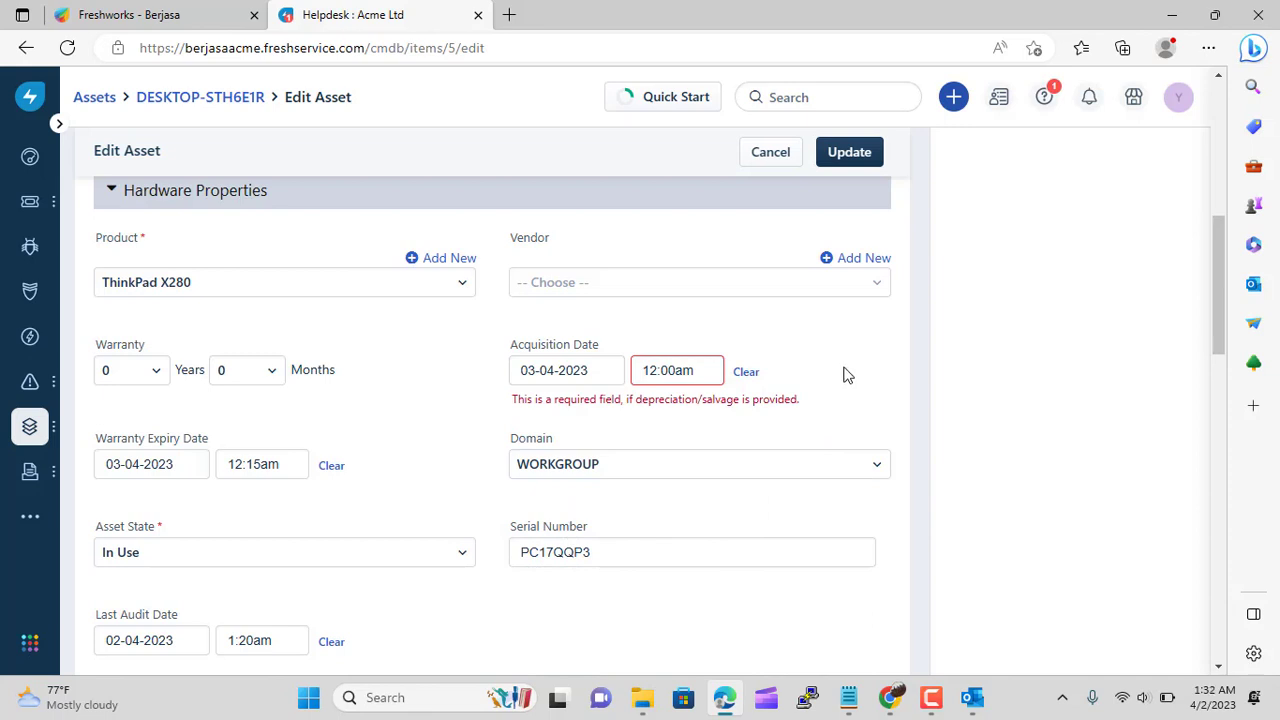
click(148, 374)
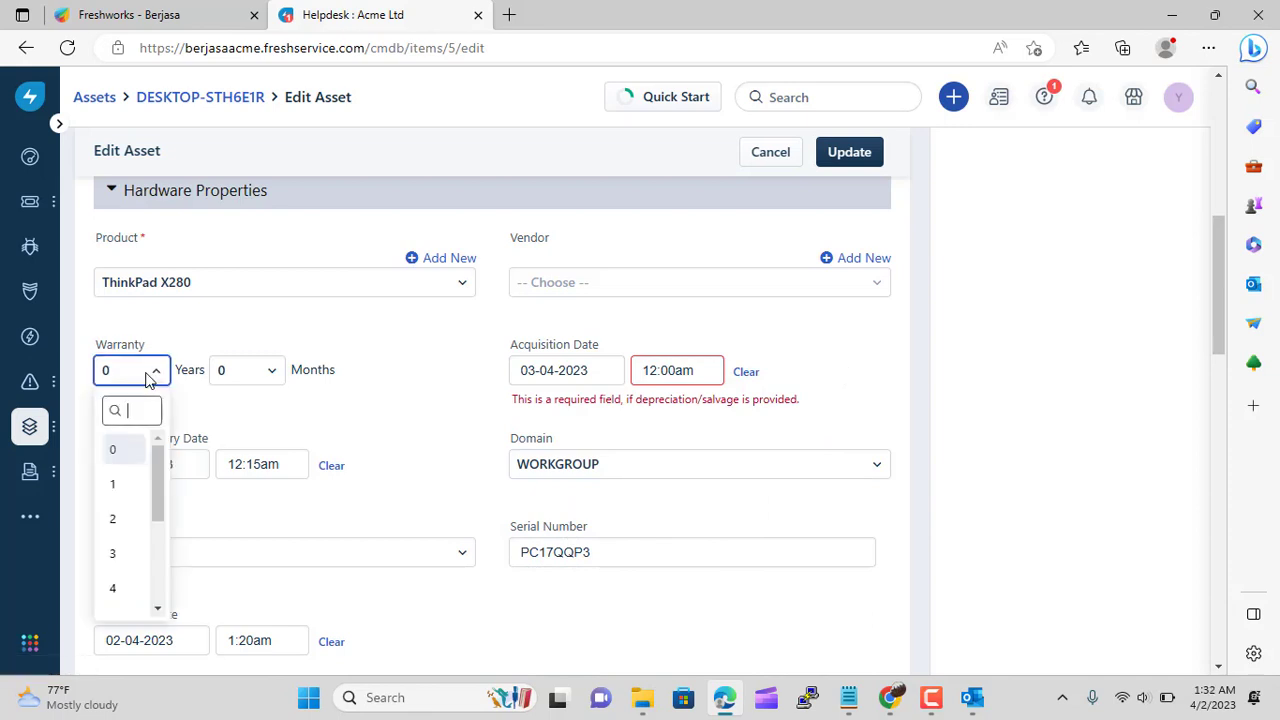
scroll(125, 500, down, 1)
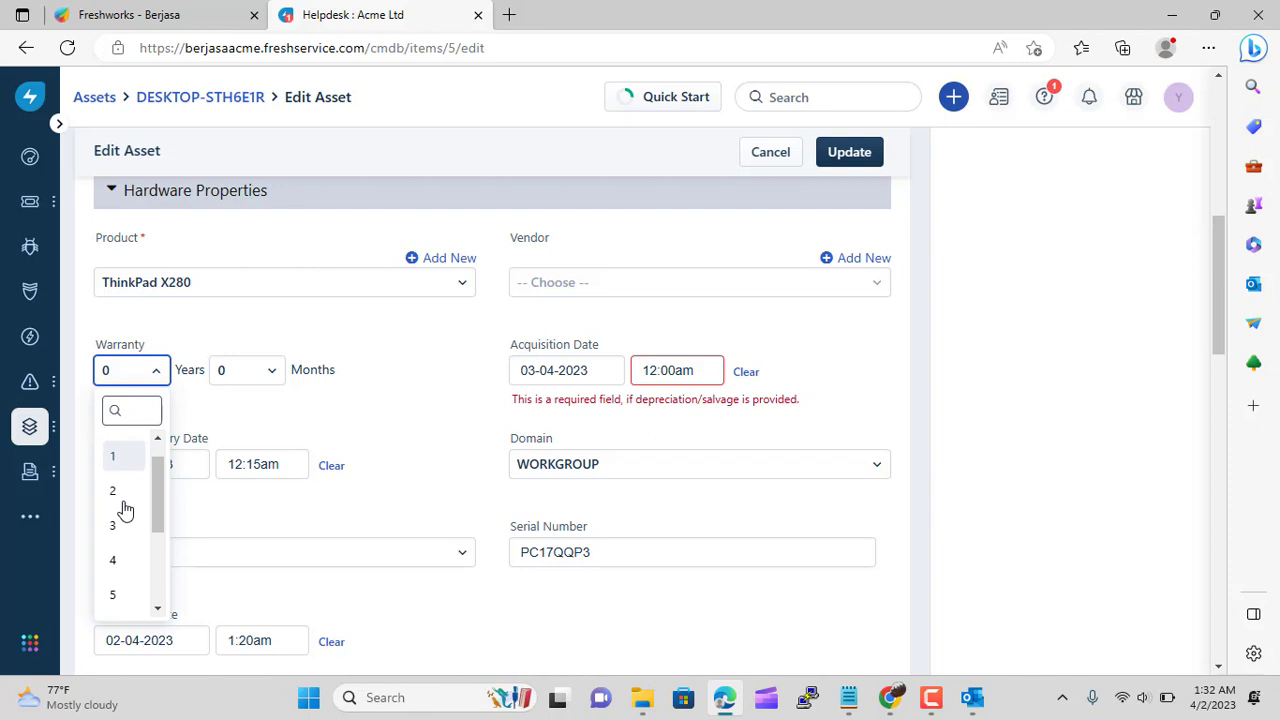
click(115, 558)
click(849, 153)
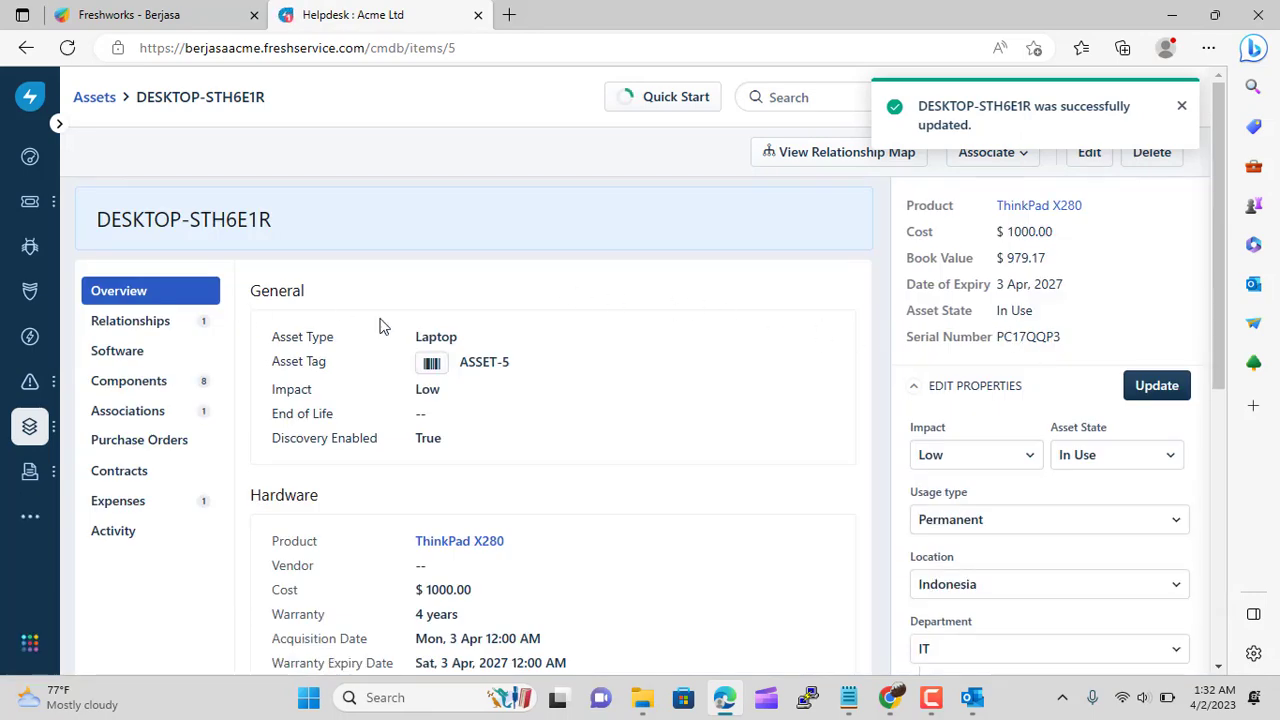
scroll(384, 327, down, 2)
scroll(383, 326, up, 1)
In the asset inventory, select DESKTOP-STH6E1R and Dell Monitor for a bulk update
mouse_move(10, 437)
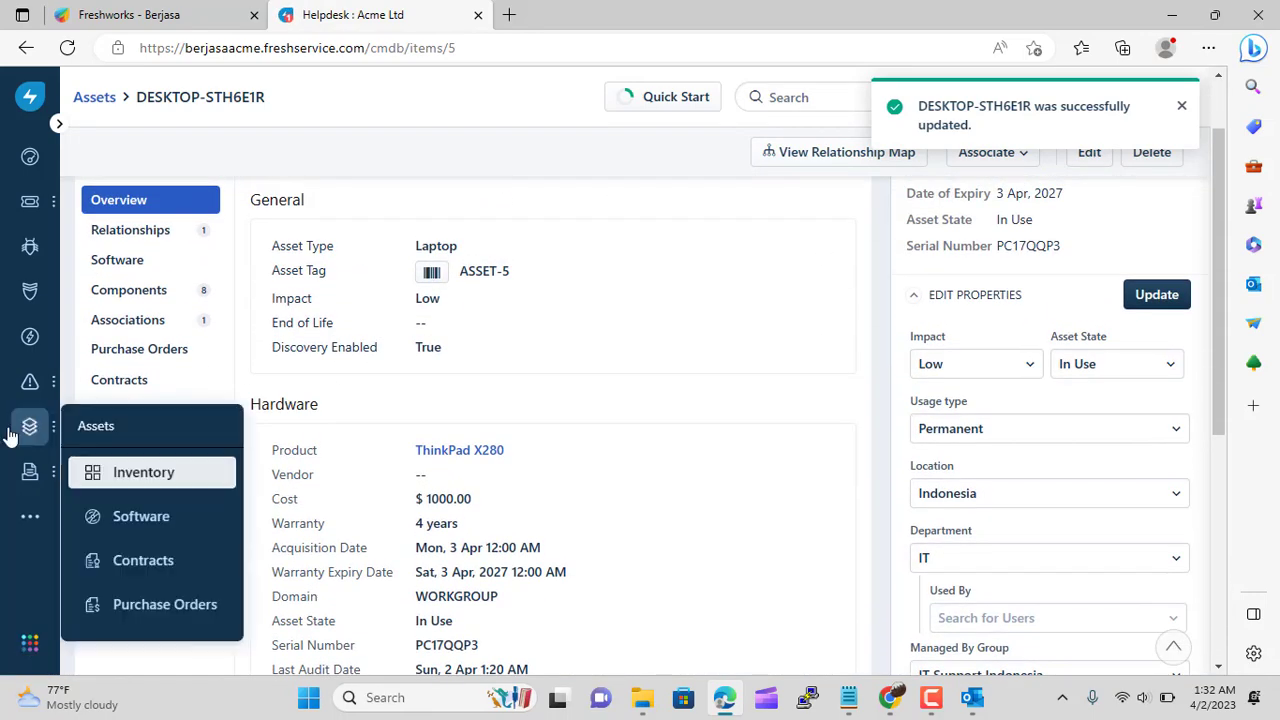
click(130, 474)
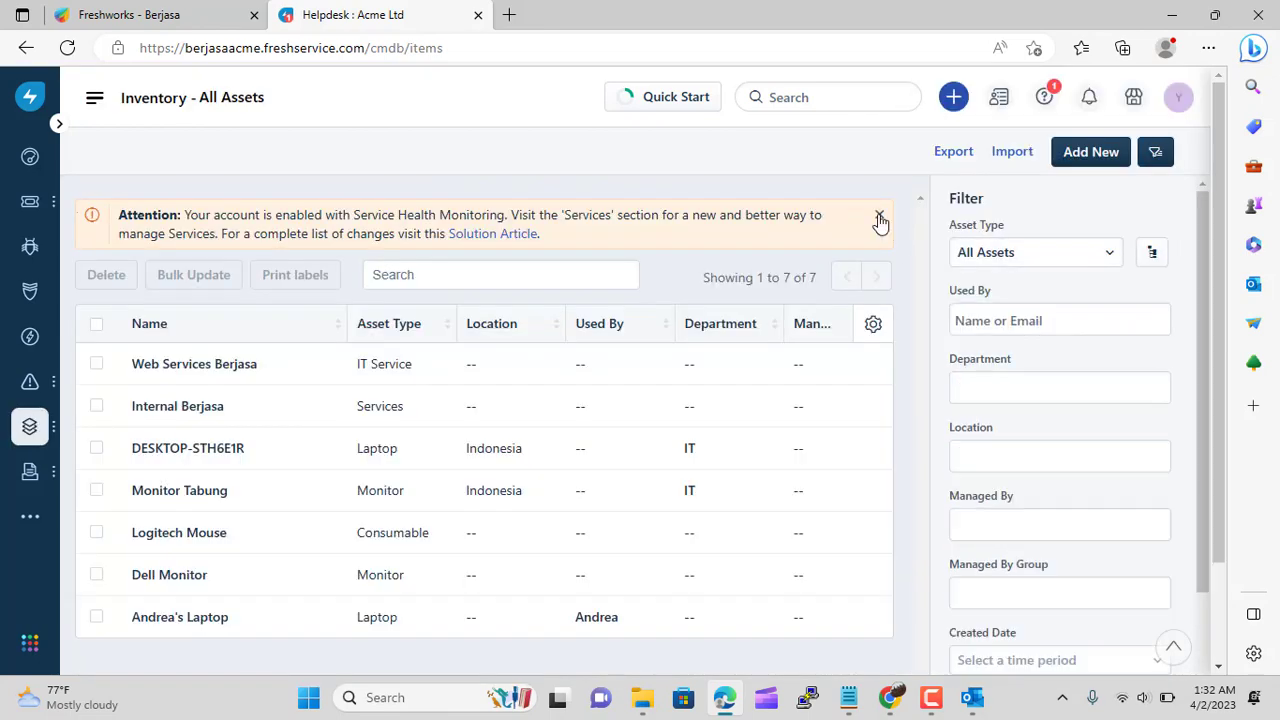
click(879, 218)
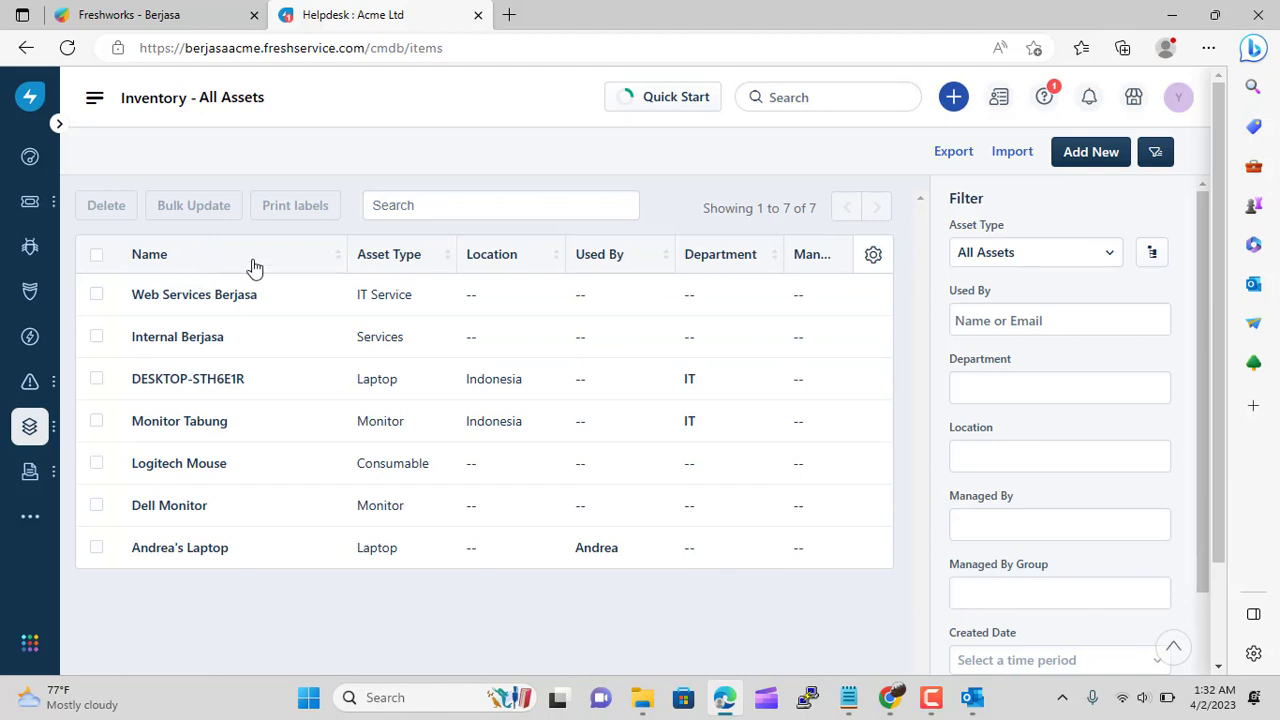
click(95, 380)
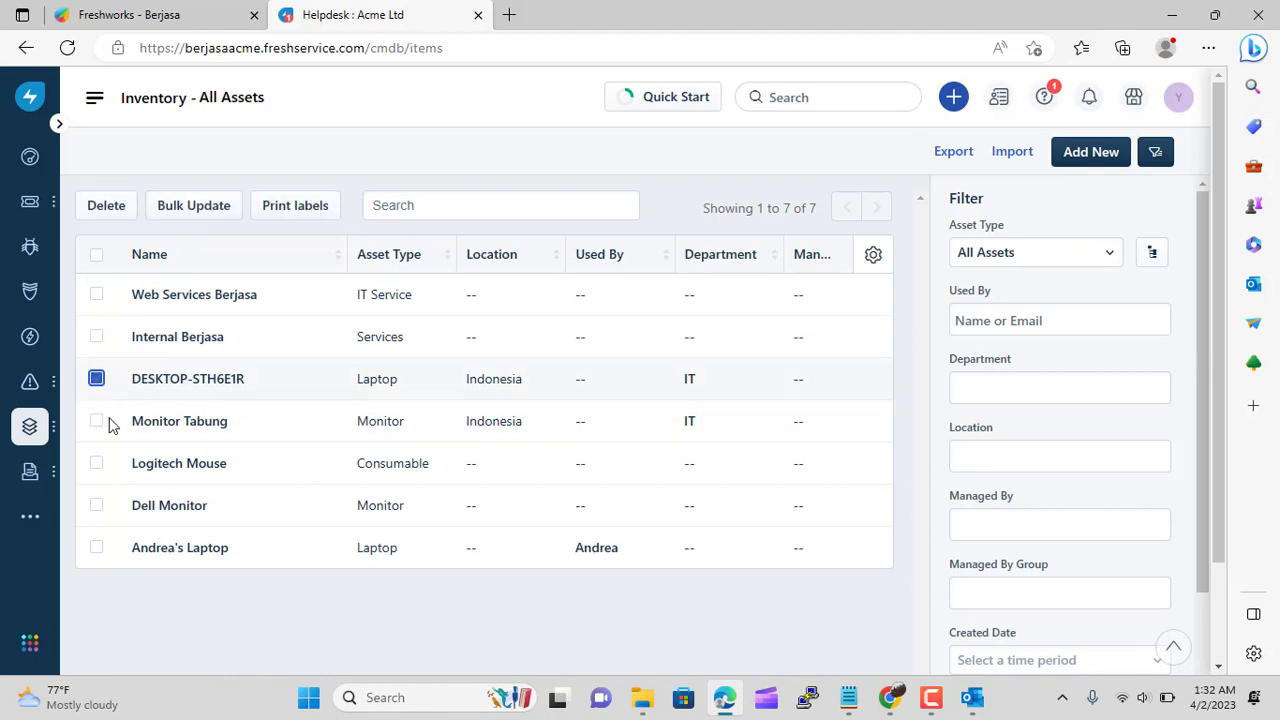
click(98, 508)
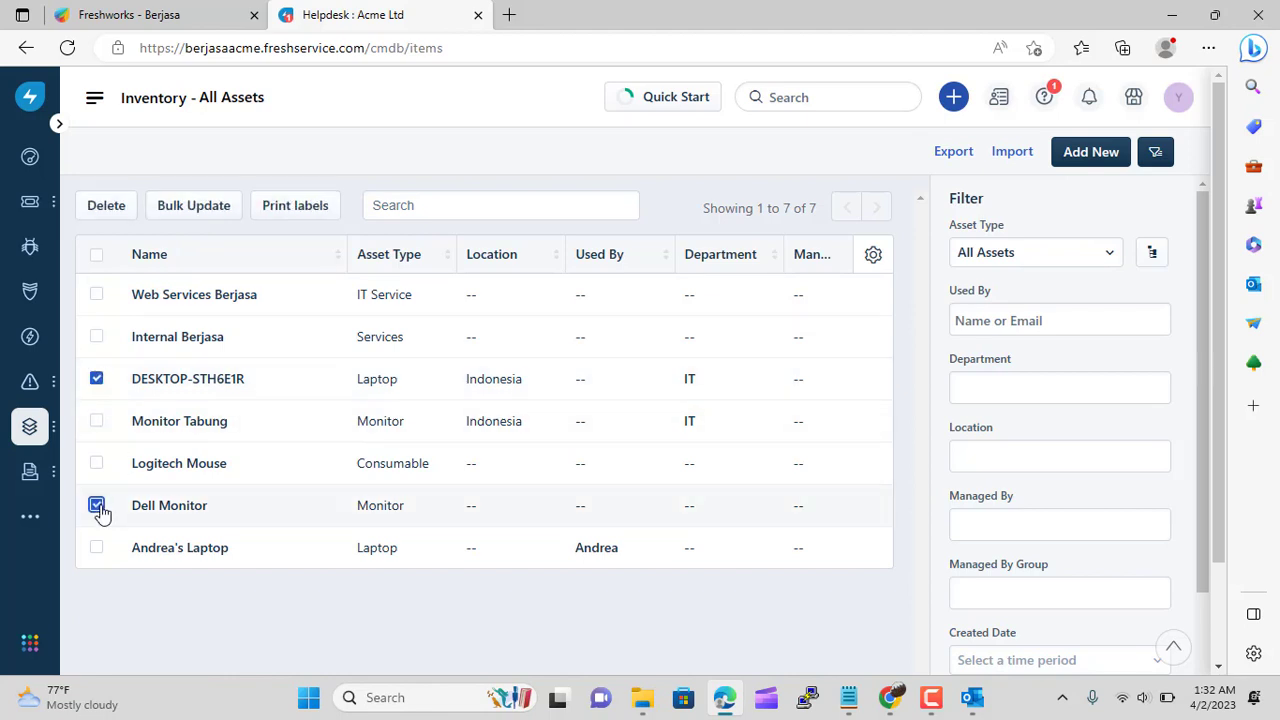
click(195, 207)
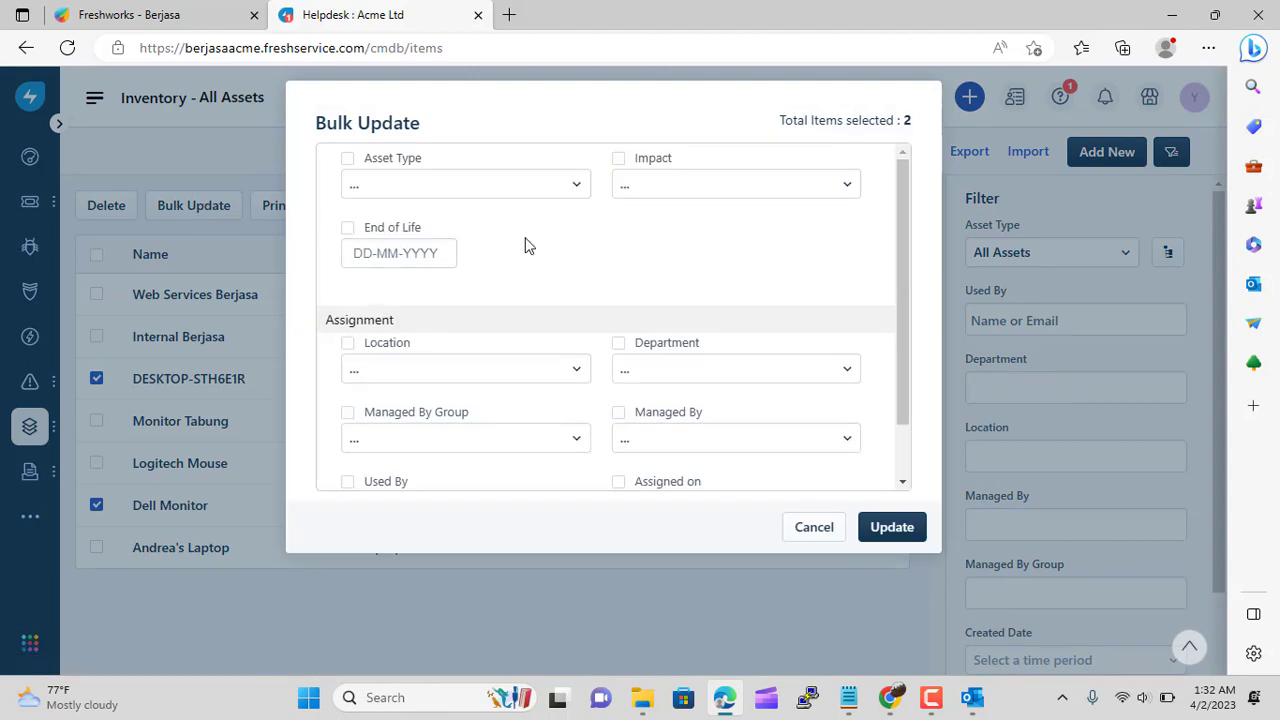
Bulk-set location Indonesia, department IT and managing group IT Support Indonesia, and apply
scroll(765, 259, down, 1)
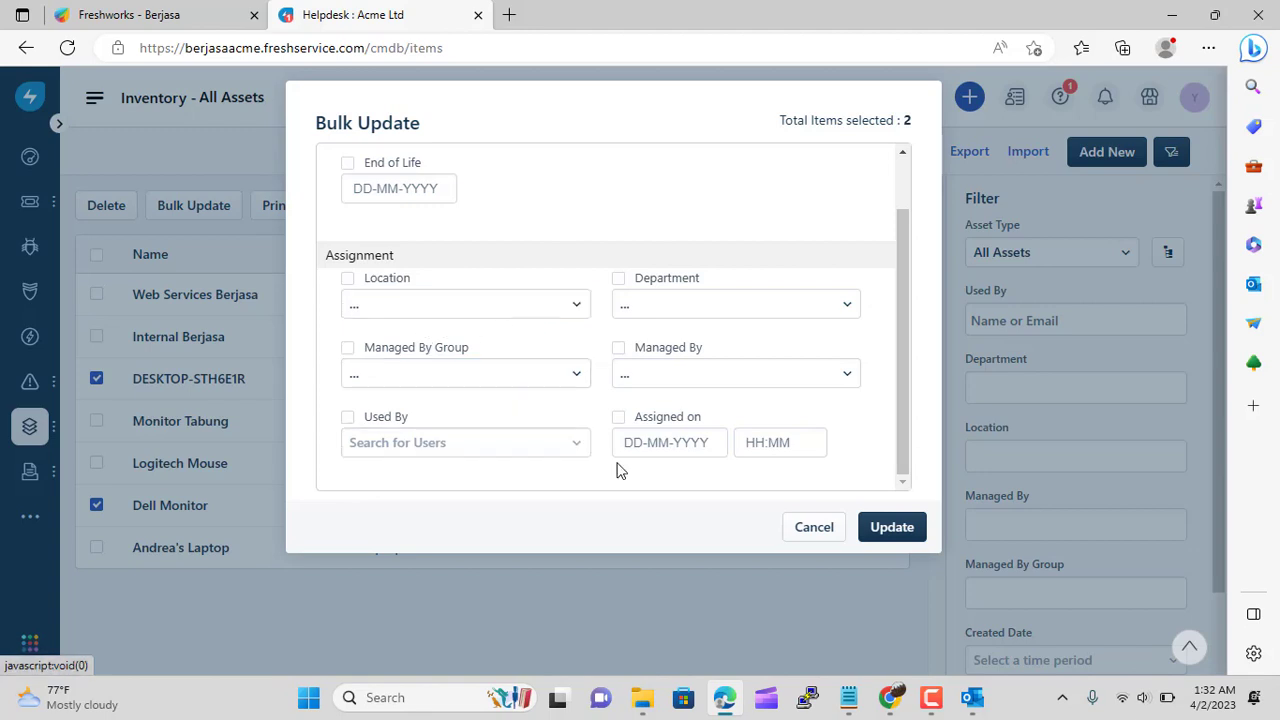
click(502, 317)
scroll(537, 486, down, 2)
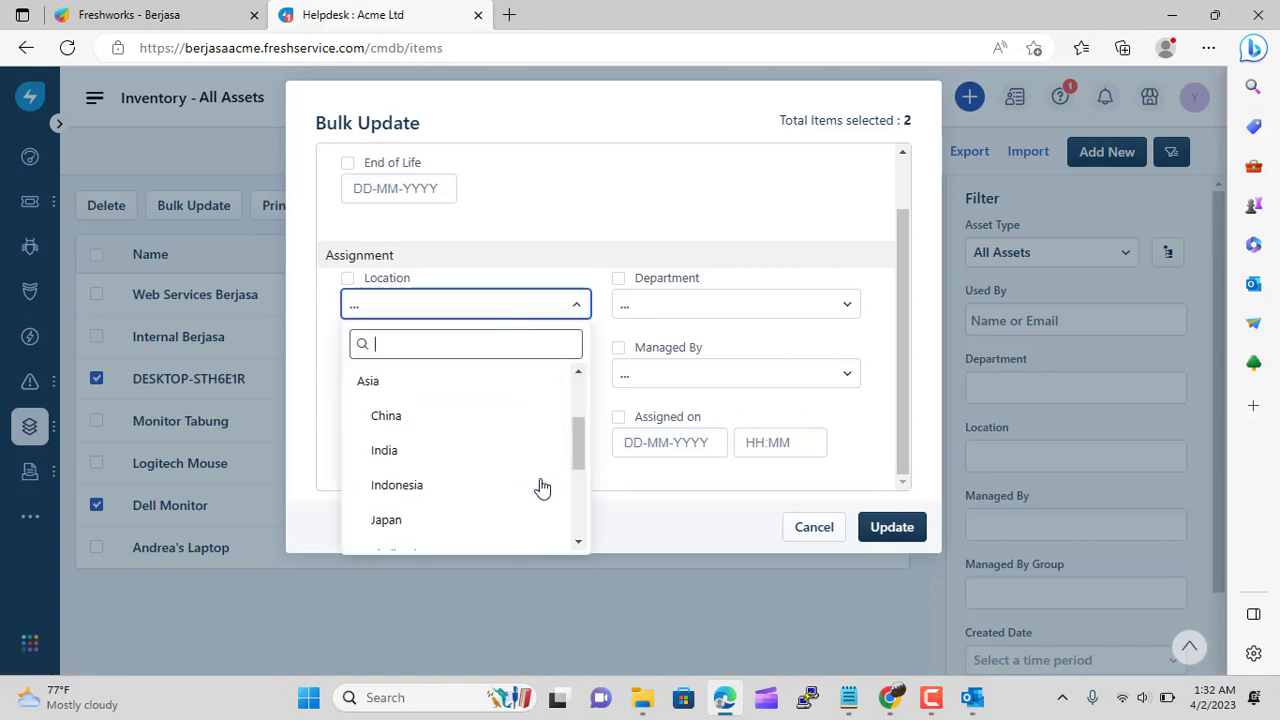
click(463, 490)
click(711, 309)
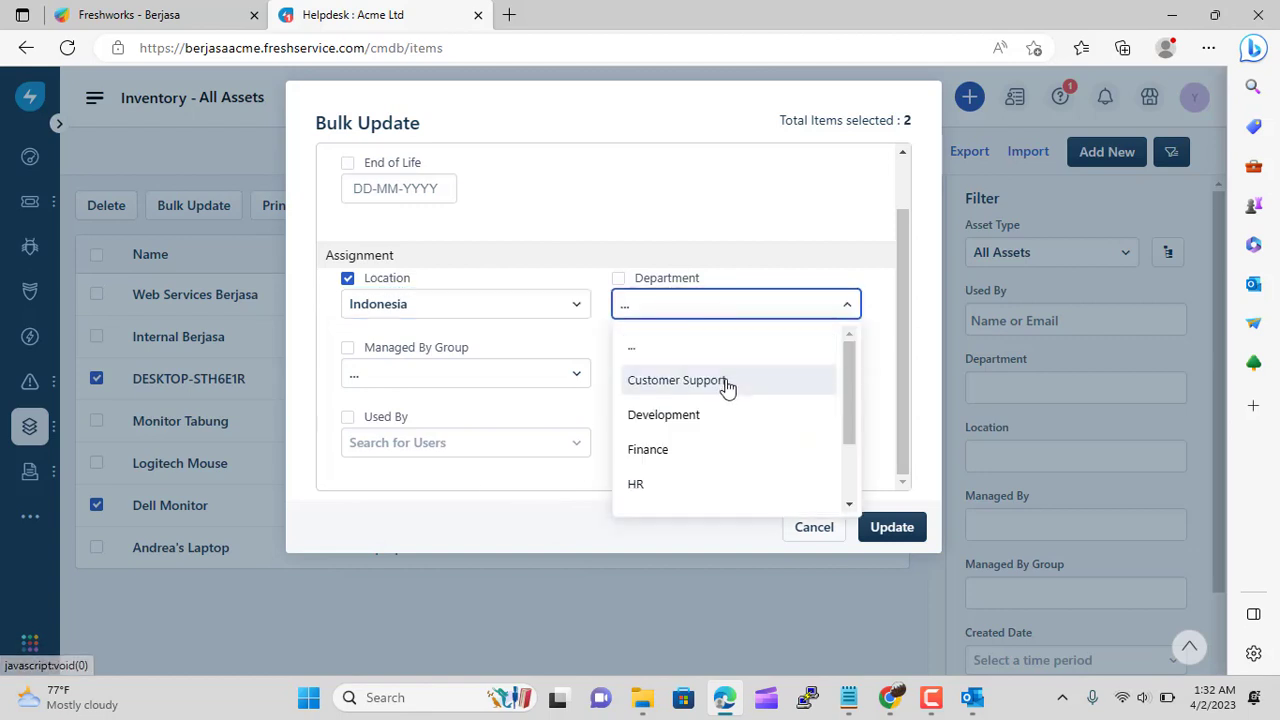
scroll(710, 400, down, 1)
click(682, 459)
click(540, 371)
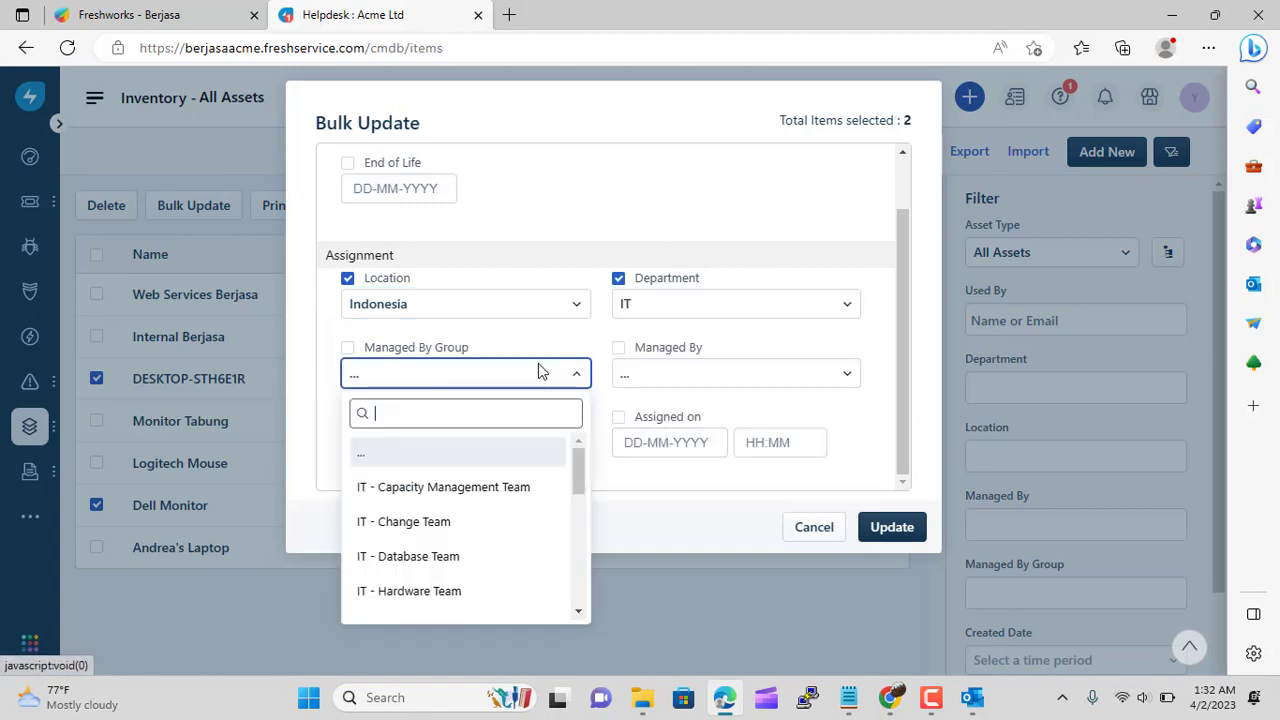
scroll(520, 491, down, 2)
scroll(520, 500, down, 5)
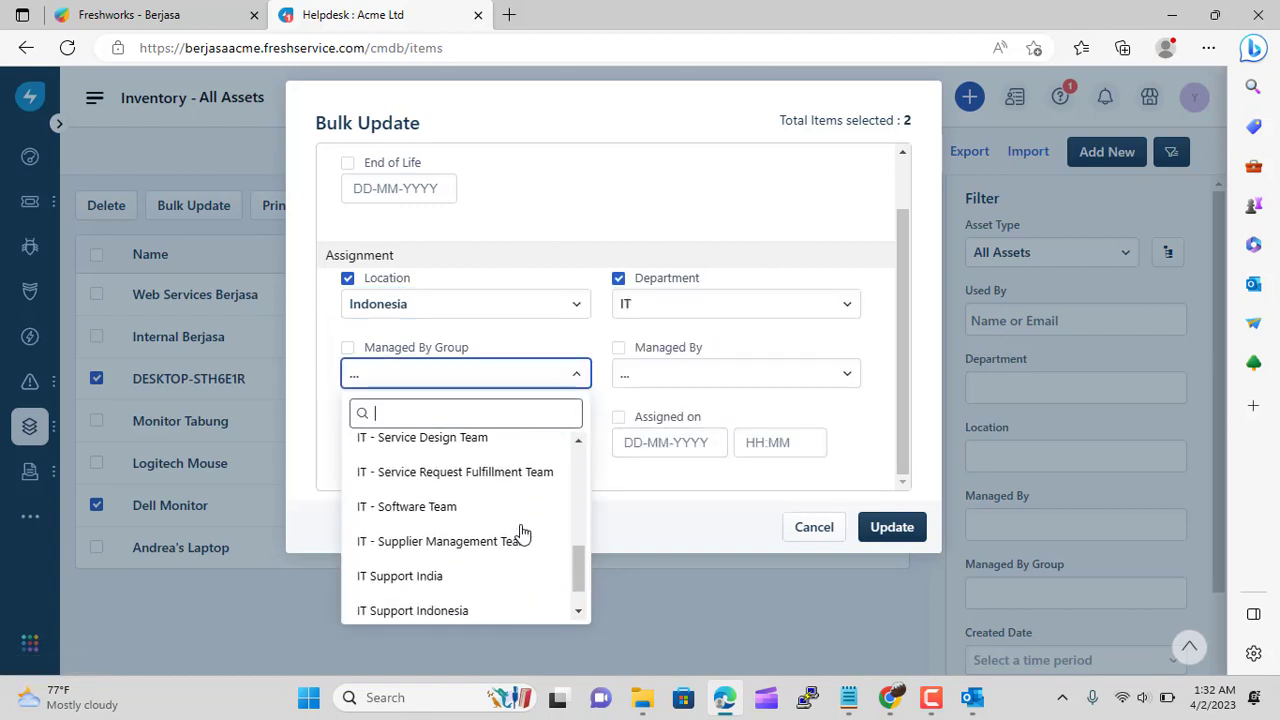
click(467, 568)
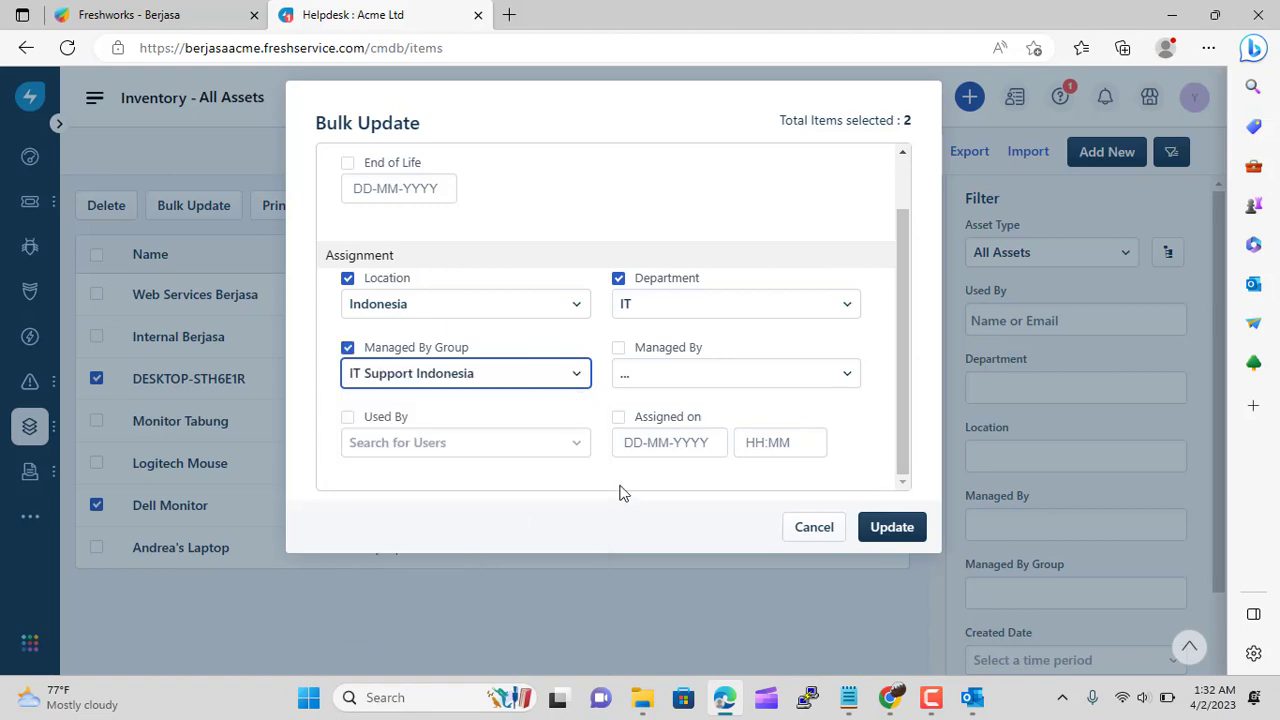
click(899, 531)
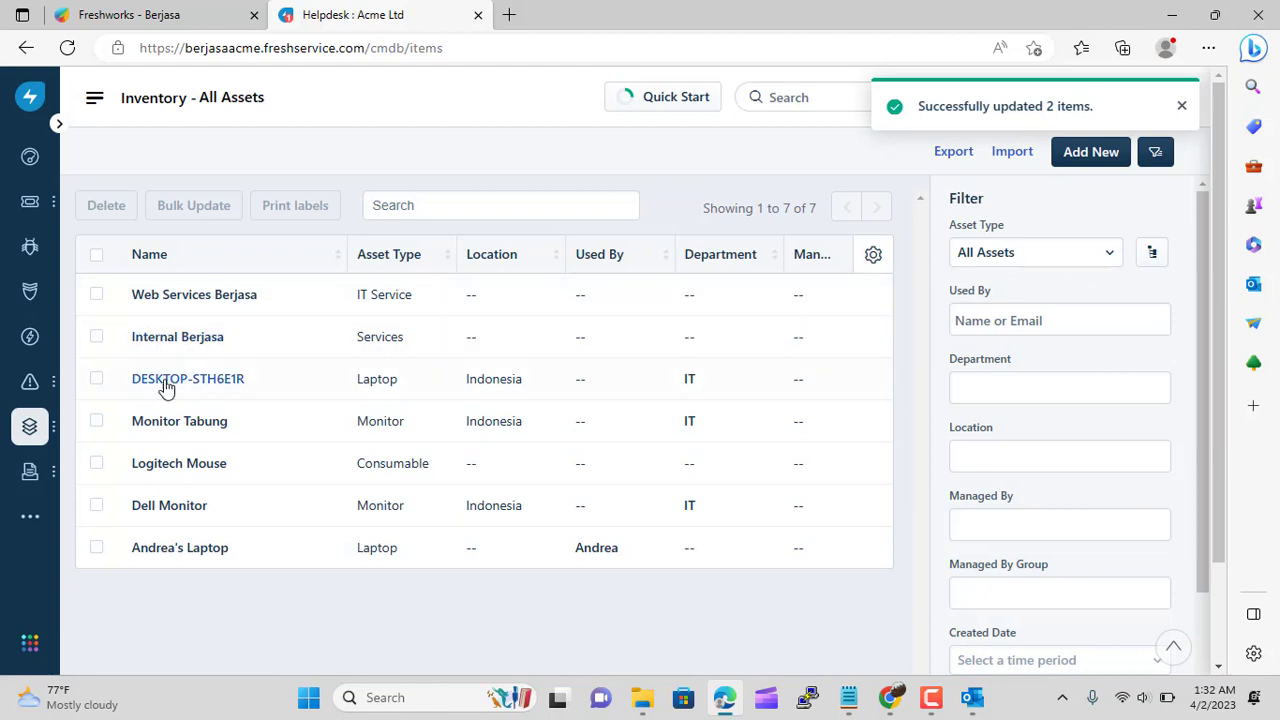
Scroll the asset list to confirm both assets show Indonesia and IT
scroll(732, 471, down, 2)
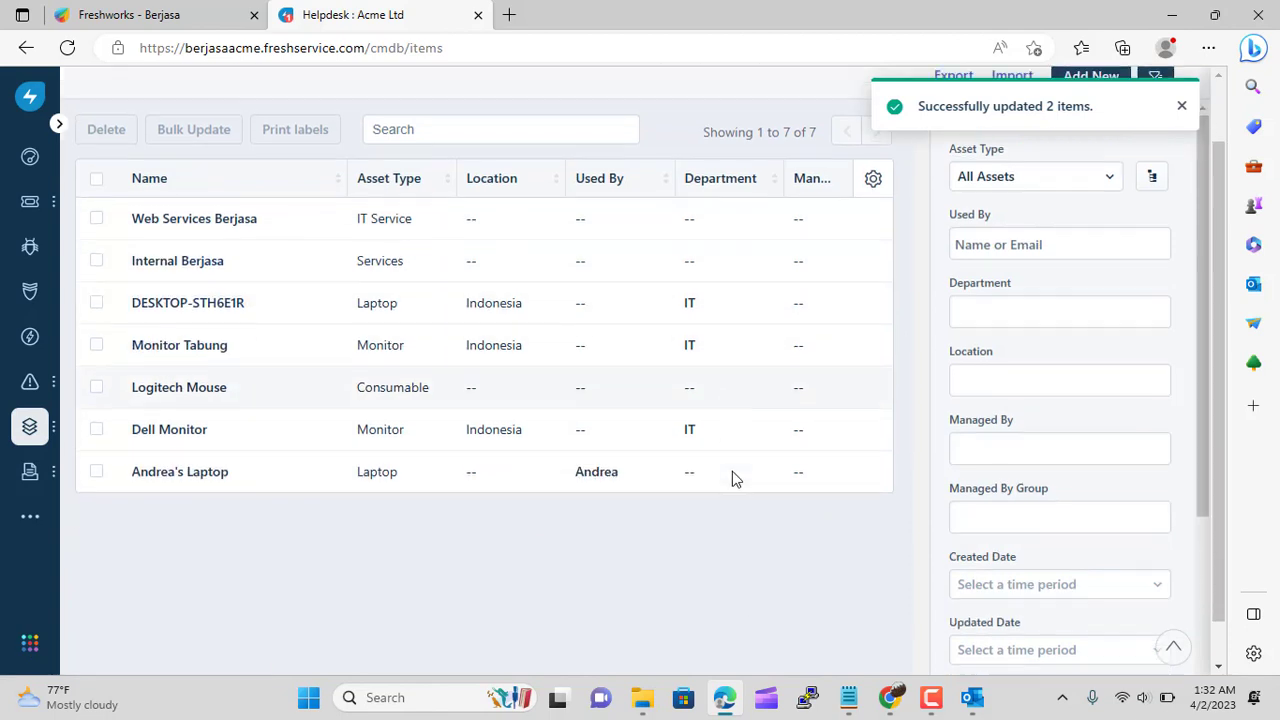
scroll(732, 471, up, 2)
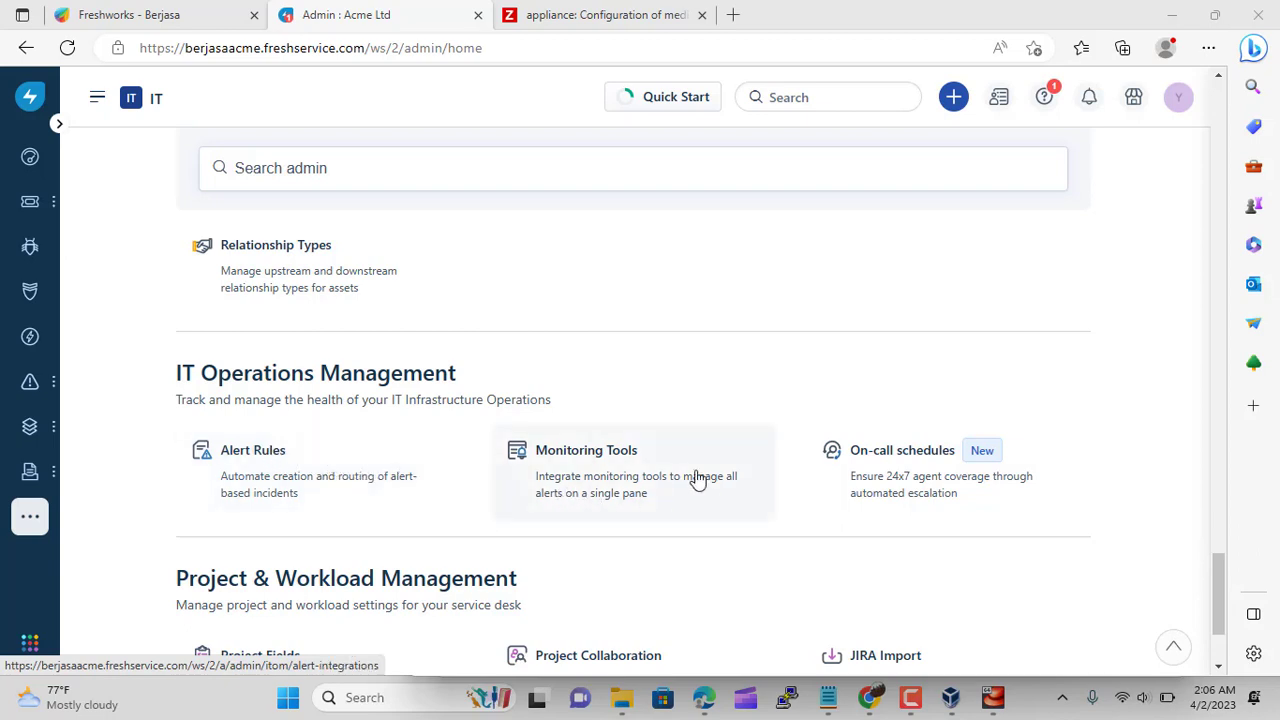
Add Zabbix from the full monitoring tools list and copy its endpoint URL
click(612, 459)
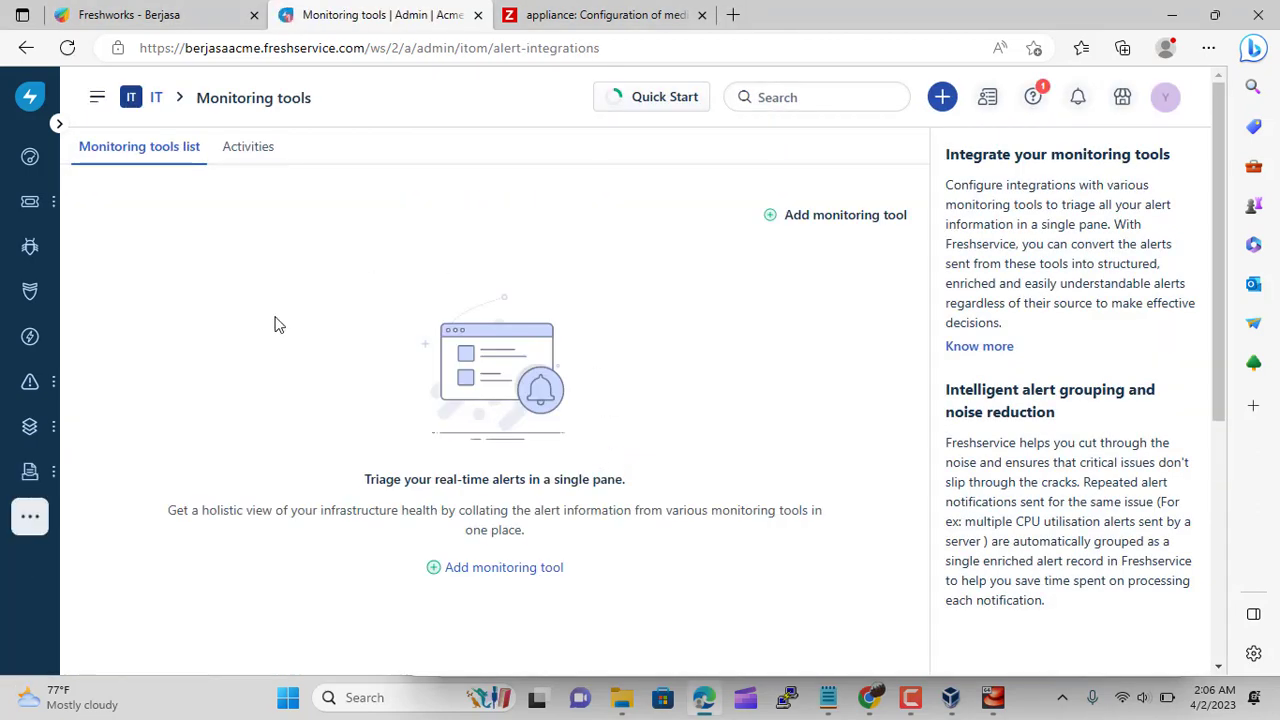
click(770, 220)
scroll(528, 414, down, 1)
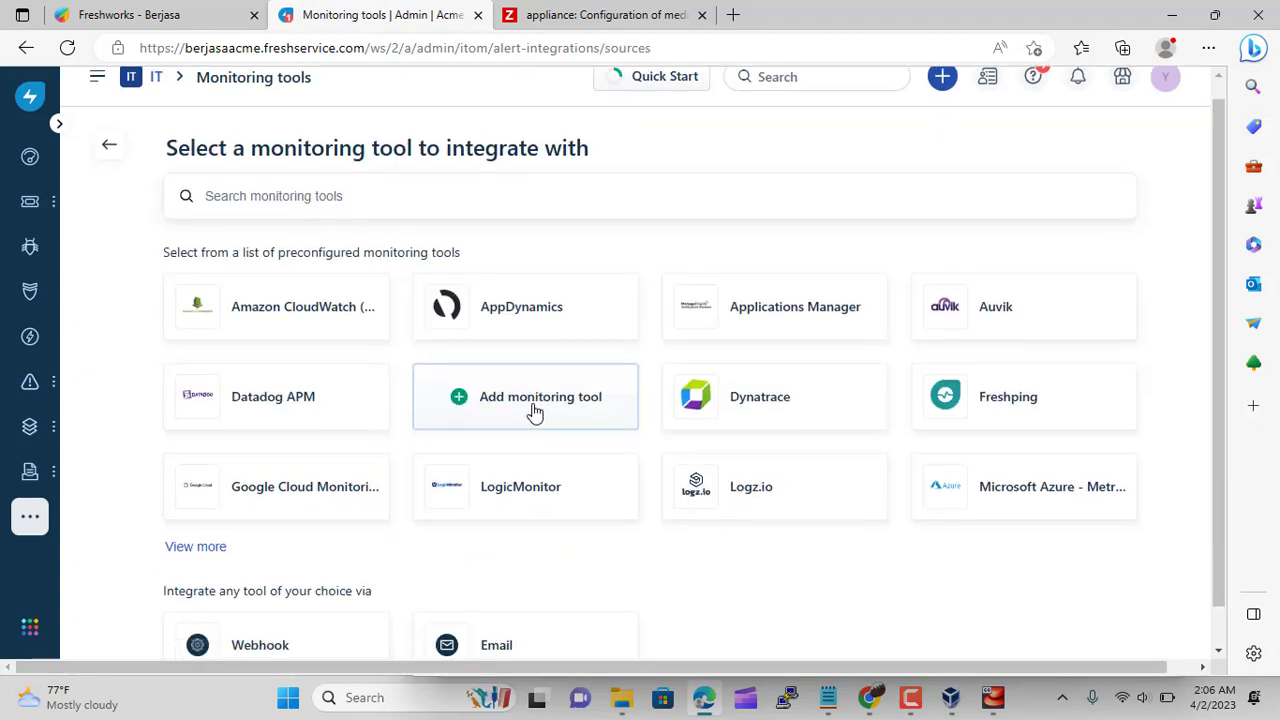
click(212, 508)
scroll(487, 350, down, 3)
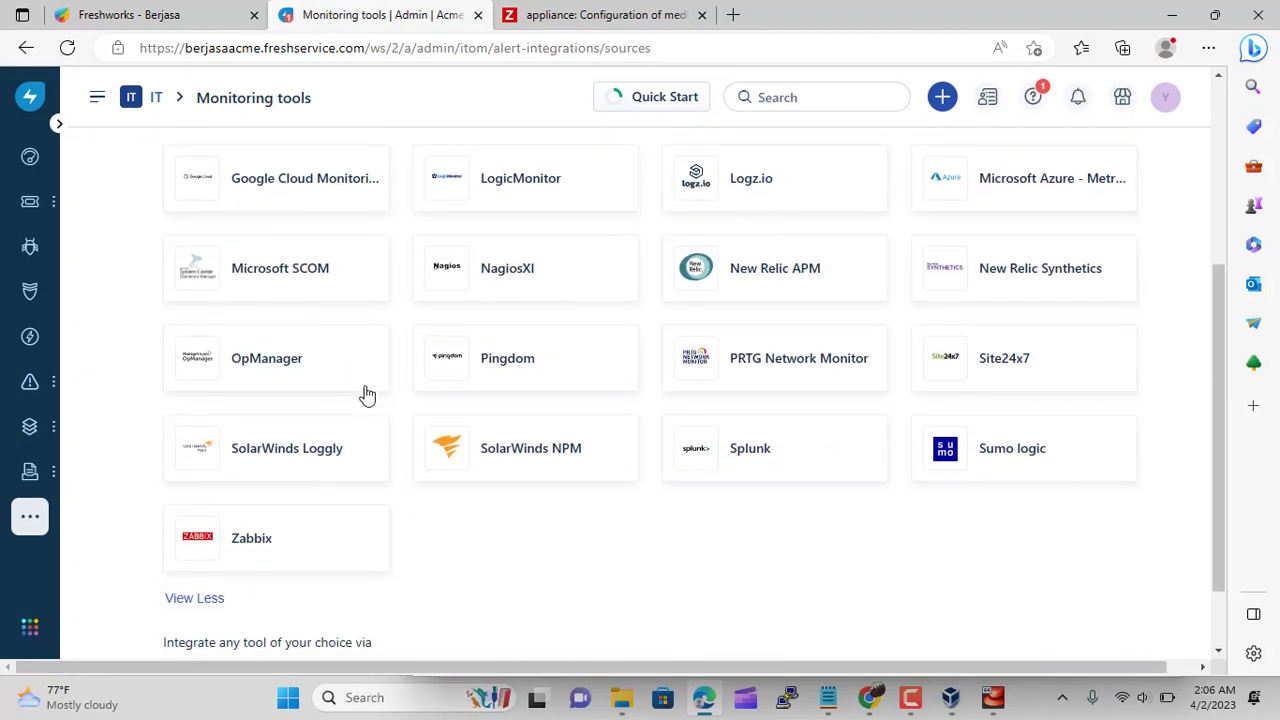
click(241, 551)
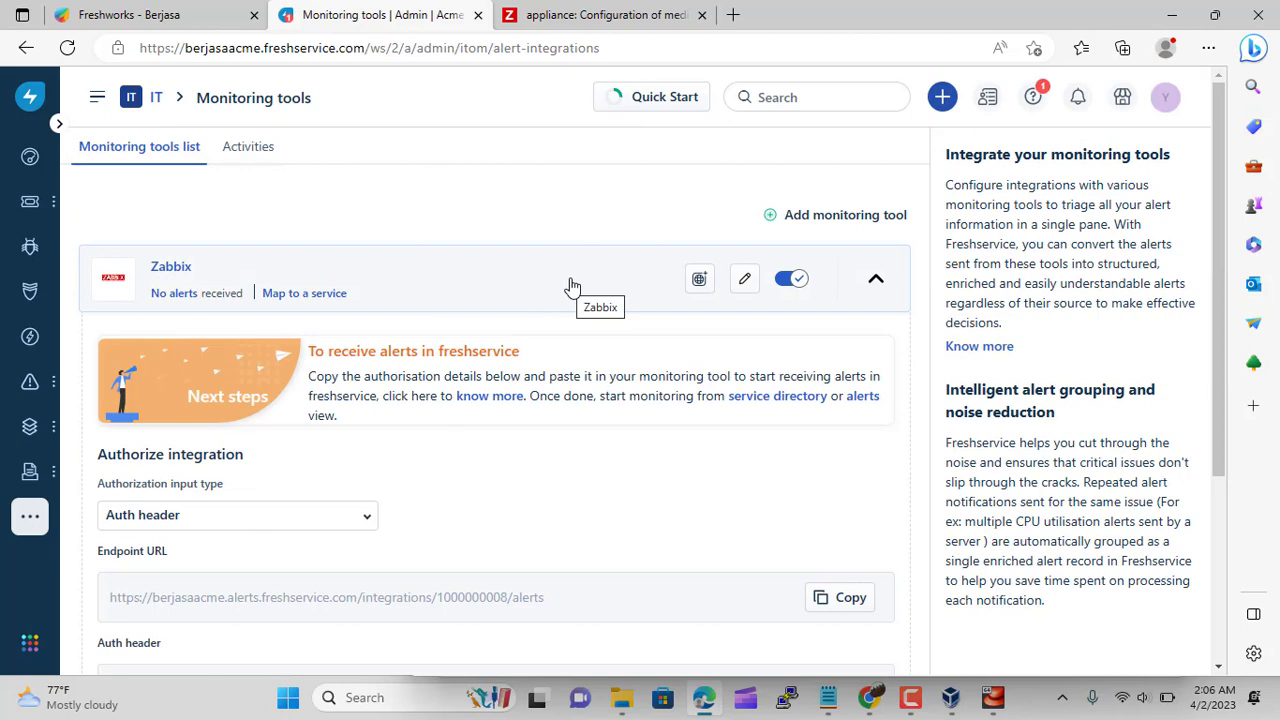
scroll(571, 286, down, 2)
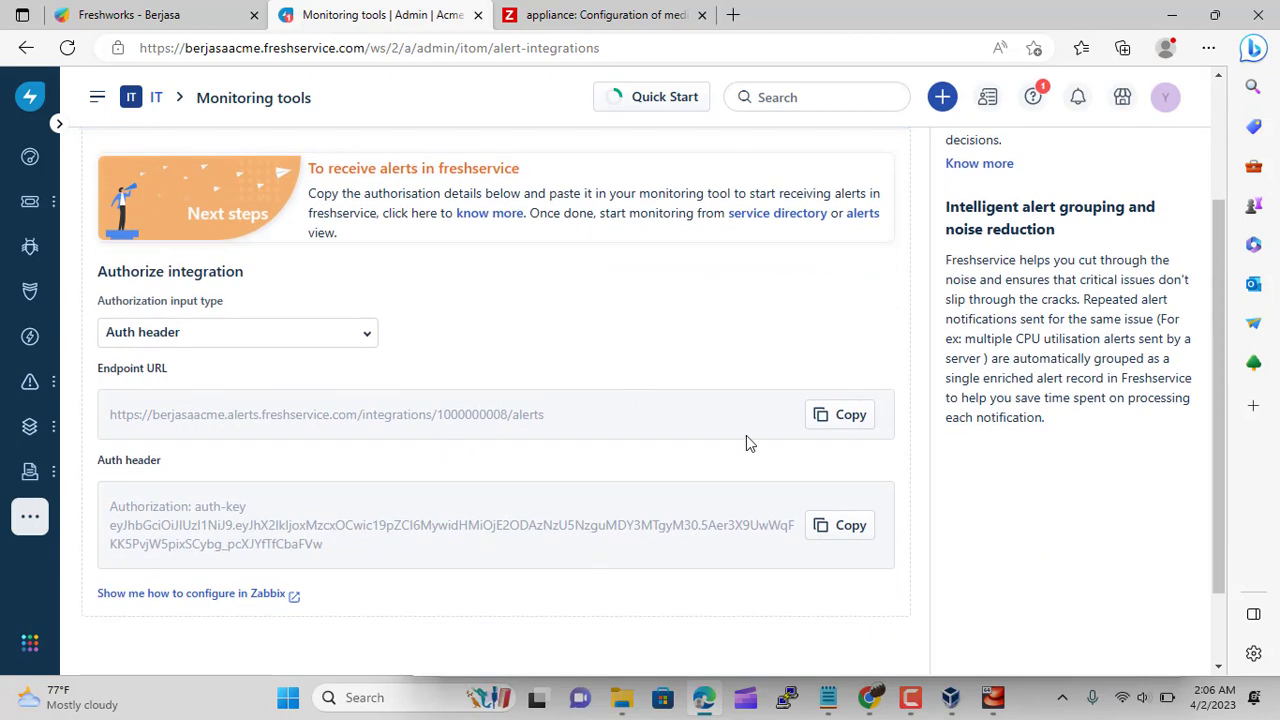
click(852, 416)
Replace the Berjasafresh media type's url parameter with the copied Freshservice endpoint URL
click(605, 15)
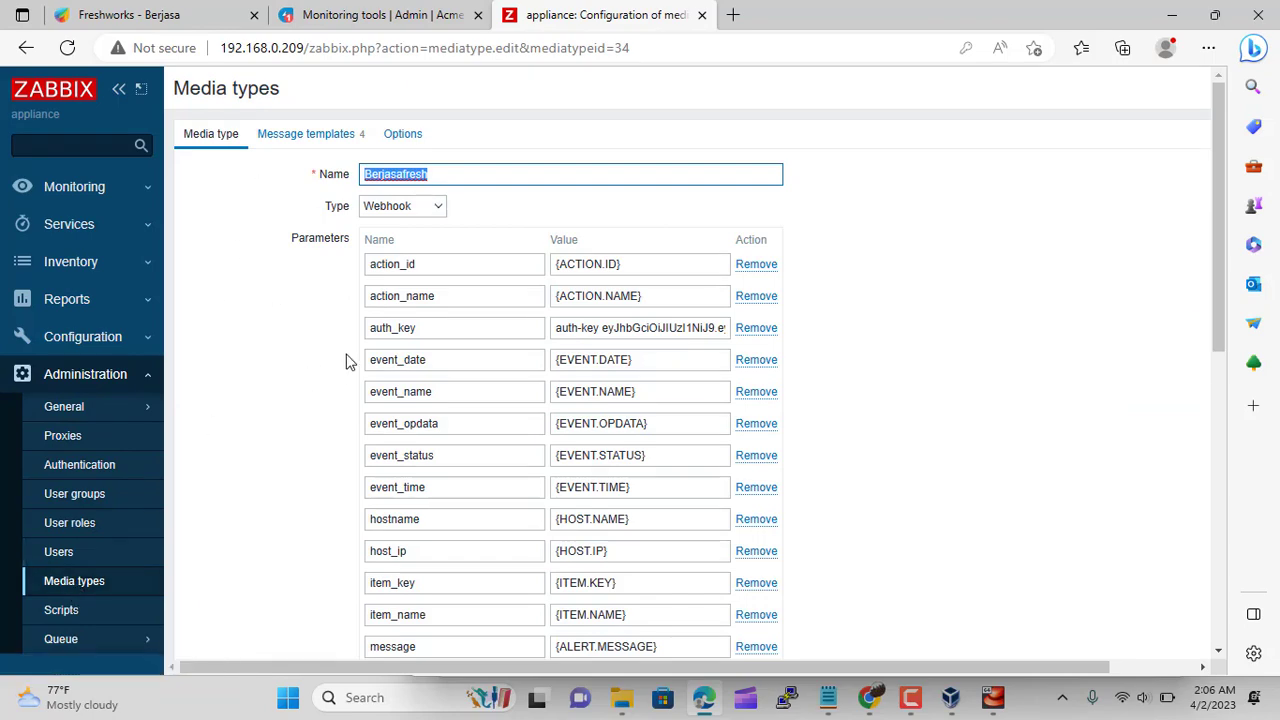
scroll(600, 400, down, 3)
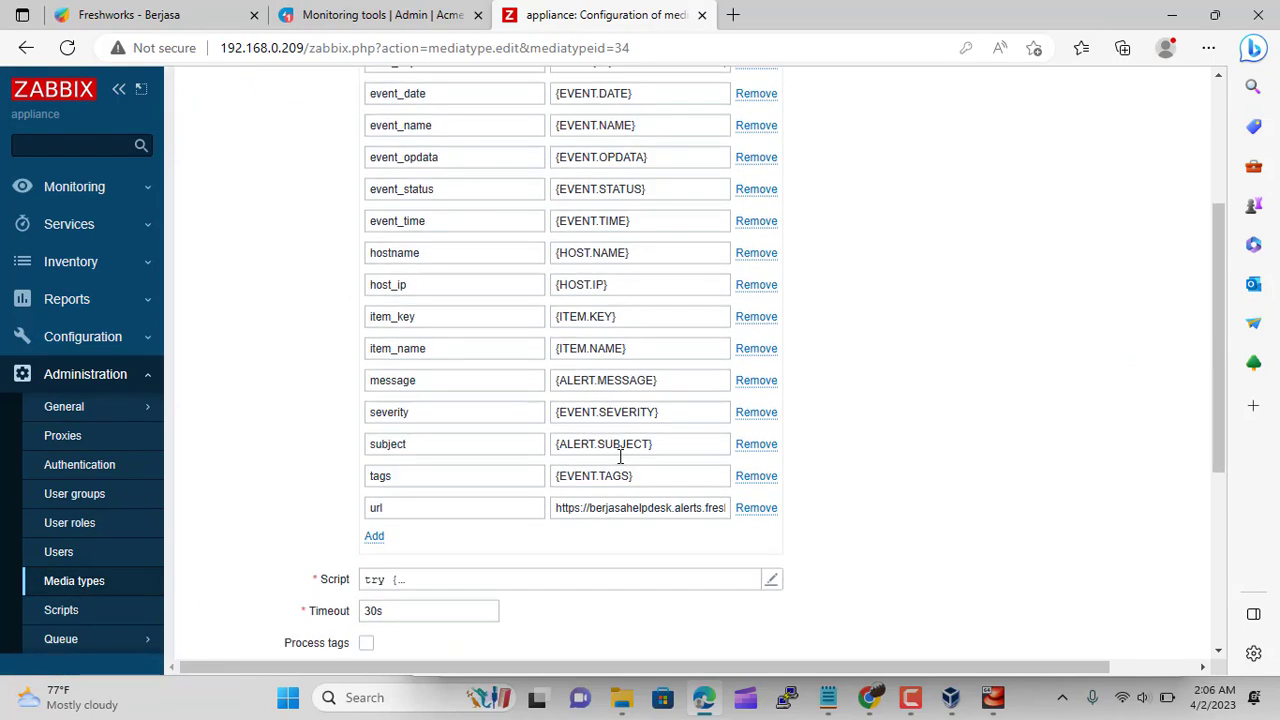
drag(557, 508, 787, 514)
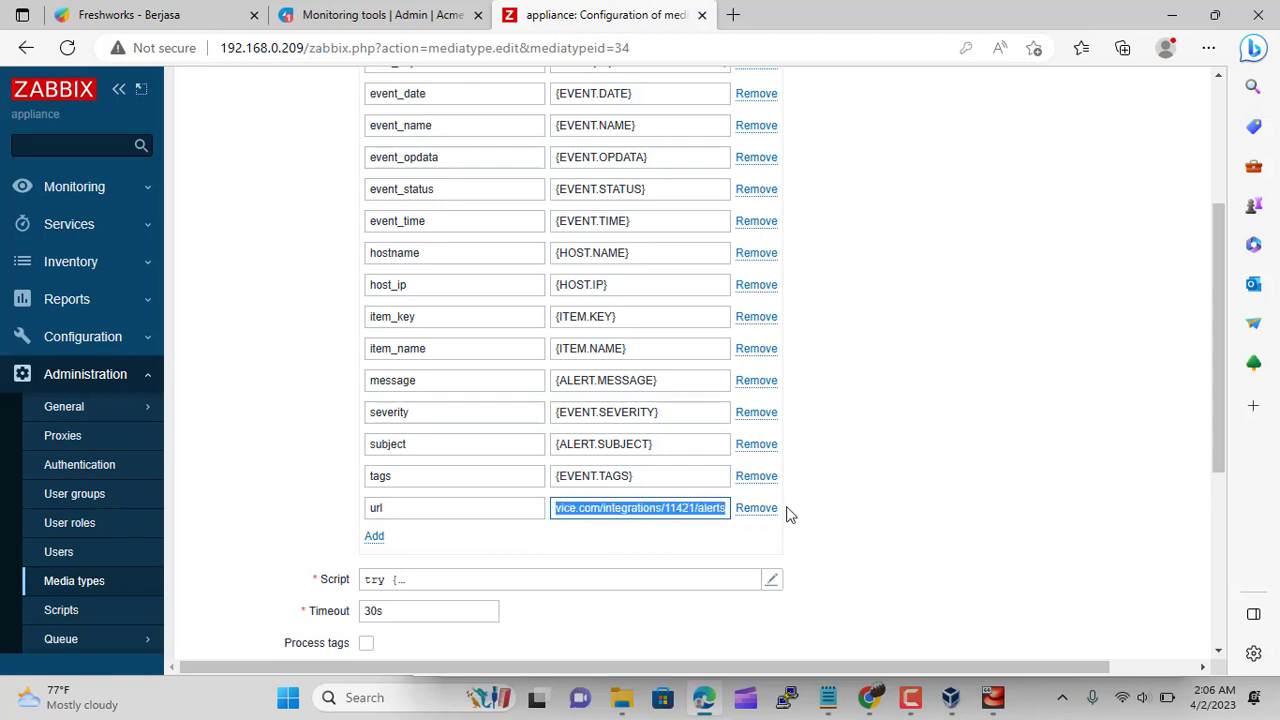
key(ctrl+v)
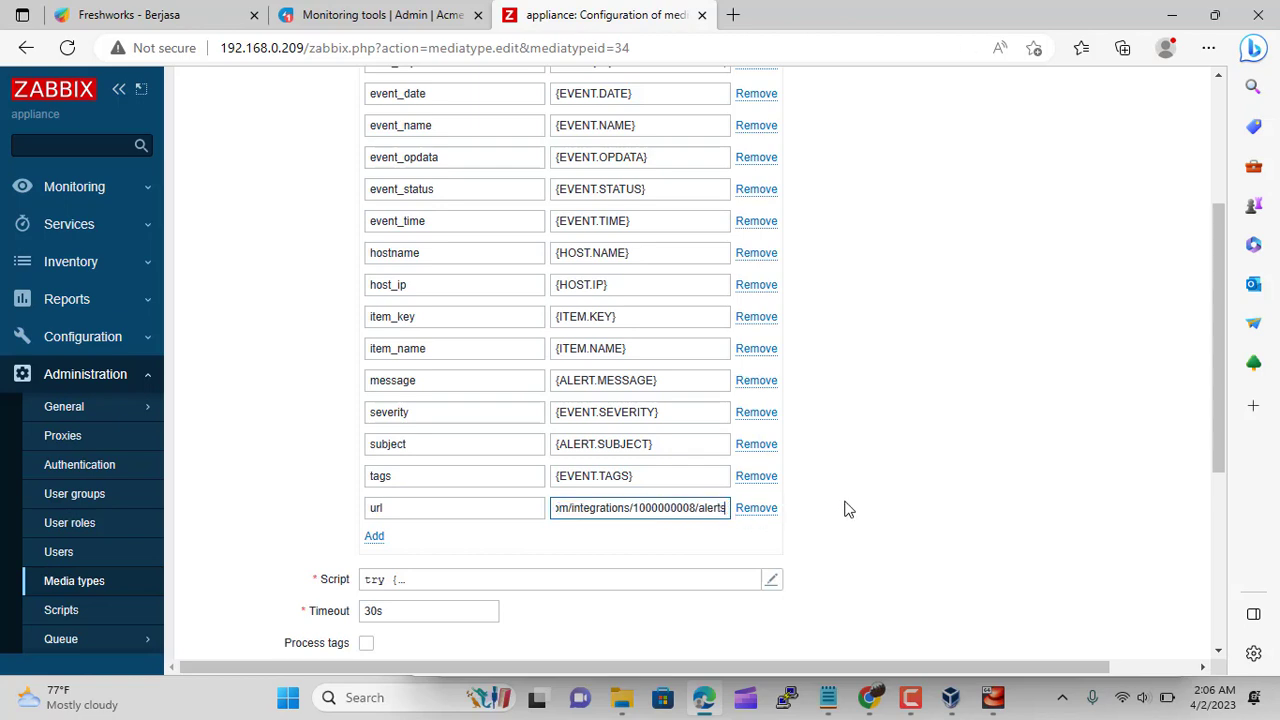
scroll(866, 479, up, 2)
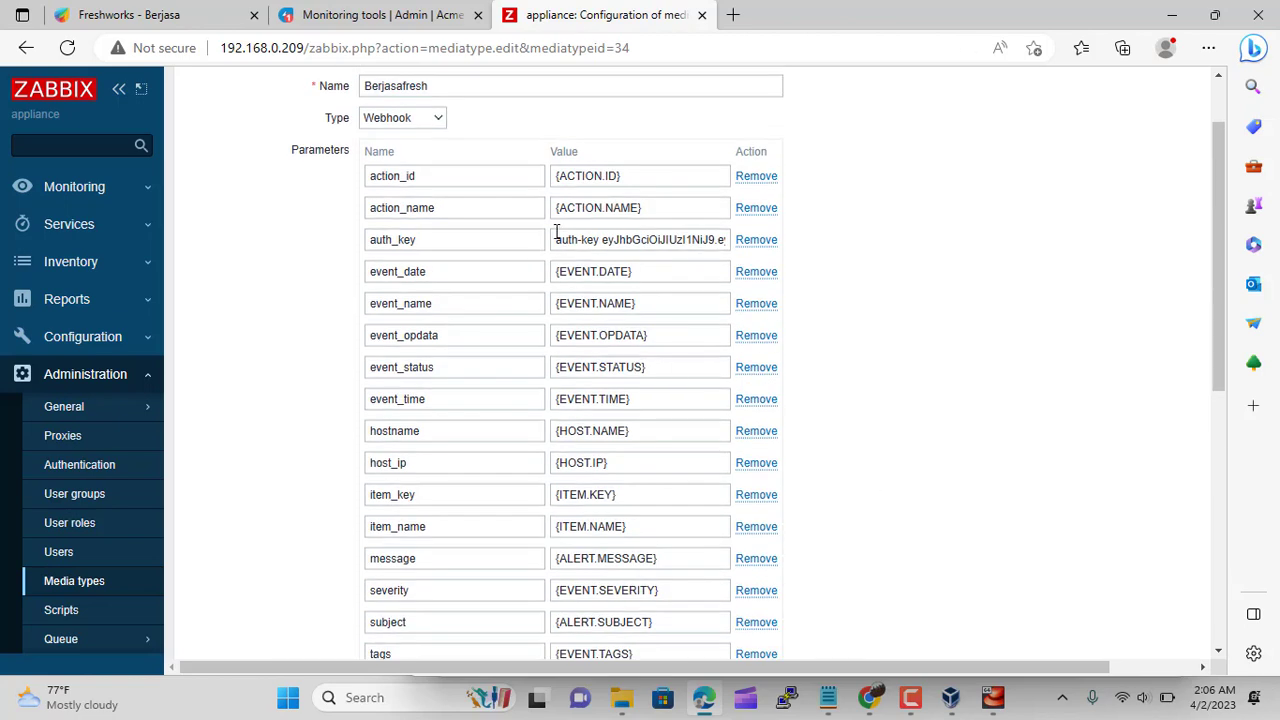
Copy the Freshservice auth header and paste it into the auth_key parameter
click(380, 15)
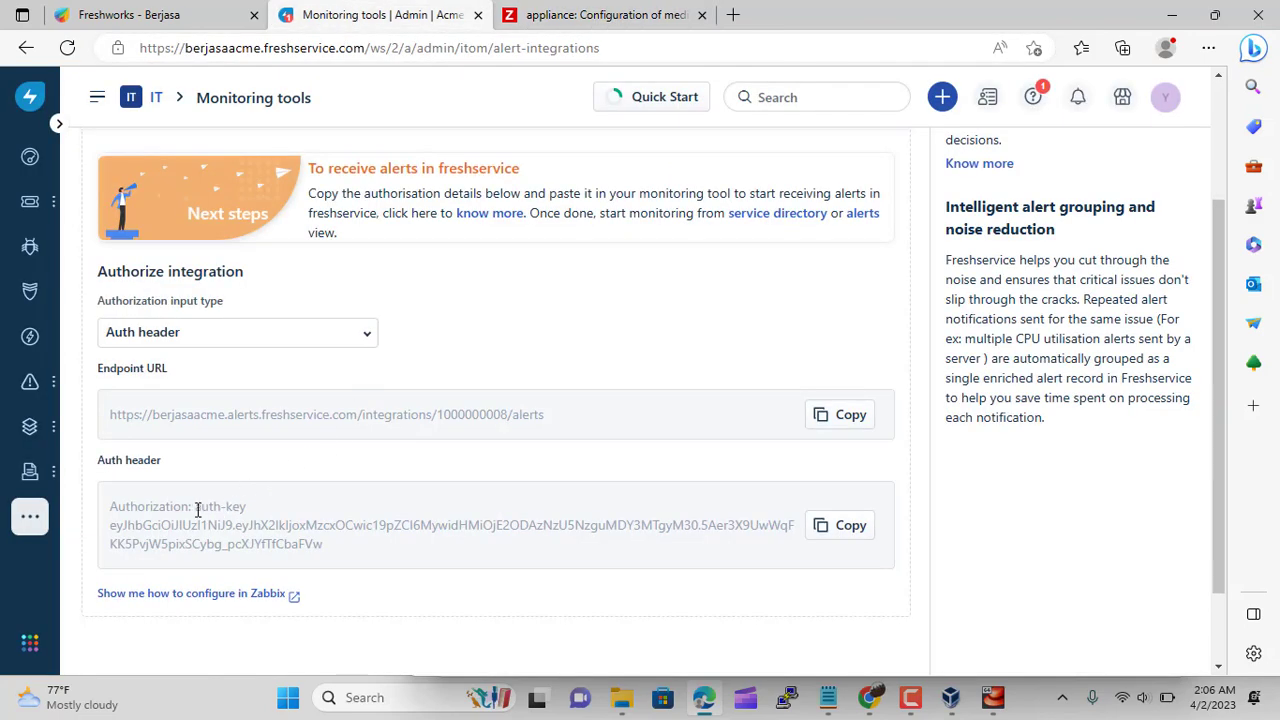
drag(197, 509, 332, 560)
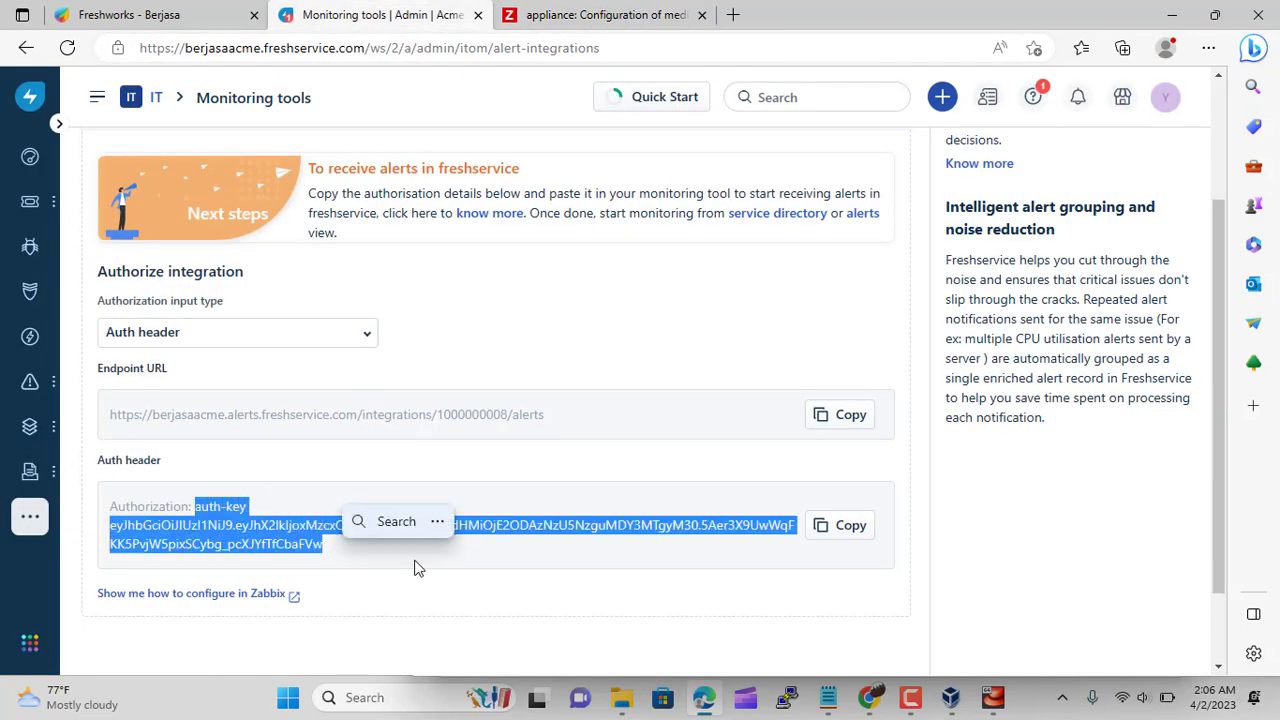
click(571, 14)
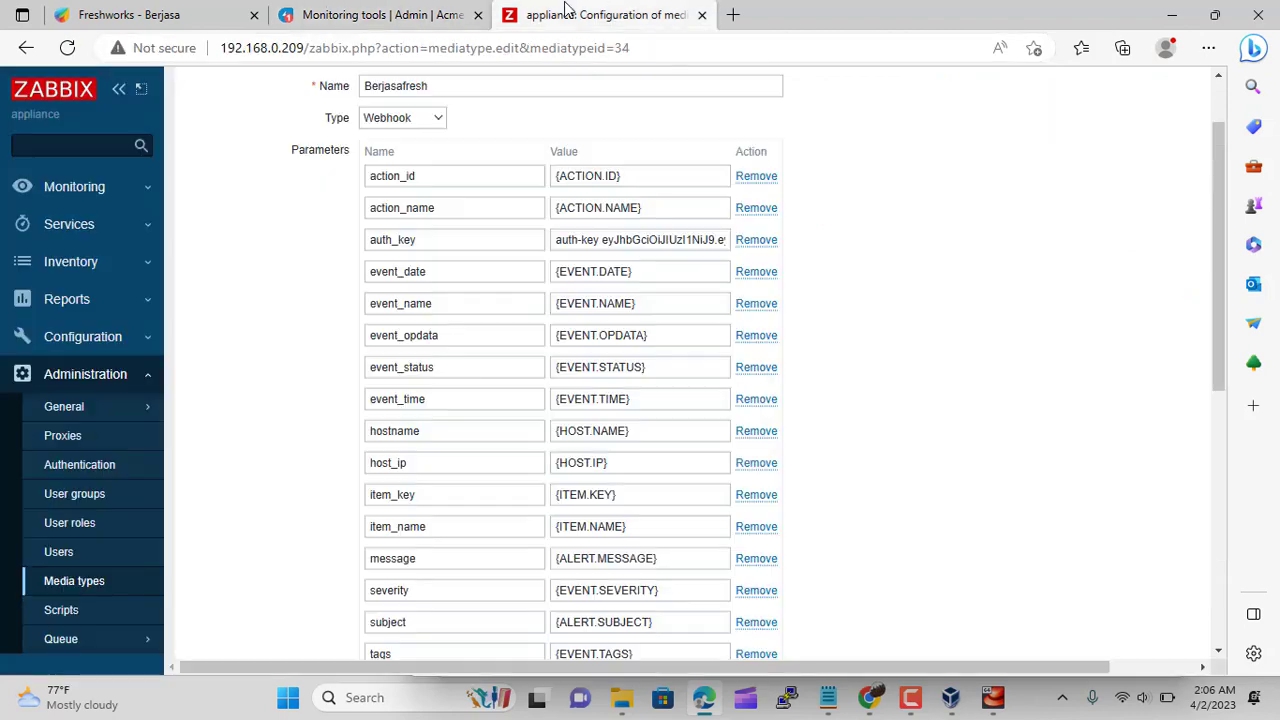
scroll(575, 275, down, 1)
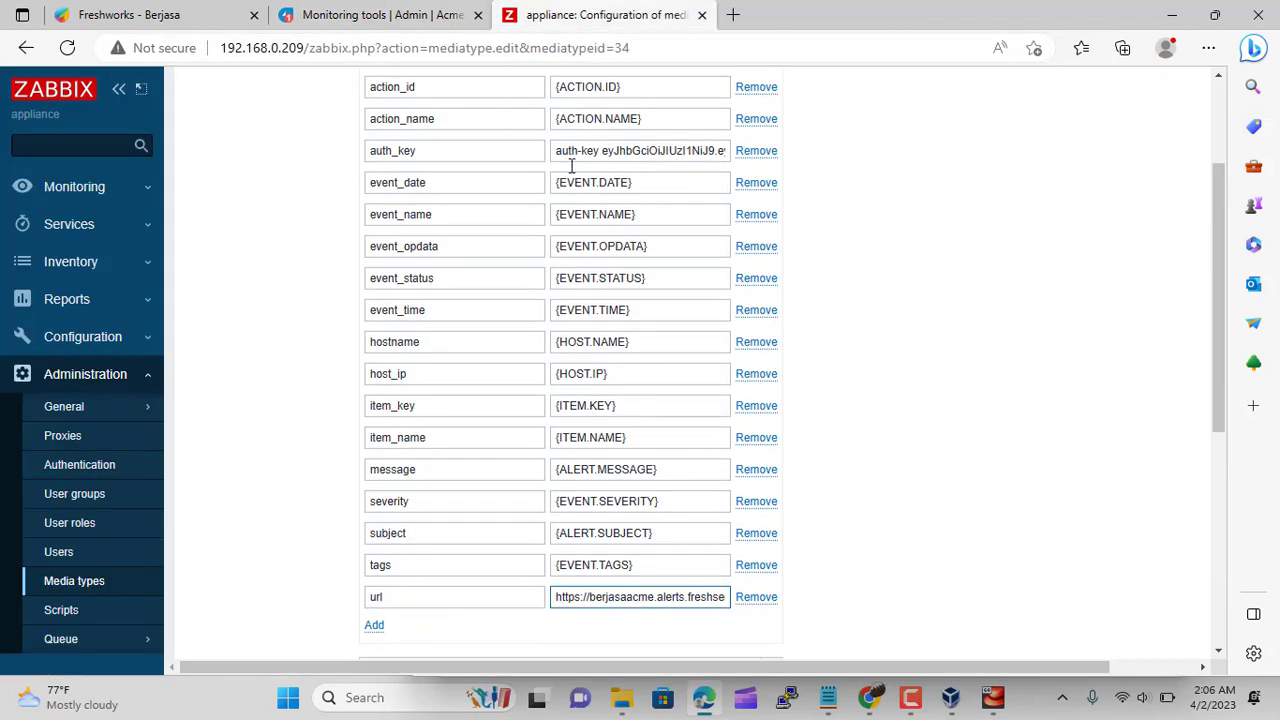
drag(566, 149, 849, 155)
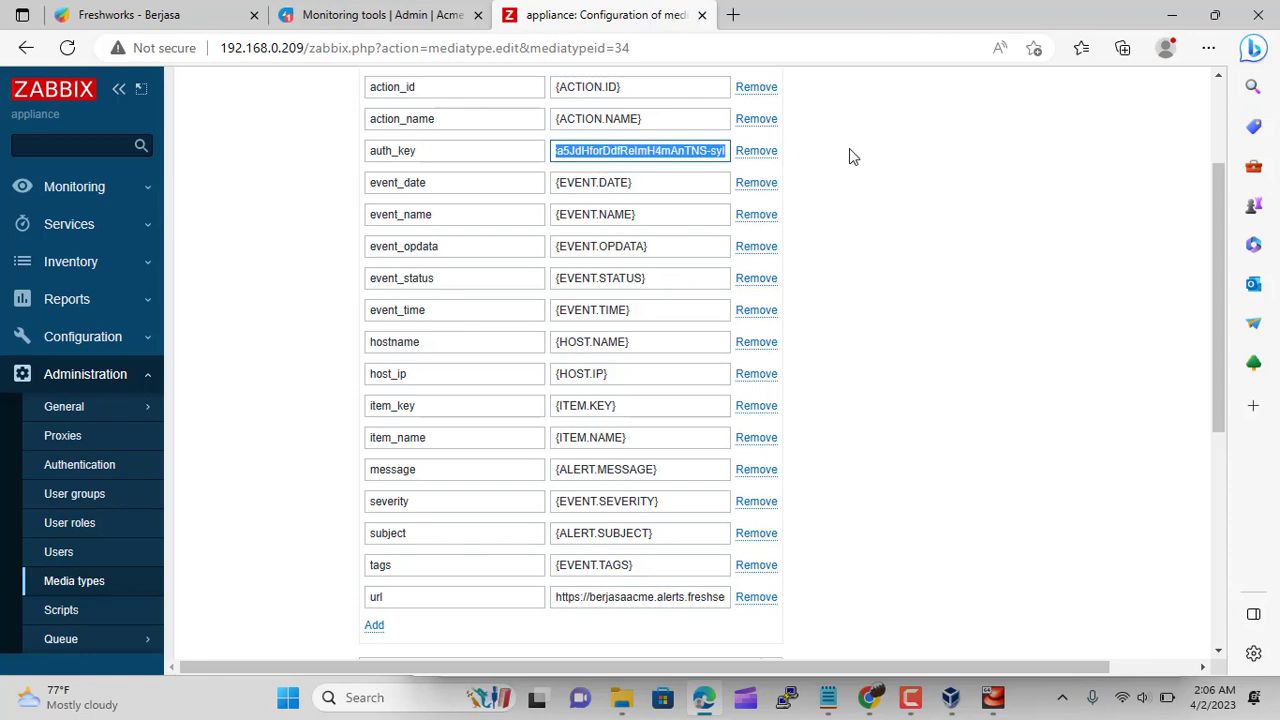
key(ctrl+v)
Save the Berjasafresh media type and enable it in the Media types list
scroll(897, 300, up, 2)
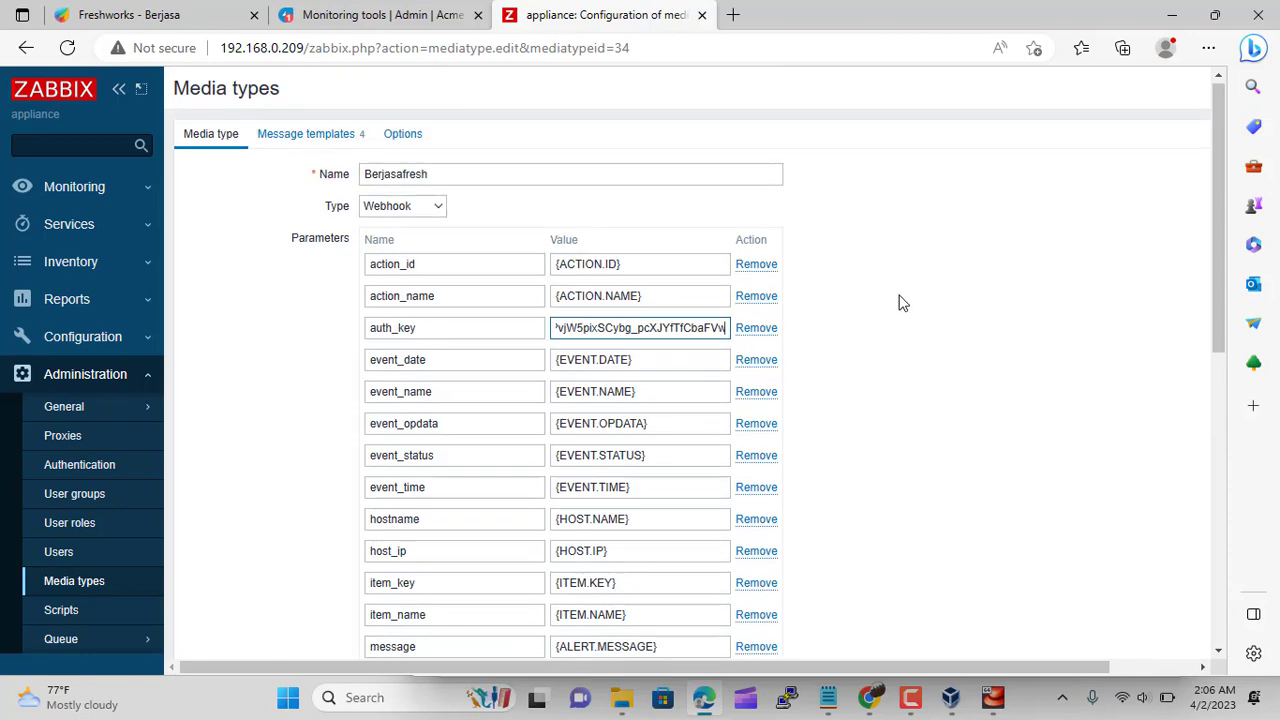
scroll(900, 302, down, 4)
scroll(897, 300, down, 3)
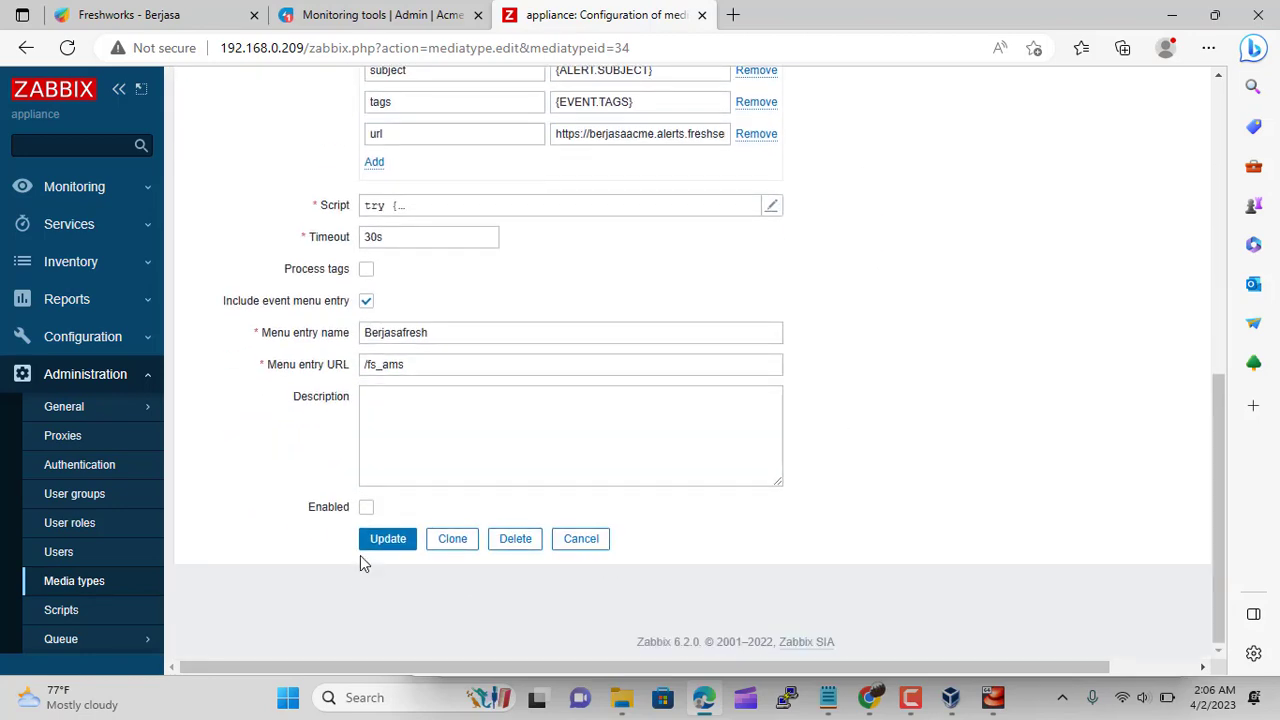
click(386, 542)
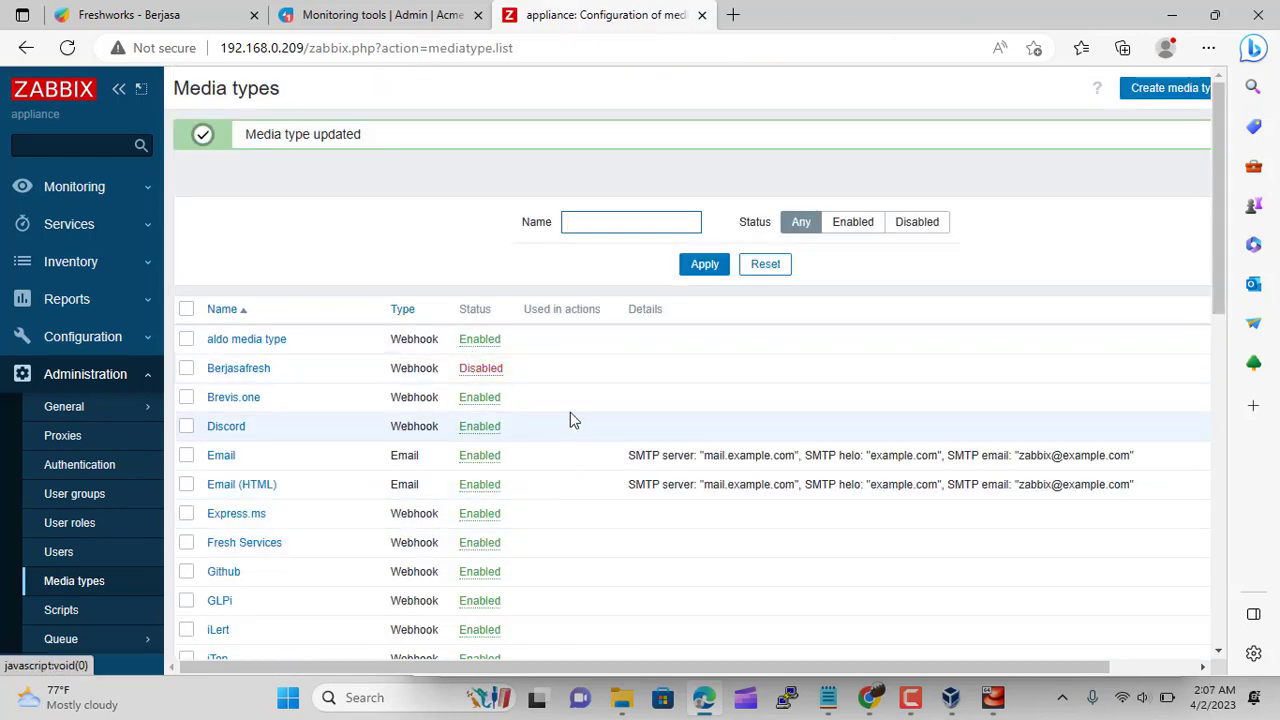
click(484, 371)
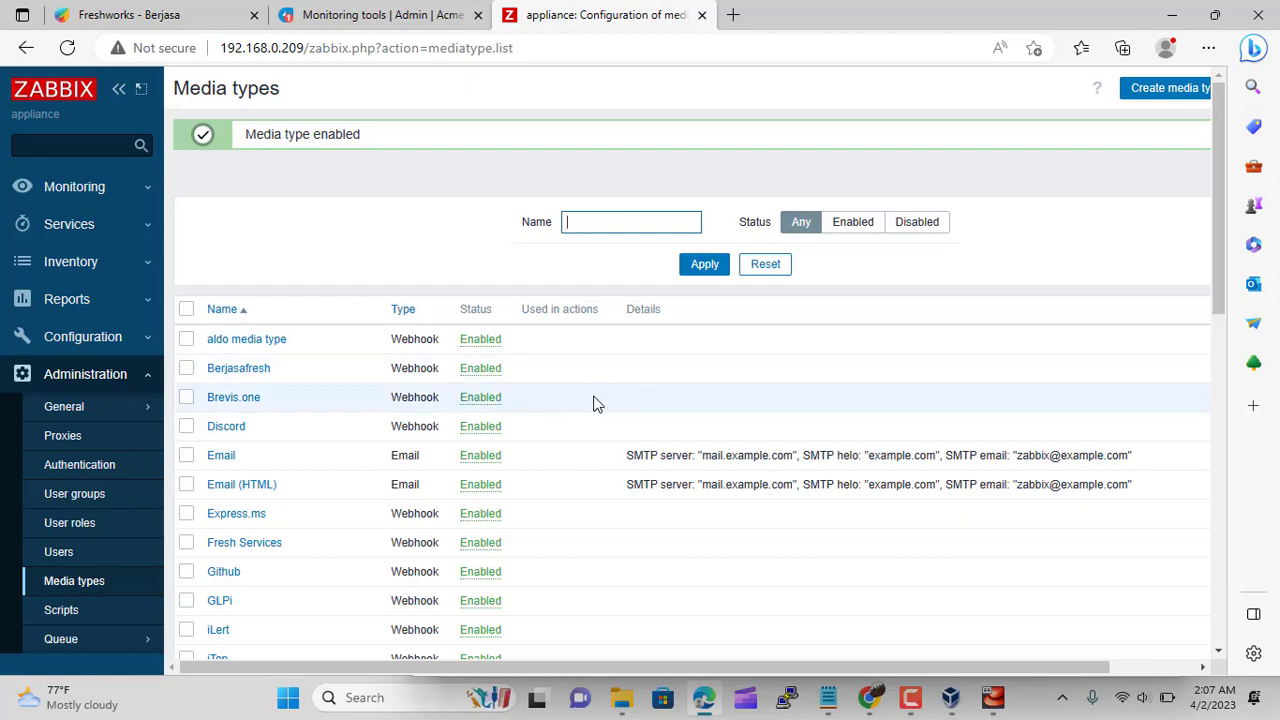
click(112, 202)
scroll(110, 270, down, 1)
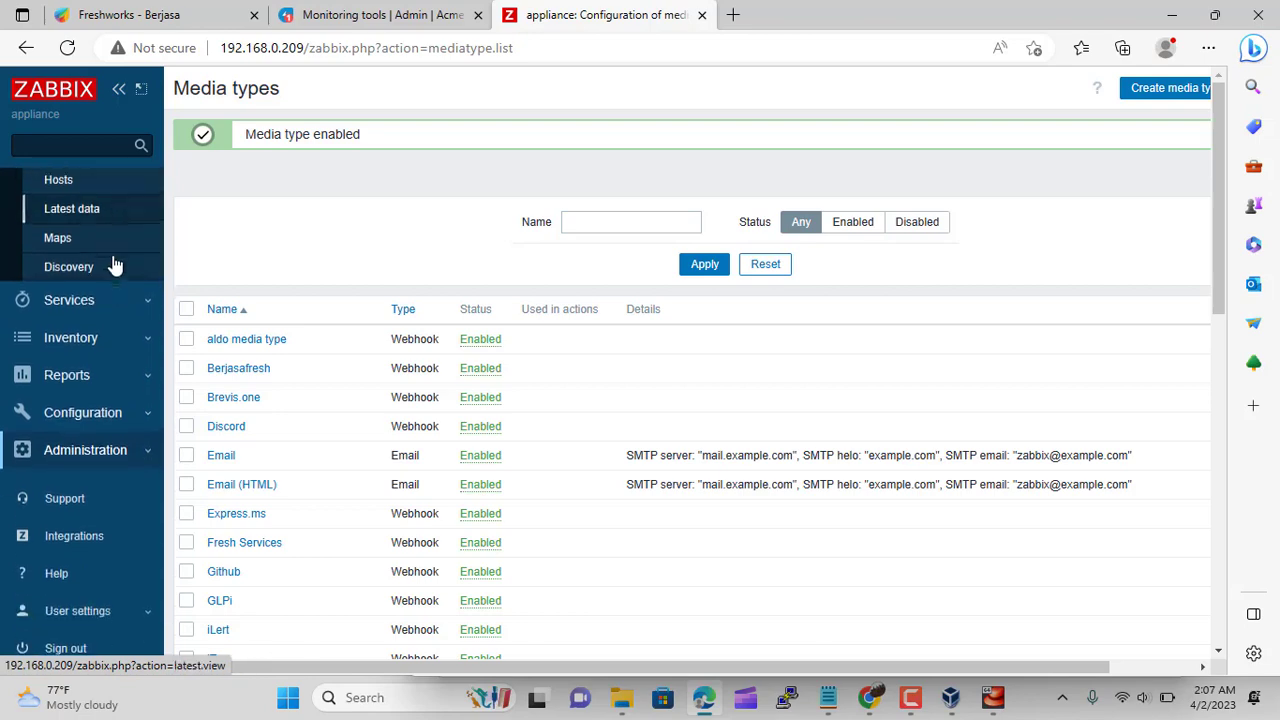
click(96, 300)
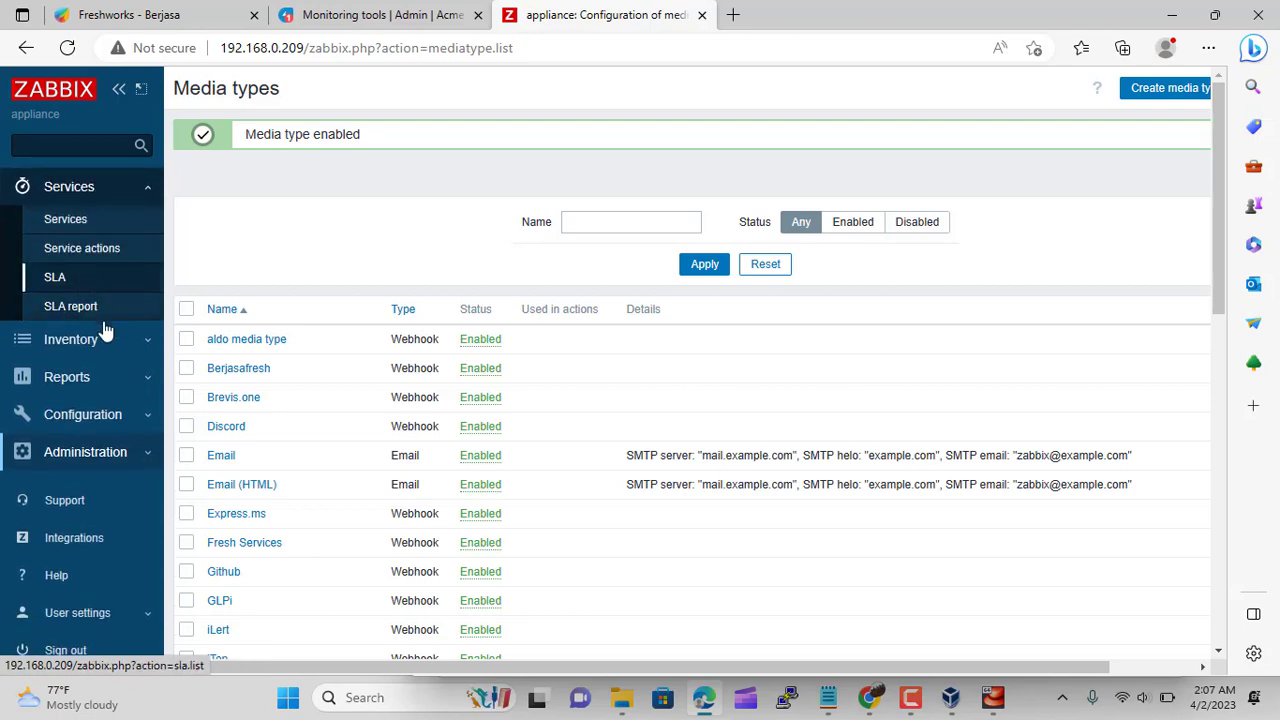
Back in Freshservice, review the monitoring tools activity history
click(384, 18)
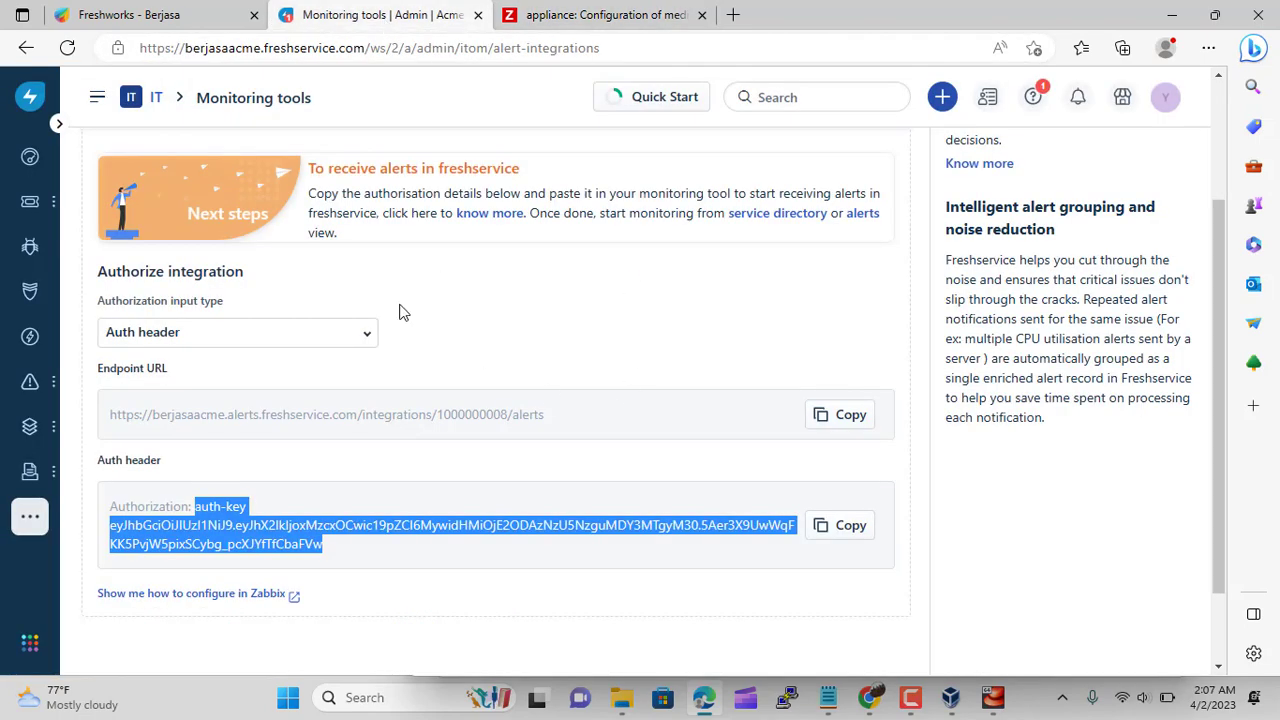
scroll(530, 360, up, 2)
scroll(526, 357, down, 1)
scroll(526, 357, up, 1)
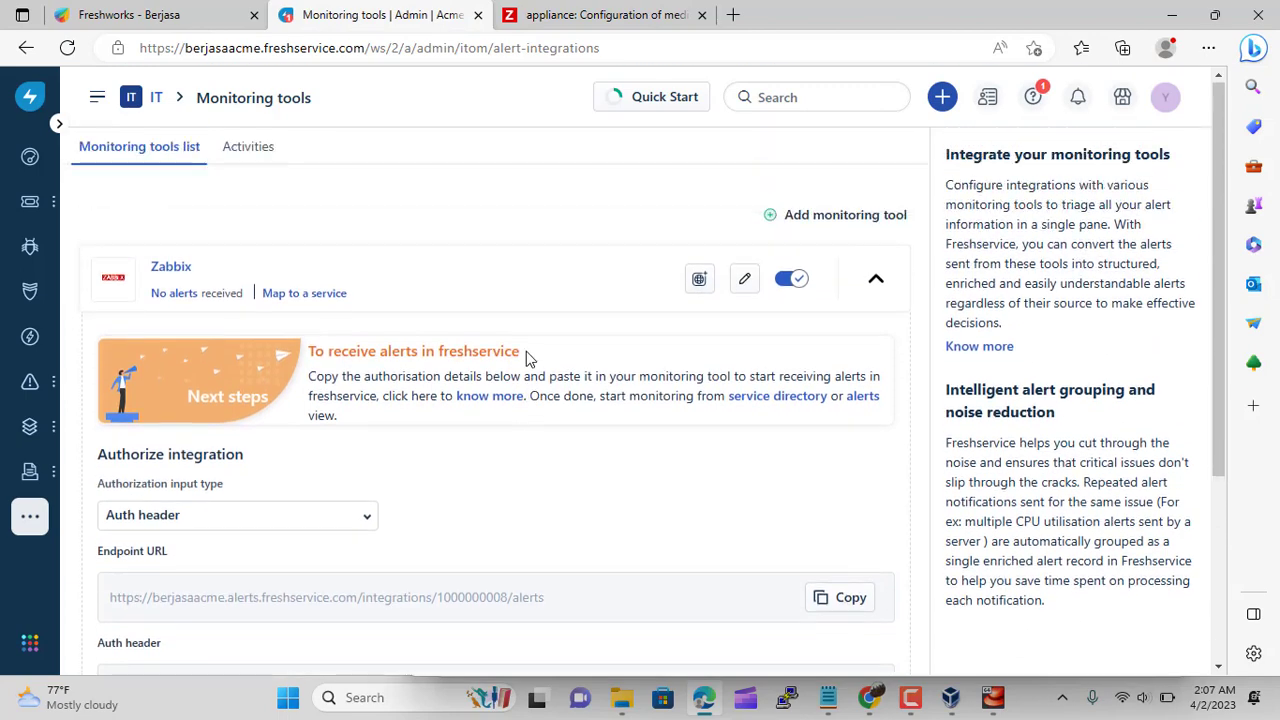
scroll(526, 351, down, 3)
scroll(527, 351, up, 3)
click(259, 164)
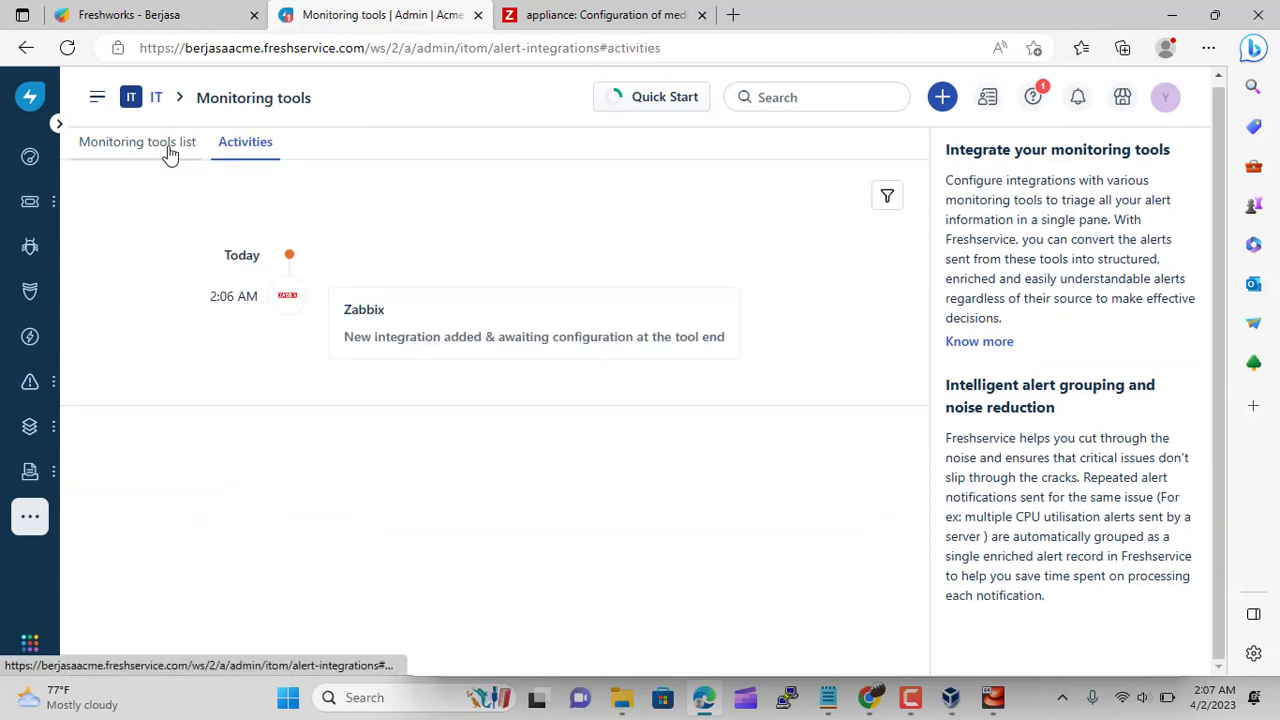
Return to Admin and open Alert Rules under IT Operations Management
click(170, 150)
click(156, 97)
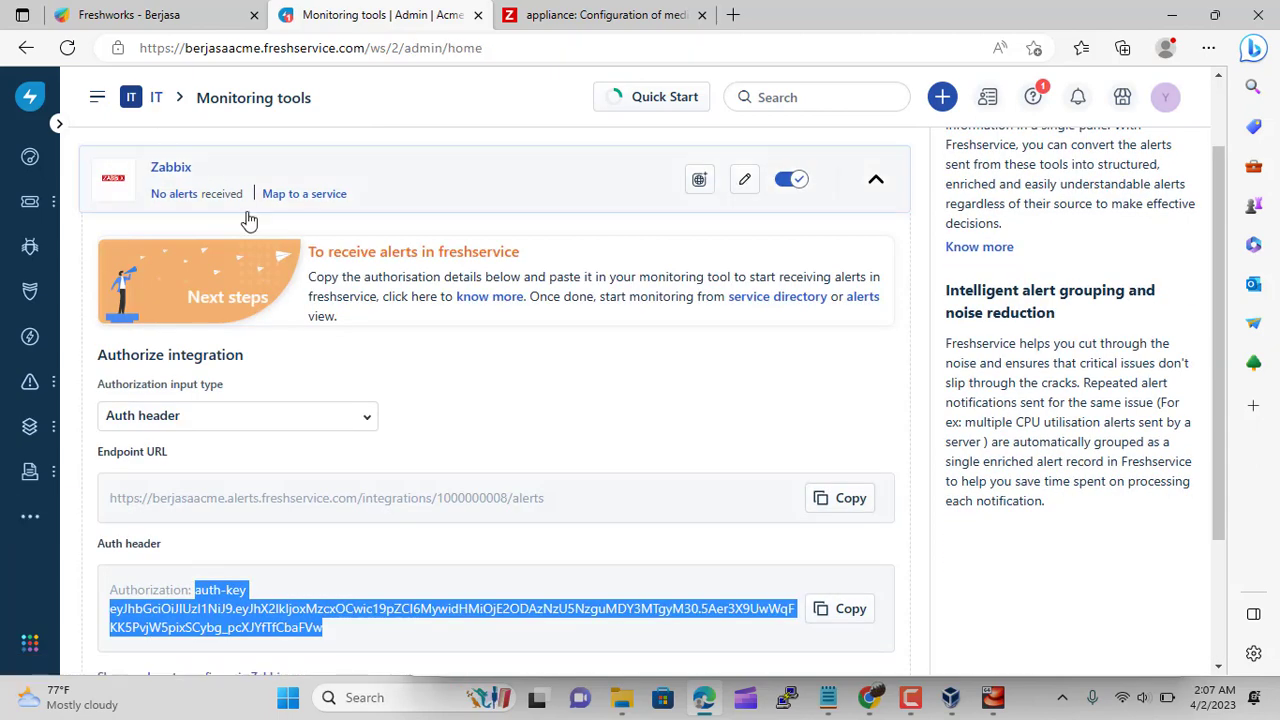
scroll(420, 391, down, 10)
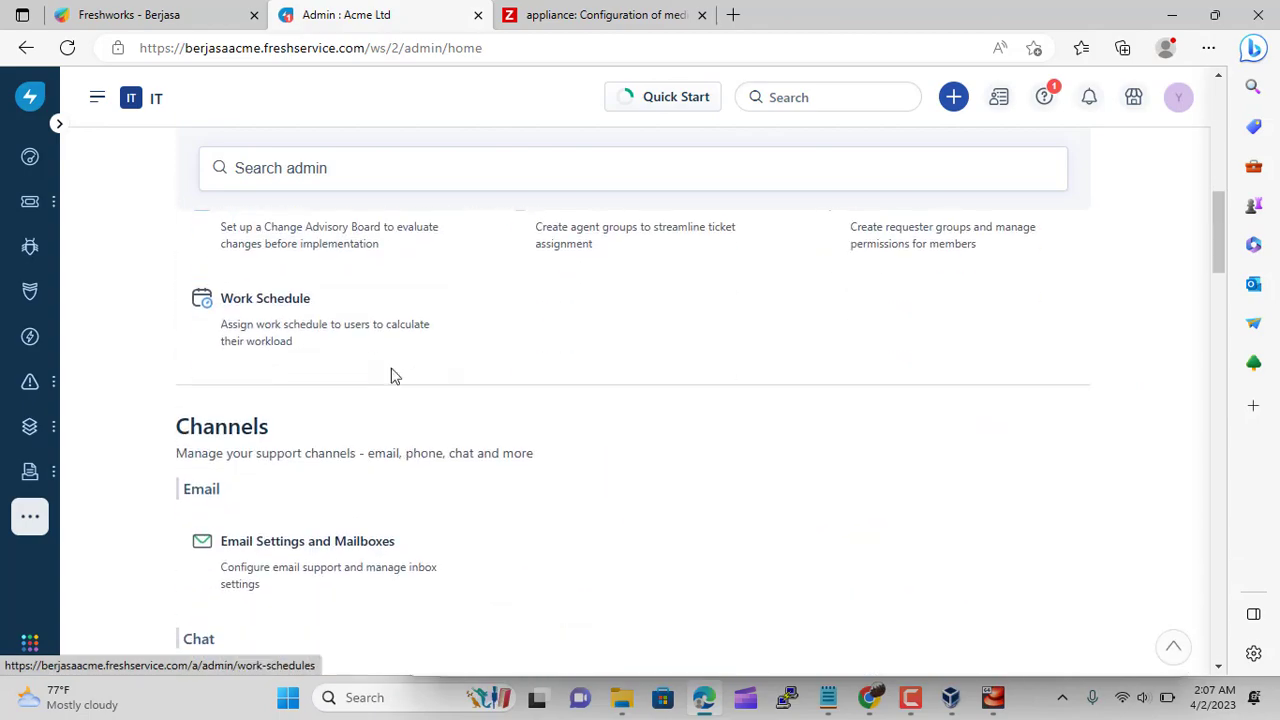
scroll(390, 378, down, 15)
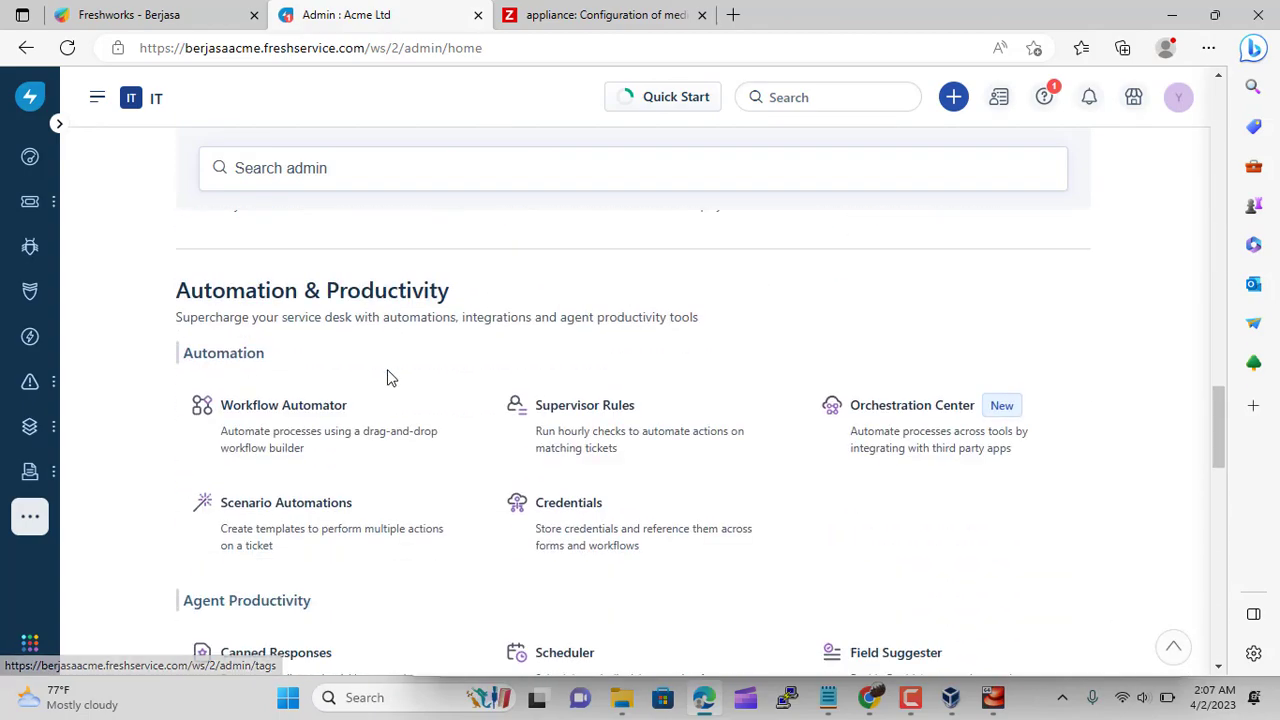
scroll(390, 378, down, 9)
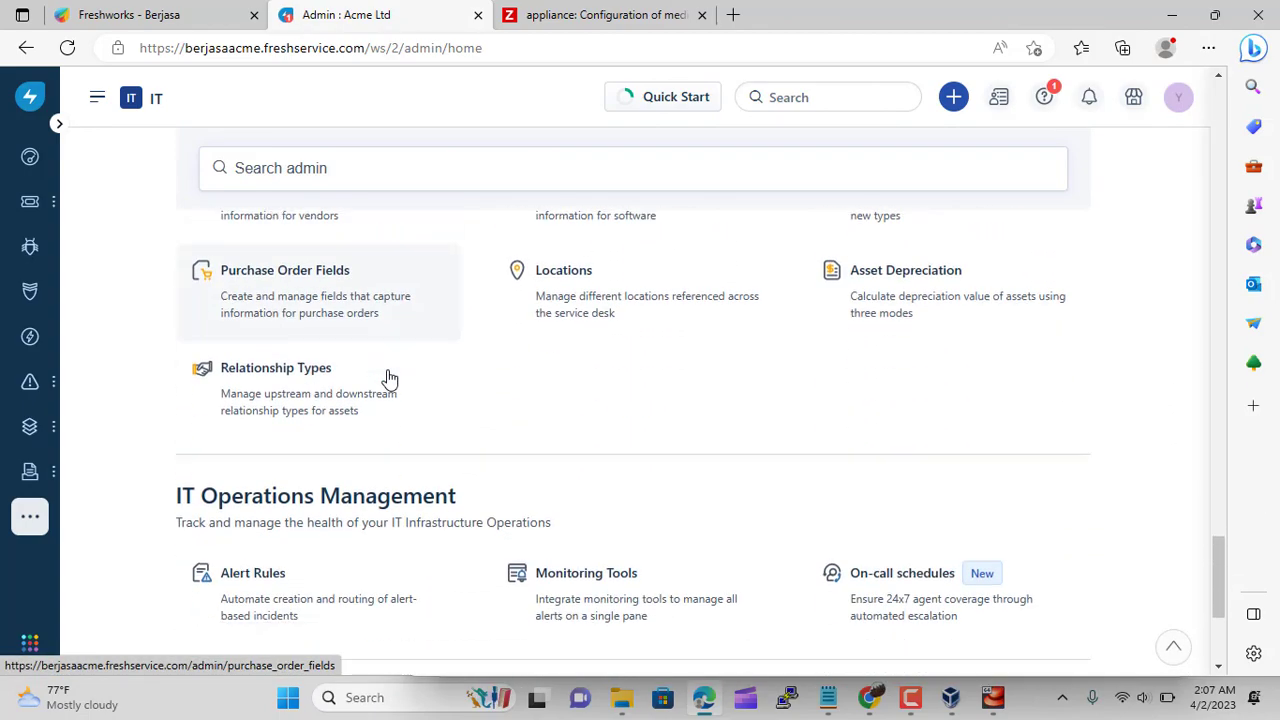
click(289, 369)
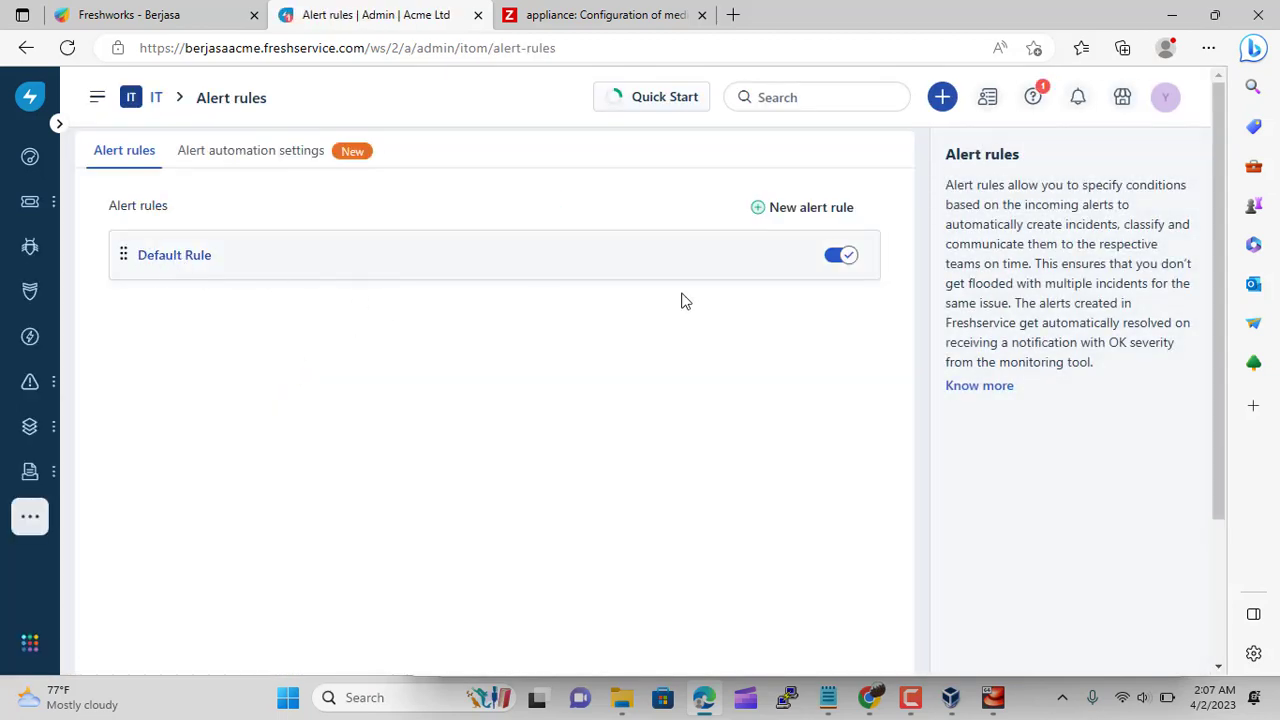
Start a new alert rule named 'Zabbix' with description 'for zabbix'
click(759, 210)
click(269, 283)
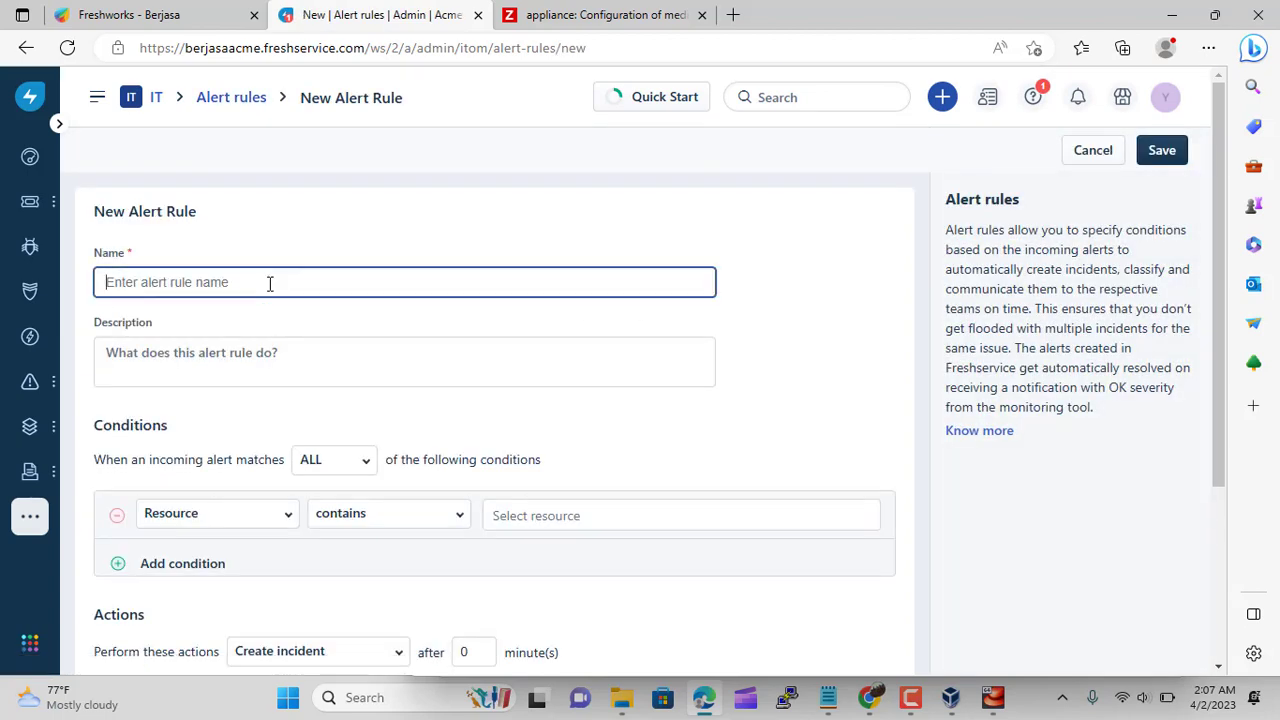
text(Zabbix)
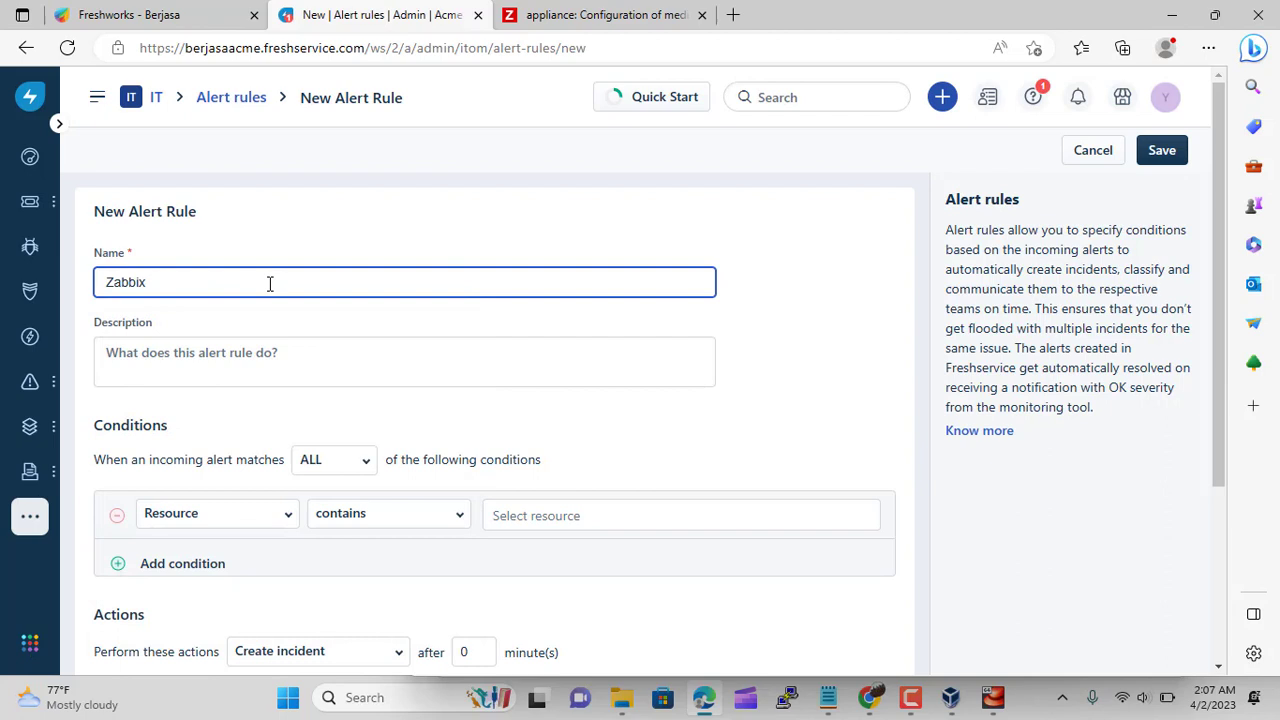
click(212, 365)
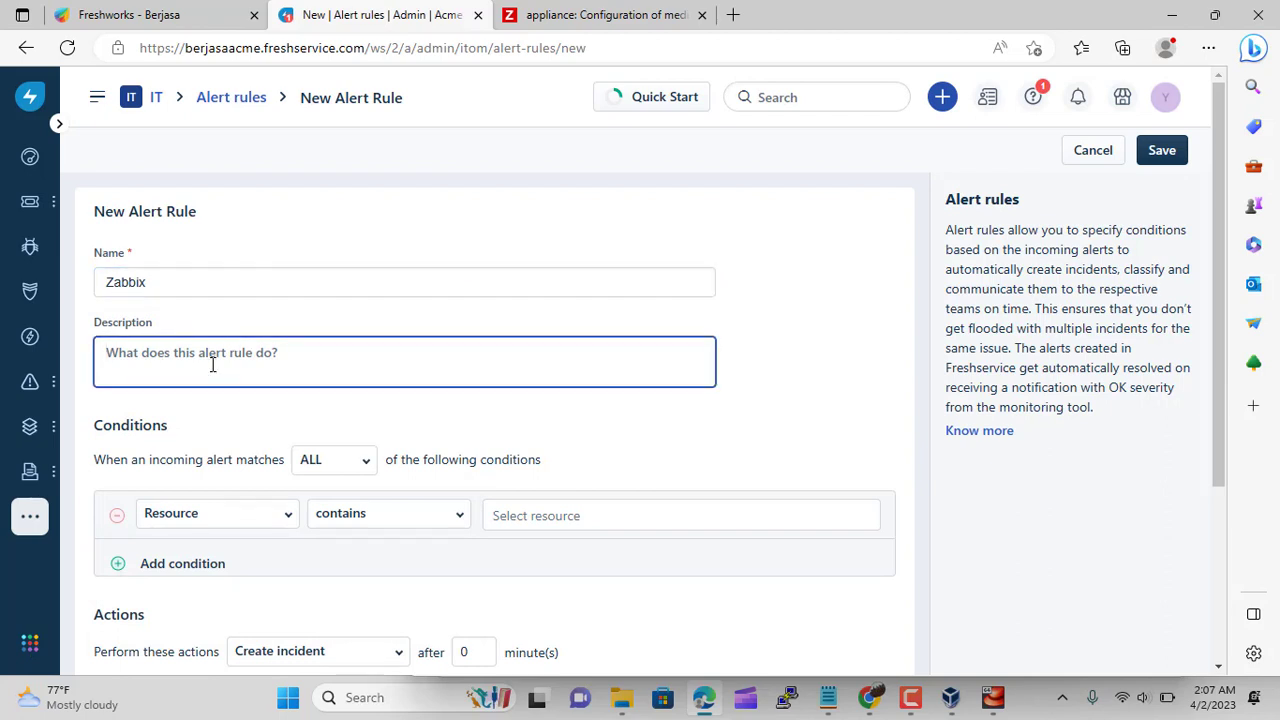
text(Untuk perzabbix)
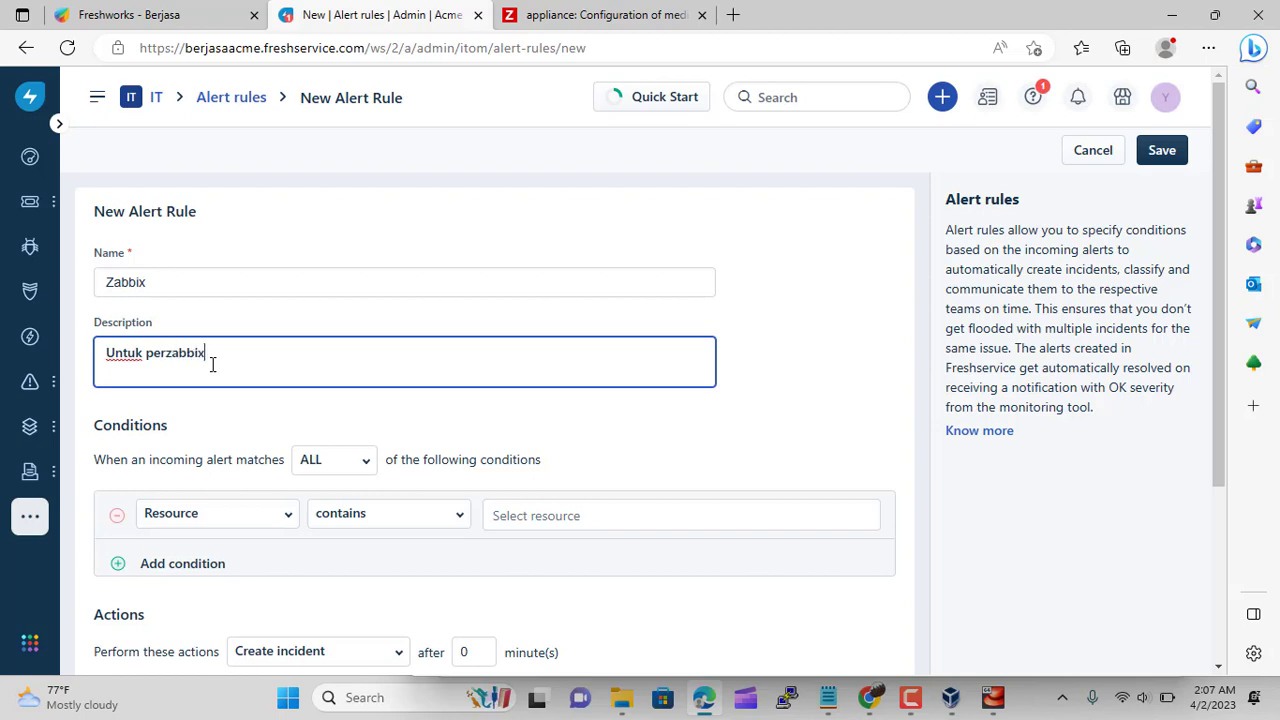
key(ctrl+BackSpace)
key(ctrl+BackSpace)
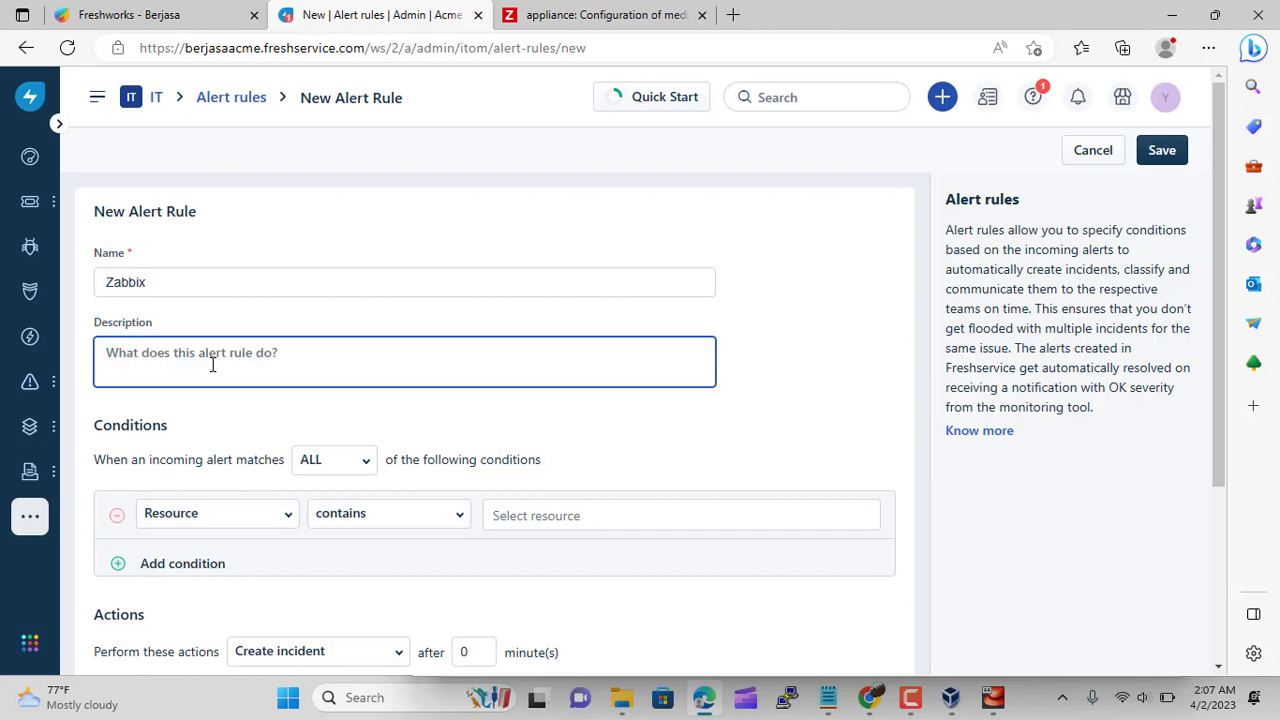
text(for zabbix)
click(717, 455)
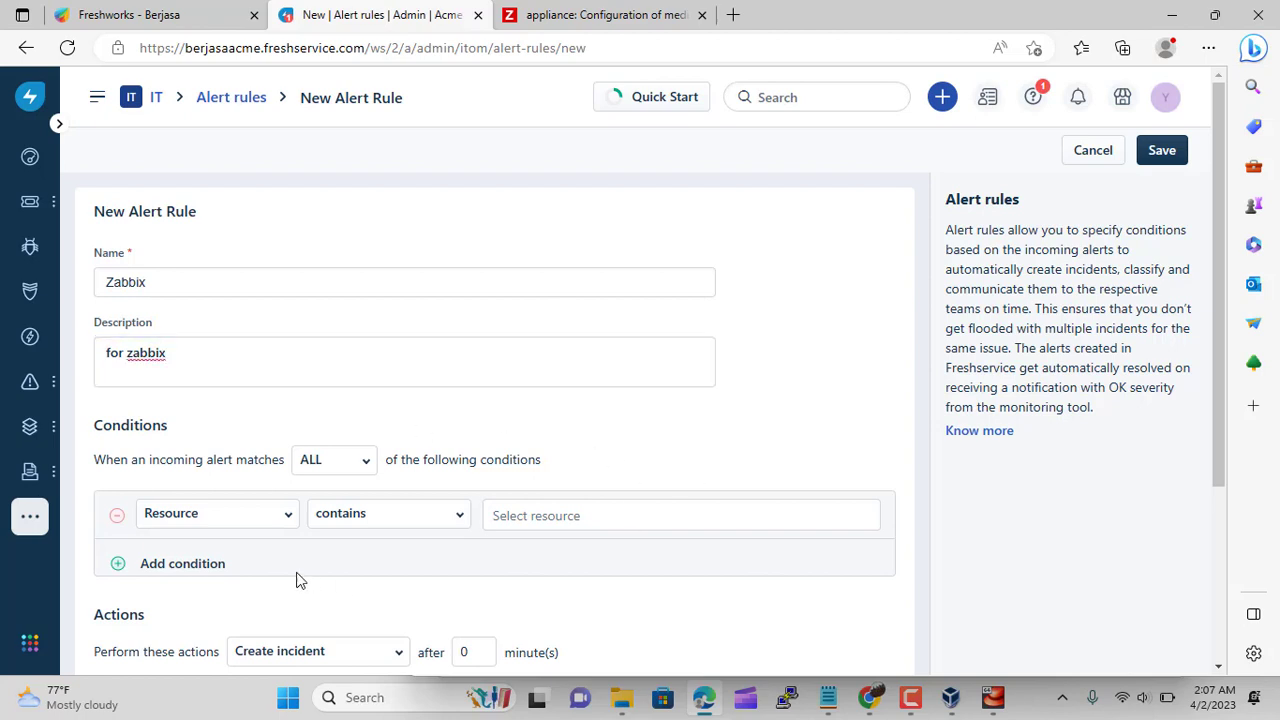
scroll(400, 545, down, 1)
Add the condition Integration name includes Zabbix
click(280, 423)
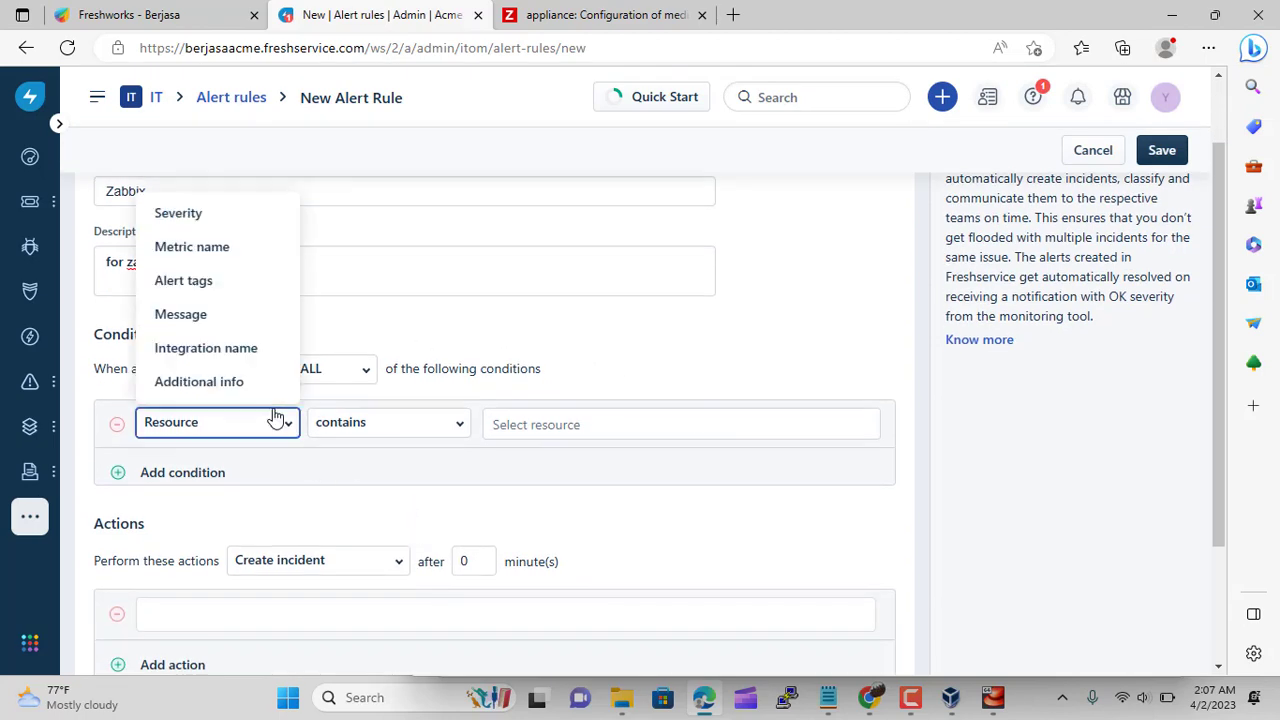
click(248, 348)
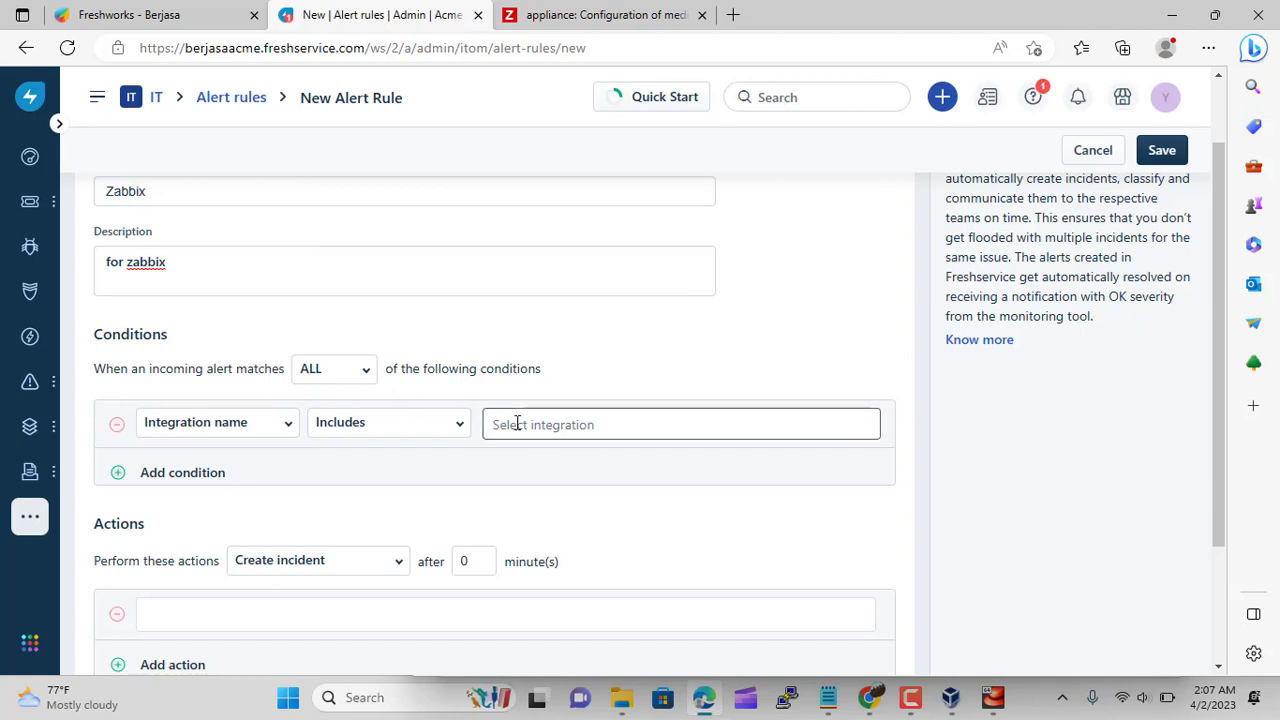
click(555, 427)
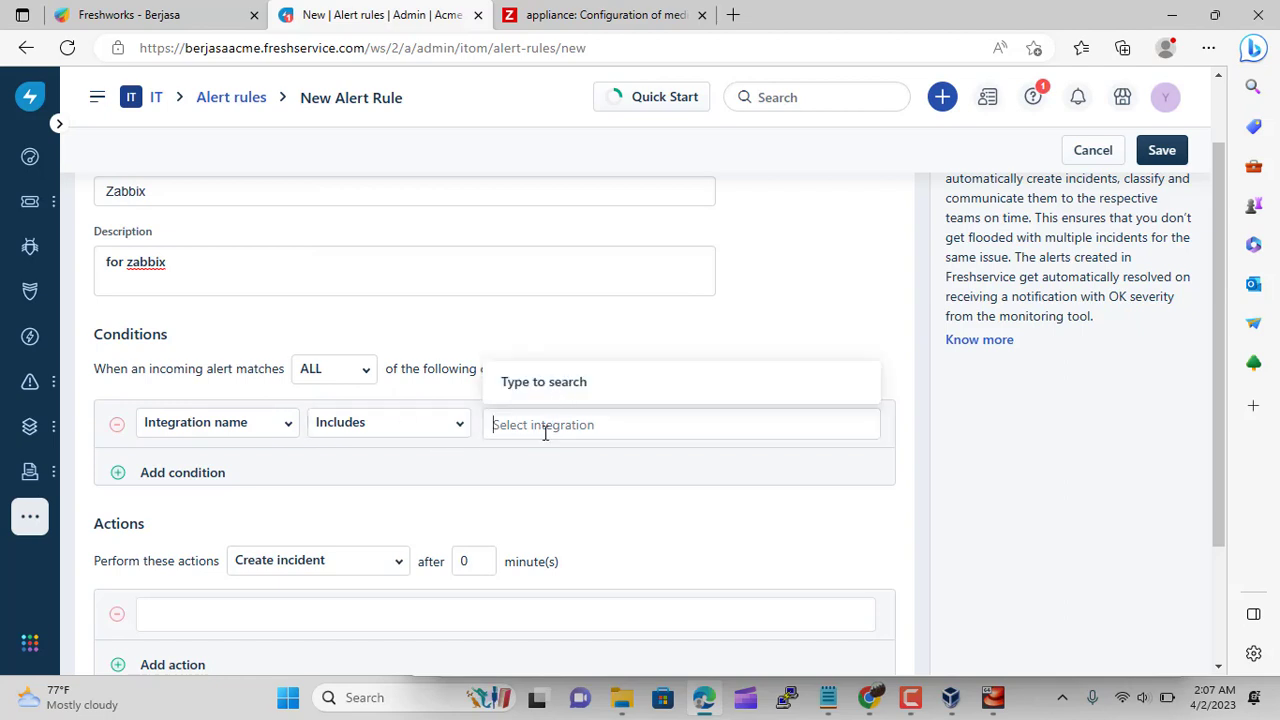
text(za)
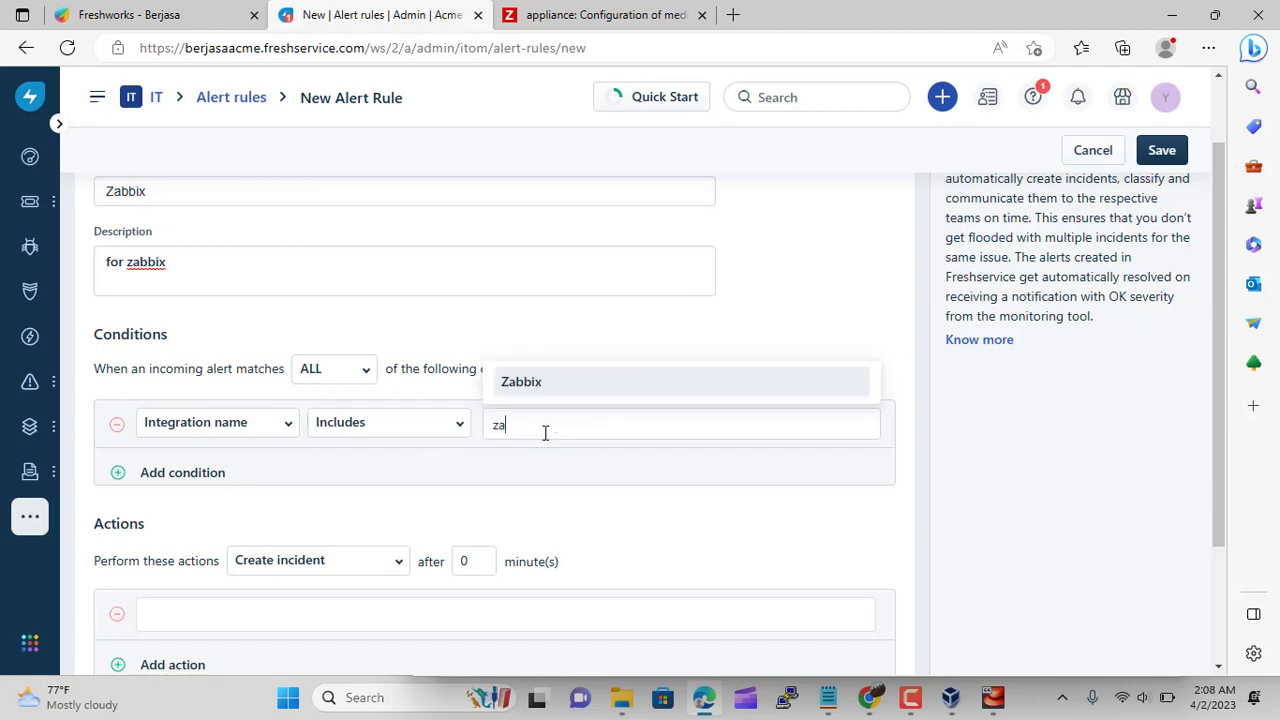
click(538, 386)
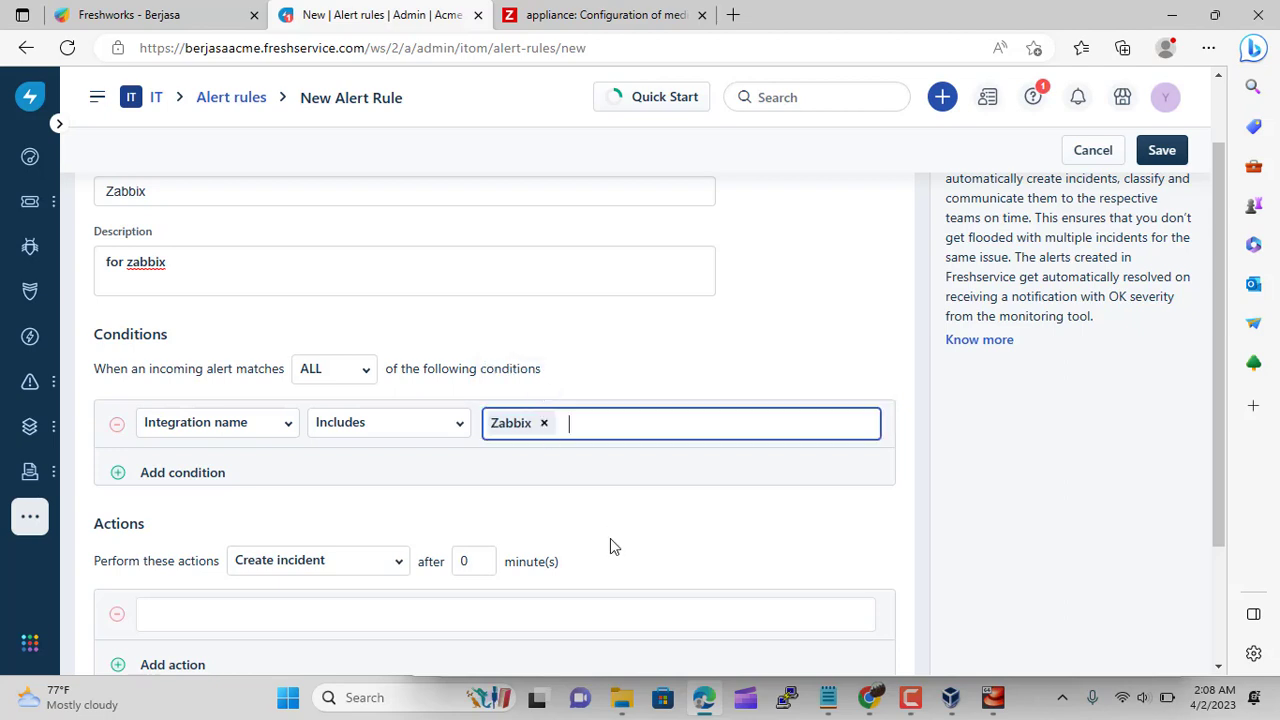
Add a second condition: Metric name contains Network
click(119, 476)
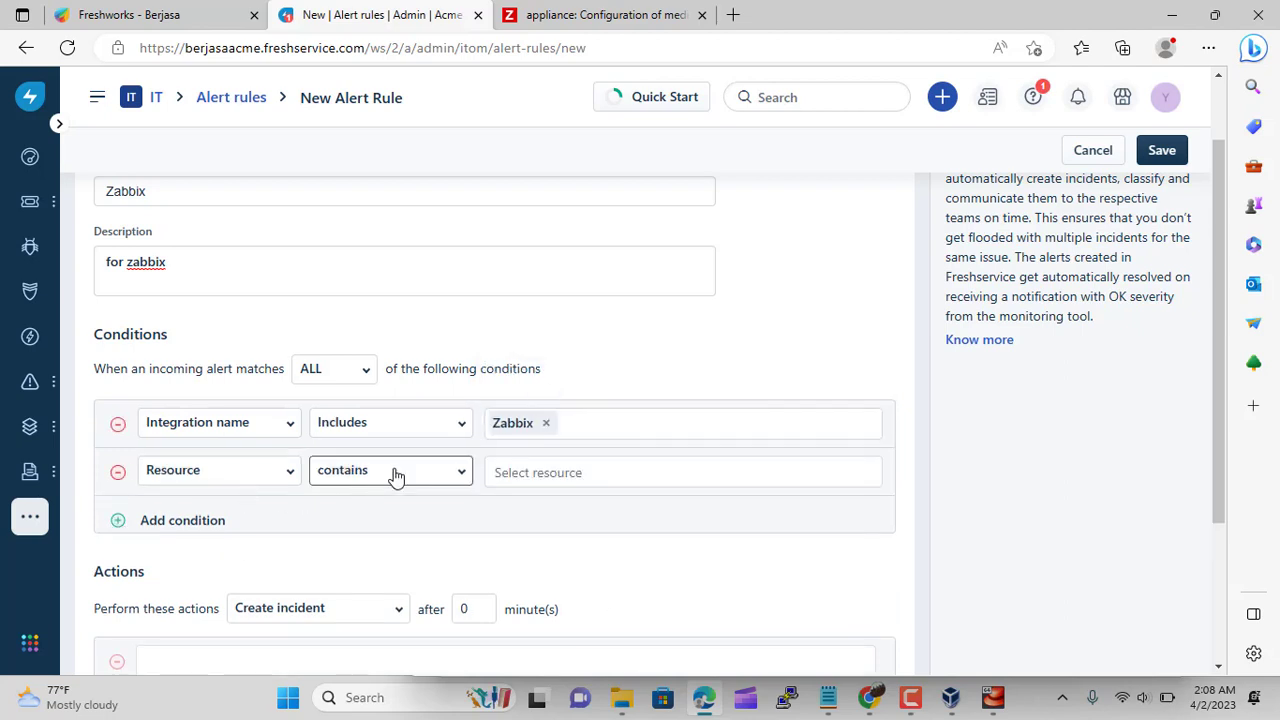
click(264, 480)
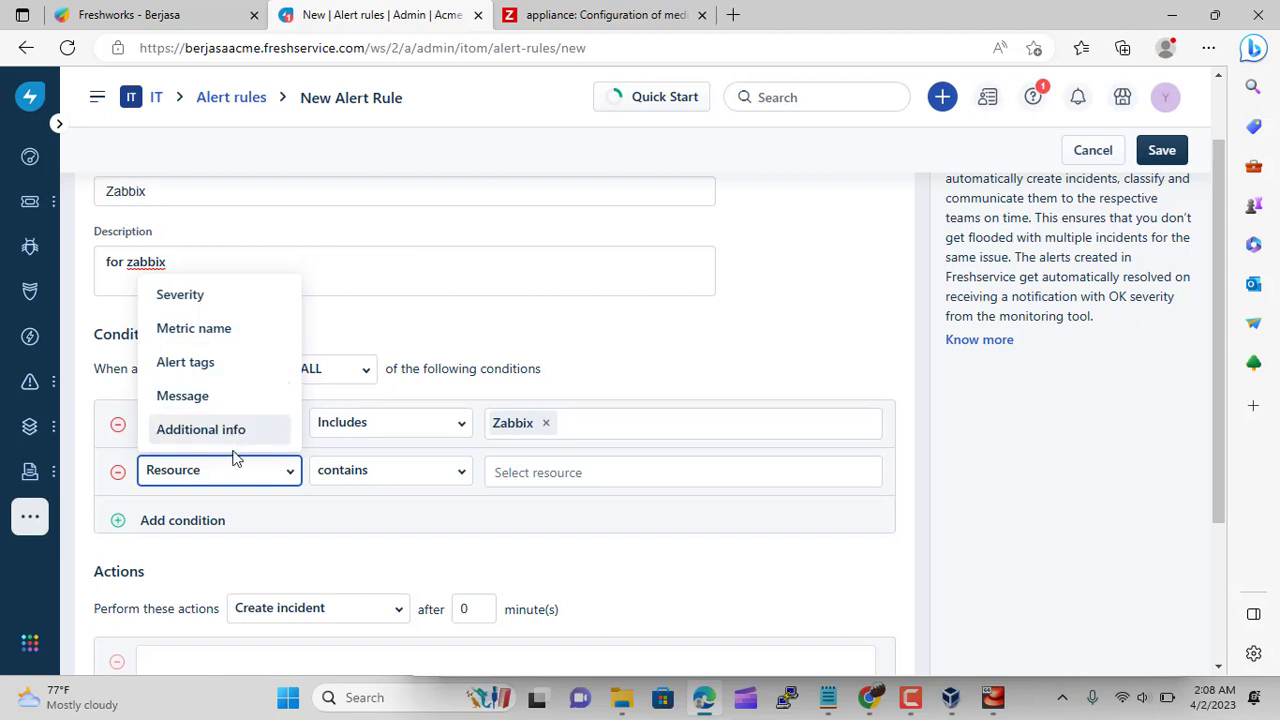
click(231, 331)
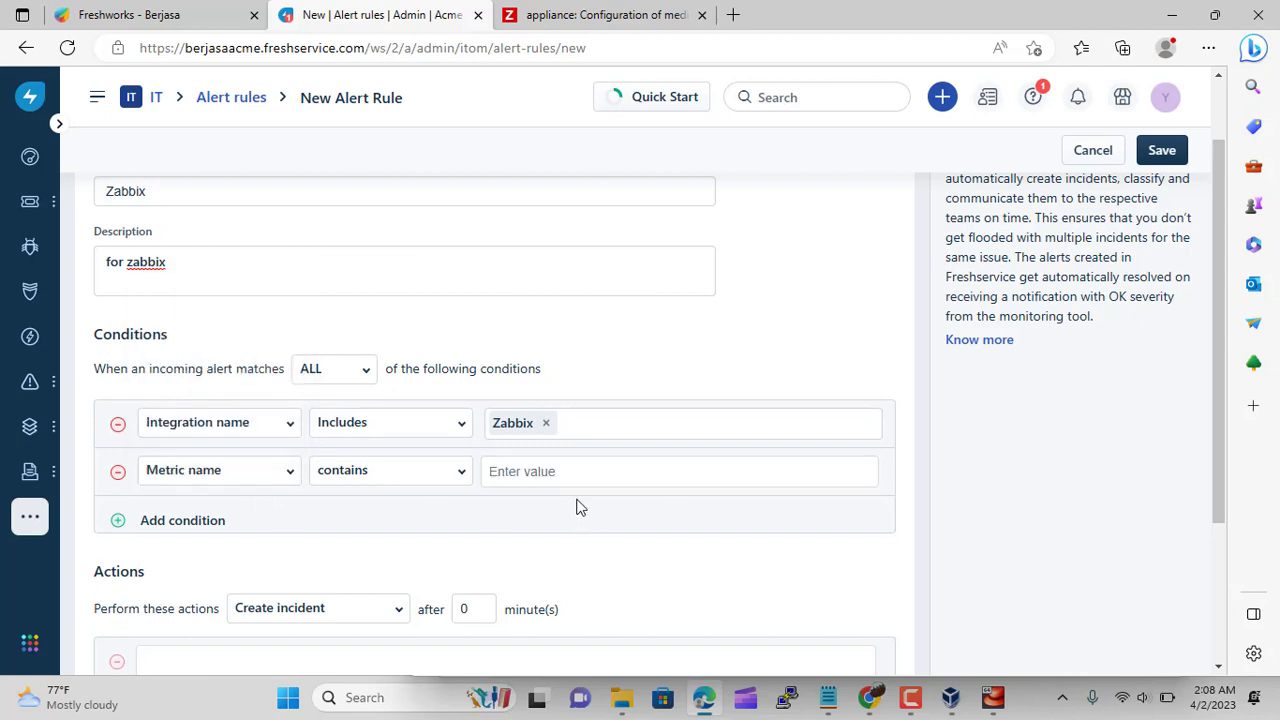
click(558, 468)
text(Network)
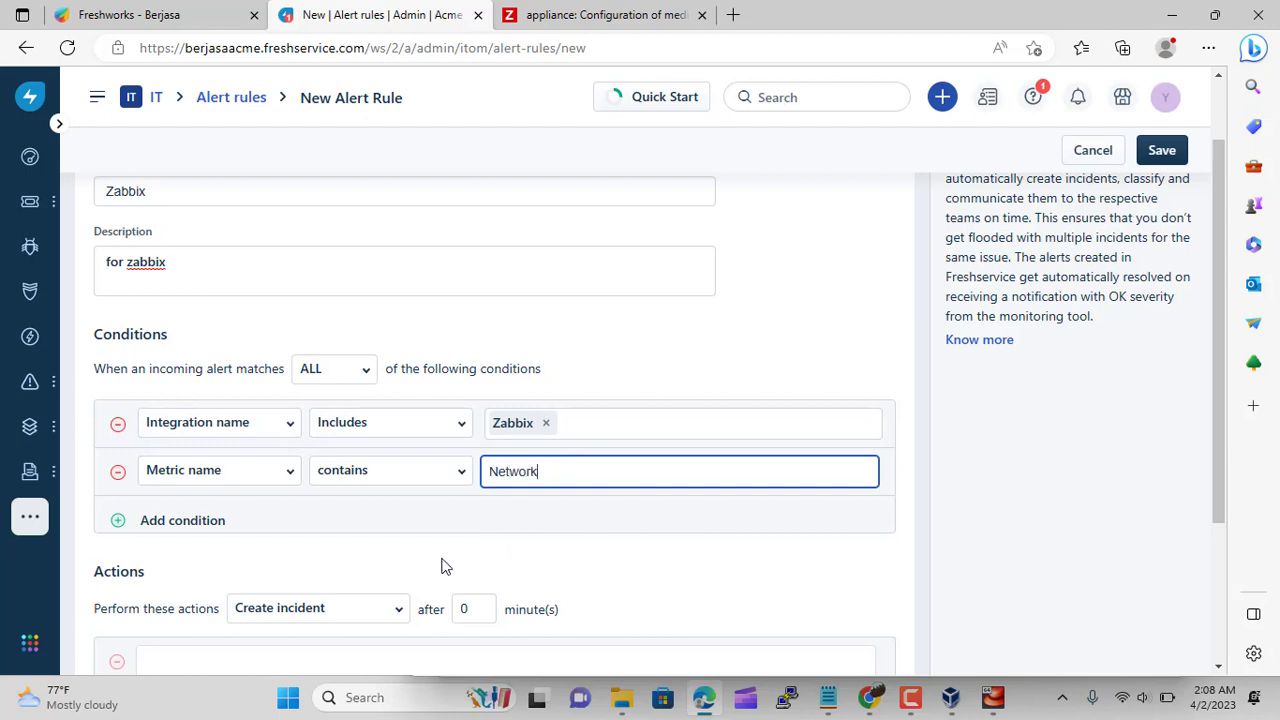
key(Return)
scroll(445, 567, down, 2)
Add an action setting the incident urgency to High
click(184, 480)
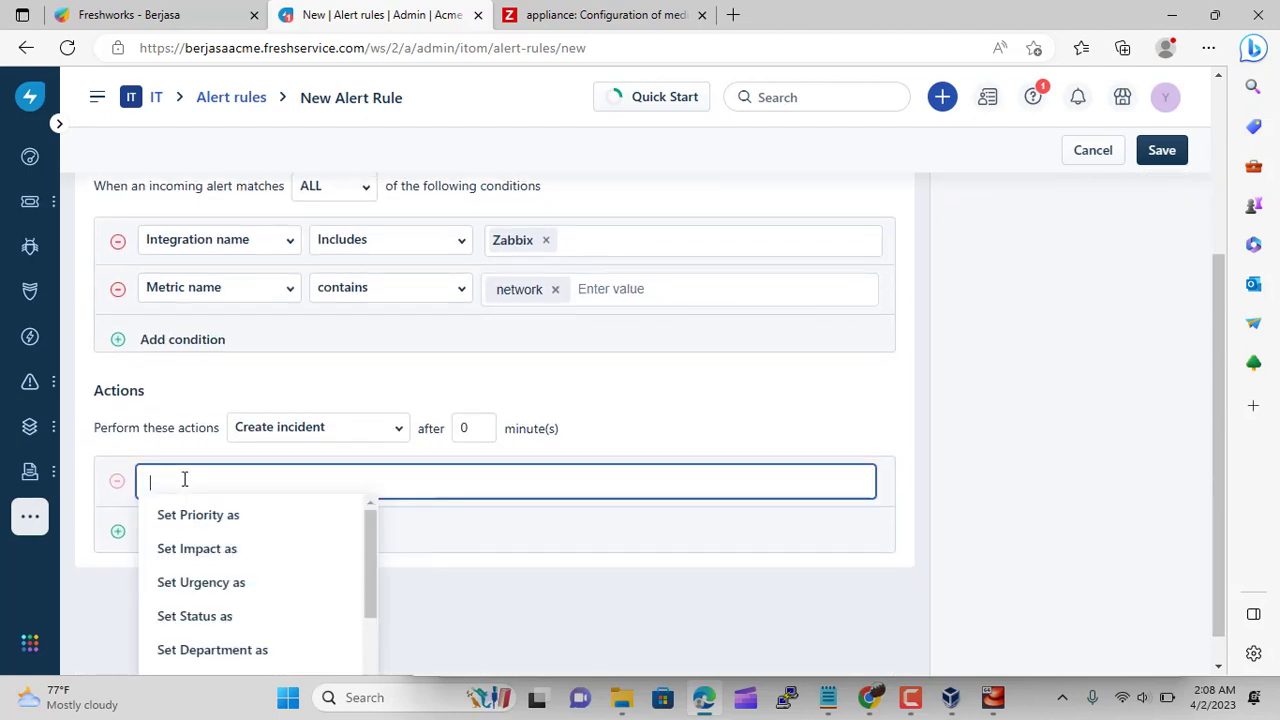
scroll(297, 531, down, 2)
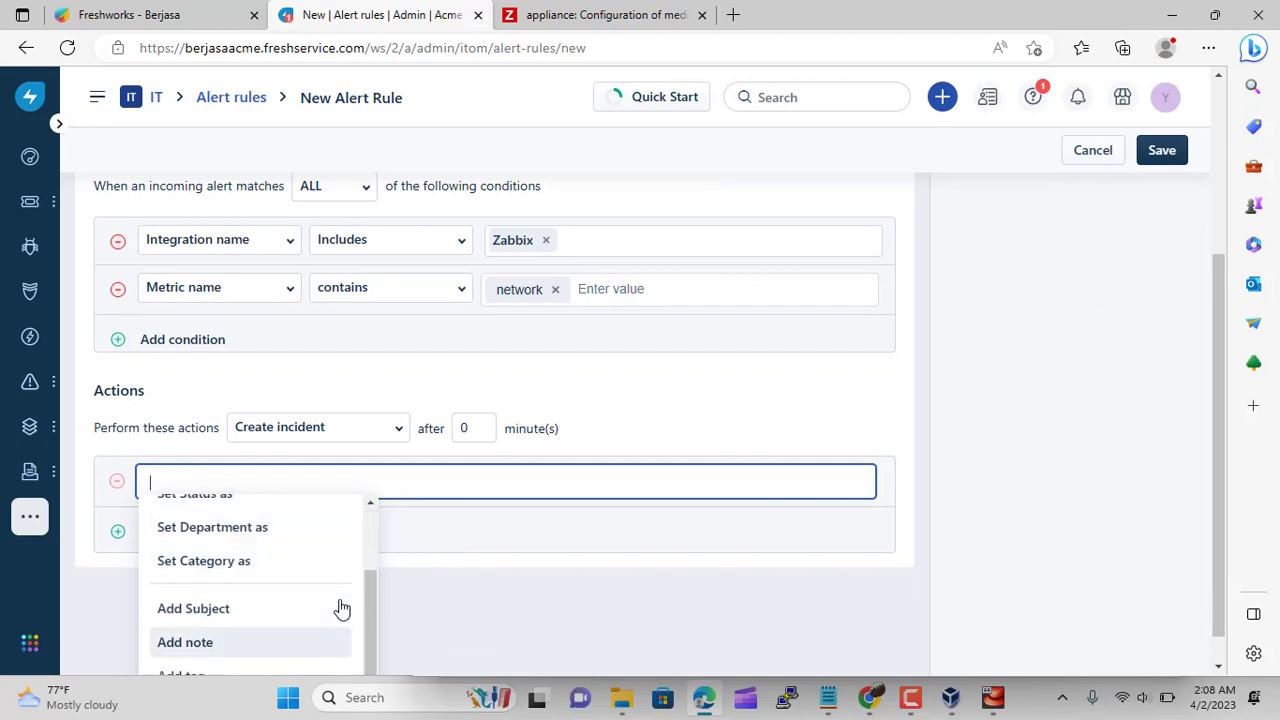
scroll(344, 604, up, 1)
scroll(352, 590, up, 1)
scroll(354, 589, down, 2)
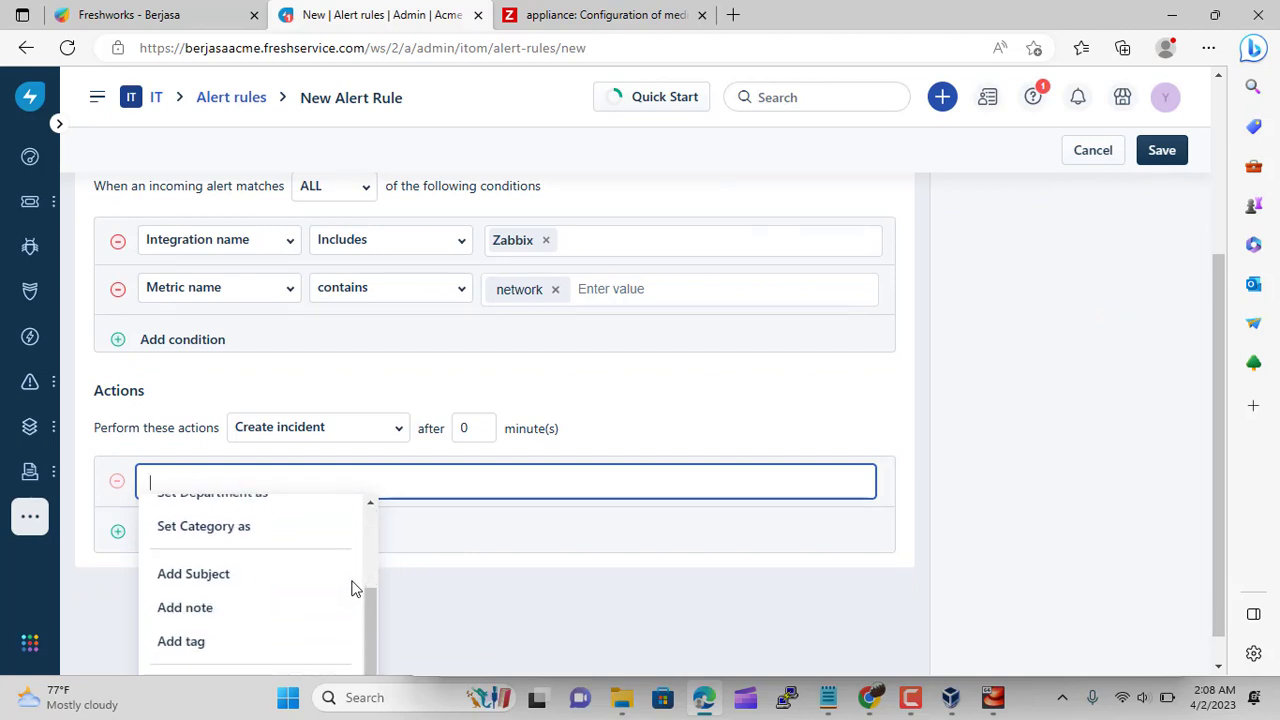
scroll(486, 608, down, 1)
scroll(363, 602, up, 2)
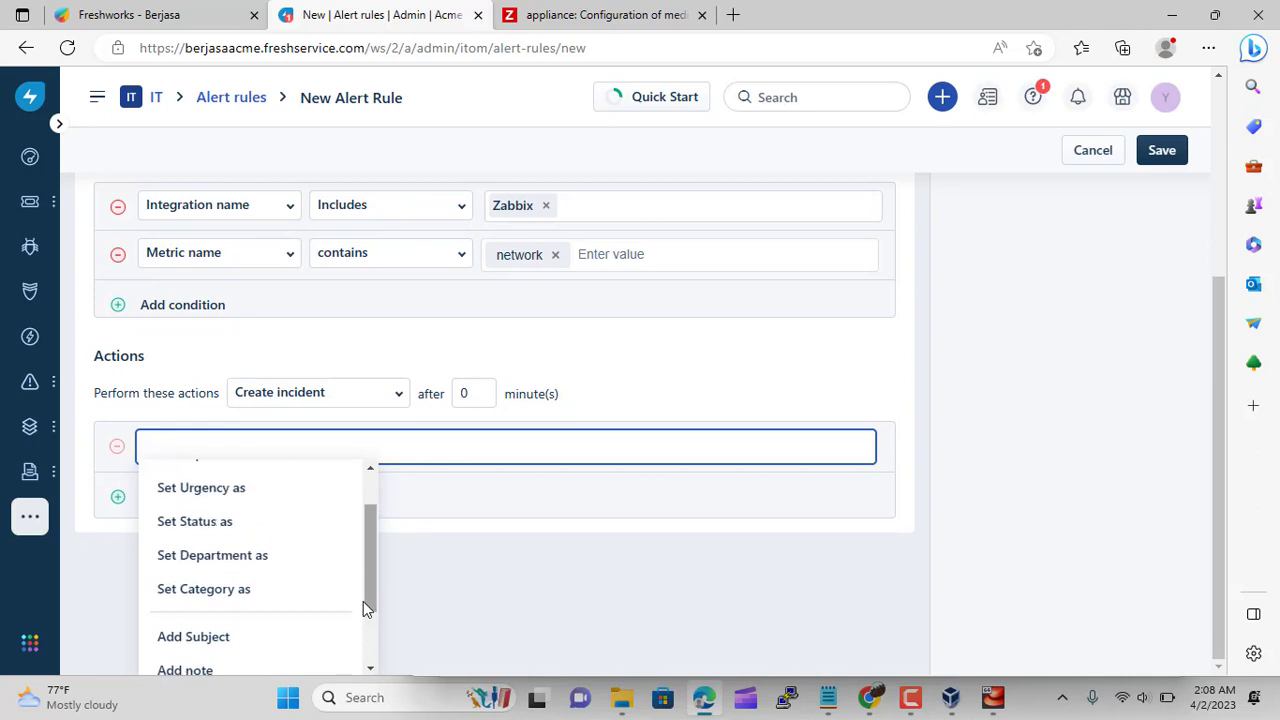
scroll(363, 601, up, 2)
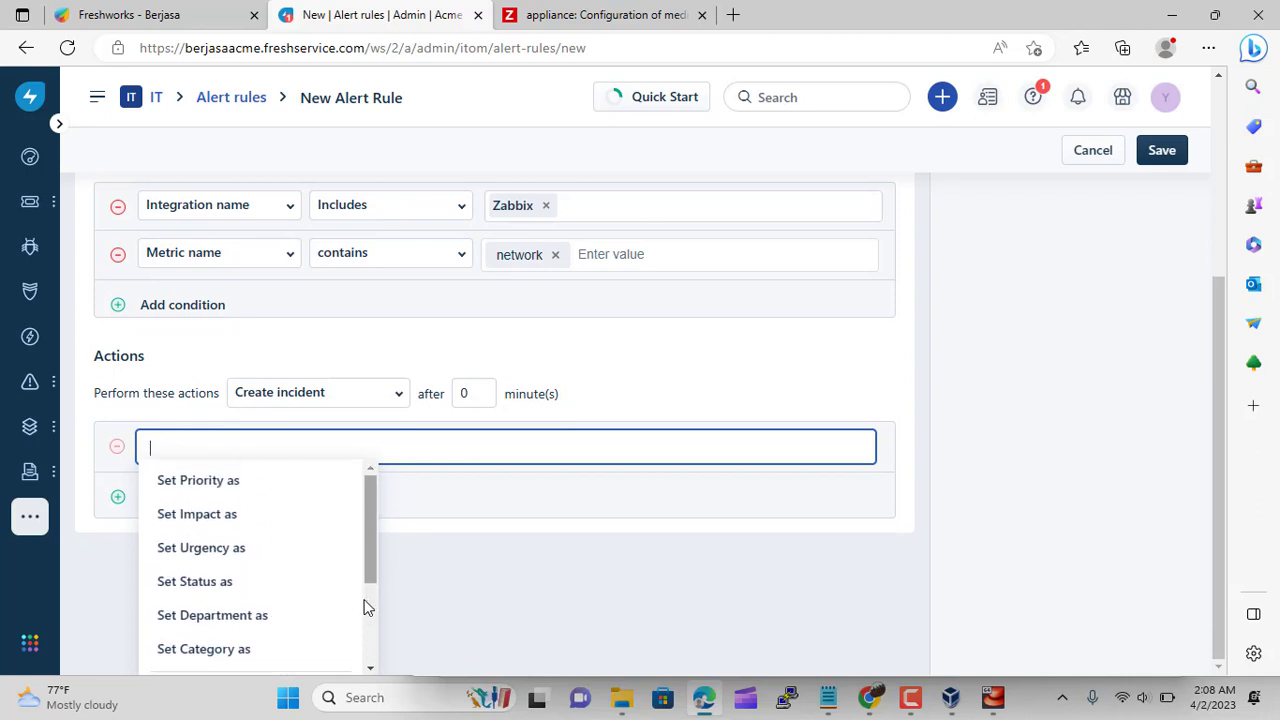
click(256, 556)
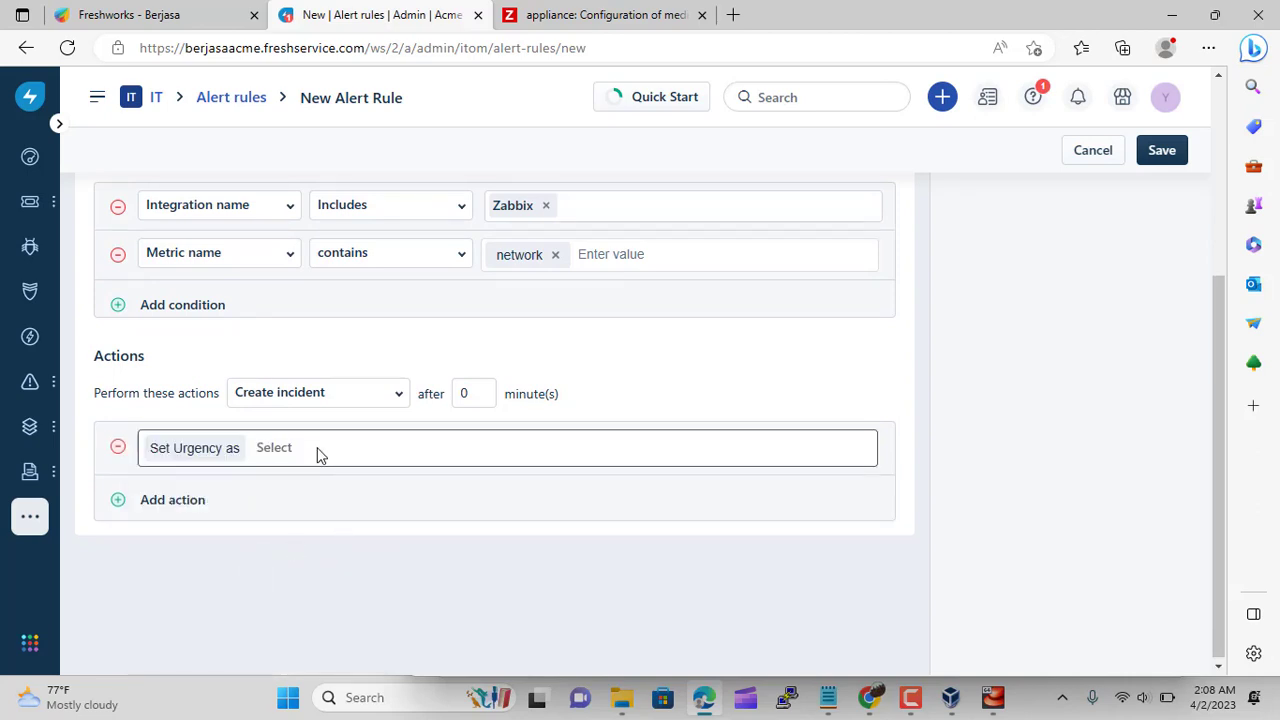
click(280, 447)
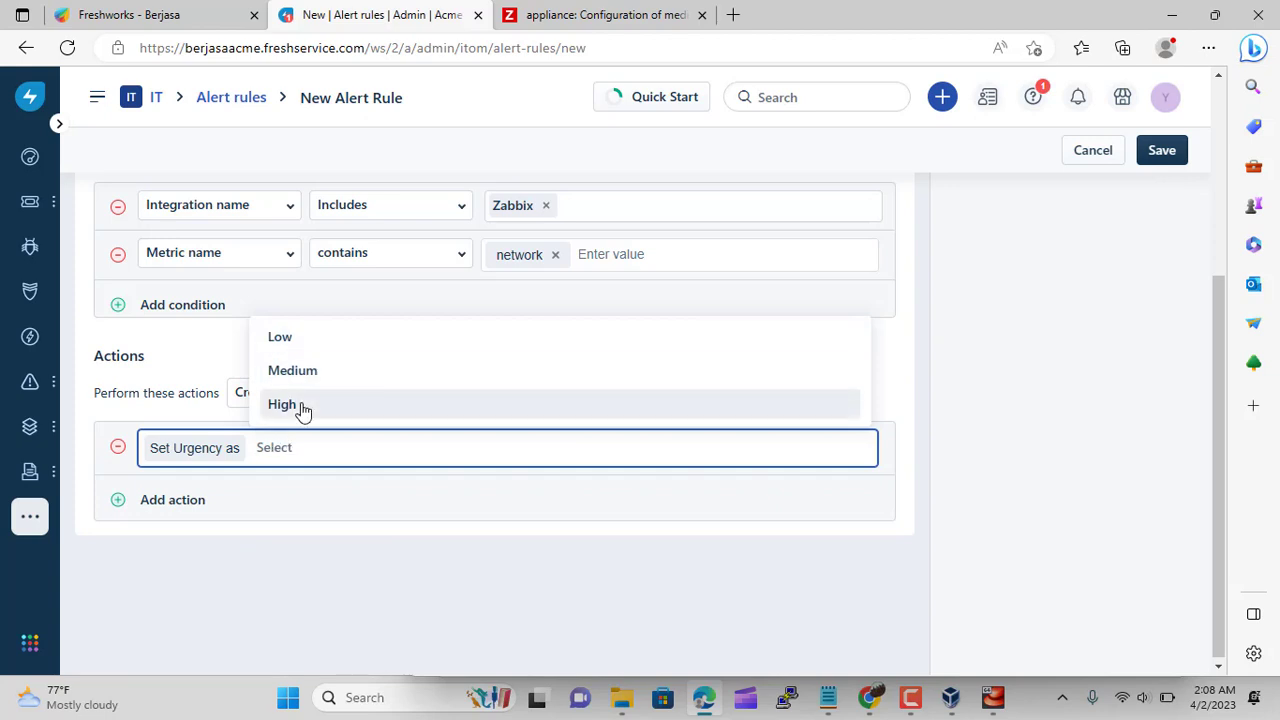
click(298, 406)
Add an action assigning alerts to IT Support Indonesia, then save the rule
click(180, 510)
scroll(297, 509, down, 5)
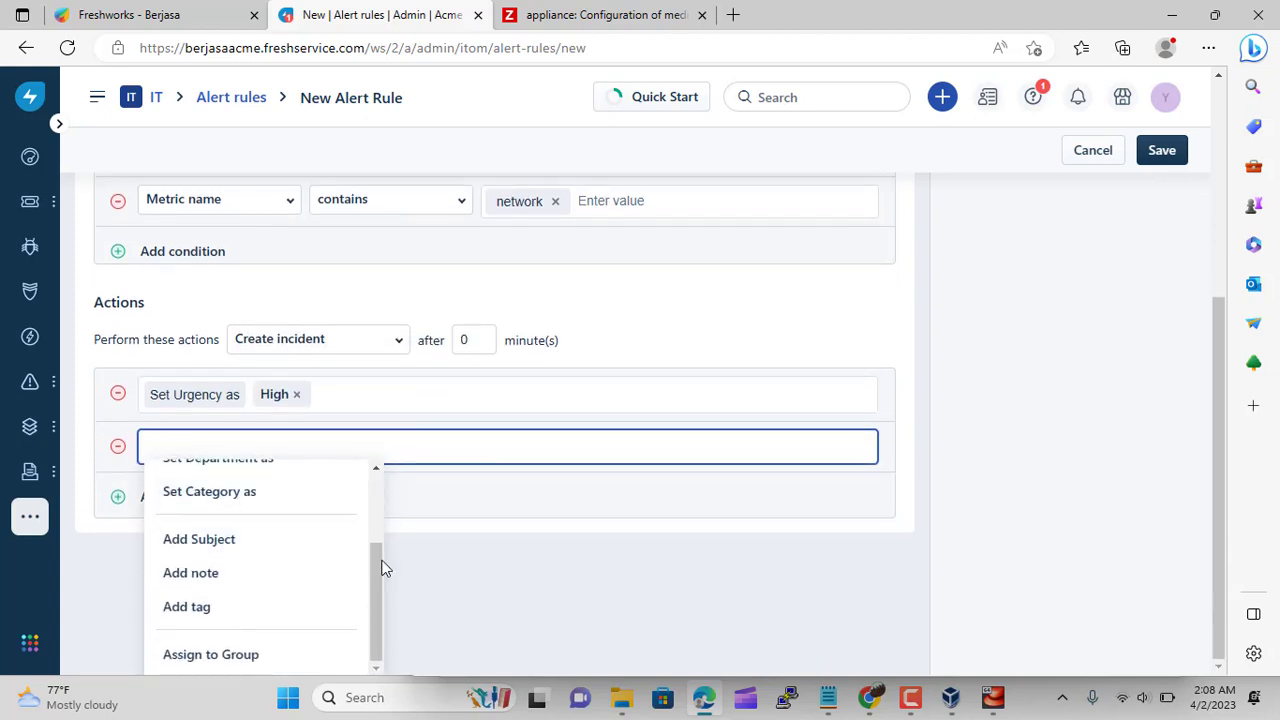
click(211, 655)
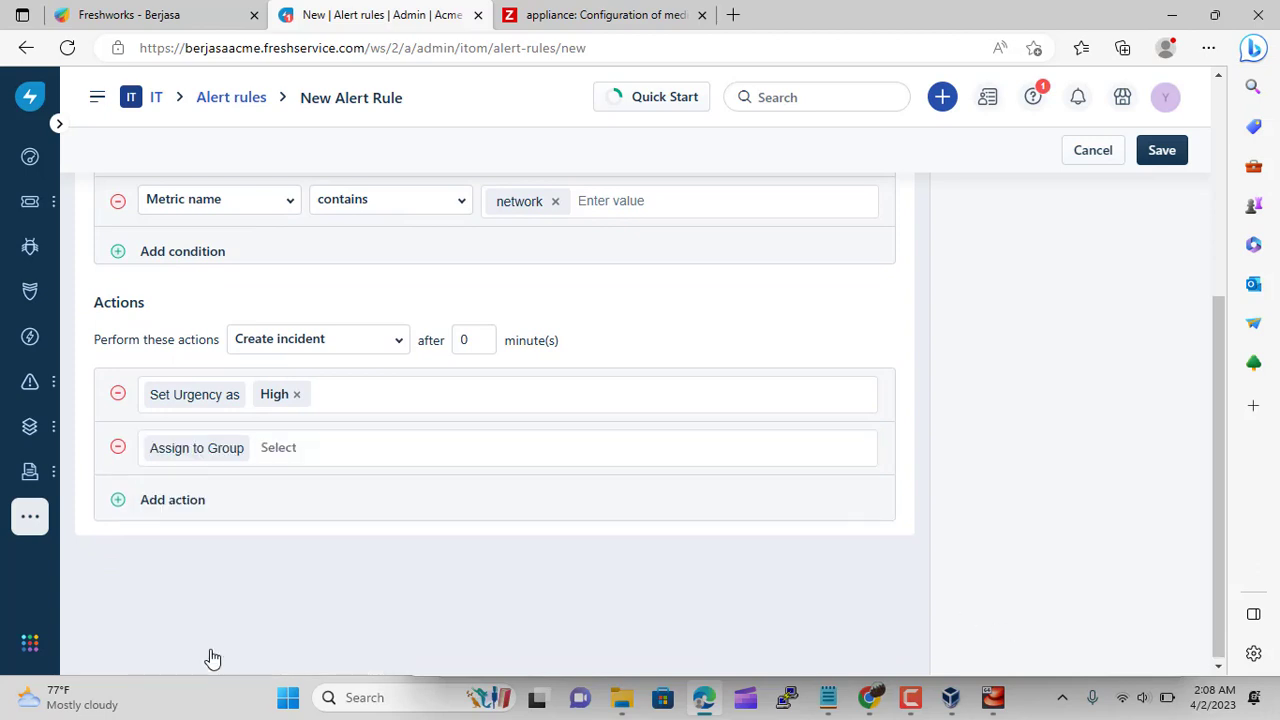
click(296, 450)
scroll(368, 380, down, 5)
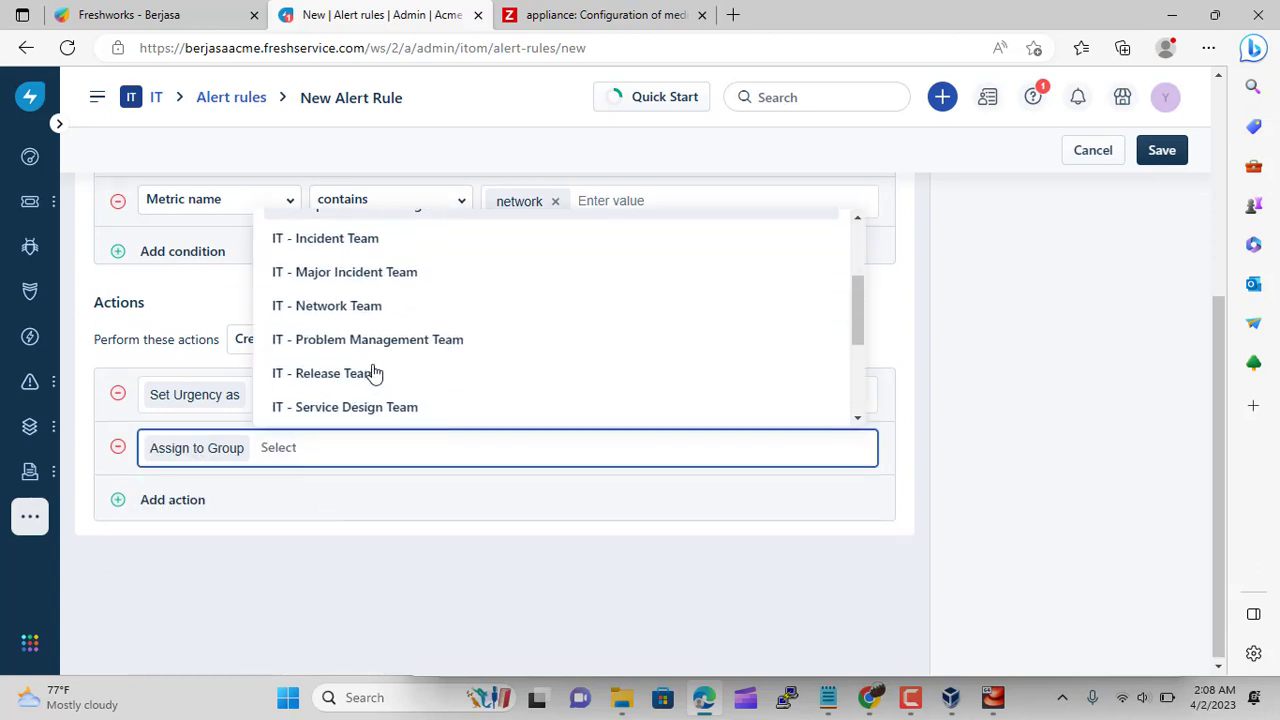
click(372, 375)
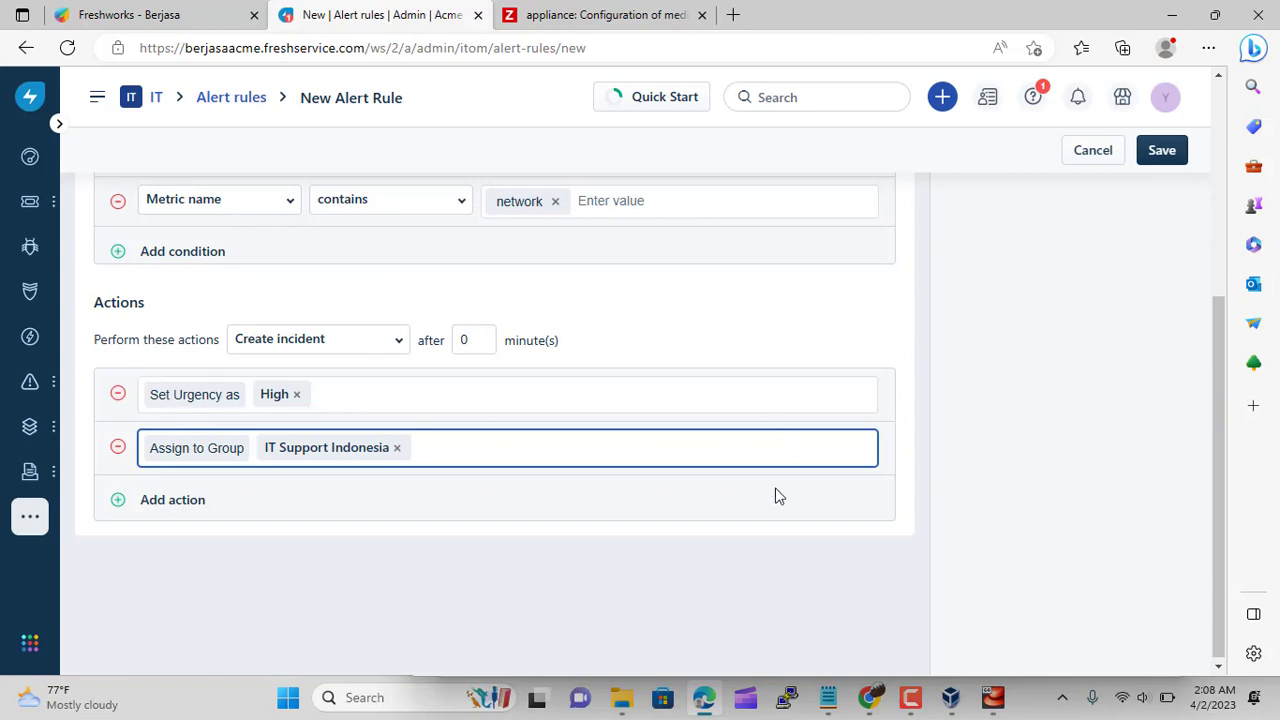
scroll(776, 495, up, 4)
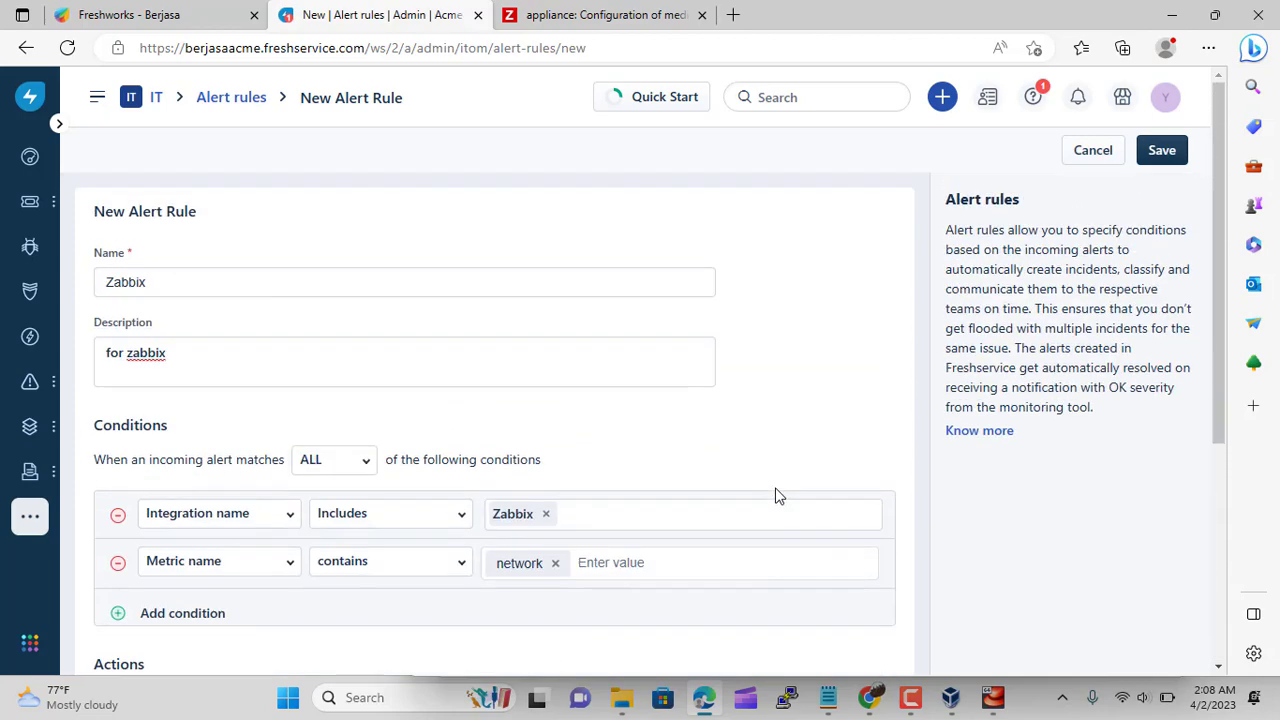
click(1172, 153)
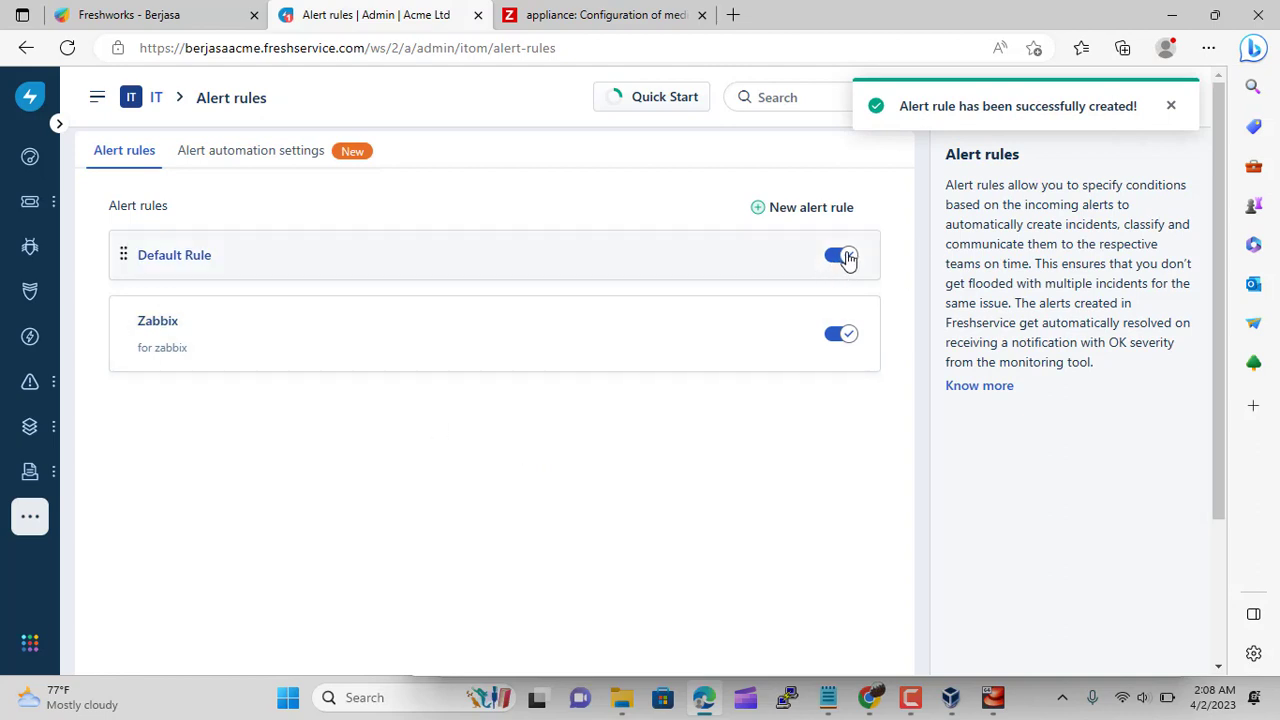
Switch off the Default Rule and view the alerts list
click(846, 258)
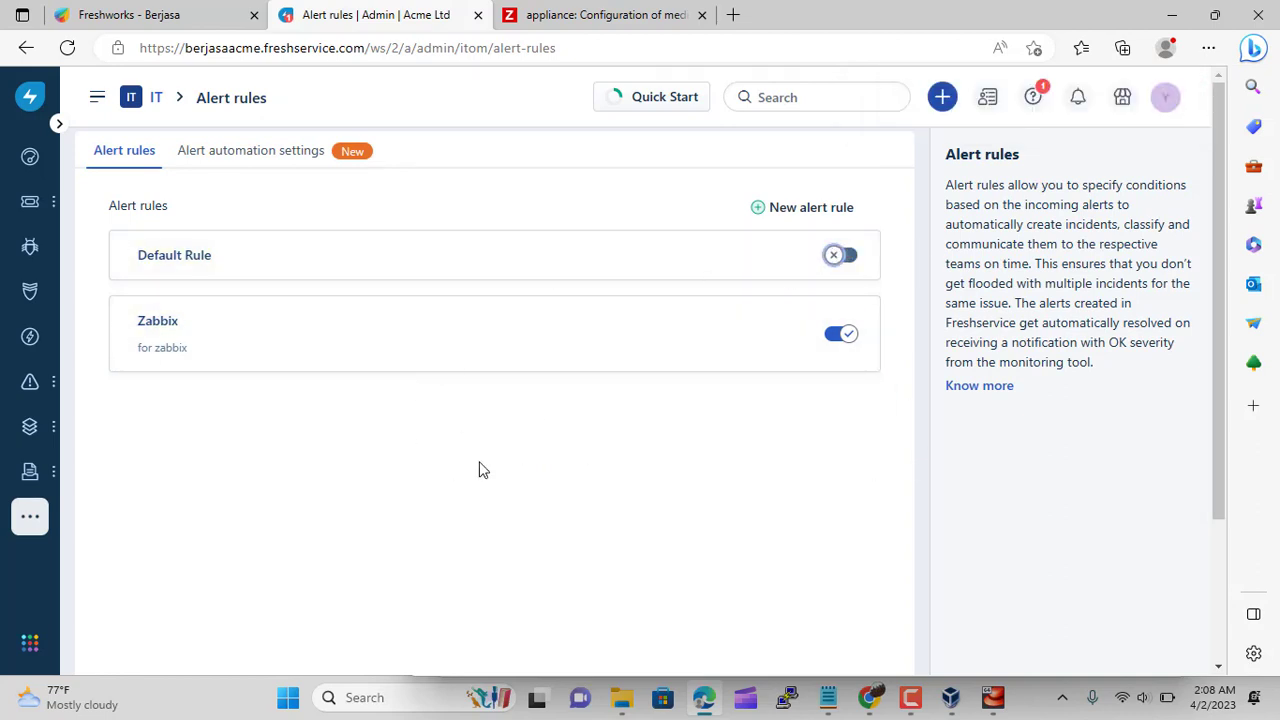
mouse_move(44, 398)
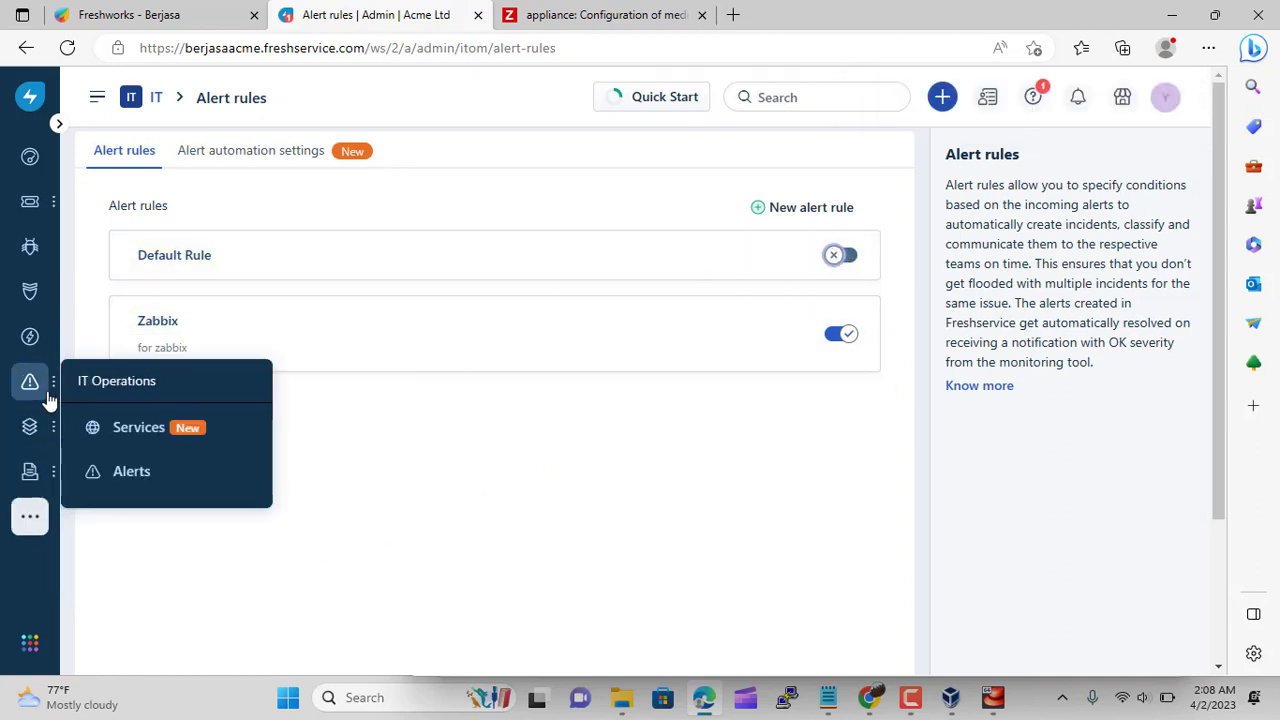
click(151, 480)
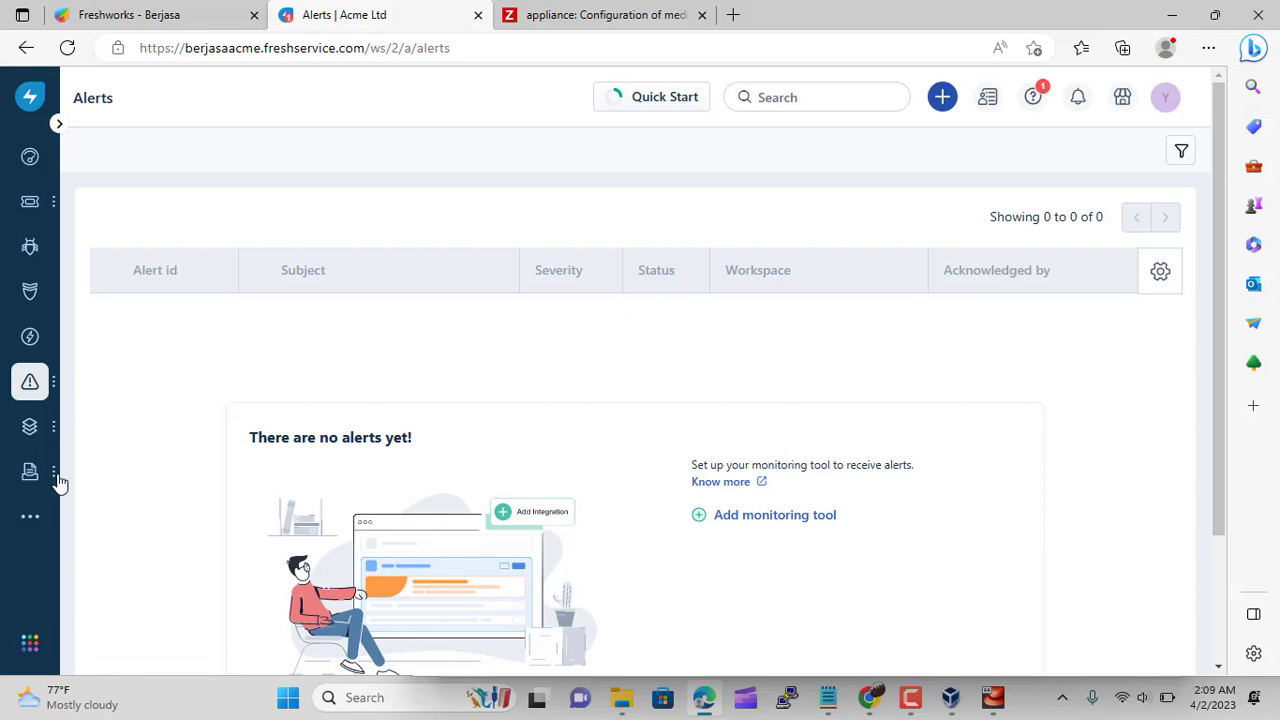
Search the admin settings for 'alert' to return to Alert Rules
mouse_move(30, 516)
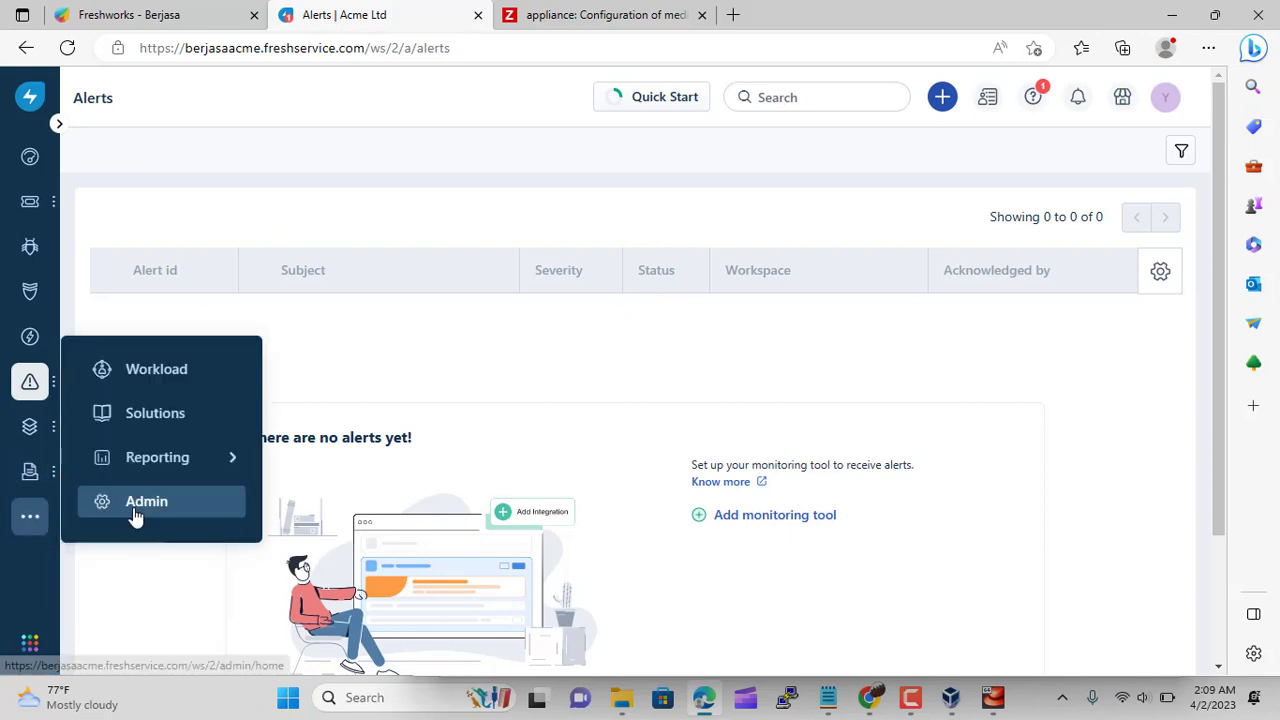
click(134, 513)
scroll(351, 509, down, 4)
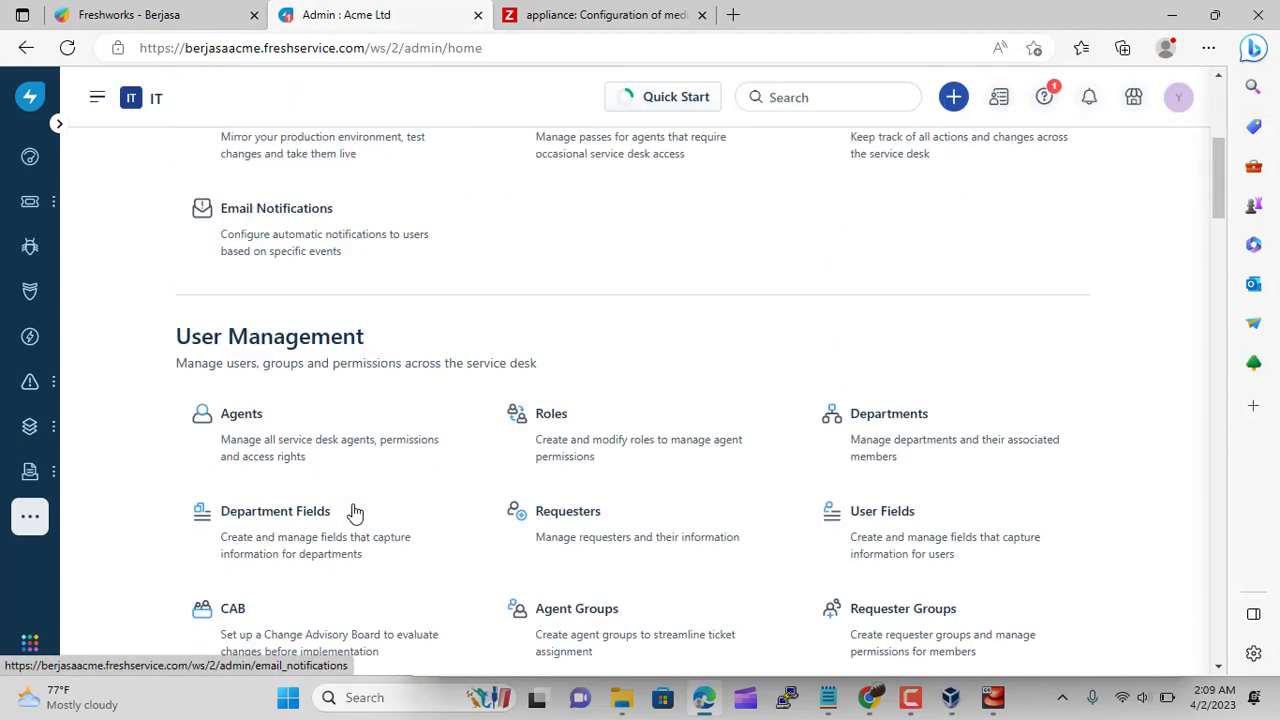
scroll(374, 294, up, 5)
click(371, 180)
text(alert)
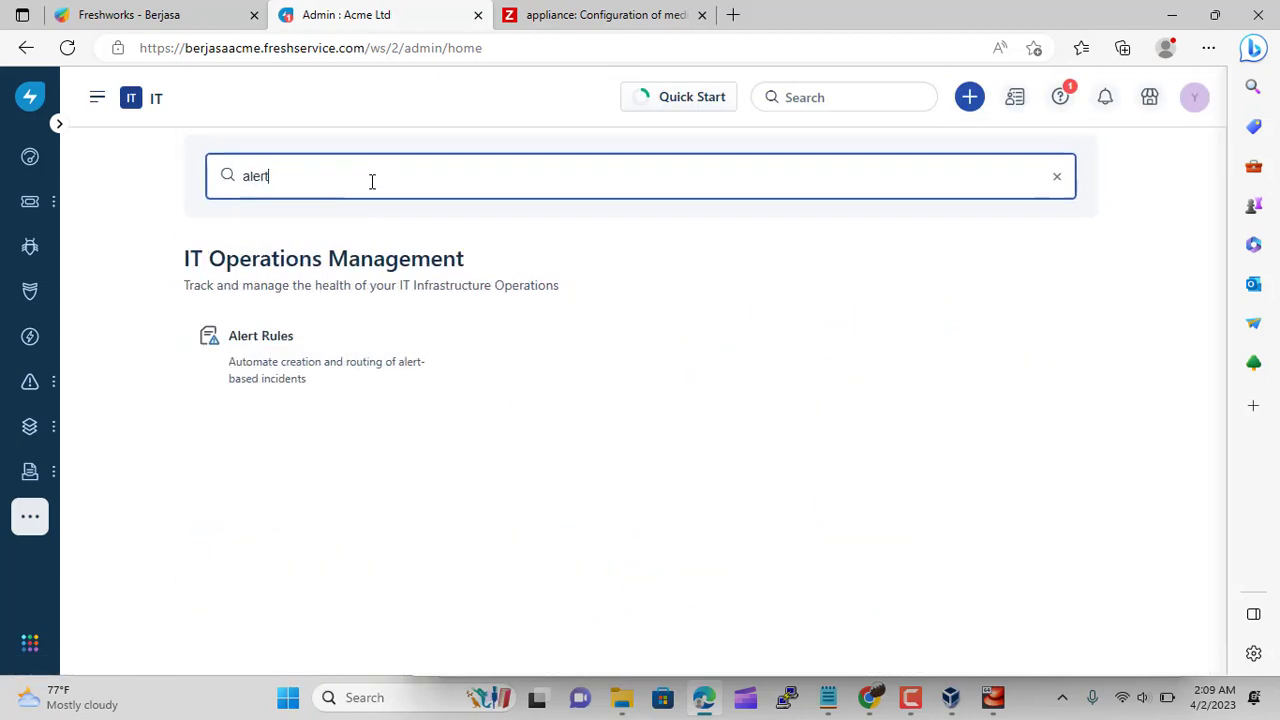
click(370, 369)
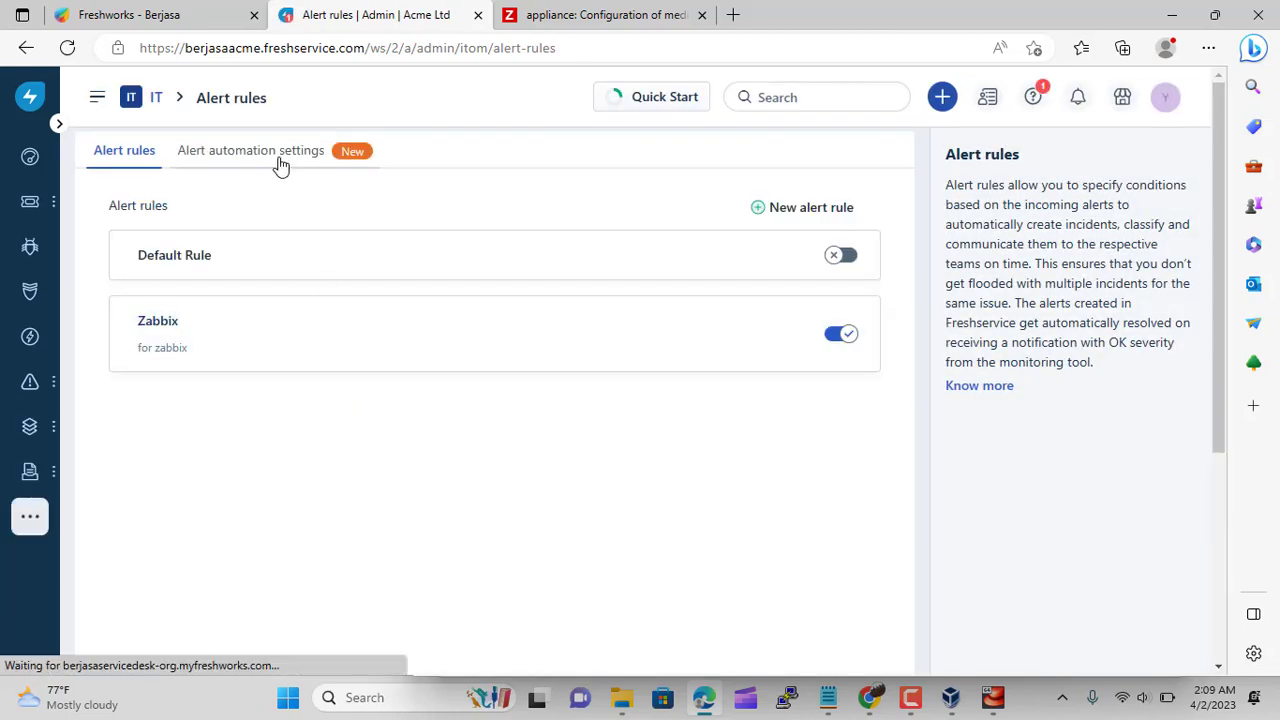
click(280, 162)
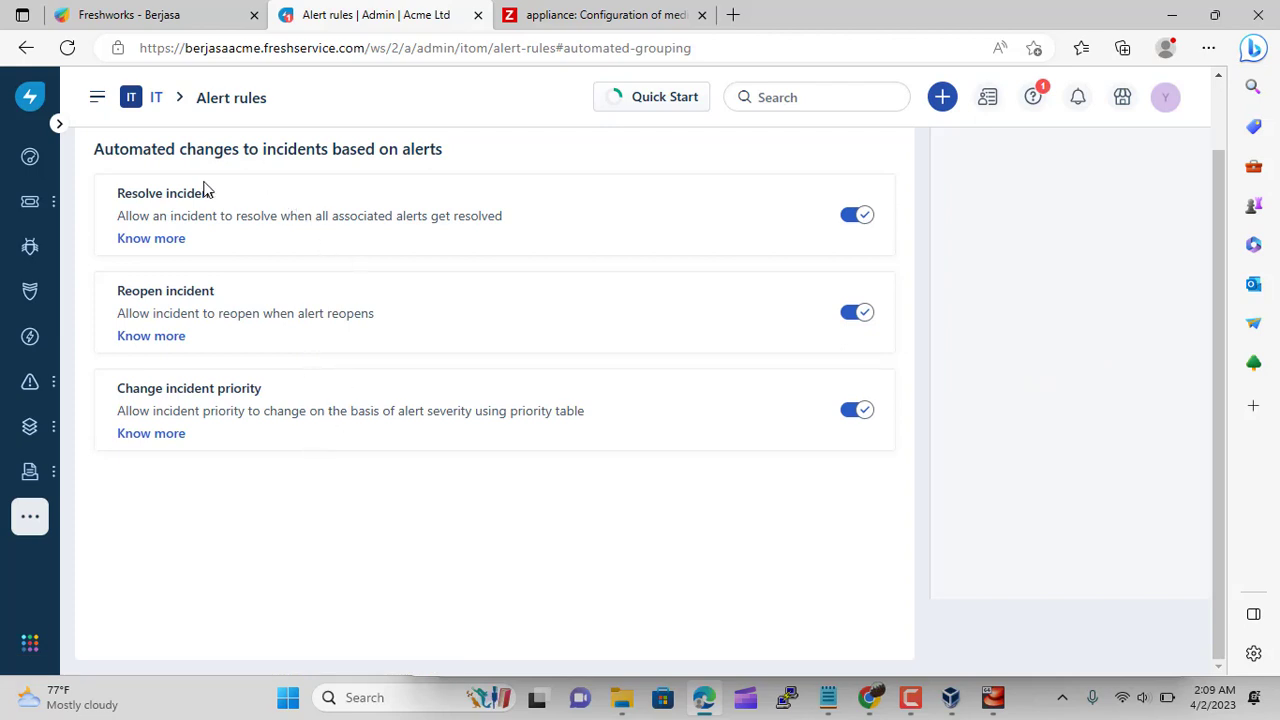
scroll(409, 511, up, 2)
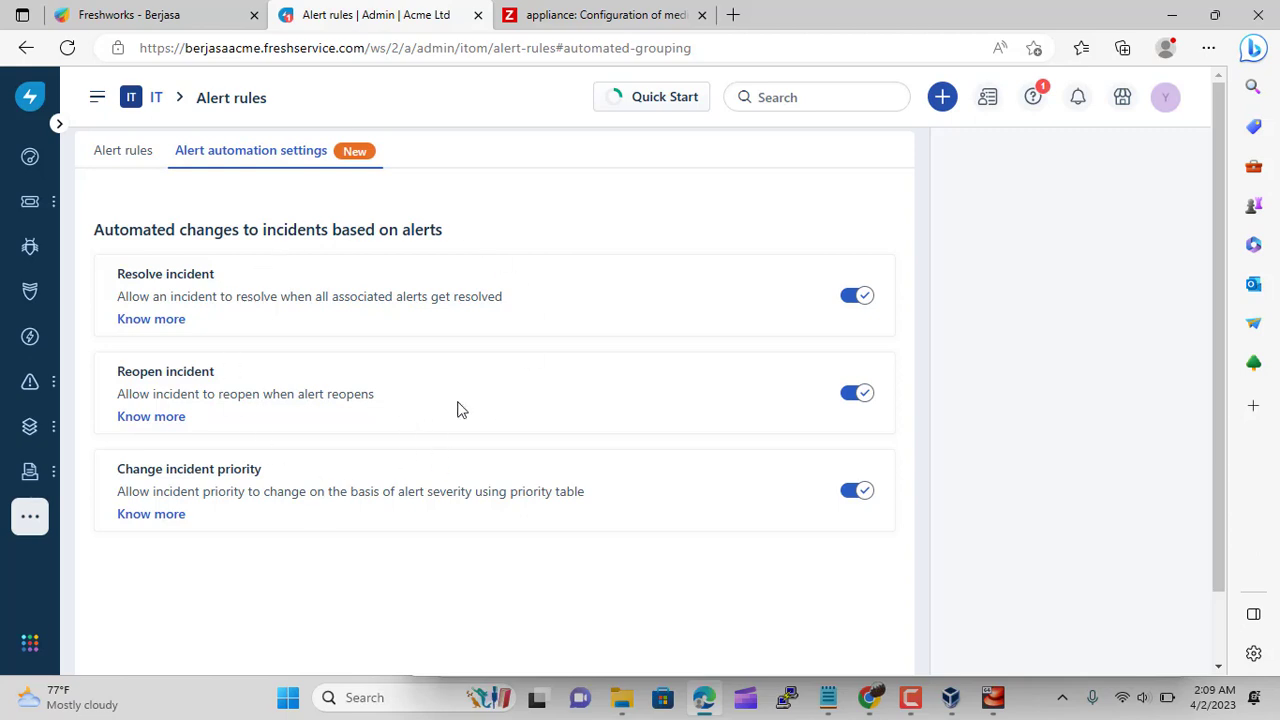
click(135, 152)
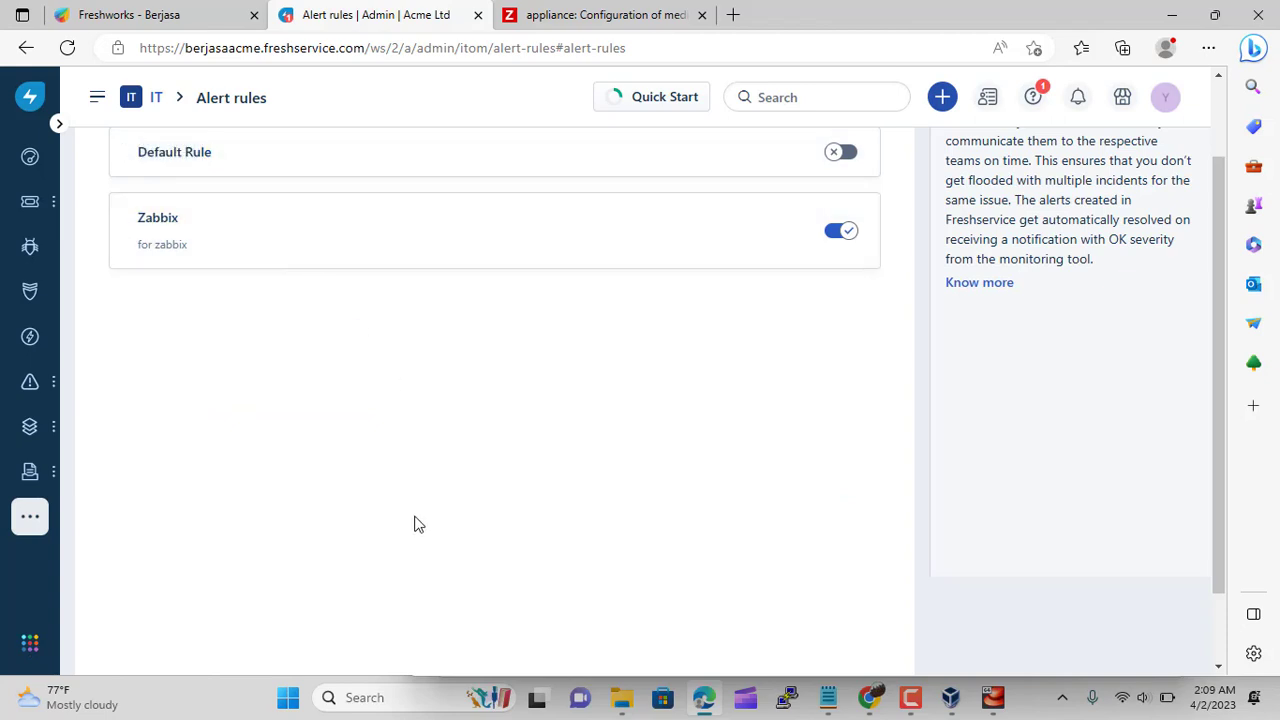
mouse_move(36, 385)
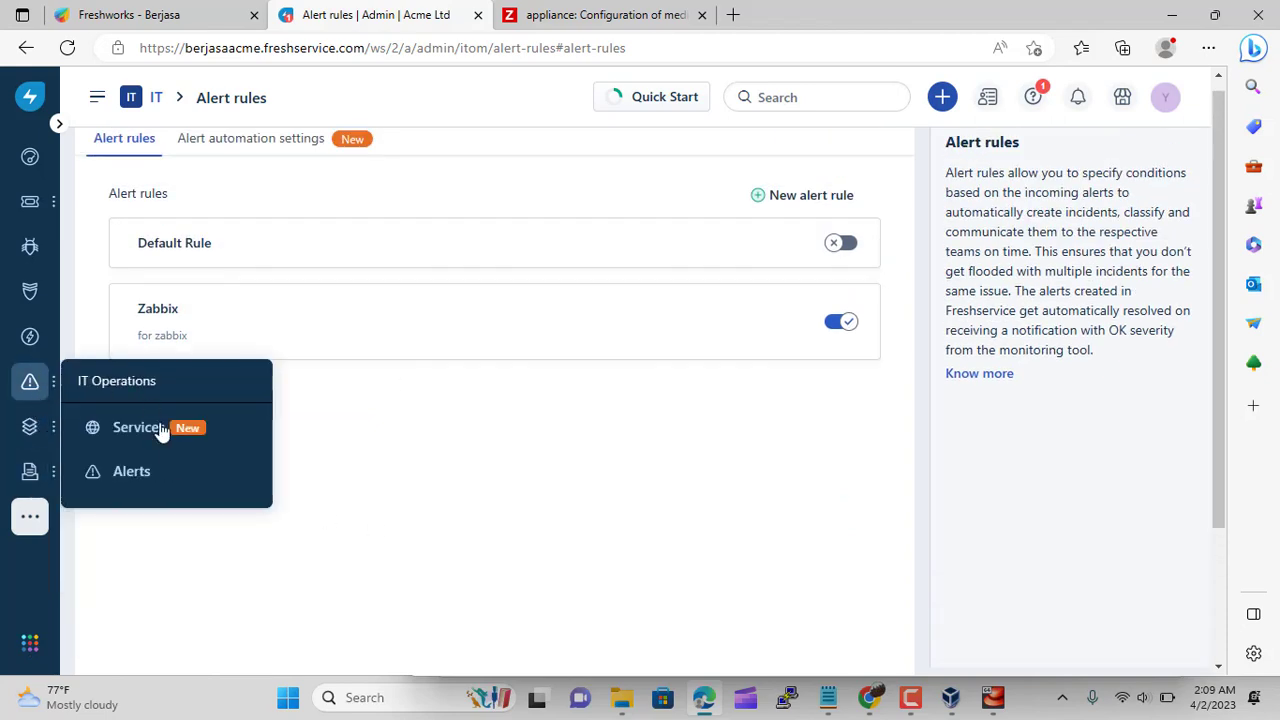
Check the Alerts list, then view New & My Open Tickets: 5 tickets topped by 'Network Down'
click(166, 469)
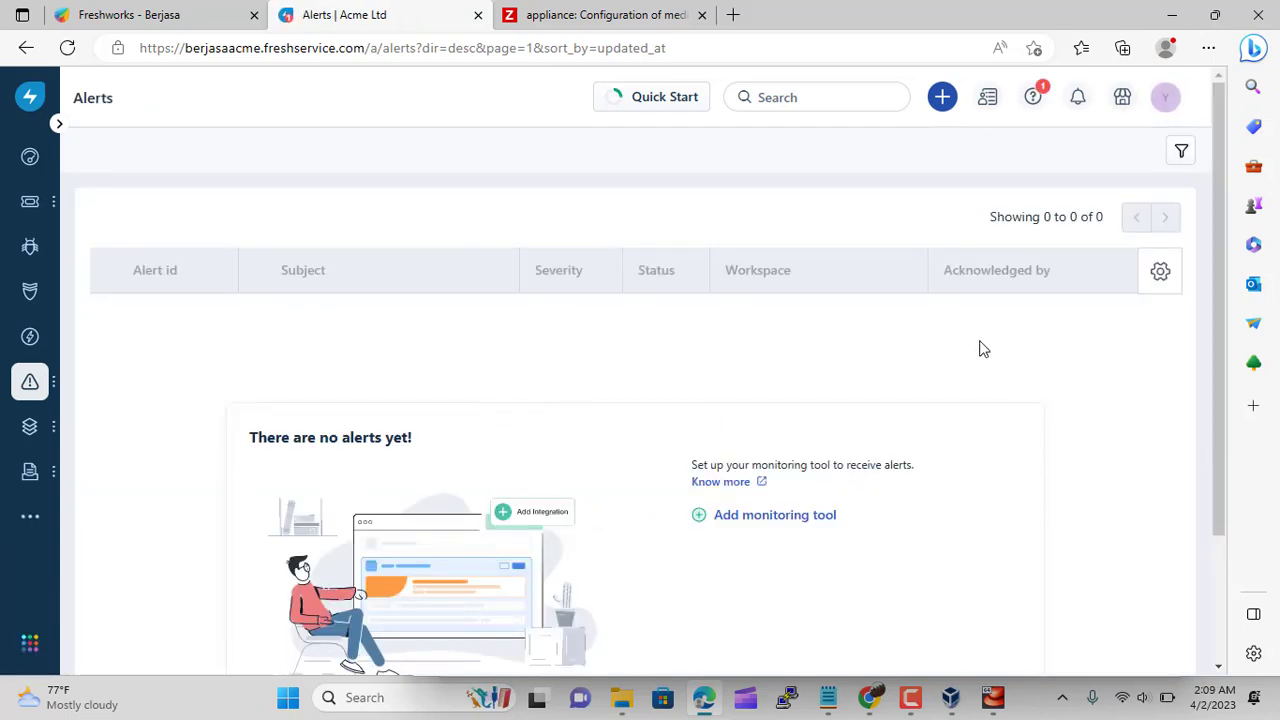
mouse_move(30, 201)
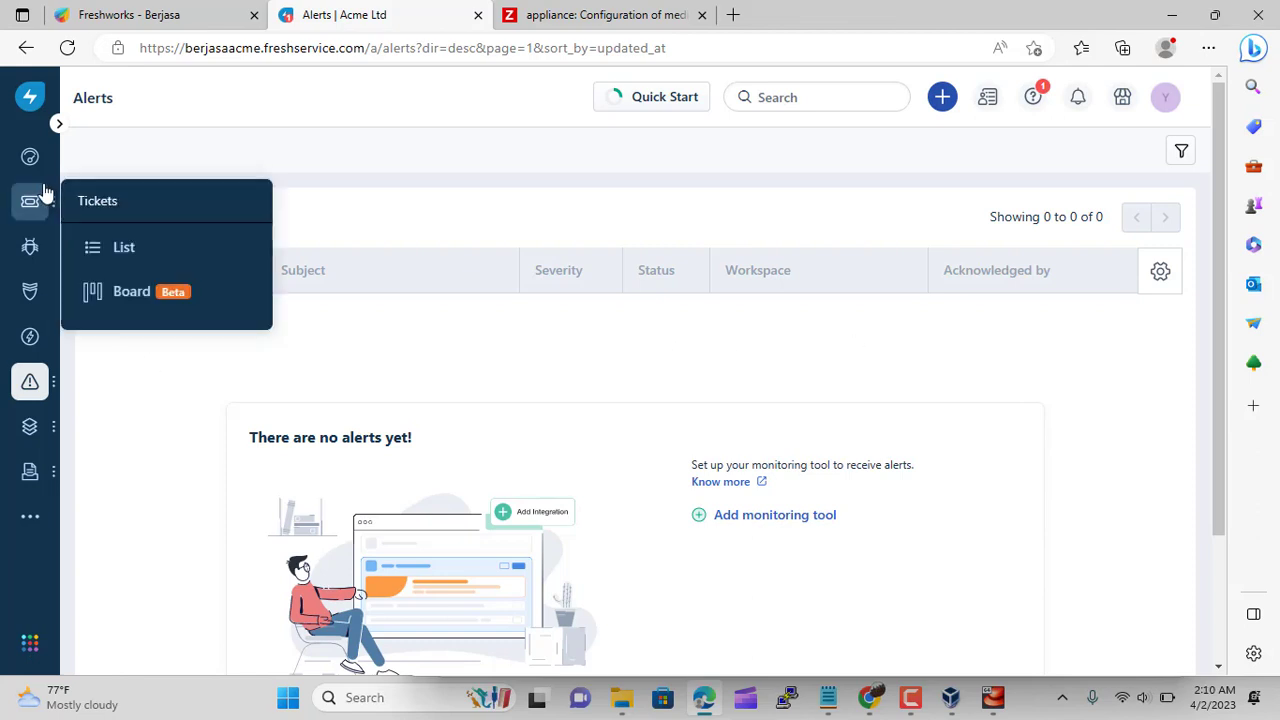
click(145, 248)
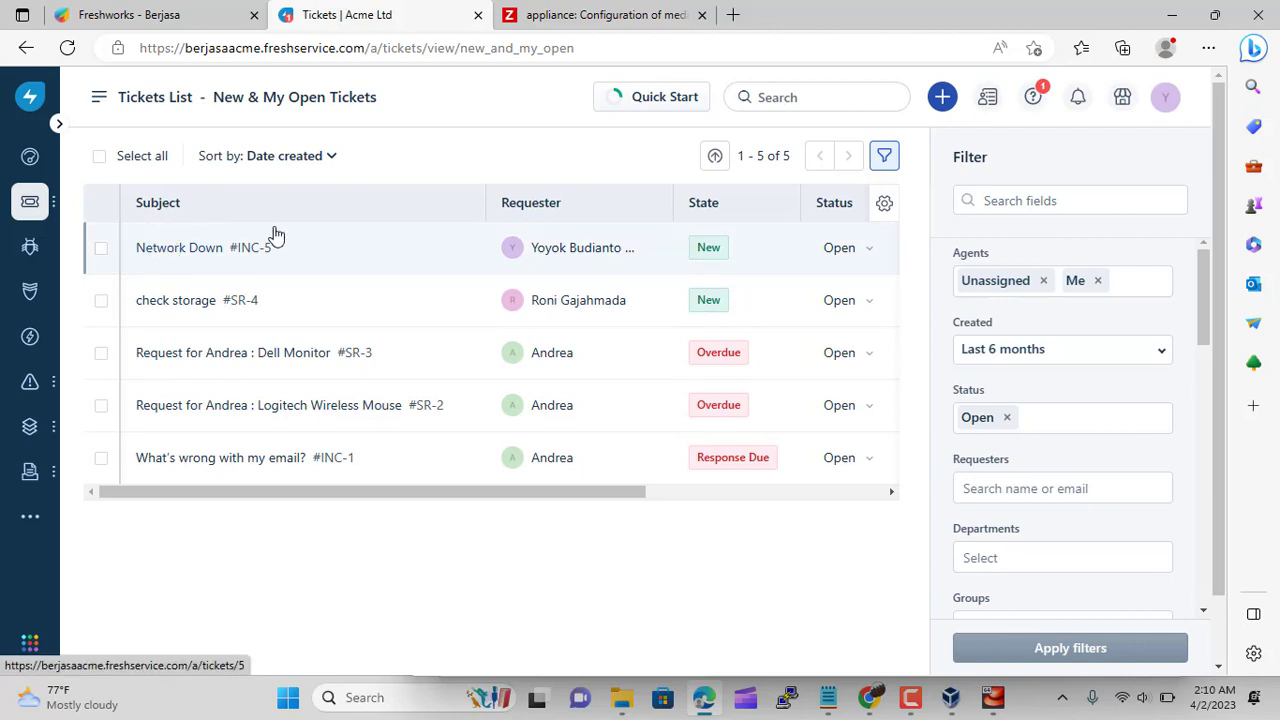
click(922, 702)
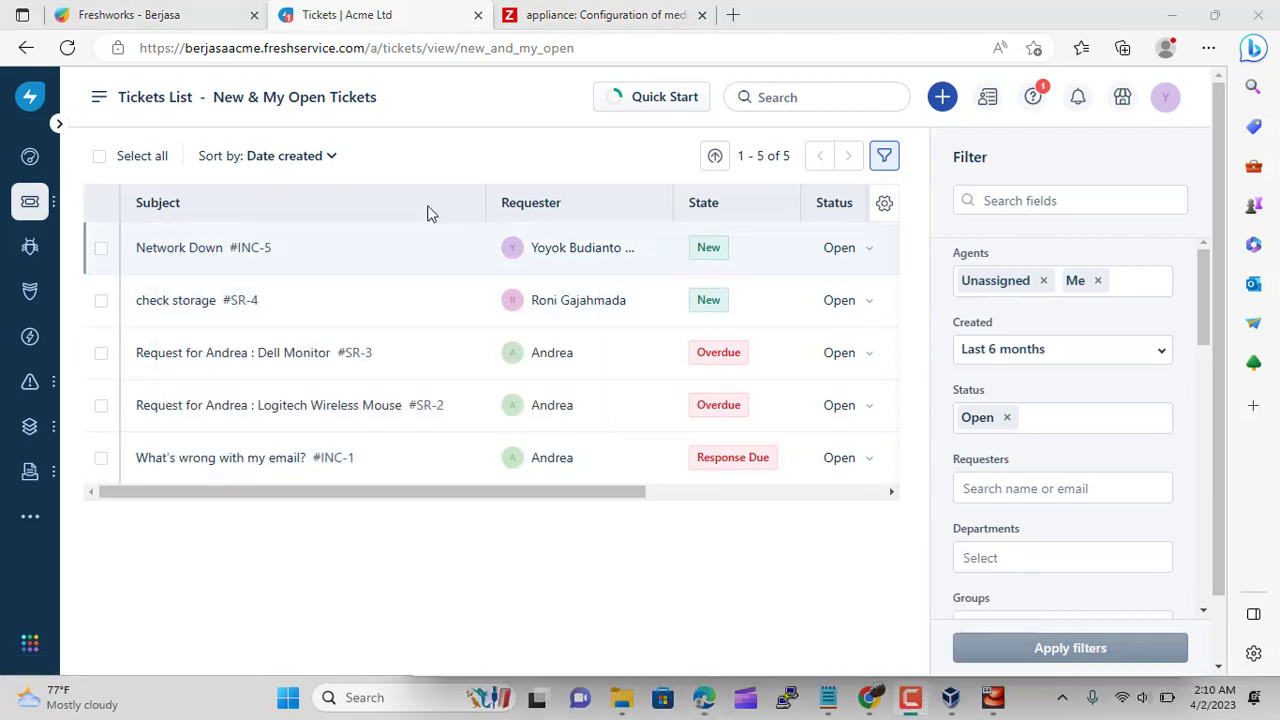
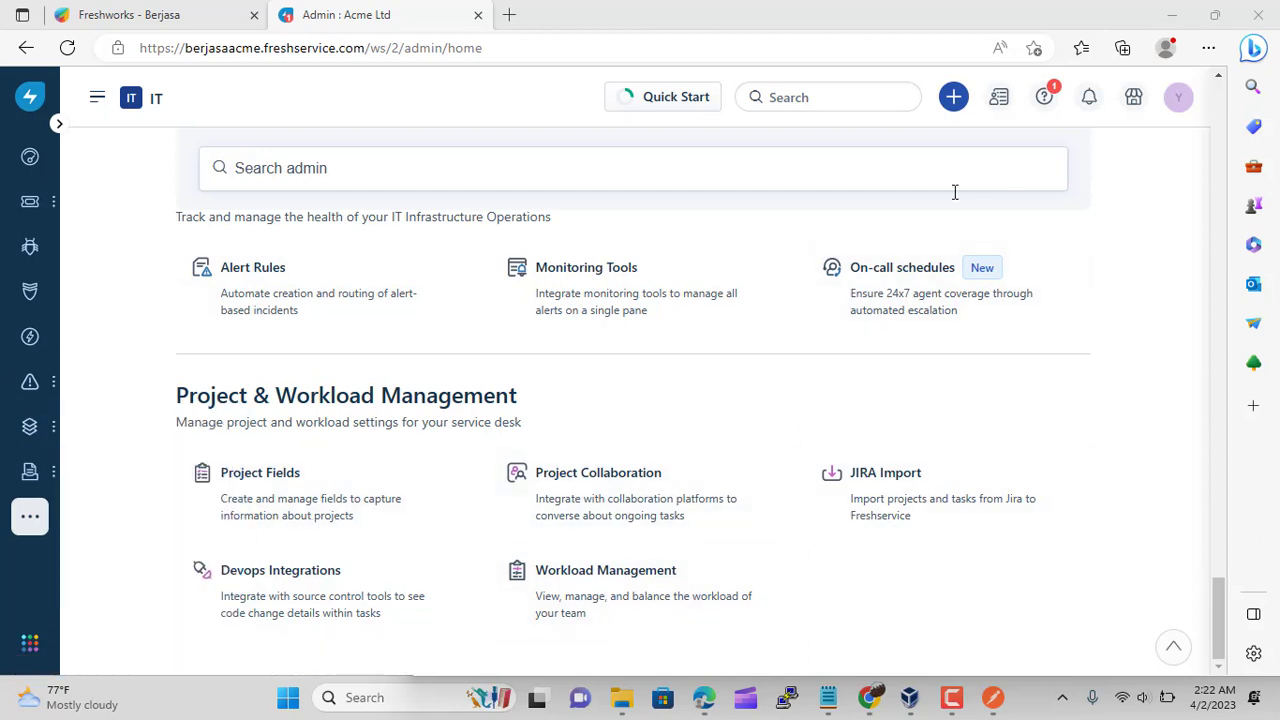
Browse the Project Fields settings page
click(268, 503)
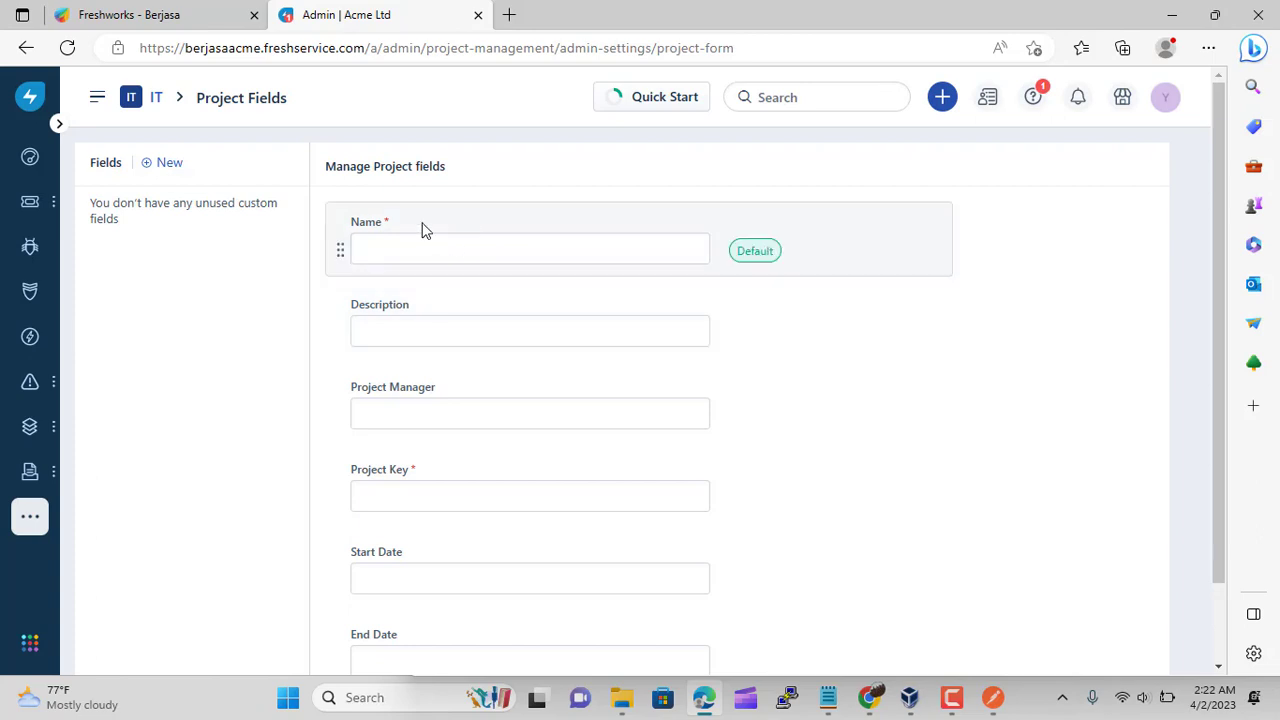
scroll(420, 315, down, 1)
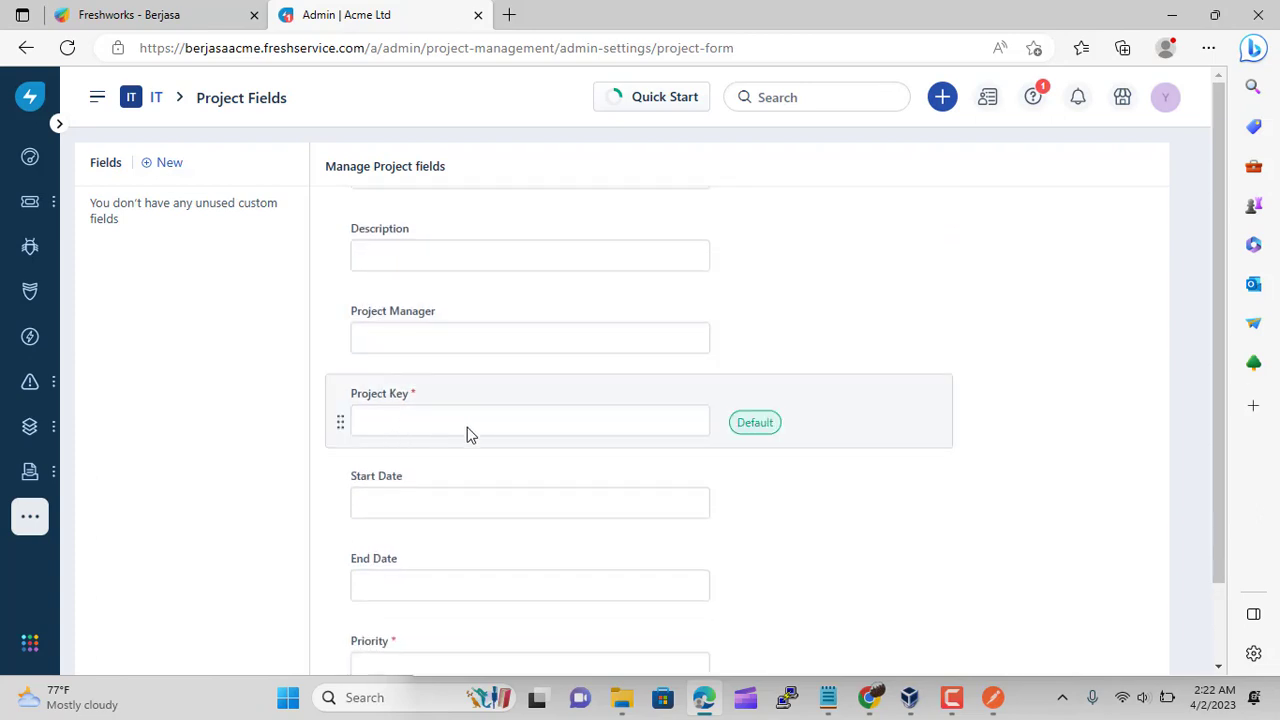
scroll(430, 436, down, 2)
scroll(409, 366, down, 1)
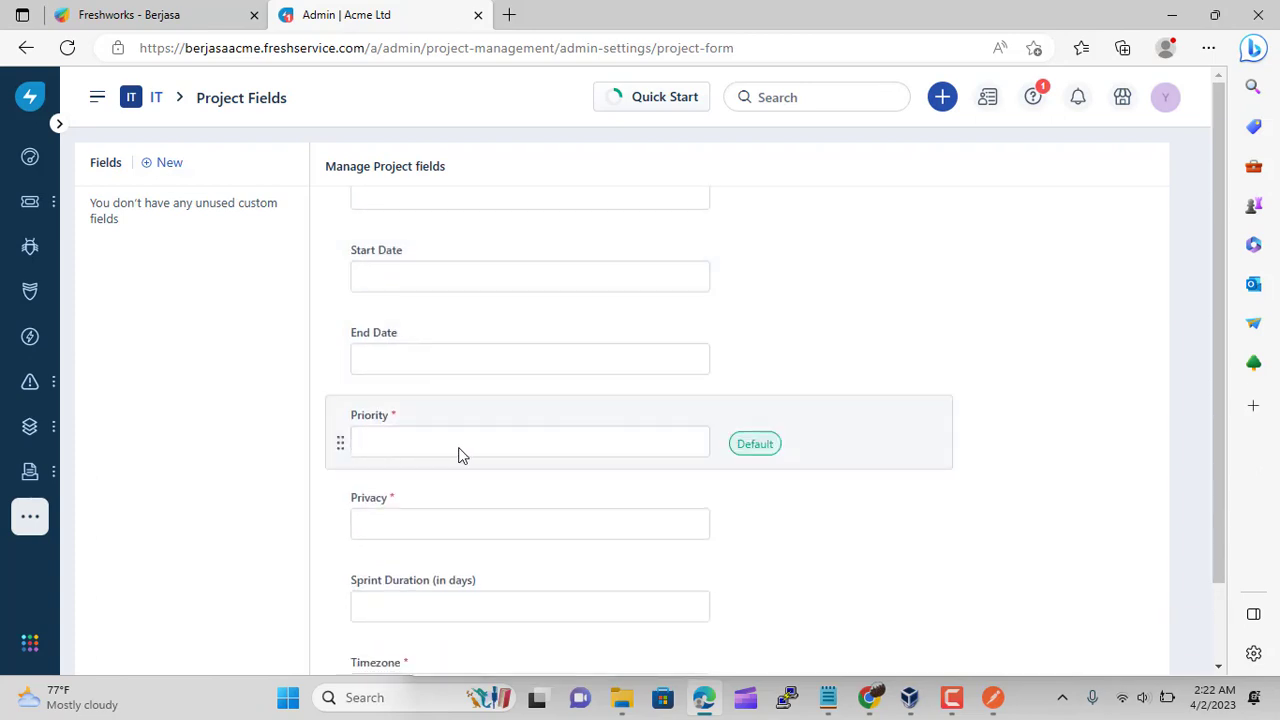
scroll(420, 462, down, 1)
scroll(447, 481, down, 1)
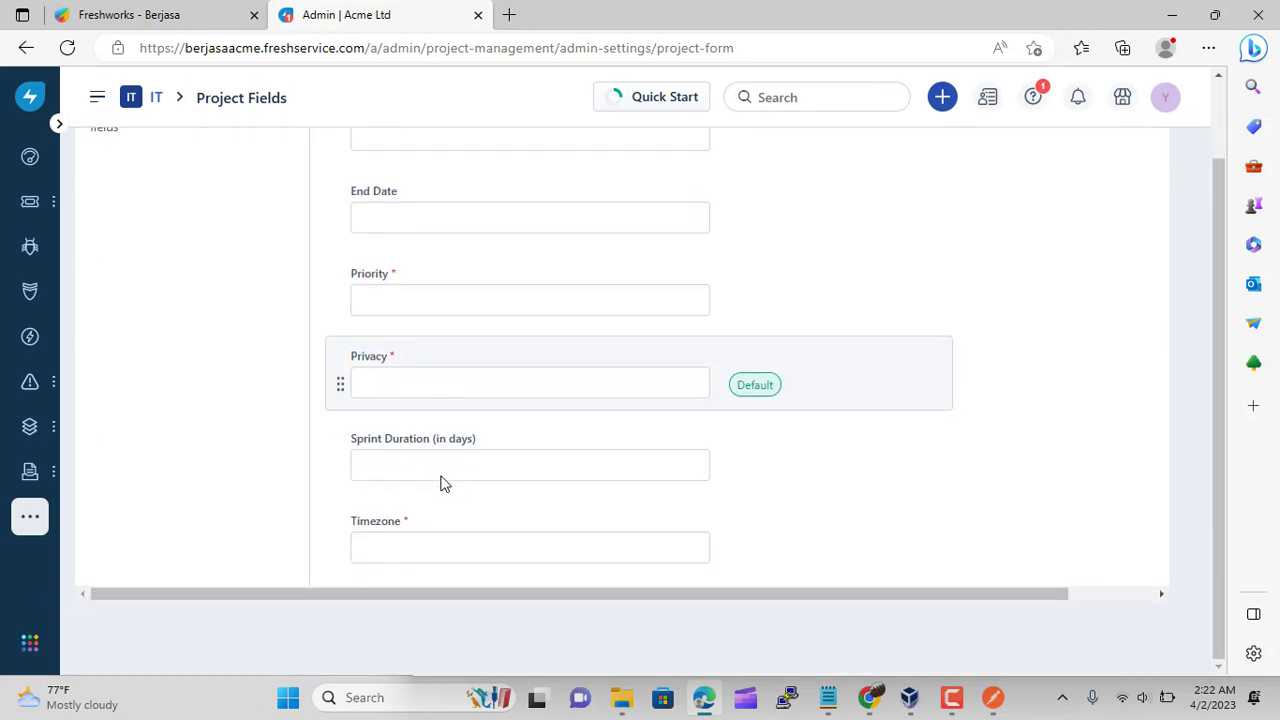
scroll(553, 537, up, 5)
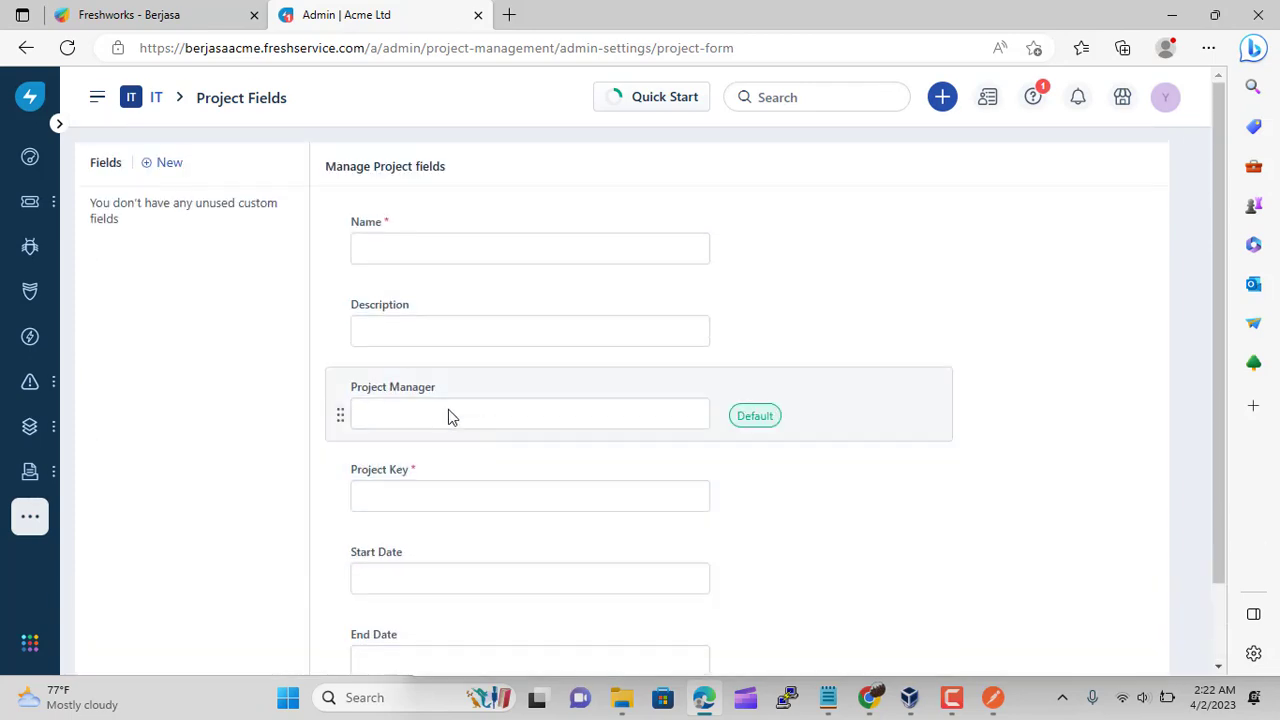
Start connecting a Slack workspace from Project Collaboration settings
click(160, 104)
scroll(380, 380, down, 3)
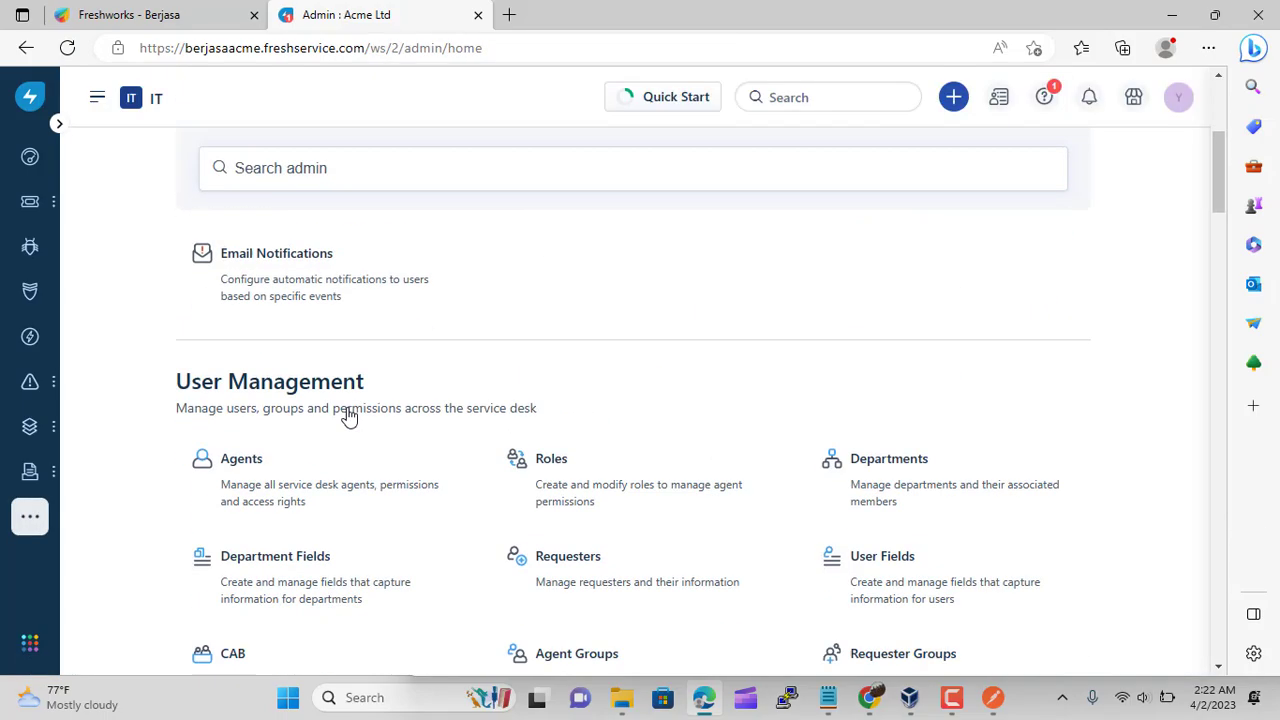
scroll(348, 416, down, 20)
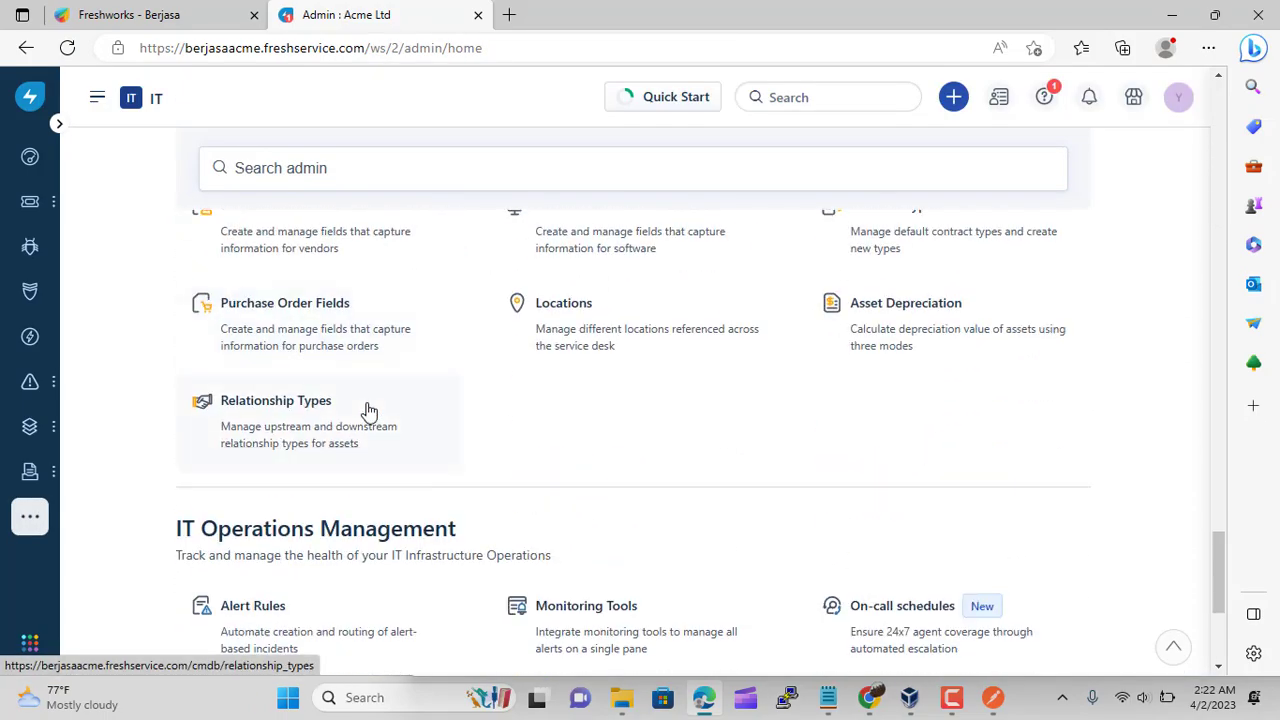
scroll(369, 410, down, 3)
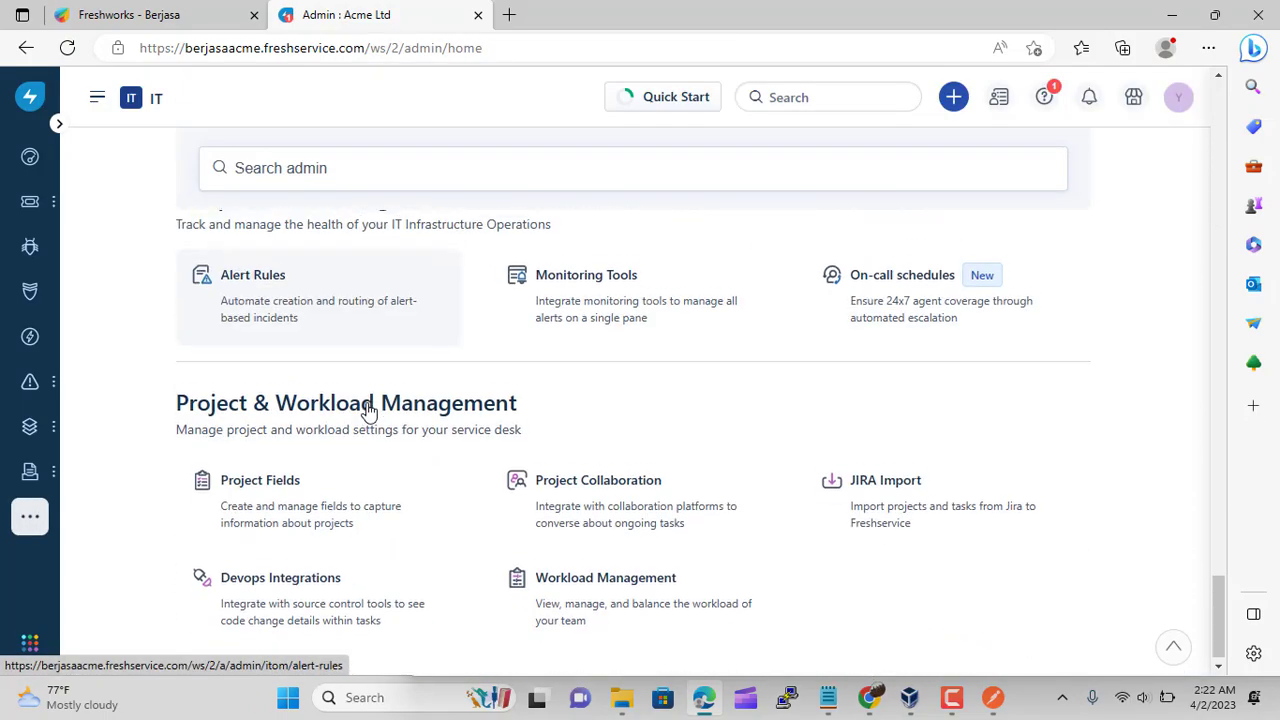
click(650, 502)
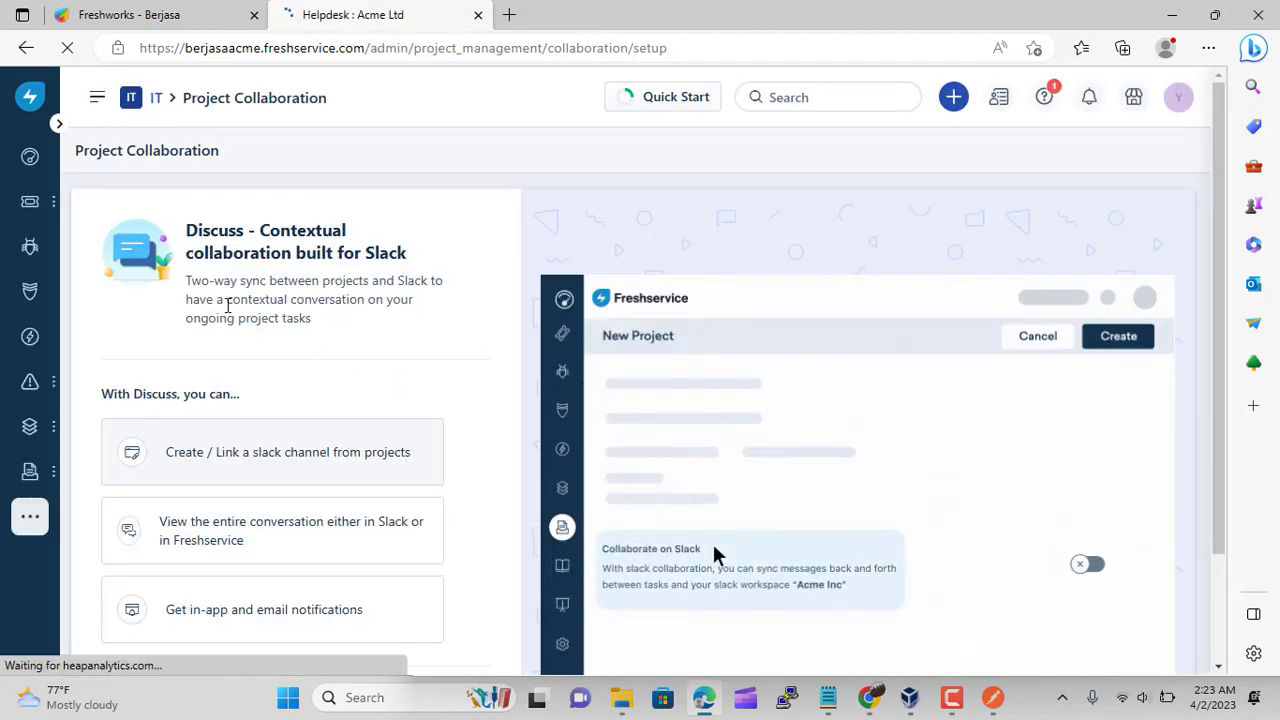
scroll(228, 305, down, 2)
click(251, 619)
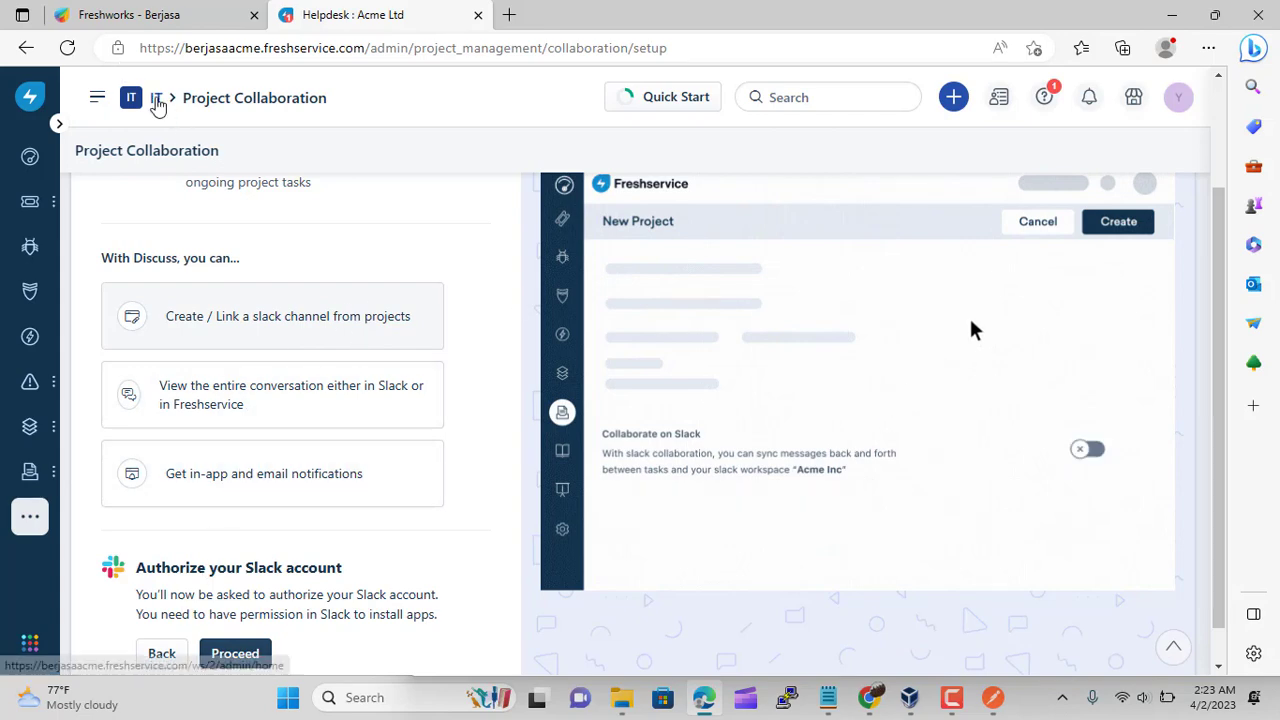
Go back to admin home and open JIRA Import under Project & Workload Management
click(156, 99)
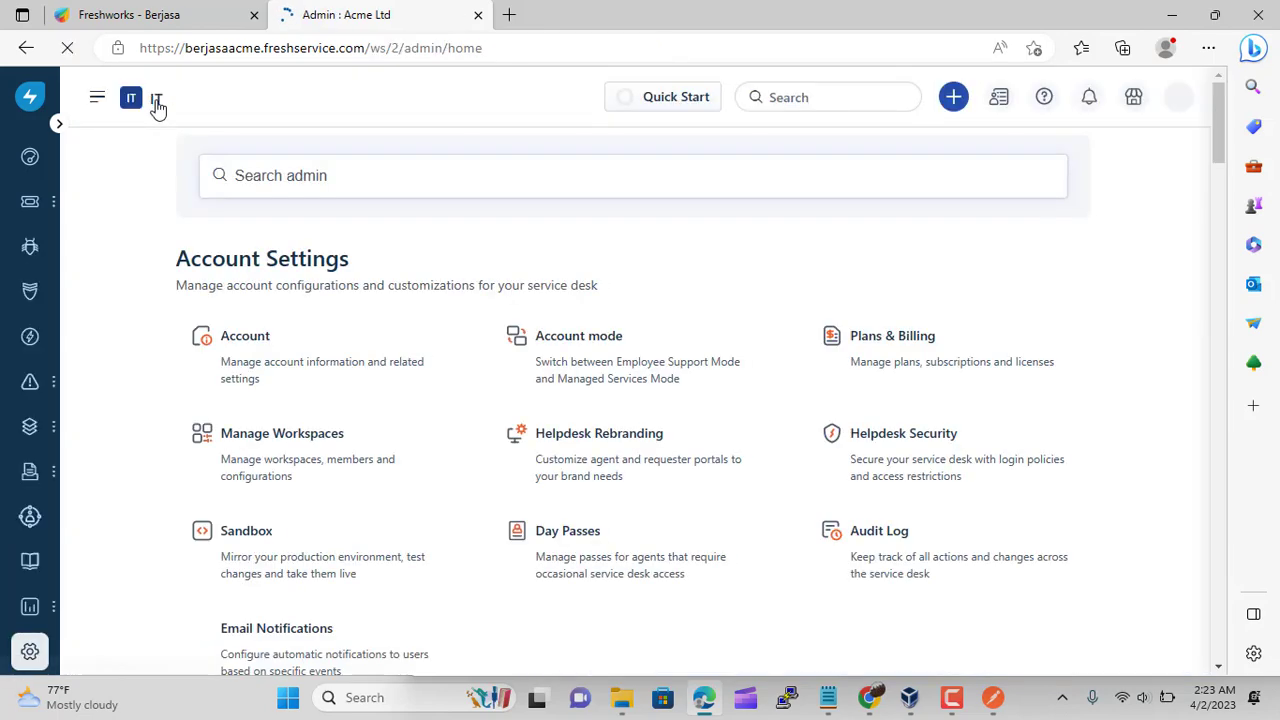
scroll(530, 503, down, 1)
scroll(530, 503, down, 15)
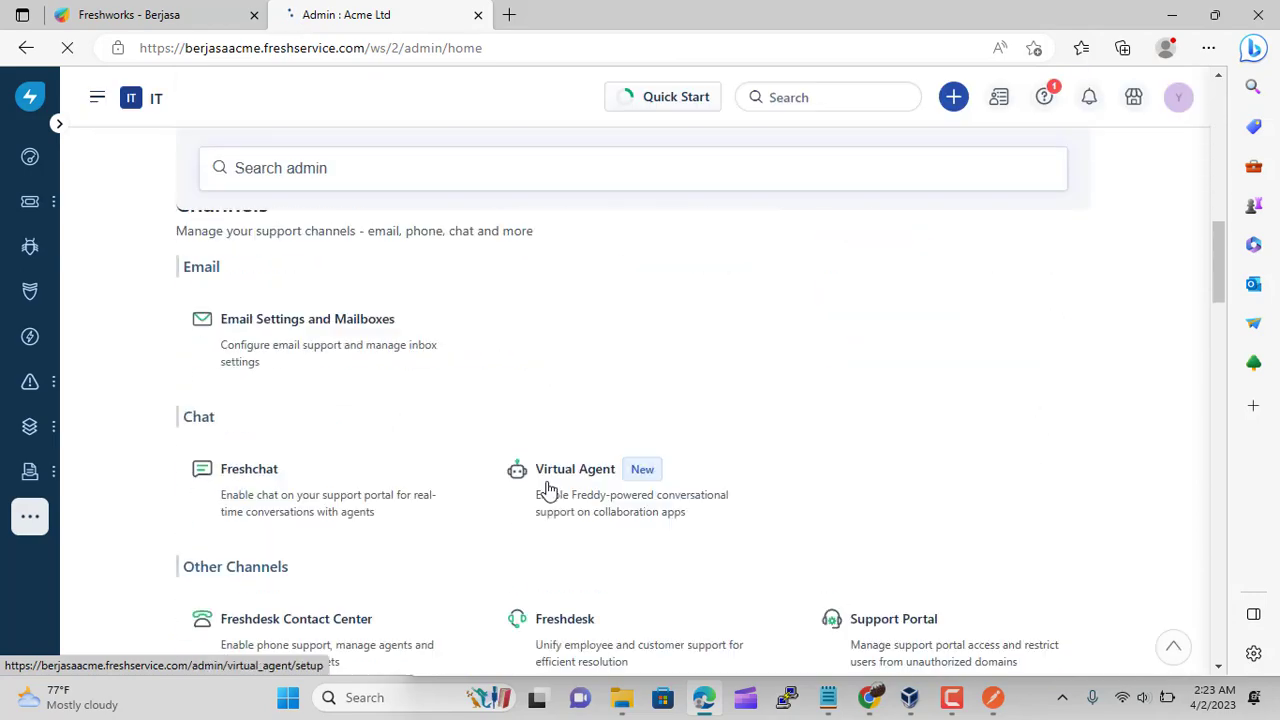
scroll(551, 488, down, 4)
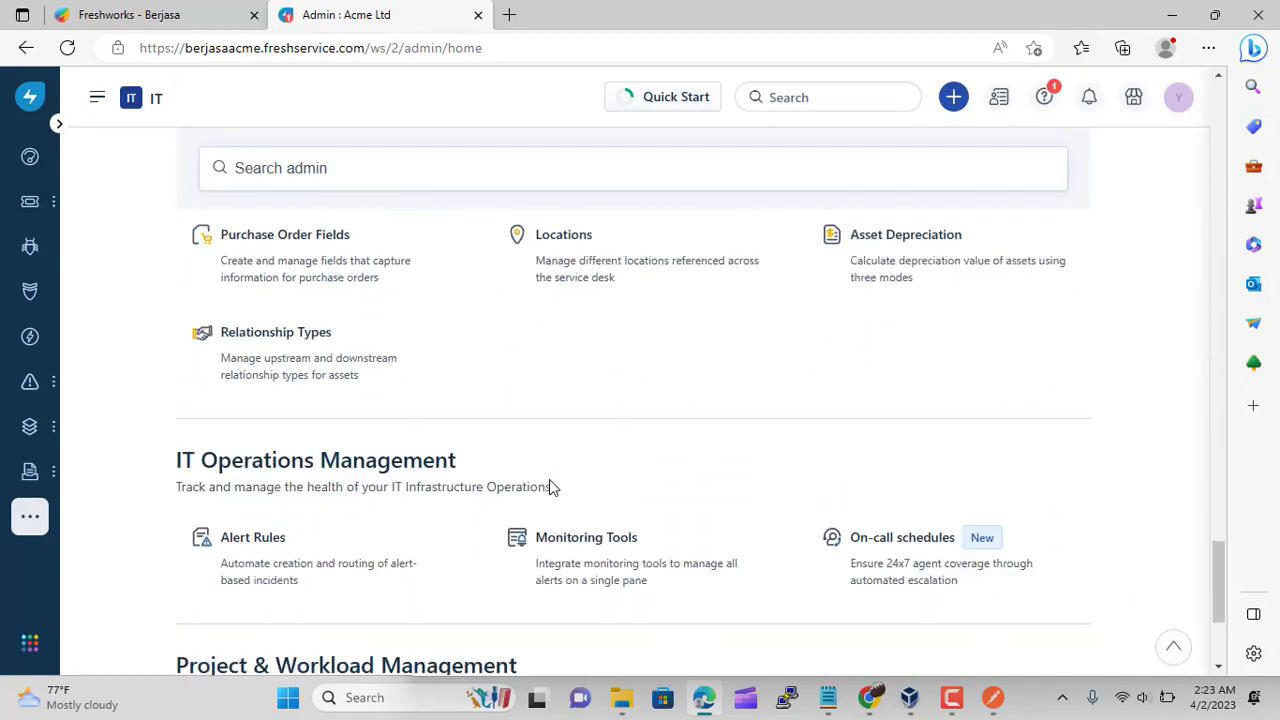
click(921, 502)
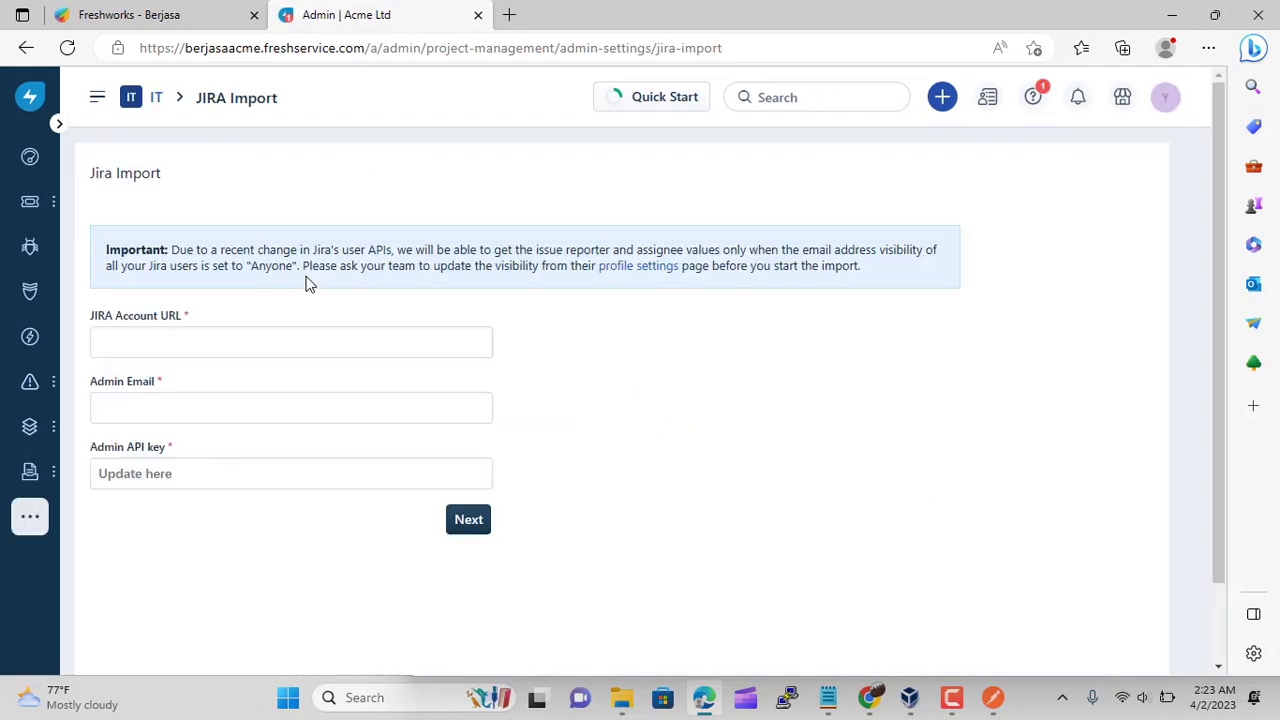
Copy the Jira site address from Postman into the JIRA Account URL field
click(993, 699)
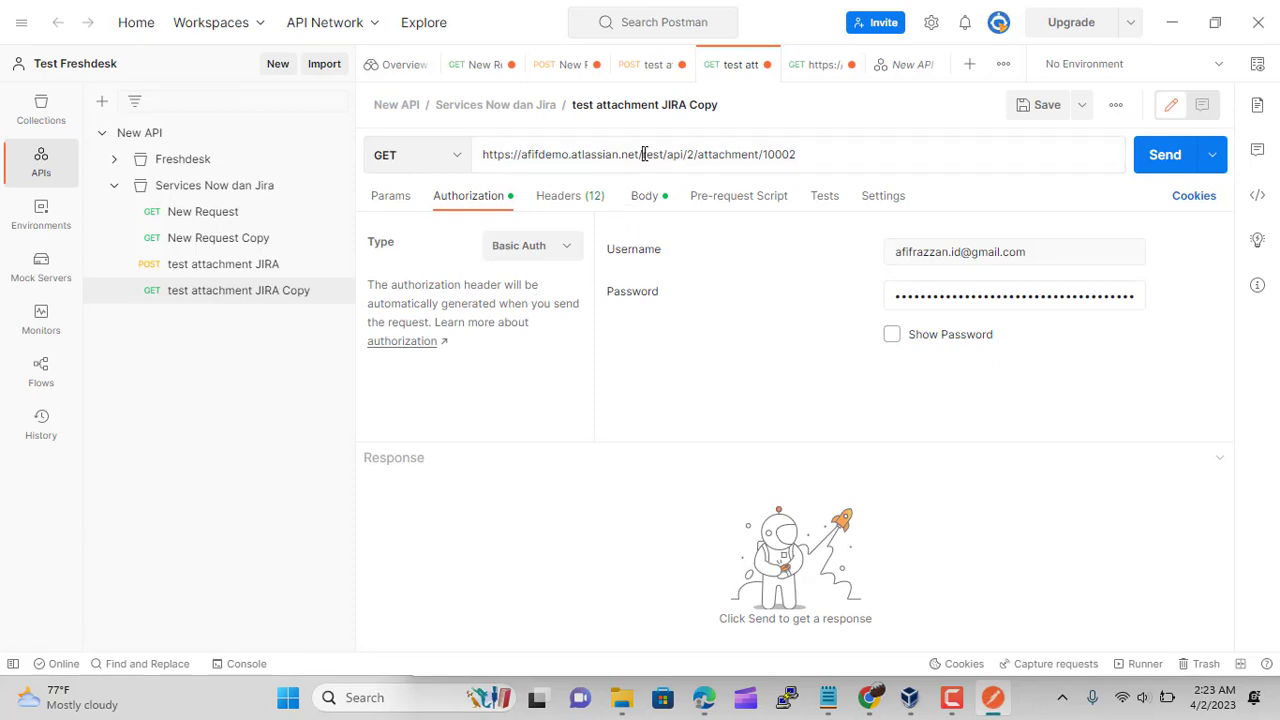
drag(645, 154, 468, 158)
key(ctrl+c)
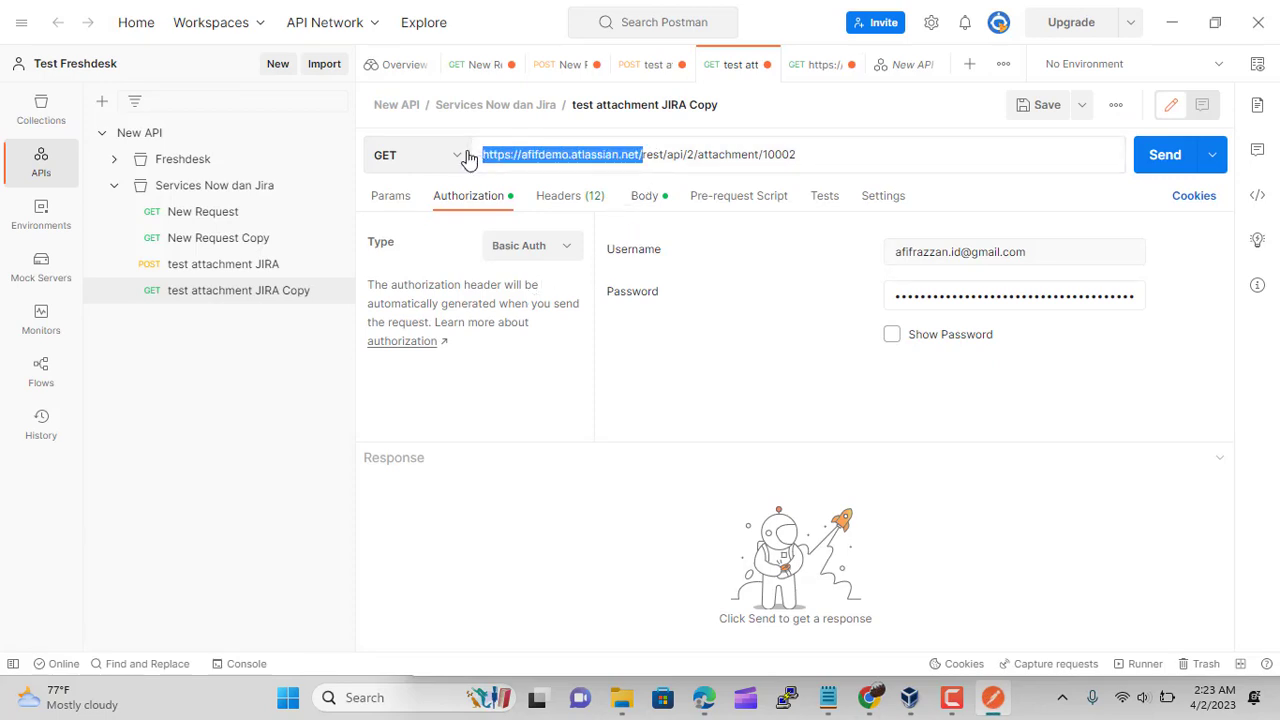
click(700, 700)
key(ctrl+v)
click(174, 410)
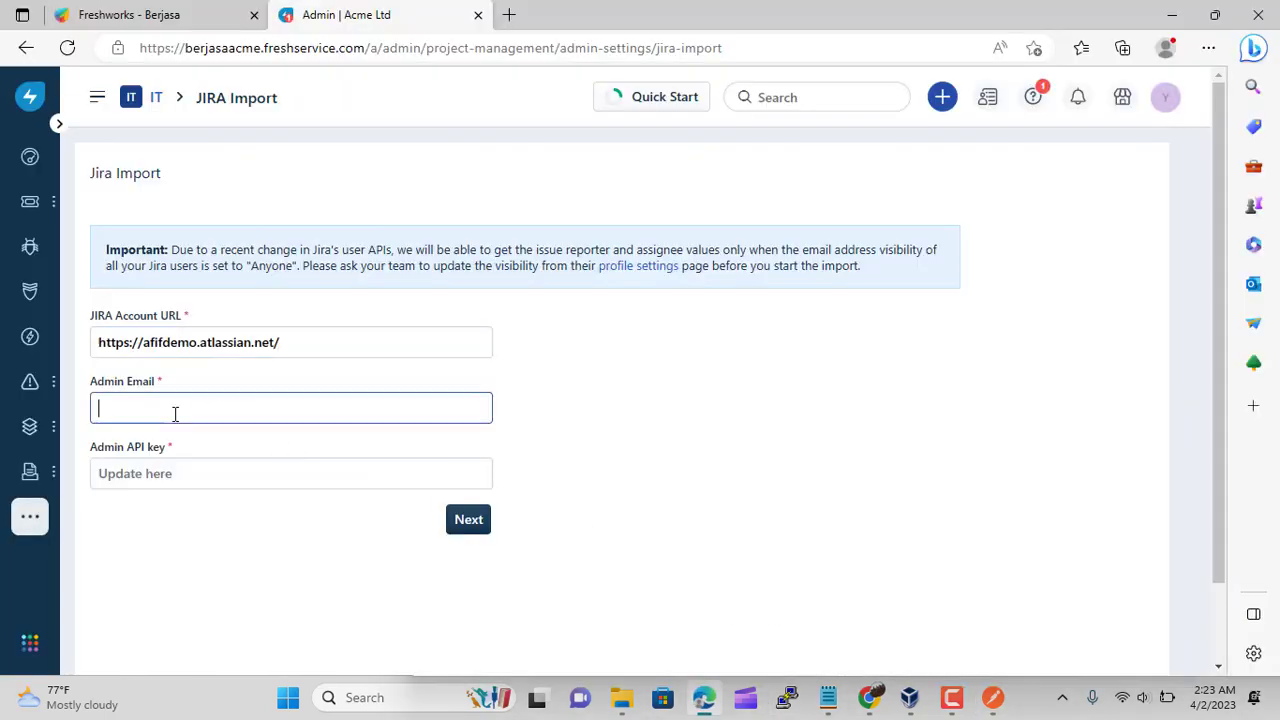
Fill Admin Email with the saved admin e-mail address
click(992, 697)
triple_click(1040, 252)
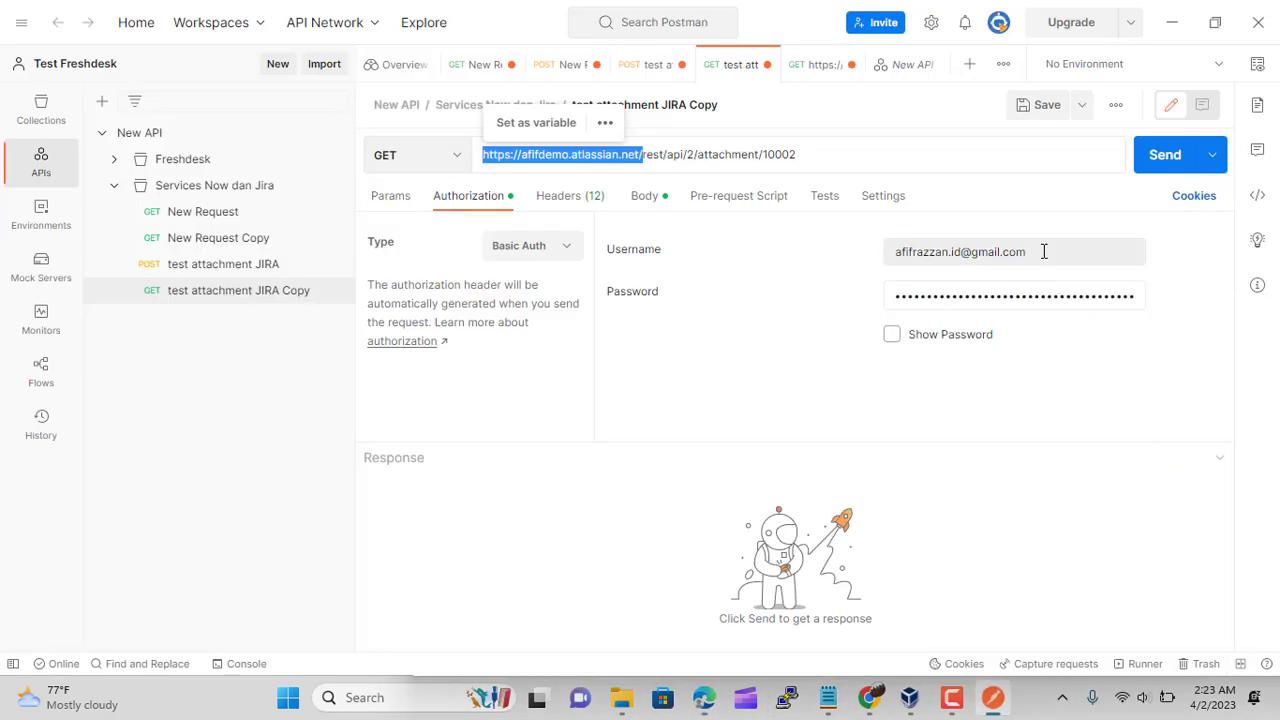
click(952, 697)
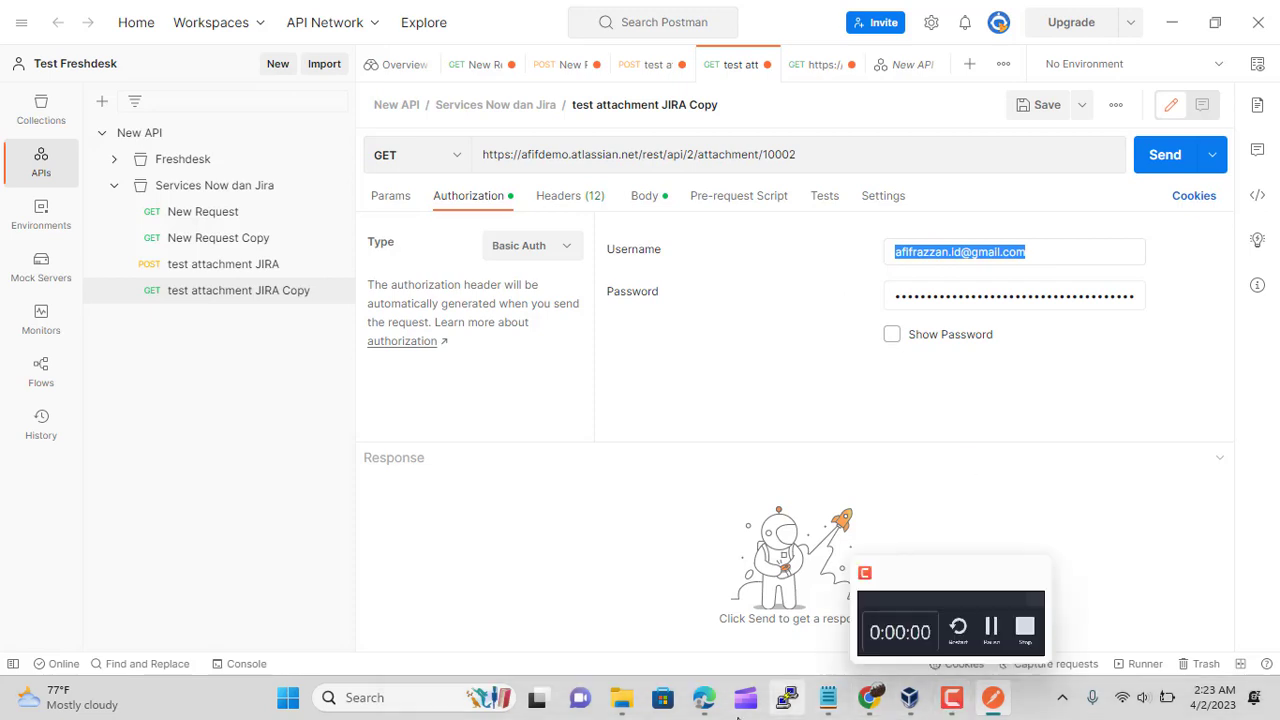
click(704, 697)
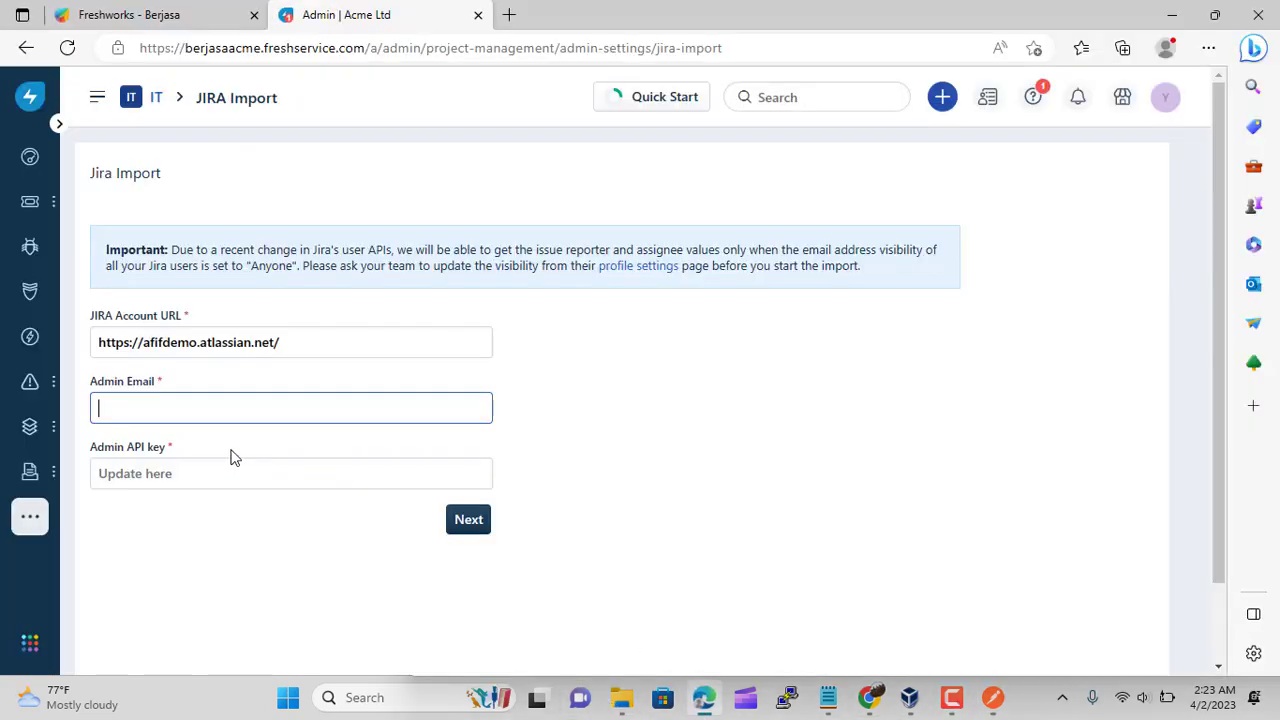
click(166, 404)
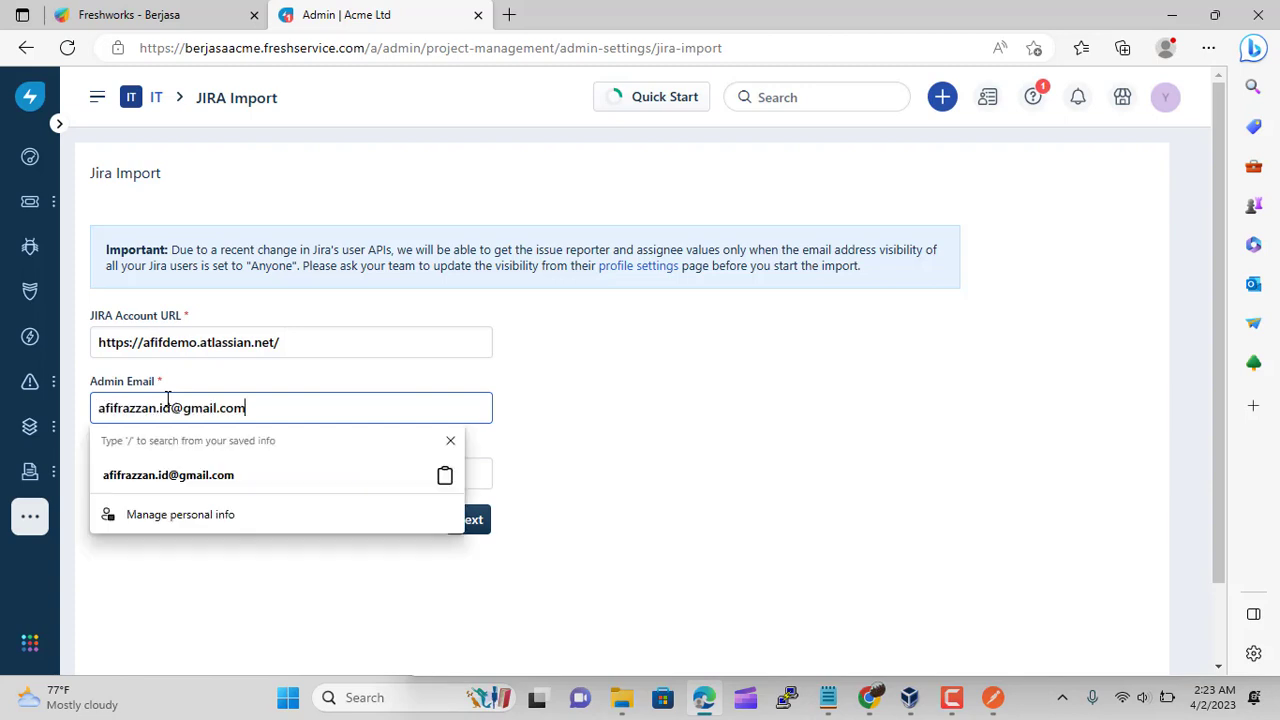
click(190, 477)
click(140, 477)
Paste the Postman bearer token into Admin API key and submit the Jira details
click(993, 698)
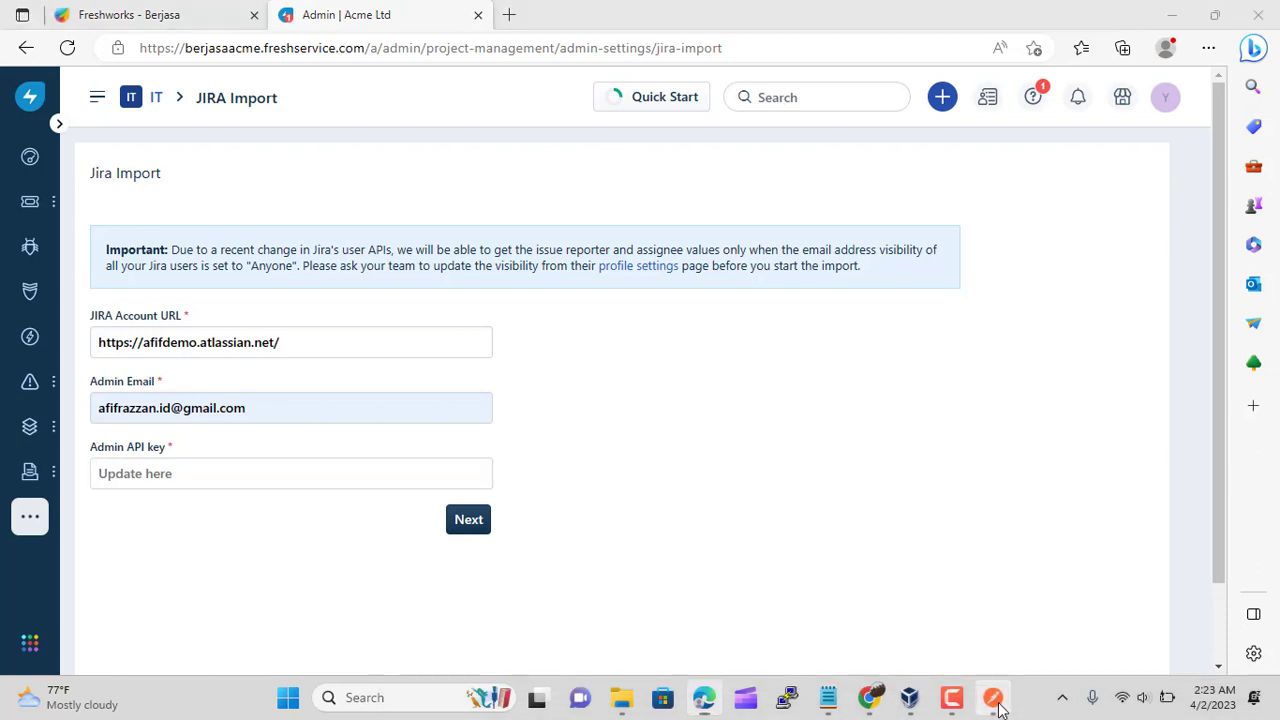
click(833, 358)
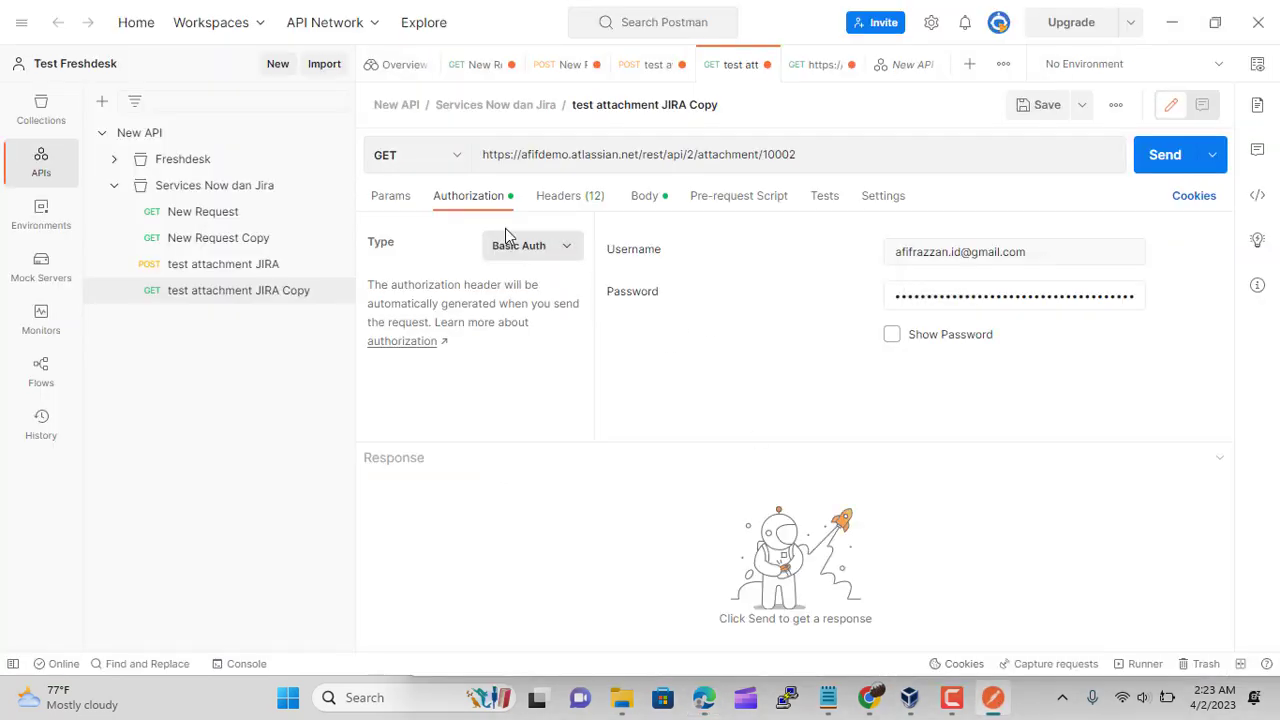
click(556, 260)
click(513, 378)
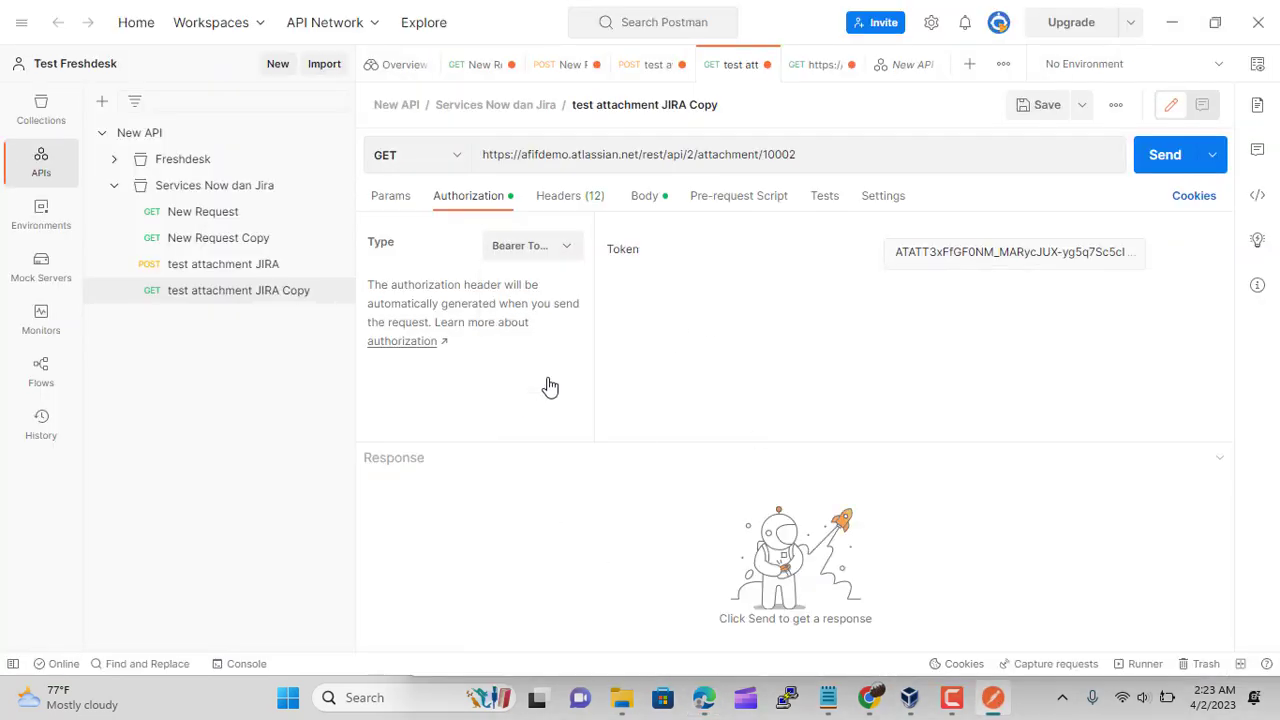
click(896, 252)
drag(896, 252, 1135, 384)
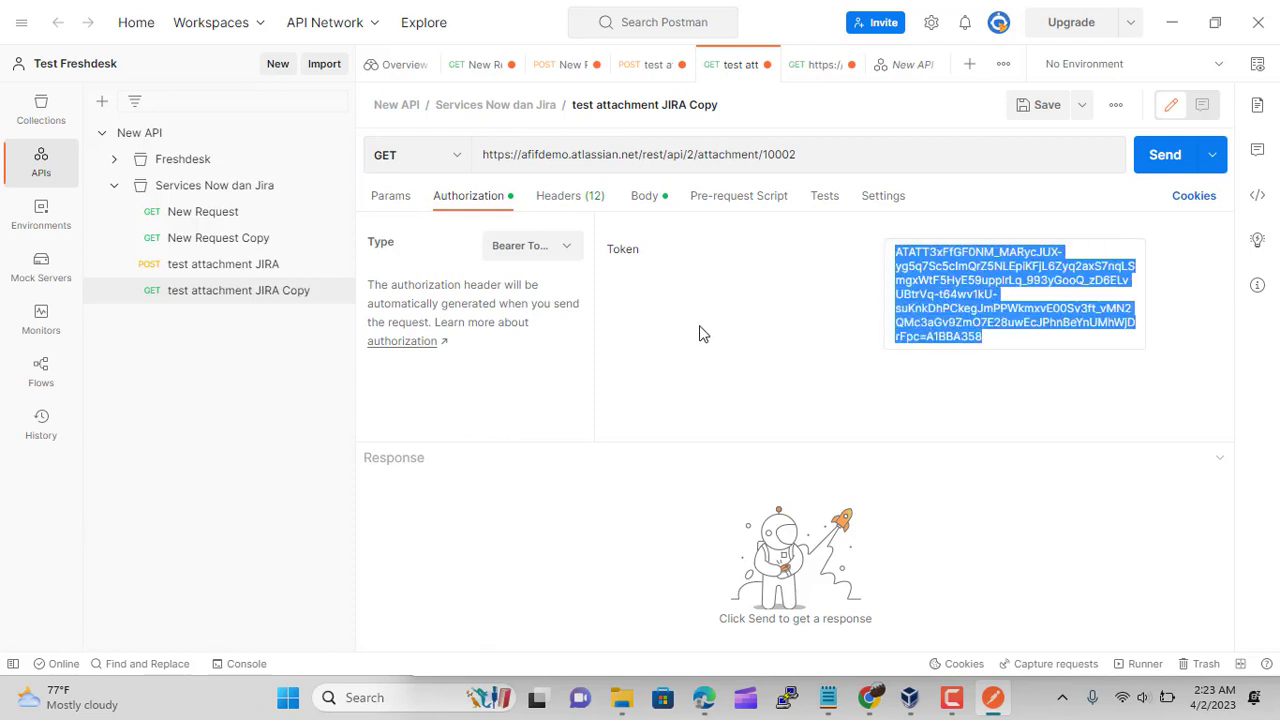
click(704, 697)
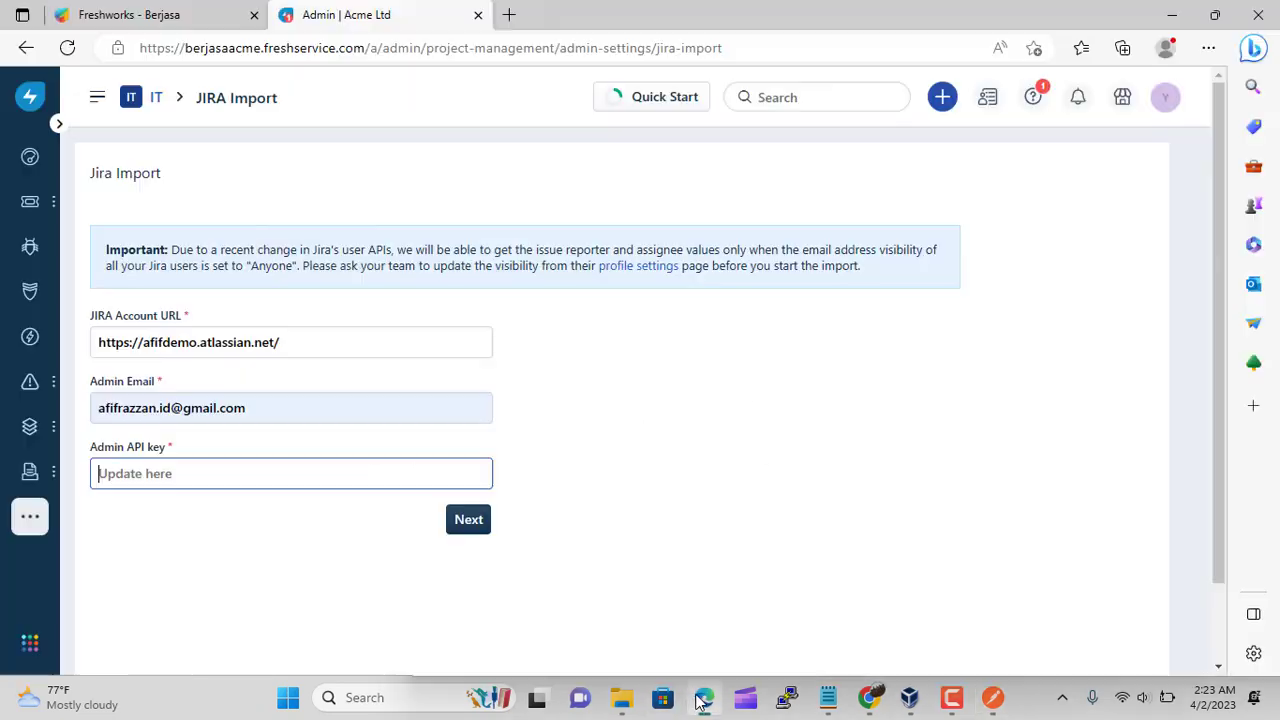
key(ctrl+v)
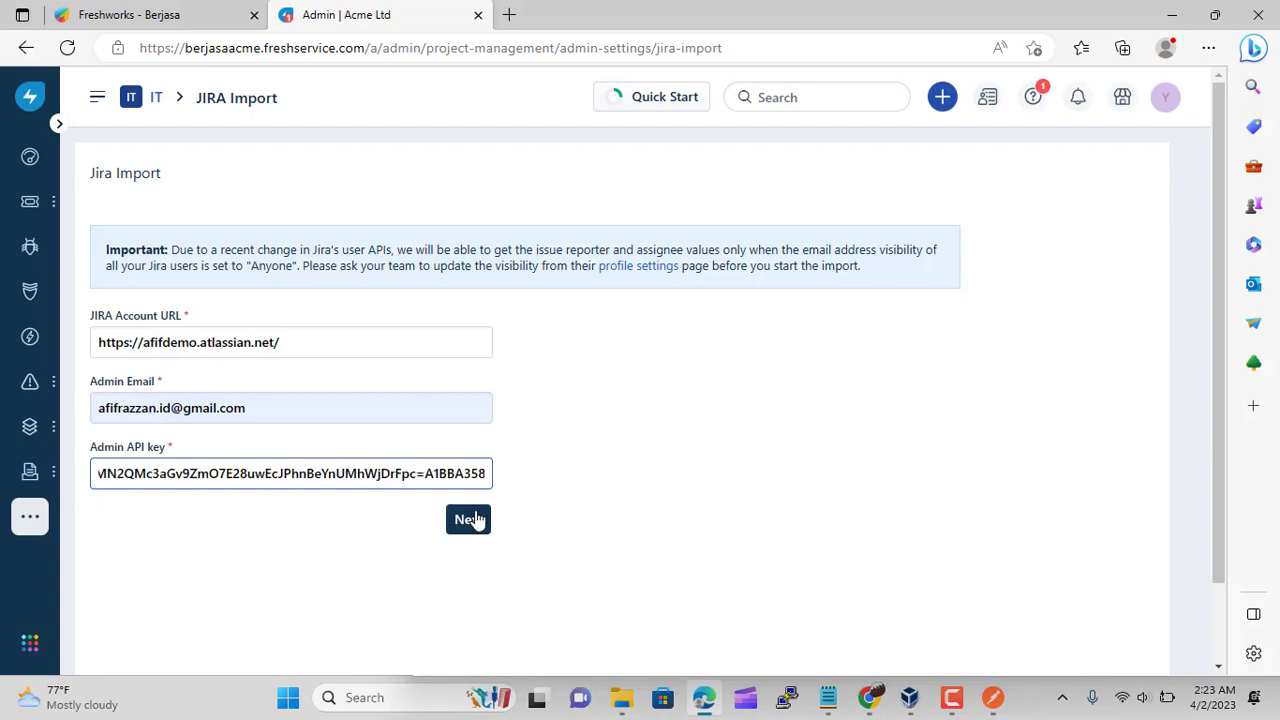
click(466, 518)
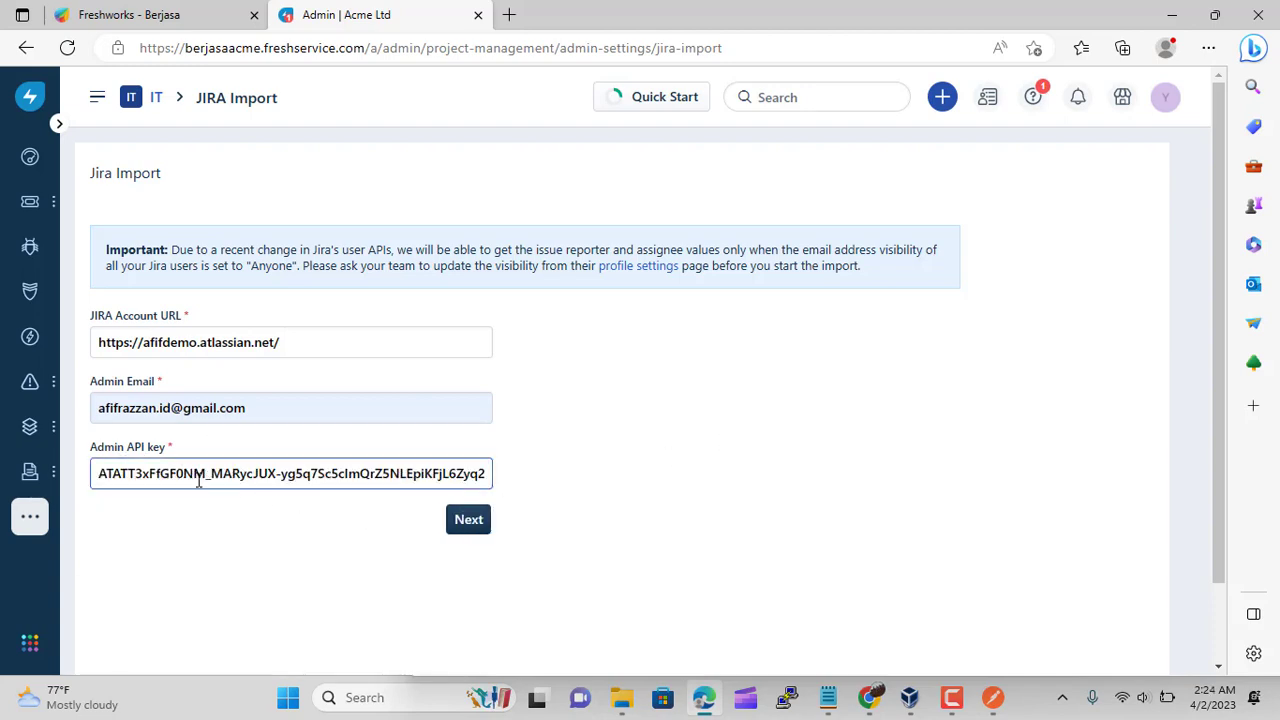
Open DevOps Integrations, pick the GitHub card and choose Link GitHub Account
click(156, 100)
scroll(386, 420, down, 5)
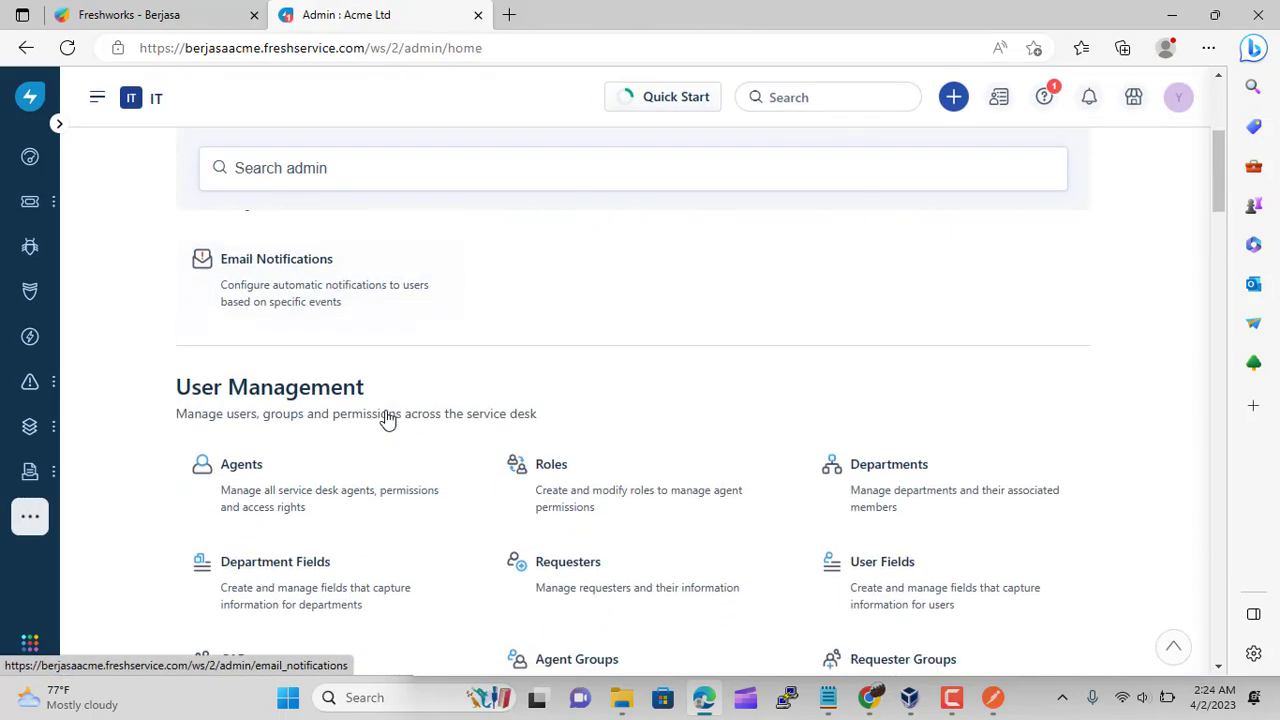
scroll(314, 396, down, 20)
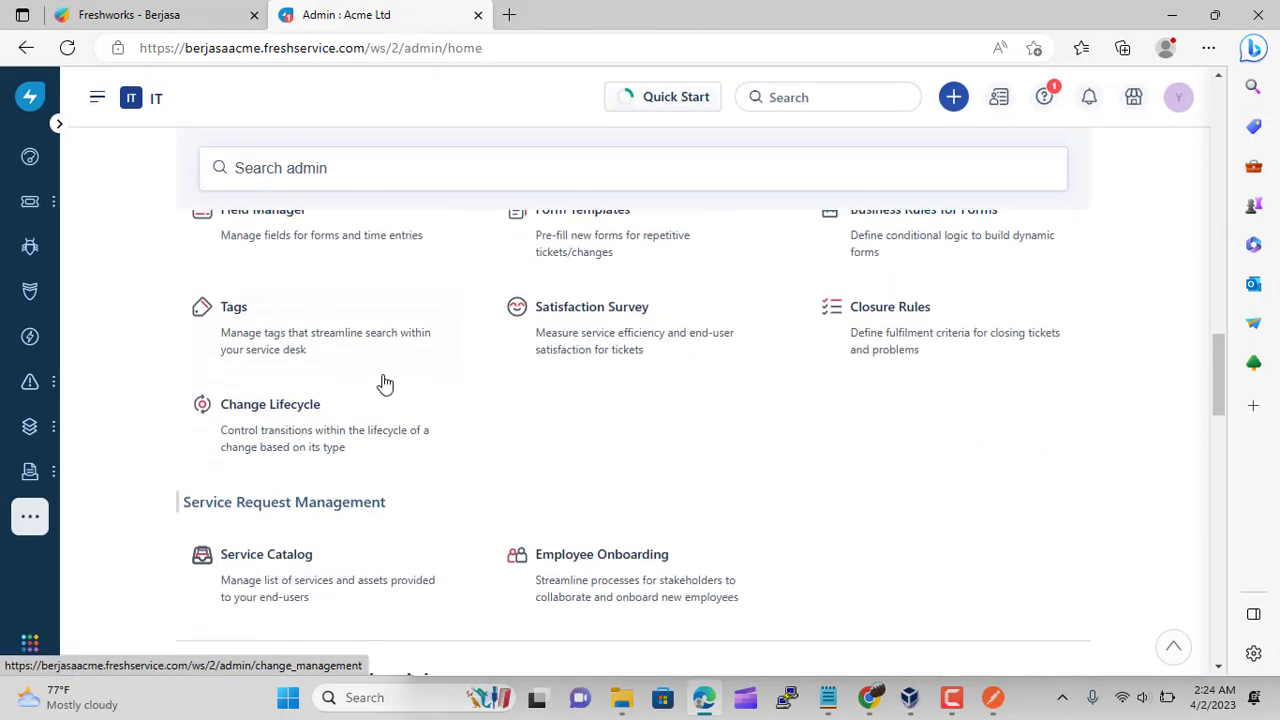
scroll(428, 388, down, 10)
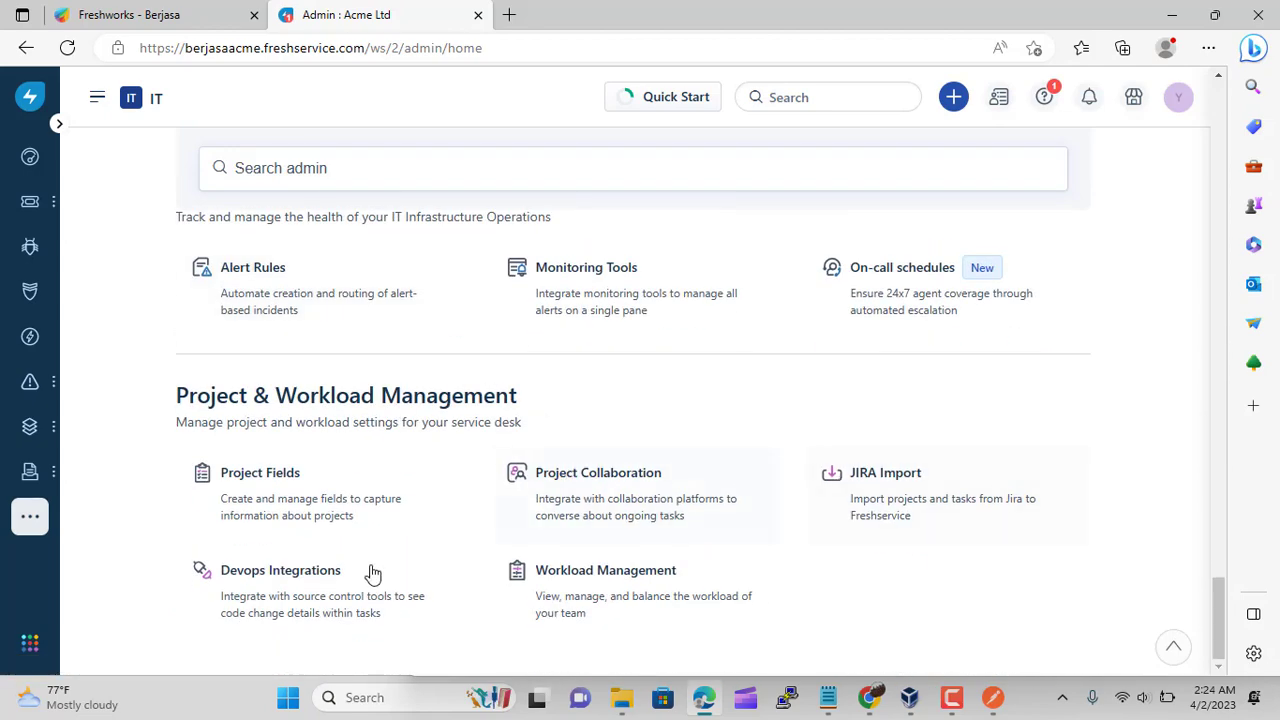
click(305, 603)
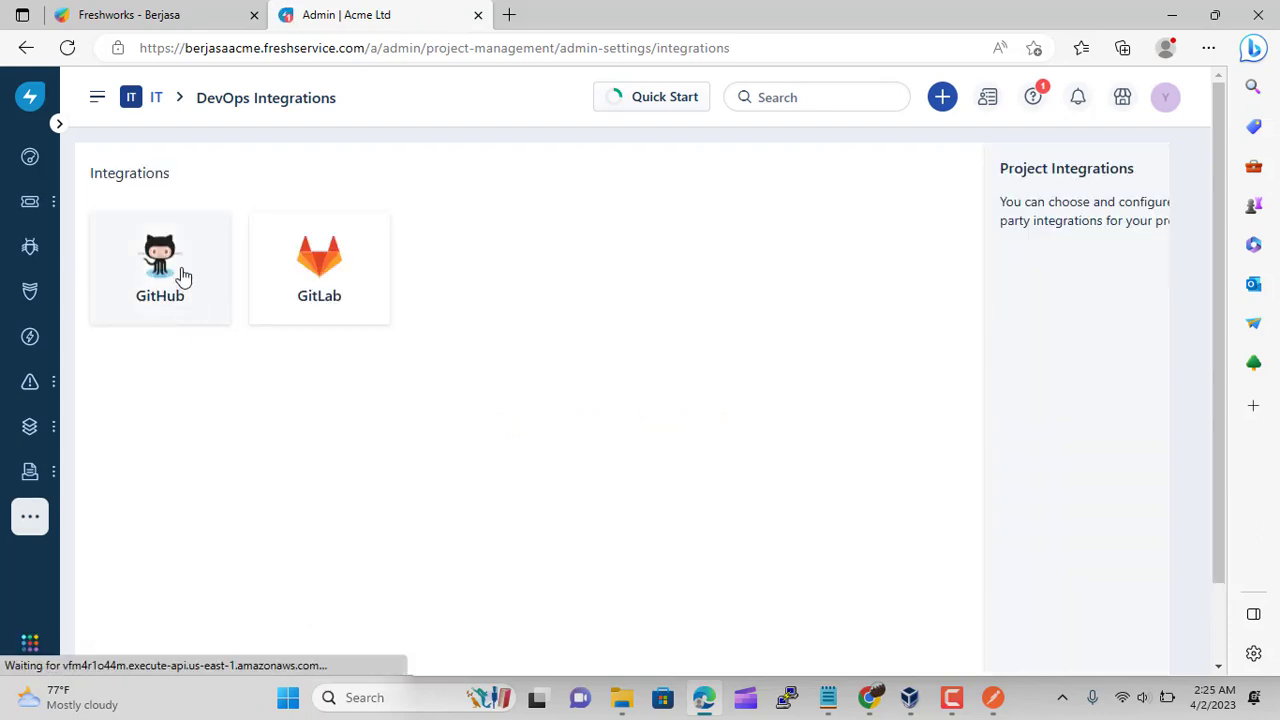
click(183, 277)
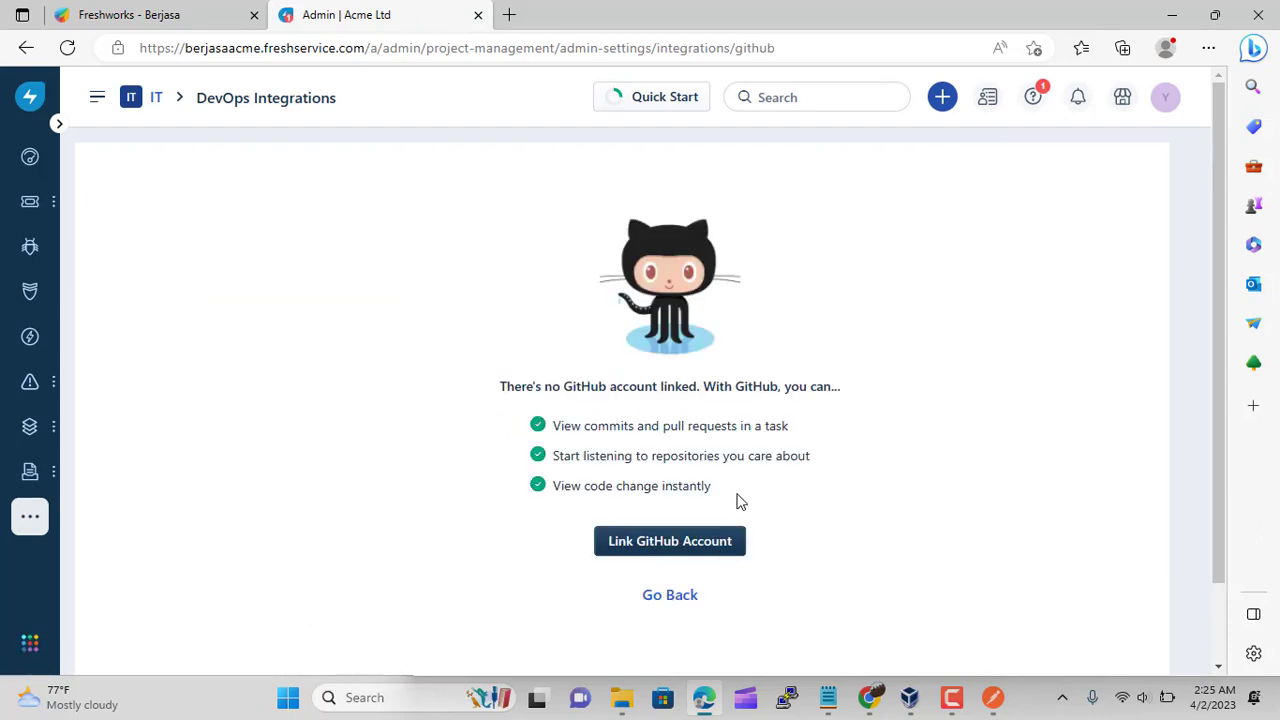
click(686, 550)
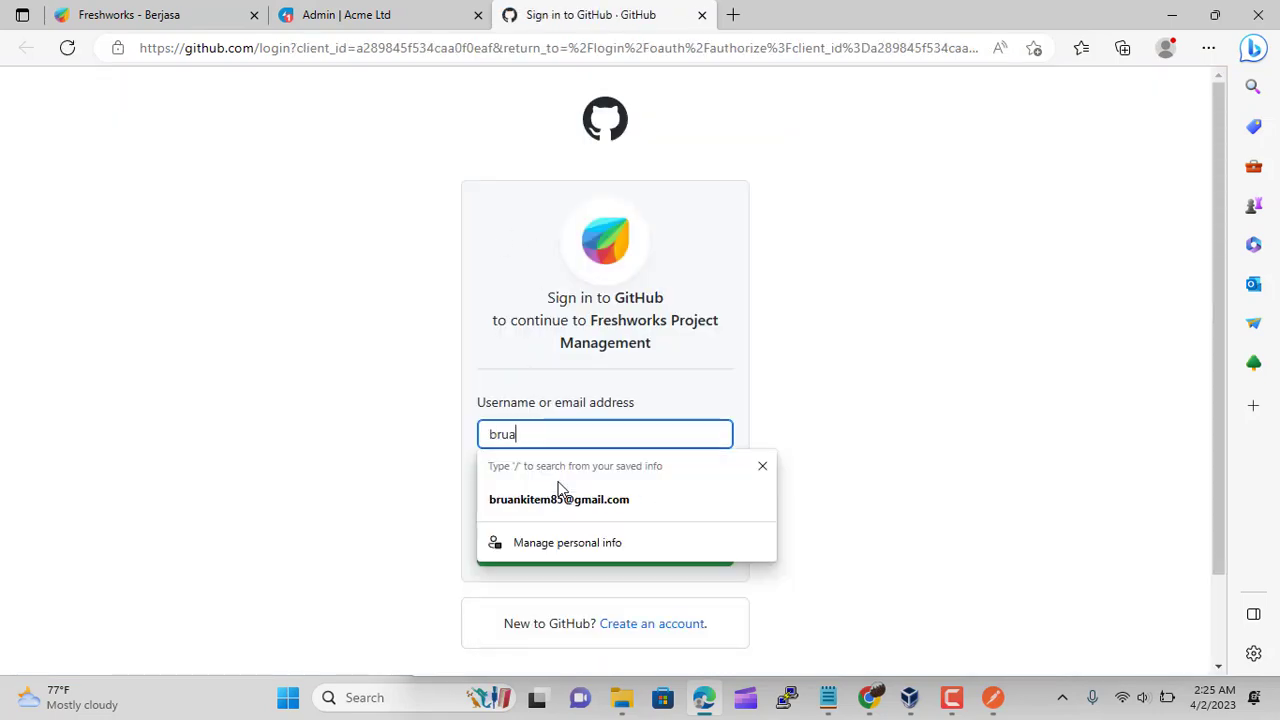
Sign in to GitHub with the saved account e-mail and password
click(569, 500)
click(523, 506)
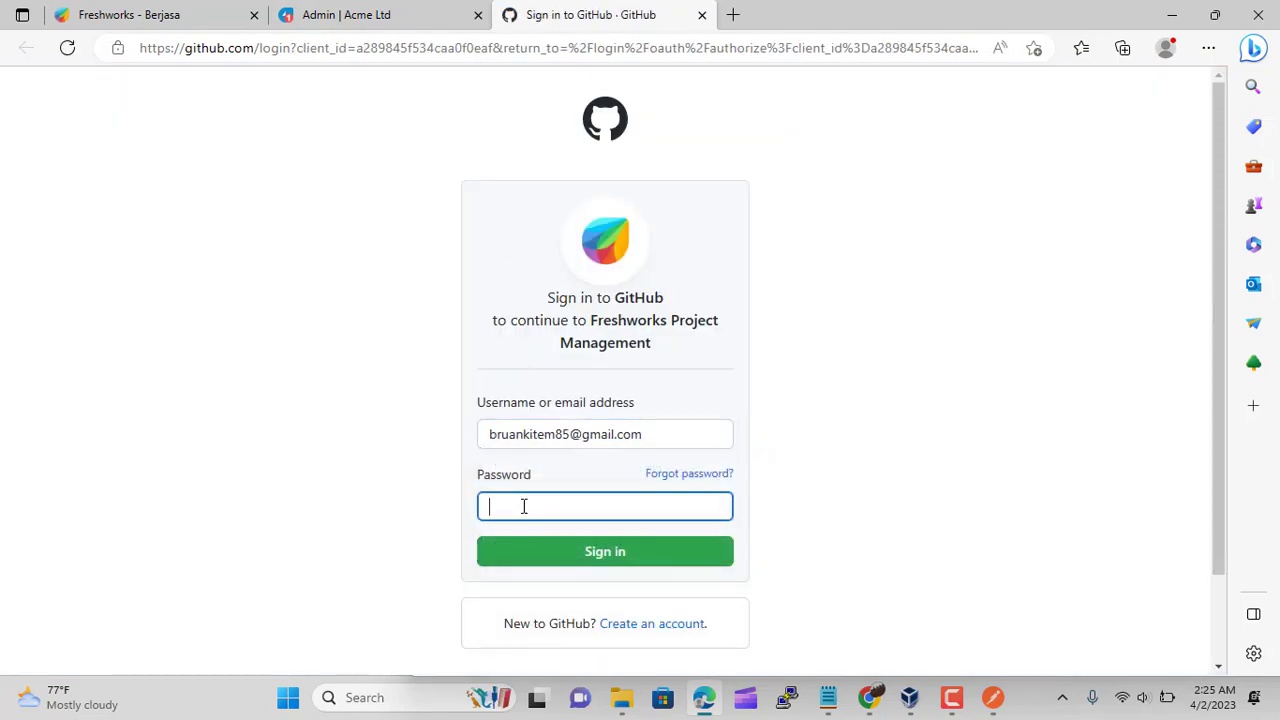
text(********)
key(Return)
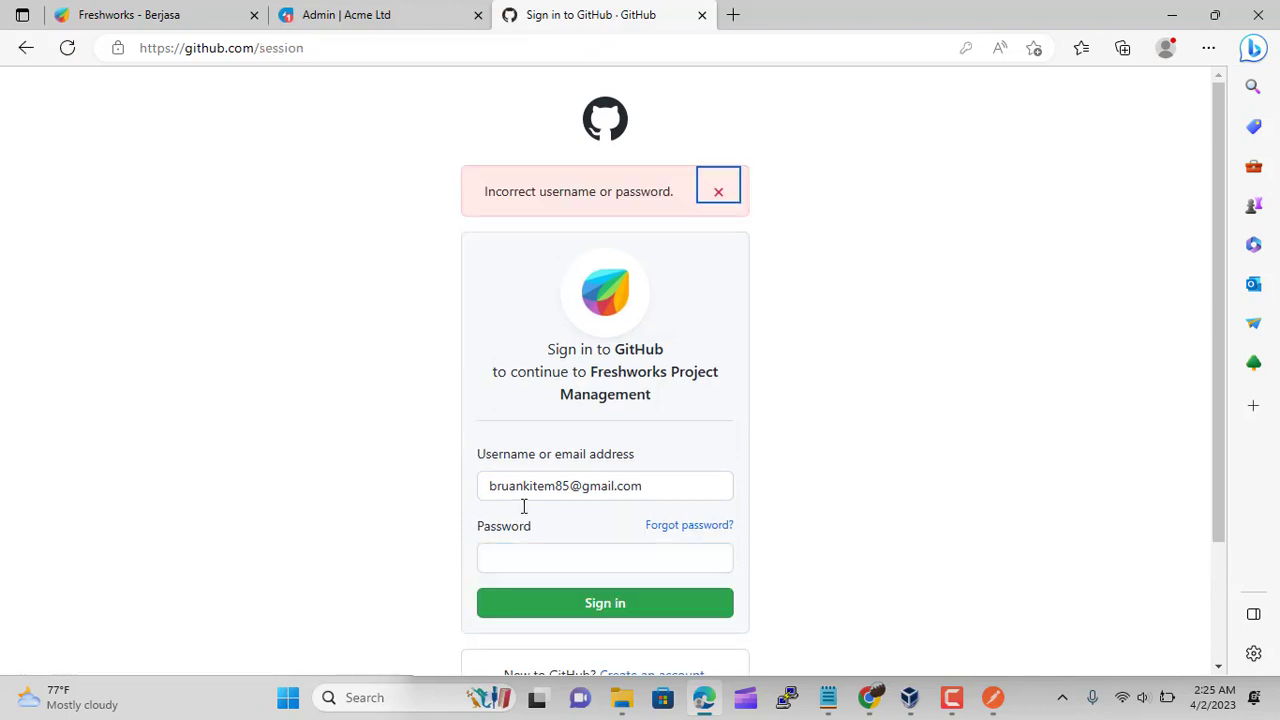
Retry the rejected GitHub password, then return to the Freshservice admin tab
click(519, 558)
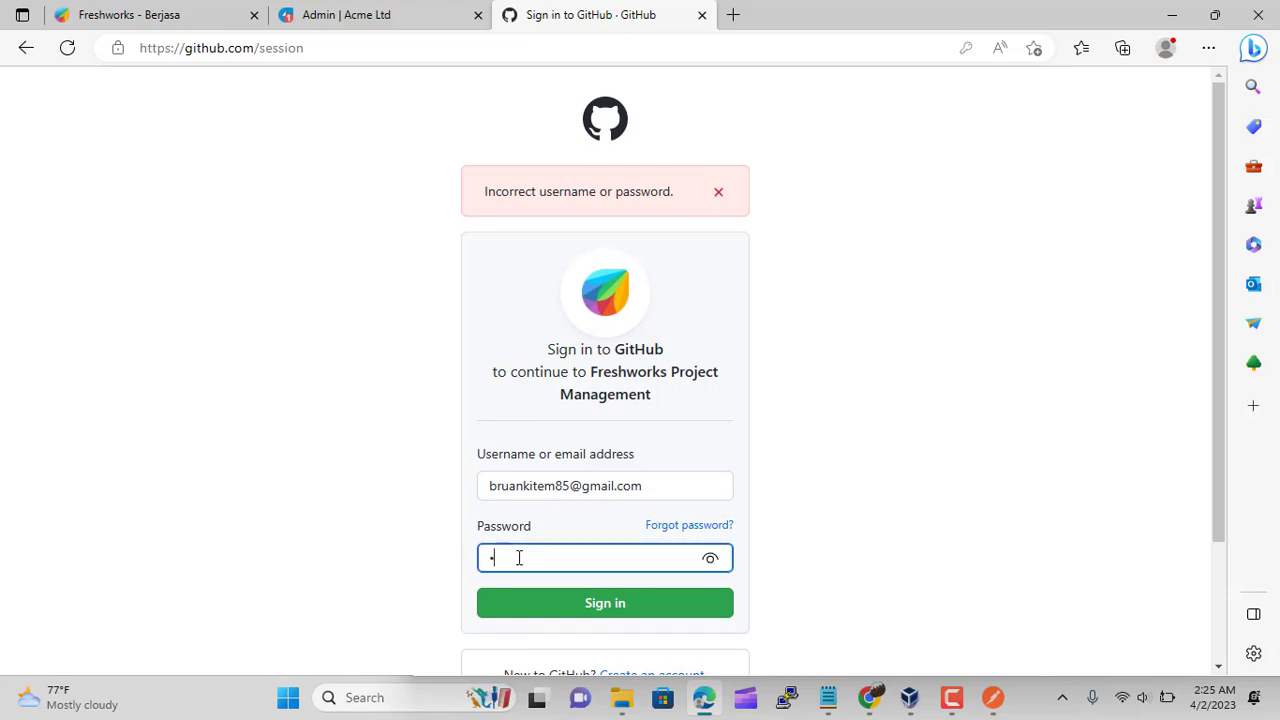
text(*******)
key(Return)
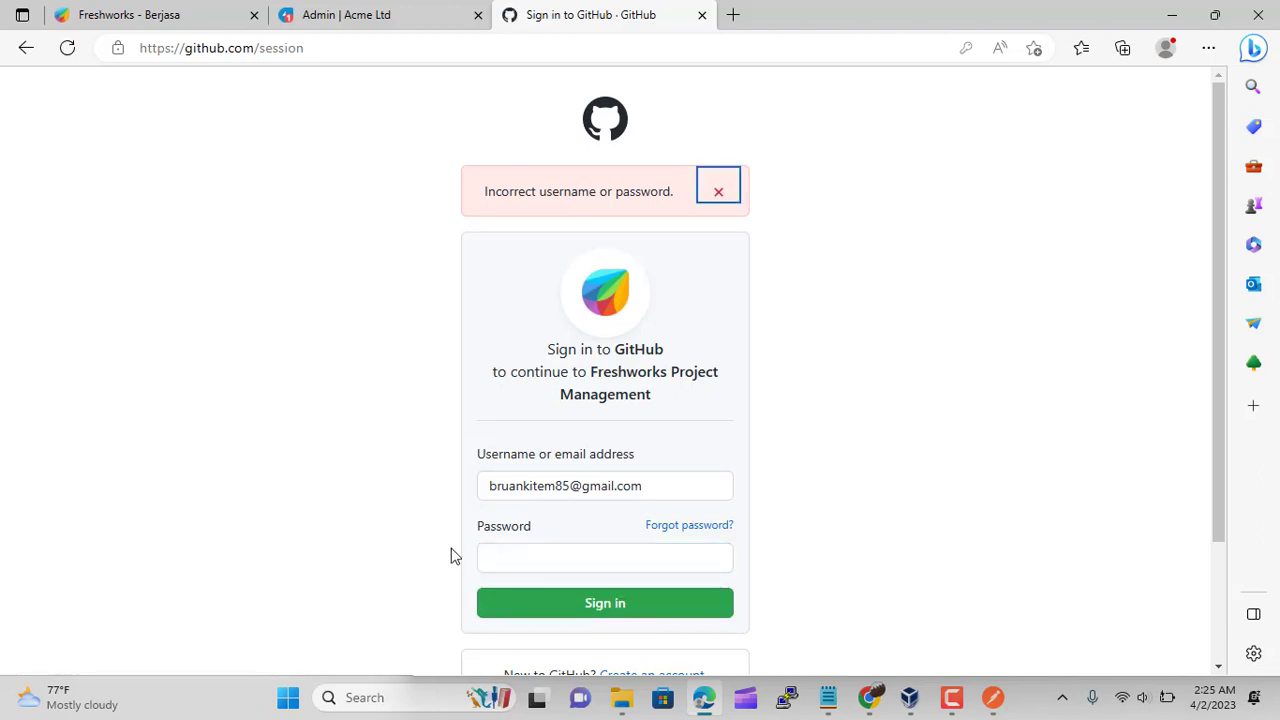
scroll(450, 556, down, 2)
scroll(449, 560, up, 1)
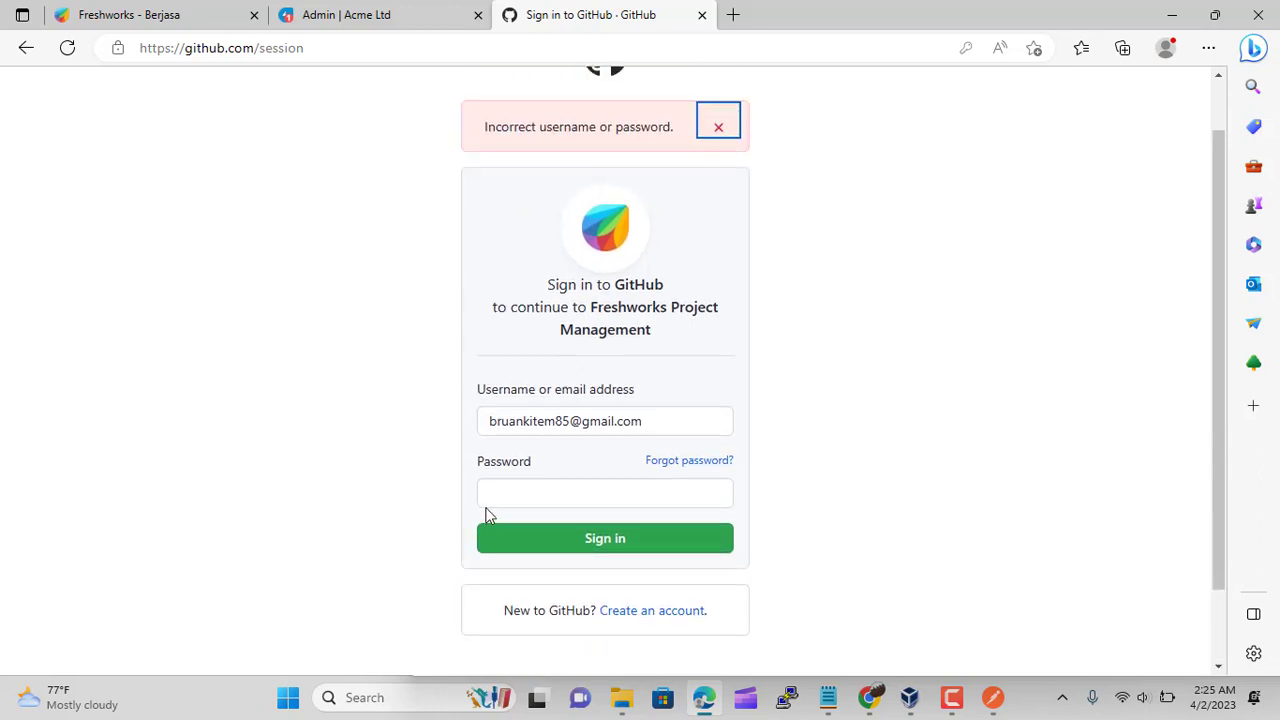
click(512, 494)
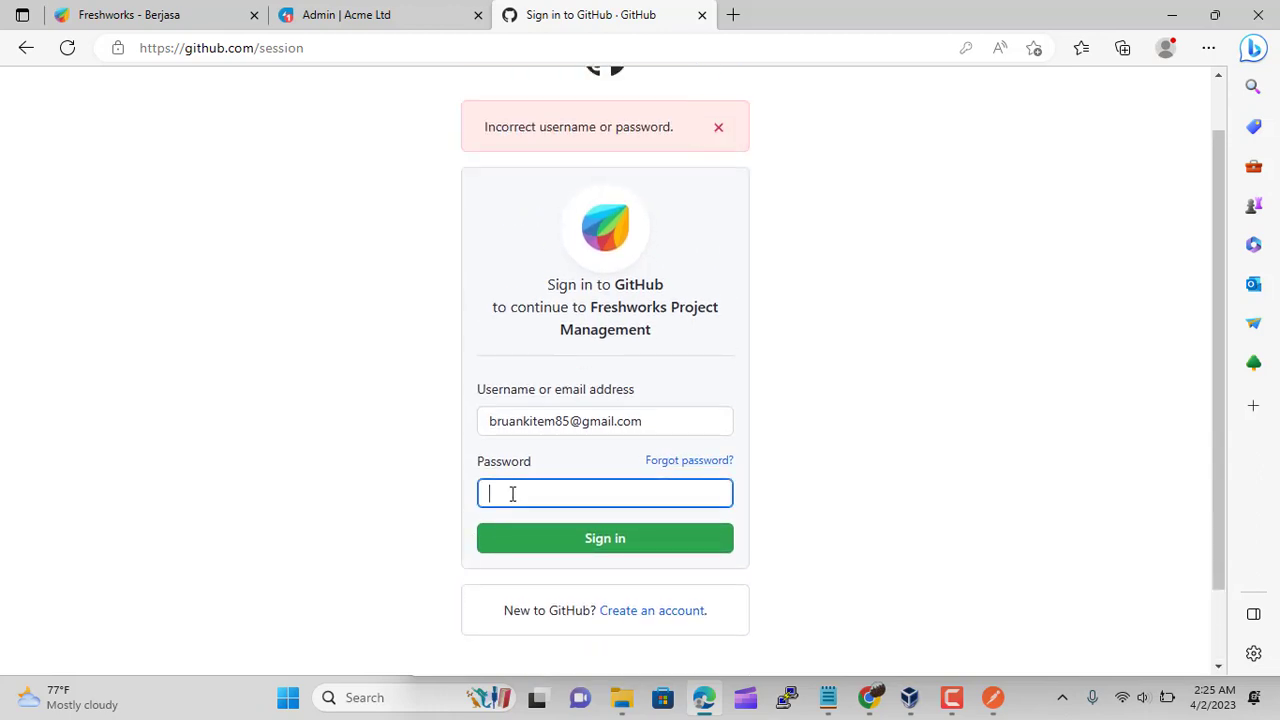
click(367, 10)
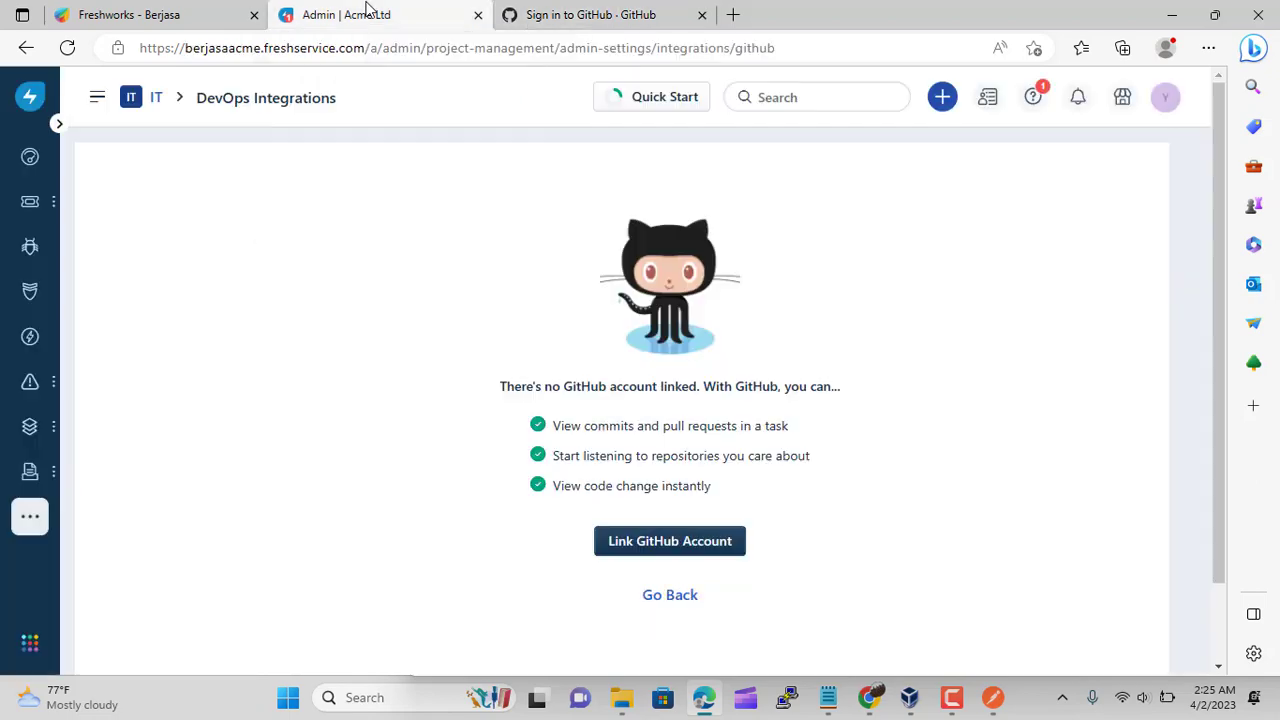
Open Workload Management settings and close the GitHub sign-in tab
click(158, 98)
scroll(400, 368, down, 5)
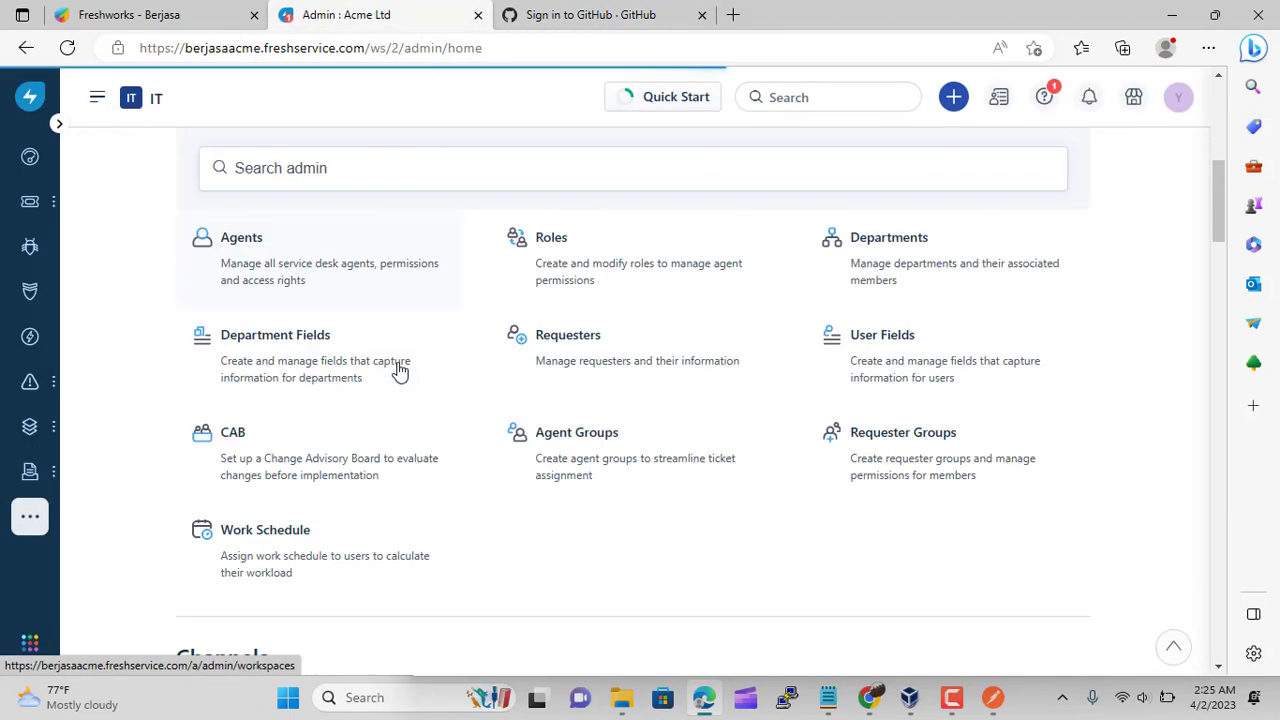
scroll(399, 371, down, 15)
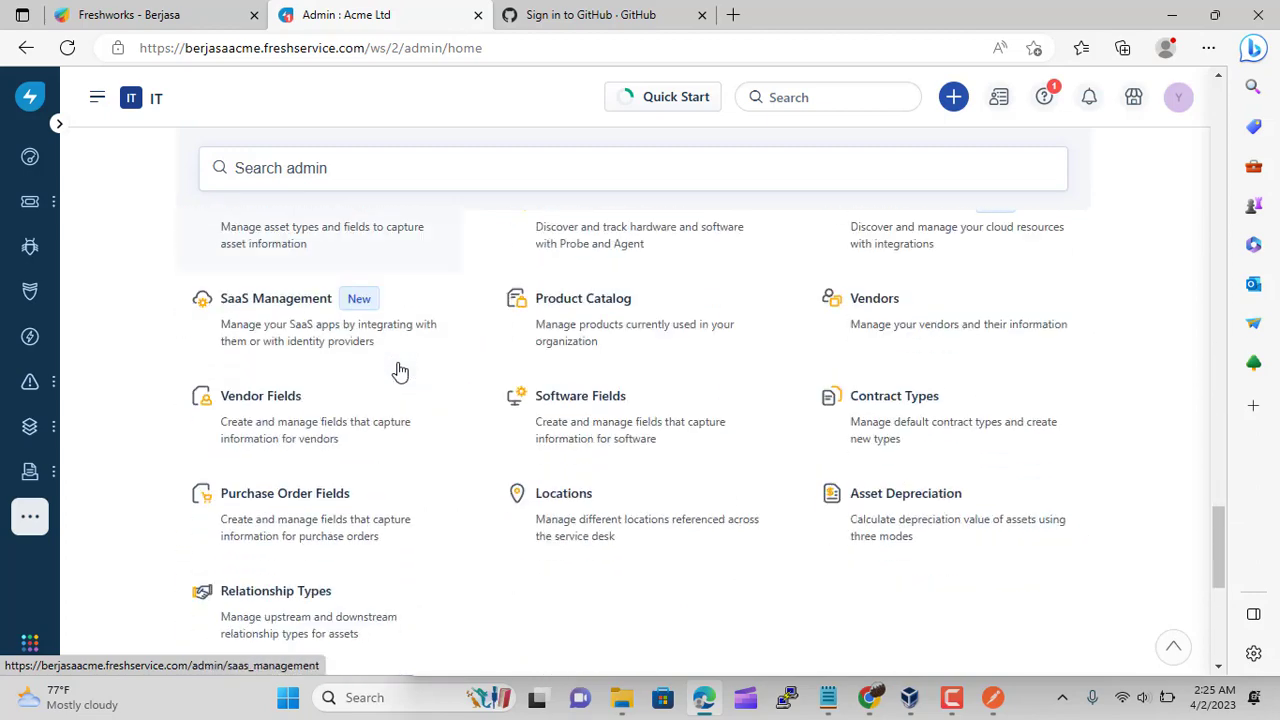
scroll(399, 371, down, 5)
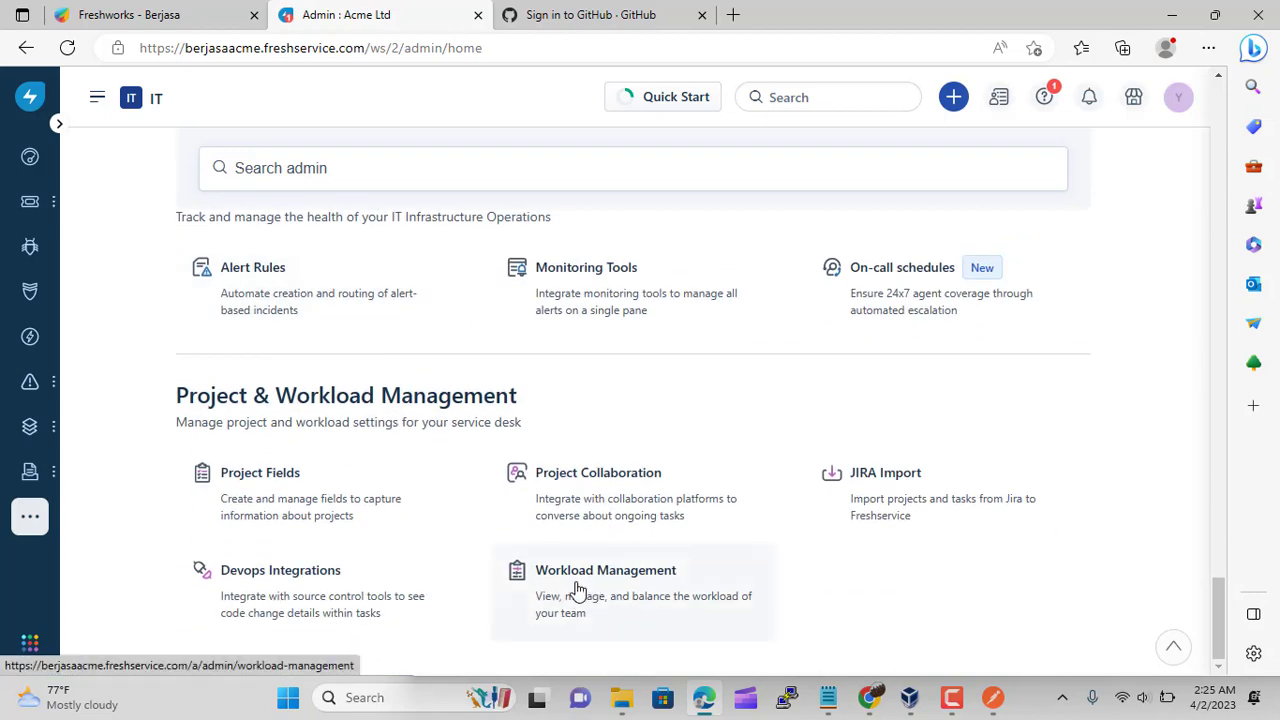
click(577, 590)
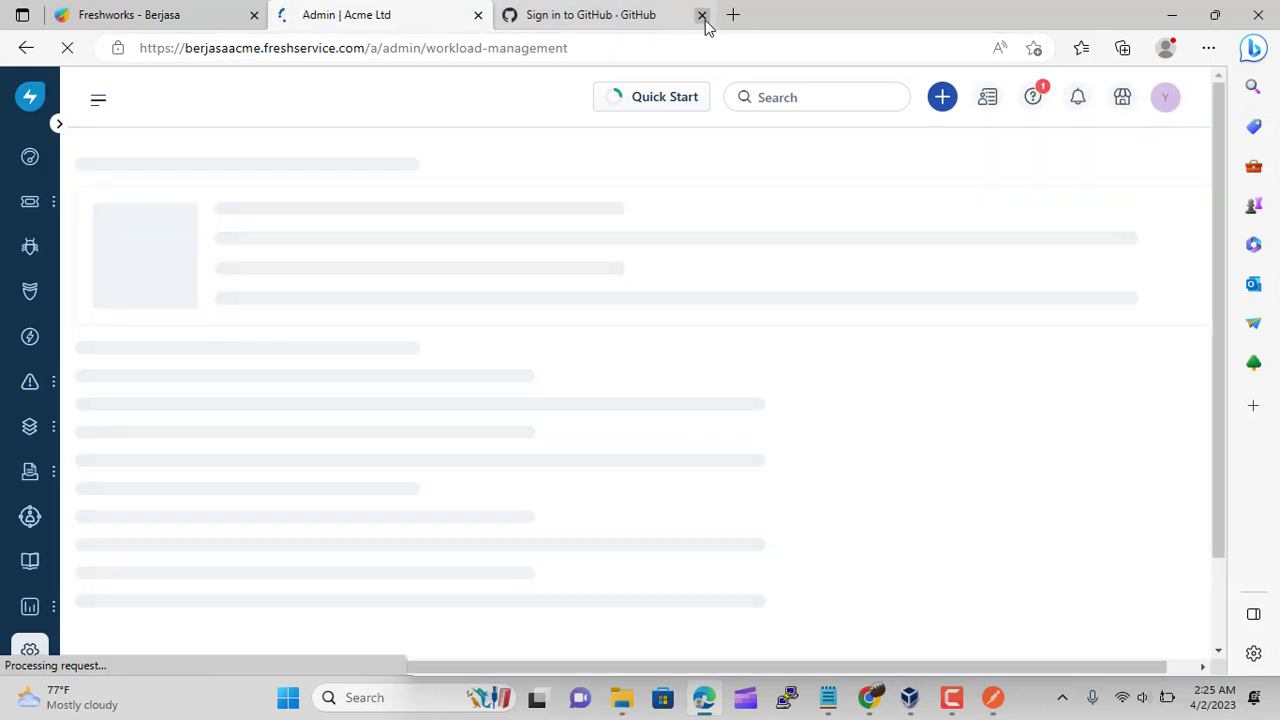
click(702, 15)
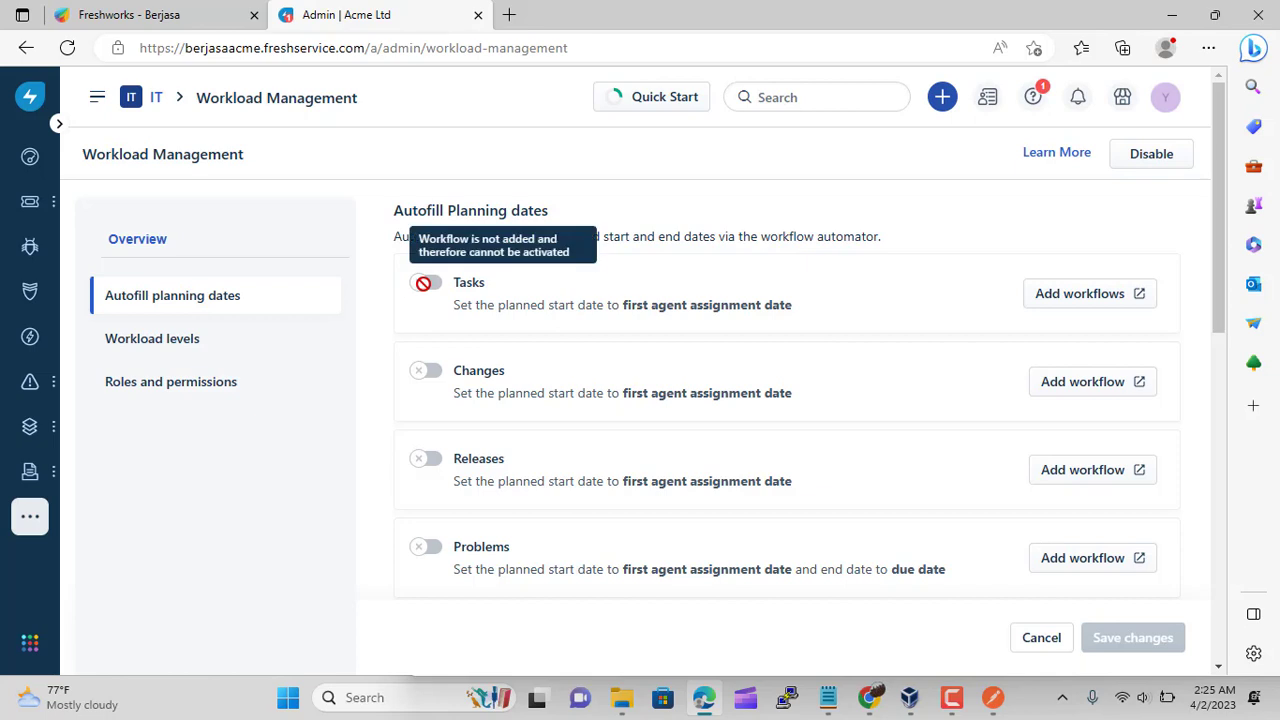
Add Tasks workflows and switch on planned-date autofill for Tasks
click(1087, 305)
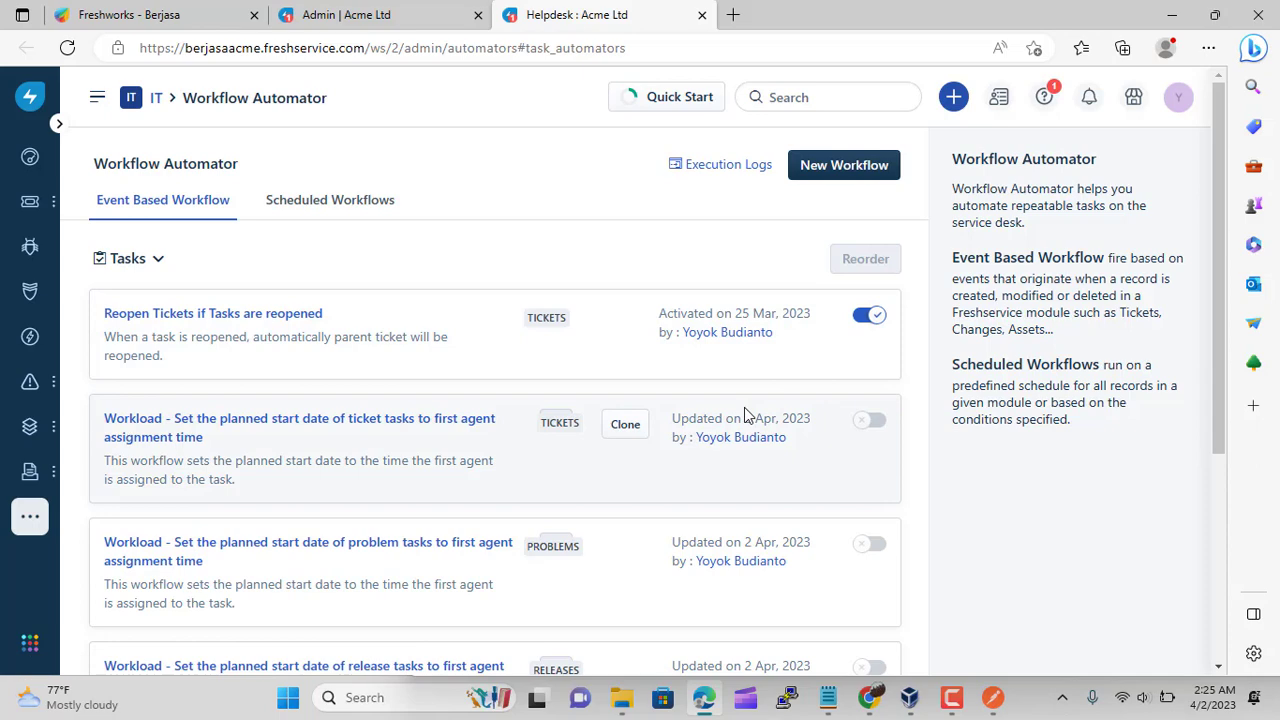
scroll(744, 407, down, 2)
scroll(744, 407, up, 2)
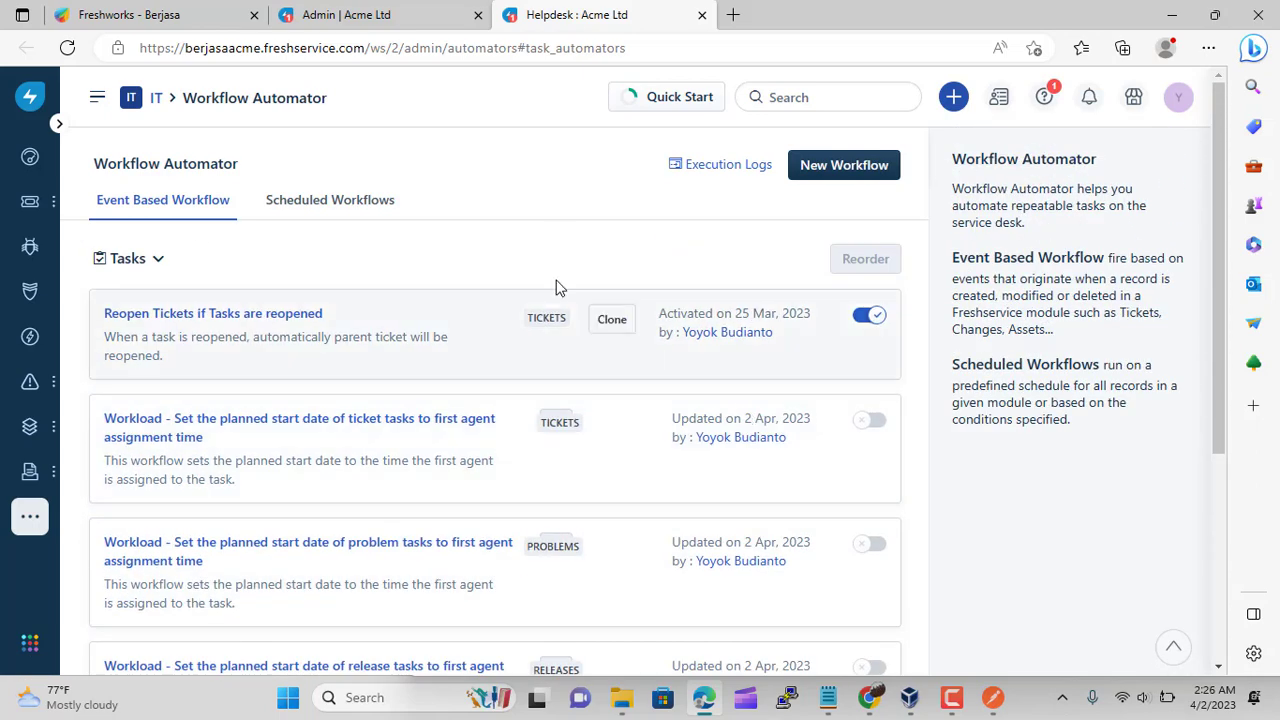
click(702, 15)
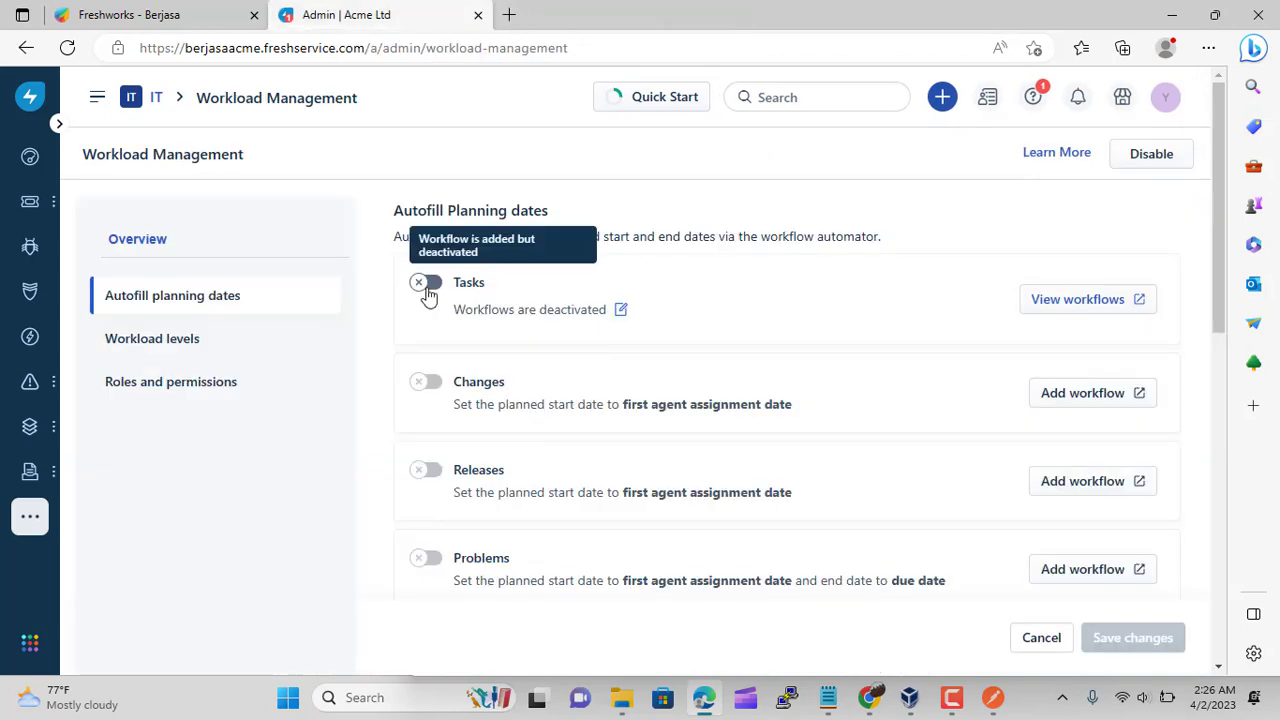
click(428, 288)
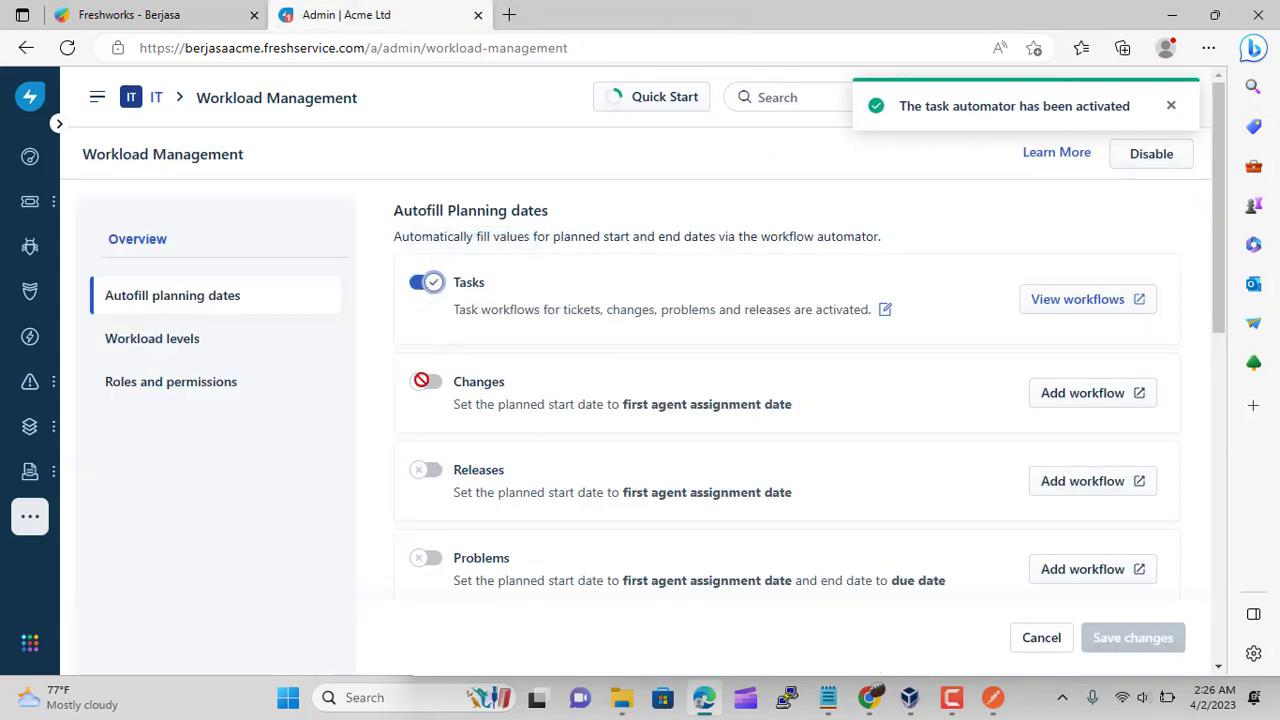
Activate the Changes planned-date workflow and switch its autofill toggle on
click(1068, 396)
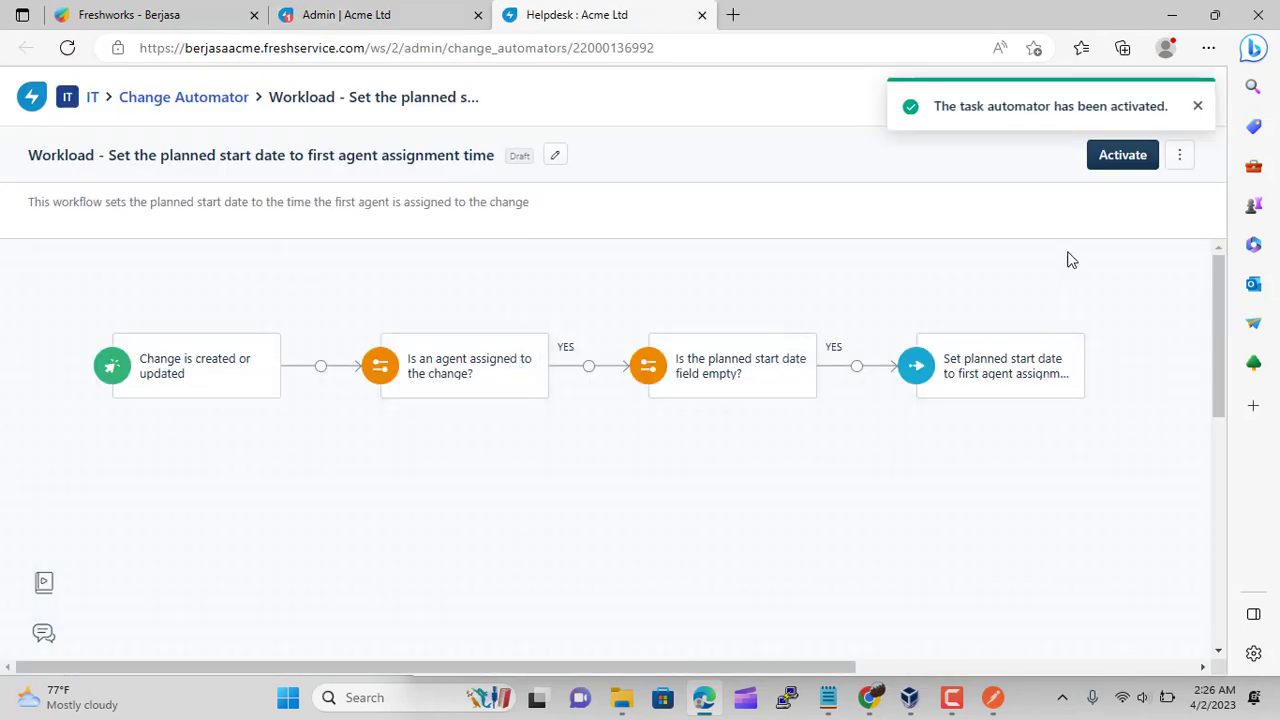
click(1110, 158)
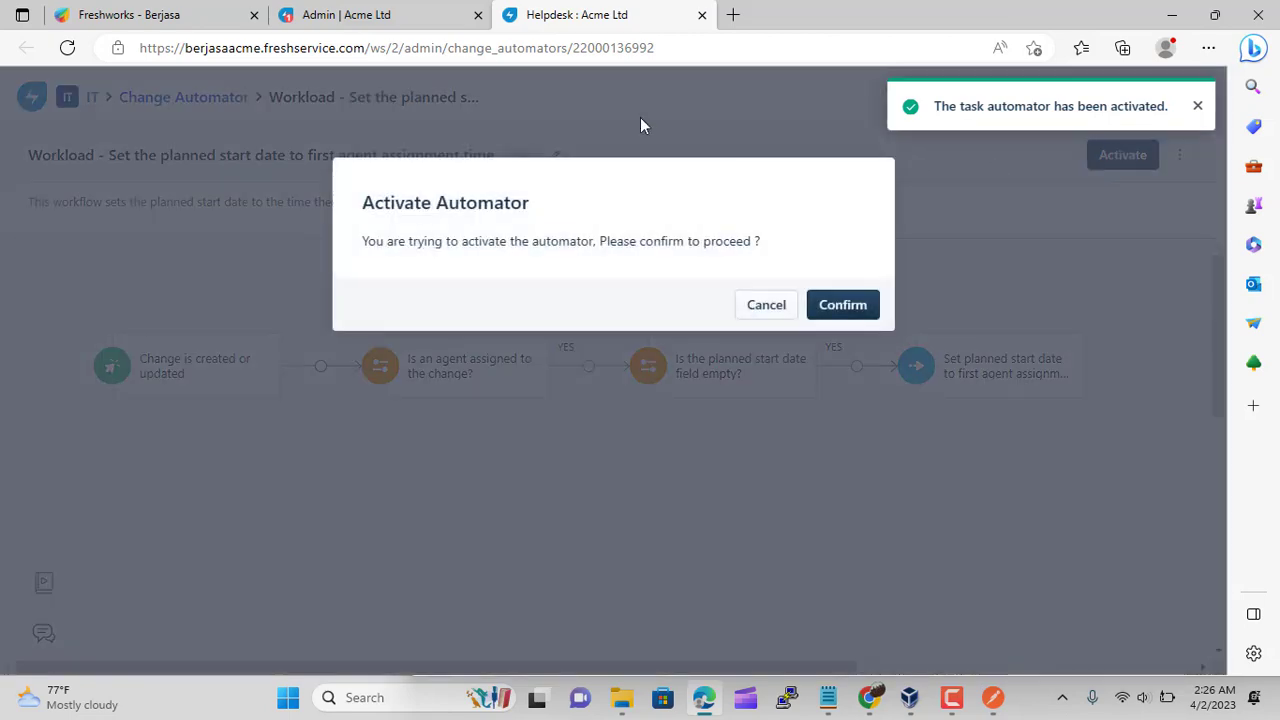
click(843, 305)
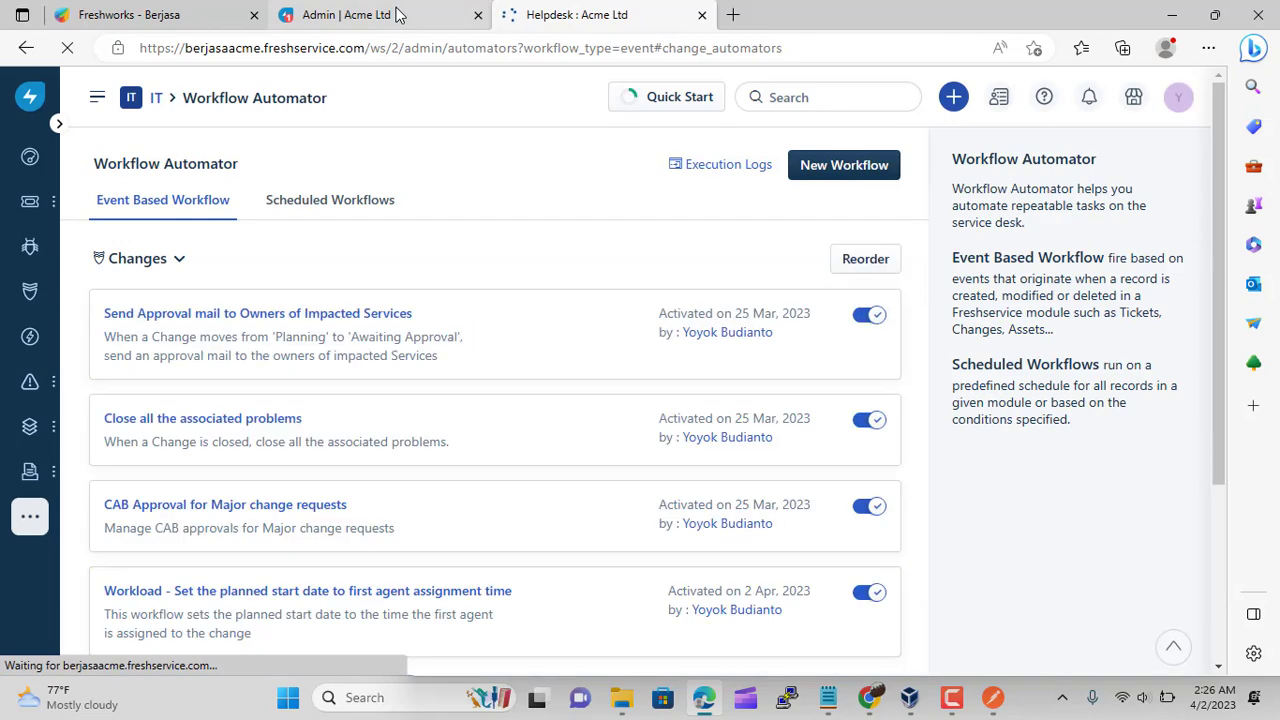
click(398, 14)
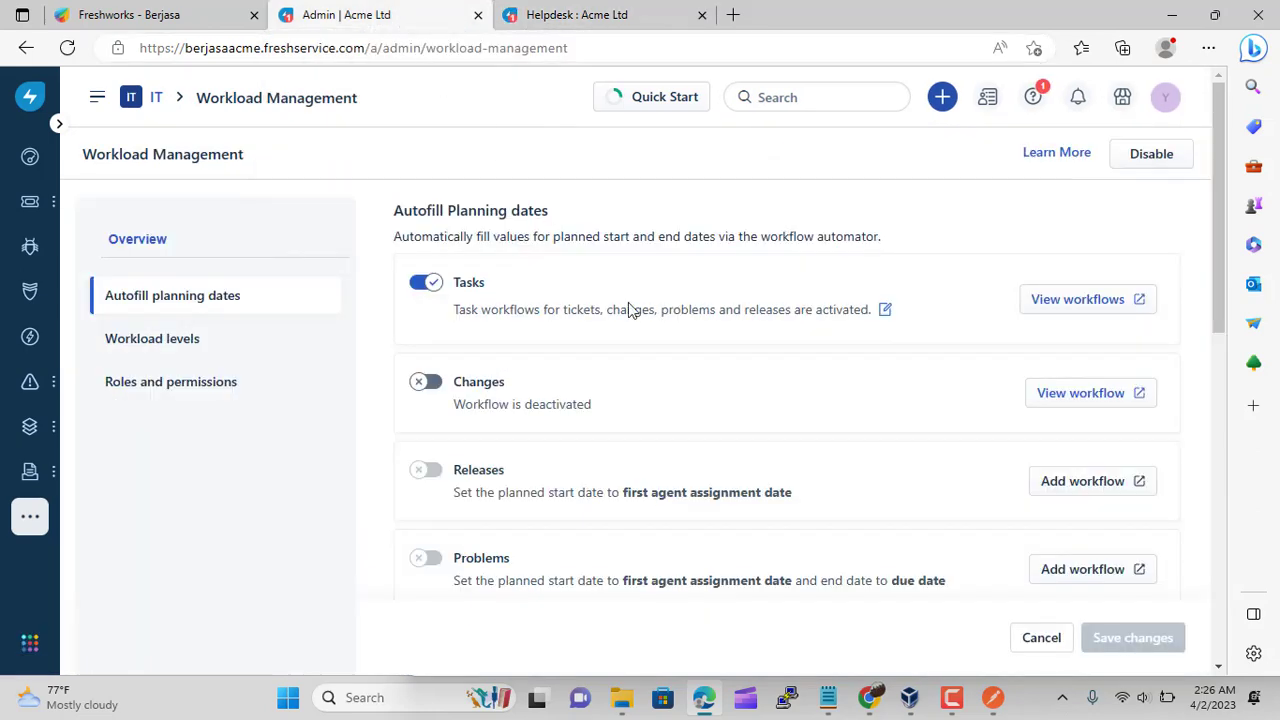
click(428, 382)
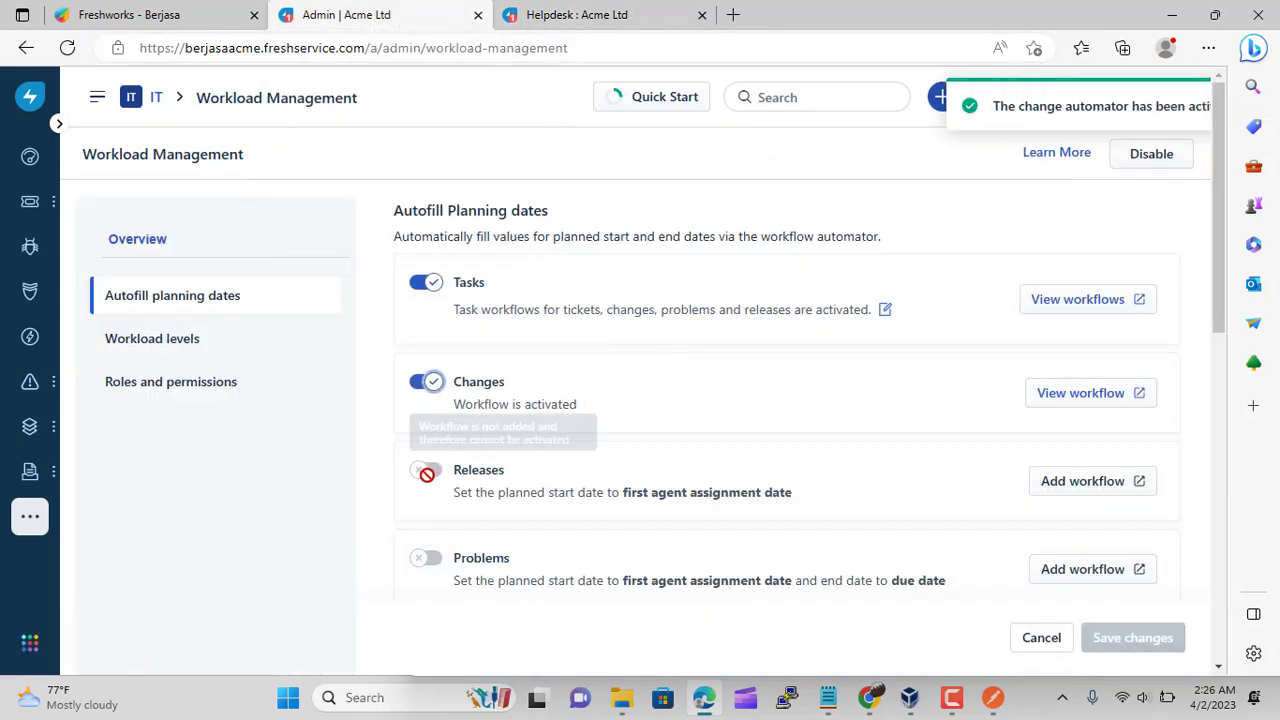
Activate the Releases planned-date workflow and switch its toggle on
click(1074, 486)
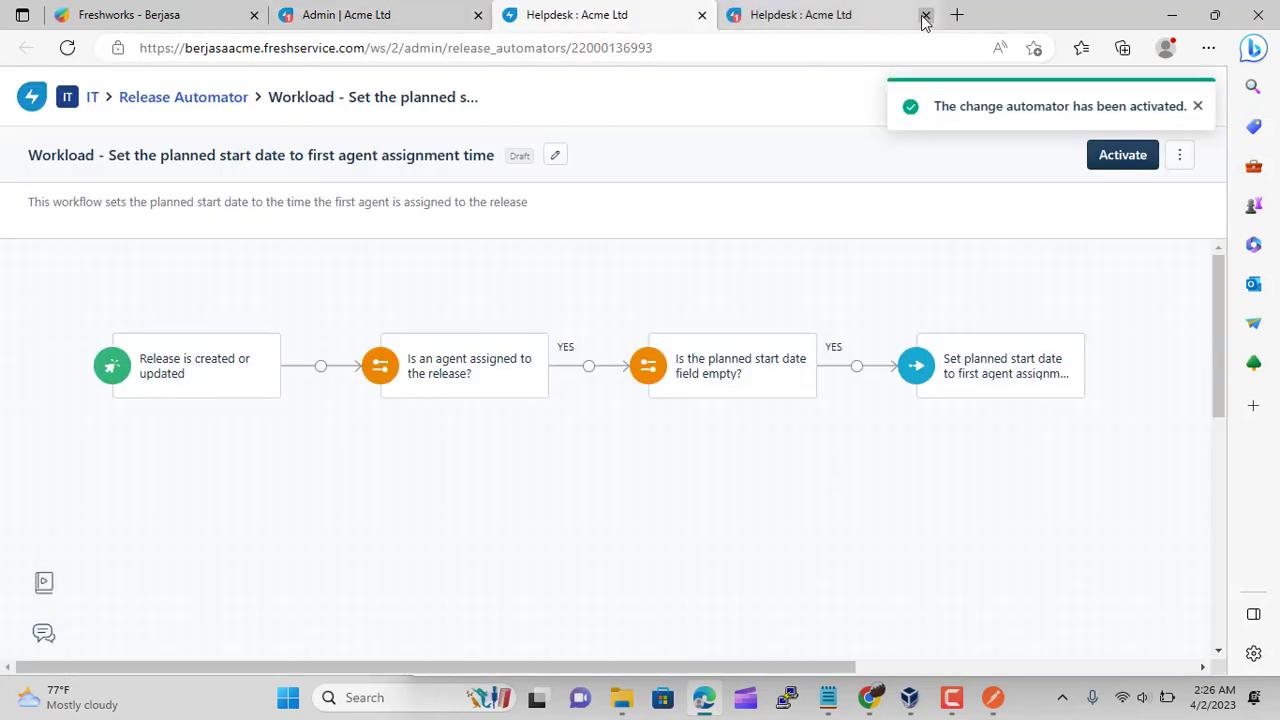
click(926, 14)
click(1116, 160)
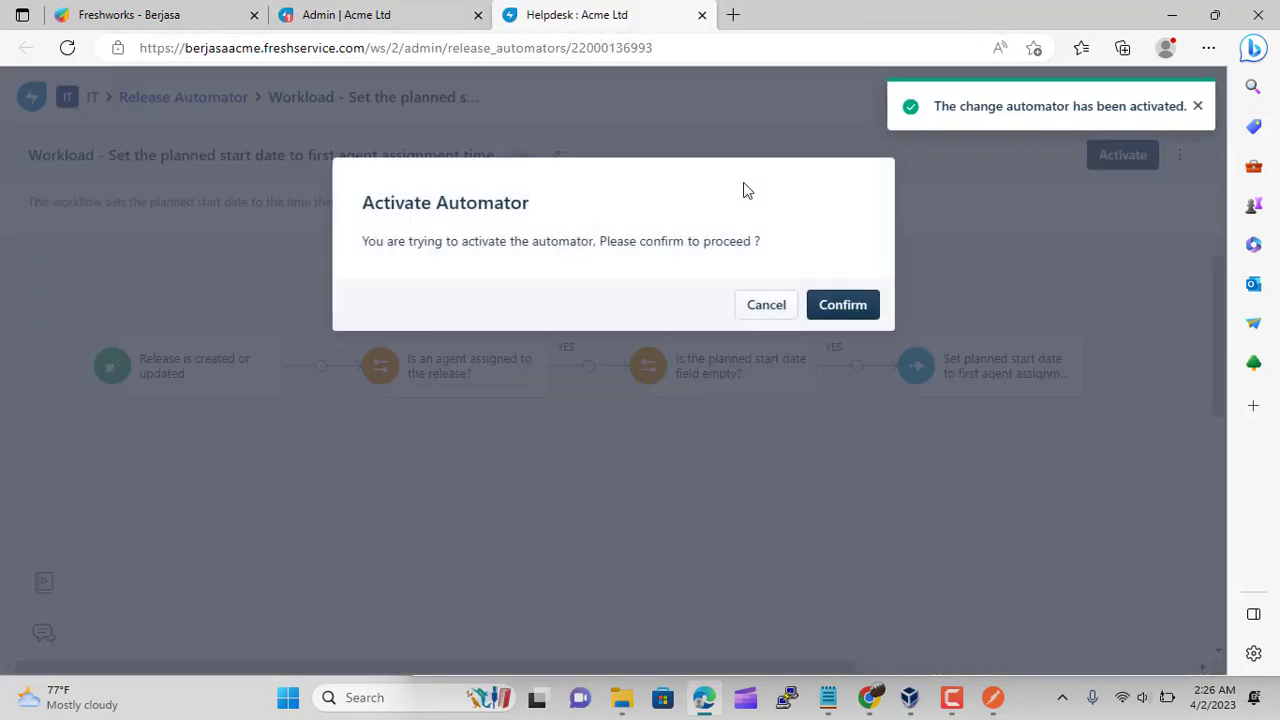
click(843, 305)
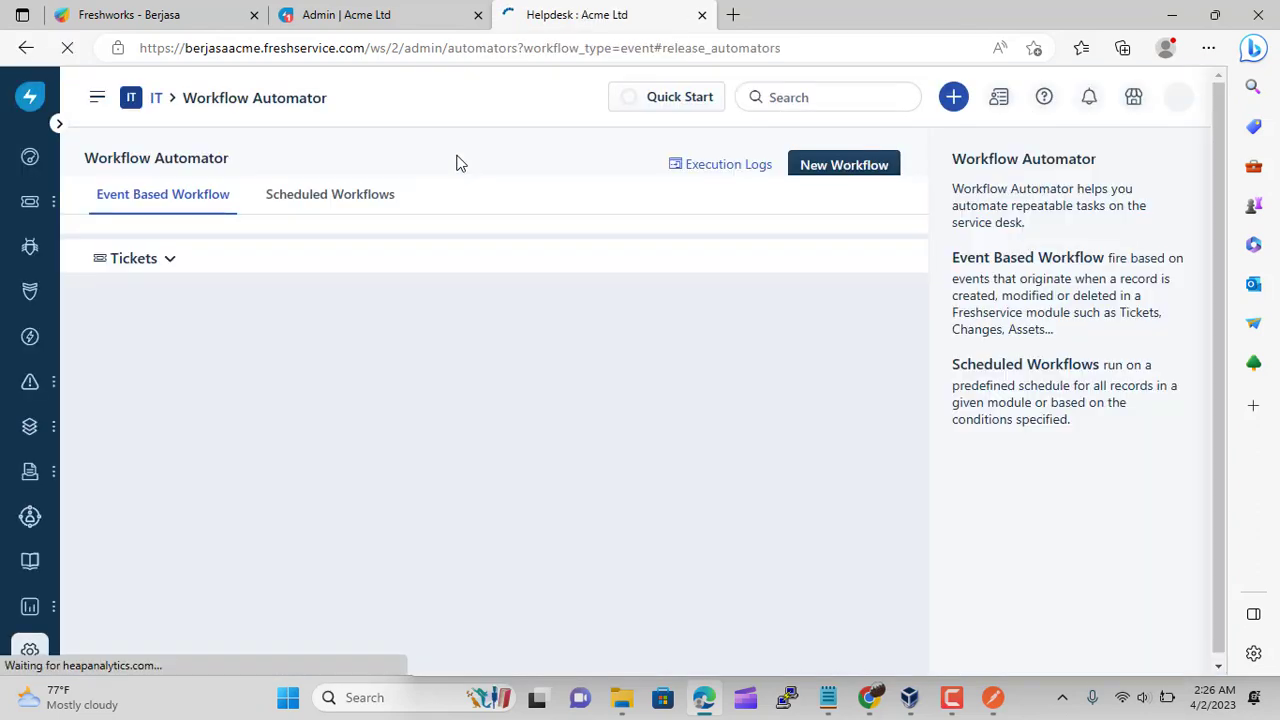
click(395, 20)
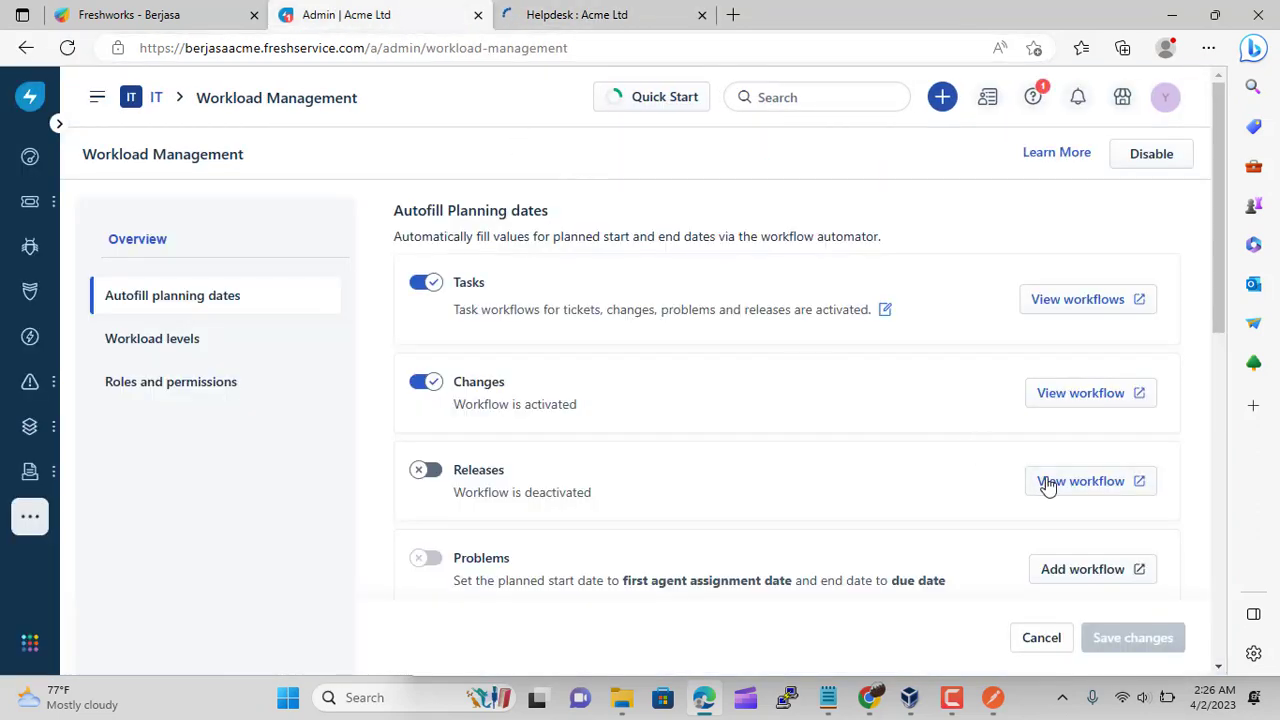
click(426, 470)
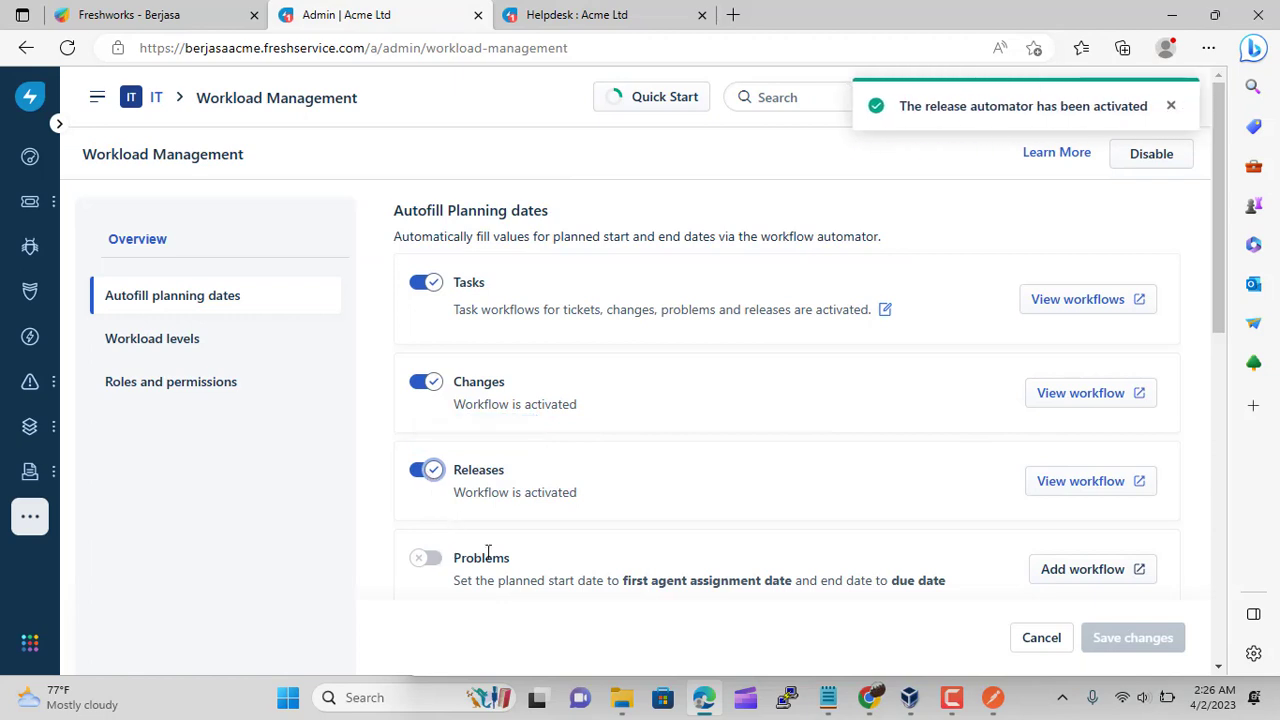
Activate the Problems automator workflow and switch its planning-date toggle on
click(1057, 572)
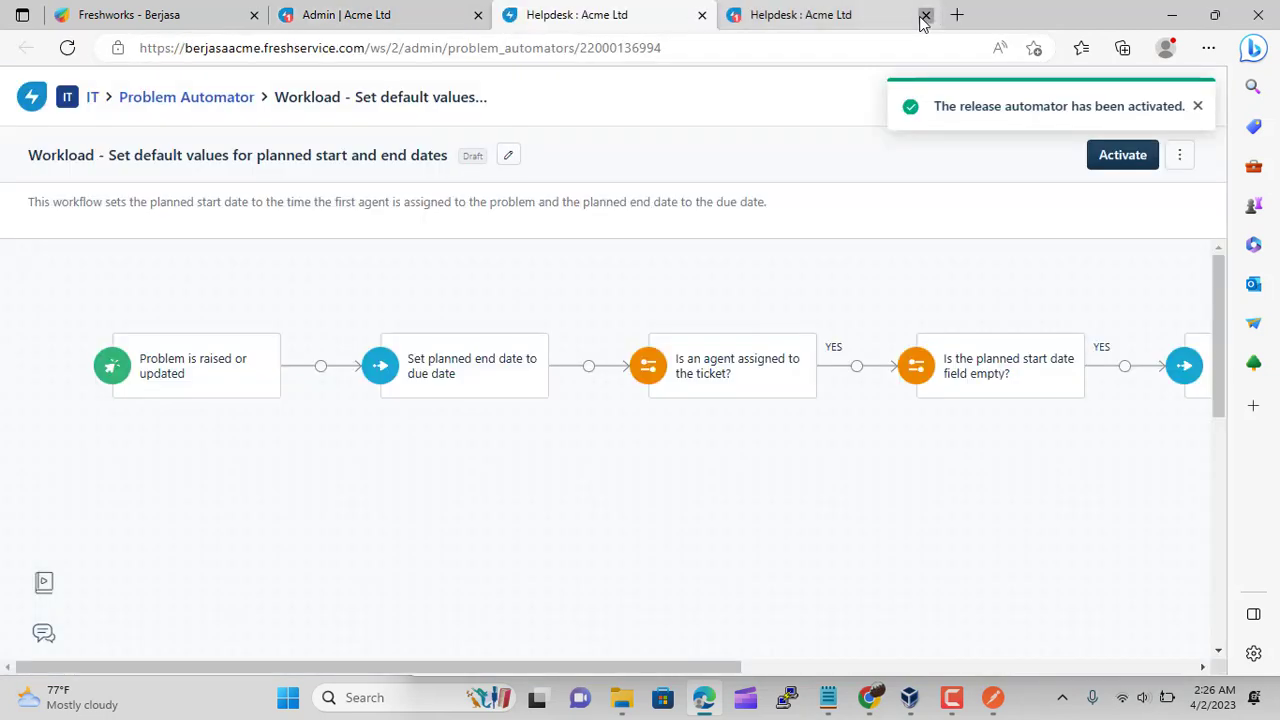
click(926, 14)
click(1122, 160)
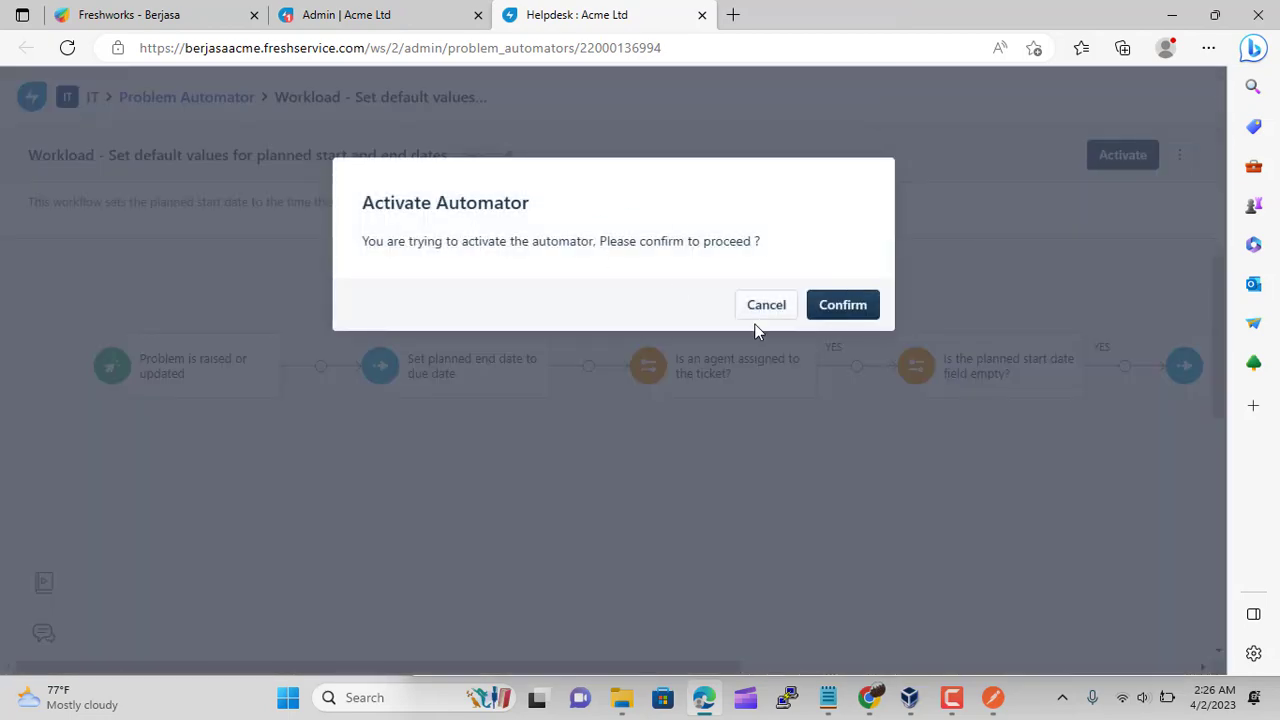
click(862, 305)
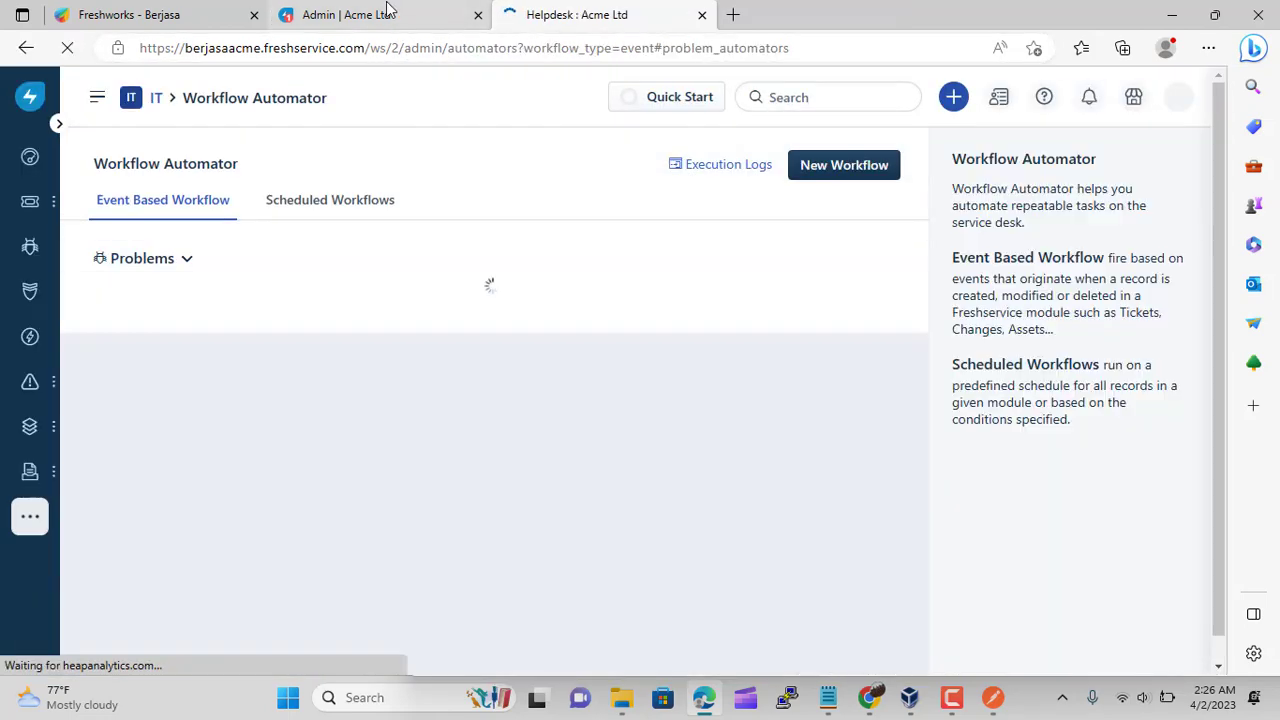
click(388, 10)
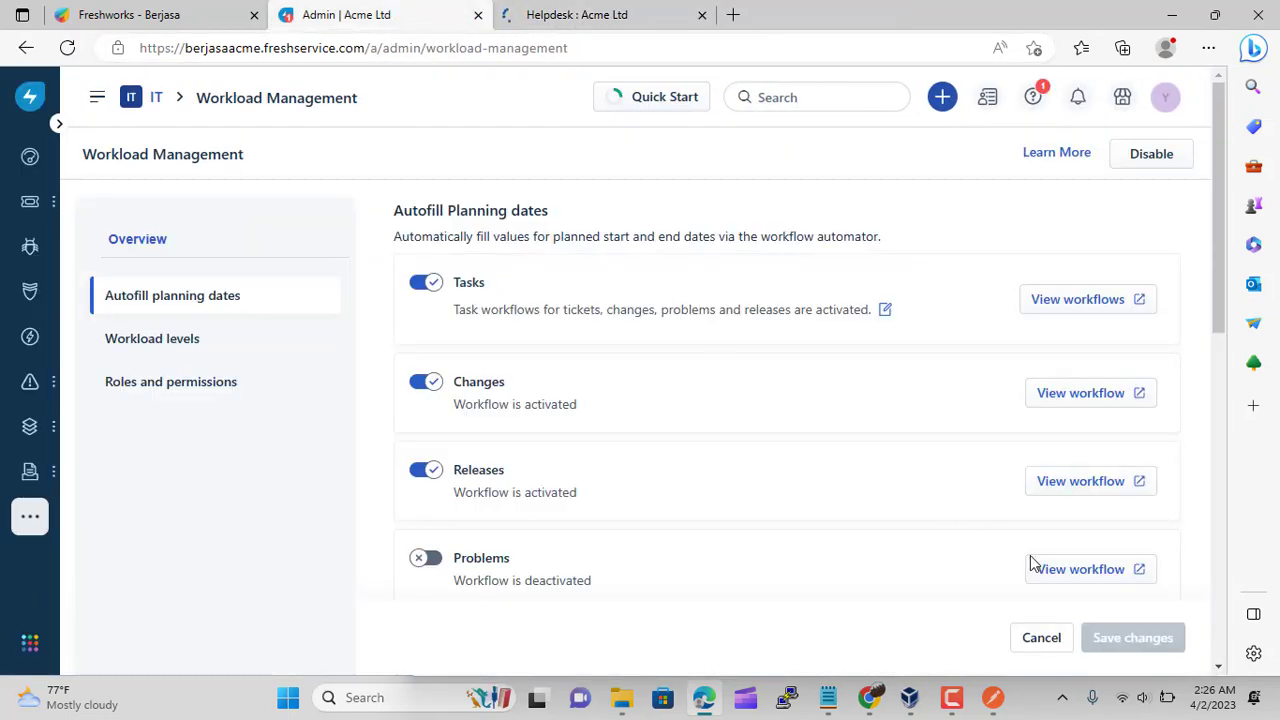
click(427, 558)
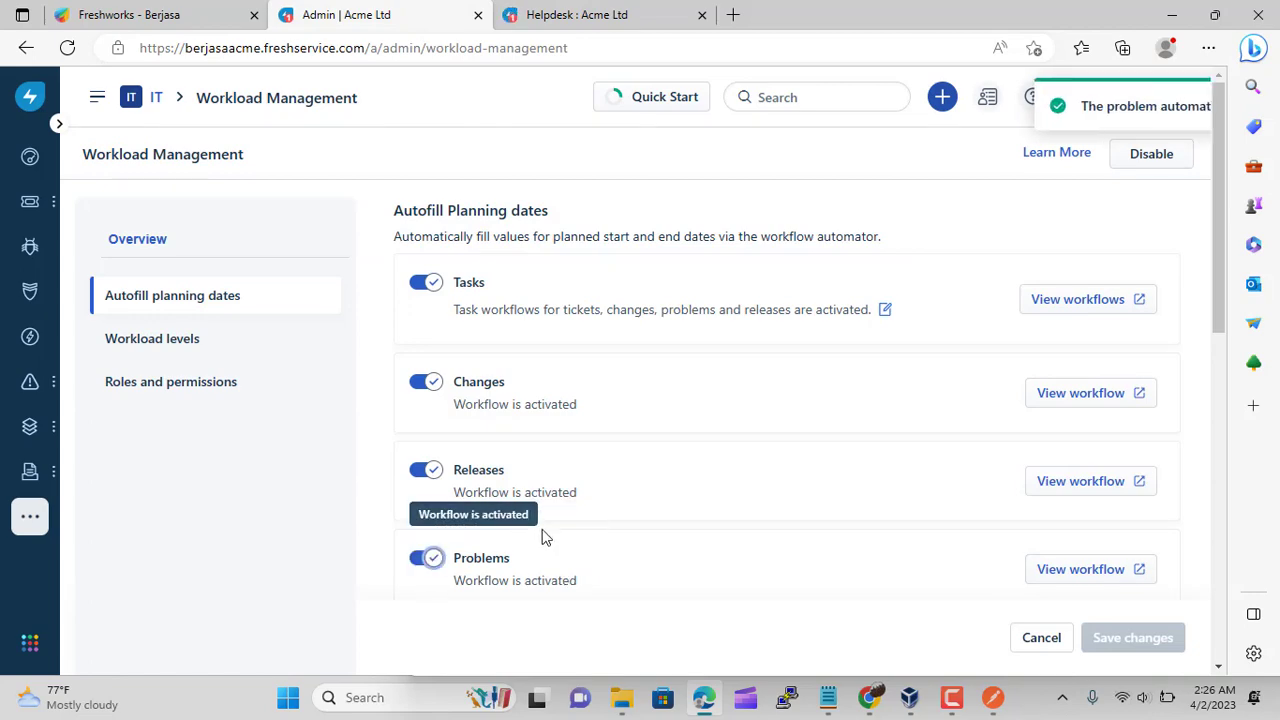
Activate the Tickets automator workflow and close its tab
click(702, 14)
scroll(697, 337, down, 3)
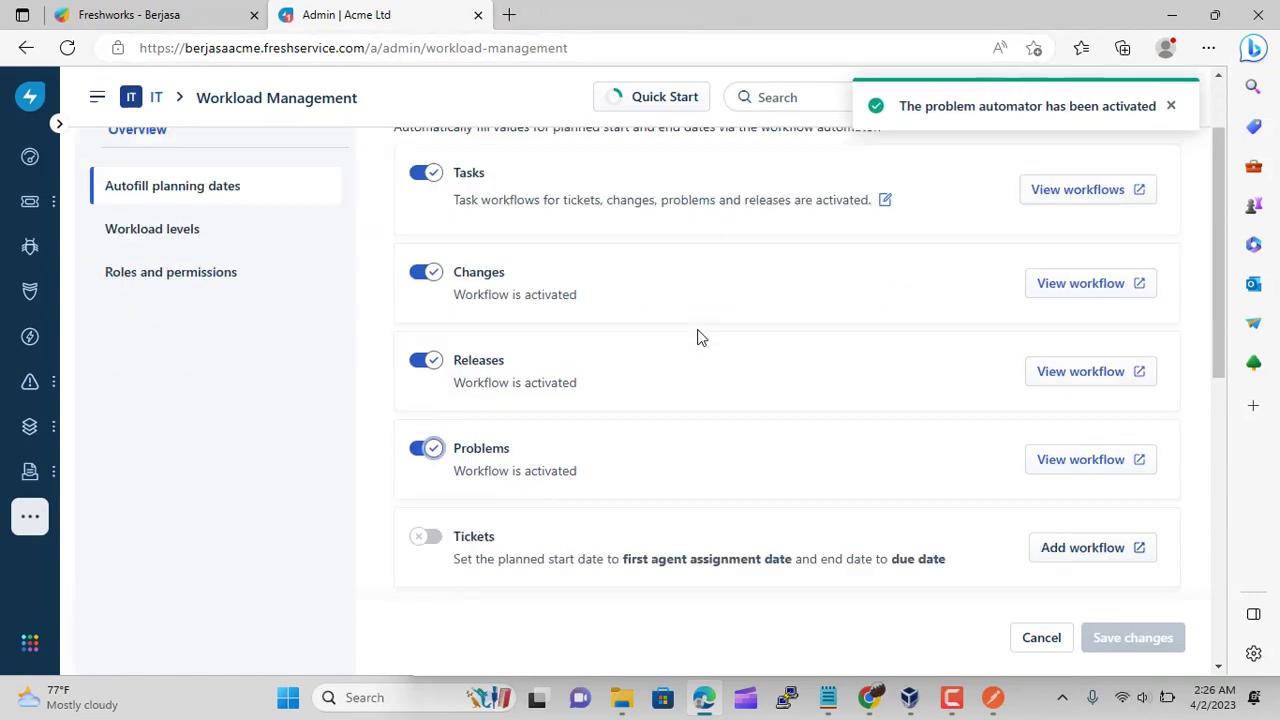
scroll(714, 346, down, 1)
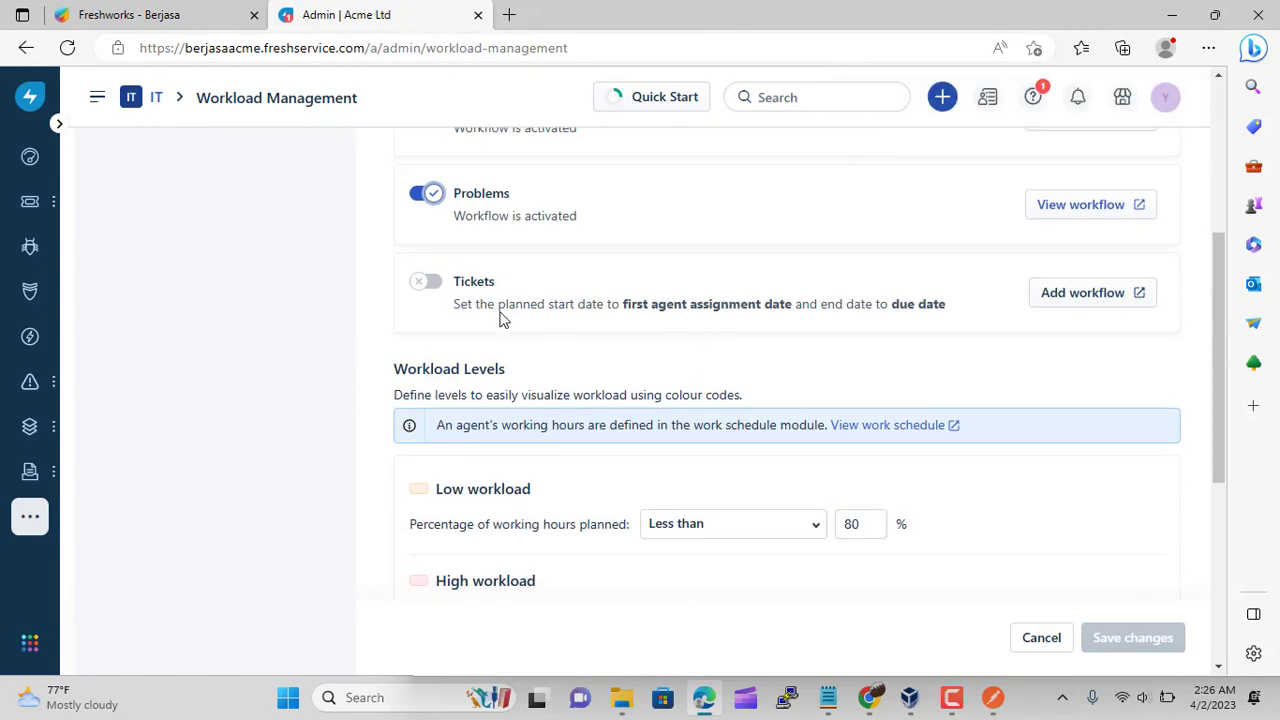
click(1057, 299)
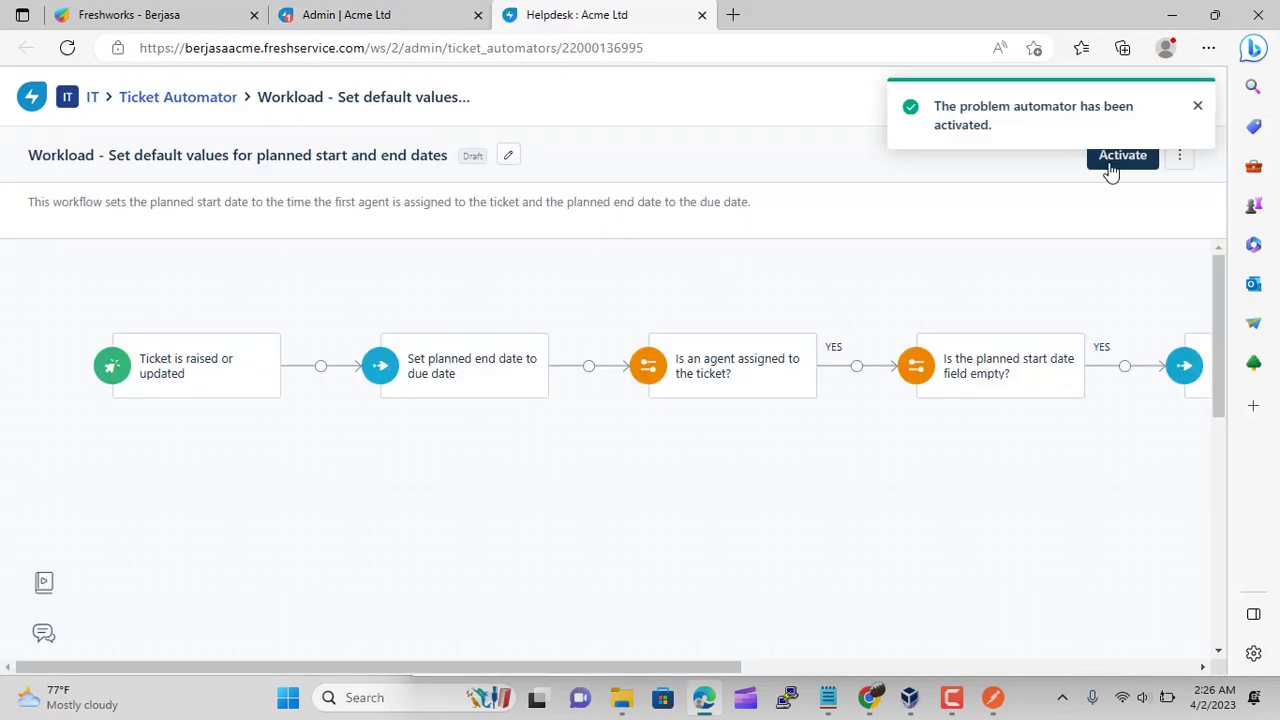
click(1110, 166)
click(839, 310)
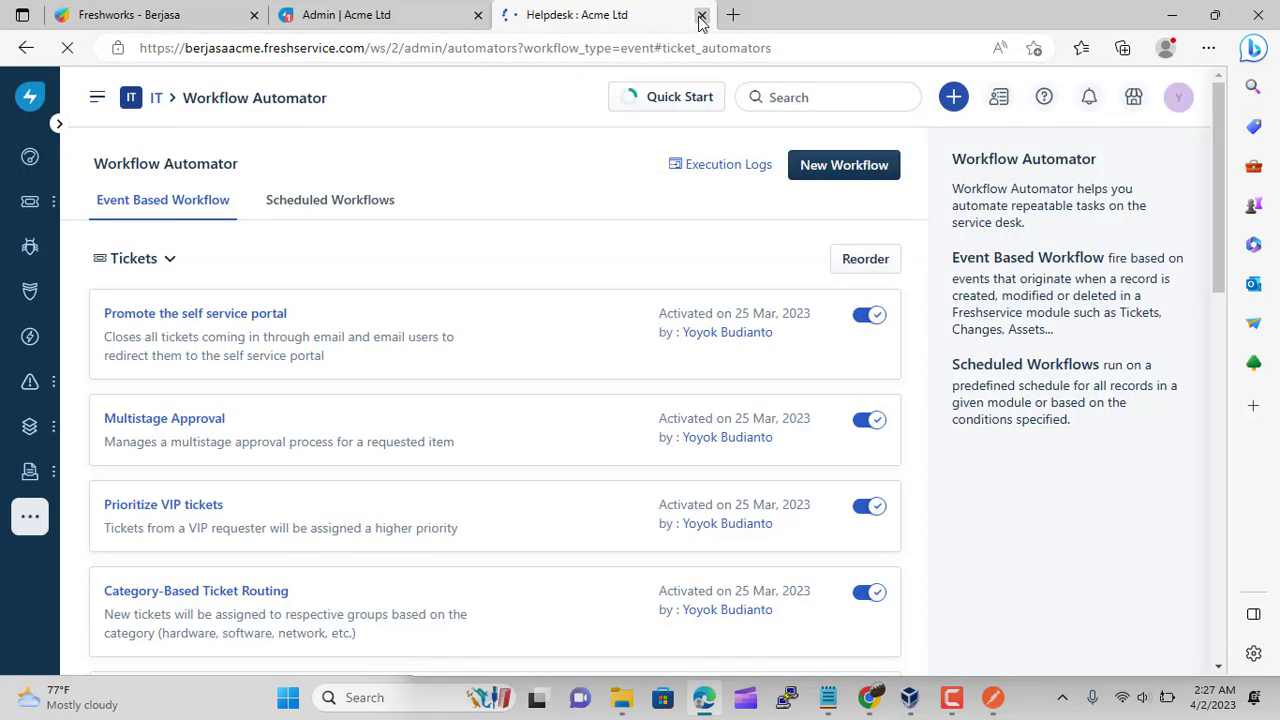
click(702, 15)
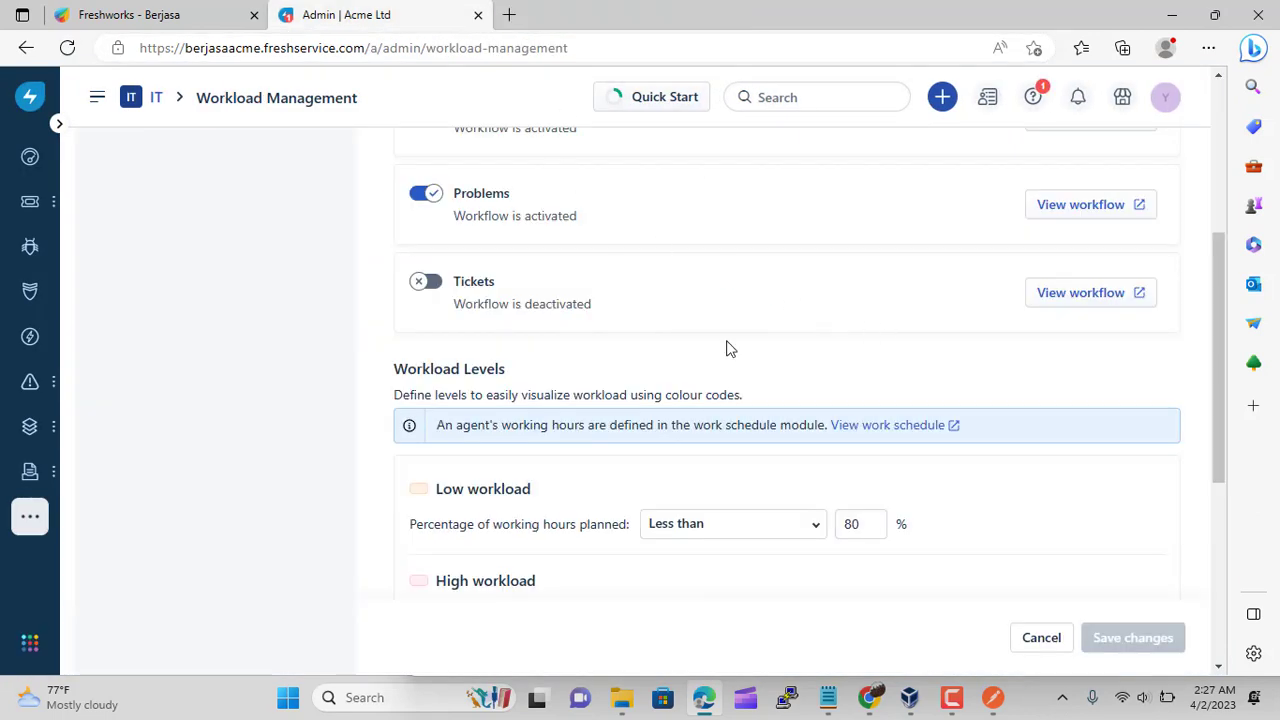
Switch on the Tickets planning-date workflow toggle
click(425, 281)
scroll(610, 410, down, 2)
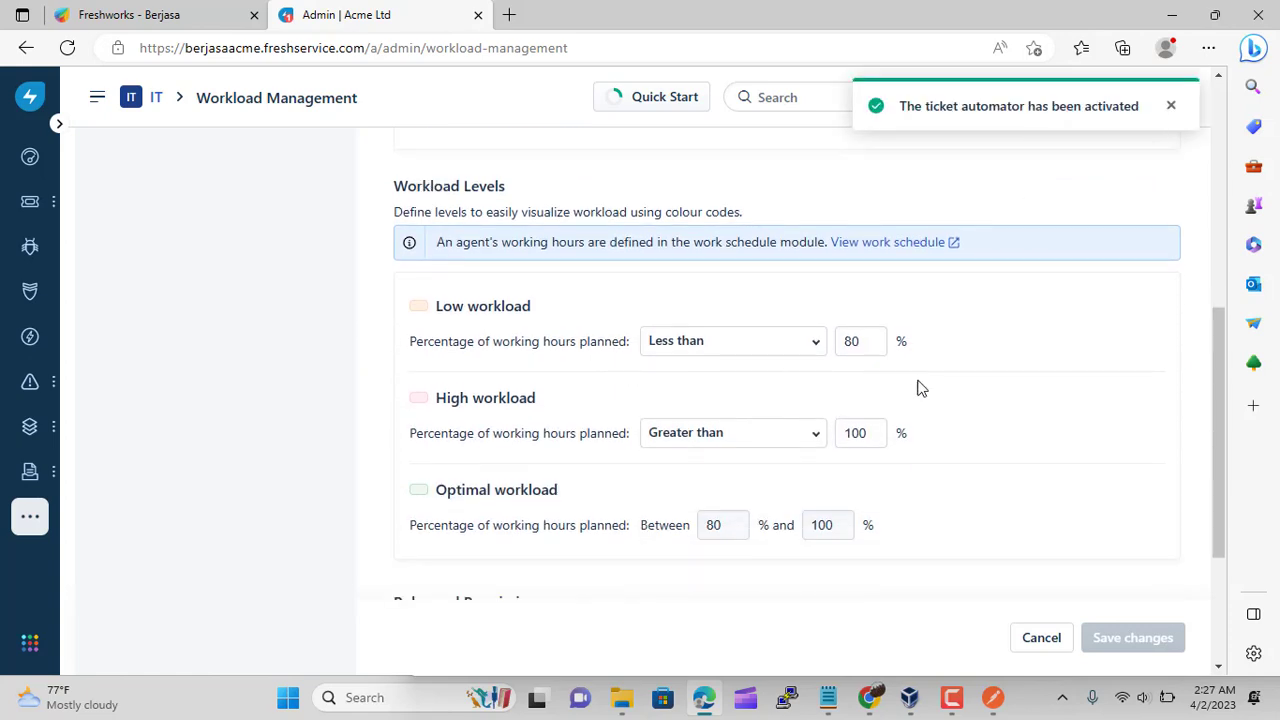
scroll(920, 388, down, 3)
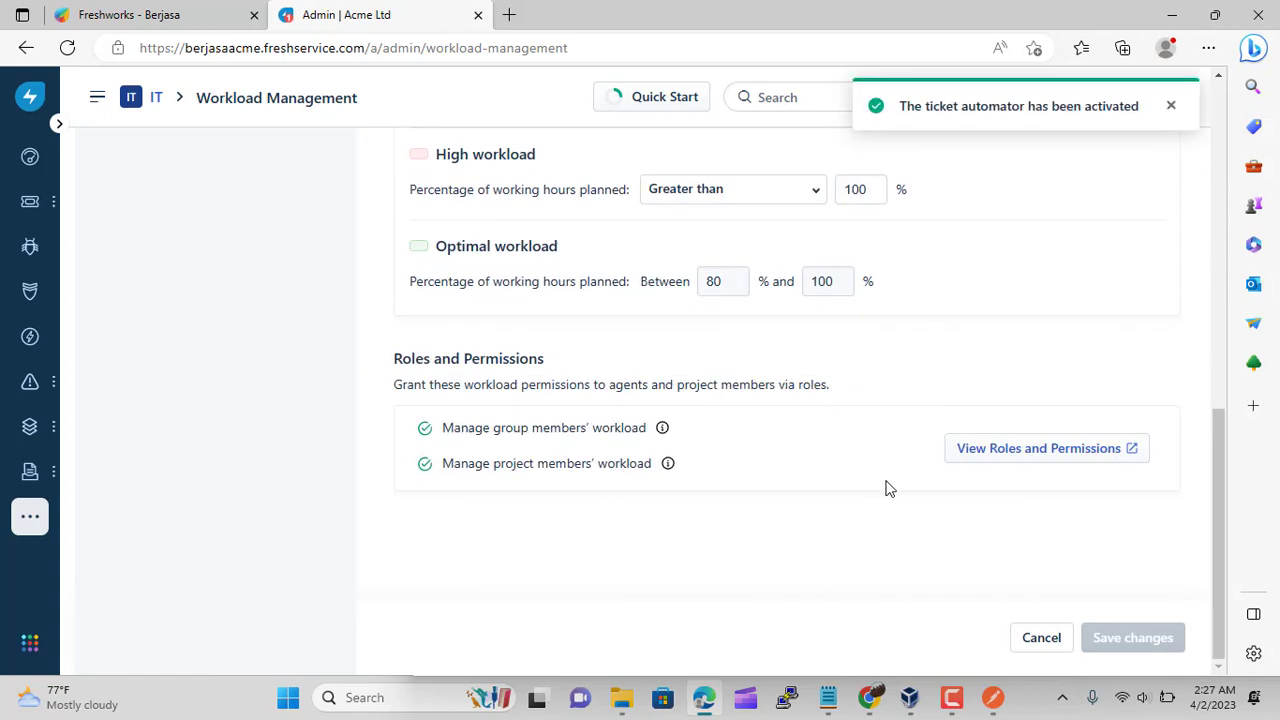
scroll(900, 490, up, 2)
scroll(852, 437, up, 5)
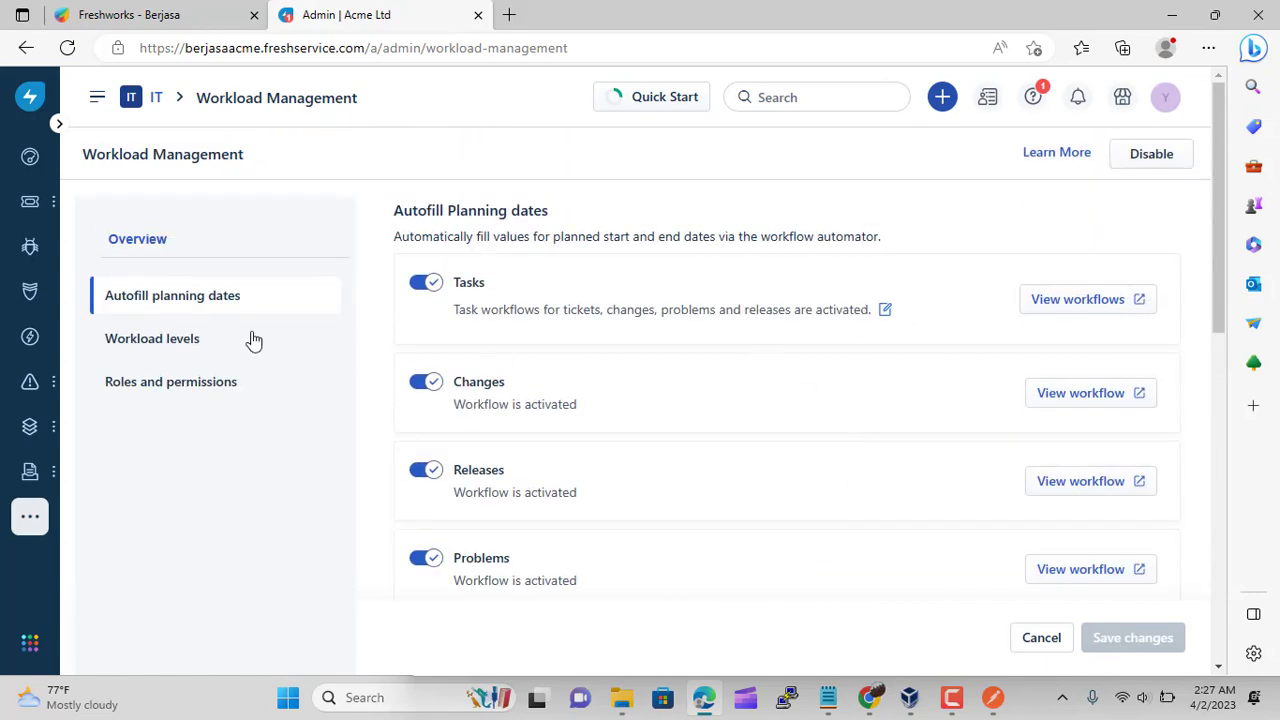
Review Workload Levels and the IT Agent role's workload permissions, then close the role tab
click(197, 345)
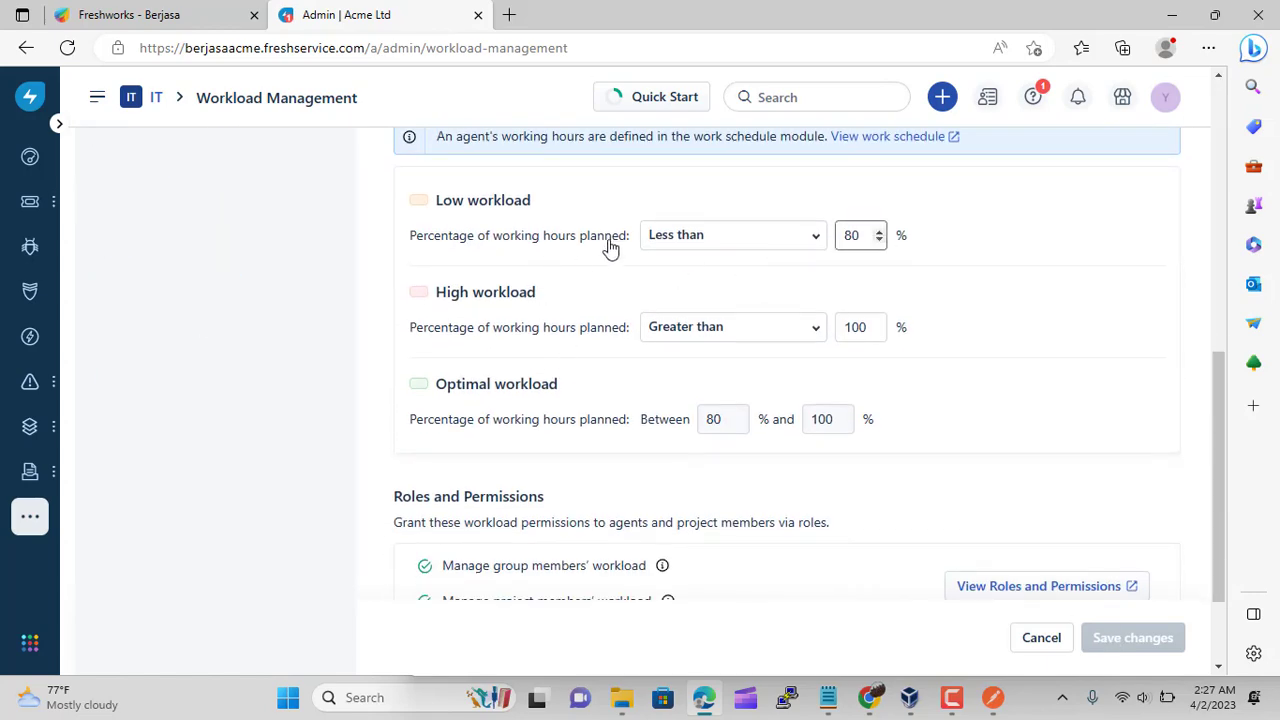
scroll(531, 420, down, 2)
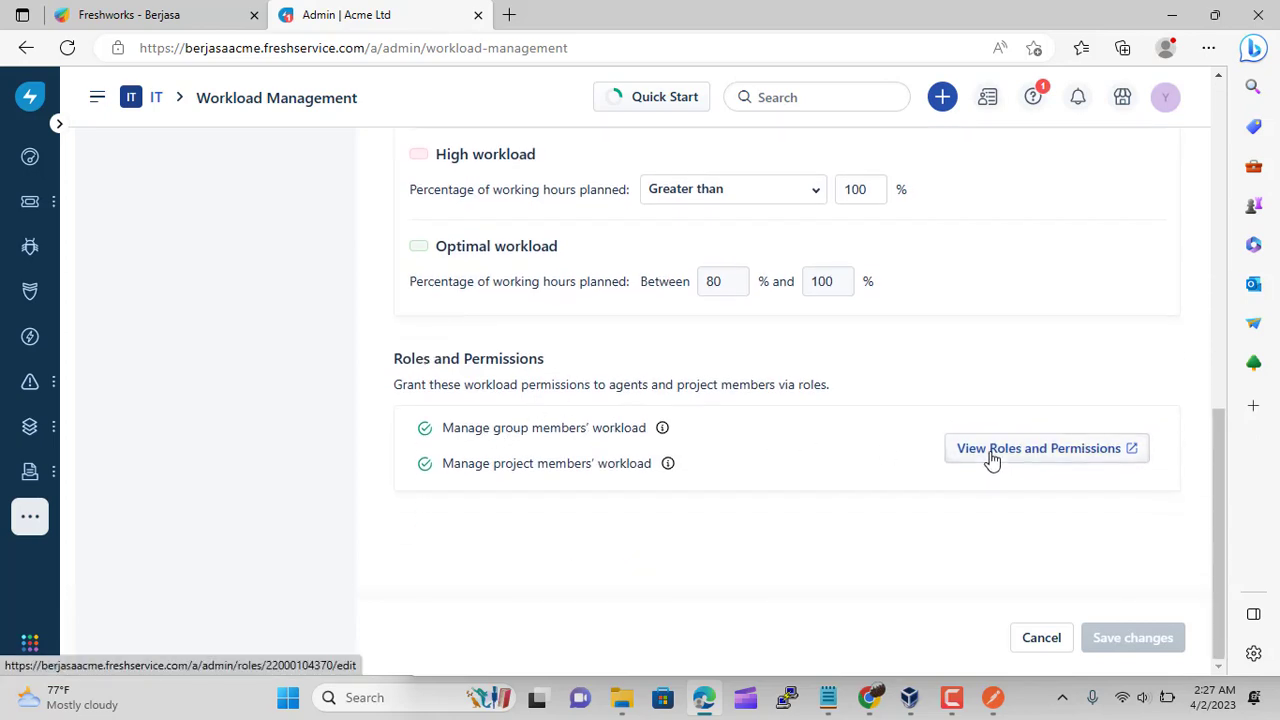
click(992, 450)
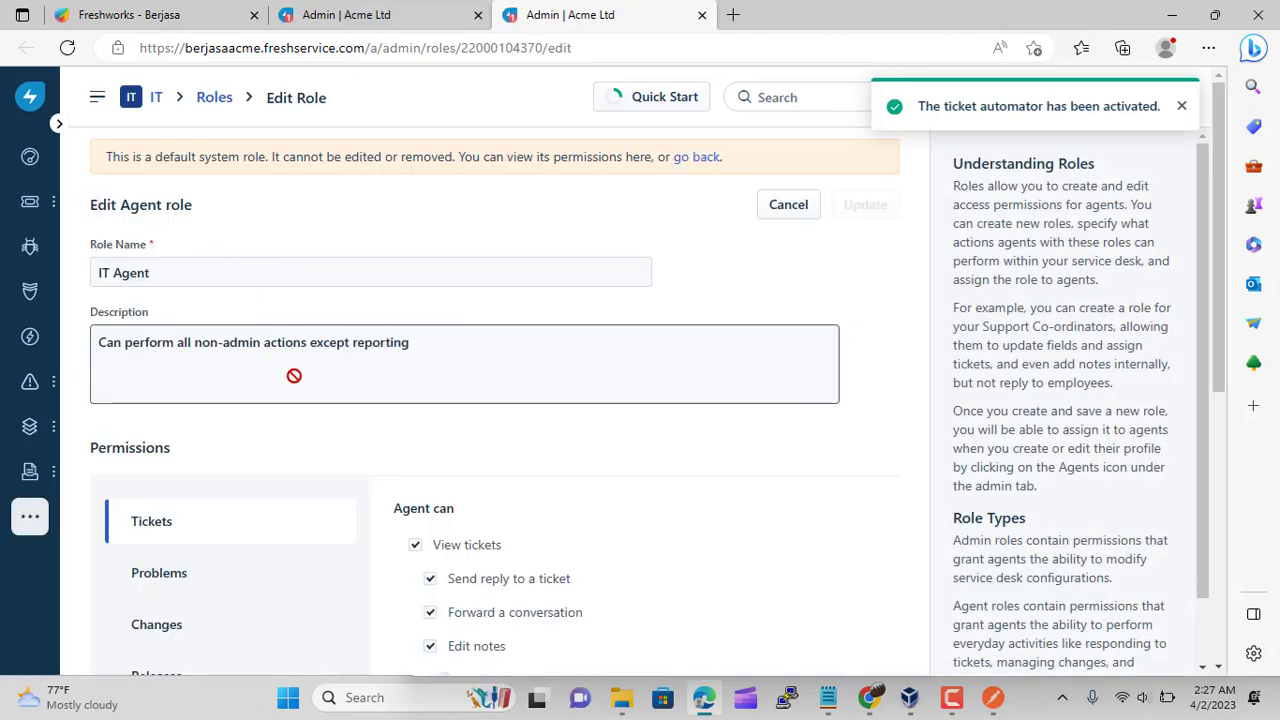
scroll(300, 390, down, 3)
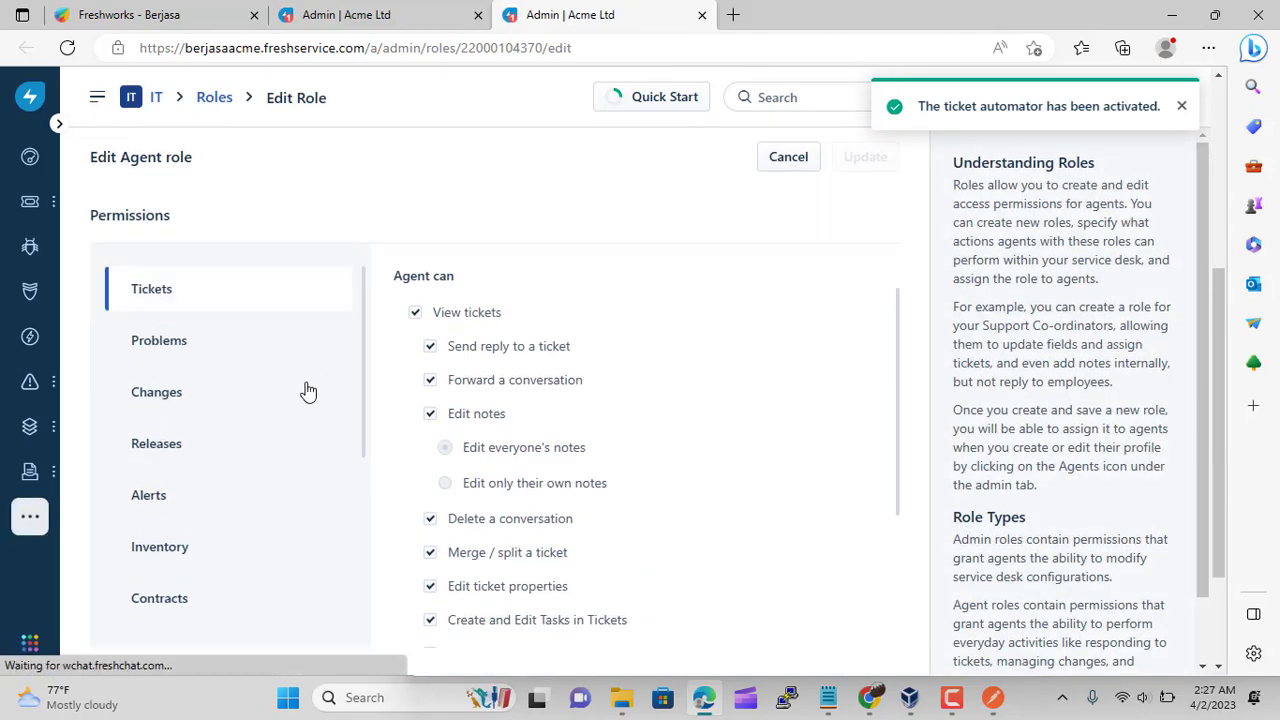
click(1181, 110)
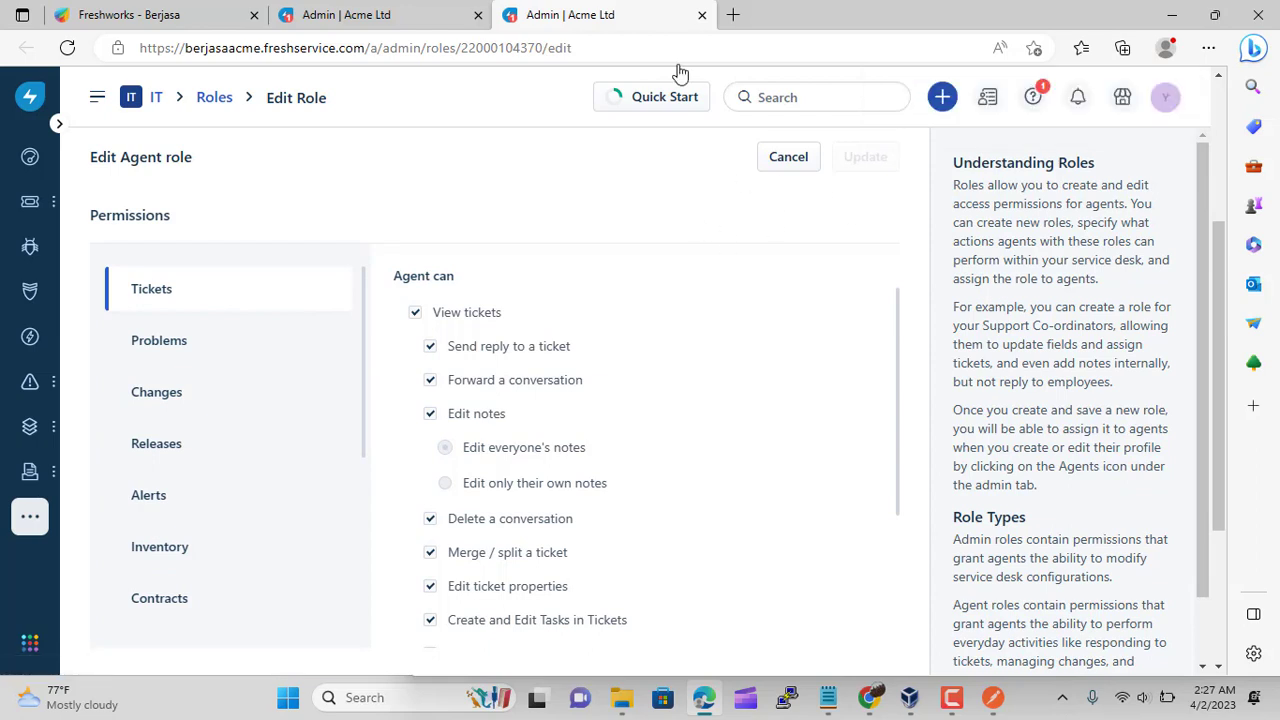
click(702, 15)
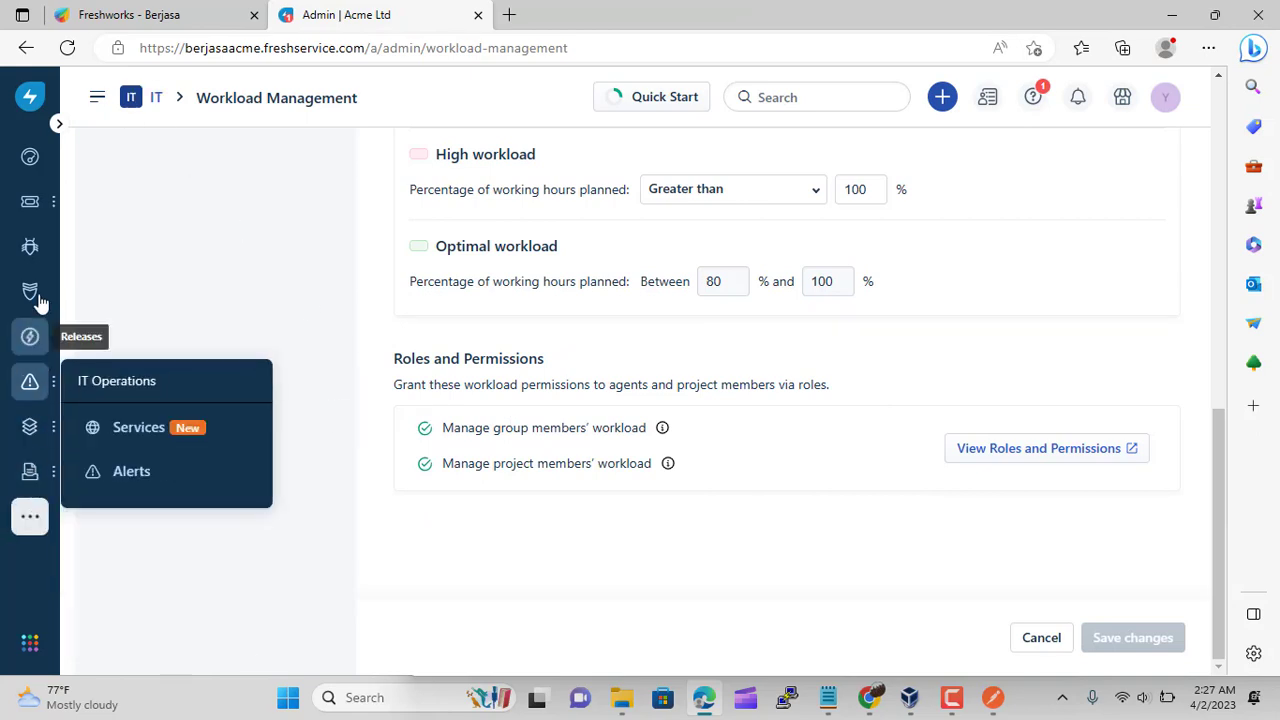
Open the New App Development project plan from the projects list and pan its Gantt chart
mouse_move(50, 203)
mouse_move(40, 478)
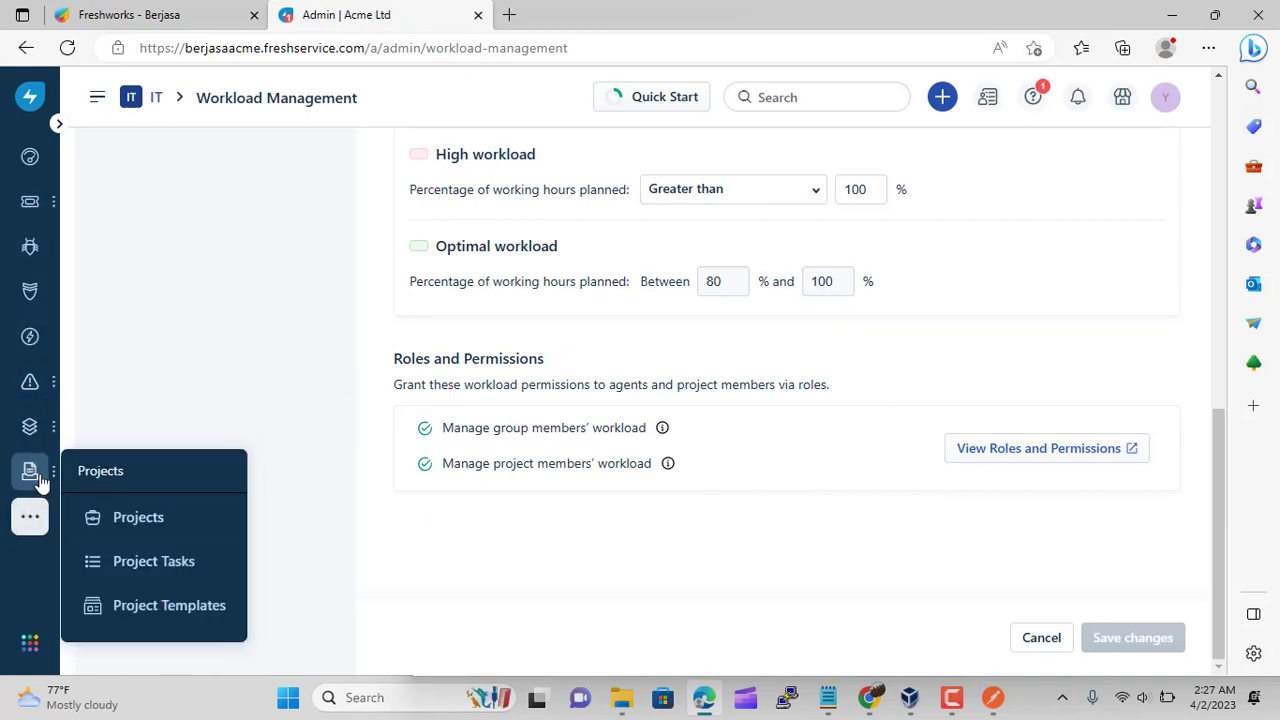
click(143, 526)
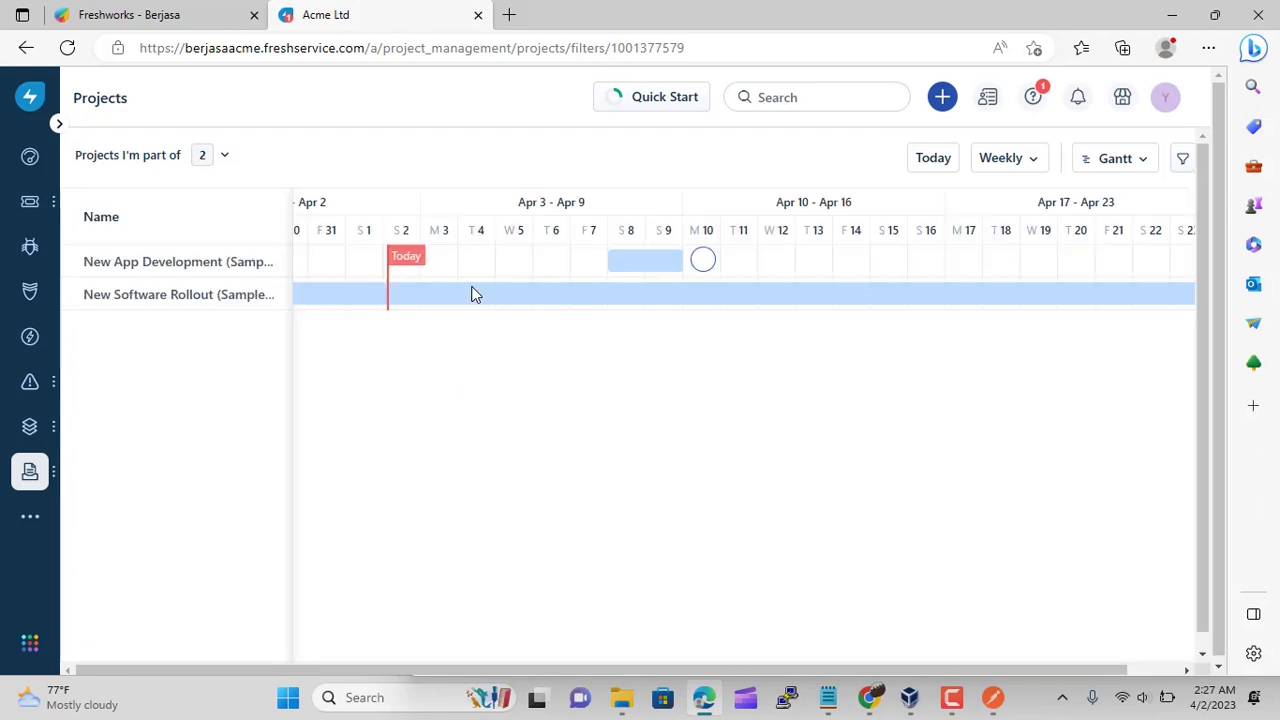
click(180, 268)
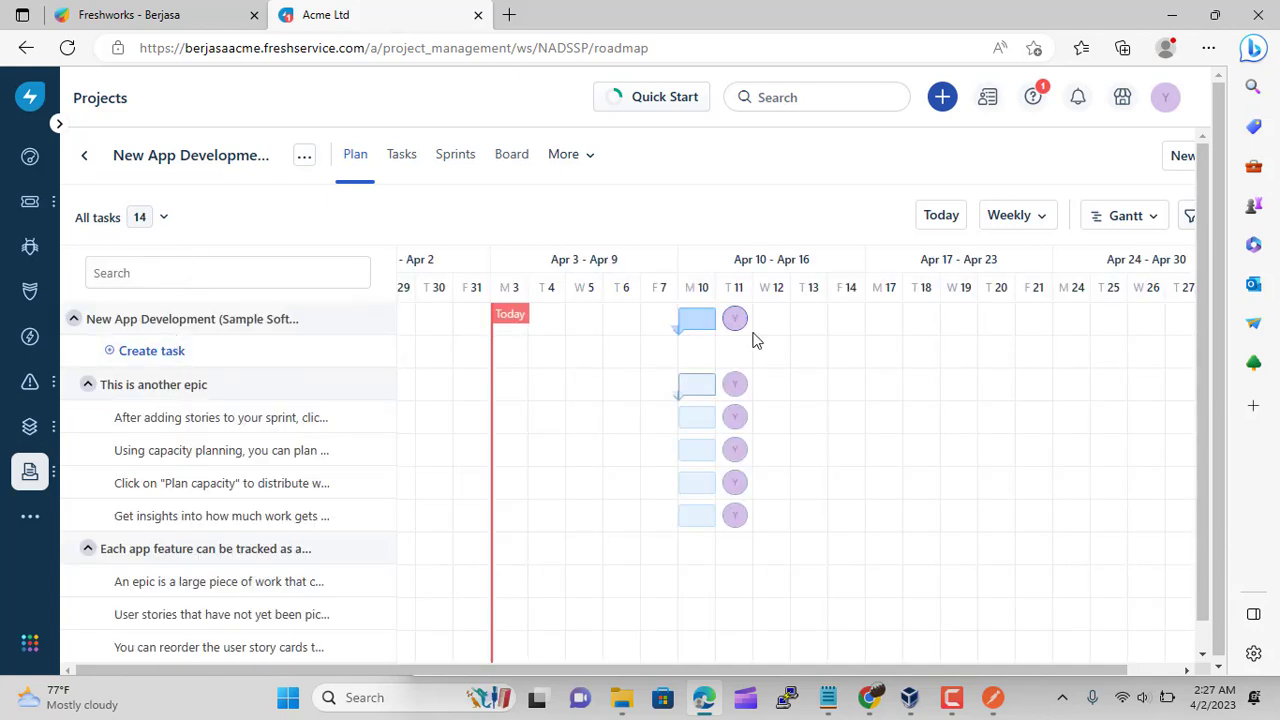
mouse_move(51, 436)
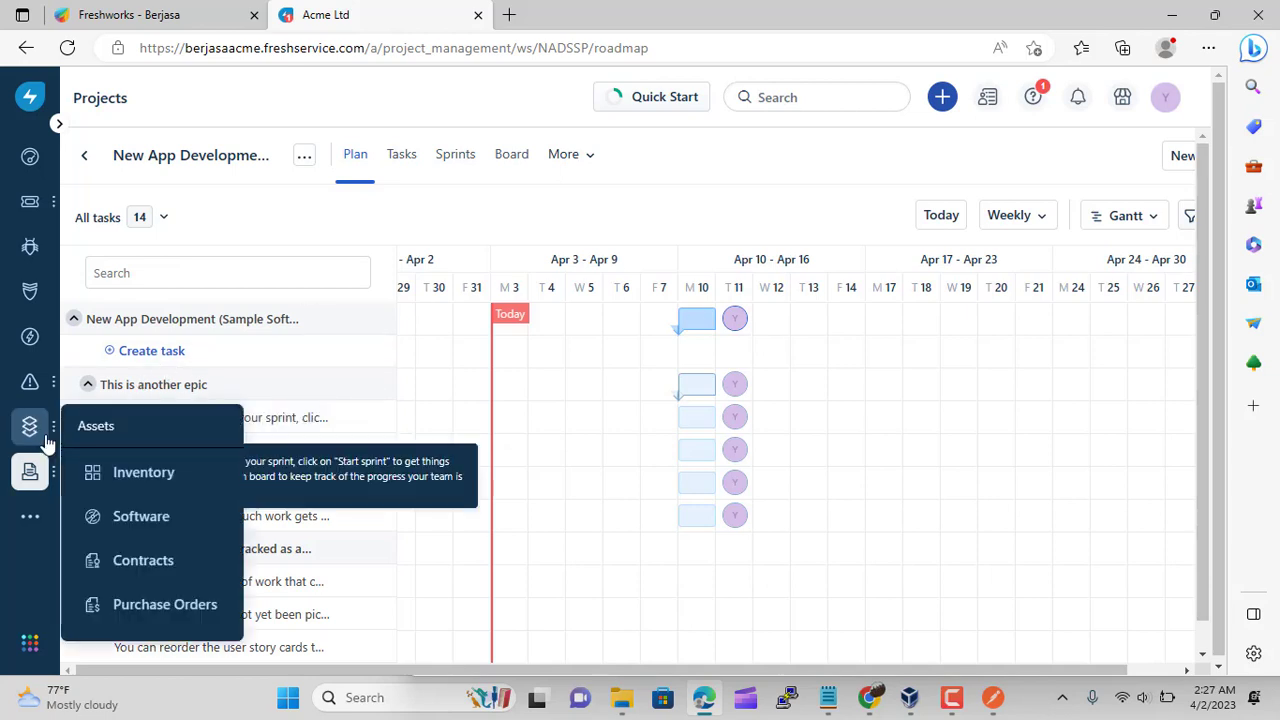
mouse_move(52, 484)
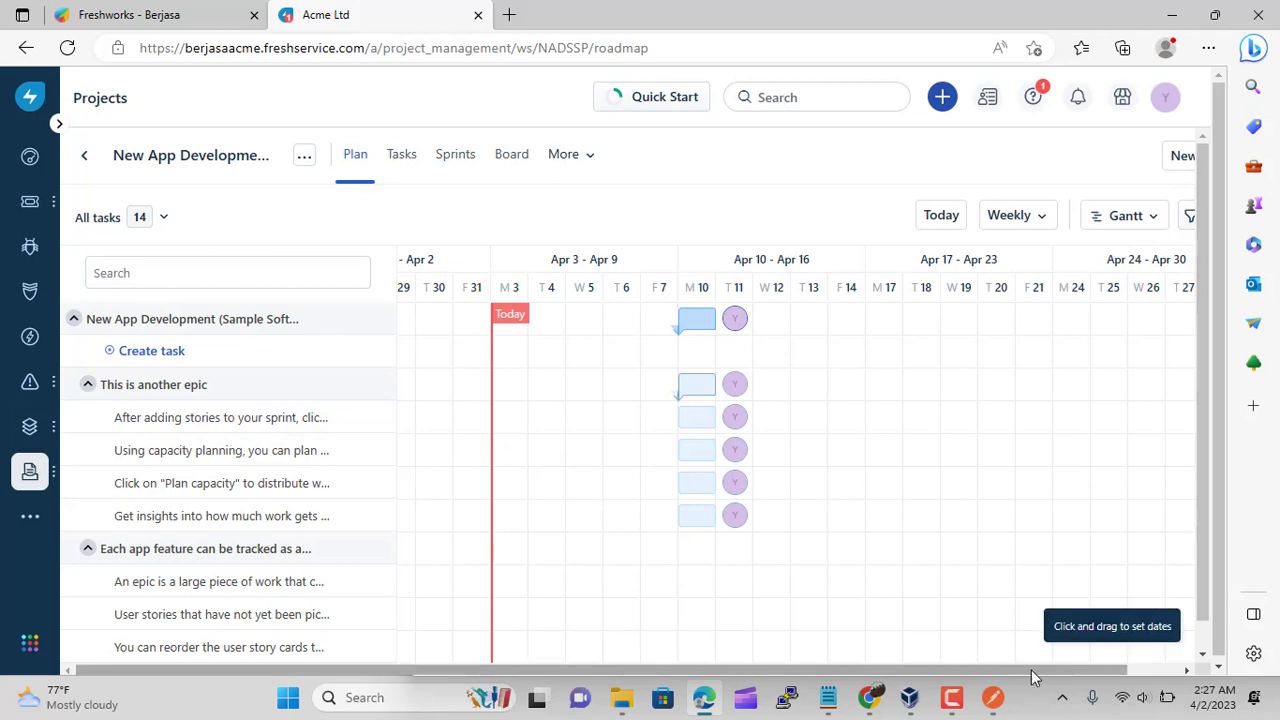
scroll(1120, 677, right, 1)
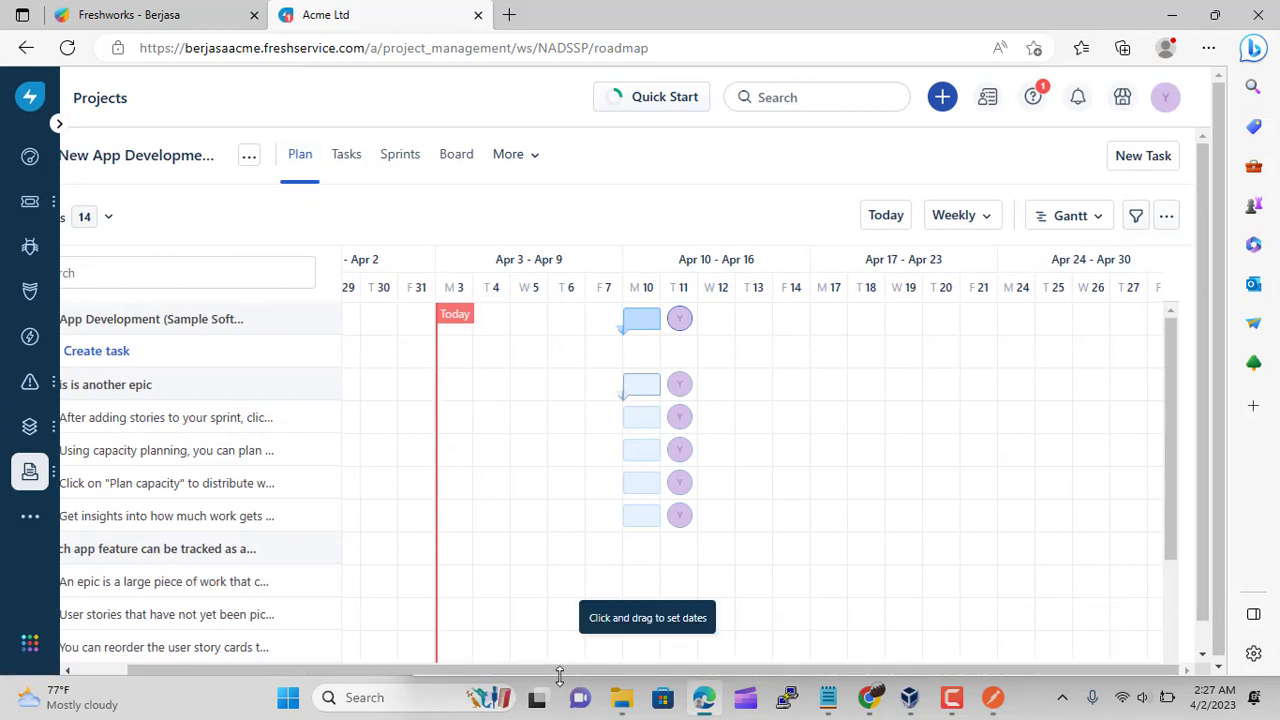
drag(560, 677, 420, 674)
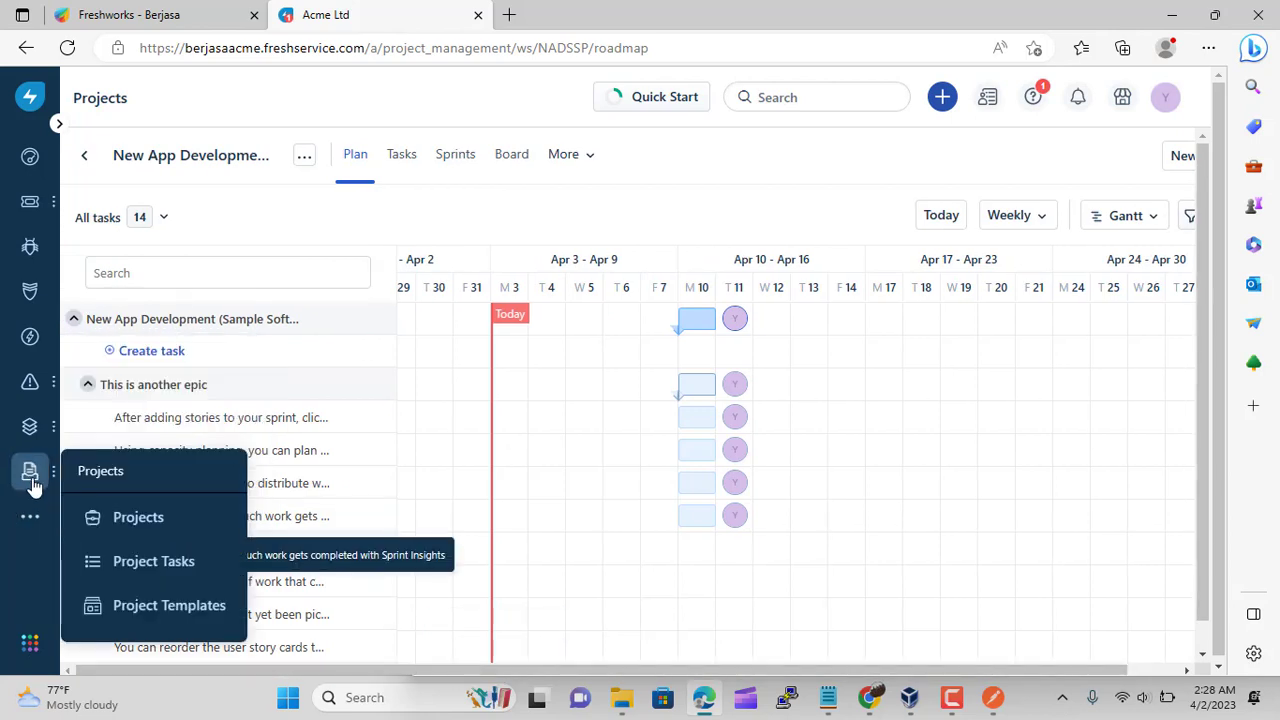
Check the projects timeline's extra actions, then reopen New App Development's plan
click(138, 518)
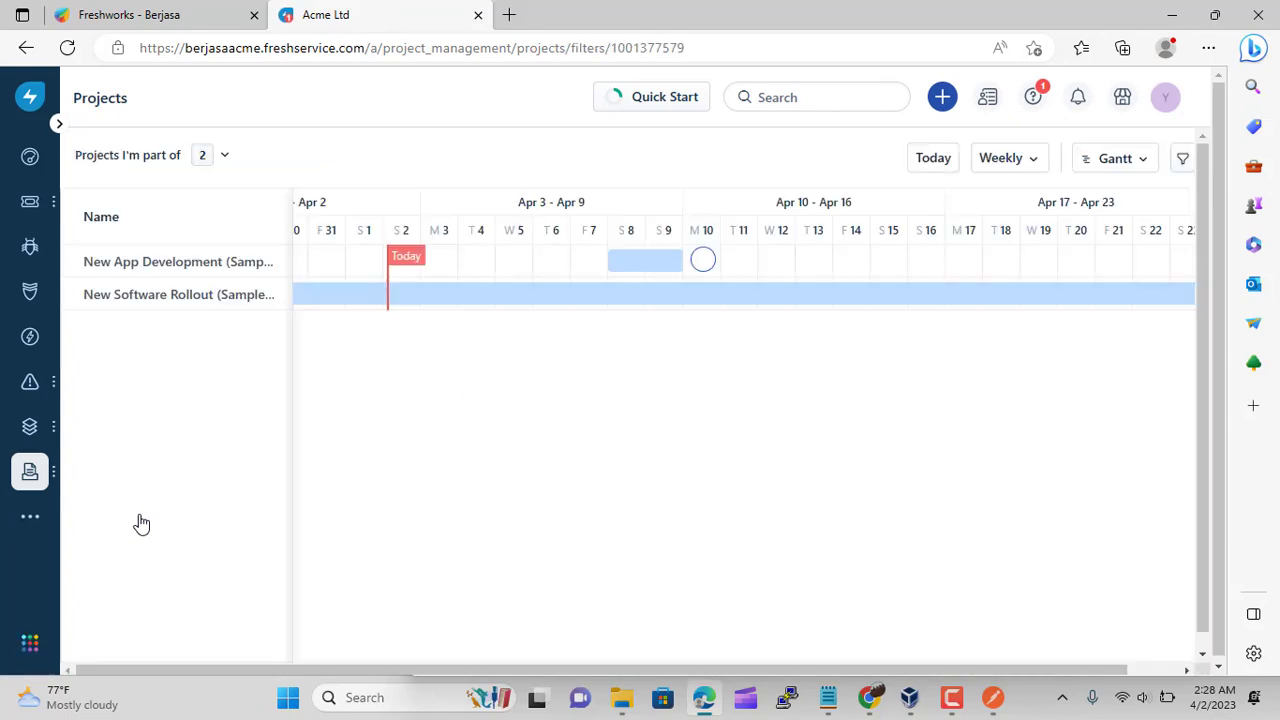
drag(570, 672, 711, 668)
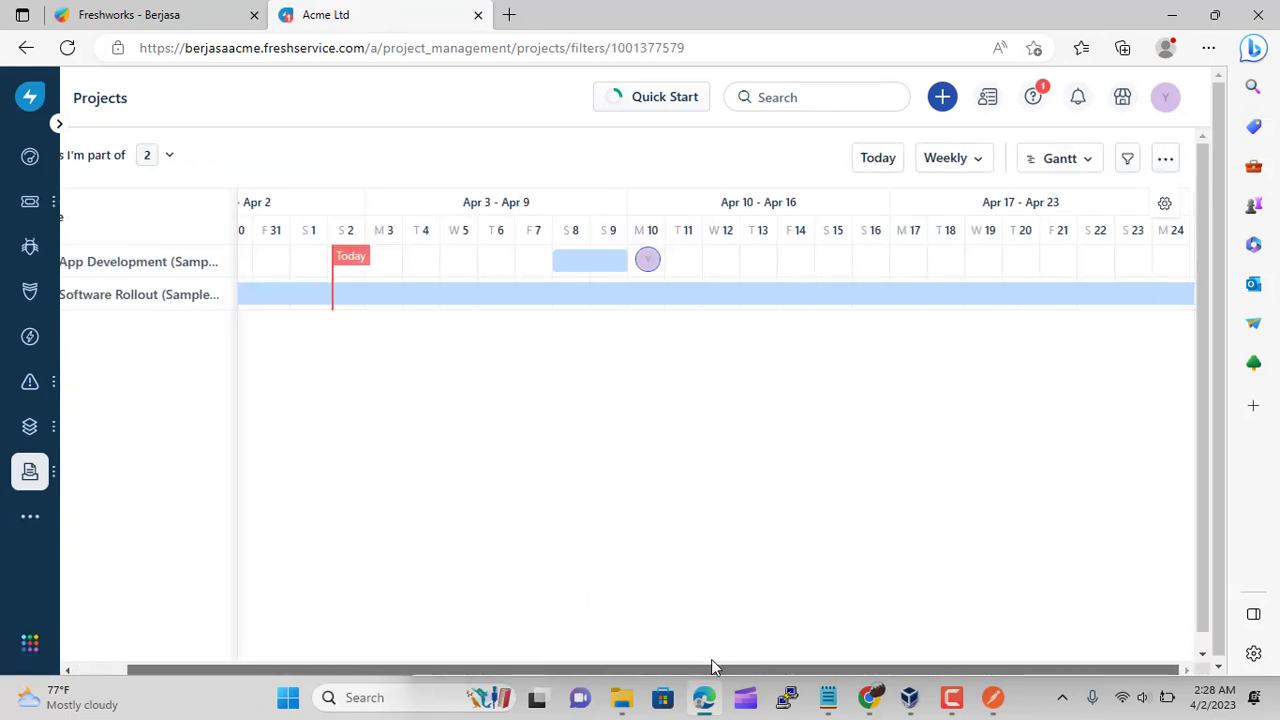
click(1167, 160)
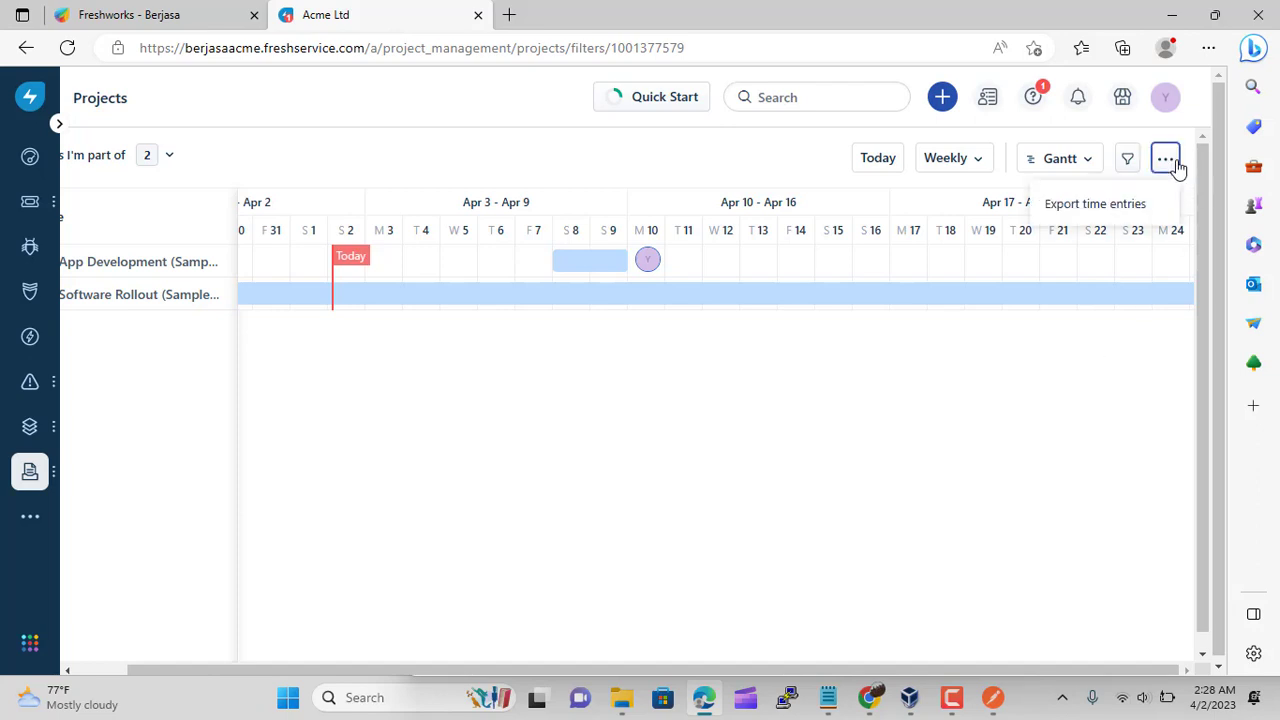
click(645, 151)
drag(740, 669, 600, 672)
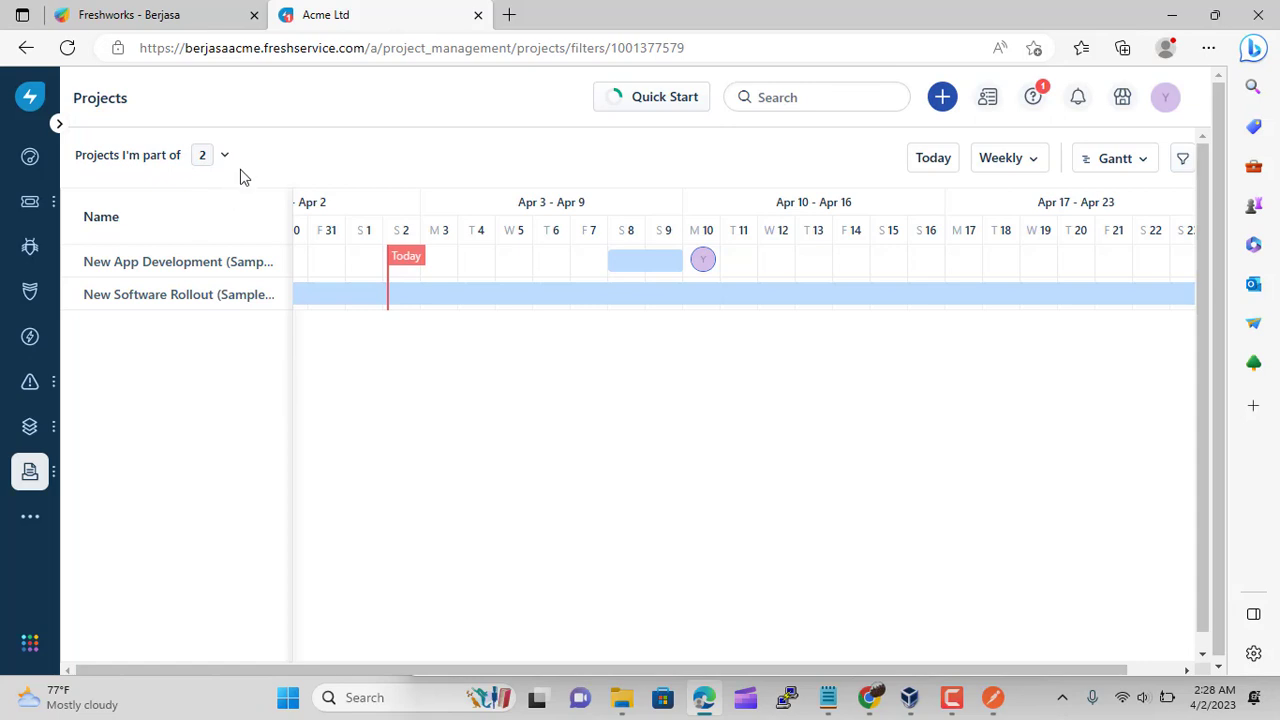
click(229, 268)
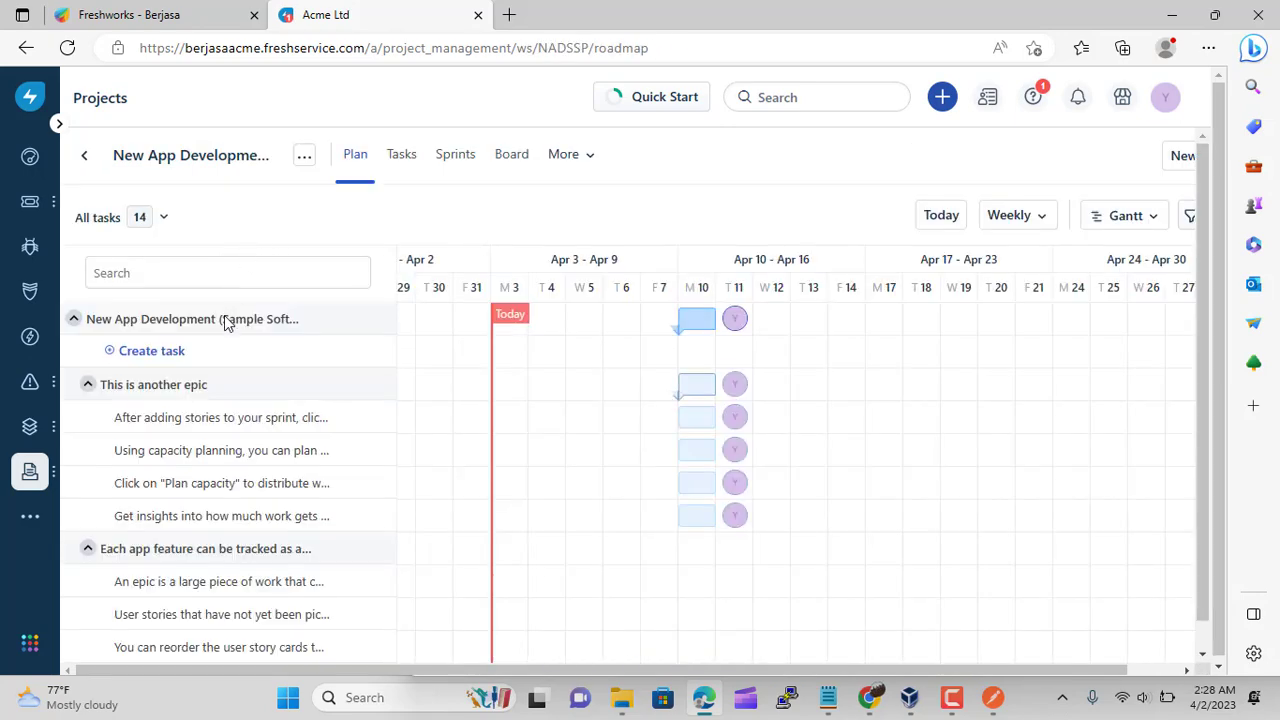
scroll(240, 360, down, 3)
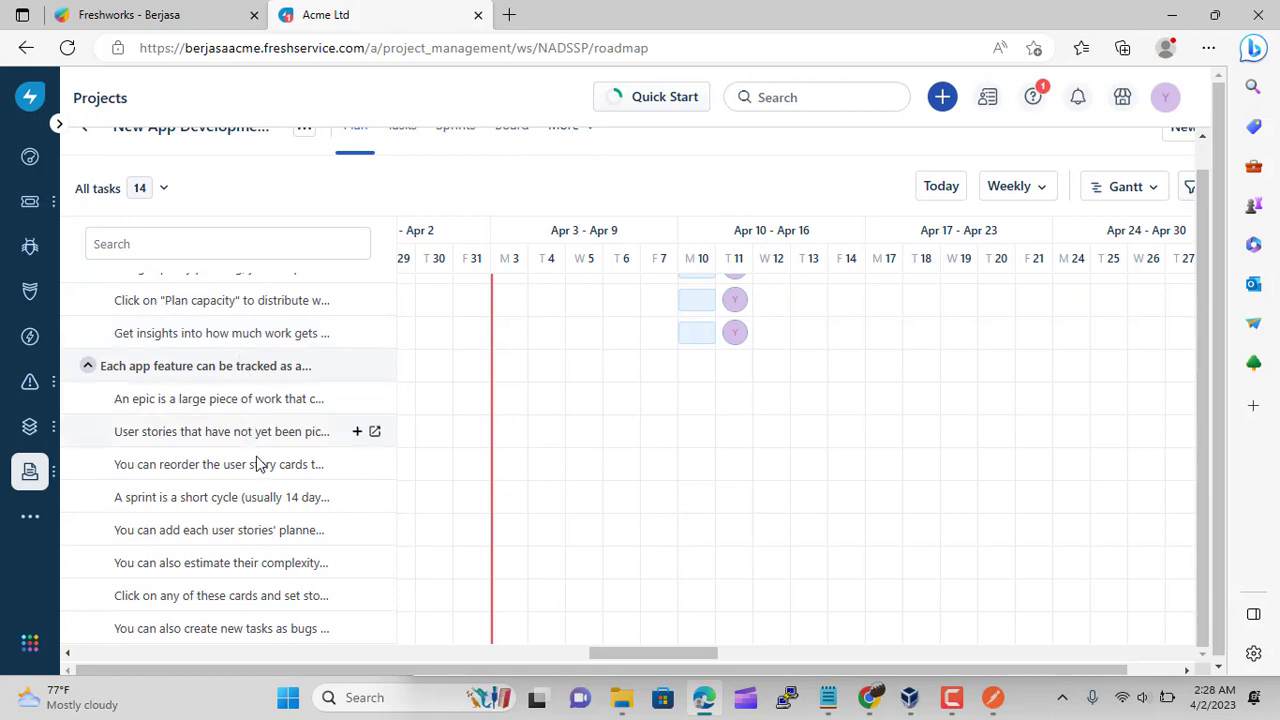
scroll(257, 470, up, 5)
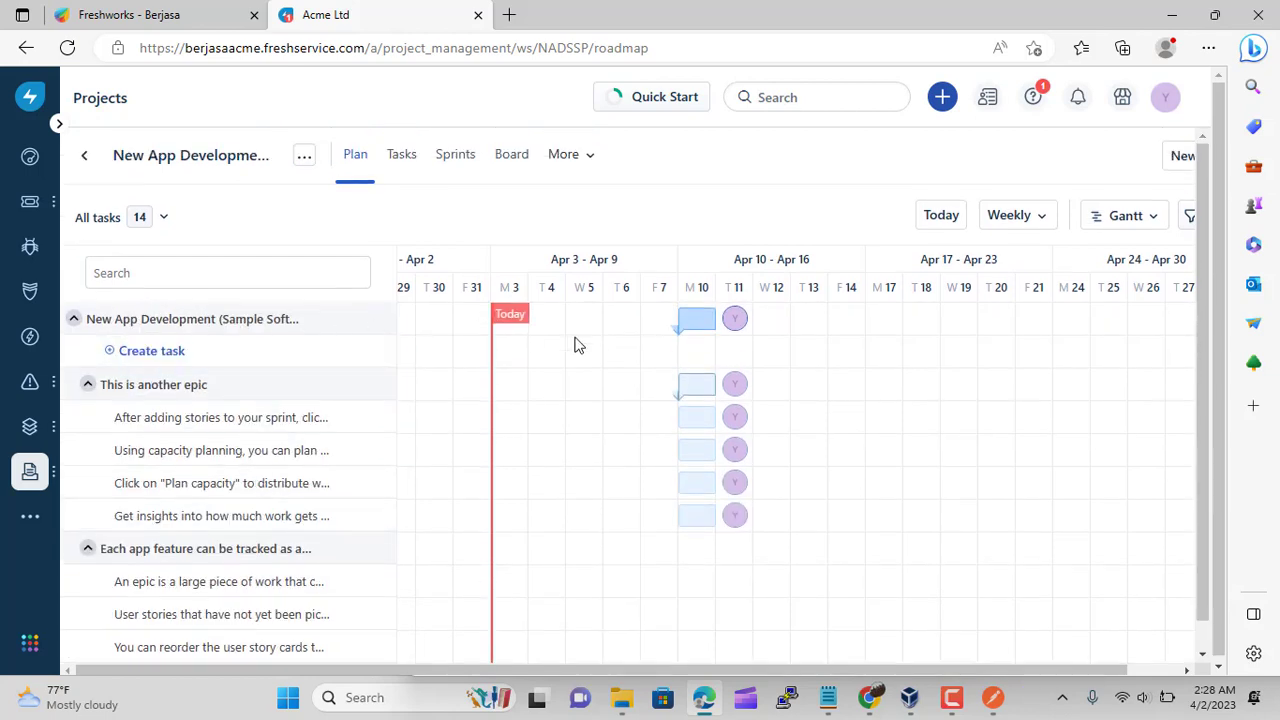
click(403, 160)
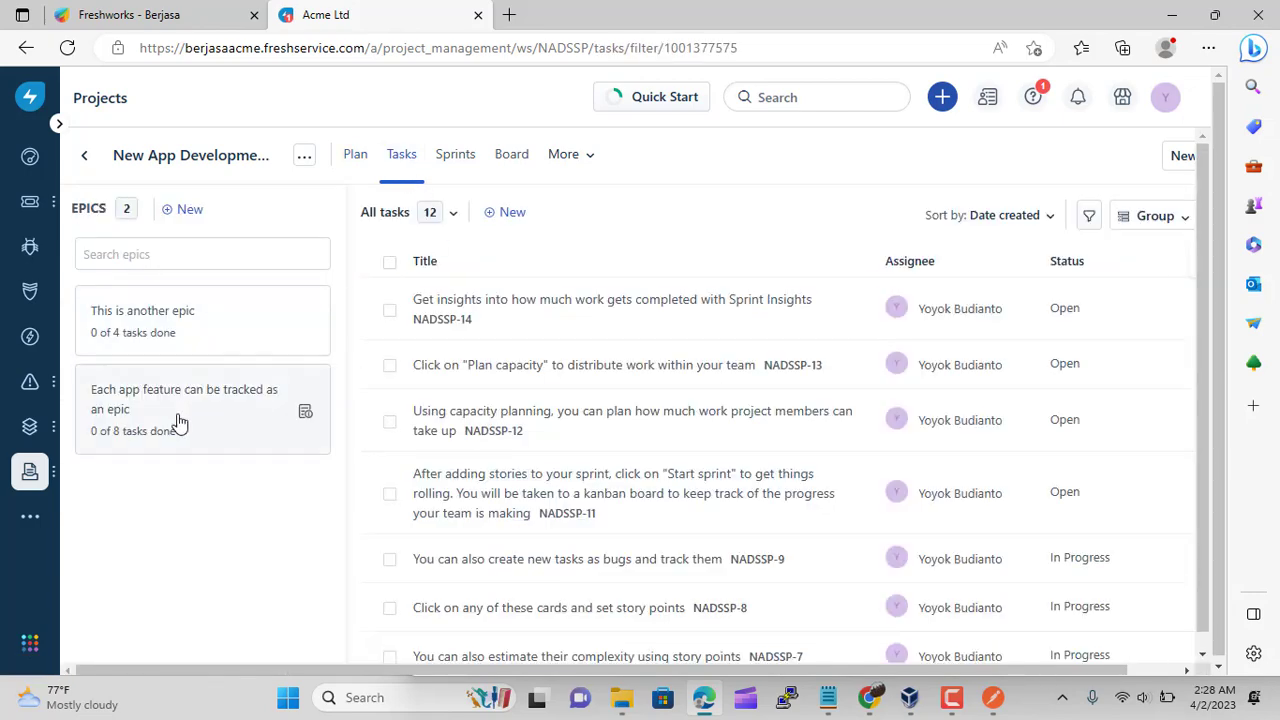
scroll(497, 335, down, 5)
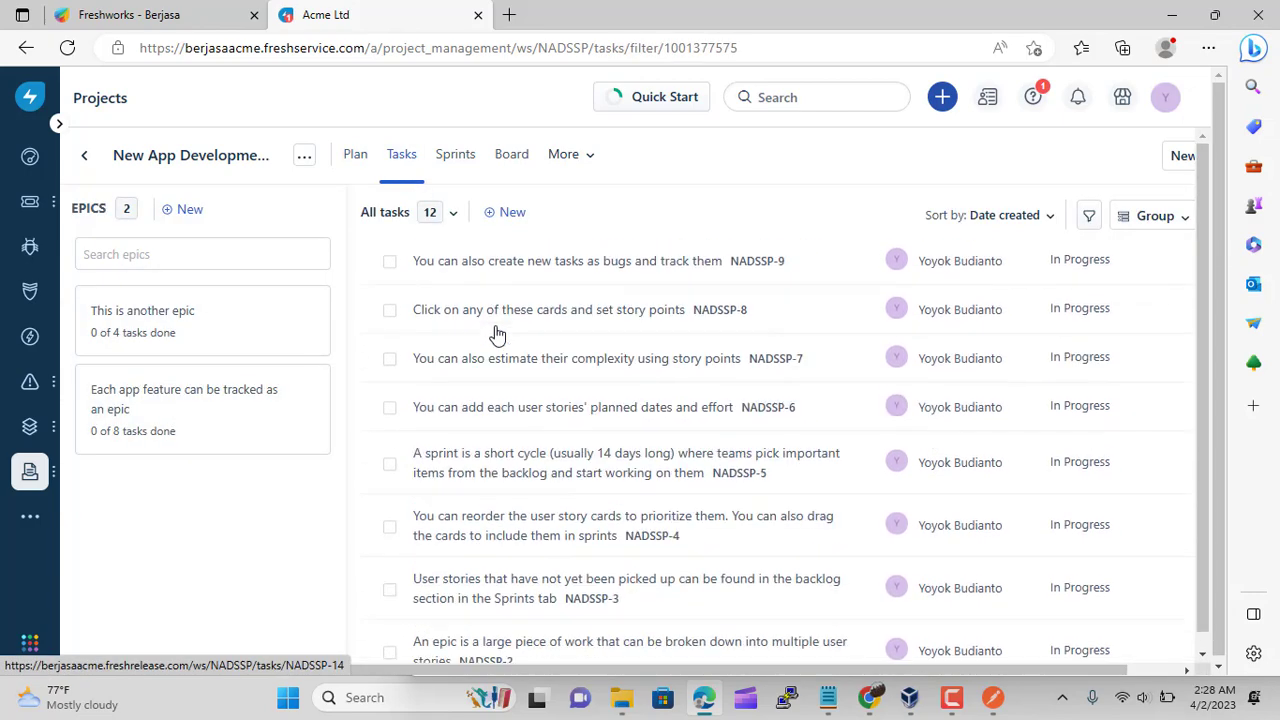
scroll(466, 572, up, 5)
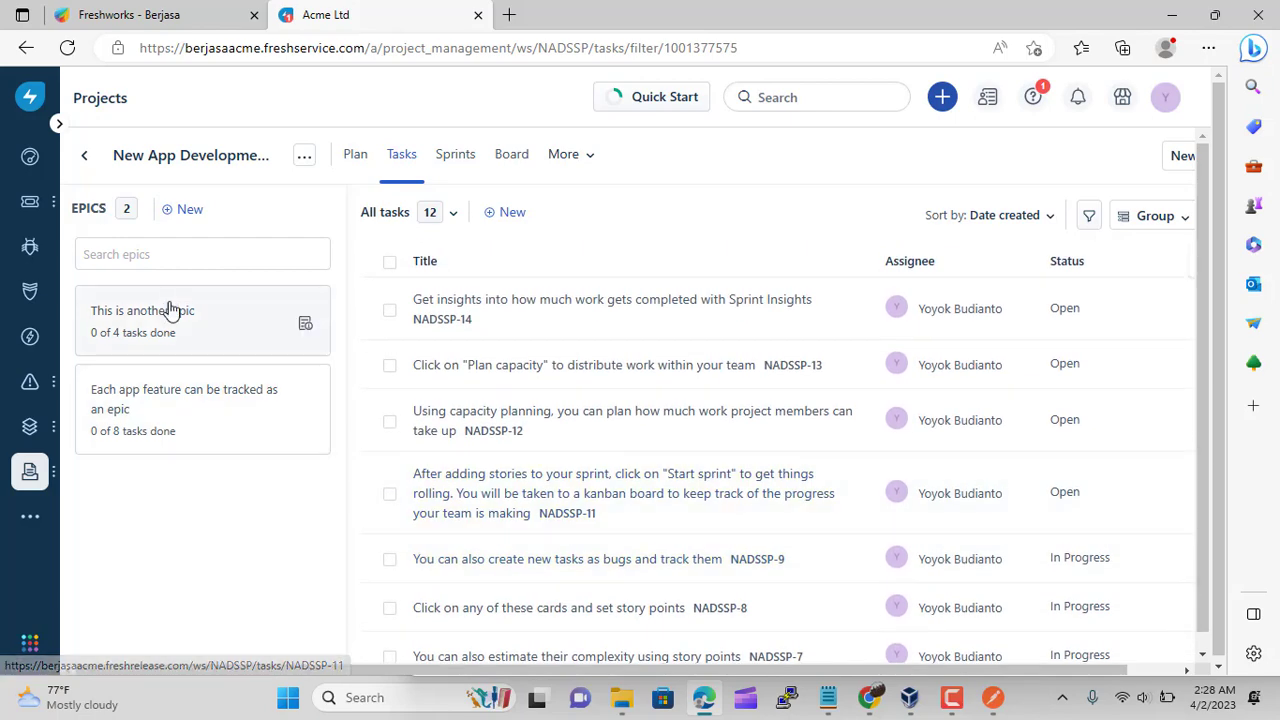
click(457, 157)
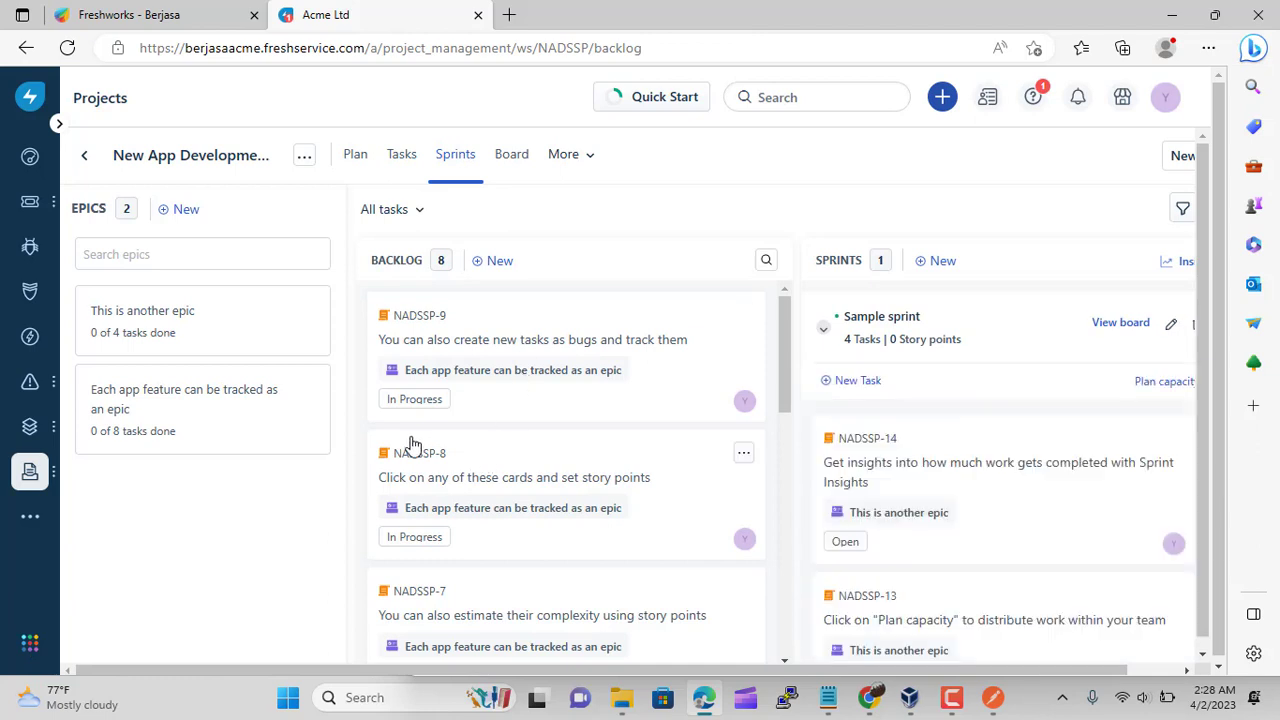
click(512, 158)
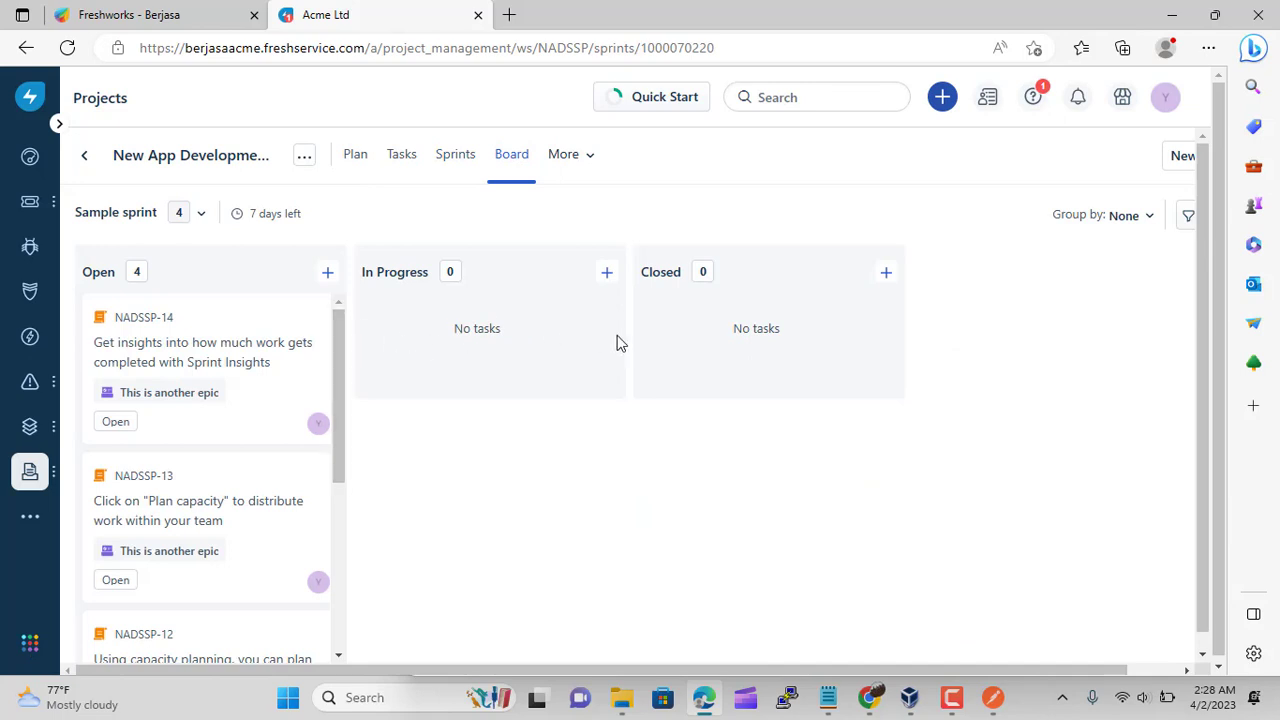
click(581, 157)
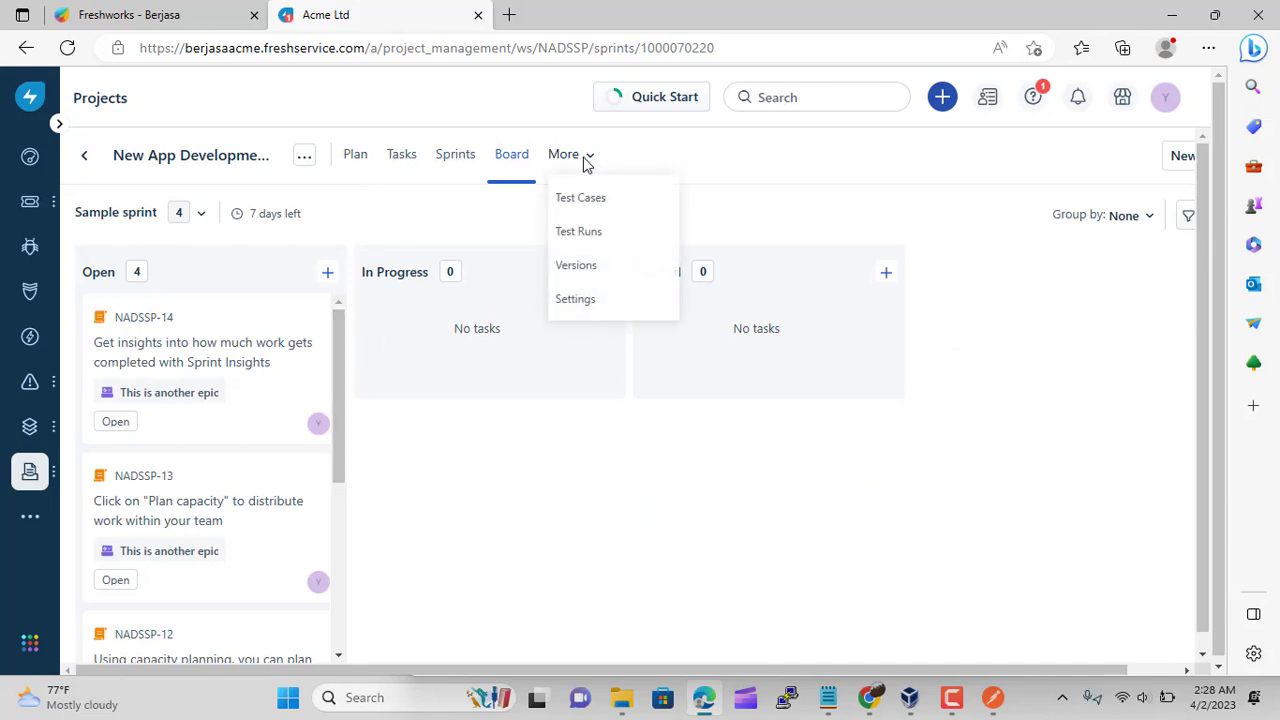
click(724, 166)
click(357, 155)
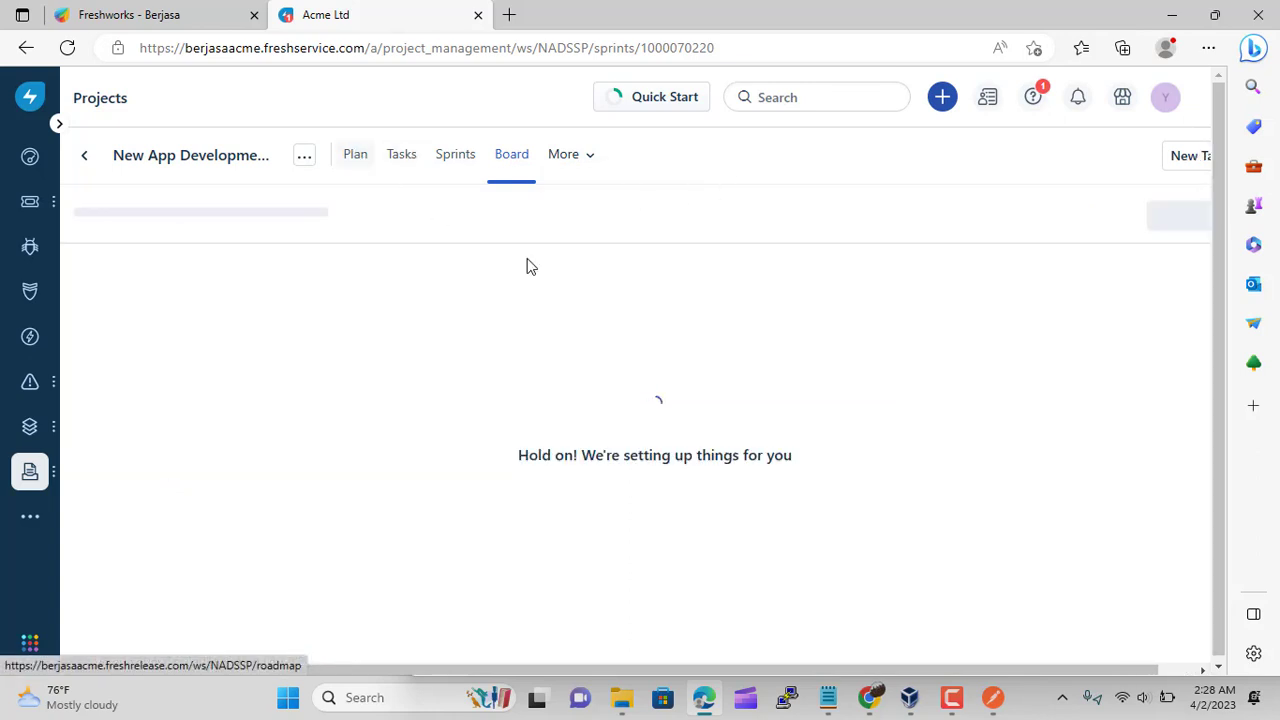
drag(635, 672, 809, 696)
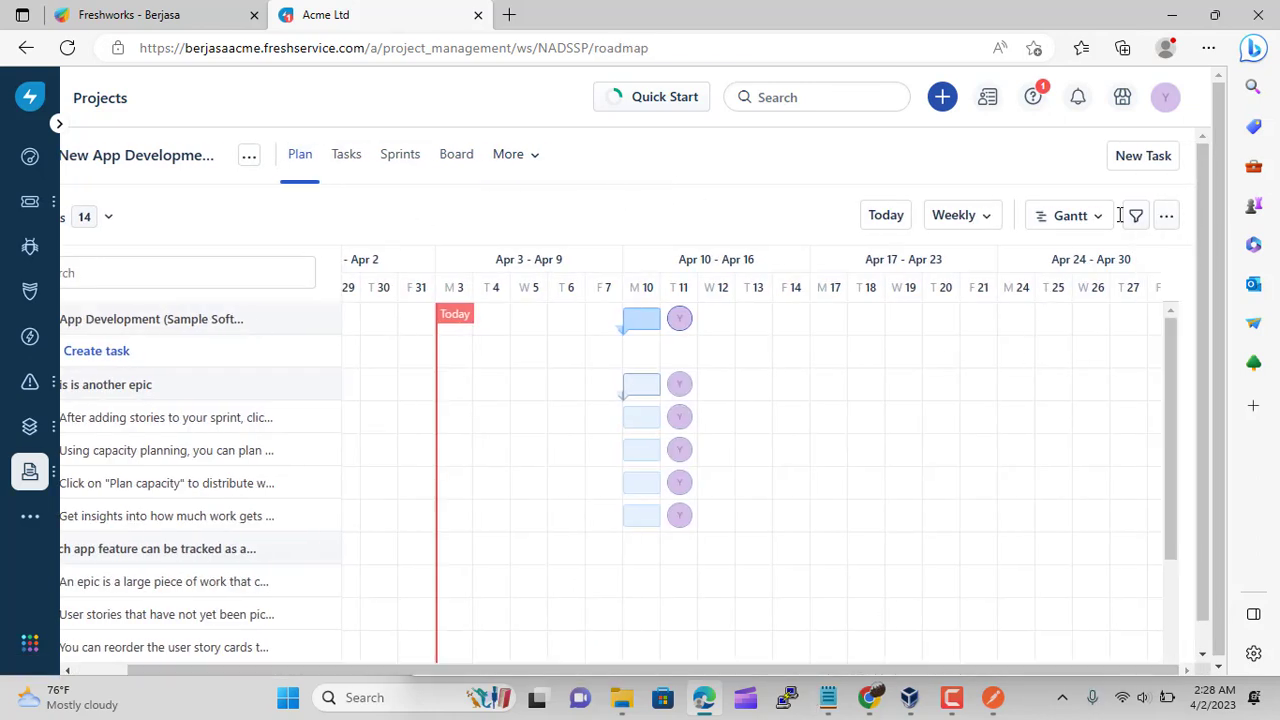
click(1143, 156)
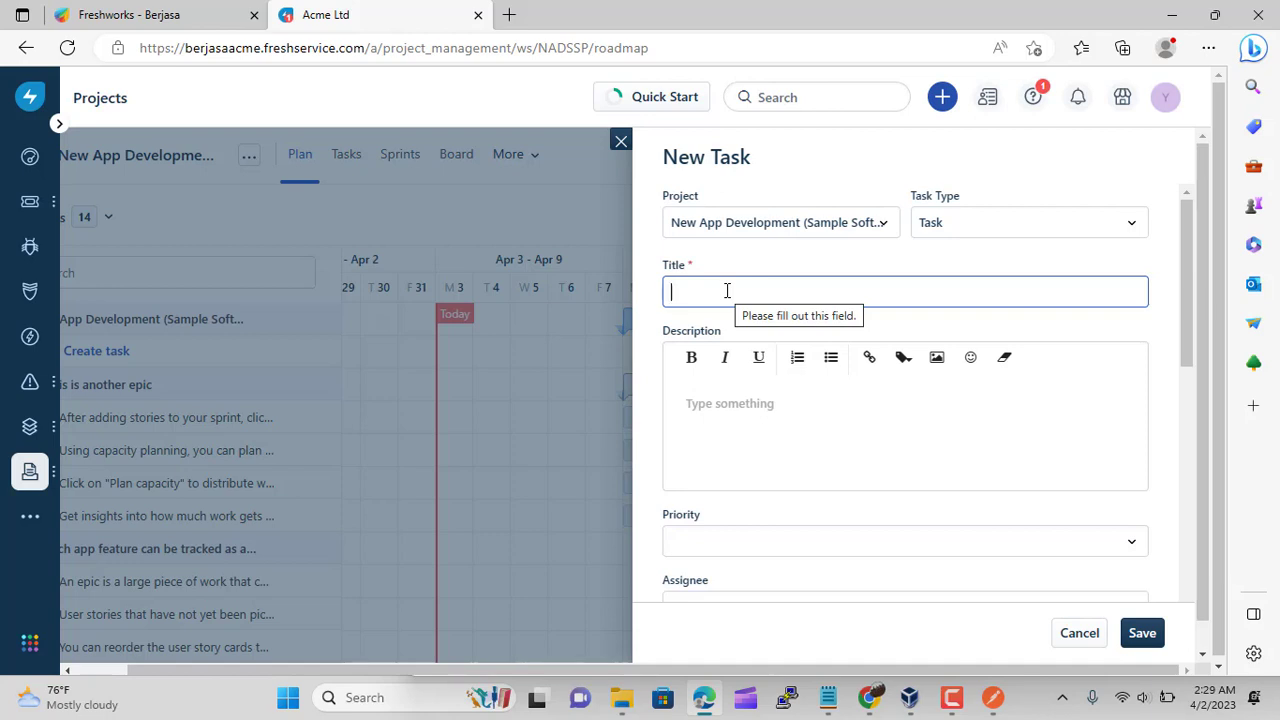
Title the new task 'Build Modul Login', set priority Low and add a description
text(Build Modul Login)
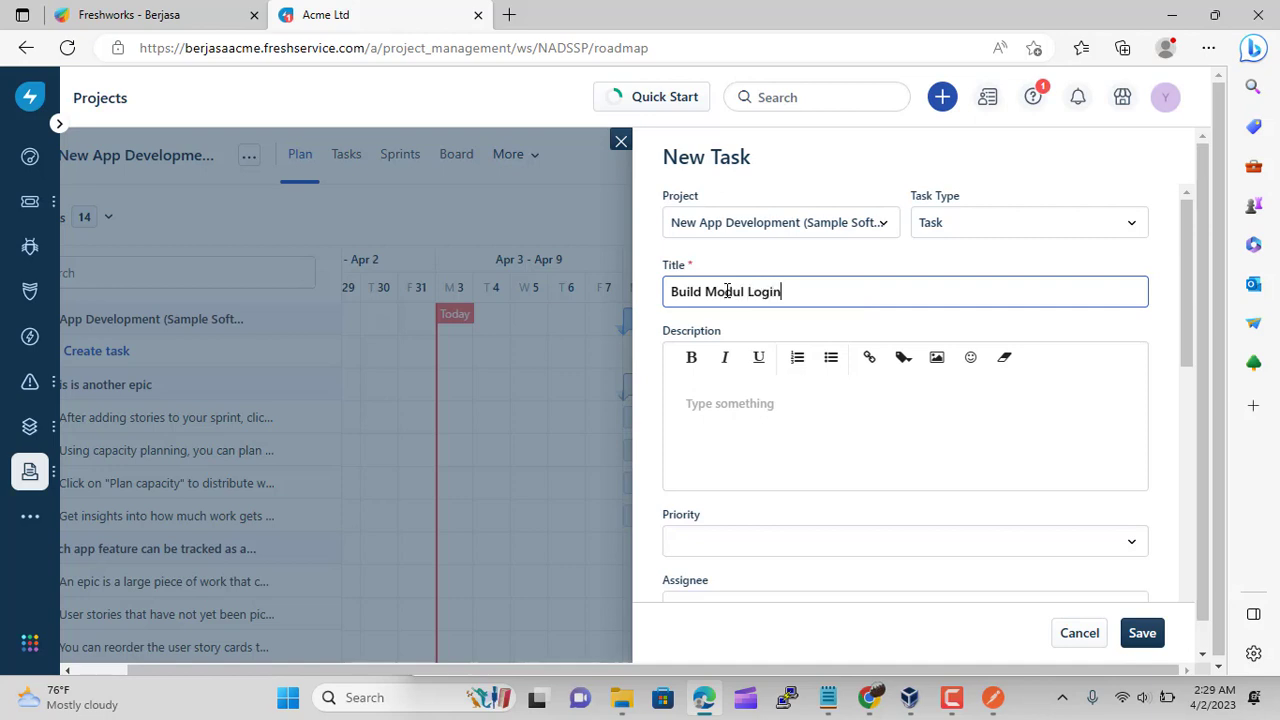
click(830, 540)
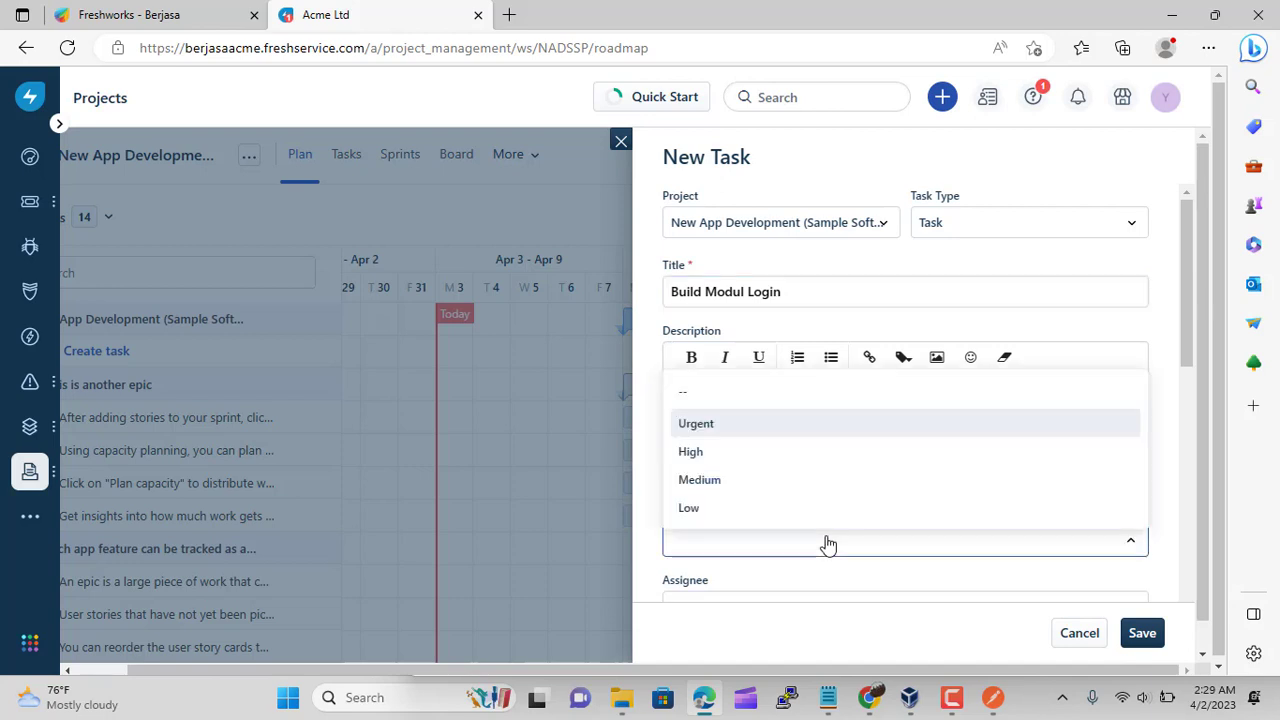
click(712, 510)
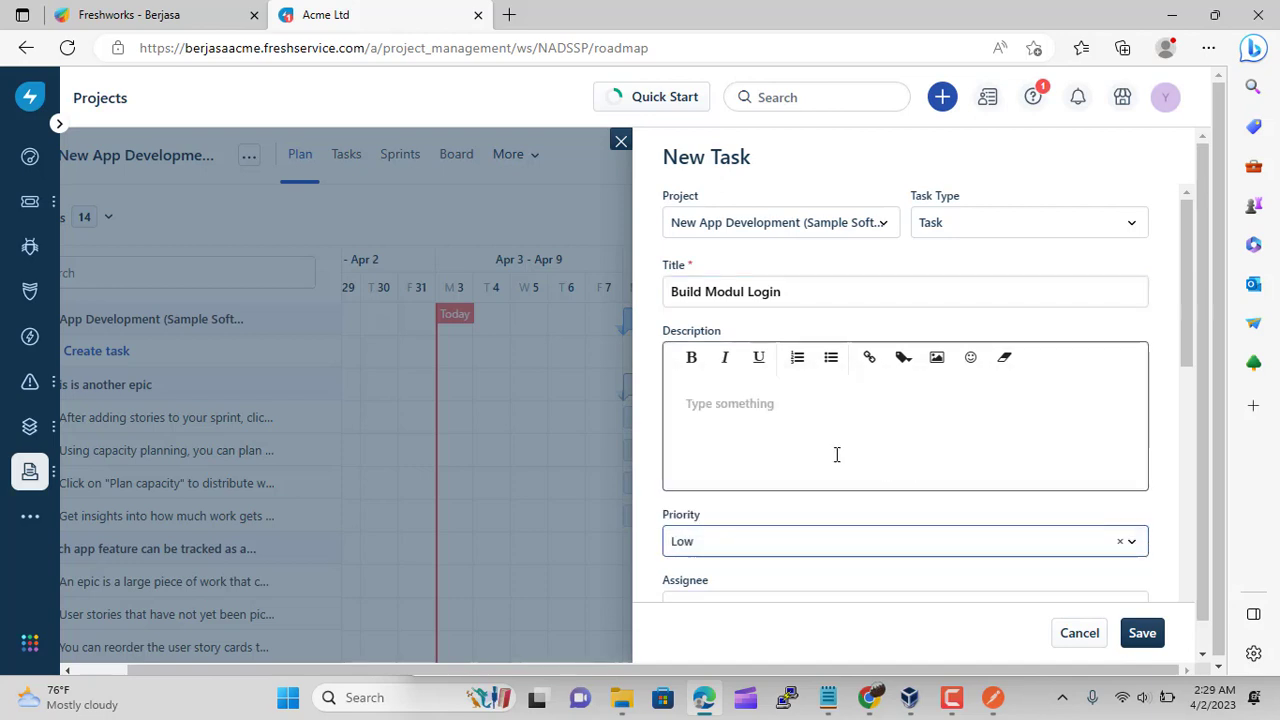
click(800, 432)
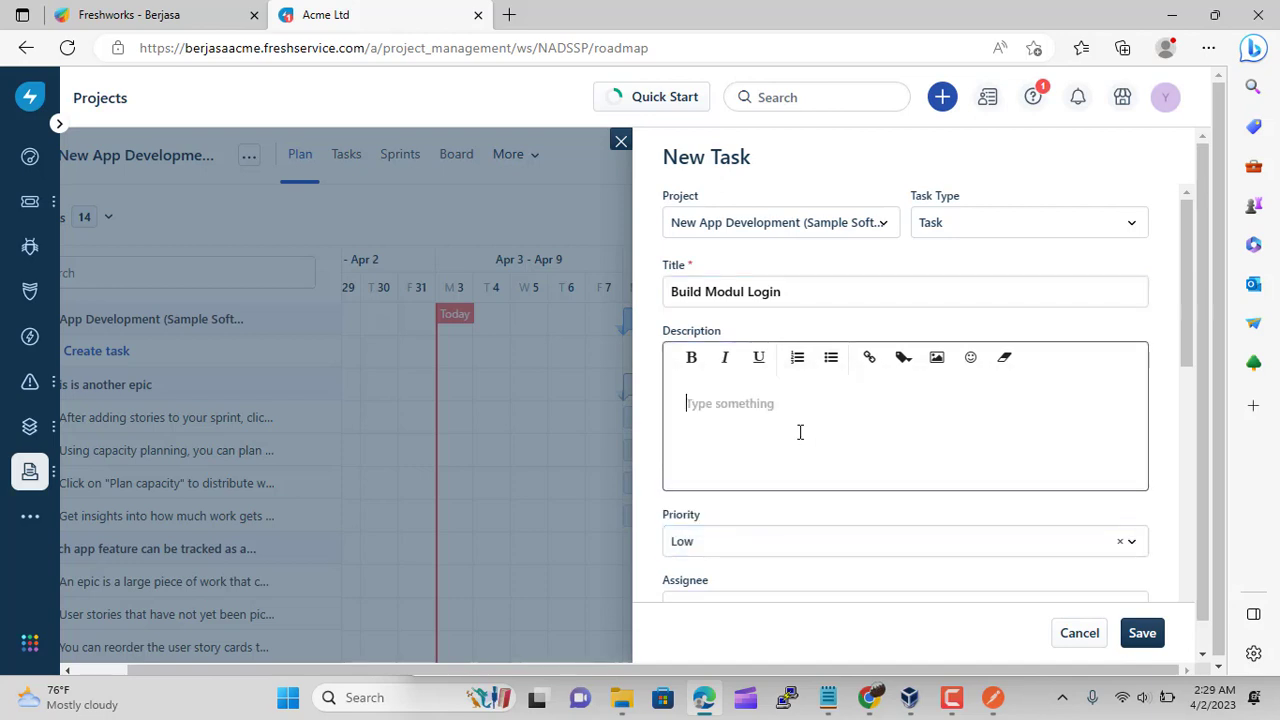
text(build login and capcha)
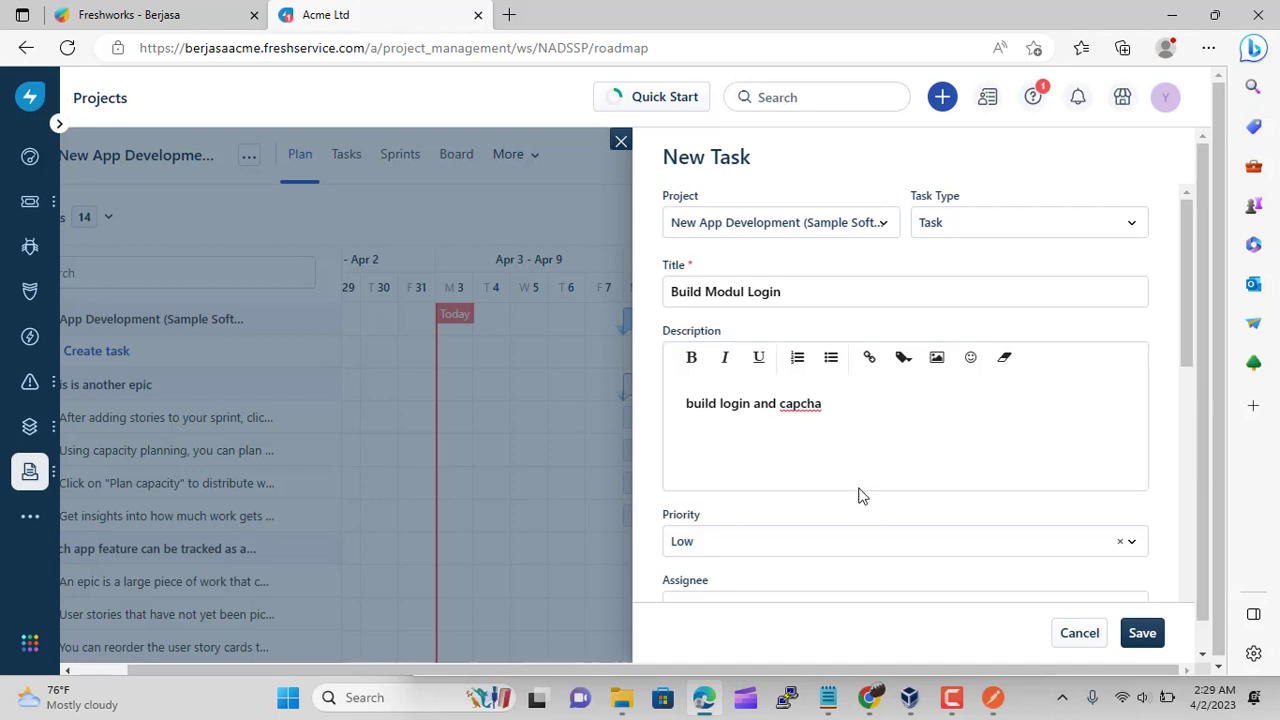
Assign the task to the team member and schedule it Apr 3, 09:00 AM to Apr 6, 05:00 PM, 2023
scroll(860, 492, down, 2)
click(900, 426)
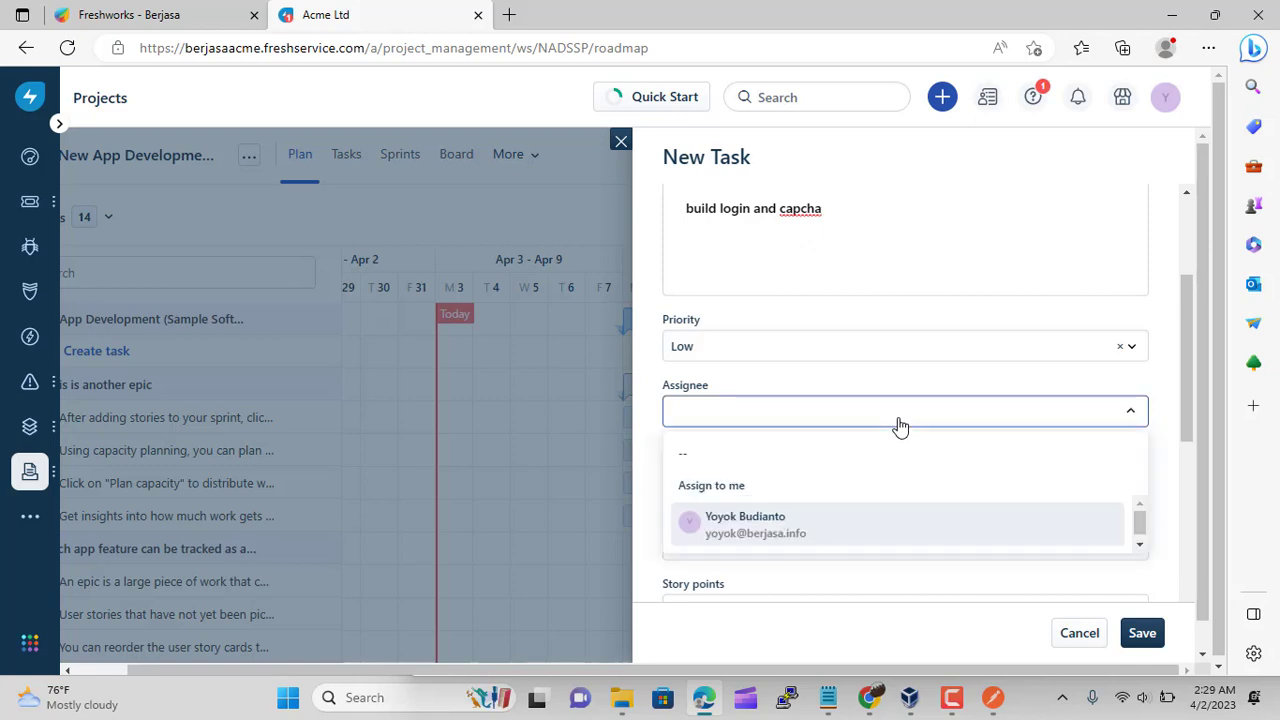
click(862, 523)
scroll(910, 477, down, 1)
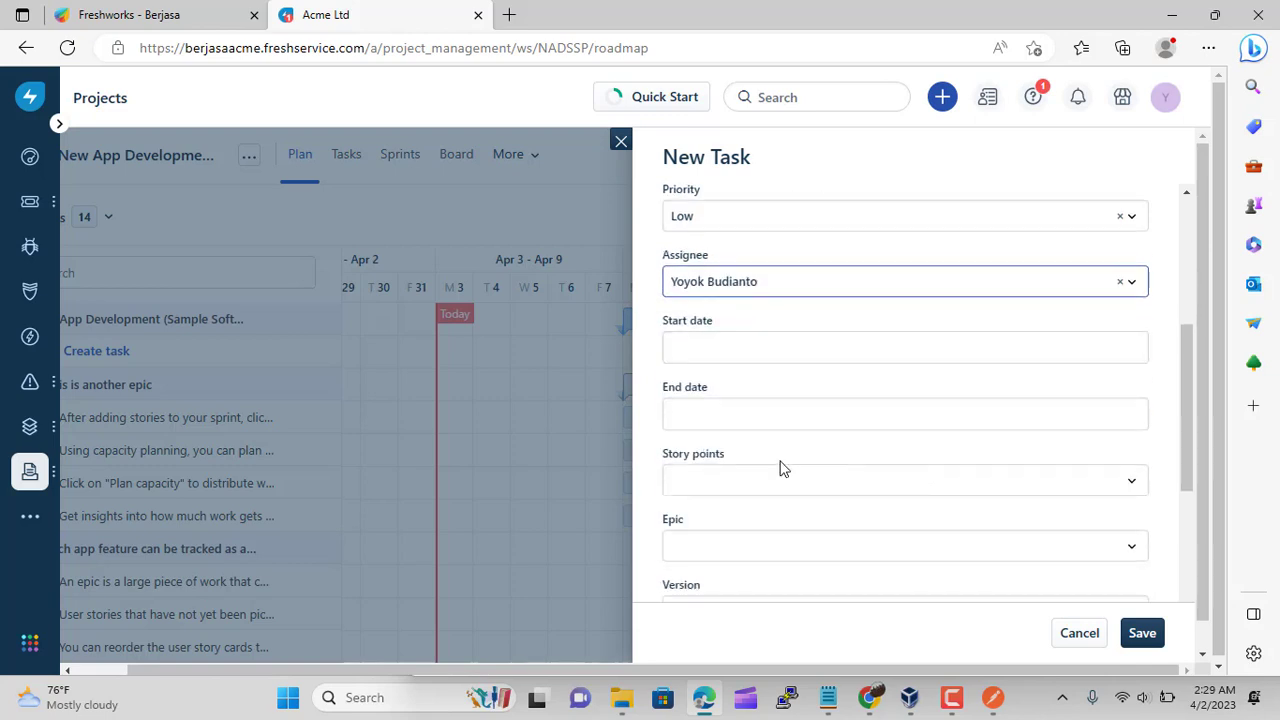
click(760, 349)
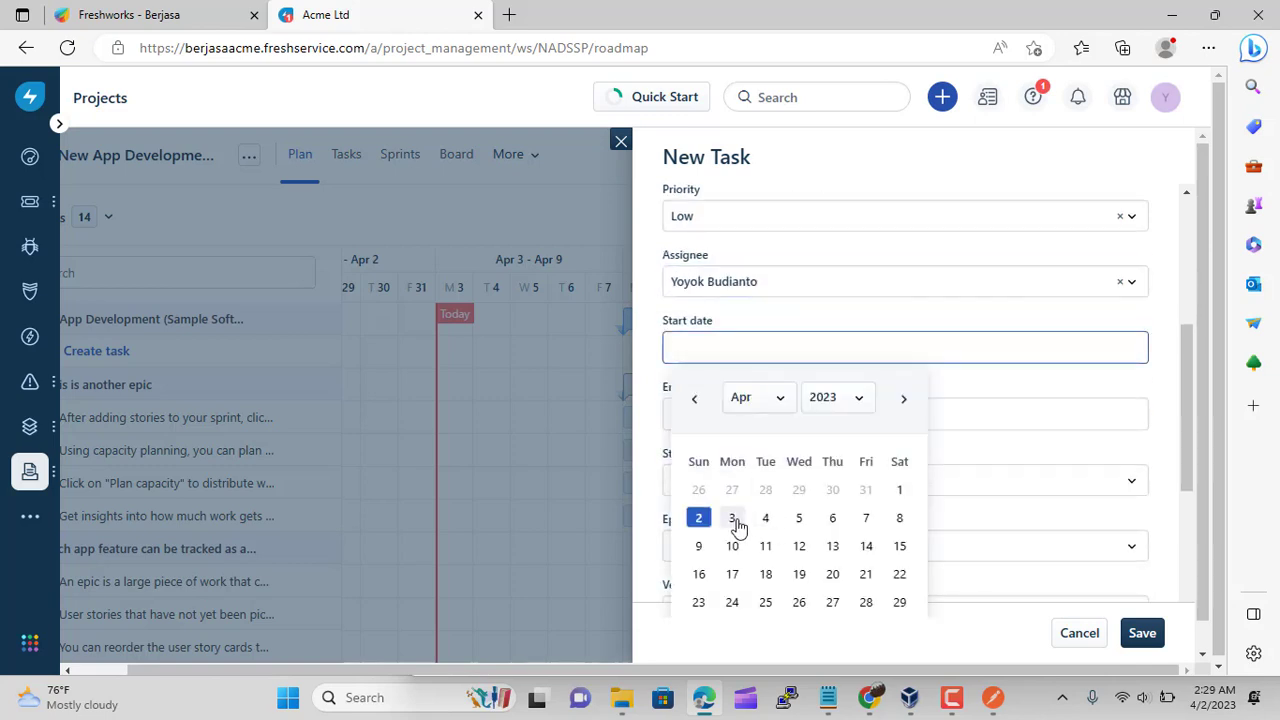
scroll(960, 425, down, 2)
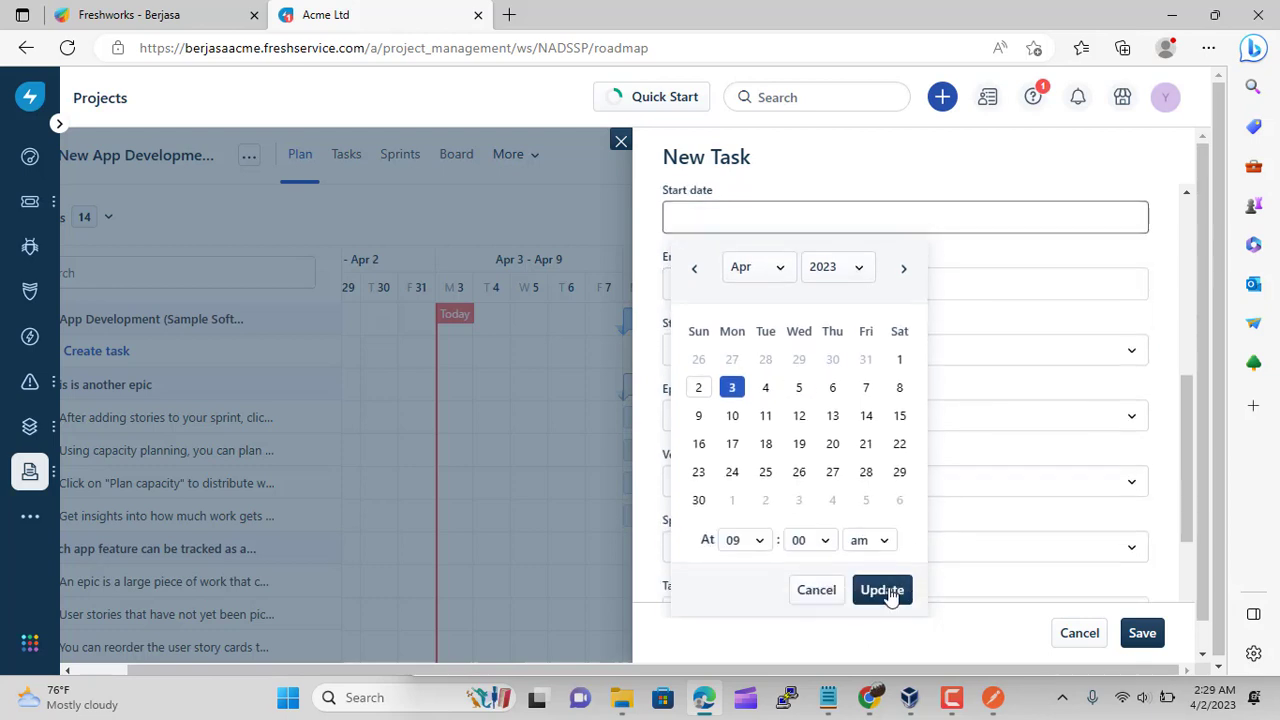
click(882, 590)
click(694, 284)
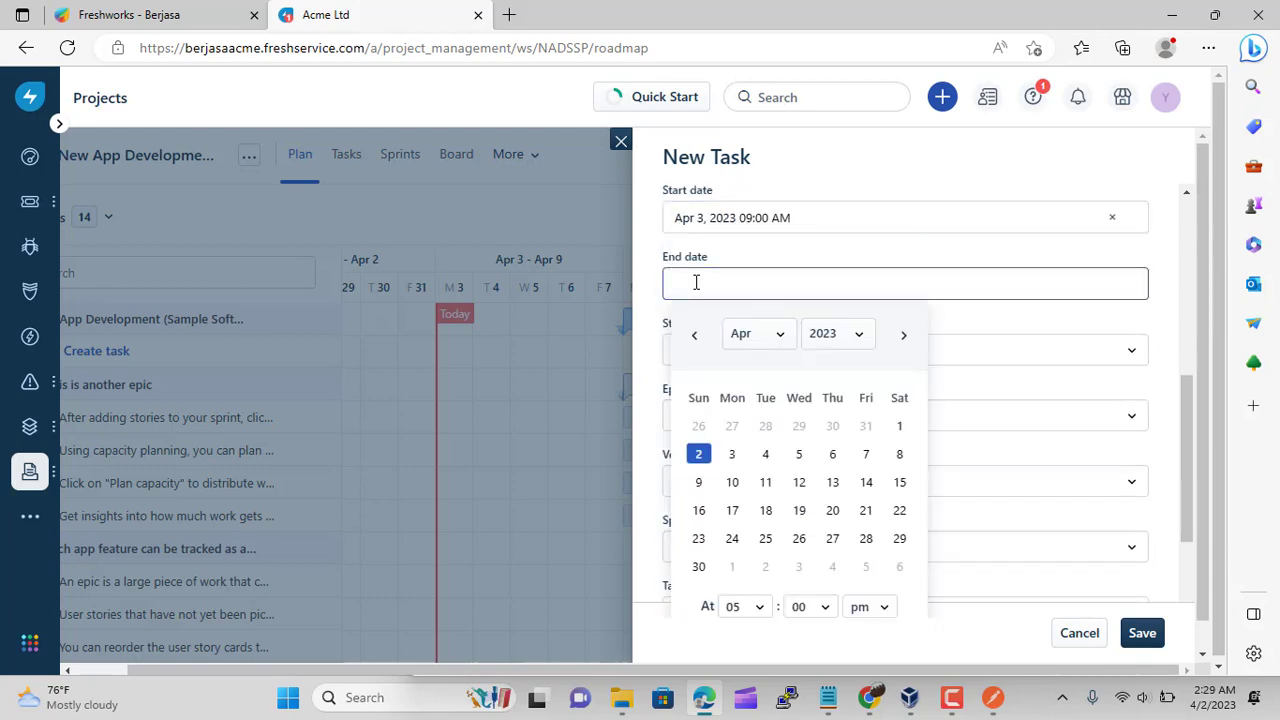
click(832, 454)
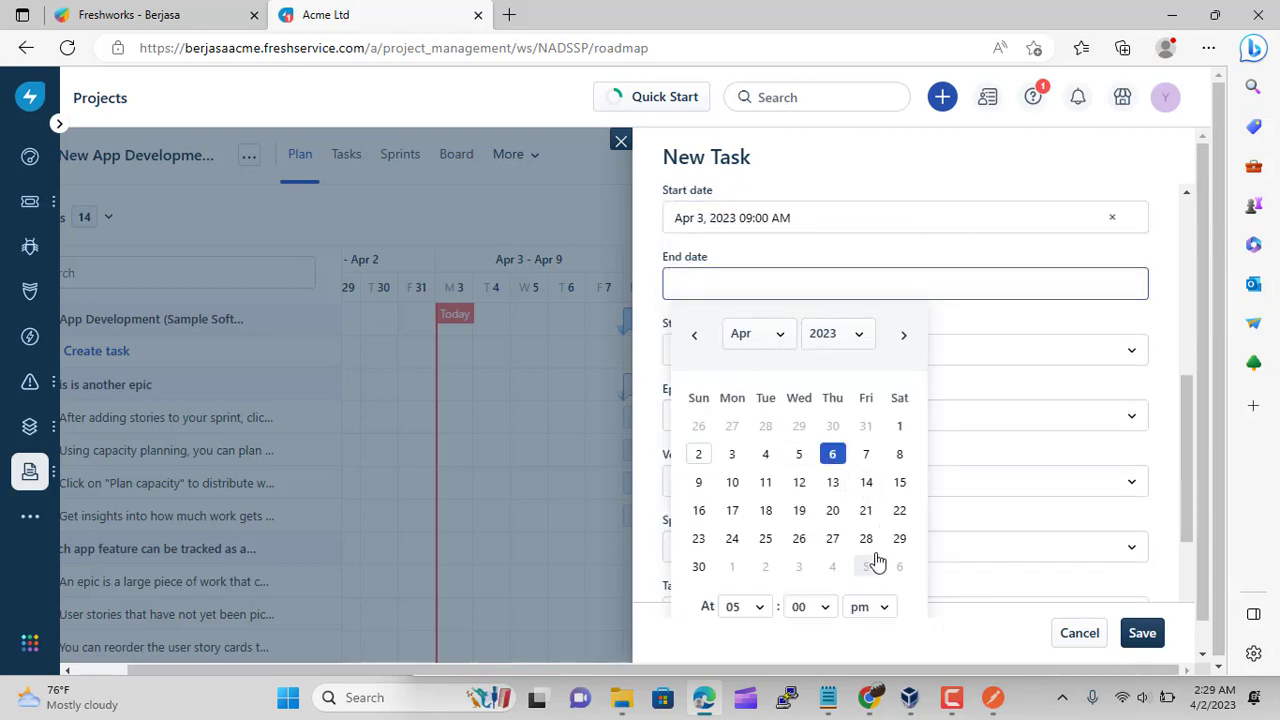
scroll(874, 558, down, 2)
click(882, 502)
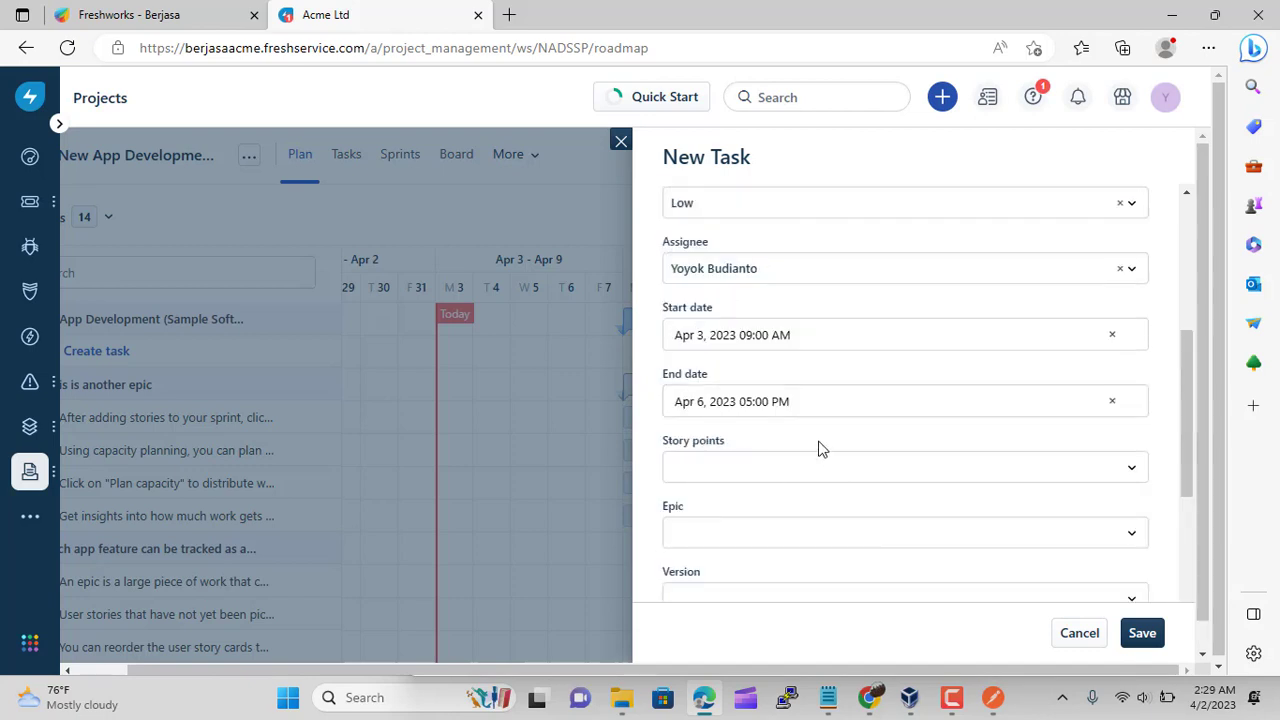
Give the task 2 story points and link it to epic 'This is another epic'
click(812, 480)
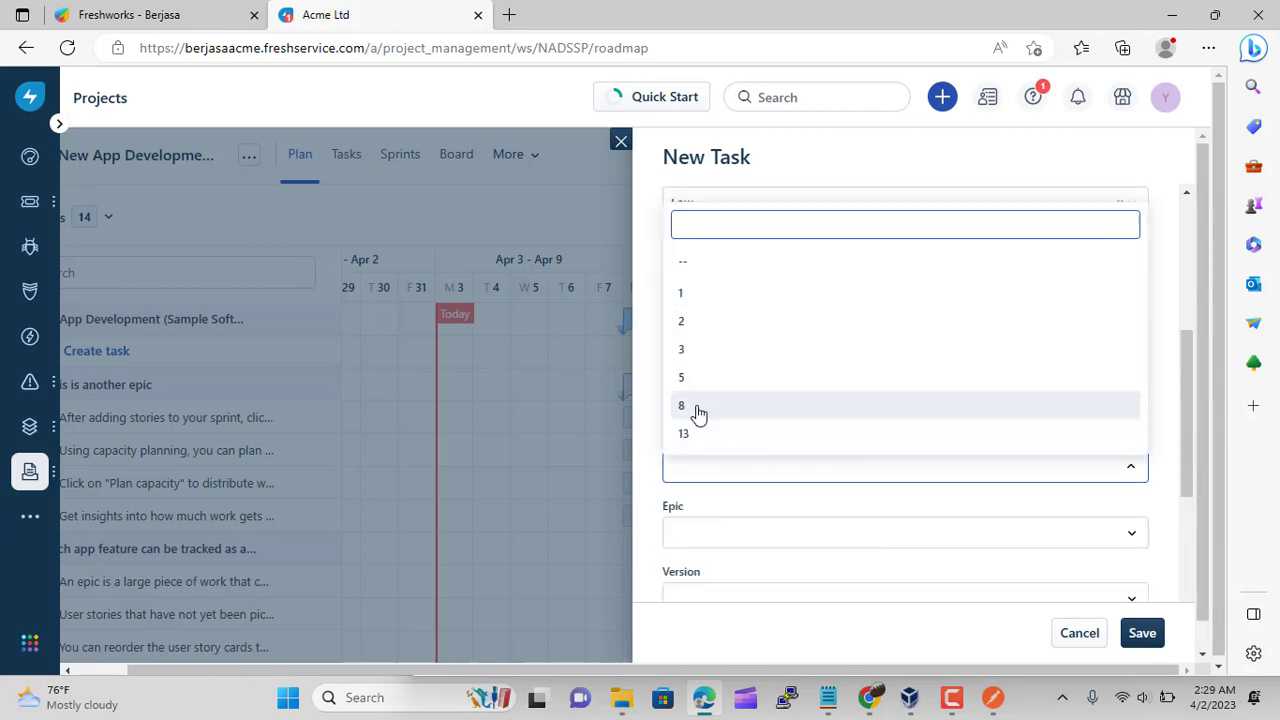
click(694, 328)
click(773, 546)
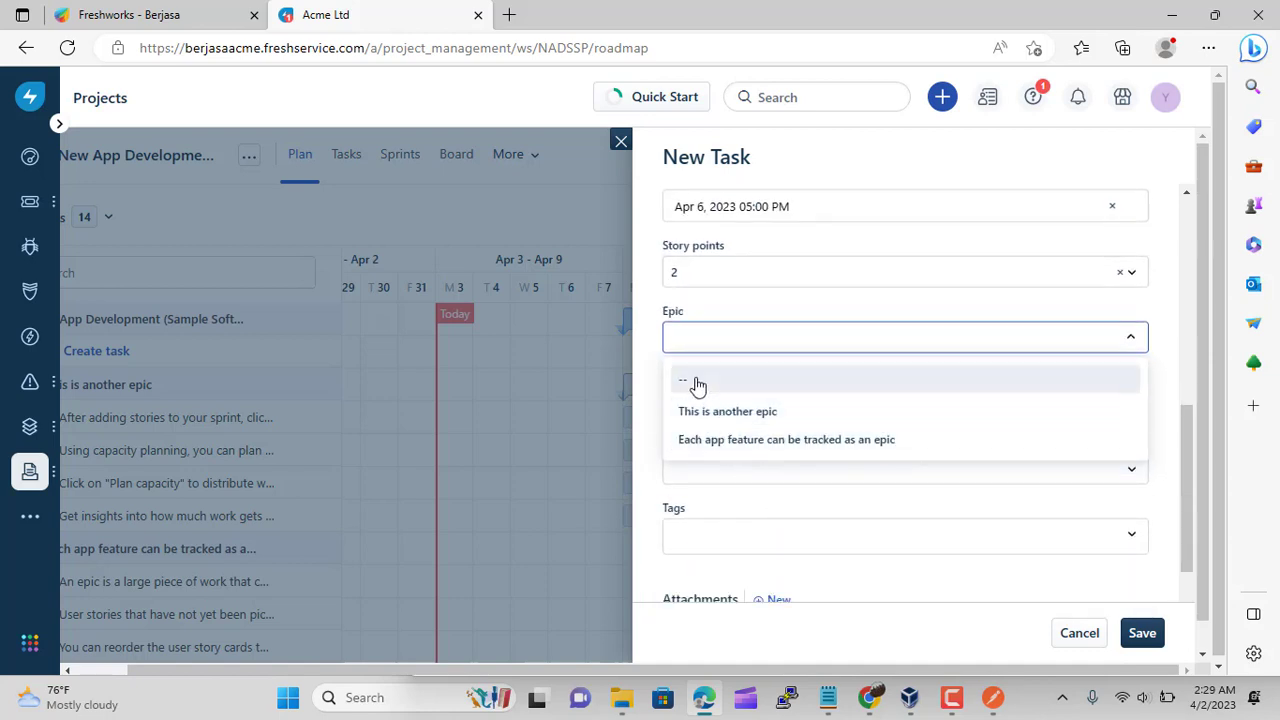
click(772, 413)
Put the task in 'Sample sprint' and save it
click(740, 402)
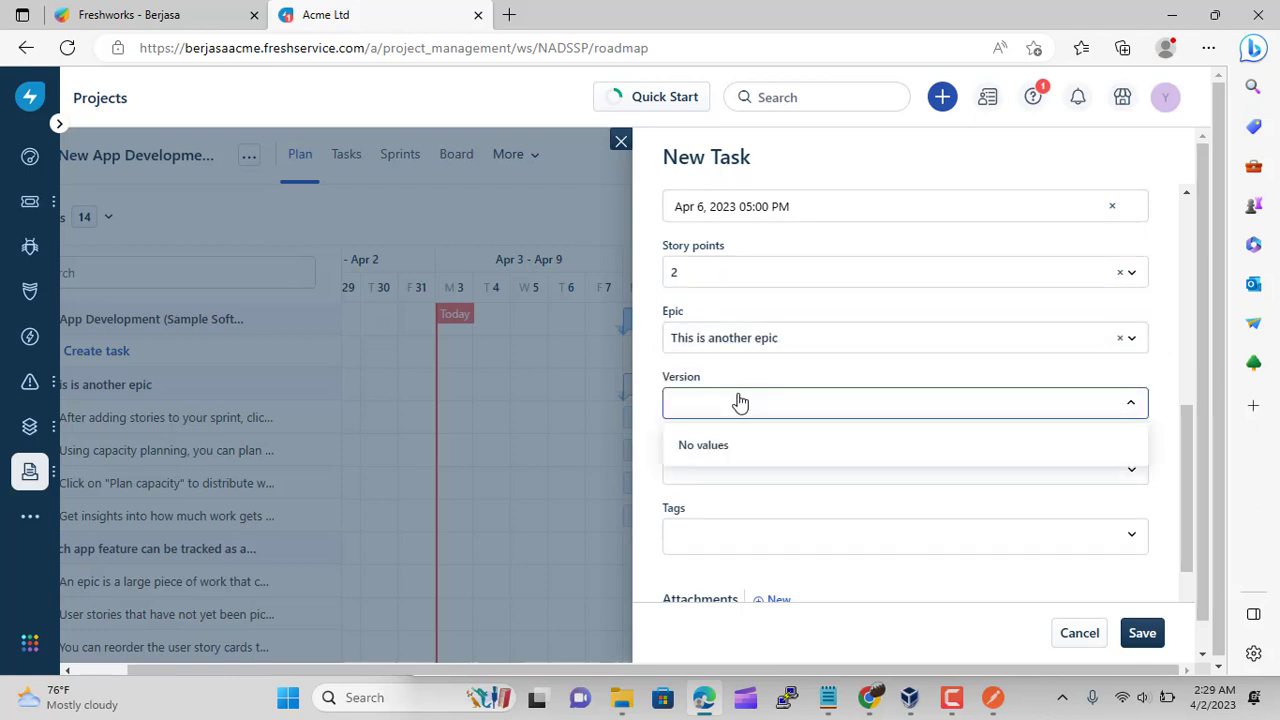
click(740, 402)
click(766, 478)
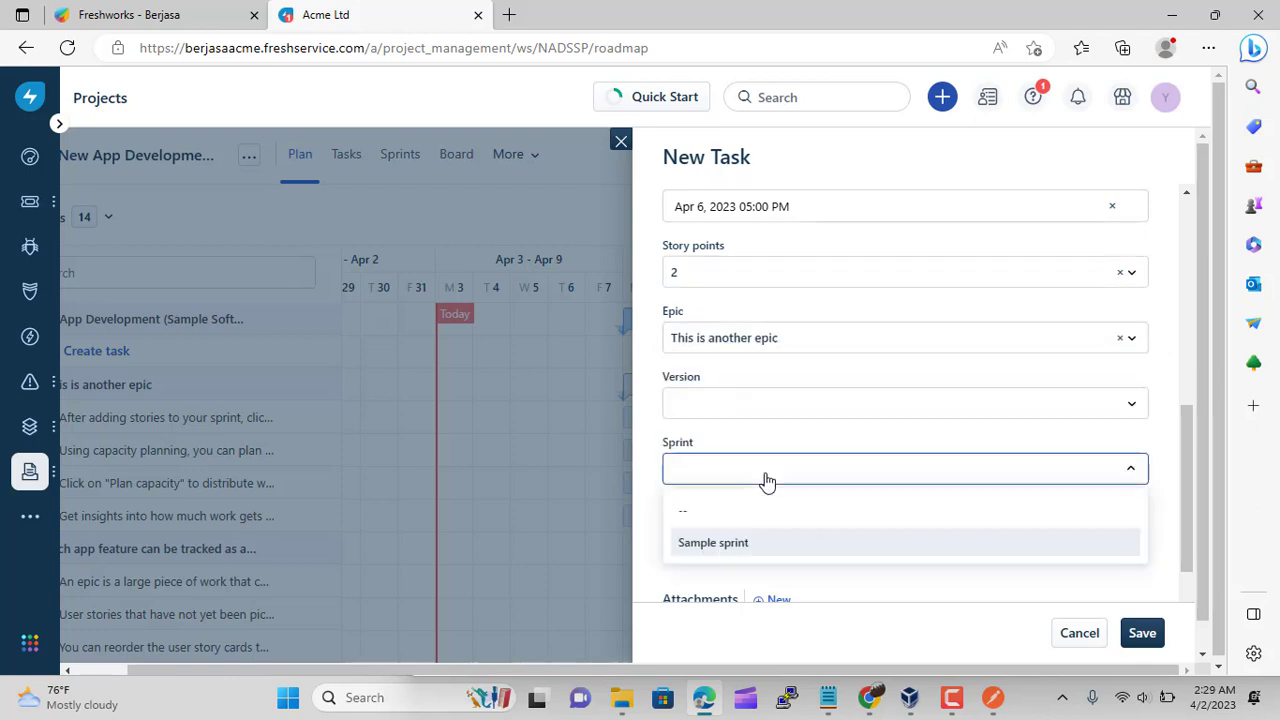
click(749, 541)
click(756, 549)
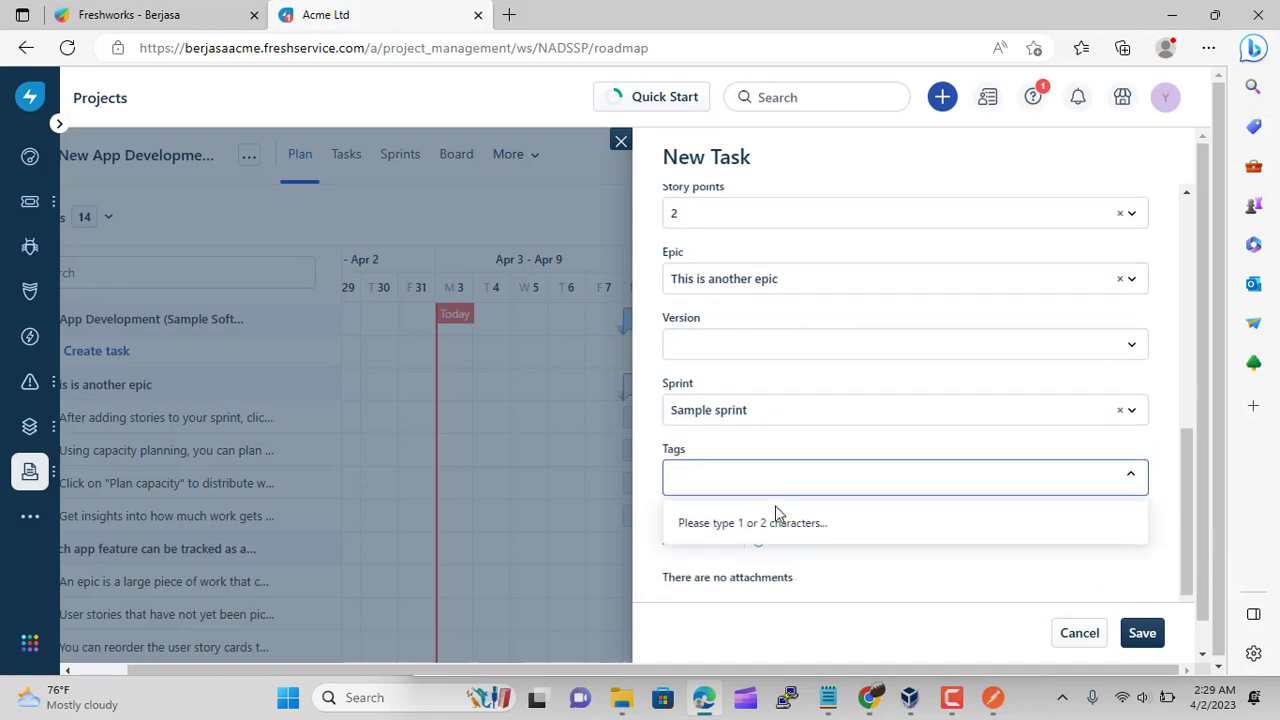
click(781, 403)
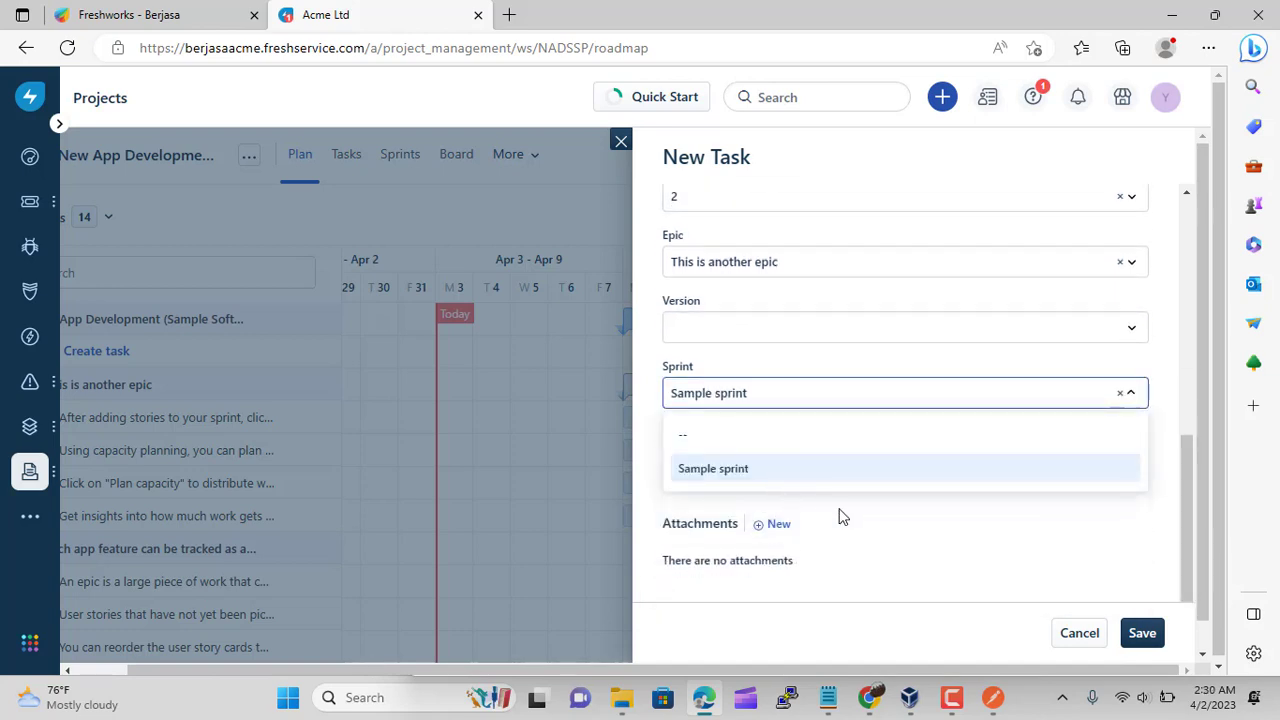
click(798, 490)
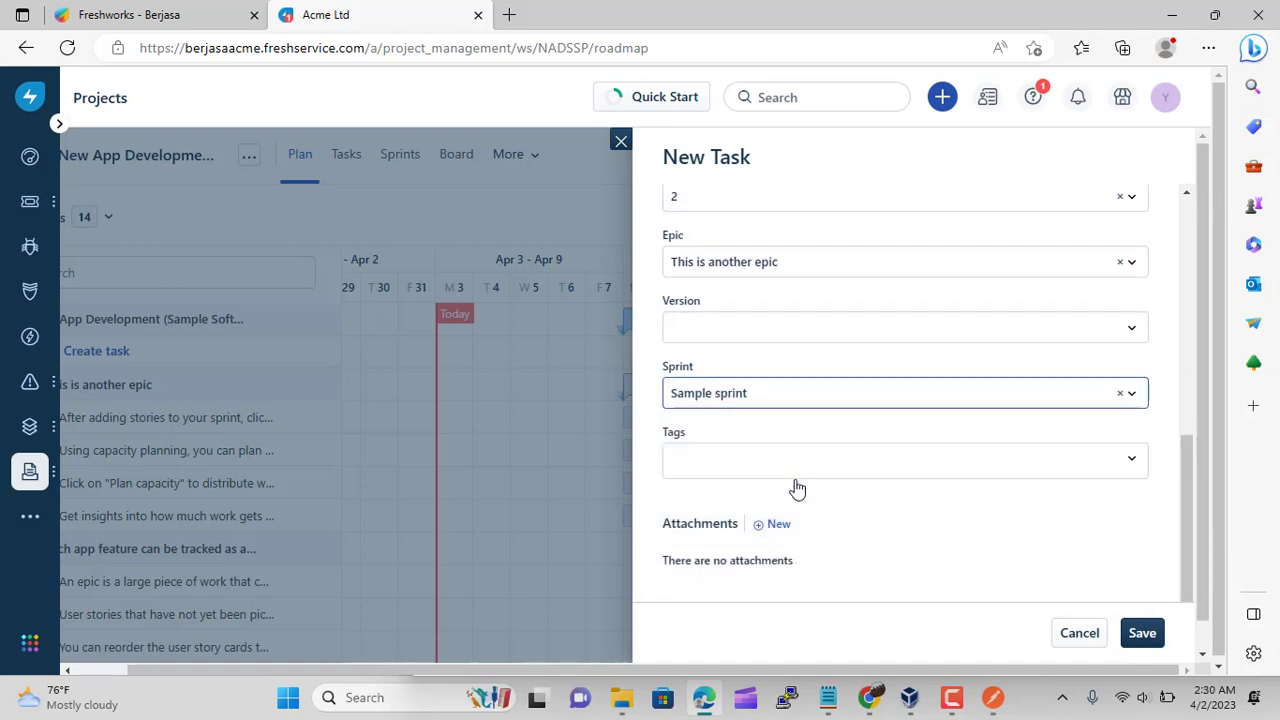
click(1140, 638)
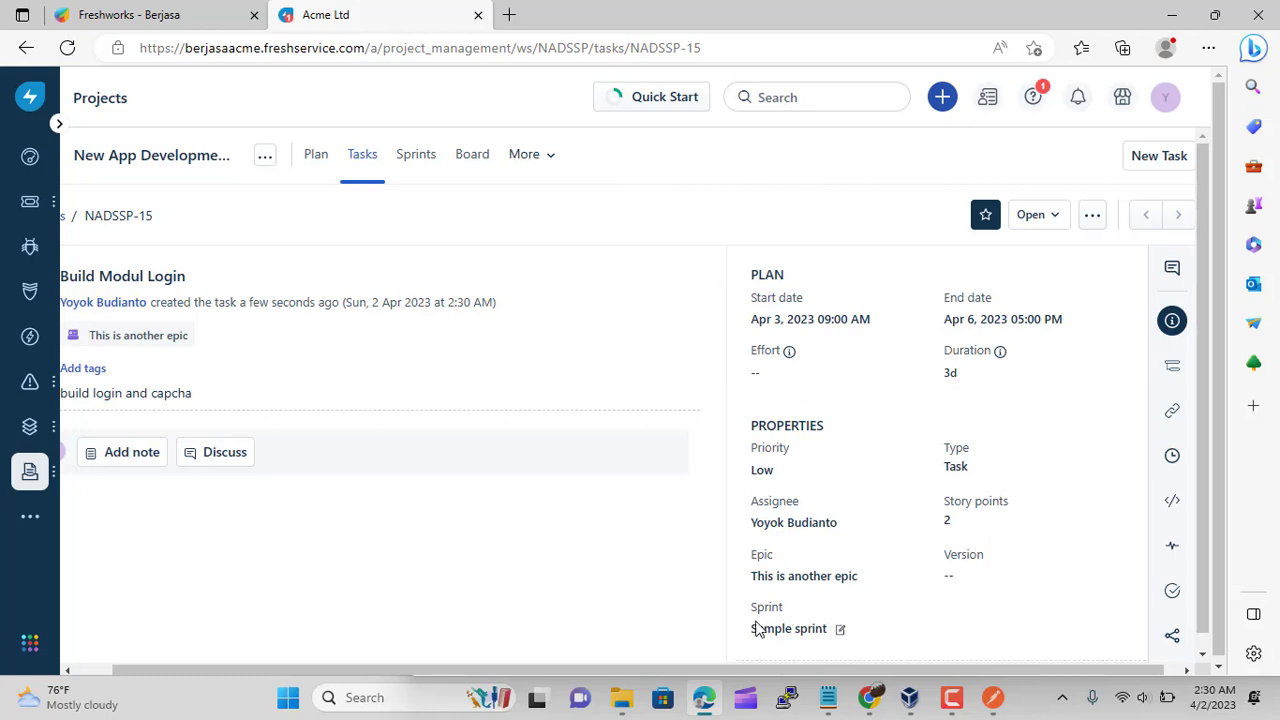
Show the Sample sprint board with Build Modul Login (NADSSP-15) in the Open column
drag(728, 676, 511, 666)
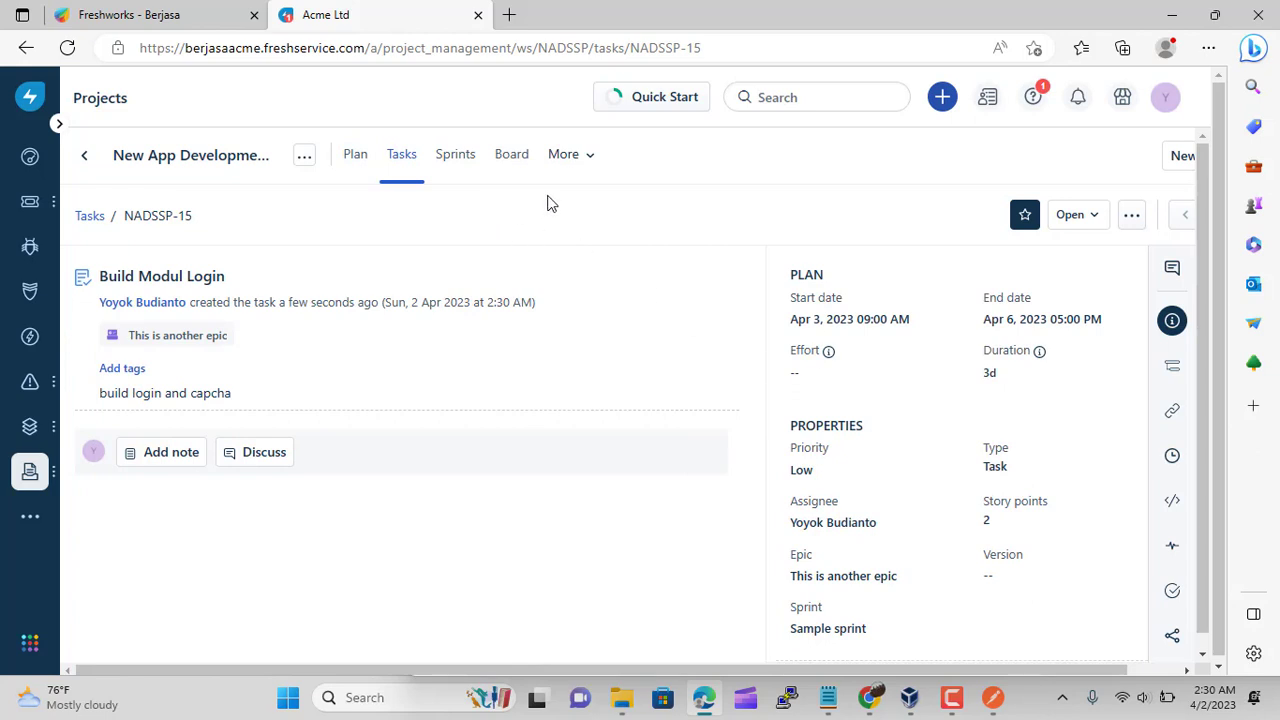
click(510, 158)
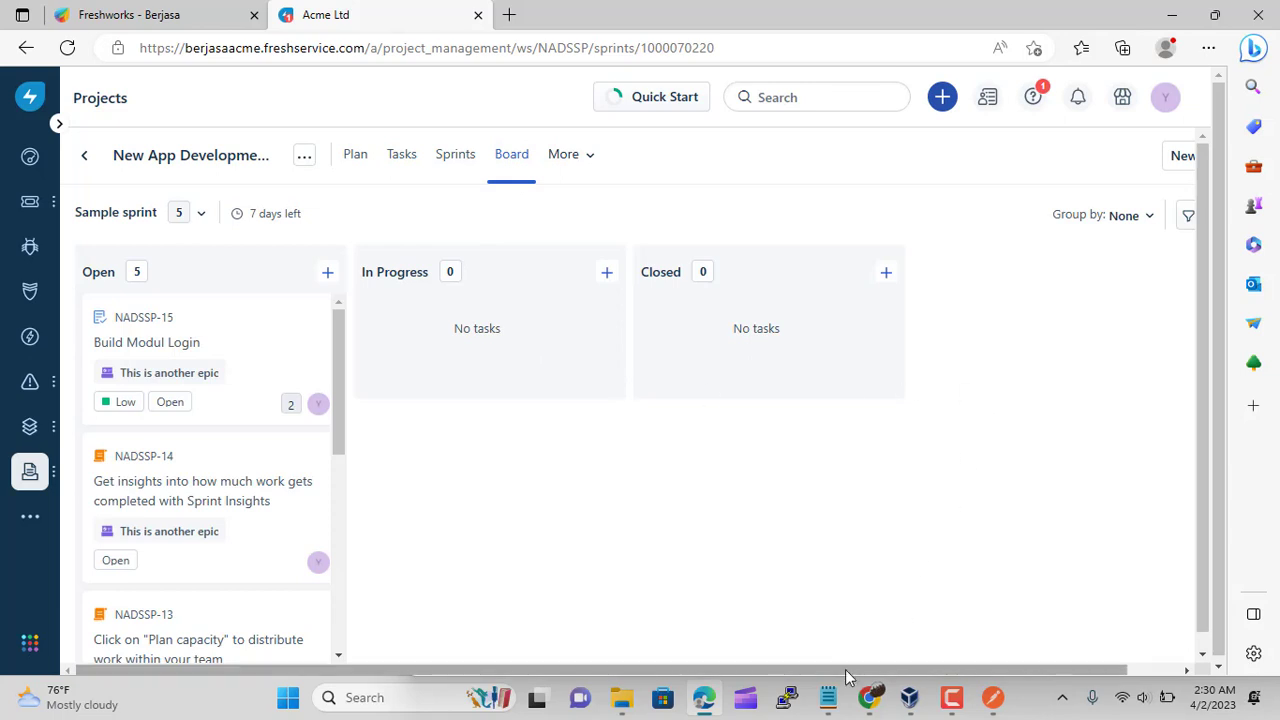
drag(846, 672, 990, 697)
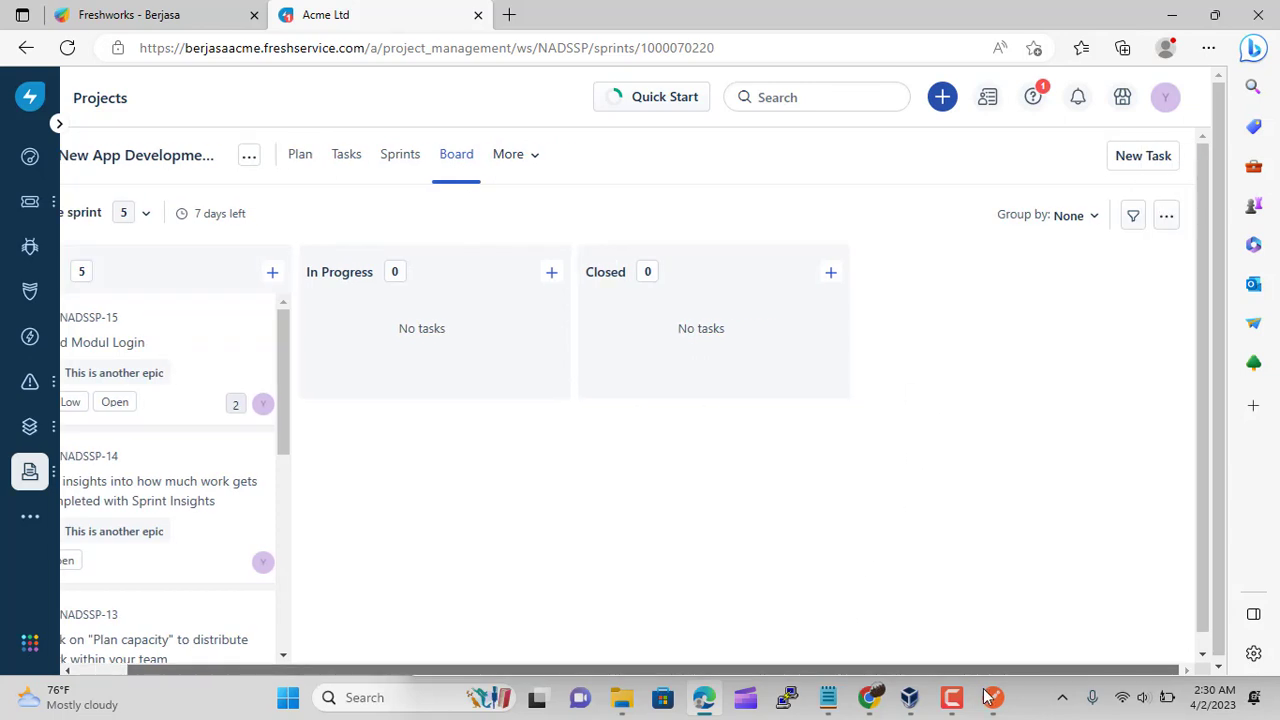
click(1166, 218)
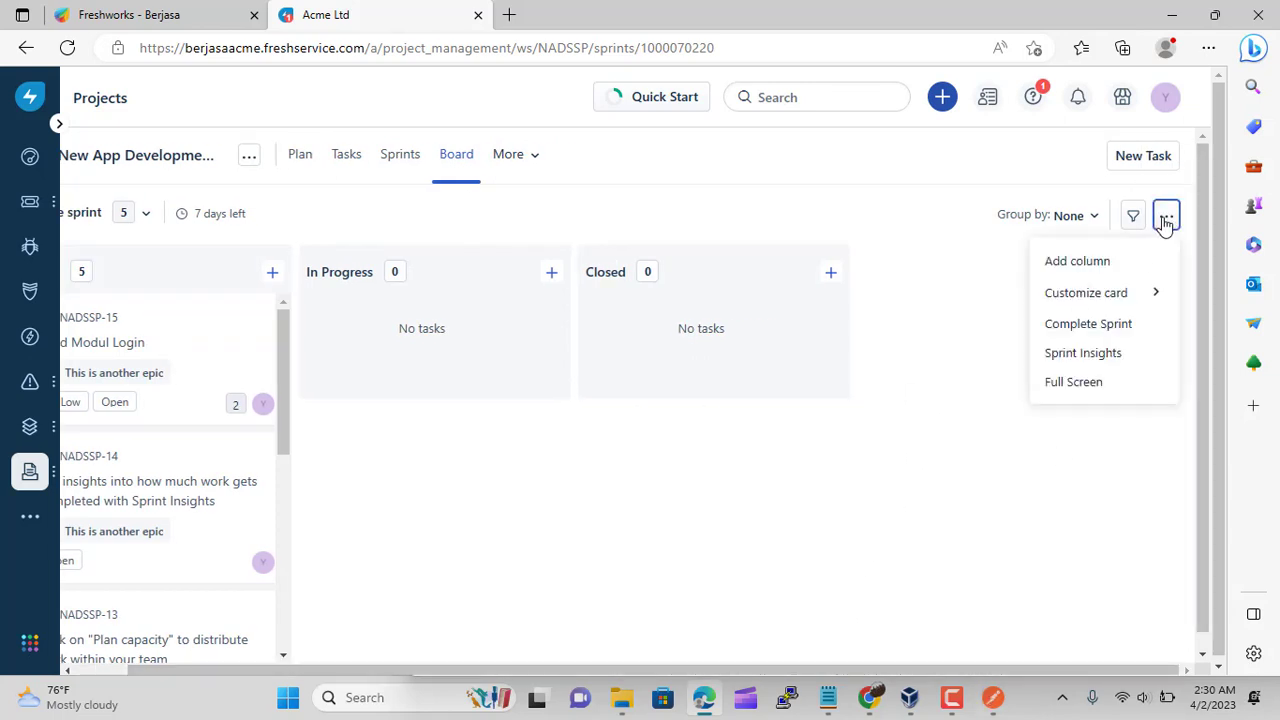
click(1153, 296)
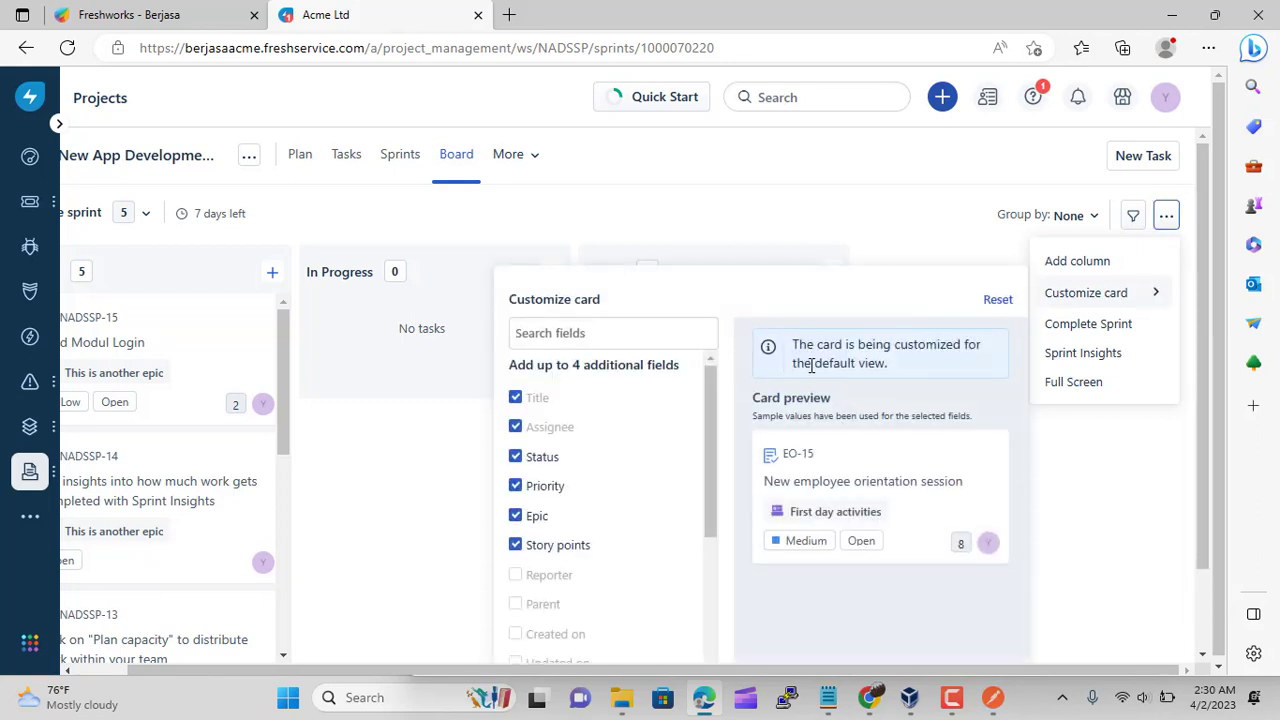
scroll(716, 446, down, 3)
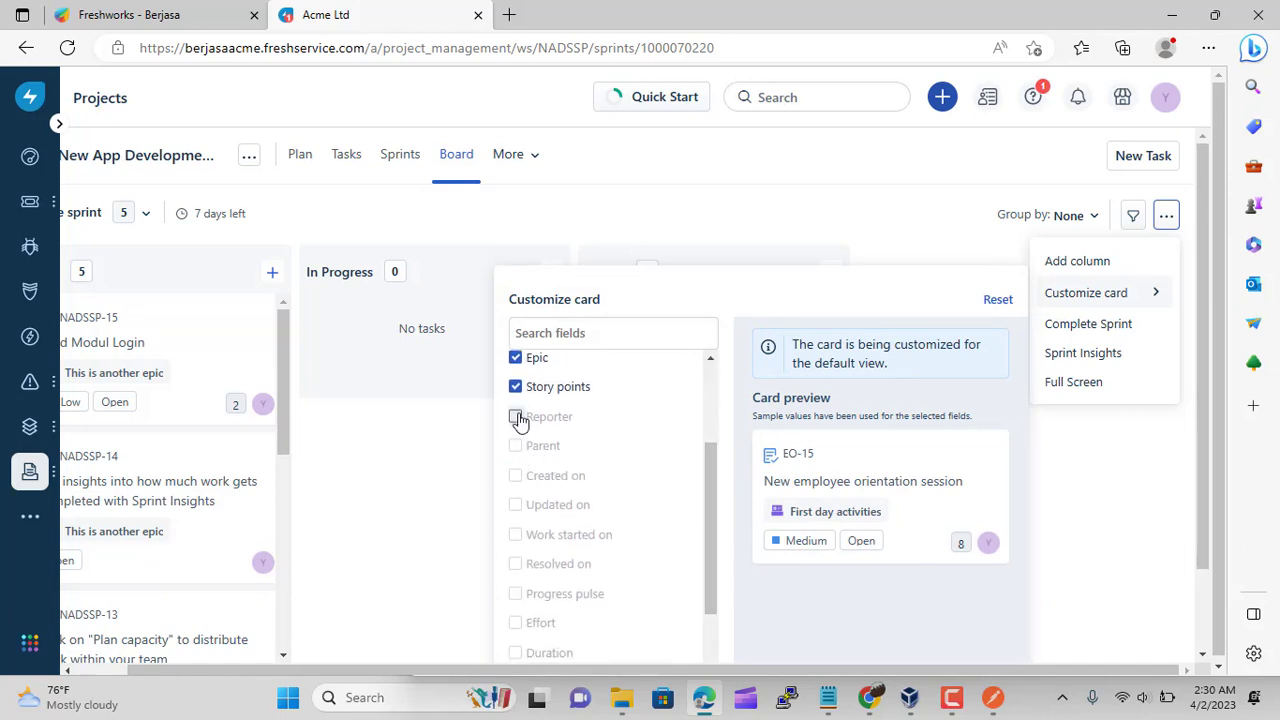
scroll(694, 463, down, 3)
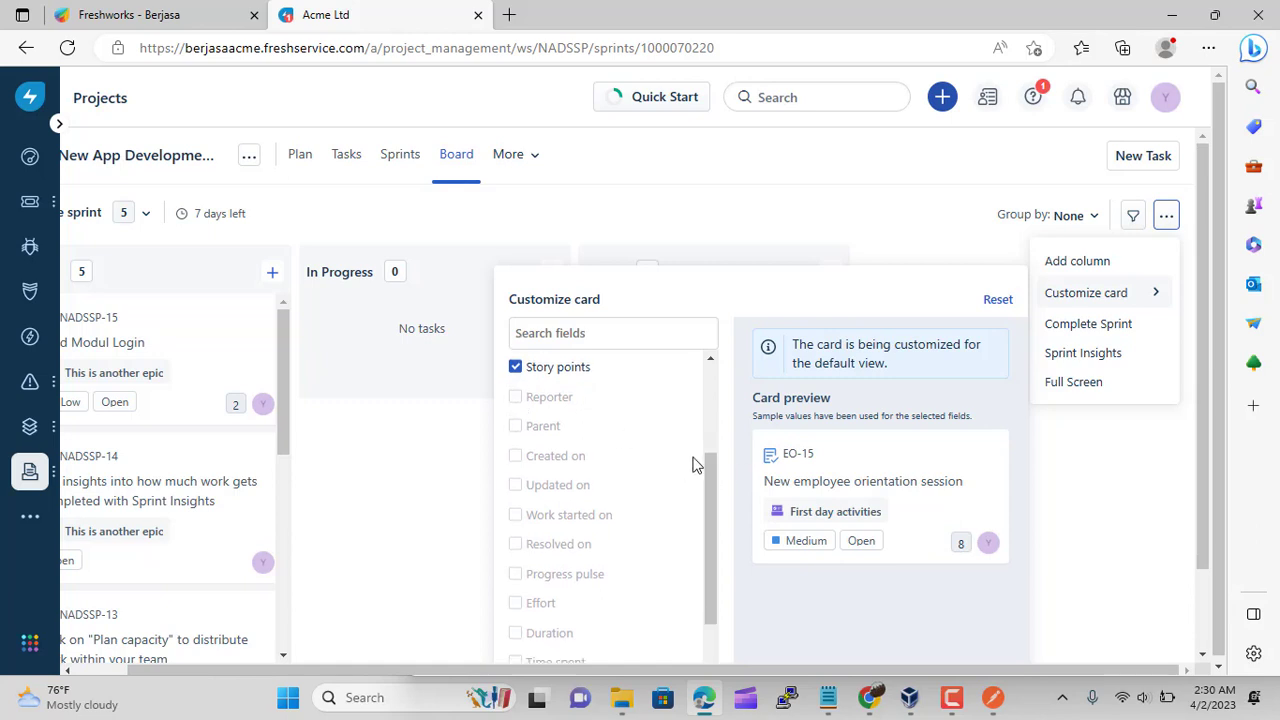
scroll(880, 480, down, 2)
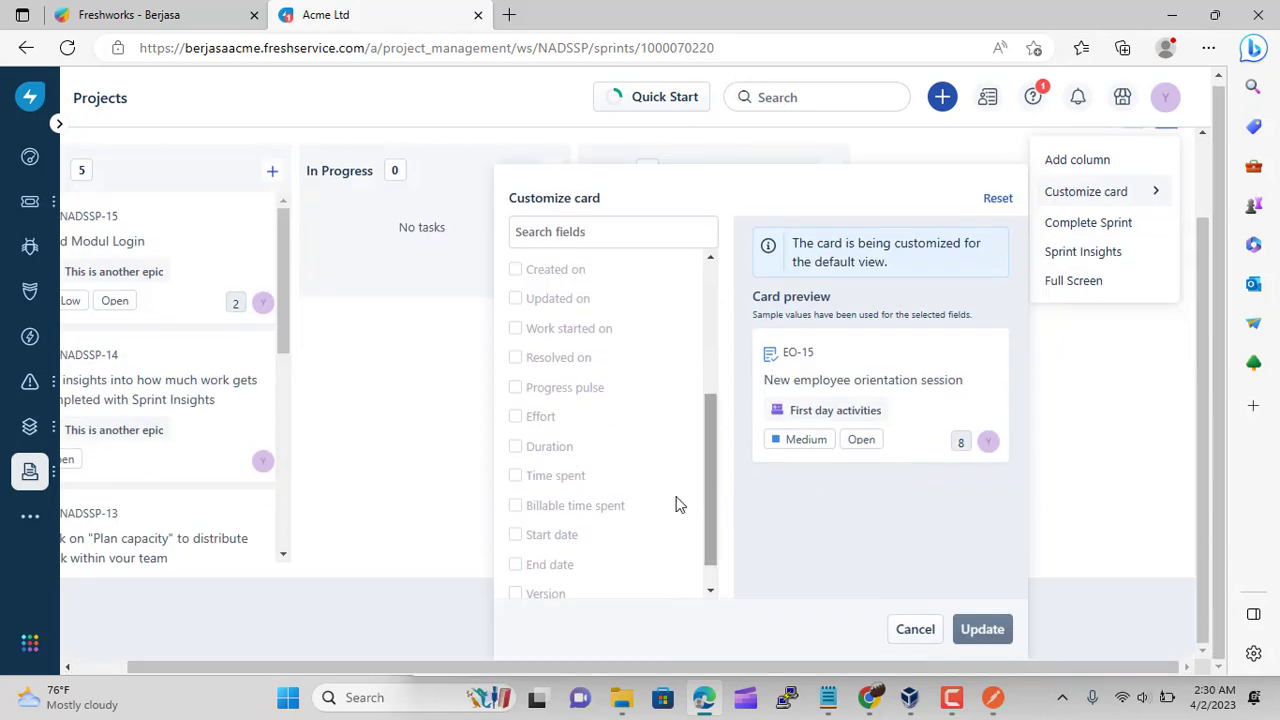
scroll(724, 517, up, 1)
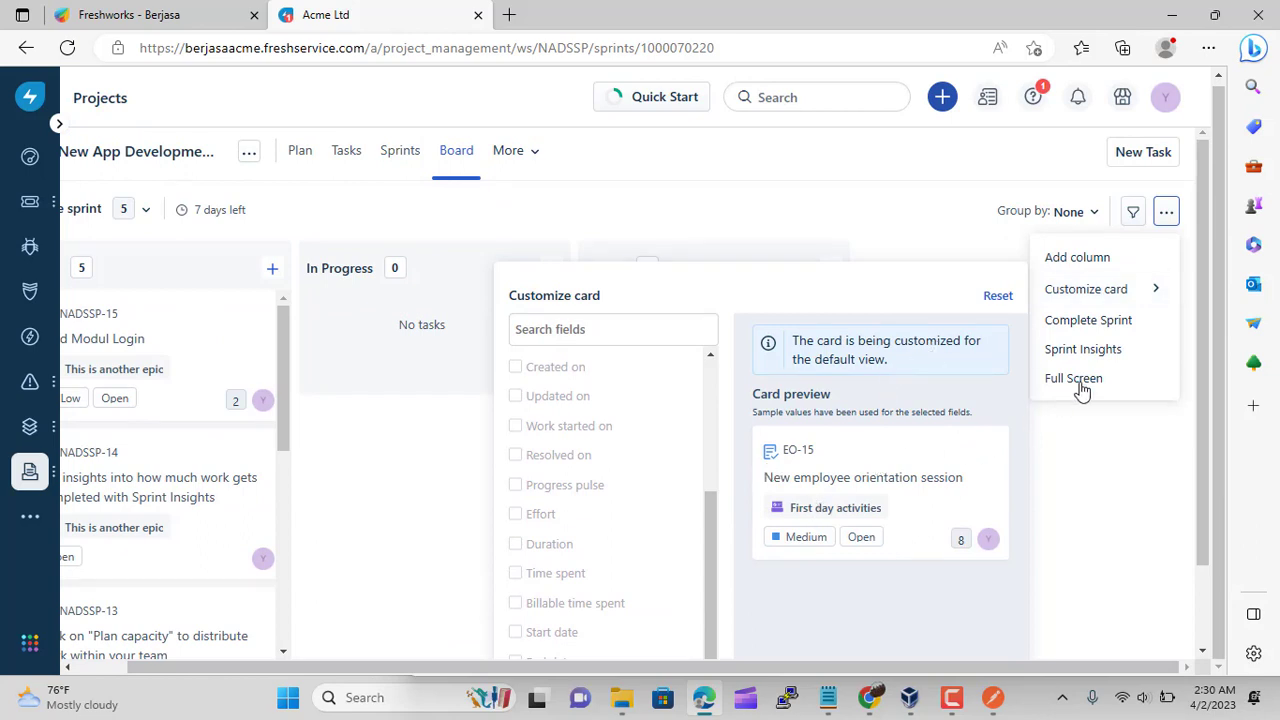
scroll(671, 438, down, 1)
scroll(1080, 424, down, 1)
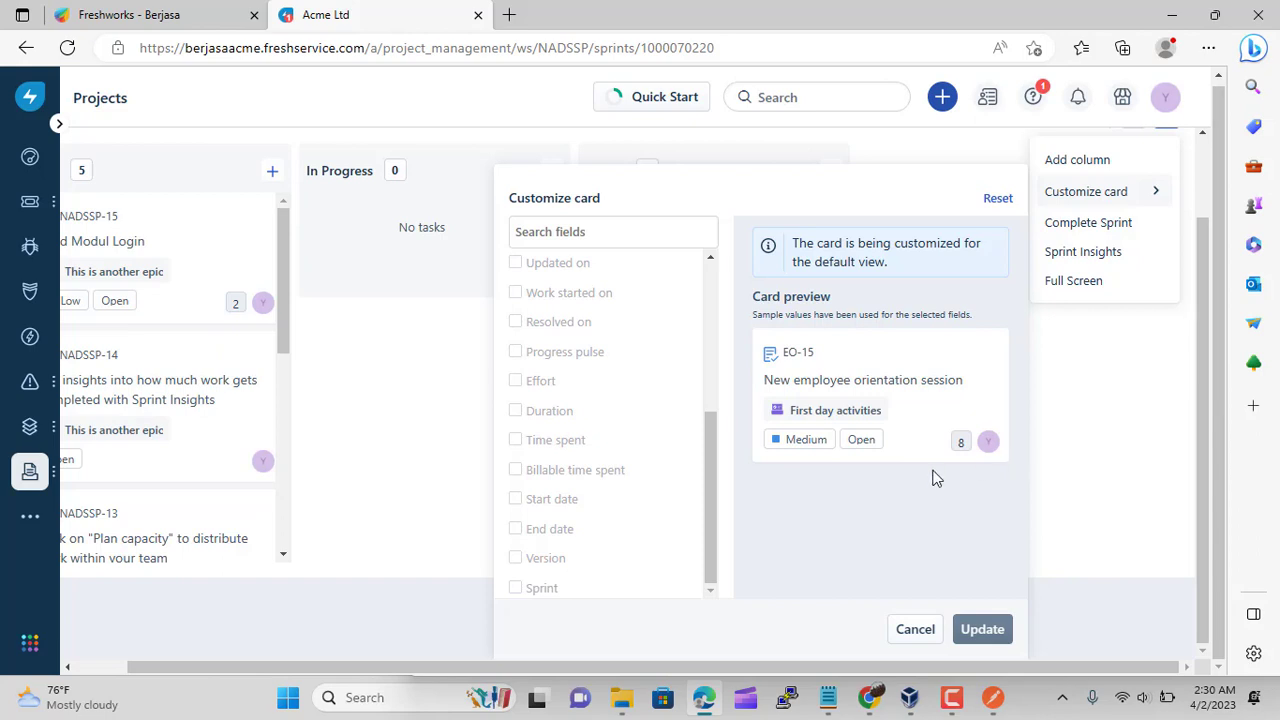
drag(714, 494, 723, 323)
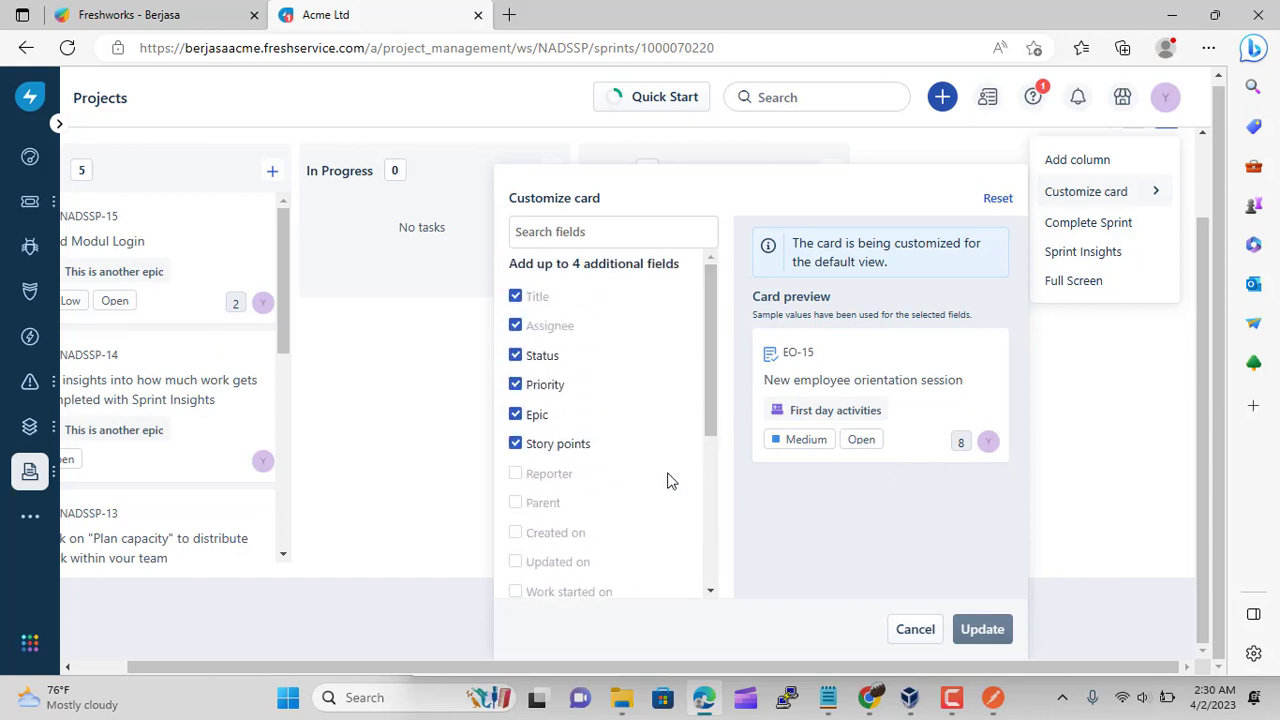
scroll(668, 481, up, 1)
click(917, 229)
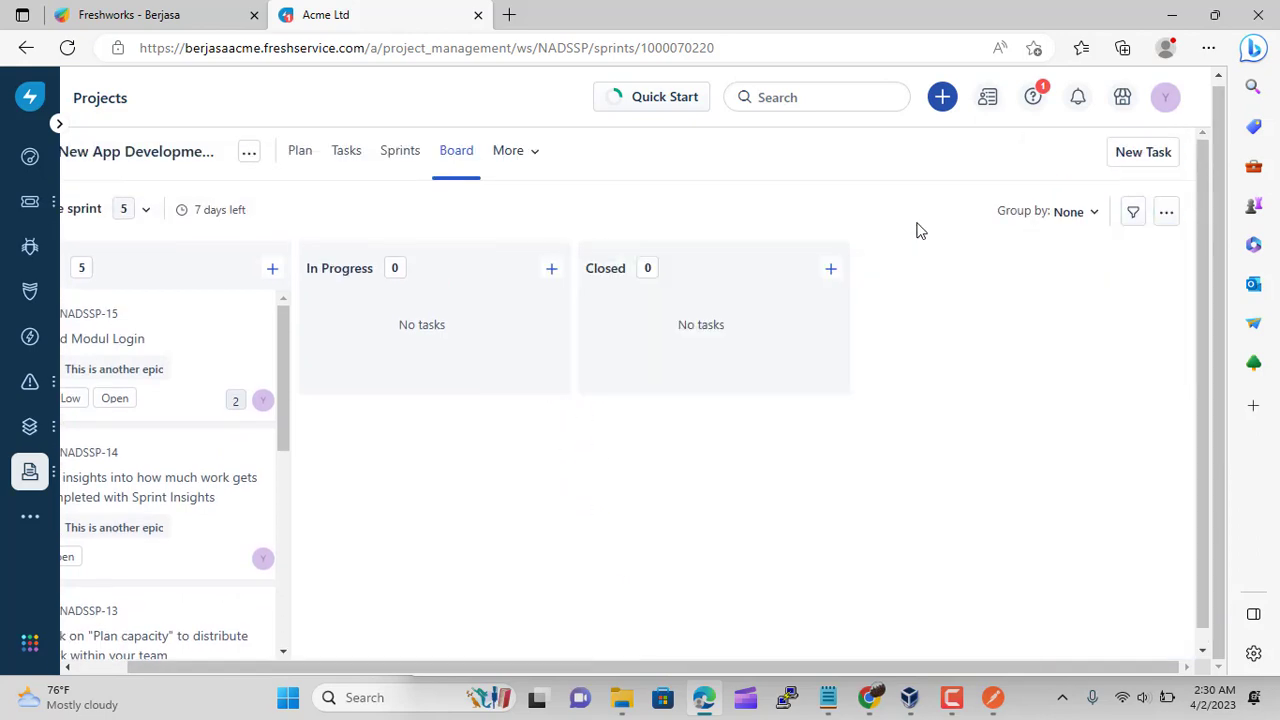
drag(840, 668, 478, 612)
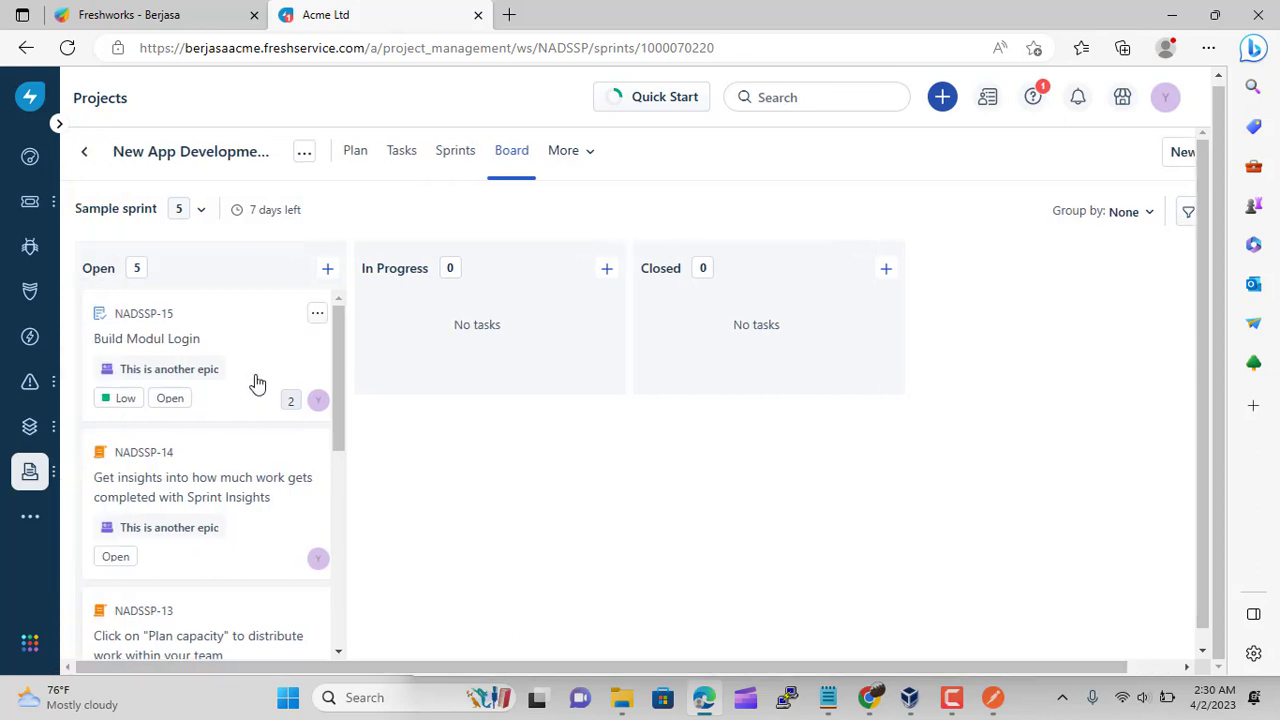
click(565, 155)
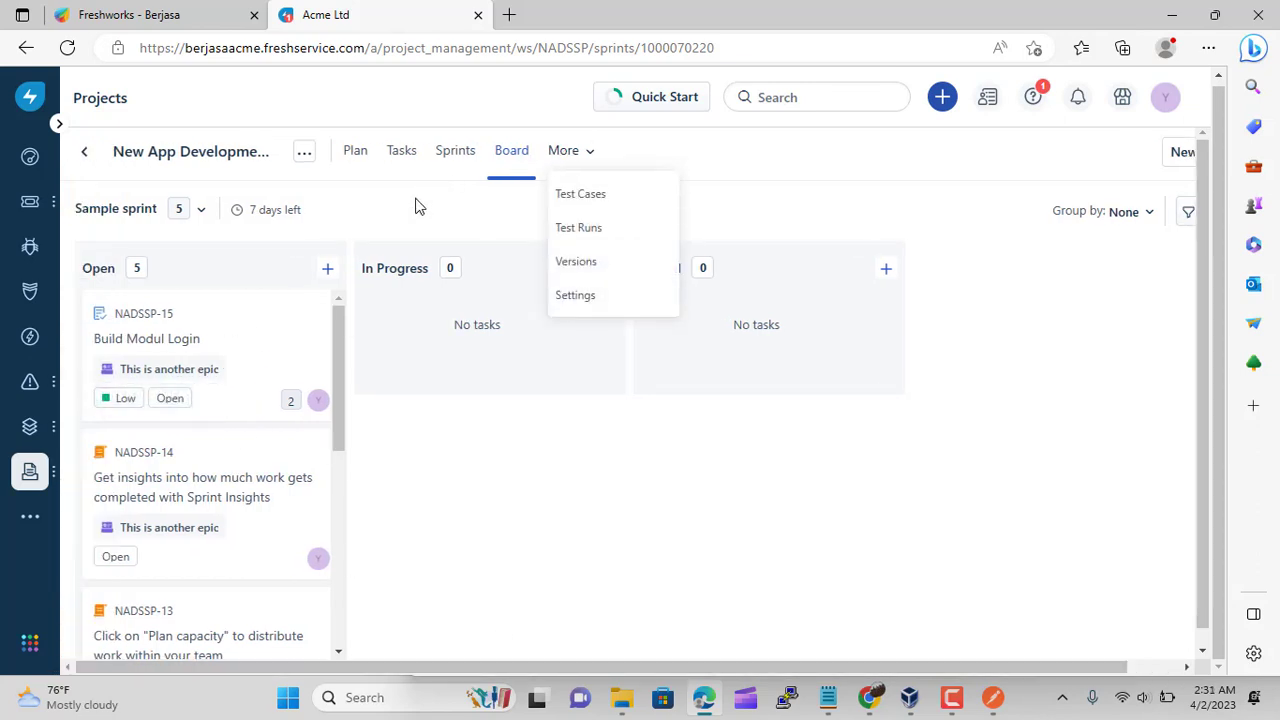
click(405, 225)
scroll(306, 380, down, 2)
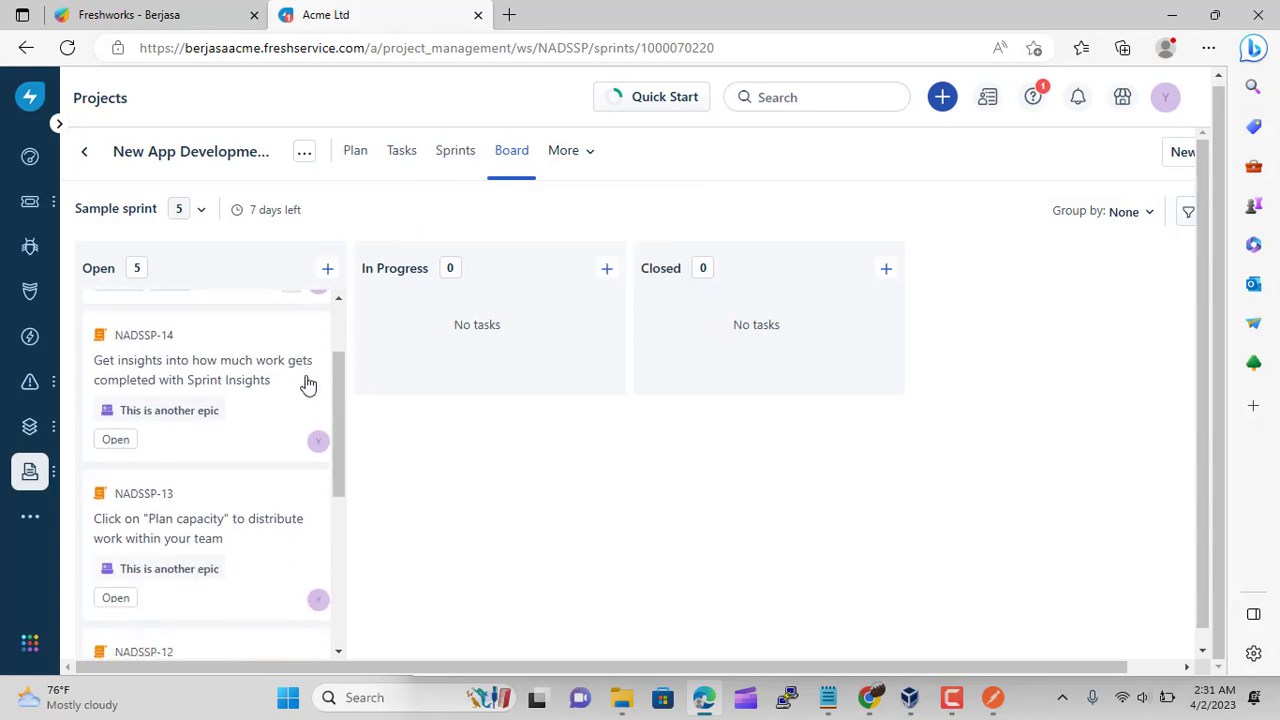
mouse_move(30, 471)
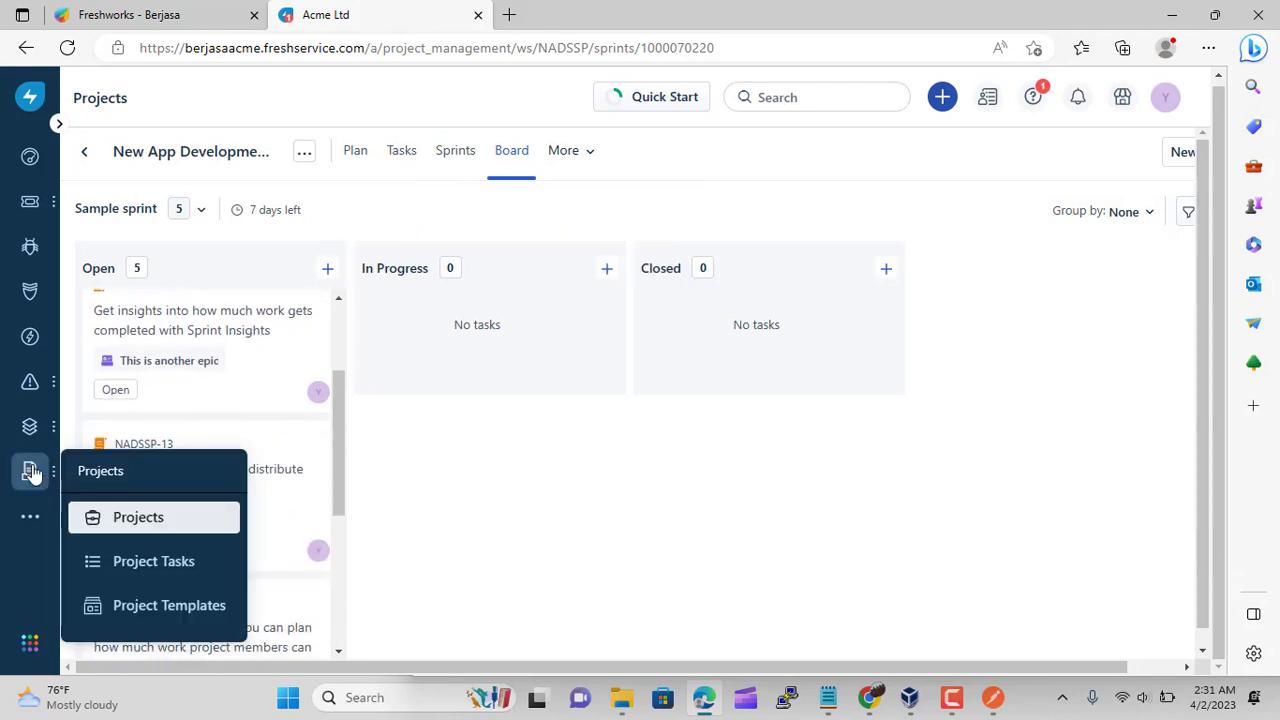
View tasks across all projects, briefly trying list view before returning to the board
click(160, 566)
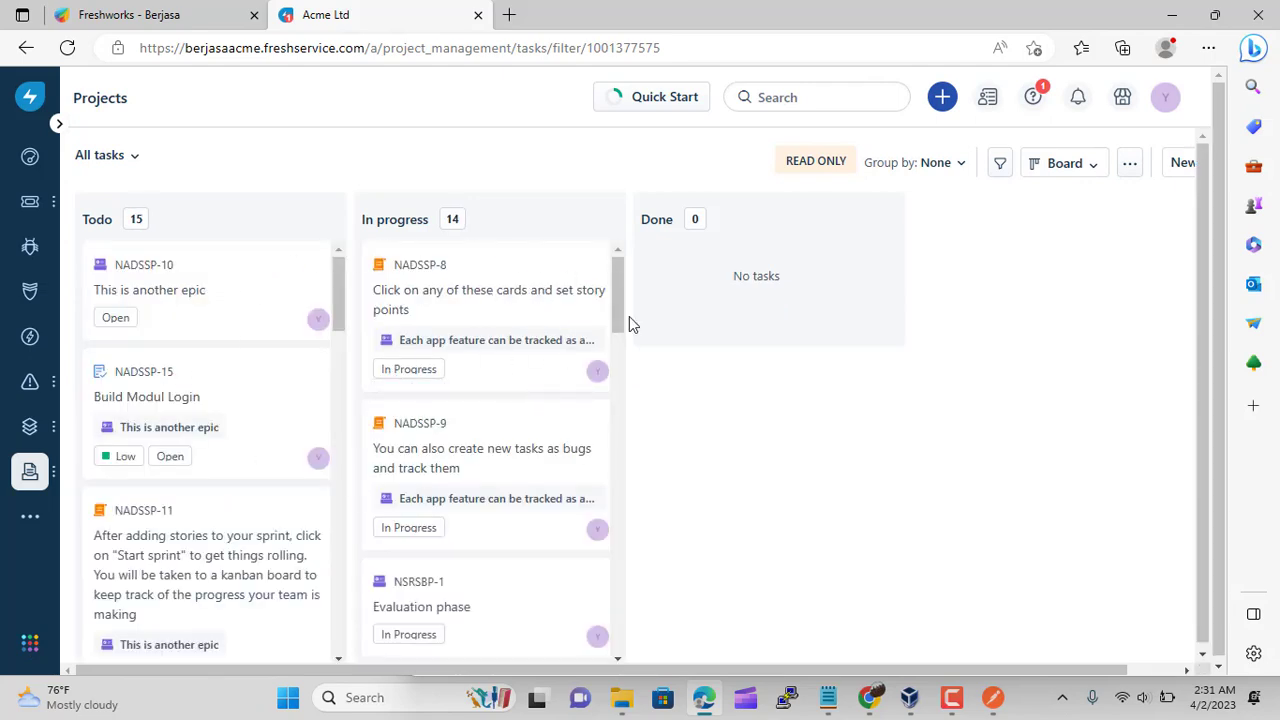
click(1094, 172)
click(1094, 209)
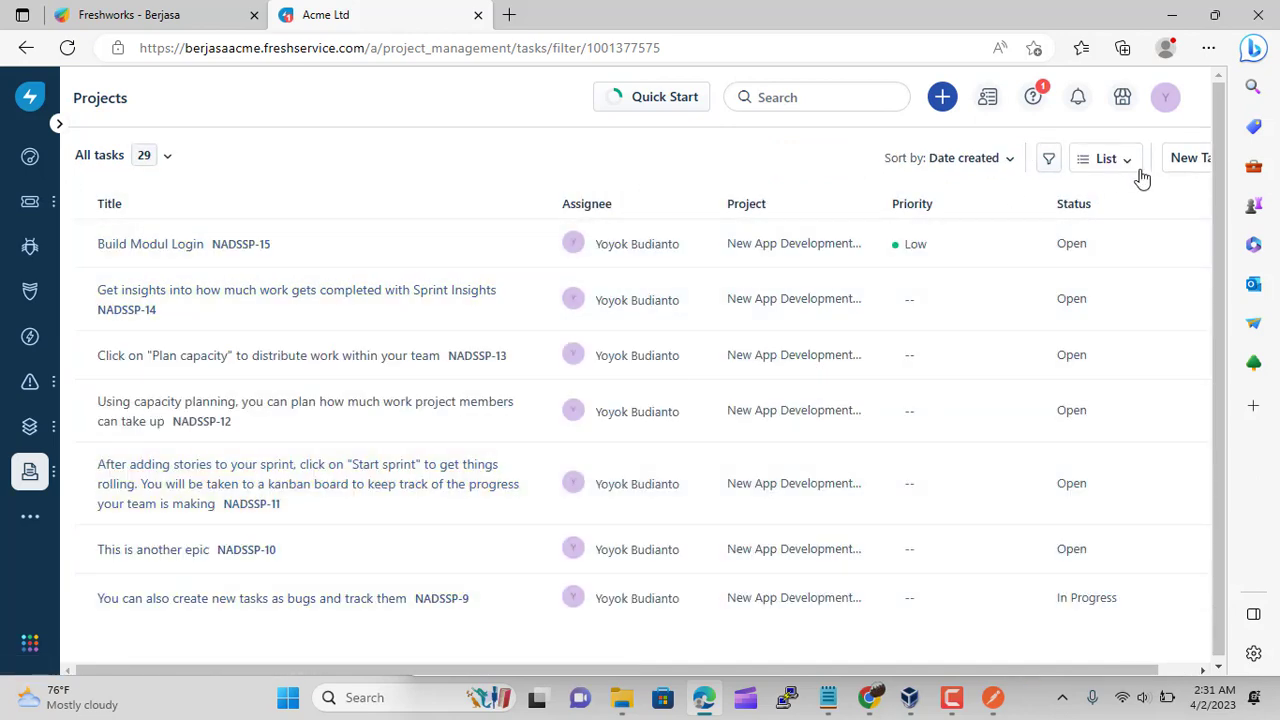
click(1110, 160)
click(1023, 240)
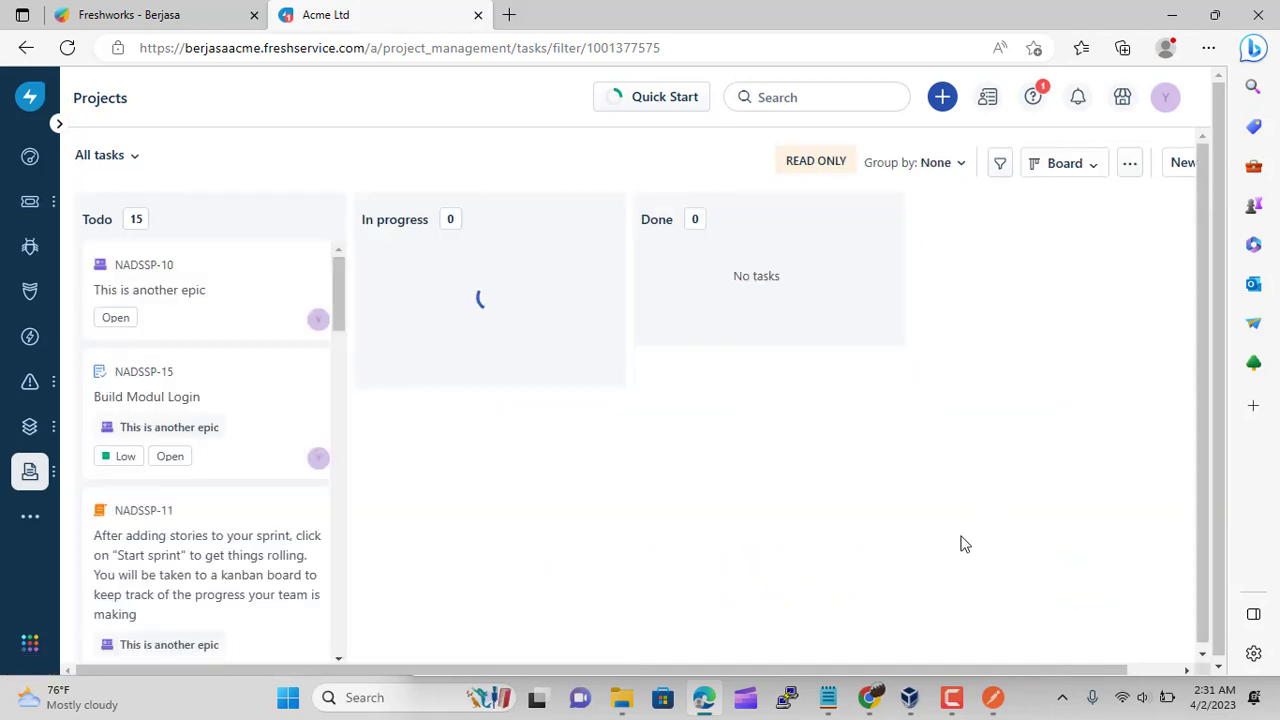
Scroll the Todo / In progress / Done board and open epic NADSSP-10 'This is another epic'
drag(880, 670, 908, 663)
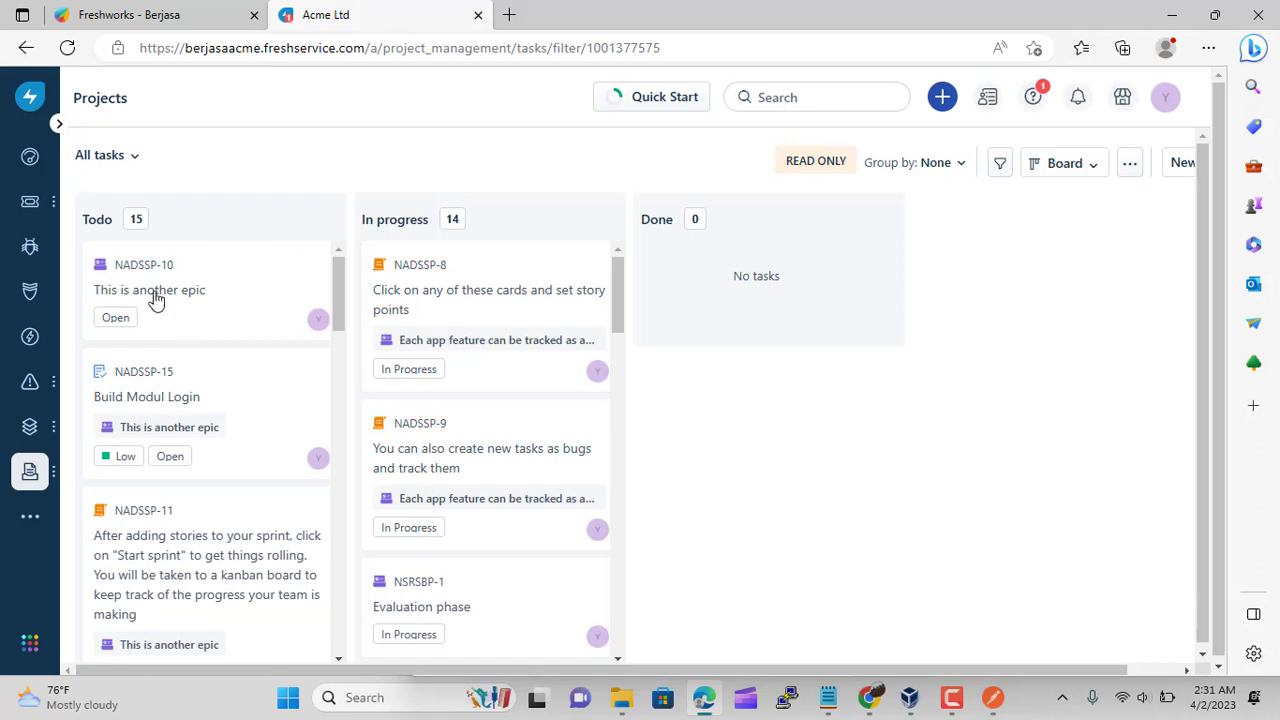
scroll(208, 362, down, 1)
scroll(206, 364, down, 5)
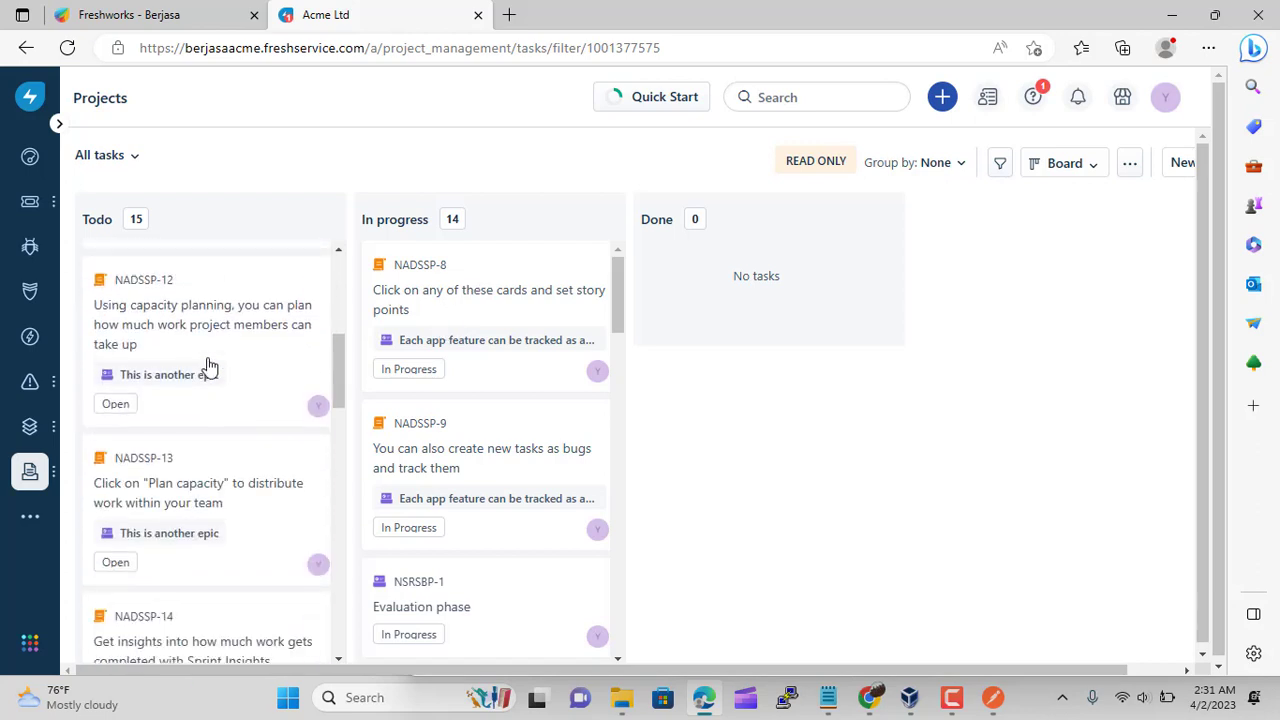
scroll(432, 312, down, 3)
scroll(432, 312, down, 6)
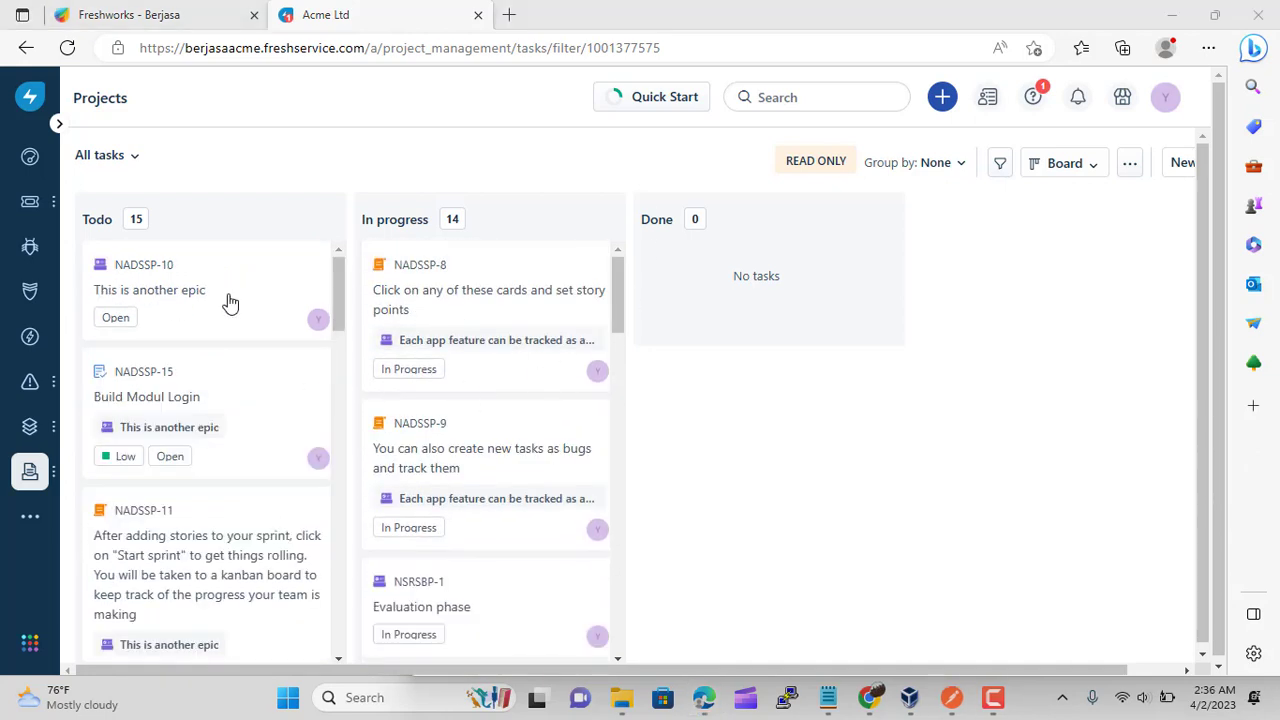
click(174, 300)
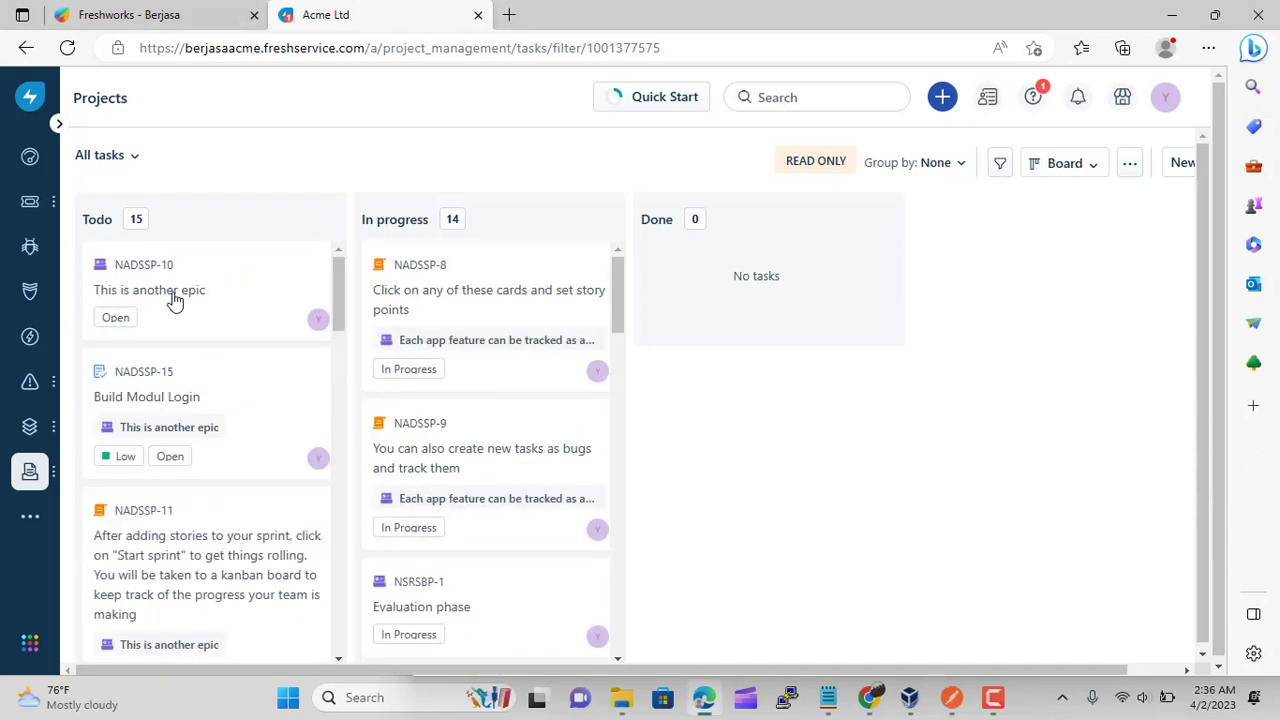
click(174, 300)
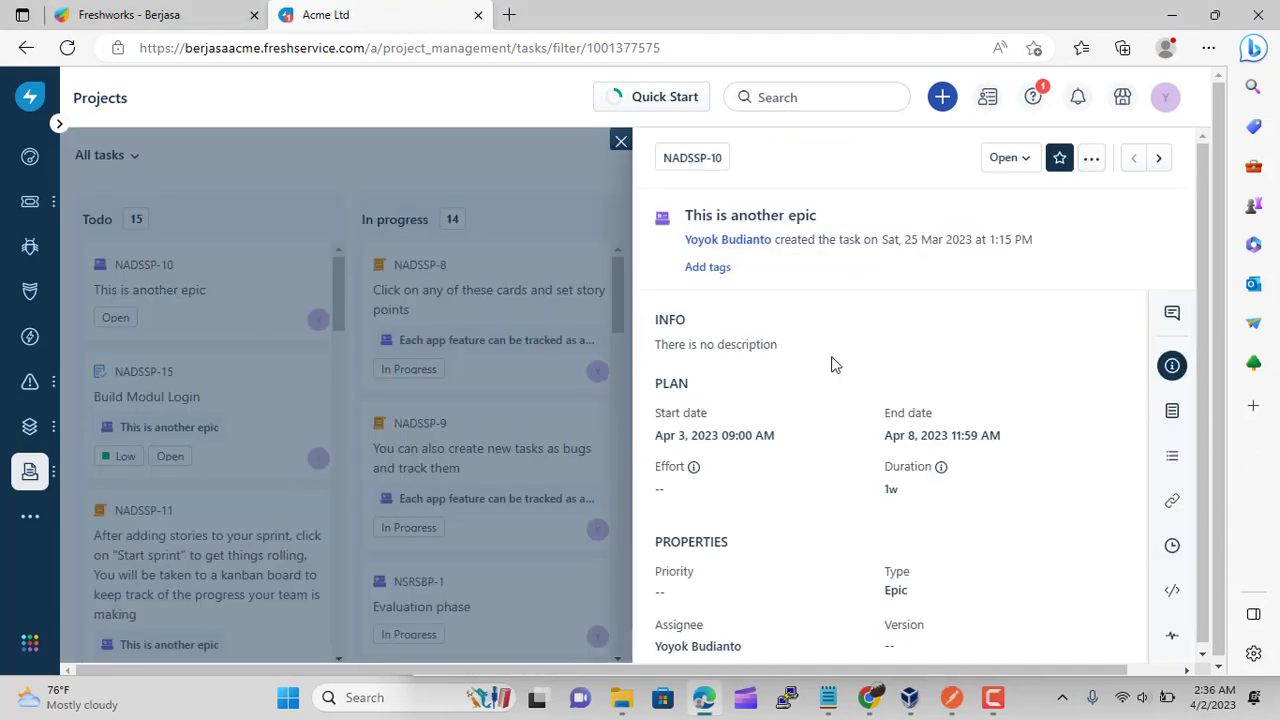
Try linking the 'Module login update' and 'Getting ES3 back up to speed' changes to NADSSP-10, then close the panel
scroll(835, 365, down, 8)
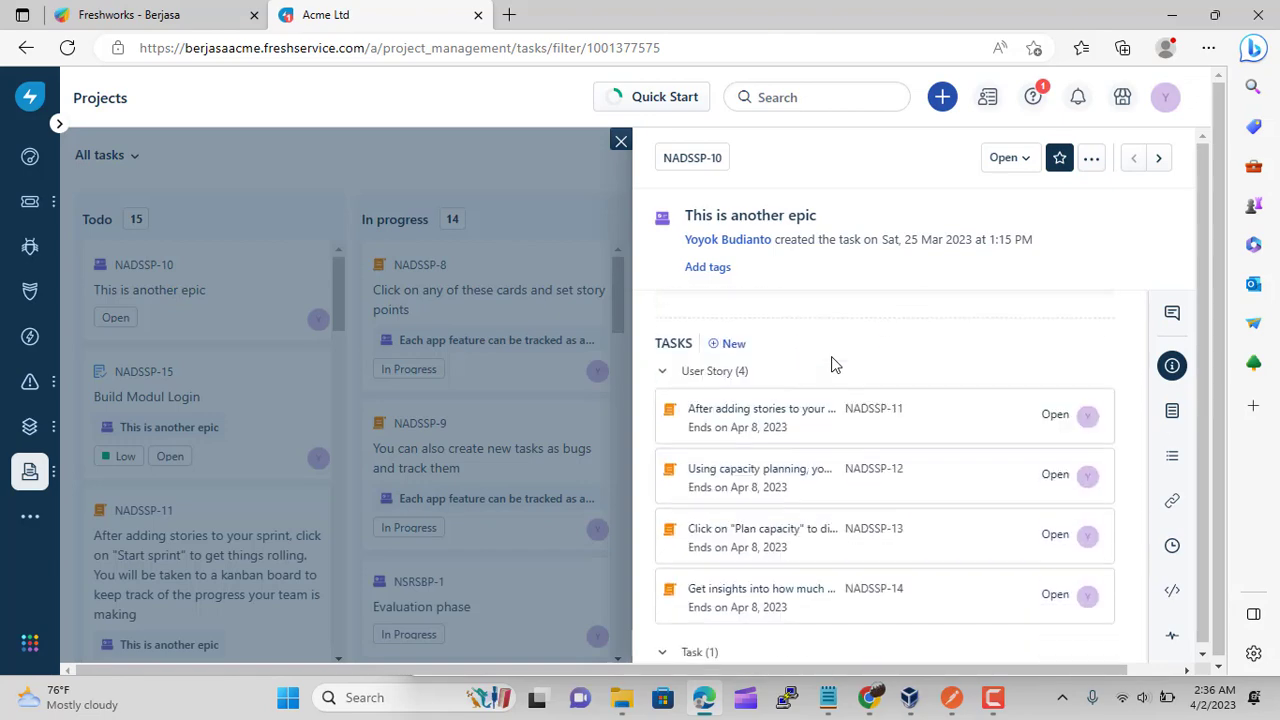
scroll(802, 375, down, 8)
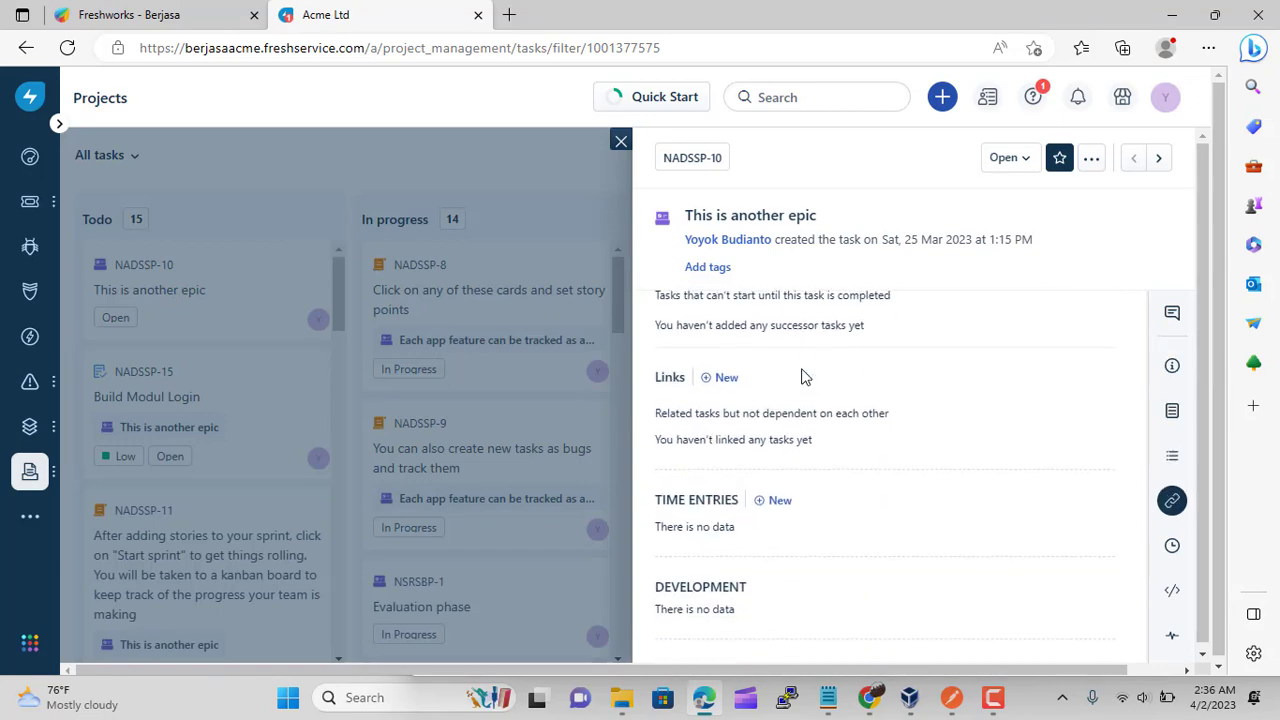
scroll(802, 375, down, 5)
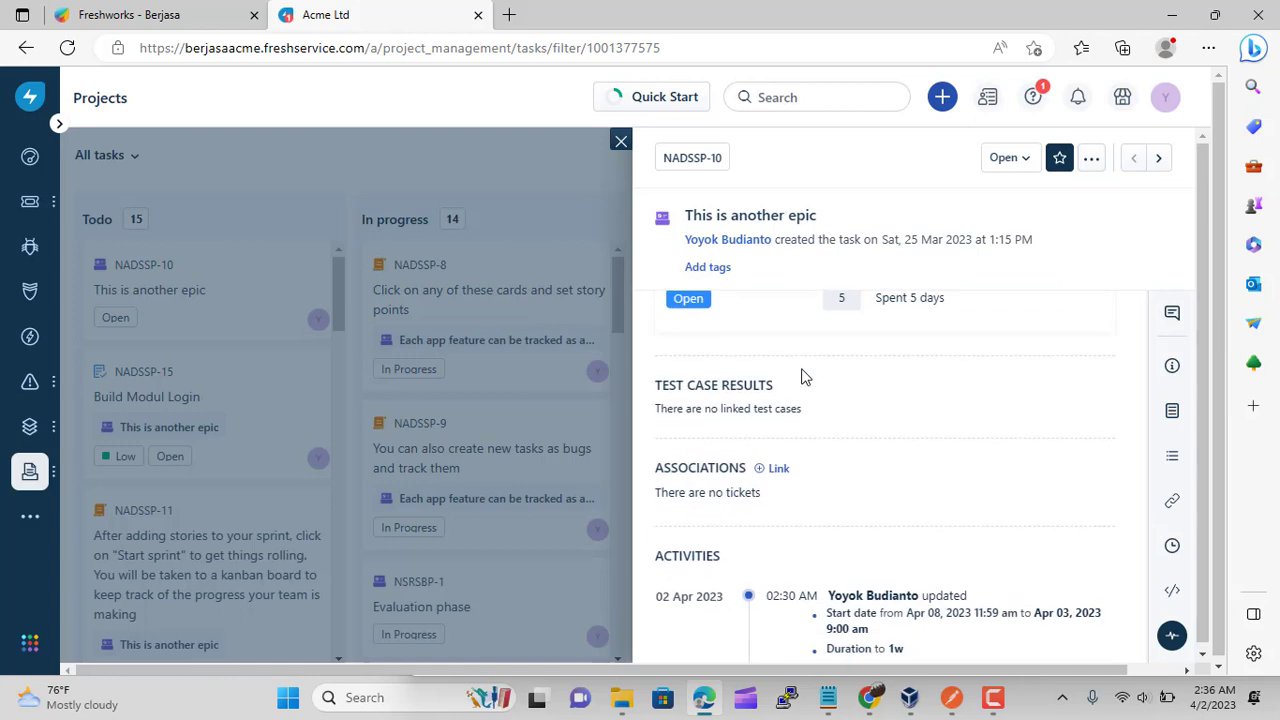
click(778, 358)
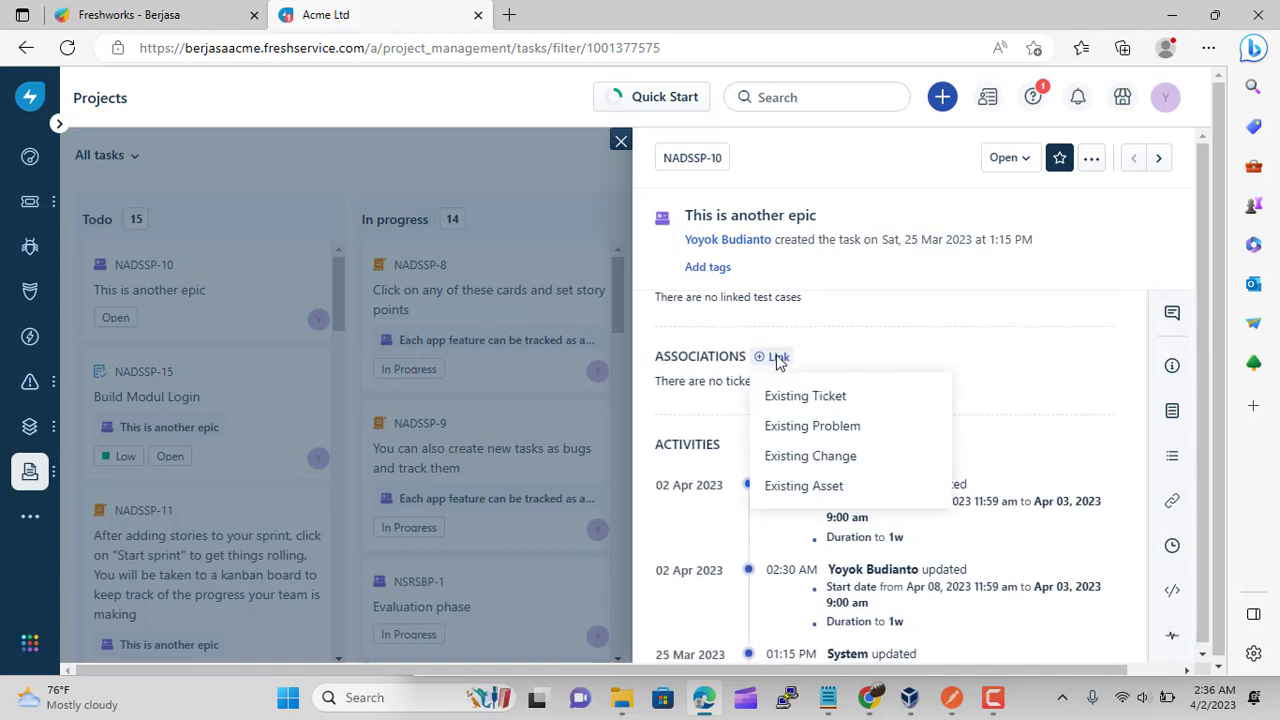
click(805, 457)
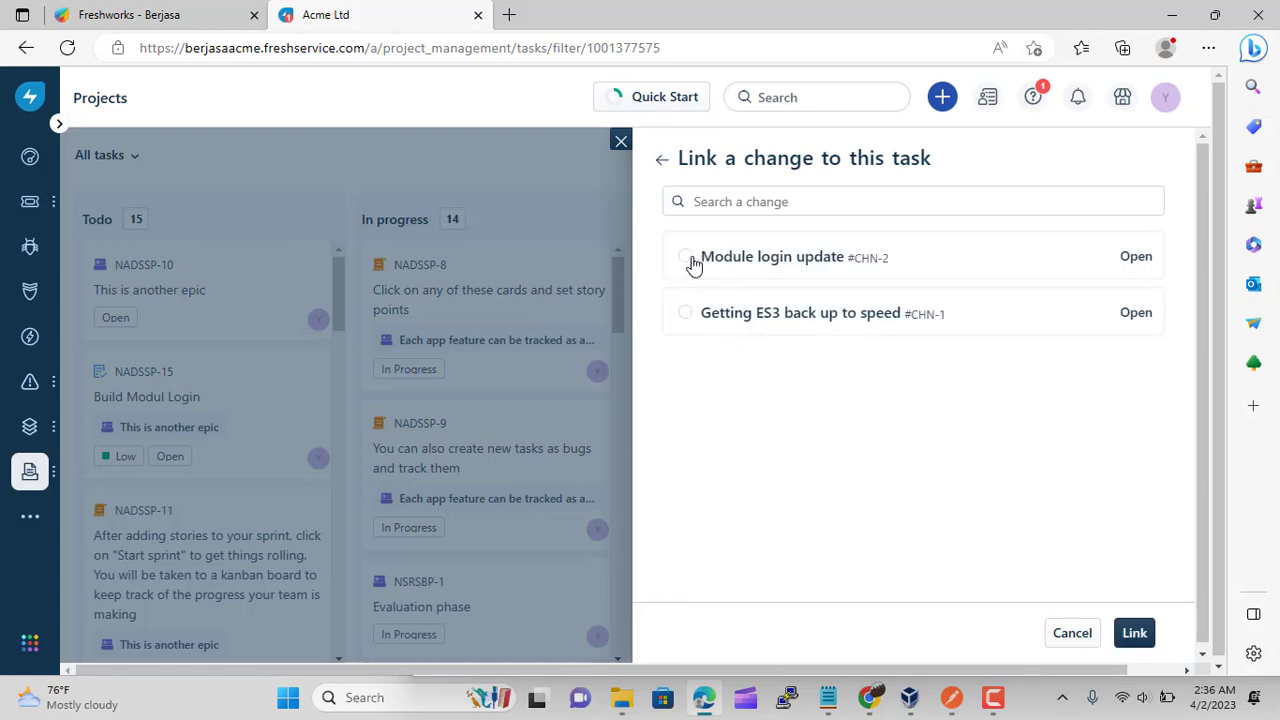
click(1131, 628)
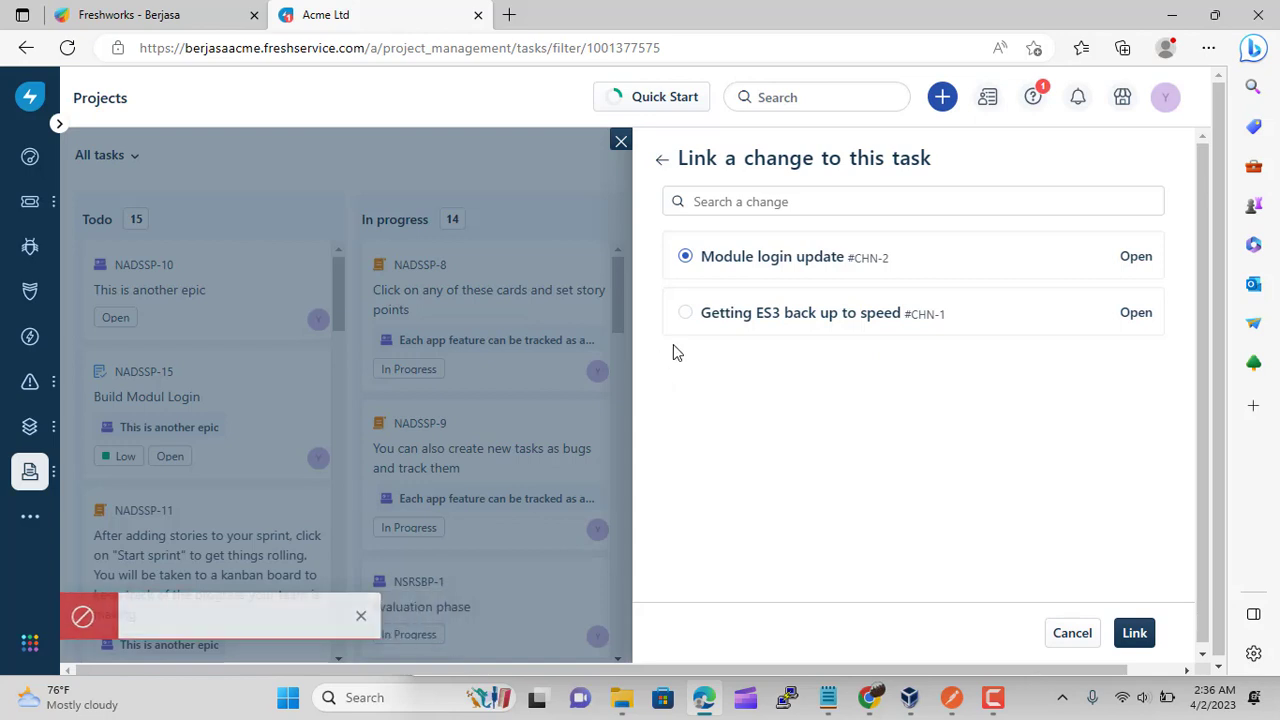
click(695, 315)
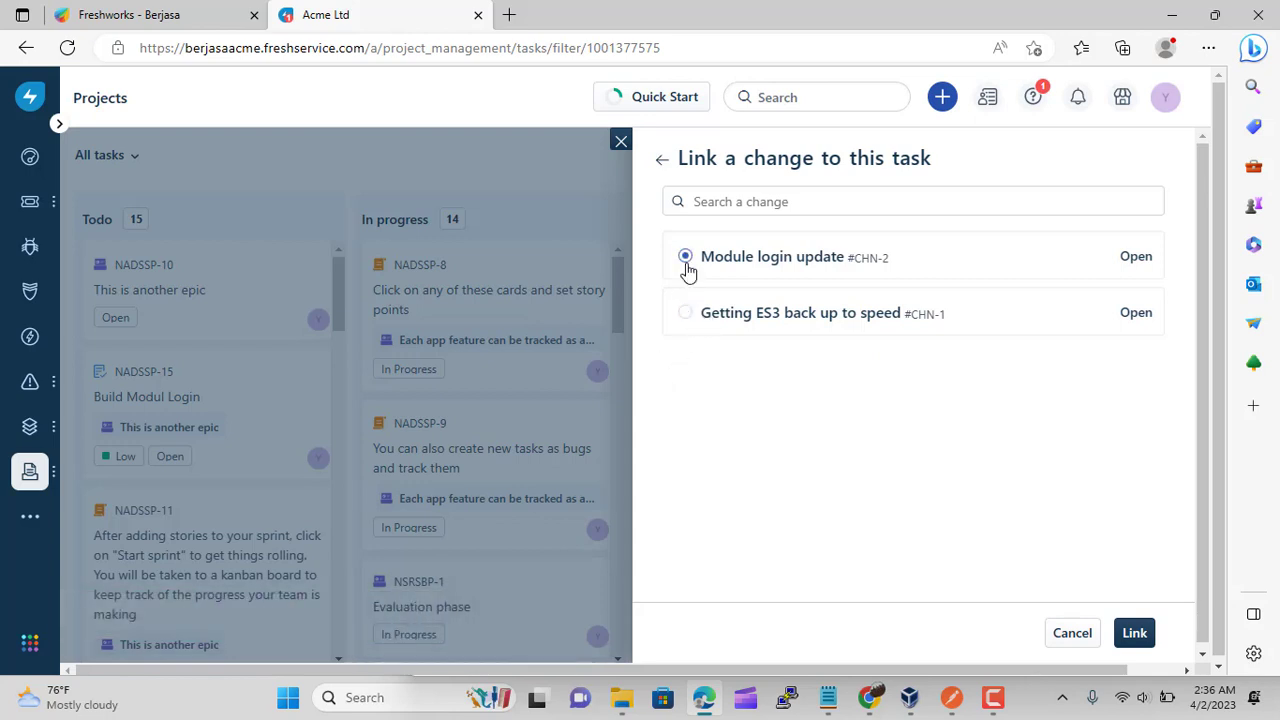
click(1131, 638)
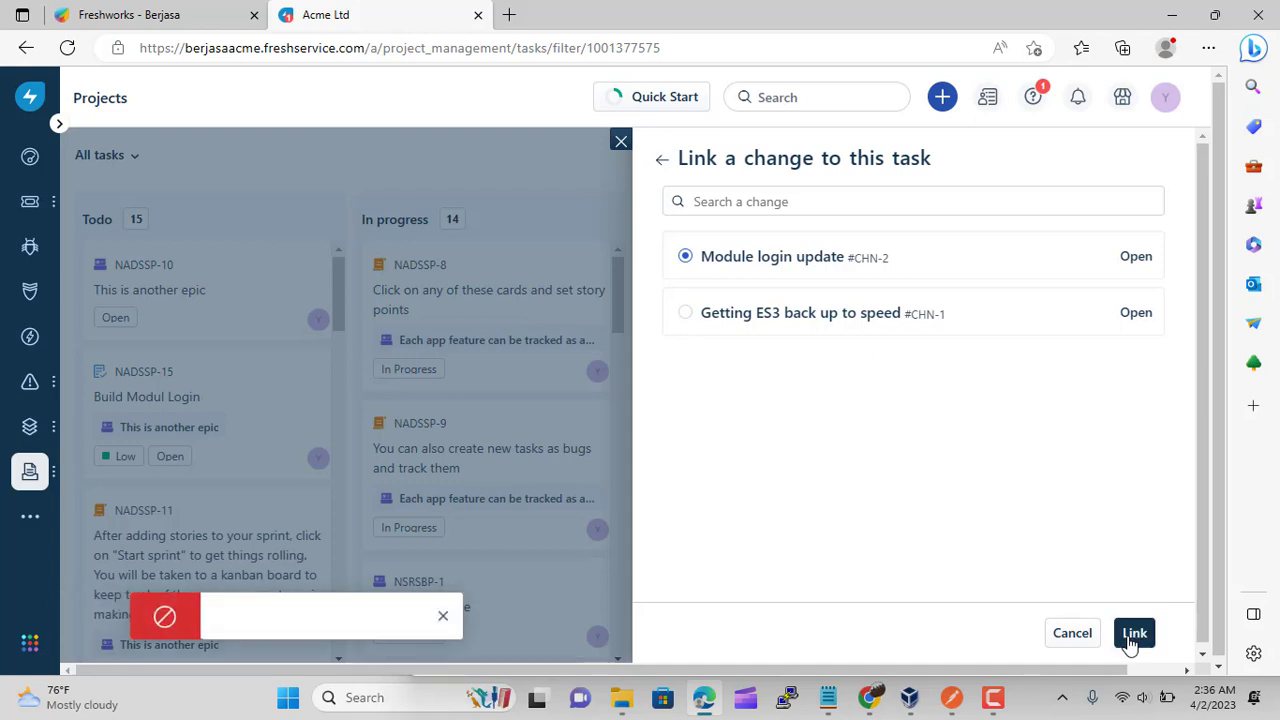
click(688, 316)
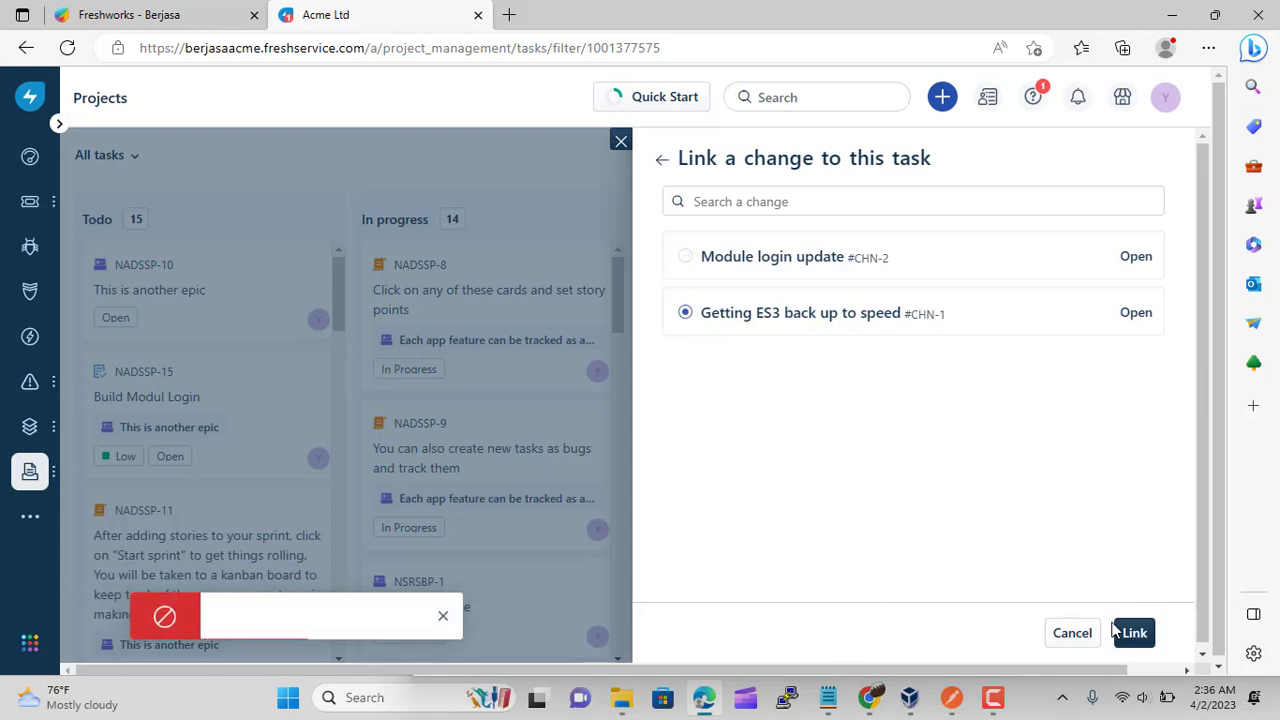
click(1134, 636)
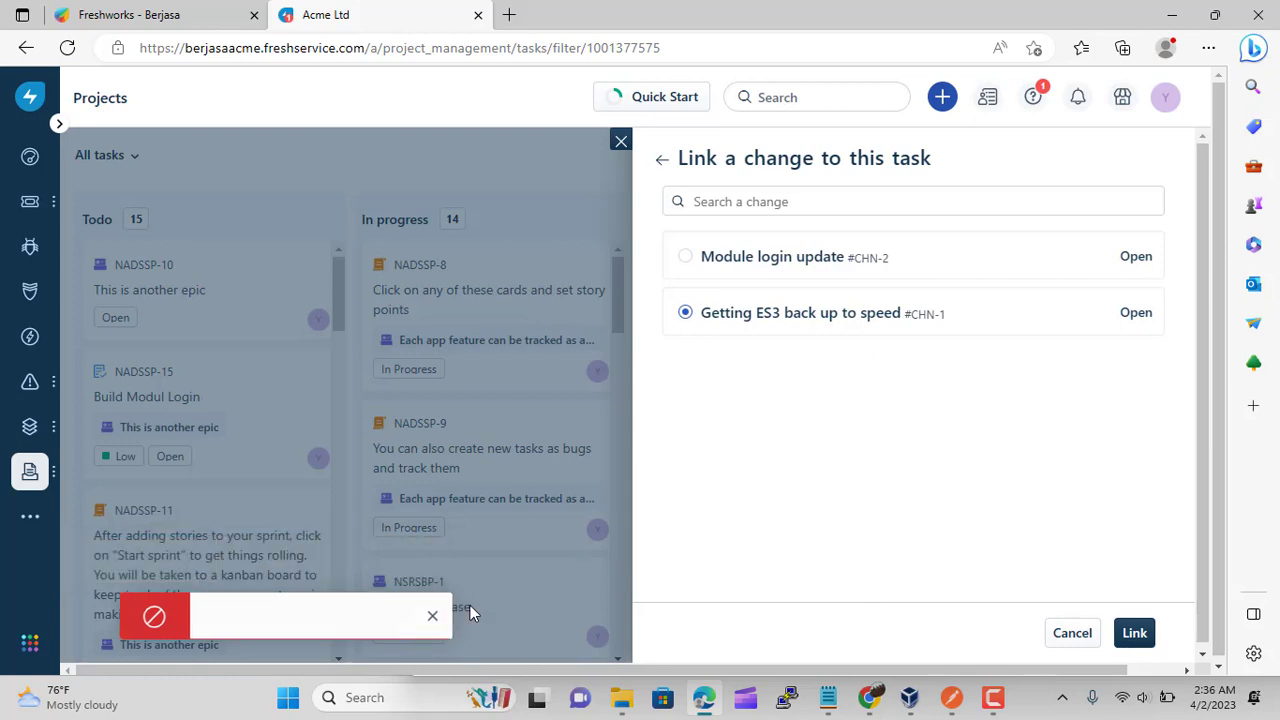
click(620, 143)
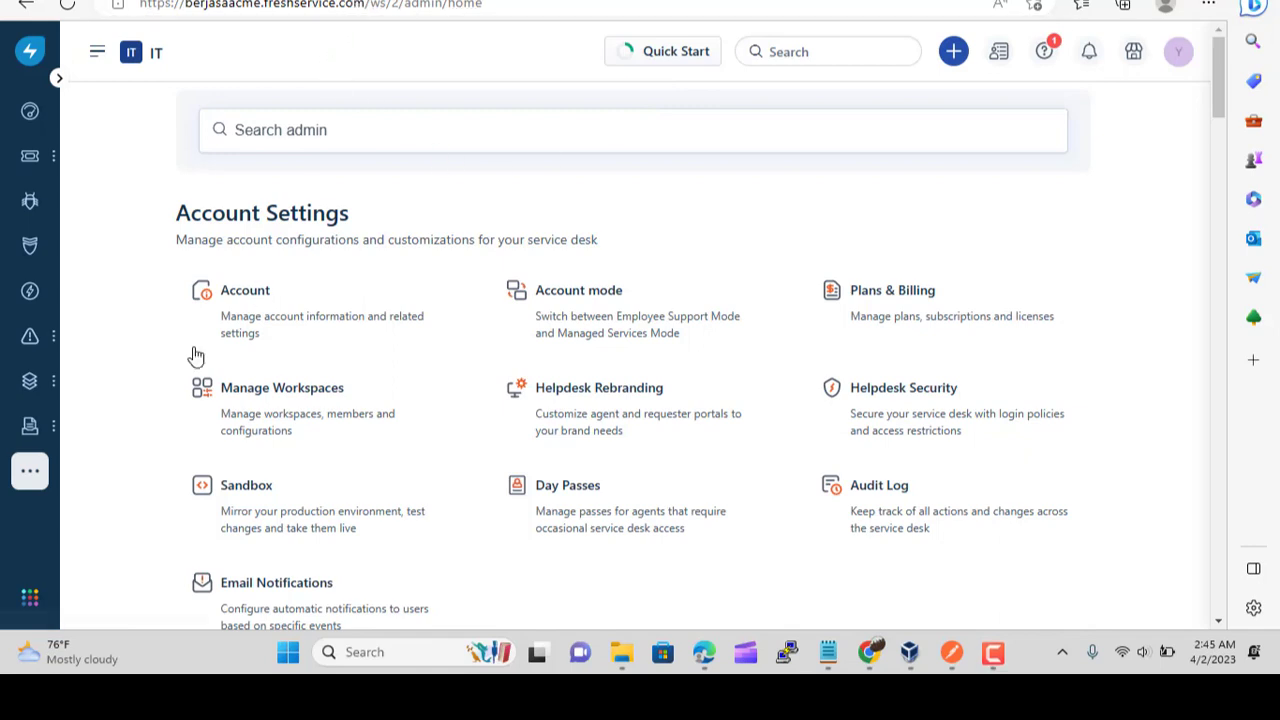
Open the Projects Summary Report in Project Analytics, check its filters and switch to edit mode
mouse_move(30, 480)
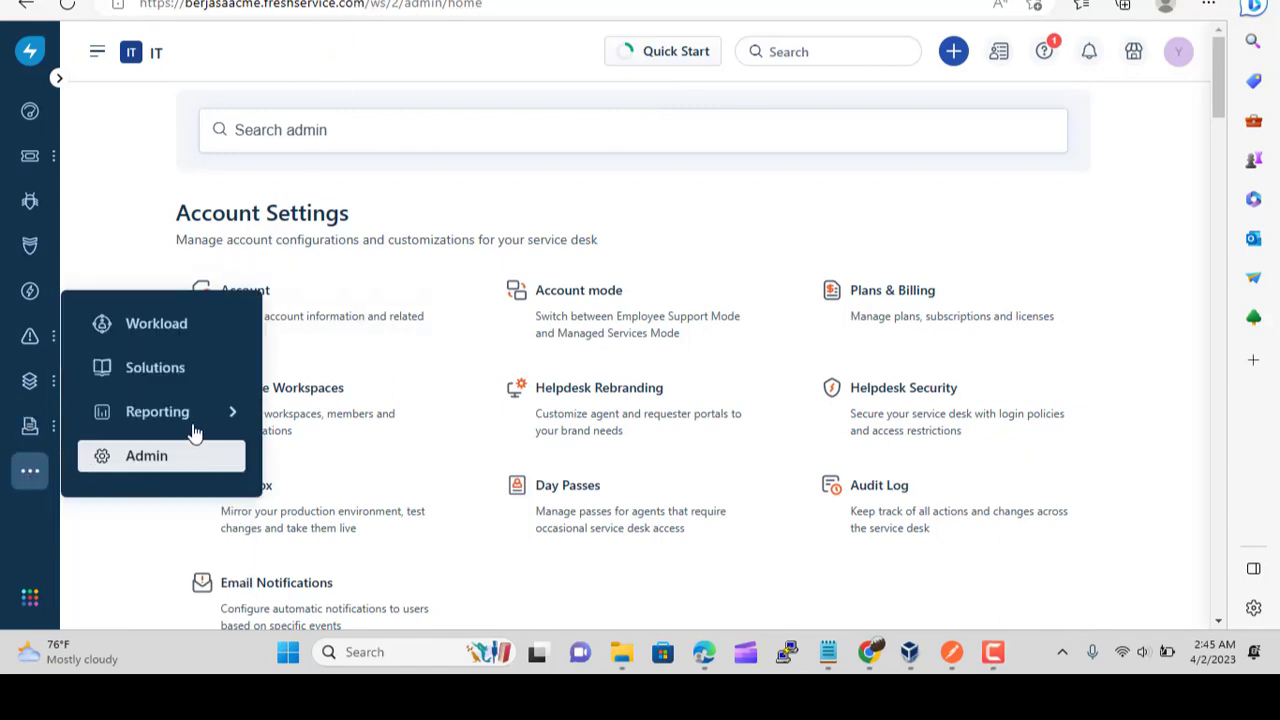
mouse_move(190, 420)
click(372, 495)
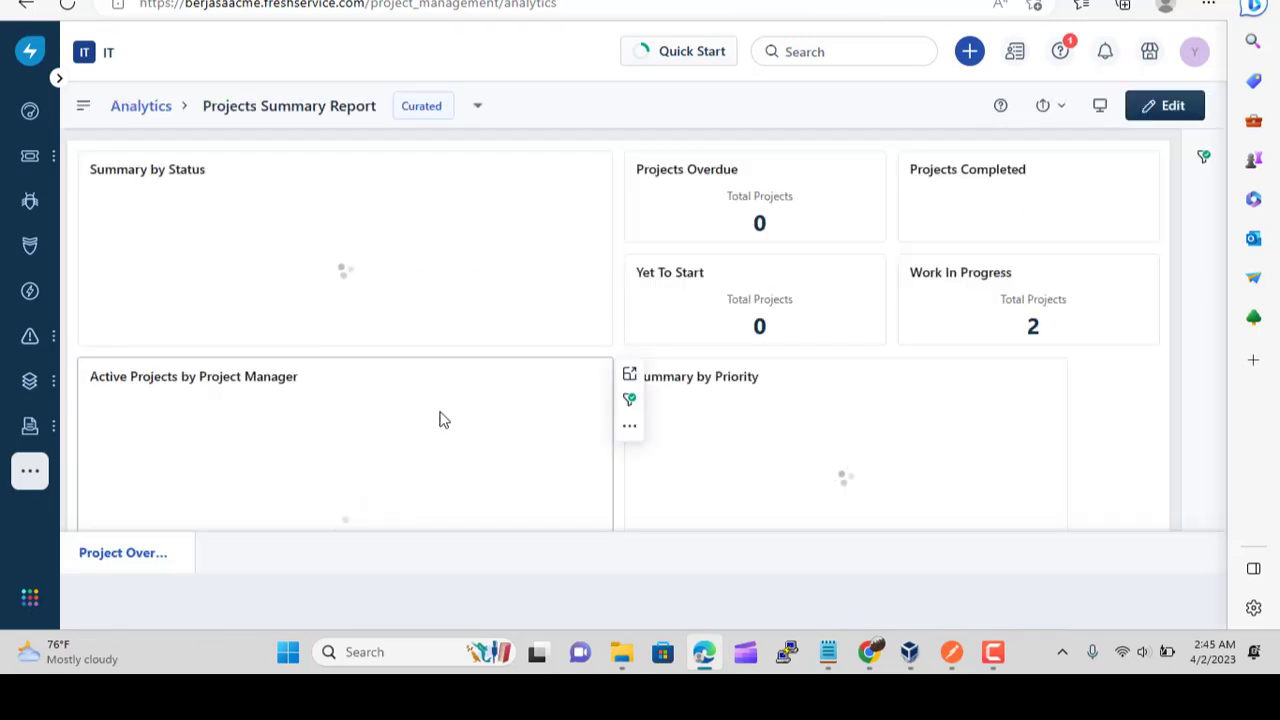
scroll(533, 309, down, 2)
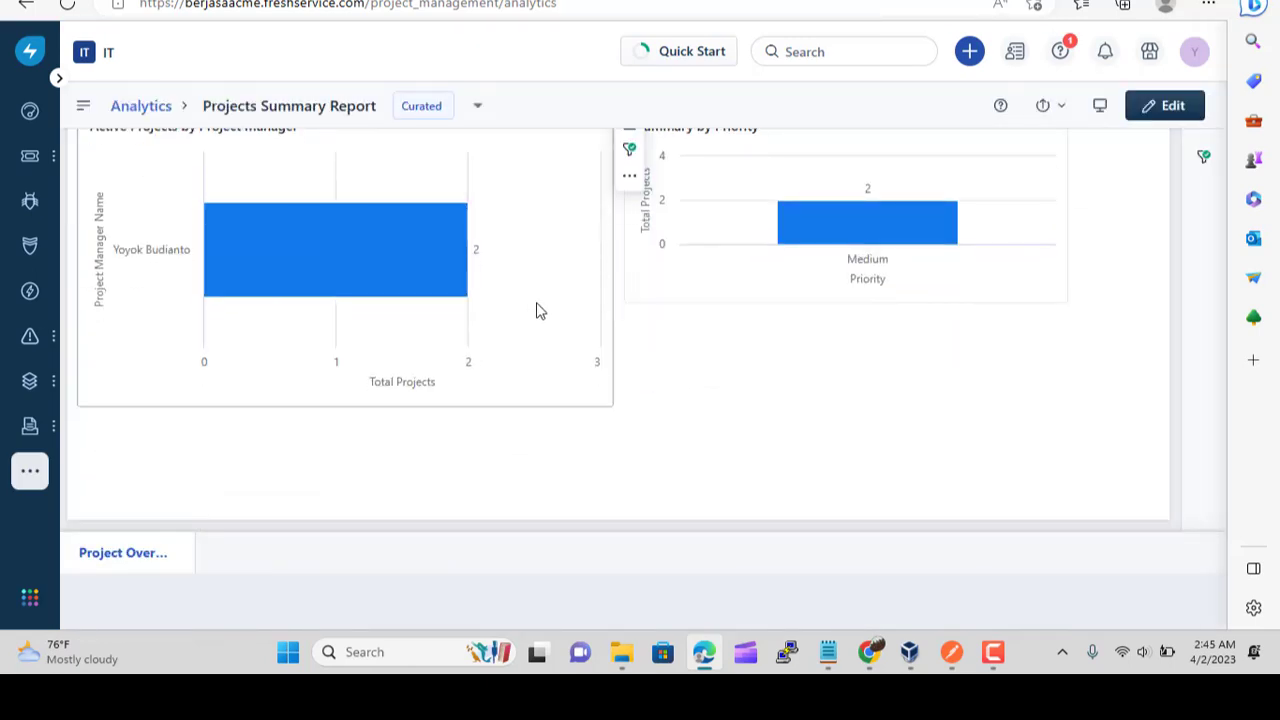
scroll(660, 457, up, 2)
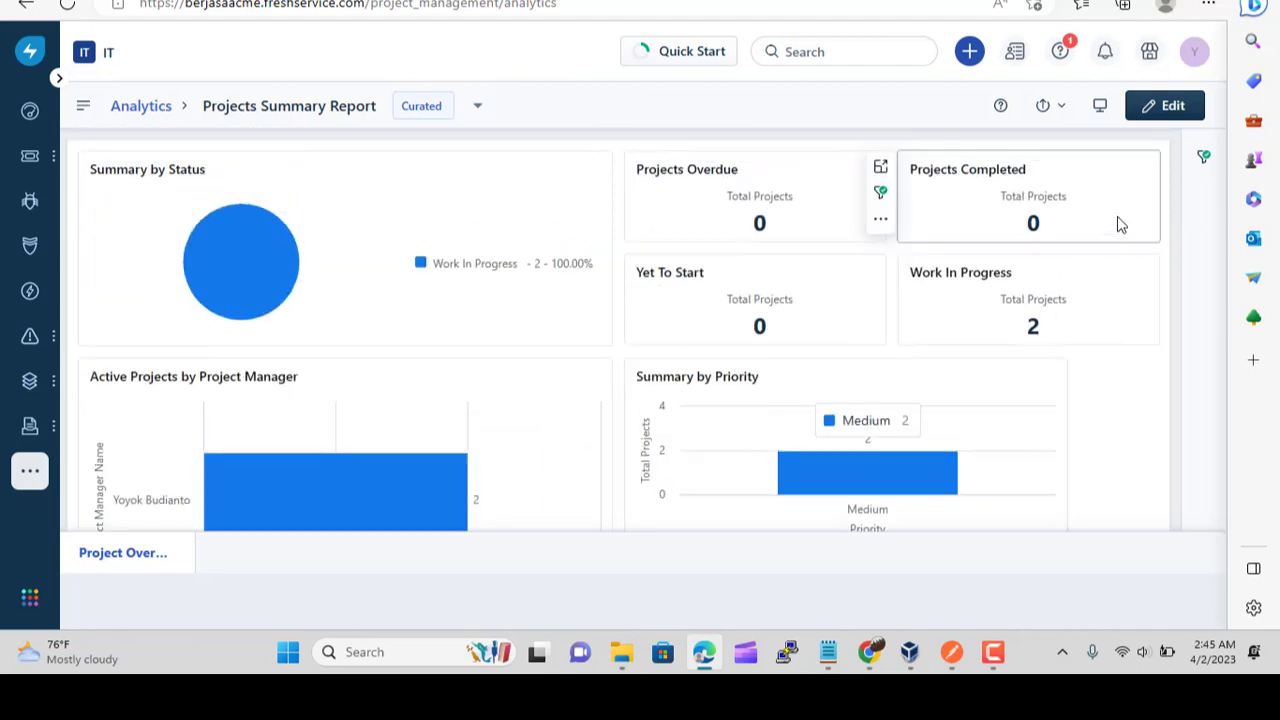
click(1202, 160)
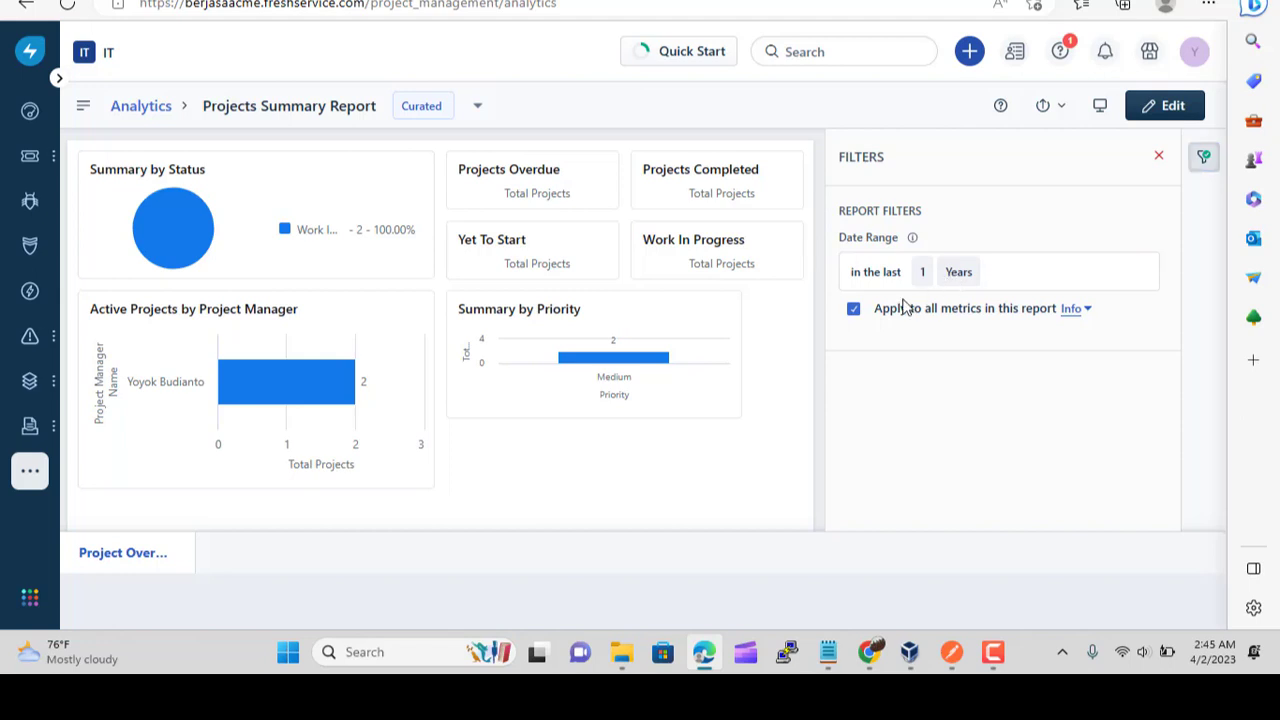
mouse_move(913, 240)
click(1148, 112)
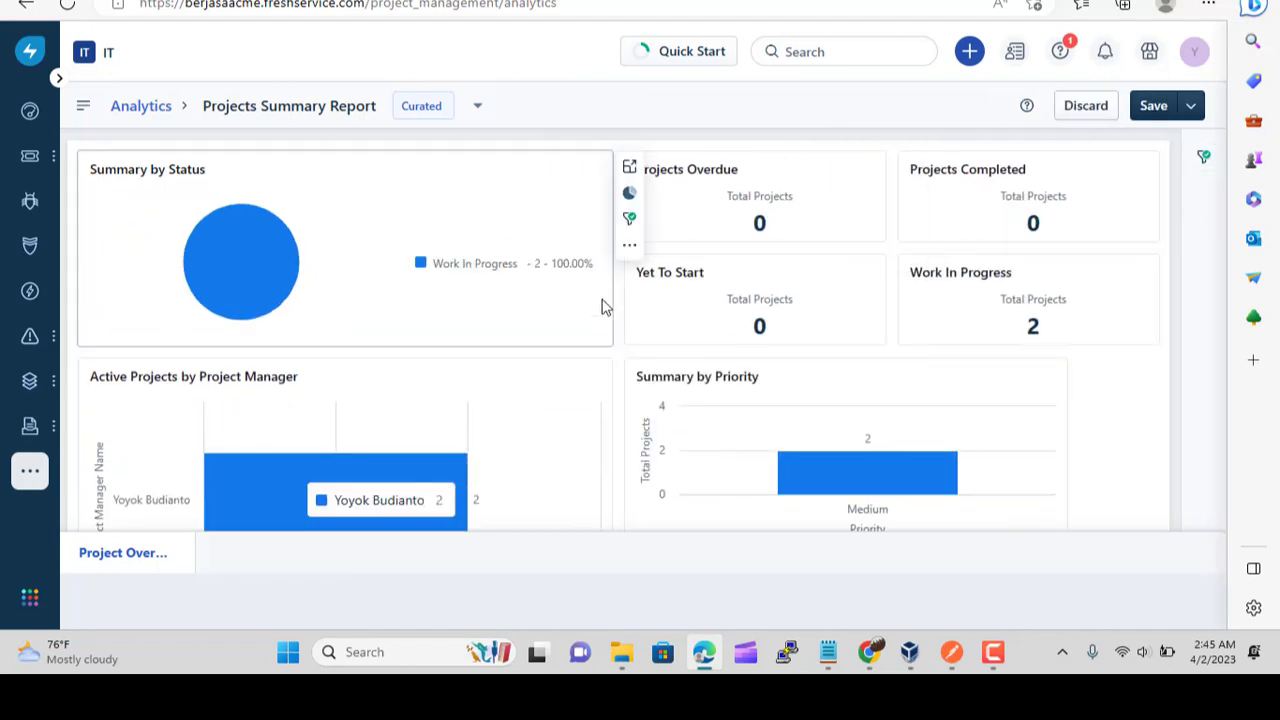
scroll(828, 378, down, 3)
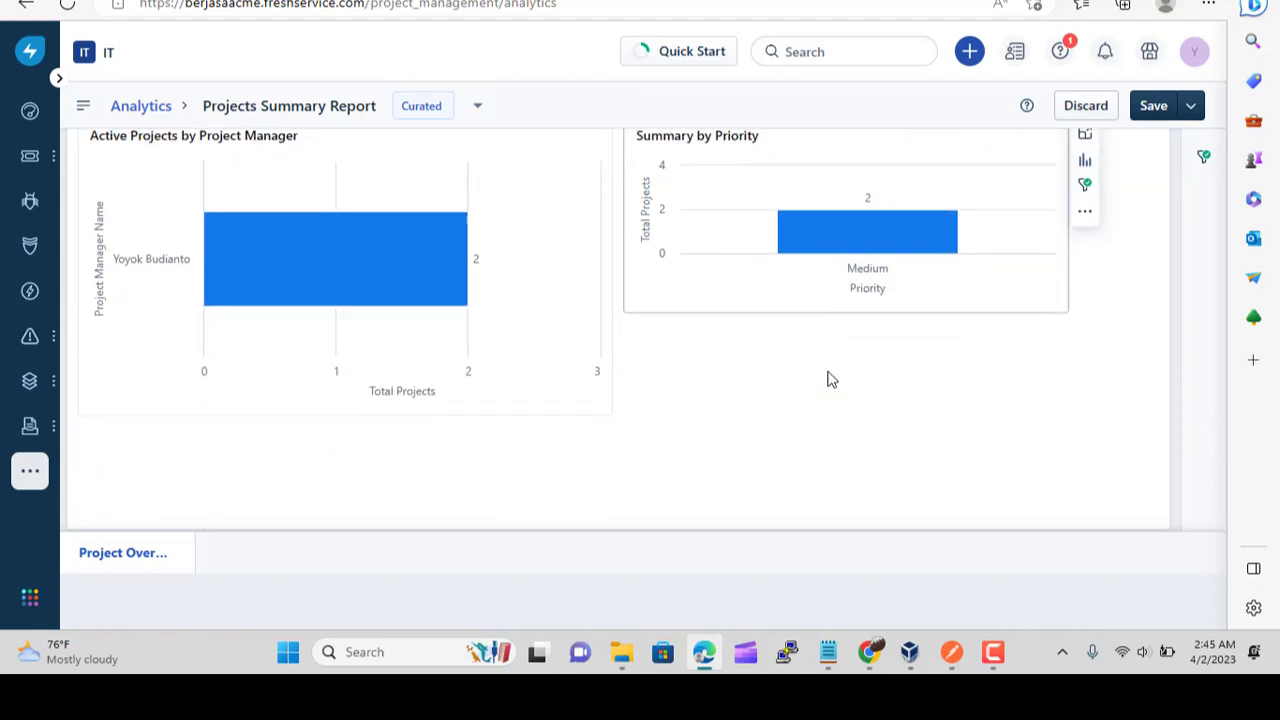
Start a new Analytics report and drop in the Total Assets by Warranty Expiry Date chart
mouse_move(30, 482)
mouse_move(210, 424)
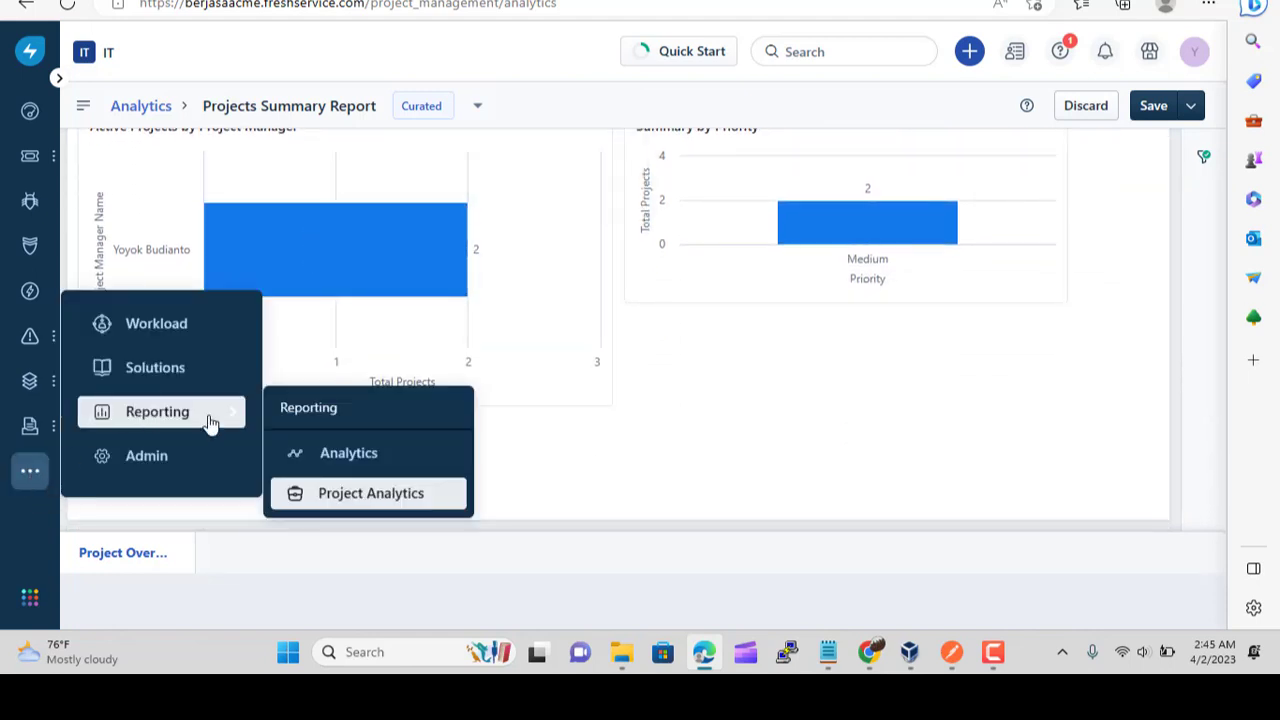
click(350, 460)
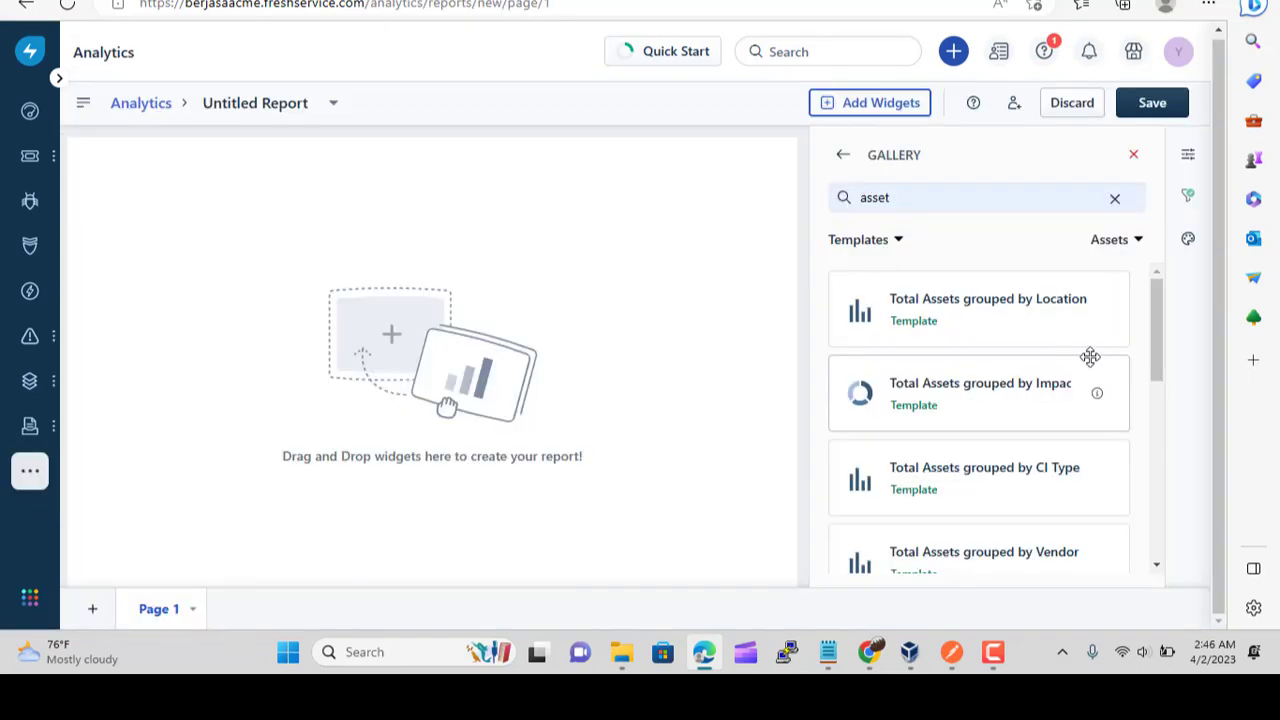
scroll(1107, 355, down, 2)
scroll(1107, 358, down, 4)
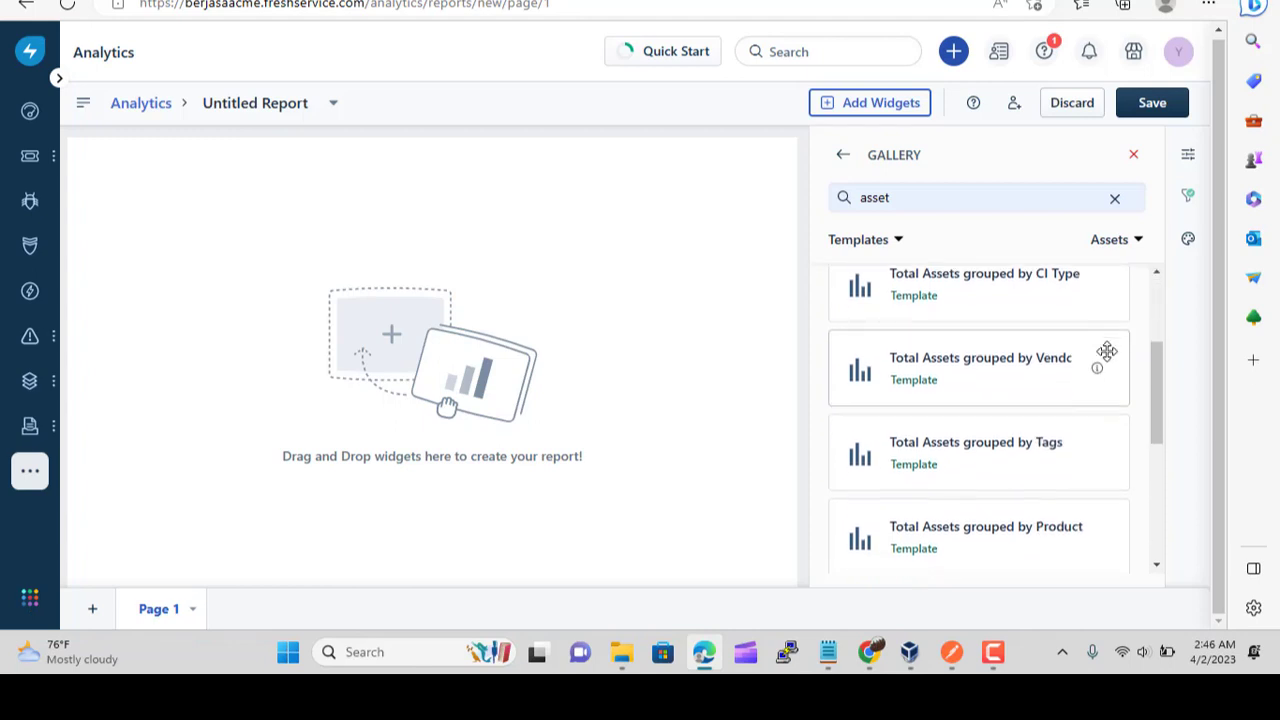
scroll(1109, 440, down, 4)
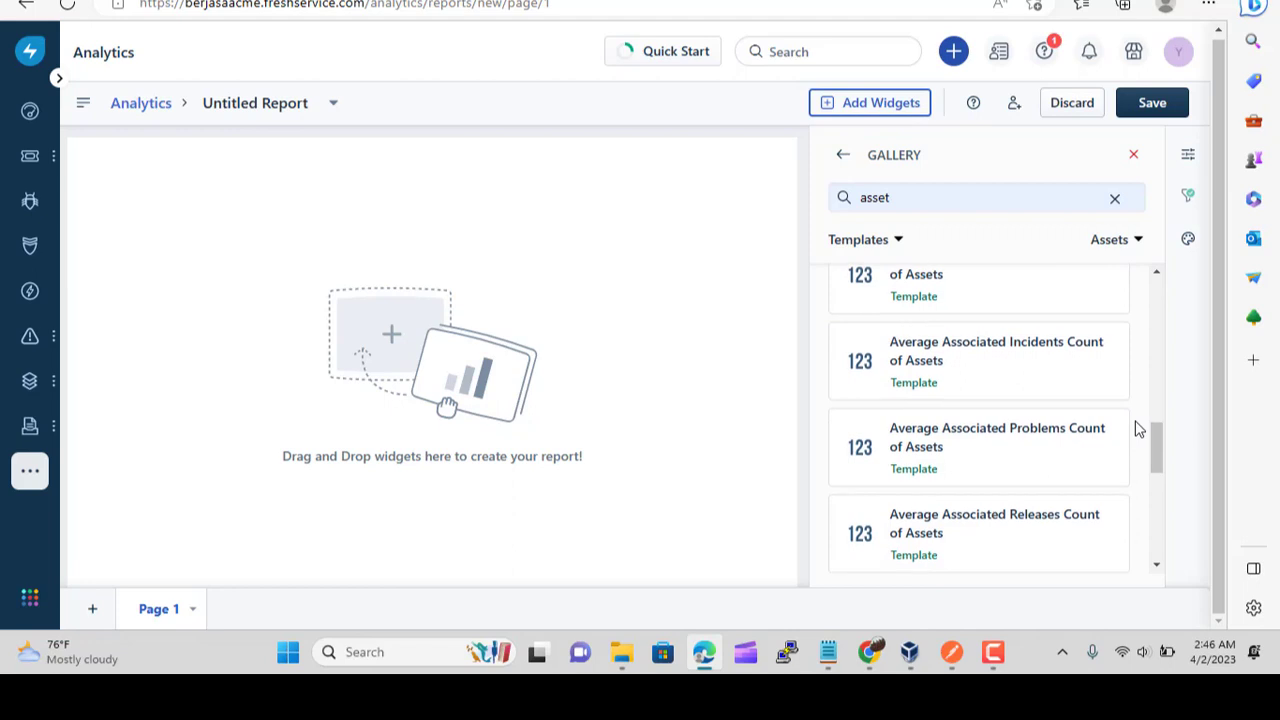
scroll(1137, 428, down, 5)
scroll(1137, 428, down, 5)
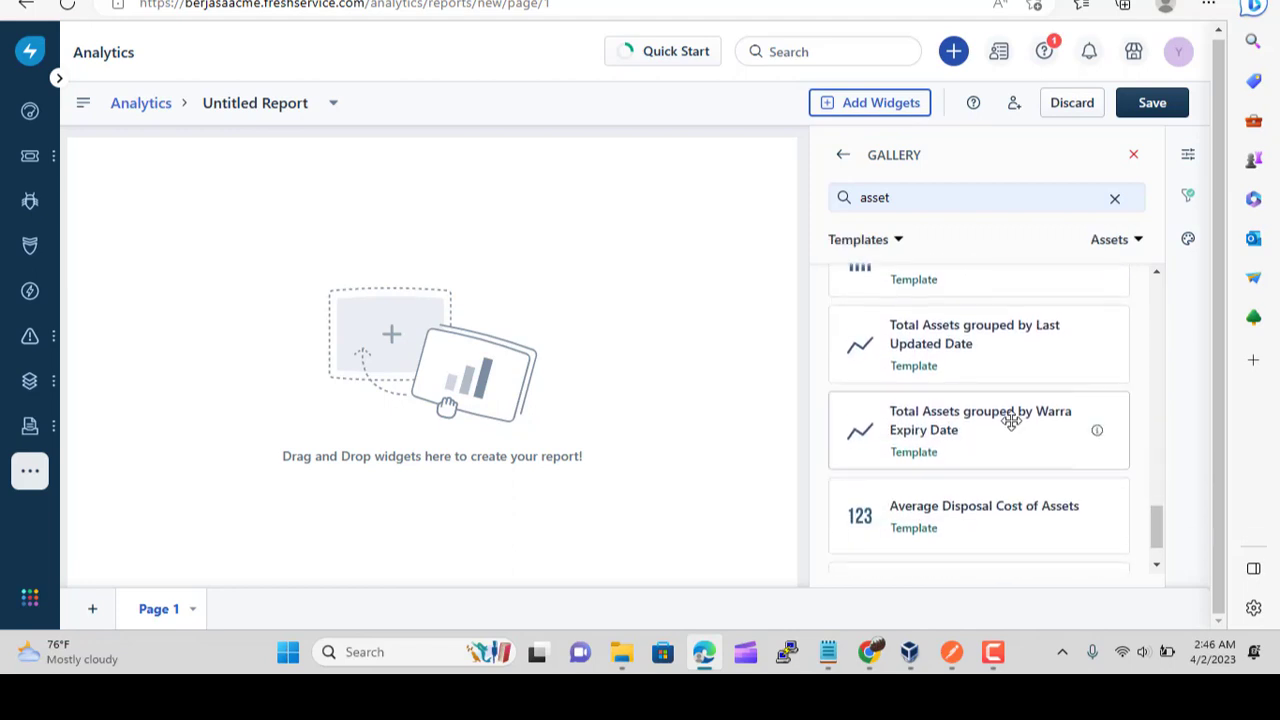
drag(1006, 420, 230, 246)
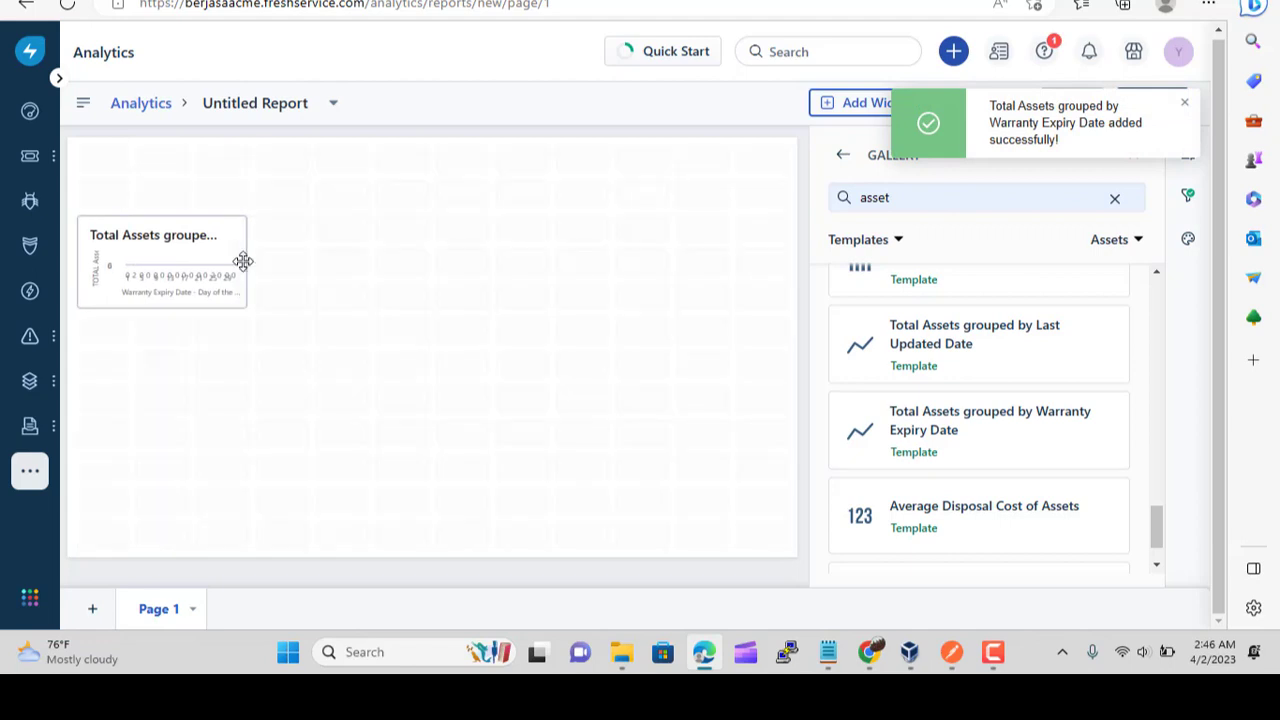
Enlarge the chart to span the report's width and stretch it taller
drag(243, 260, 770, 268)
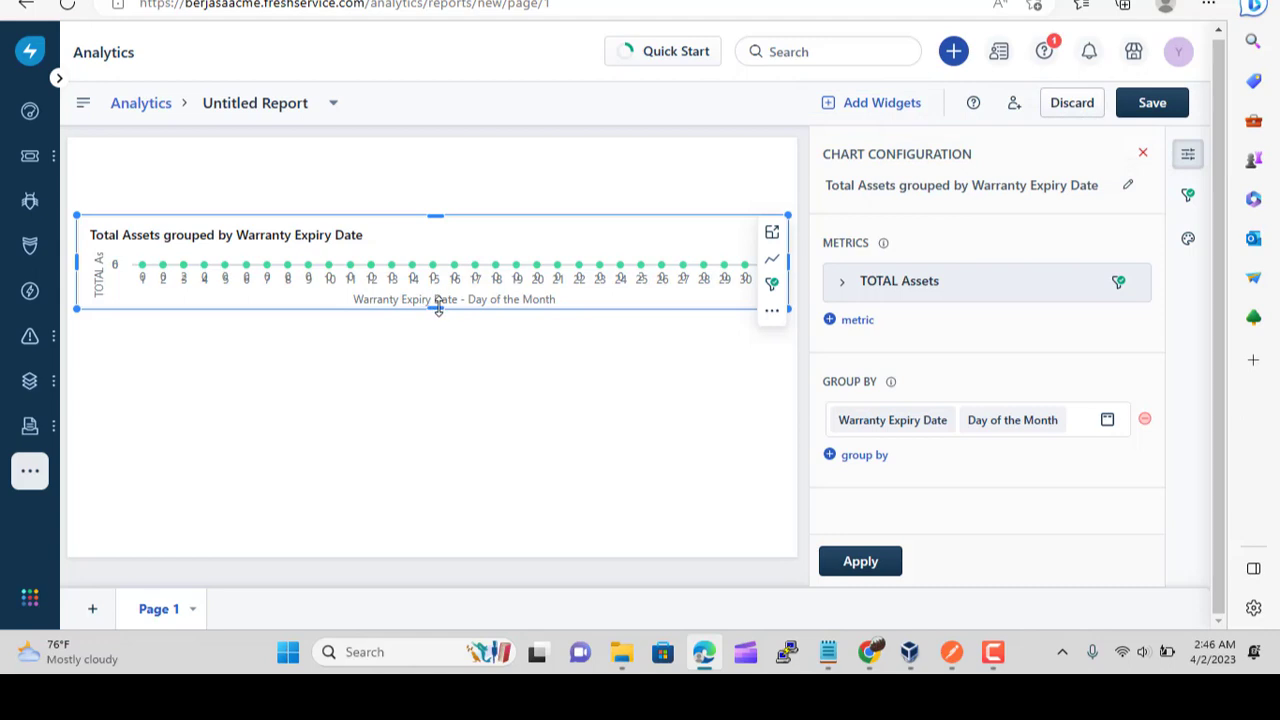
drag(437, 306, 385, 527)
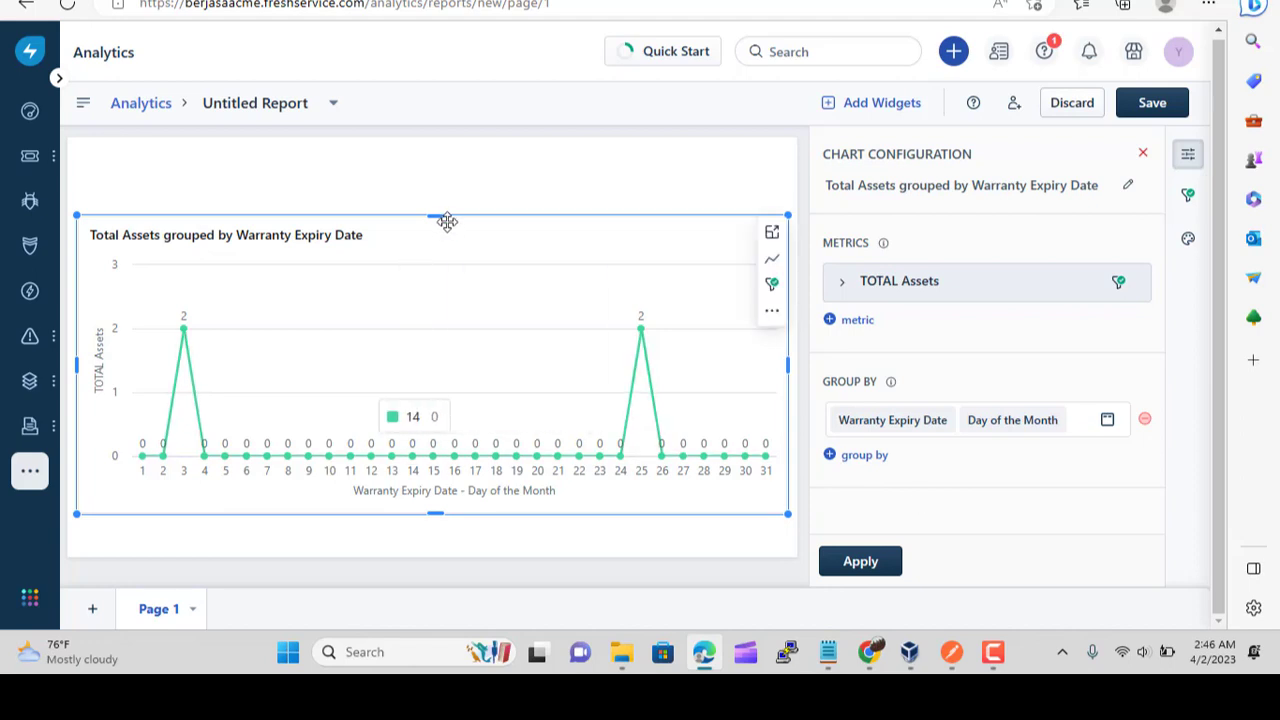
mouse_move(432, 213)
mouse_down()
mouse_move(420, 199)
mouse_move(434, 242)
mouse_move(434, 216)
mouse_up()
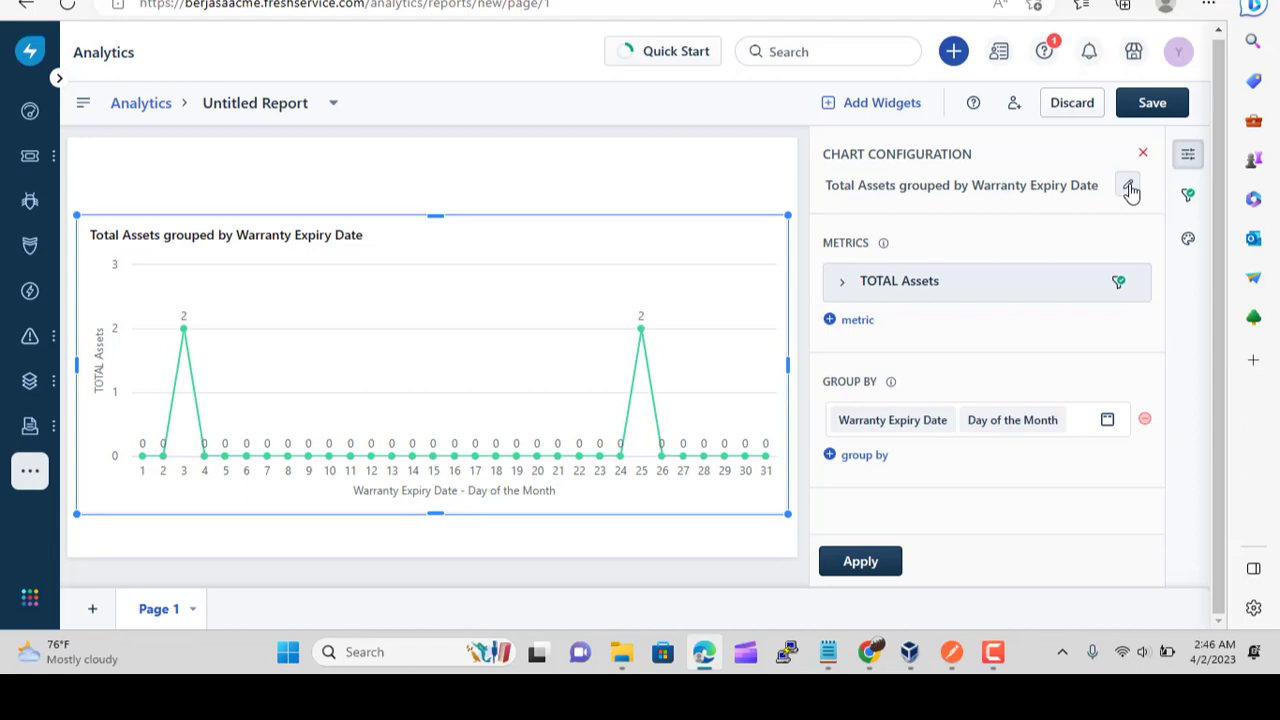
Remove the 'Created Date in the last 30 Days' filter and add a Warranty Expiry Date filter
click(1188, 197)
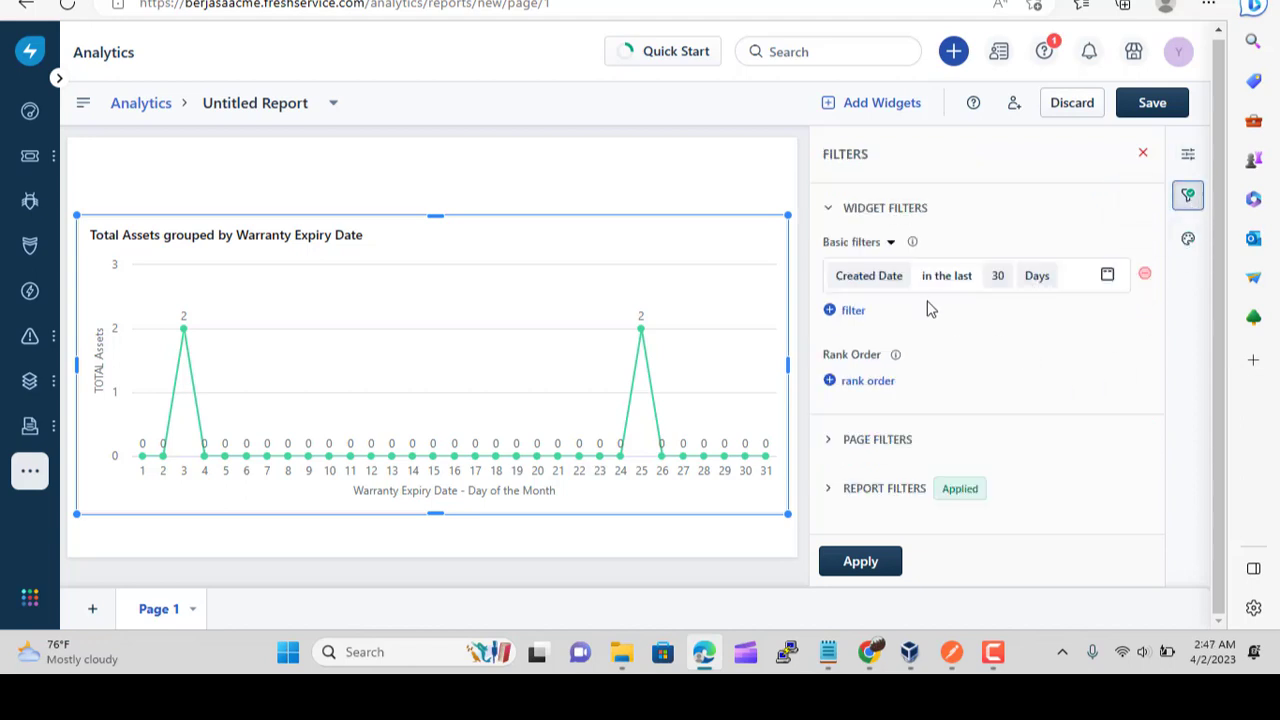
click(1145, 275)
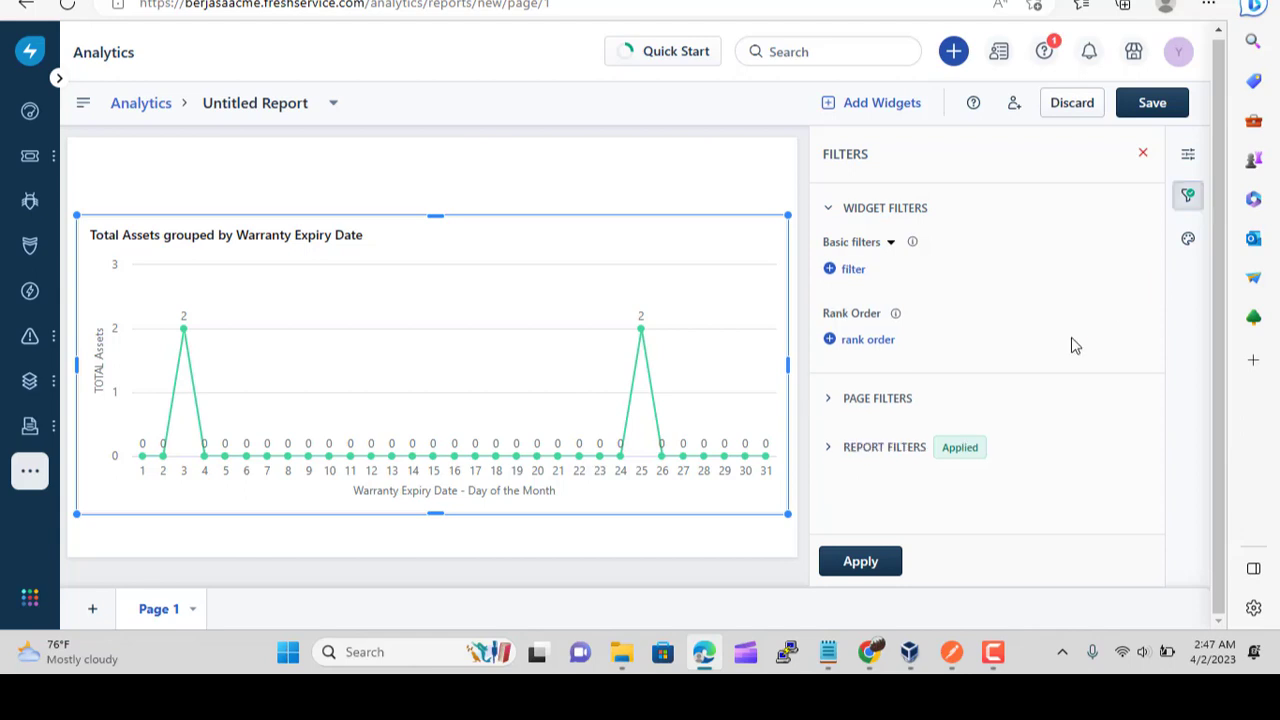
click(832, 272)
click(873, 275)
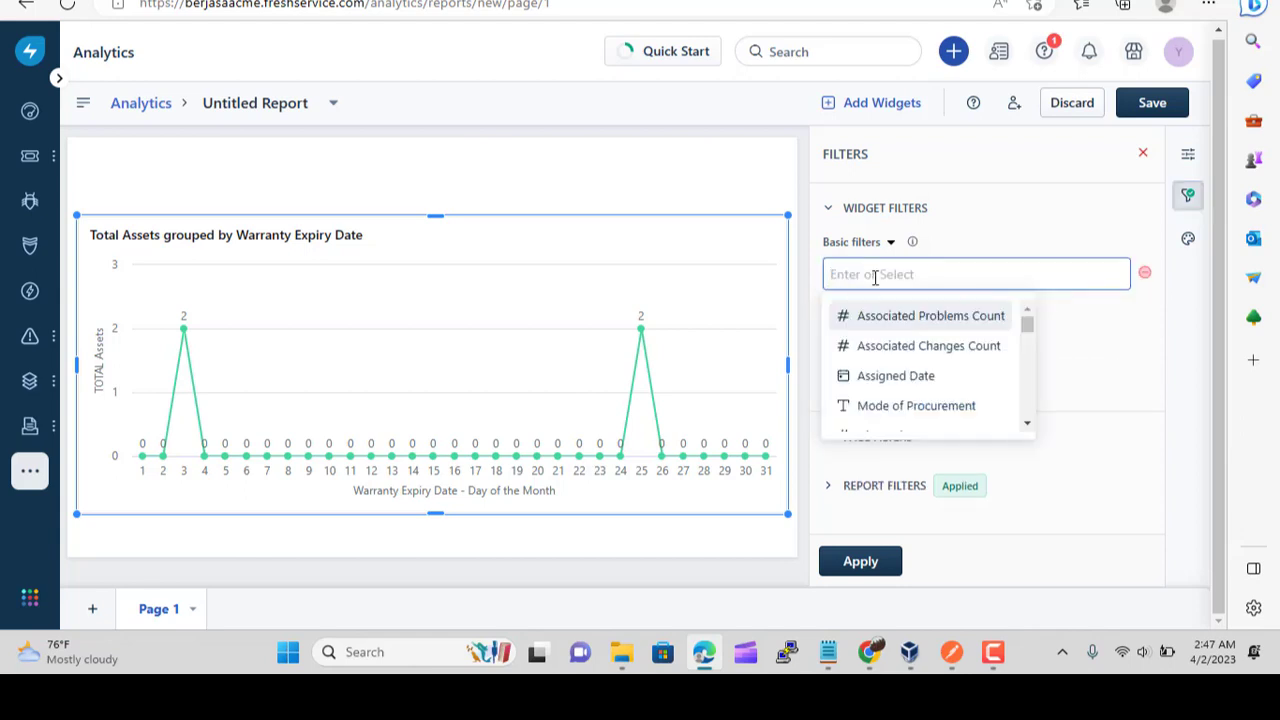
text(waa)
key(BackSpace)
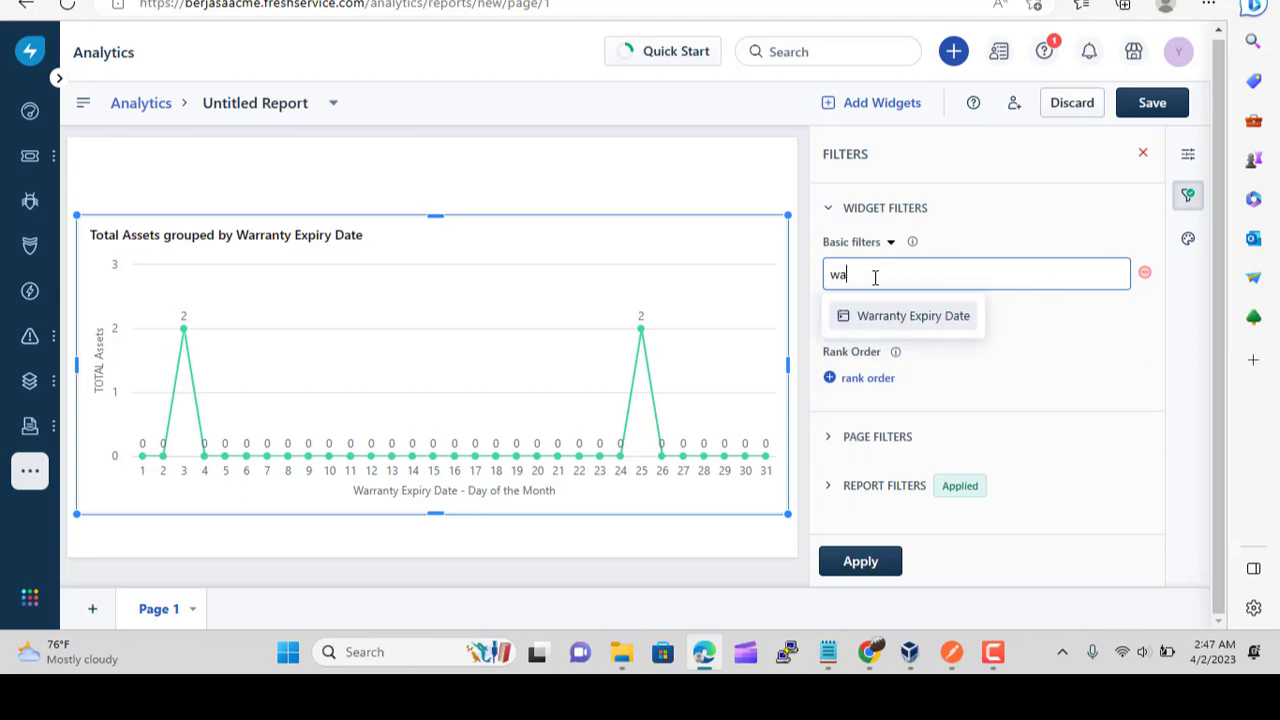
click(894, 317)
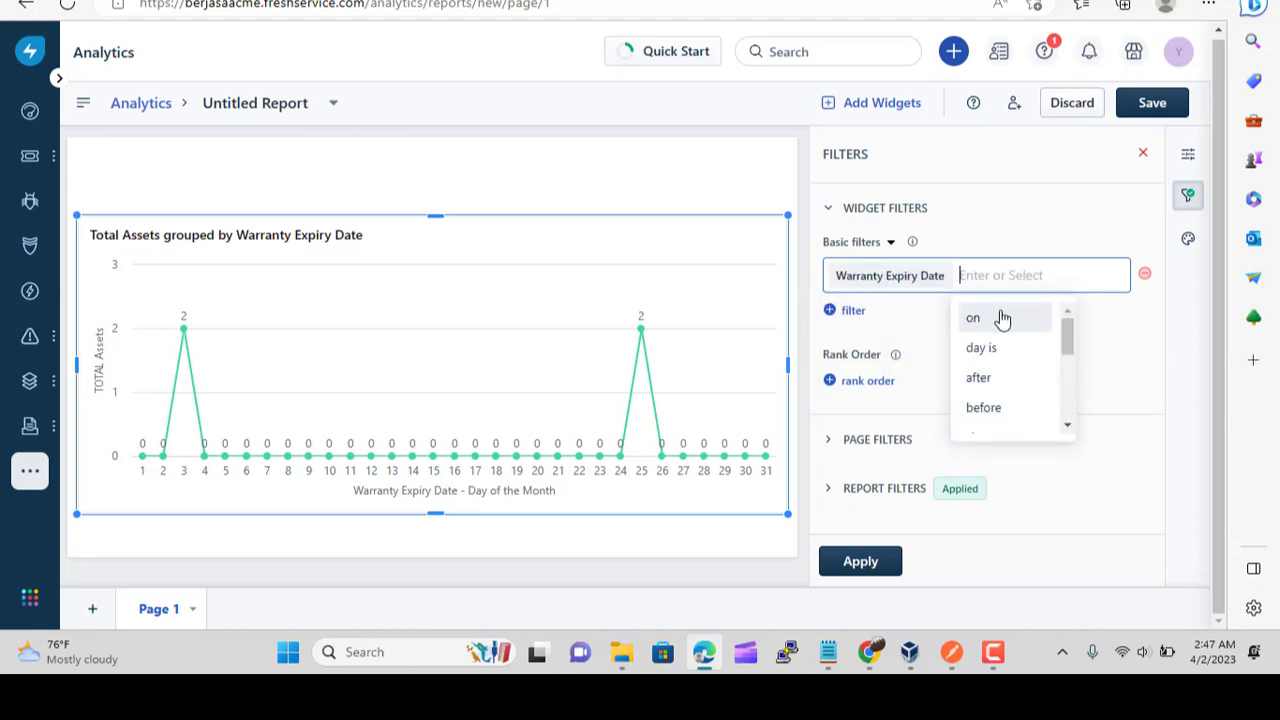
Set the warranty filter to 'in the next' 2 Weeks and apply it to the chart
scroll(1018, 340, down, 1)
scroll(1018, 338, down, 3)
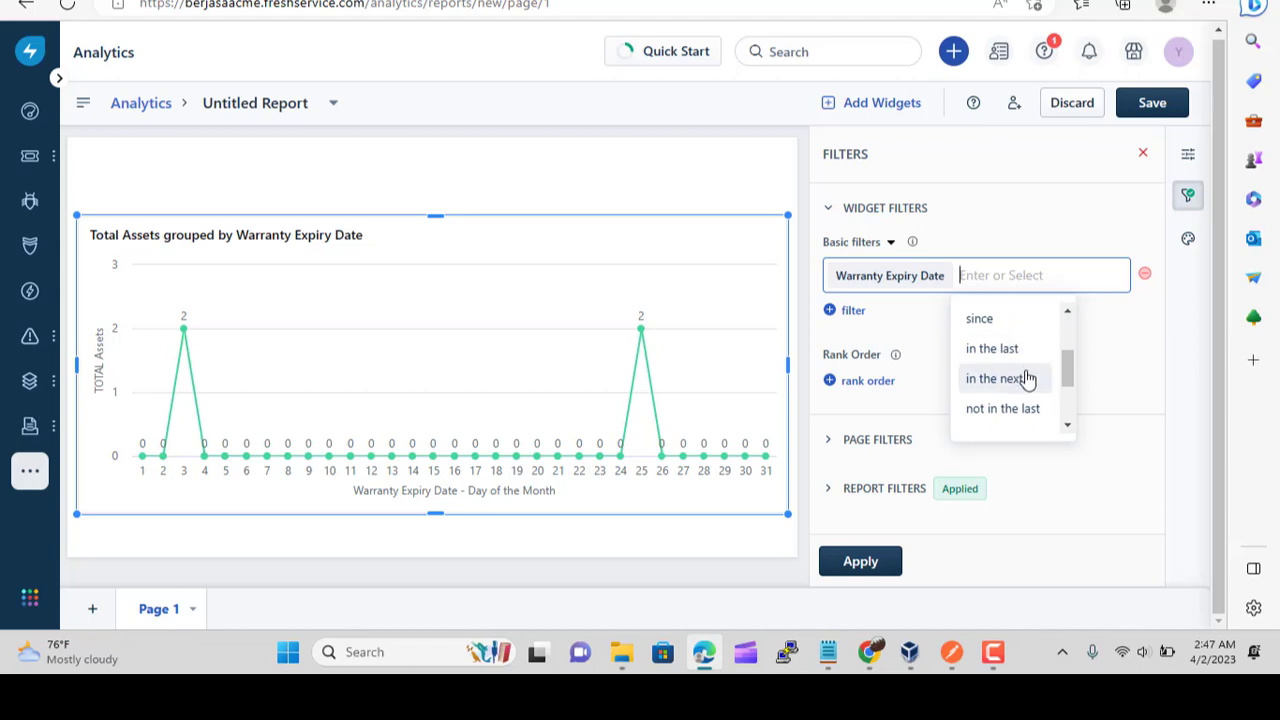
click(1025, 376)
text(2)
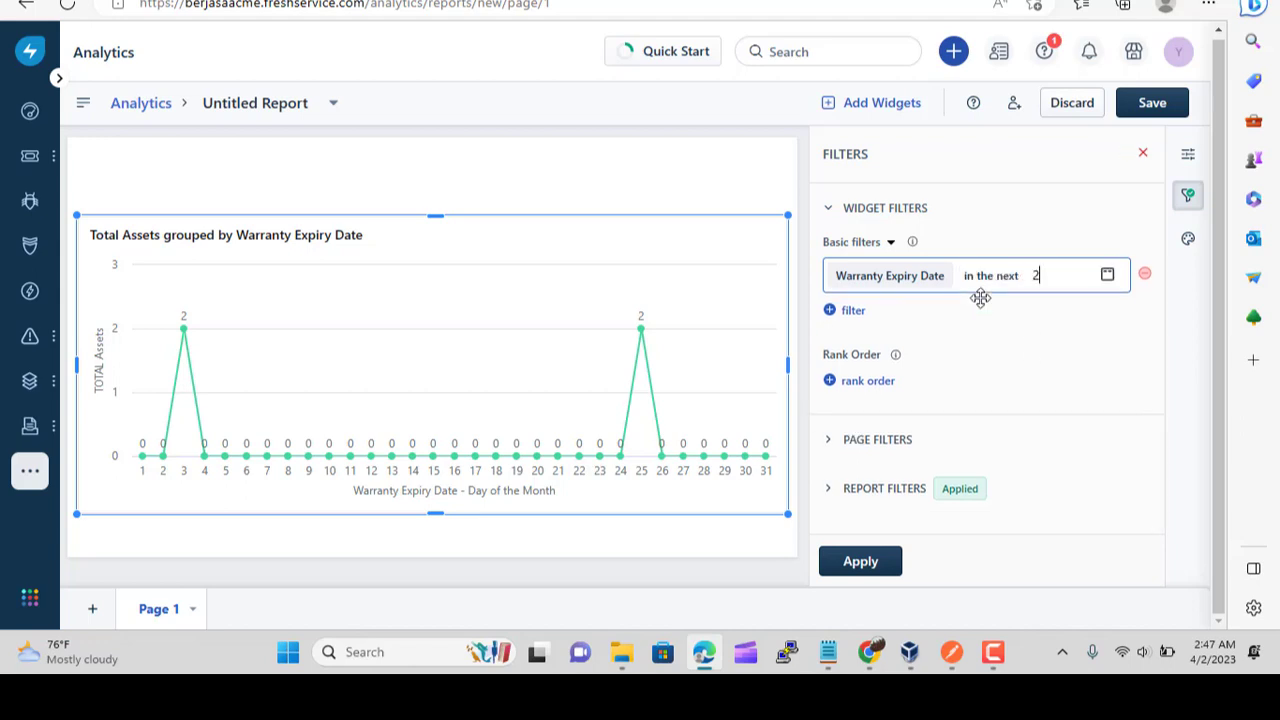
key(Return)
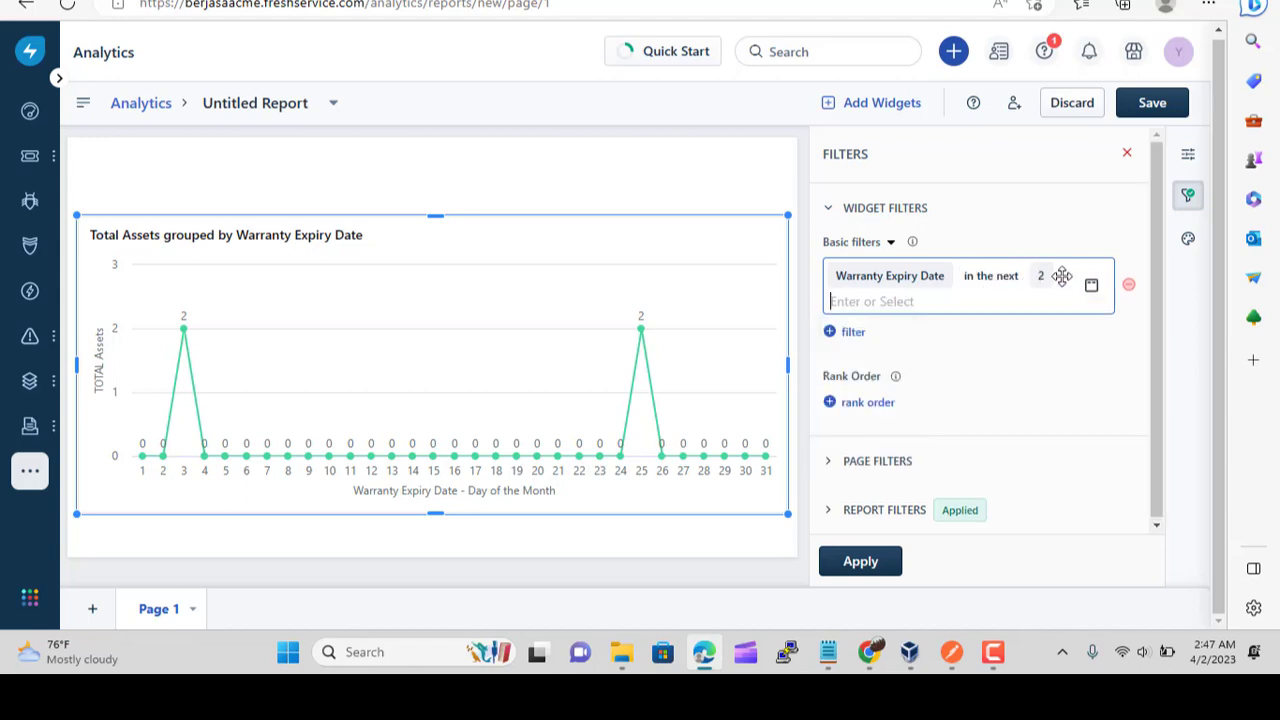
click(876, 300)
scroll(891, 383, down, 2)
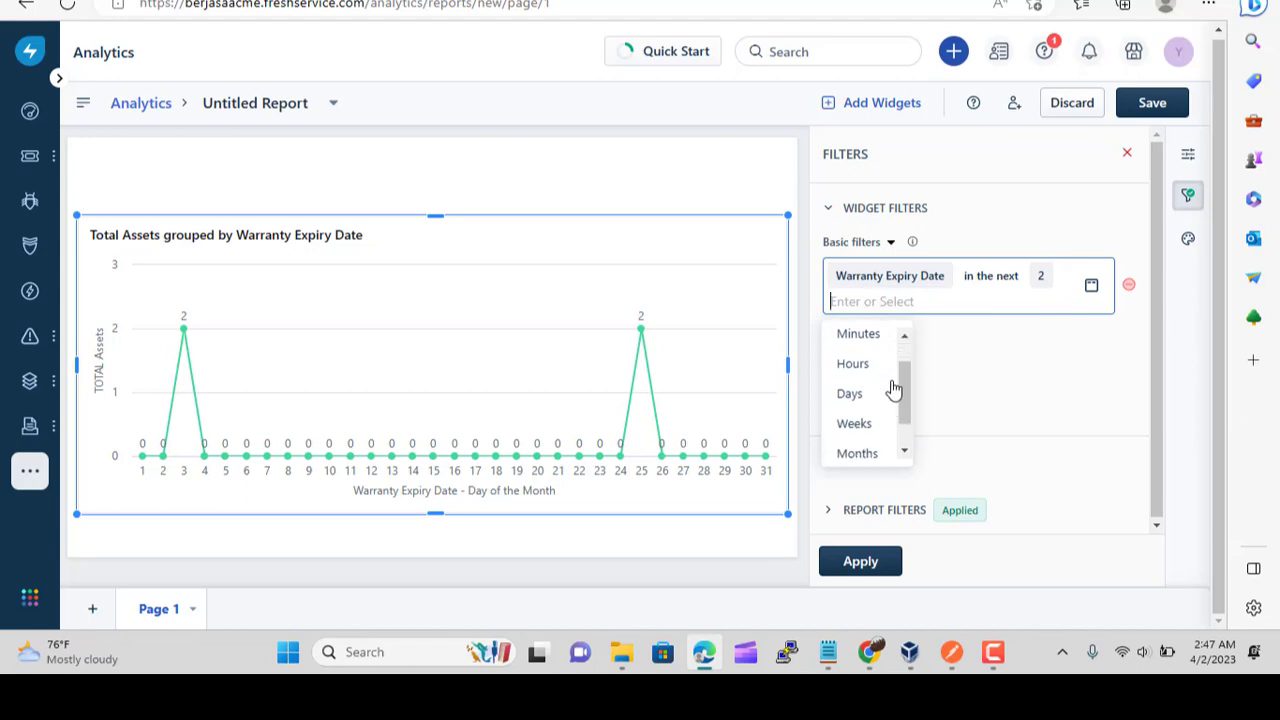
click(875, 405)
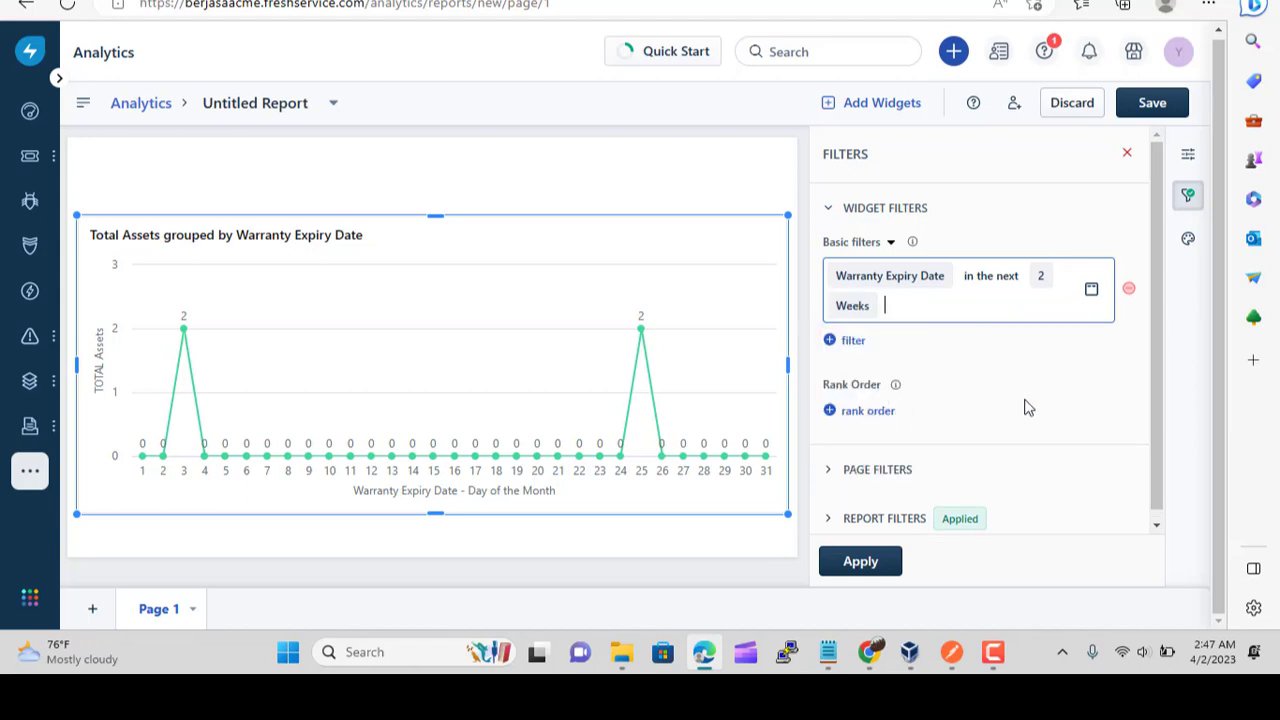
click(866, 566)
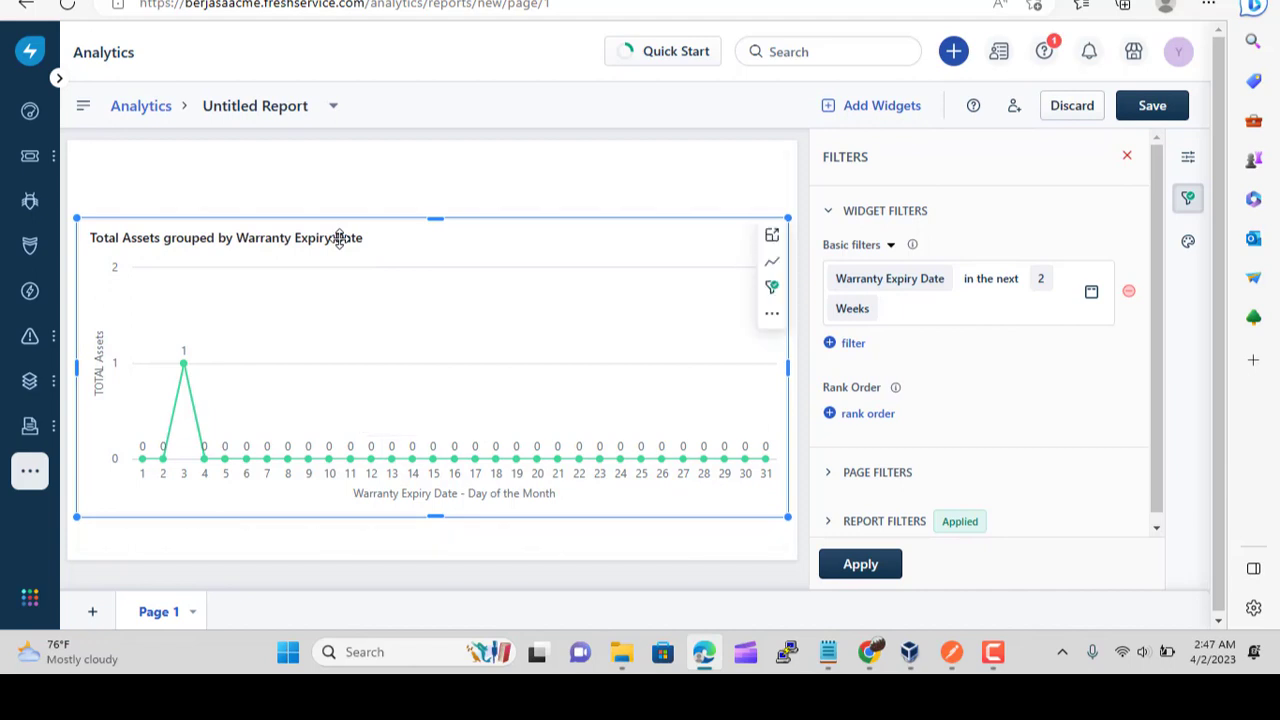
click(1186, 160)
Replace 'Total Assets grouped by' so the chart reads 'Warranty Expiry Date in 2 Weeks'
click(1126, 190)
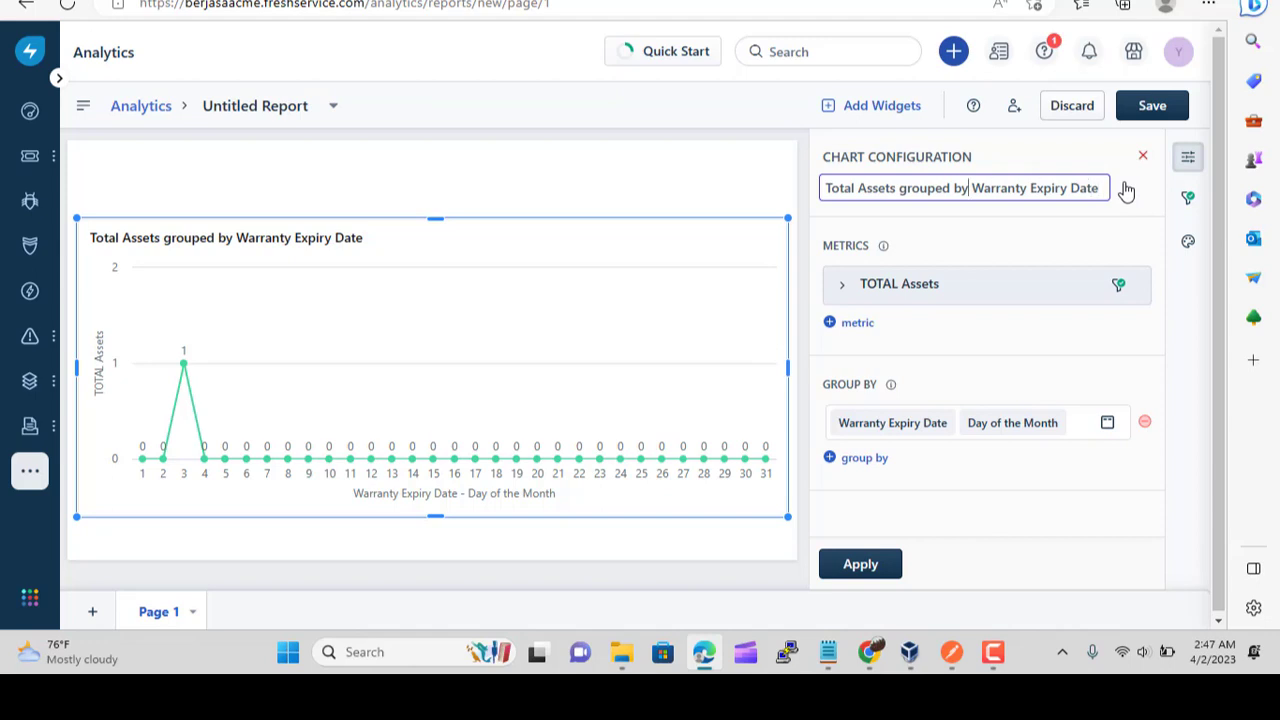
key(shift+Left)
key(shift+Left)
key(shift+Left)
key(shift+Left)
key(shift+Left)
key(shift+Left)
key(shift+Left)
key(shift+Left)
key(shift+Left)
key(shift+Left)
key(shift+Left)
key(shift+Left)
key(shift+Left)
key(shift+Left)
key(shift+Left)
key(shift+Left)
key(shift+Left)
key(shift+Left)
key(shift+Left)
key(shift+Left)
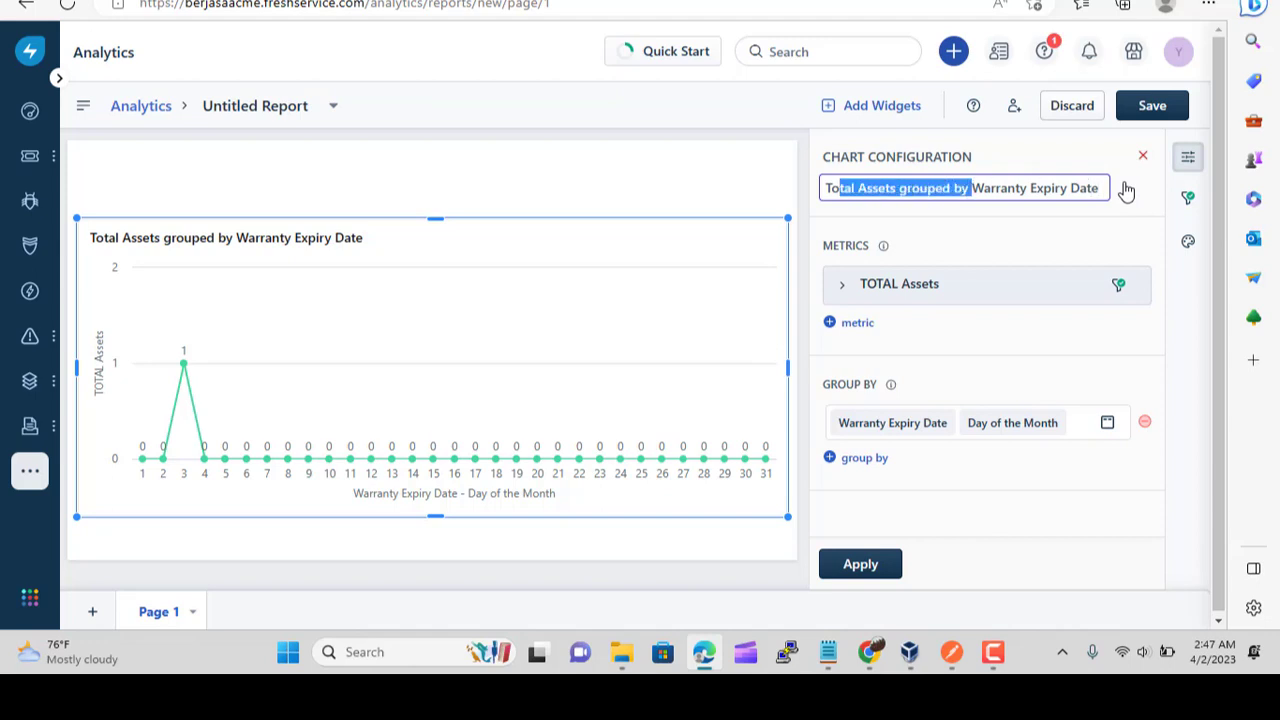
key(BackSpace)
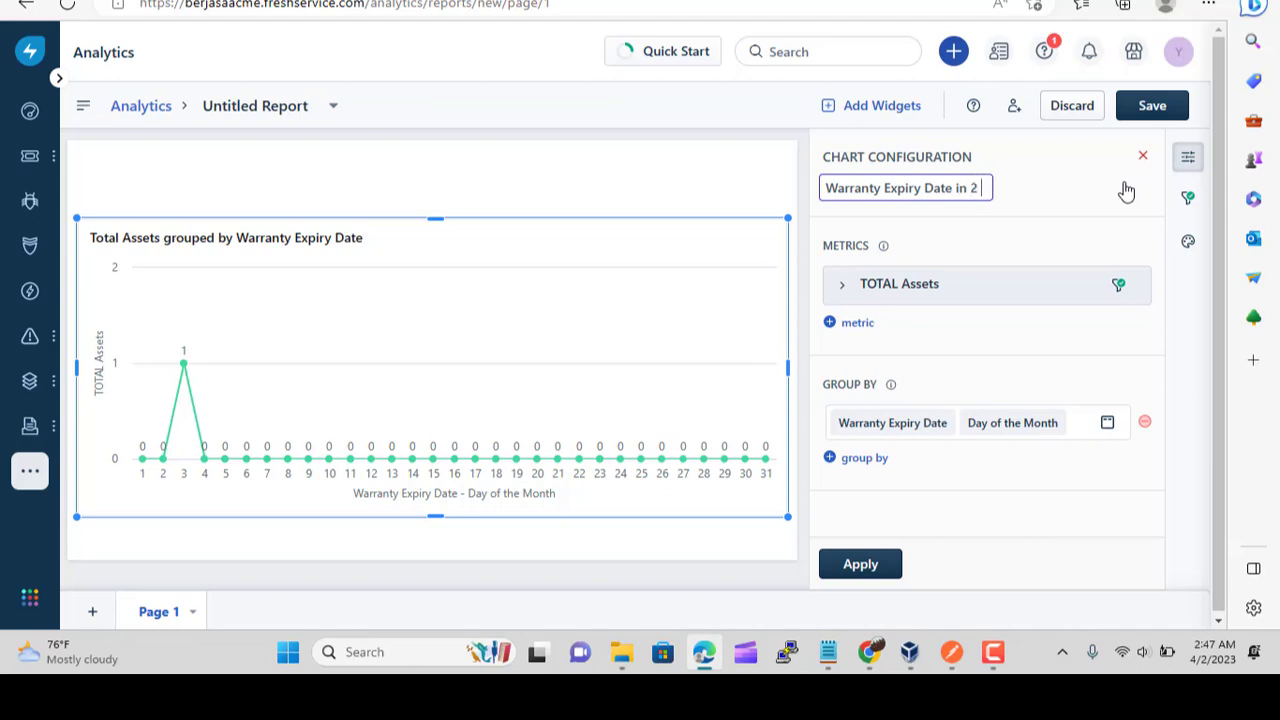
text(Weeks)
click(891, 569)
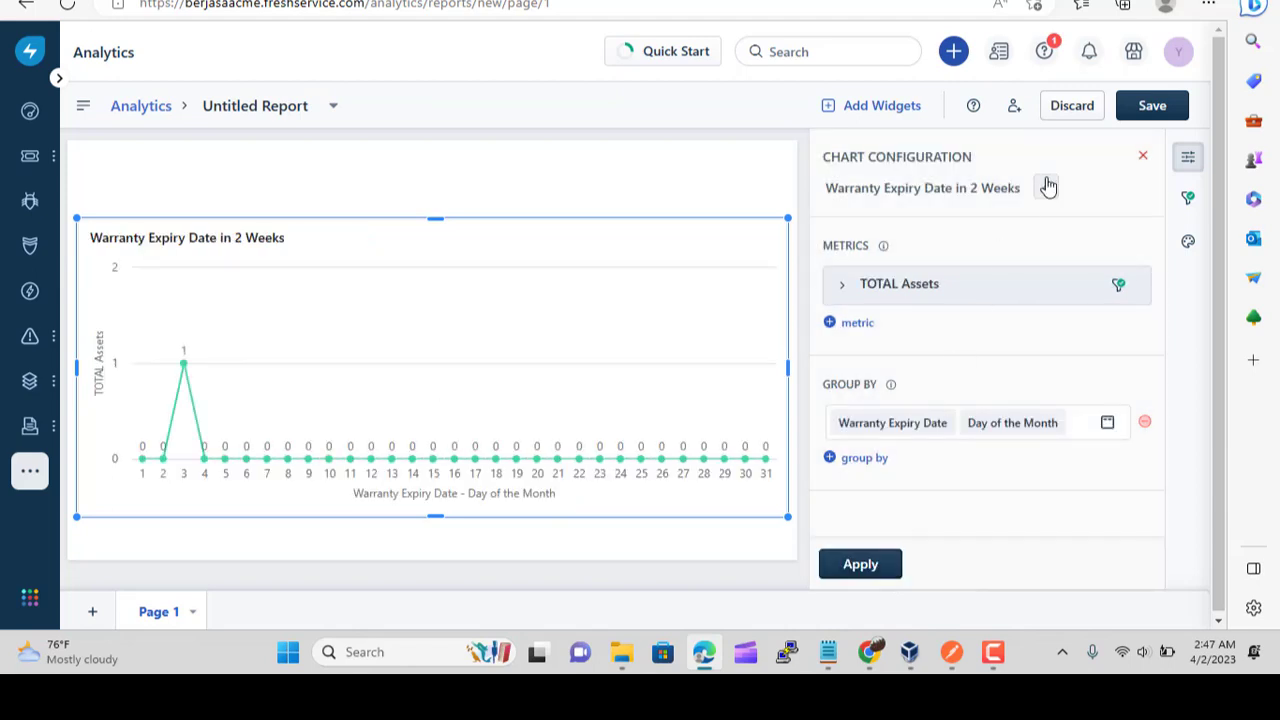
click(1155, 110)
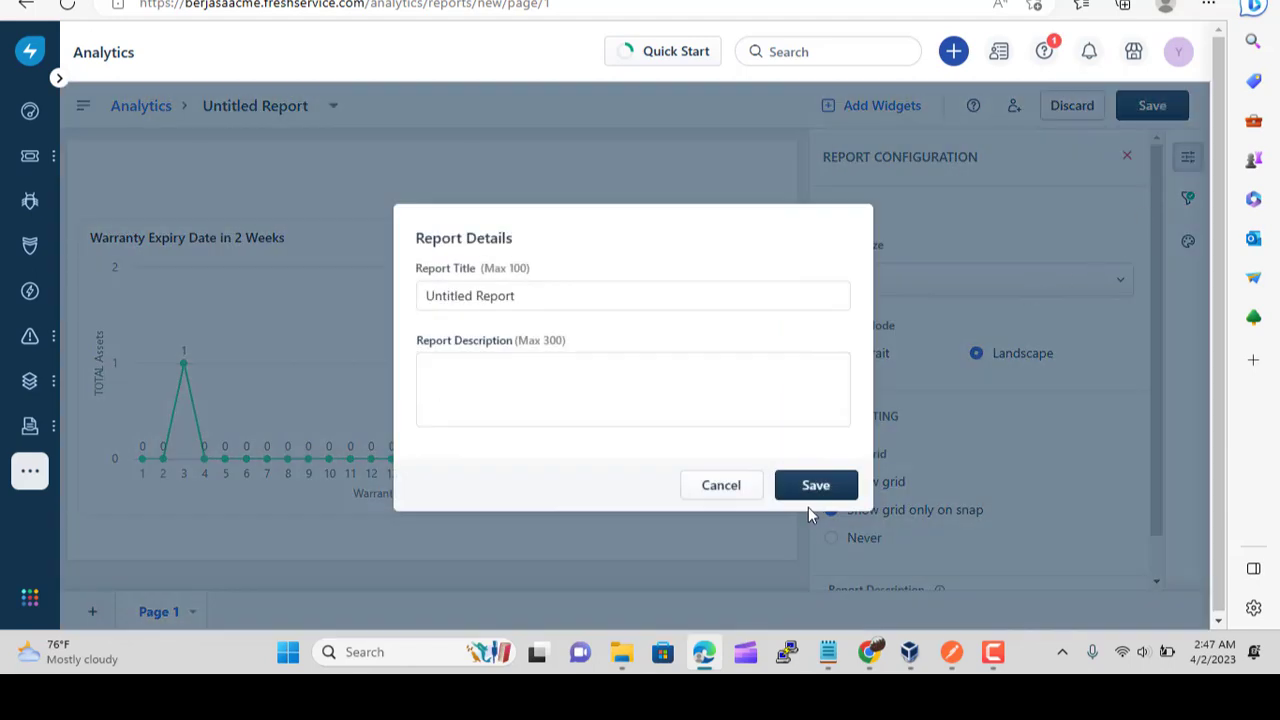
Save the report with the title 'Warranty Expired in 2 Weeks'
drag(549, 301, 392, 308)
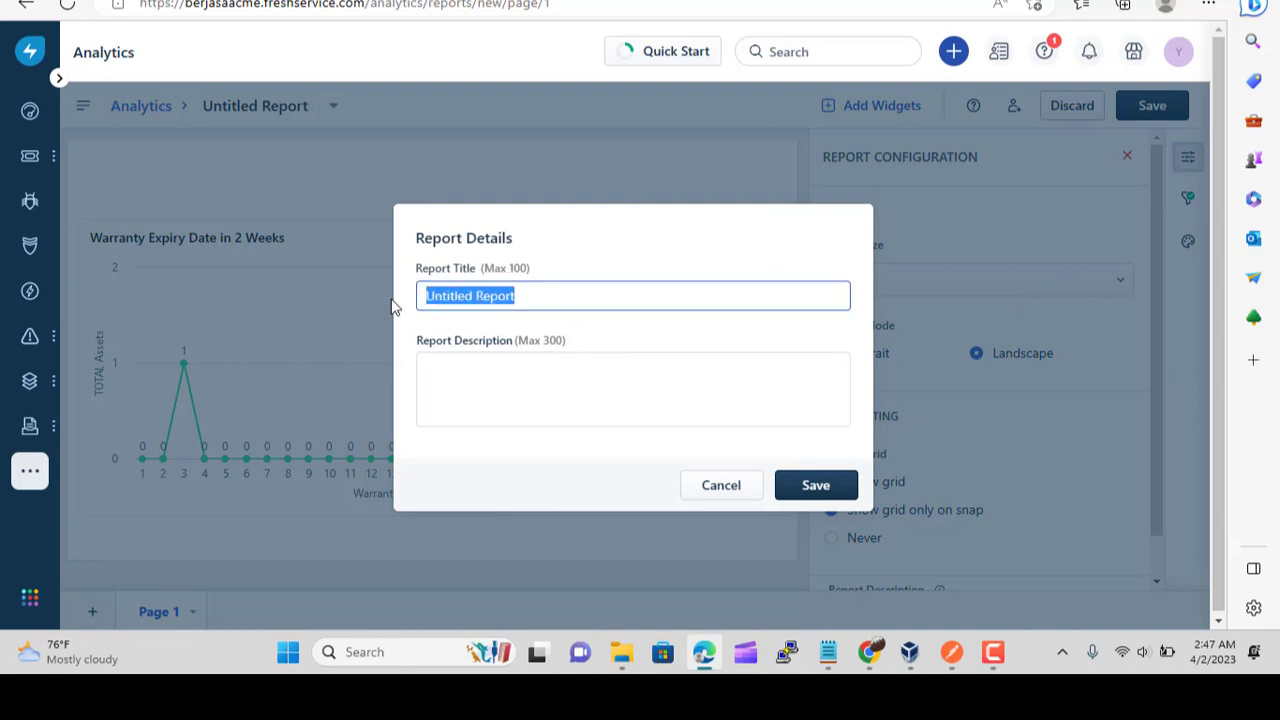
text(Warranty Expired in 2 Weeks)
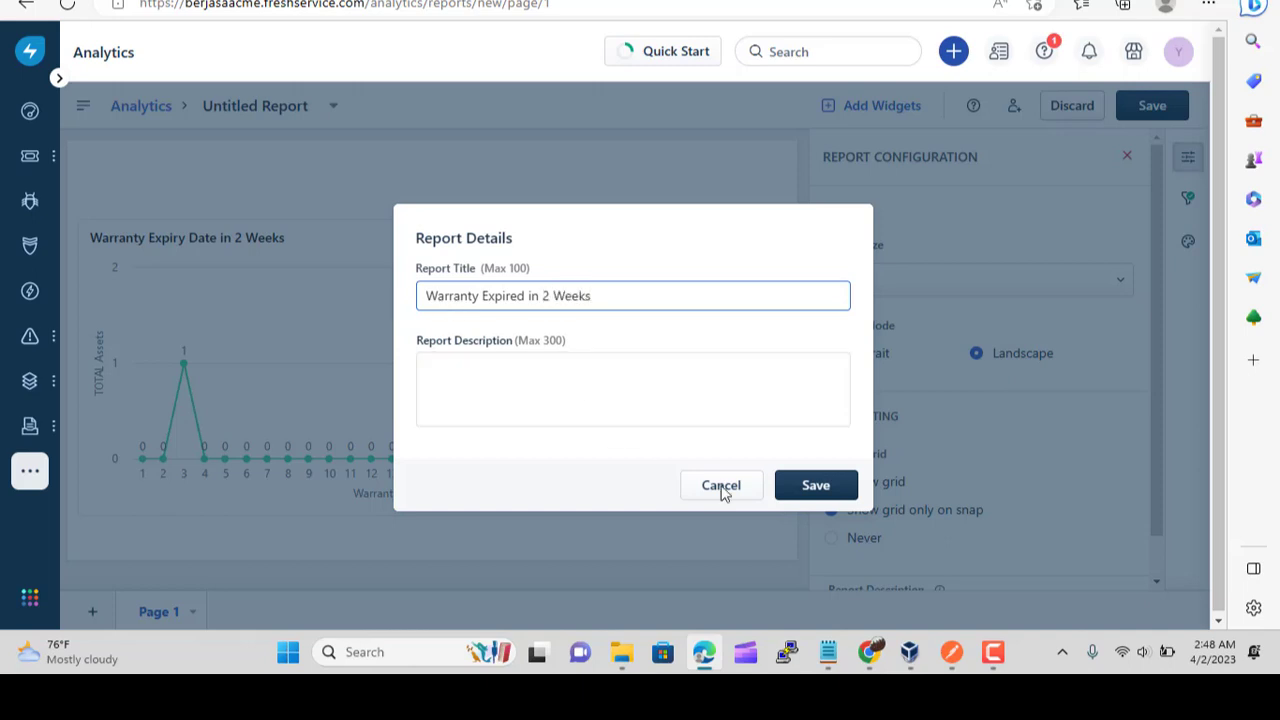
click(794, 488)
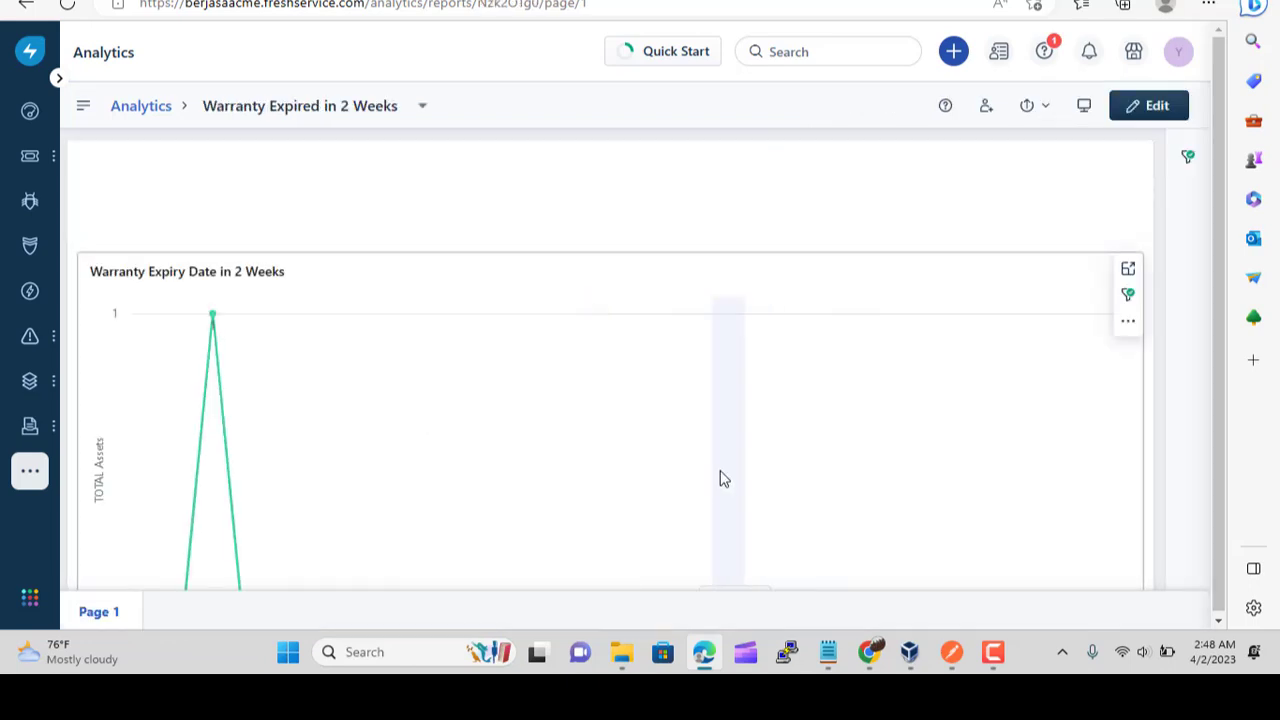
scroll(723, 478, down, 2)
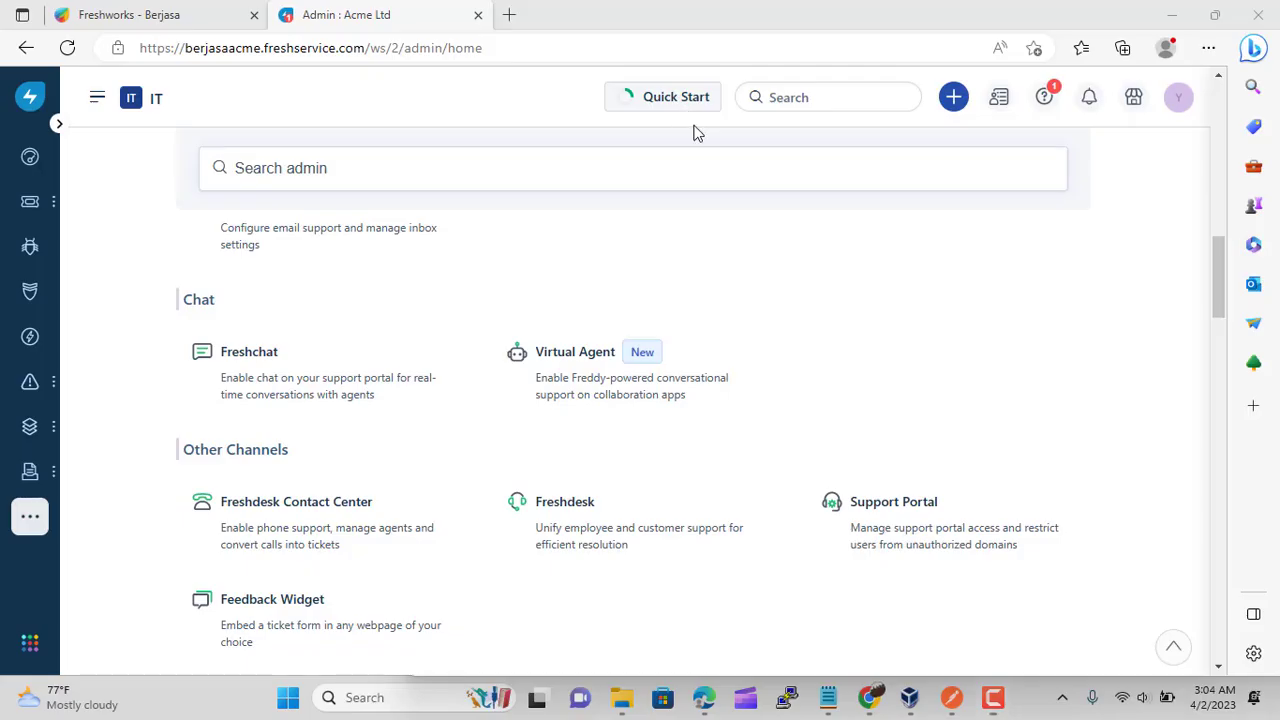
click(283, 388)
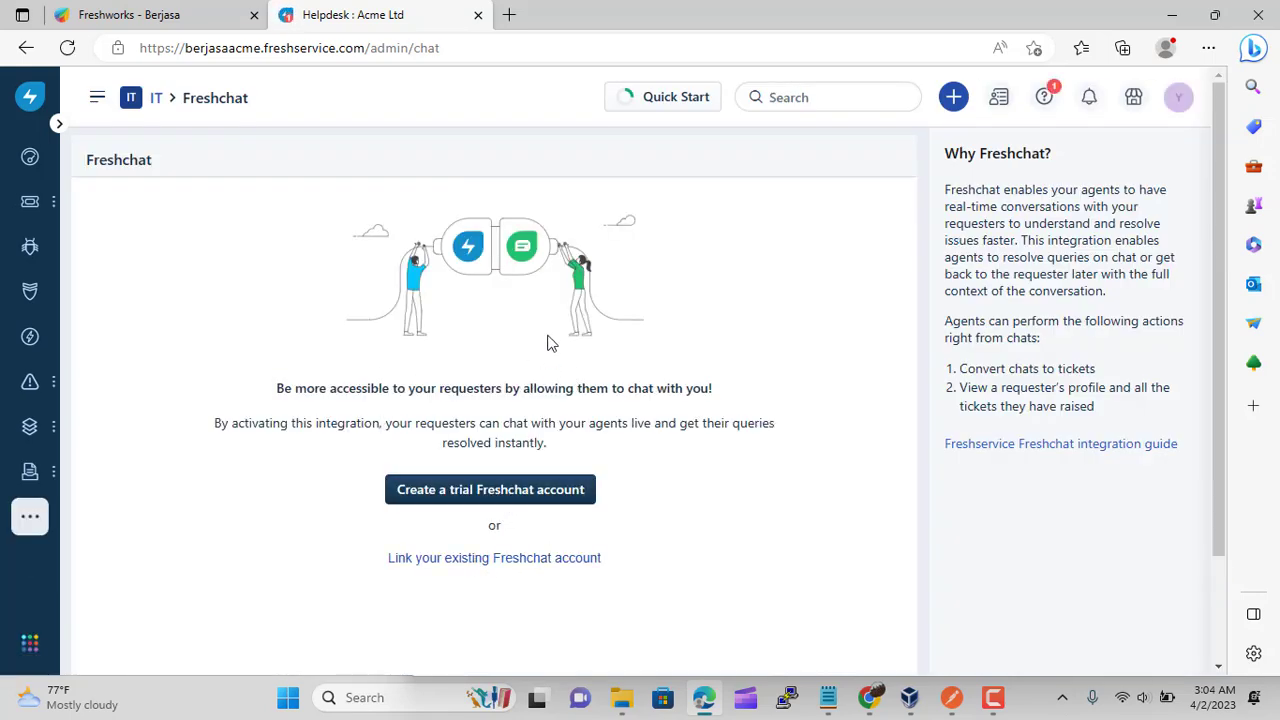
click(157, 103)
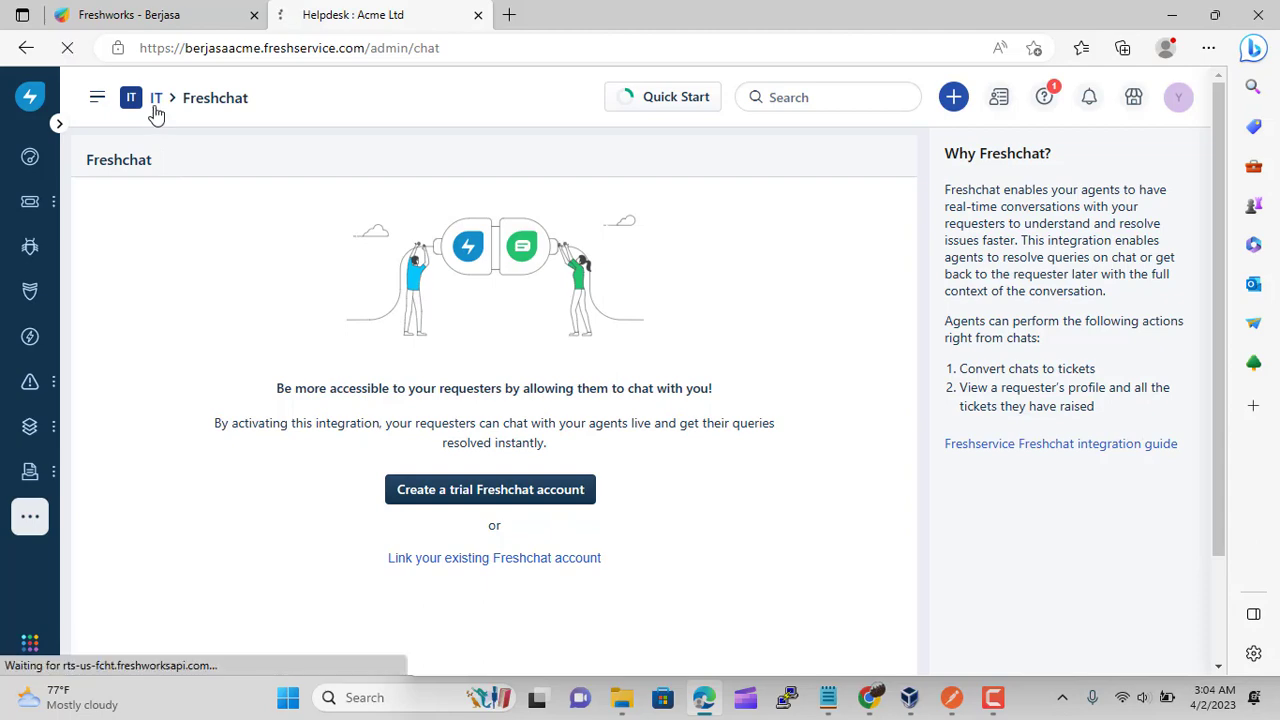
scroll(434, 452, down, 10)
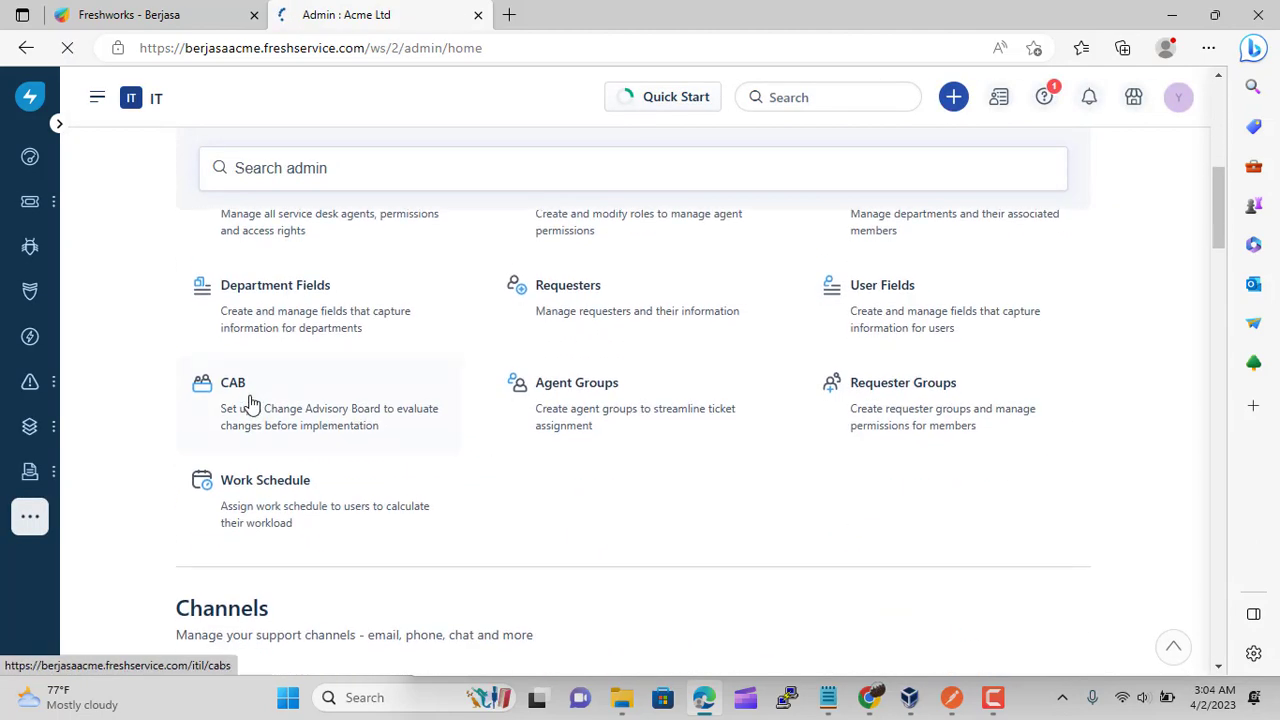
scroll(254, 392, down, 2)
scroll(257, 394, up, 1)
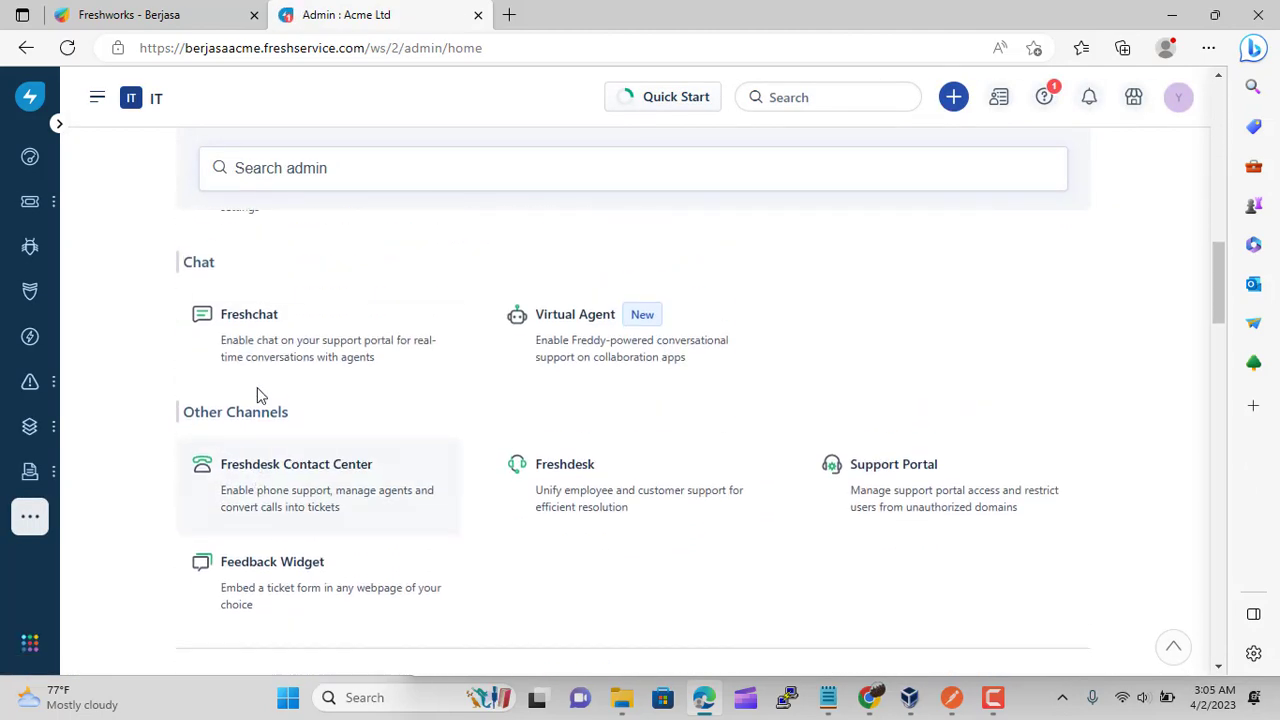
click(575, 372)
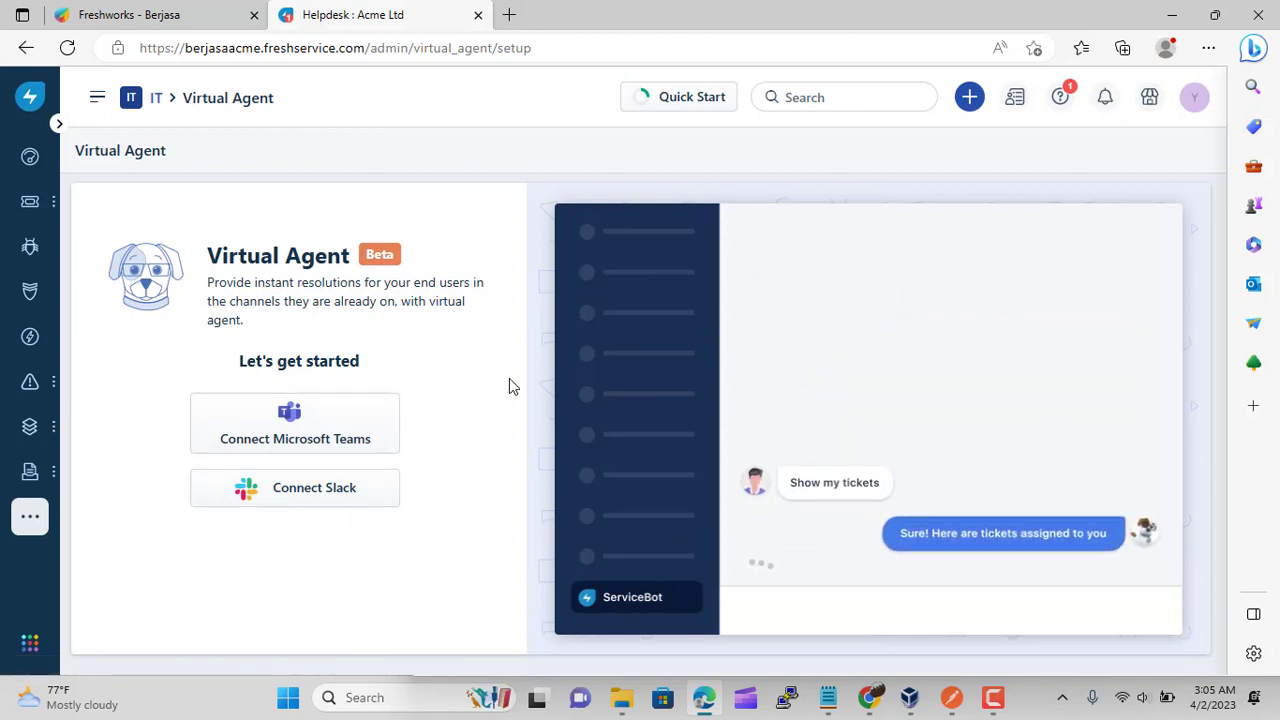
click(158, 104)
scroll(465, 360, down, 3)
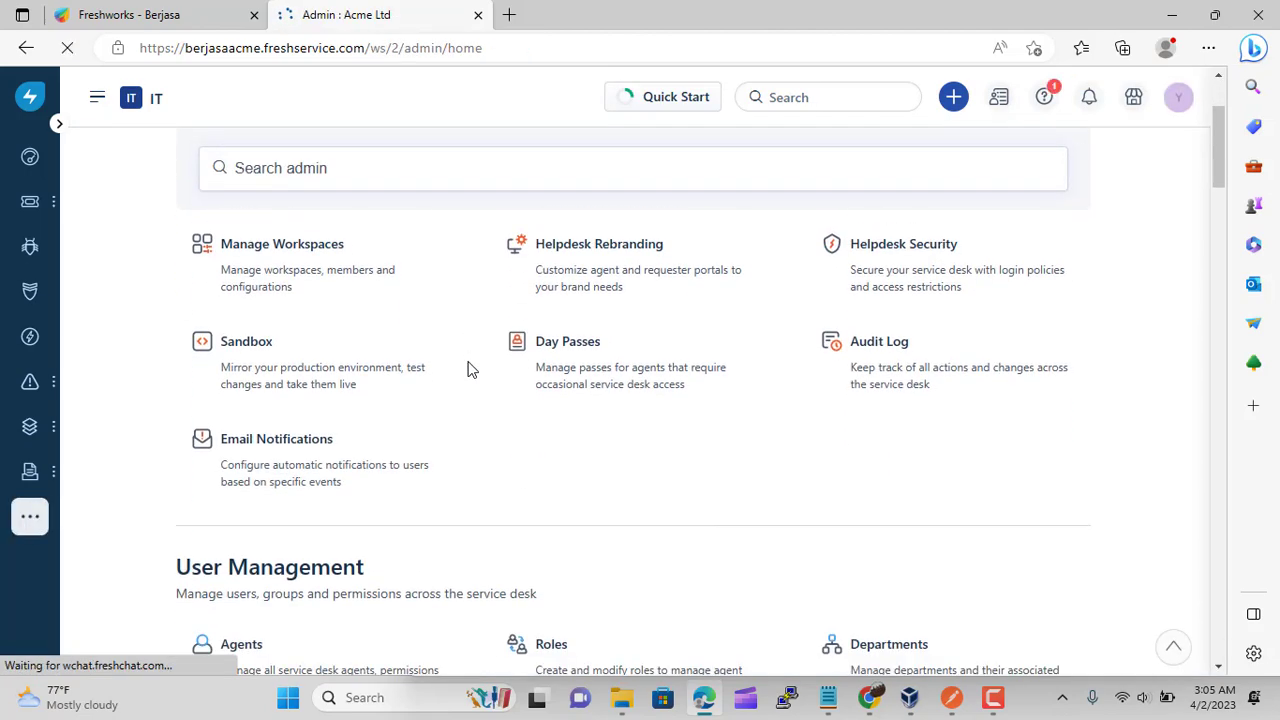
scroll(467, 370, down, 3)
scroll(437, 380, down, 1)
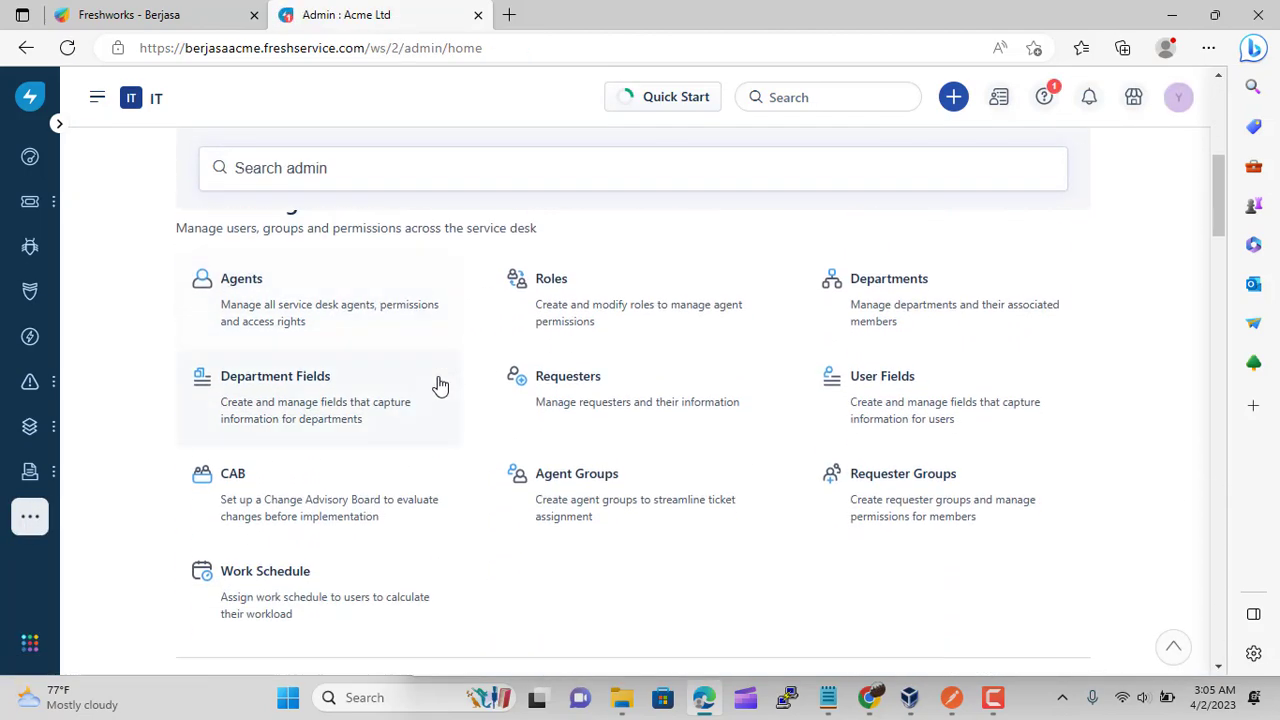
scroll(440, 385, down, 6)
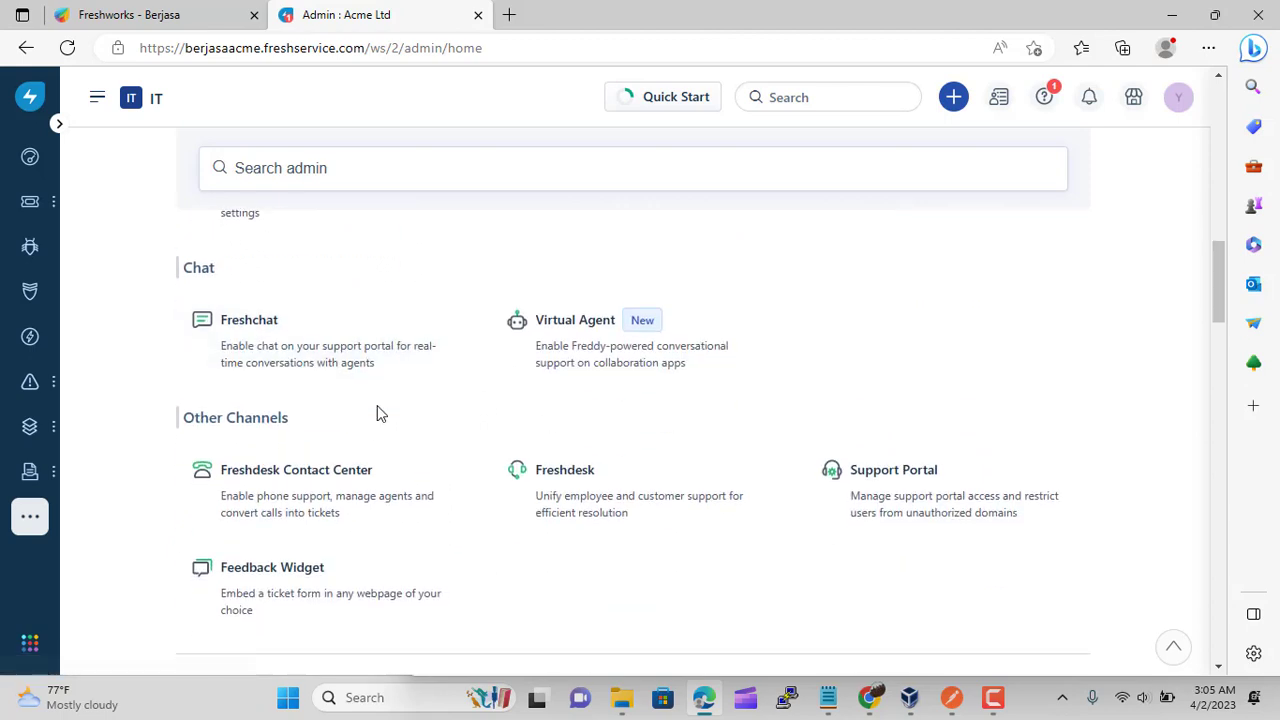
scroll(378, 410, down, 1)
In Feedback Widget settings, try an image button, then revert to the text button
click(275, 505)
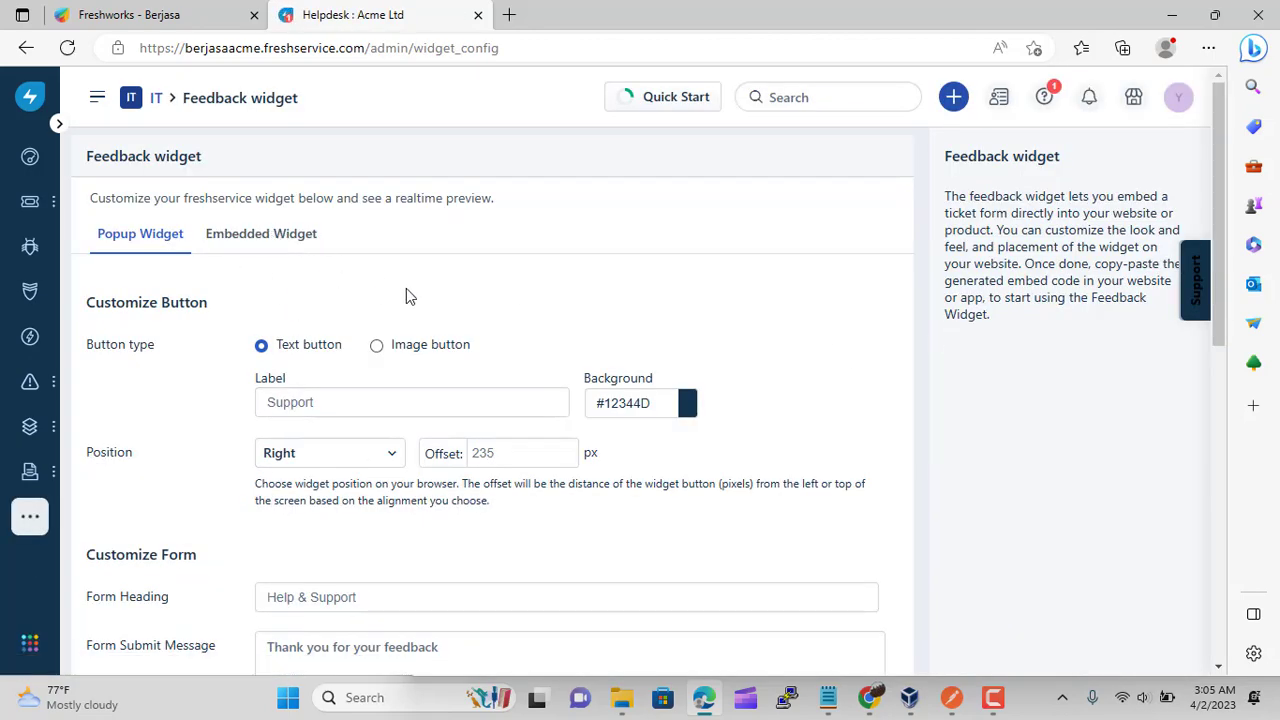
scroll(406, 292, down, 1)
click(390, 258)
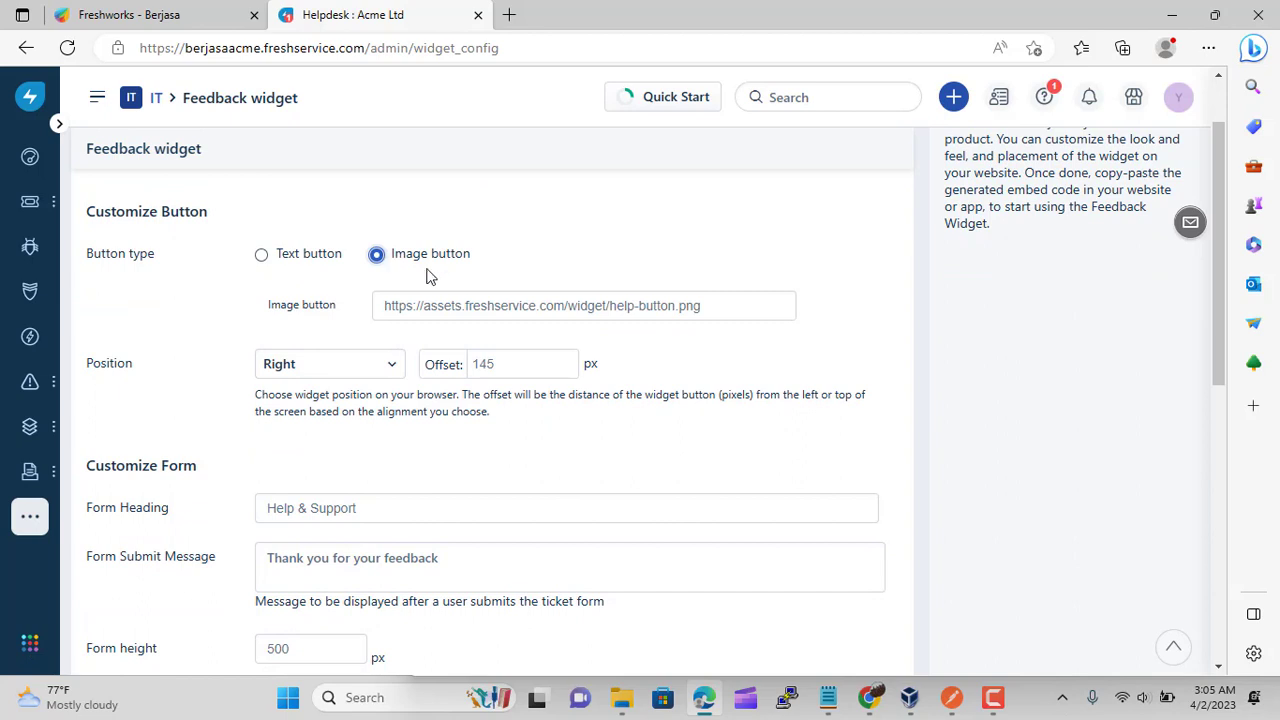
scroll(674, 424, up, 1)
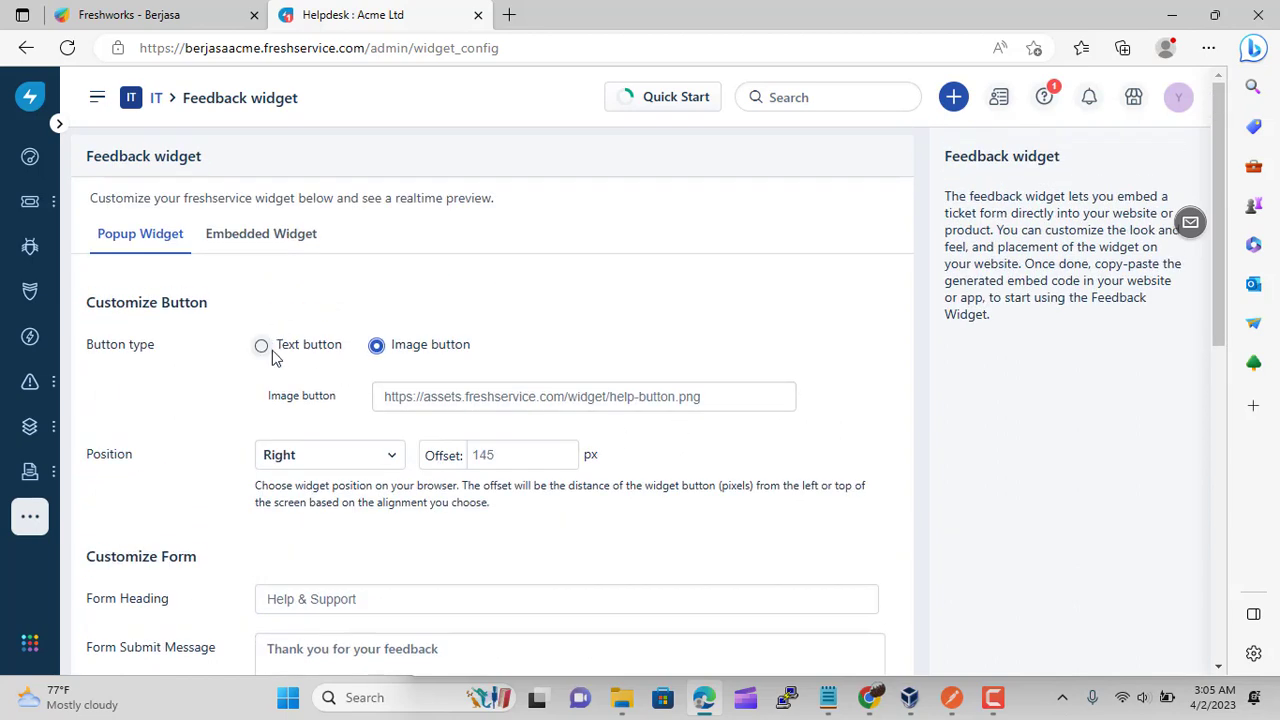
click(268, 350)
click(334, 400)
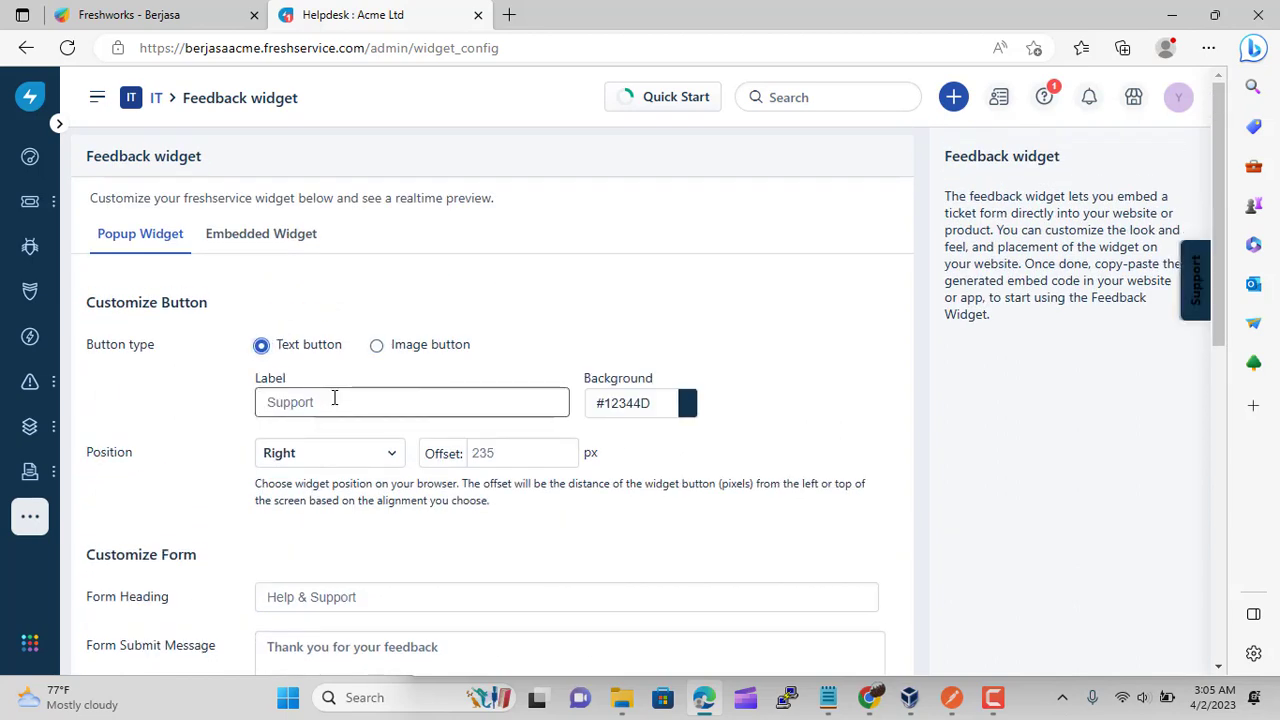
Make the button background bright green #00FF00 and review the generated popup code
click(693, 405)
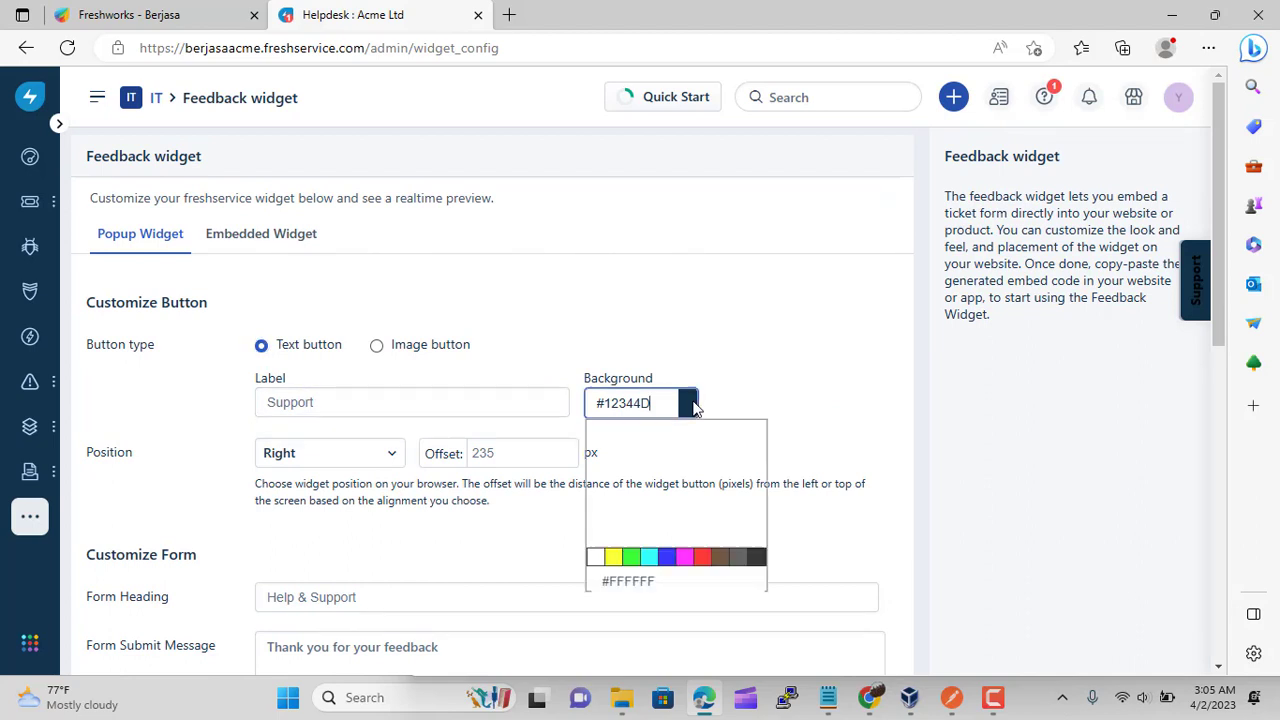
click(636, 563)
click(781, 504)
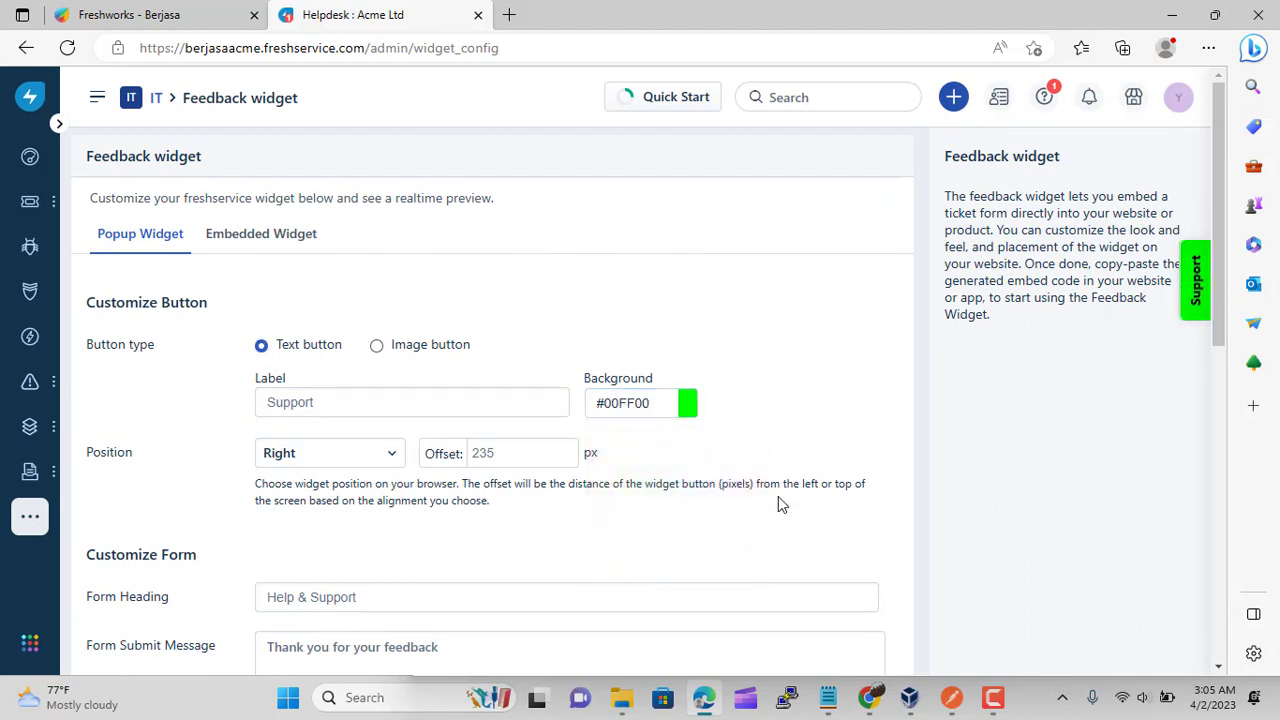
scroll(450, 480, down, 3)
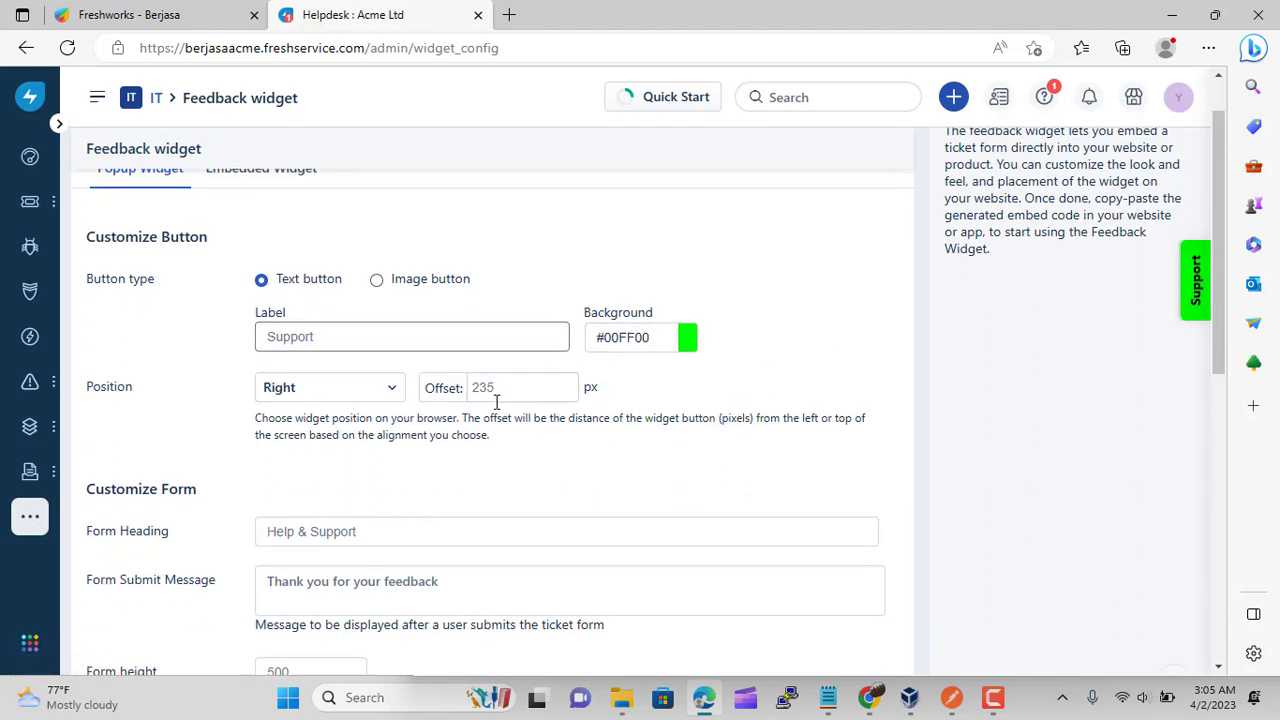
scroll(486, 497, down, 2)
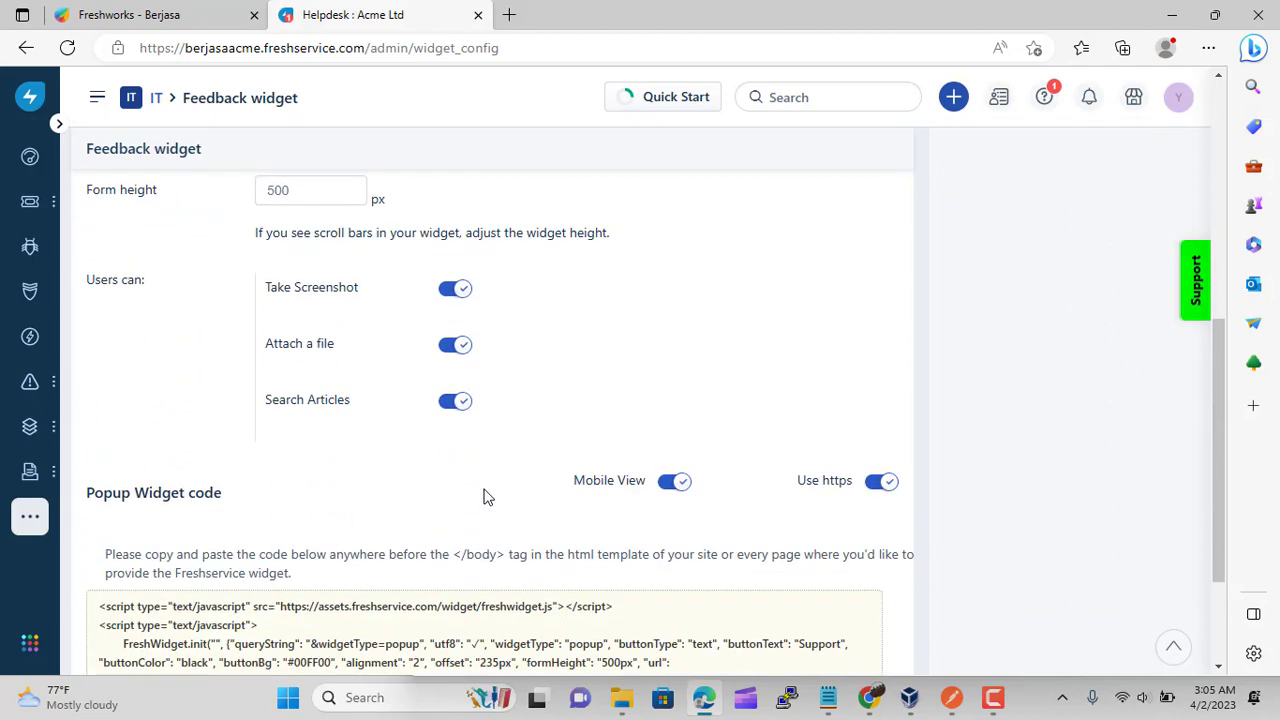
scroll(486, 497, down, 2)
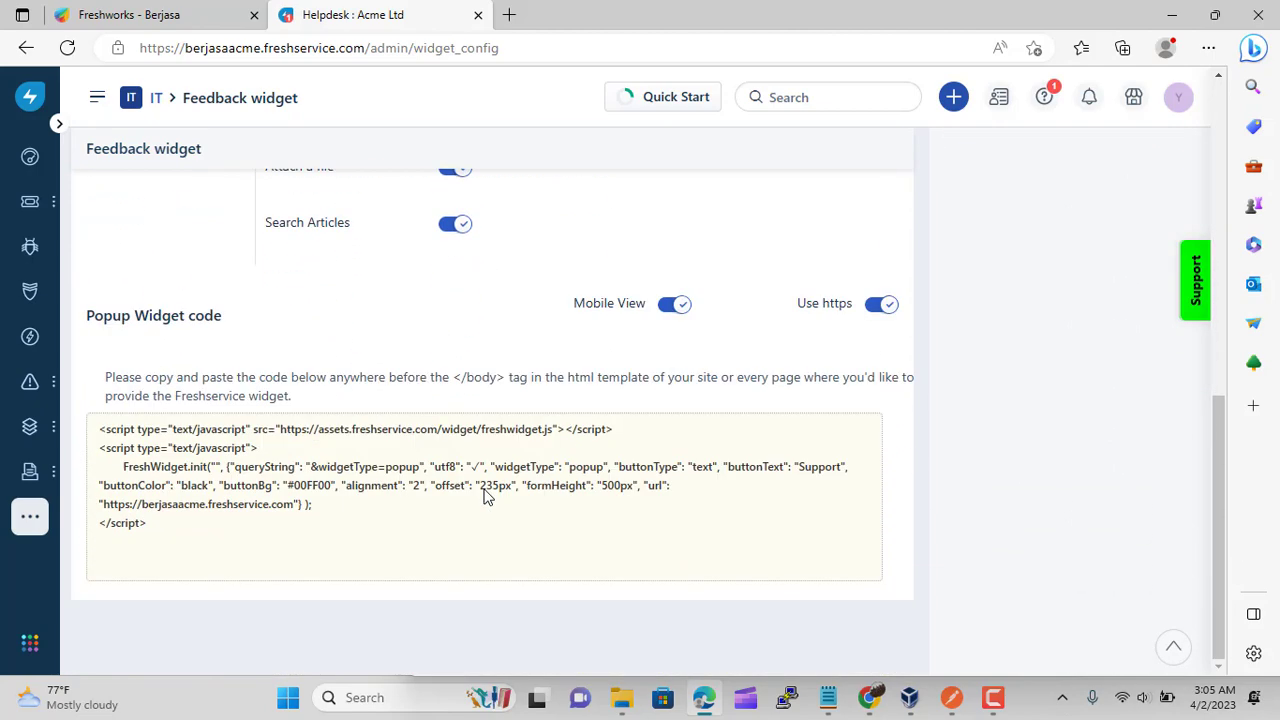
scroll(486, 495, up, 8)
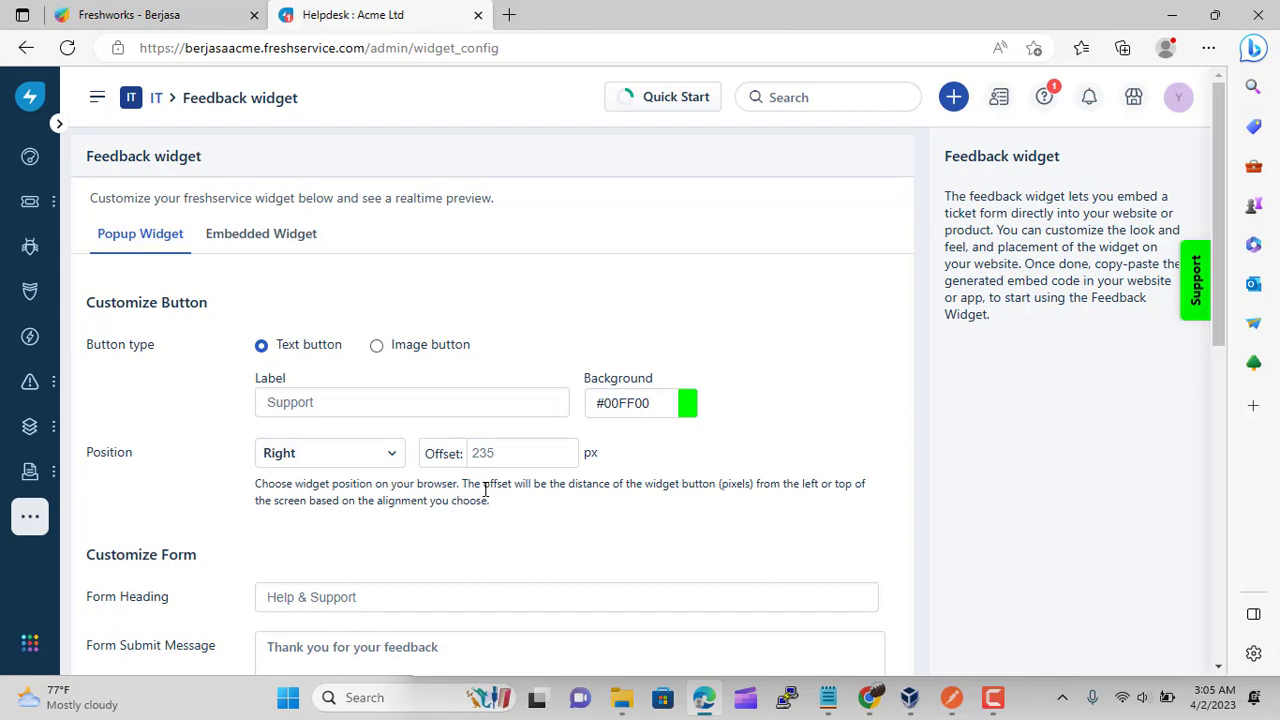
Review the Embedded Widget settings: Help & Support heading, 500 px form height, and iframe embed code
click(264, 238)
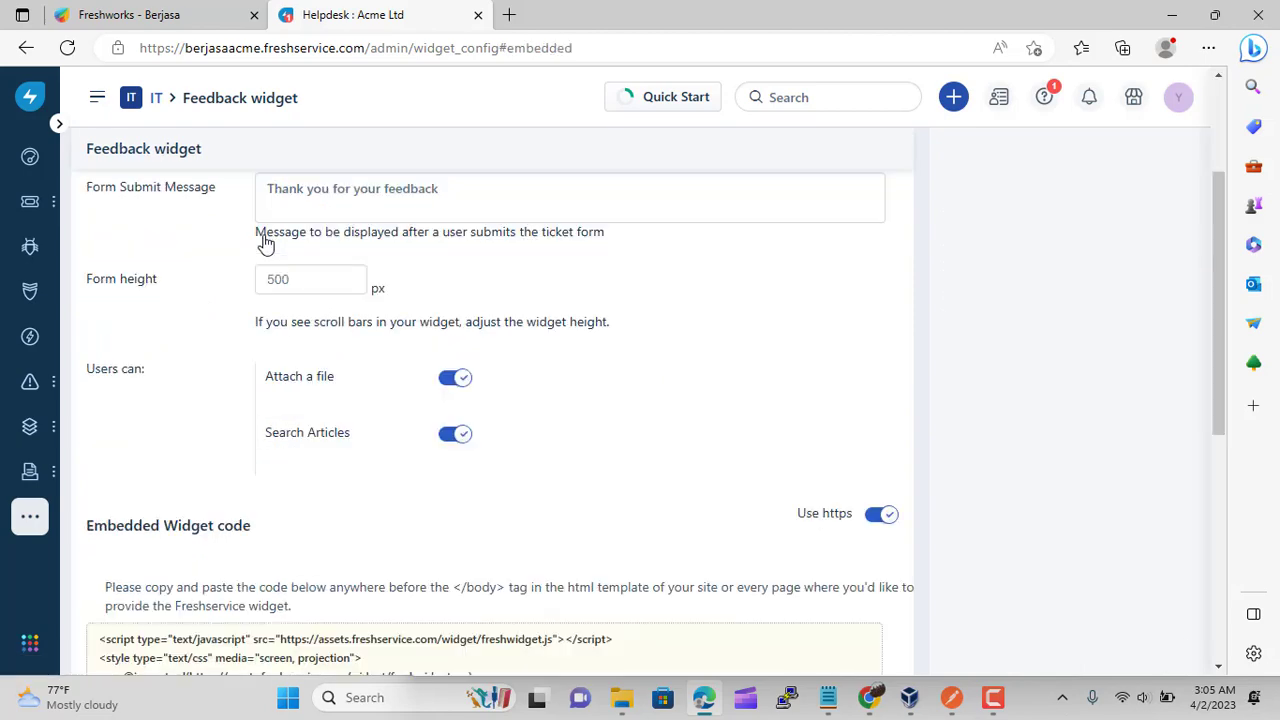
scroll(713, 458, up, 2)
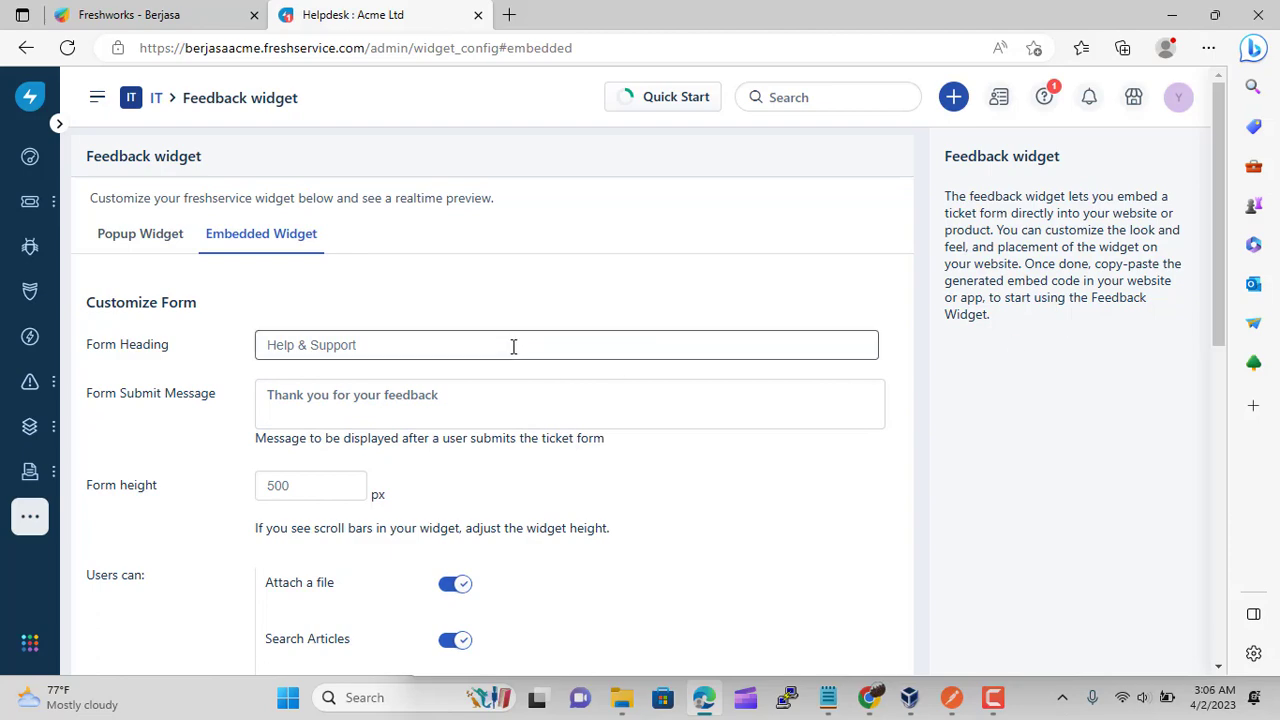
scroll(514, 347, down, 4)
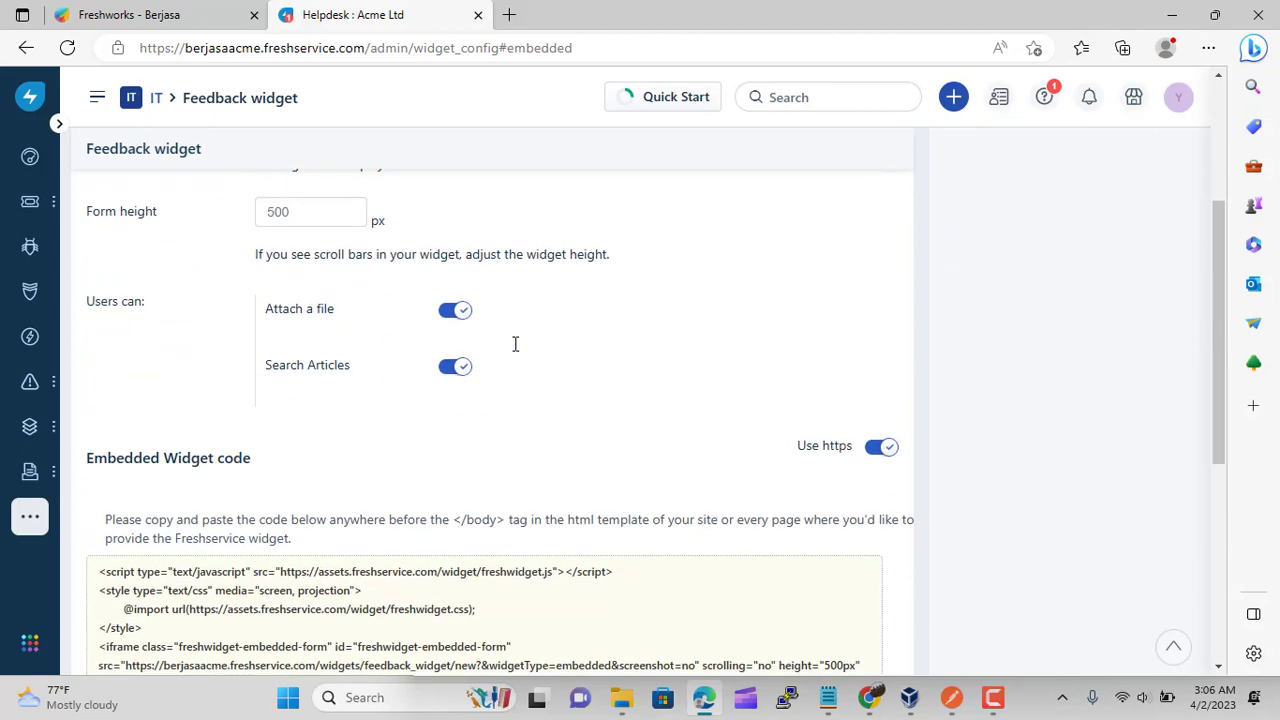
scroll(514, 352, down, 3)
scroll(1011, 531, up, 7)
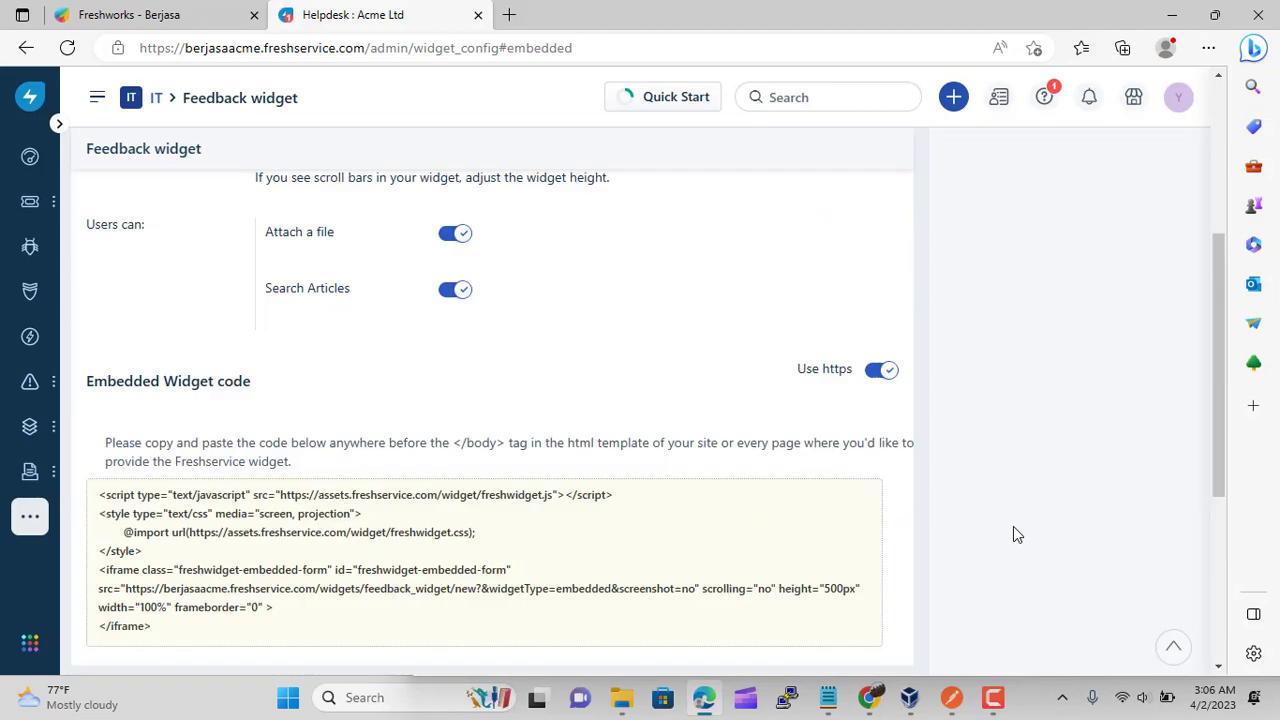
scroll(1040, 537, down, 7)
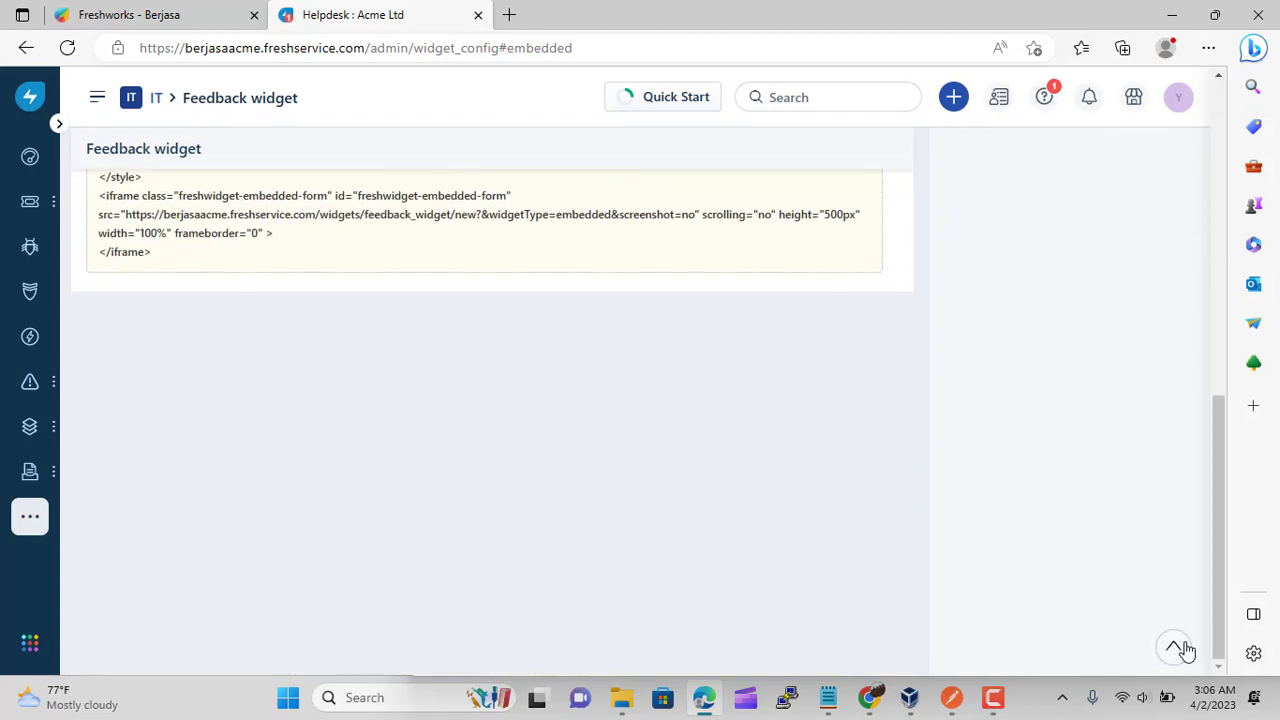
click(1175, 647)
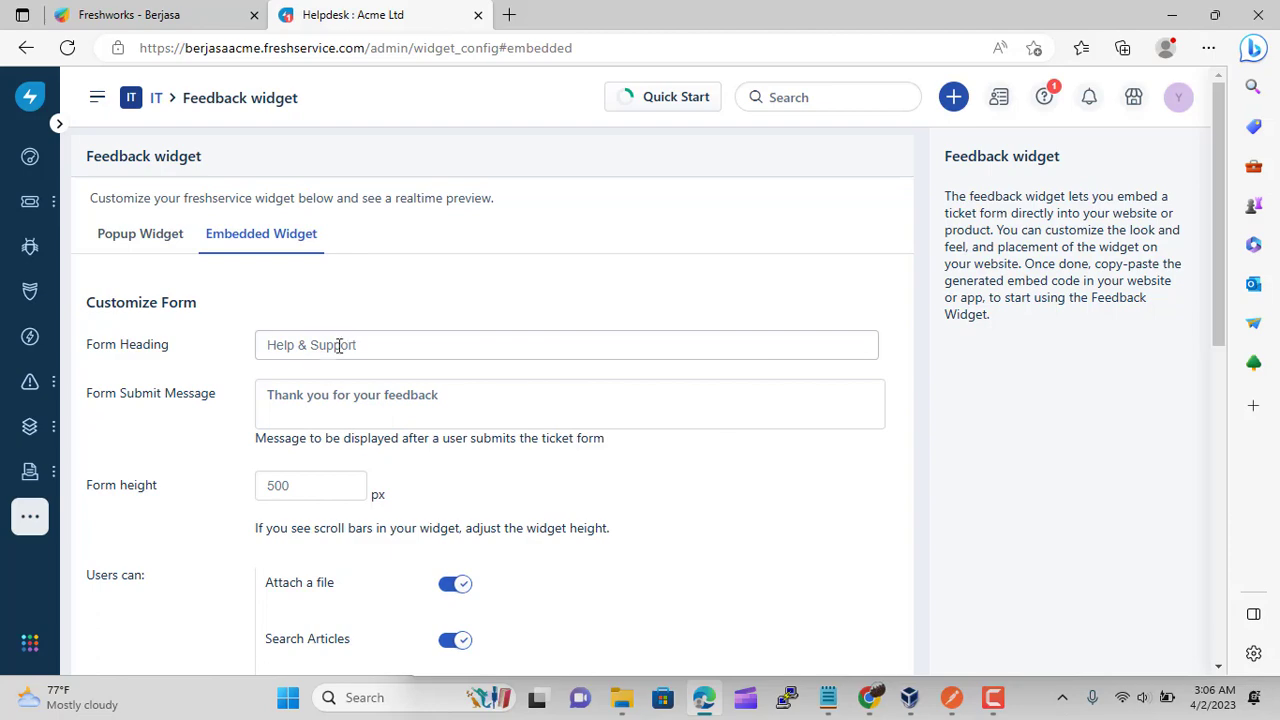
scroll(340, 412, down, 1)
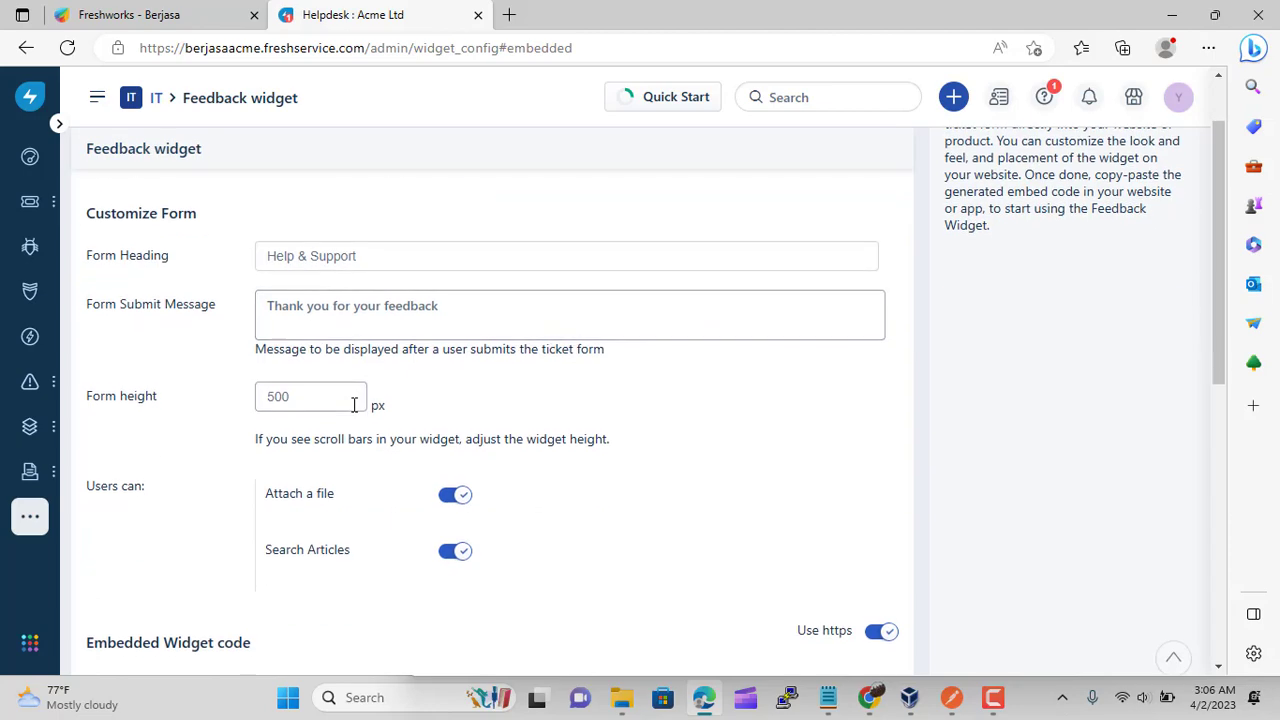
scroll(343, 514, down, 6)
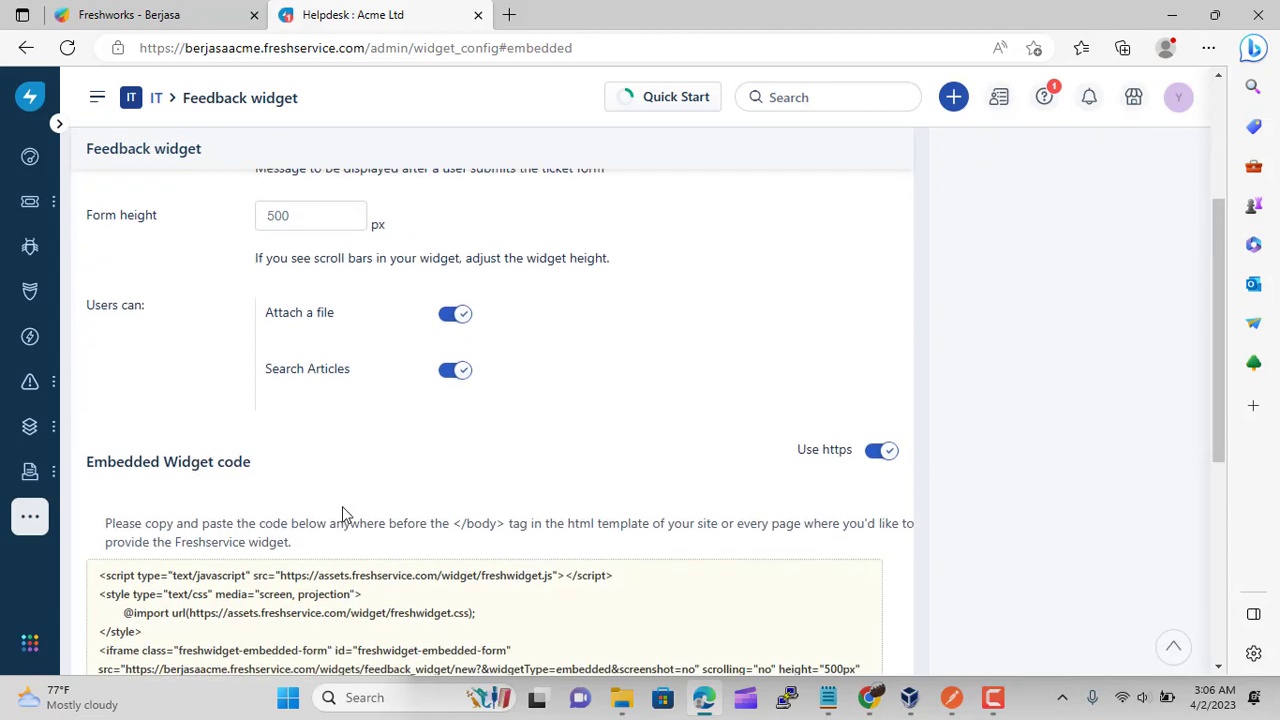
scroll(343, 507, up, 8)
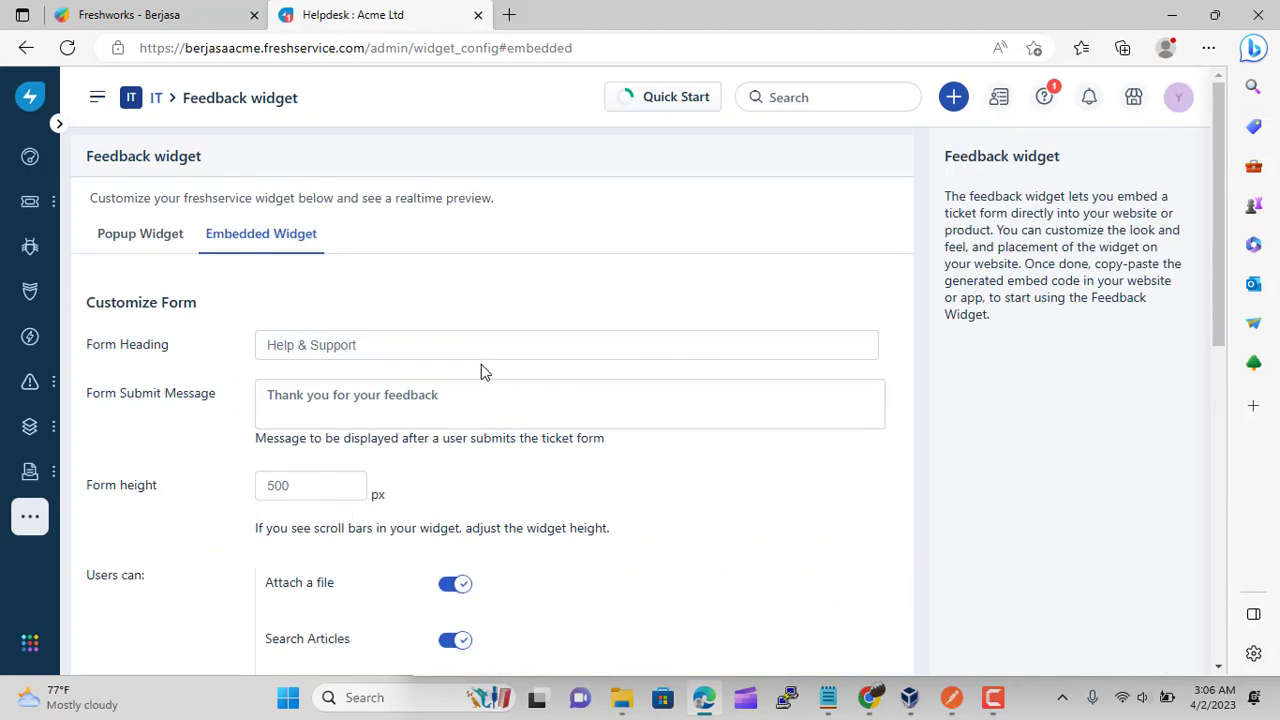
Go back to the IT admin home and bring the Other Channels list, including Feedback Widget, into view
click(157, 104)
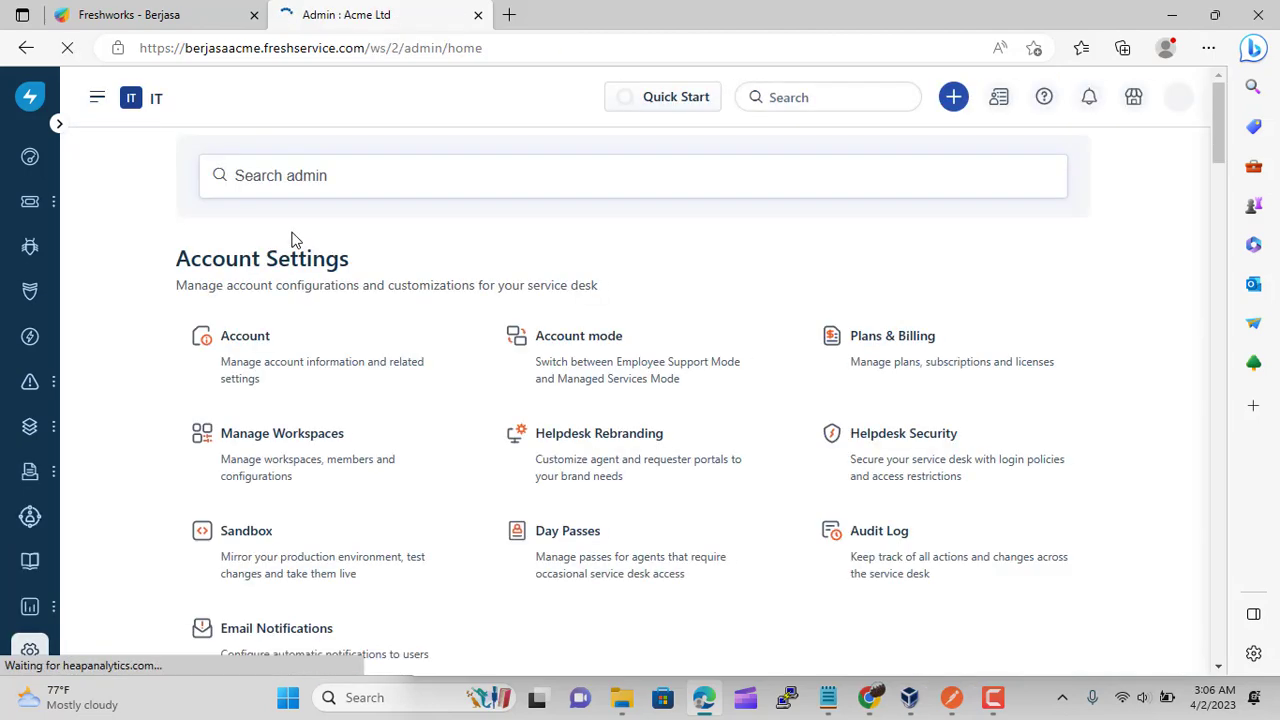
scroll(686, 422, down, 5)
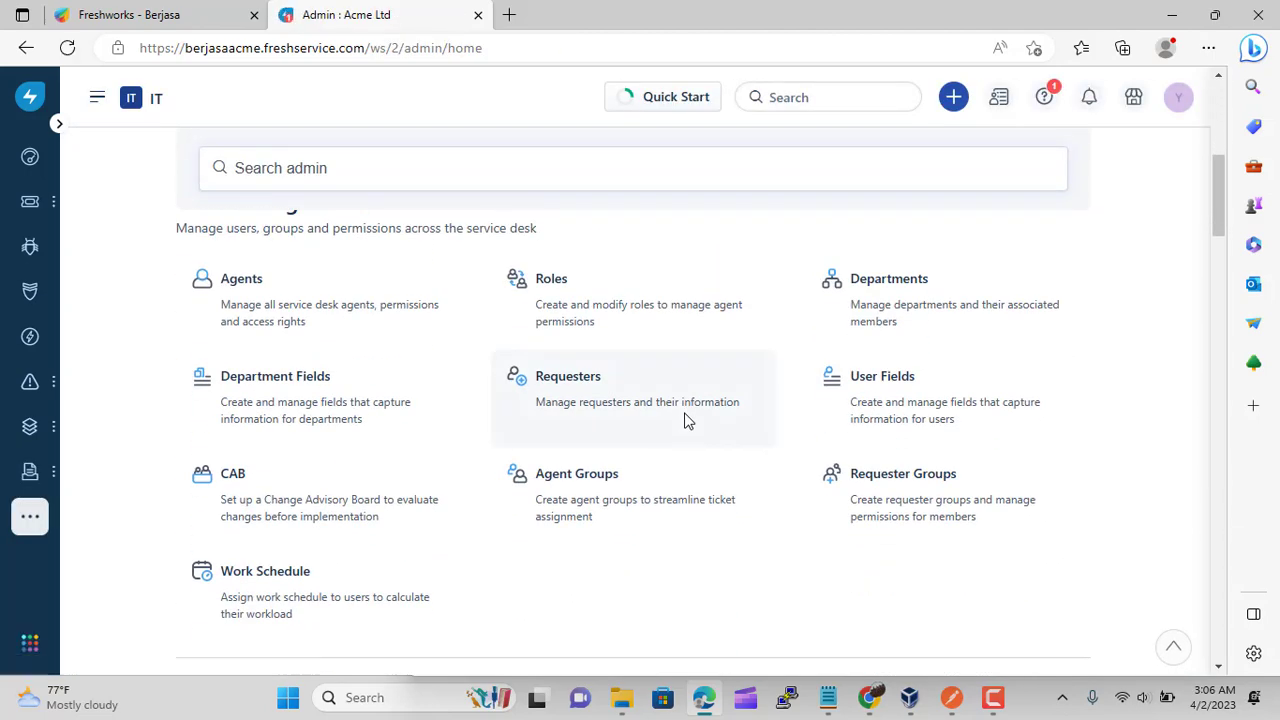
scroll(686, 422, down, 1)
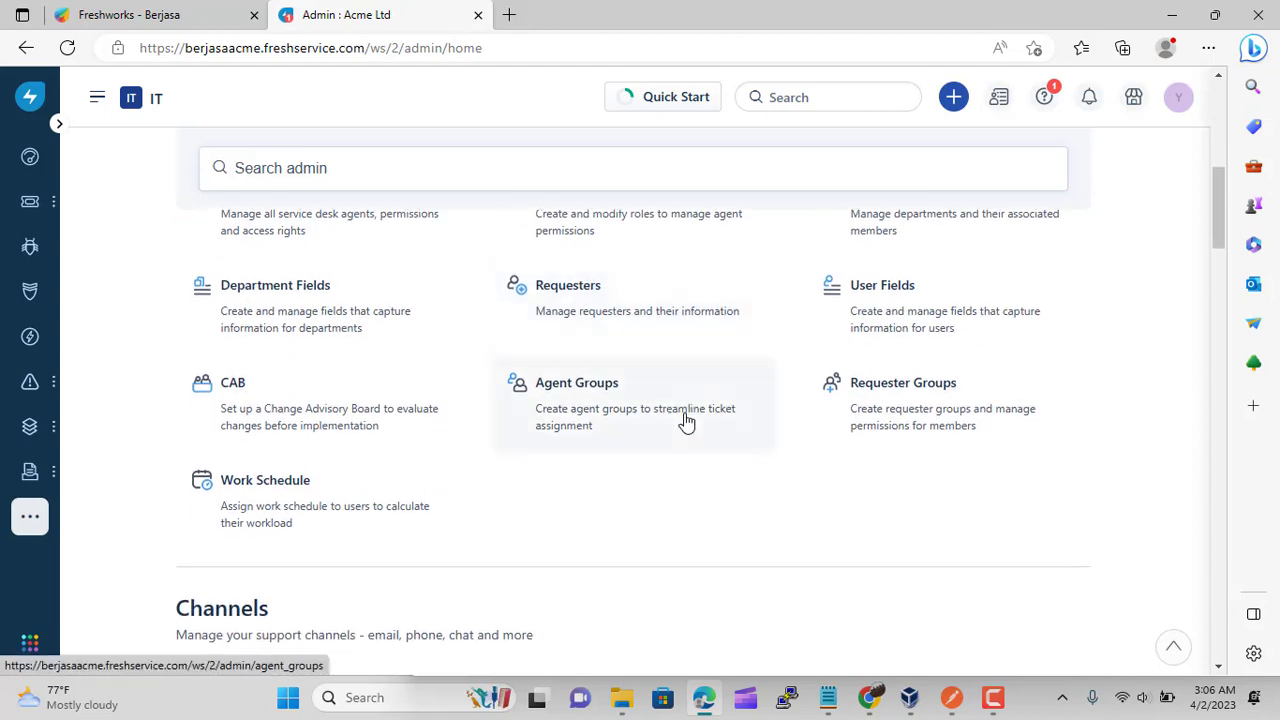
scroll(686, 422, down, 5)
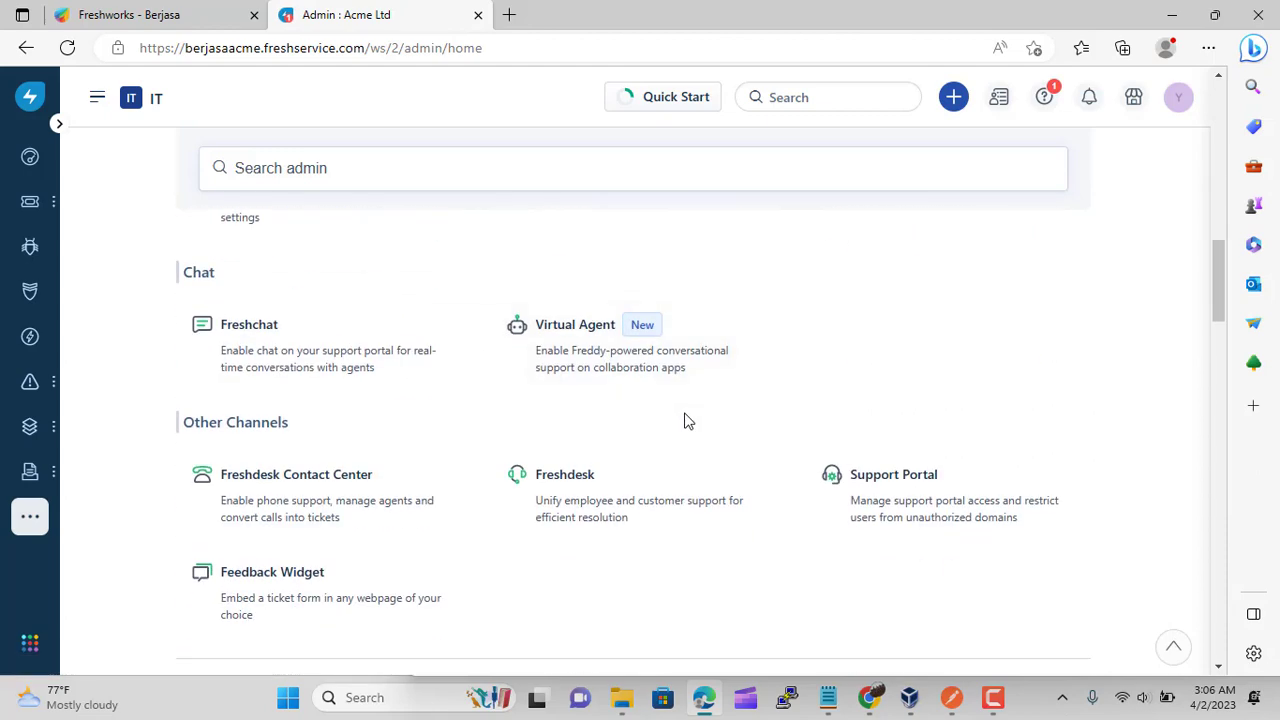
scroll(686, 422, down, 1)
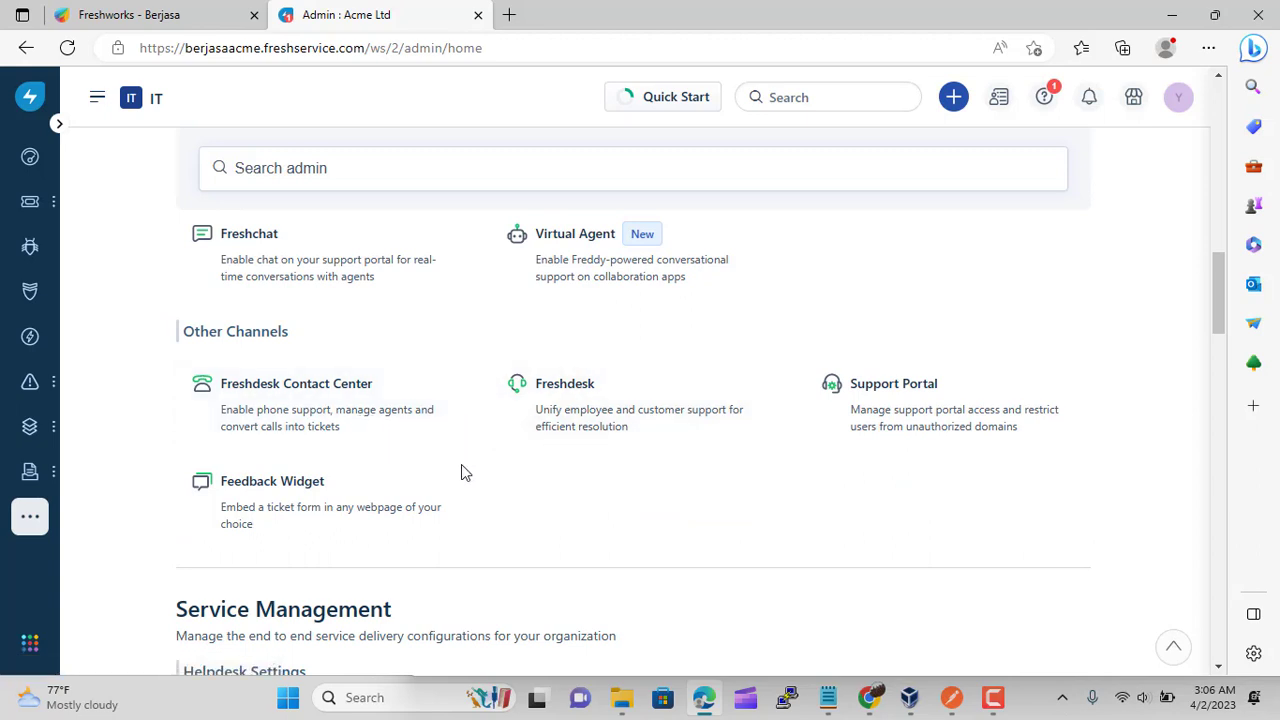
click(994, 700)
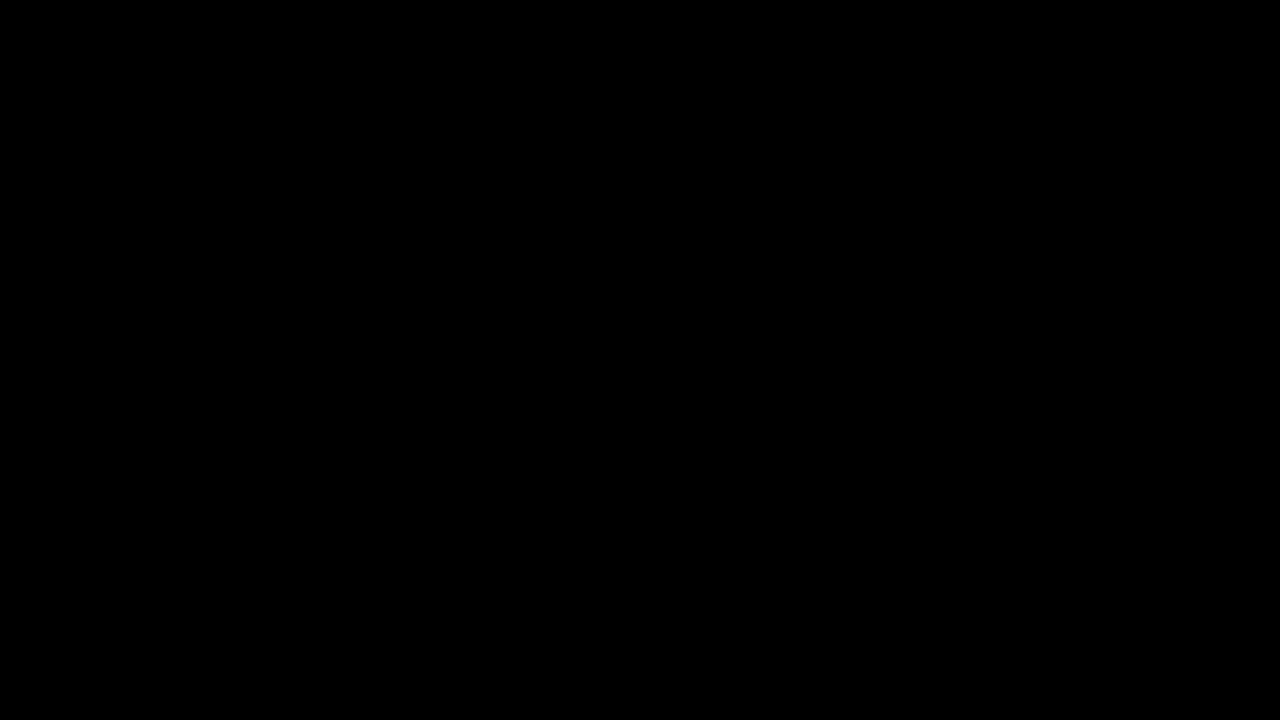